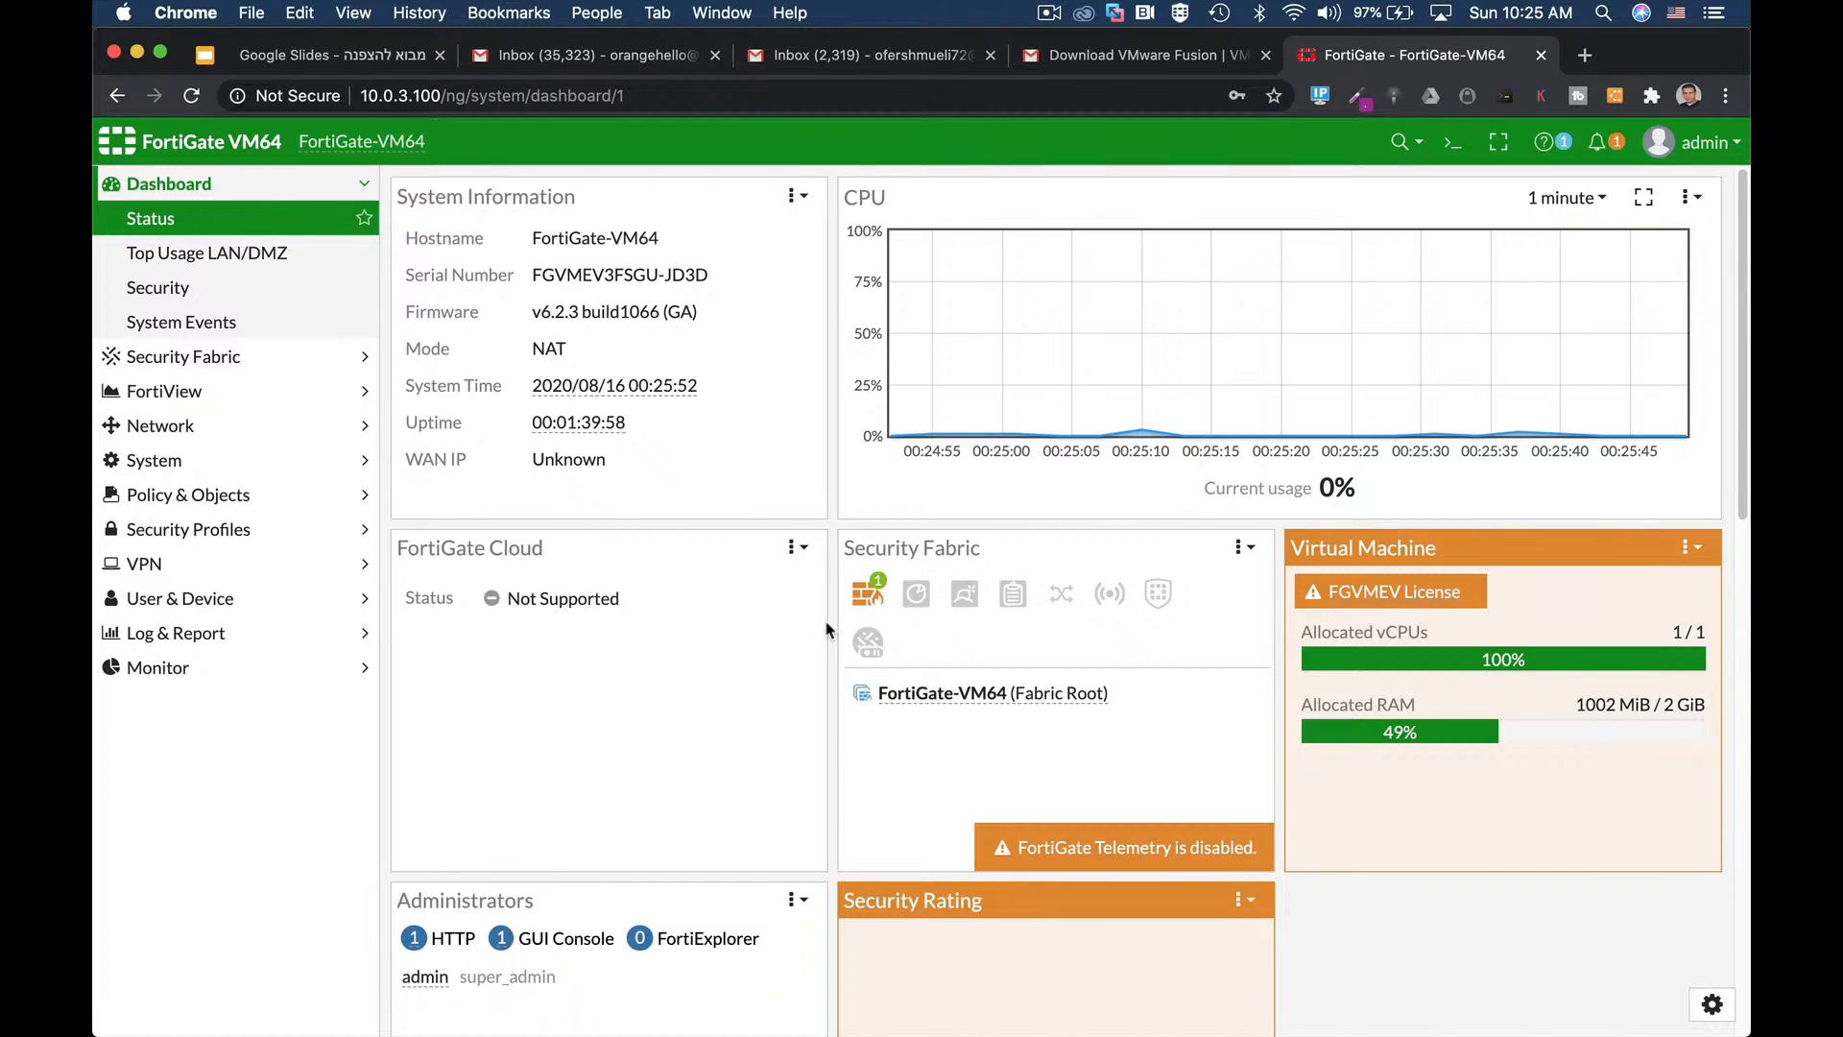
Inspect the Security Fabric widget icons and admin menu, then expand System in the sidebar.
mouse_move(868, 661)
mouse_move(915, 581)
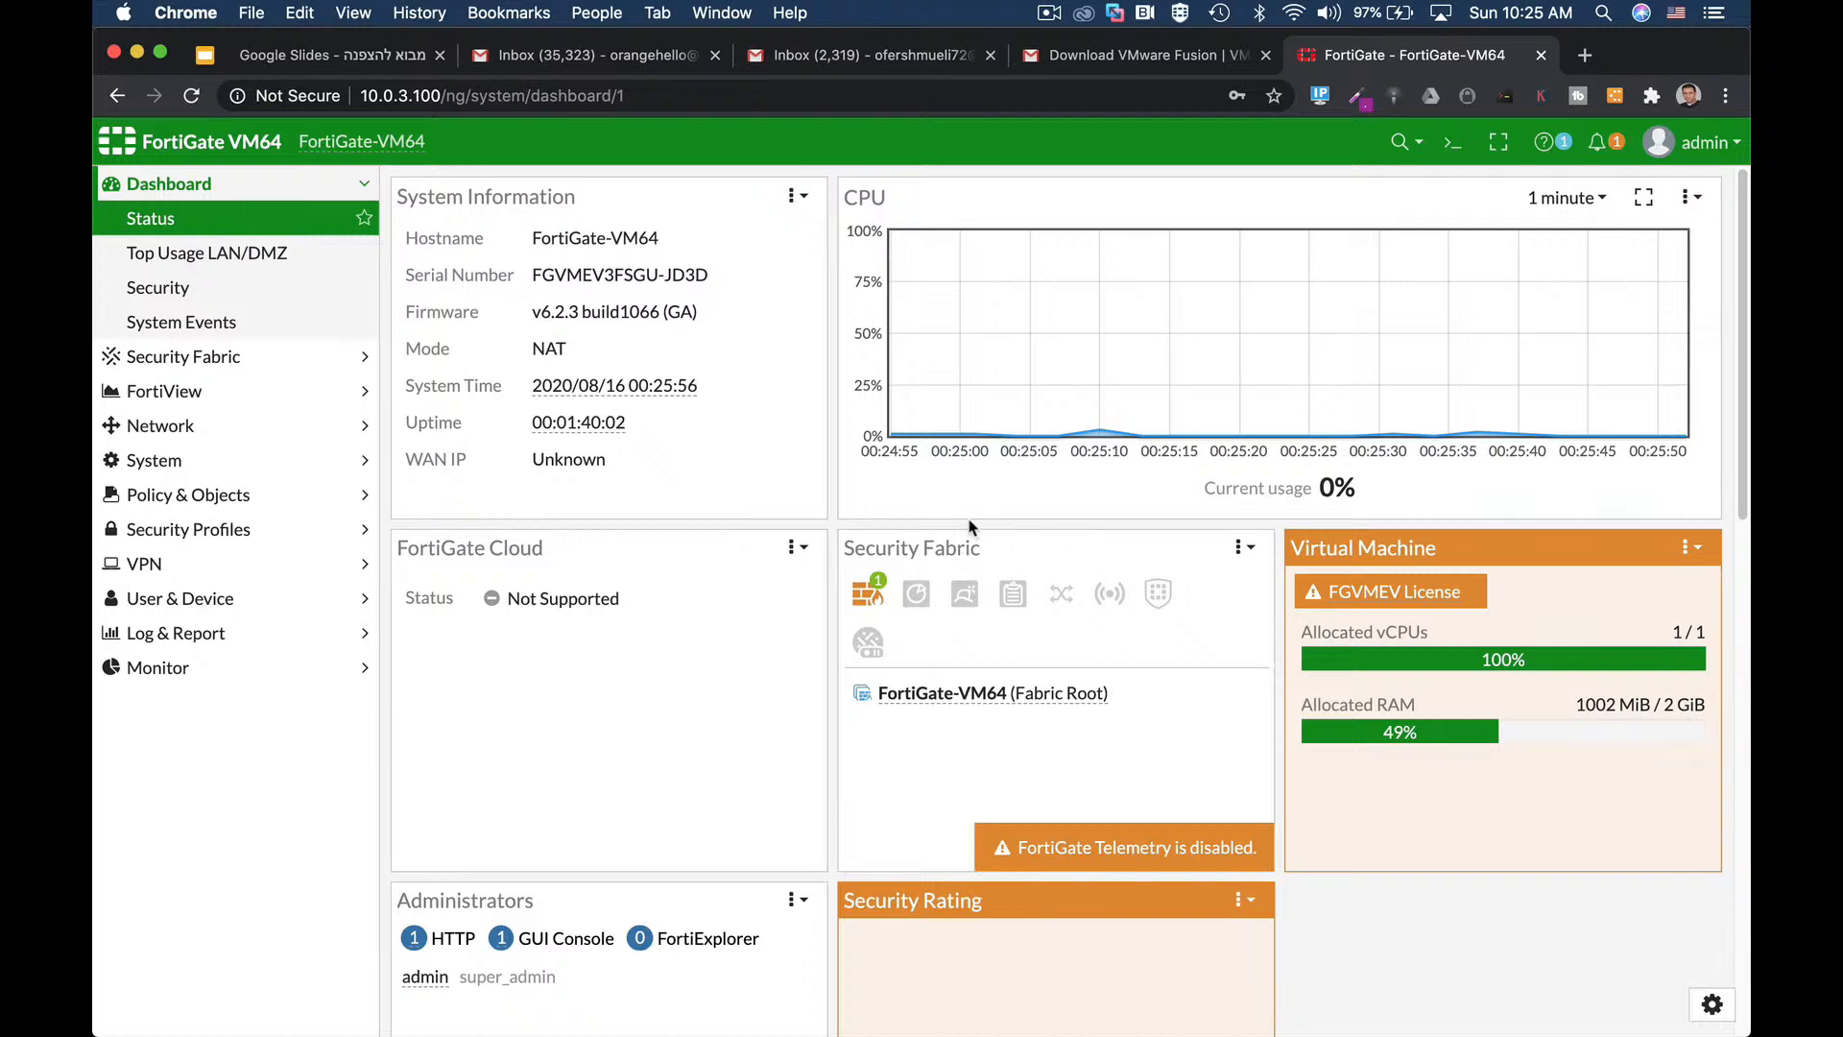
click(1704, 154)
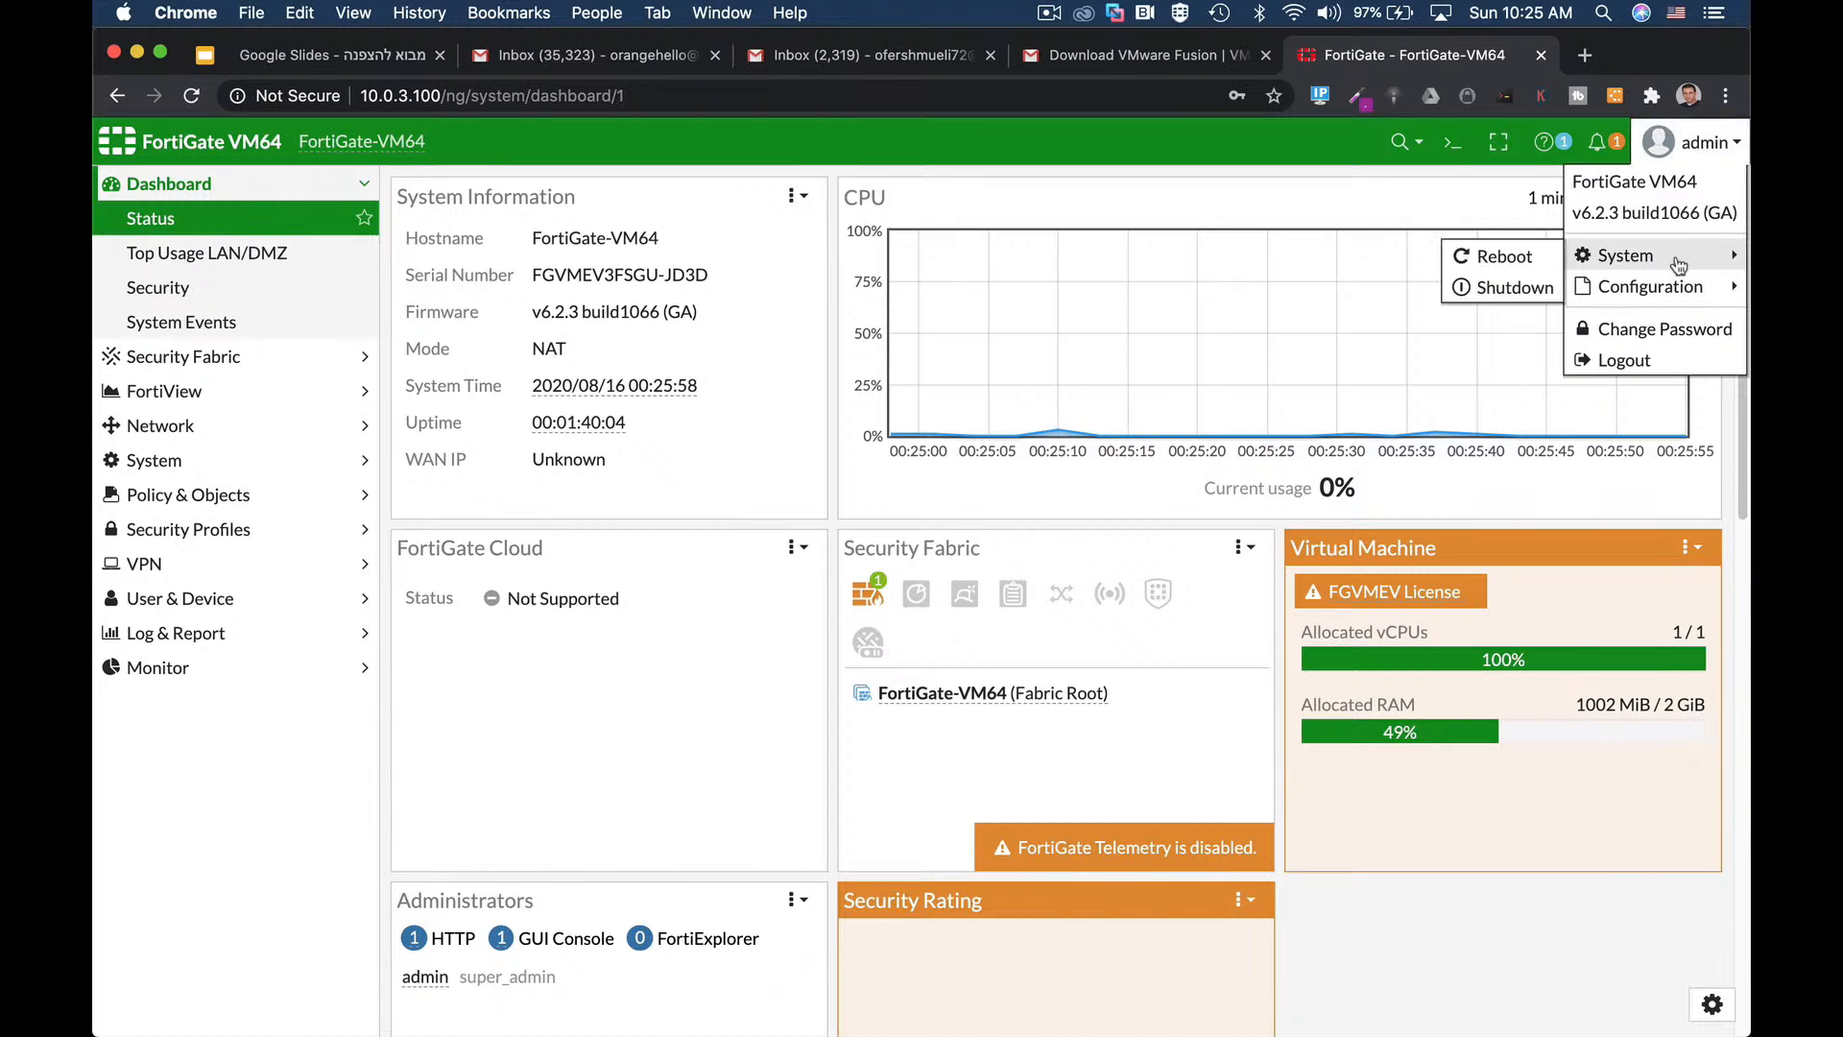
mouse_move(1575, 288)
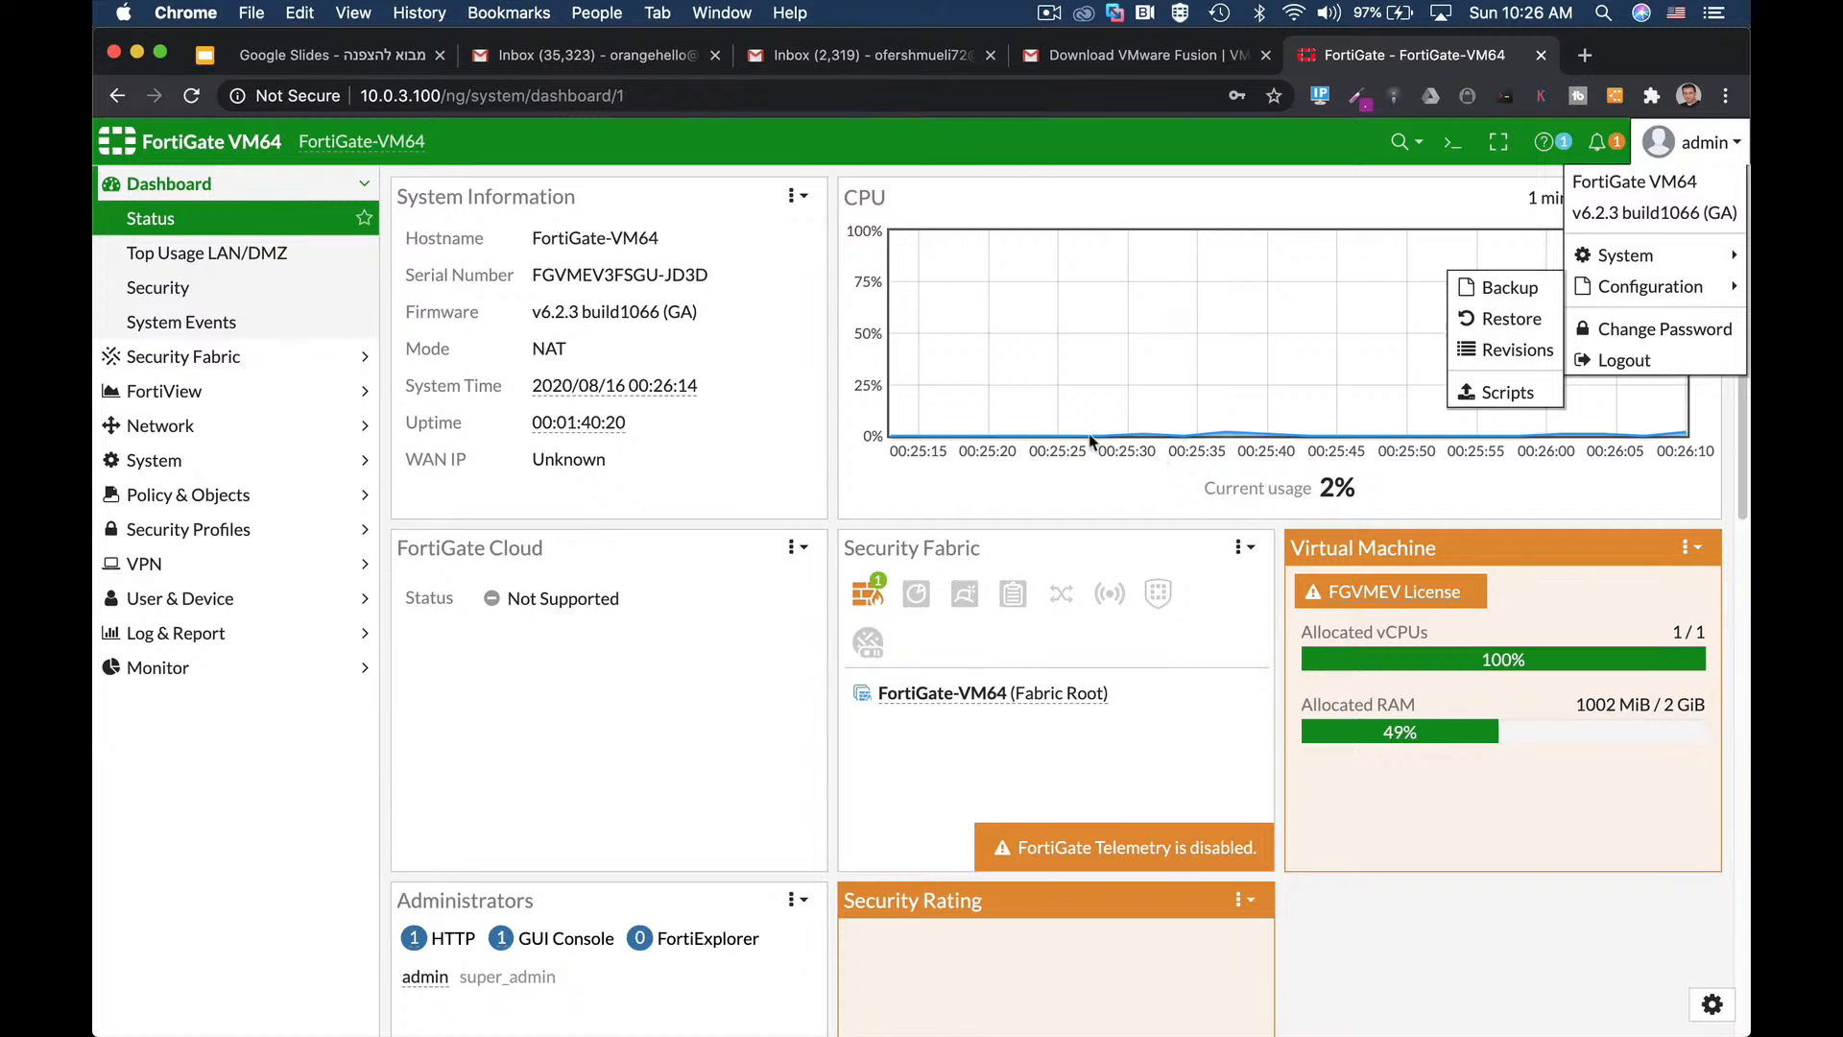
click(139, 468)
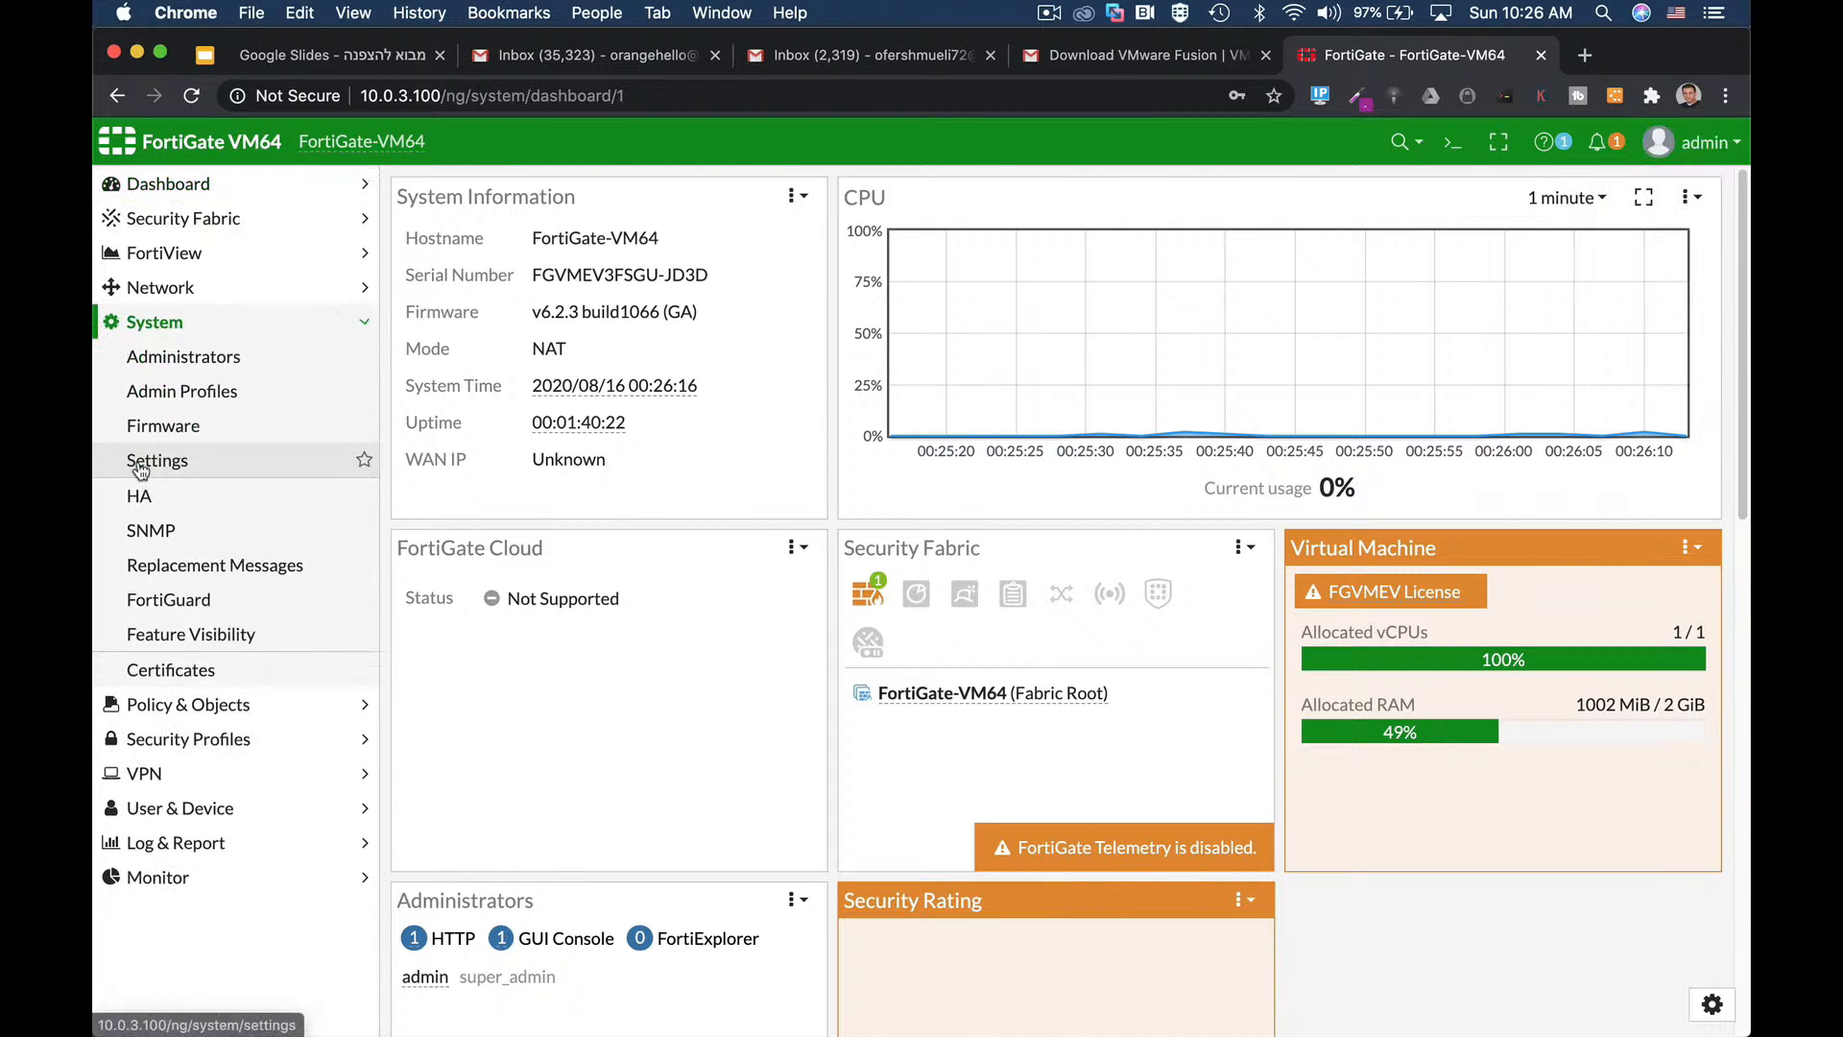
Open the admin account for editing from the Administrators list.
click(161, 361)
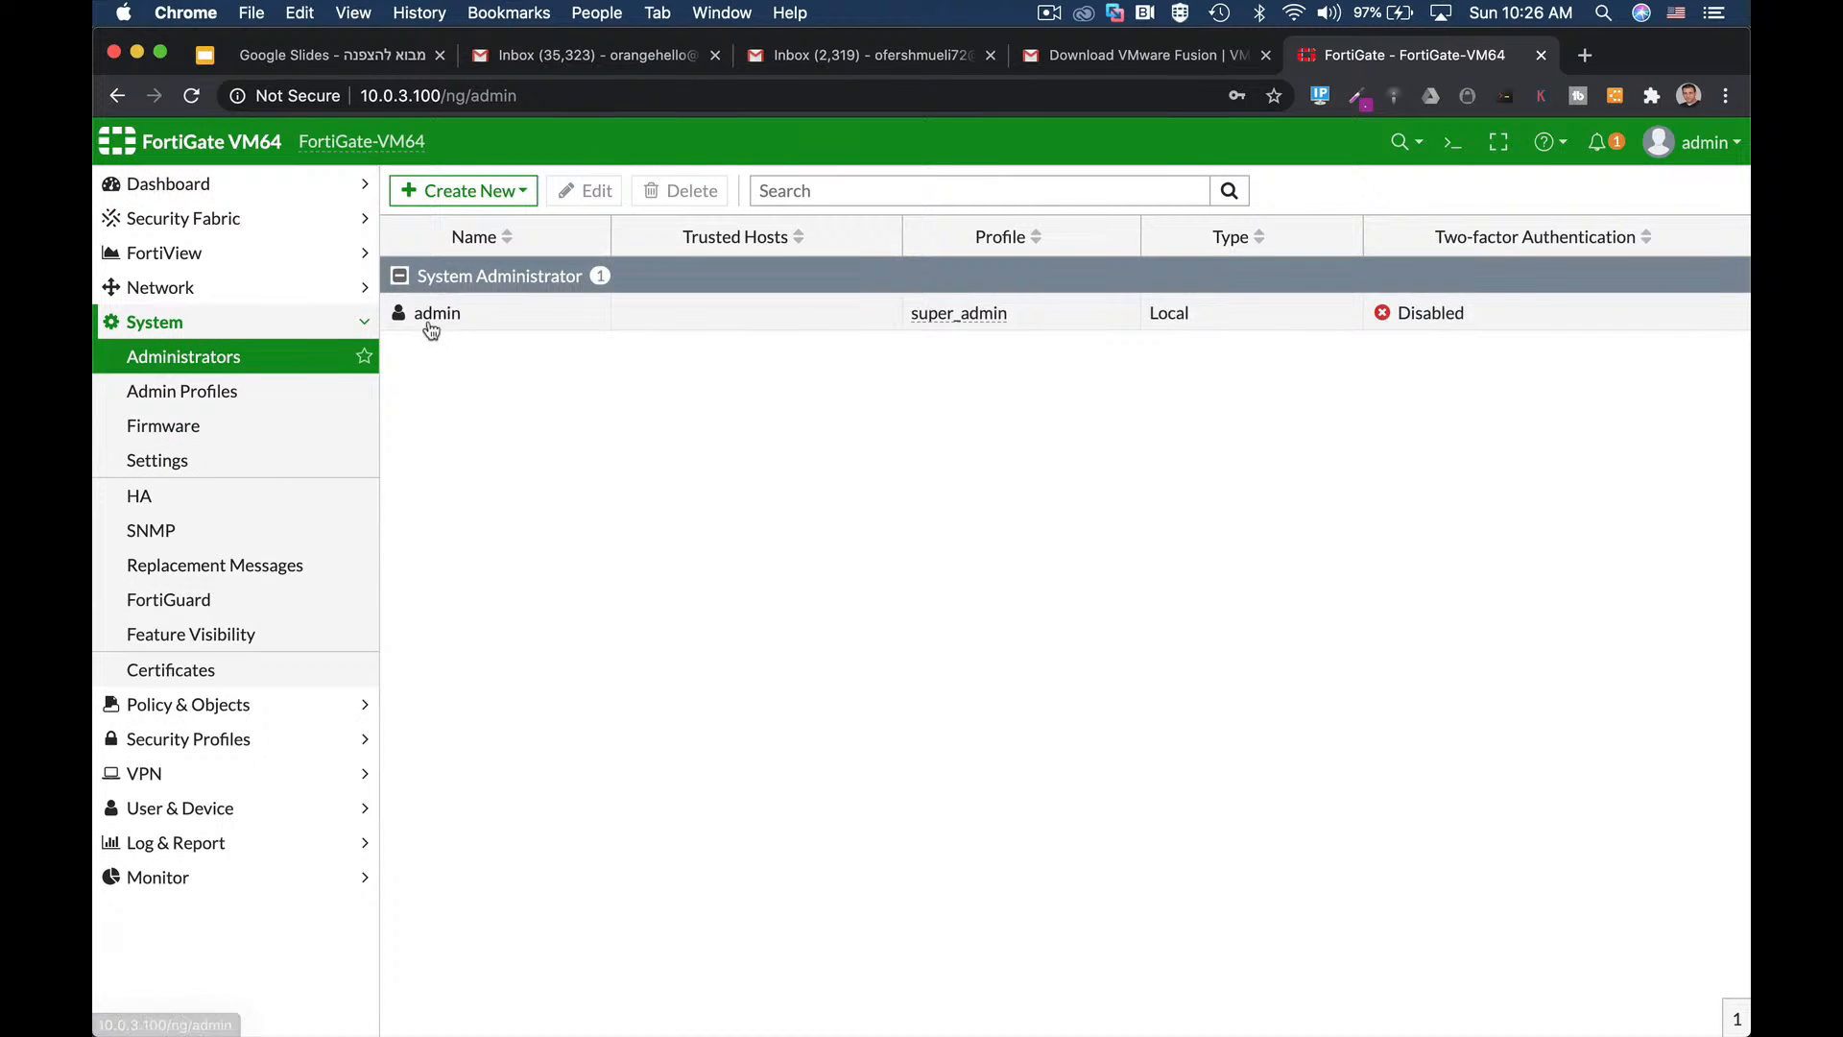
click(428, 322)
click(600, 192)
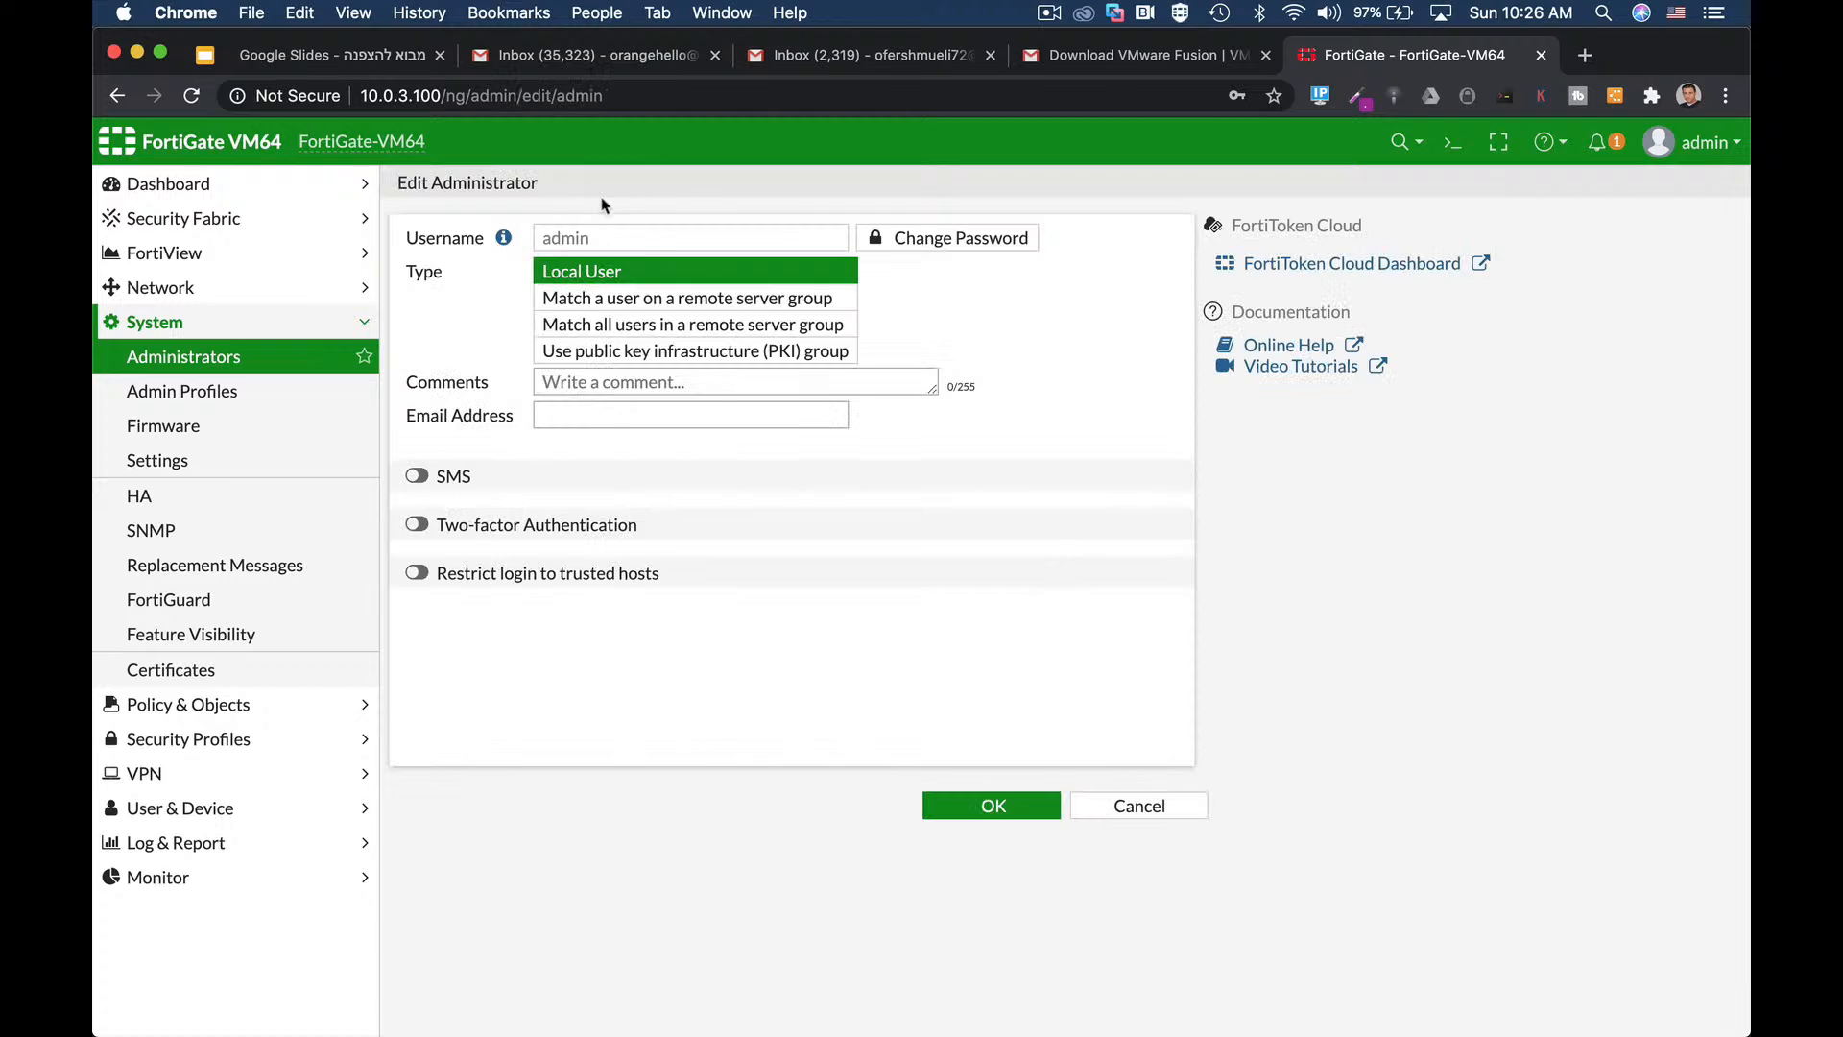
Enable two-factor authentication and restrict login to trusted hosts, then open the CLI Console.
click(528, 534)
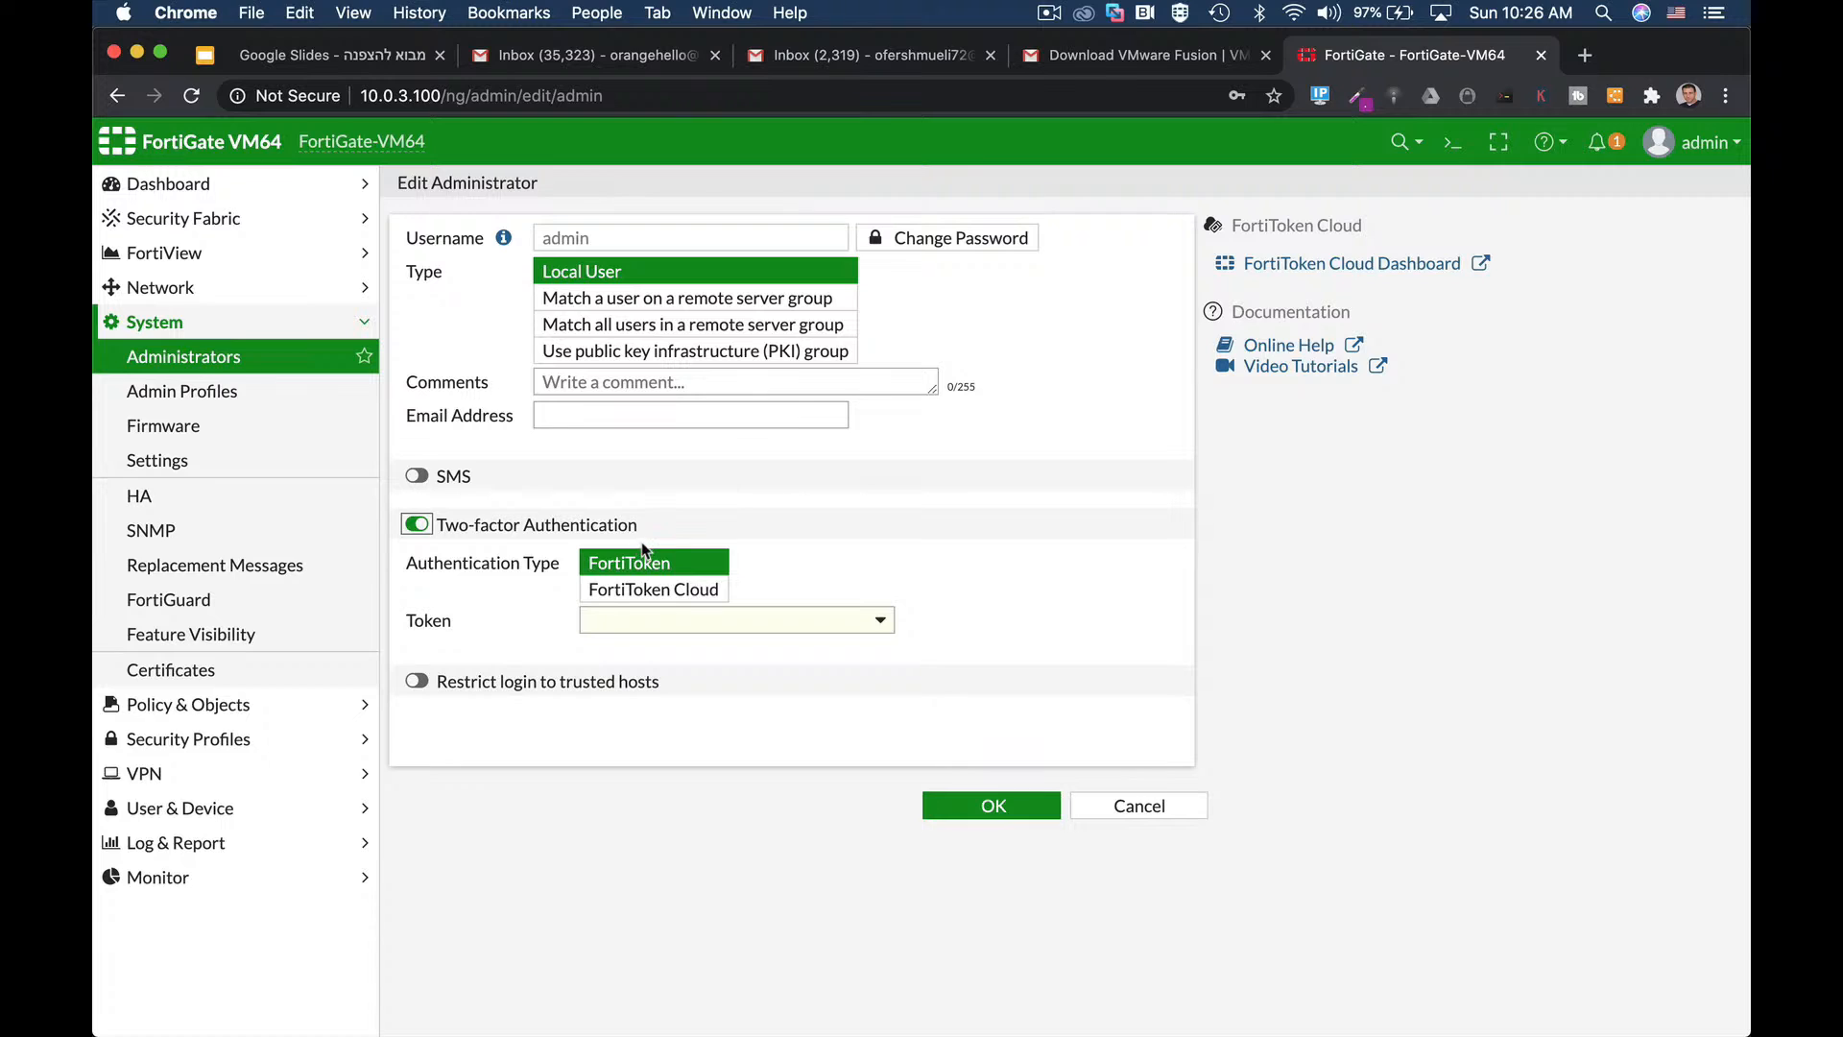
drag(481, 683, 479, 693)
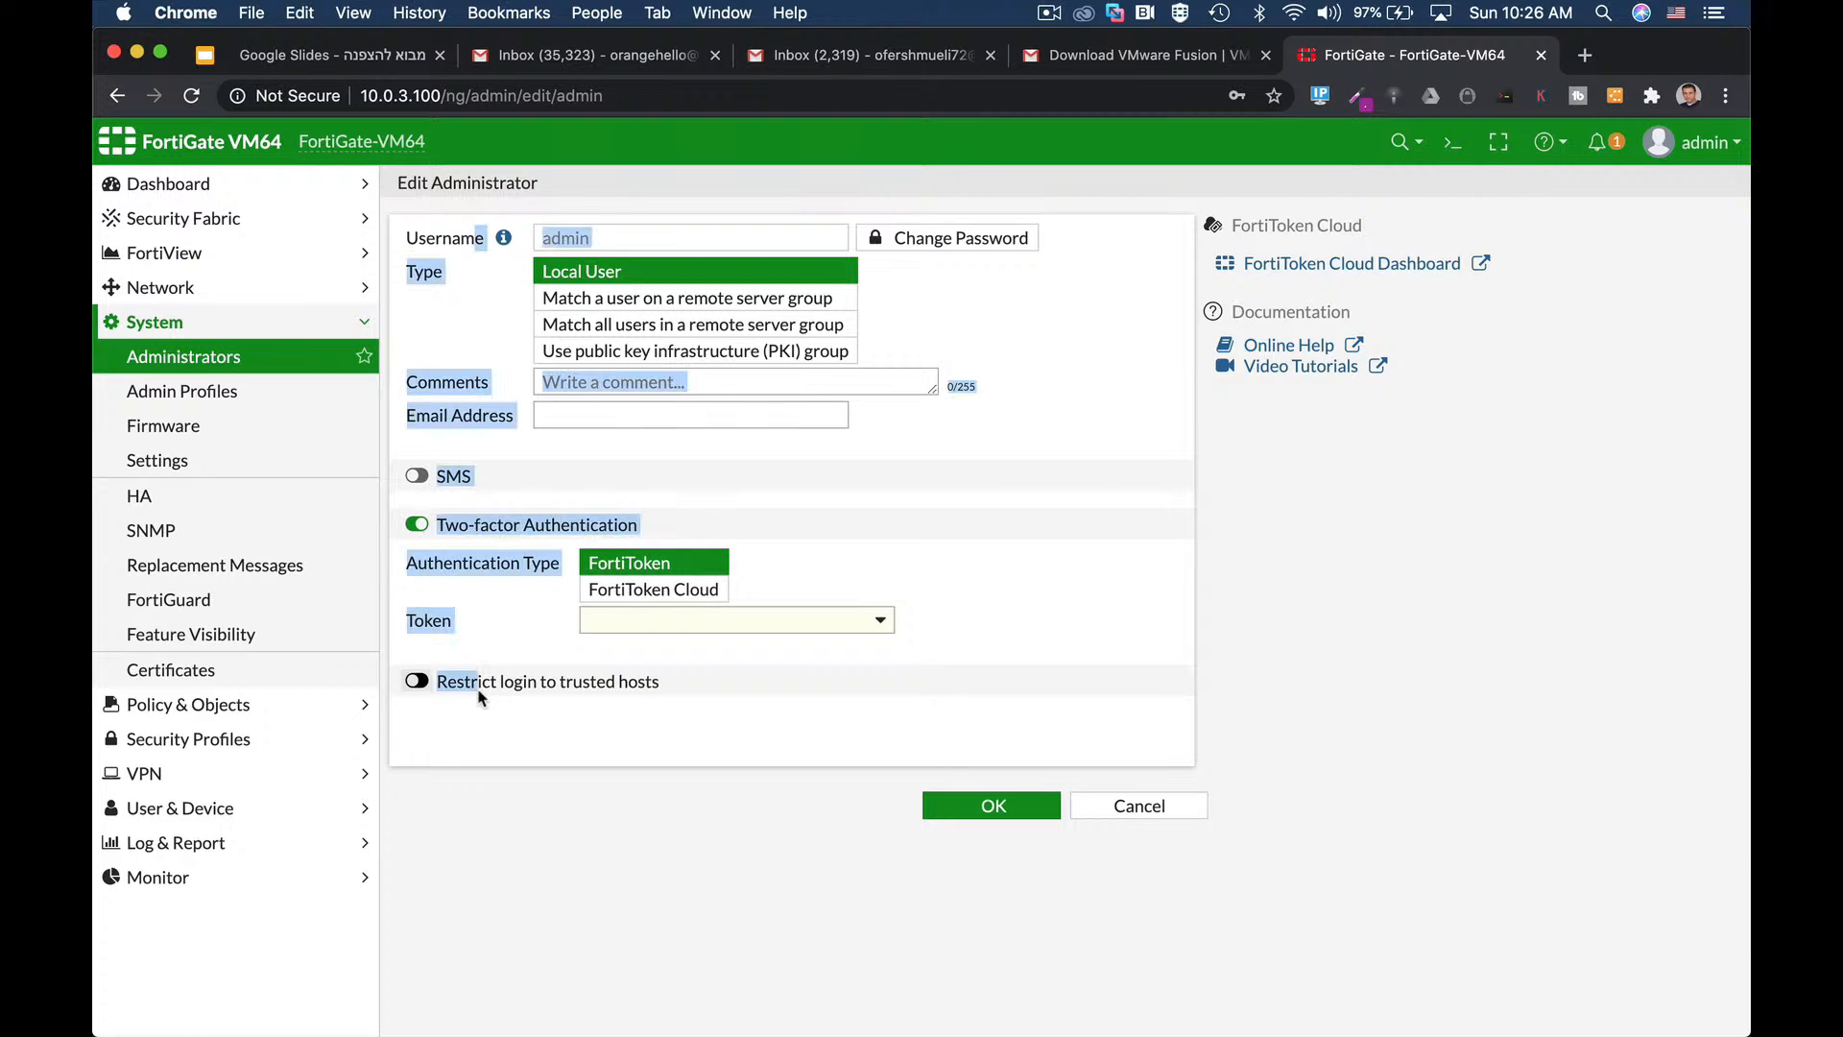
click(415, 680)
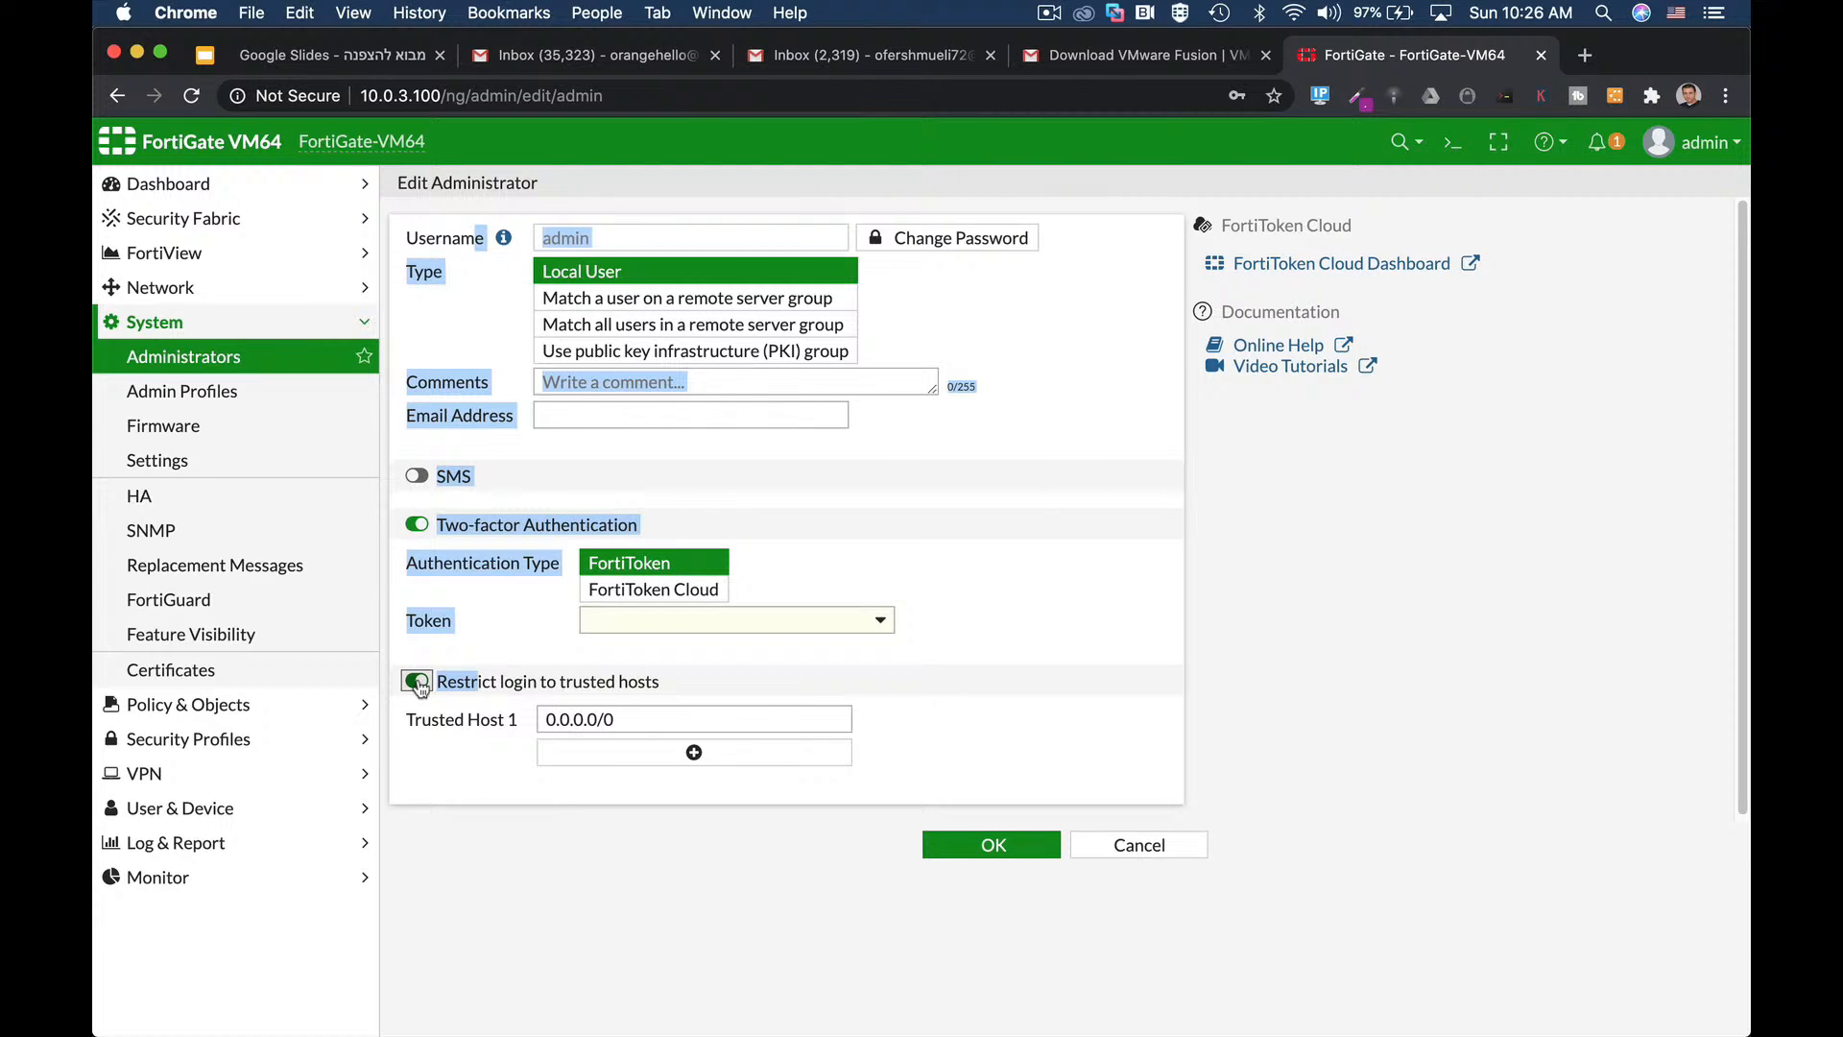
click(941, 697)
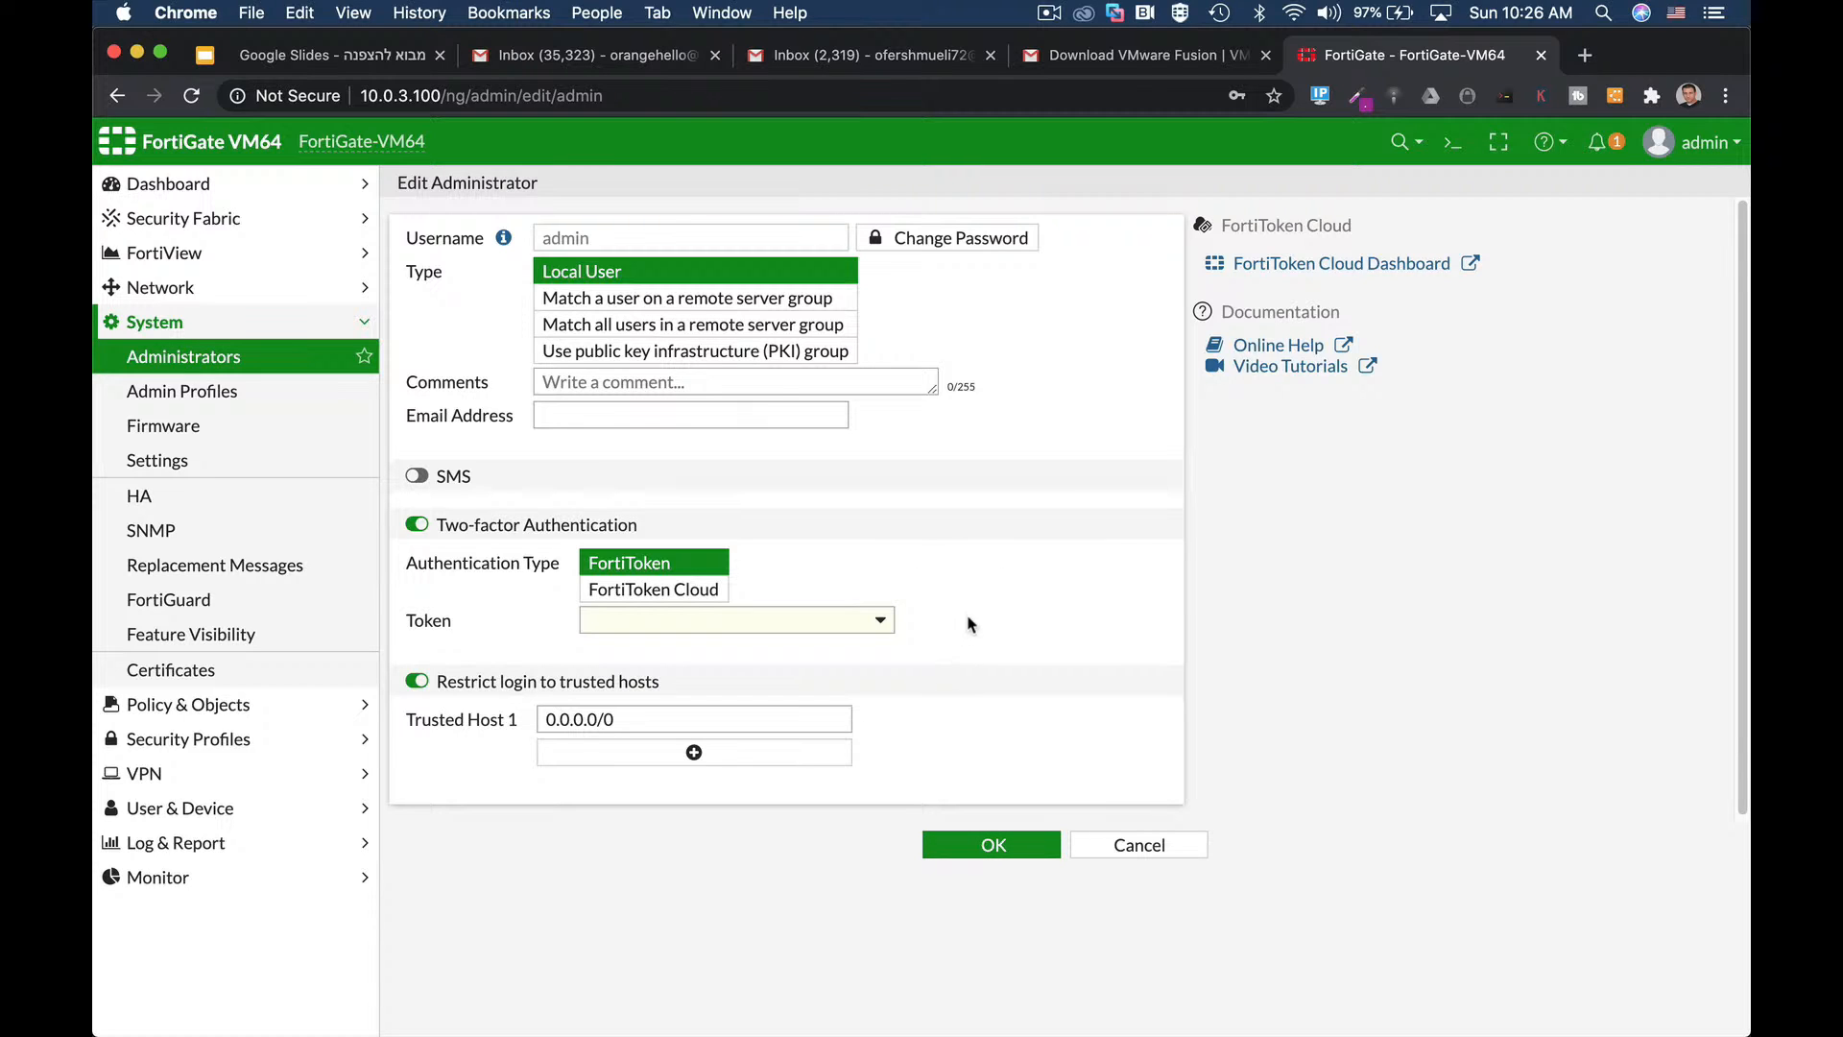
click(1452, 144)
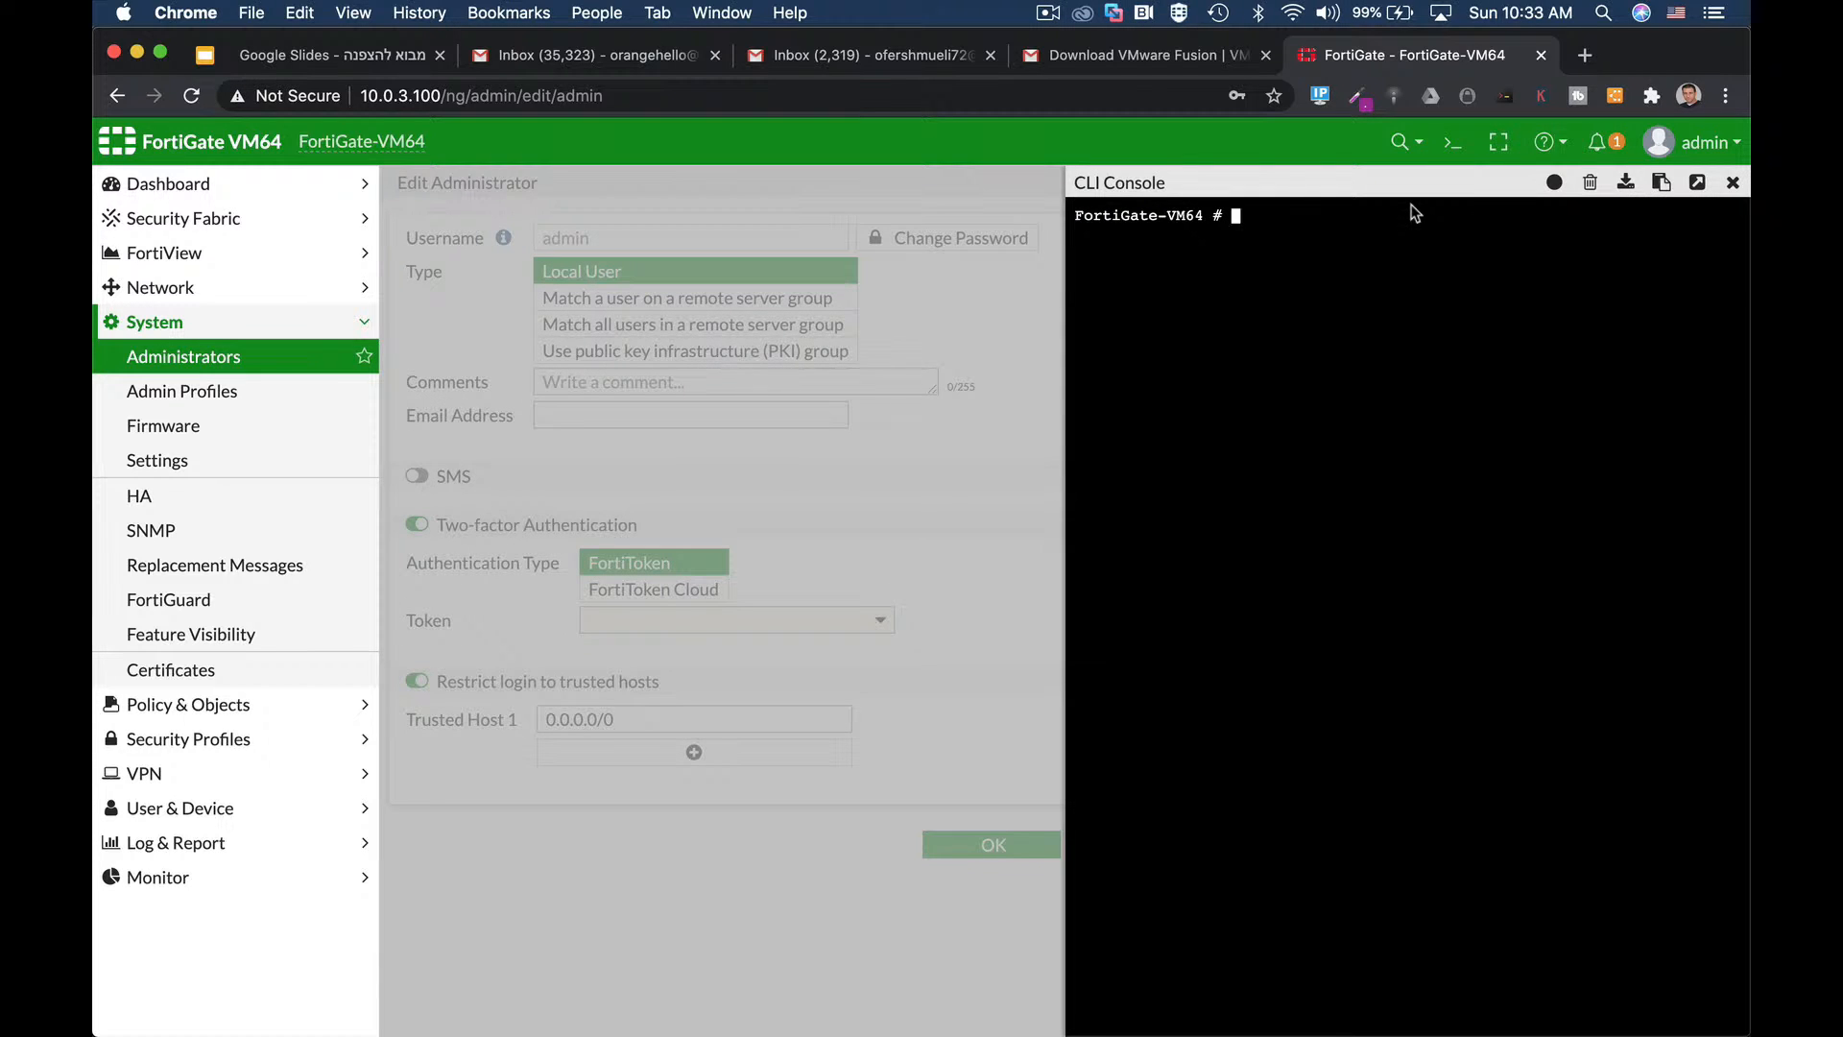
Run 'config system admin', 'edit admin' and 'show full-configuration' in the CLI Console using Tab completion.
text(config sy)
key(Tab)
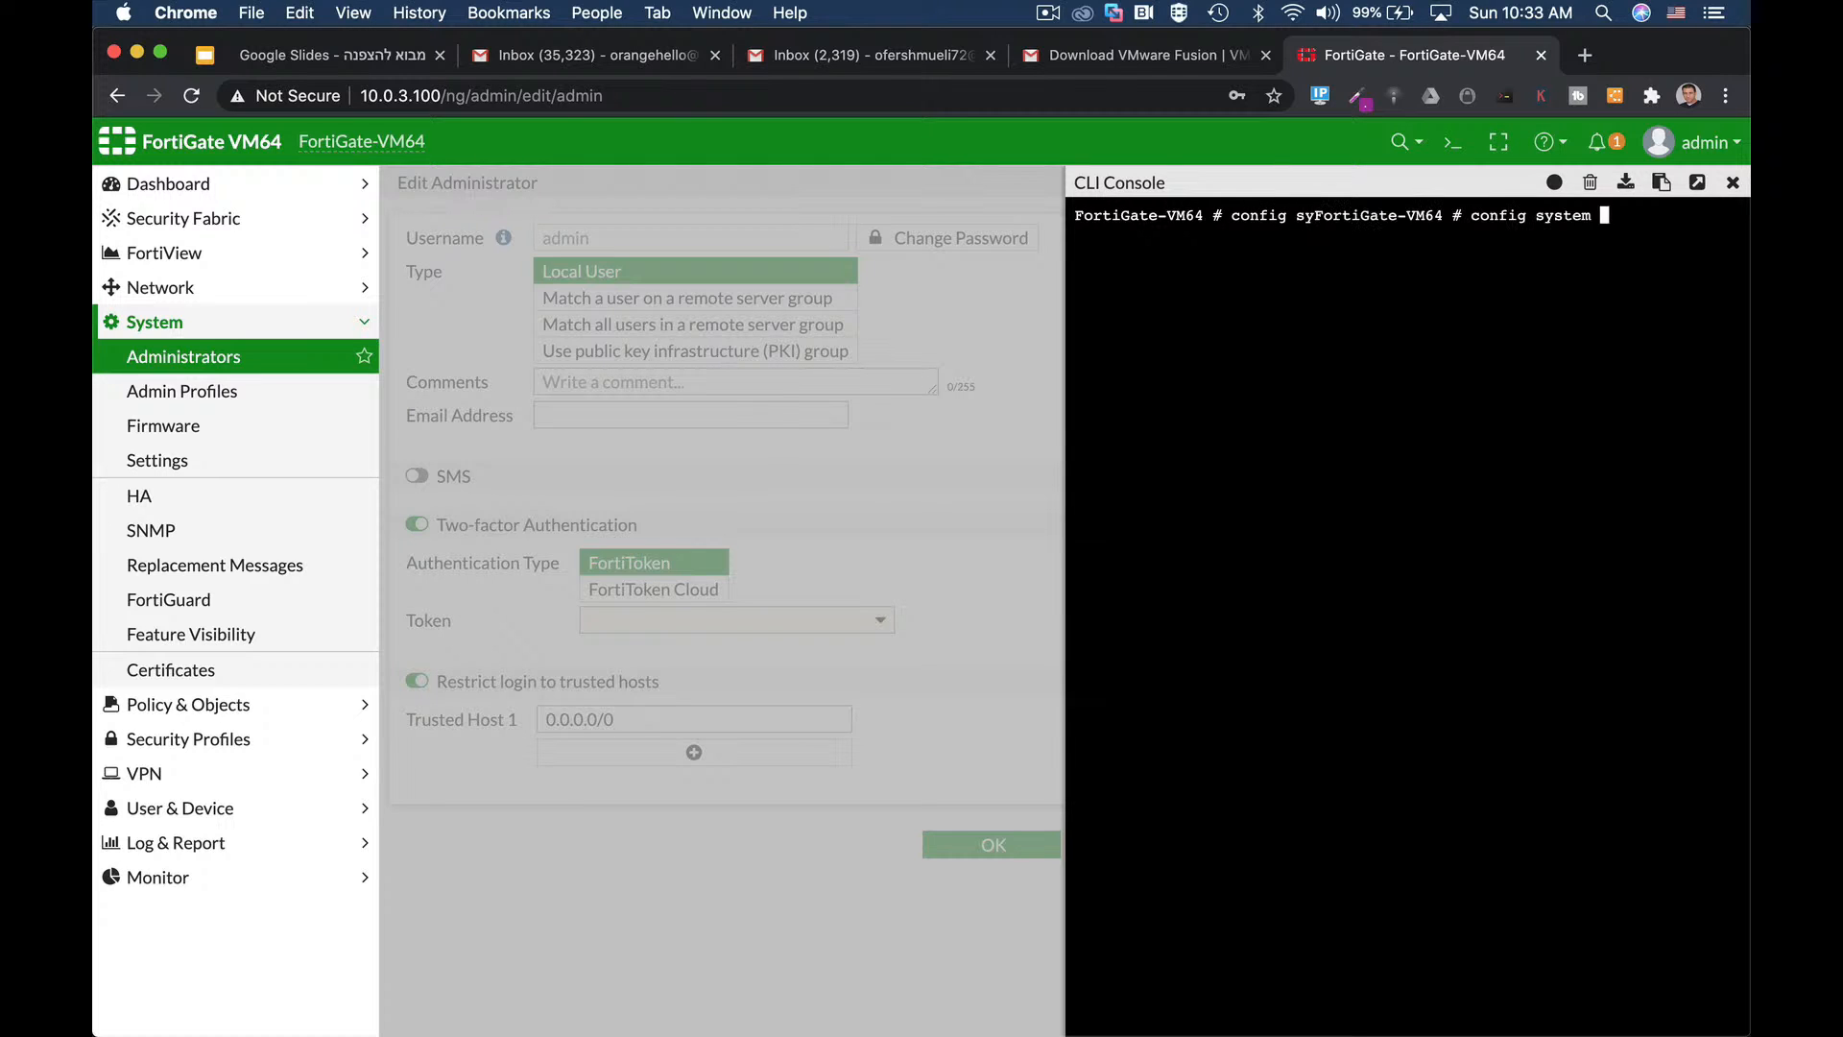
text(admin)
key(Return)
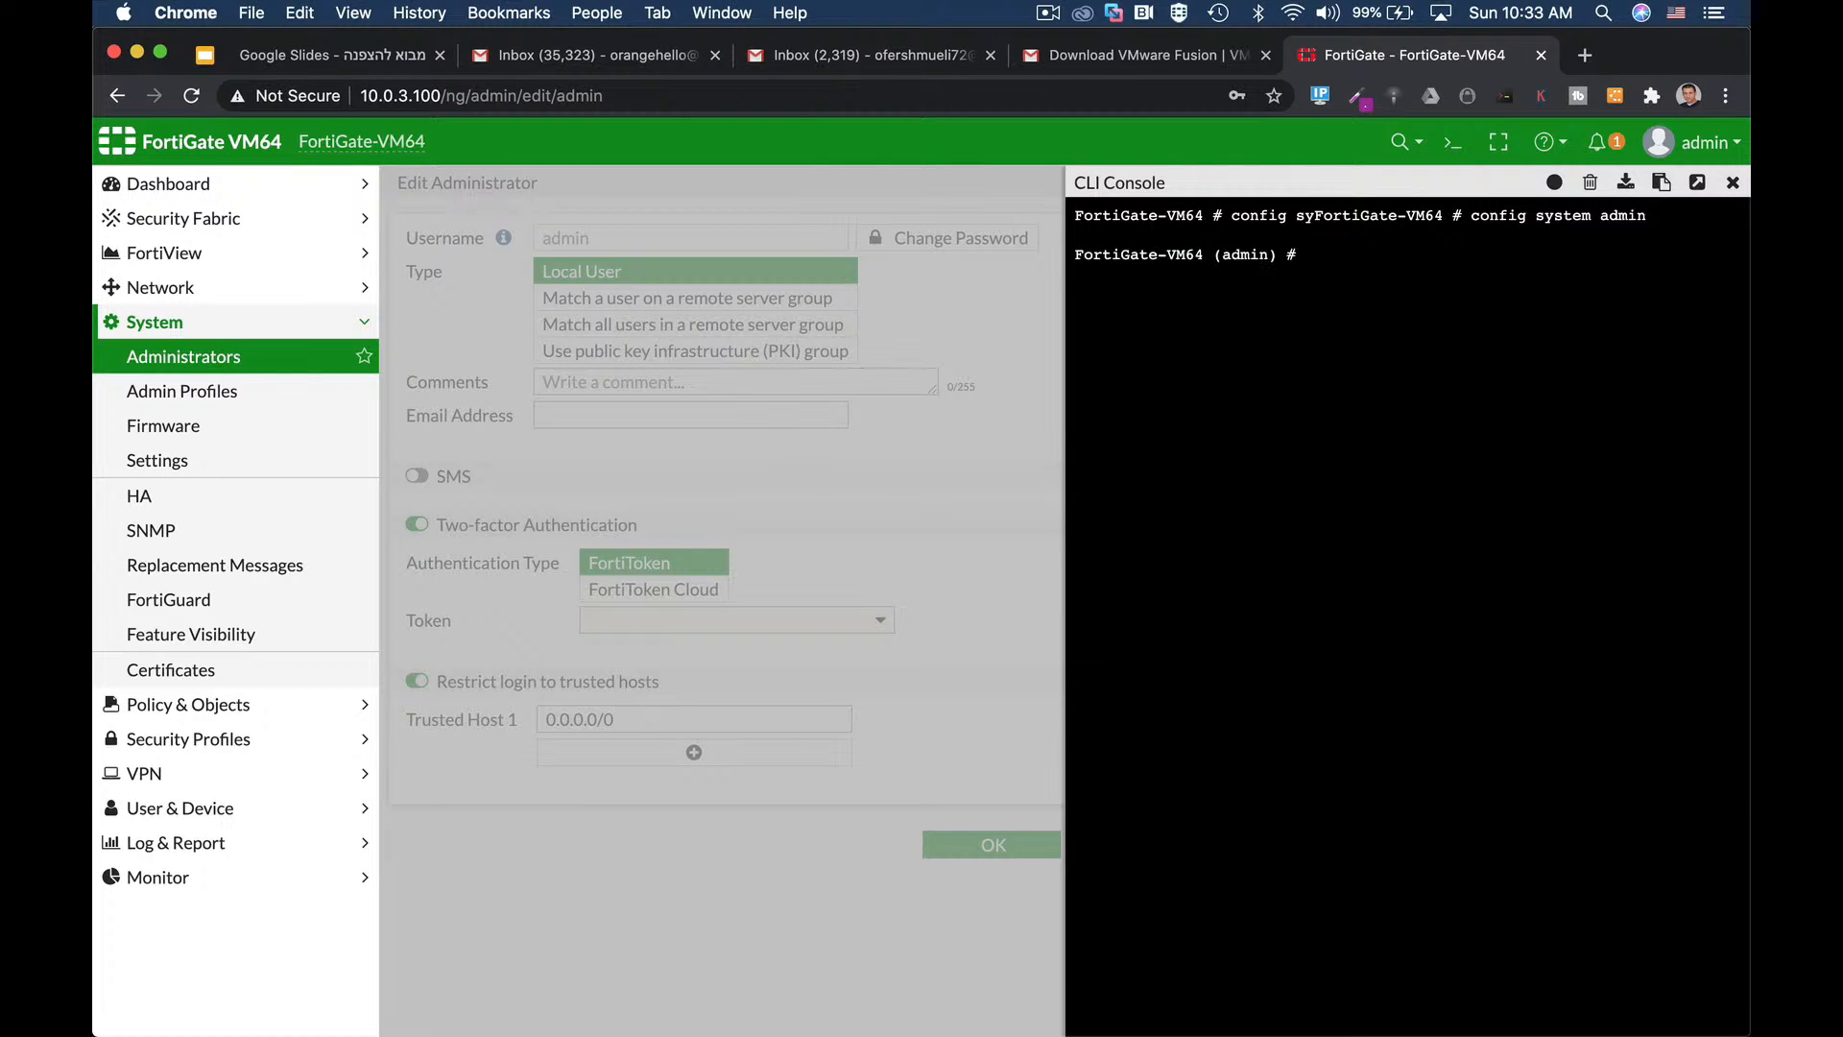
text(edit admin)
key(Return)
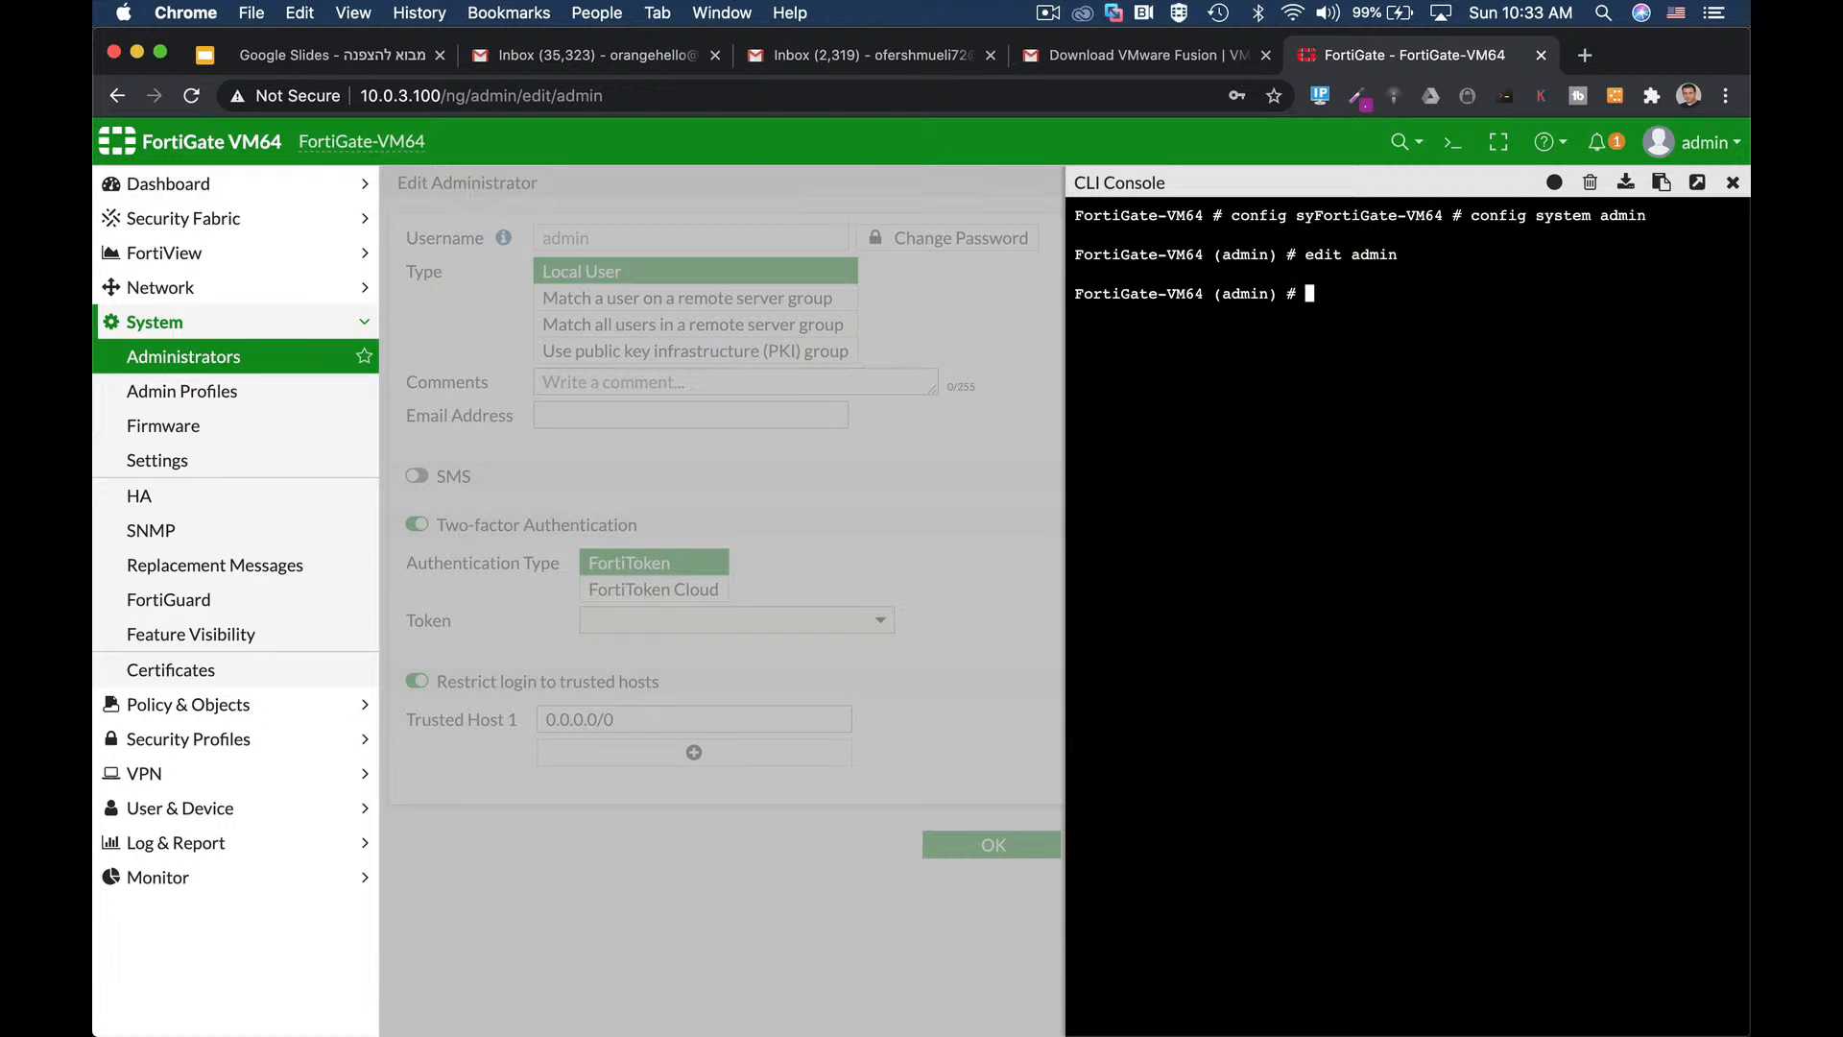
text(show fu)
key(Tab)
key(Return)
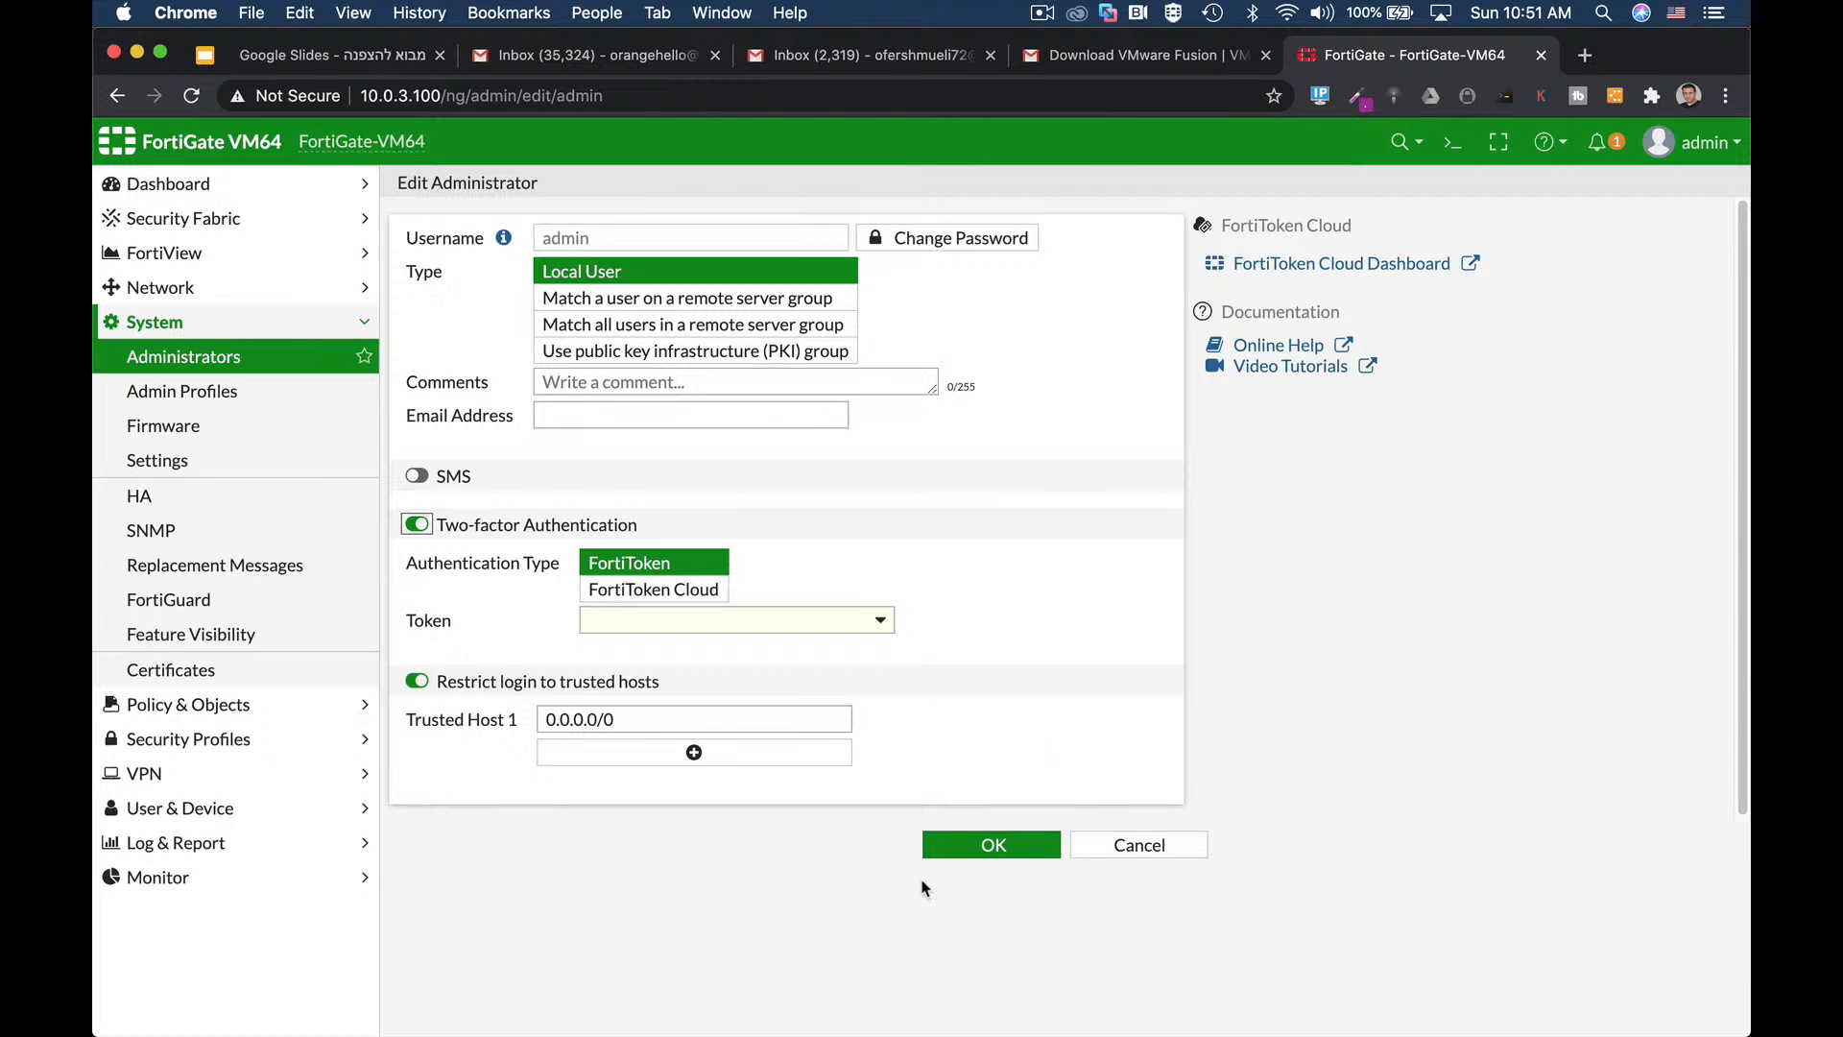
Go to Network > Interfaces and select port10.
click(197, 296)
click(209, 325)
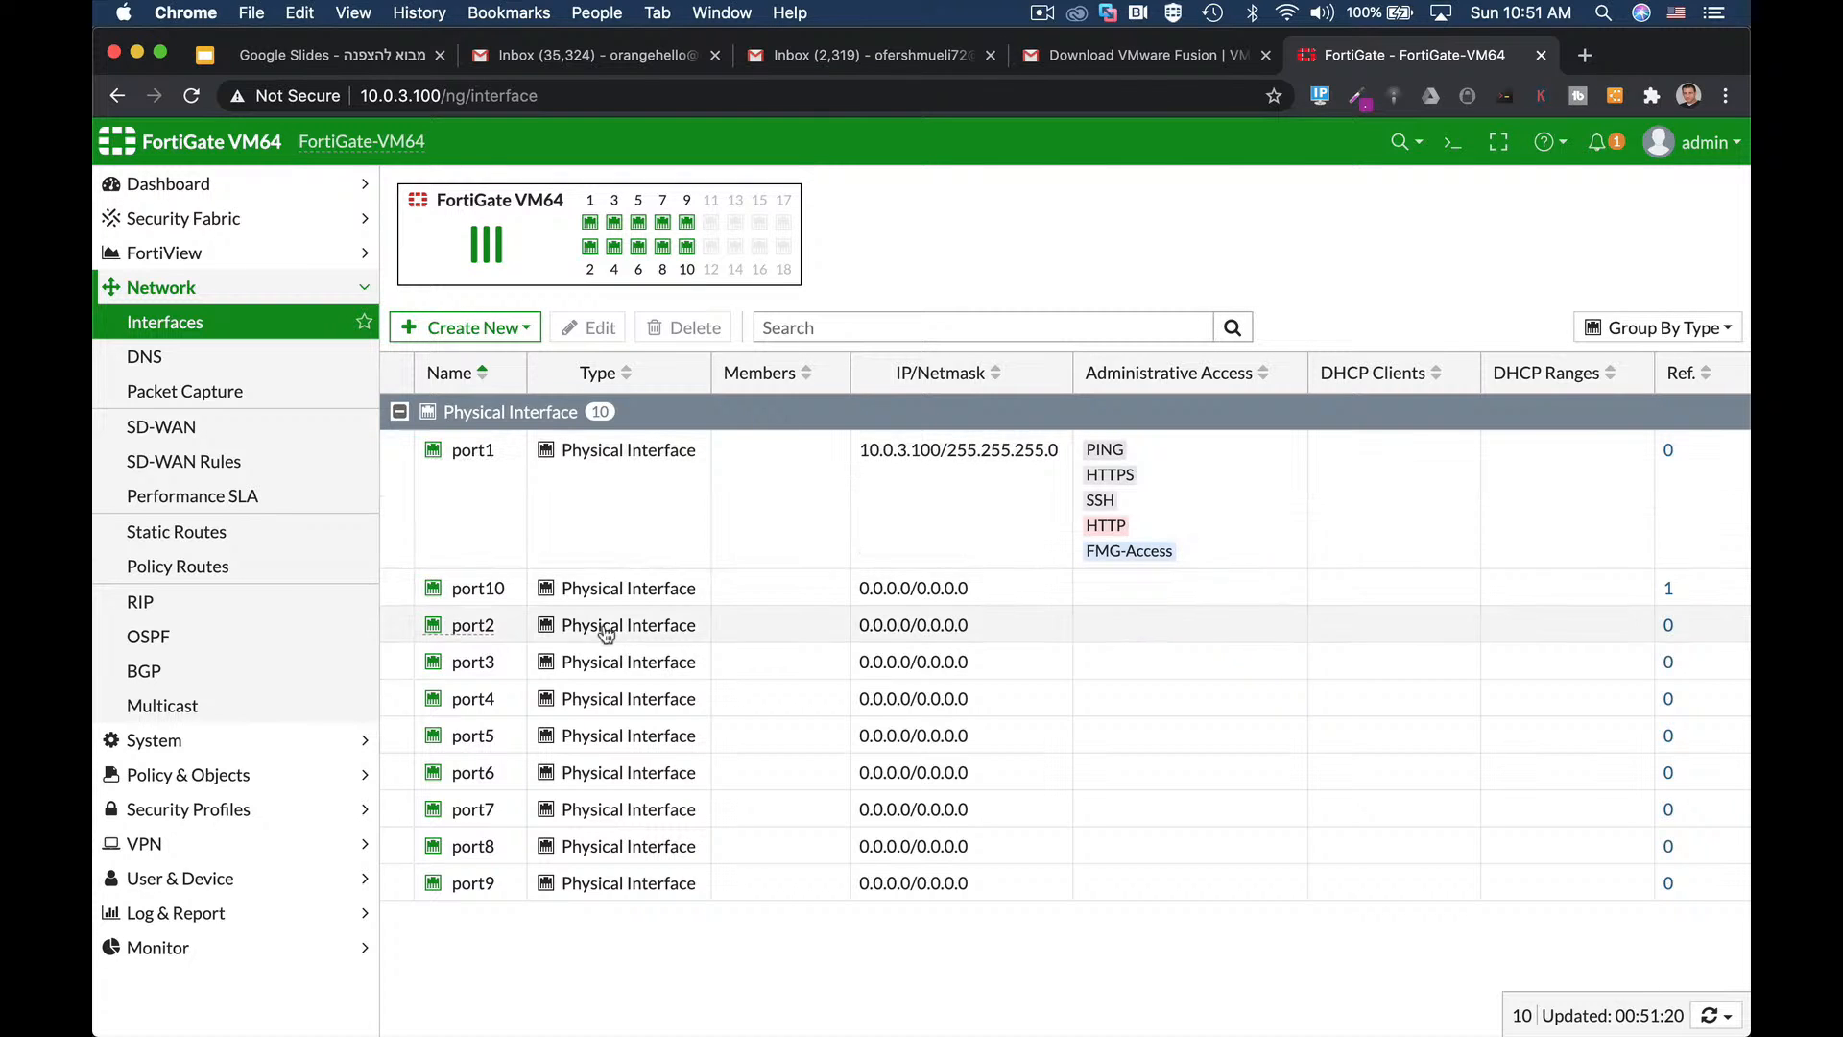
click(595, 592)
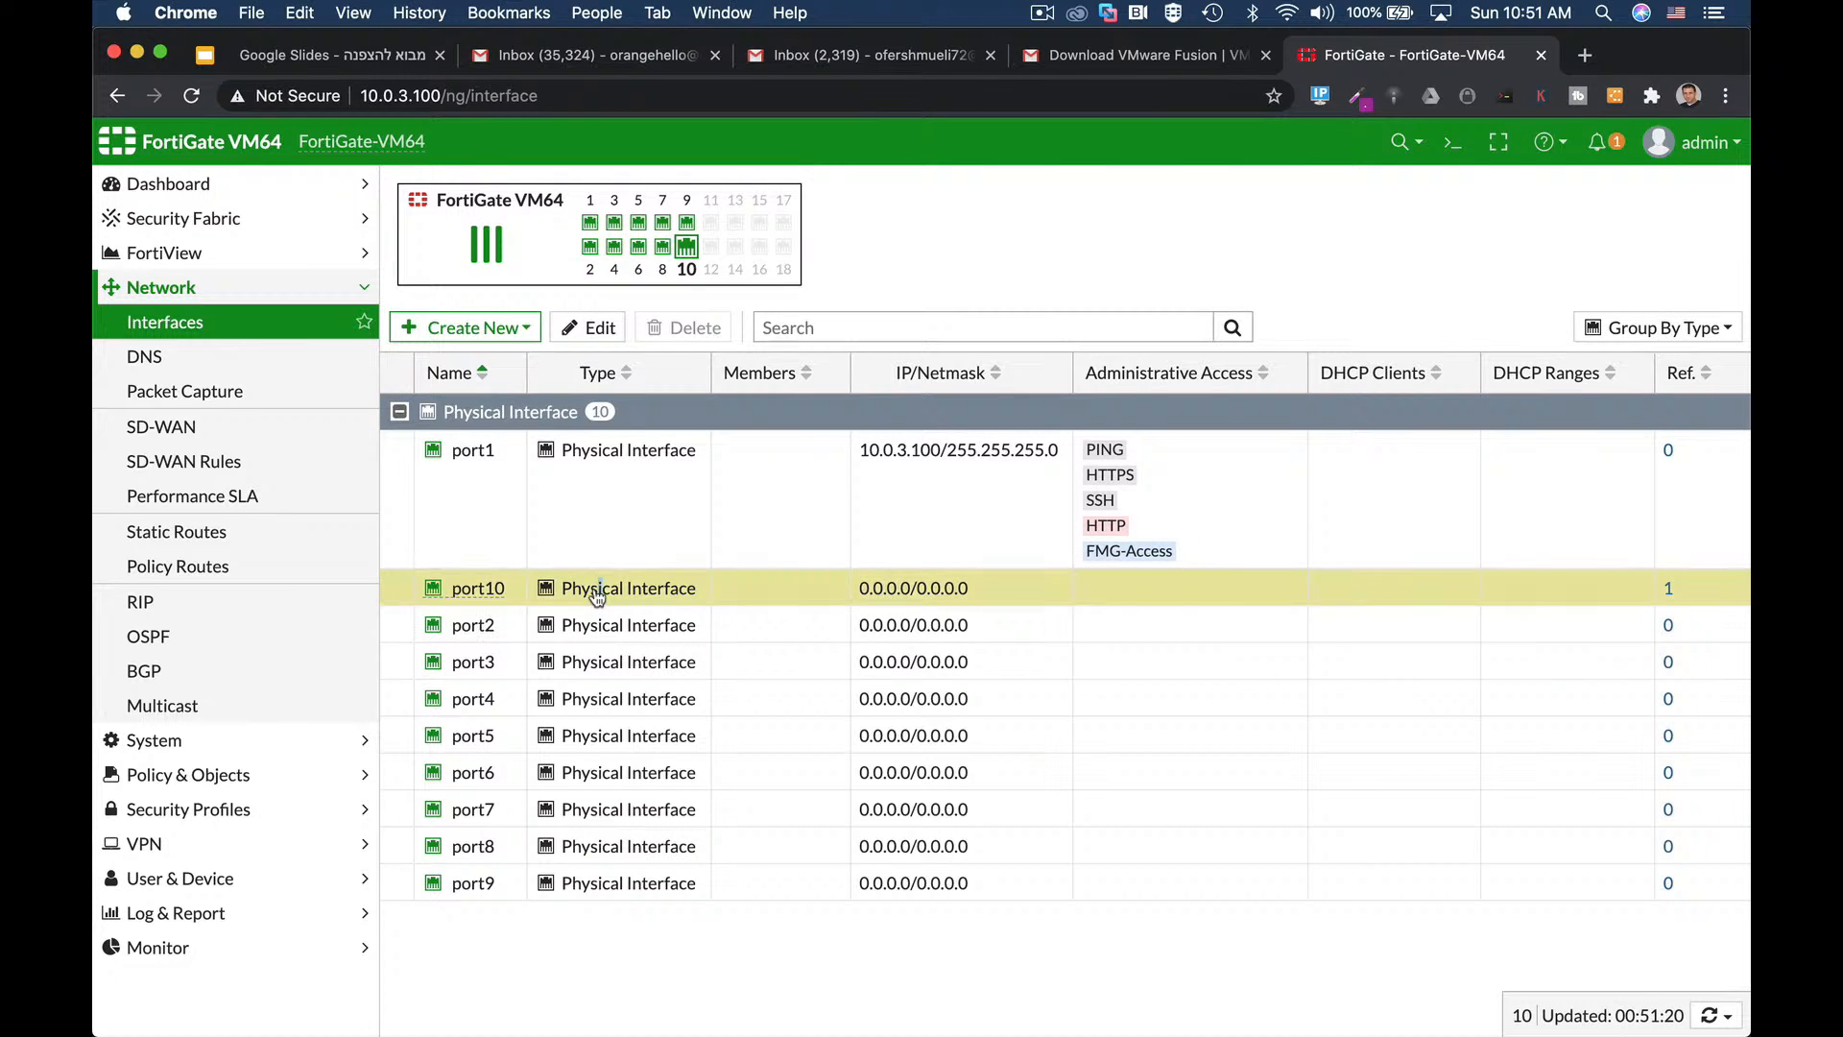
Edit port10 with alias LAN, role LAN and IP/netmask 10.0.4.1/24.
click(597, 327)
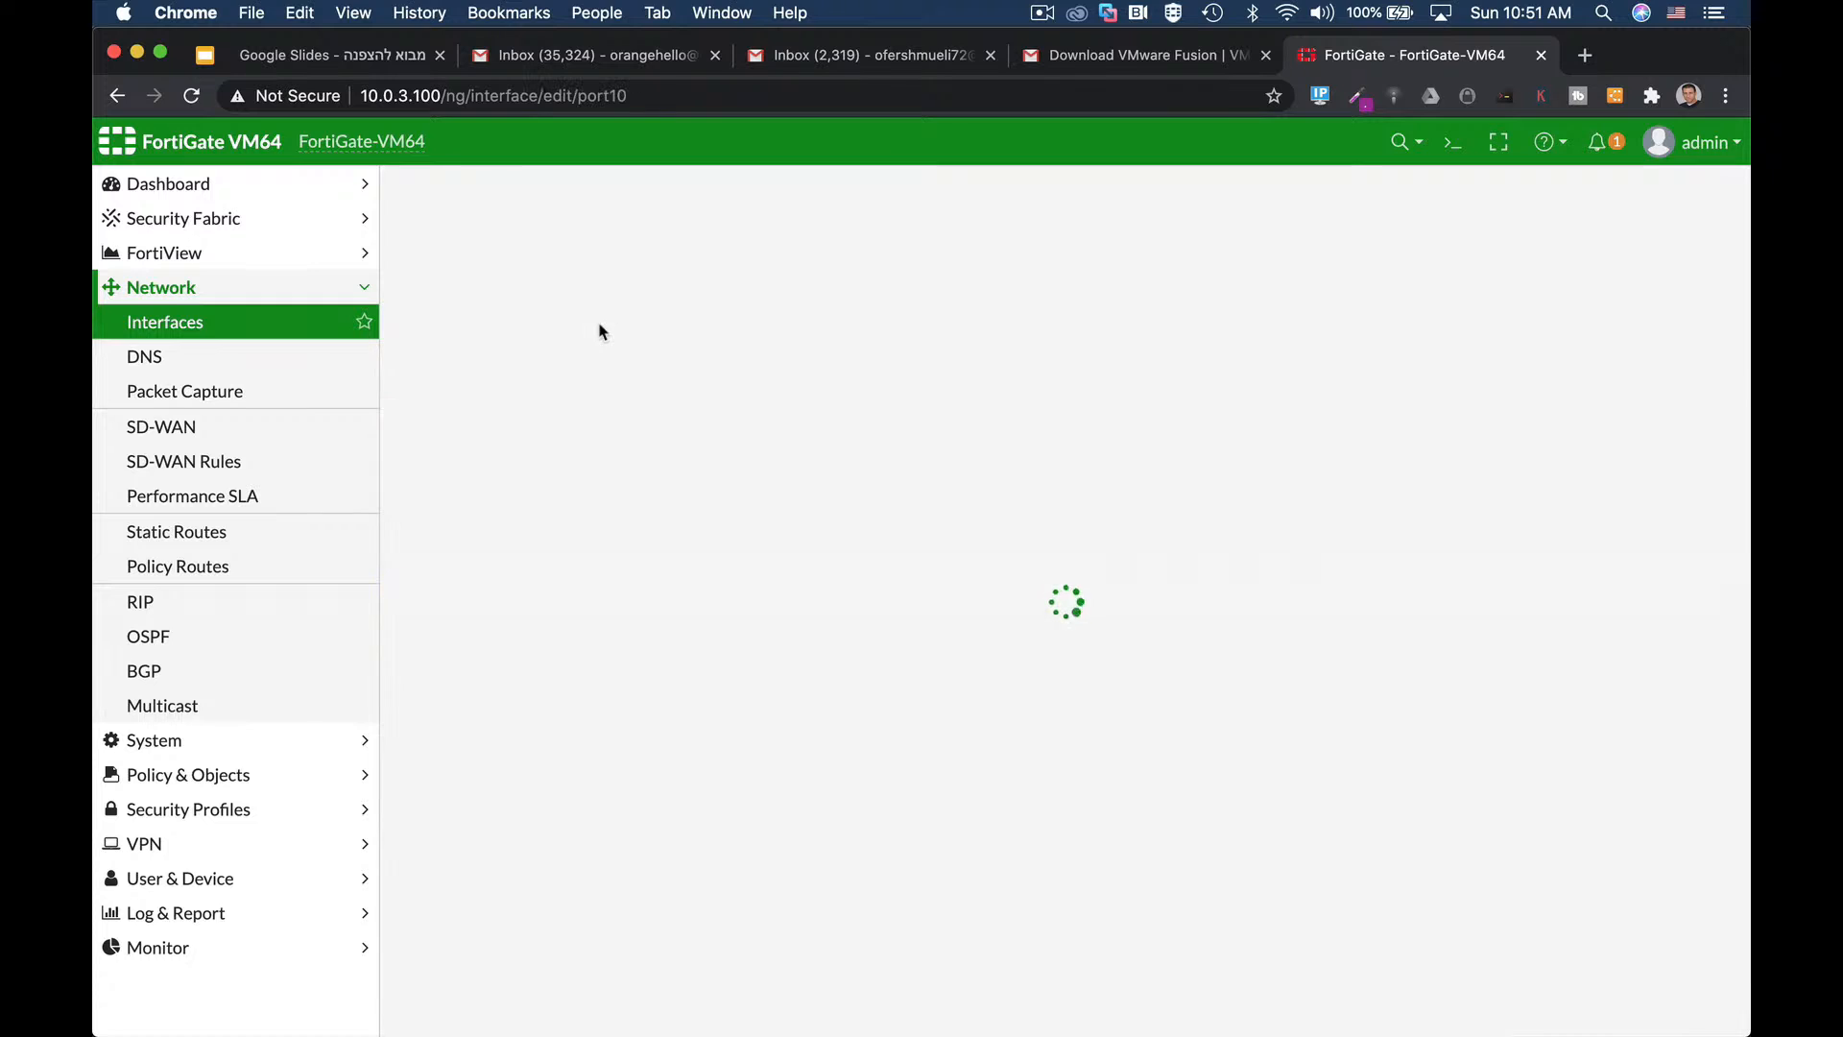
click(550, 270)
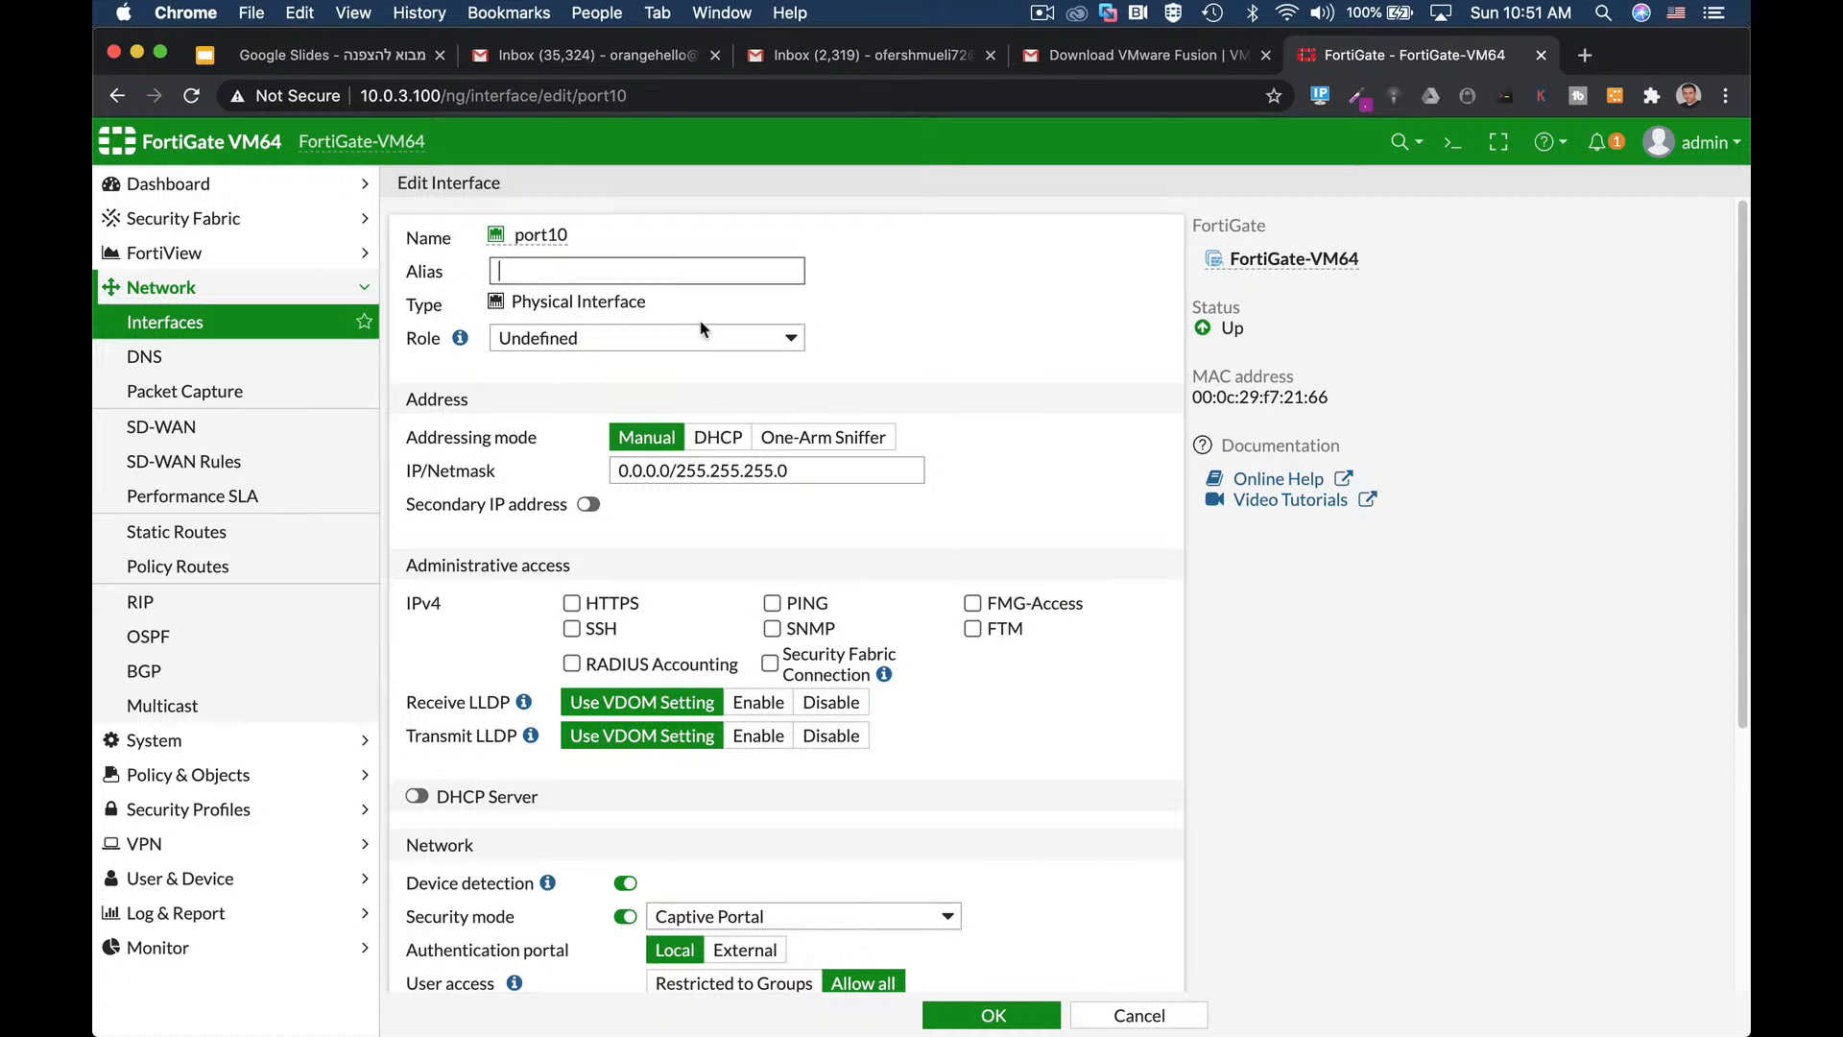
text(LAN)
click(579, 344)
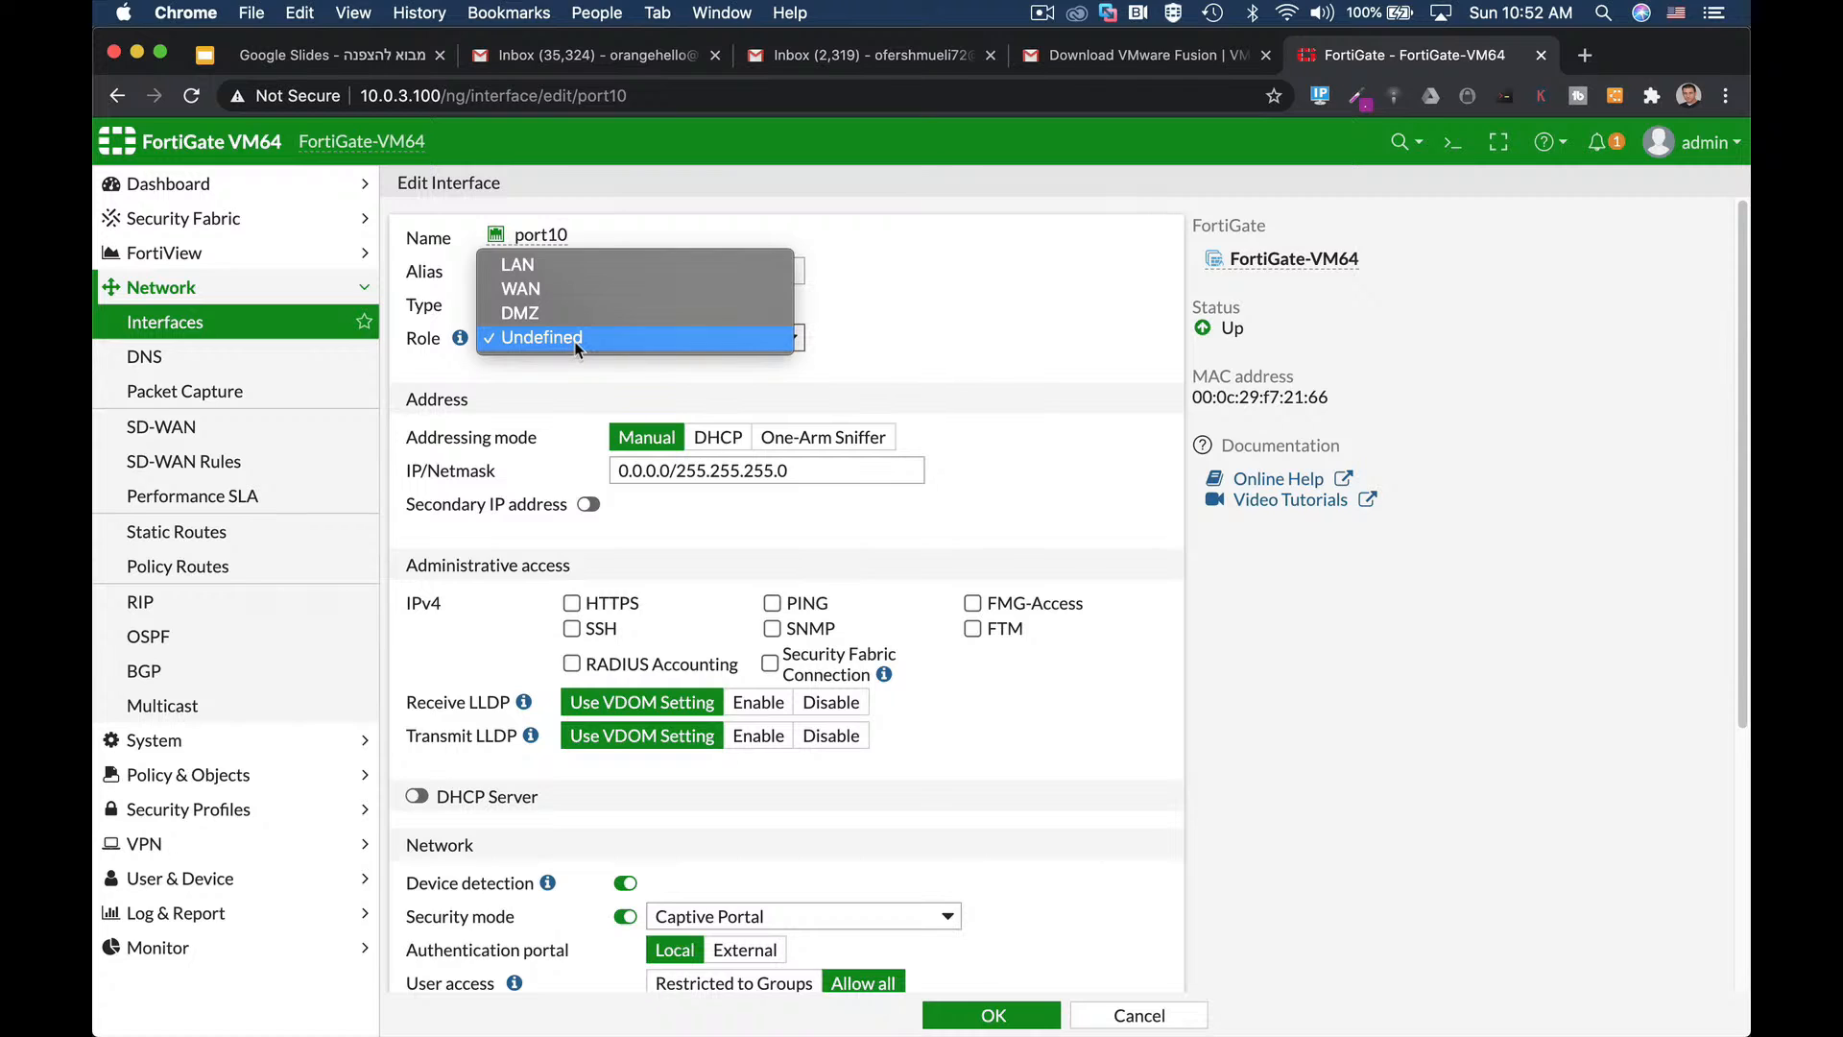
click(543, 274)
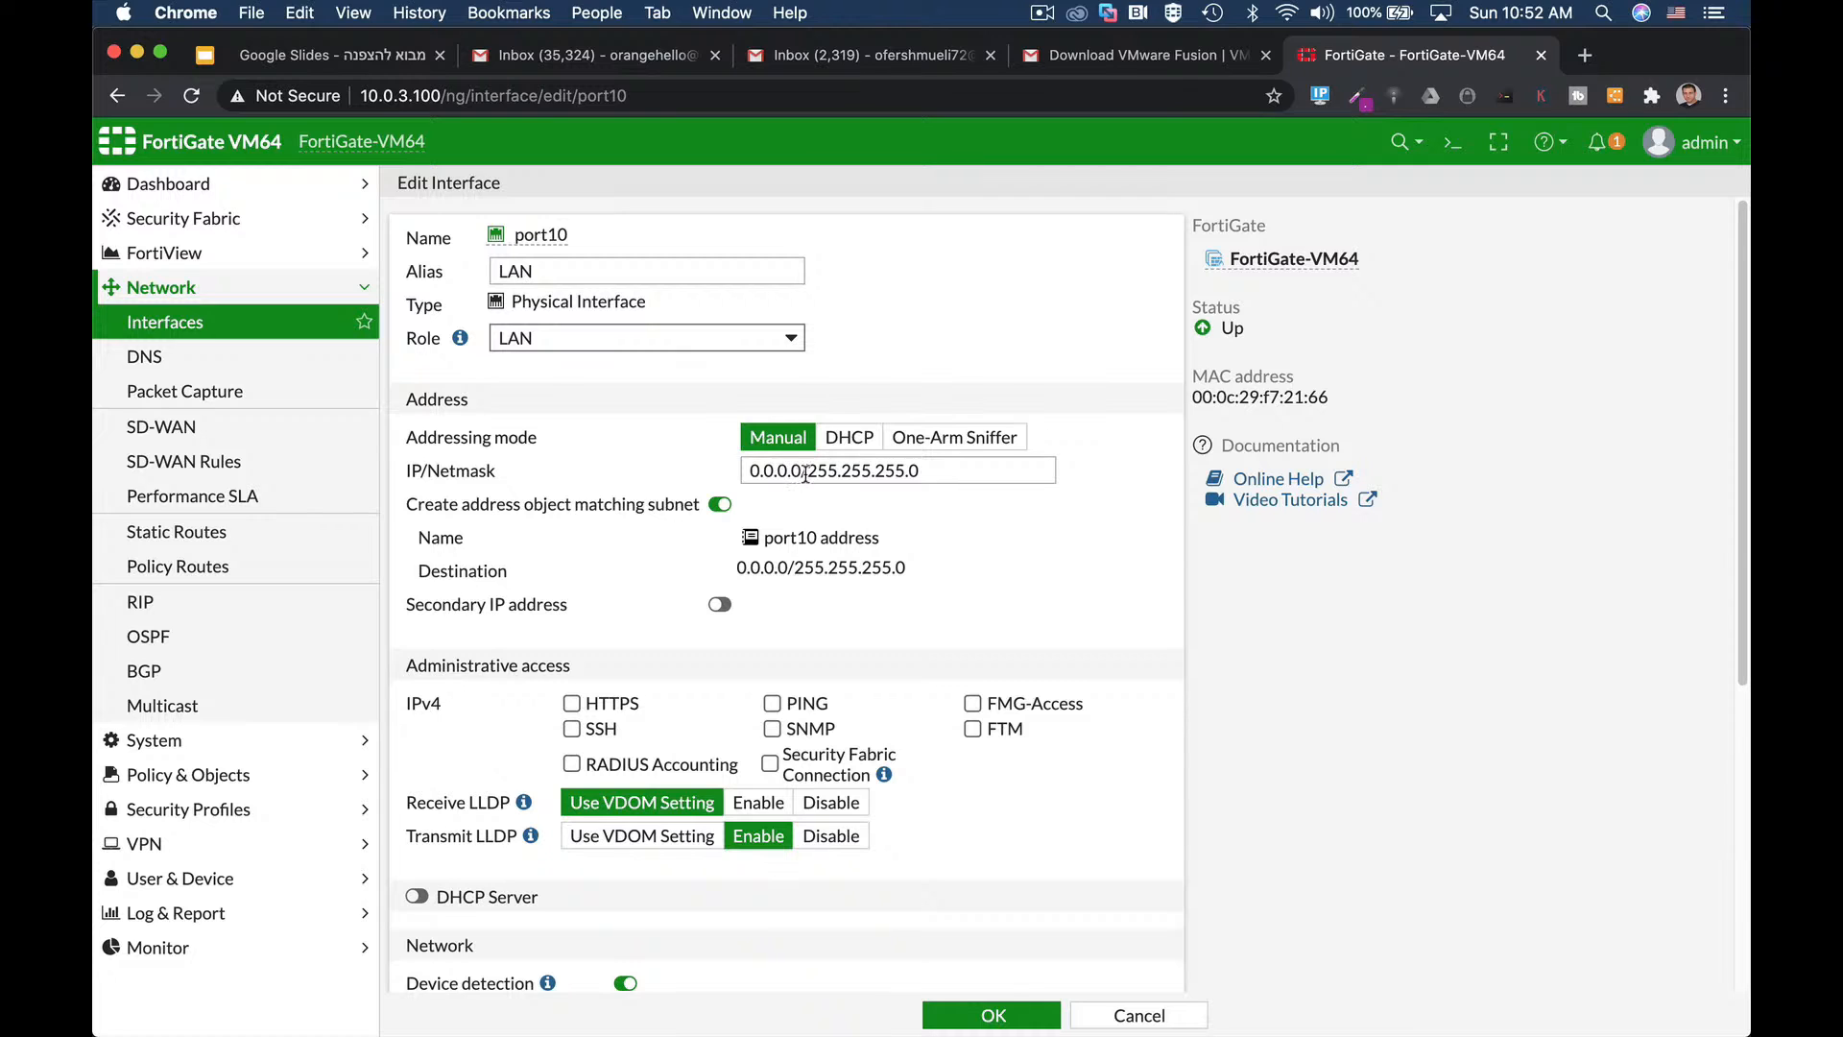
drag(807, 473, 722, 482)
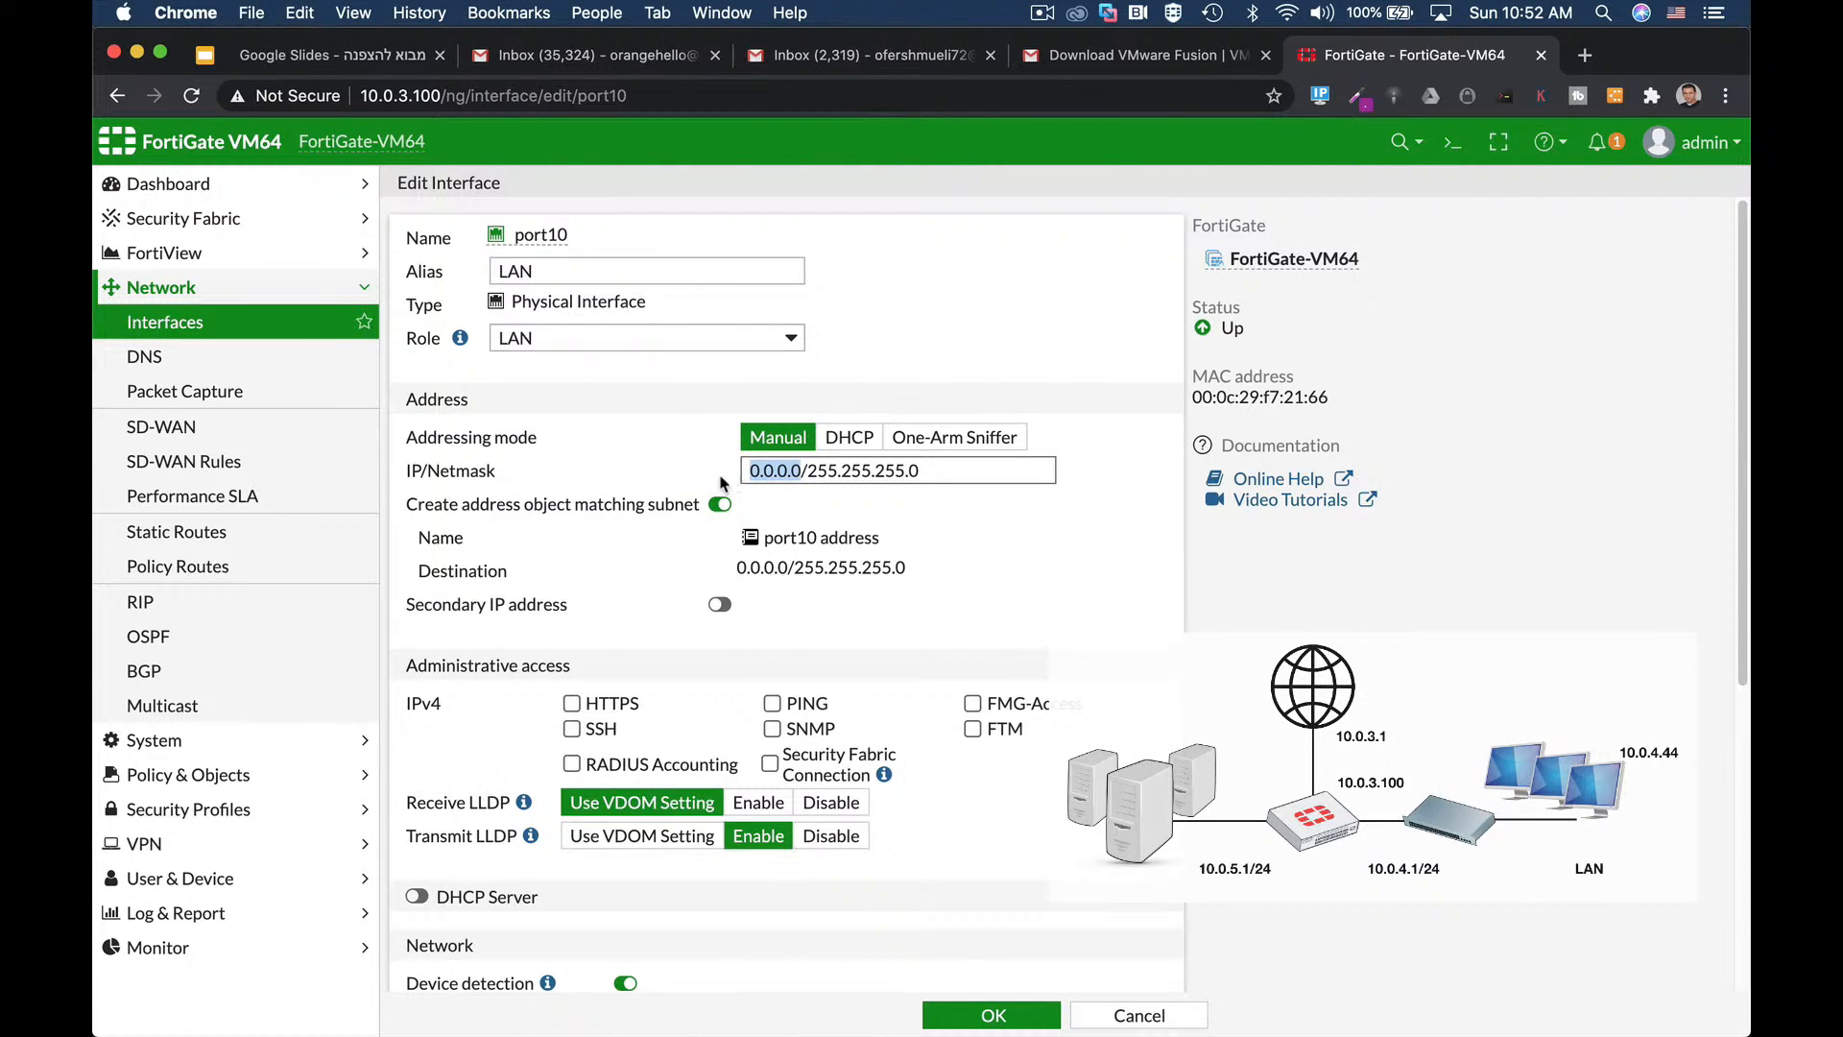
text(10.0.4)
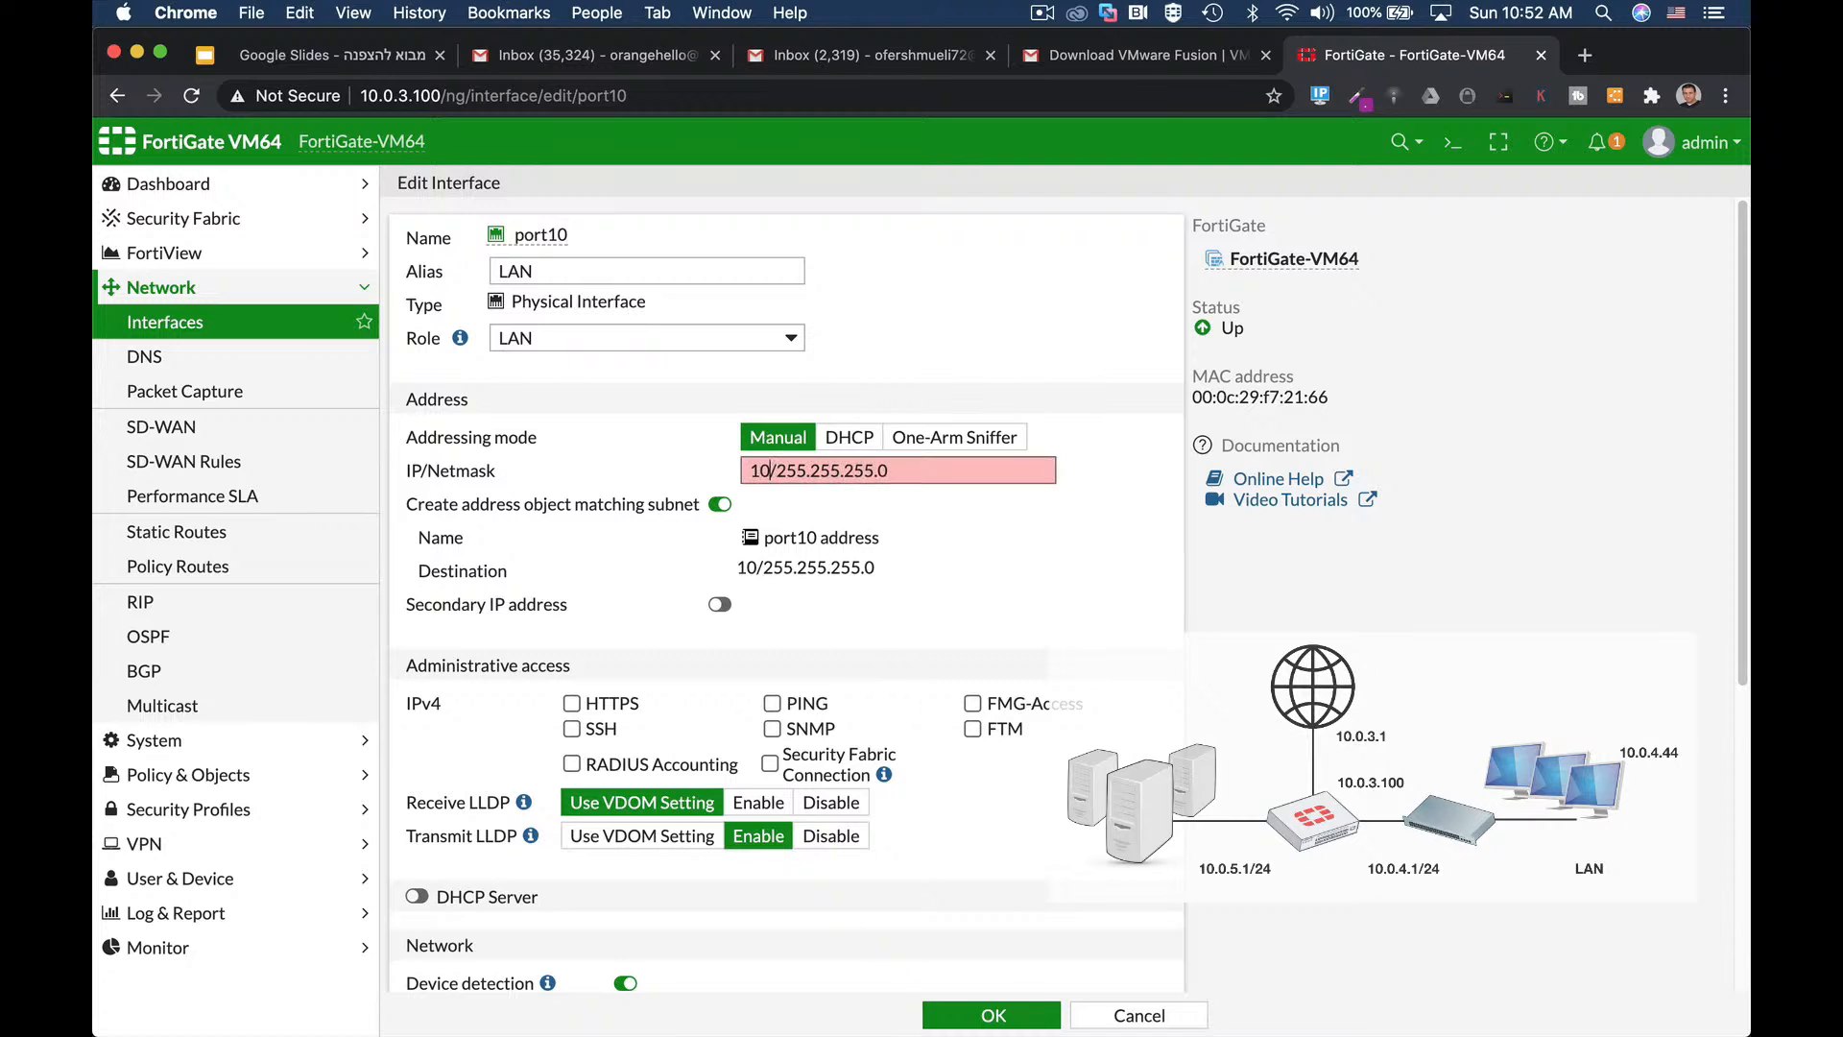
text(.1)
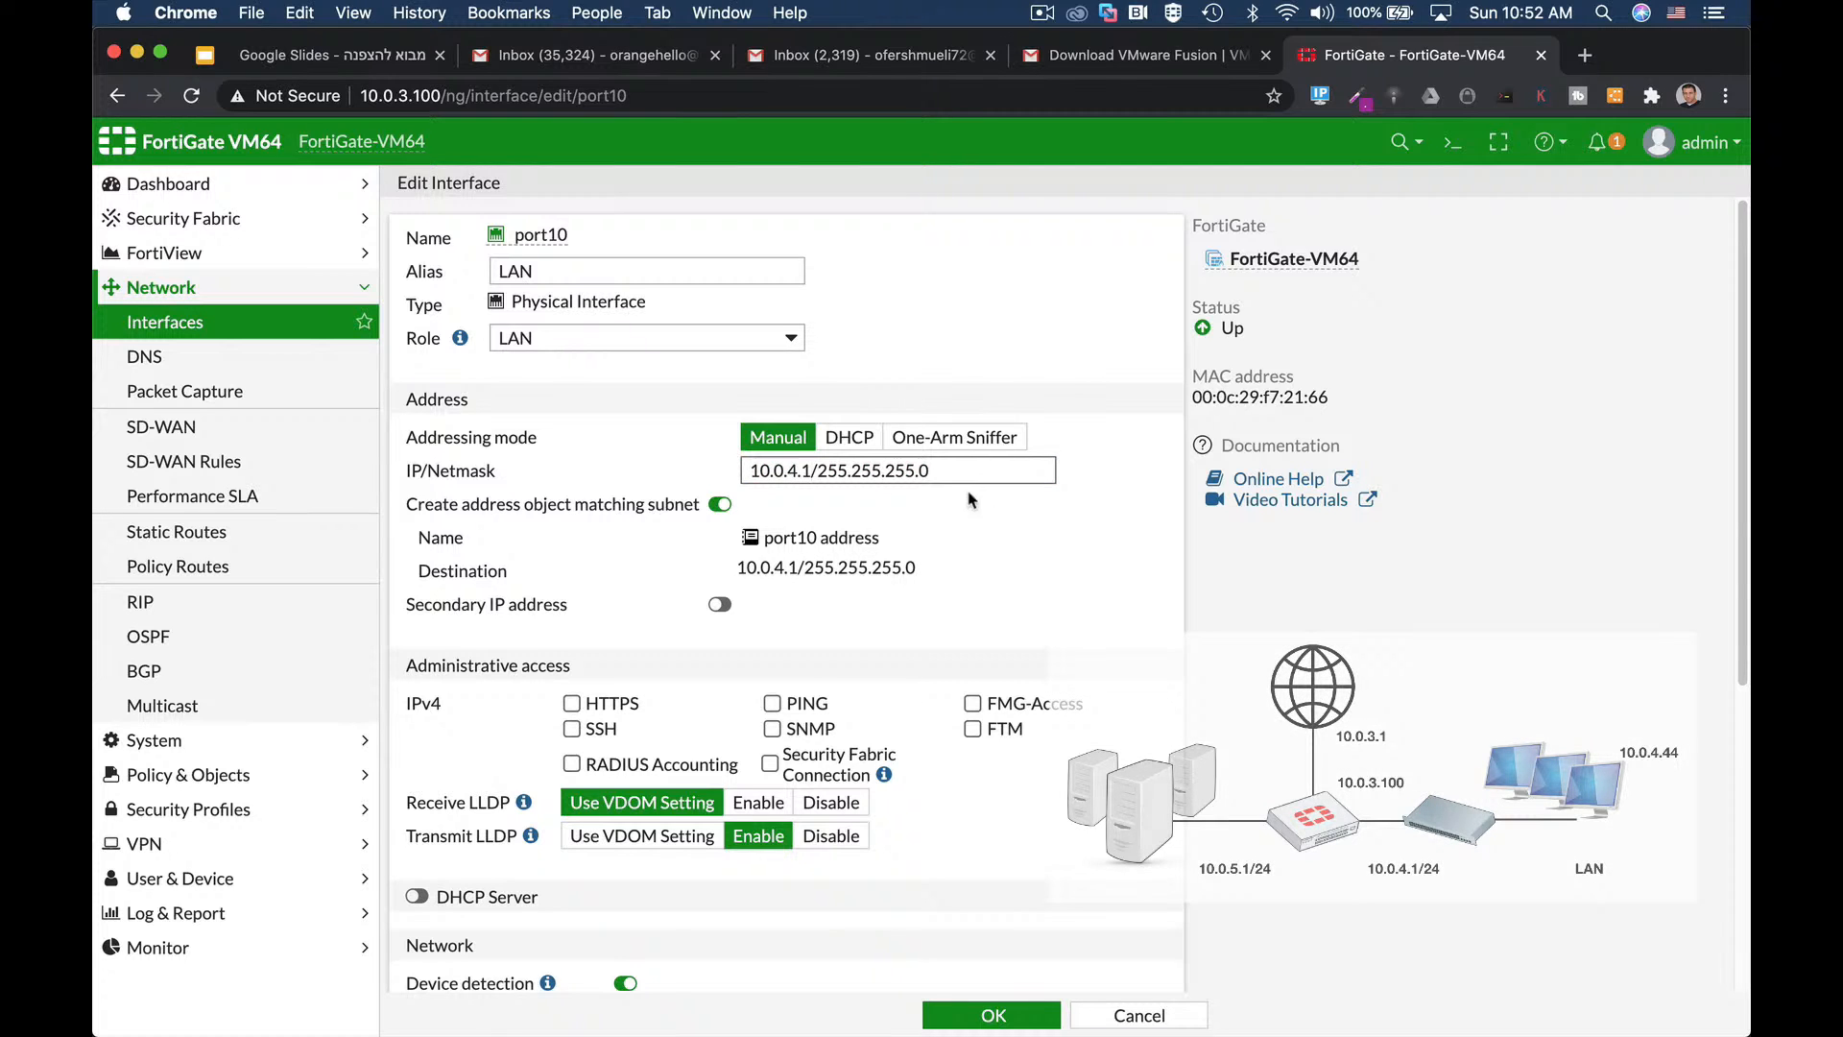
drag(816, 474, 1061, 478)
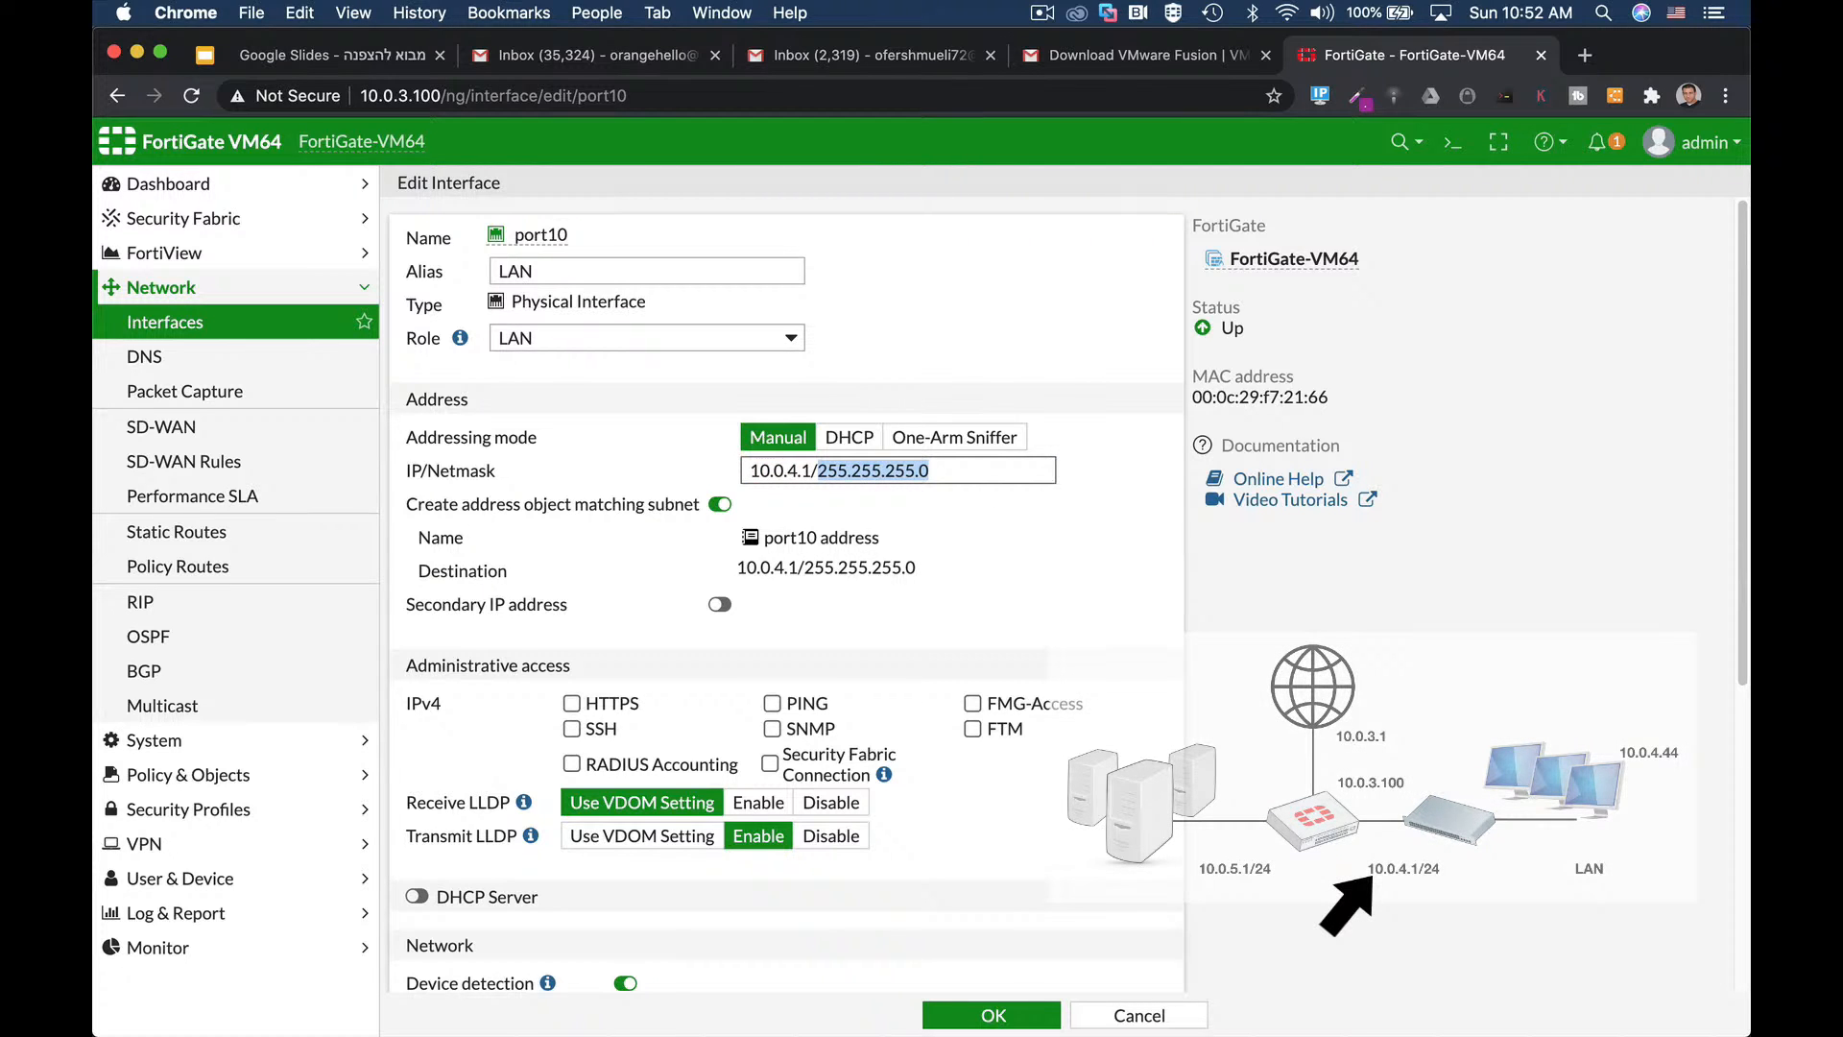
text(/24)
scroll(896, 662, down, 3)
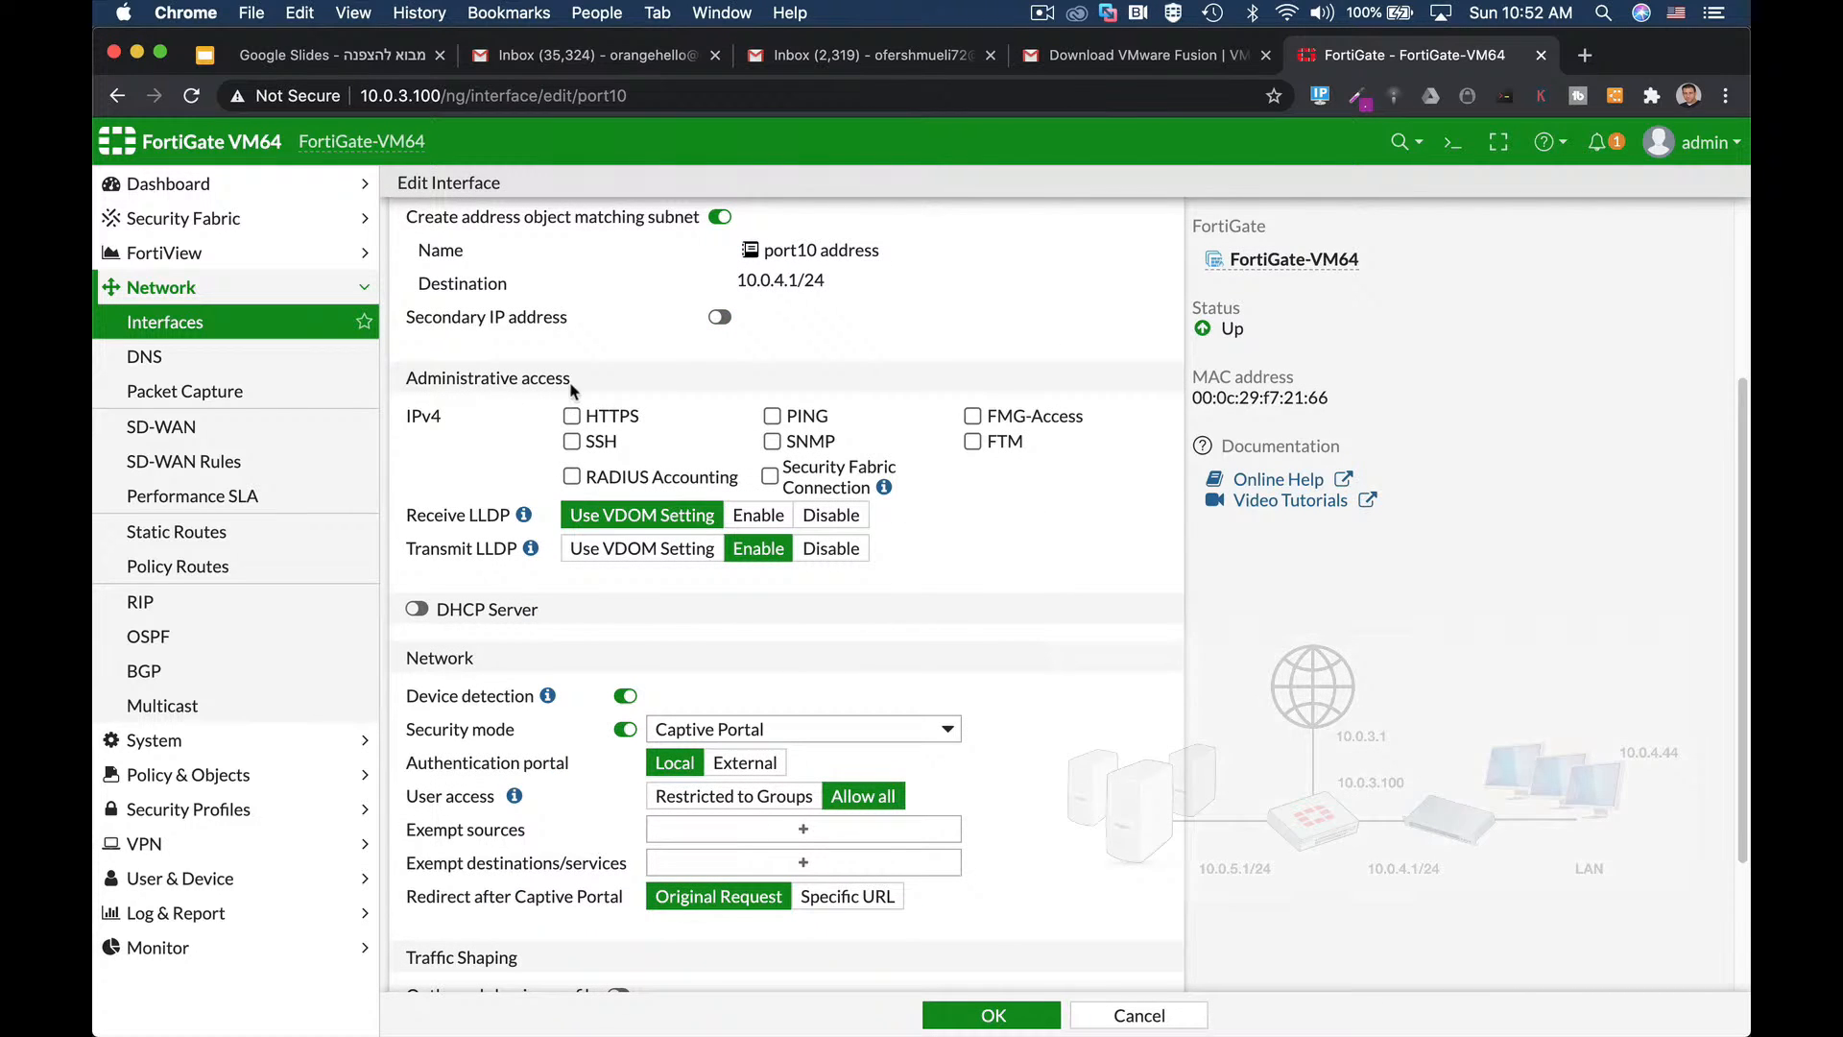
Allow HTTPS and PING on port10 and enable DHCP with the address range ending at 52.
click(571, 423)
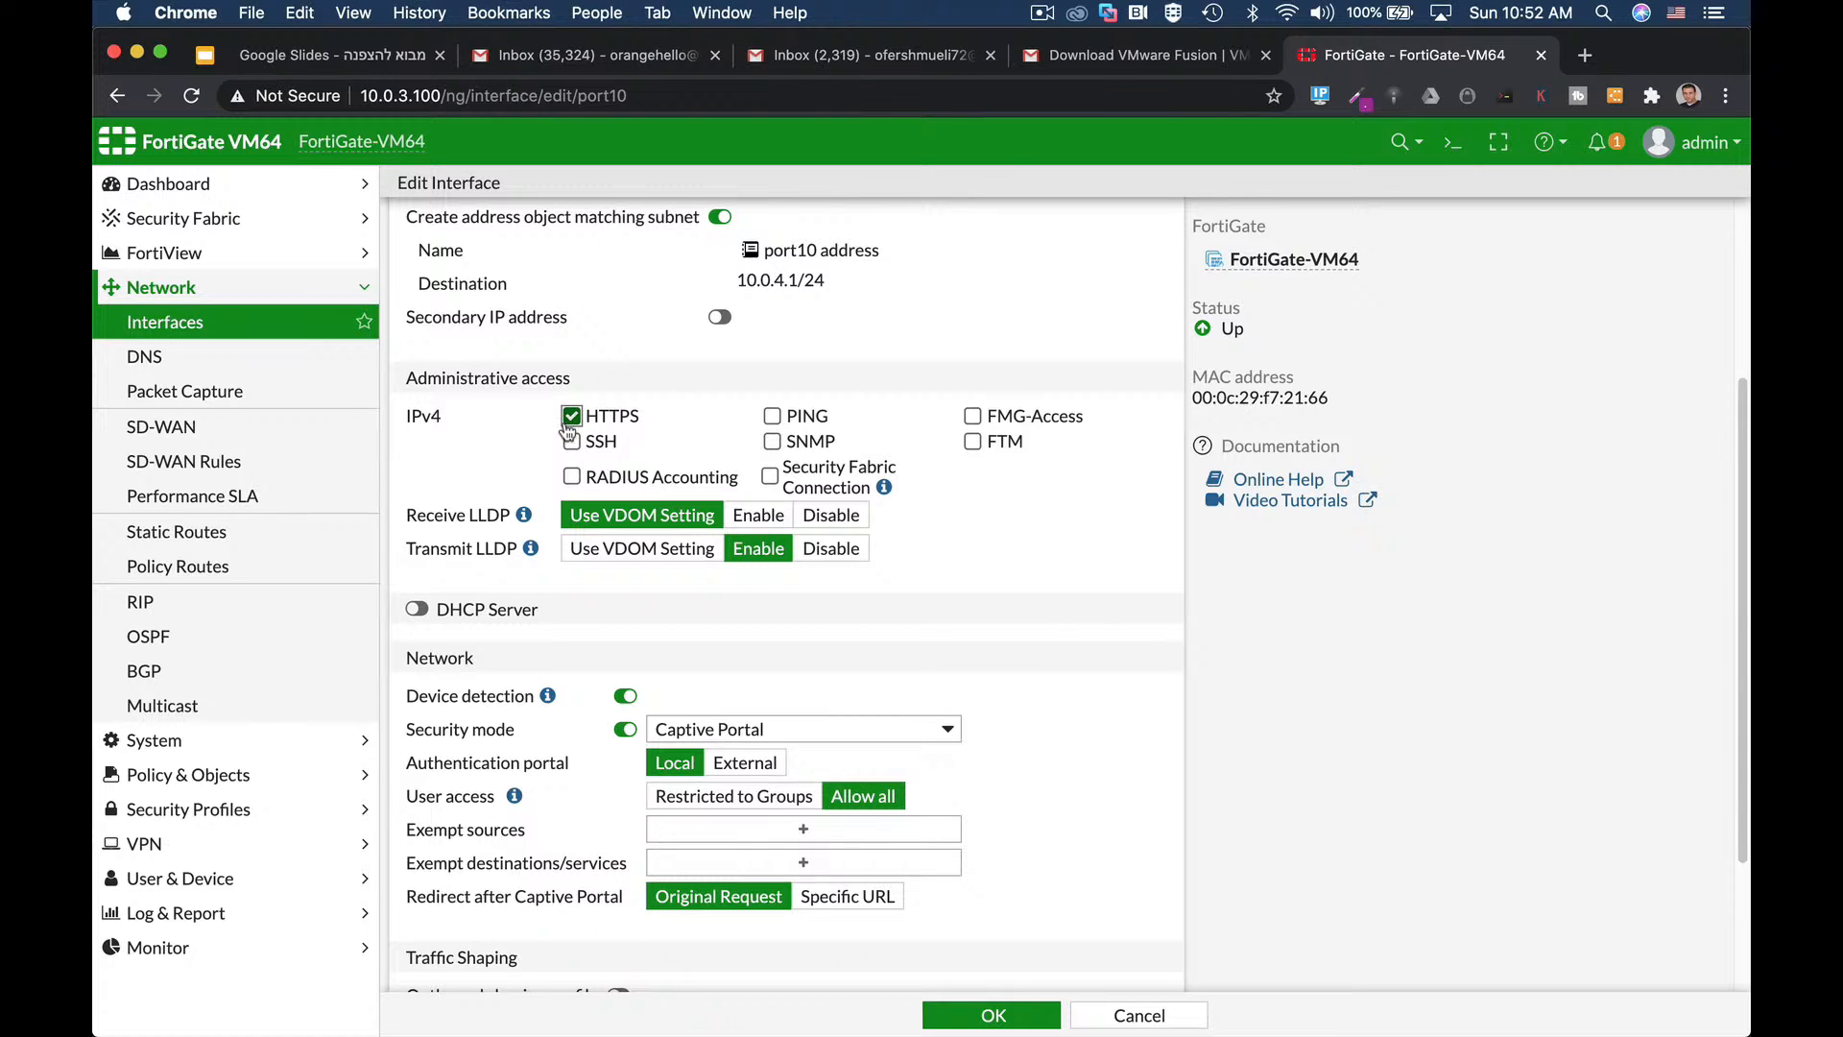
click(772, 415)
click(418, 609)
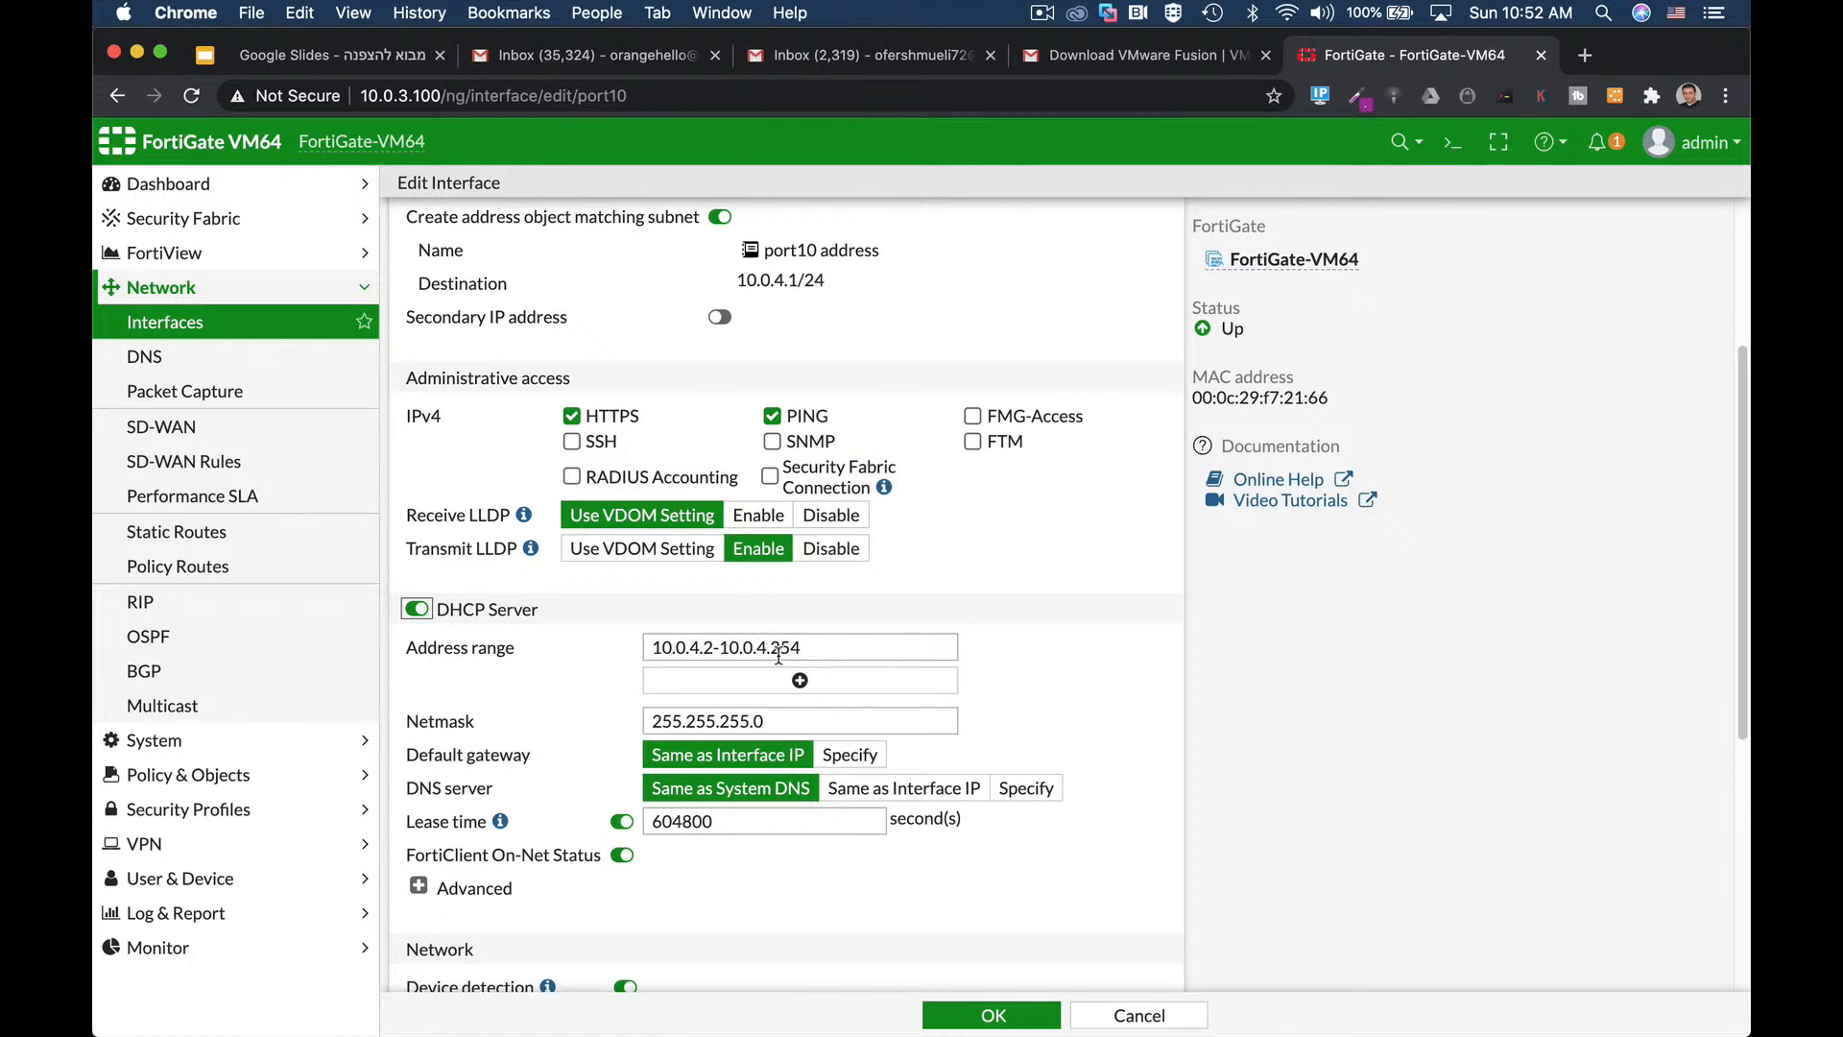
drag(773, 649, 812, 649)
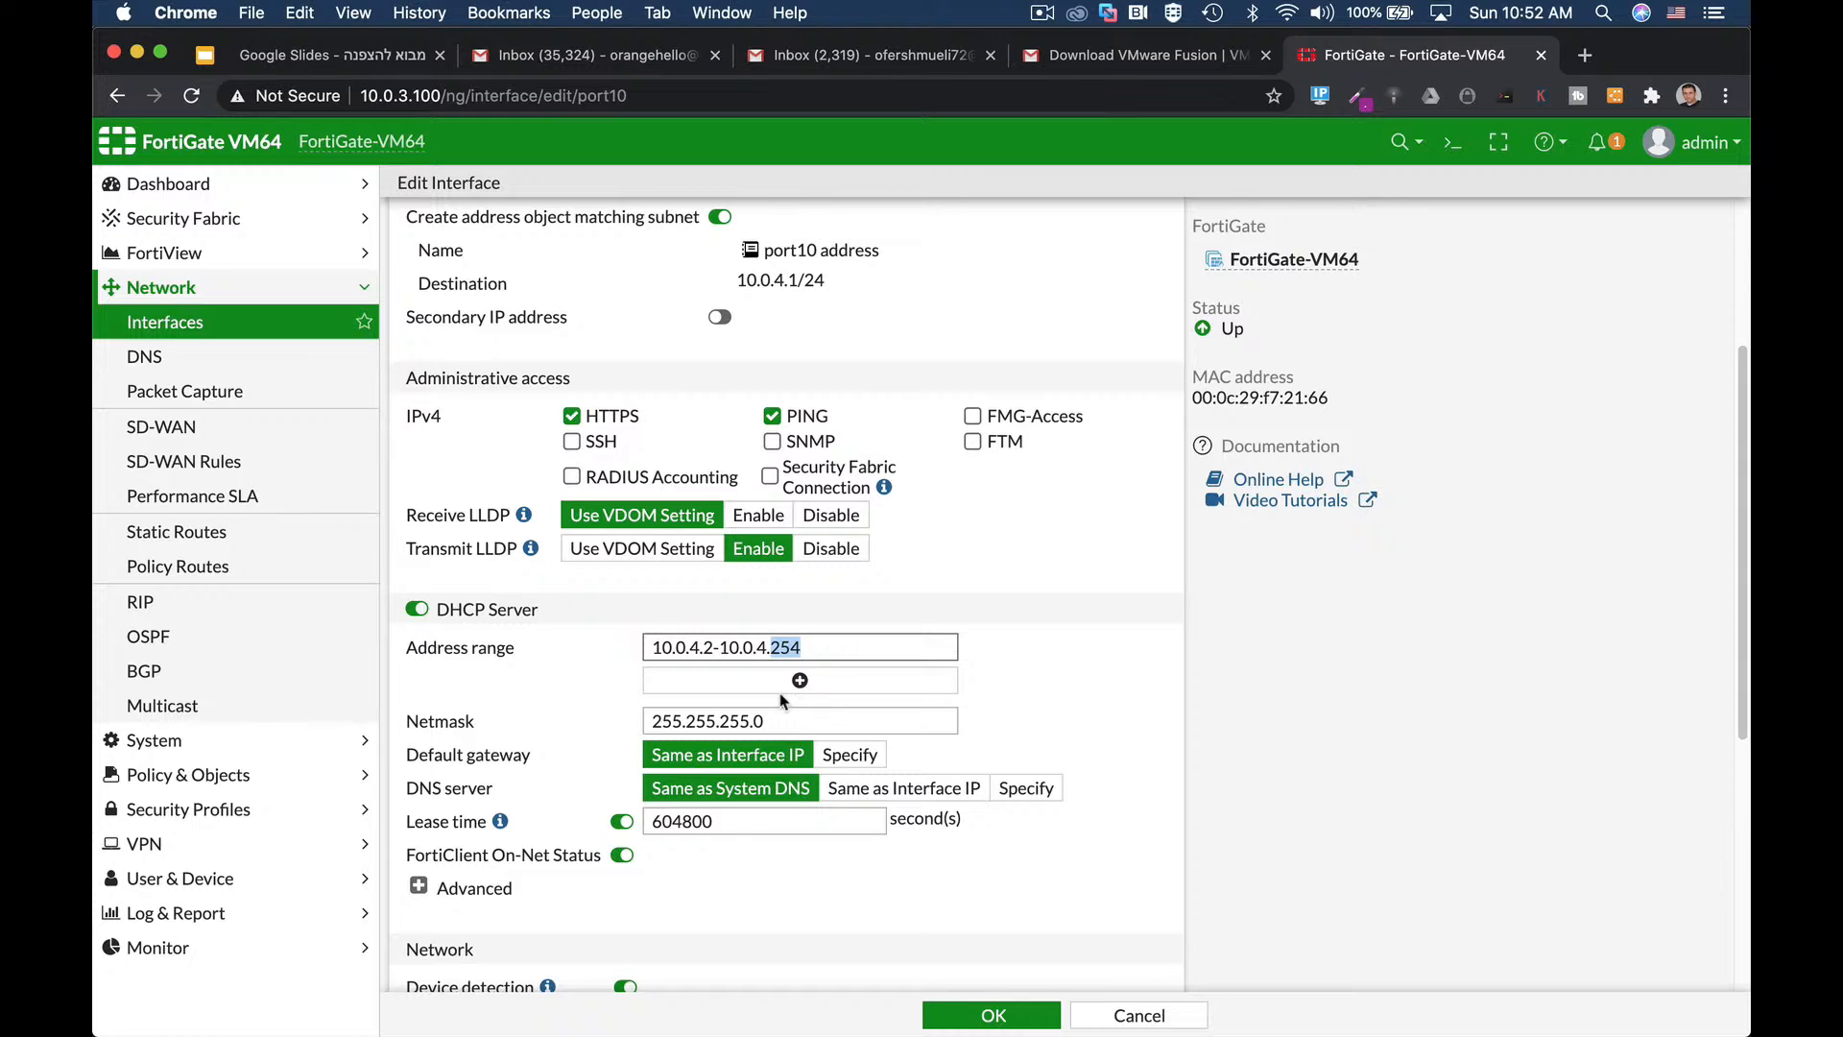
text(52)
drag(797, 648, 605, 639)
scroll(660, 876, down, 5)
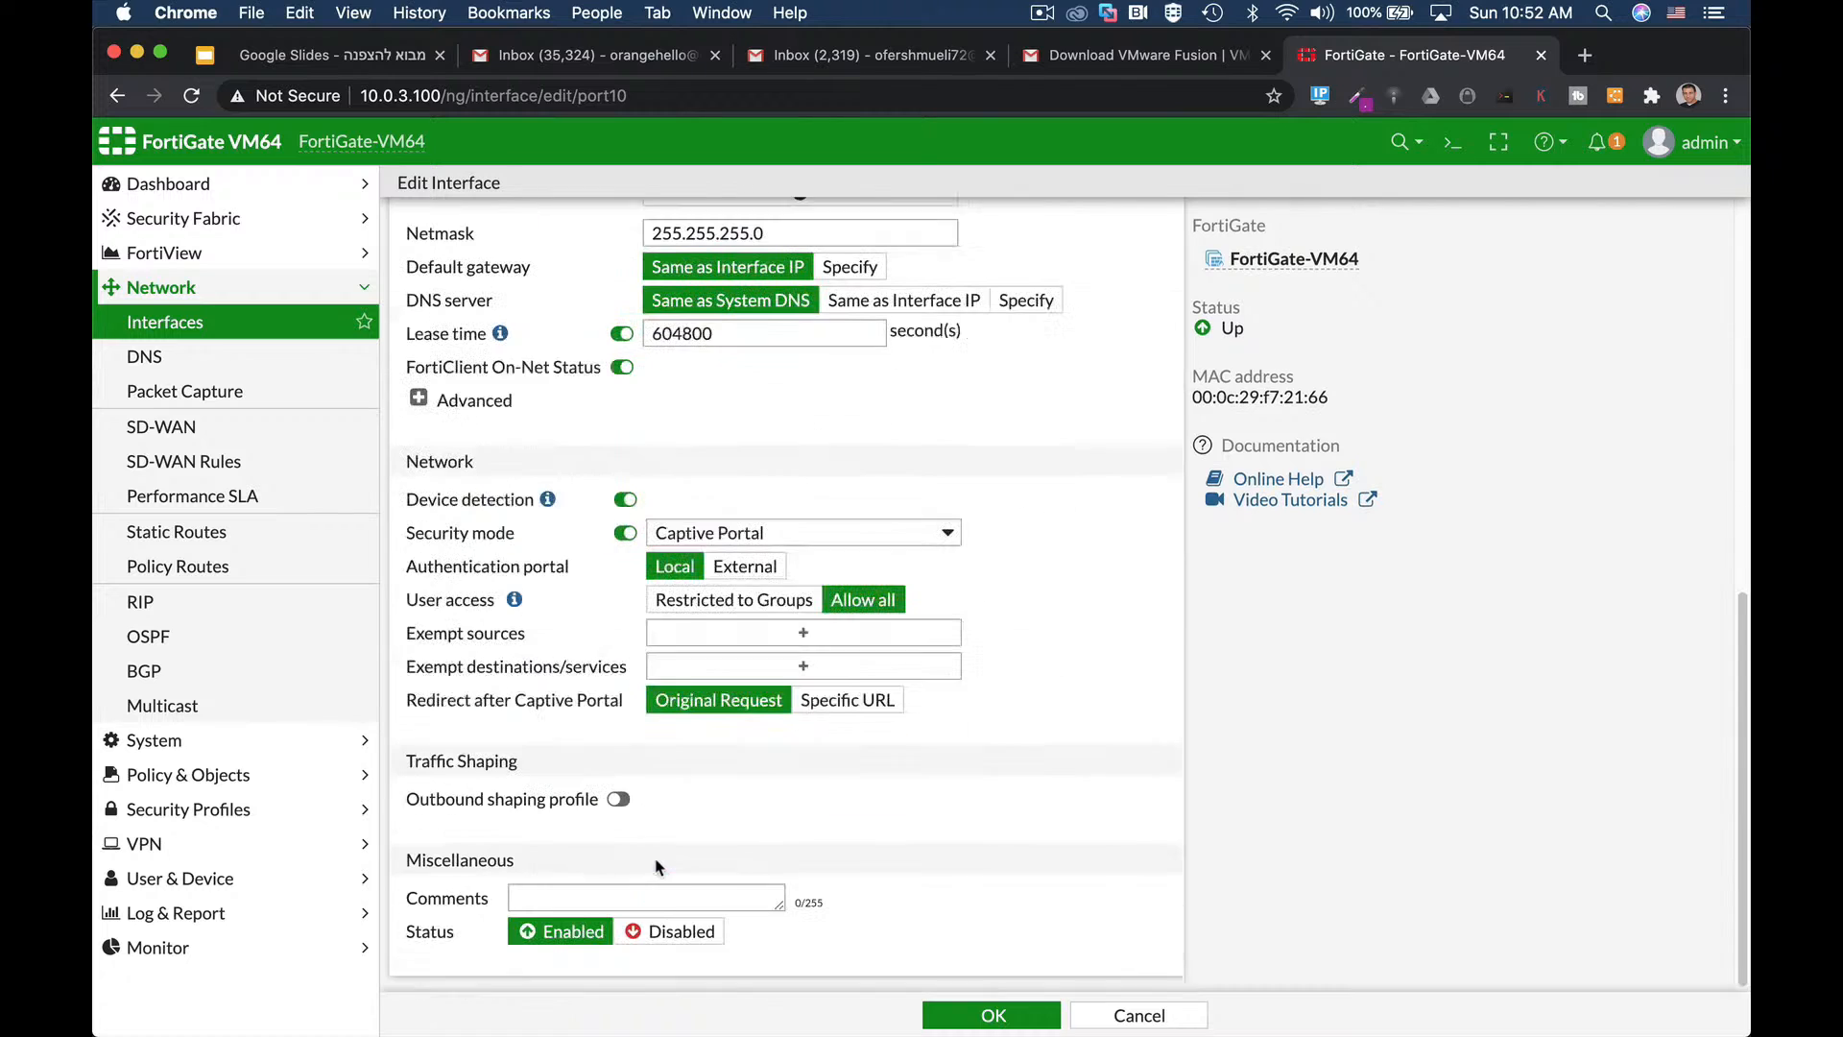
In advanced DHCP settings, review IP assignment rules, enable device detection, and leave security mode off.
click(418, 398)
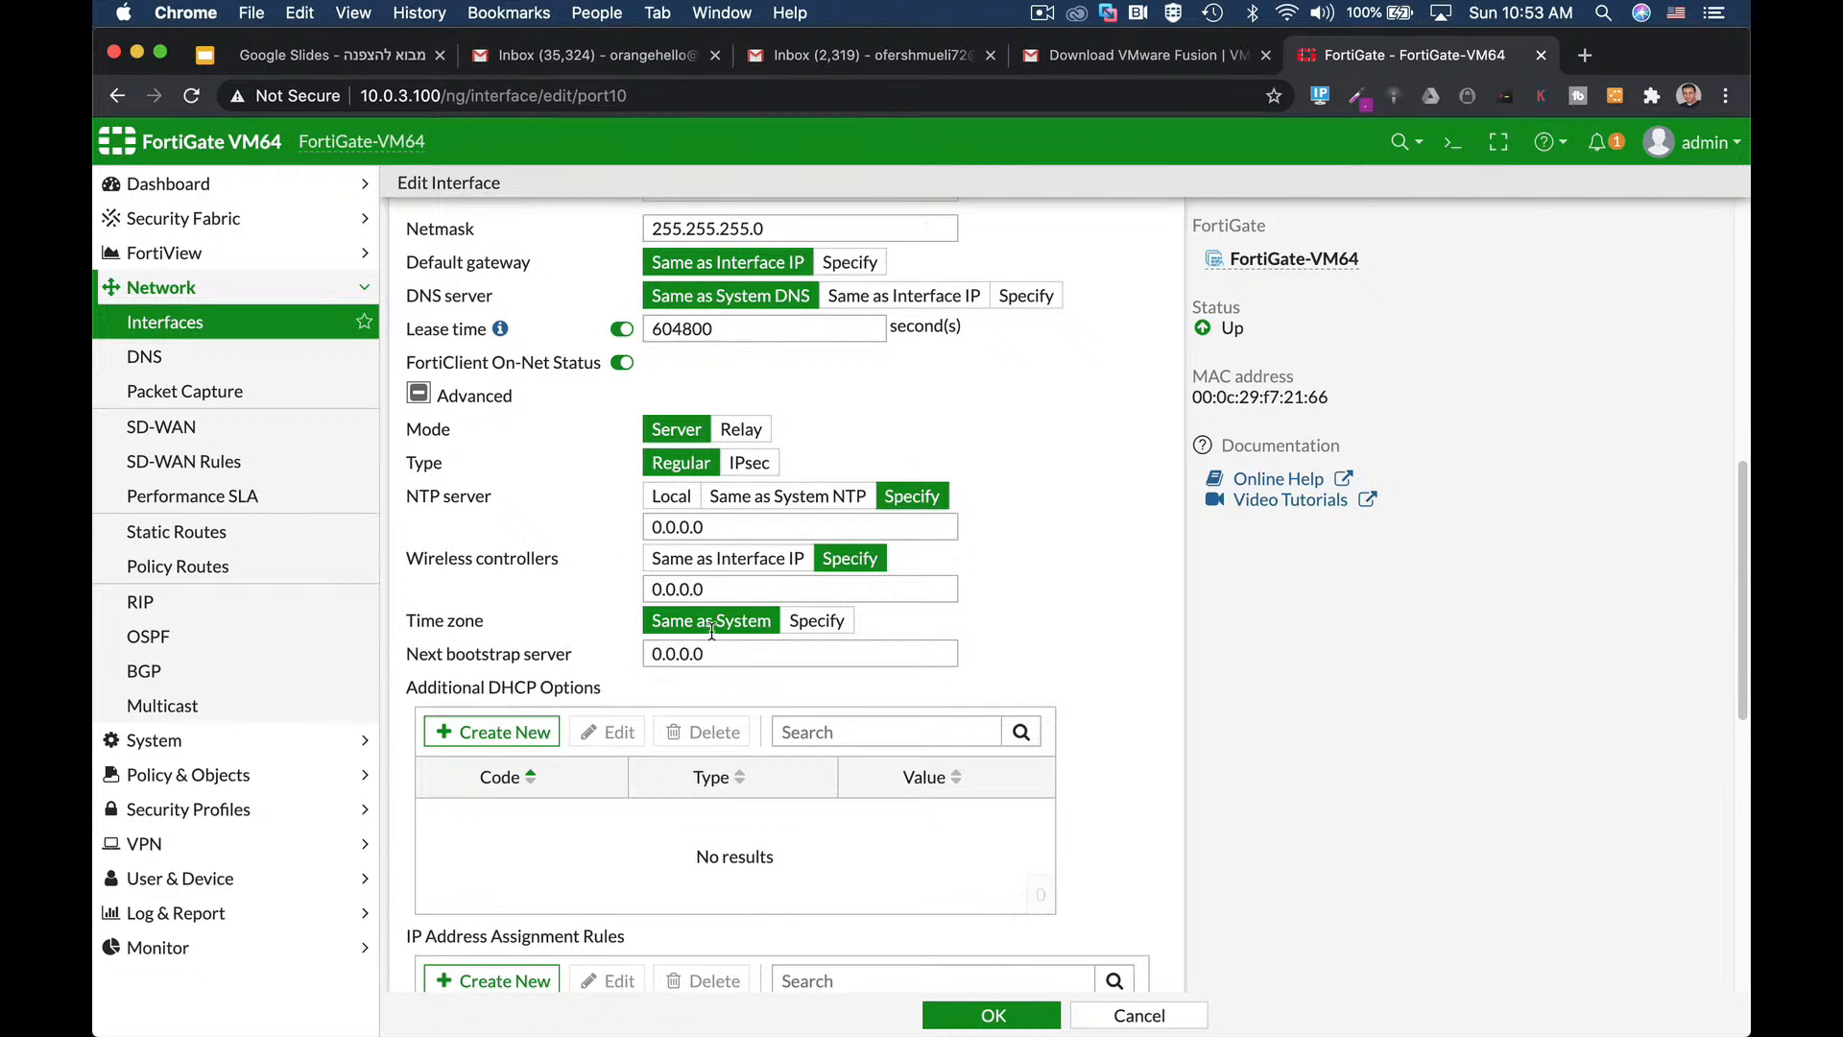
scroll(763, 571, down, 3)
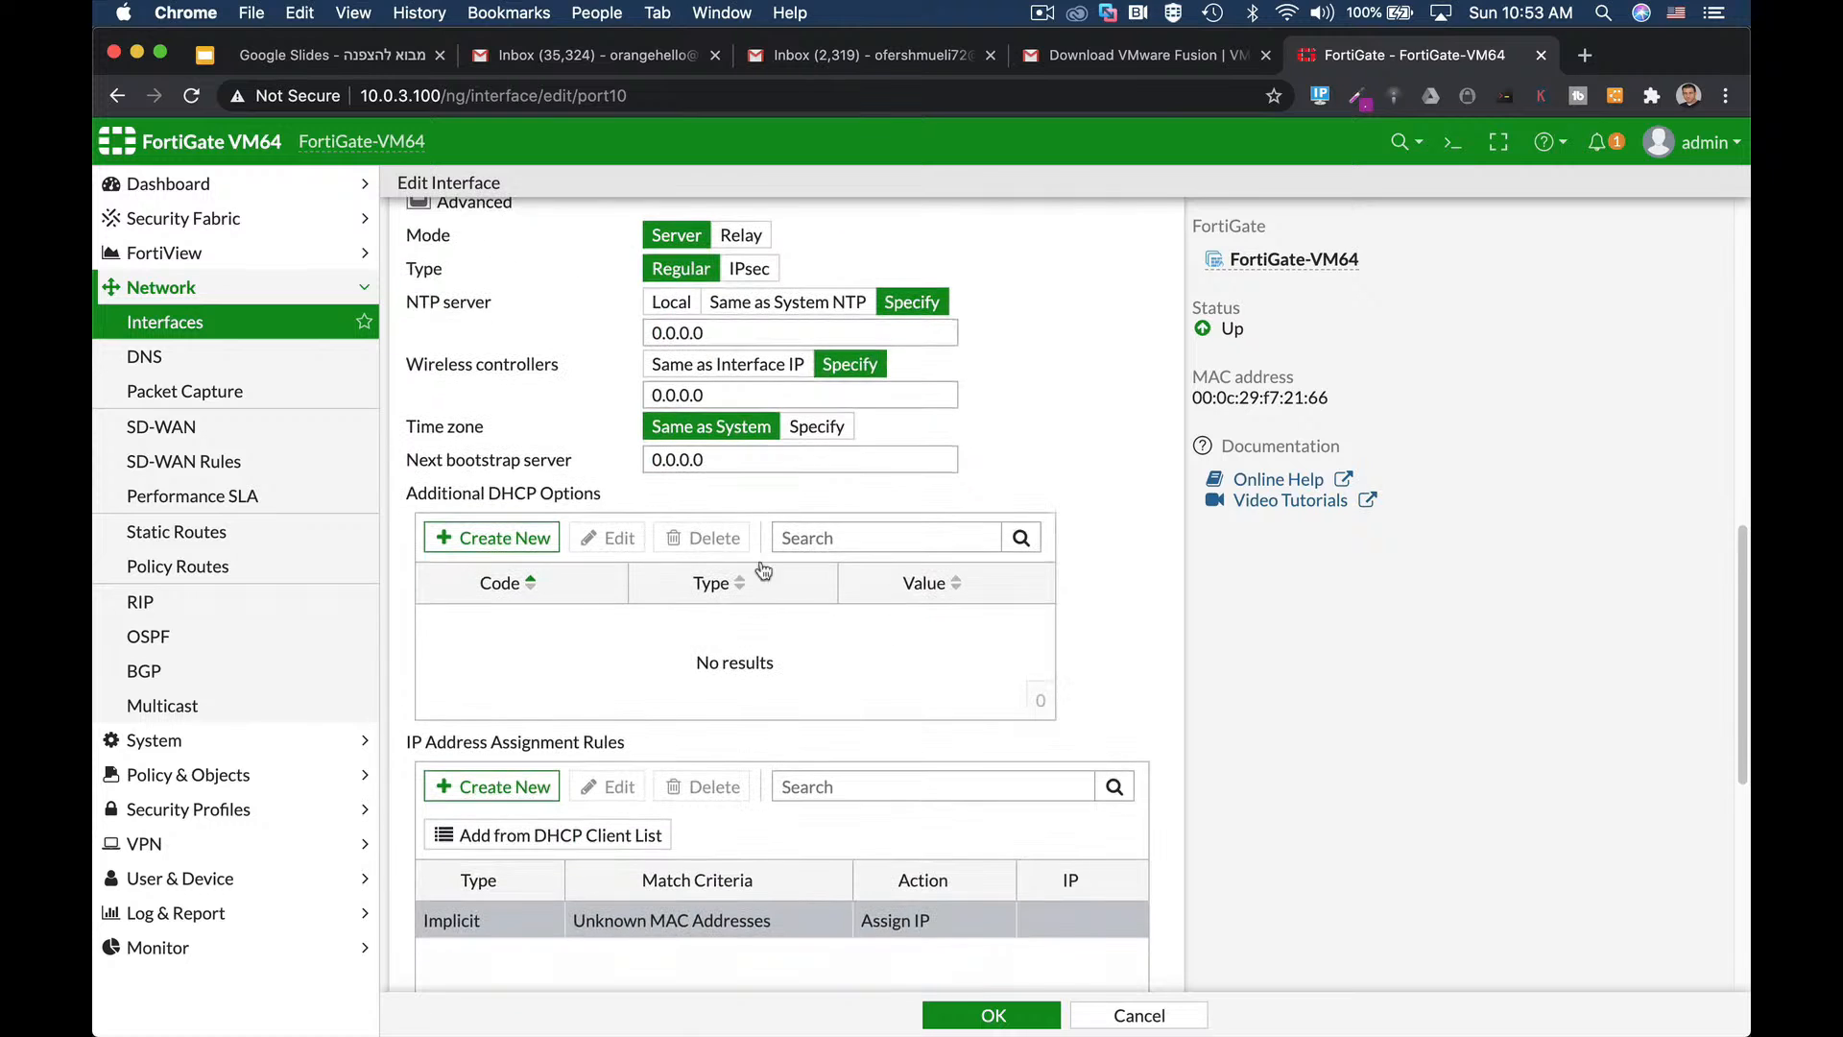
click(514, 787)
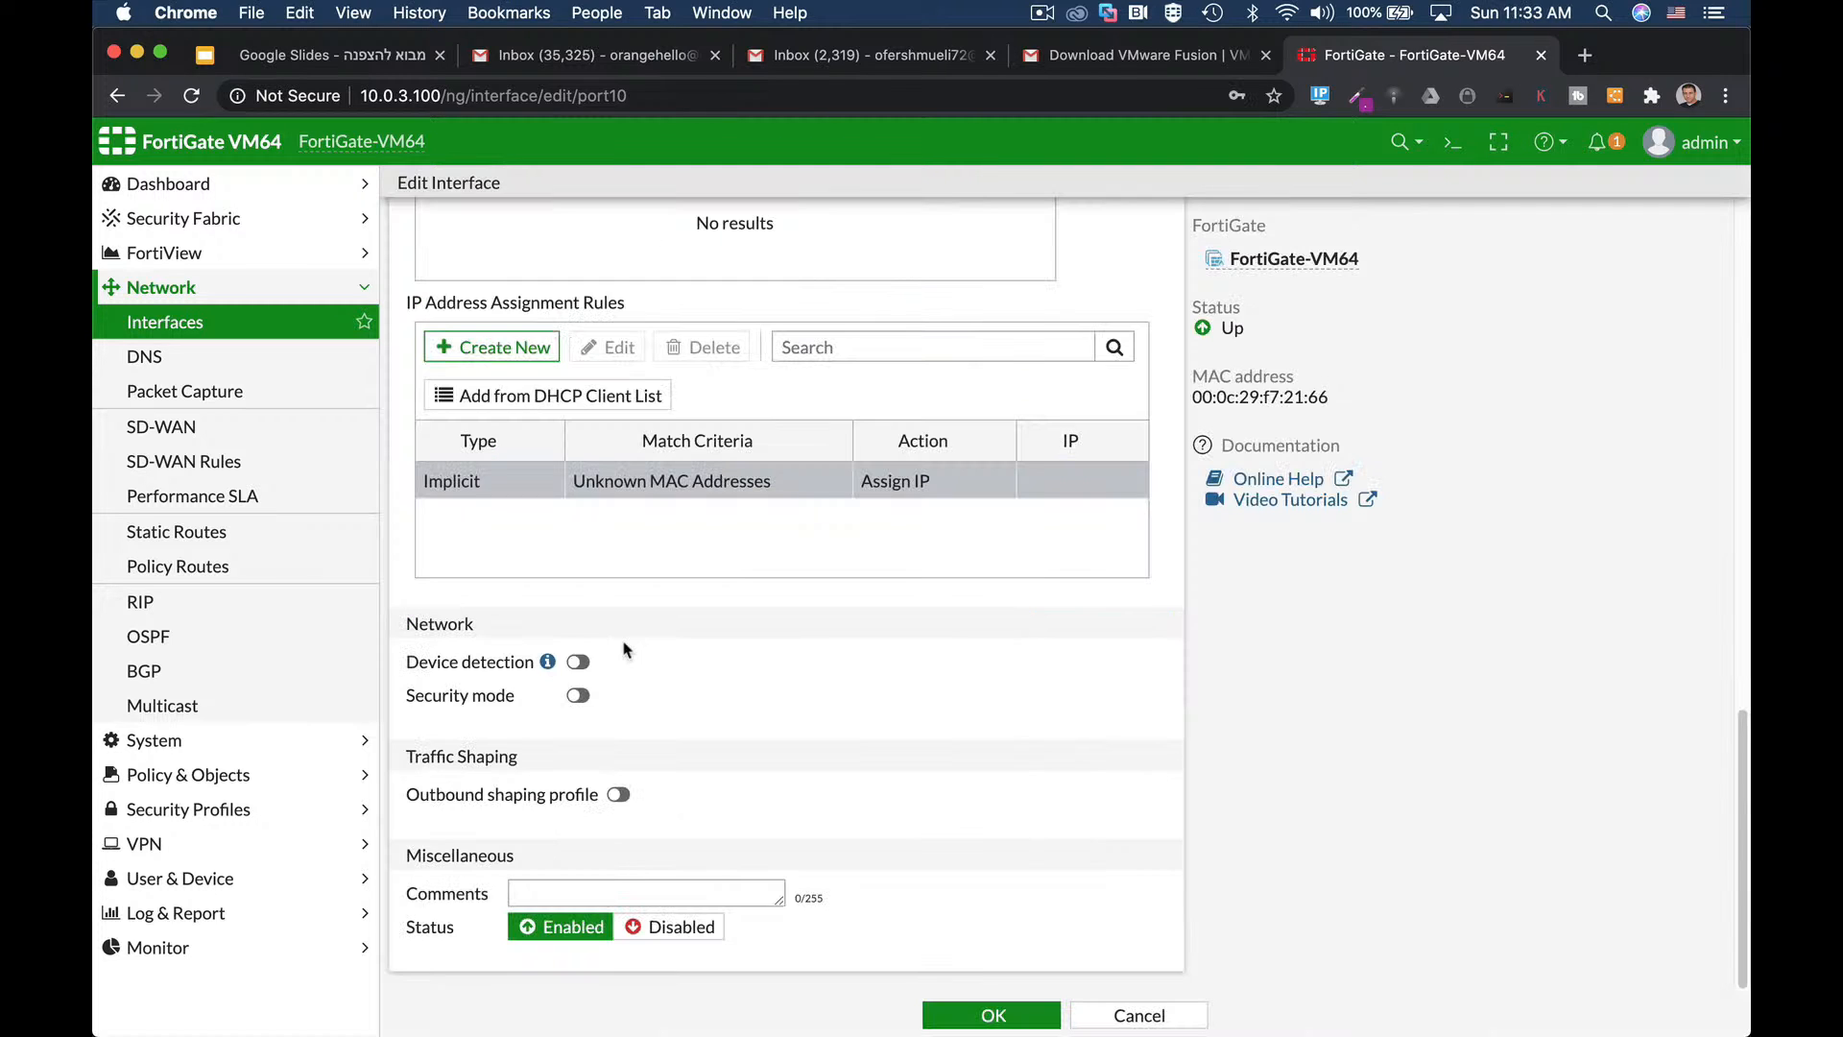
click(578, 663)
click(578, 696)
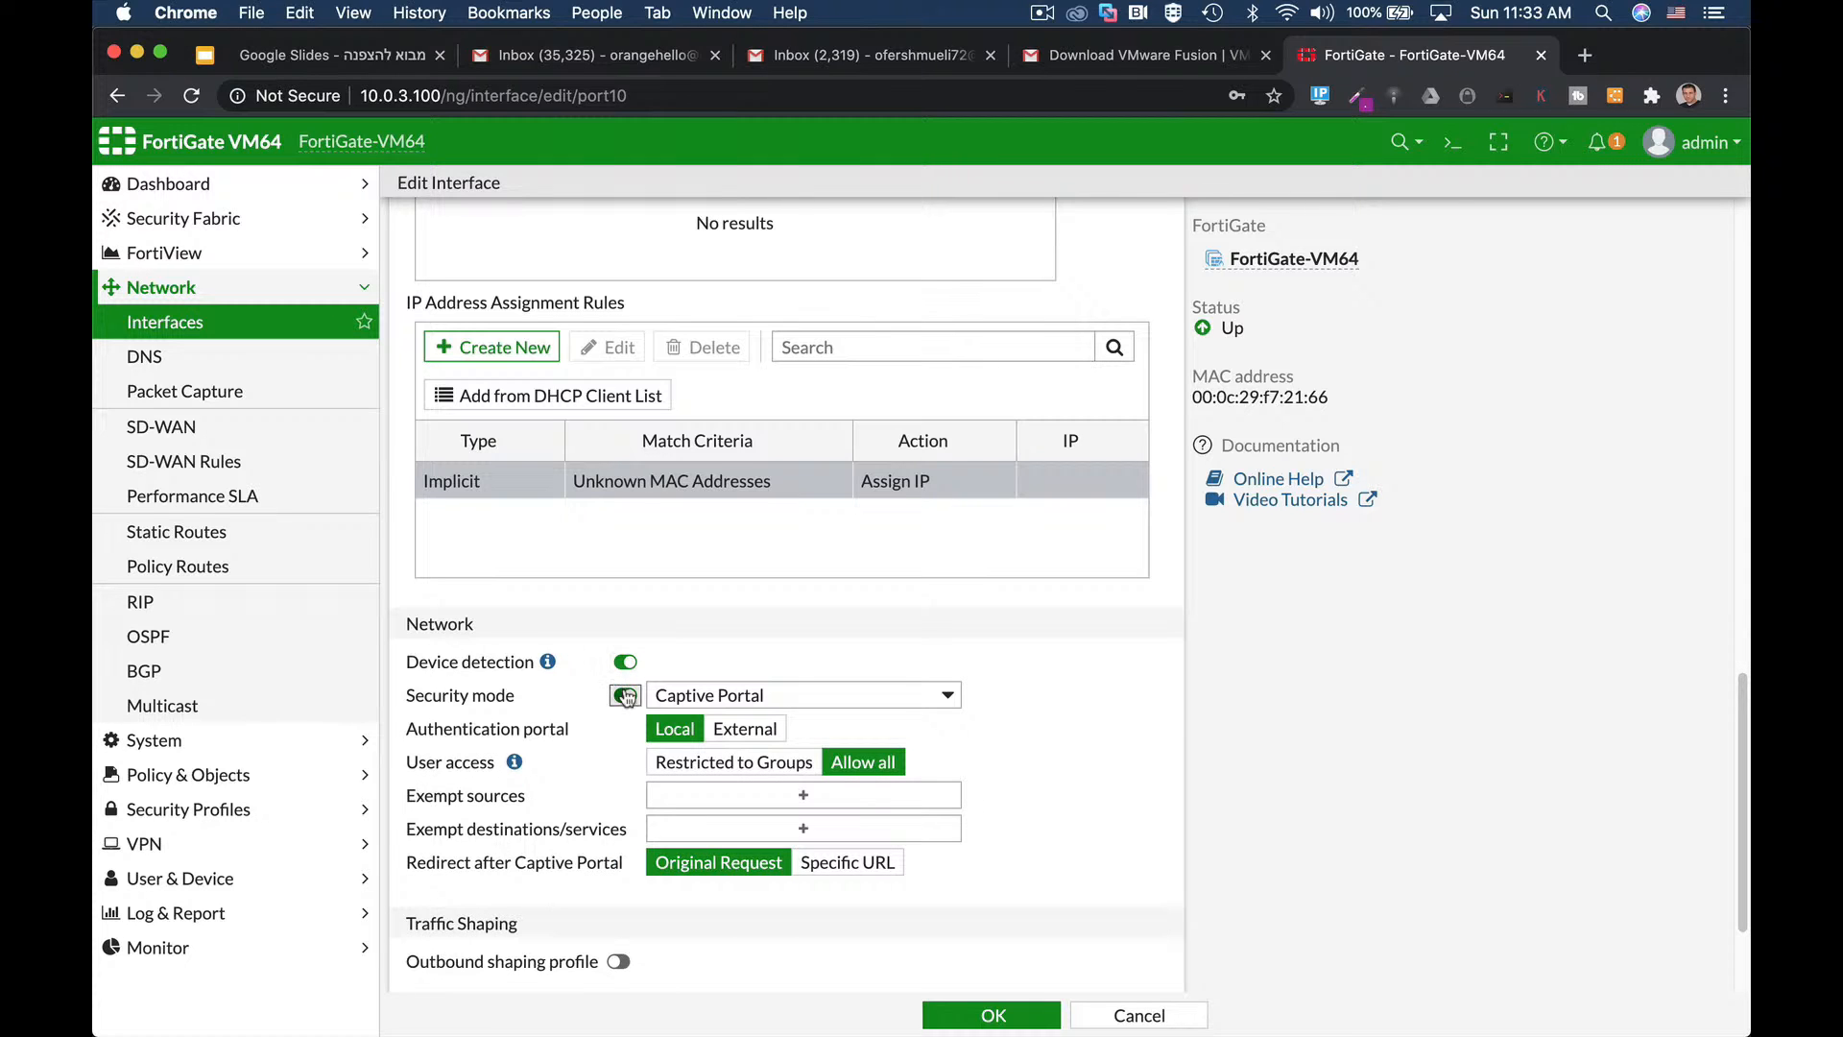
click(624, 693)
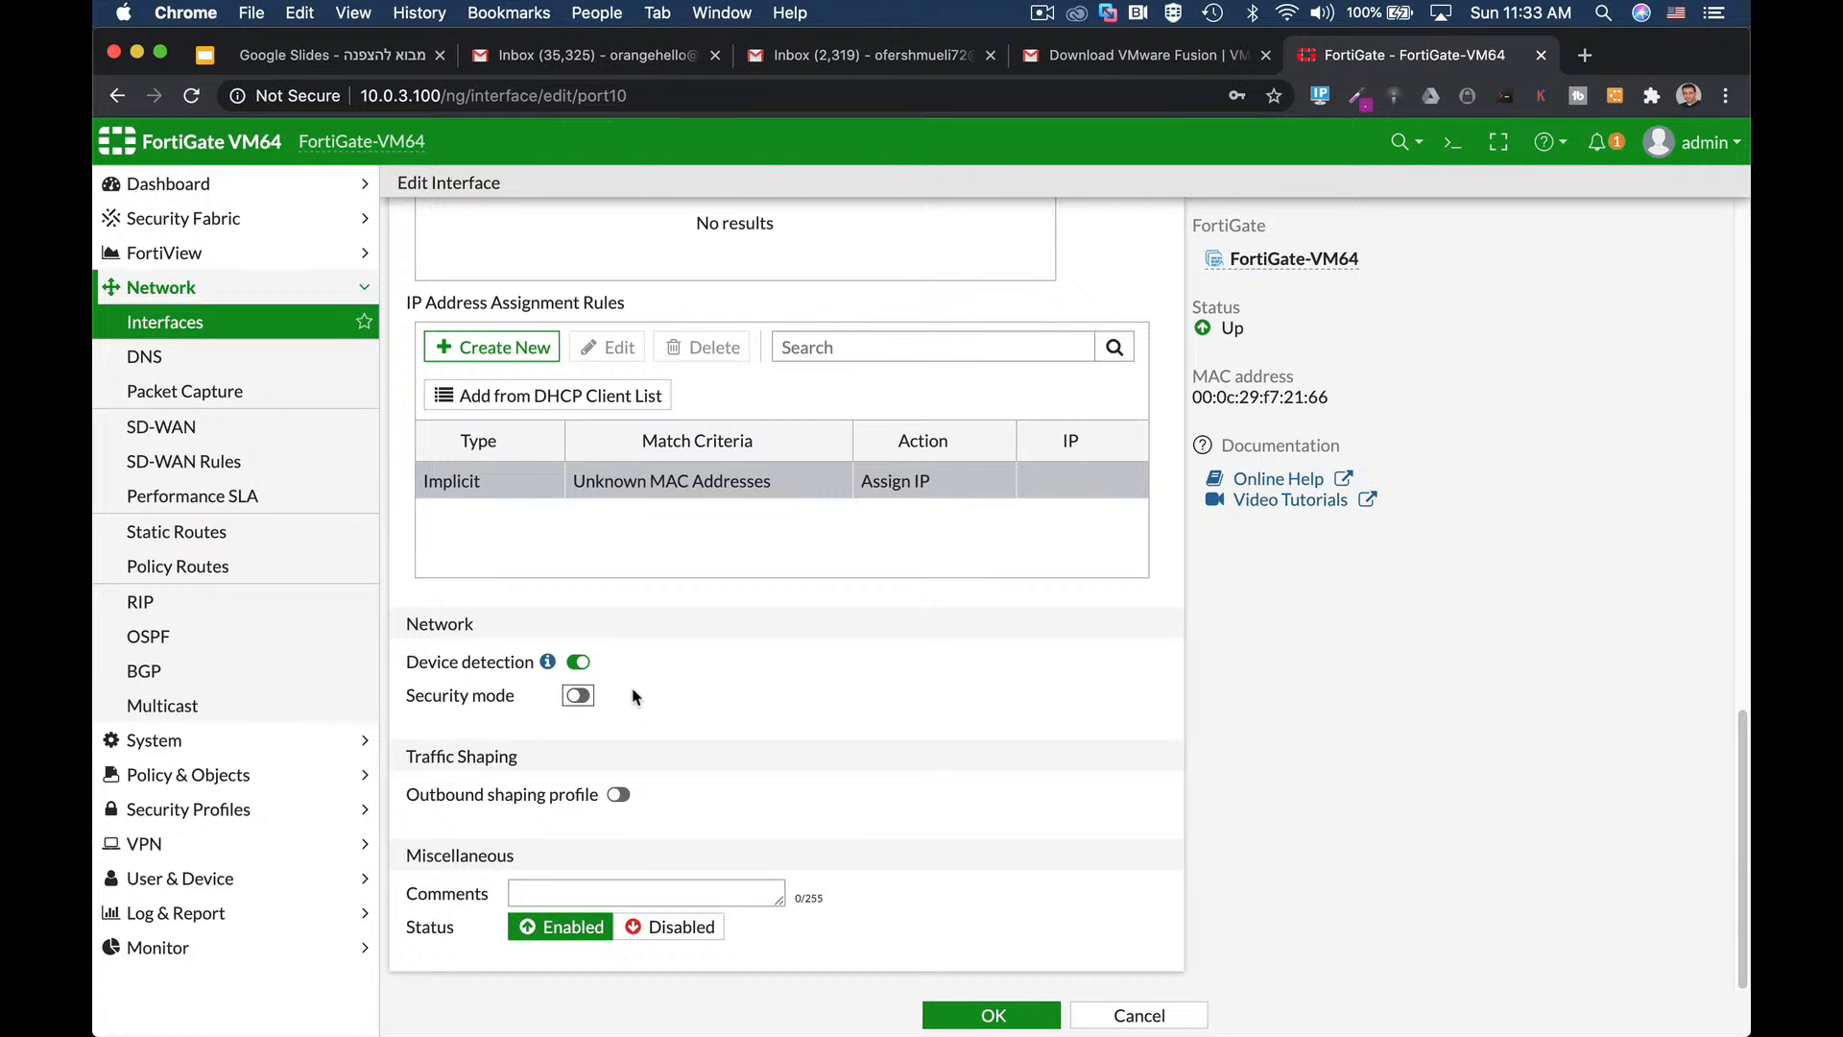
Save port10 and open port2 for editing.
click(992, 1015)
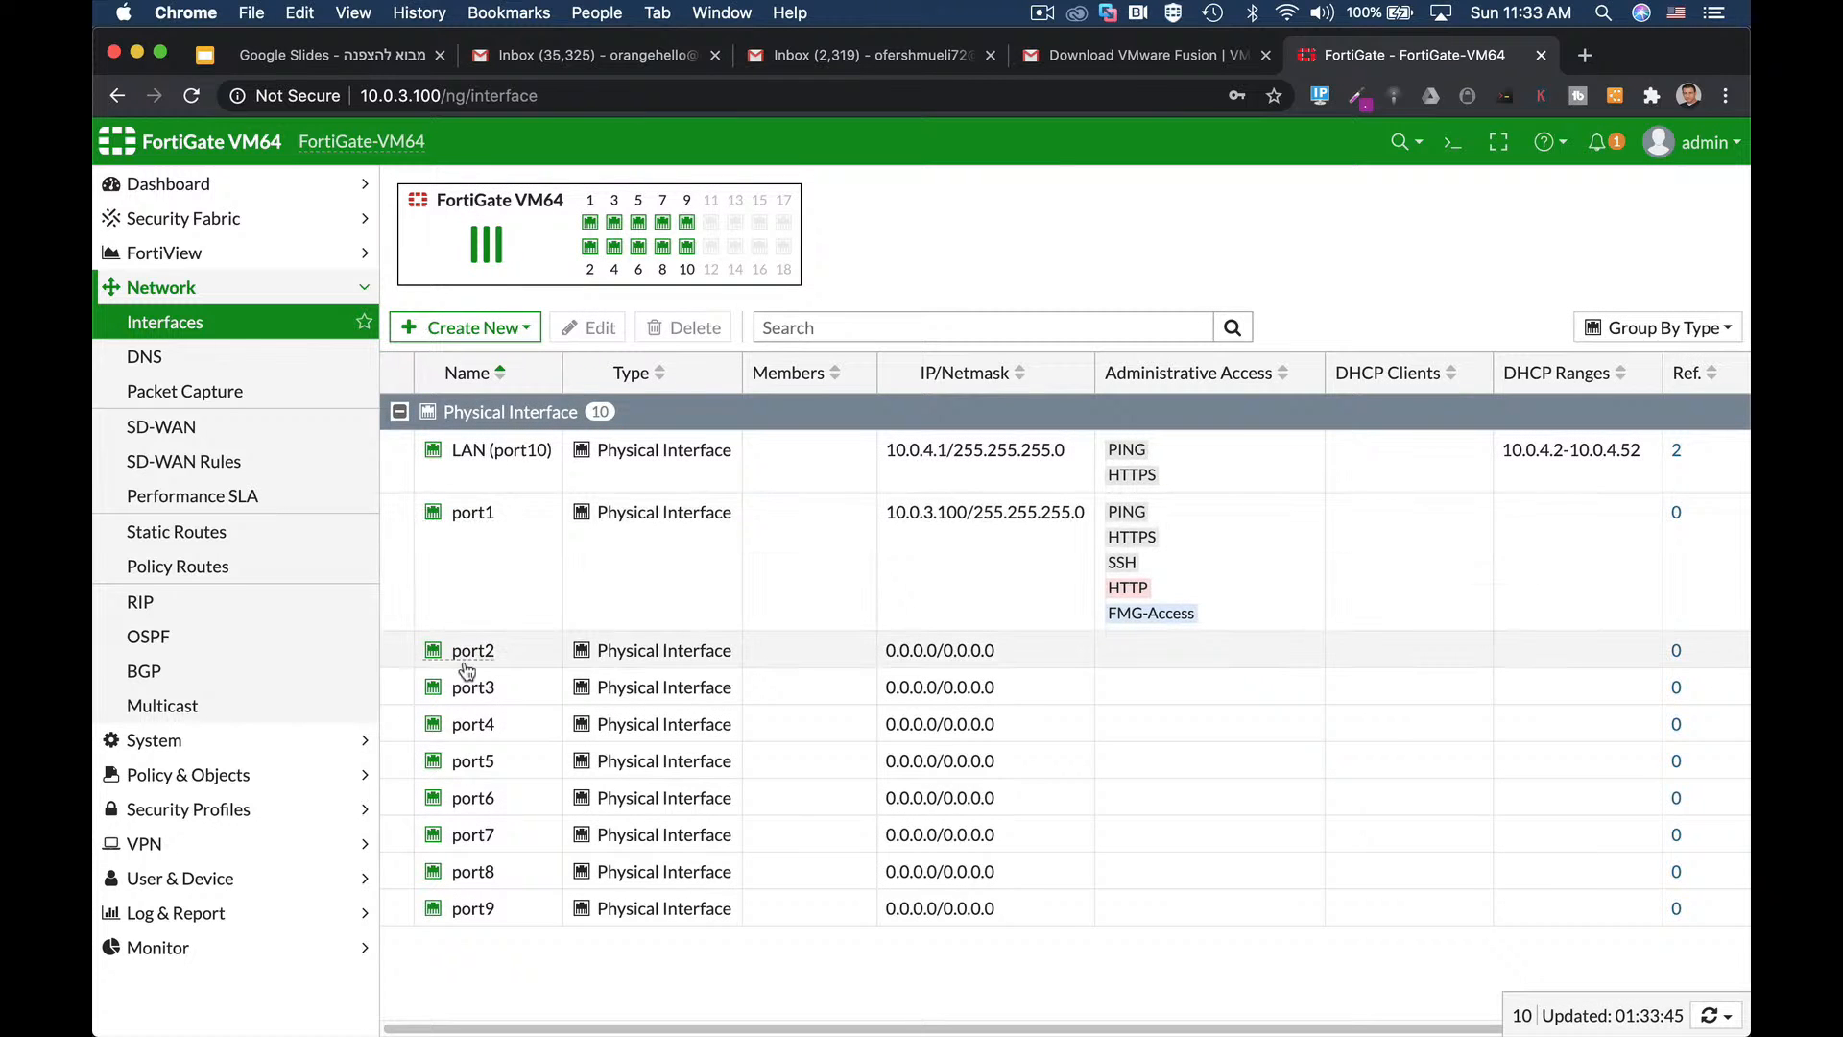
click(474, 650)
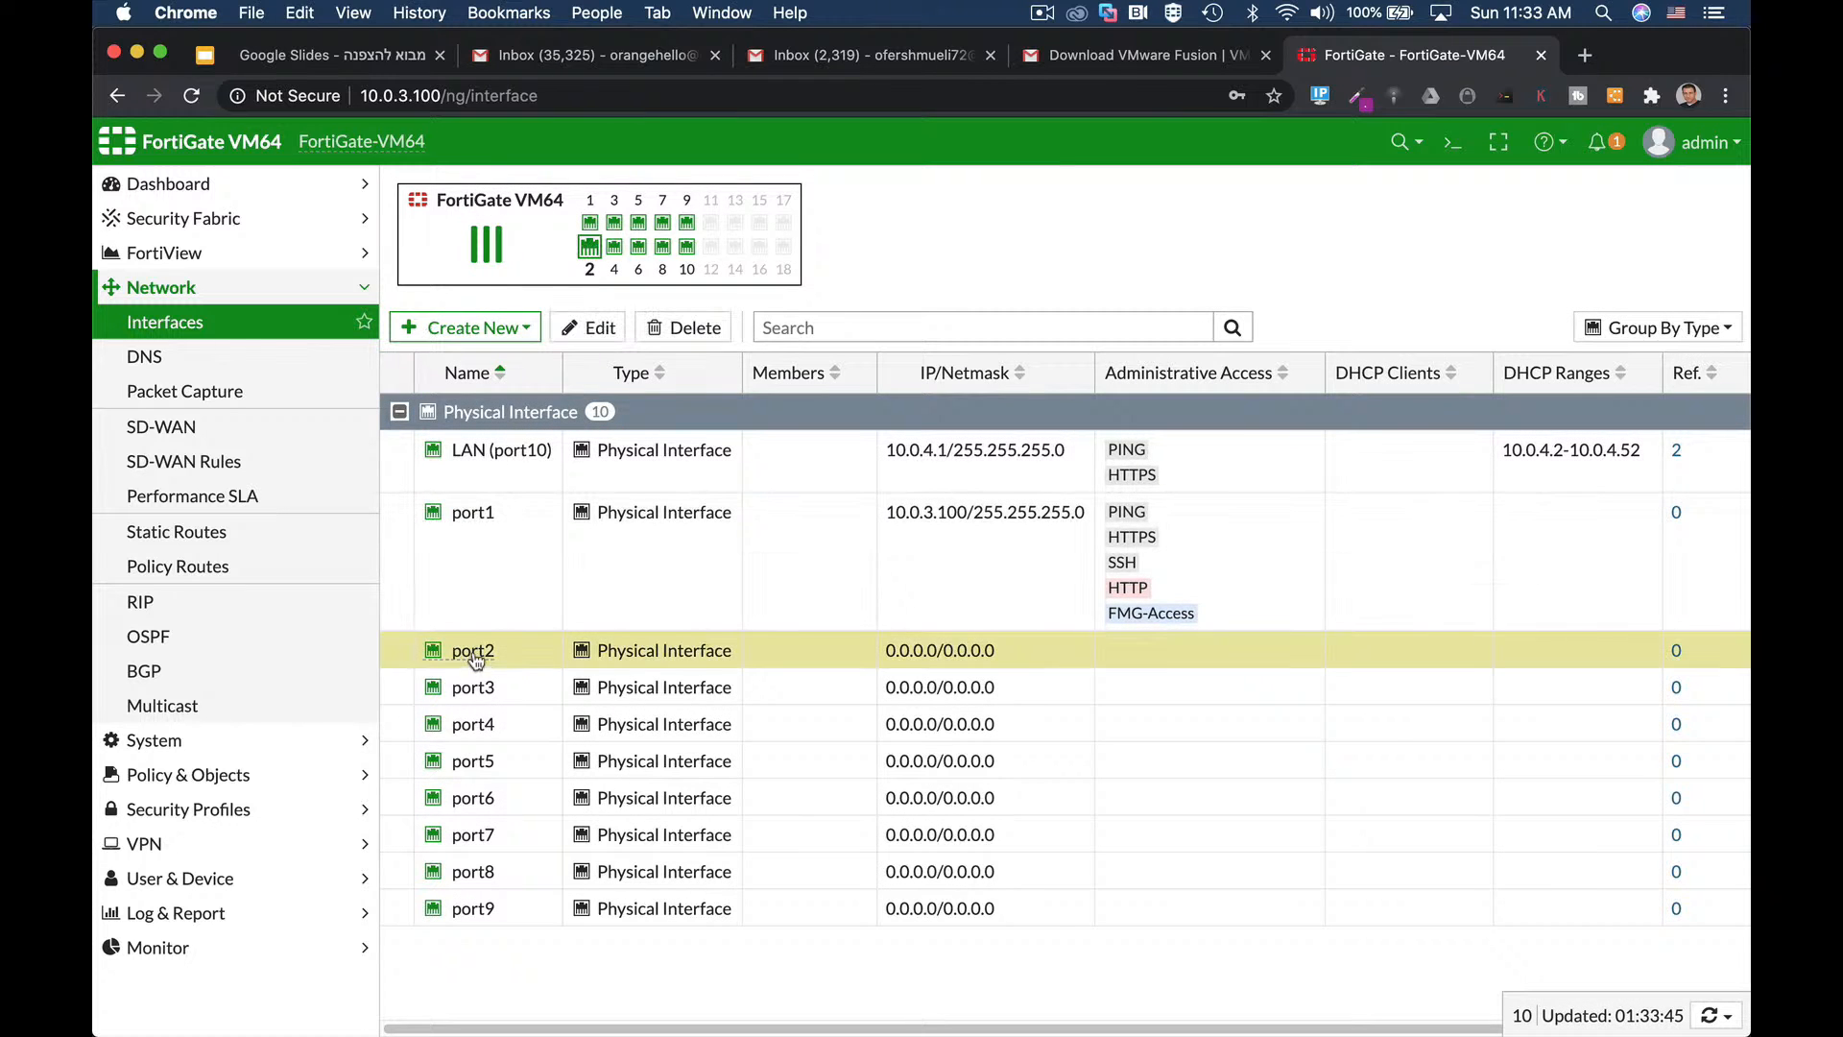
click(595, 328)
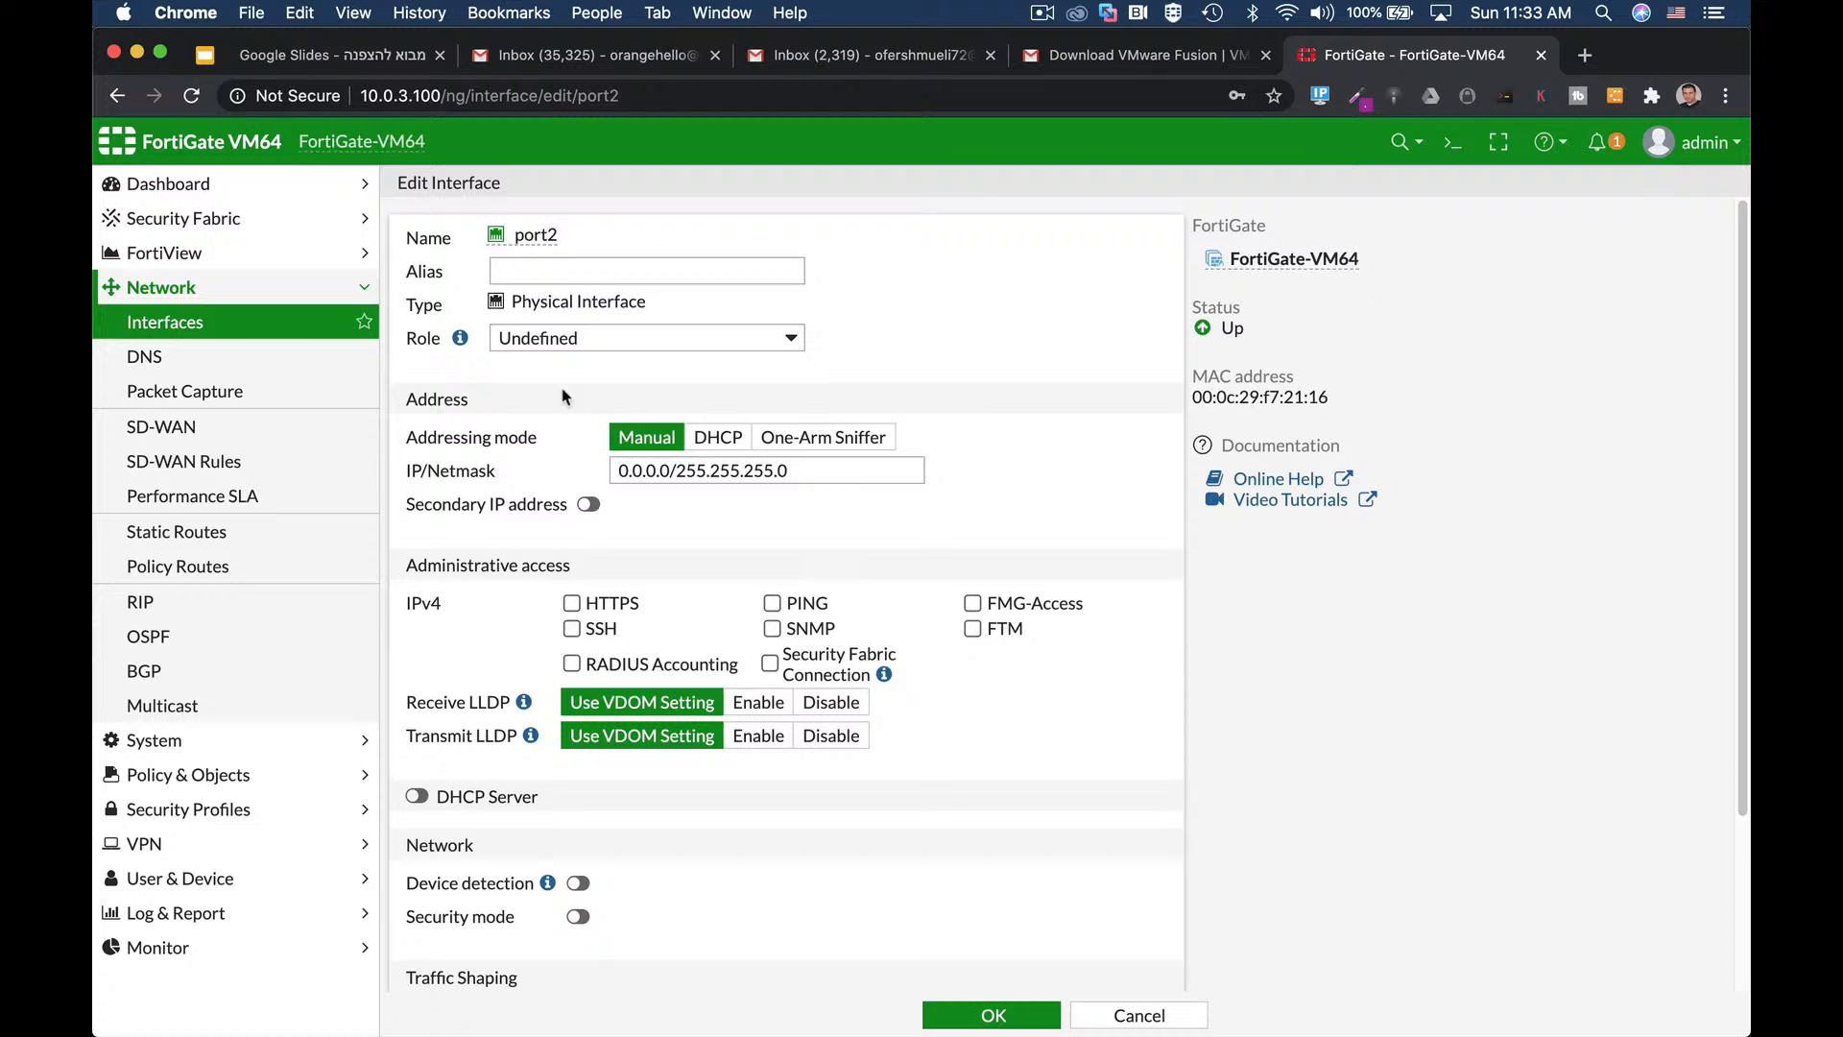
Set port2's alias to DMZ and its role to DMZ.
click(568, 271)
text(DMZ)
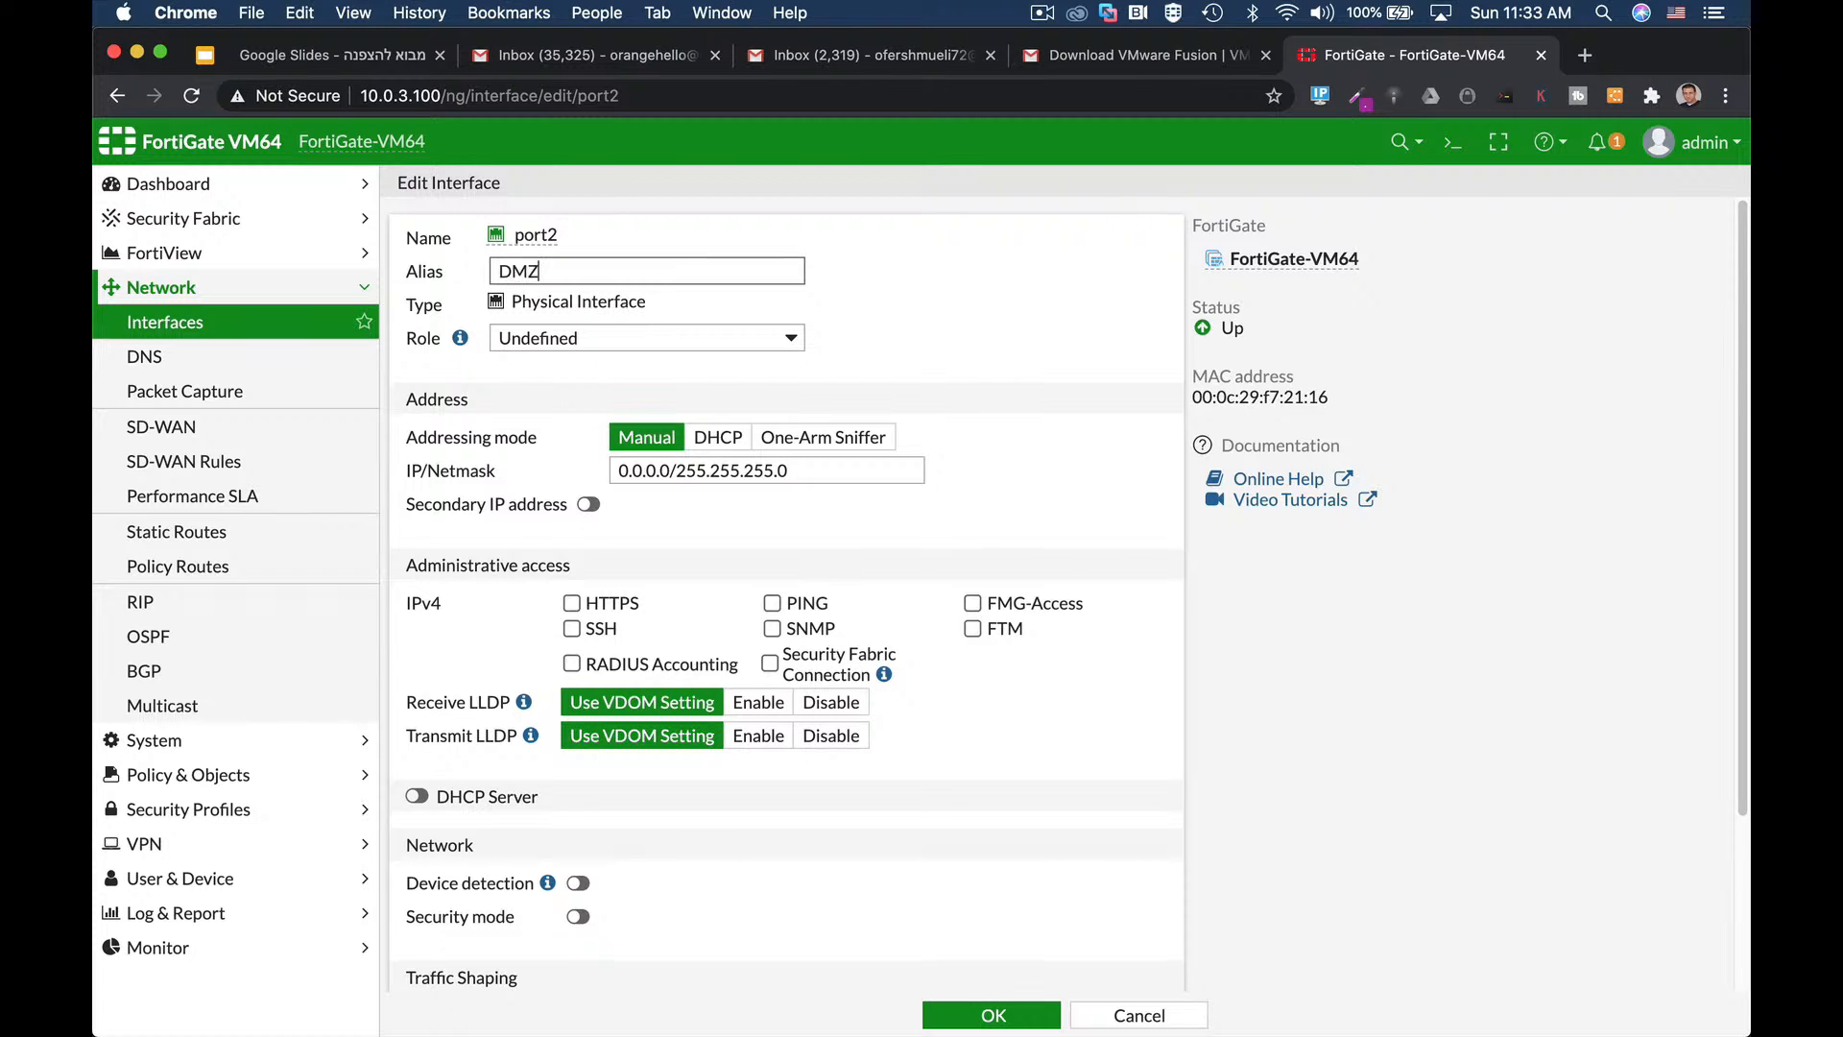
click(566, 338)
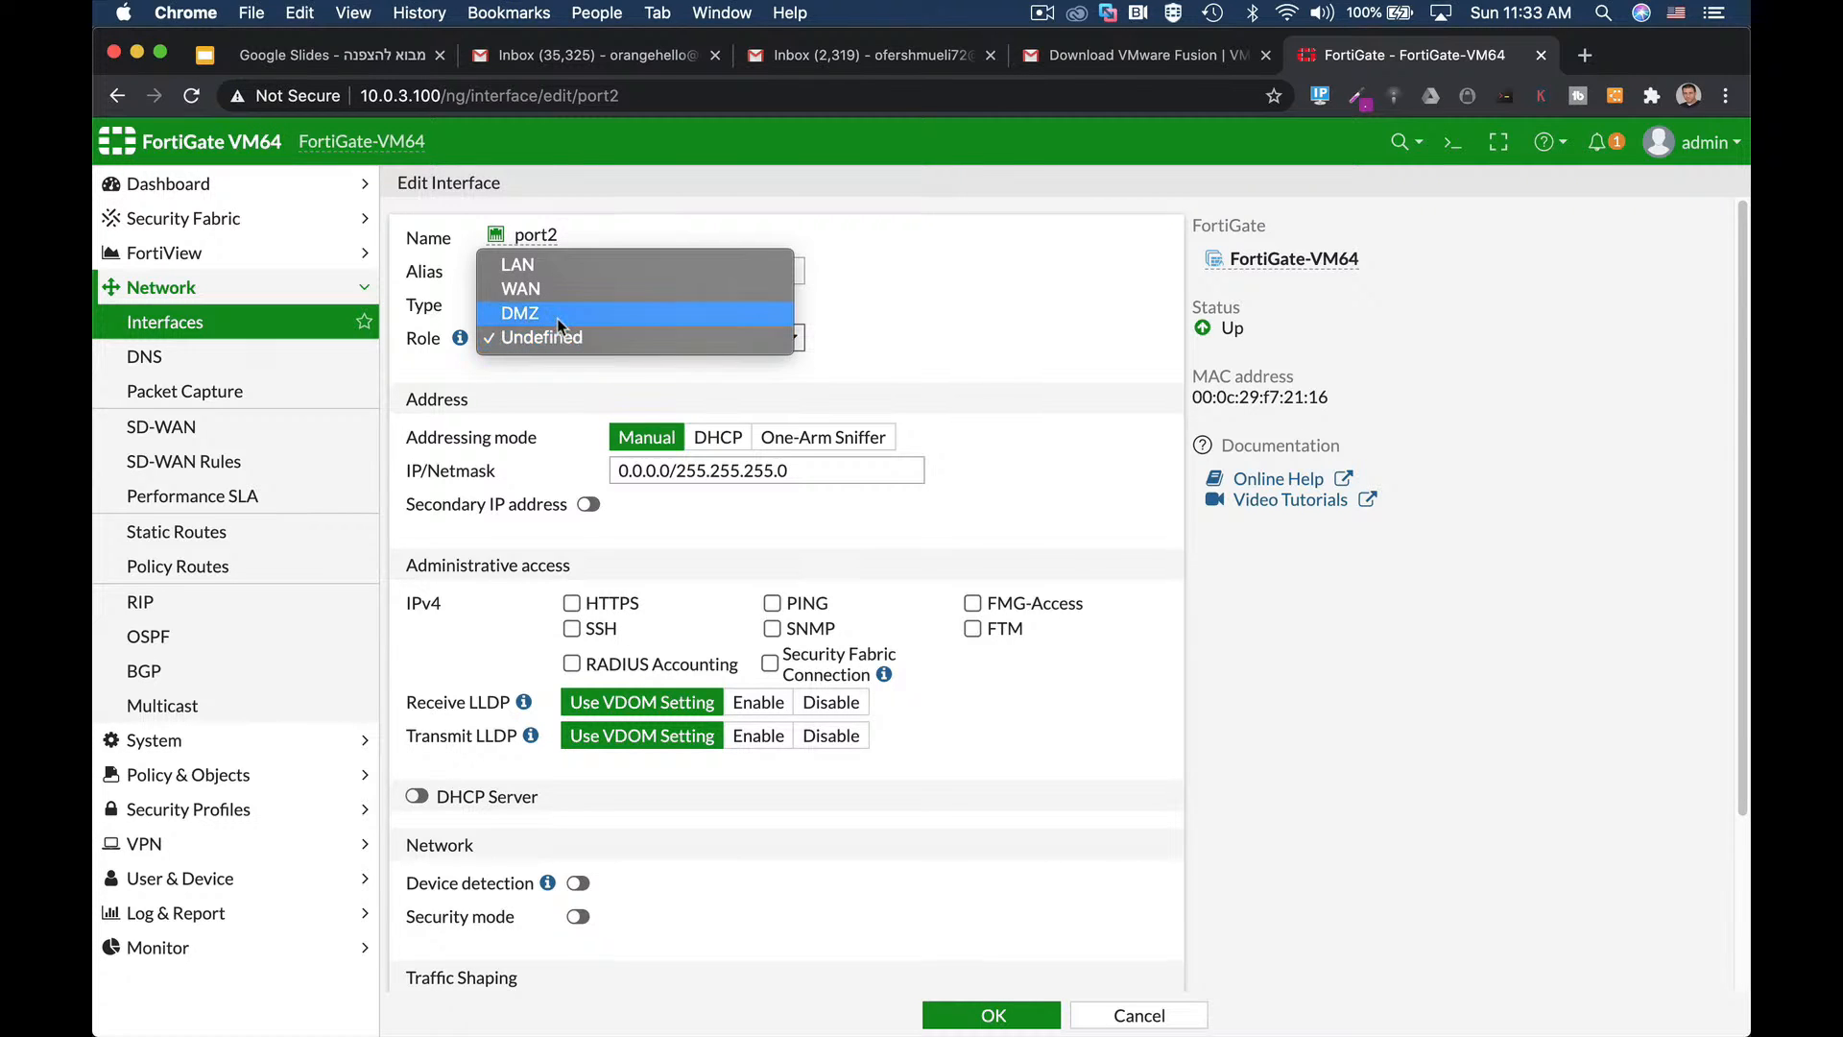
click(558, 314)
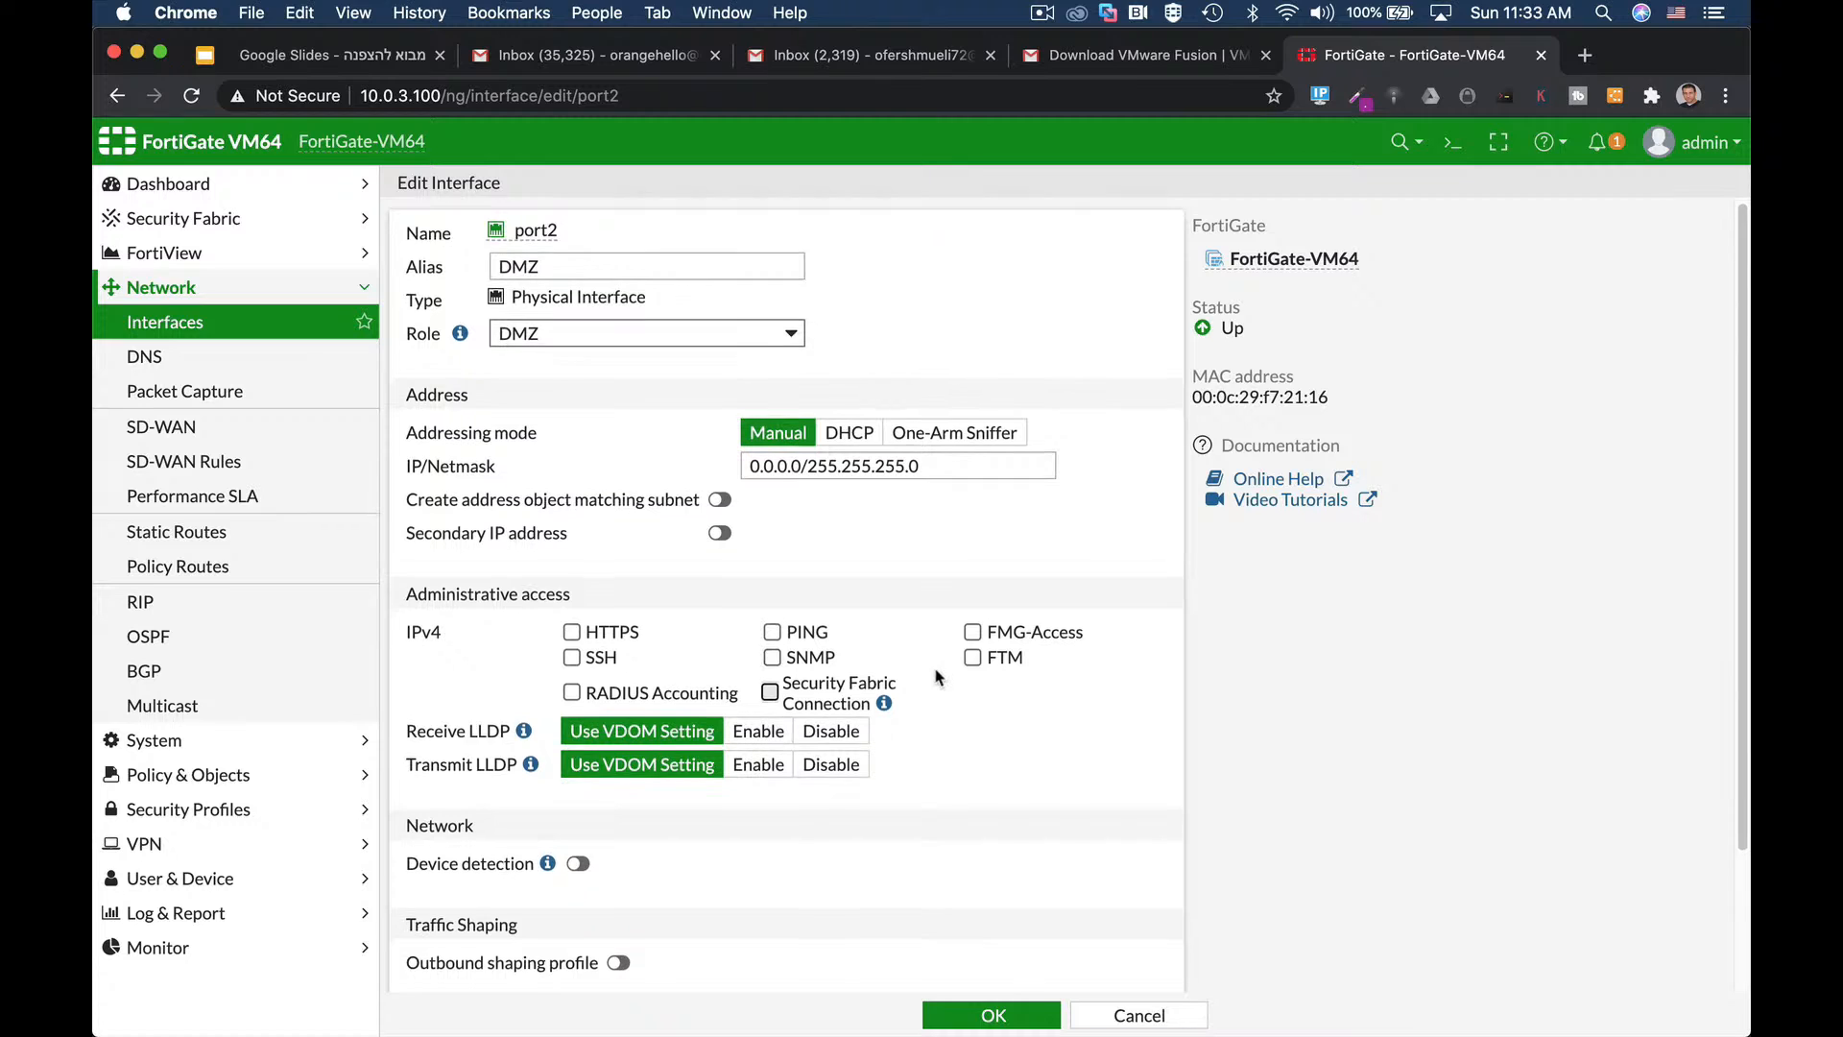
scroll(938, 677, down, 2)
scroll(938, 677, down, 2)
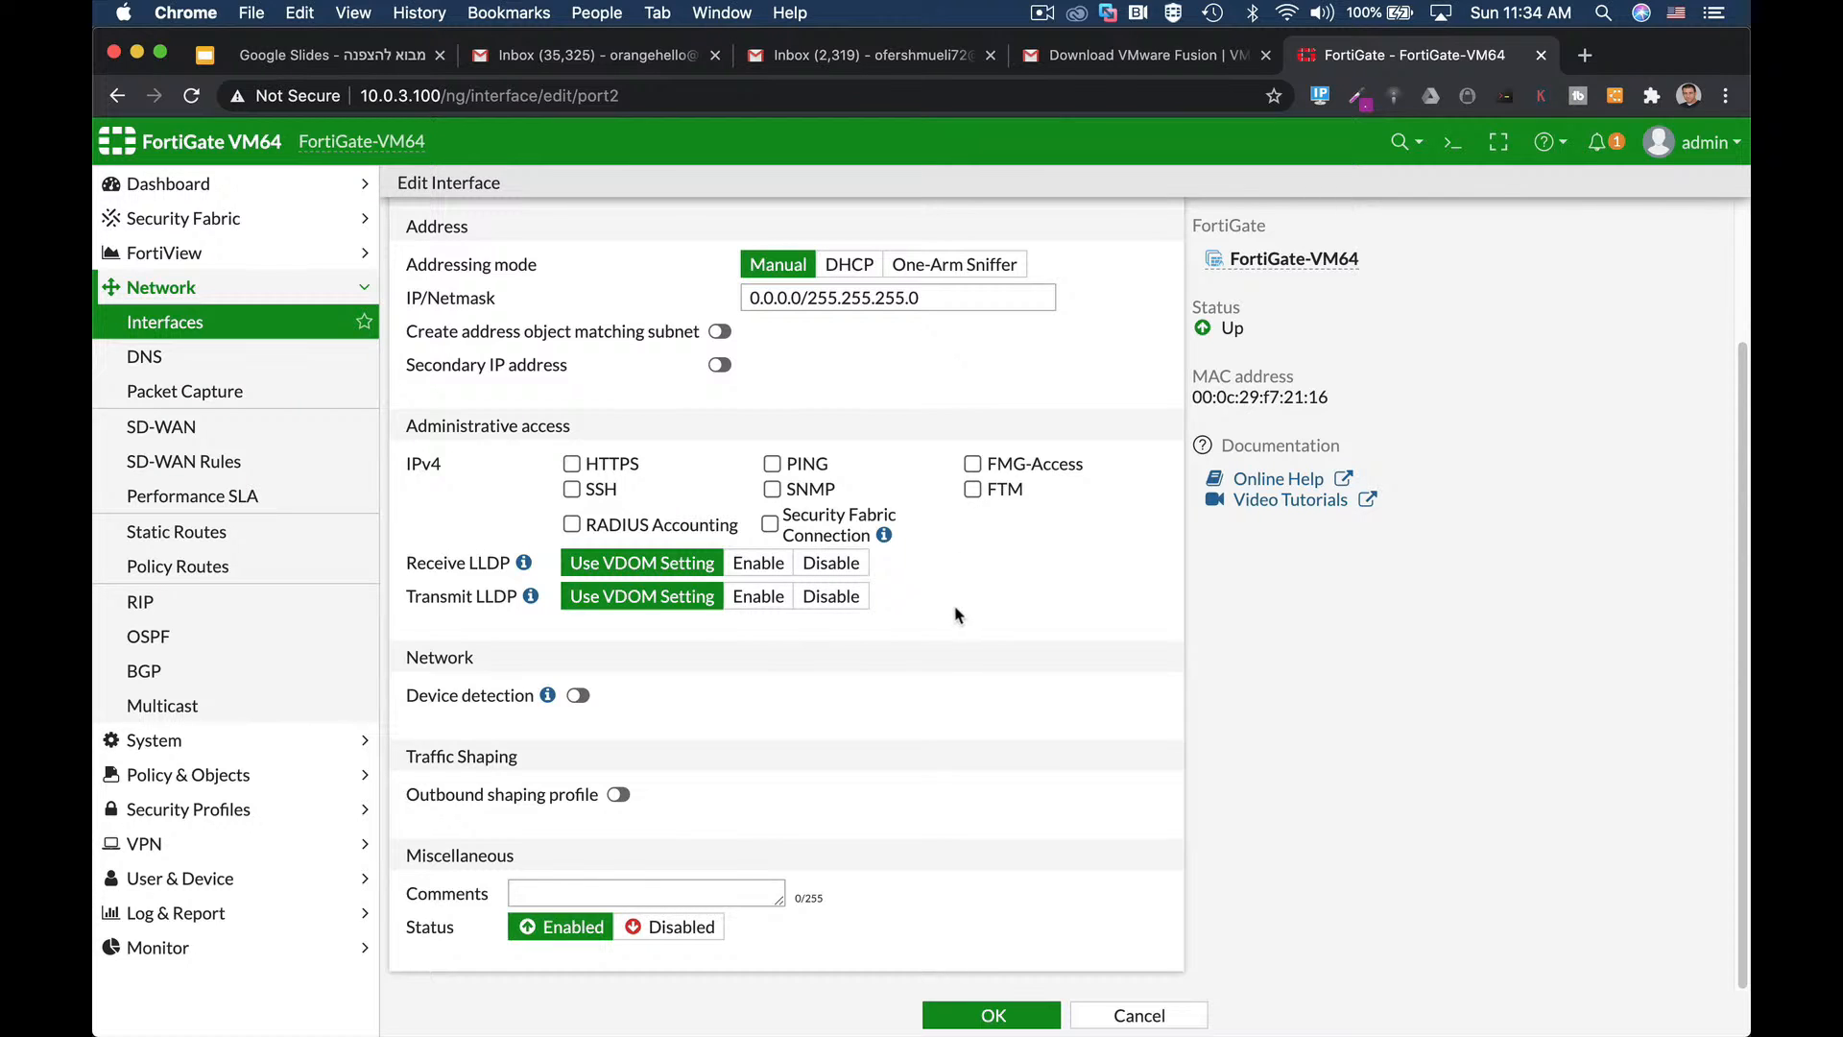
Give port2 IP/netmask 10.0.5.1/24, allow HTTPS access, and save.
double_click(796, 297)
text(10.0)
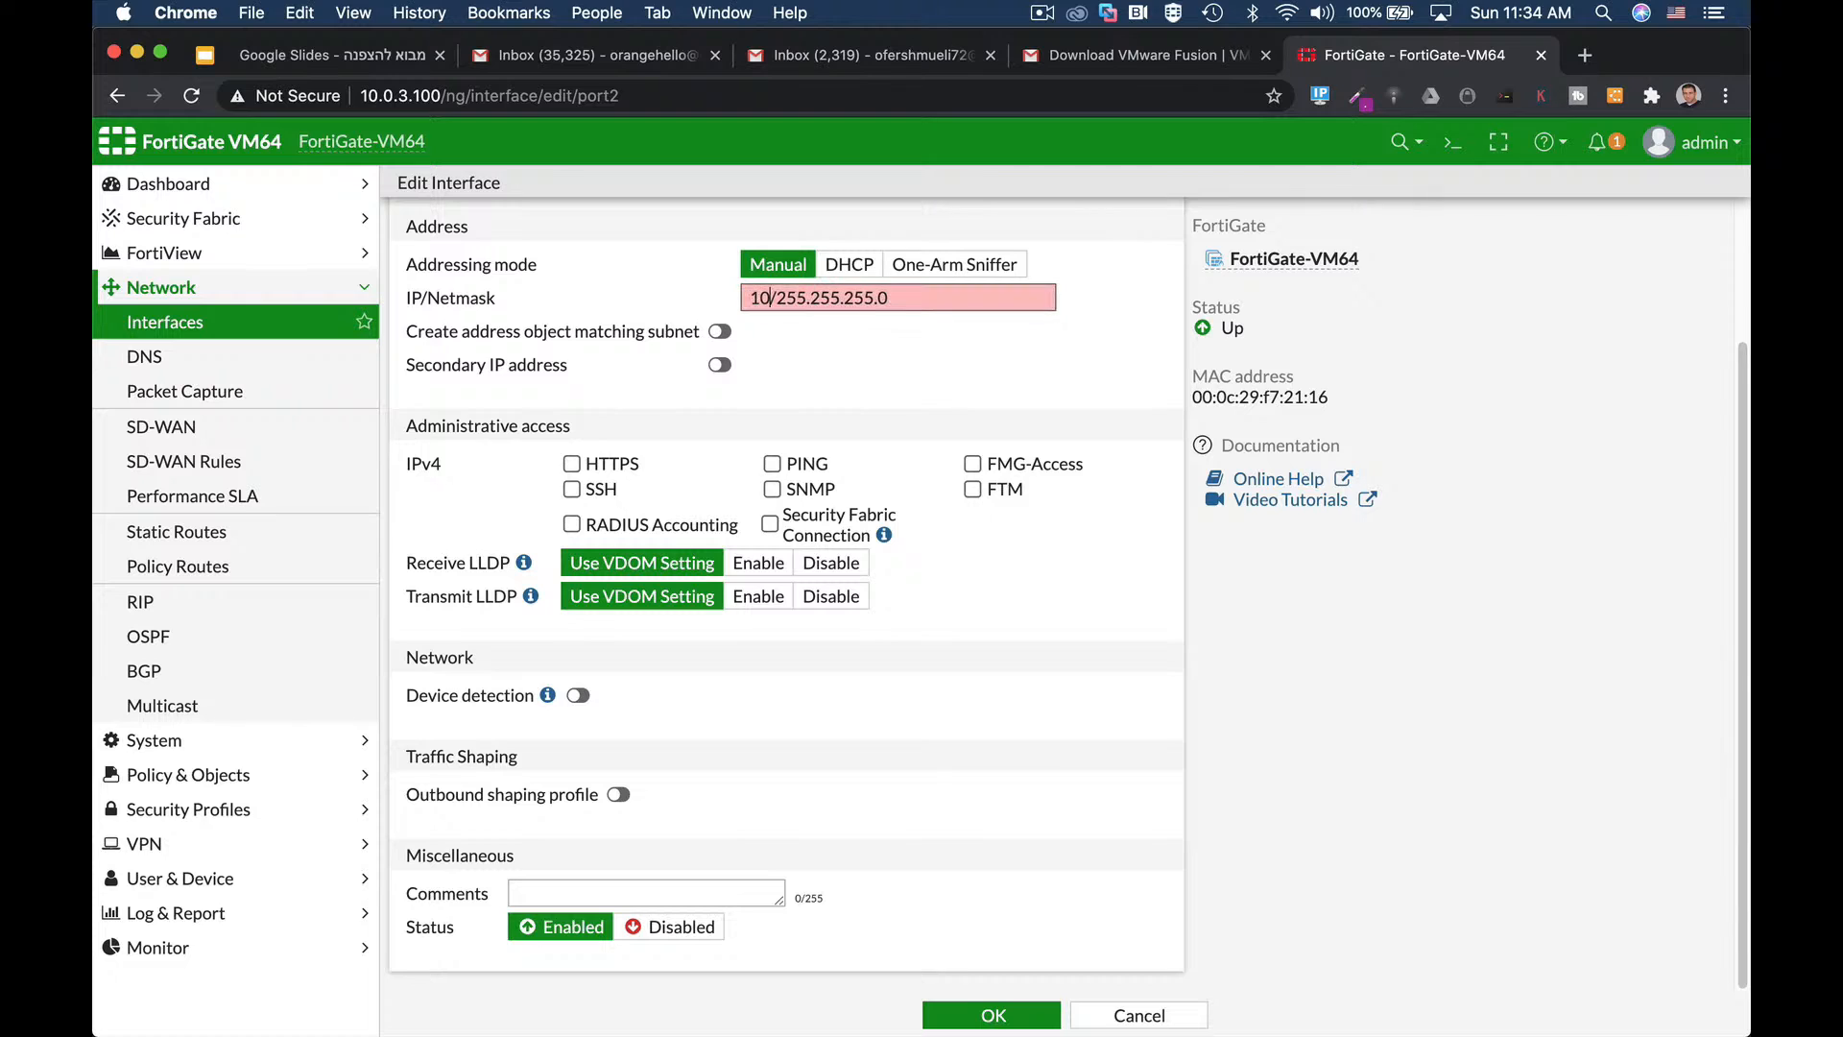
text(.5.1)
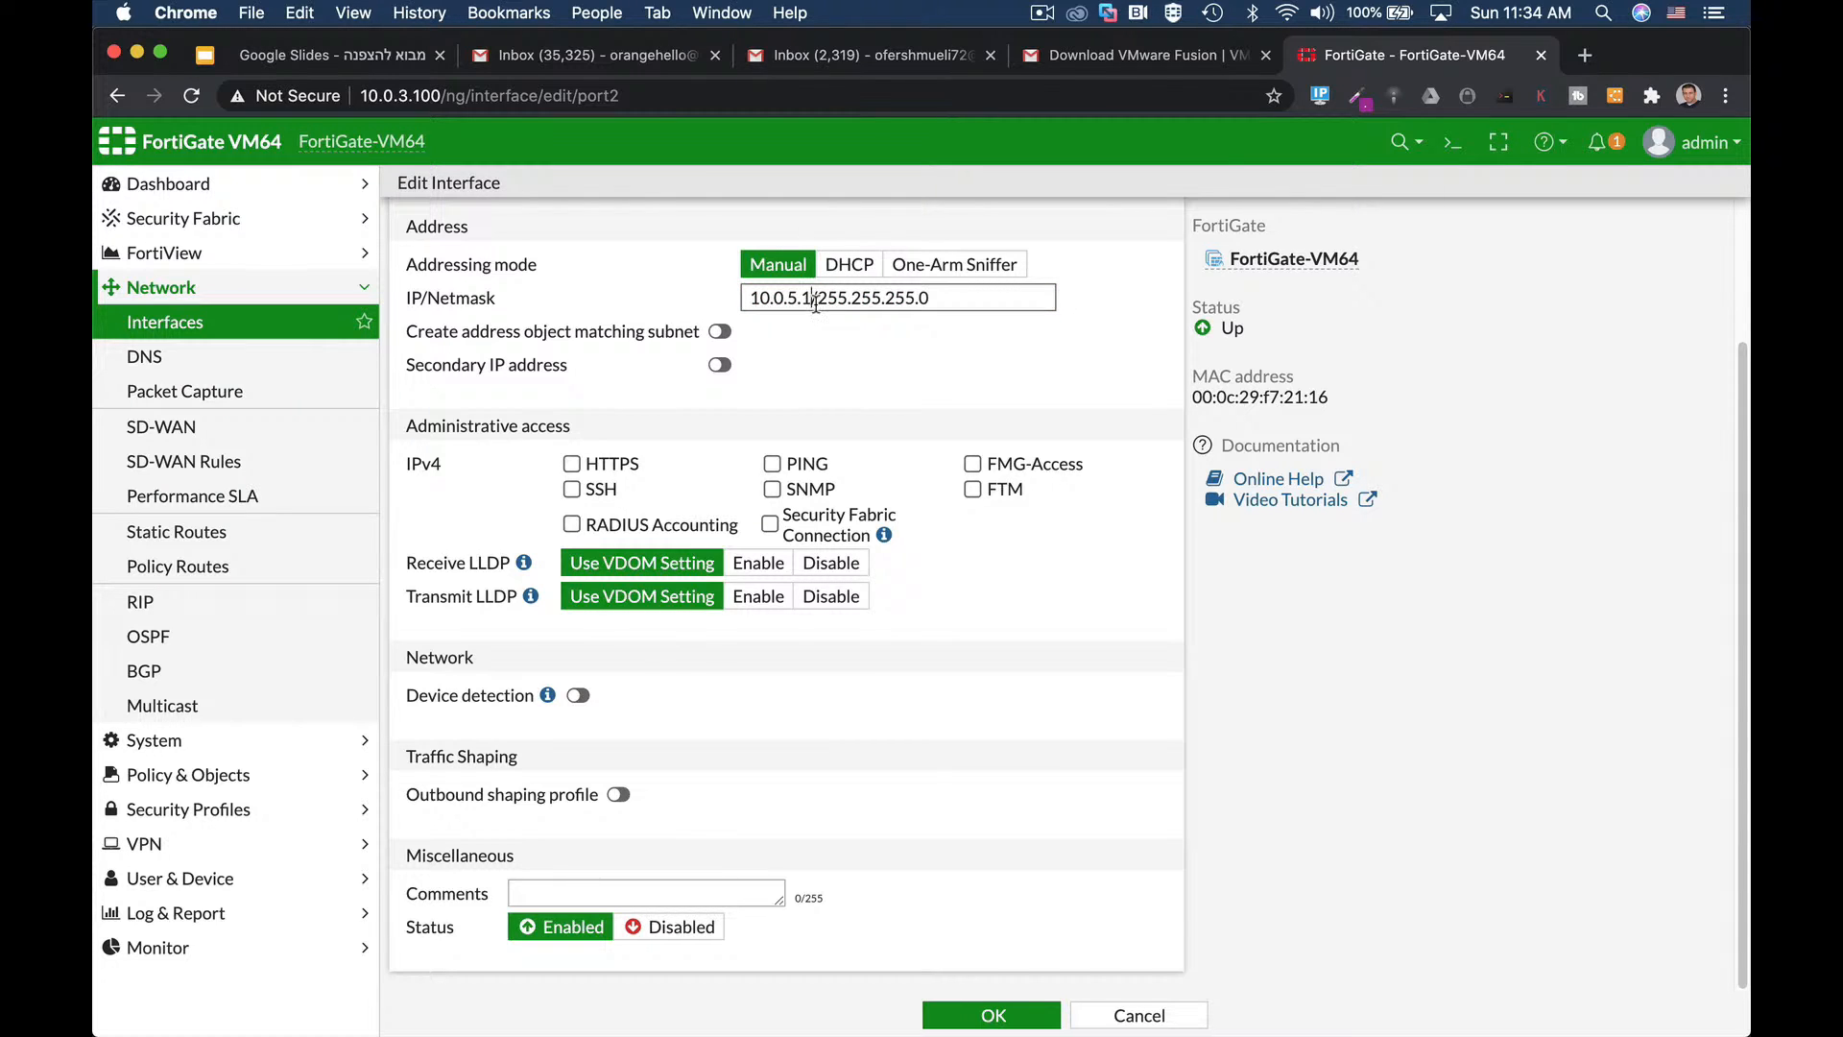
key(Right)
key(shift+End)
text(24)
click(569, 465)
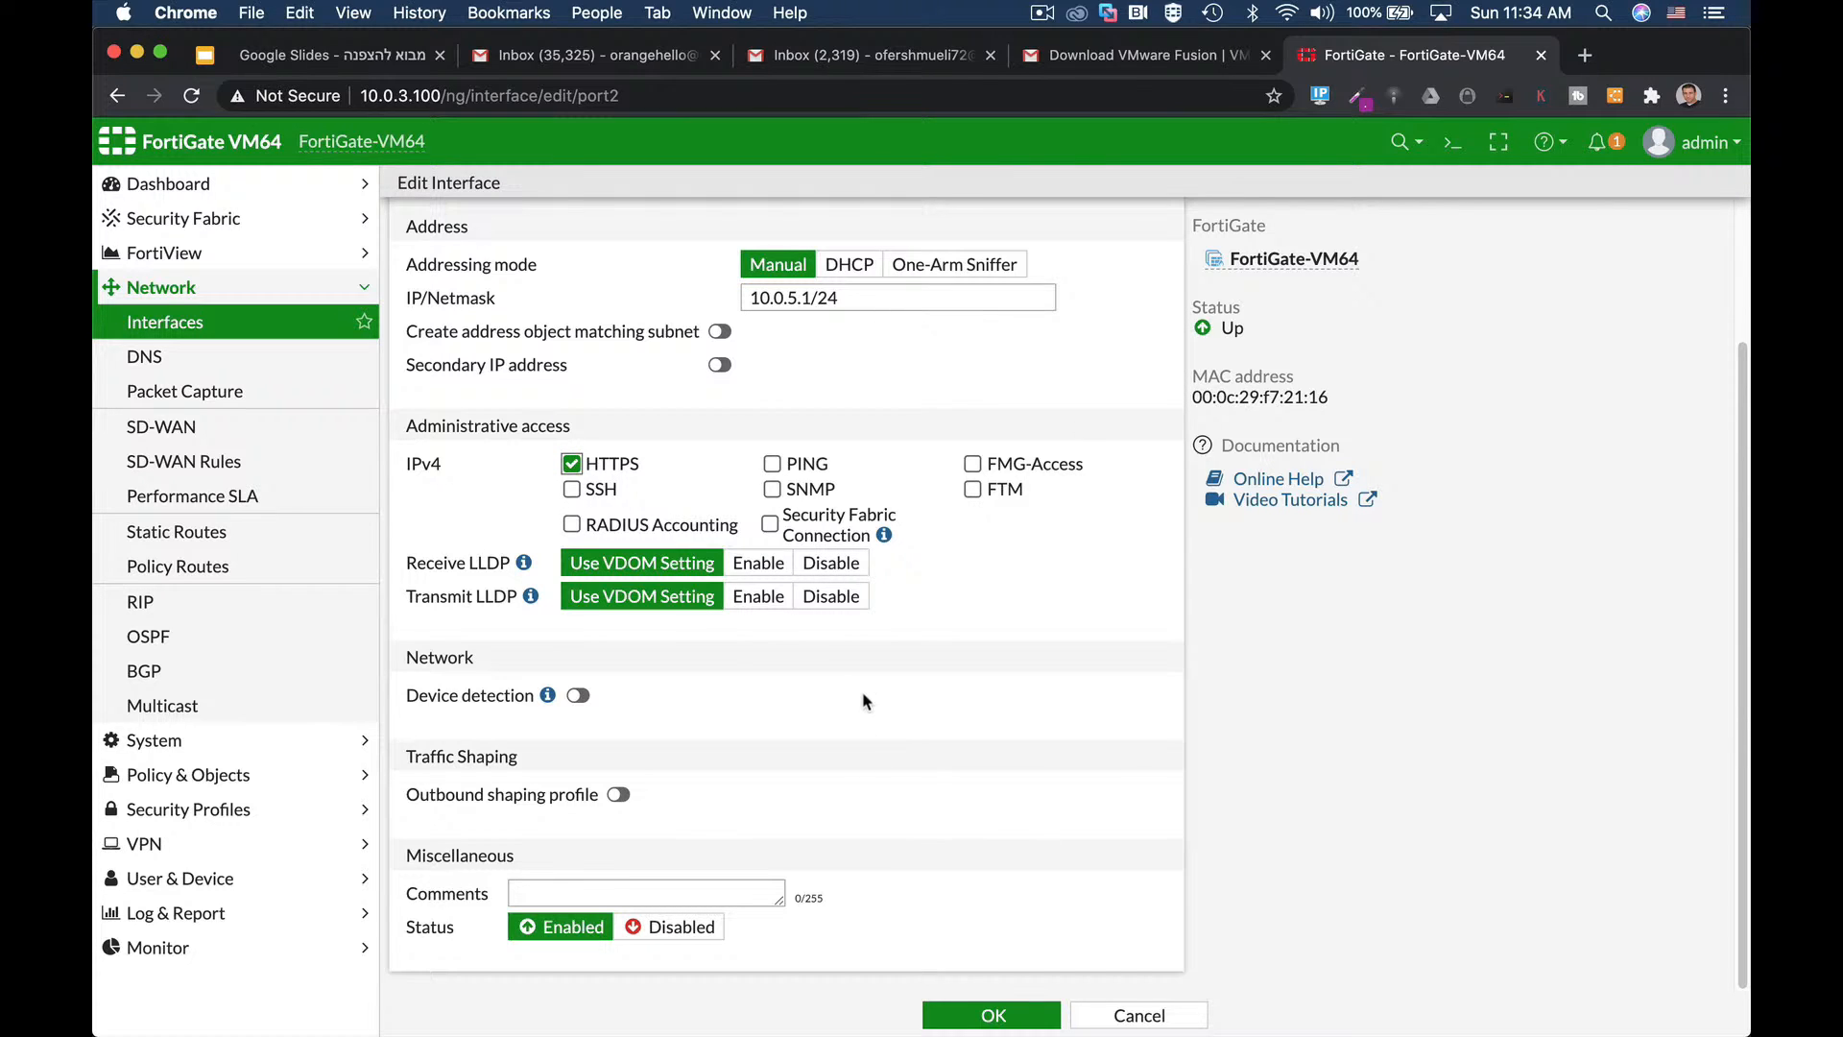
click(1003, 1017)
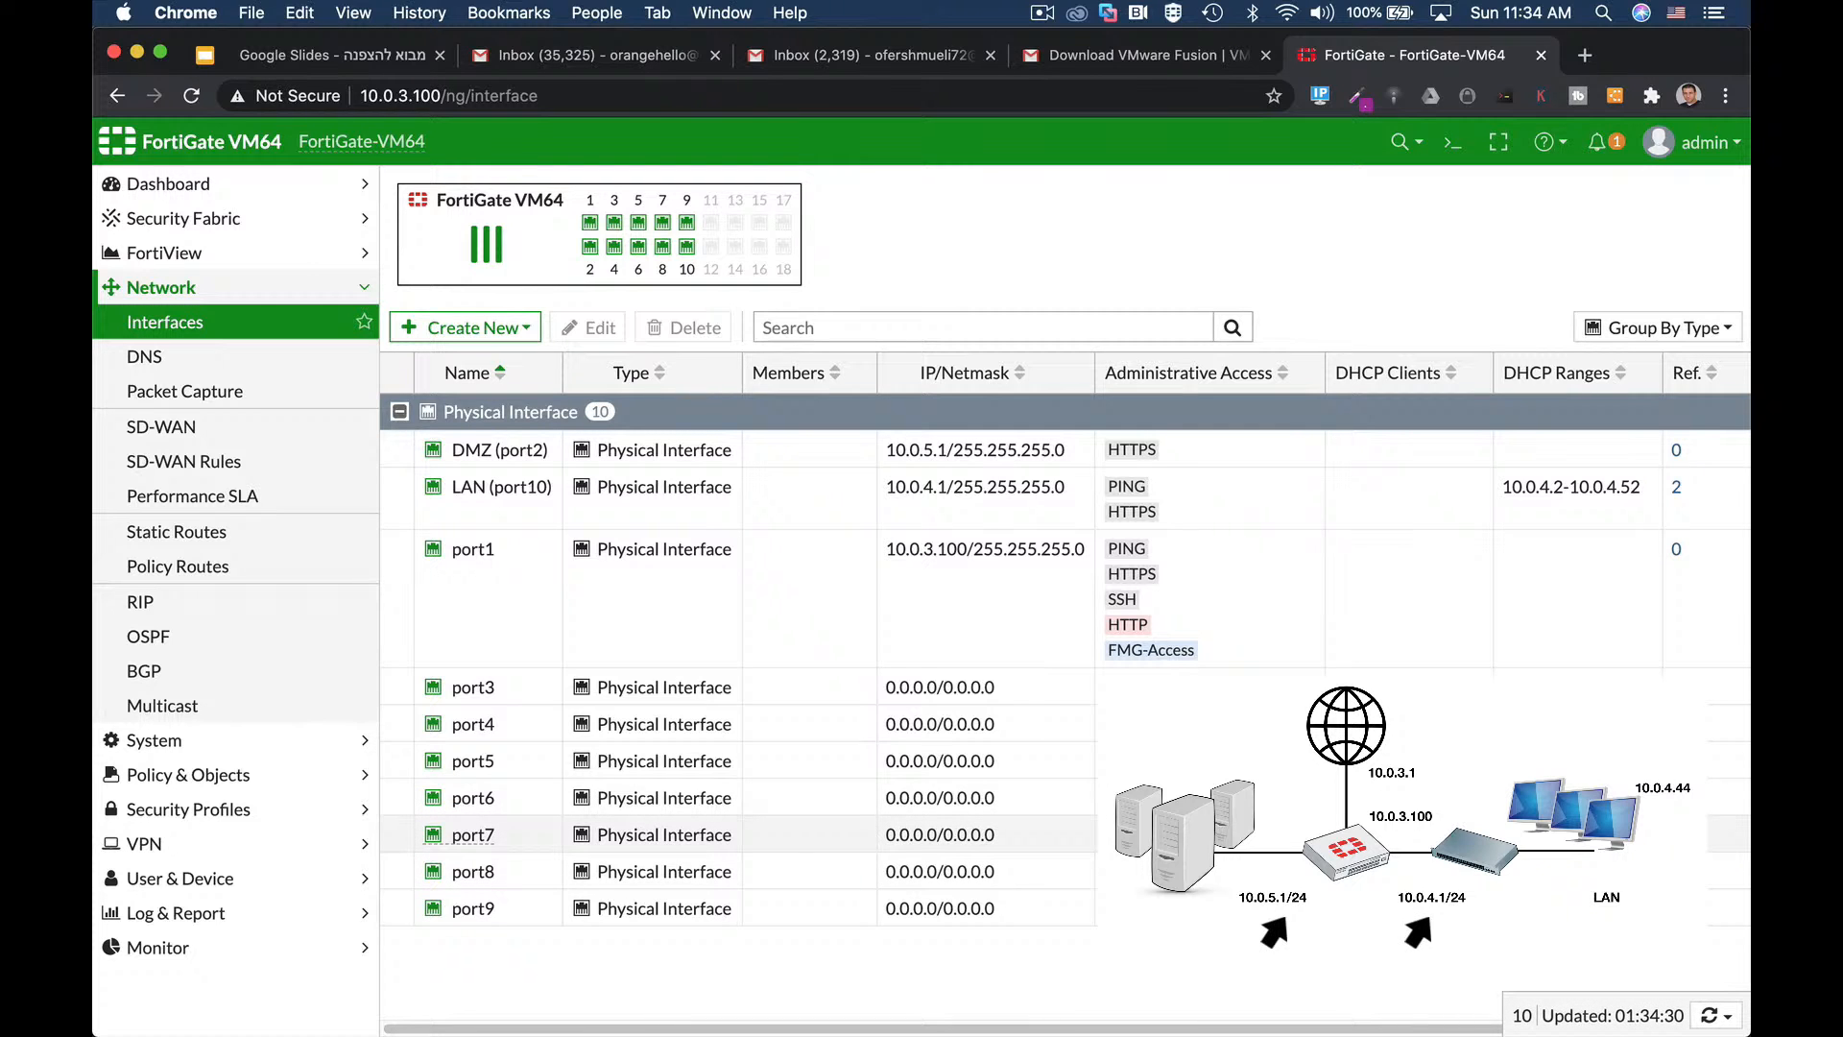
Open port1 for editing and enter the alias WAN.
click(695, 574)
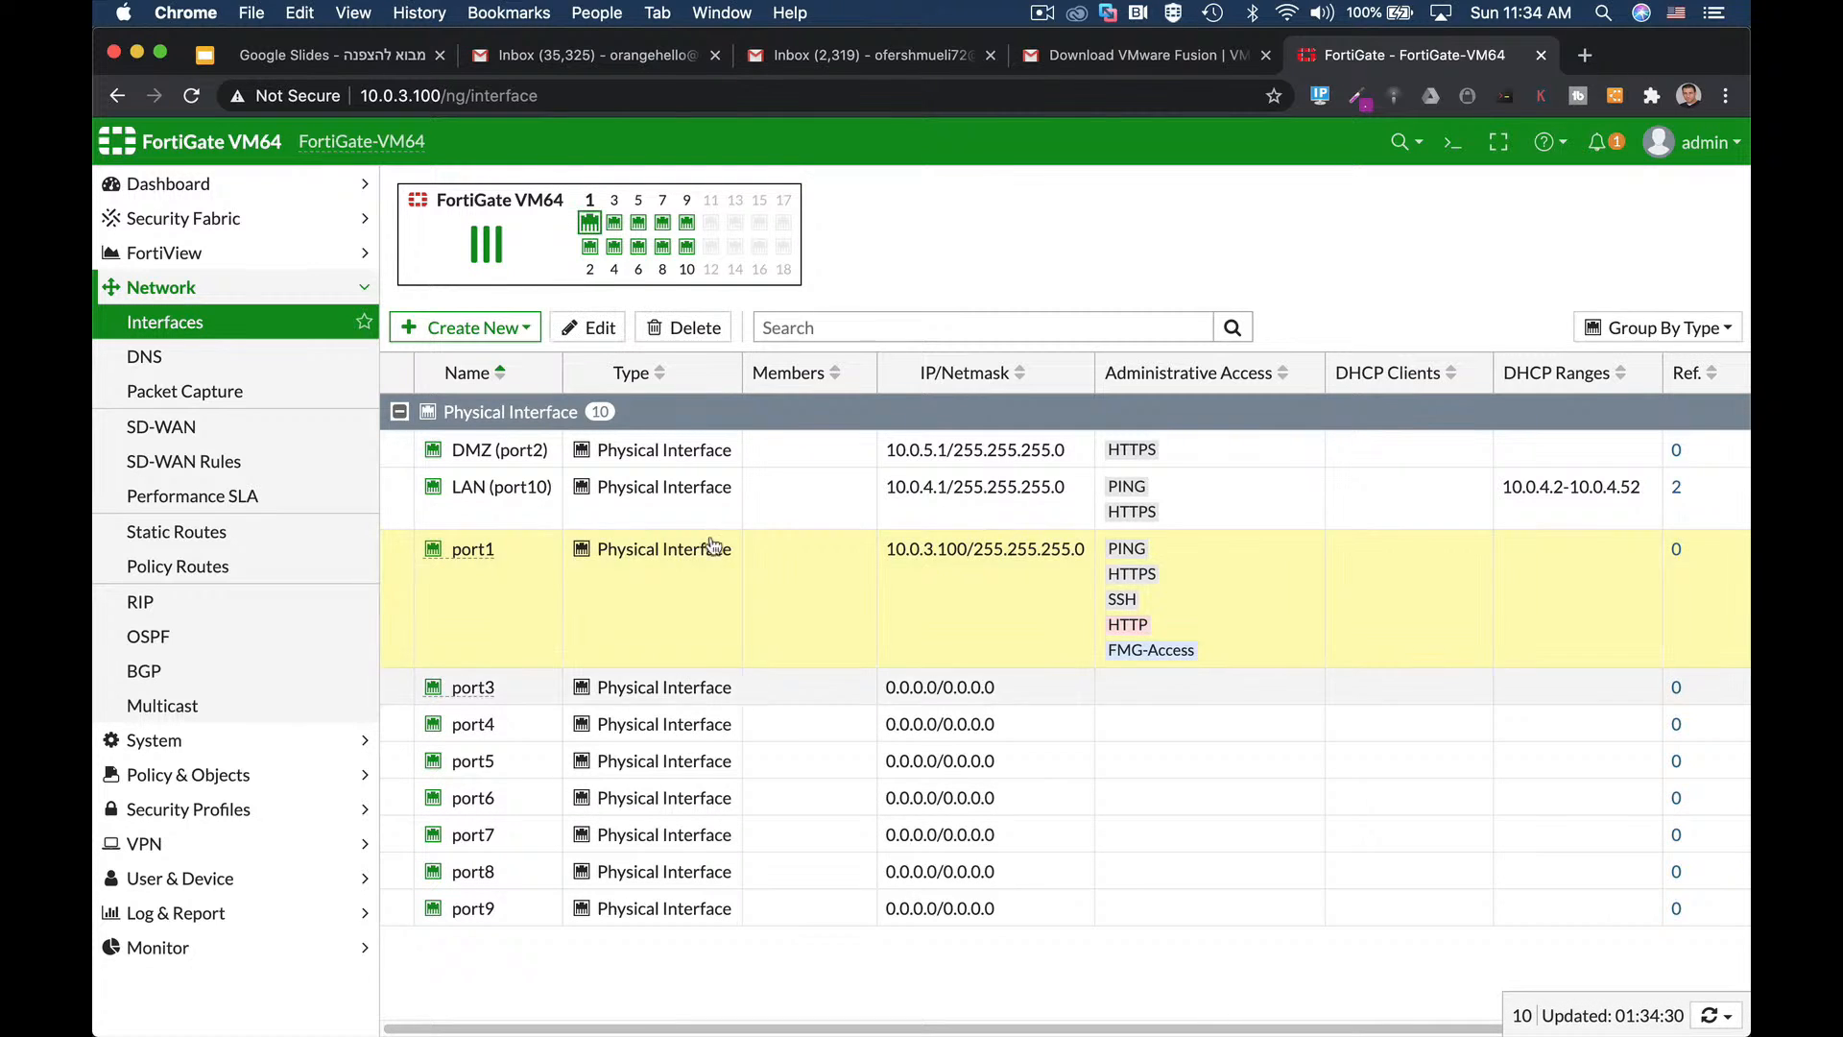
click(589, 327)
click(590, 261)
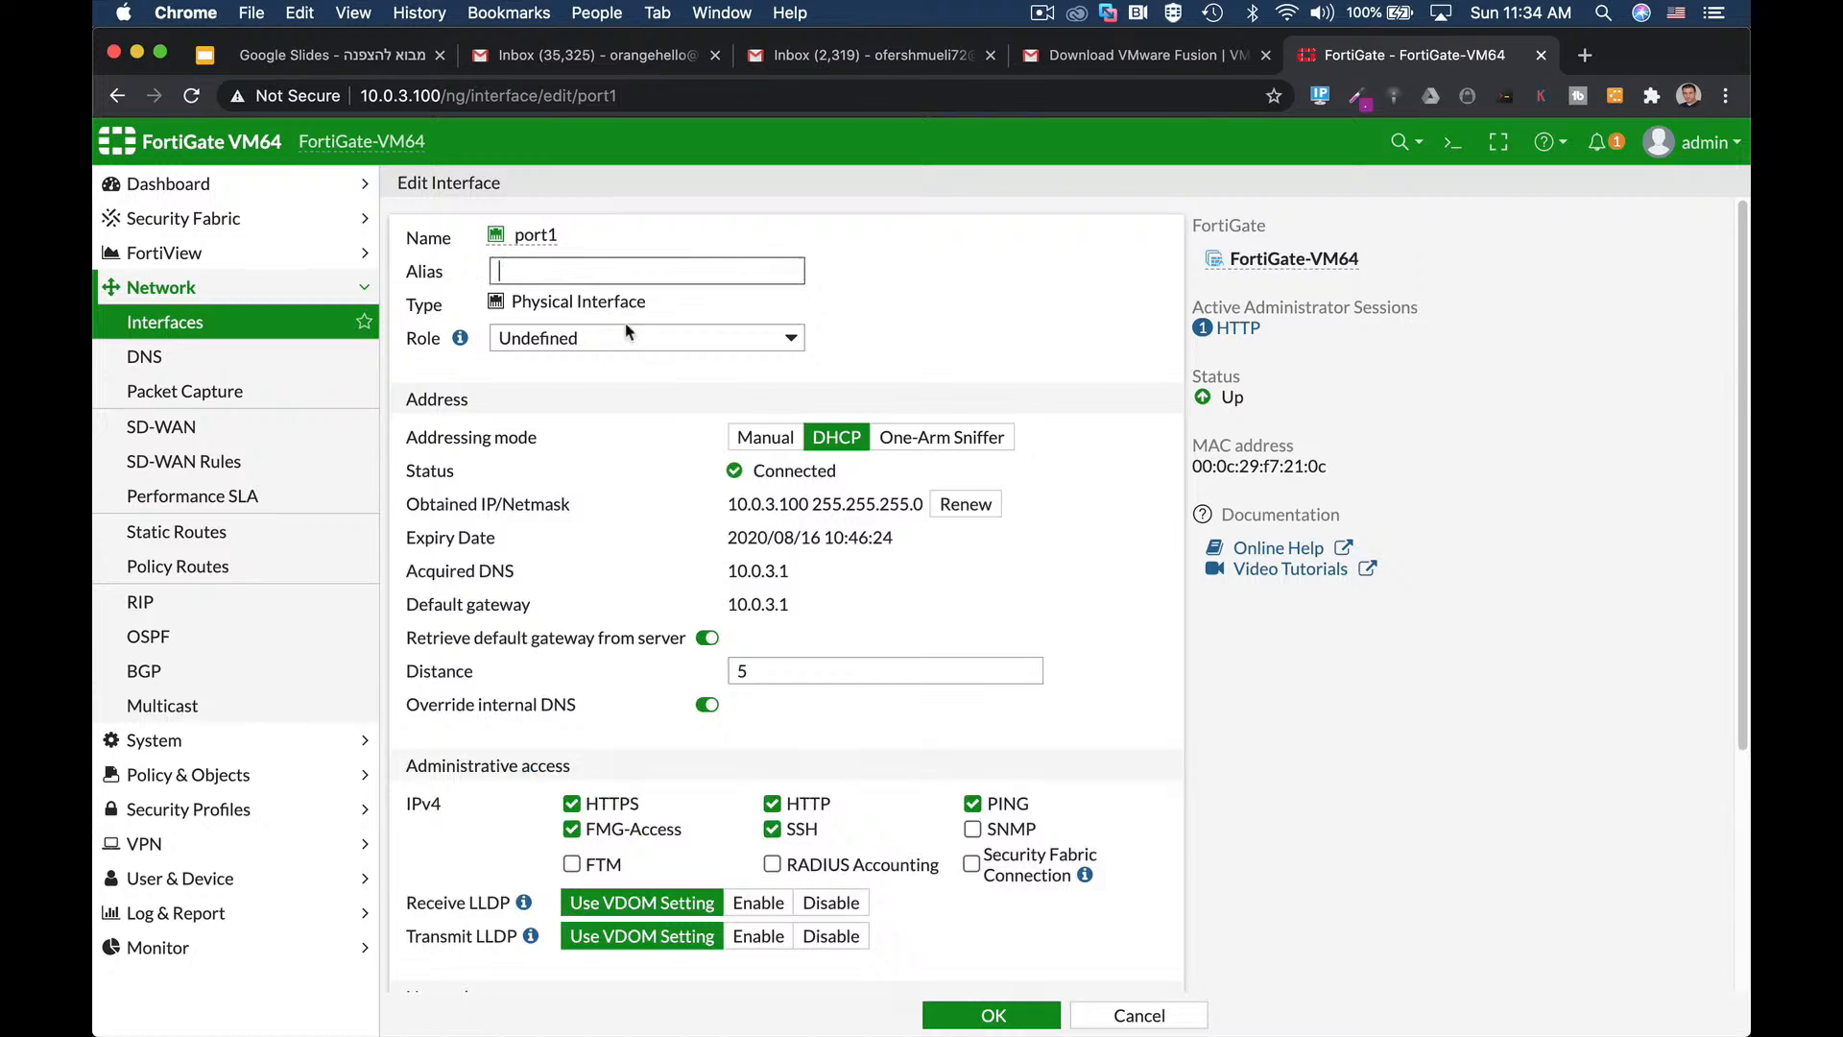
text(WAN)
Save port1 as WAN (port1) and go to the Static Routes list.
click(995, 1015)
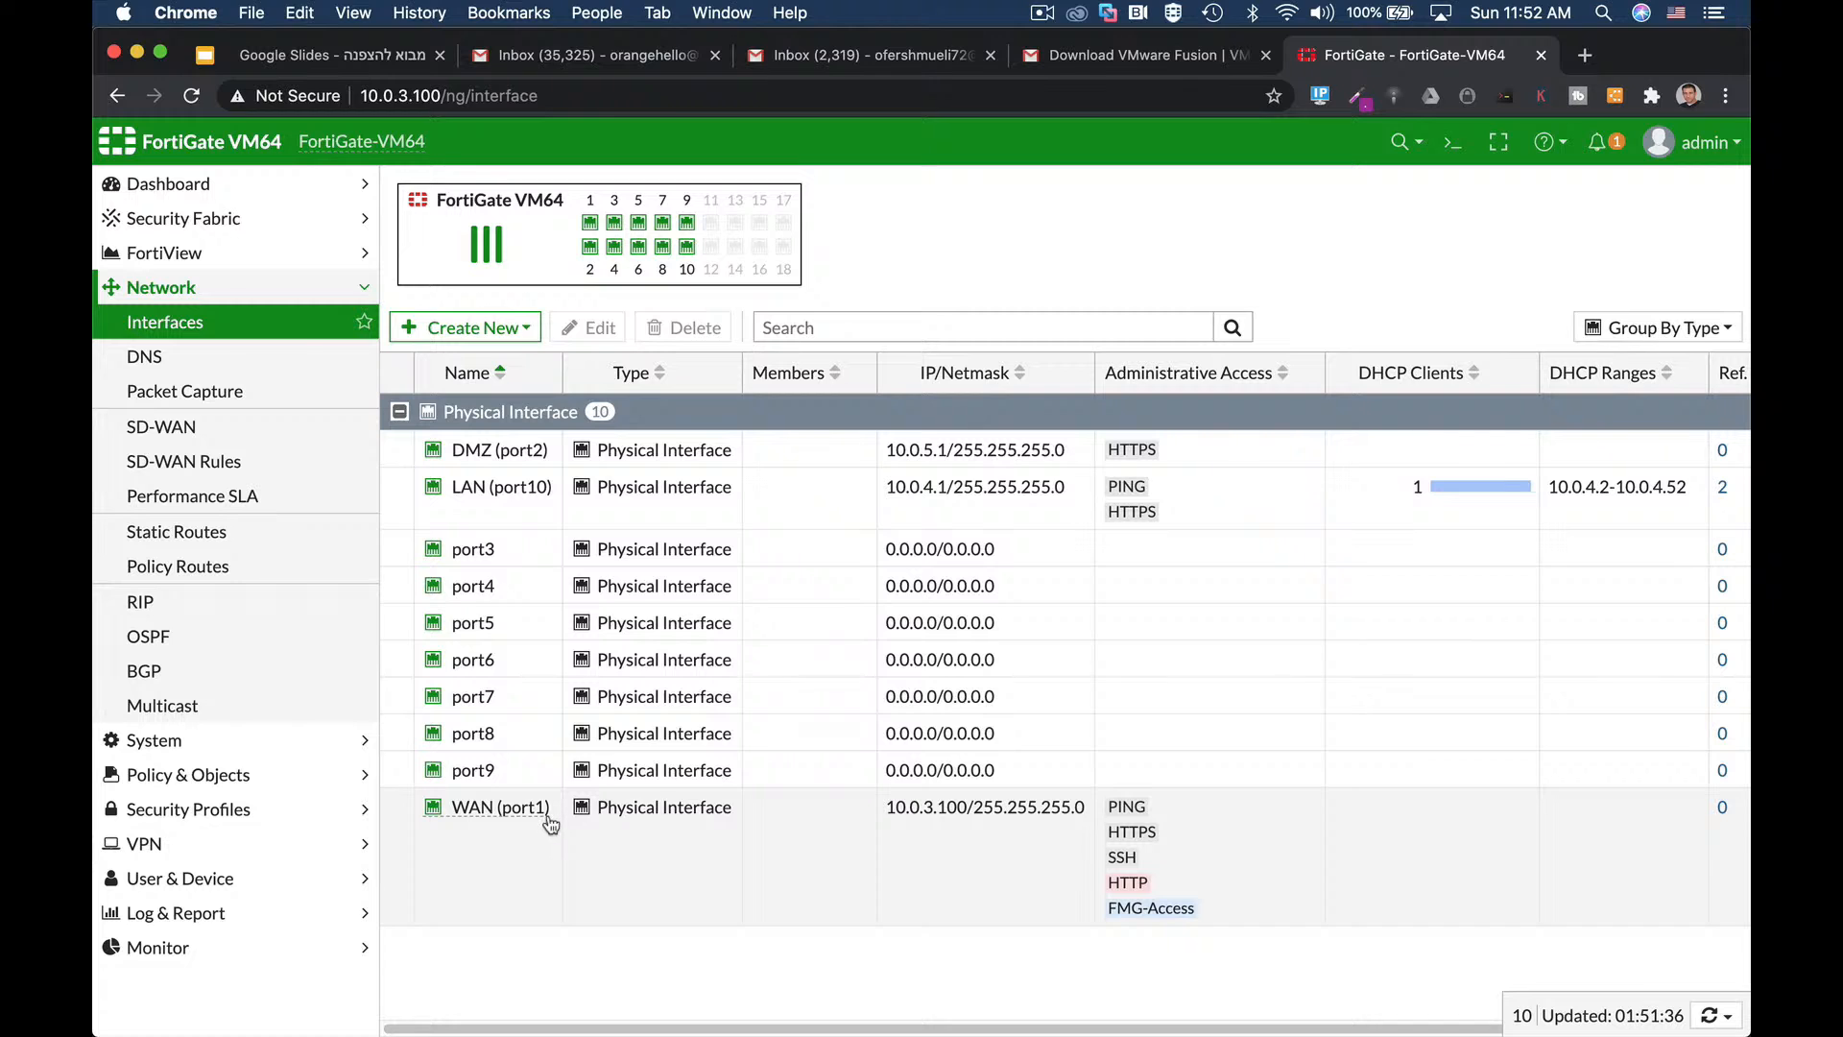
mouse_move(548, 819)
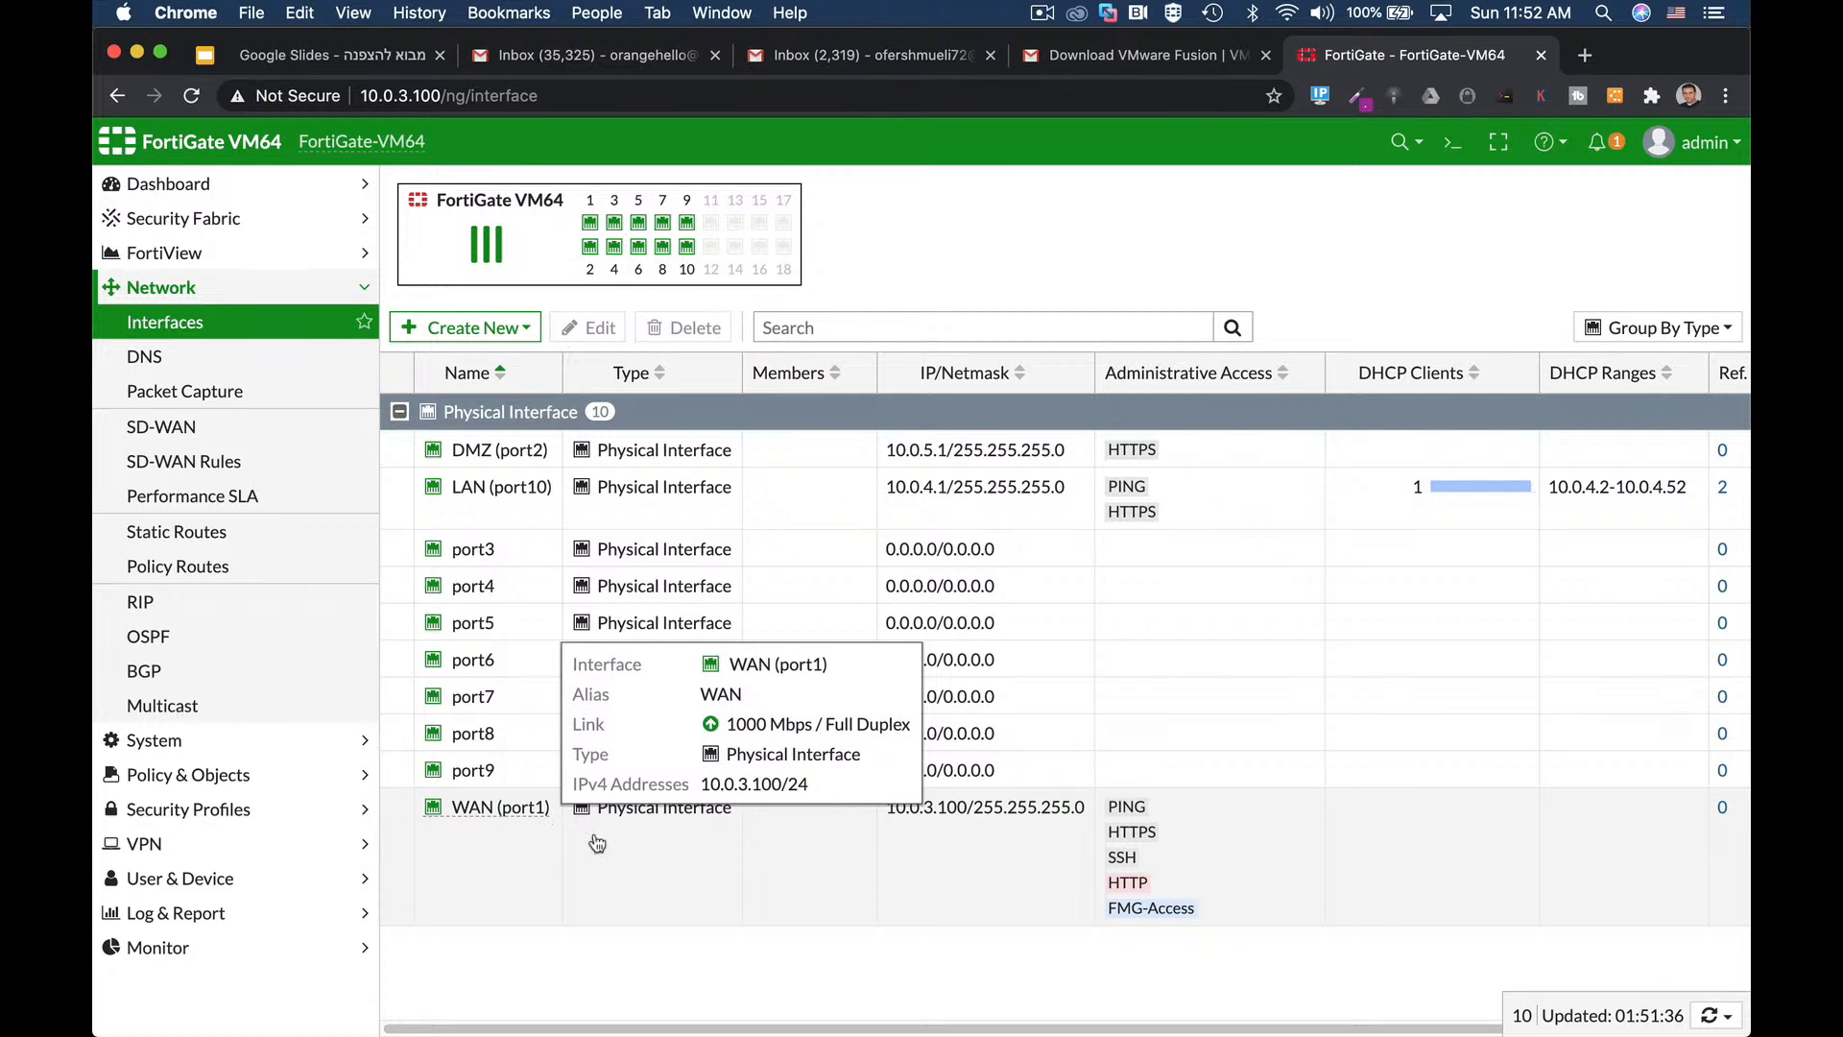
click(198, 526)
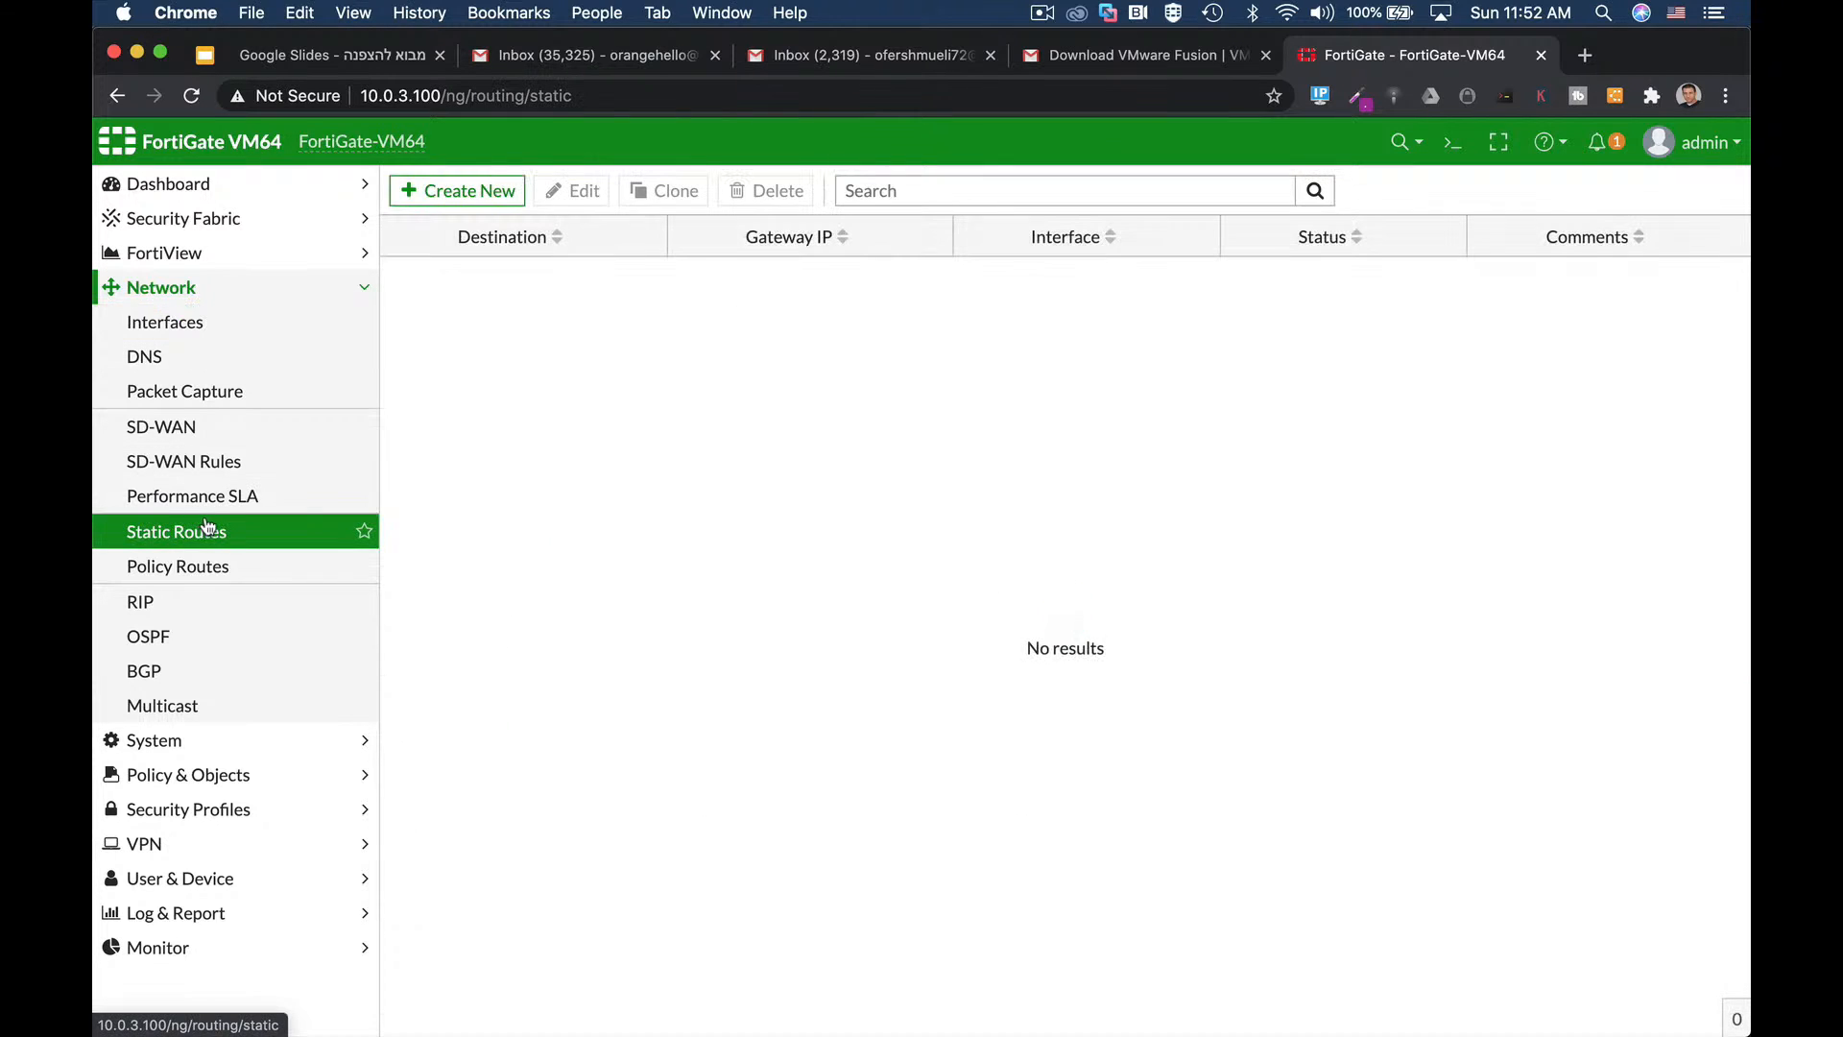
Create a default static route 0.0.0.0/0 on WAN (port1) via gateway 10.0.3.1.
click(461, 190)
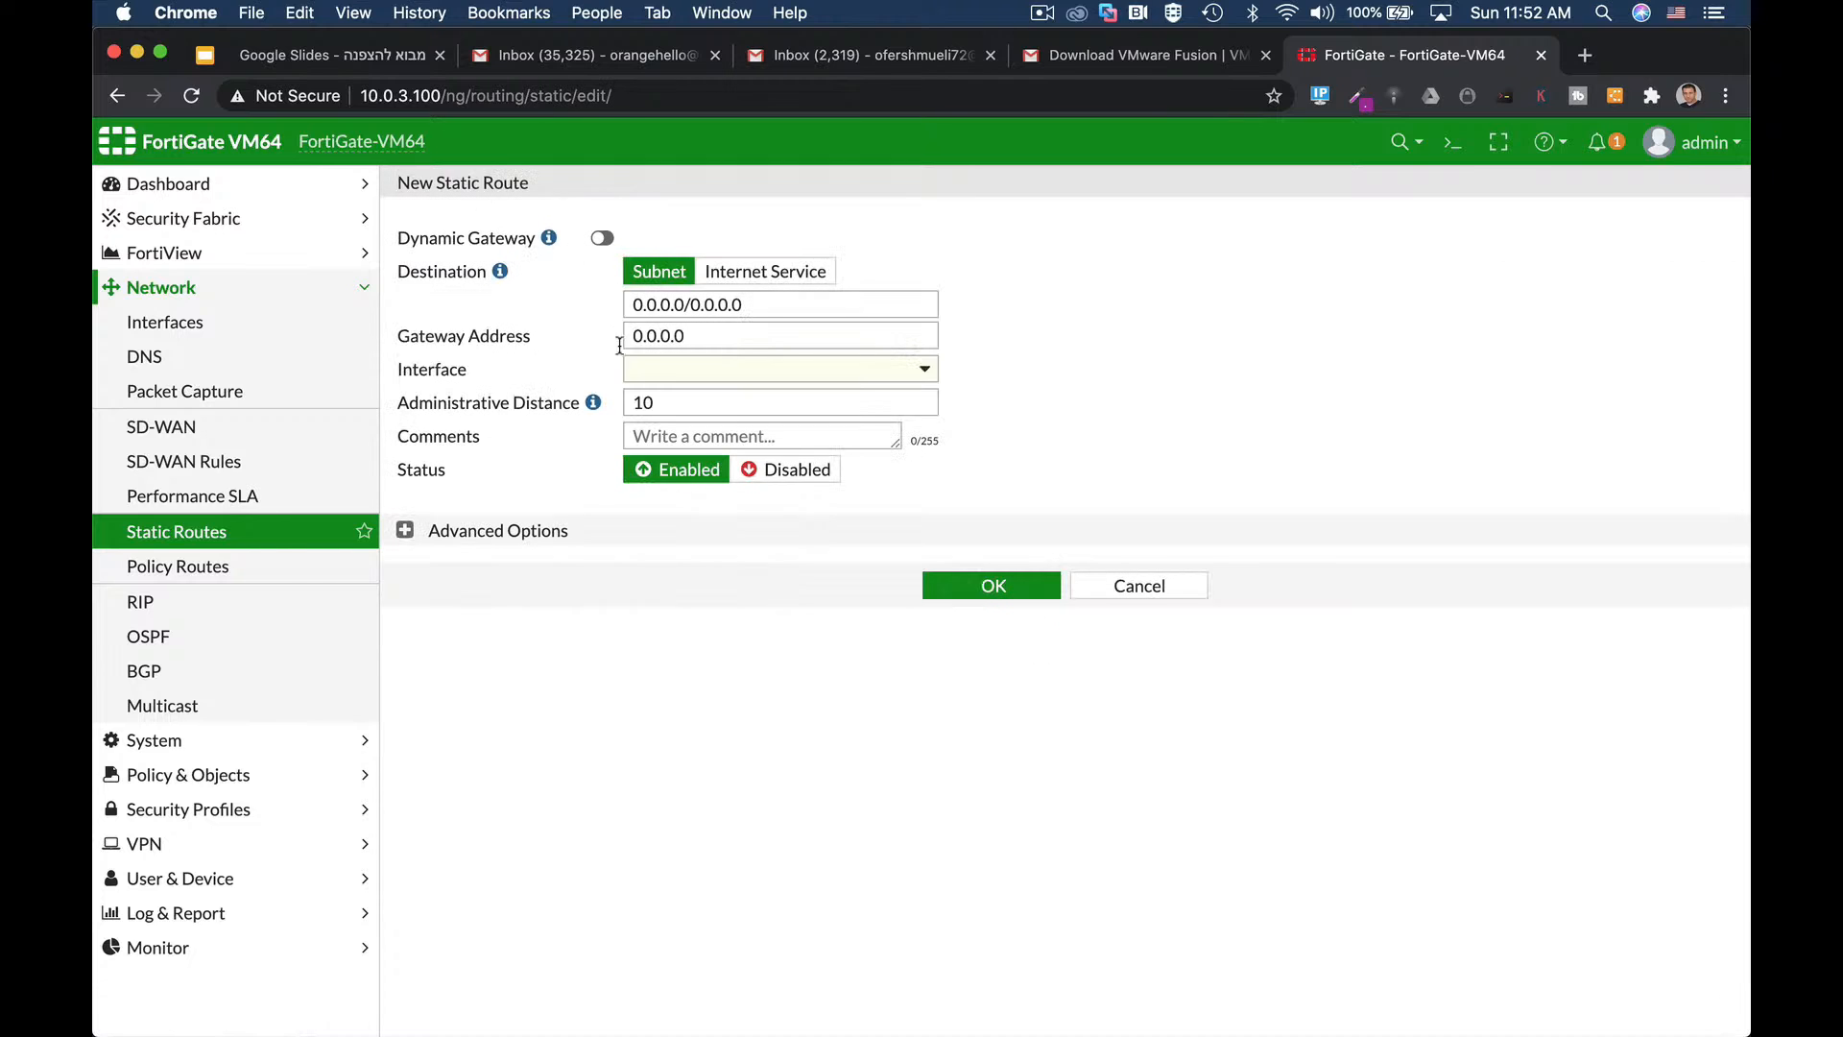
triple_click(744, 304)
click(688, 377)
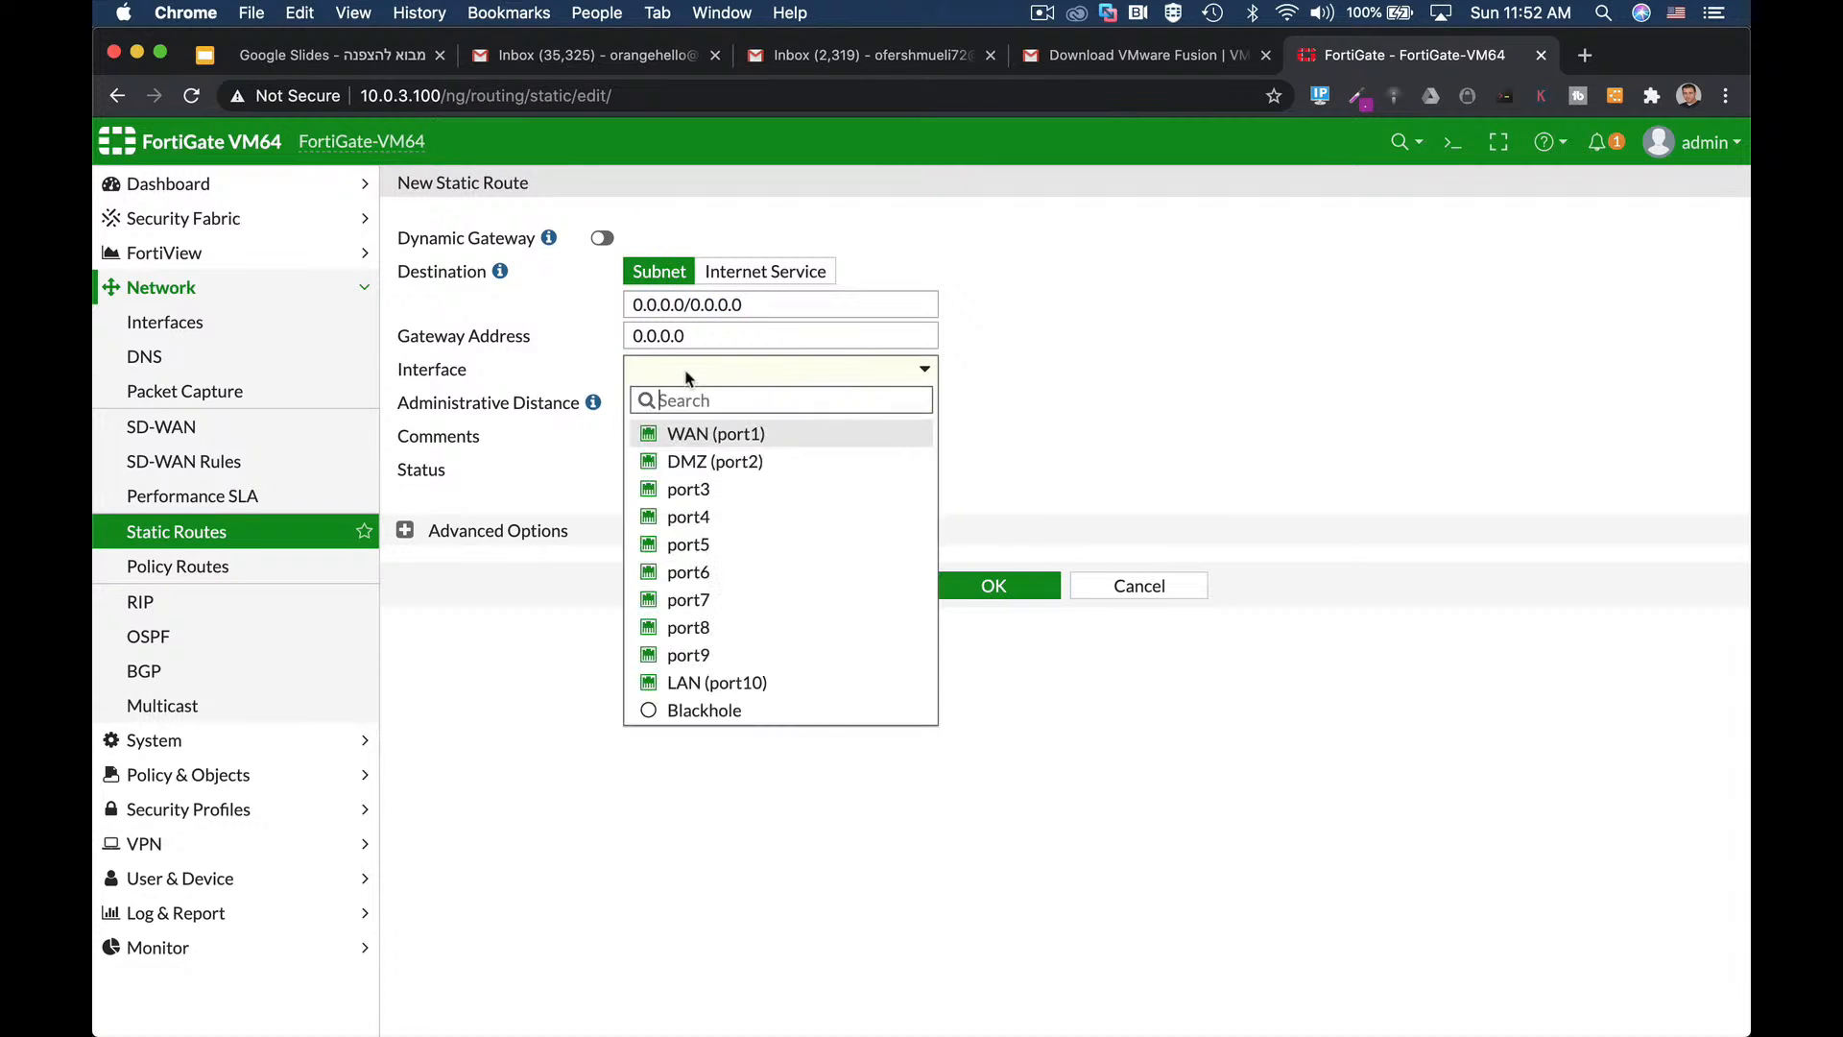
click(697, 435)
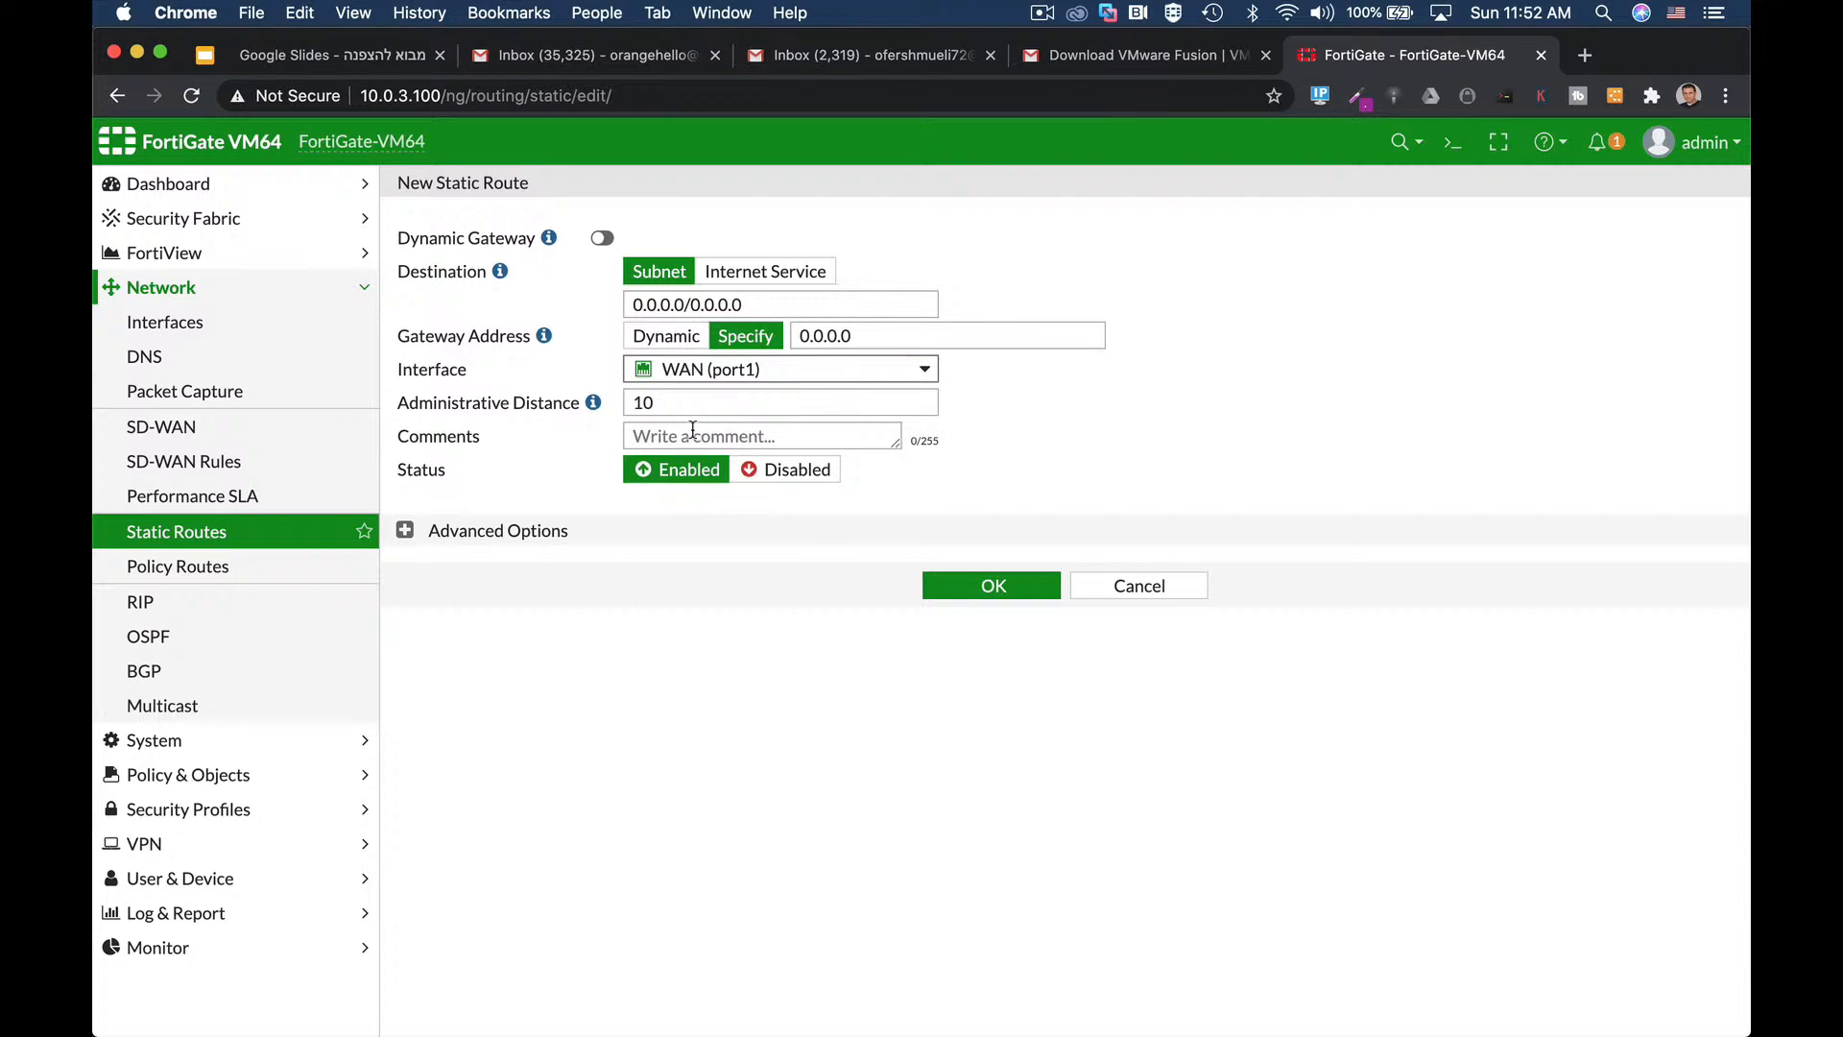
click(870, 336)
text(10)
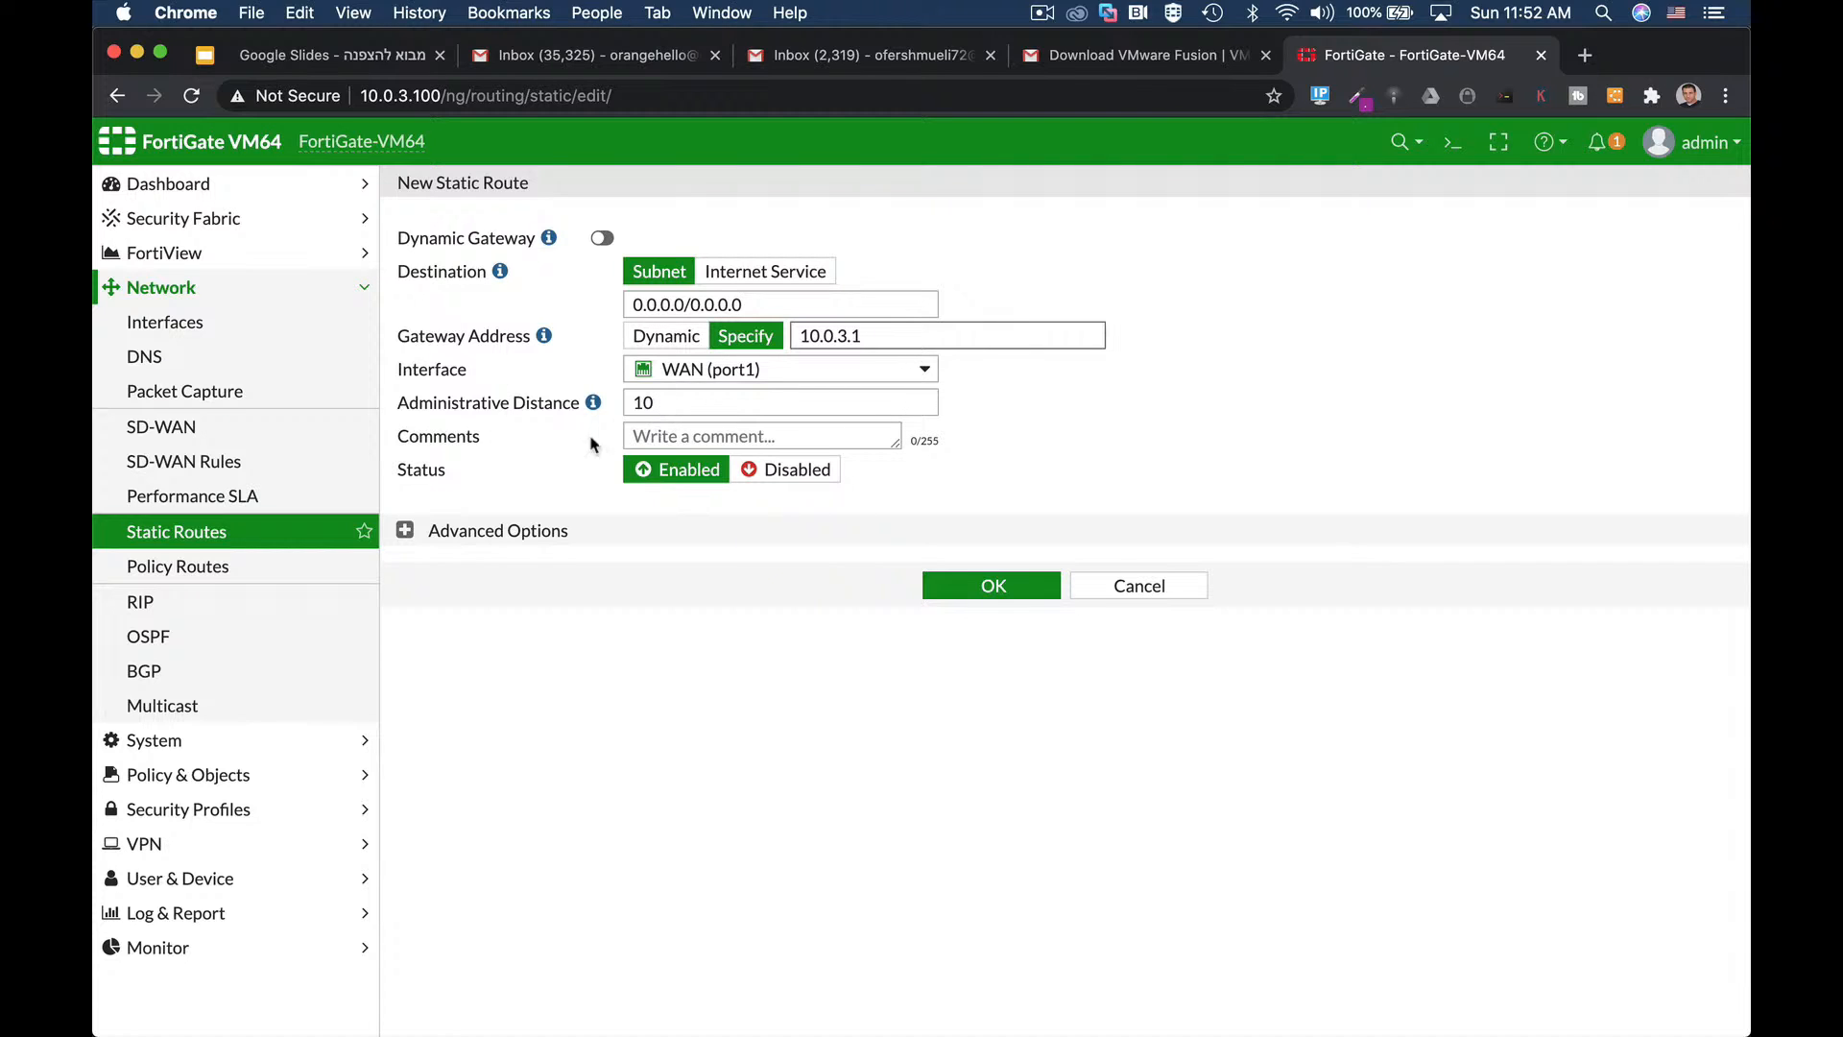
click(405, 530)
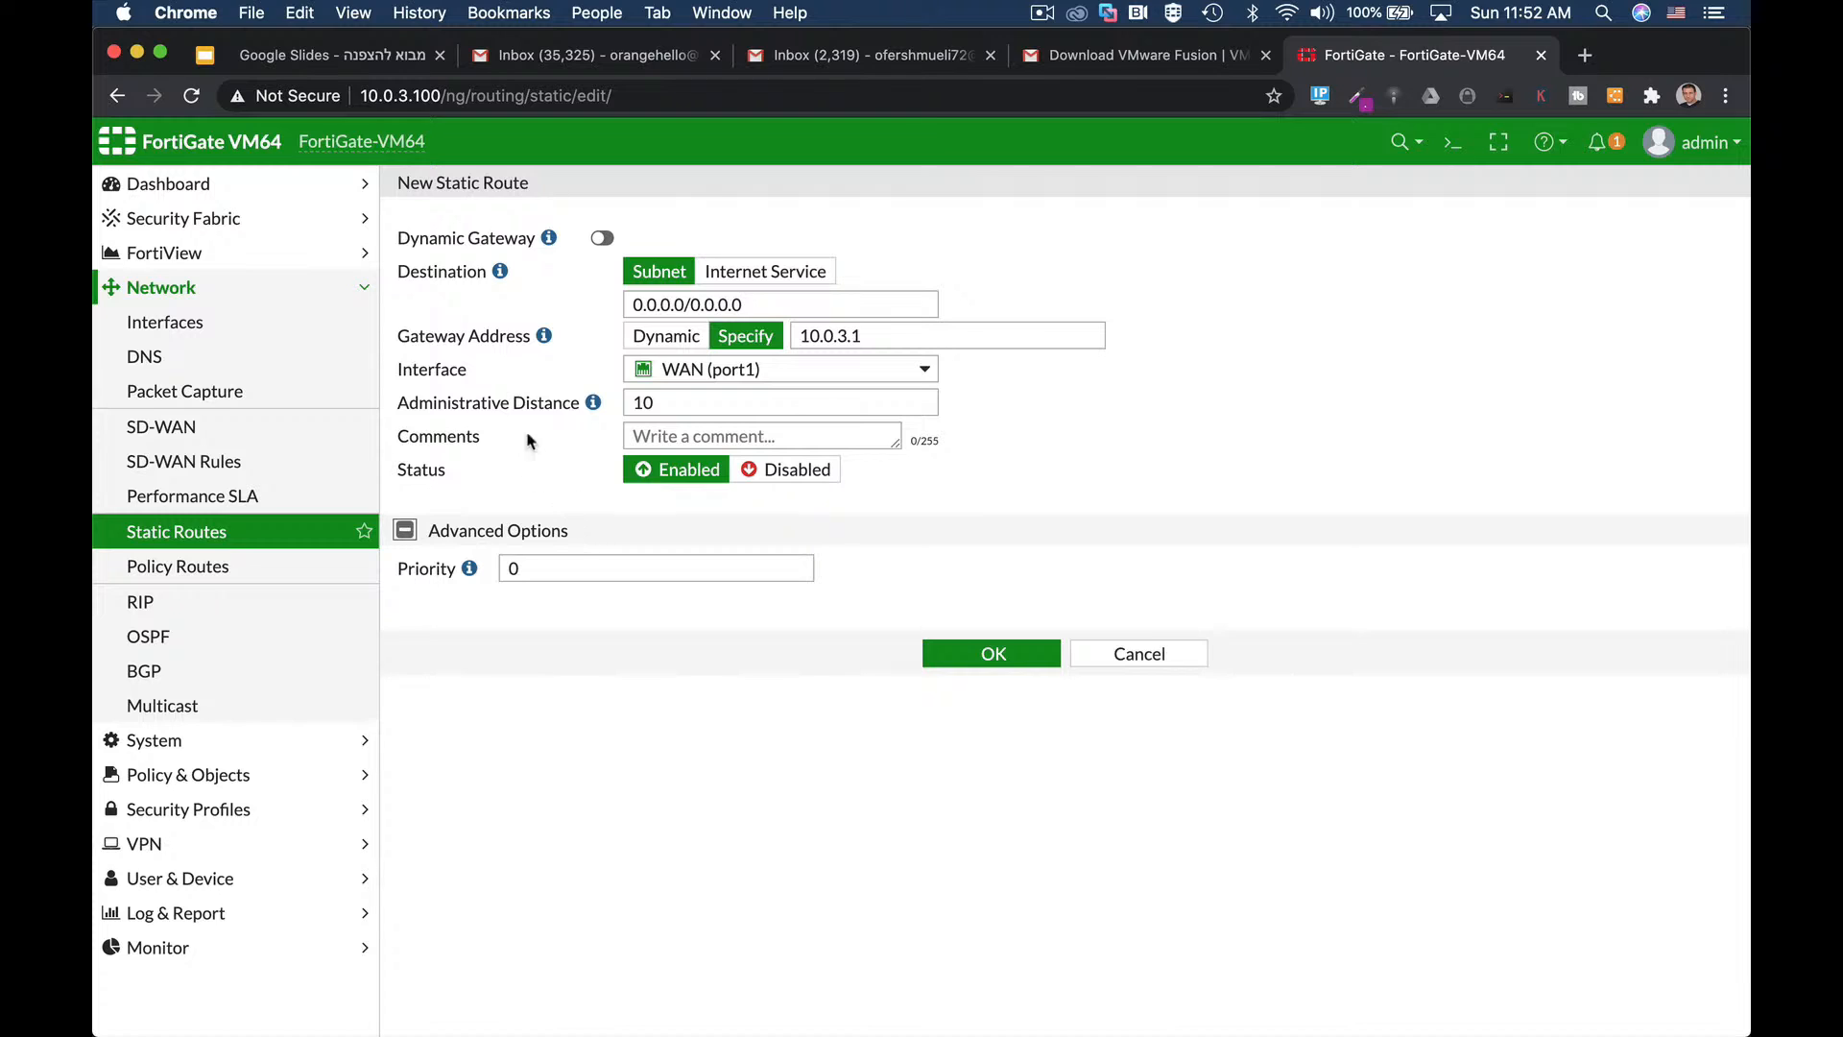
click(663, 404)
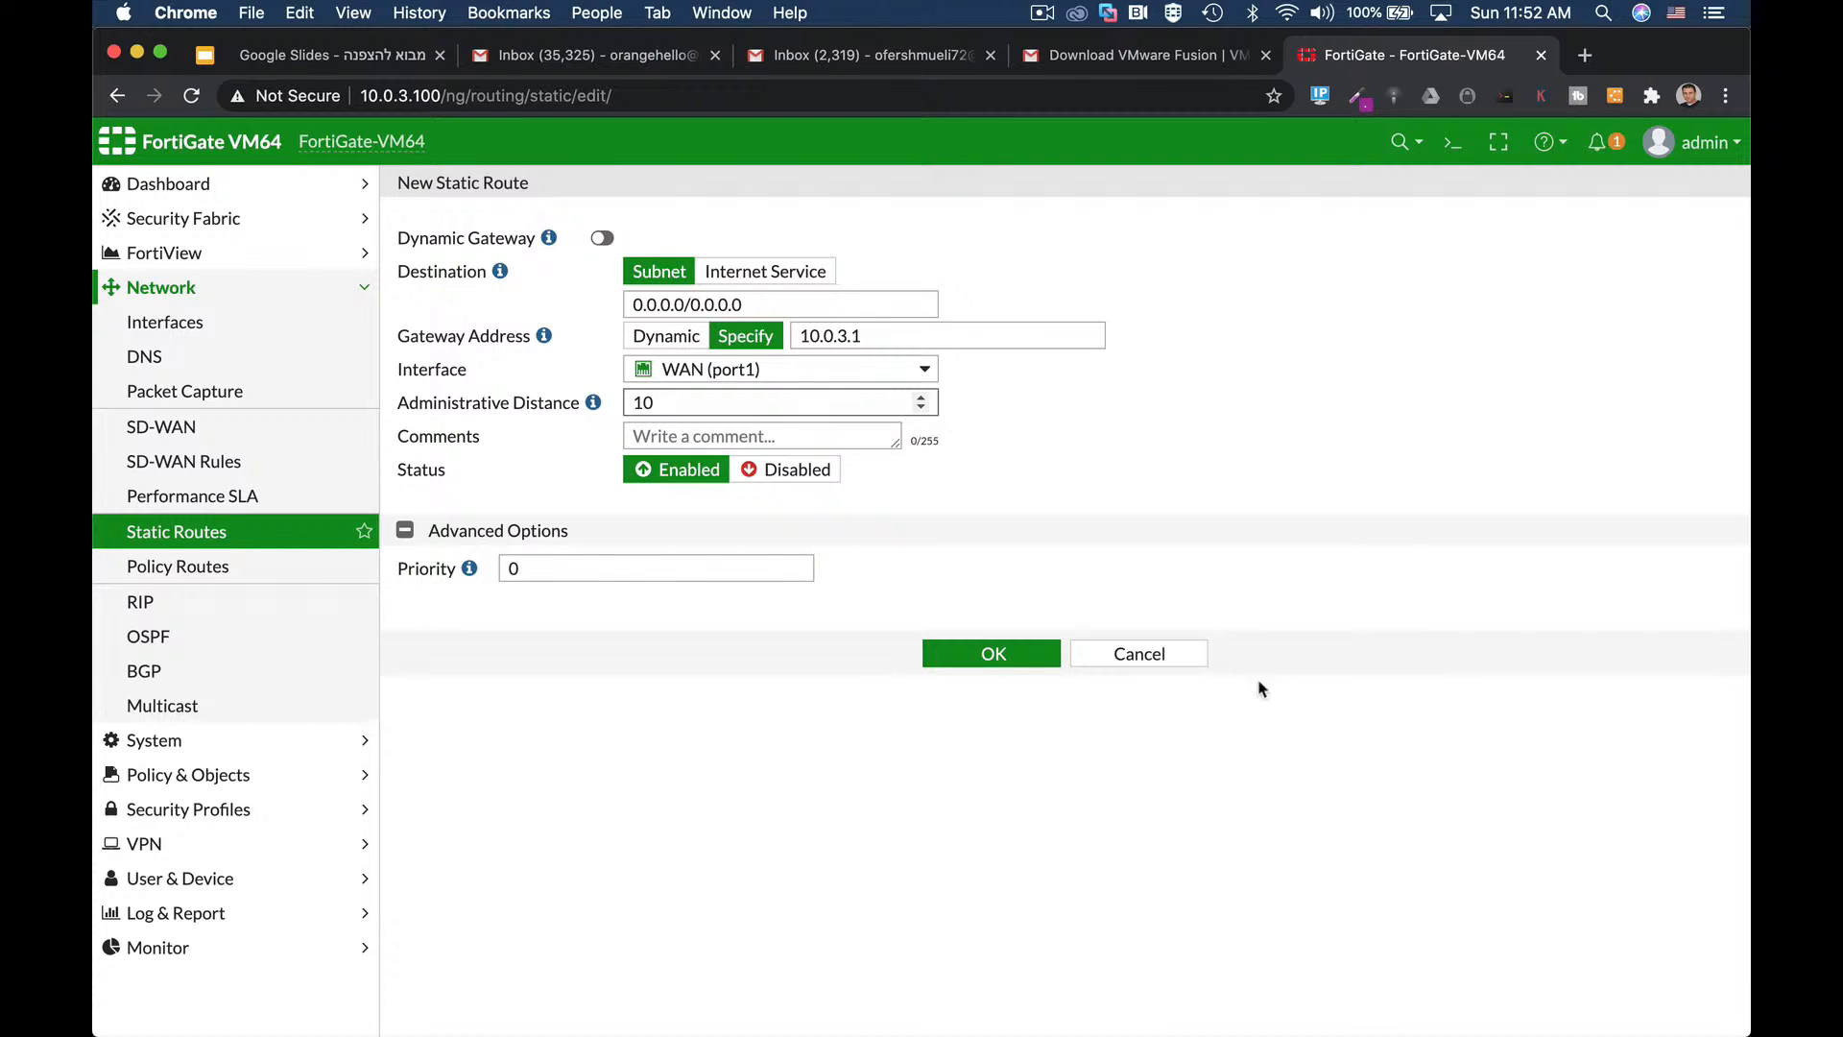
click(1002, 653)
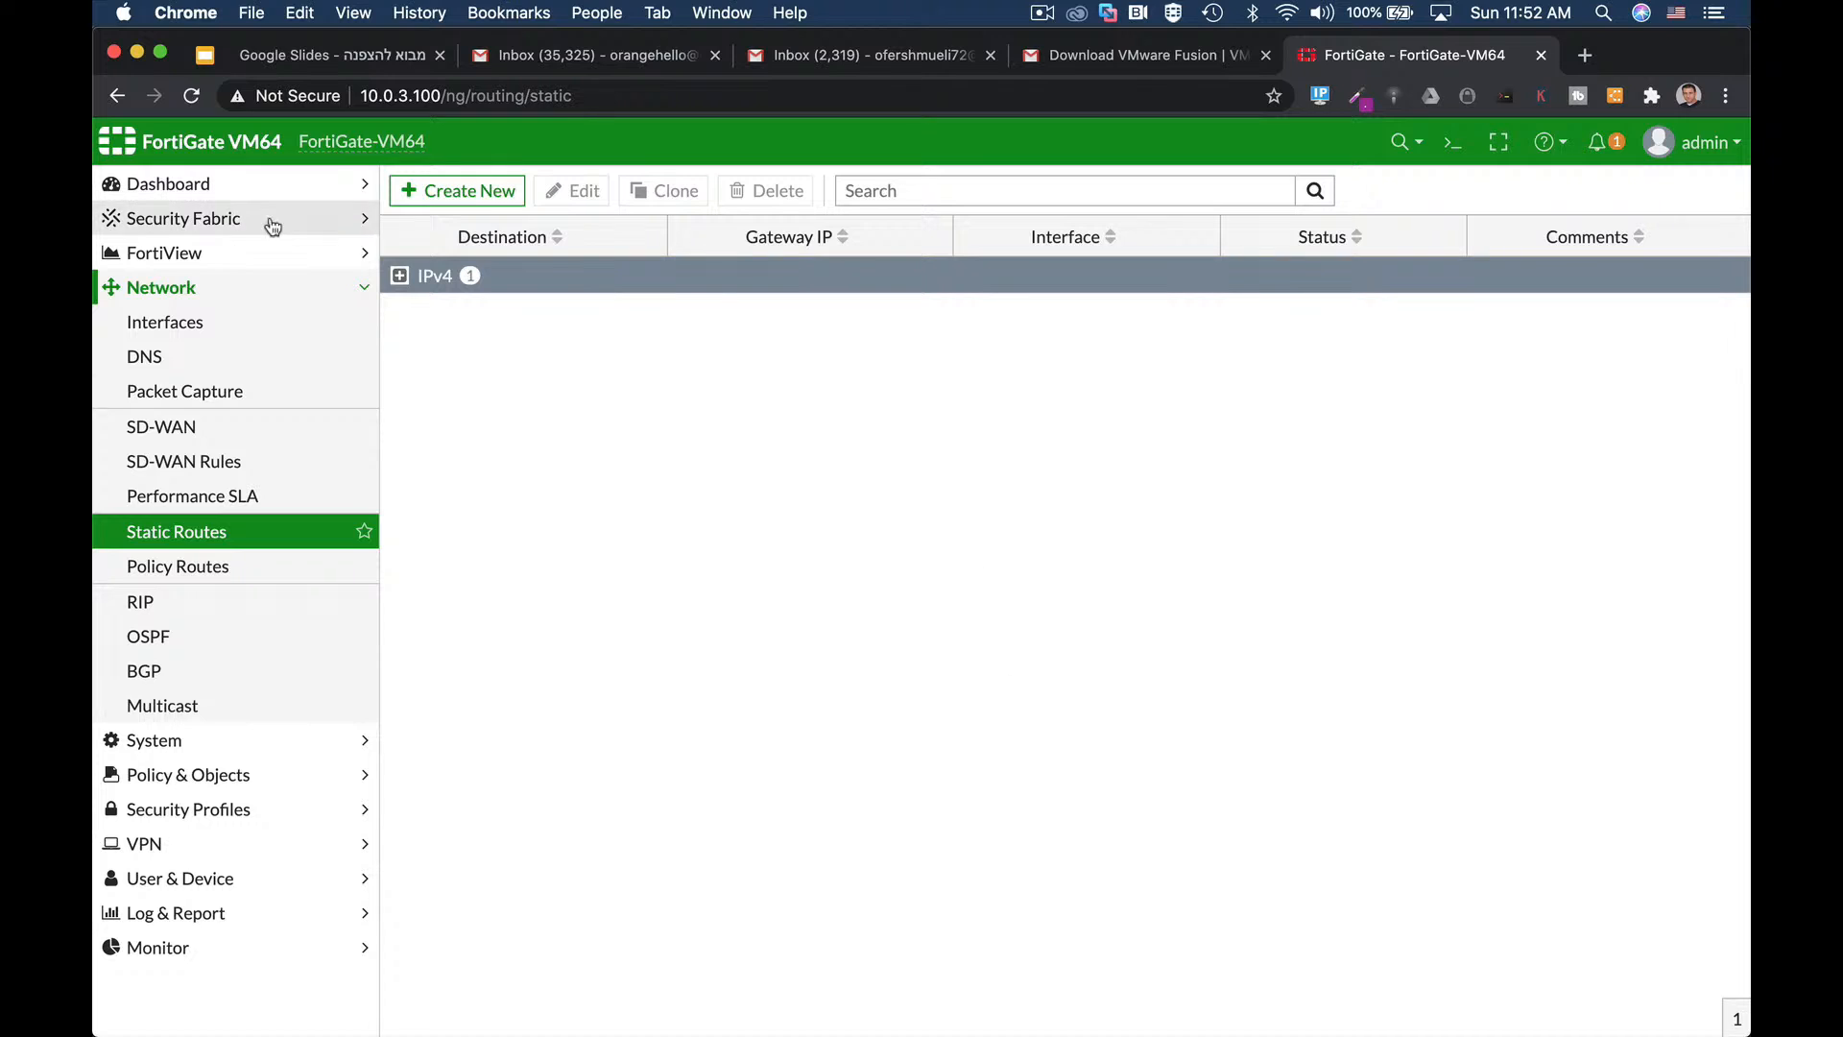
Expand the IPv4 routes to confirm the route is Enabled, then open the CLI Console.
click(399, 277)
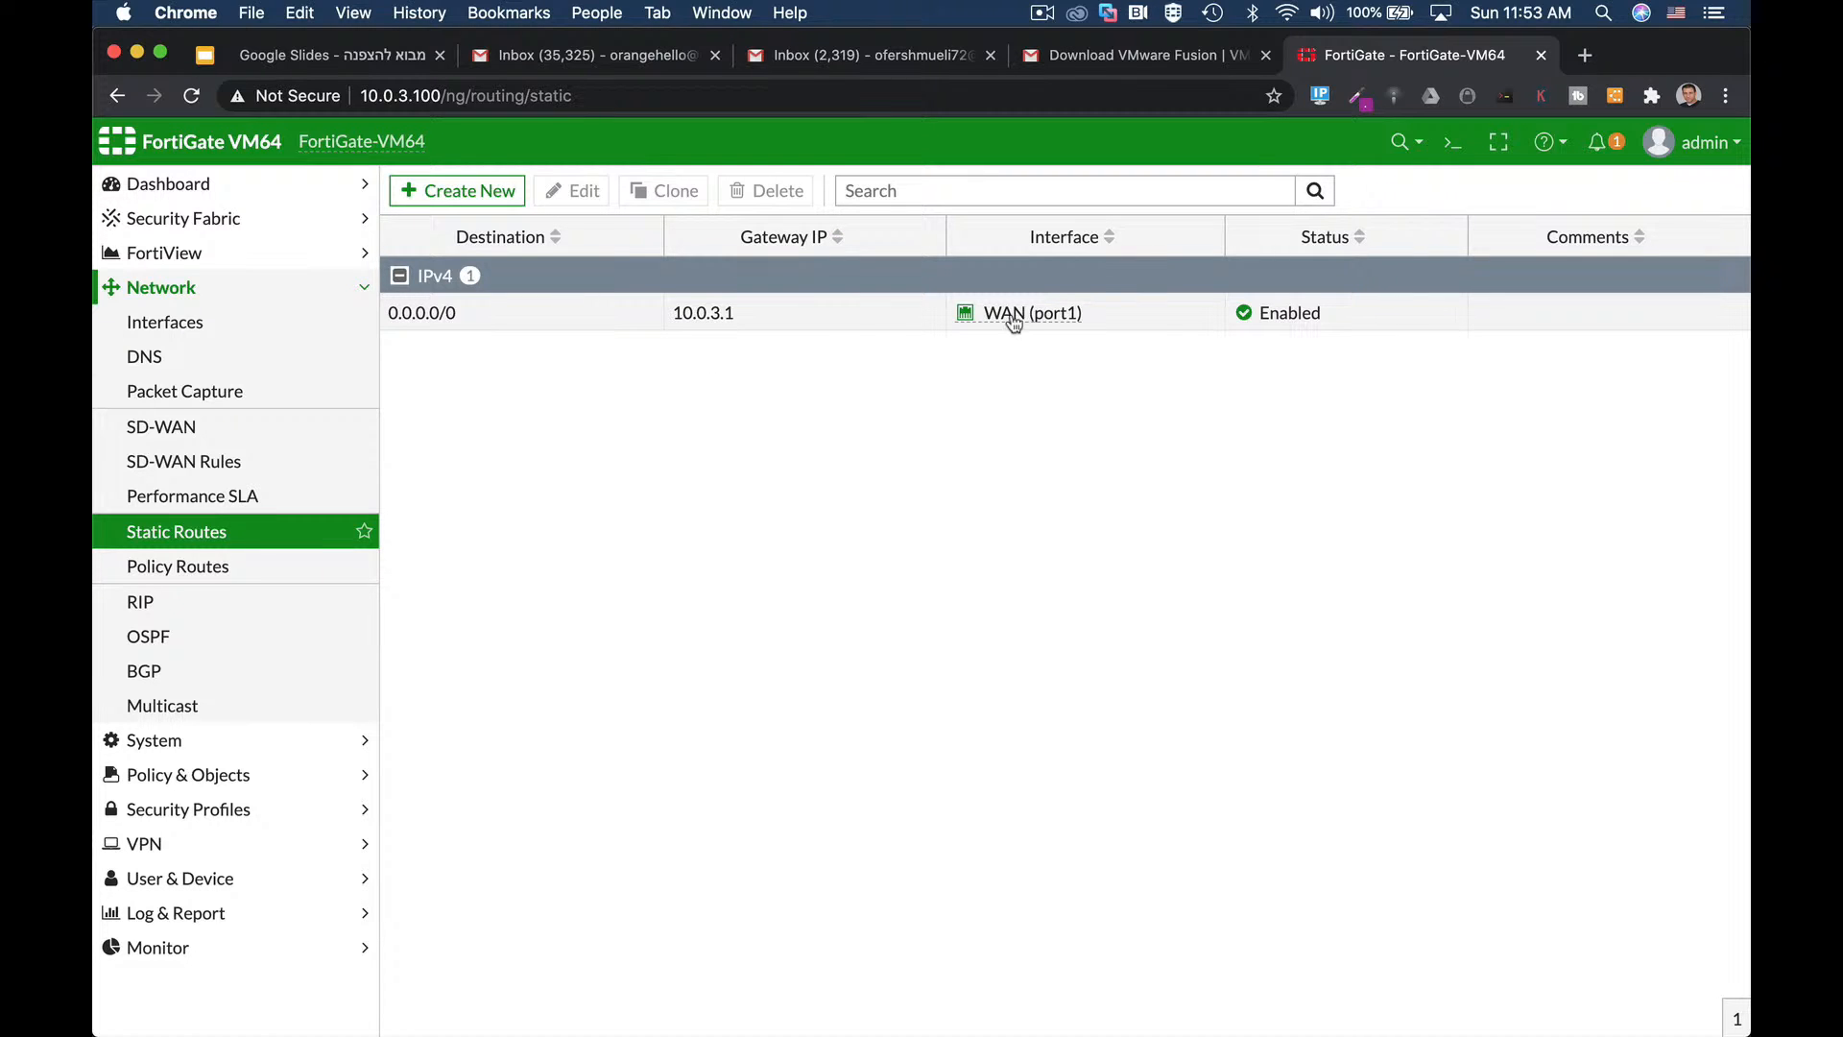
mouse_move(1043, 323)
click(1445, 152)
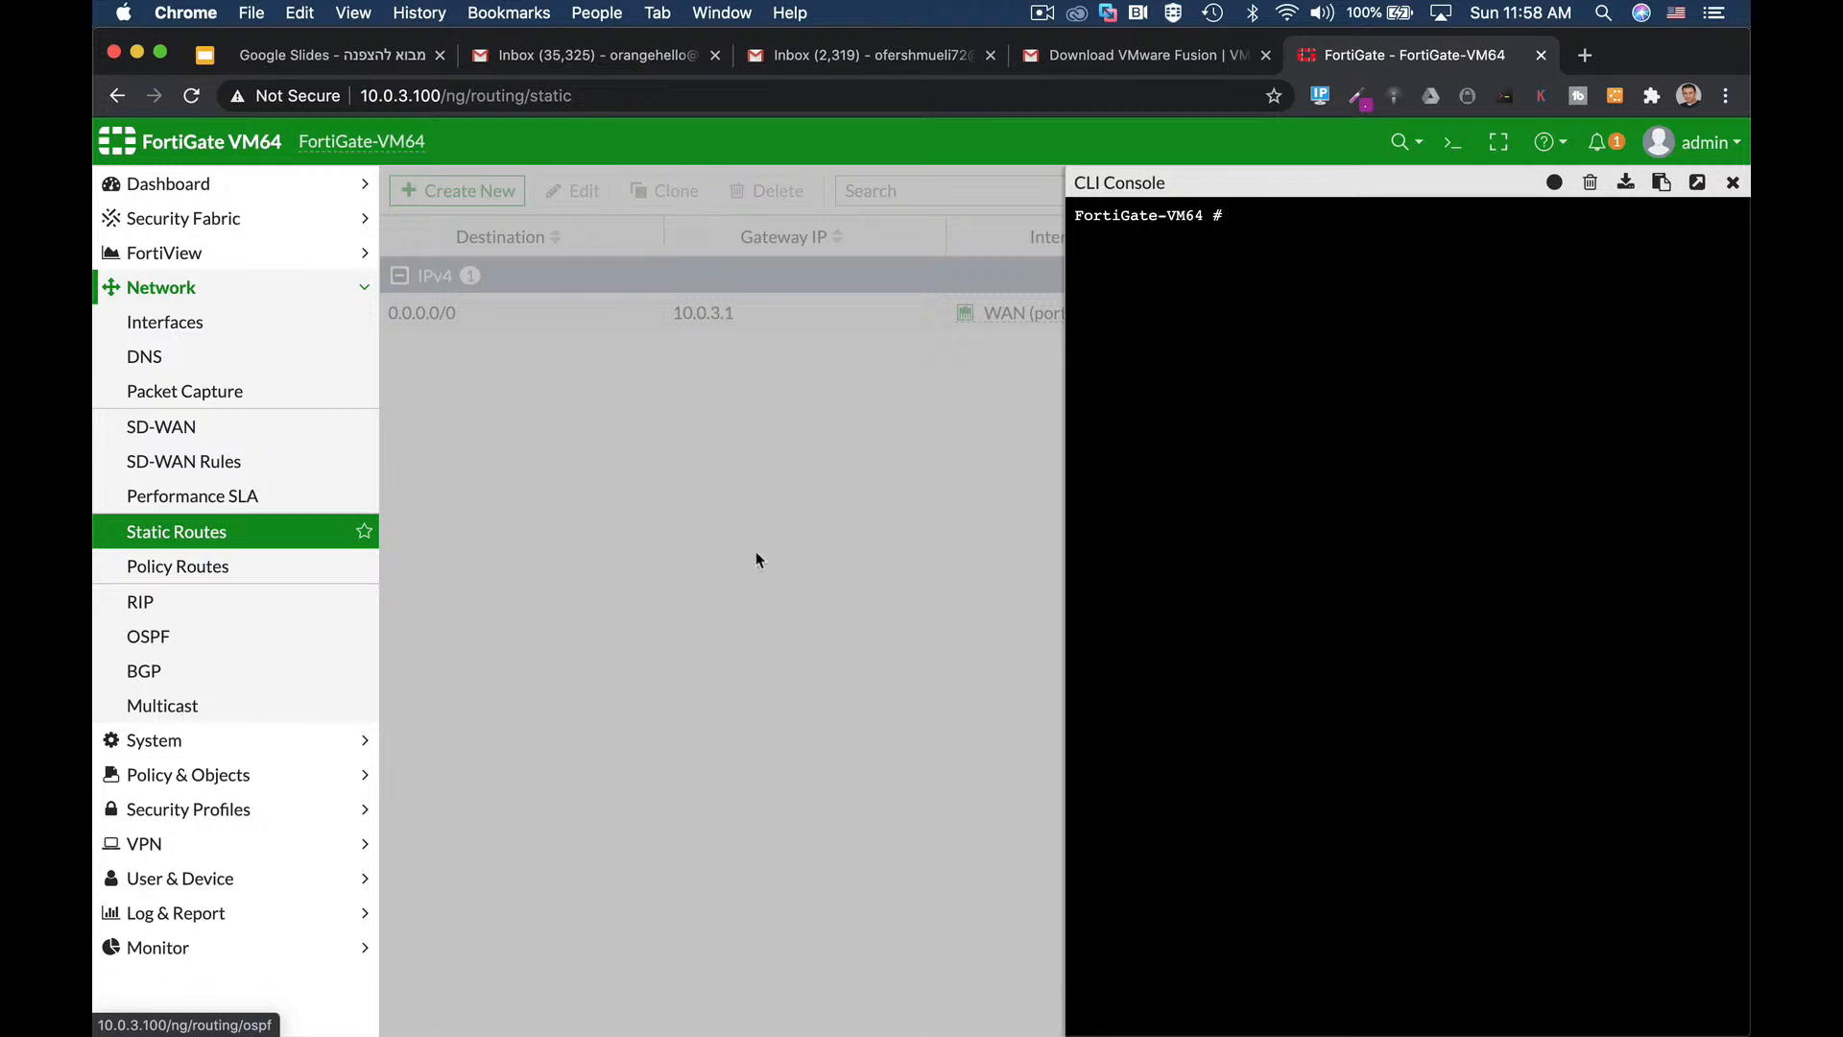
text(et )
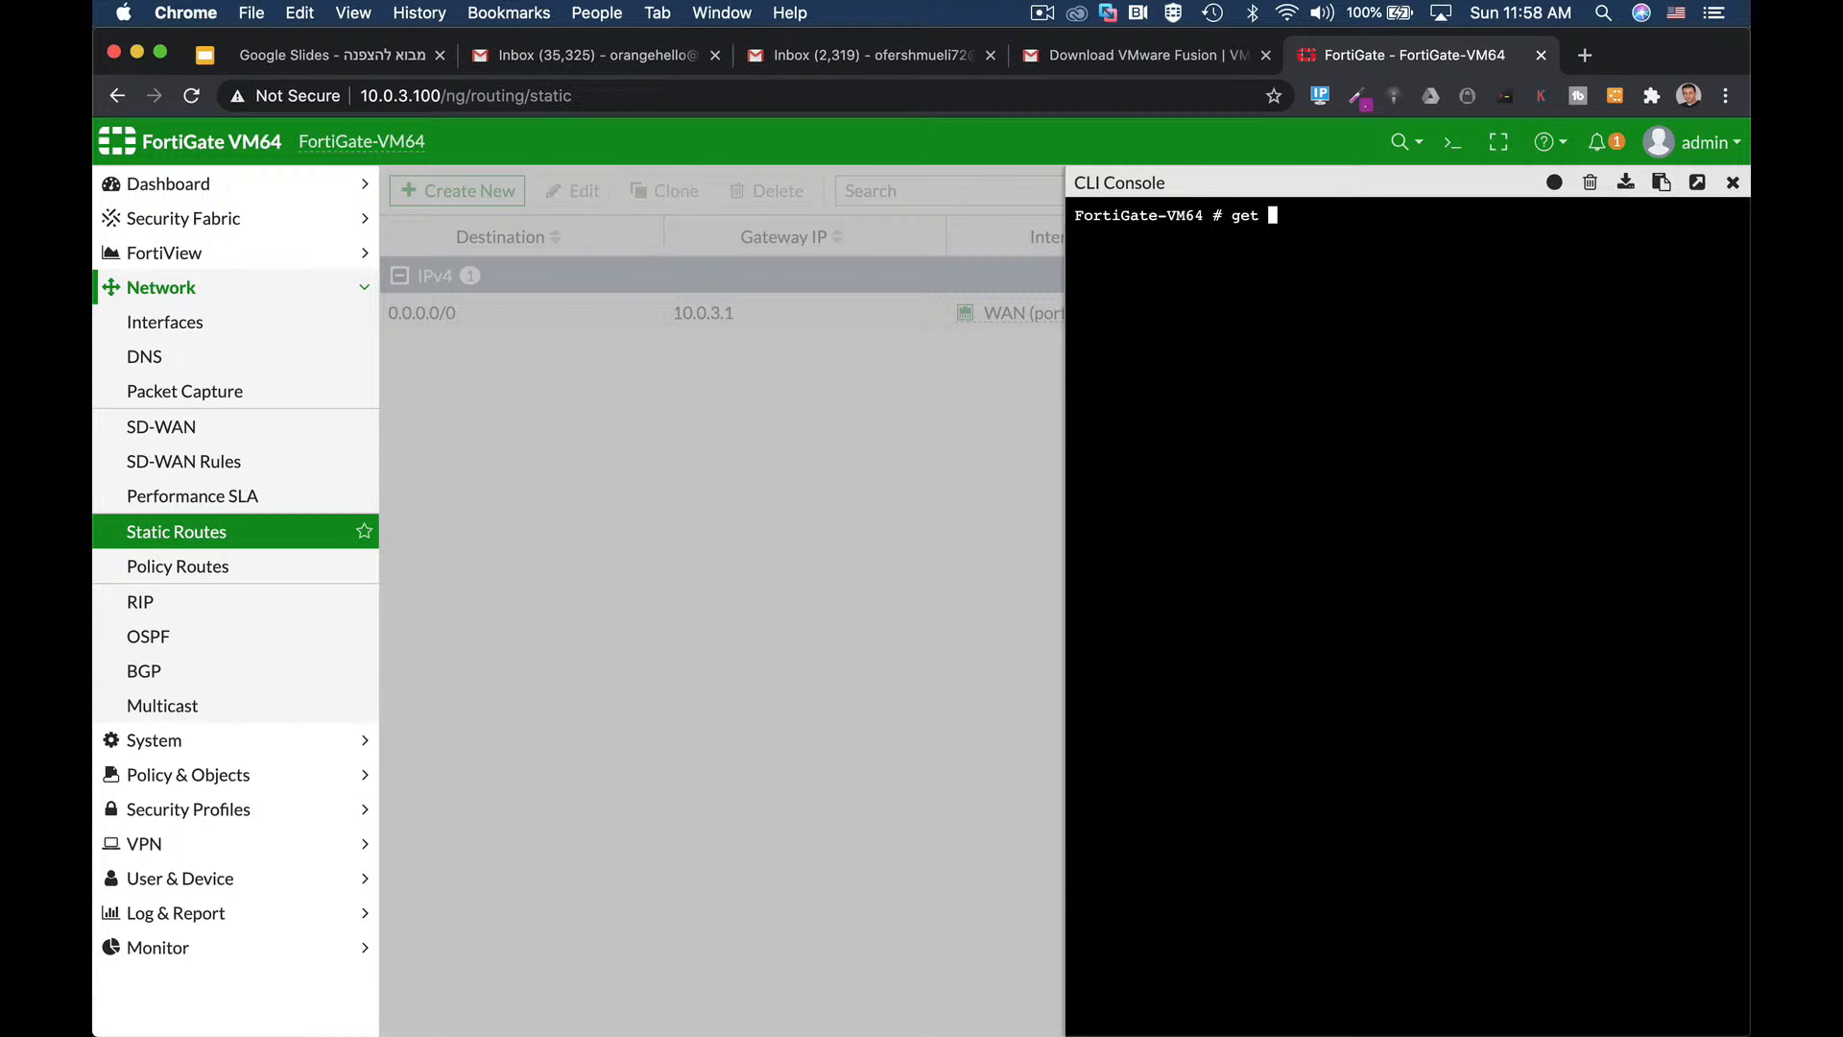
text(router info routing-table)
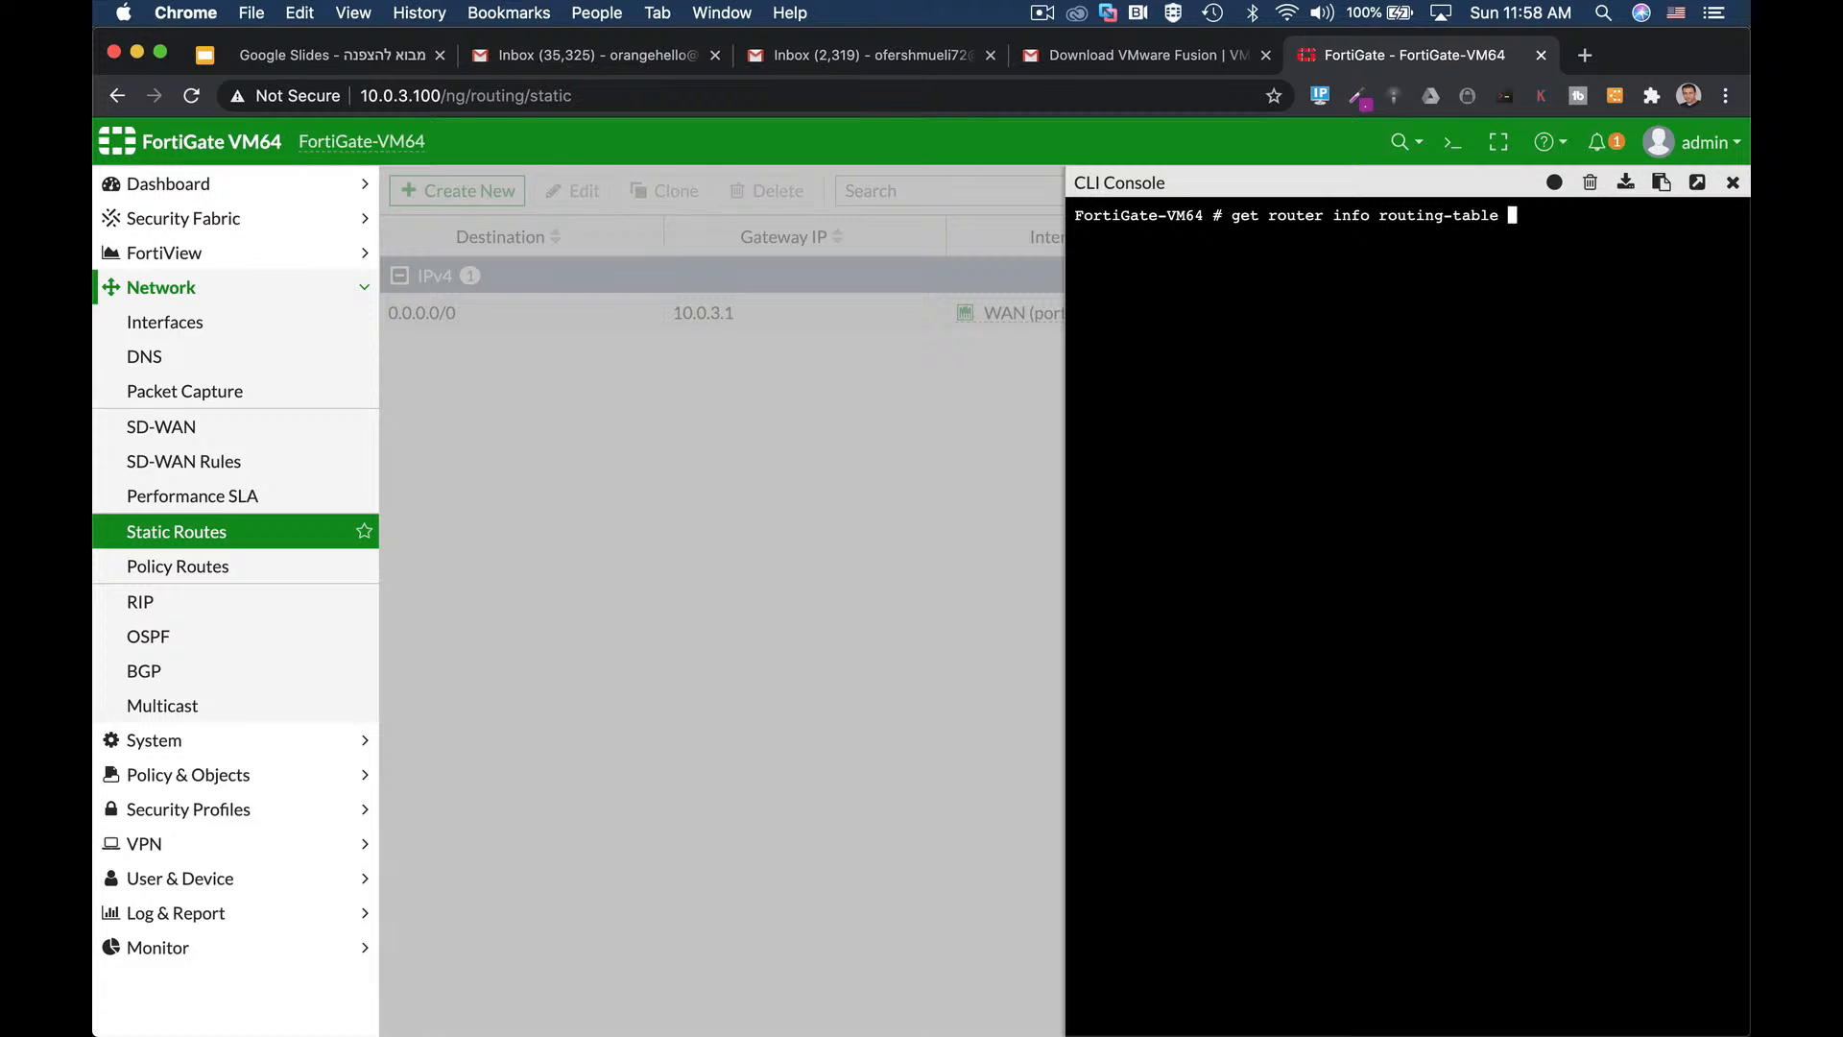
text( all)
key(Return)
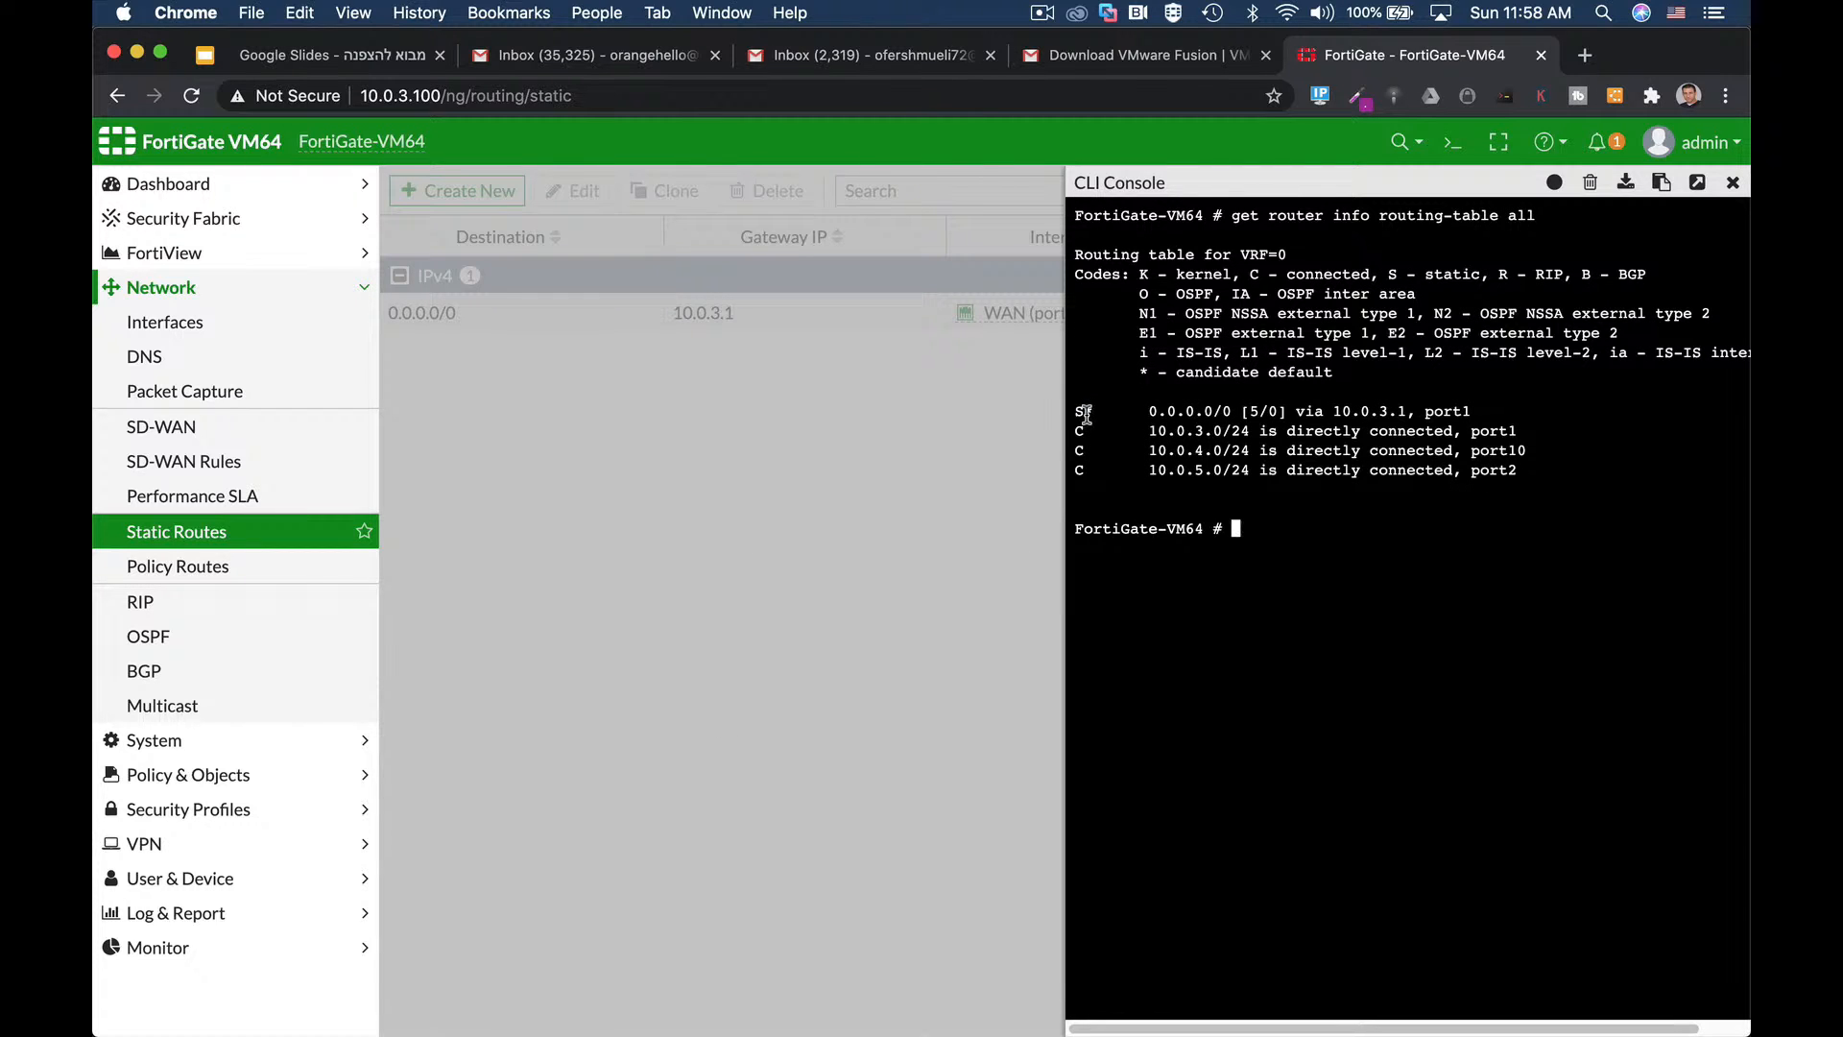
drag(1072, 411, 1097, 413)
drag(1148, 415, 1234, 430)
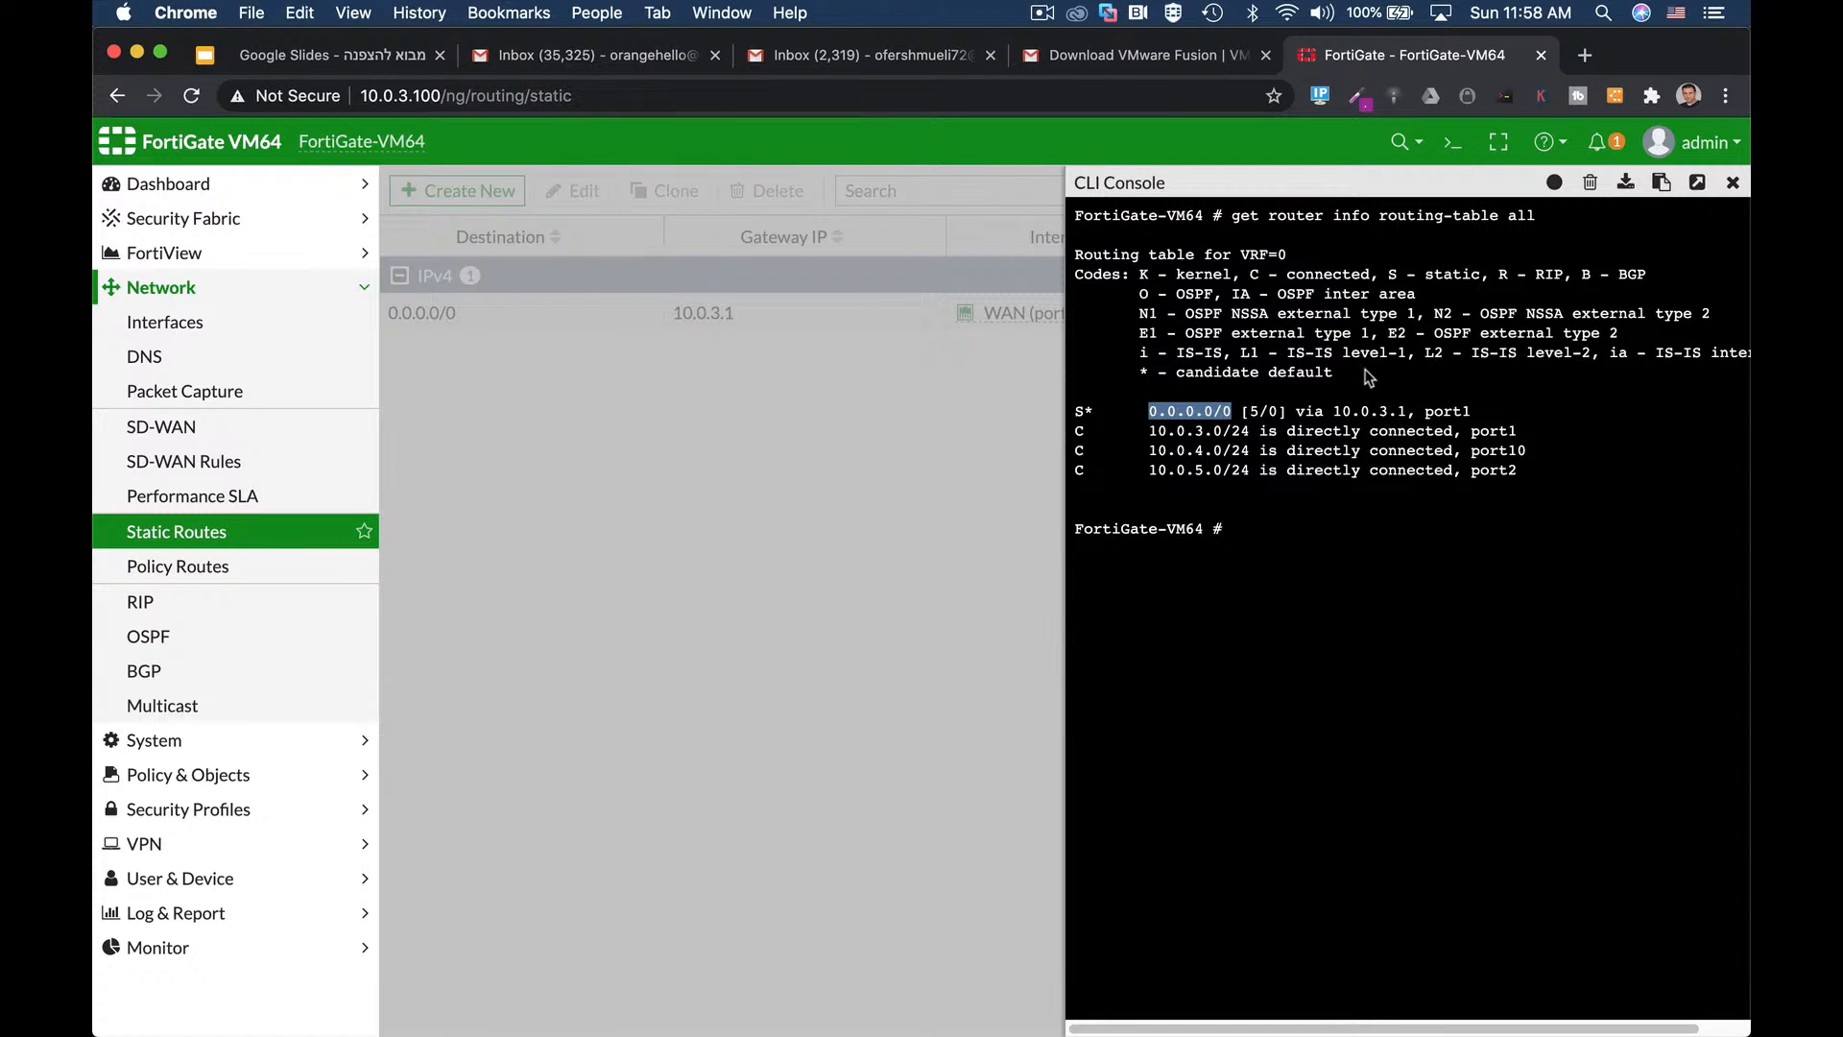
click(1733, 182)
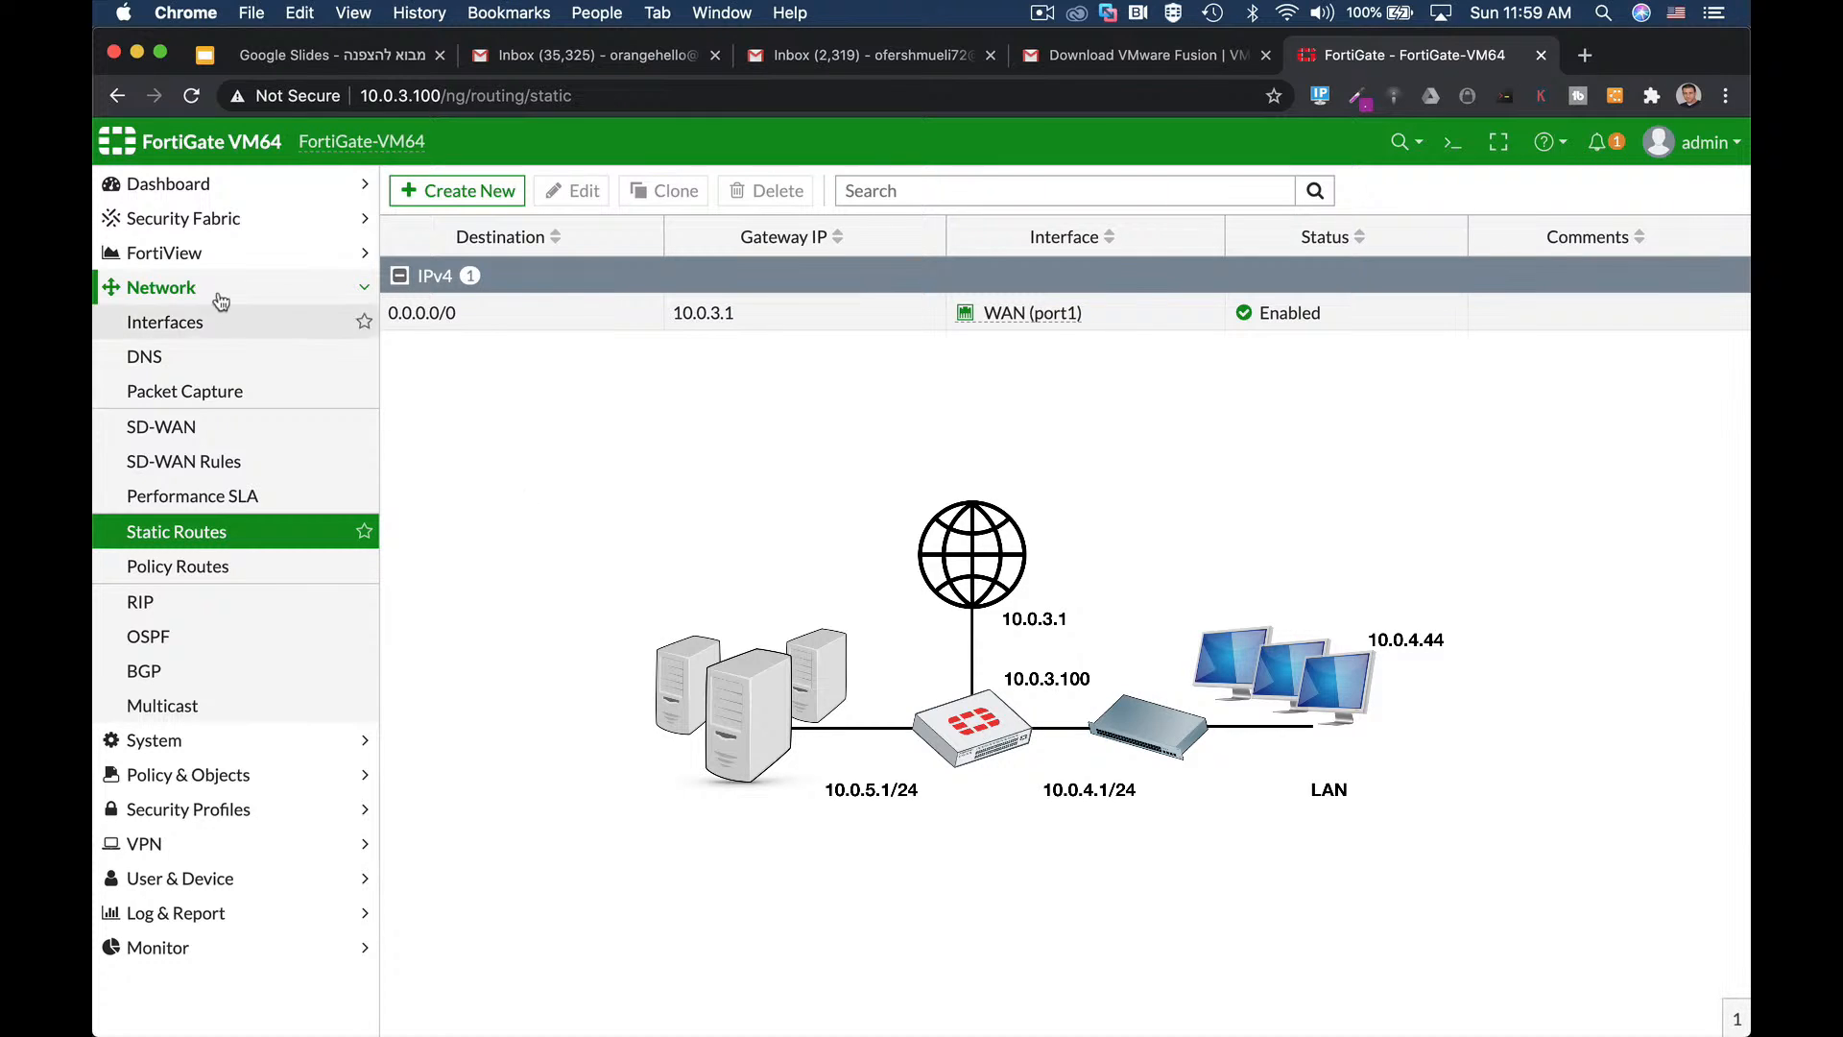
Start a new IPv4 policy named full_access from LAN (port10) to WAN (port1).
click(201, 785)
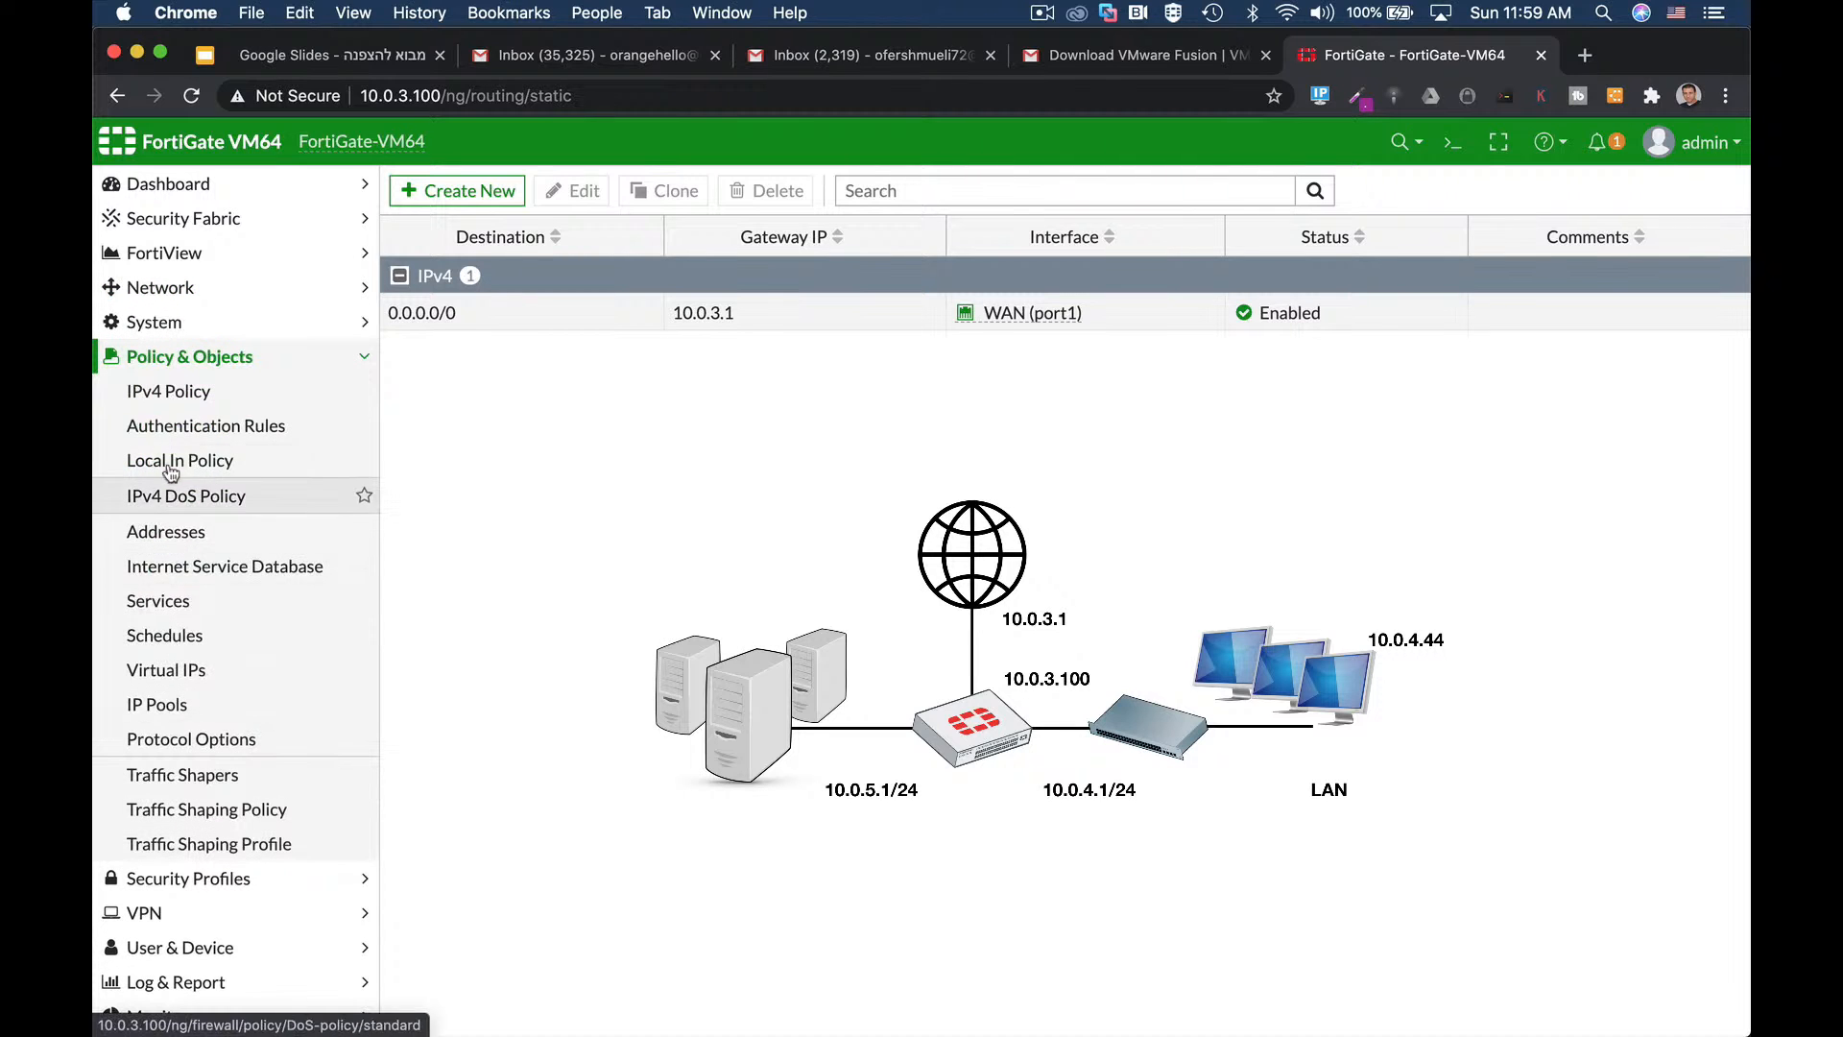
click(168, 398)
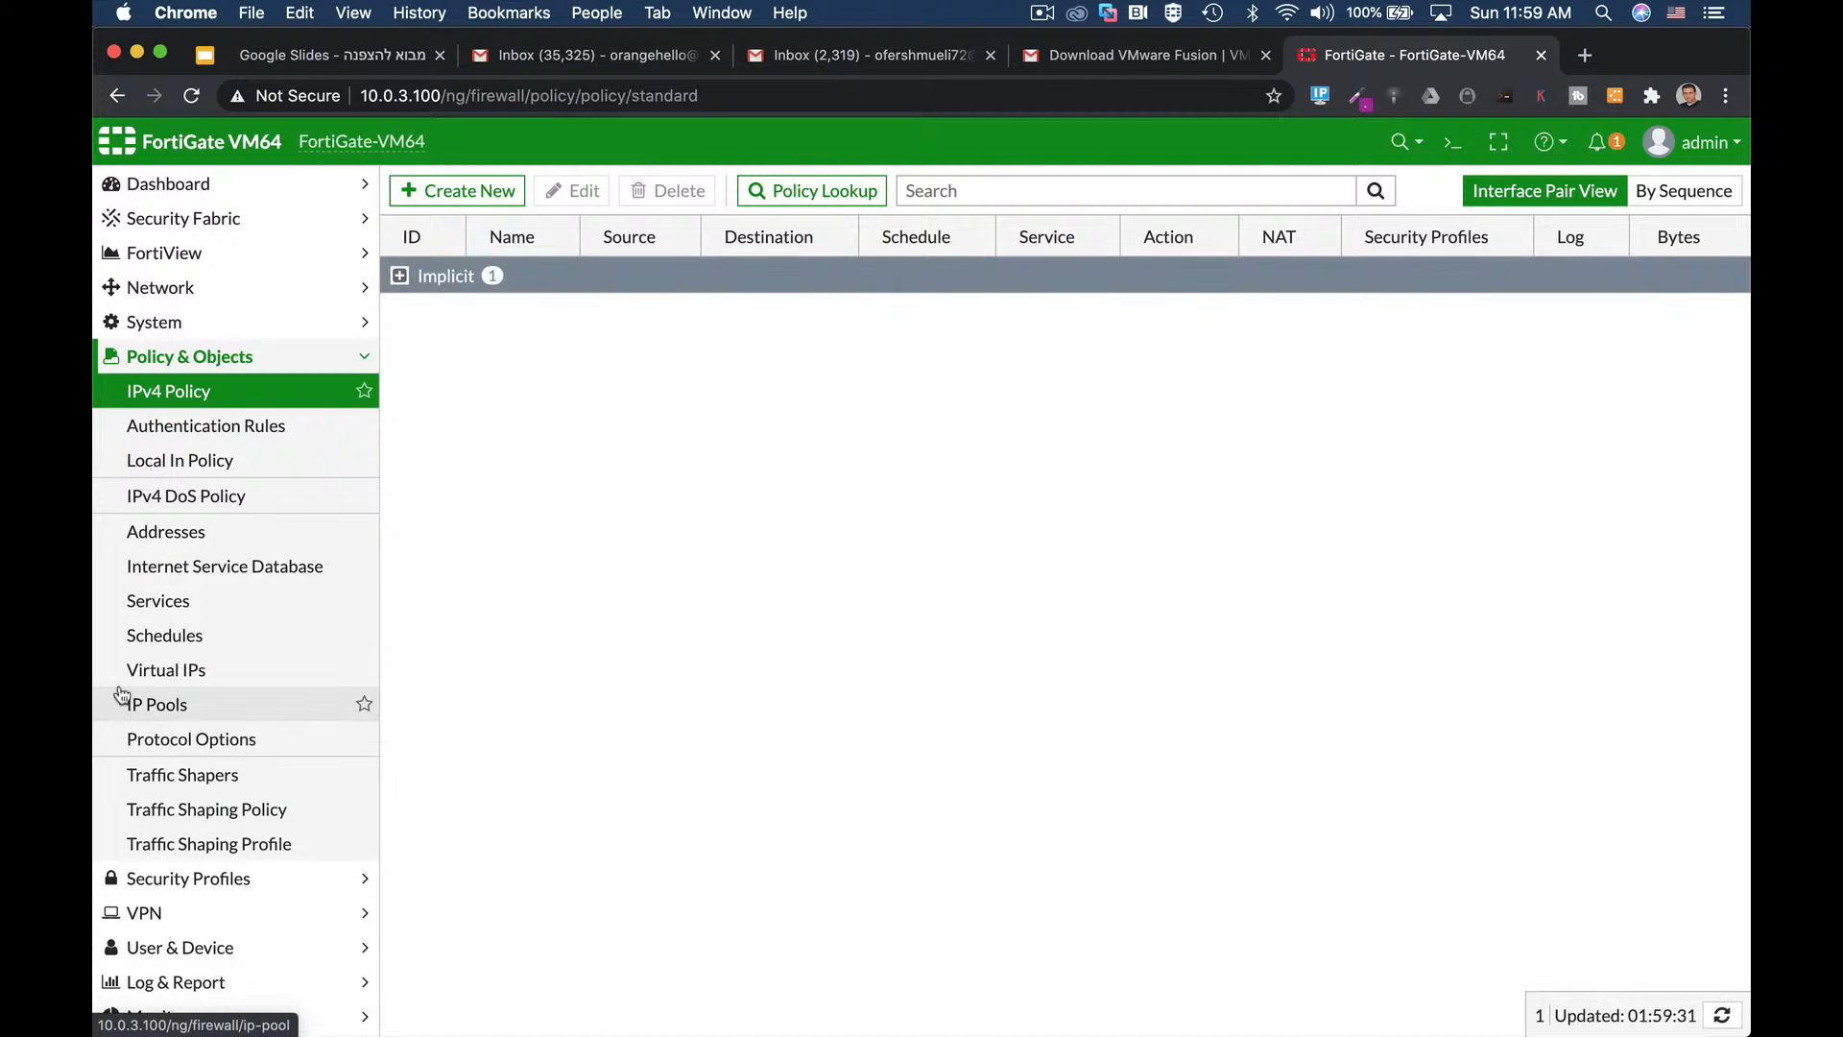
click(469, 192)
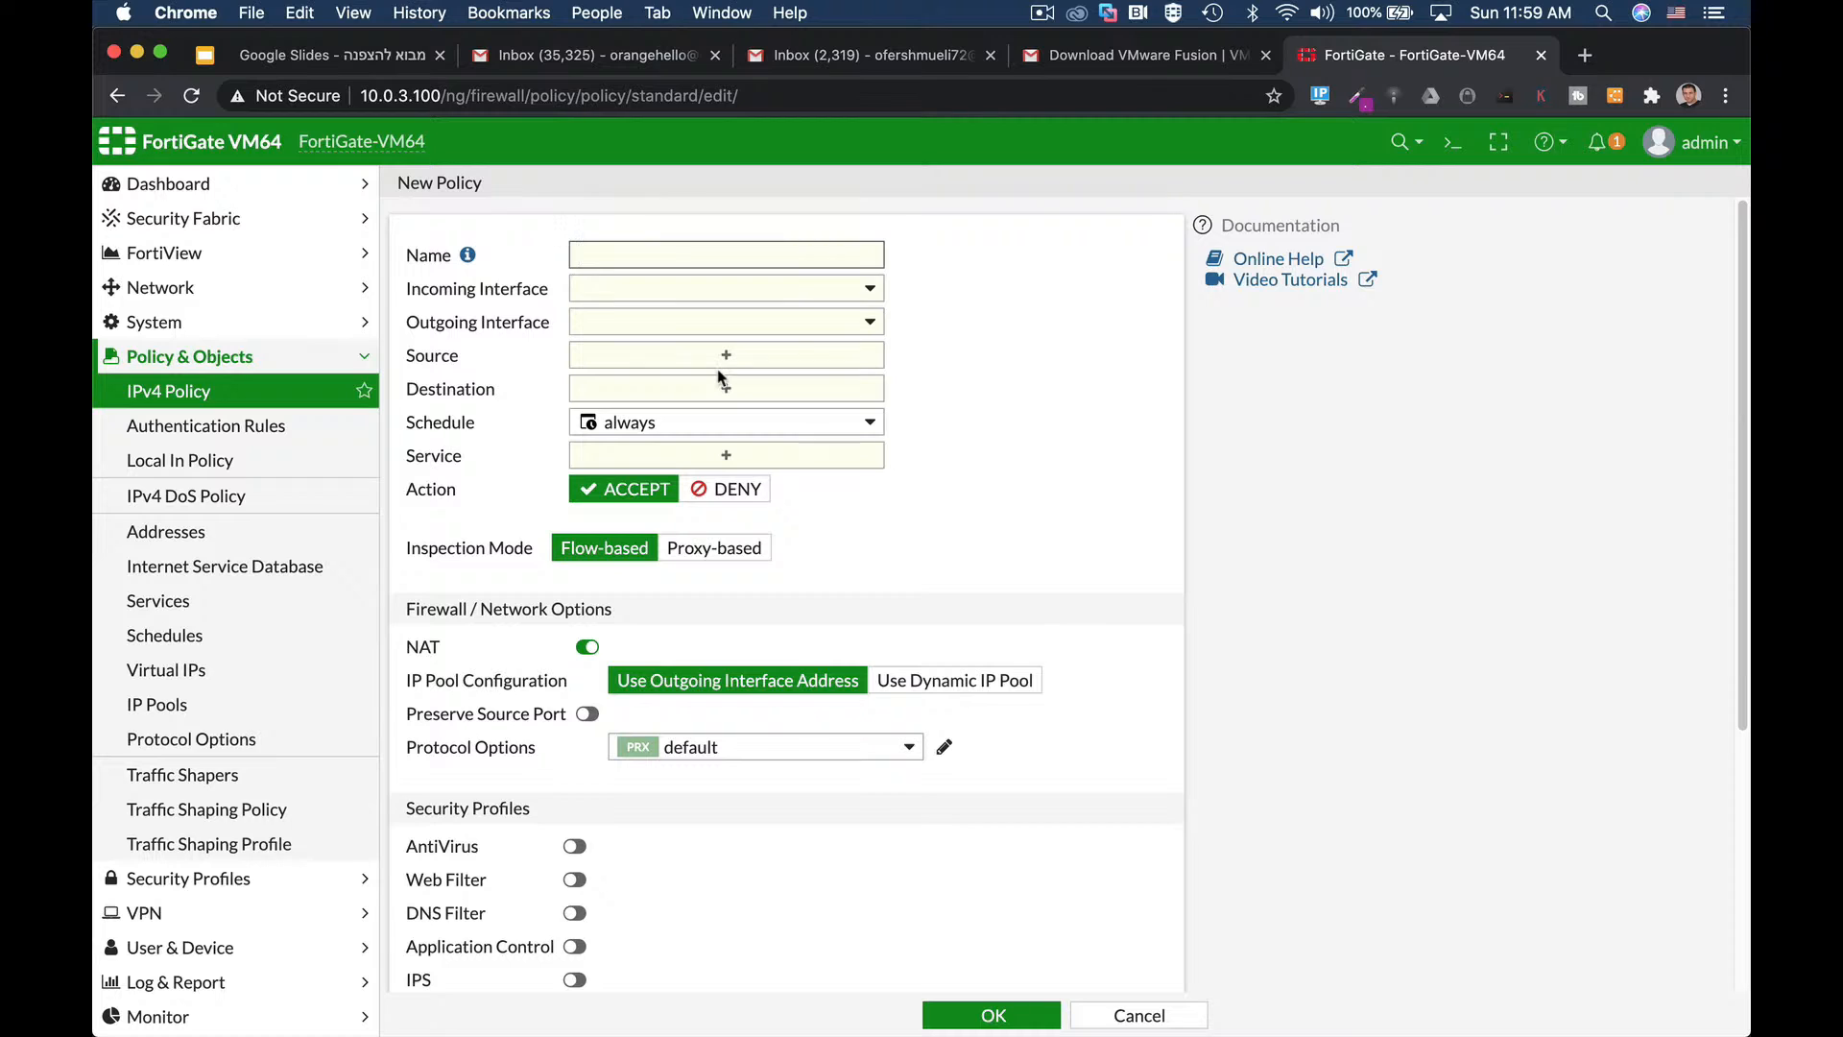
text(full_access)
click(707, 288)
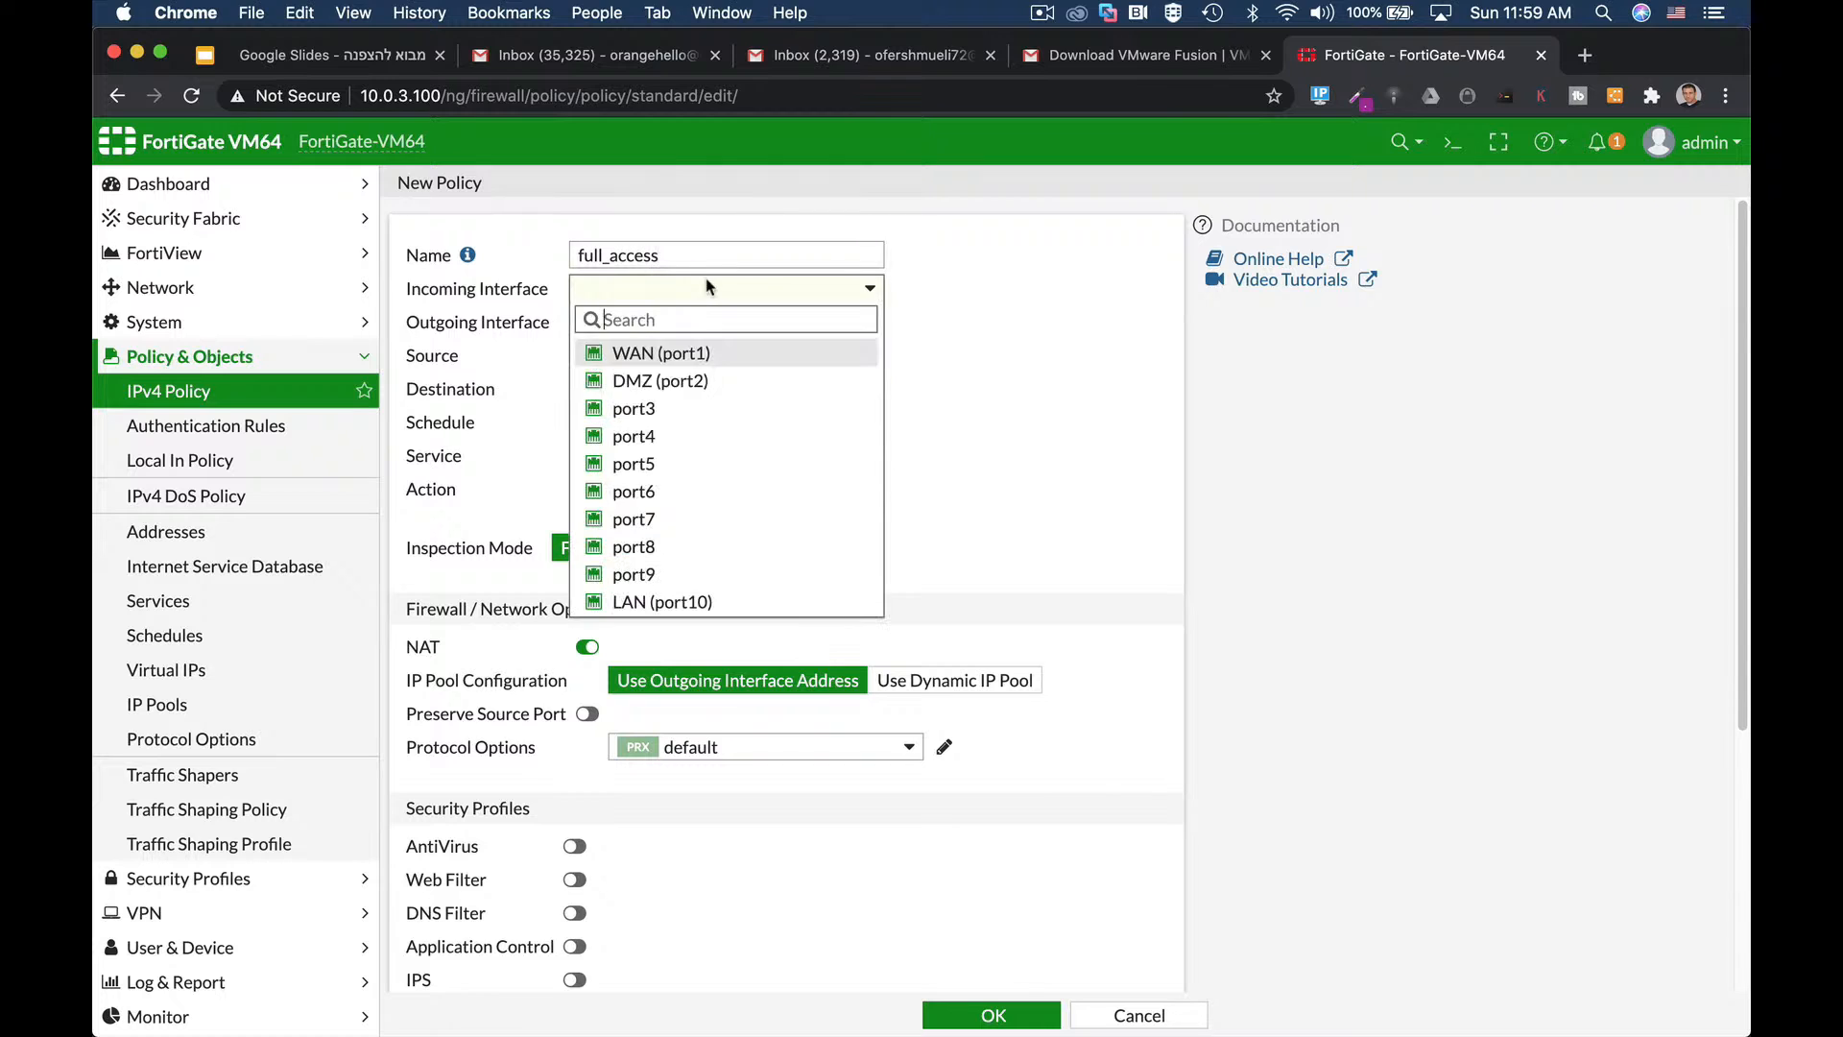
click(696, 603)
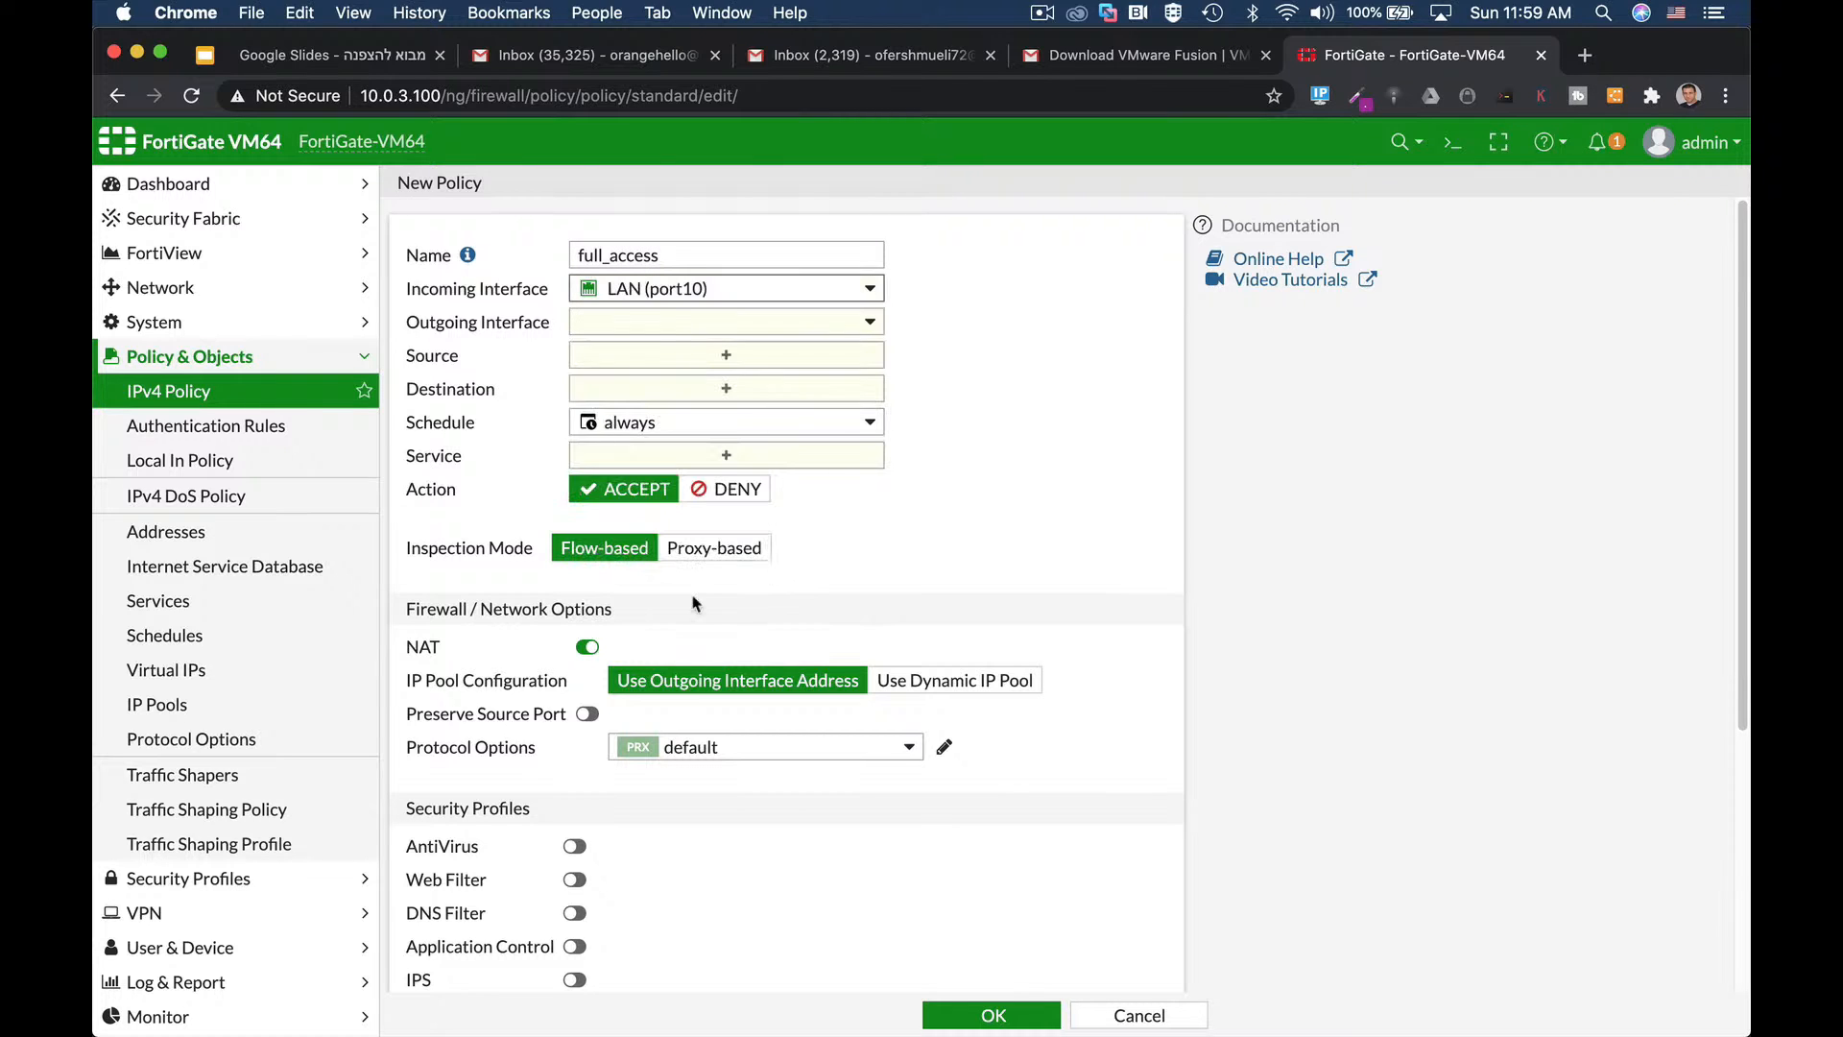
click(655, 327)
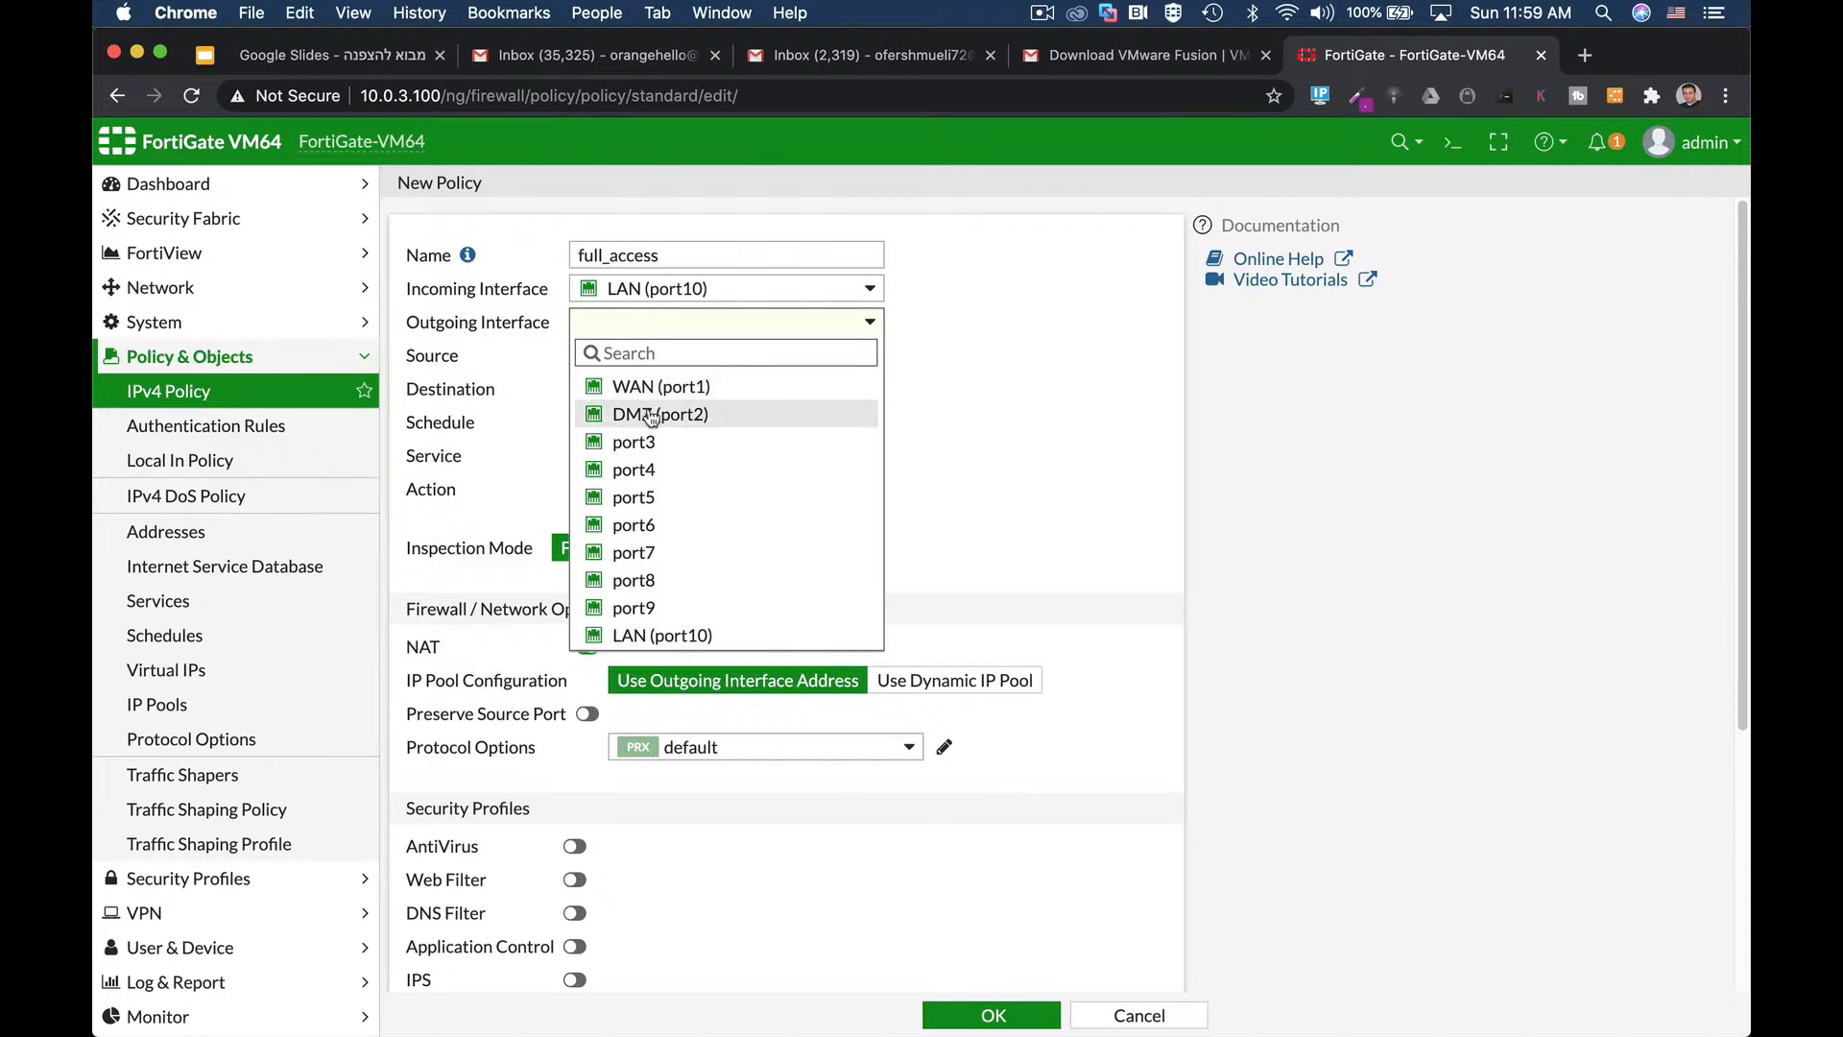
click(649, 388)
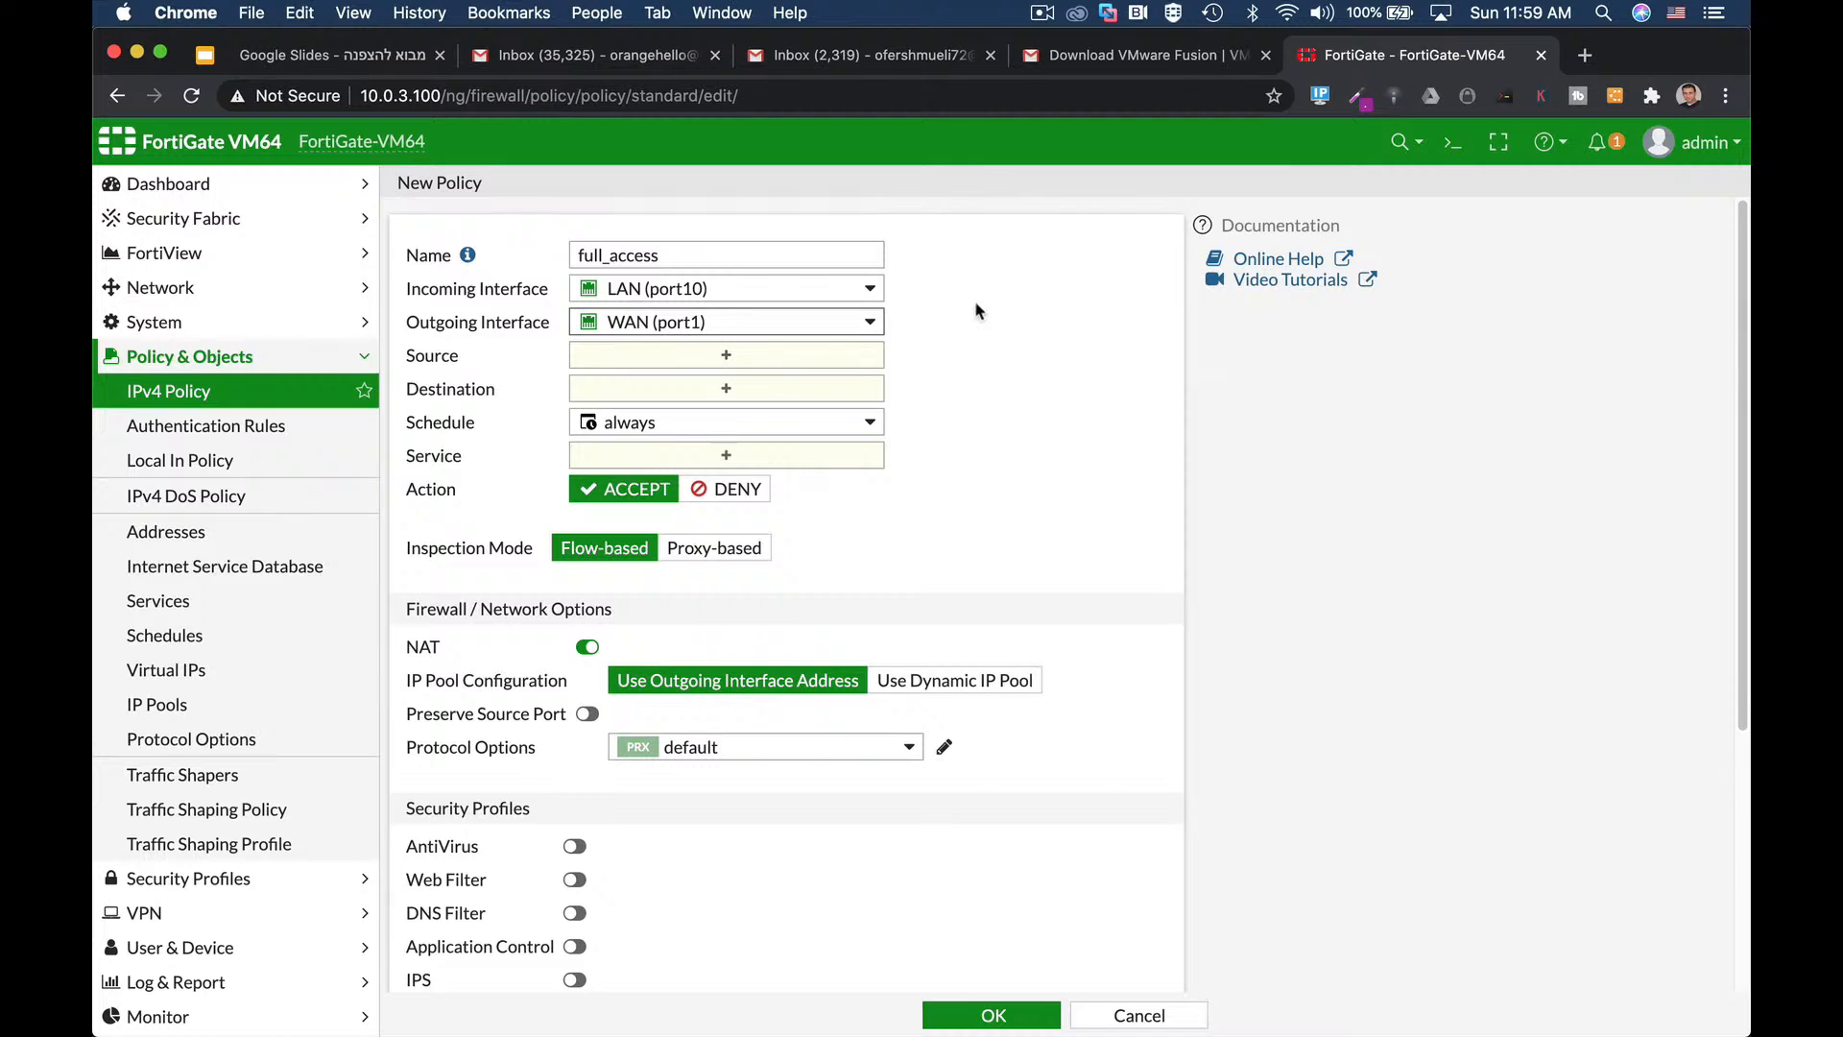
Set the source and destination to all and the service to ALL.
click(717, 355)
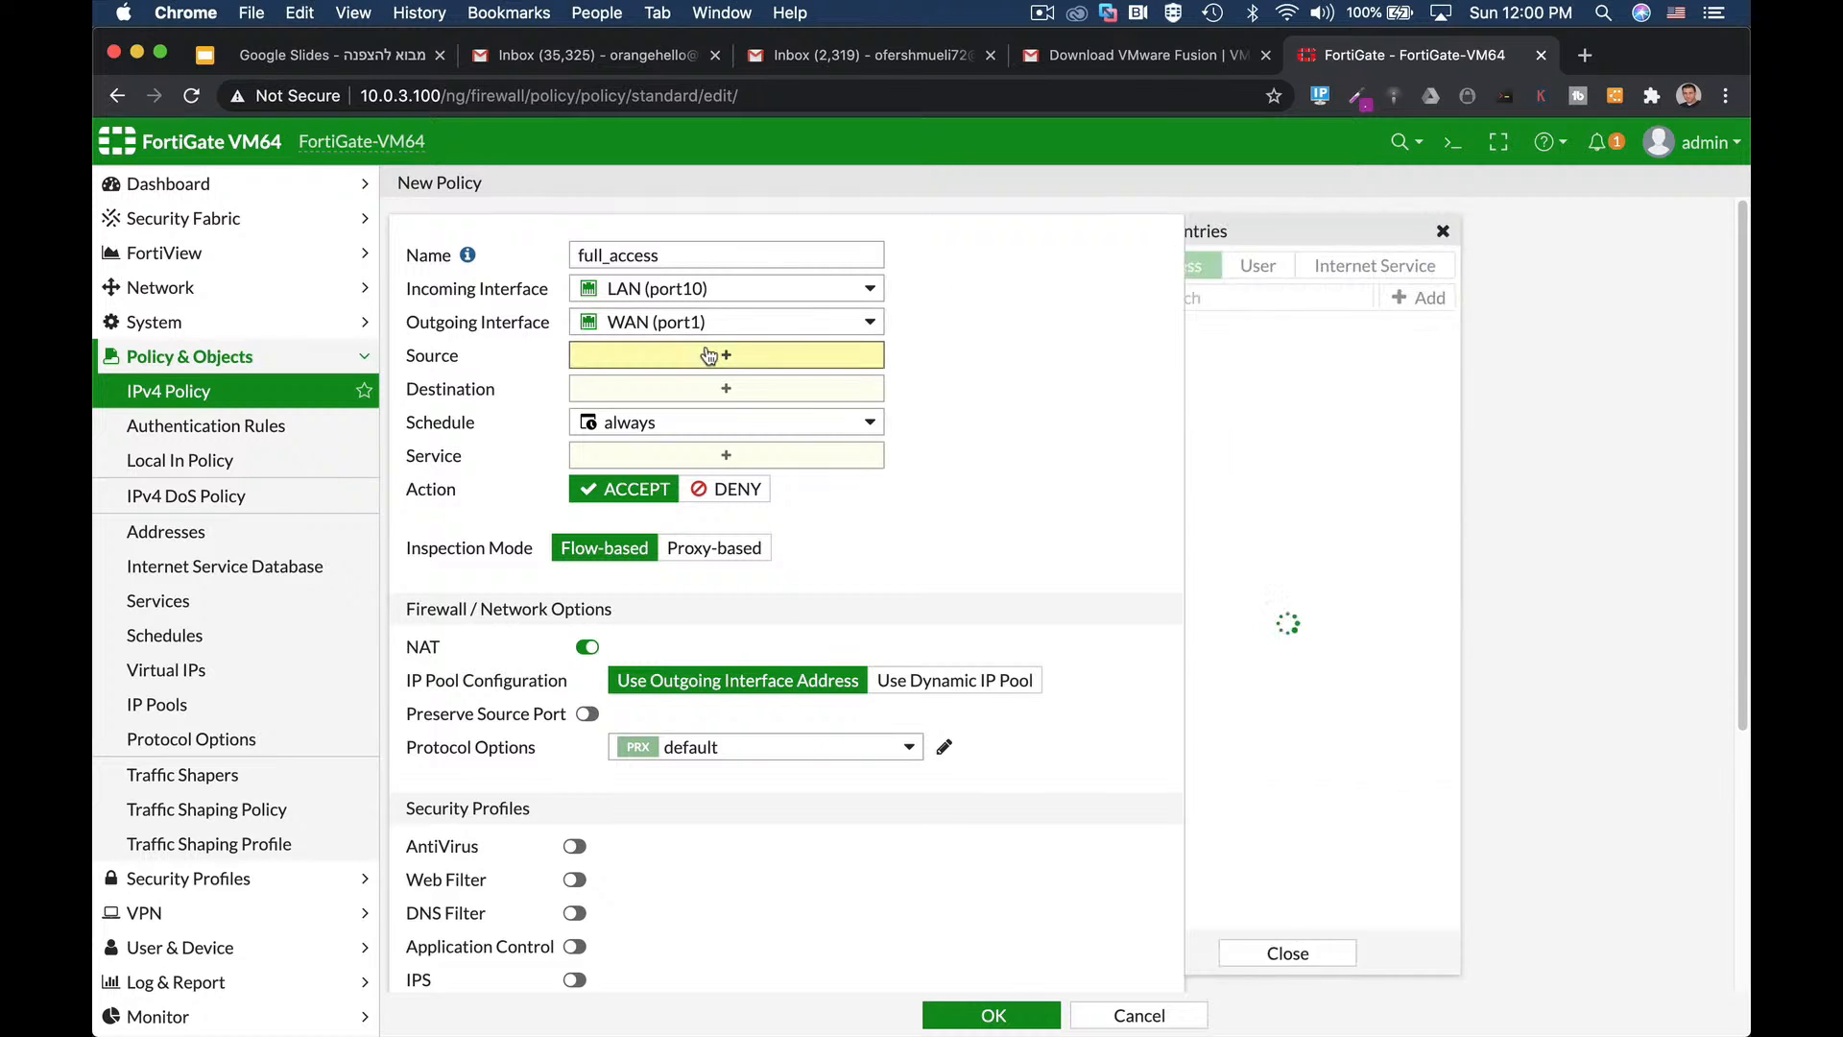
mouse_move(1251, 362)
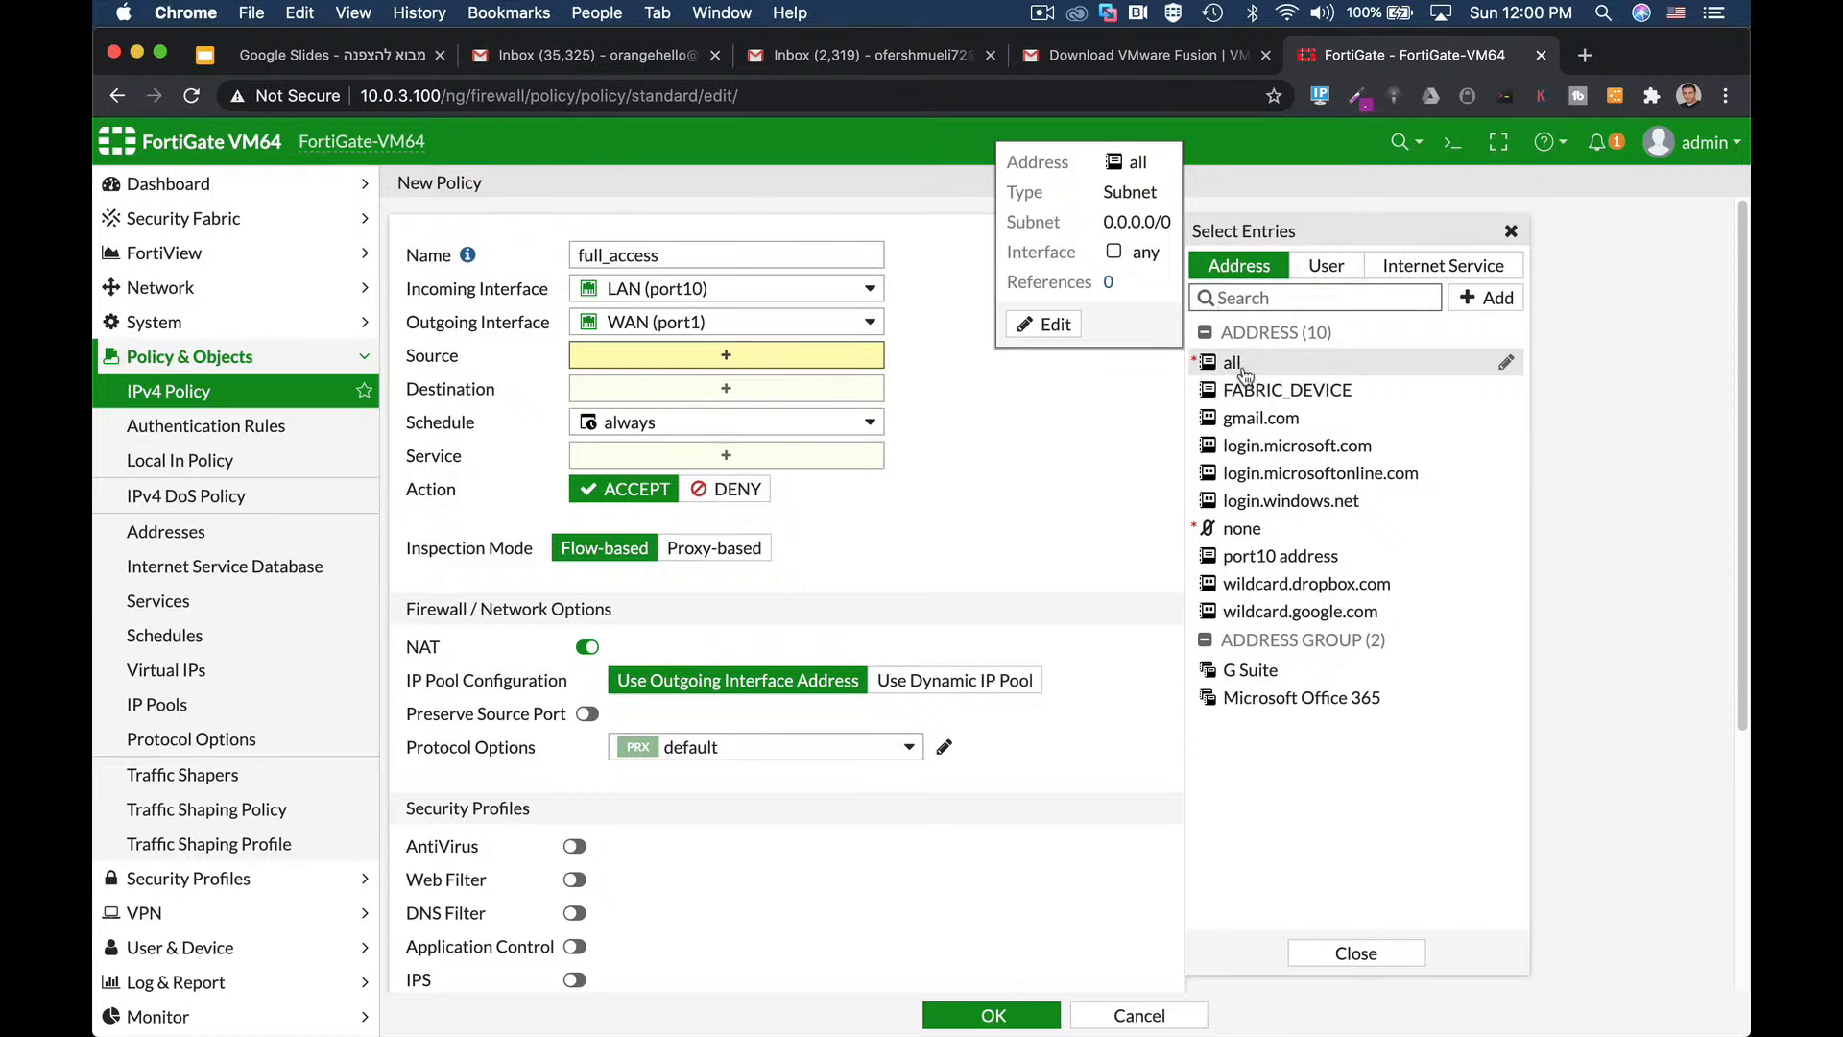
click(1246, 371)
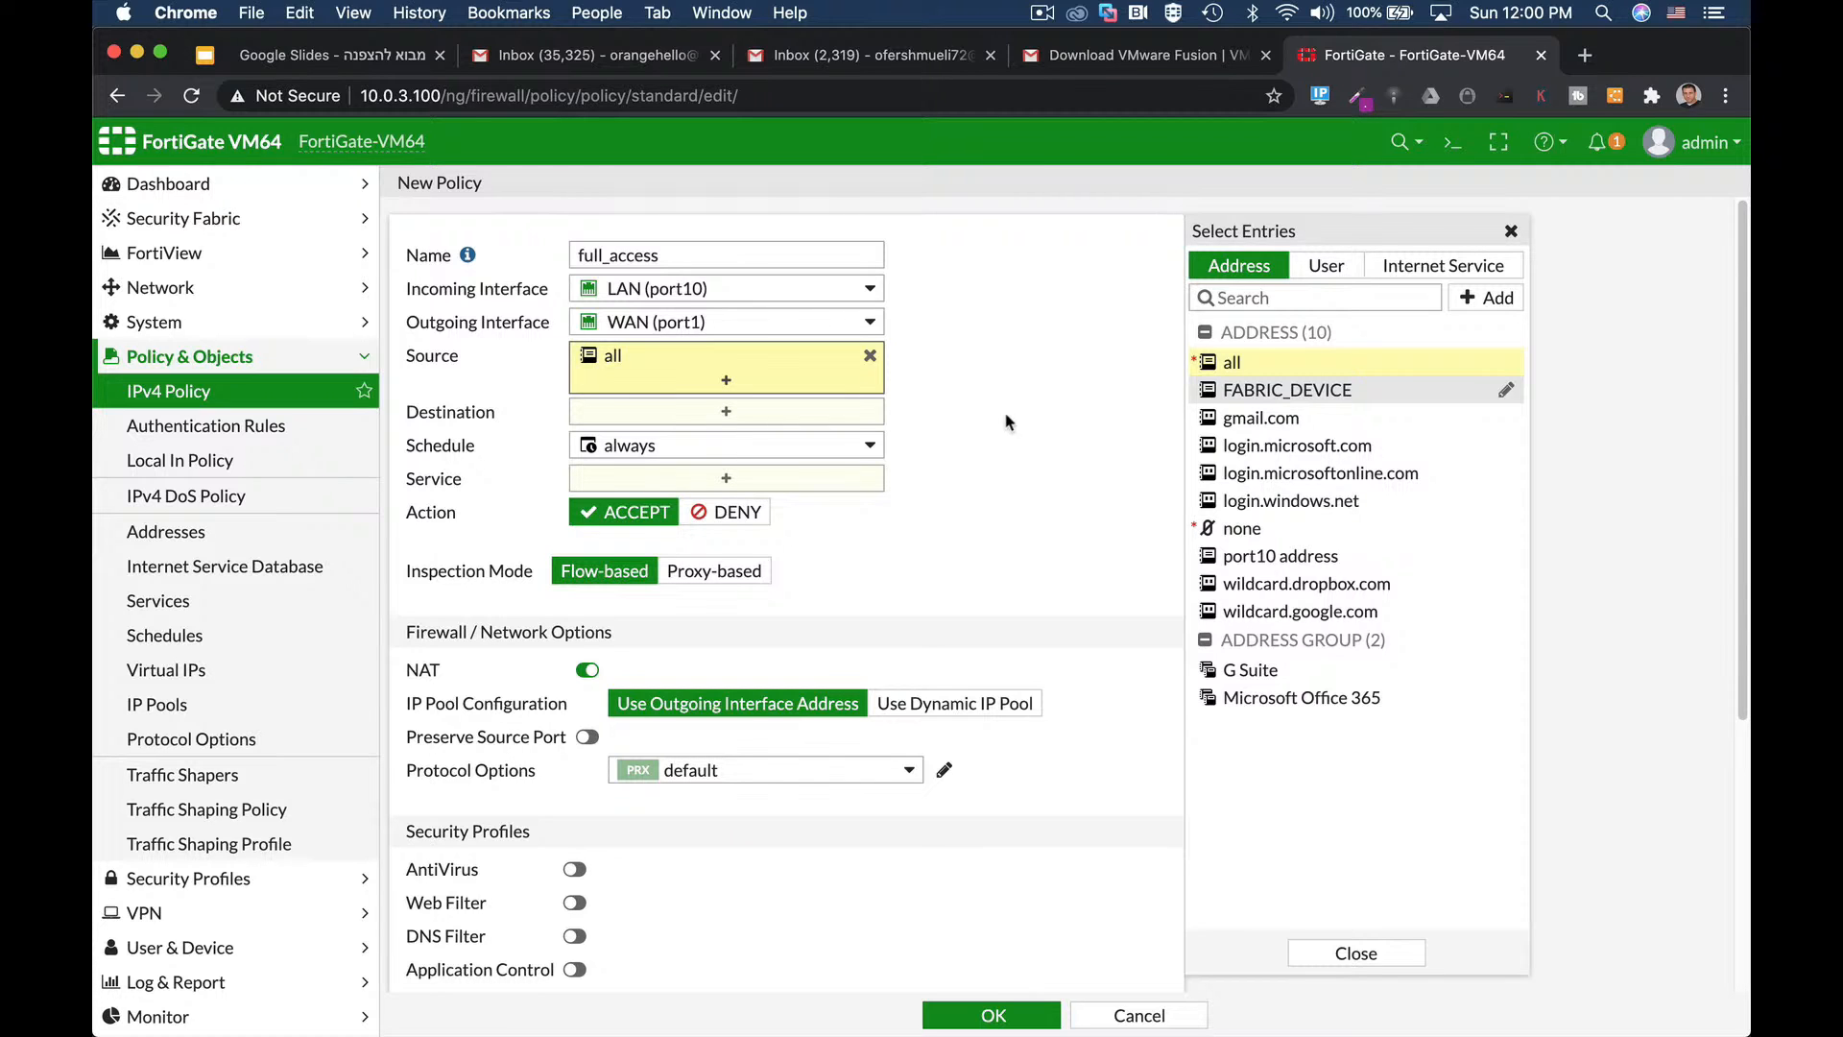
click(1326, 266)
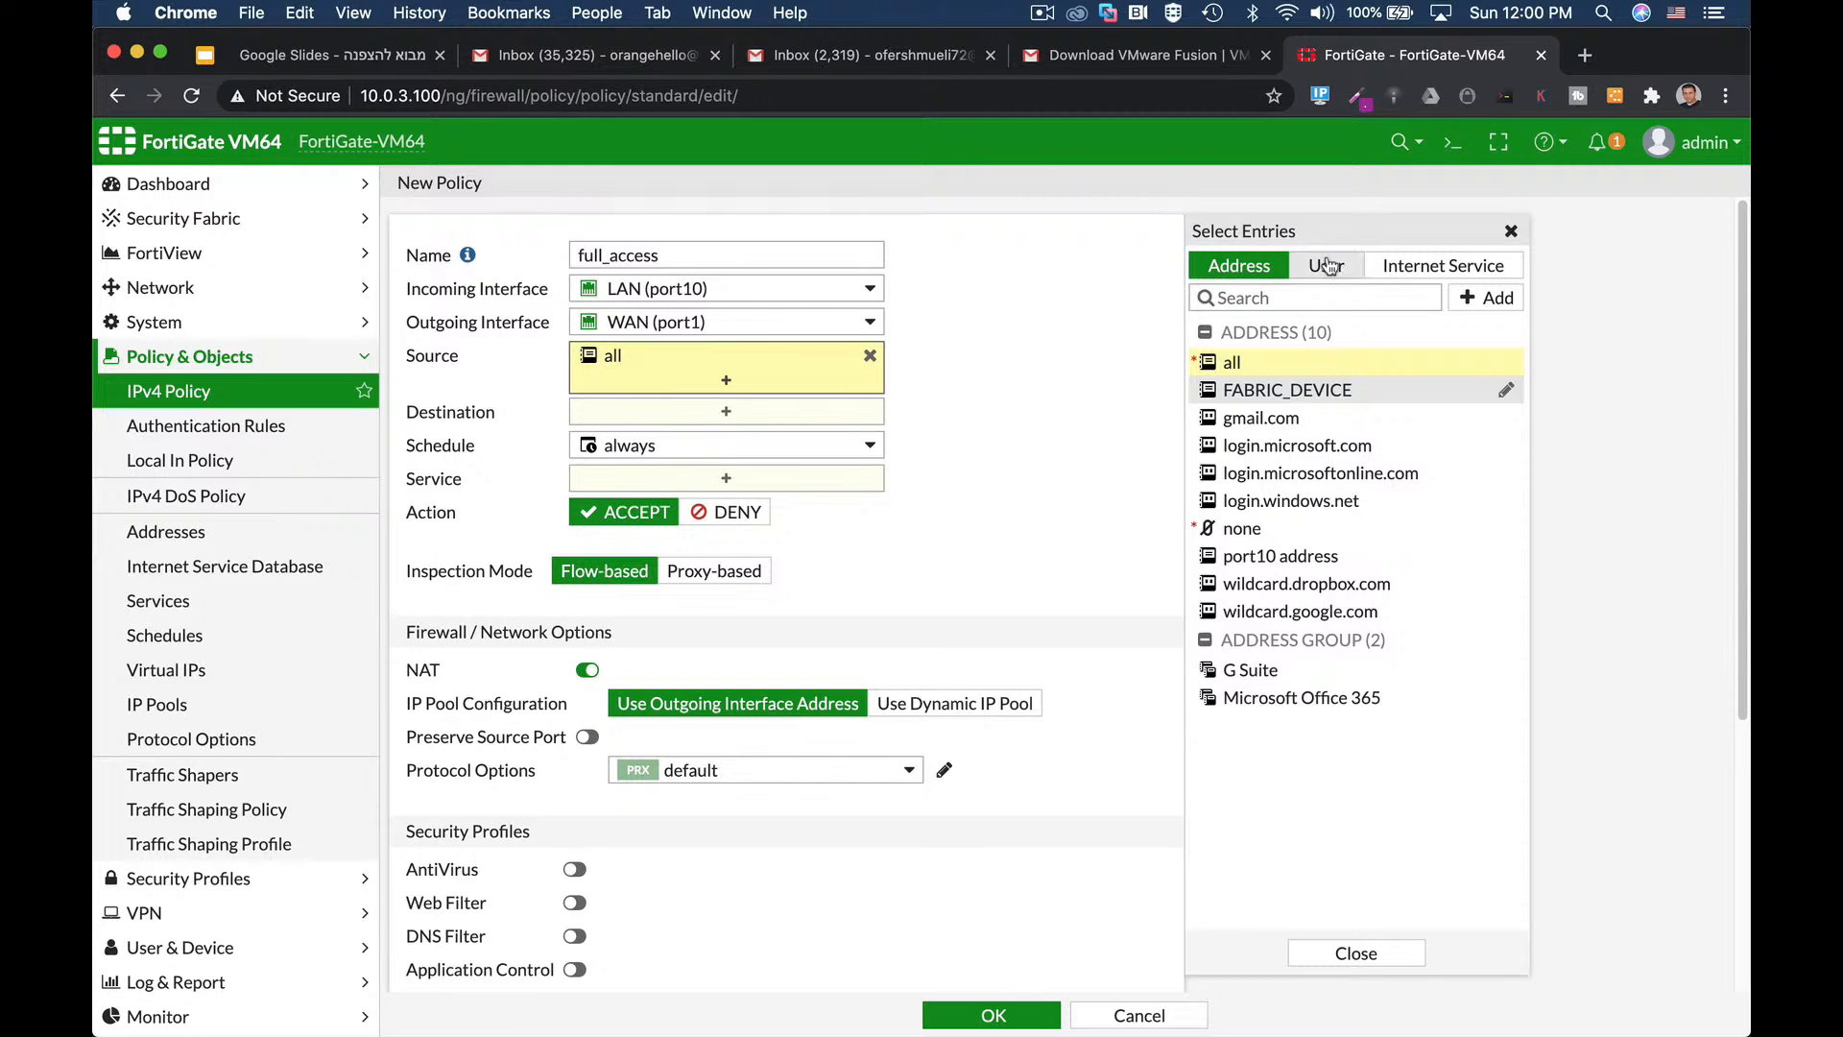
click(1239, 271)
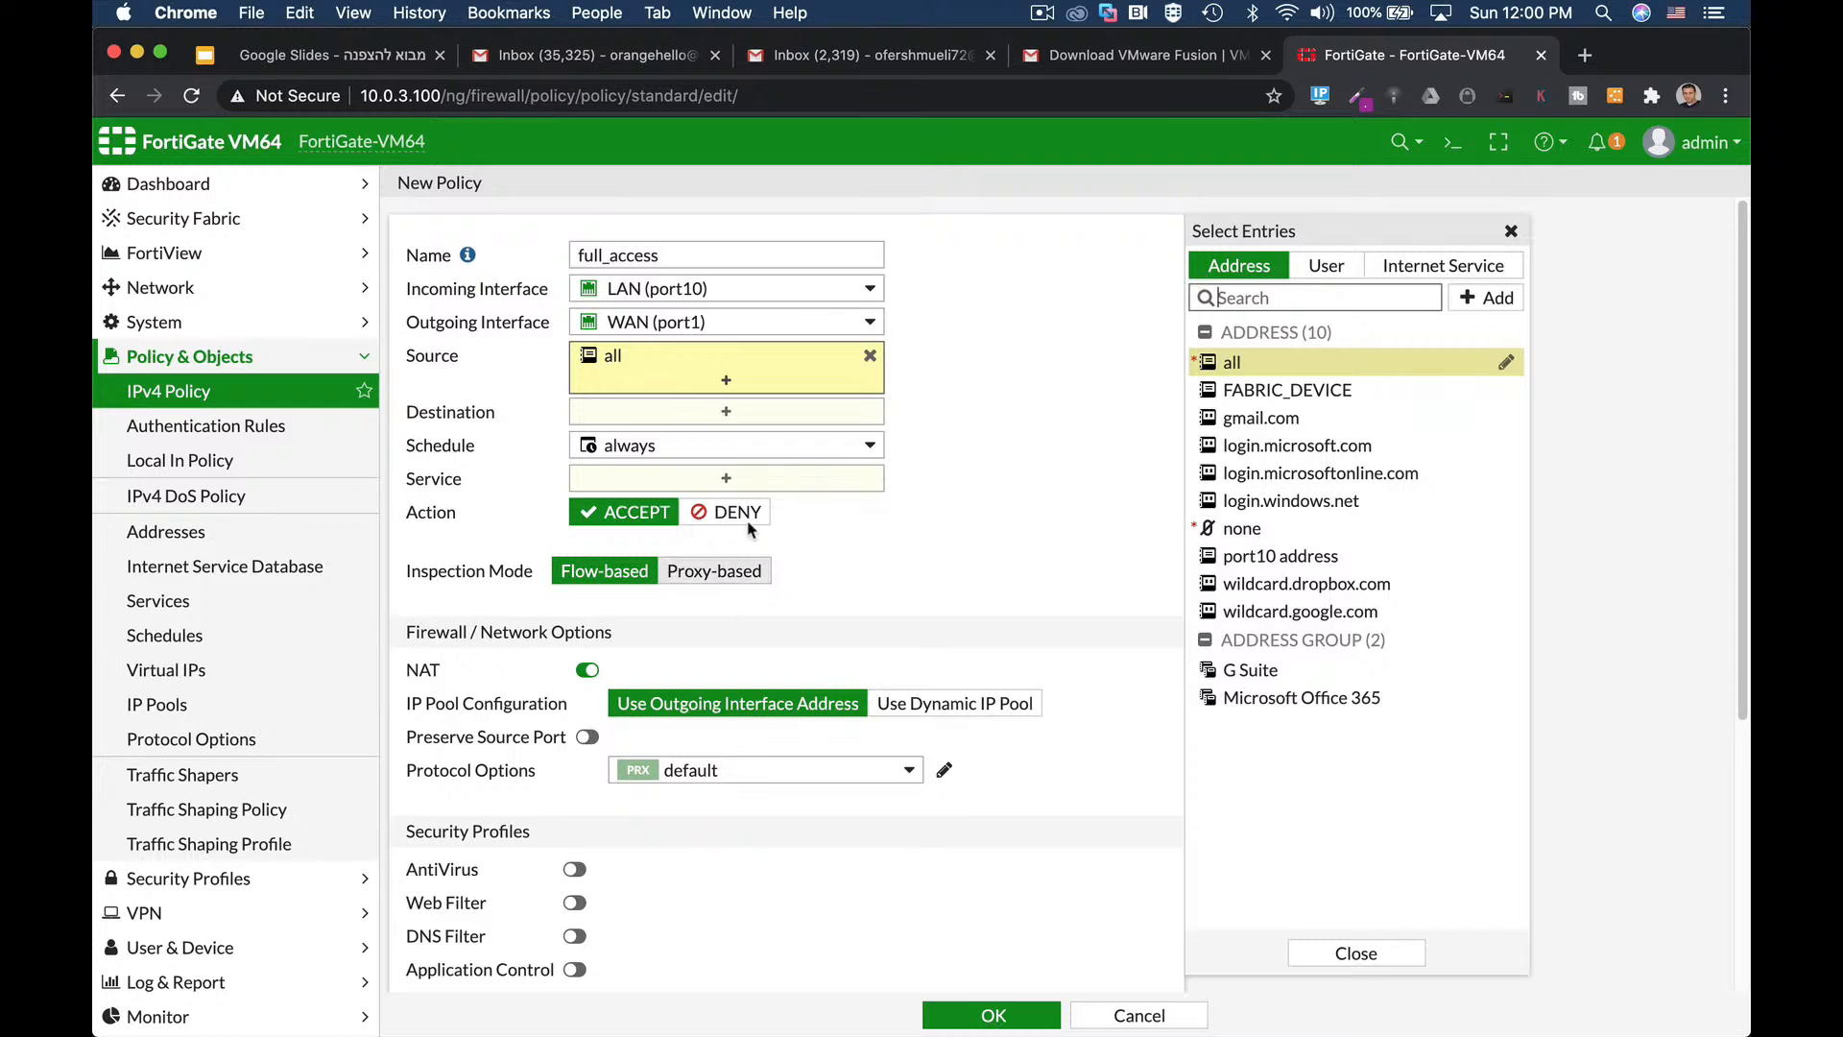
click(724, 415)
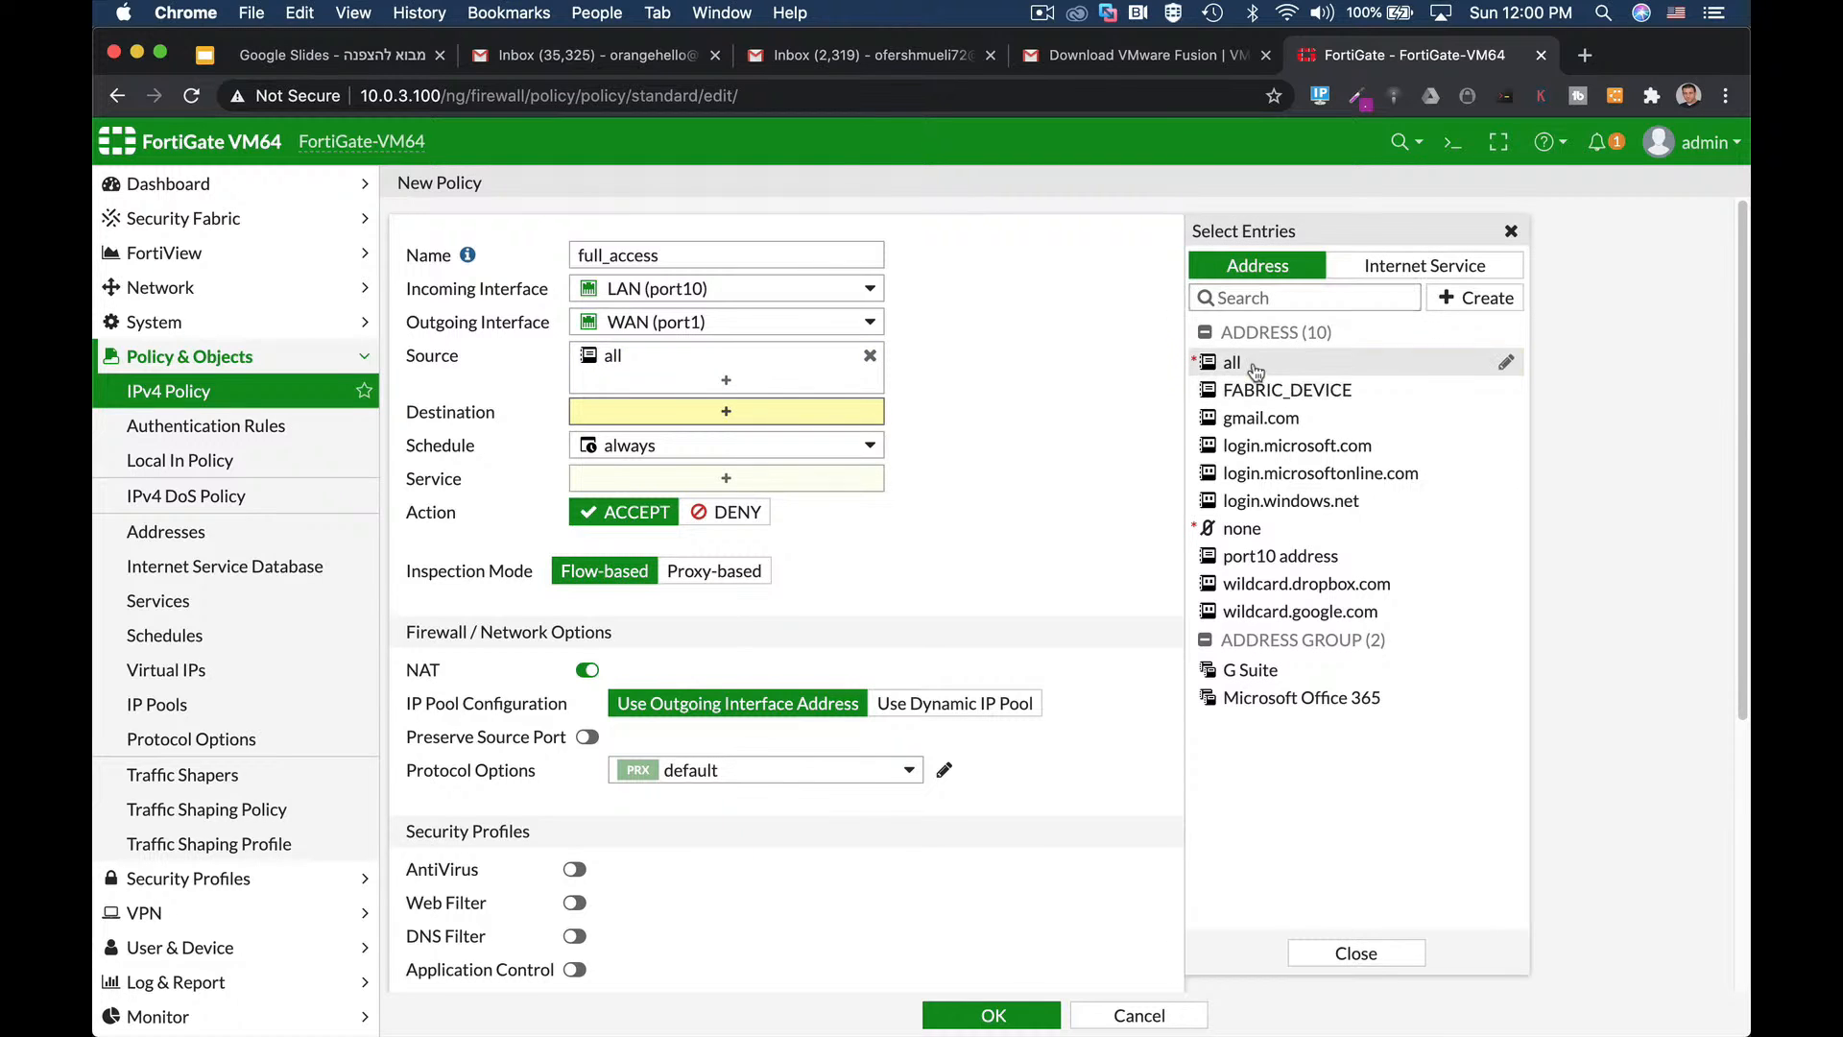
click(1248, 366)
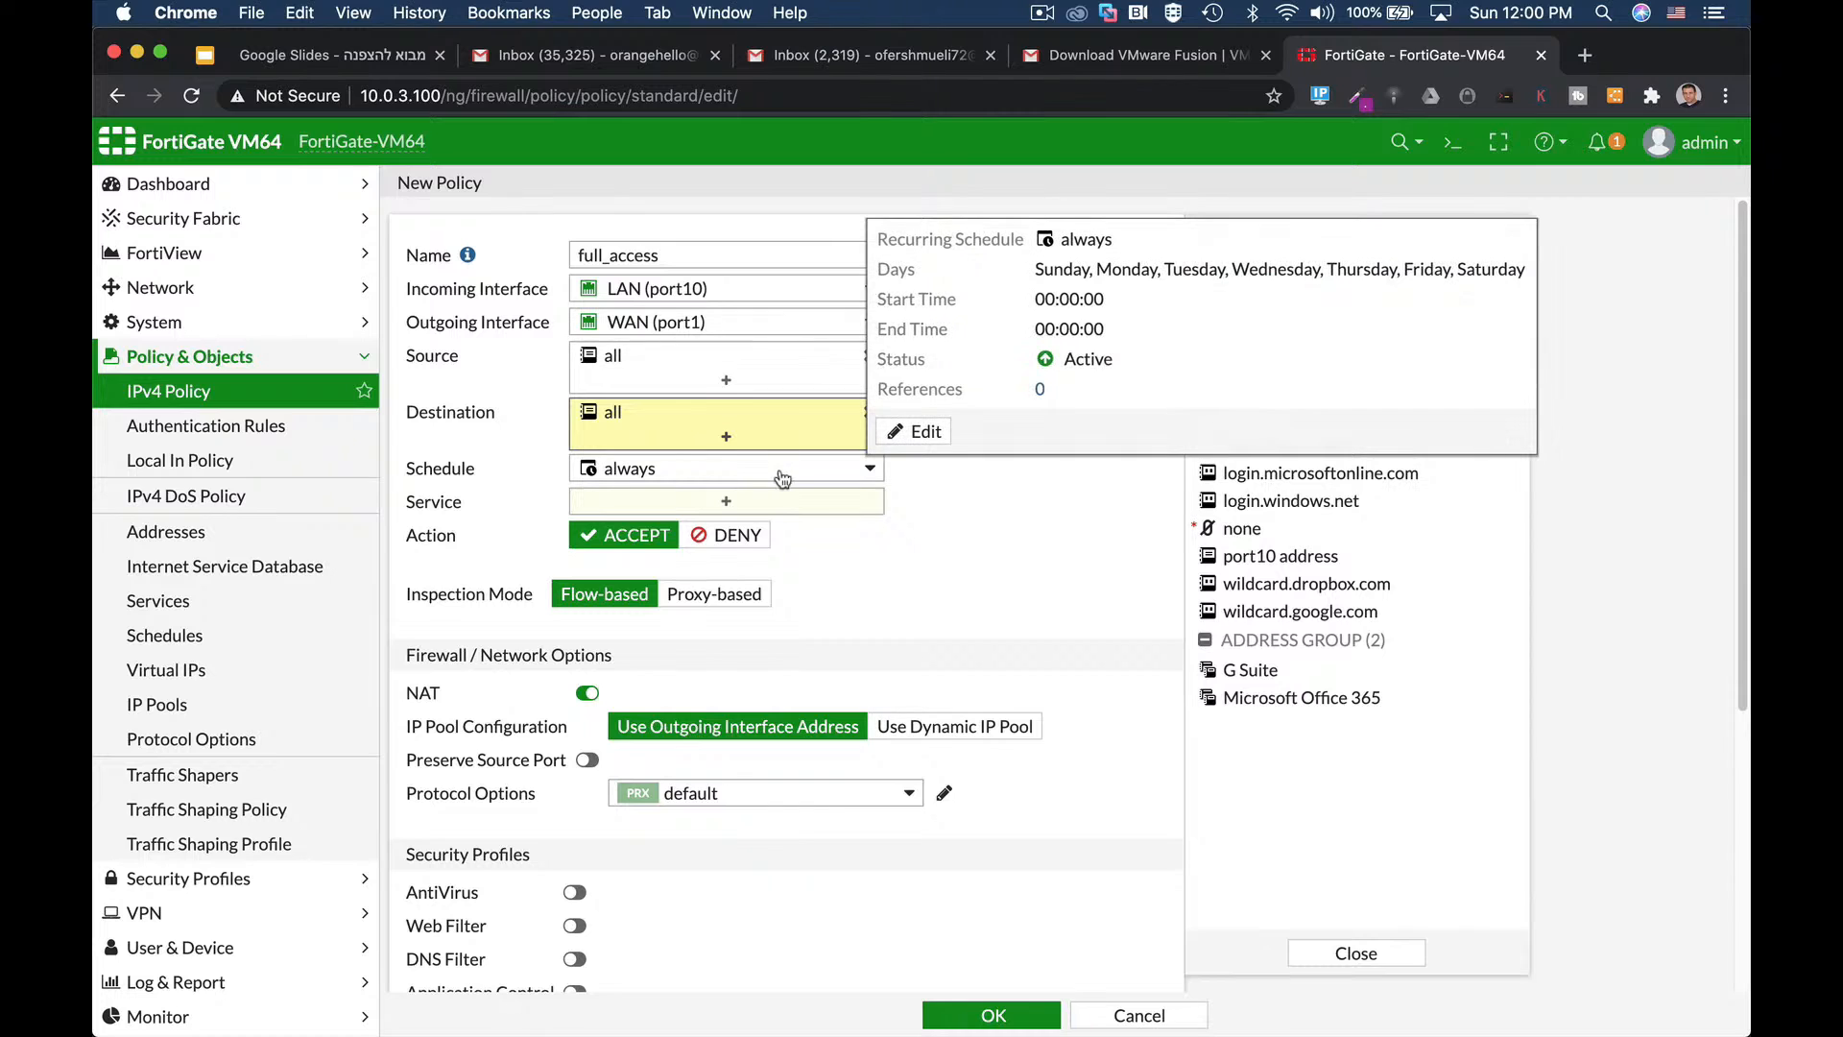
click(765, 508)
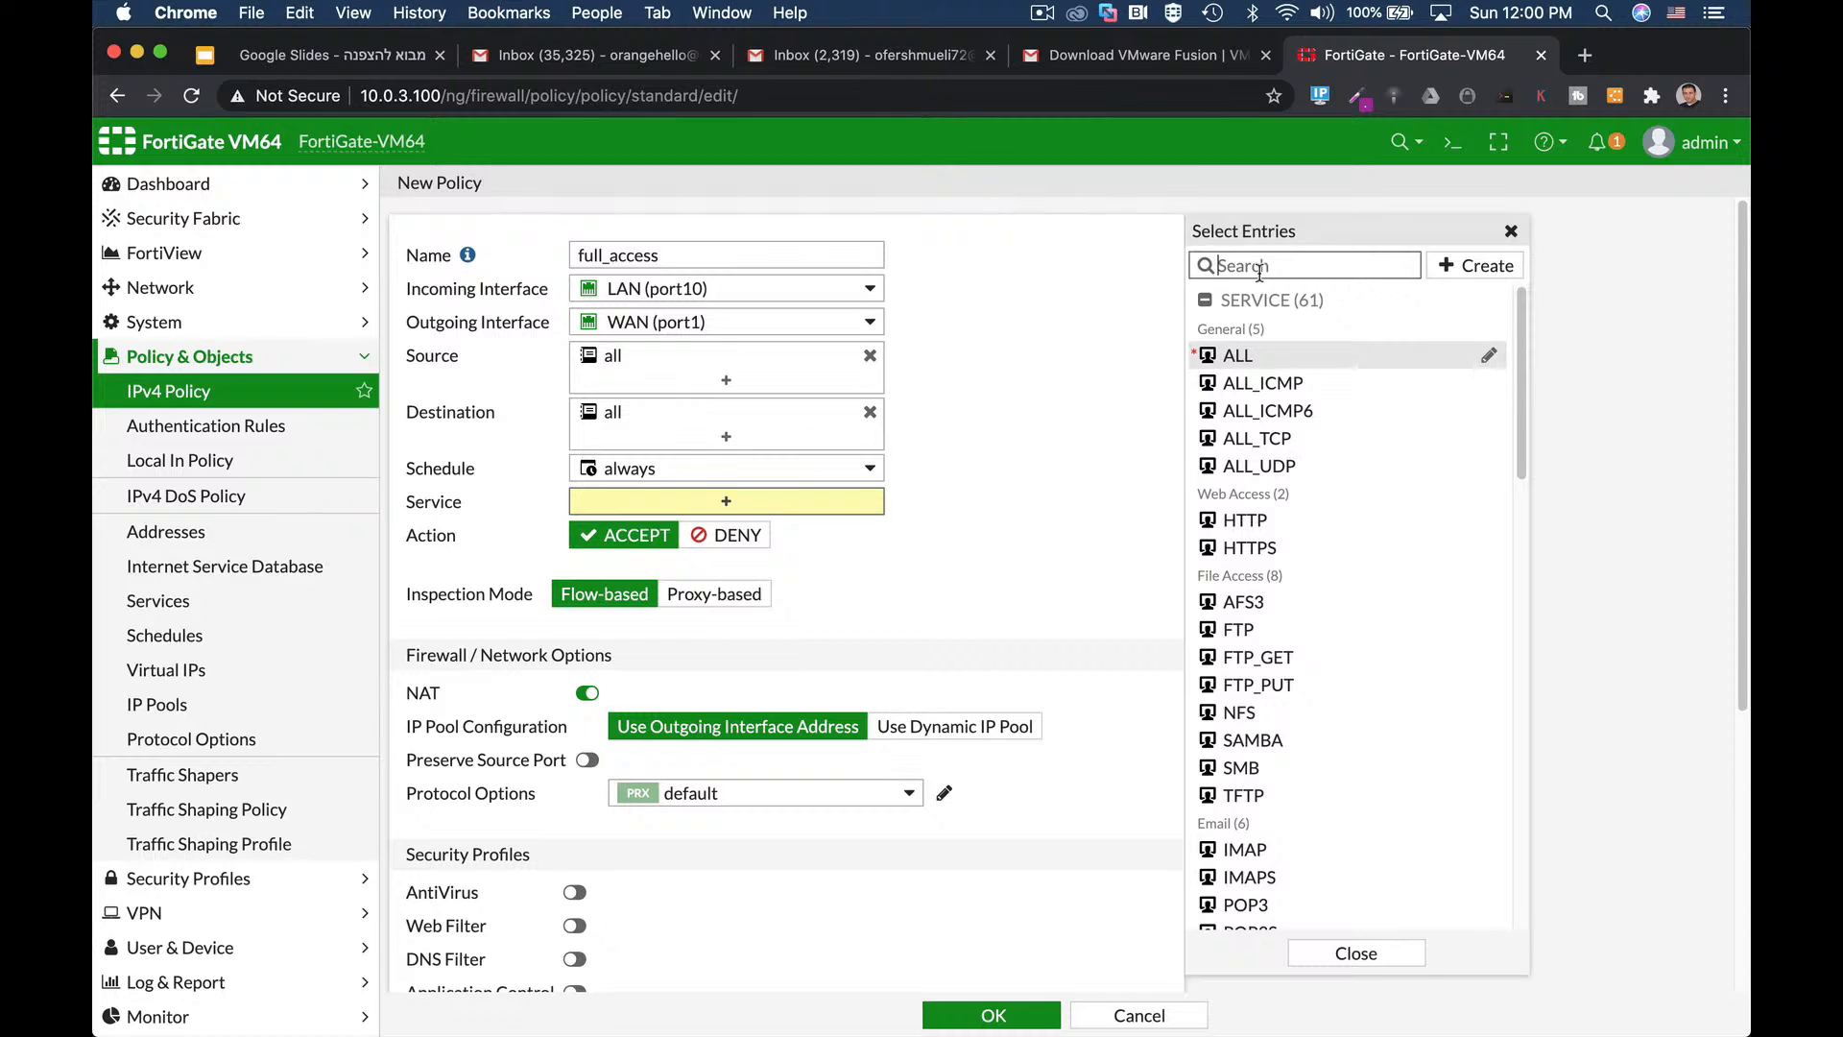
click(1239, 356)
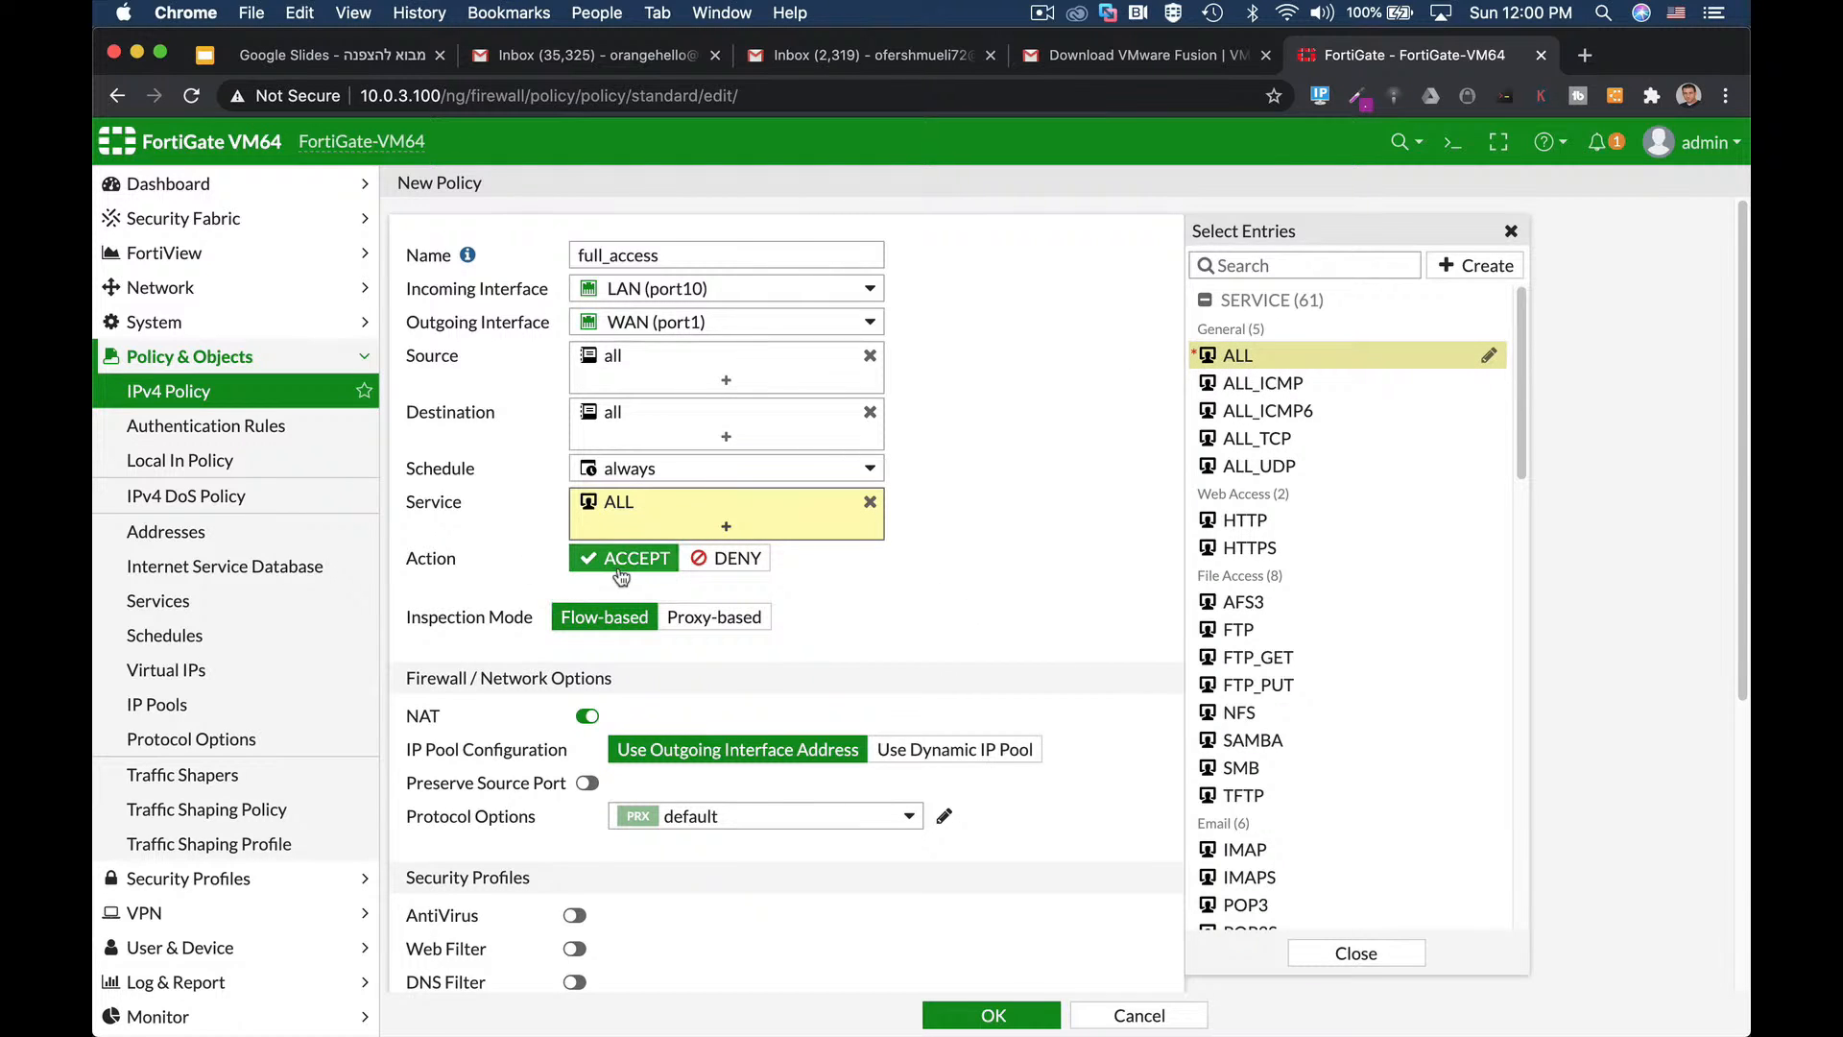
scroll(1089, 563, down, 1)
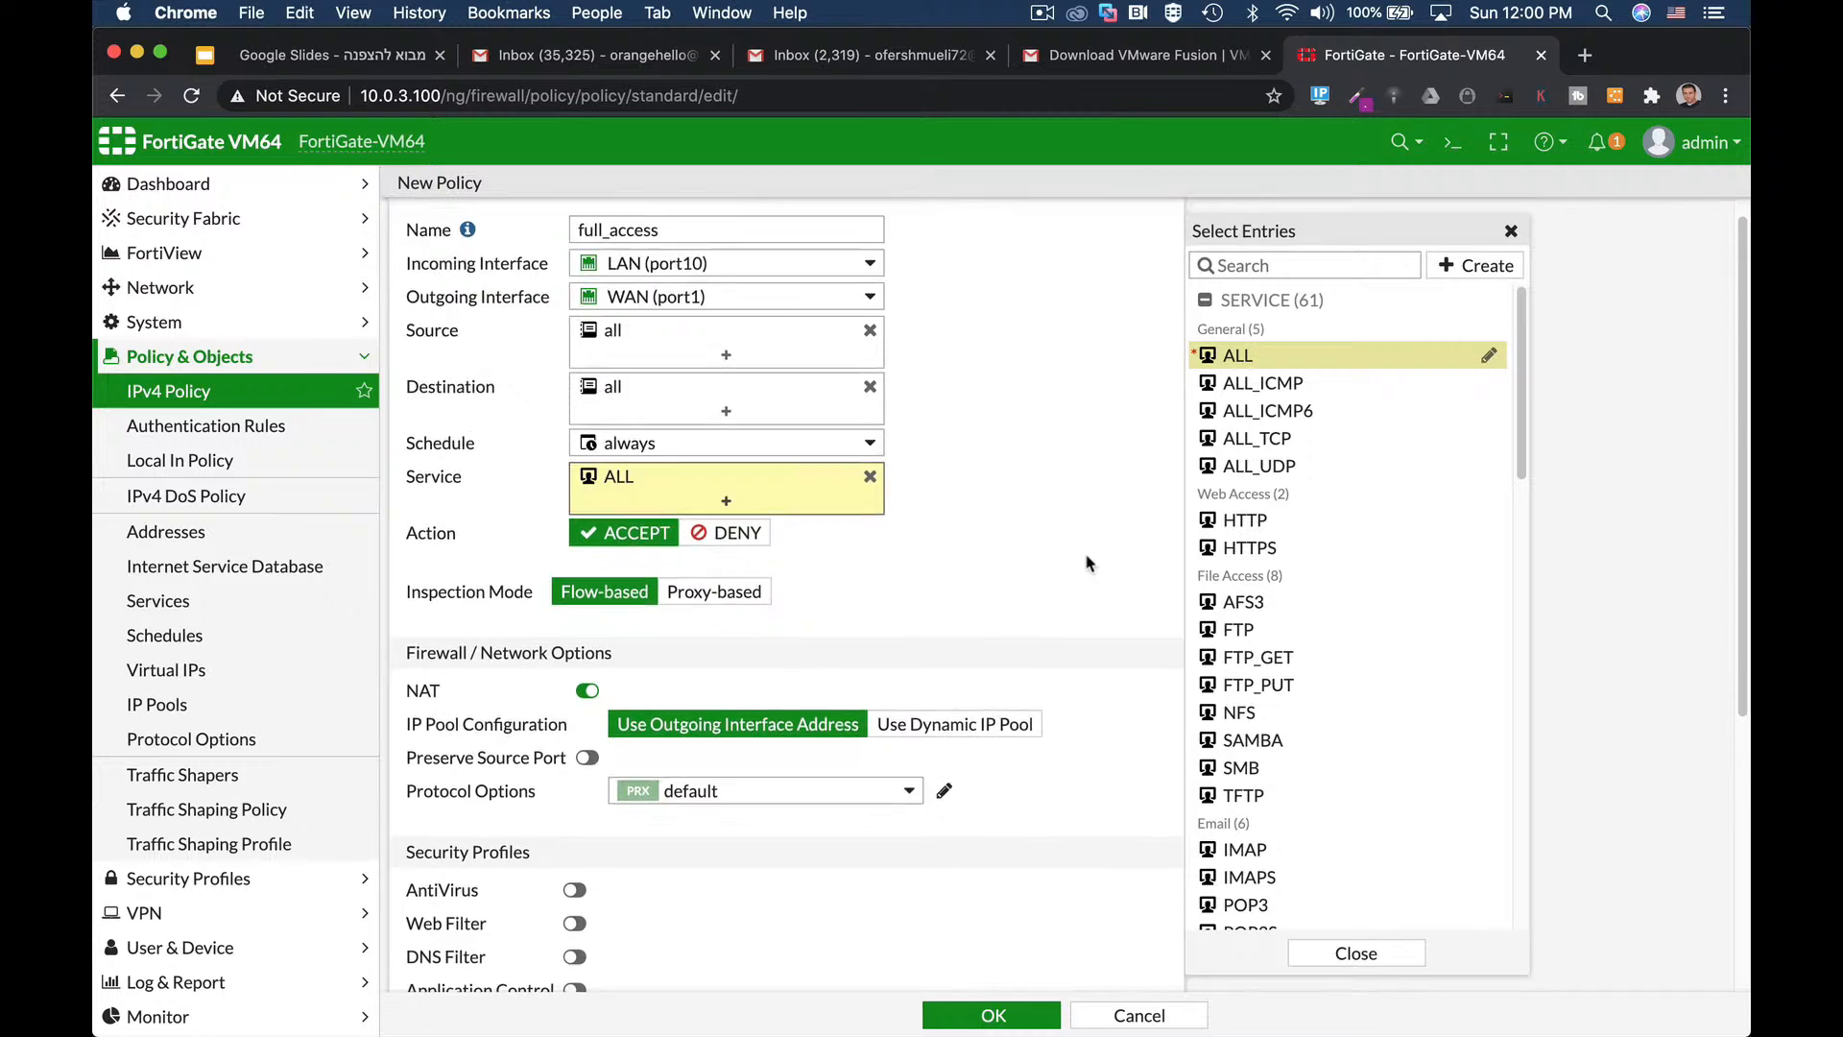
Leave AntiVirus and Web Filter off, log all sessions, and save the full_access policy.
scroll(1090, 563, down, 5)
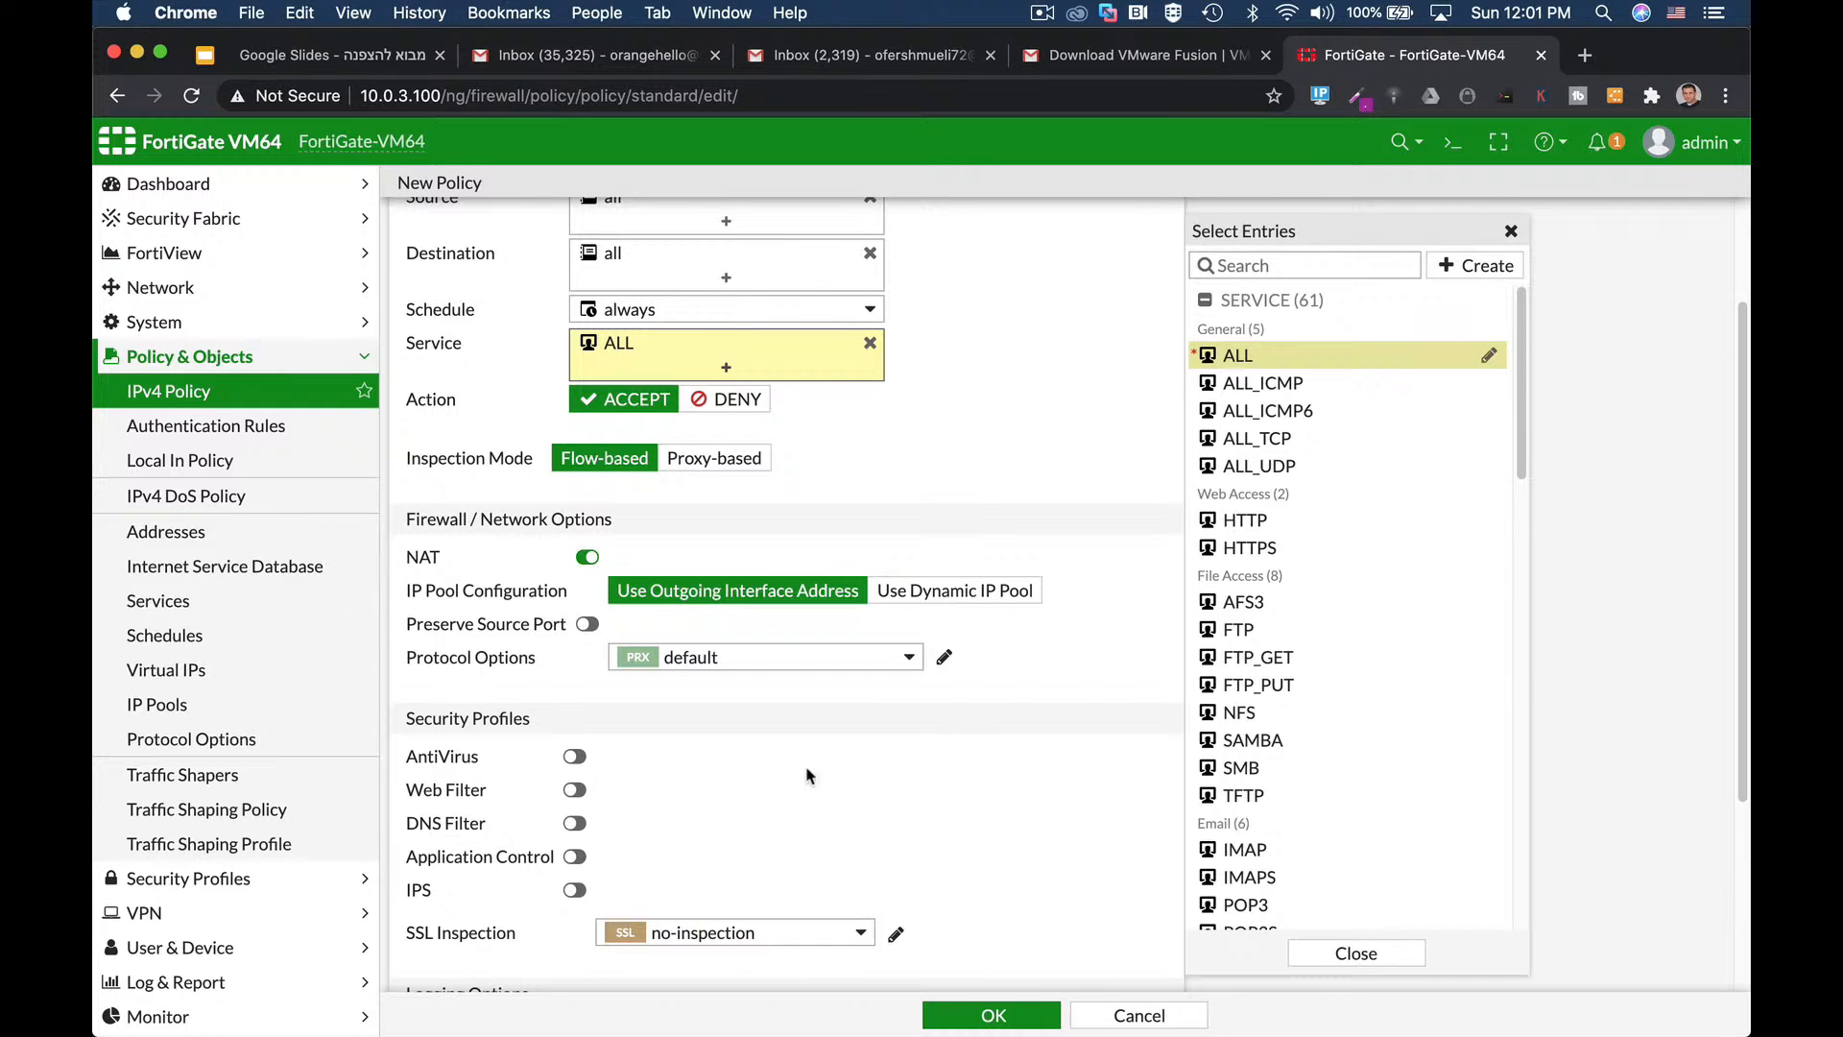
scroll(838, 760, down, 5)
click(574, 464)
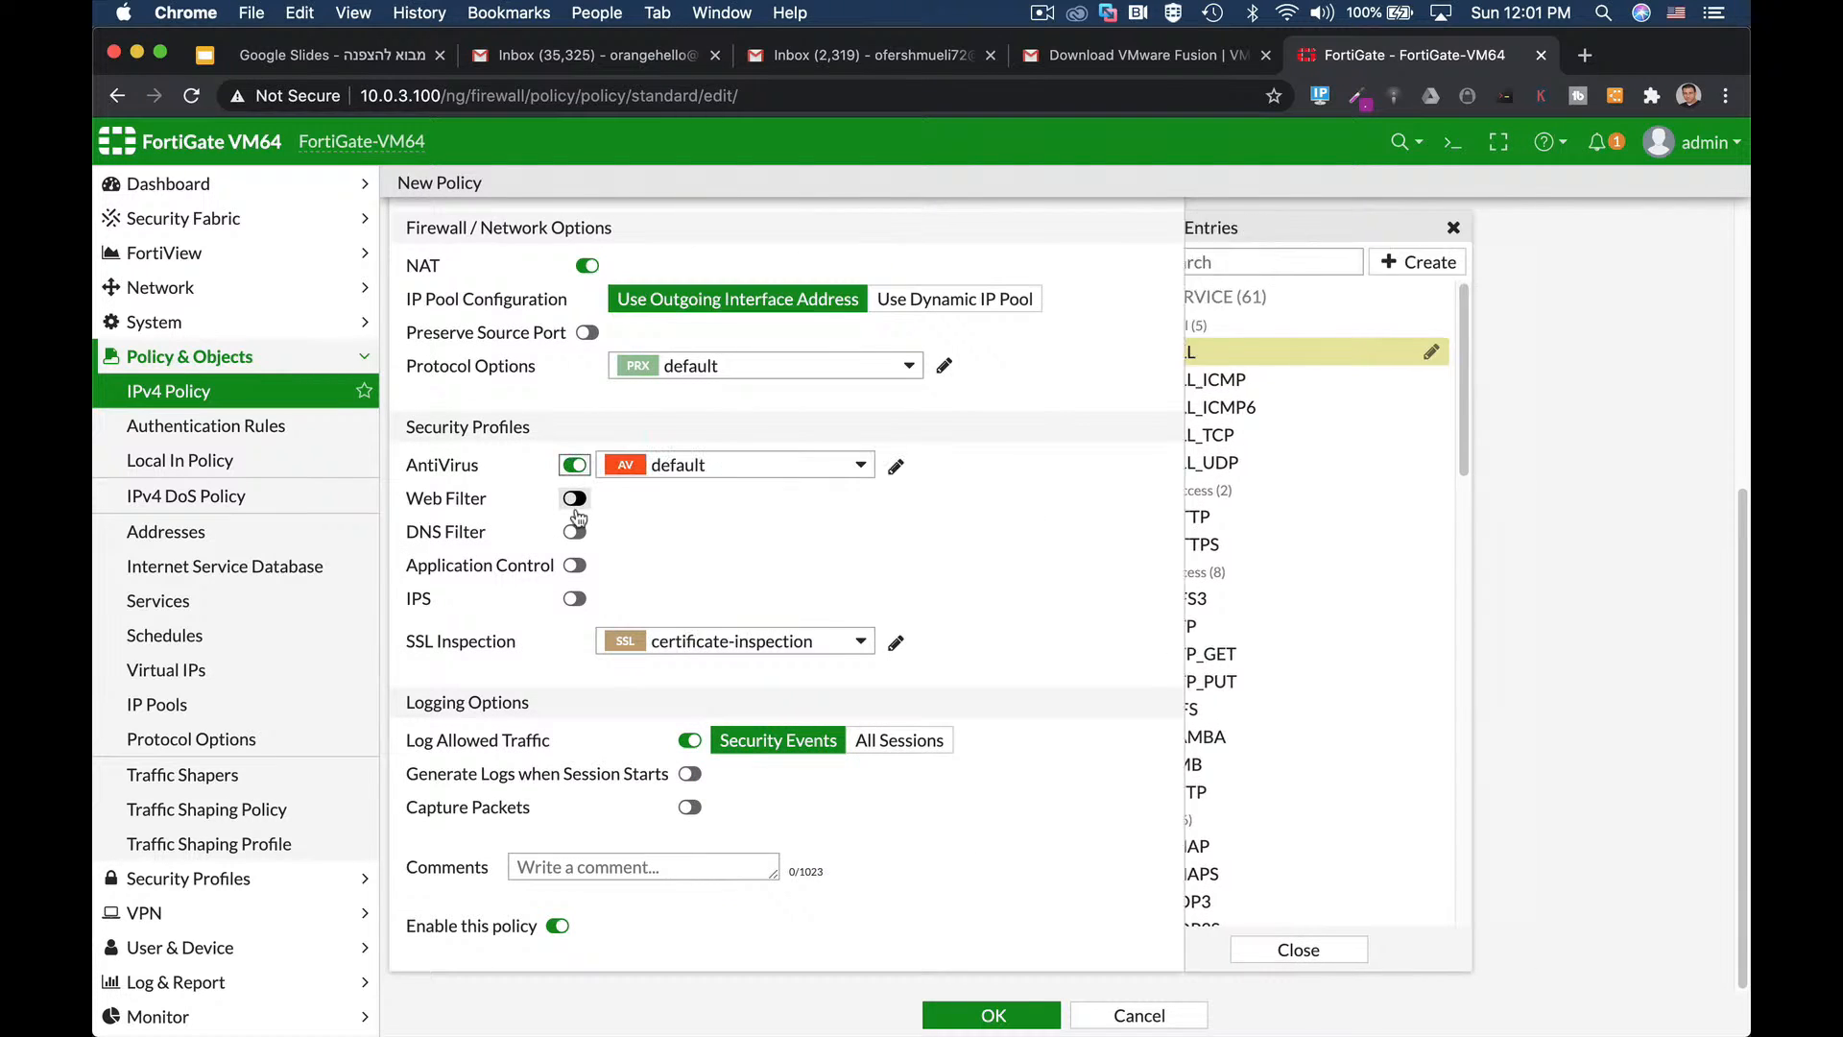
click(574, 498)
click(575, 466)
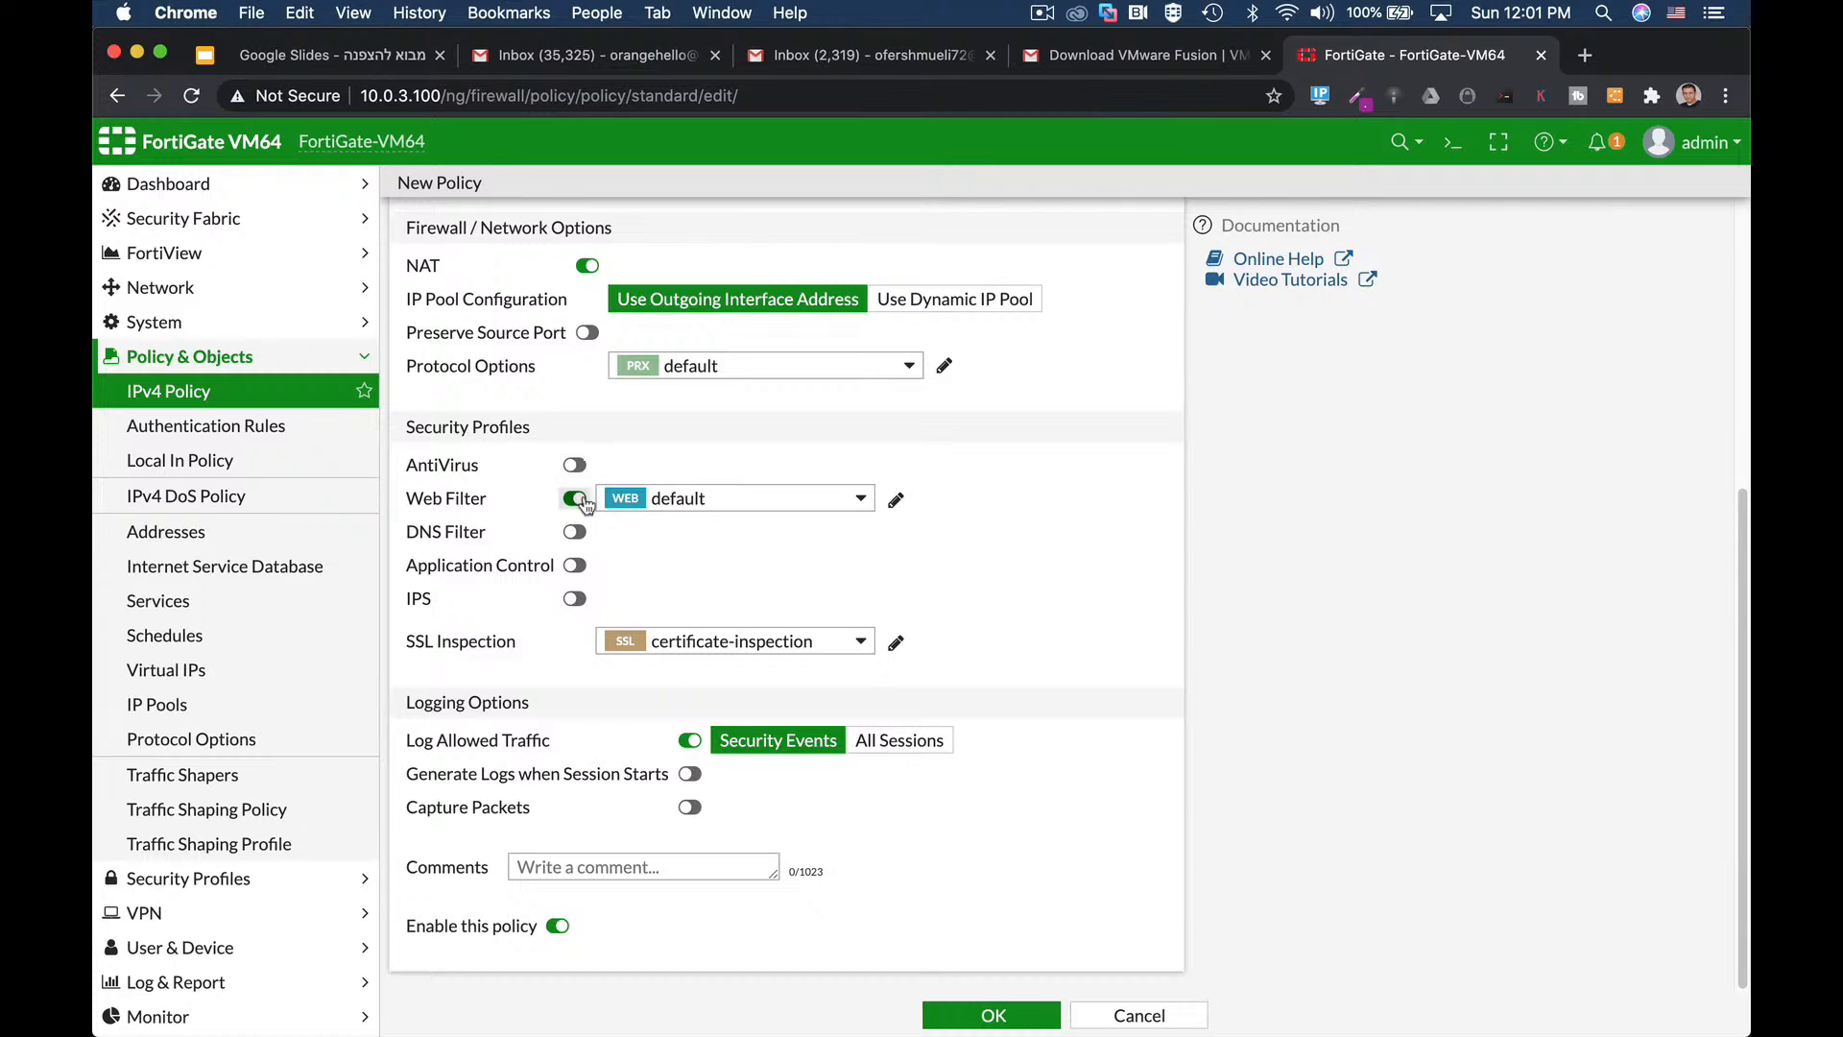
click(574, 498)
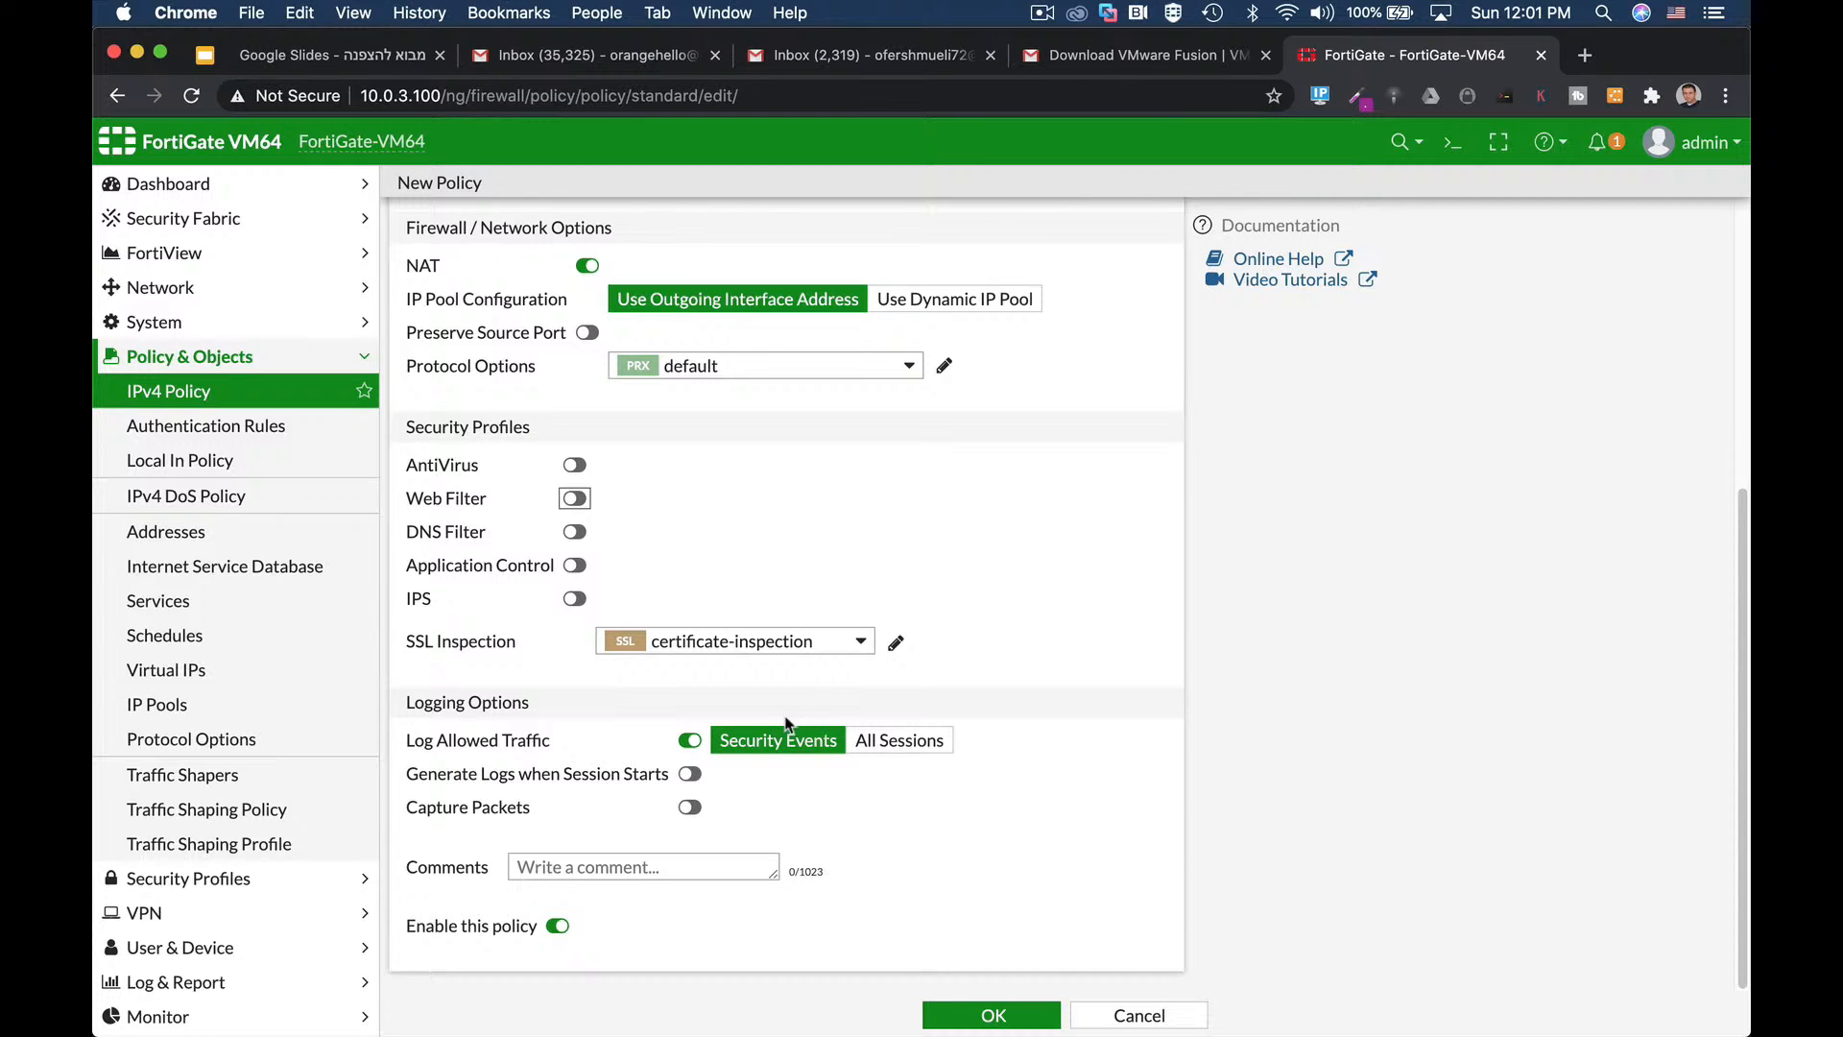
click(912, 746)
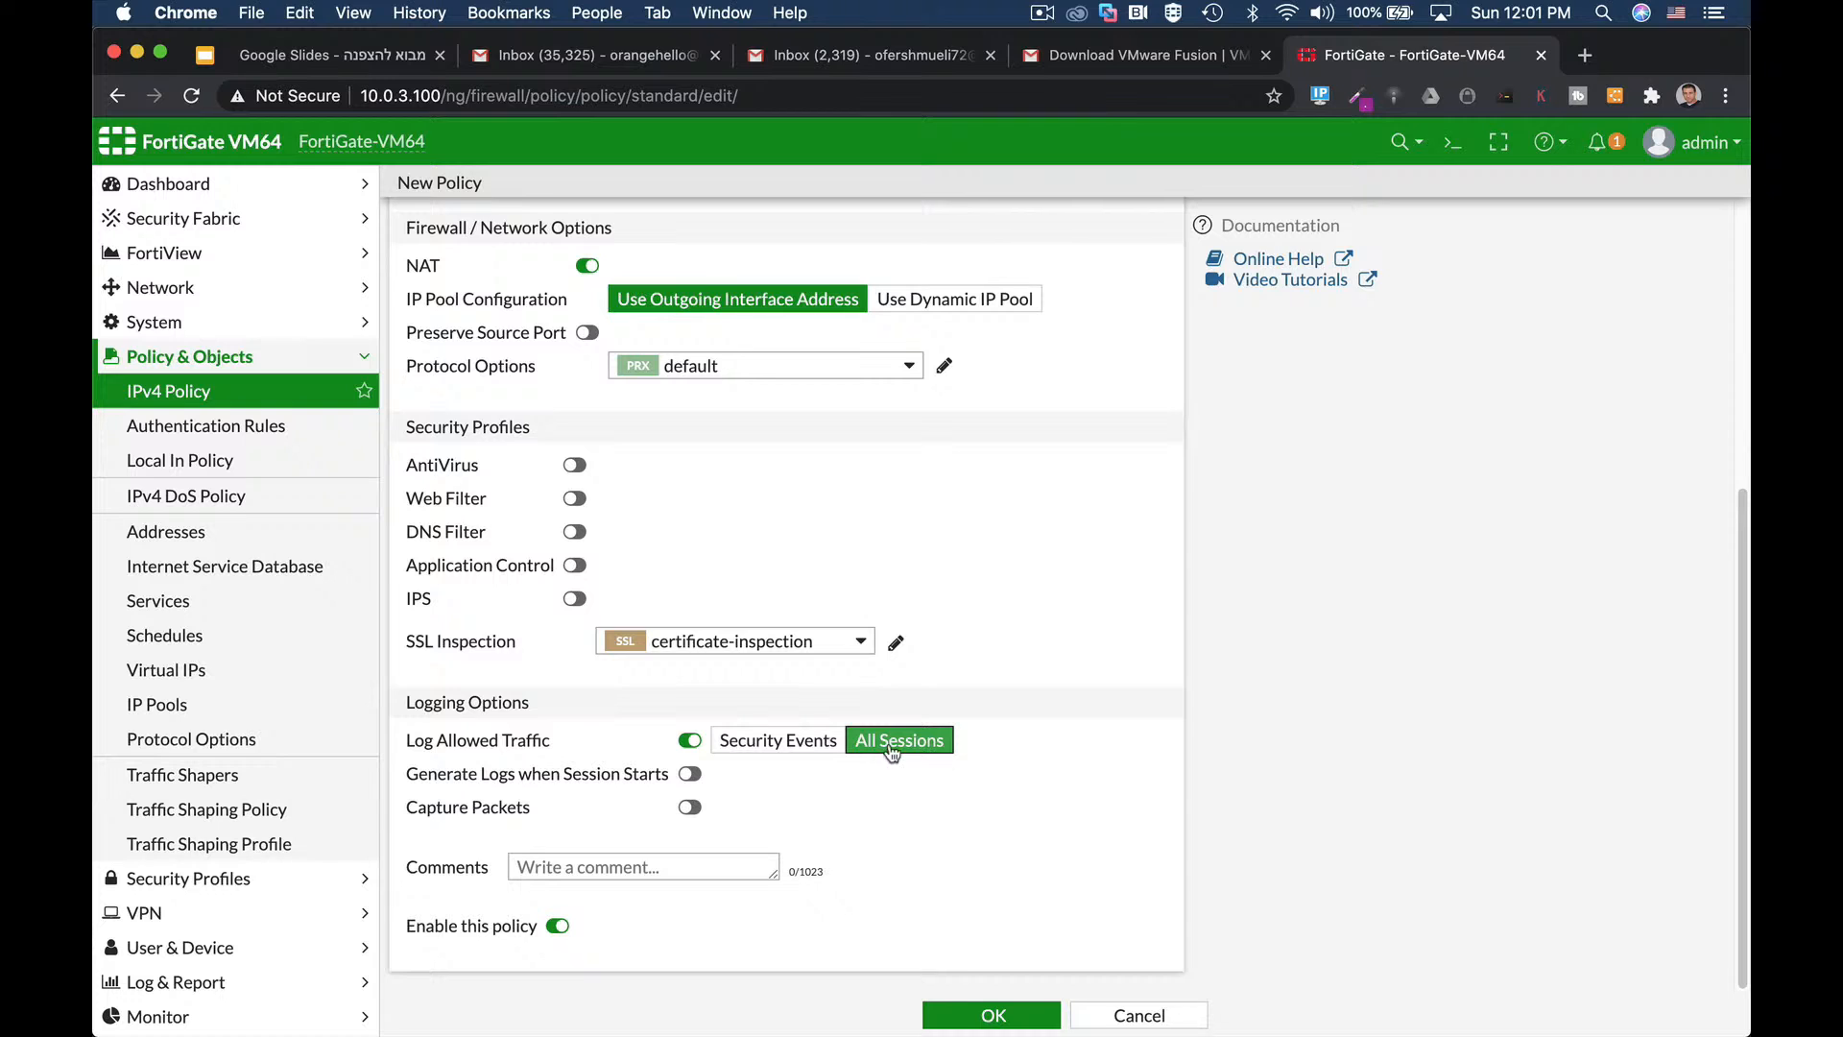
click(960, 1017)
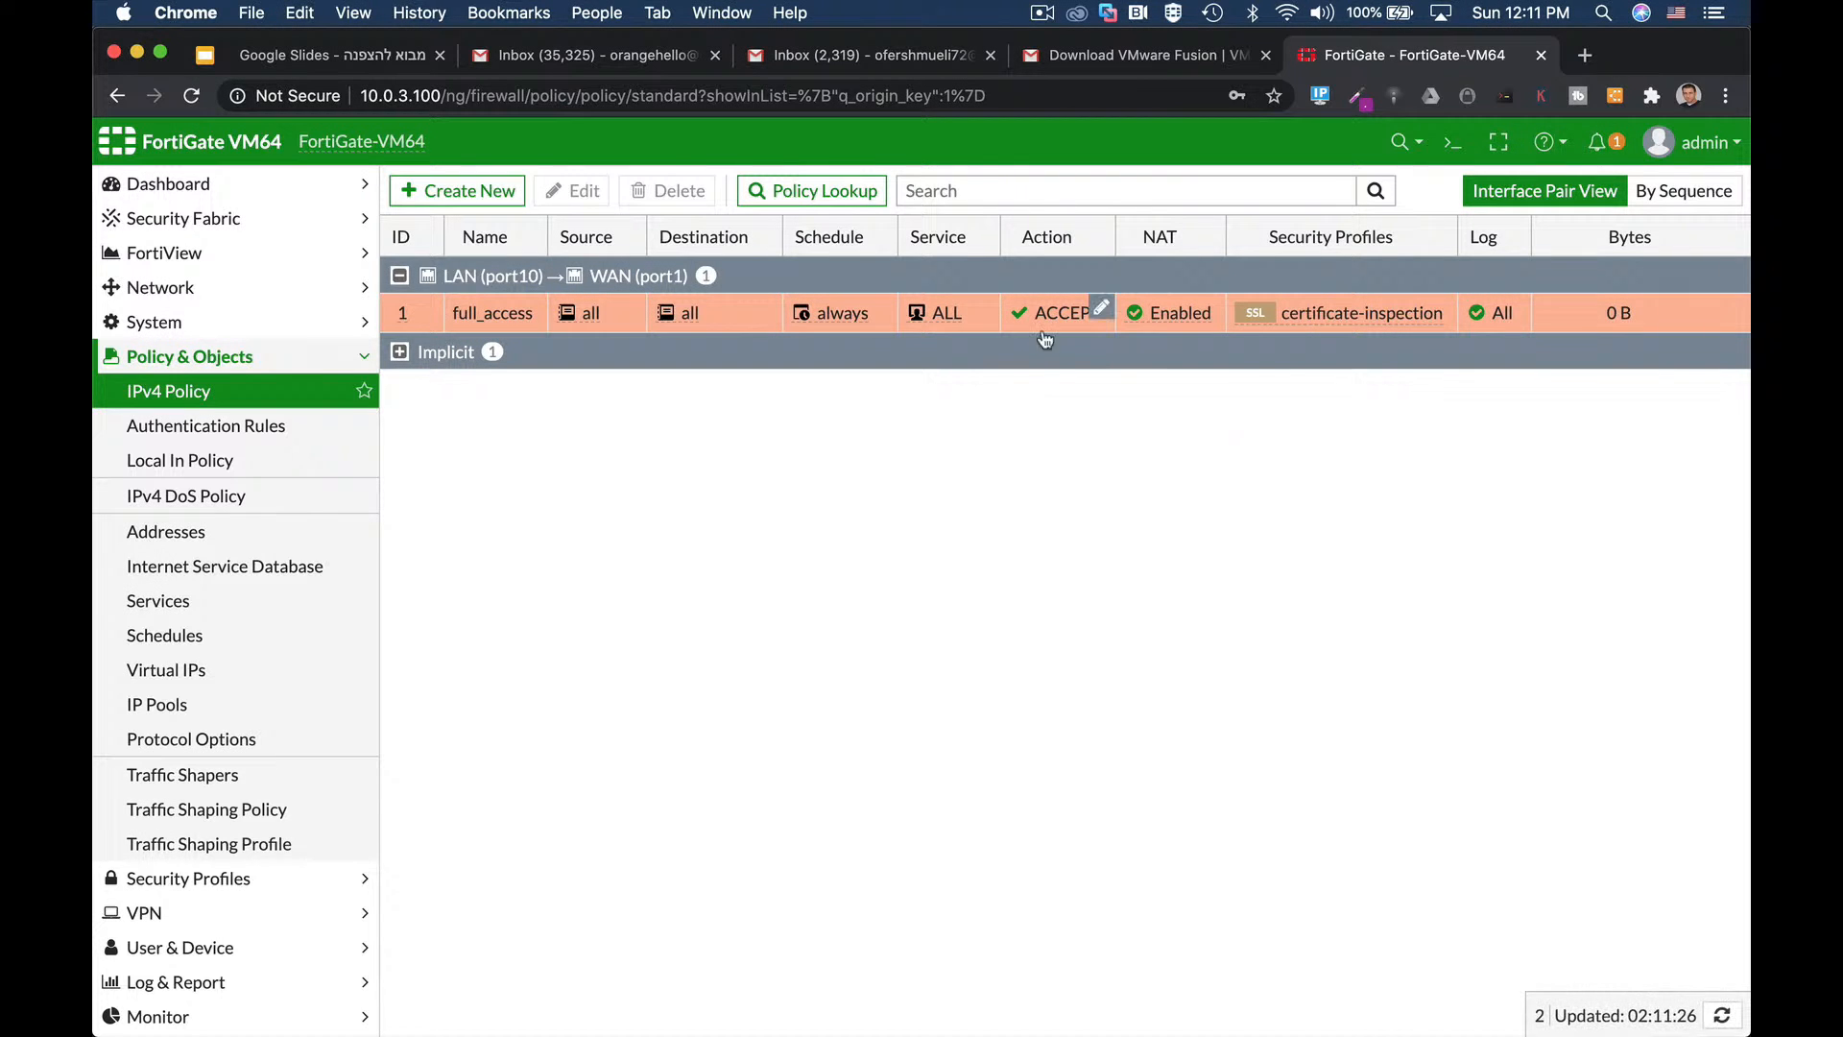
Start a new policy named DMZ from WAN (port1) to DMZ (port2).
click(519, 190)
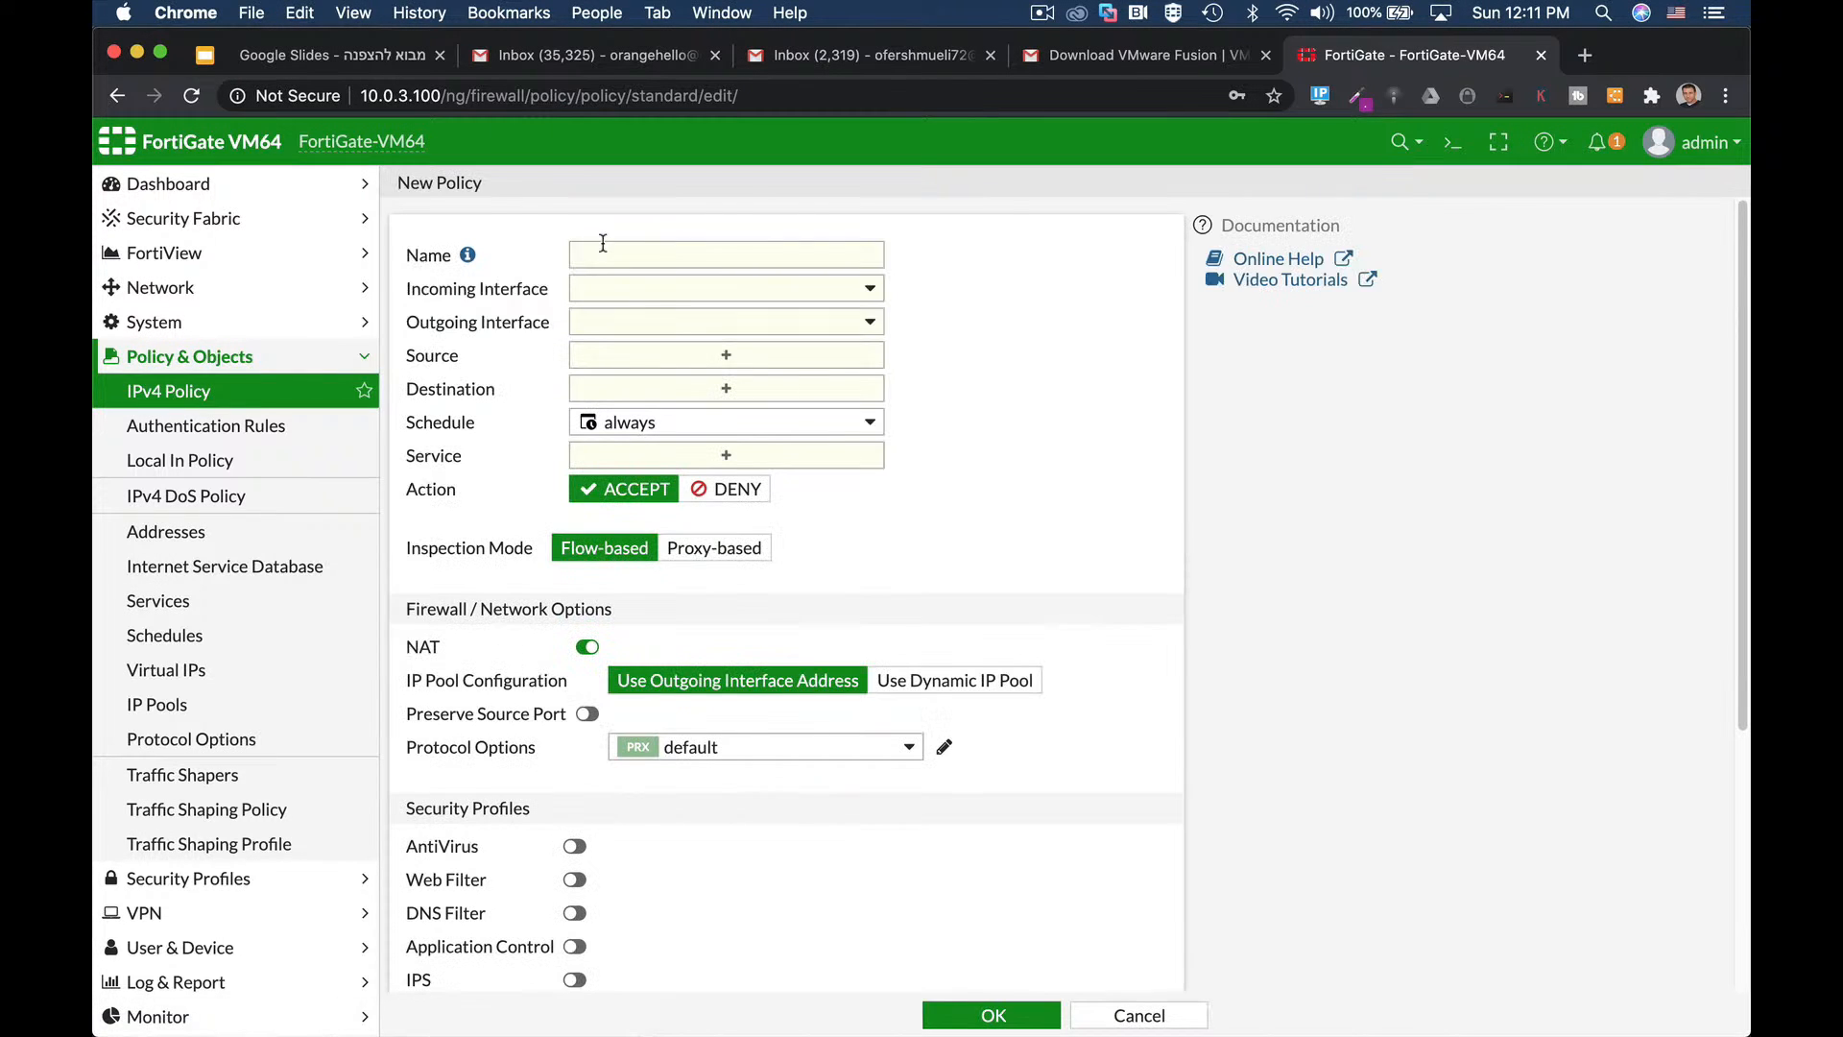
text(DM)
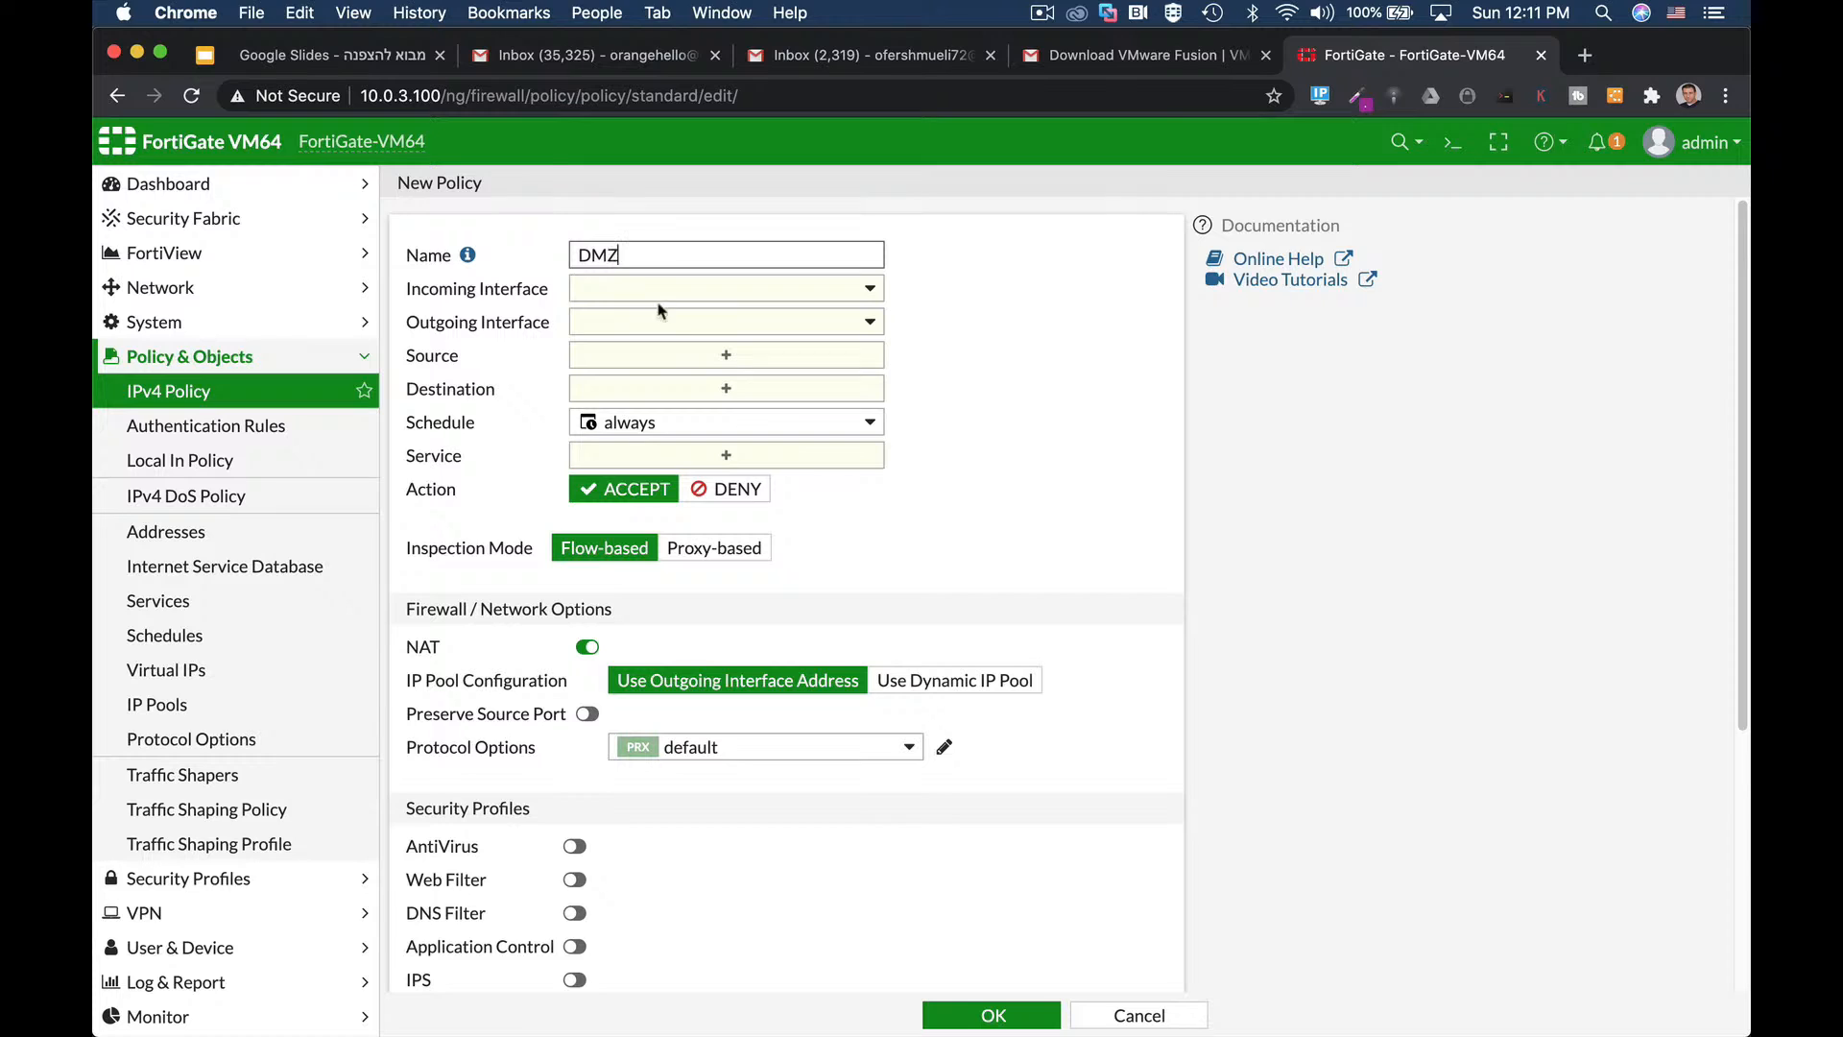
text(Z)
click(670, 288)
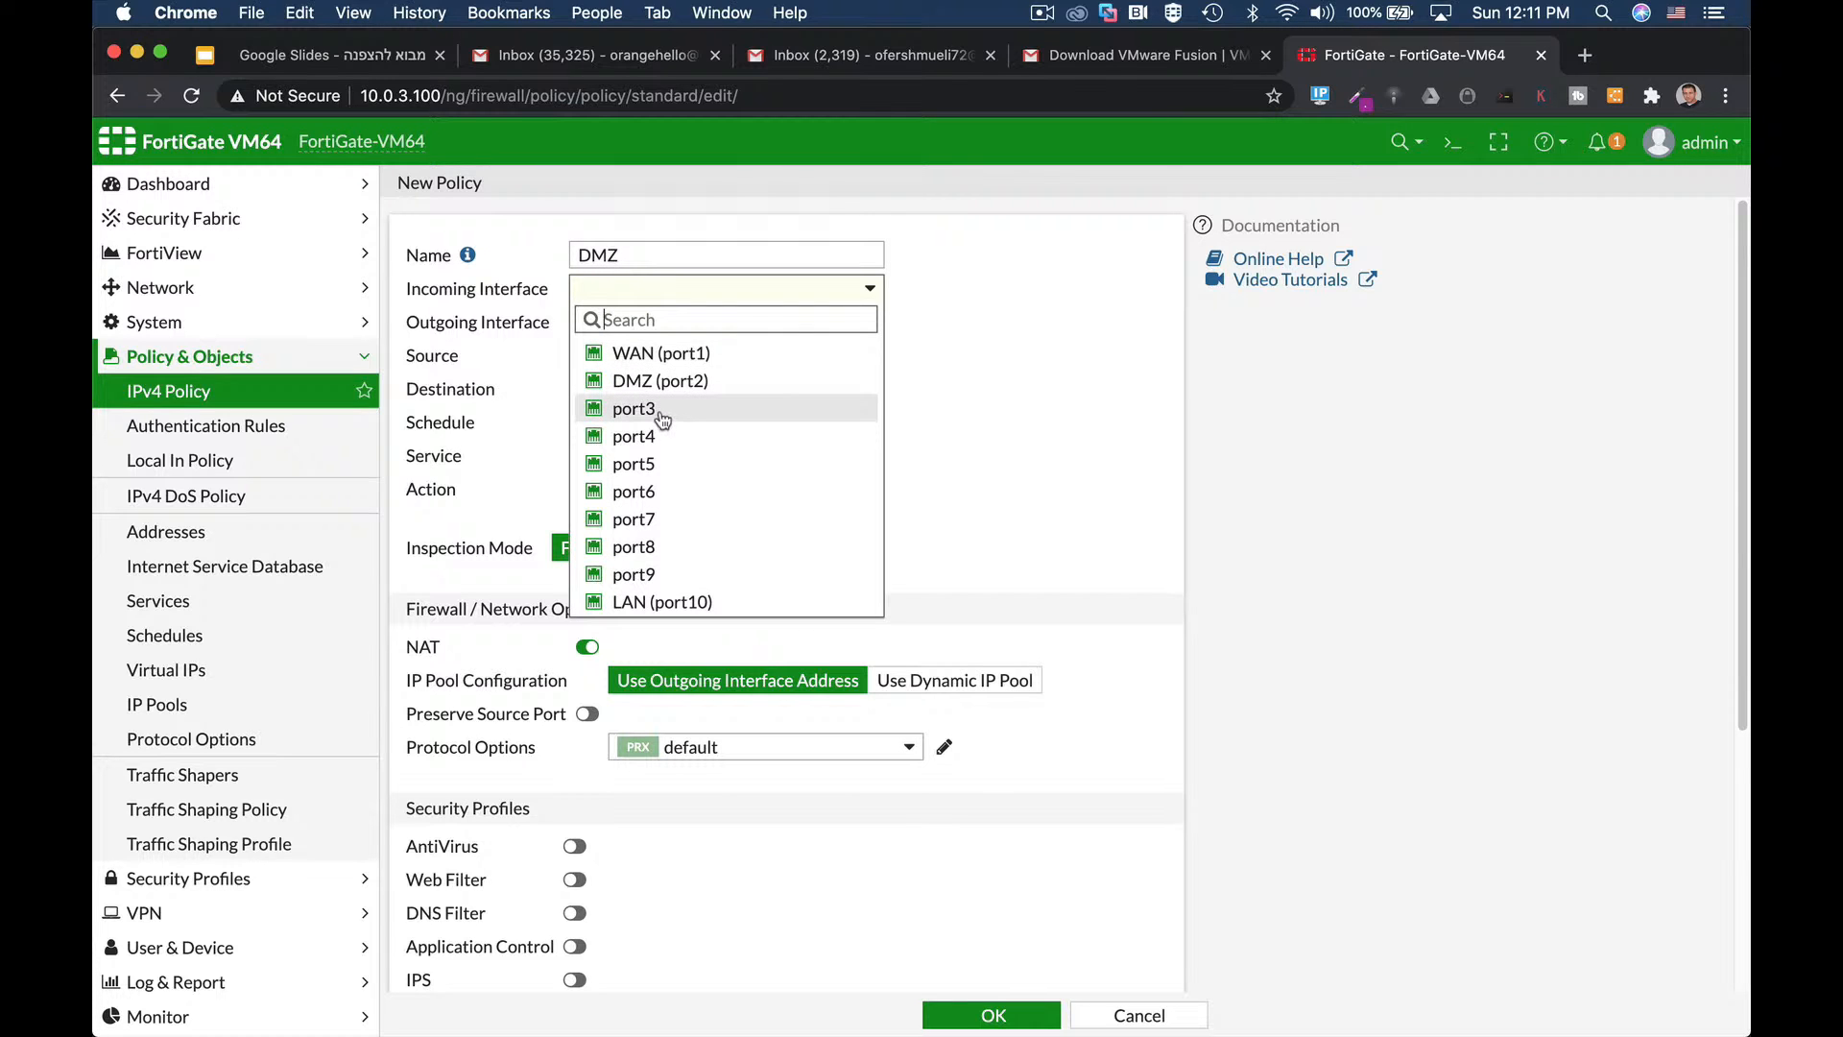
click(670, 353)
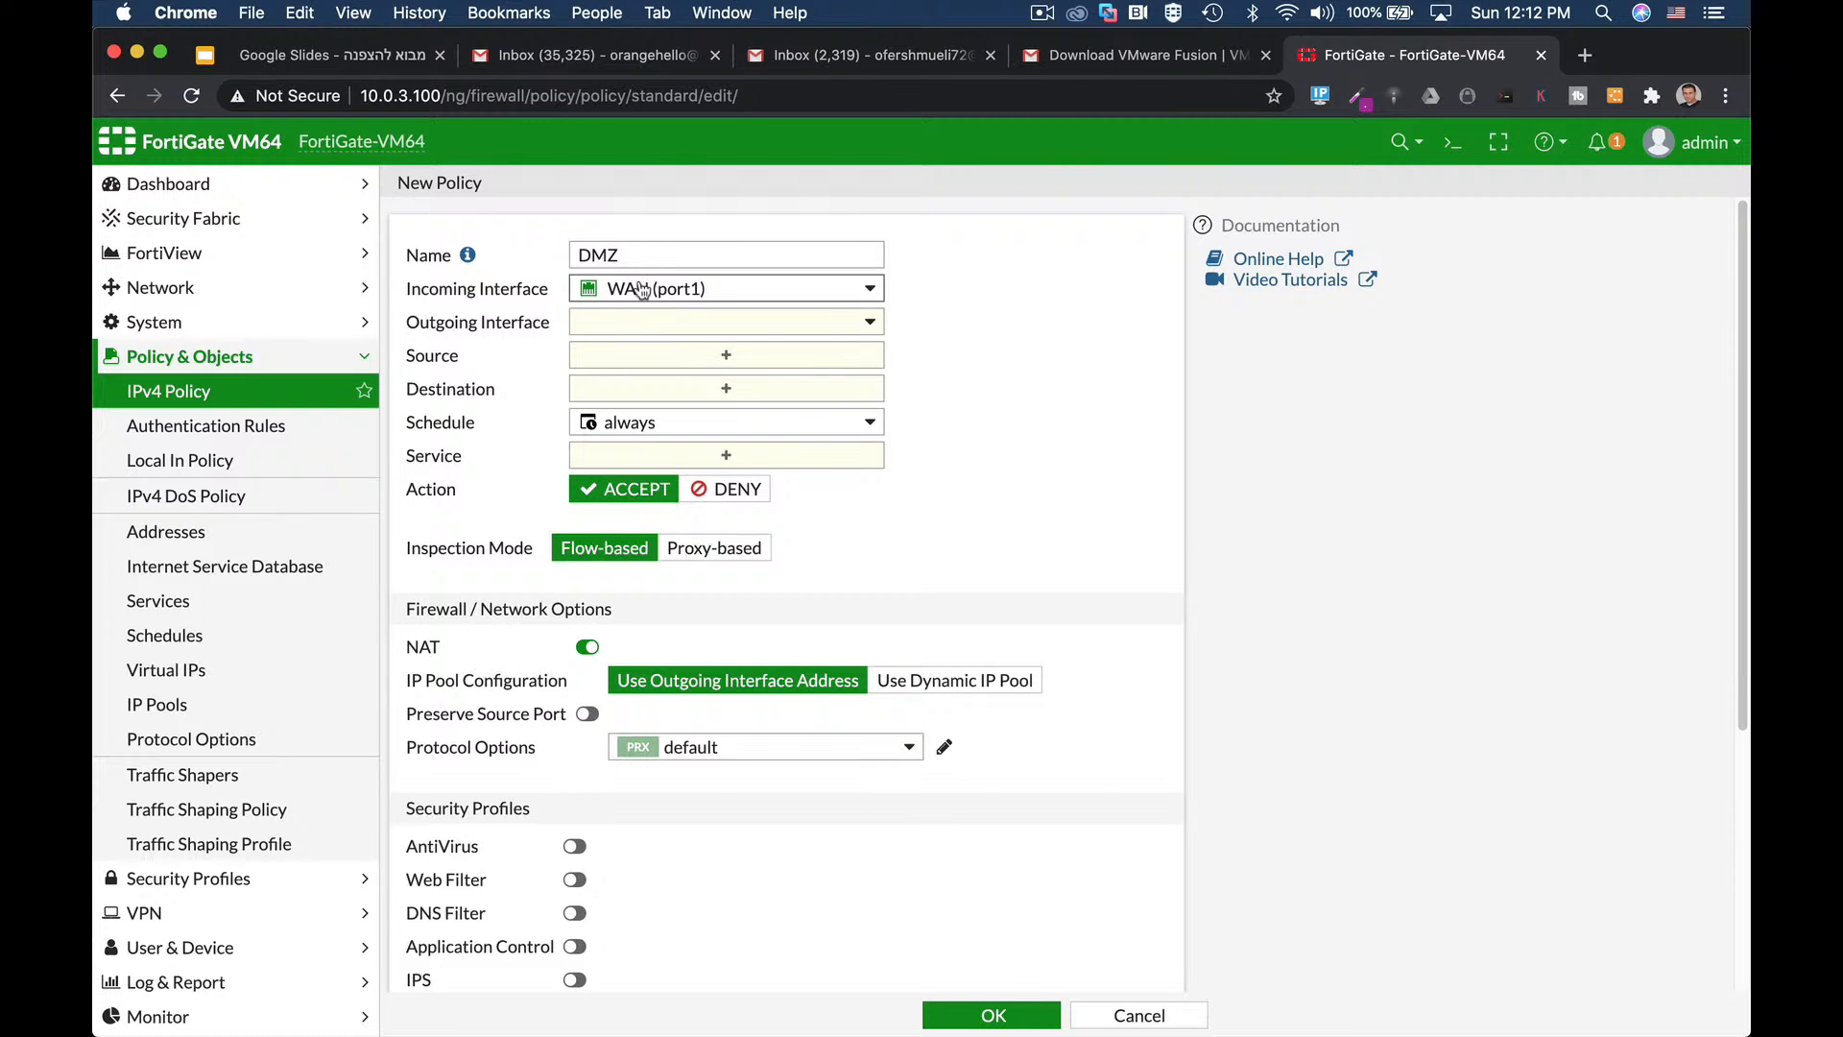
click(648, 327)
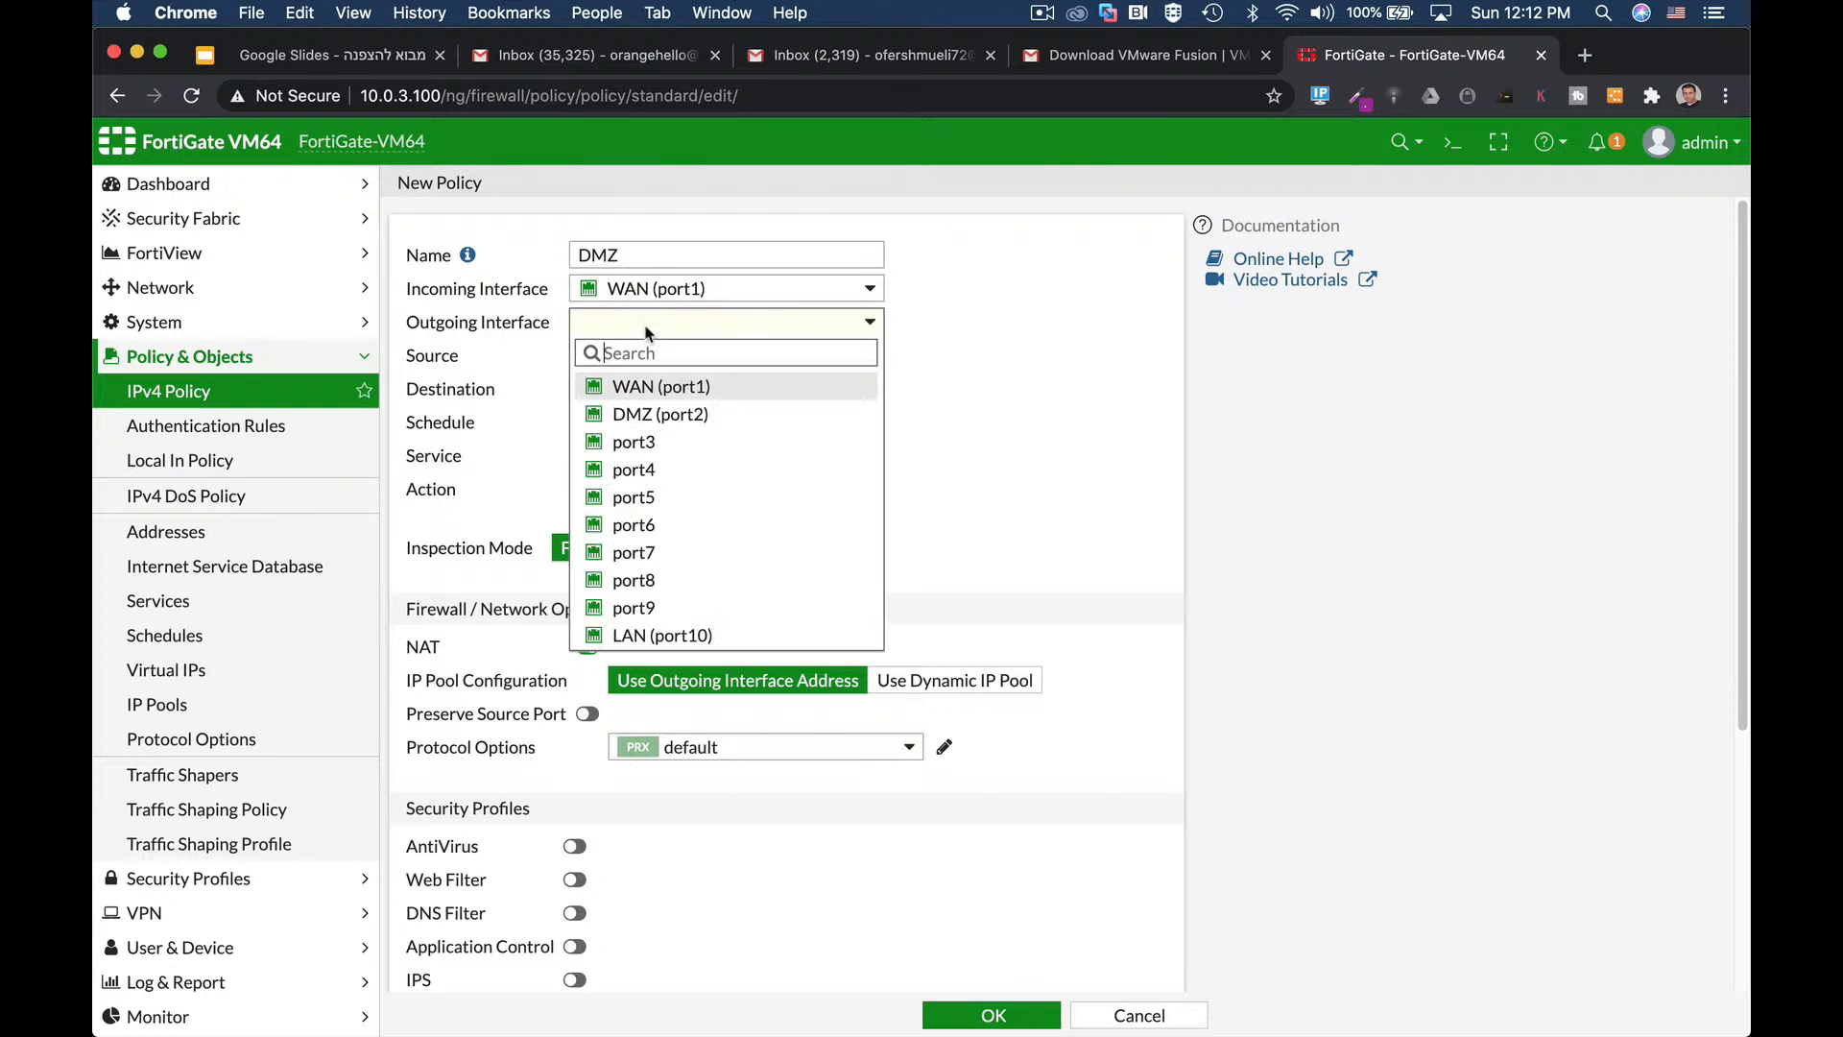
click(689, 417)
Set both the source and destination addresses to all.
click(699, 357)
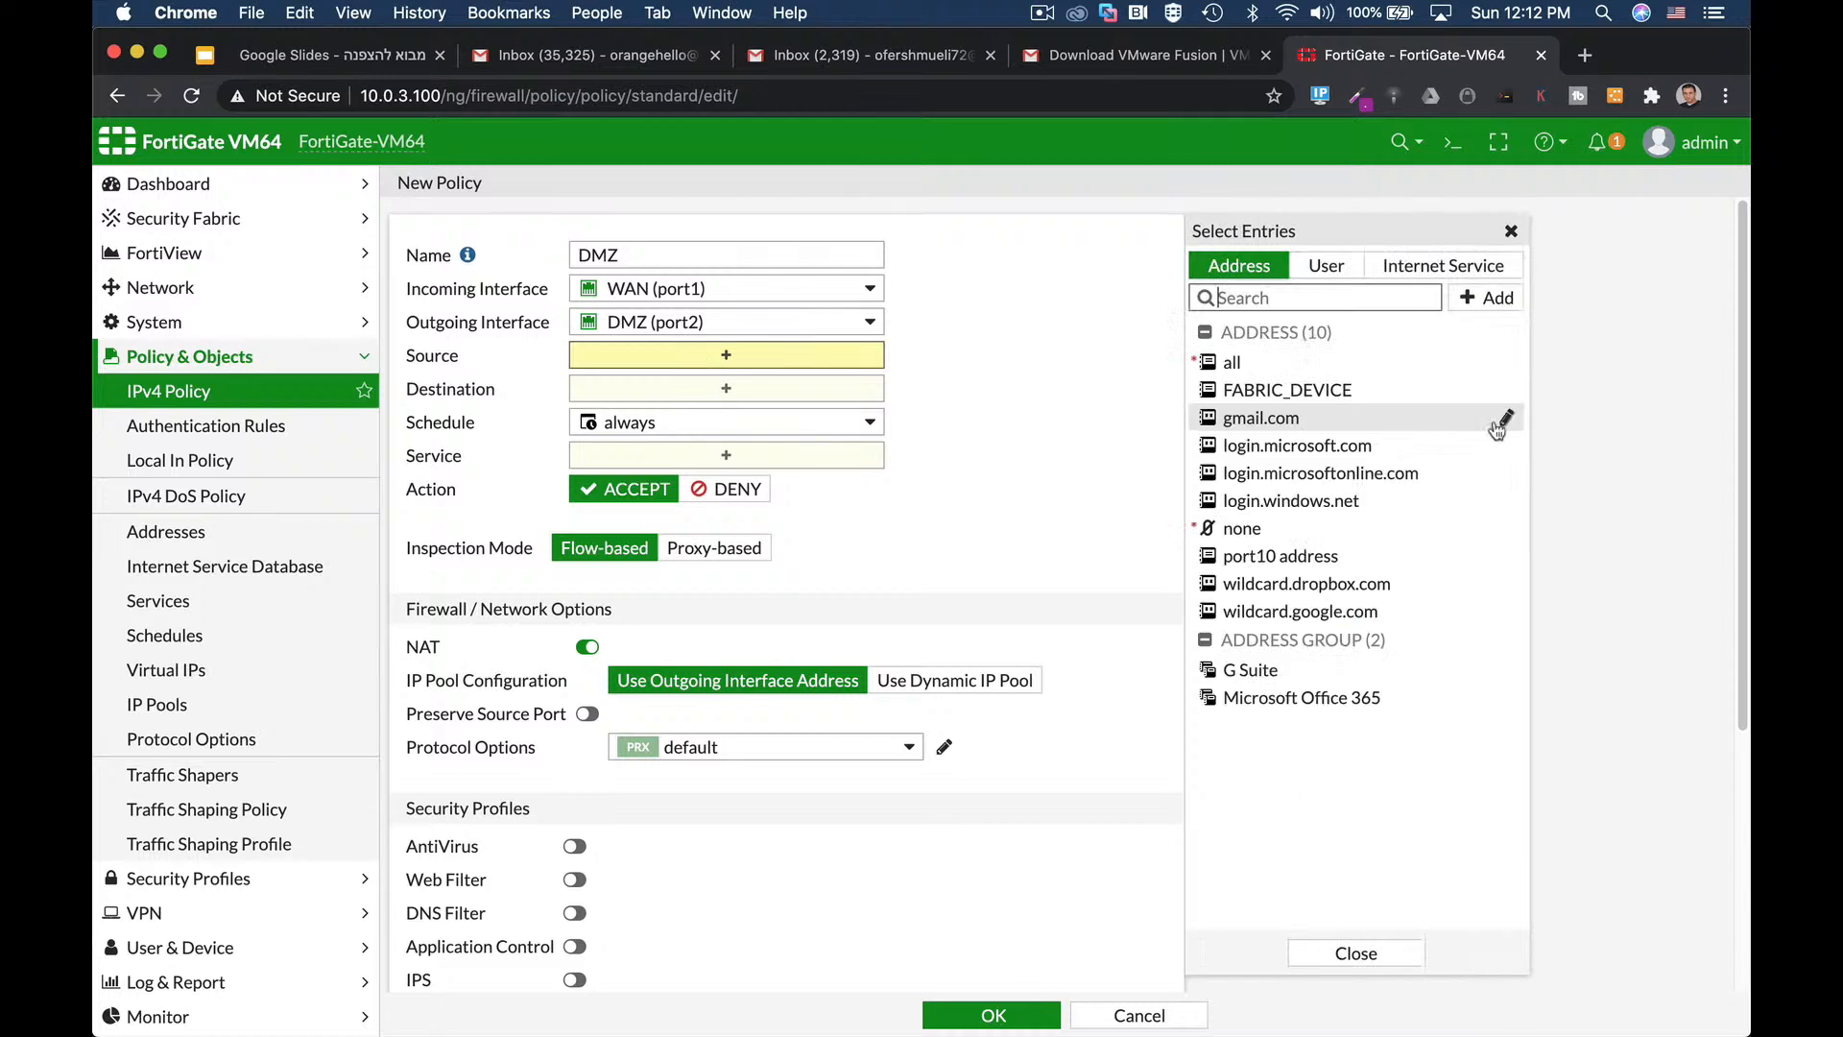
click(1248, 365)
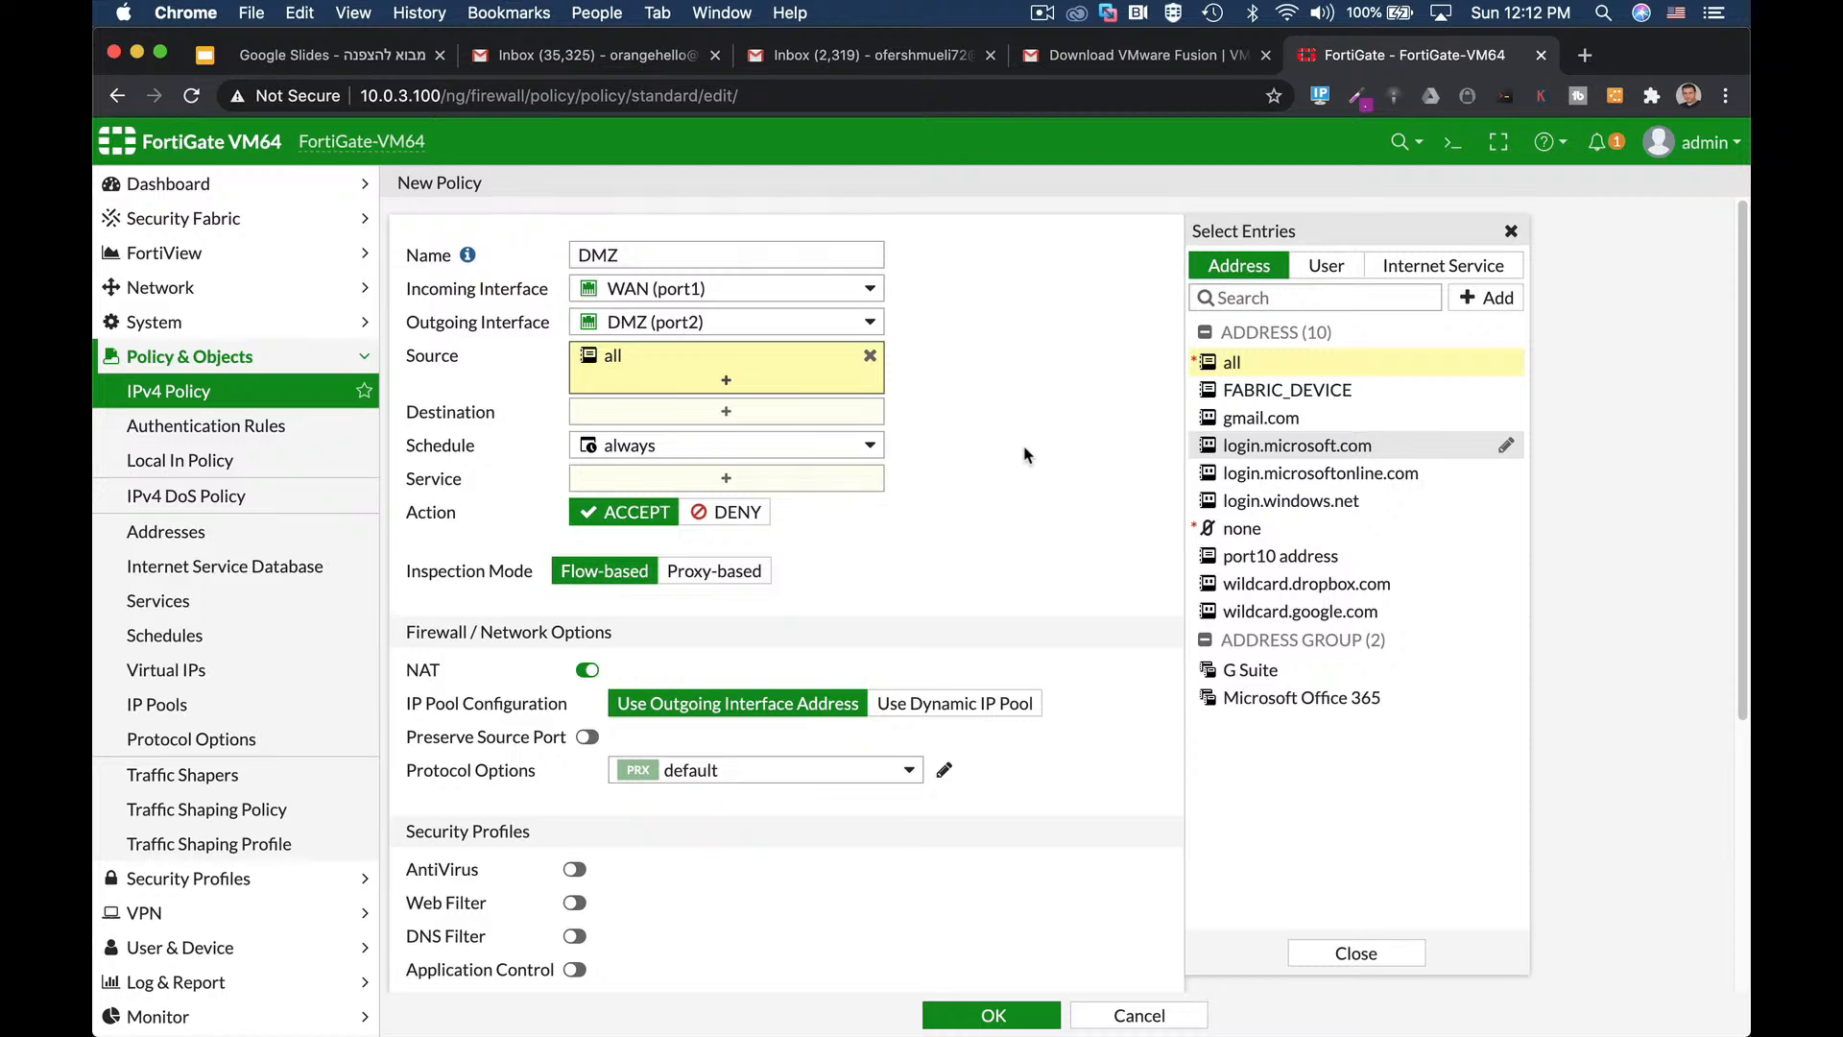
click(761, 416)
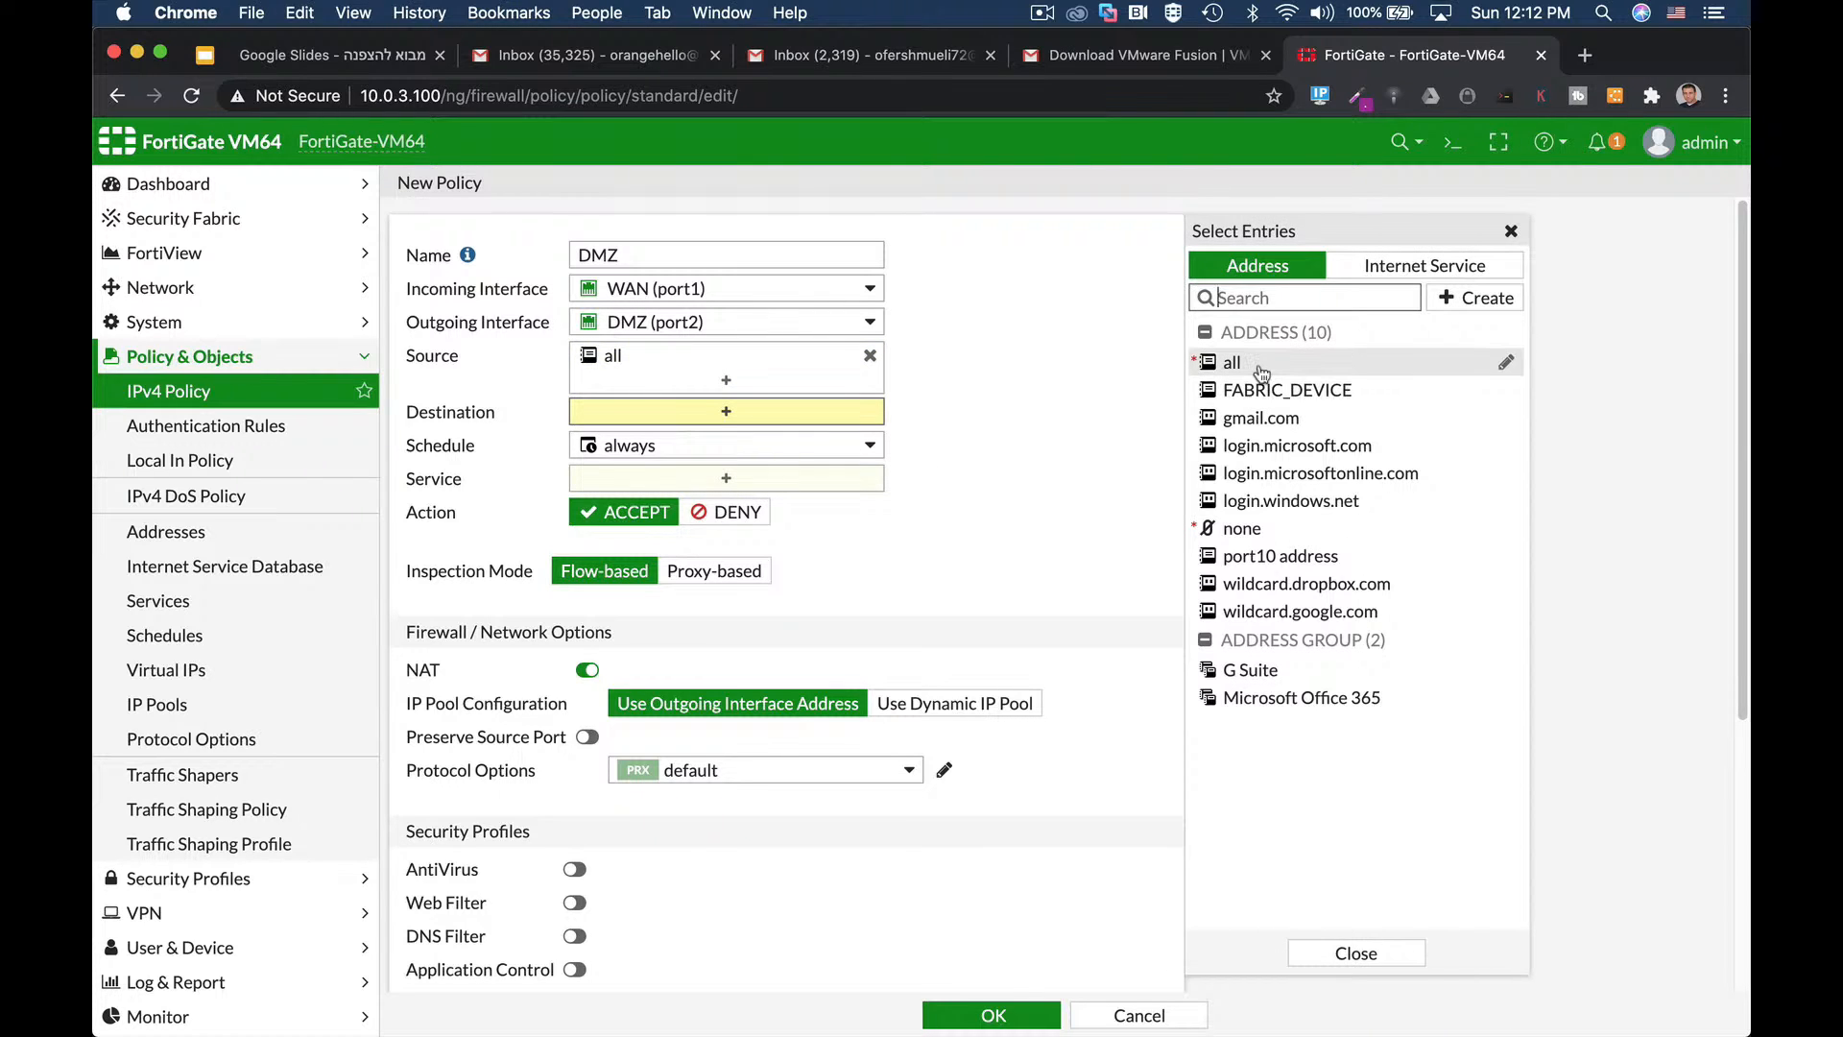
click(1259, 373)
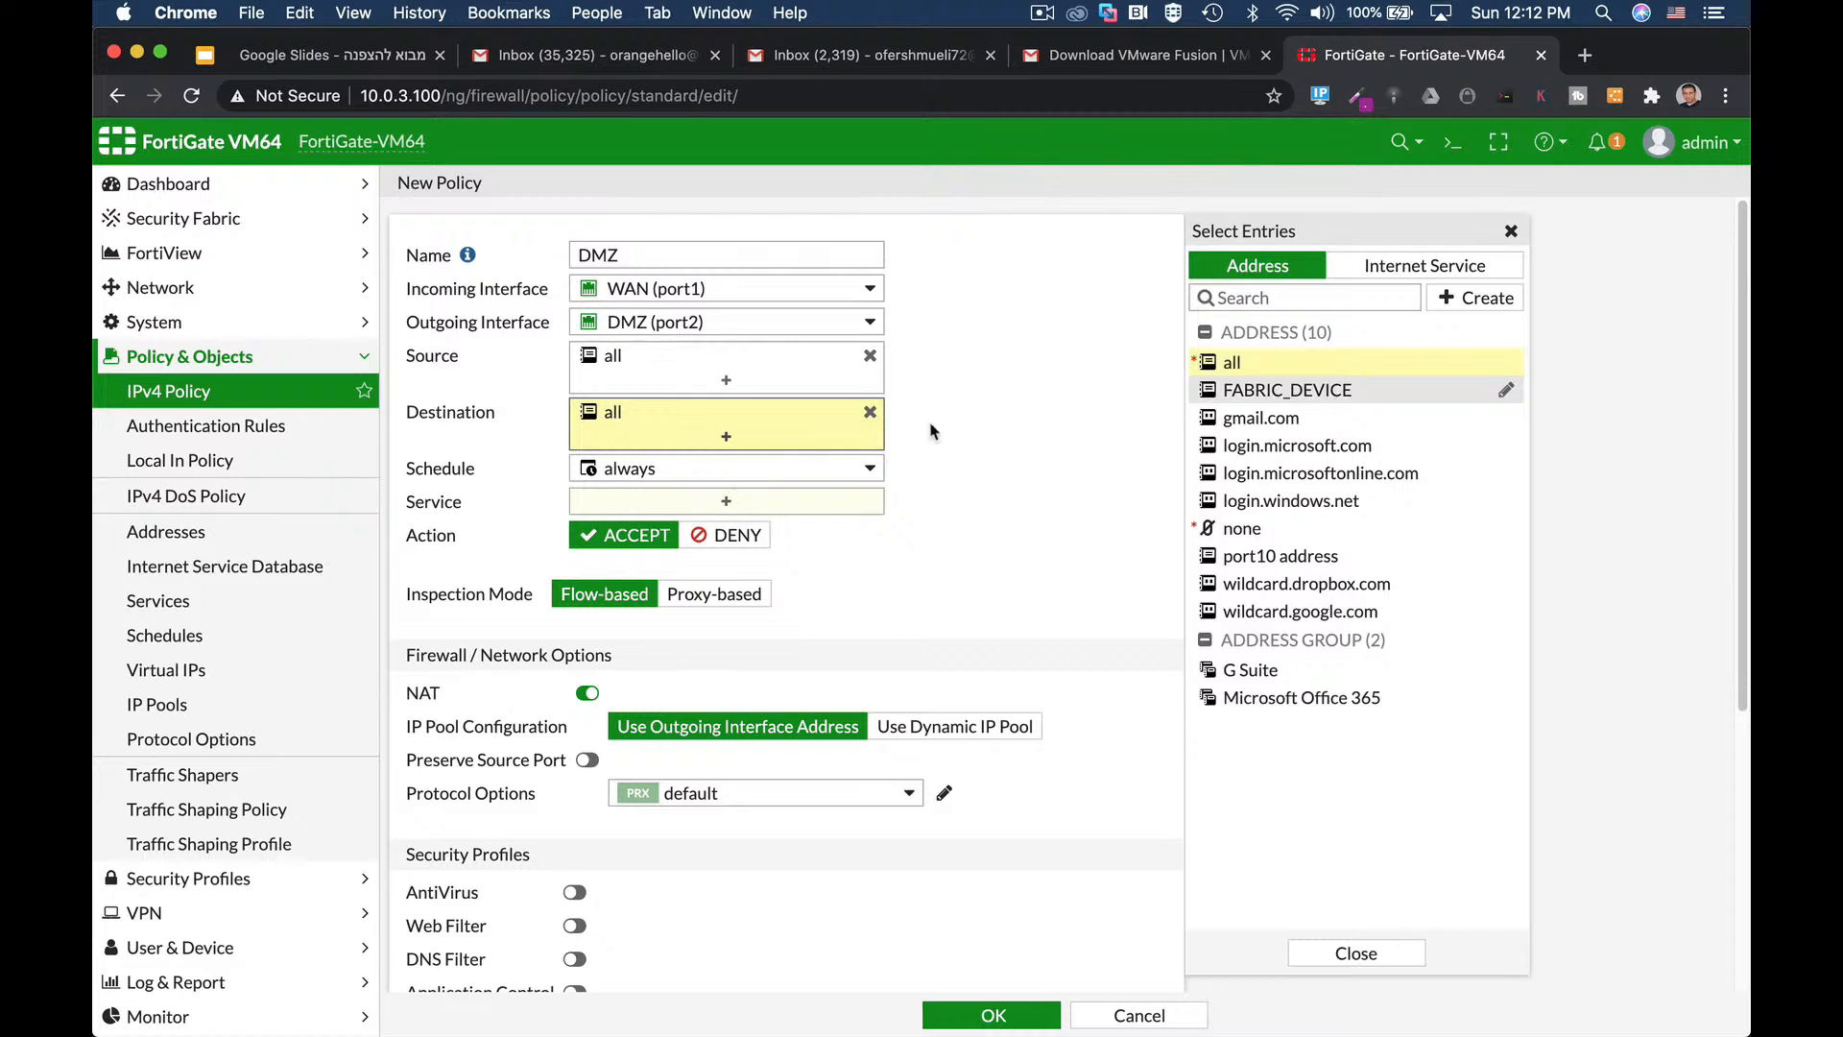
click(1460, 299)
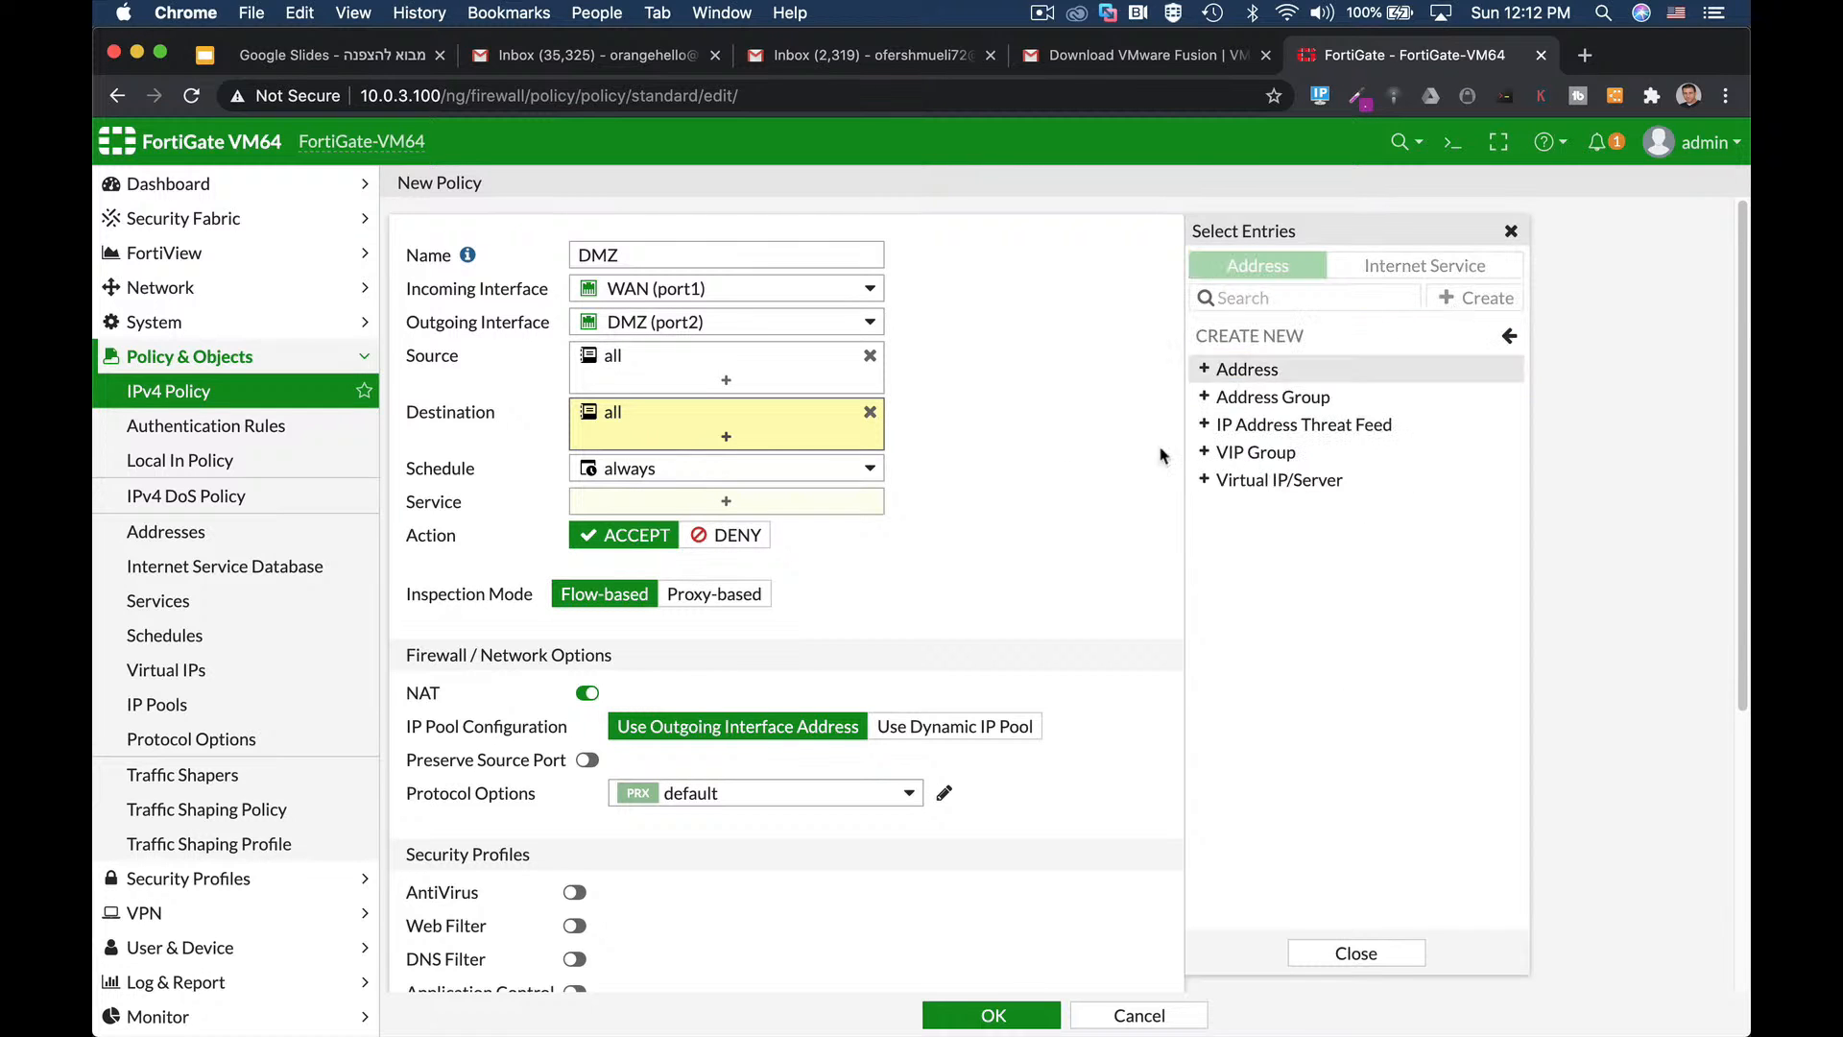
Create a web-server address object with IP/Netmask 10.0.5.4 as the destination.
click(1322, 368)
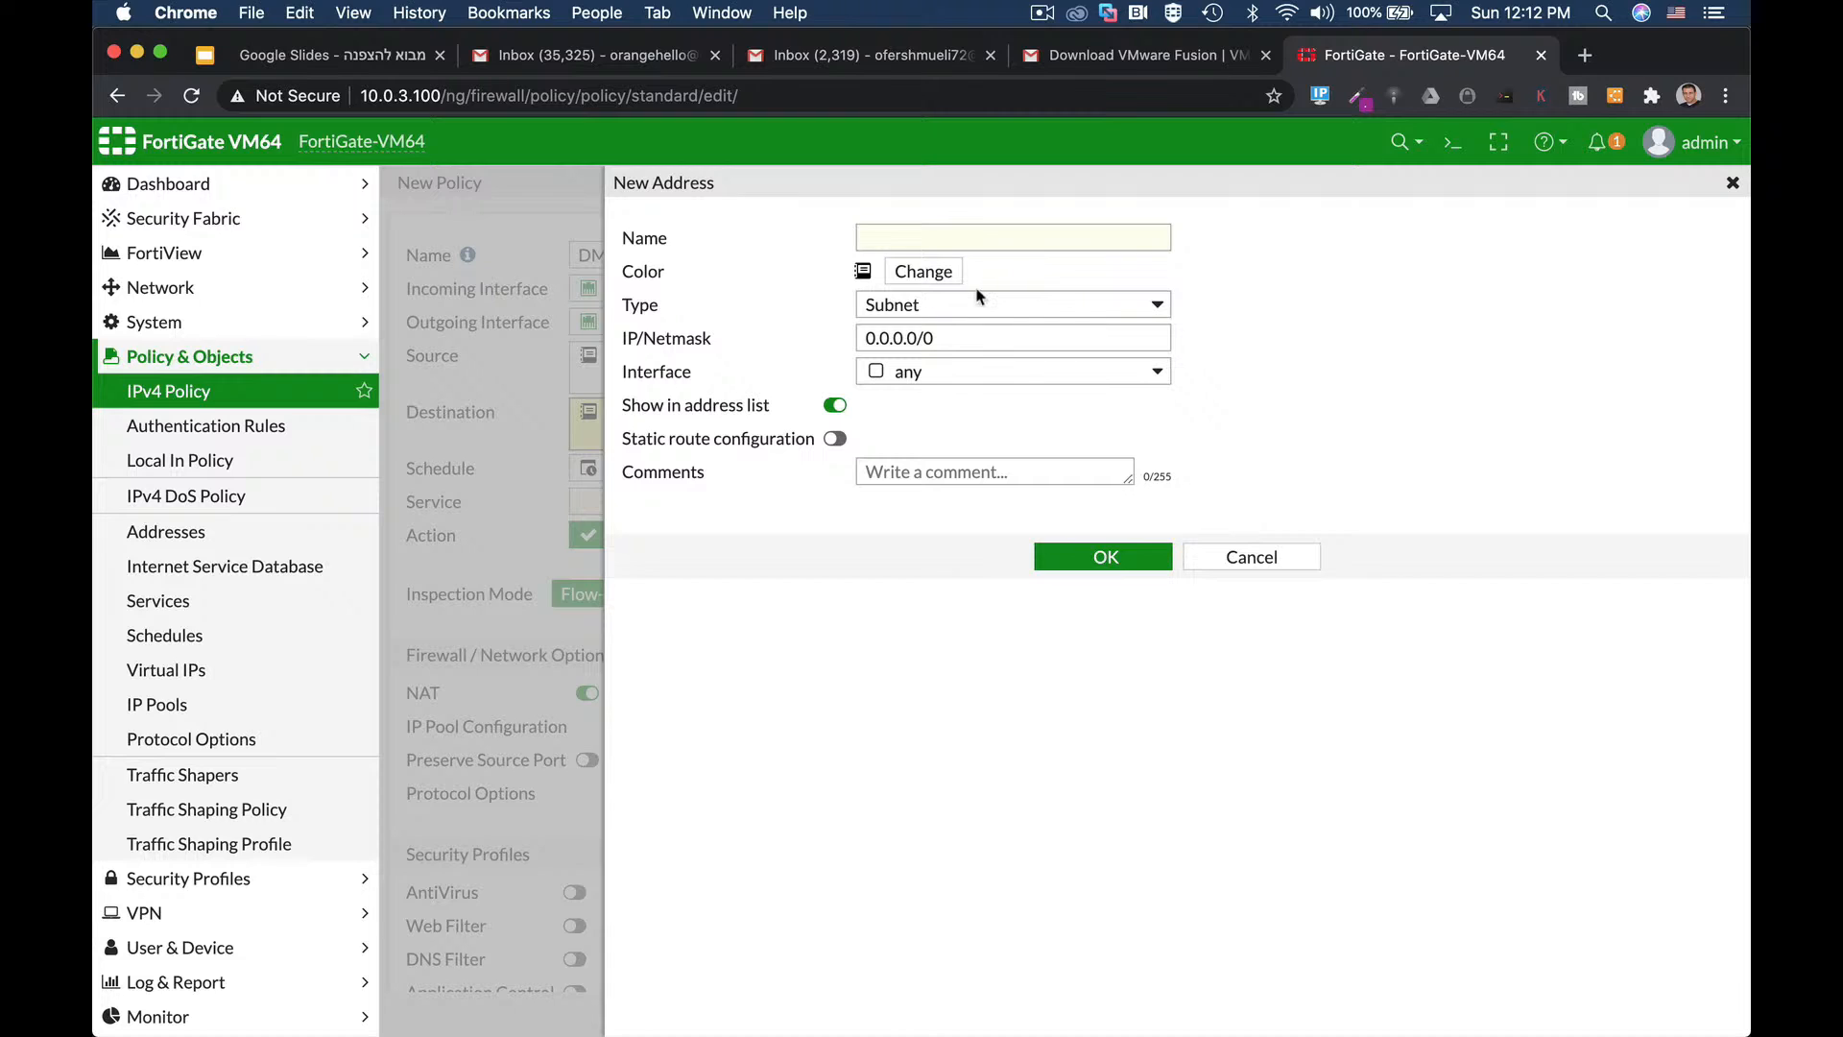
click(939, 240)
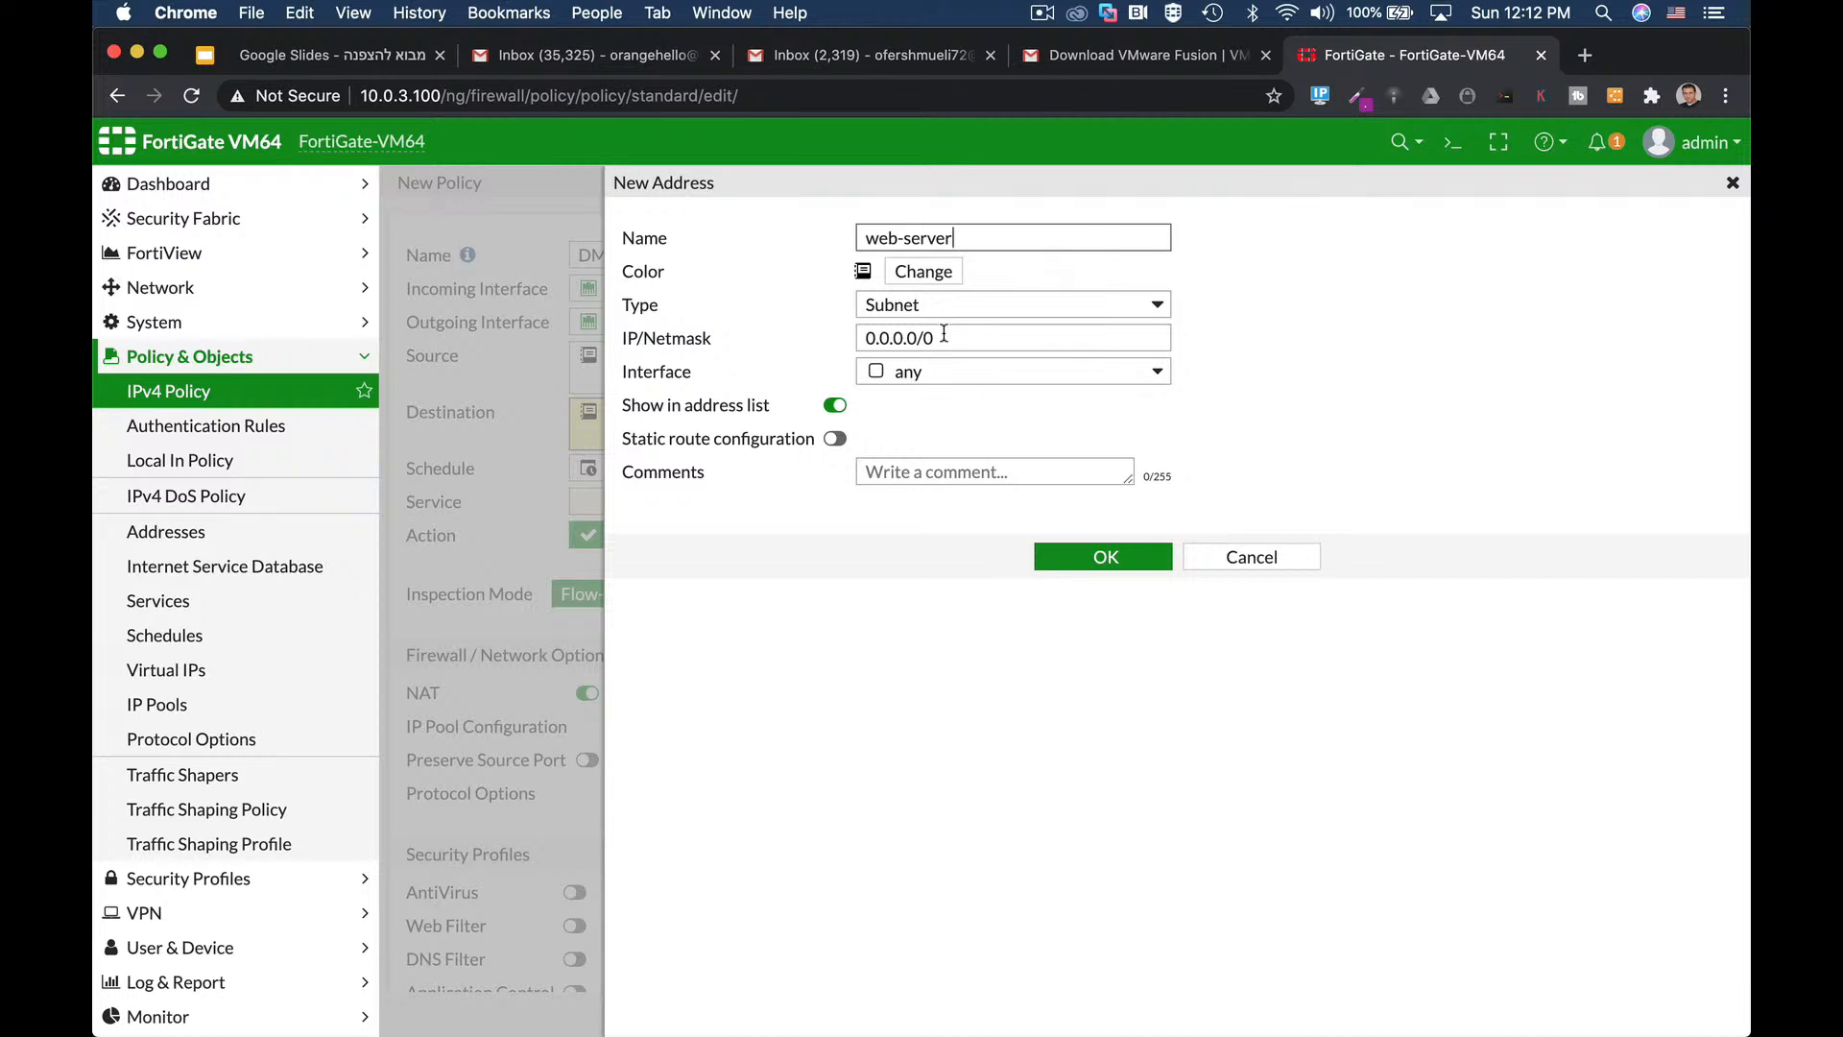
drag(945, 333, 825, 355)
text(10)
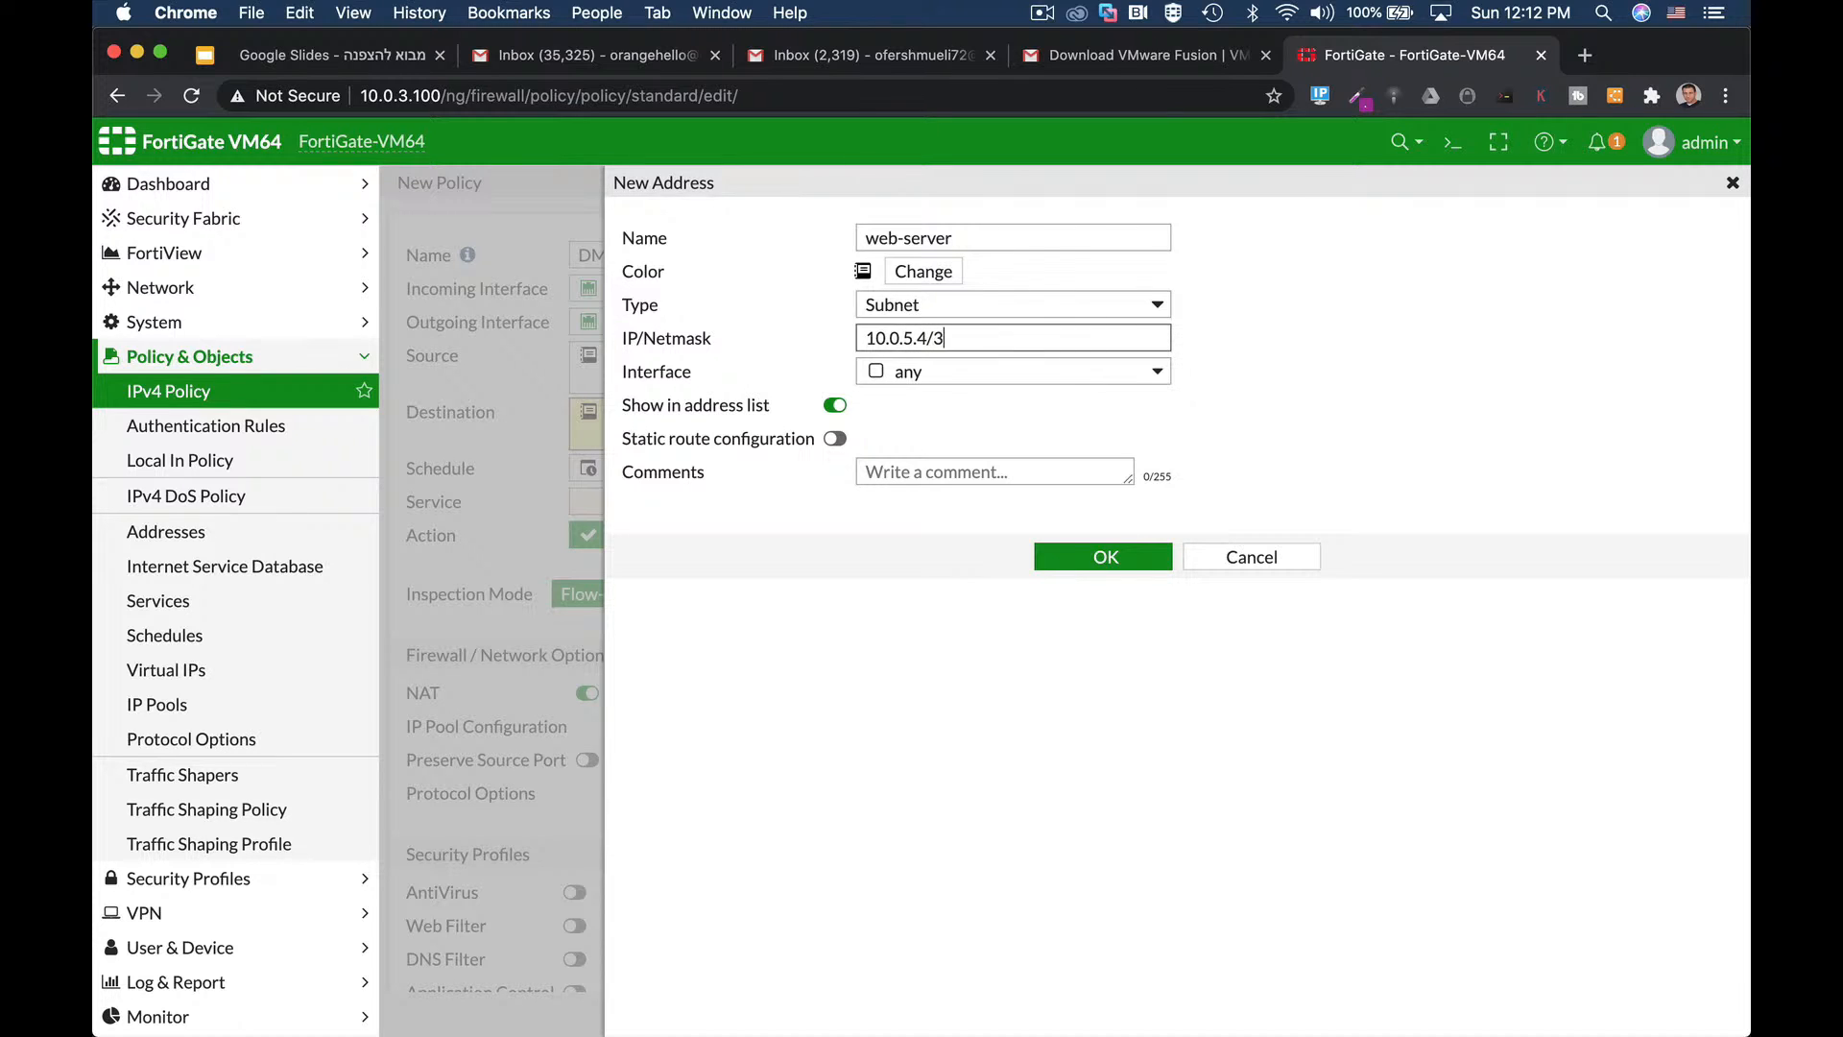
click(1102, 558)
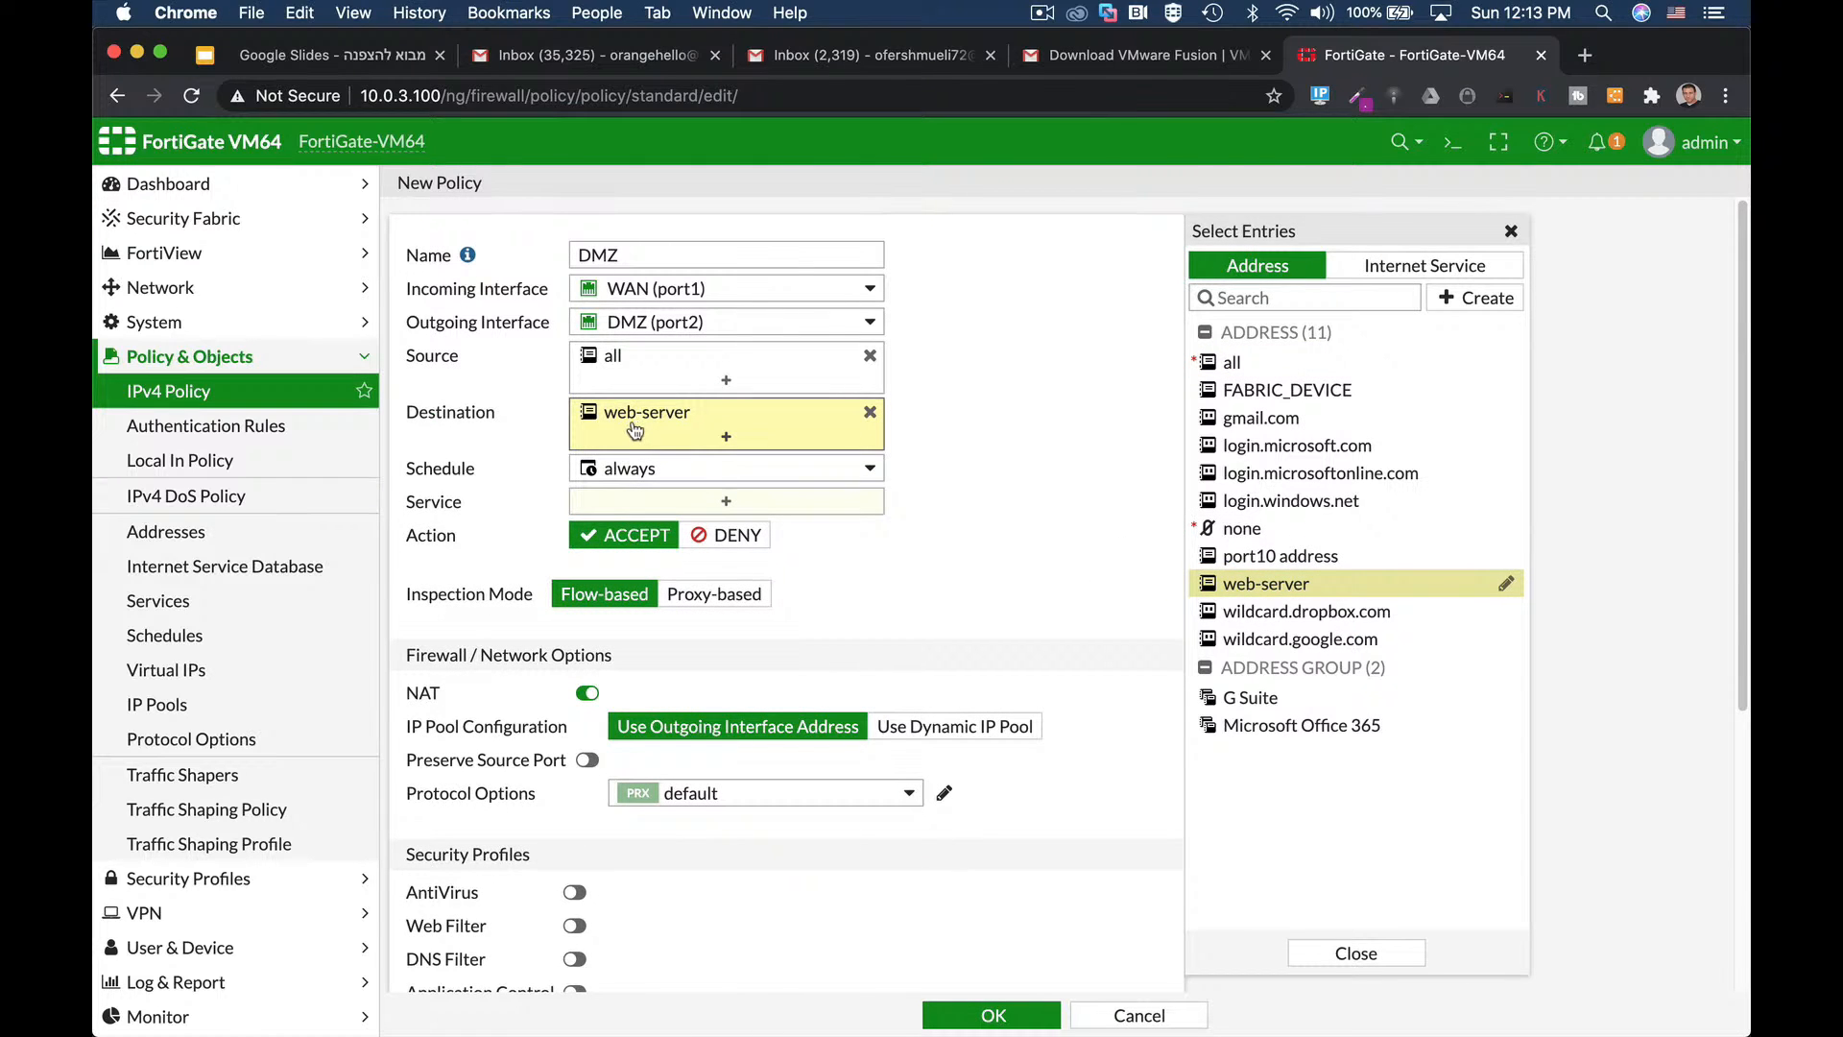
Add HTTP and HTTPS as the DMZ policy's services.
click(619, 509)
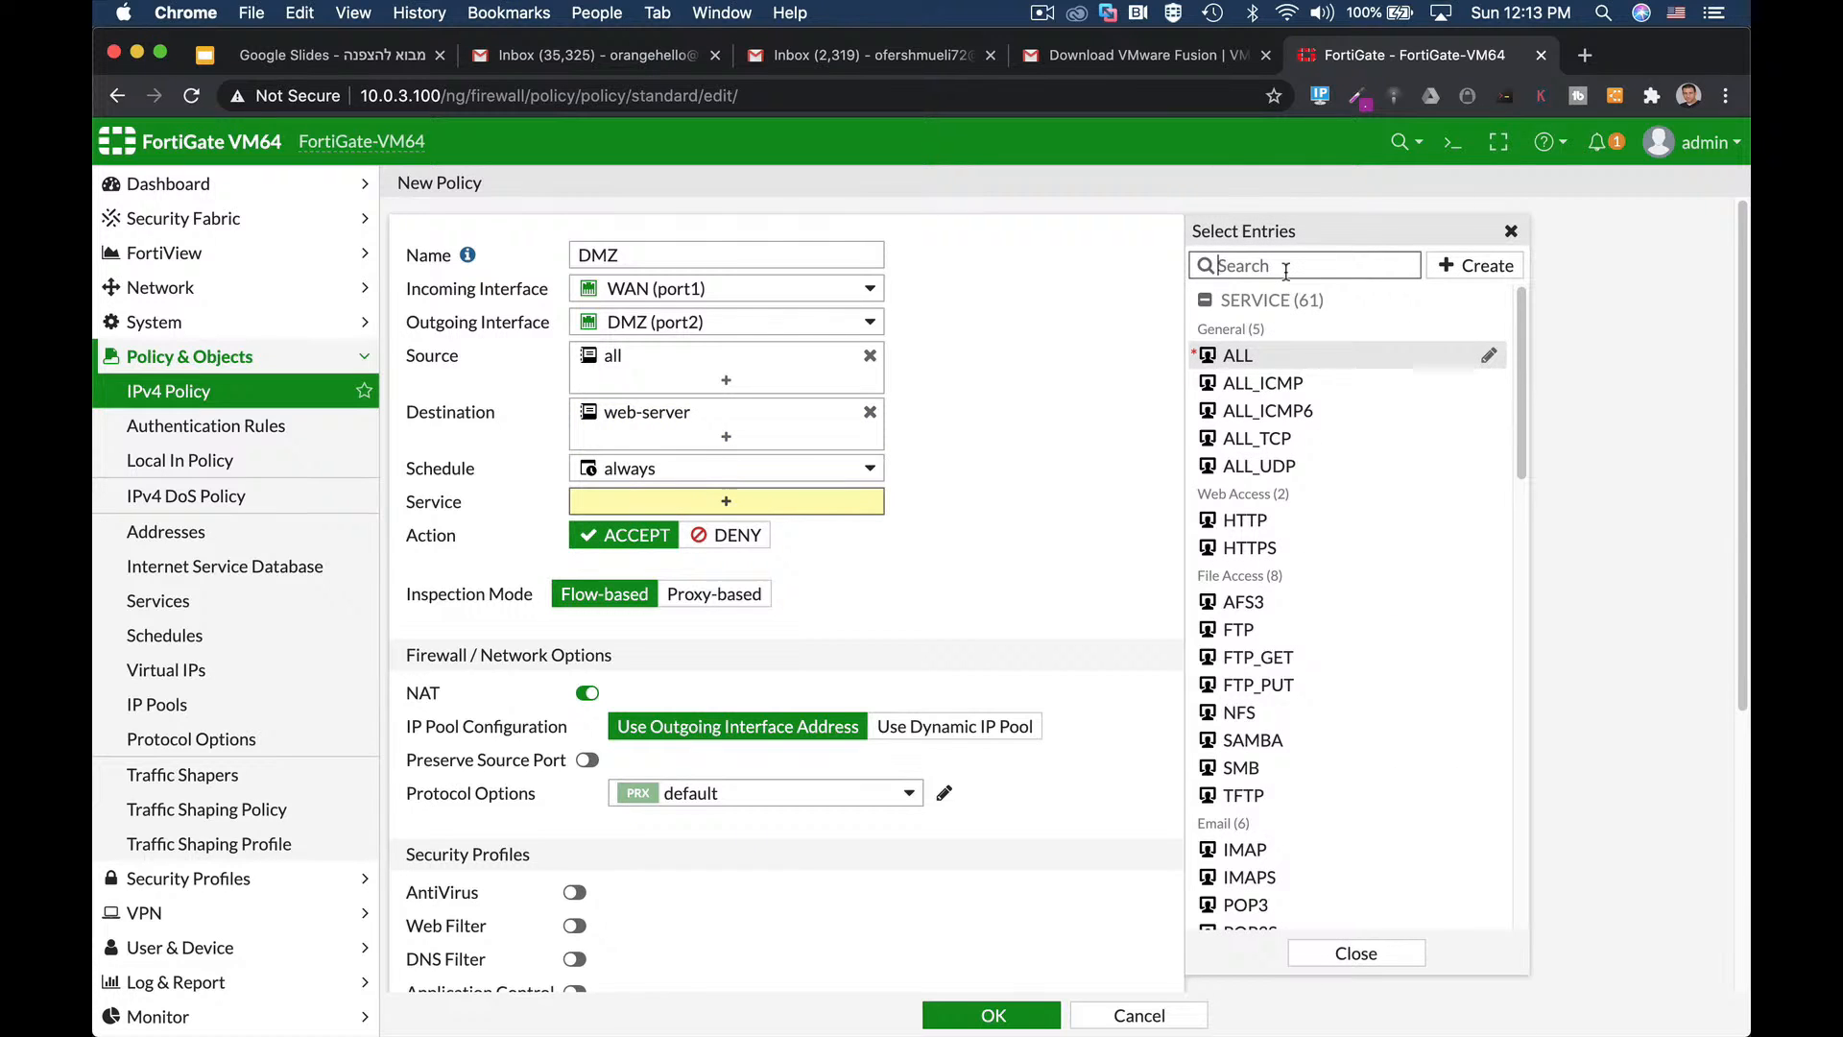
text(http)
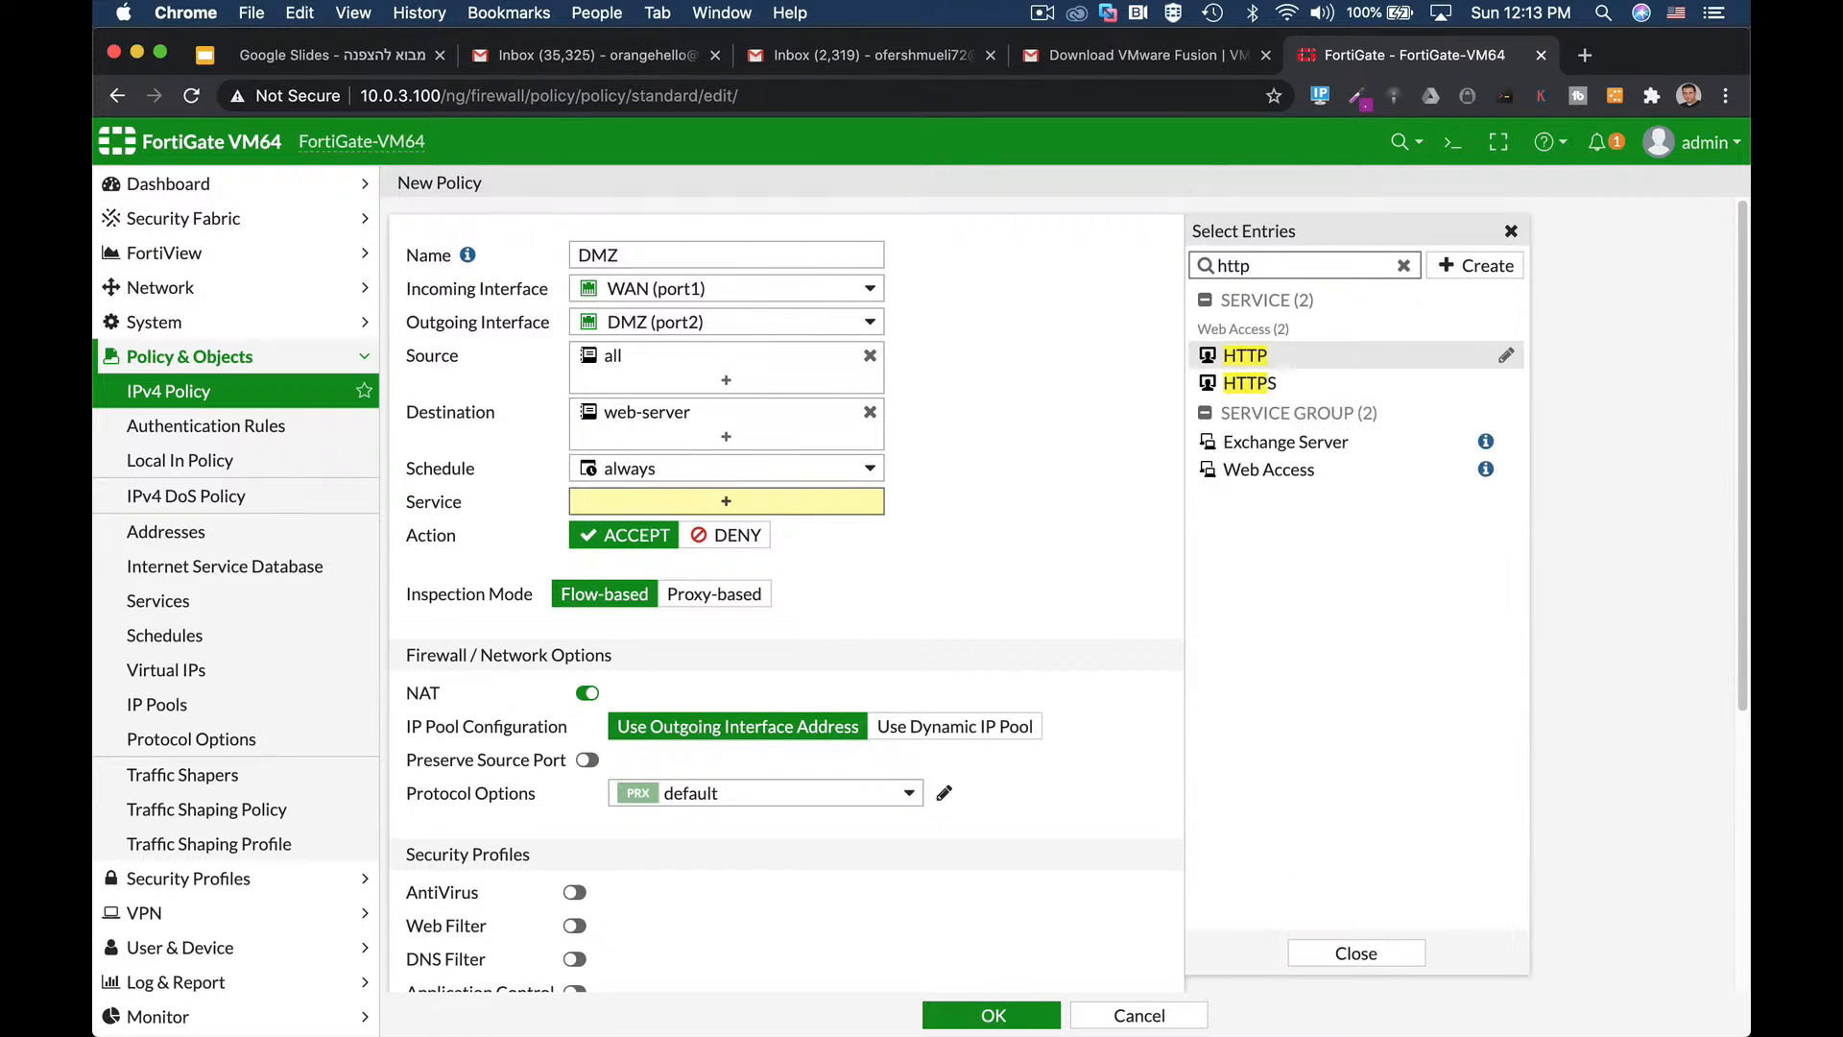
click(1316, 356)
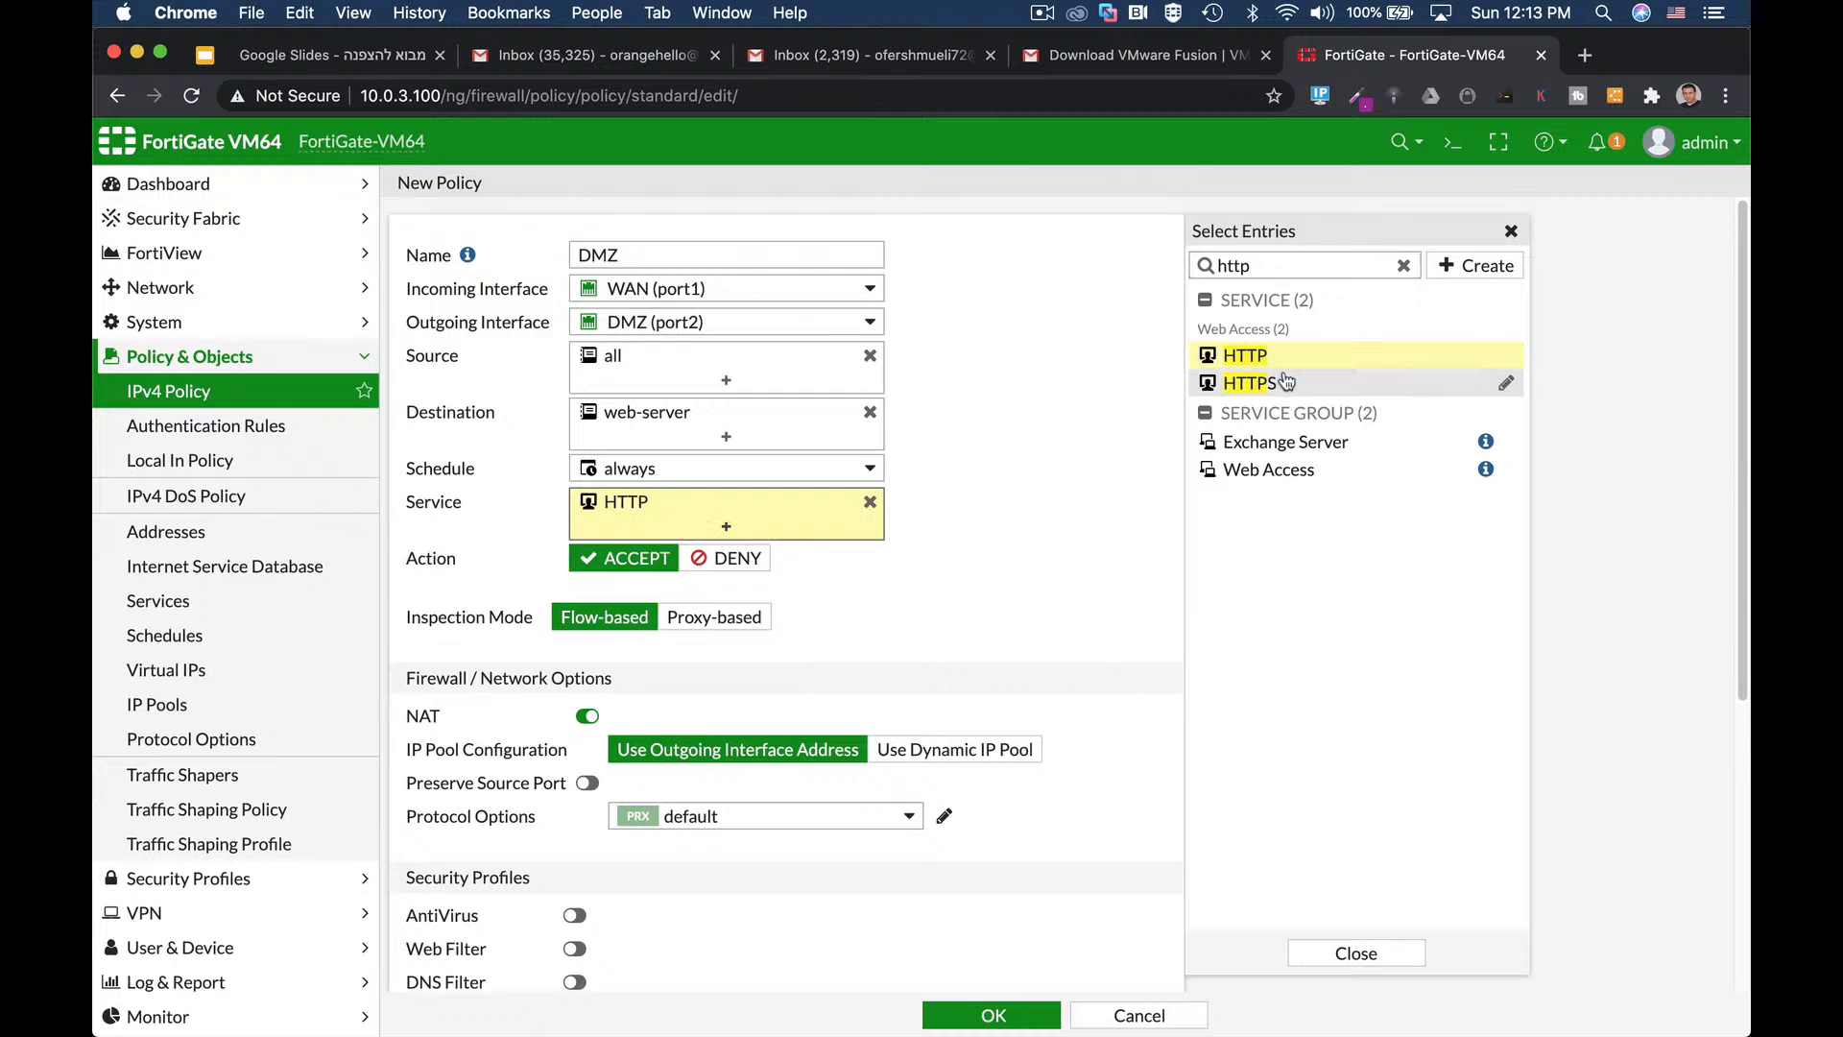
click(1282, 383)
Log all sessions and save the DMZ policy.
scroll(1037, 768, down, 5)
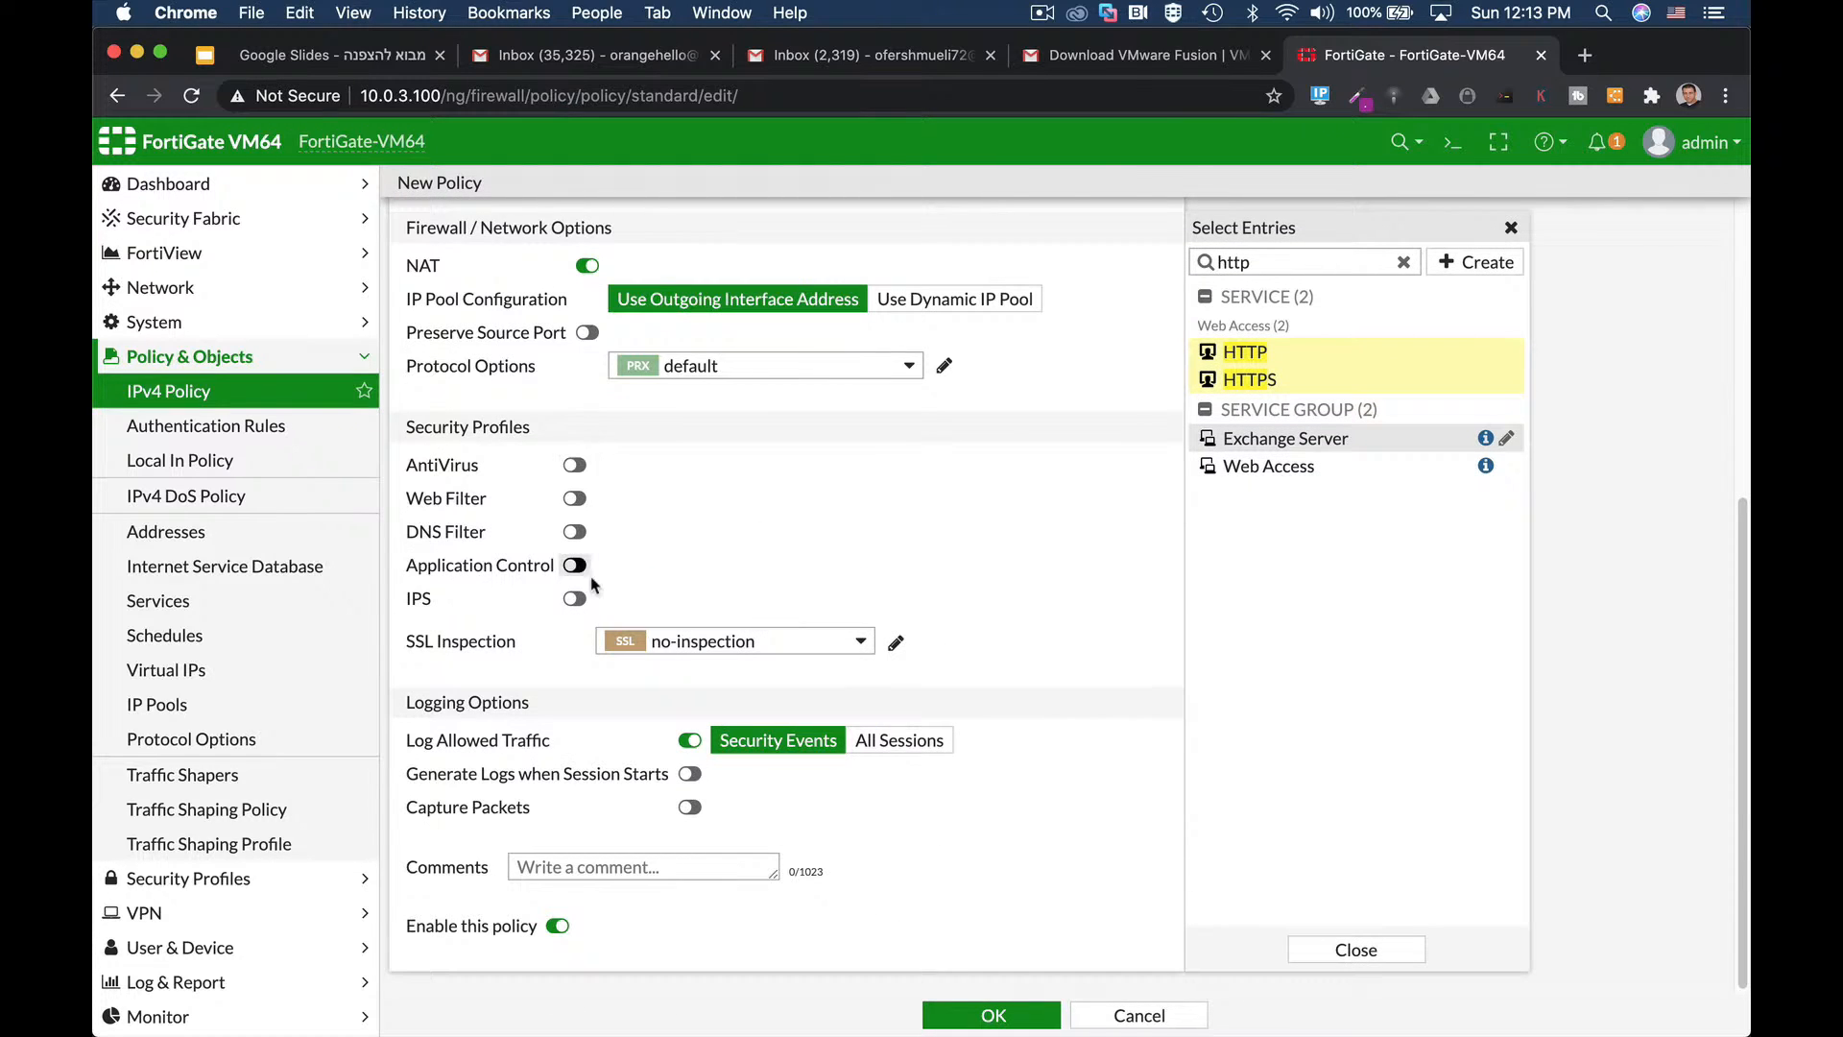
click(869, 745)
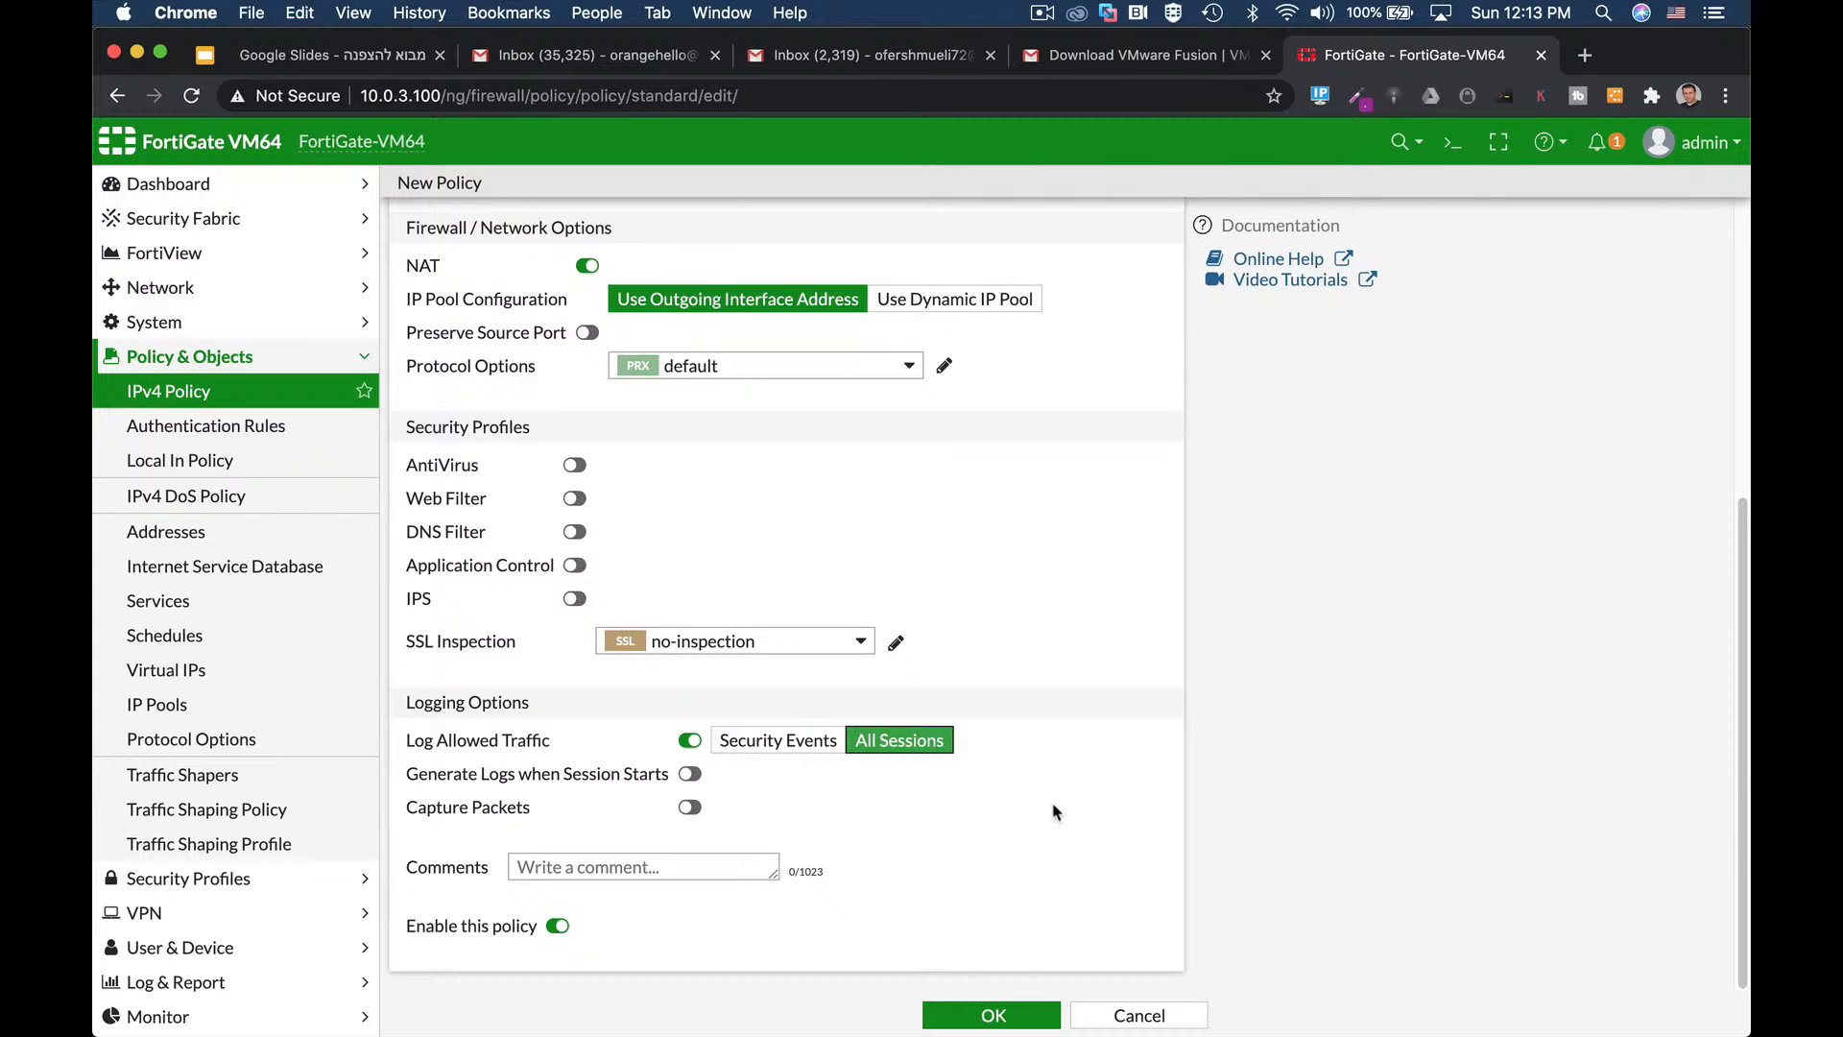
click(989, 1015)
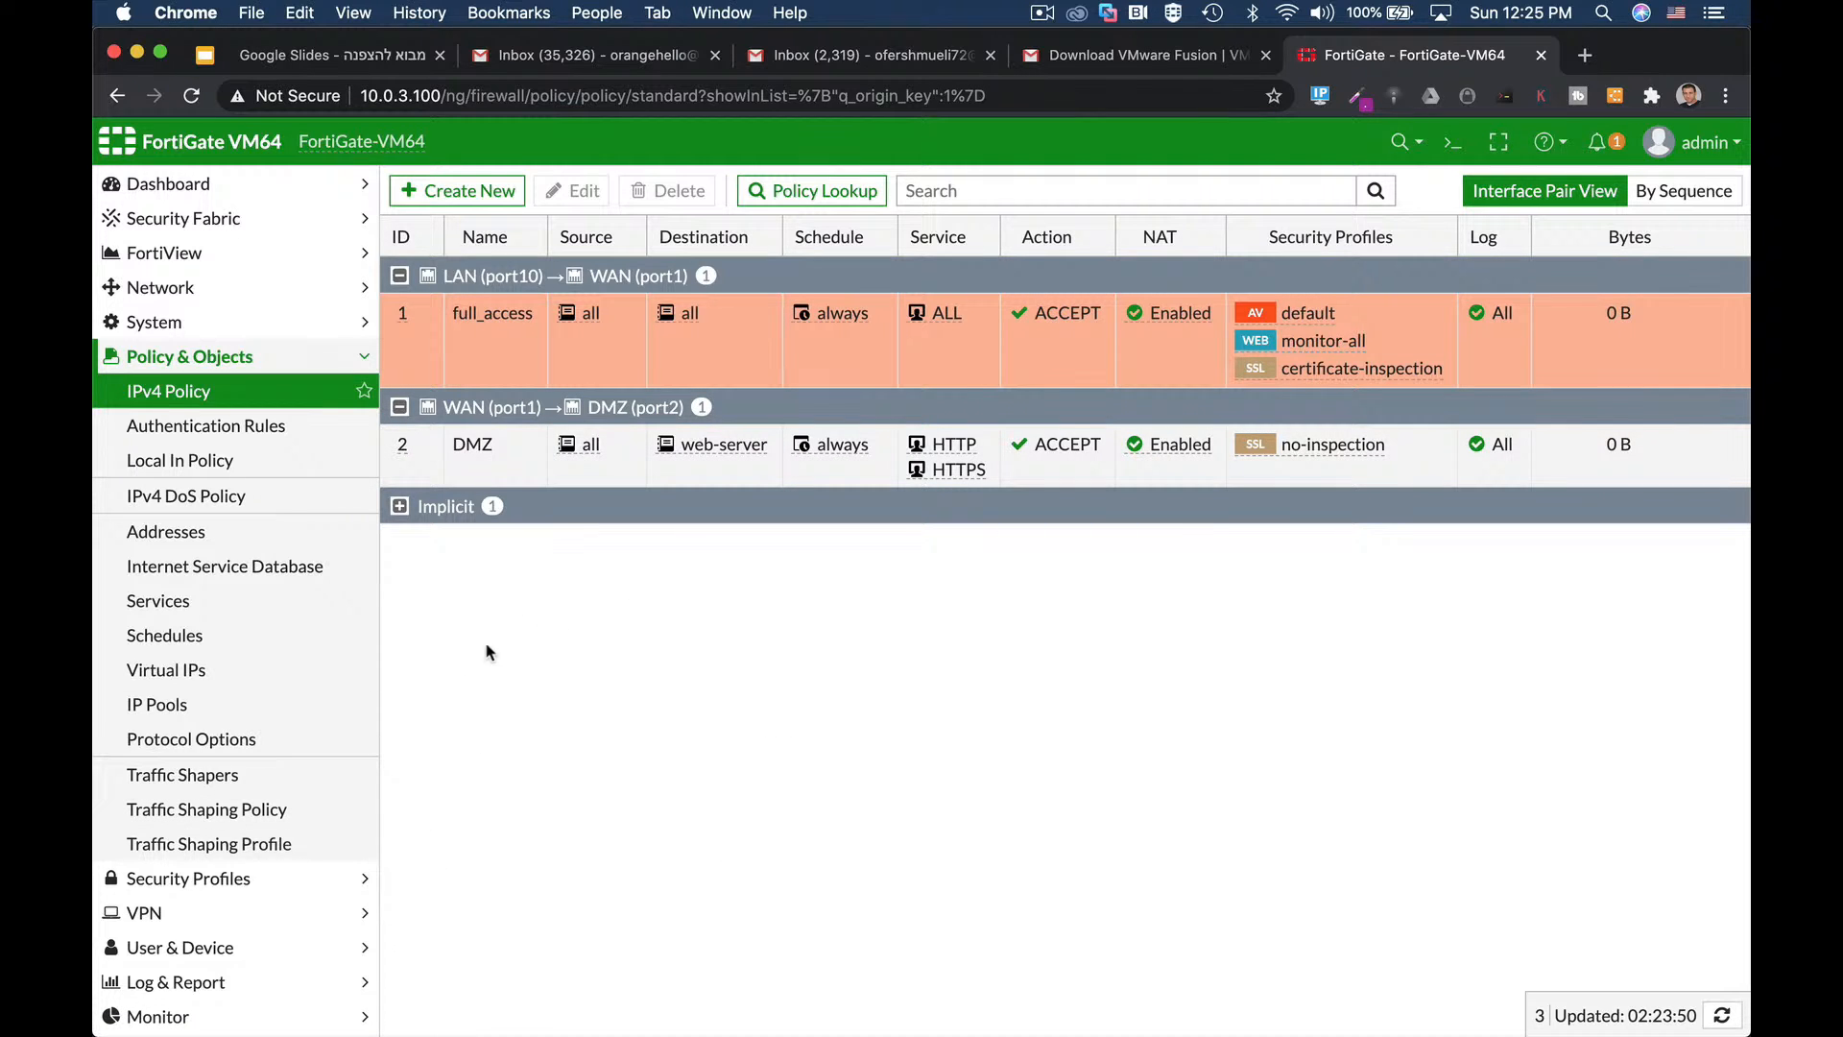
Browse the AntiVirus, Web Filter, DNS Filter and Application Control profiles, then begin a new sensor.
click(245, 884)
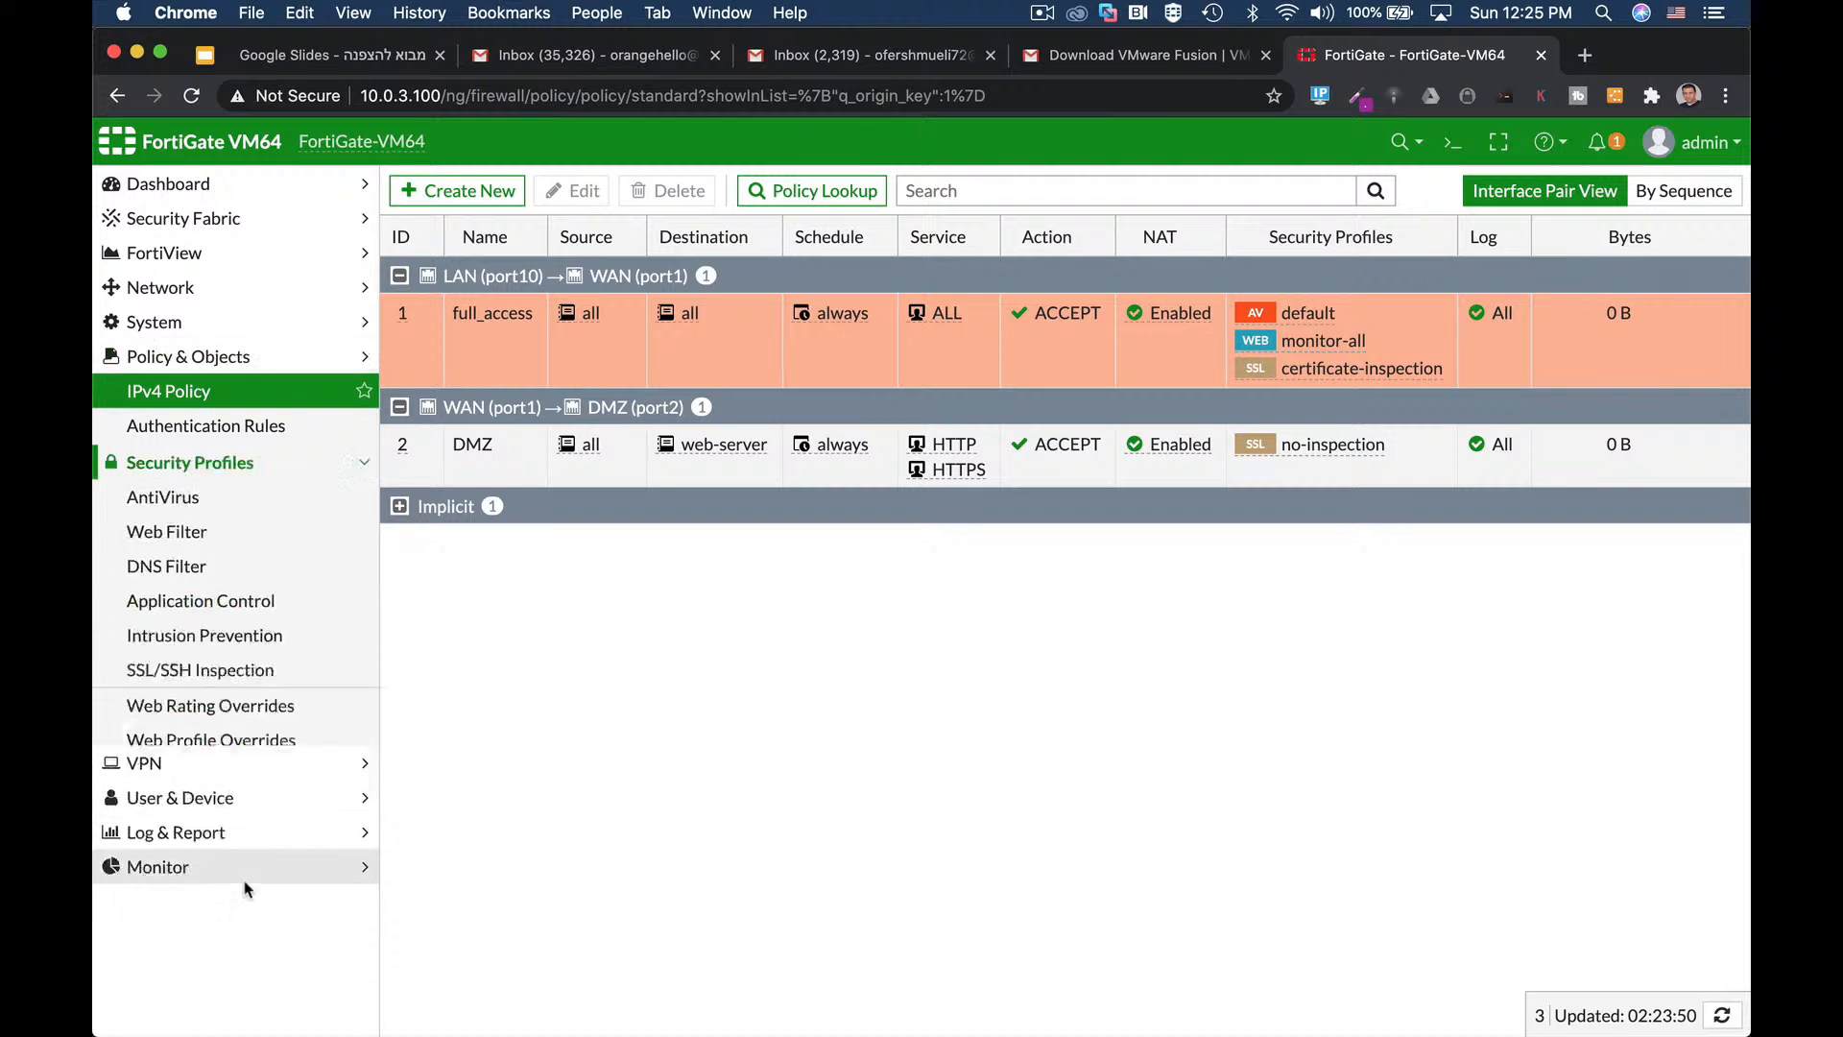
click(200, 428)
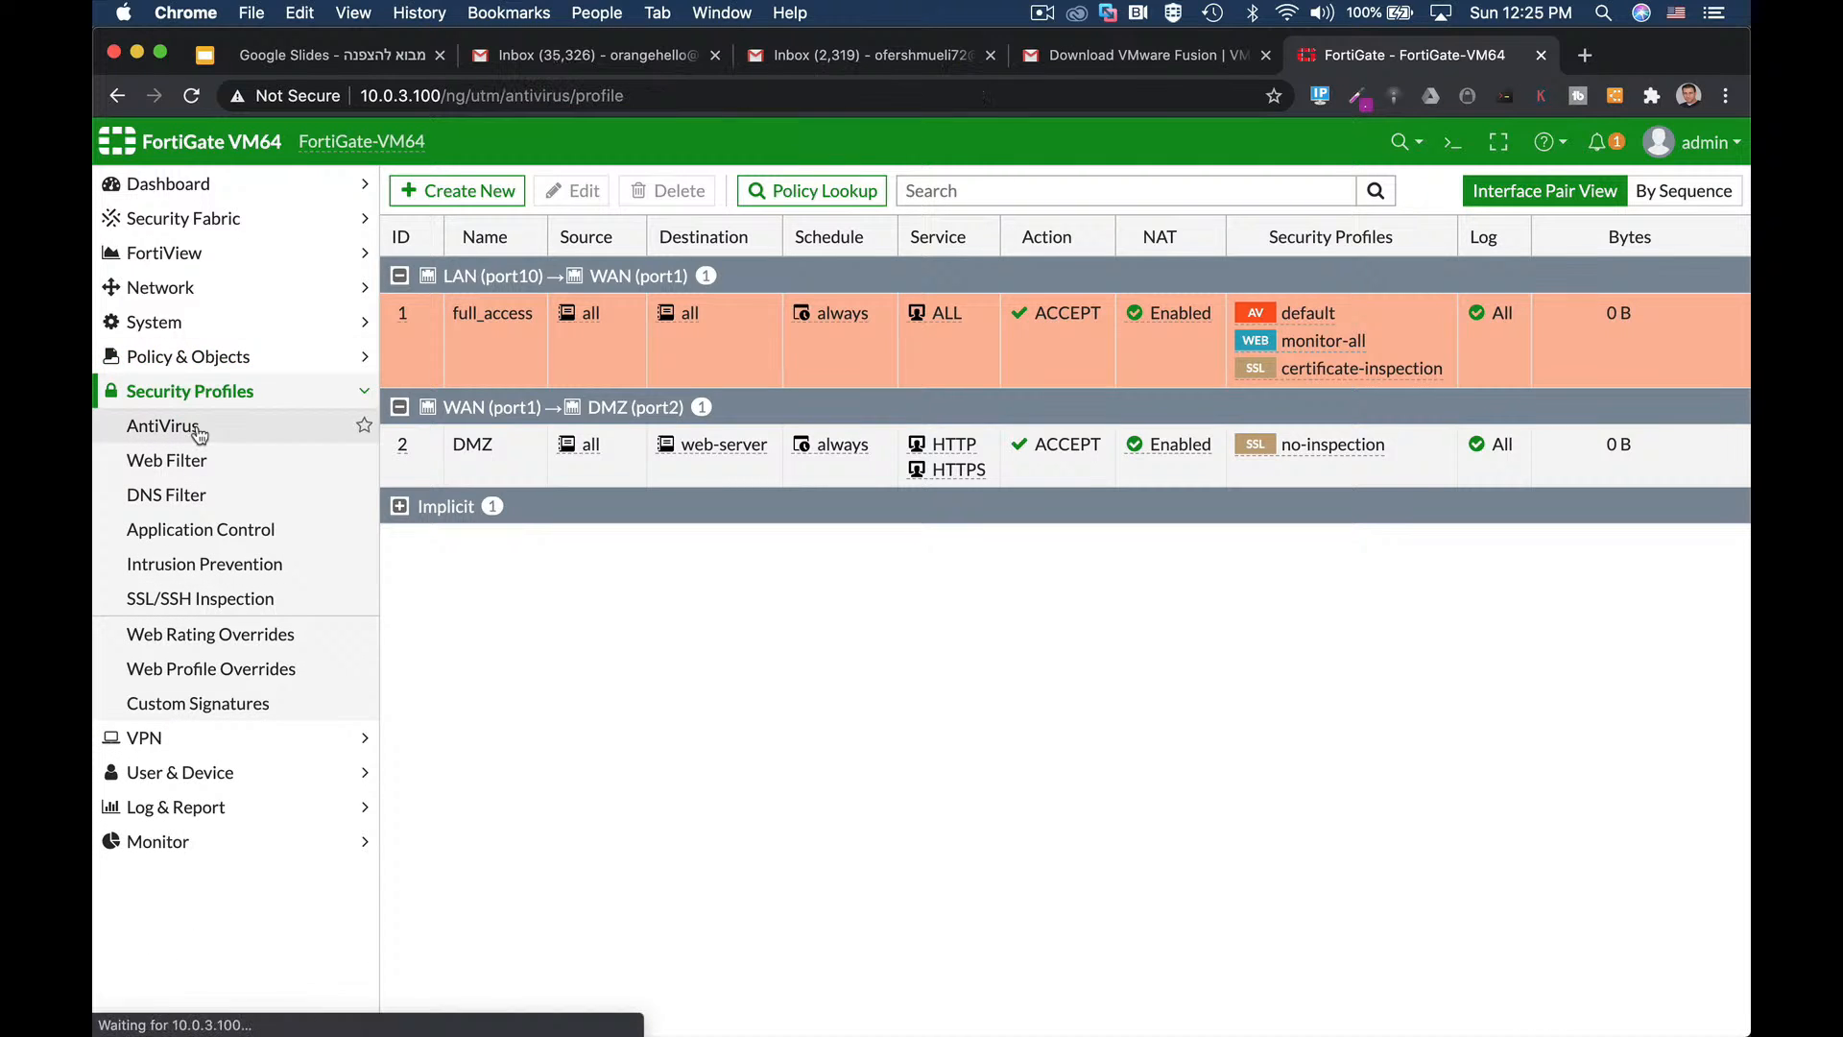
click(219, 460)
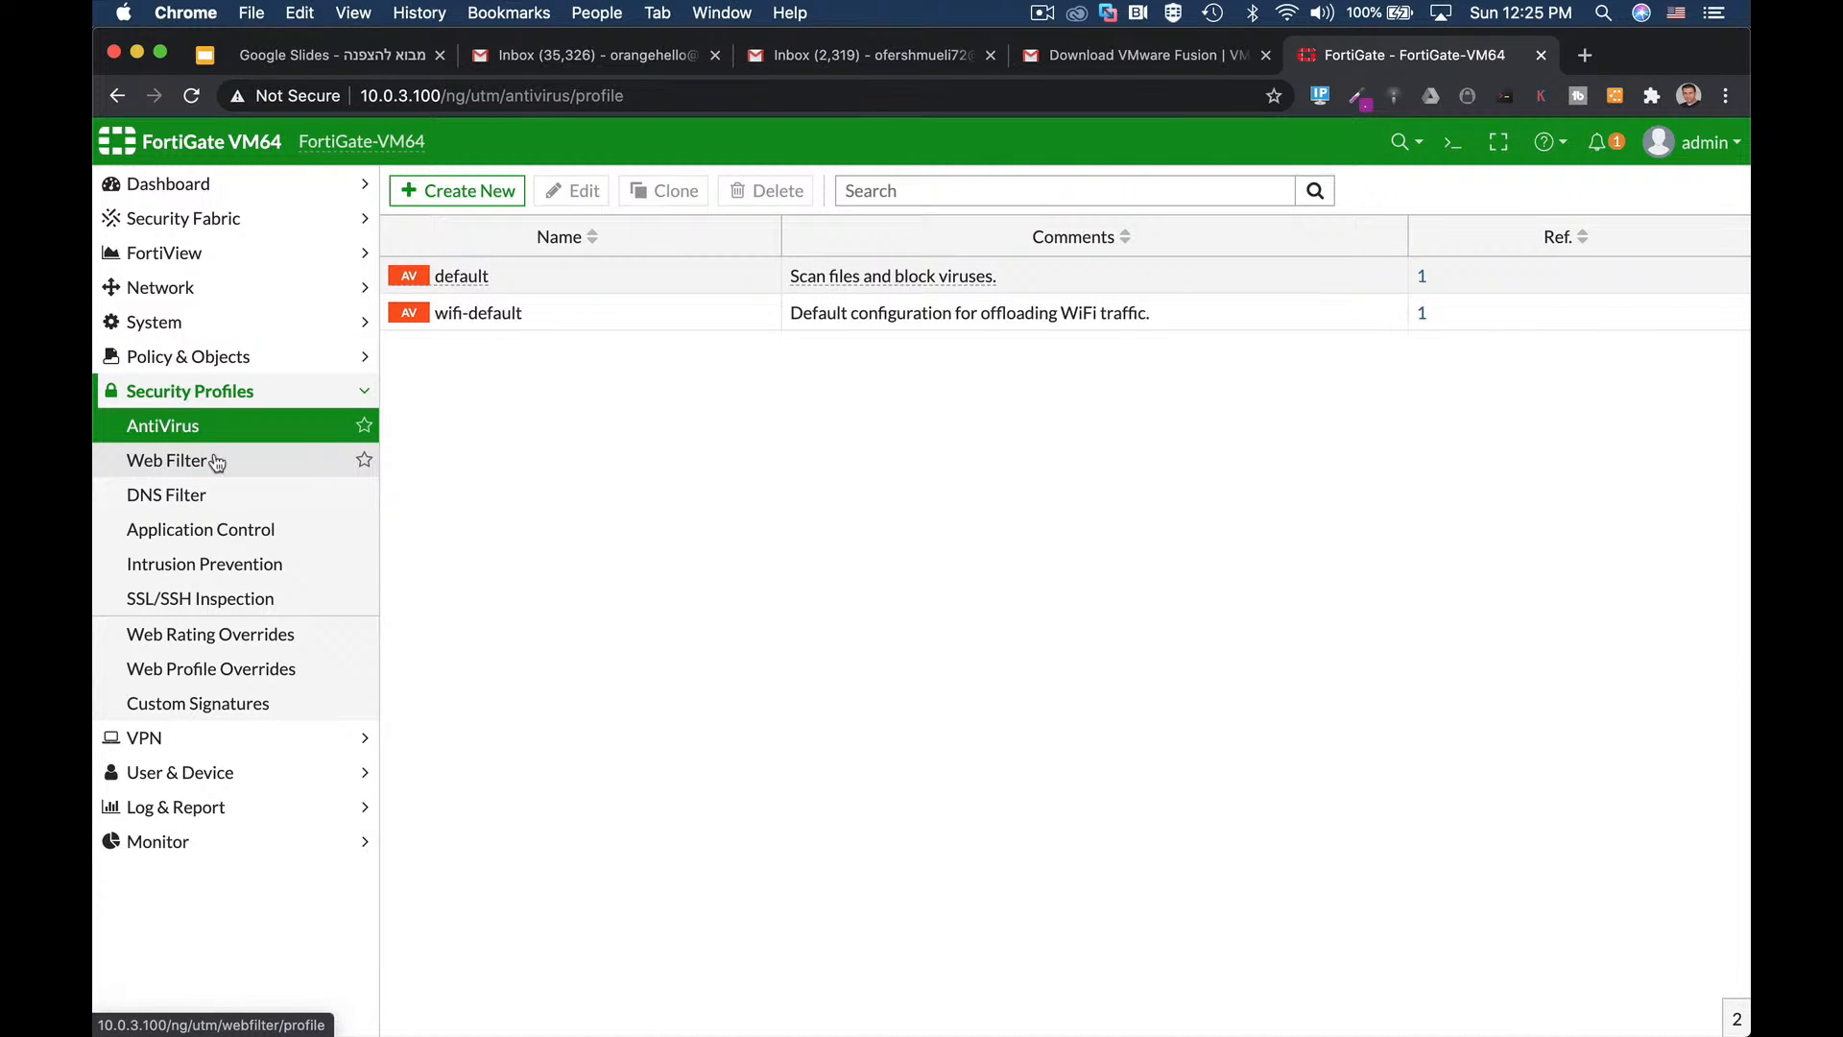
click(188, 499)
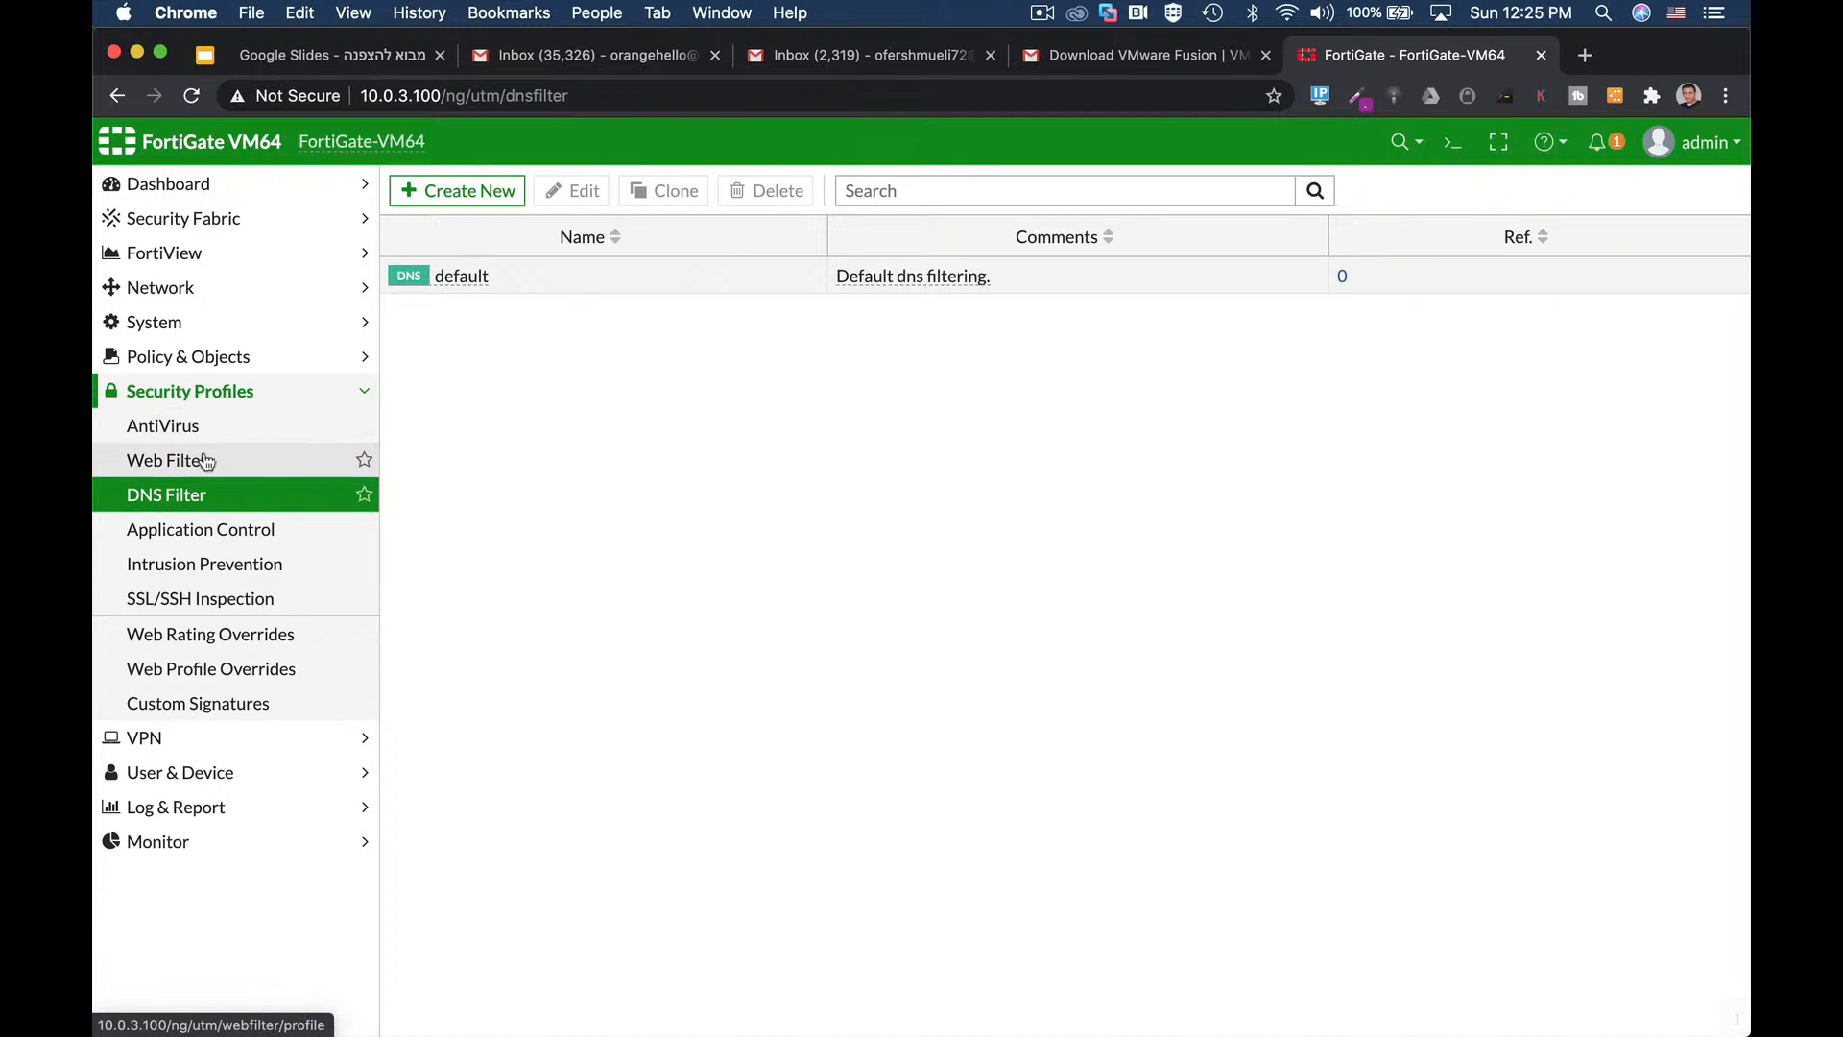
click(202, 462)
click(205, 529)
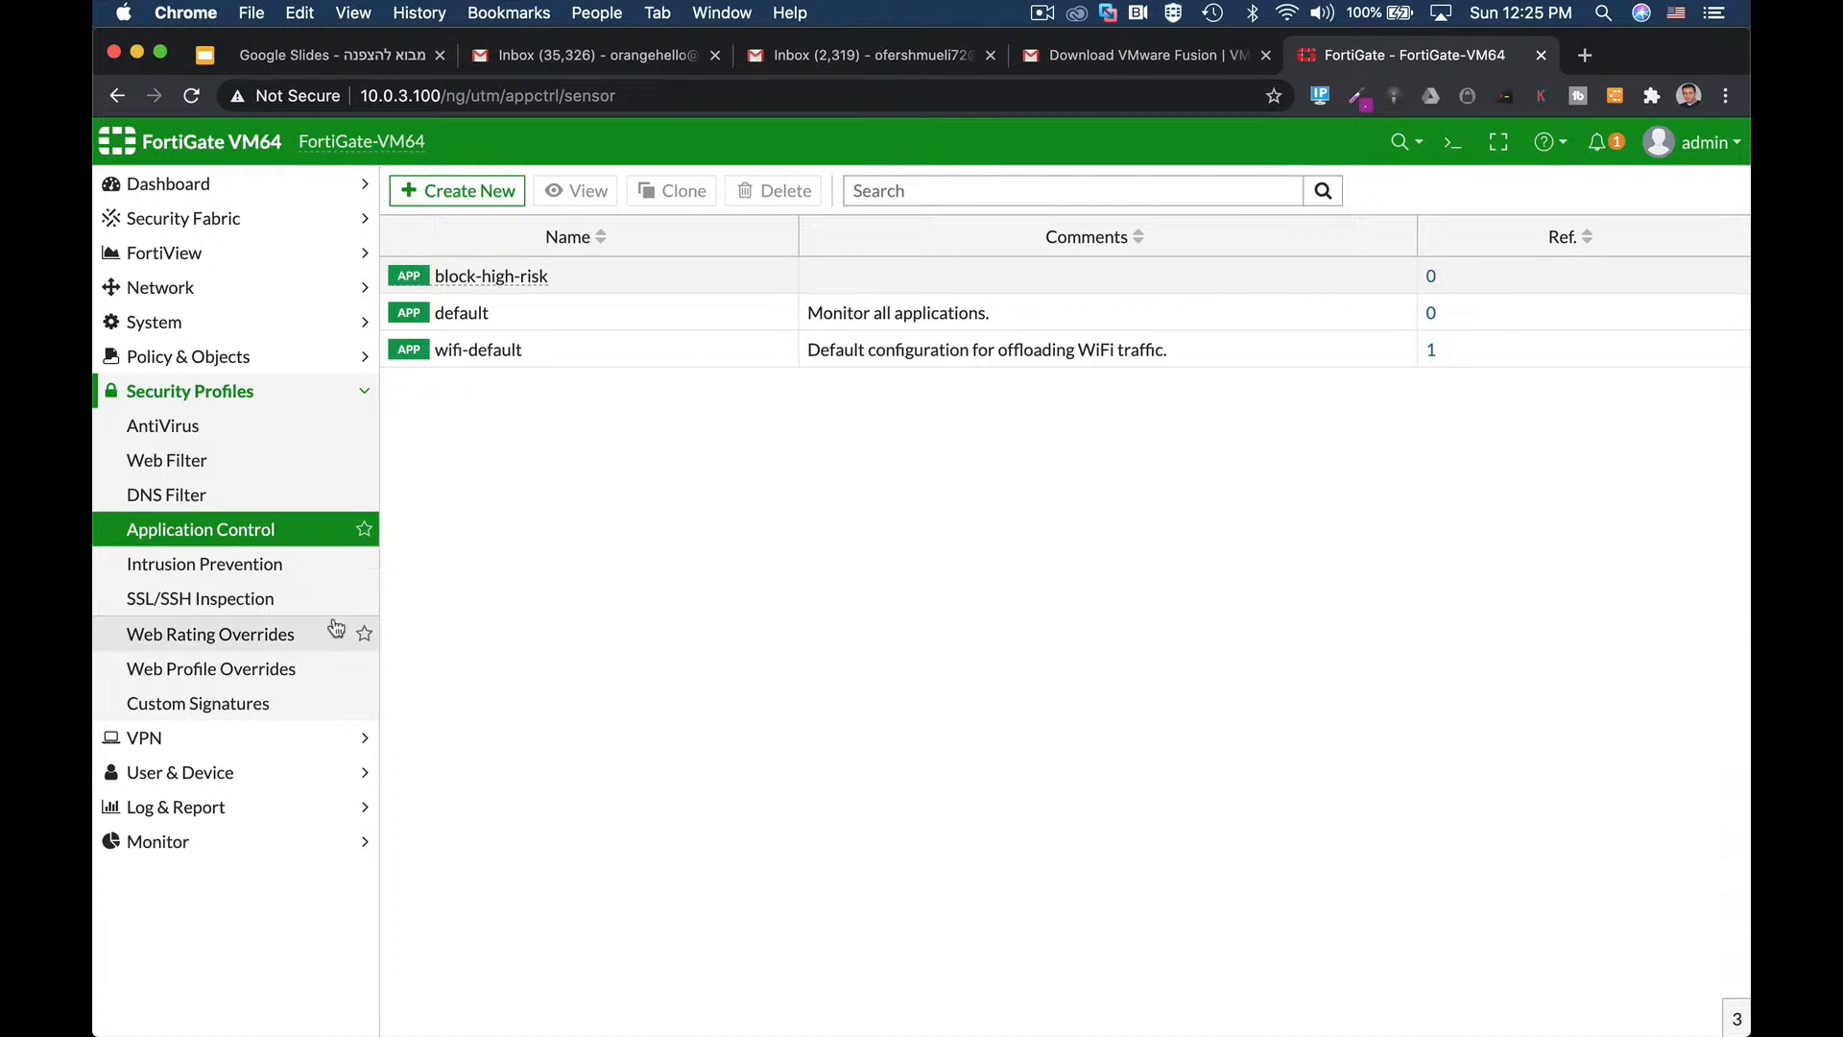
click(492, 190)
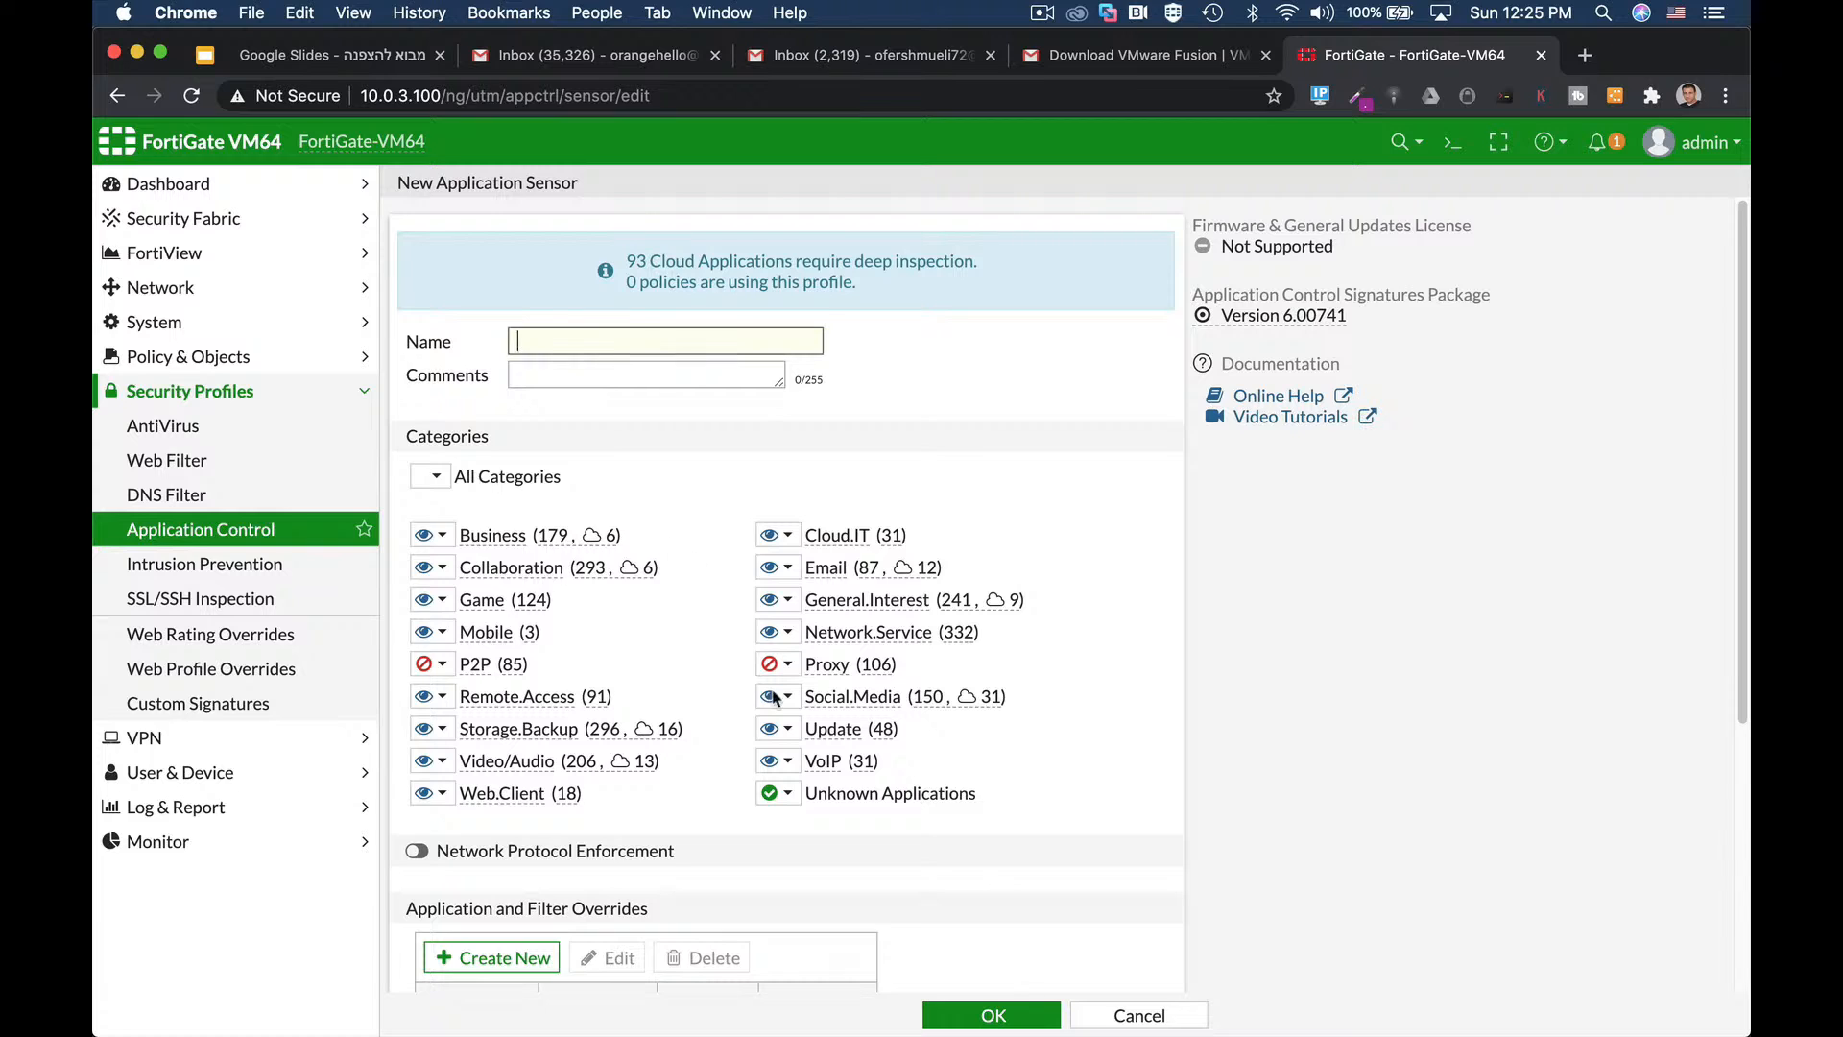
scroll(840, 730, down, 5)
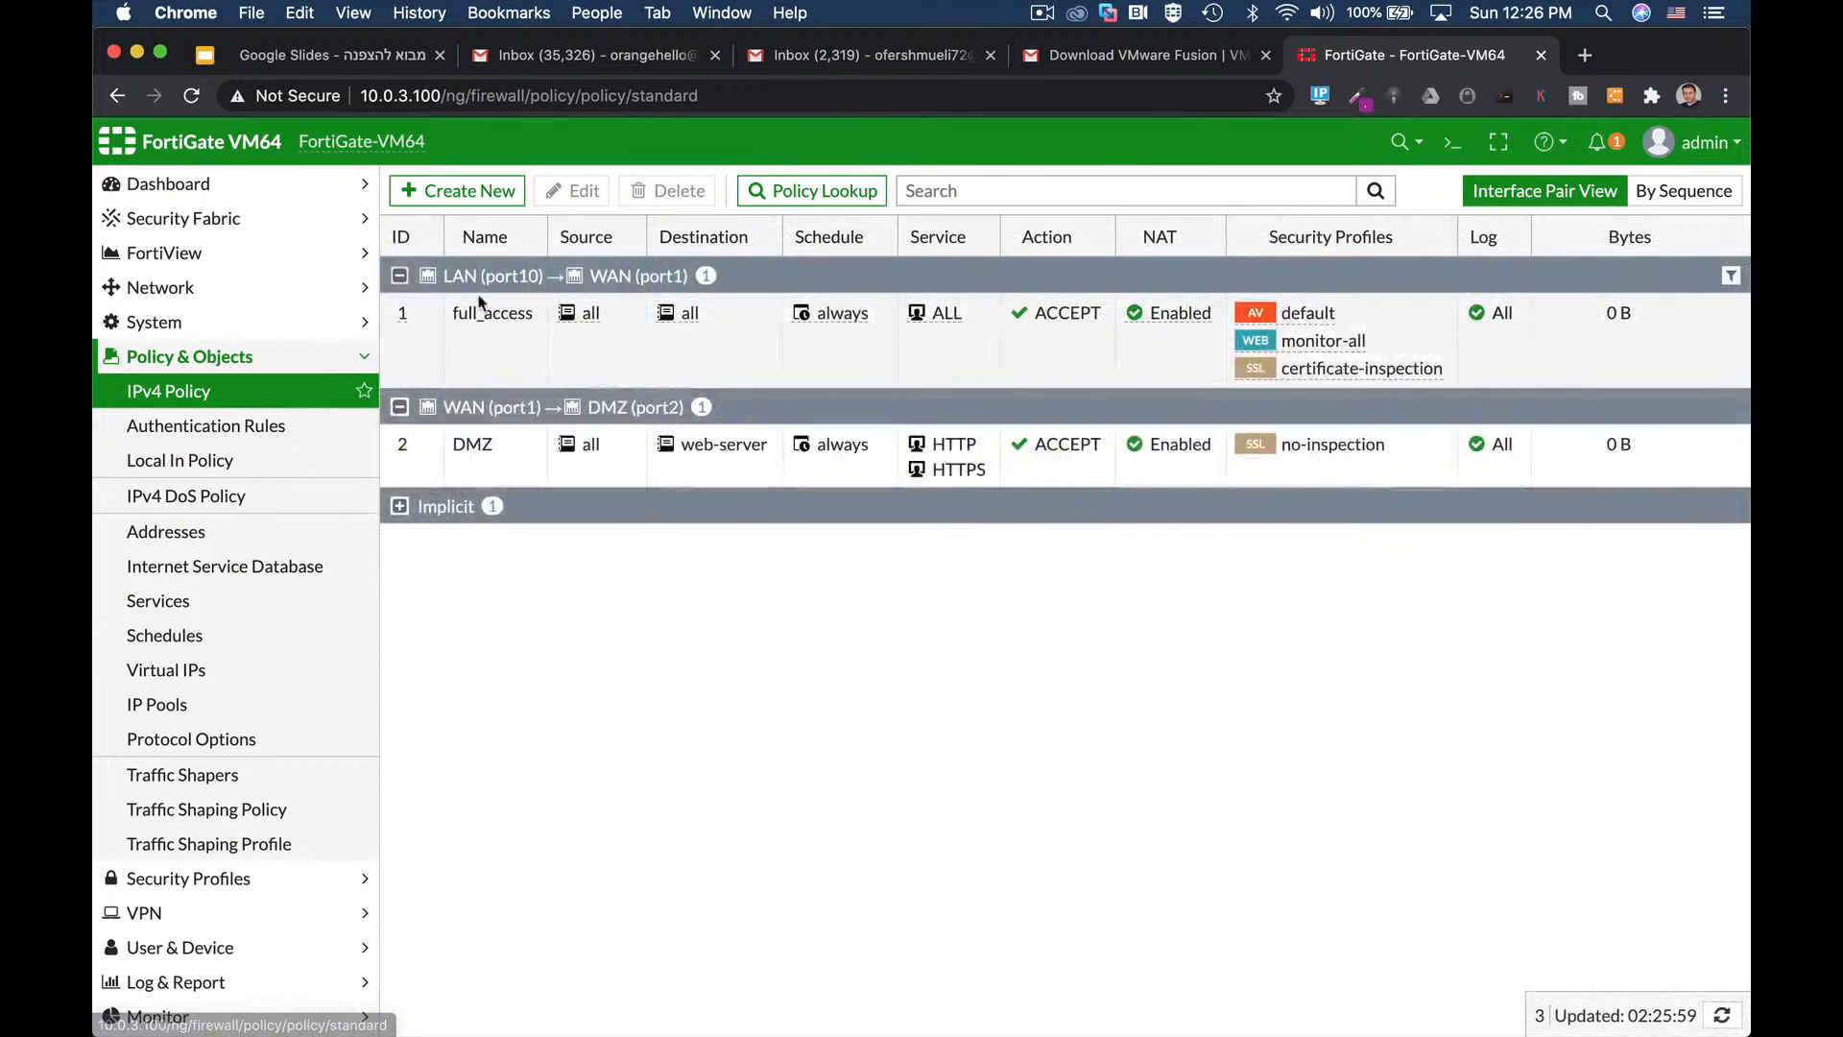
Open full_access, review its AntiVirus profile options, and save it unchanged.
click(473, 305)
click(567, 192)
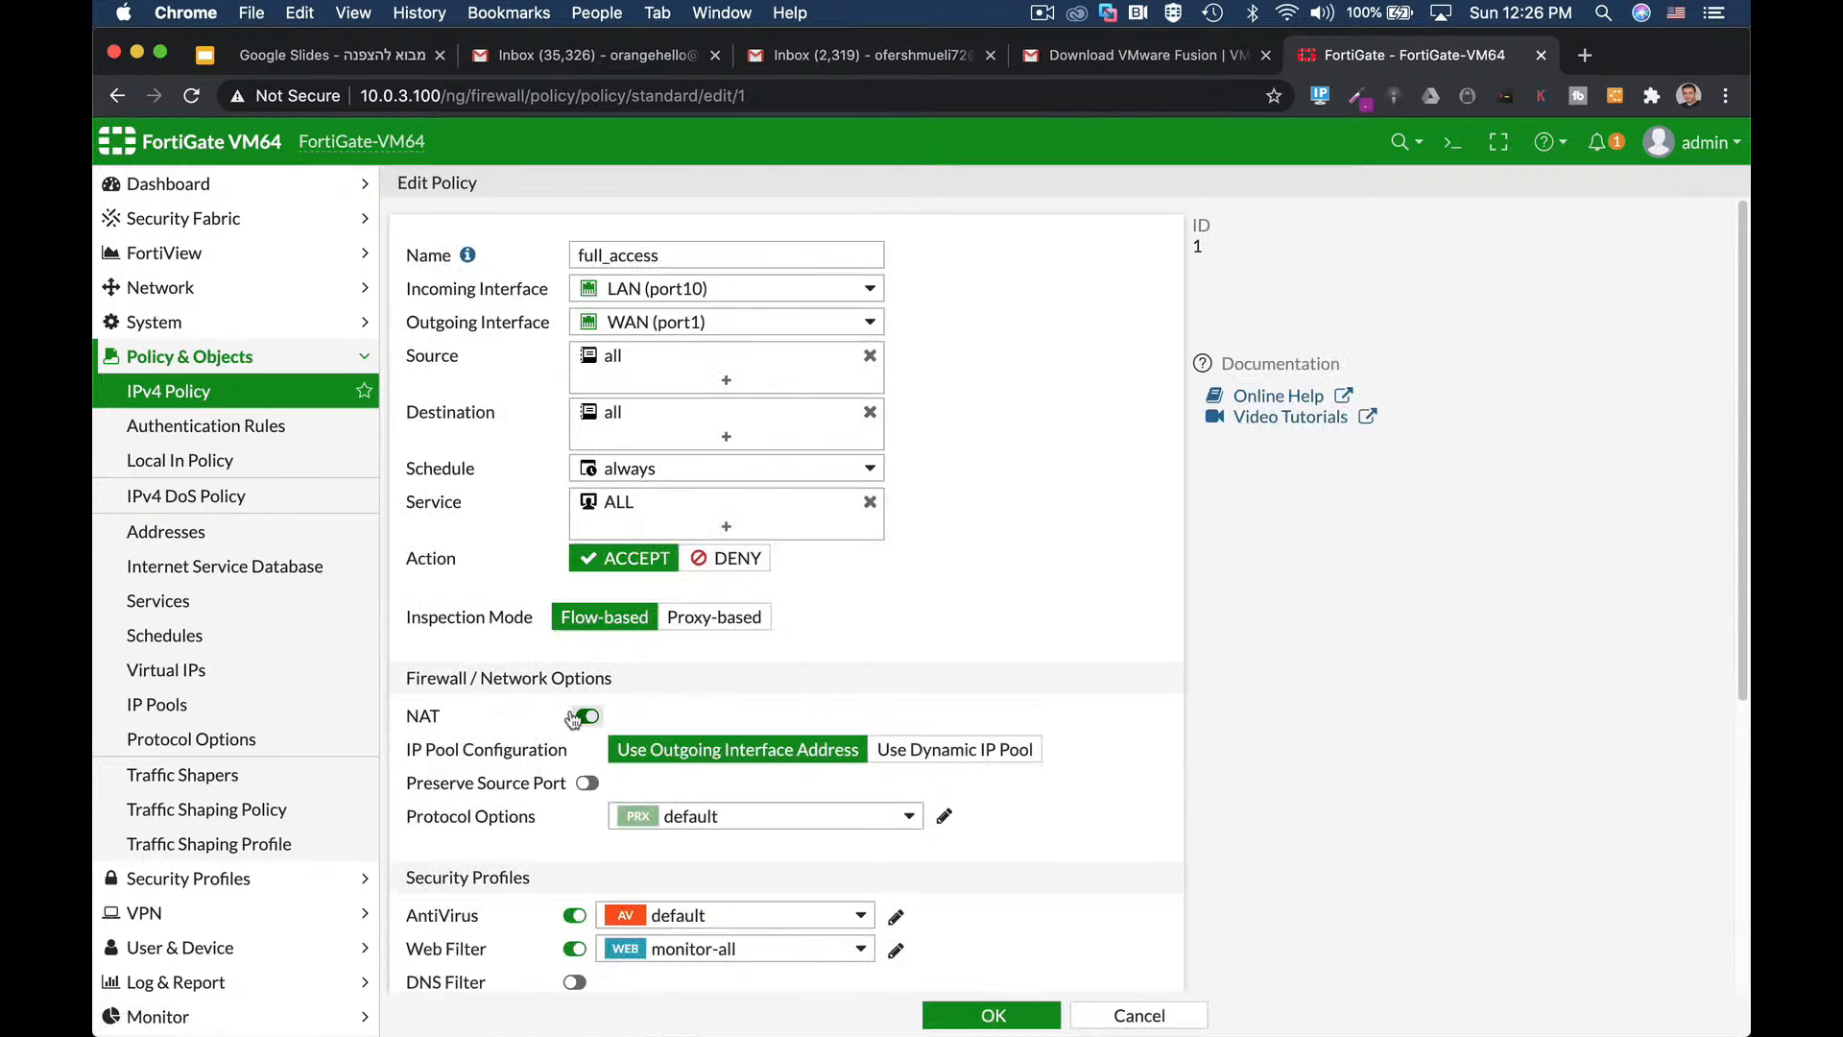
scroll(1085, 663, down, 5)
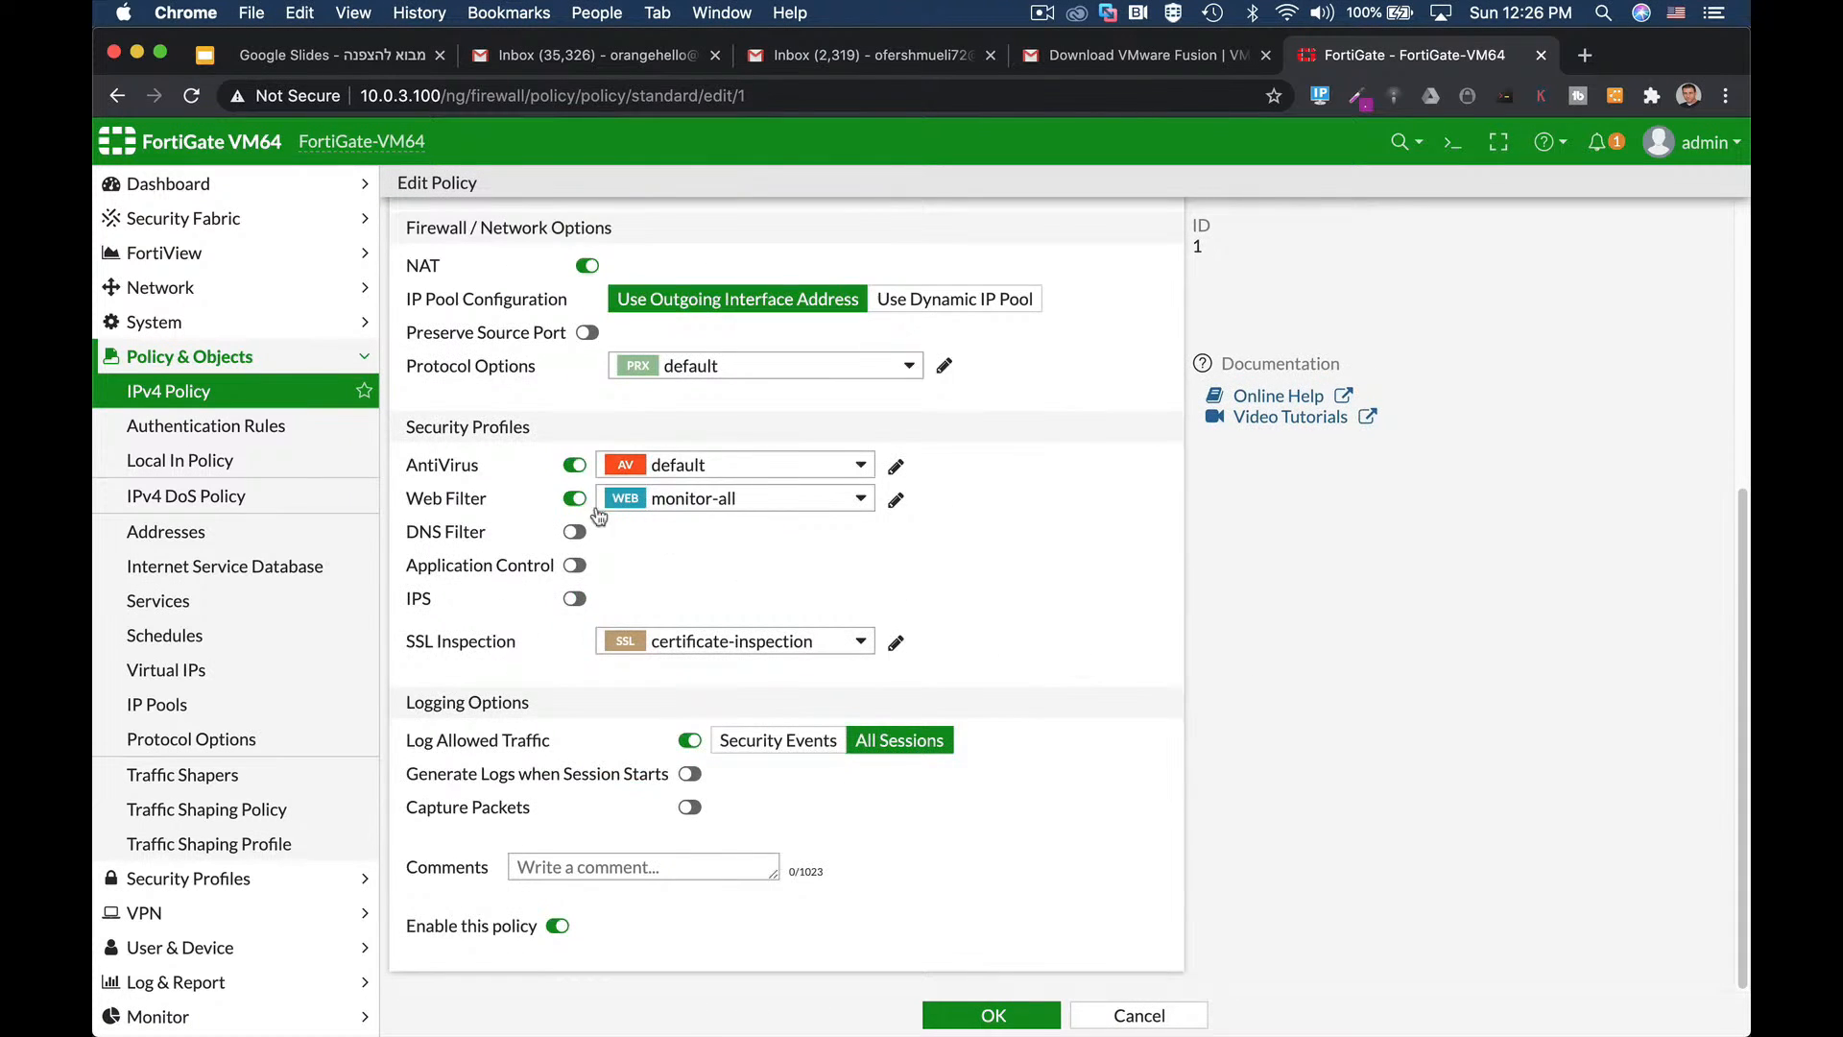
click(728, 464)
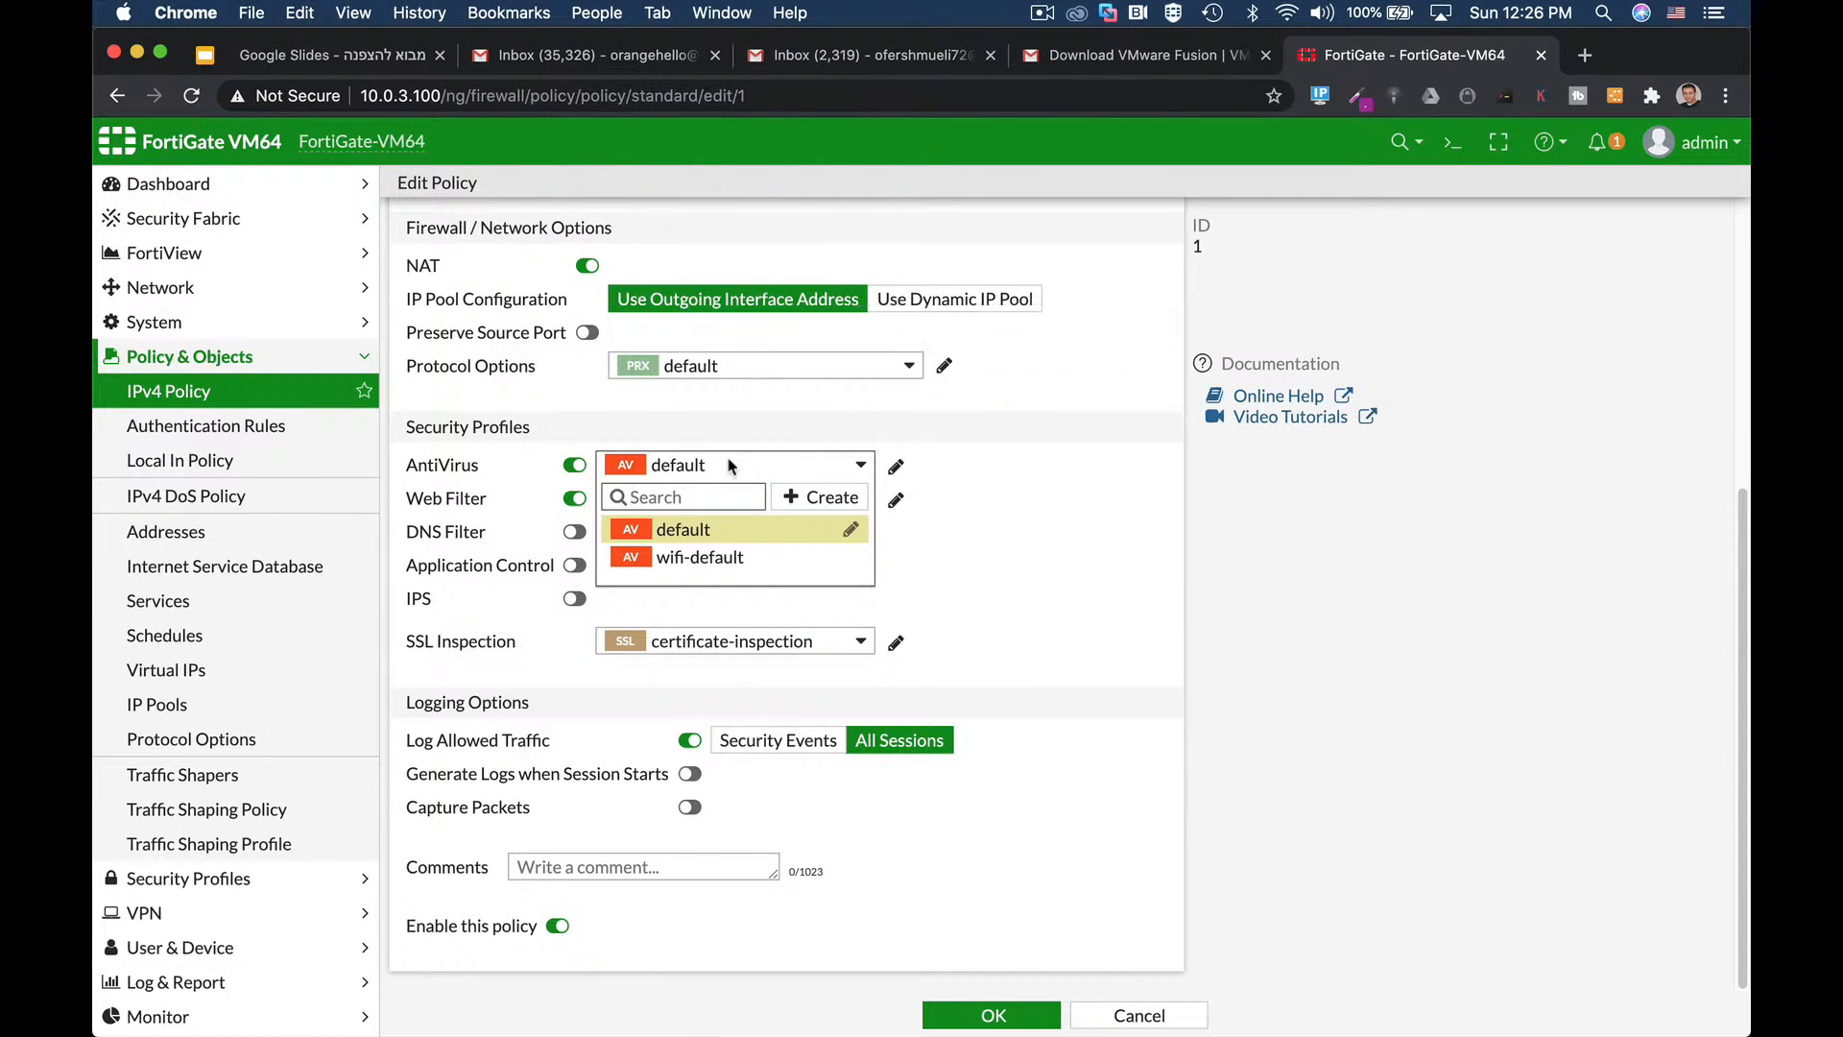
click(993, 1015)
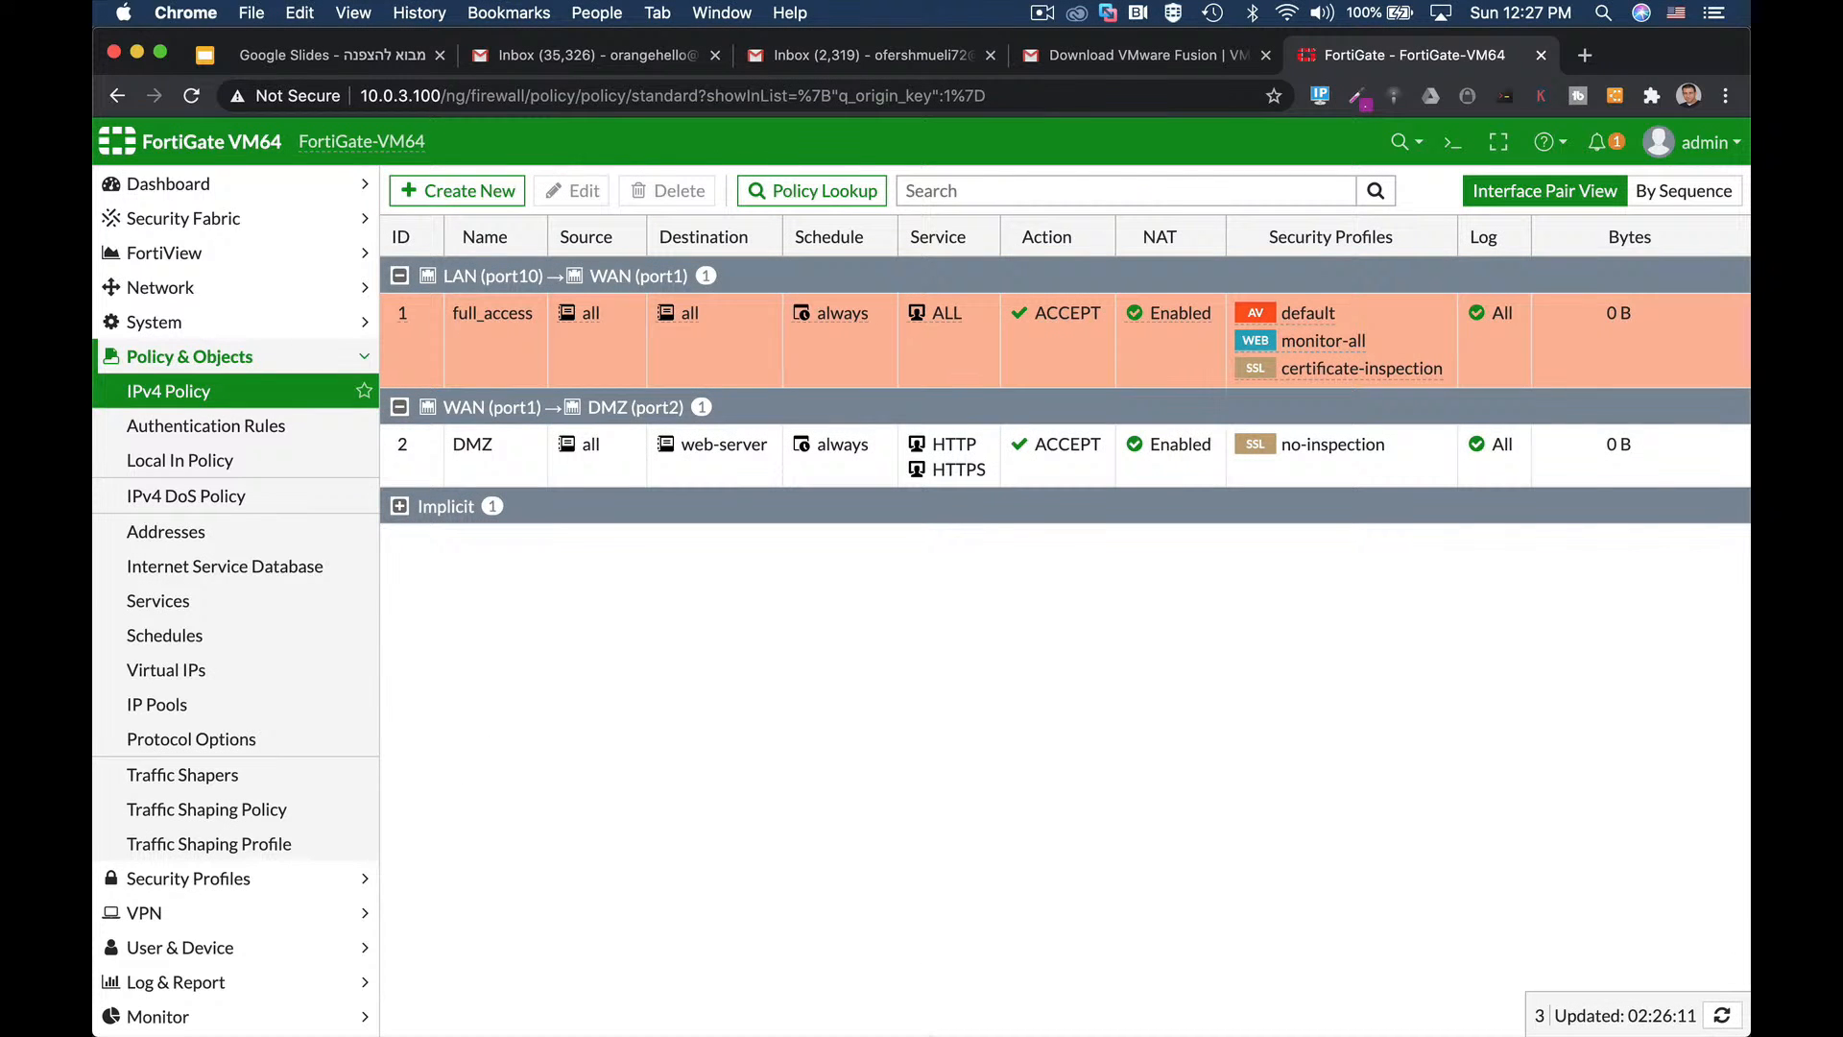
click(233, 327)
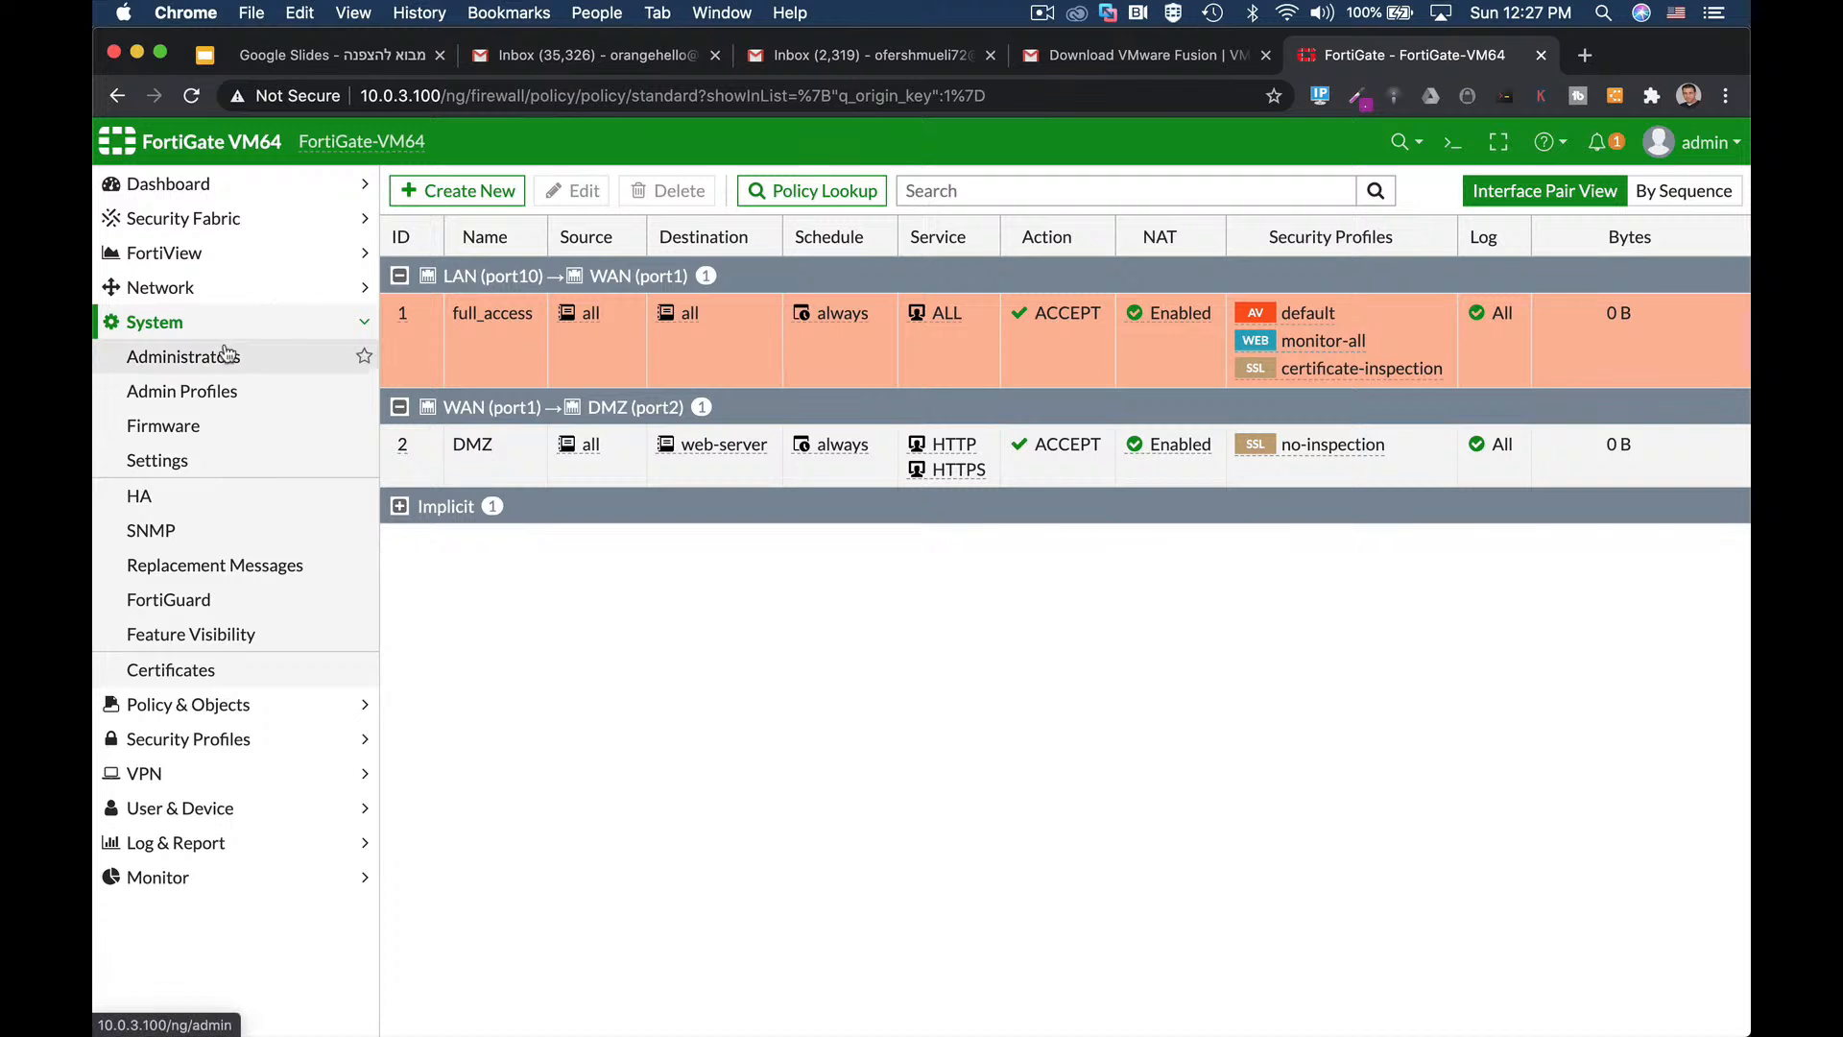
In System Settings, switch the GUI theme to Neutrino and then to Blue.
click(209, 460)
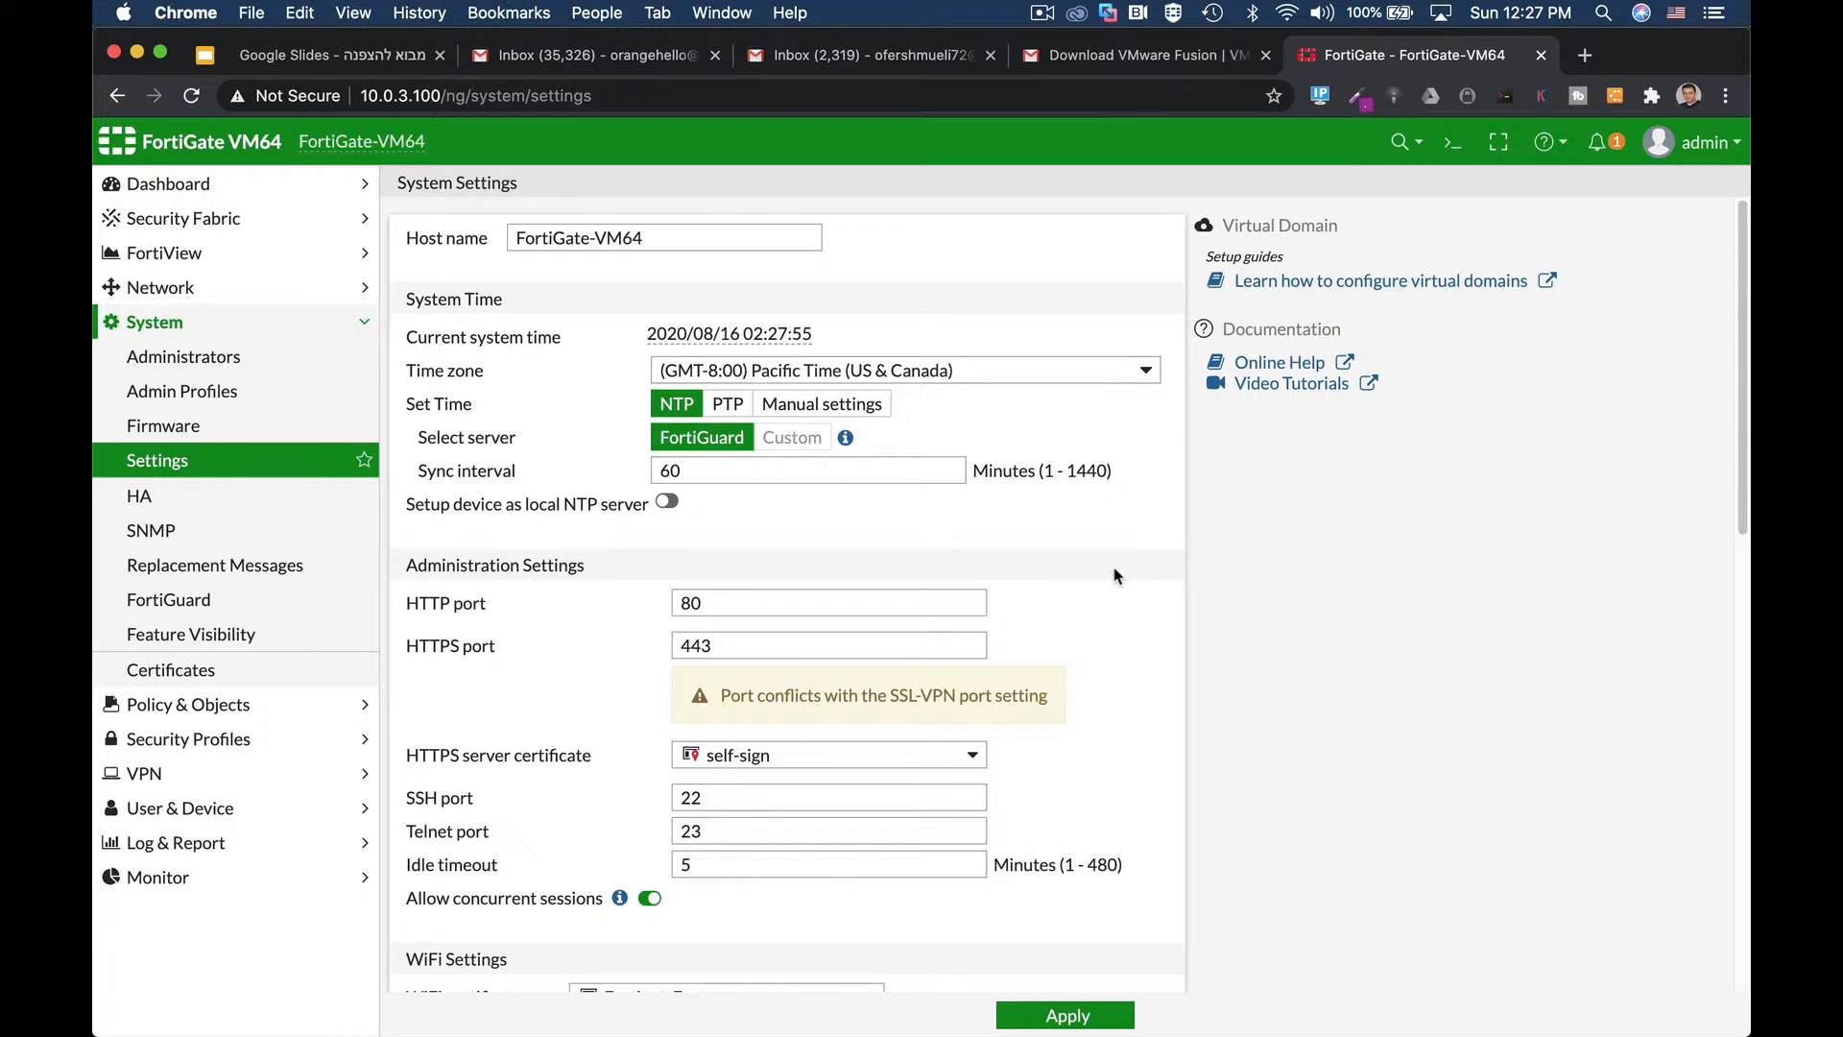
scroll(1117, 574, down, 3)
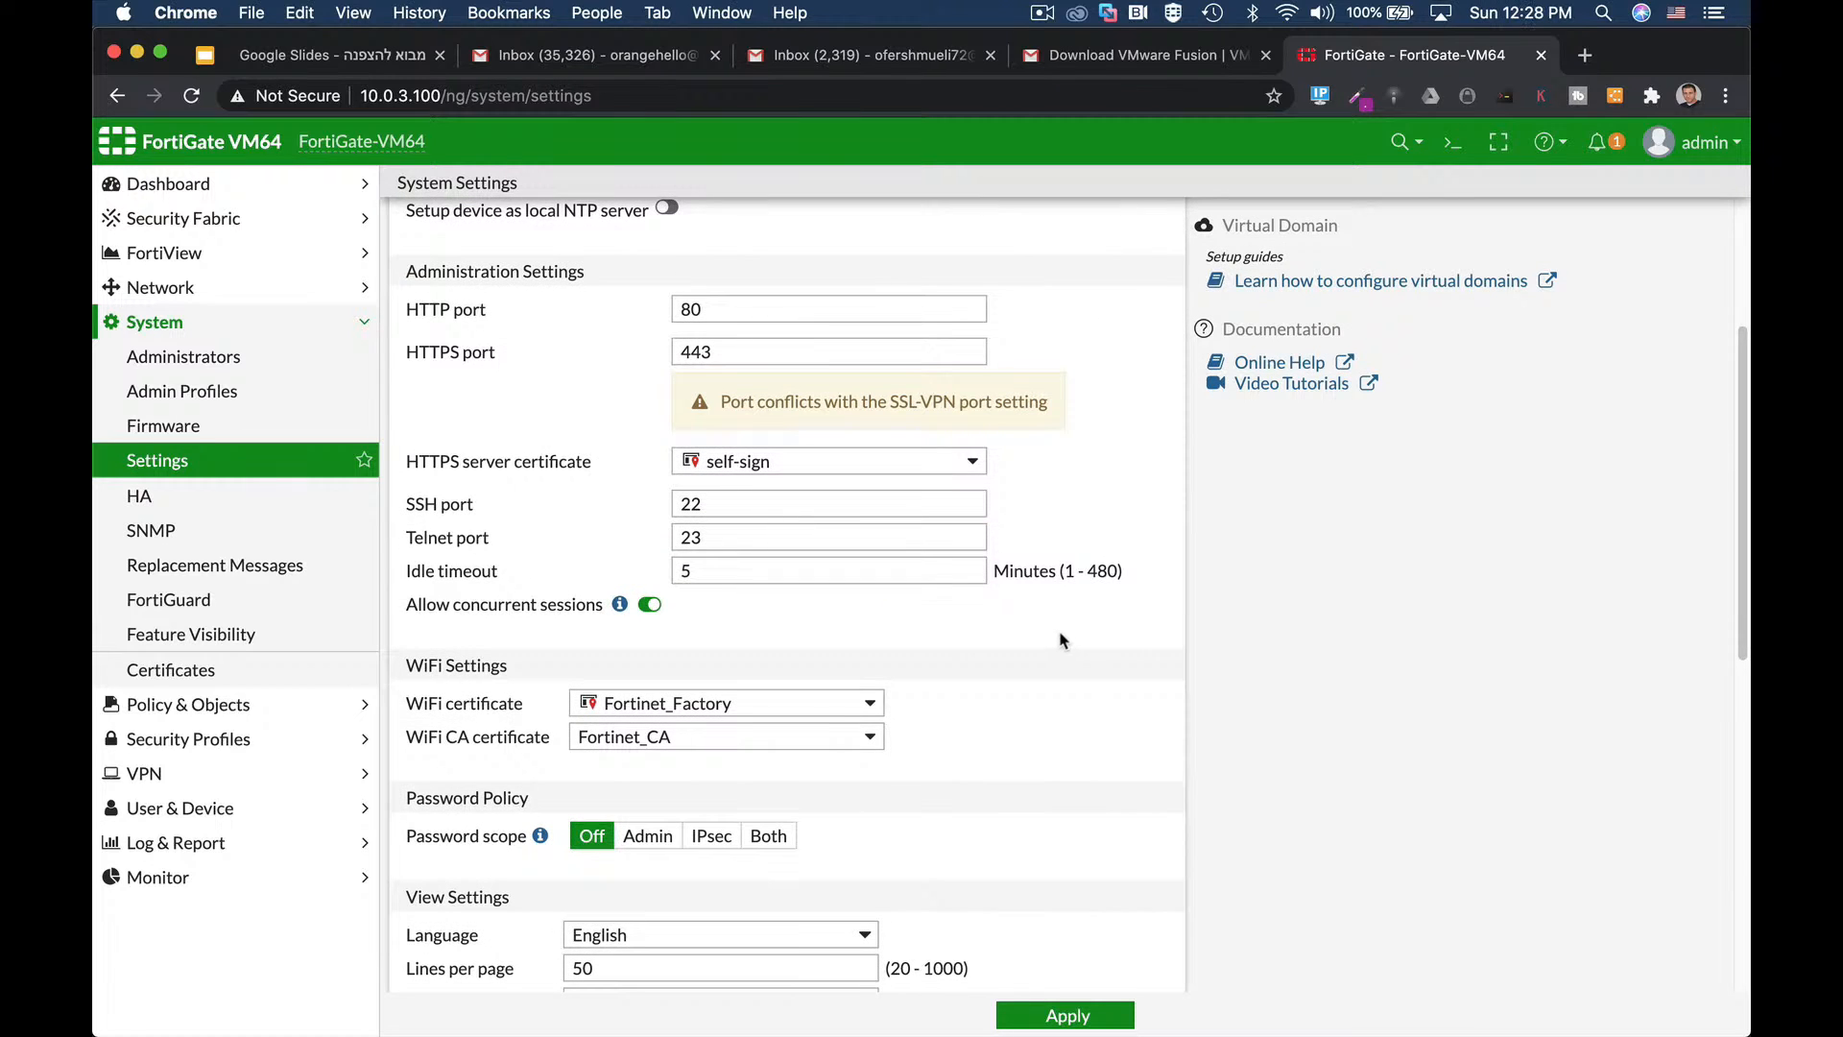
scroll(1059, 641, down, 1)
scroll(1060, 641, down, 2)
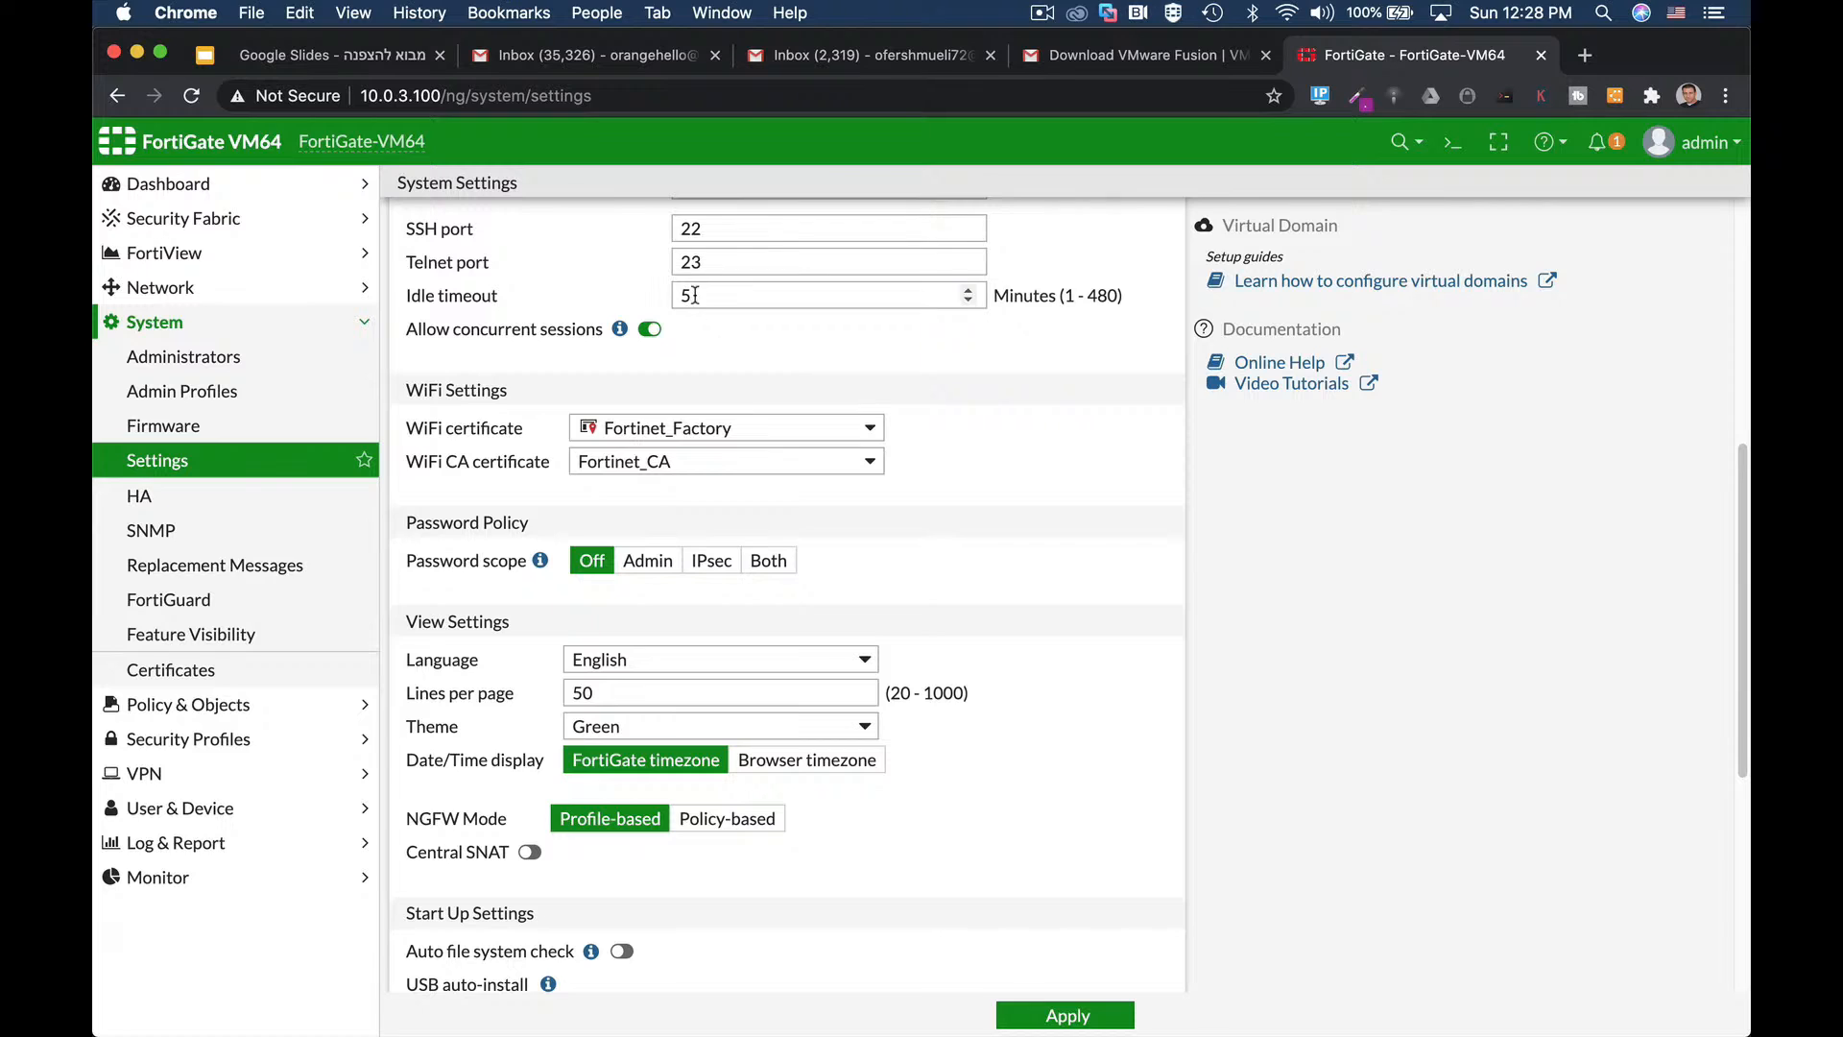
mouse_move(695, 296)
mouse_down()
mouse_move(654, 304)
mouse_move(664, 281)
mouse_up()
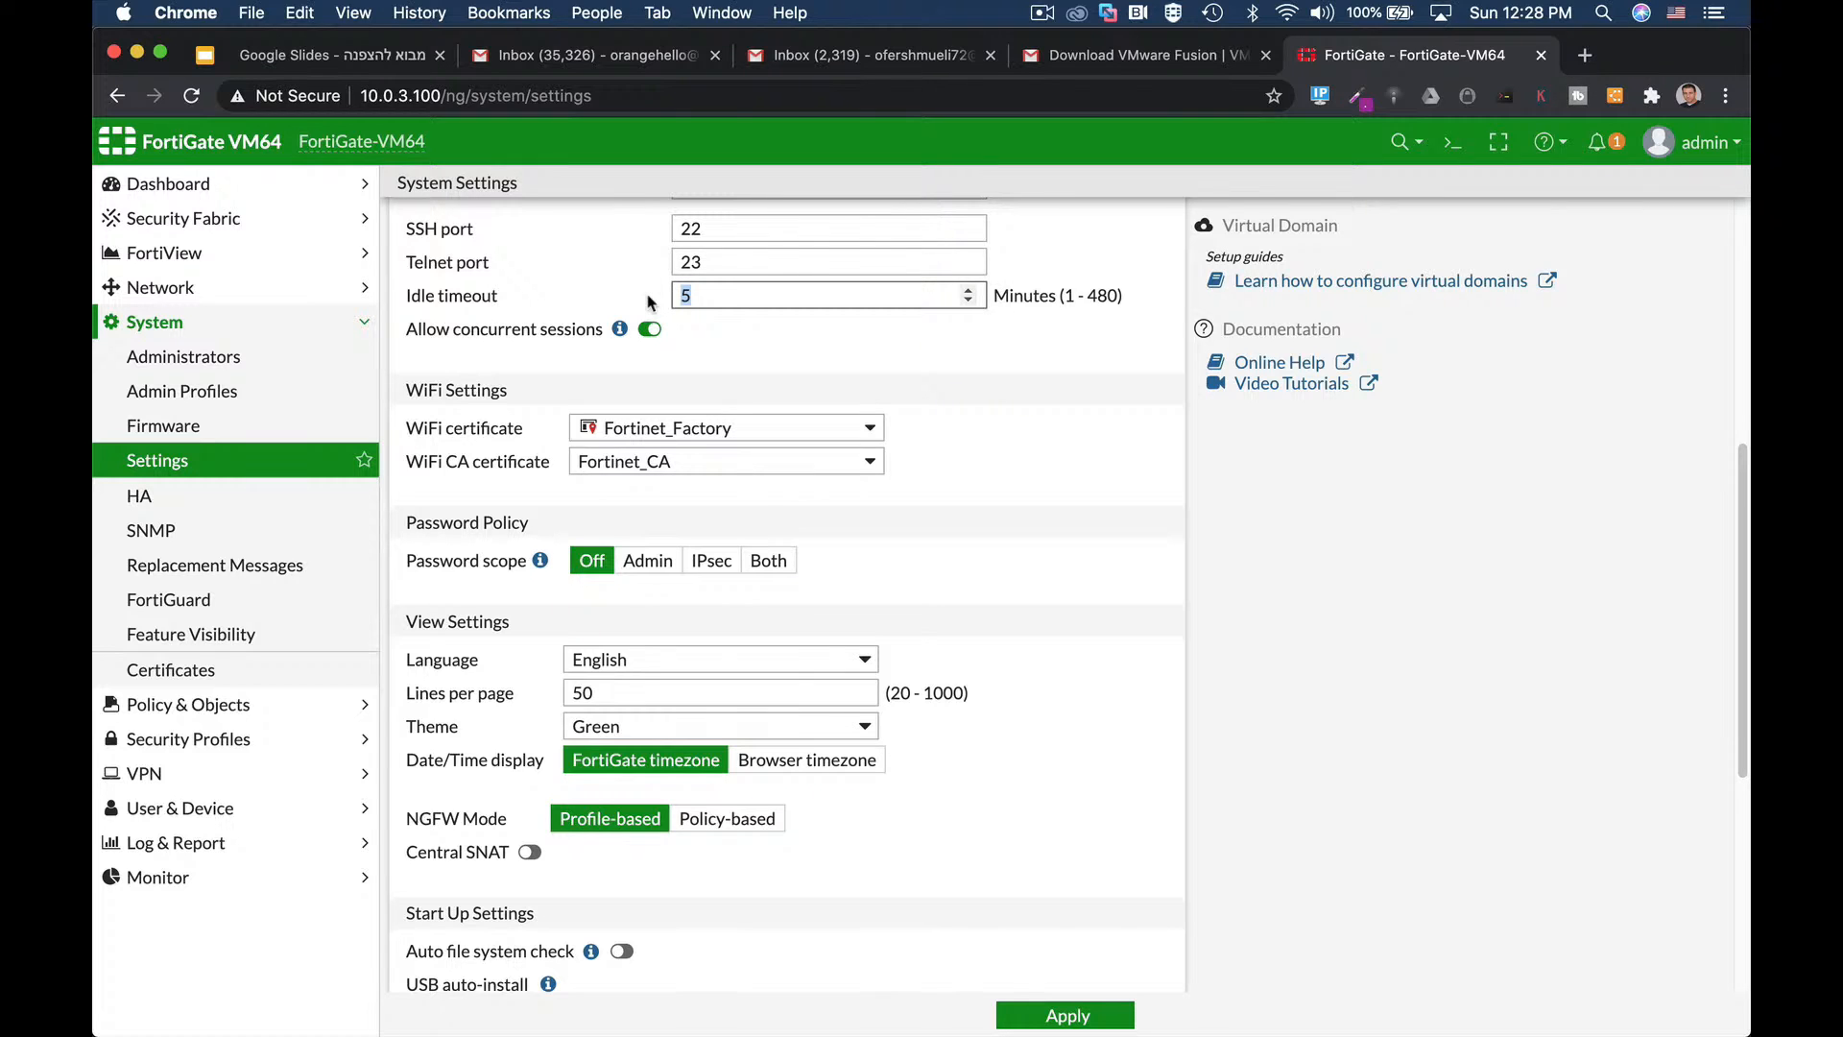
click(669, 727)
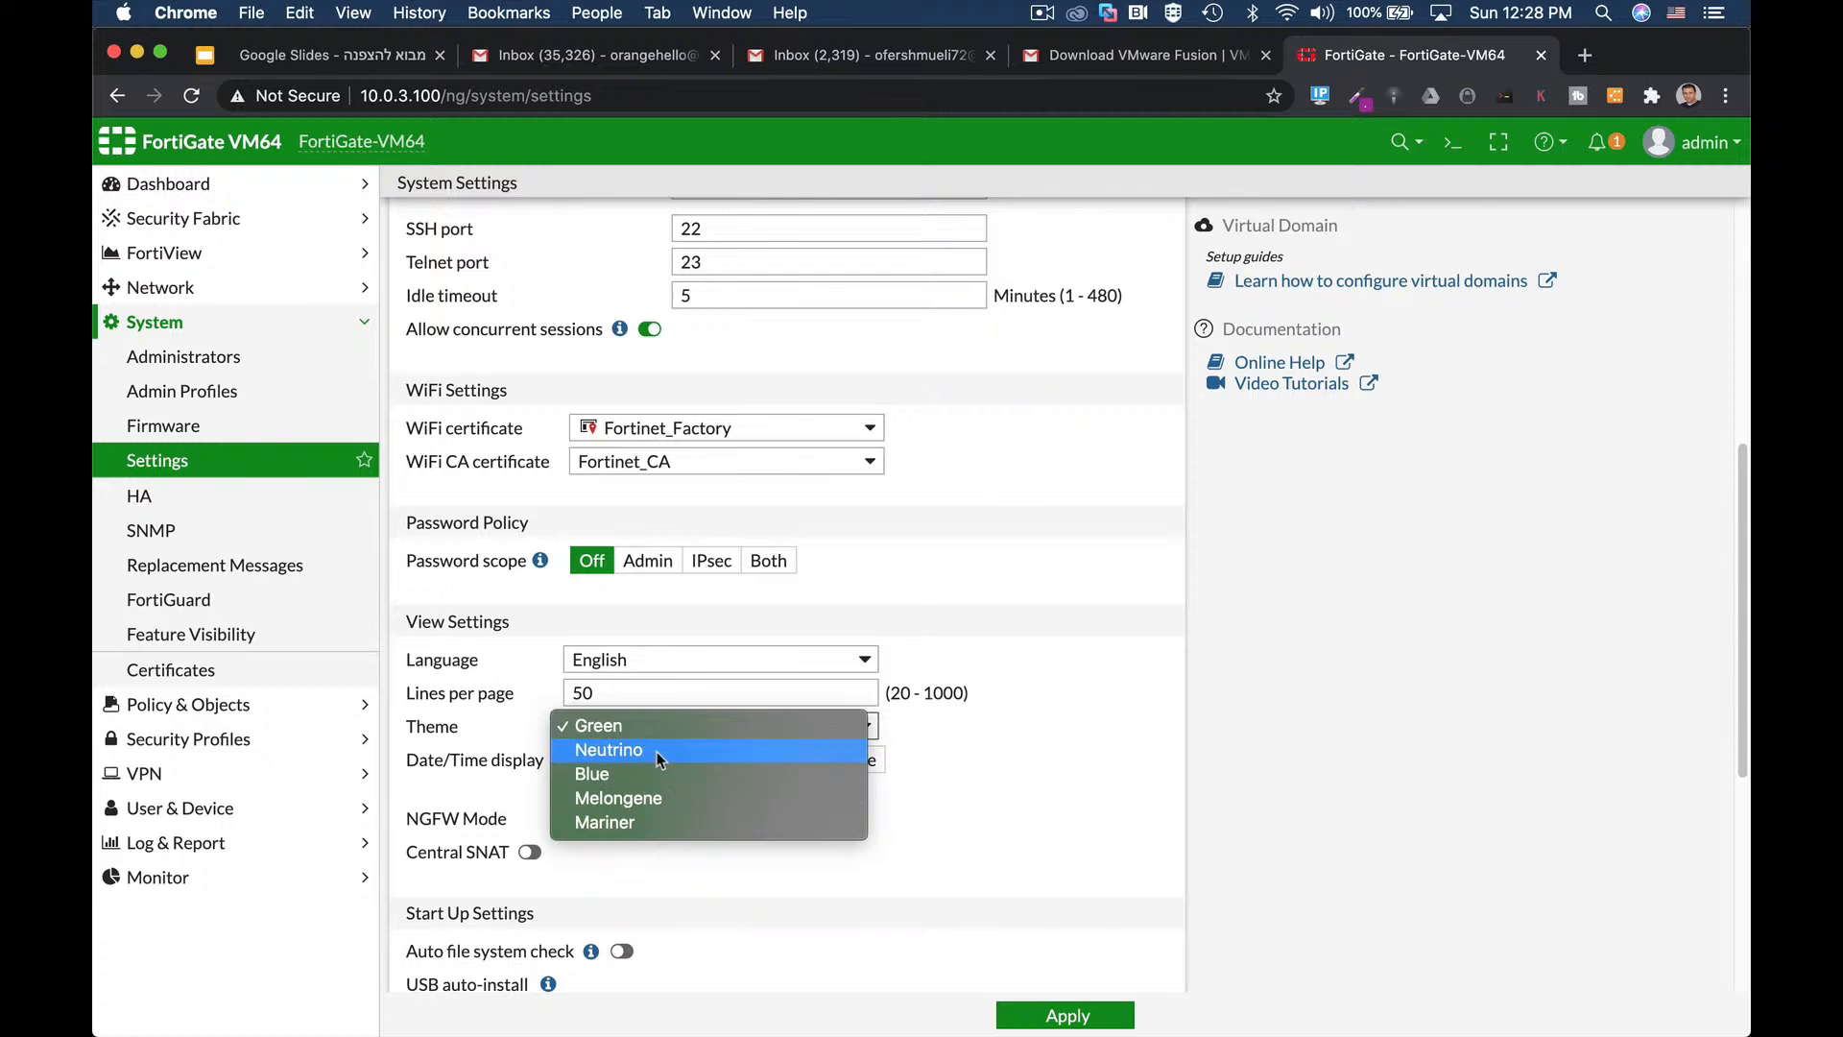
click(657, 752)
click(669, 726)
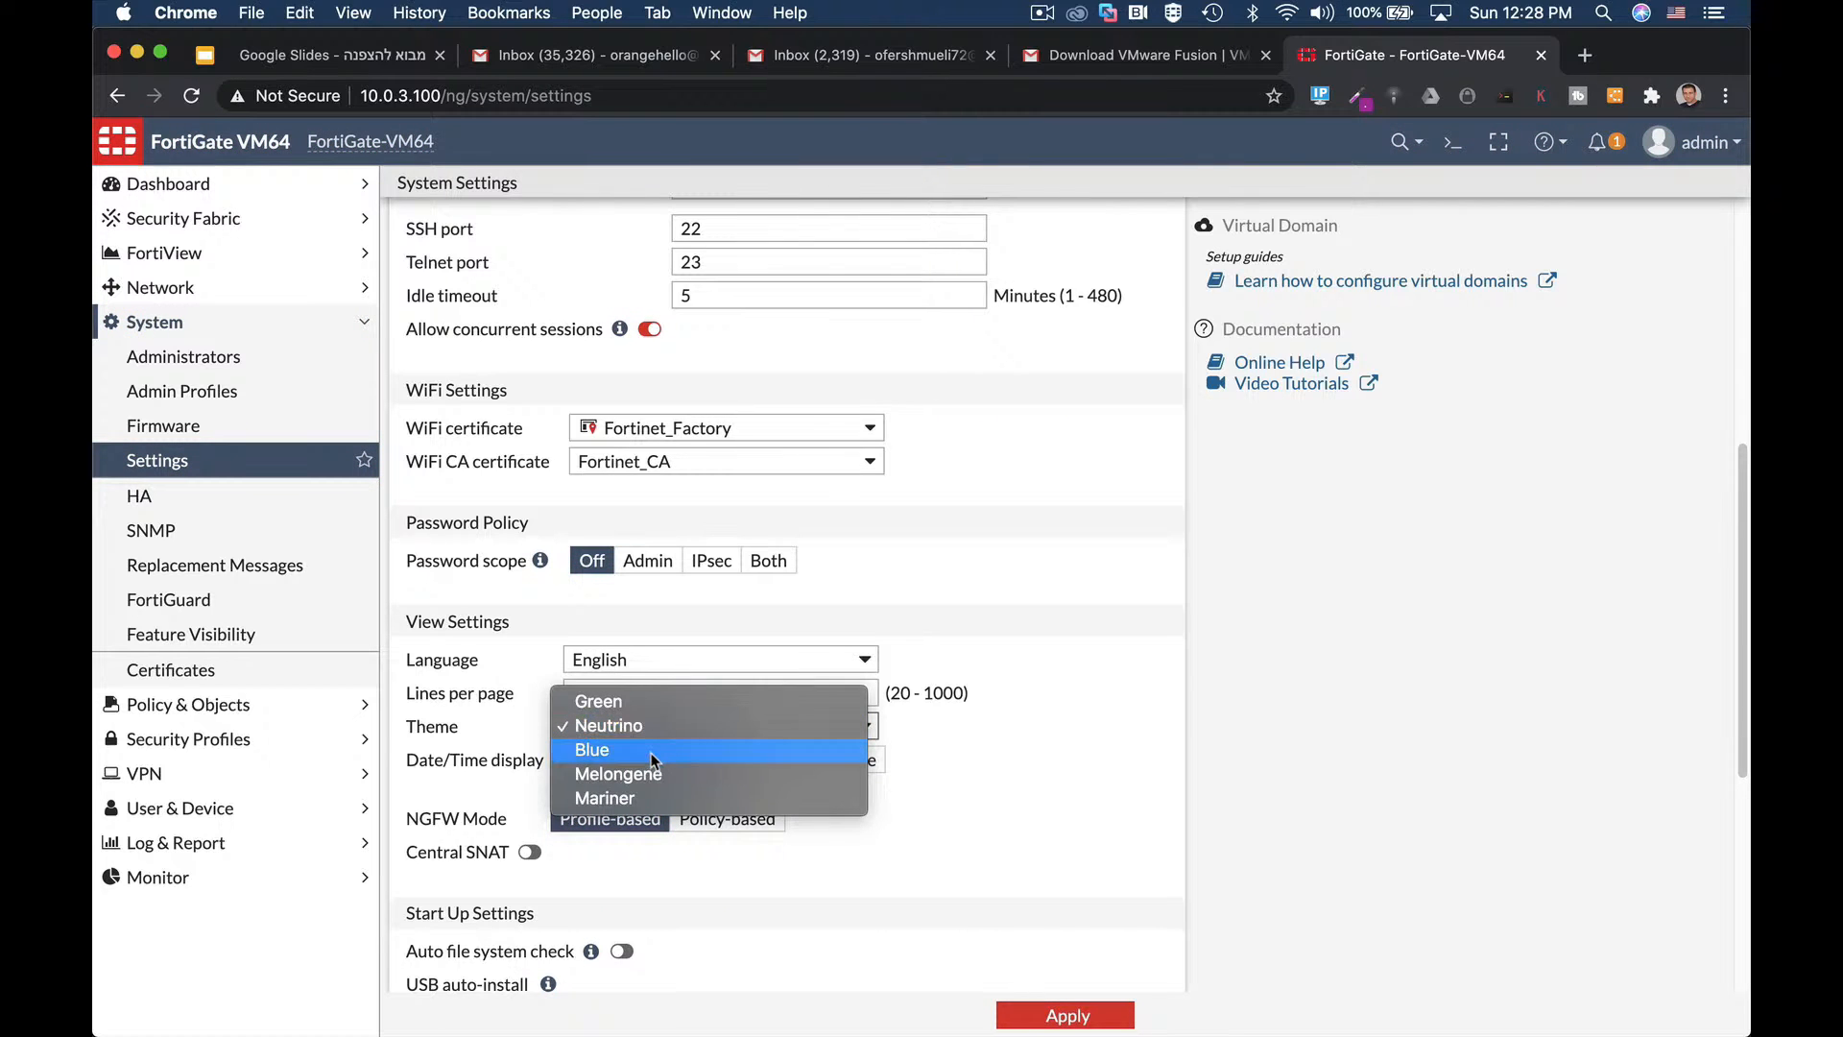
click(651, 753)
scroll(1027, 779, down, 5)
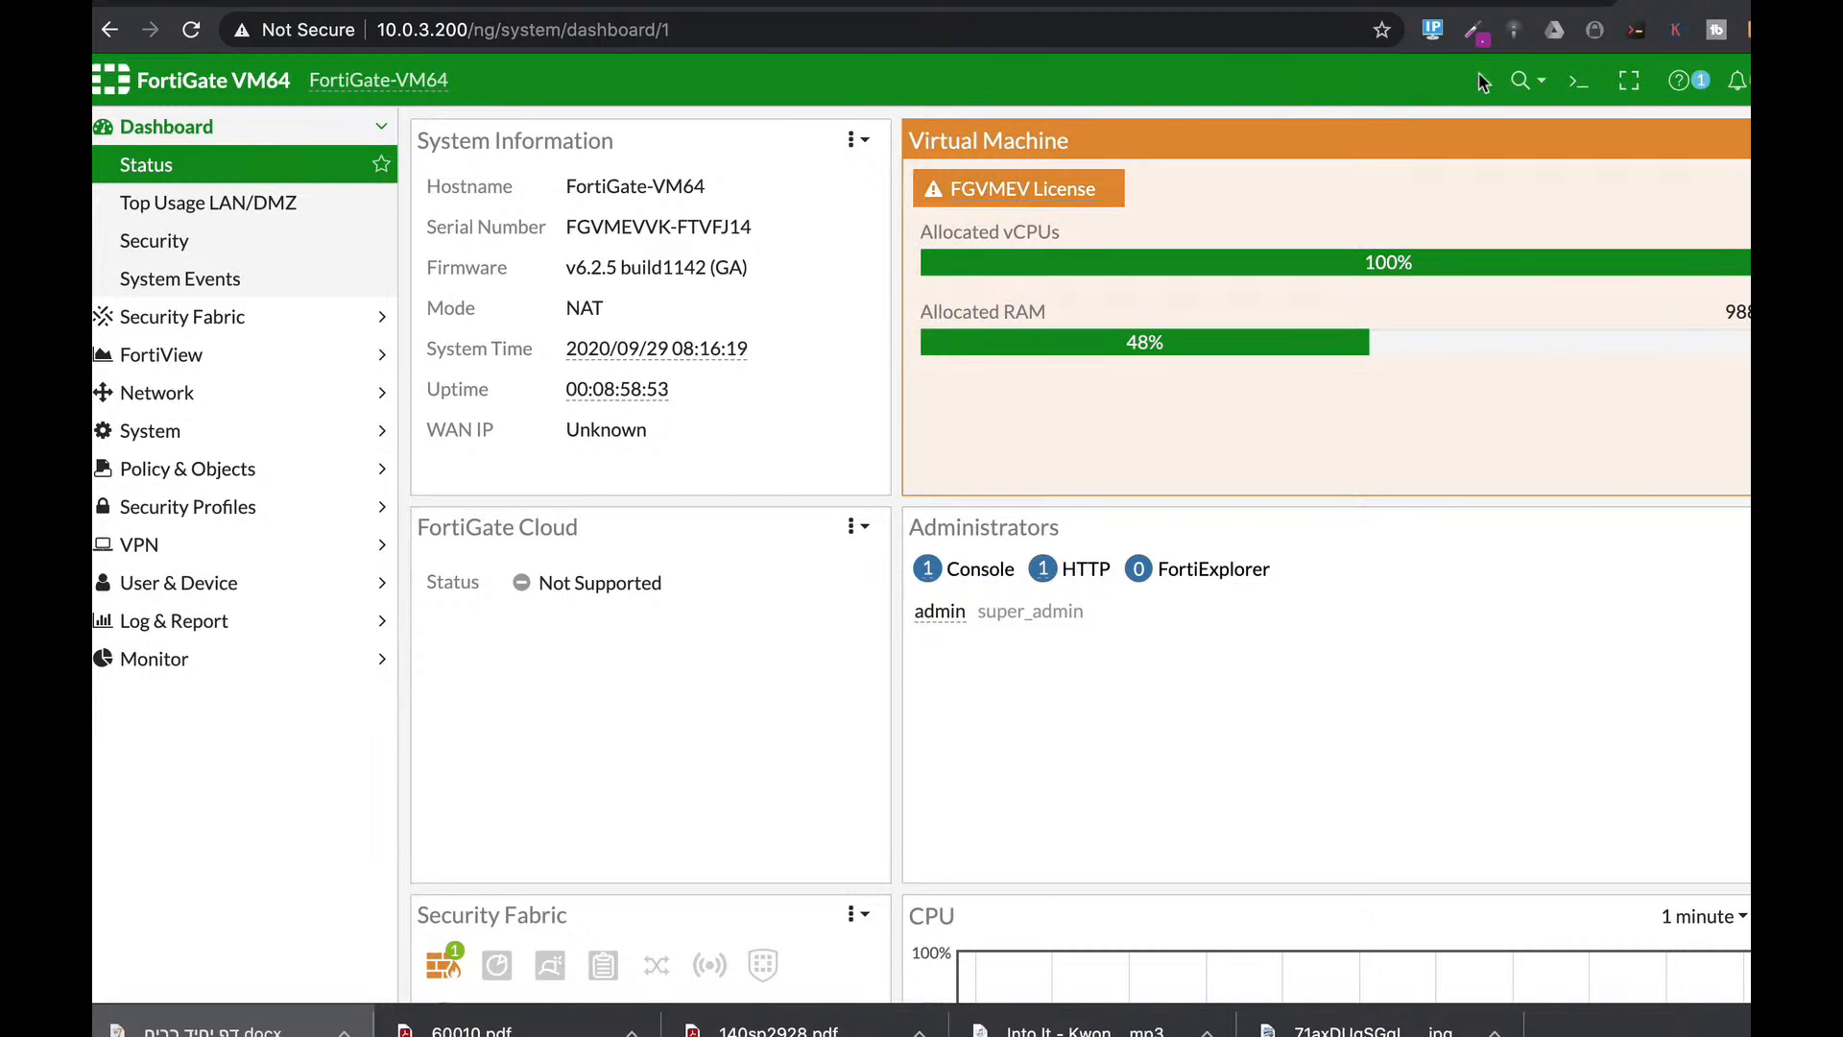
Run 'diag sys top 3 10 3' in the CLI console and highlight the busiest processes.
click(1578, 80)
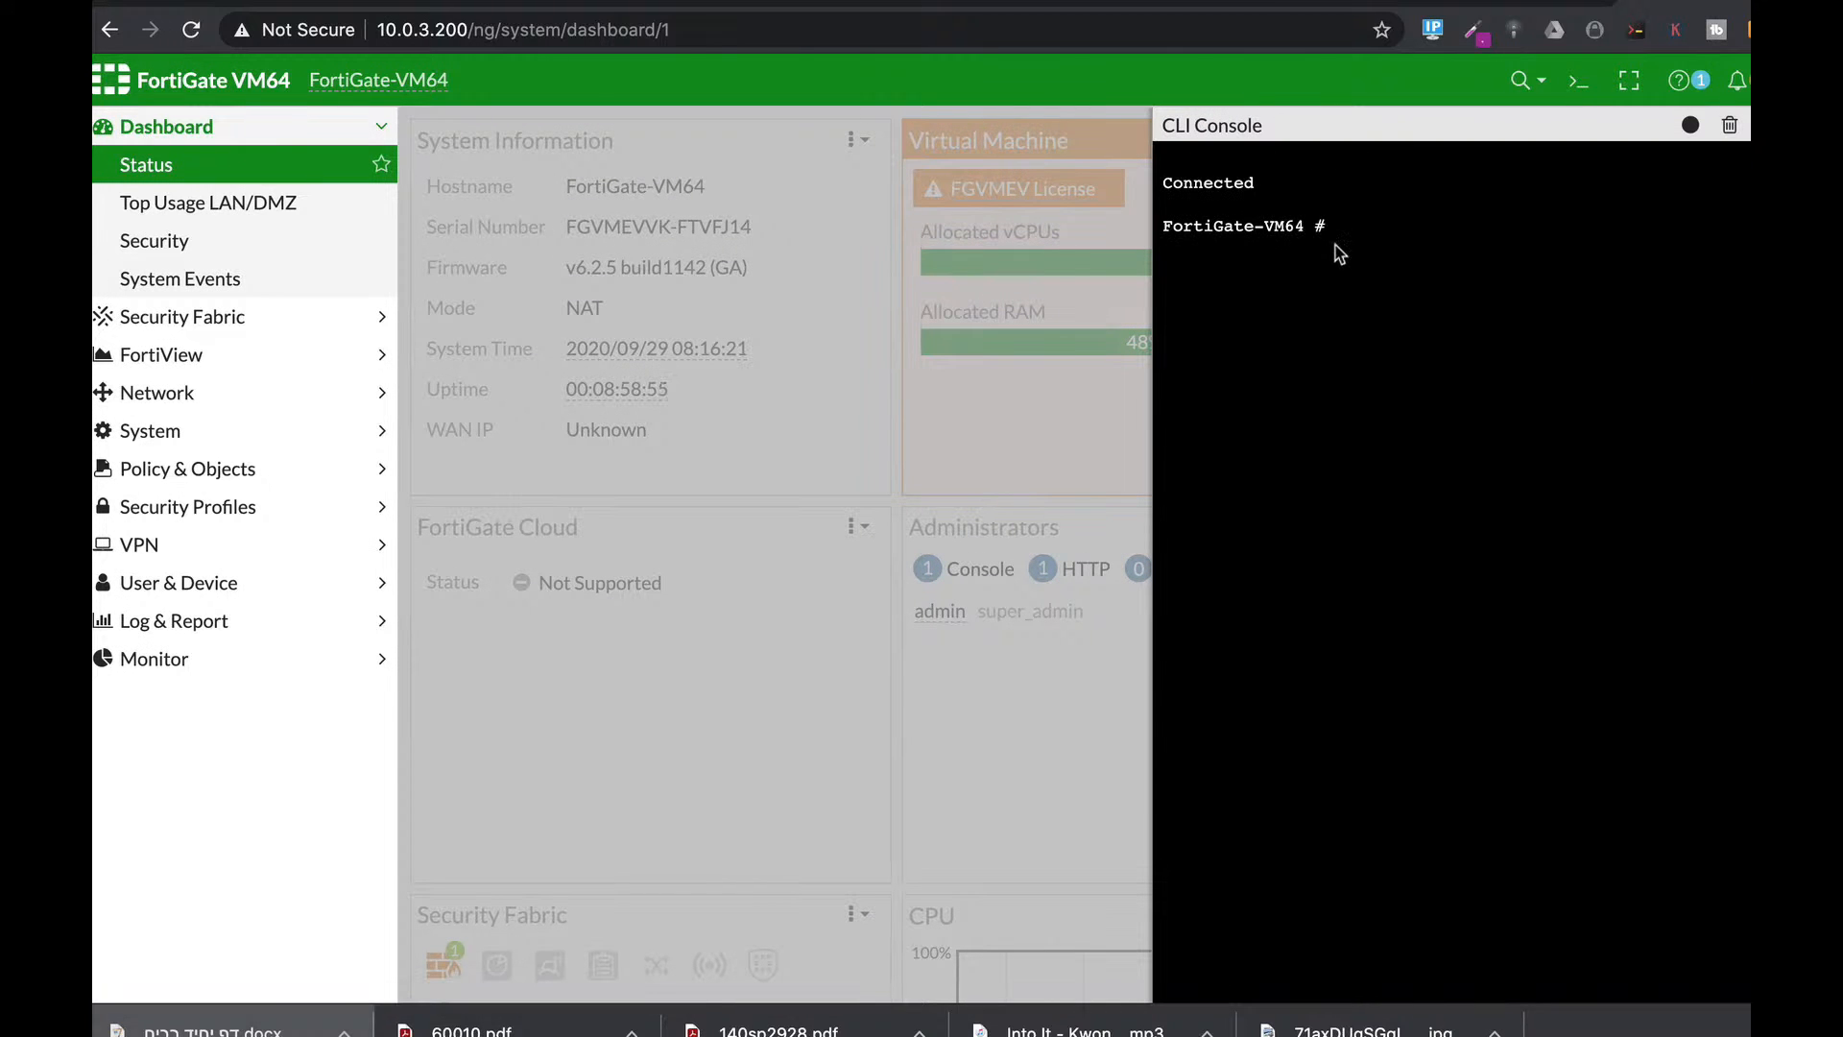
text(diag sys top)
text(3)
text(0)
text(3)
key(Return)
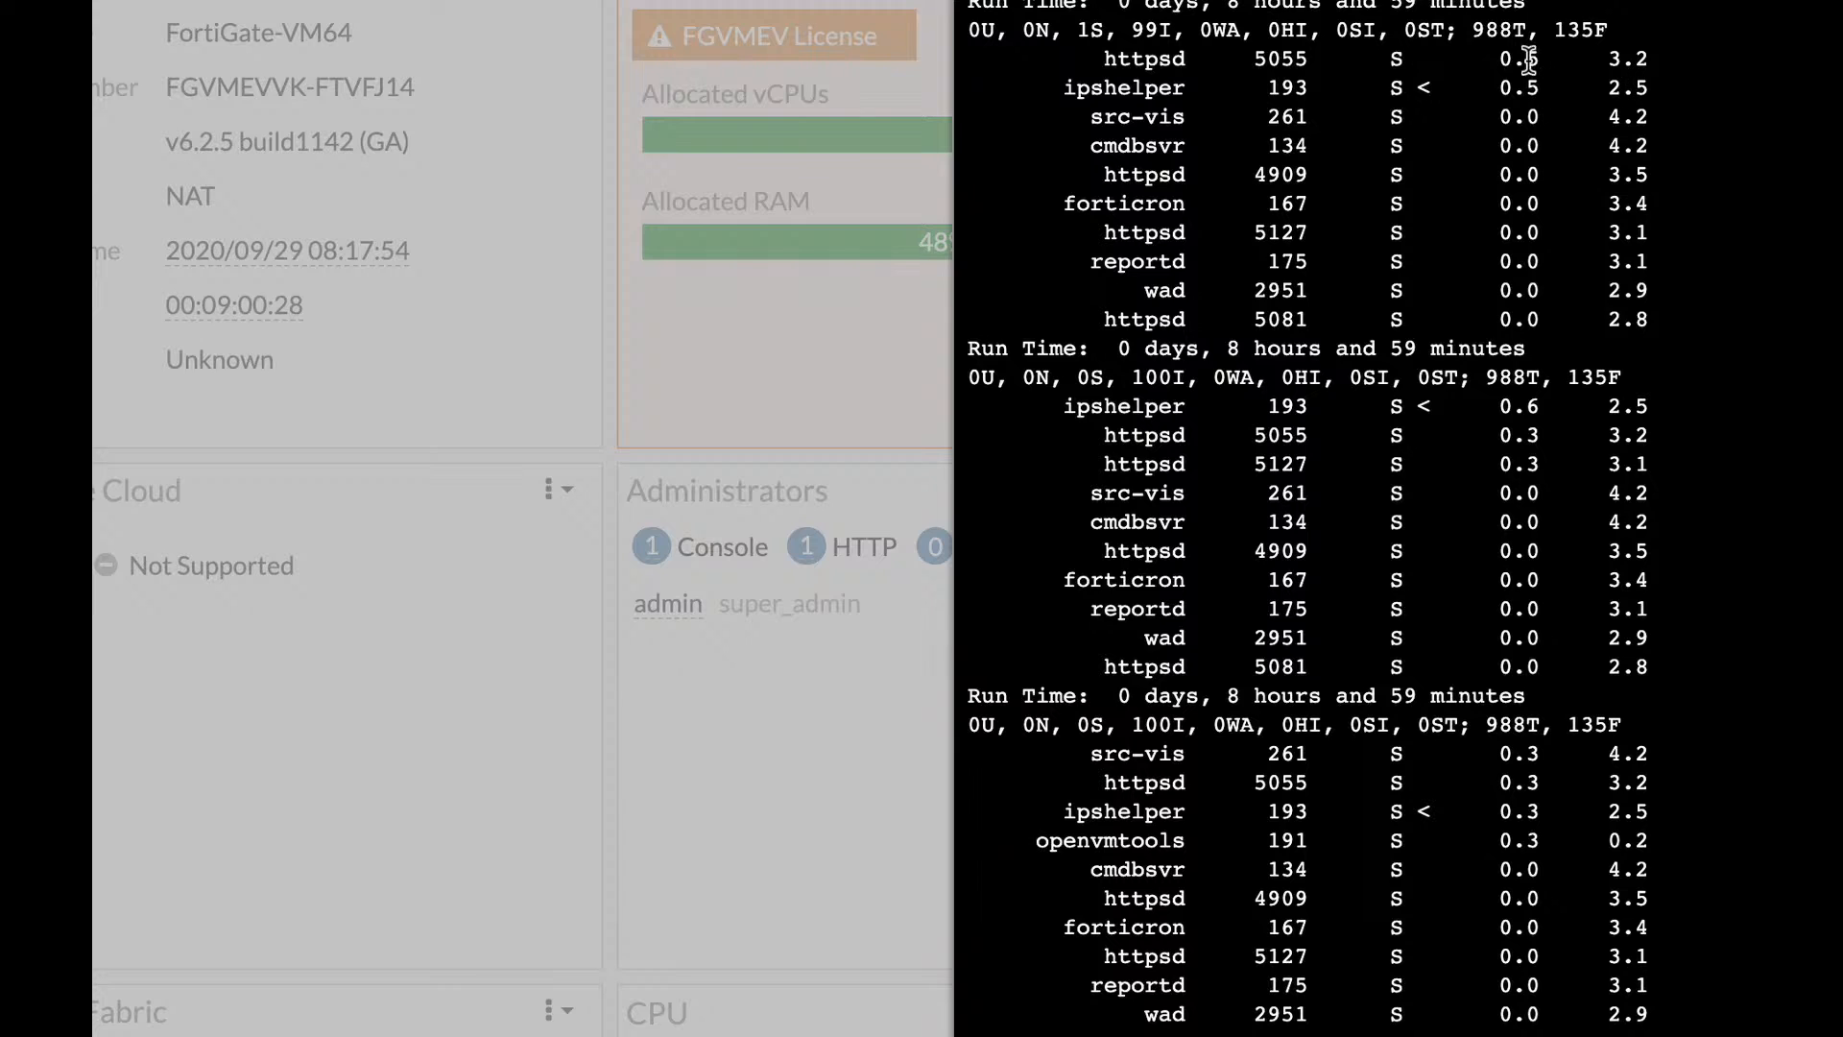
drag(1502, 59, 1524, 188)
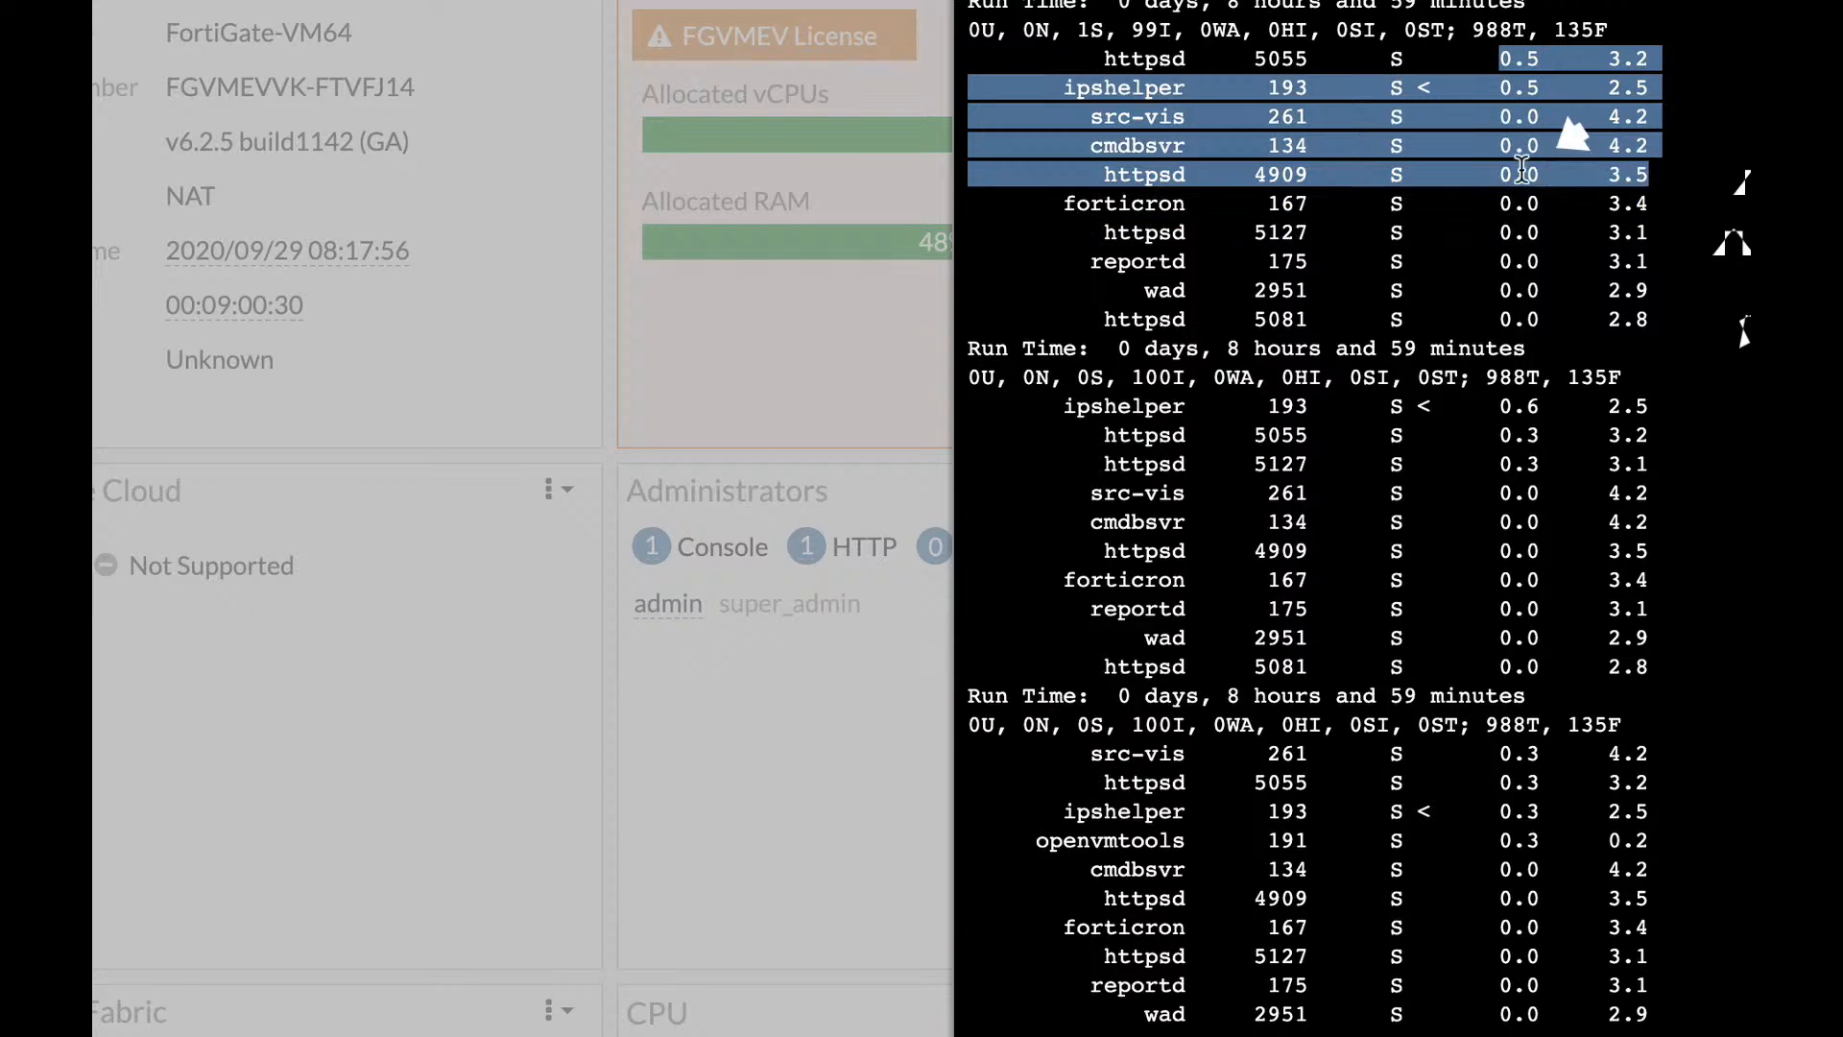
drag(1540, 58, 1512, 173)
click(1517, 60)
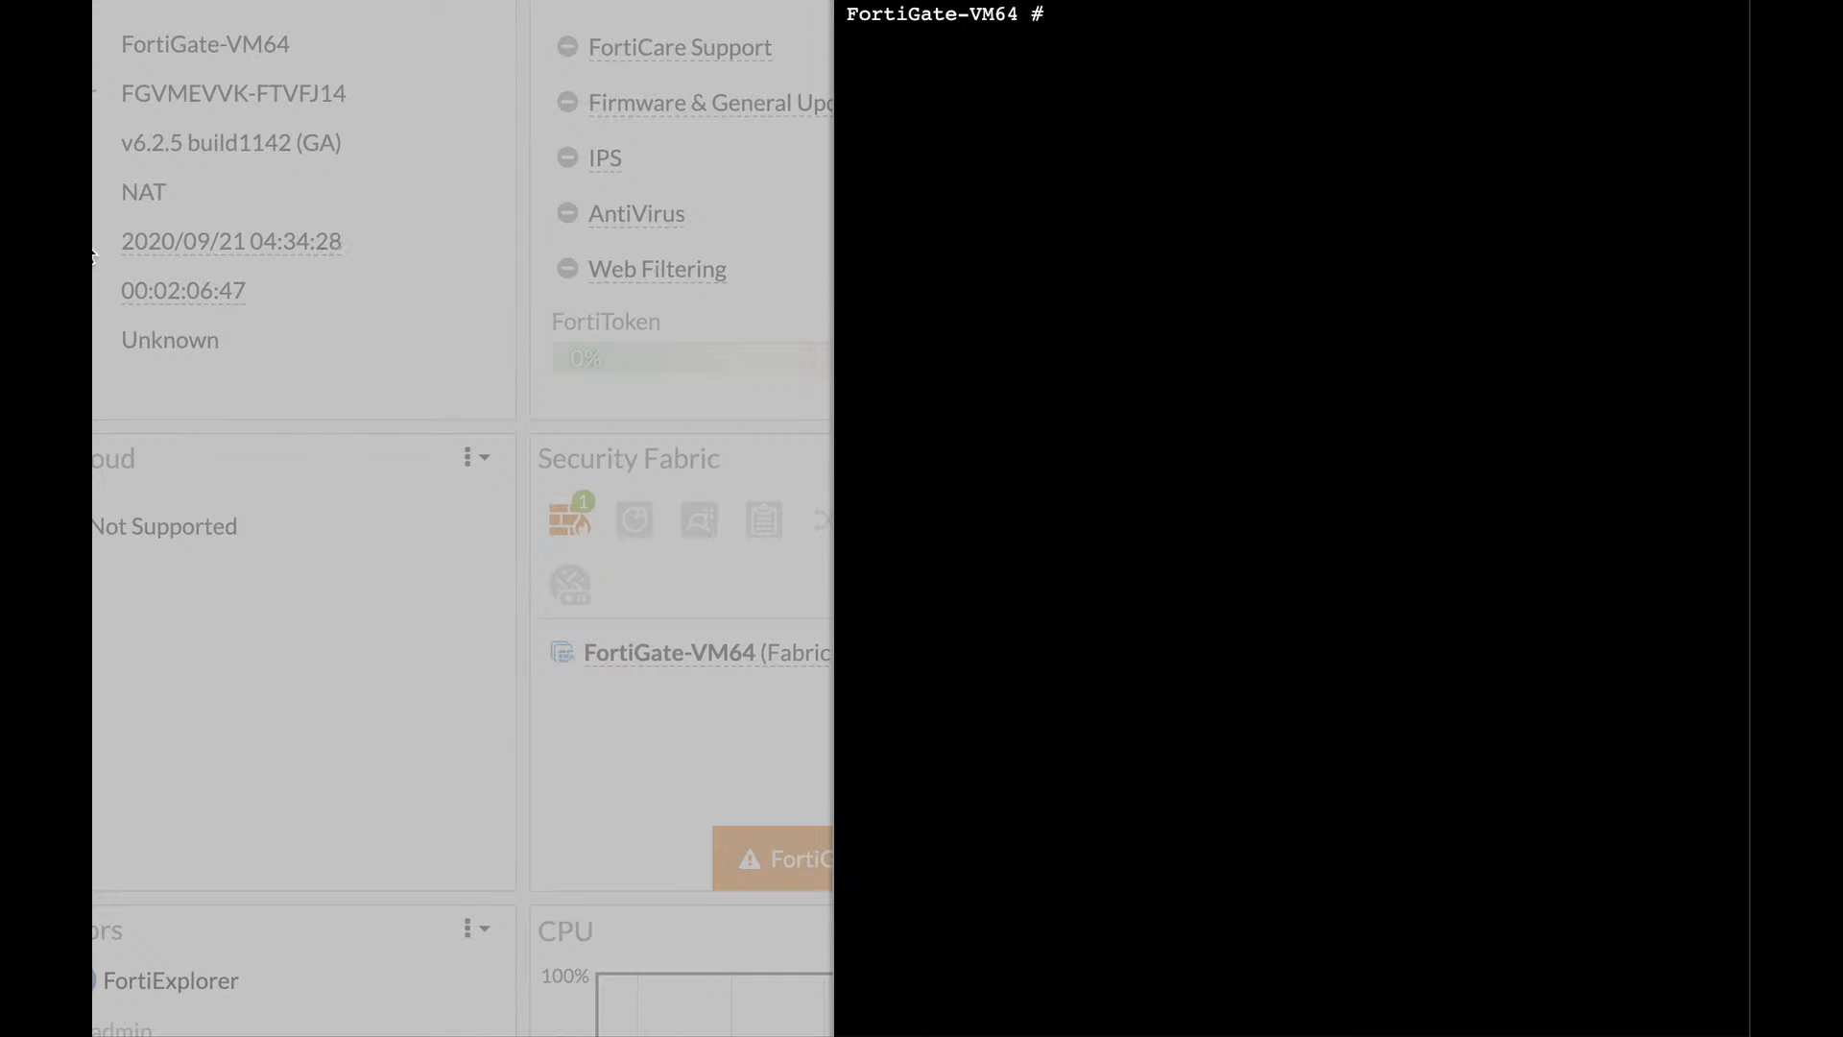
Run 'get system status', highlight the v6.2.5 build1142 version, and page to the end.
text(get system status)
key(Return)
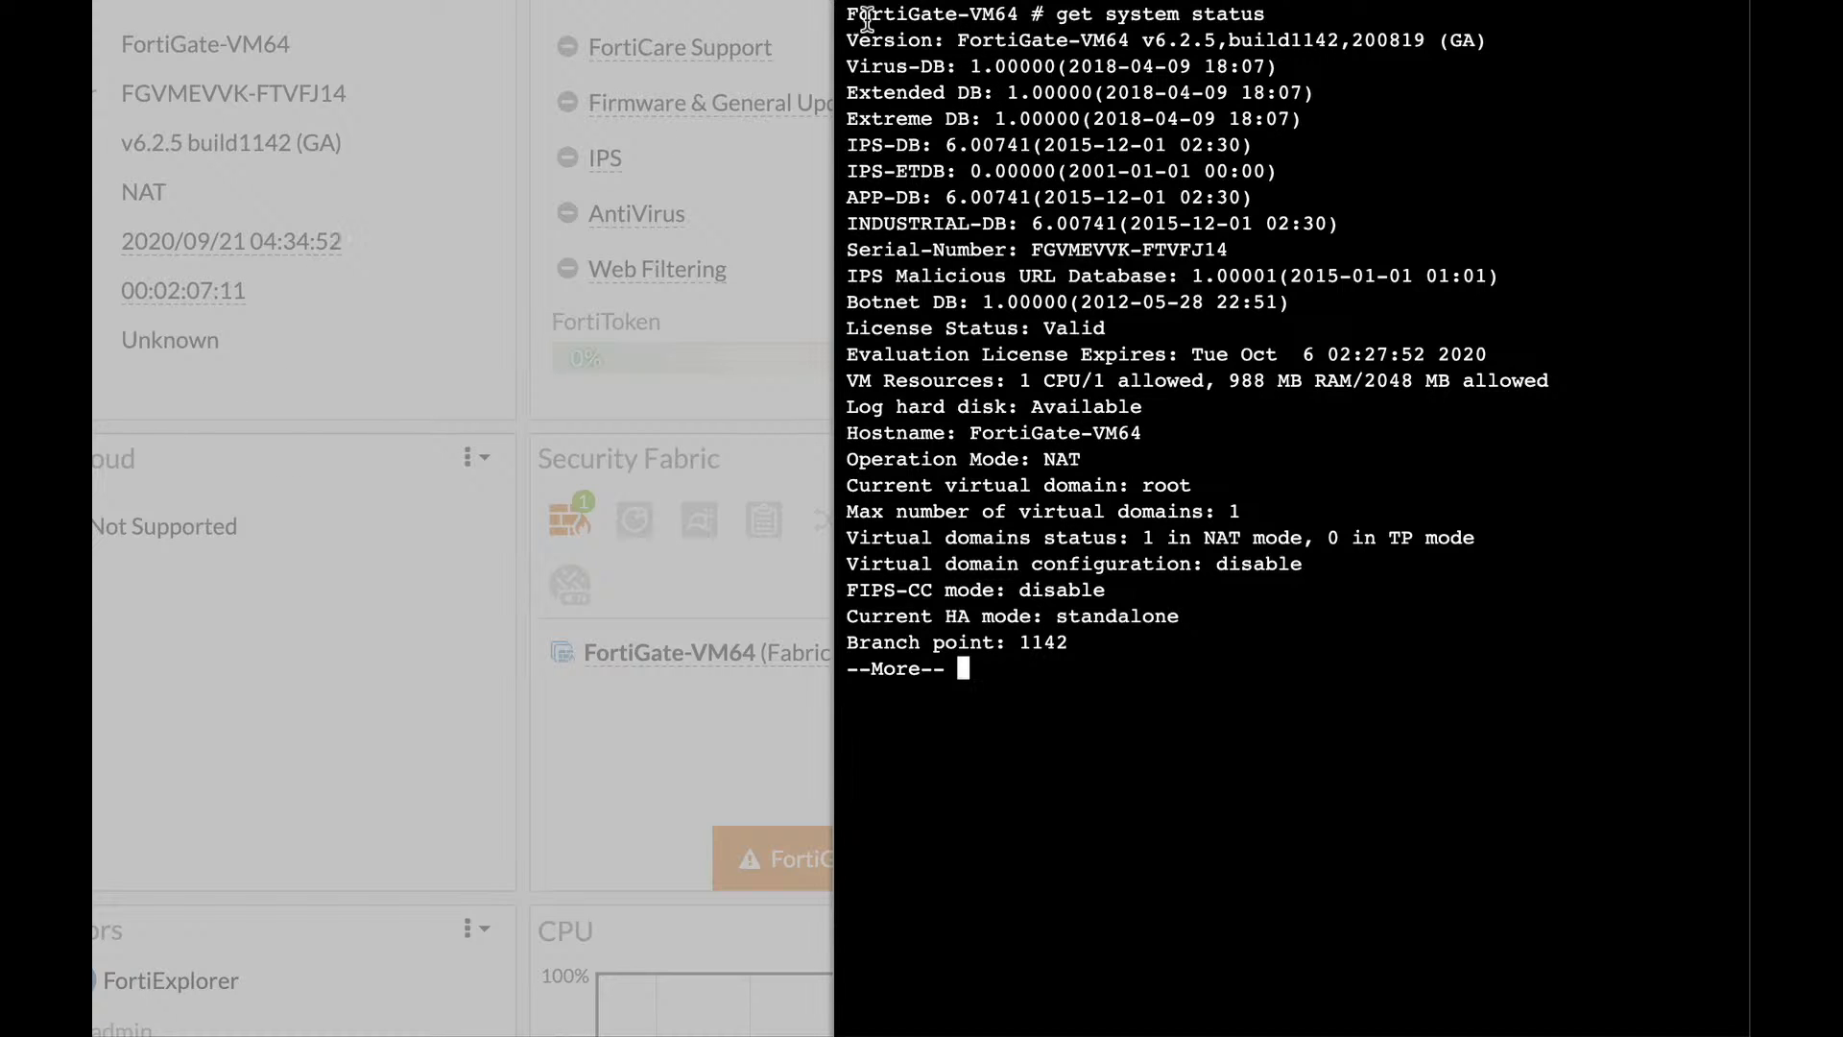
drag(1229, 42, 1364, 45)
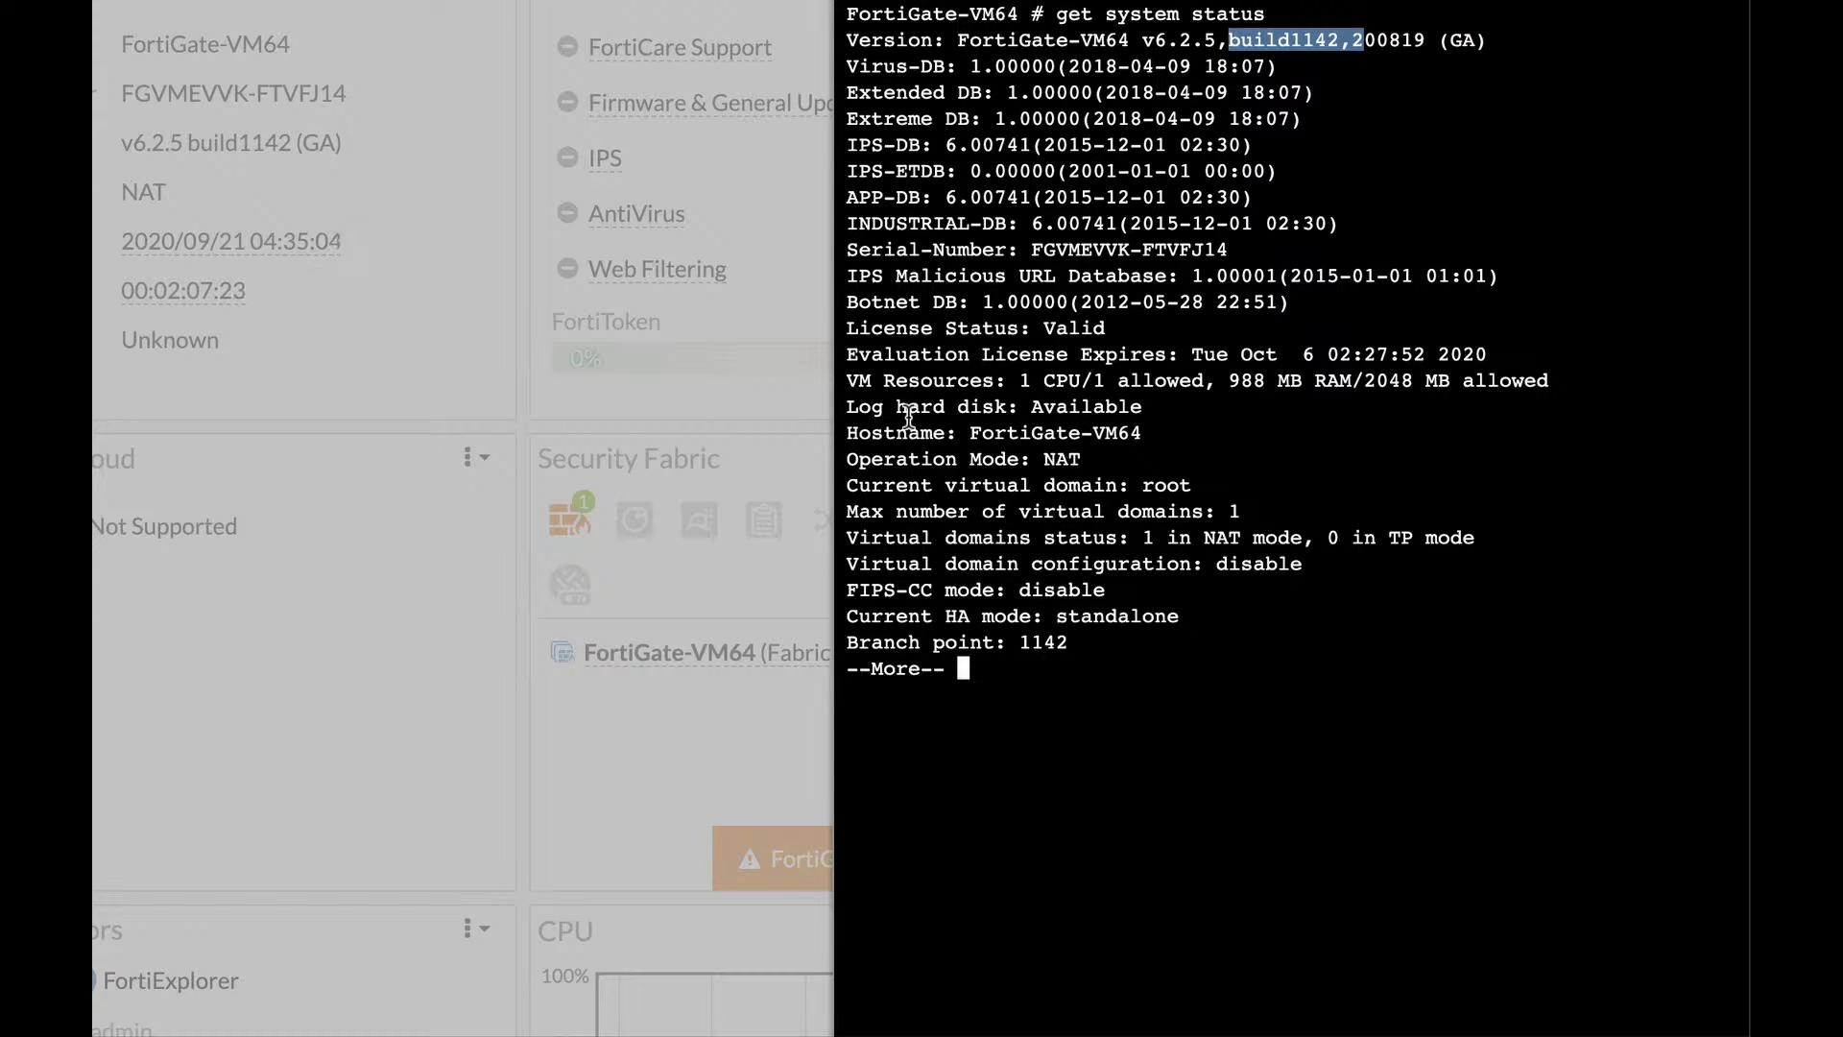
key(space)
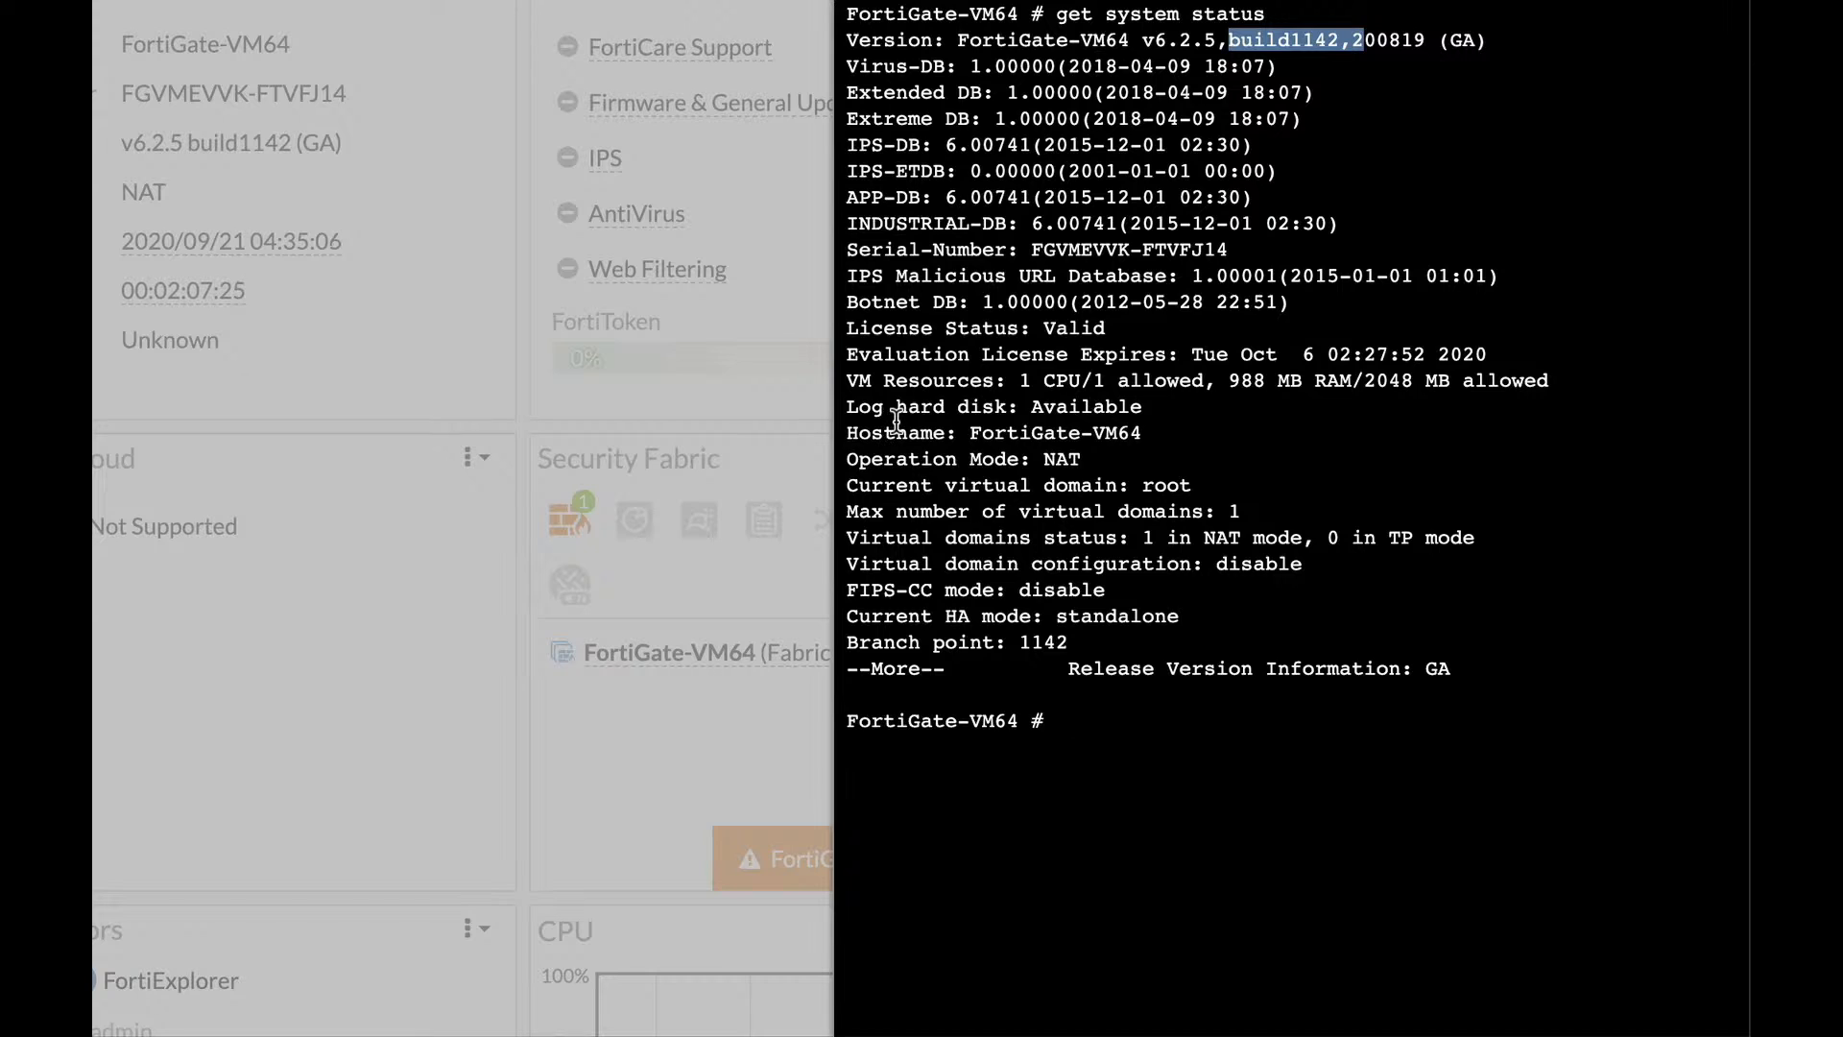
Highlight the NAT operation mode, standalone HA mode and log hard disk lines in the status output.
click(1077, 461)
double_click(1077, 461)
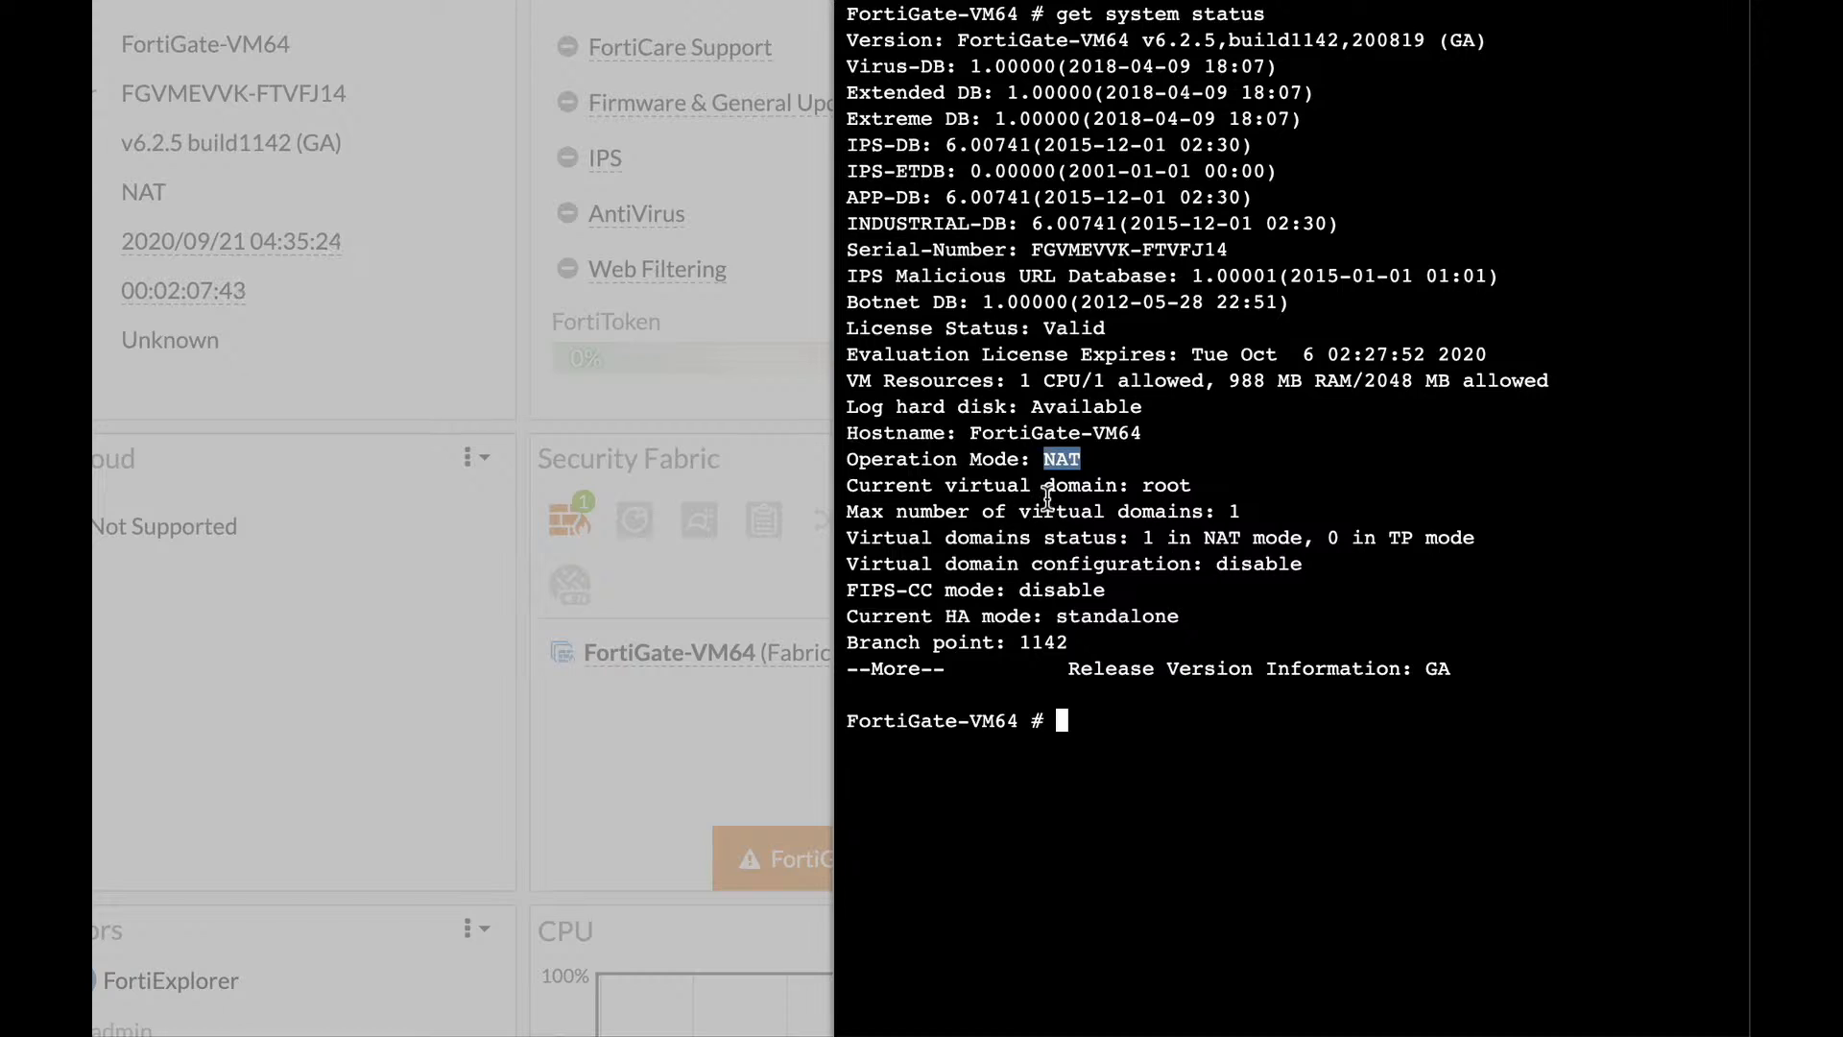
click(949, 615)
drag(1055, 616, 1189, 618)
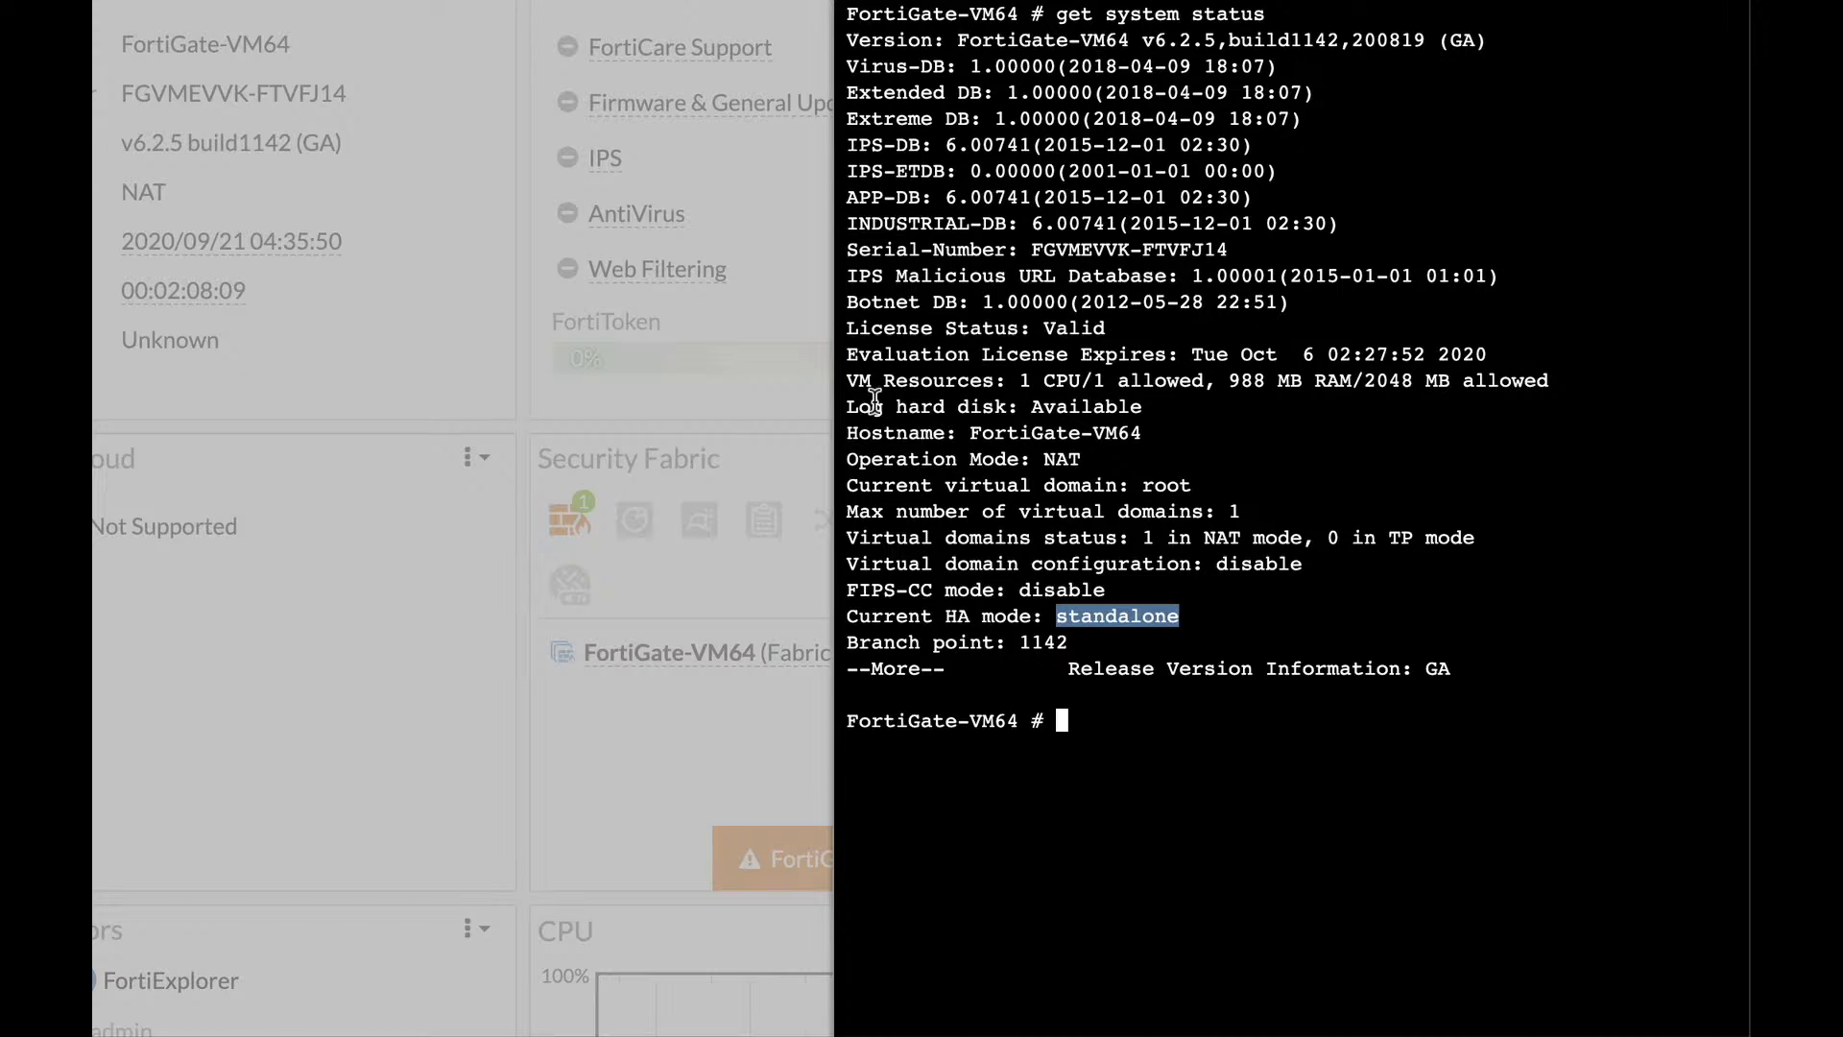
drag(898, 404, 999, 406)
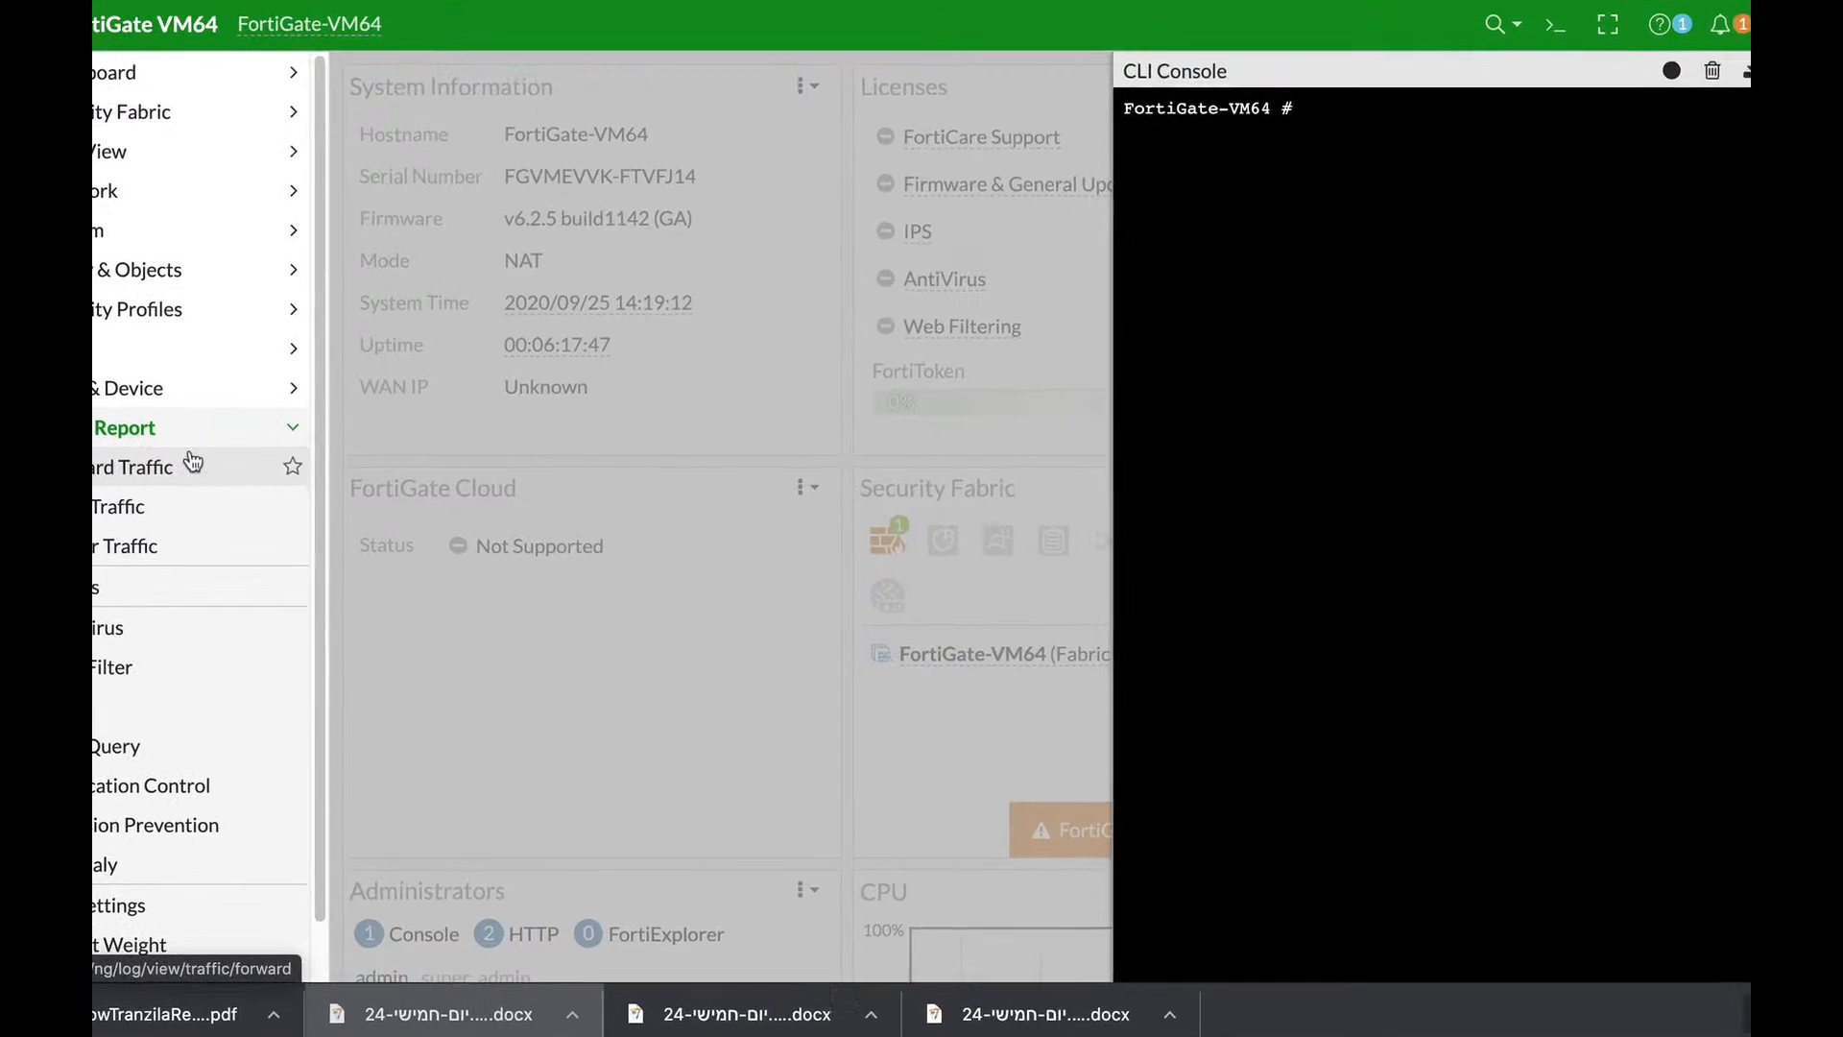
Run 'exe log filter category' to list the available log categories.
text(e)
text(xe l)
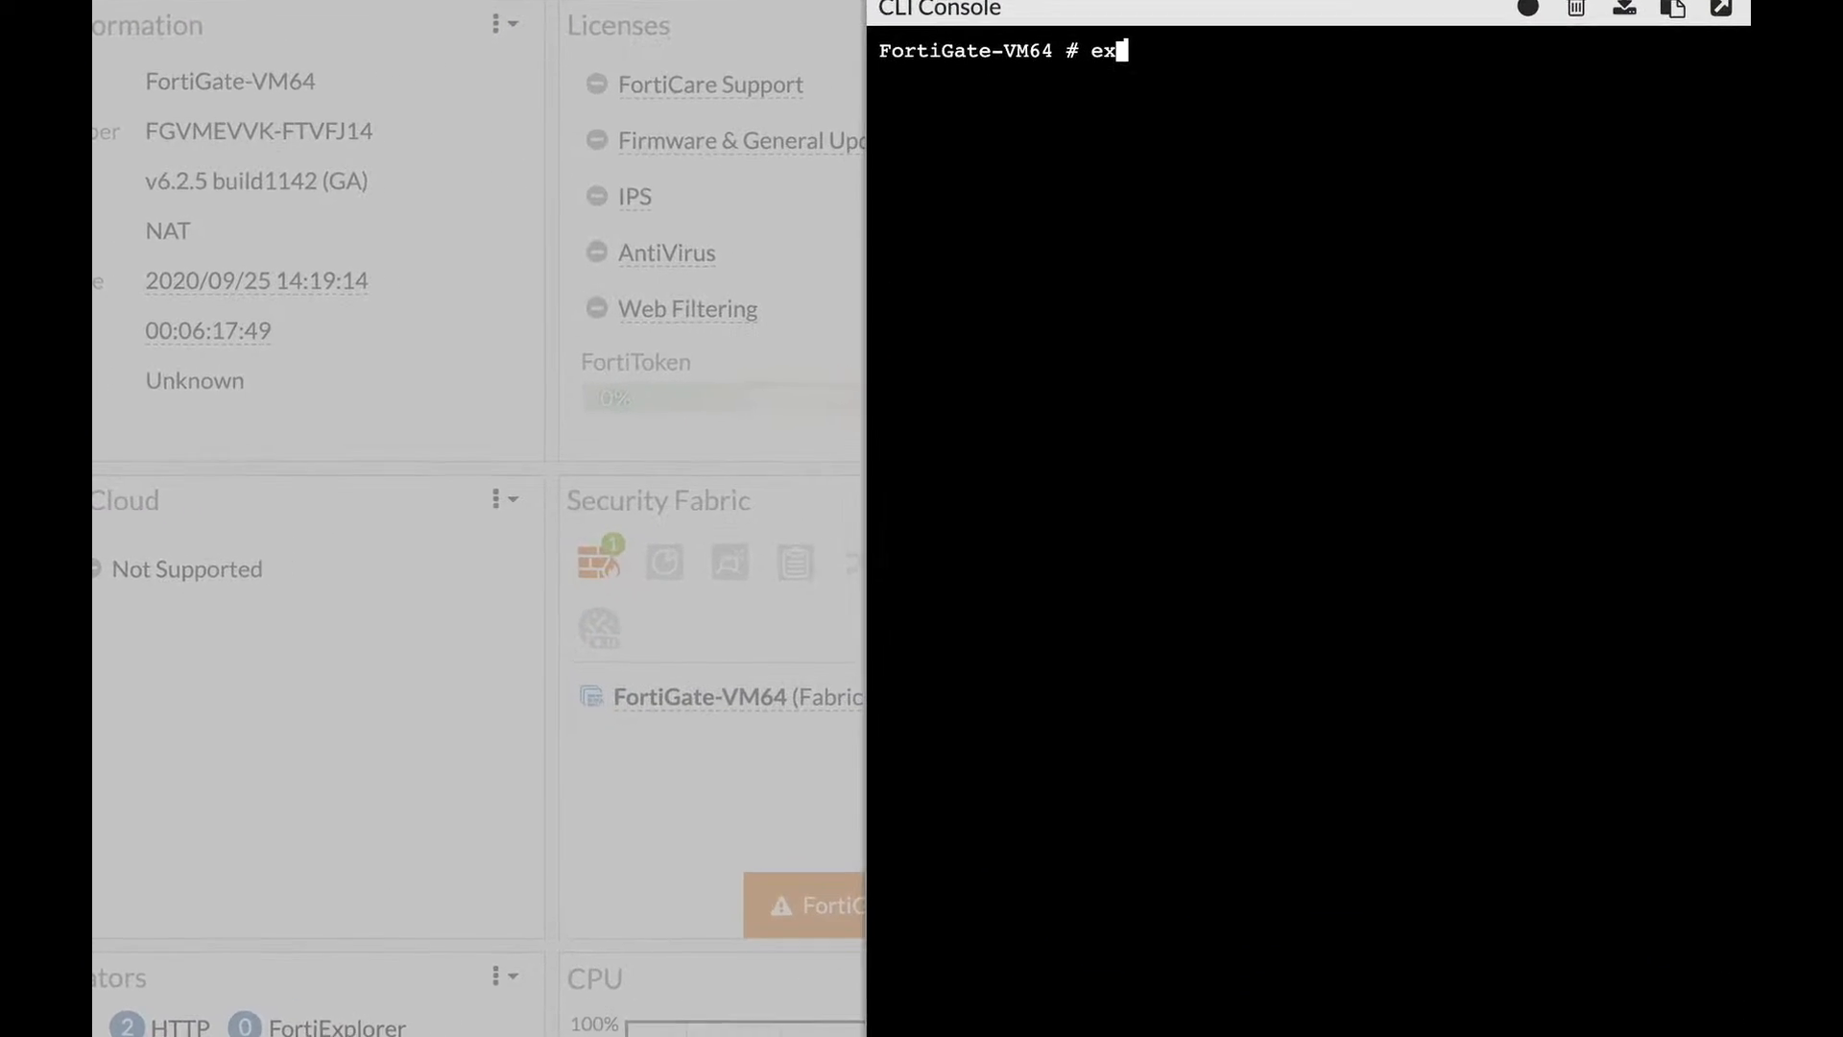
text(o)
key(Tab)
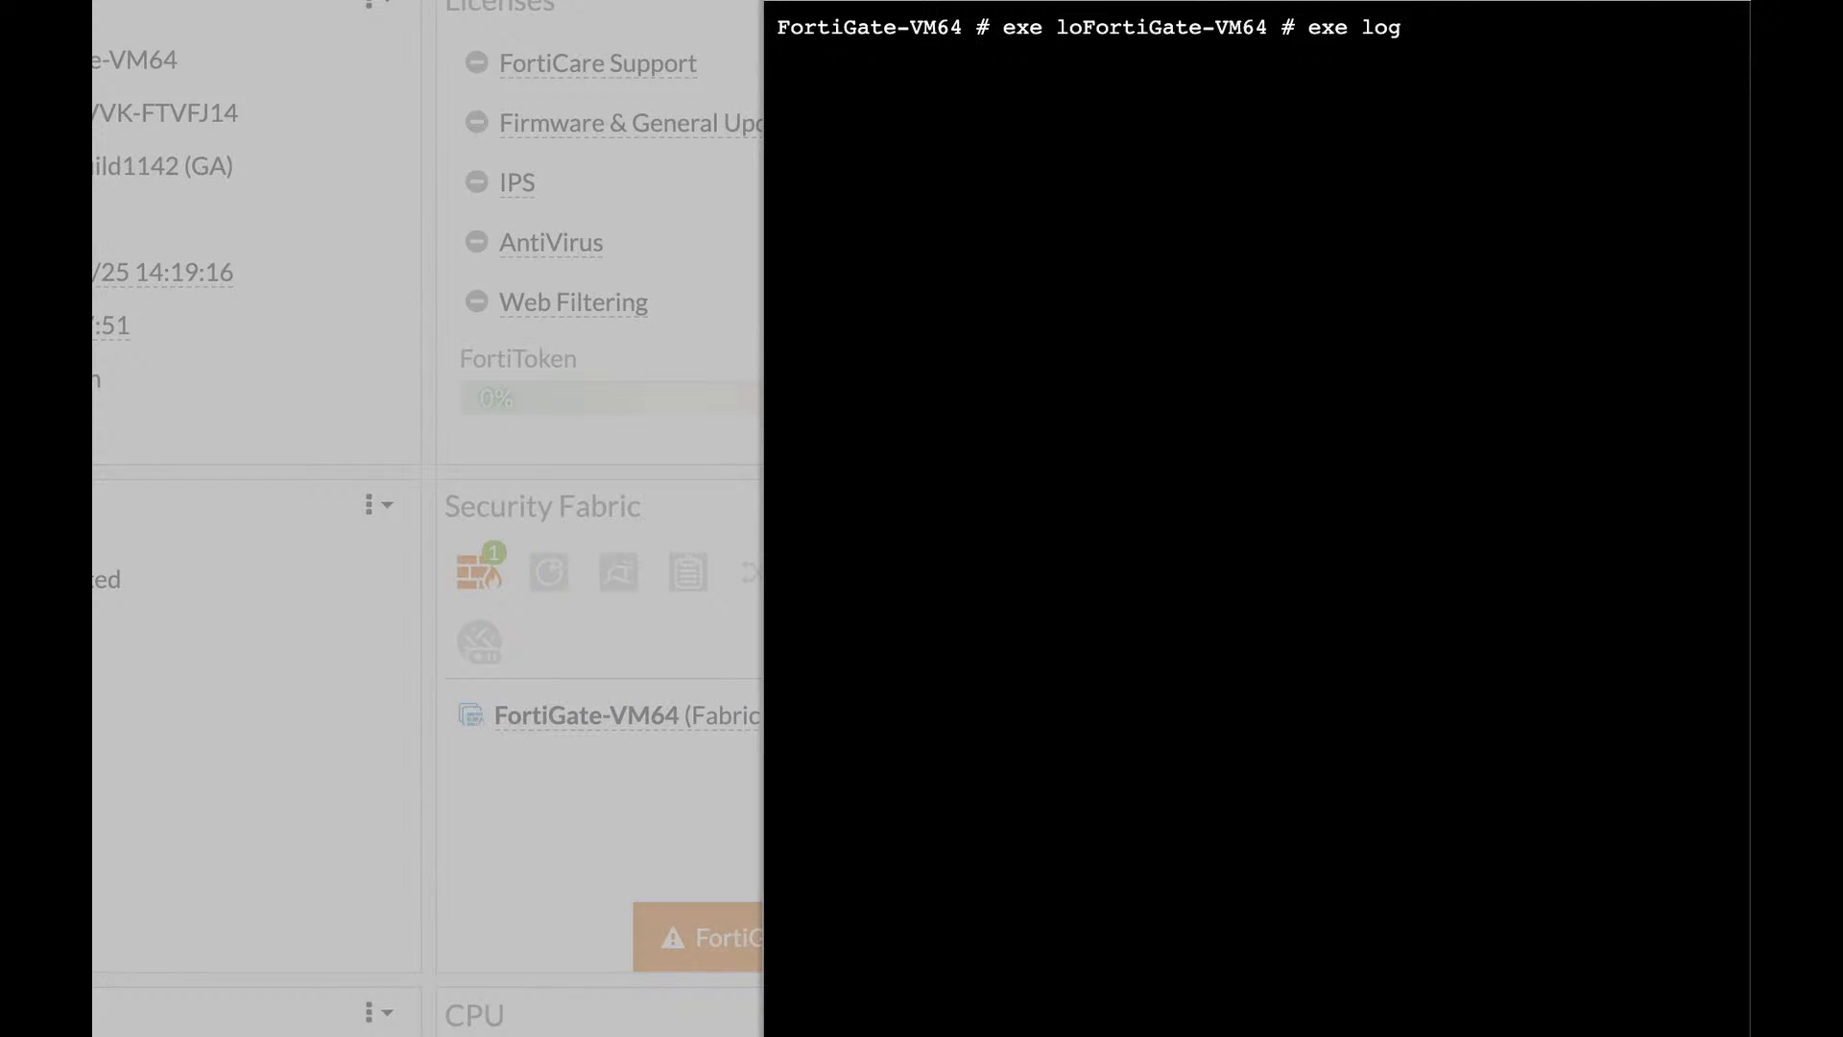
text(fi)
key(Tab)
text(ca)
key(Tab)
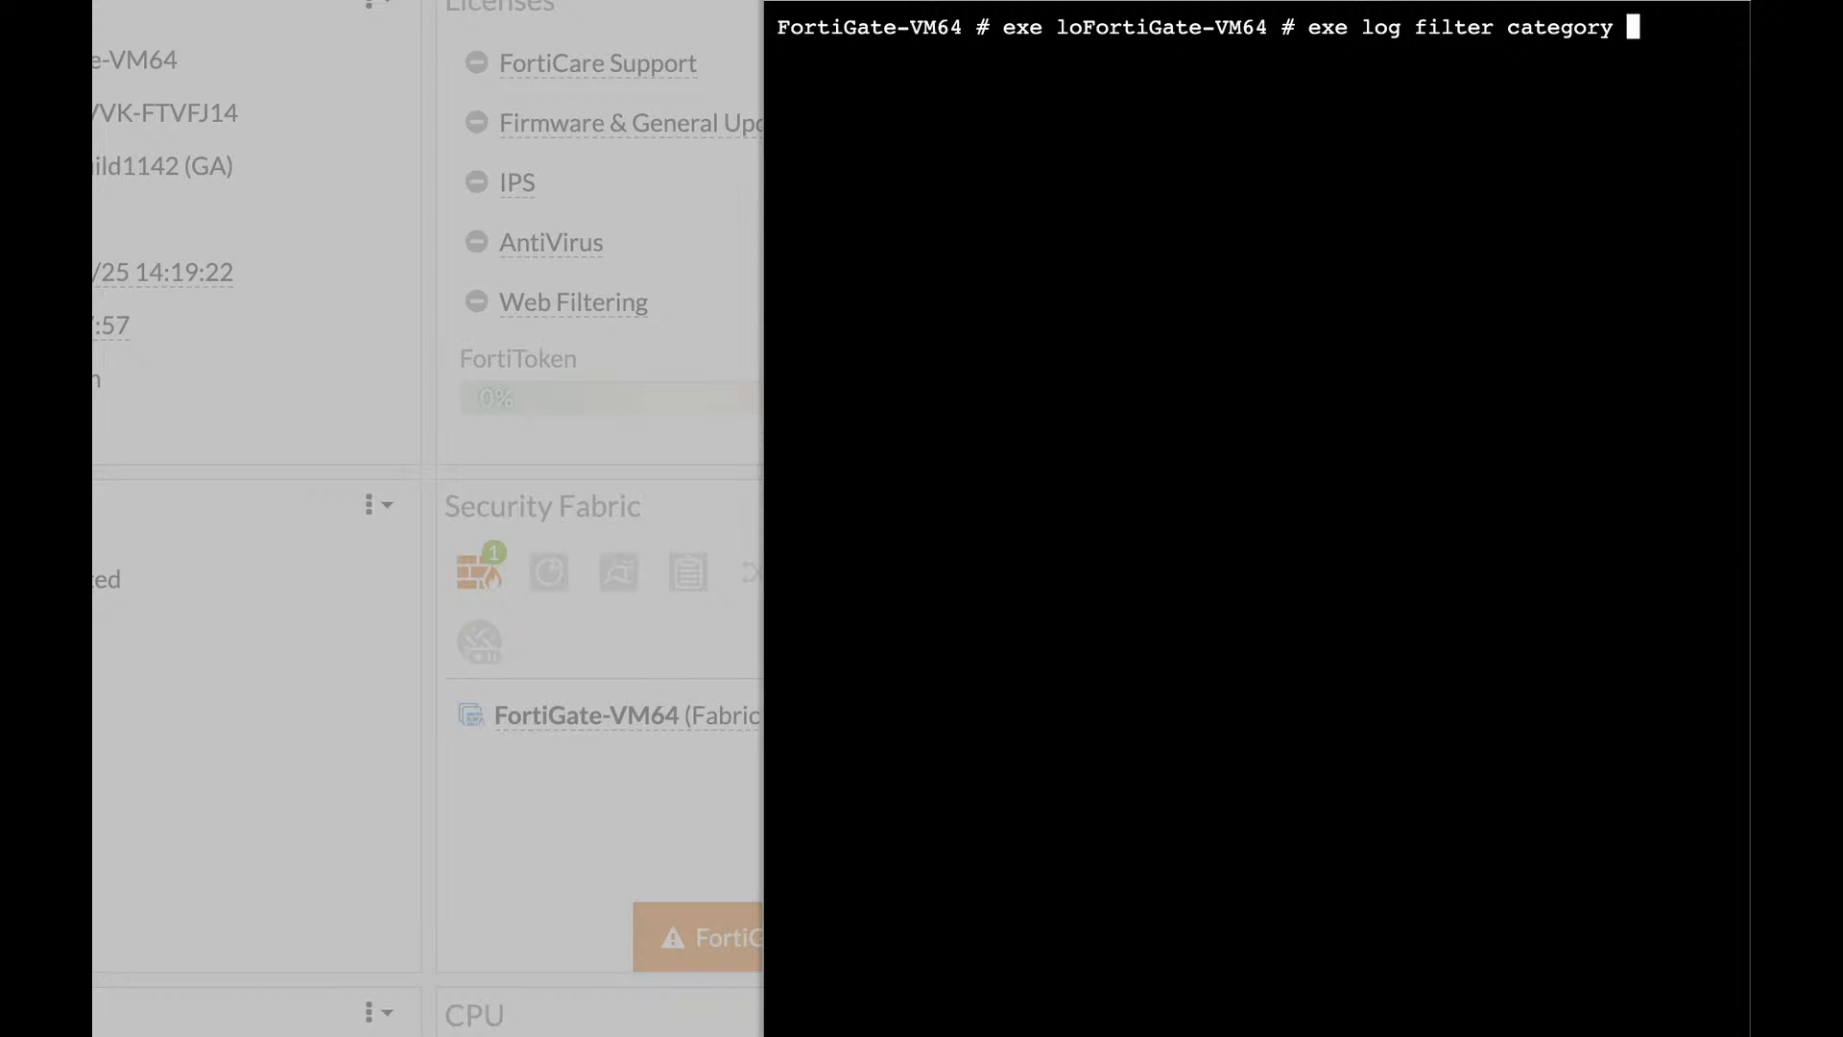
key(Return)
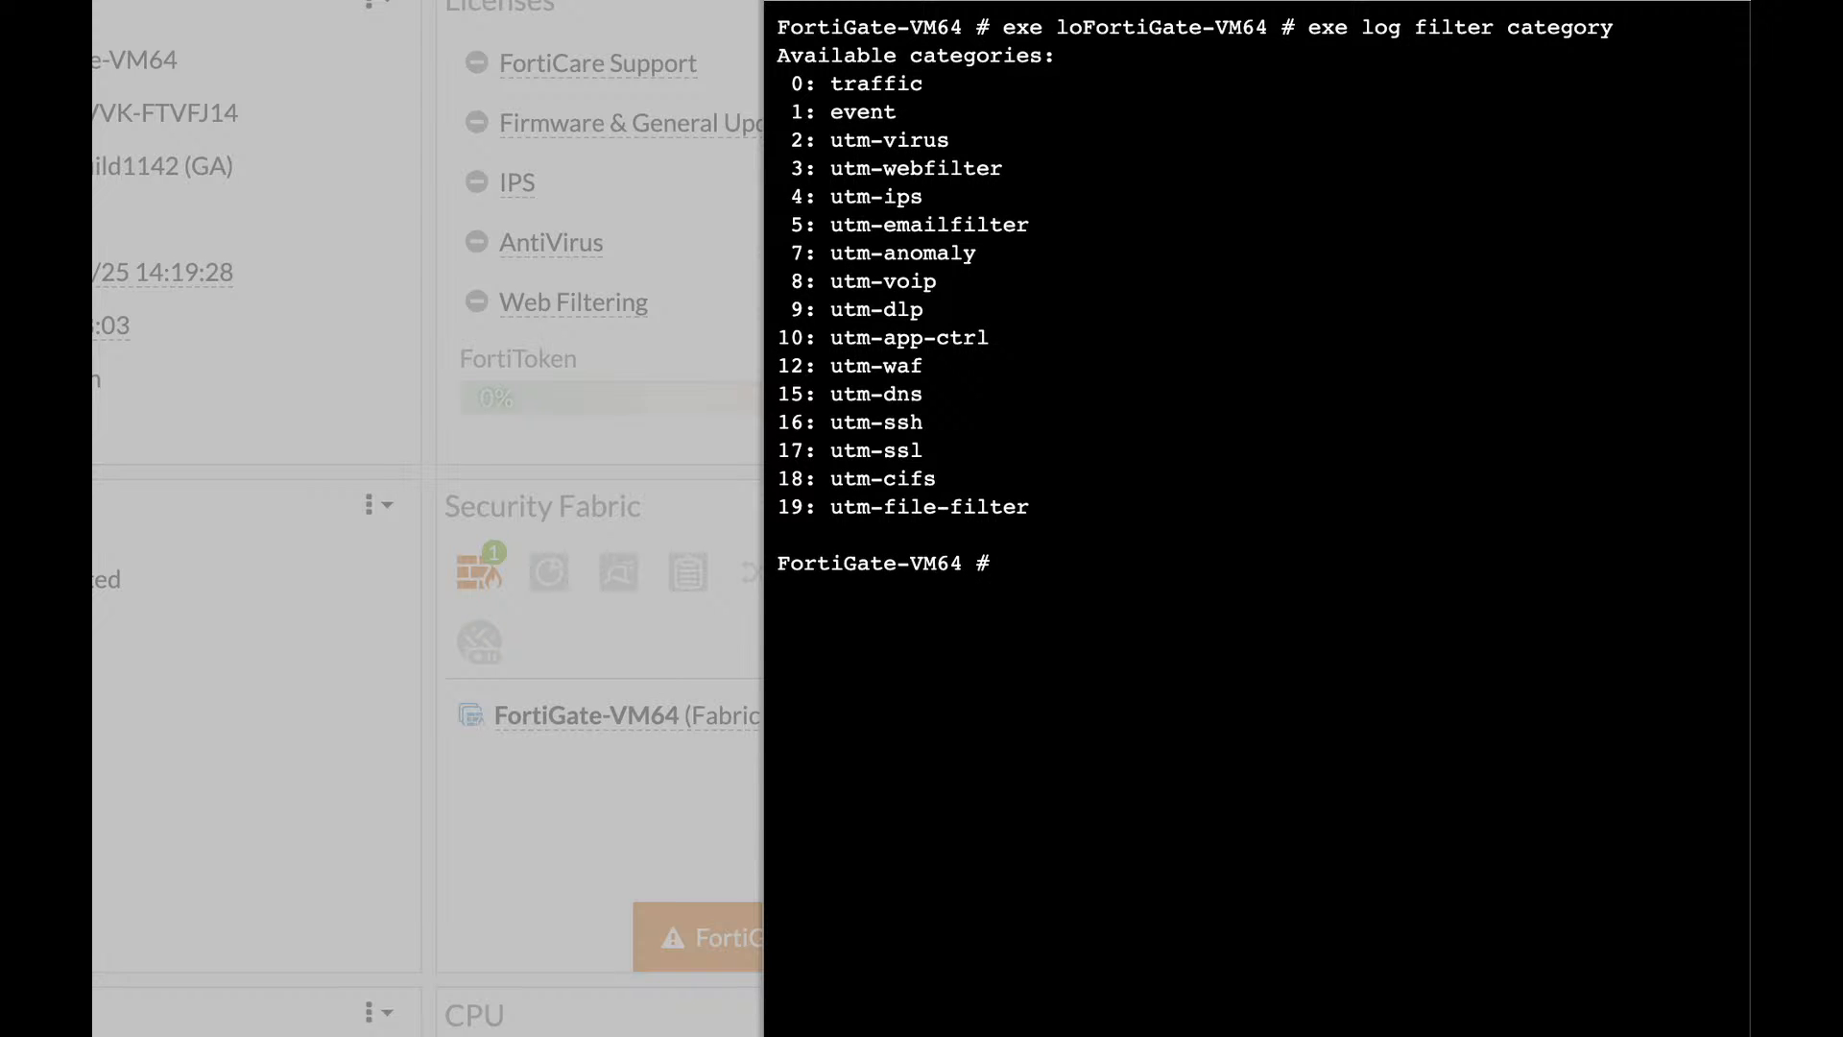
Set the log filter to category 1 (event) and enter 'exe log display'.
key(Up)
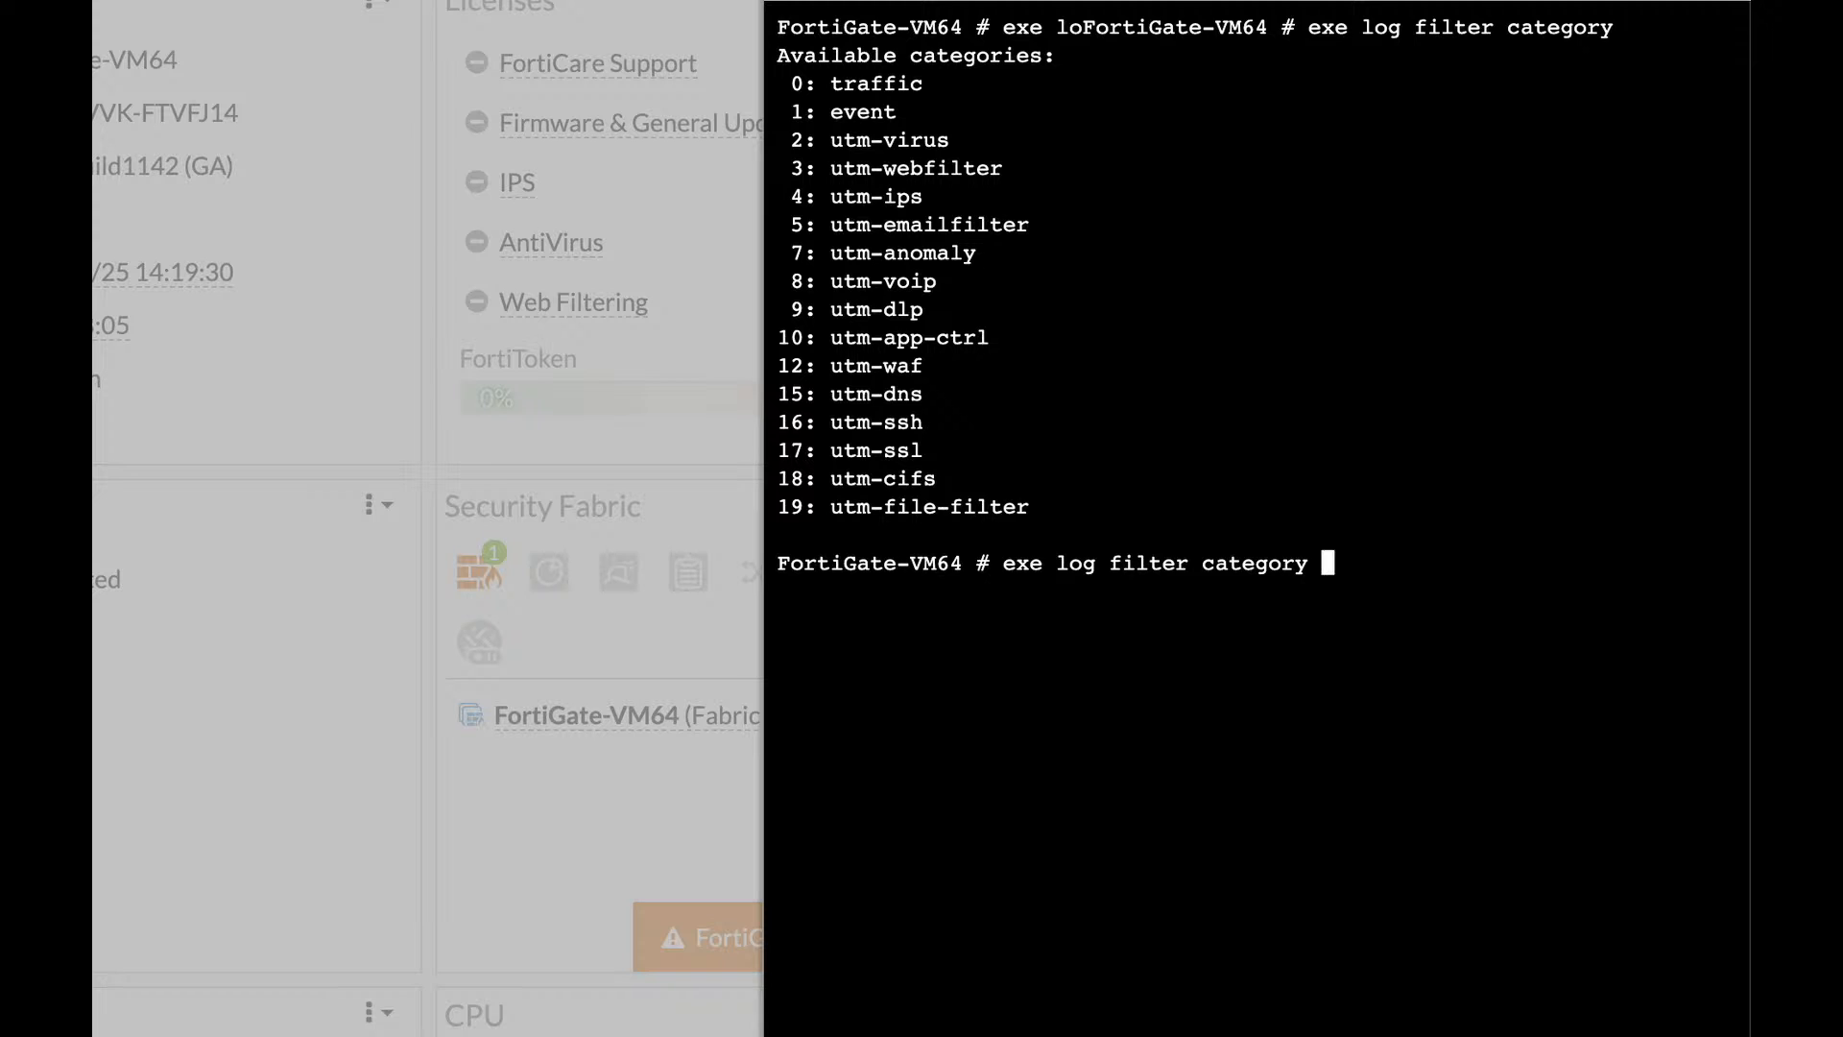
text(1)
key(Return)
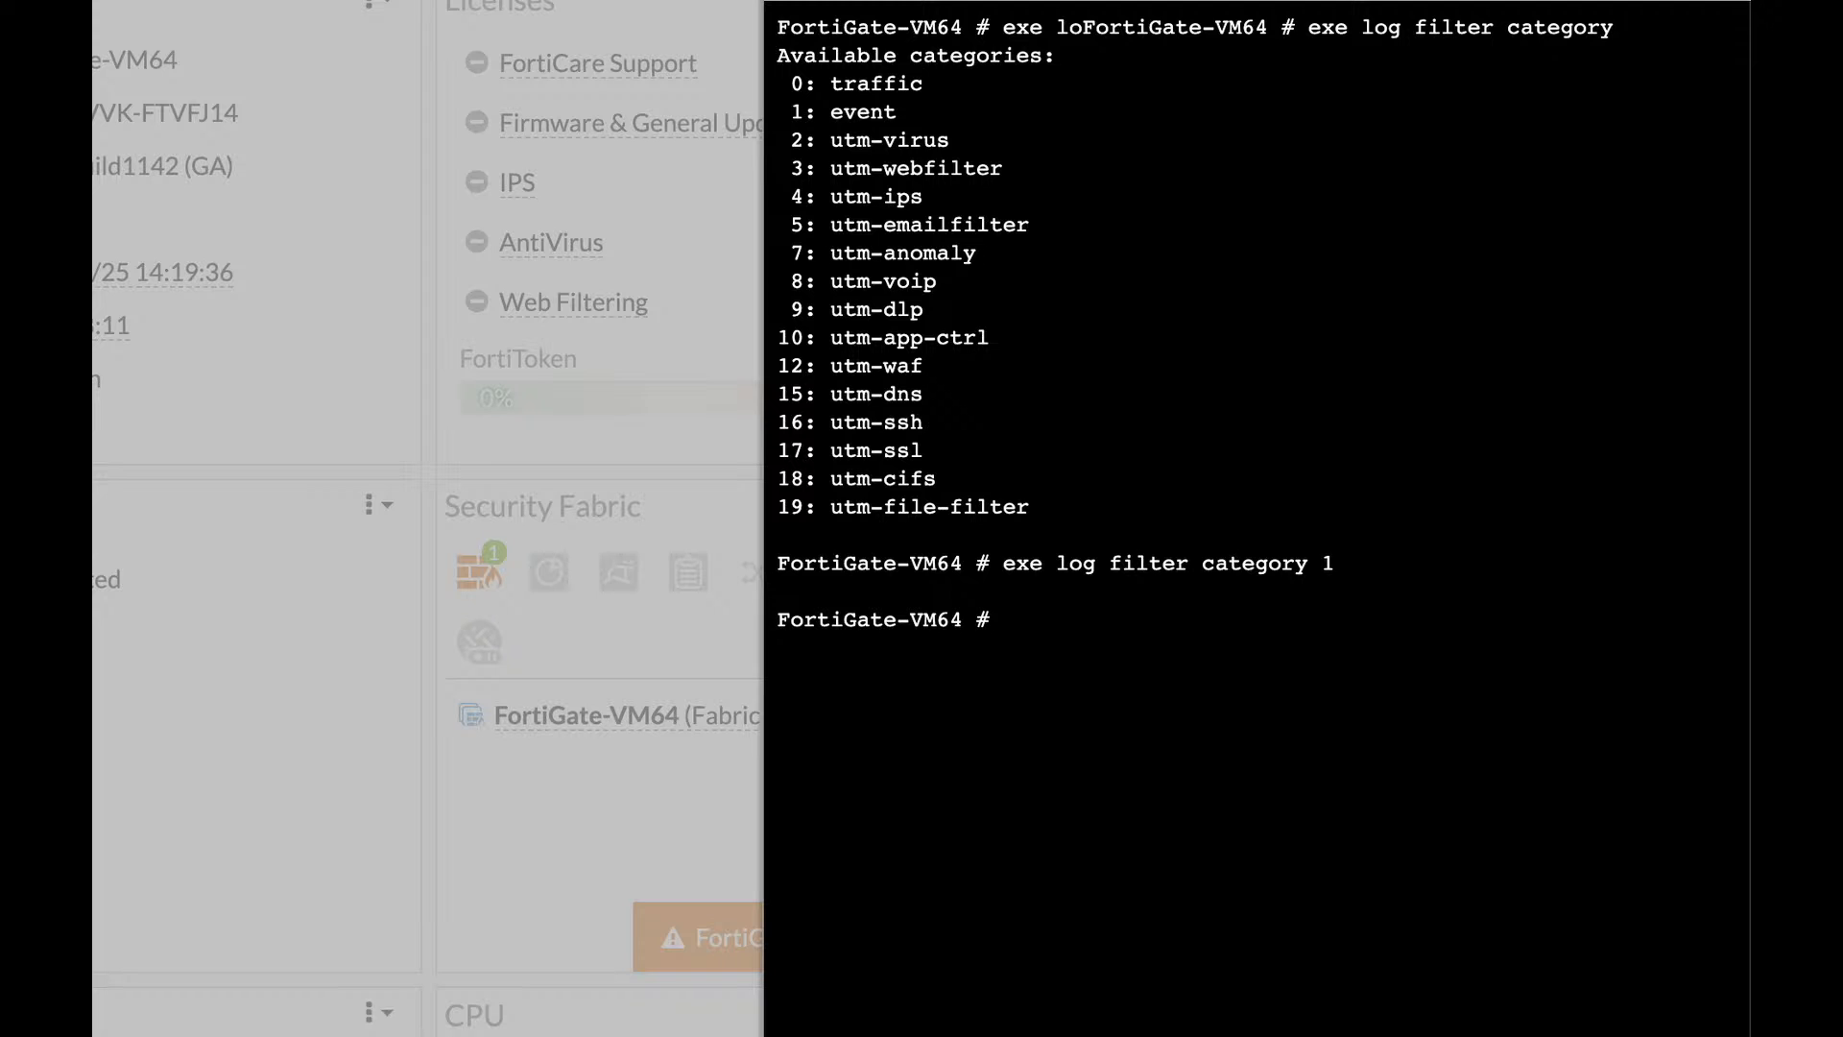
text(exe log display)
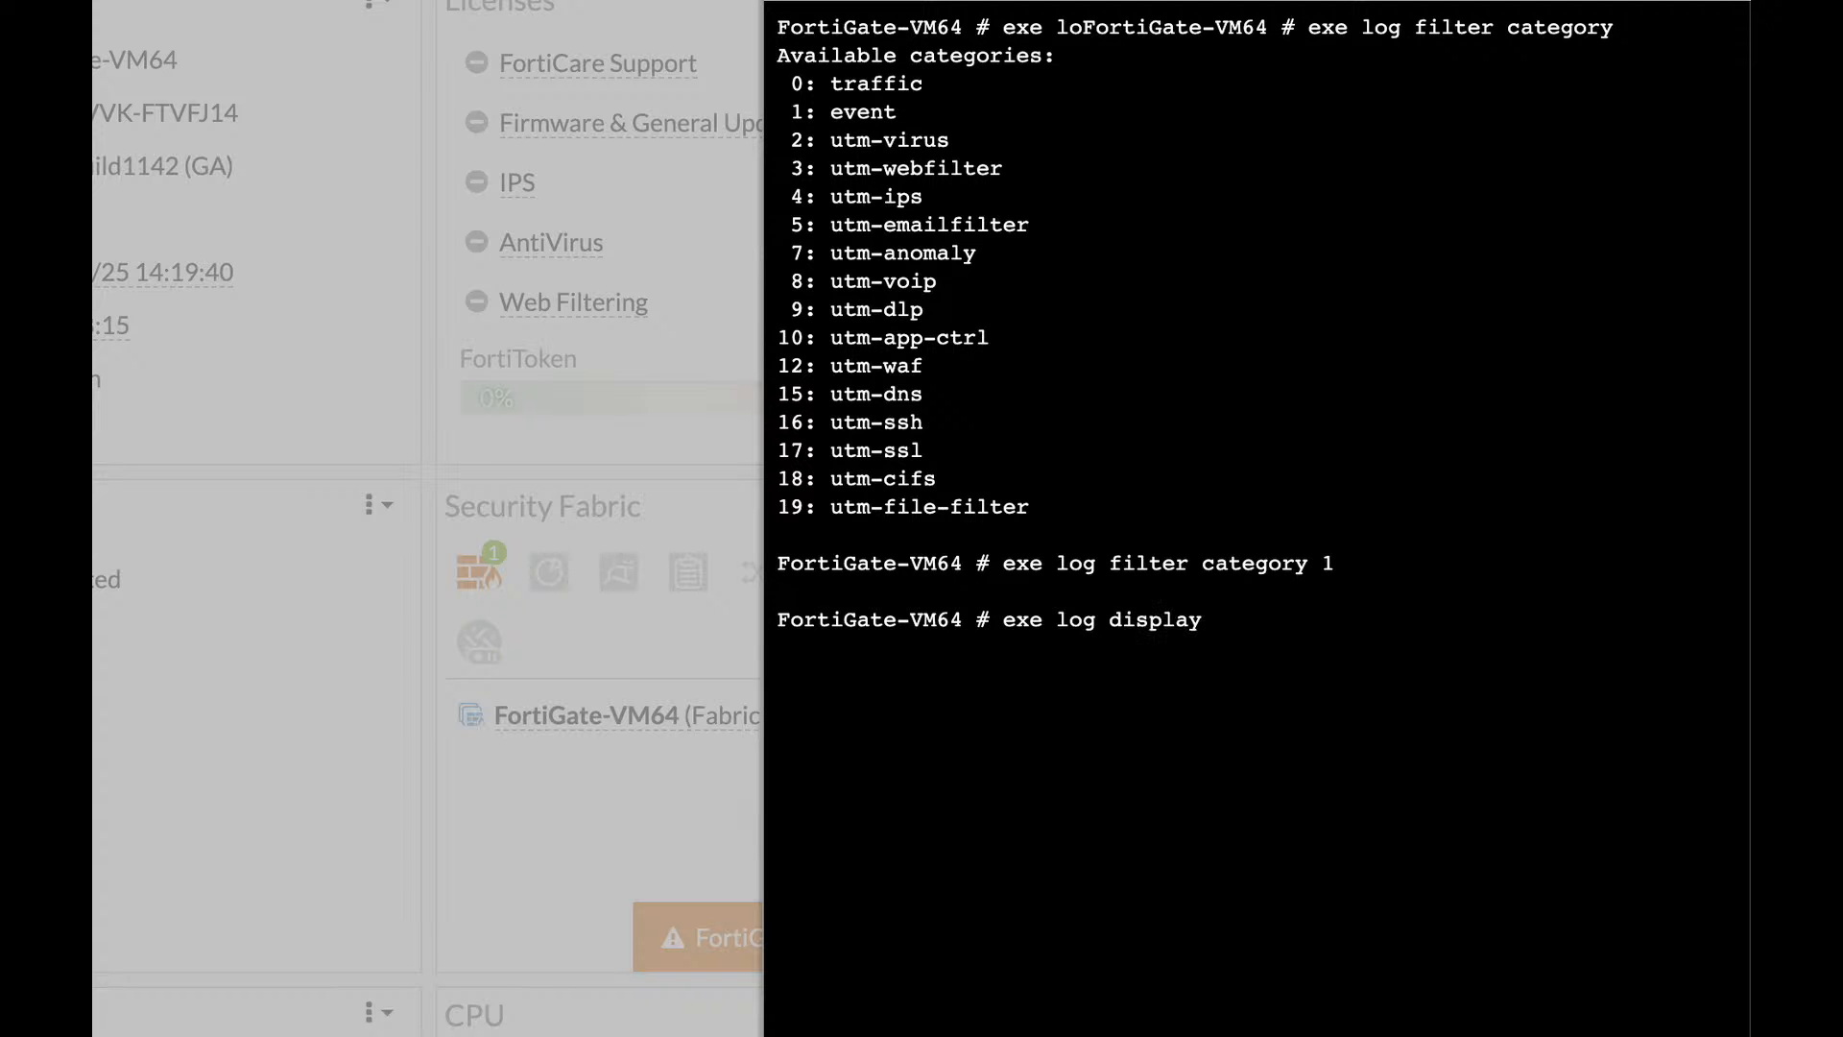
Display the 237 filtered event logs, then show the next ten entries.
key(Return)
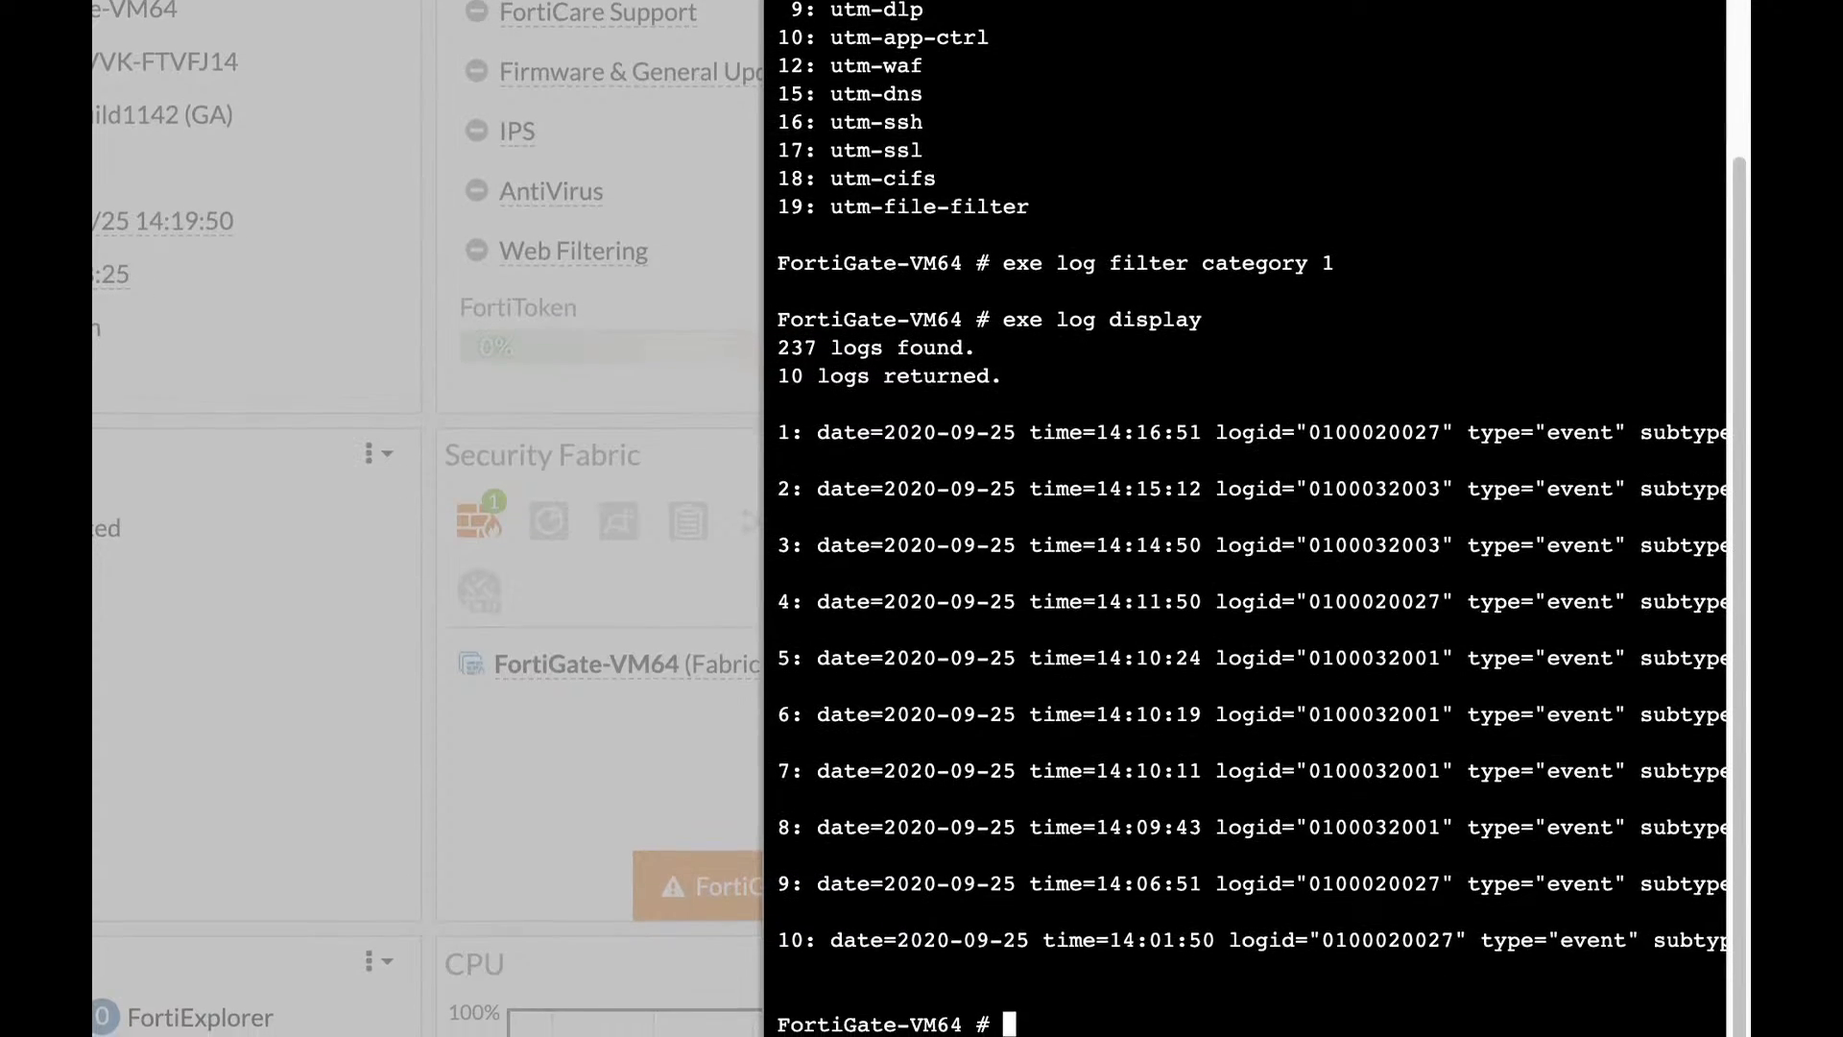
key(Up)
key(Return)
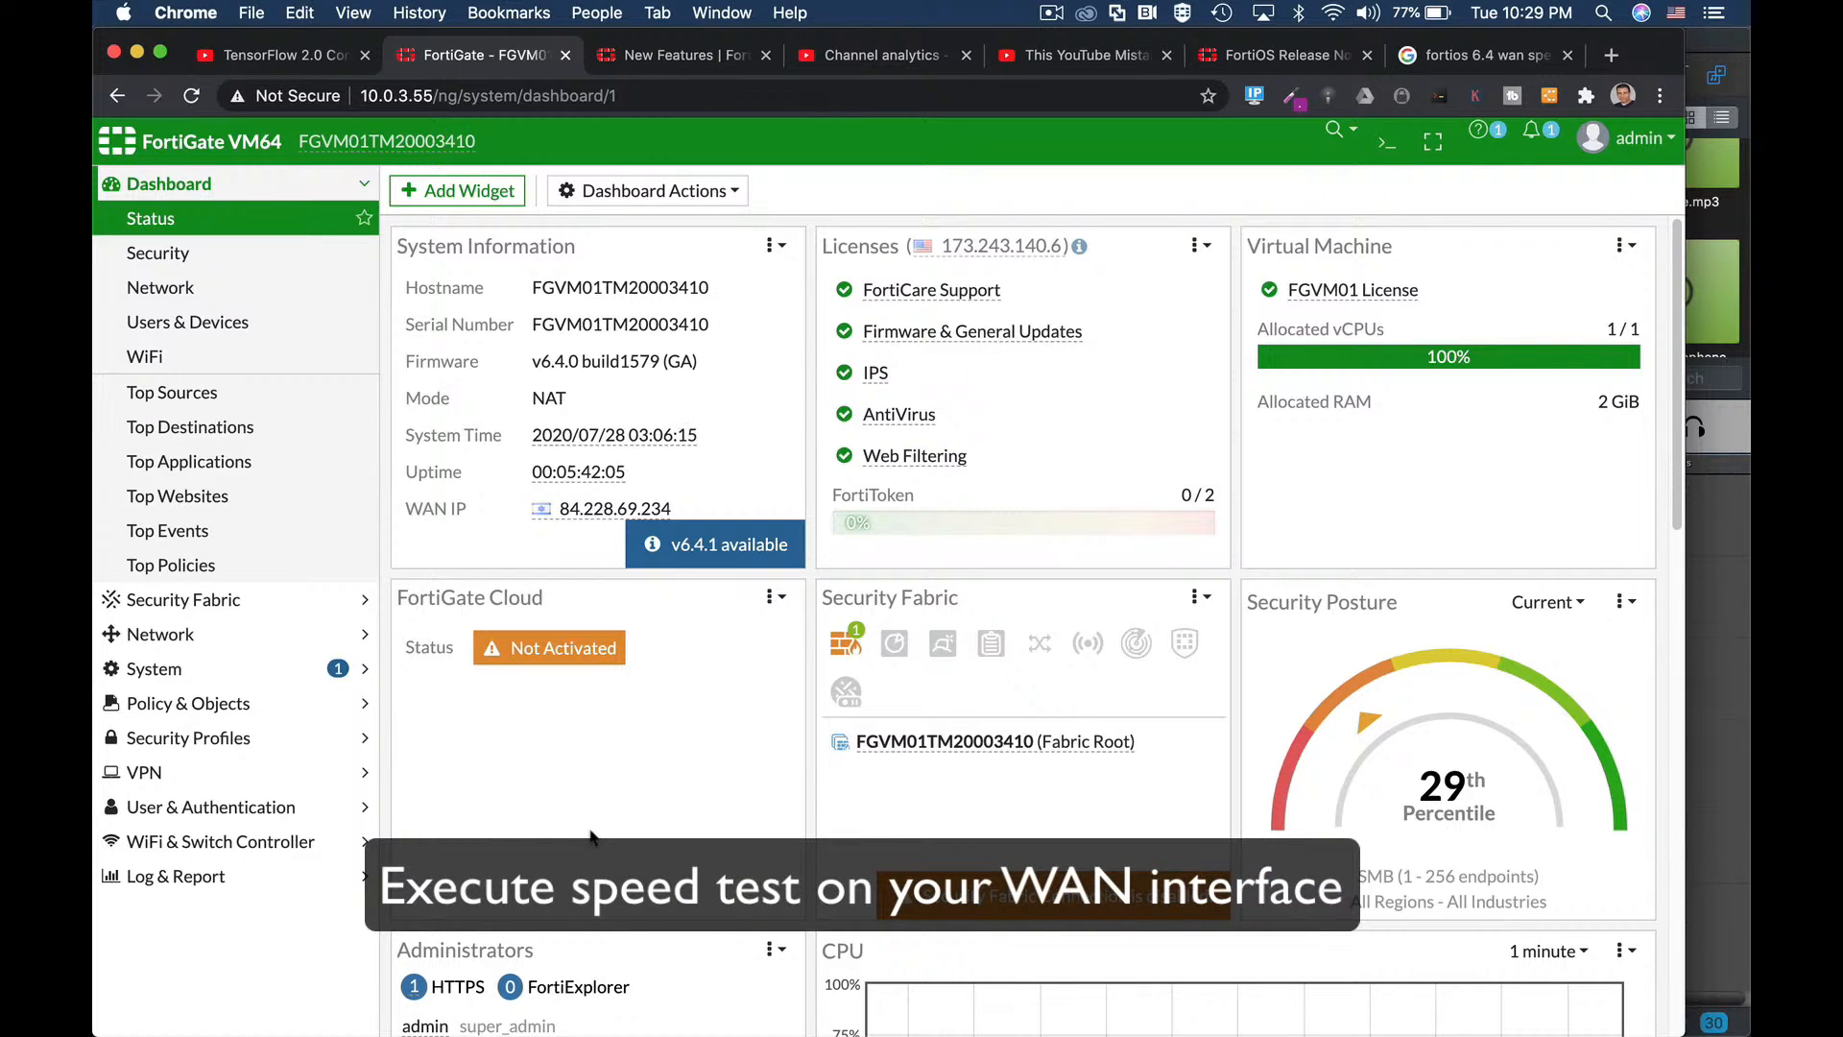
Review the System > FortiGuard licence information, then go to Network > Interfaces.
click(236, 672)
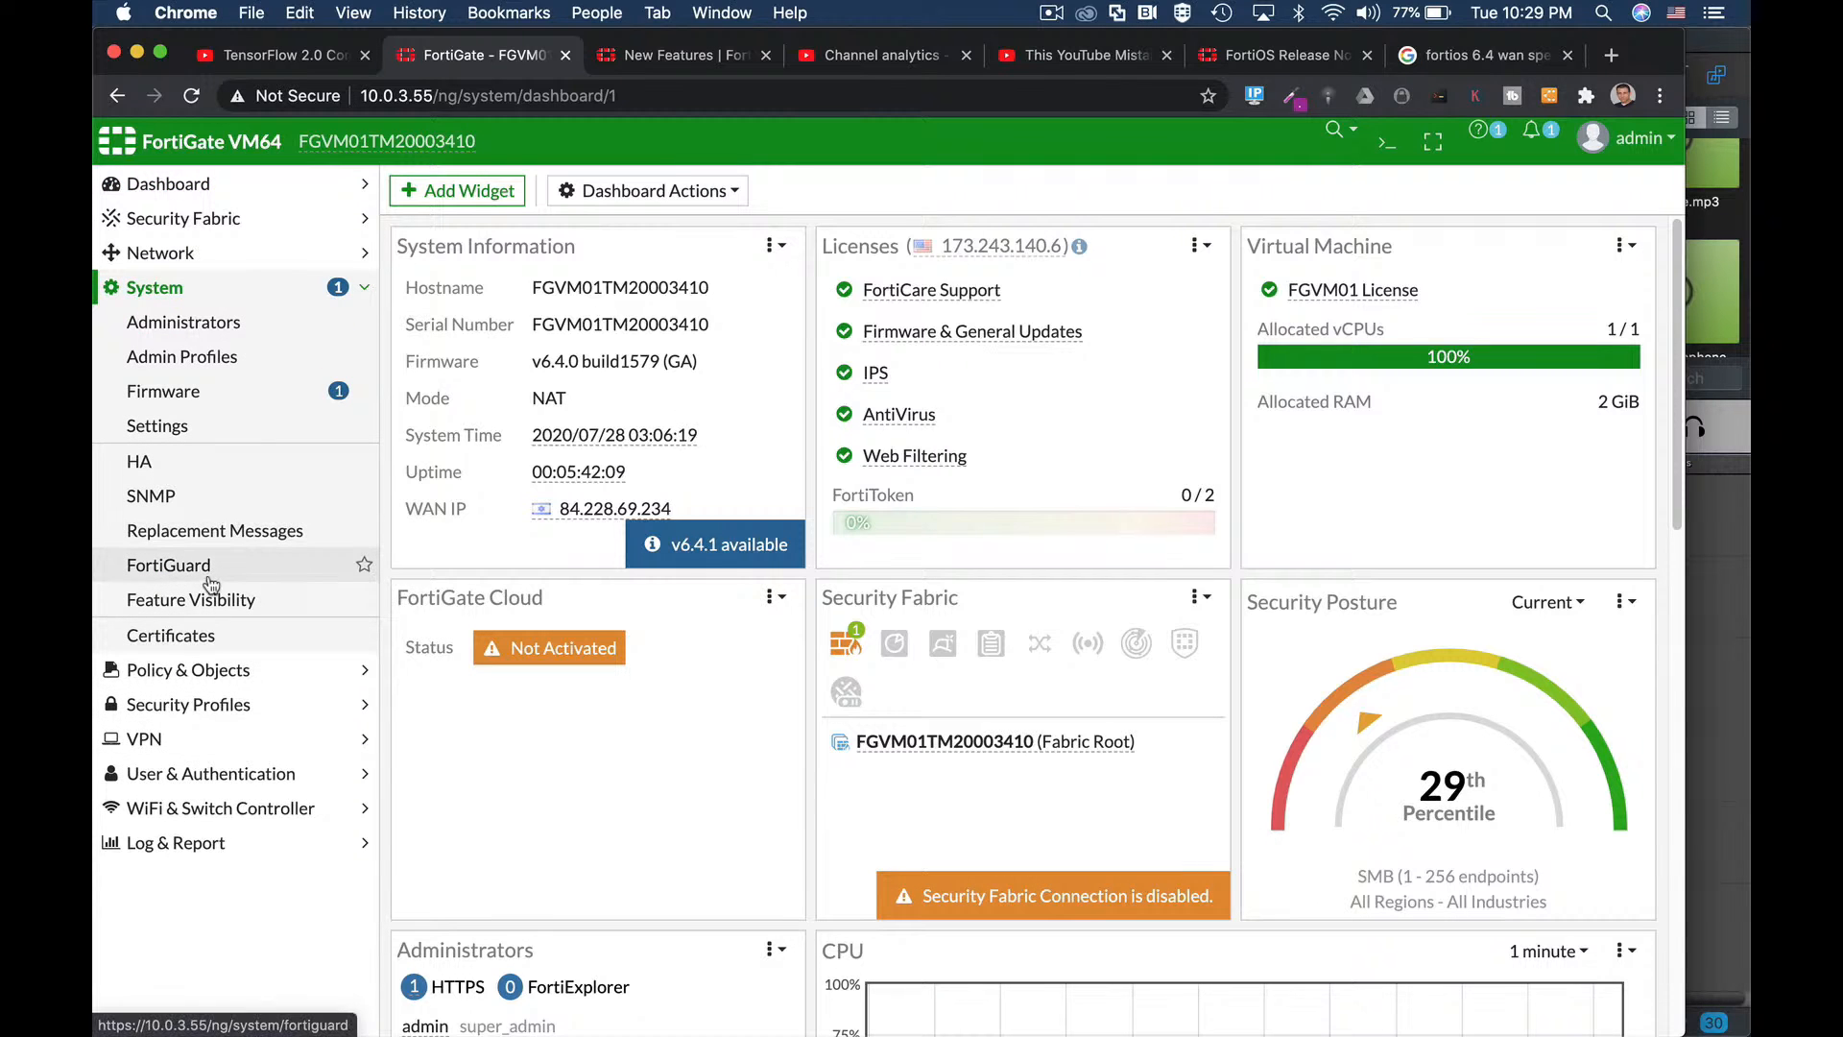
click(247, 563)
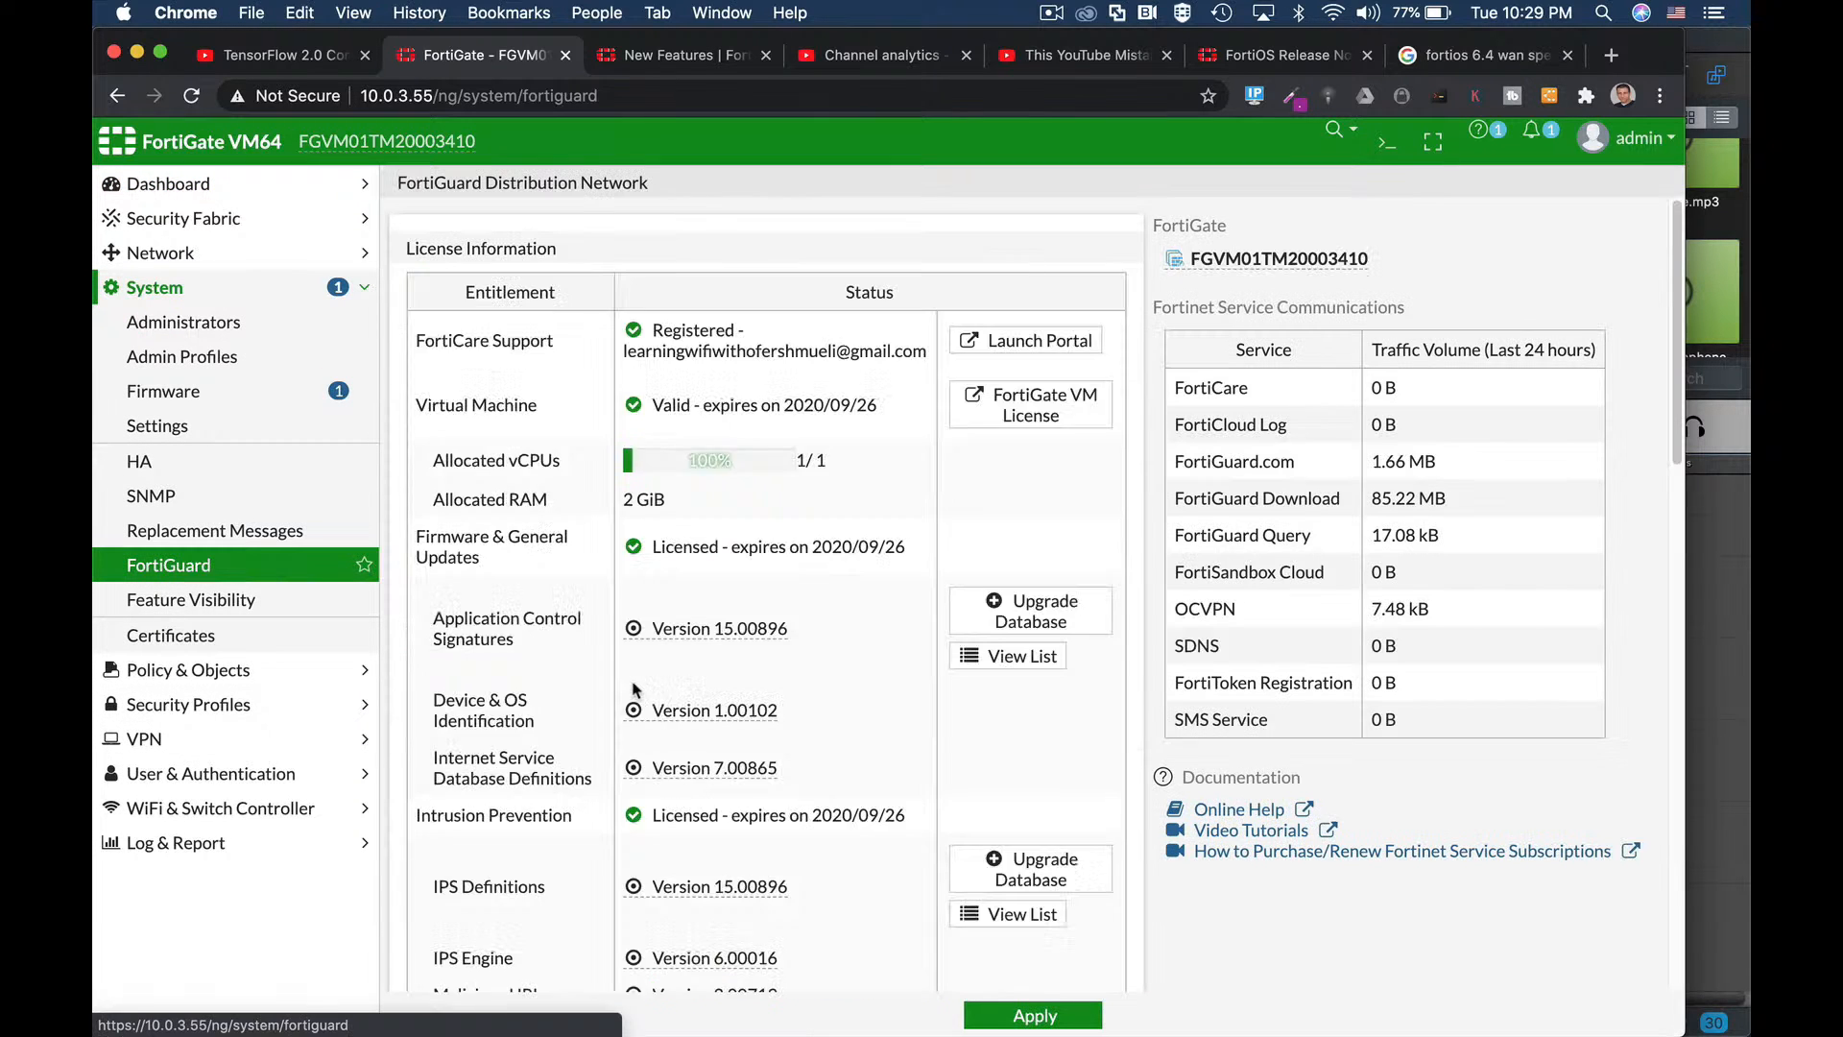
scroll(588, 683, down, 6)
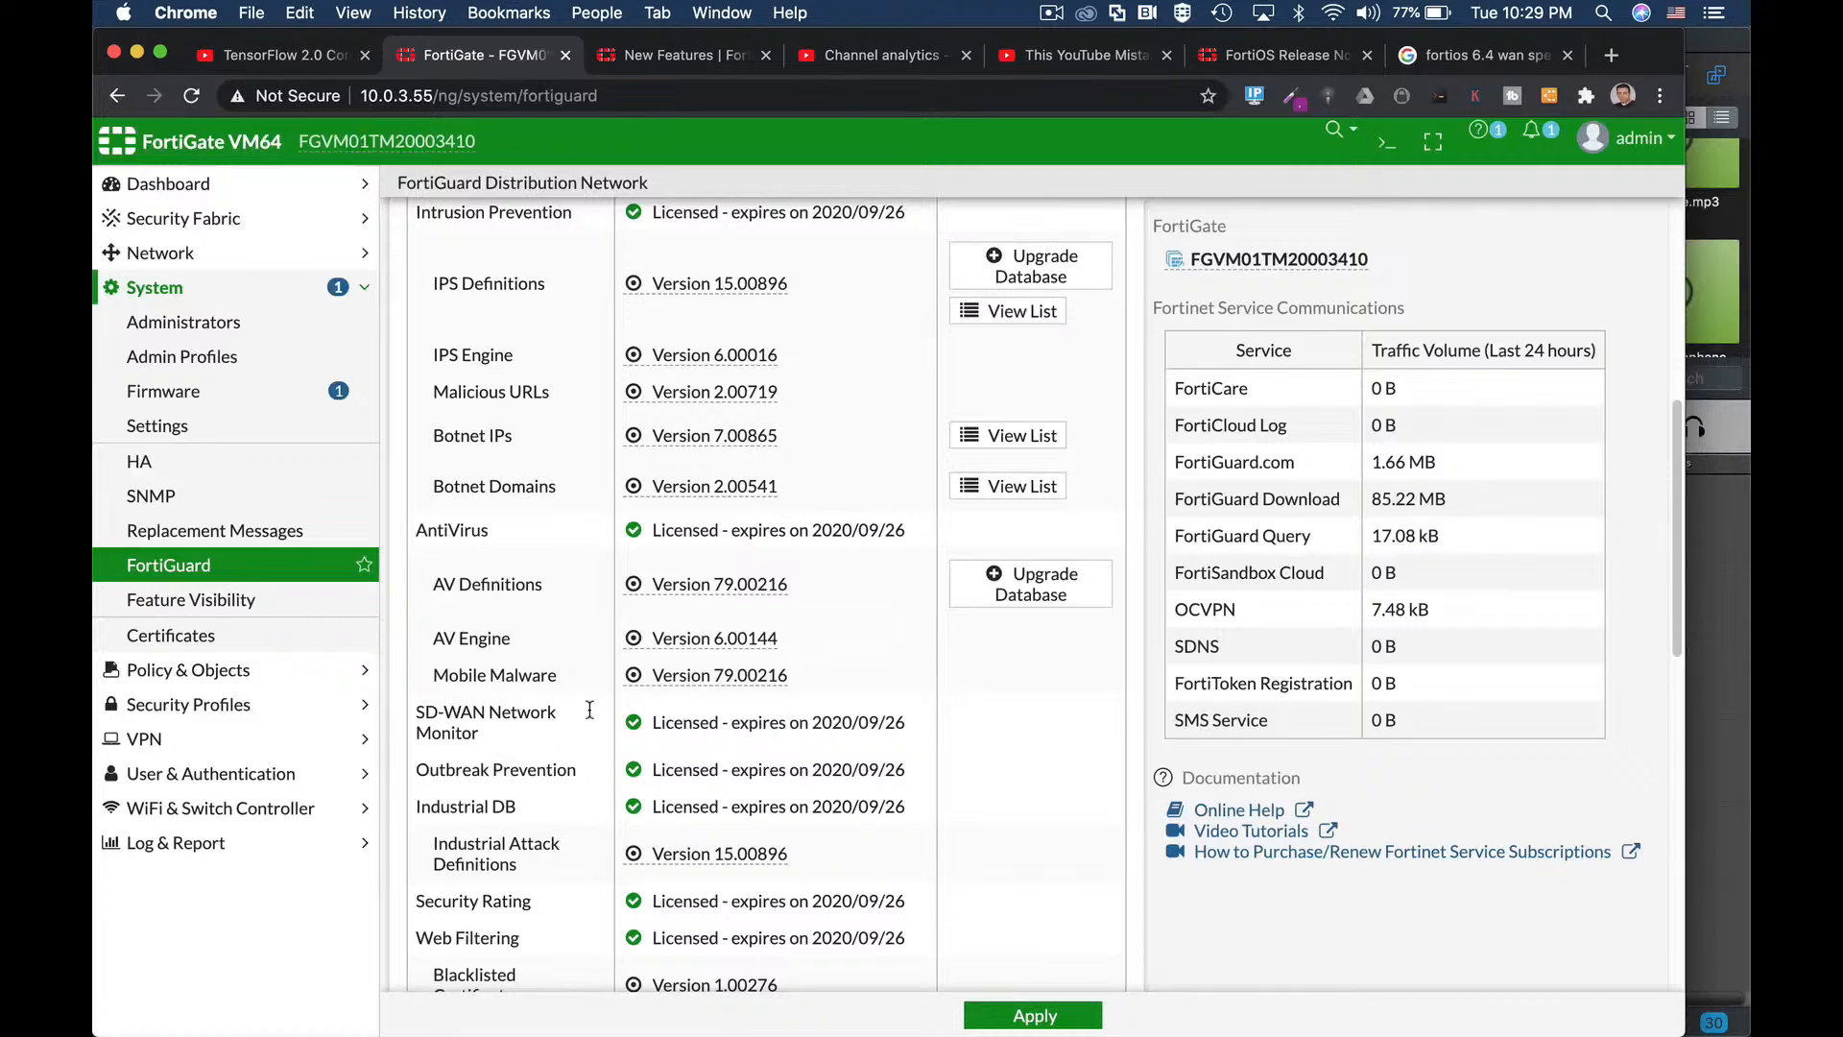
click(222, 266)
click(225, 289)
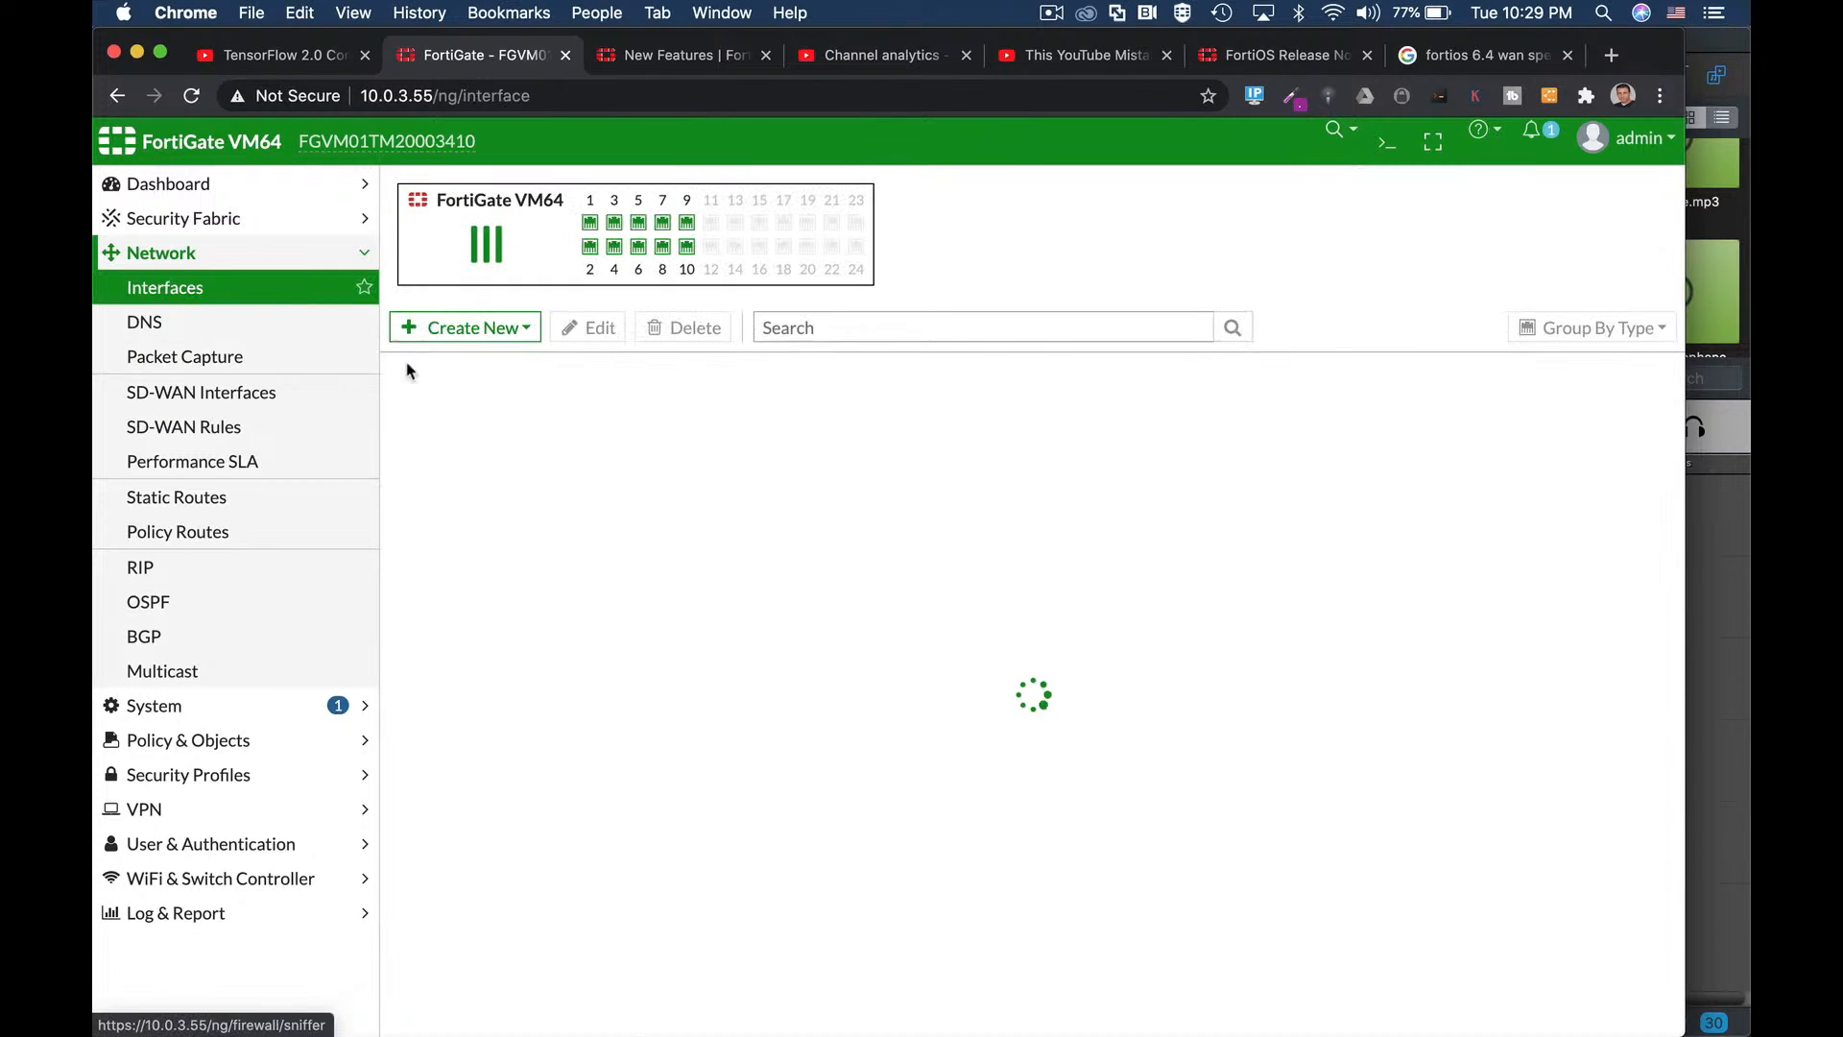
Select the Wan (port1) interface and open it for editing.
click(517, 849)
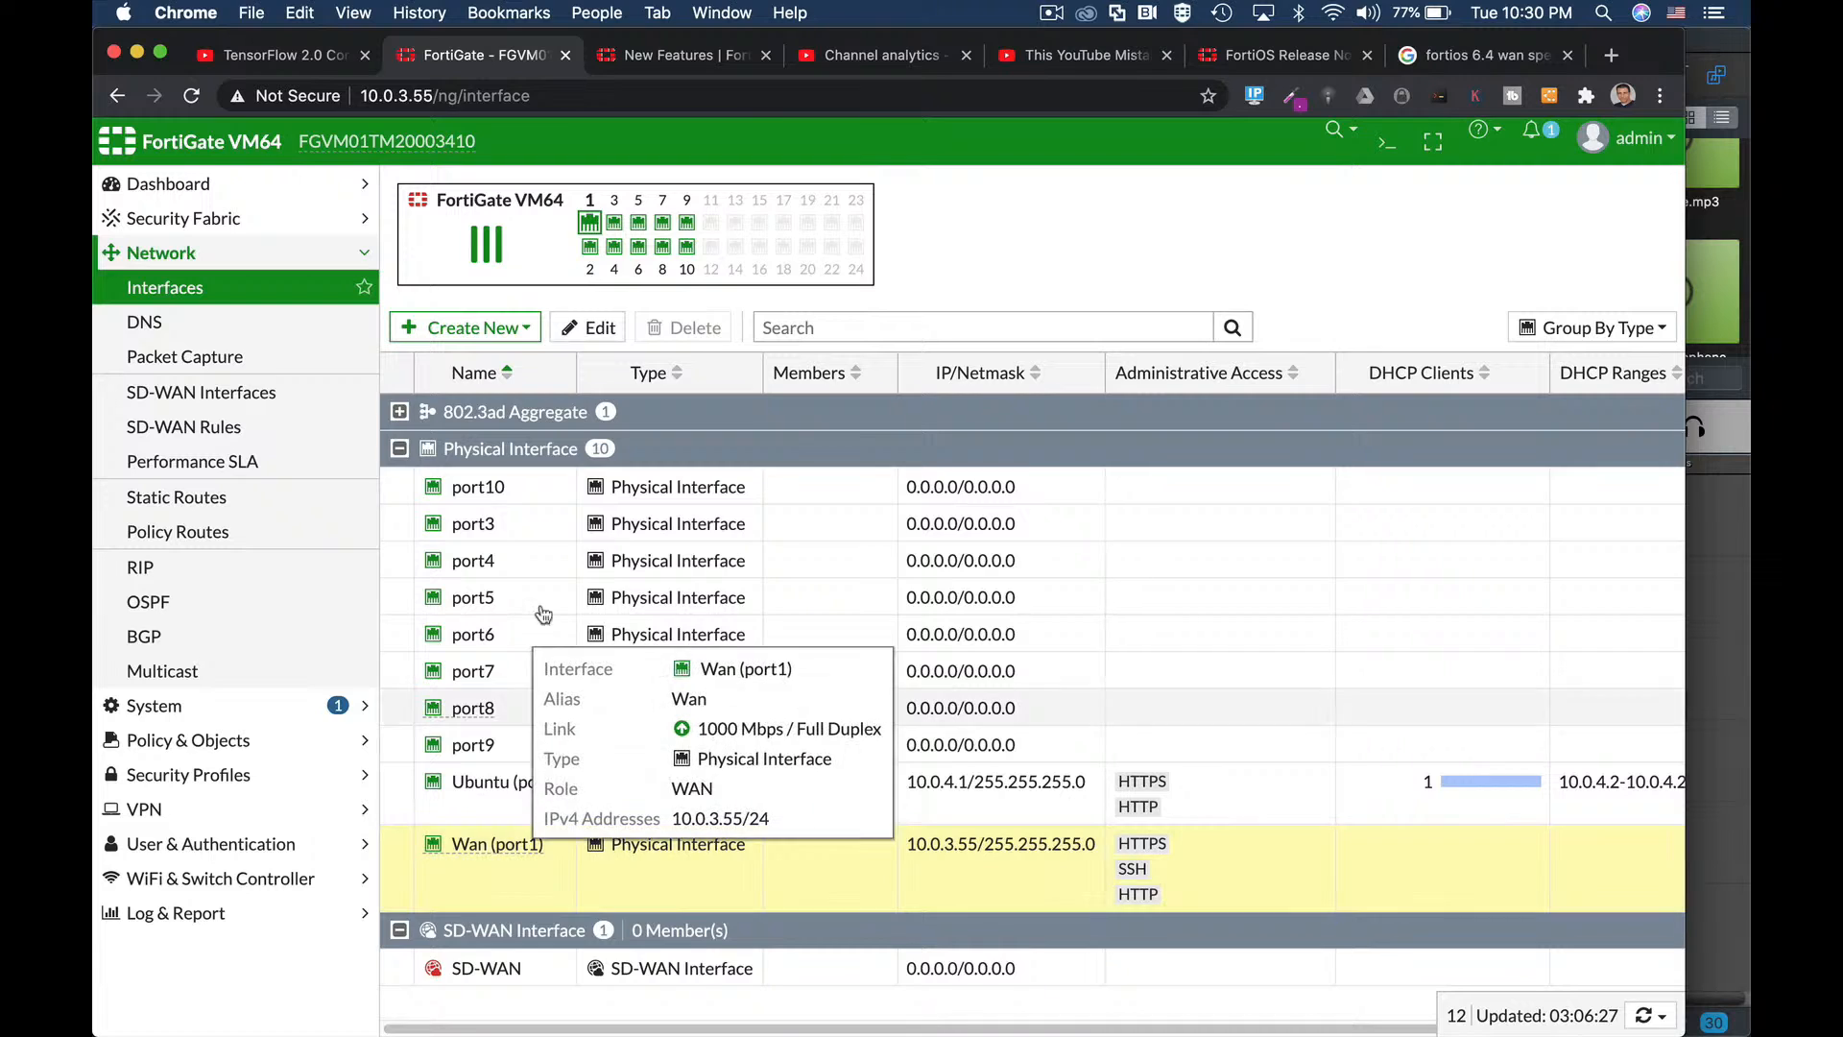
click(601, 331)
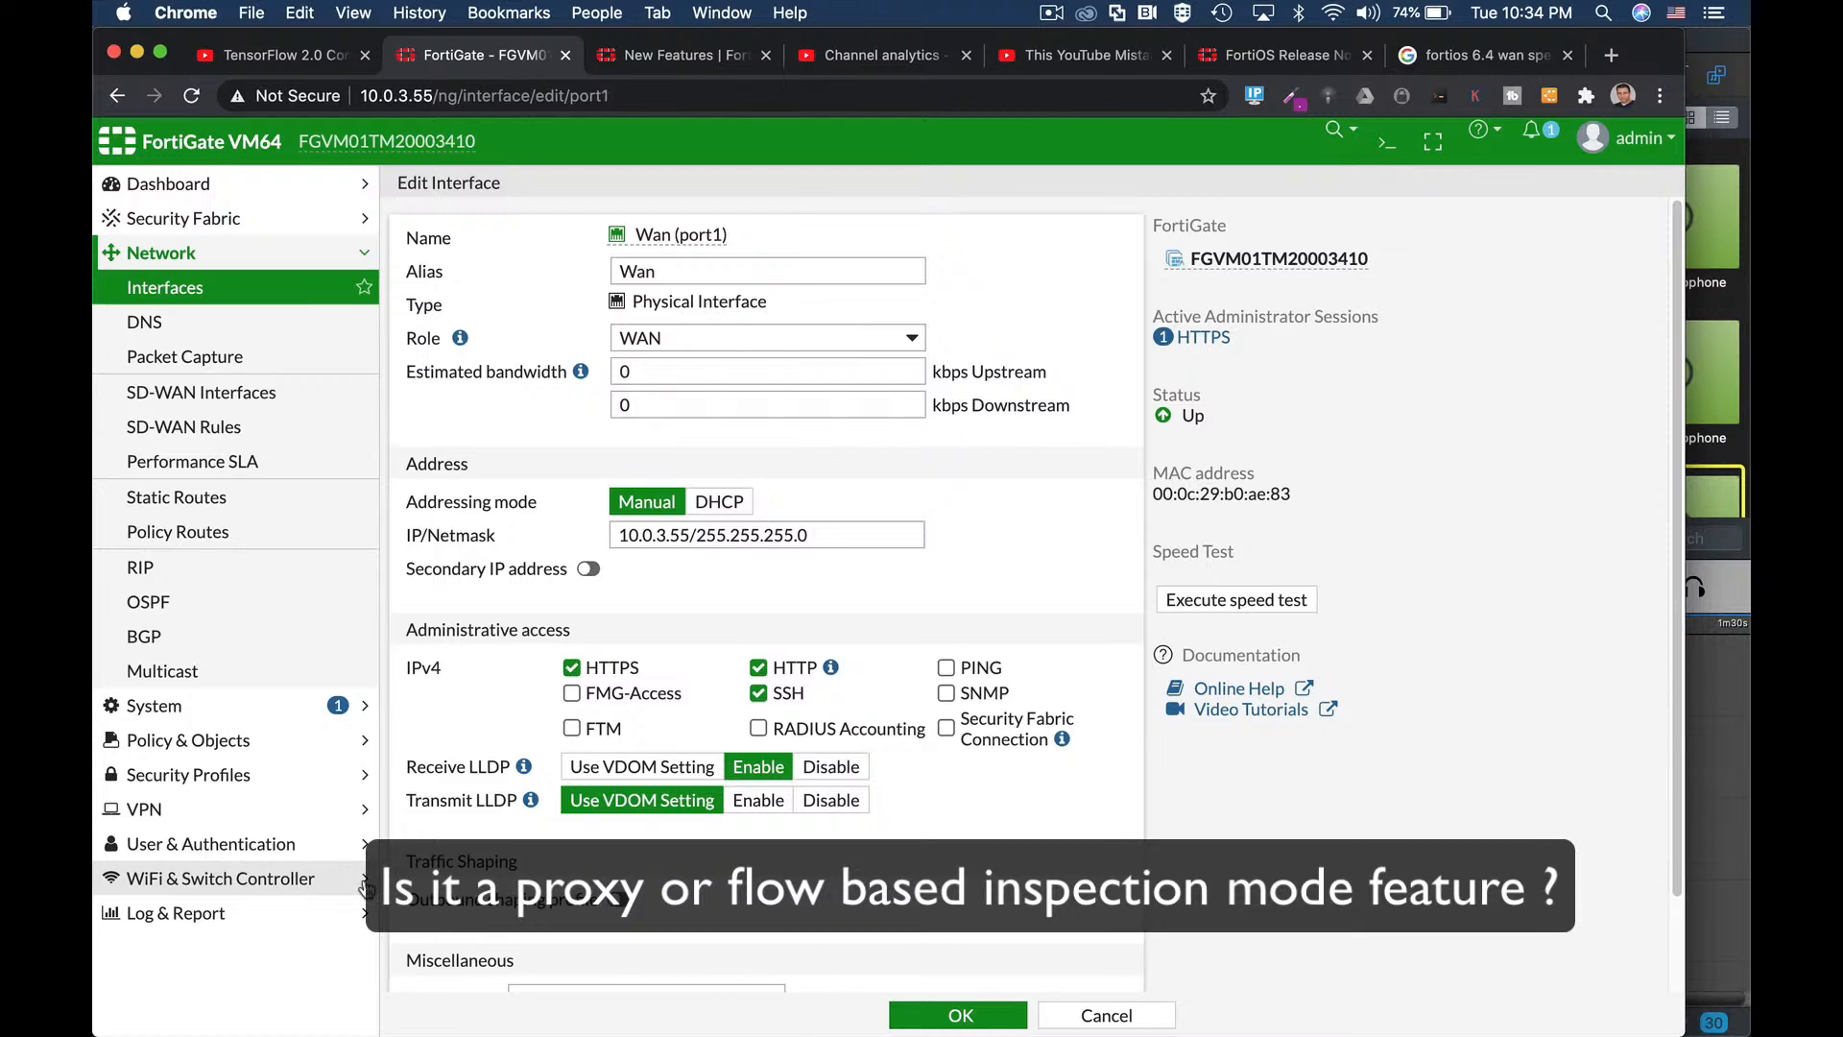
Expand Security Profiles in the sidebar to list AntiVirus, Web Filter and DNS Filter.
click(233, 770)
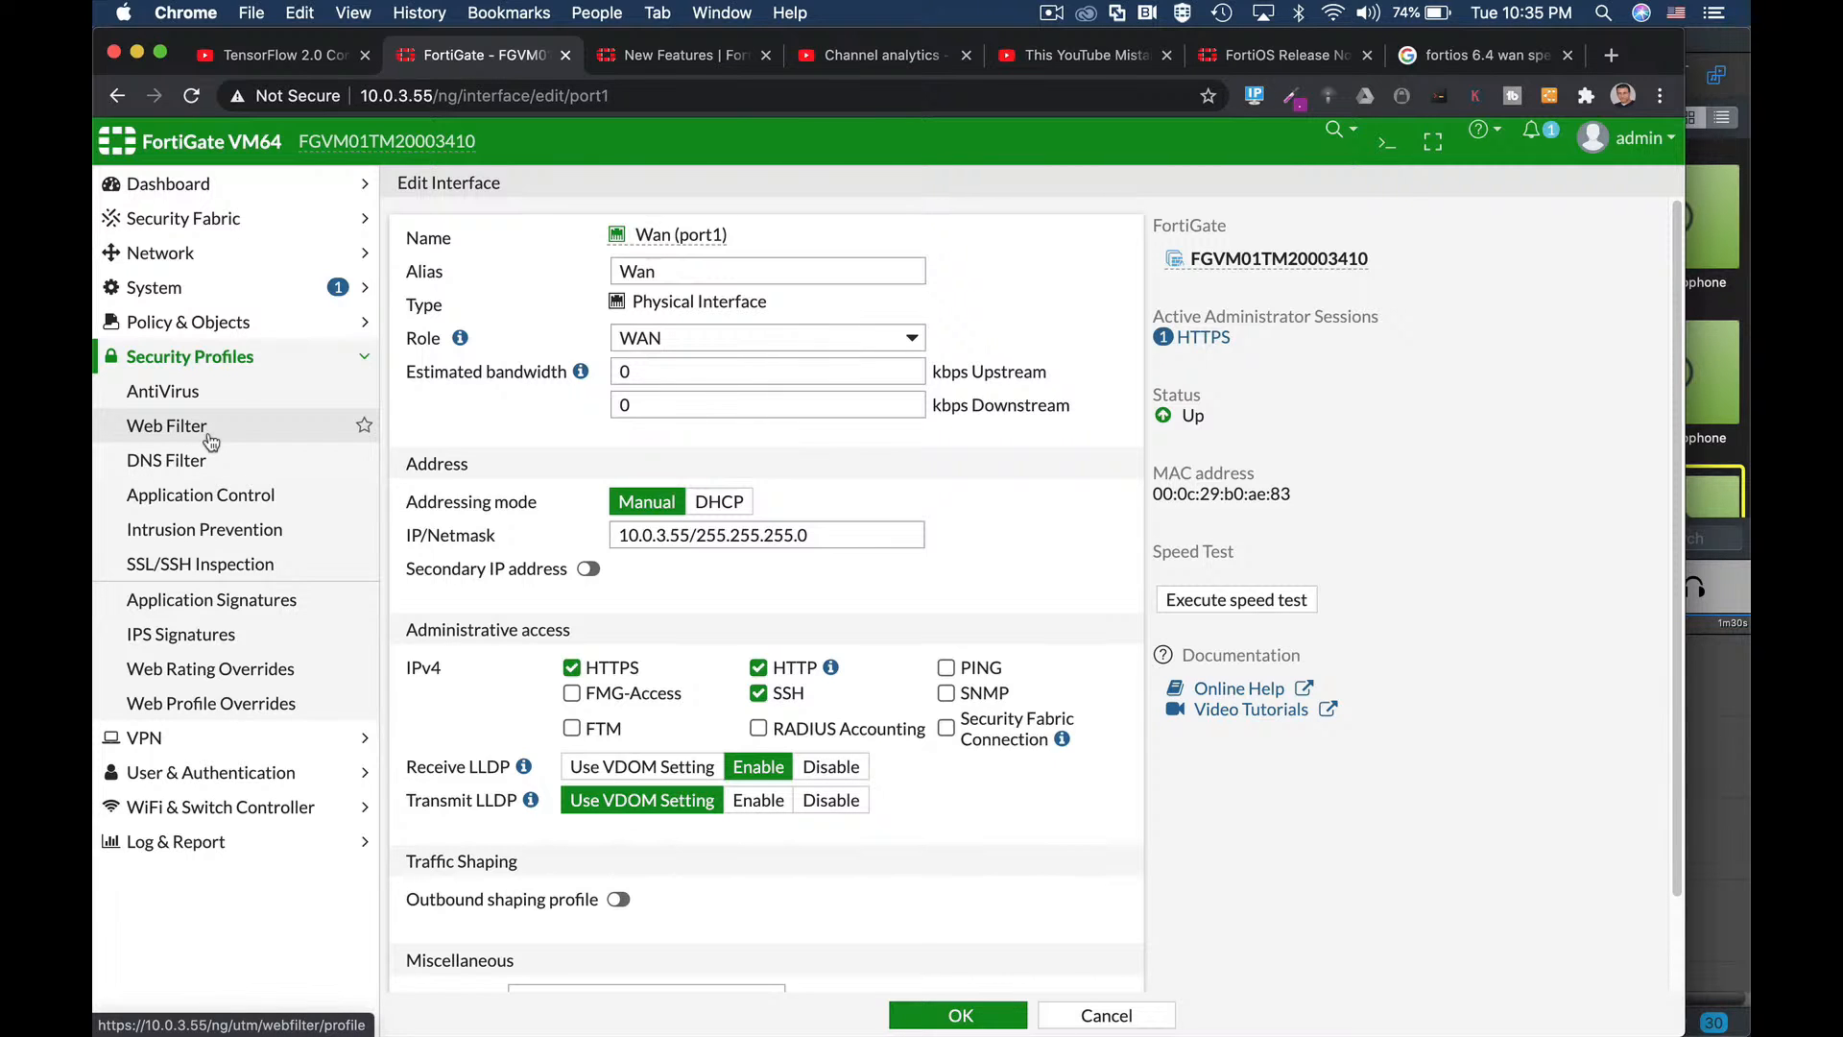
Start a new Proxy-based AntiVirus profile, then begin a new Web Filter profile.
click(210, 393)
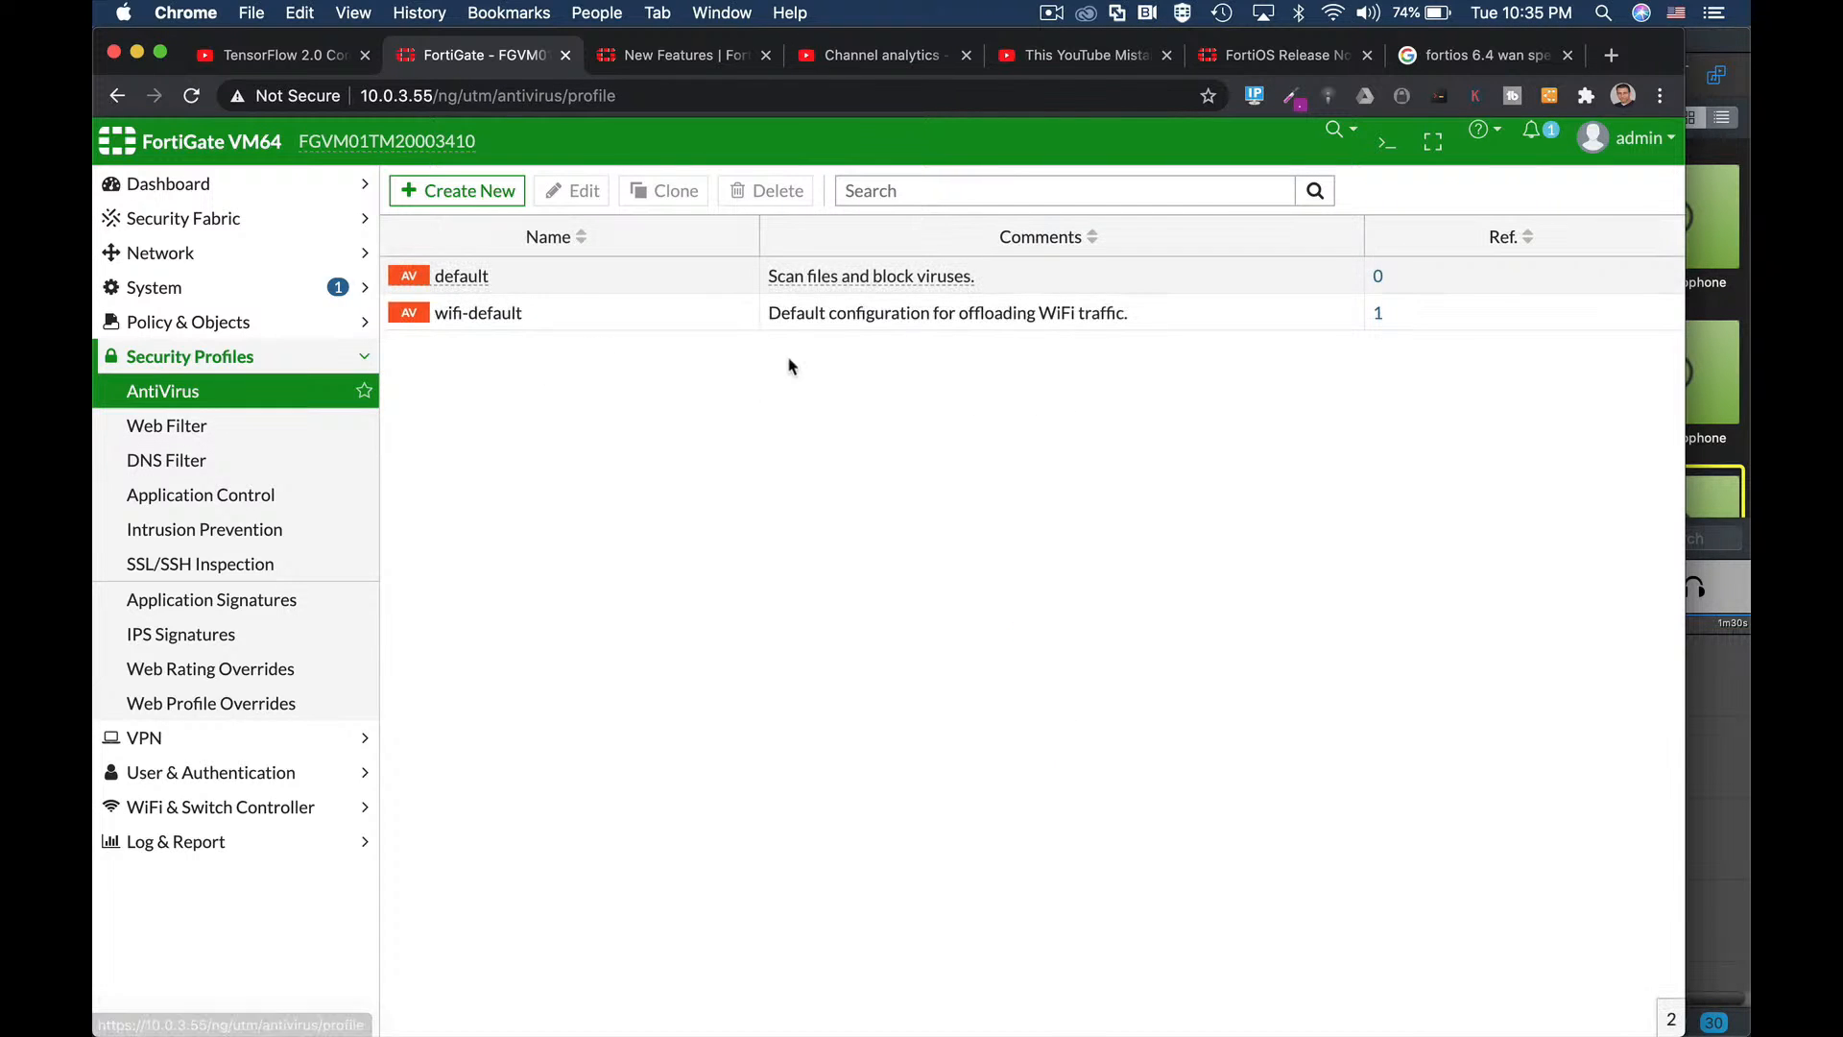
click(480, 190)
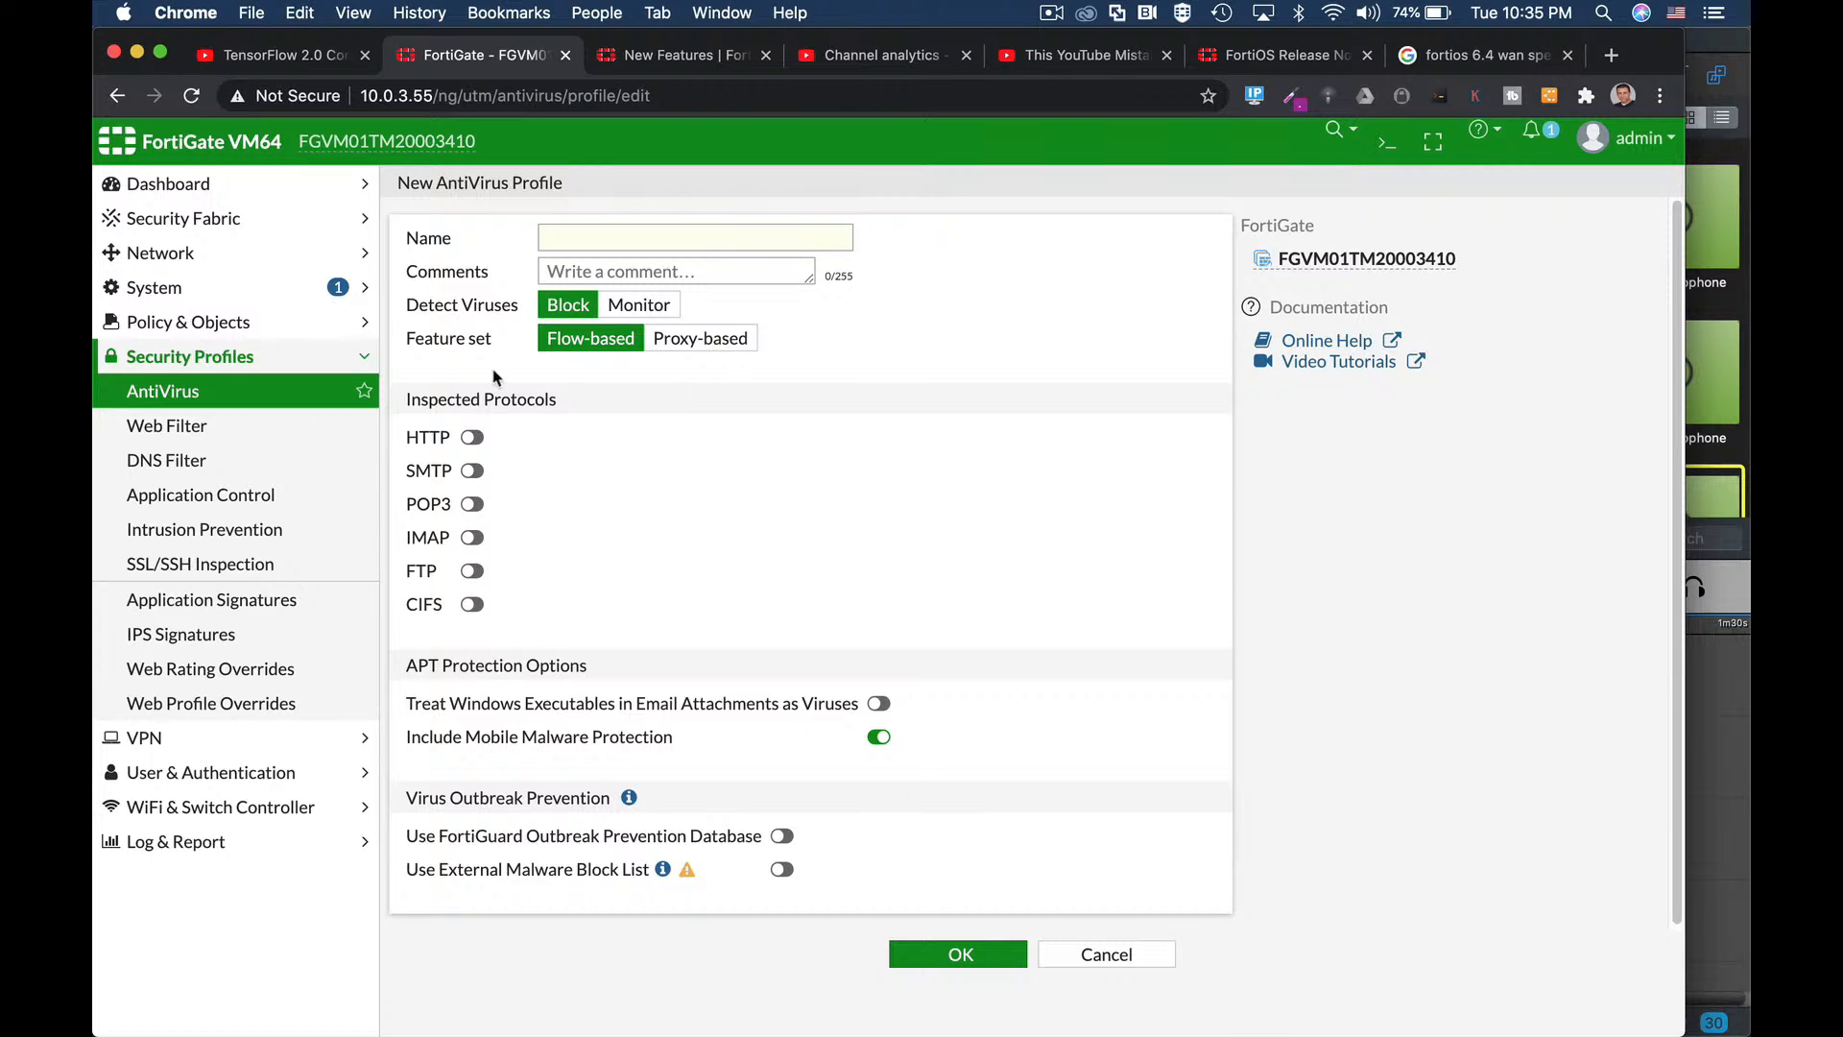
click(684, 351)
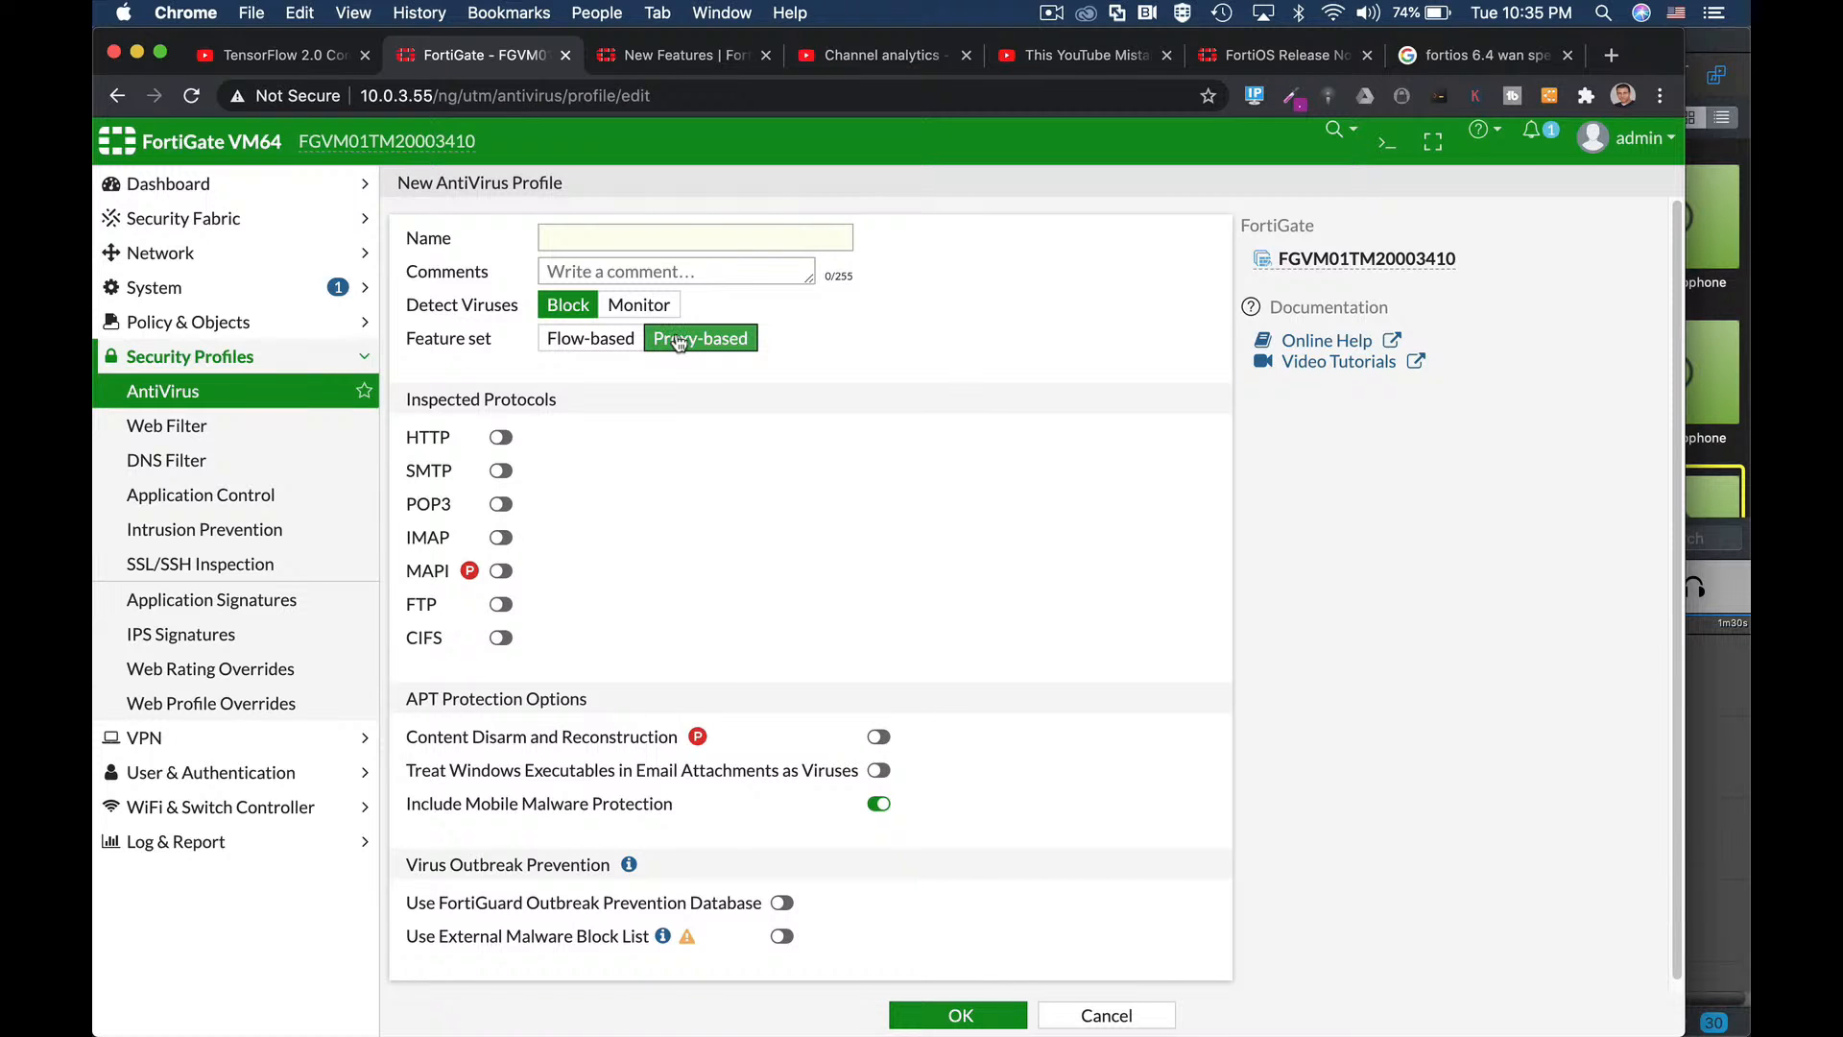
click(227, 425)
click(470, 192)
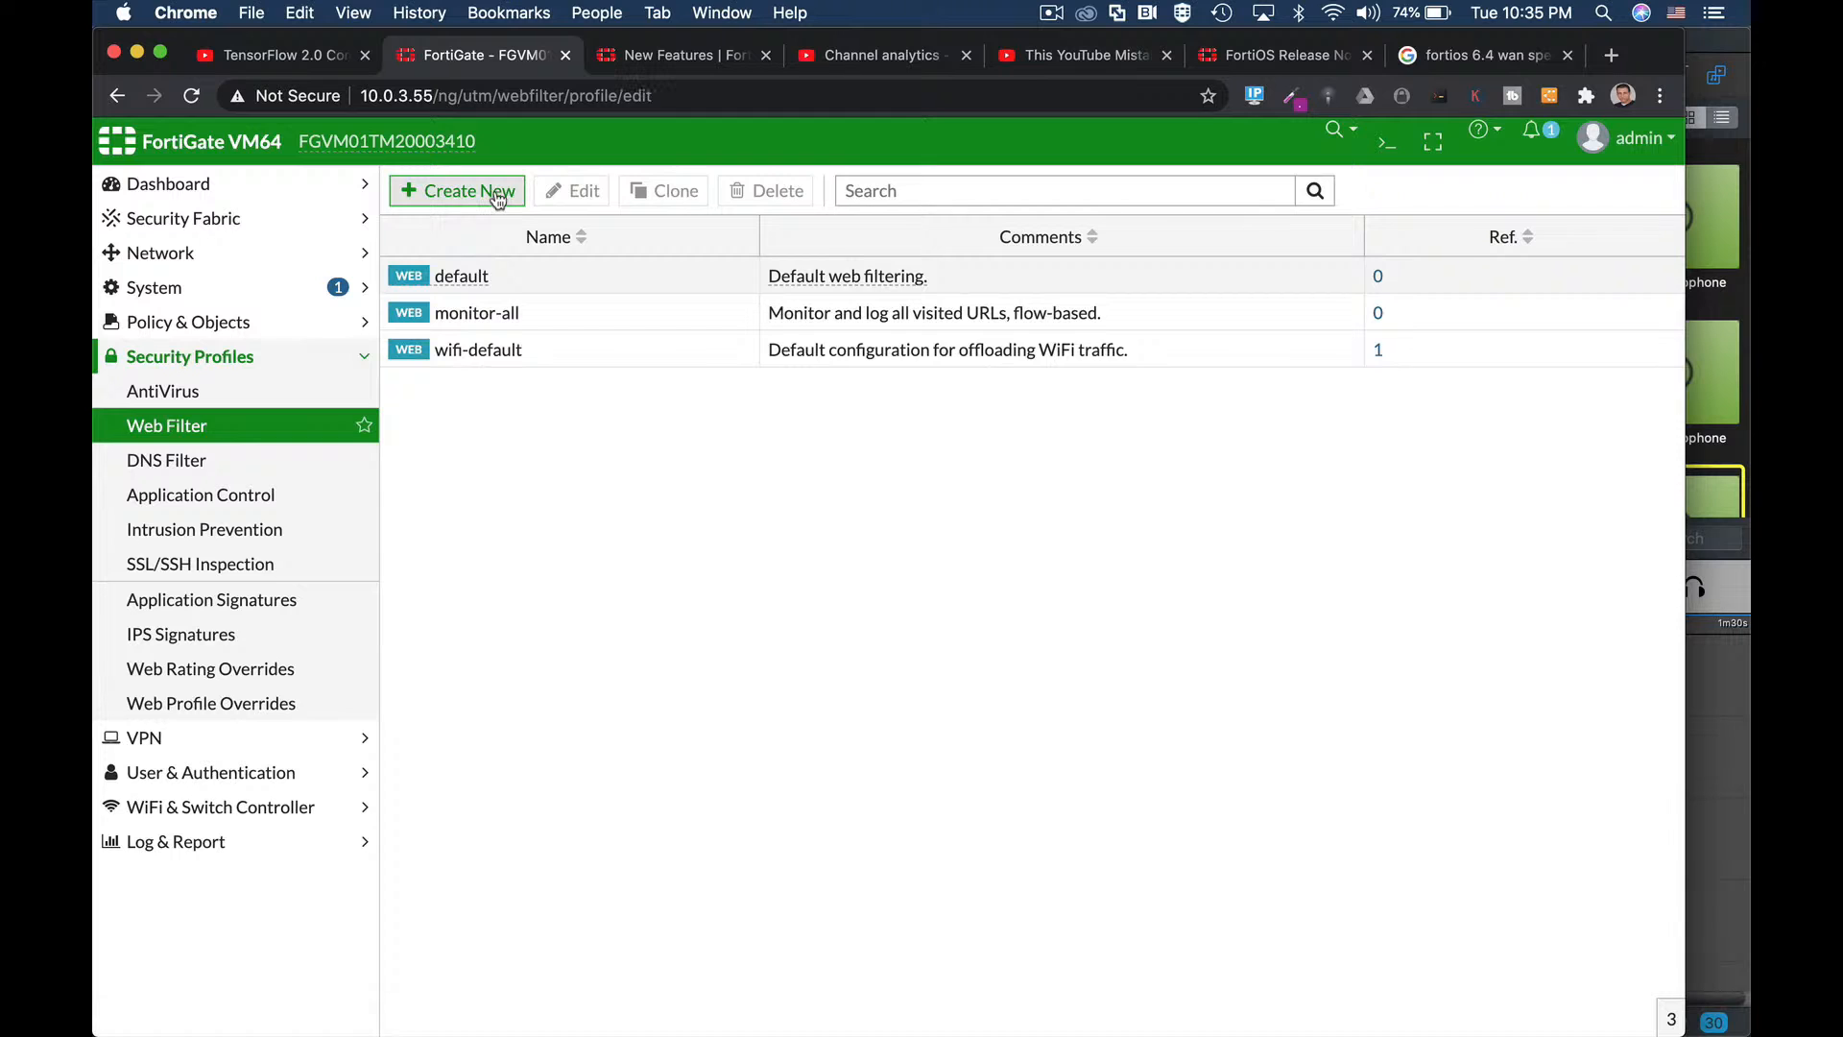
Switch the new Web Filter profile to Proxy-based and look through its options.
click(633, 304)
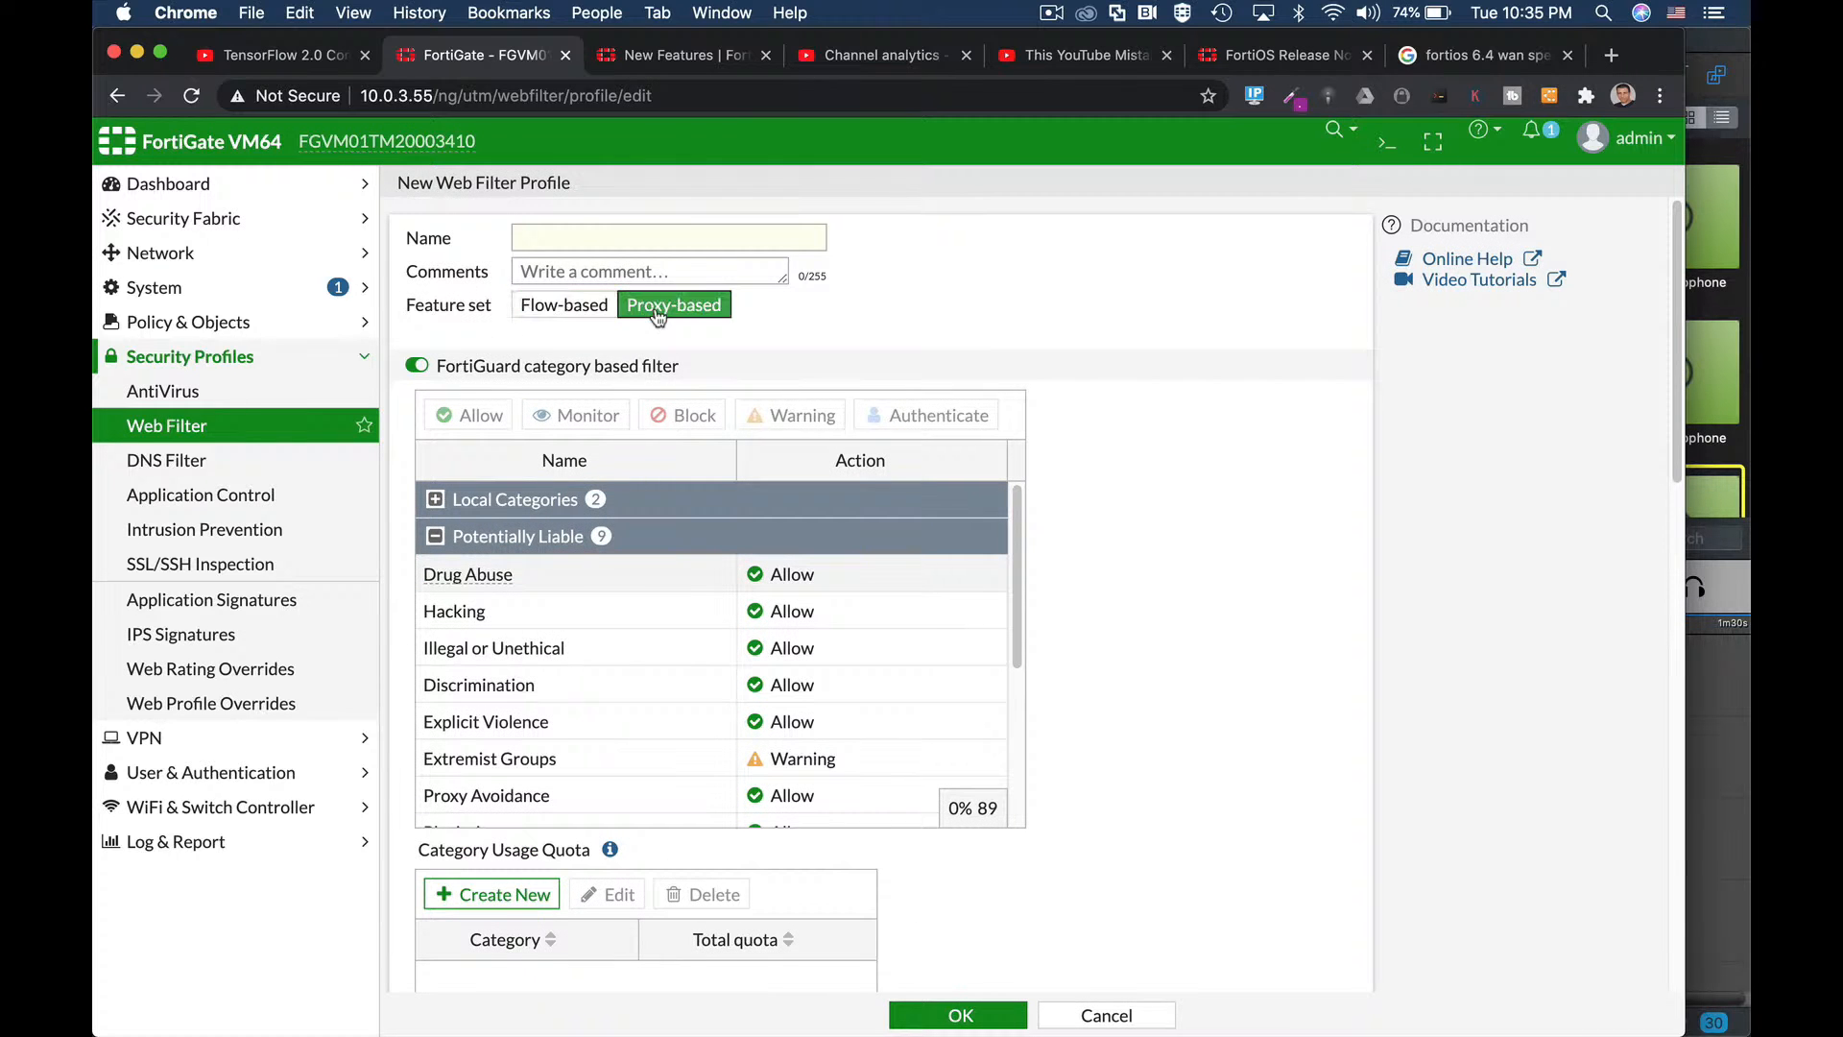
scroll(1064, 651, down, 12)
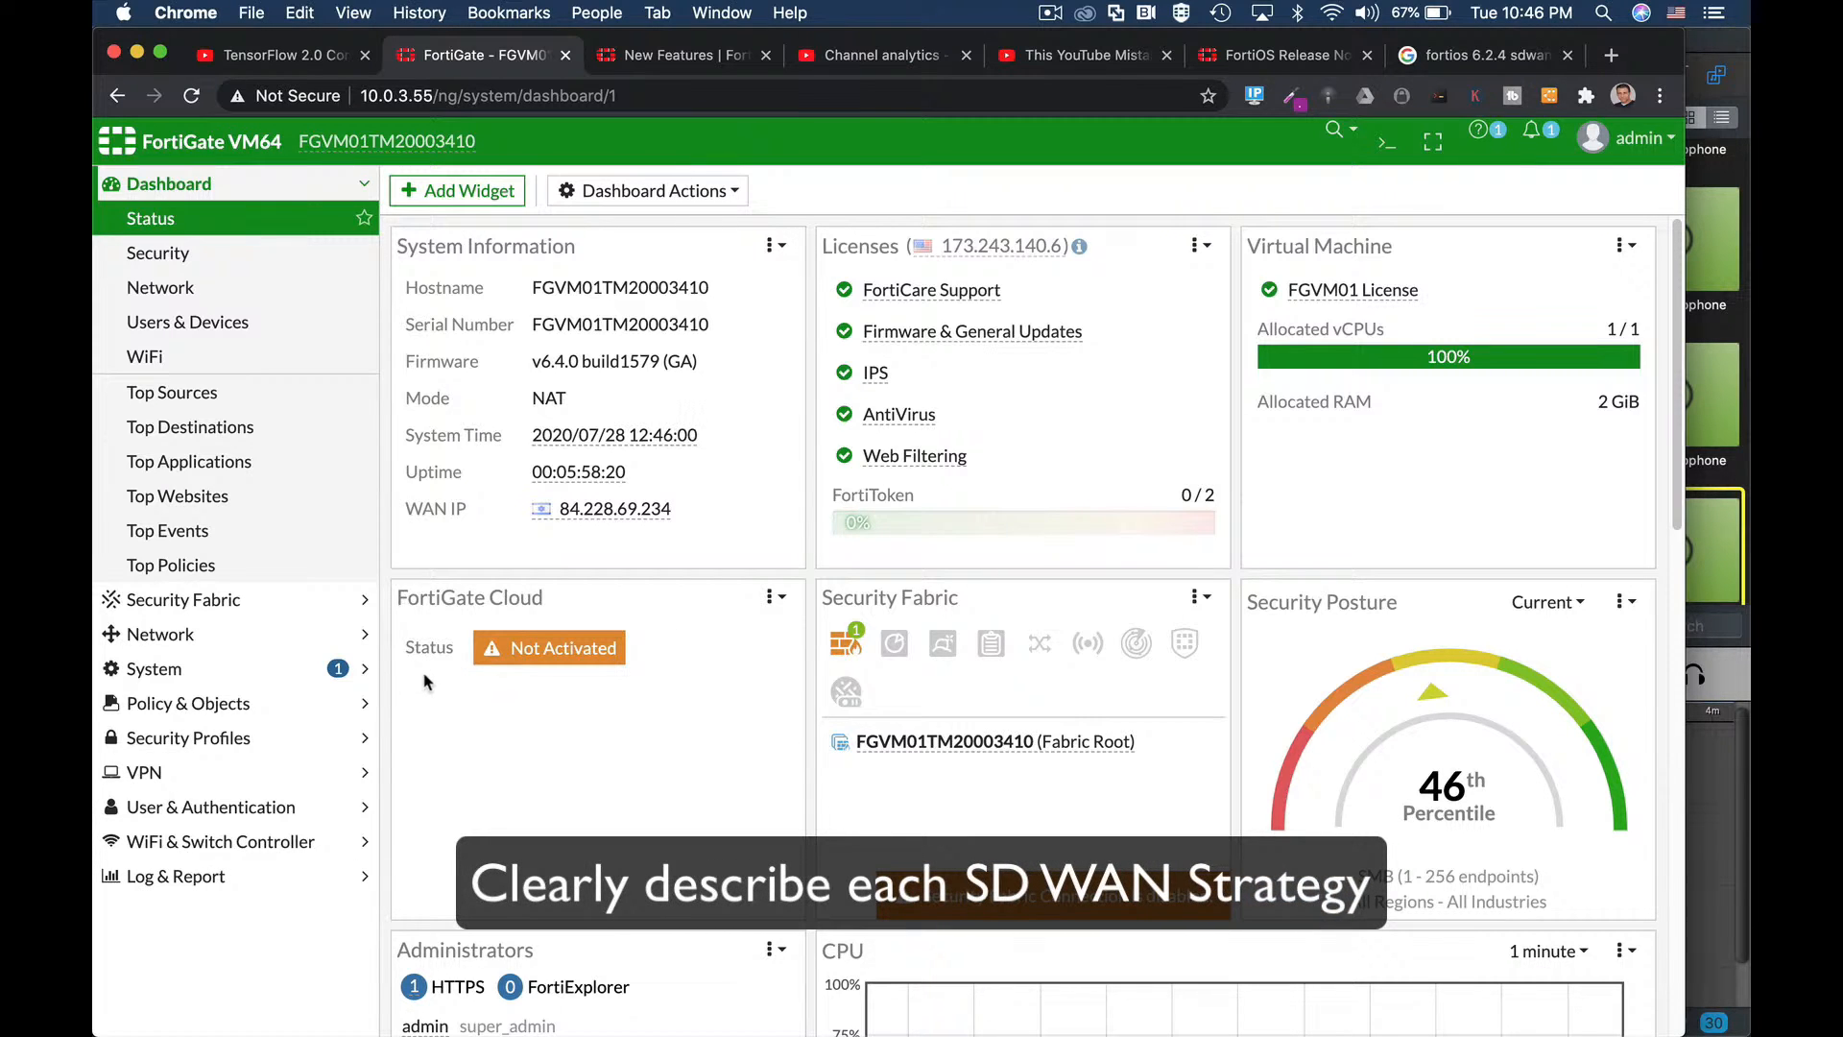
Preview a new Performance SLA with SLA Target enabled, then a new SD-WAN rule.
click(187, 632)
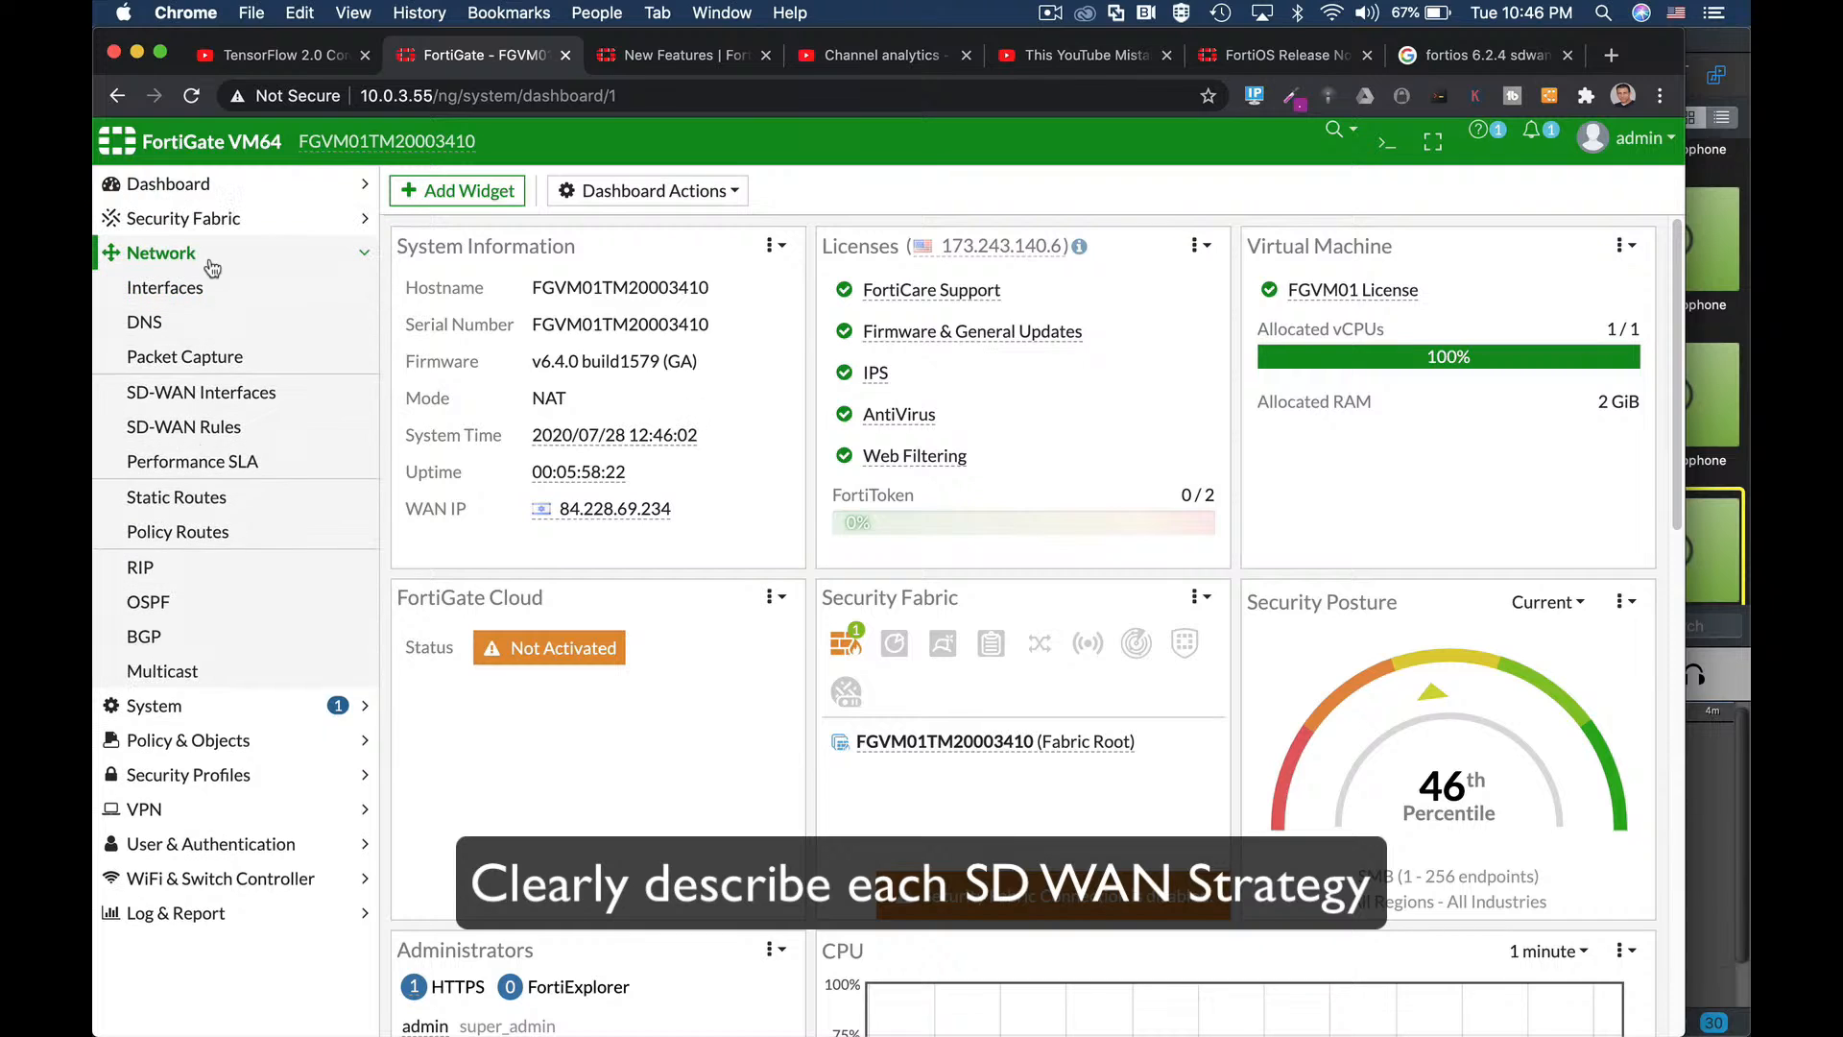
click(192, 406)
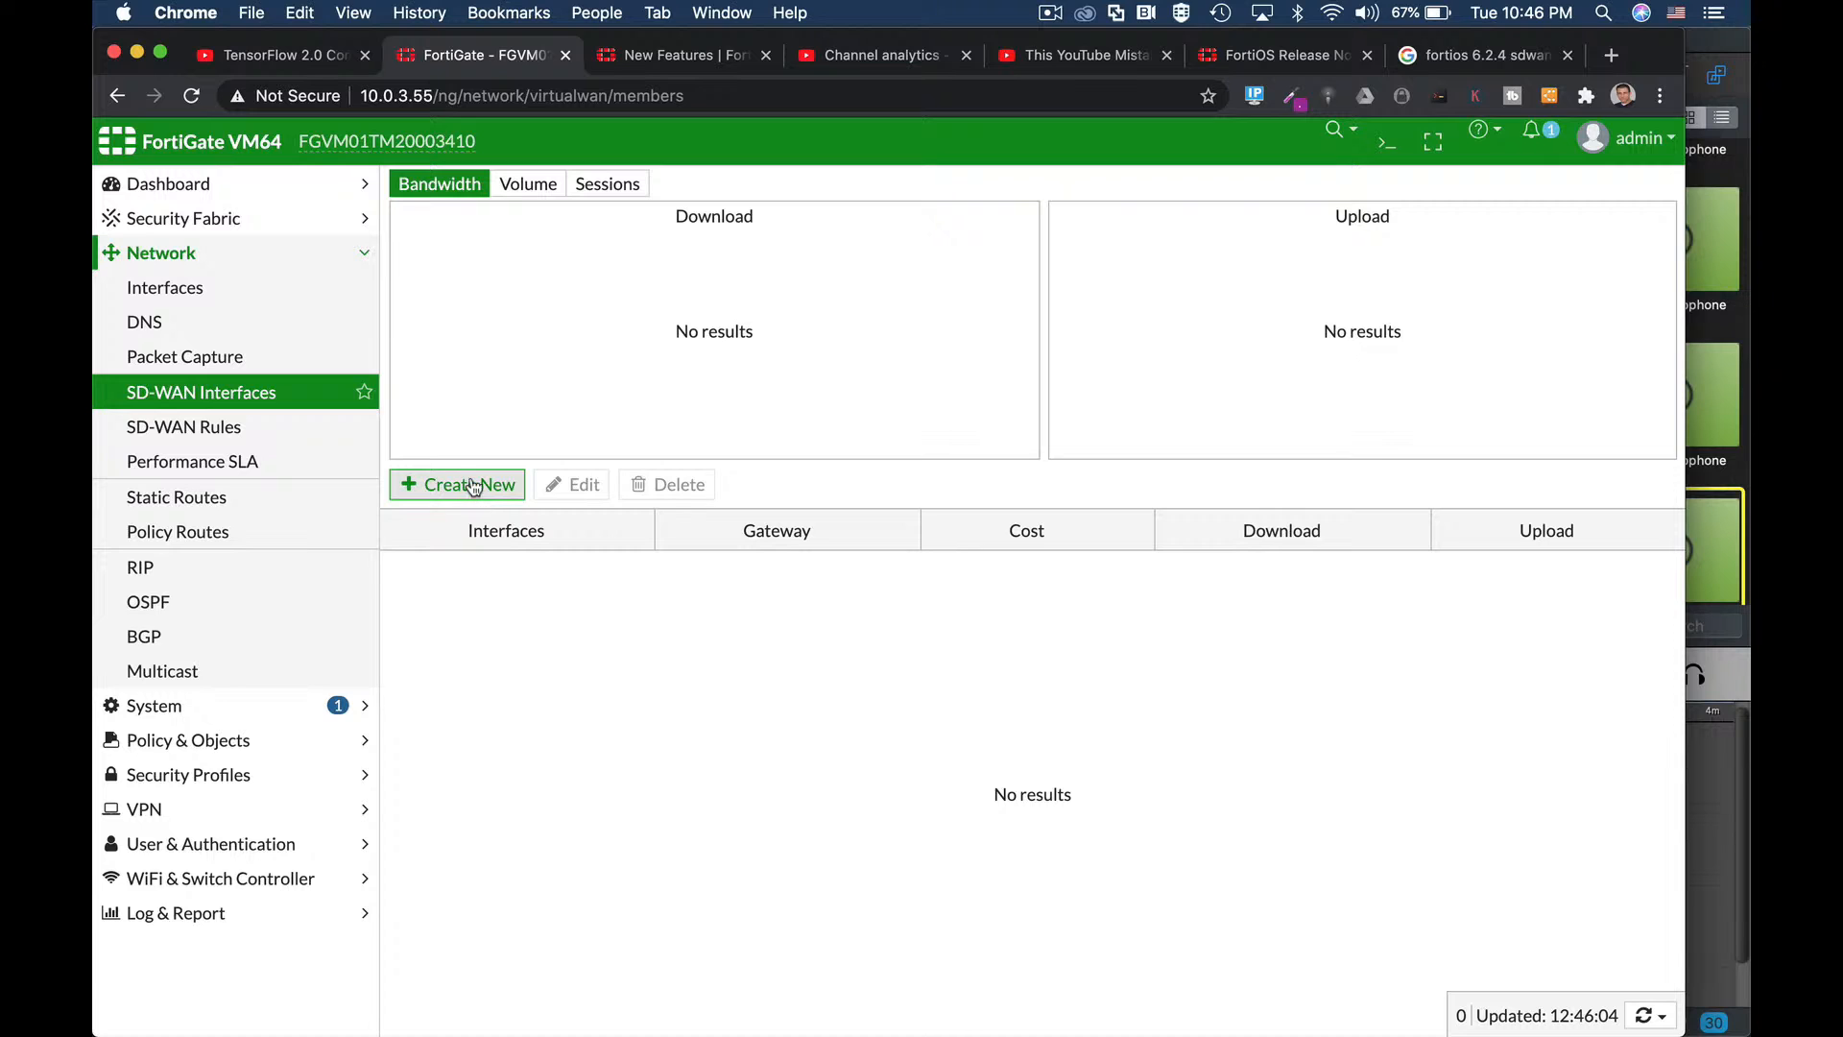
click(266, 462)
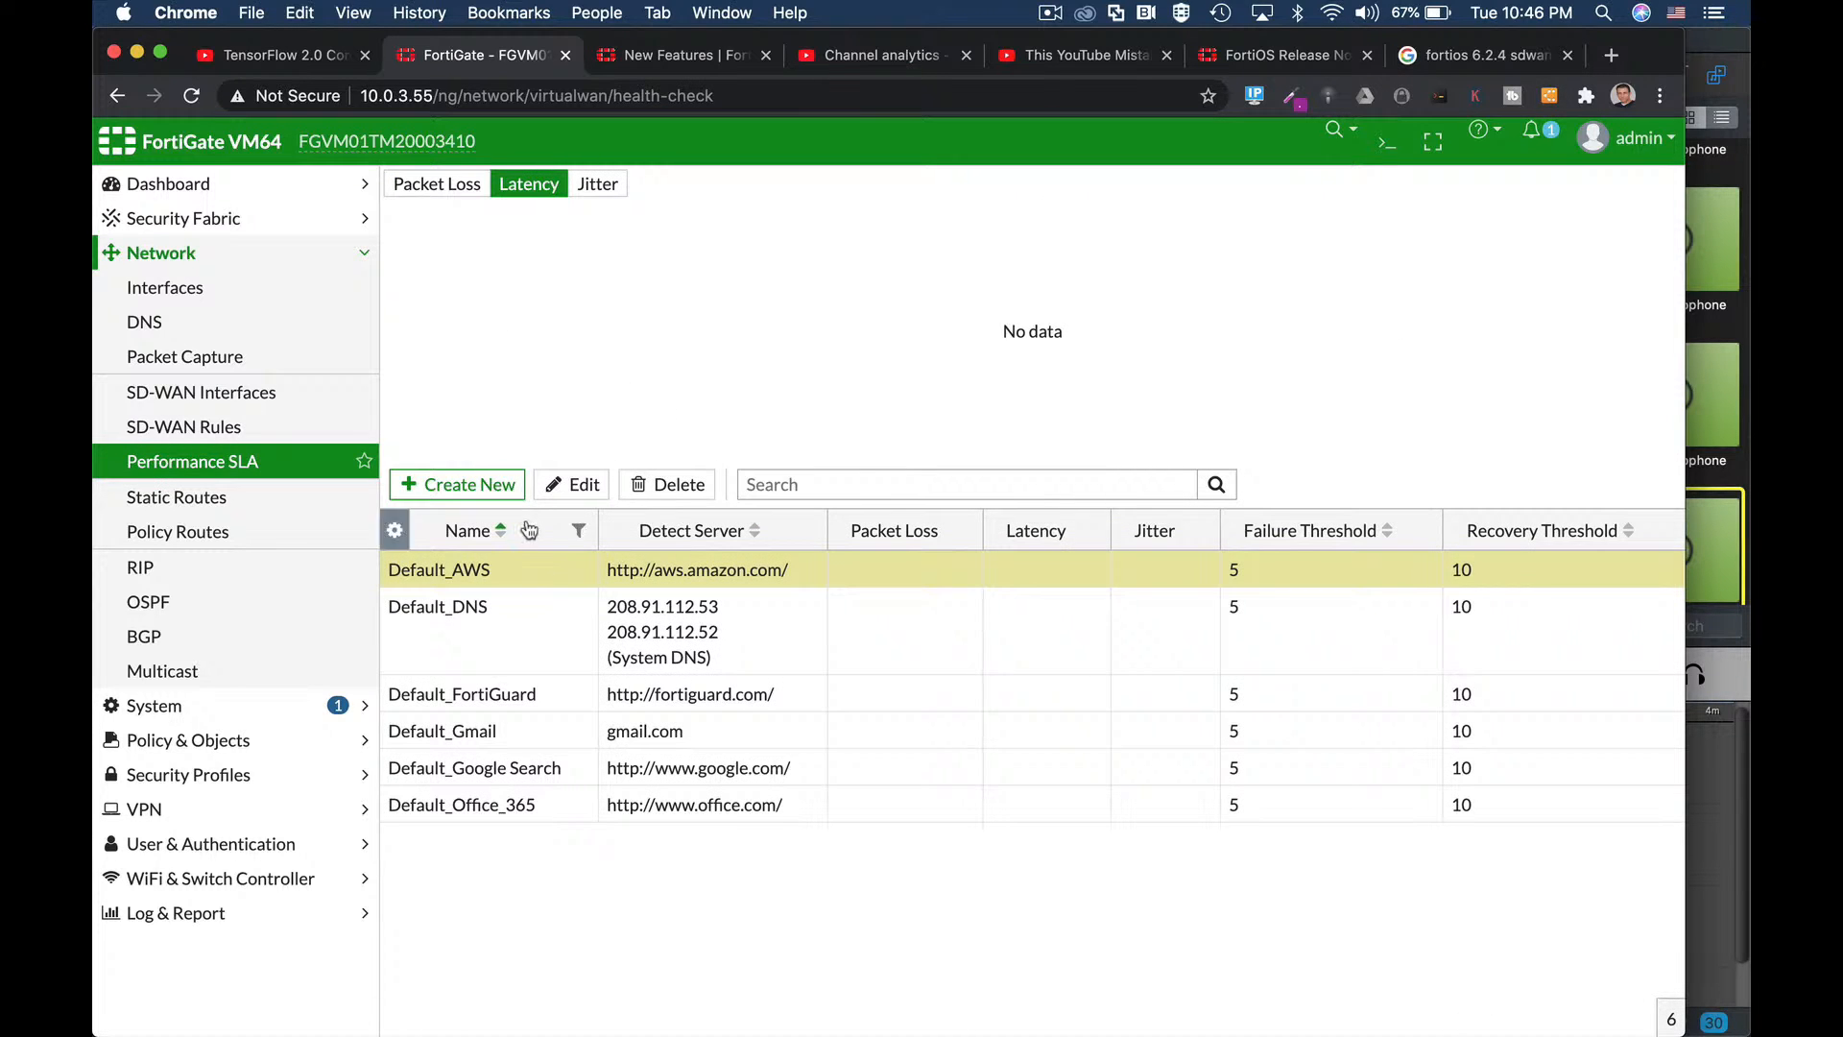
click(509, 484)
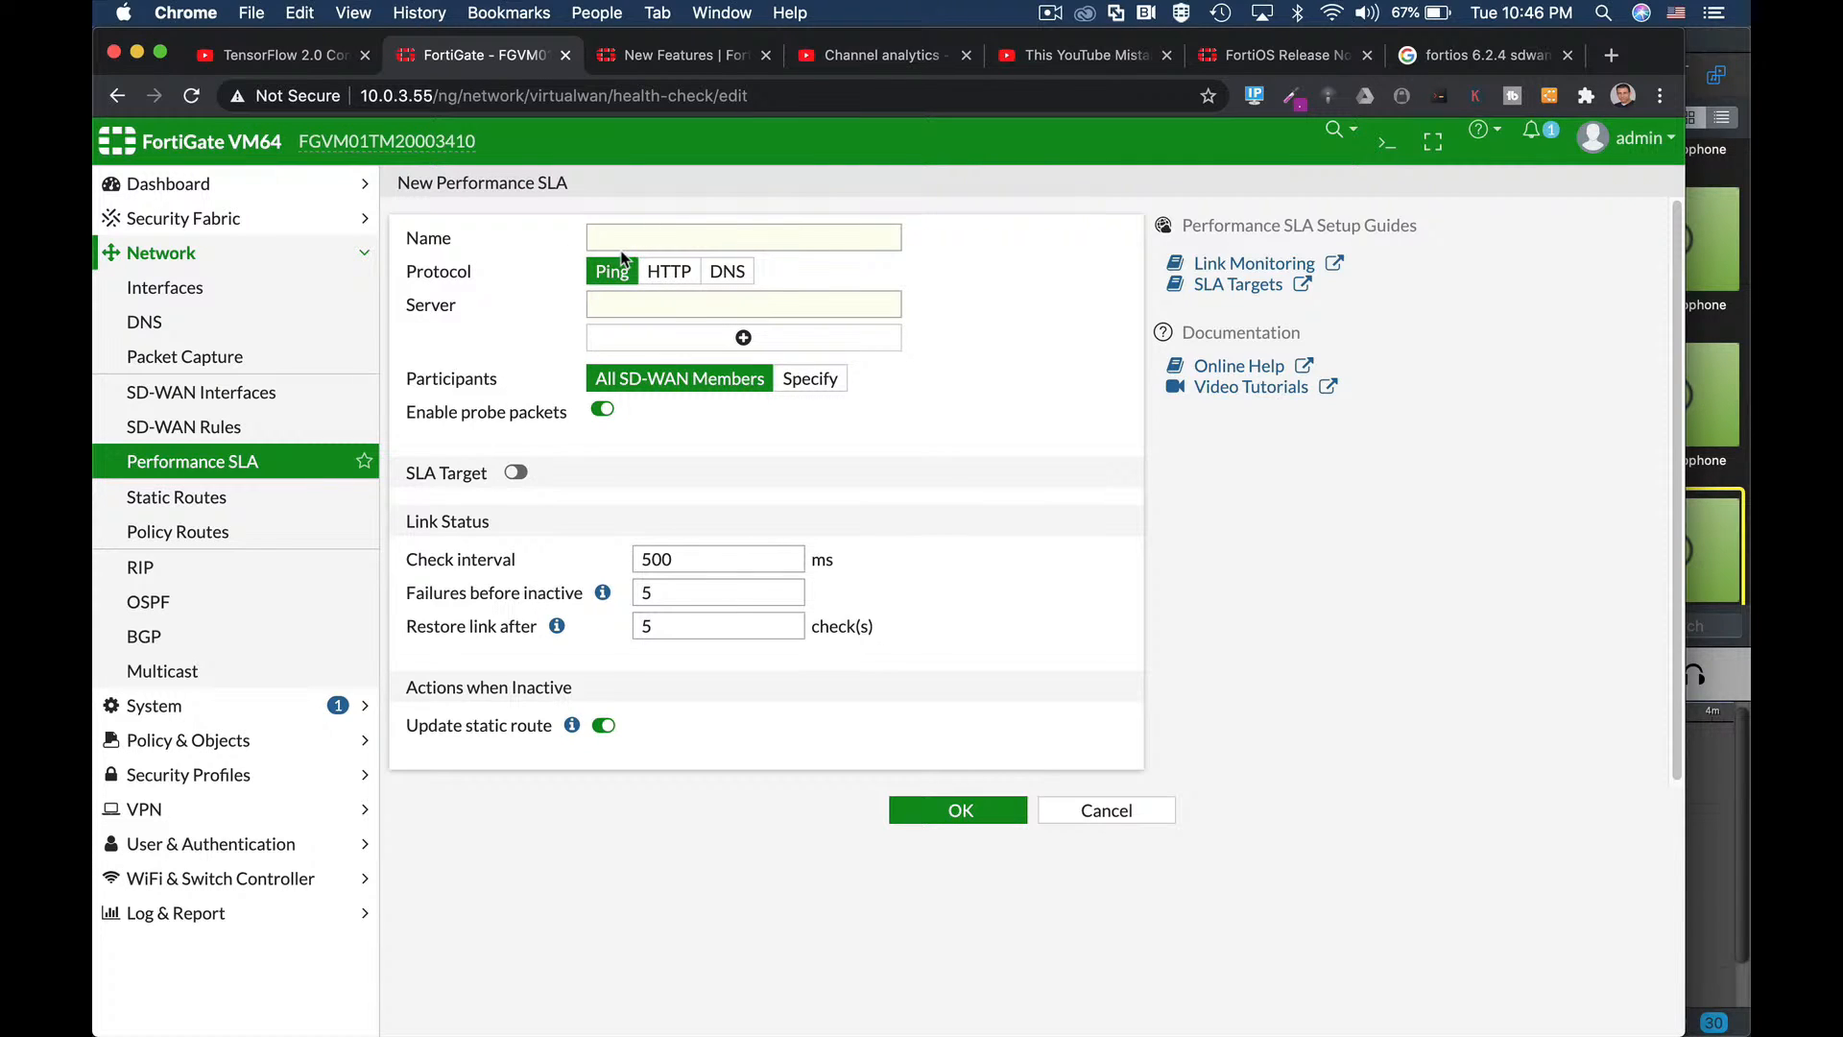
click(516, 473)
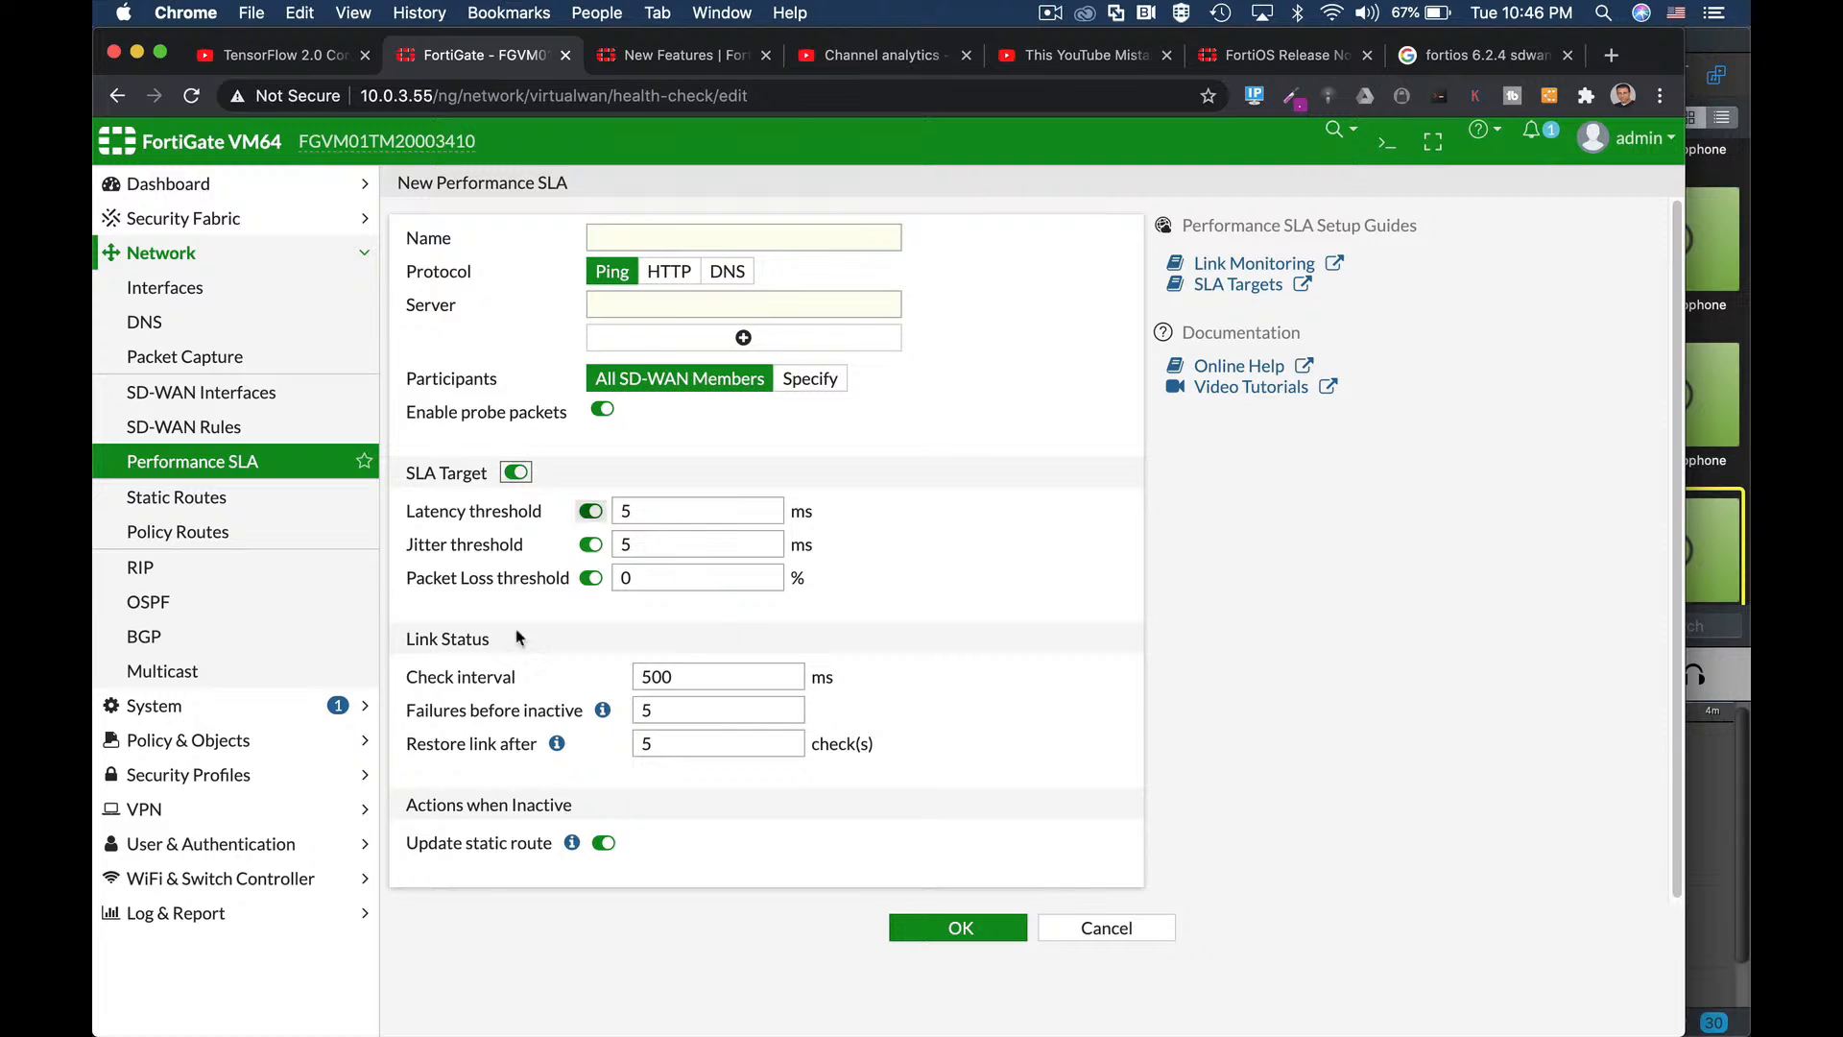
click(192, 429)
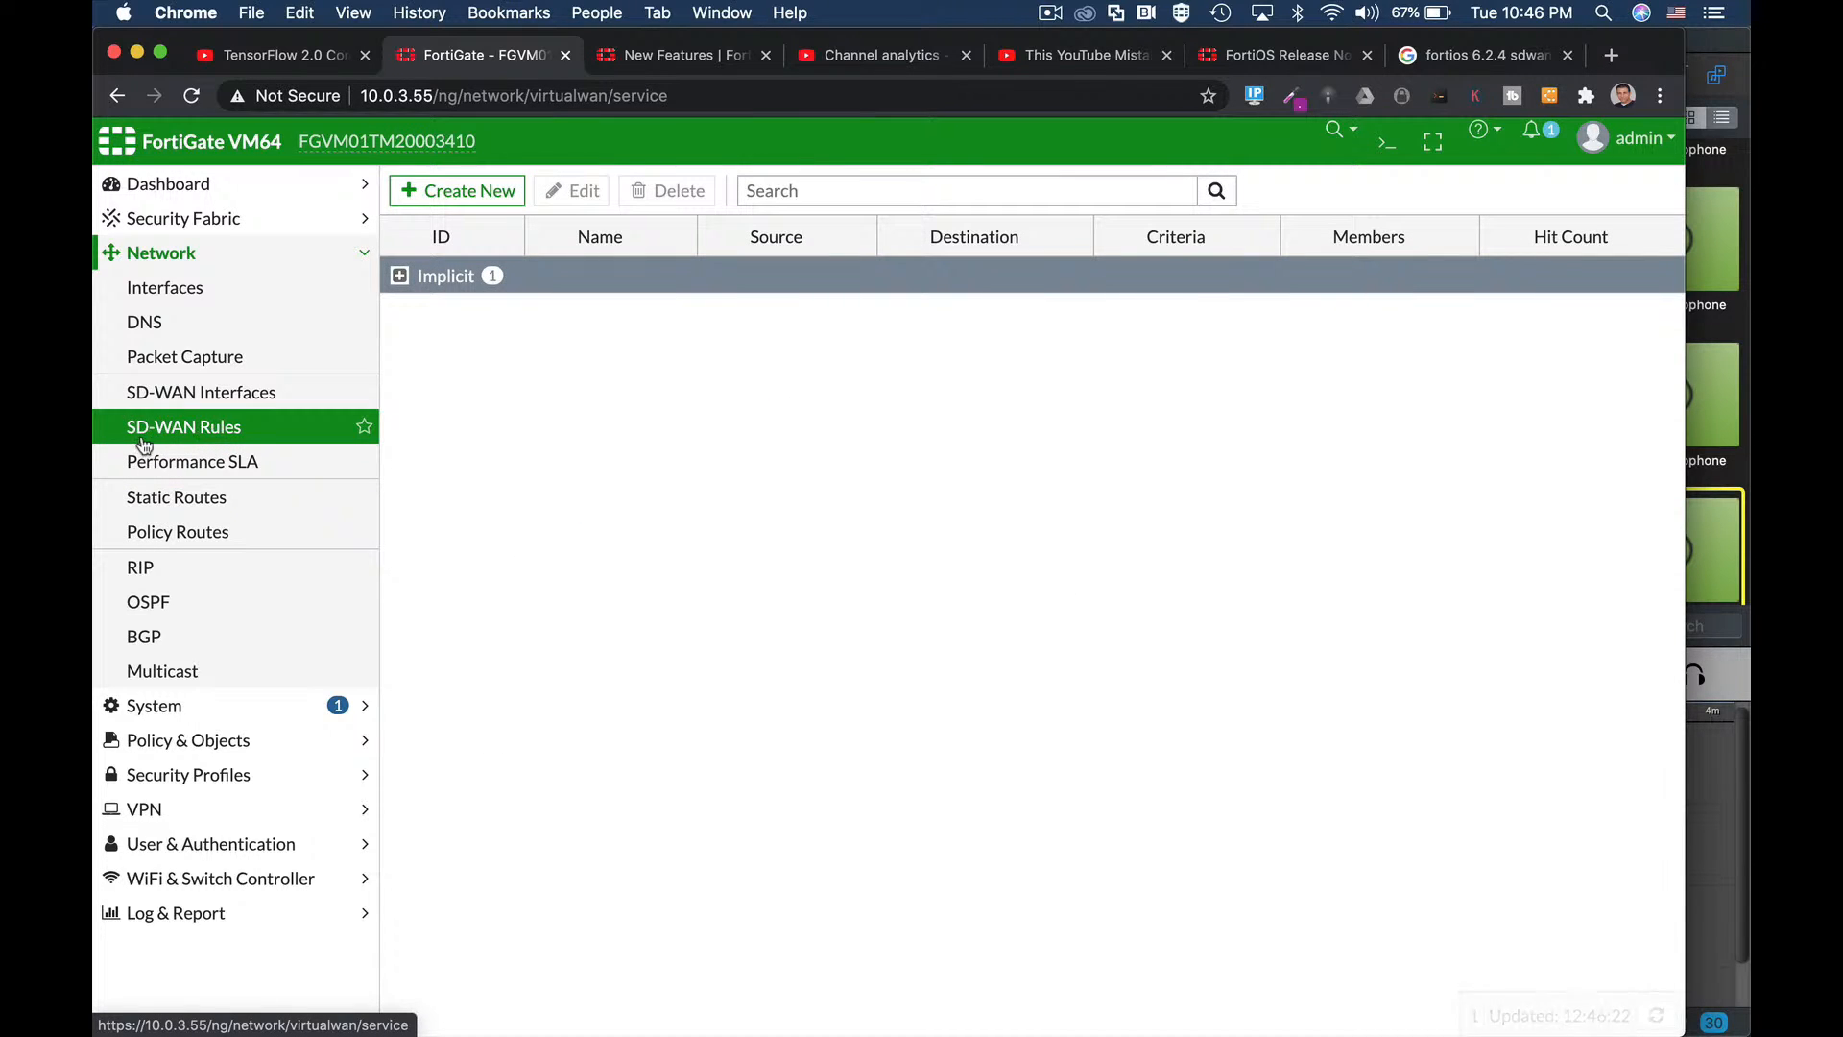
click(448, 202)
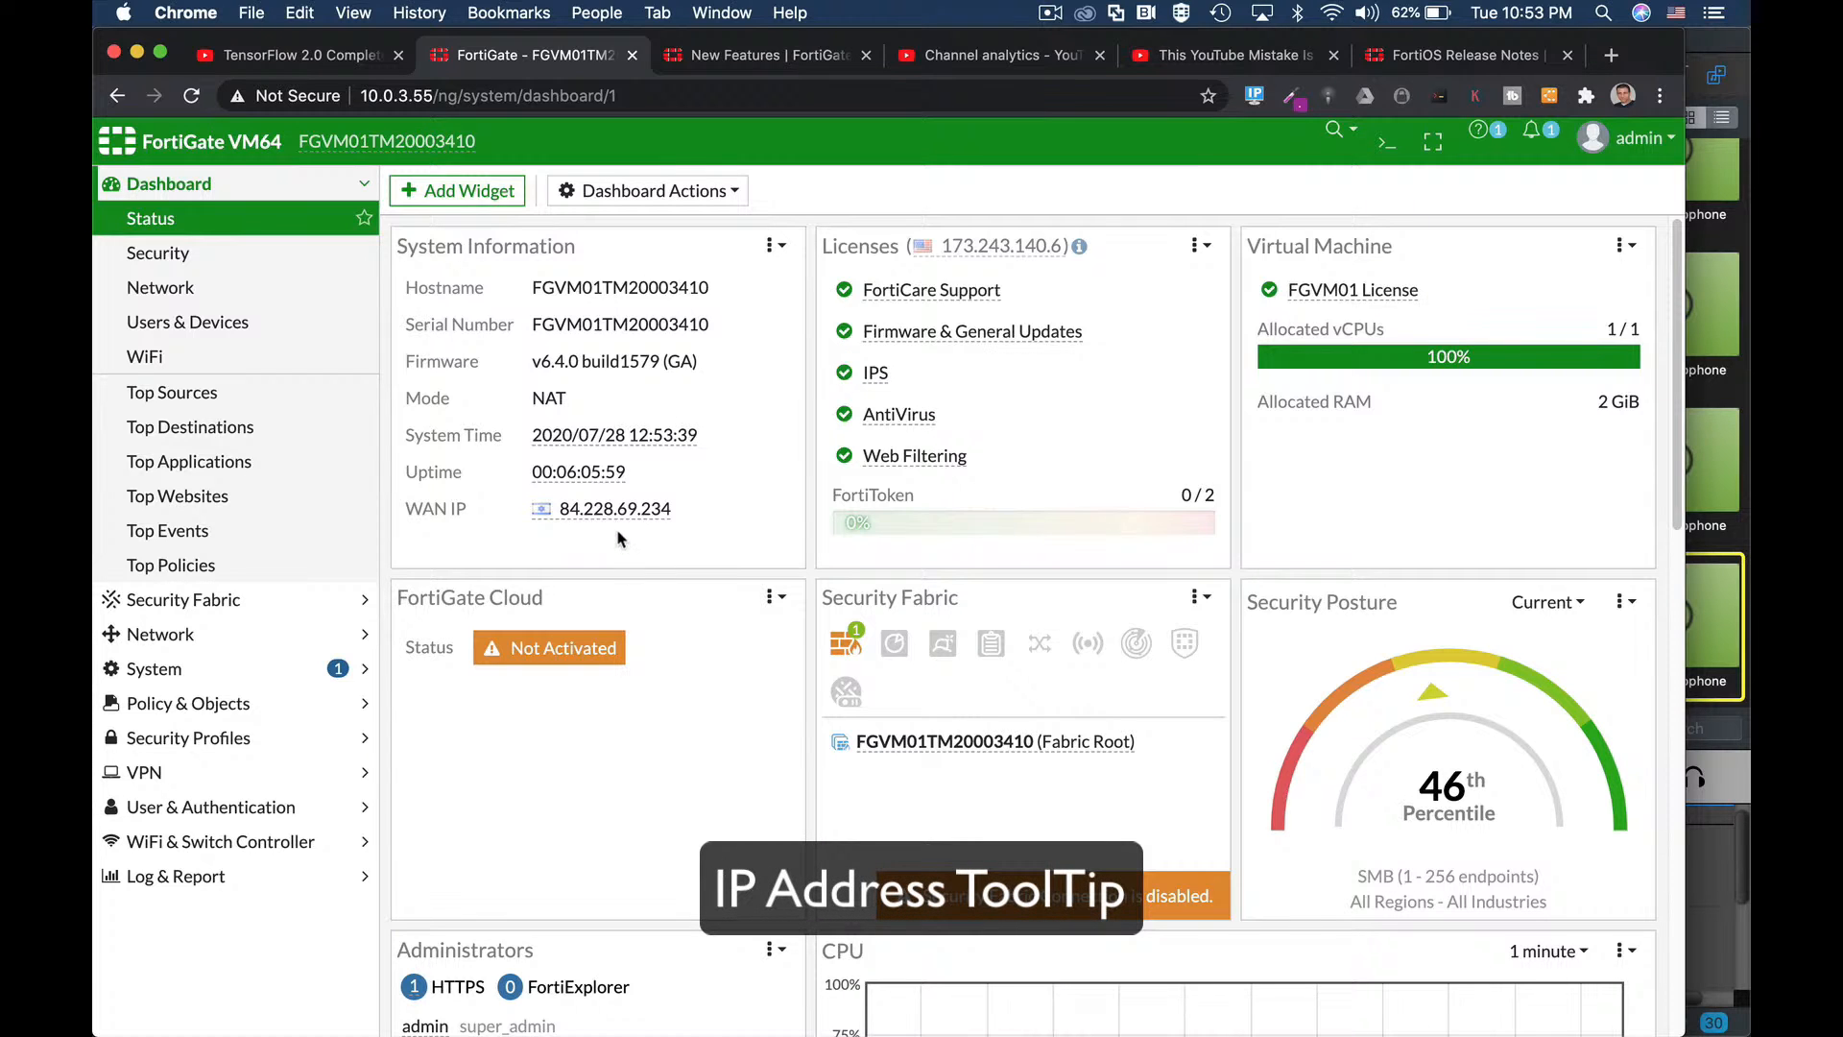
mouse_move(608, 519)
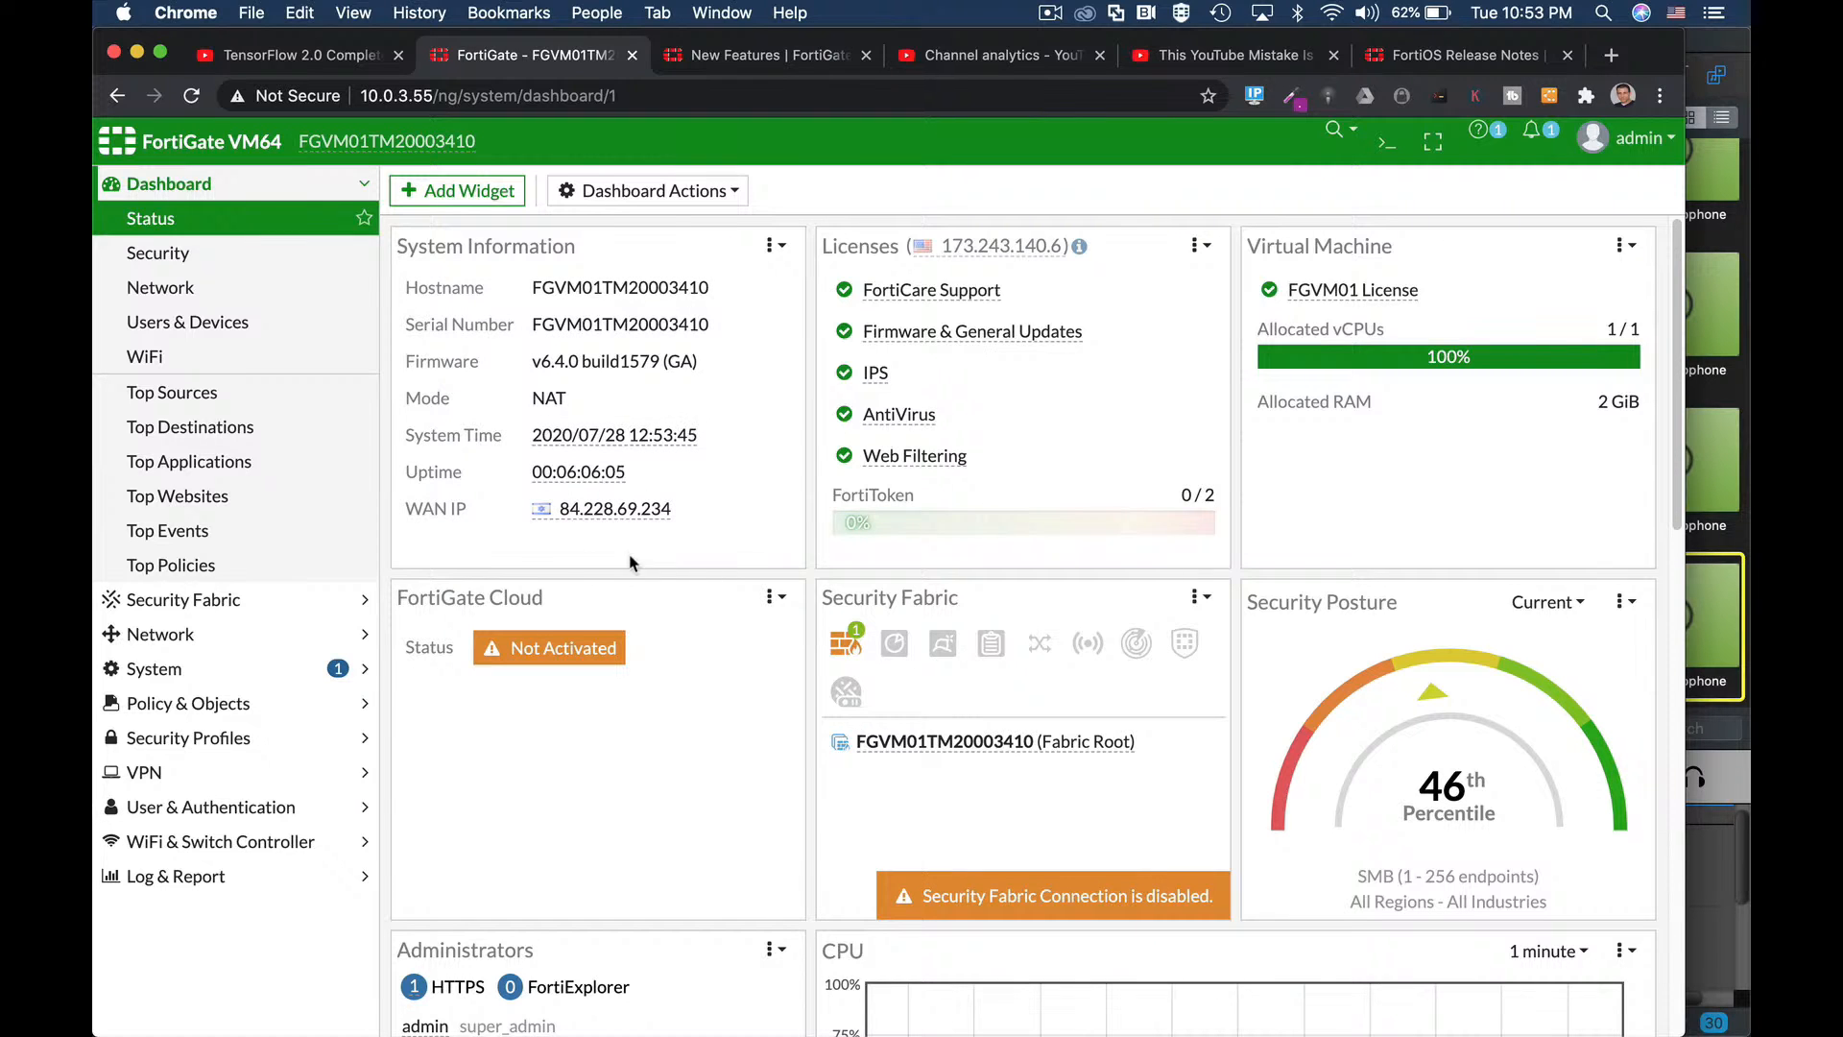
click(166, 878)
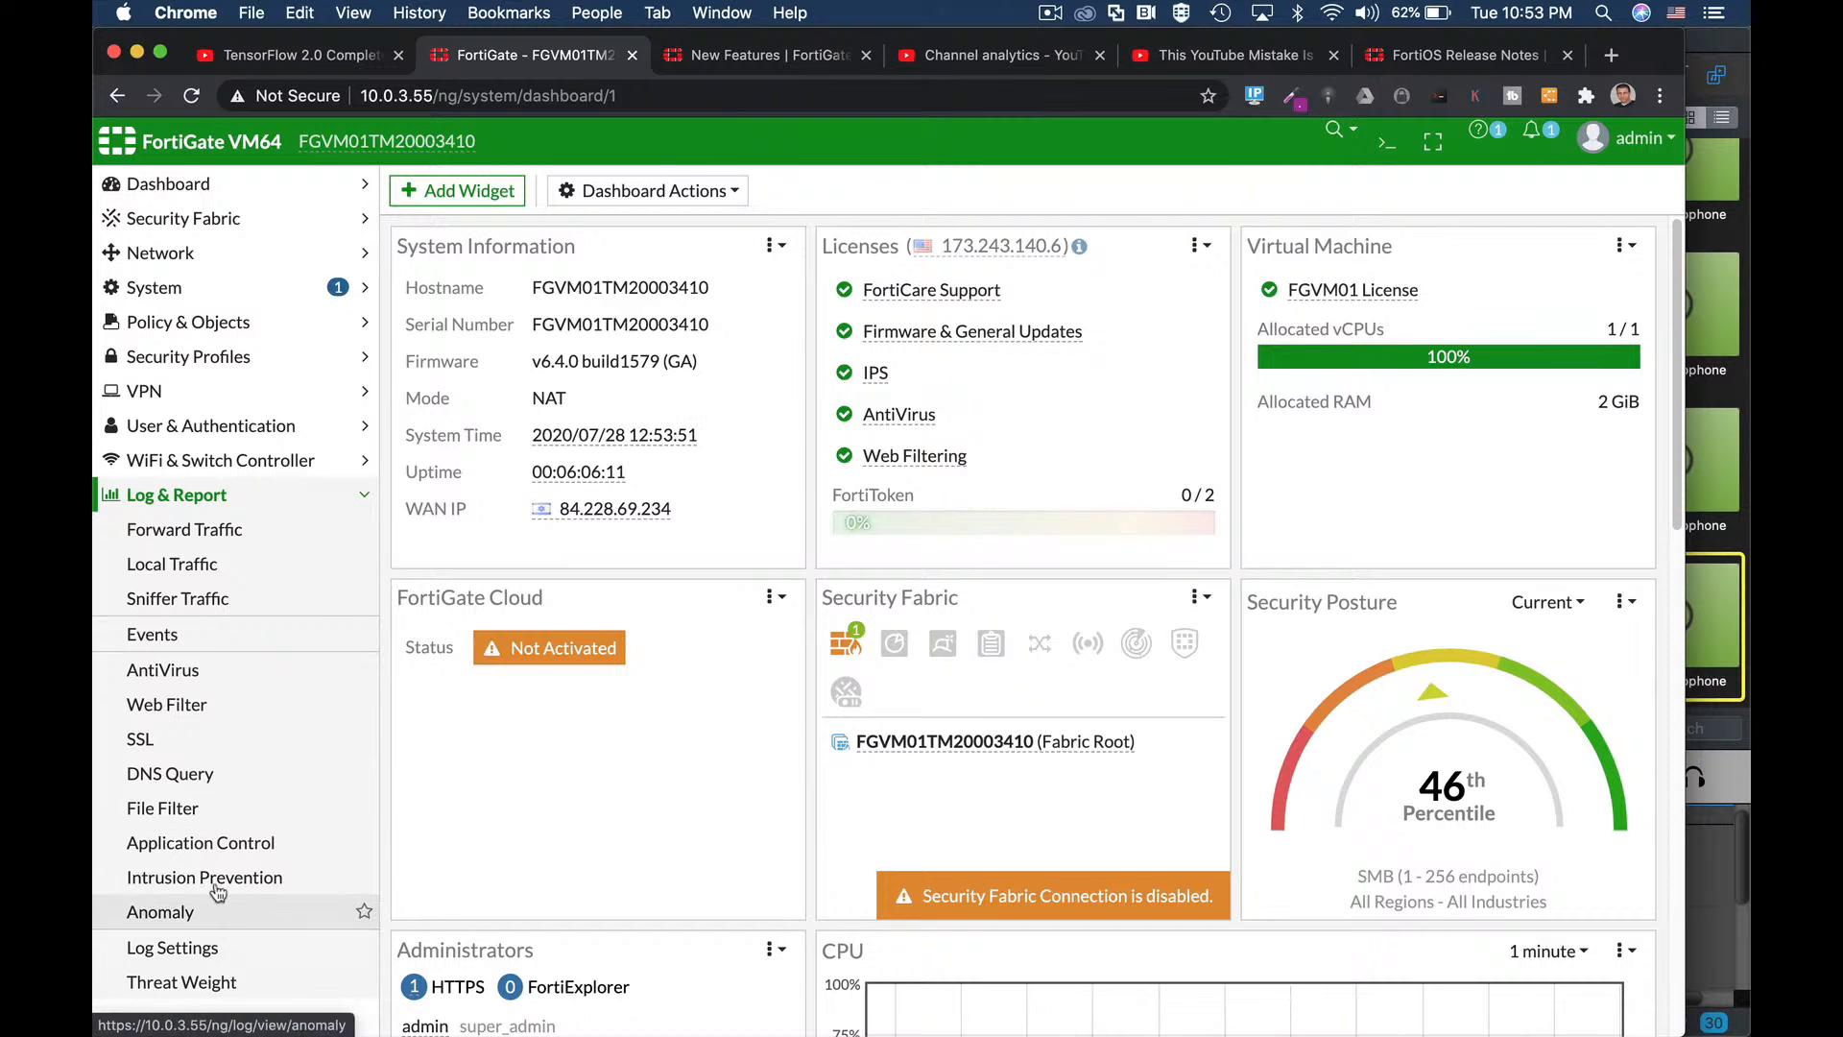
click(183, 841)
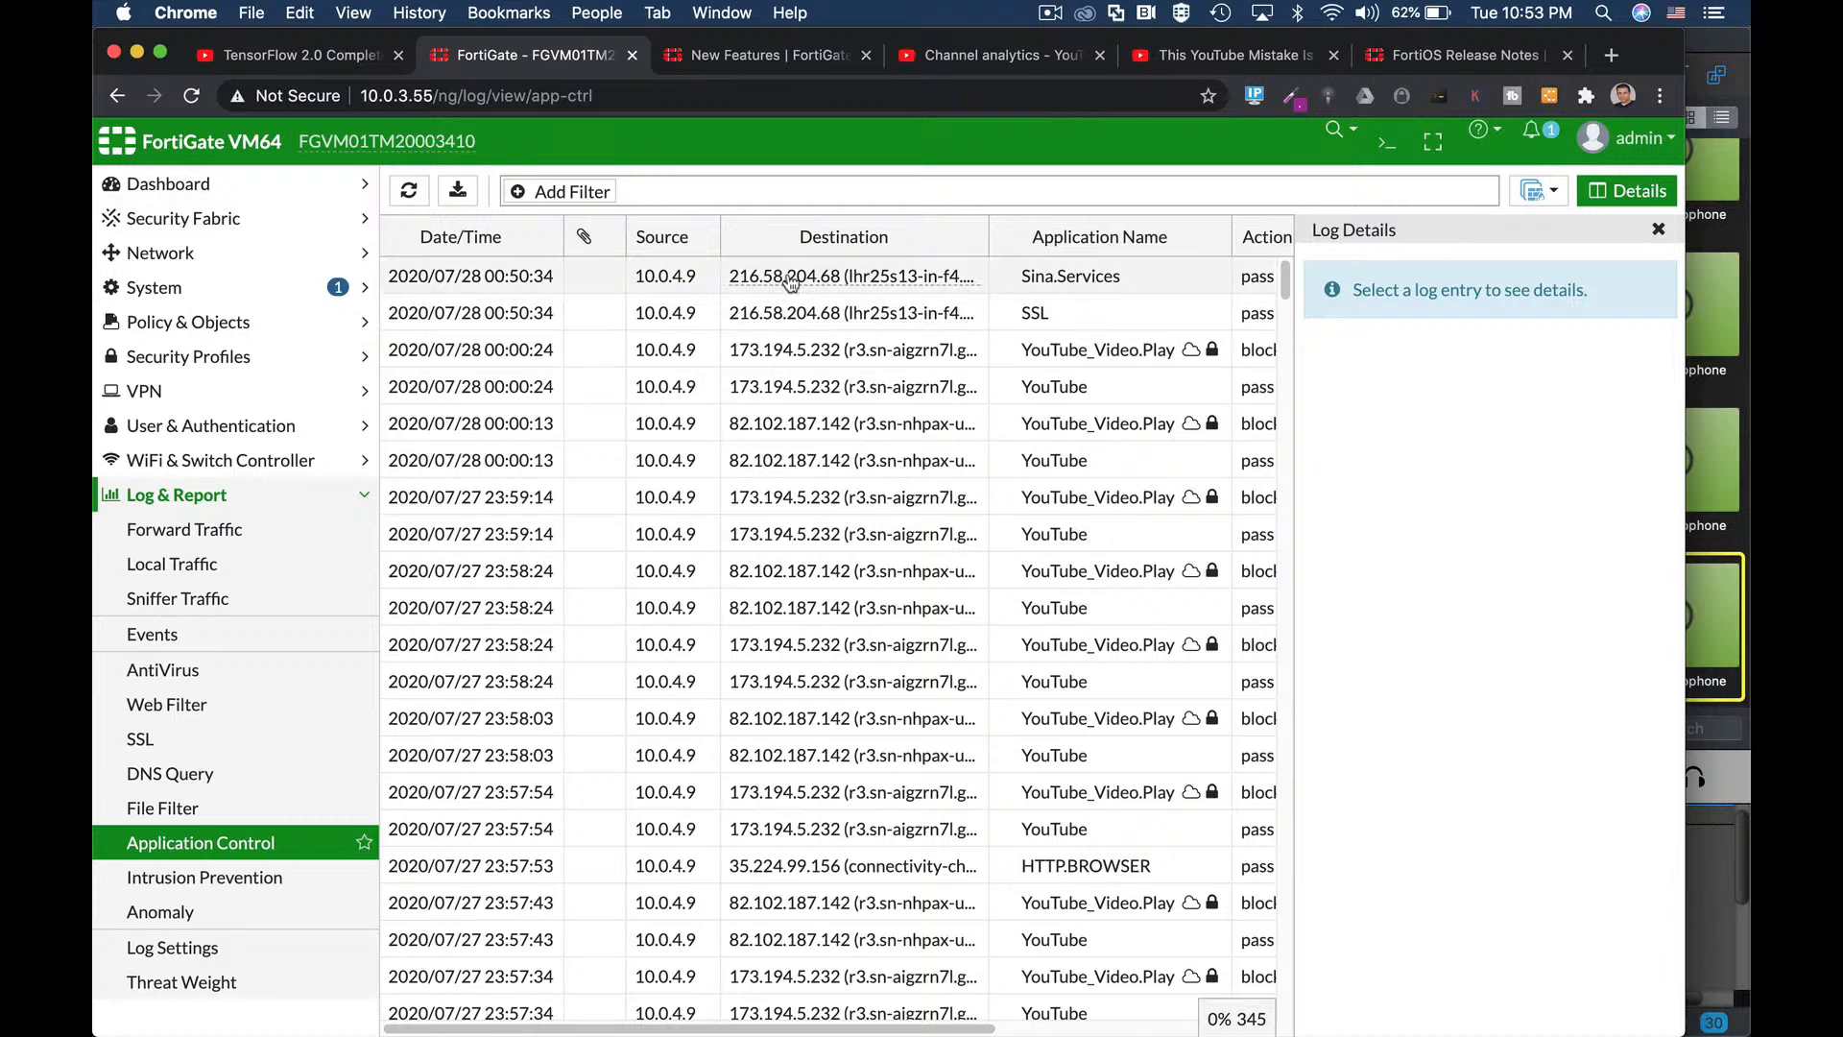
mouse_move(790, 280)
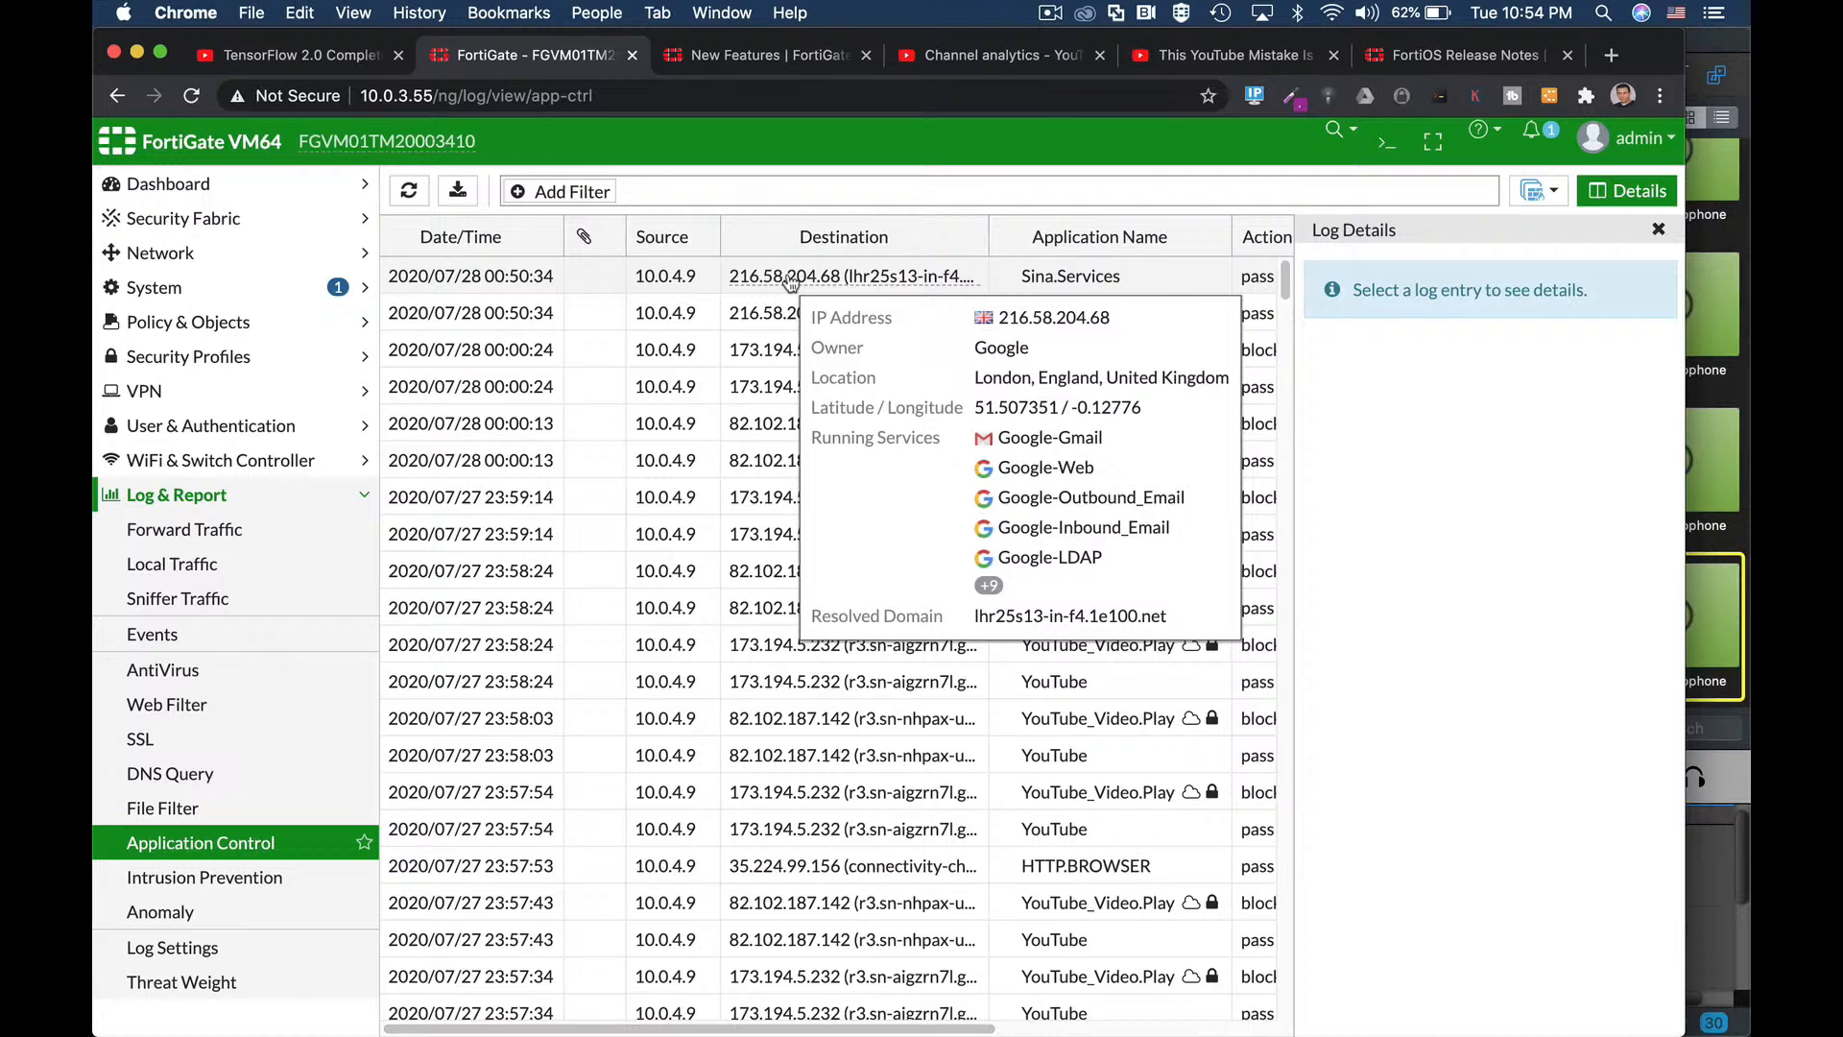
mouse_move(767, 496)
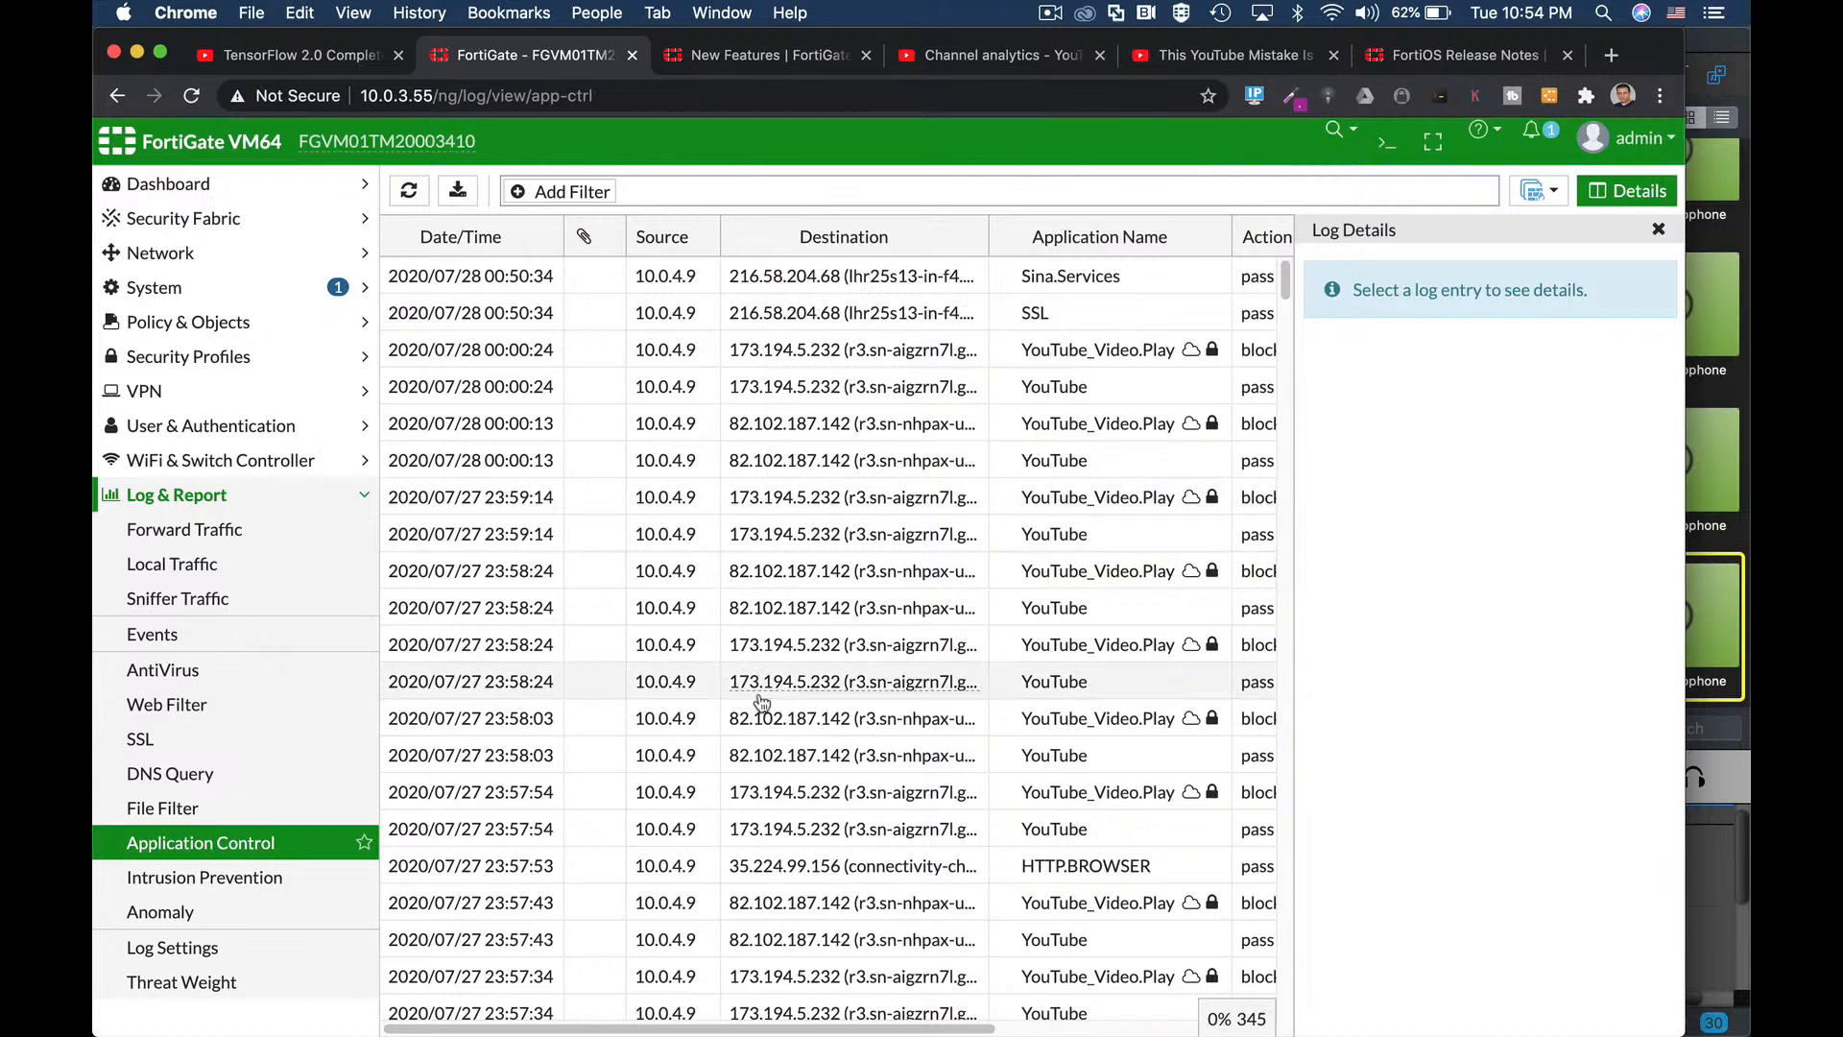
scroll(793, 784, down, 10)
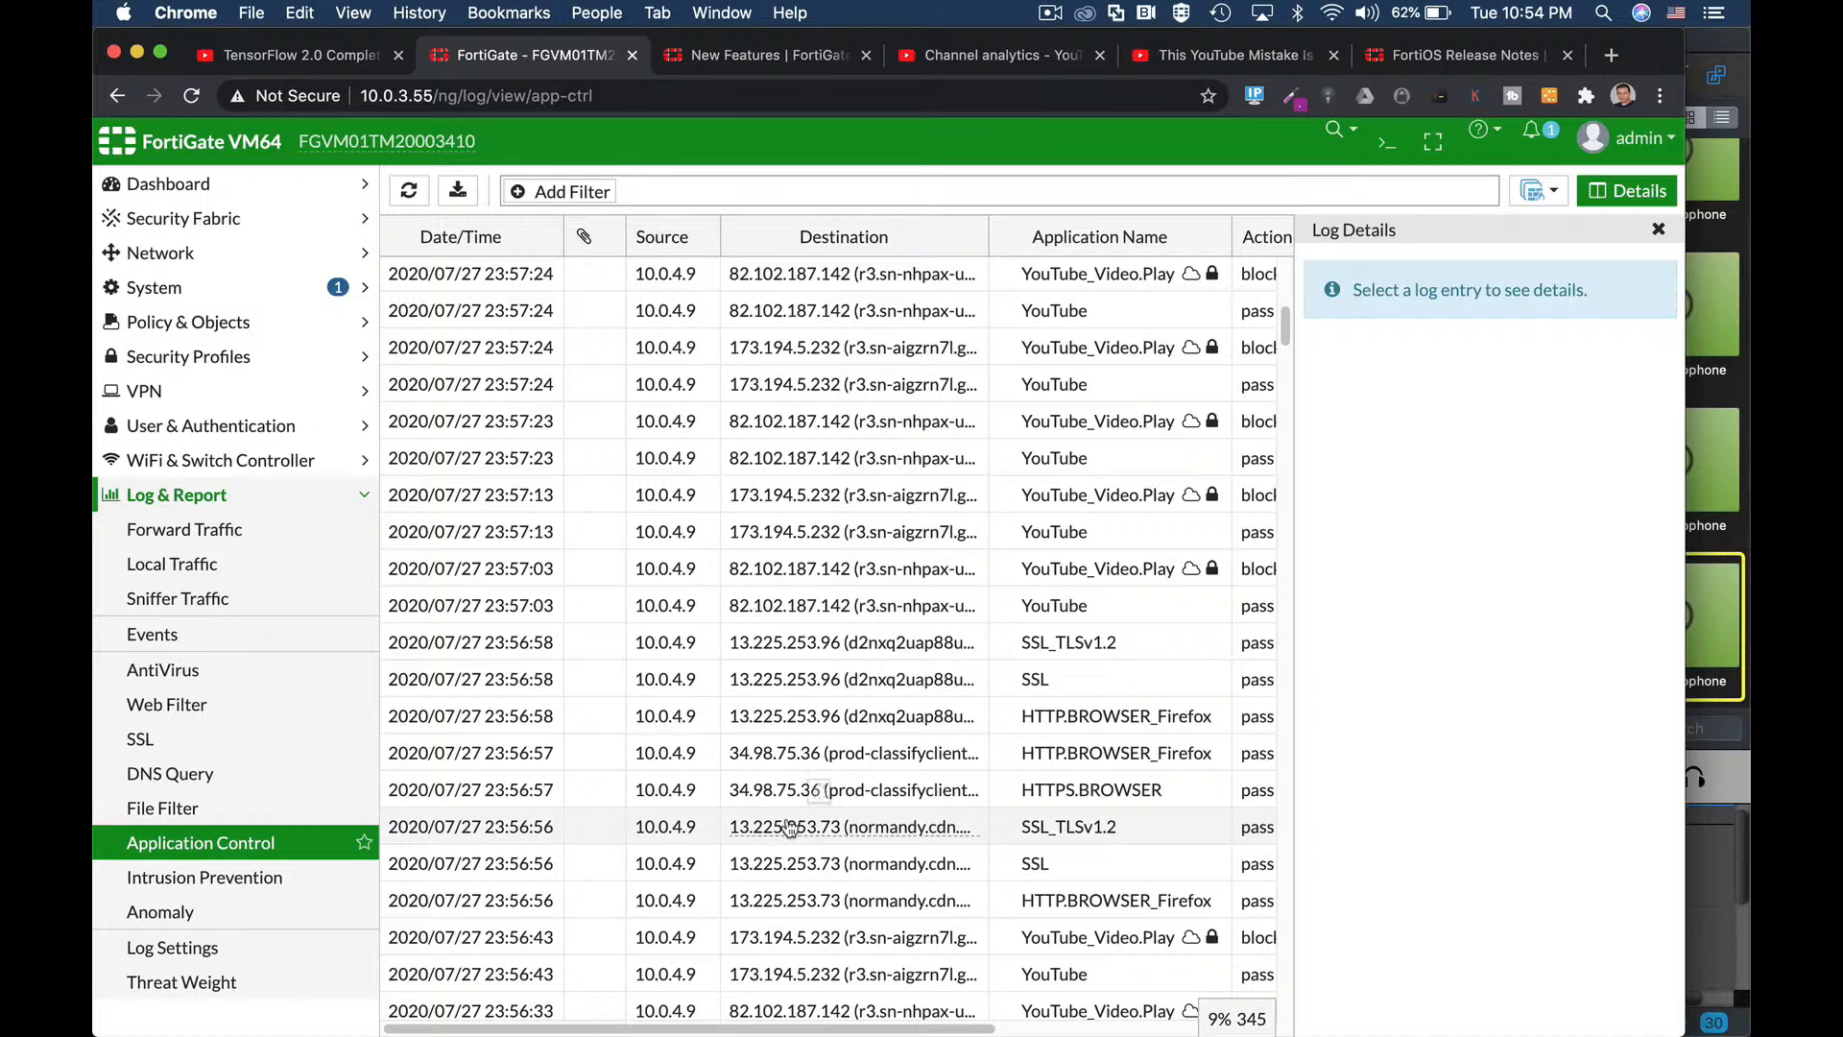
mouse_move(789, 827)
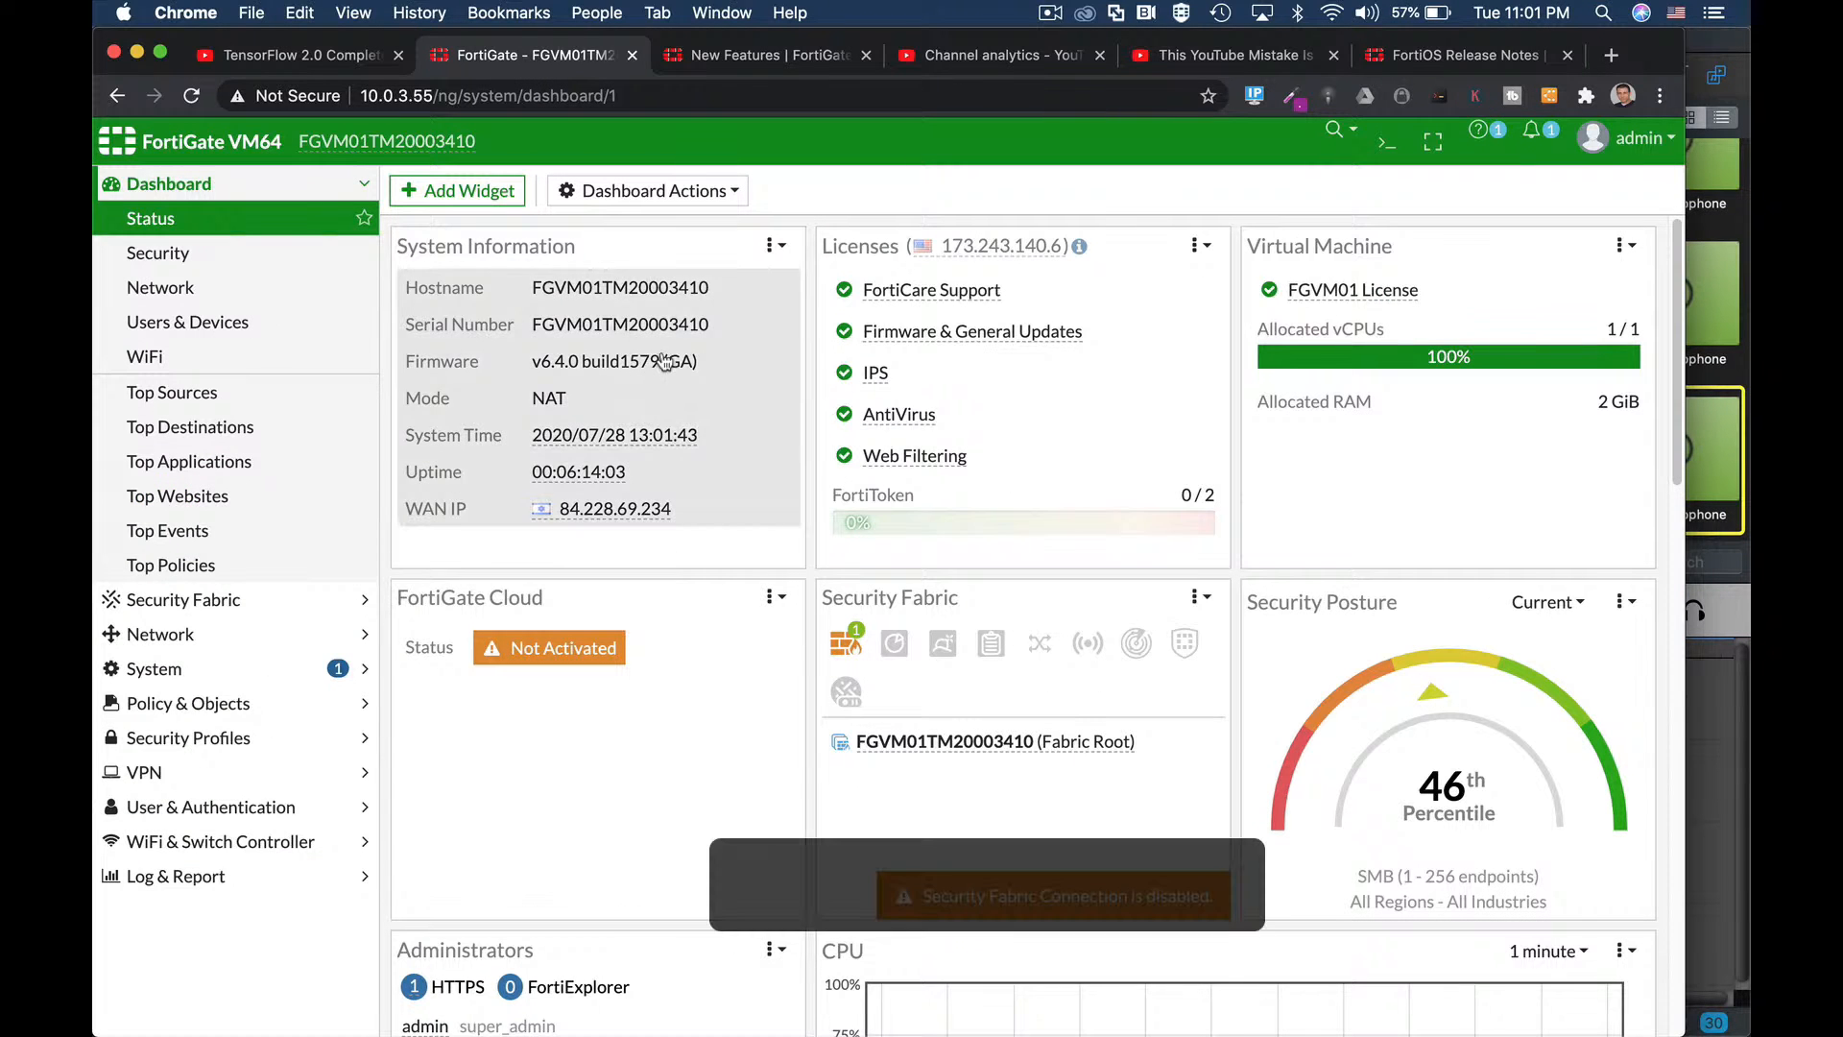
Browse the Add Dashboard Widget catalogue through its widget categories.
click(510, 201)
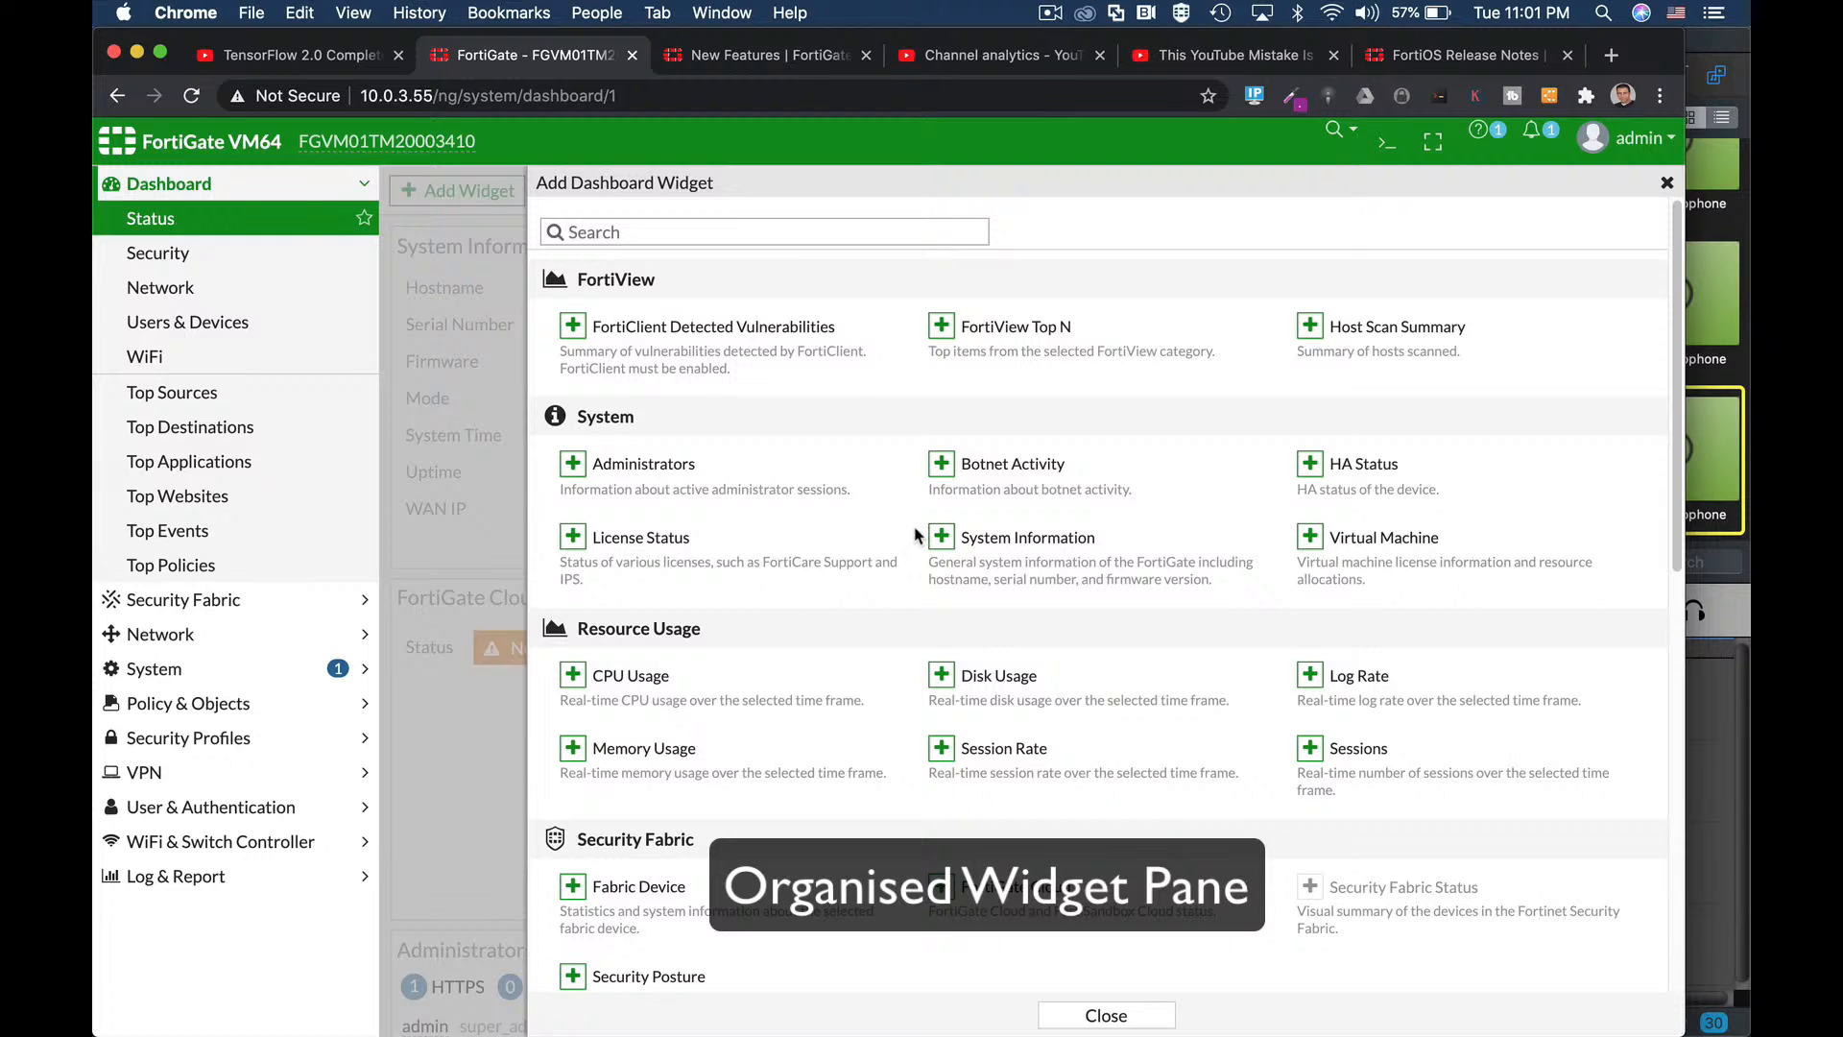
scroll(917, 526, down, 5)
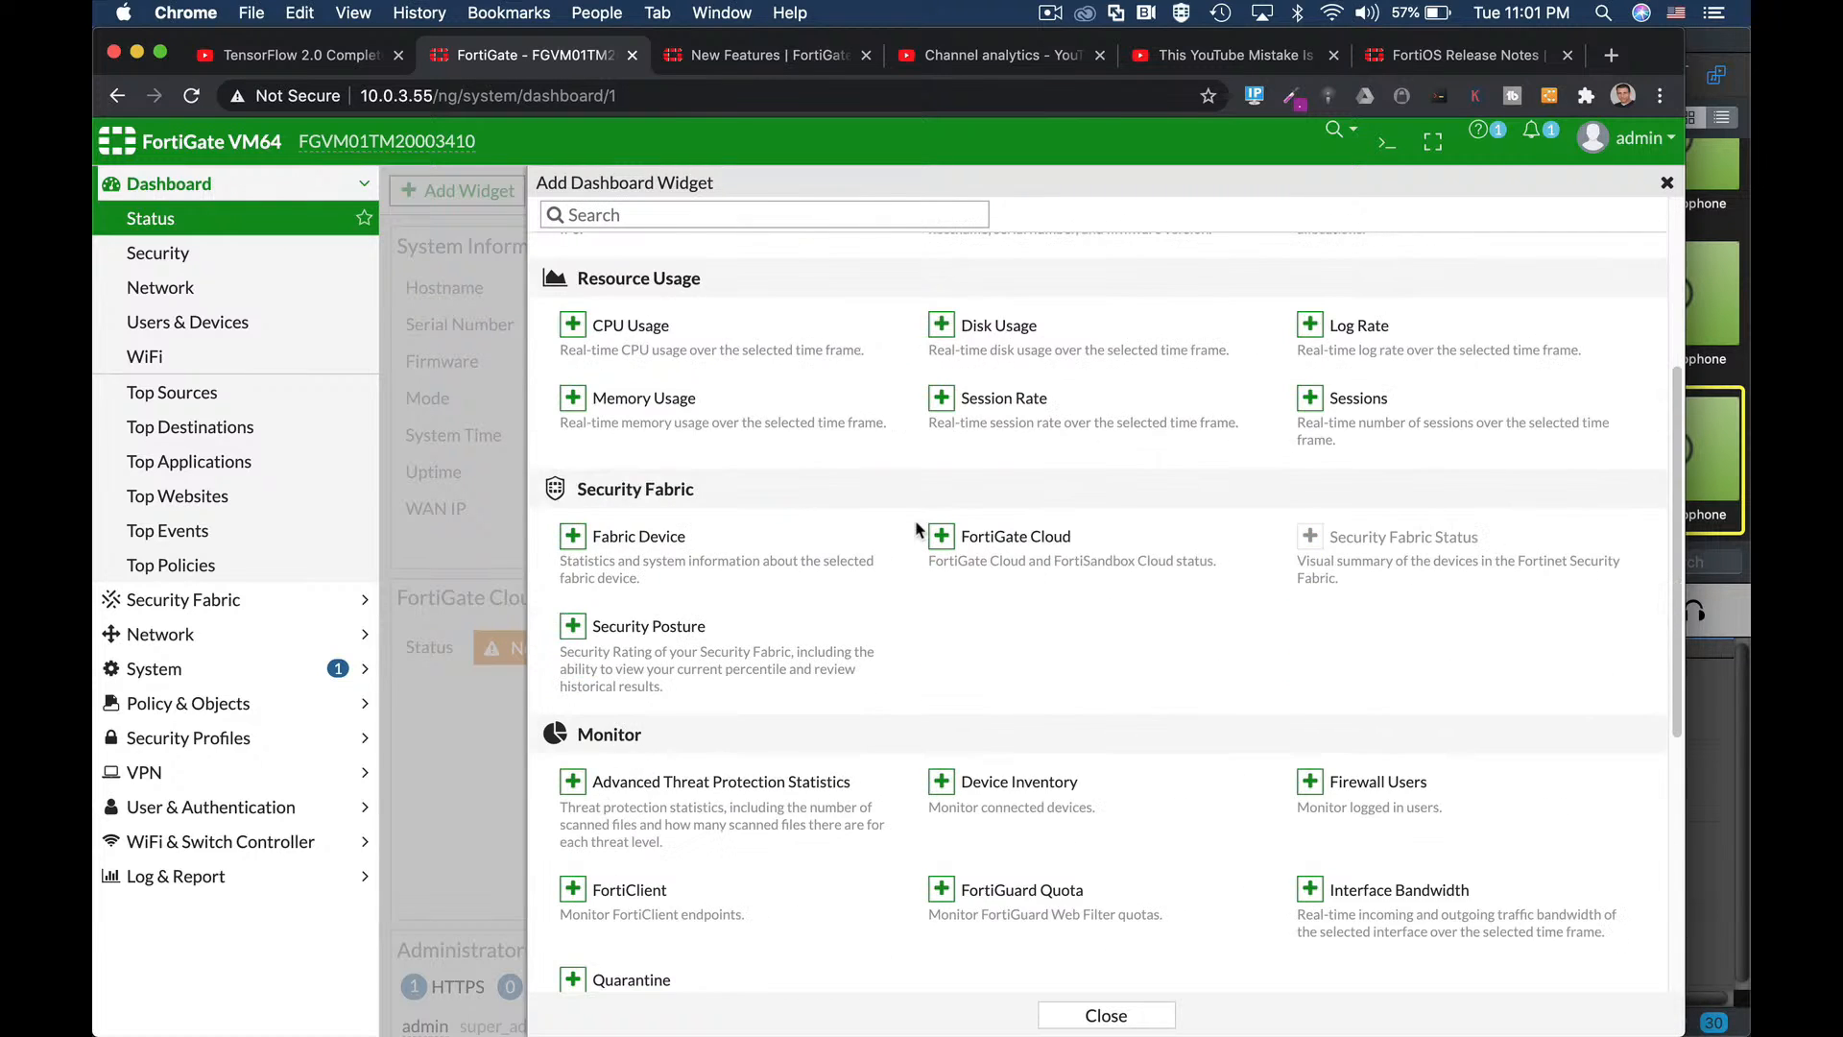
scroll(916, 526, down, 3)
scroll(1032, 650, down, 4)
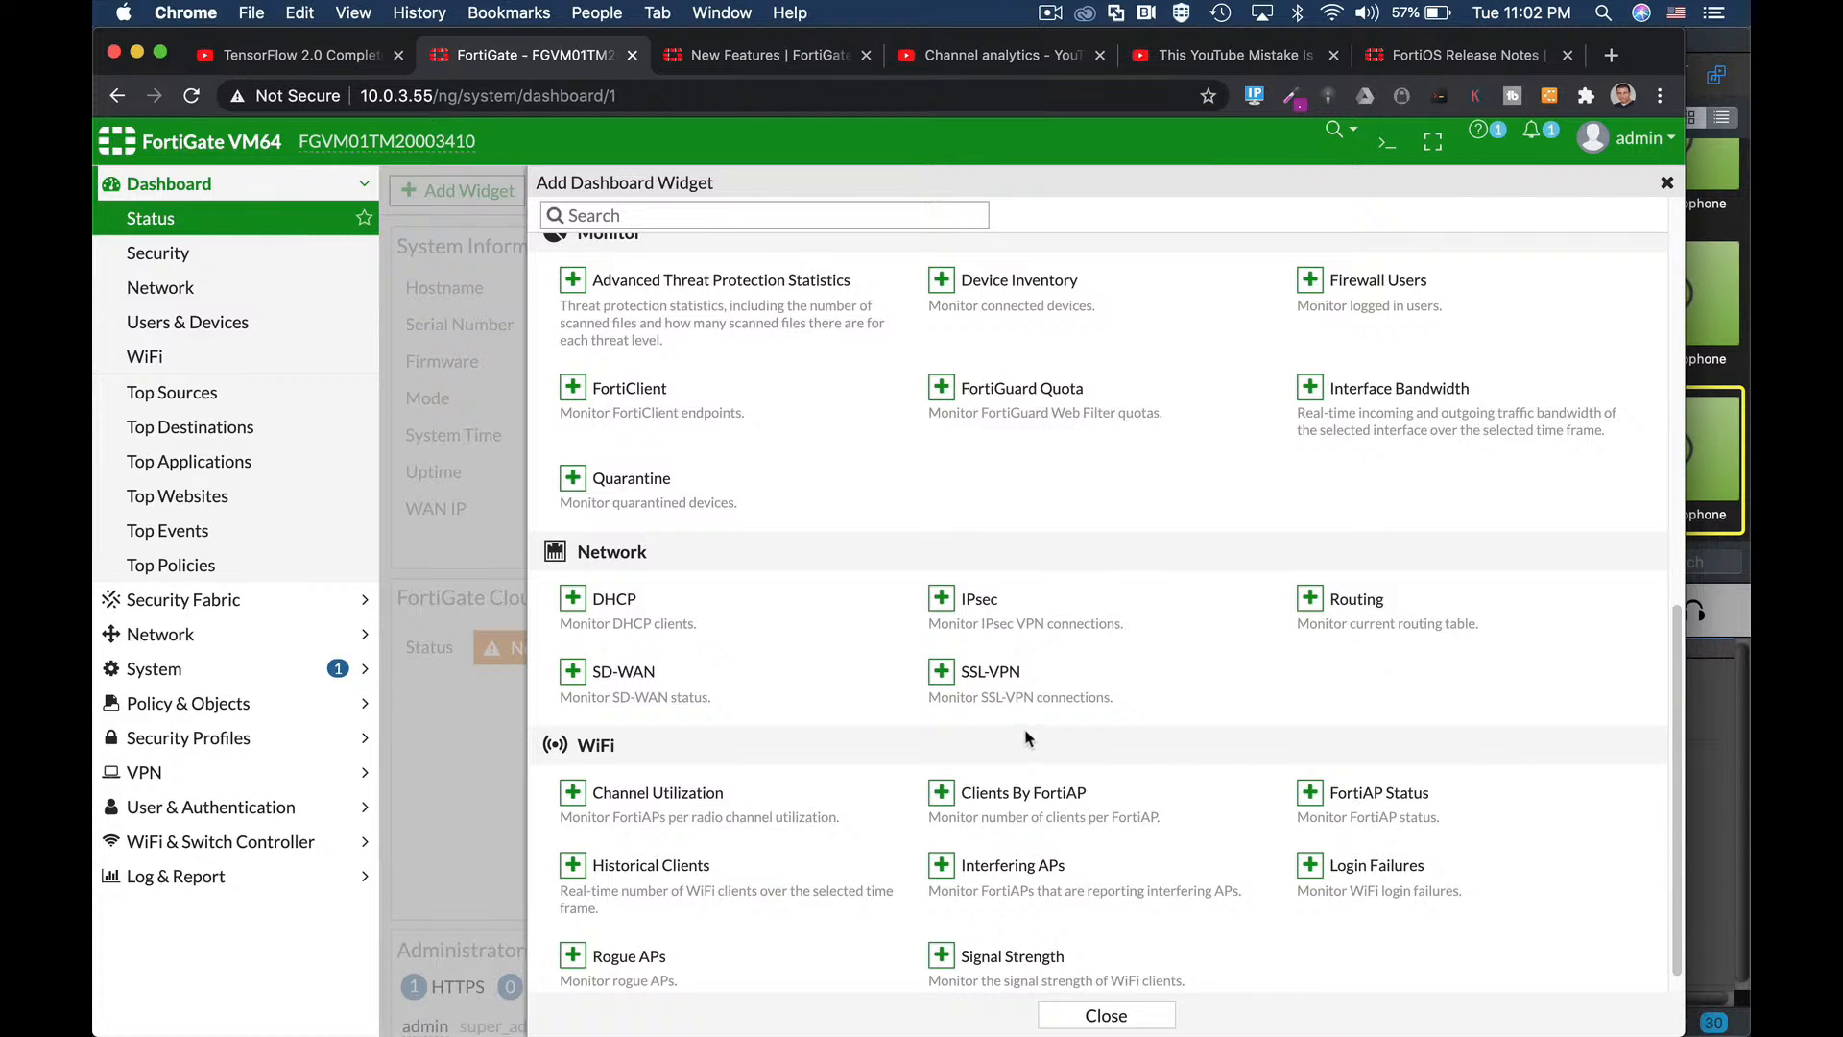
scroll(1016, 731, down, 1)
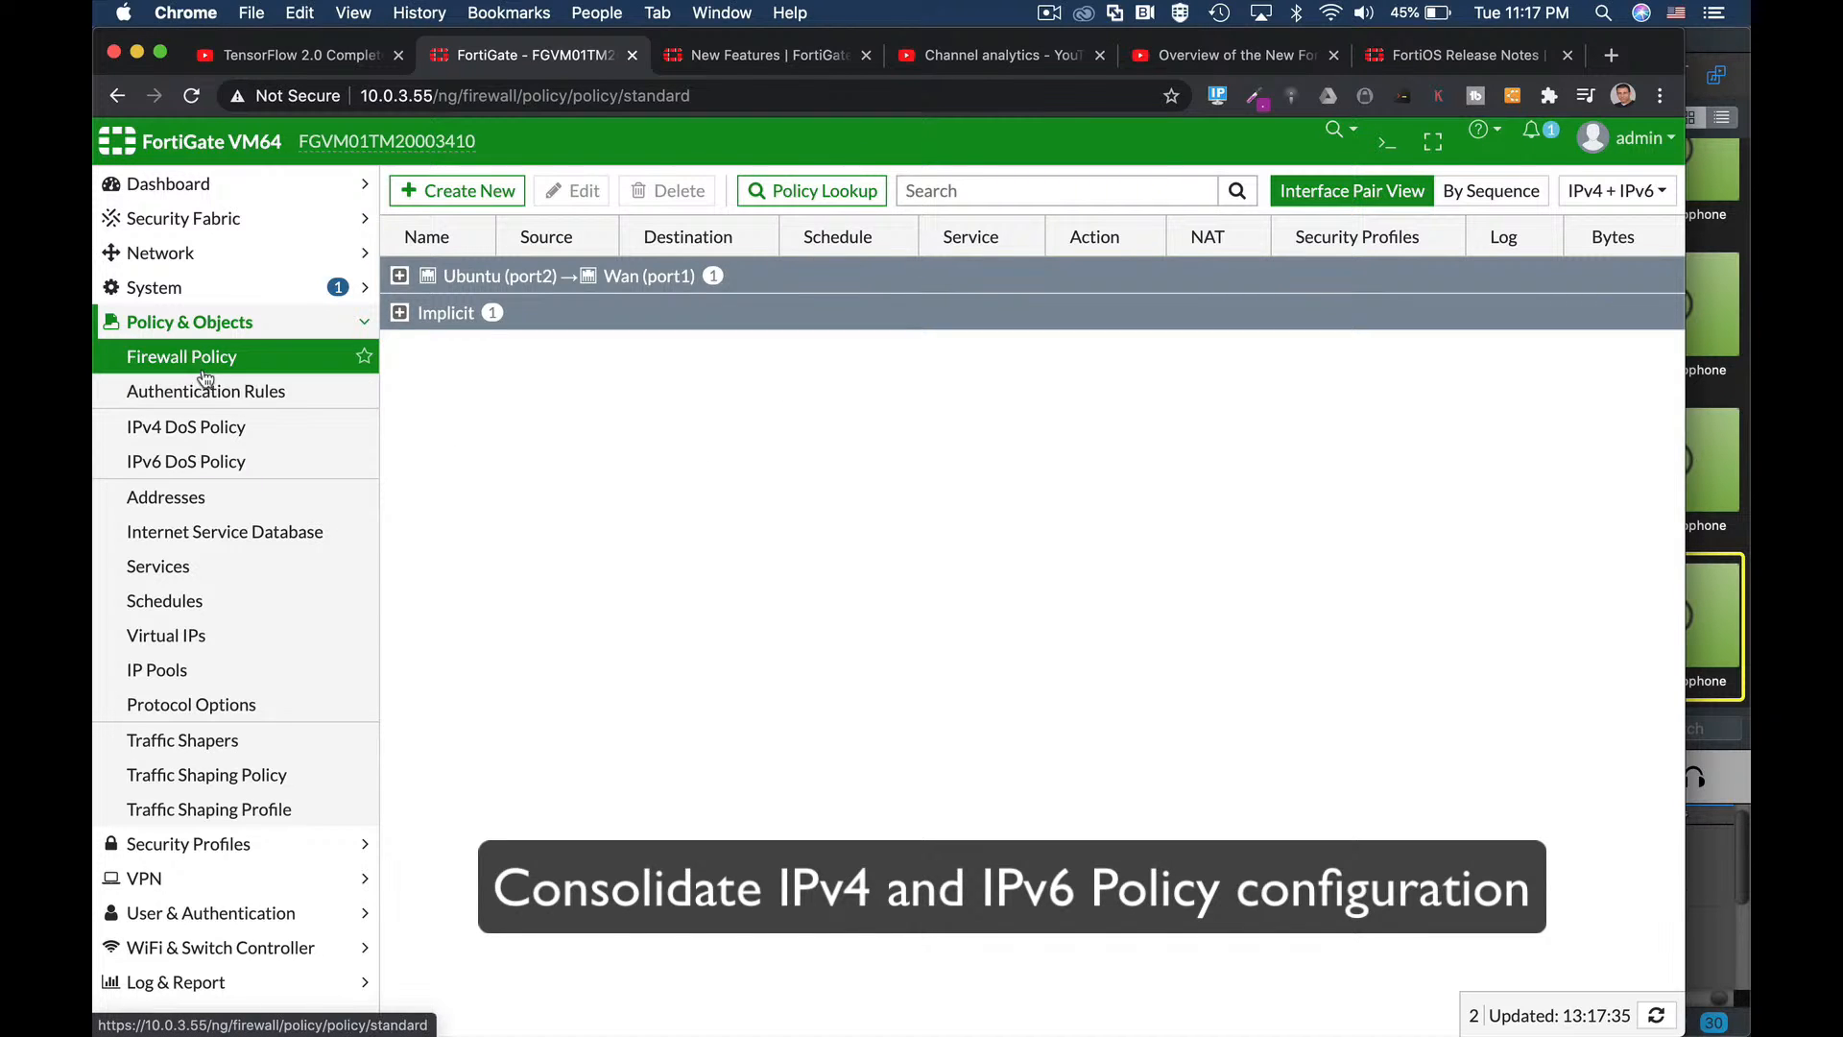
Start a new firewall policy, open its Source entries, and discard a new IPv4 address.
click(408, 196)
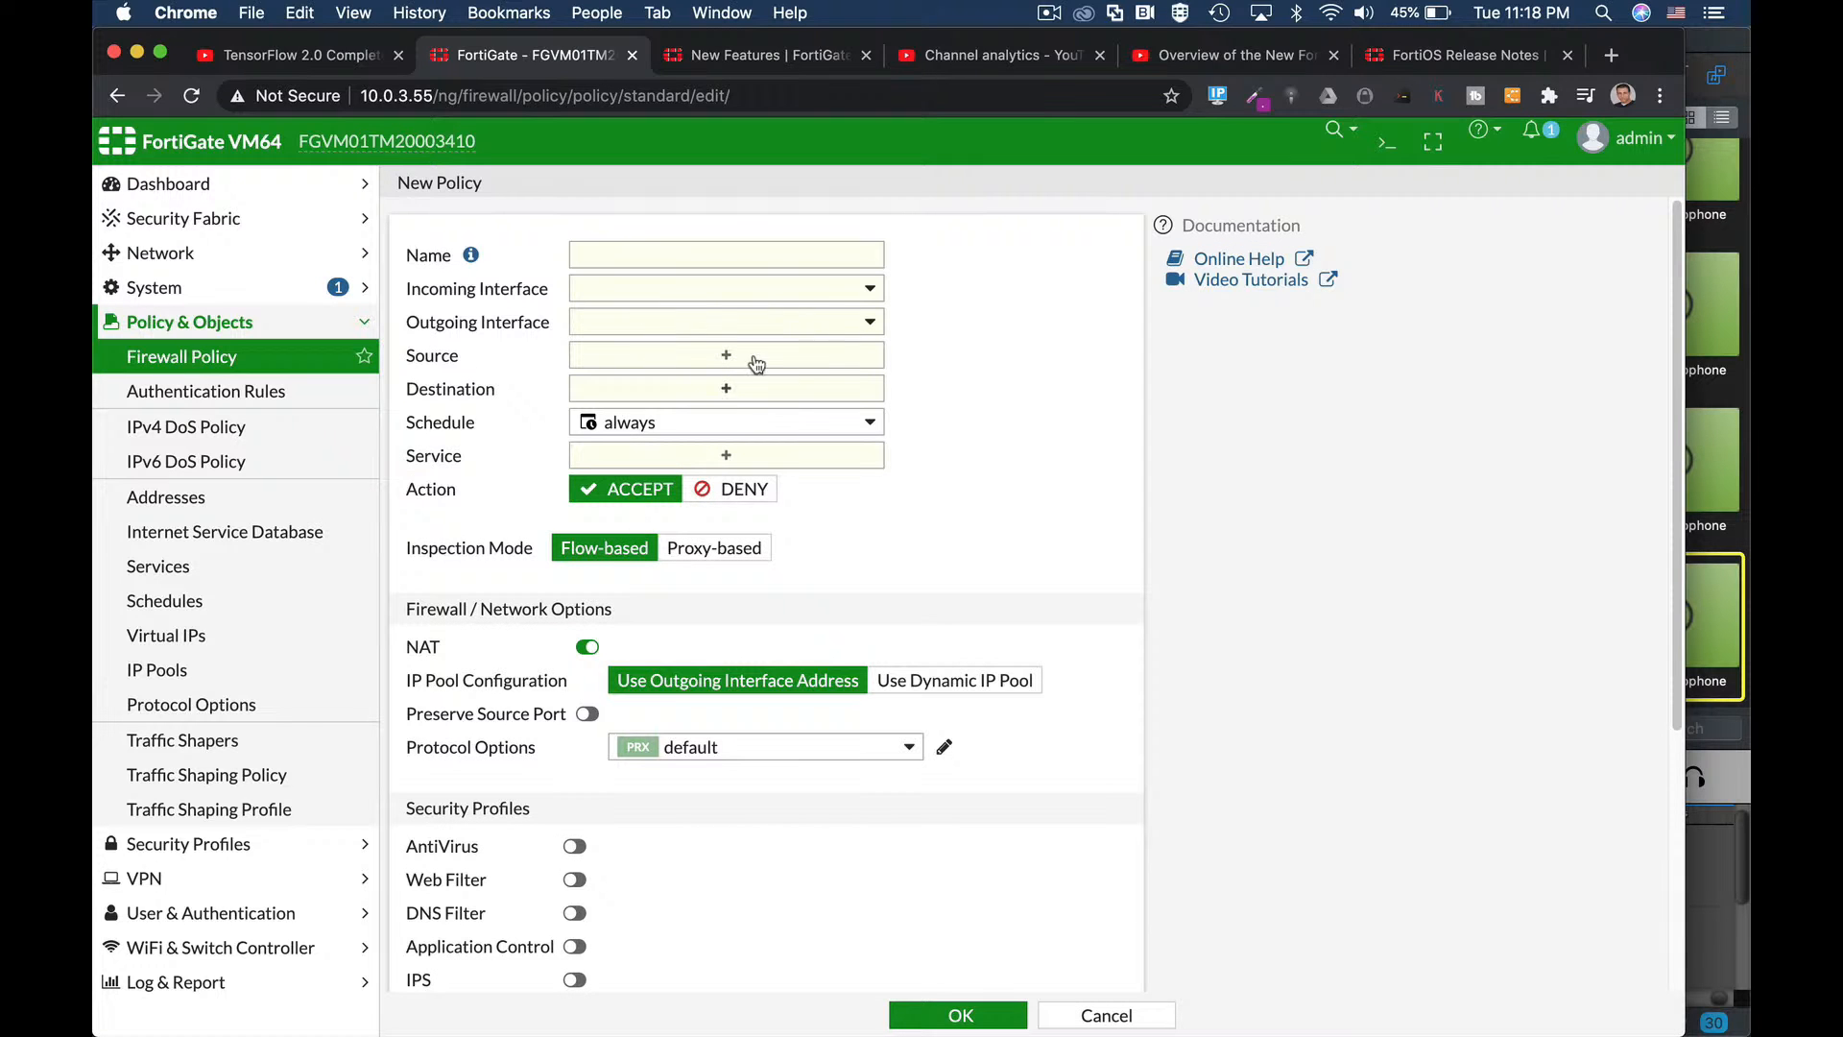
click(727, 354)
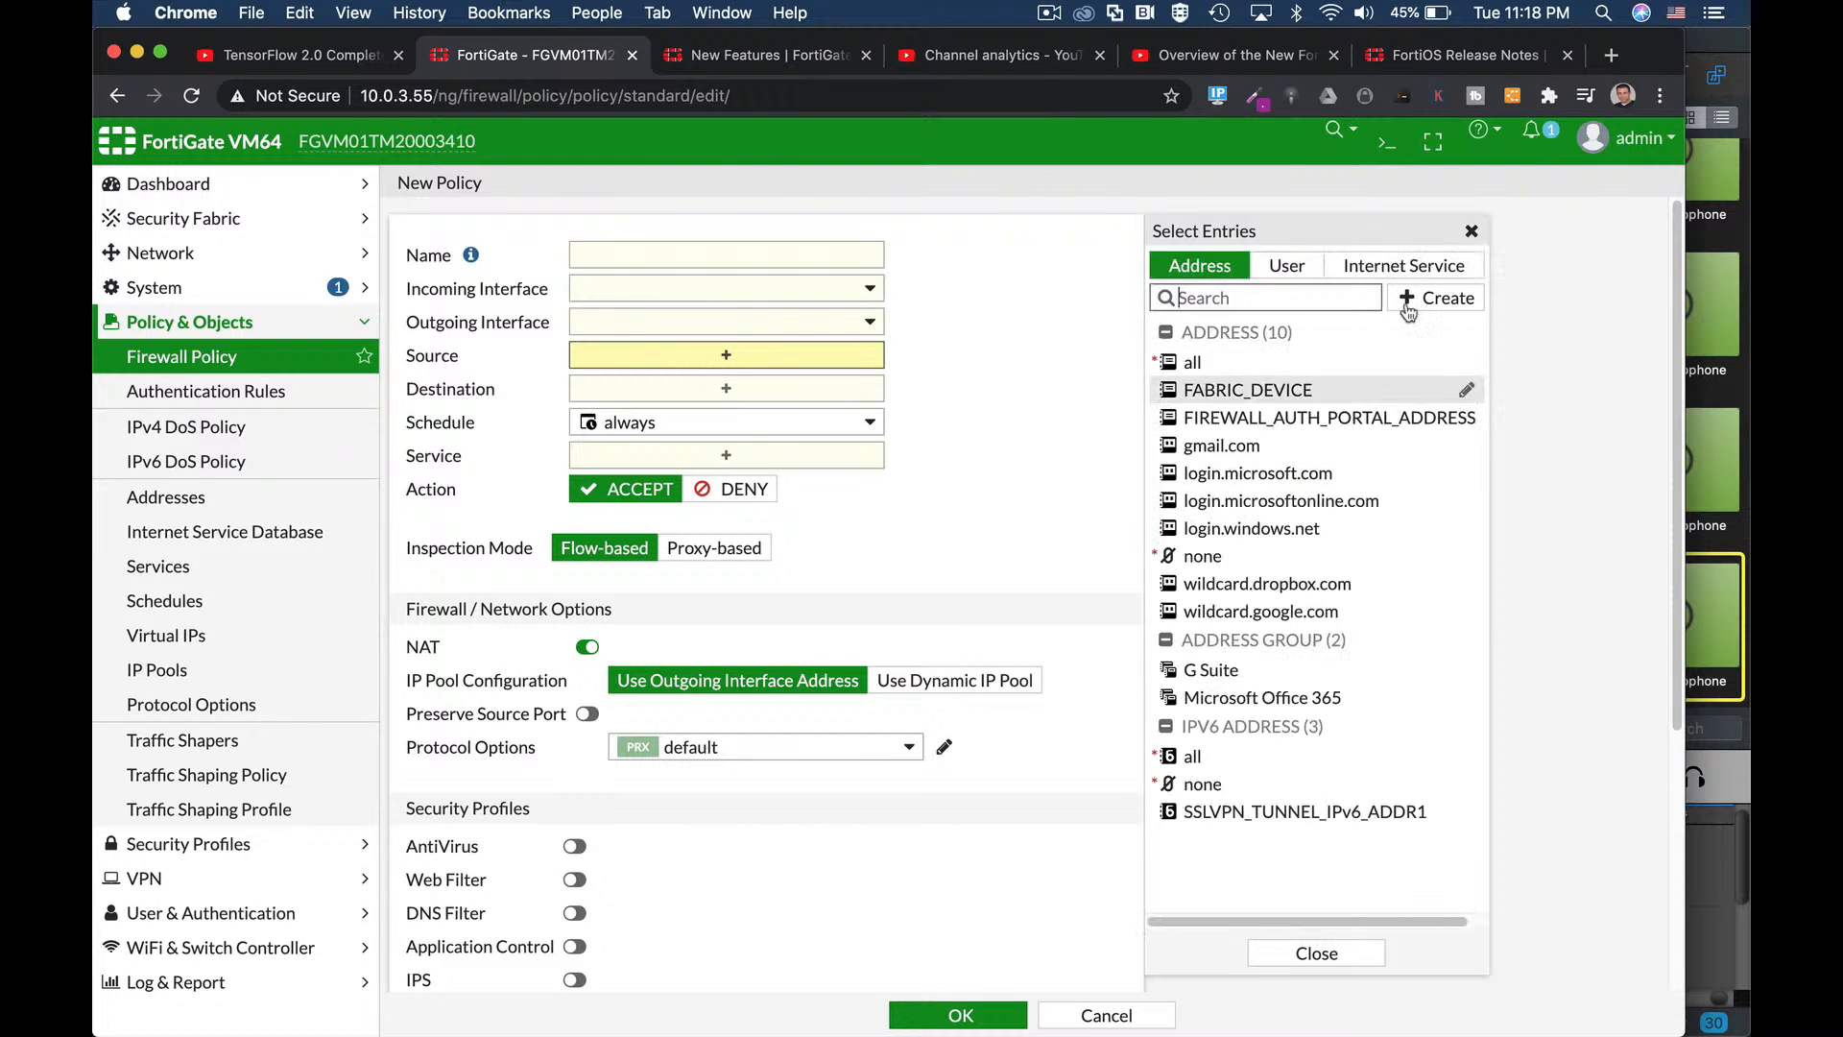
click(1433, 301)
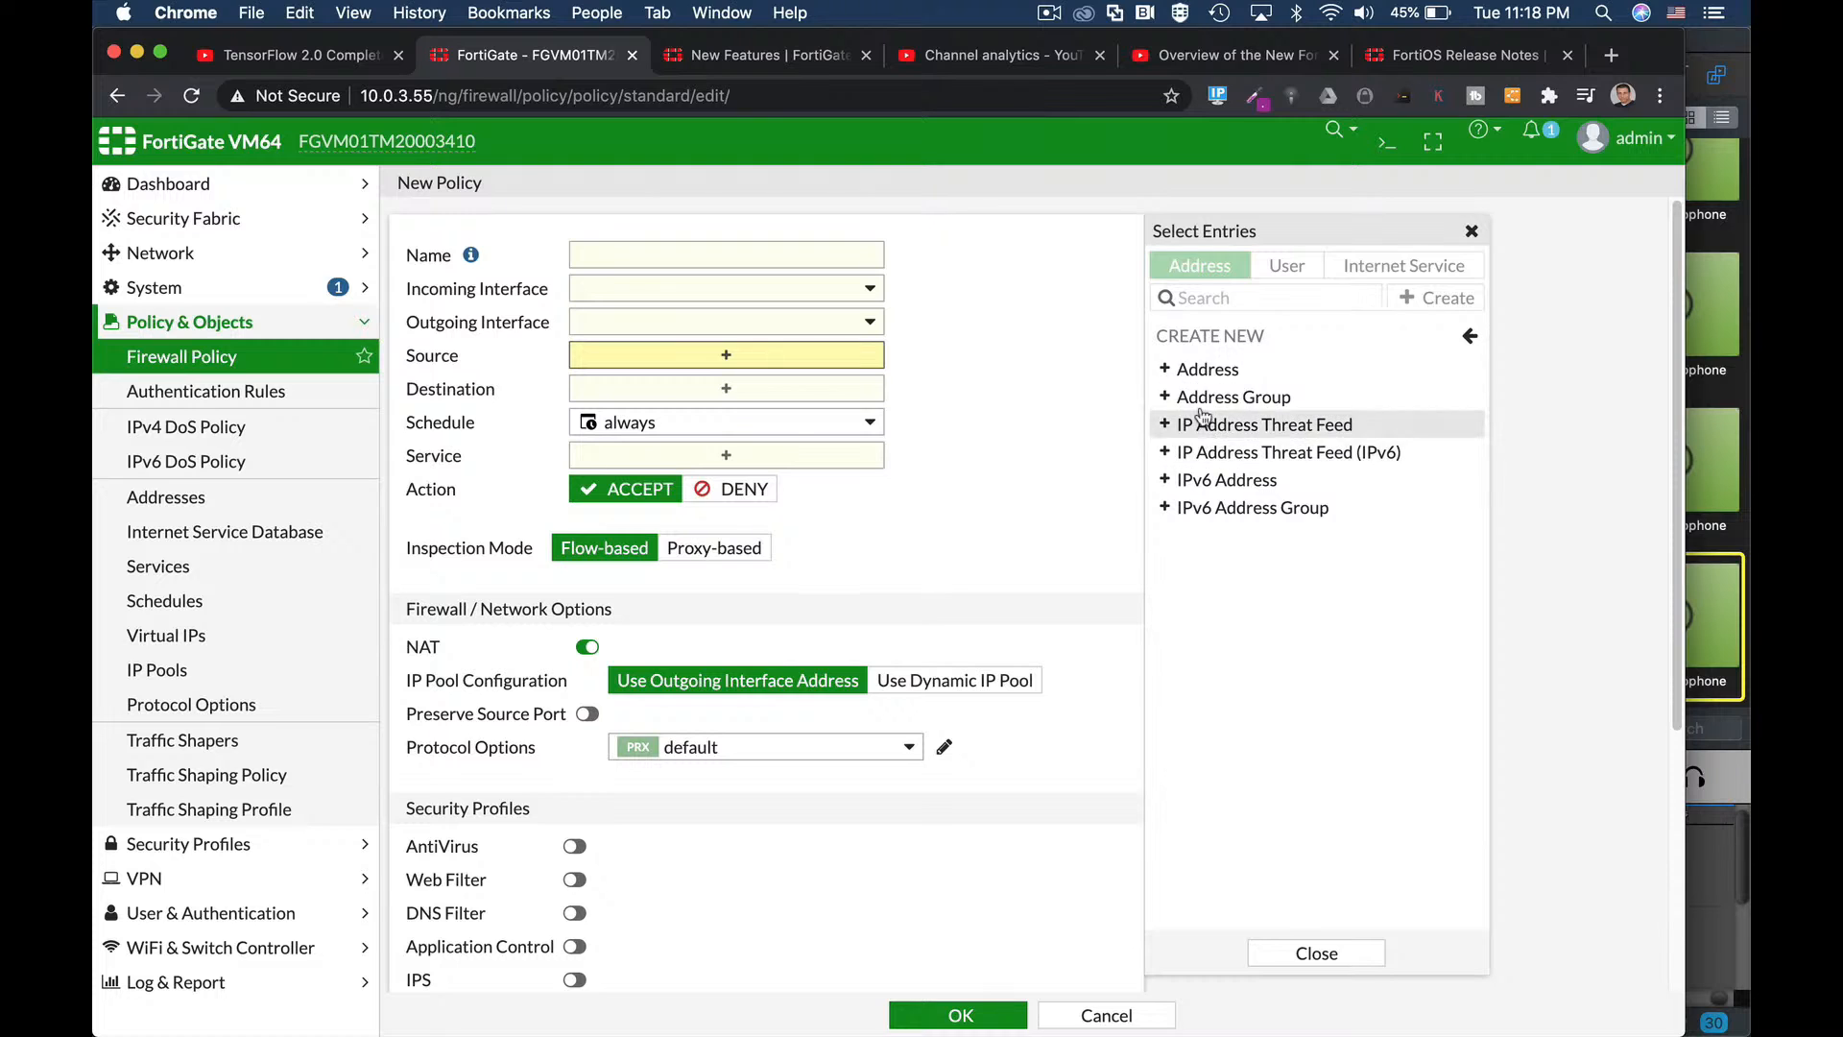
click(1212, 375)
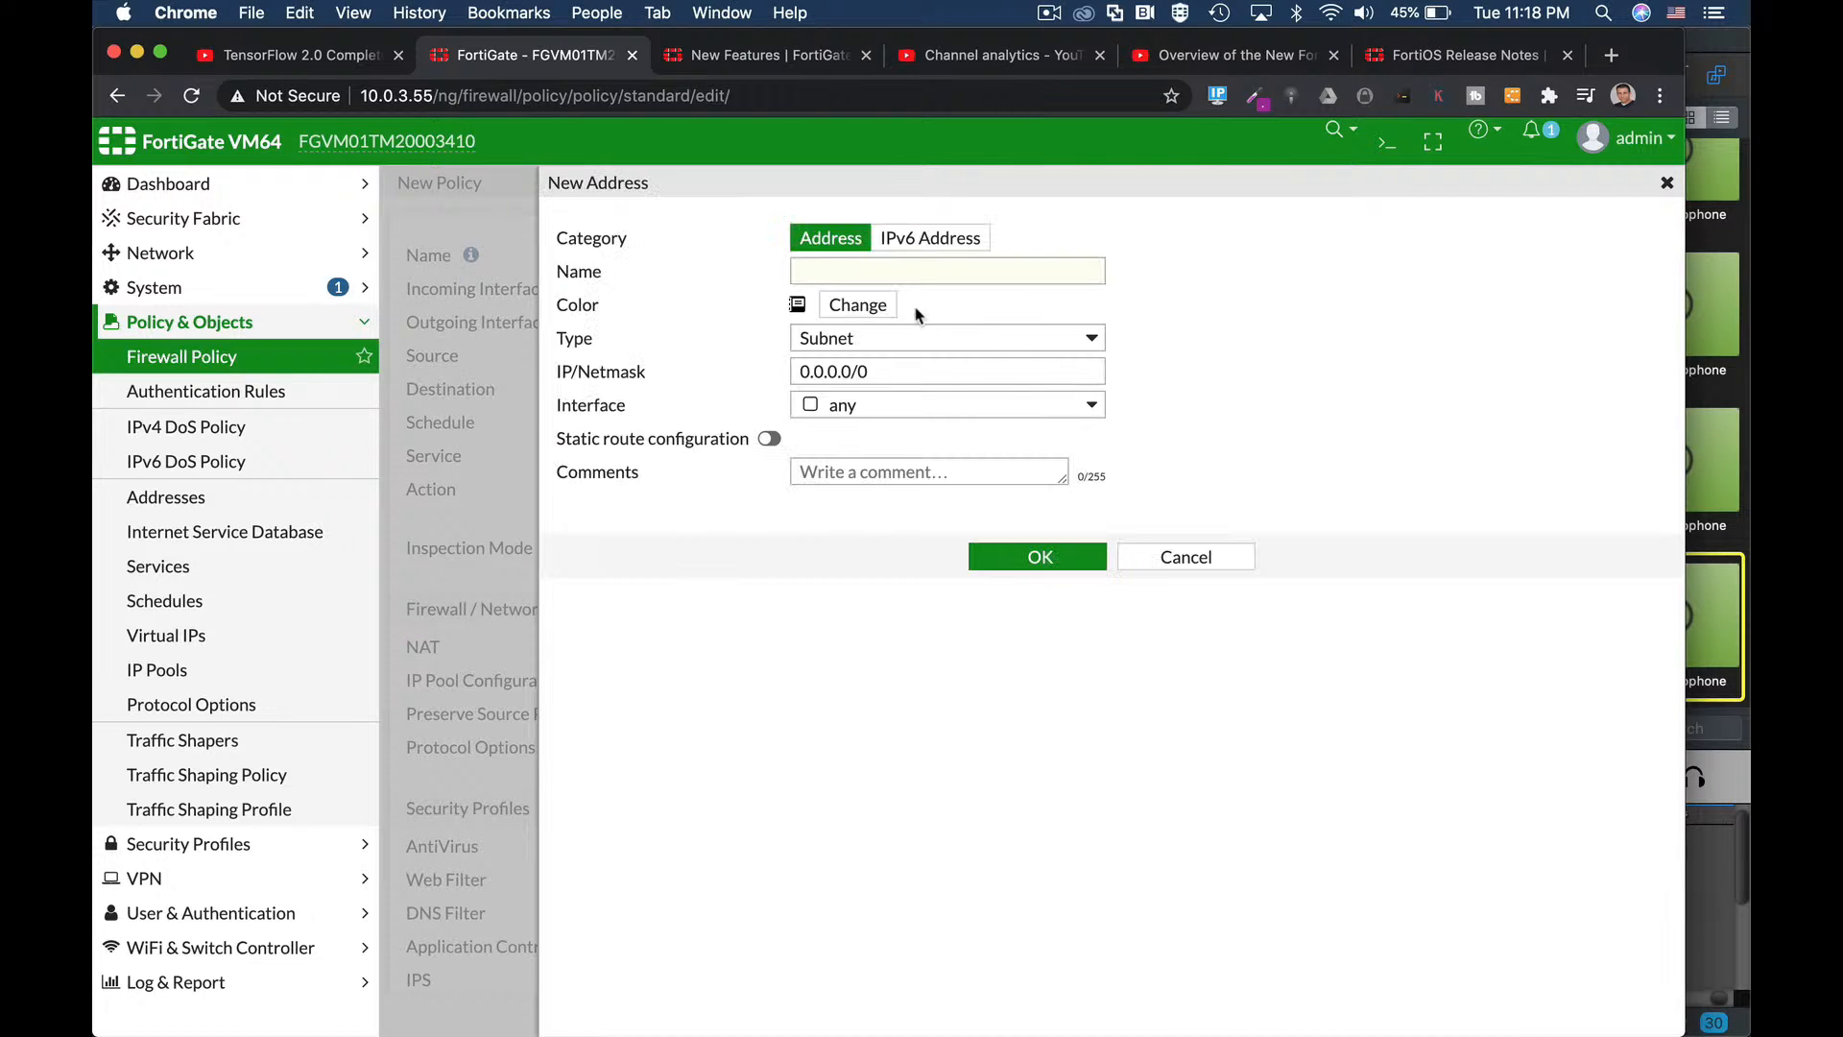
click(1218, 556)
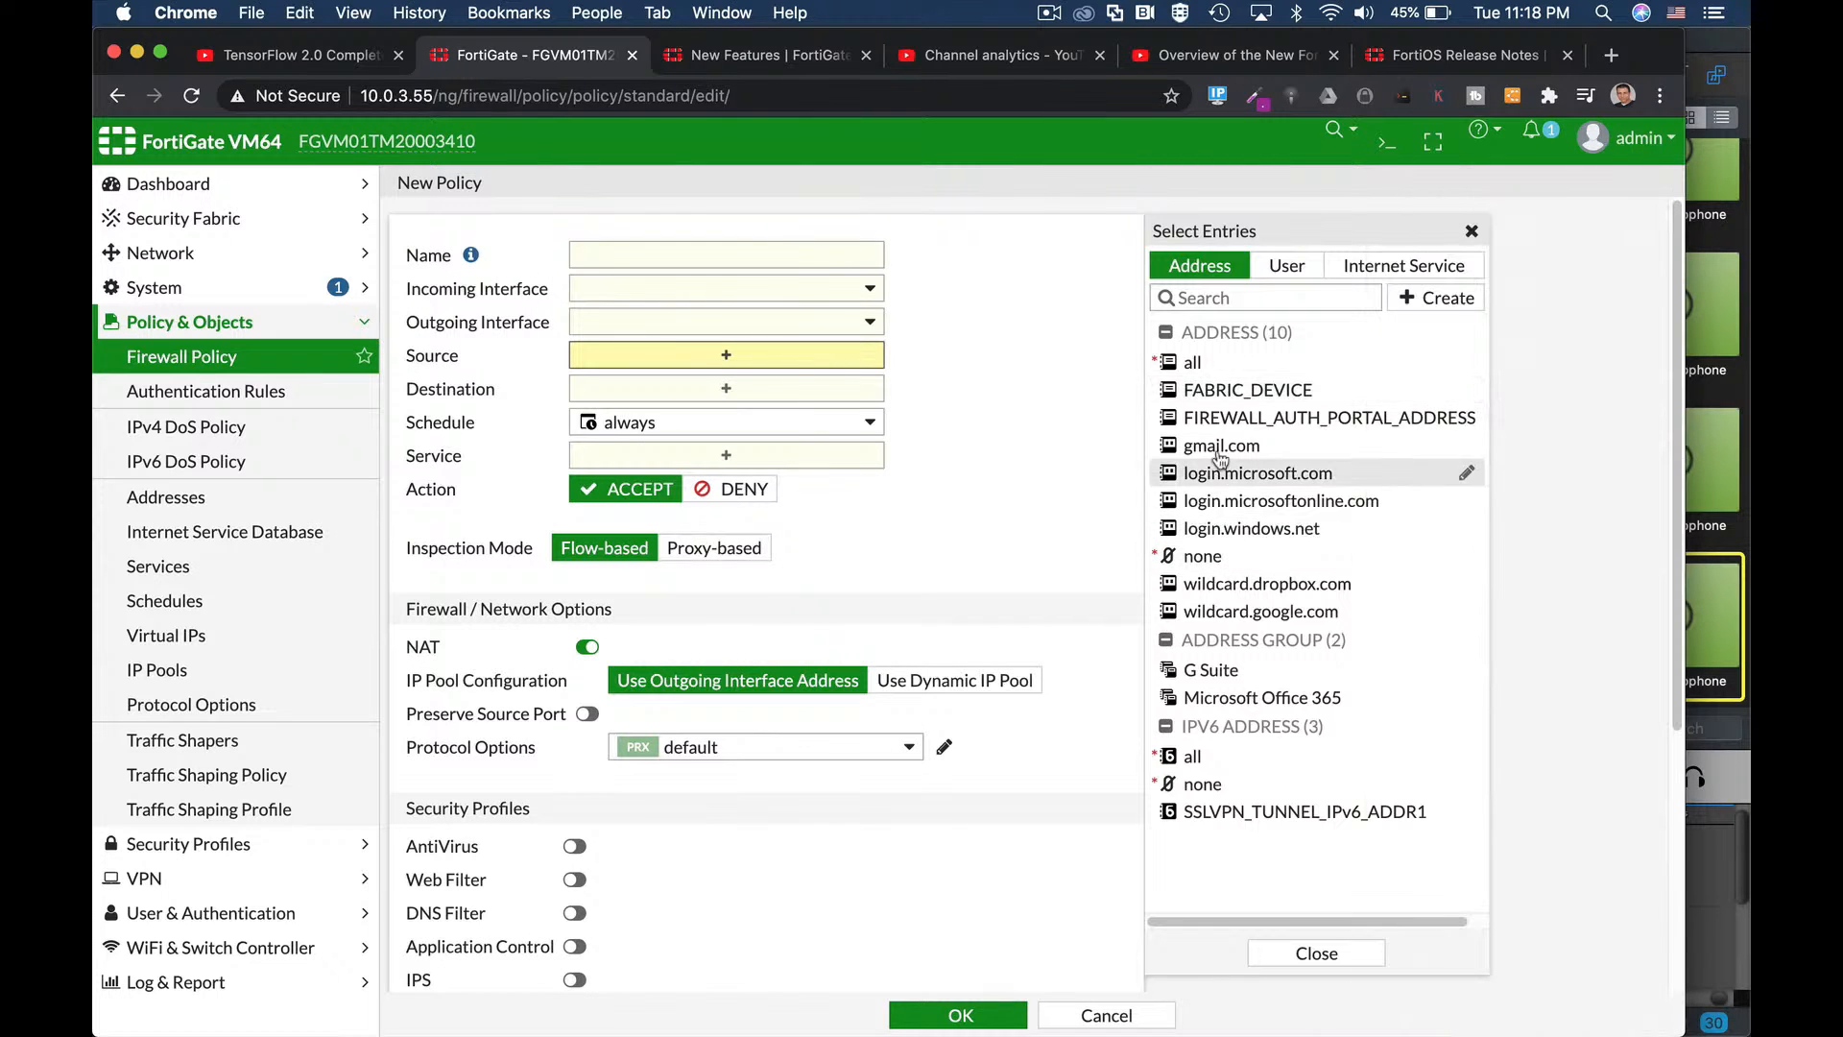
Begin a new IPv6 address object from the Source list and start naming it.
click(1443, 303)
click(1217, 479)
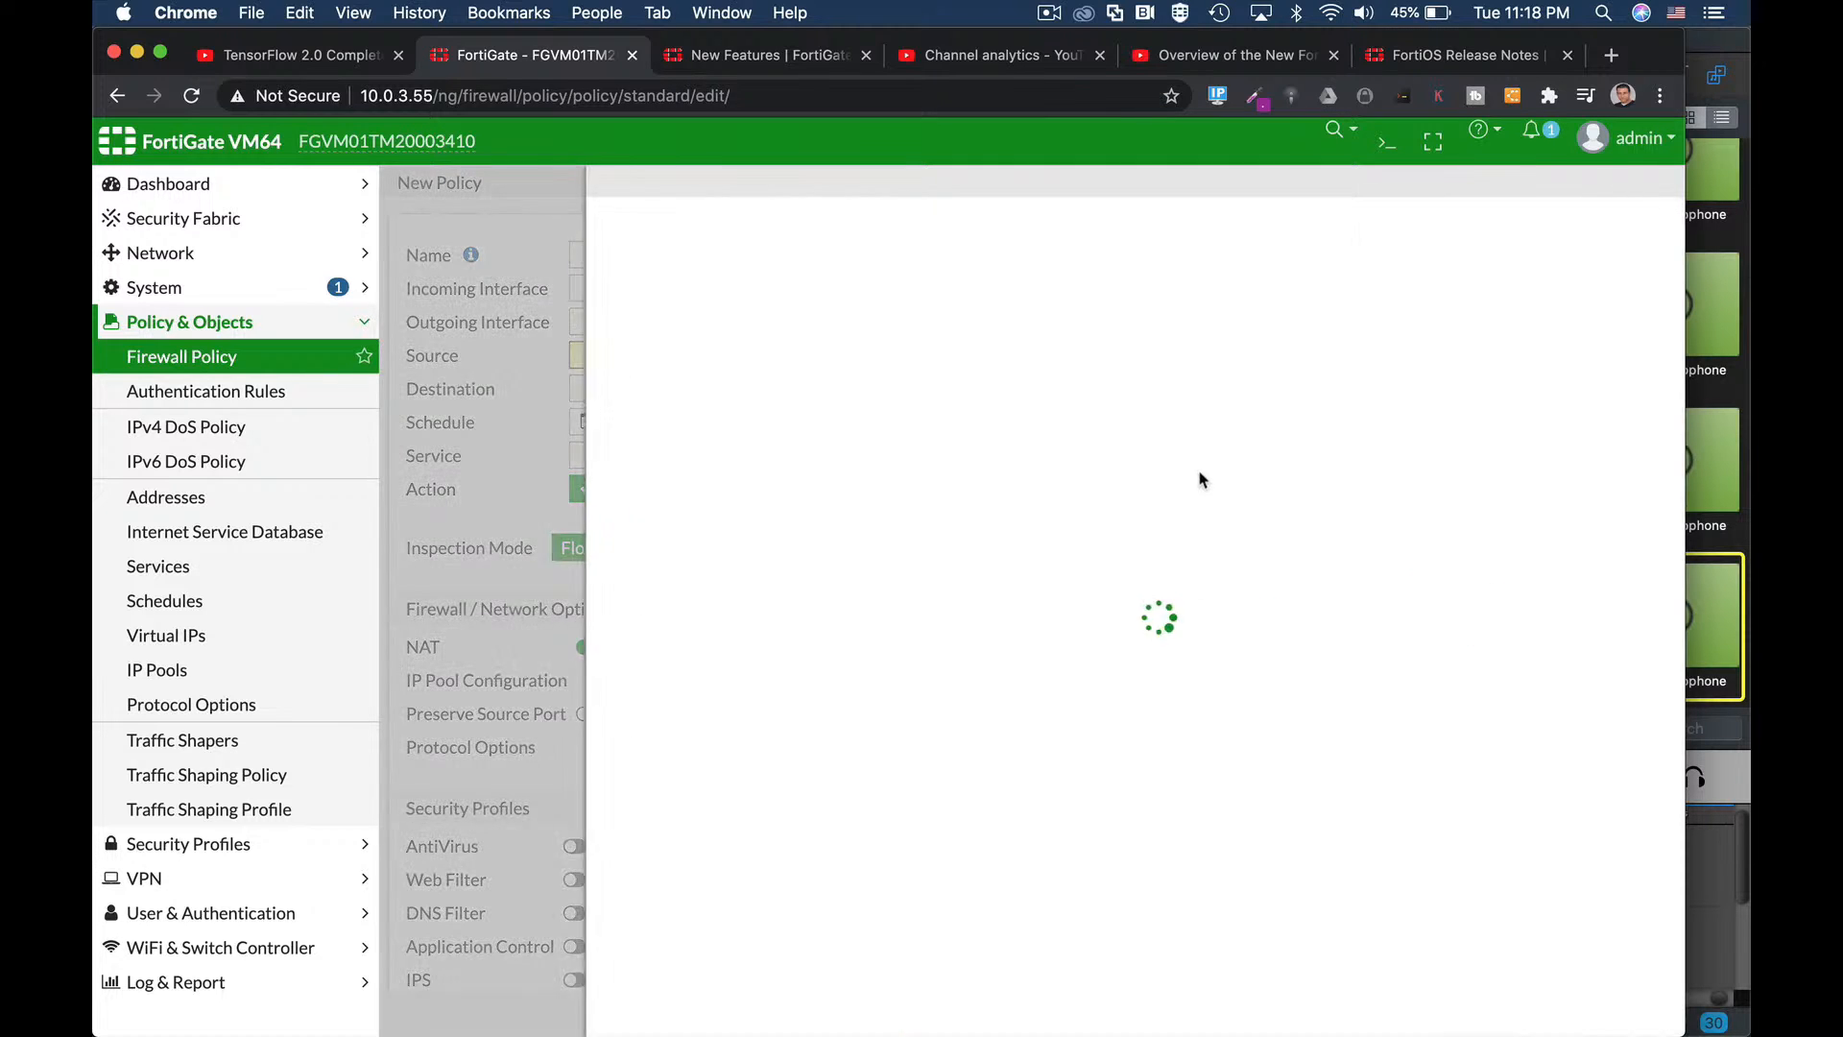
click(792, 271)
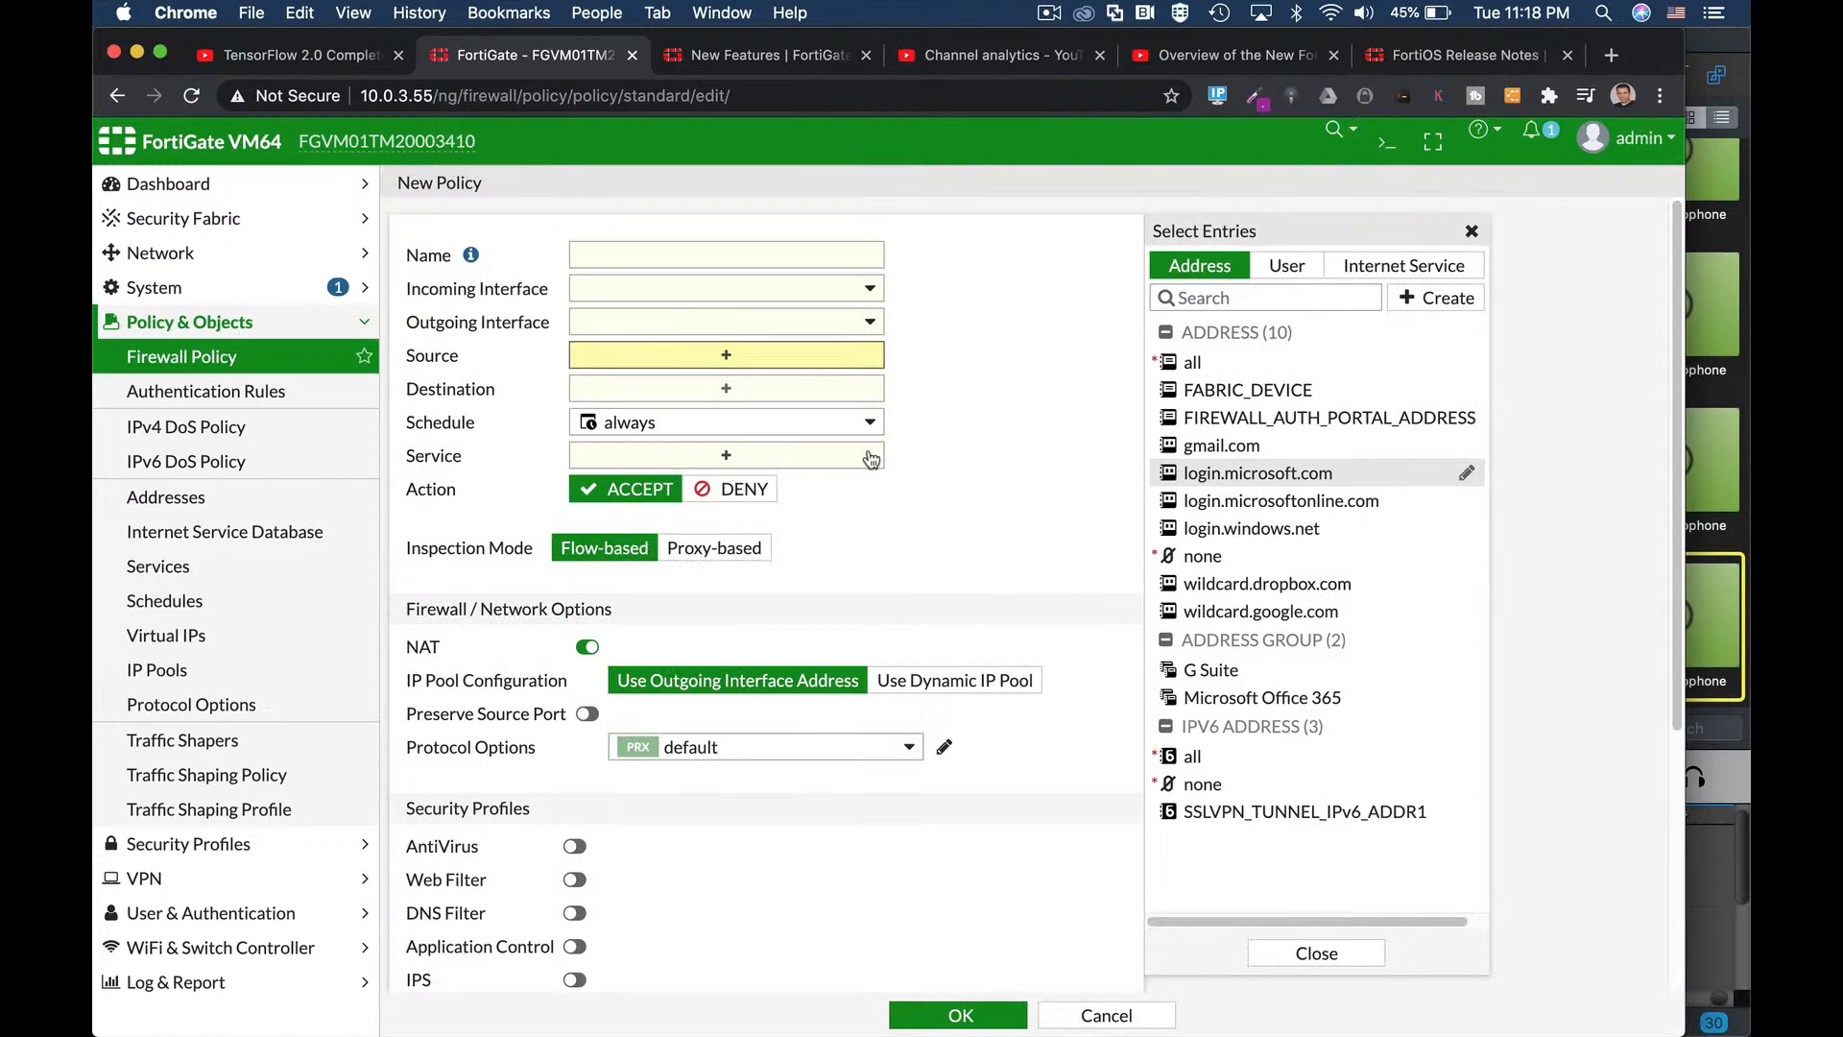
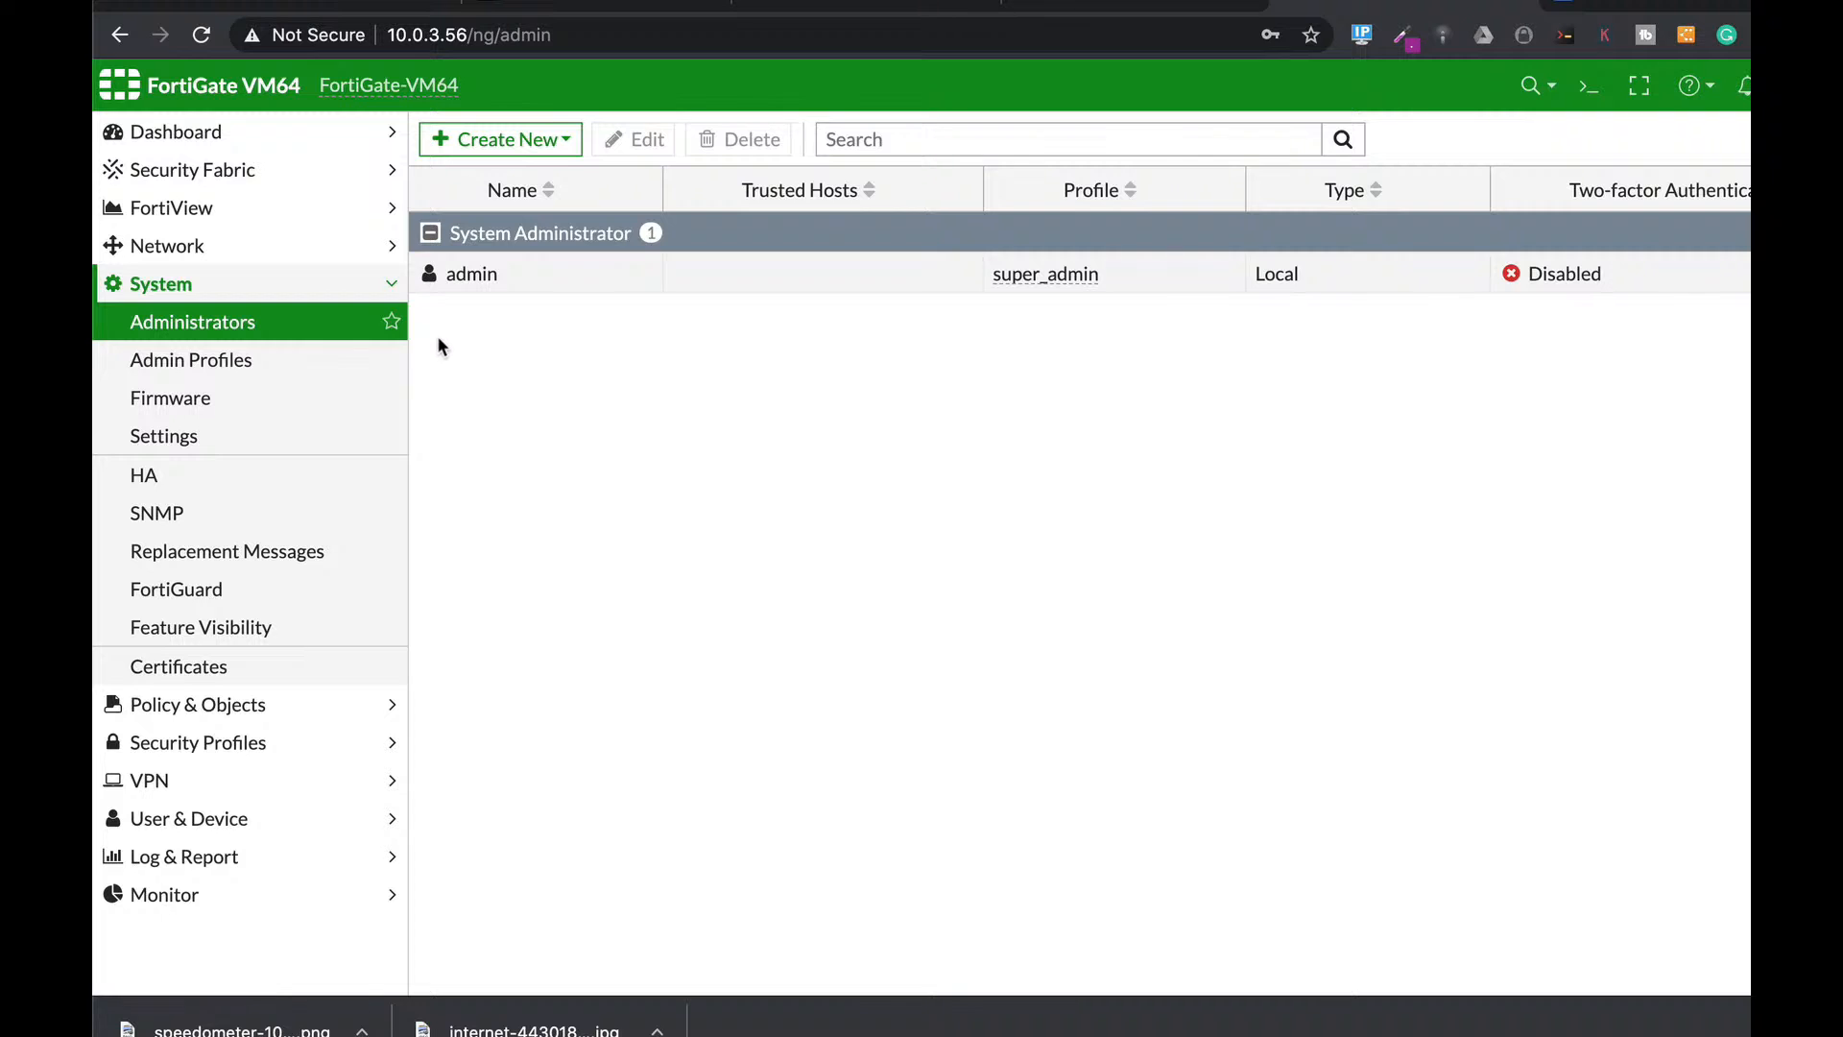
Edit the admin account and try its two-factor authentication and trusted-hosts login restriction toggles.
click(569, 291)
click(647, 141)
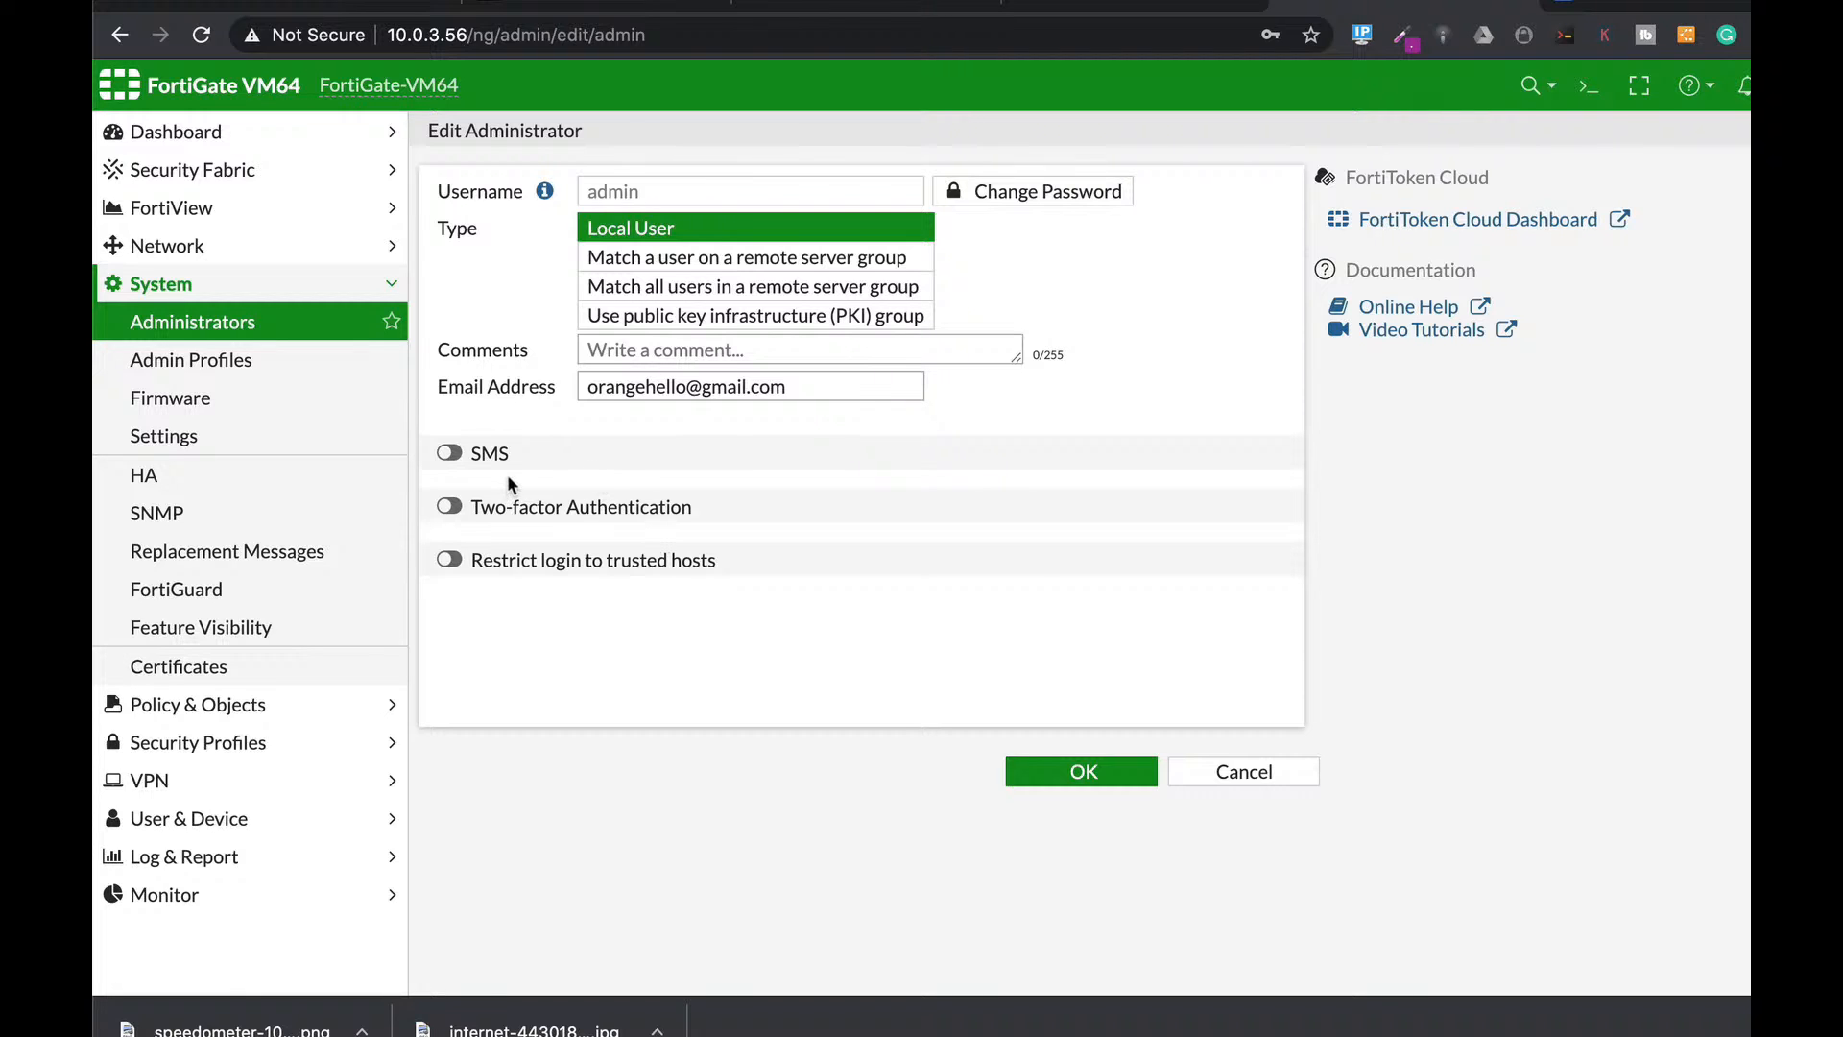
click(449, 507)
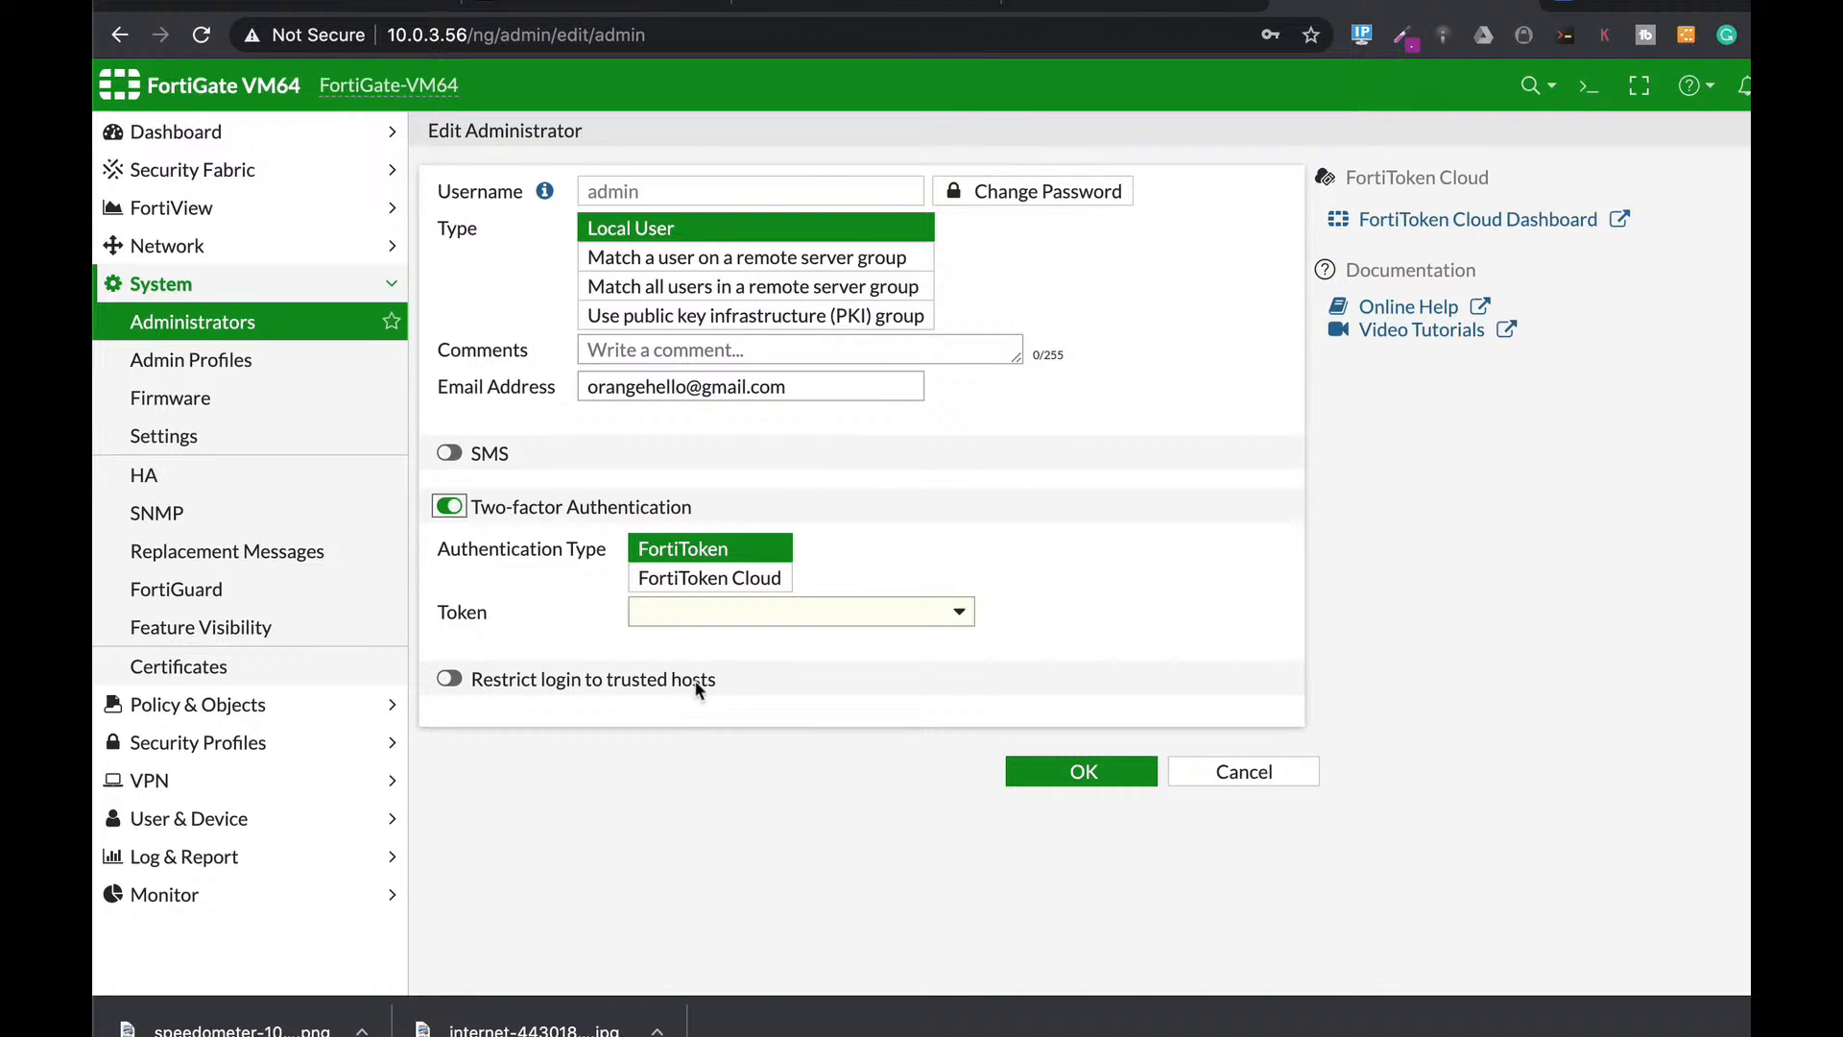
click(528, 679)
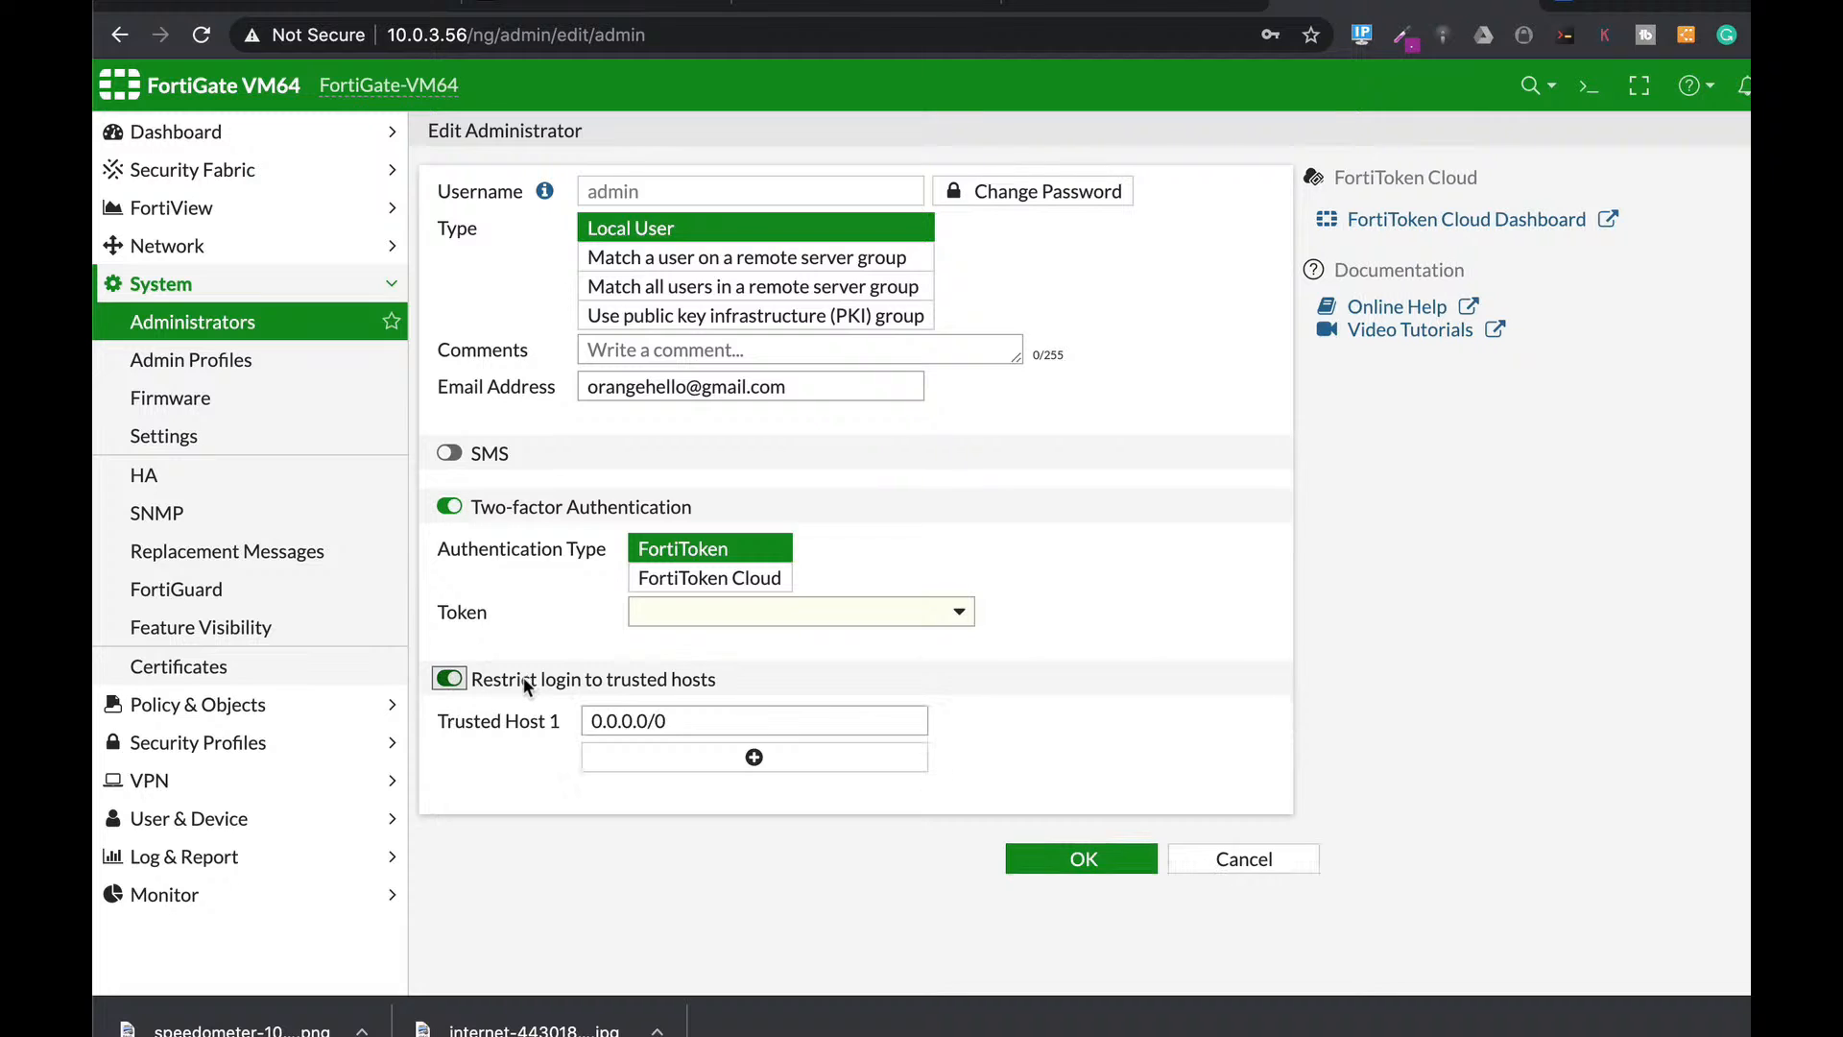
scroll(1180, 580, down, 1)
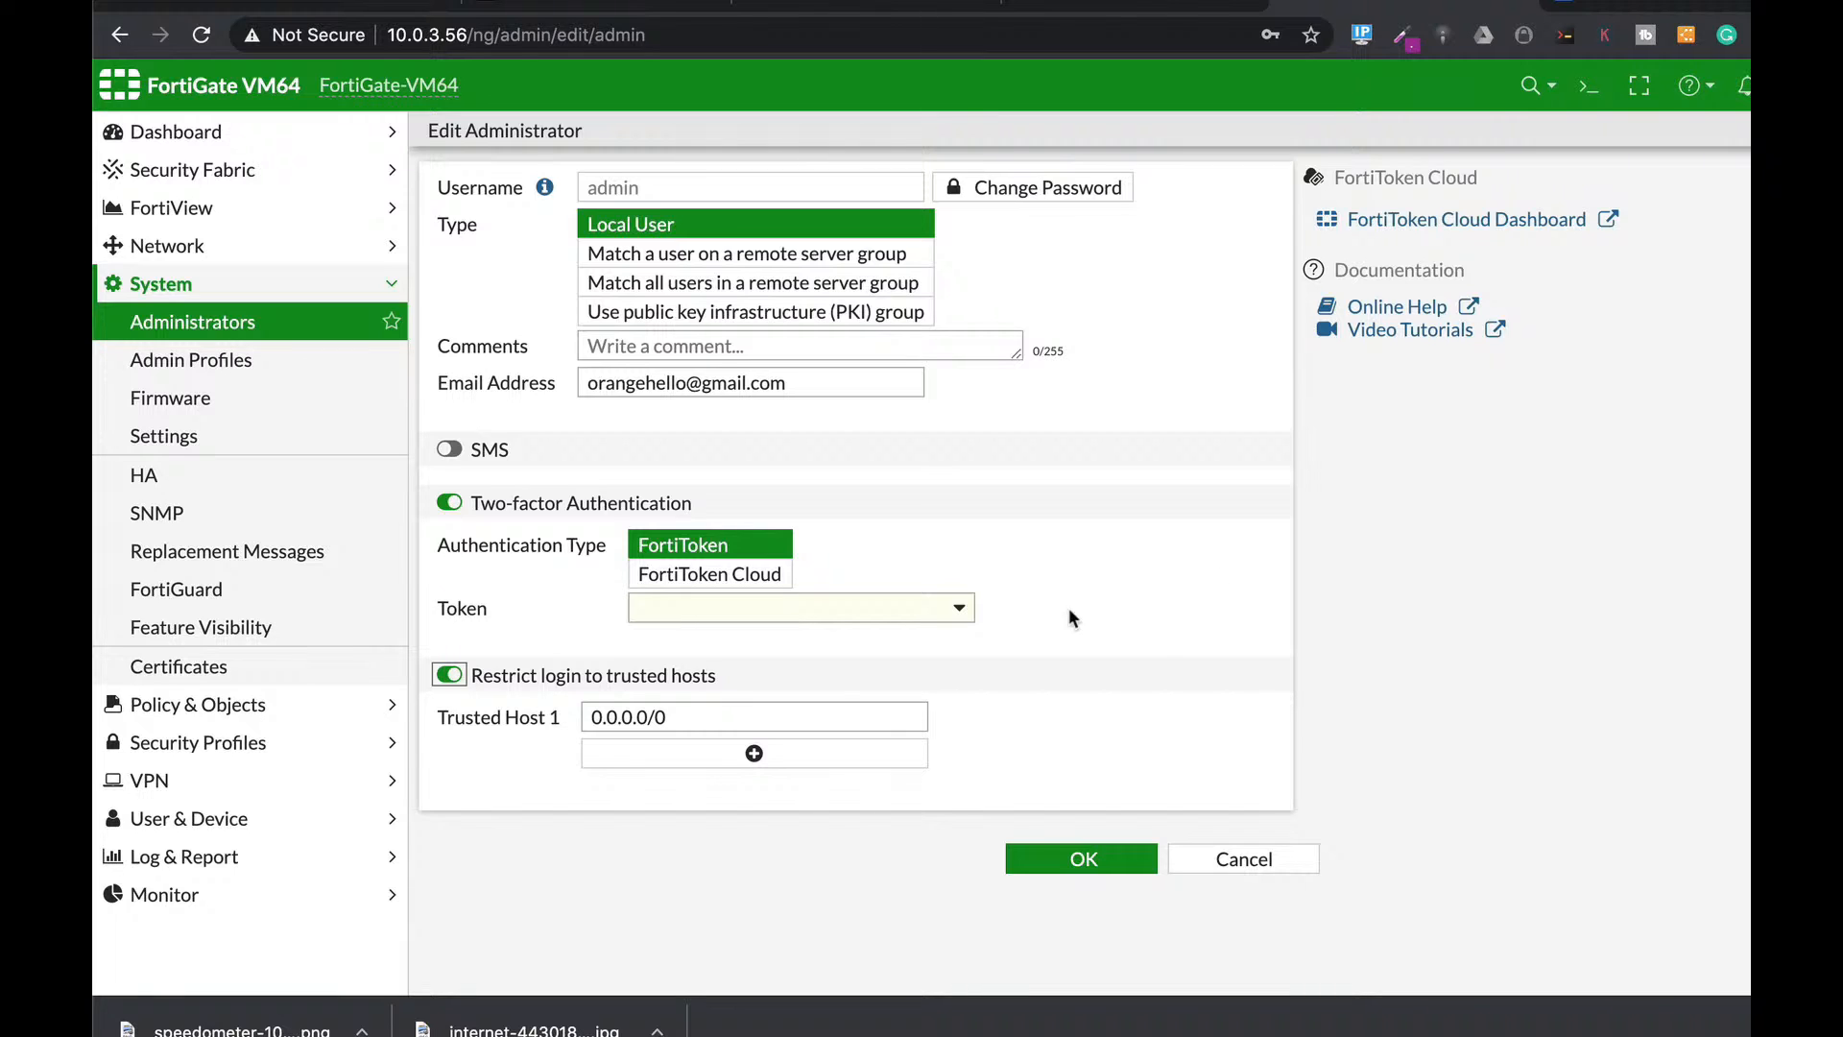
key(Tab)
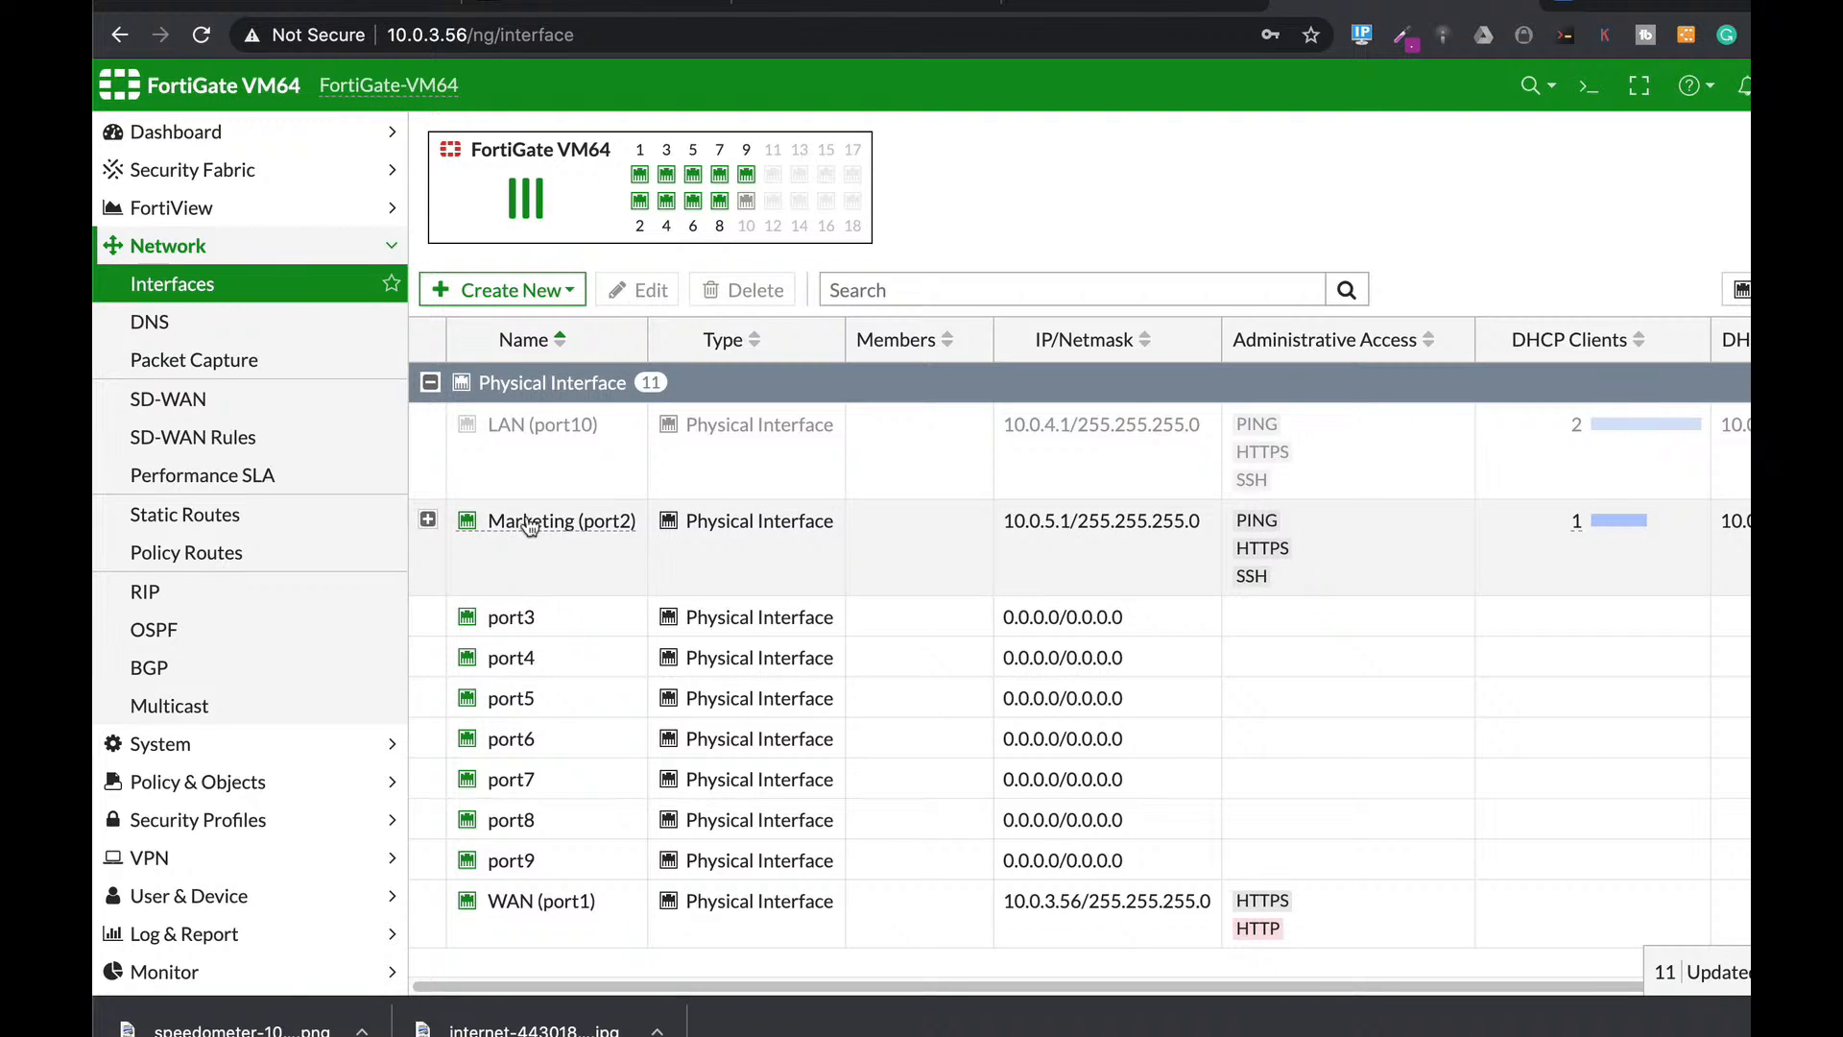
mouse_move(529, 525)
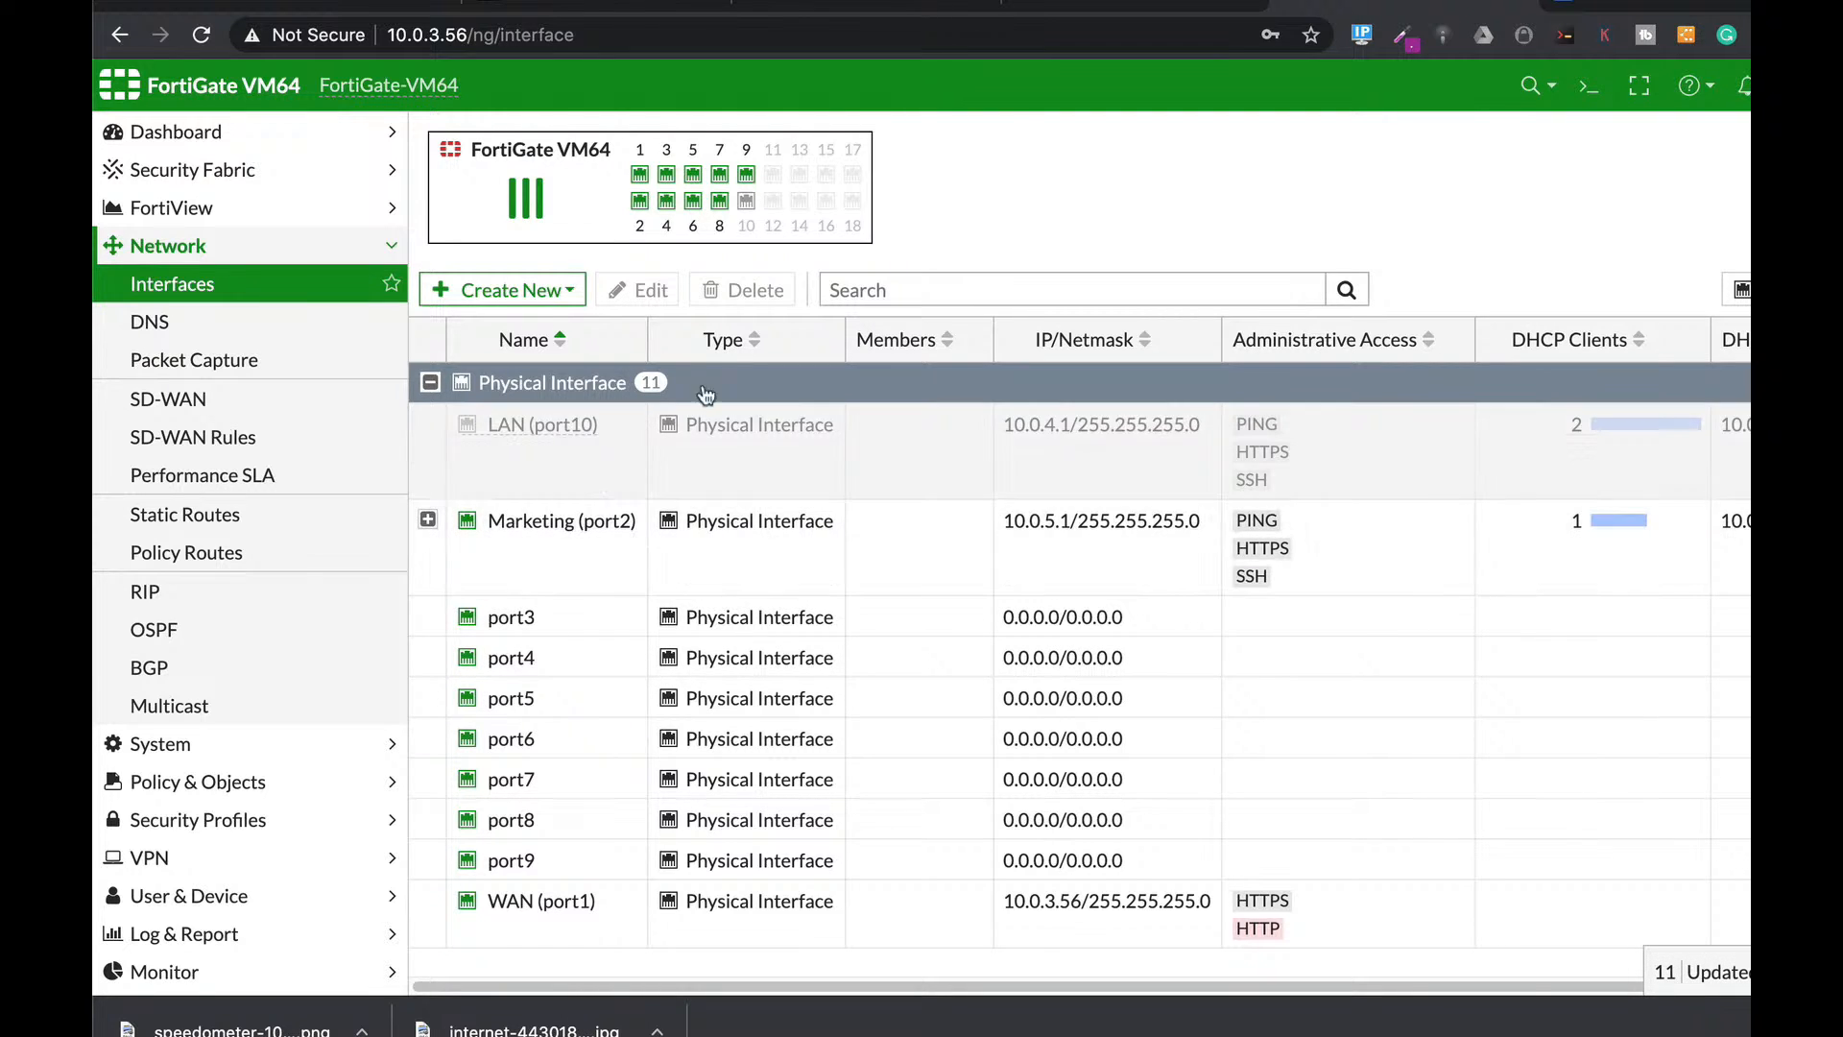
mouse_move(676, 209)
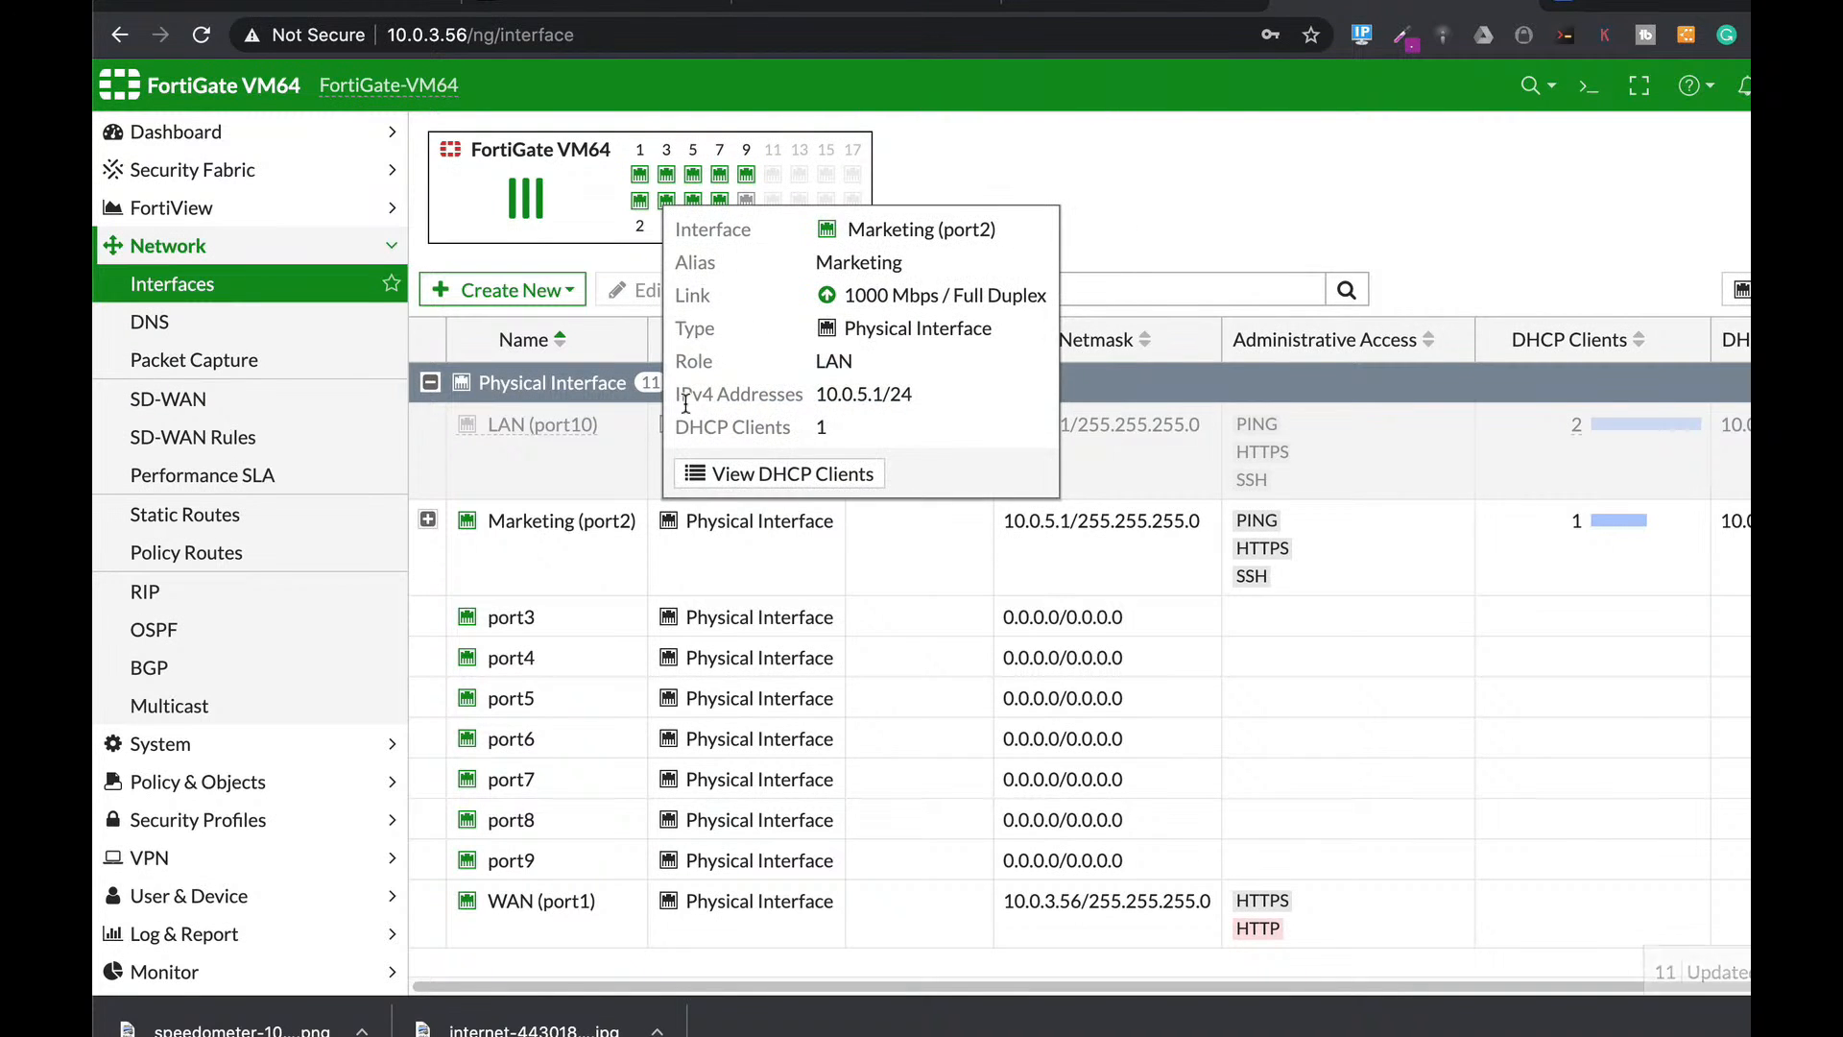
click(576, 619)
Give port3 the alias sales, role LAN and IP 10.0.9.1/24.
click(641, 290)
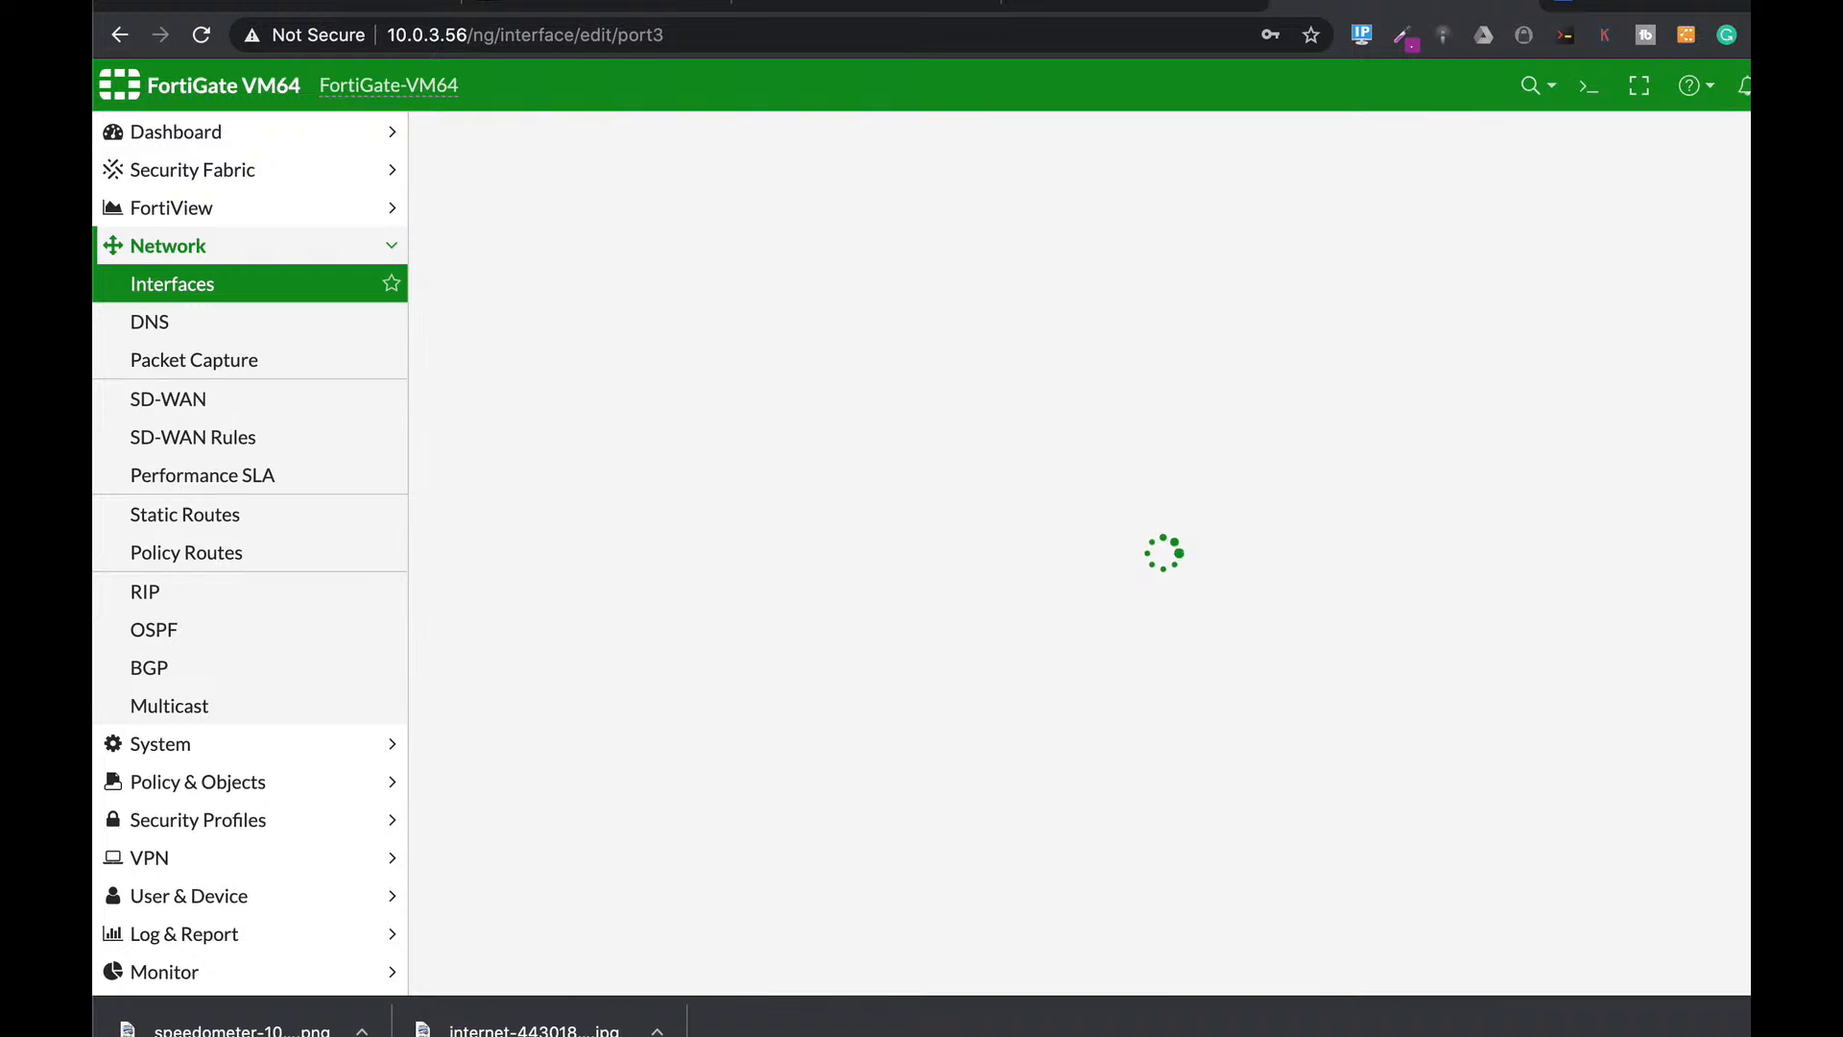
click(645, 215)
text(sales)
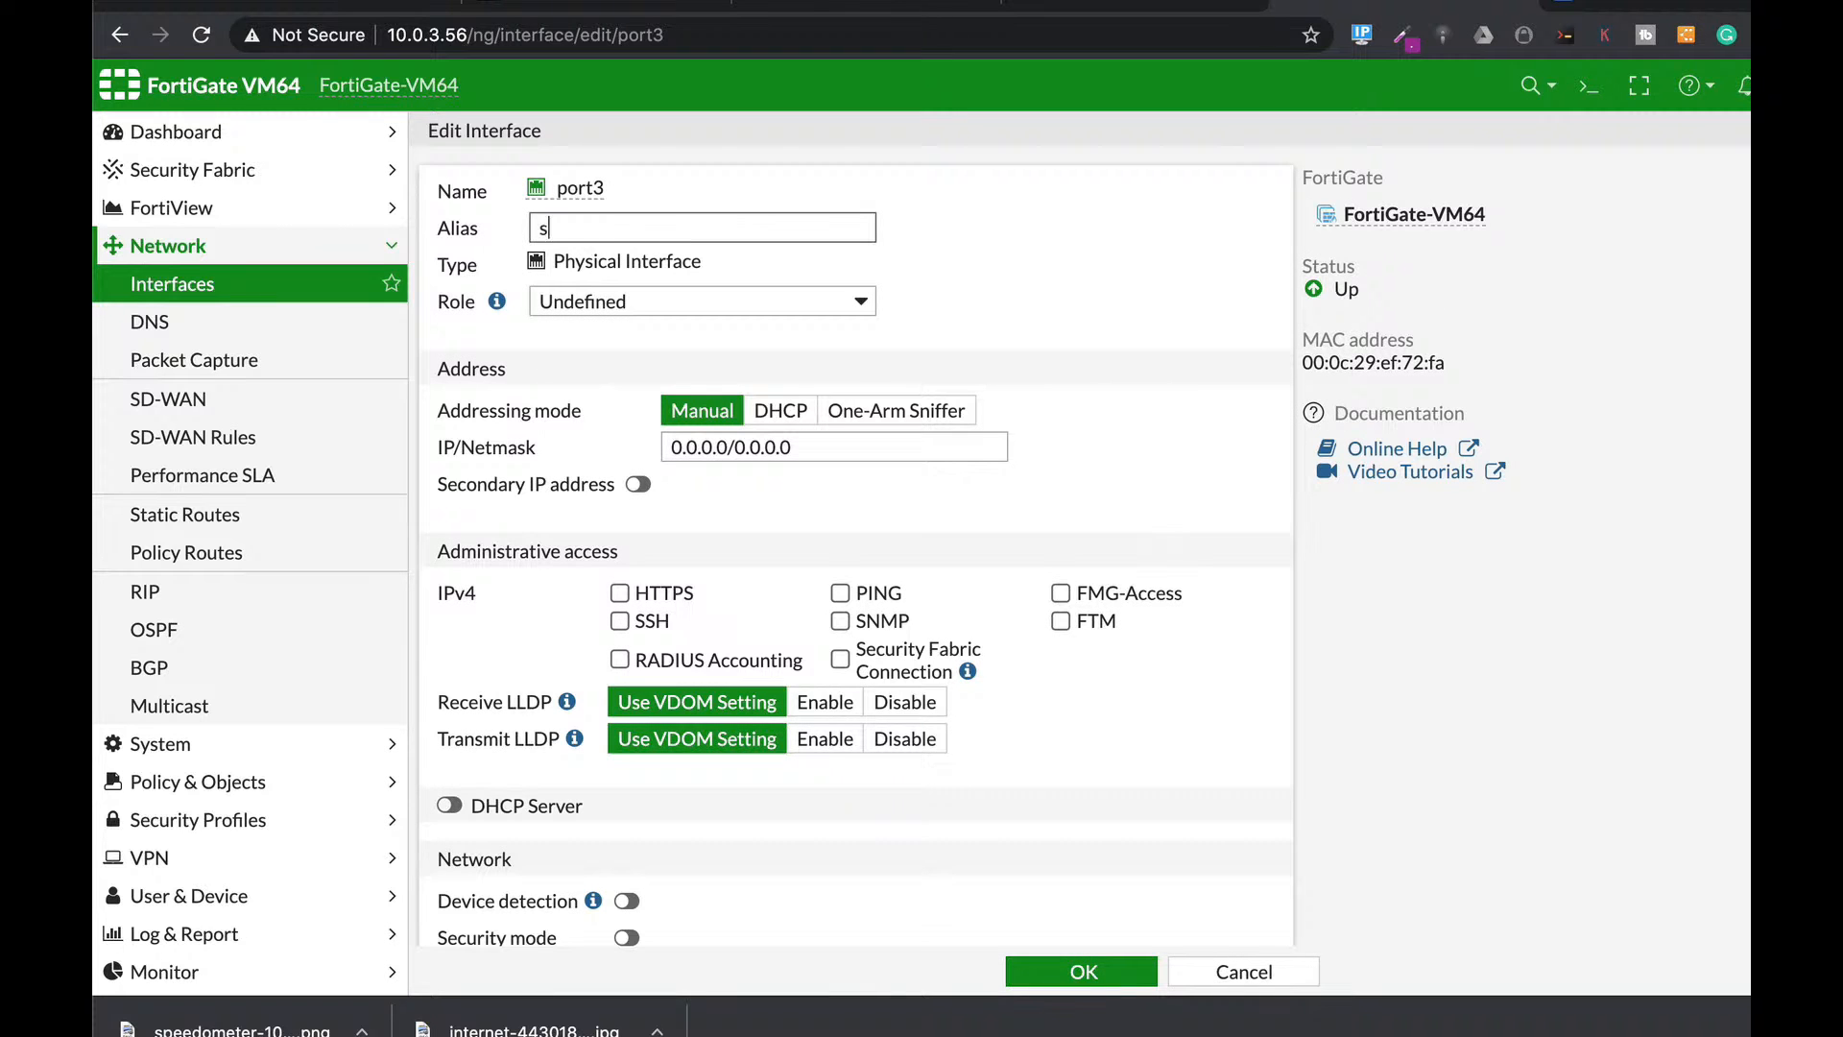
click(793, 303)
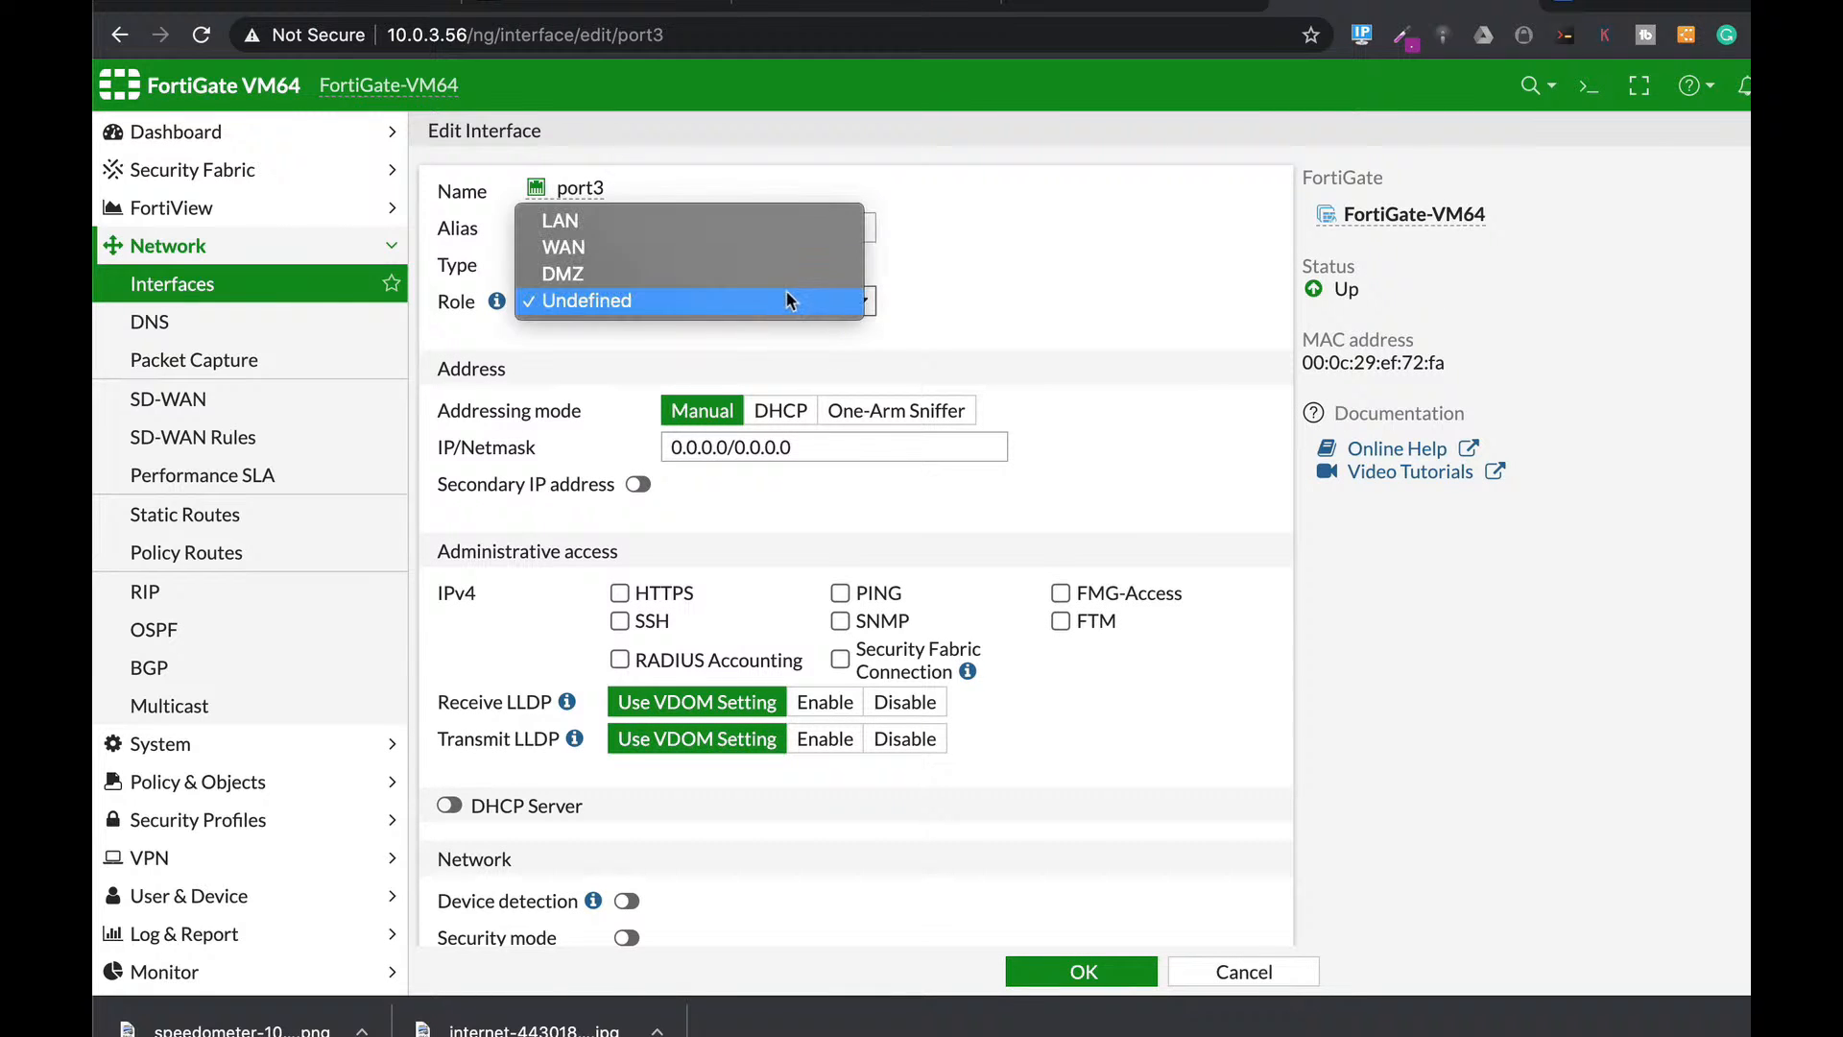
click(711, 223)
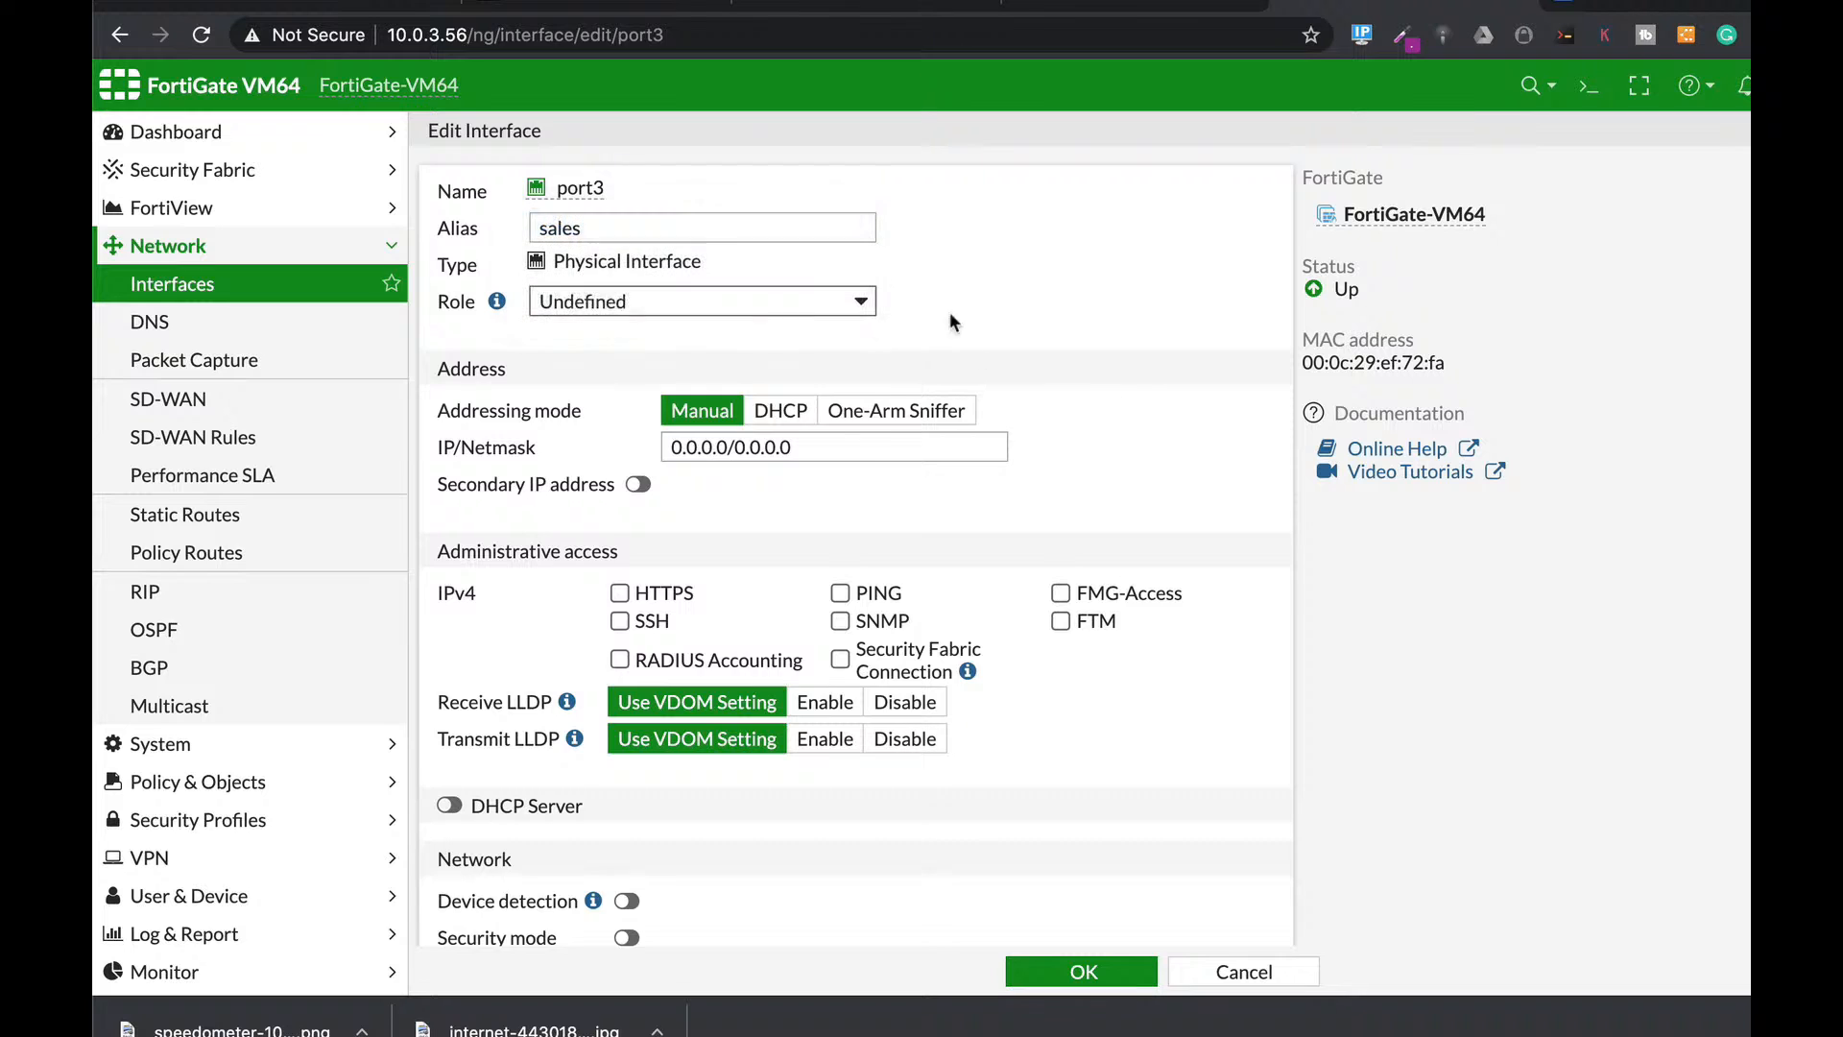
click(930, 447)
key(ctrl+a)
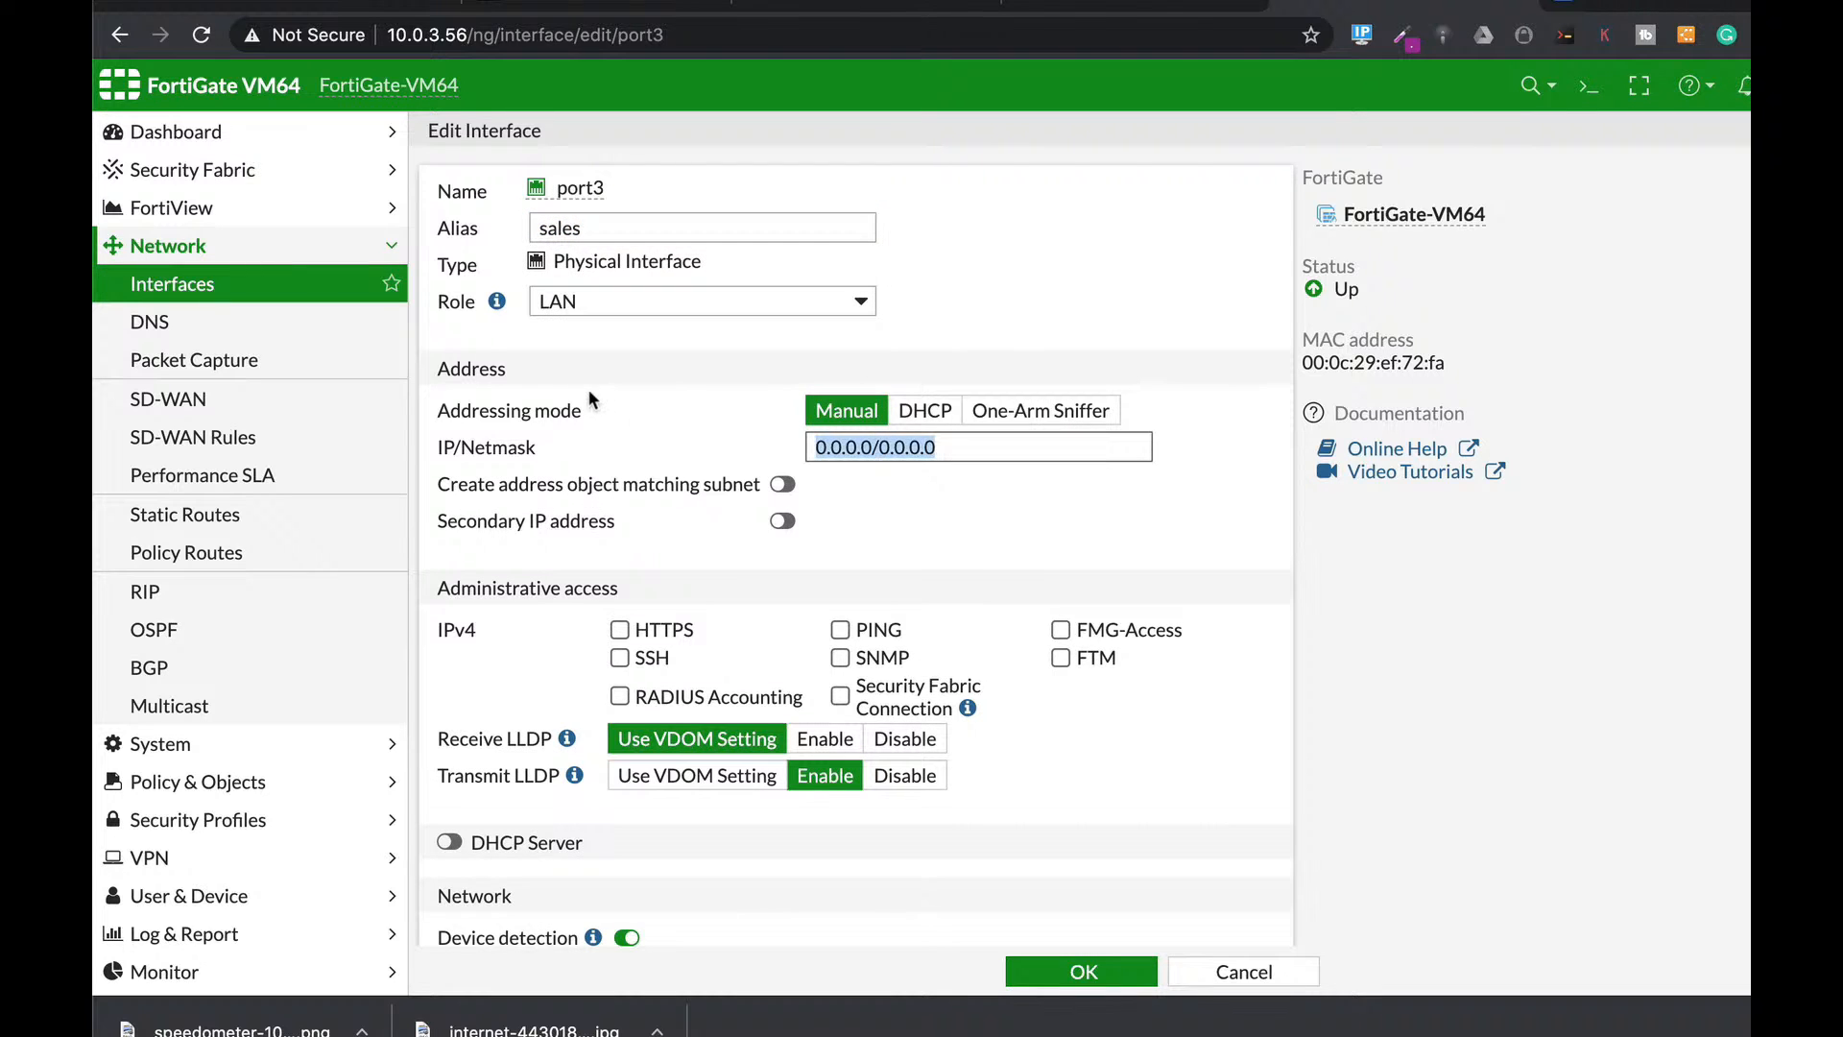
text(10.0)
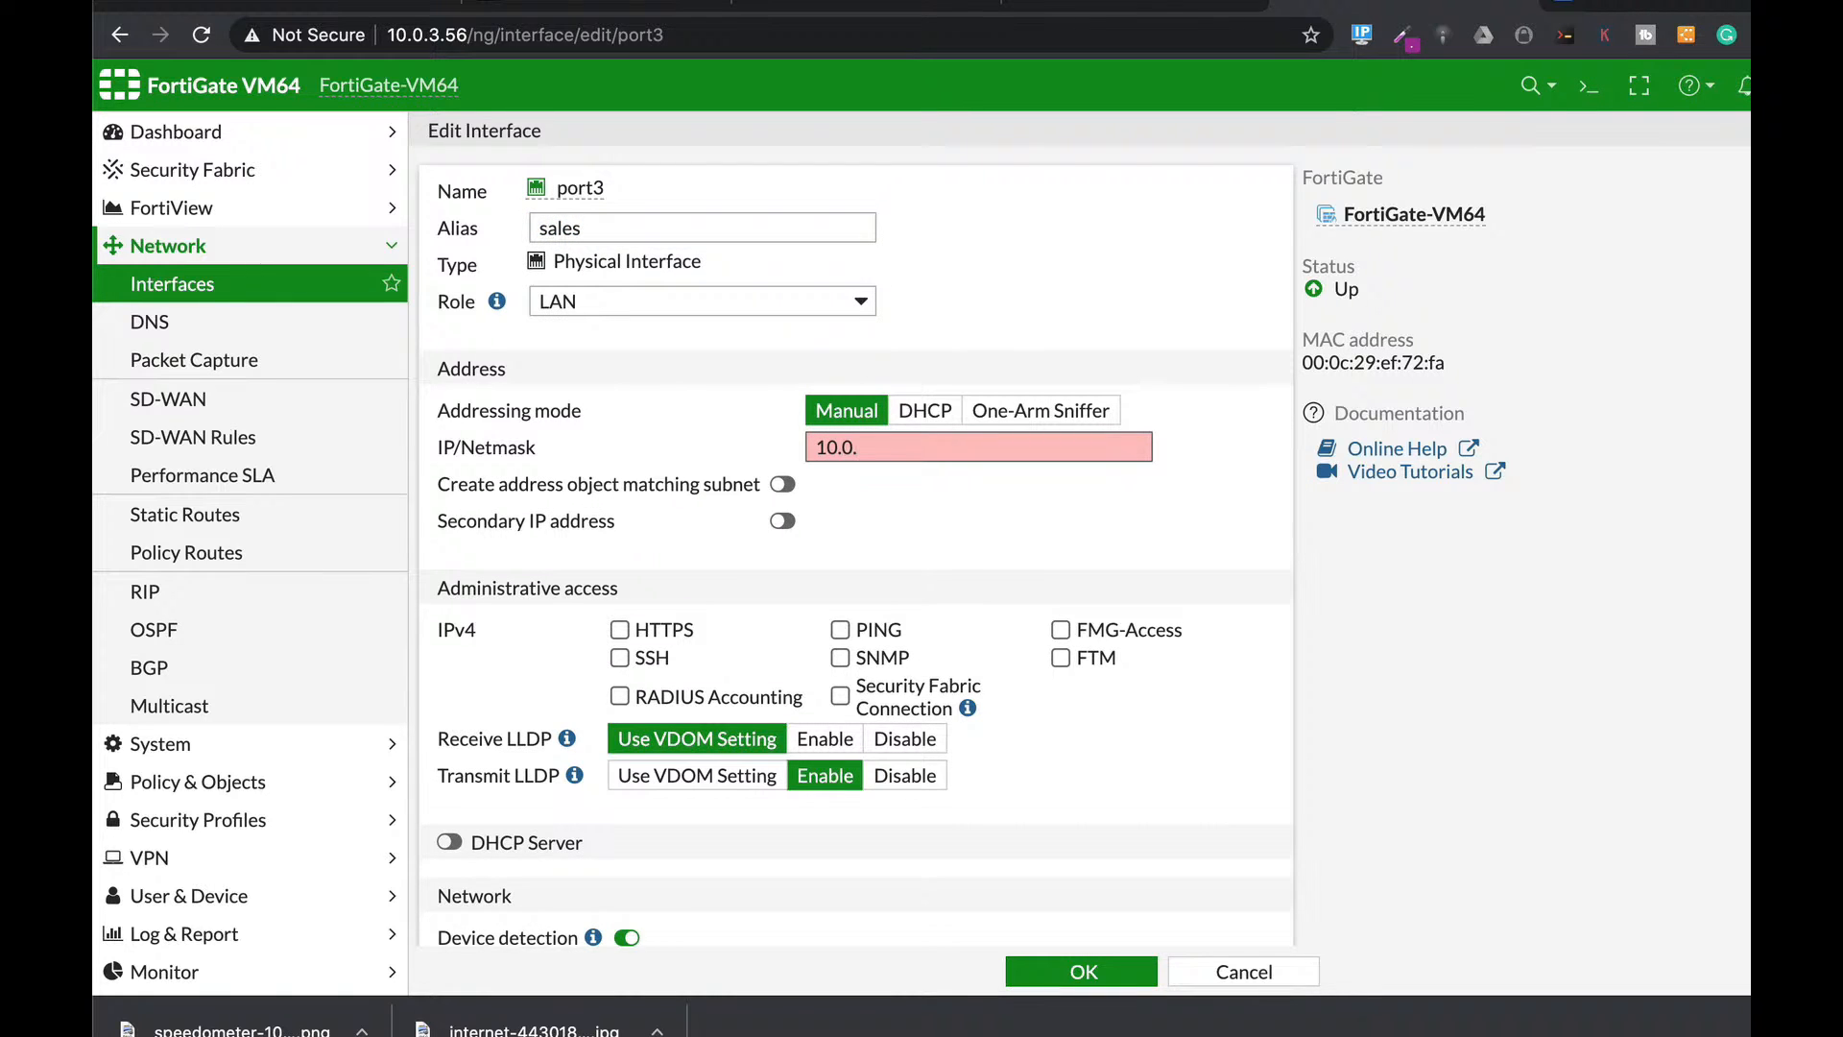
text(.9.1/24)
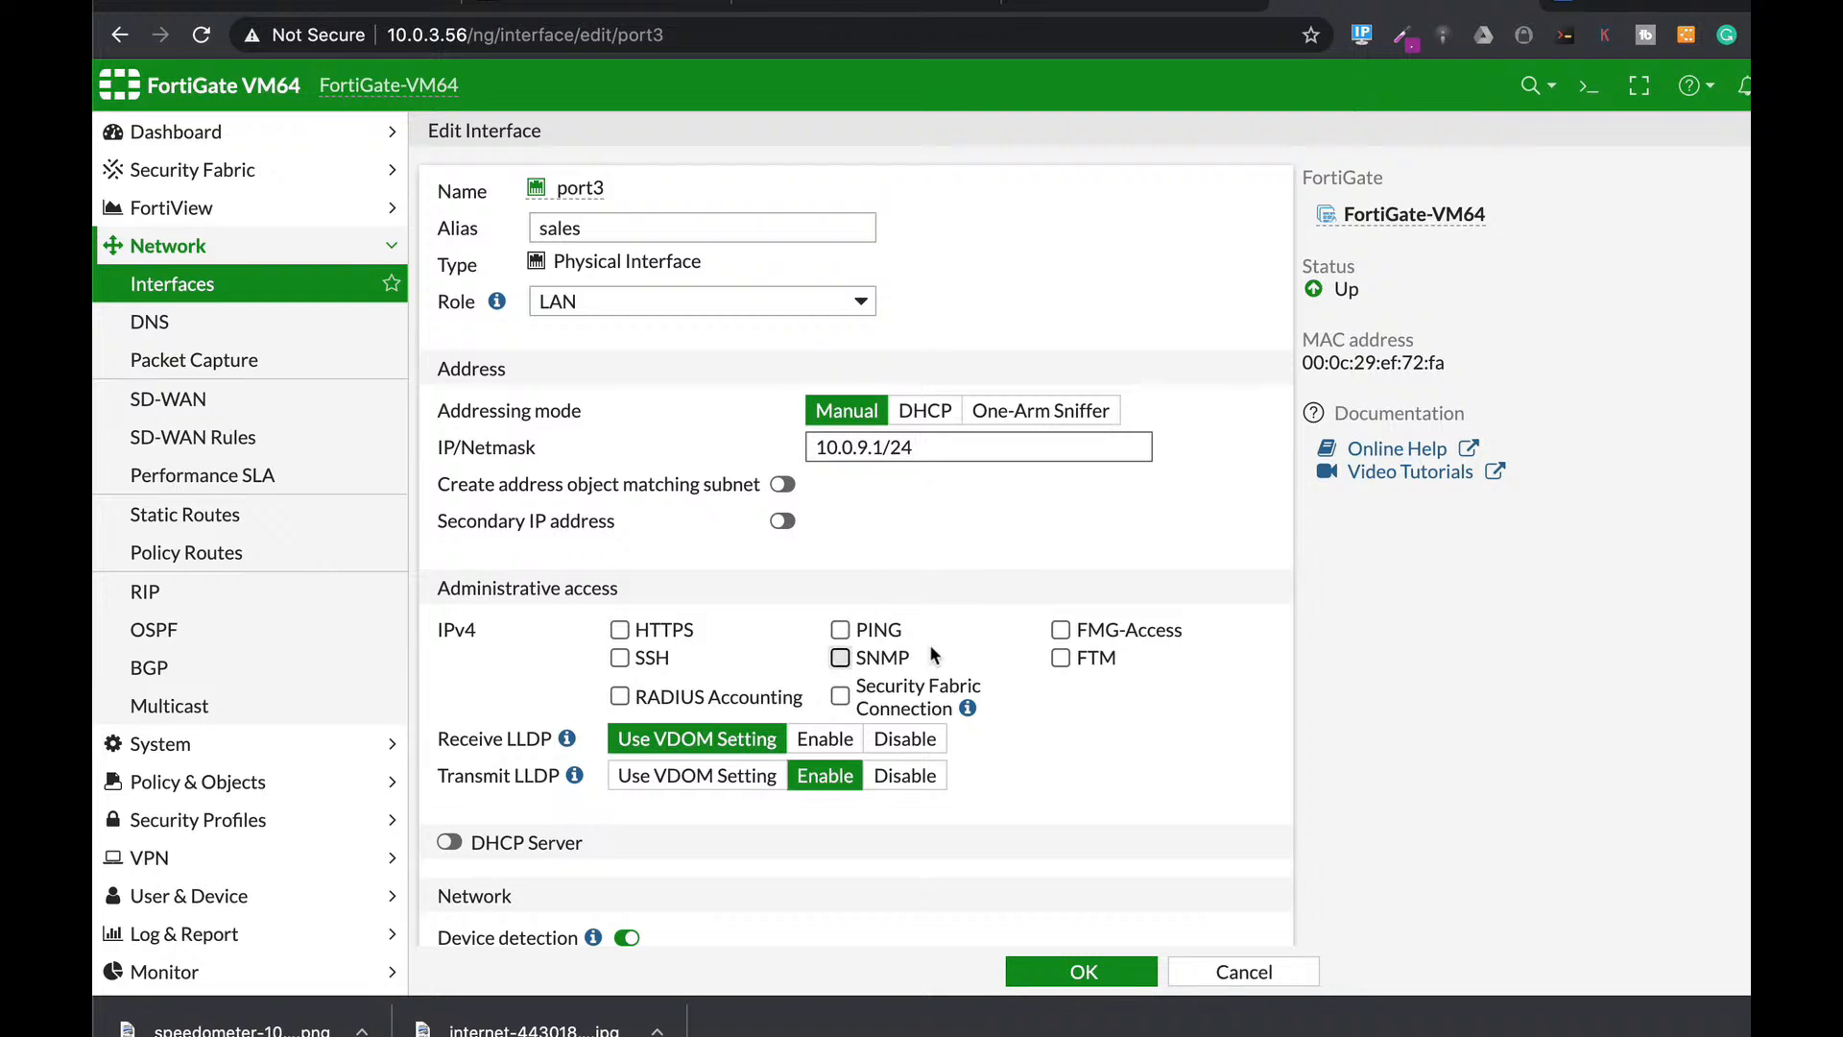
Allow HTTPS and SSH administrative access on port3.
scroll(929, 643, down, 3)
click(619, 492)
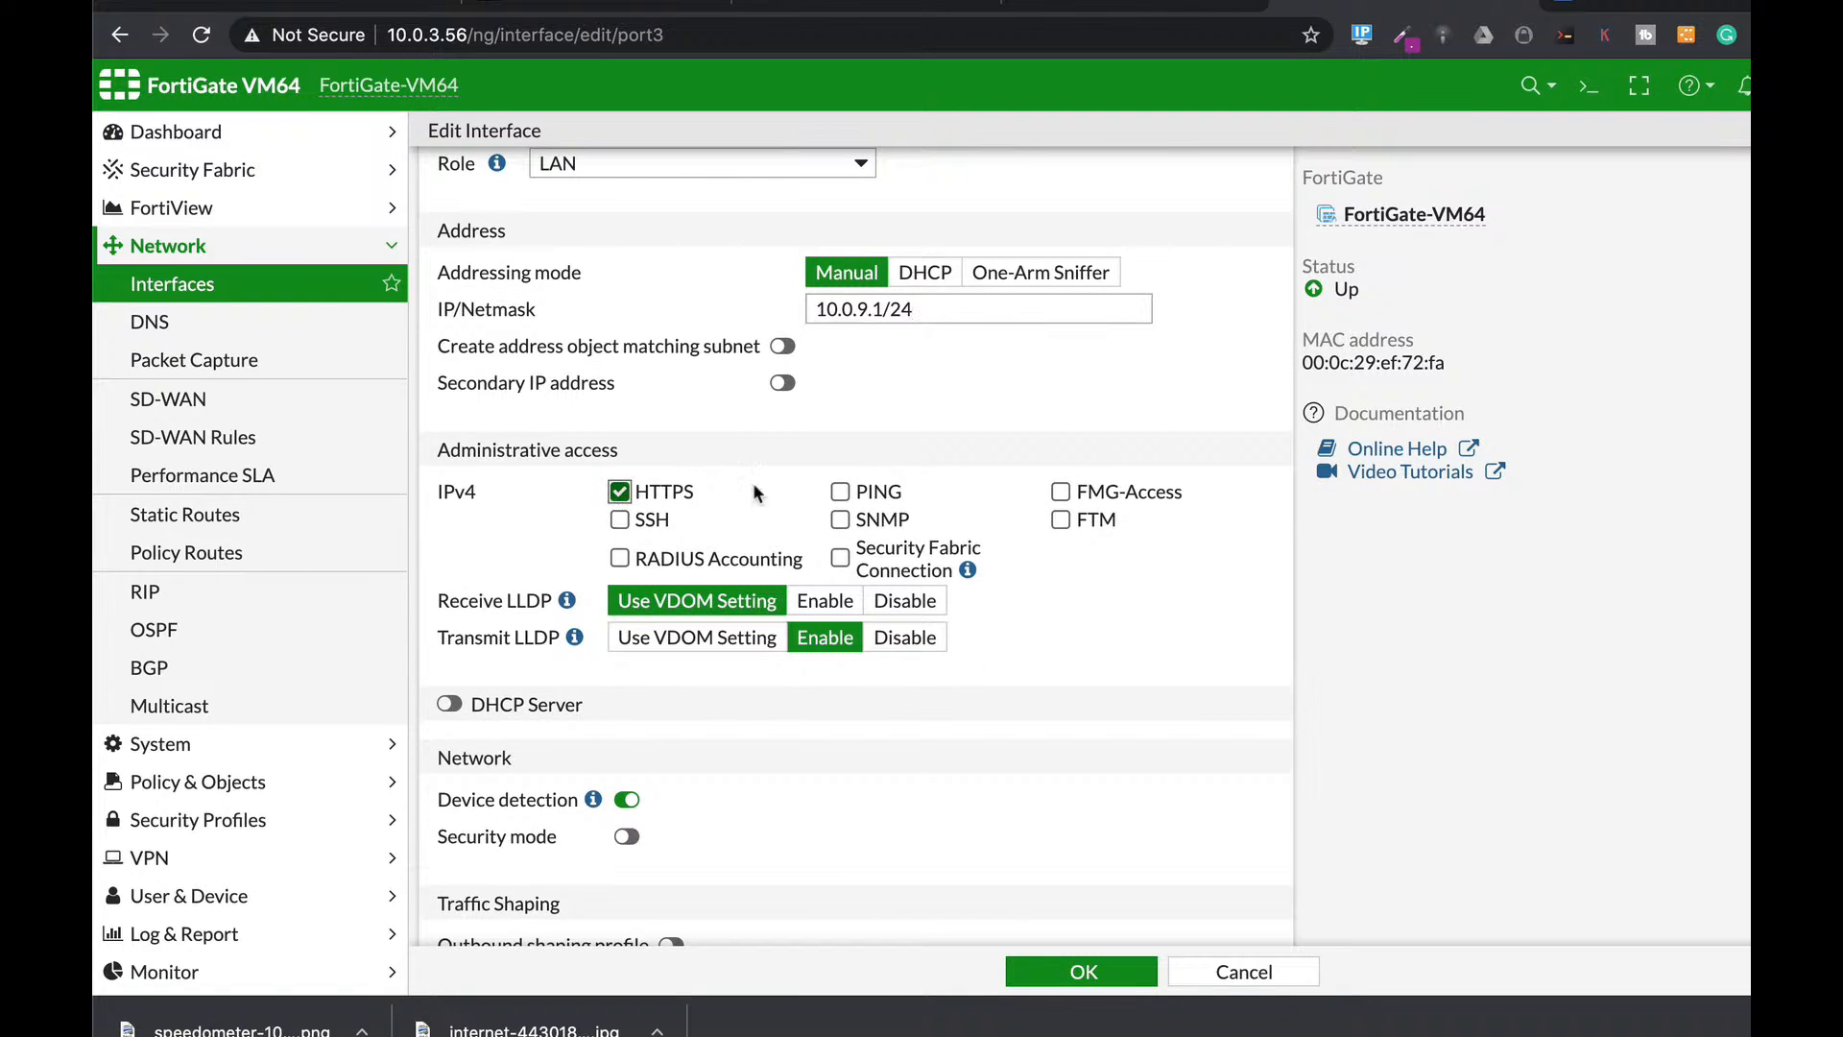
click(622, 521)
Enable port3's DHCP server with the range ending at 10.0.9.10, and save the interface.
scroll(776, 757, down, 2)
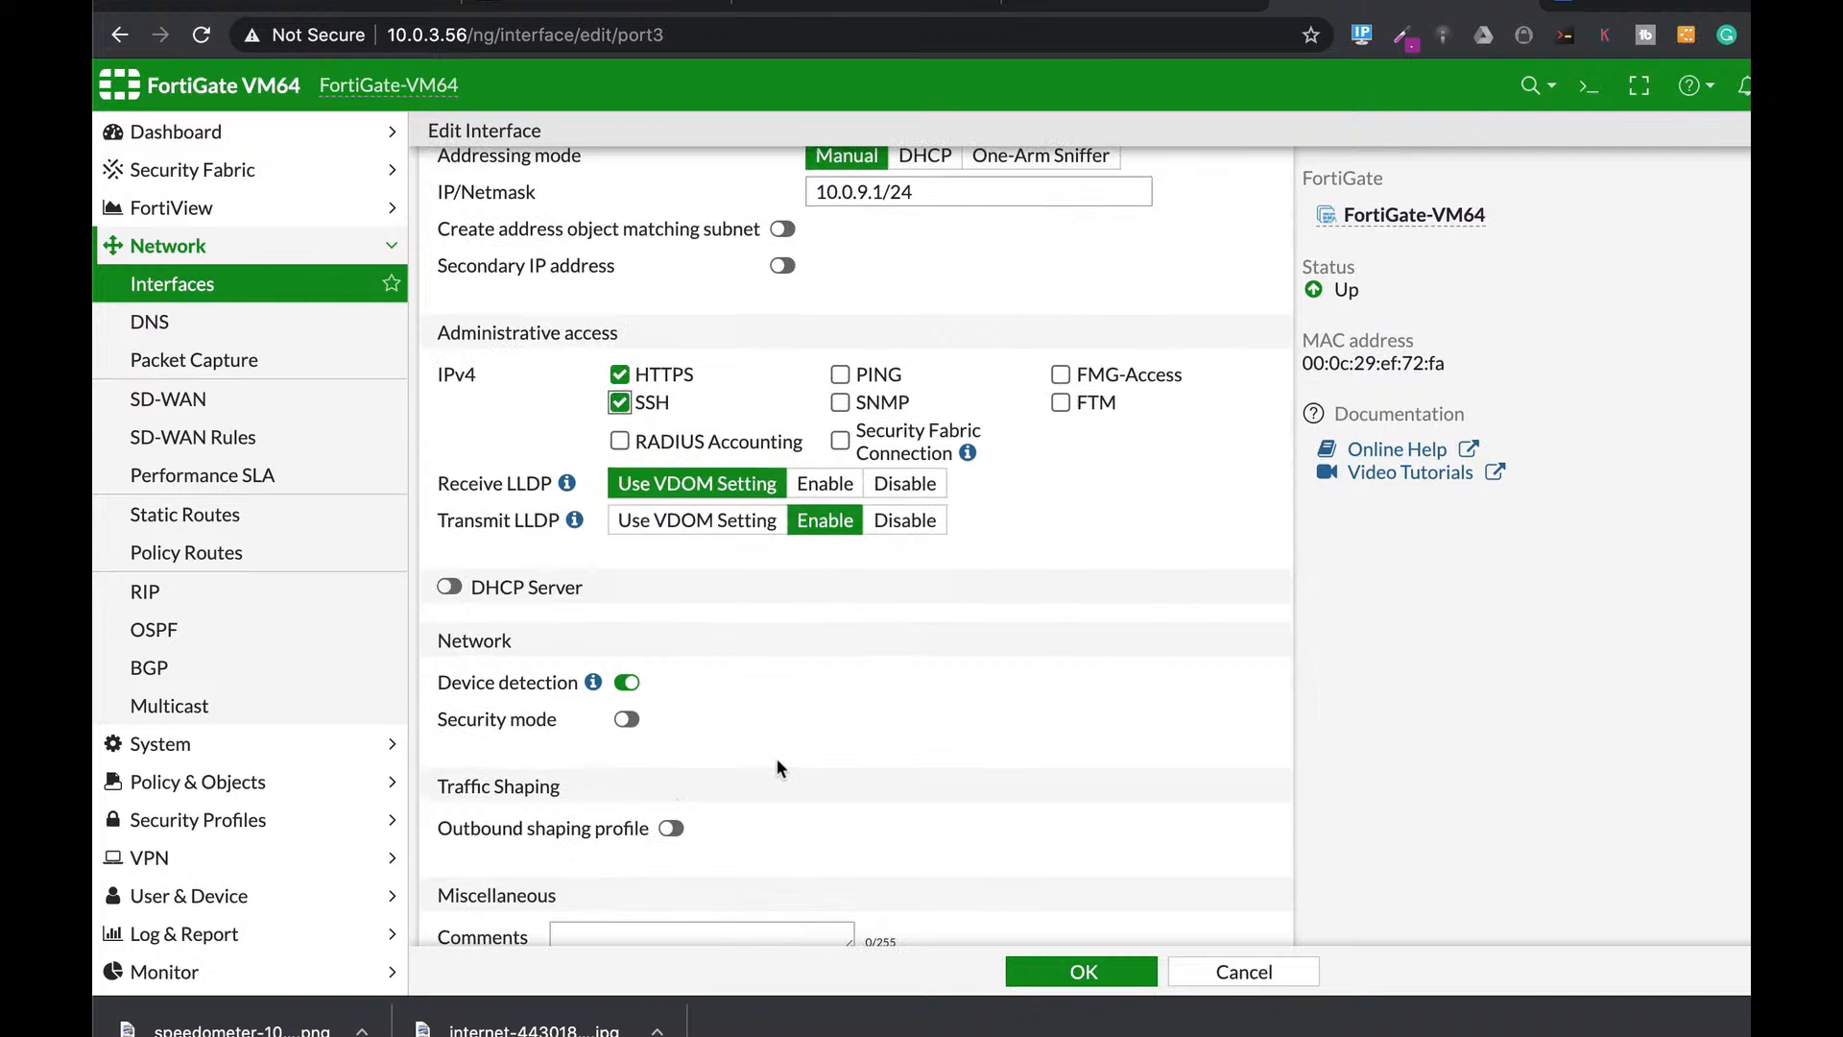
click(449, 587)
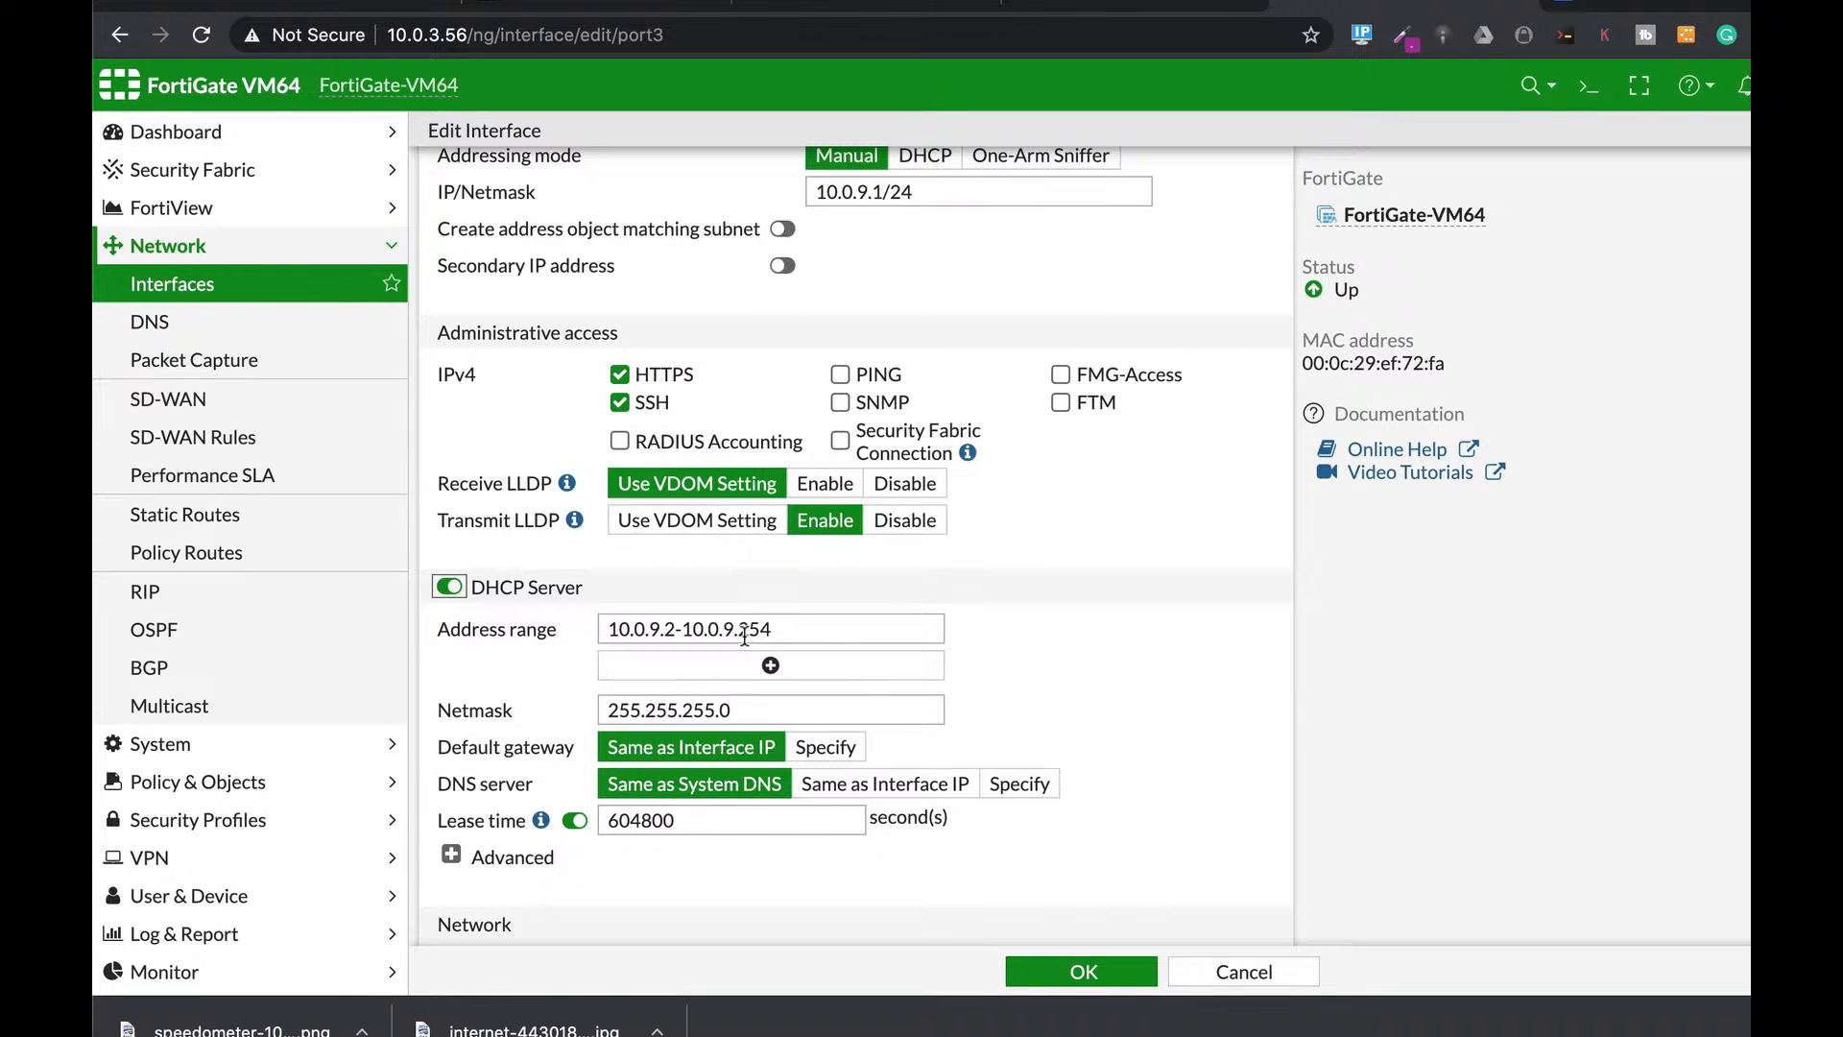
drag(751, 629, 820, 628)
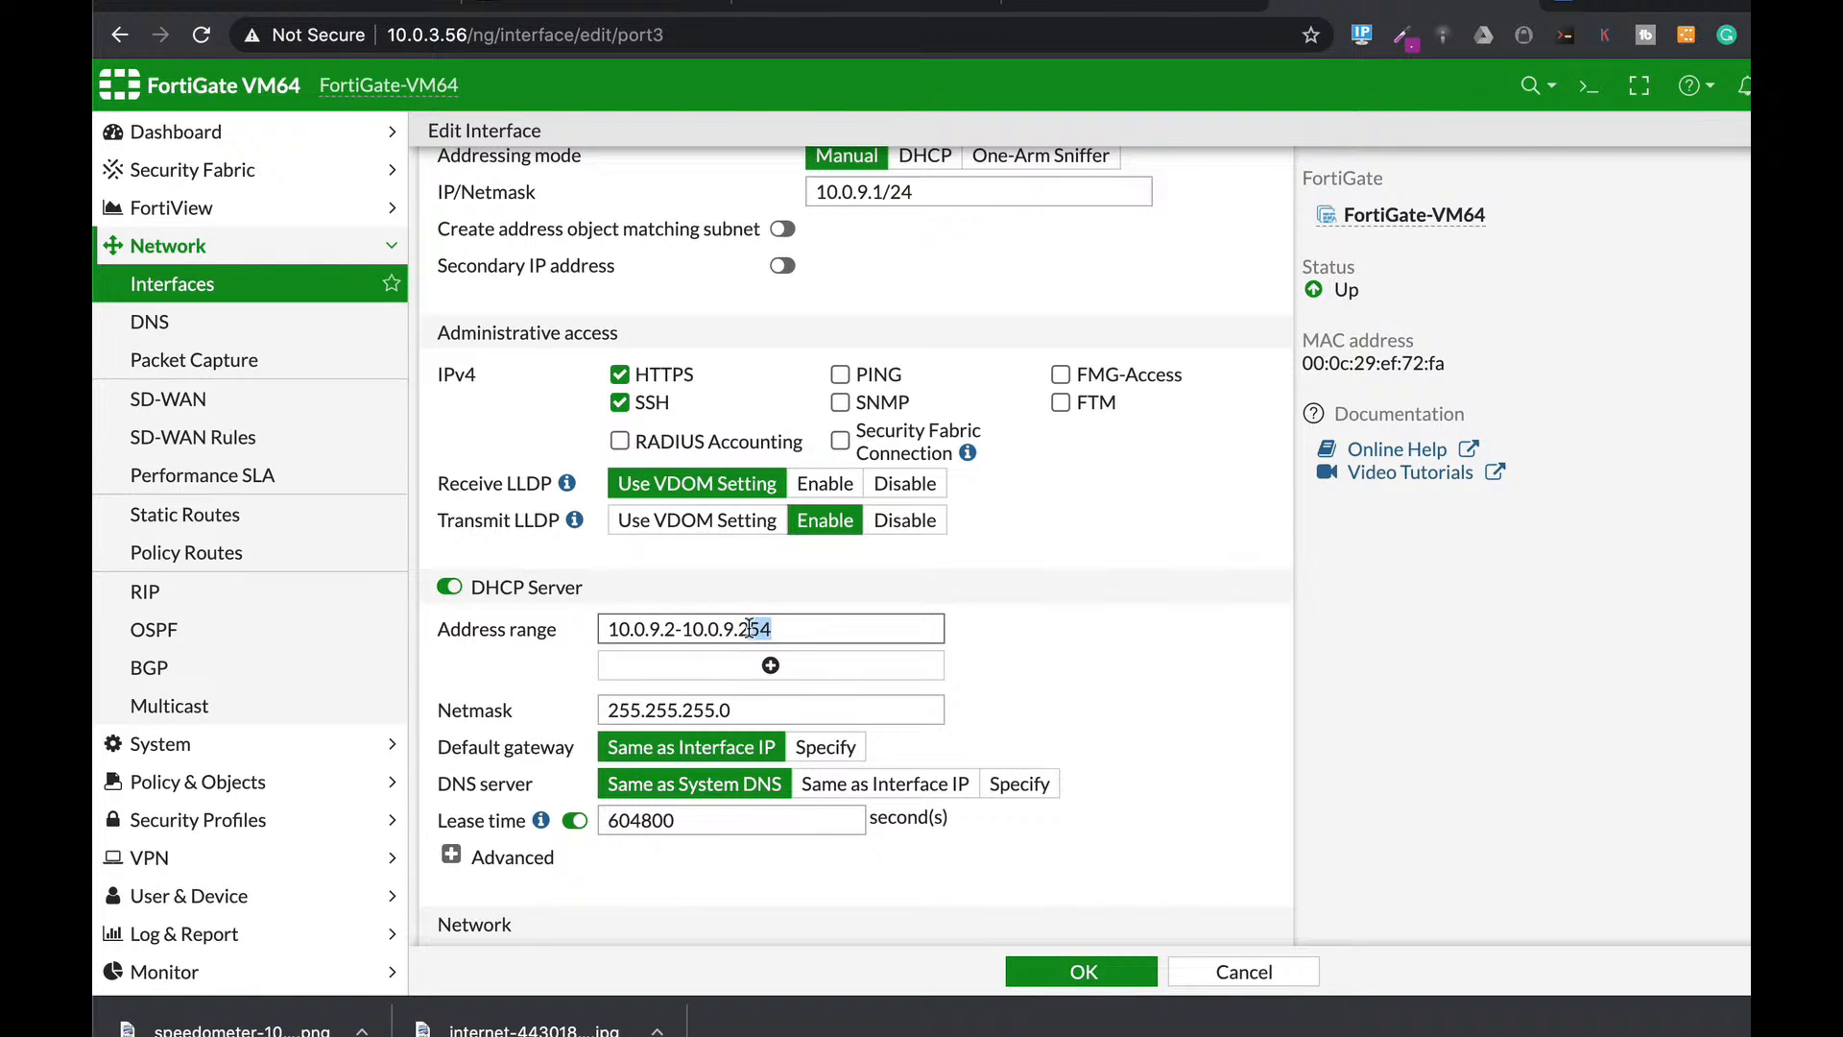
drag(743, 629, 789, 631)
text(10)
scroll(1091, 693, down, 2)
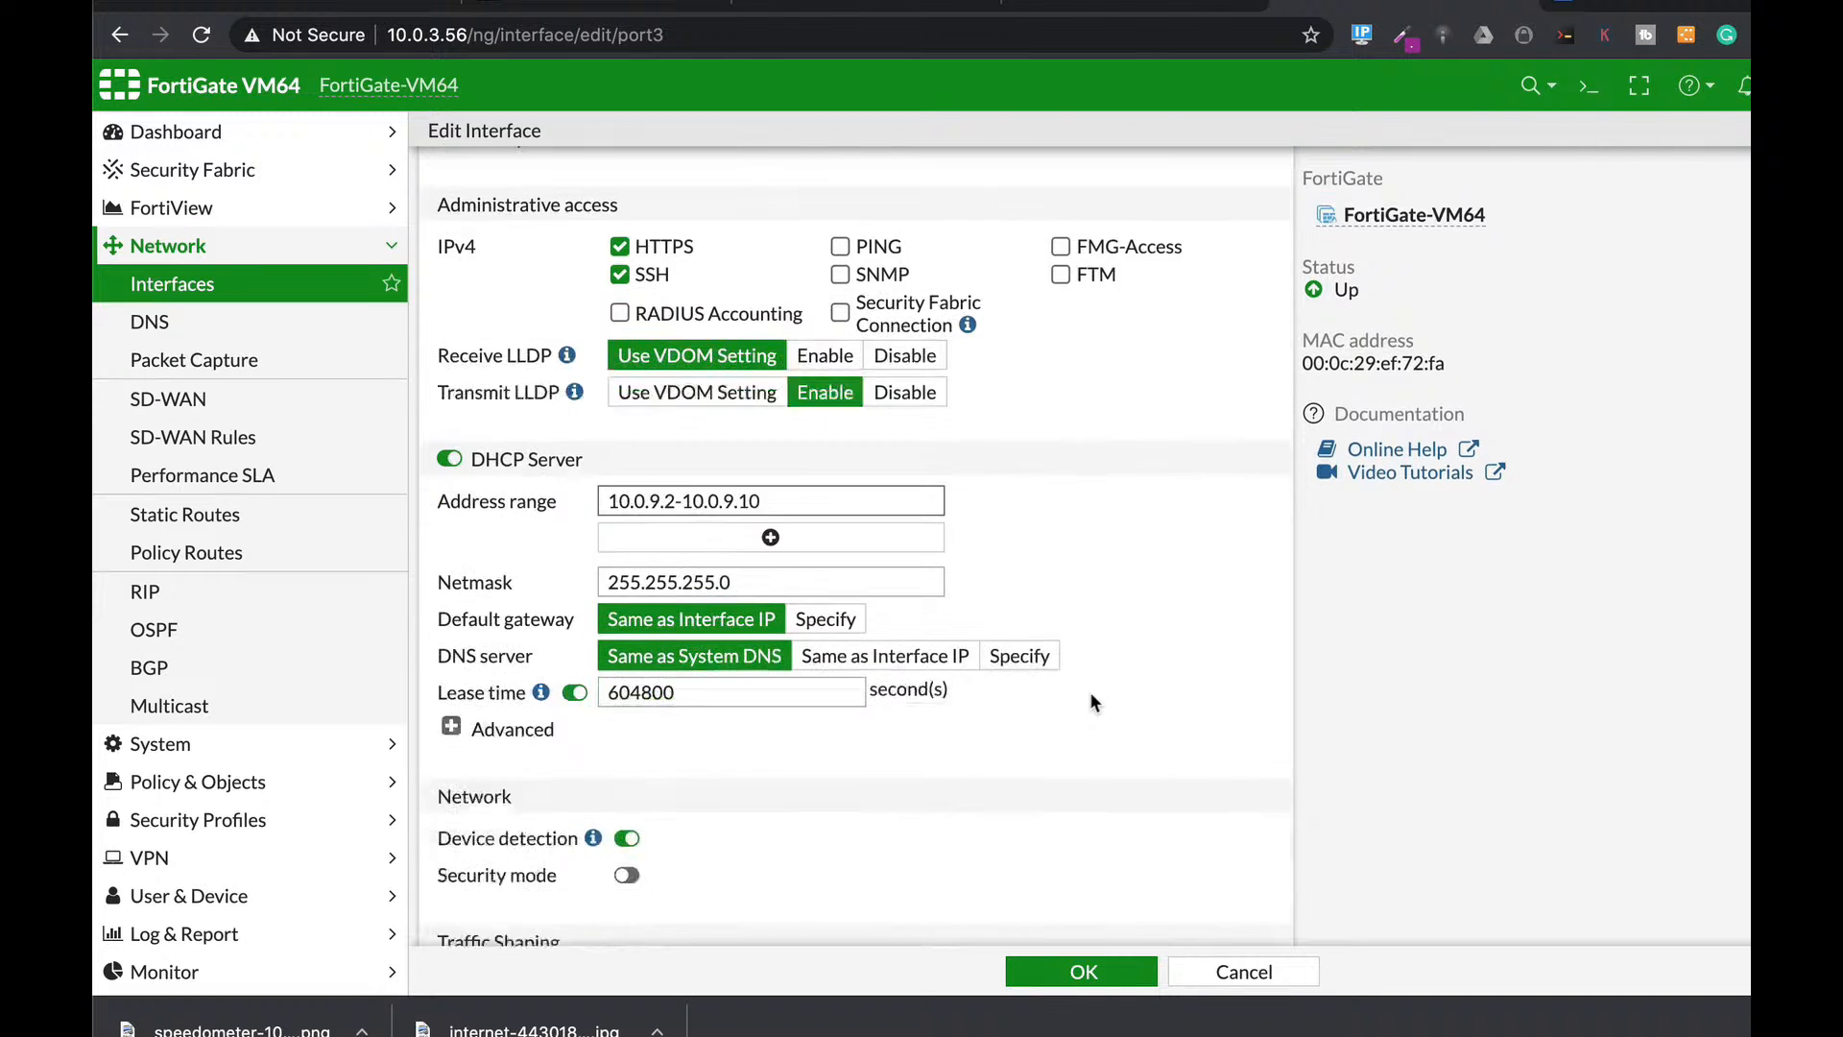
scroll(1091, 702, down, 2)
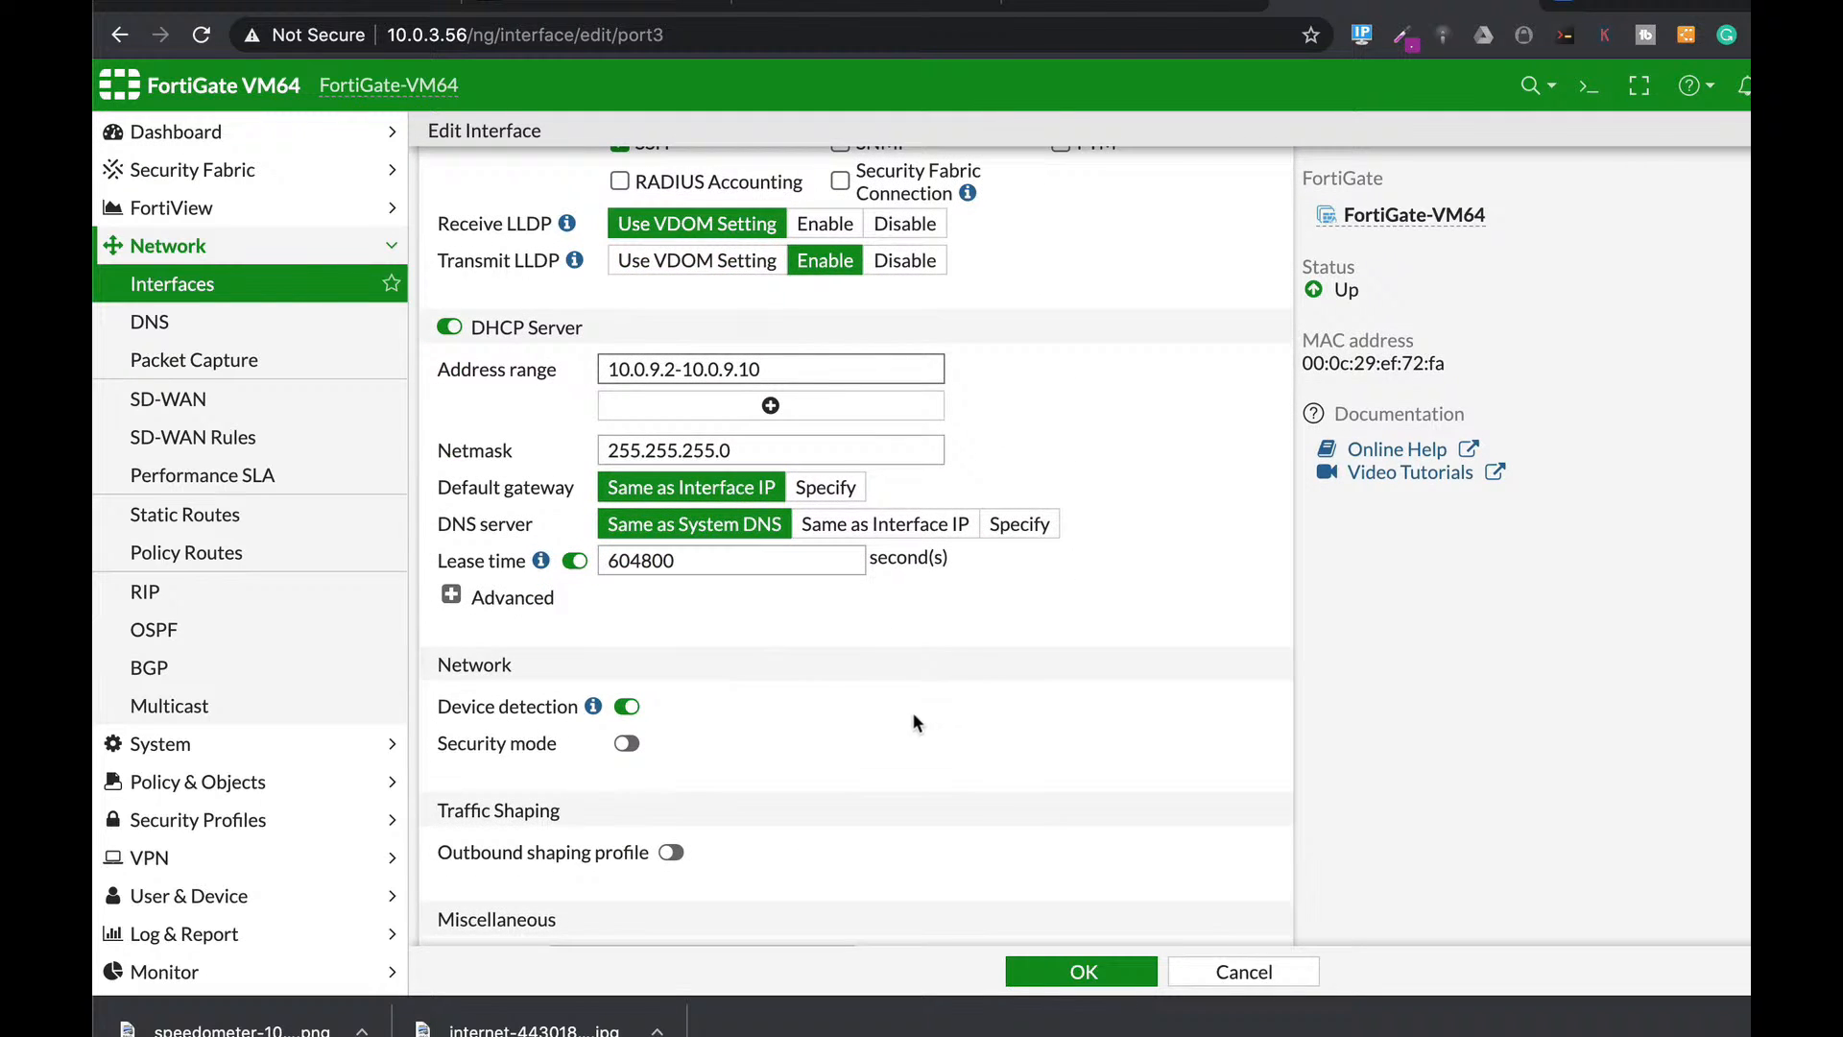
scroll(866, 701, down, 1)
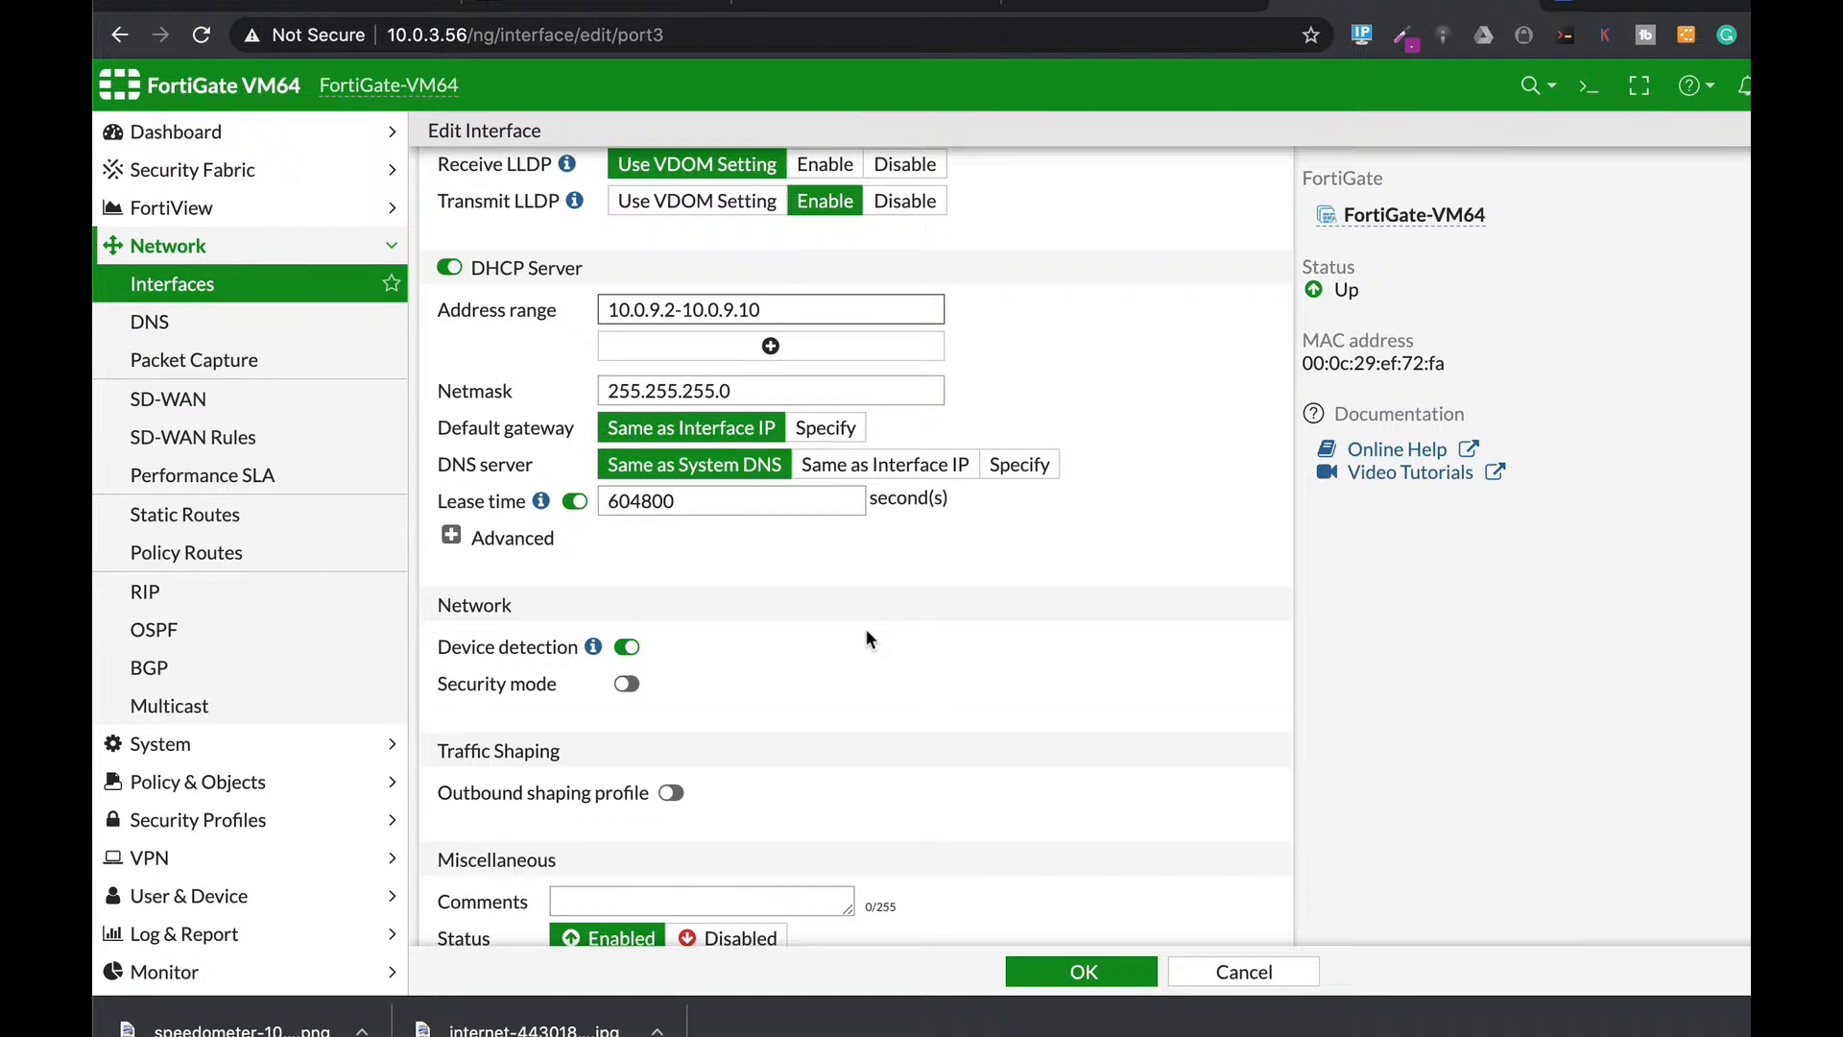
click(1117, 974)
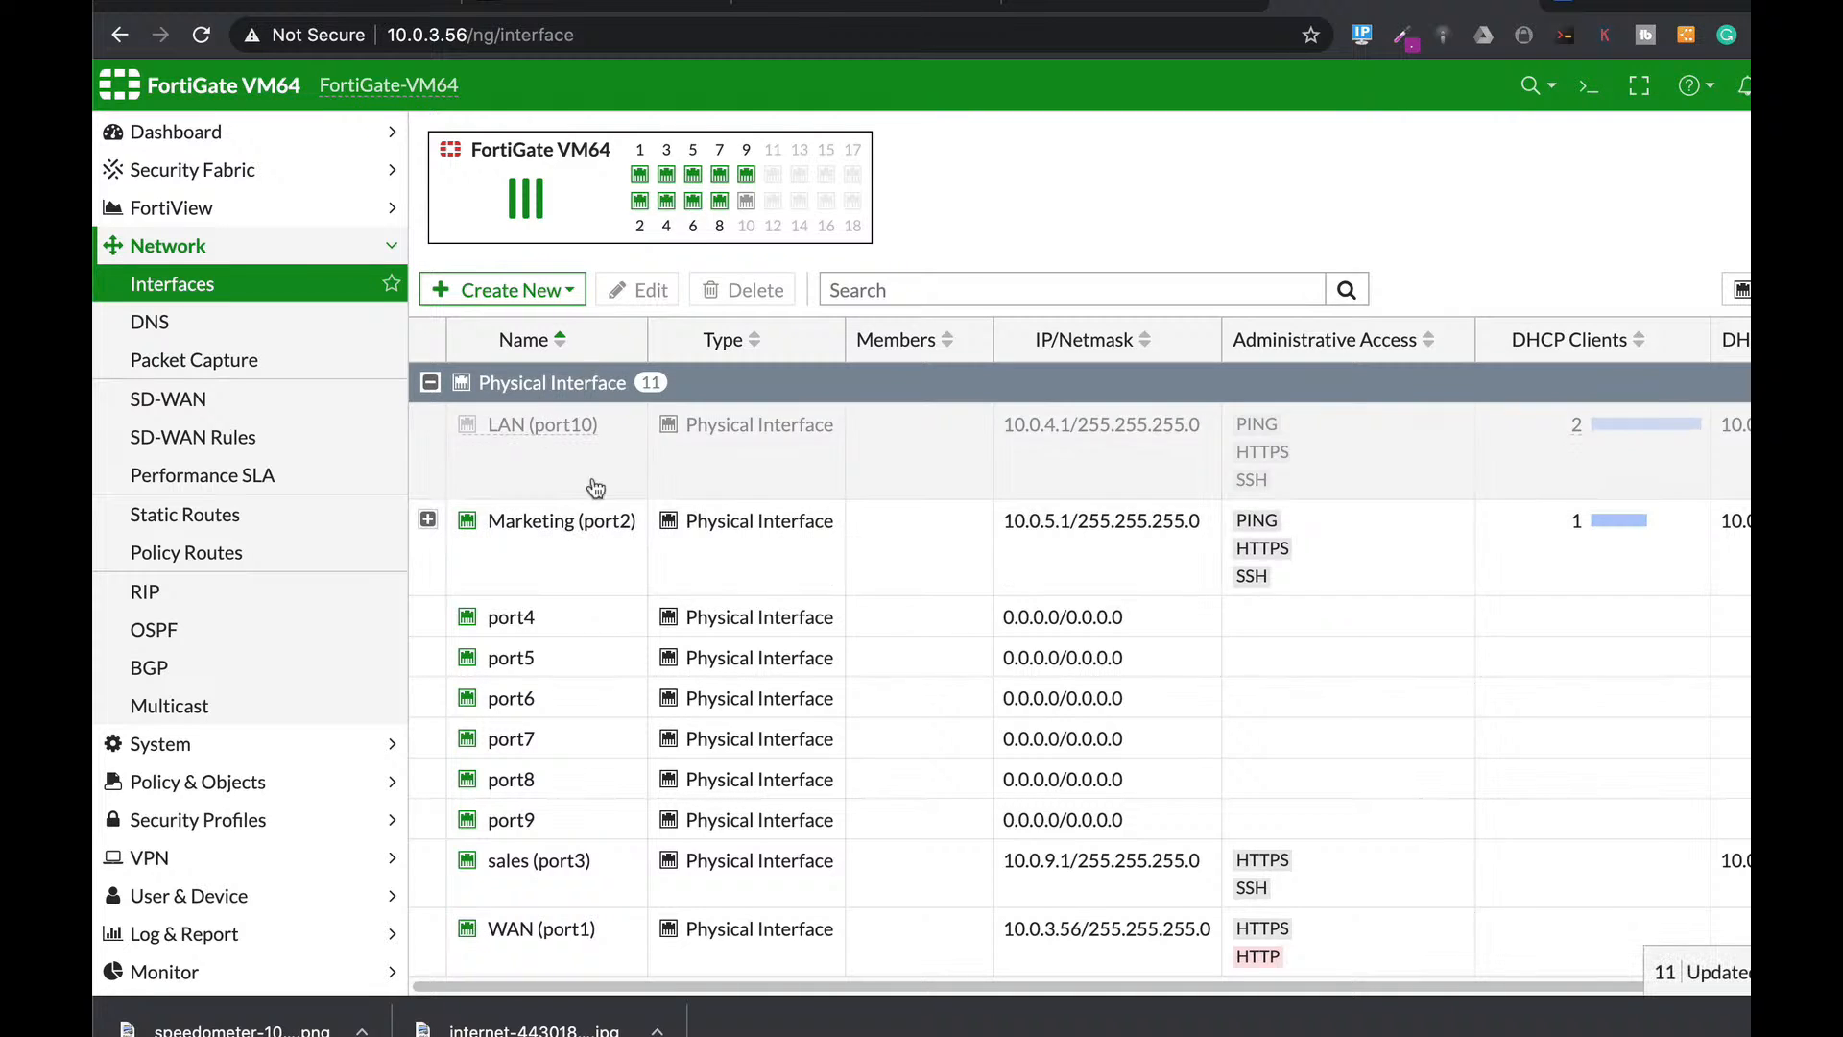
Open the IPv4 Policy list under Policy & Objects.
mouse_move(600, 521)
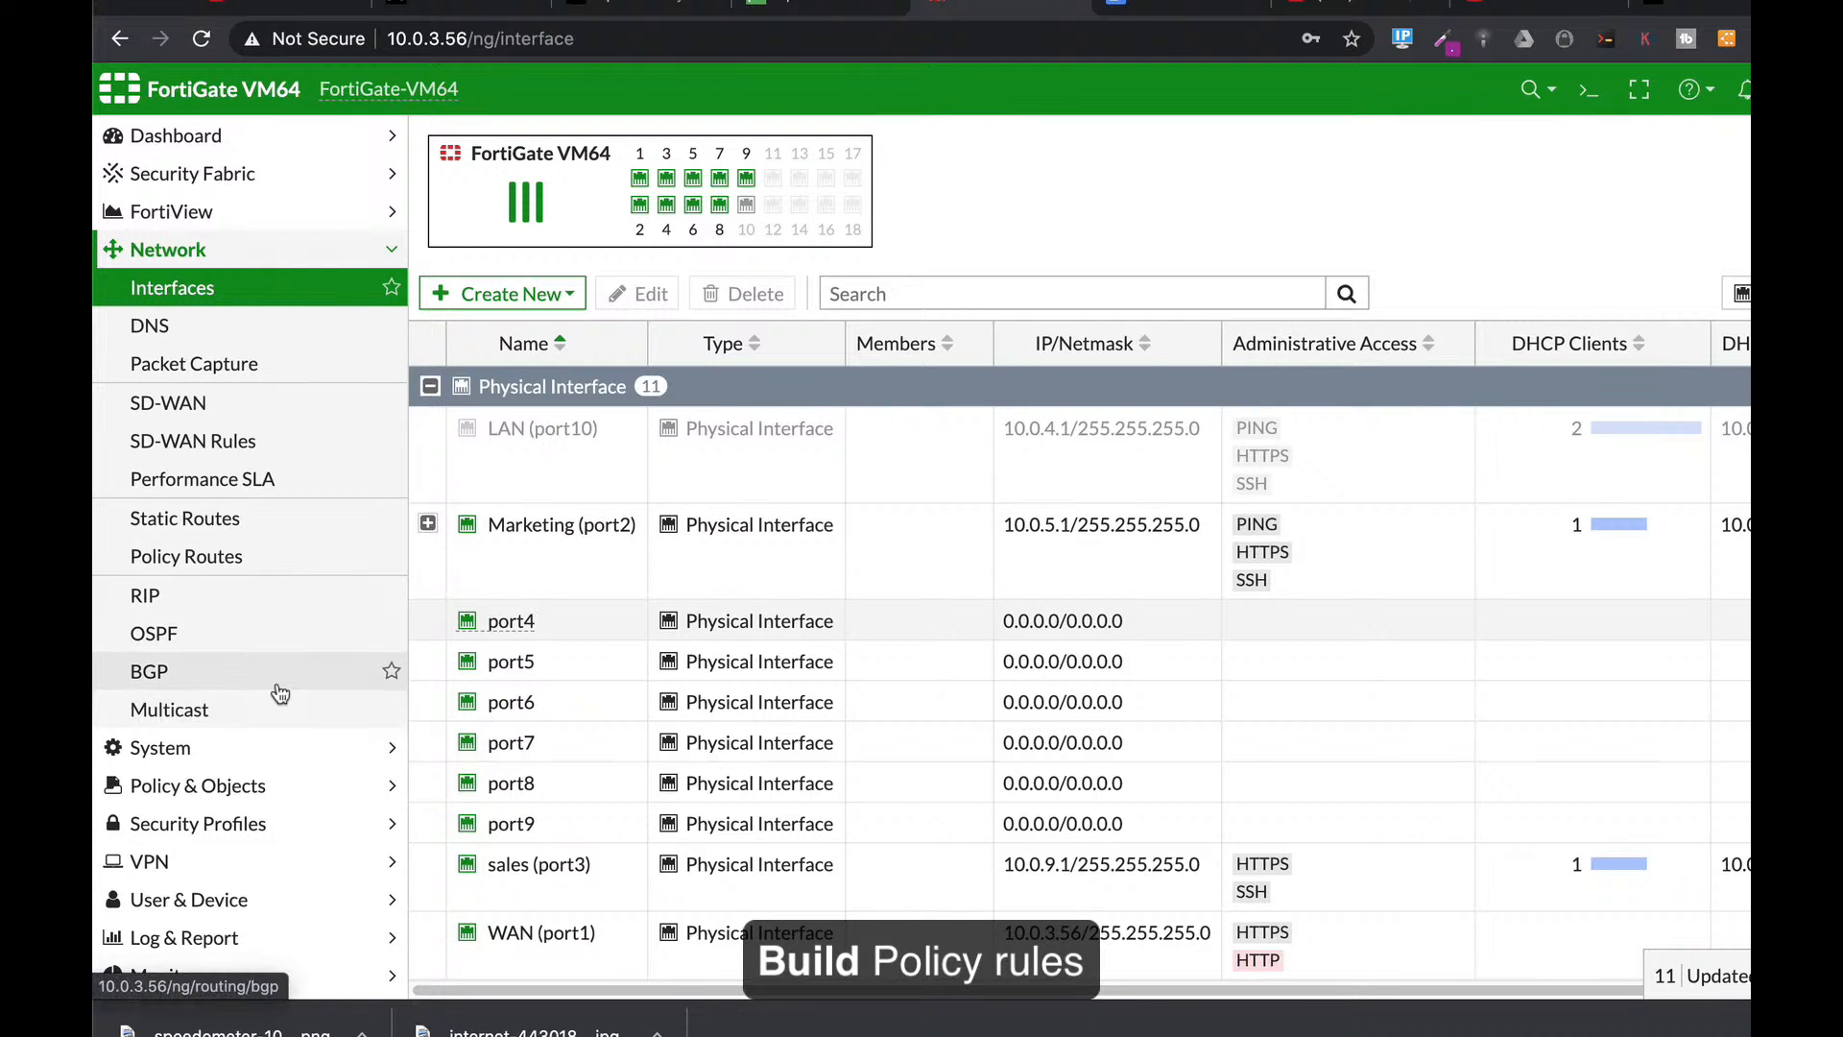
click(145, 787)
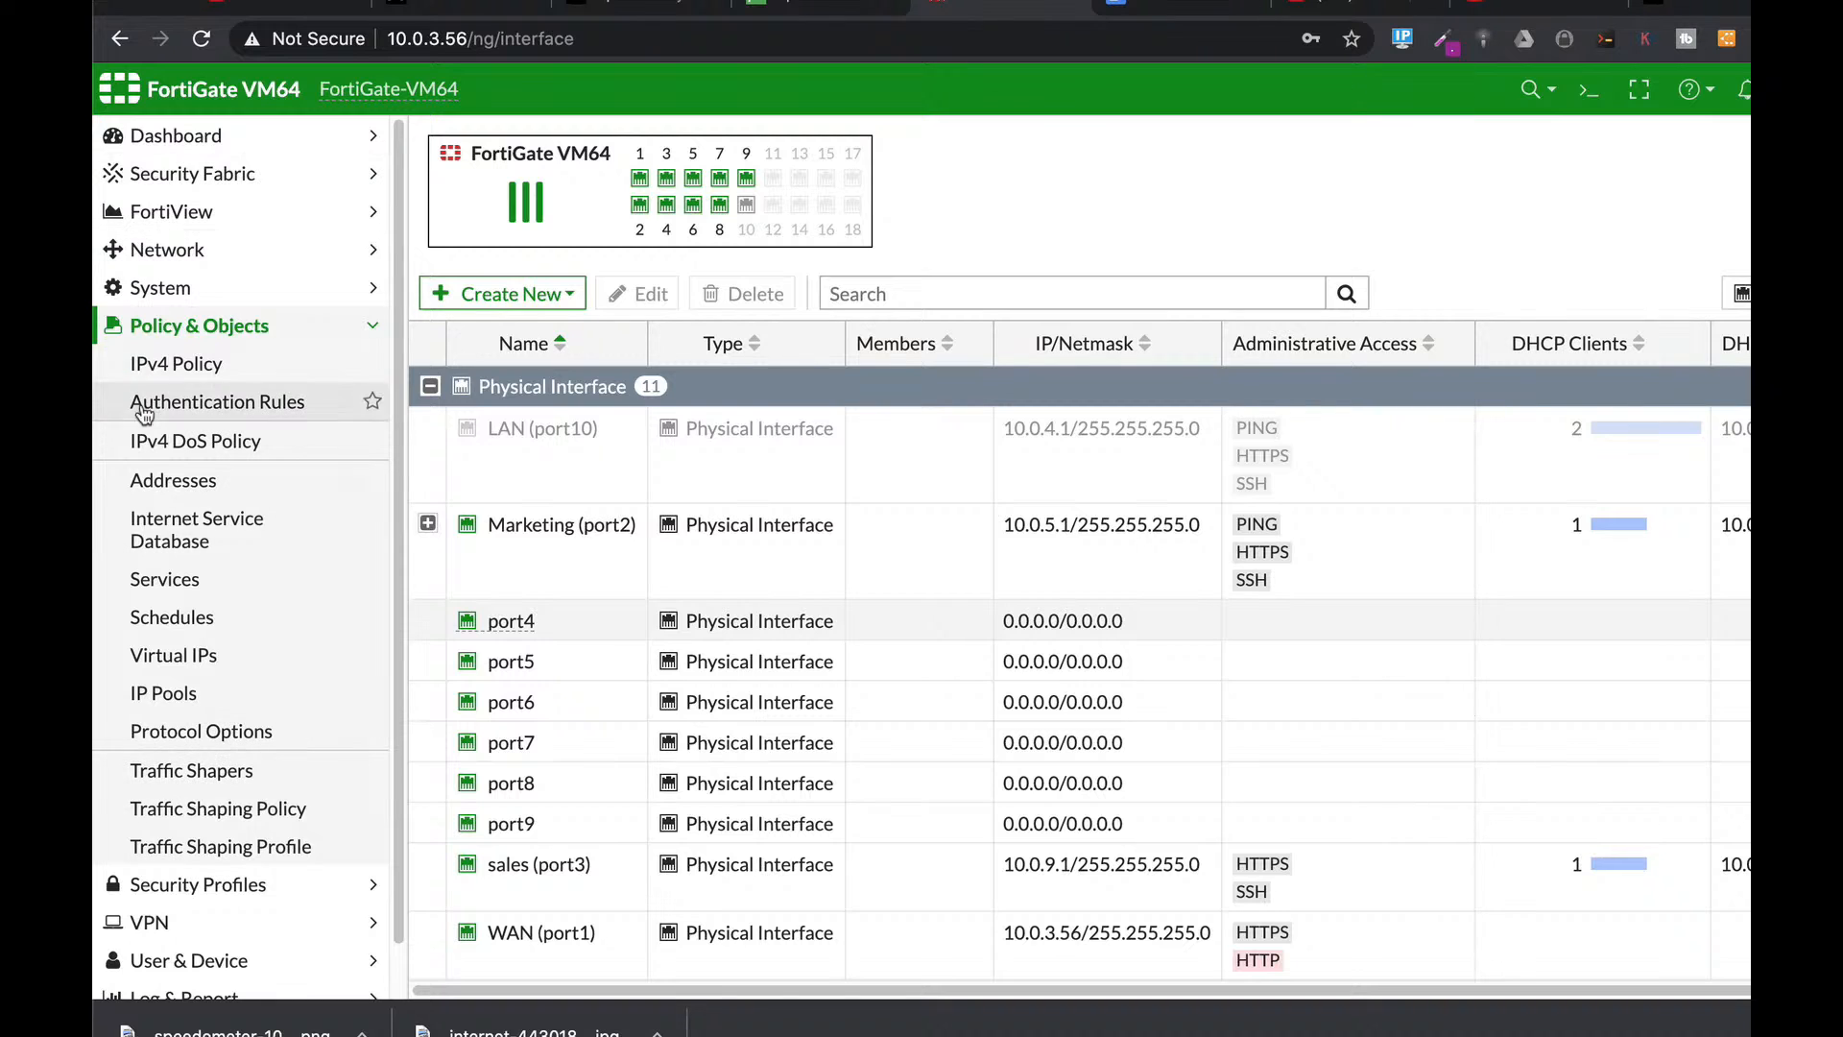
click(160, 370)
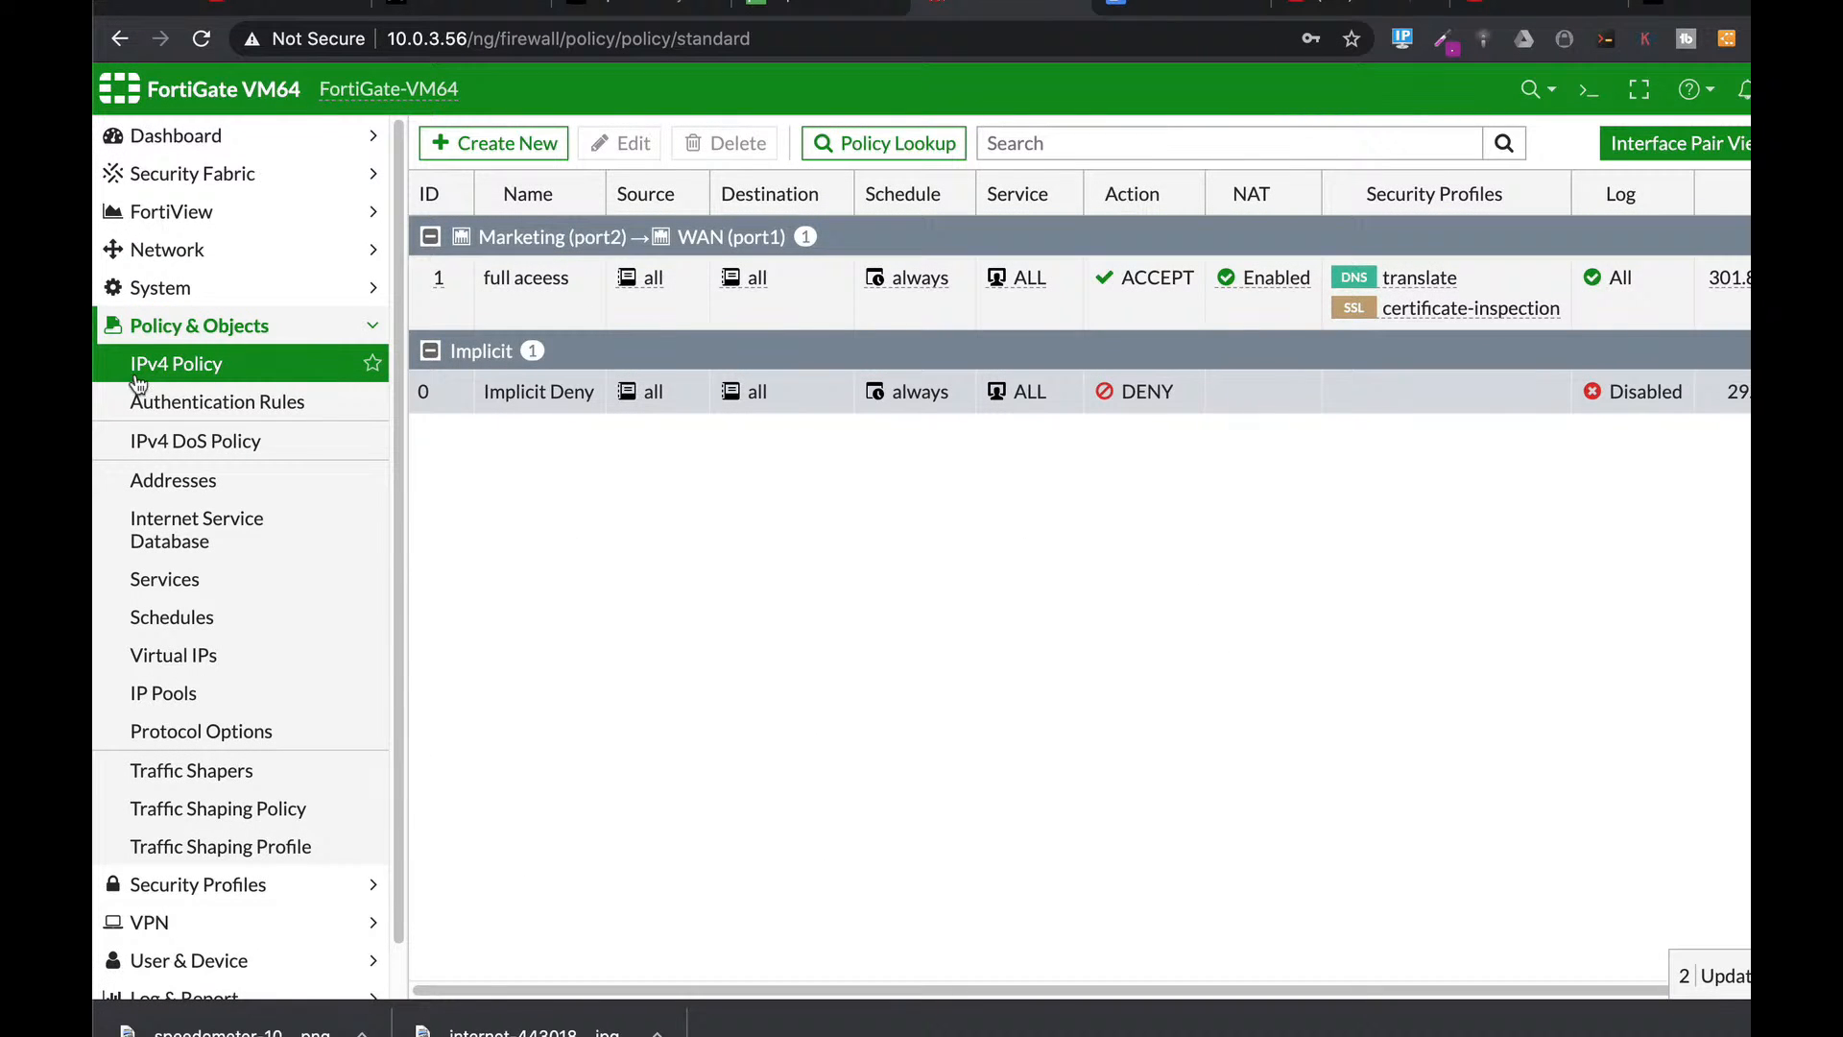
Start a new policy named sales from sales (port3) to WAN (port1).
click(527, 146)
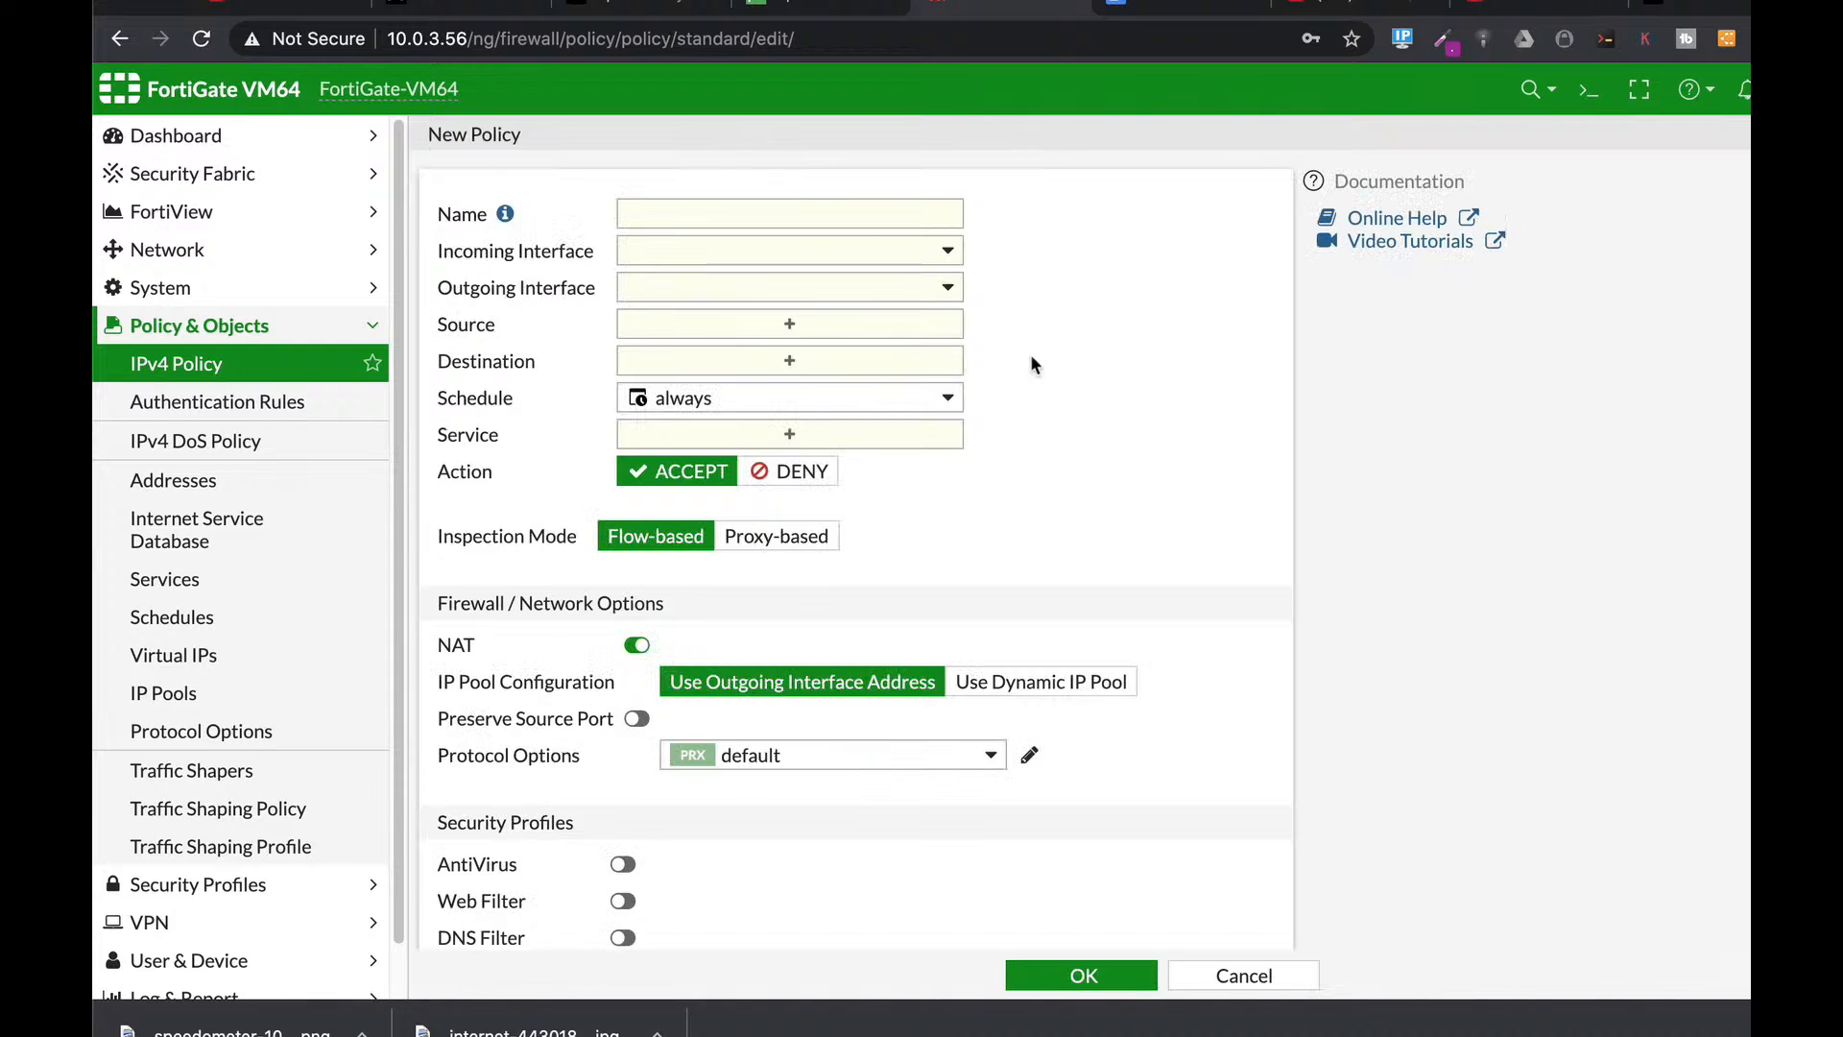
click(718, 217)
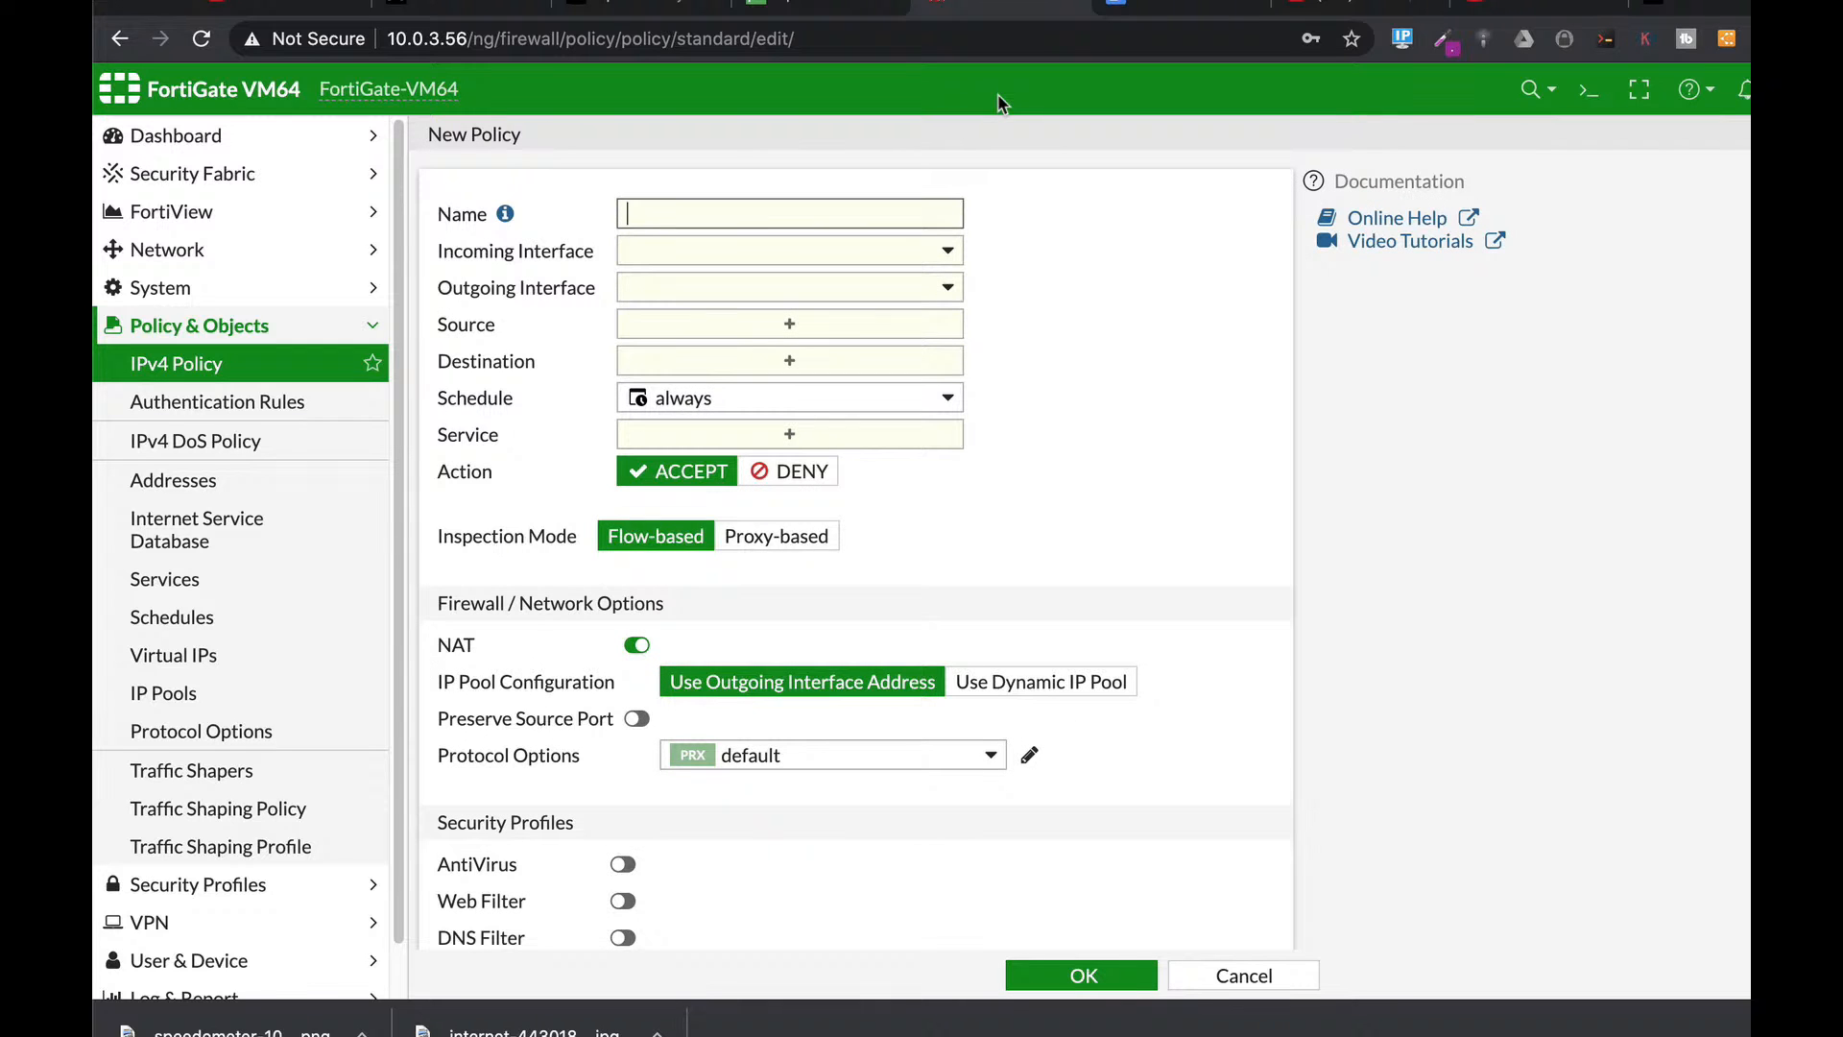
text(sales)
click(858, 252)
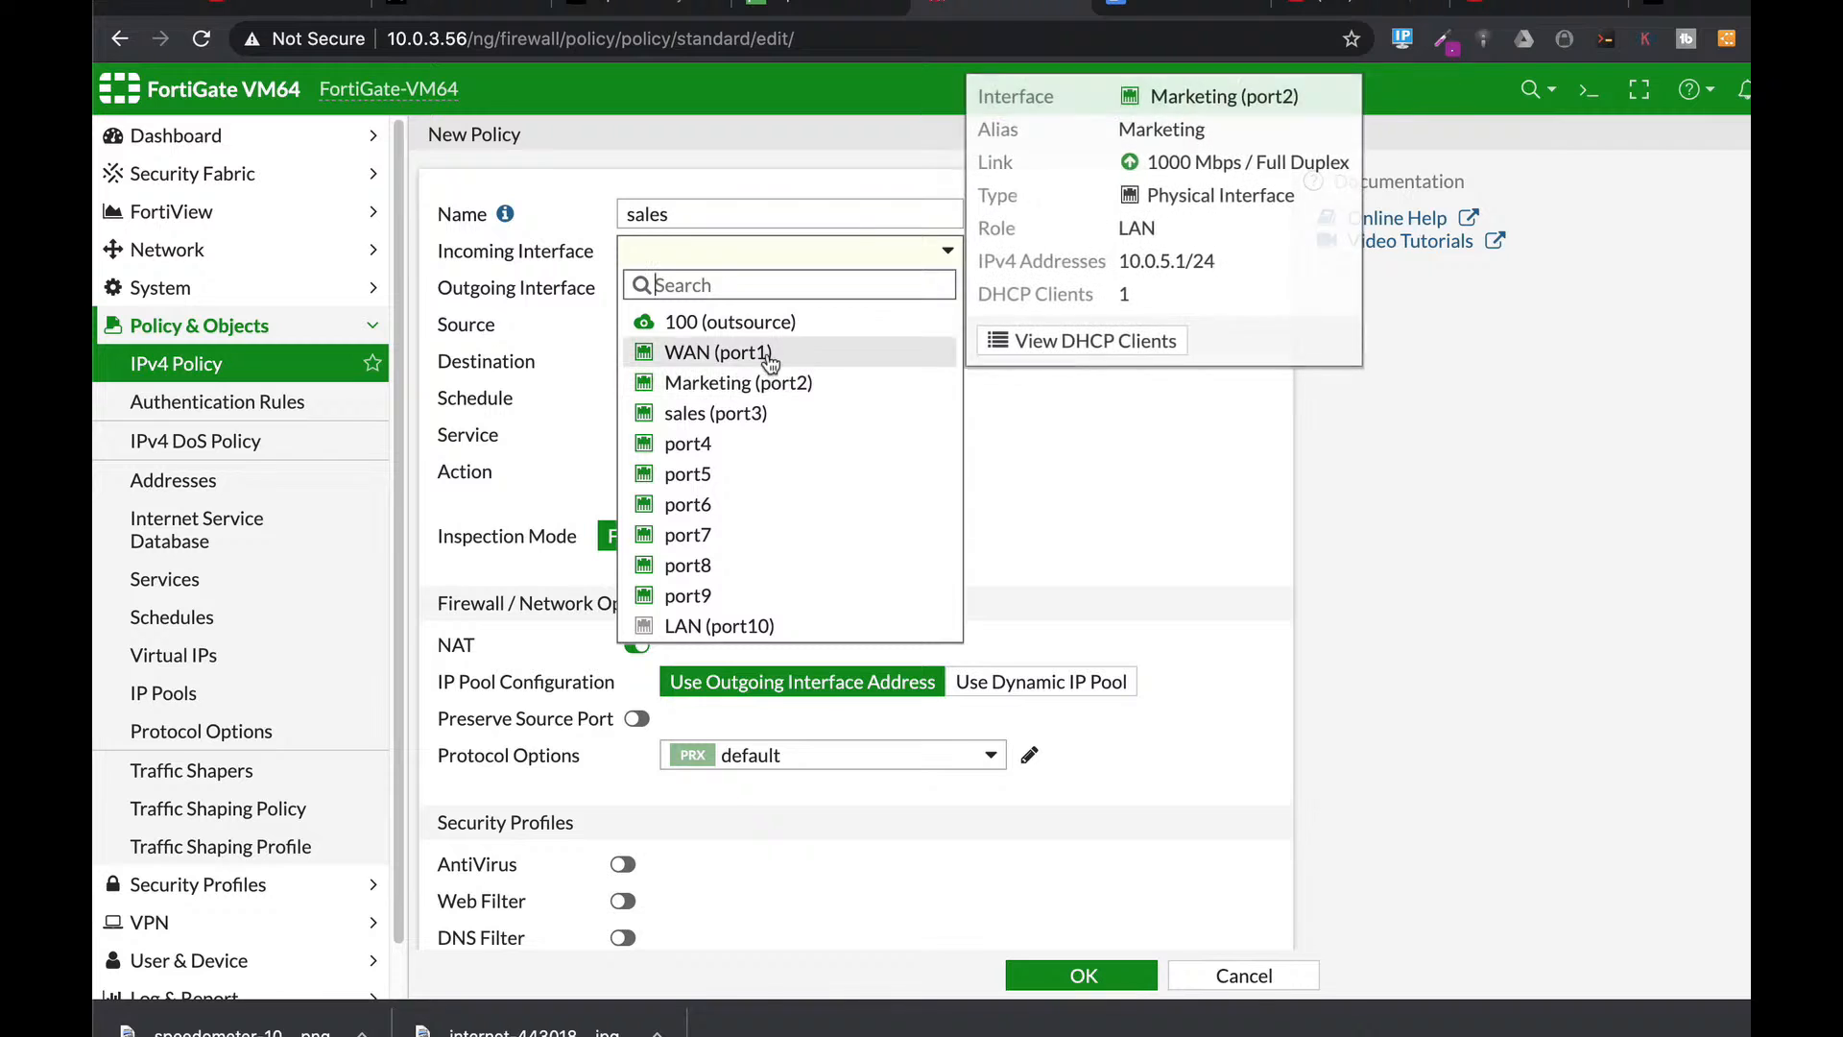
click(745, 414)
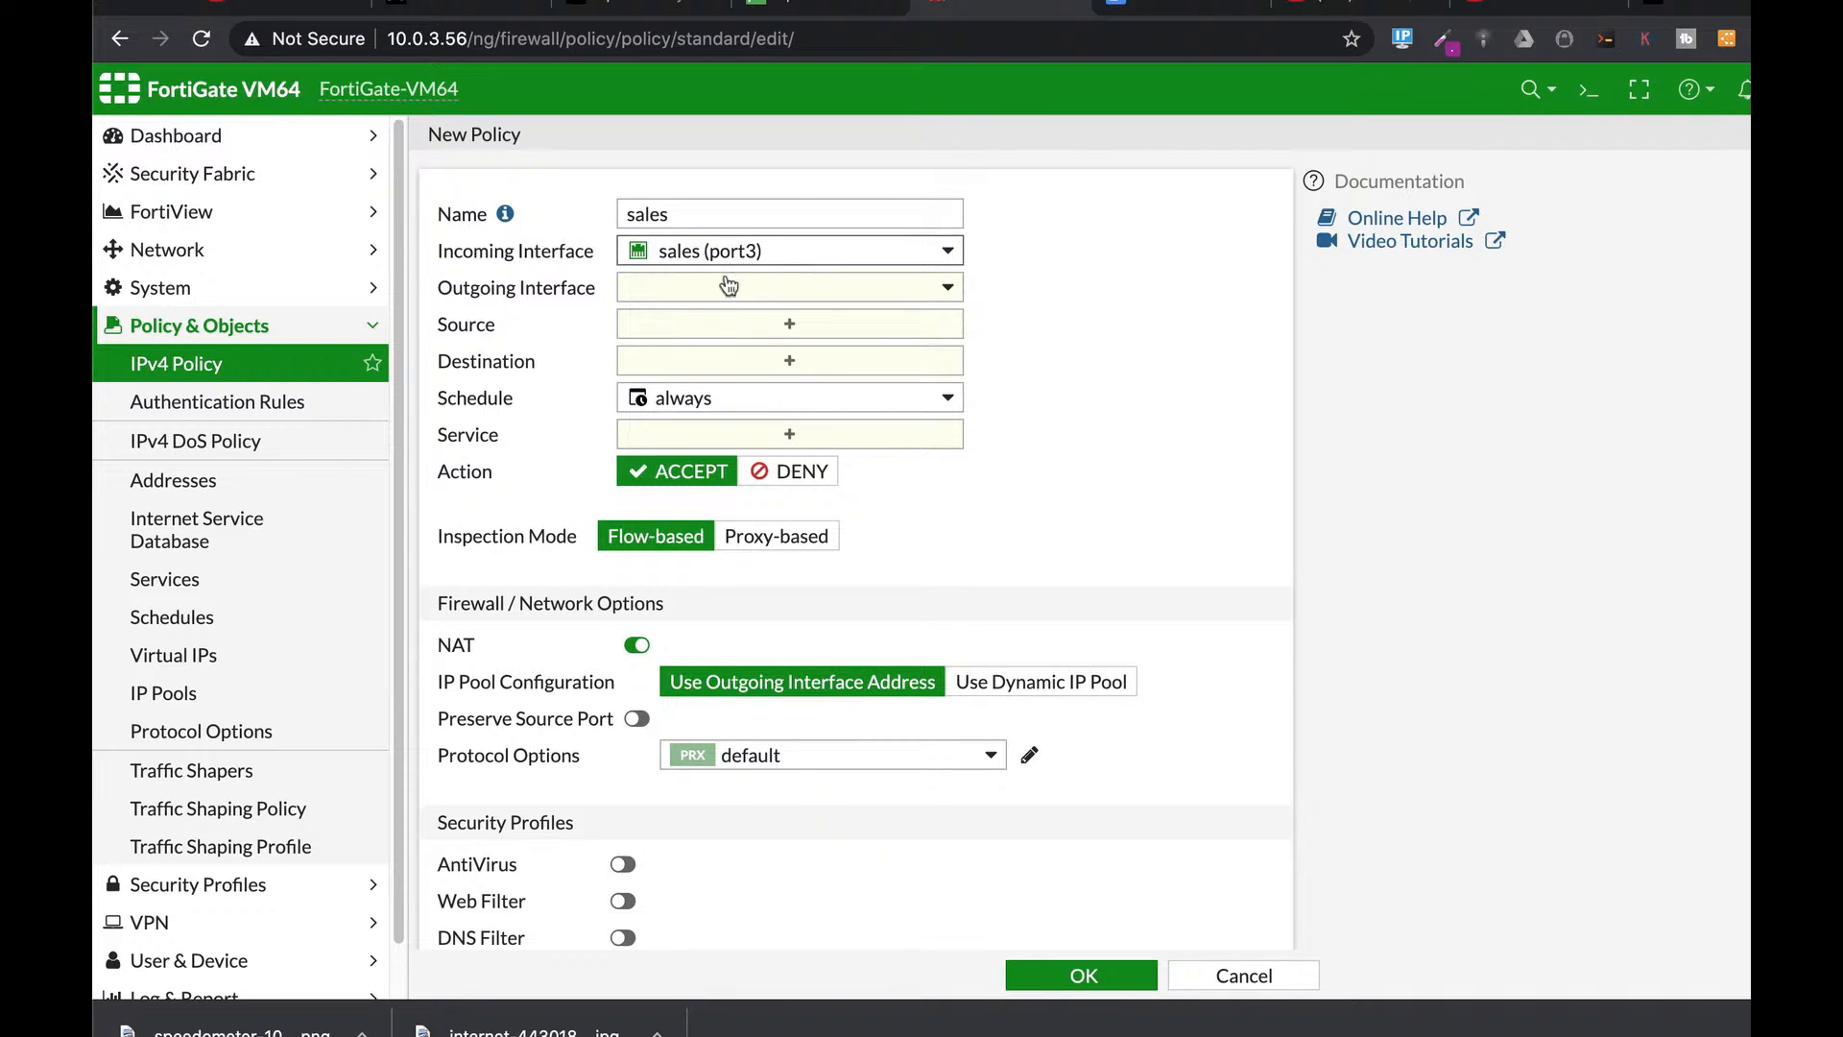
click(699, 286)
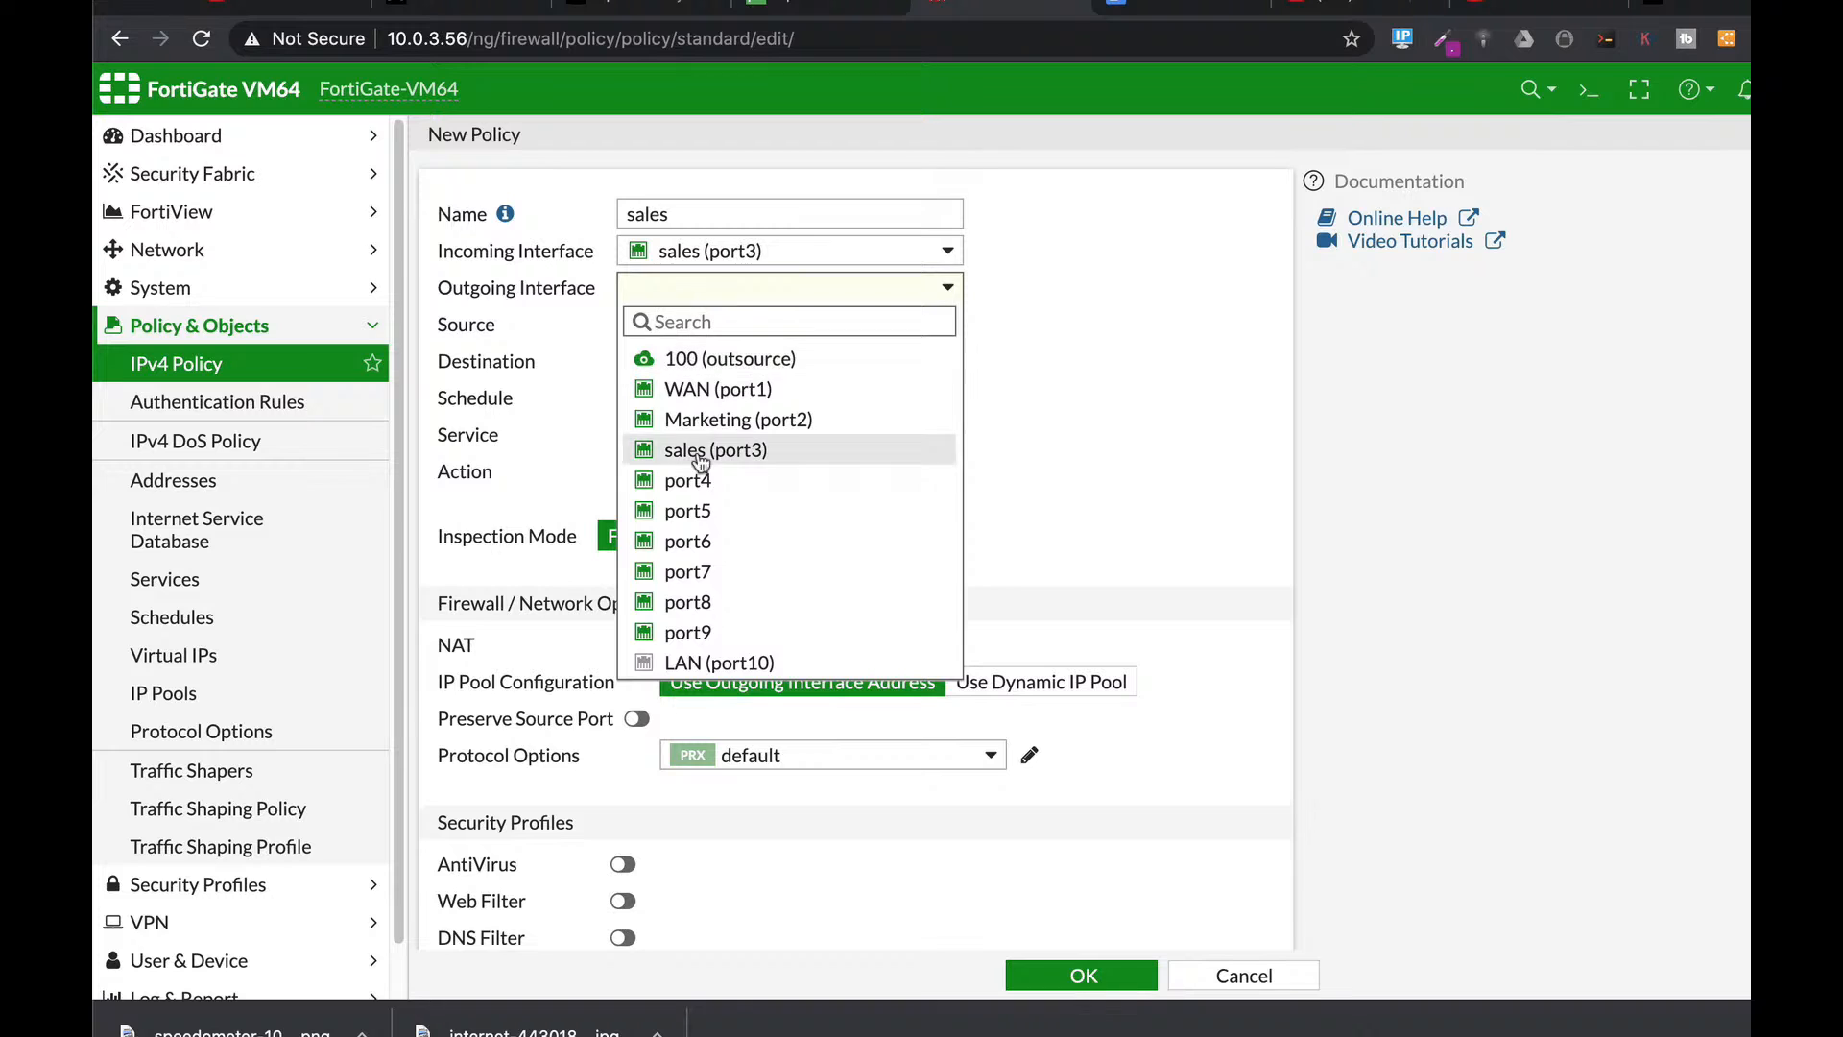
click(699, 388)
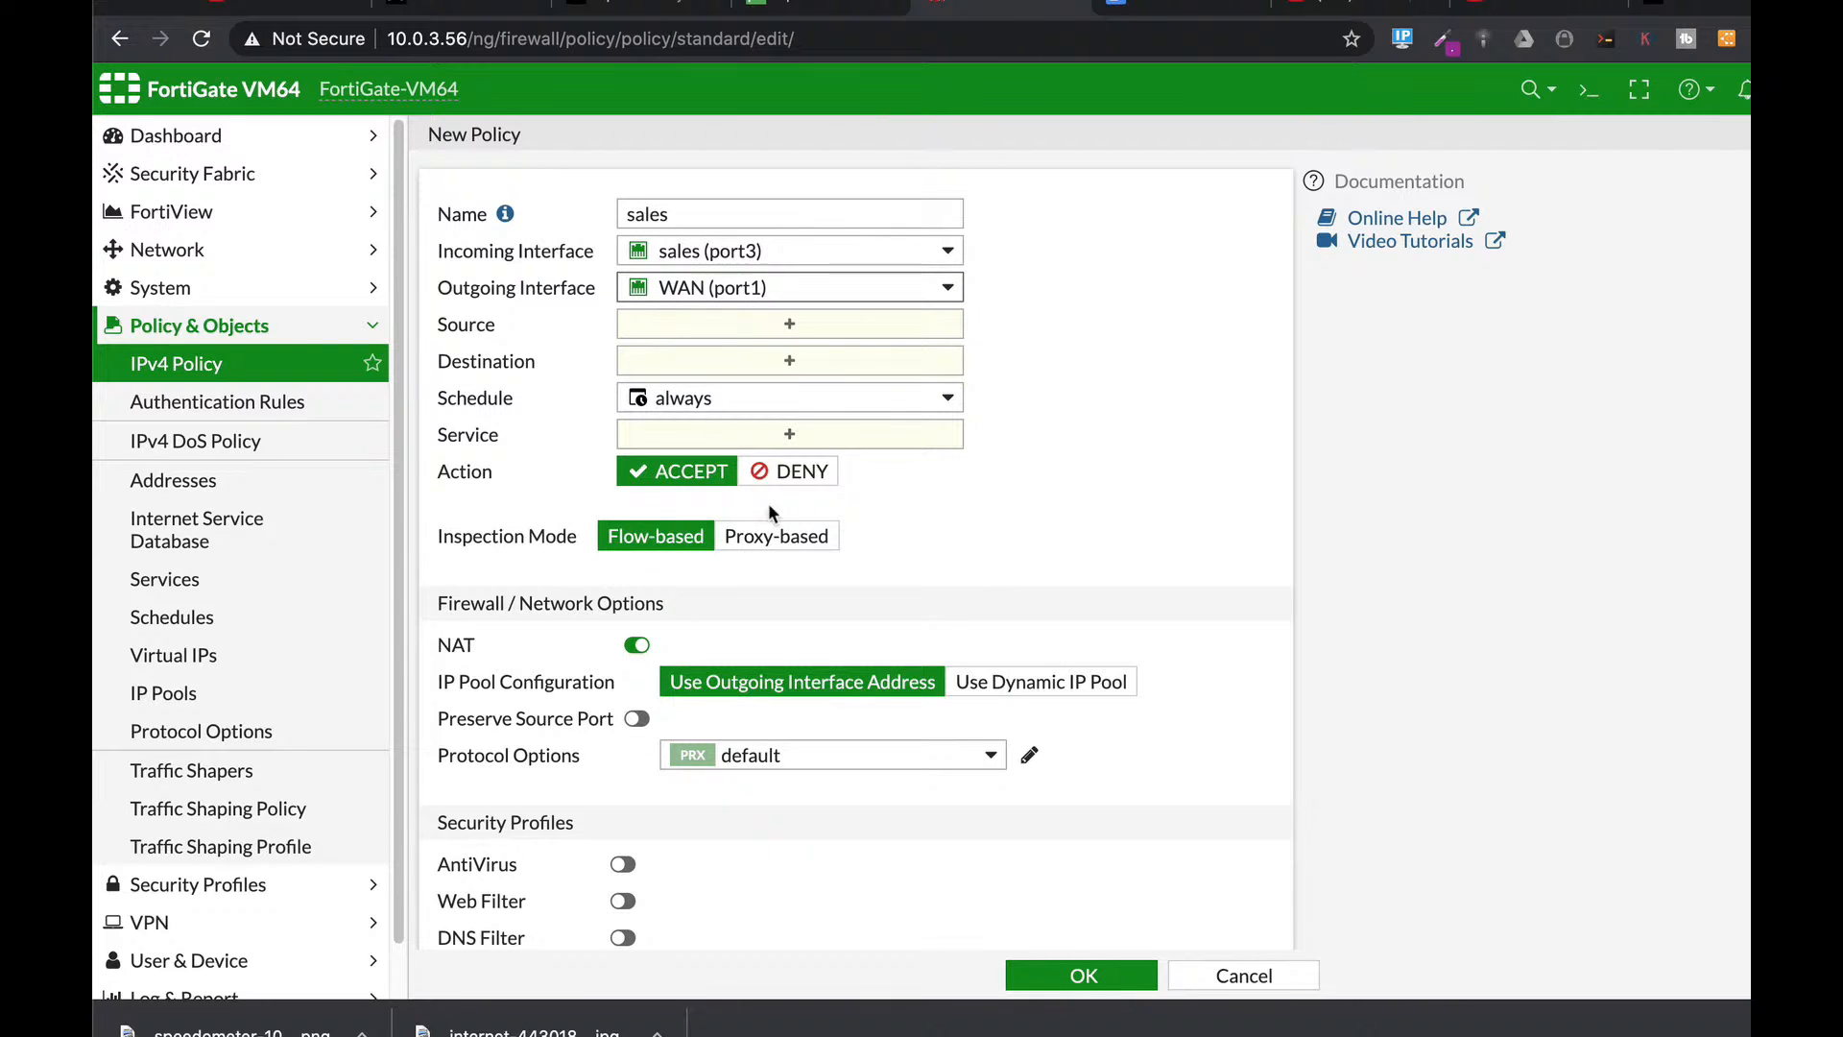
Set the sales policy's source and destination to all and service to ALL.
click(842, 337)
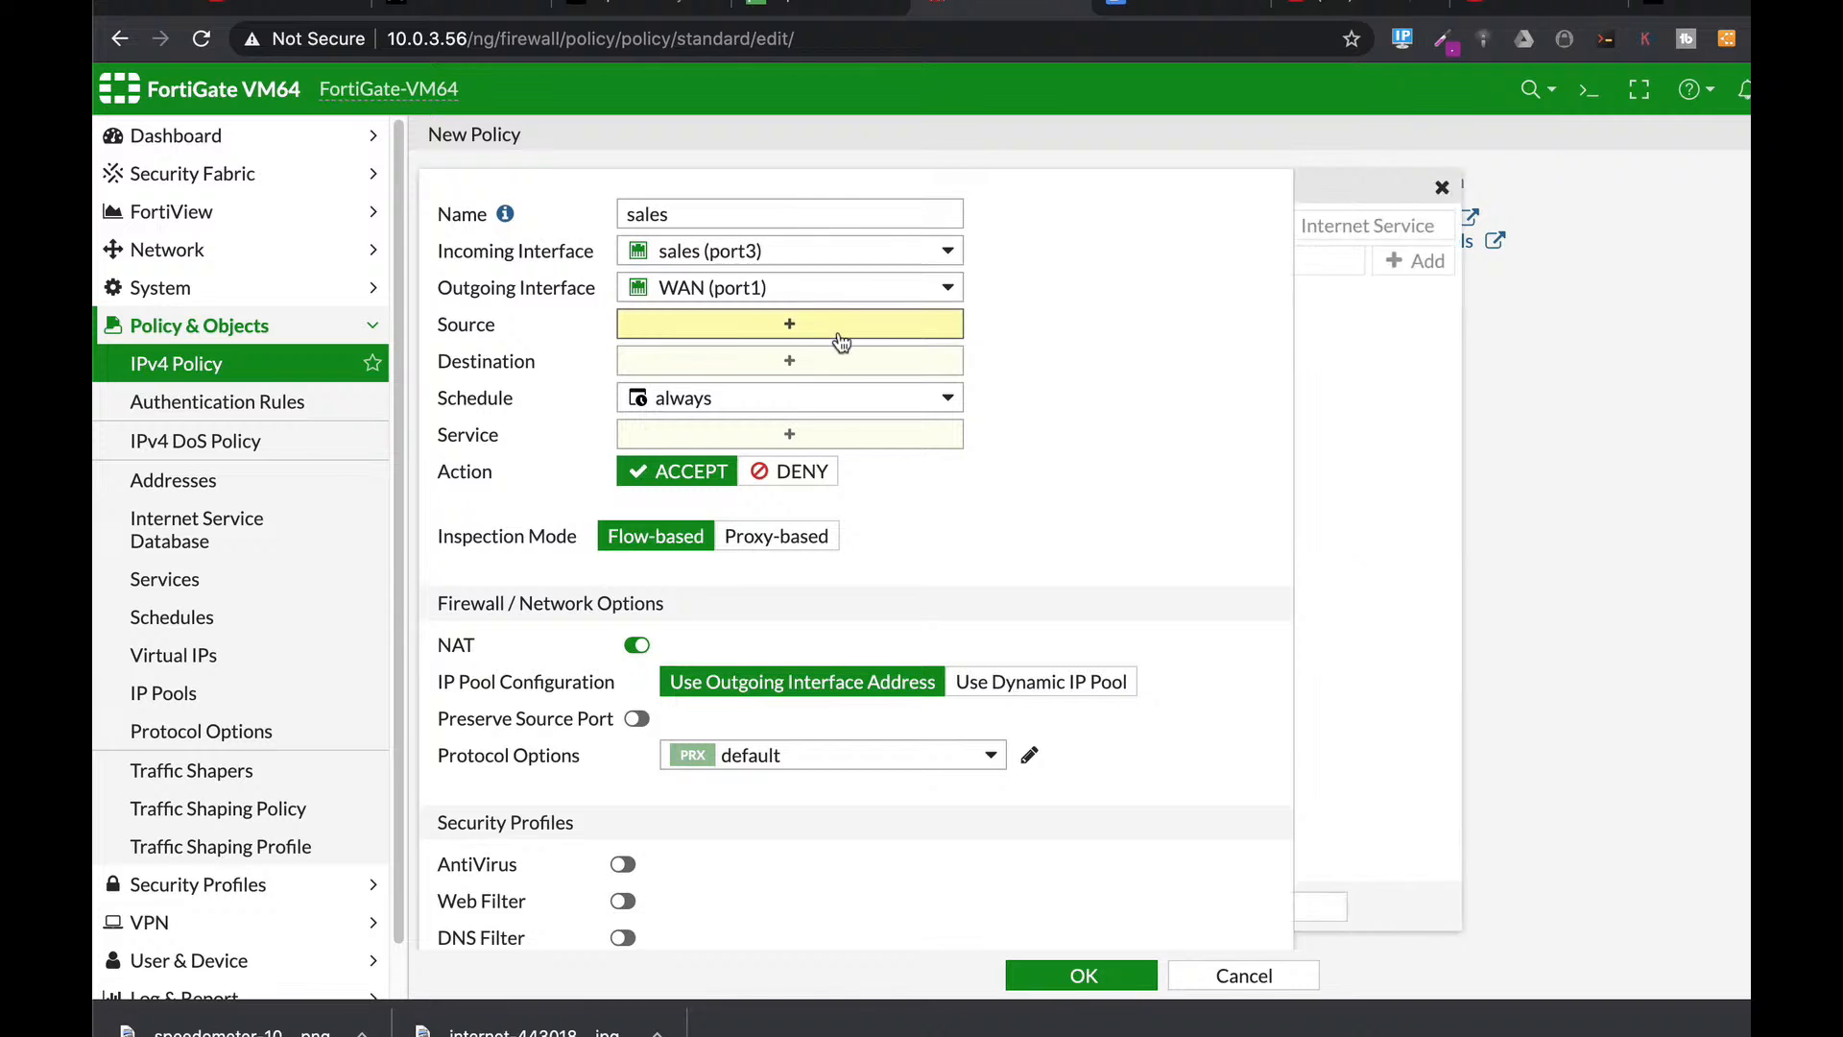
click(1345, 331)
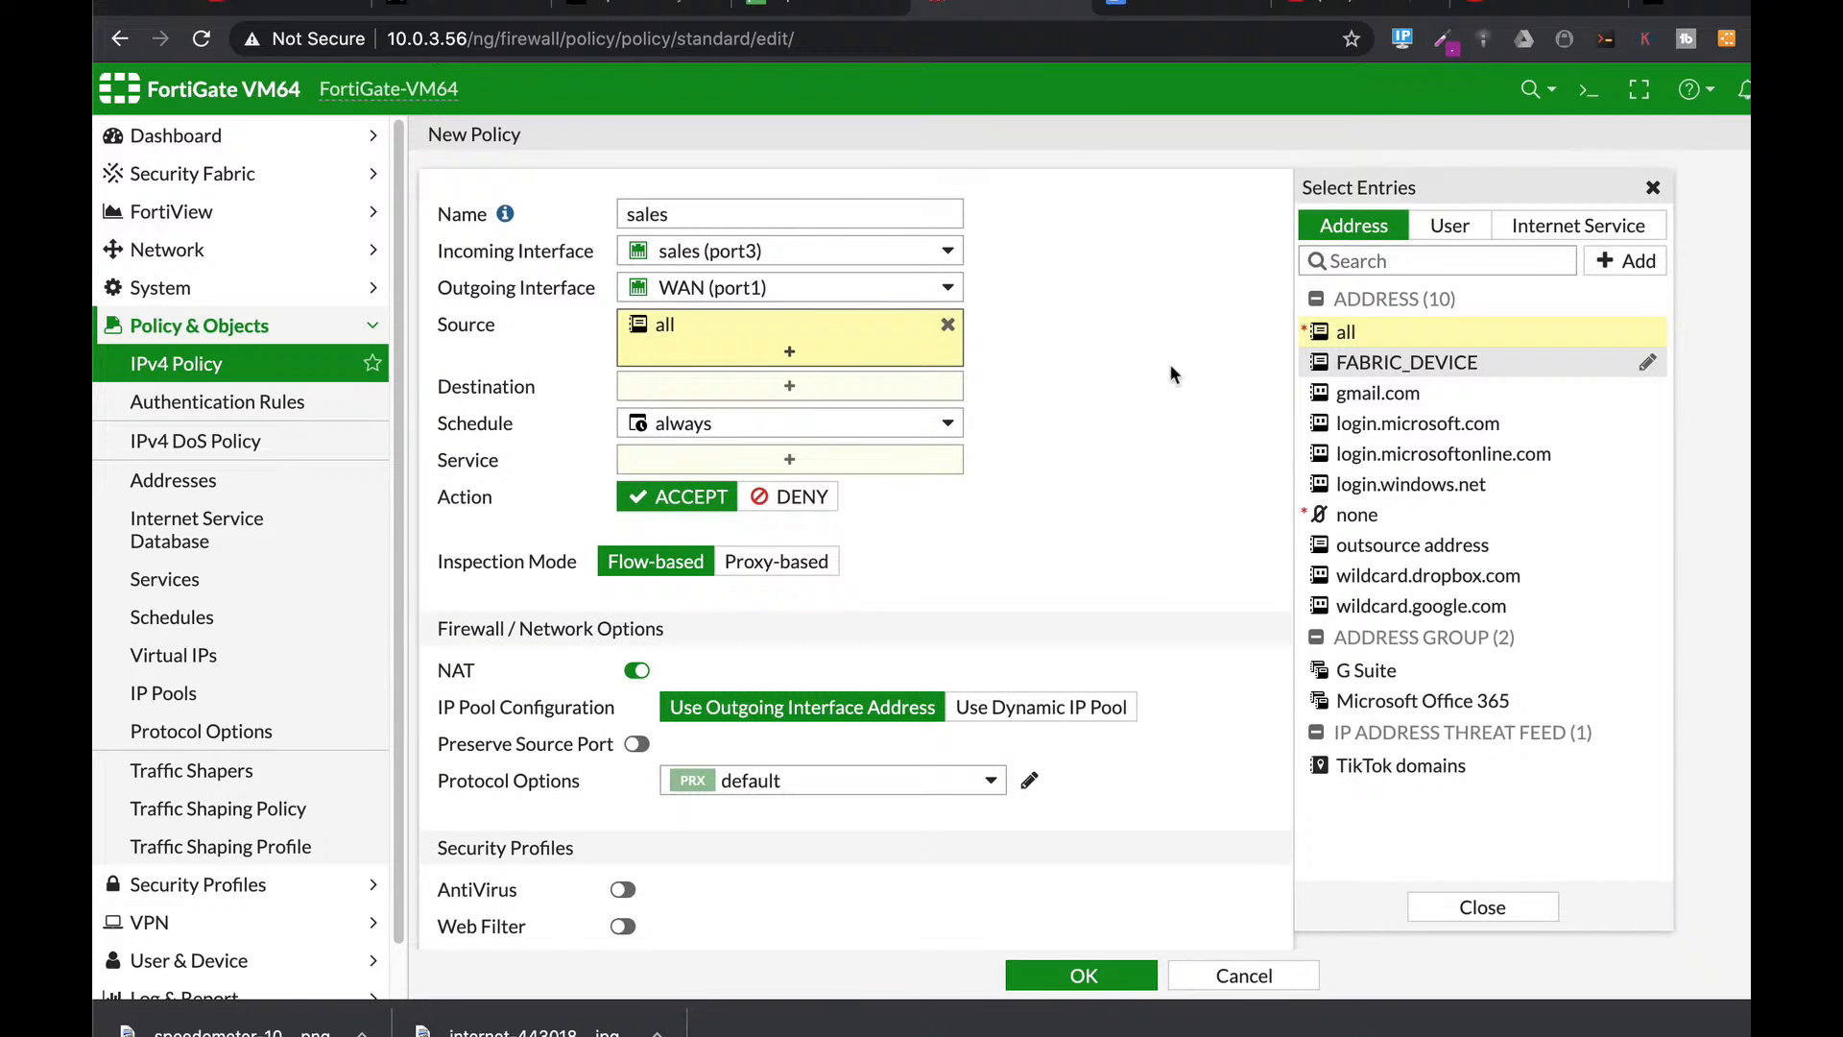
click(710, 386)
click(1345, 331)
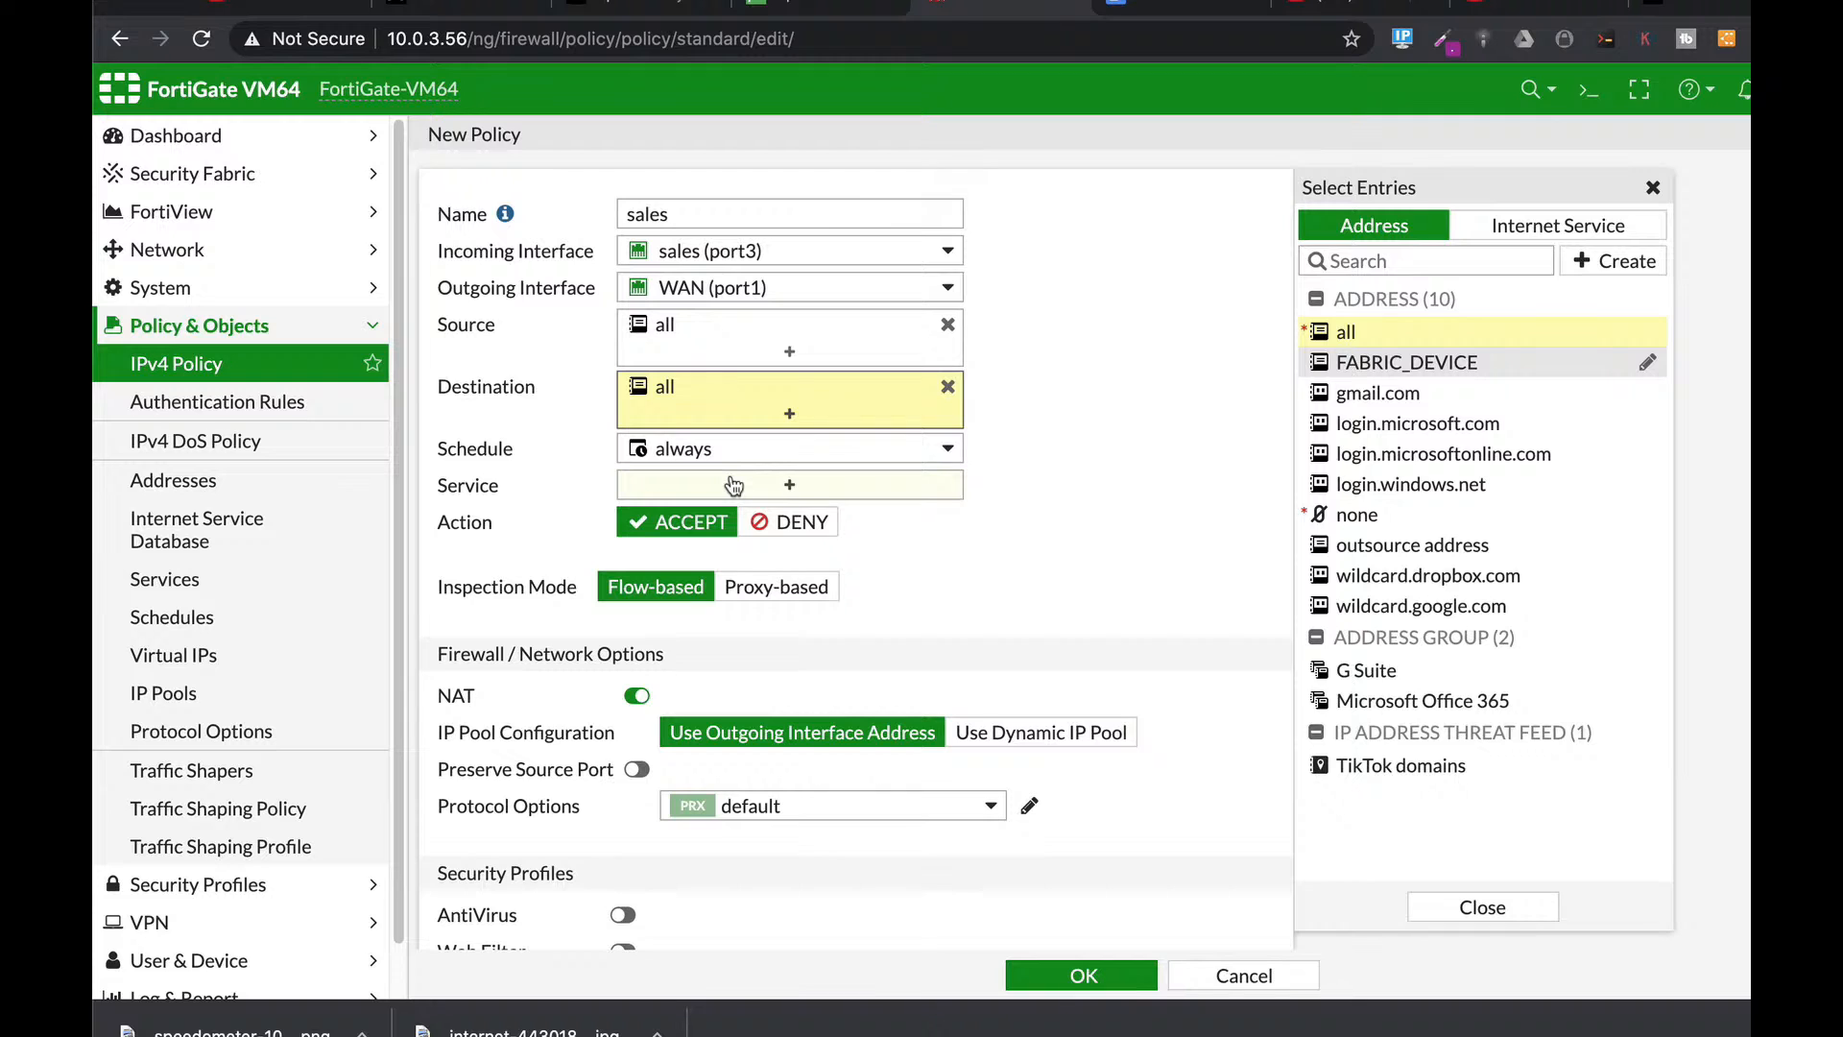
click(790, 495)
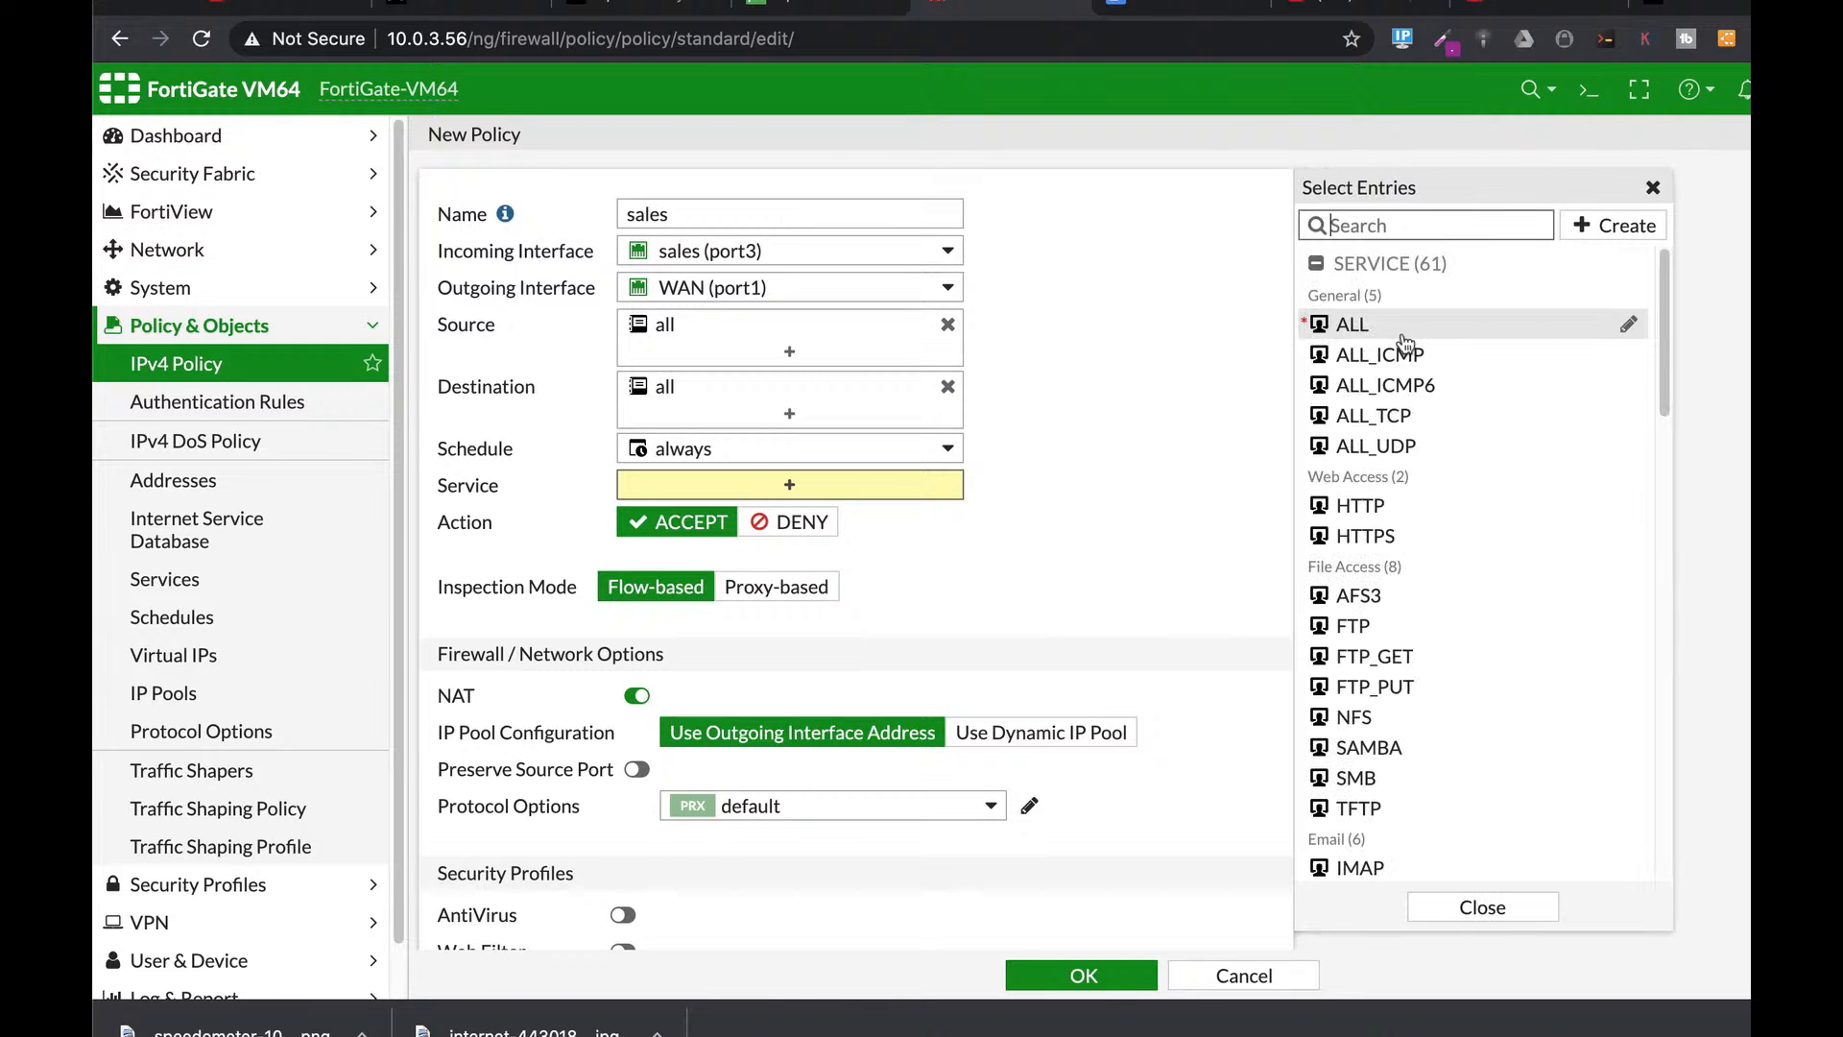
click(1354, 326)
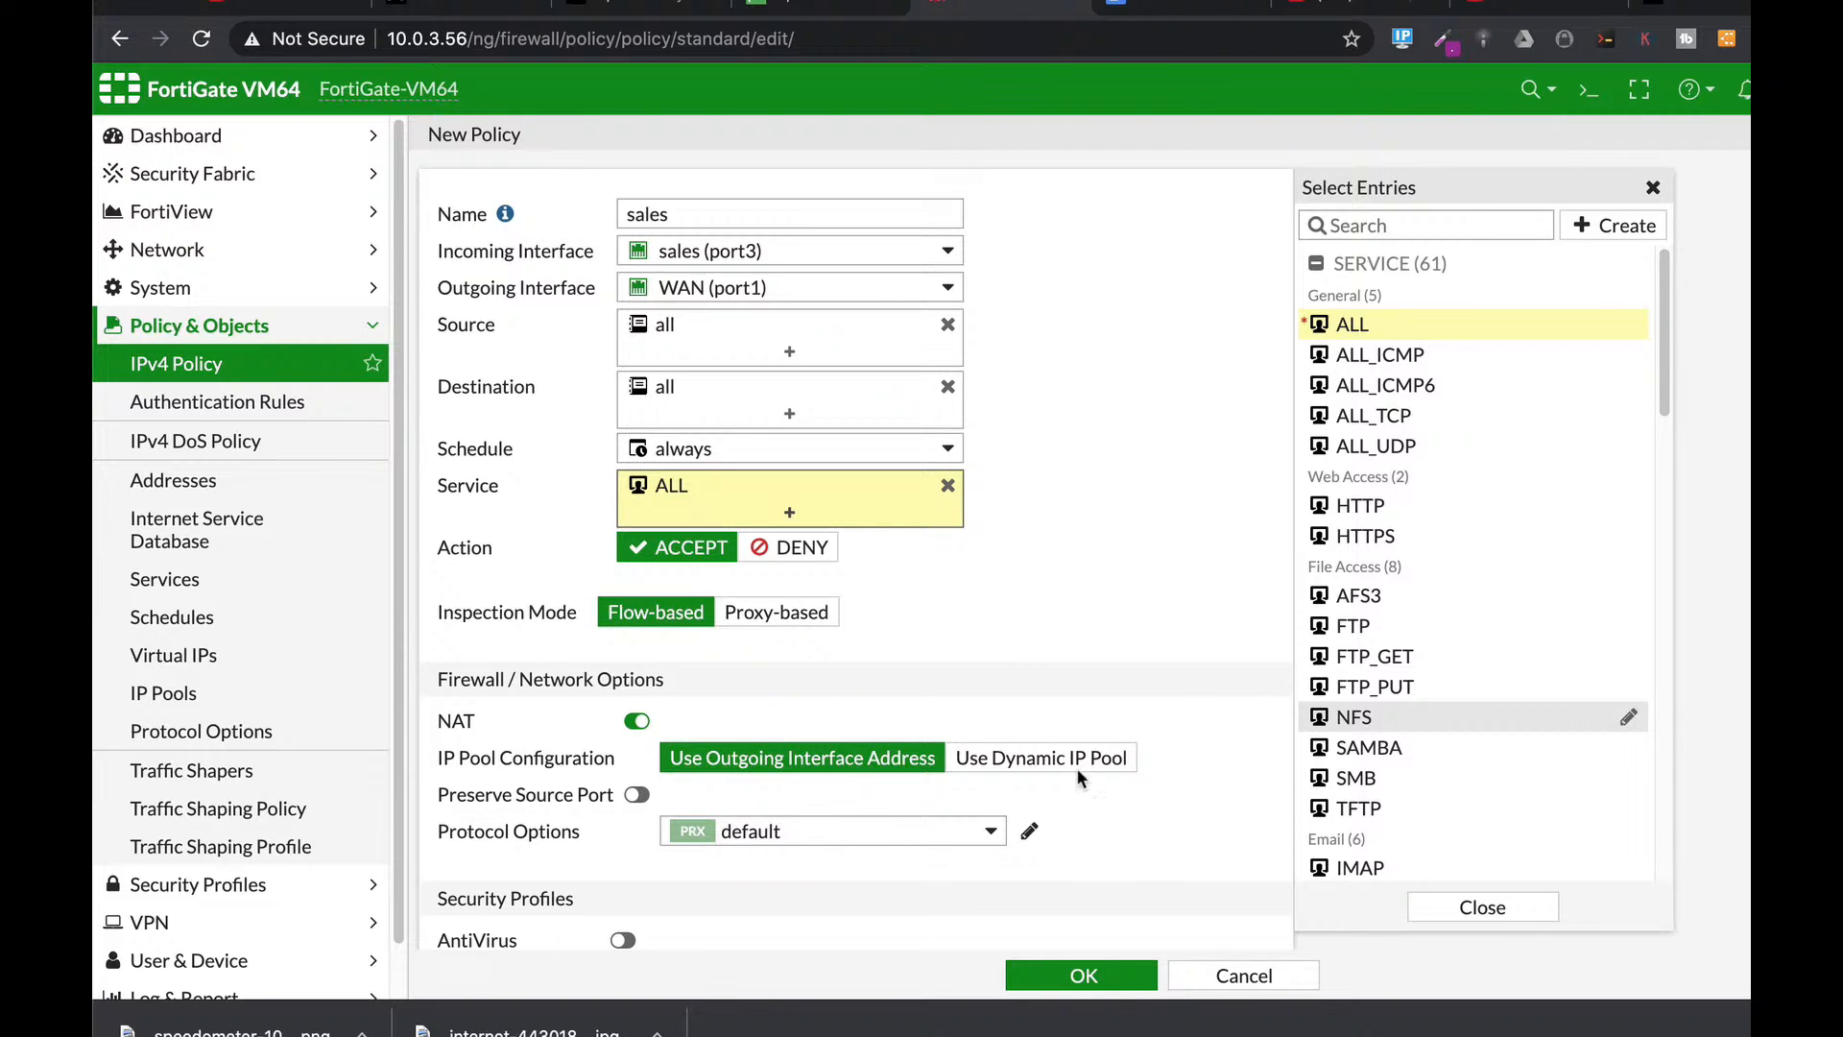
Log all sessions for the sales policy and save it.
scroll(922, 537, down, 6)
scroll(641, 192, up, 1)
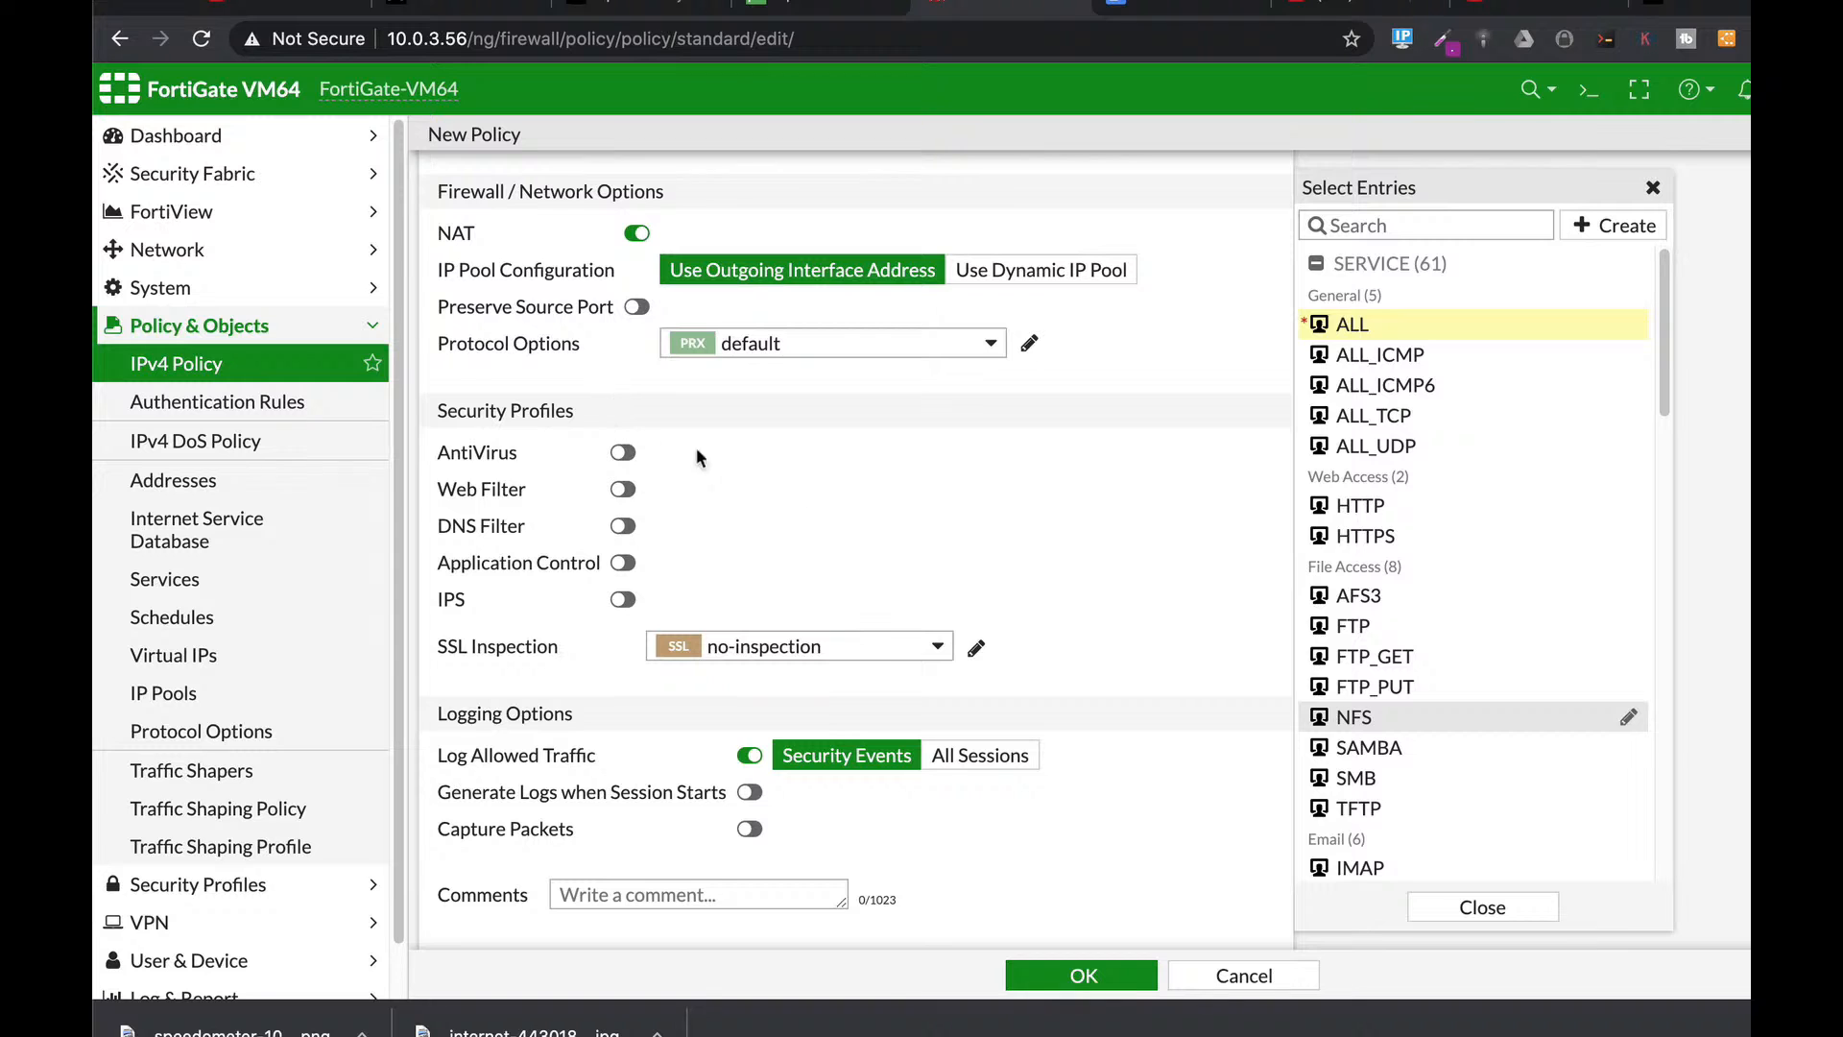
scroll(1120, 680, down, 2)
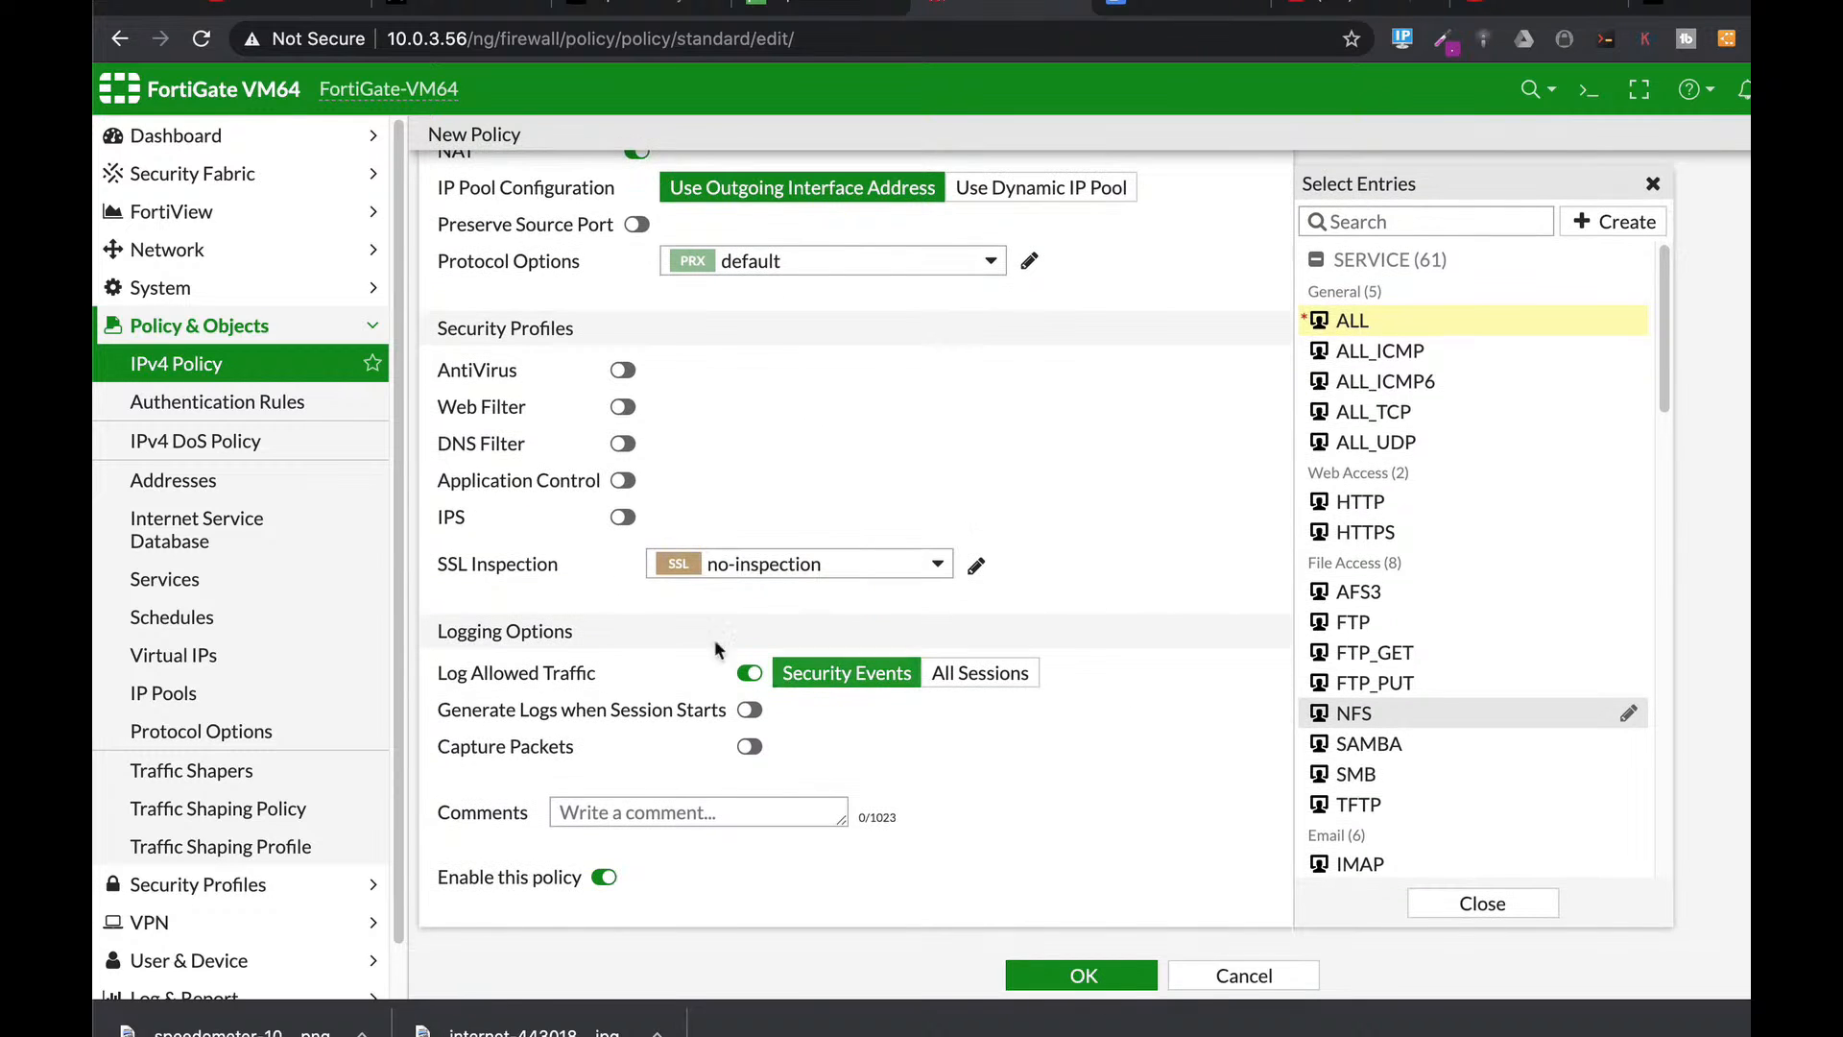
click(963, 676)
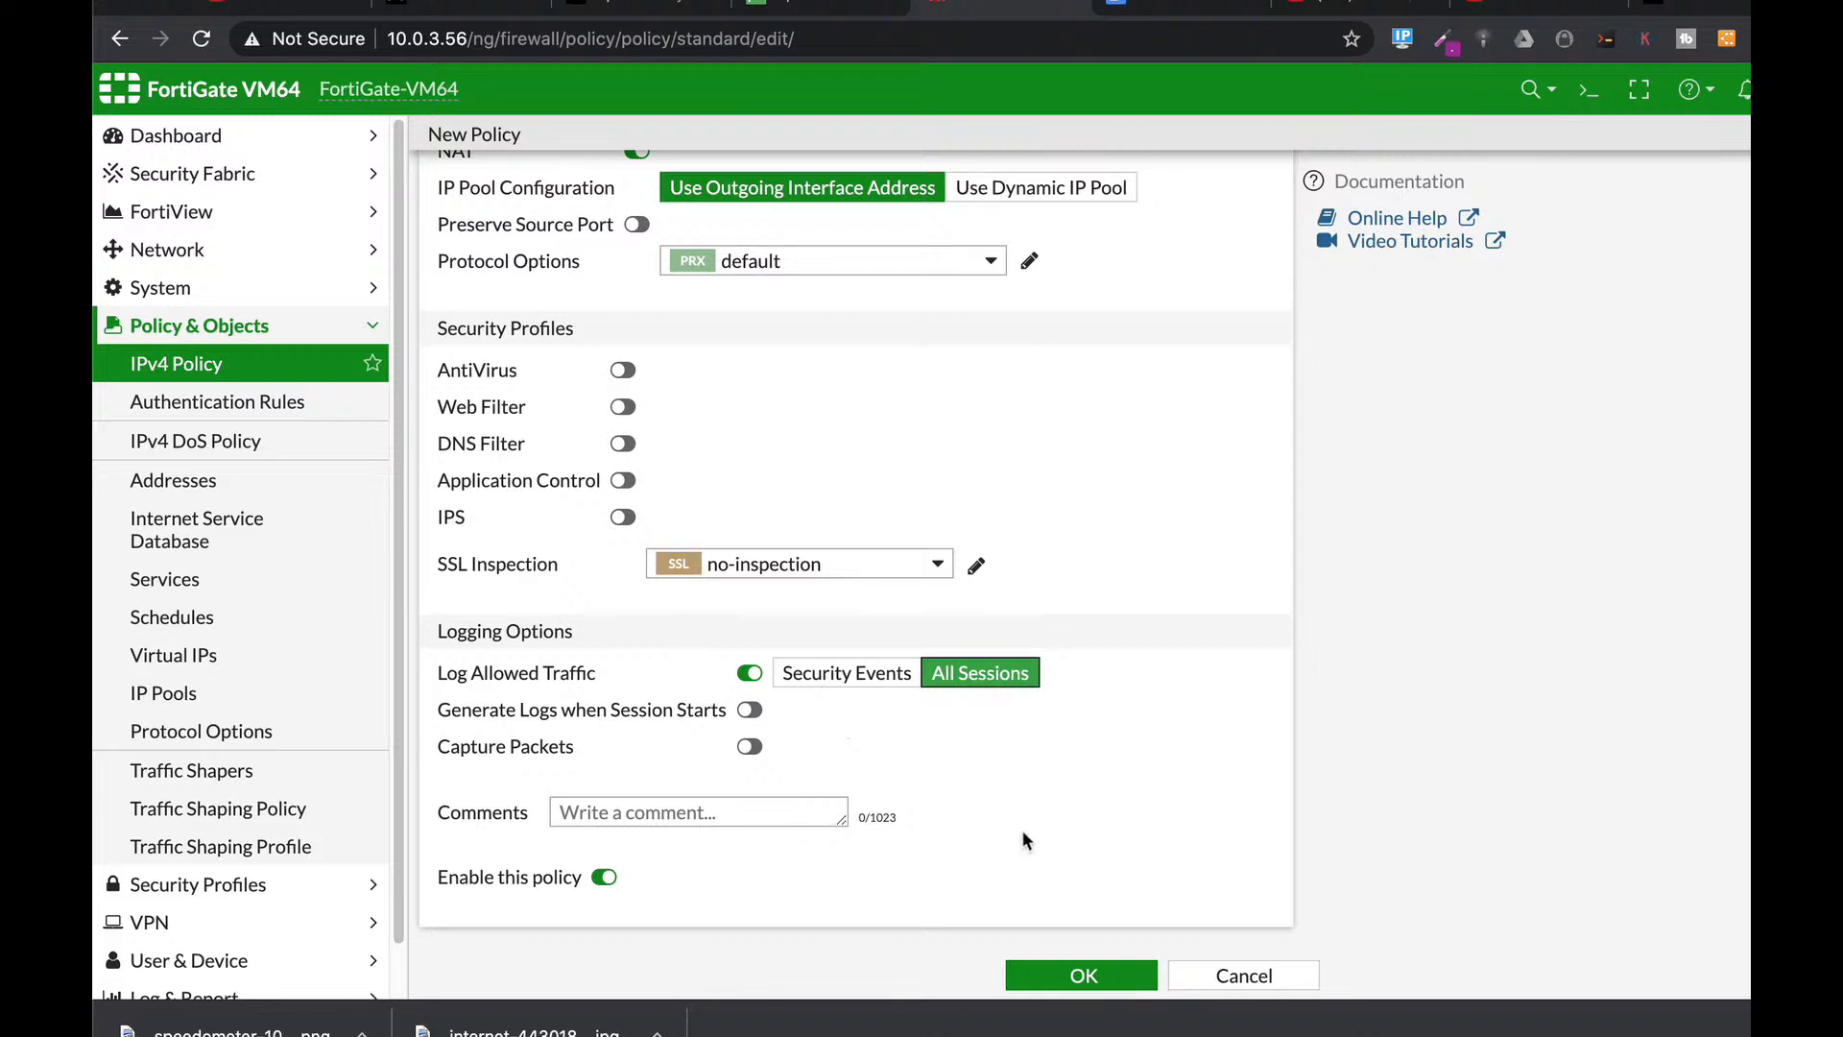
click(1093, 975)
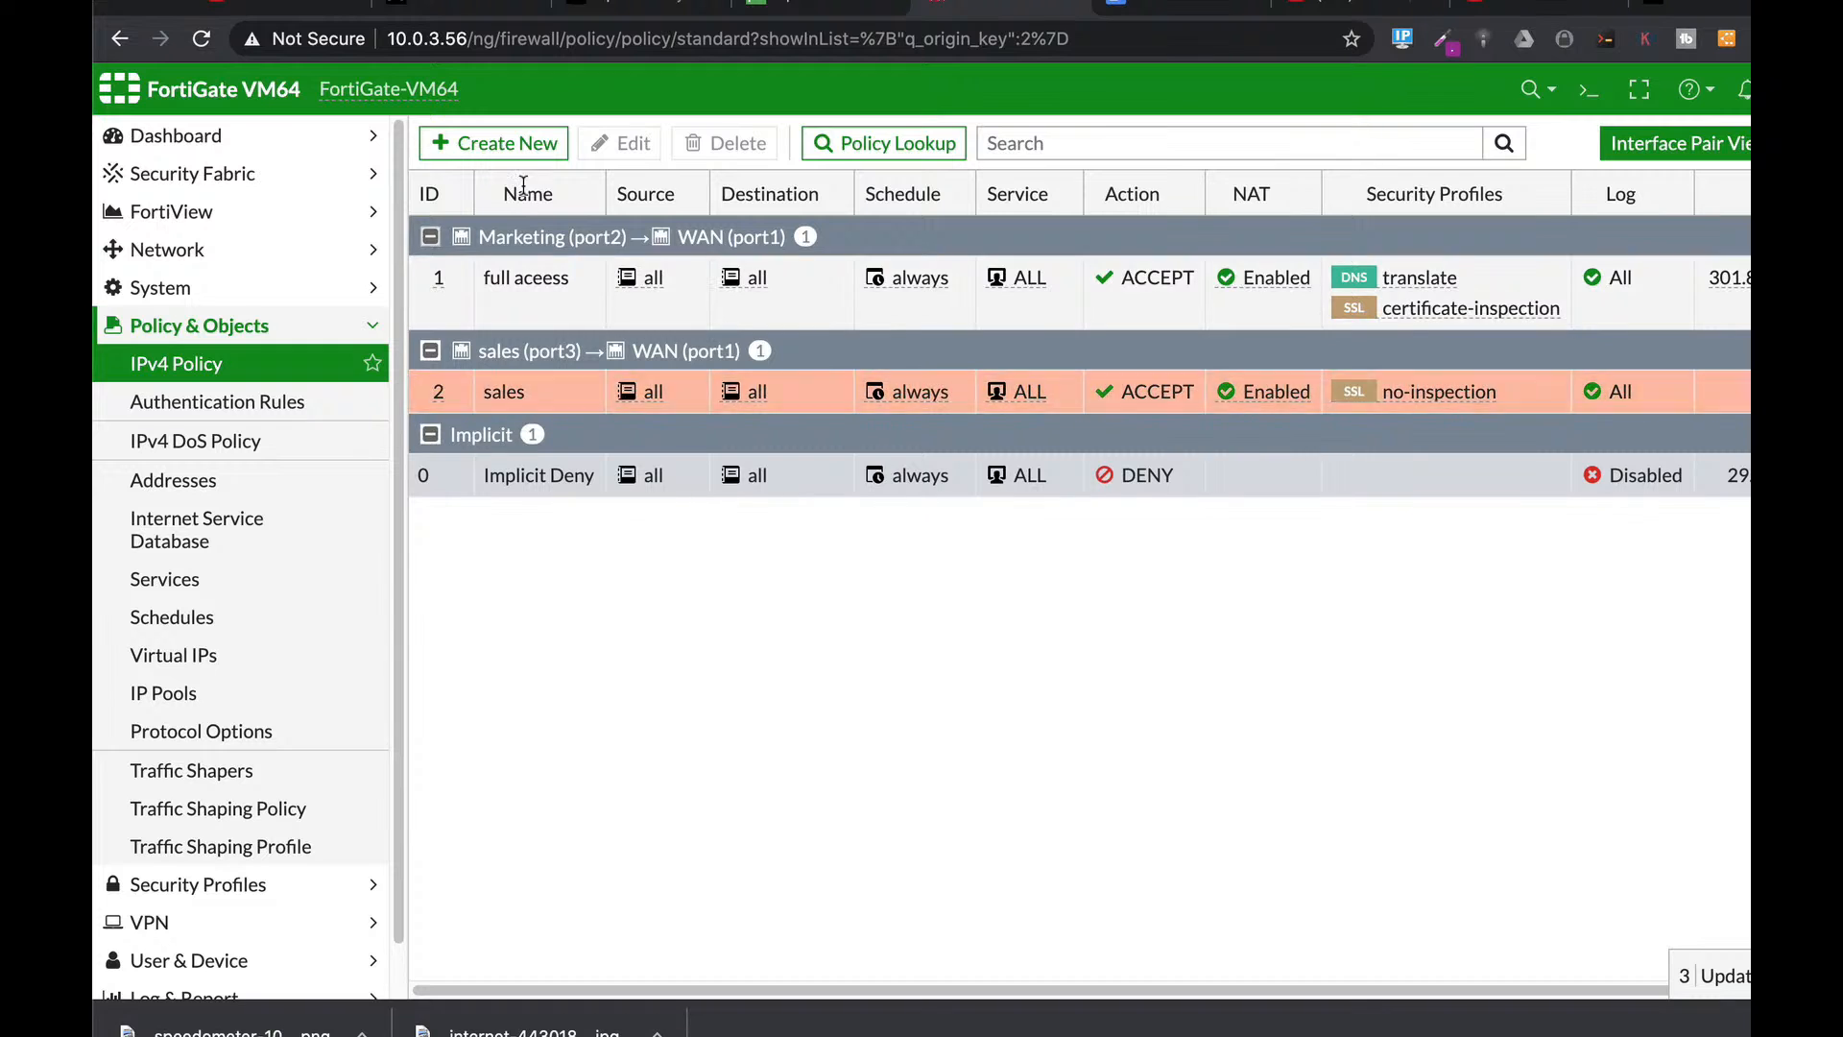
Start a new policy named marketing from Marketing (port2) to WAN (port1).
click(523, 146)
click(681, 214)
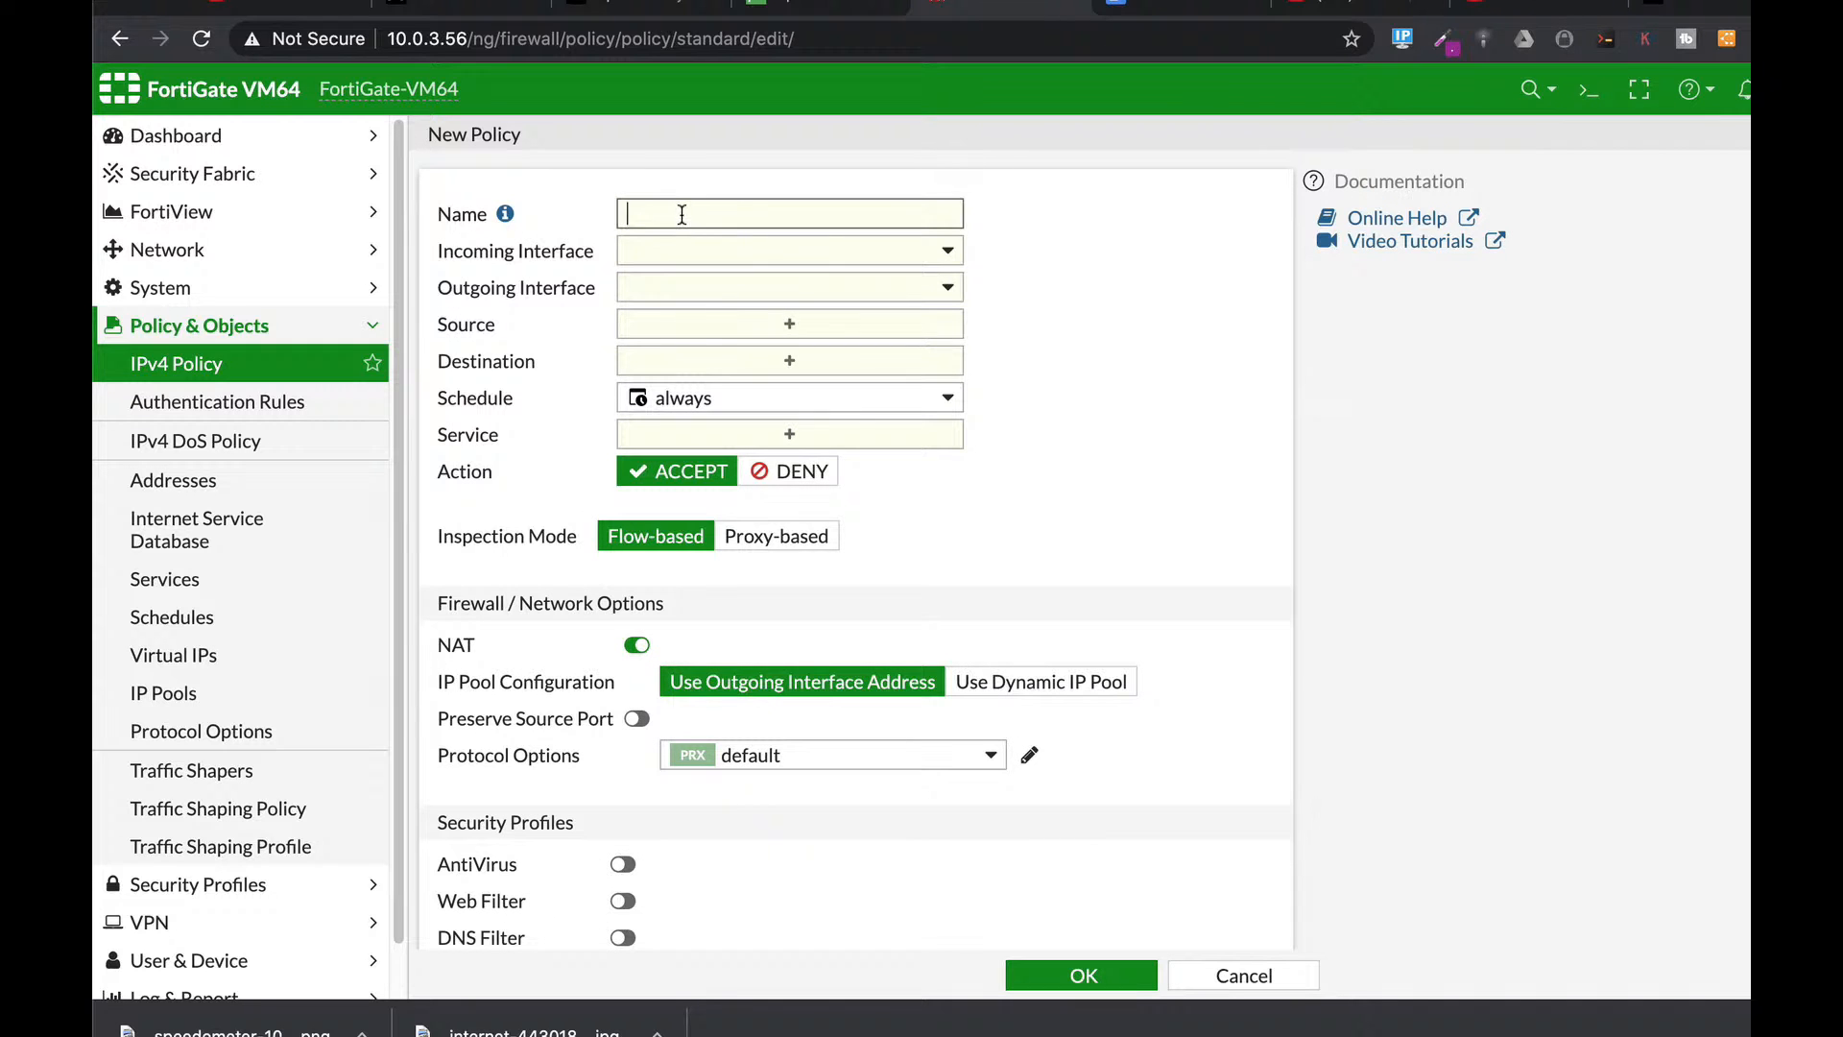
text(marketing)
click(688, 250)
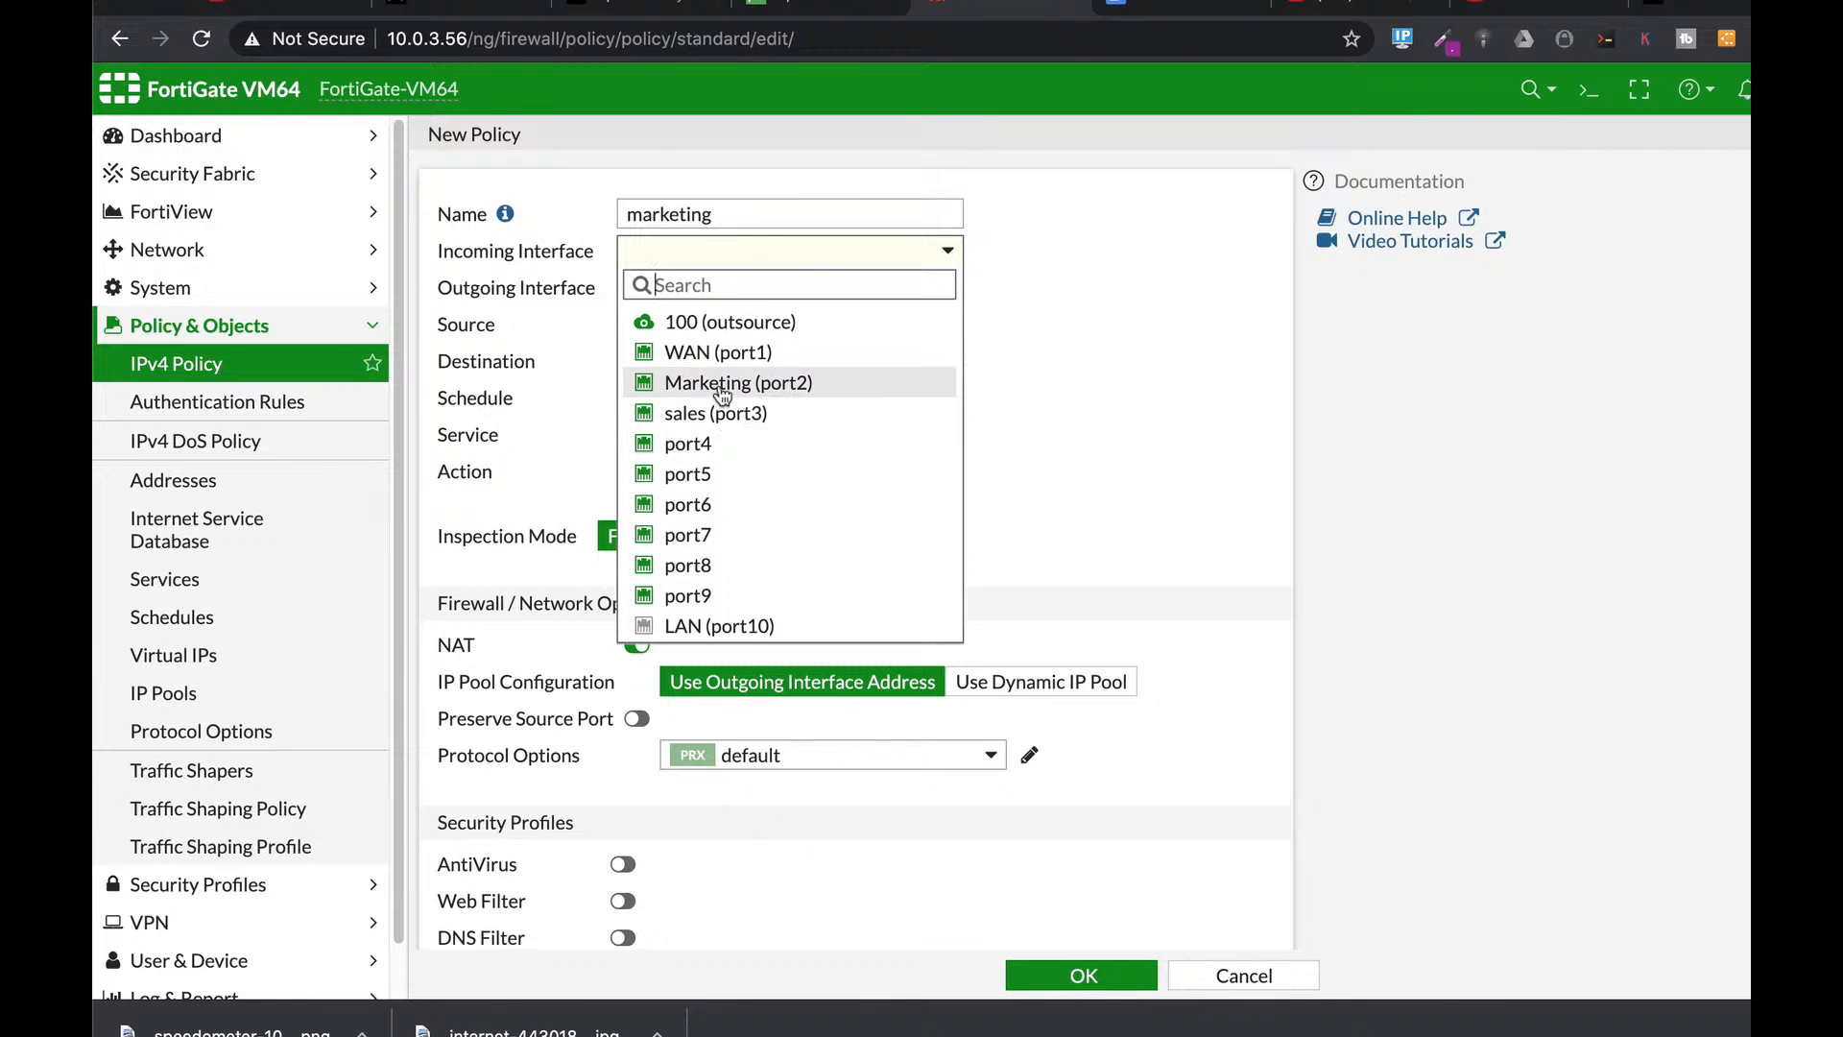
click(715, 382)
click(710, 285)
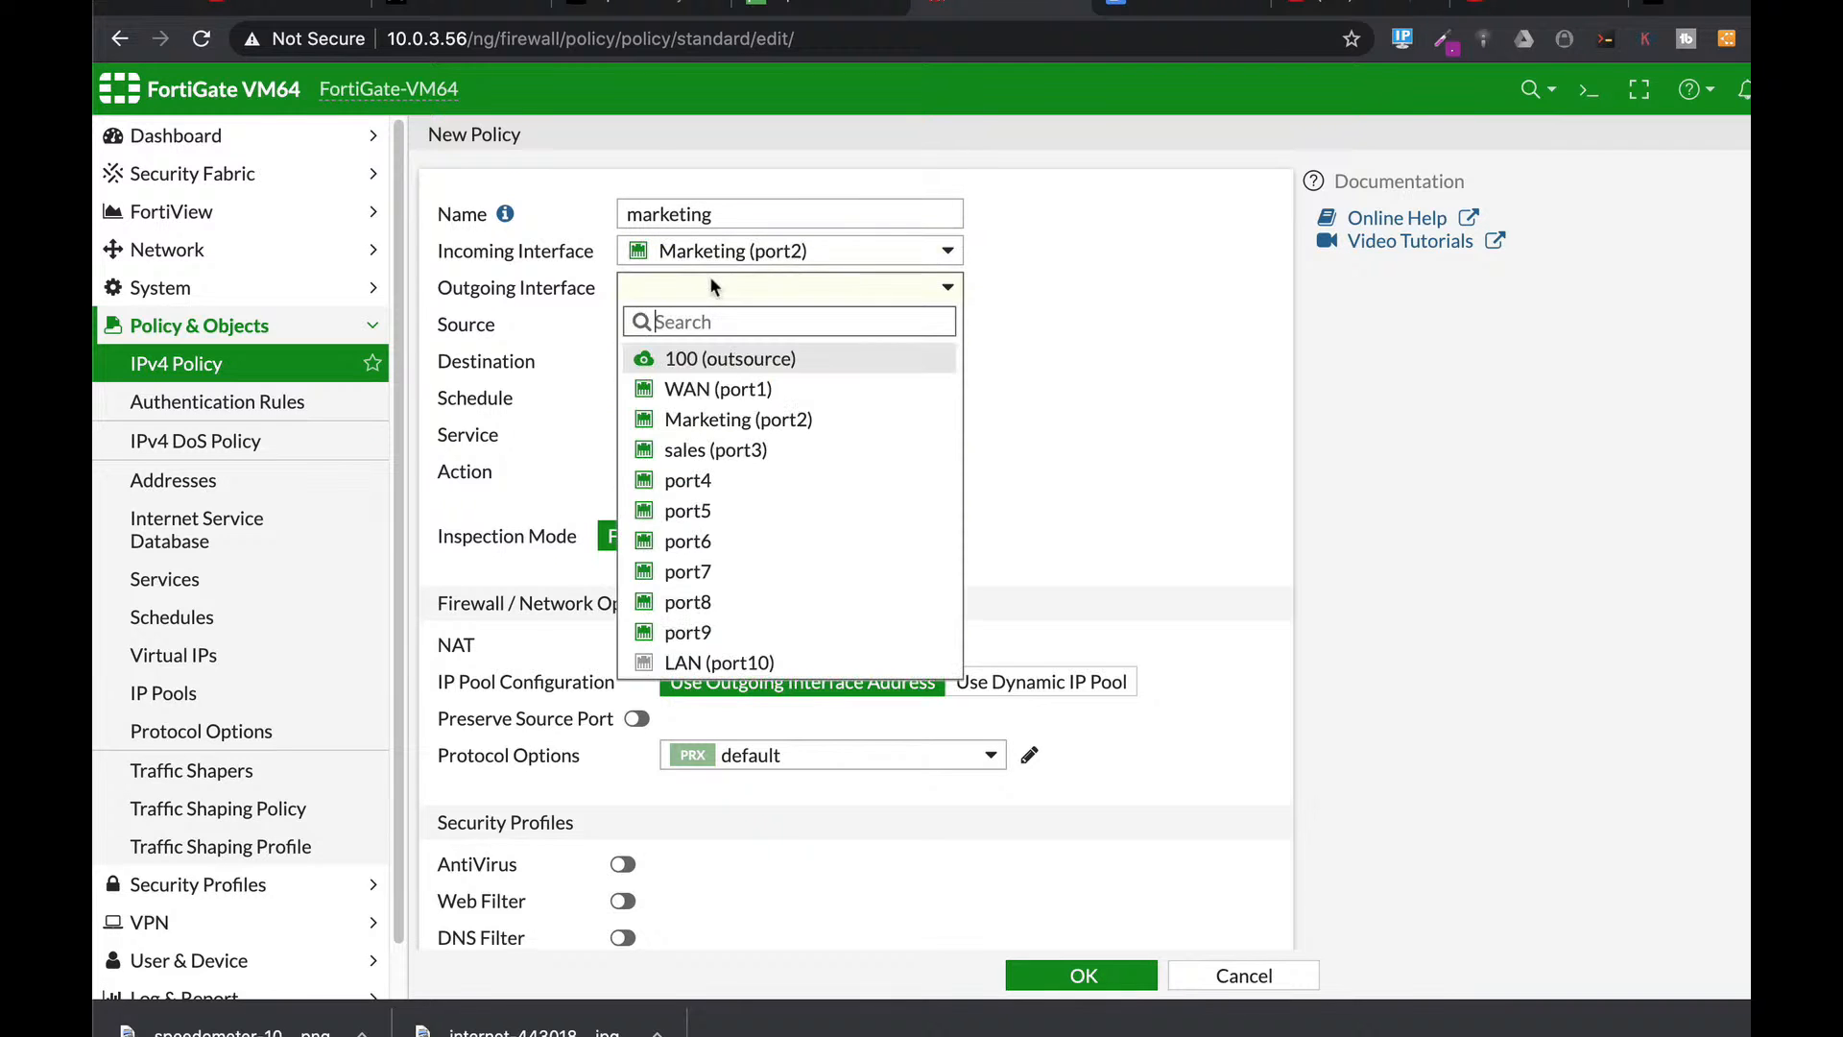
click(715, 388)
Set the marketing policy to all source and destination, ALL services, logging all sessions.
click(720, 325)
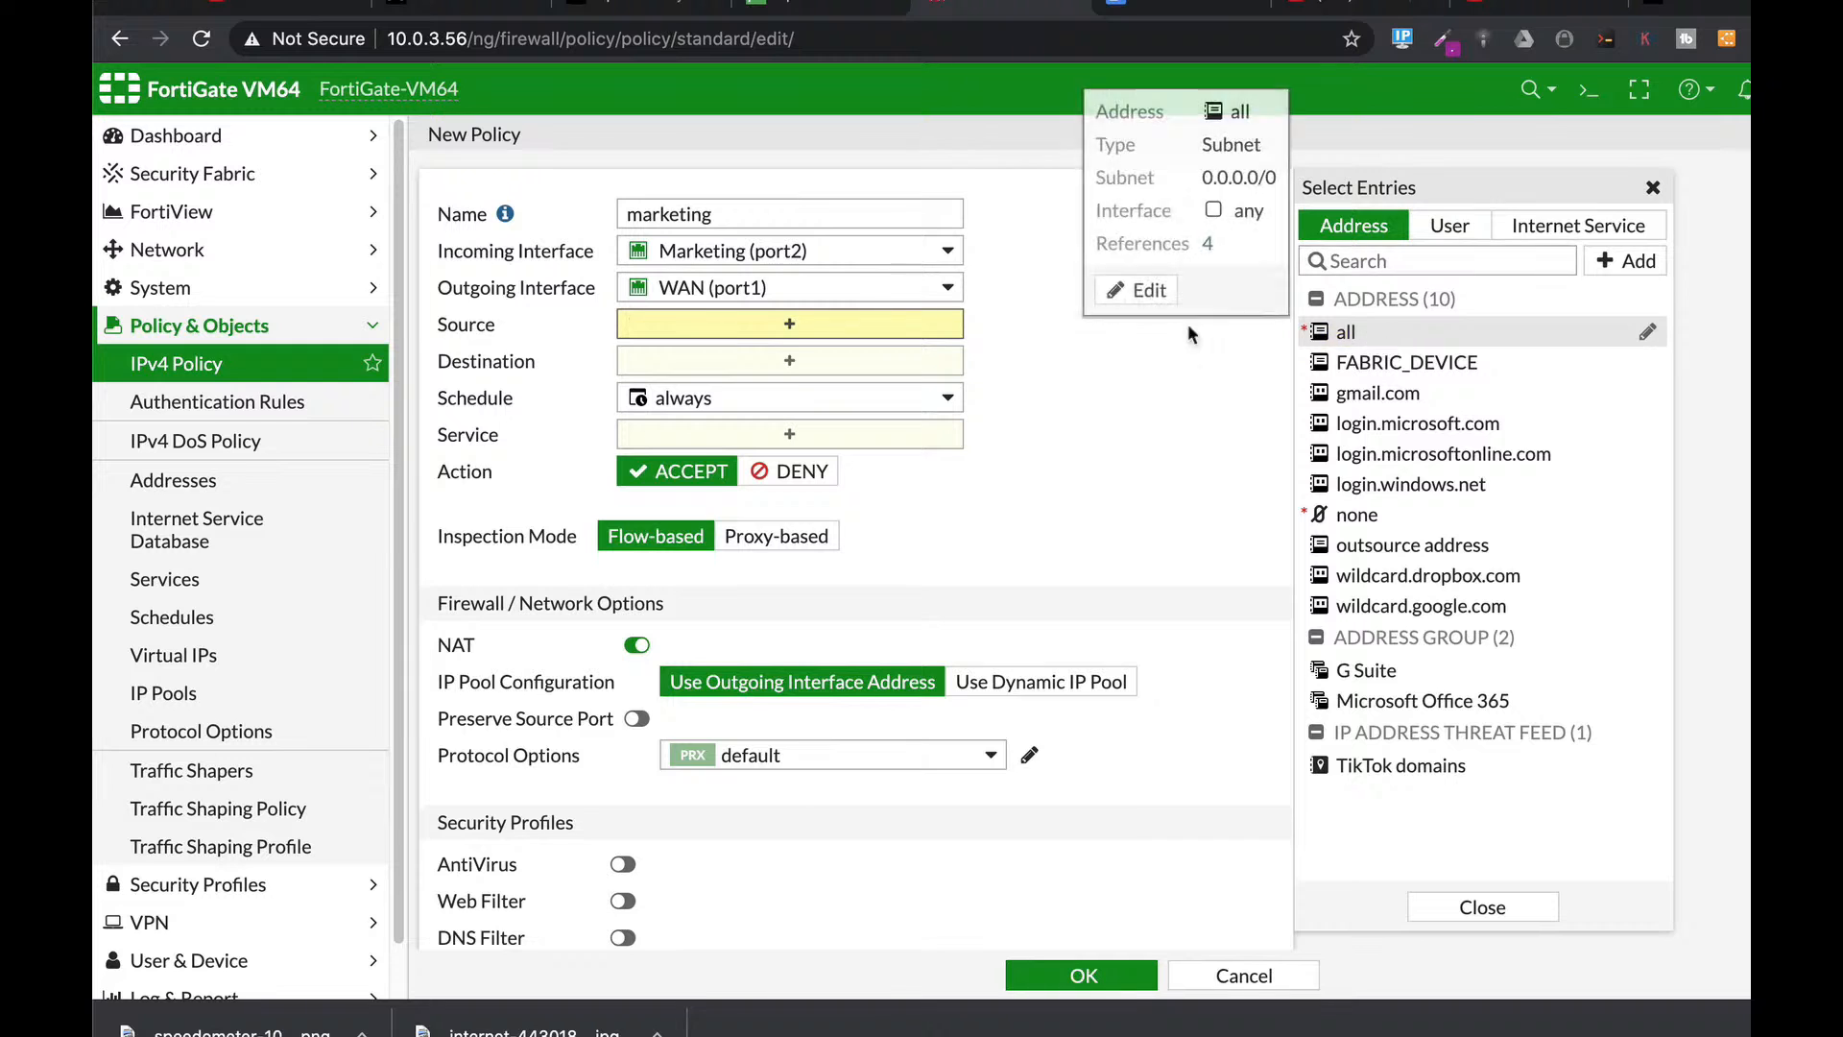
click(1389, 344)
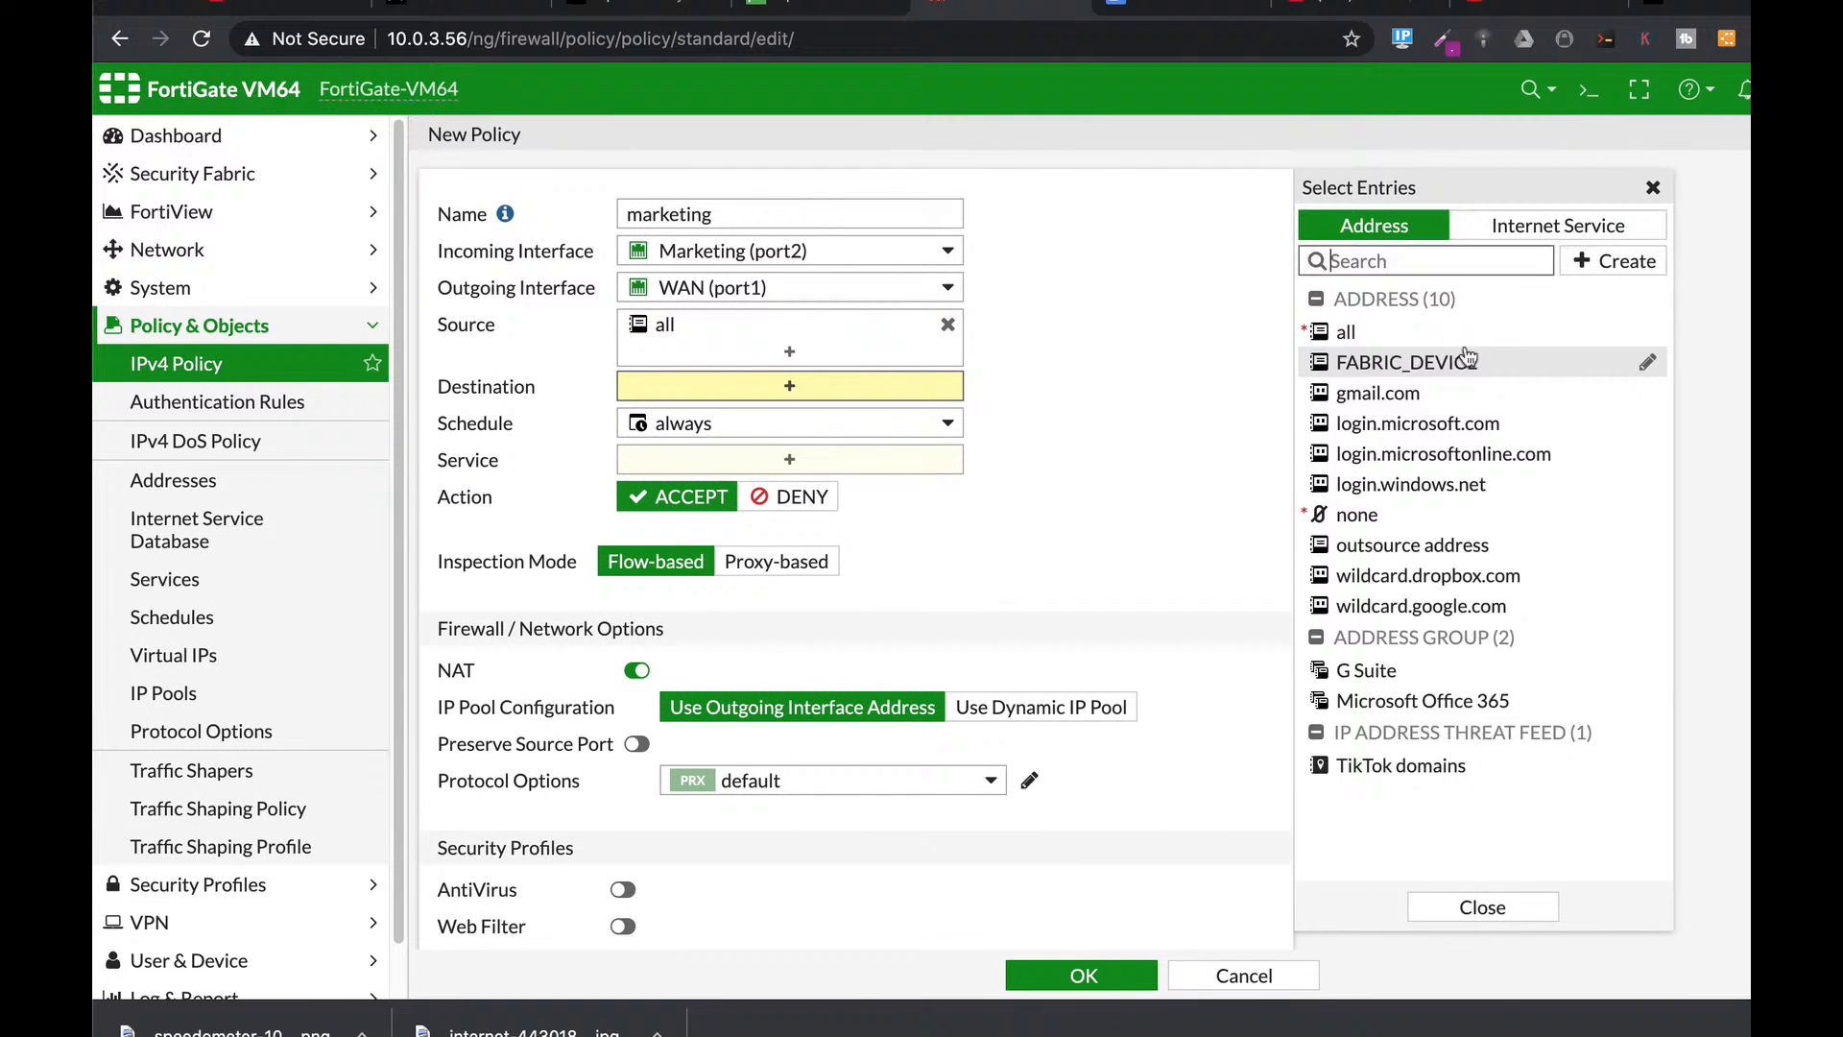
click(1359, 332)
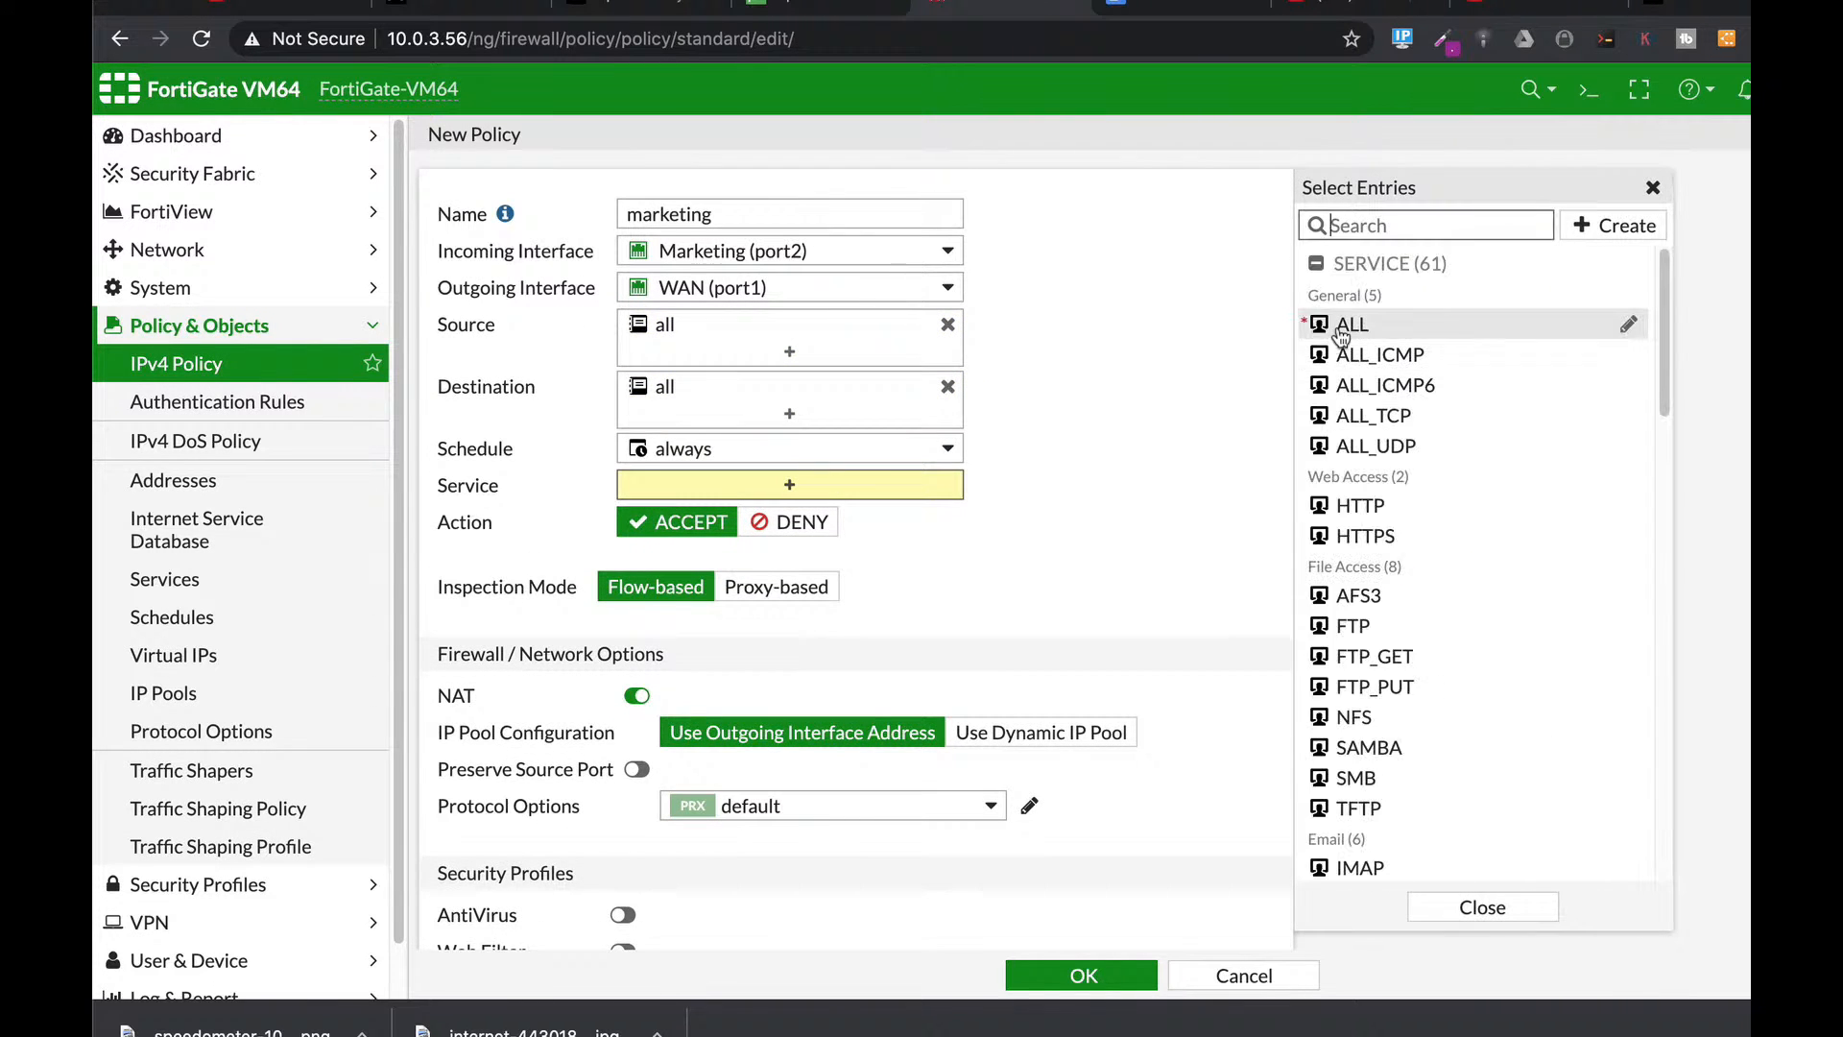
click(1352, 324)
scroll(1057, 705, down, 5)
click(945, 677)
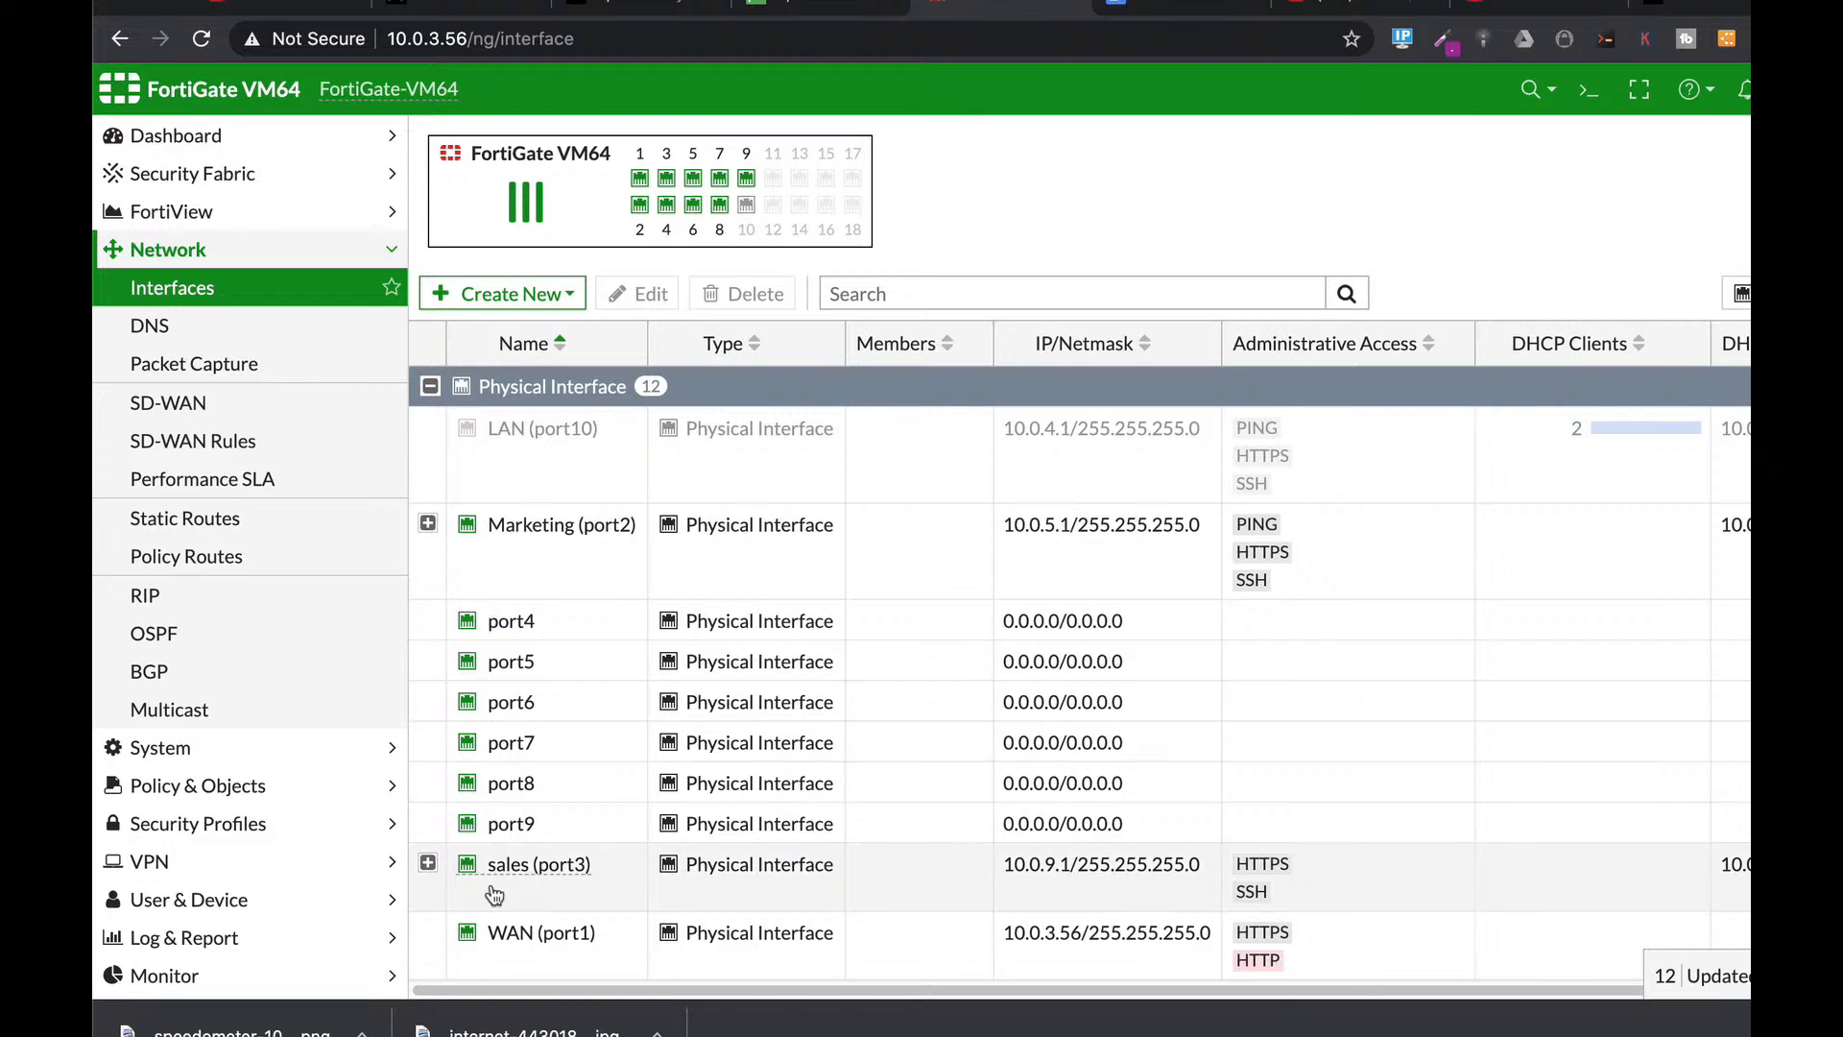
Open the Create New options on the interfaces list.
click(535, 294)
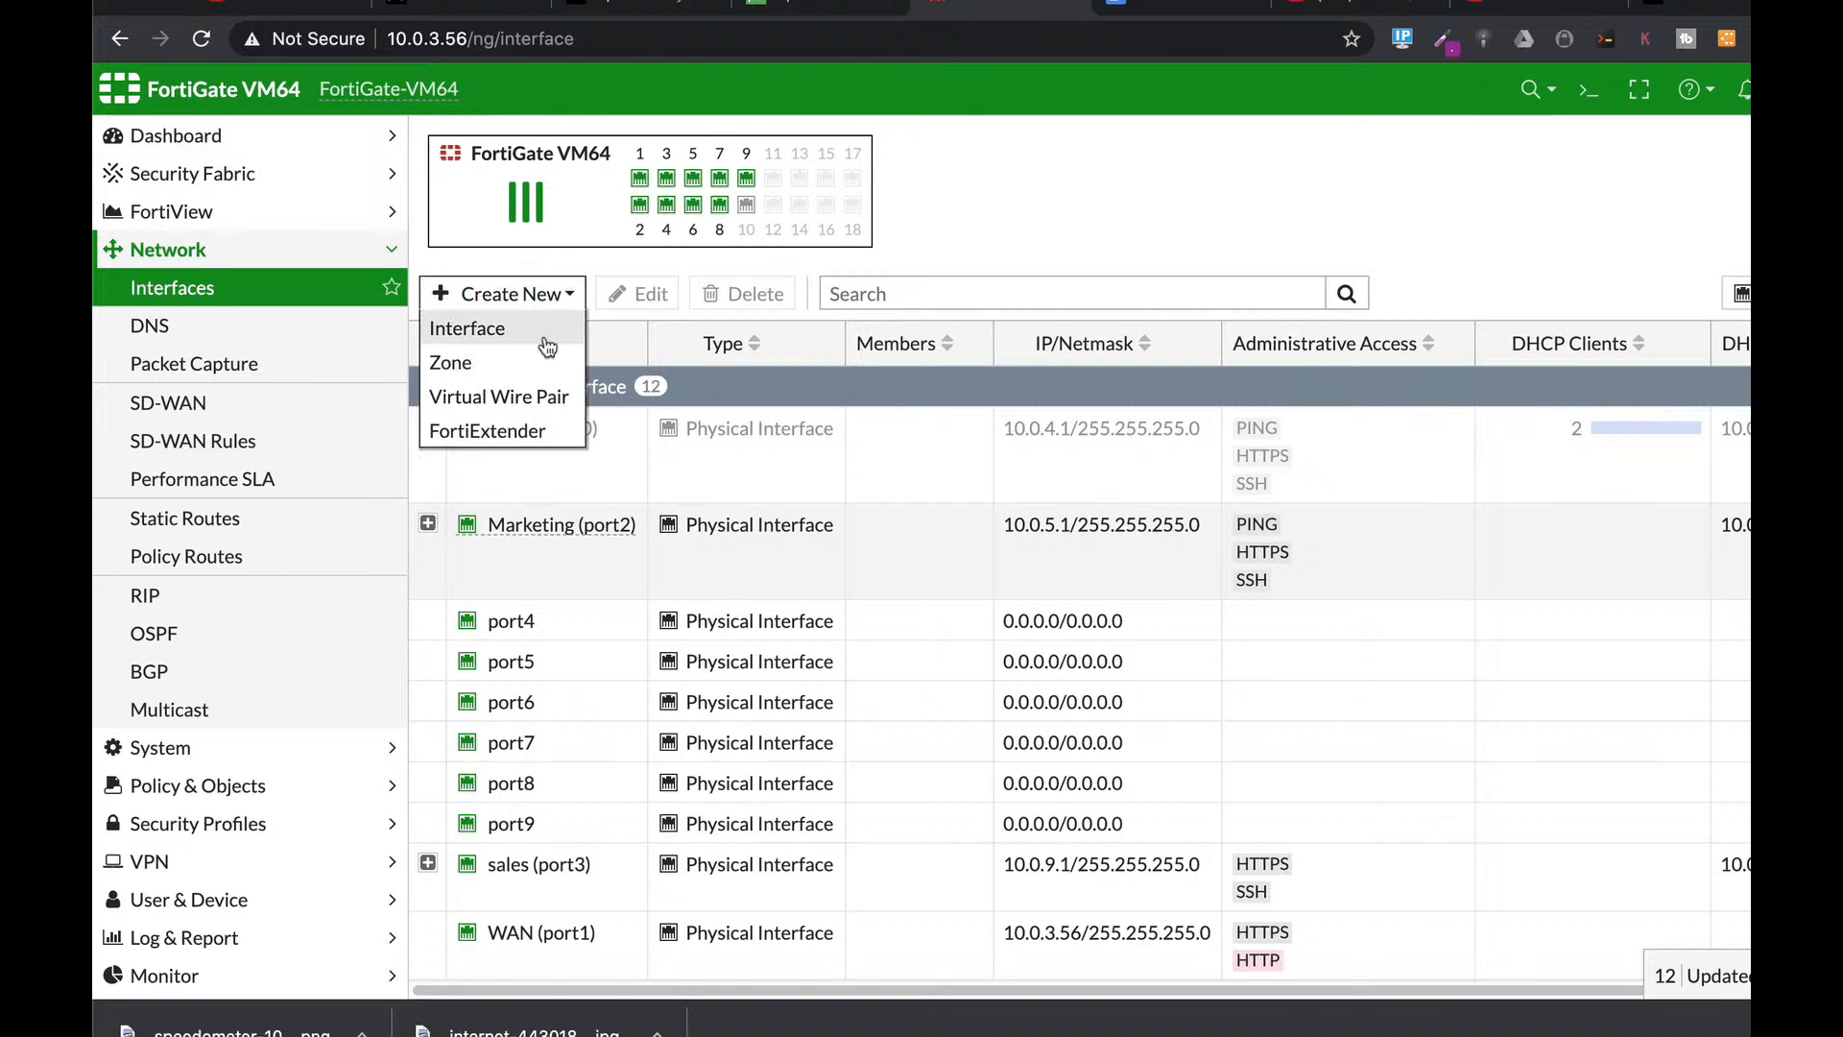
Create a VLAN interface named outsource2 with VLAN ID 300 on sales (port3).
click(538, 326)
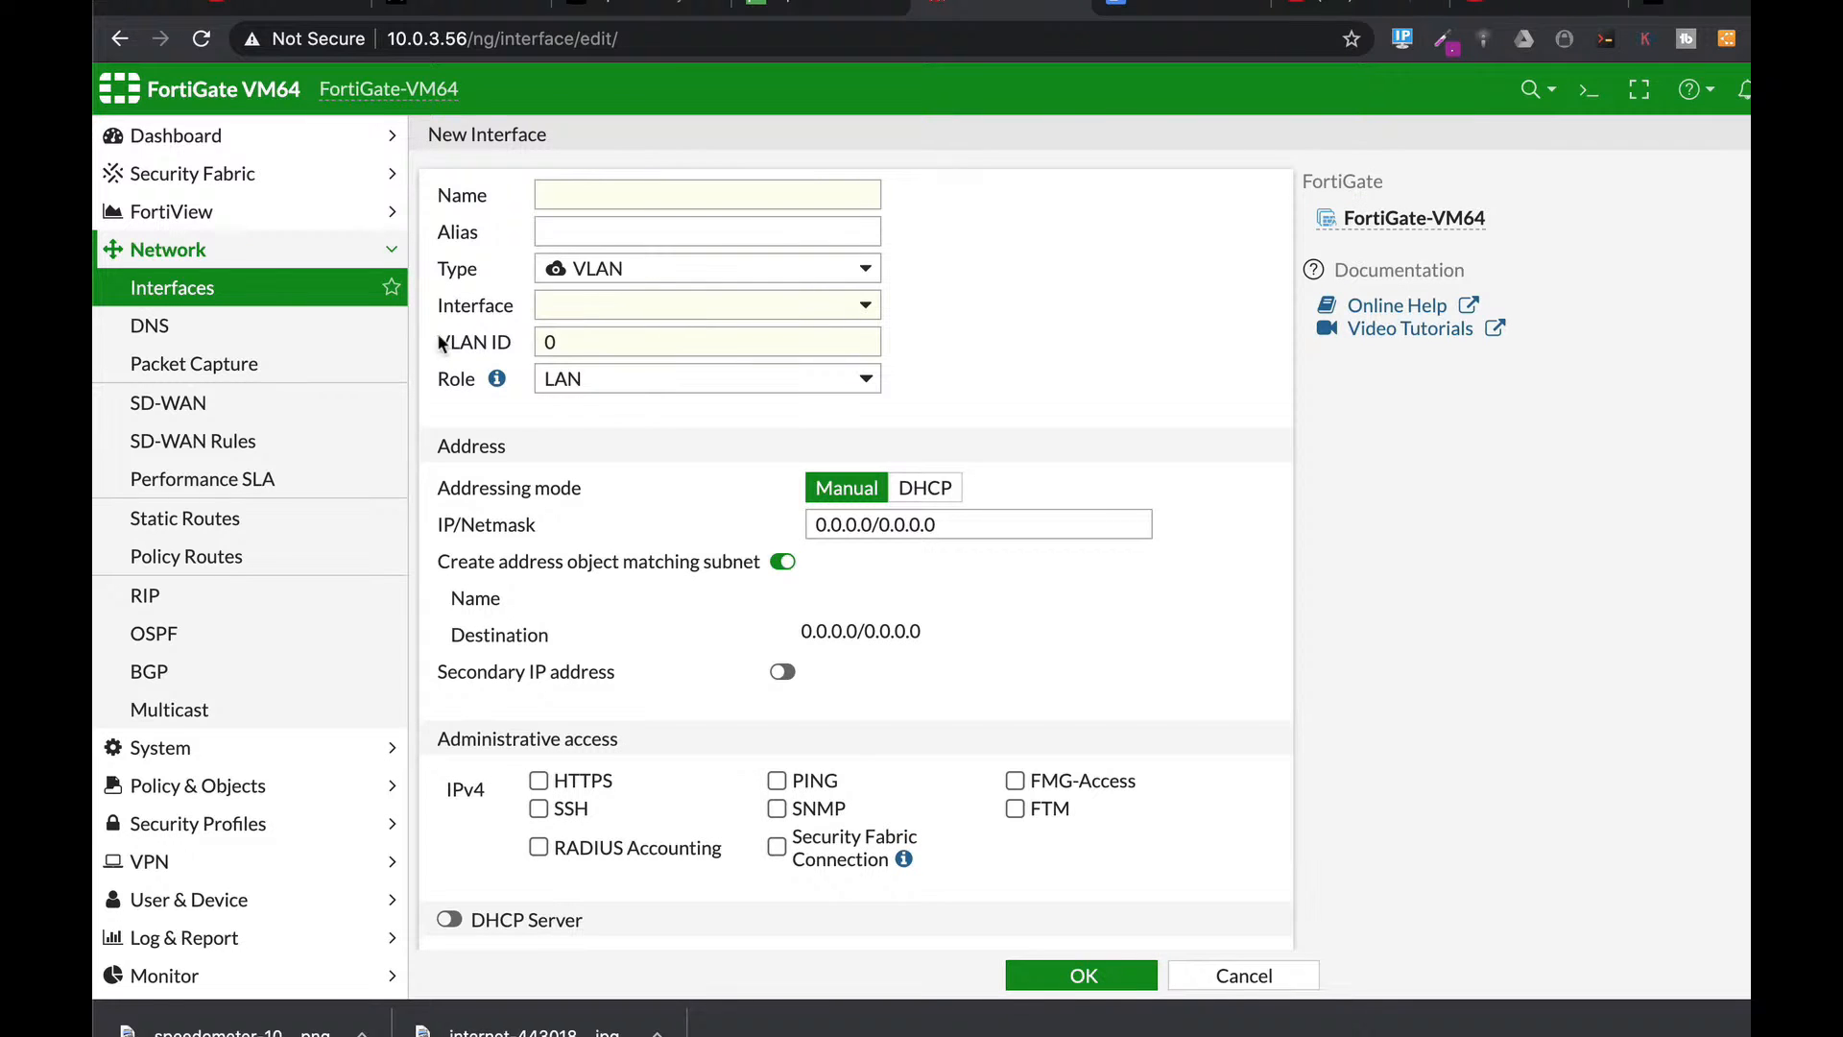
click(607, 195)
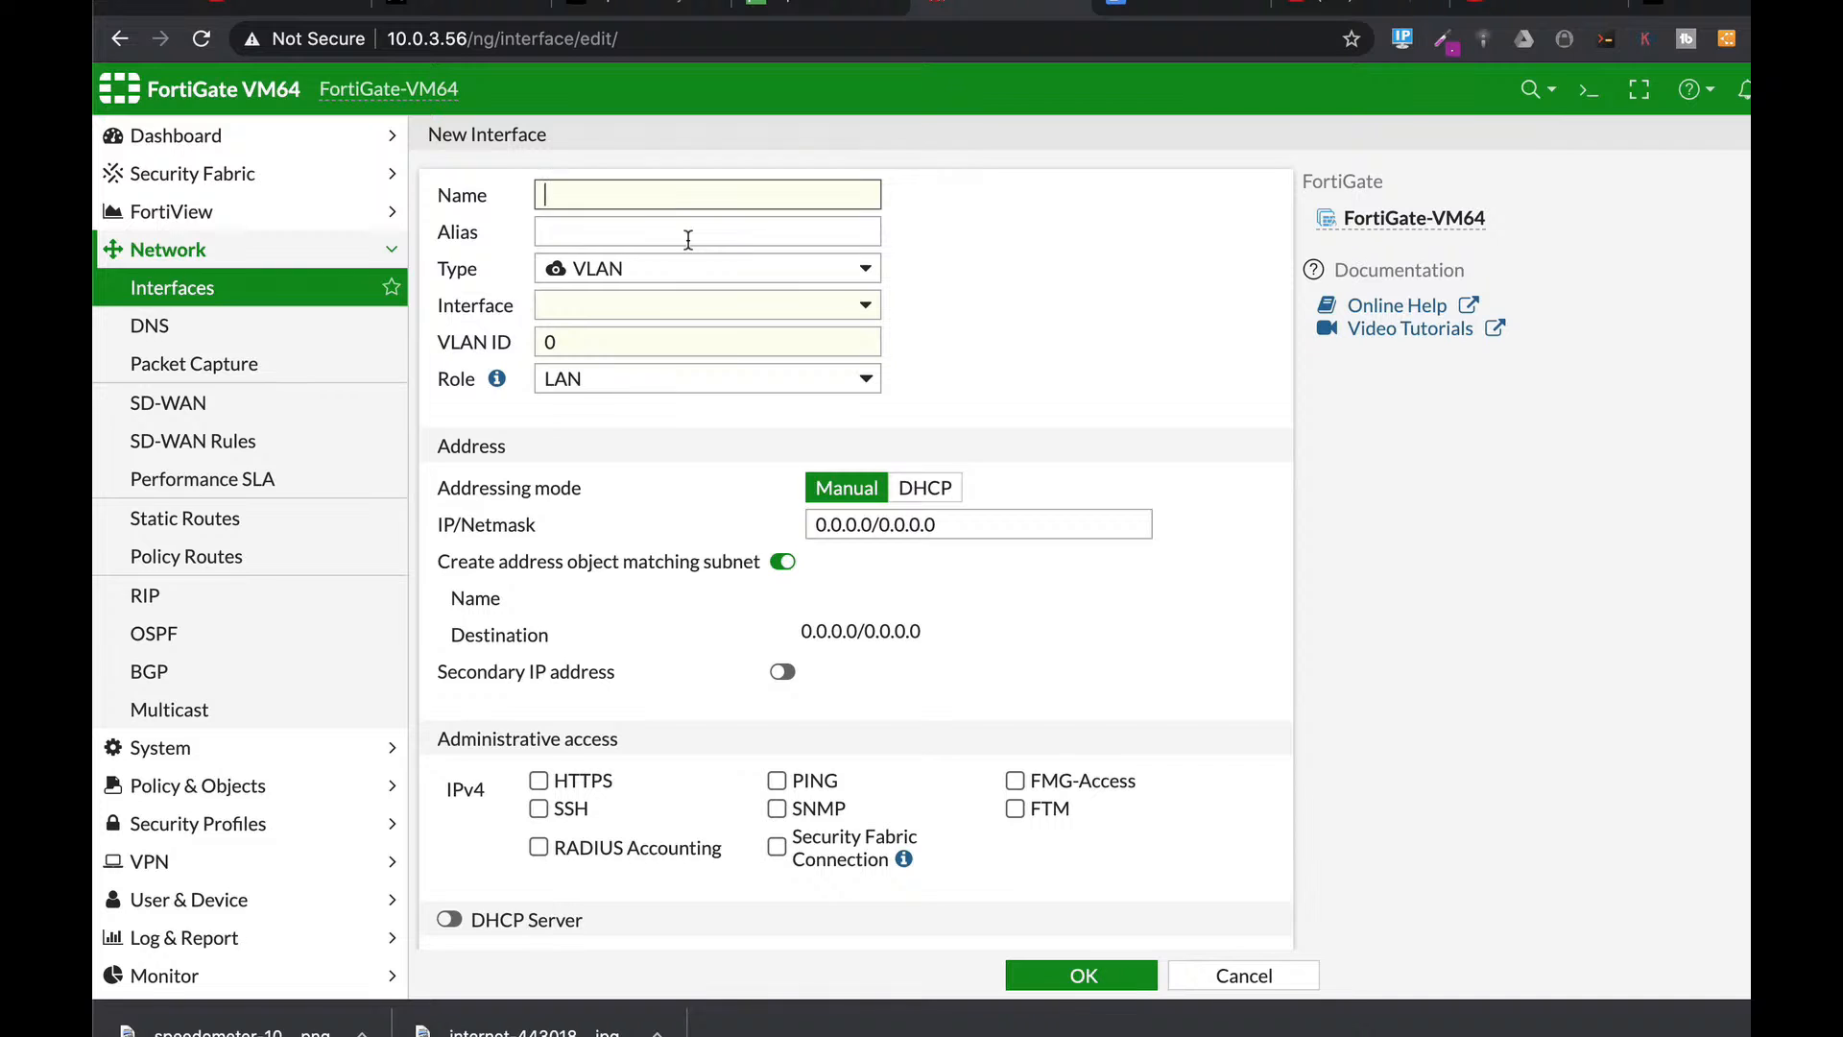
text(outsou)
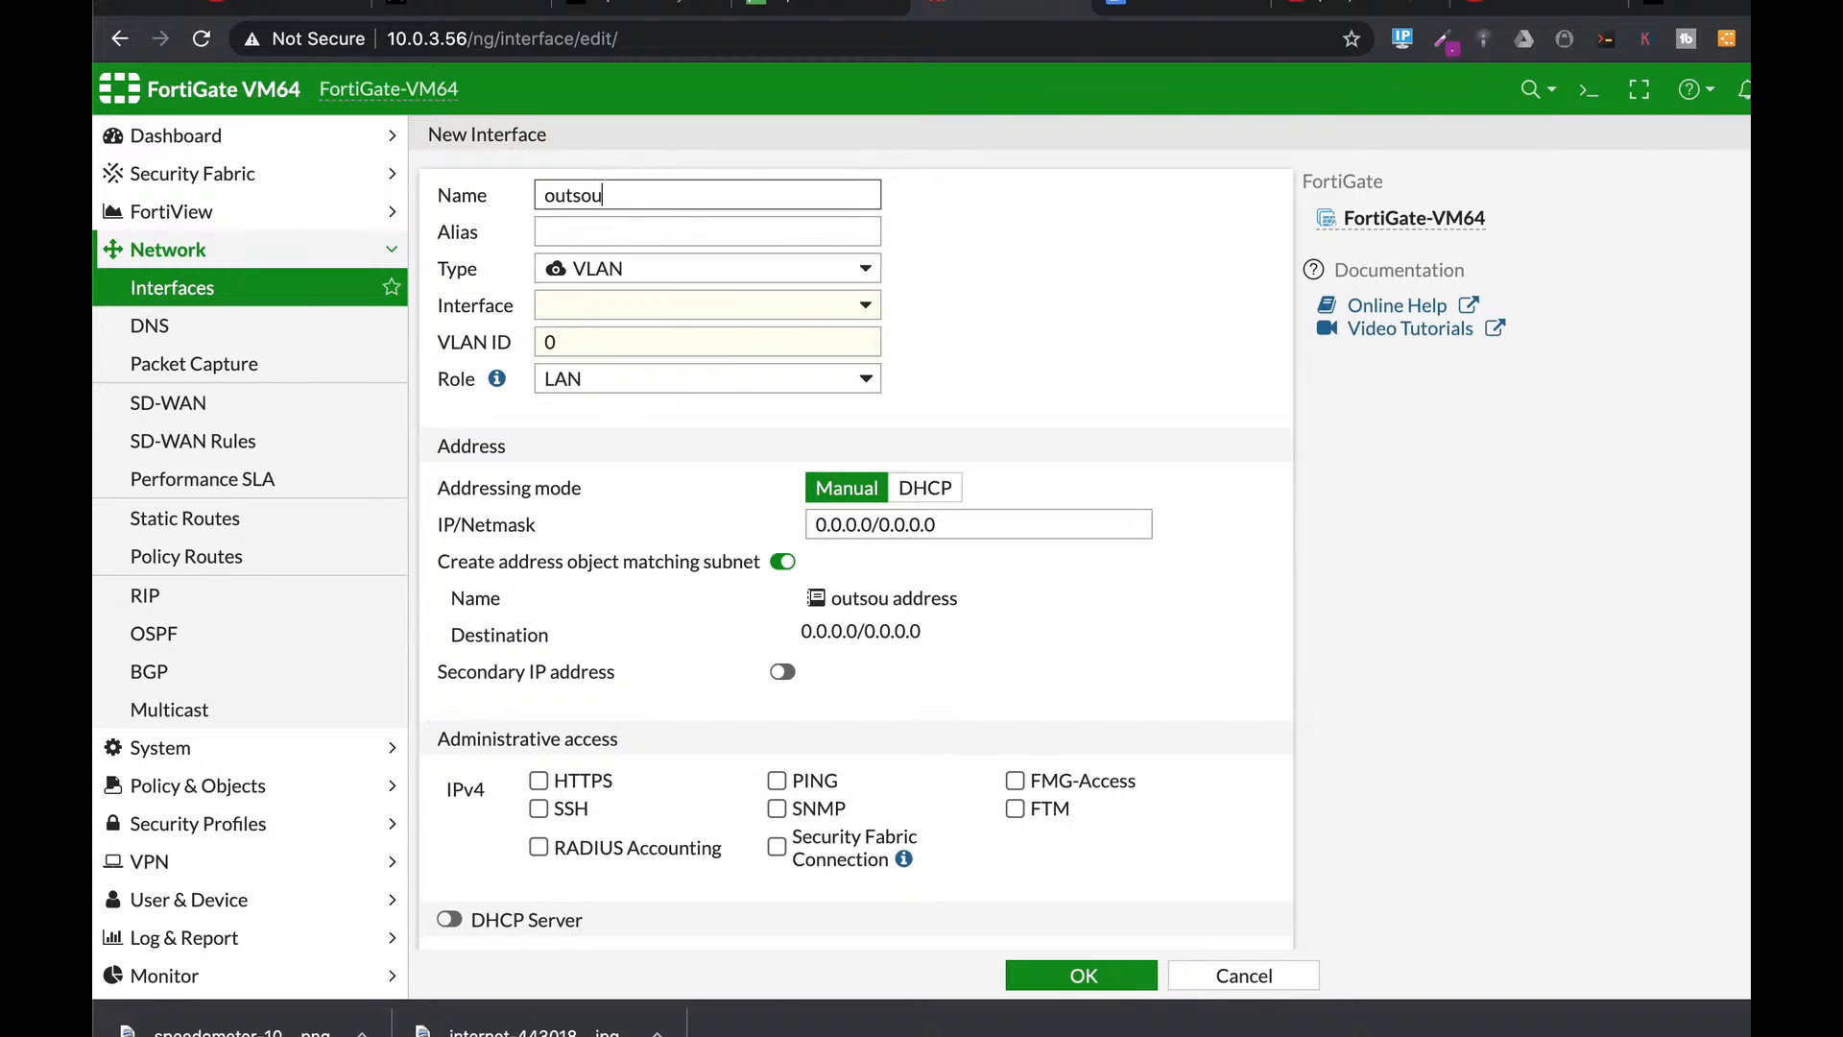
text(rce2)
click(619, 231)
drag(568, 343, 501, 345)
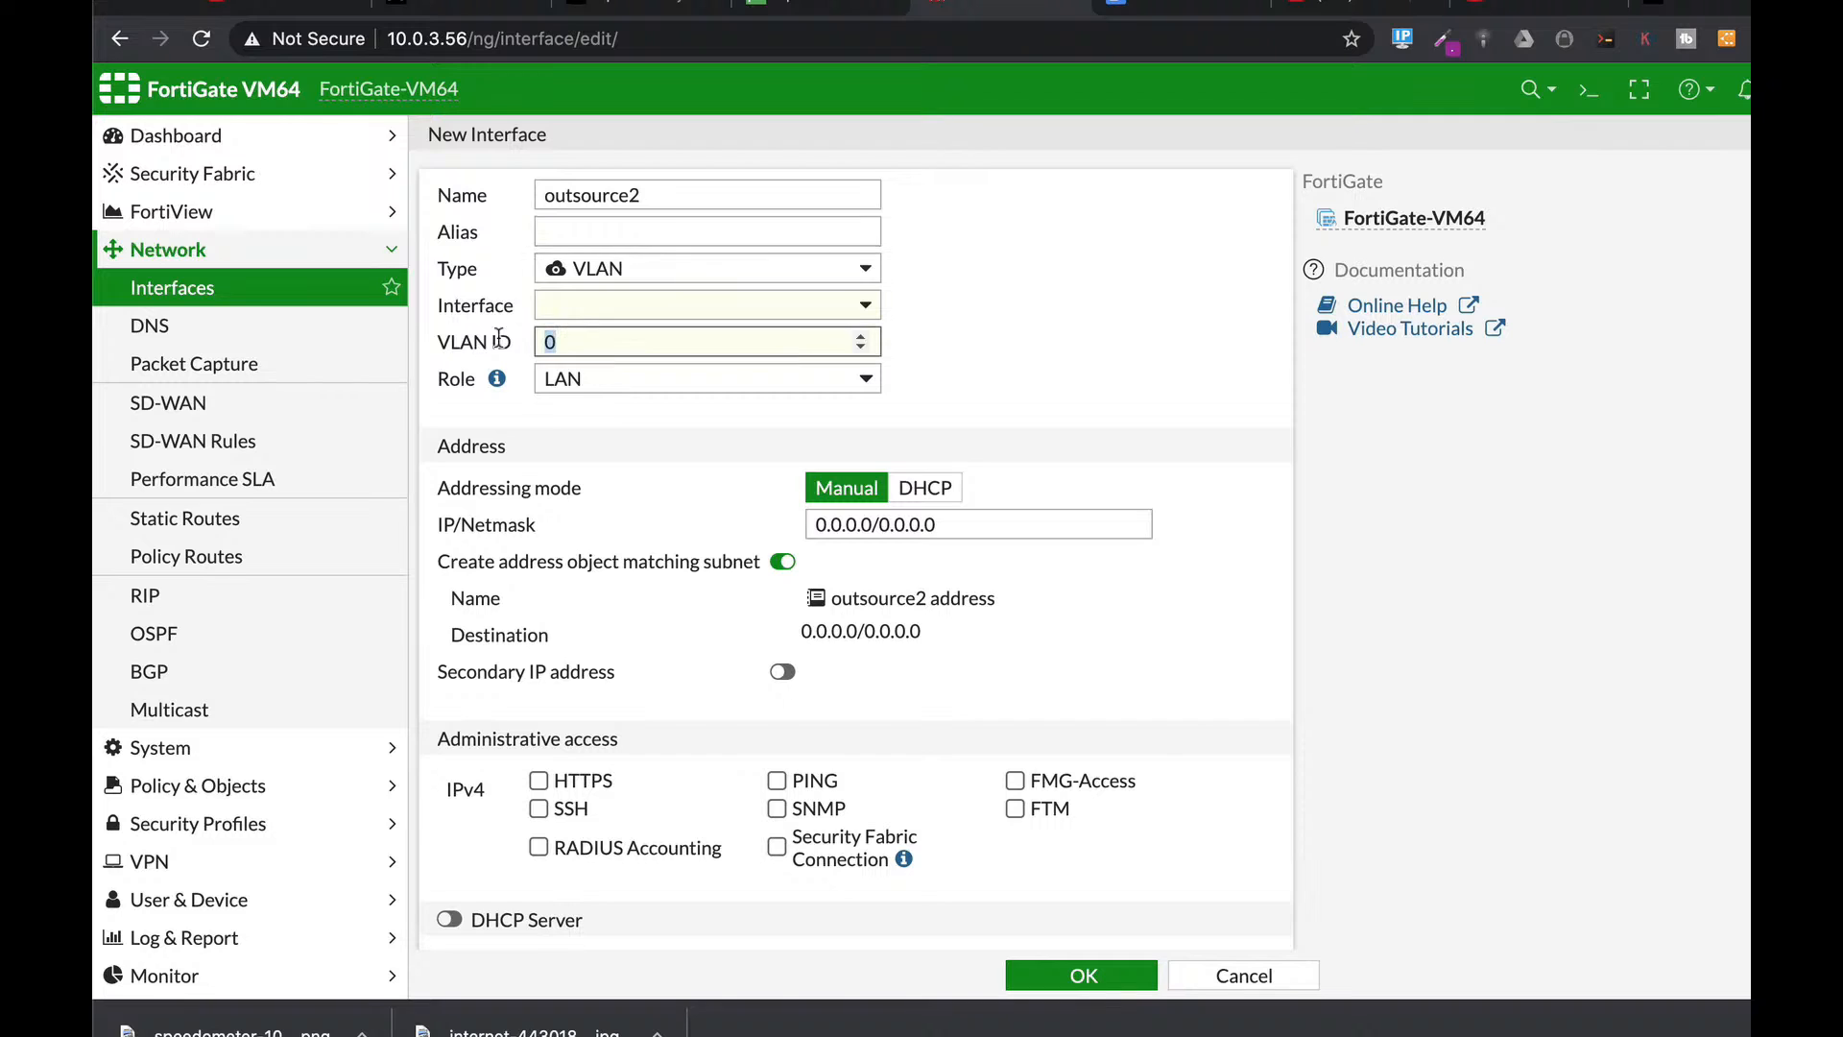
text(300)
click(583, 229)
text(30)
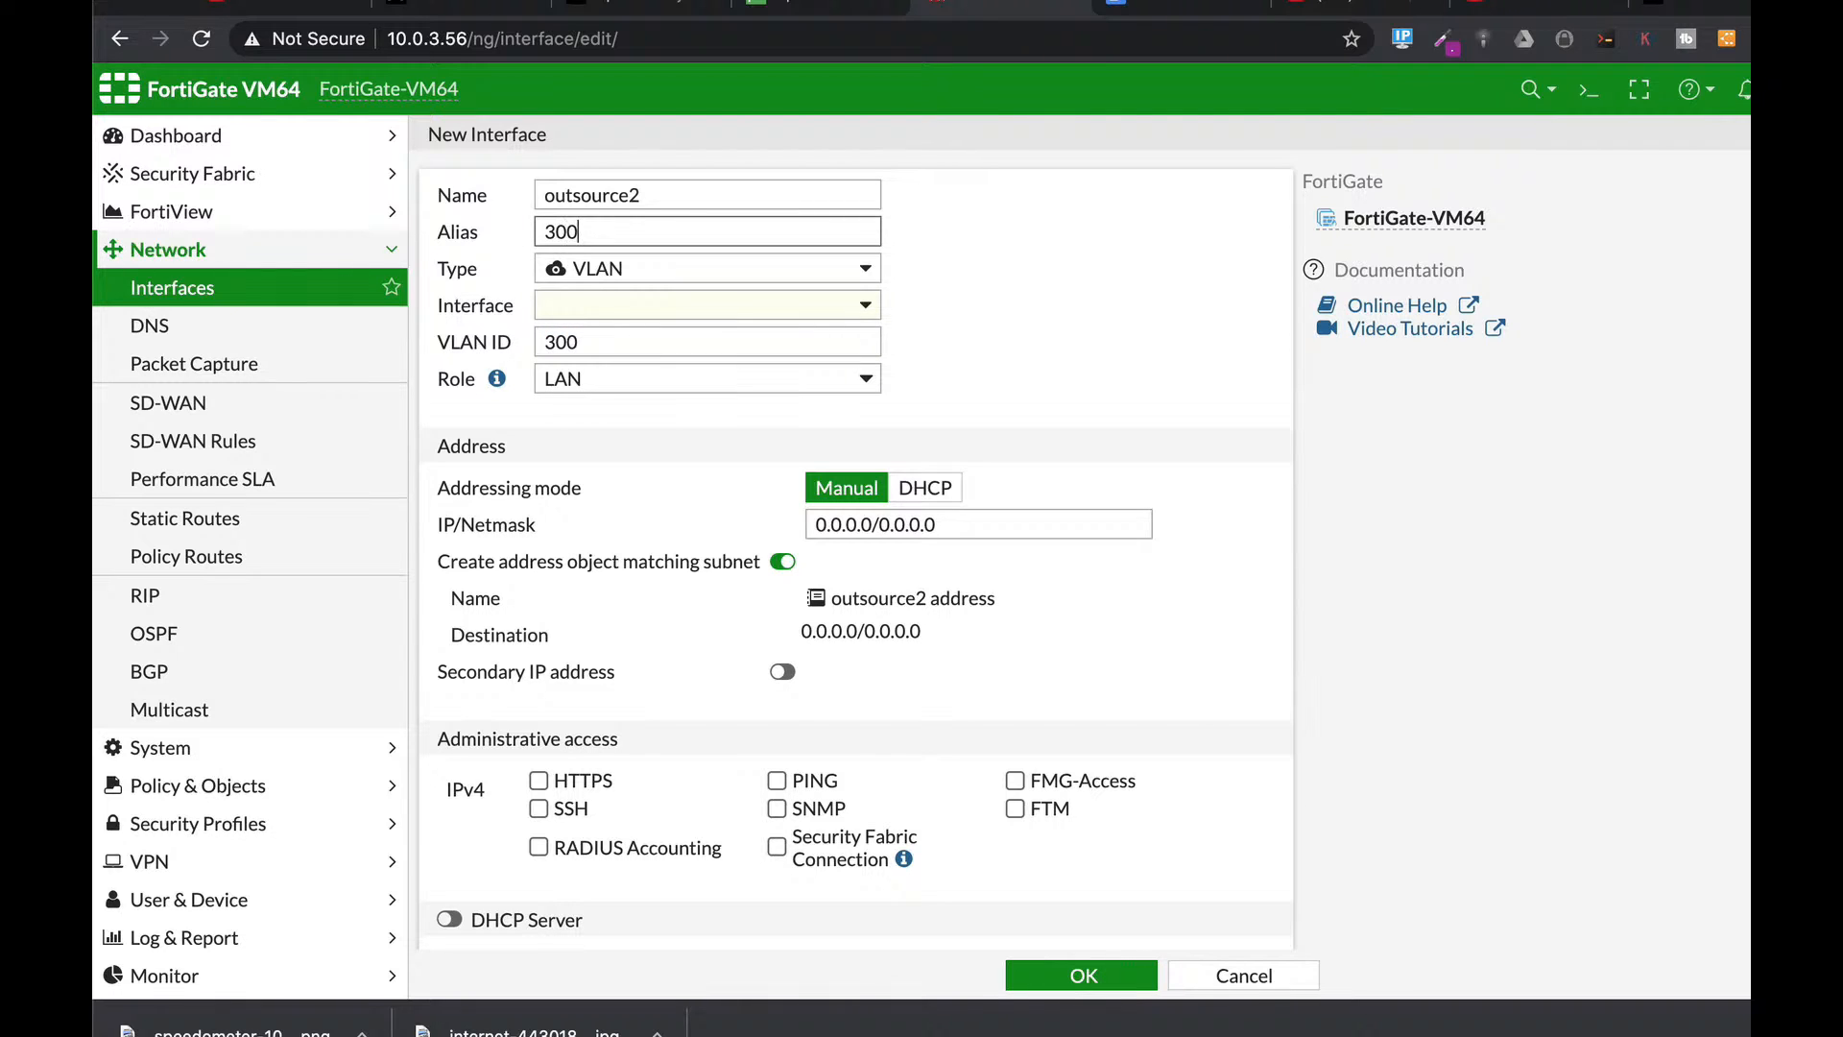
click(610, 305)
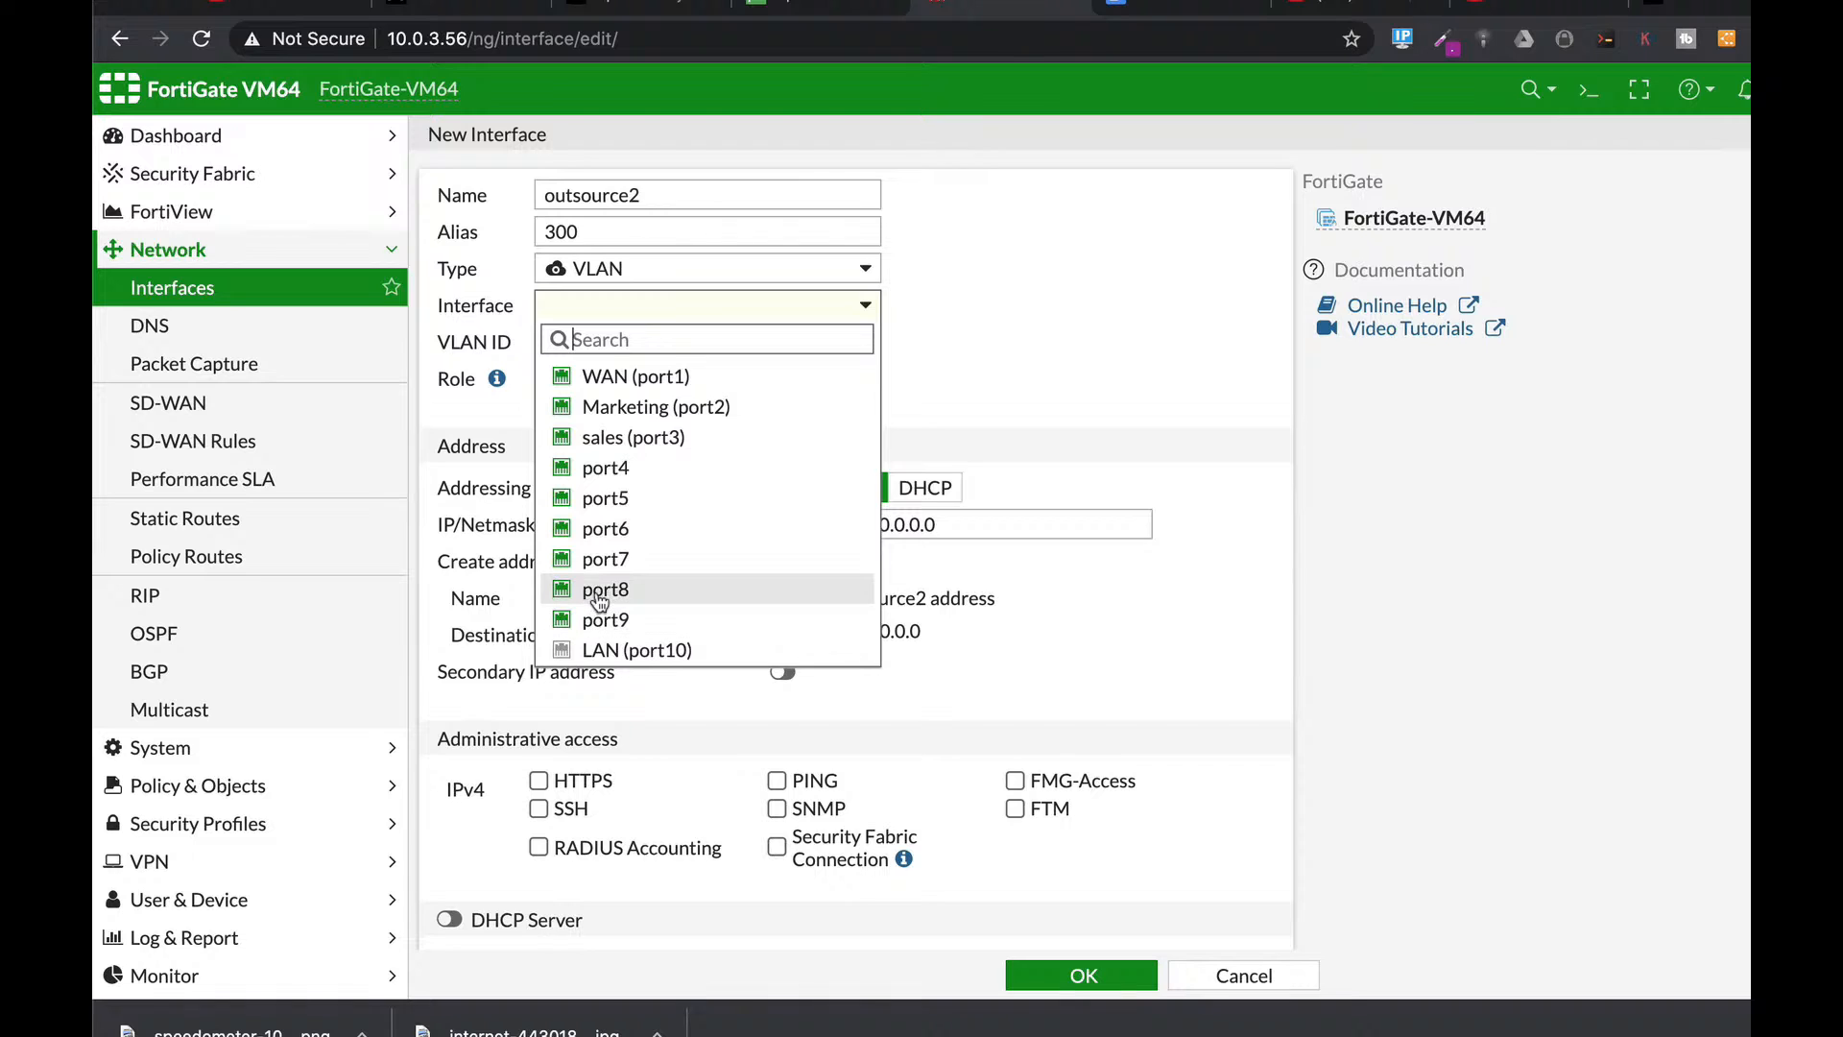
click(613, 437)
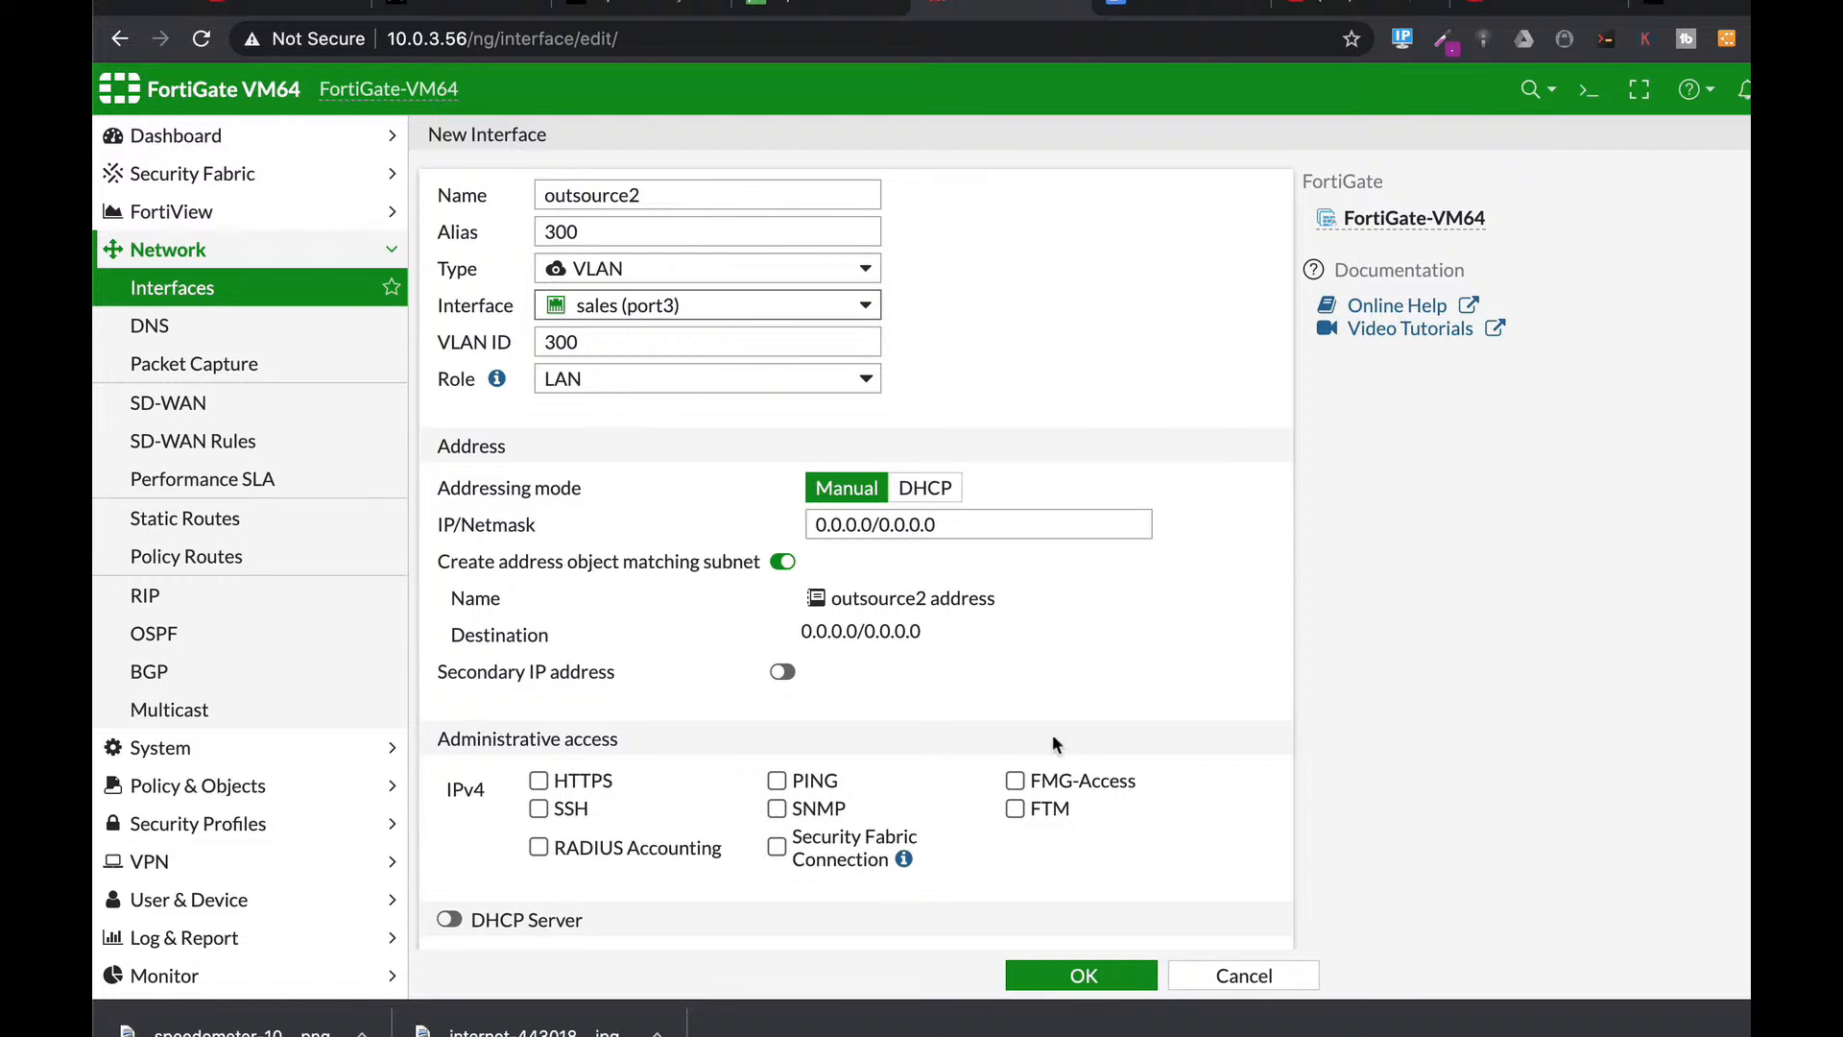
Give outsource2 the address 192.168.2.1/24 with HTTPS and SSH administrative access.
drag(959, 524, 773, 524)
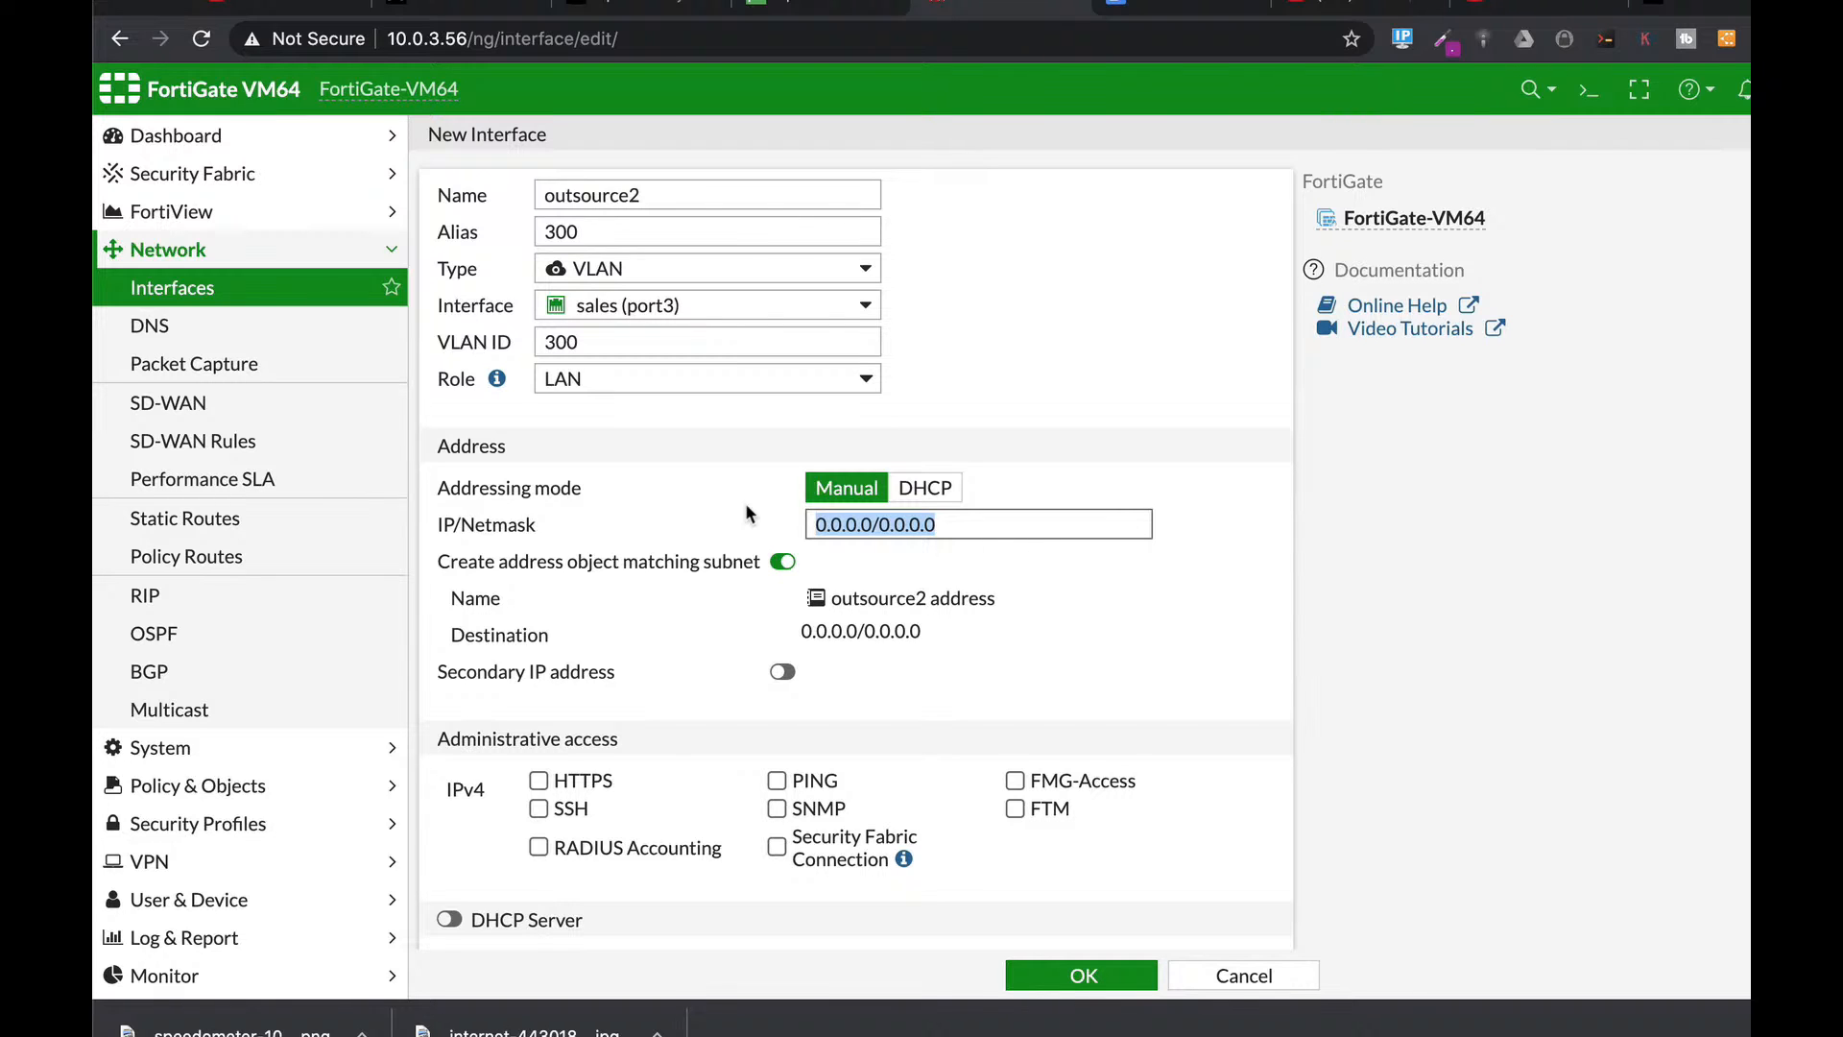
text(1)
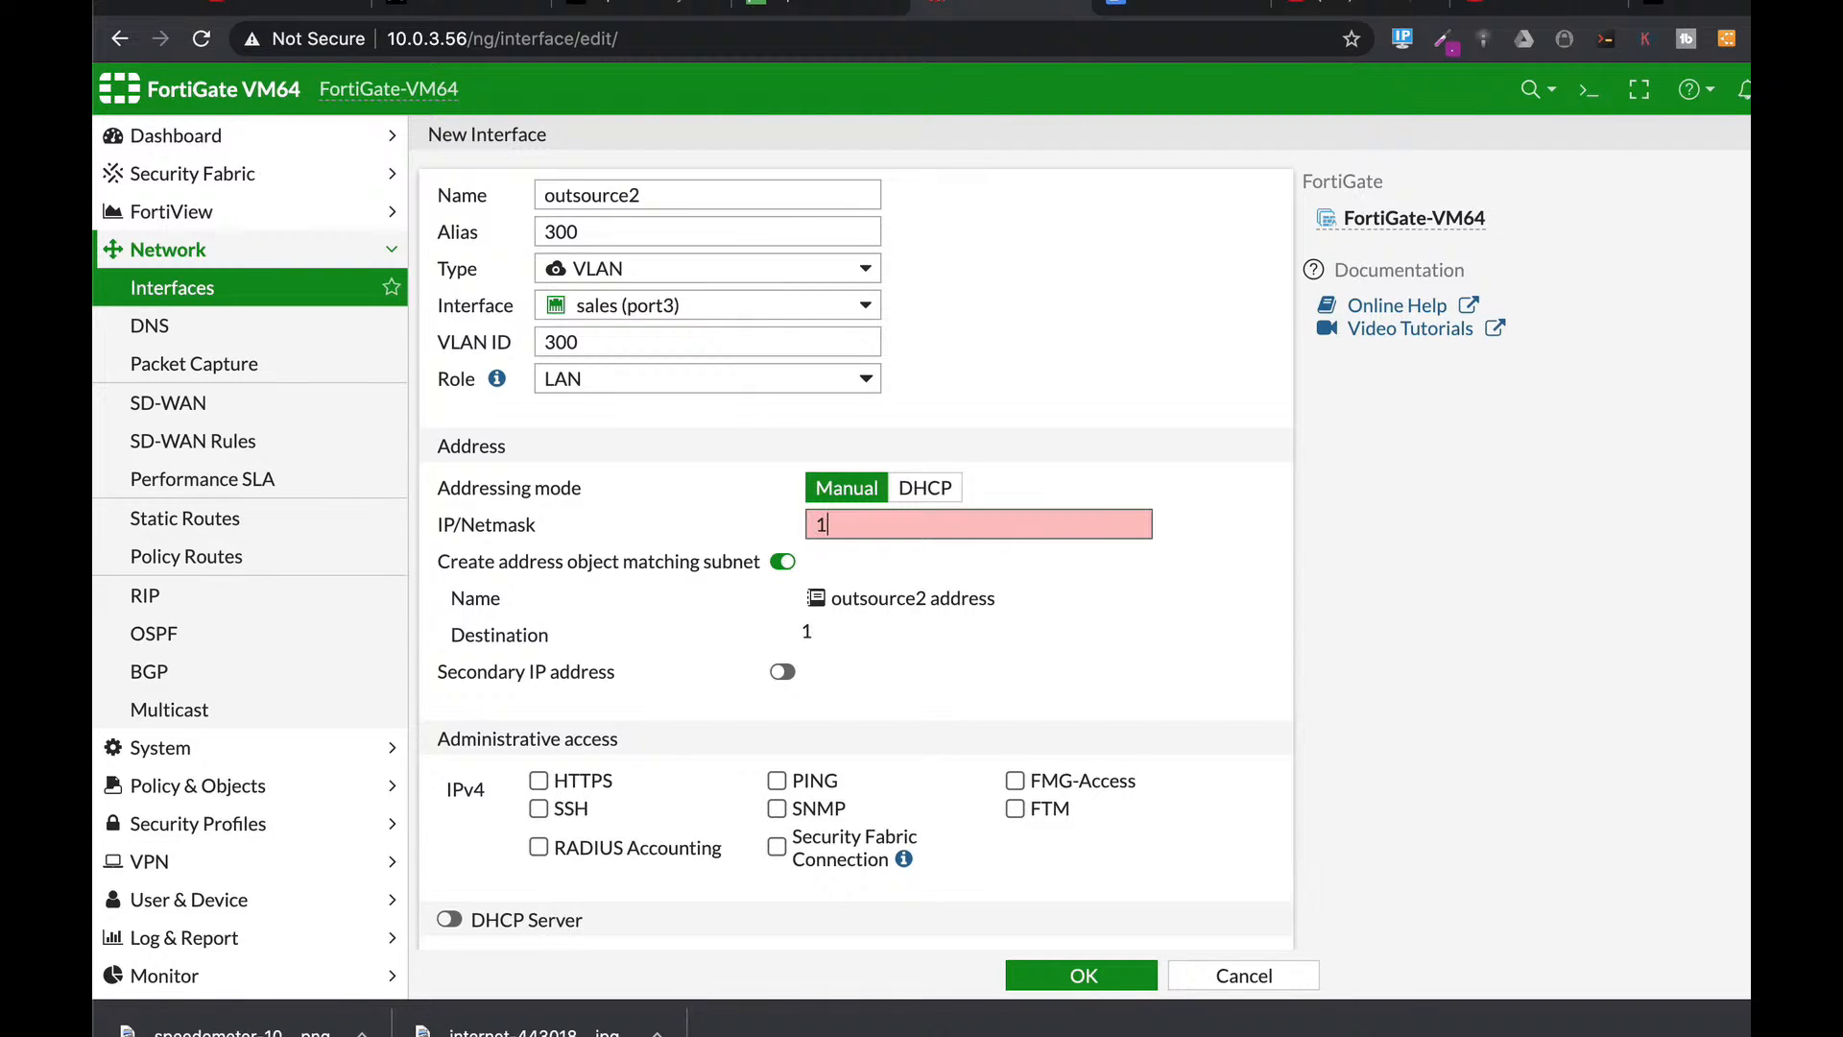
text(92.168.2.1/)
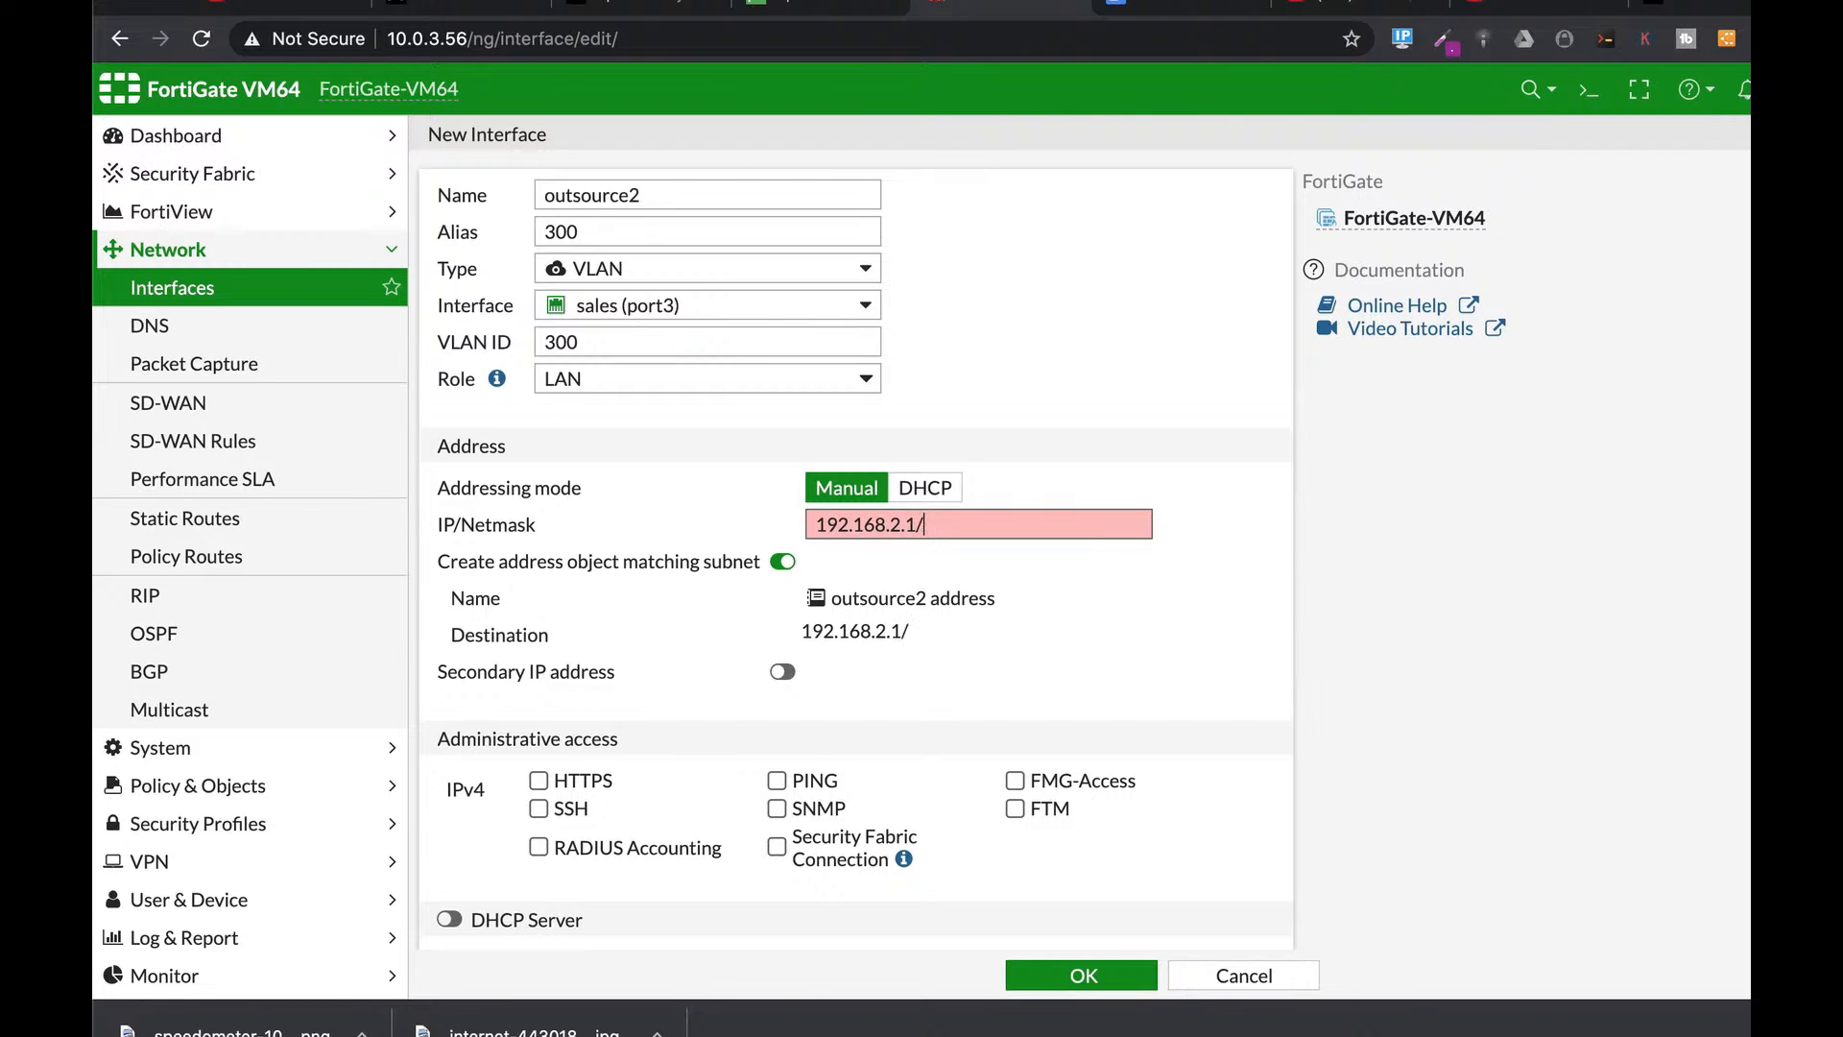
text(24)
scroll(832, 664, down, 3)
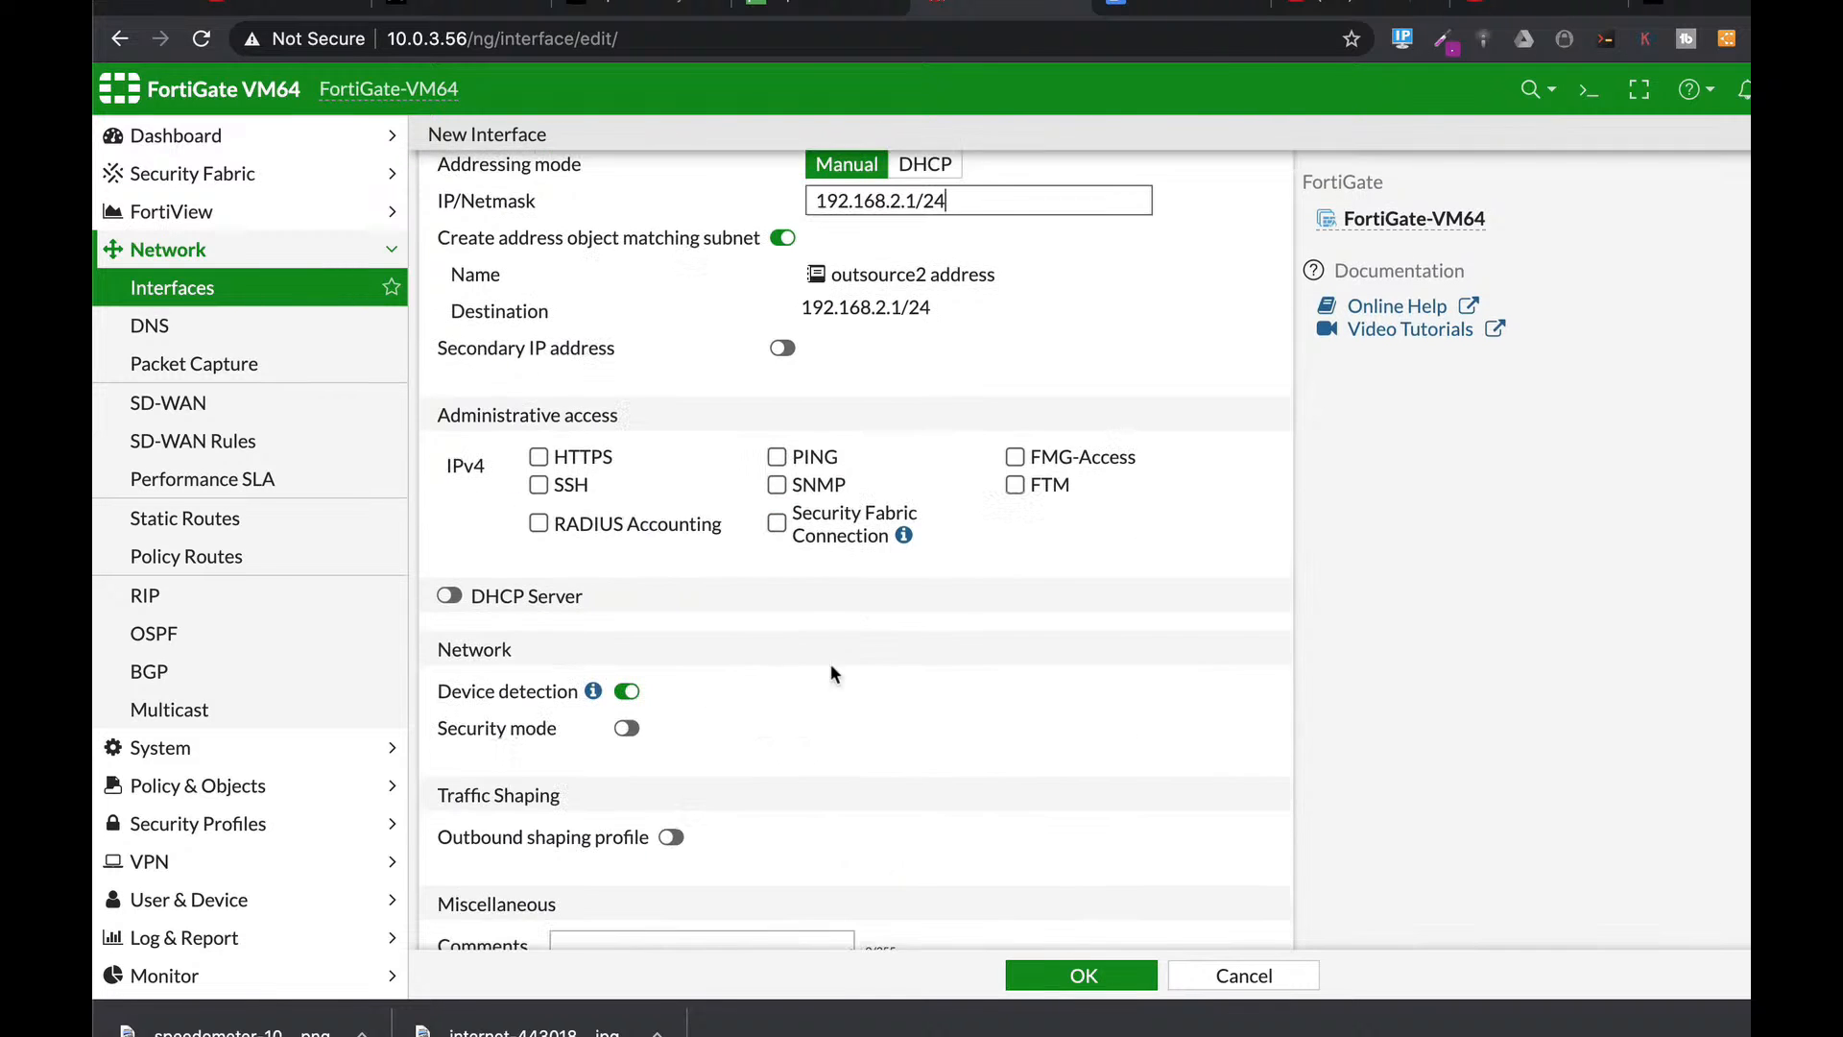
click(537, 458)
click(537, 485)
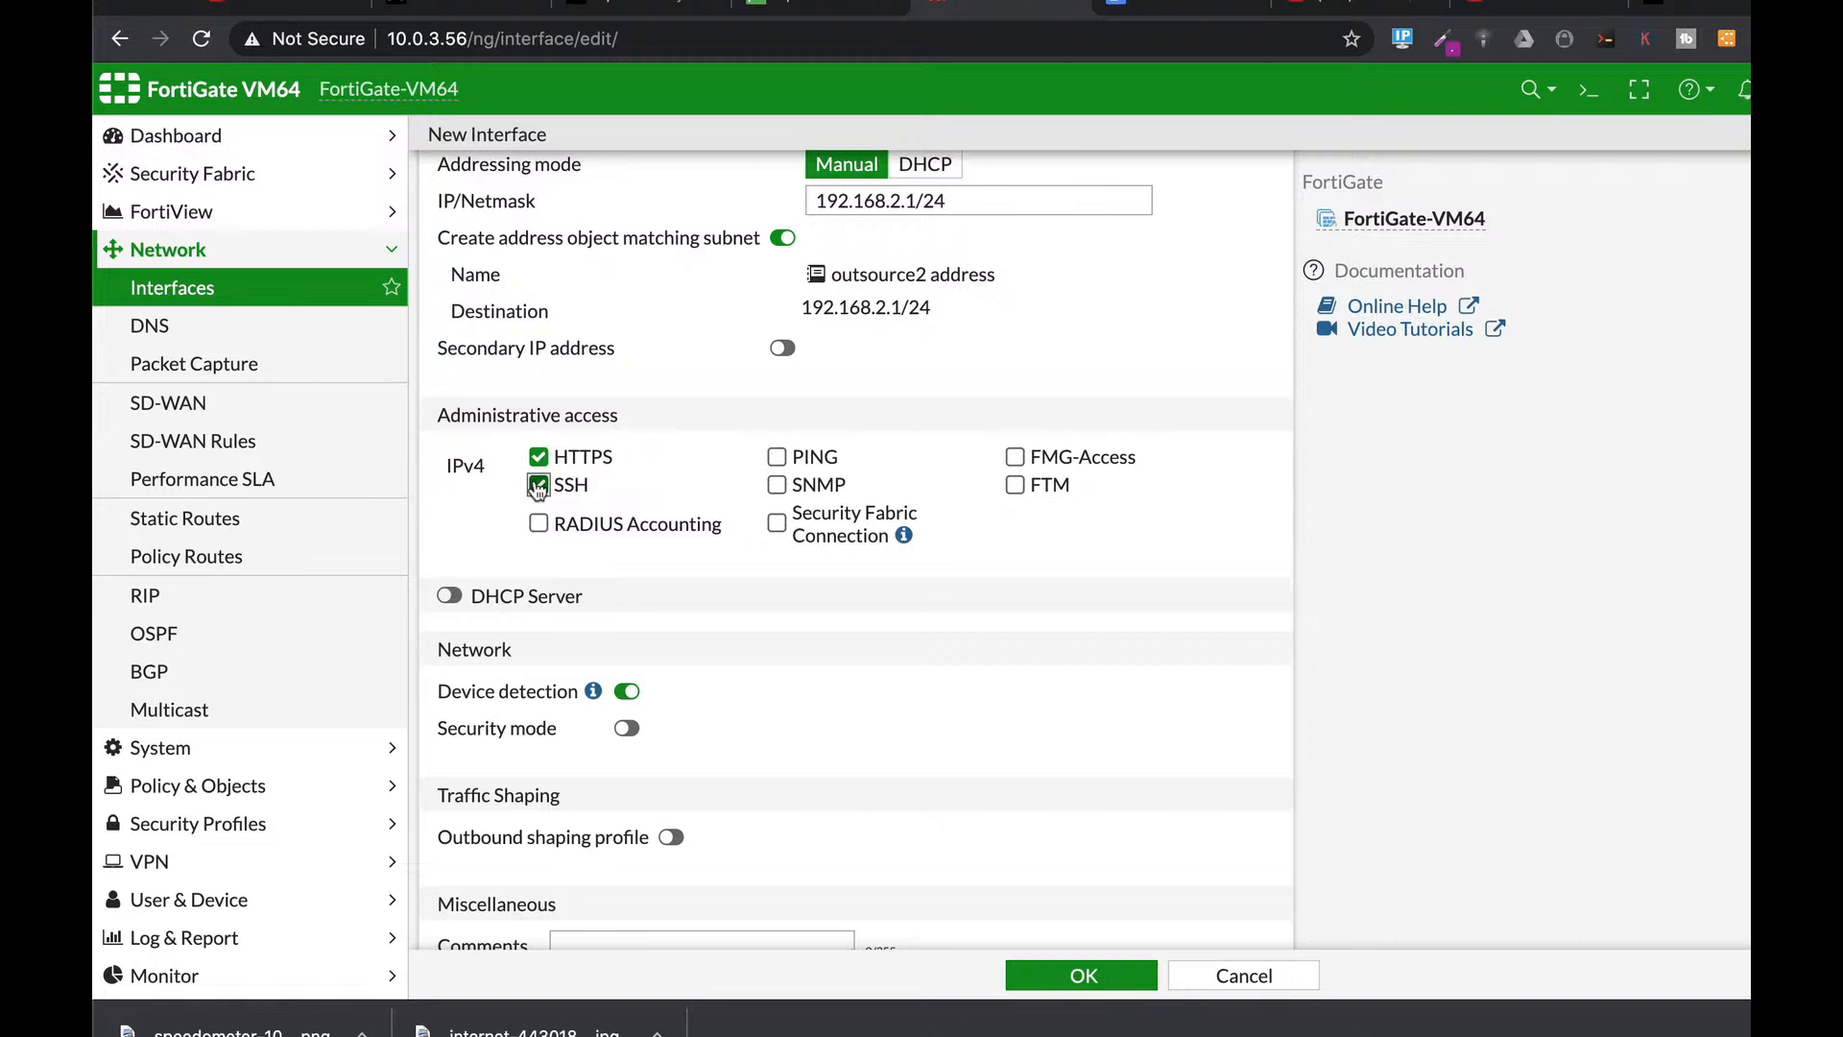
scroll(938, 682, down, 1)
scroll(939, 684, down, 2)
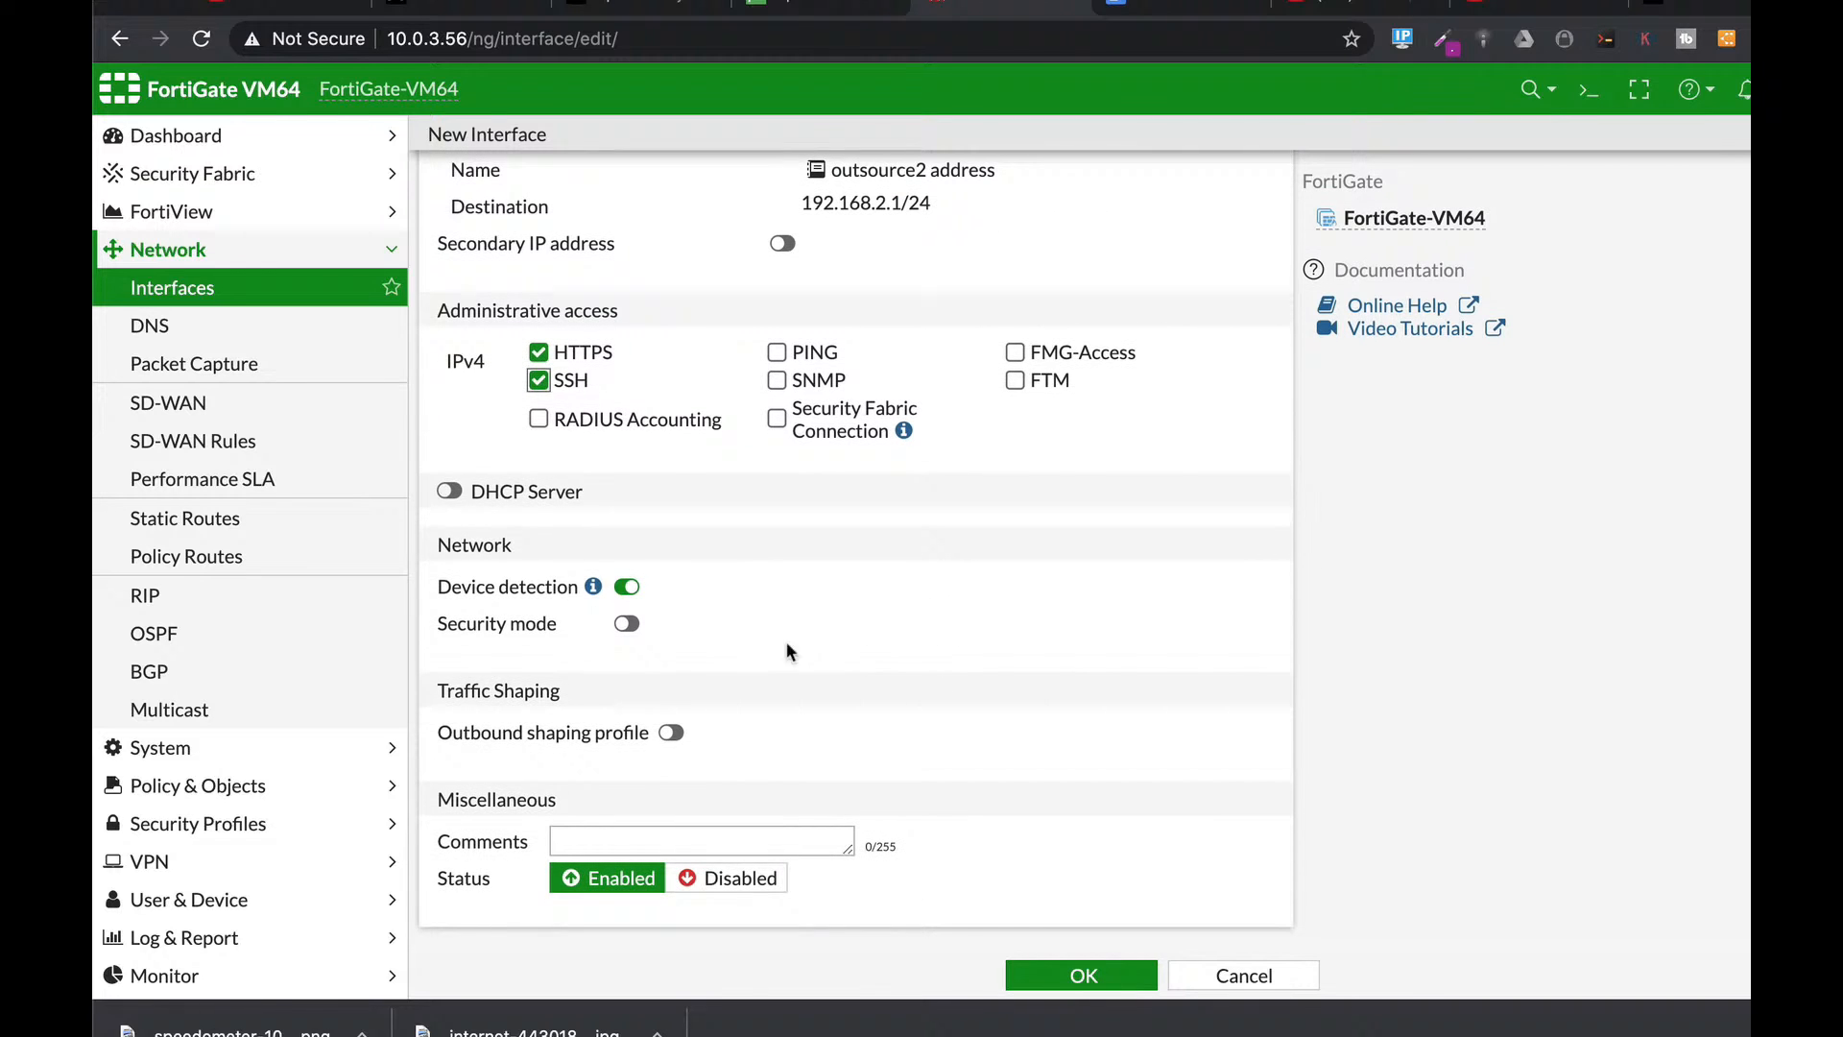
Enable outsource2's DHCP server, keeping the 192.168.2.2–192.168.2.254 range, and save the interface.
click(459, 494)
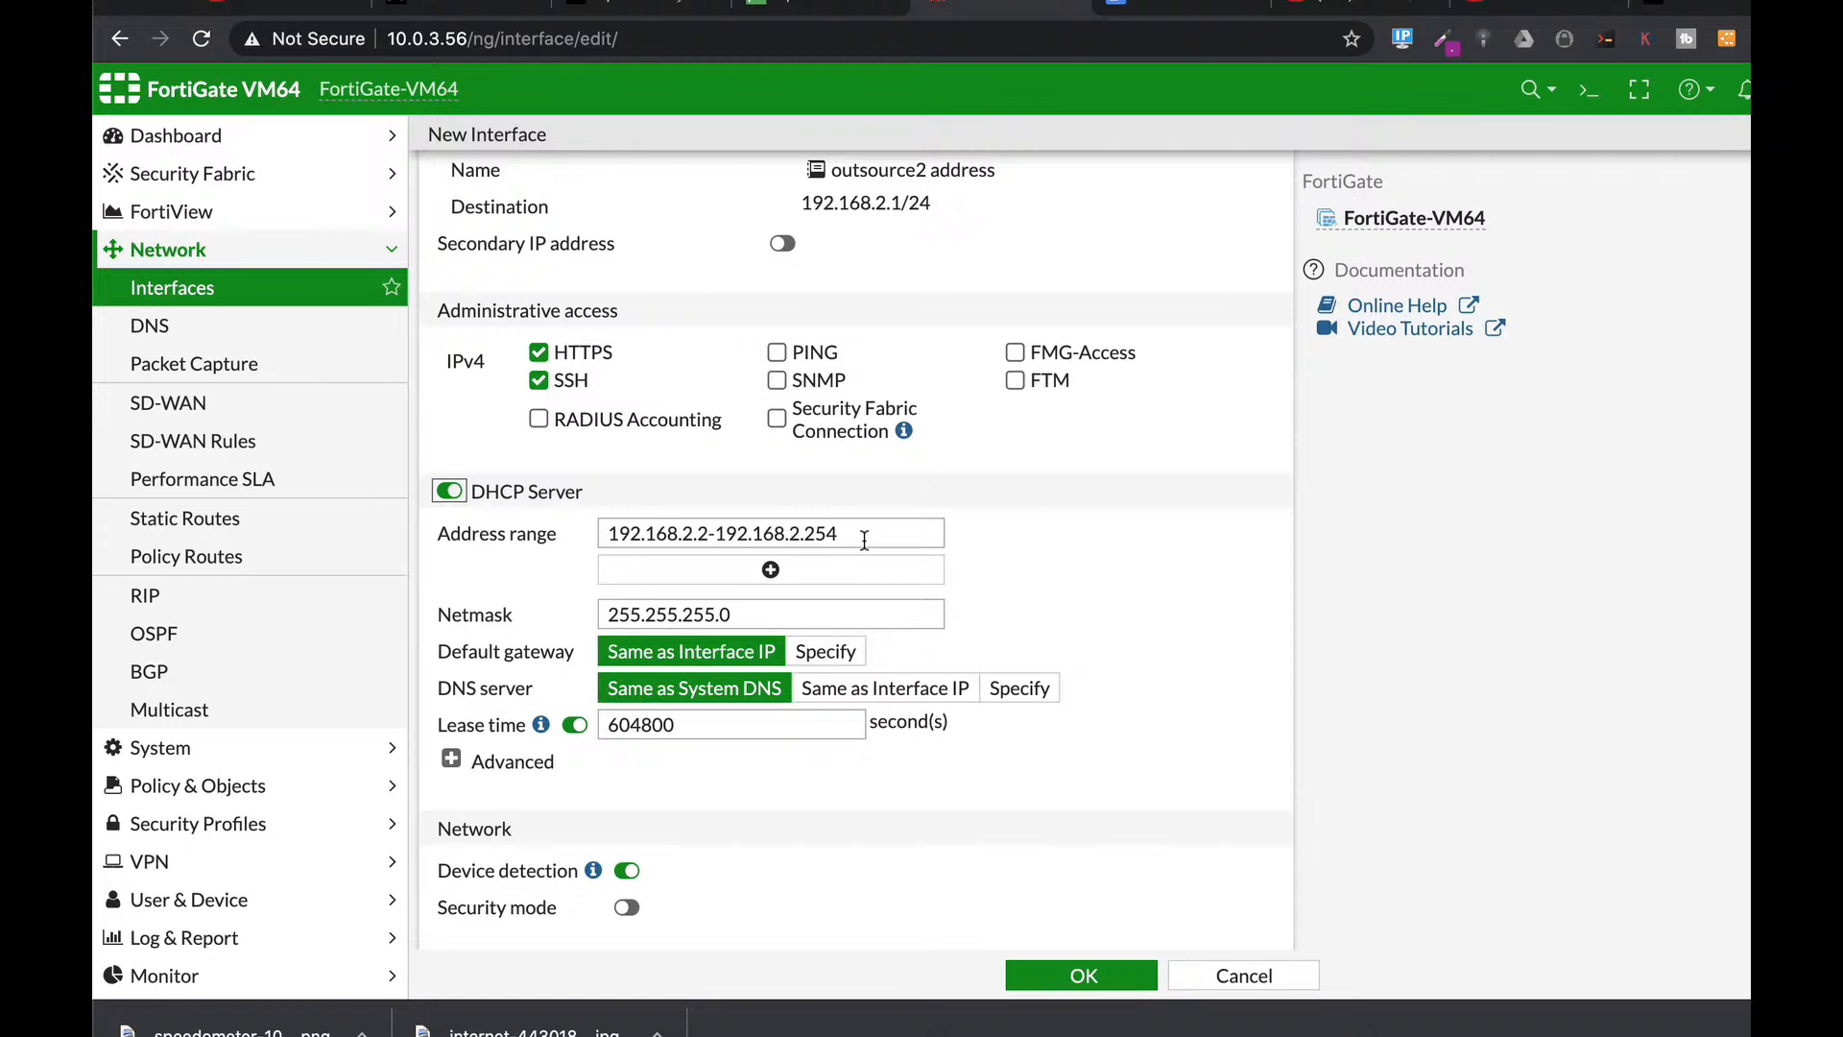
drag(947, 524, 544, 533)
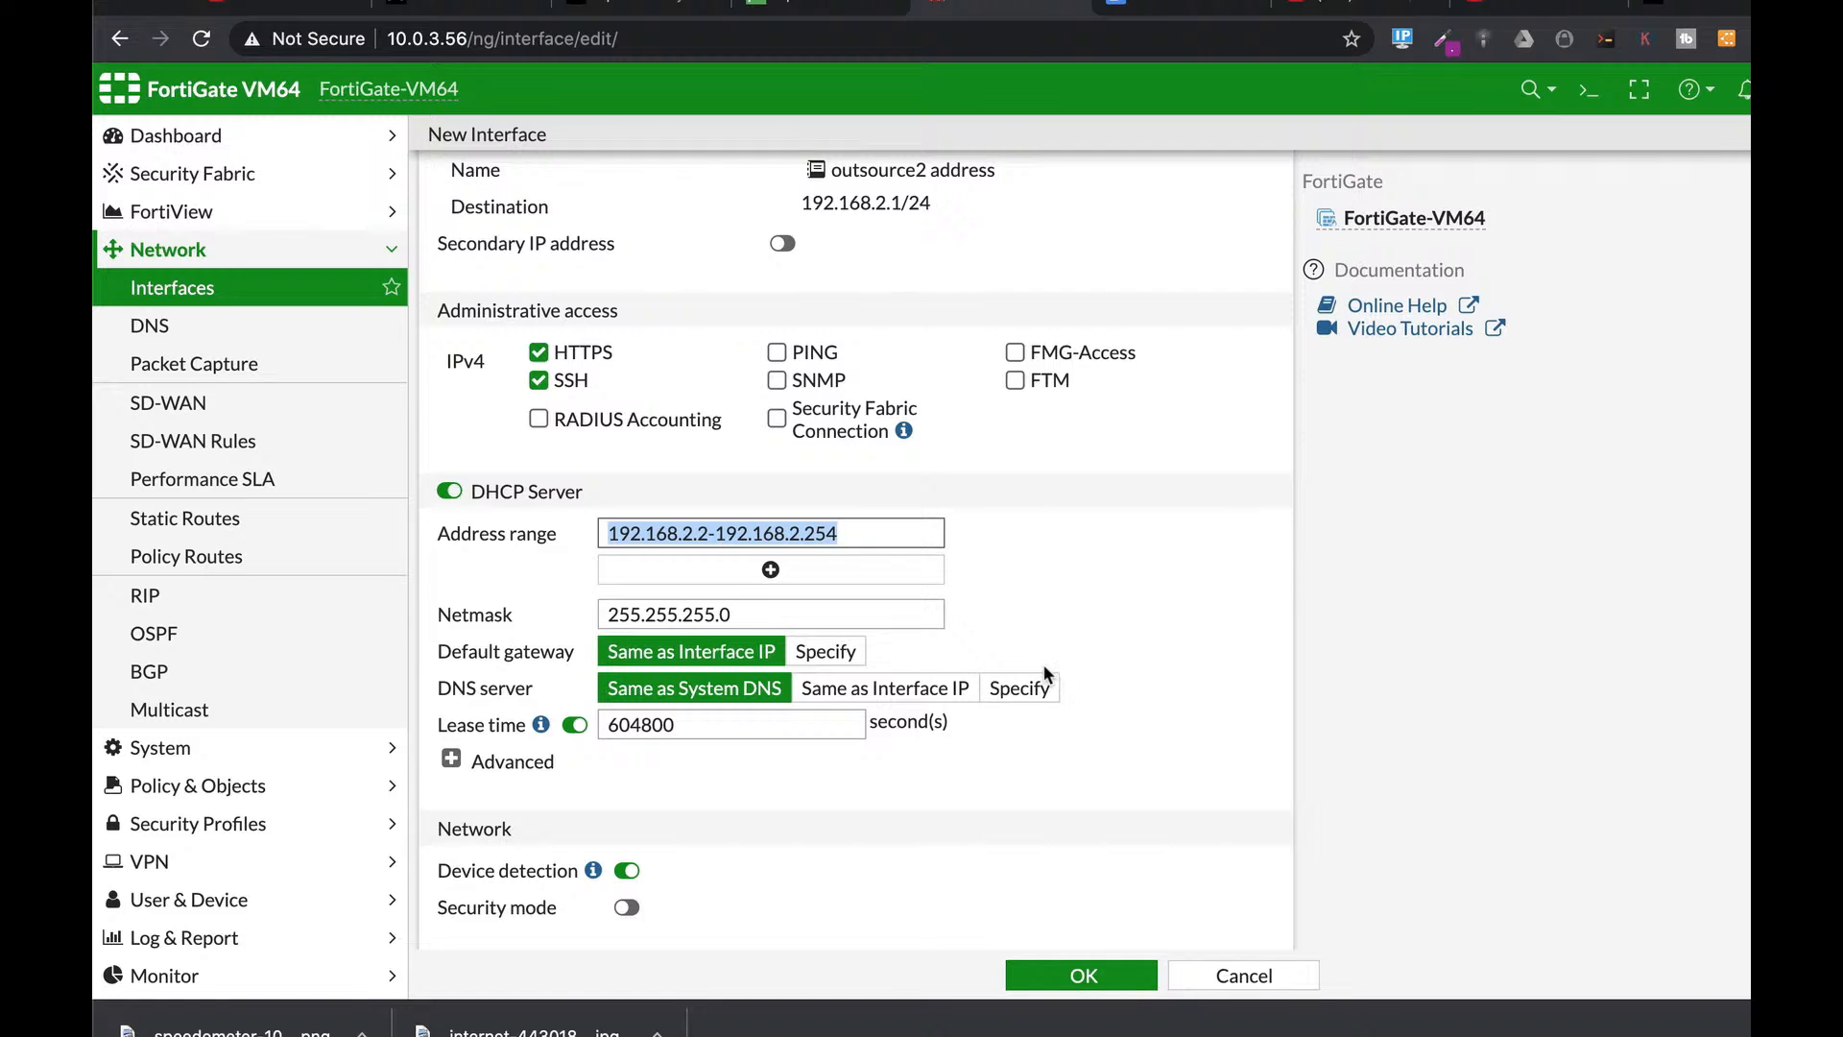
click(1090, 972)
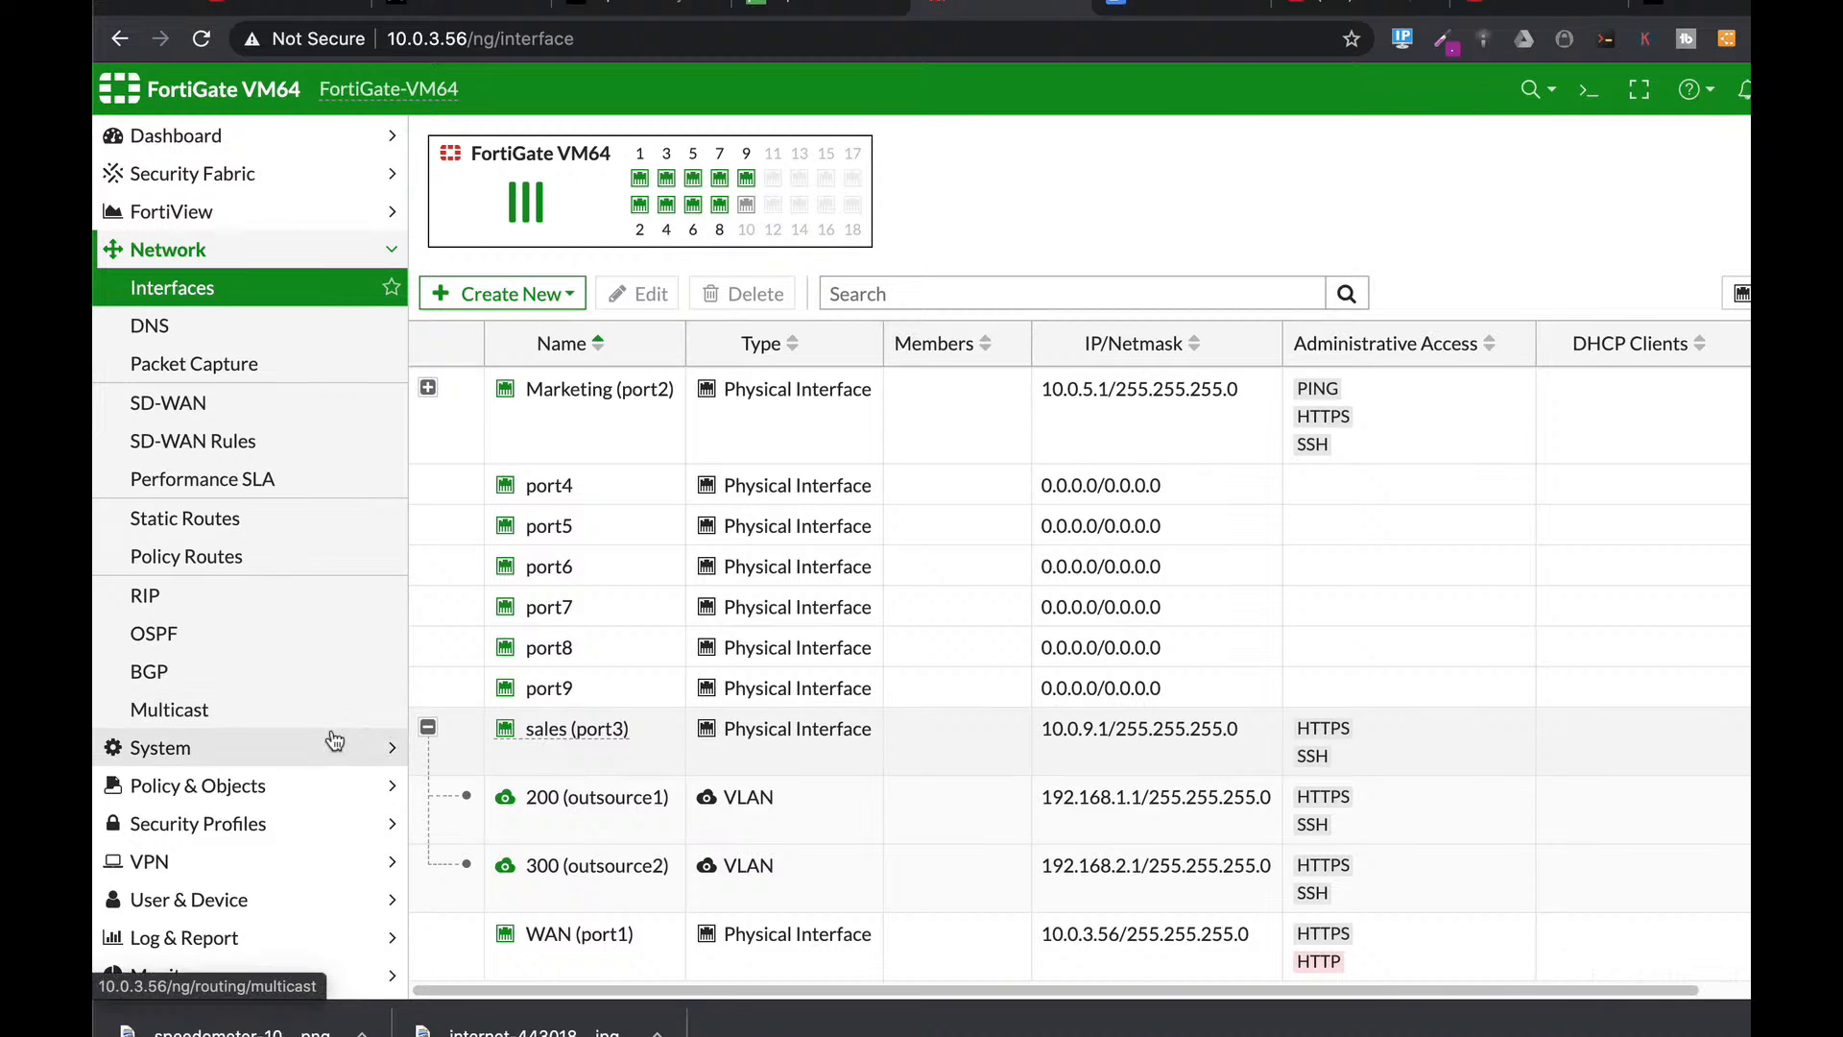
click(206, 785)
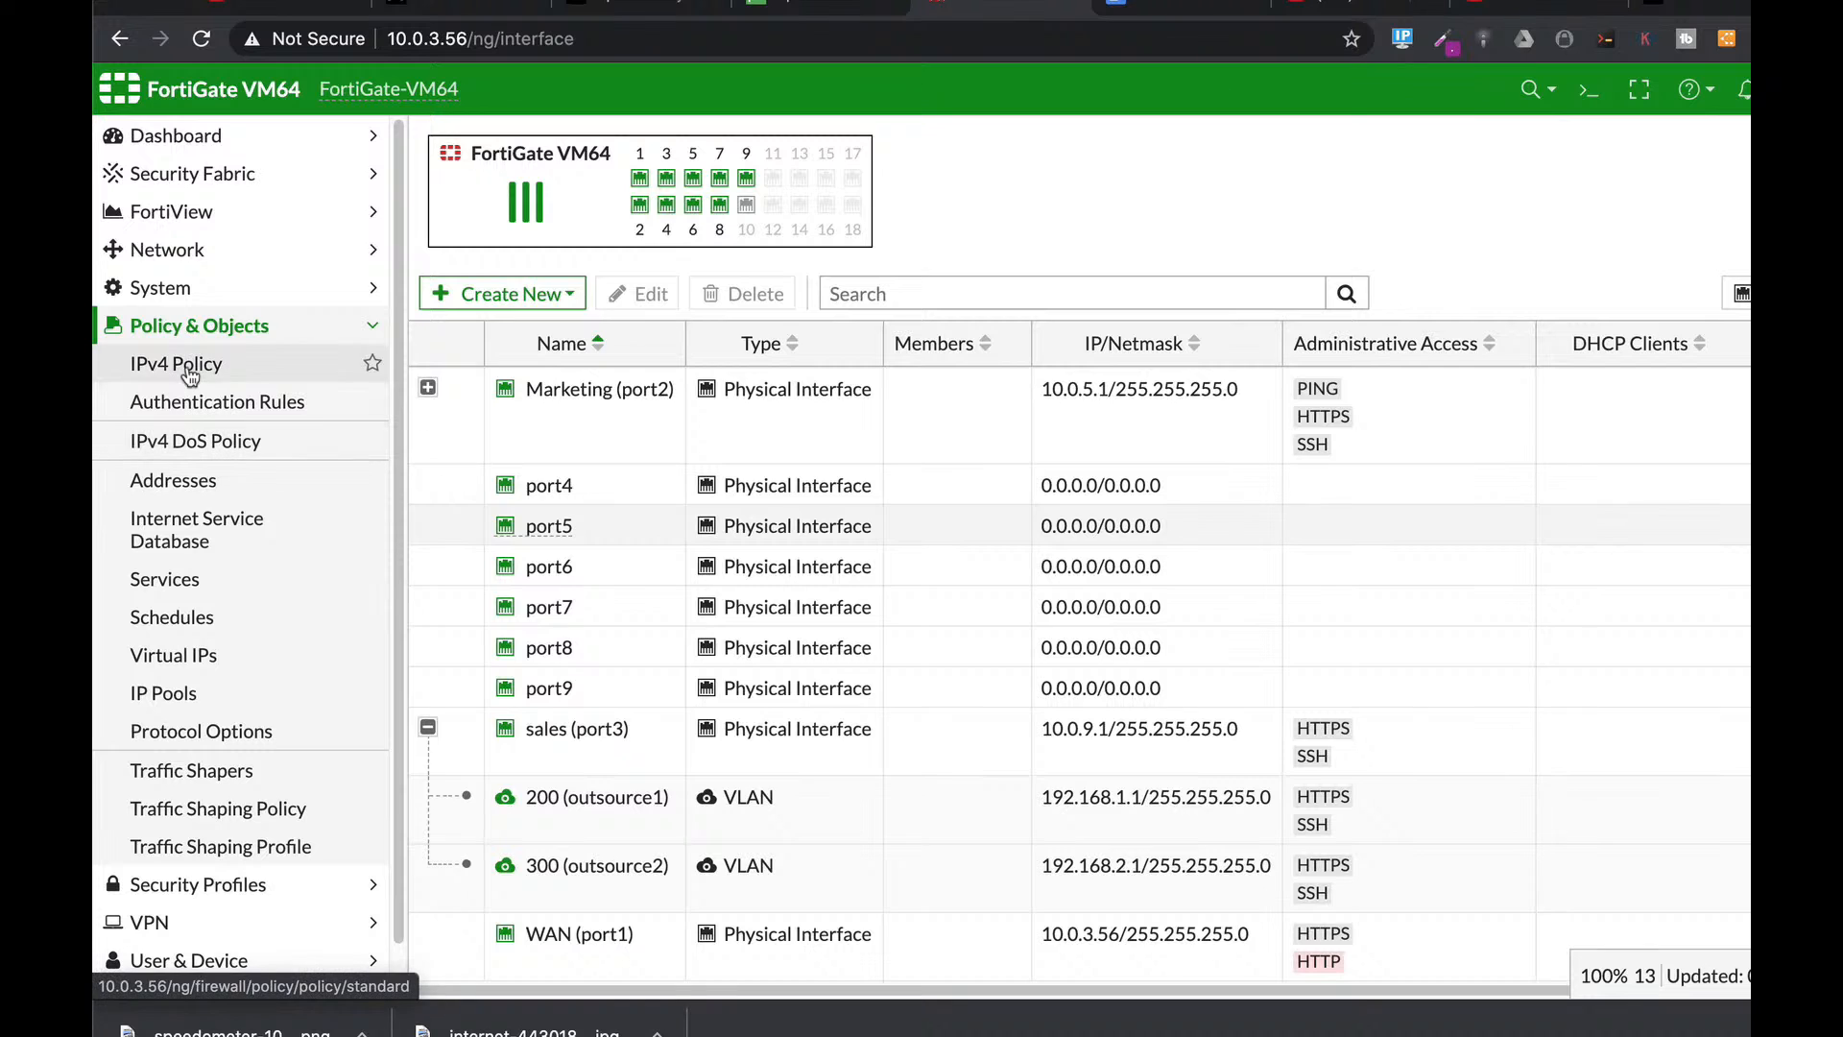
Start a new policy named outsource2 from 300 (outsource2) to WAN (port1).
click(193, 366)
click(460, 145)
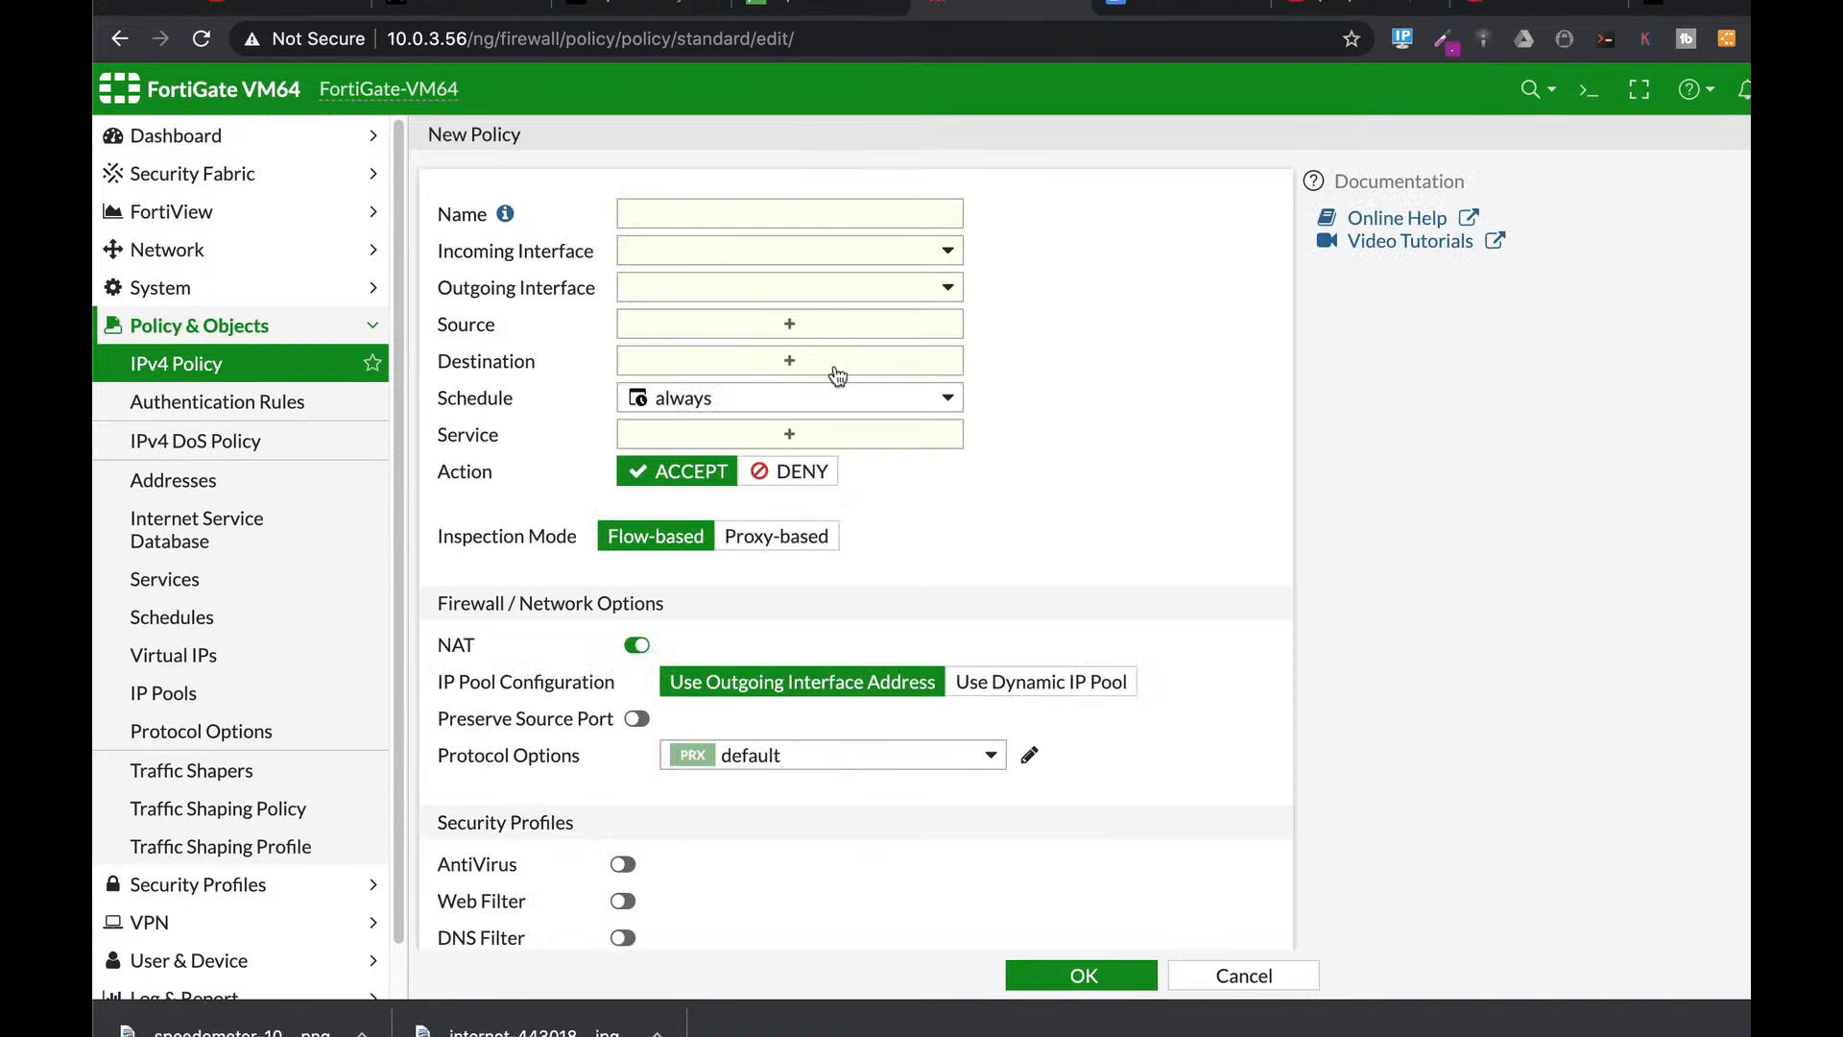
click(712, 220)
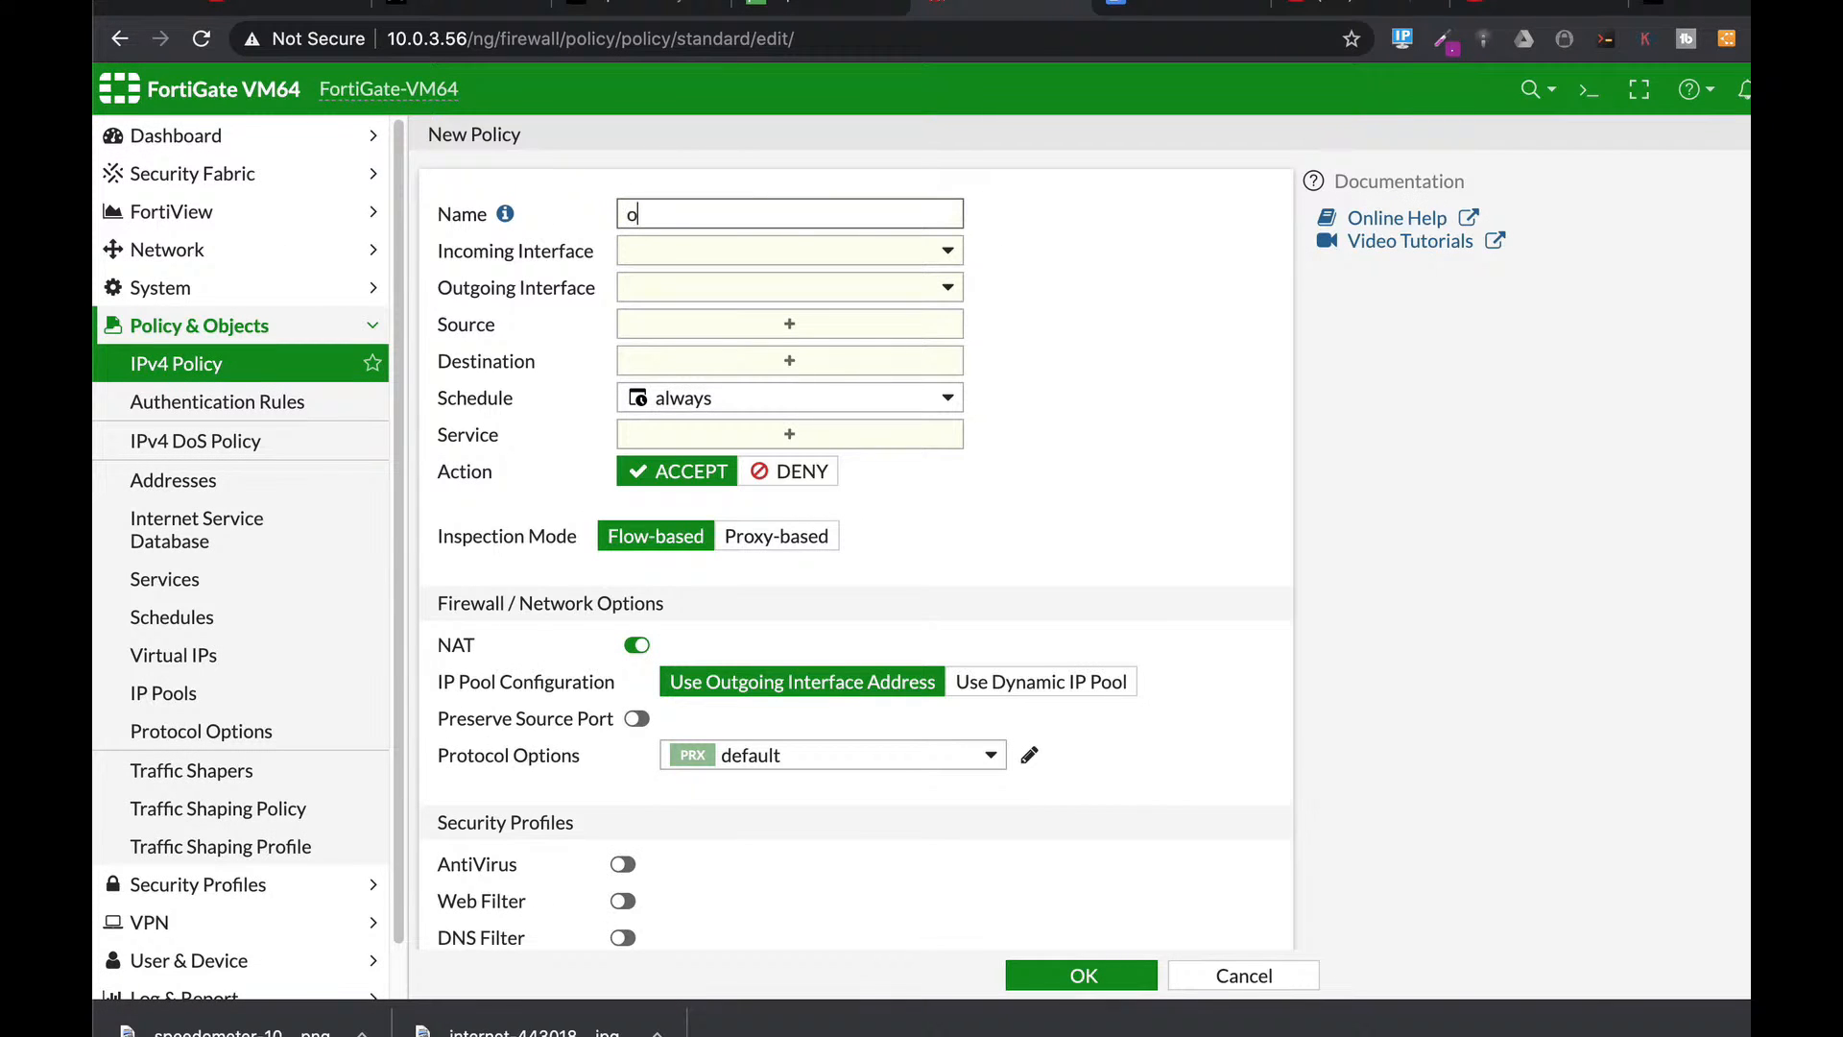
text(outsource2)
click(780, 252)
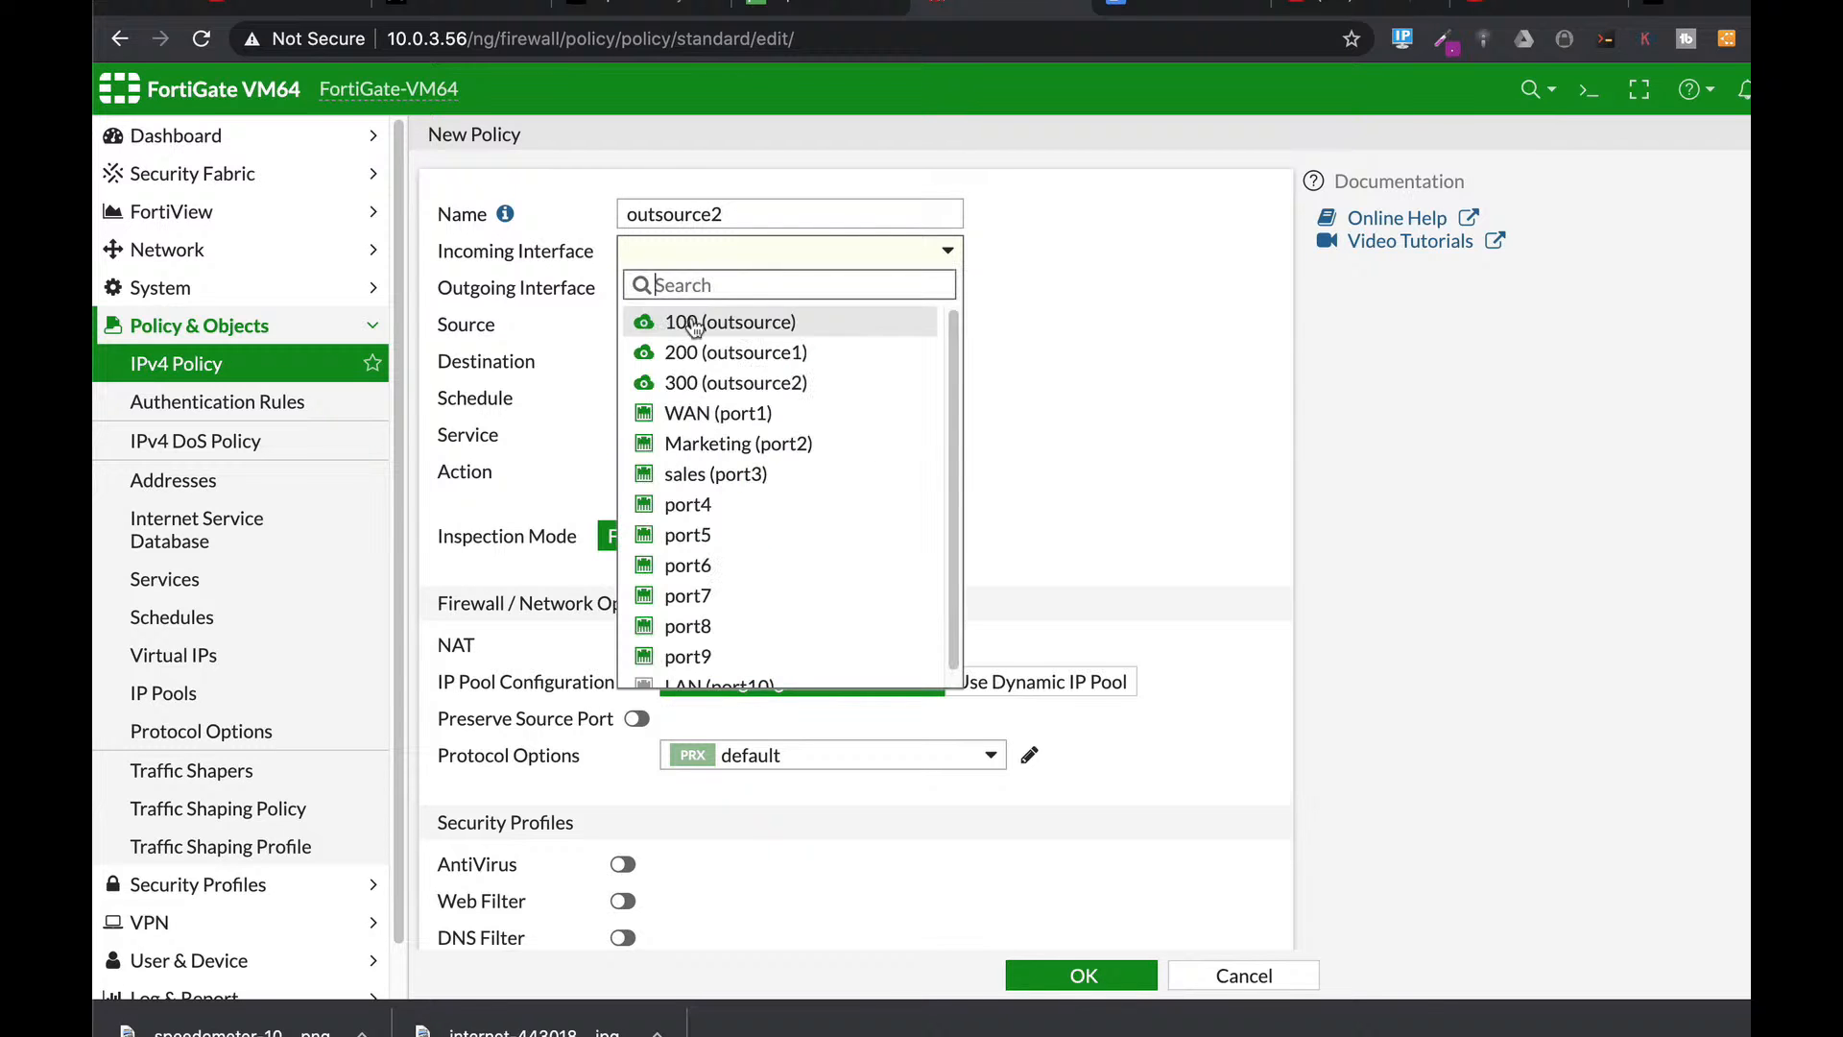
click(710, 382)
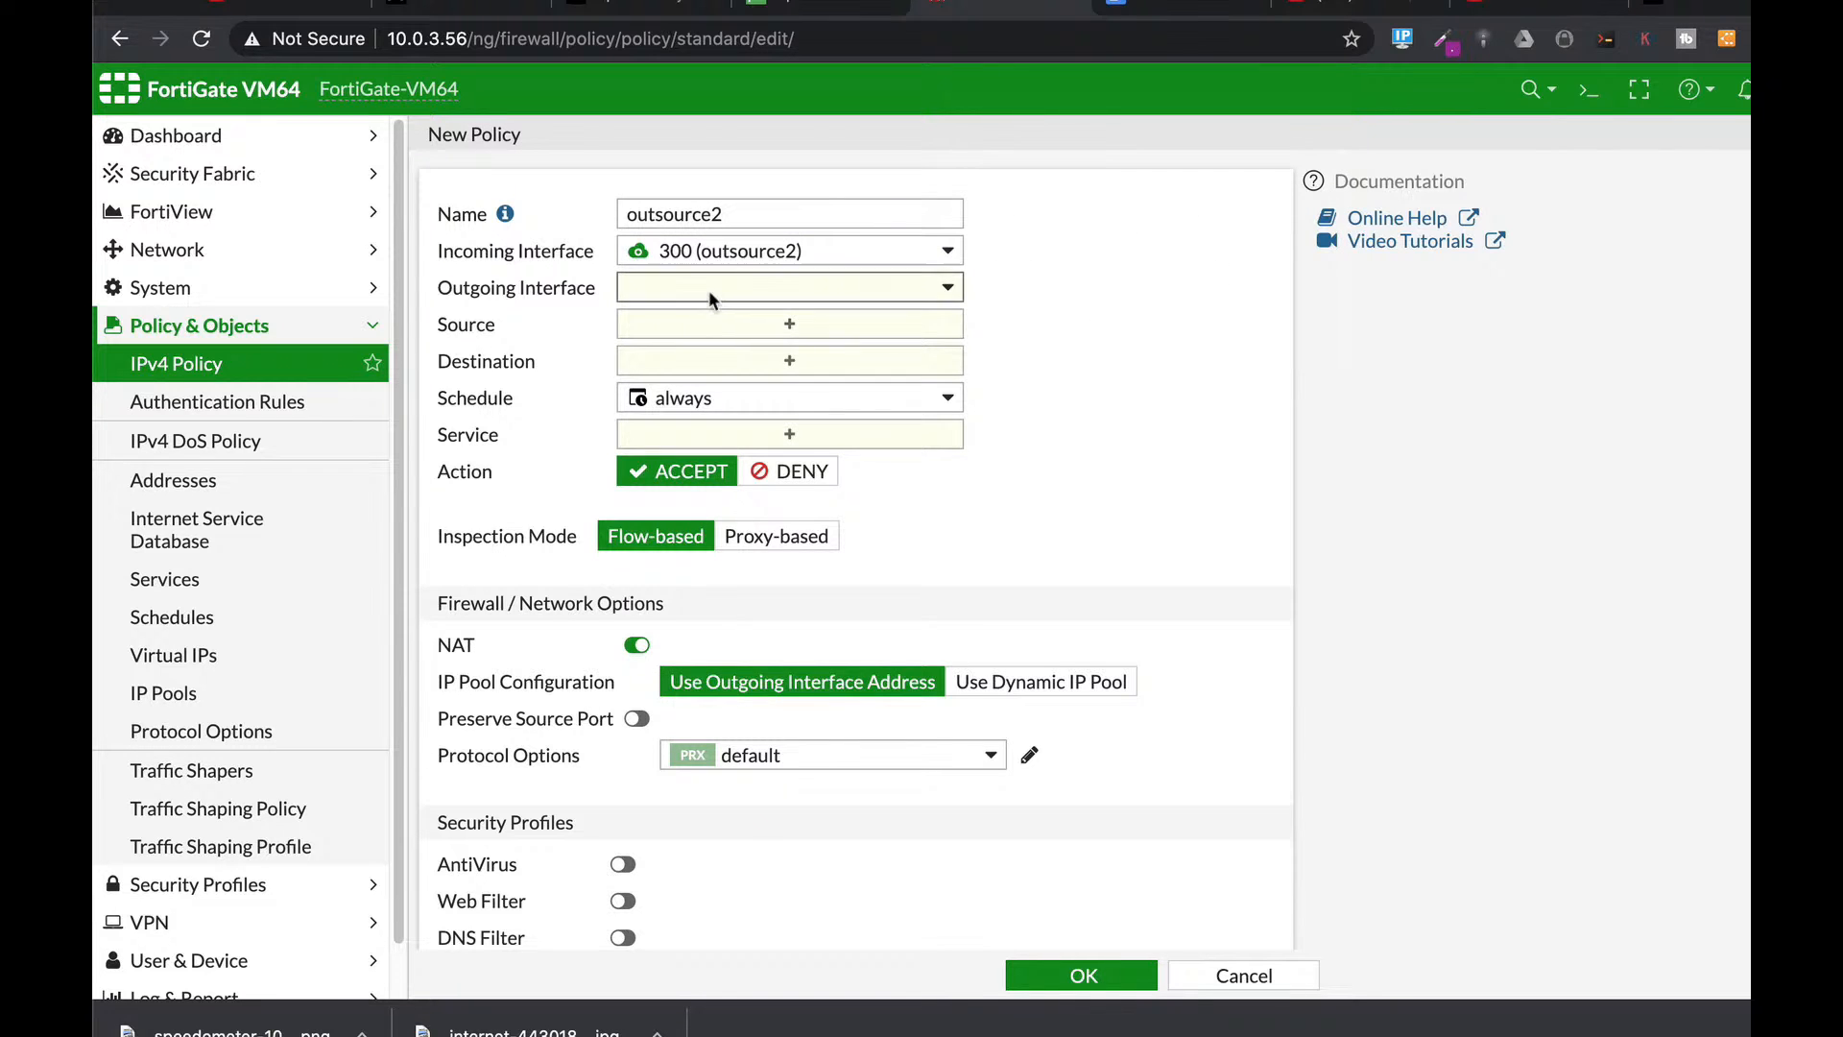
click(708, 290)
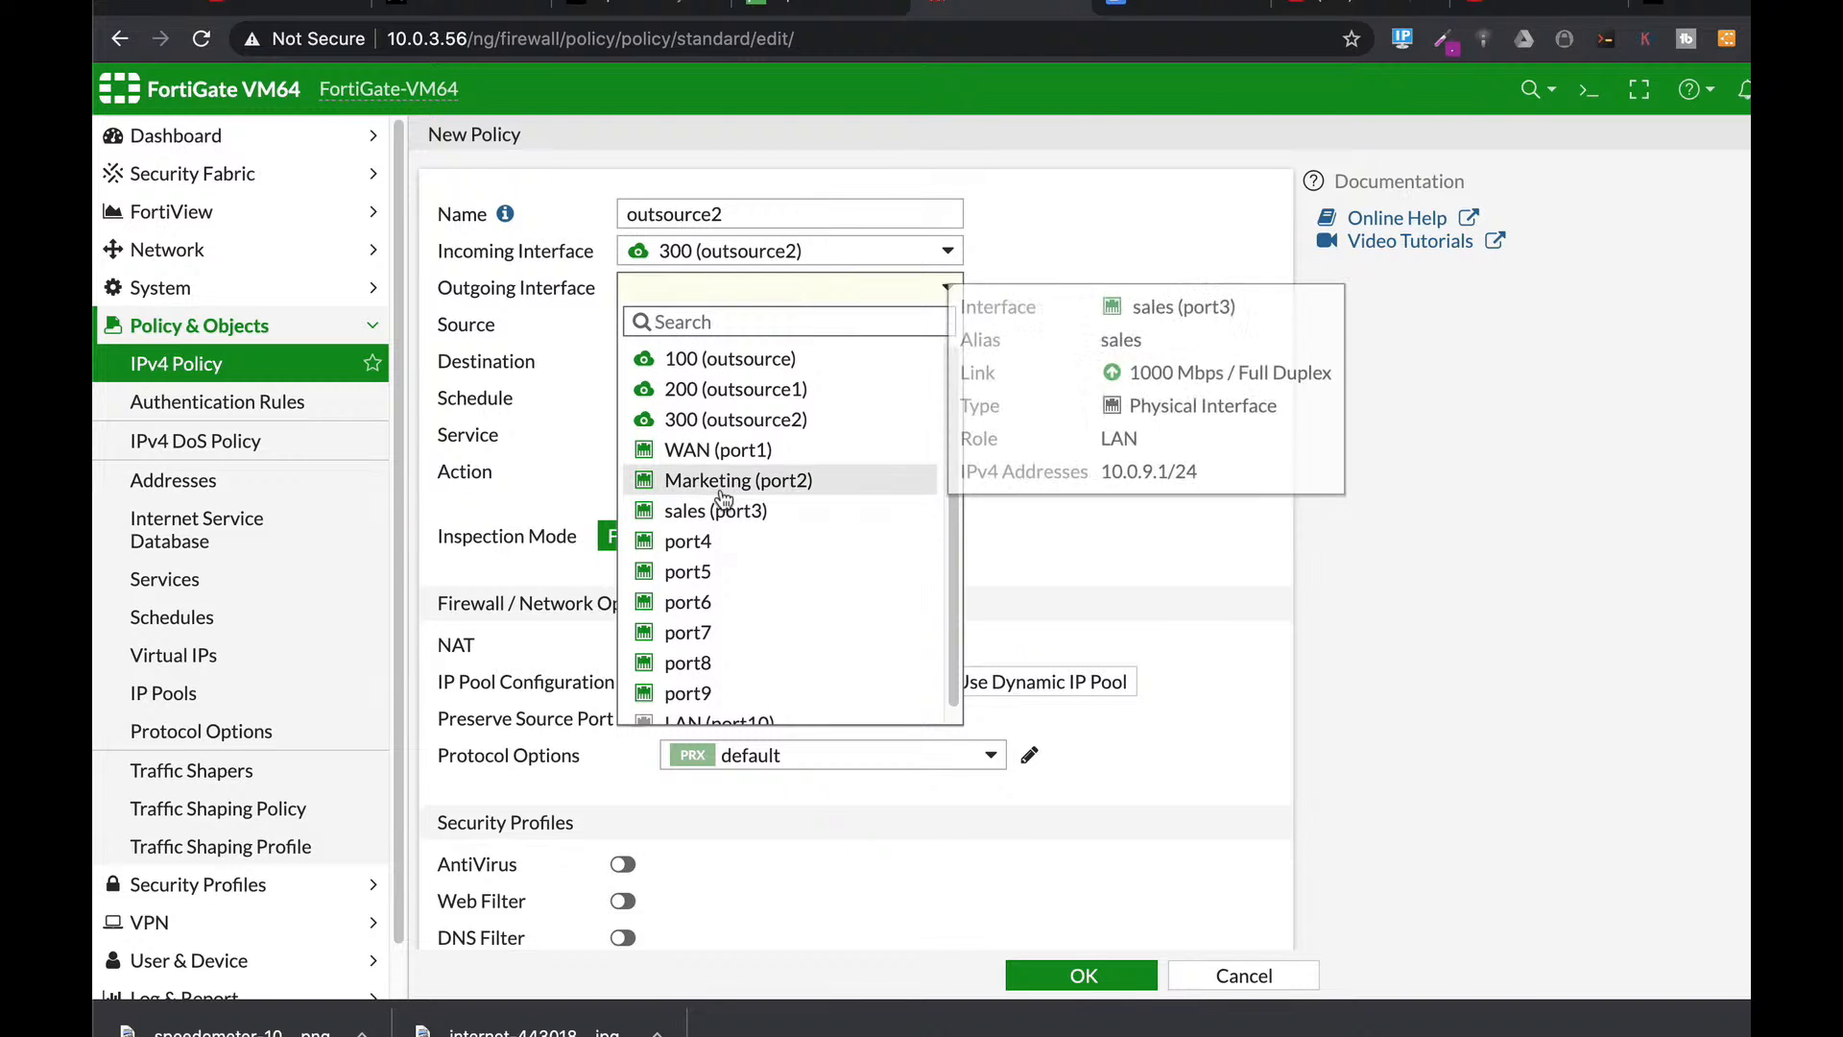
click(715, 449)
Set the outsource2 policy's source and destination addresses to all.
click(764, 329)
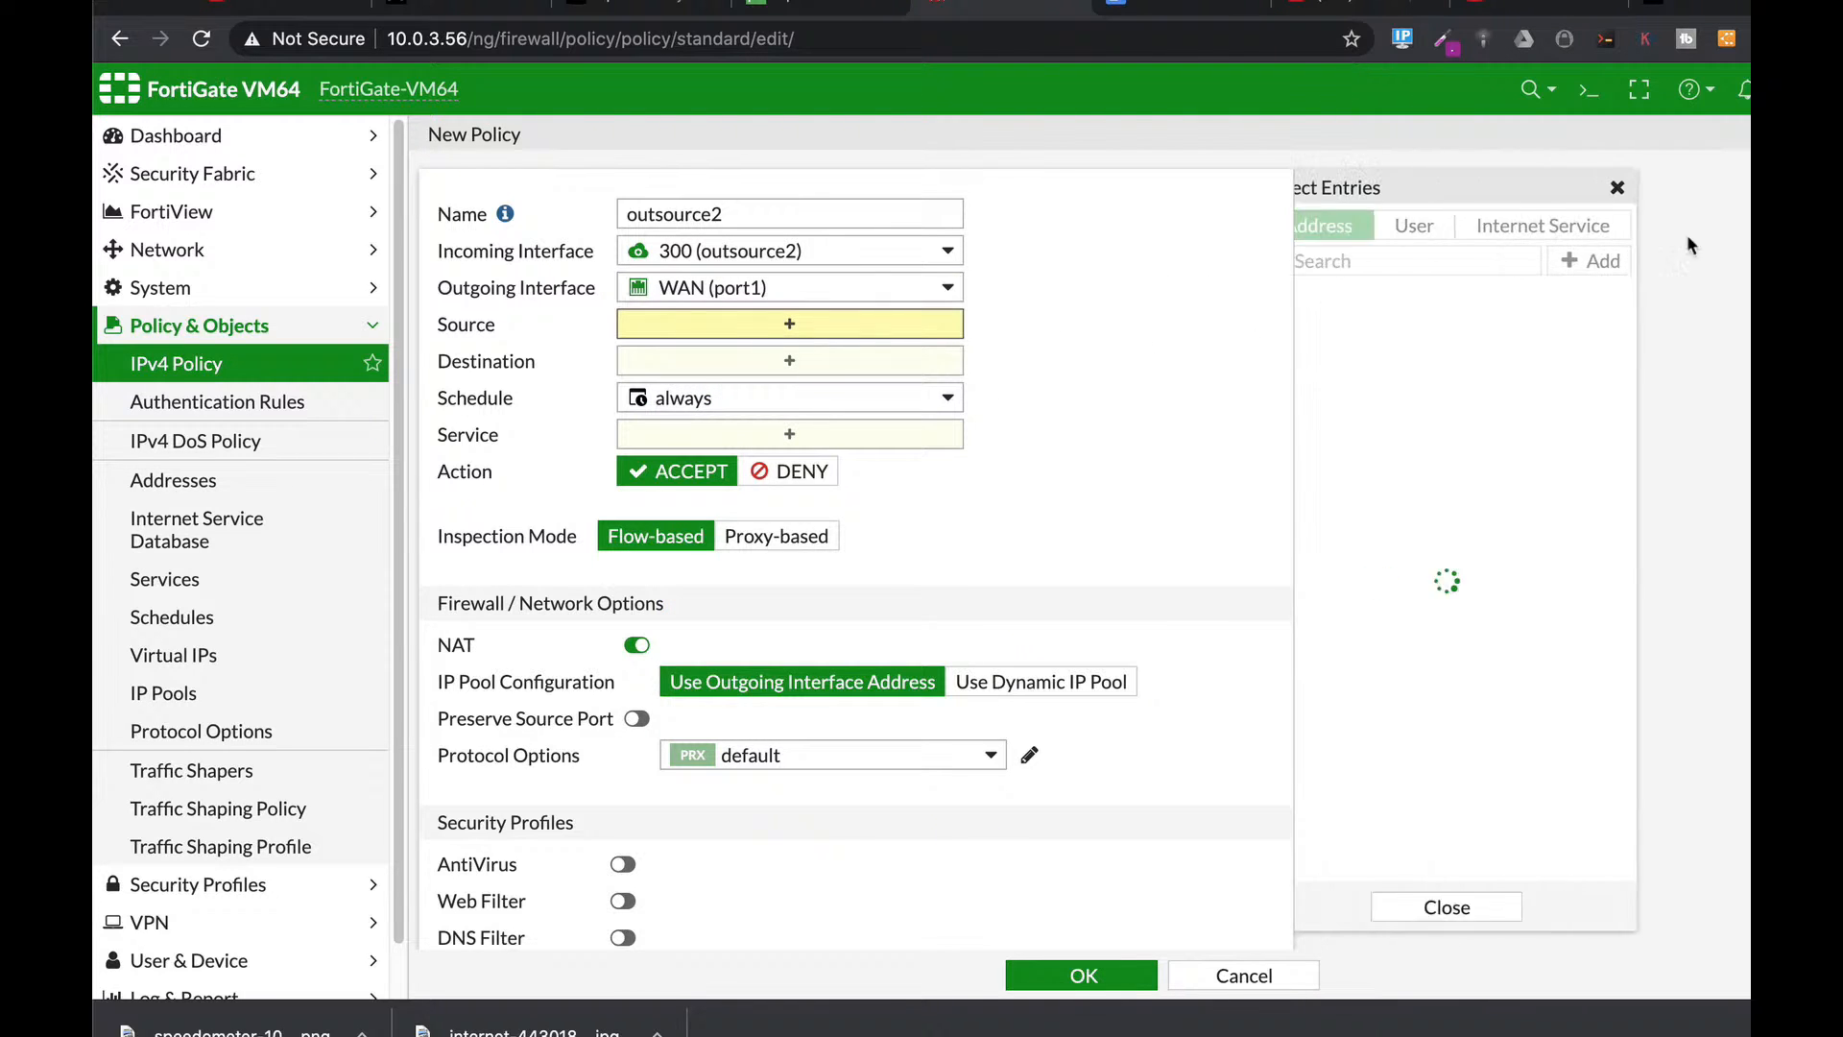
click(1344, 331)
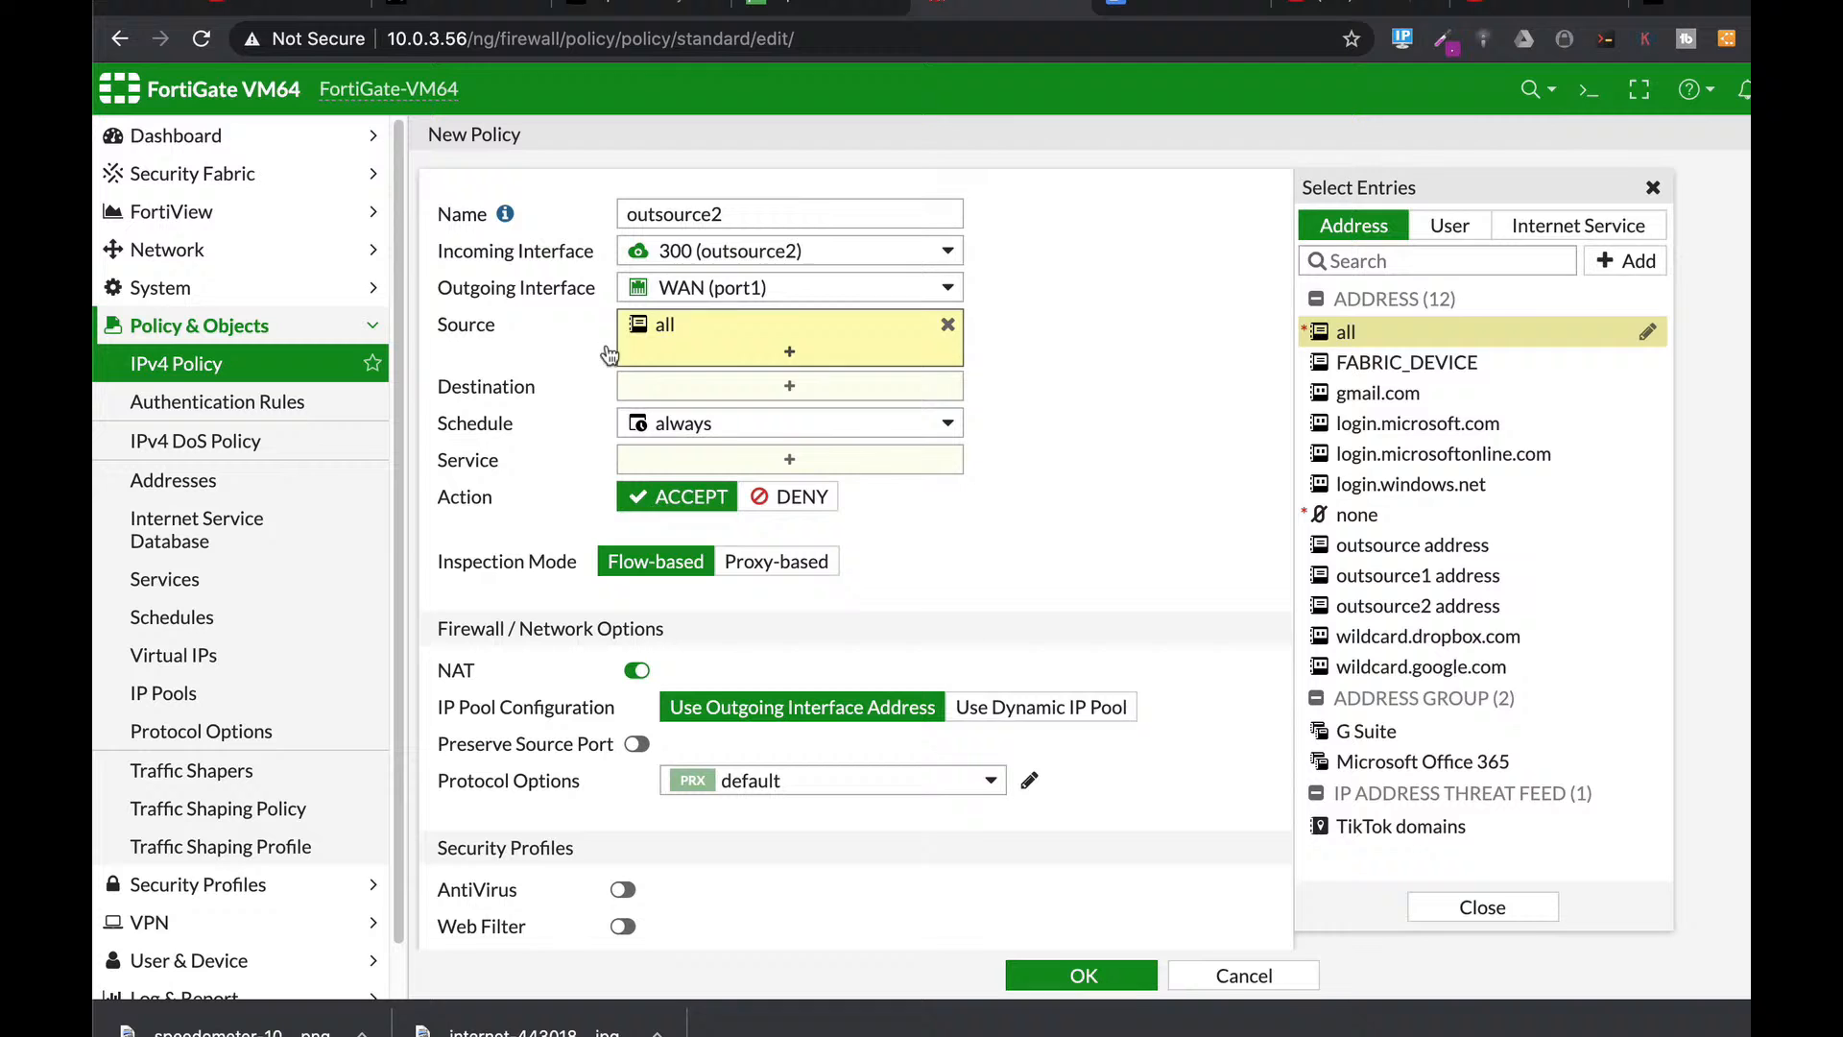
click(698, 385)
click(1344, 333)
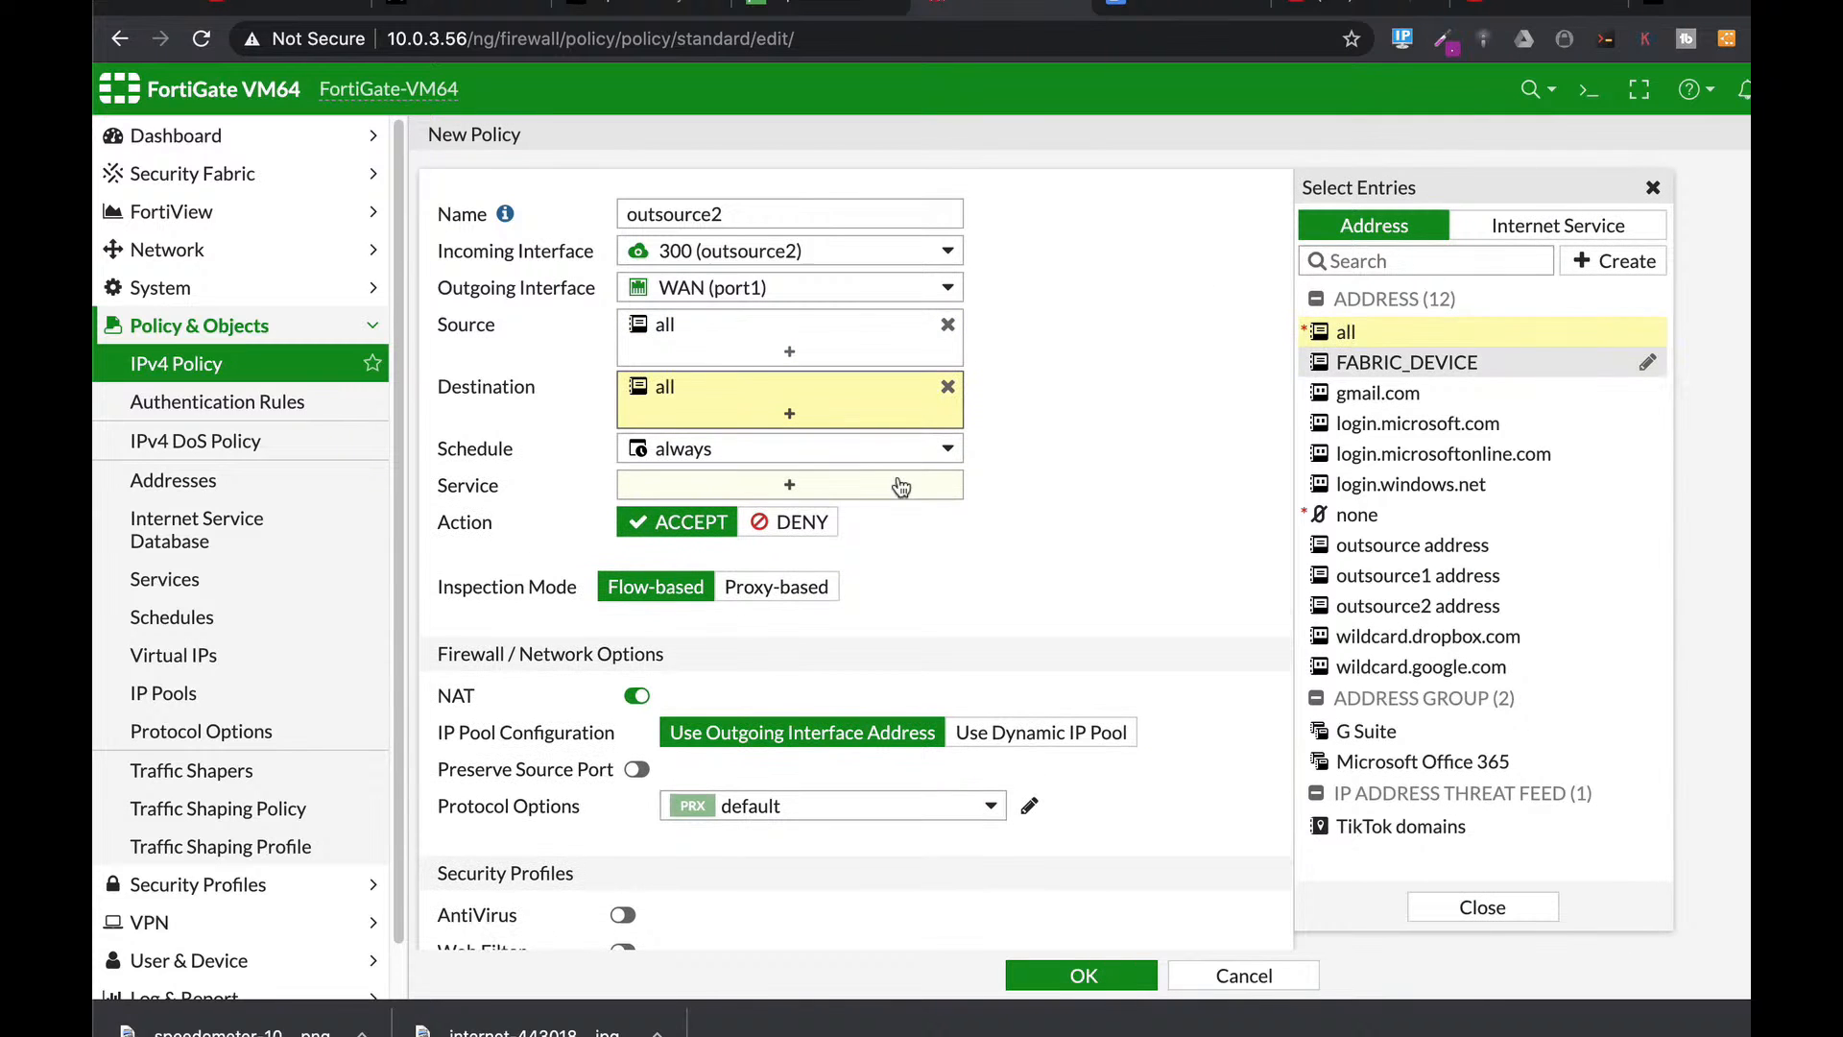
Add the HTTPS, HTTP and DNS services and save the outsource2 policy.
click(878, 485)
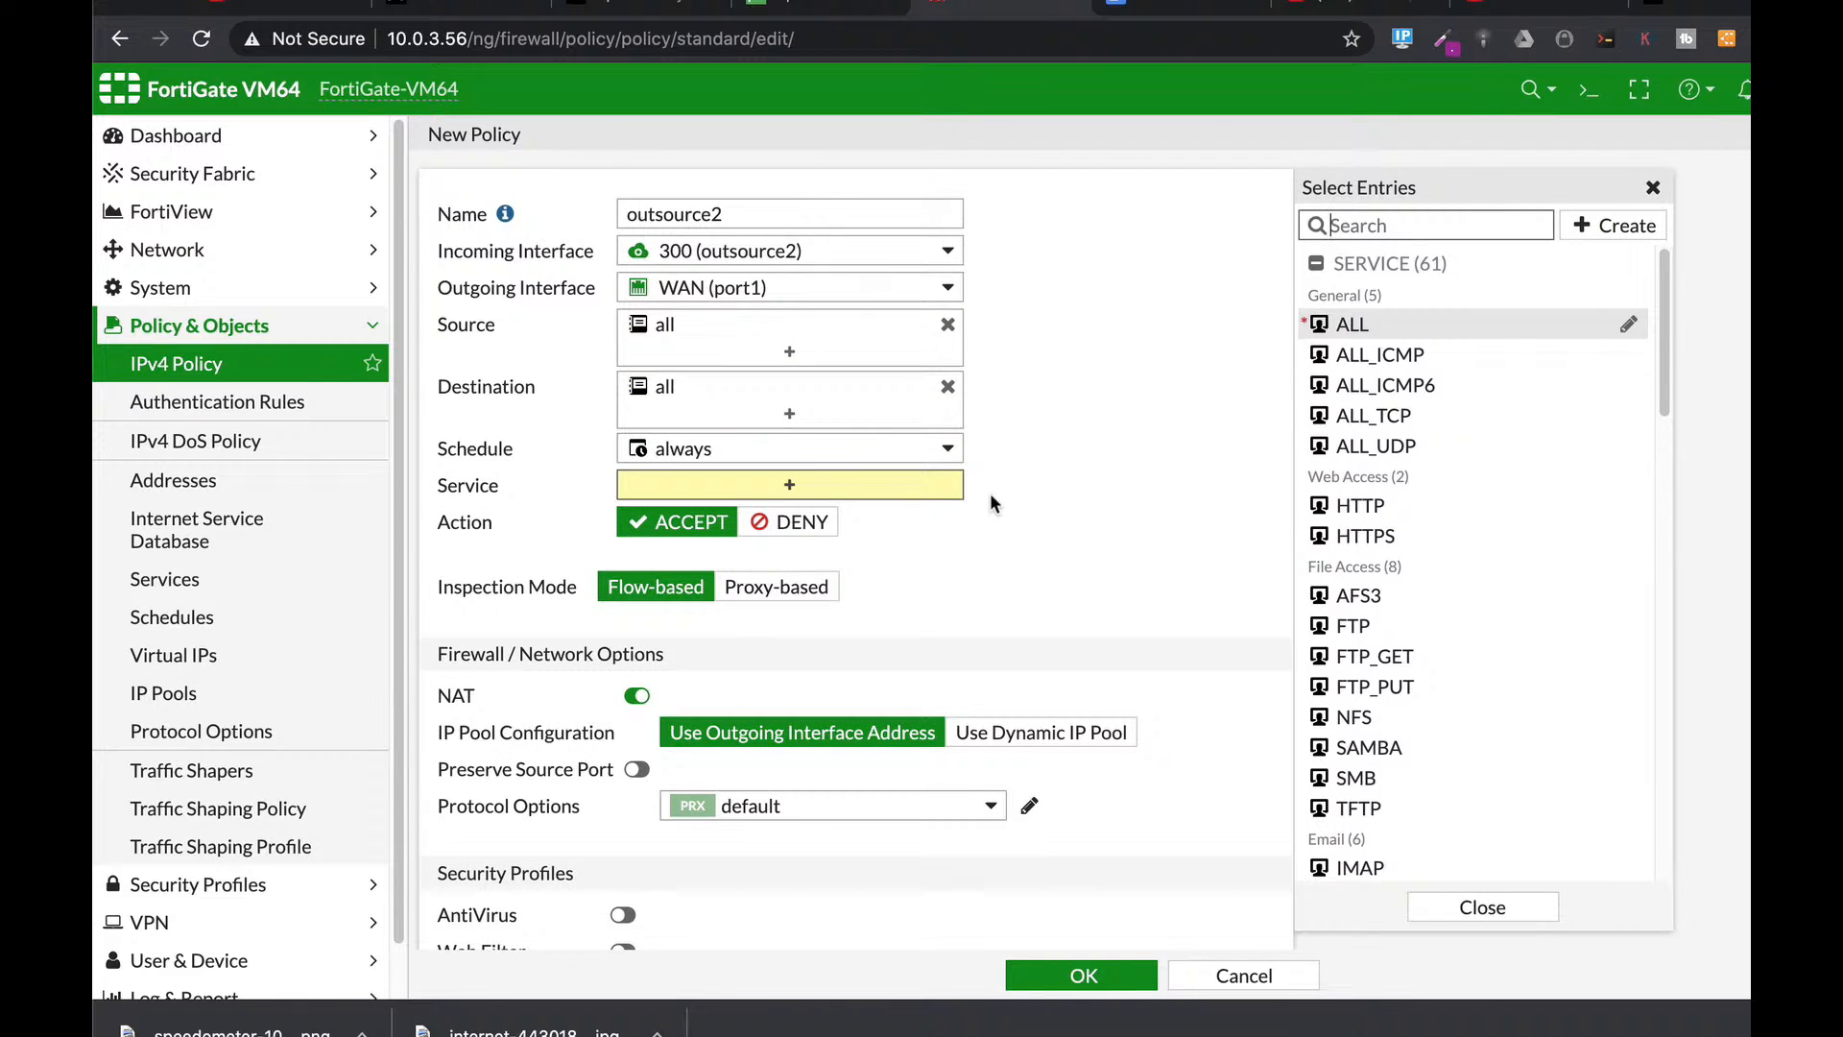
click(1381, 229)
text(https)
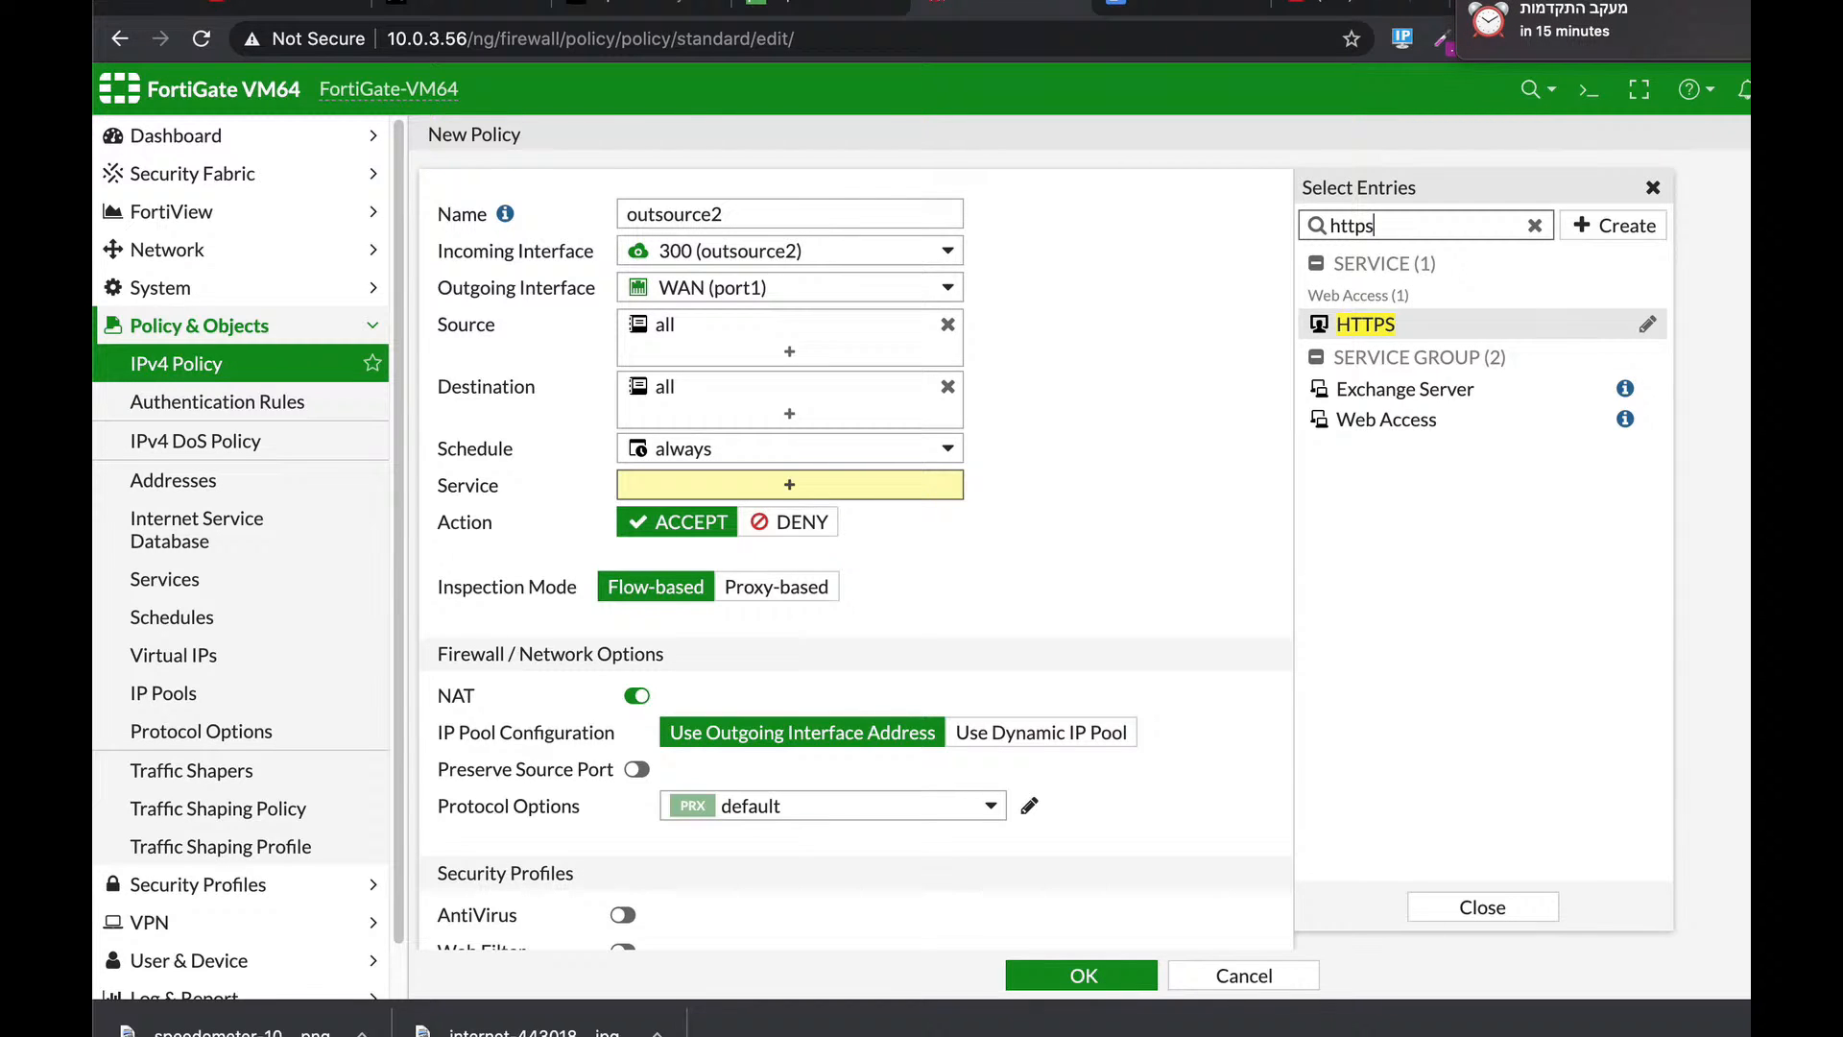
key(Return)
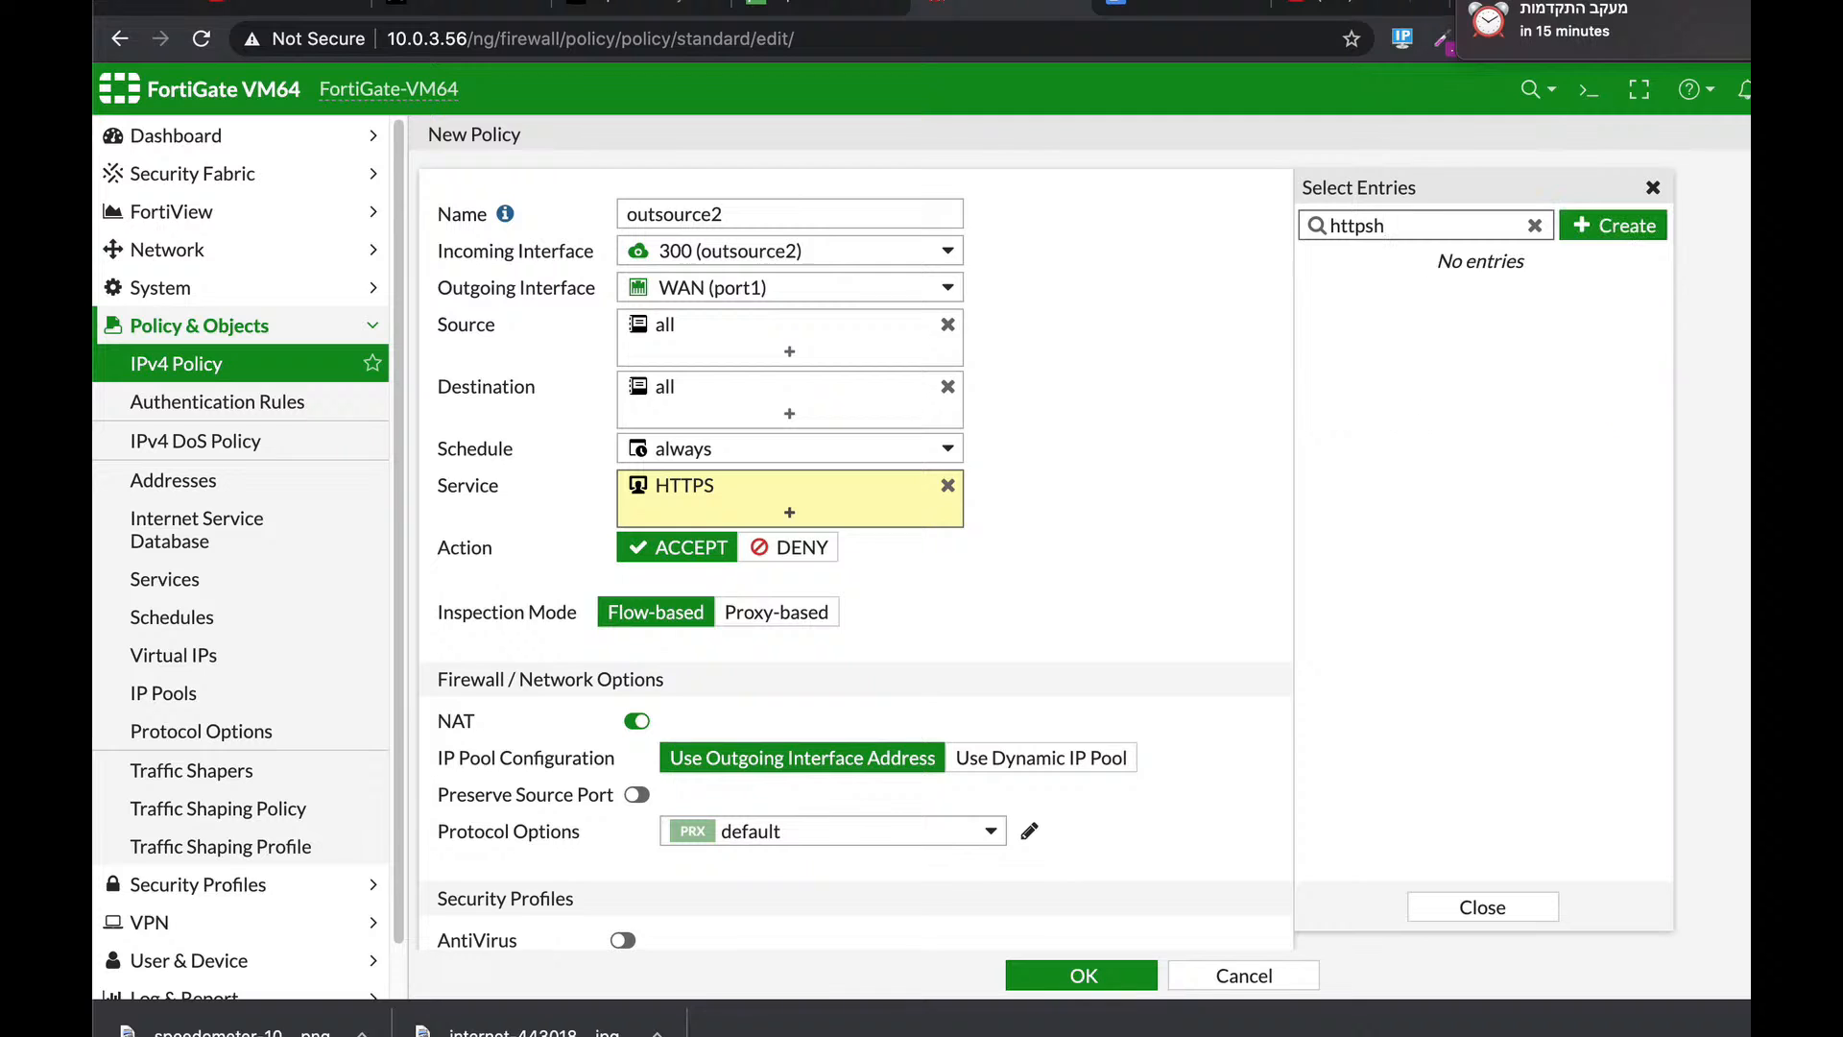
key(BackSpace)
key(BackSpace)
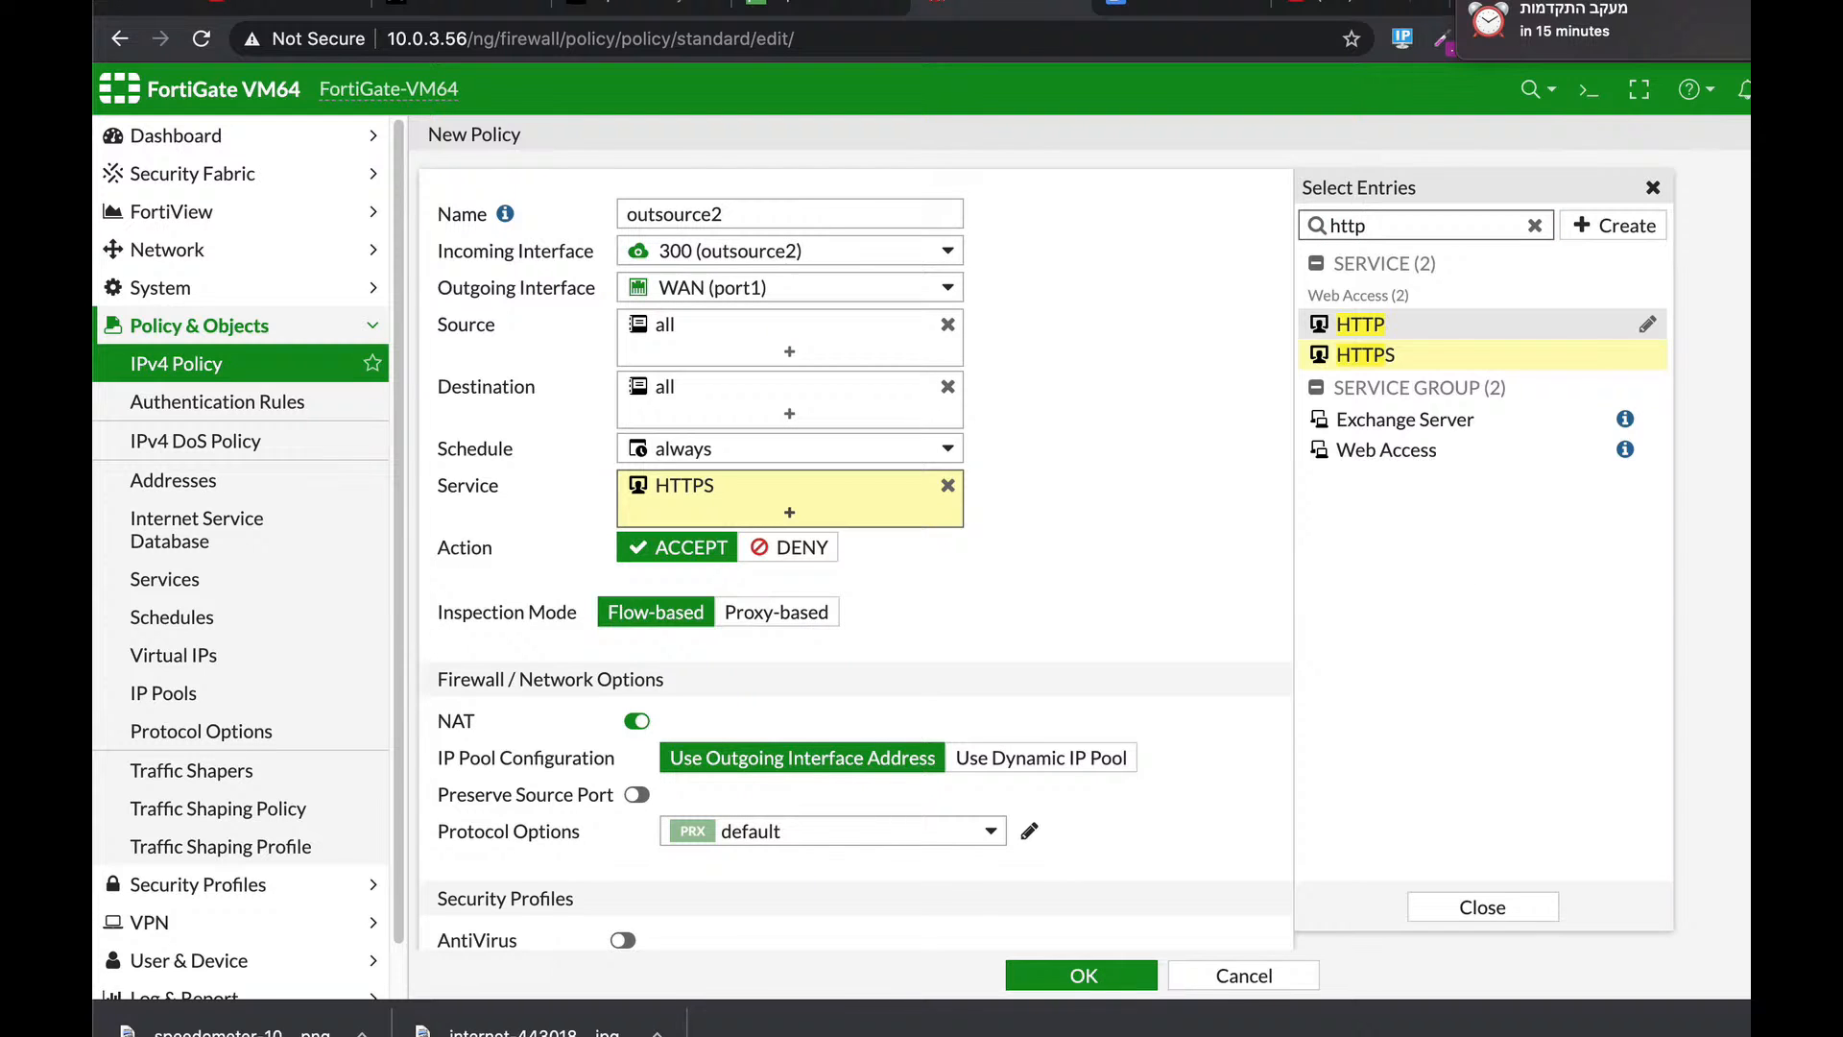
key(Return)
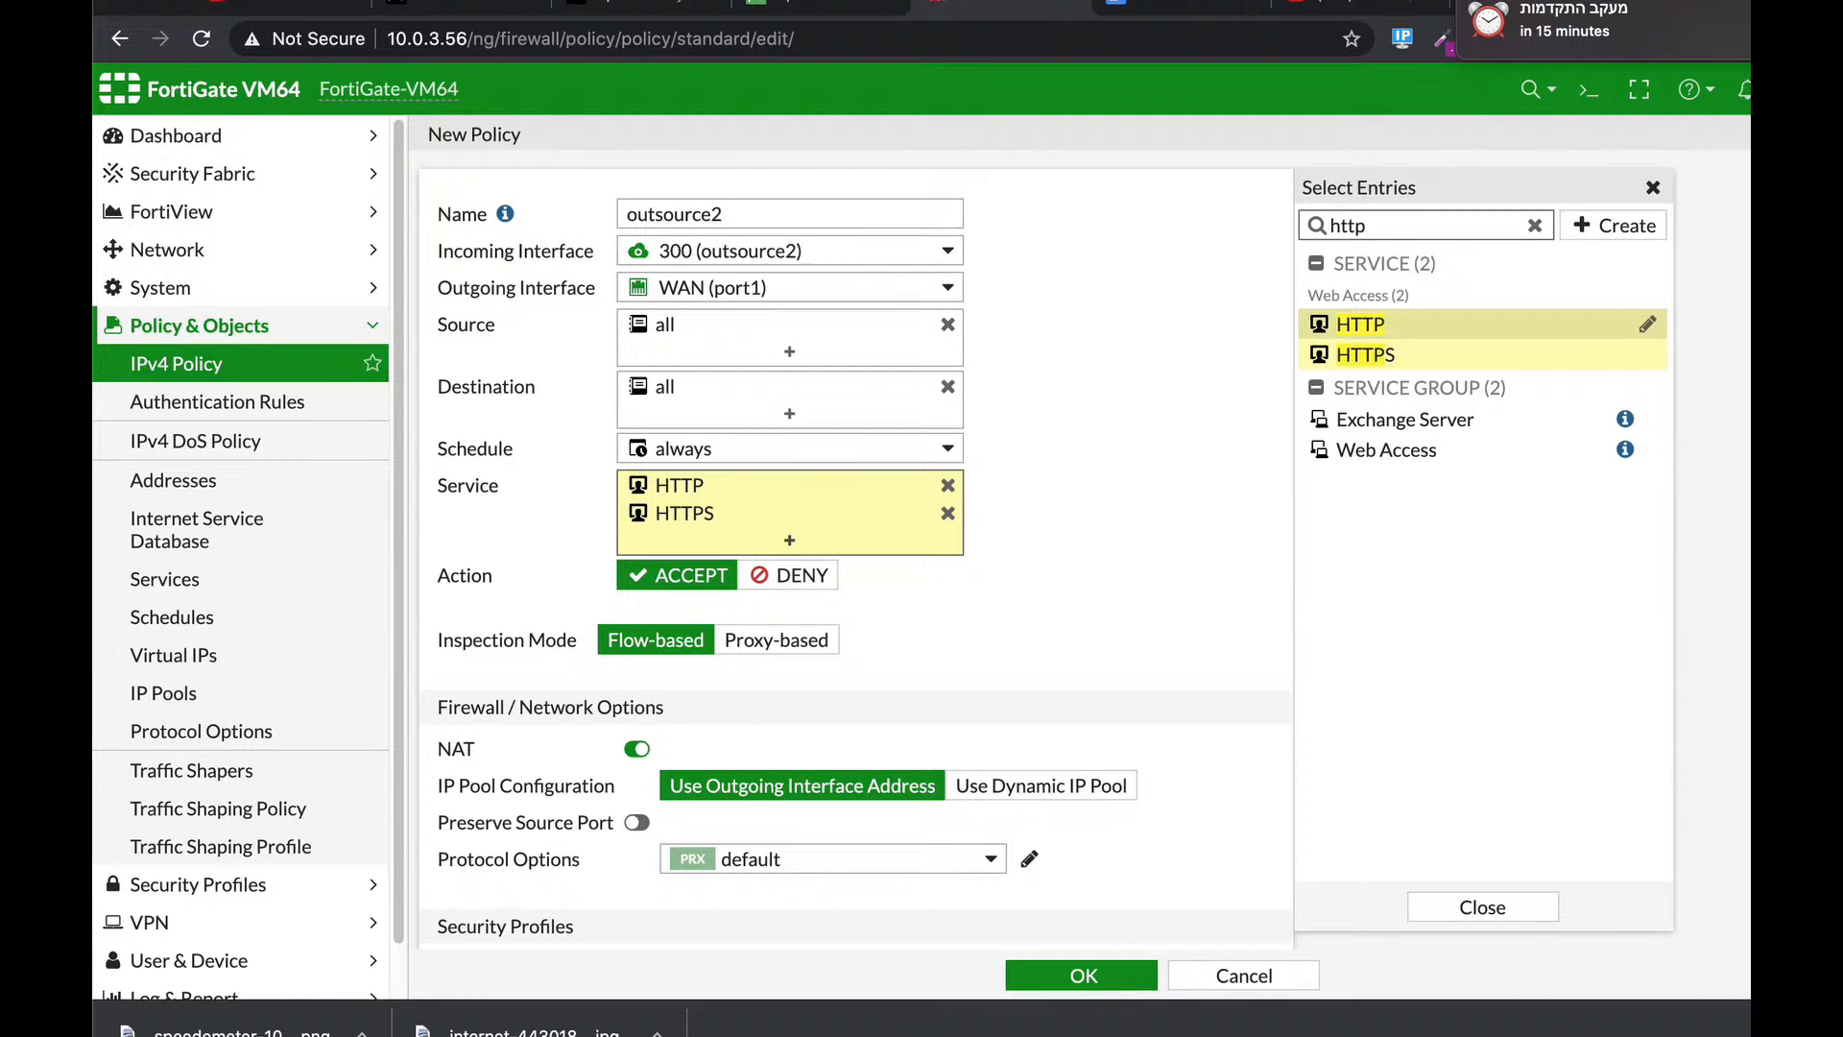
key(BackSpace)
key(BackSpace)
text(dns)
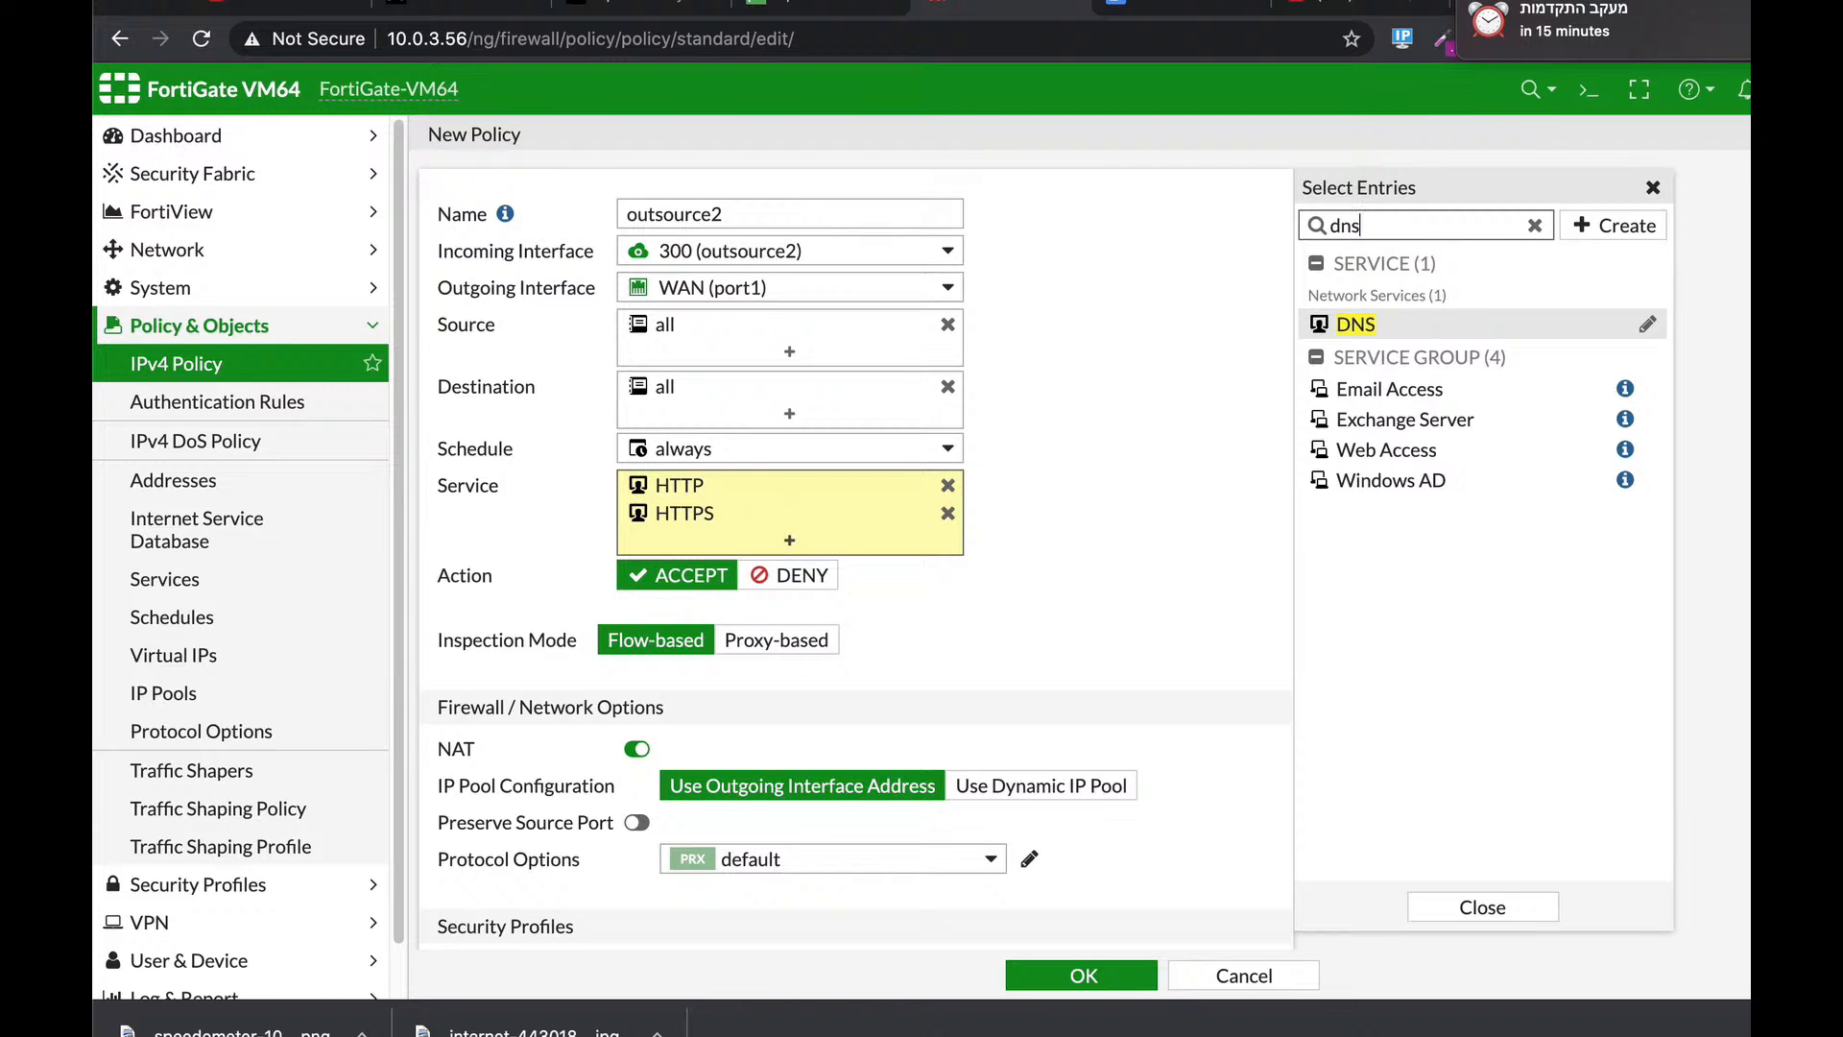
key(Return)
scroll(1073, 647, down, 5)
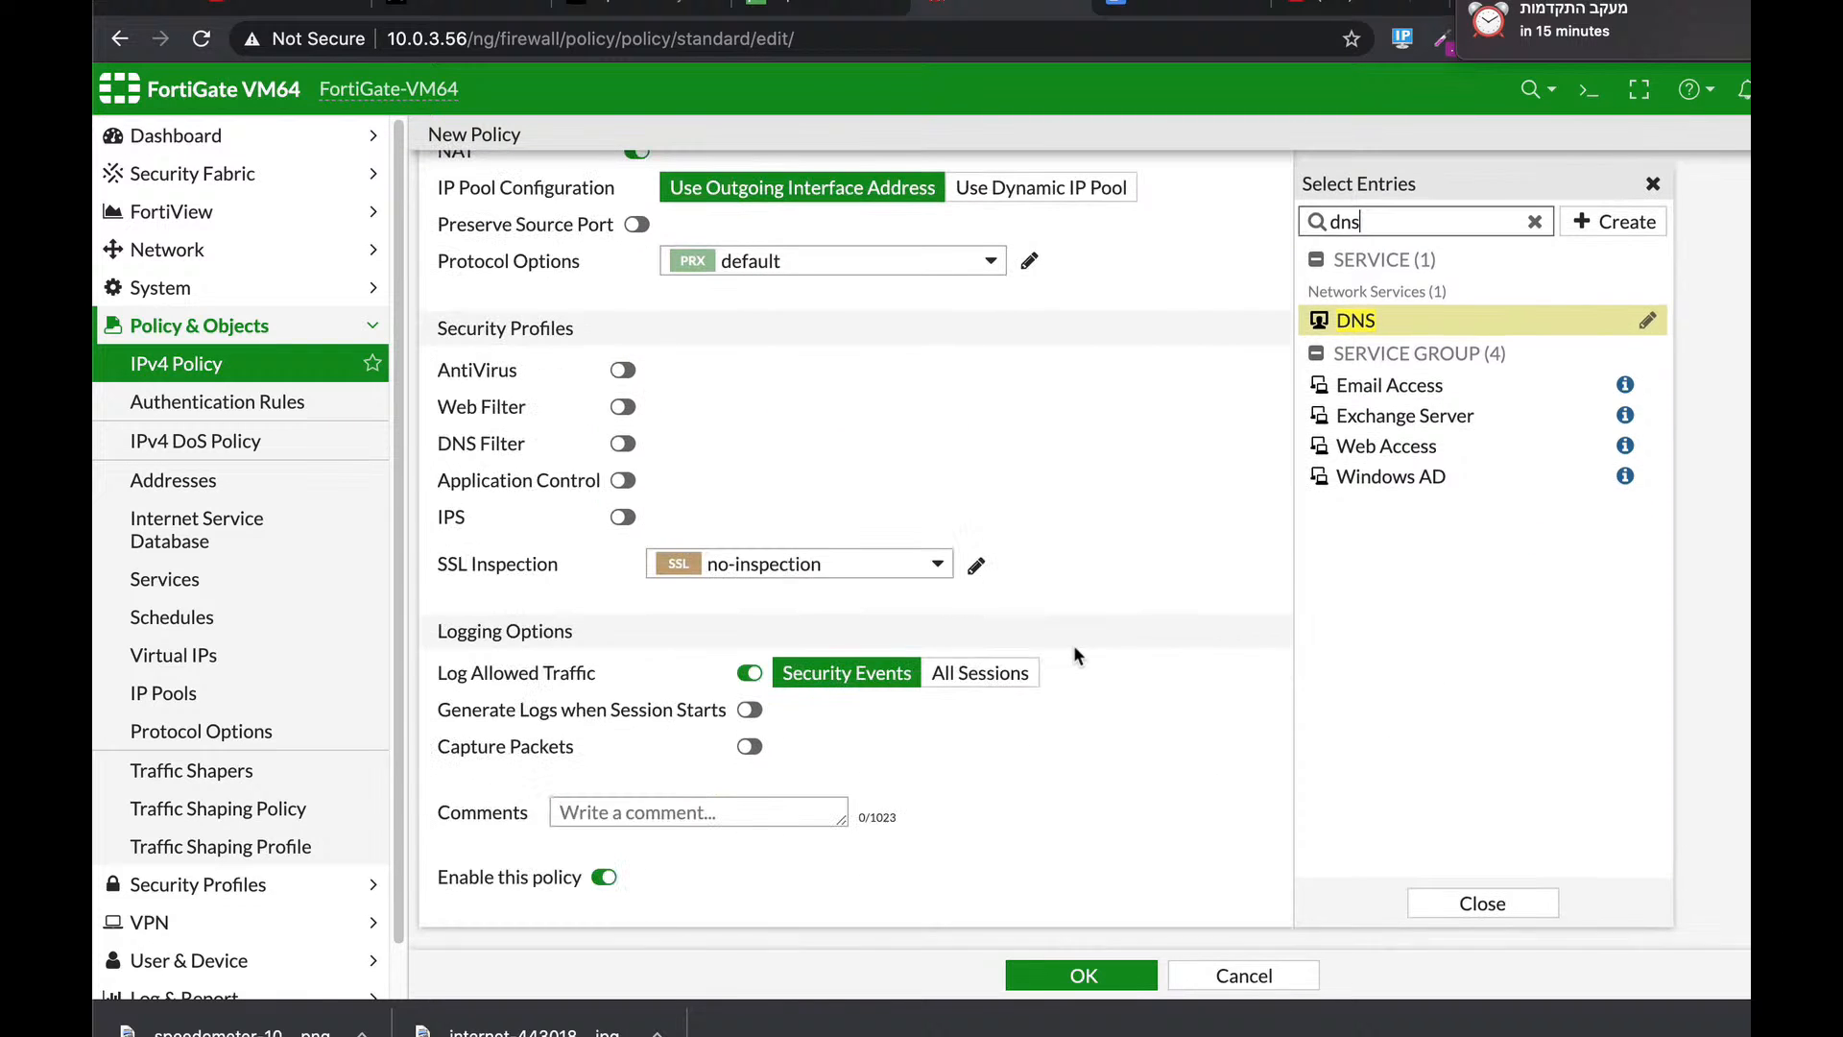
click(1066, 973)
click(1066, 974)
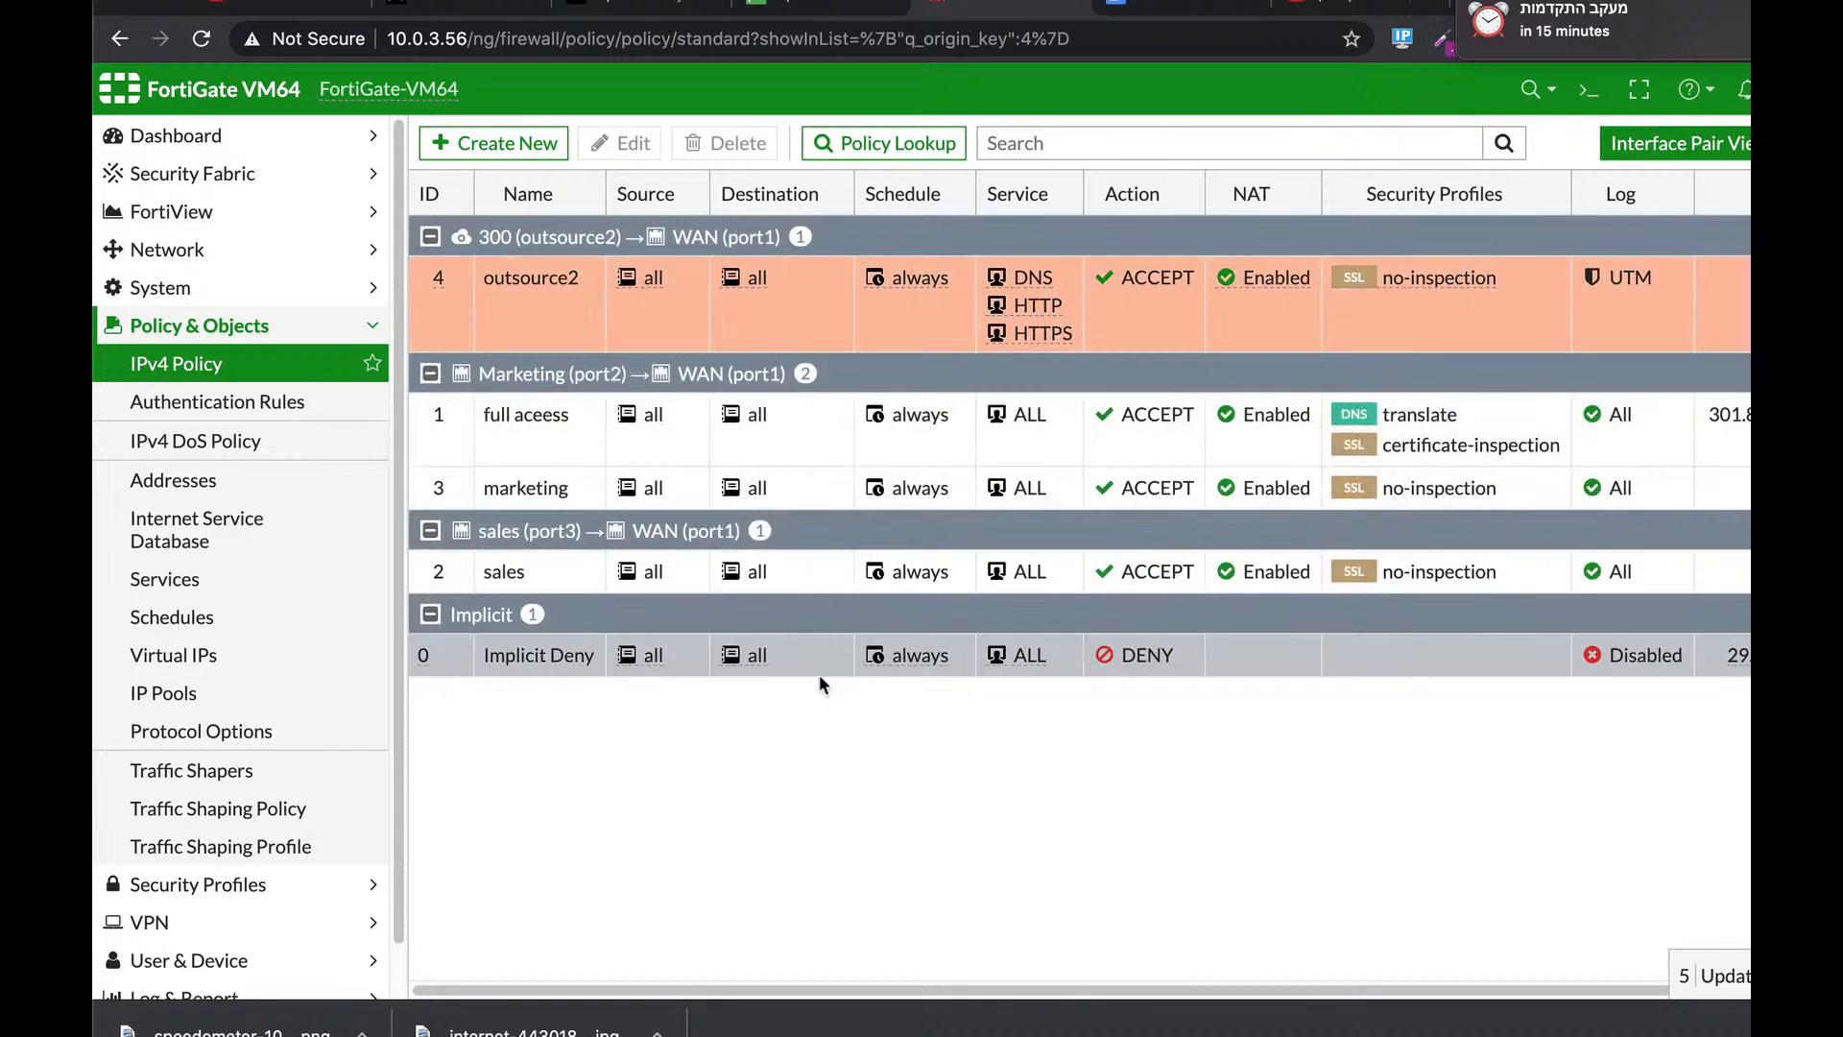
click(506, 278)
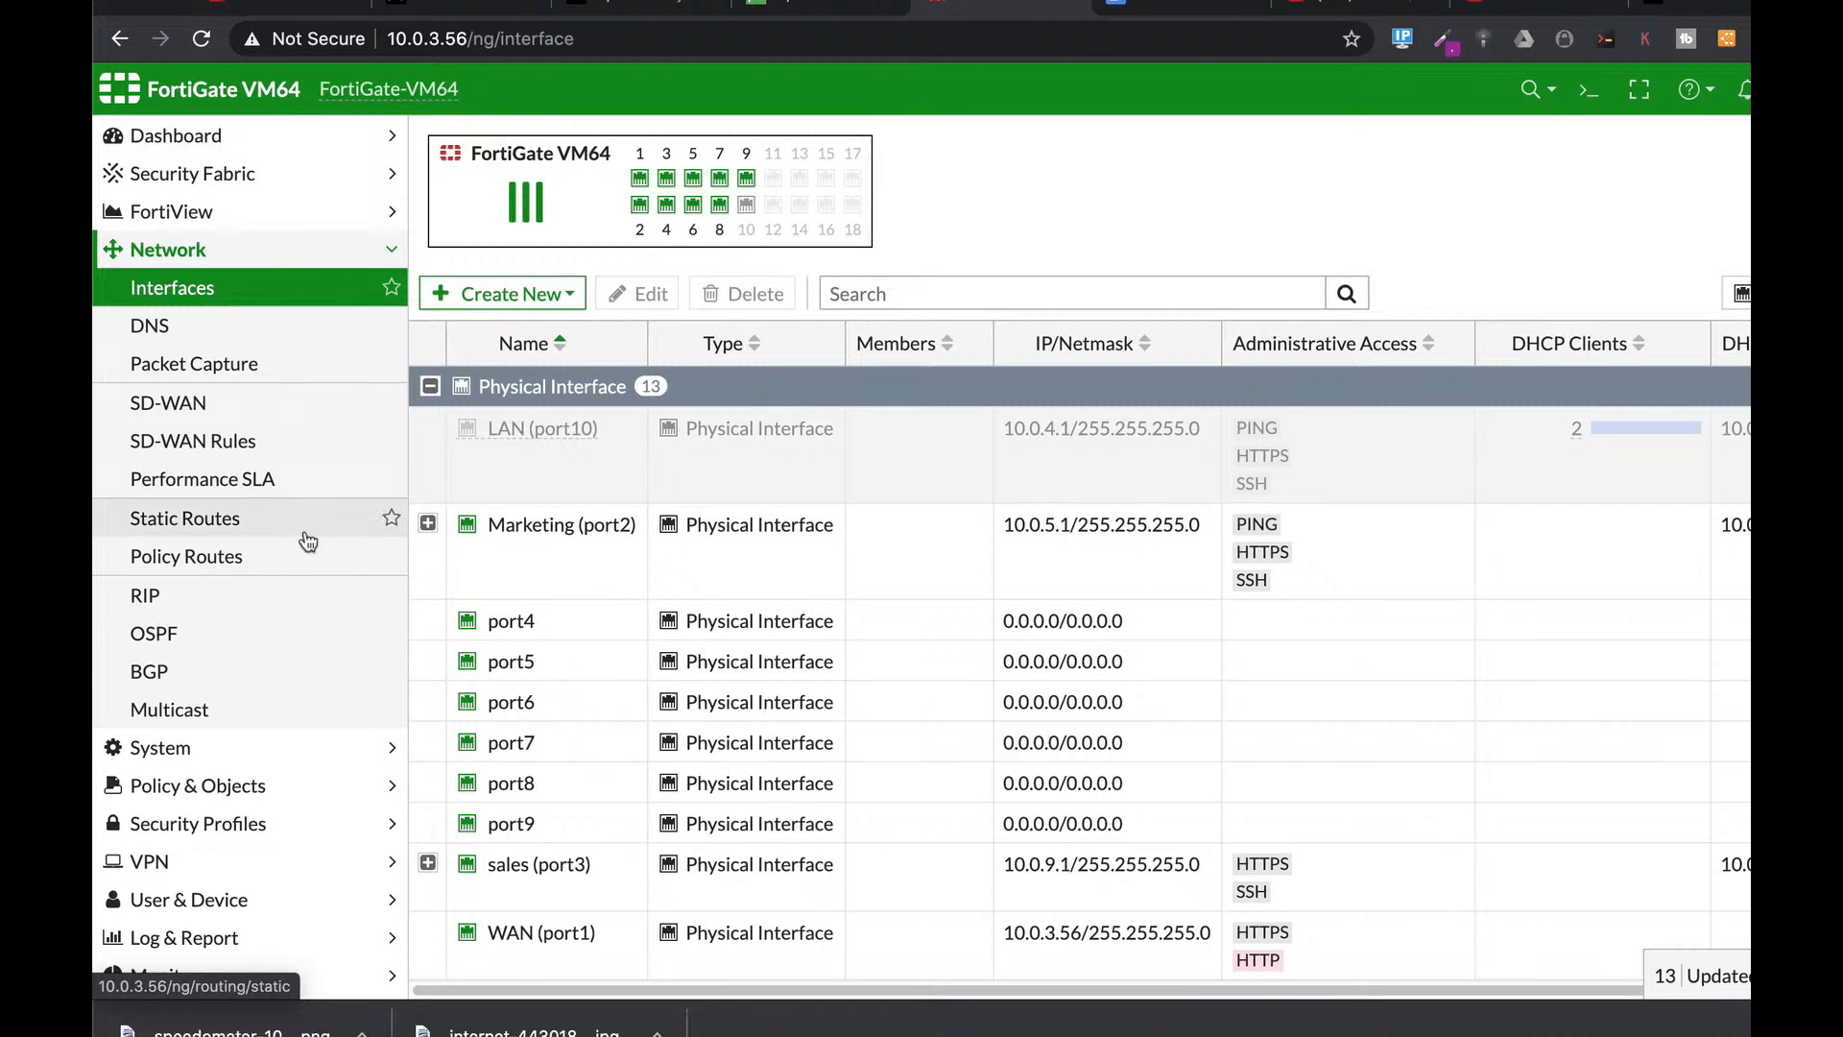
Check the address objects and the Marketing (port2) interface, then return to the Addresses page.
click(269, 786)
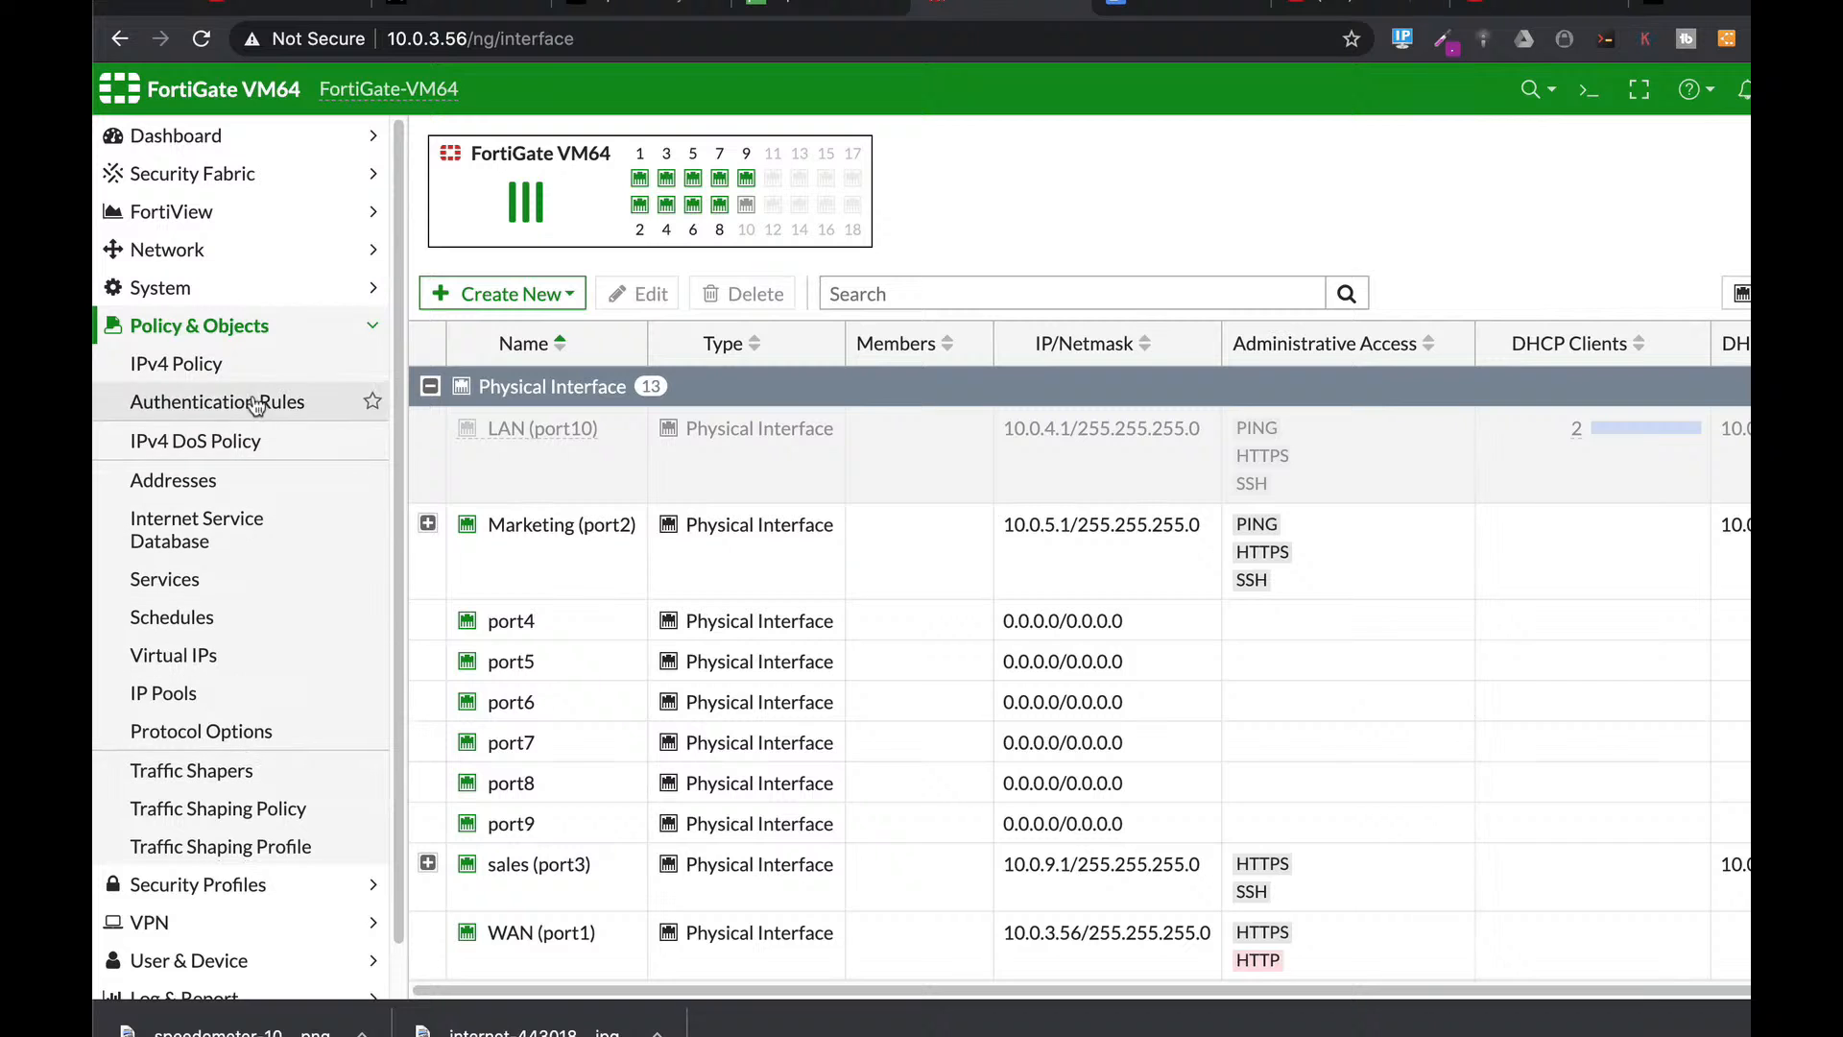
click(213, 480)
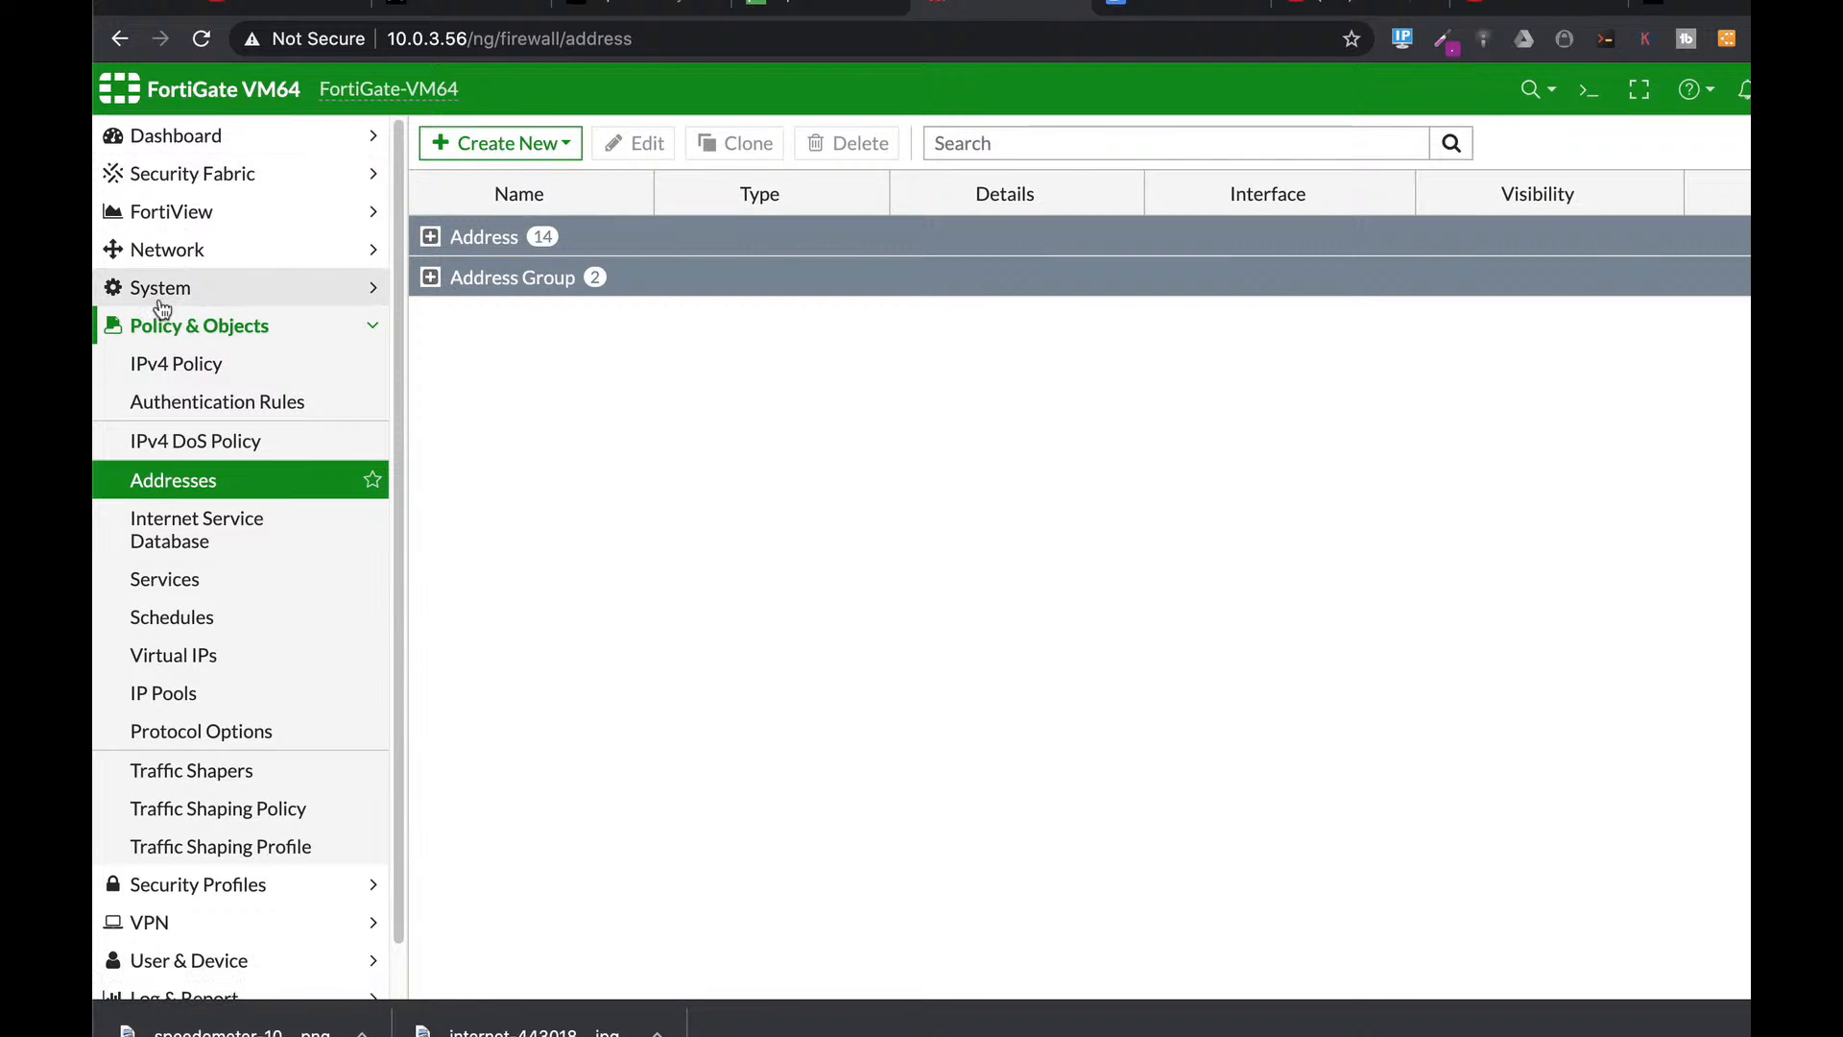
click(168, 251)
click(170, 285)
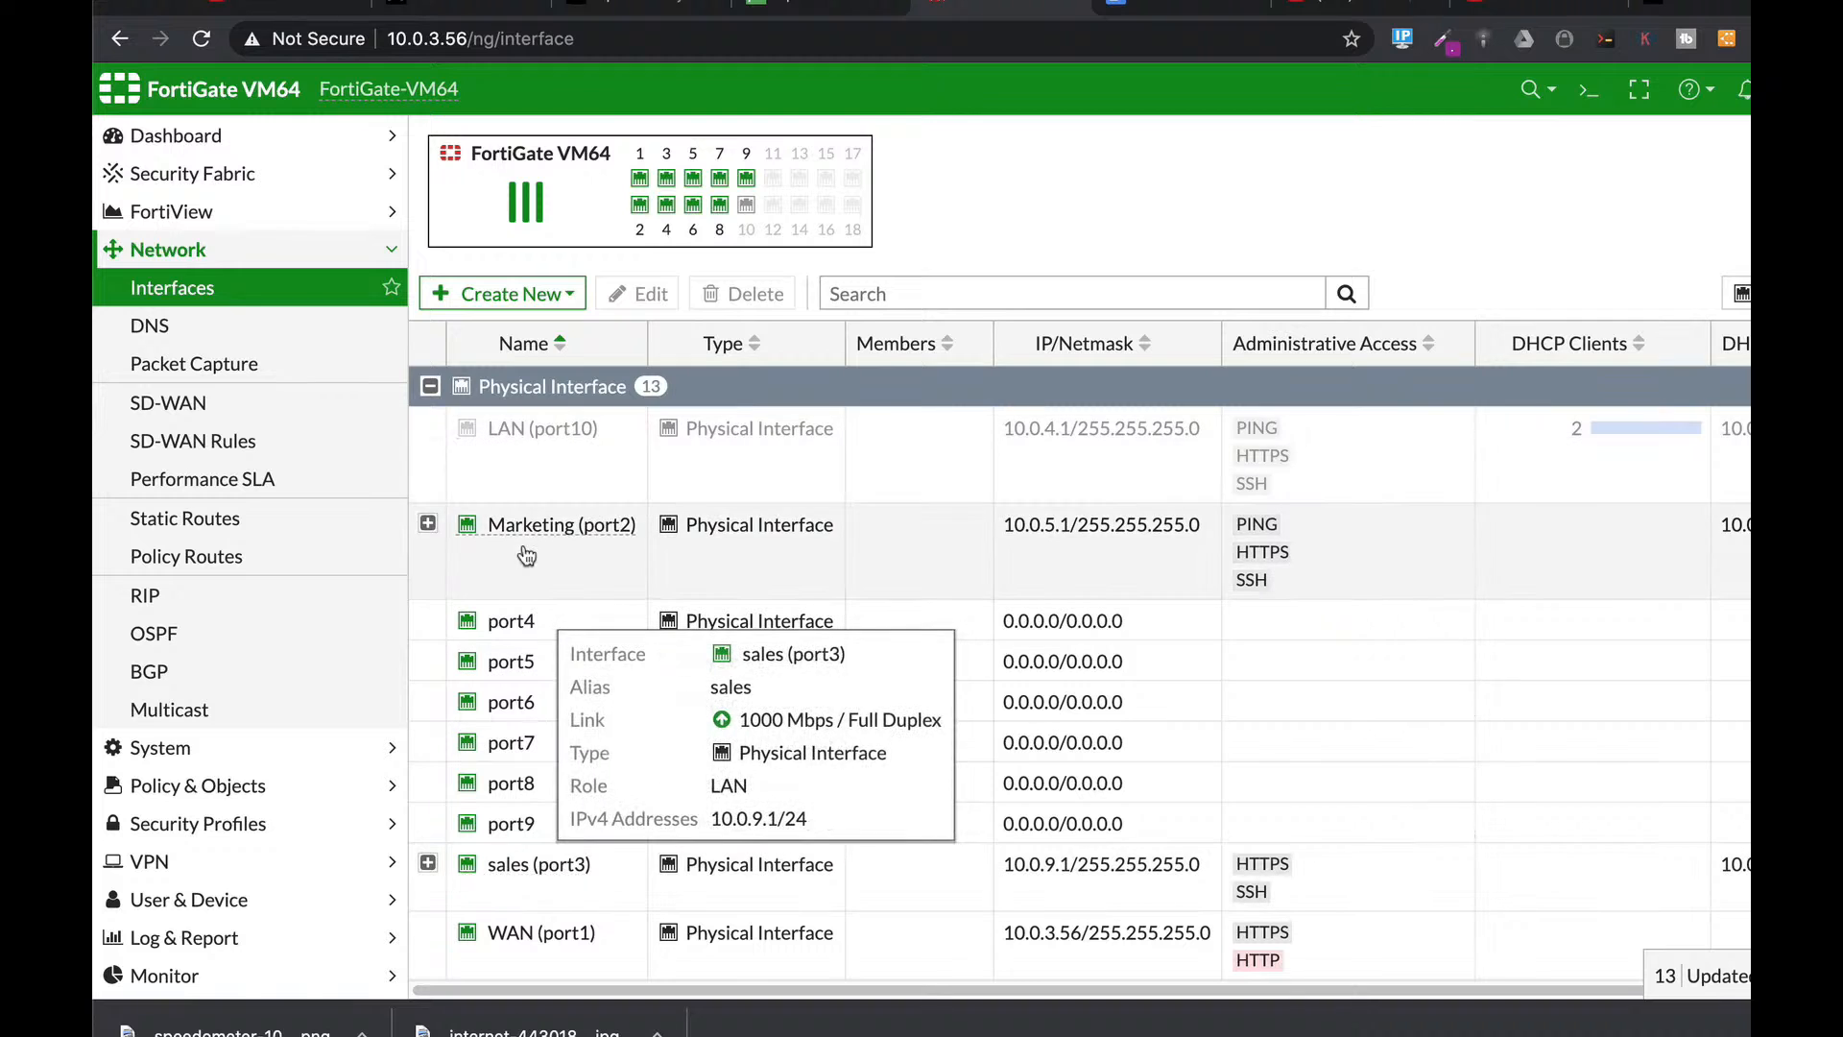
click(530, 528)
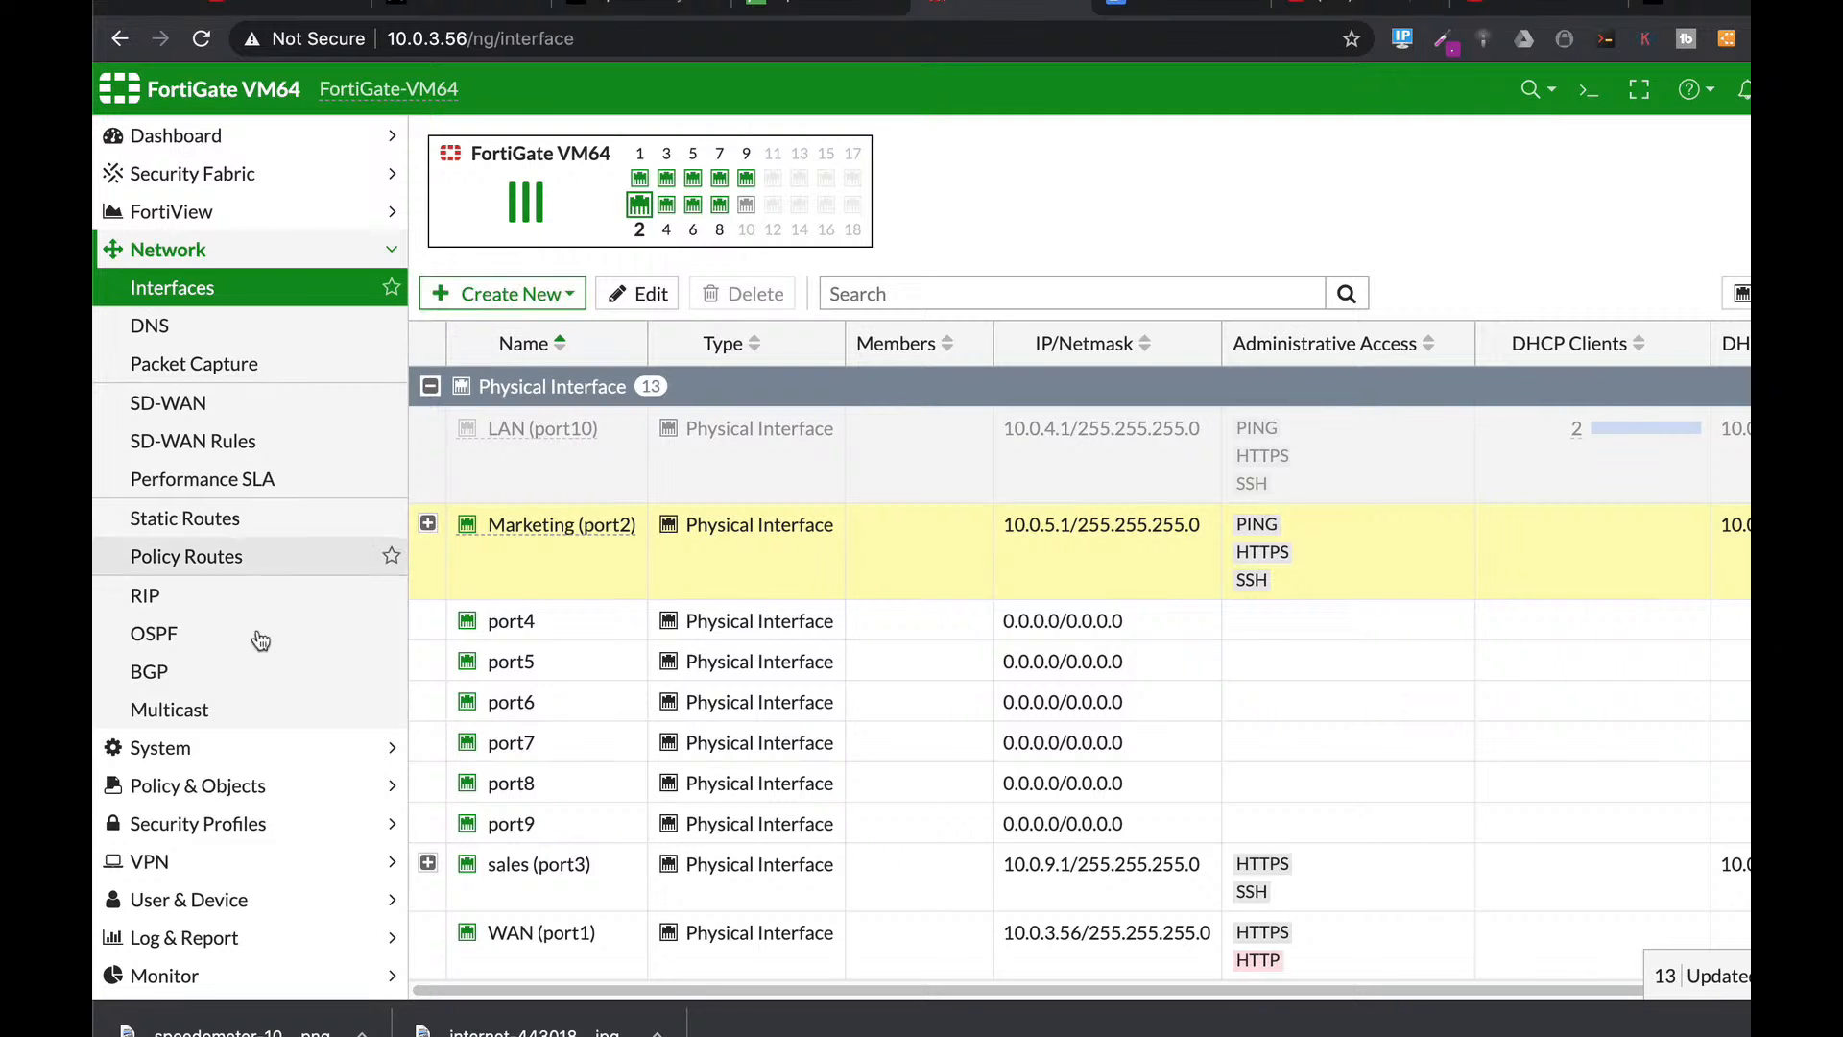
click(258, 783)
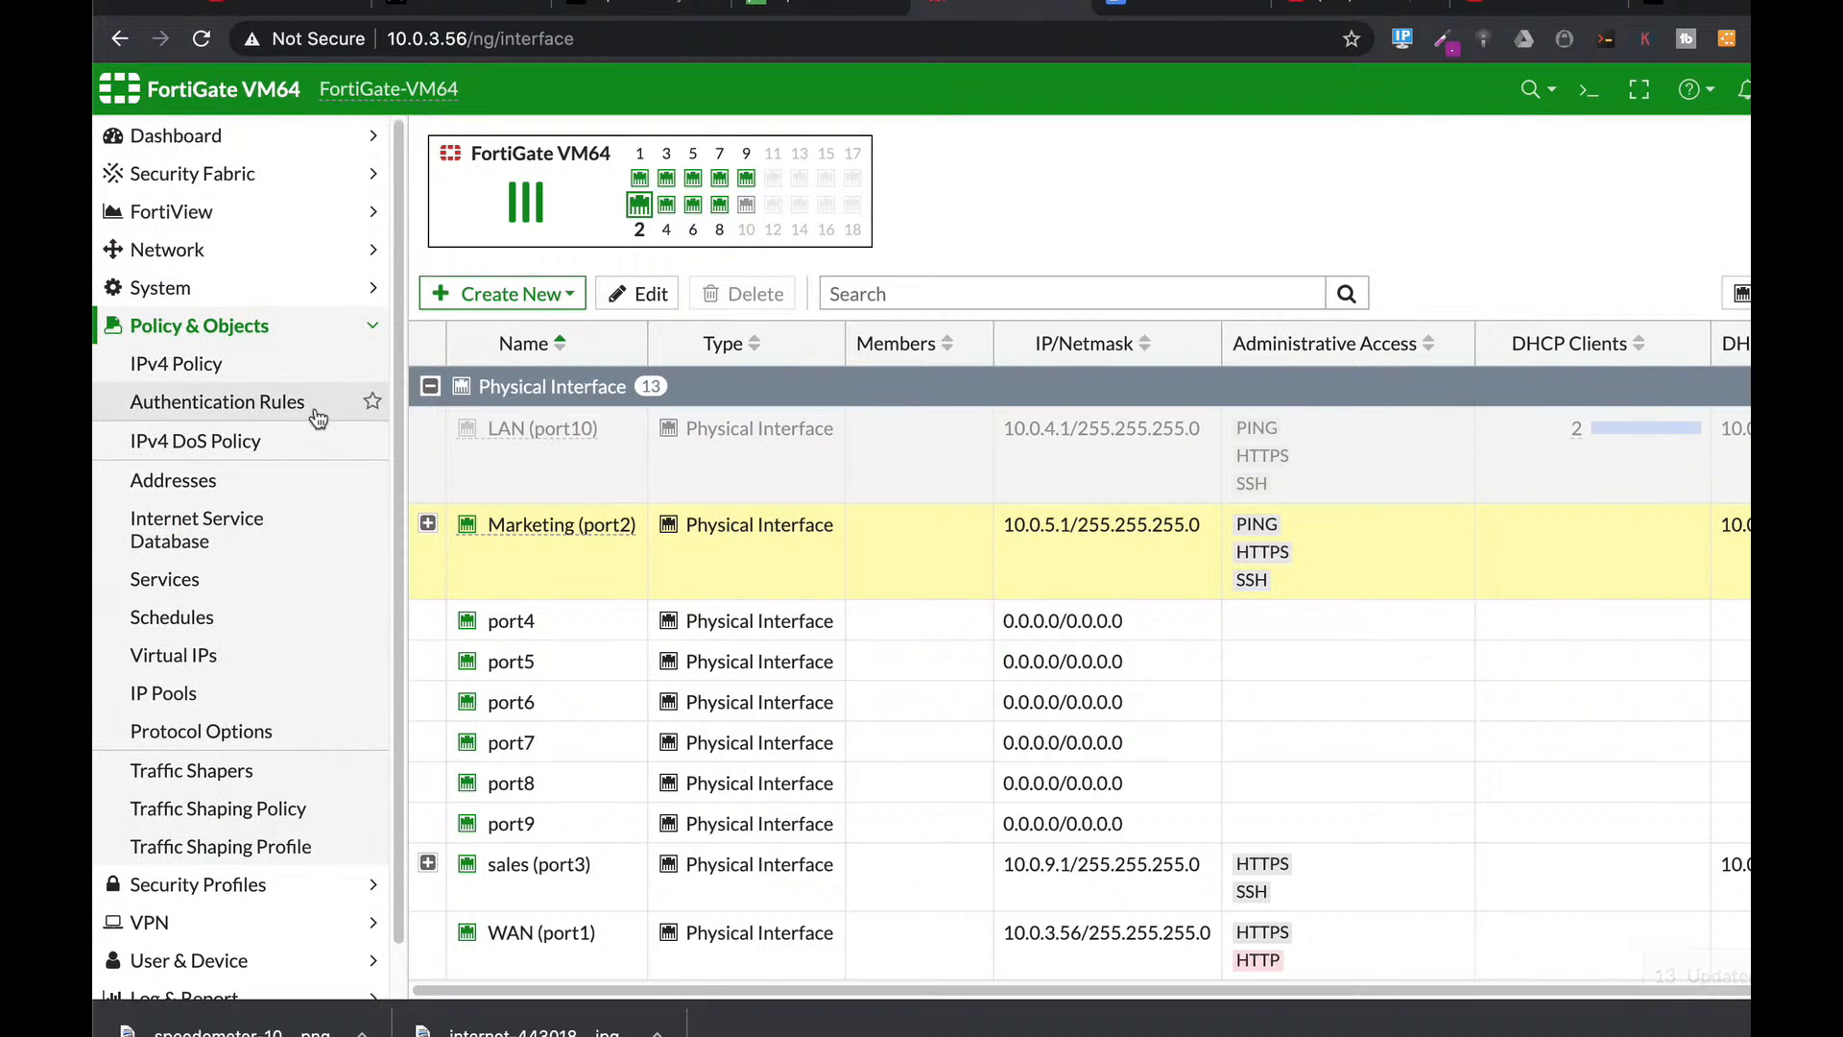
click(193, 480)
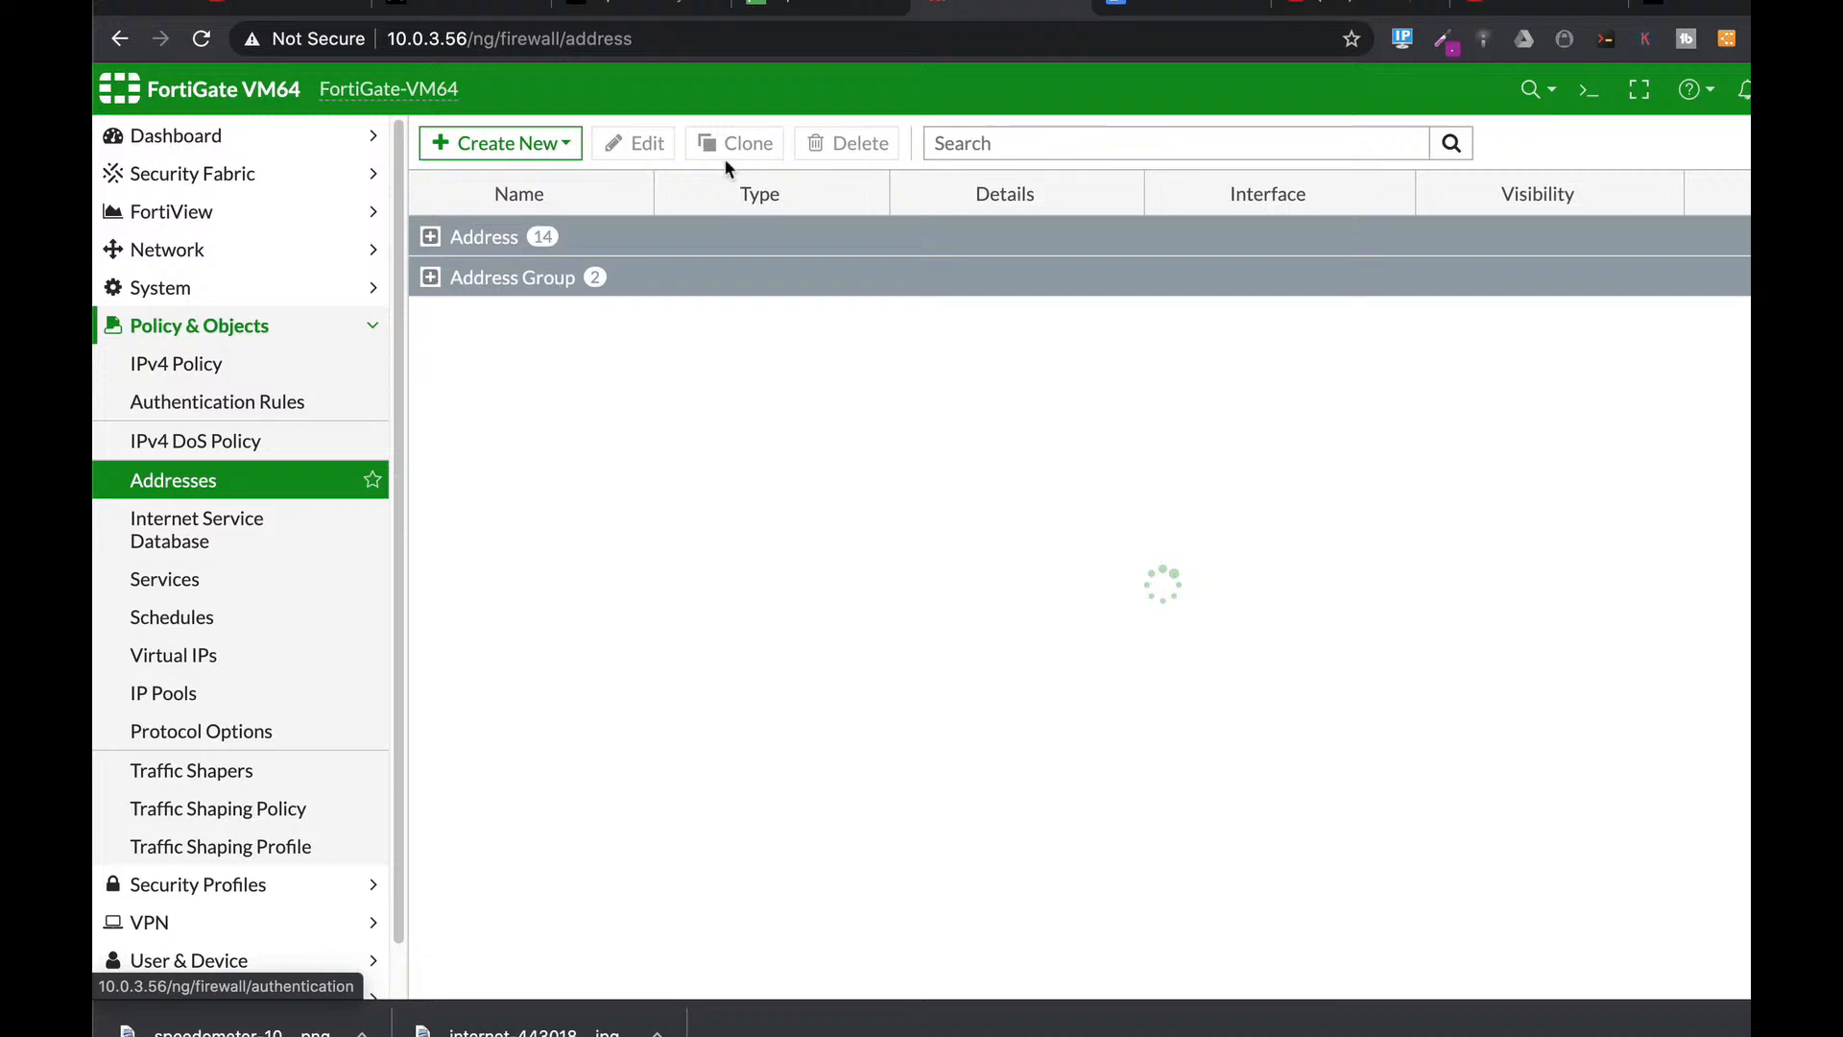
Create a new firewall address named 'Limited ICMP' with type IP Range.
click(501, 150)
click(501, 179)
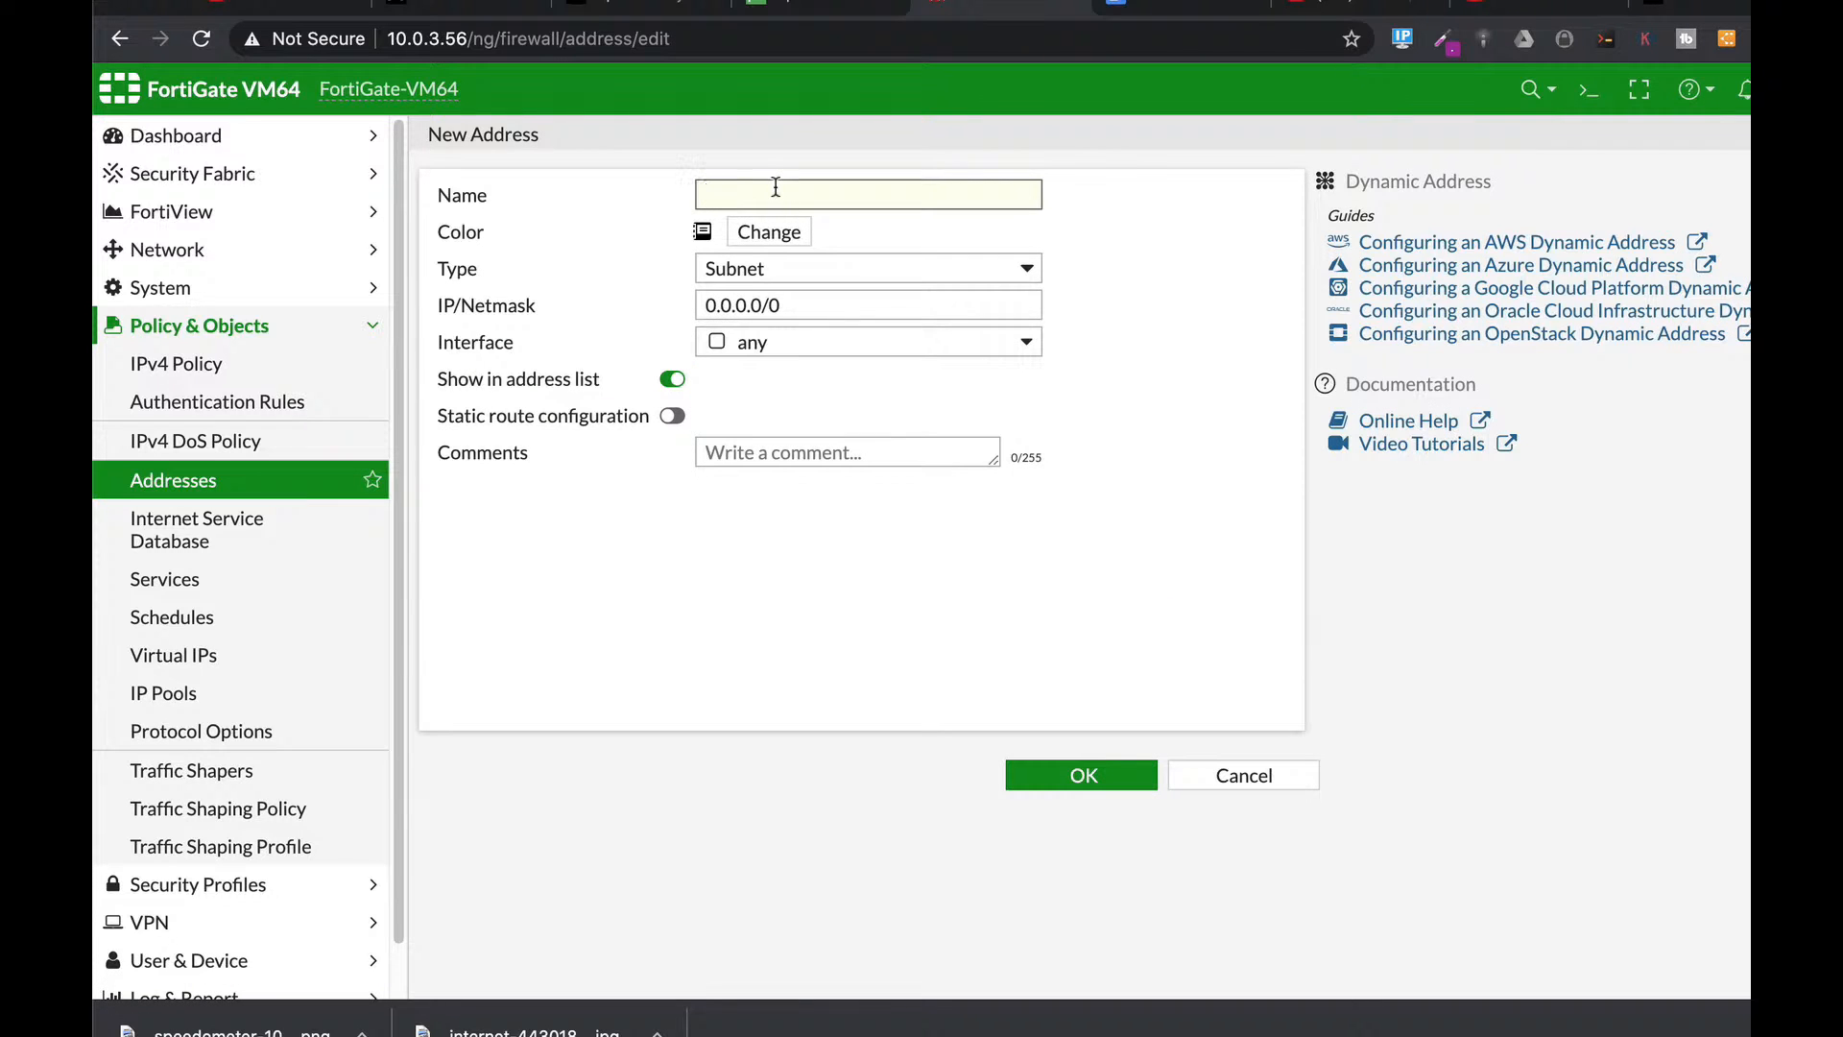
key(BackSpace)
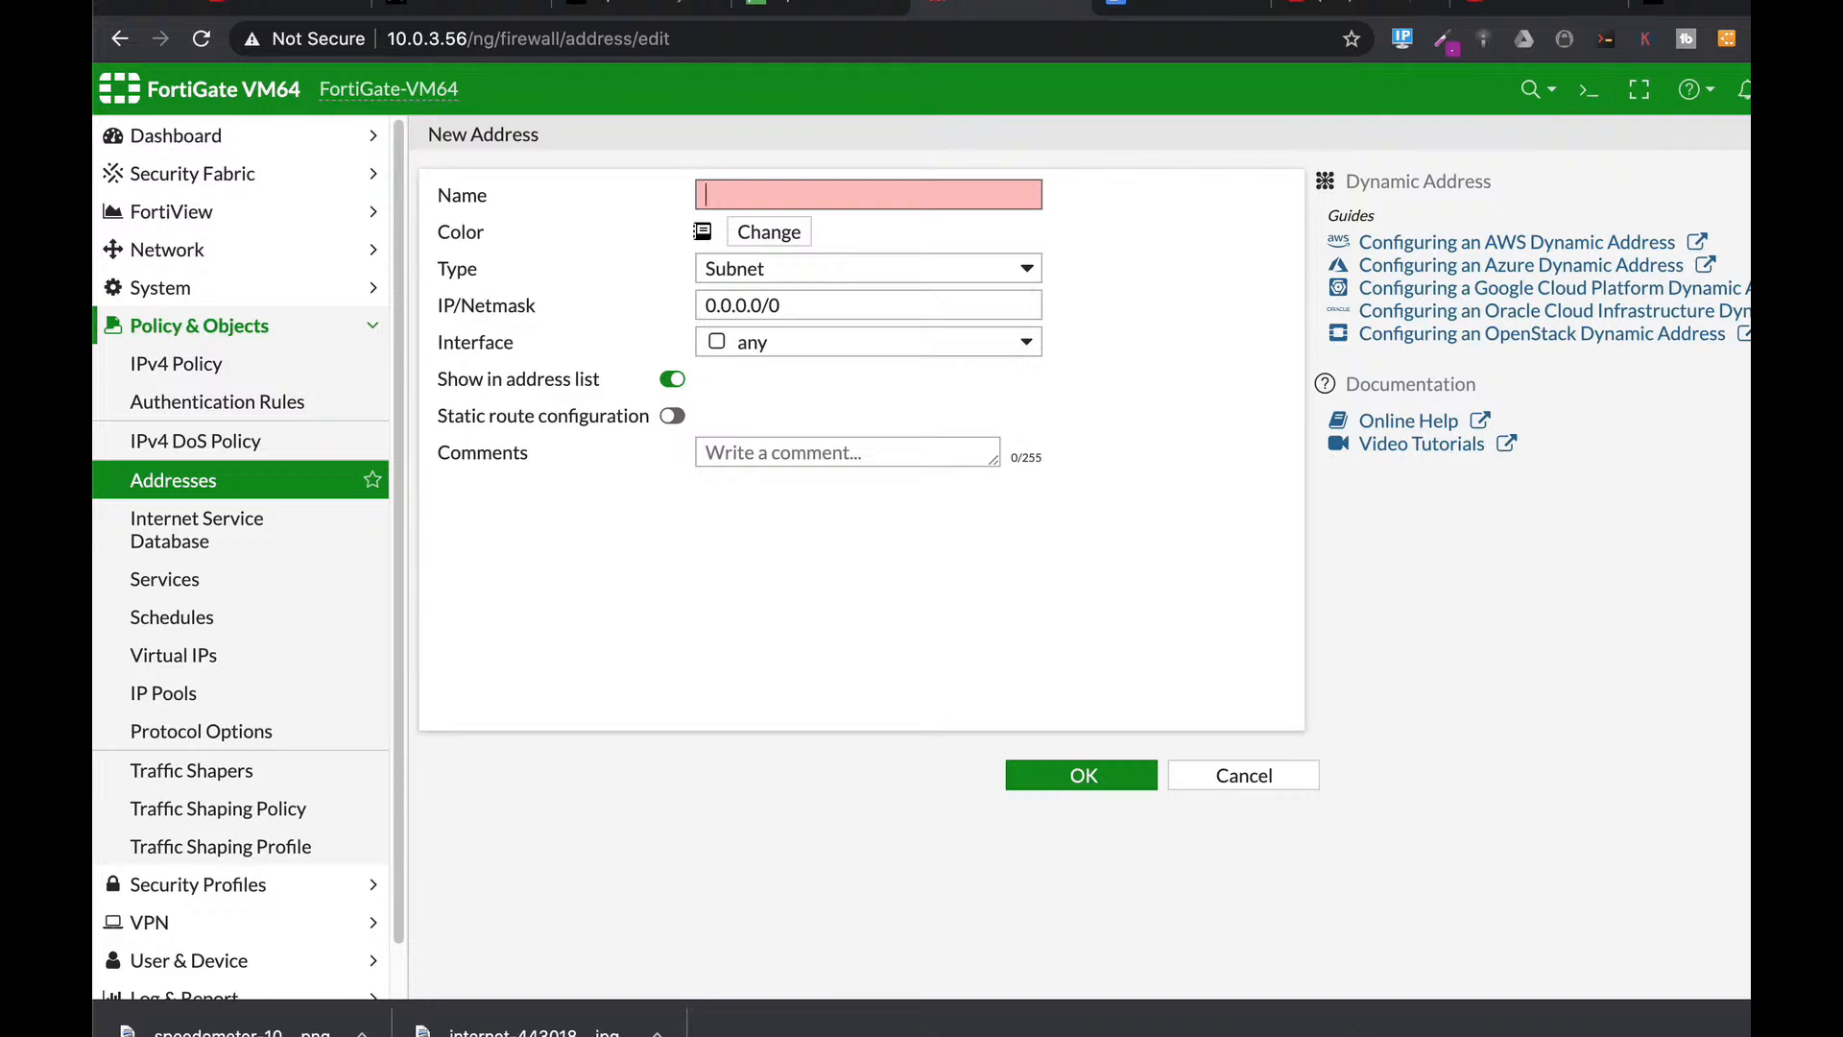
text(Limited)
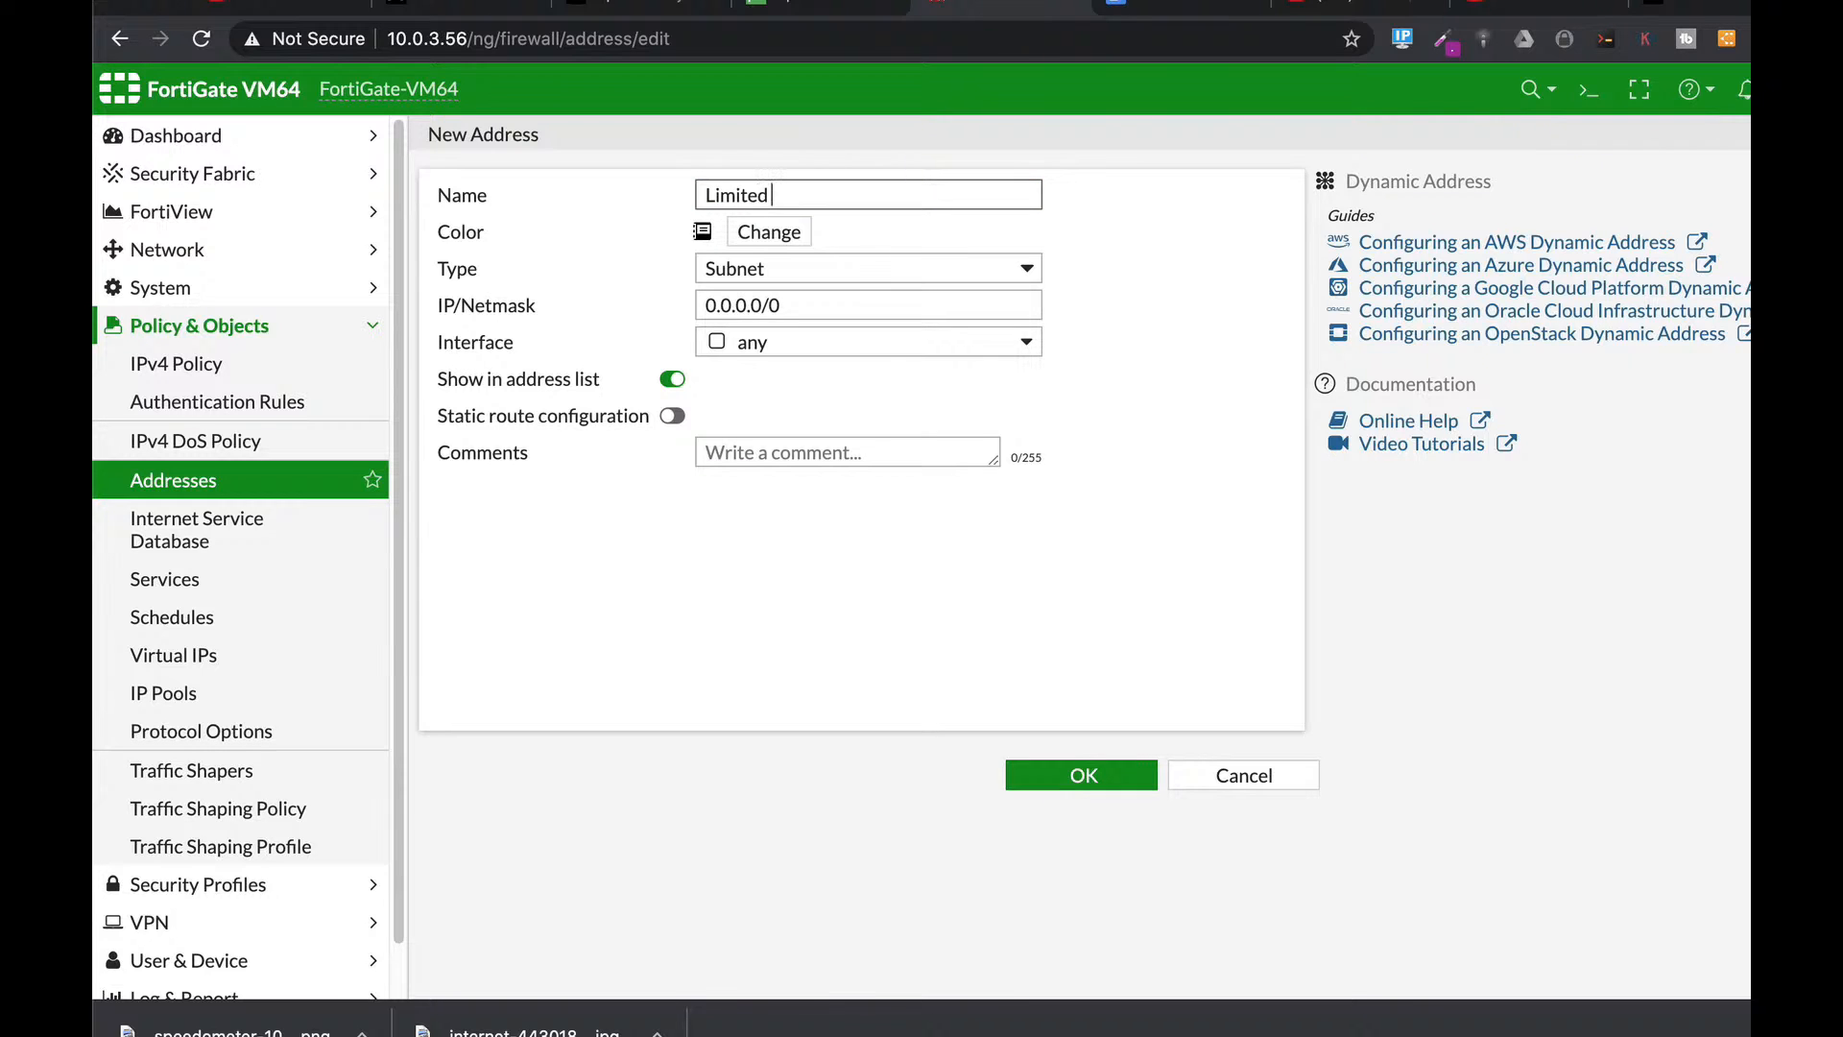
text( ICMP)
click(783, 276)
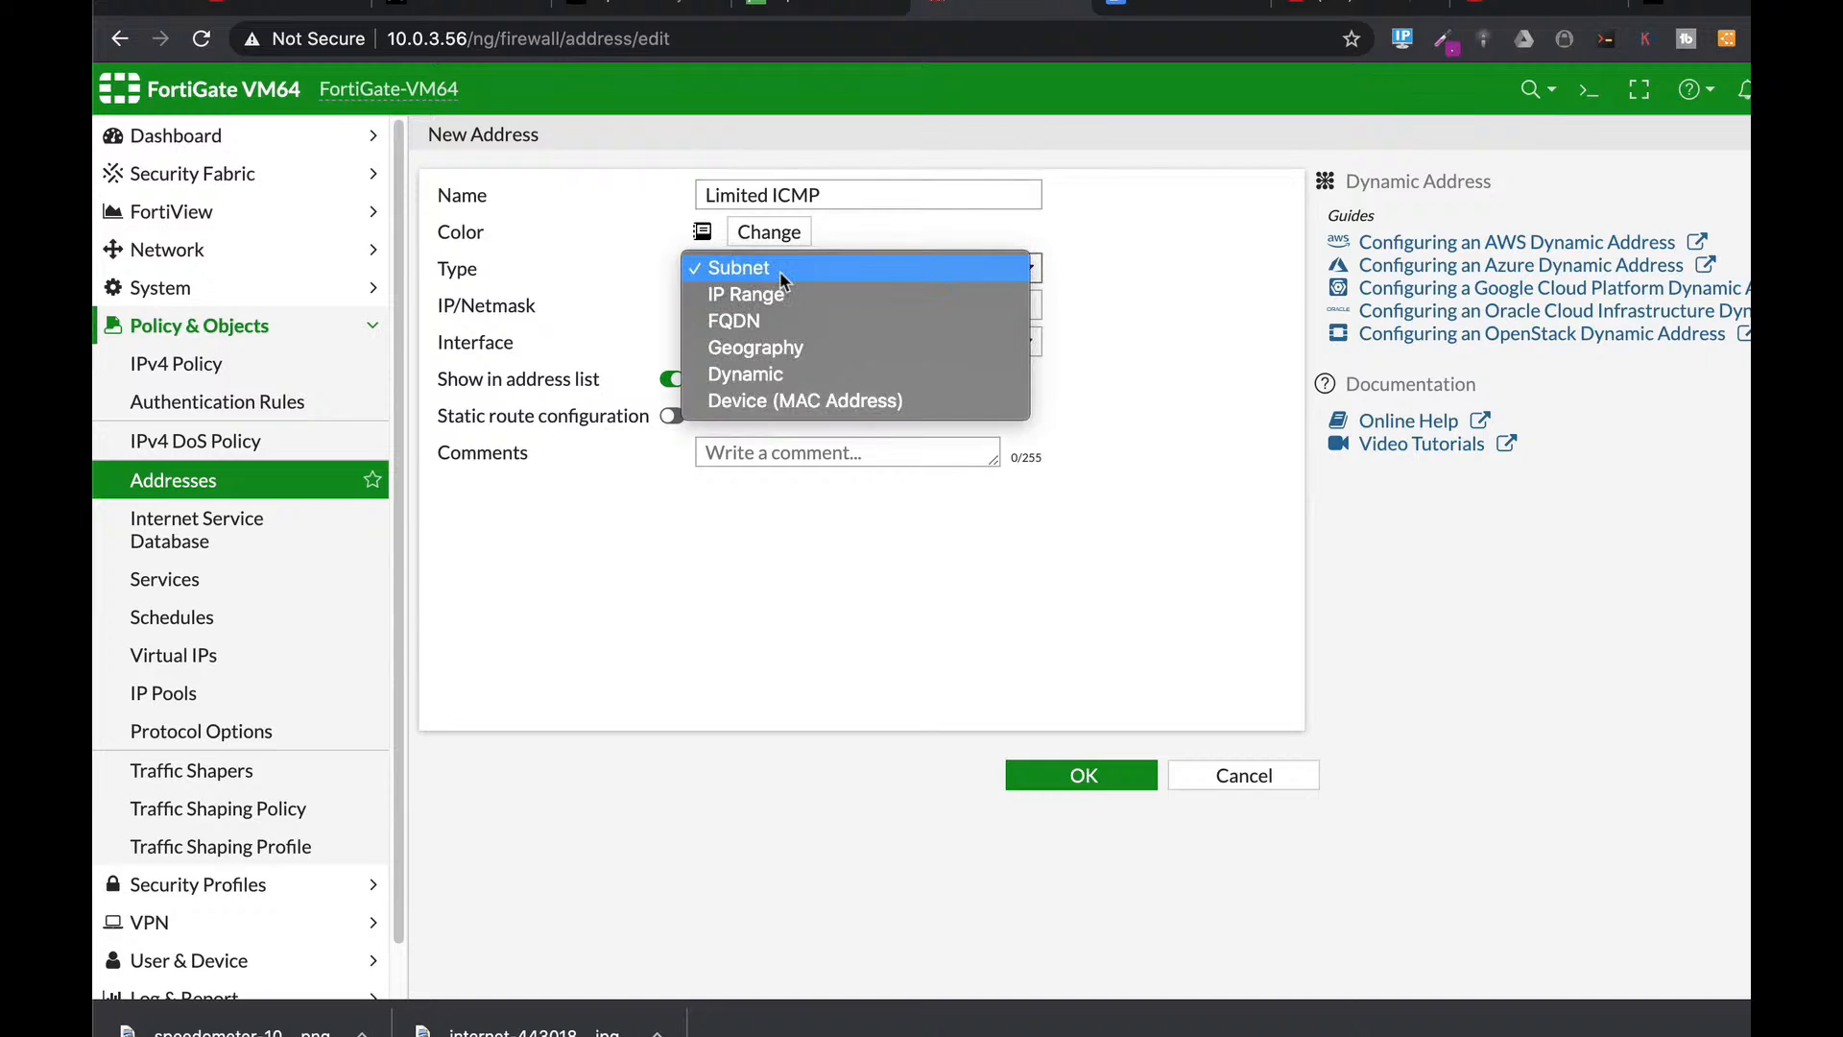
click(777, 295)
Set its range to 10.0.5.3-10.0.5.3 on Marketing (port2), save it, and show the IPv4 policies.
click(781, 305)
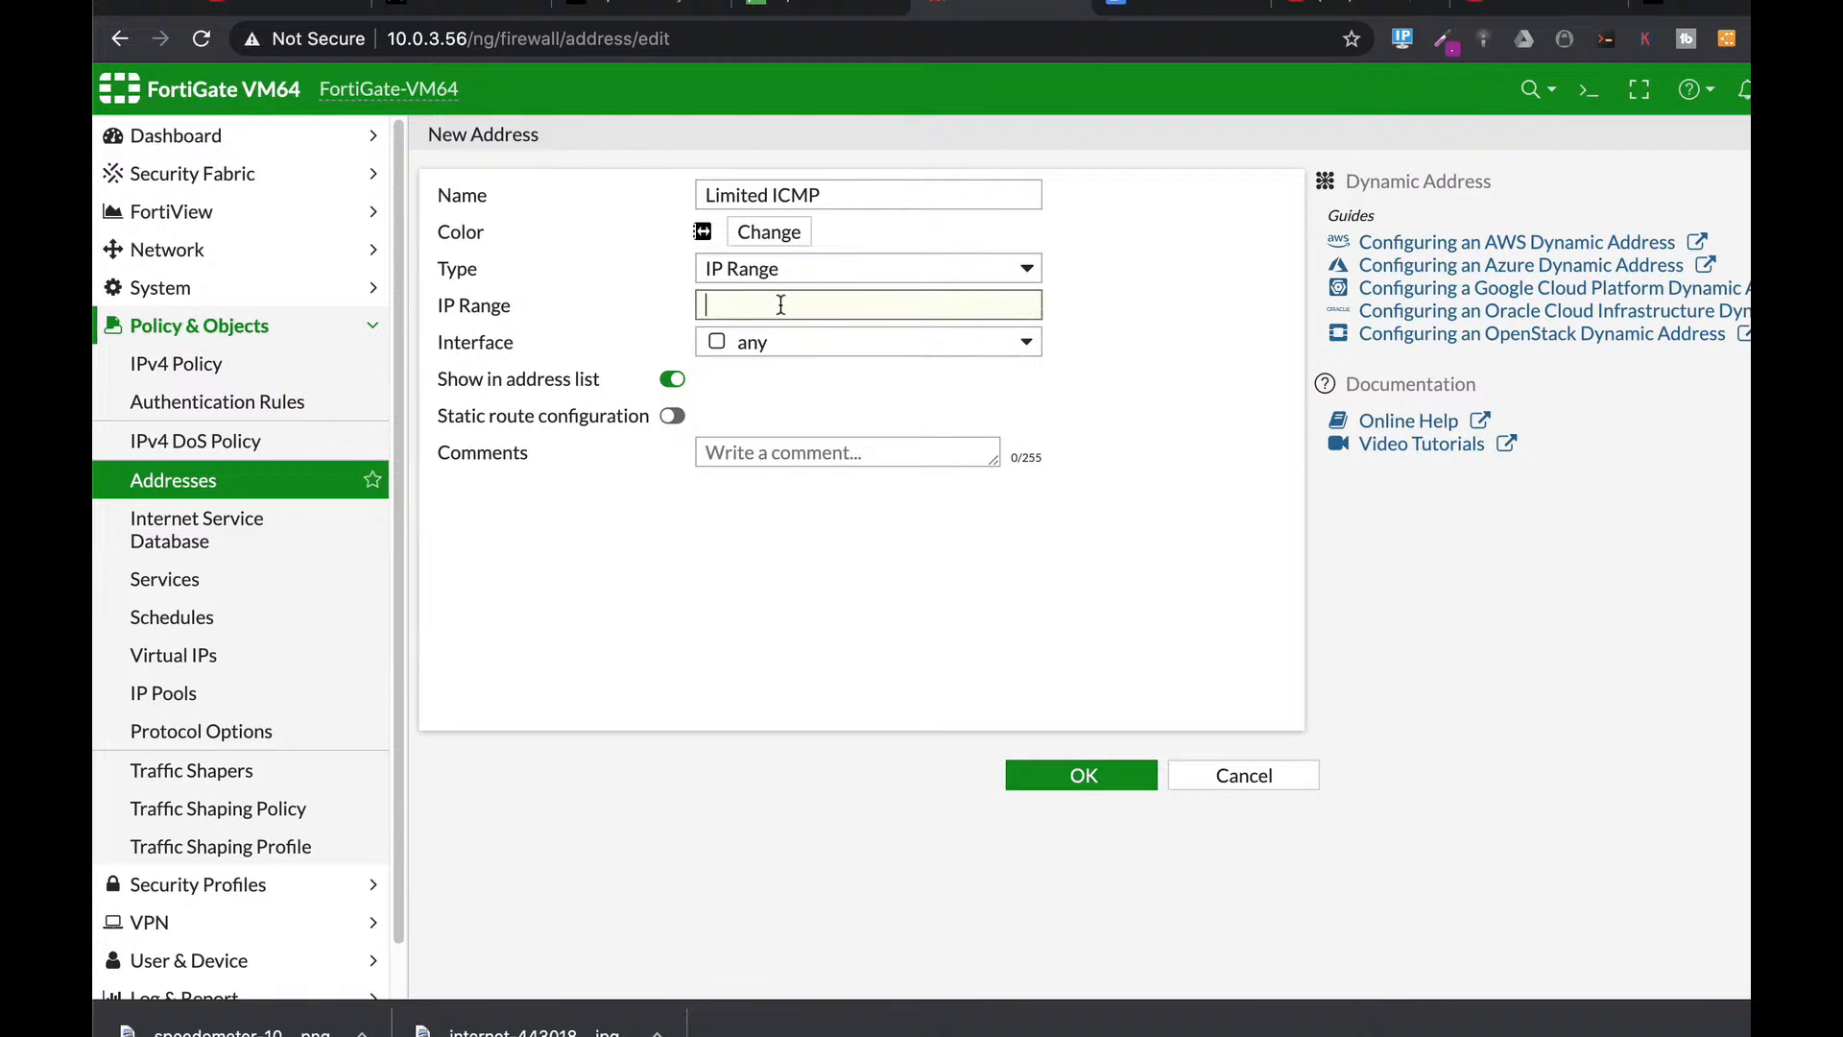
text(10.0.5.2-10.0.5.2)
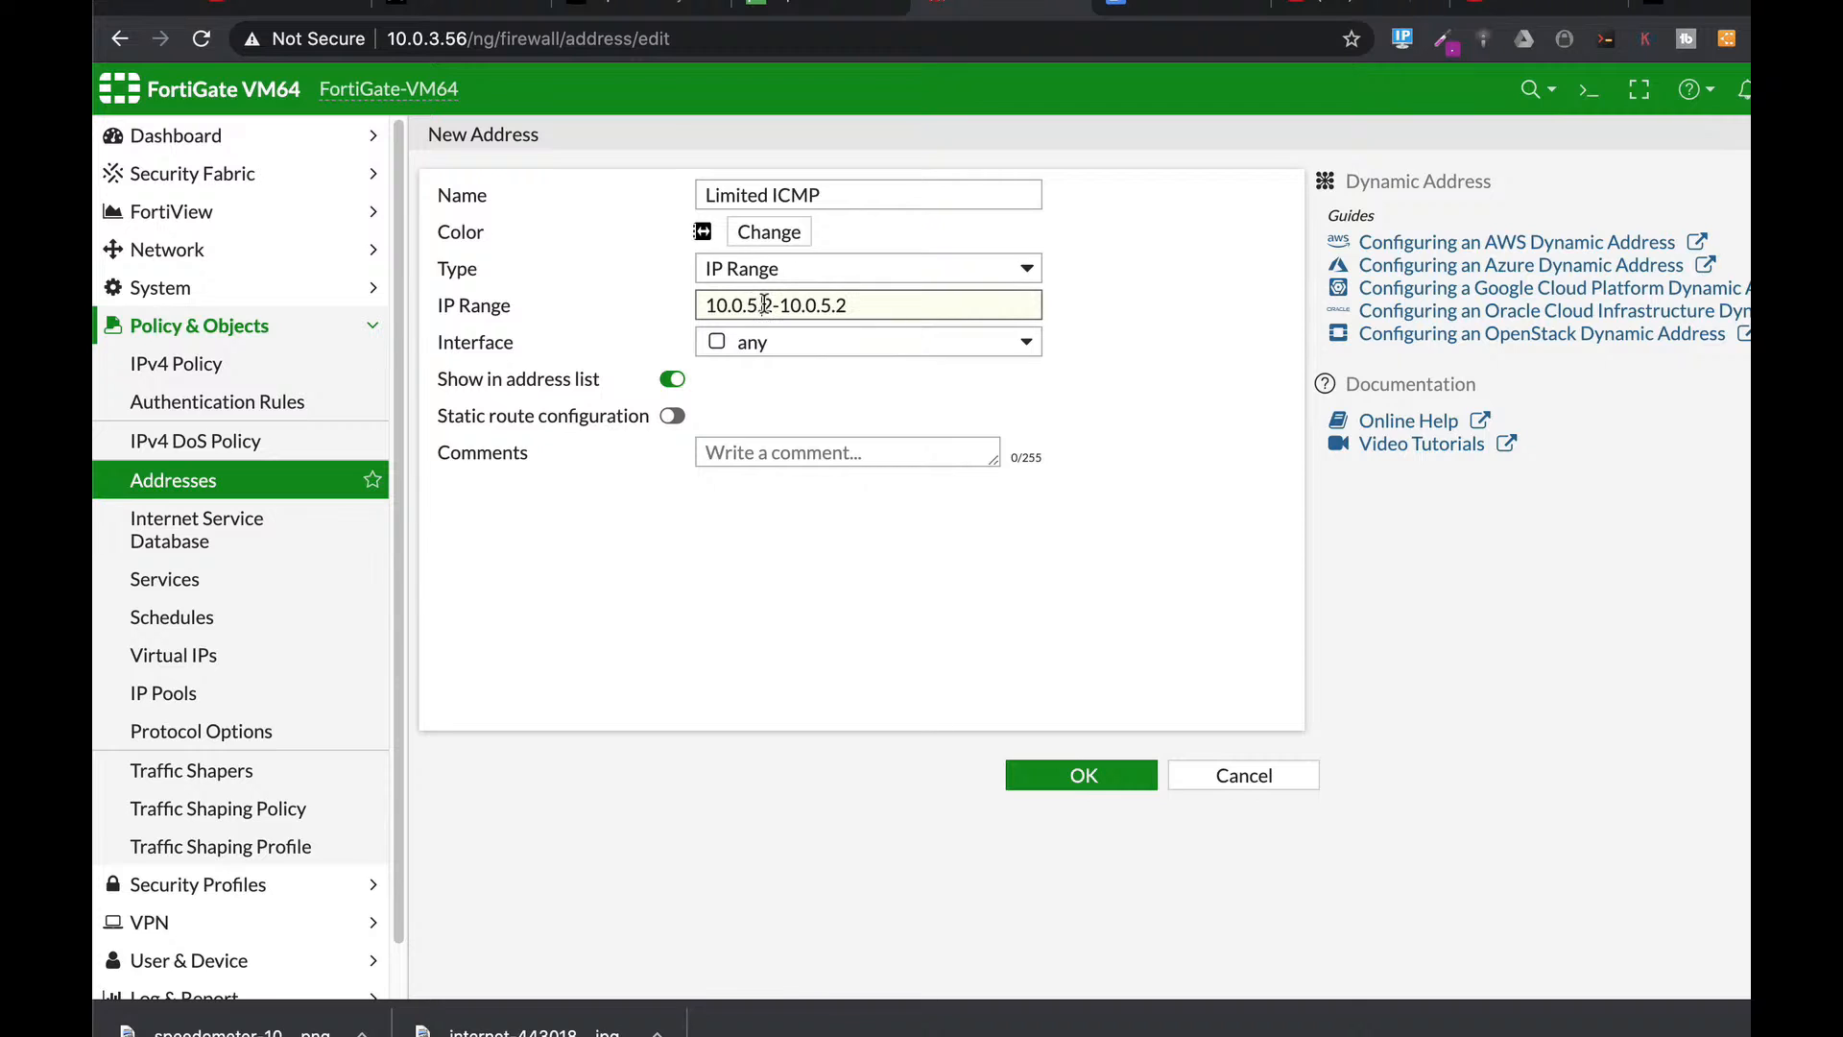
drag(762, 305, 770, 305)
text(3)
text(3)
click(824, 336)
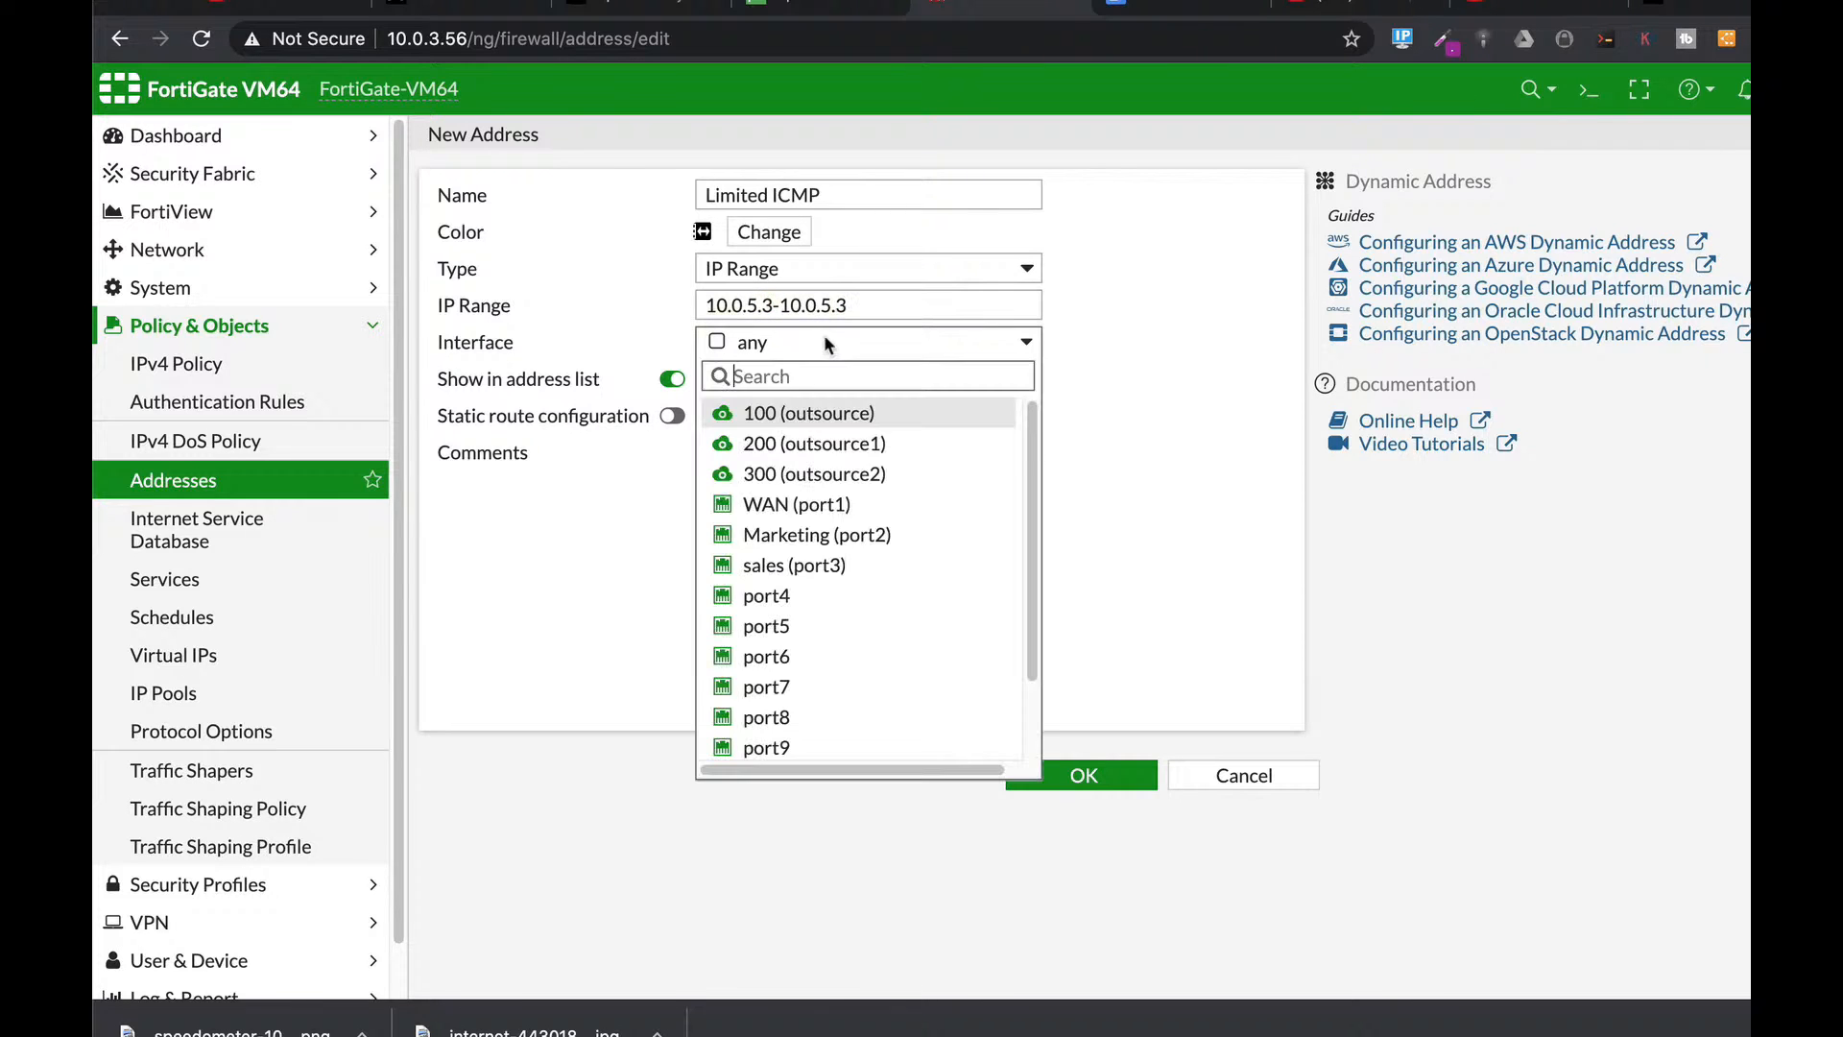
click(776, 536)
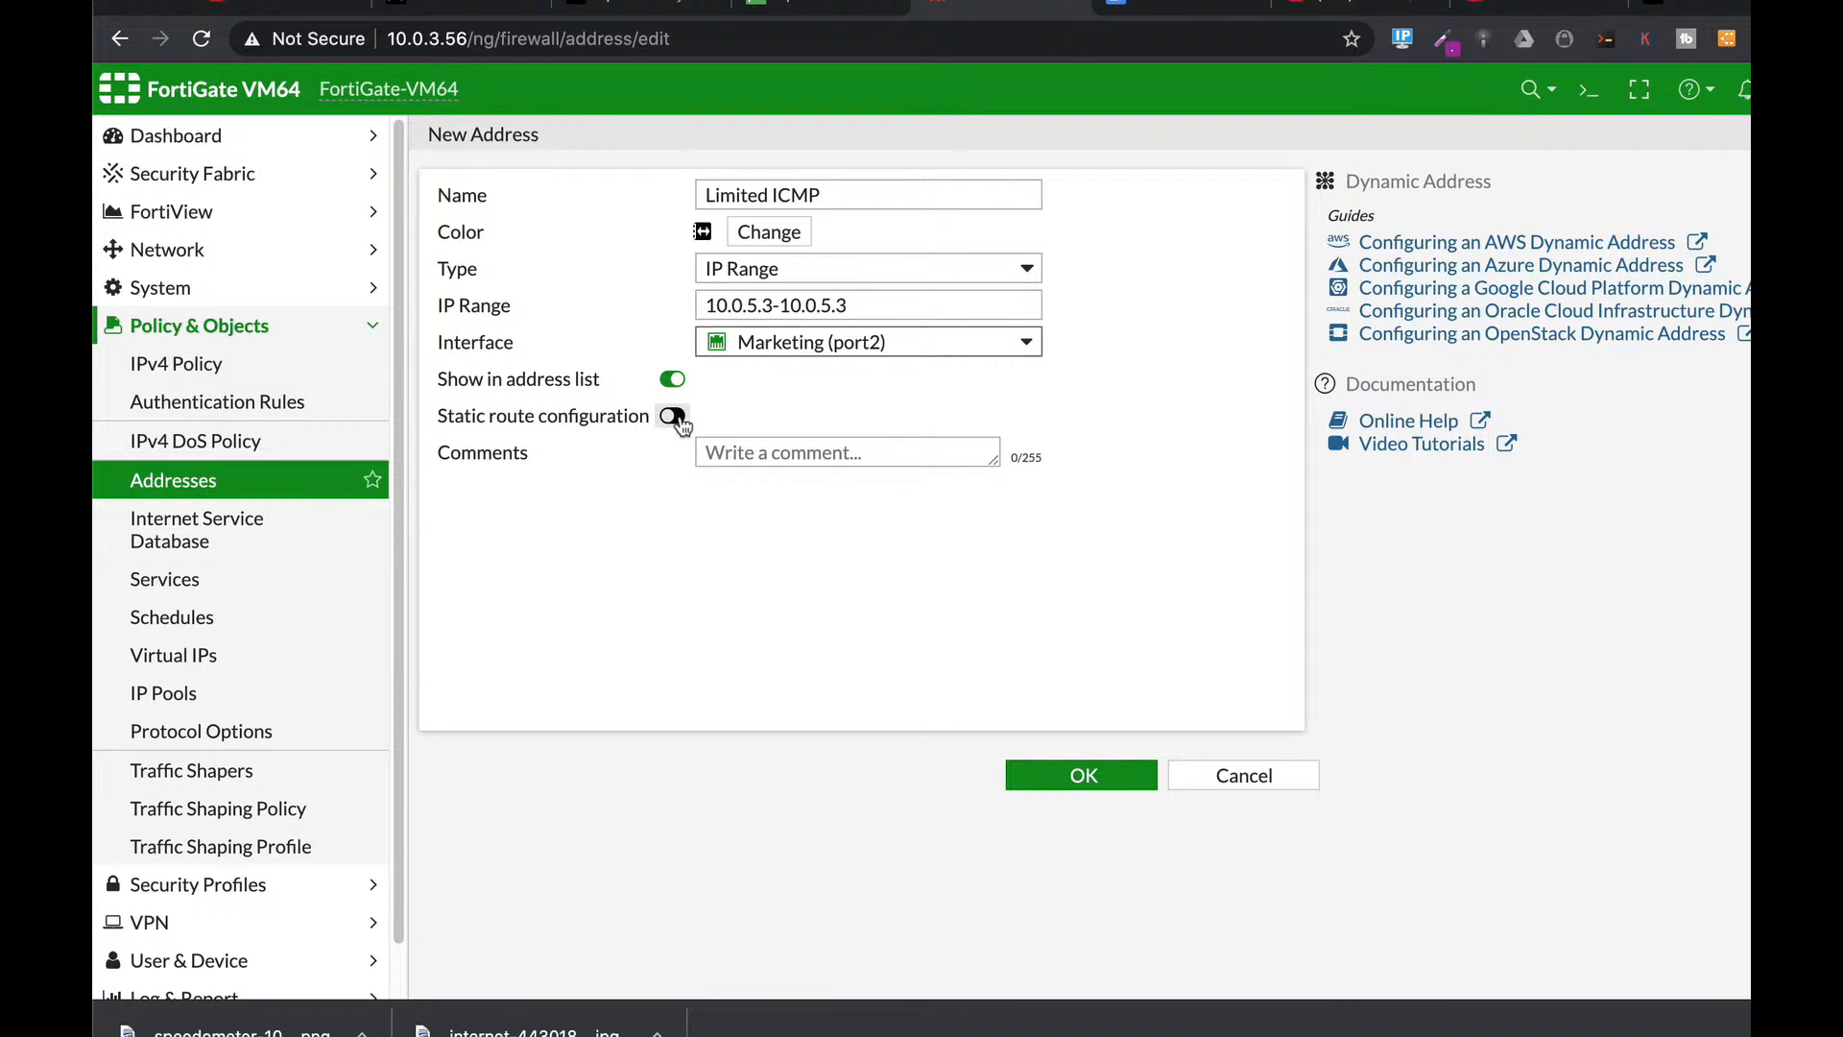
click(1090, 785)
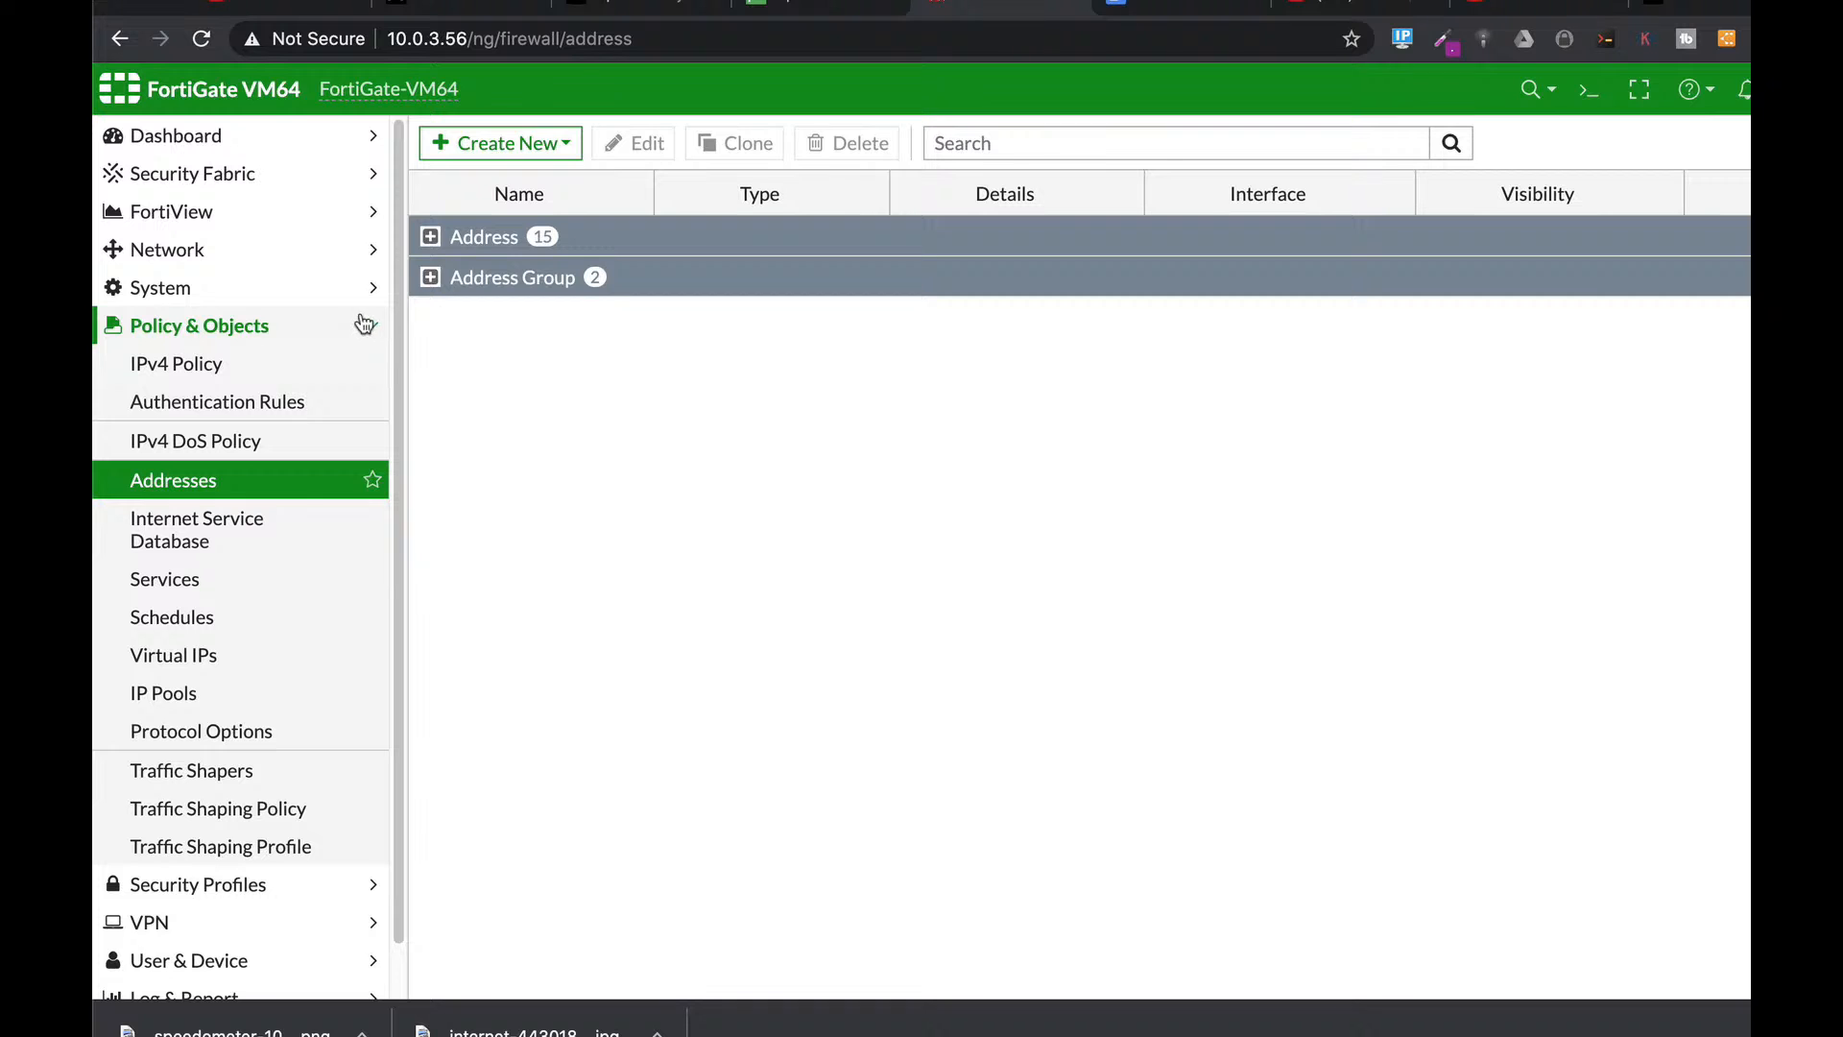
click(195, 361)
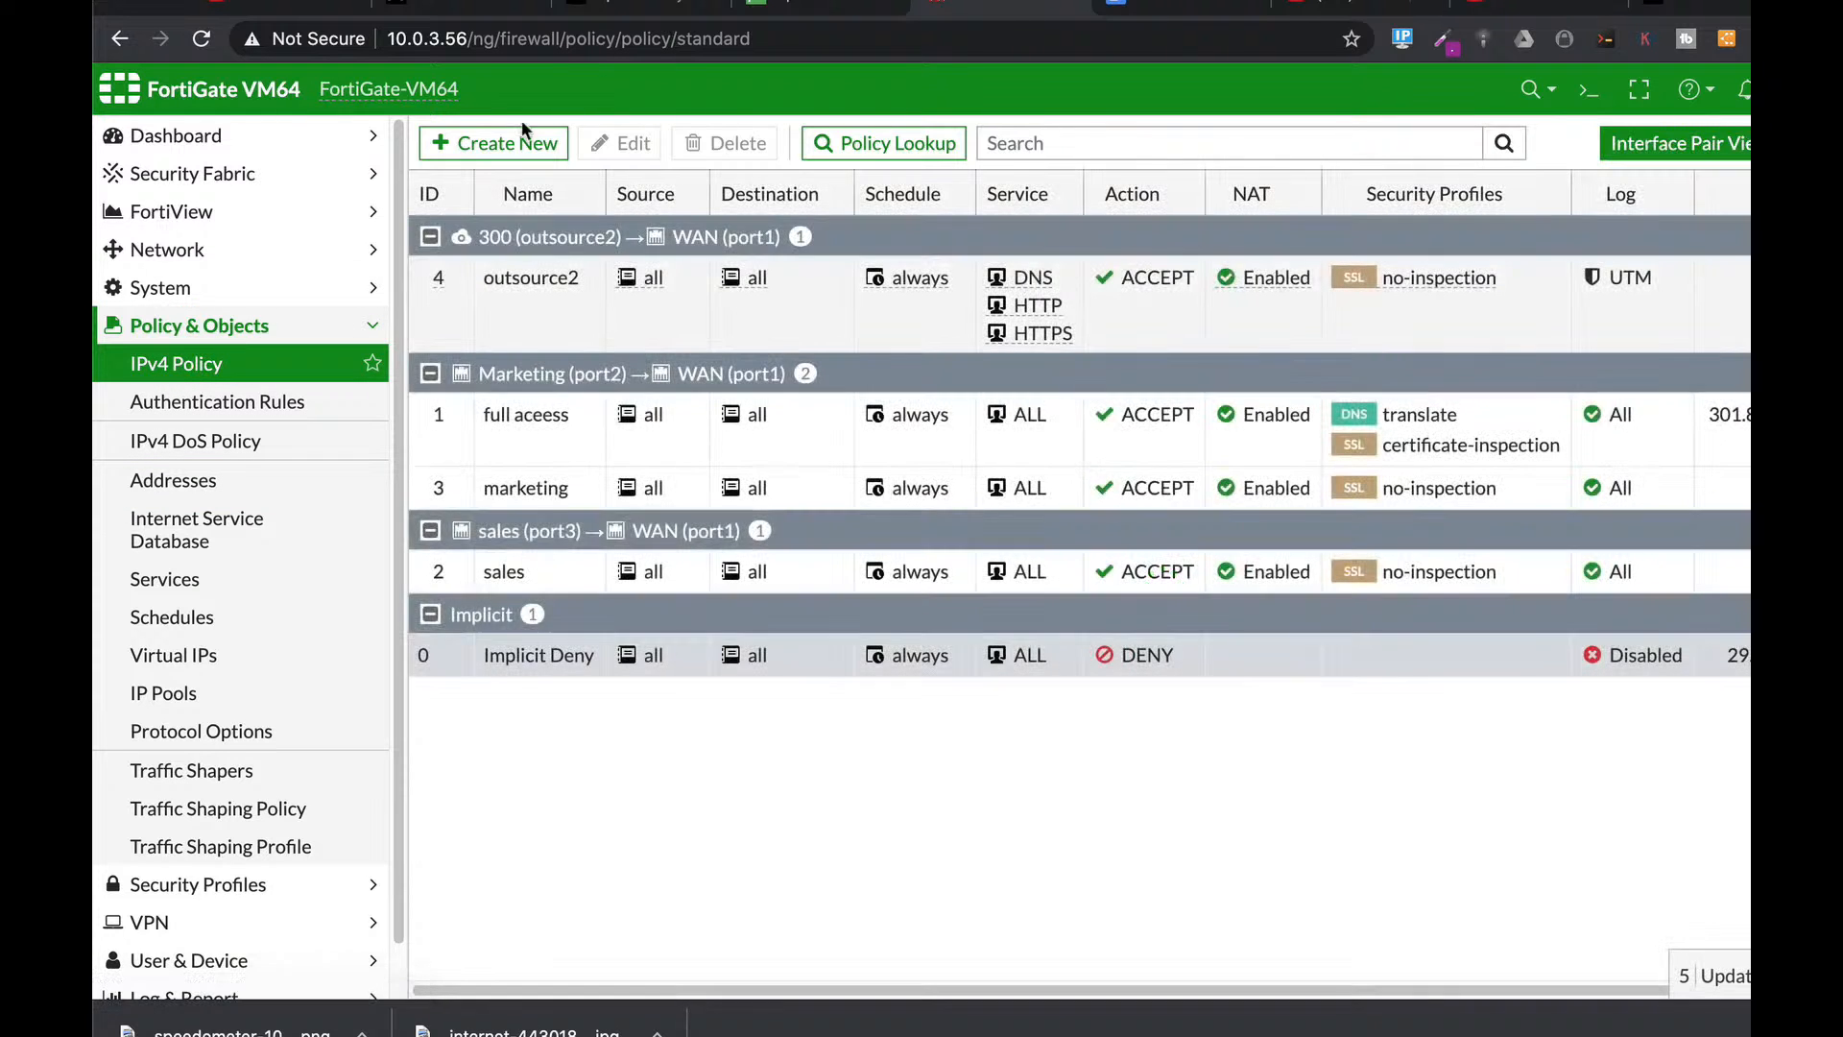
Start policy 'no icmp' from Marketing (port2) to WAN (port1), source Limited ICMP, destination all.
click(501, 143)
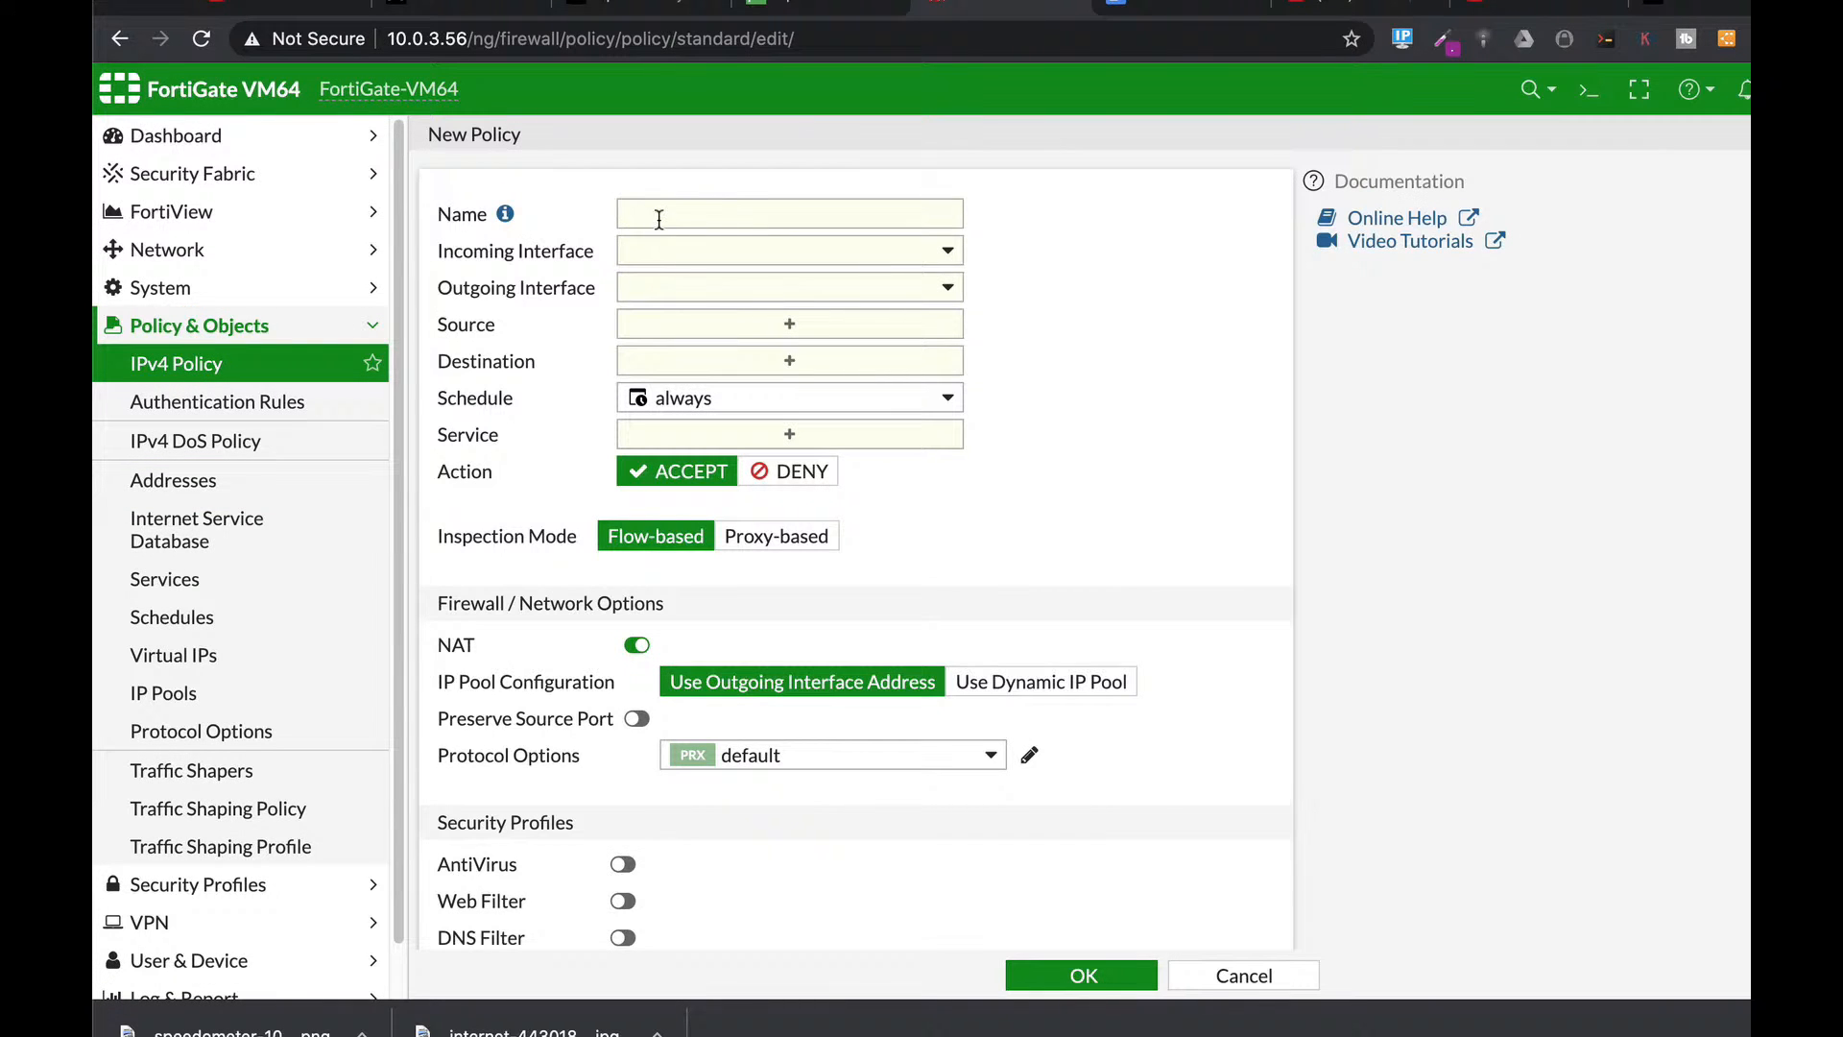
click(658, 218)
text(no)
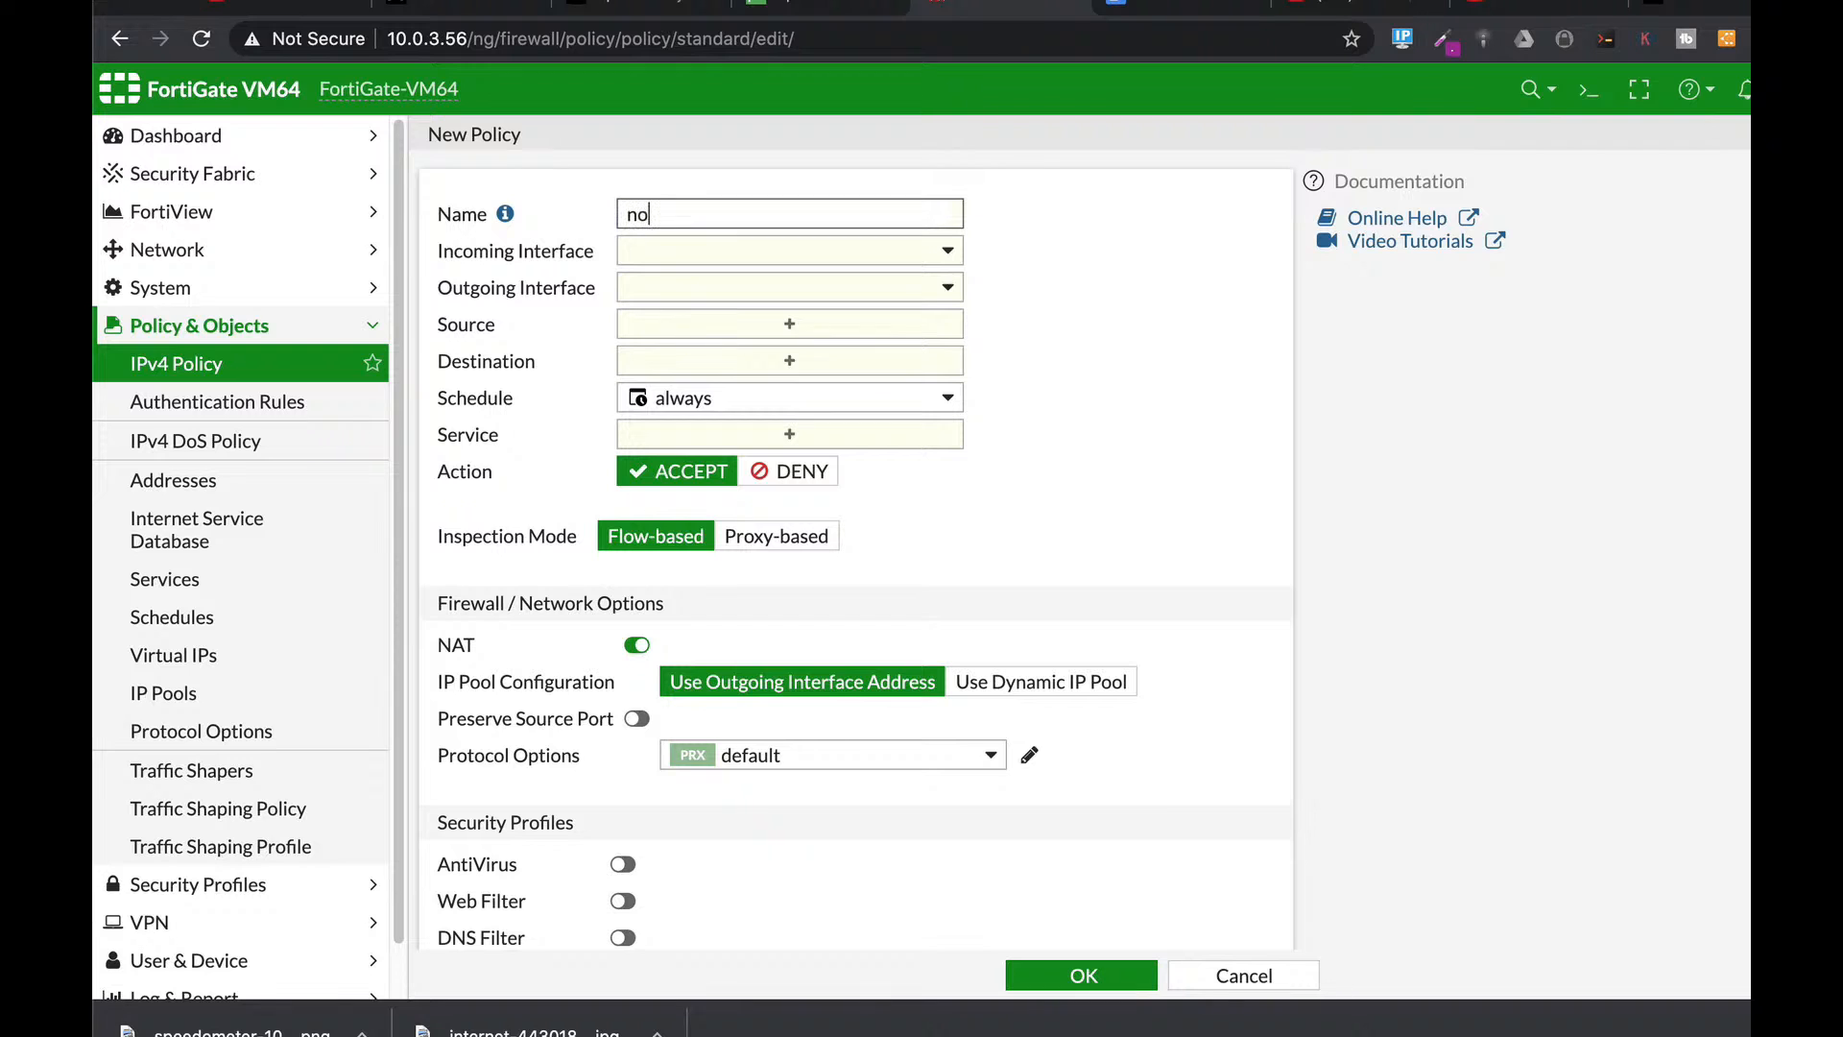
text( icmp)
click(677, 247)
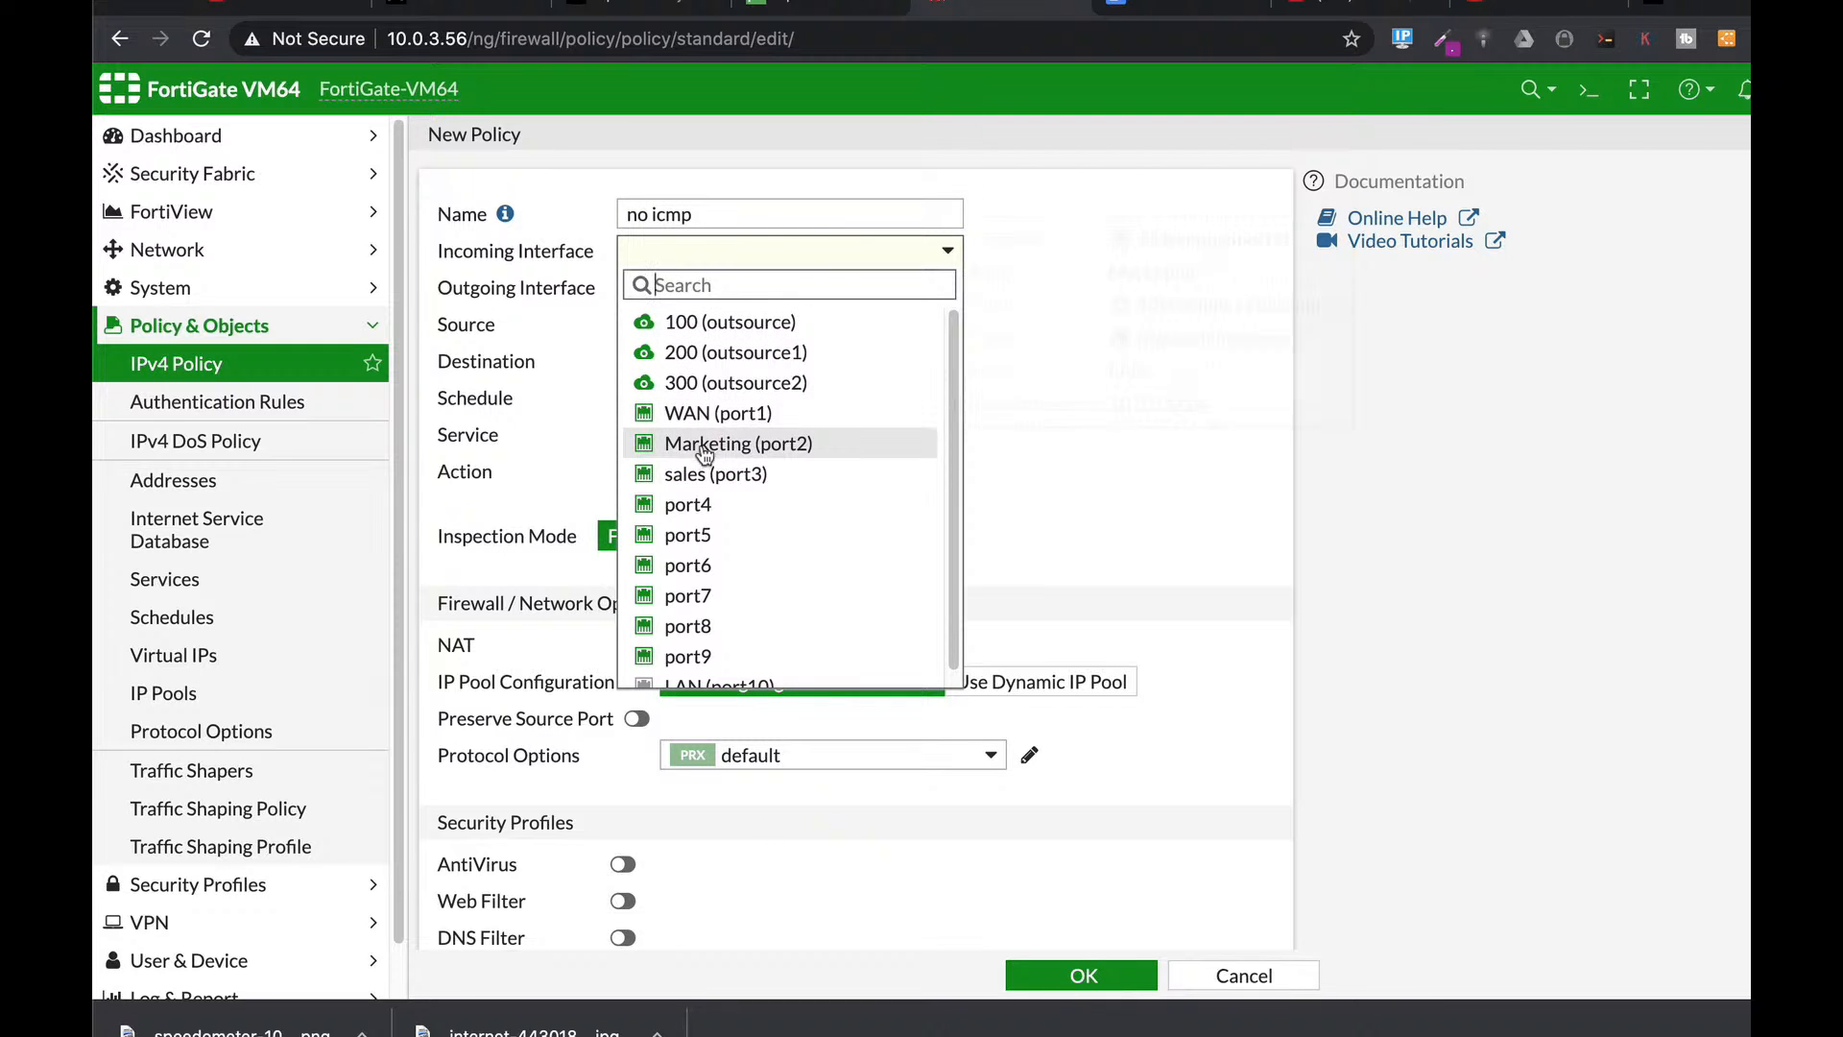
click(705, 446)
click(683, 290)
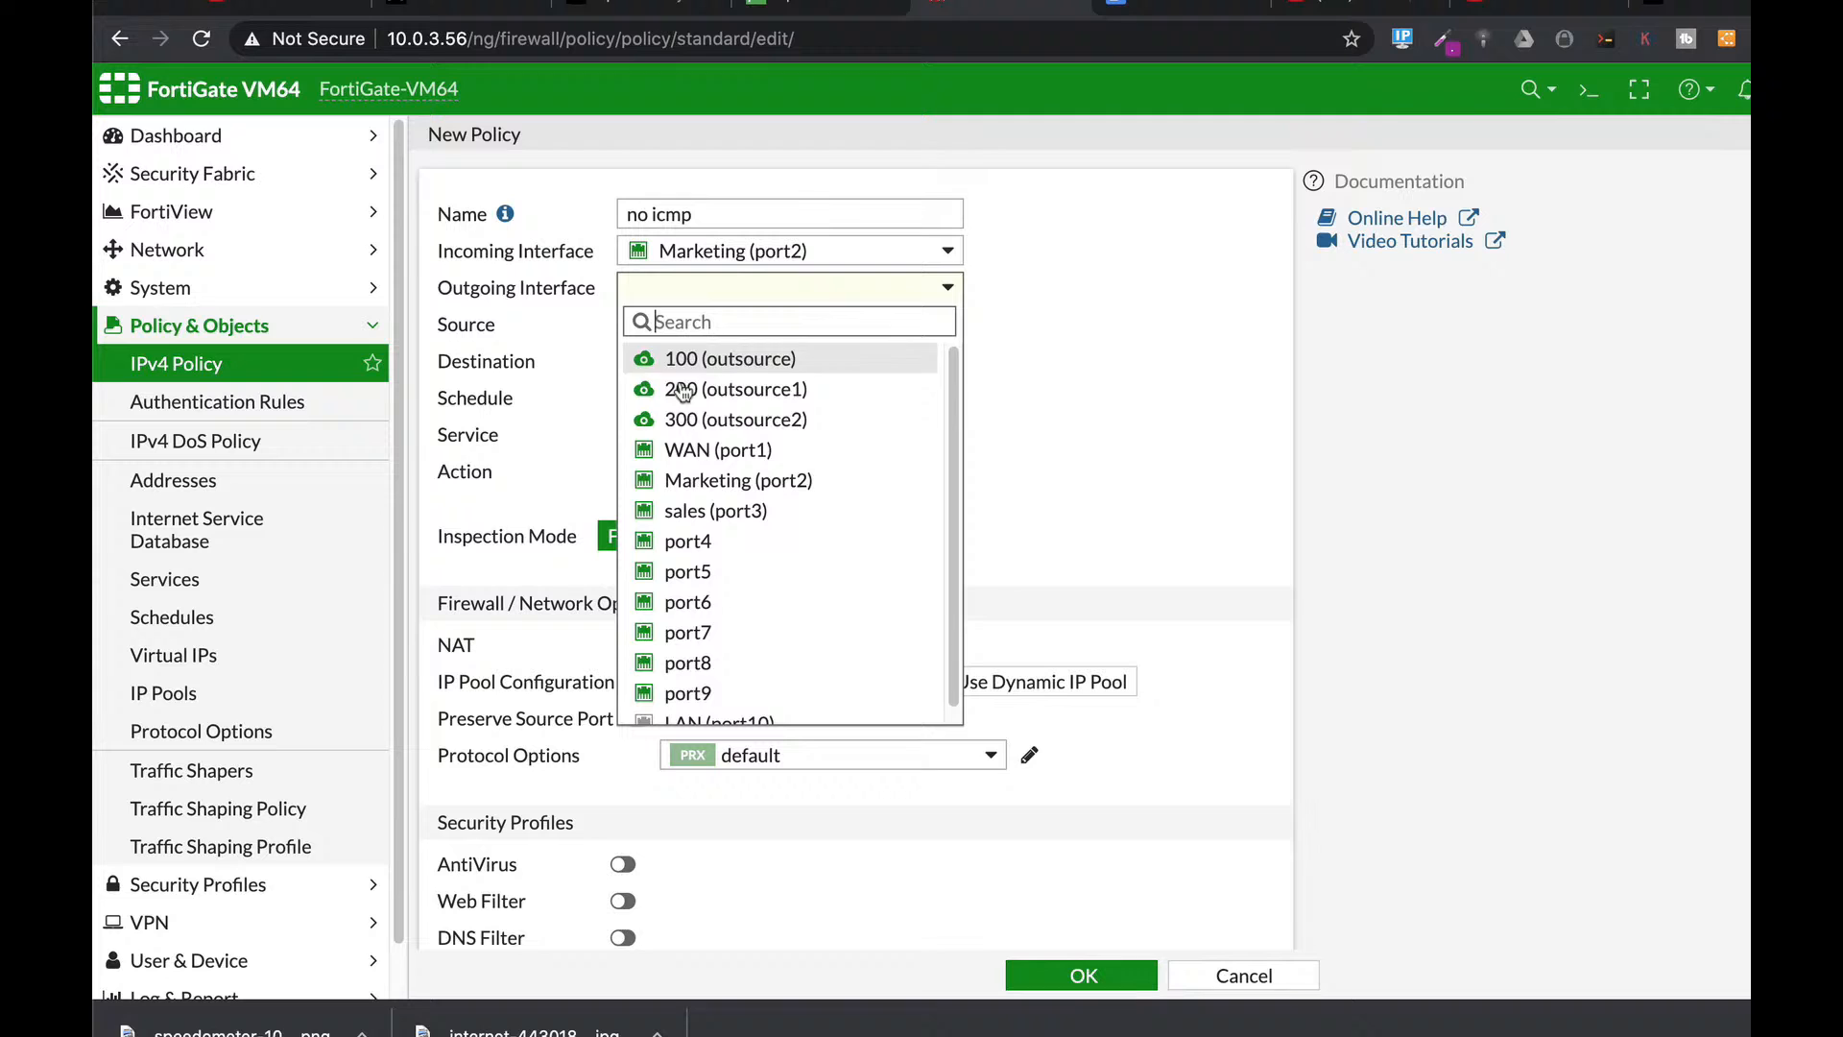
click(682, 449)
click(710, 330)
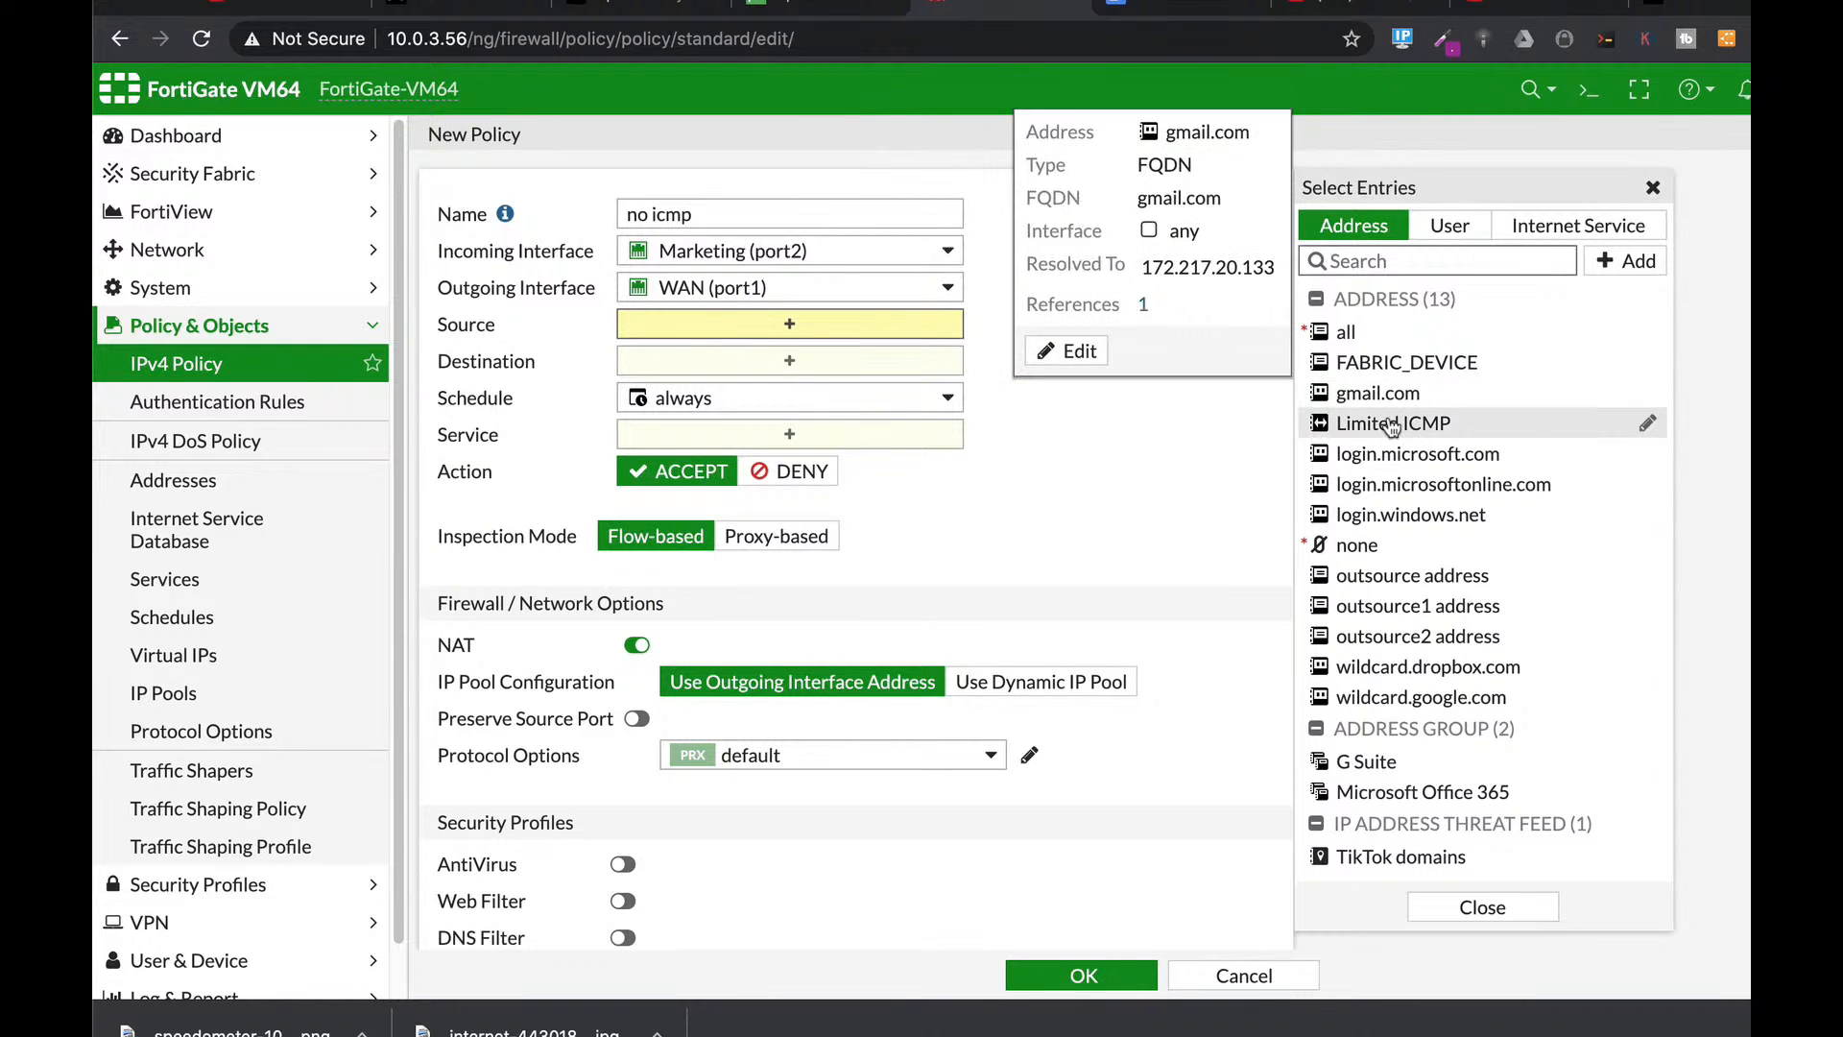
click(1392, 423)
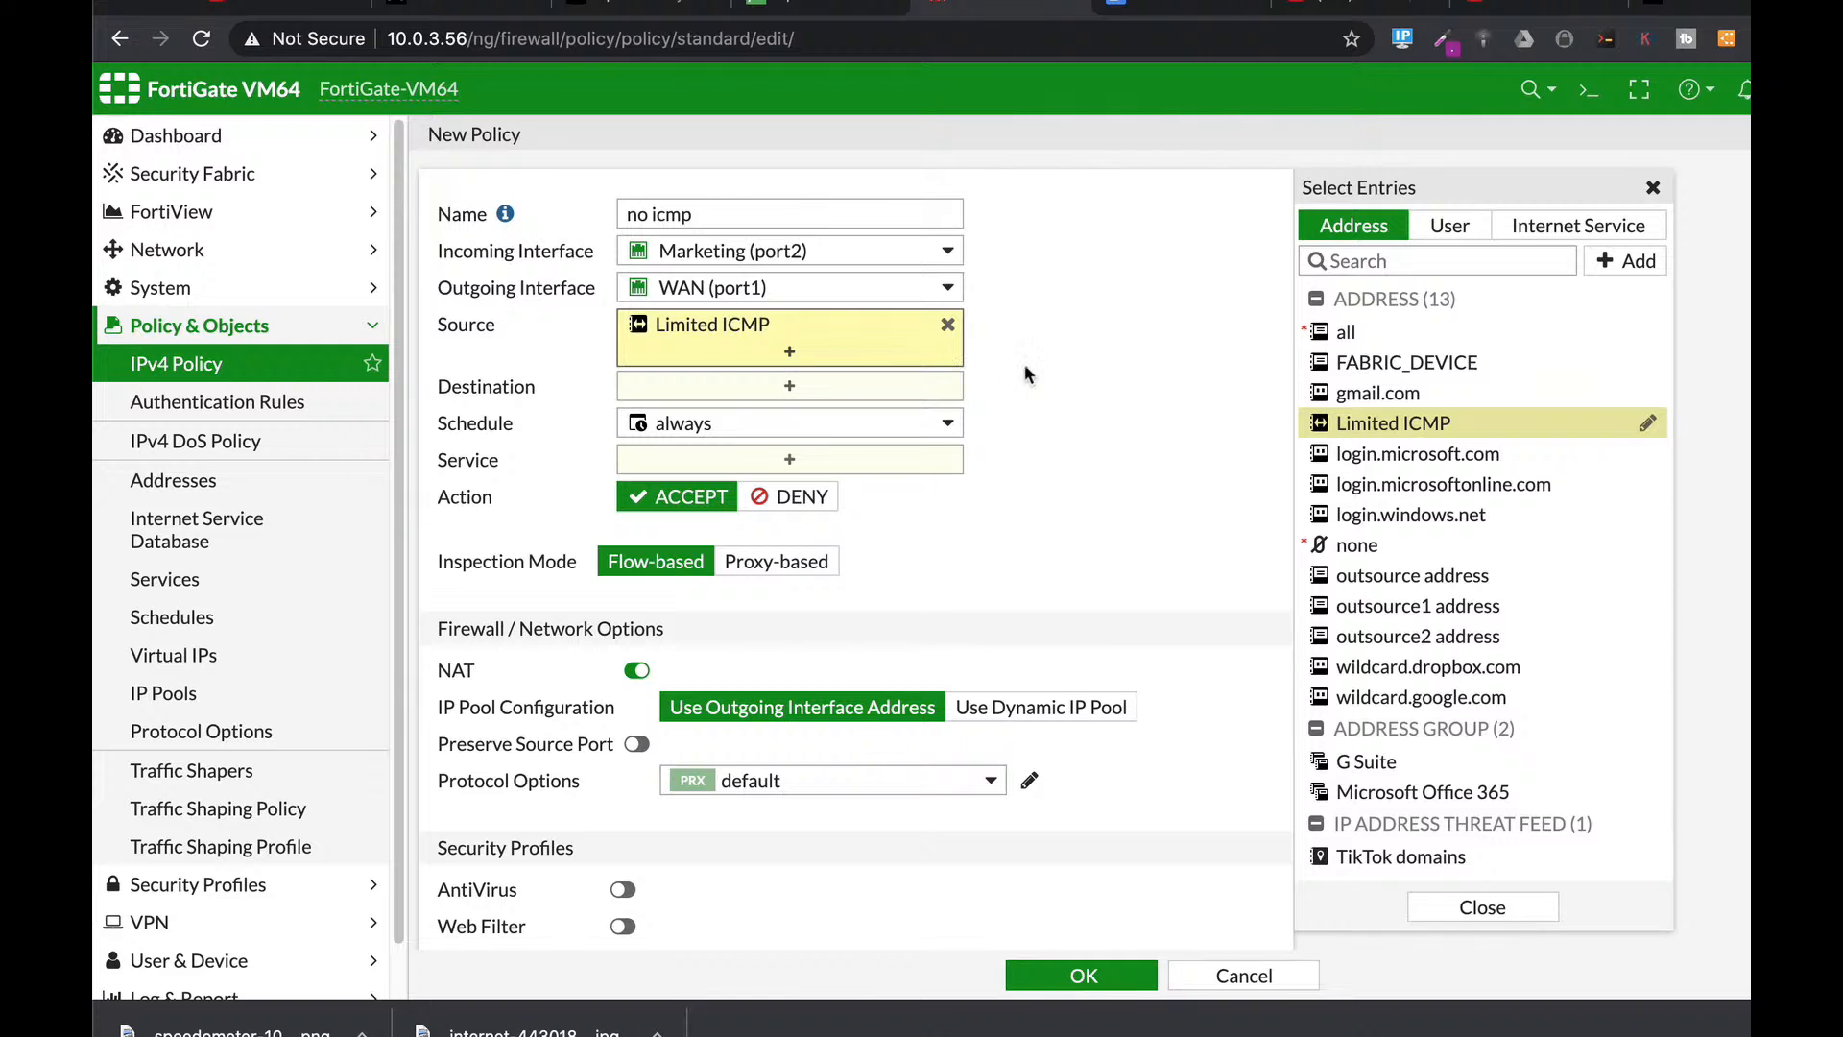
click(791, 385)
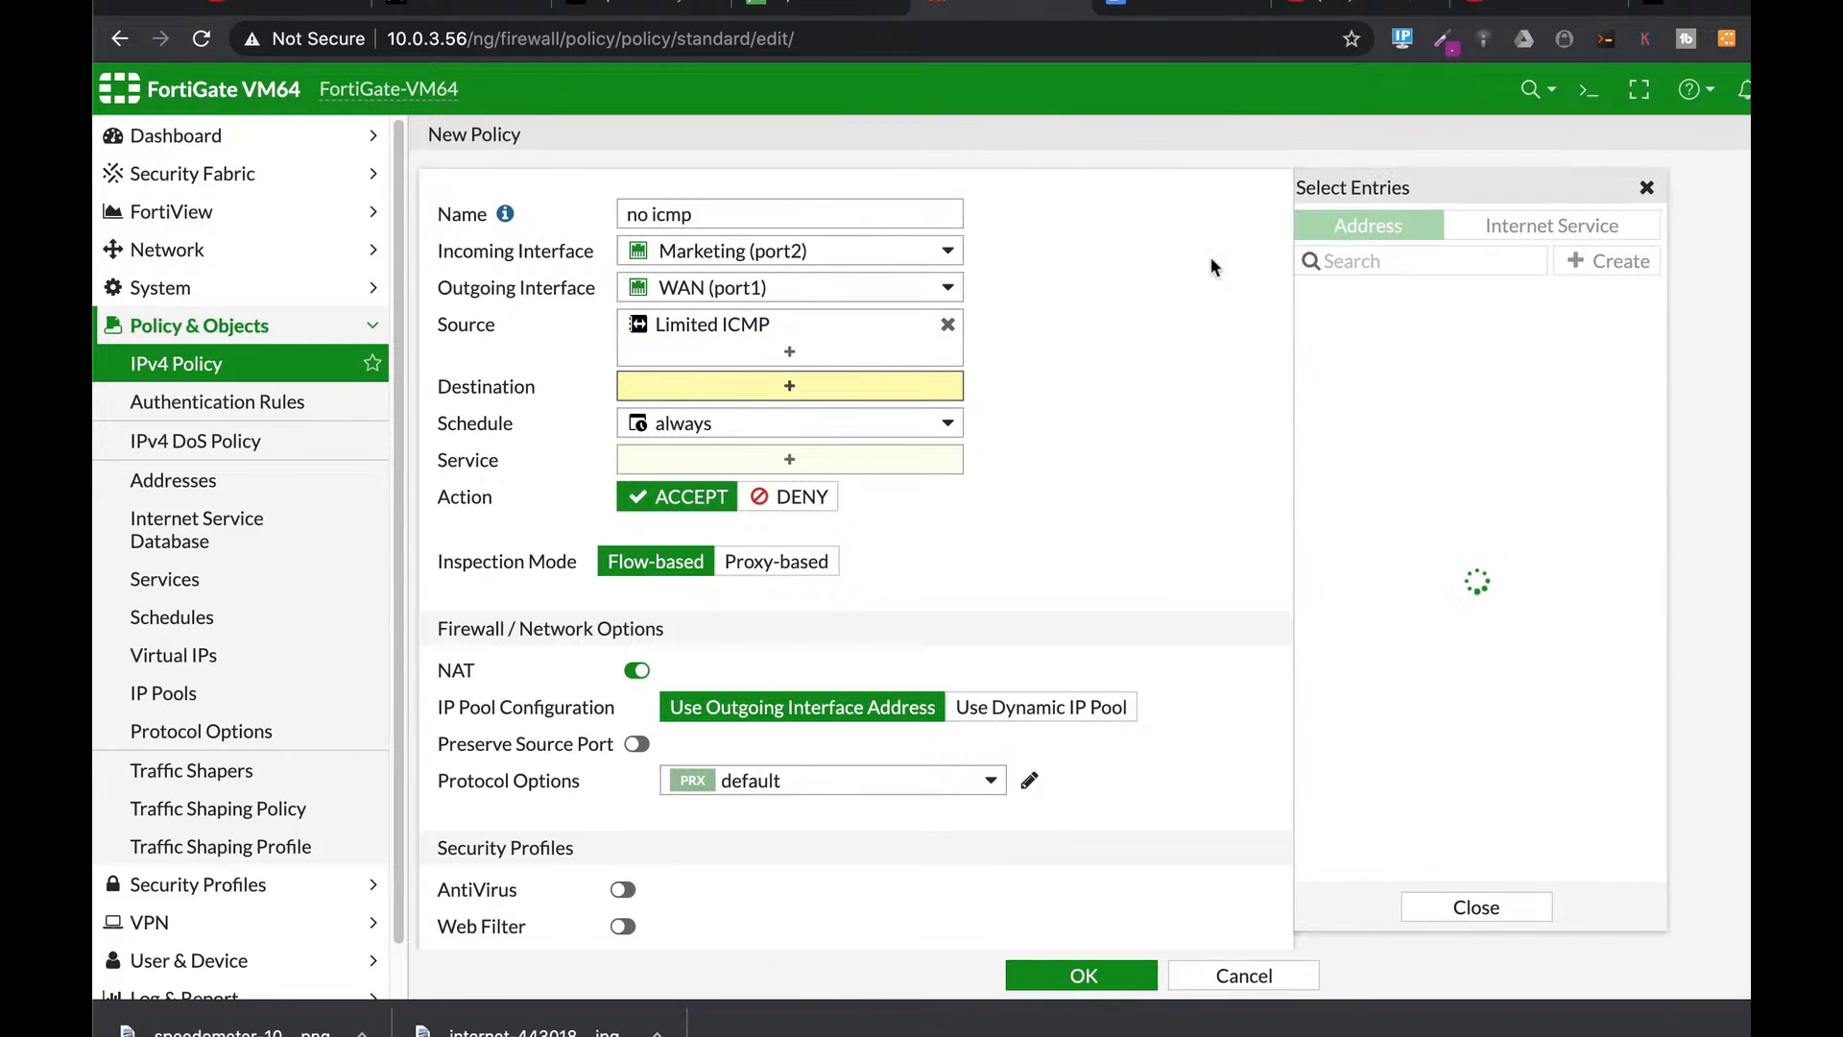
click(1339, 333)
Add services ALL_ICMP, ALL_ICMP6 and PING, set the action to DENY, and save.
click(765, 485)
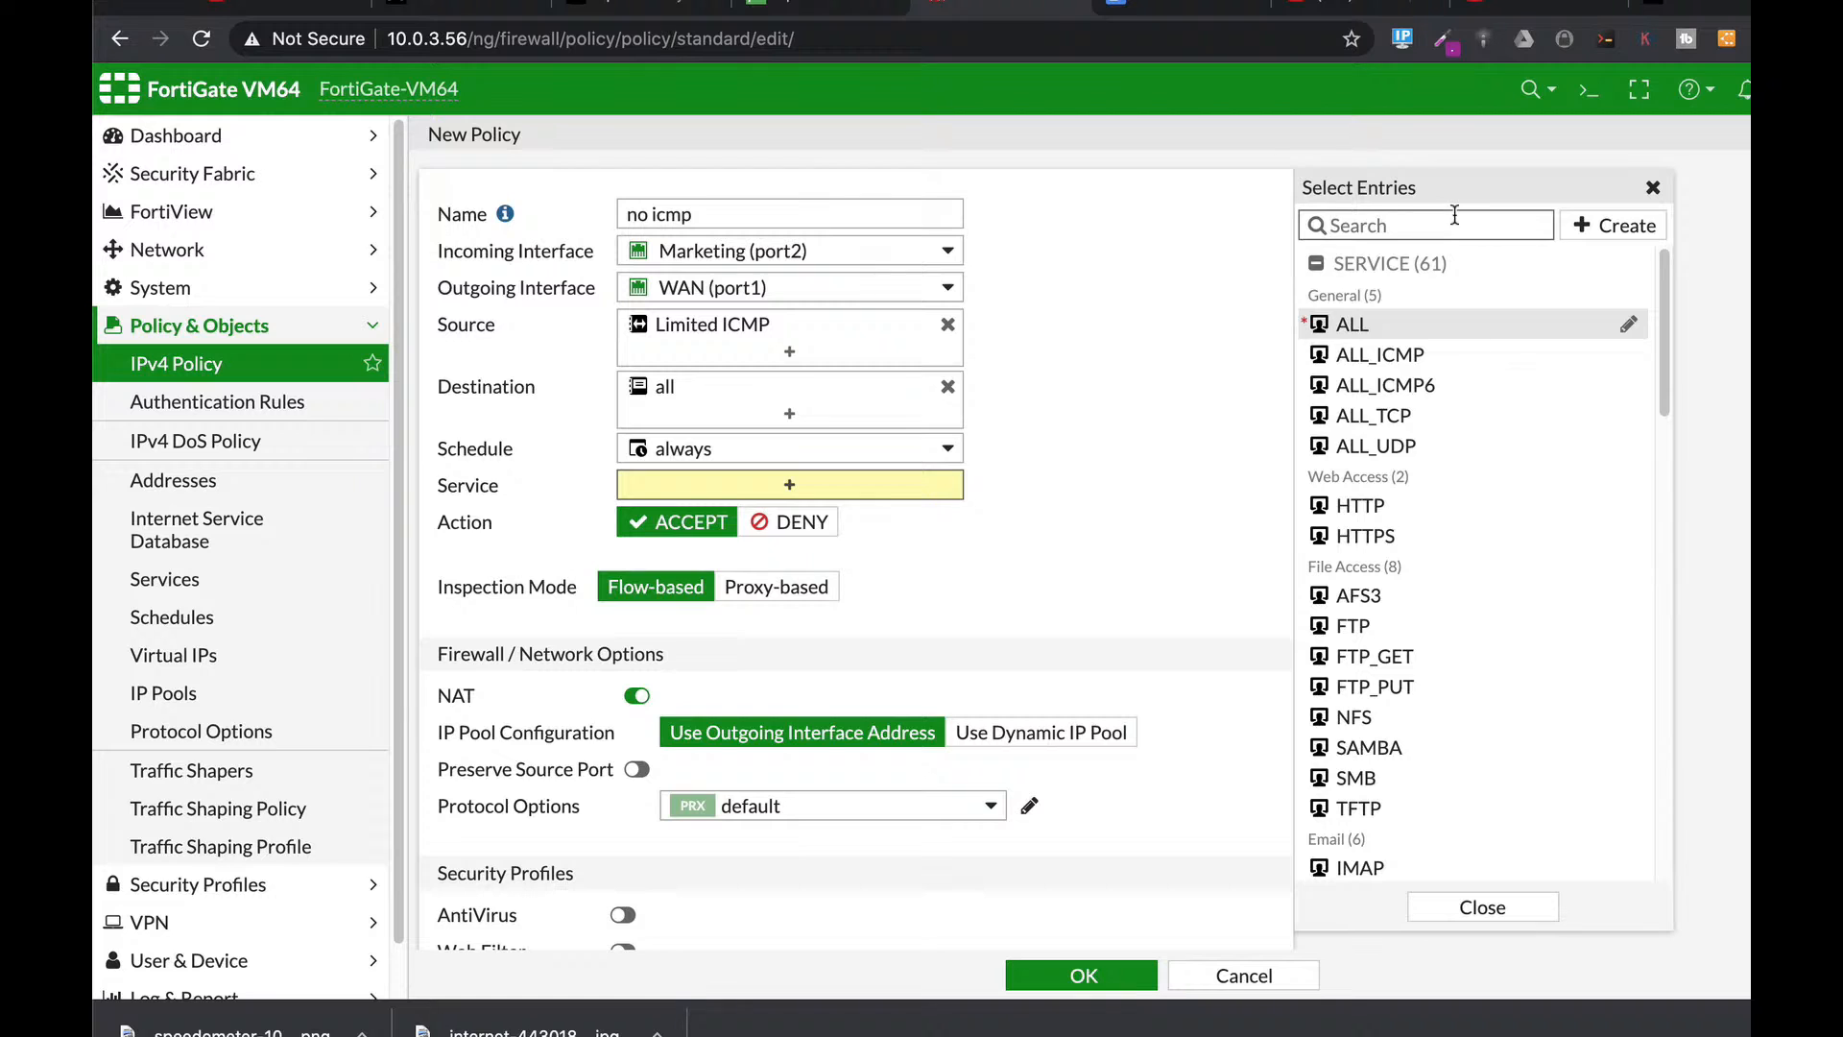
click(1454, 215)
text(icmp)
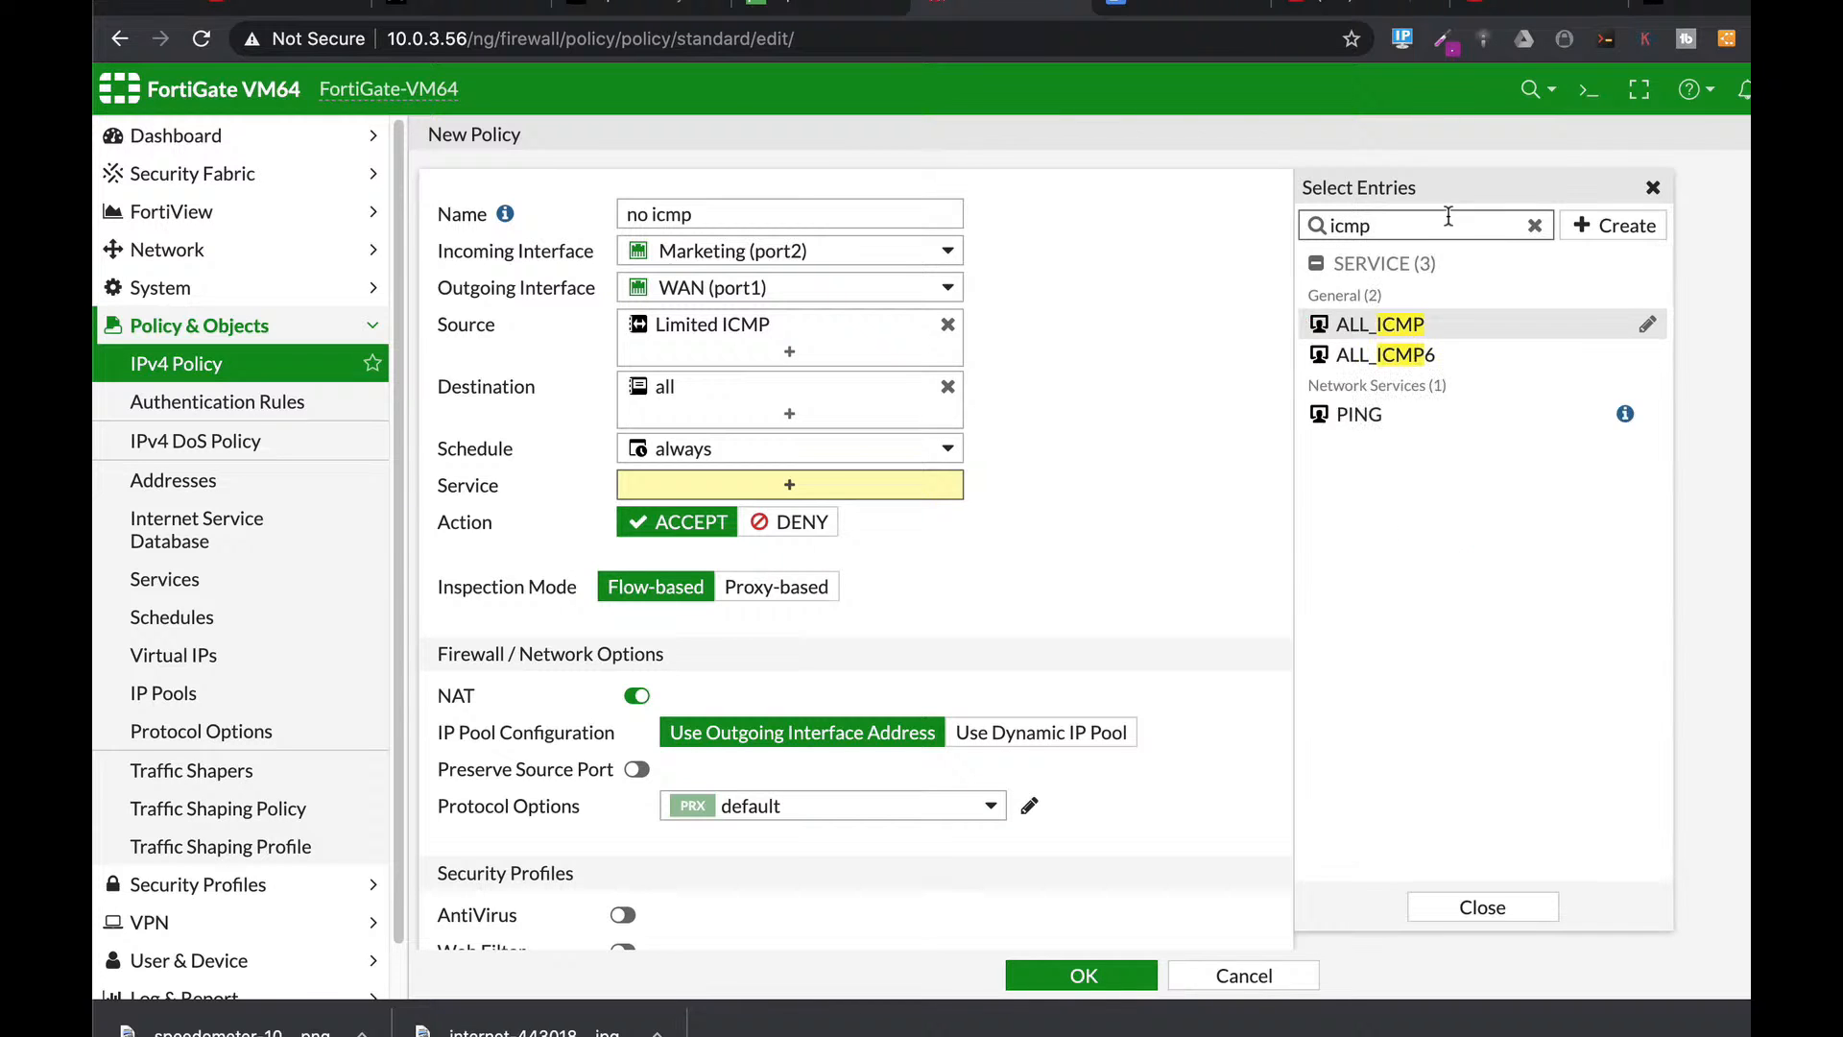
click(1394, 325)
click(1370, 356)
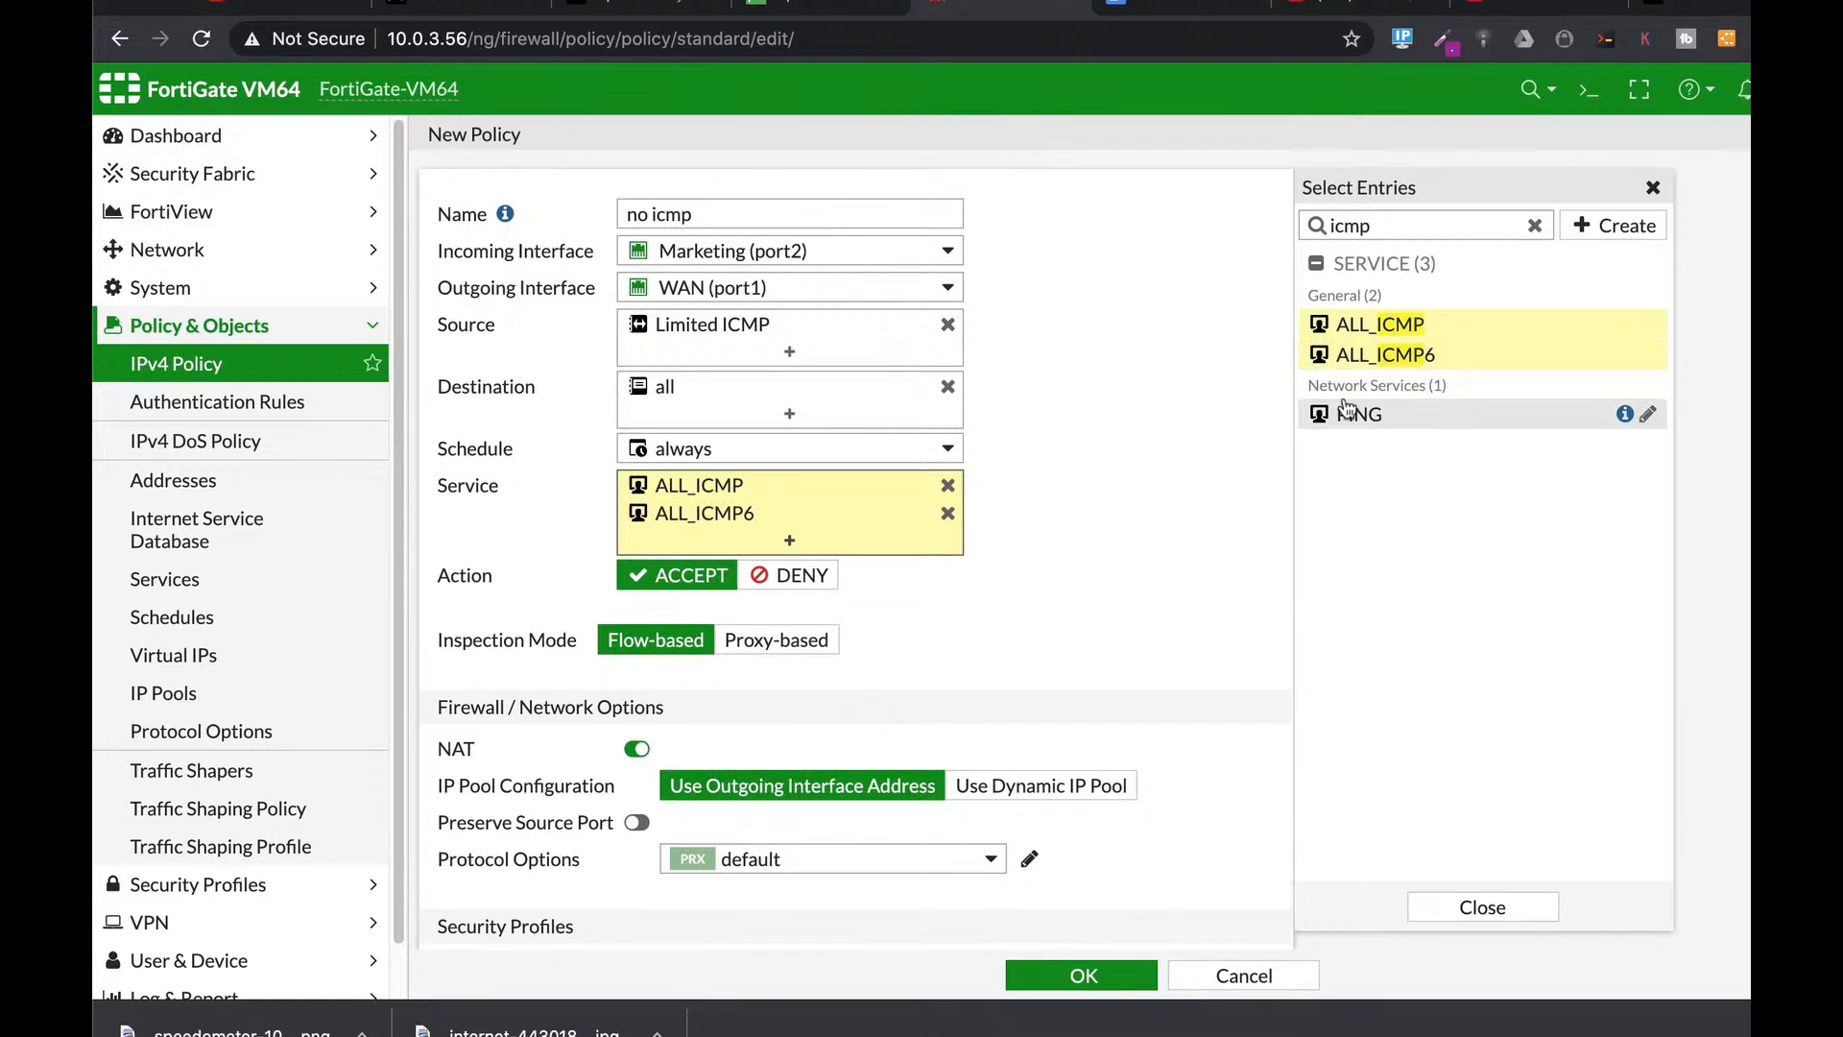
click(1349, 413)
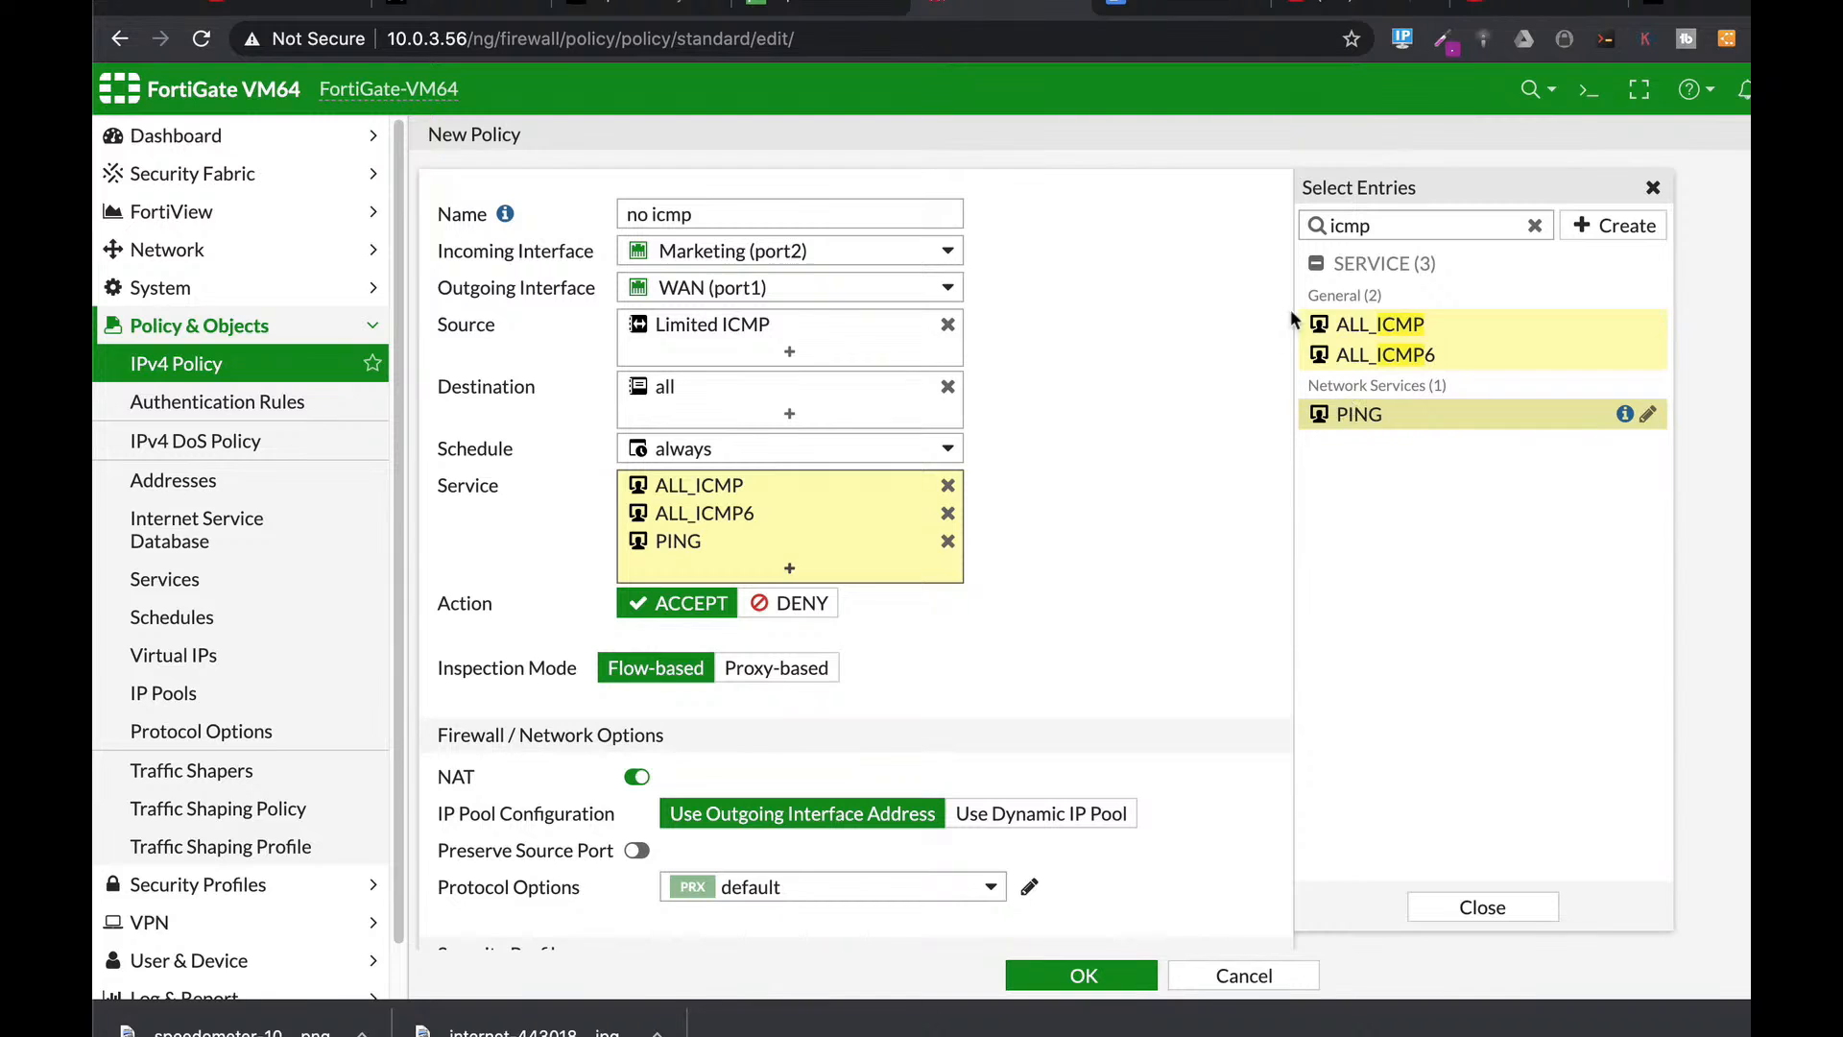
click(797, 607)
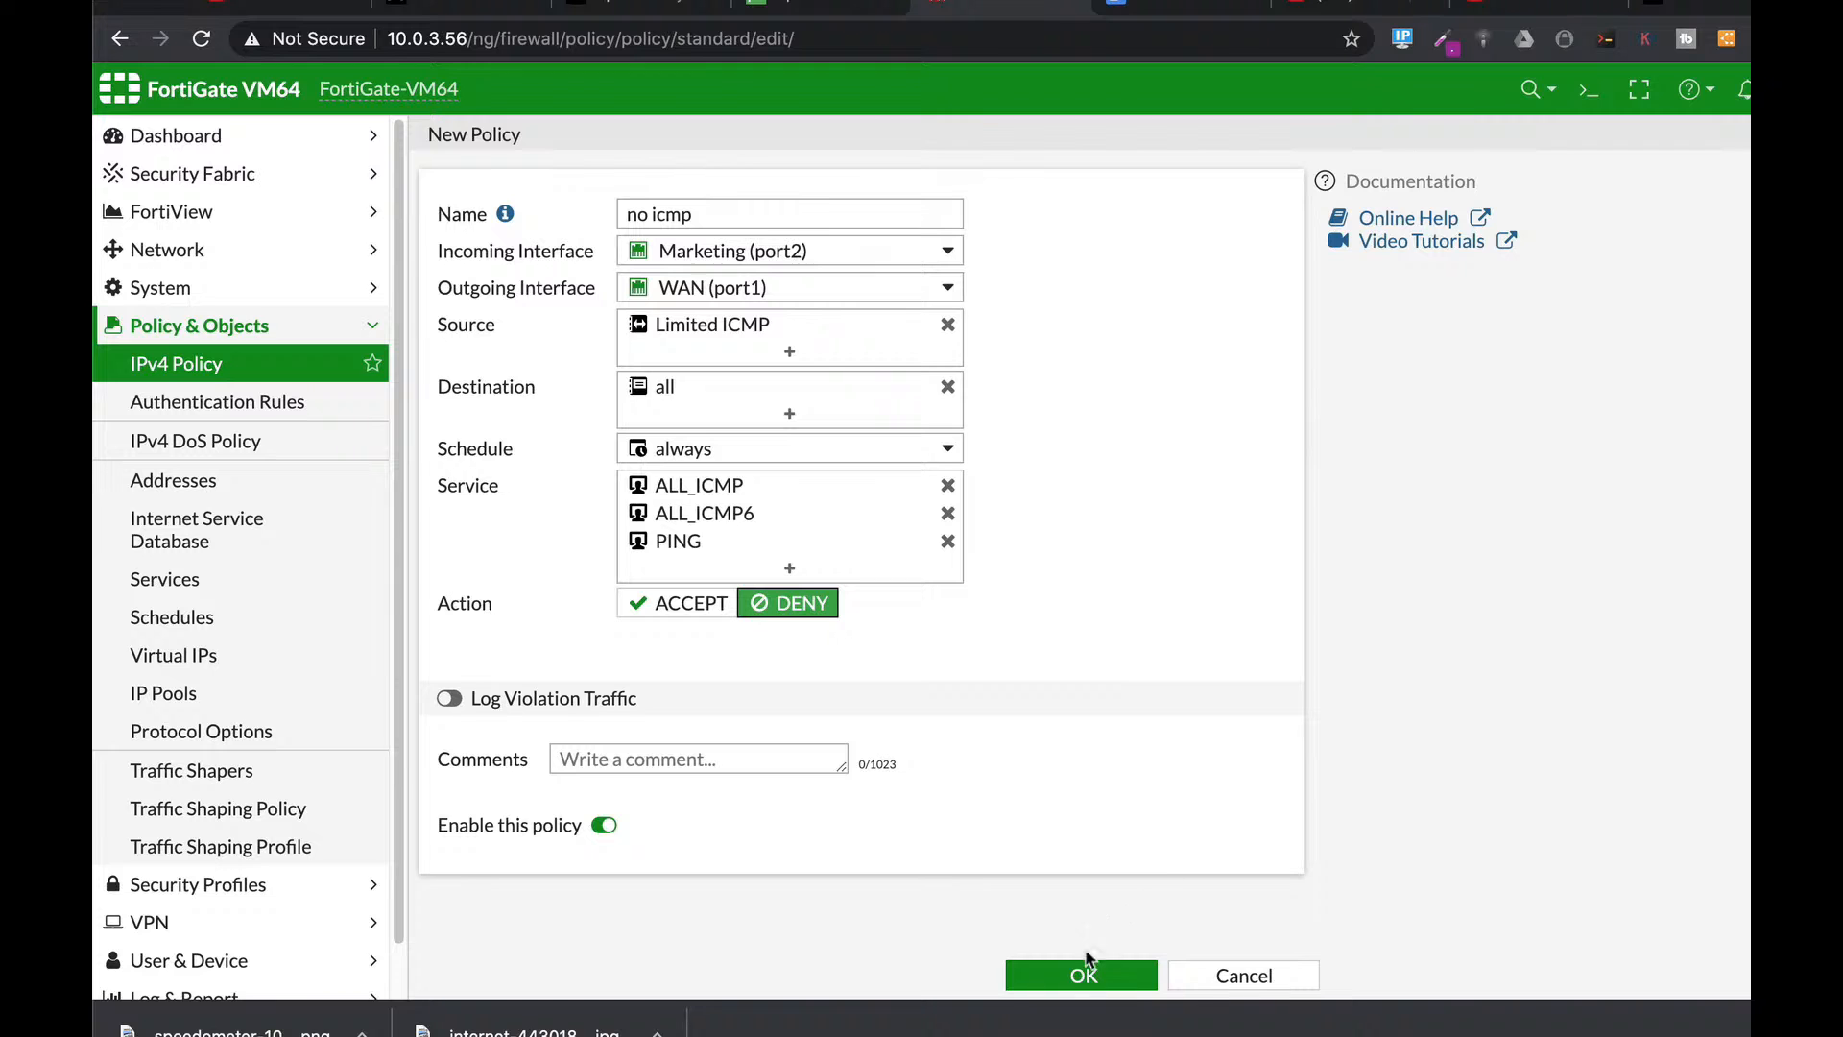
click(1052, 970)
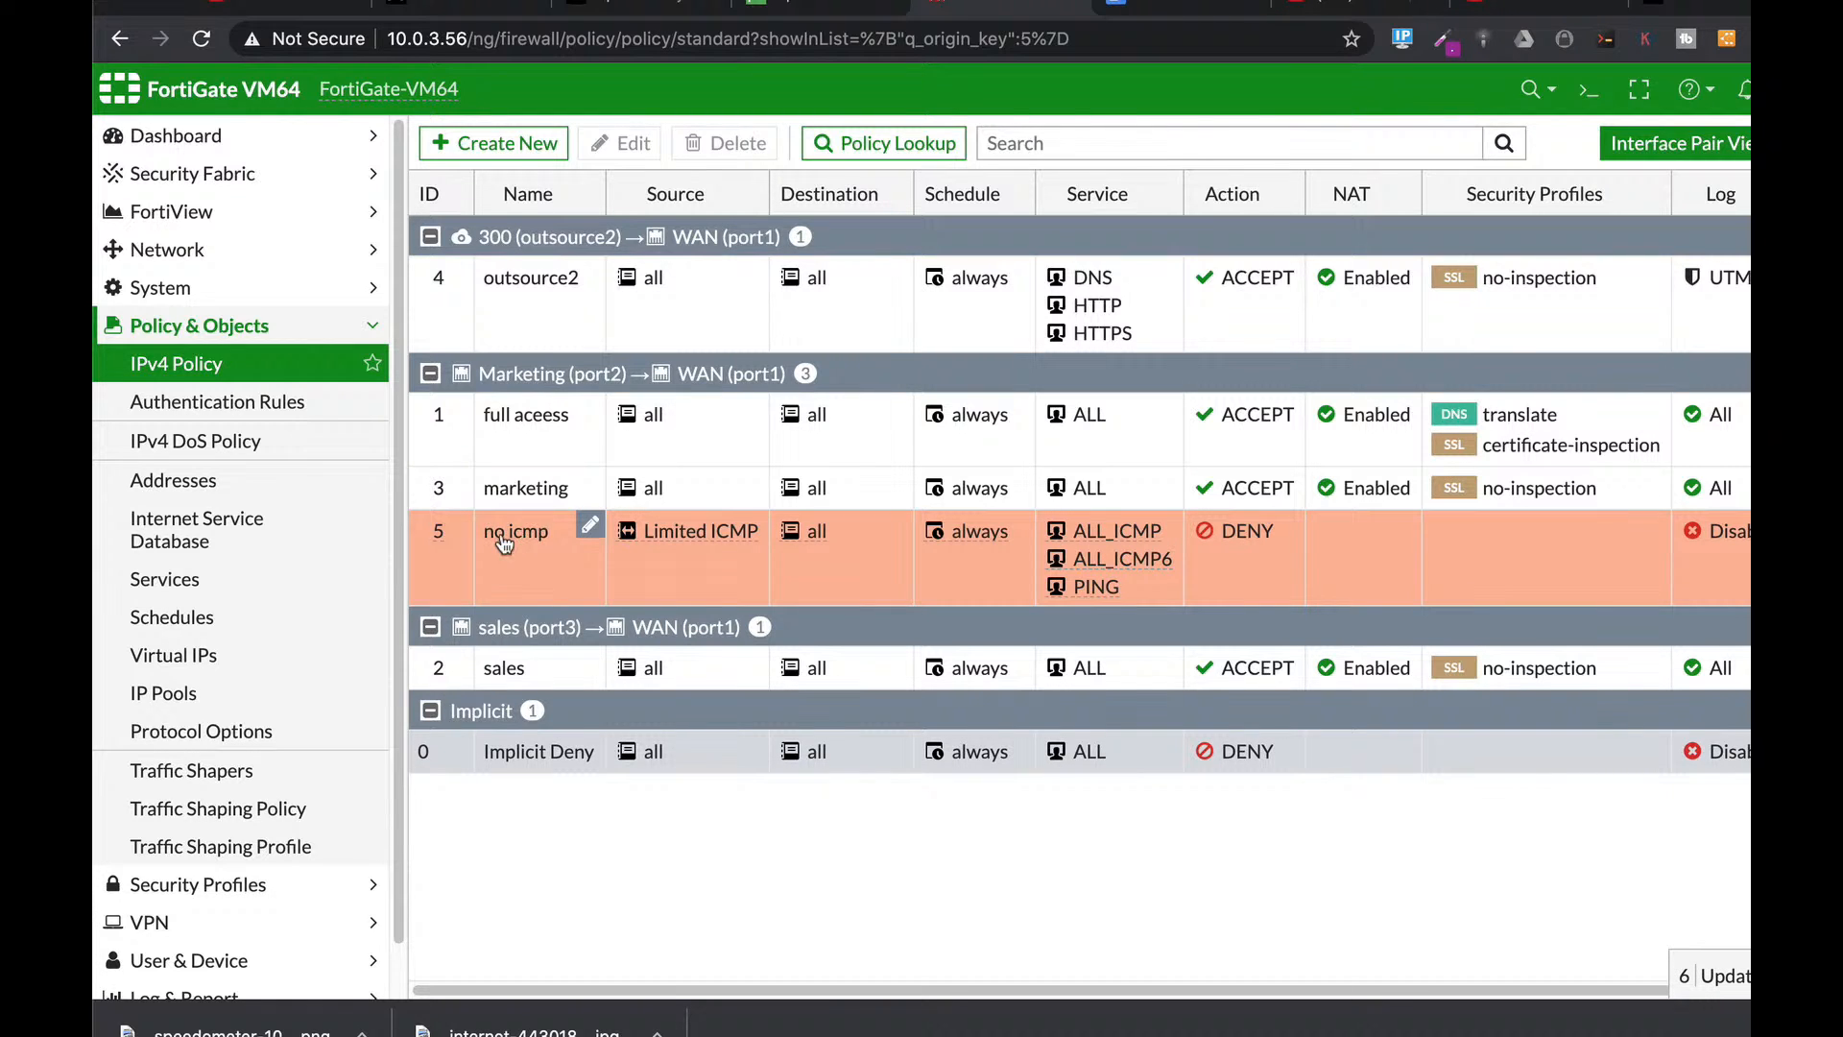
Drag the no icmp policy (ID 5) above full aceess in the Marketing-to-WAN group.
drag(506, 533, 509, 483)
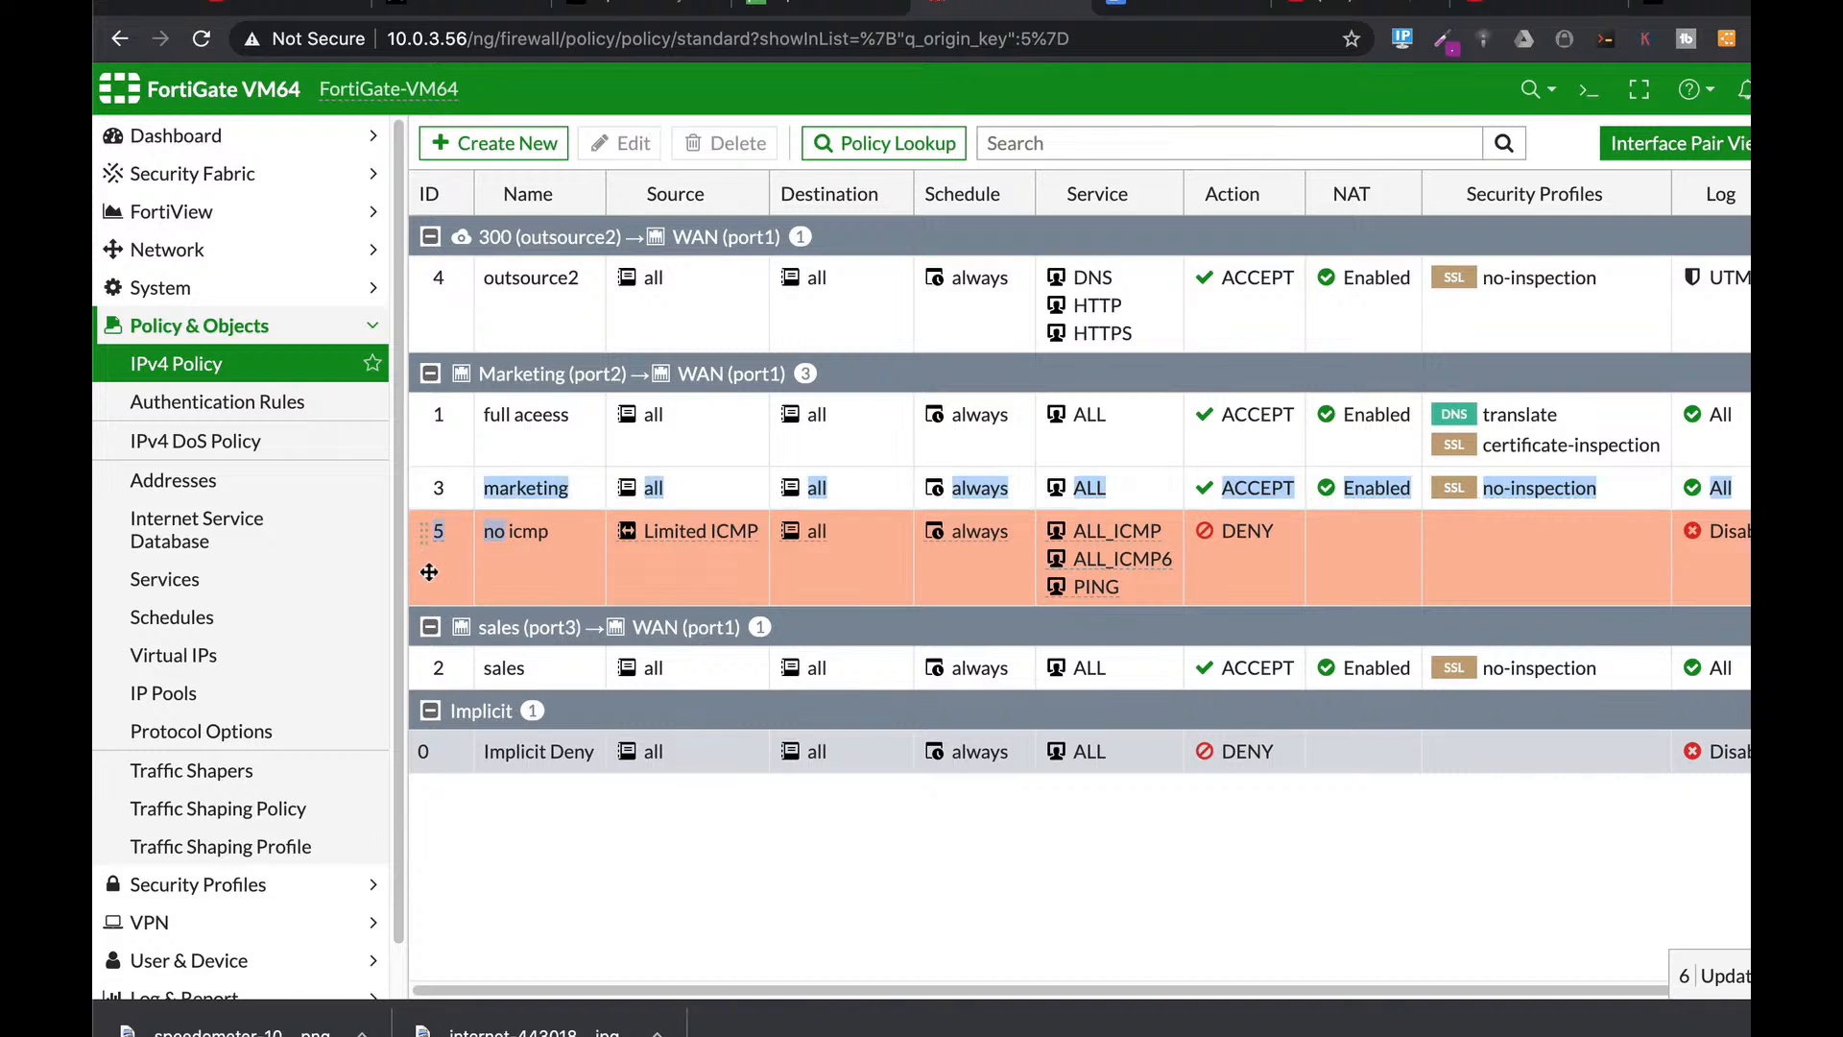
drag(428, 534, 439, 450)
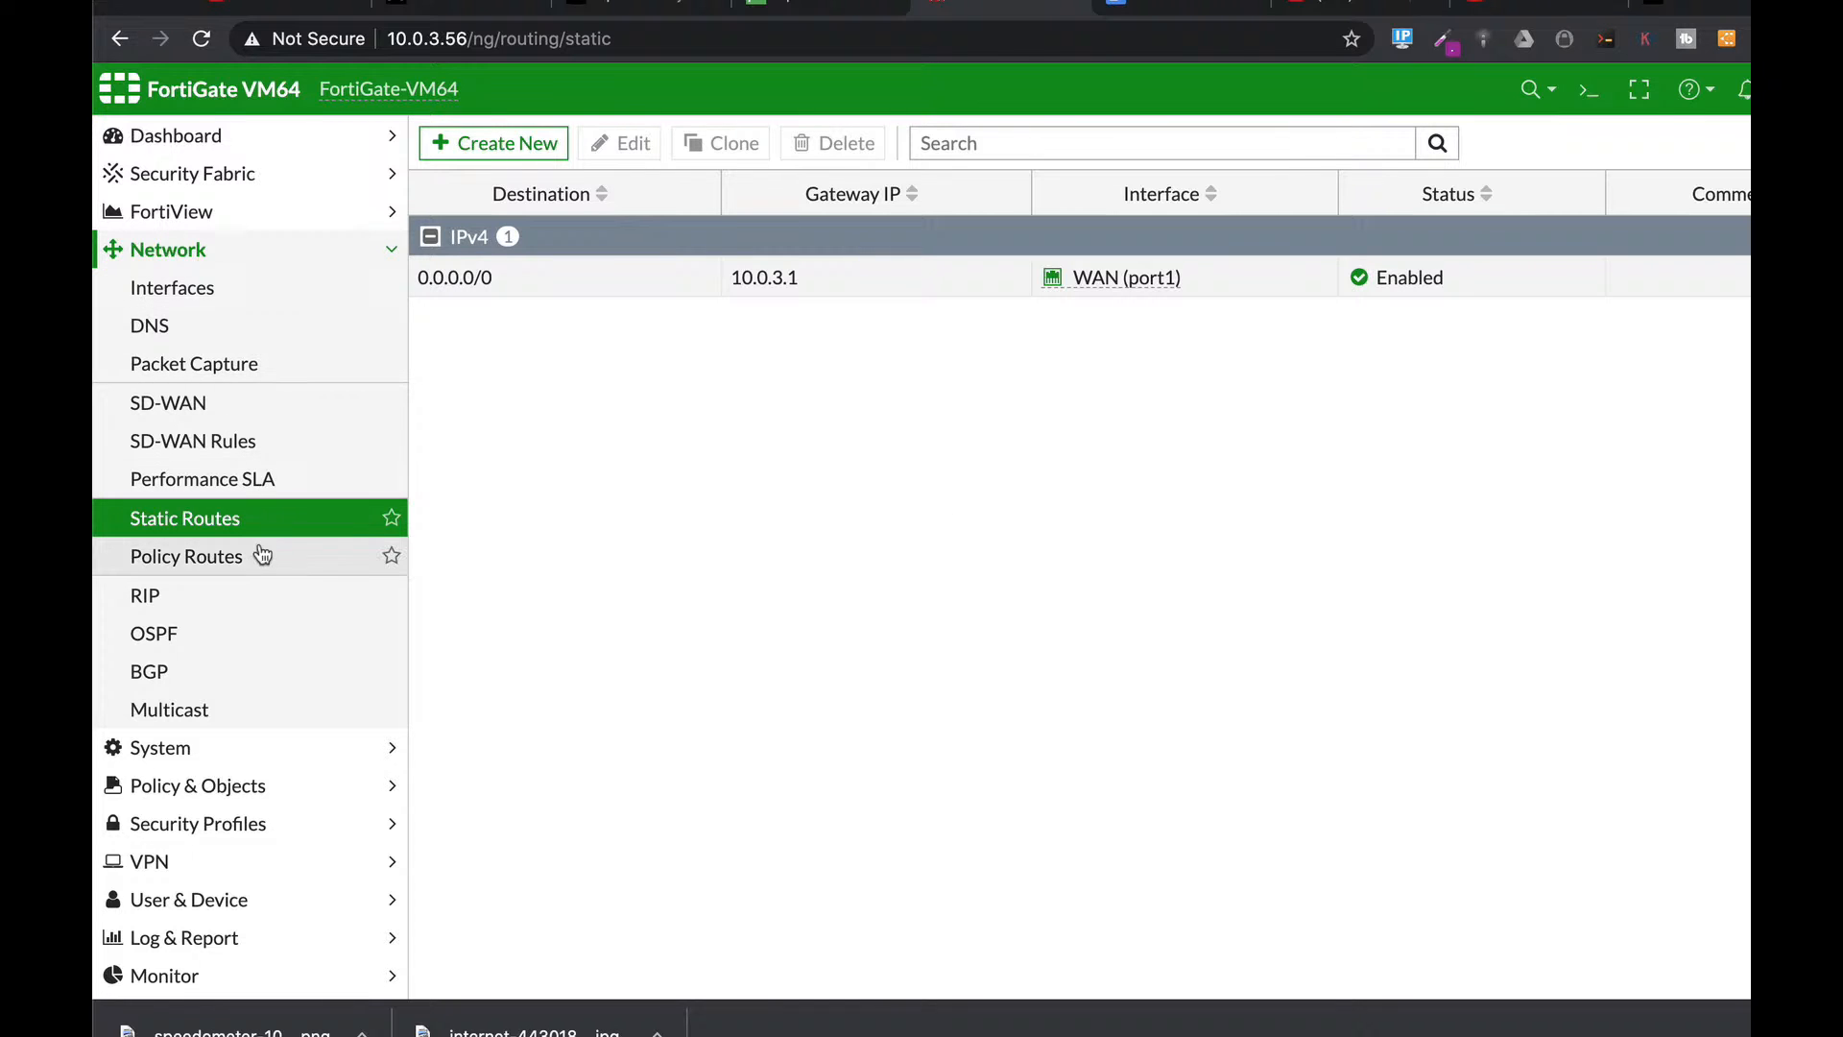
Cancel a new static route and open the 0.0.0.0/0 default route for editing.
click(526, 142)
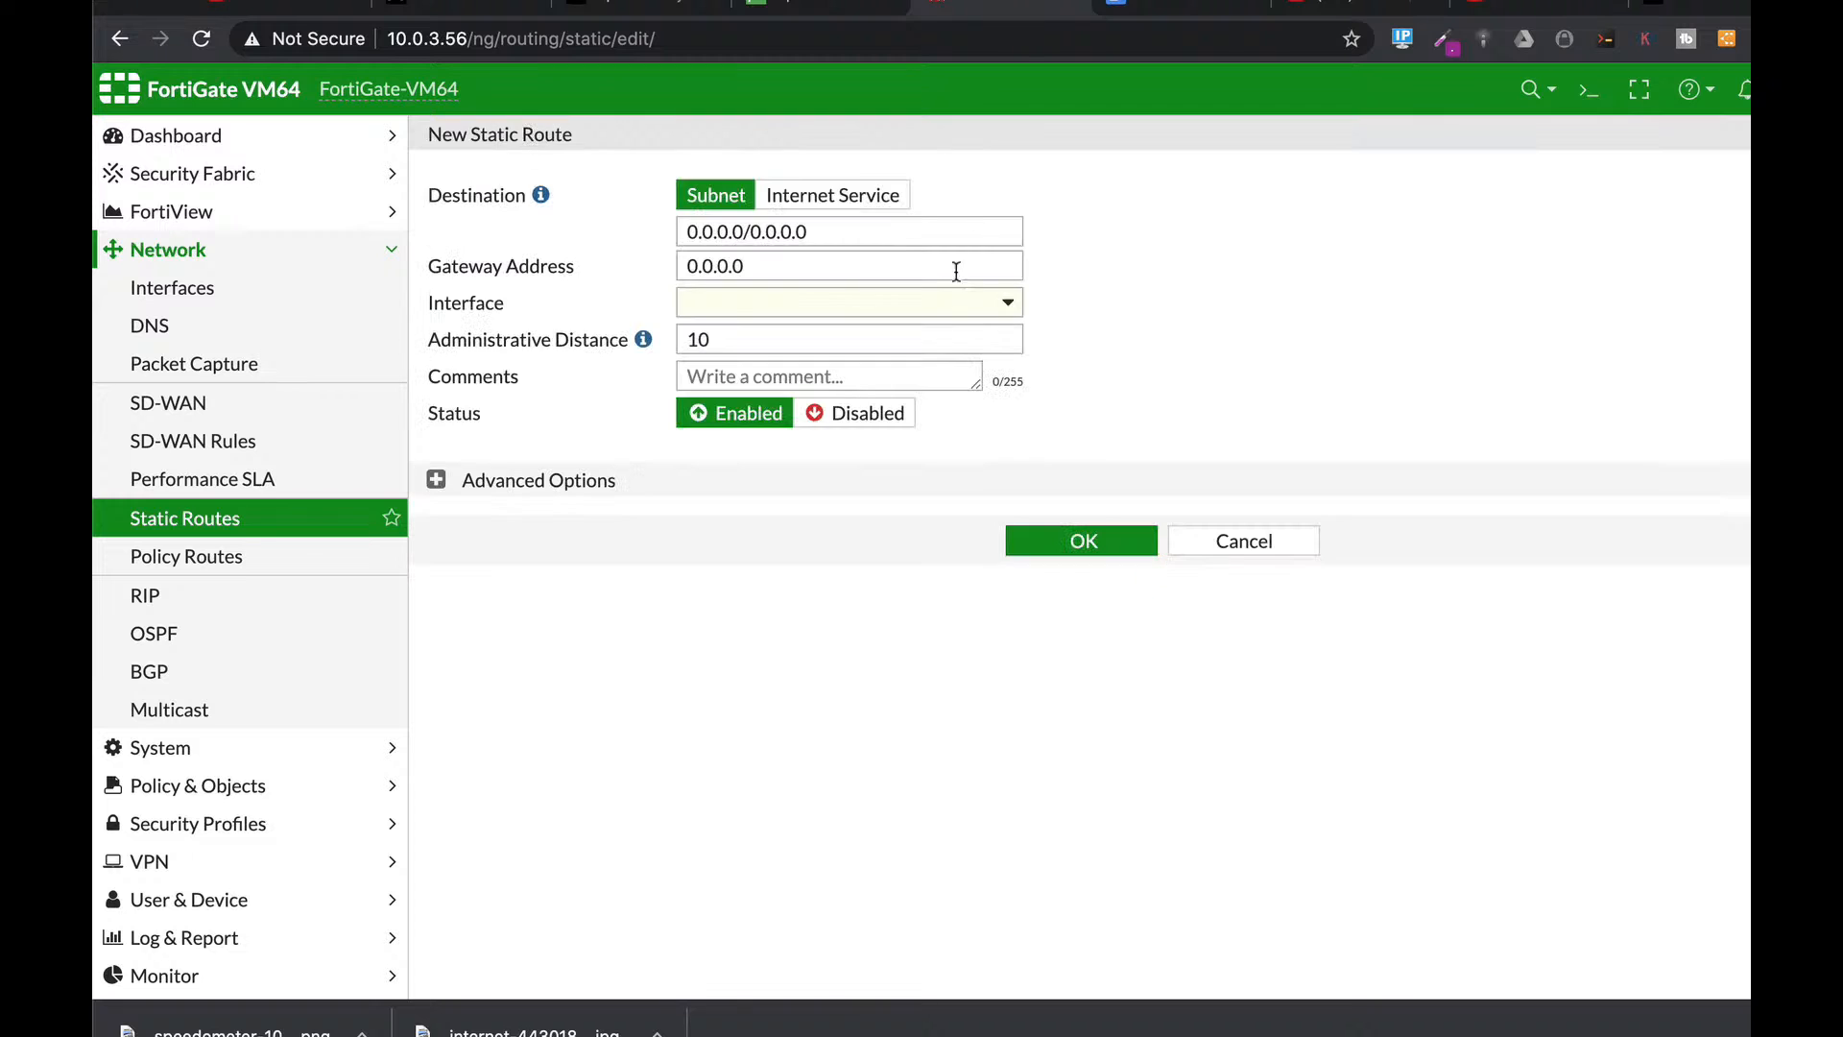
click(1204, 541)
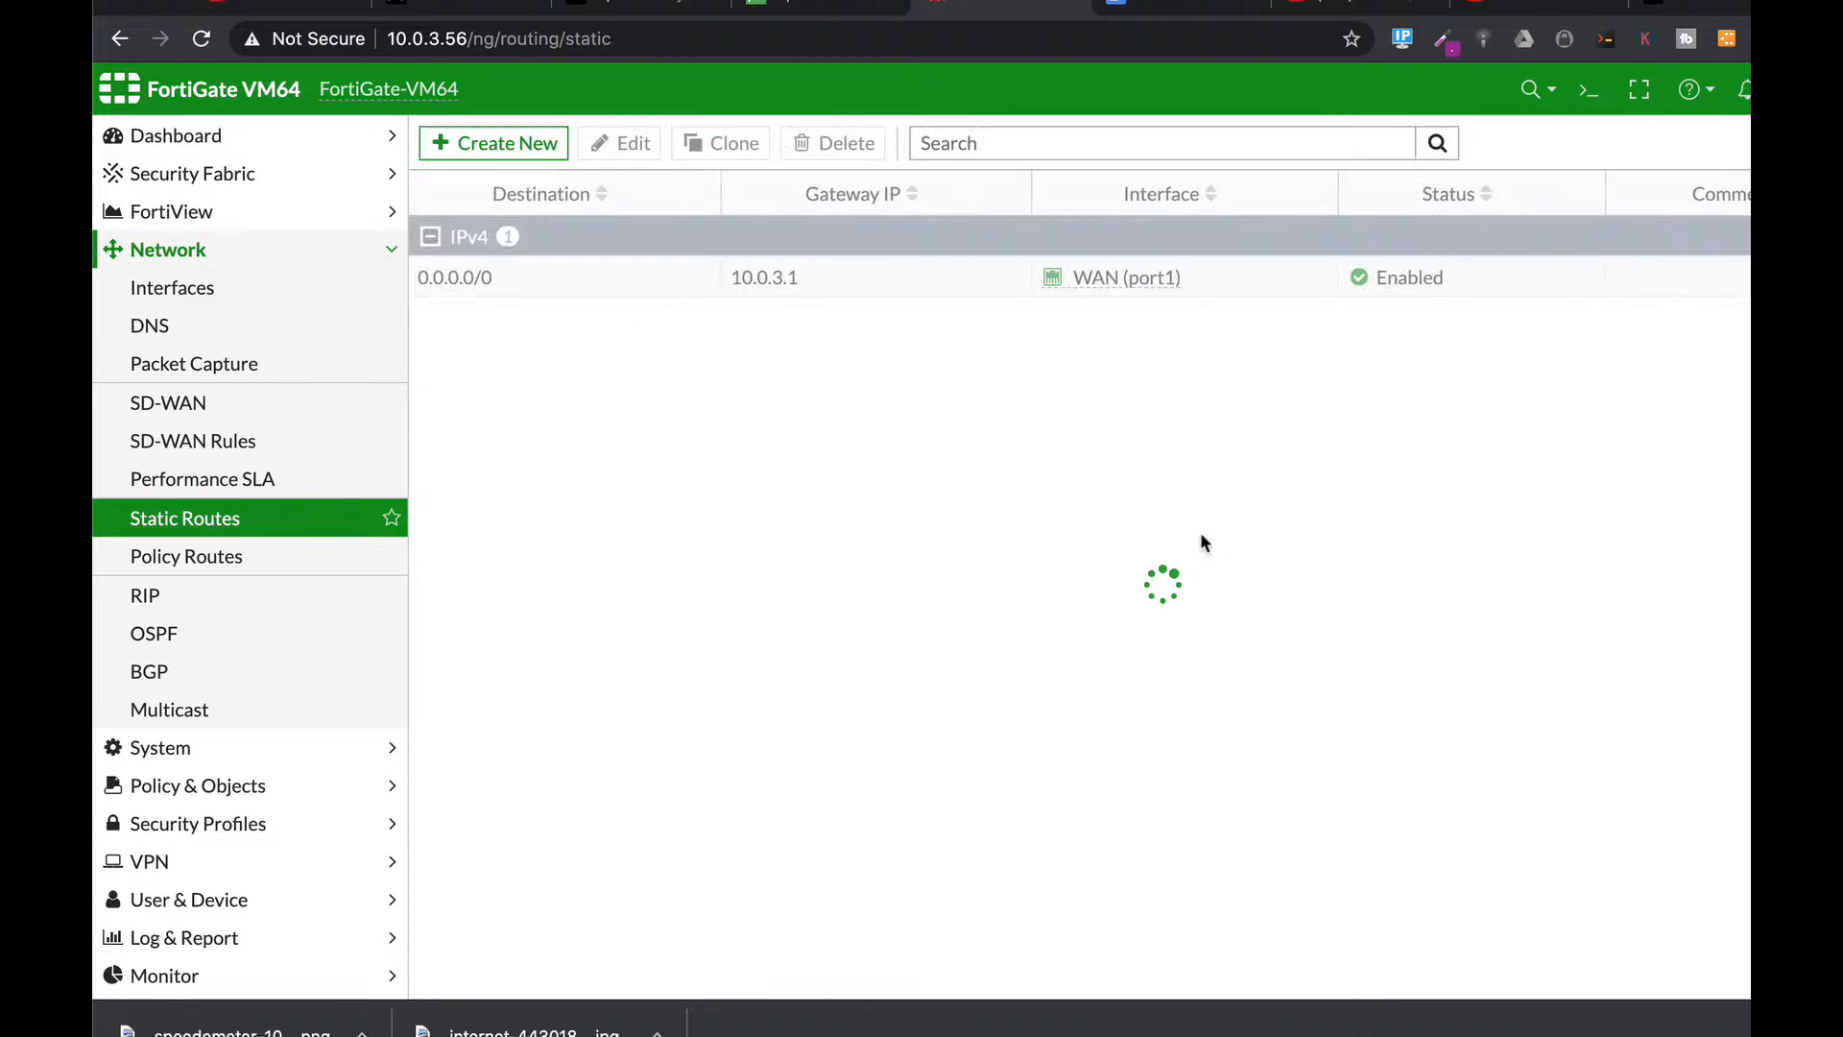
click(488, 287)
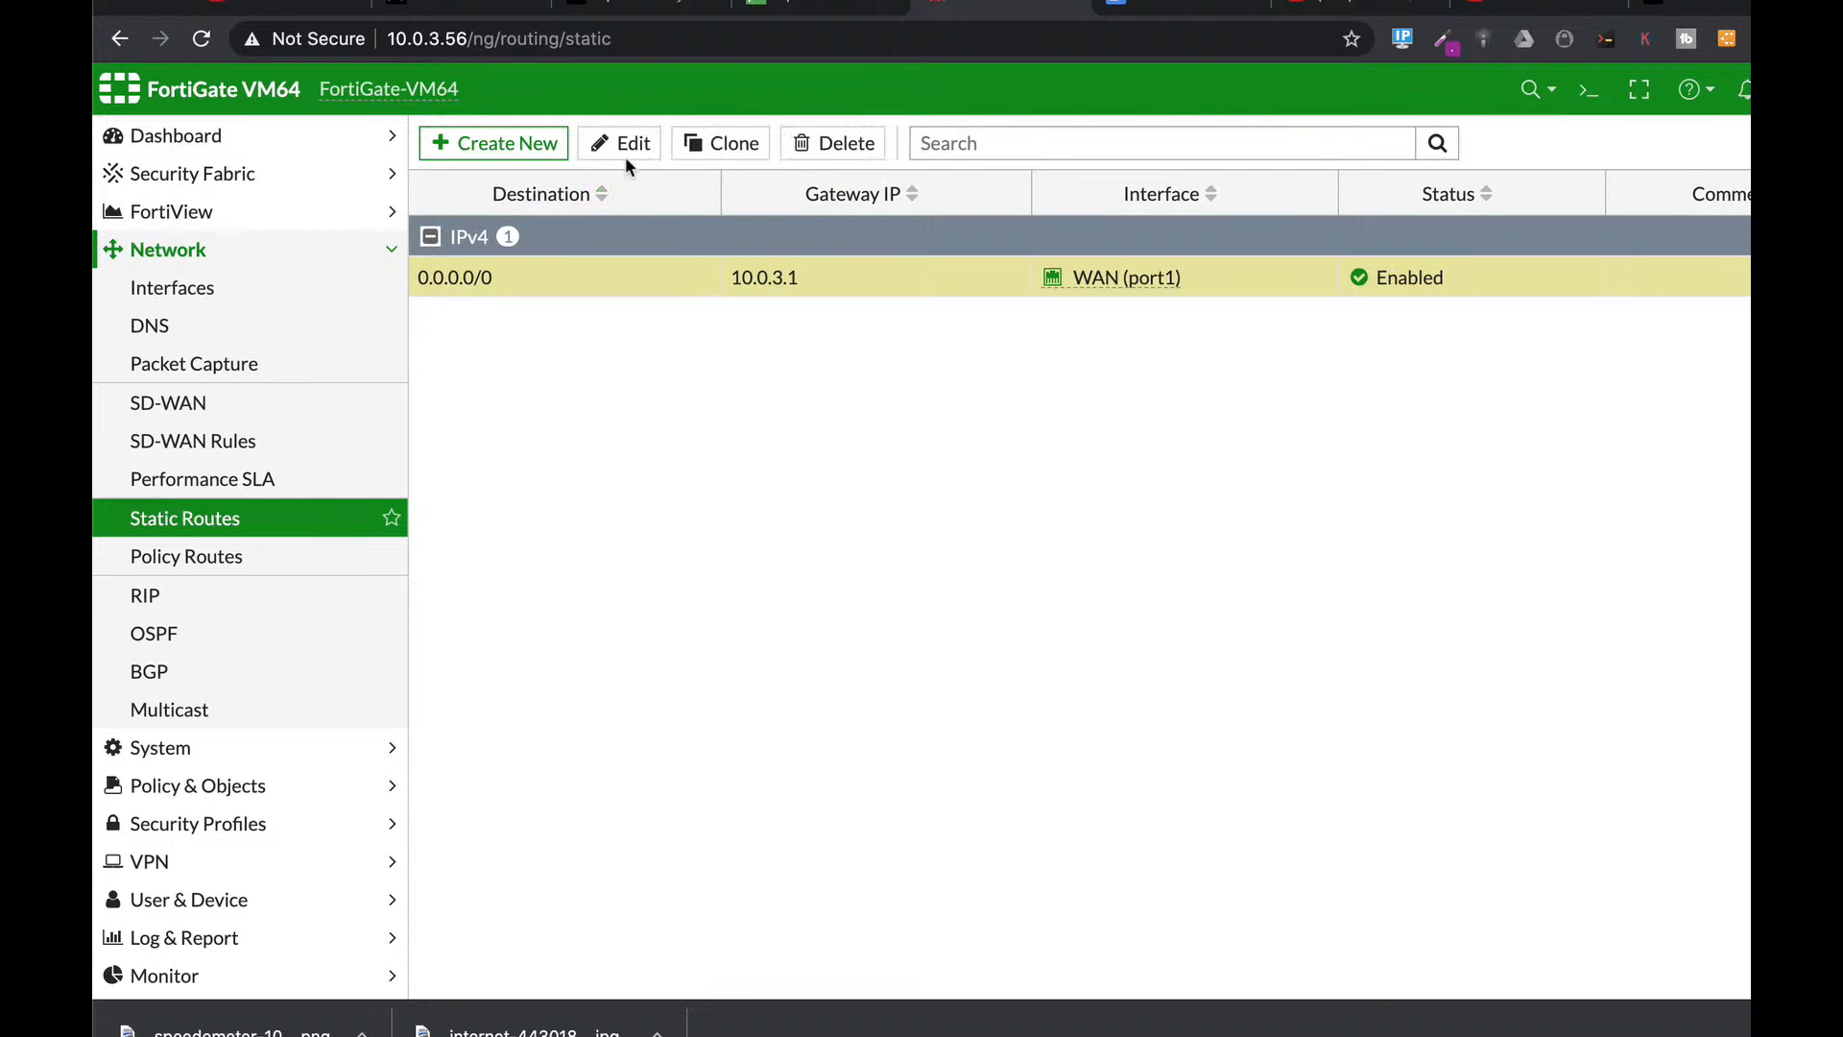
click(625, 146)
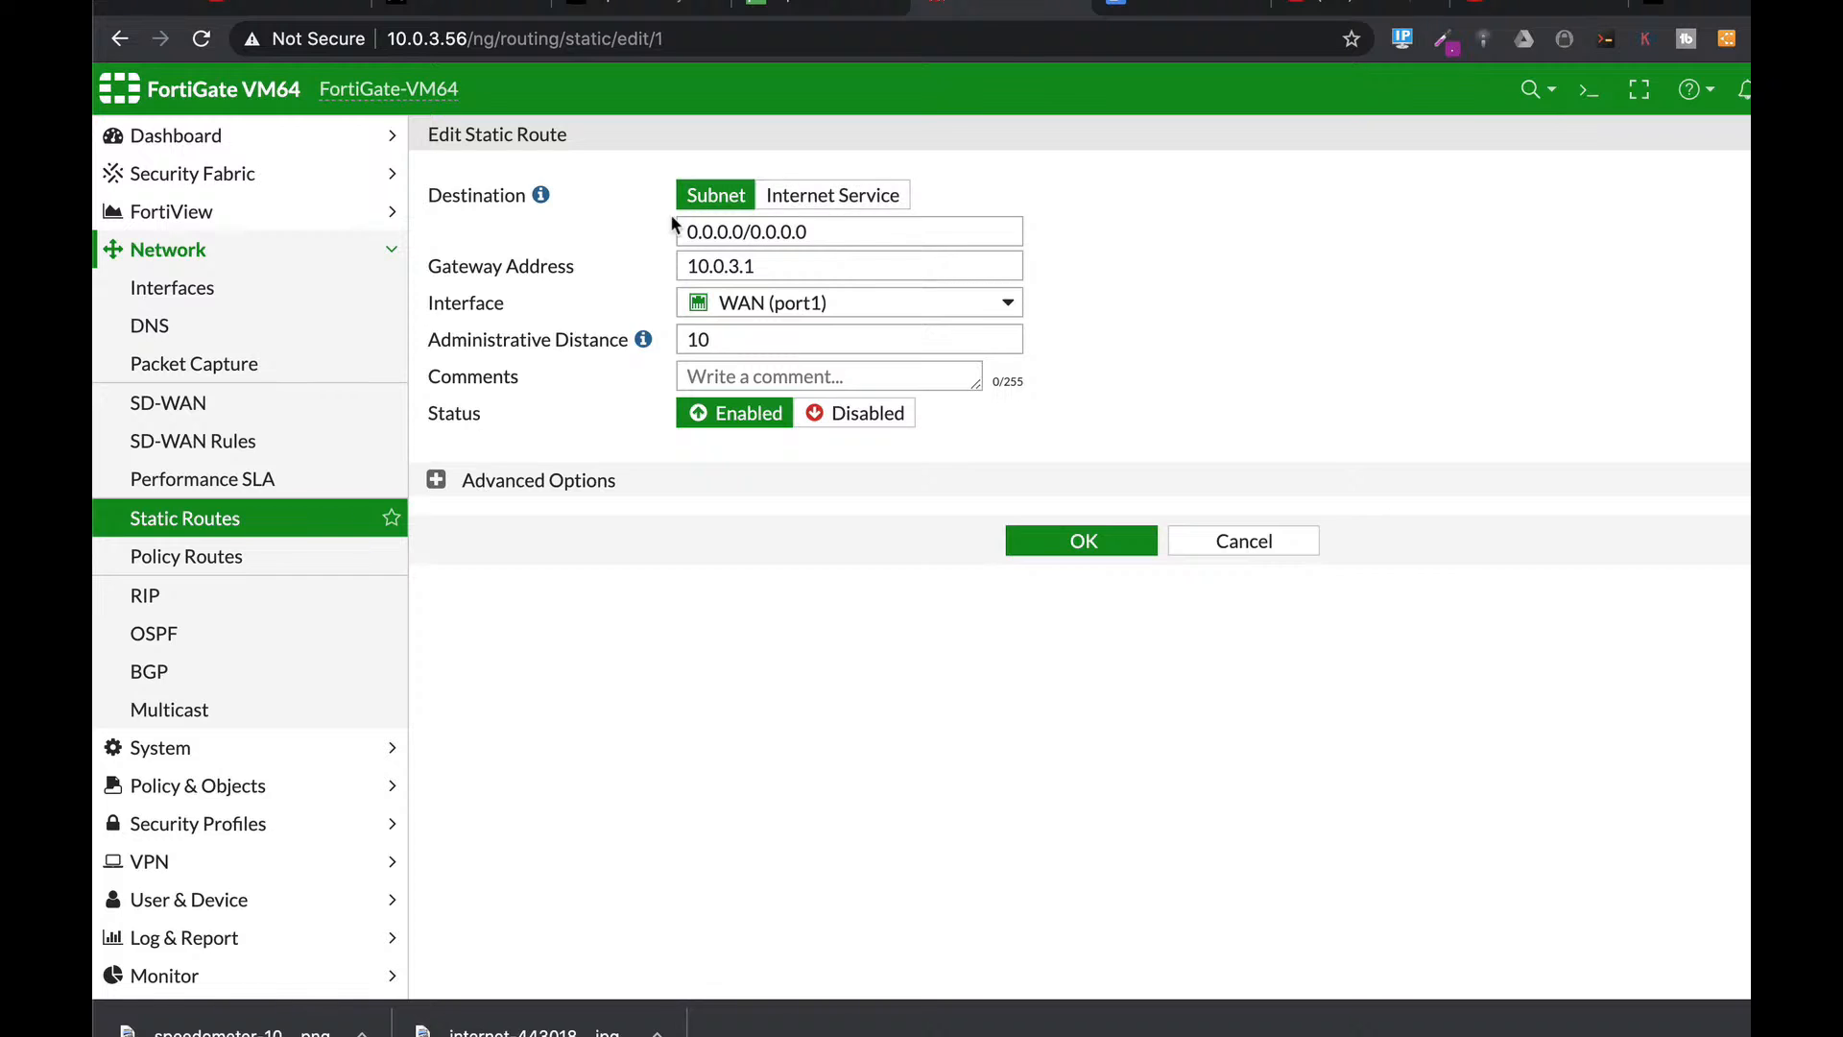
Review the route's WAN (port1) interface, distance 10, and priority 0 under Advanced Options.
drag(828, 232, 645, 237)
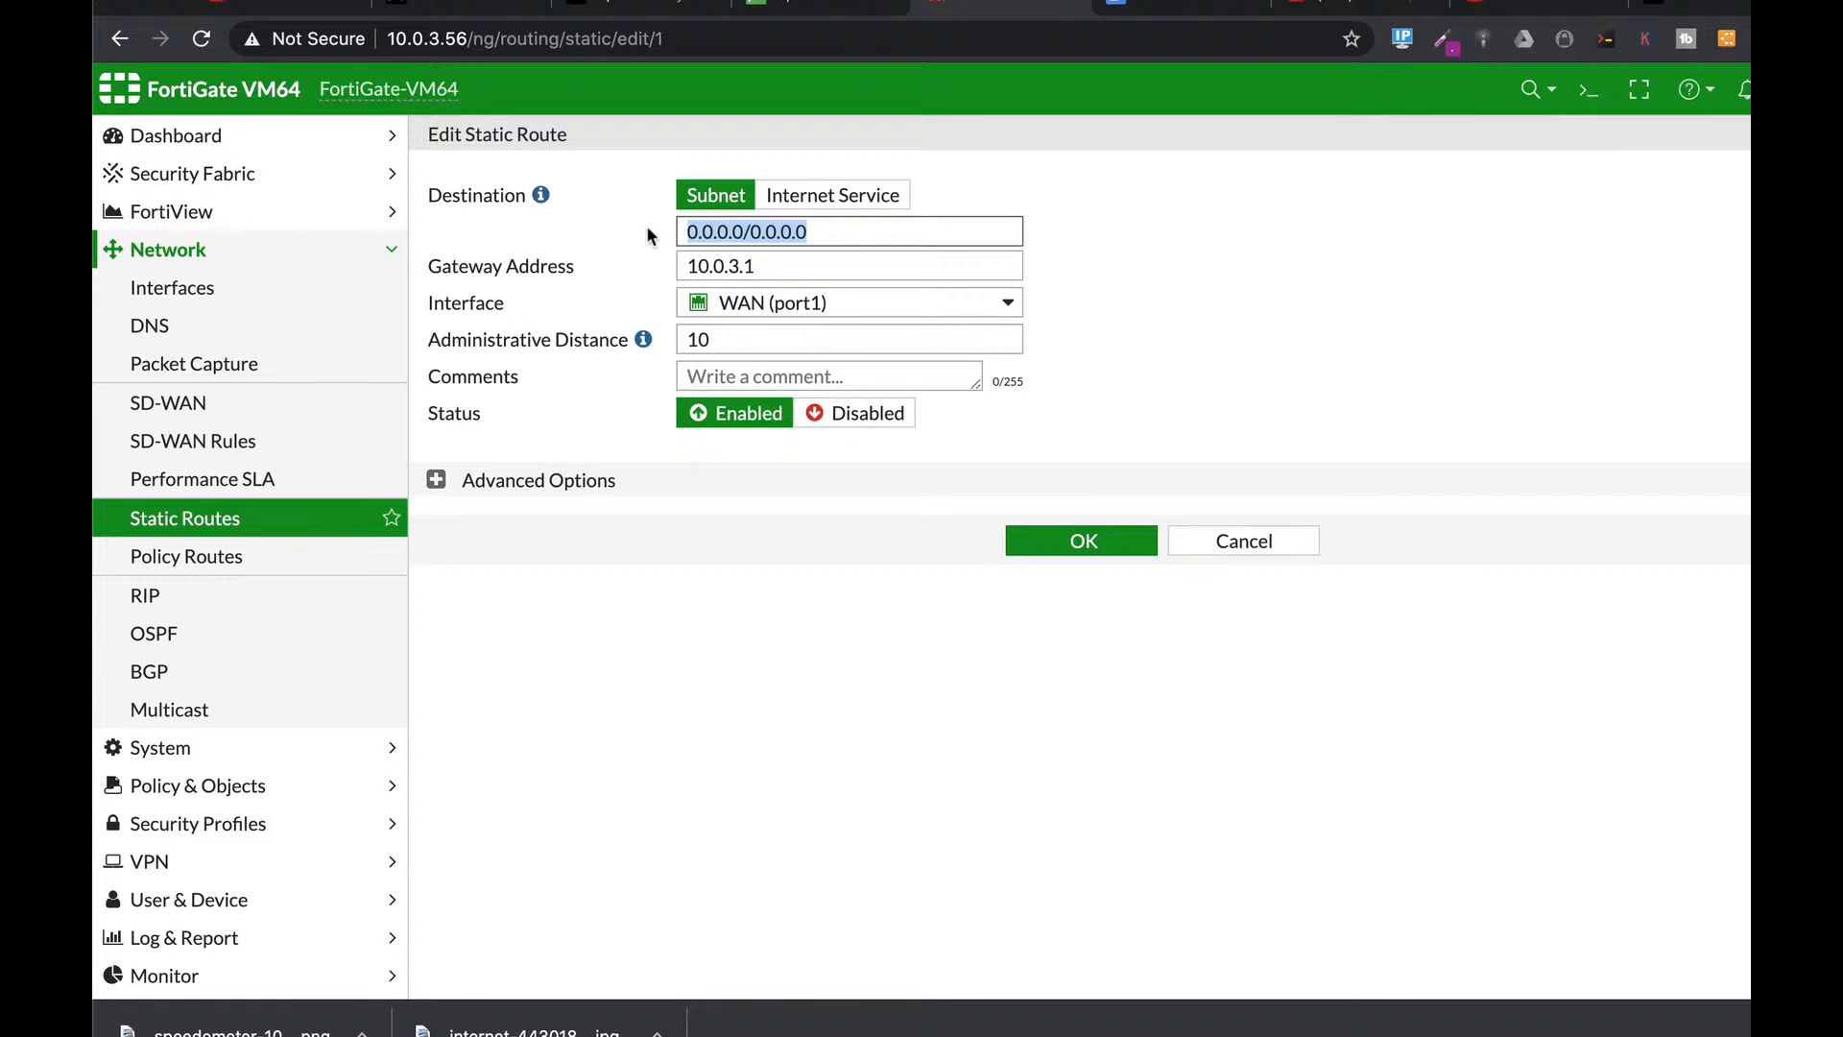
click(753, 305)
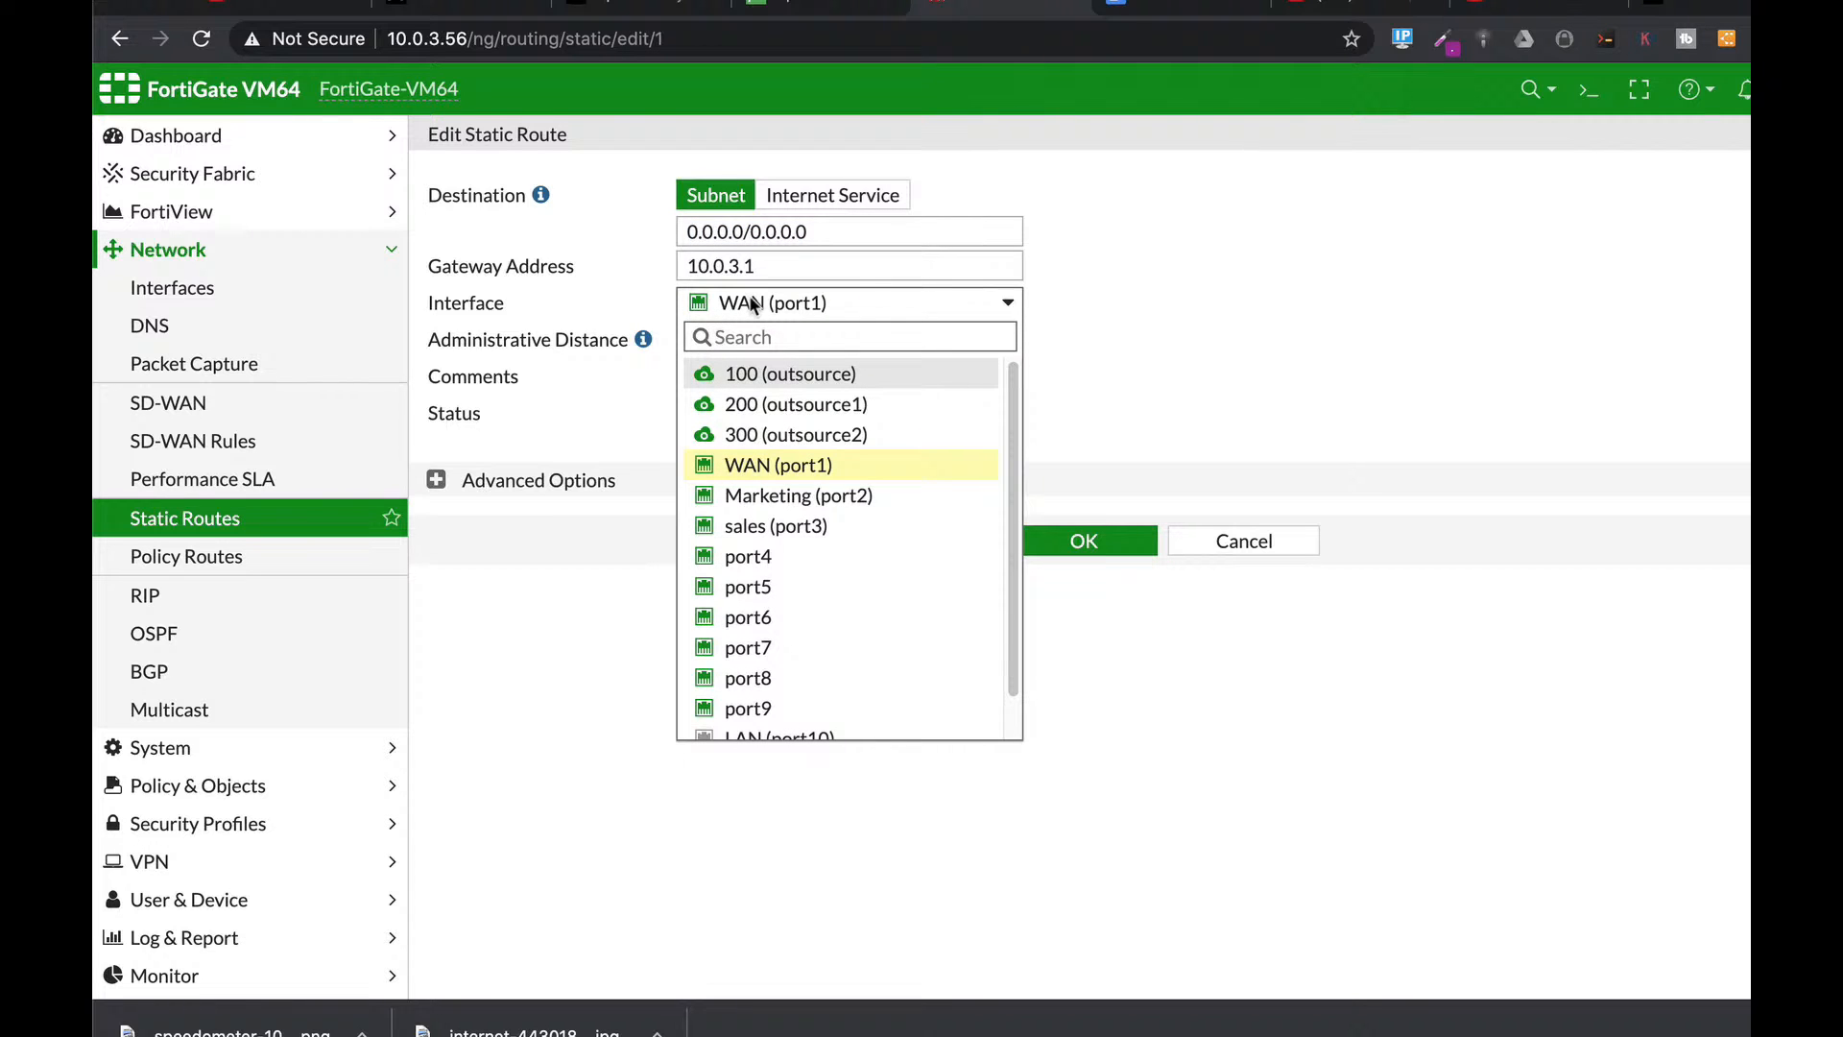
click(1015, 314)
click(720, 338)
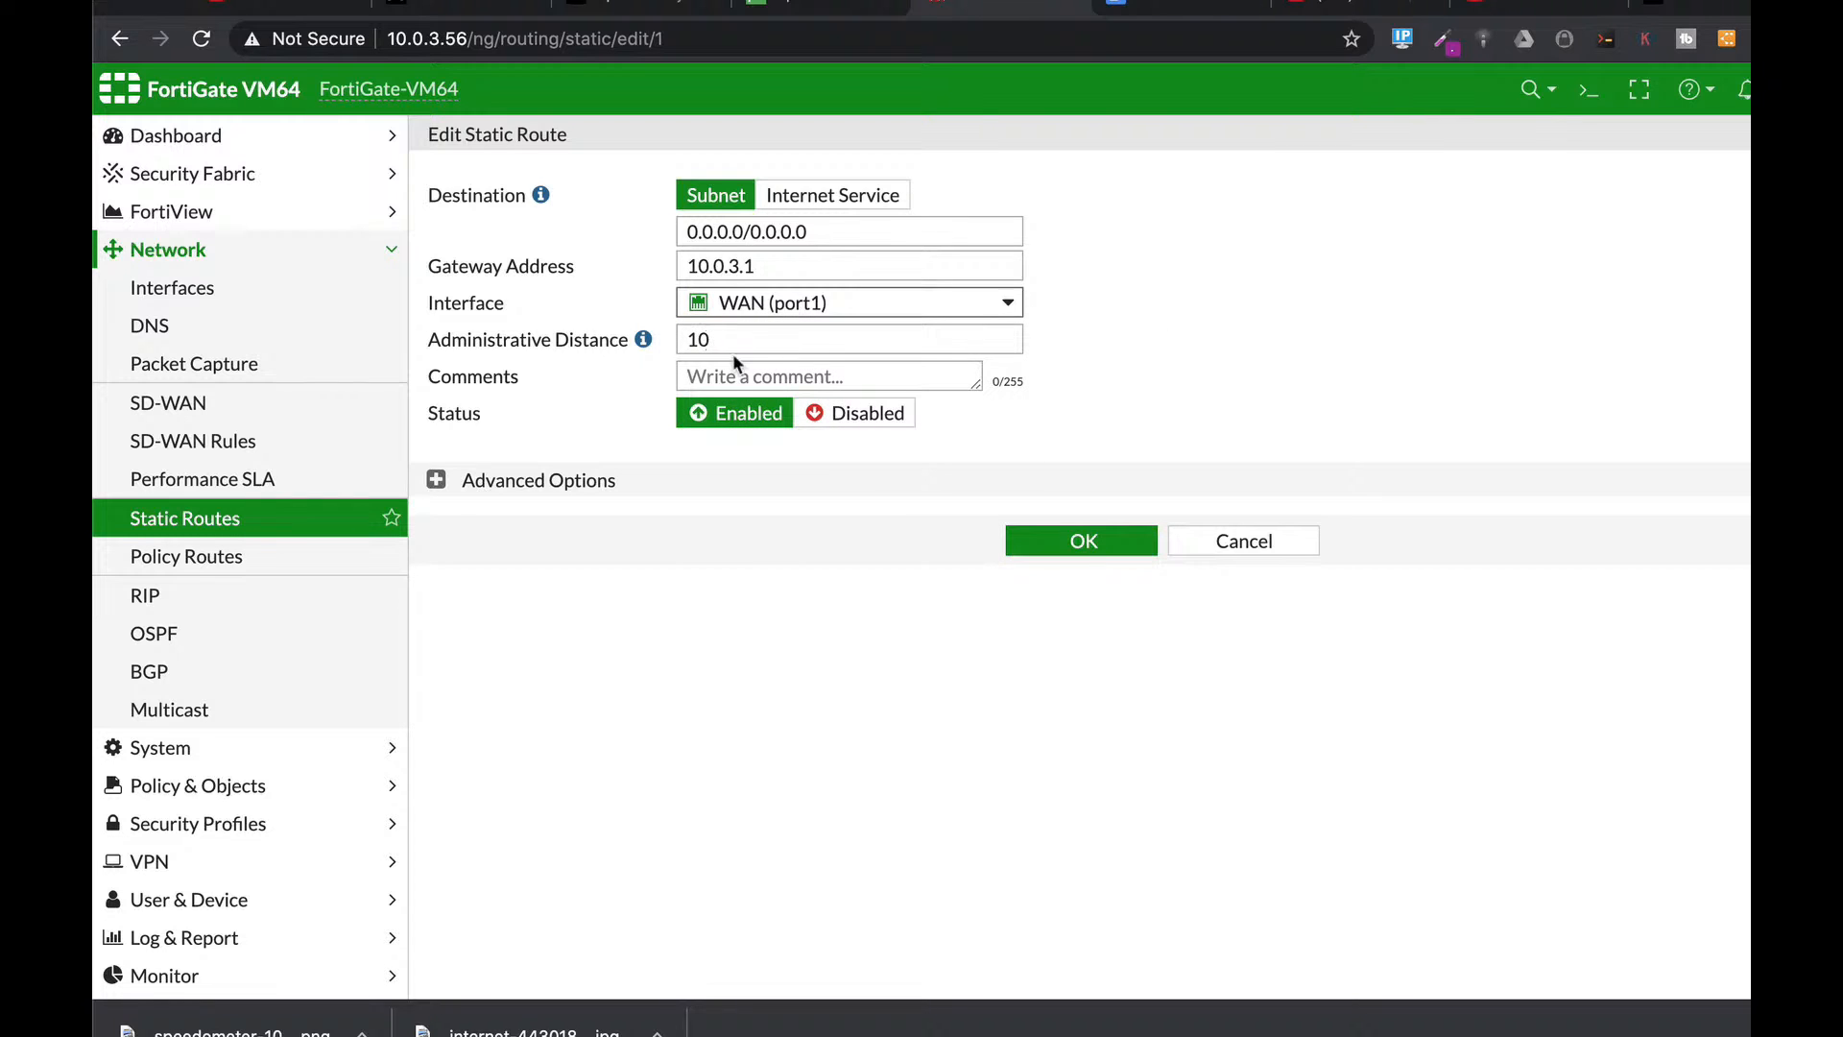
click(717, 340)
click(542, 480)
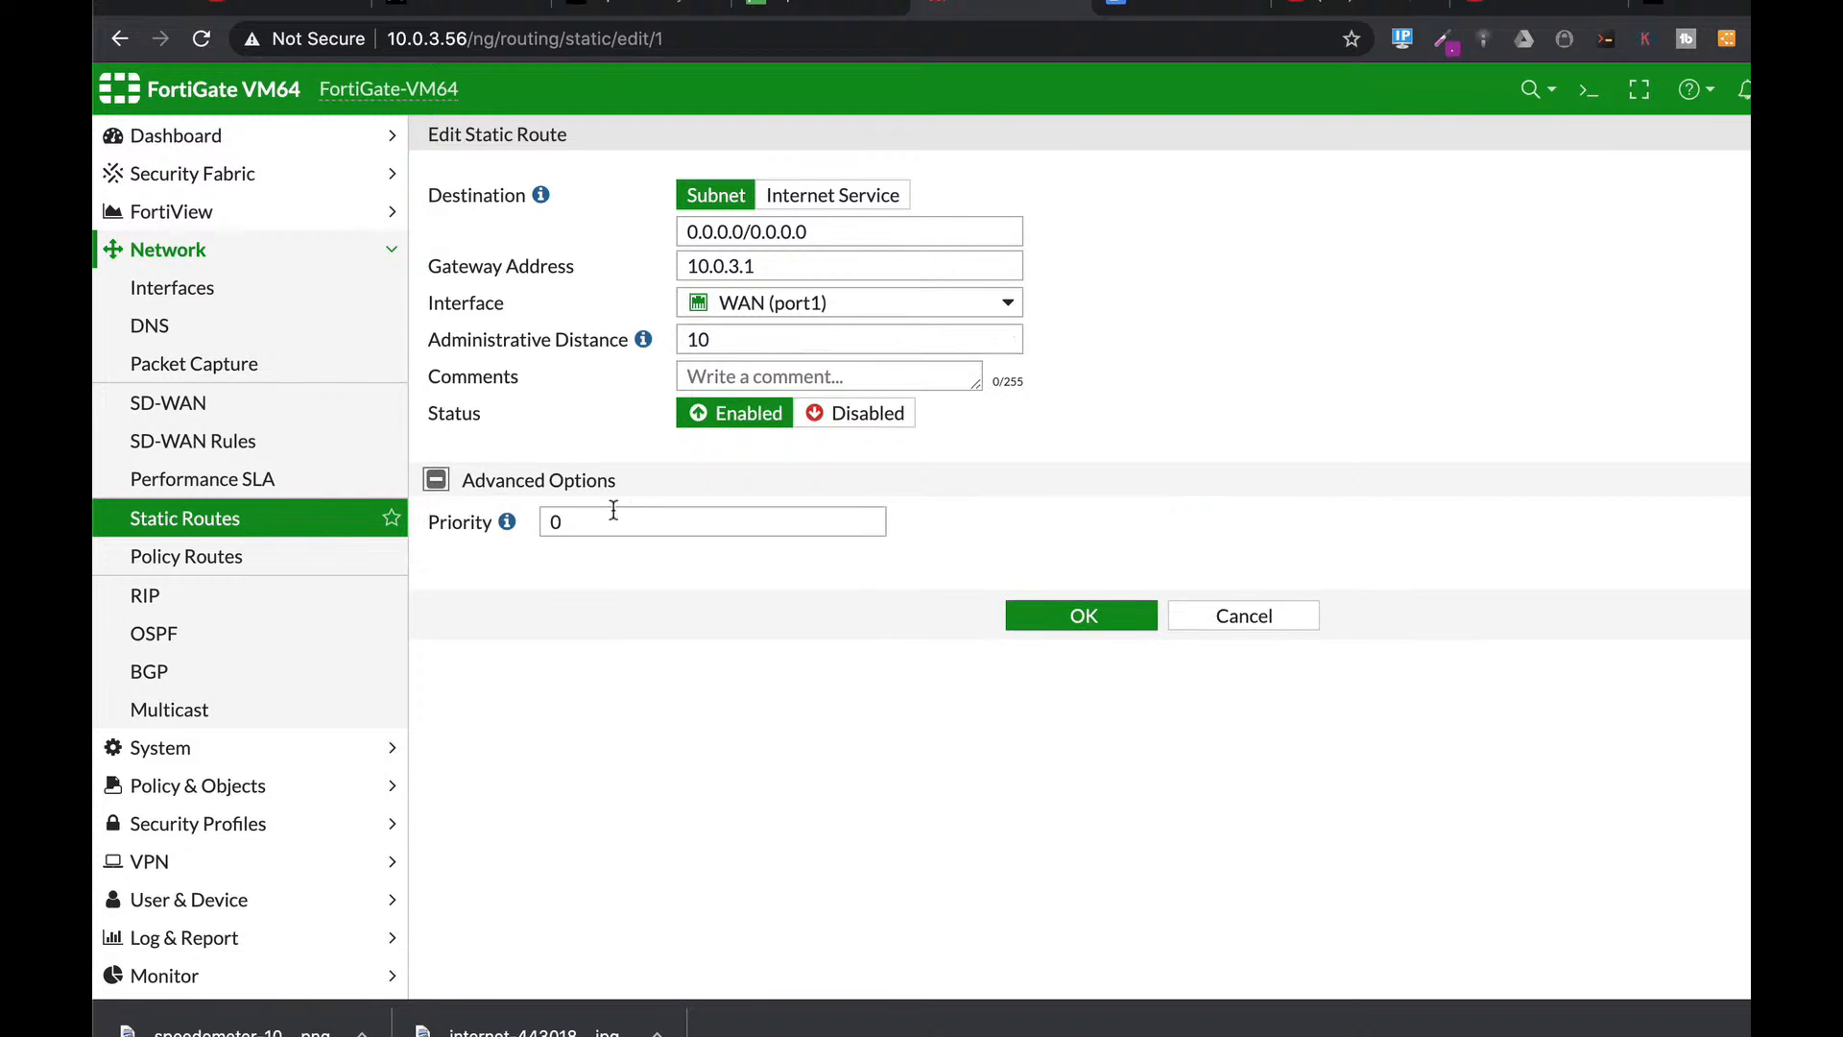
click(580, 521)
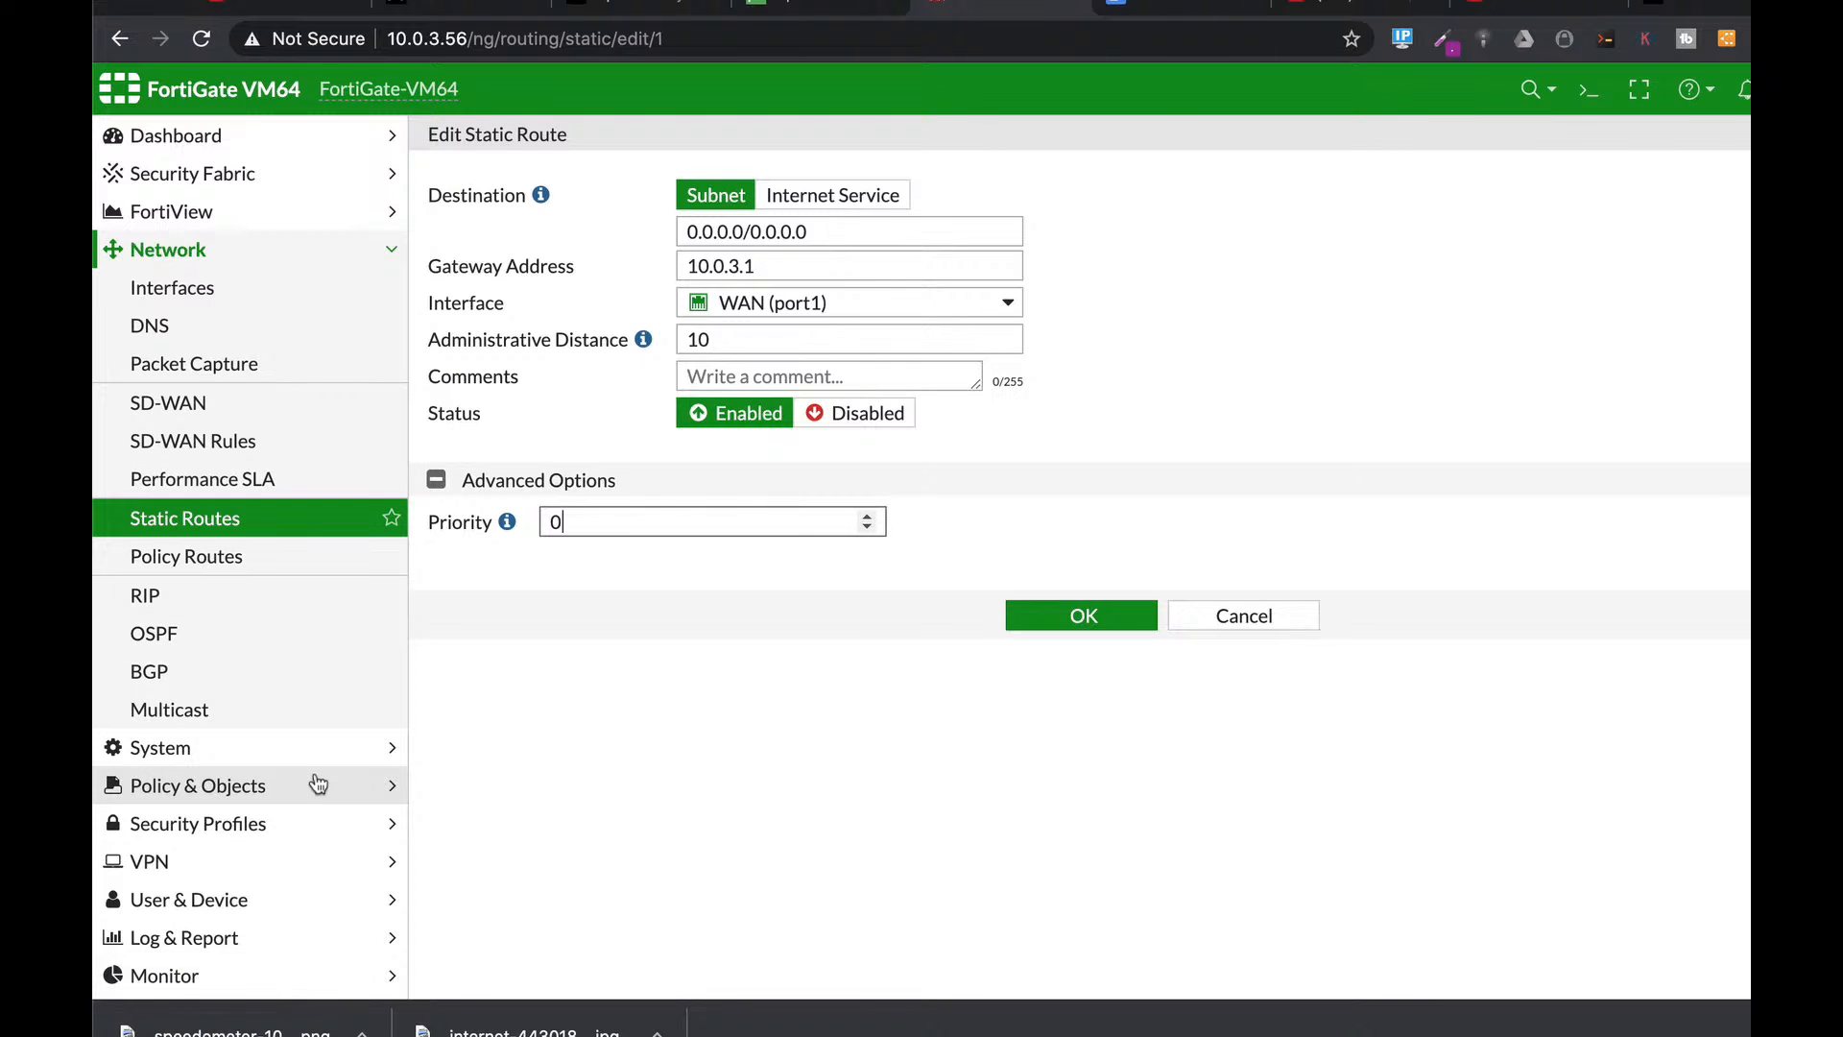
click(257, 793)
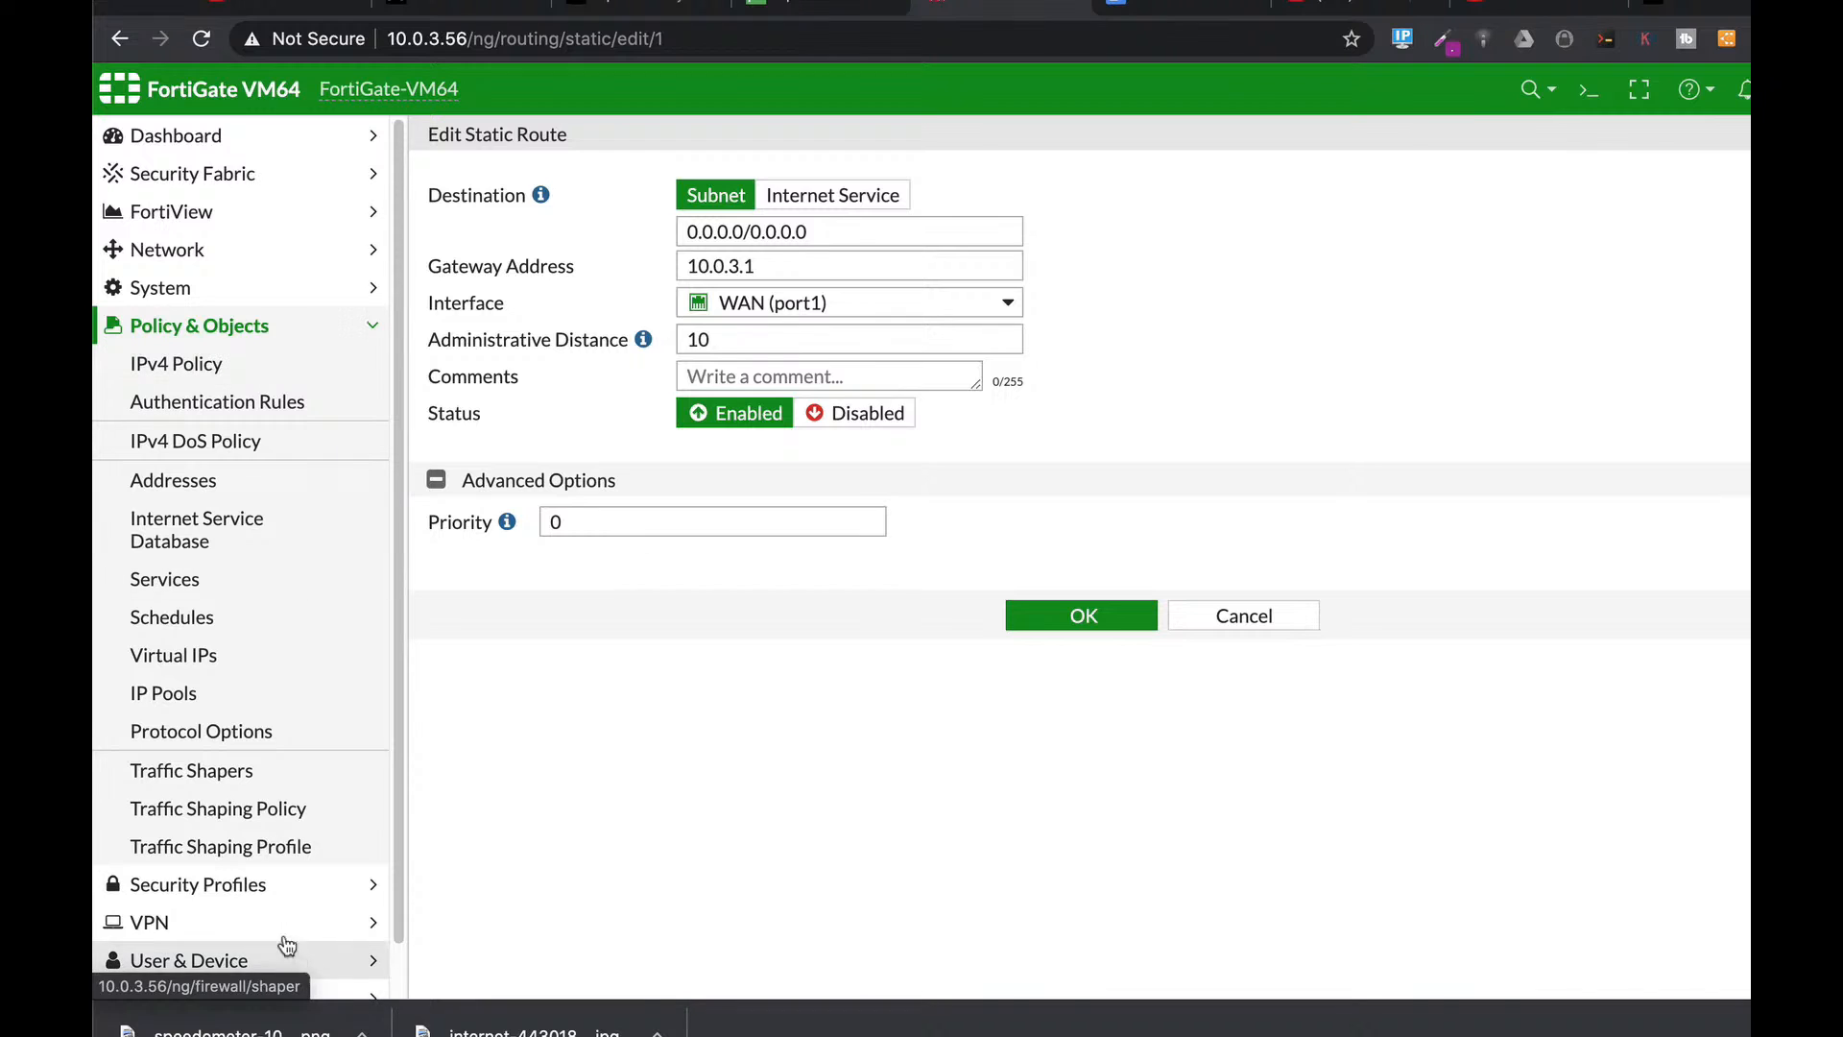
click(255, 883)
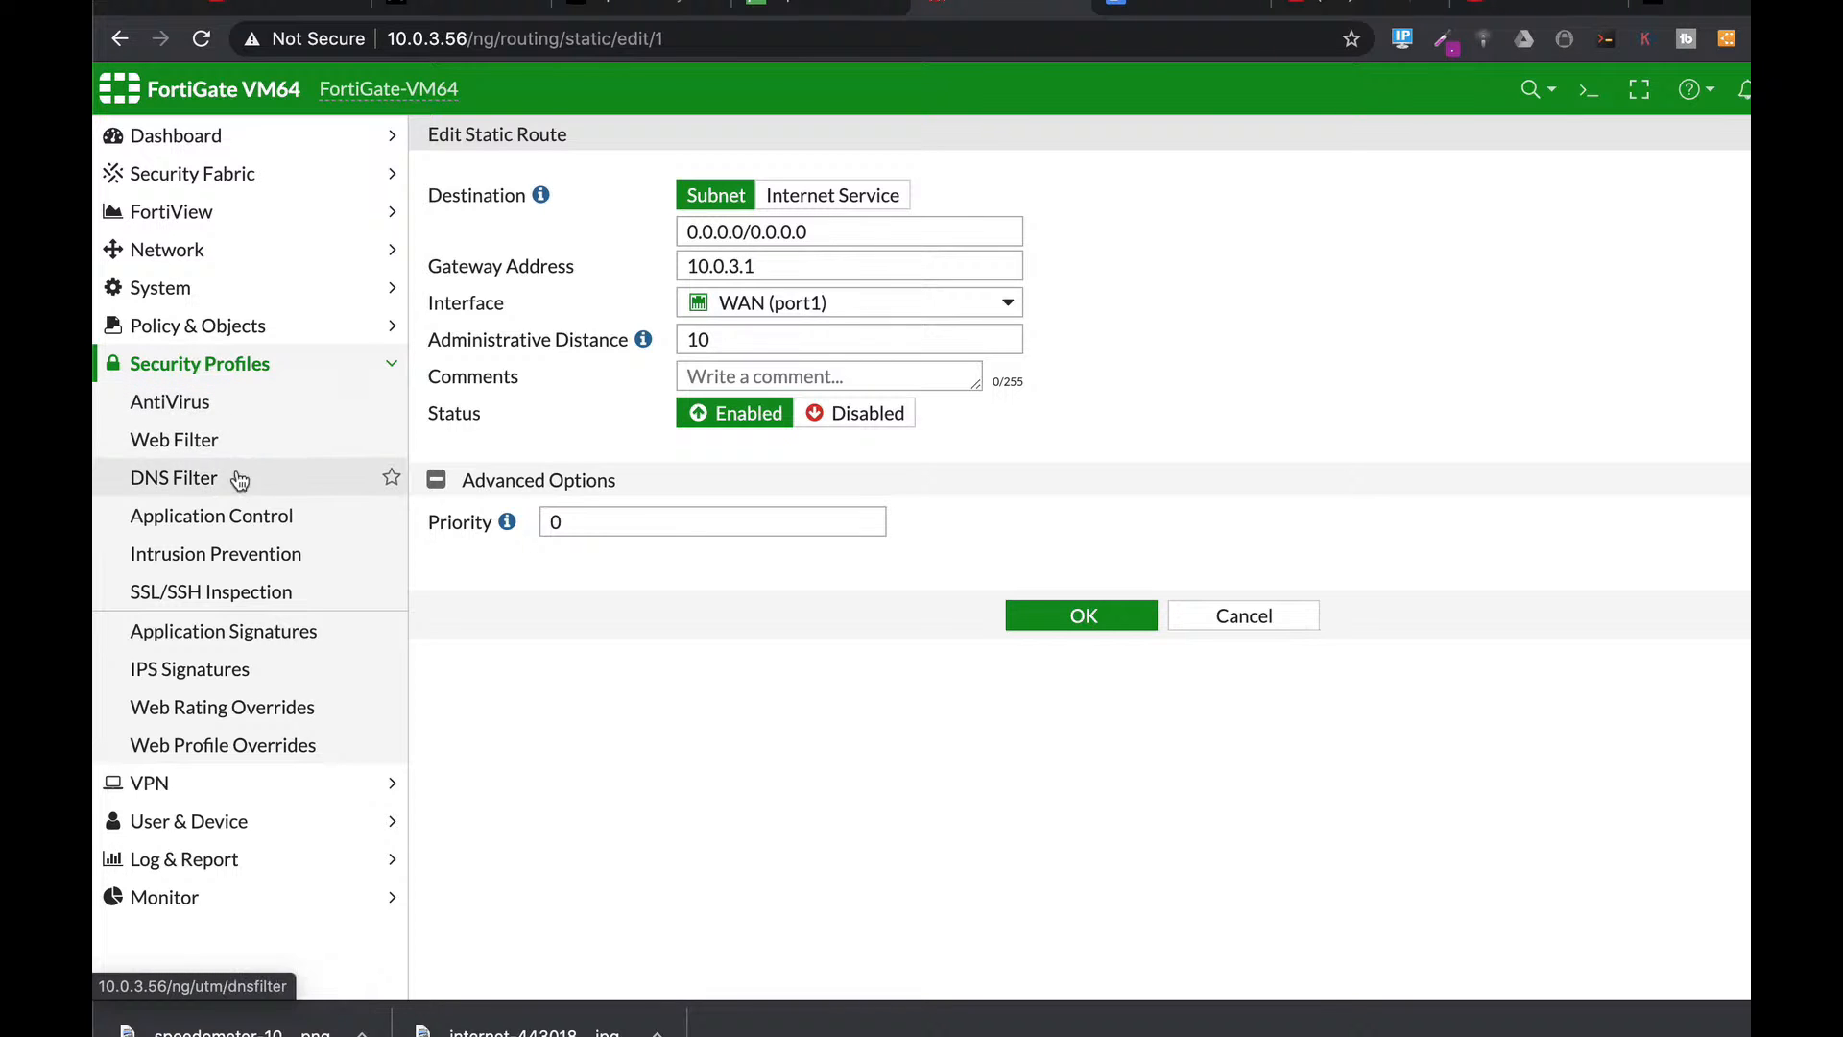
click(232, 331)
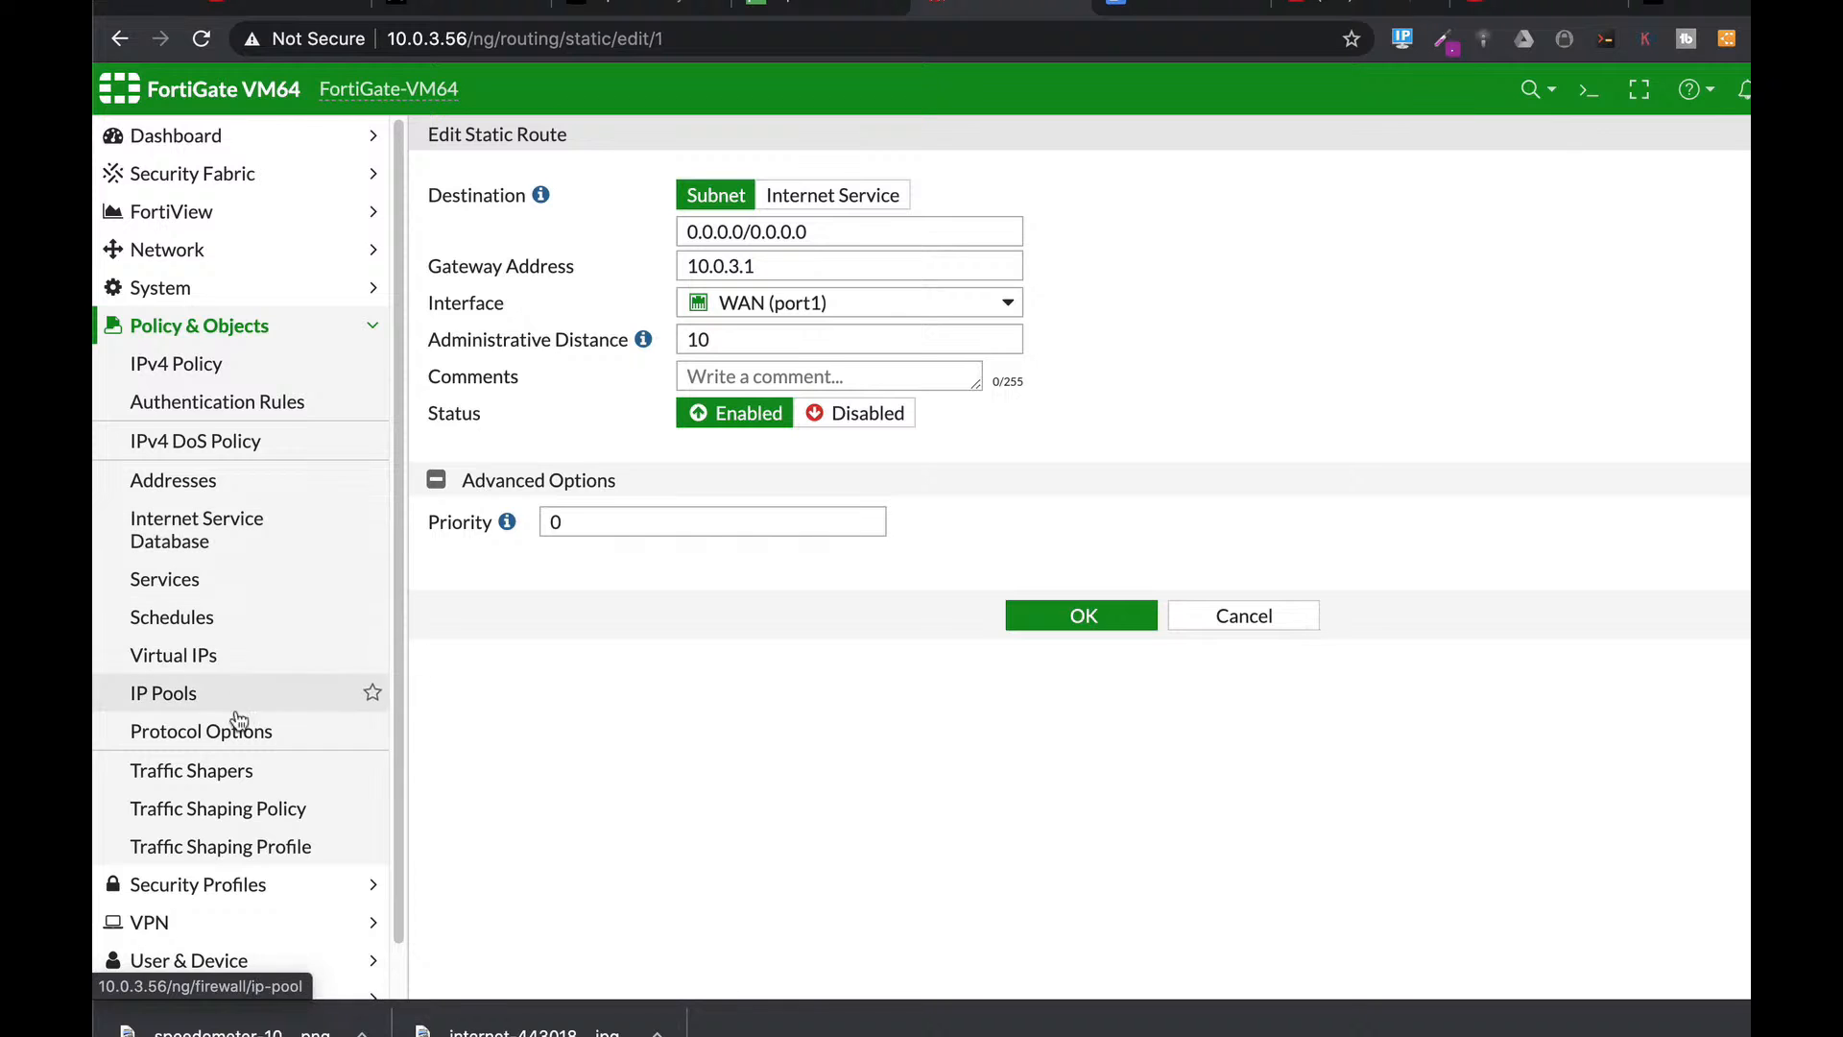
click(186, 382)
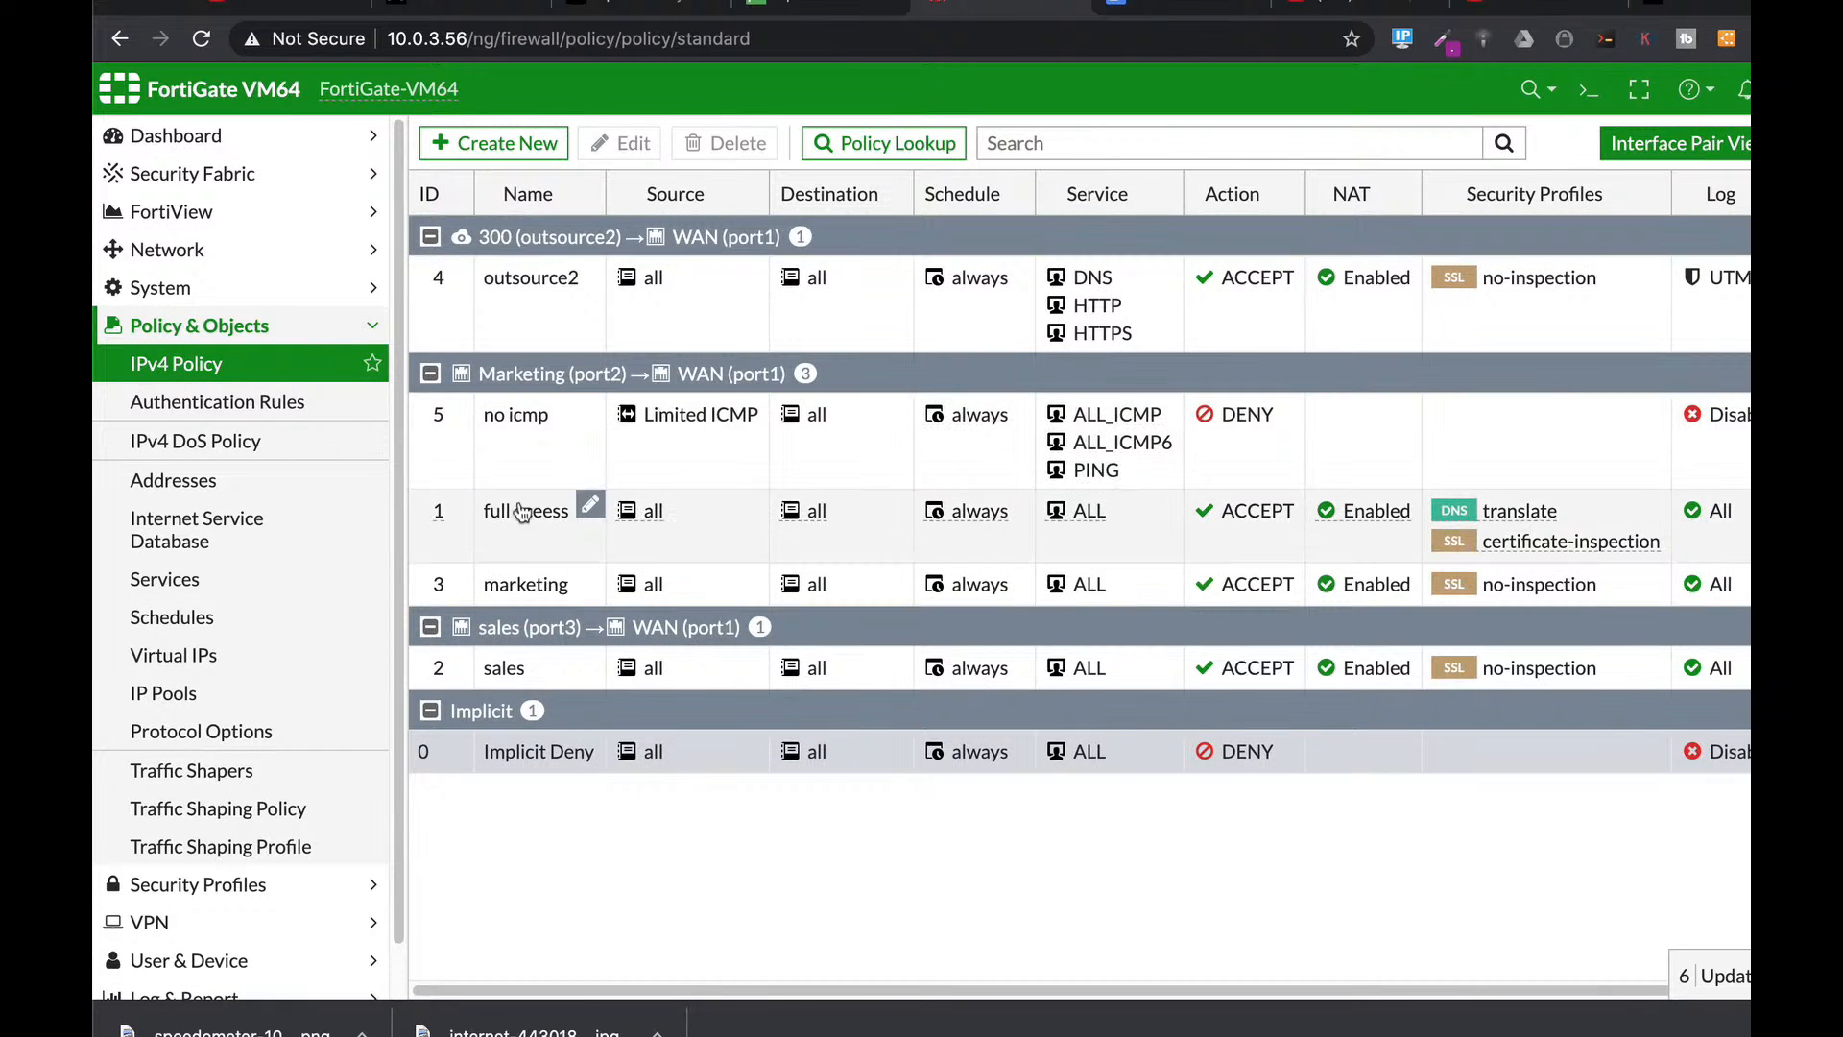
Edit the full aceess policy (policy 1) and switch AntiVirus on.
click(510, 531)
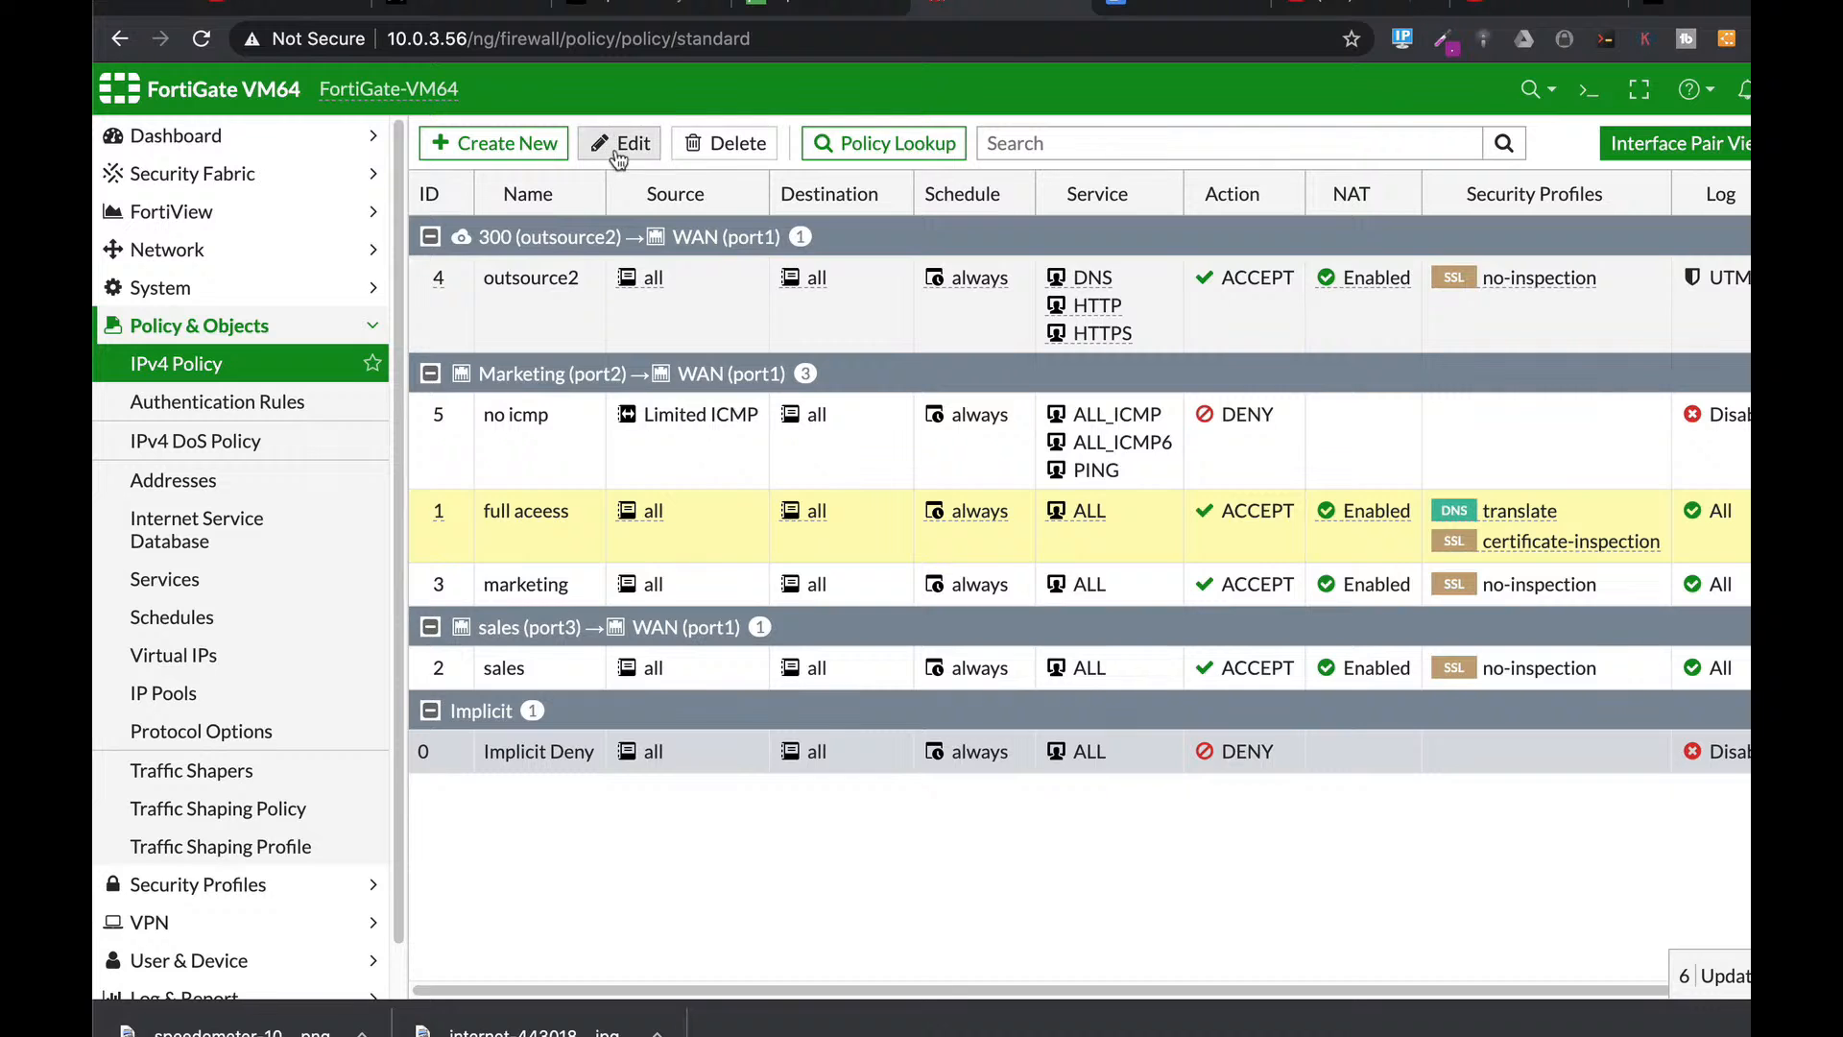
click(619, 146)
scroll(1128, 509, down, 3)
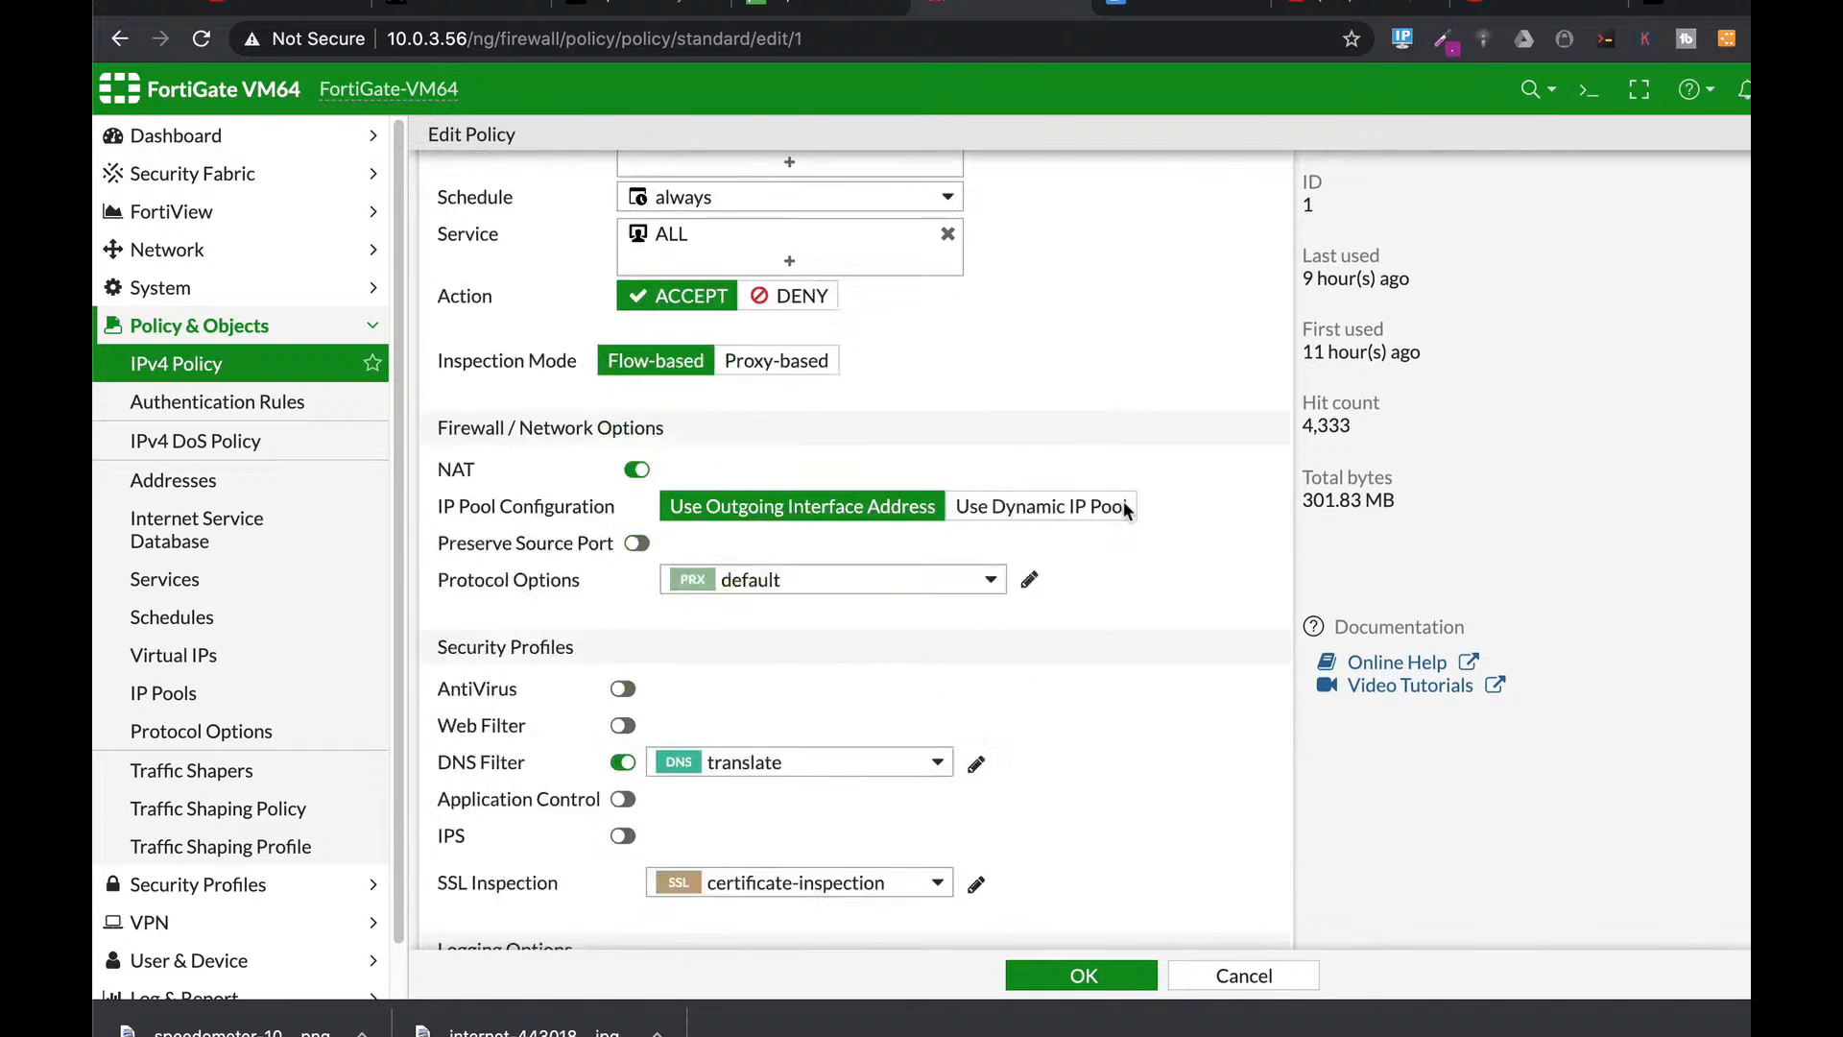
scroll(1128, 509, down, 1)
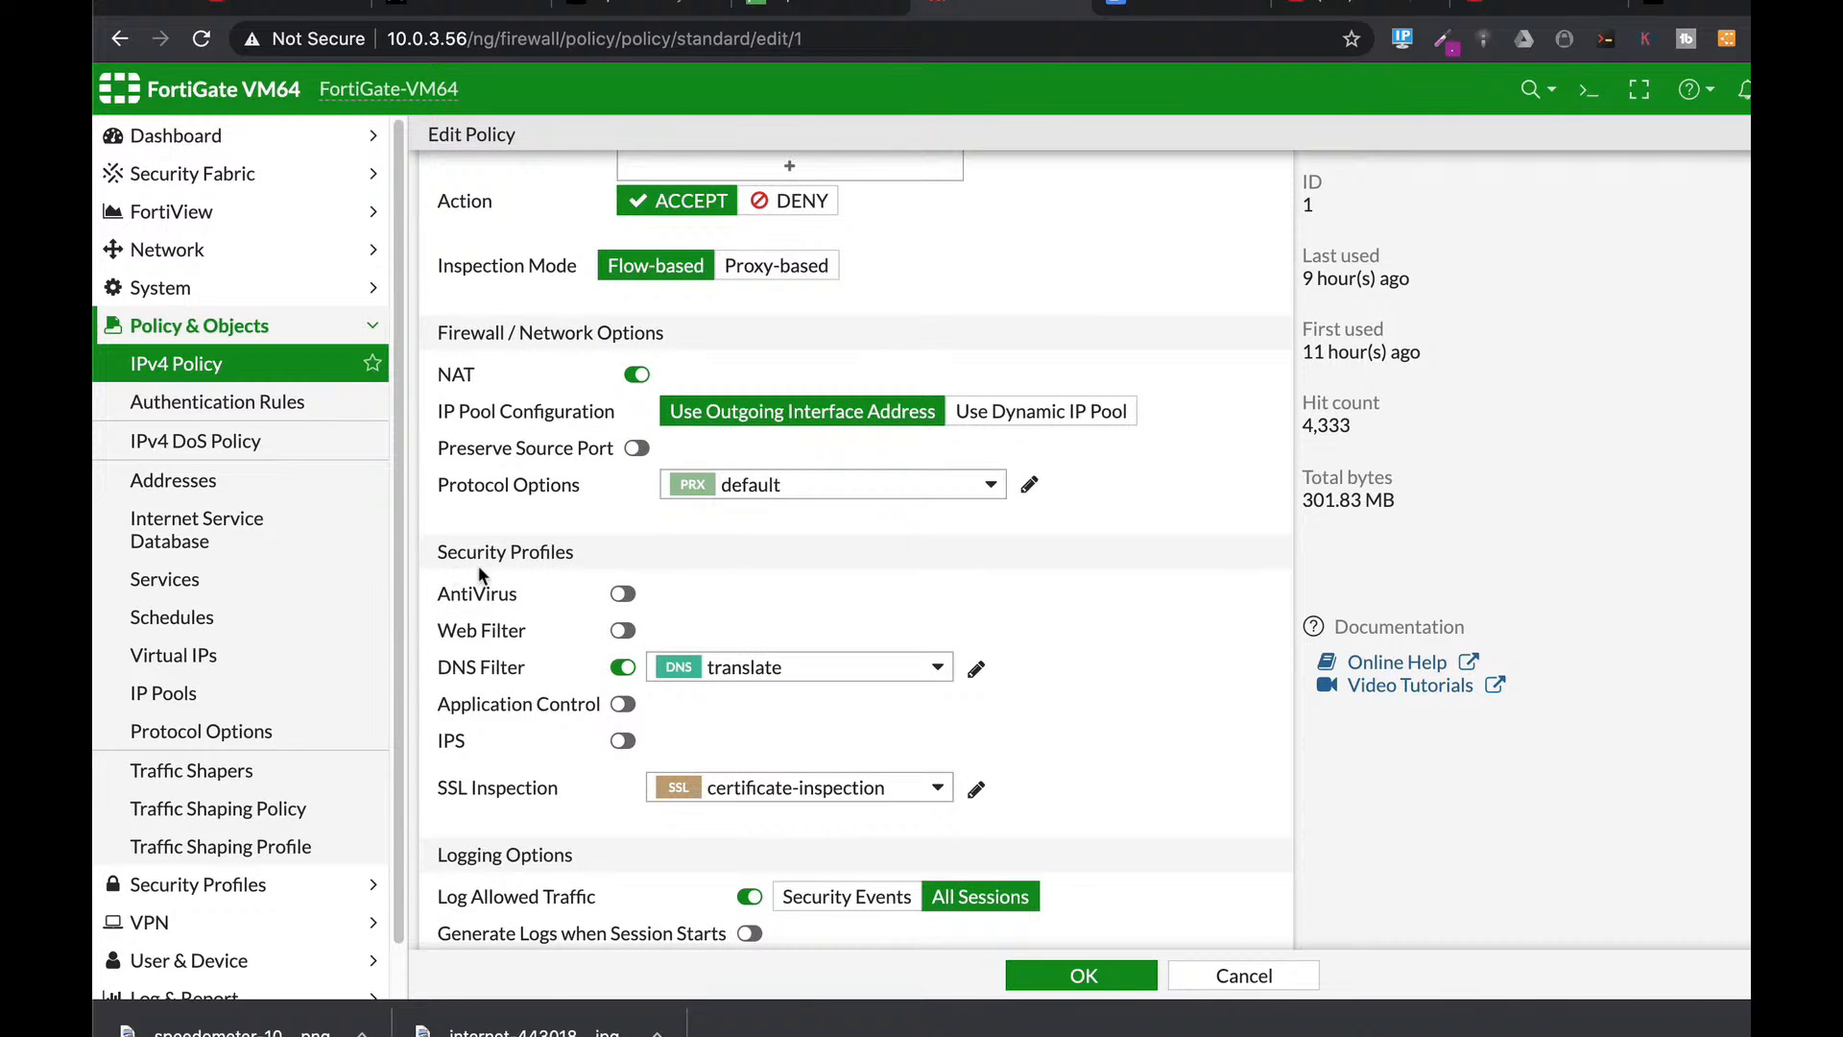
click(623, 595)
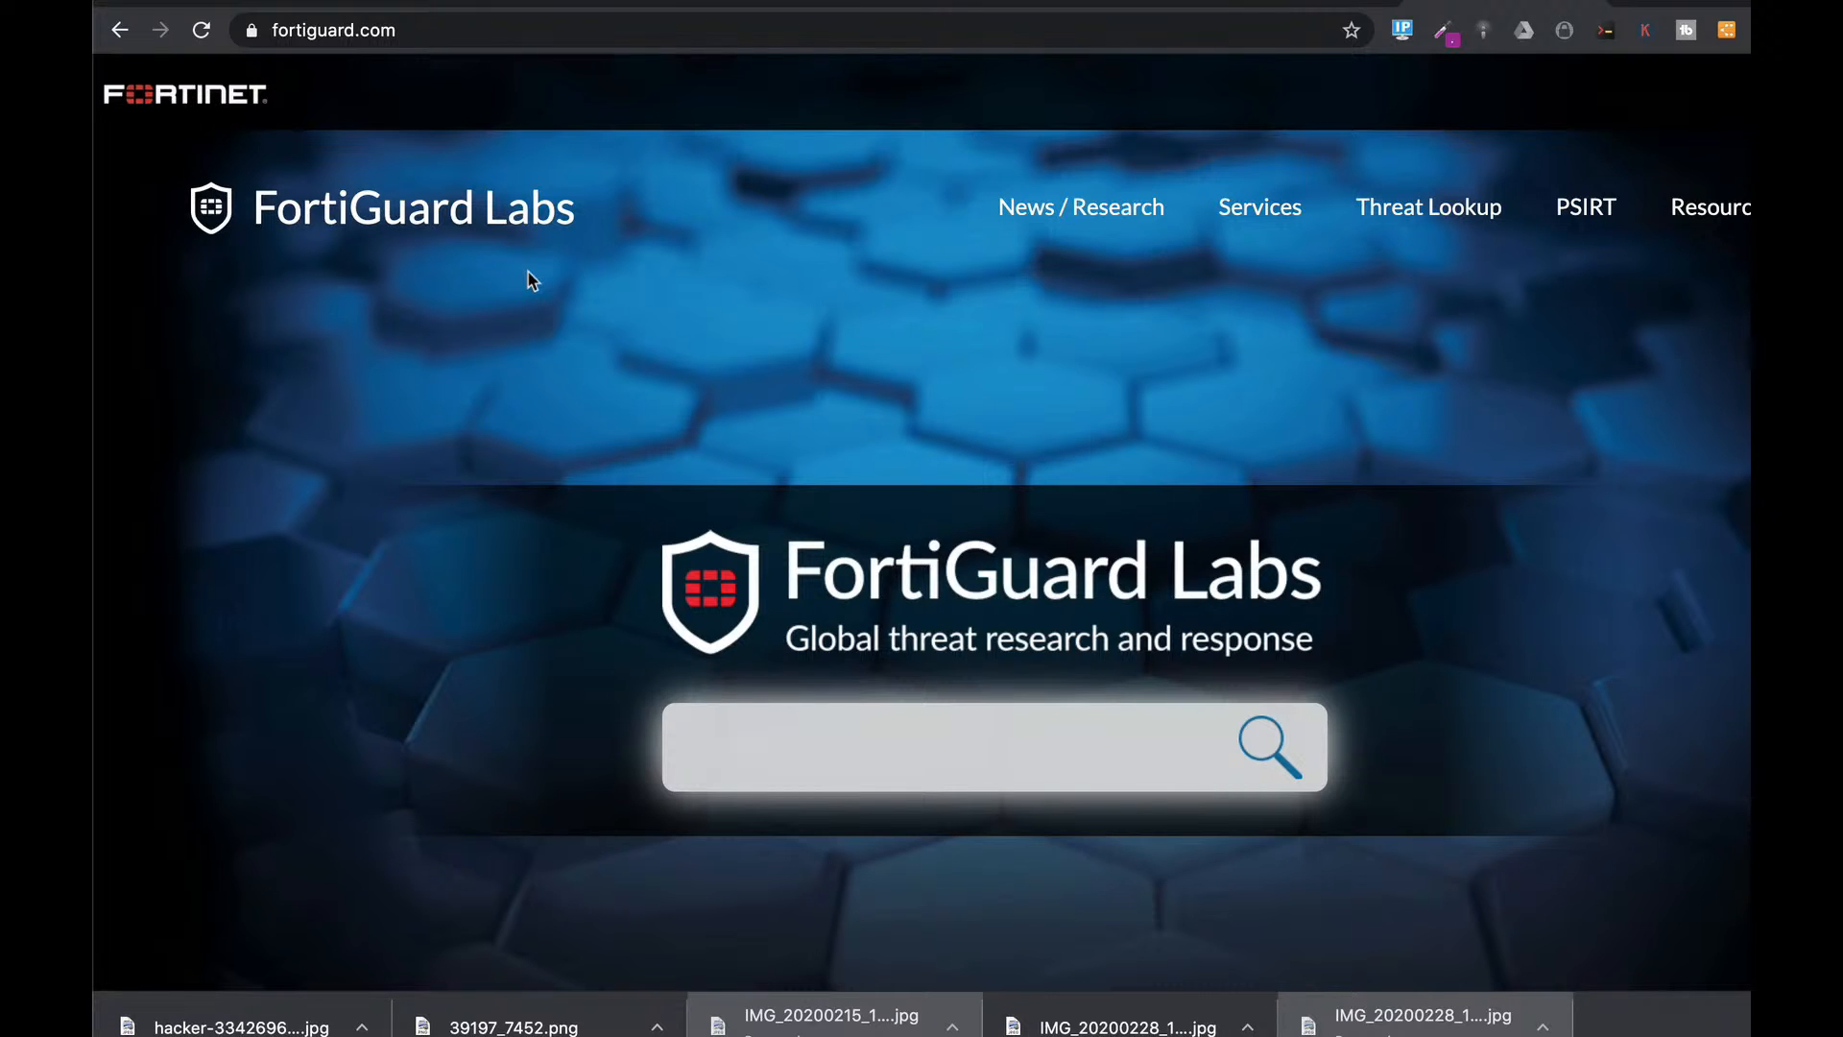
Search FortiGuard Application Control for 'team viewer' and find TeamViewer's app ID 15921.
mouse_move(1429, 207)
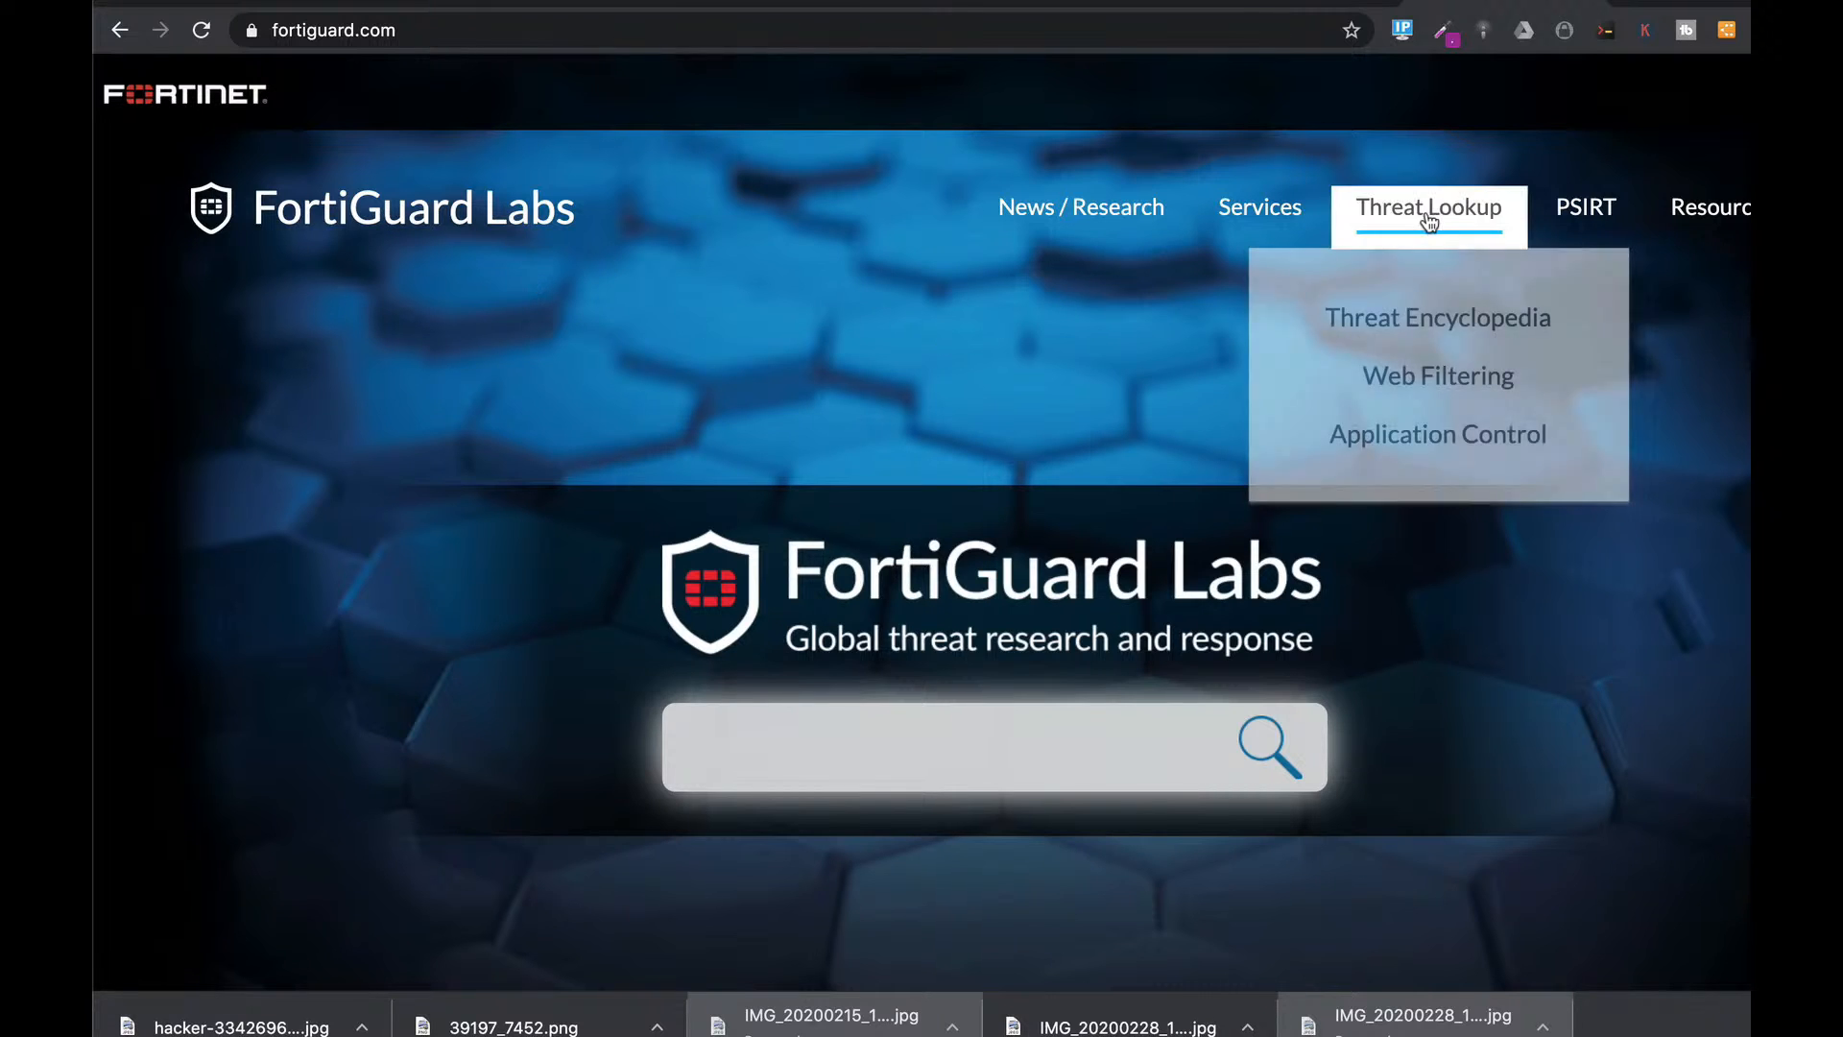
click(1428, 439)
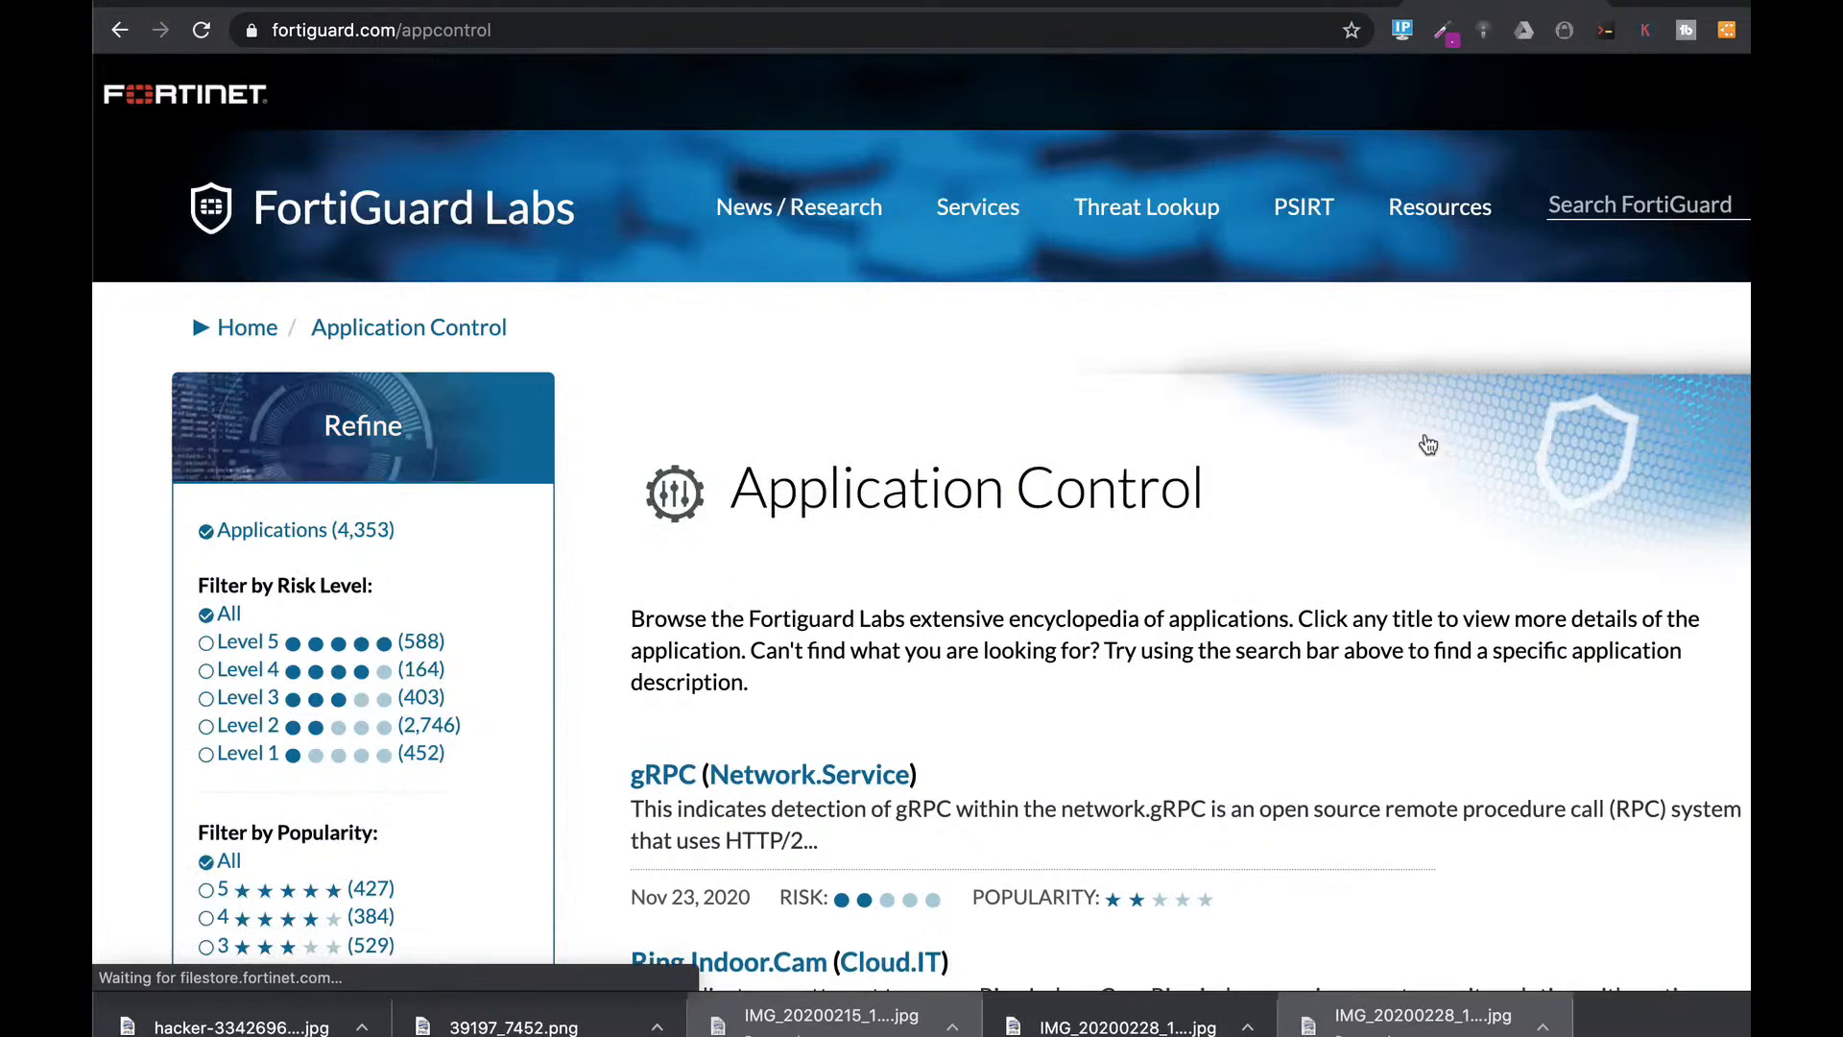
mouse_move(1582, 189)
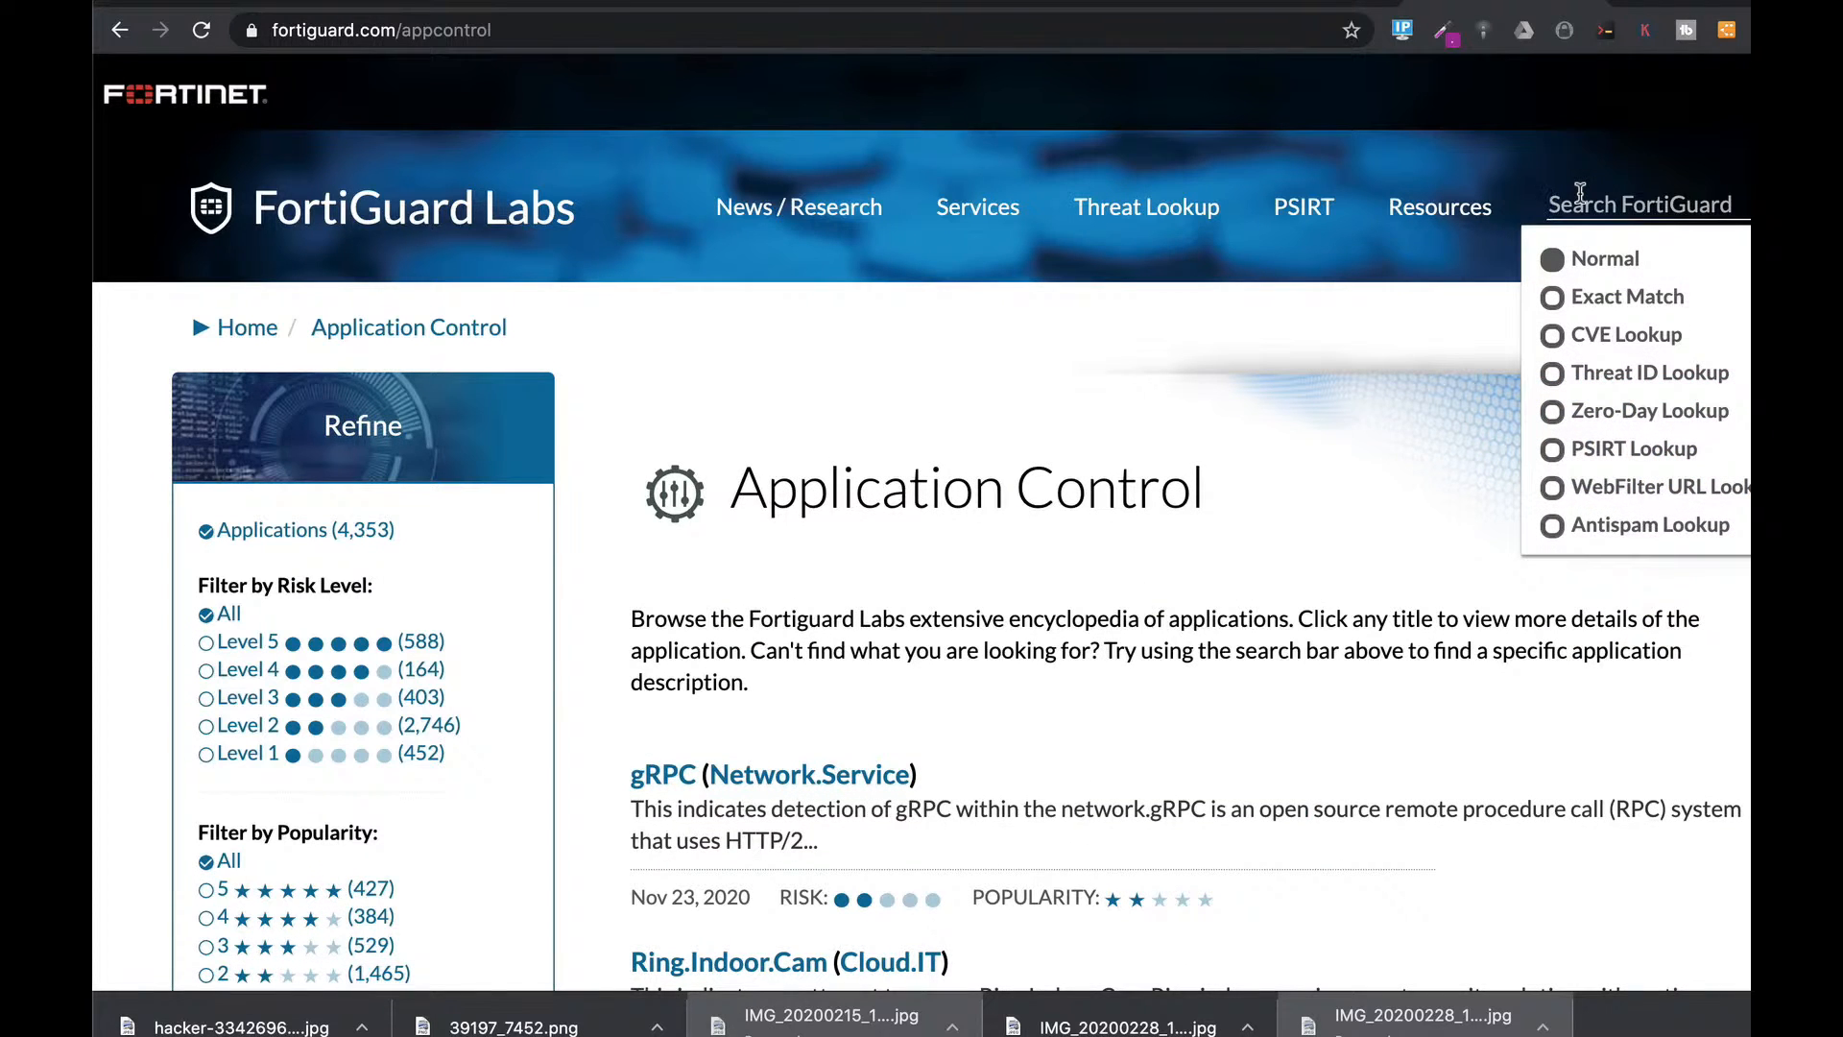
text(team v)
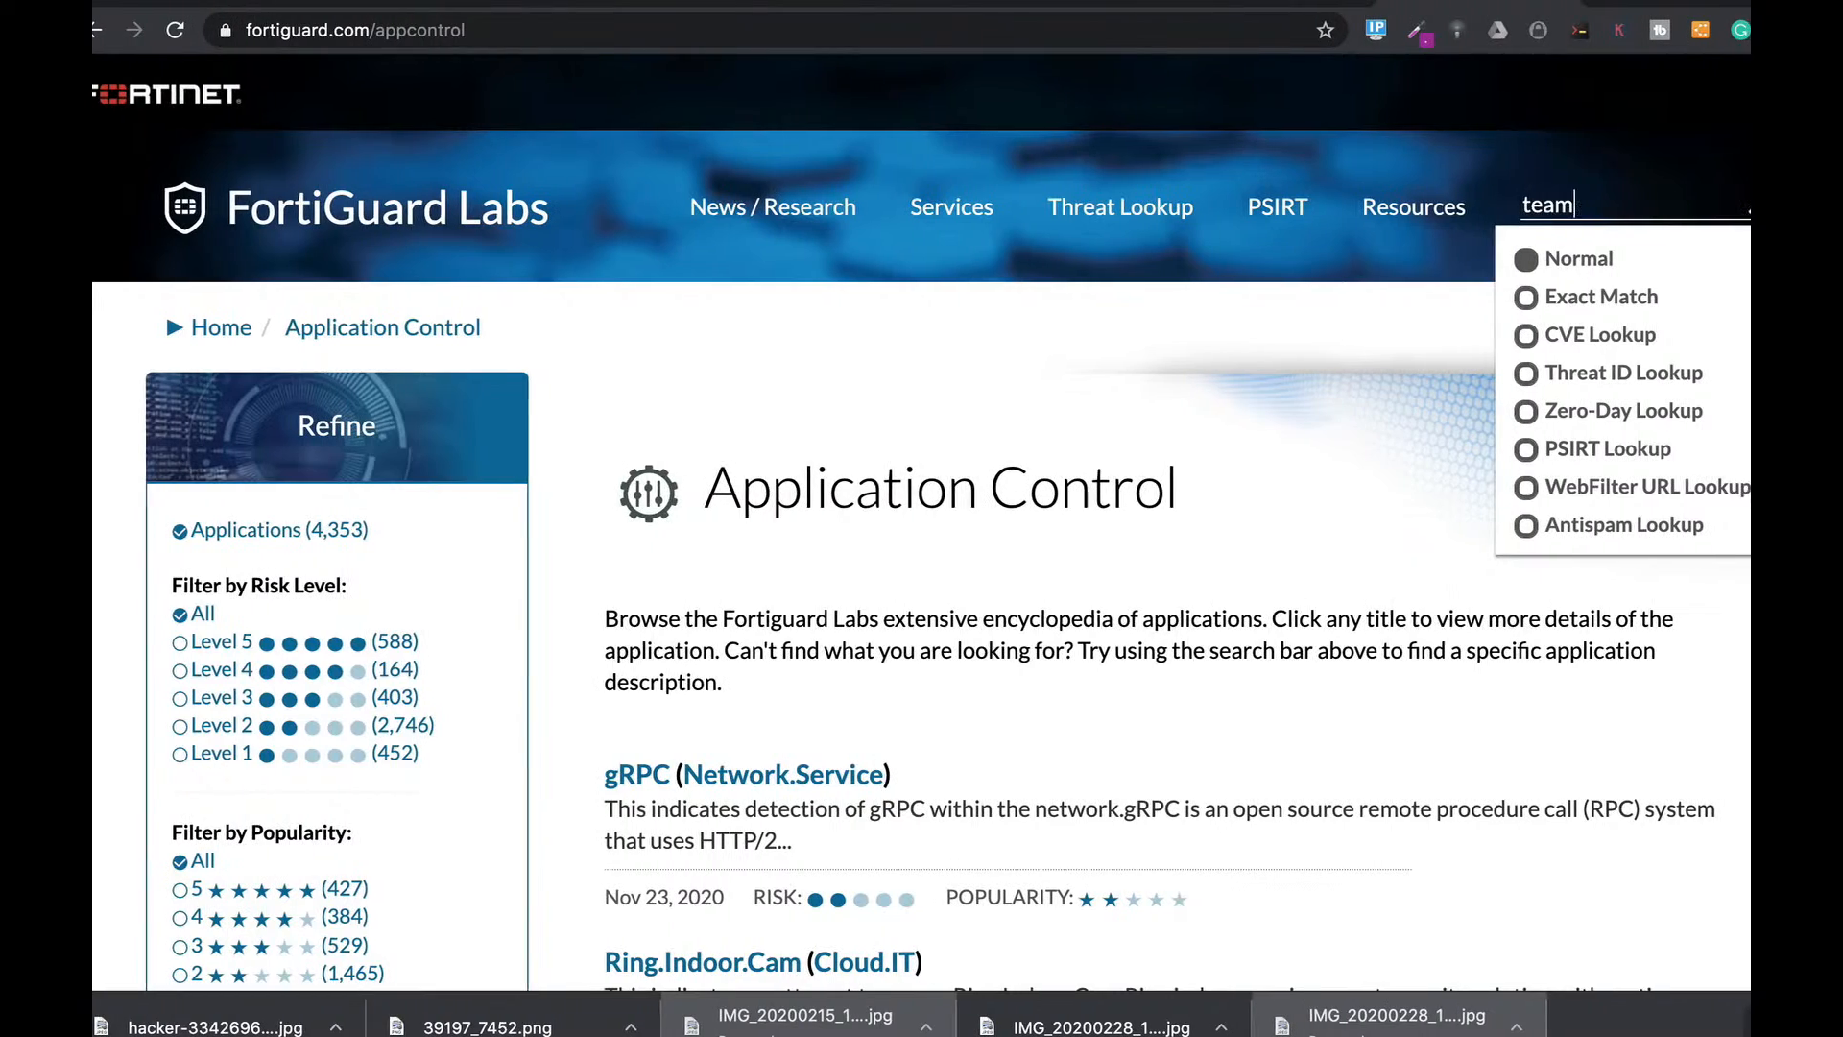
text(iewer)
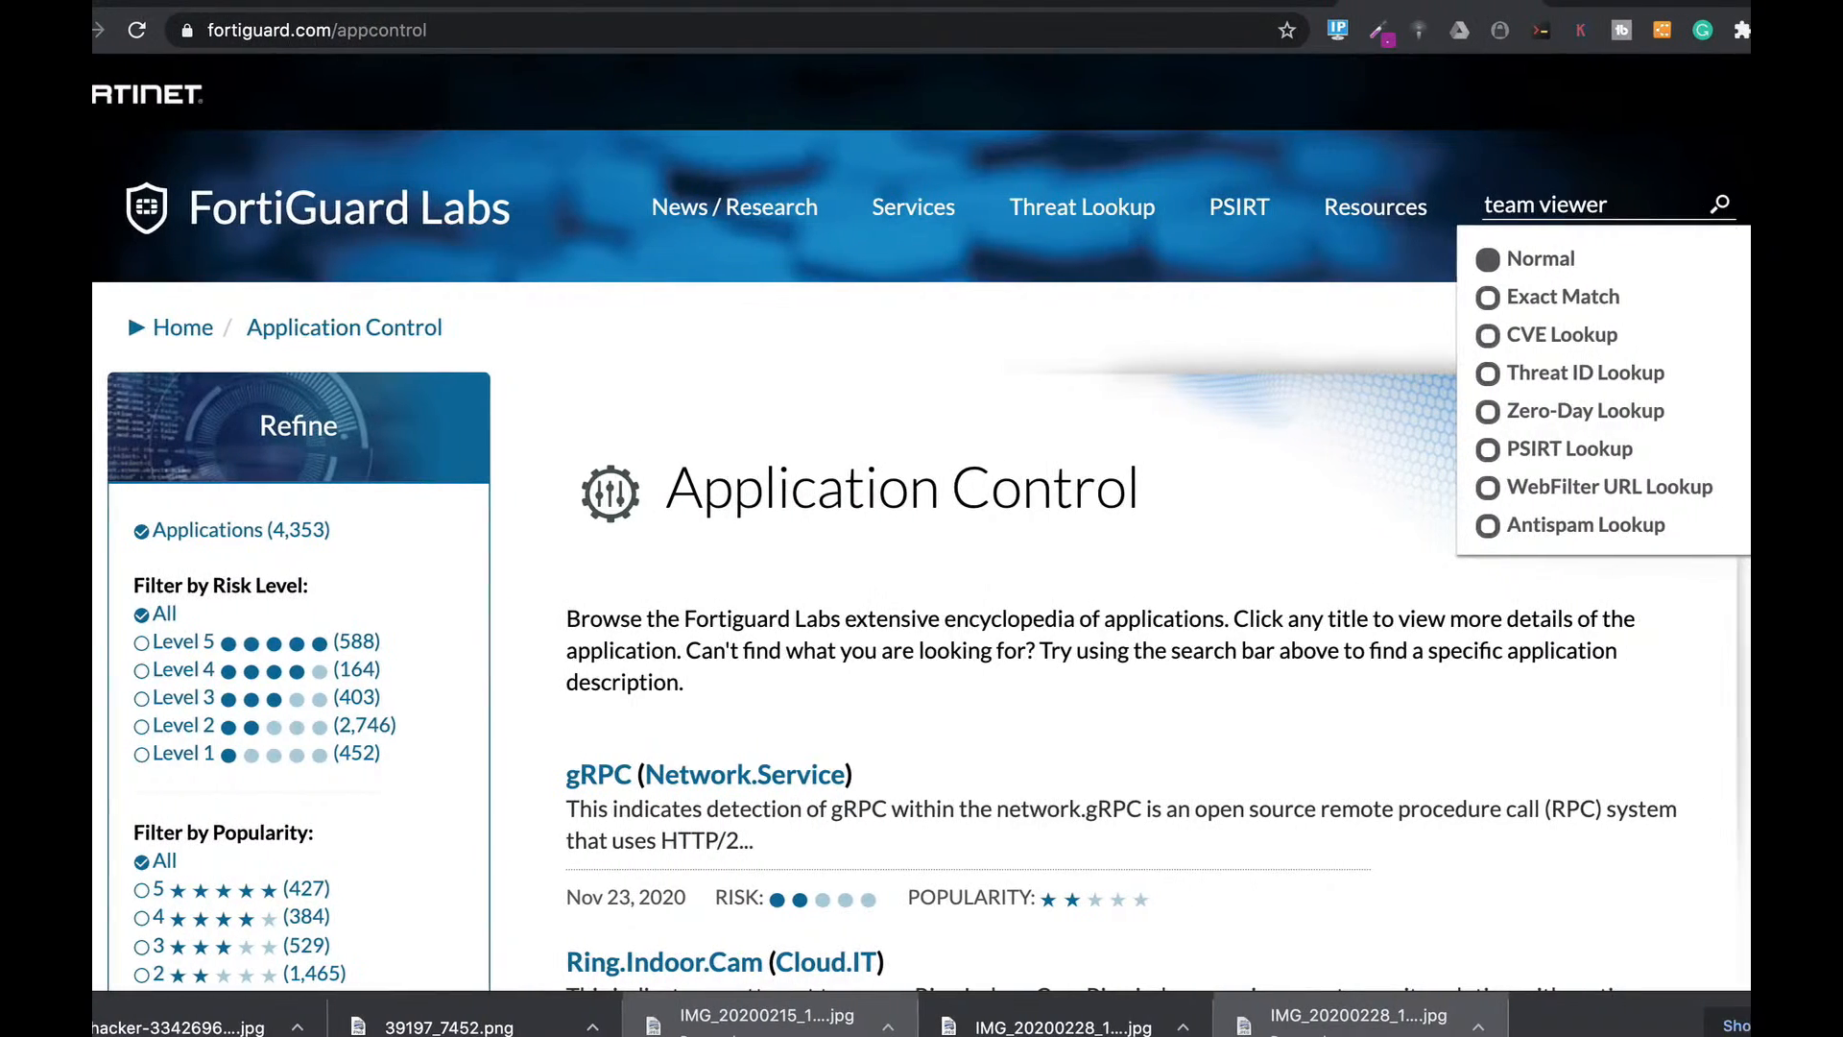
key(Return)
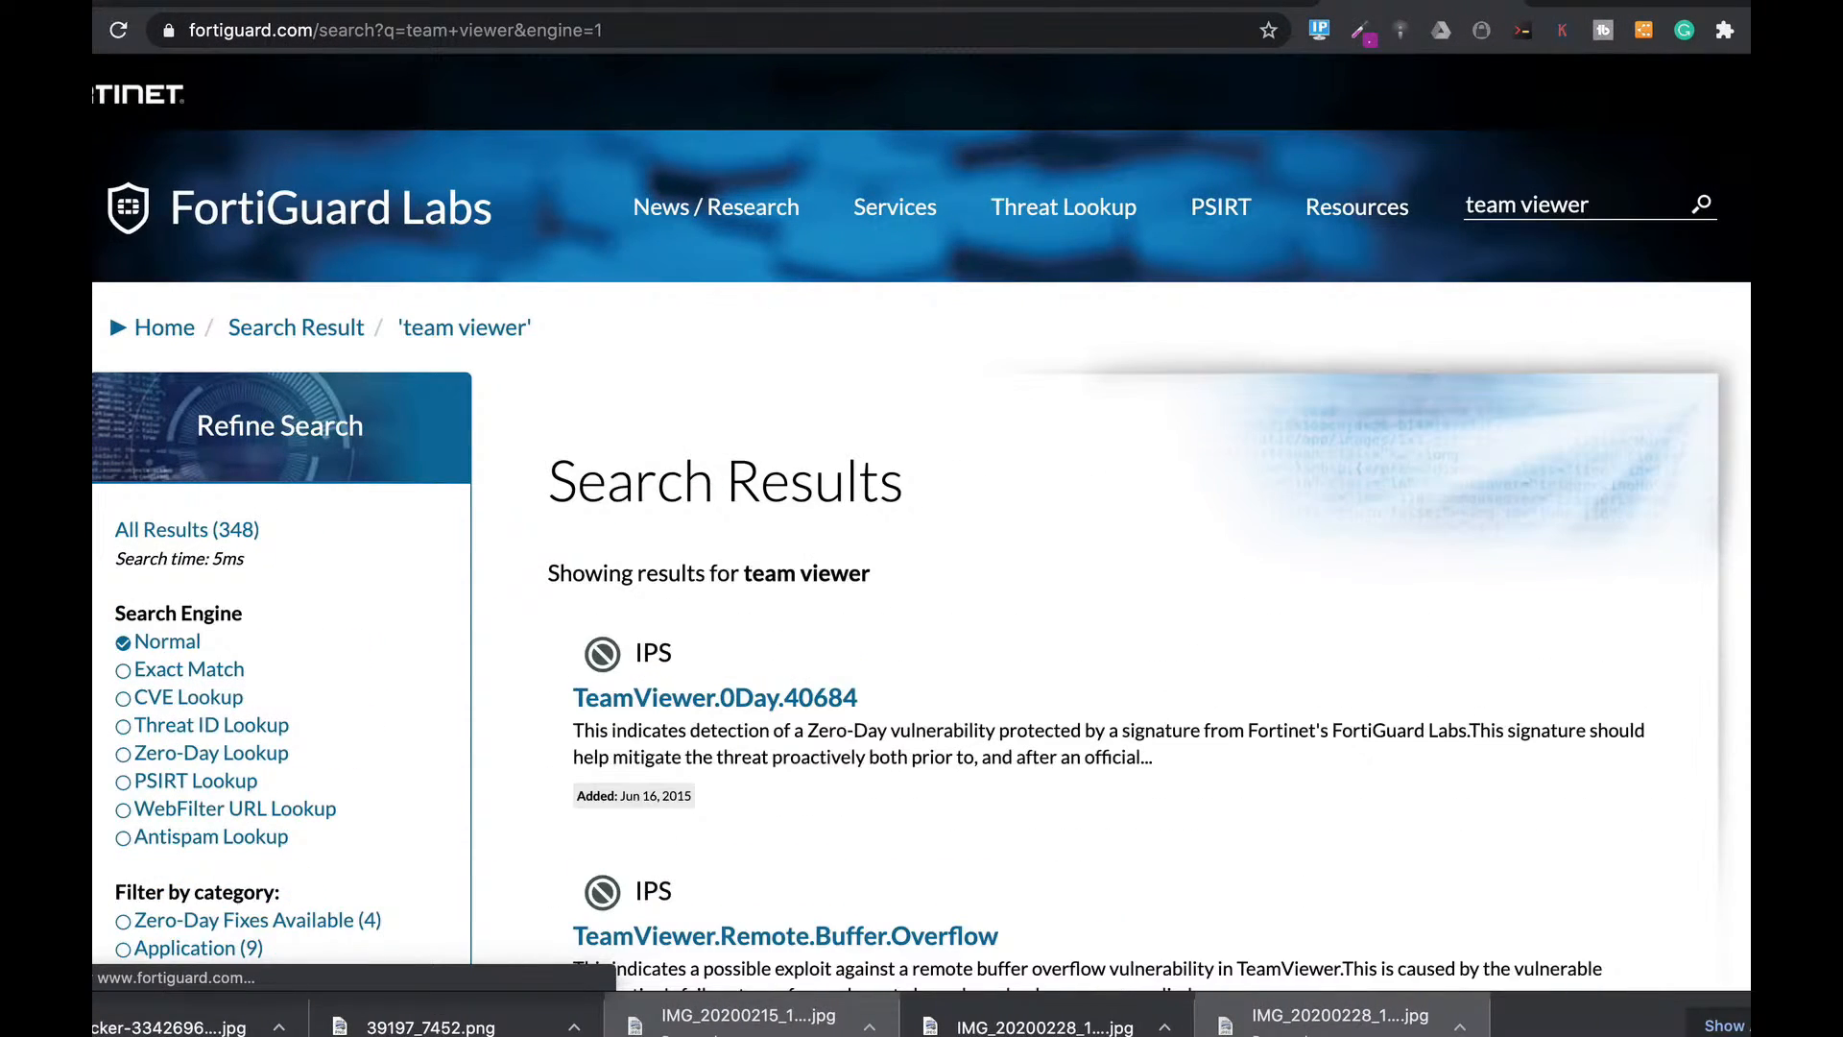
scroll(444, 749, down, 3)
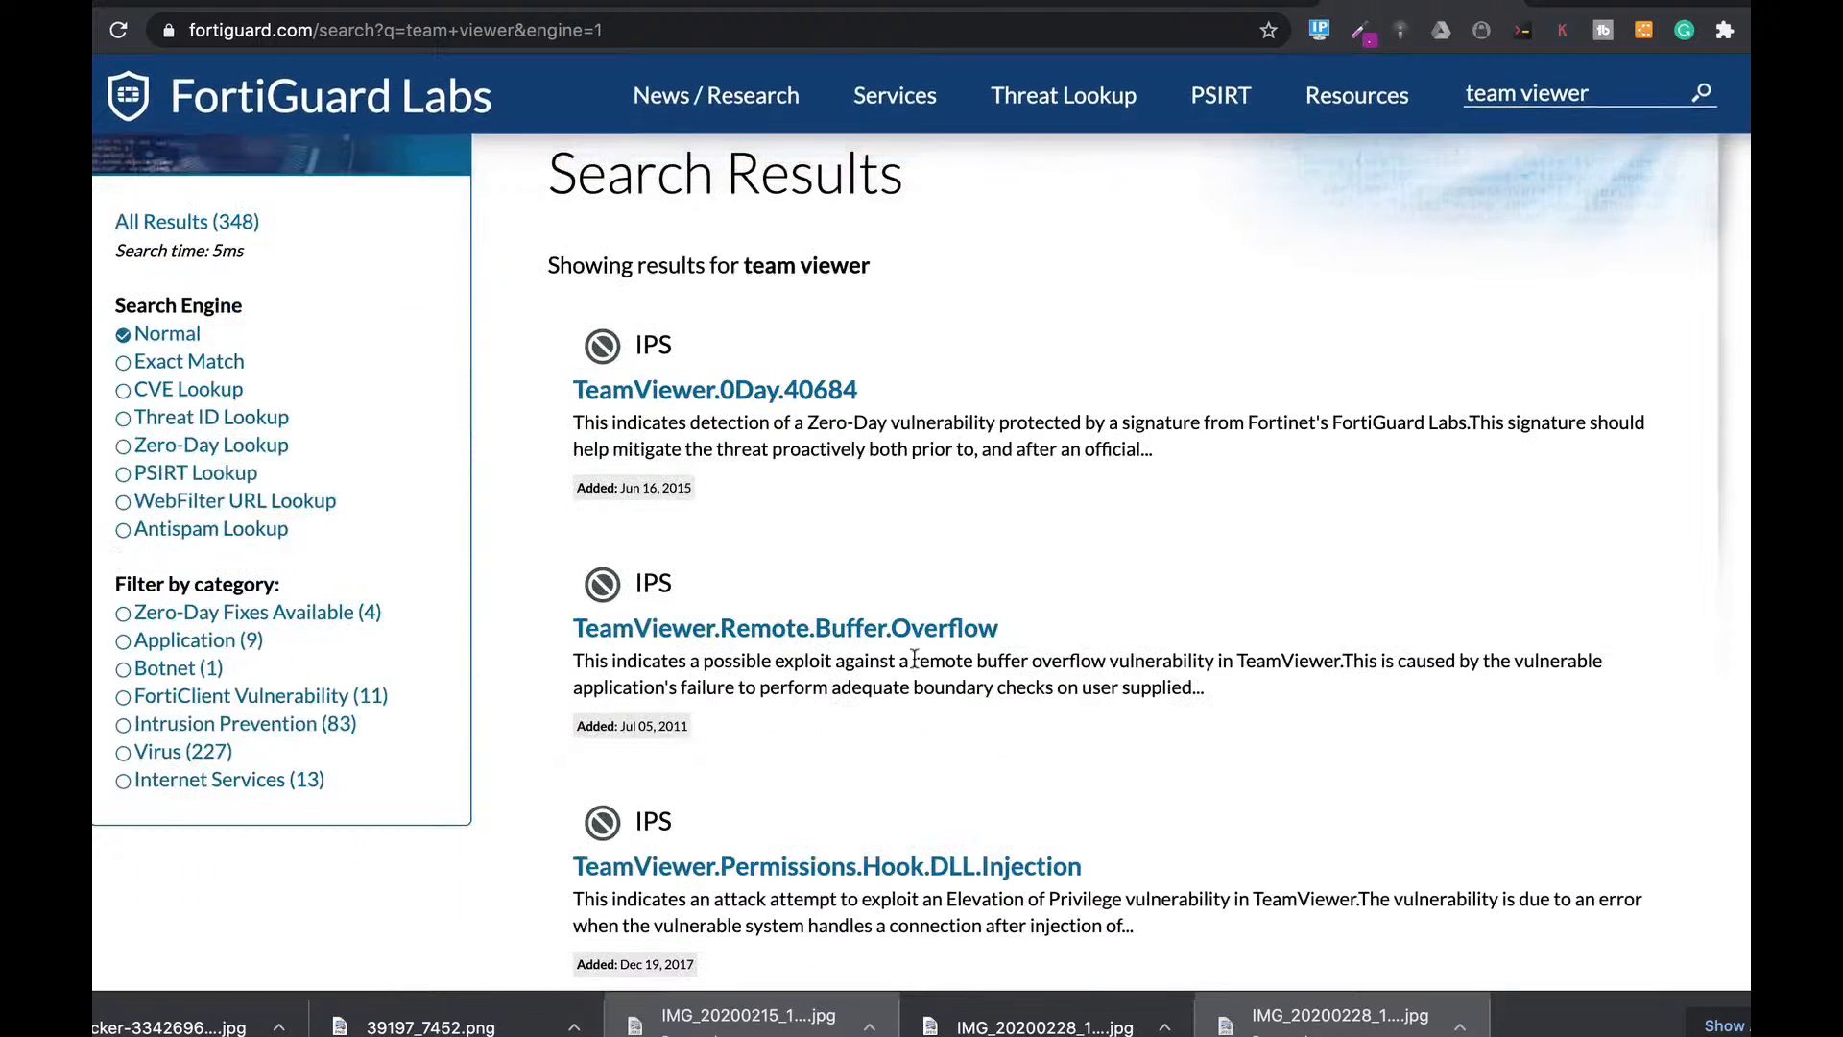
click(200, 640)
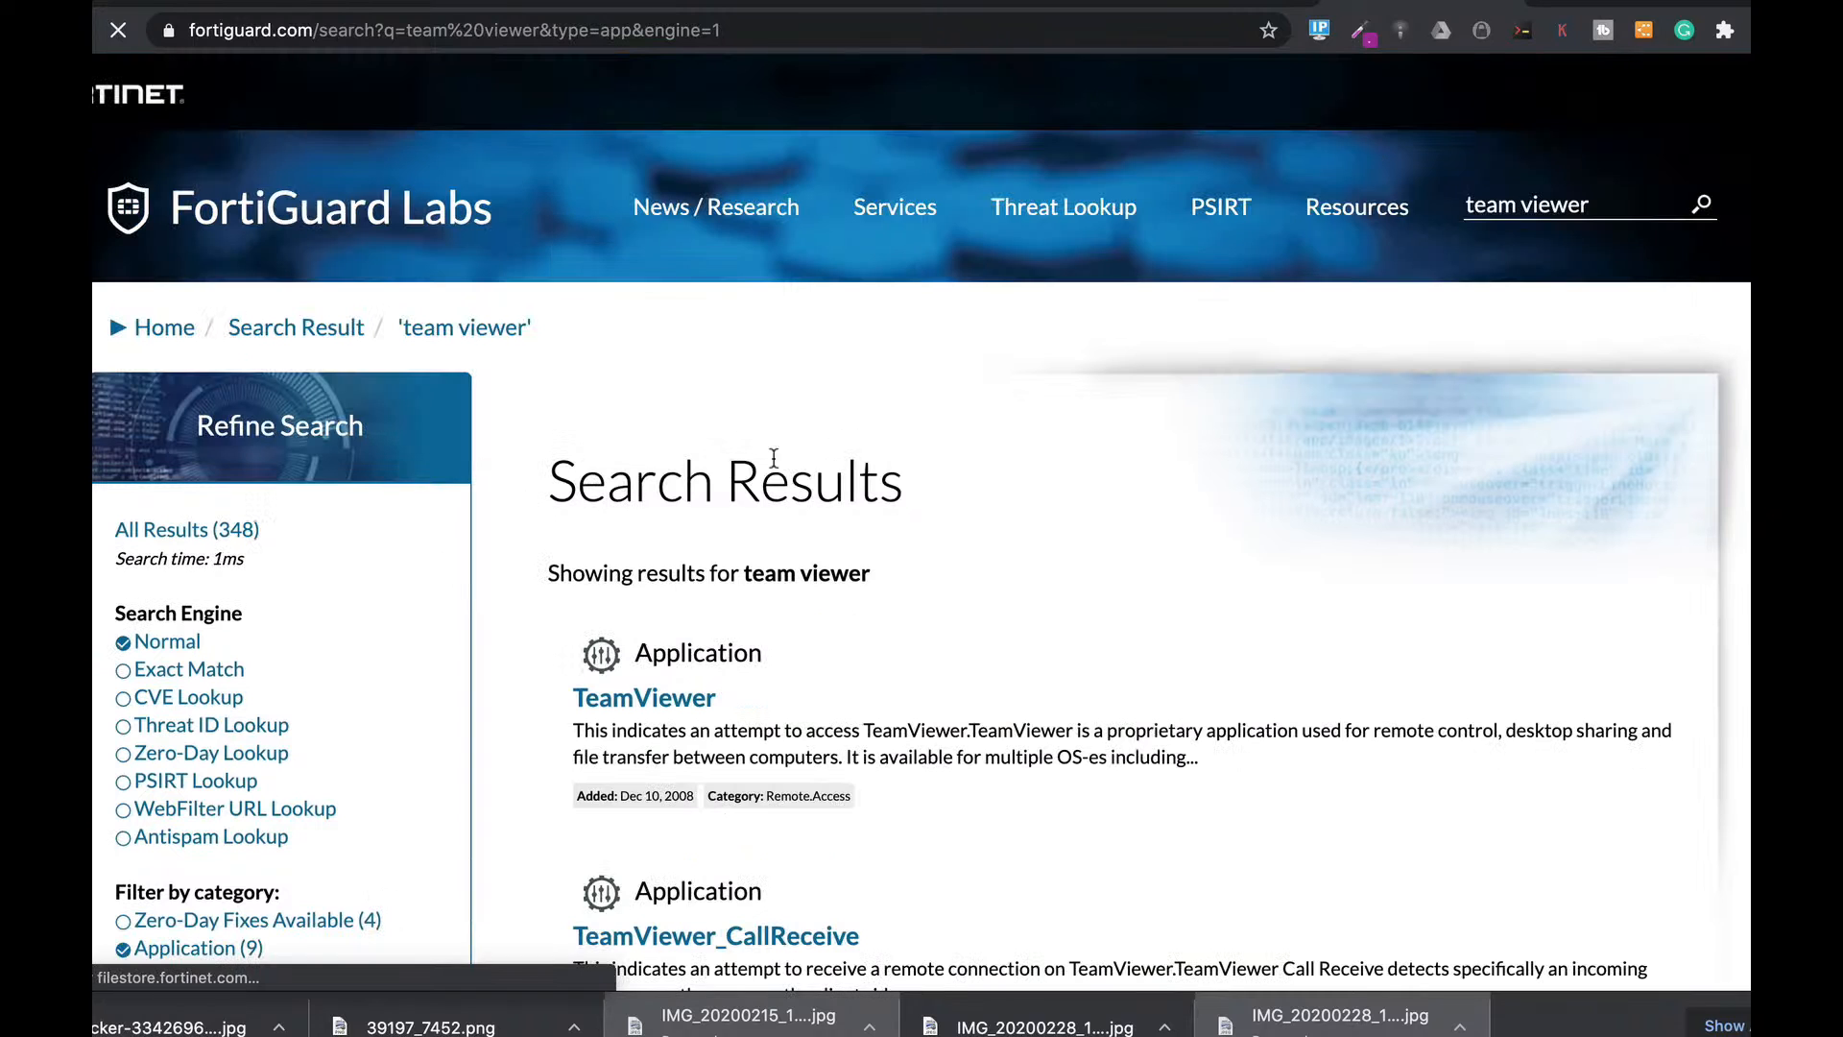
click(683, 706)
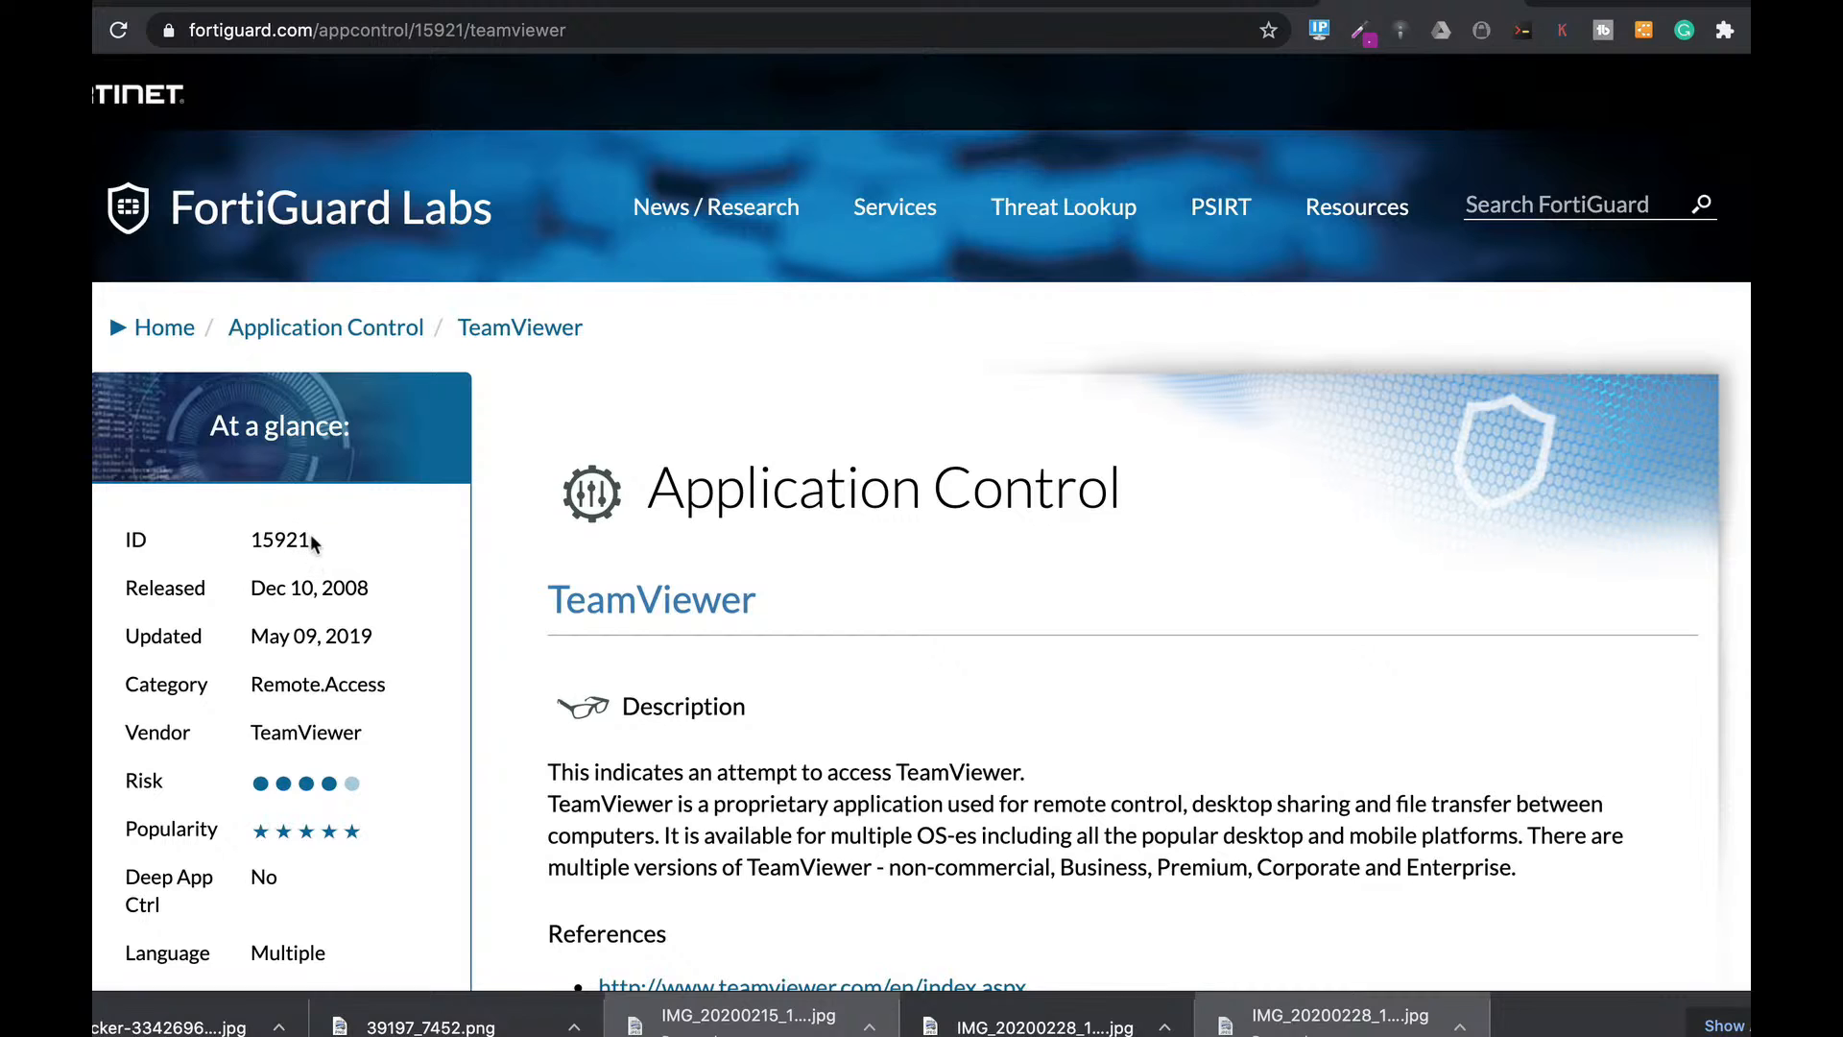
drag(312, 542, 248, 543)
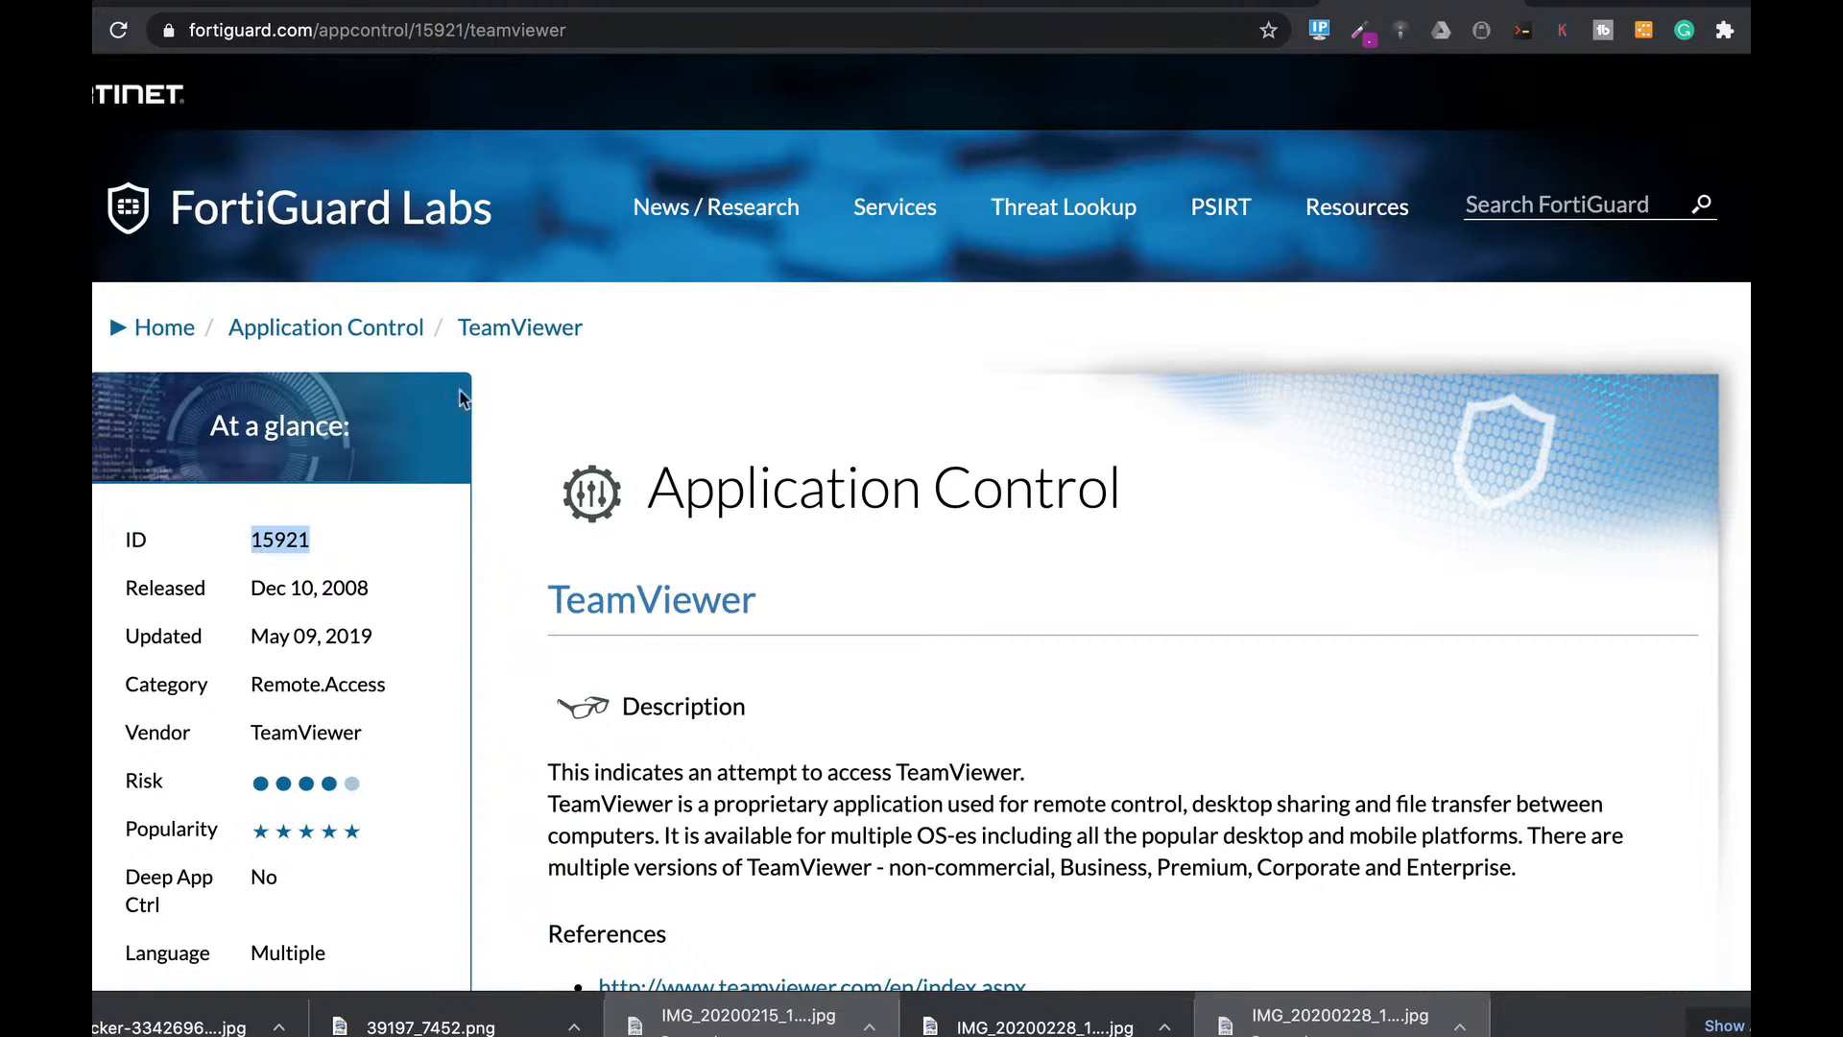
Search for 'netflix' and note the Netflix application ID 18155.
click(1531, 205)
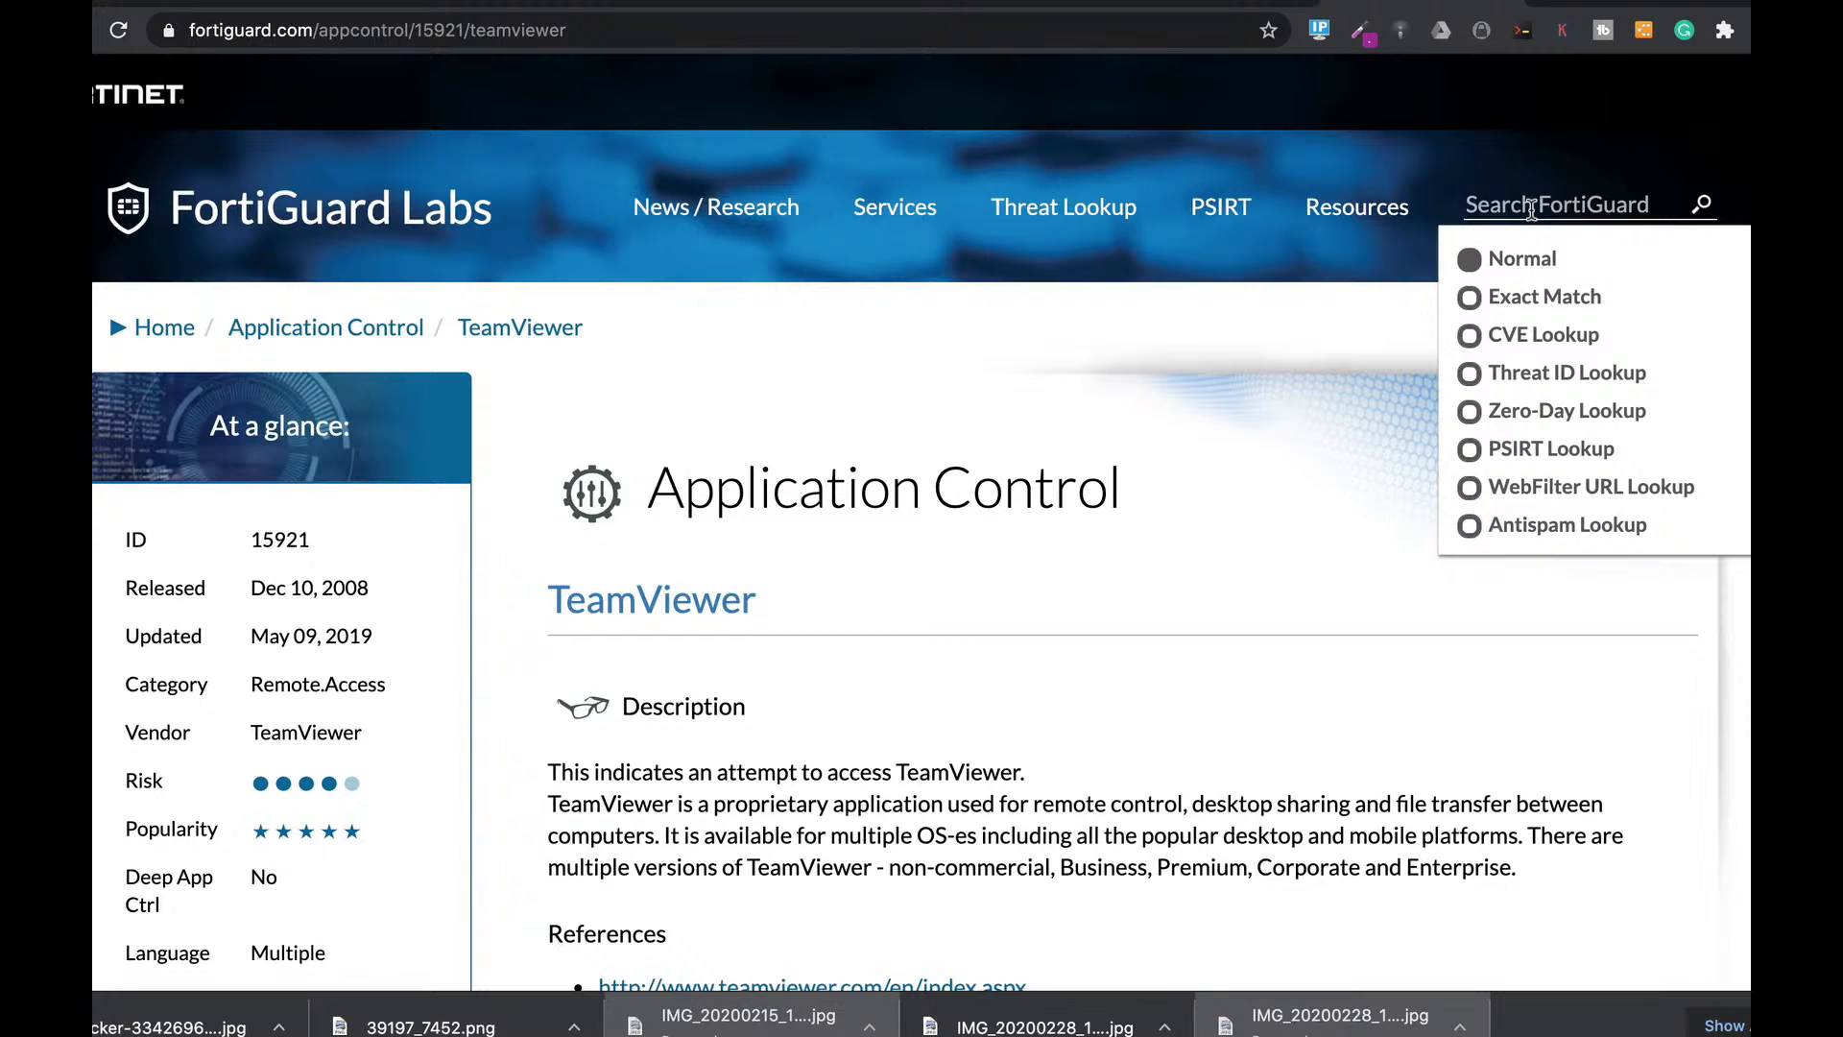
text(netflix)
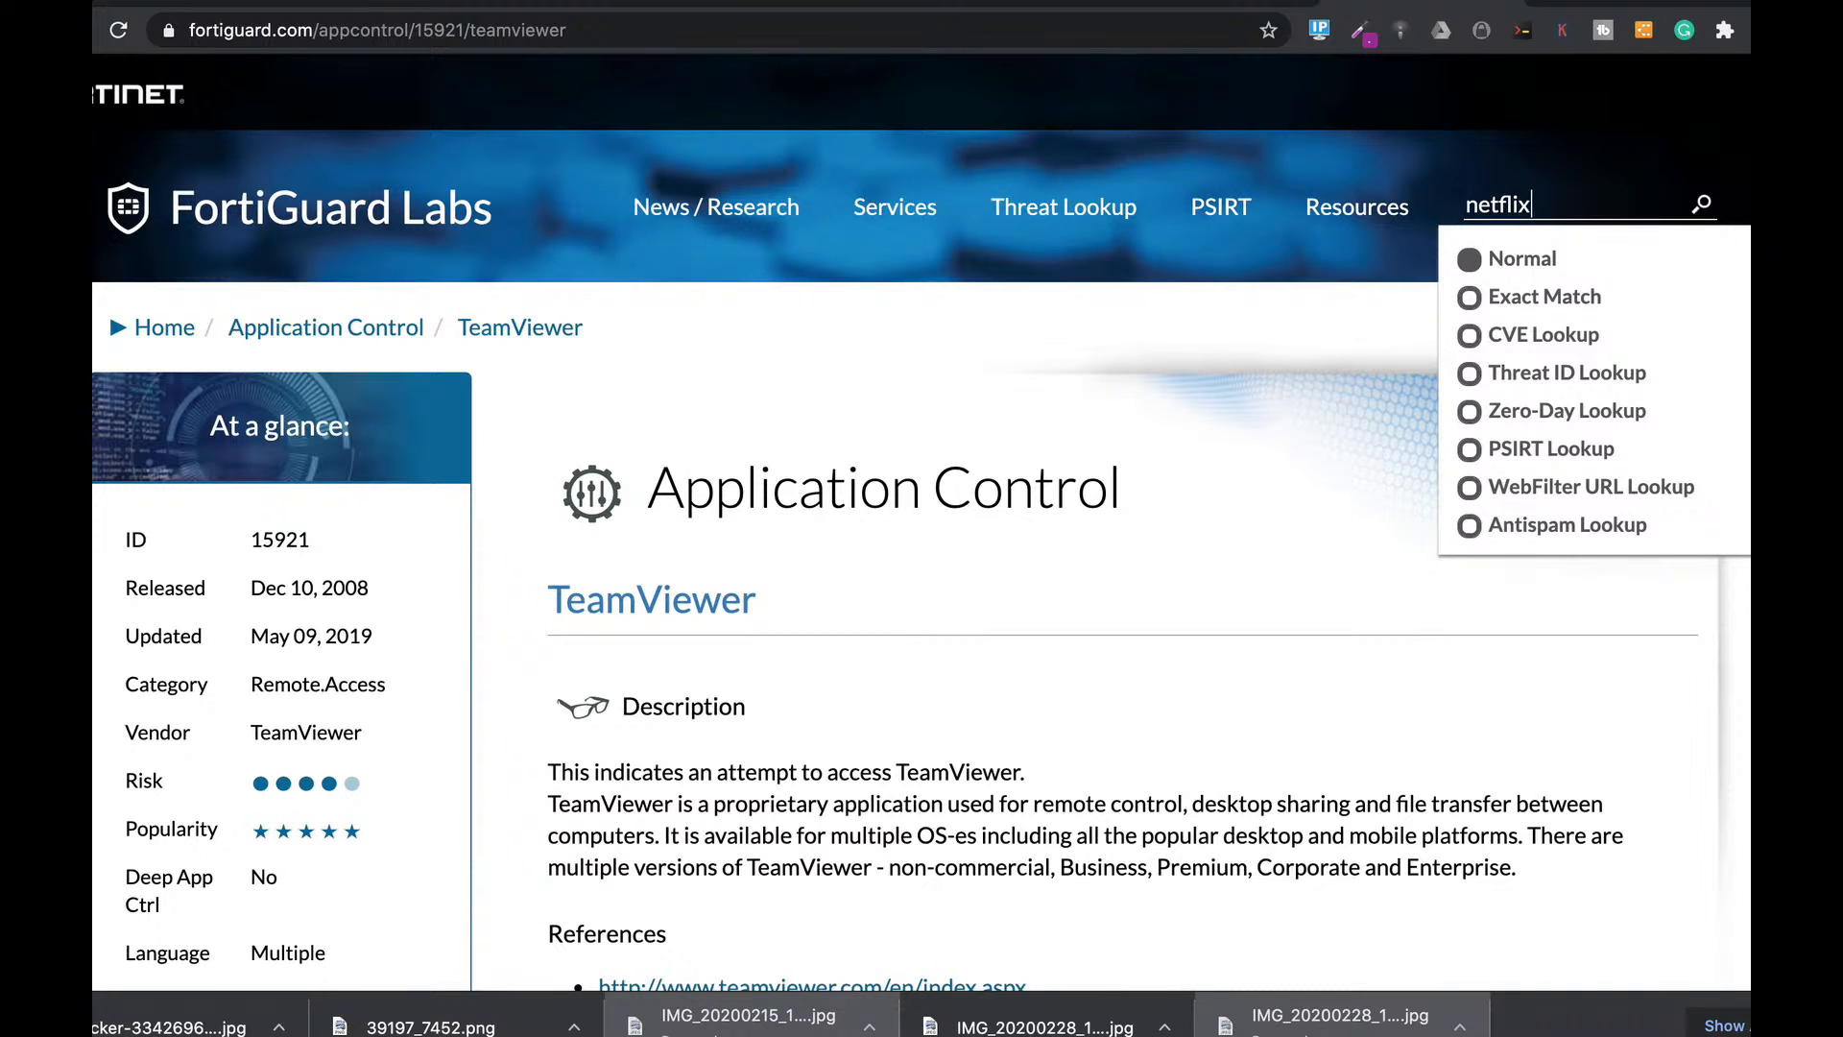
key(Return)
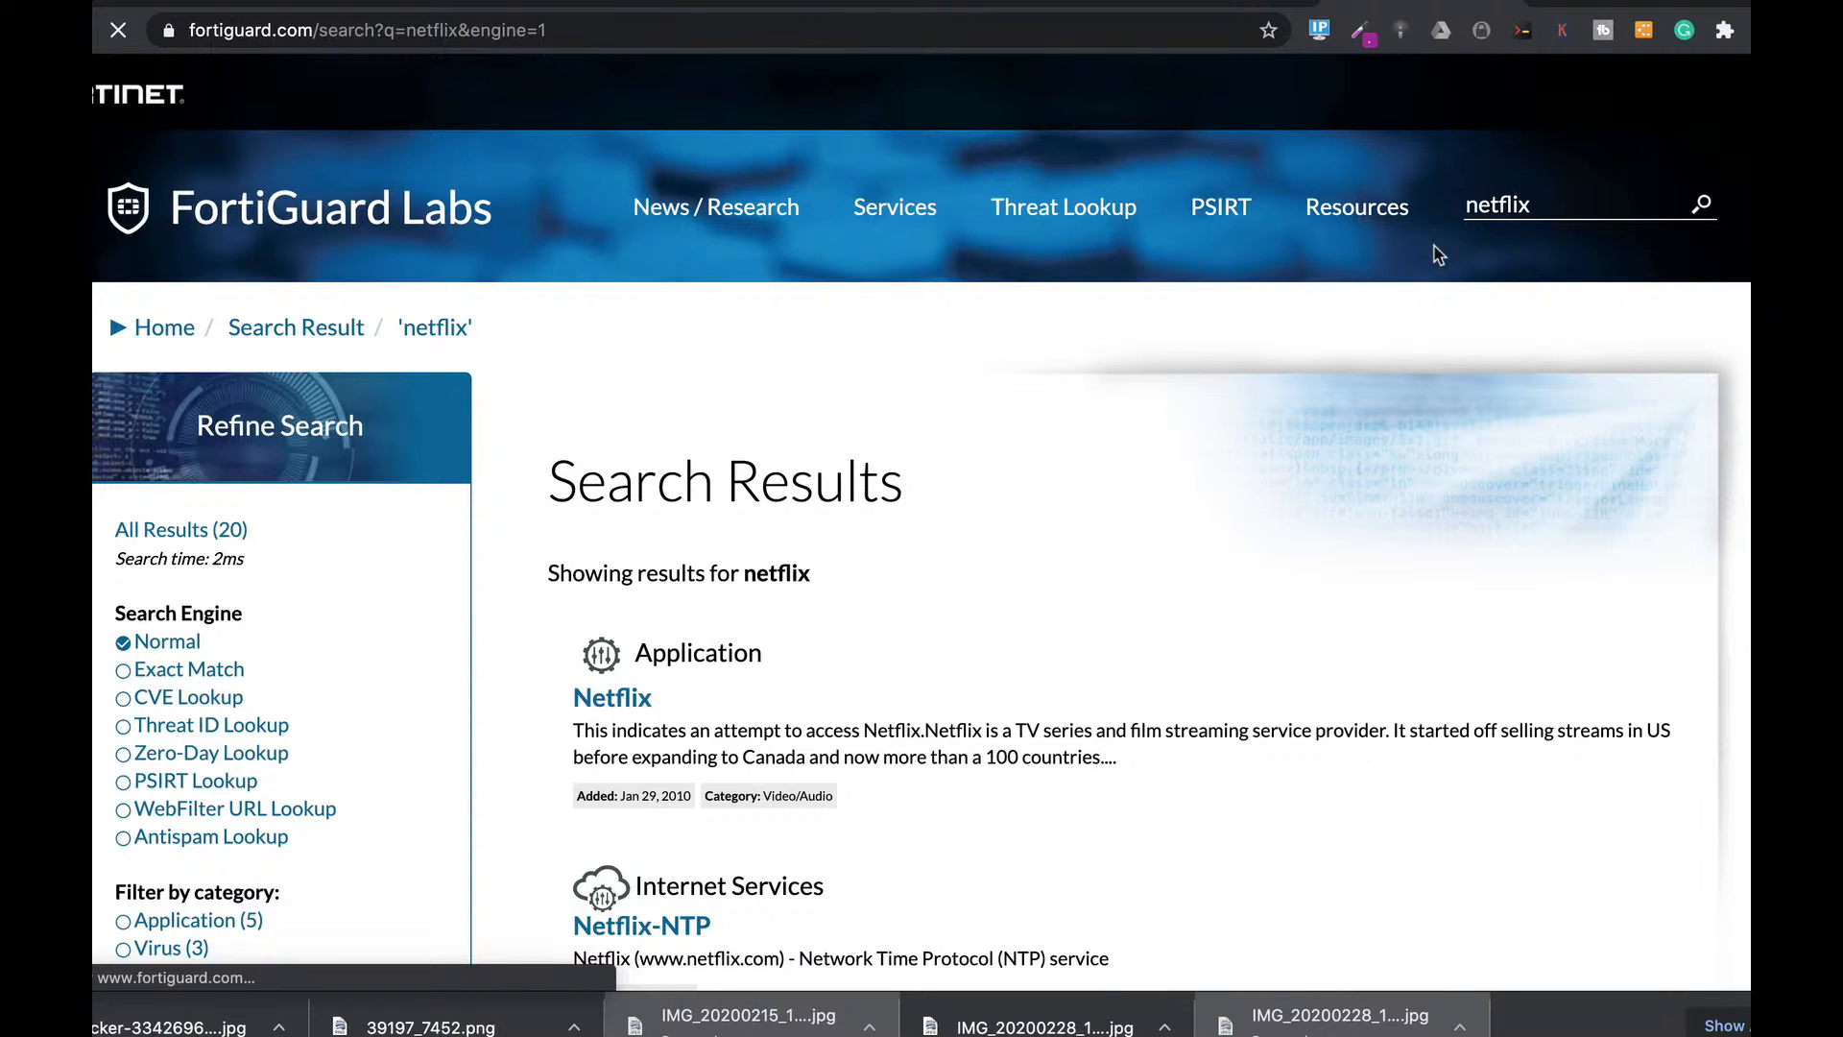
click(612, 699)
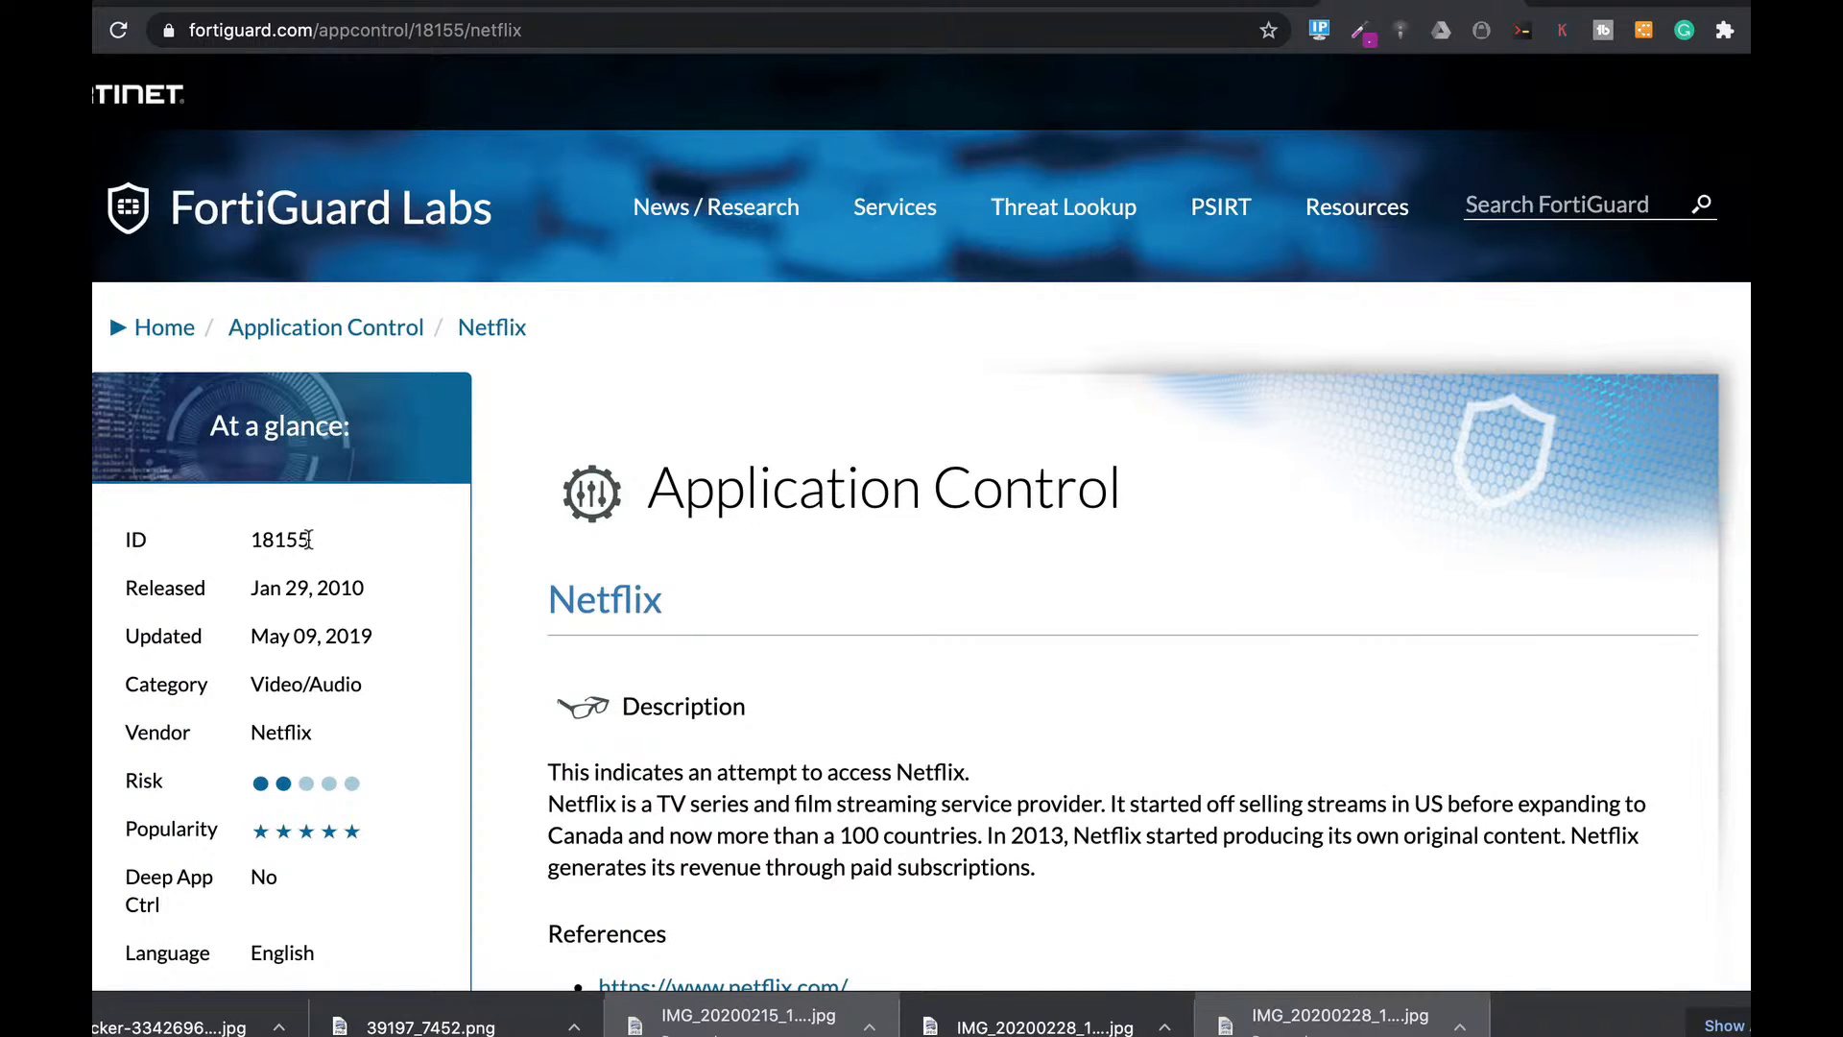
drag(309, 540, 250, 541)
key(super+Tab)
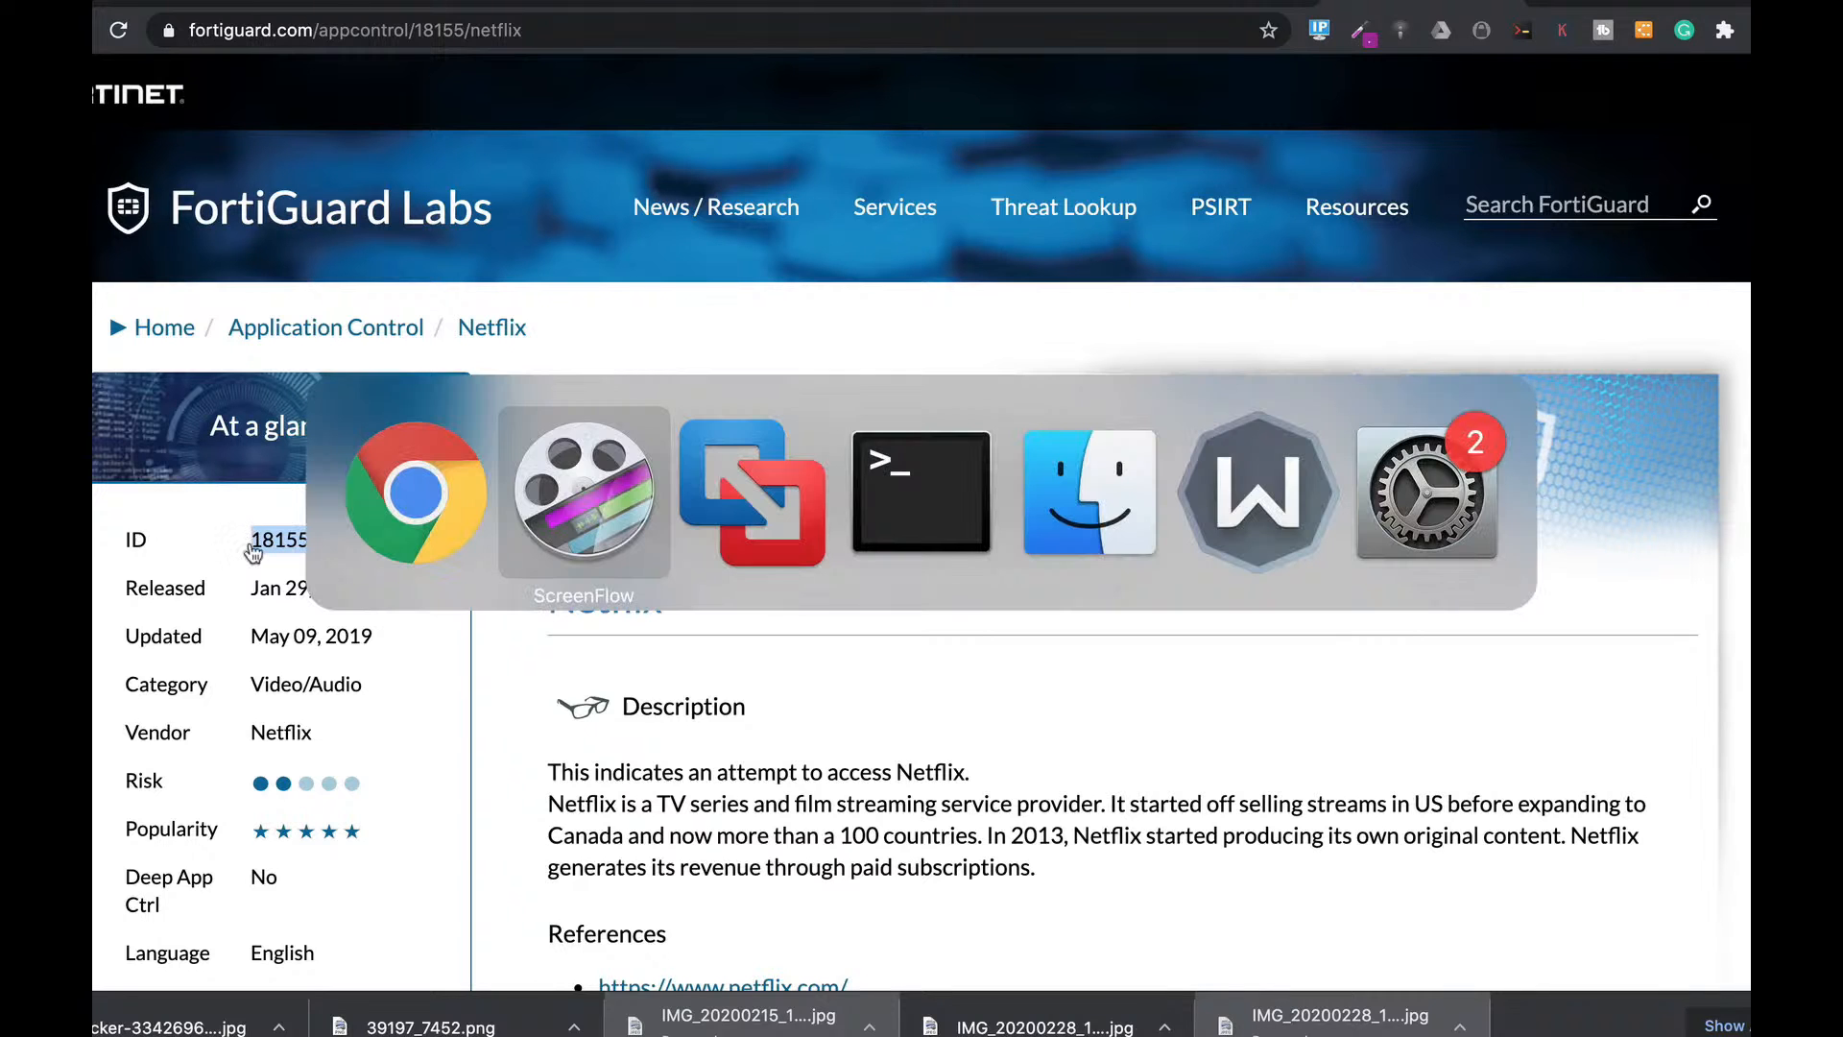
Show the Ubuntu VM's window in VMware Fusion and unlock it with the account password.
key(super+Tab)
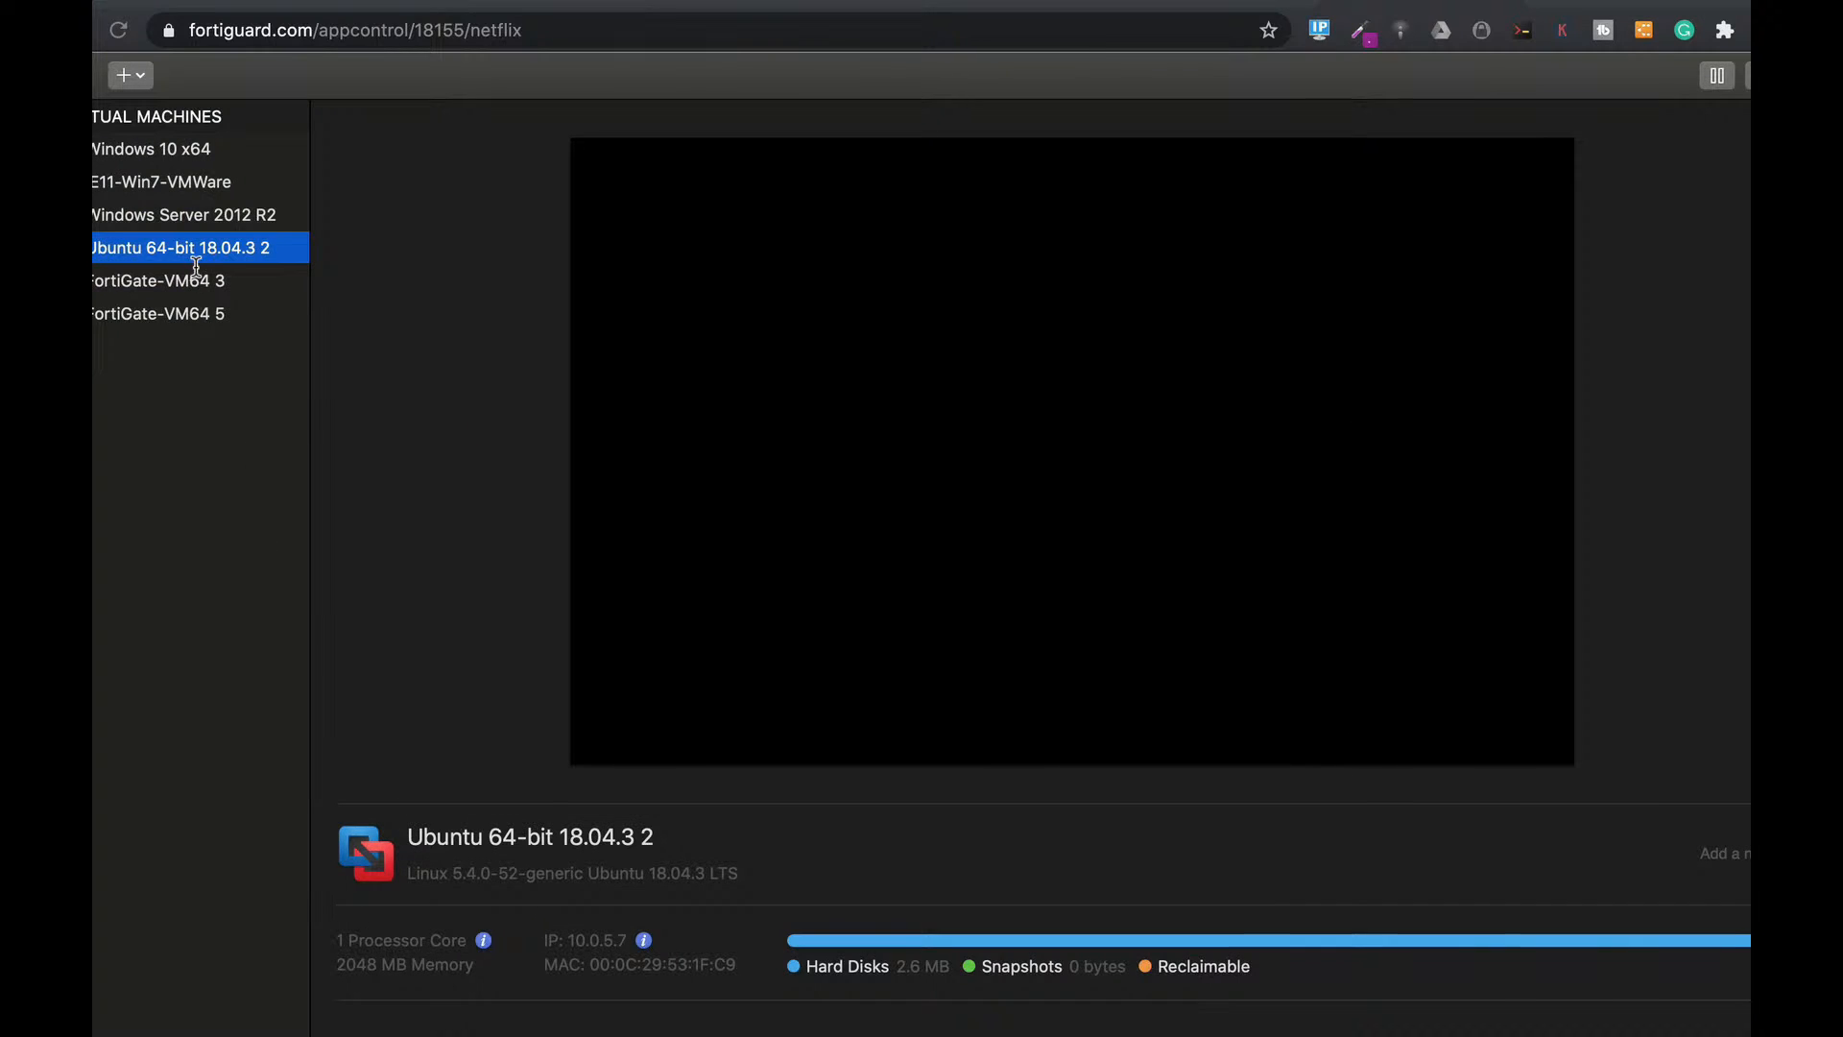
right_click(213, 252)
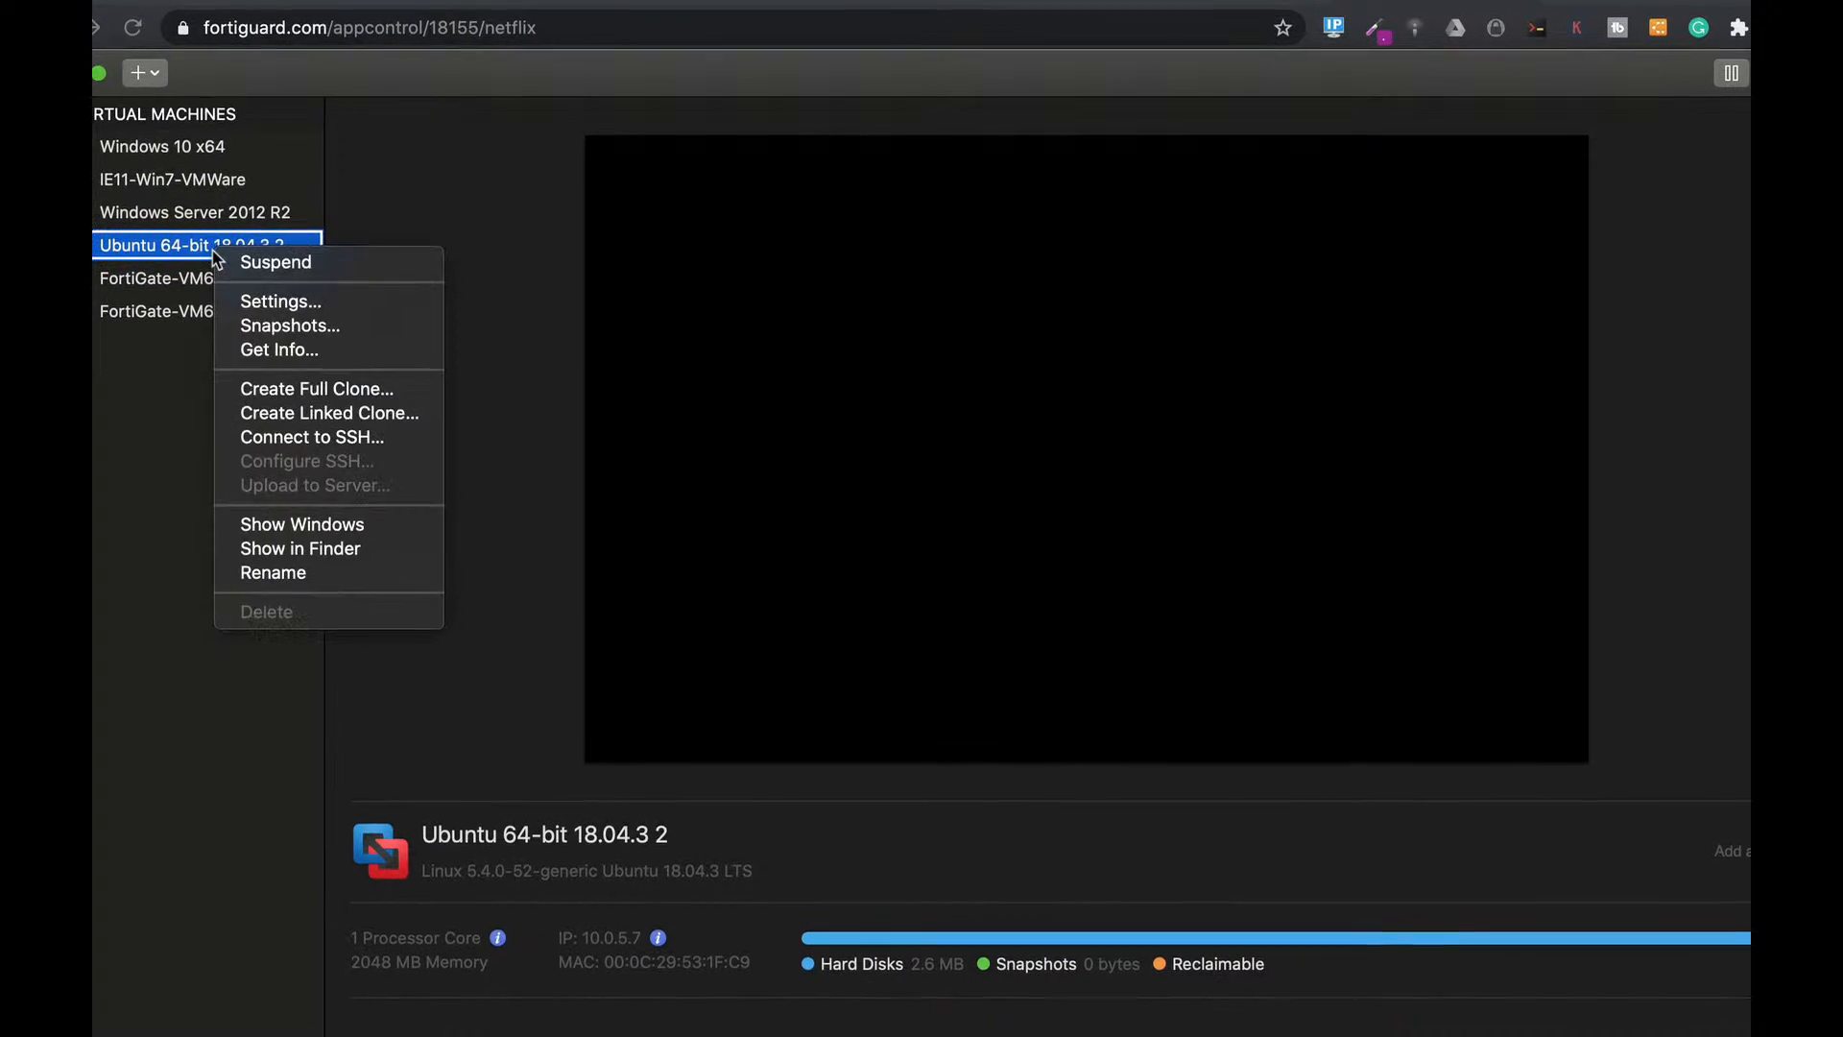
click(371, 518)
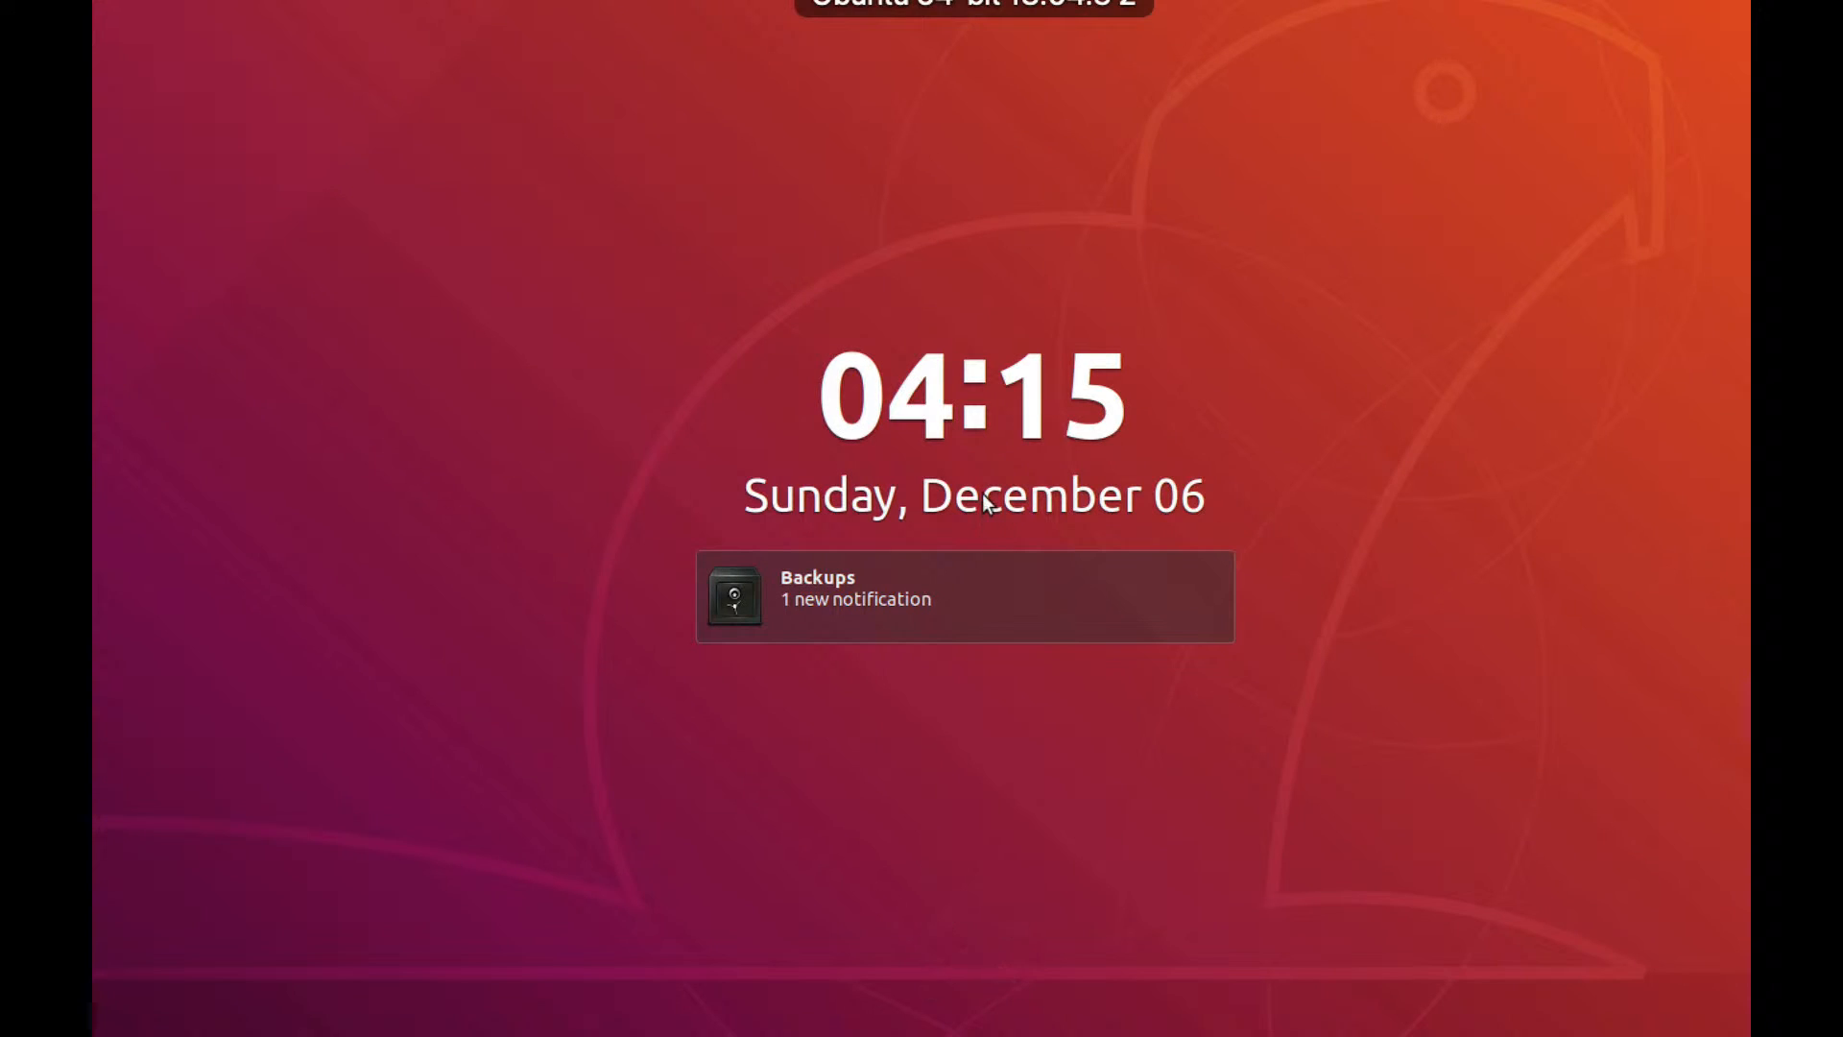
key(Return)
text(****)
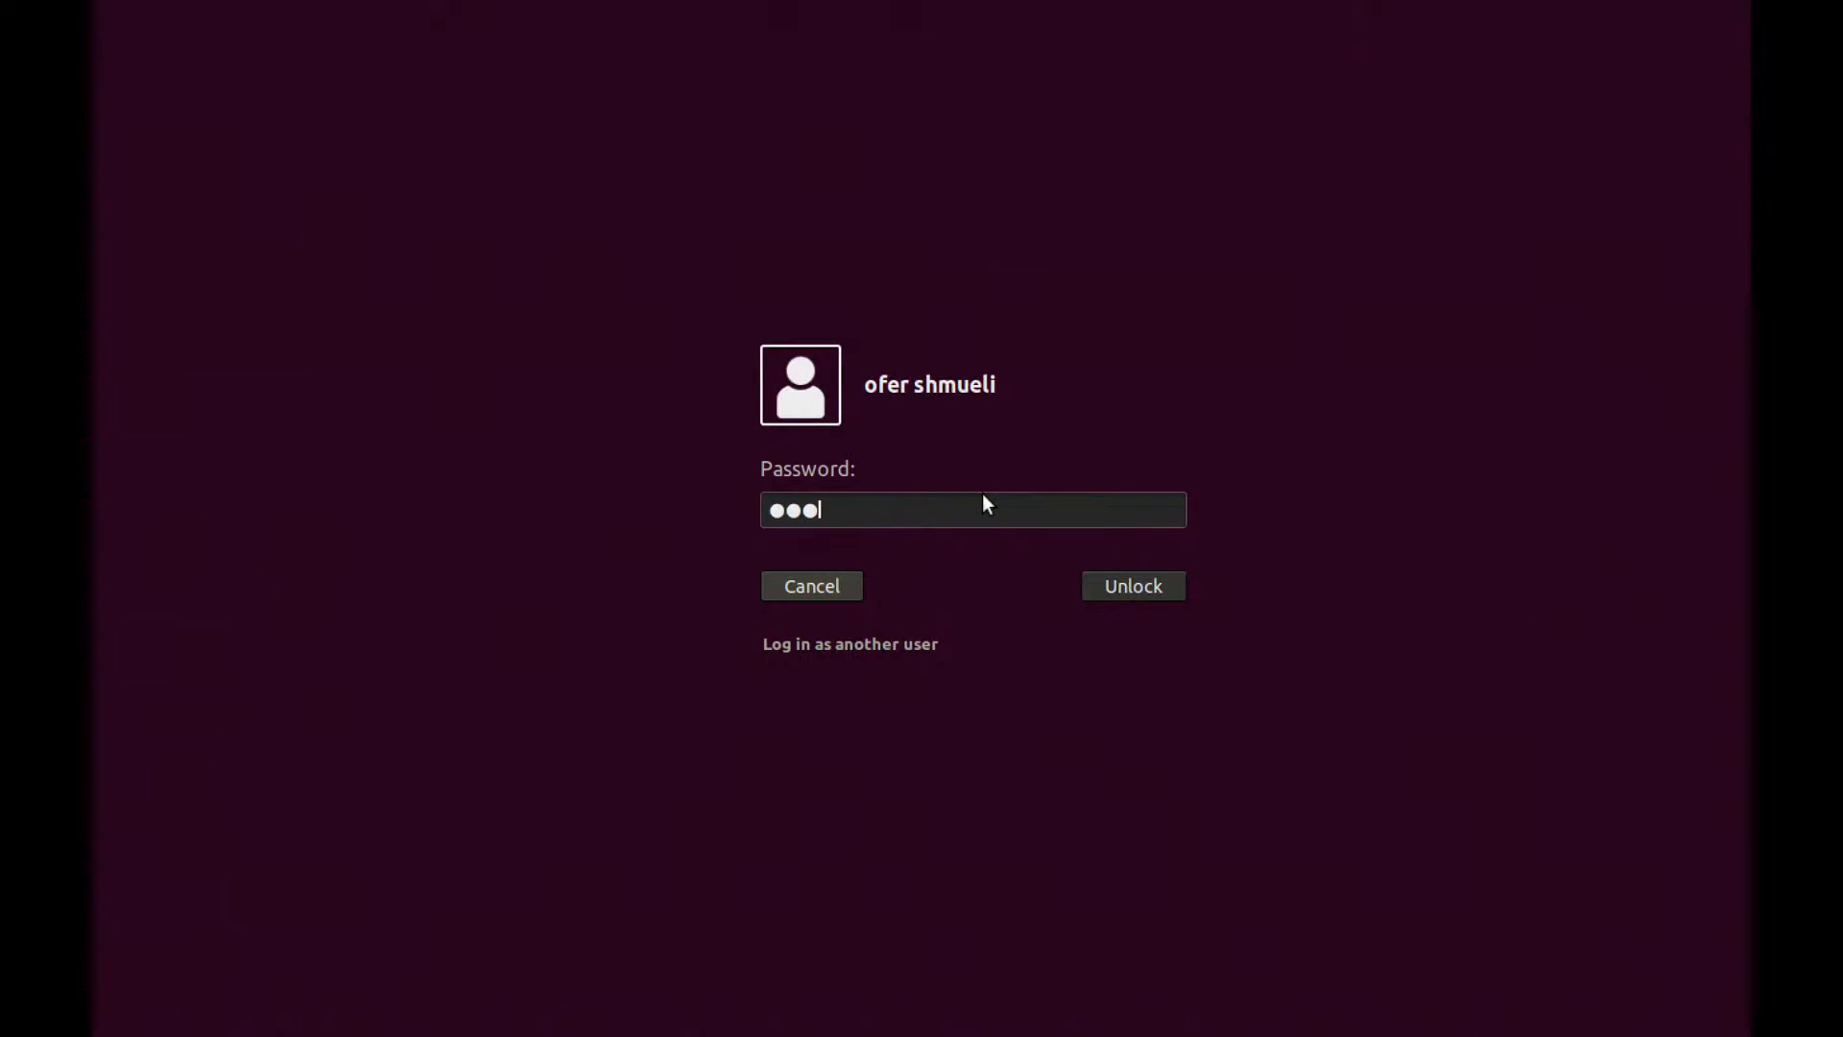
key(Return)
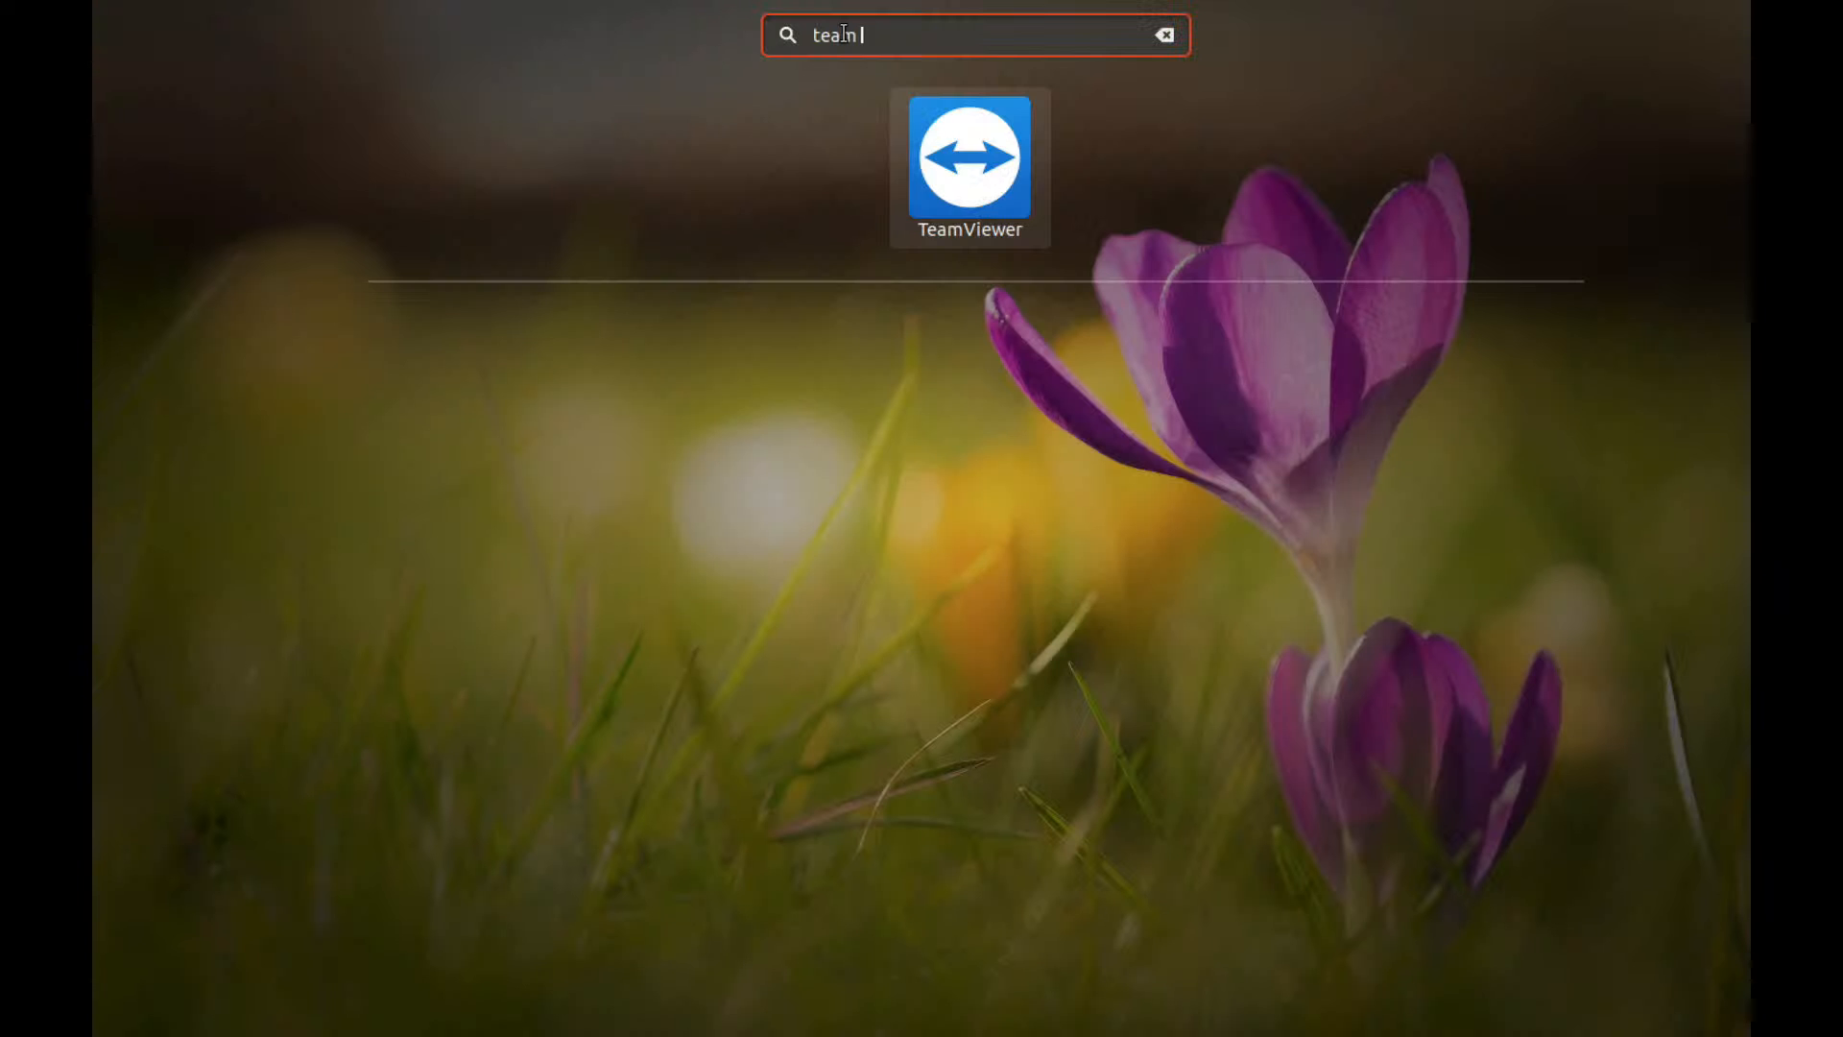
Bring TeamViewer to the front, then return to the FortiGate admin page in Chrome.
text(viewer)
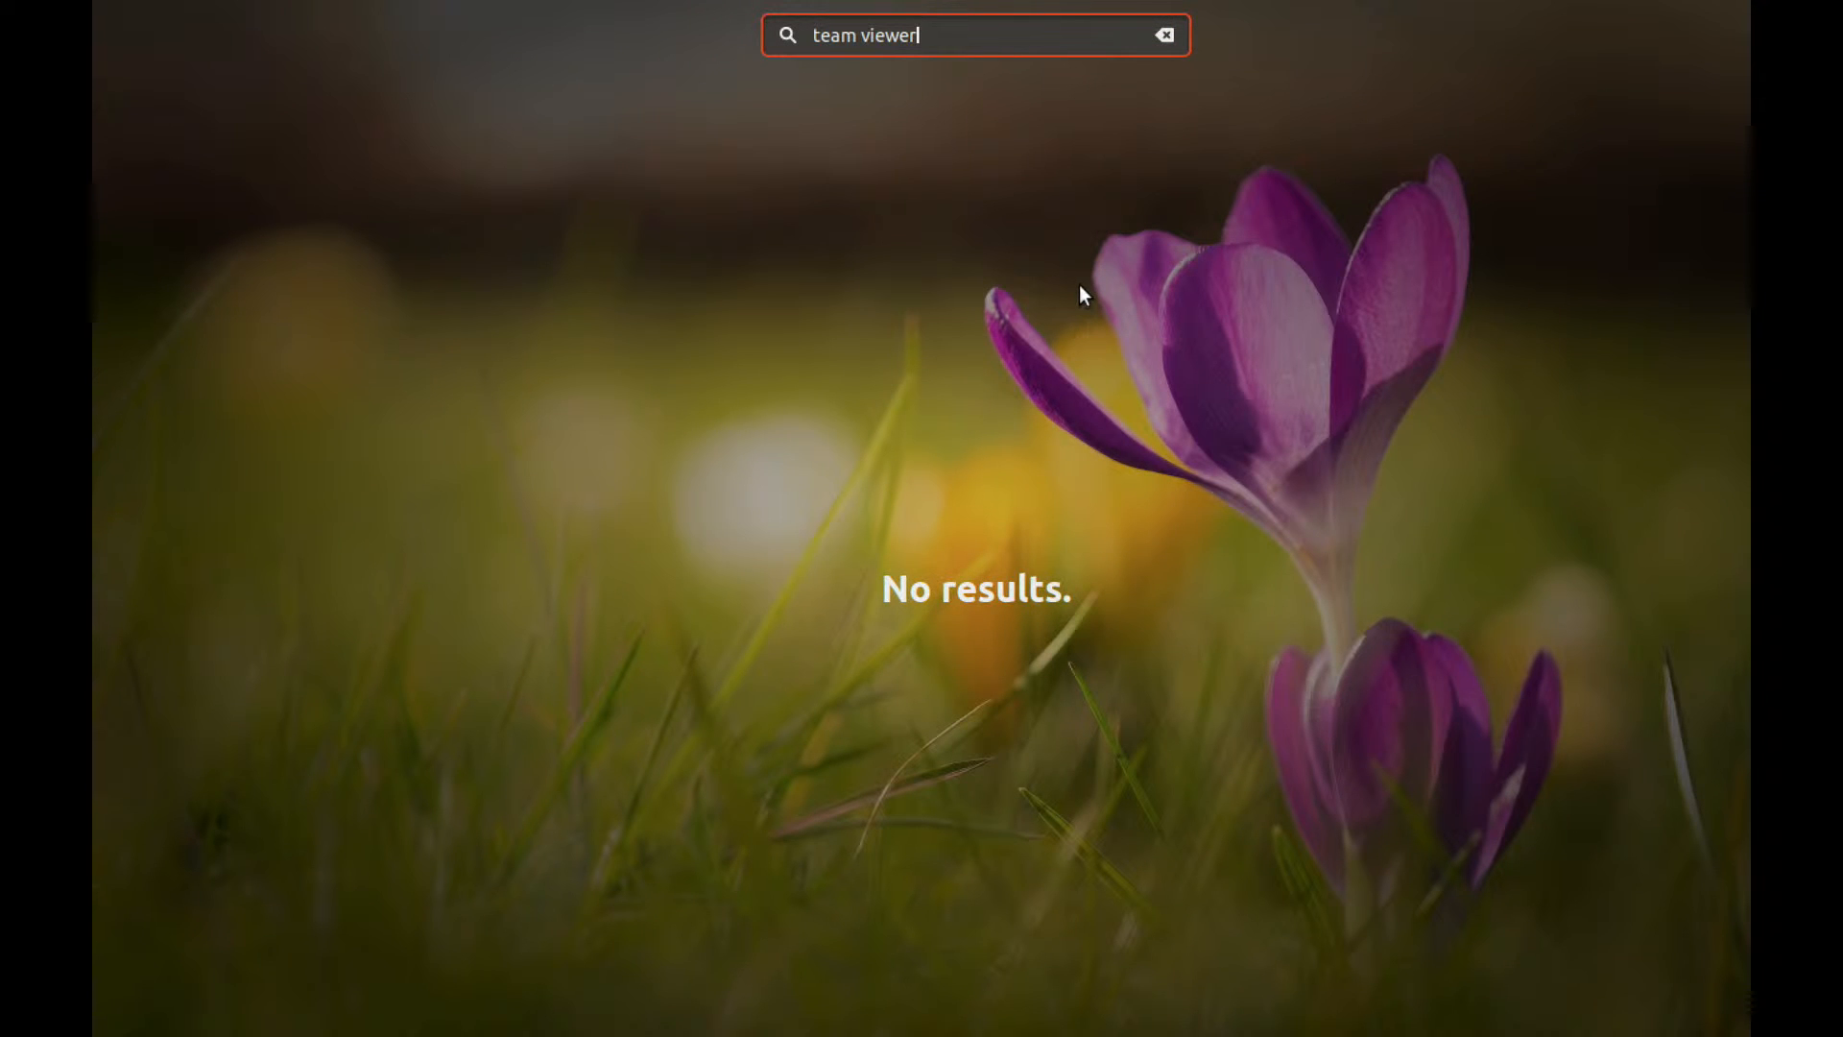
key(Escape)
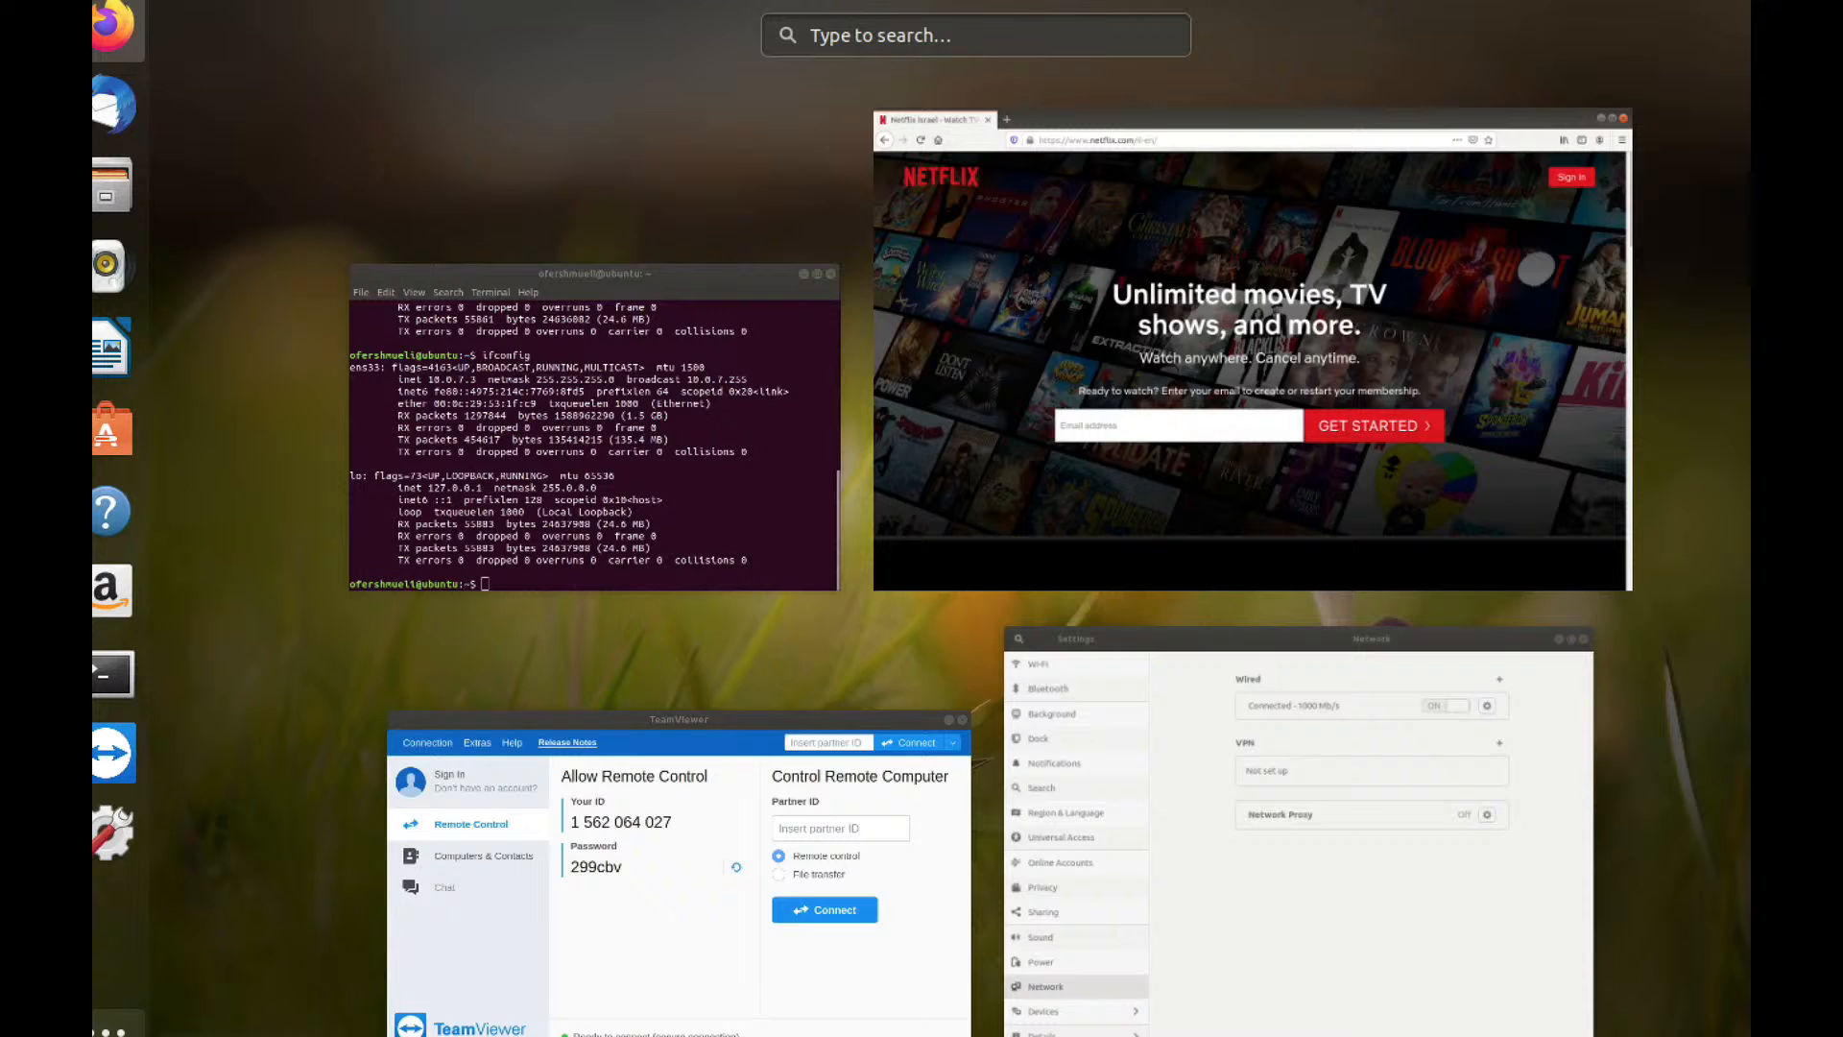
click(605, 884)
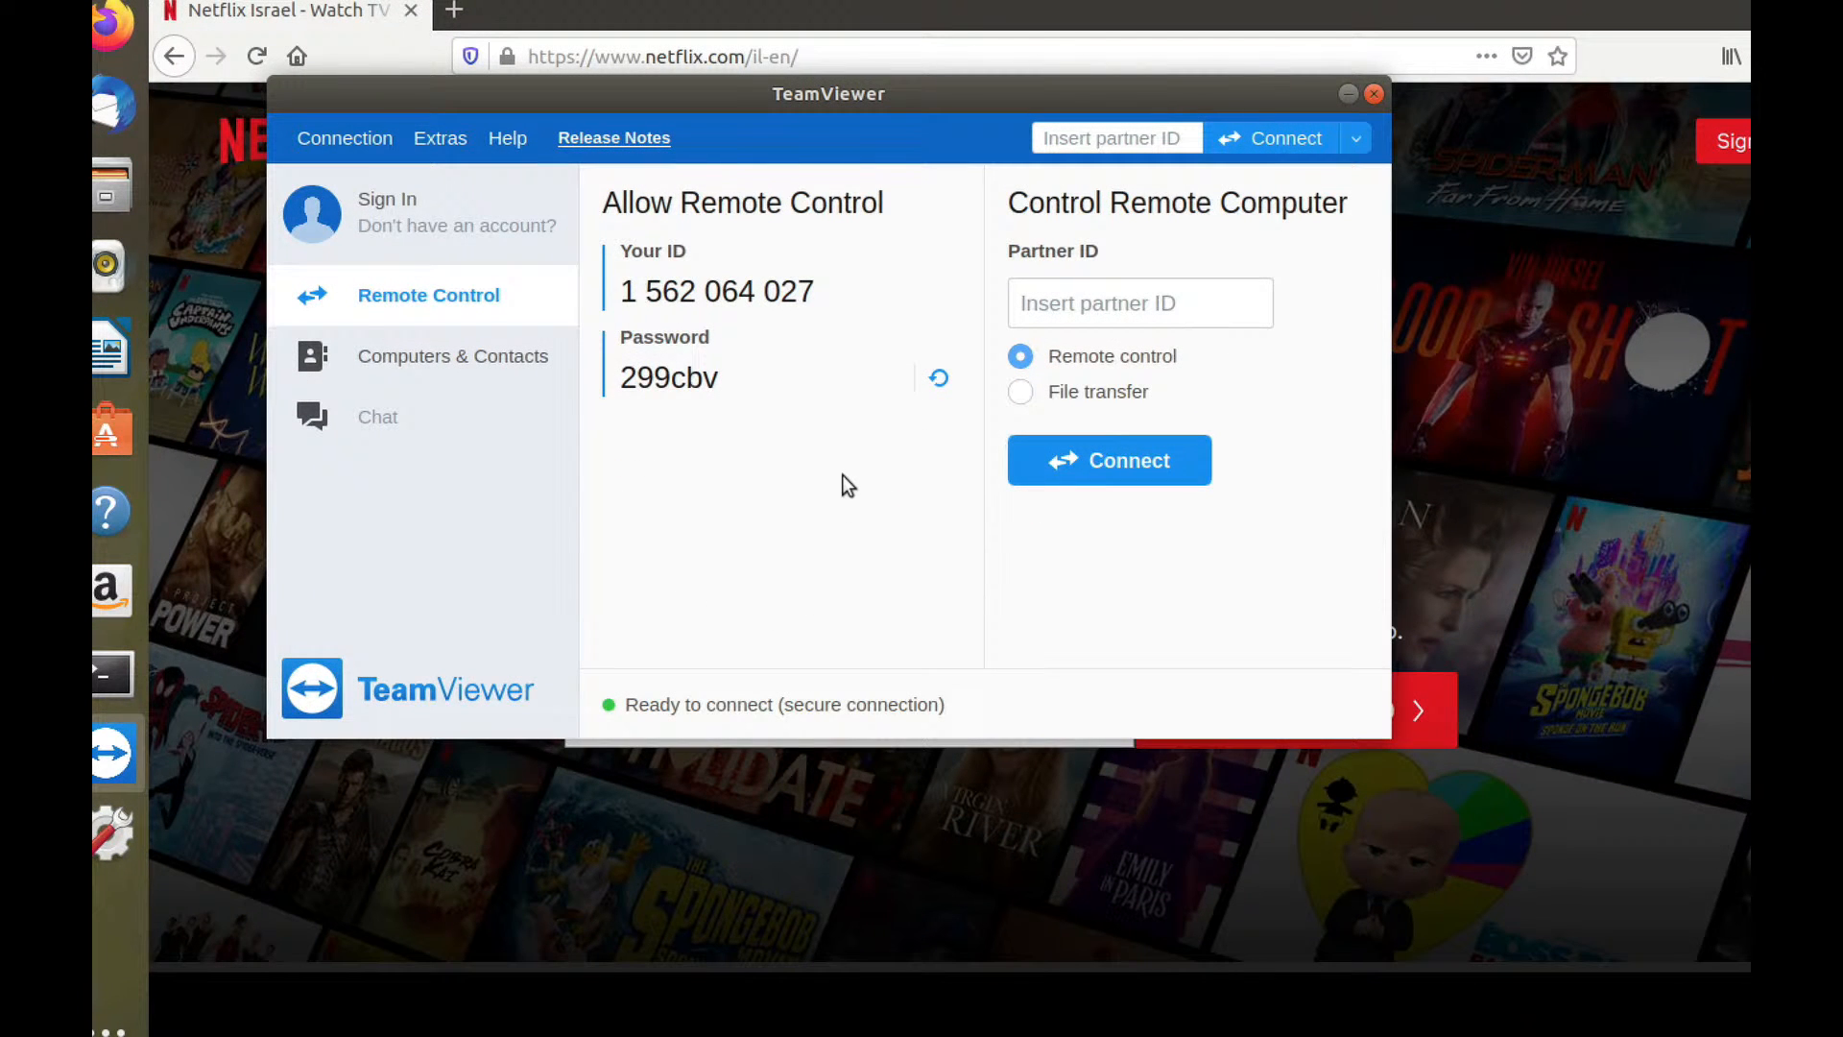
key(super+Tab)
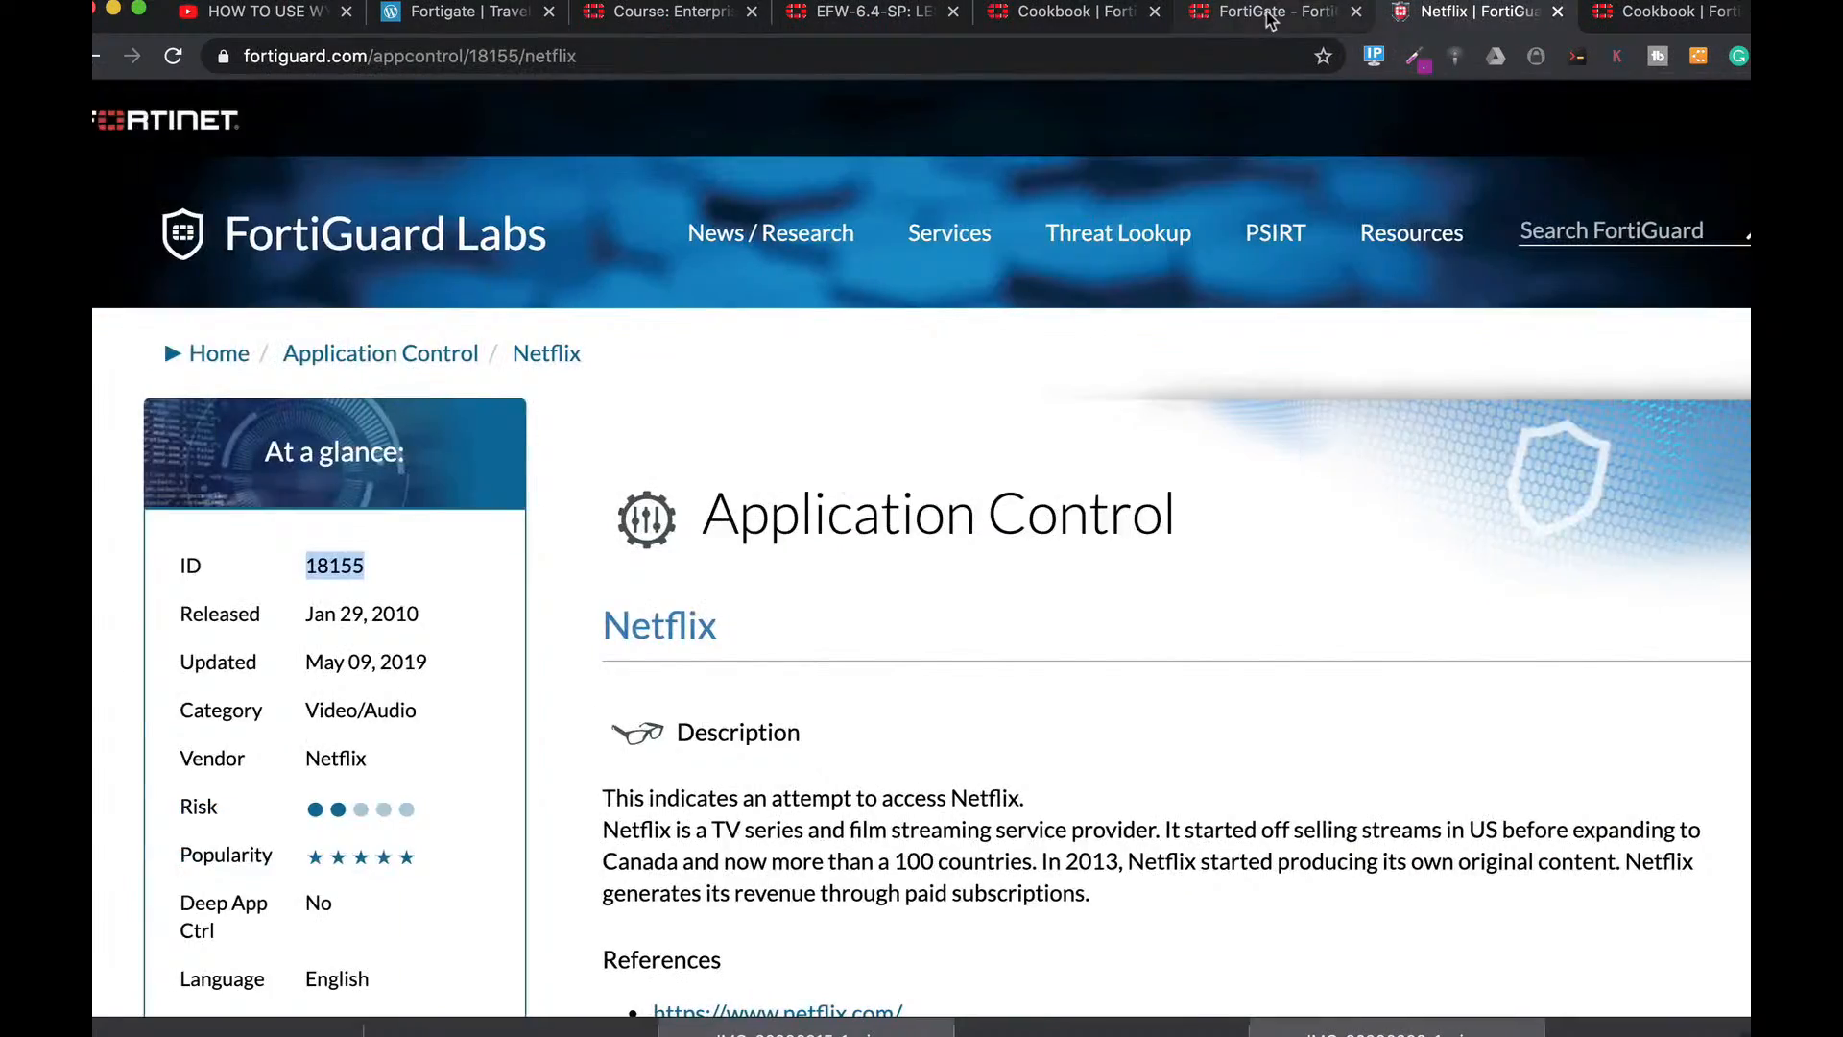
click(1272, 12)
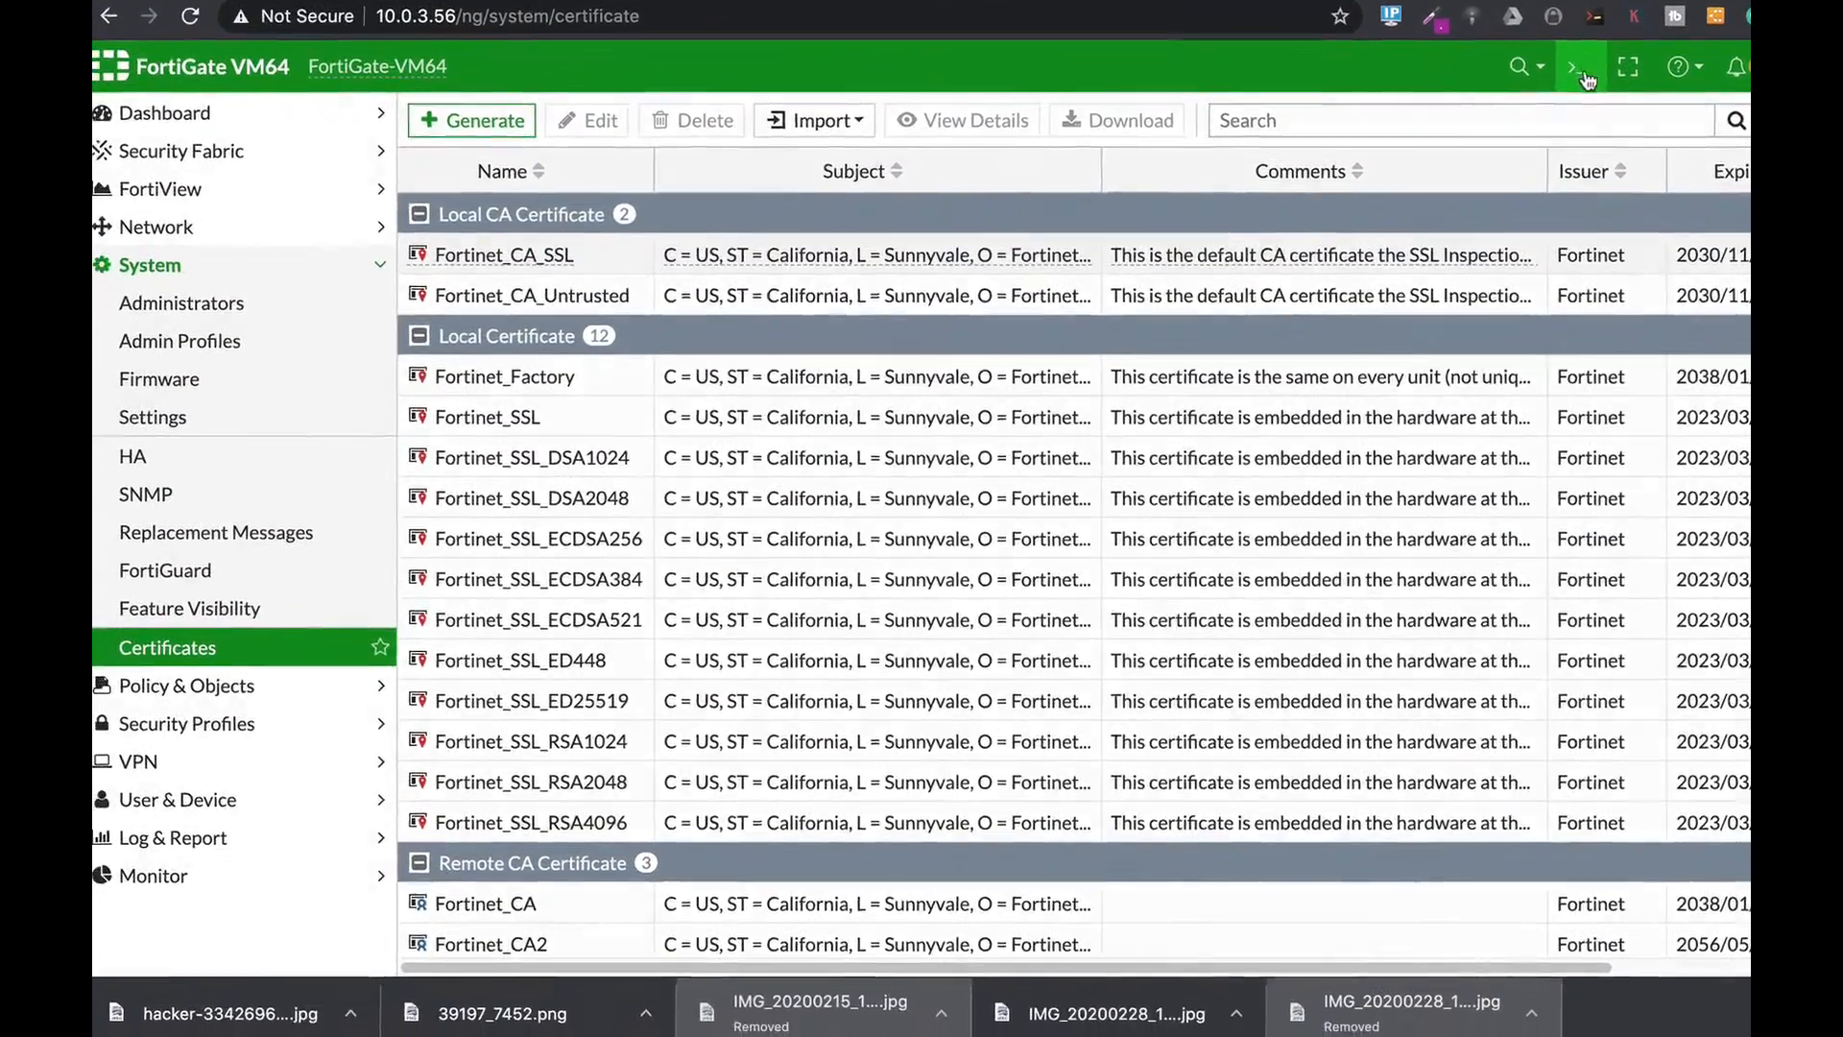
In the CLI console, run 'diag sys session list', then begin appending a '| grep' filter.
click(1561, 106)
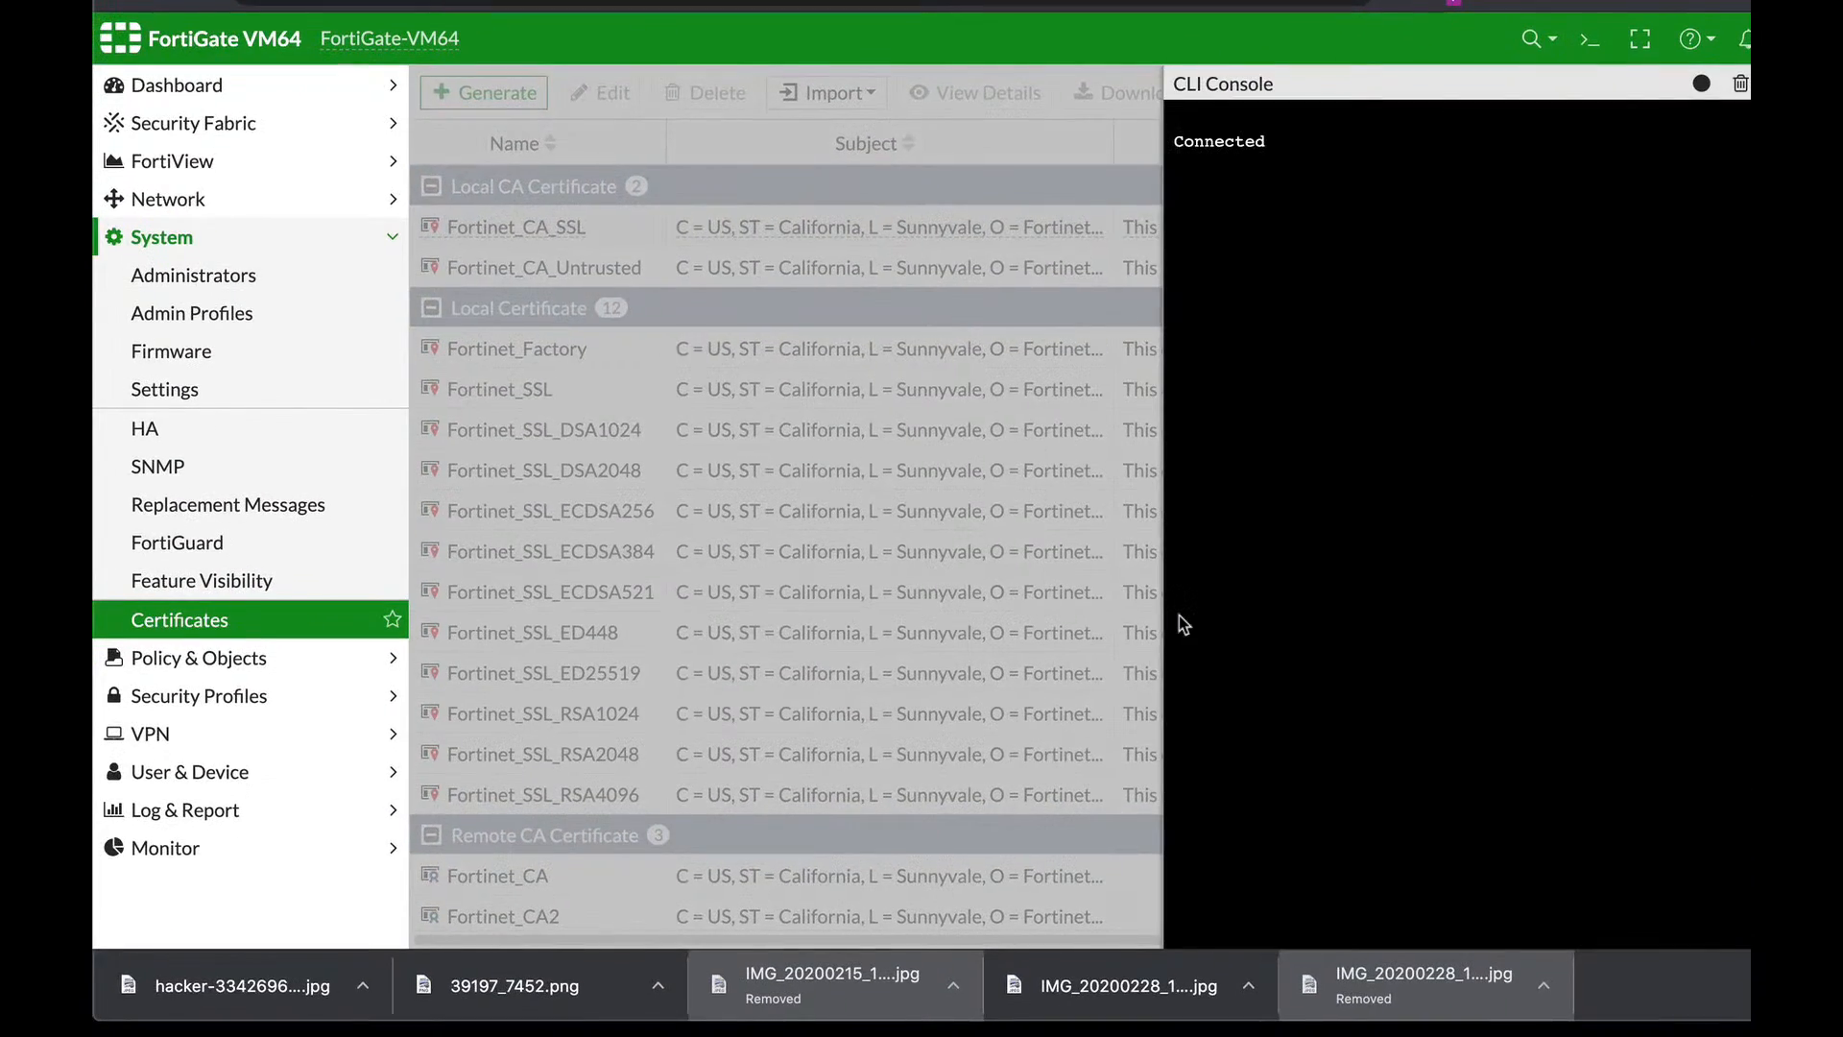
text(diag s)
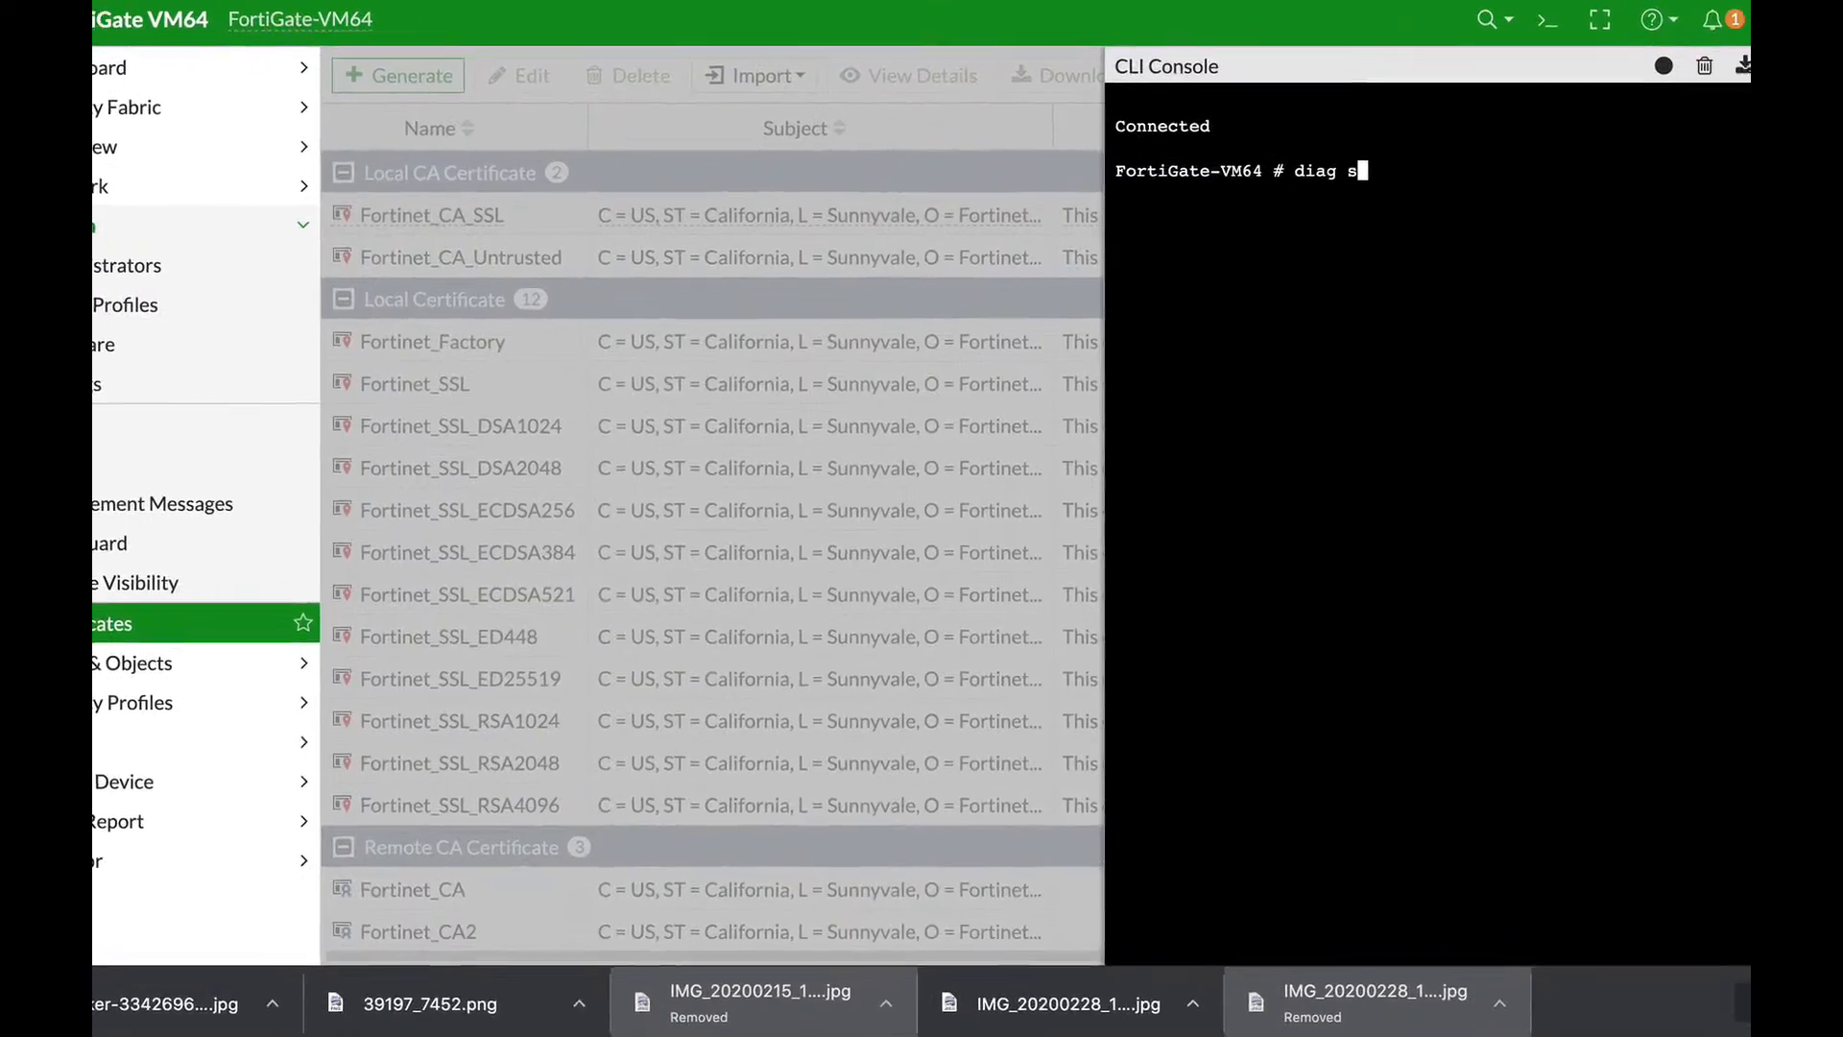
text(ys session)
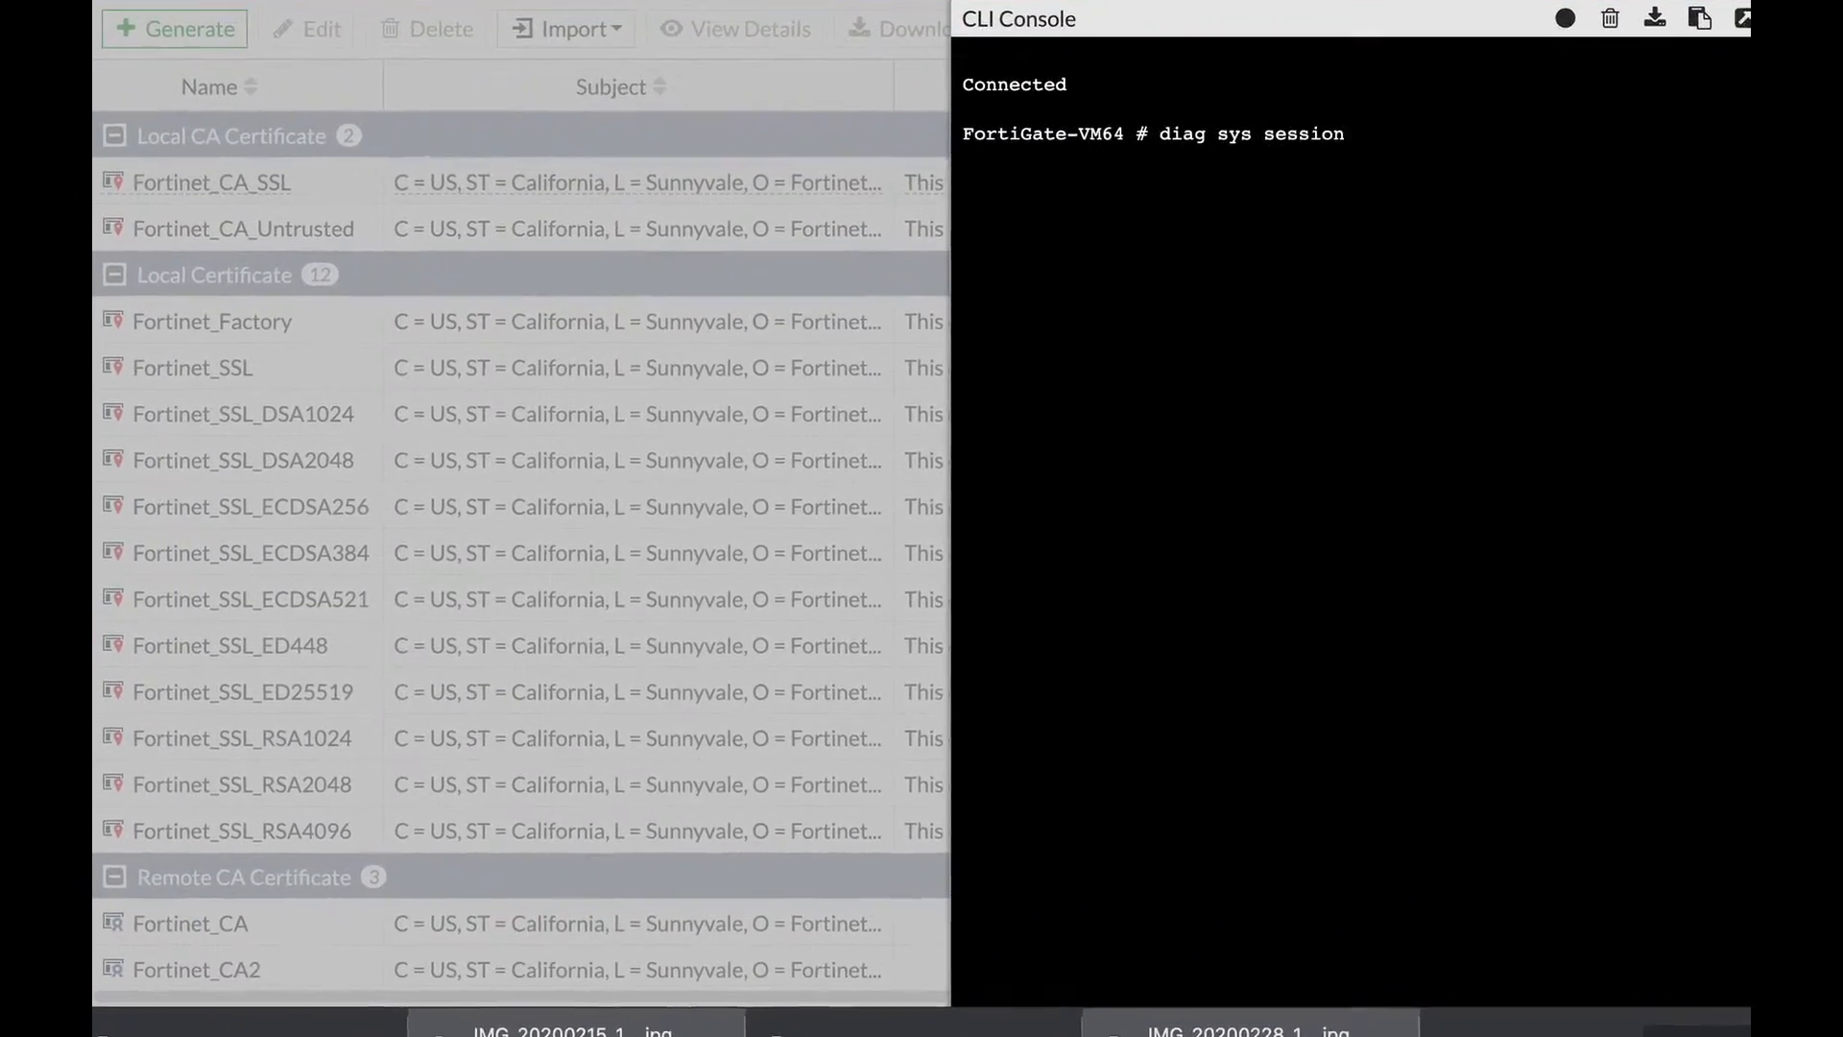
text( list)
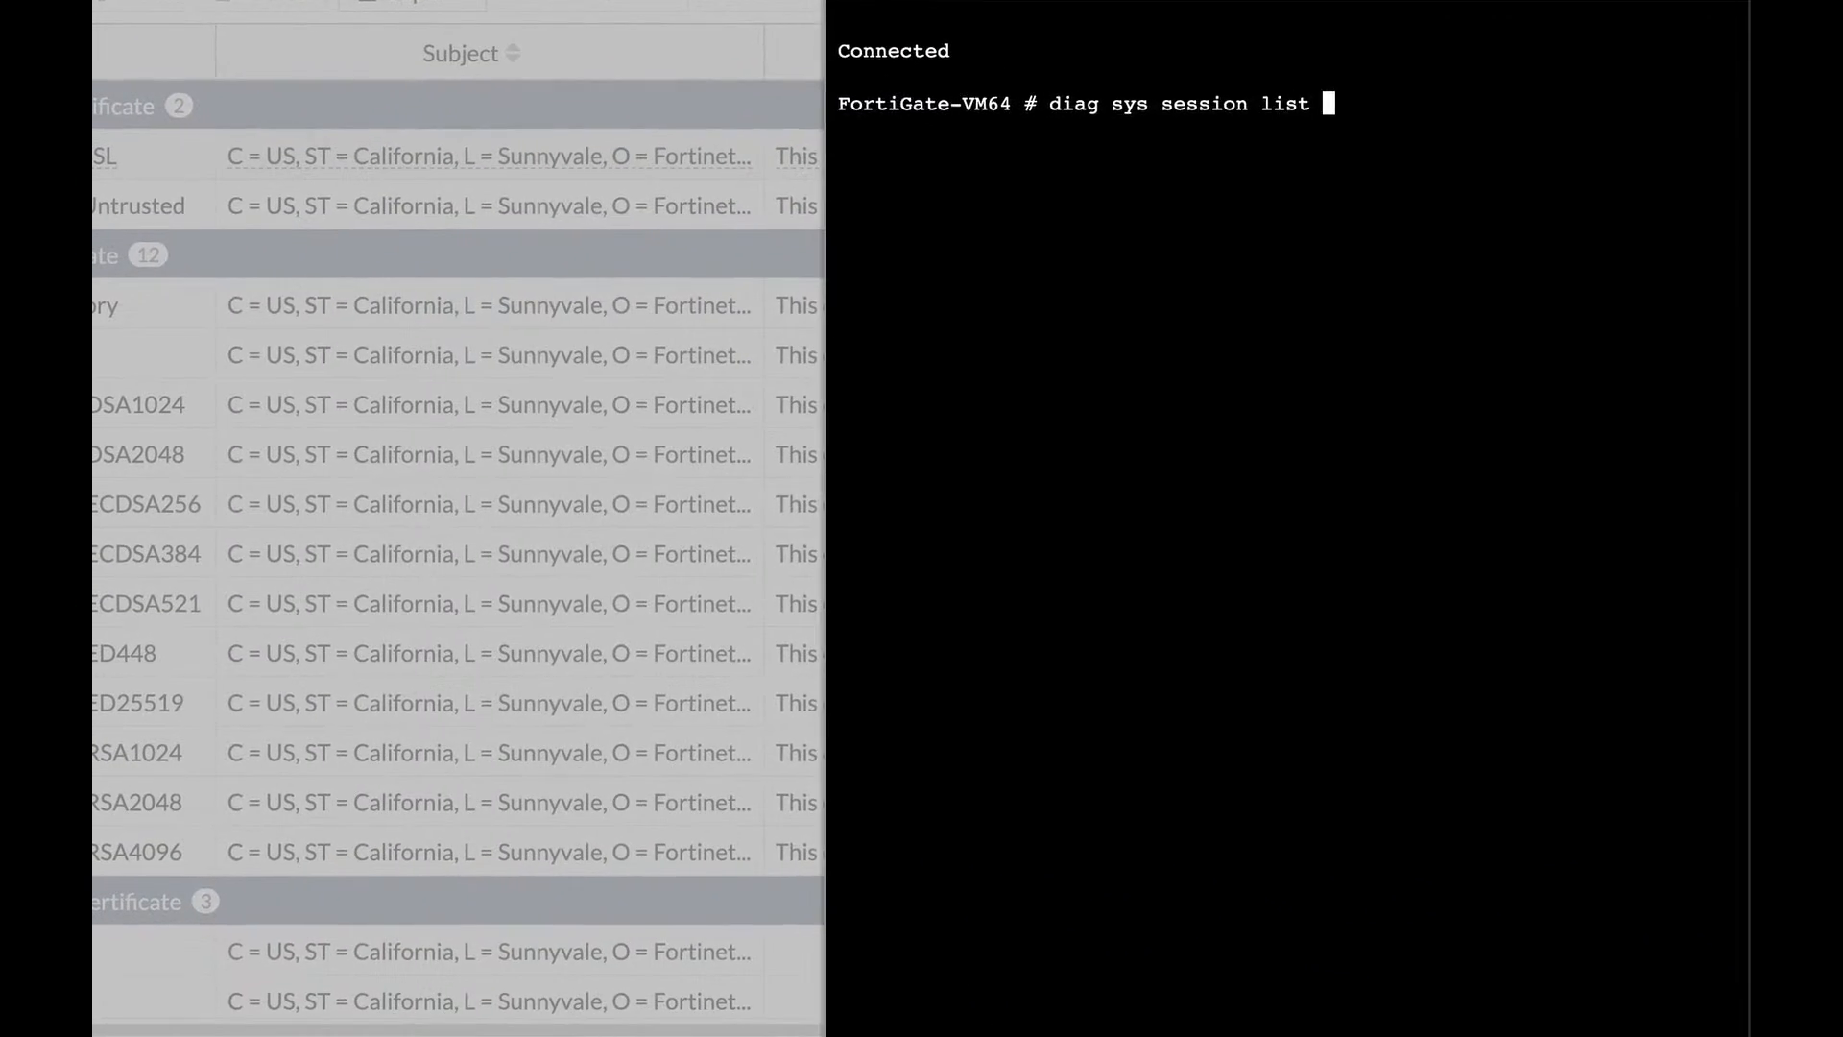
key(Return)
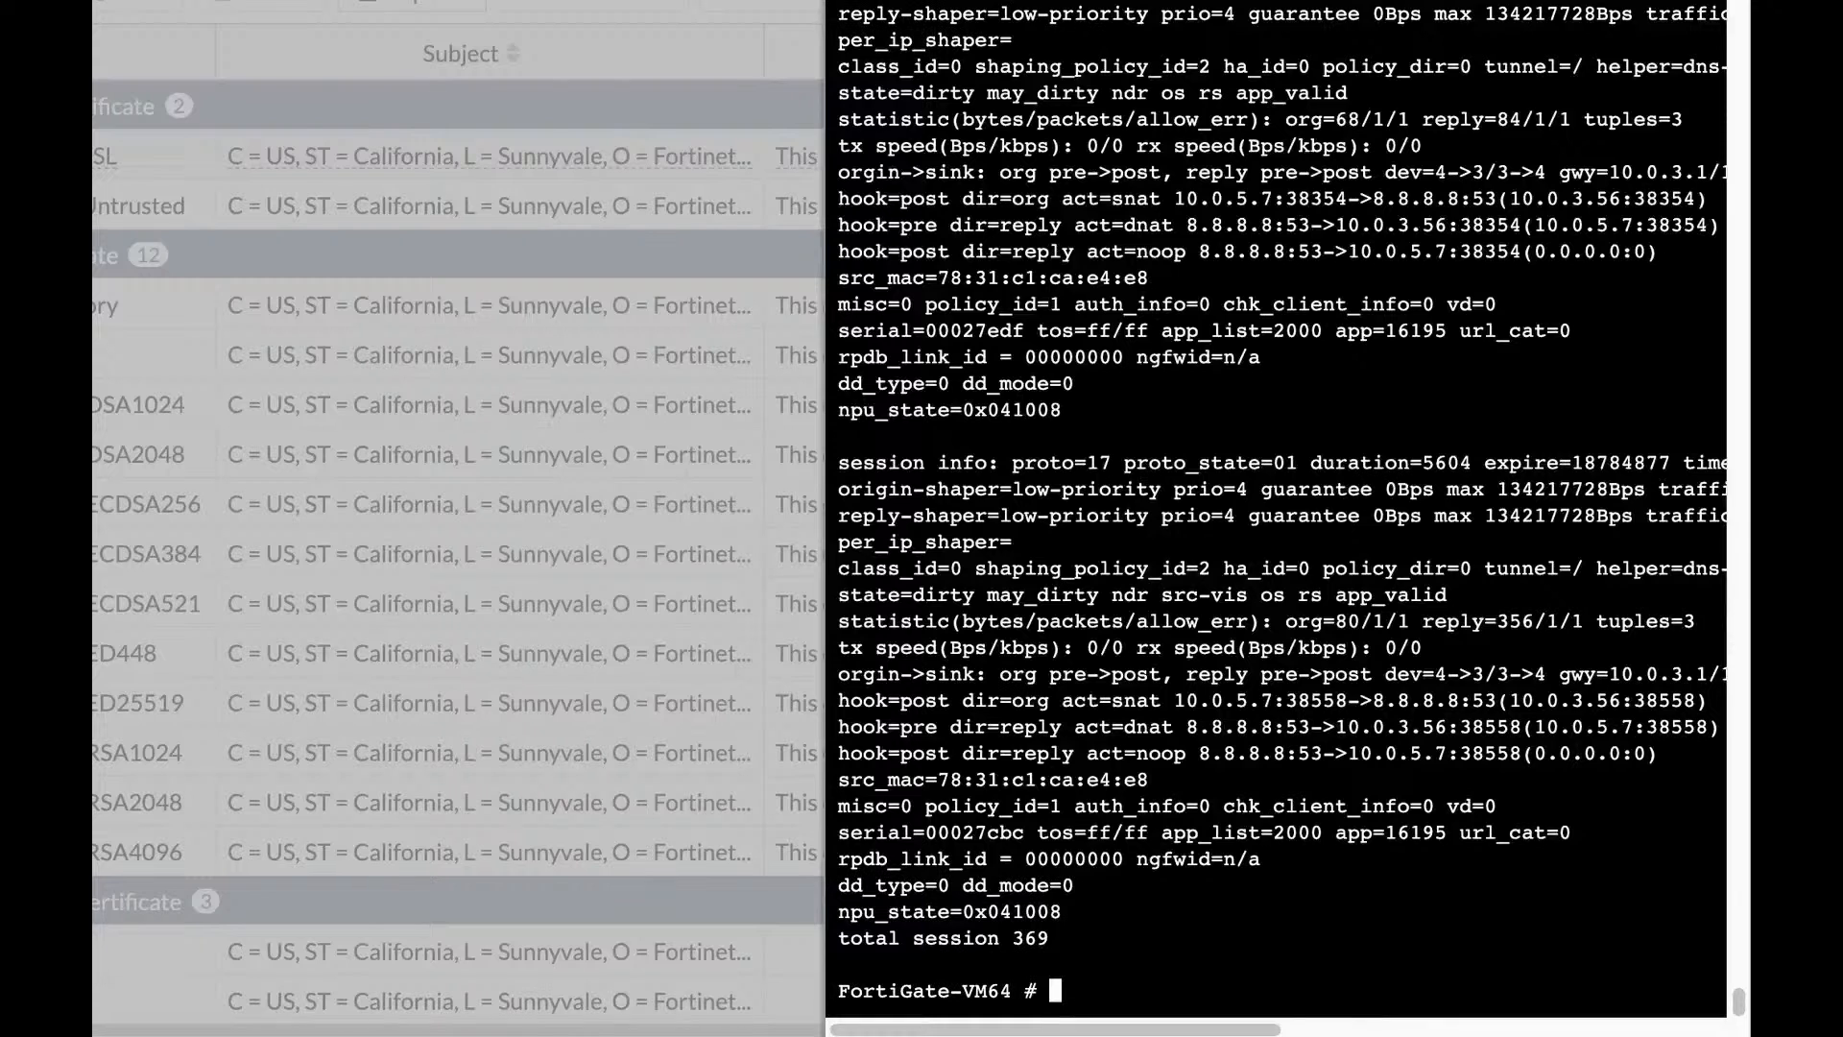
key(Up)
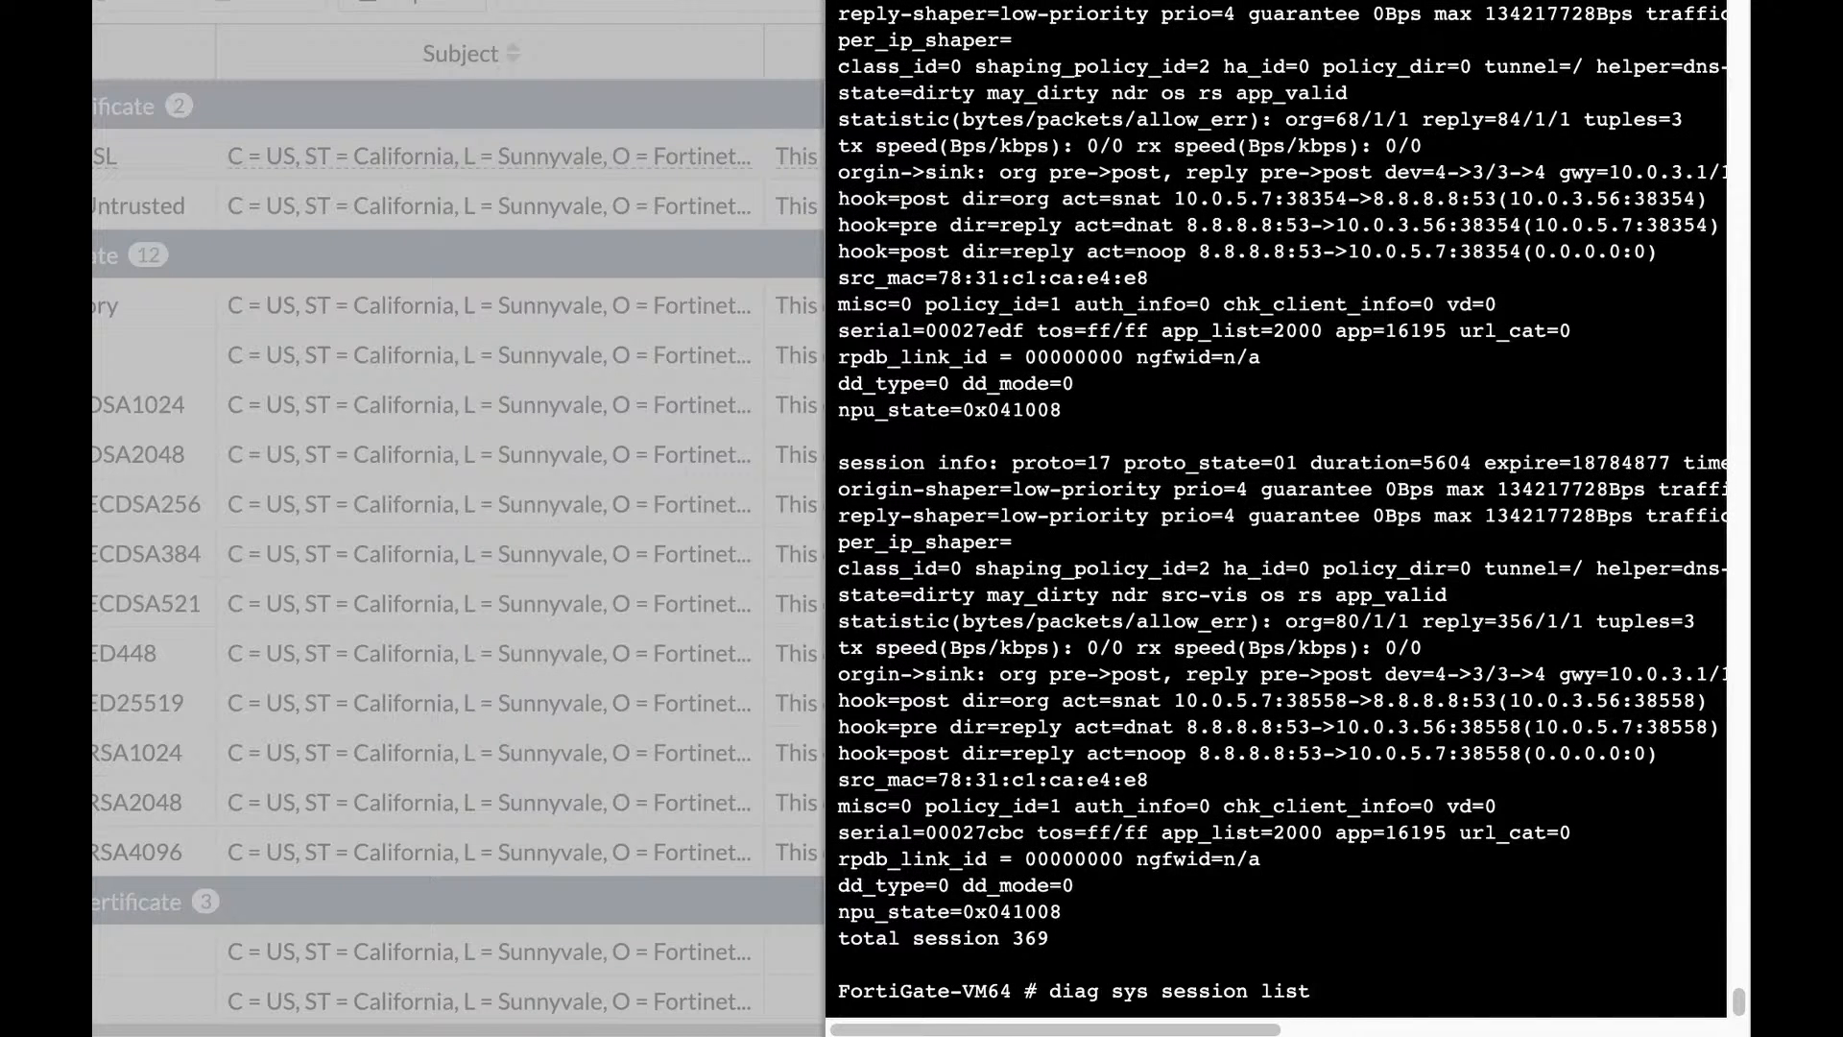
text(")
key(BackSpace)
text(| grep)
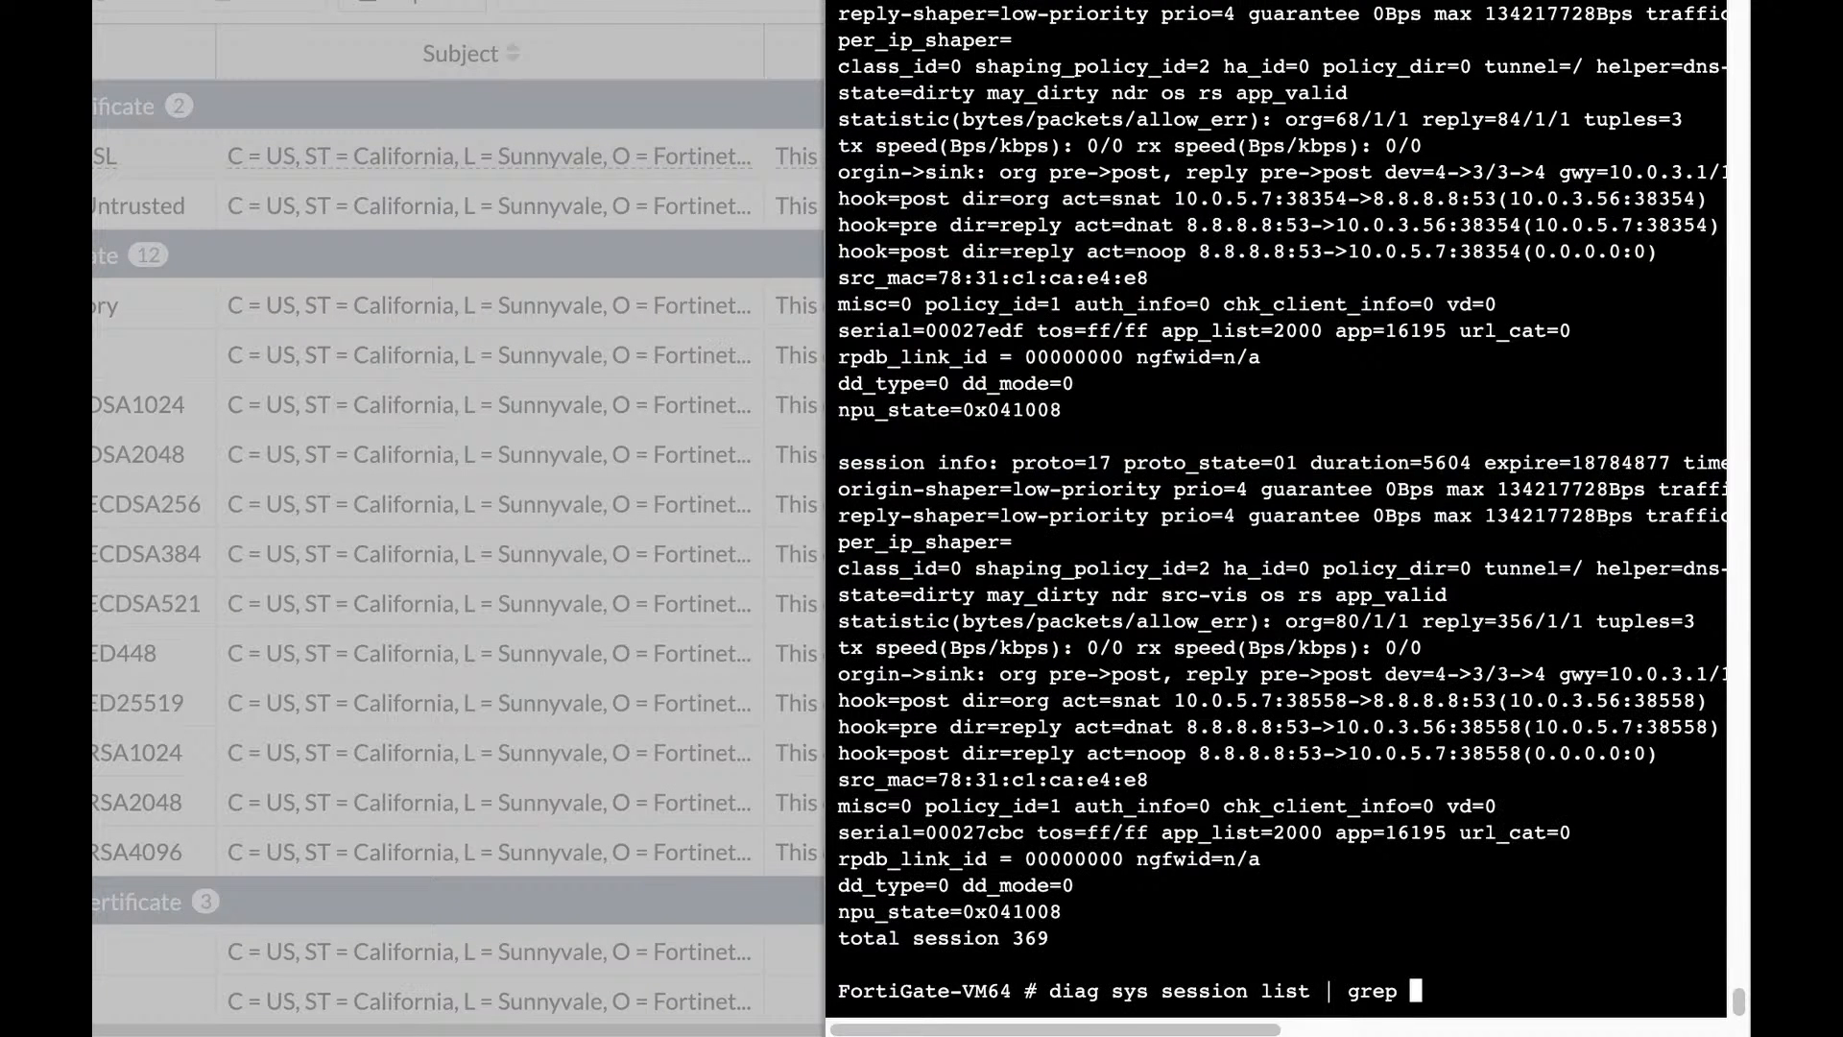
Filter the session list with grep 18155 and highlight the Netflix session's app details.
text(18155)
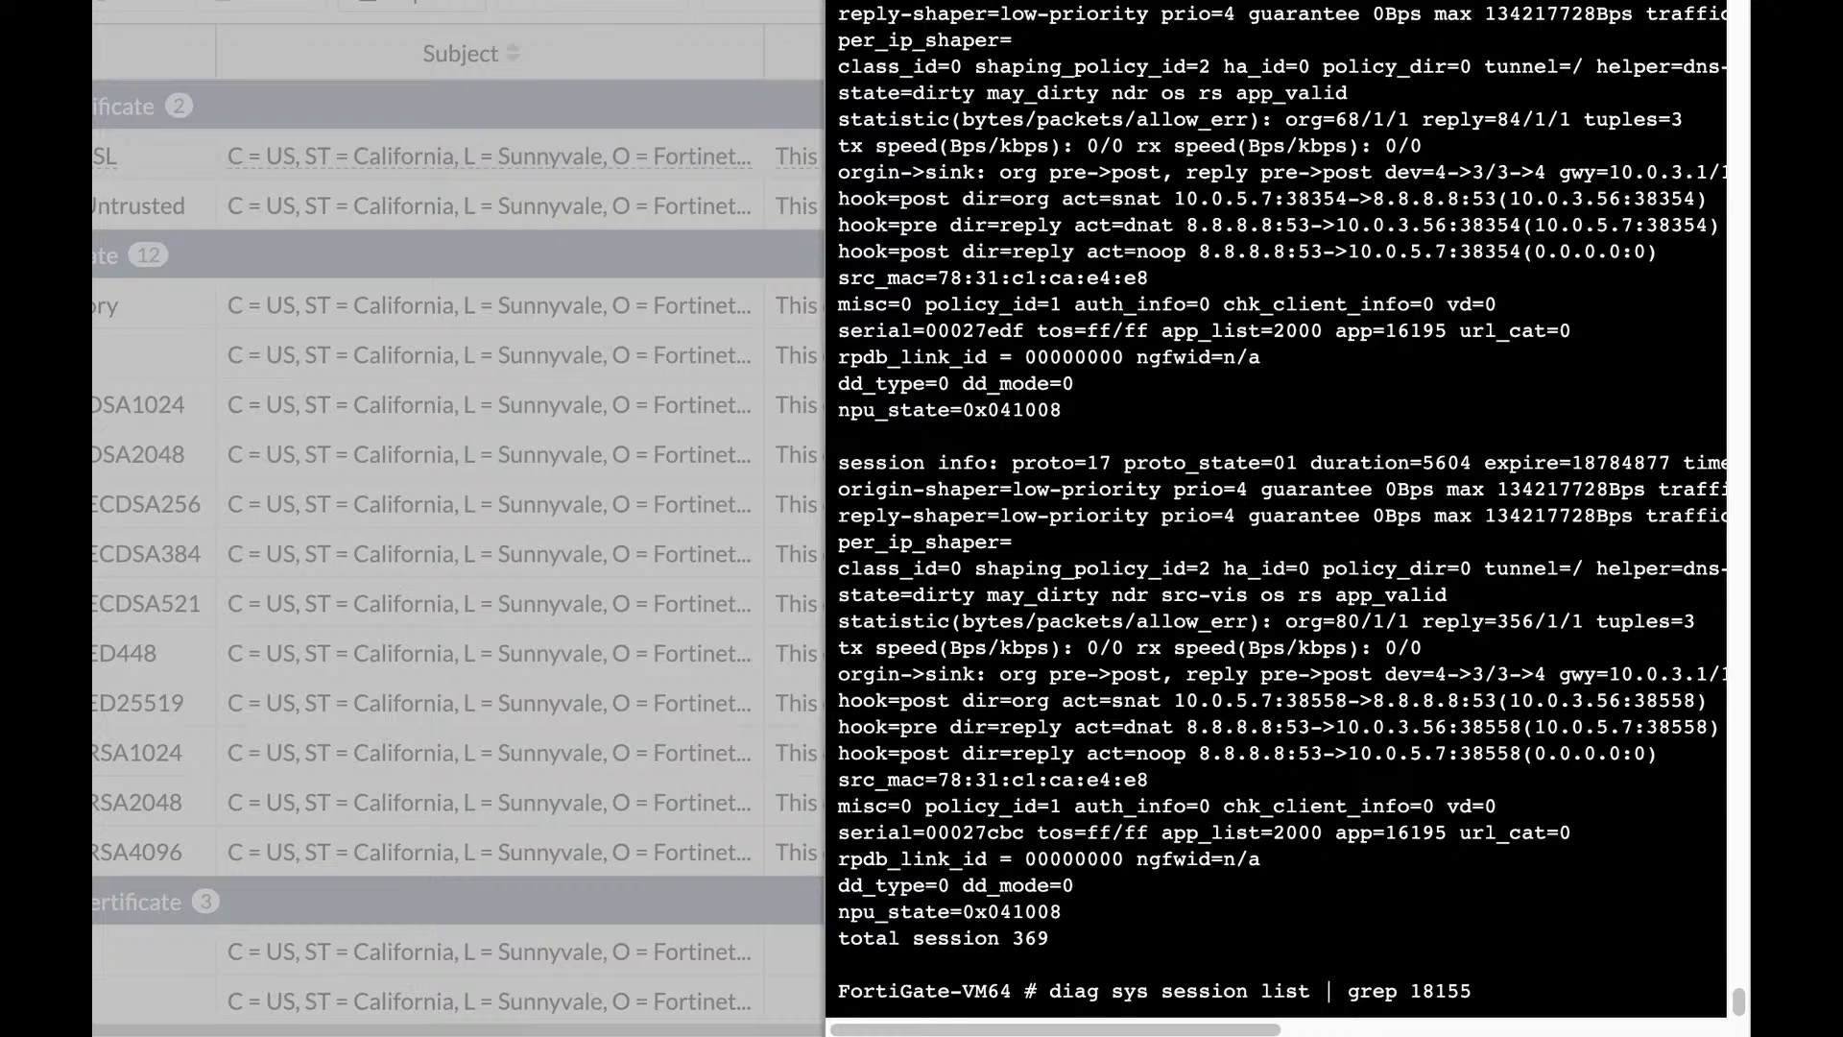
key(Return)
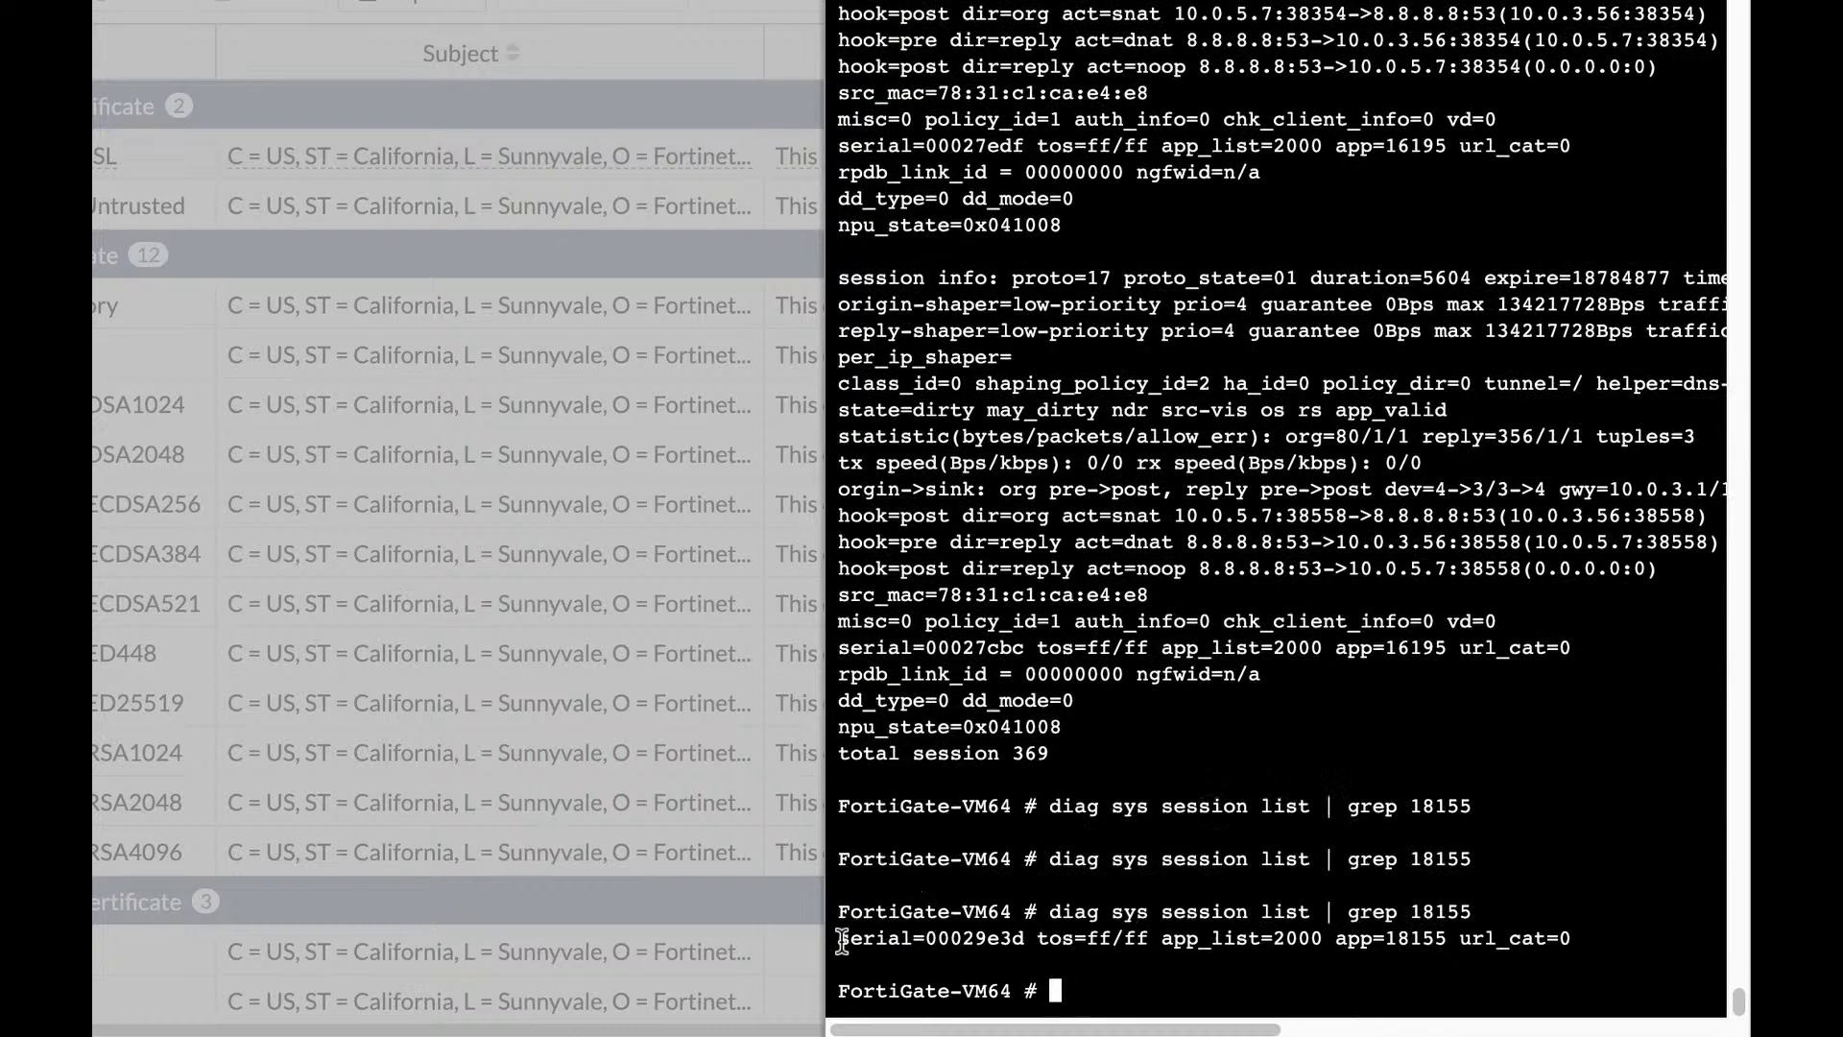
drag(838, 939, 1025, 935)
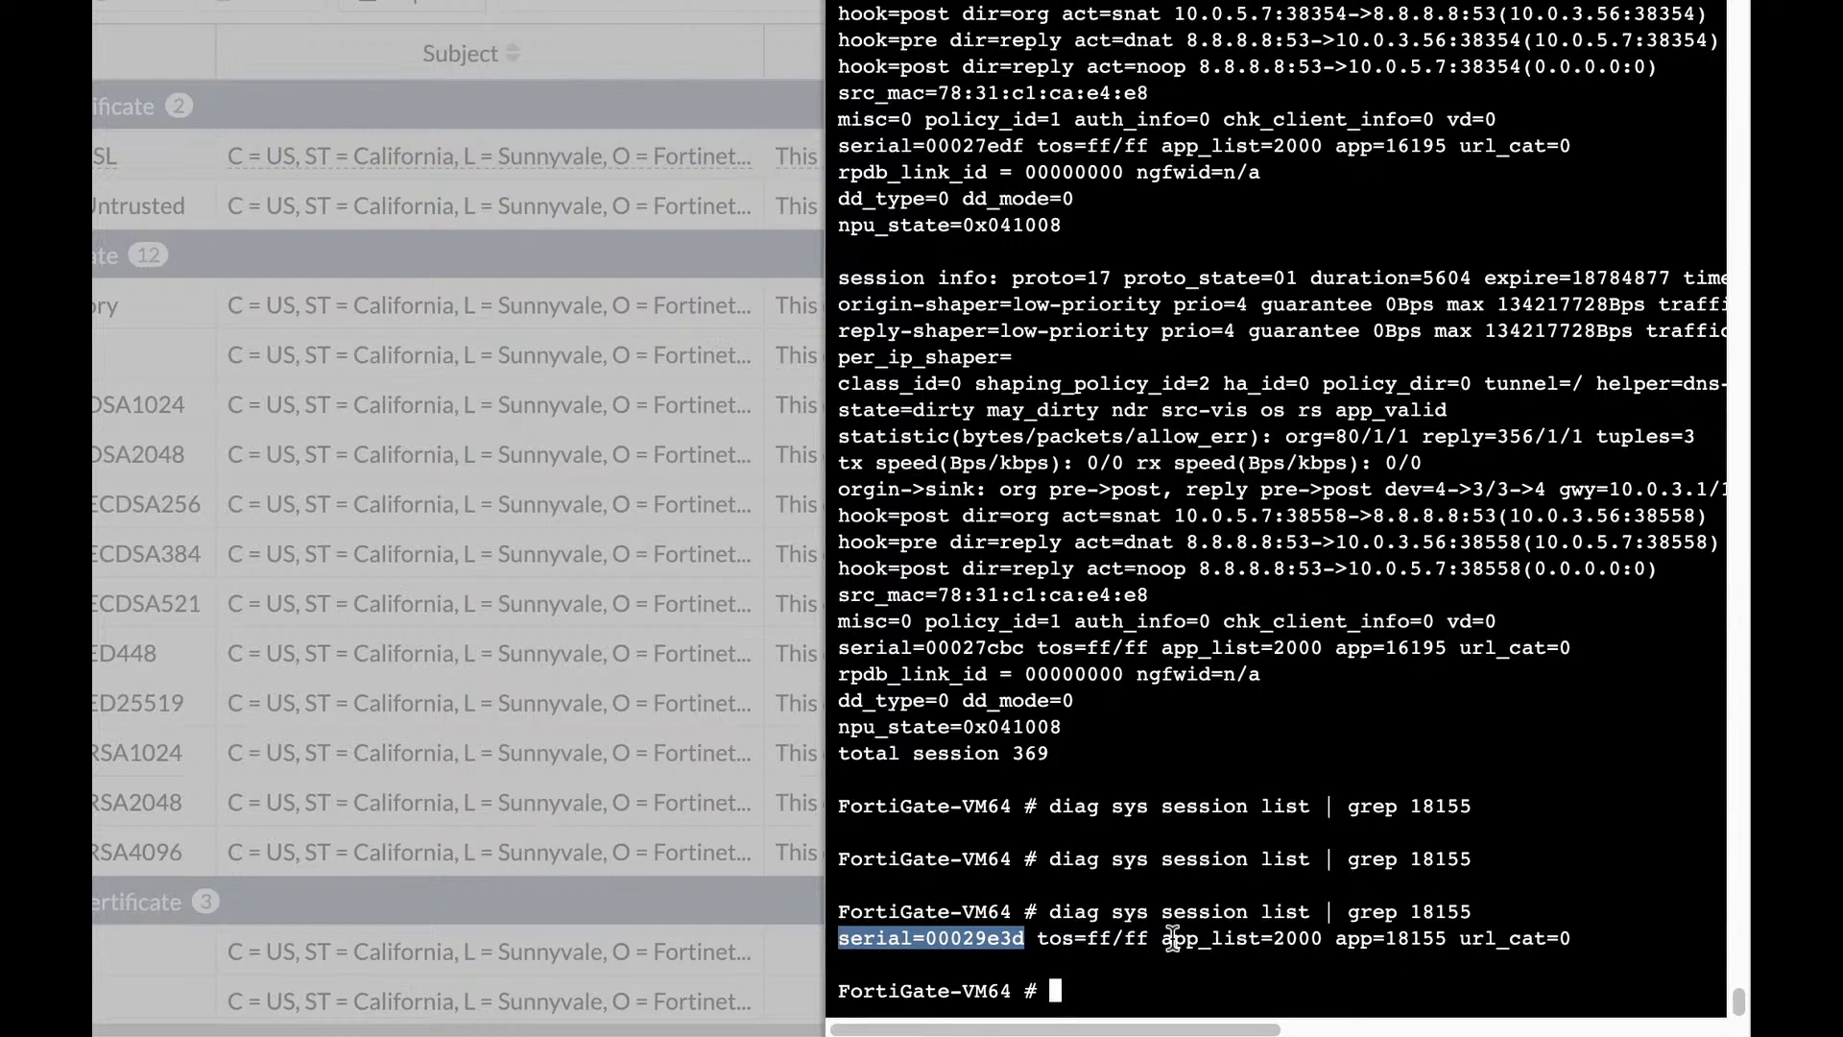
drag(1173, 938, 1445, 938)
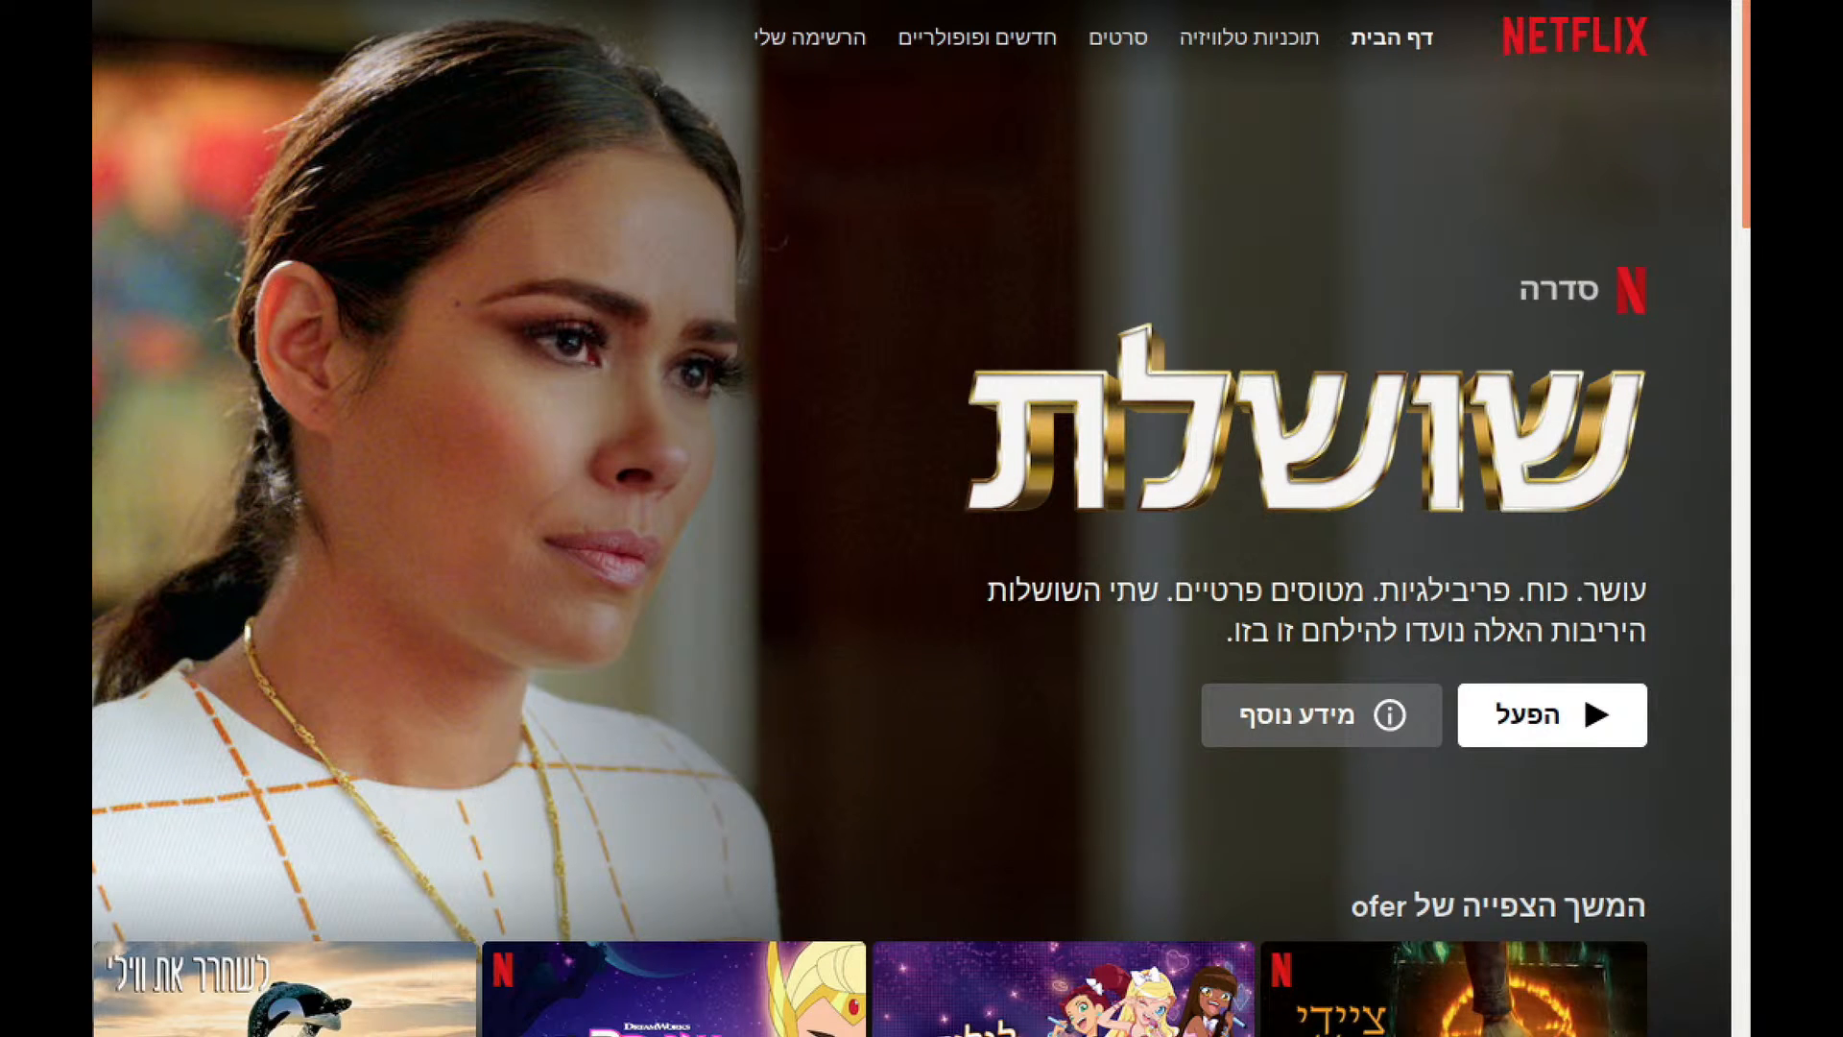
Rerun the filter with 15921 and highlight app=15921 in the matching TeamViewer session.
key(alt+Tab)
key(alt+Tab)
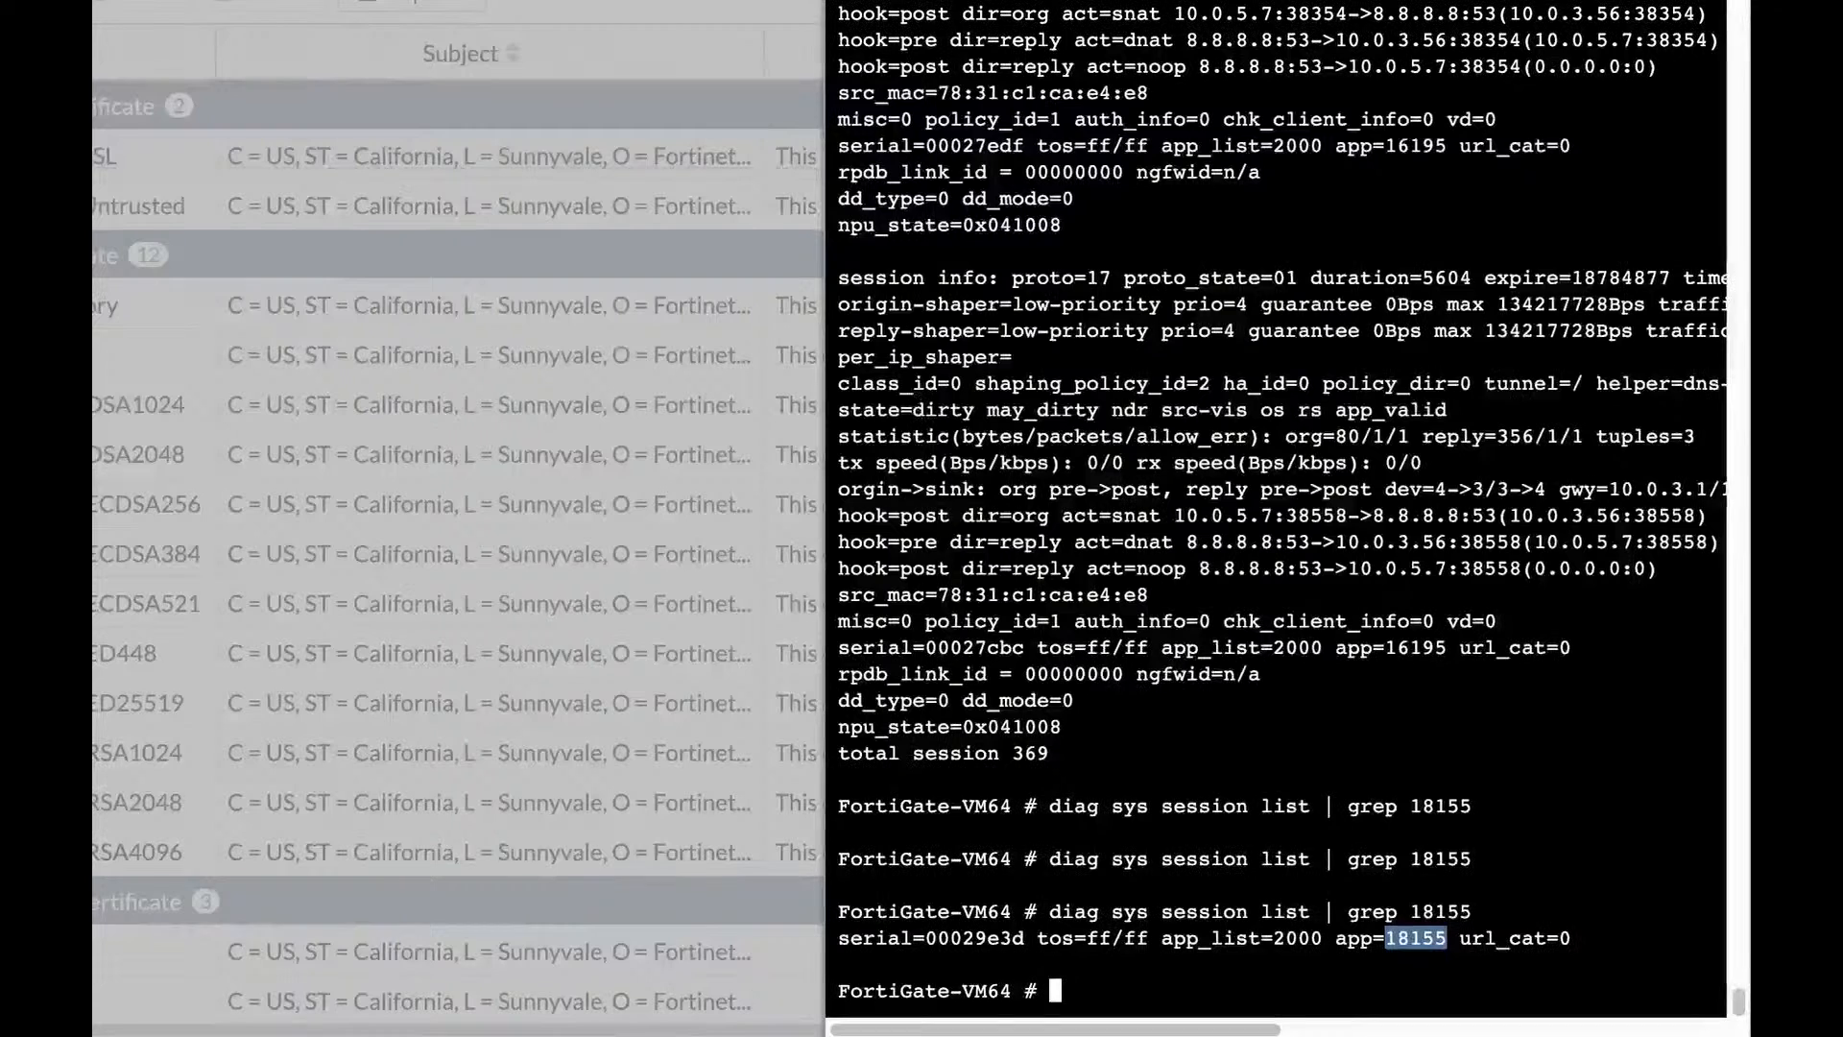
key(Up)
key(BackSpace)
key(BackSpace)
key(BackSpace)
key(BackSpace)
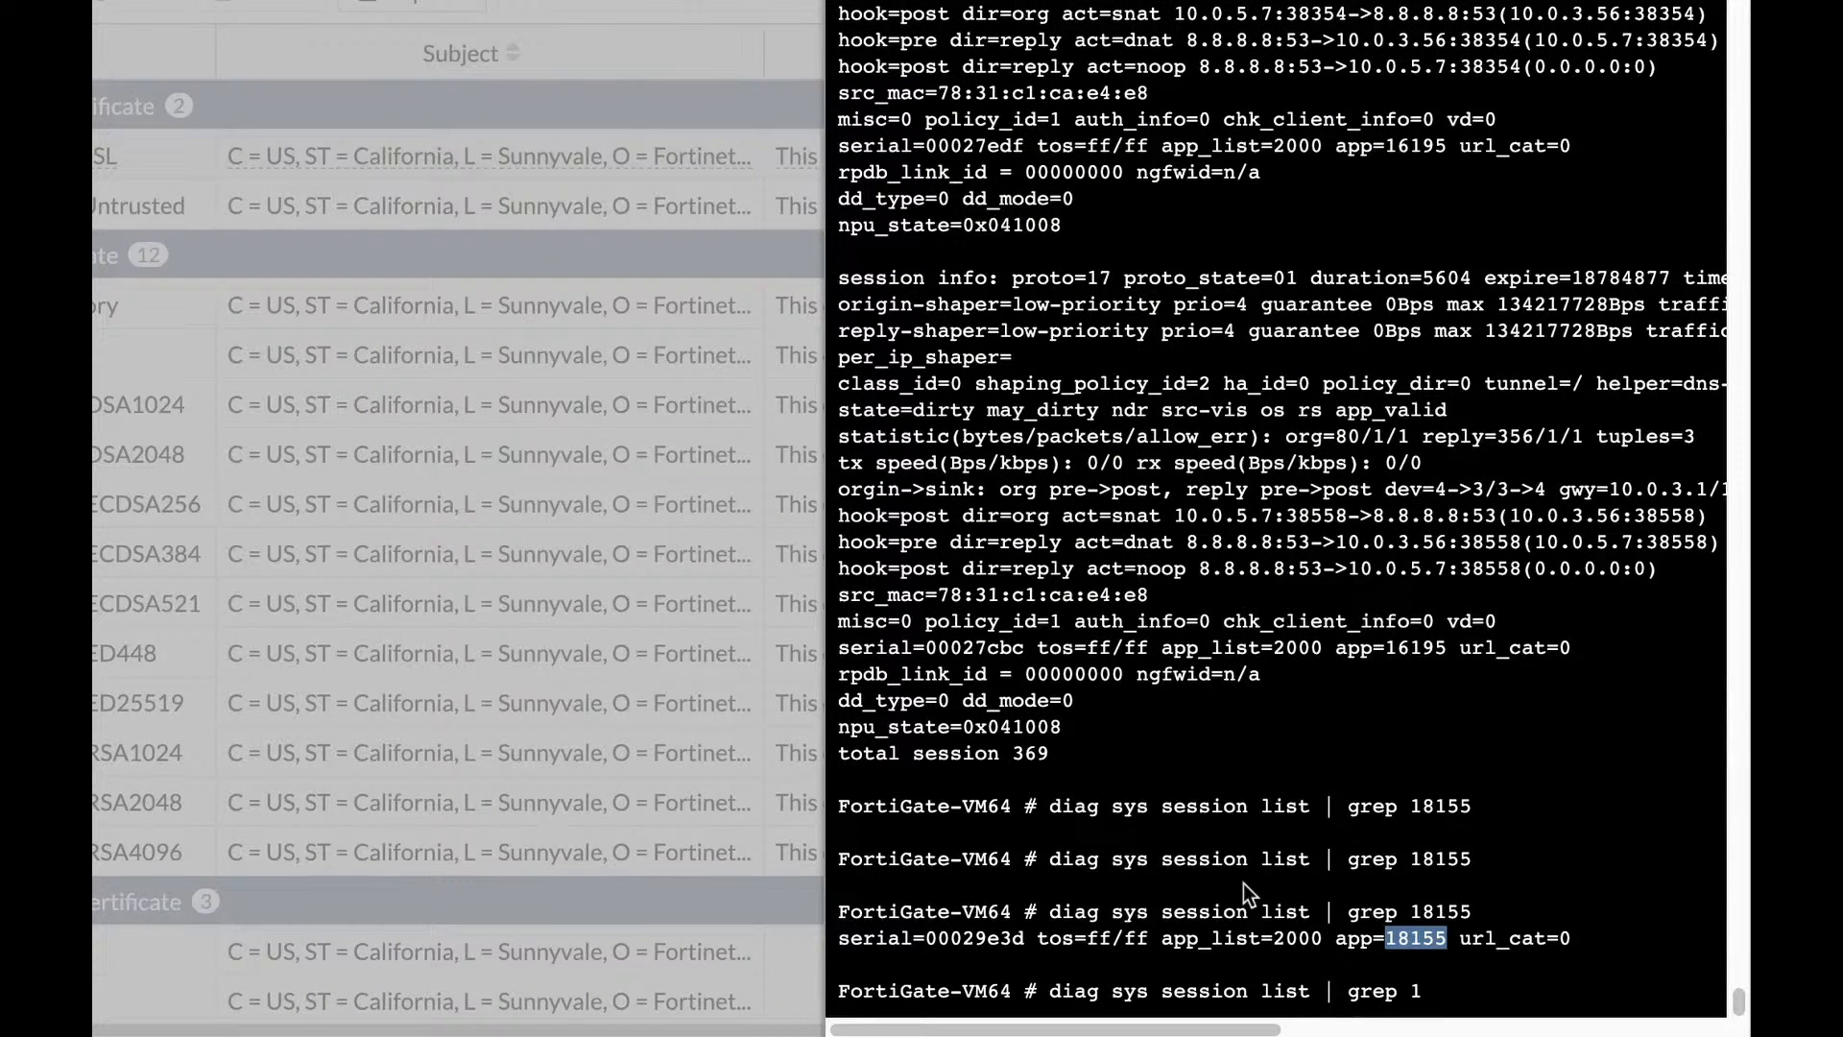
text(5921)
key(Return)
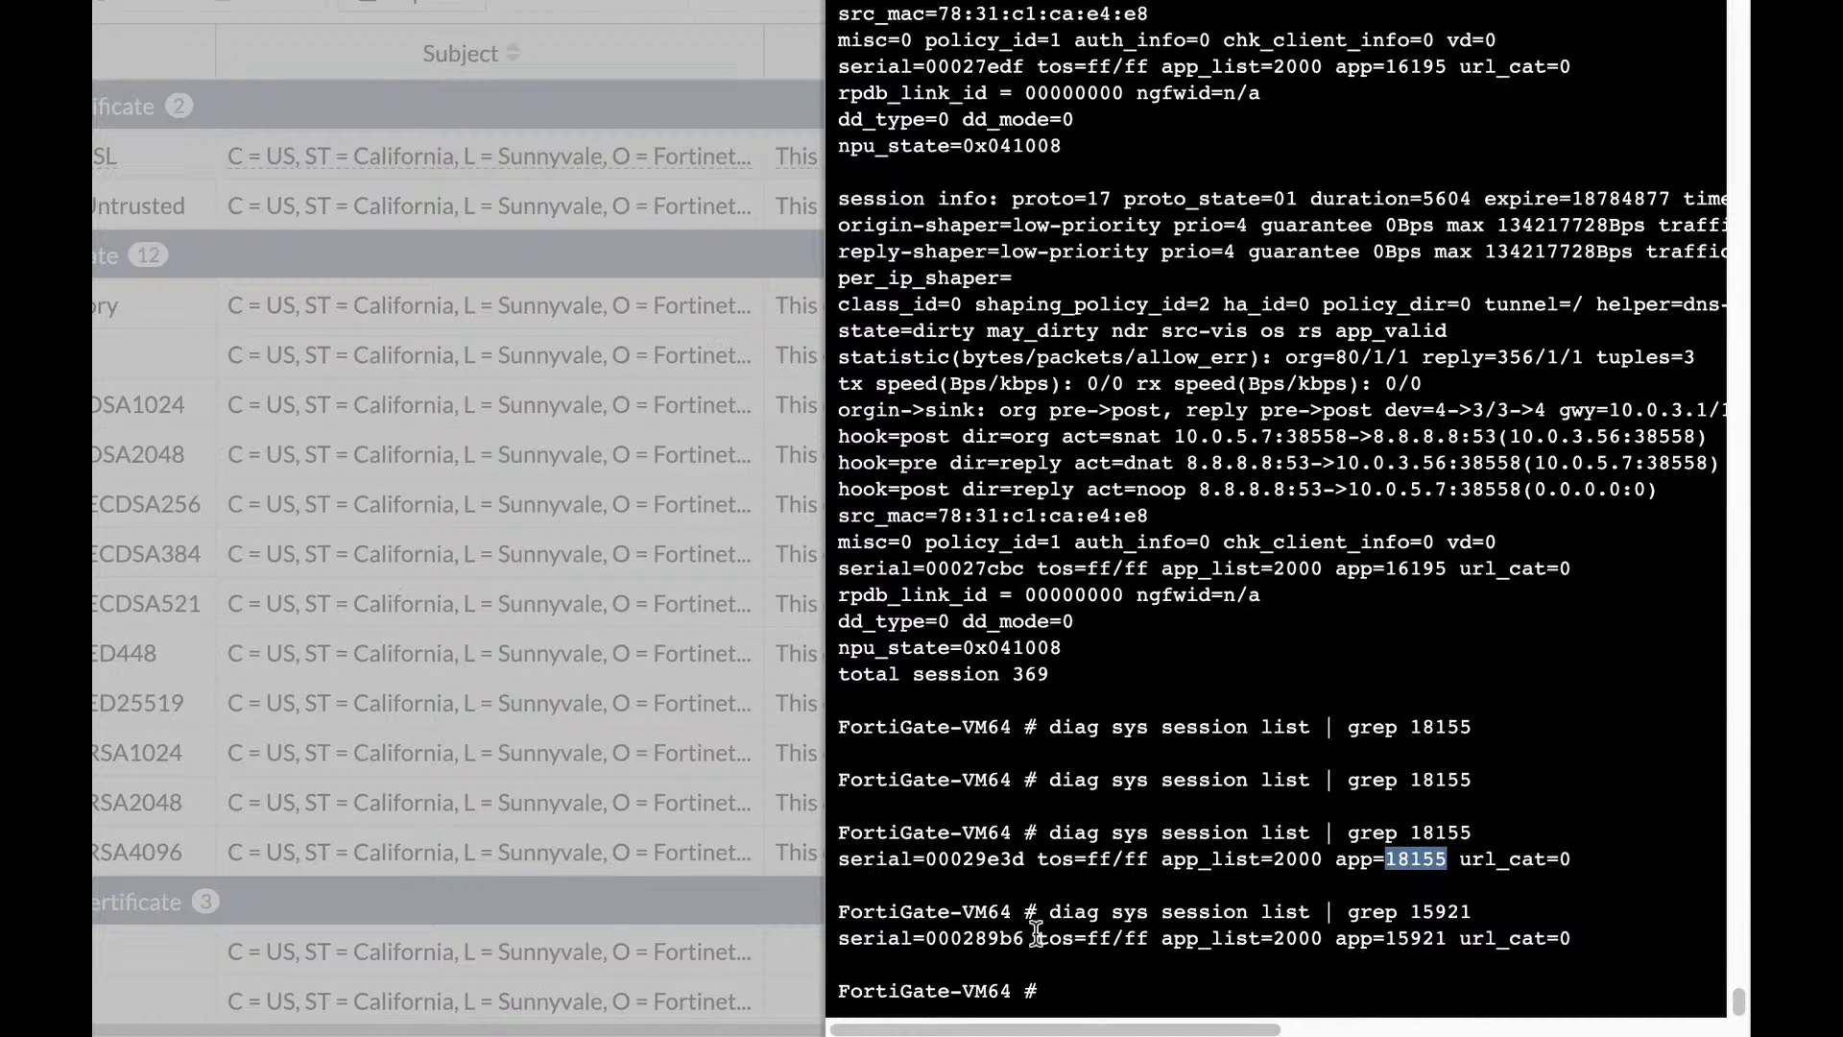
drag(1023, 938, 925, 938)
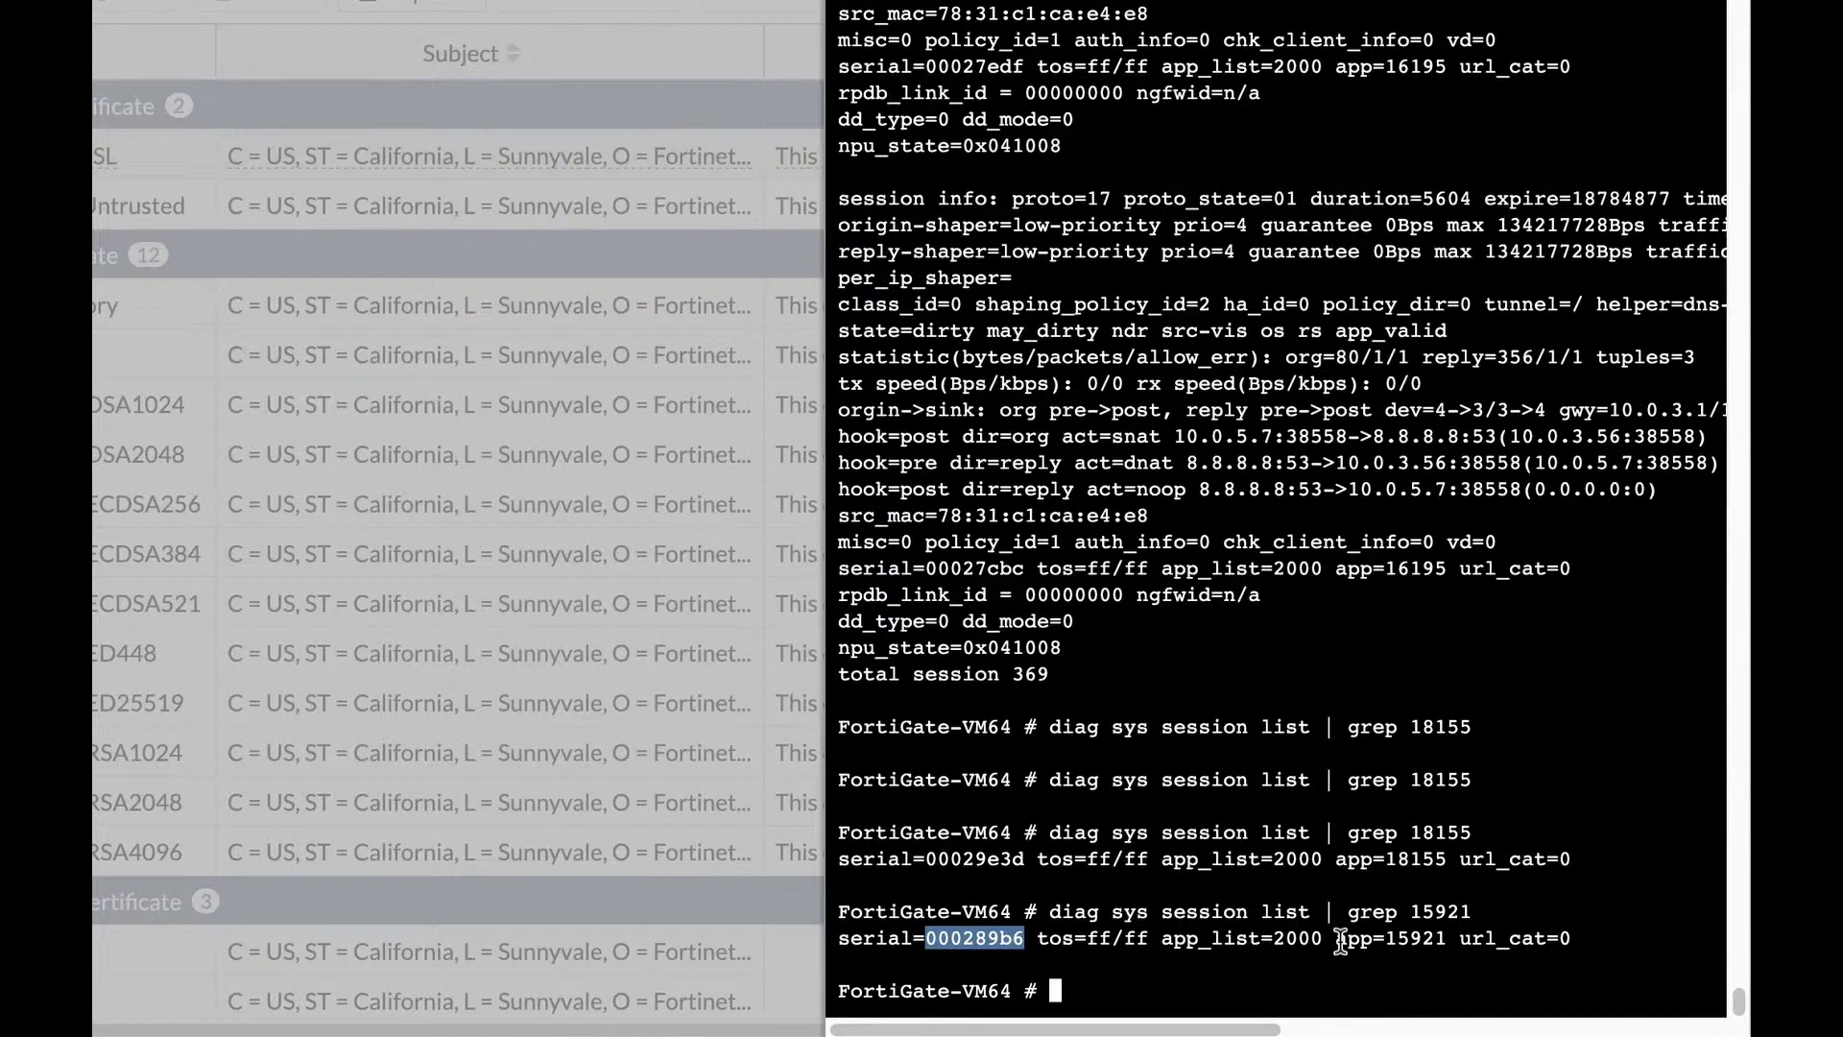
drag(1335, 939, 1453, 940)
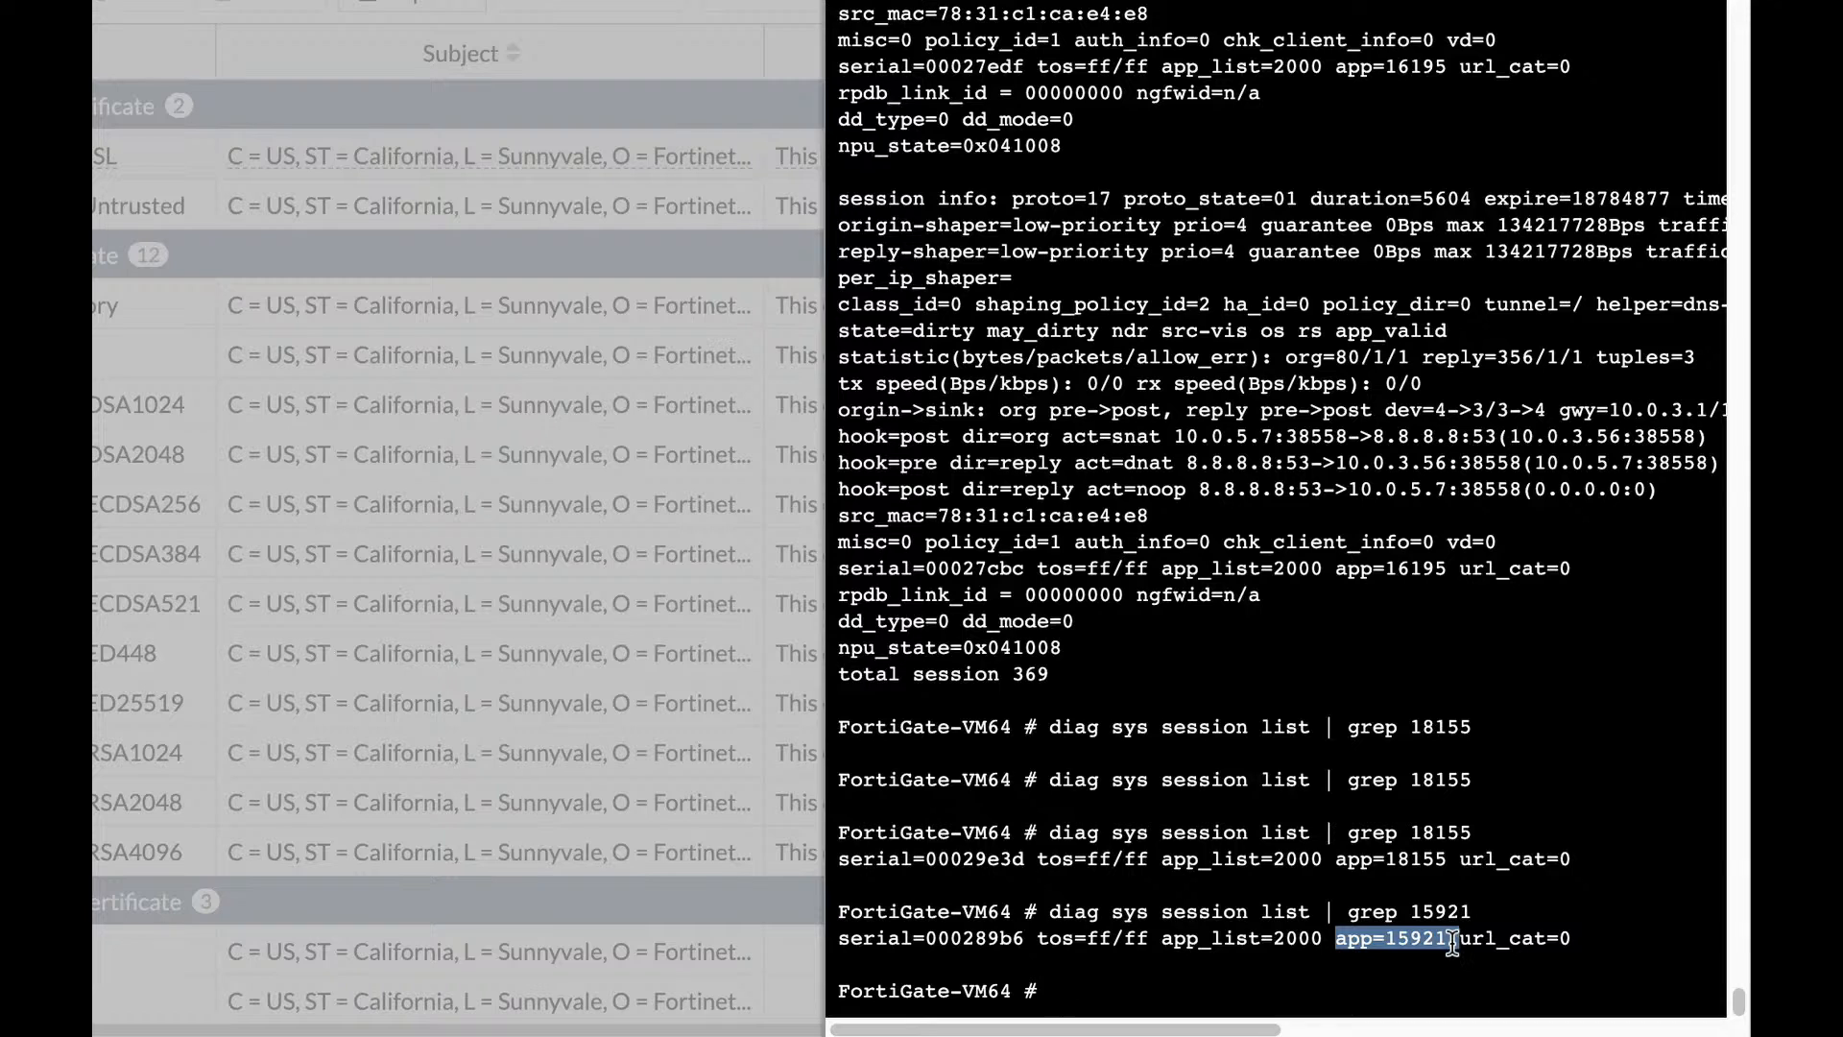
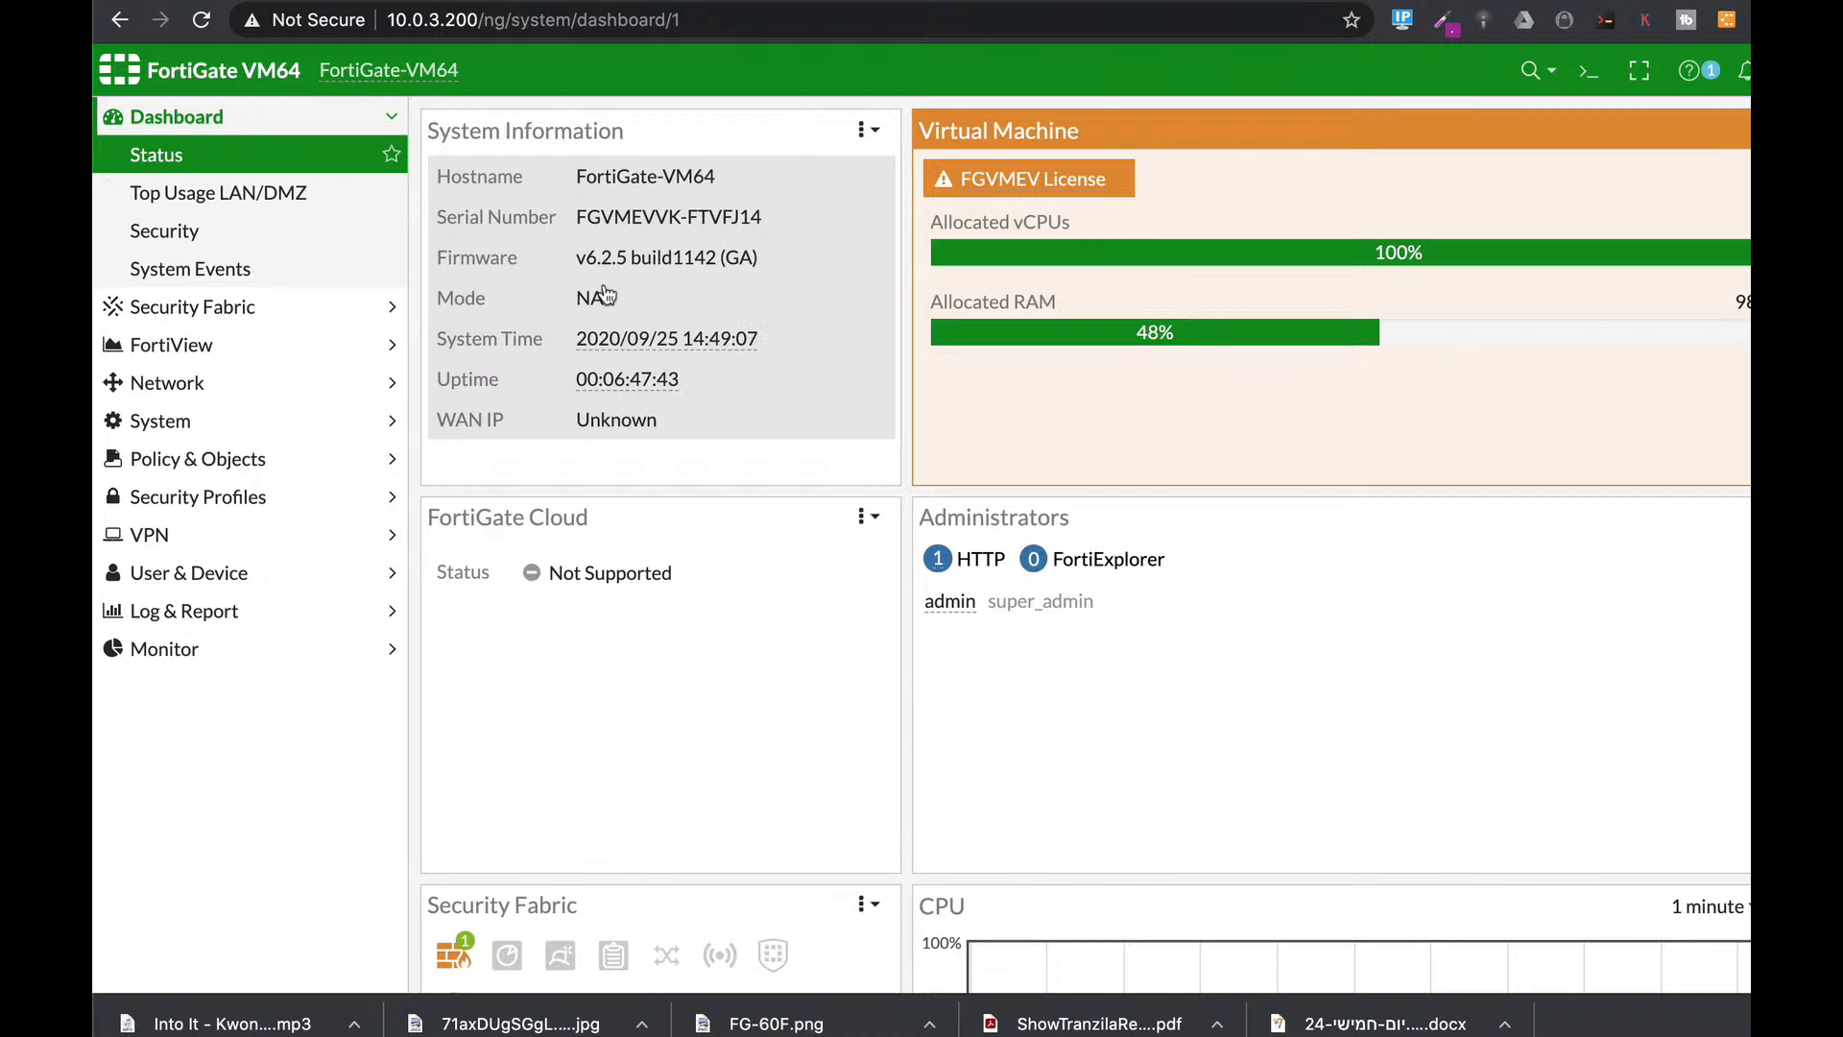
Bring up the CLI Console panel with an empty FortiGate-VM64 prompt.
mouse_move(675, 347)
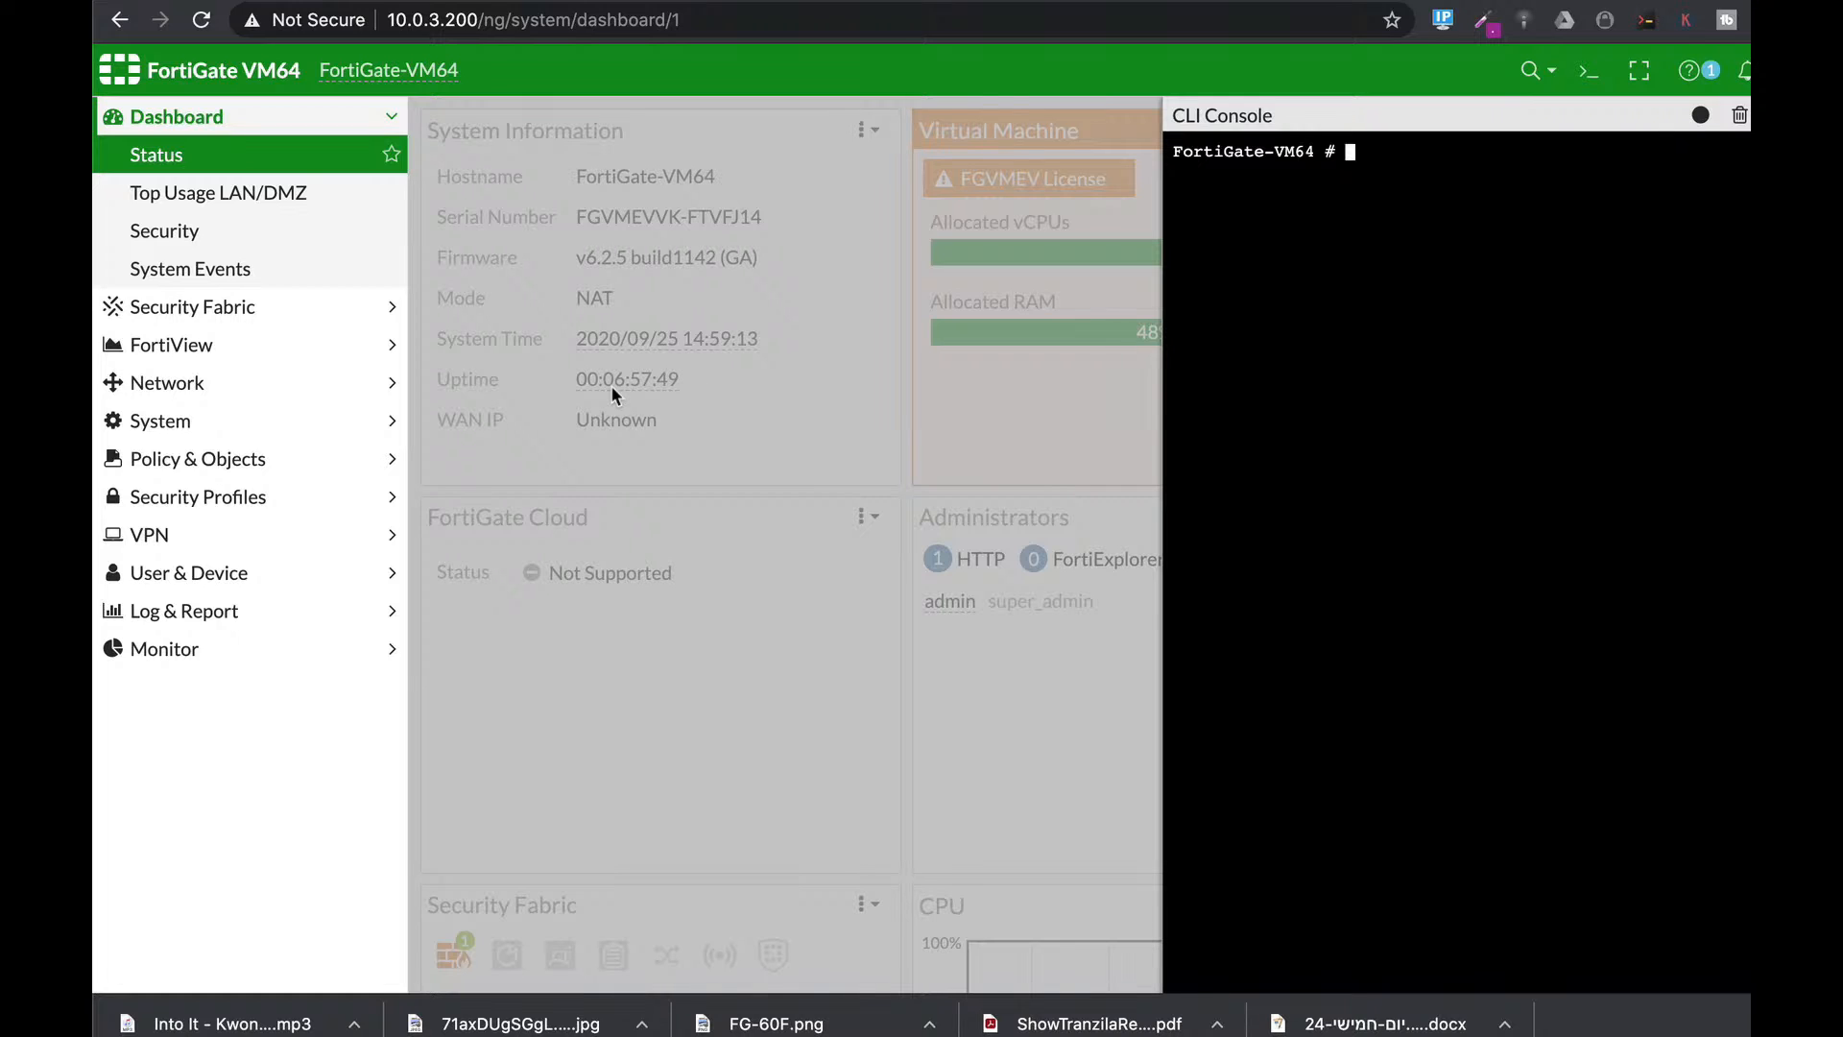
Enter 'config system global' and type 'set crypto-strong enable'.
text(config sy)
key(Tab)
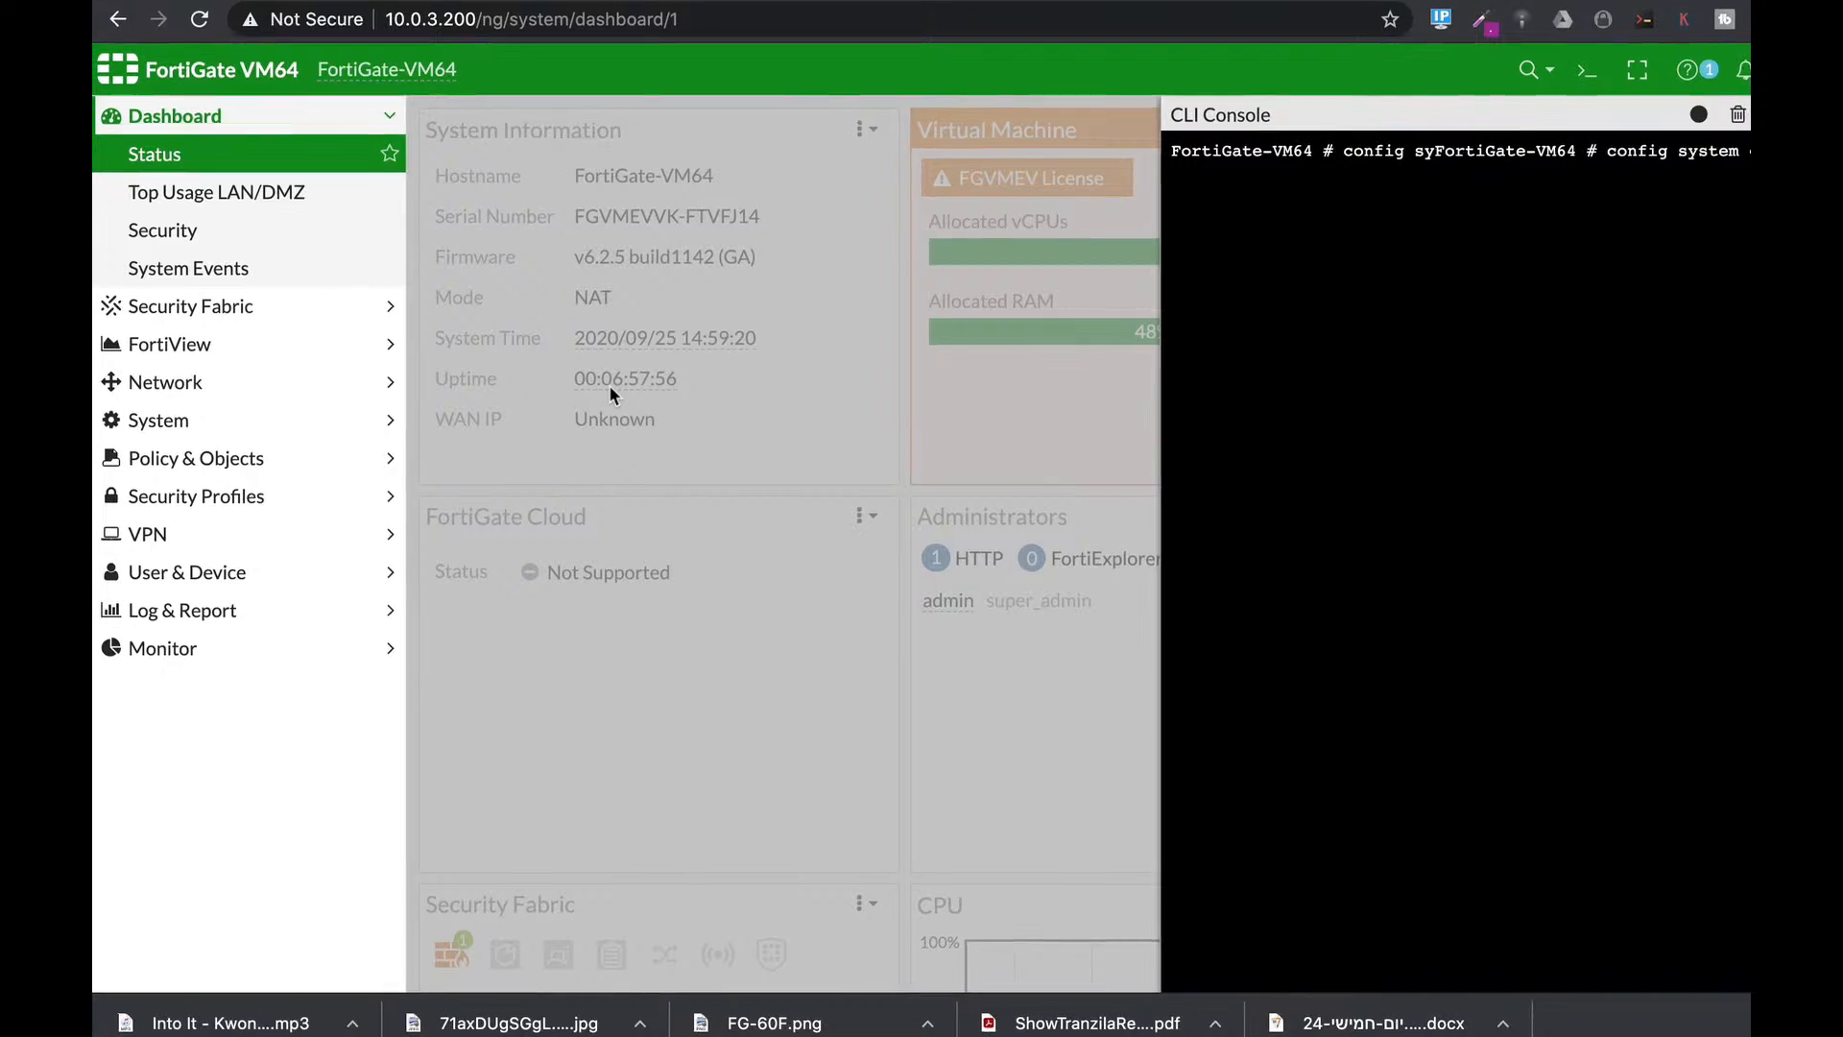
text(global)
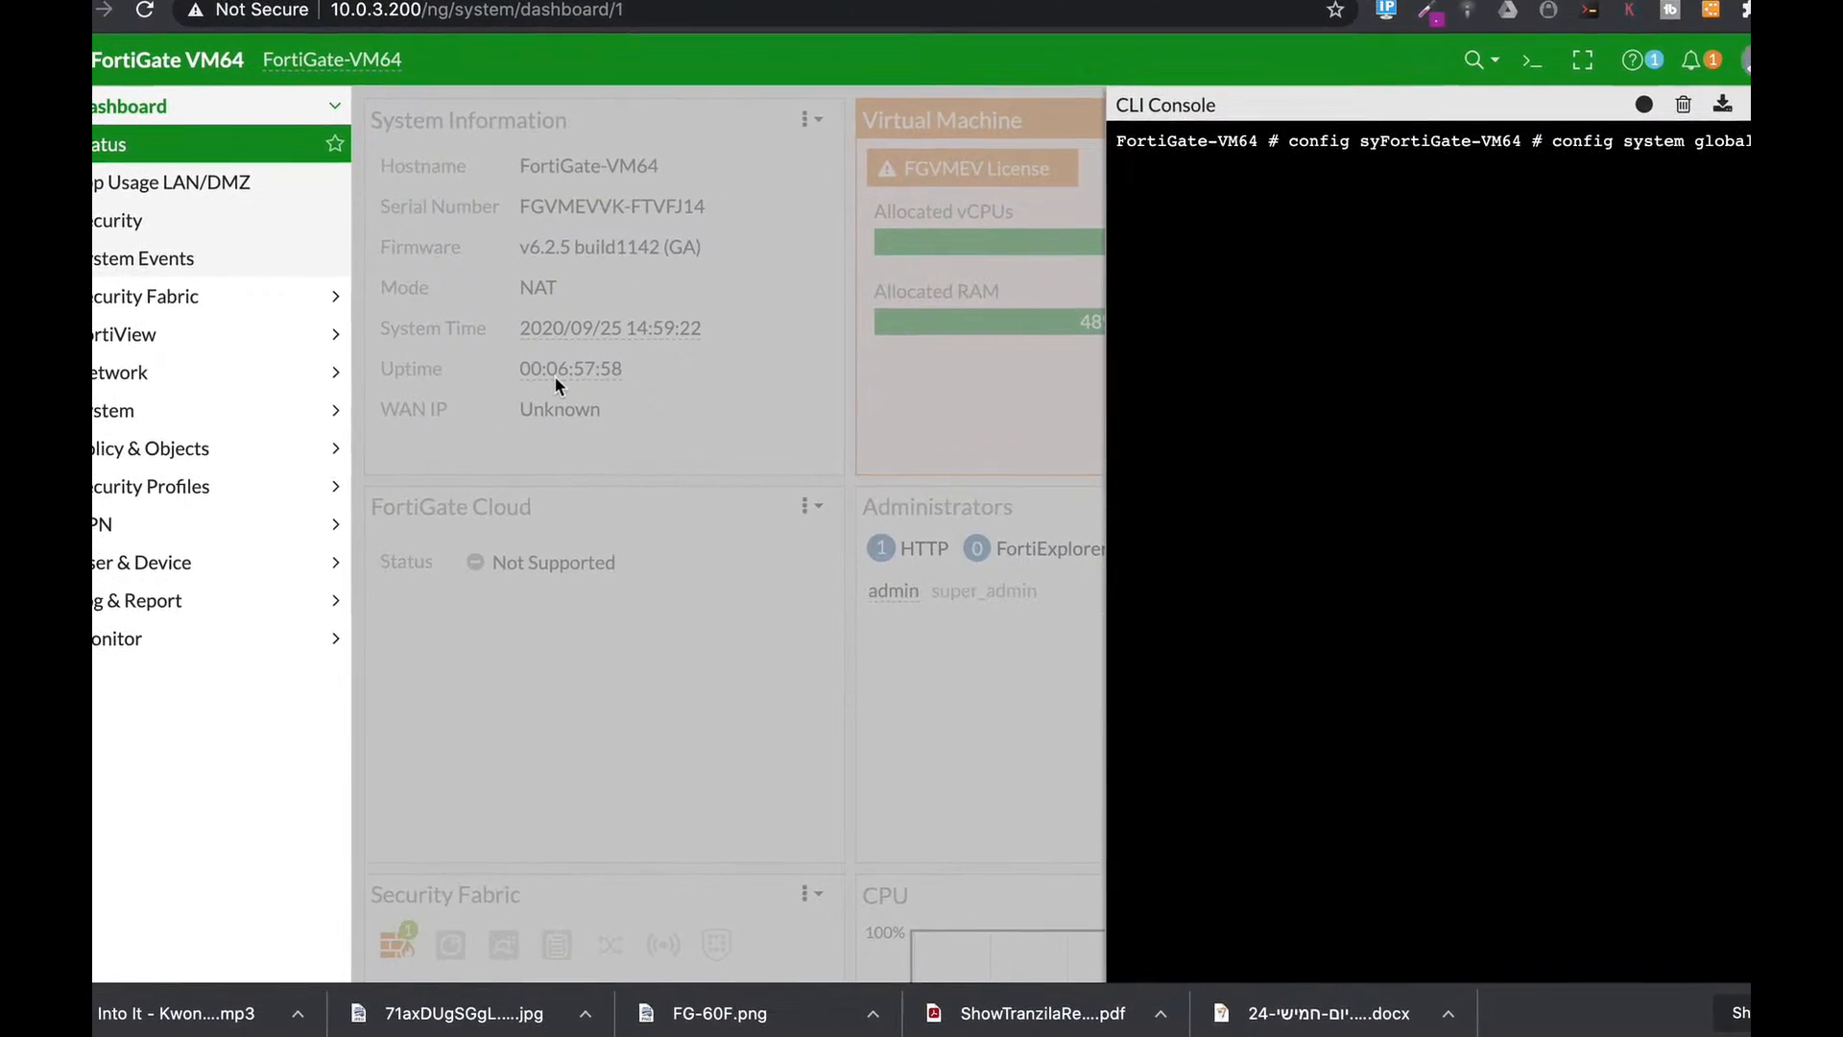
key(Return)
text(set )
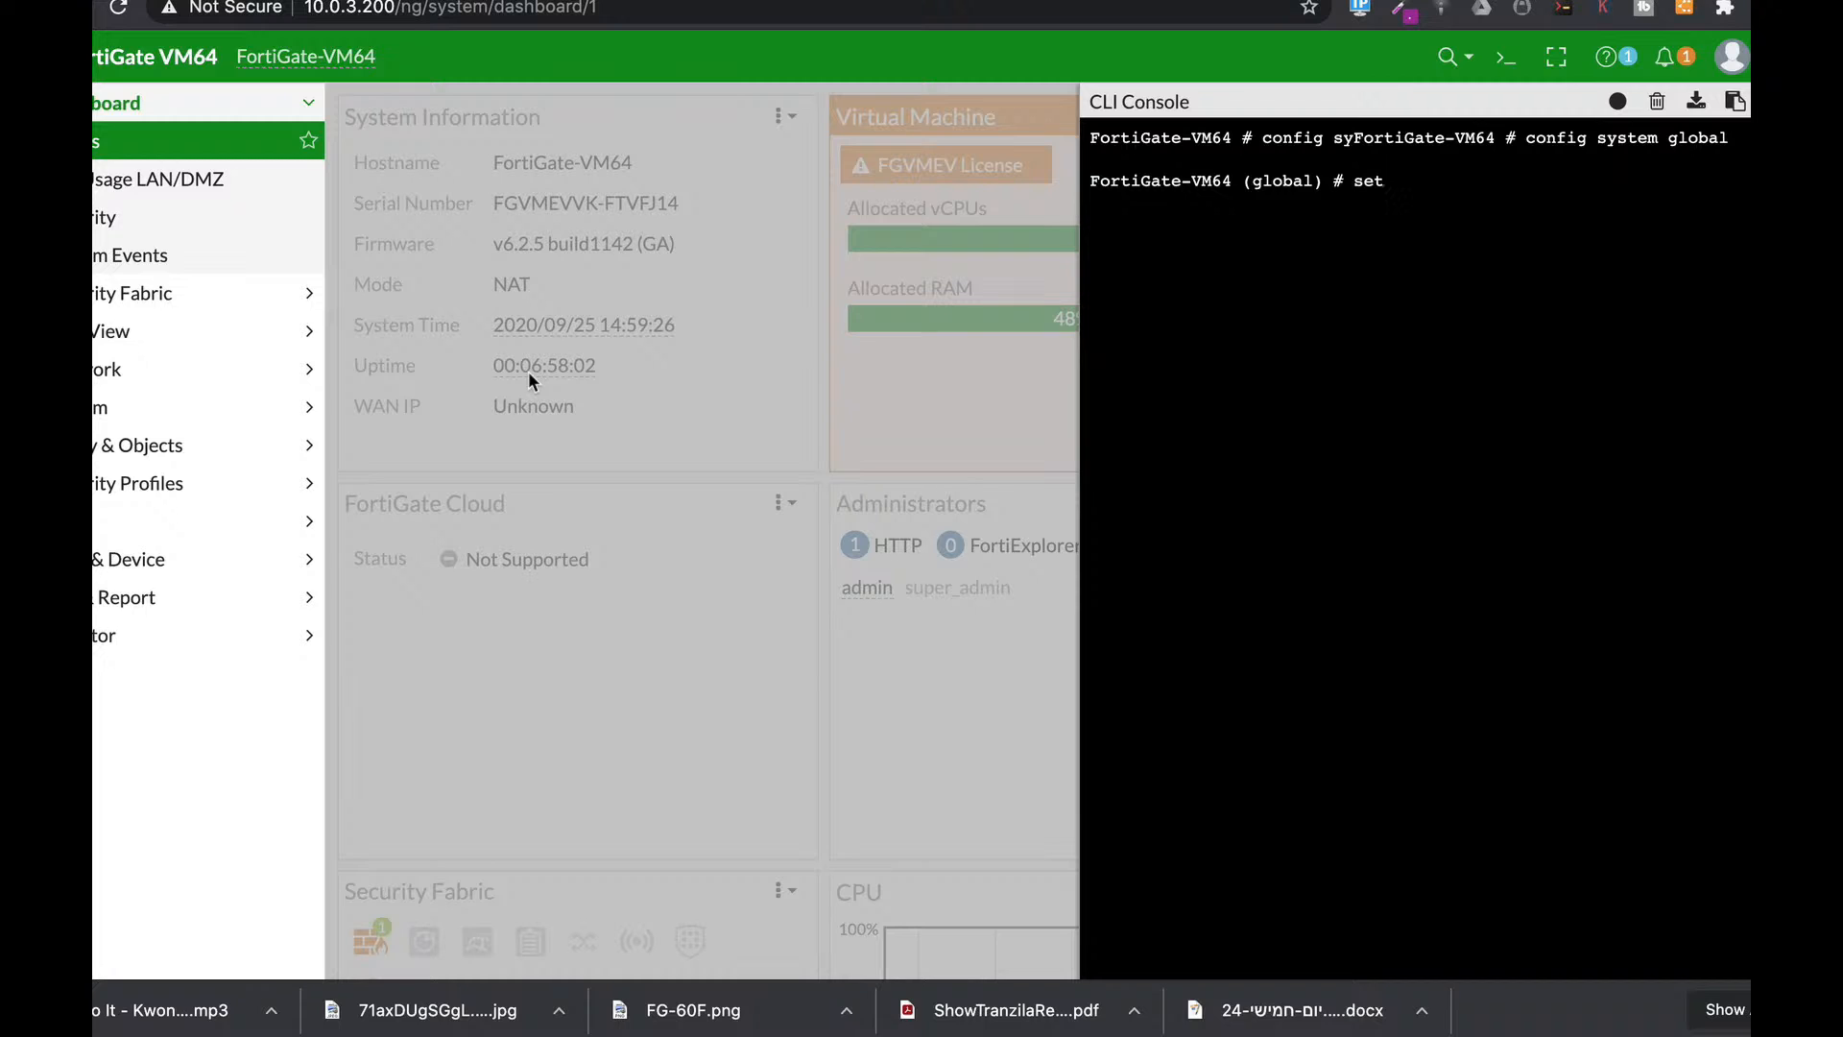
text(crypto-strong enable)
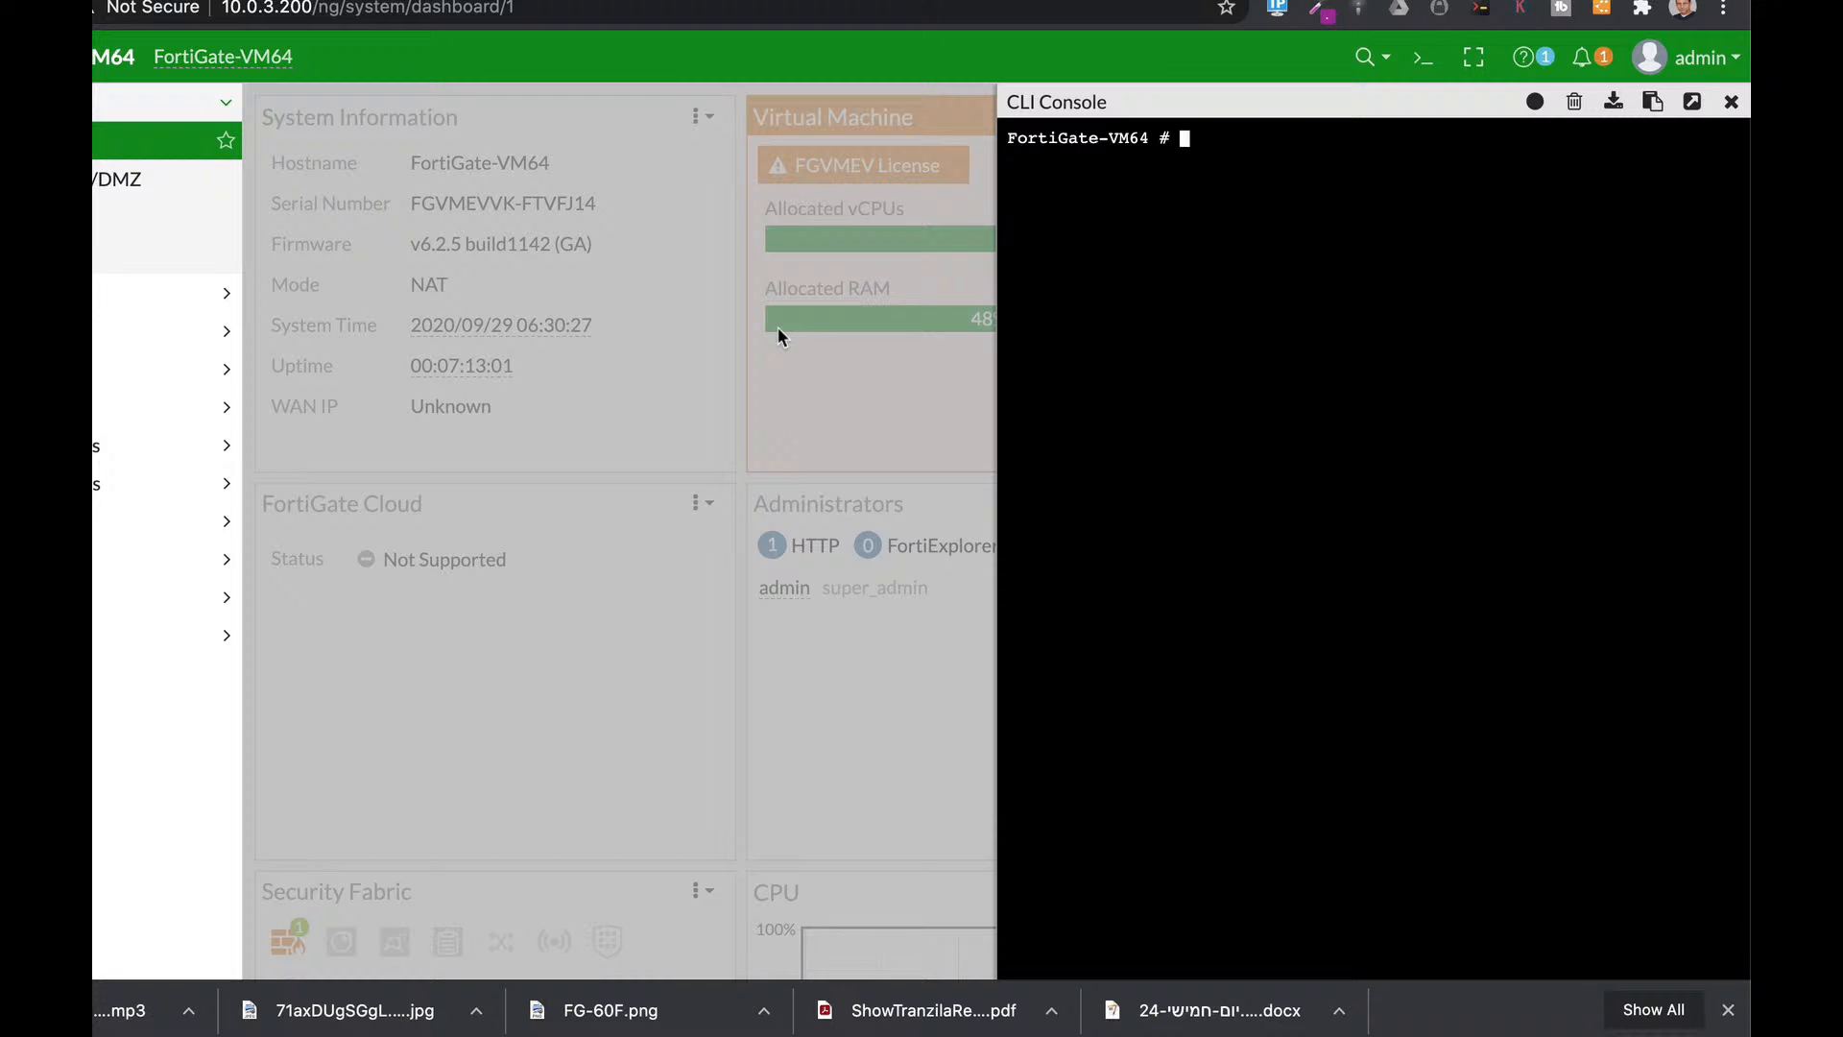
Enter 'config system admin', edit the admin account, and start setting trusthost1 to 10.0.
text(config sy)
key(Tab)
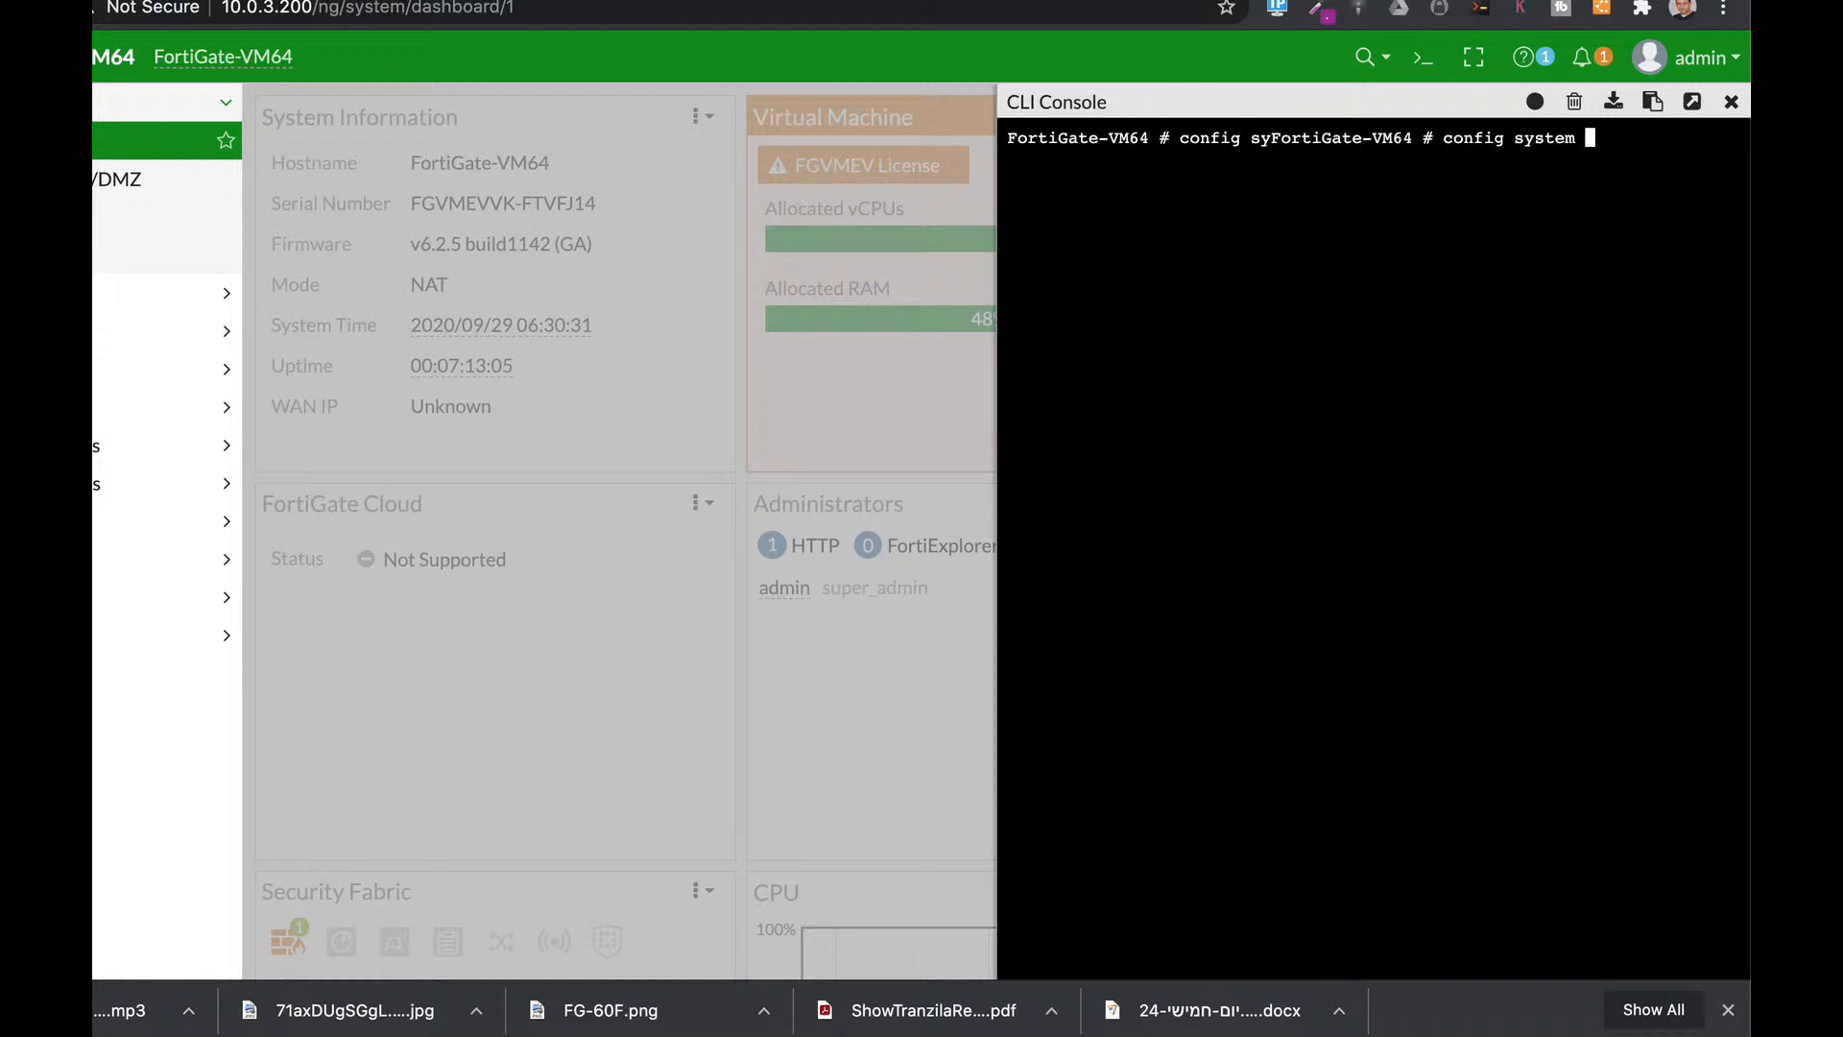
text(a)
key(Tab)
key(Return)
text(edit admin)
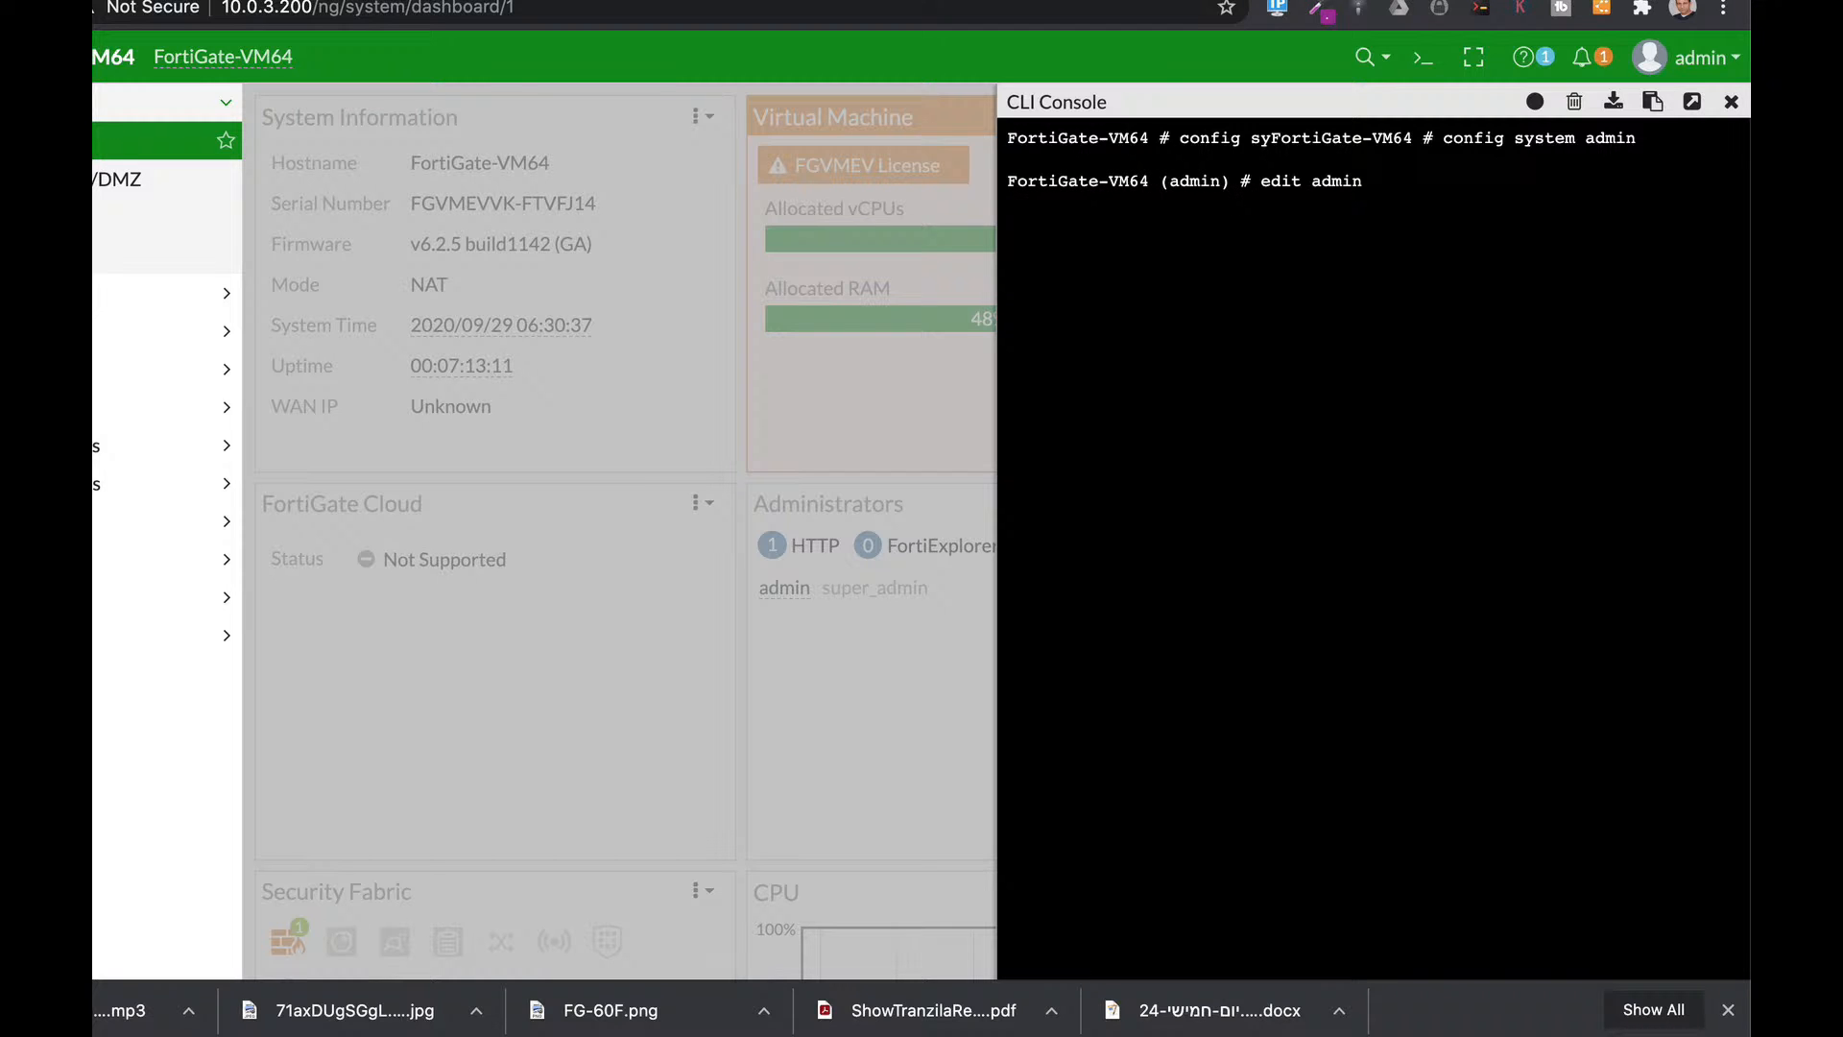
key(Return)
text(set t)
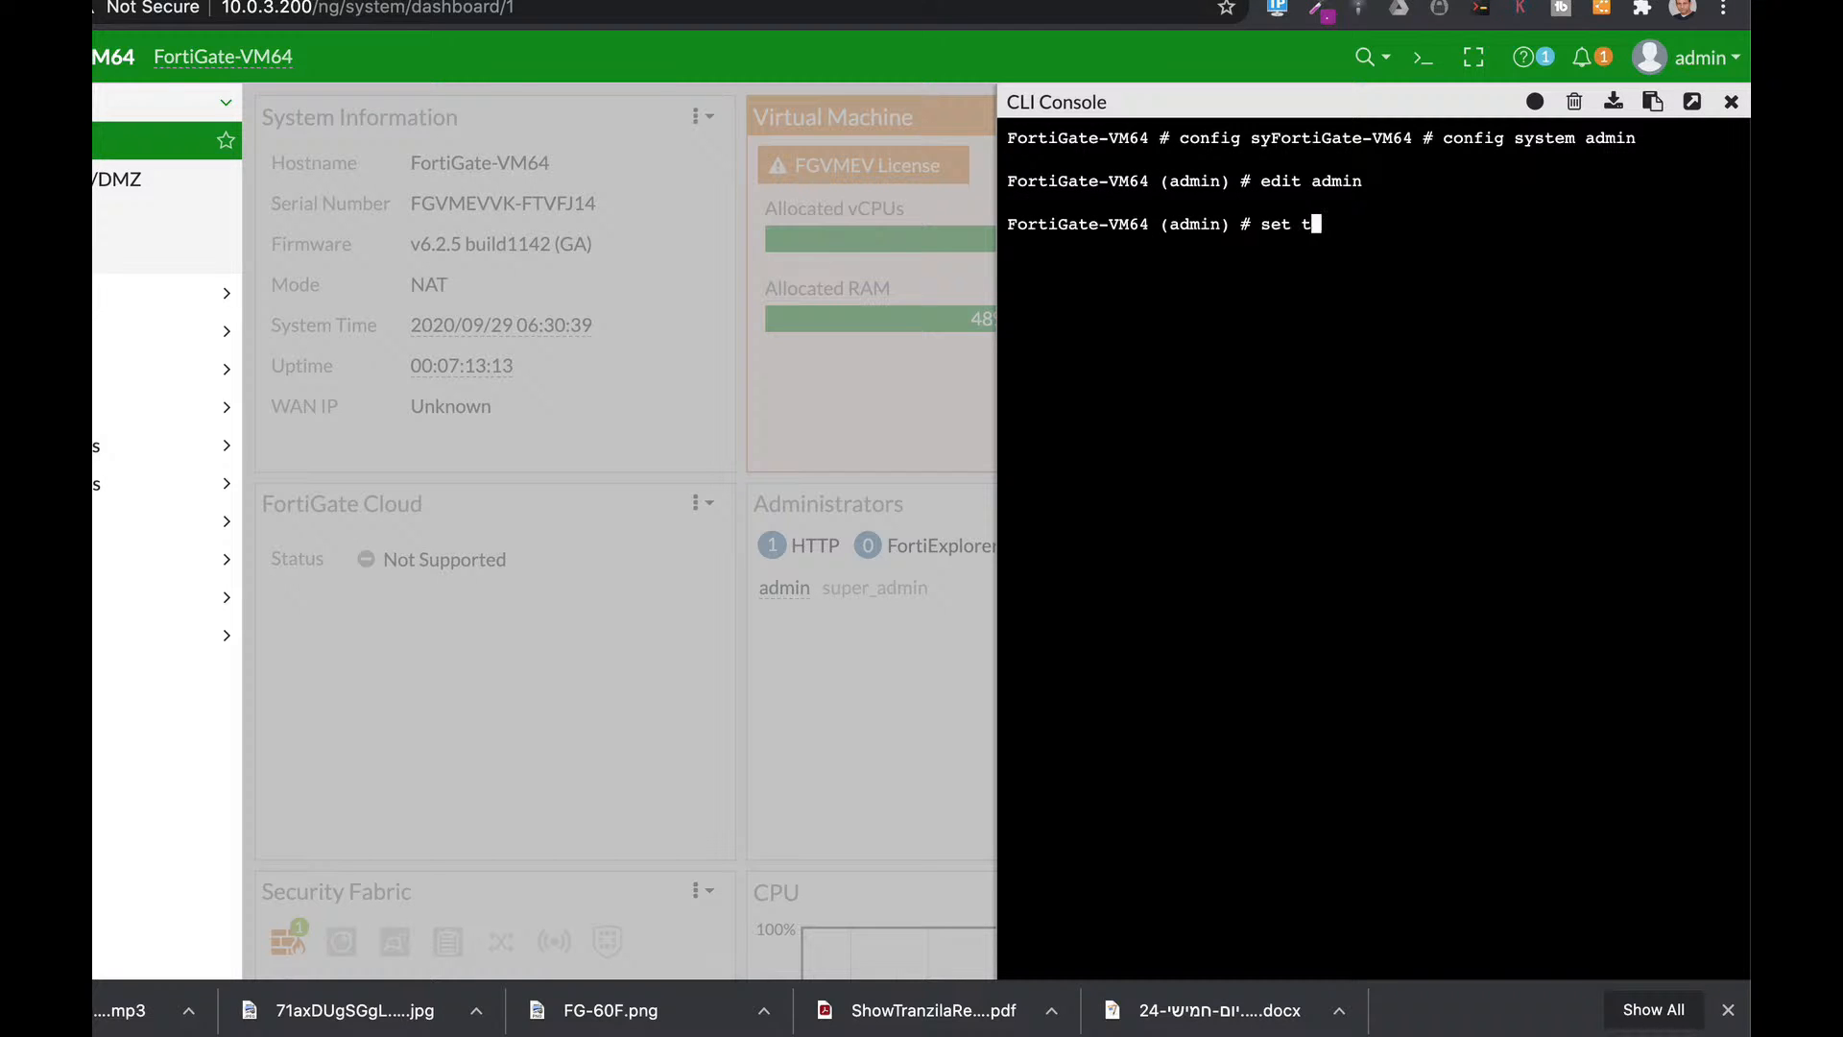
text(ru)
key(Tab)
text(10.0.)
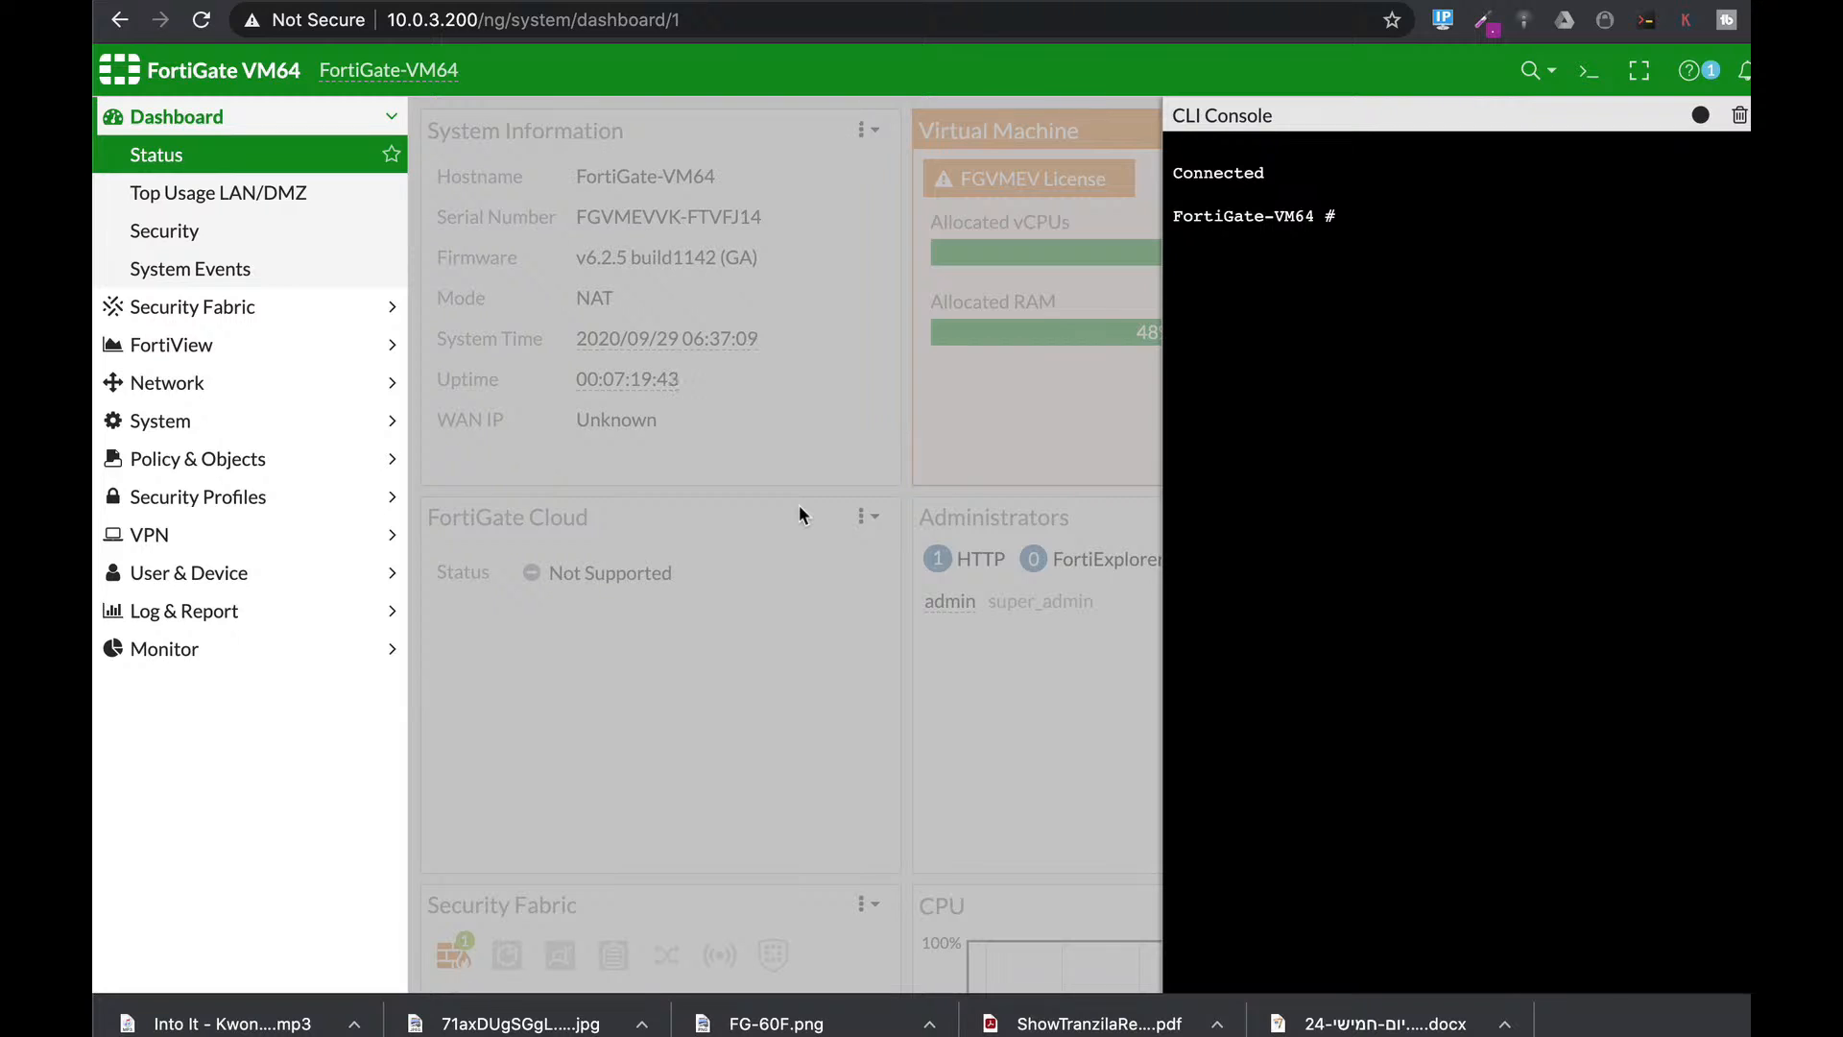
Run 'config system interface' and 'edit port1', then type 'unset allowaccess'.
text(config system interface)
key(Return)
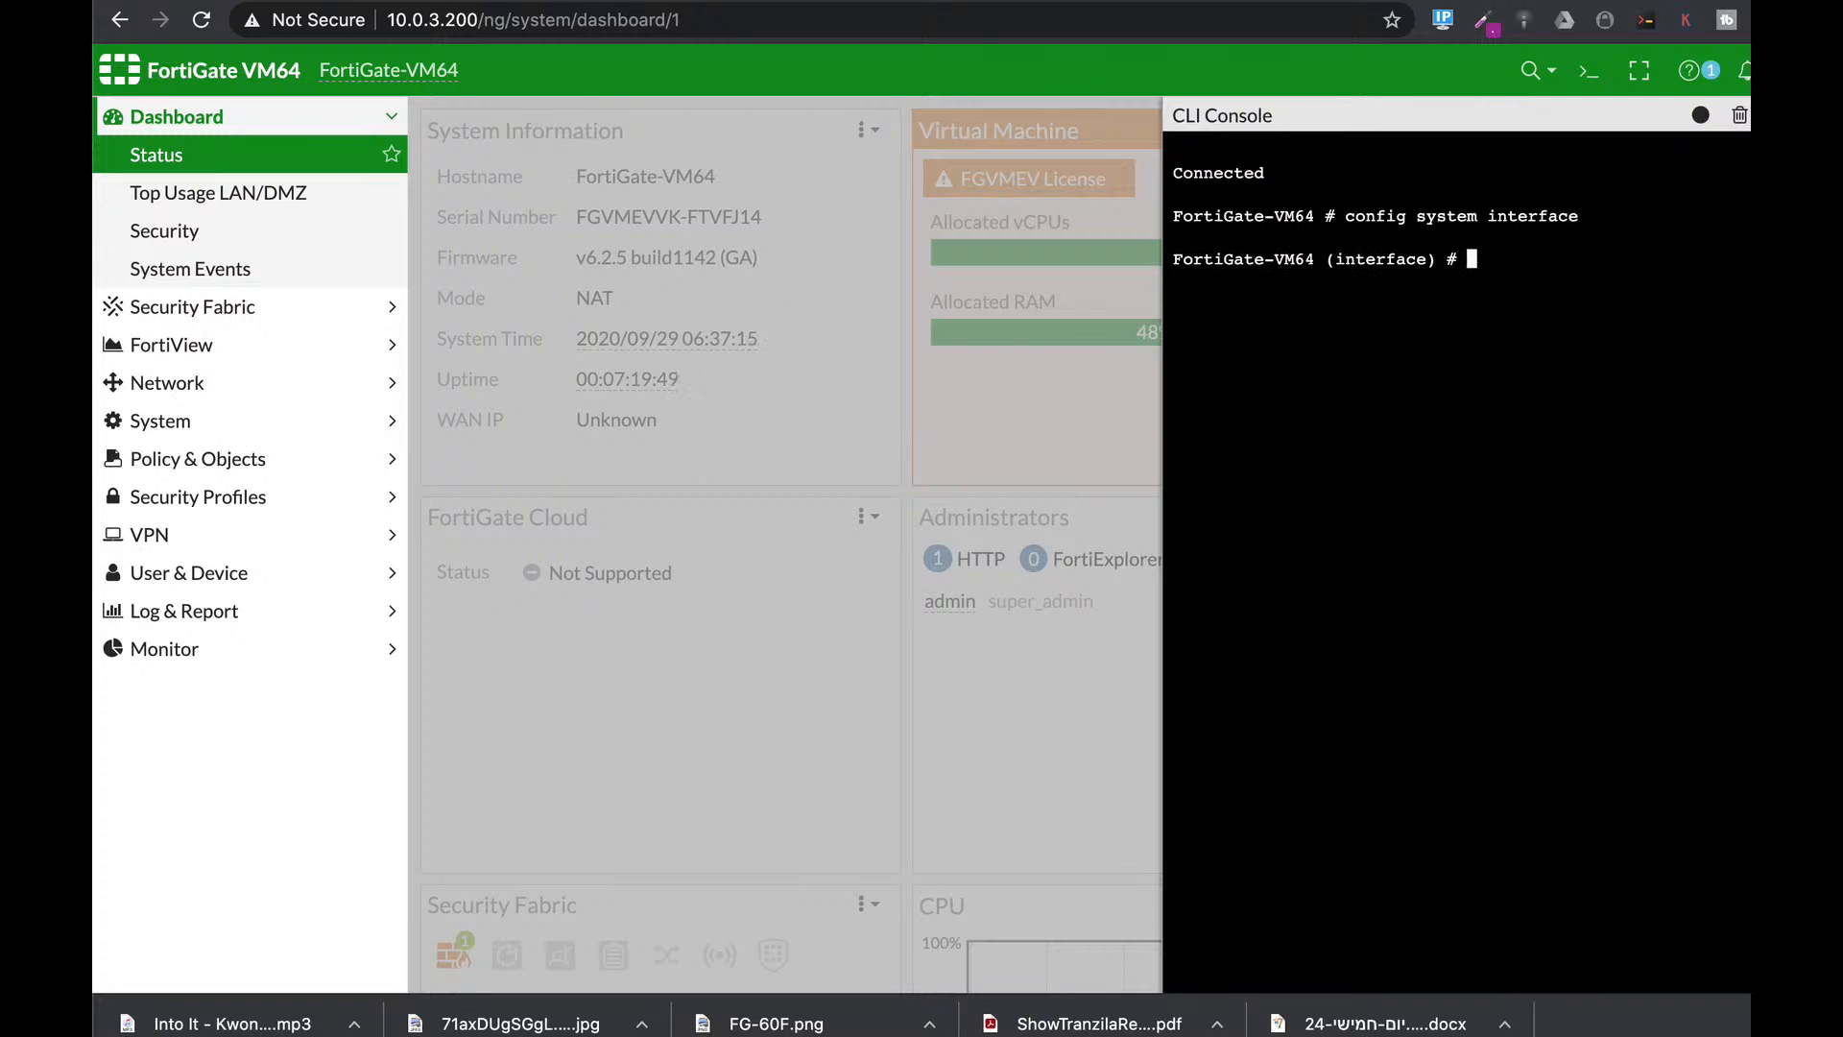
text(edit port1)
key(Return)
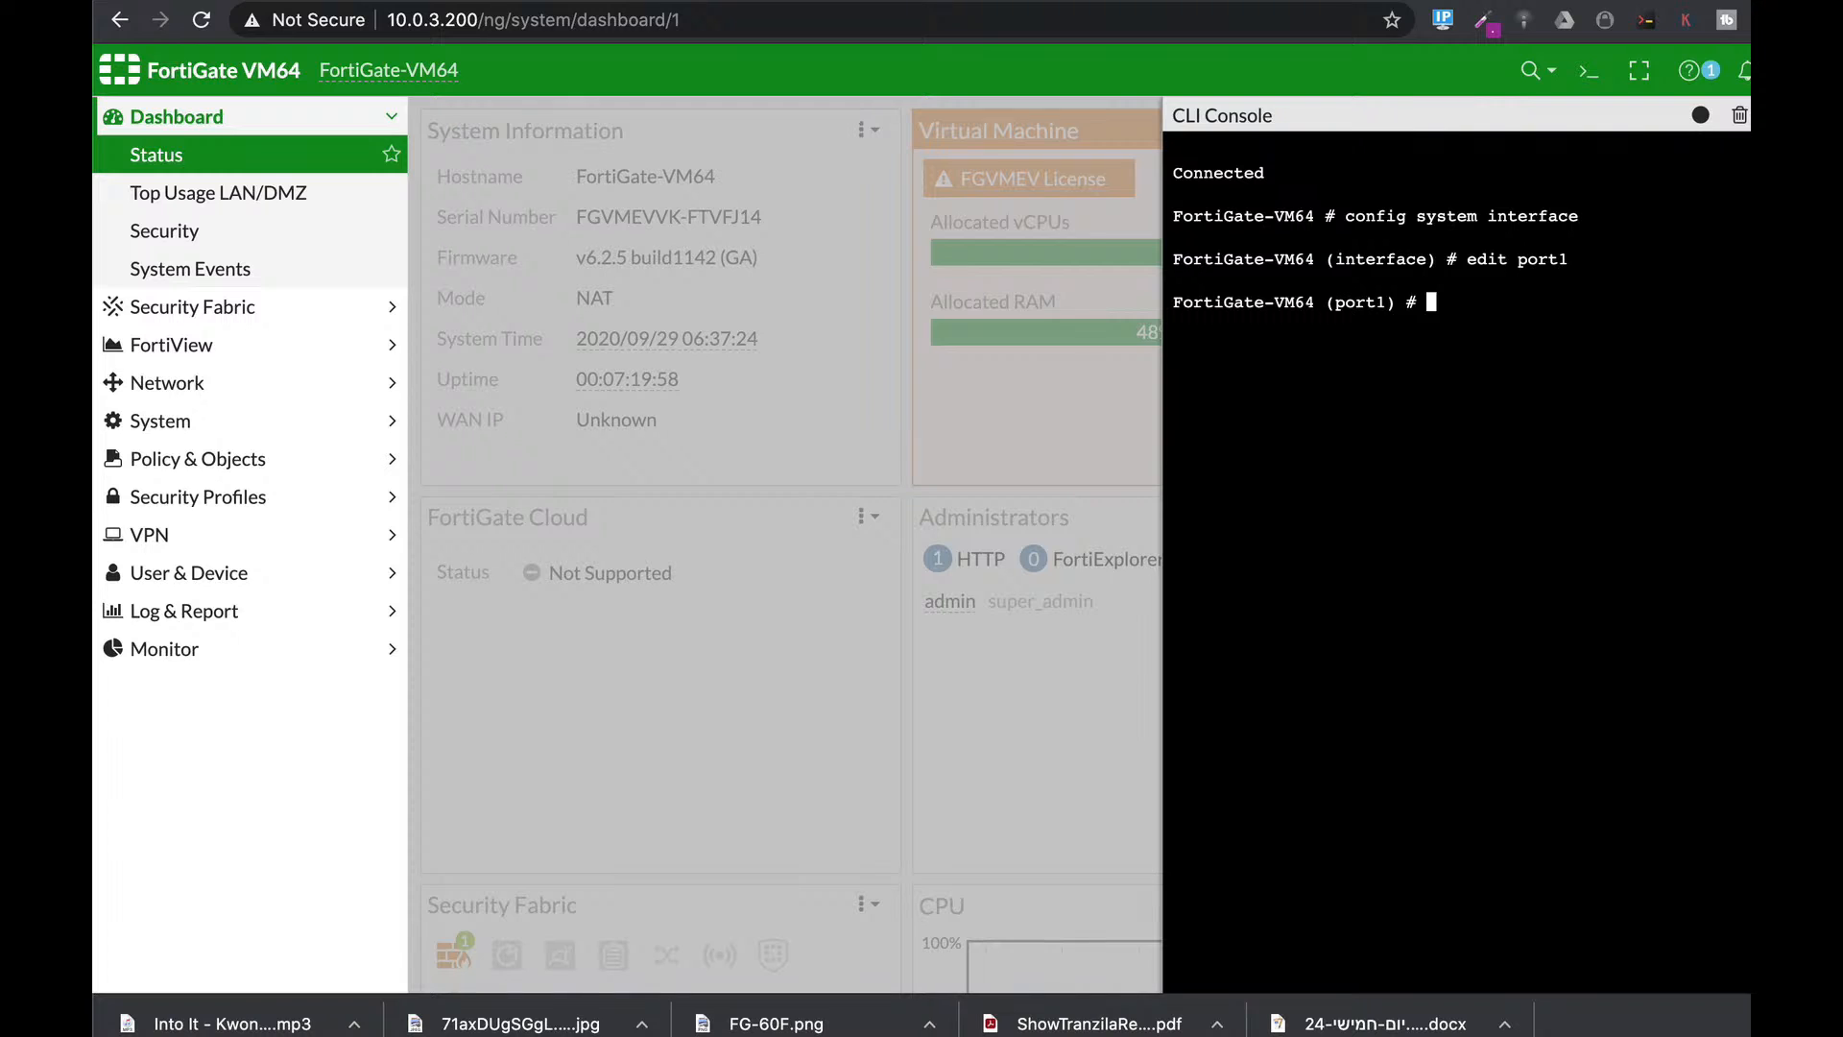
text(unset allowaccess)
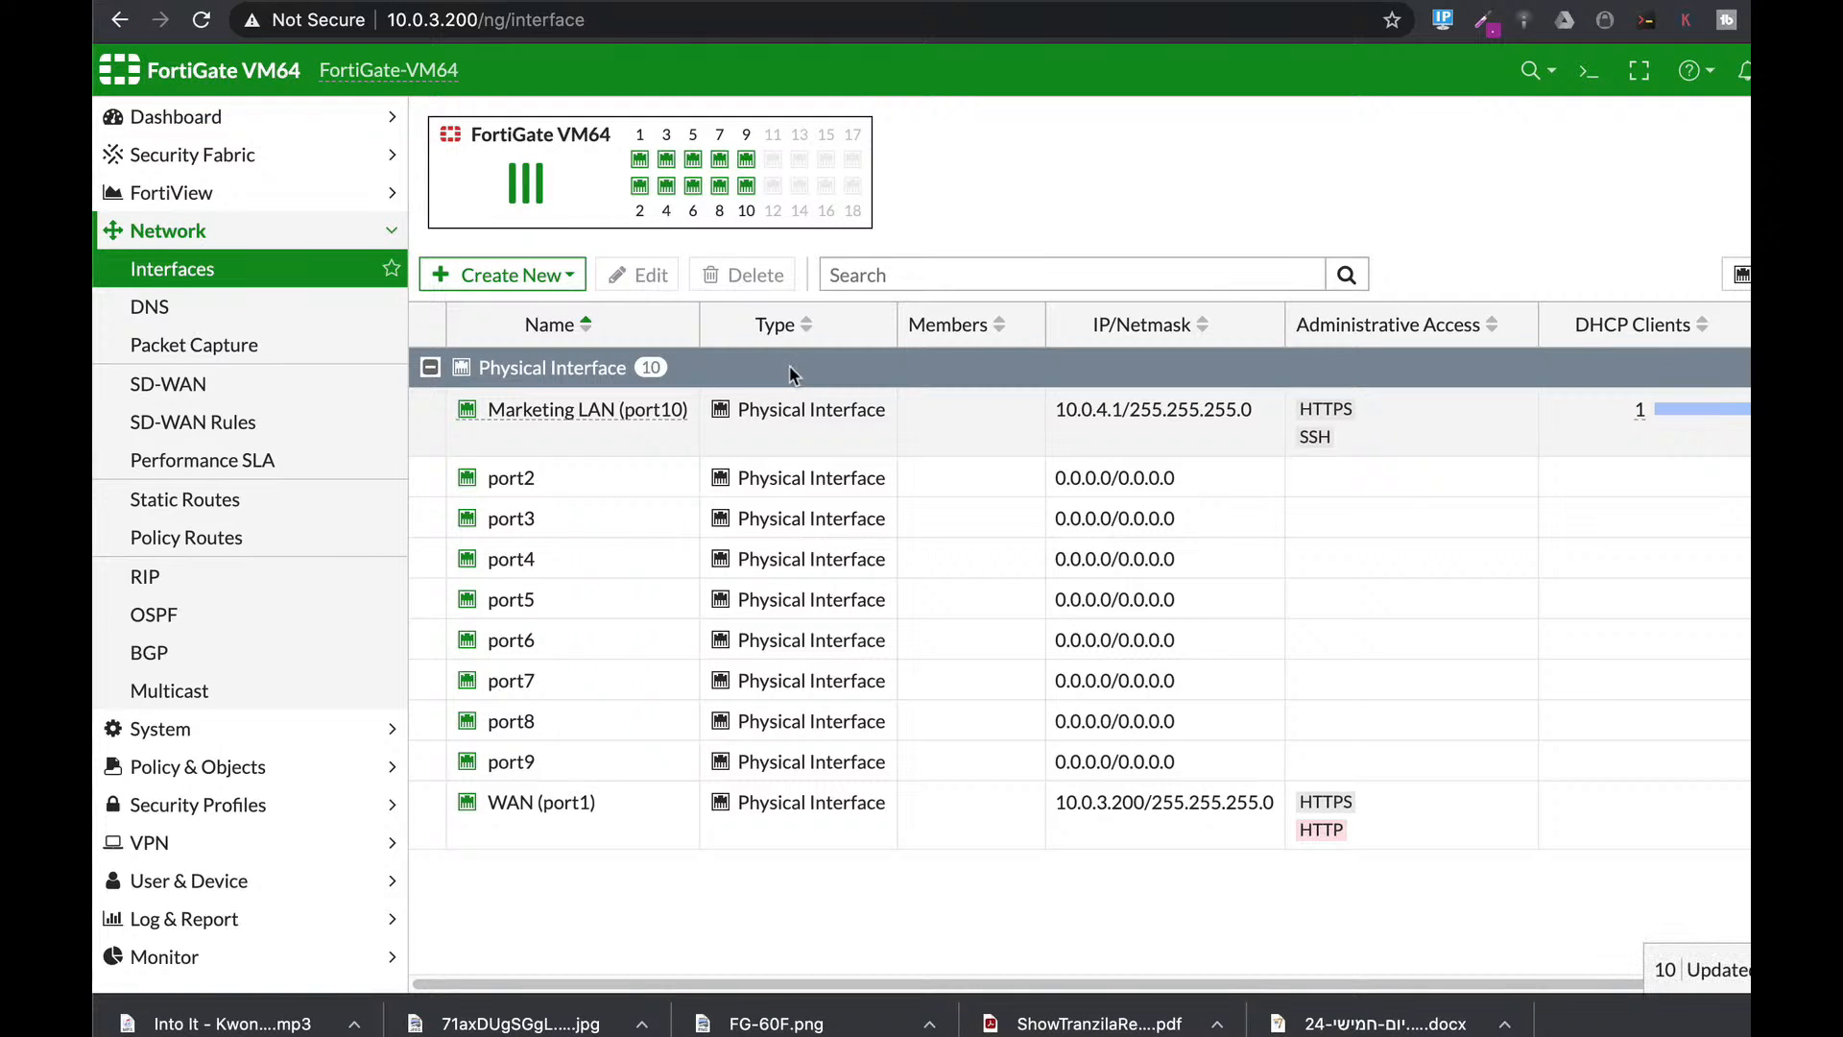
Select the Marketing LAN (port10) interface and open it for editing.
click(615, 419)
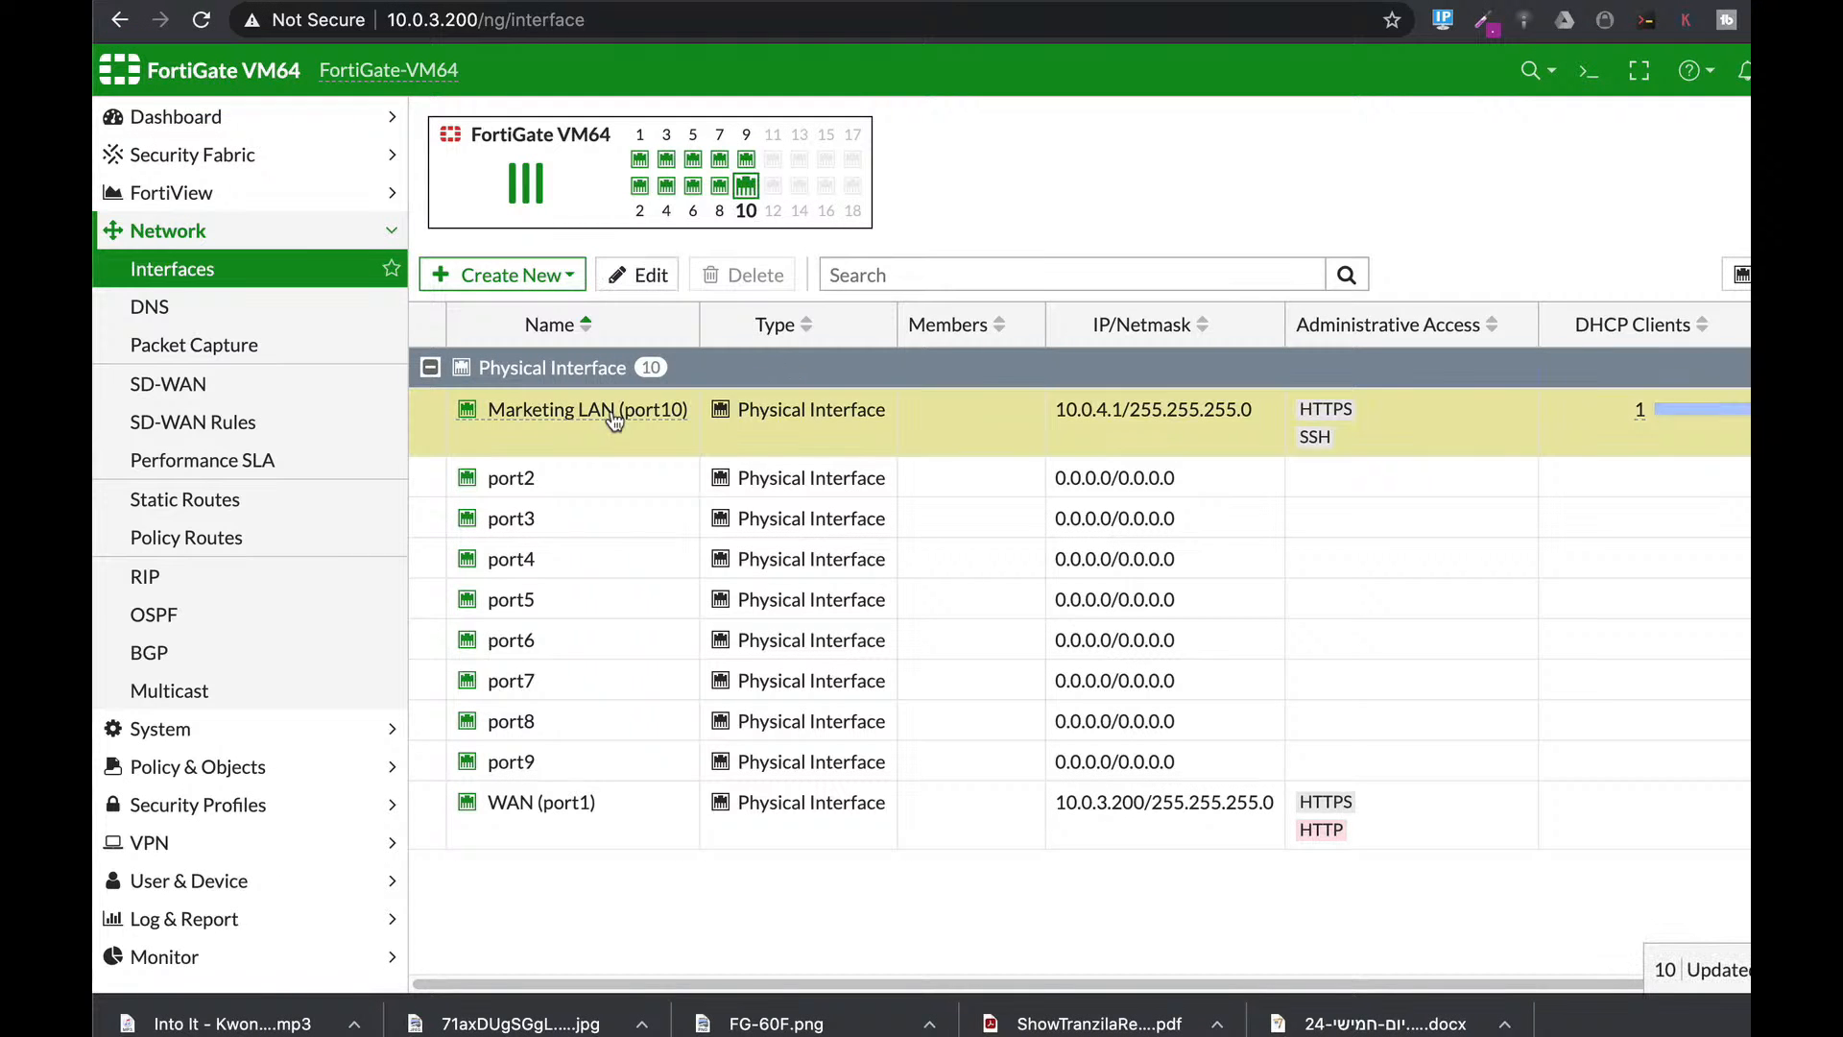
click(638, 278)
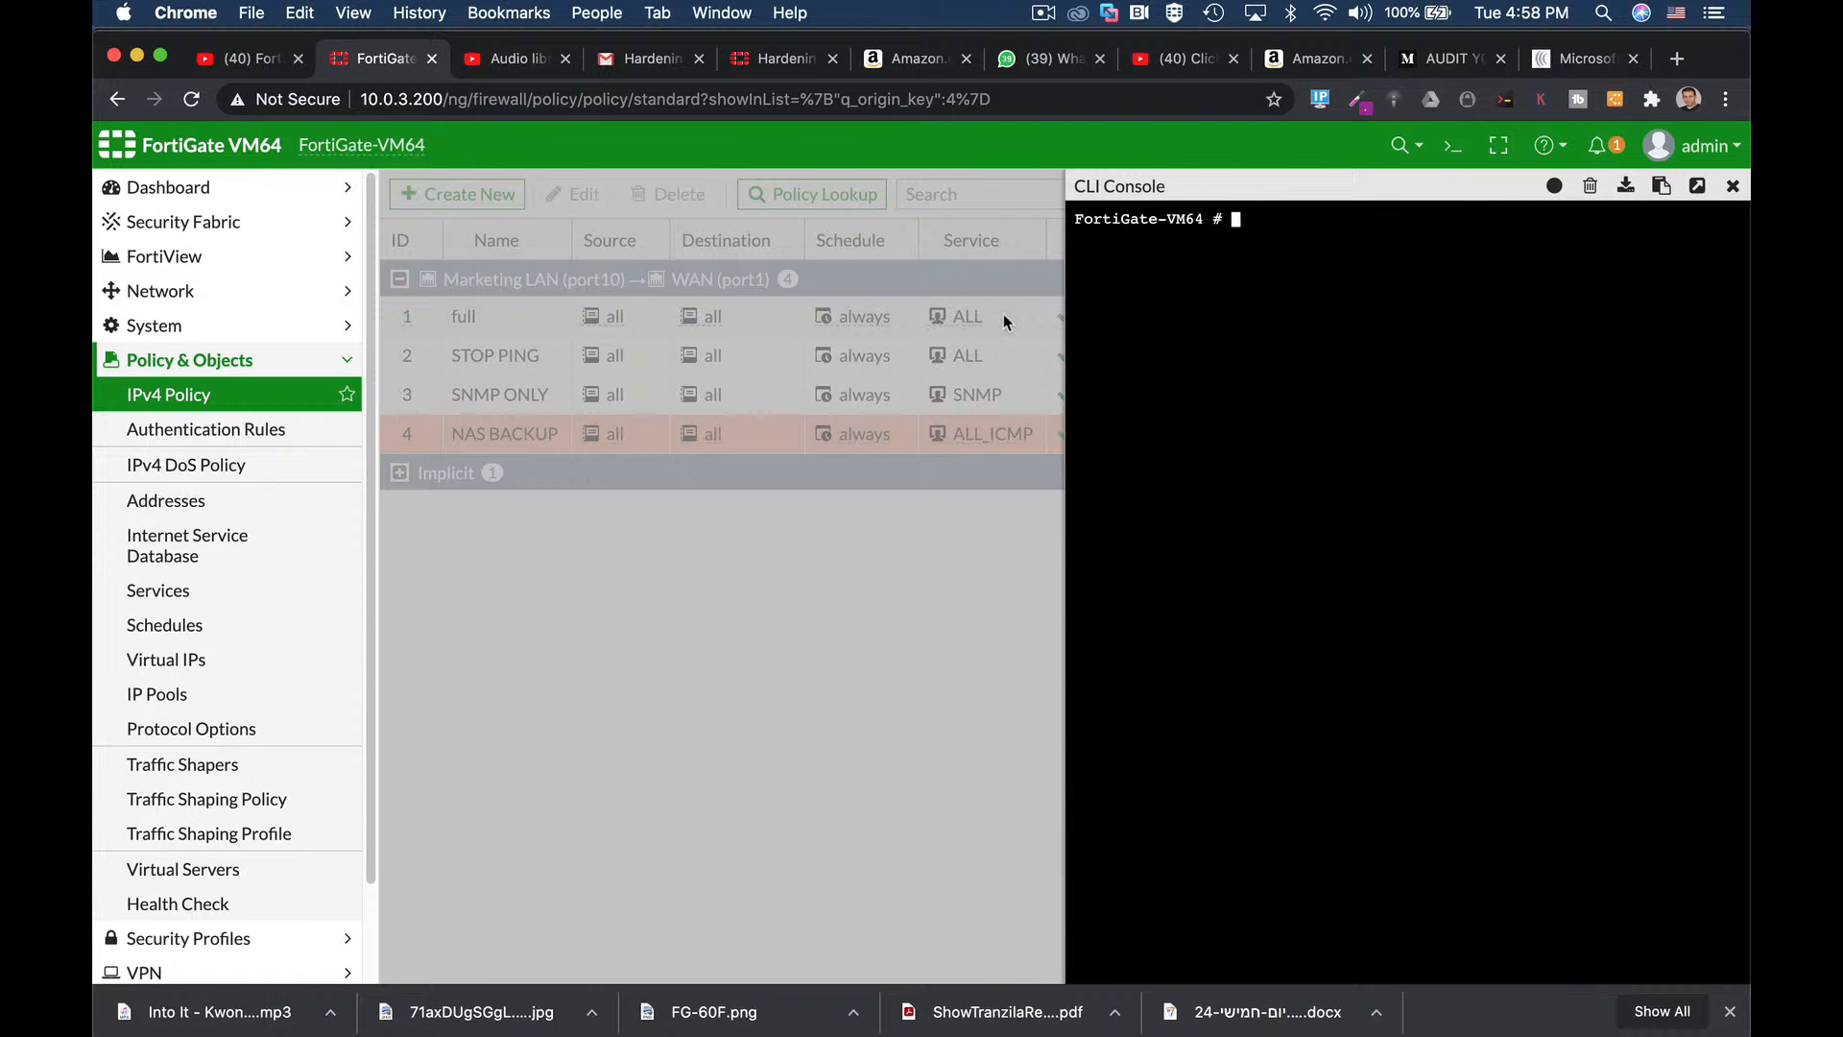
Enter 'config system global' and bring up the admin-https-redirect setting.
text(config system )
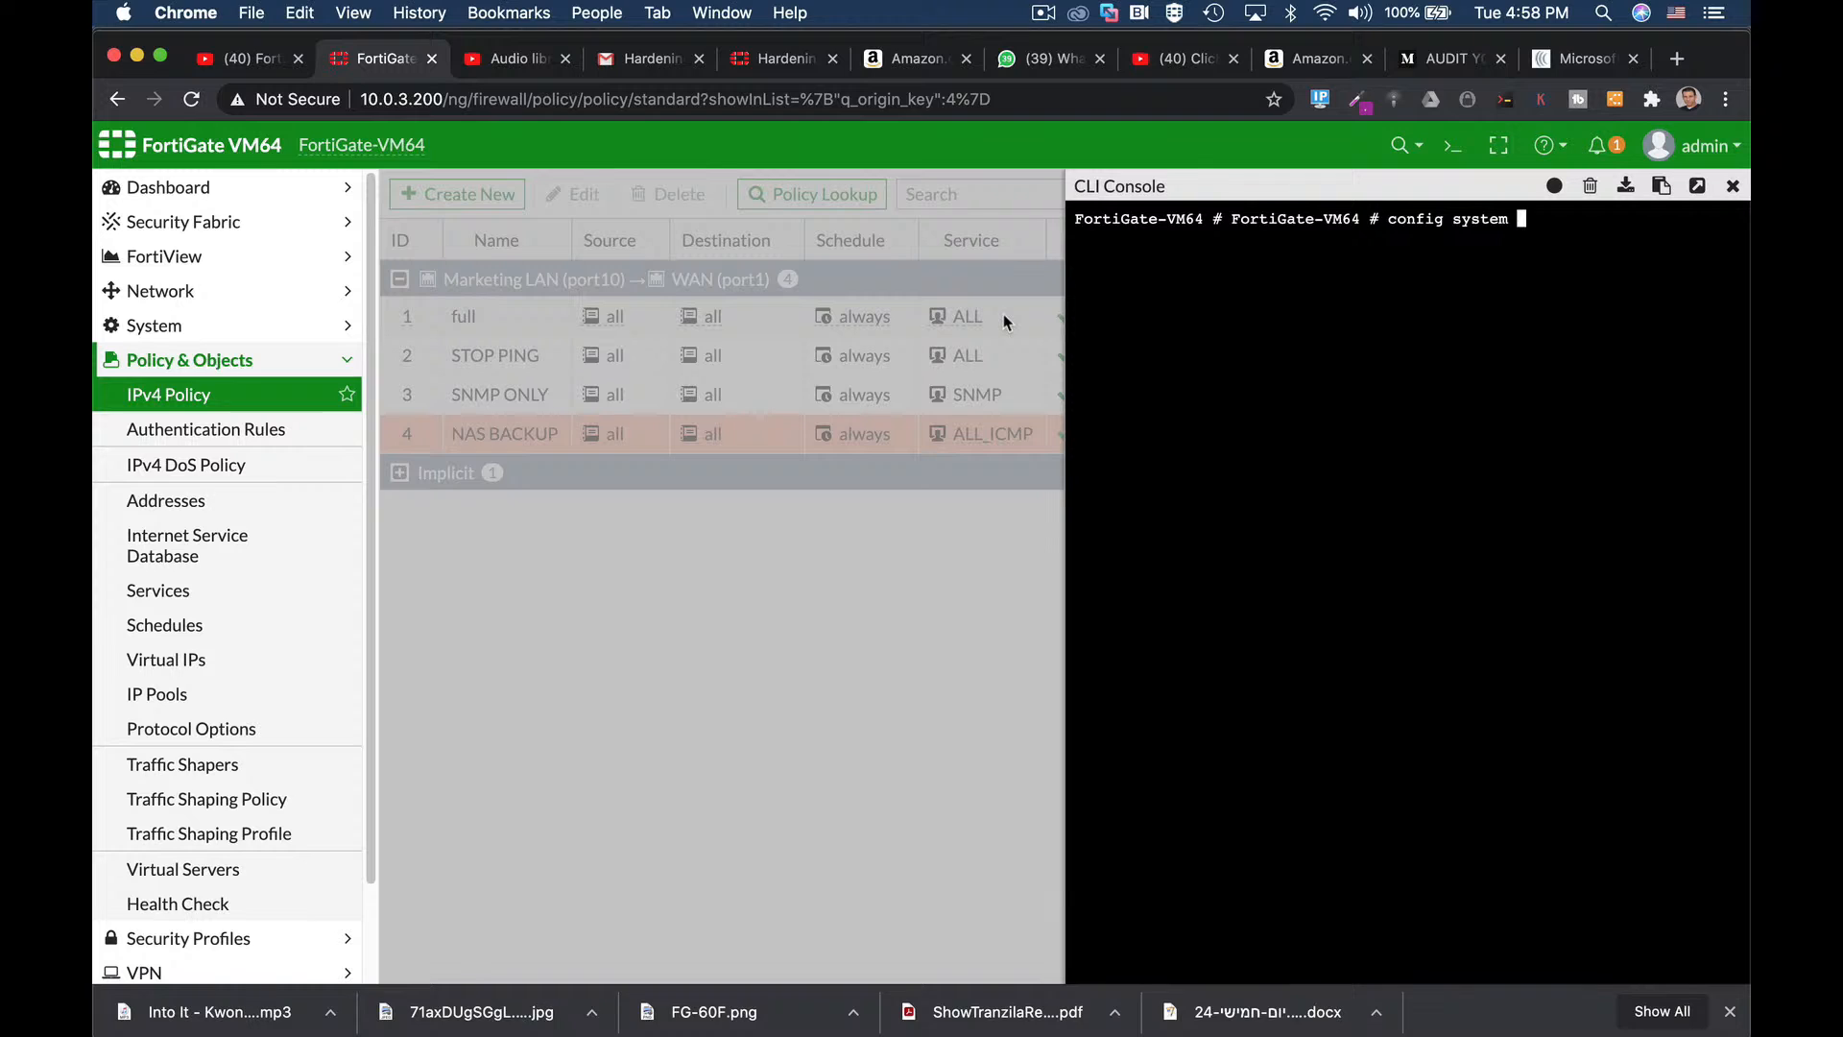
text(global)
key(Return)
text(set admin-https-redirect)
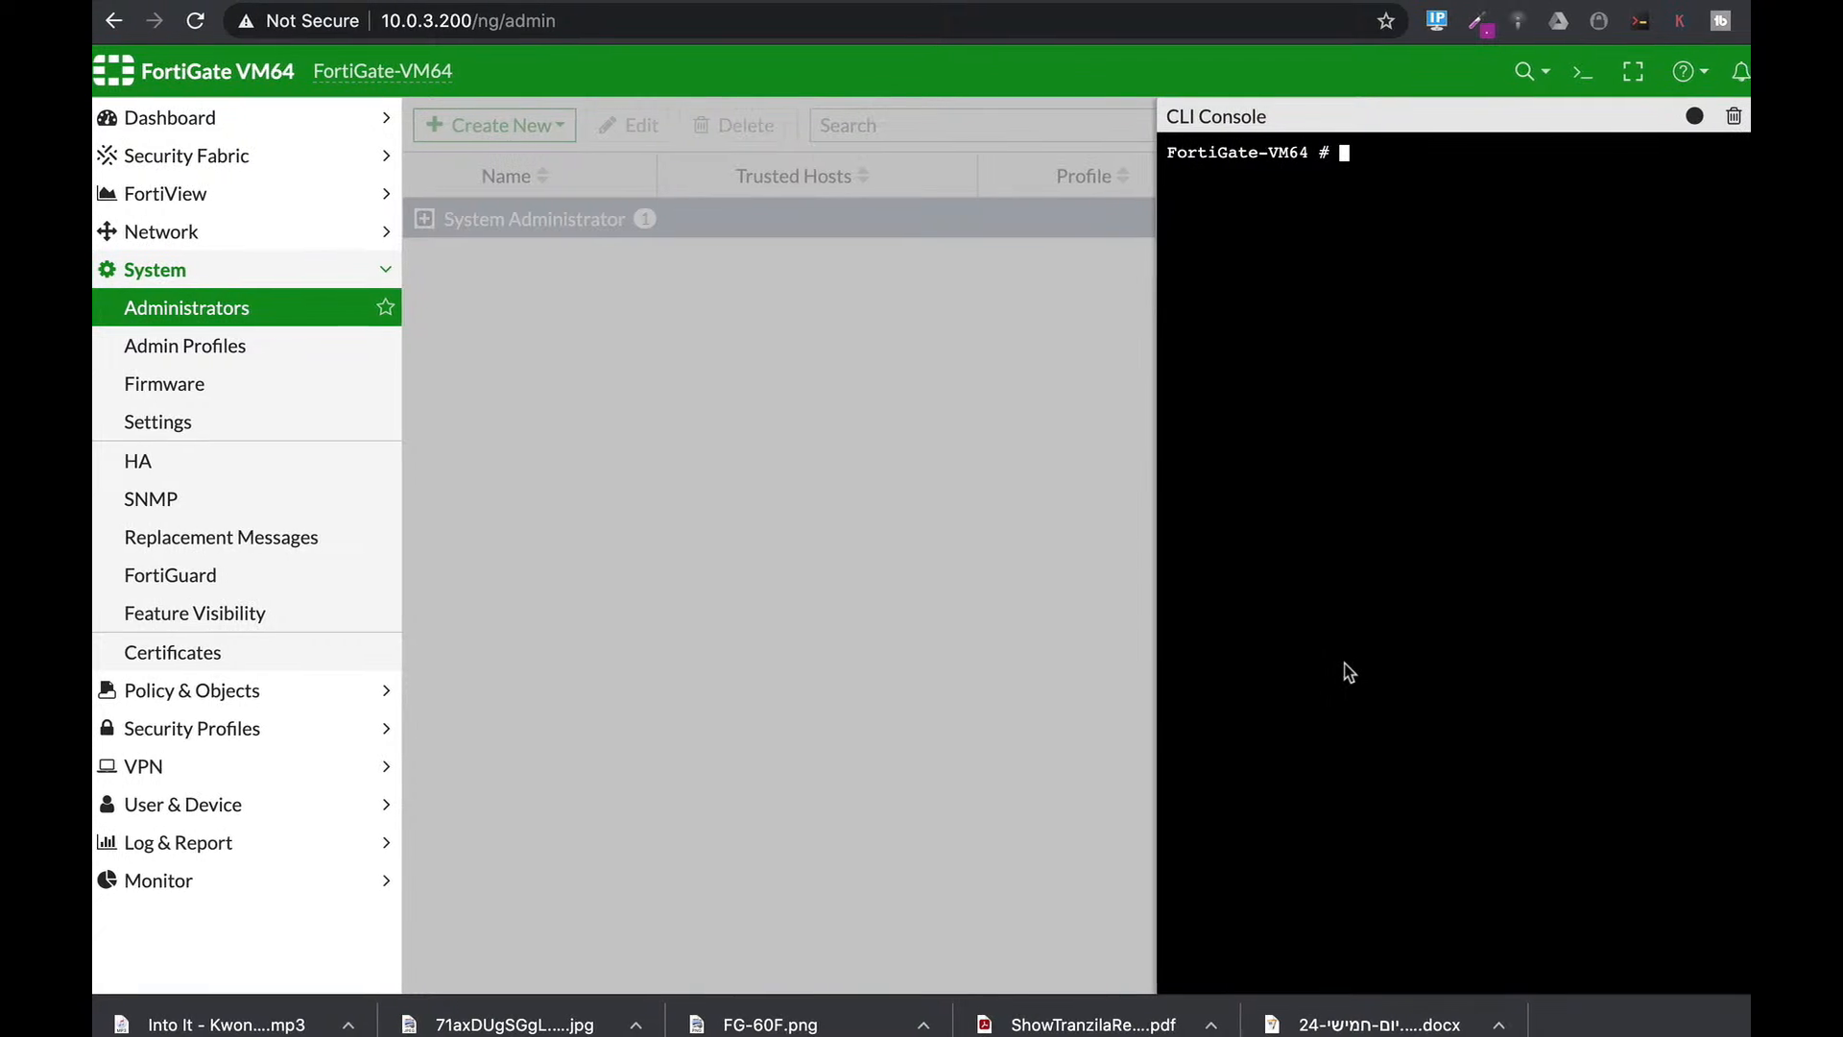
Under config system global, set admin-lockout-duration to 300.
text(config sy)
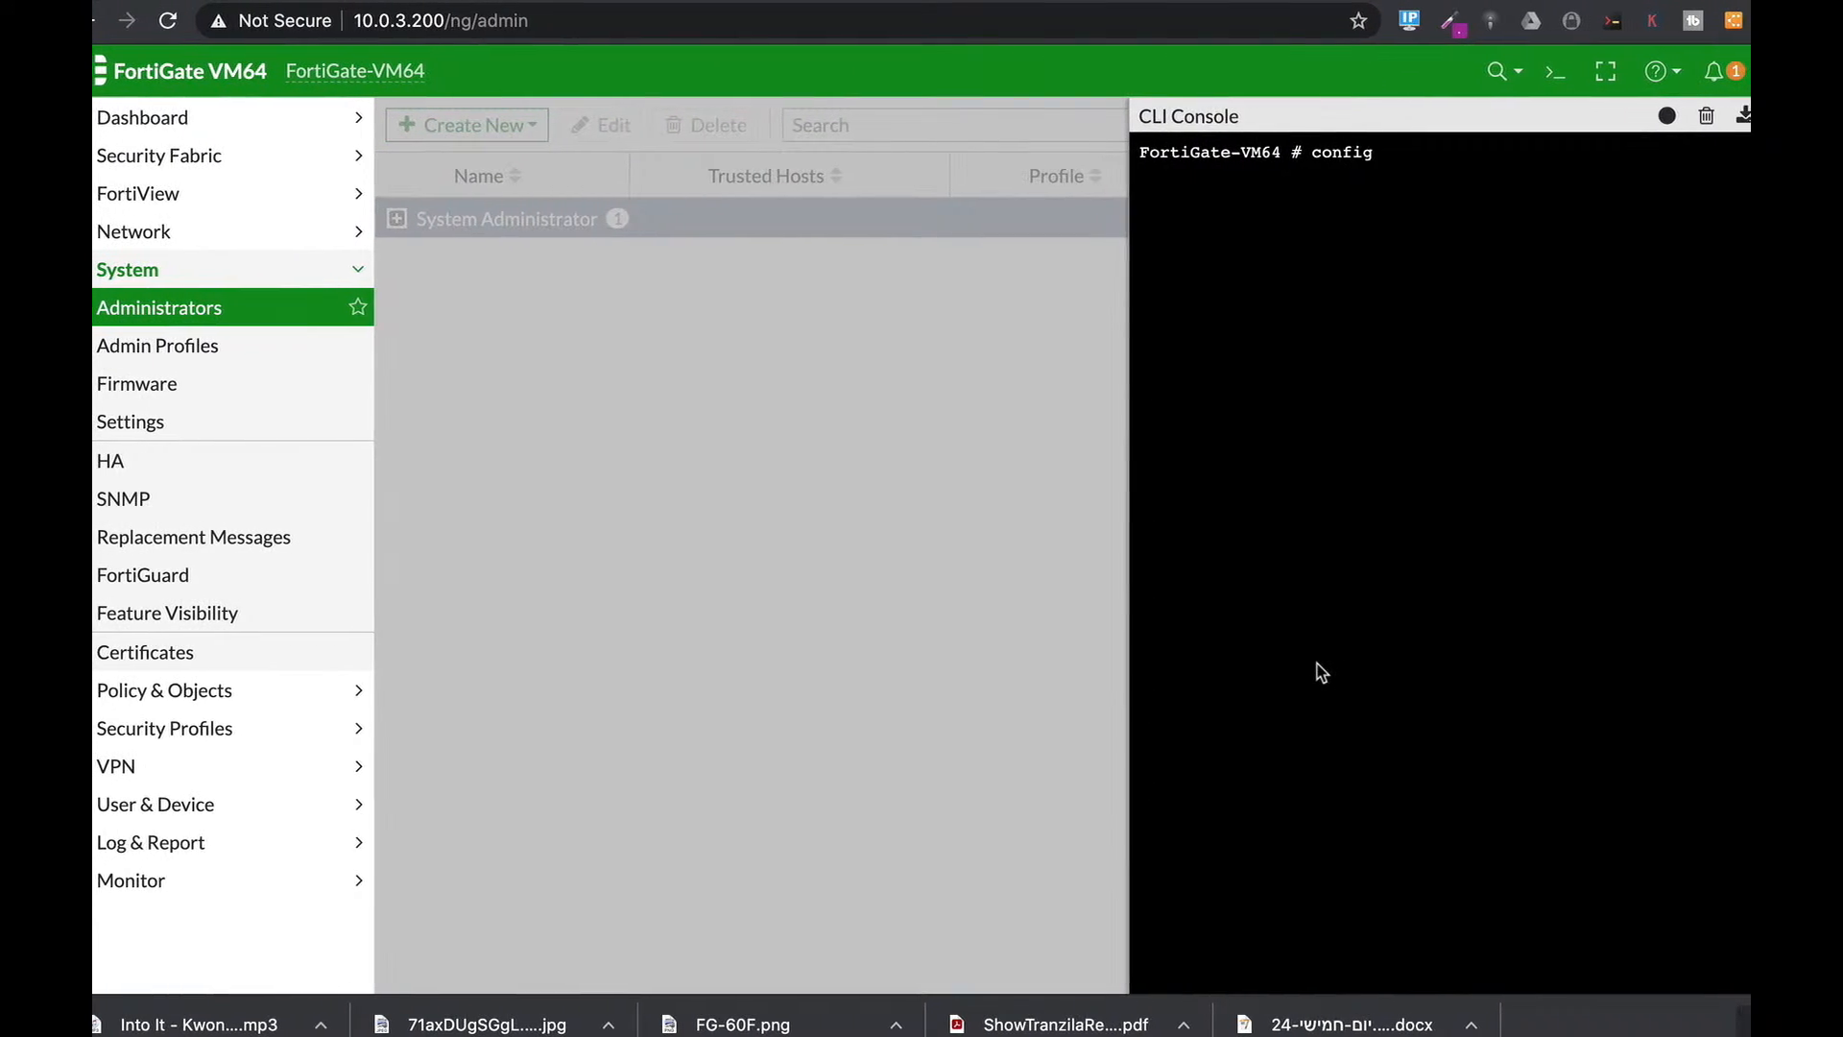
key(Tab)
text(global)
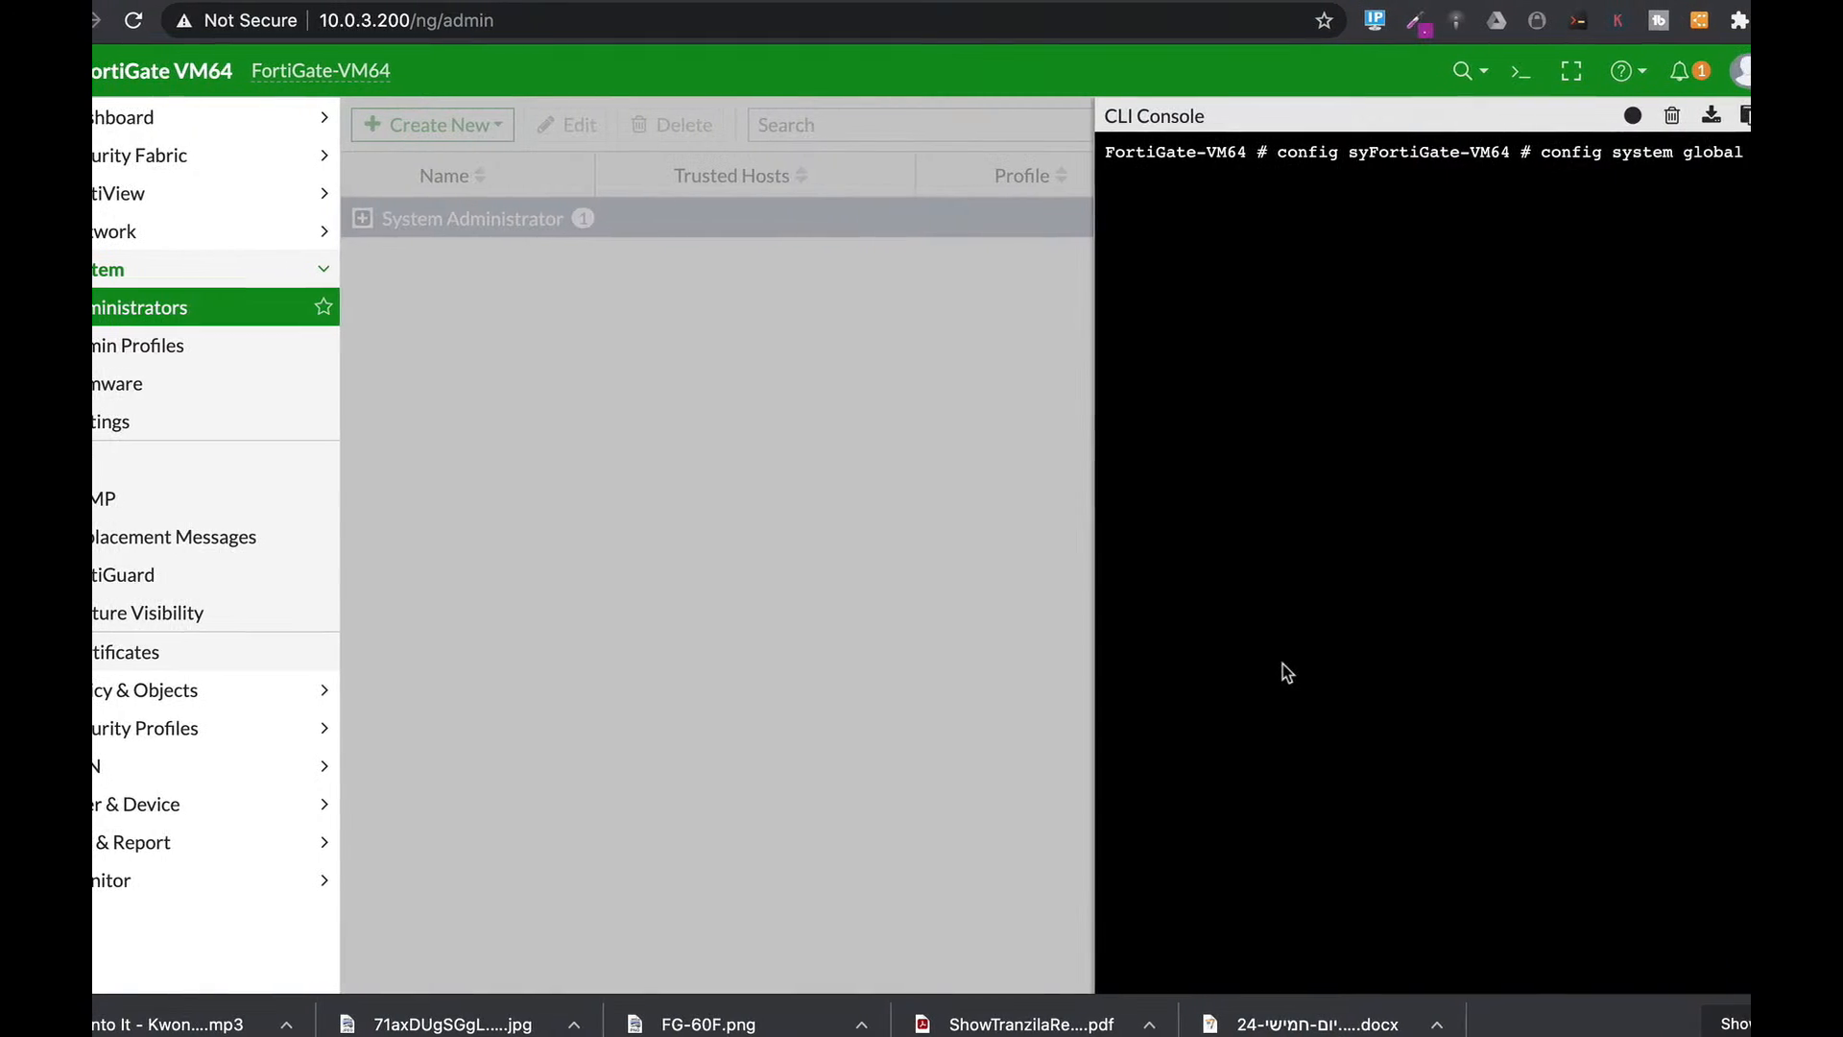
key(Return)
text(set admin-concurrent)
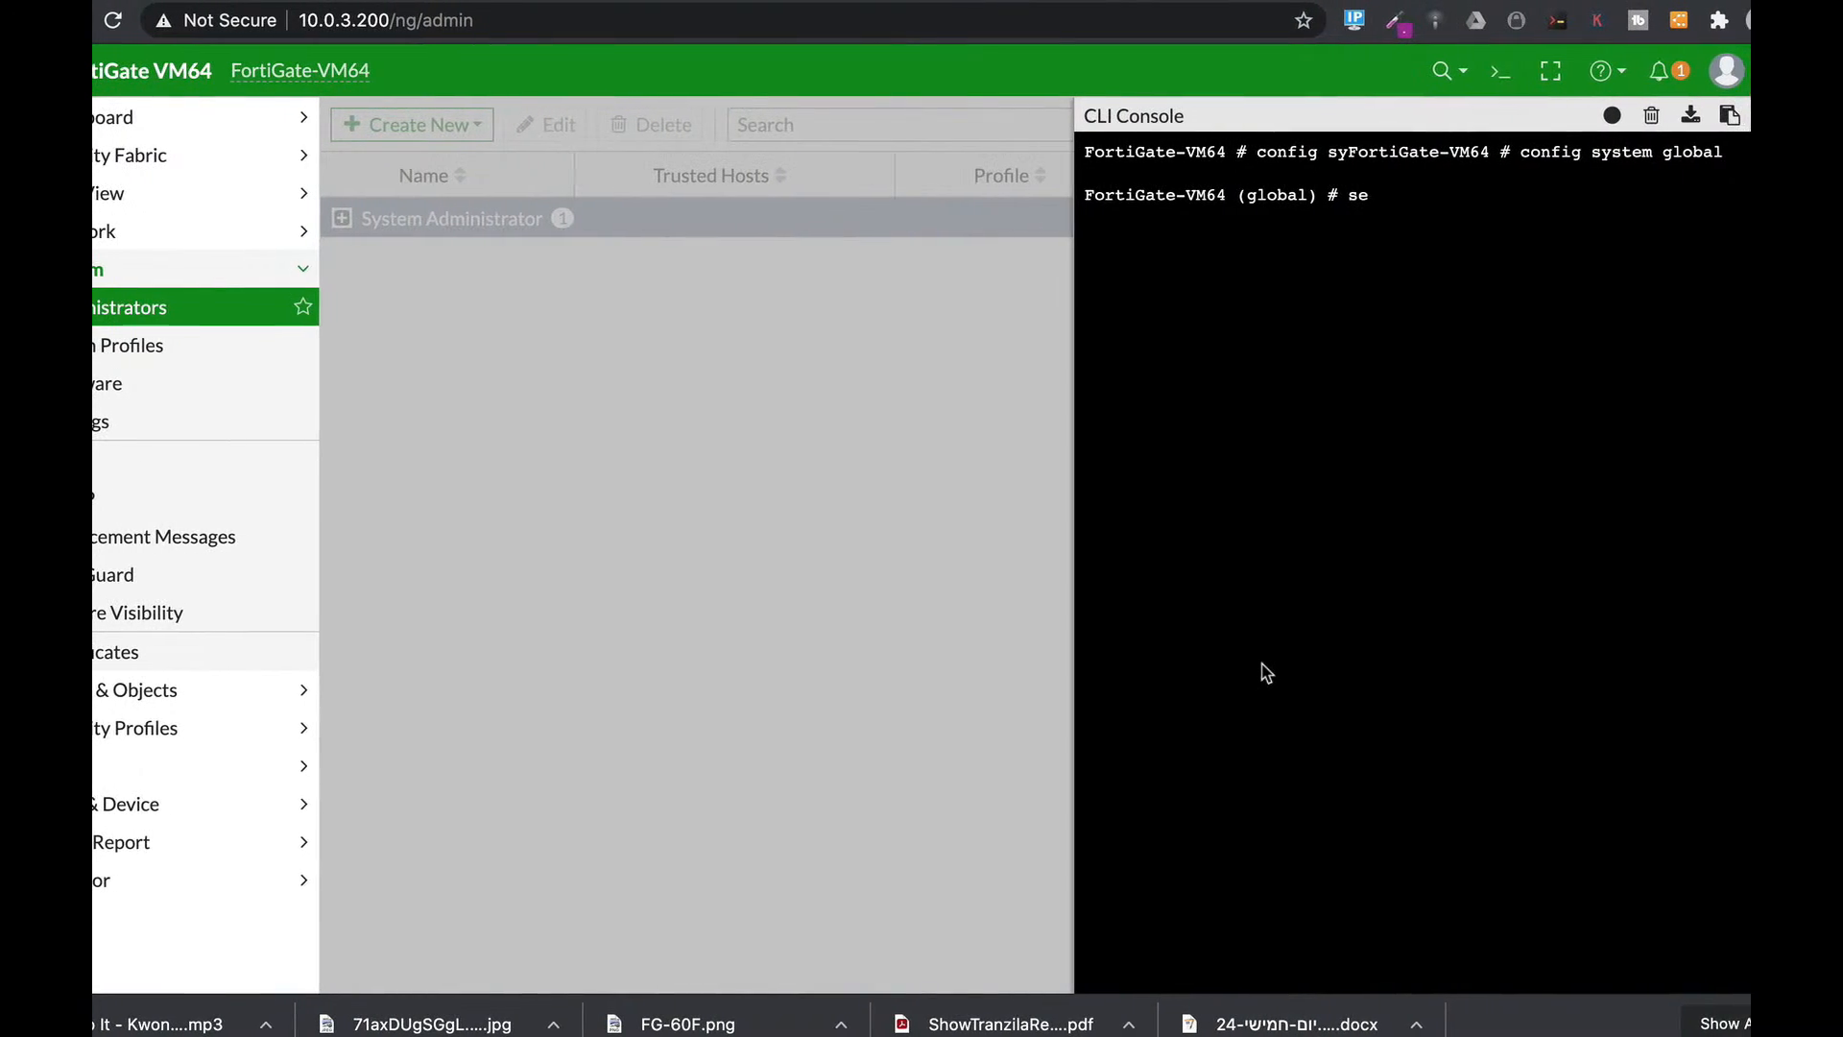
key(Tab)
key(Tab)
key(Tab)
key(Tab)
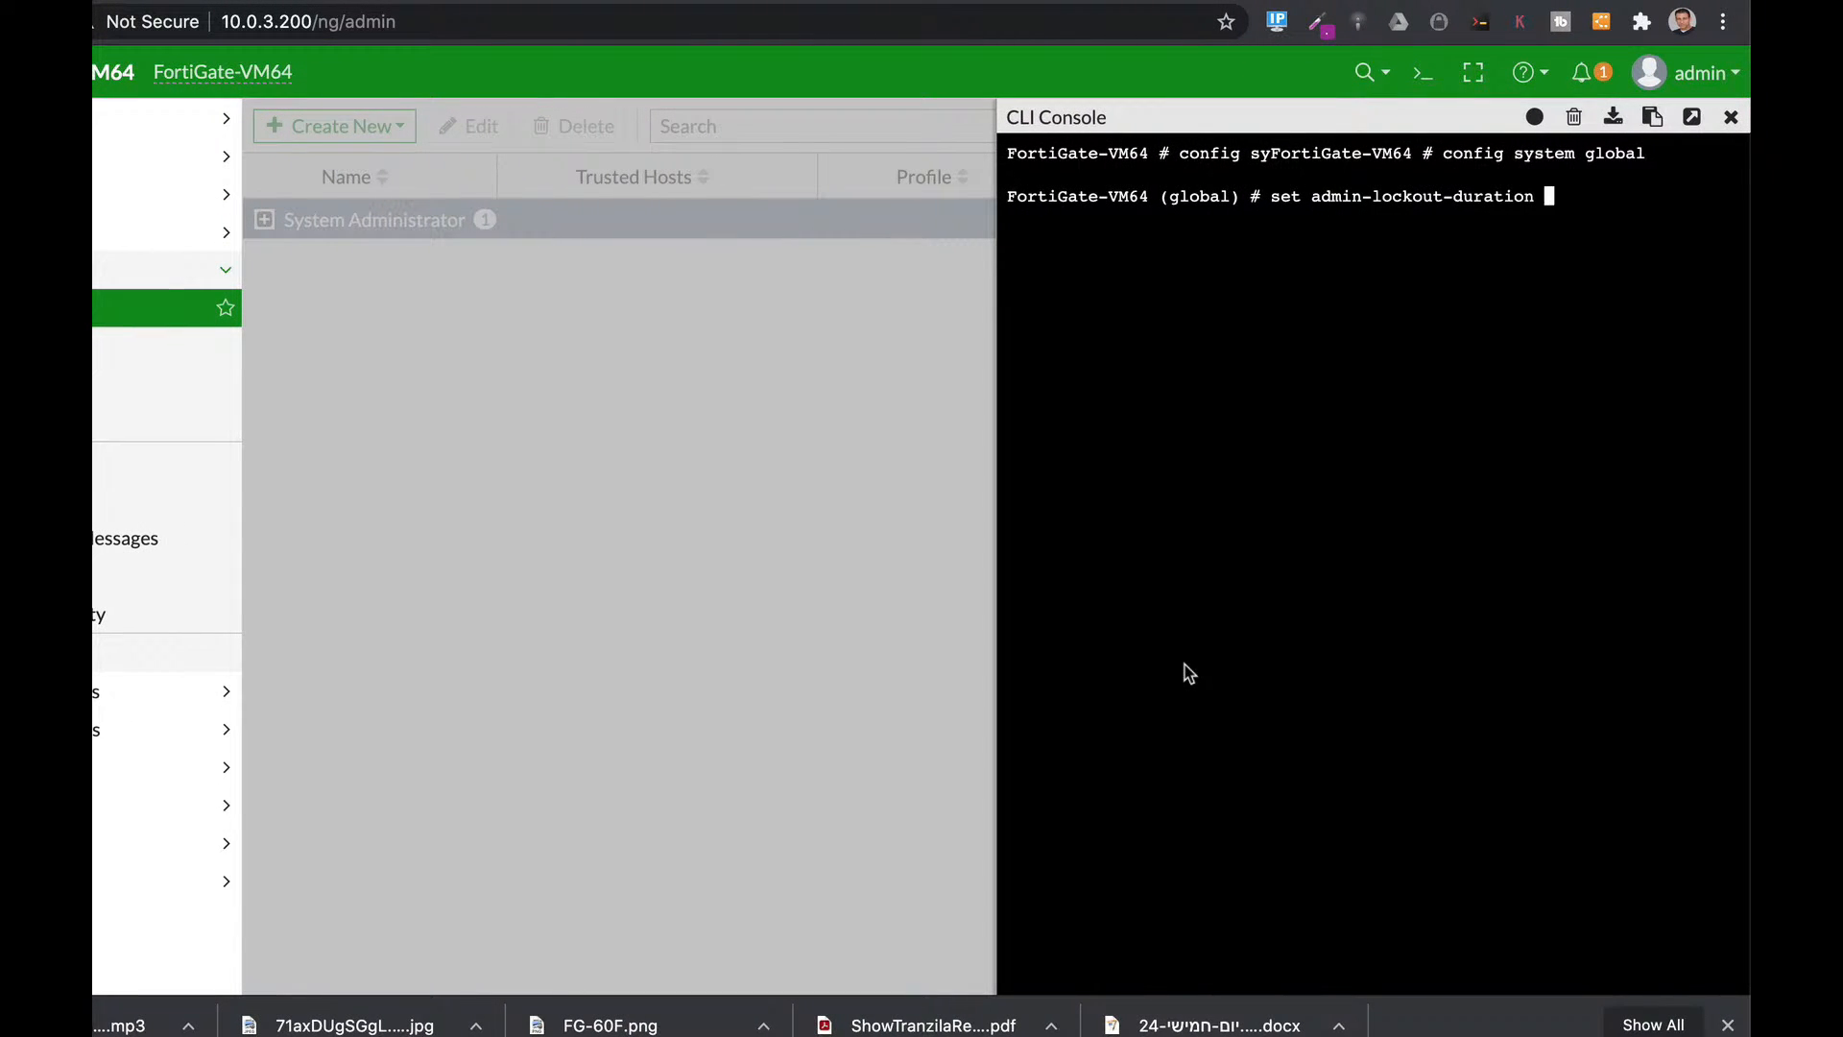
text(00)
key(Return)
Start another 'set' command, cycling completions to admin-lockout-threshold.
text(set ad)
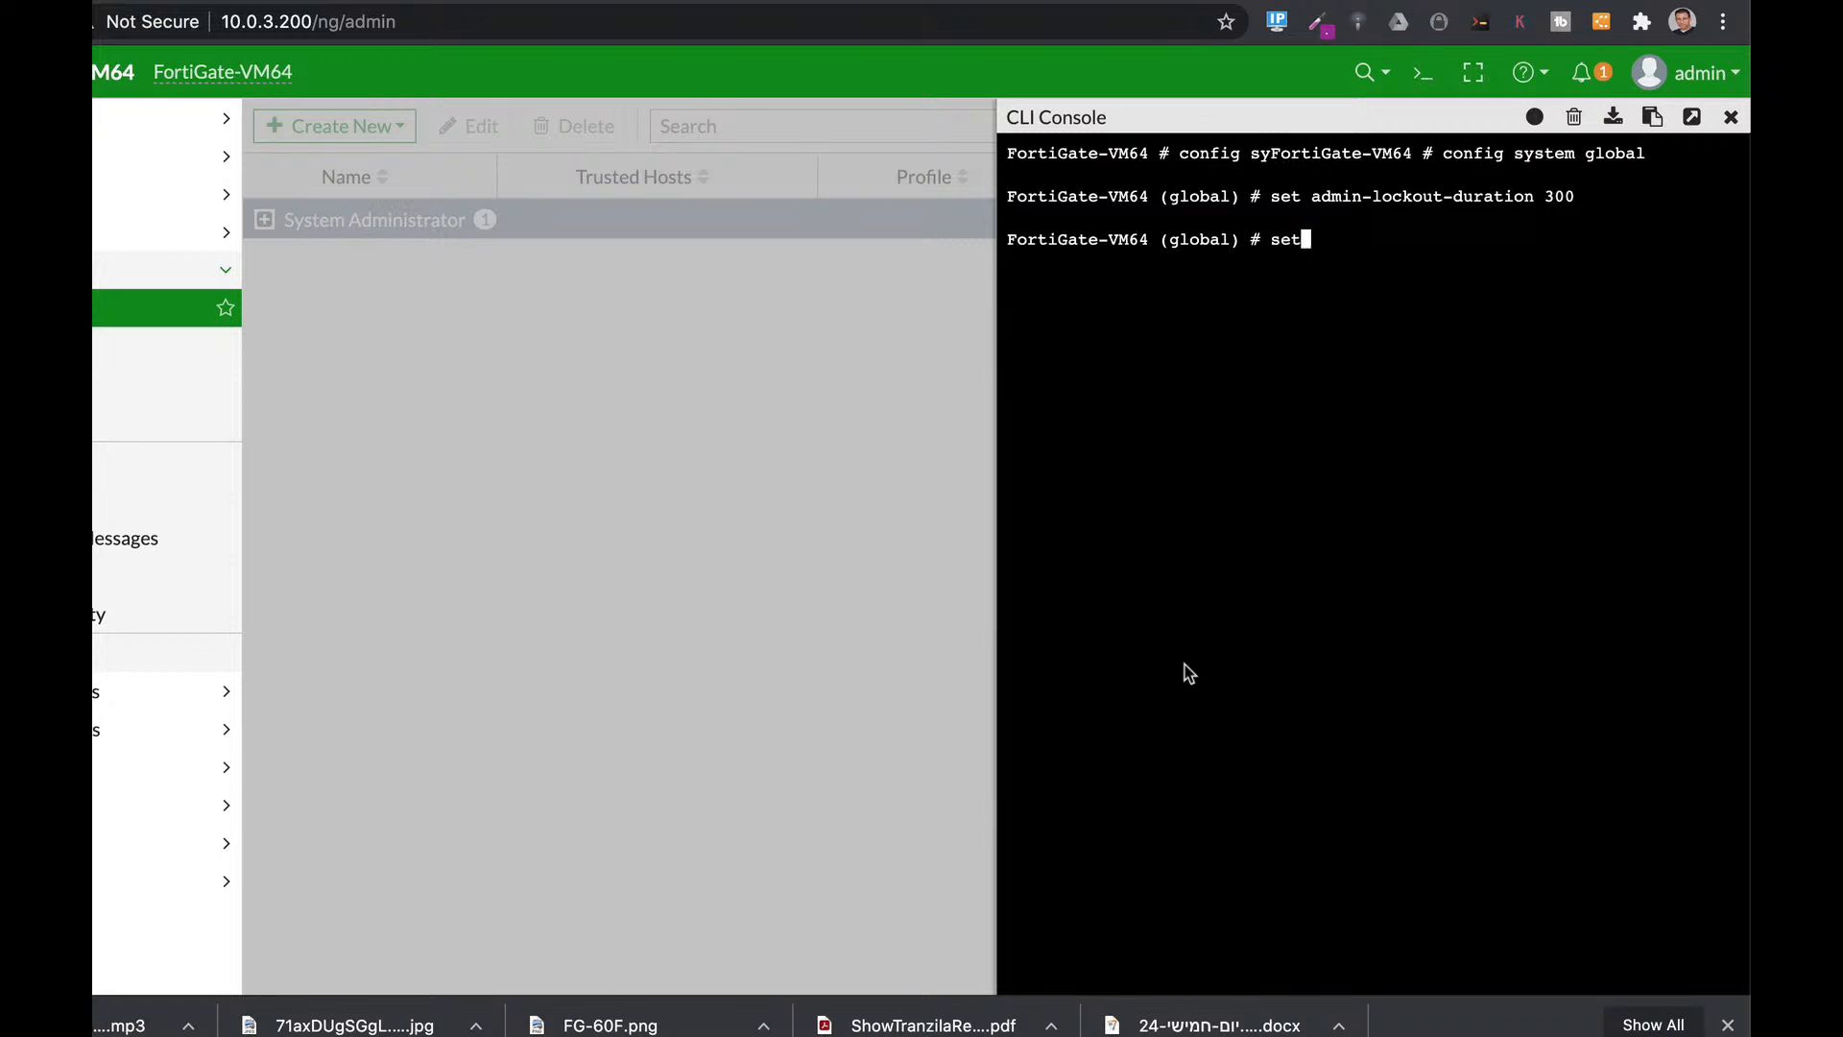
key(Tab)
key(Tab)
key(Tab)
key(Tab)
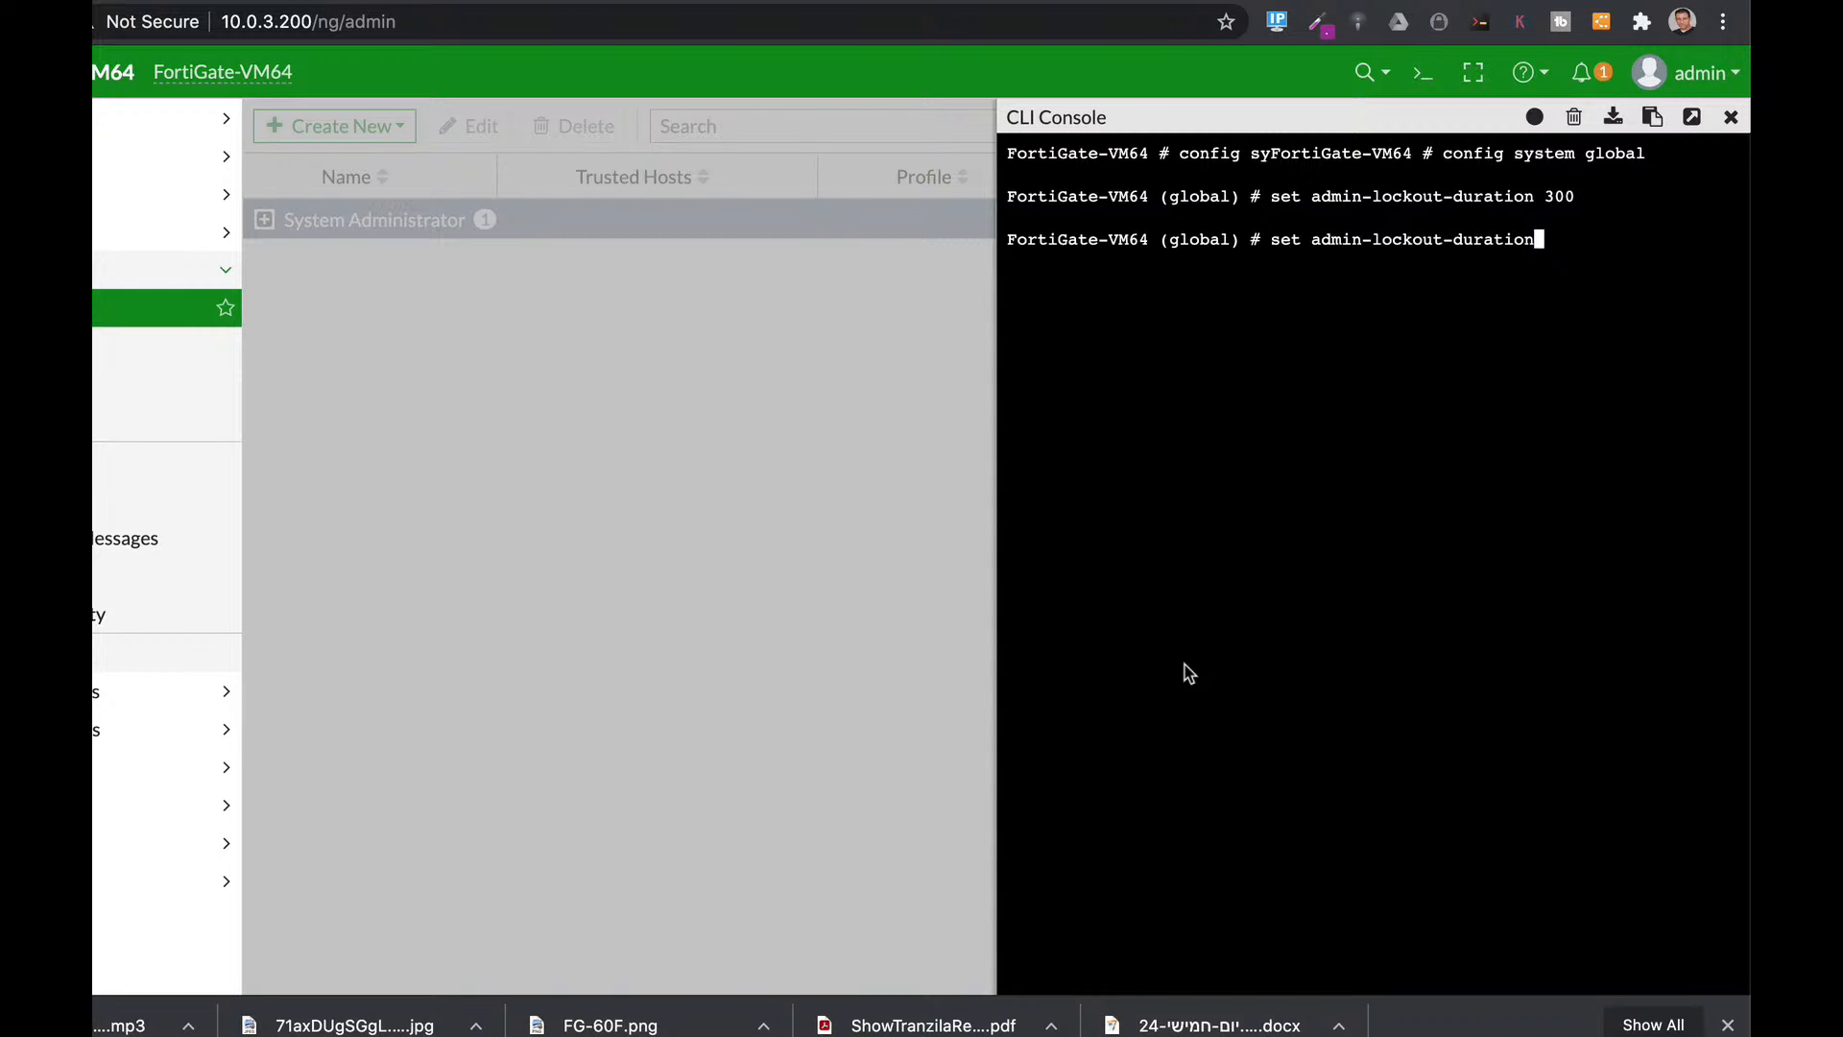
key(Tab)
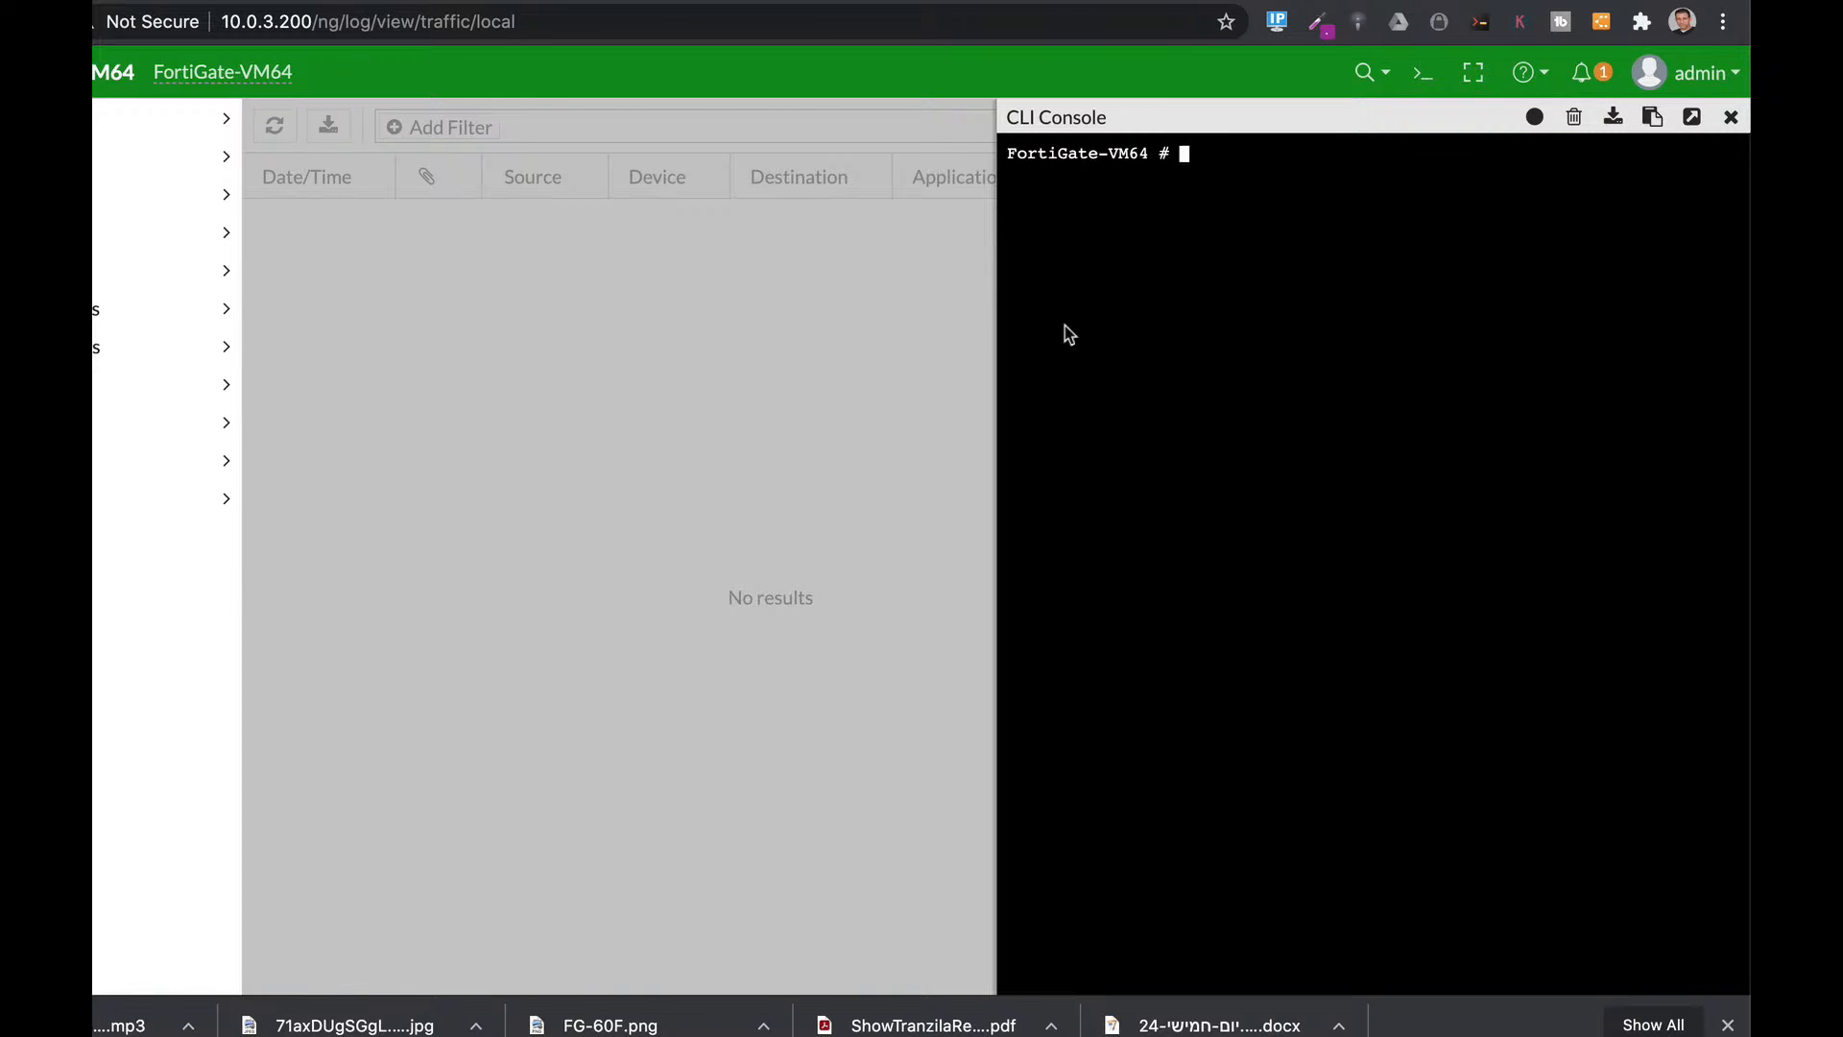
Enter 'config log disk setting' and set maximum-log-age to 730.
text(config log di)
key(Tab)
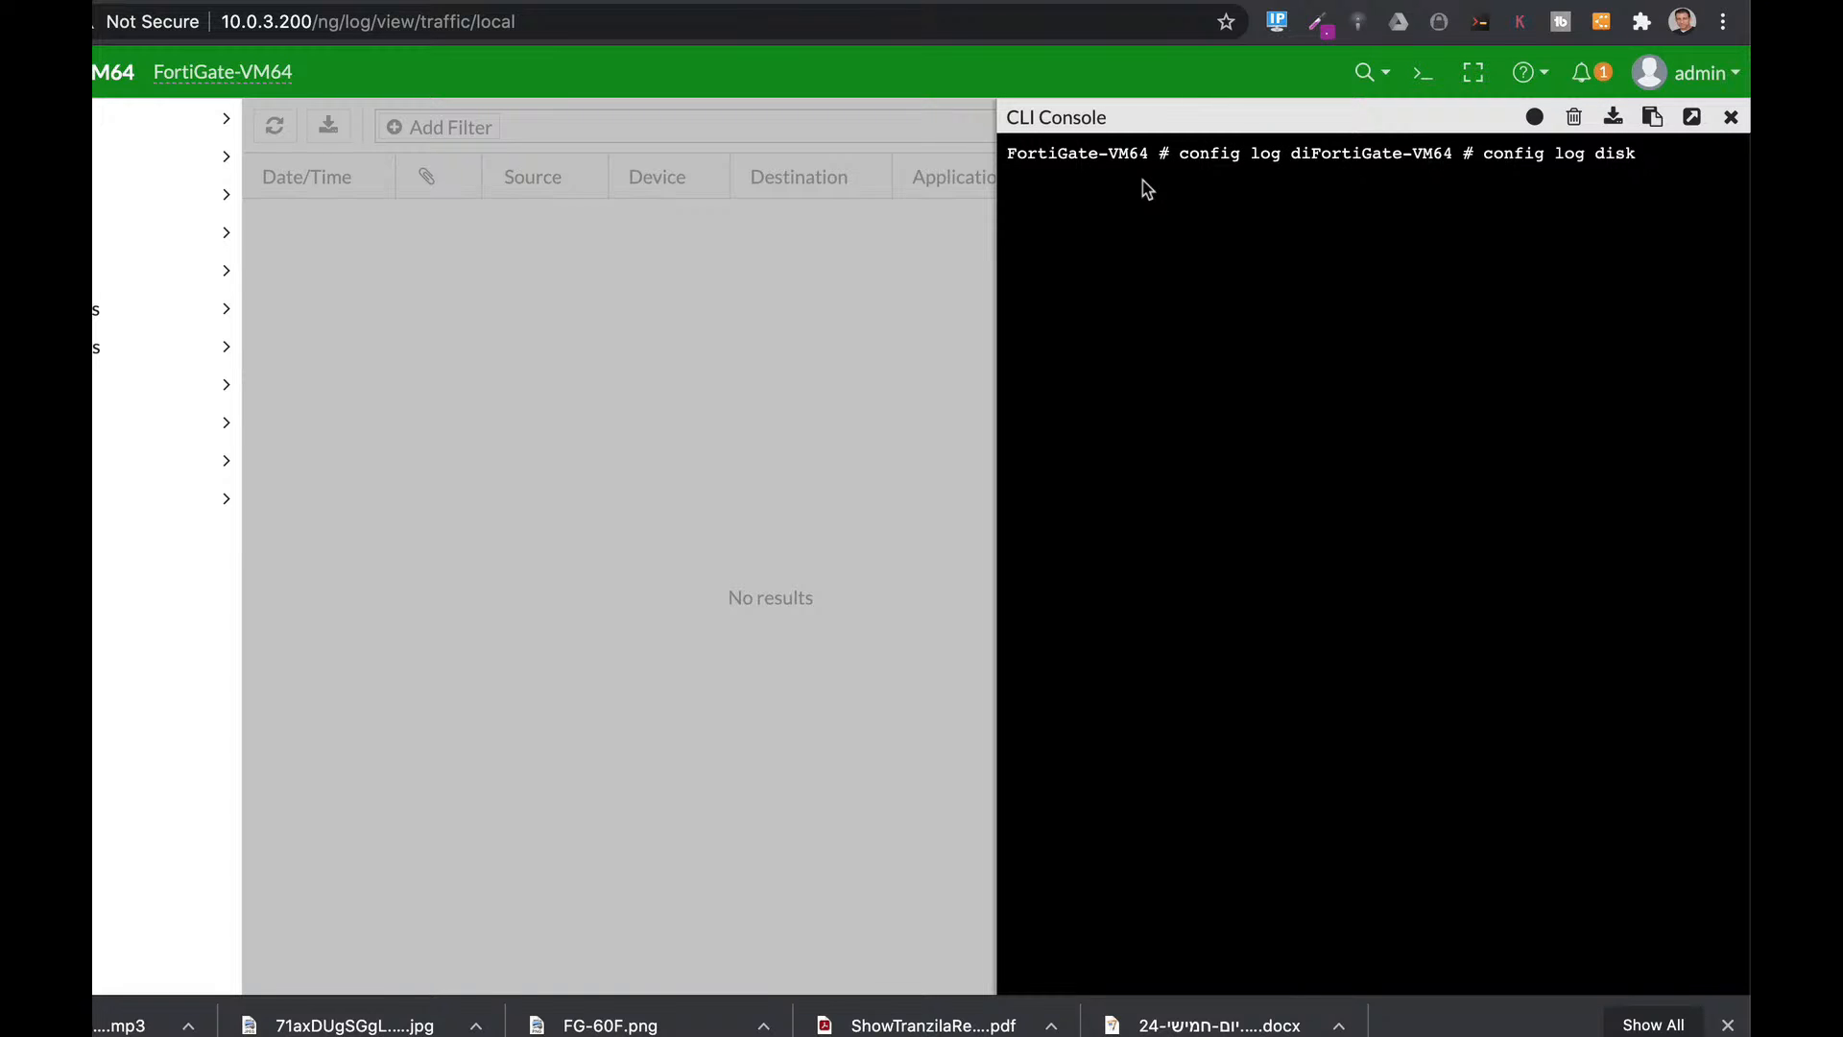
text(se)
key(Tab)
key(Return)
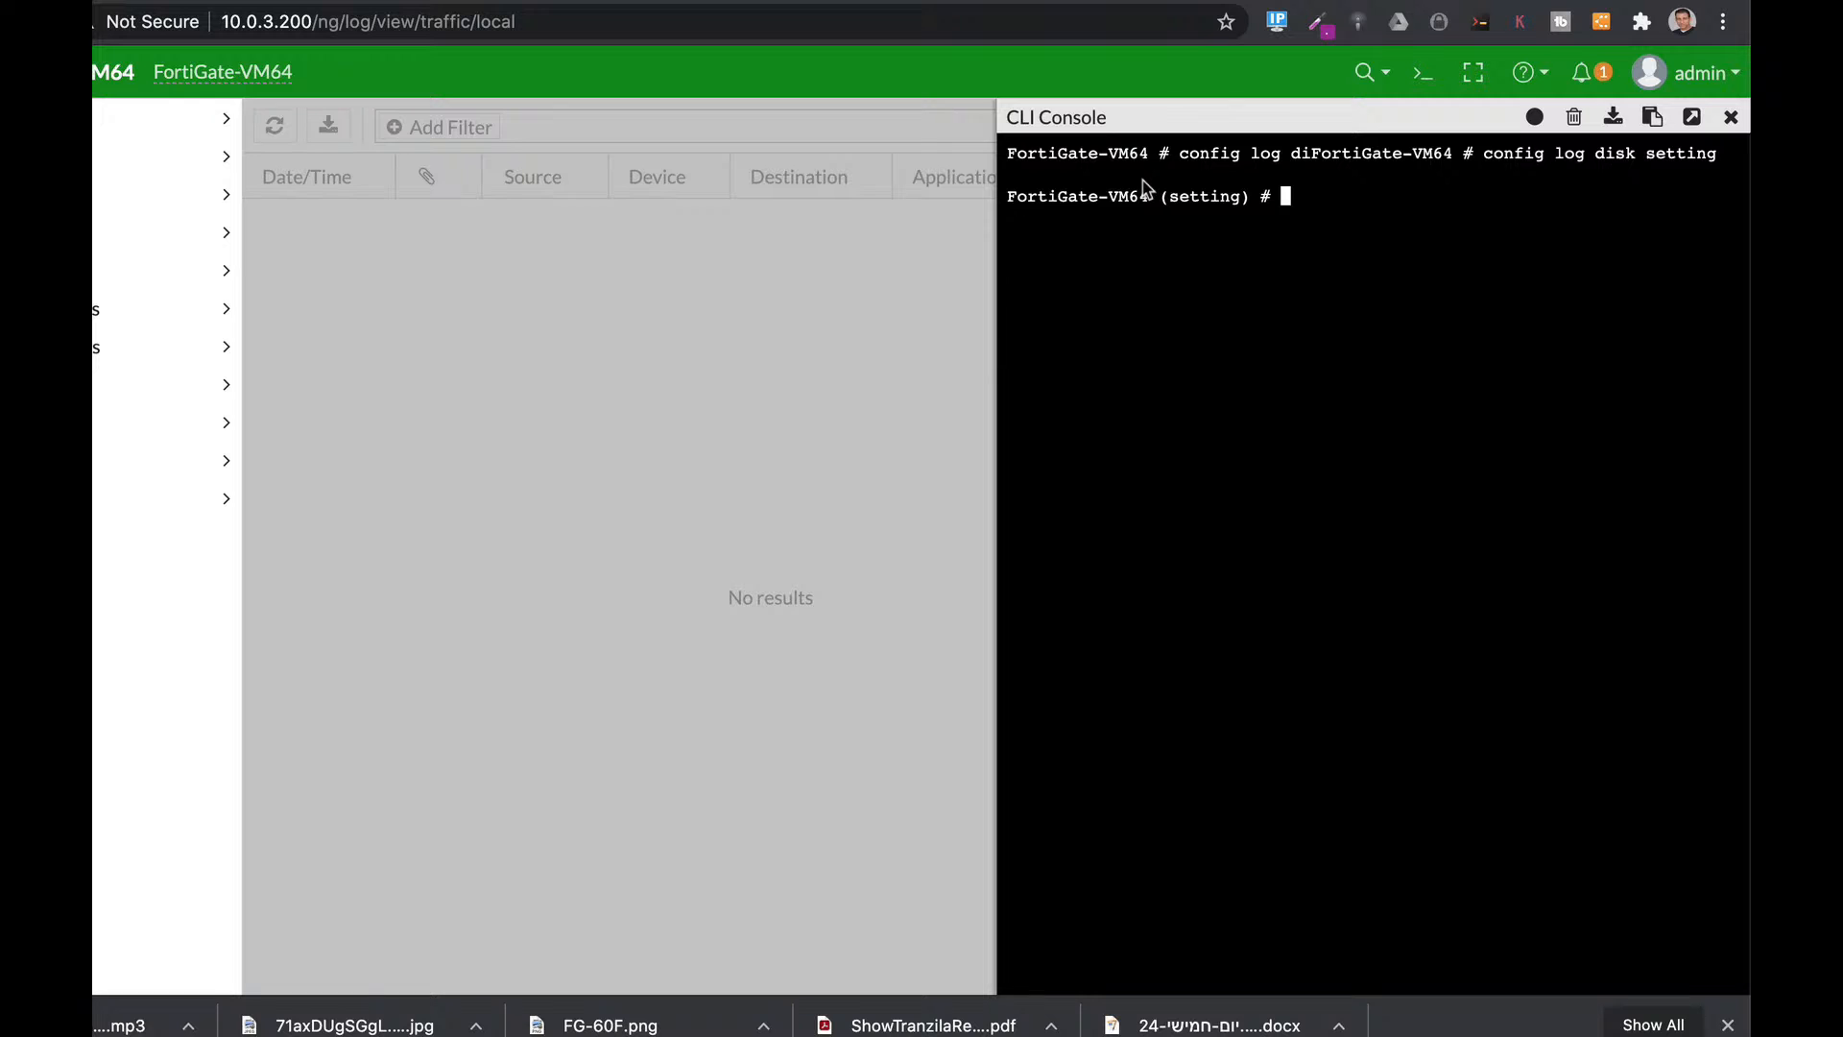
text(set ma)
key(Tab)
key(Tab)
key(Tab)
text(730)
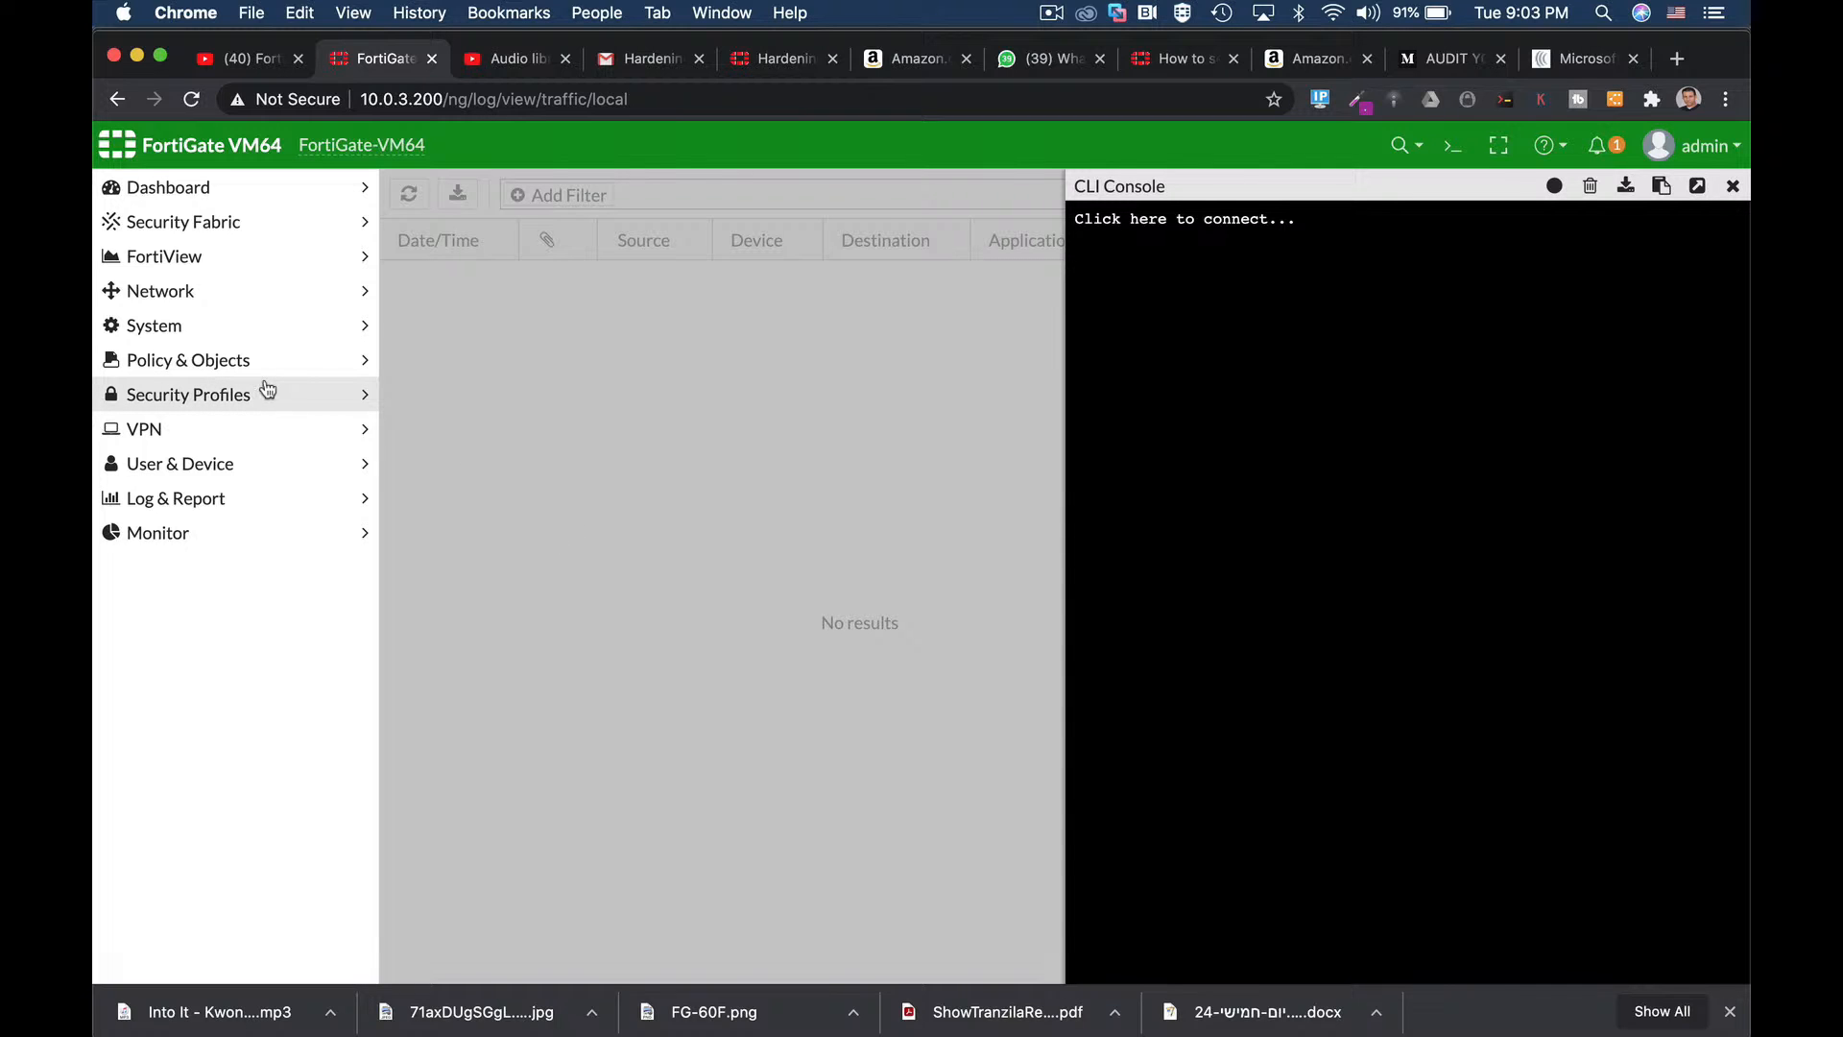
Look over the port2 interface settings in Network > Interfaces, leaving them unchanged.
click(213, 293)
click(198, 325)
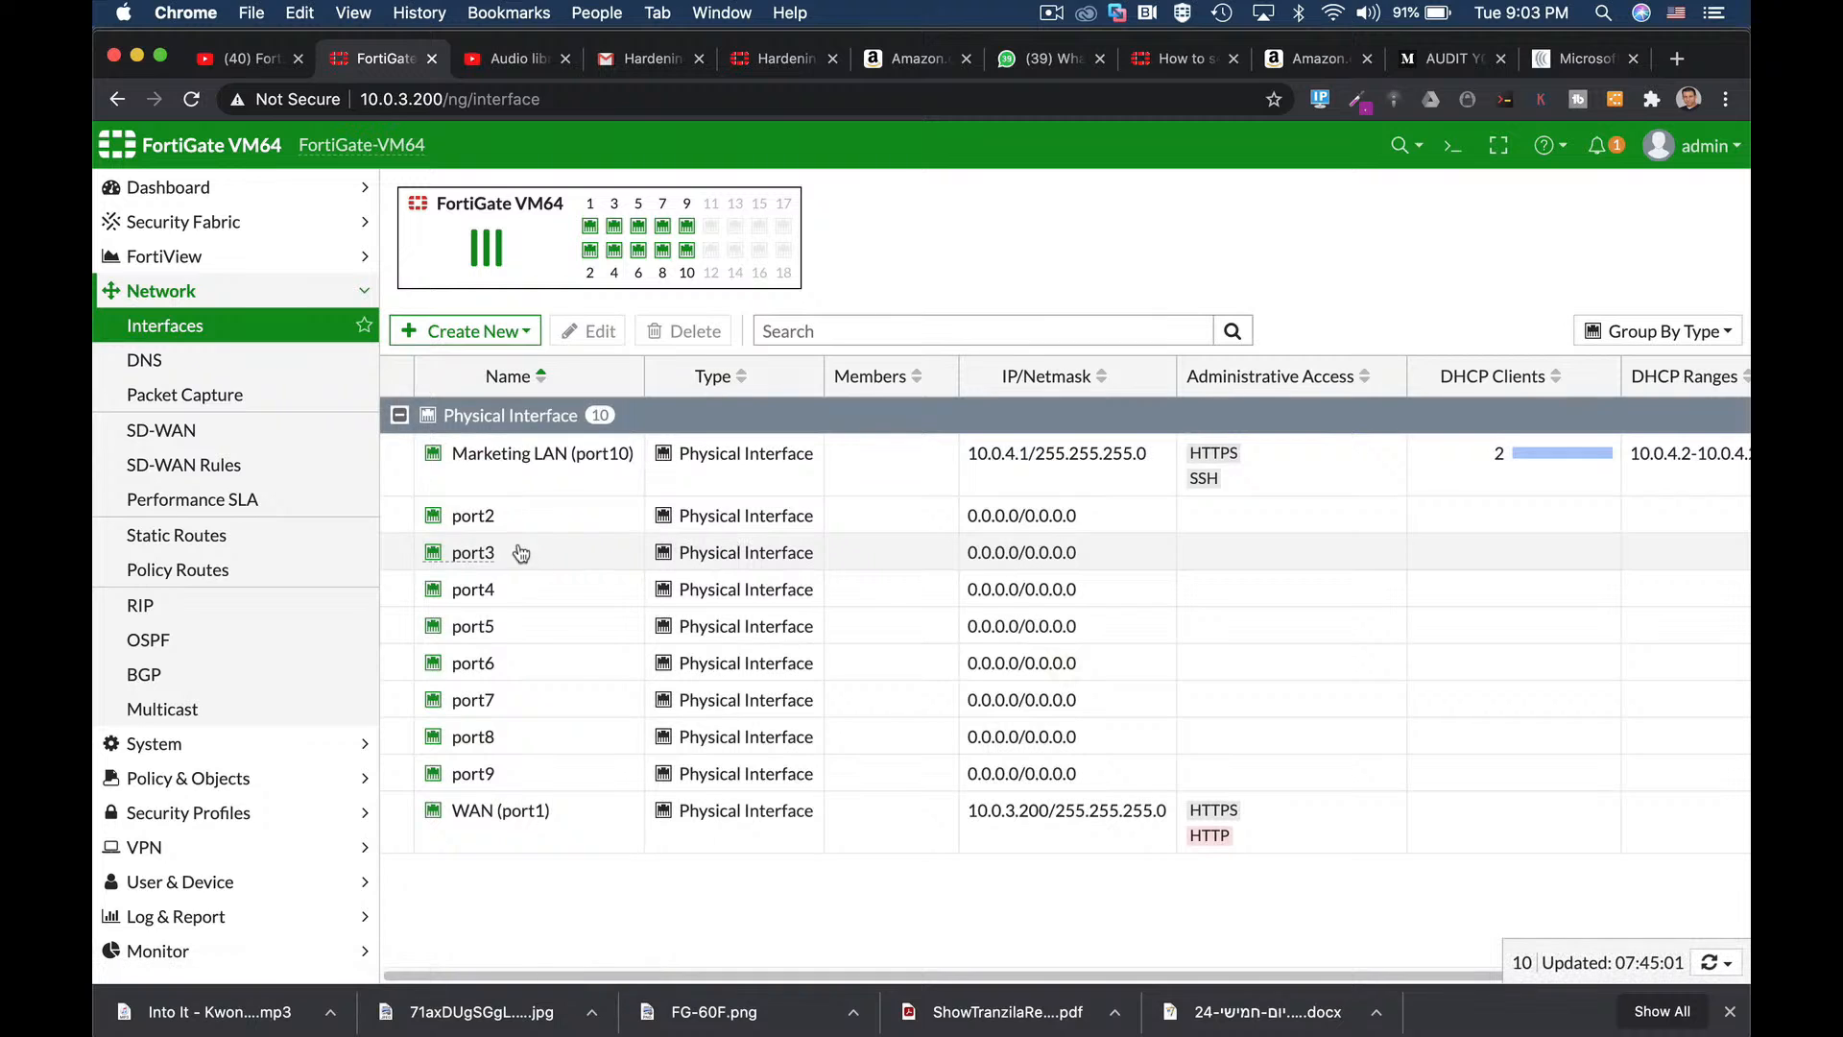
click(514, 523)
click(590, 332)
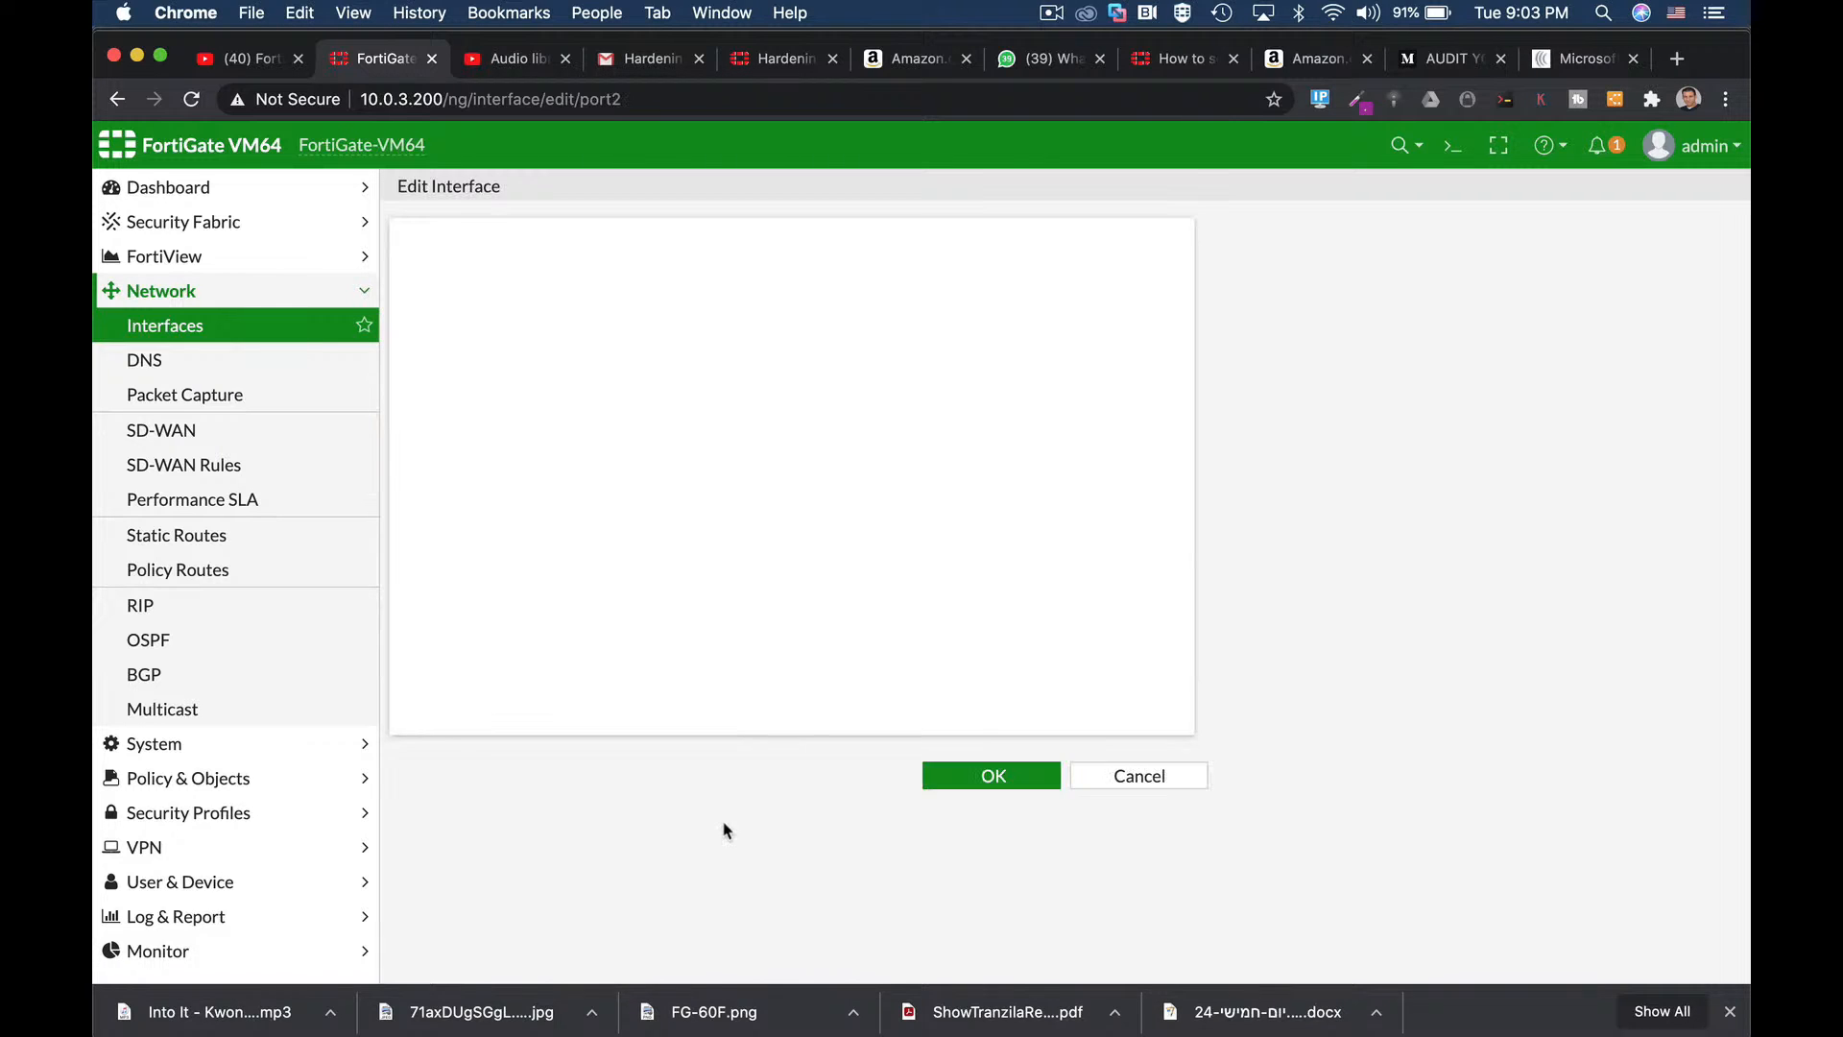
scroll(728, 774, down, 5)
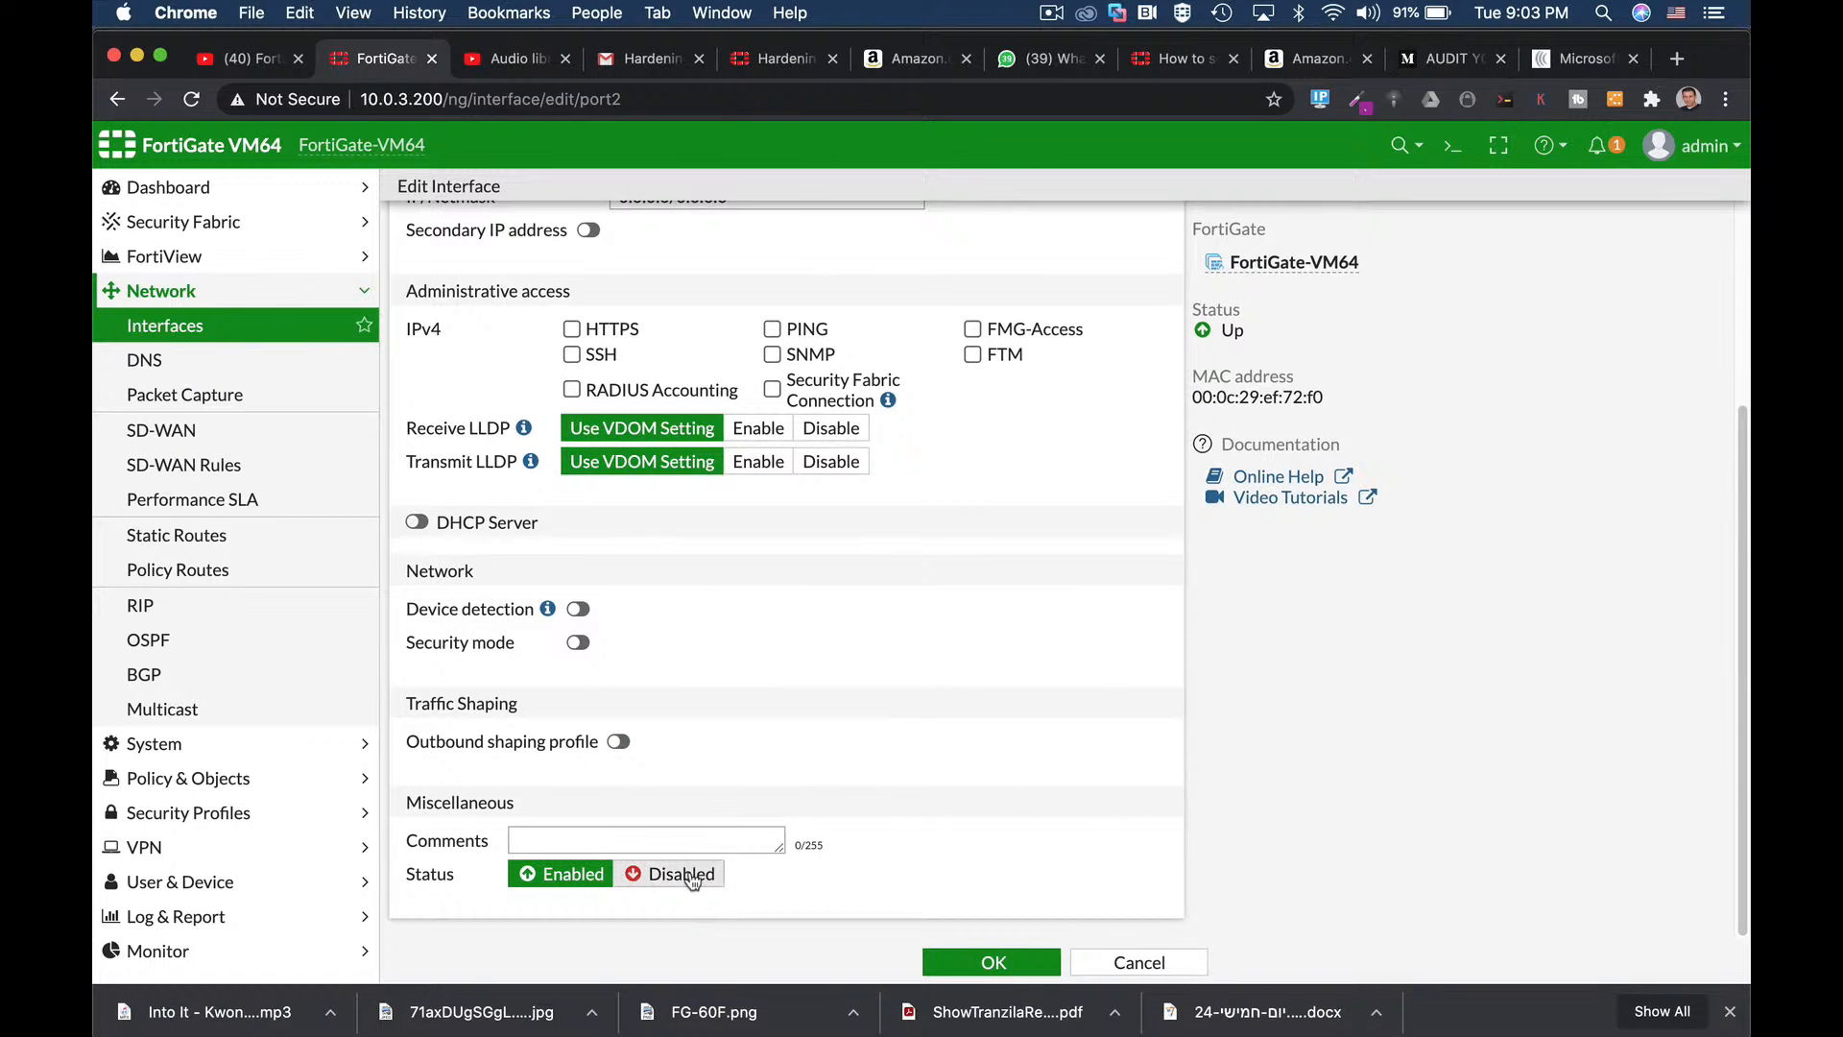
click(1140, 962)
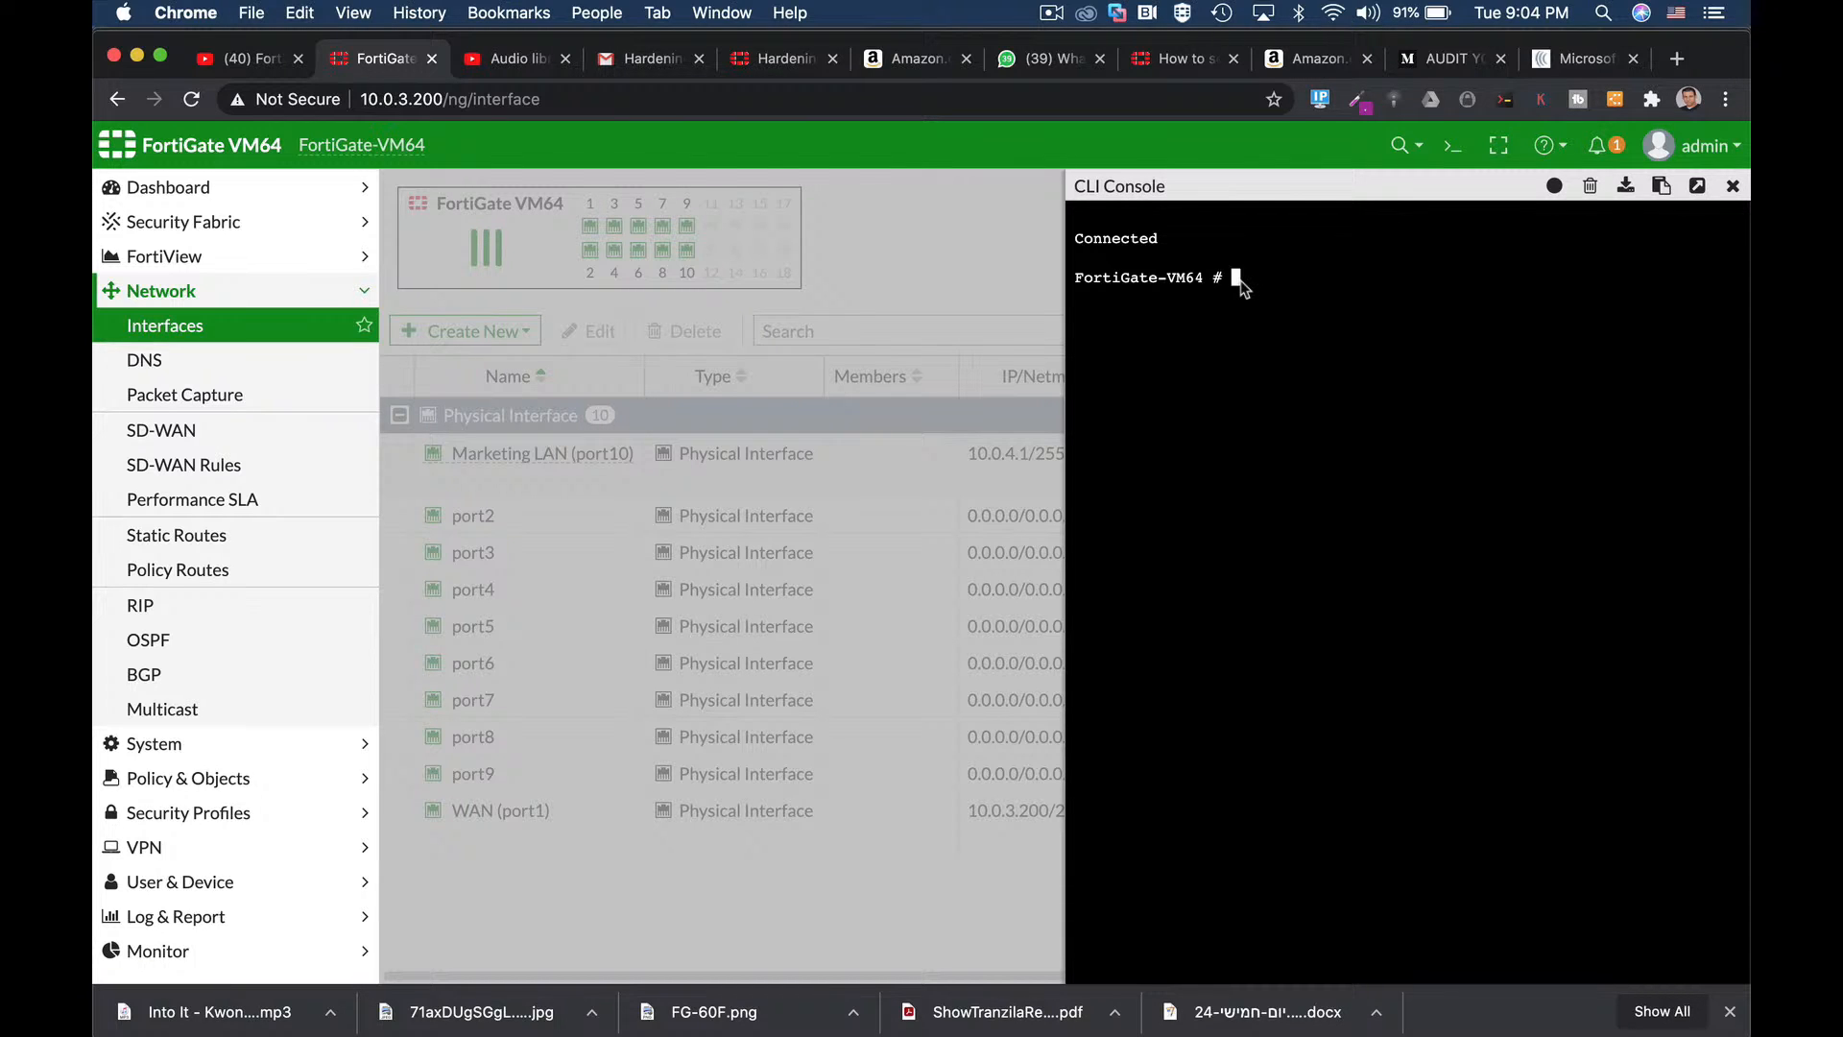
Edit port1 under 'config system interface', cycle through its unset options, then clear the console.
text(config system interface)
key(Return)
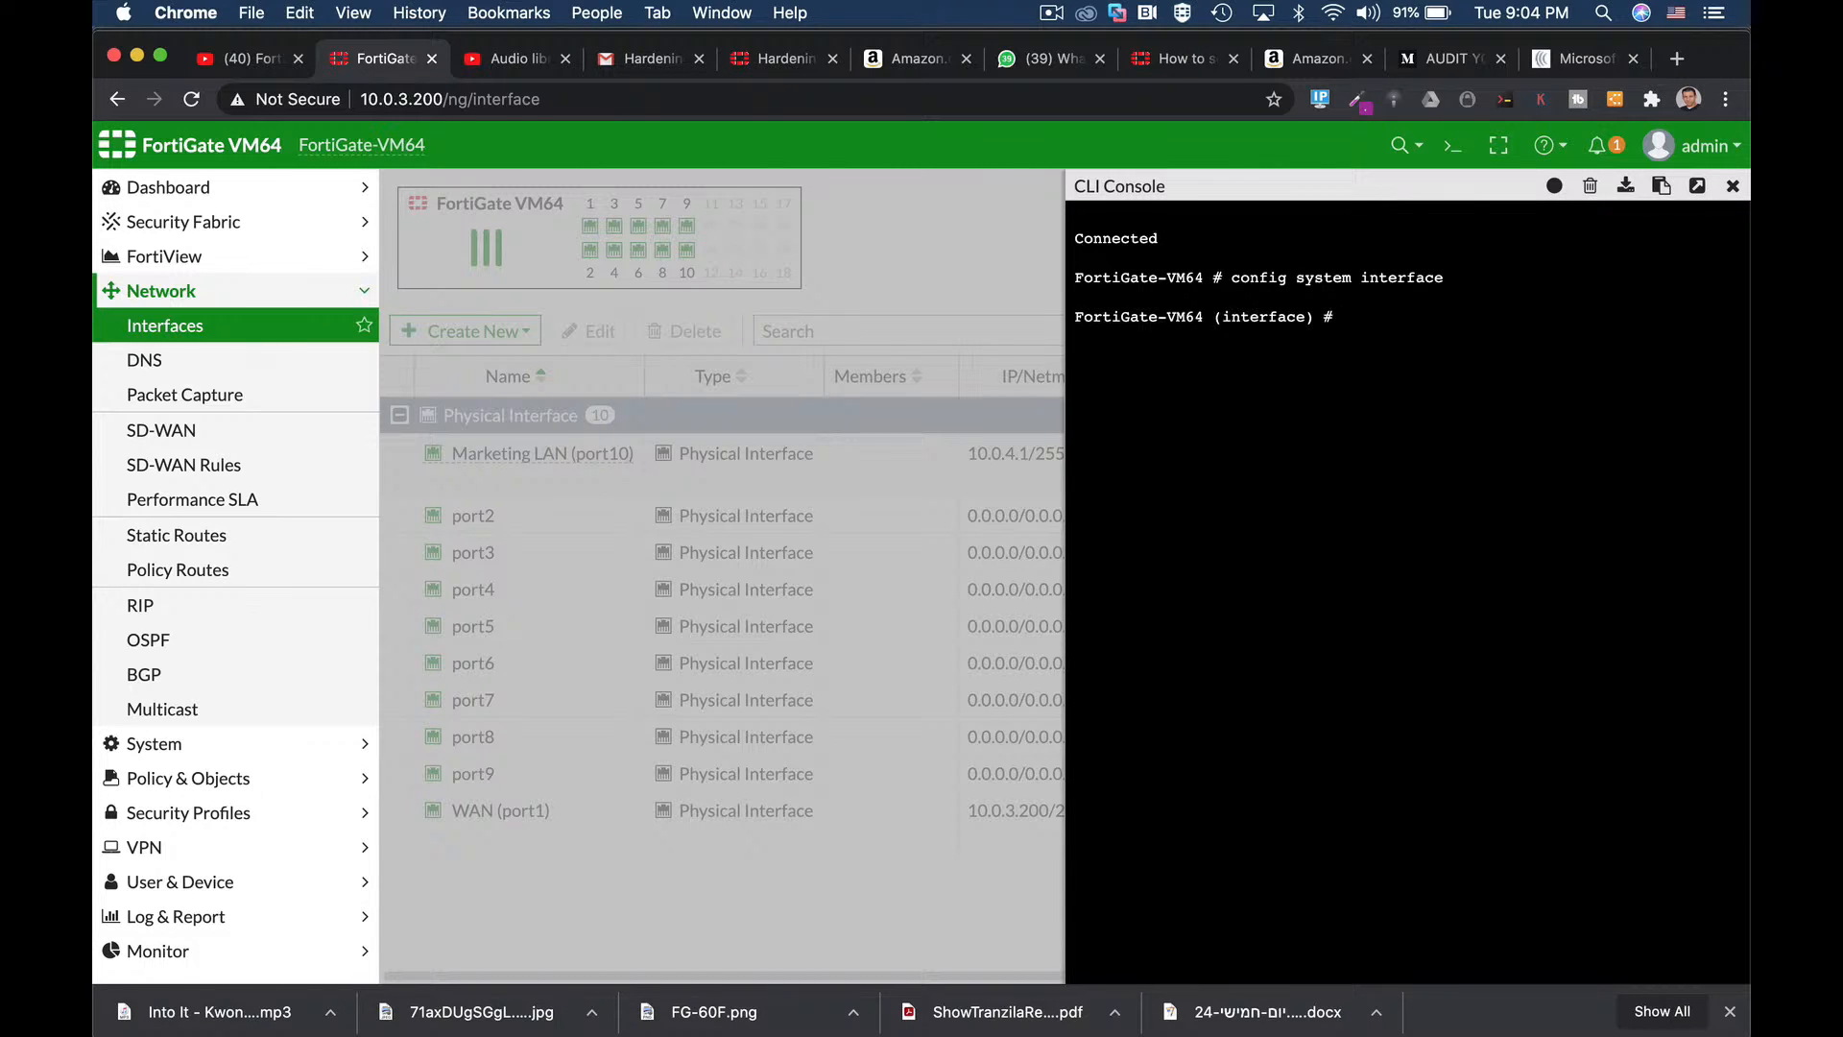
text(edit port1)
key(Return)
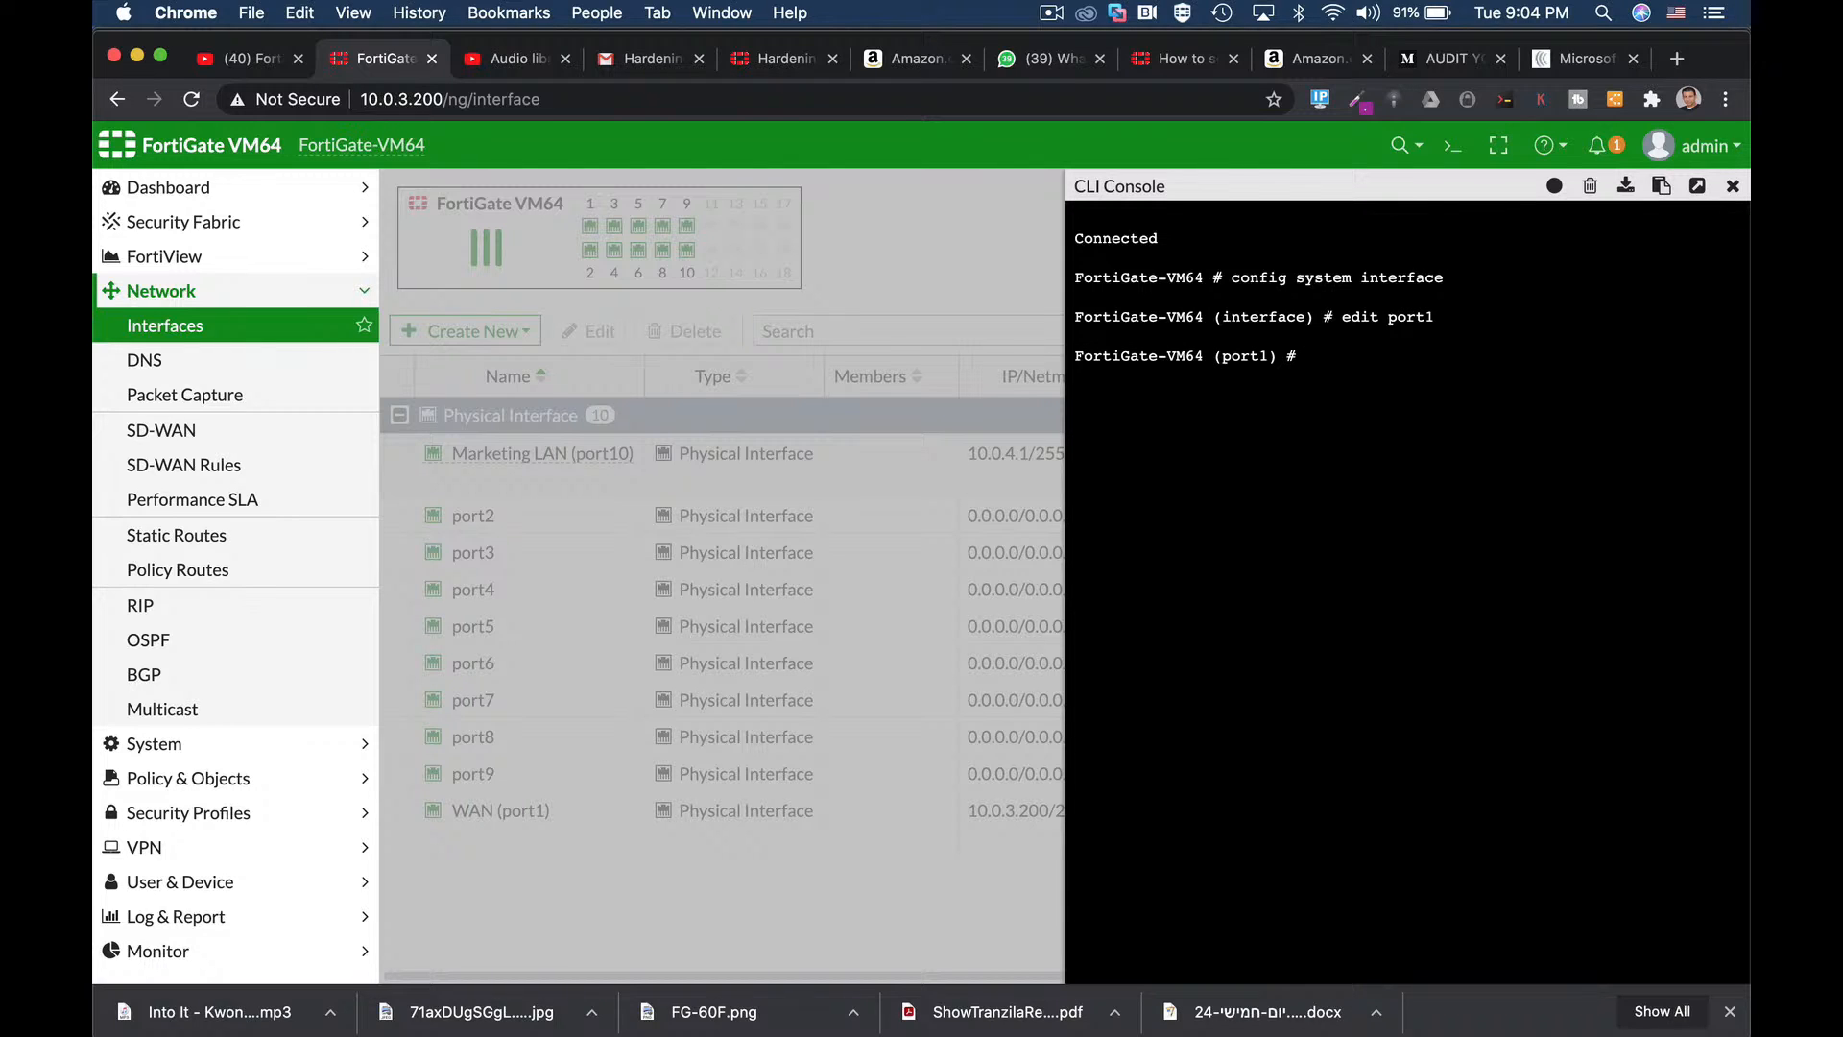
text(uns)
text(et vrf)
key(Tab)
key(Tab)
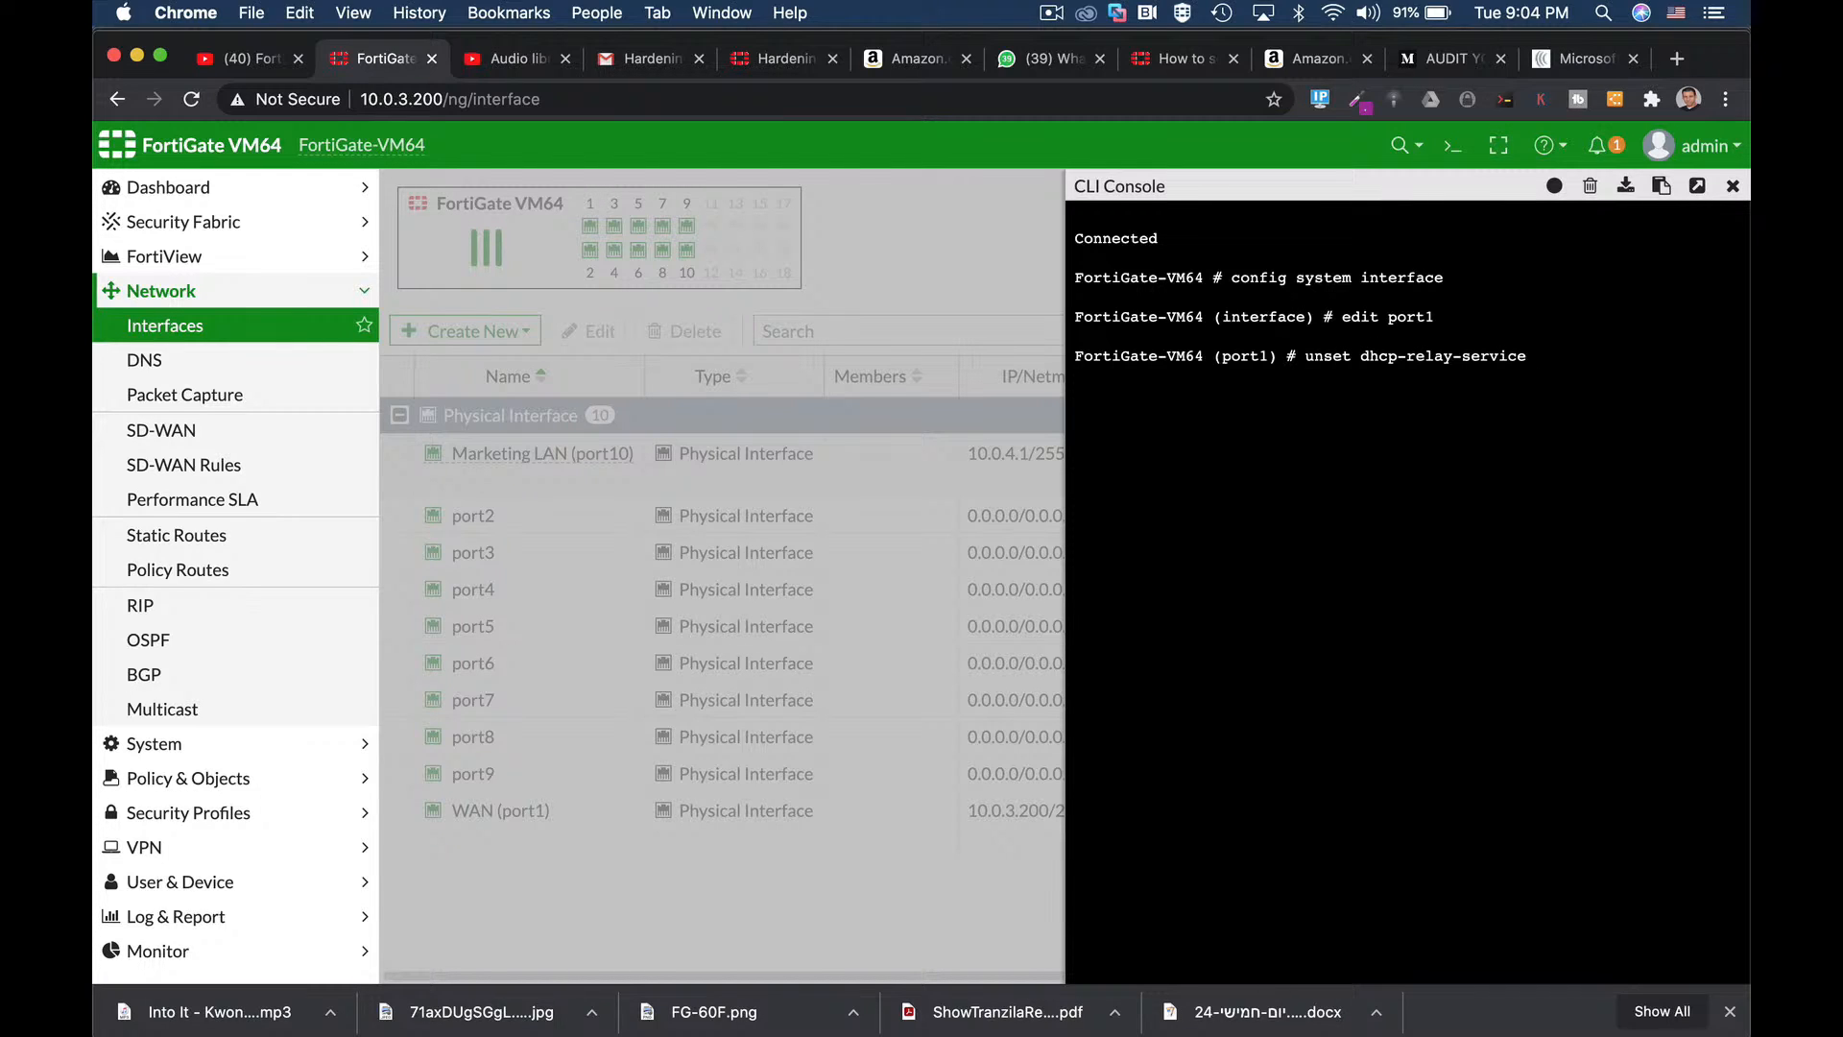
key(Tab)
key(Tab)
key(Tab)
key(Tab)
key(Tab)
click(1590, 186)
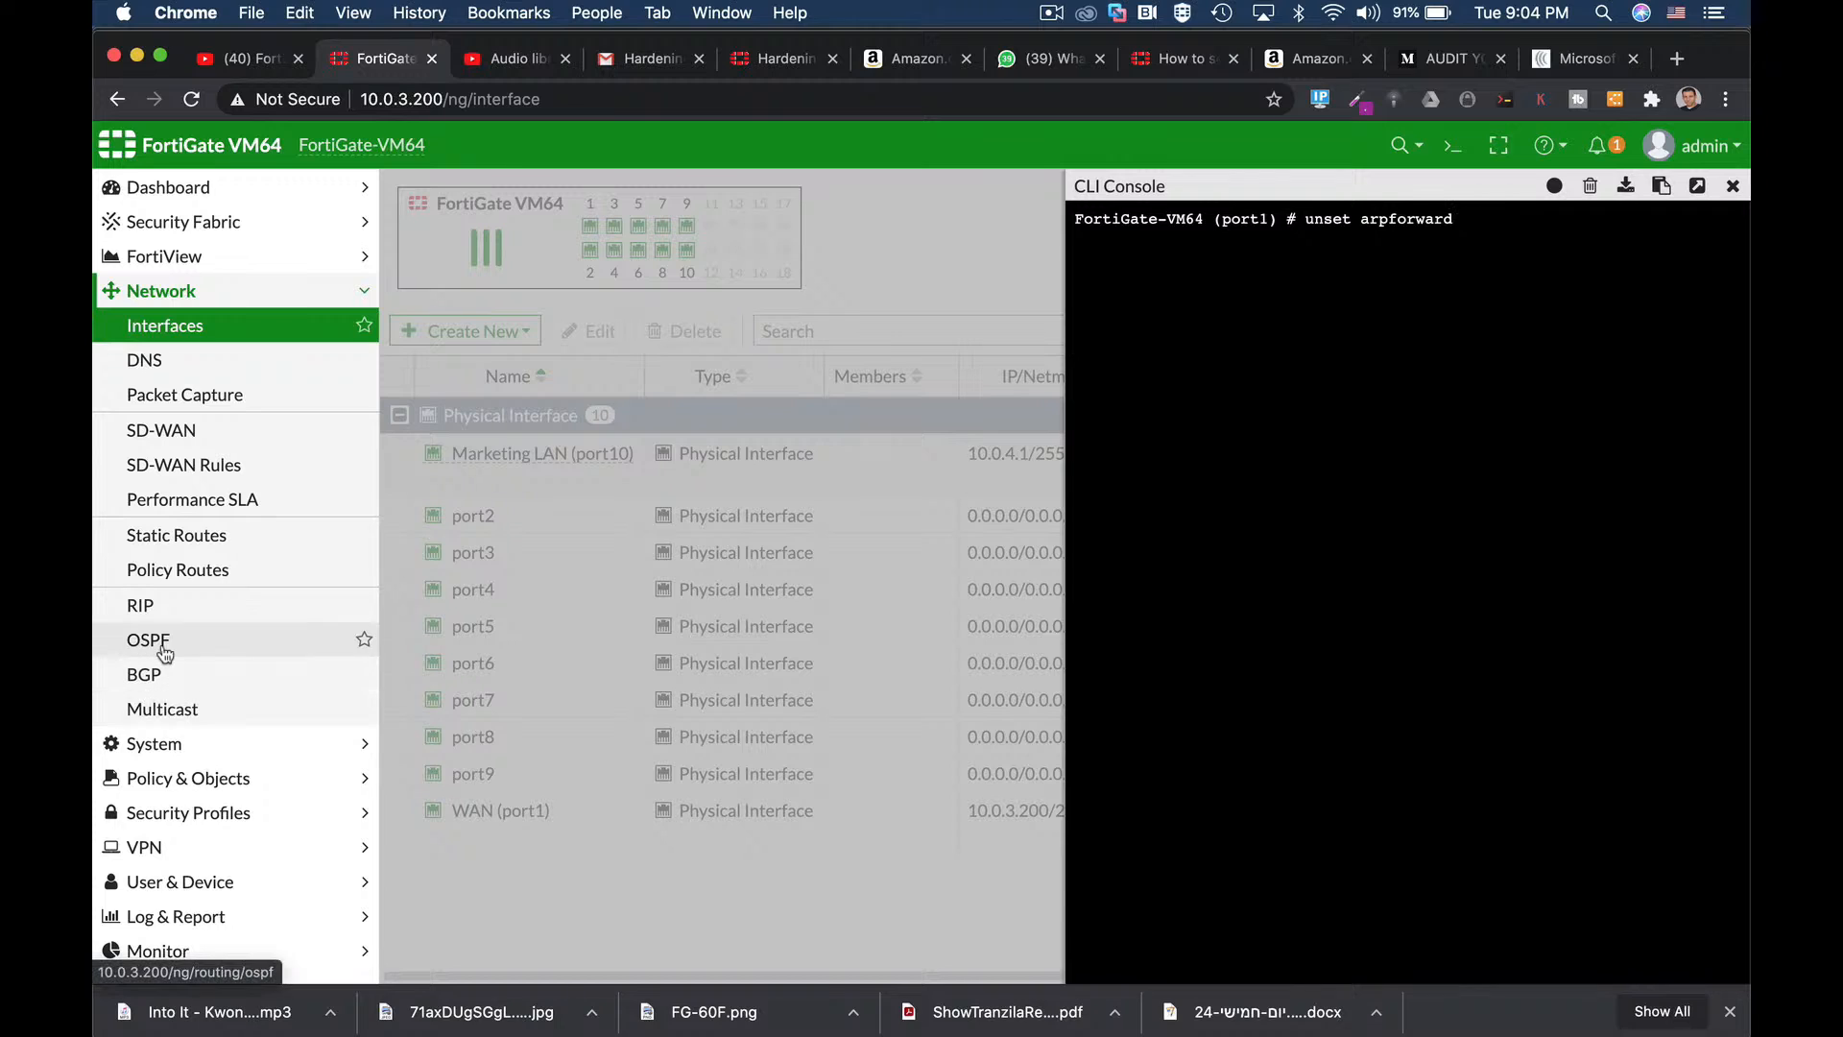
Run 'abort' to discard the port1 edit and return to the FortiGate-VM64 prompt.
text(abort)
key(Return)
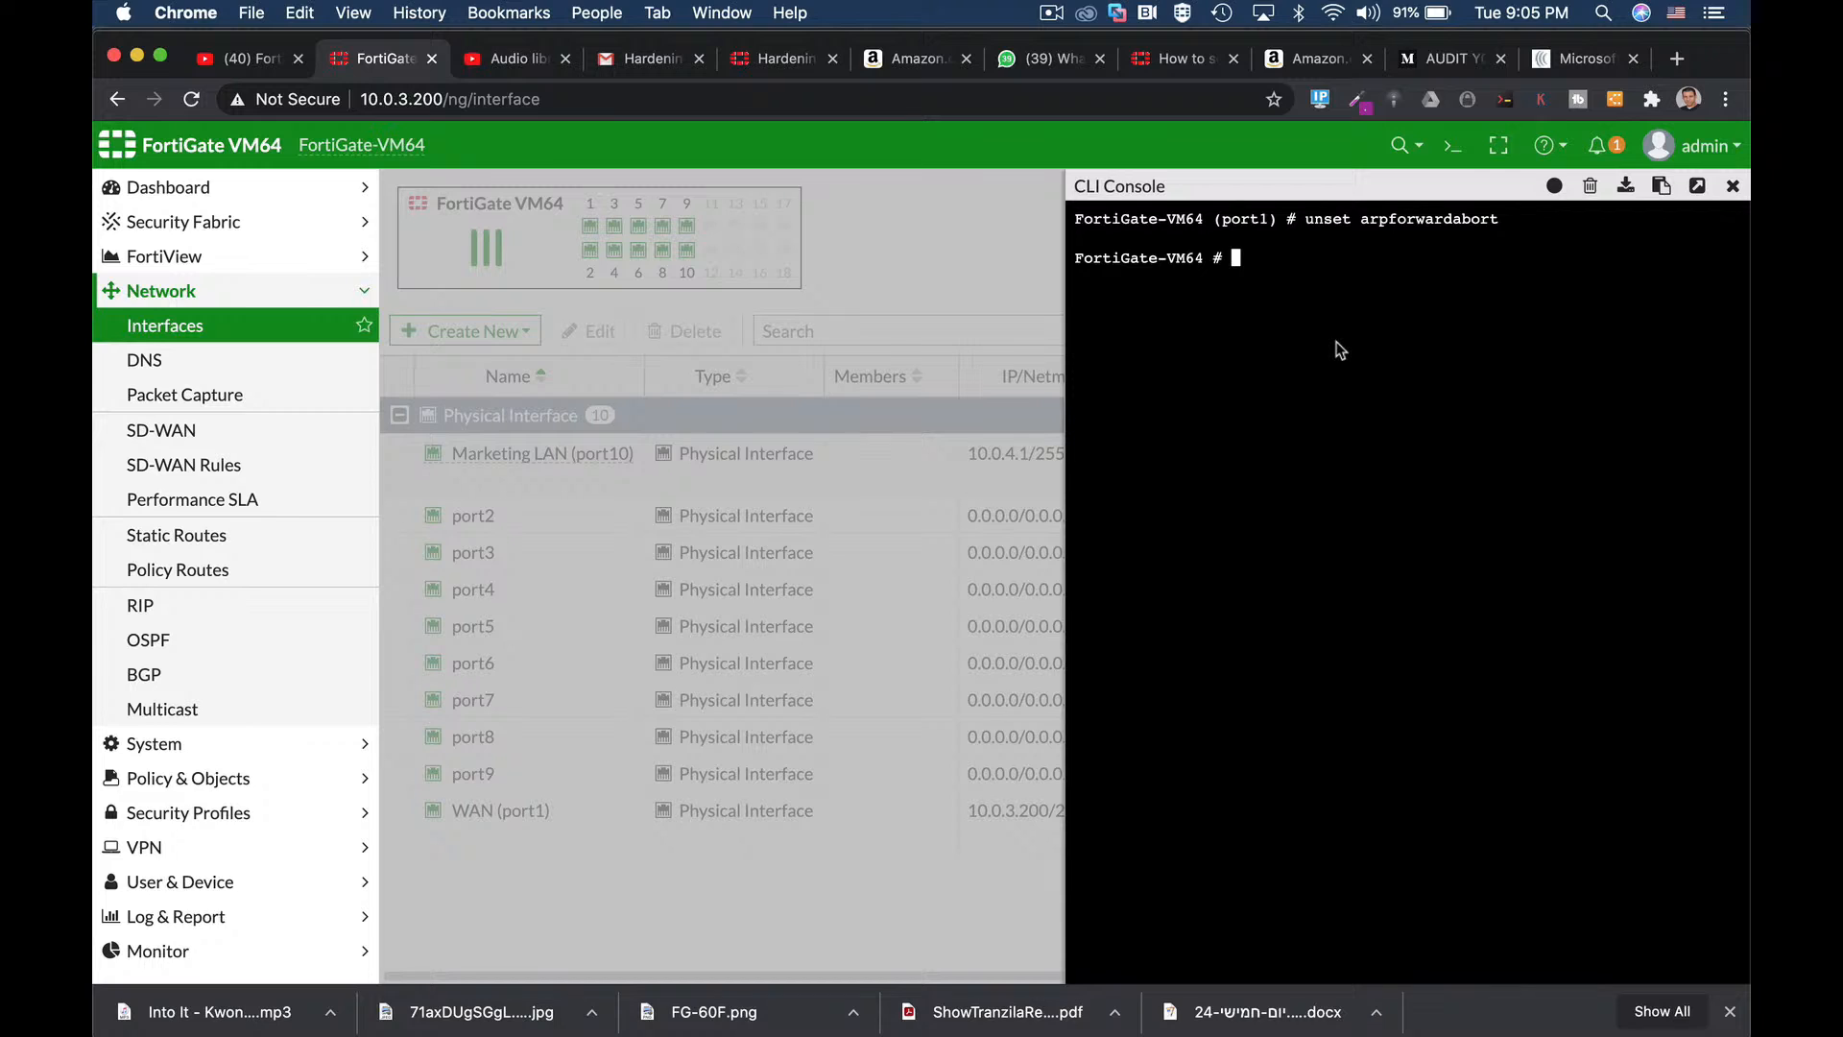
Under 'config system global' in the CLI, set admin-maintainer to disable.
key(Return)
text(confi)
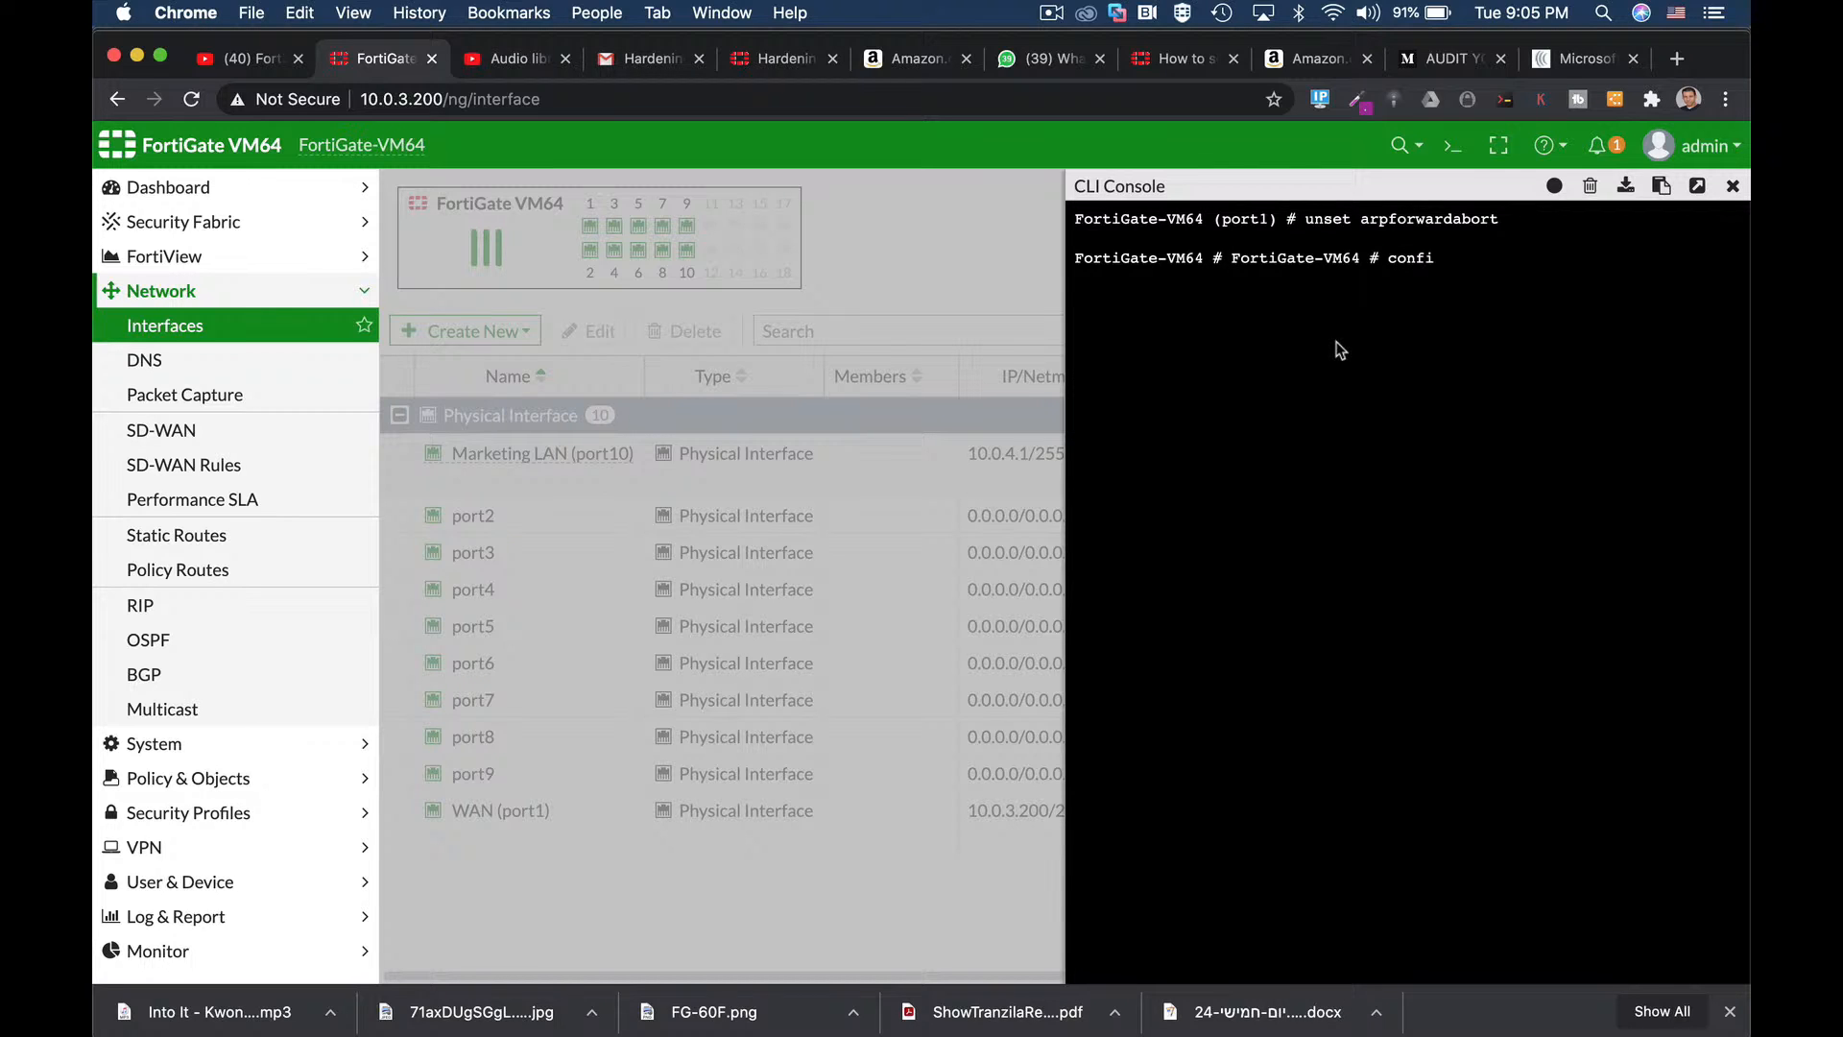
text(g sy)
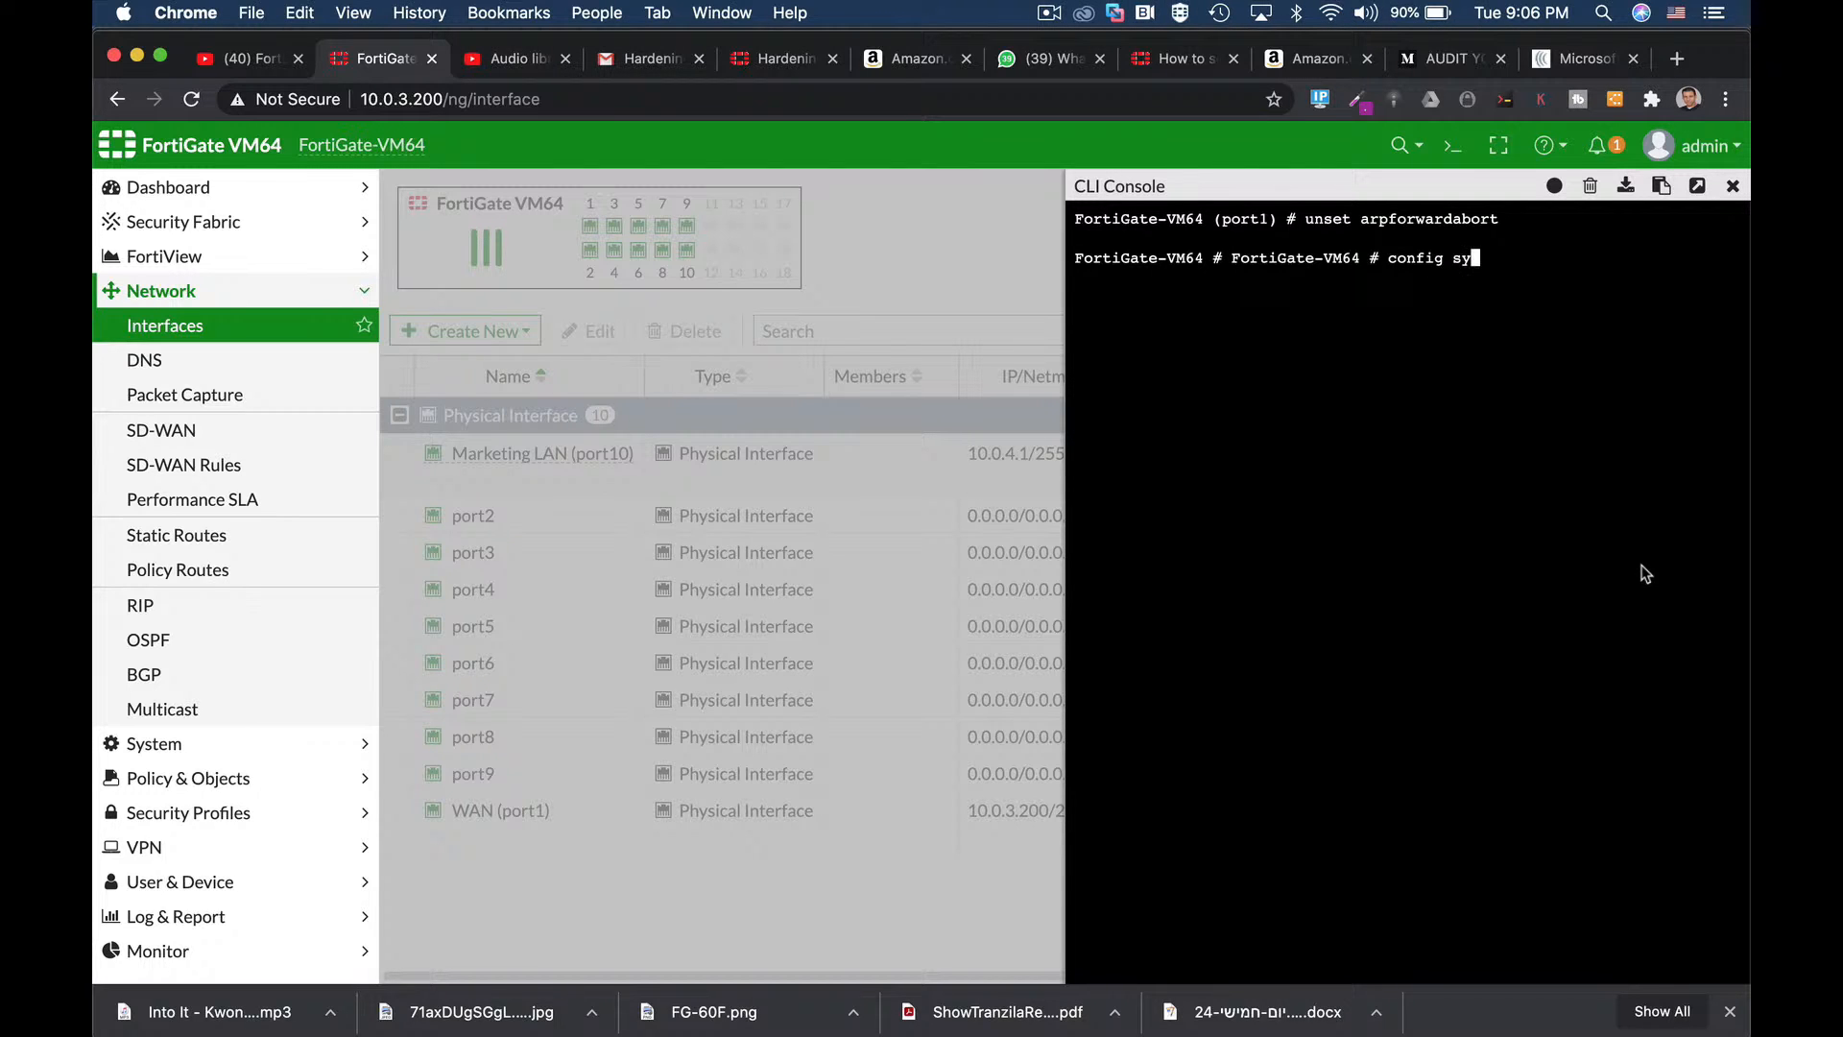
text(stem global)
key(Return)
text(s)
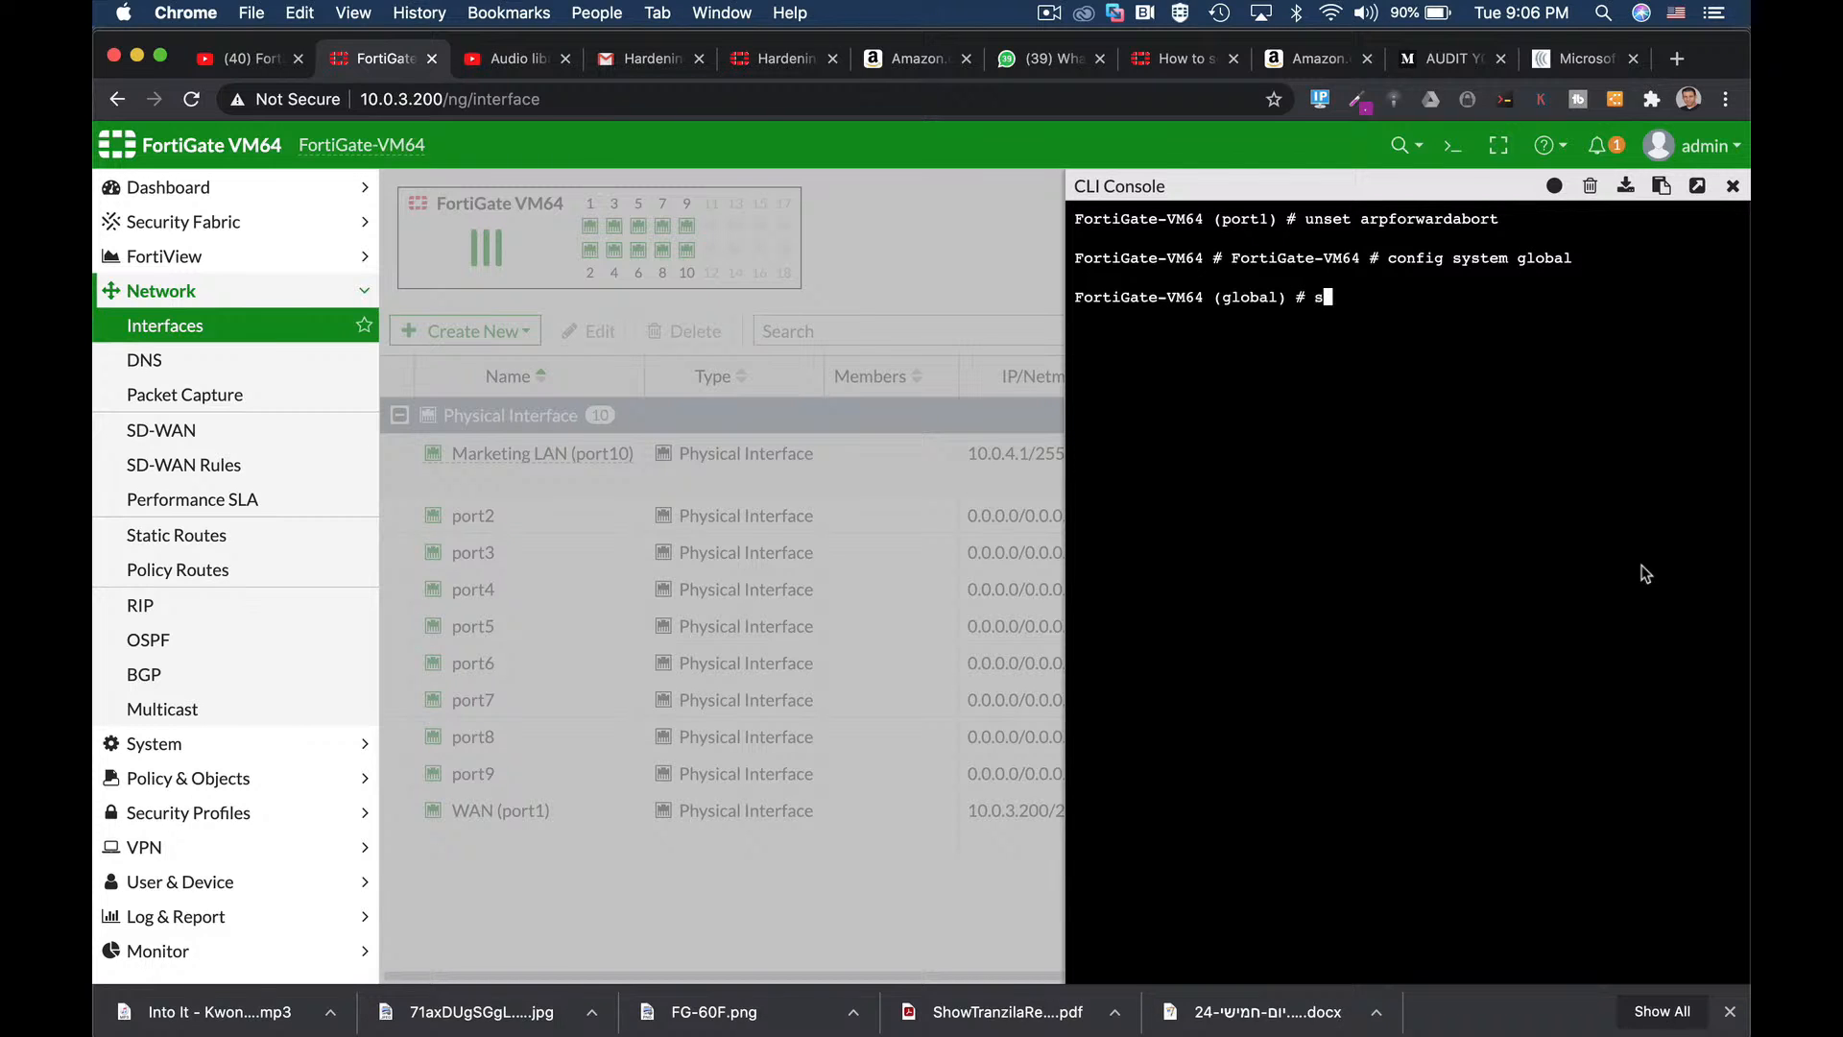
text(et admin-maintainer)
key(Tab)
key(Tab)
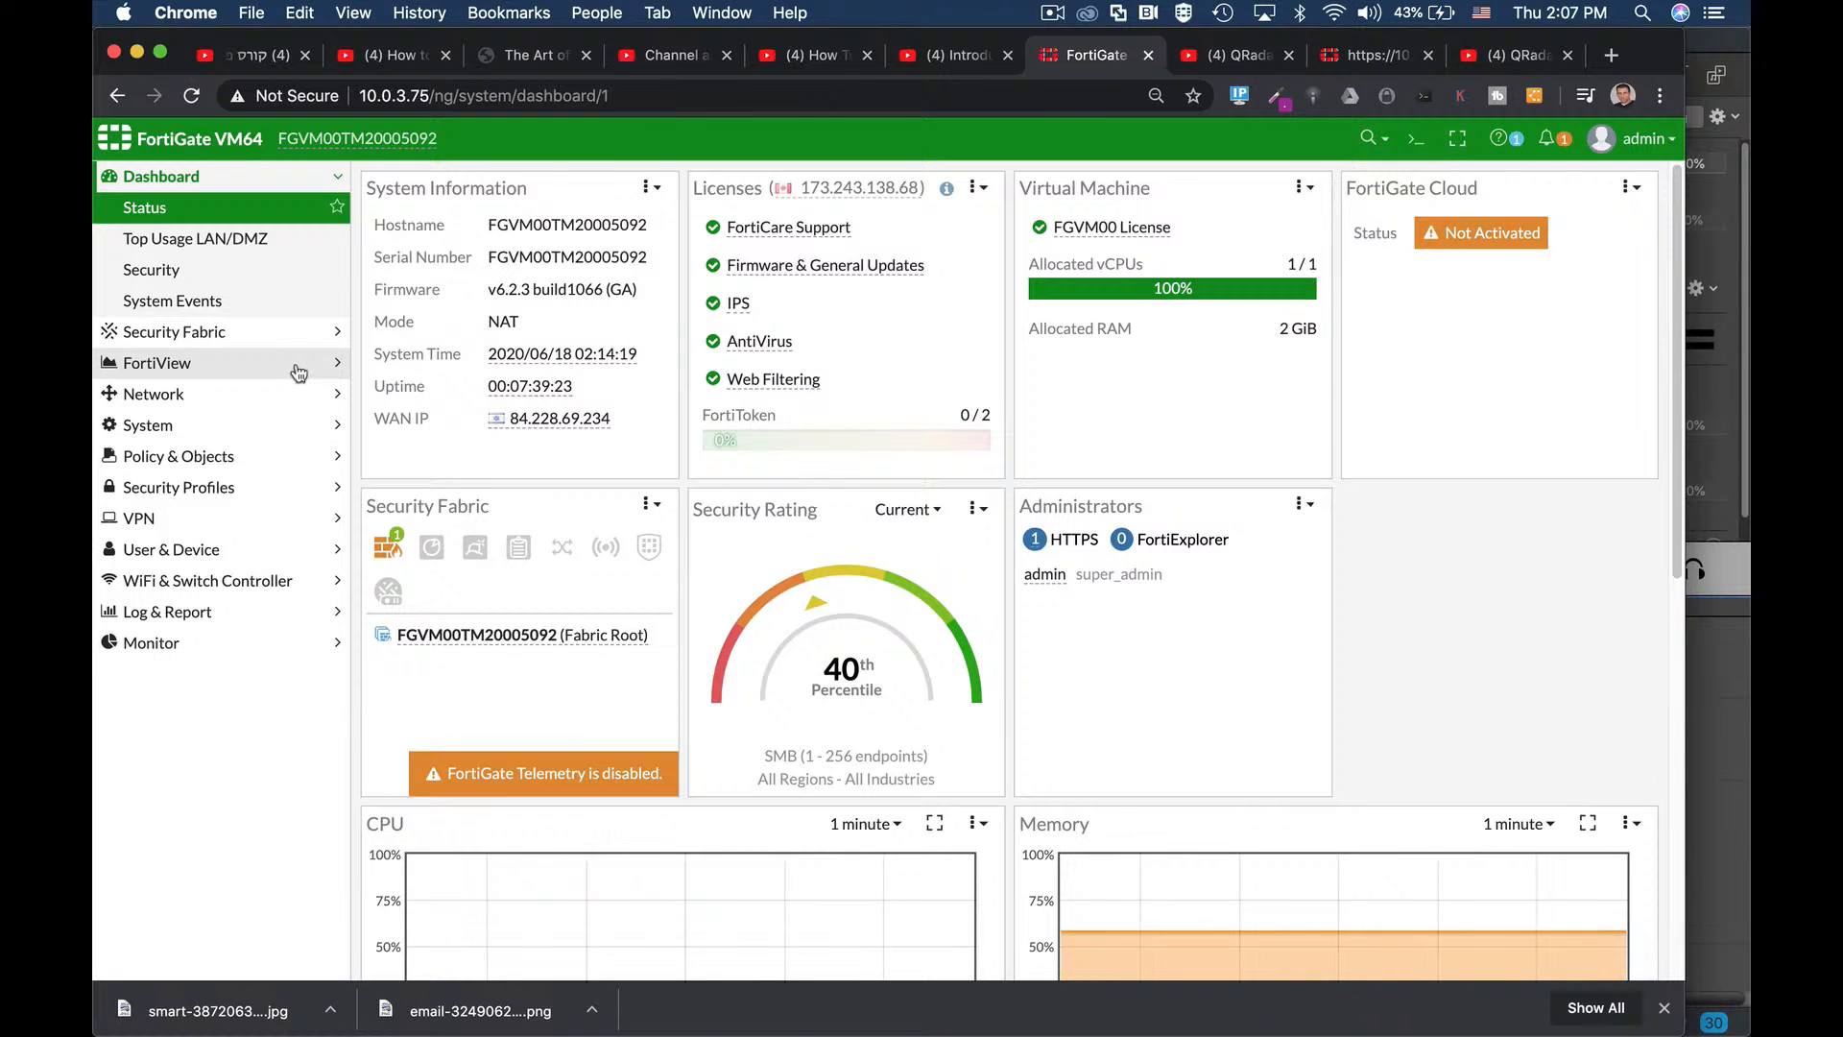
Open Network > Interfaces and check wan1 (port1) at 10.0.3.75/255.255.255.0 with HTTPS and HTTP.
click(164, 392)
click(155, 303)
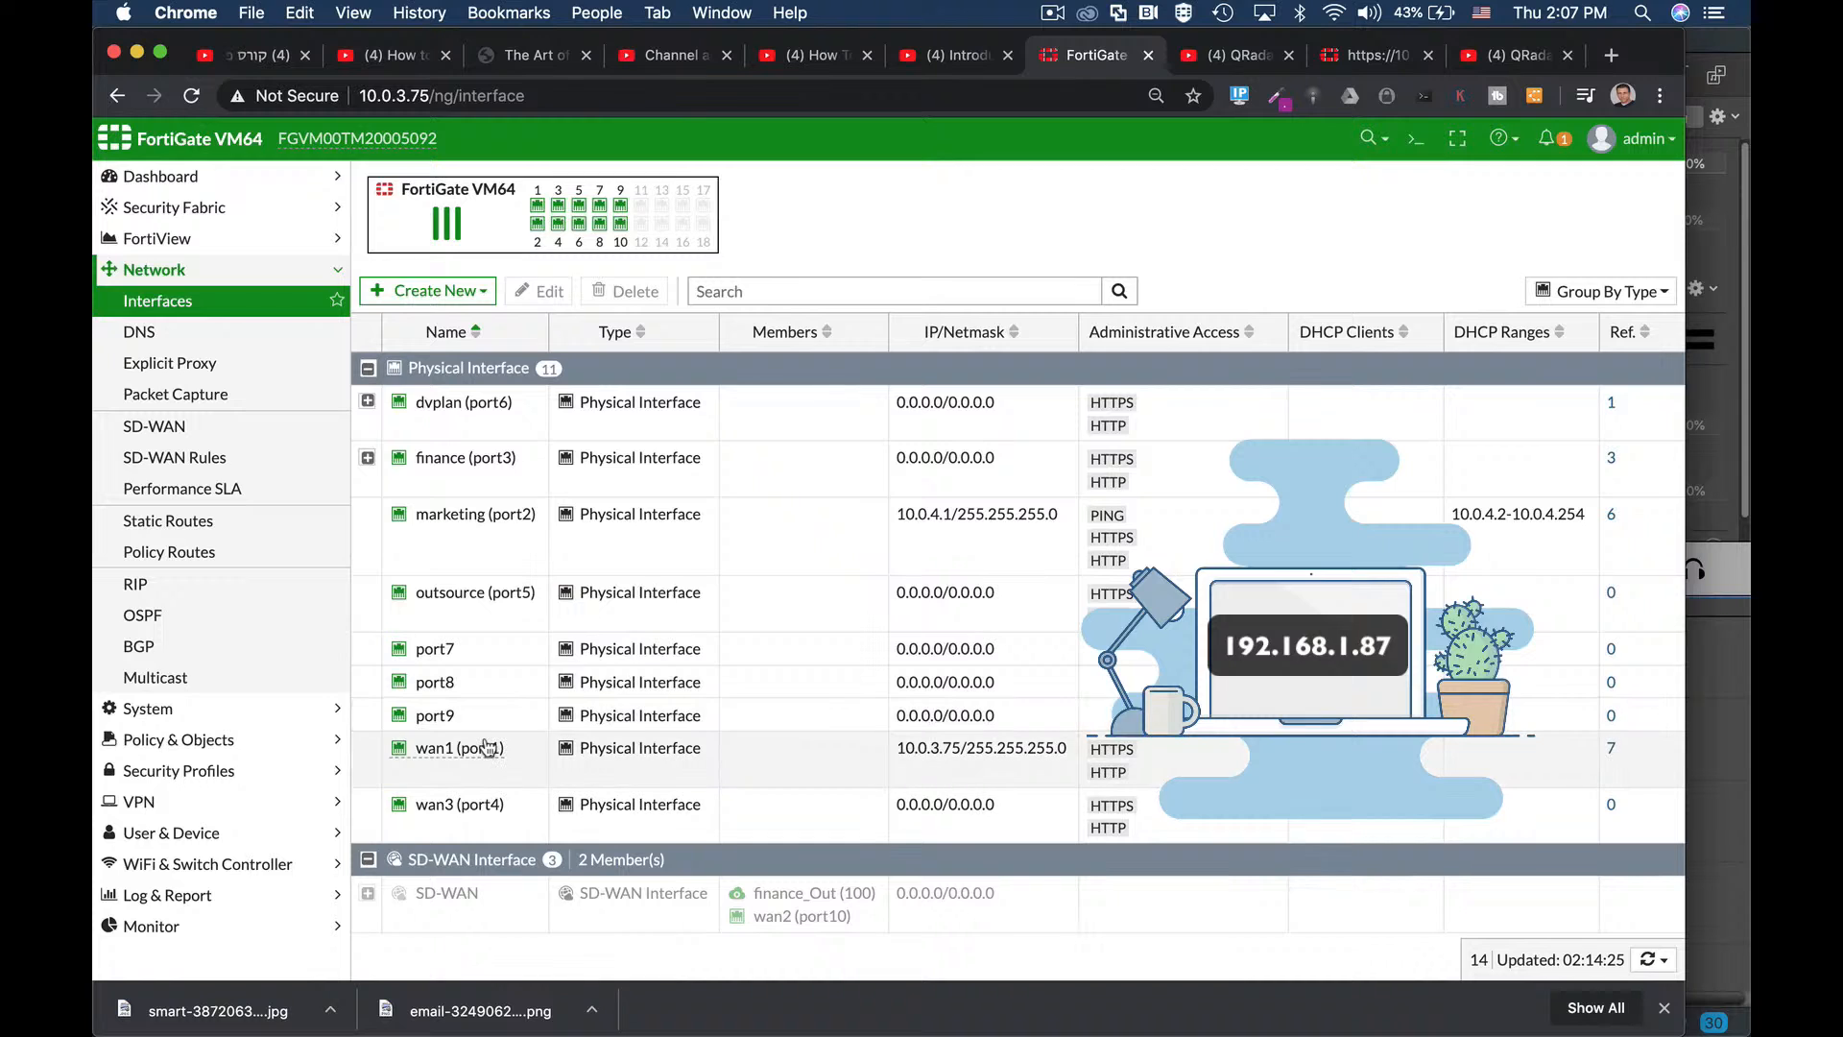
mouse_move(488, 748)
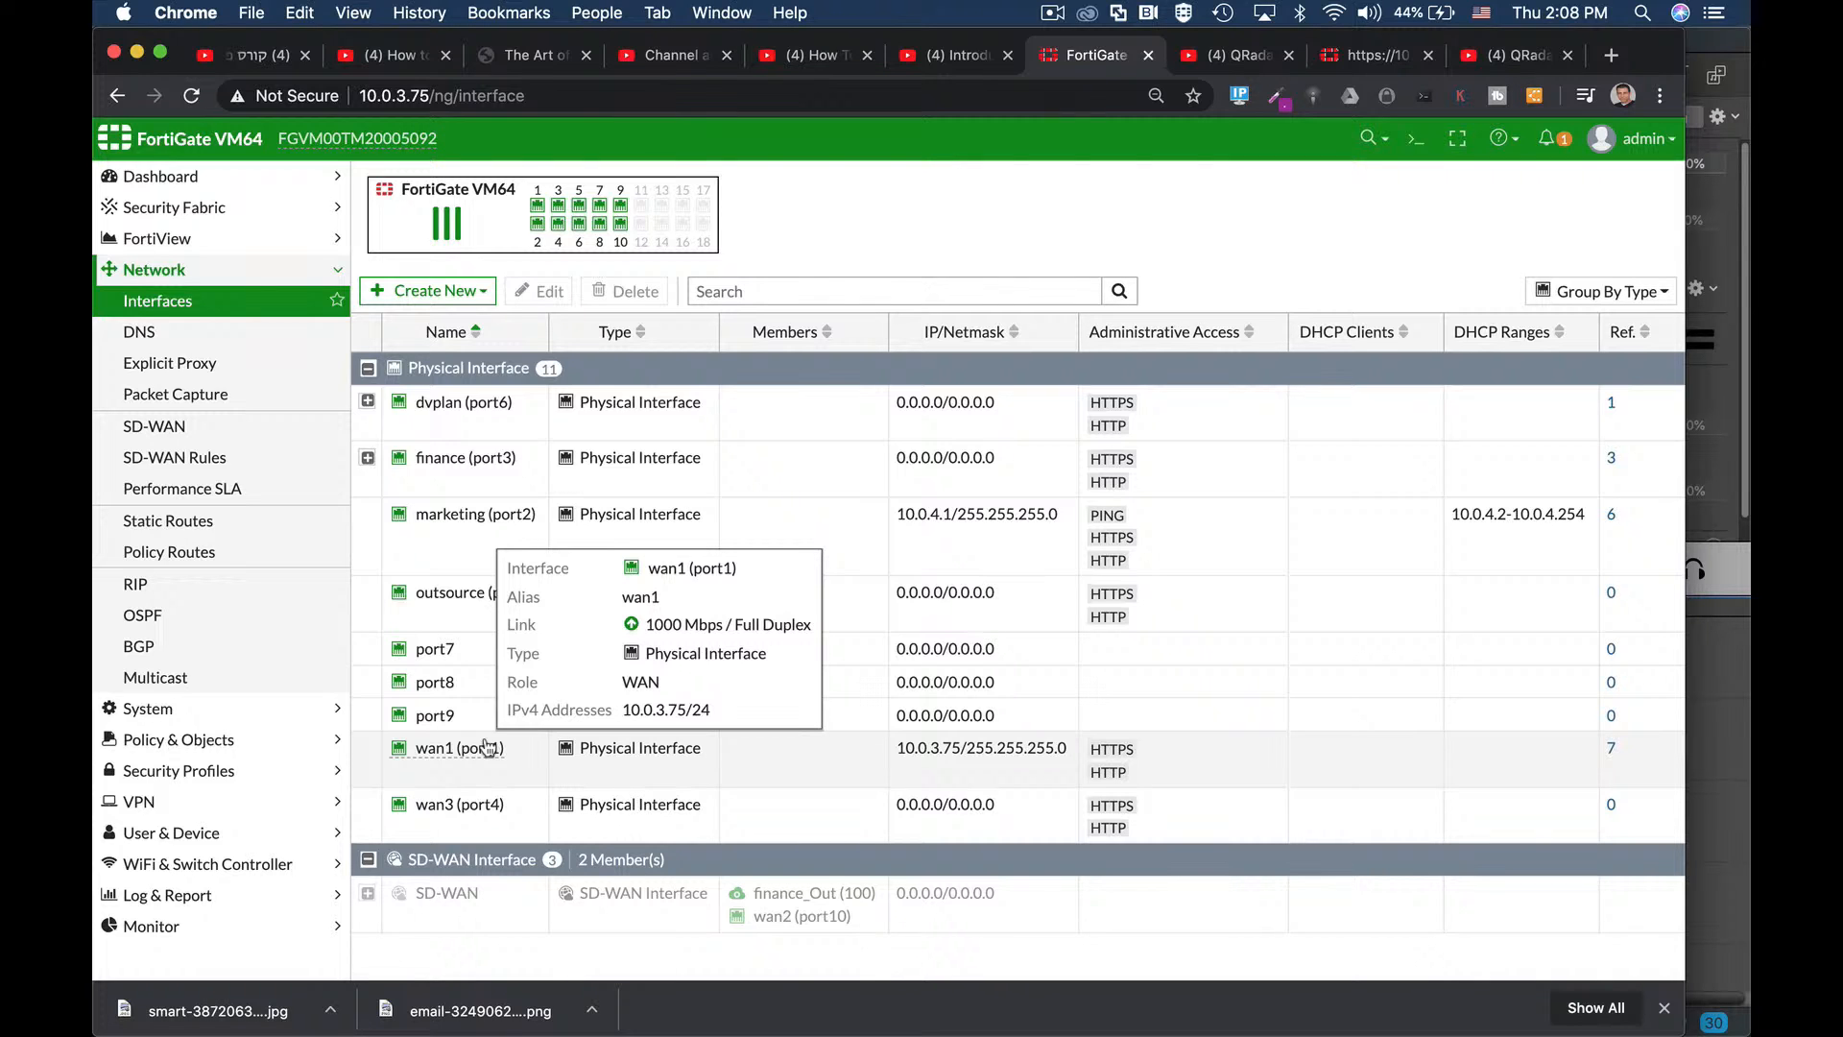
Review the DNS settings and Feature Visibility options, then go back to Dashboard > Status.
click(254, 329)
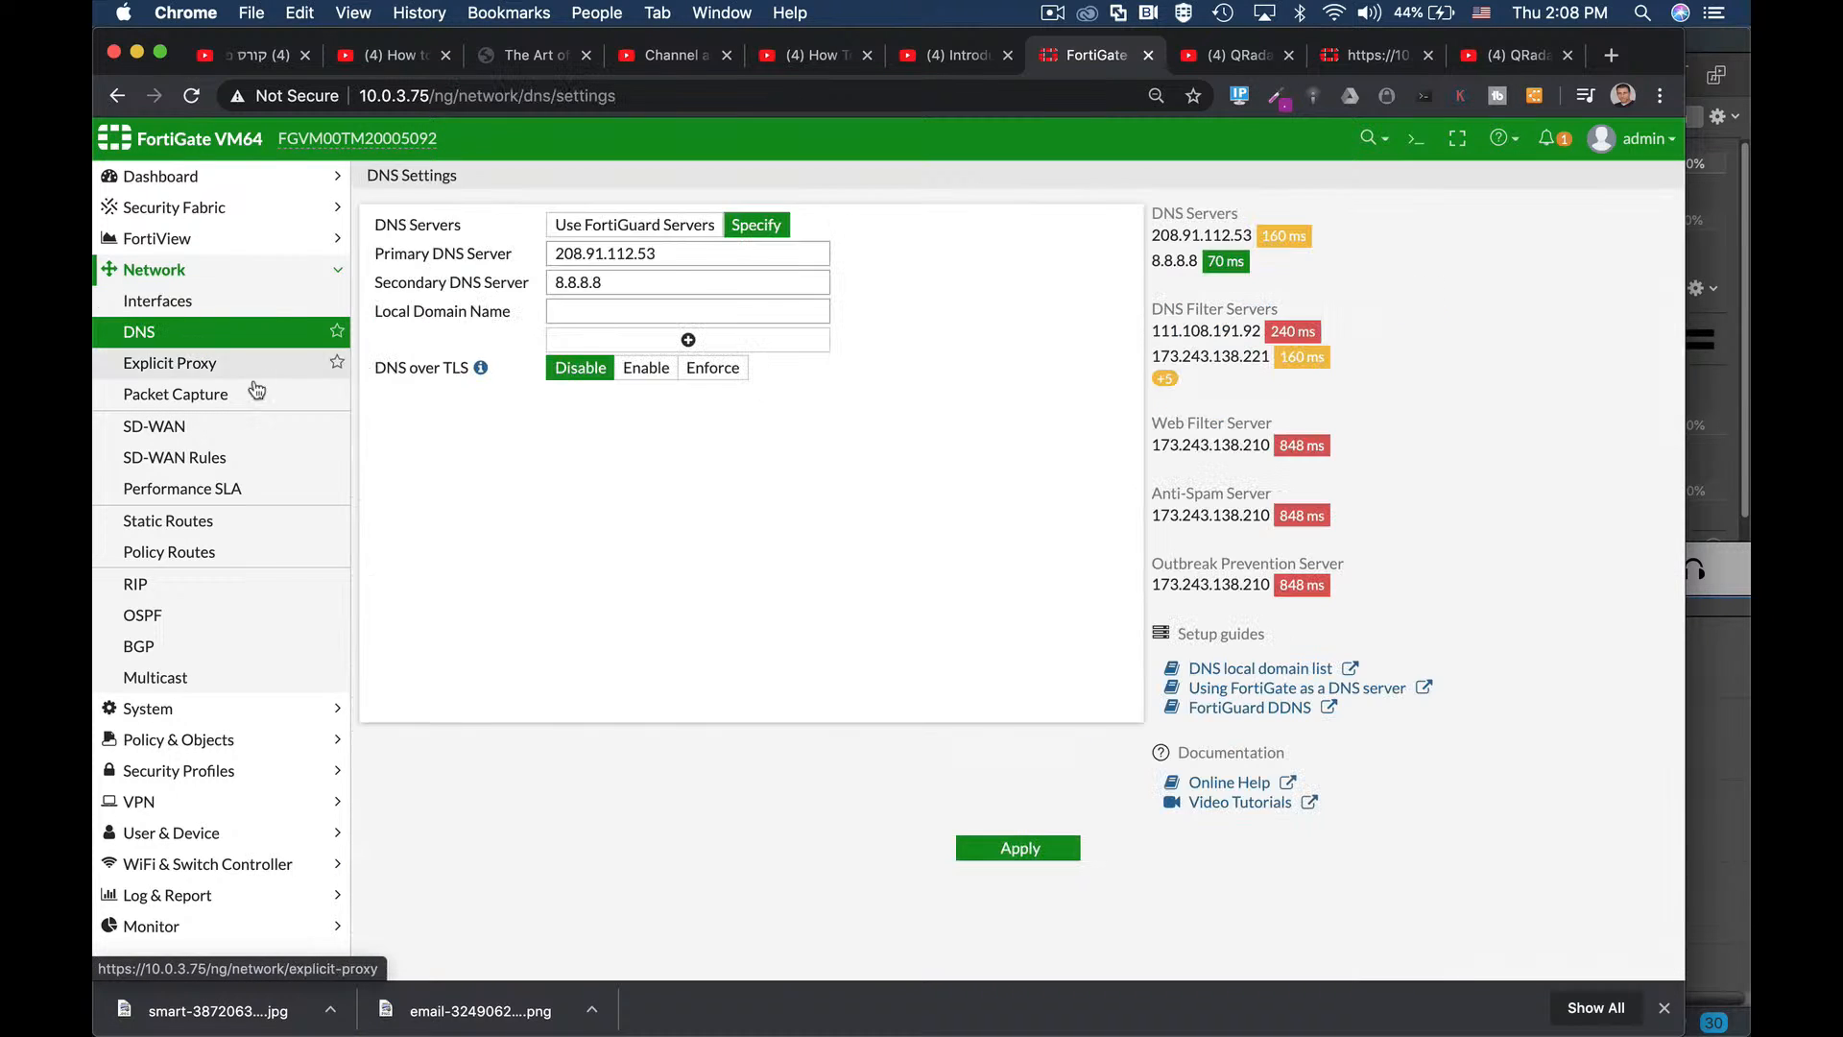
click(206, 739)
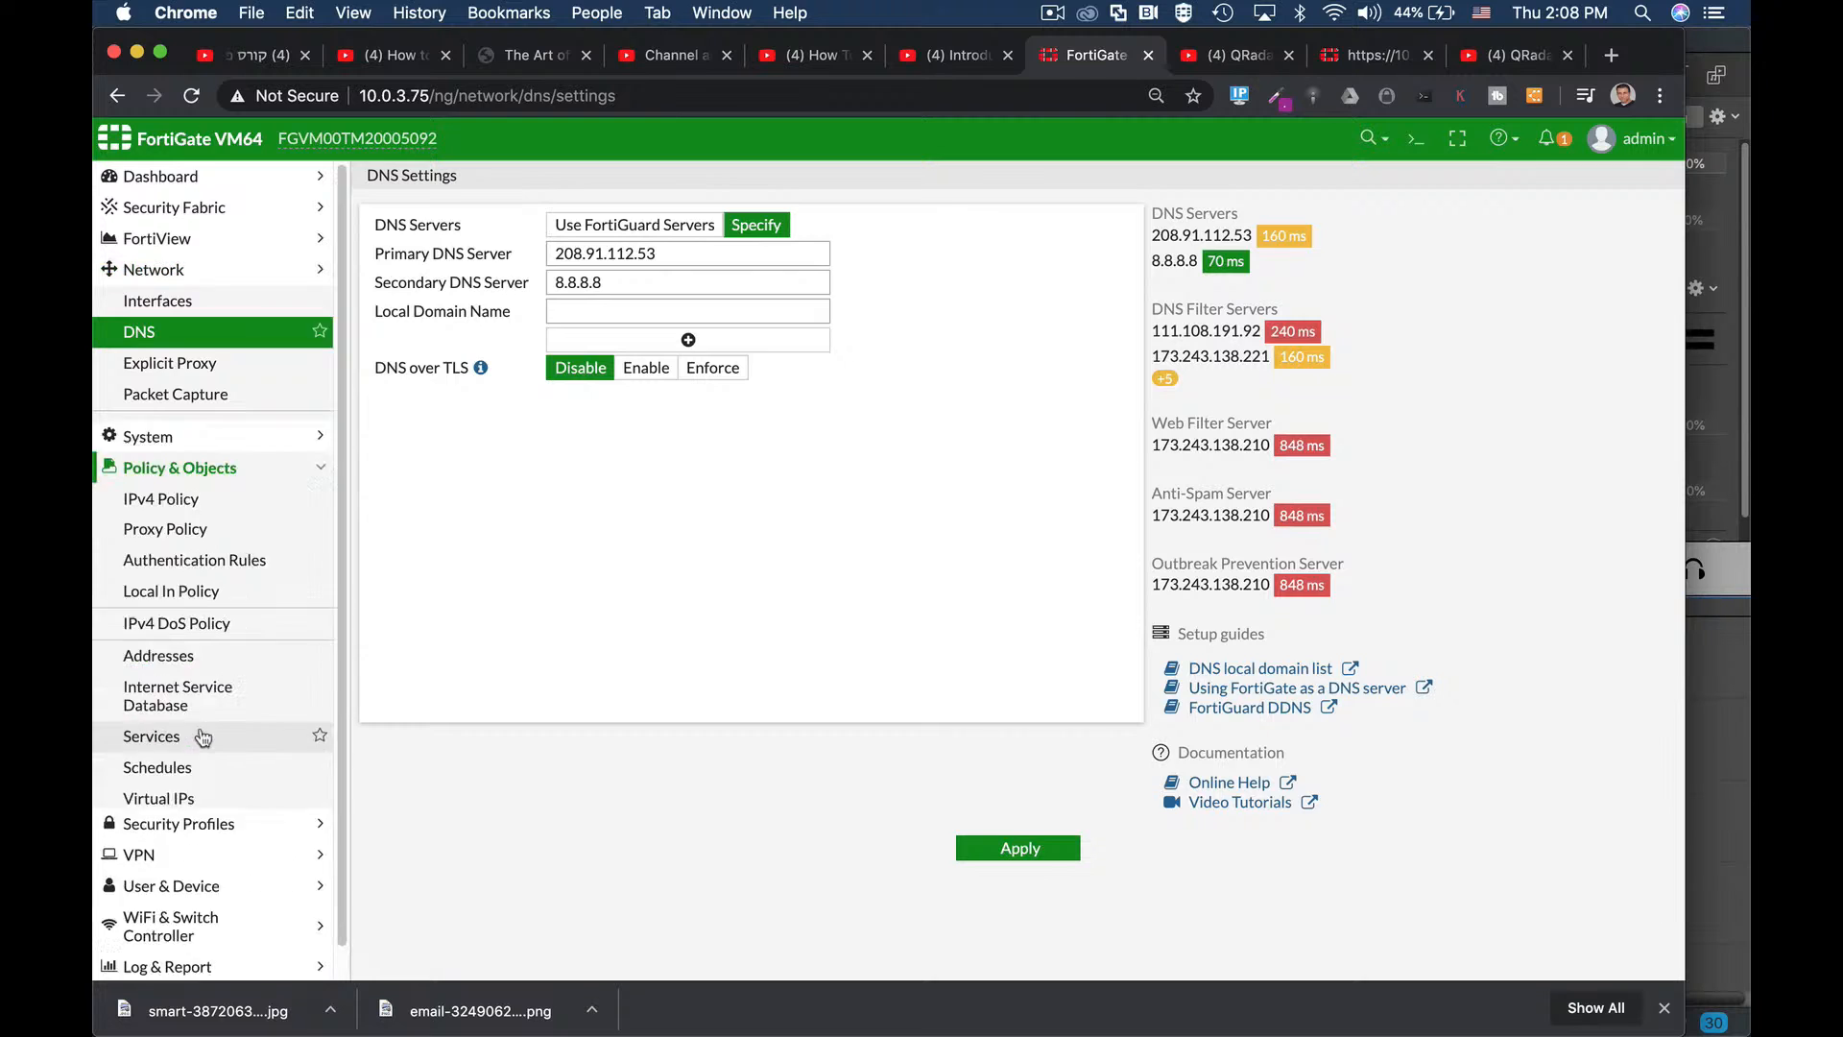
click(187, 303)
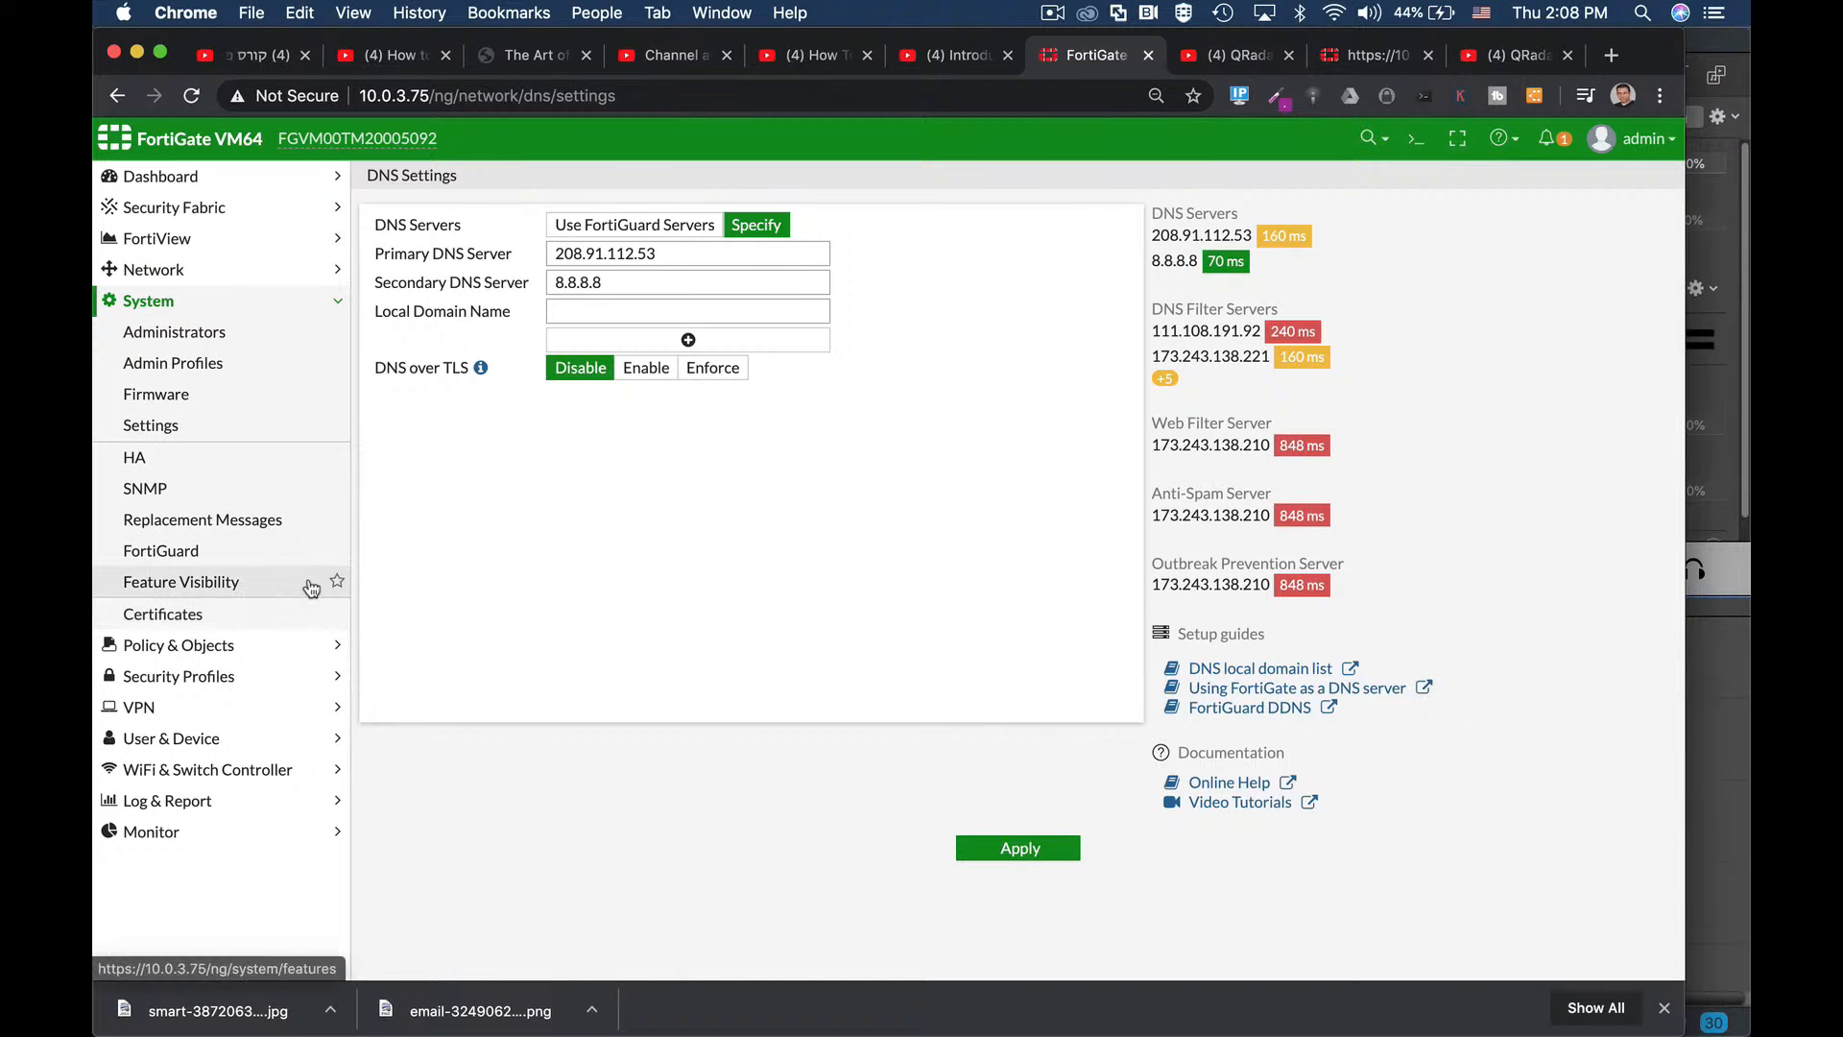
click(201, 584)
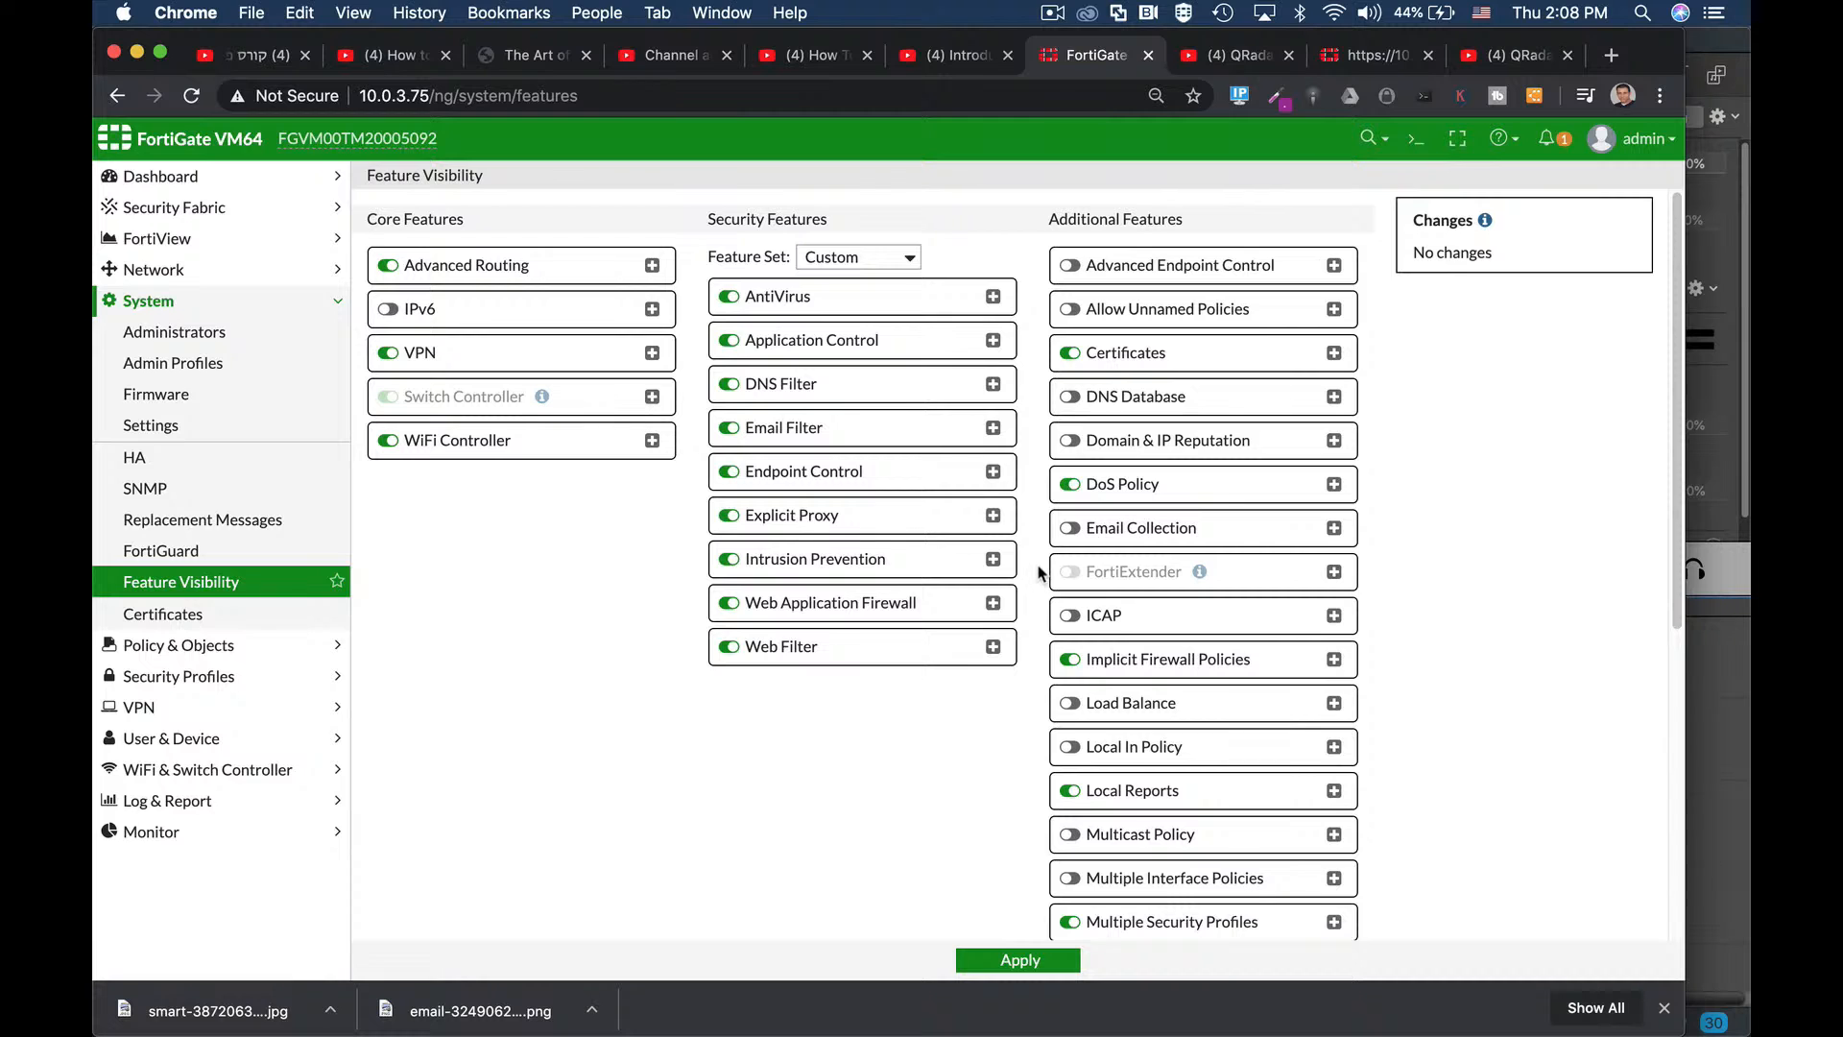
scroll(1039, 572, down, 5)
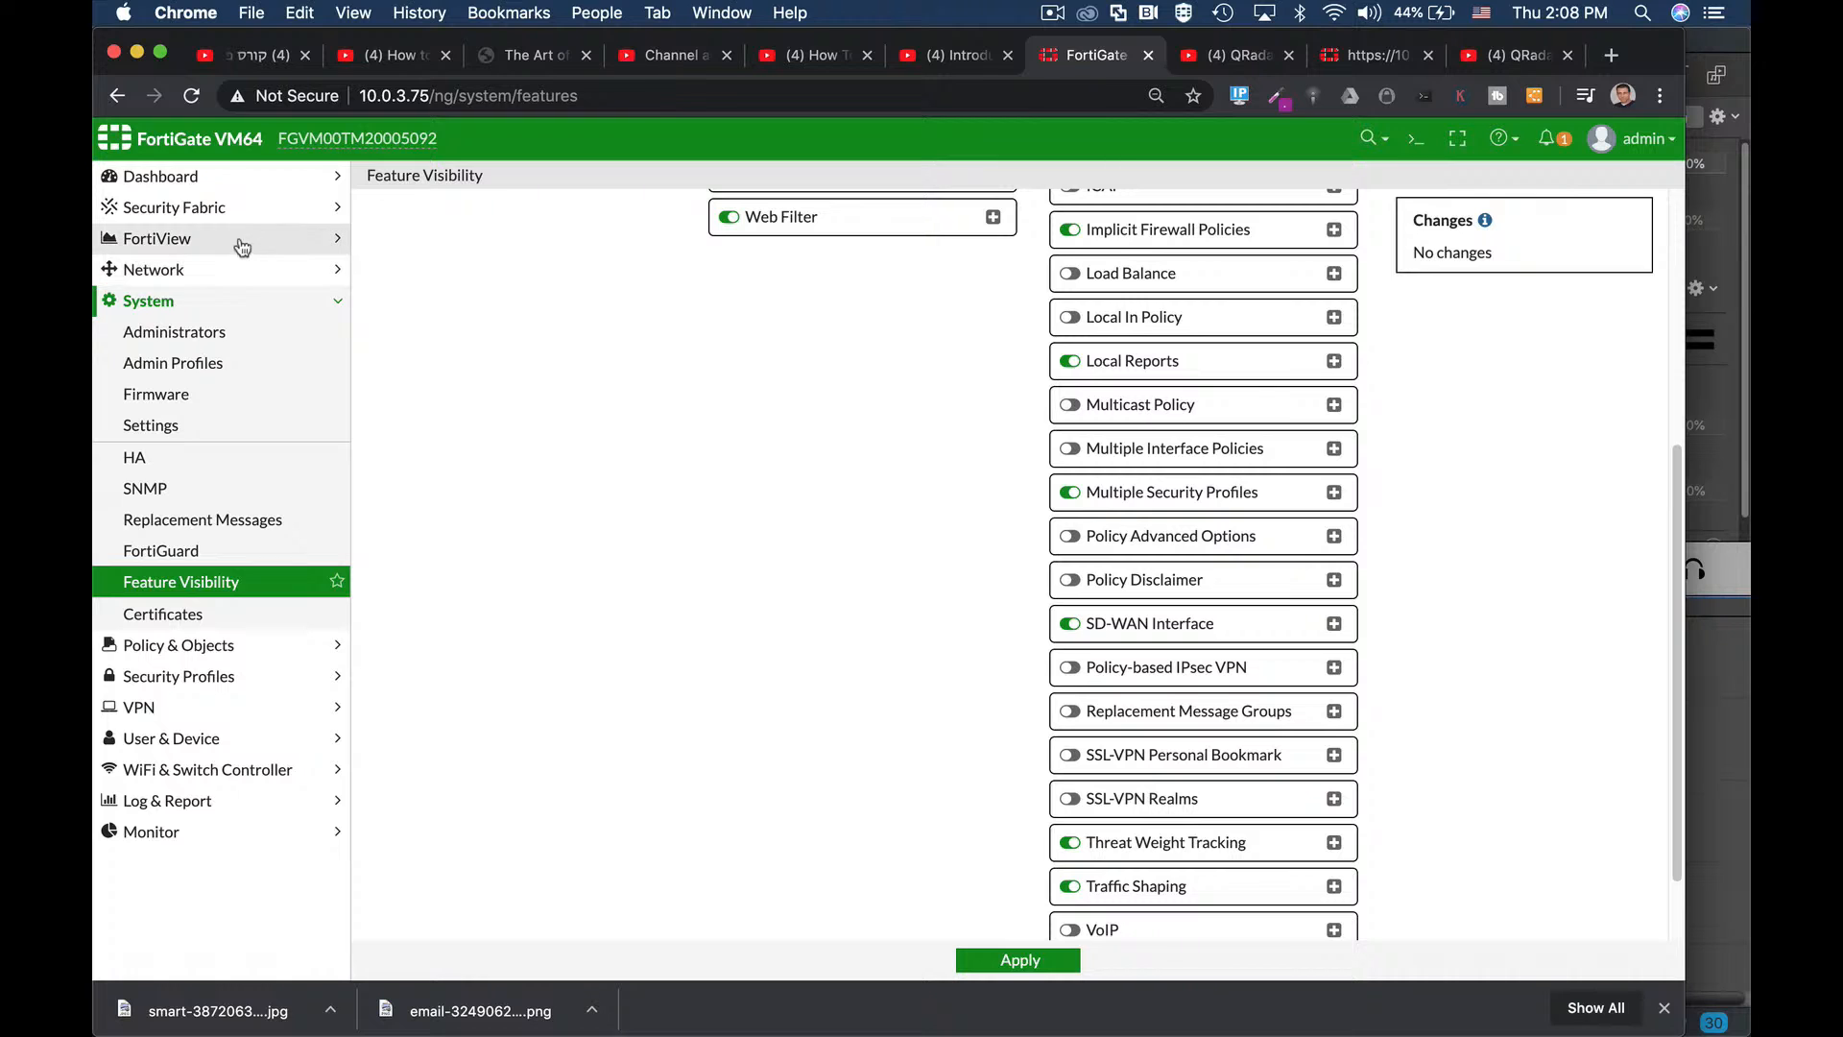
click(192, 175)
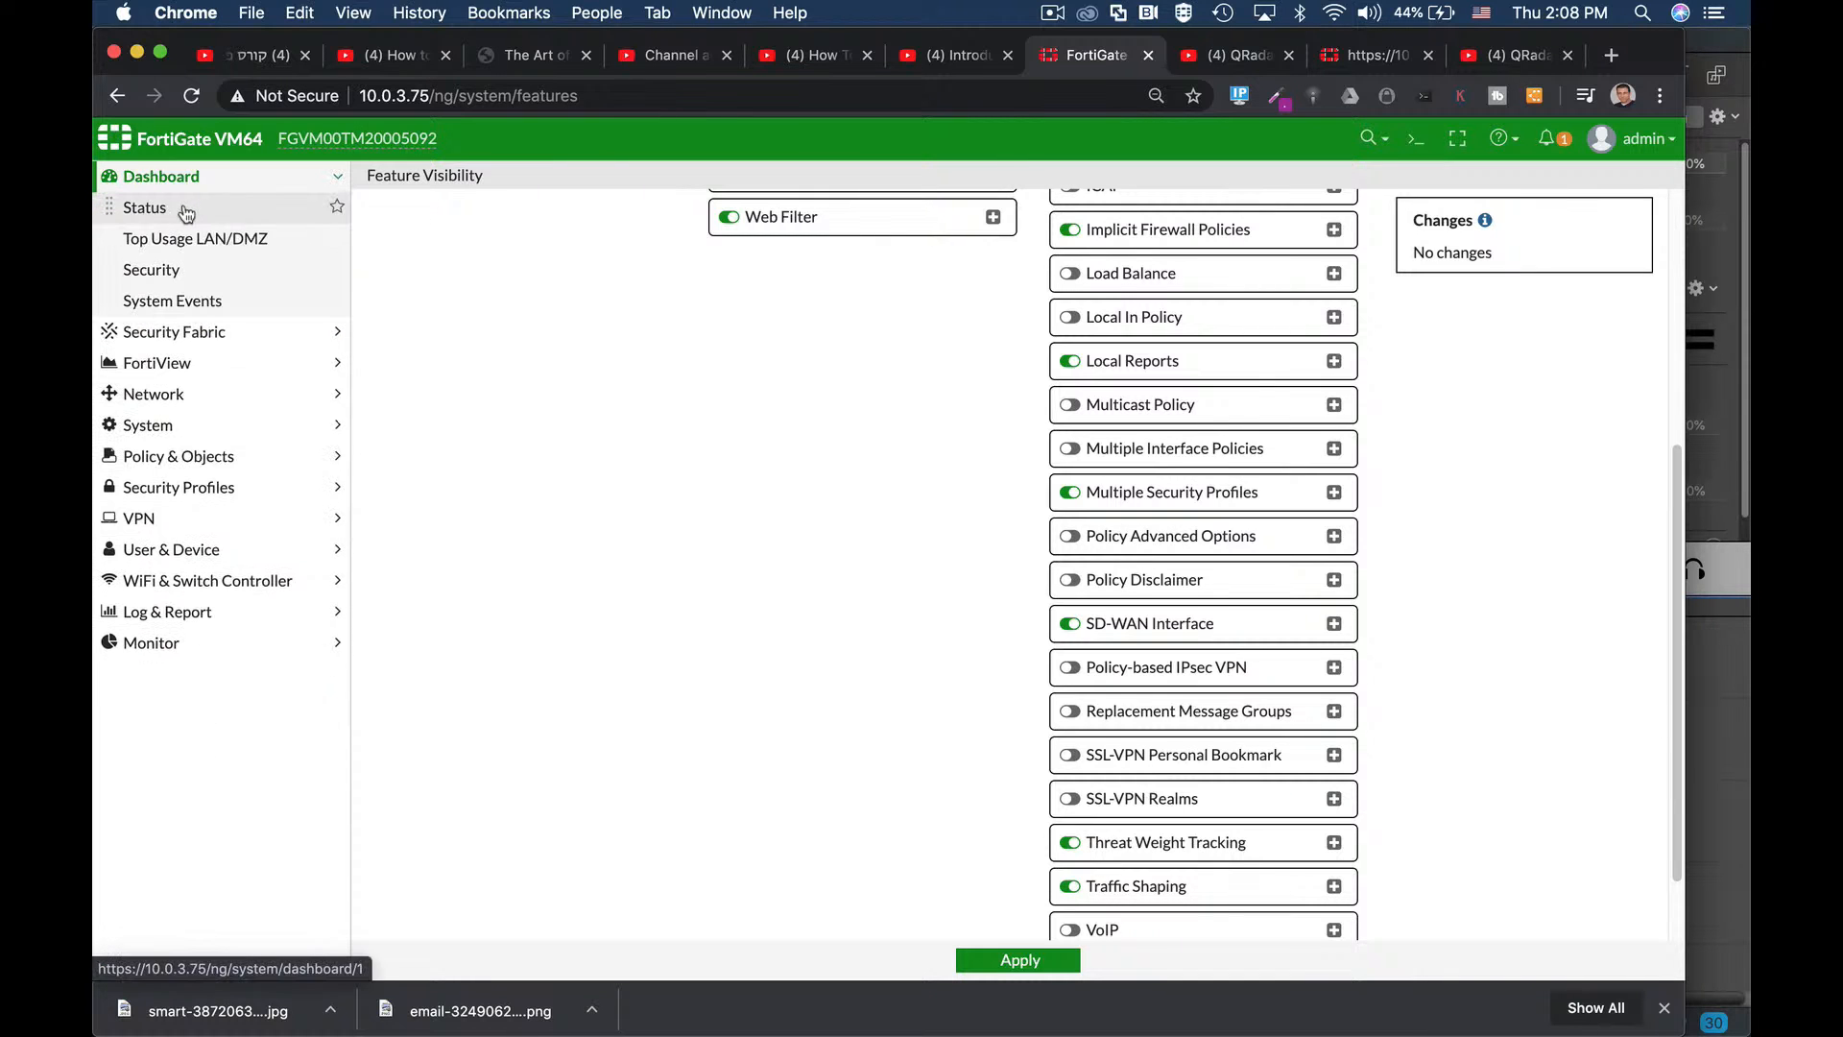
click(172, 208)
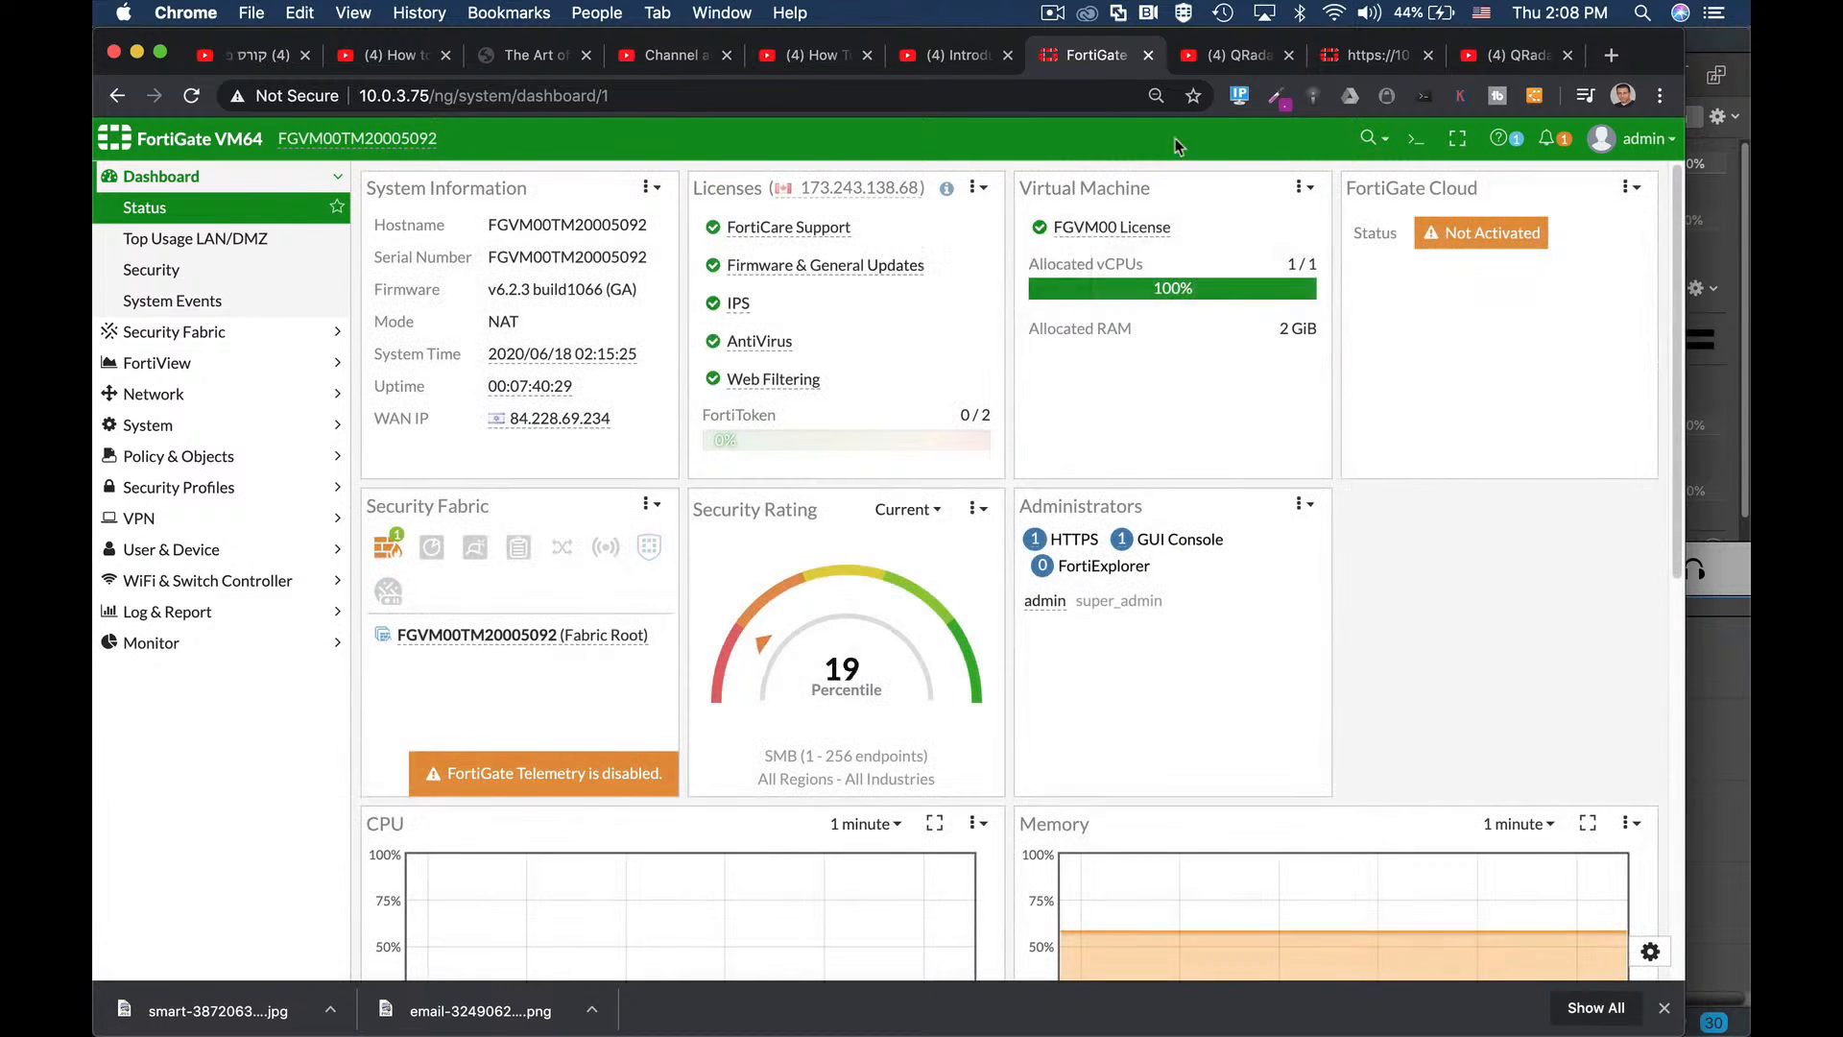
click(1415, 139)
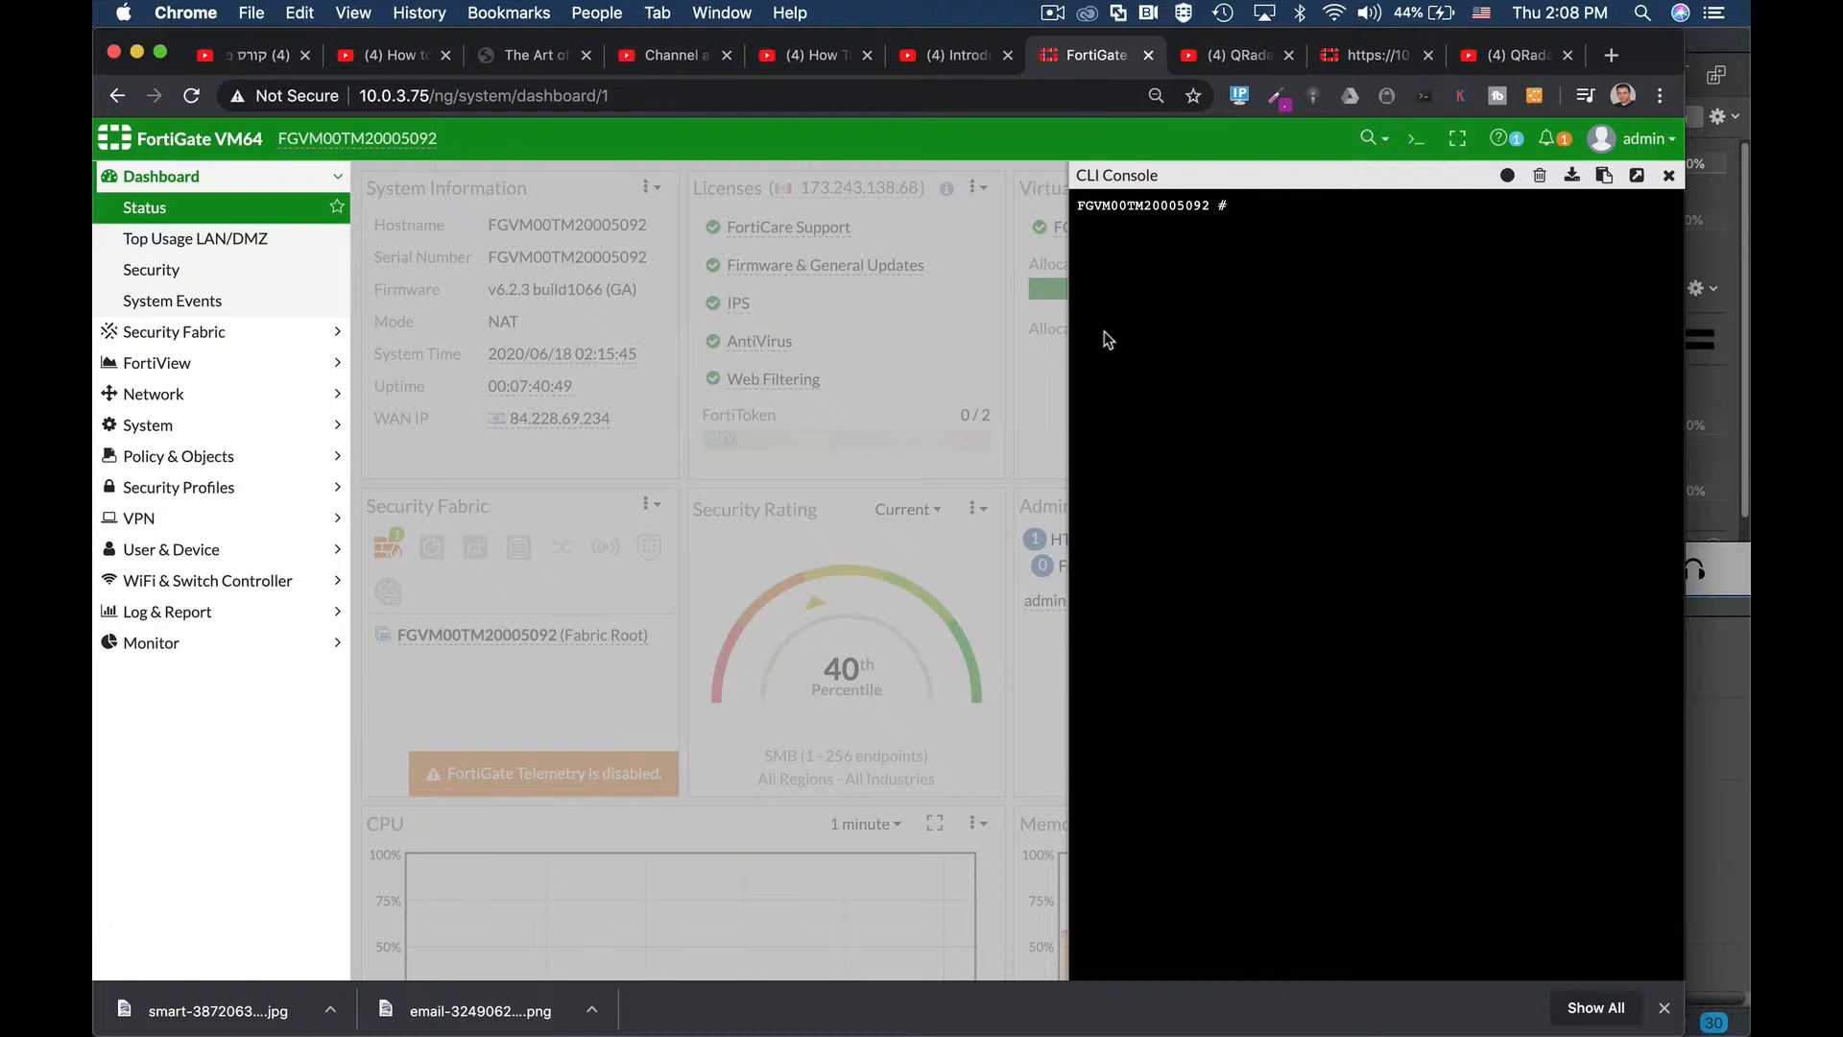
click(1411, 146)
click(1414, 146)
text(get system status)
key(Return)
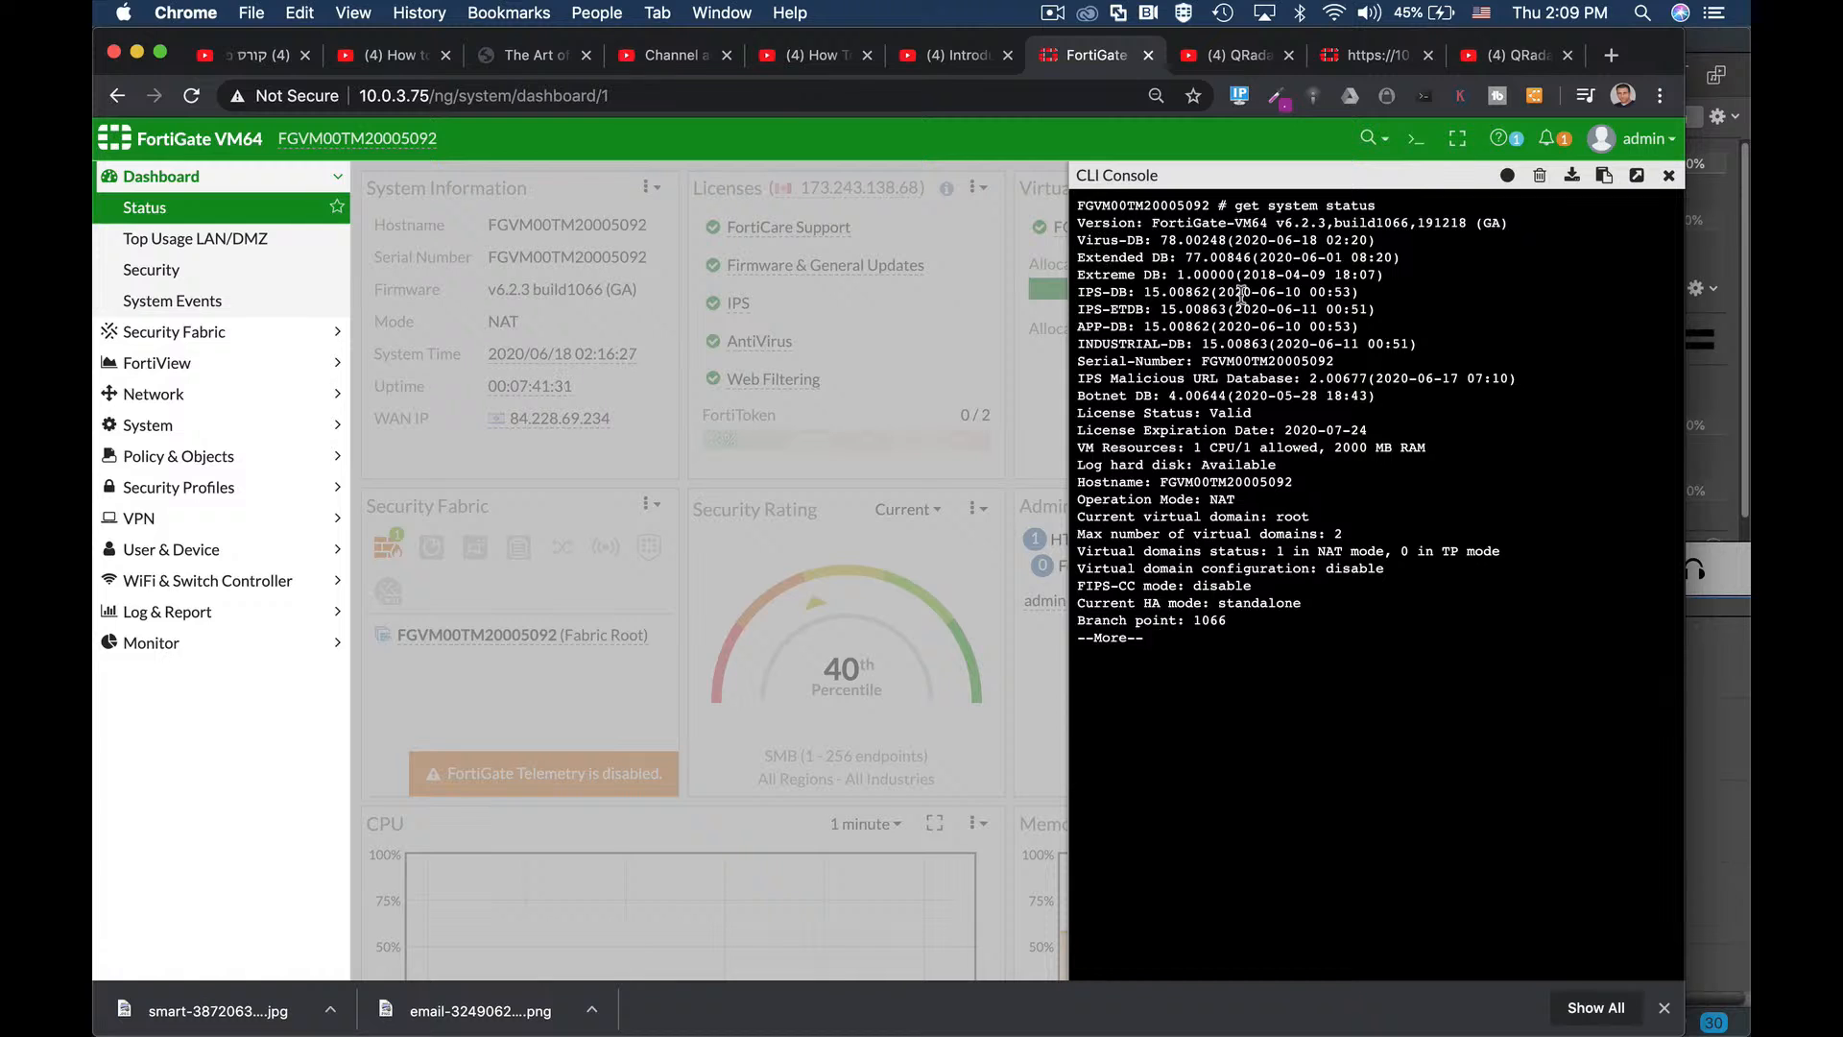
click(1671, 177)
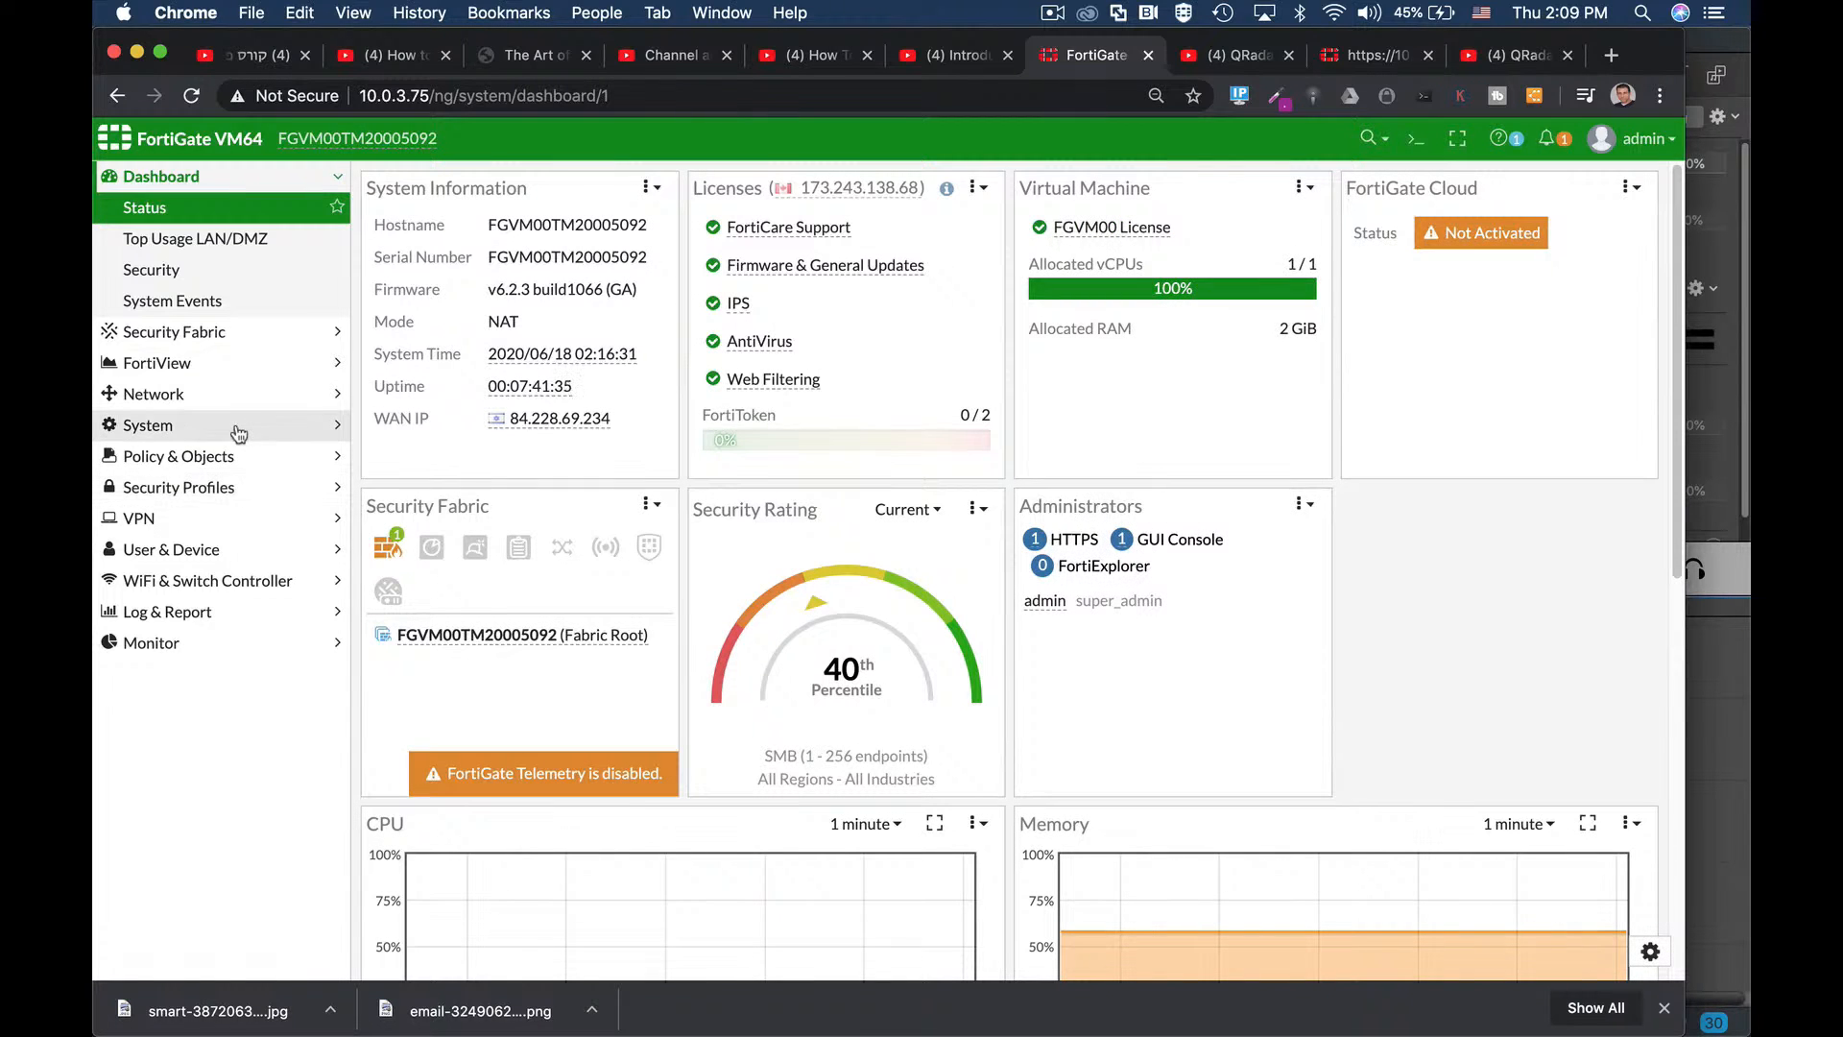
Select port8 in Network > Interfaces and open its Edit Interface form.
click(187, 403)
click(177, 300)
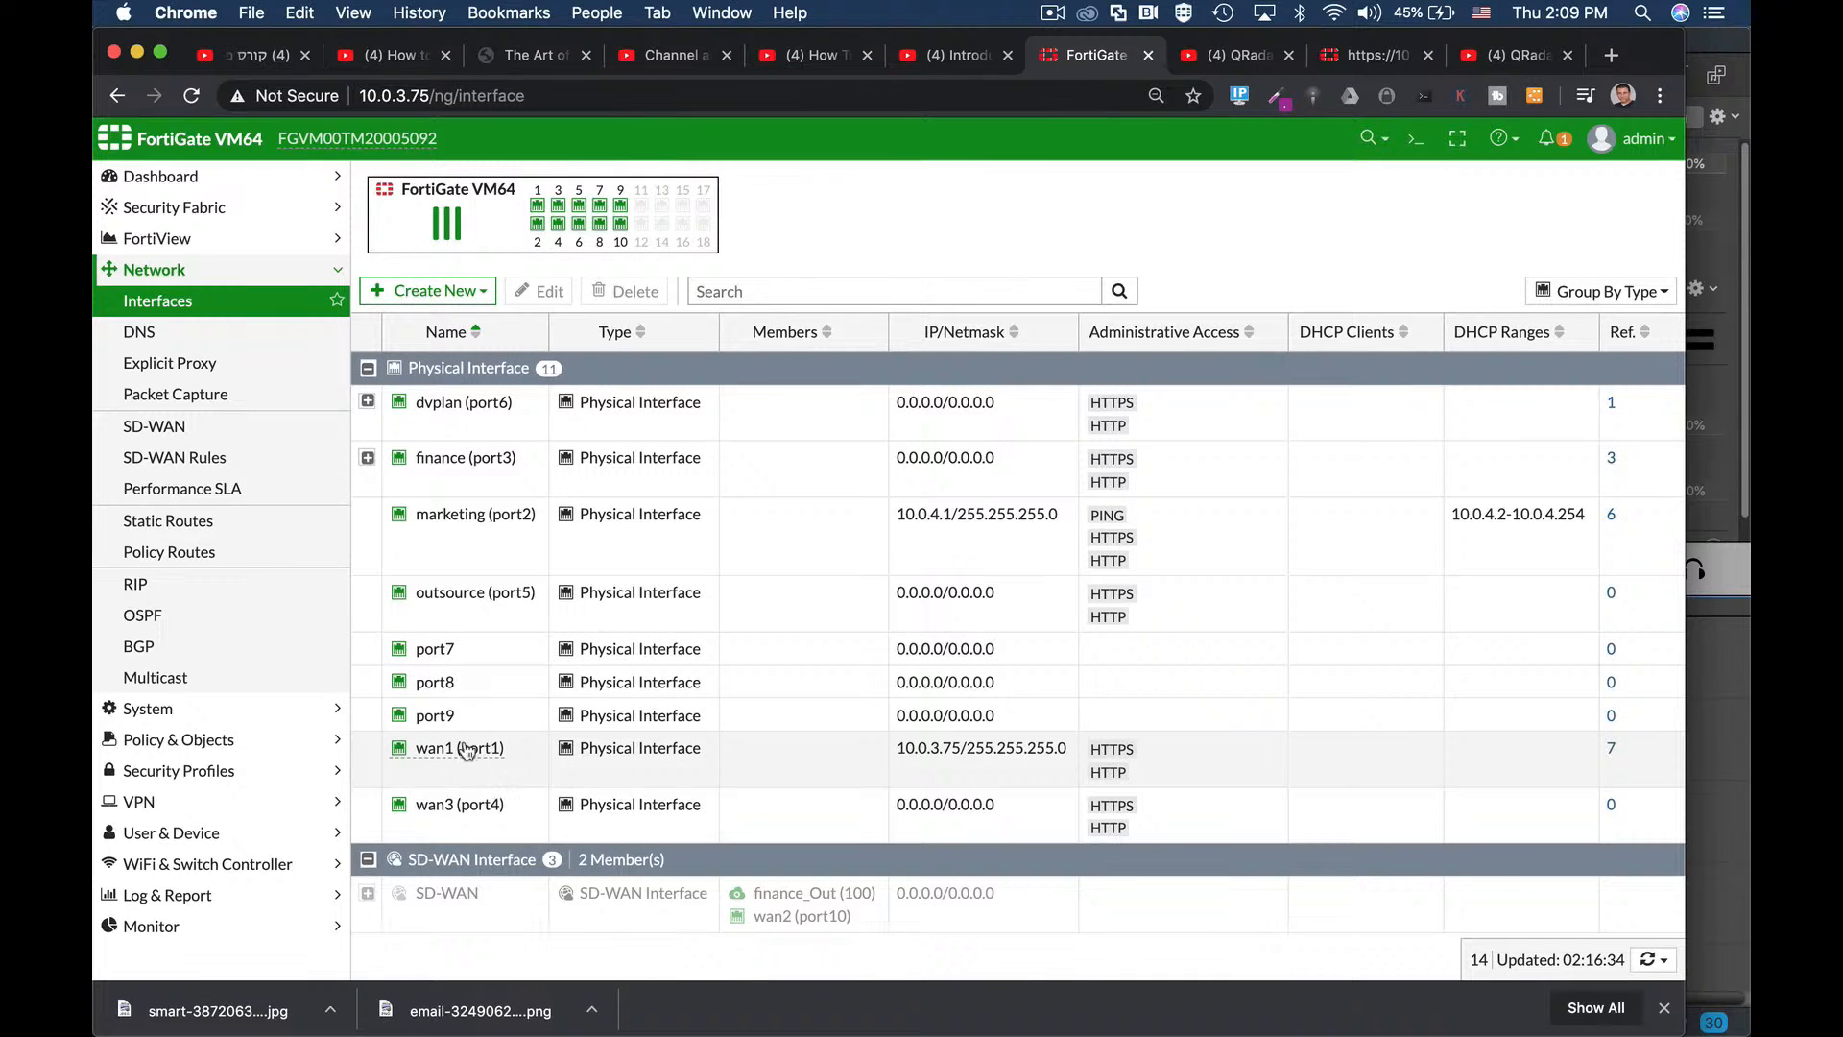
mouse_move(442, 779)
mouse_move(539, 207)
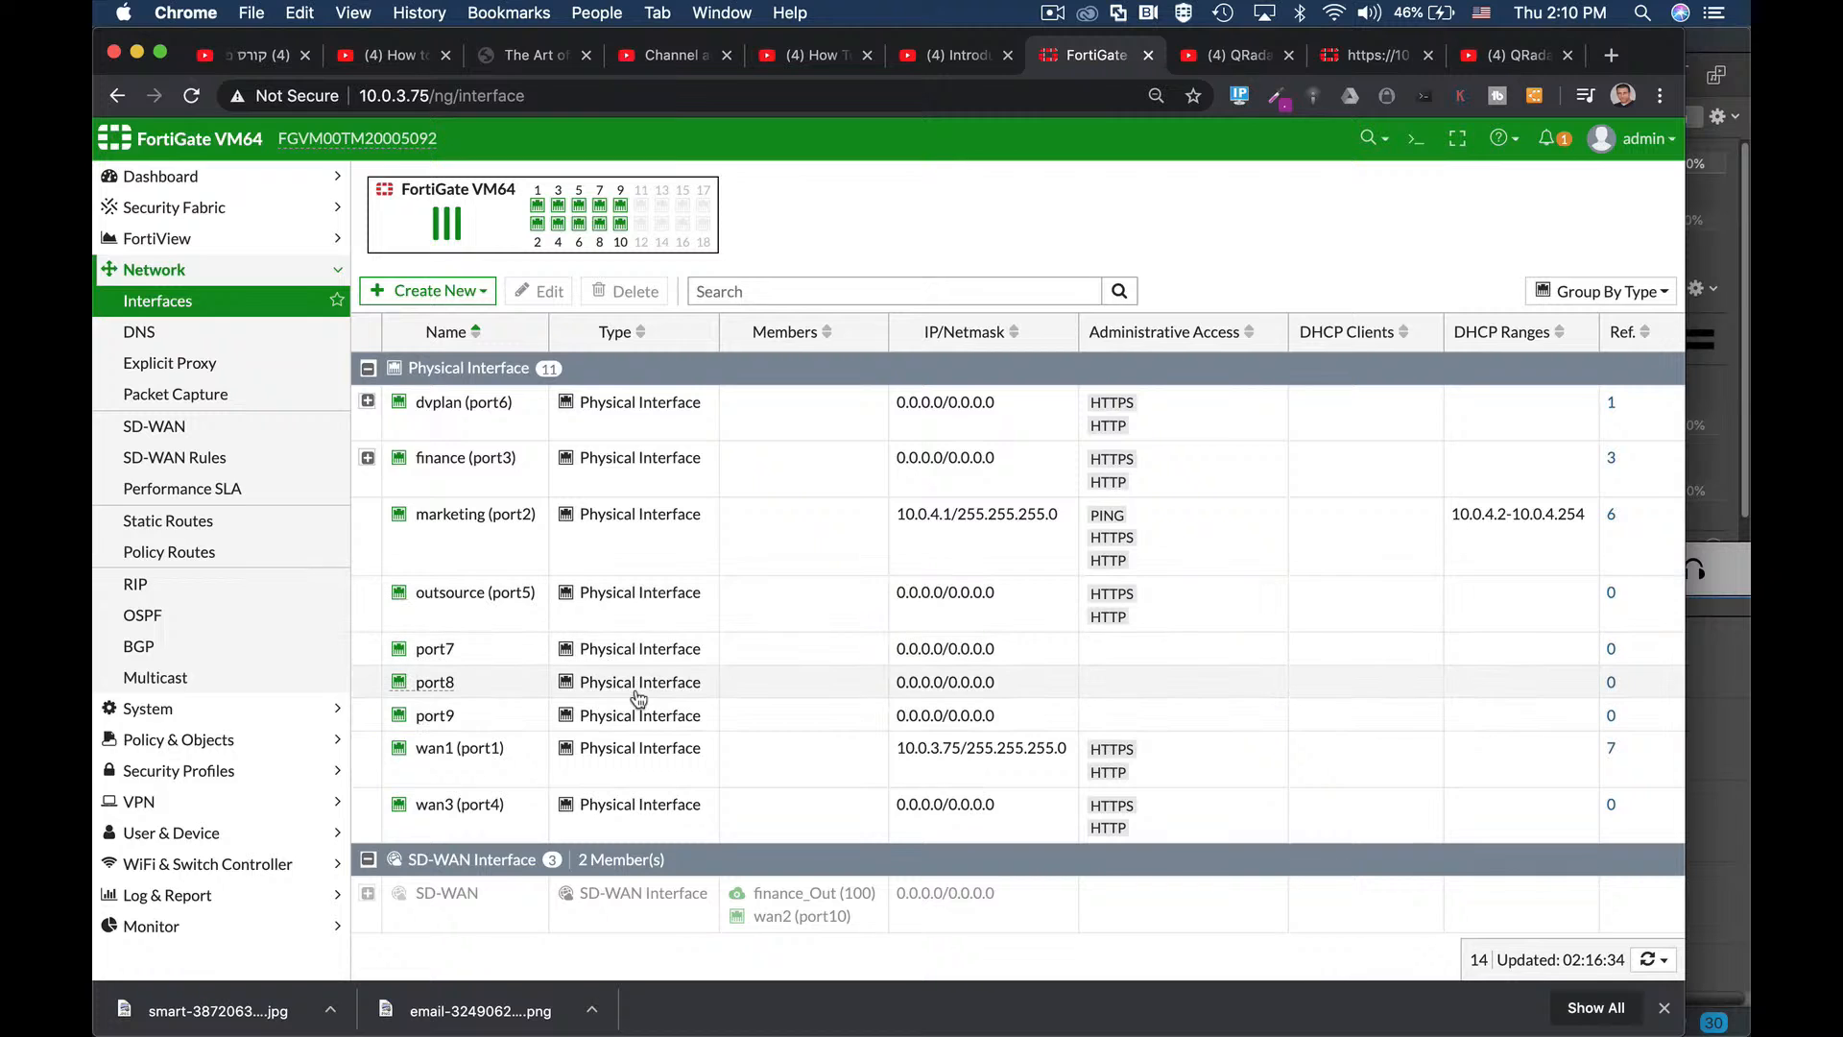
click(458, 685)
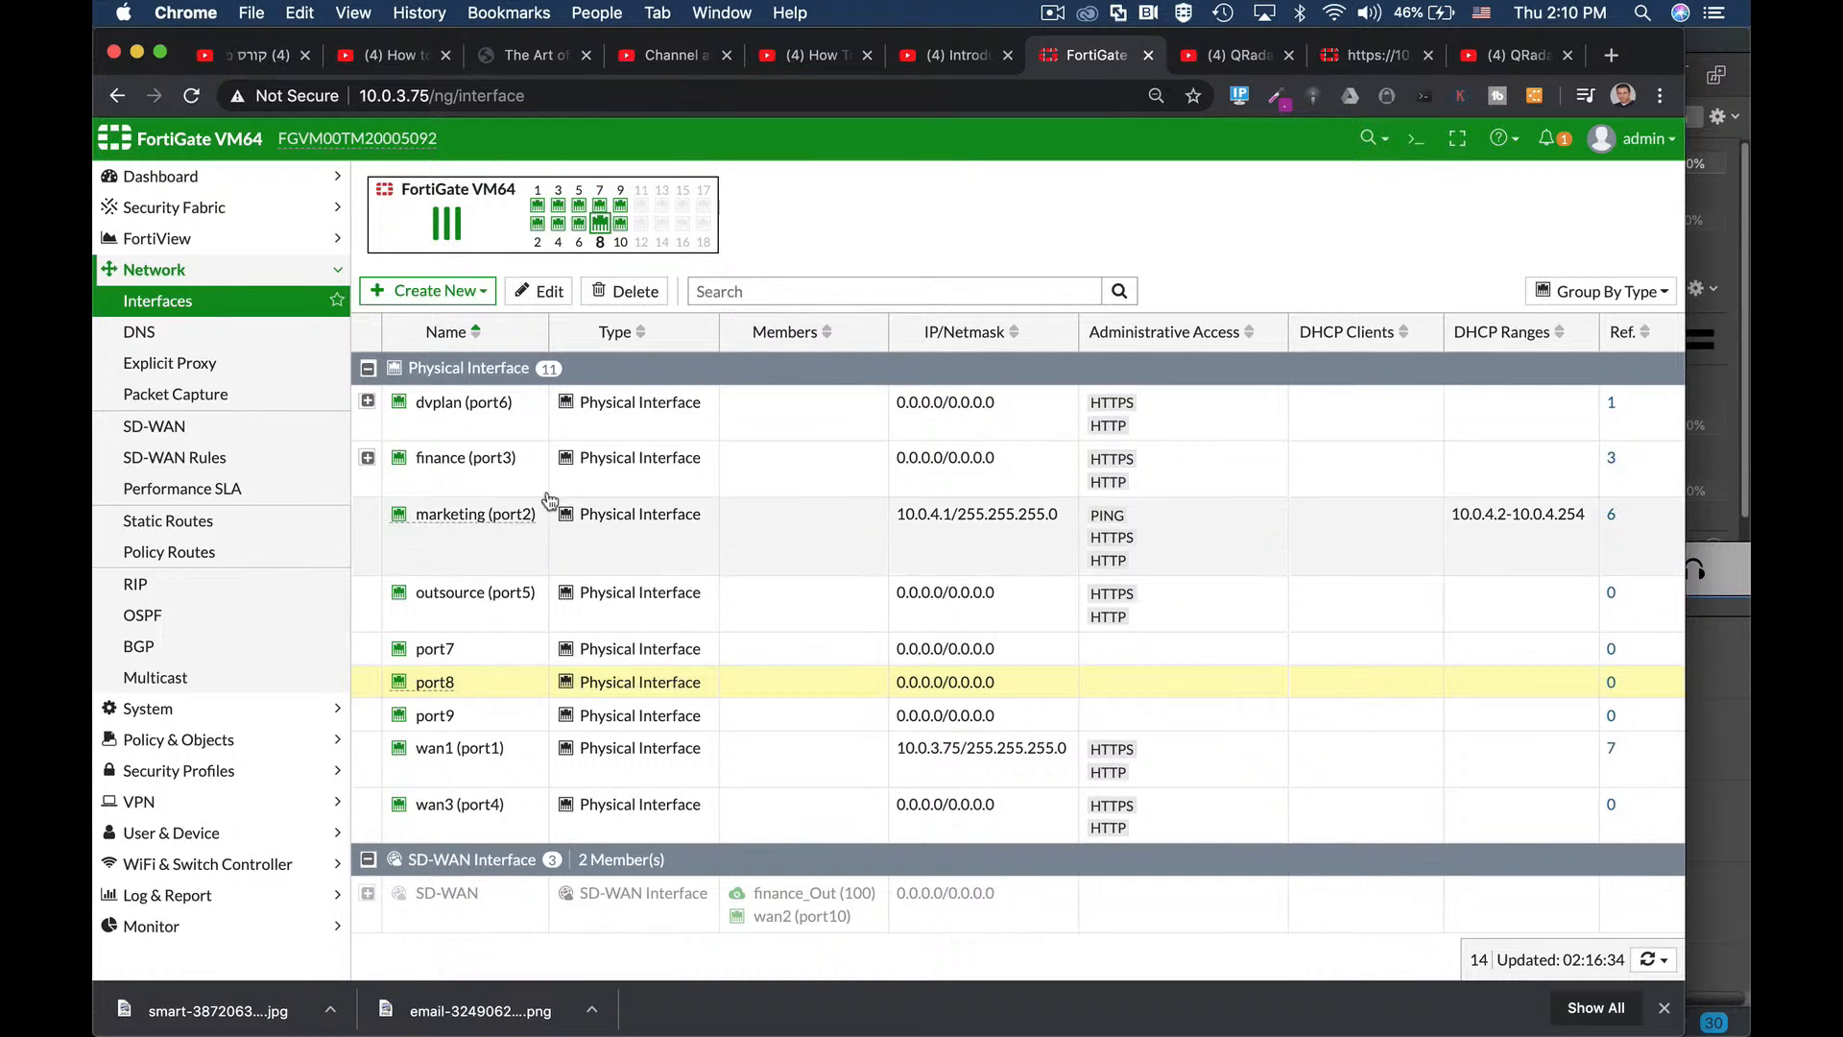
click(540, 291)
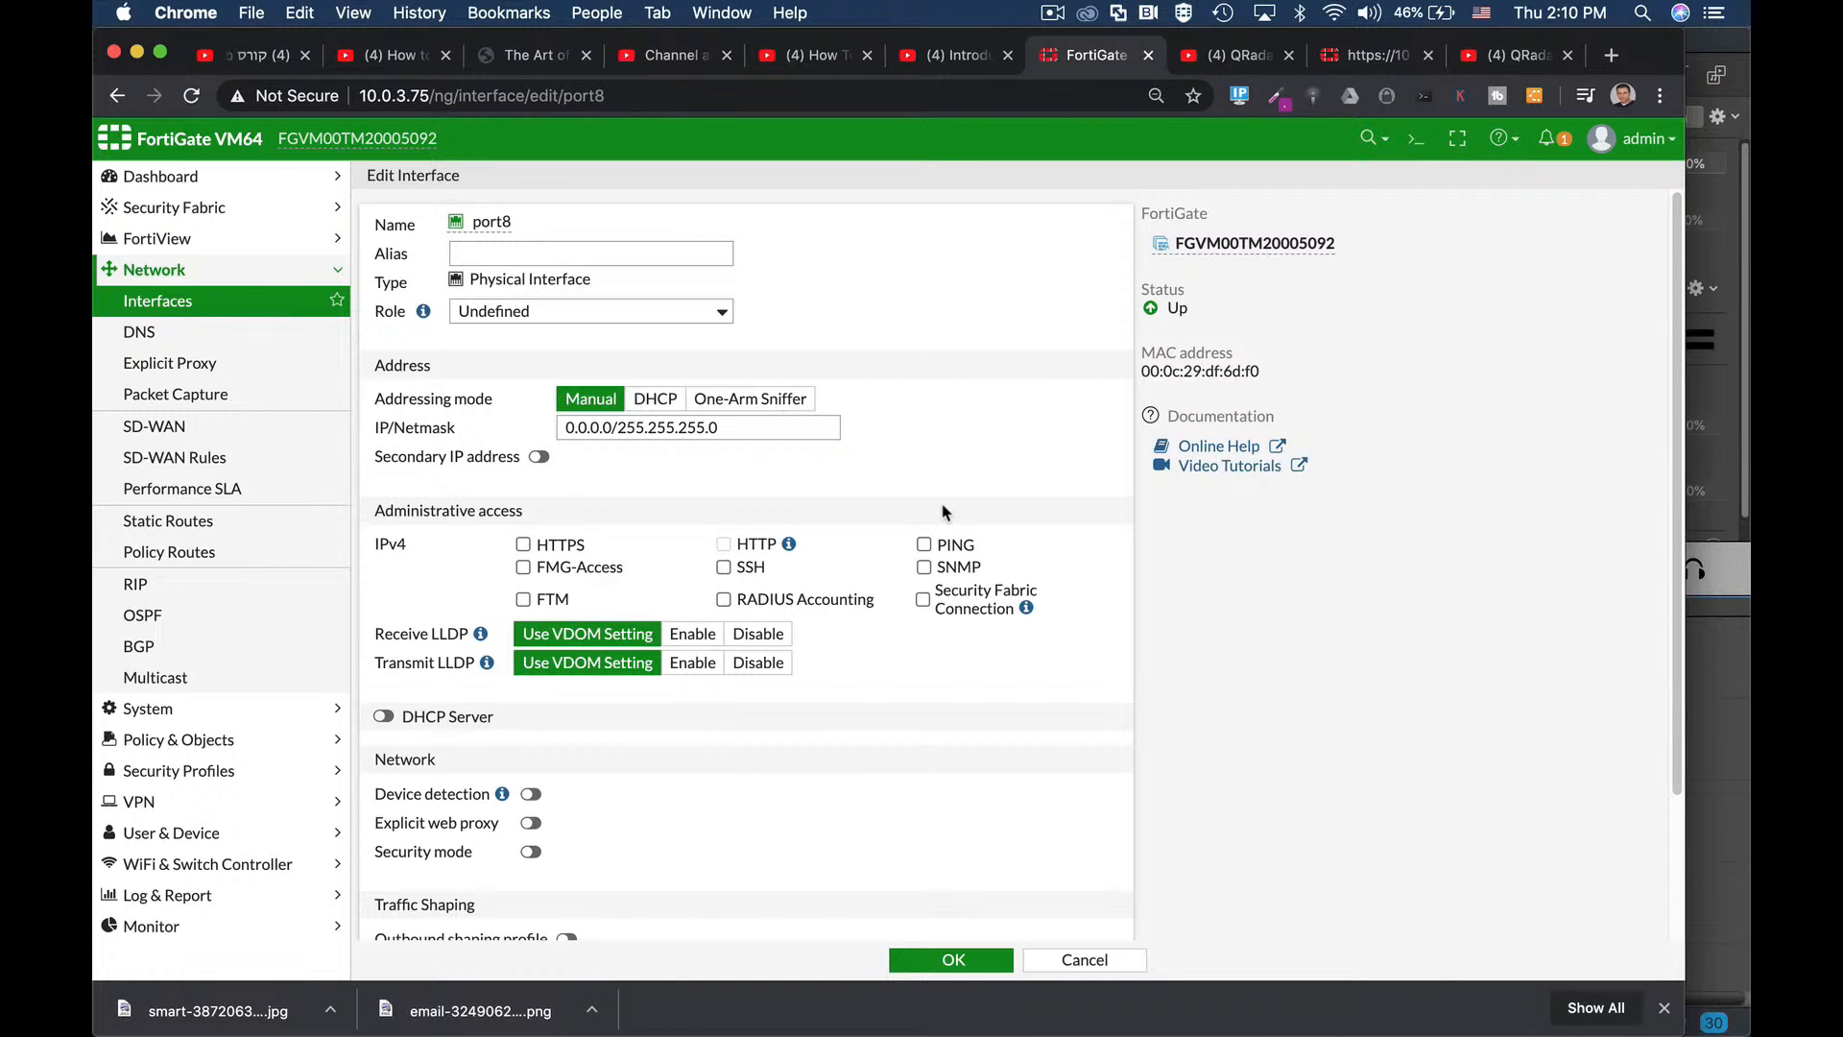
Give port8 the alias 'management' and set its role to LAN.
click(517, 253)
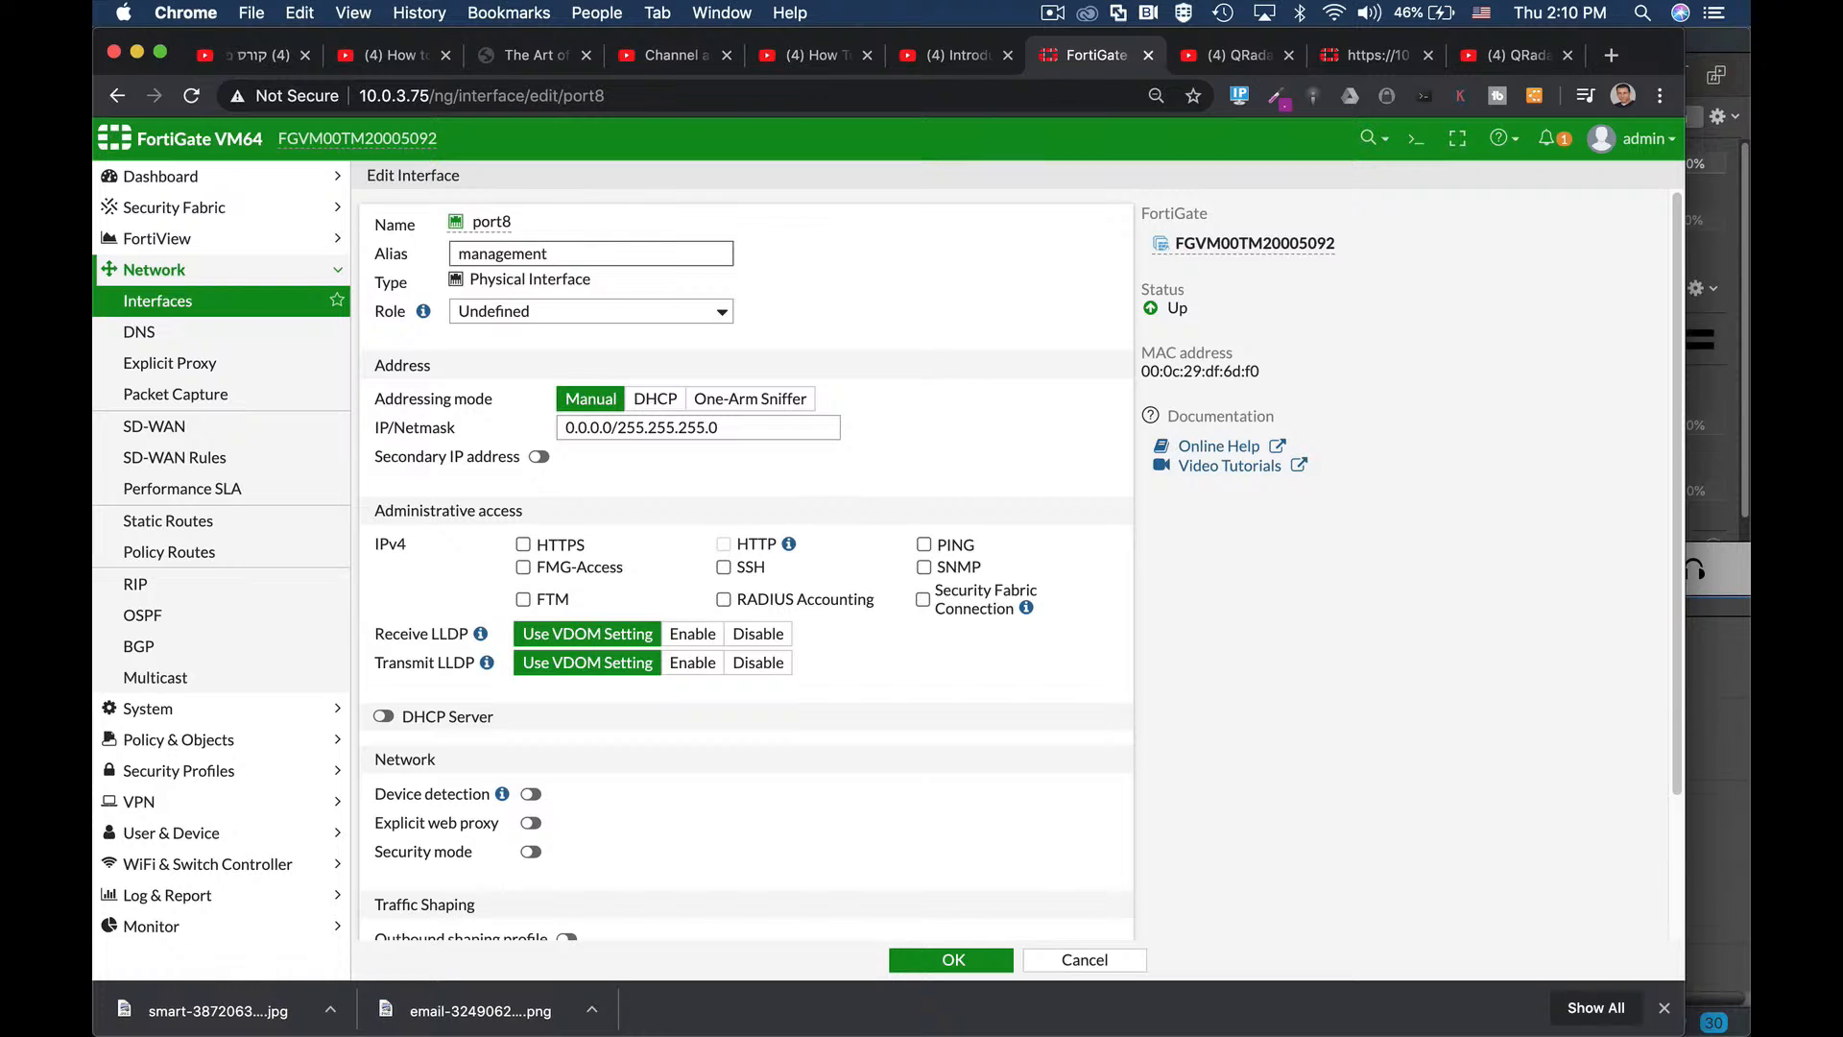
click(550, 311)
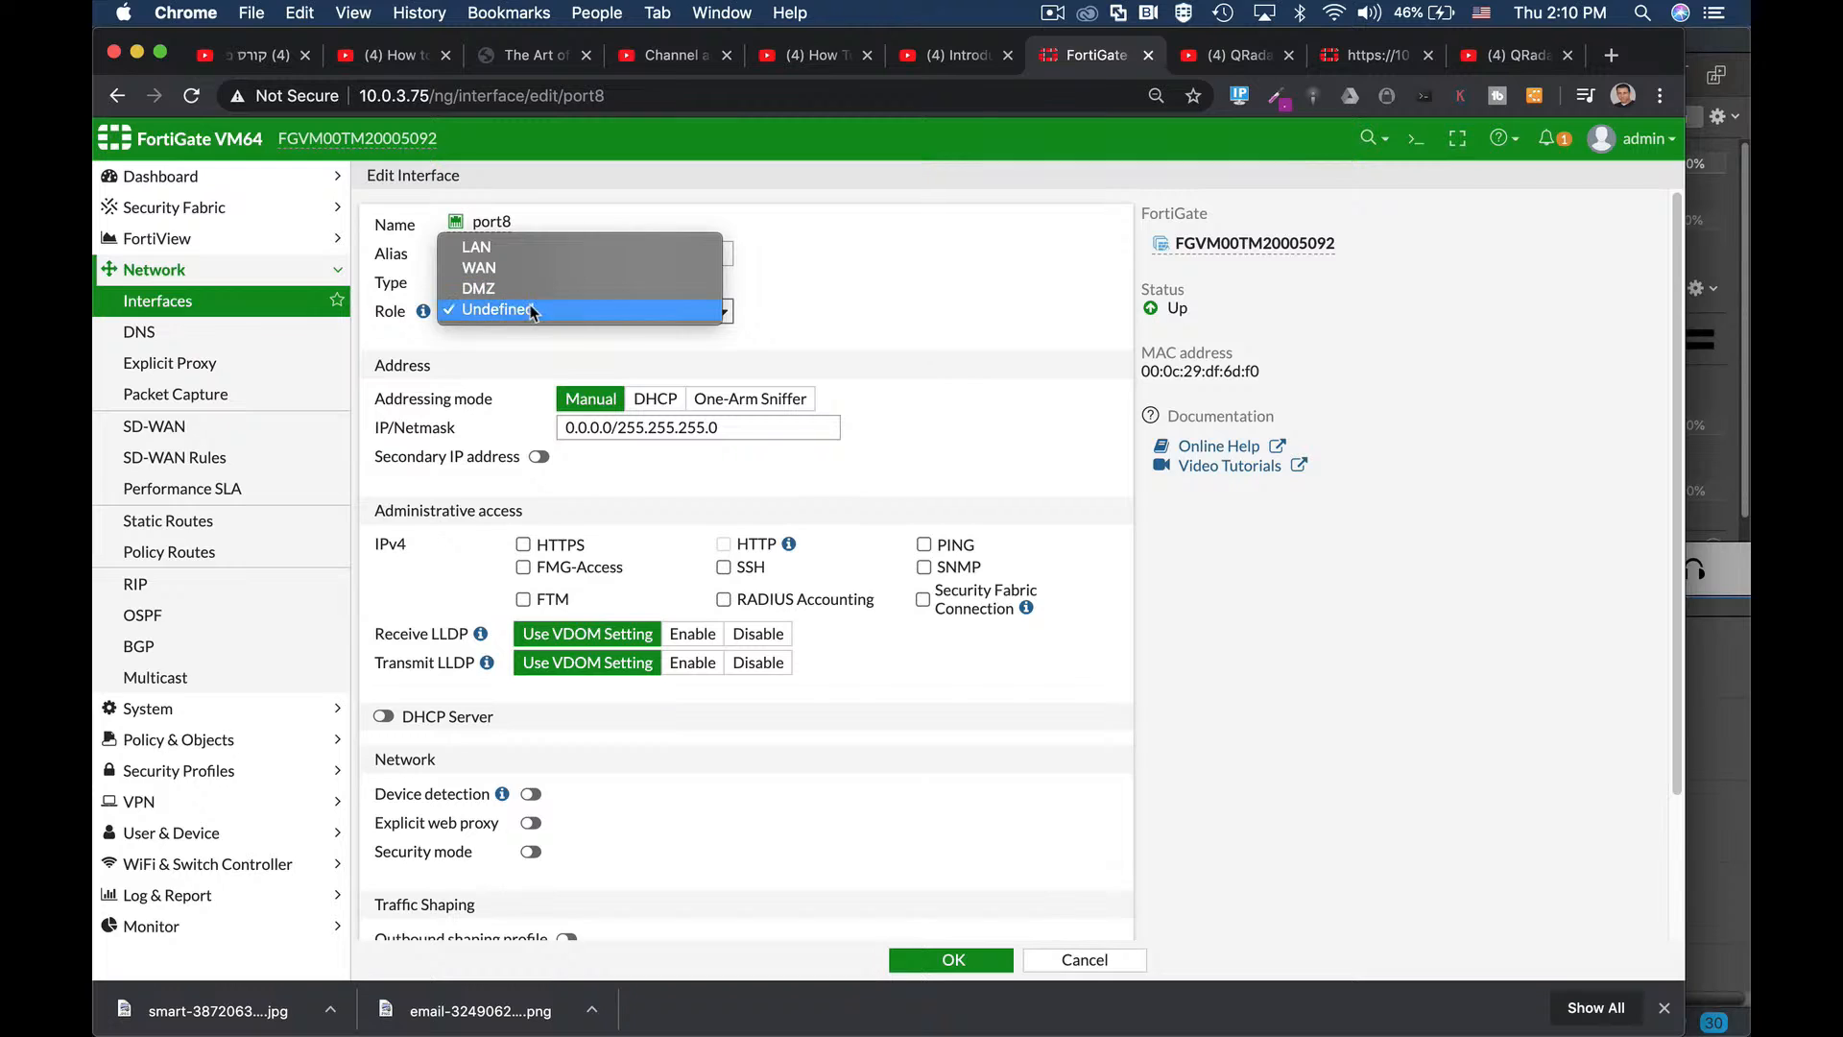
click(532, 247)
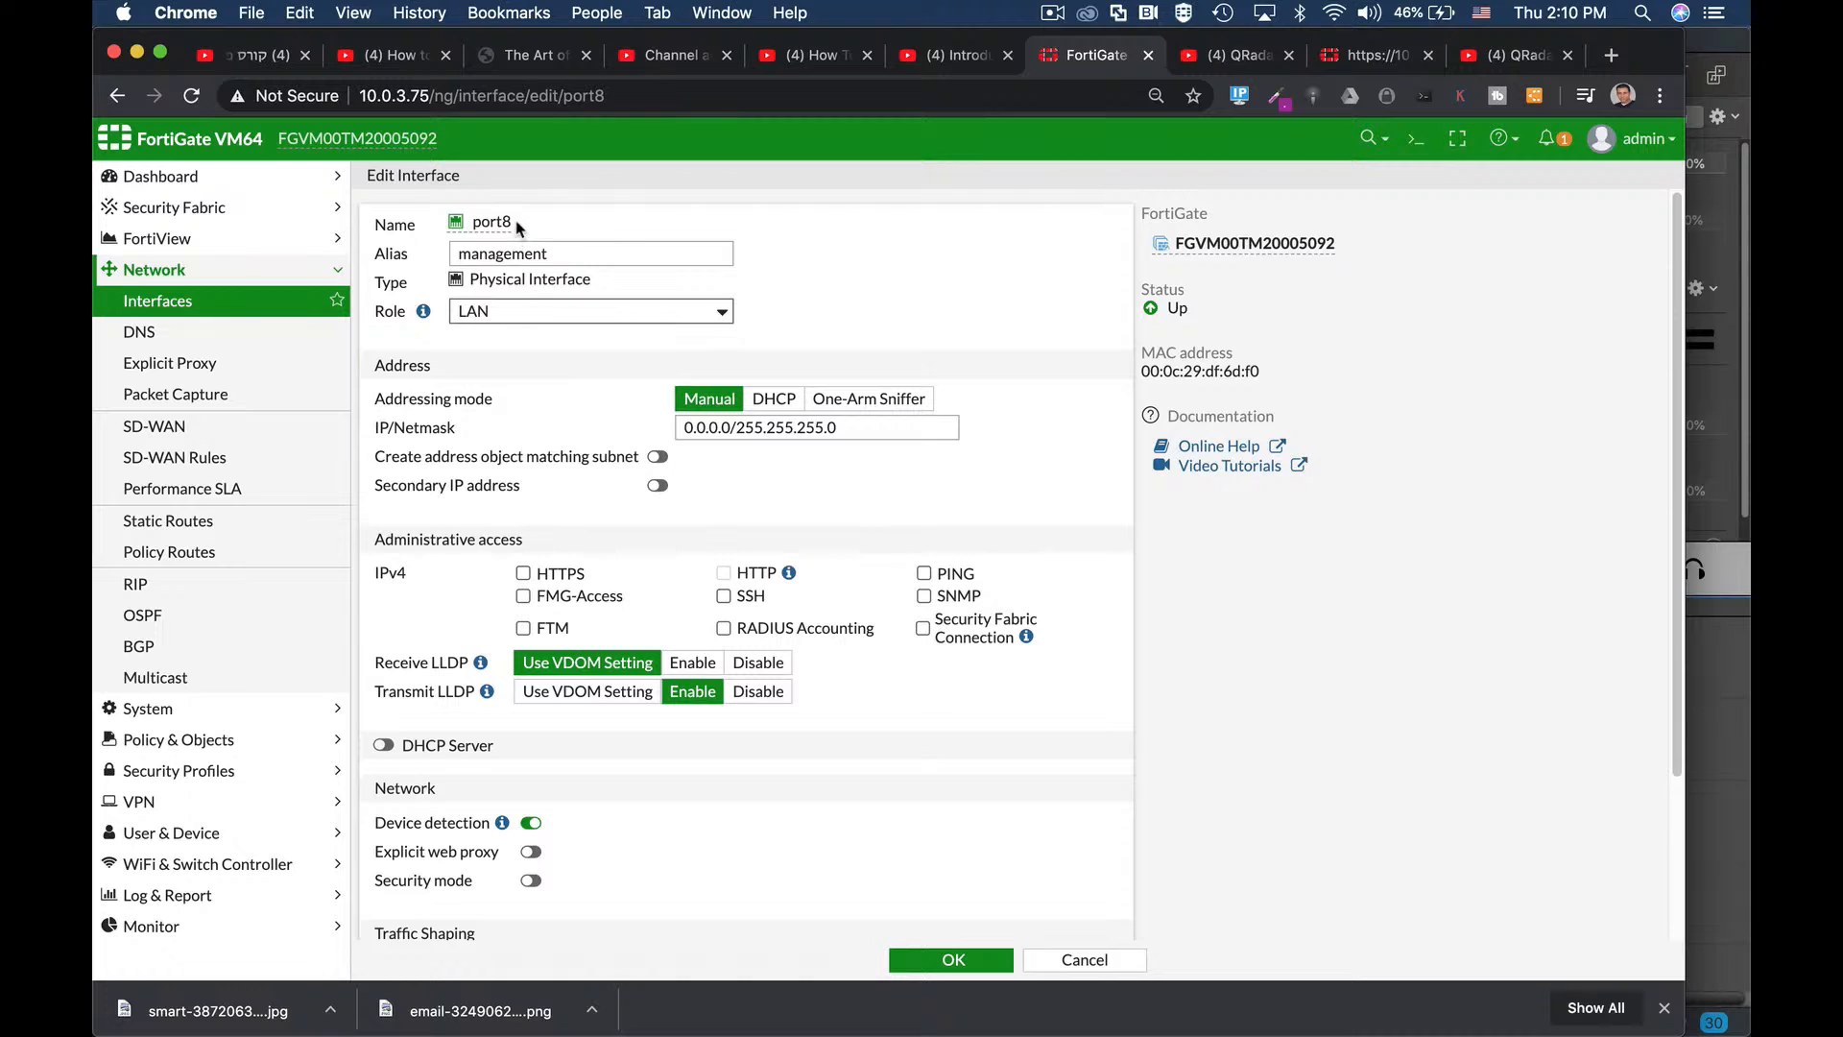
double_click(492, 223)
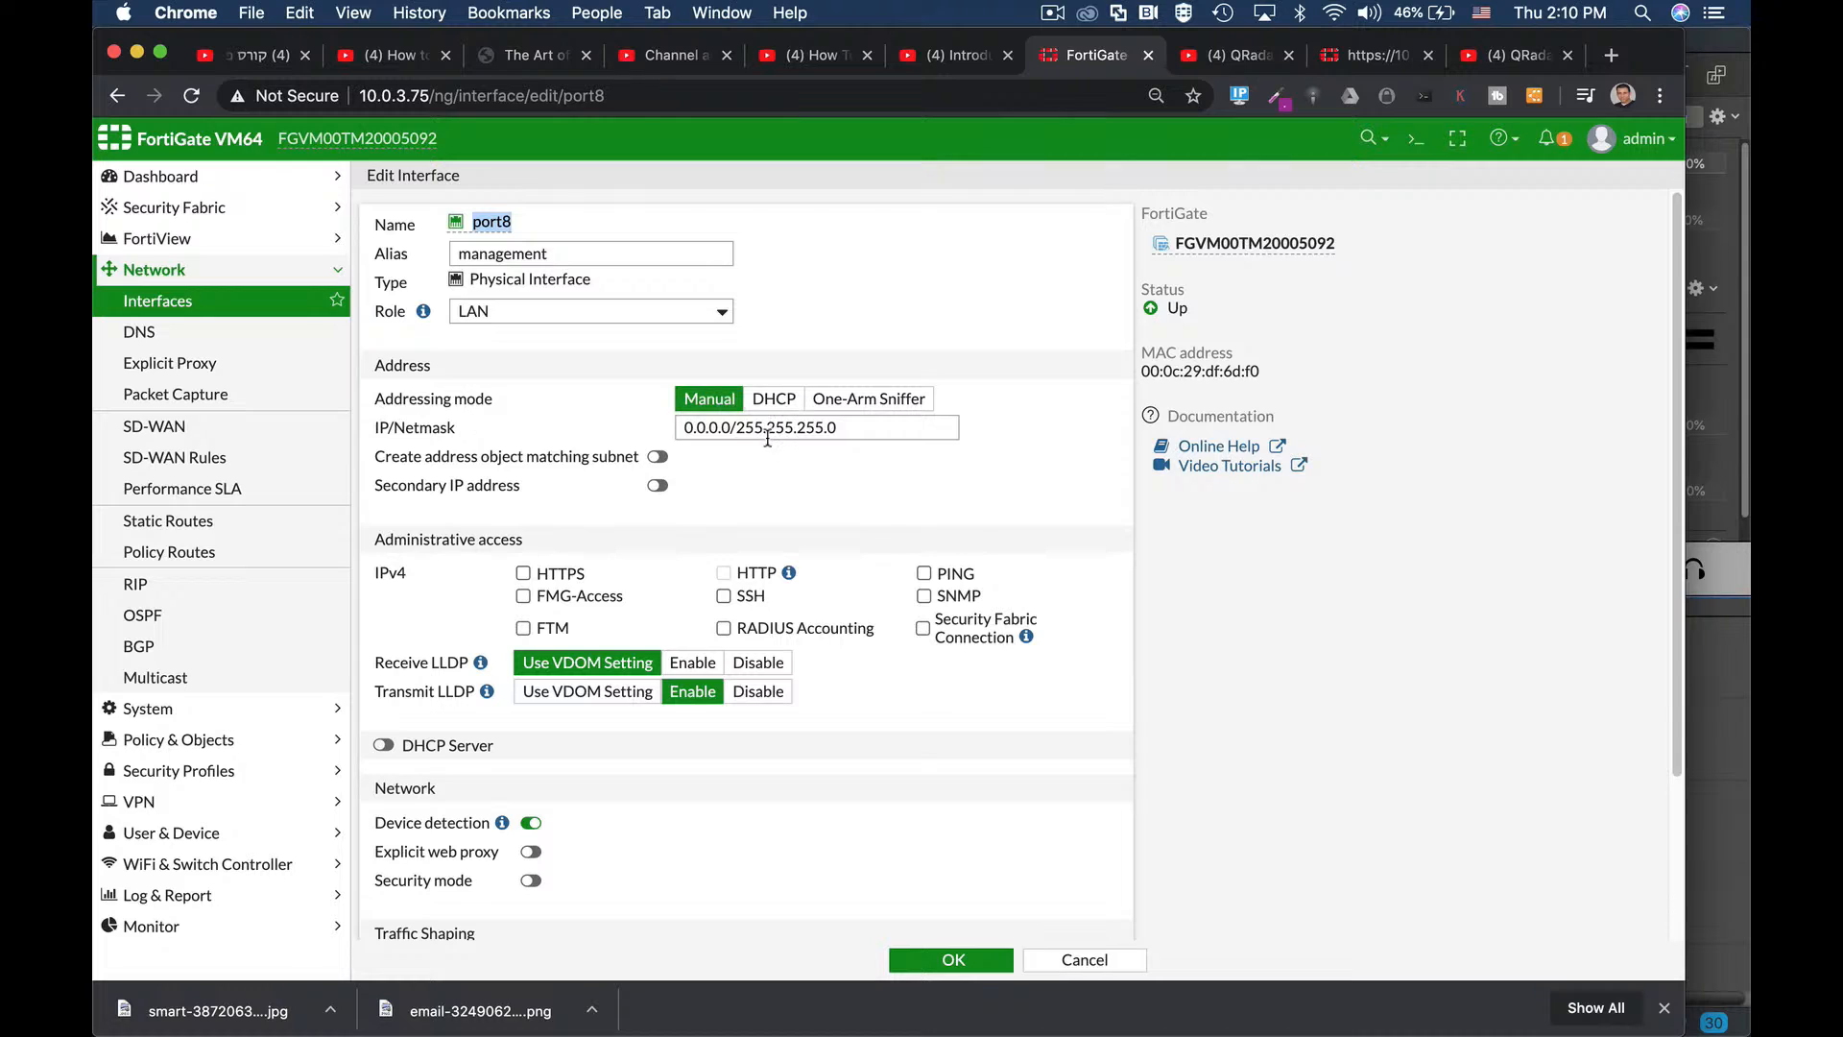
Replace port8's IP/Netmask with 192.168.2.1/24 and turn on its DHCP server.
drag(843, 427, 645, 434)
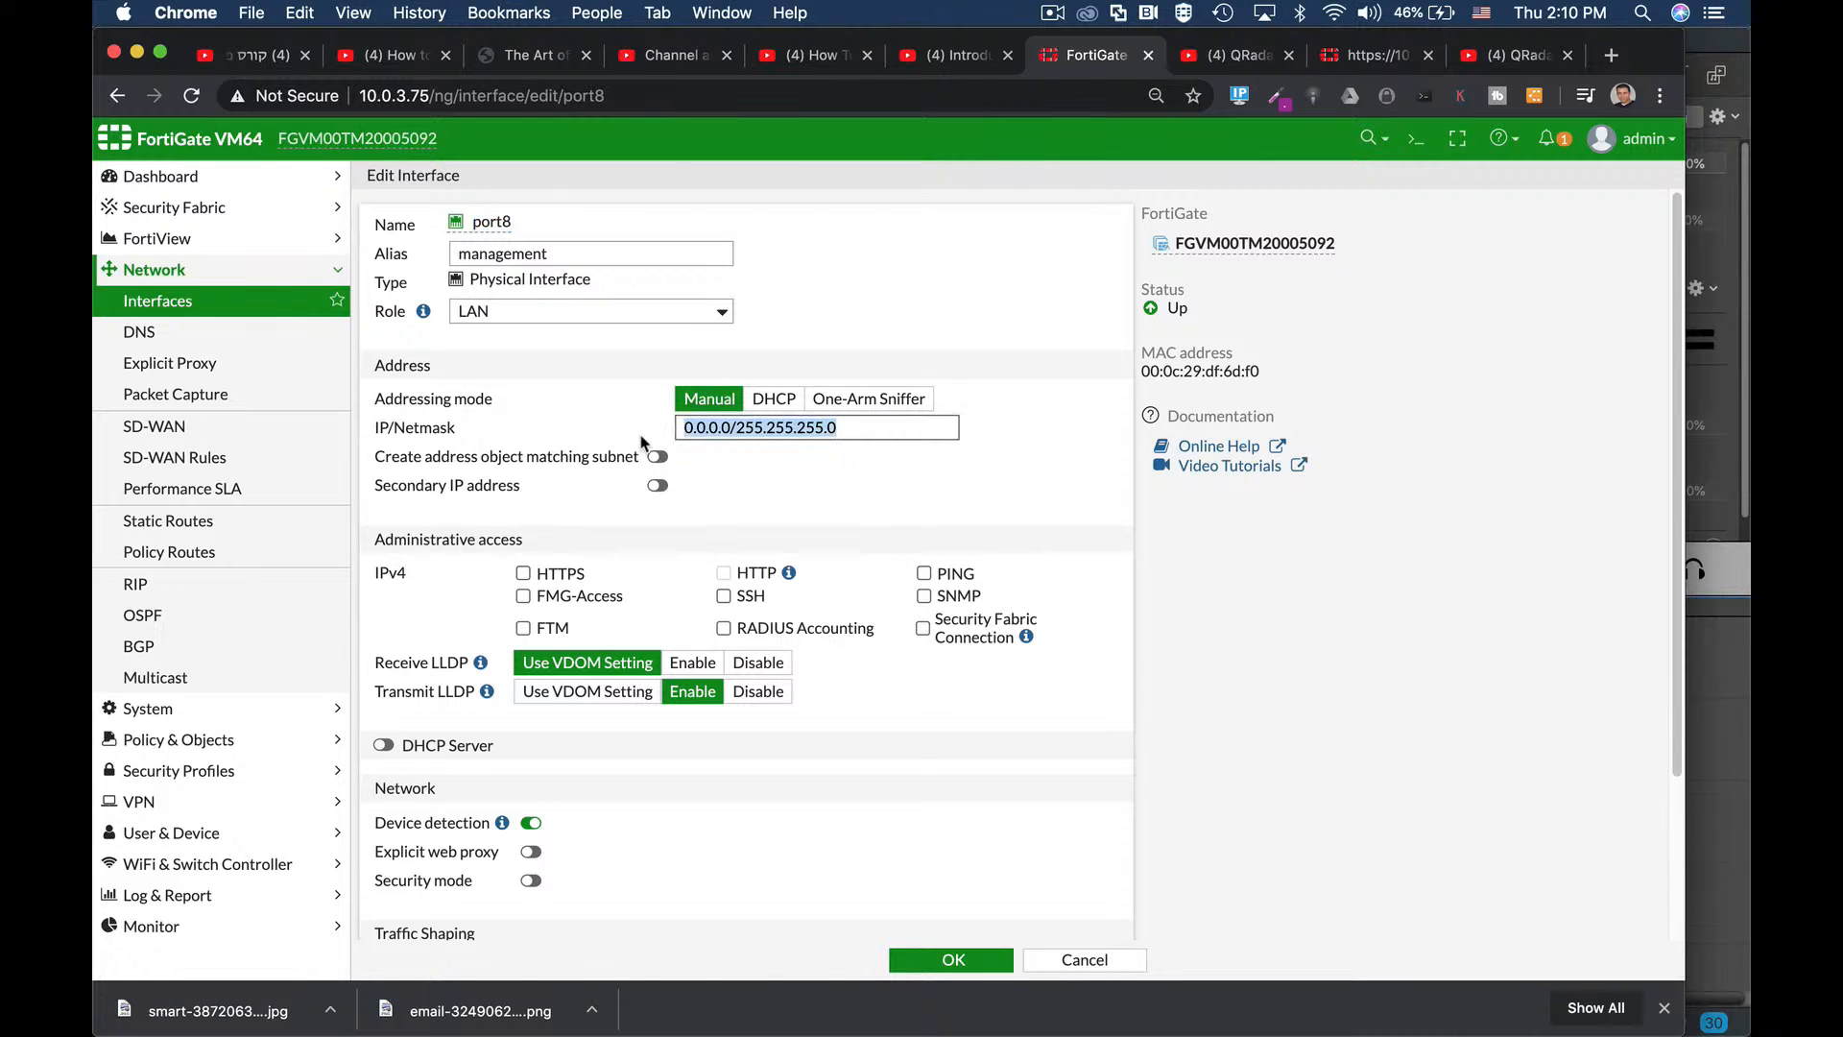
text(192.168.2.1)
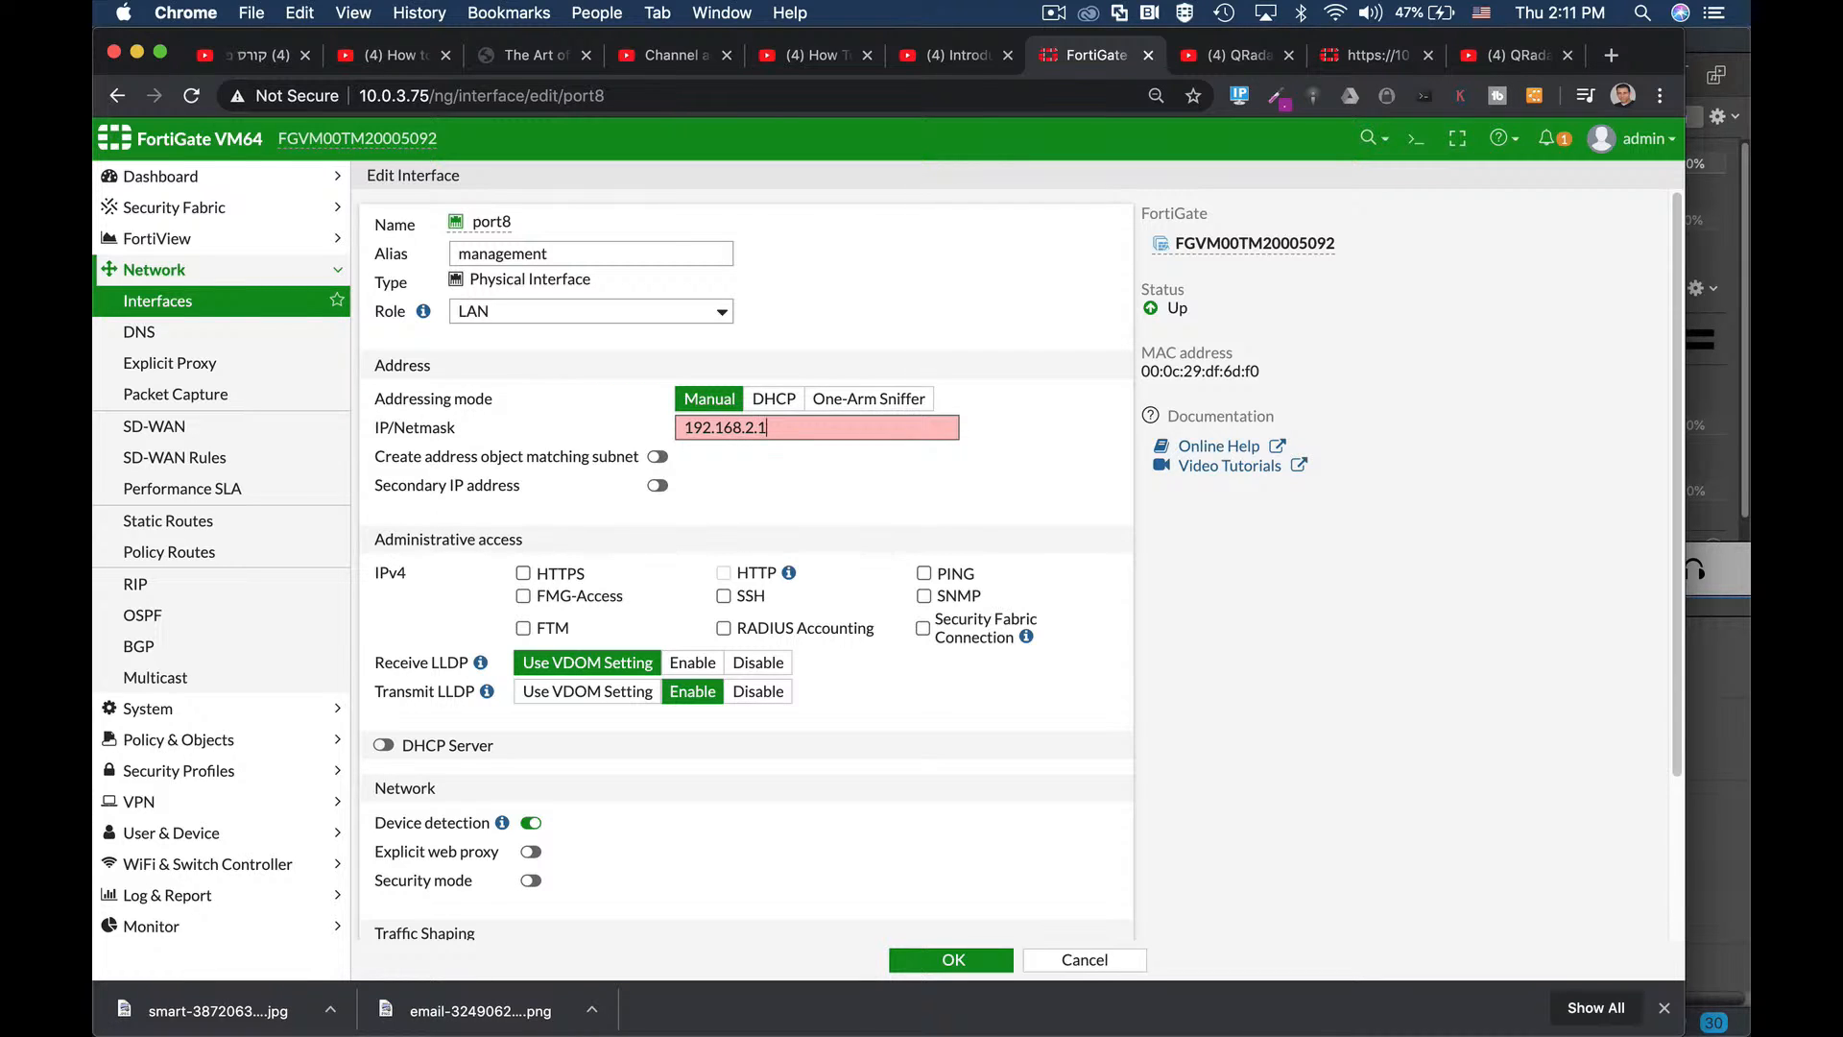
text(/24)
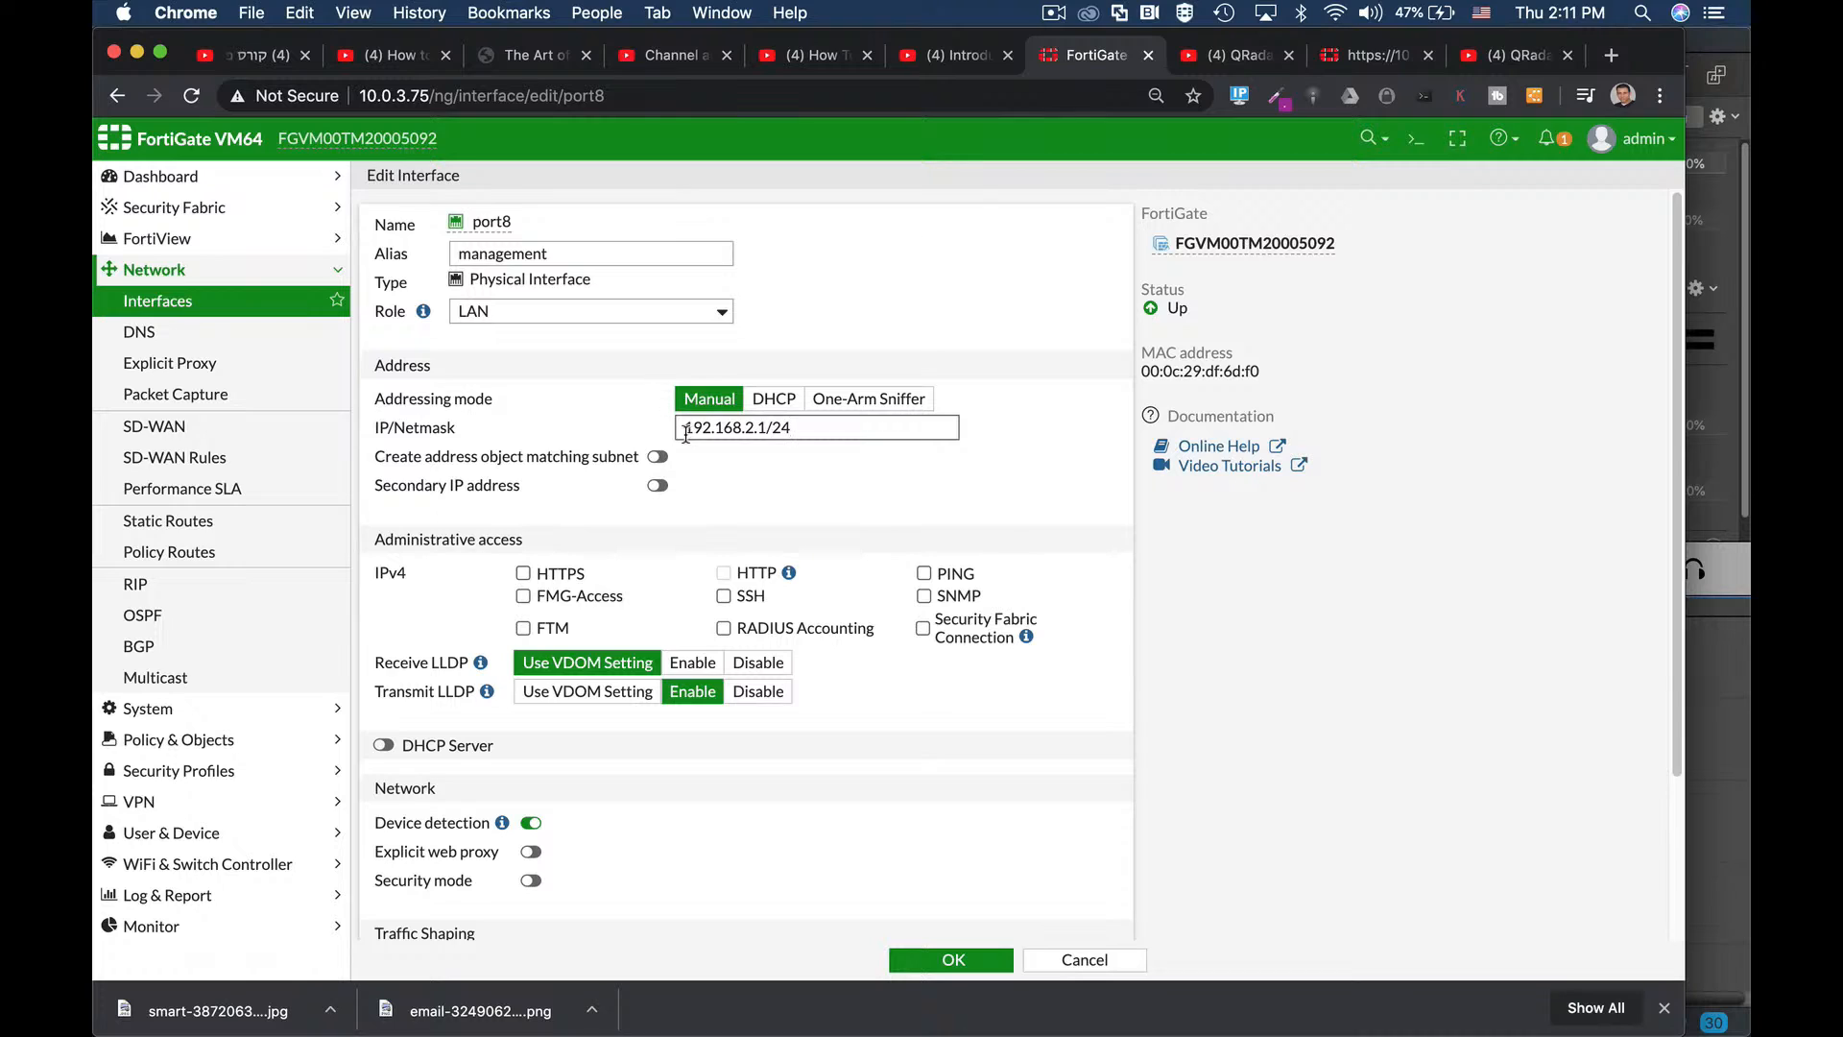
drag(680, 426, 760, 427)
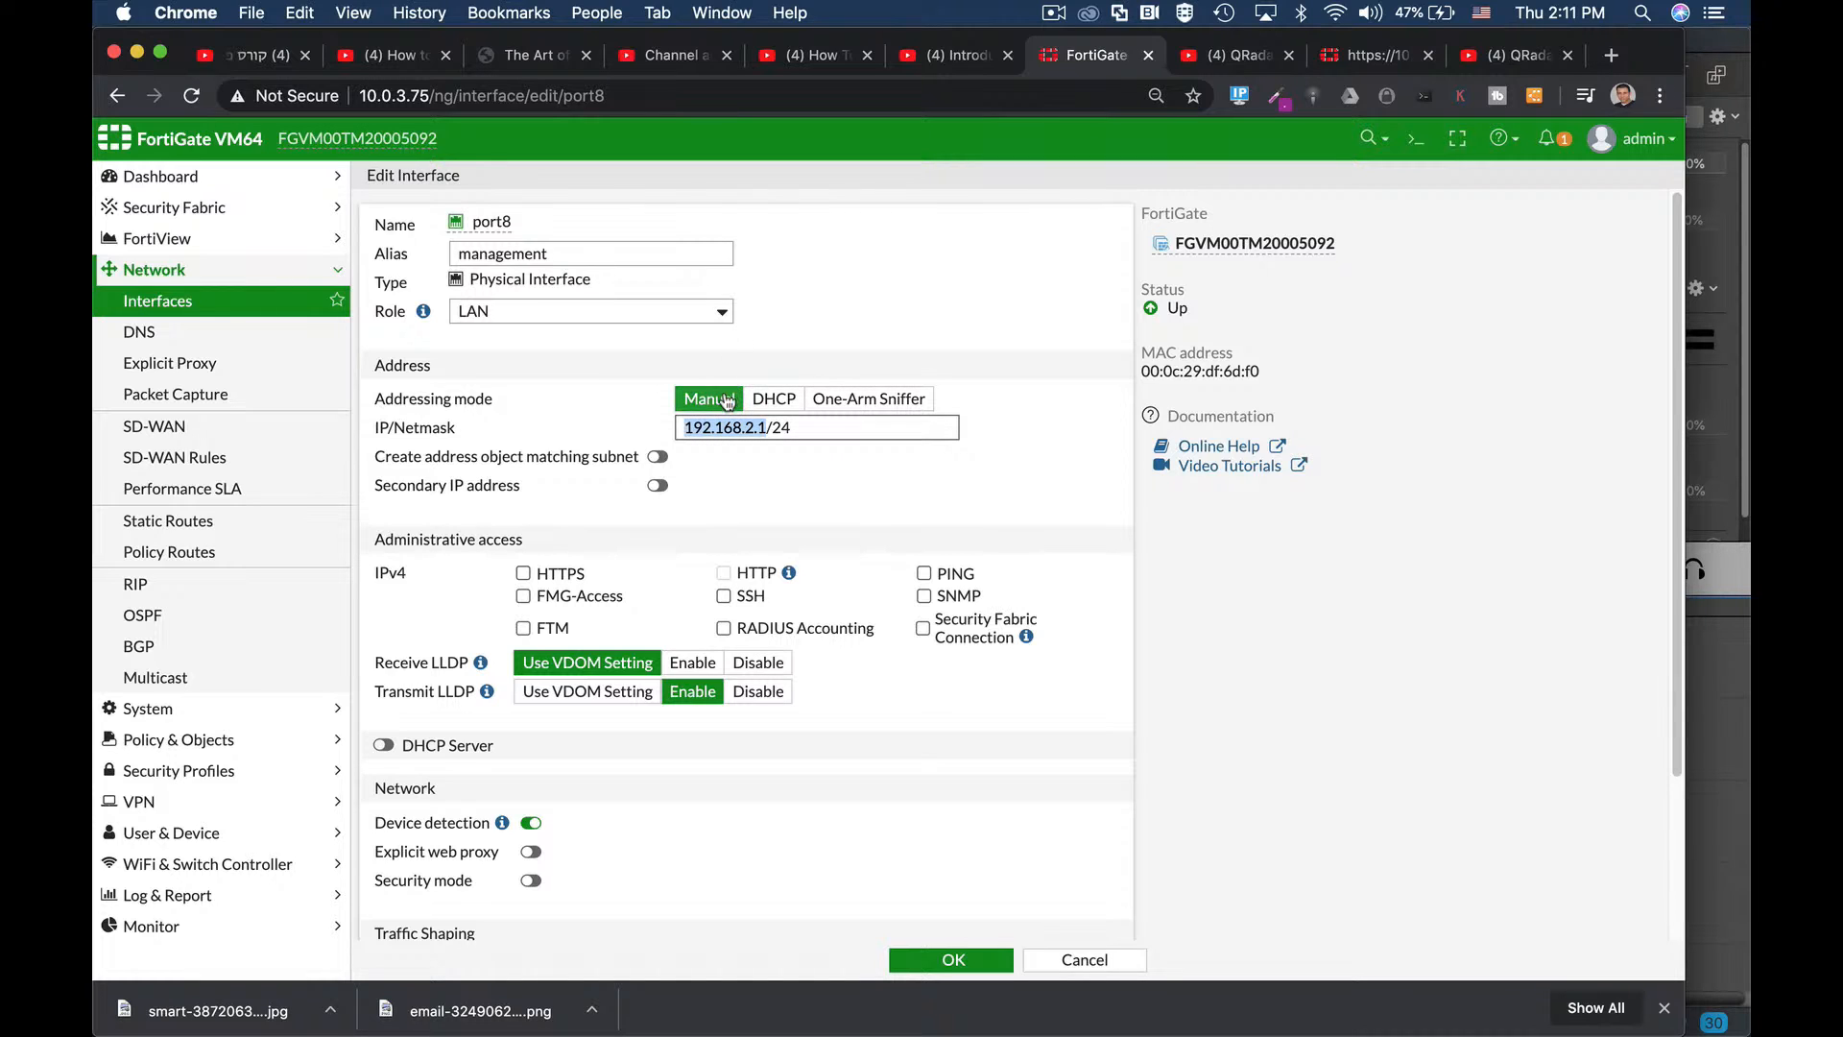
drag(687, 429, 761, 429)
double_click(748, 427)
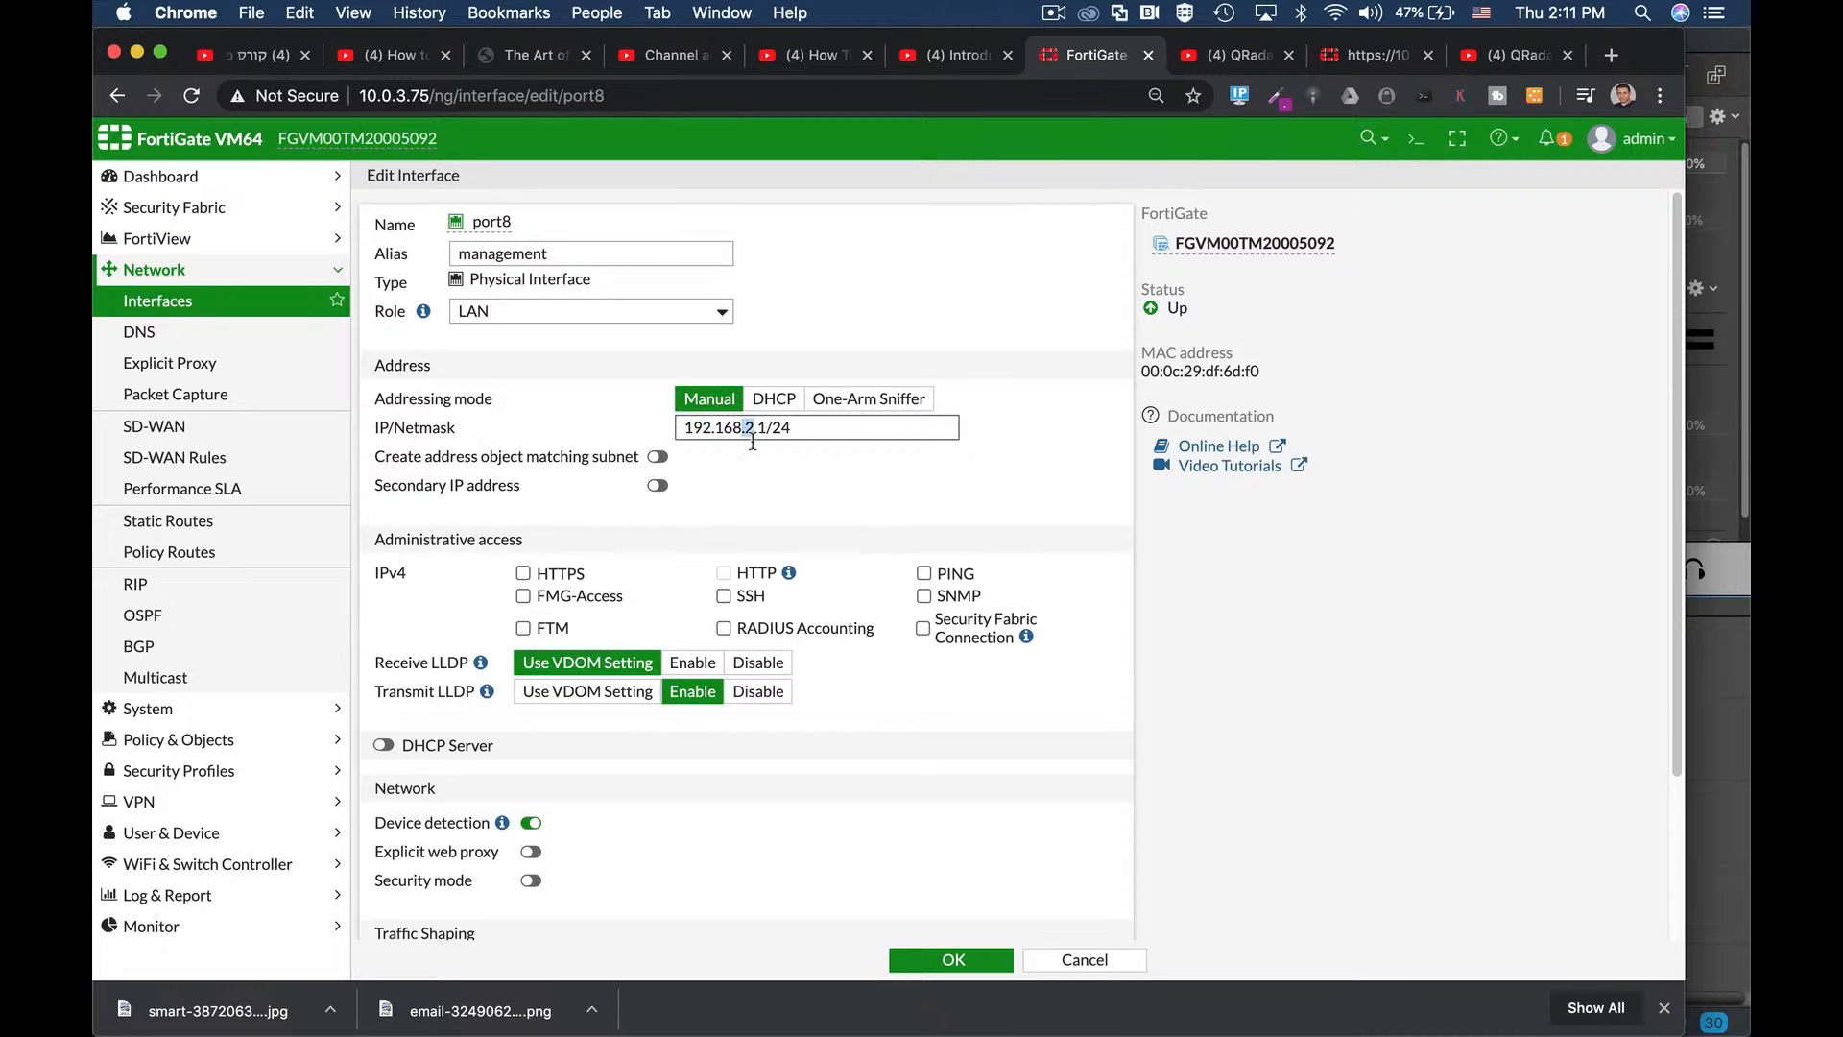
scroll(777, 495, down, 1)
scroll(777, 495, down, 3)
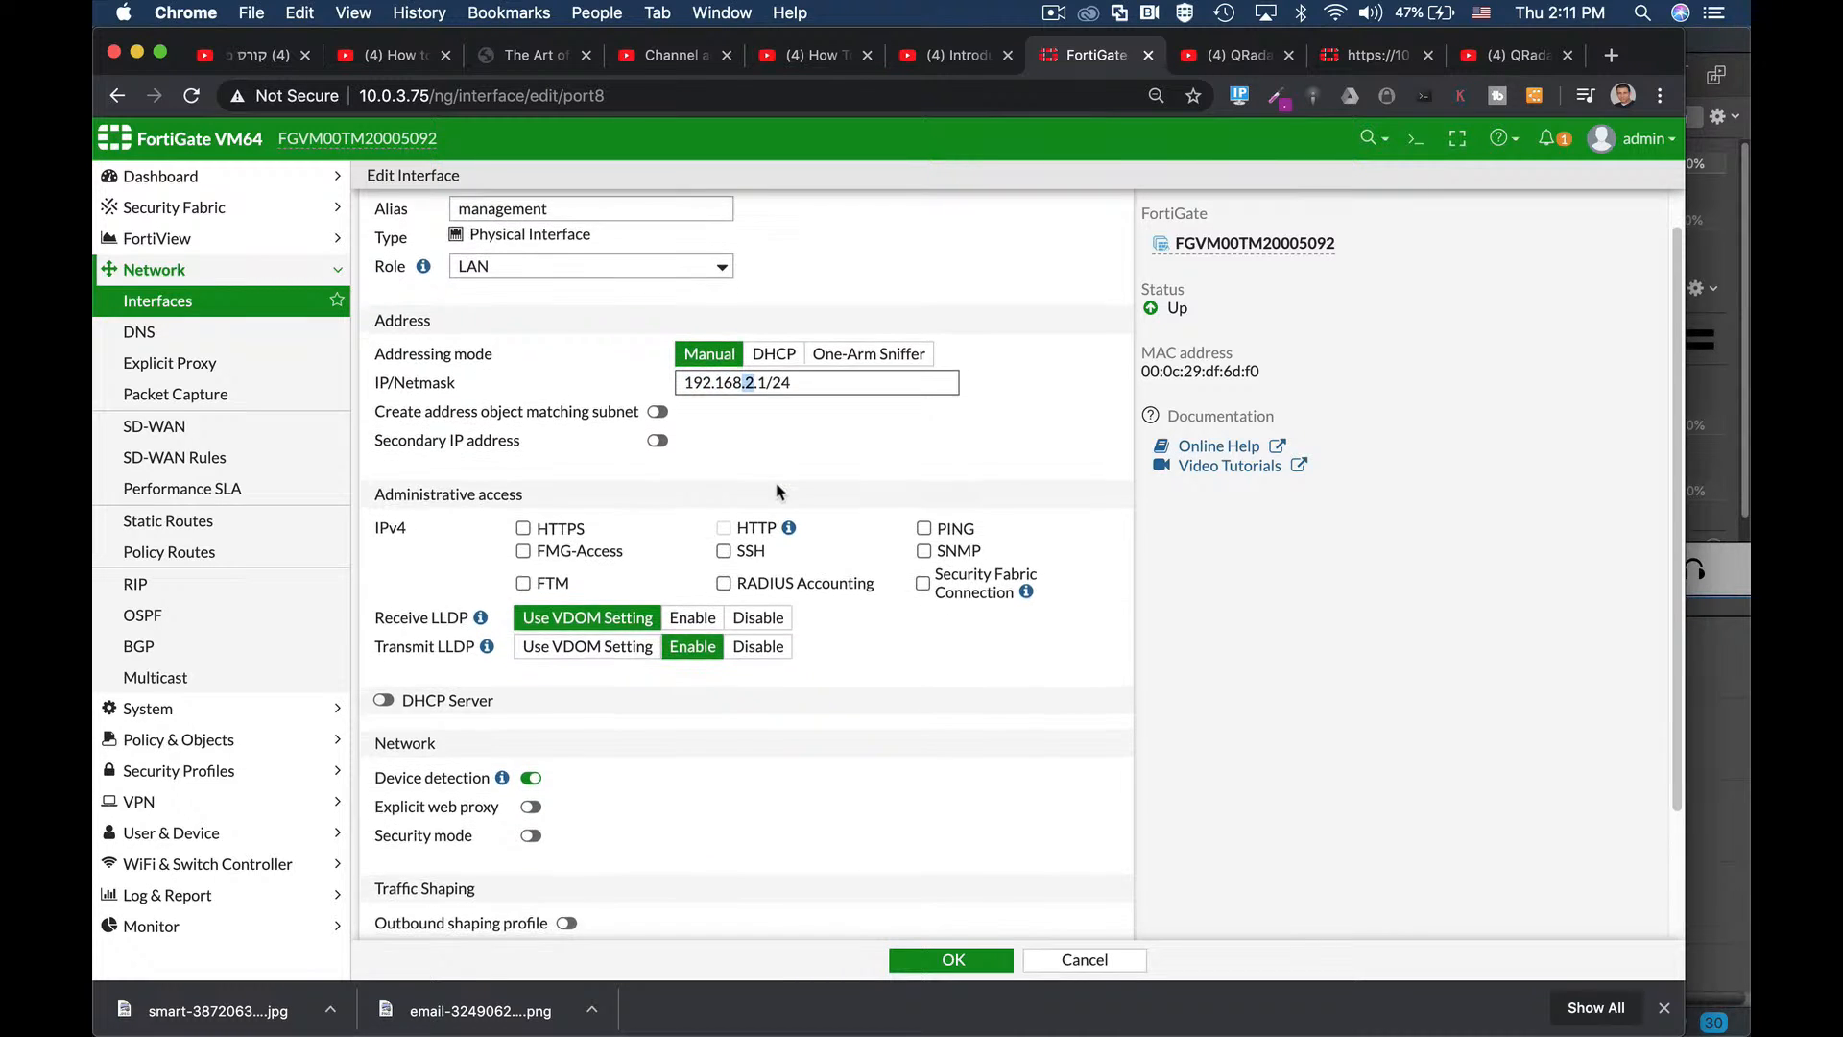
click(383, 587)
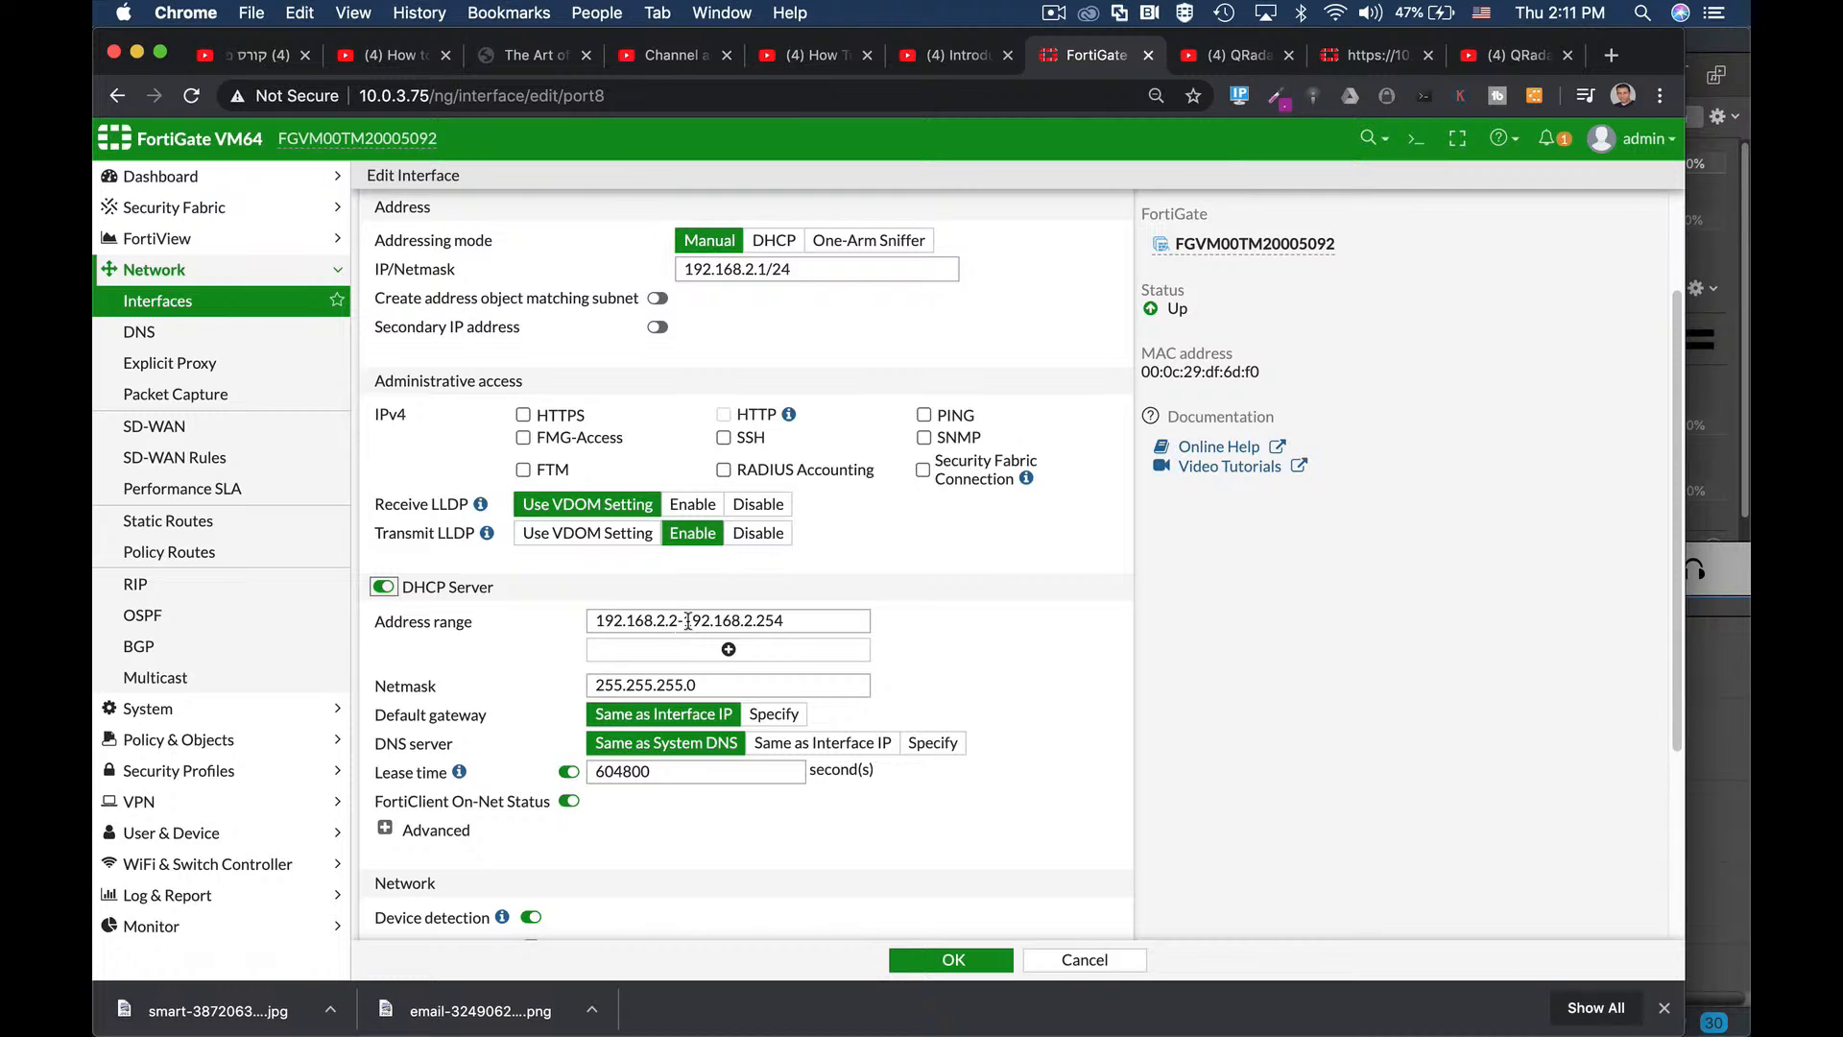
Allow HTTPS administrative access on port8, leaving LLDP transmission enabled.
scroll(730, 595, up, 2)
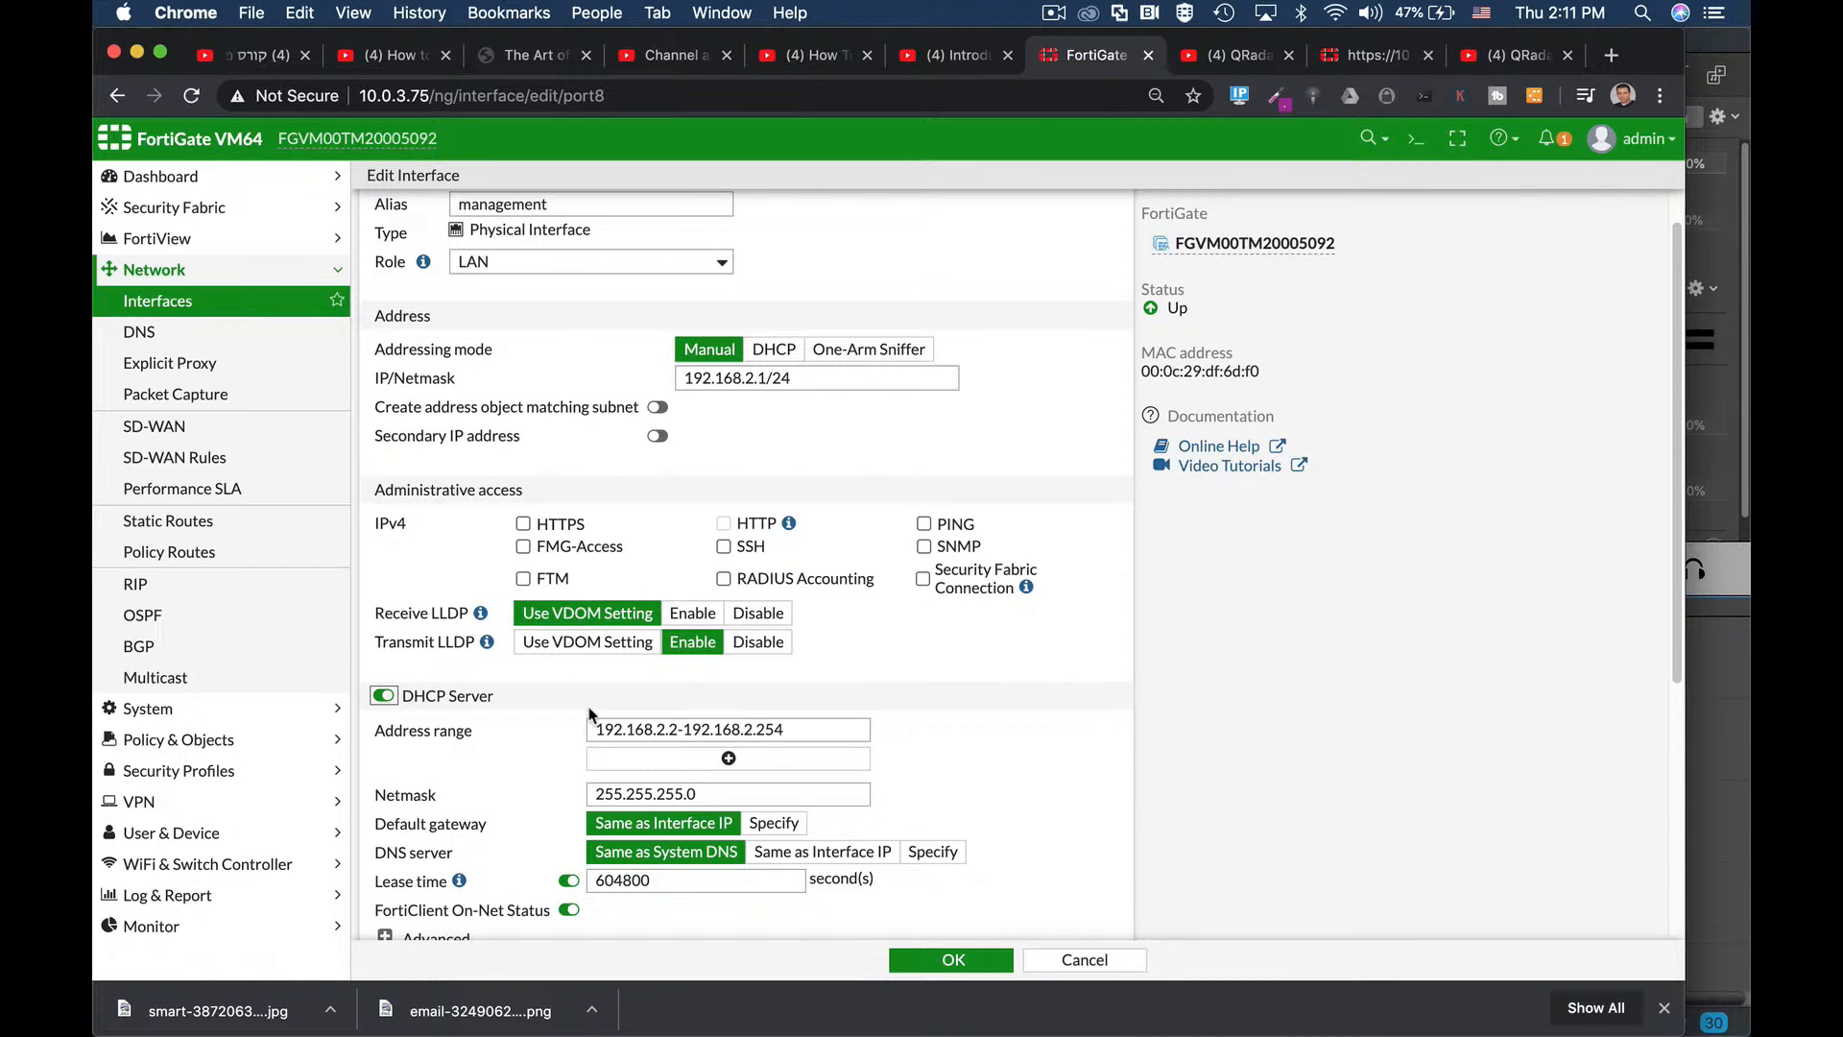
click(523, 525)
scroll(686, 582, down, 5)
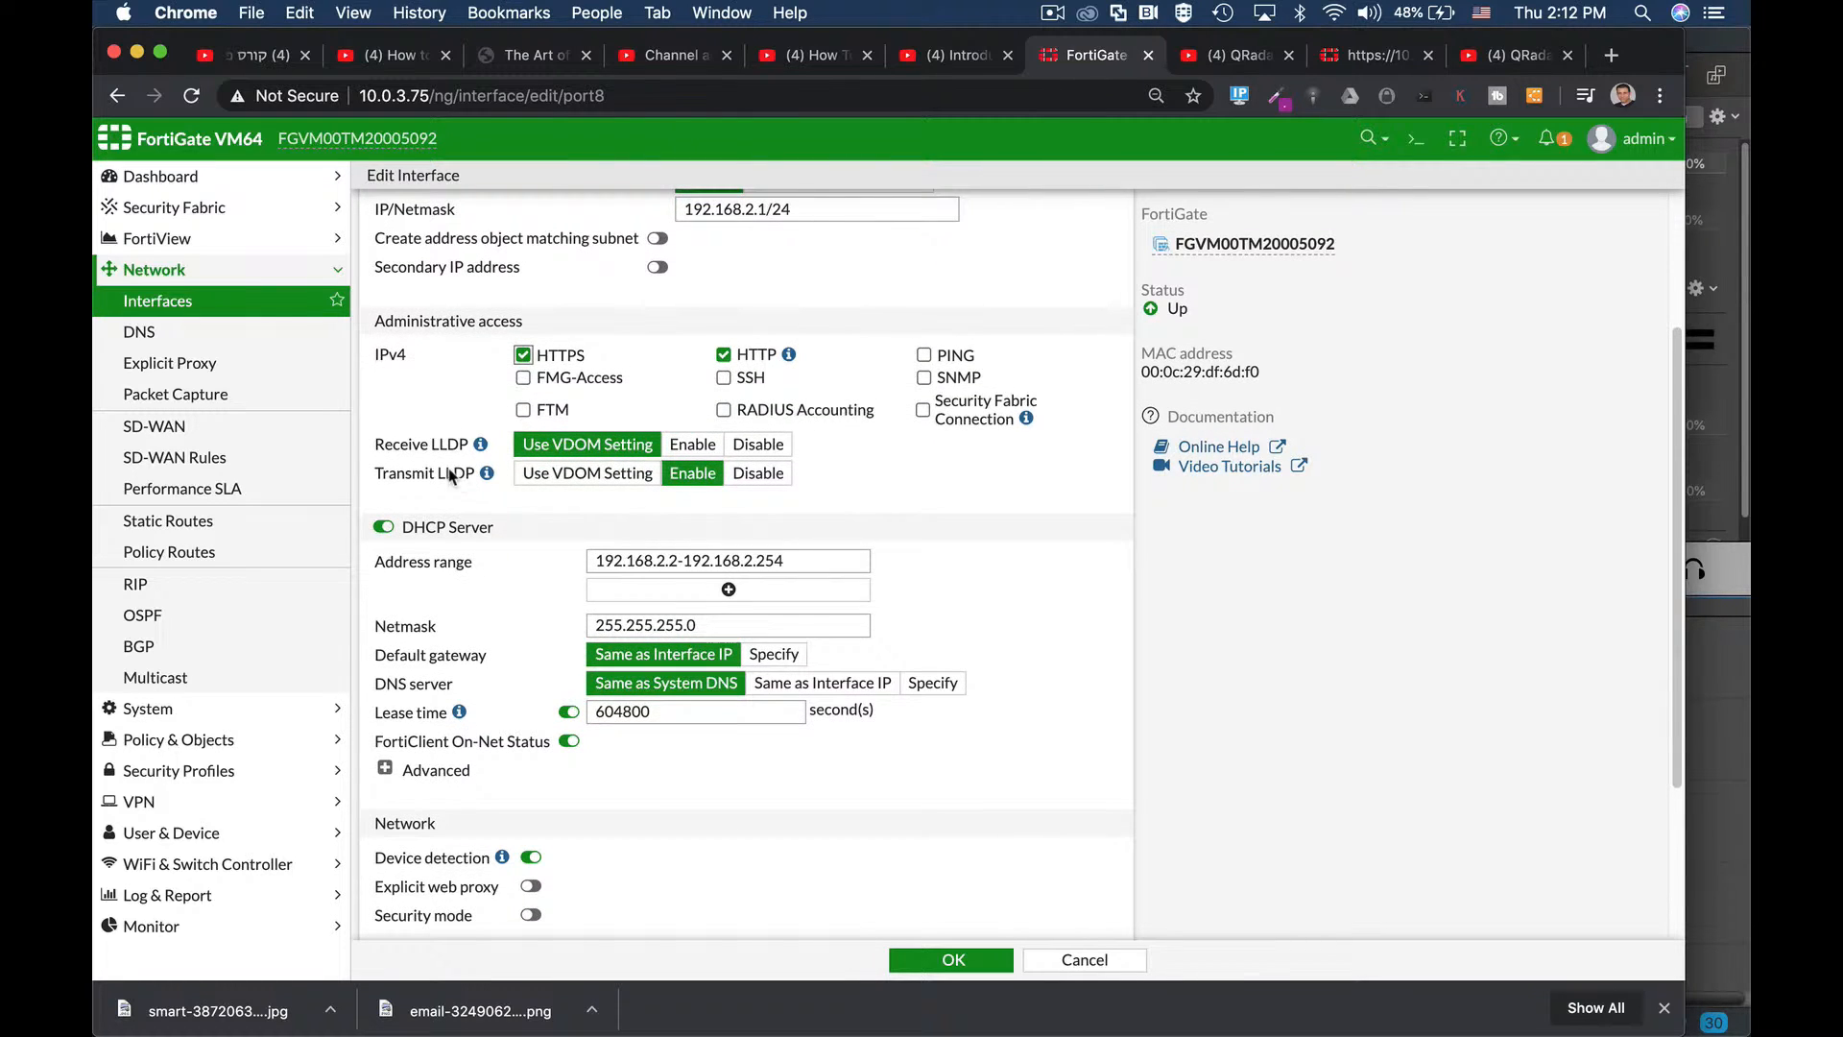
click(605, 476)
click(690, 480)
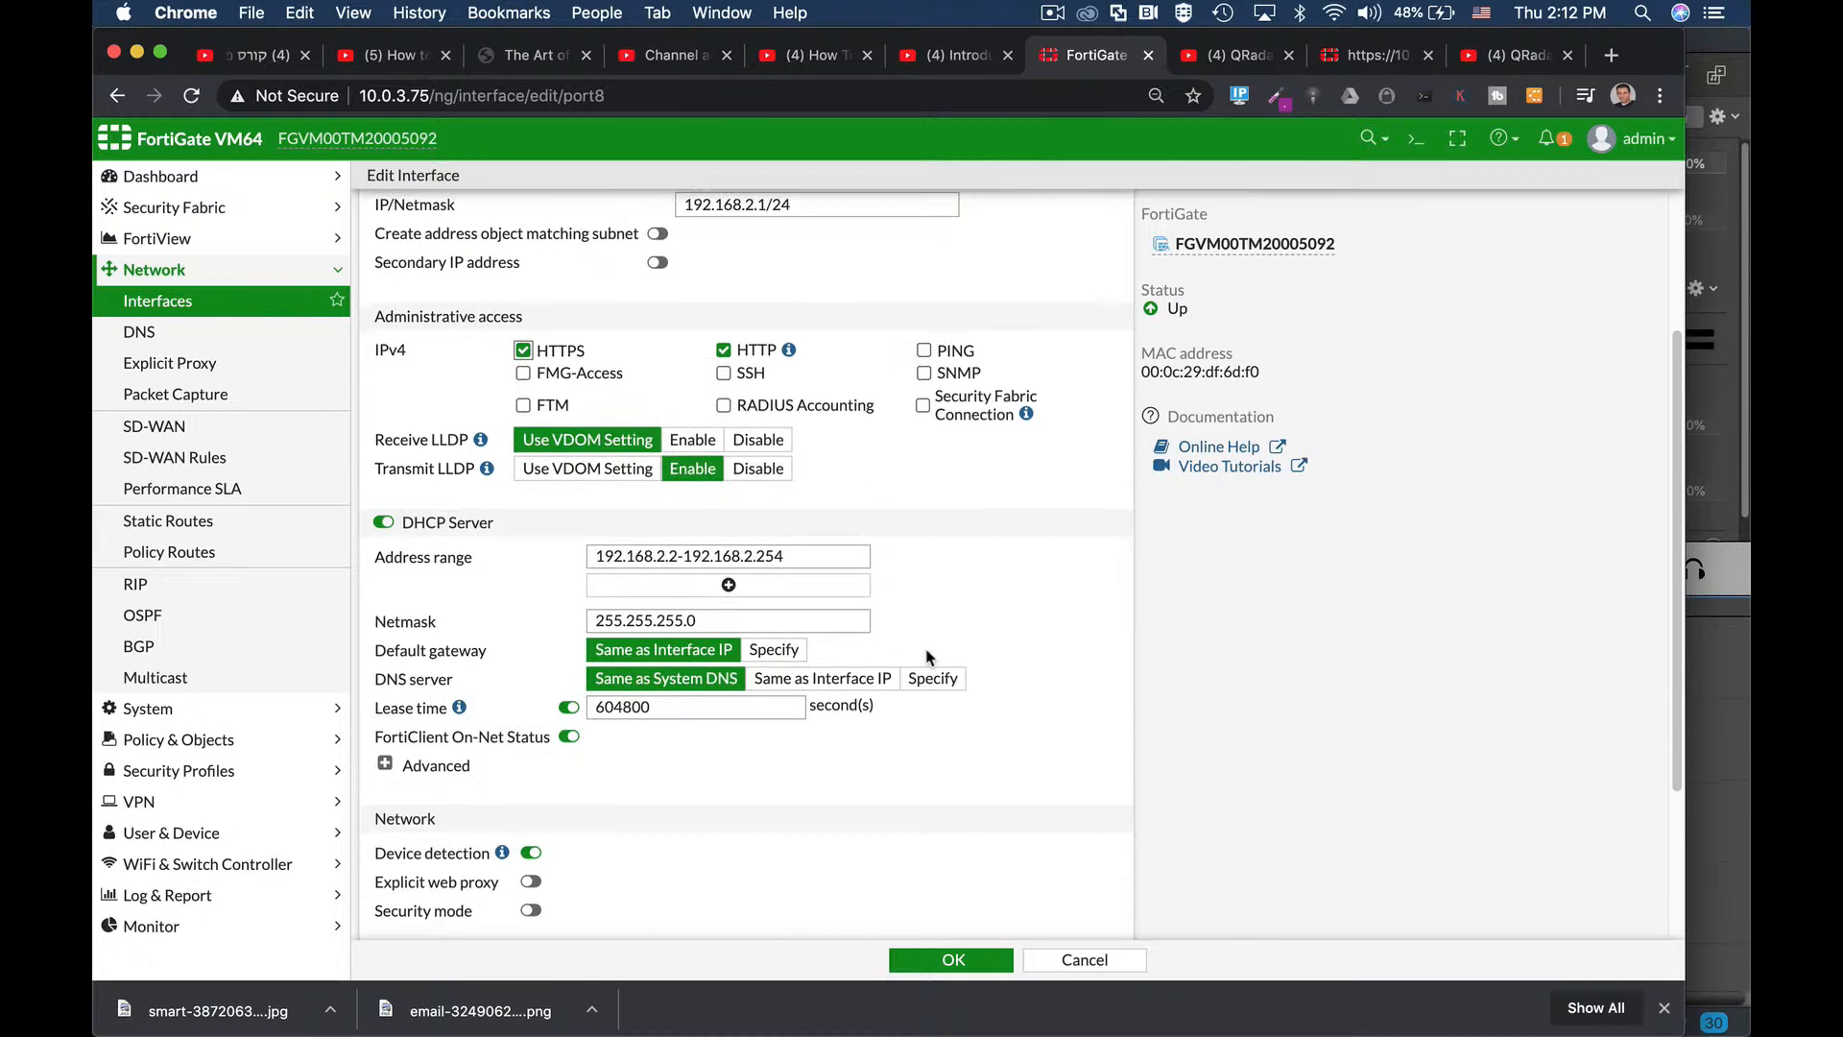
Change the DHCP address range end from 192.168.2.254 to 192.168.2.25.
scroll(672, 538, down, 2)
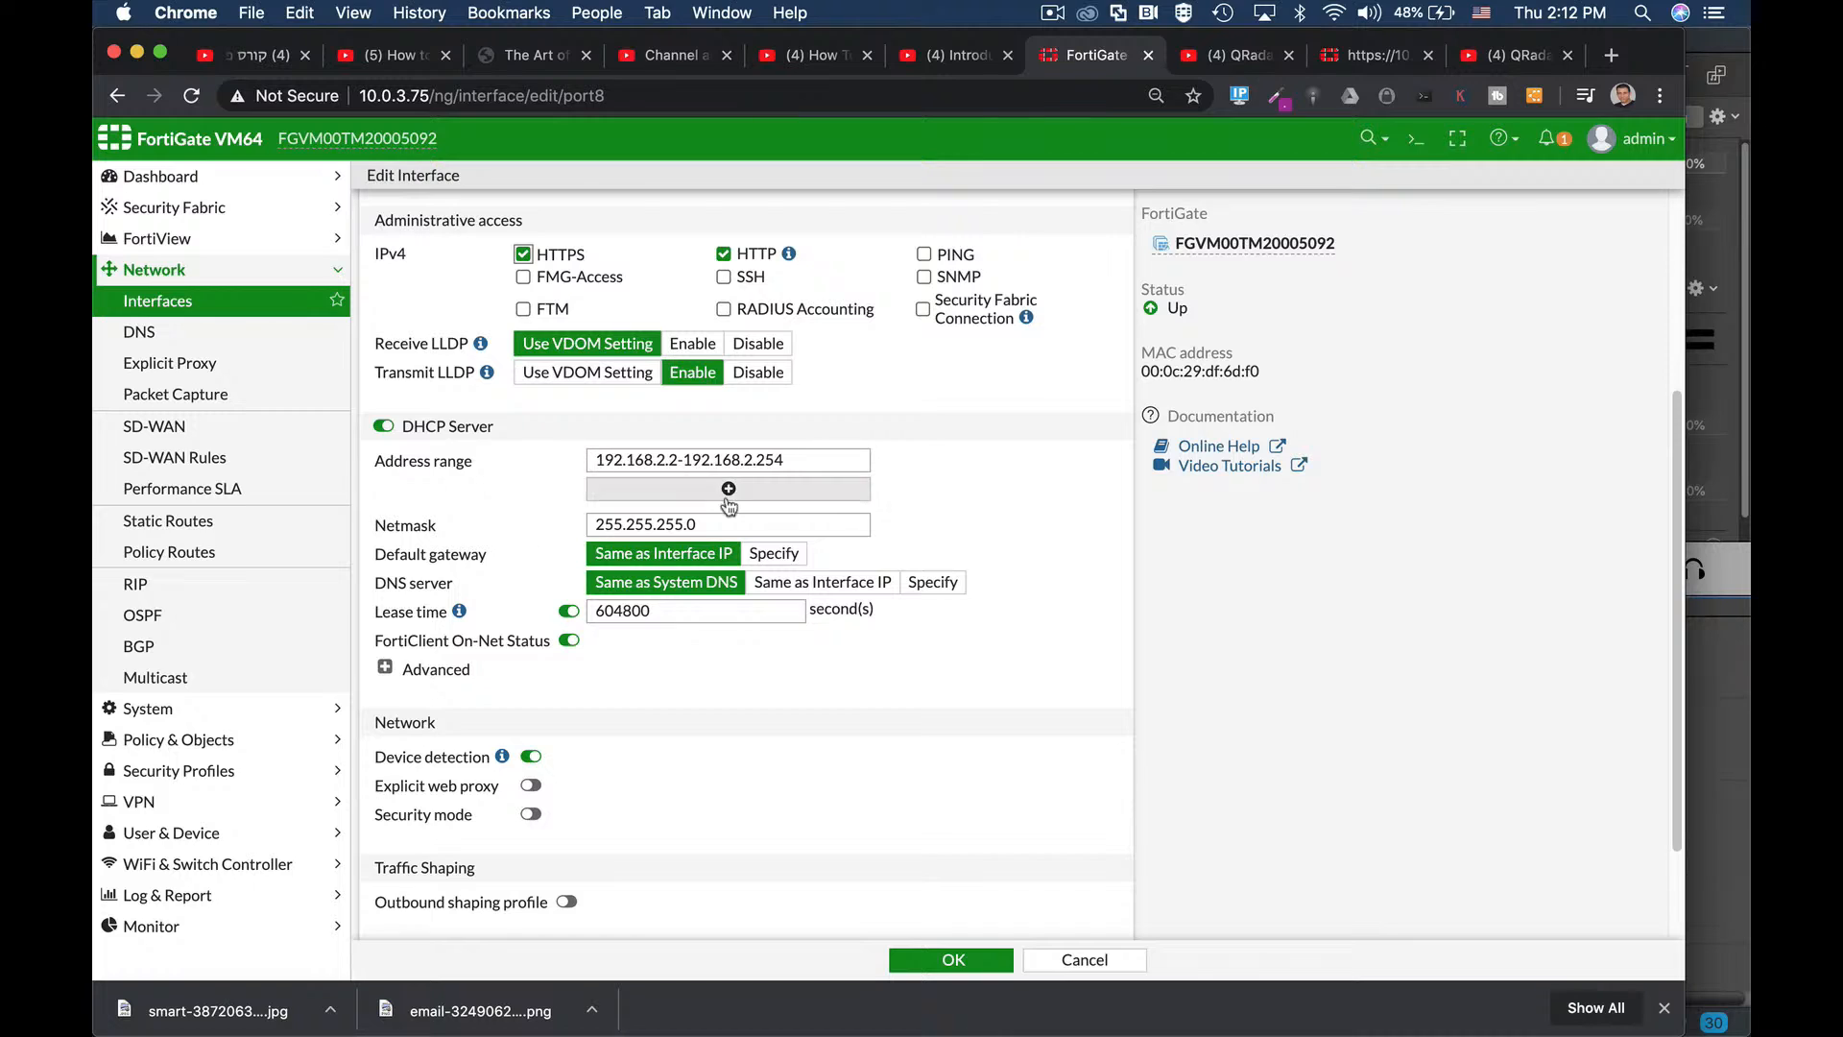
drag(762, 458, 801, 462)
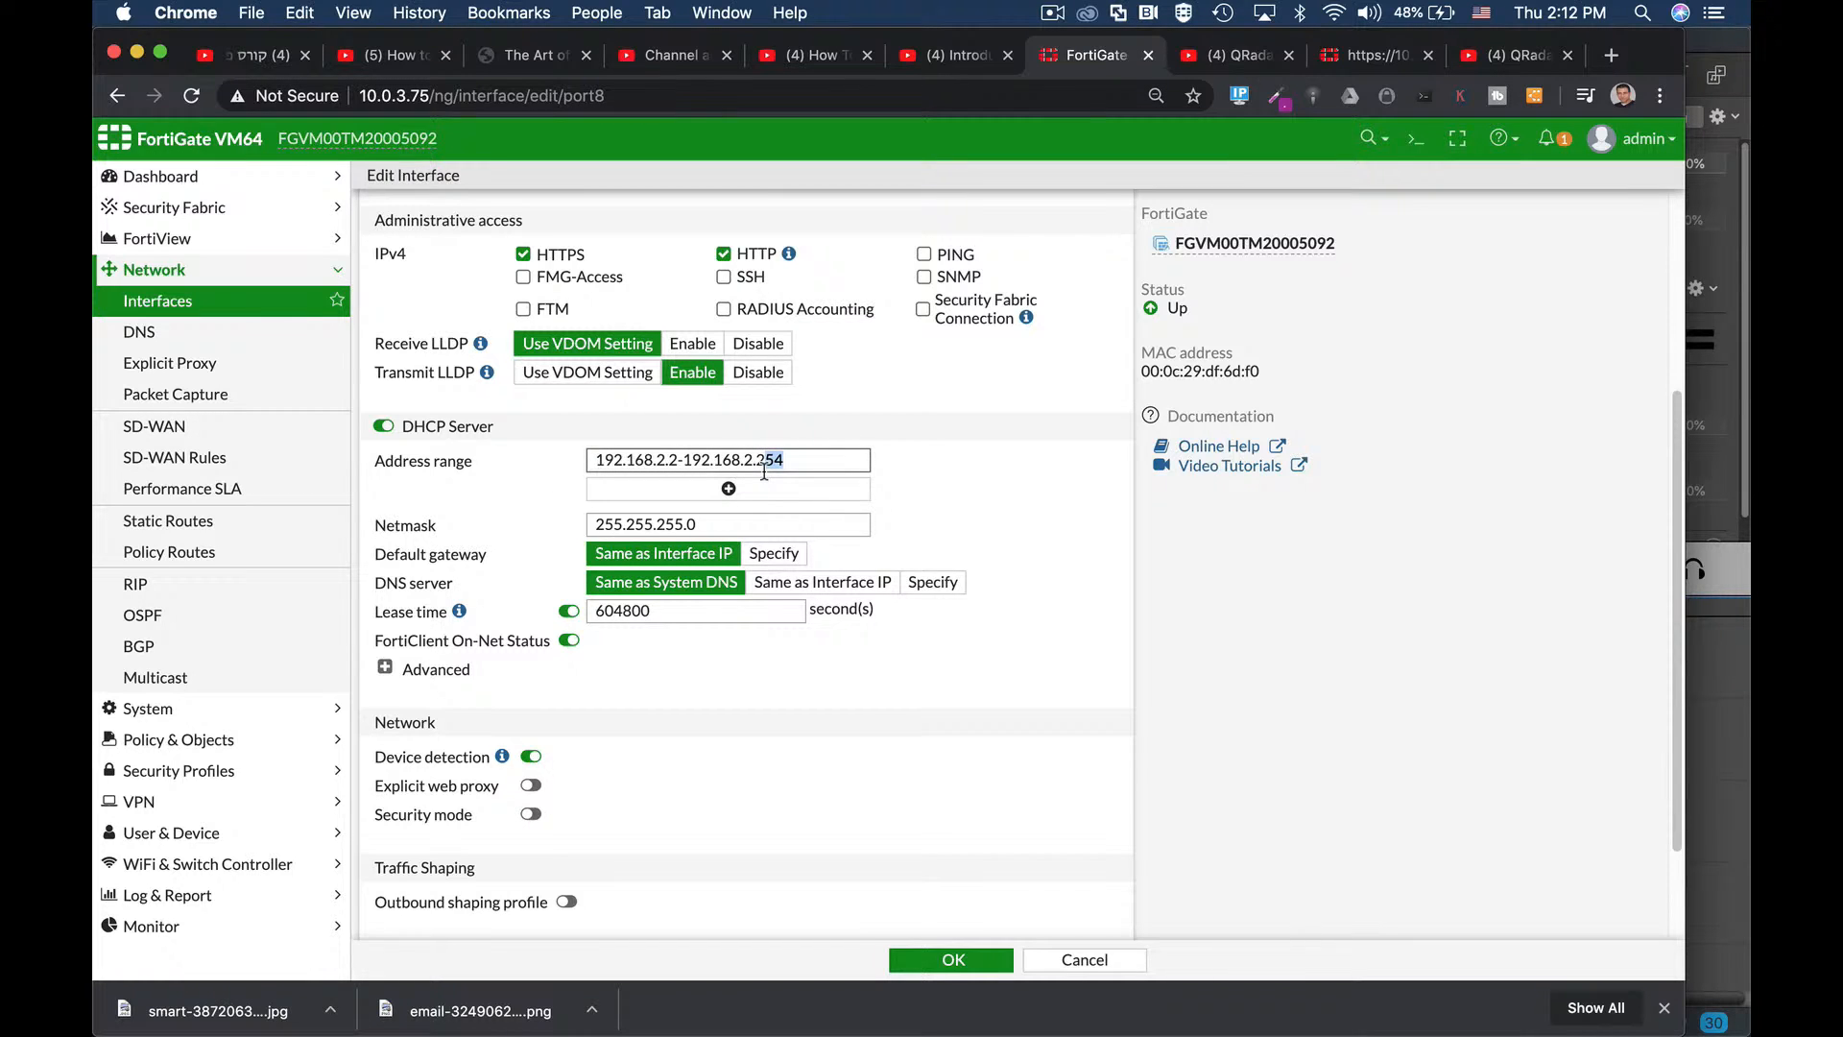
text(5)
Specify 8.8.8.8 as the DNS server handed out by port8's DHCP server.
click(922, 583)
drag(690, 616, 530, 615)
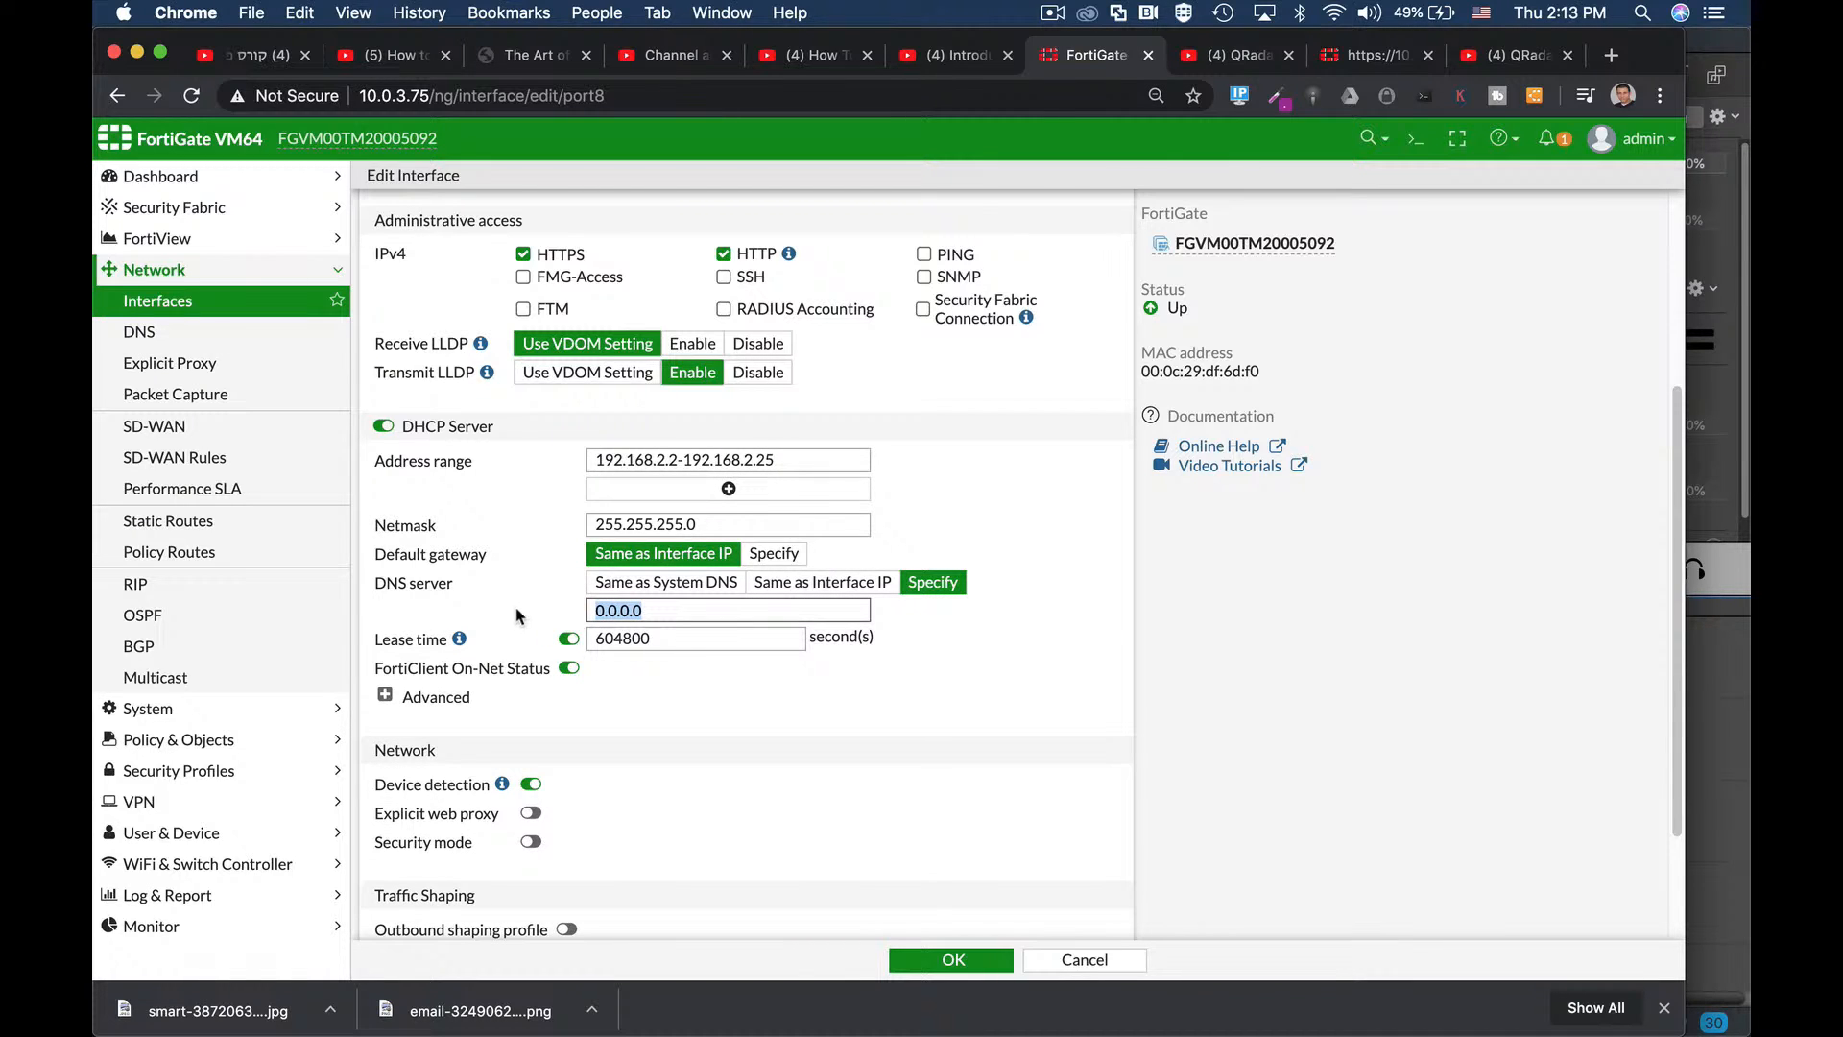
text(8.8.8.)
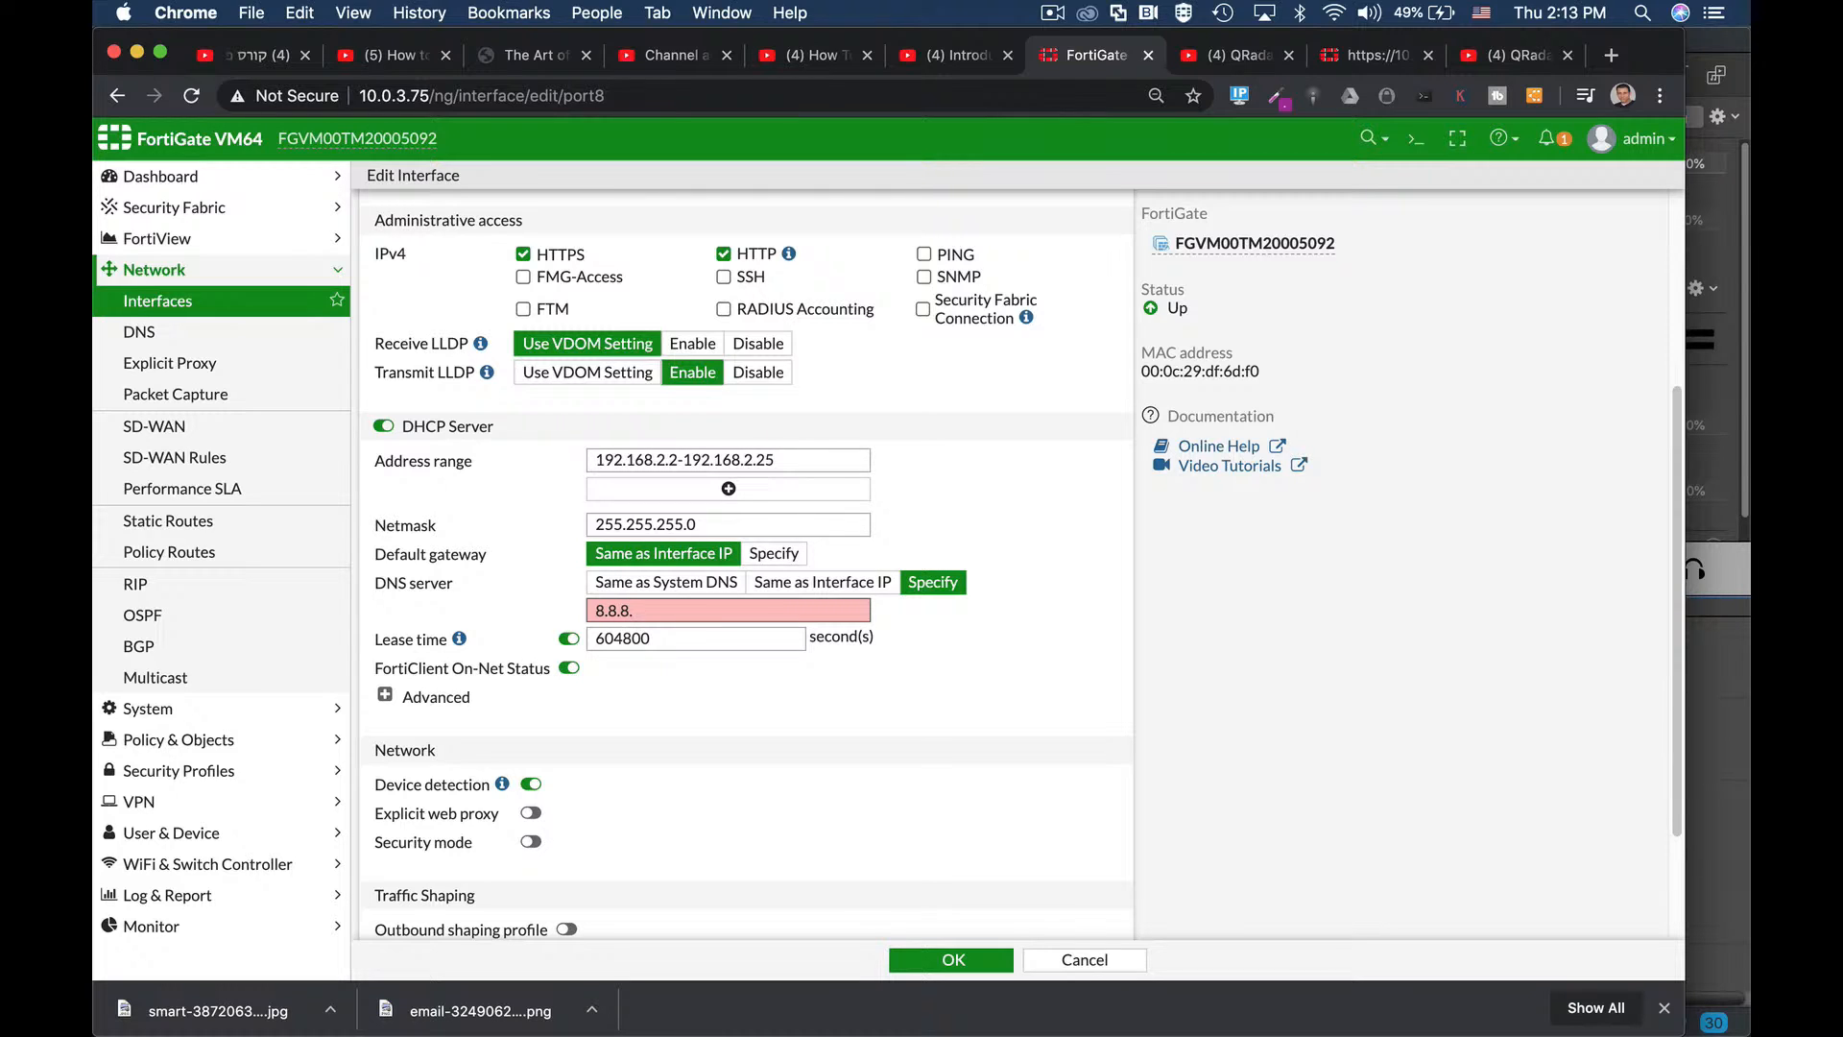
text(8)
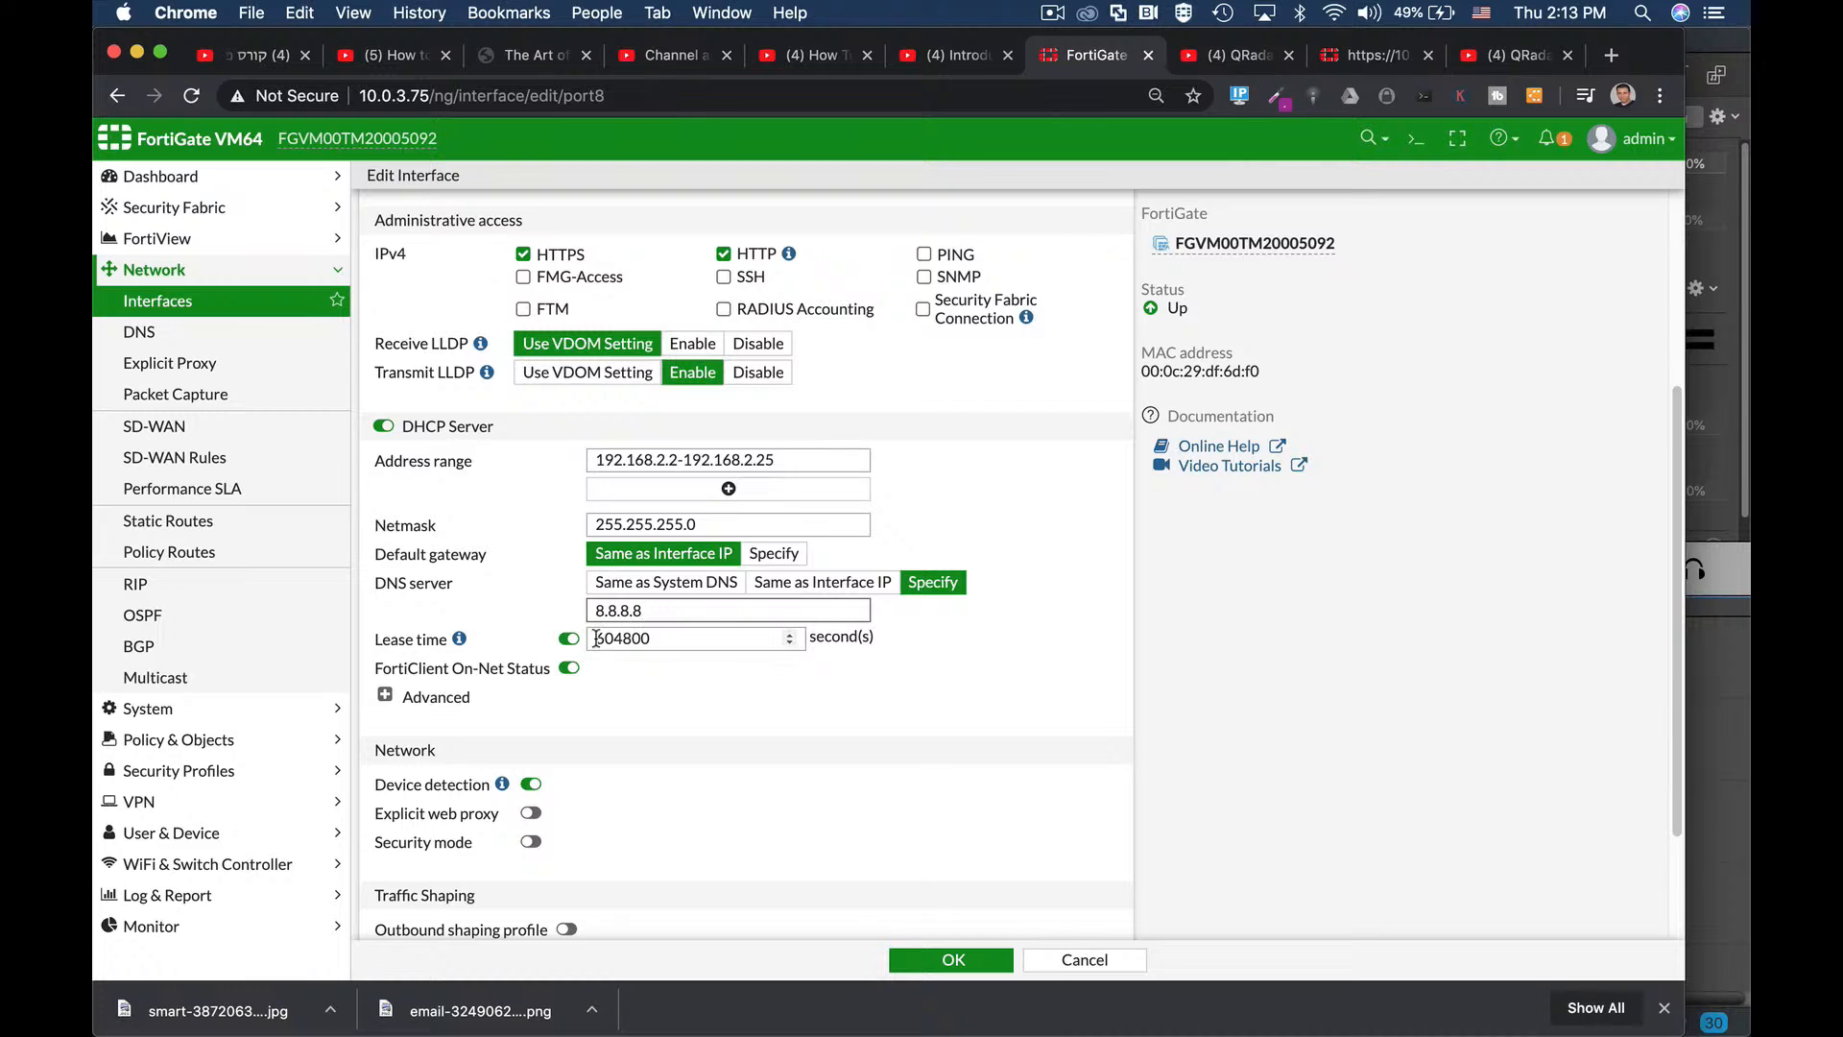
drag(596, 638, 668, 641)
Expand the advanced DHCP options, switch the mode to Relay, then back to Server.
click(385, 694)
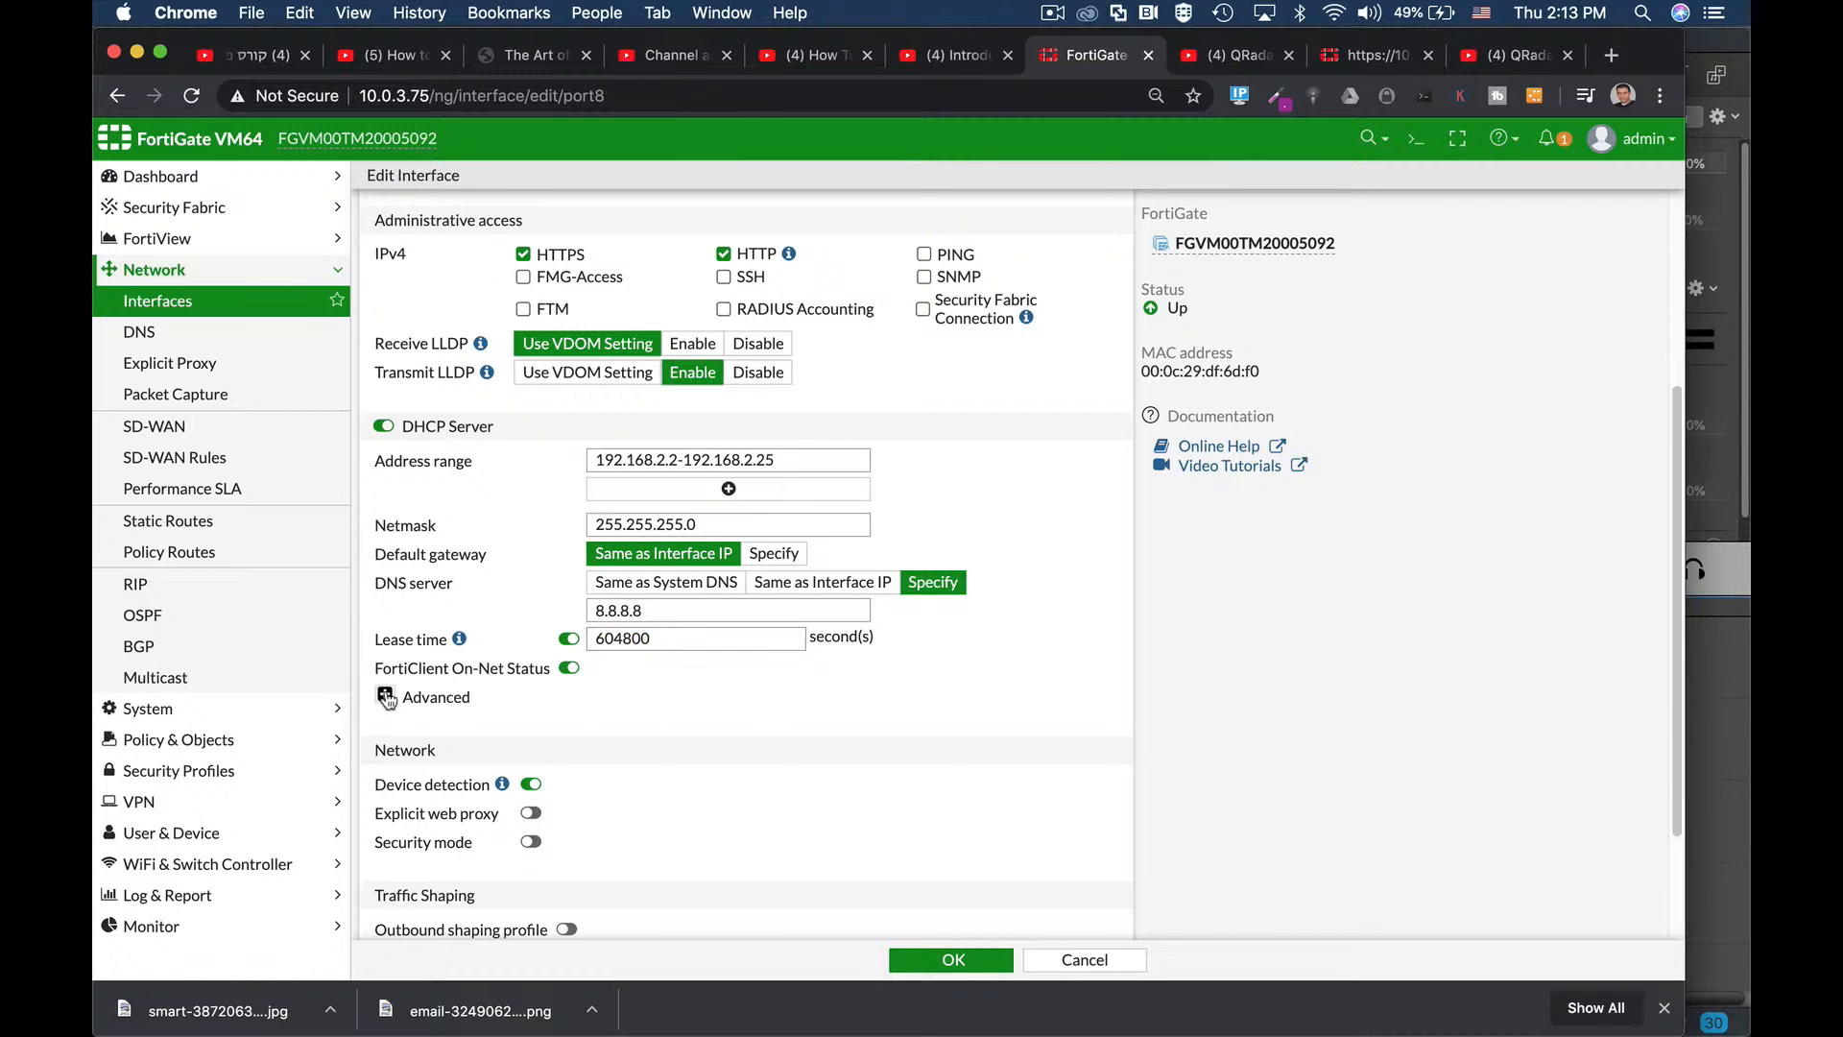
scroll(915, 704, down, 1)
scroll(915, 704, down, 2)
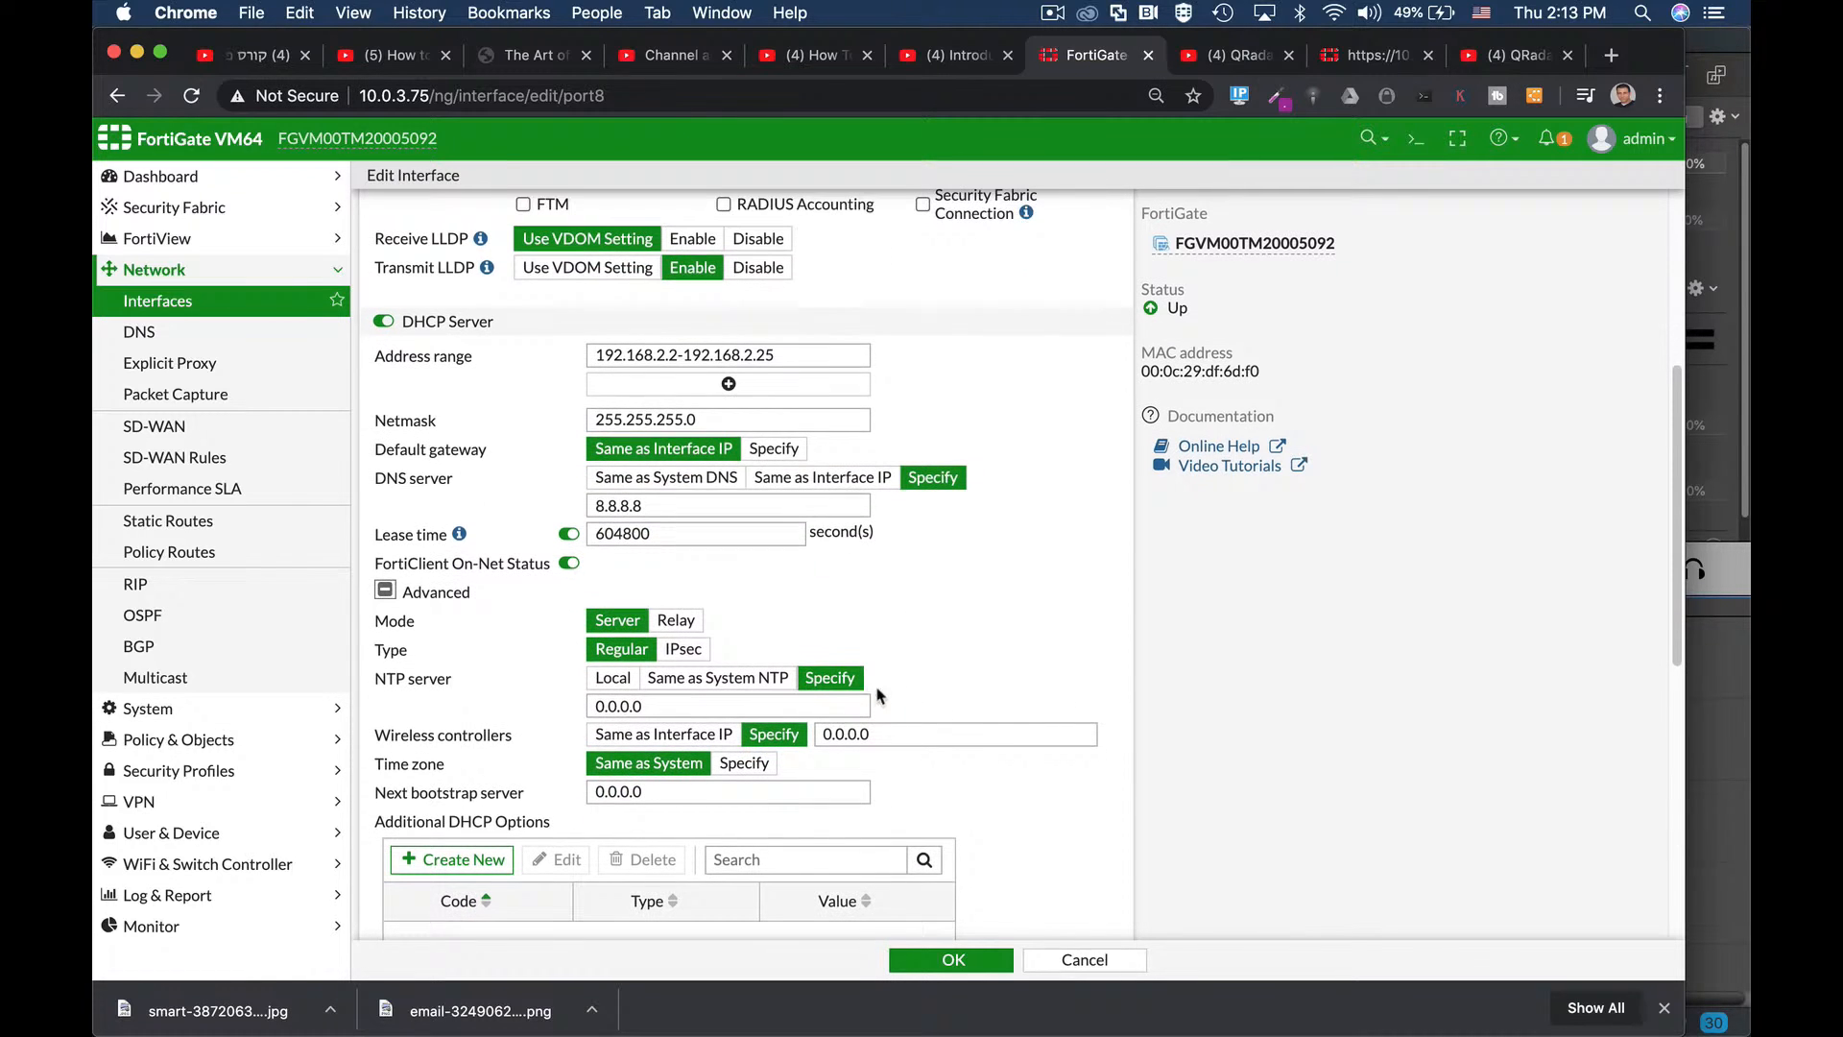
click(685, 622)
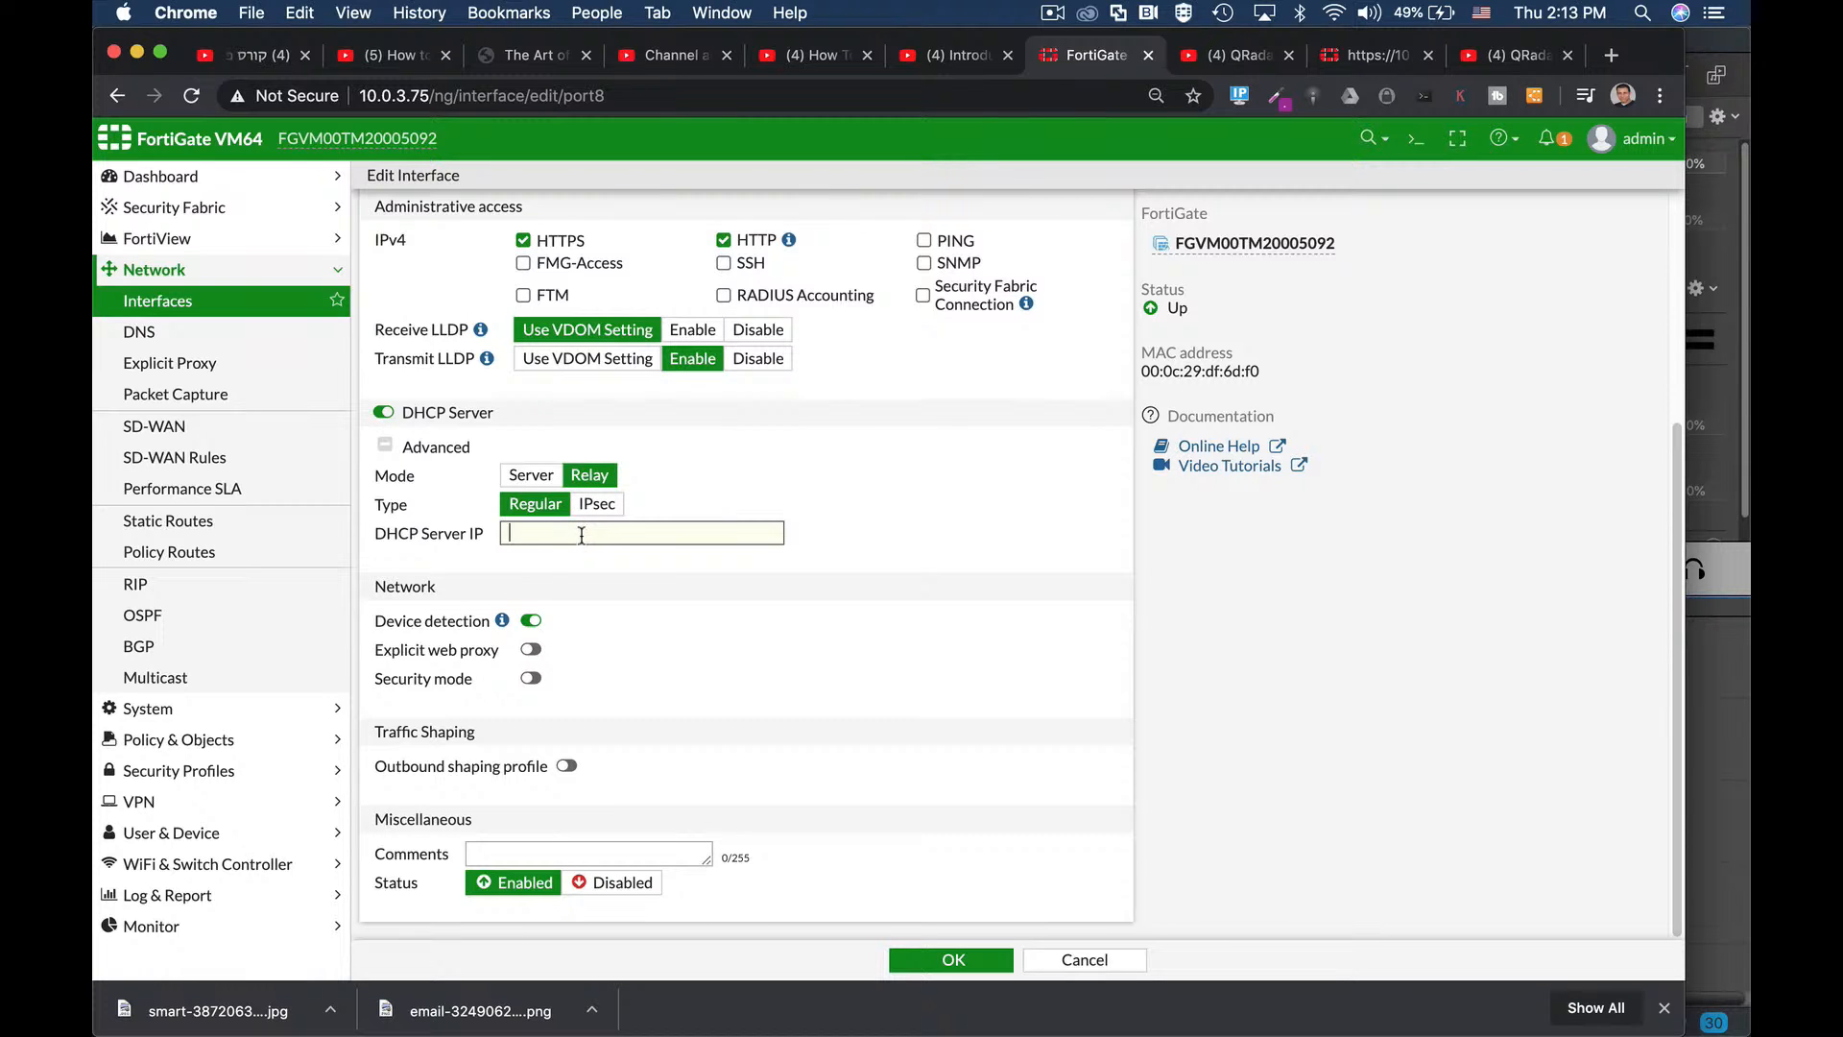
click(540, 477)
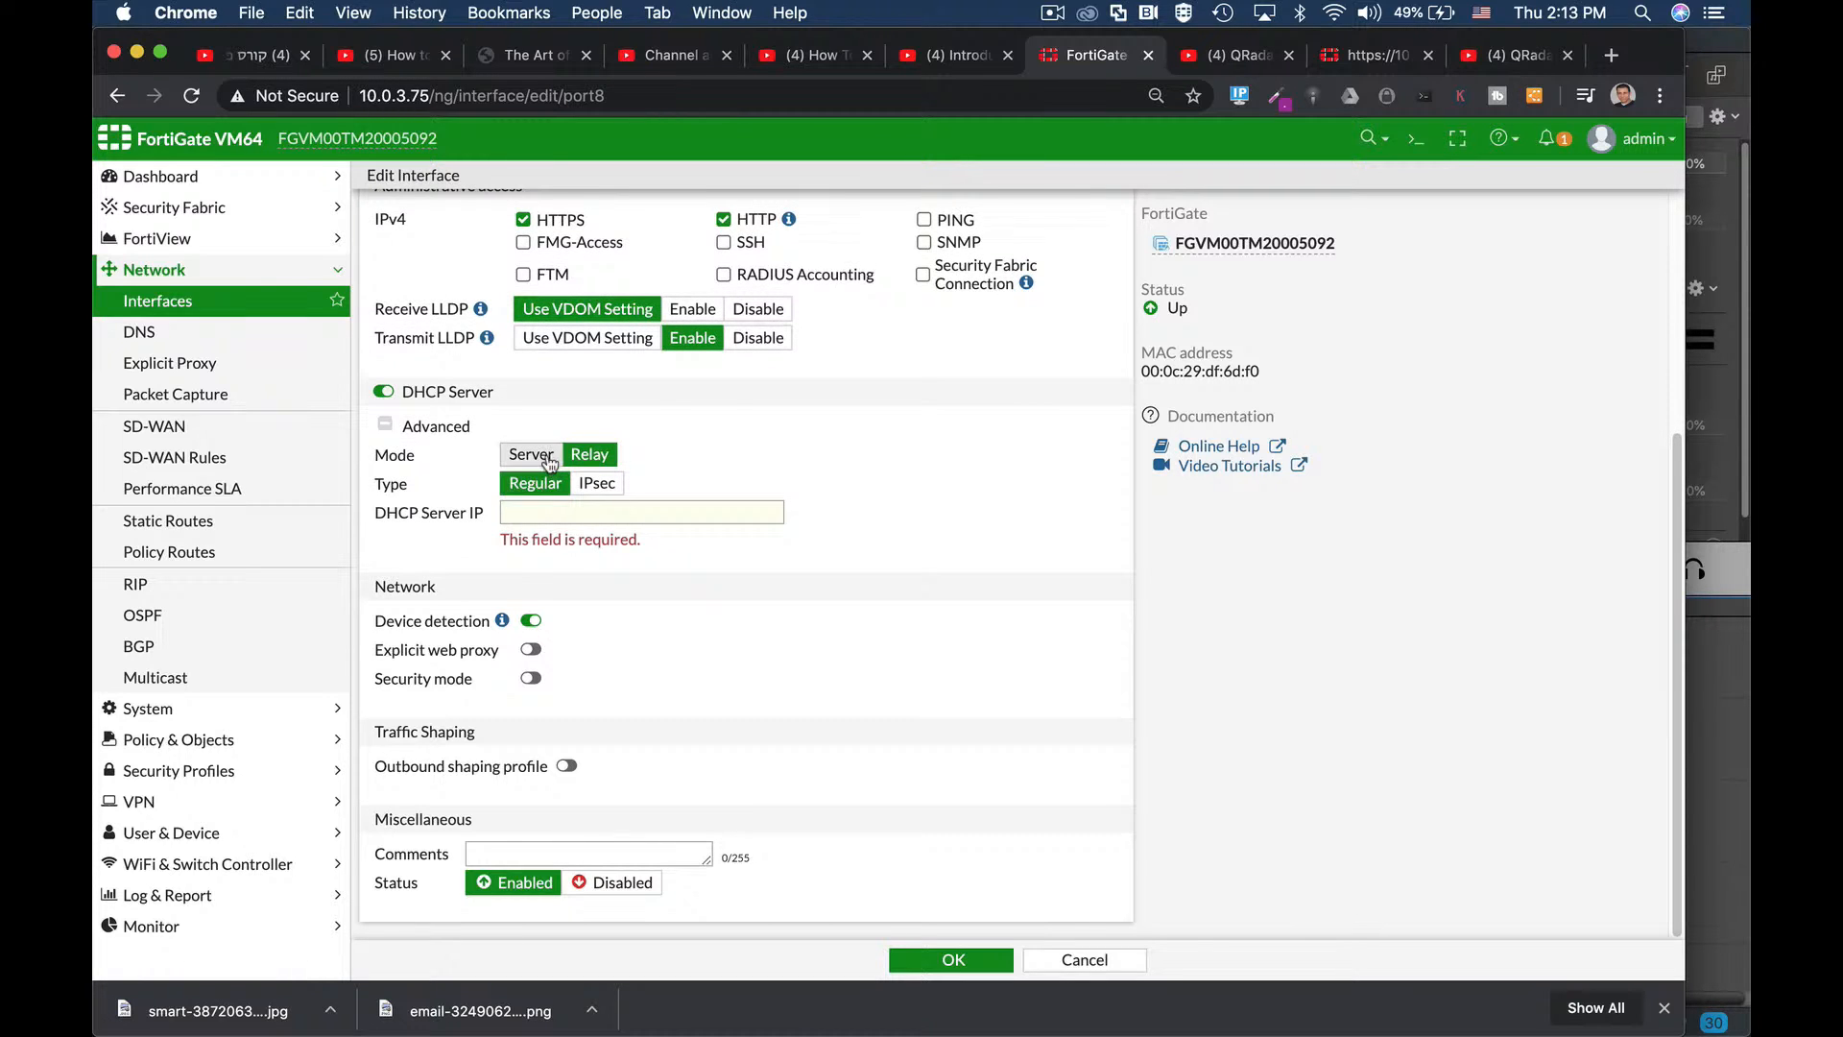
click(547, 457)
scroll(1015, 642, down, 3)
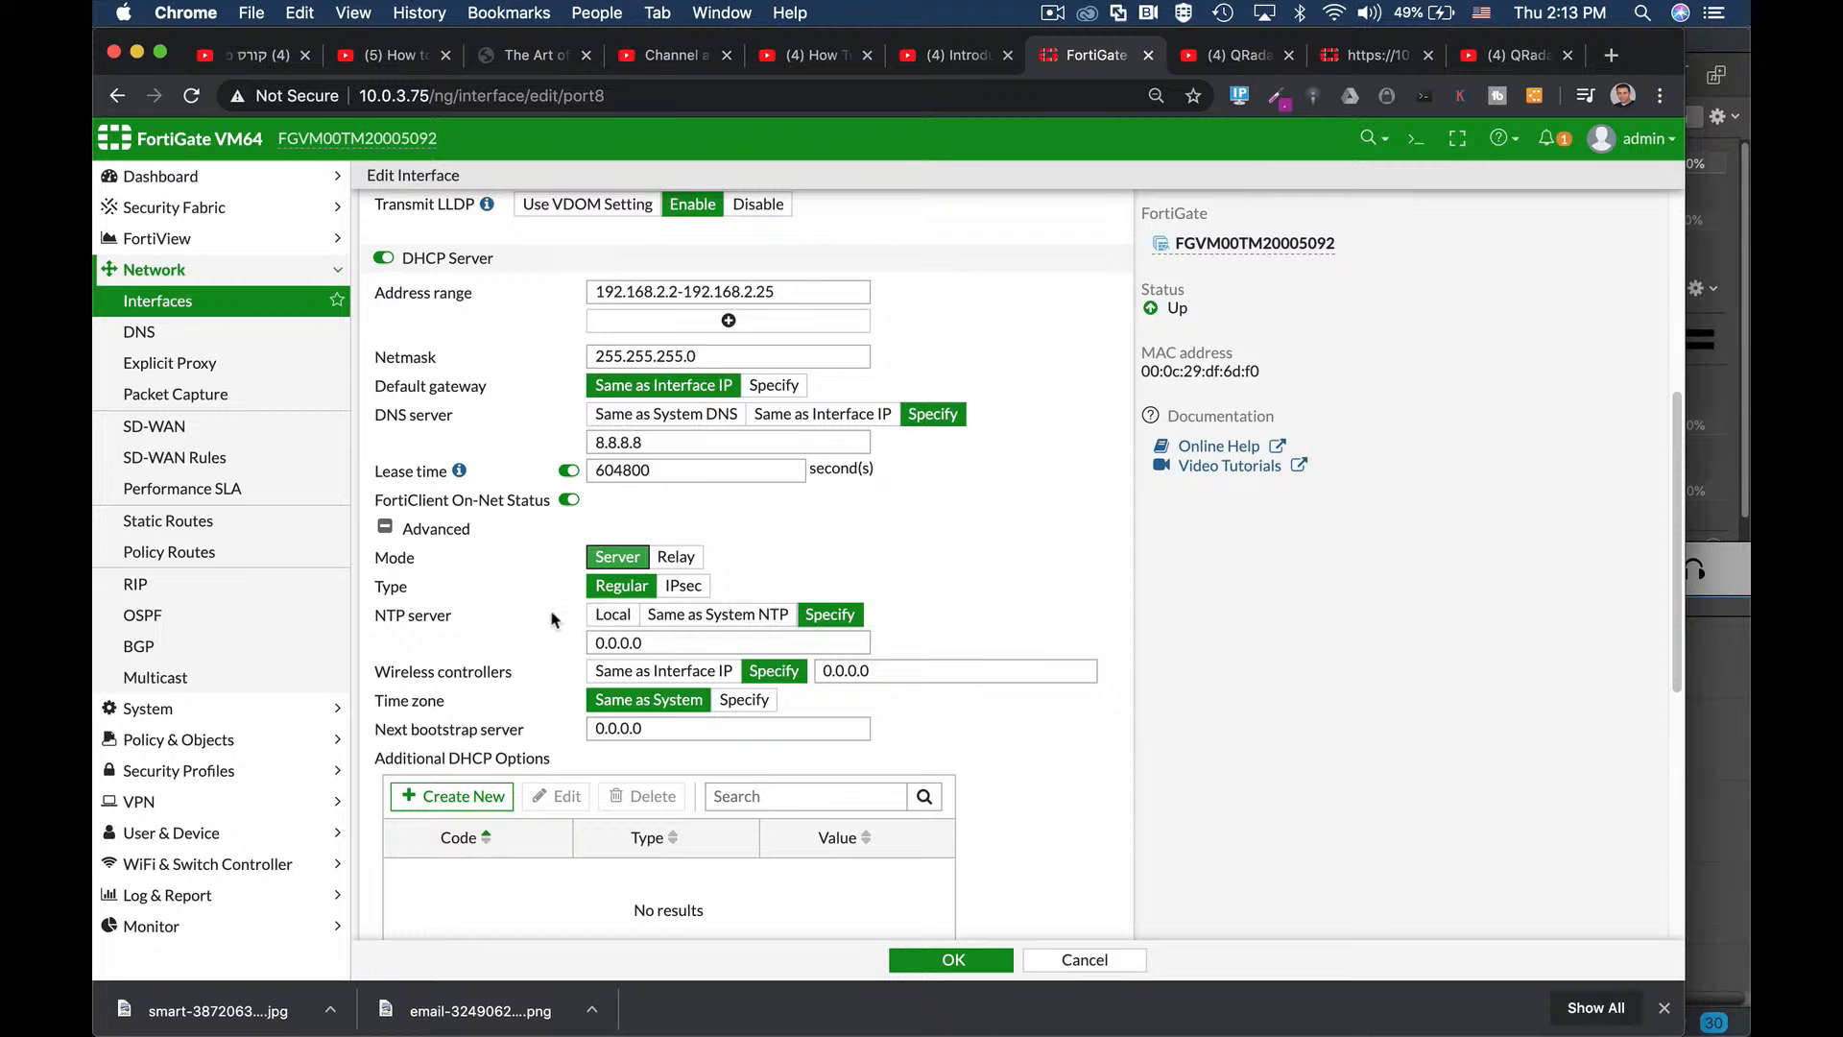
scroll(982, 712, down, 2)
scroll(979, 711, down, 2)
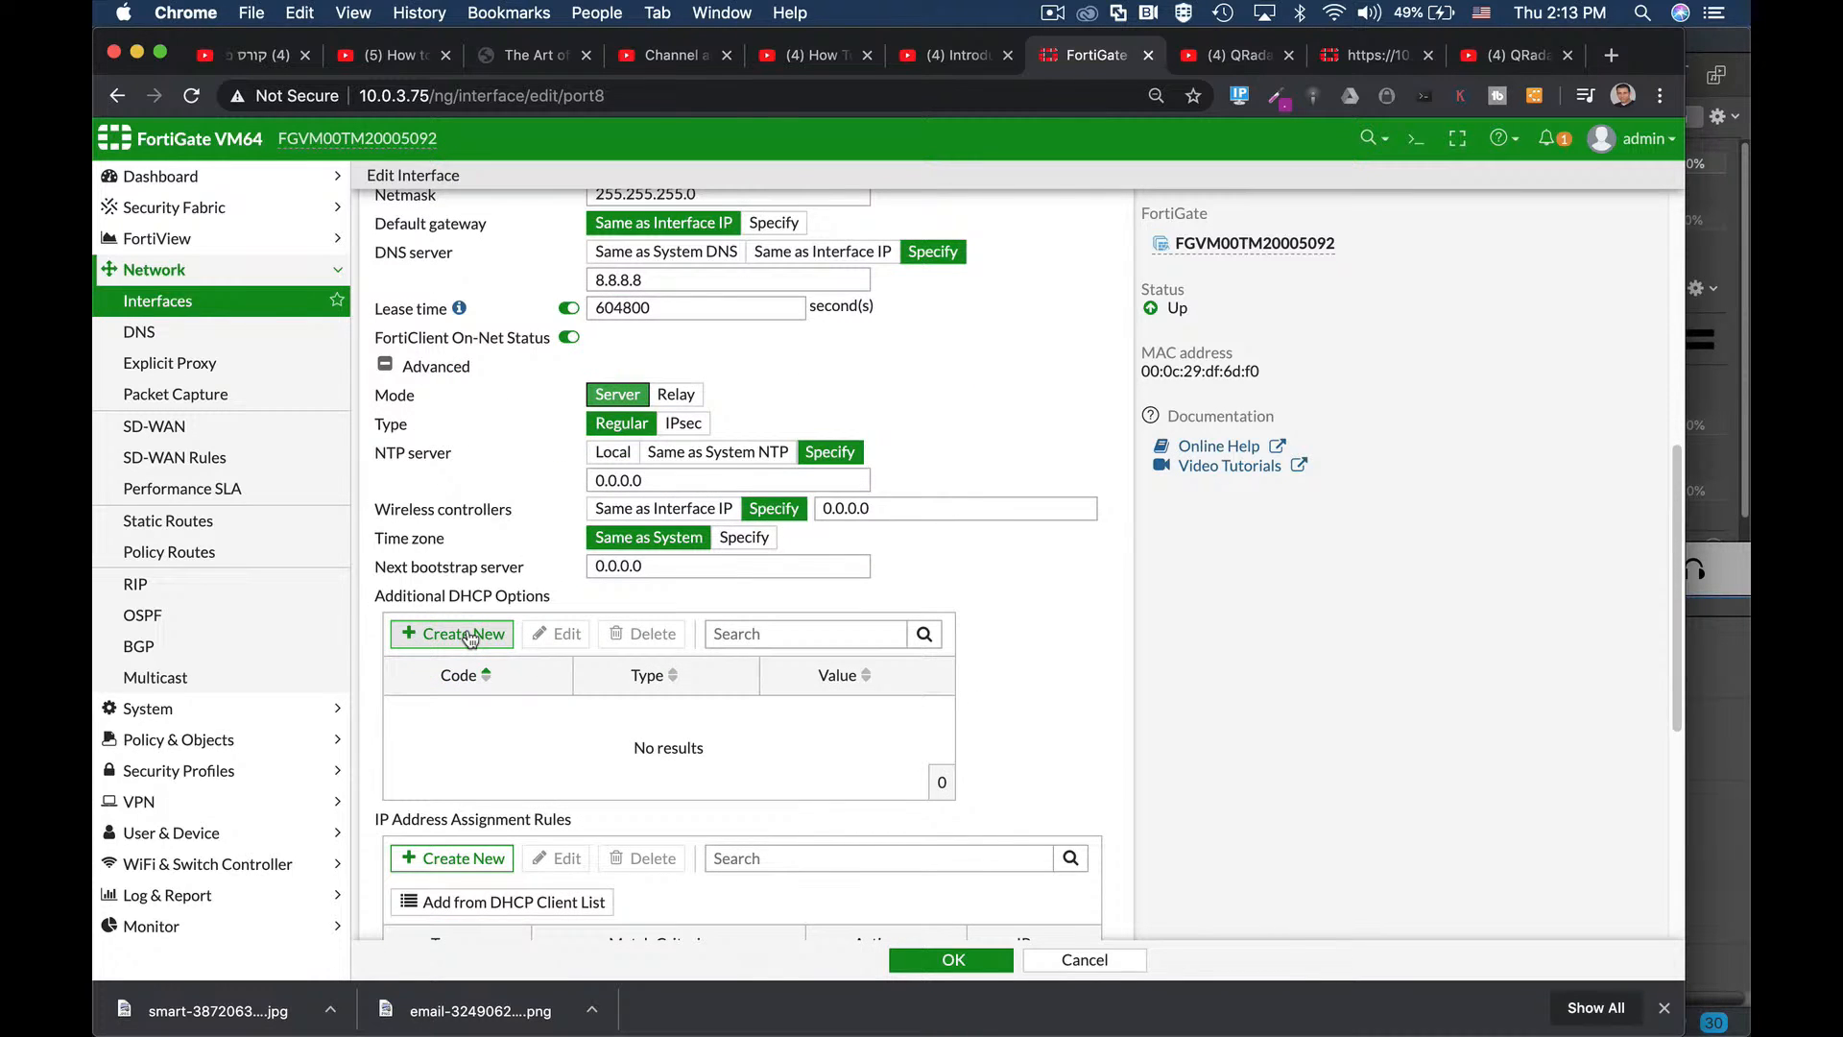
Start a new additional DHCP option with option code 4 (Time Server).
click(467, 636)
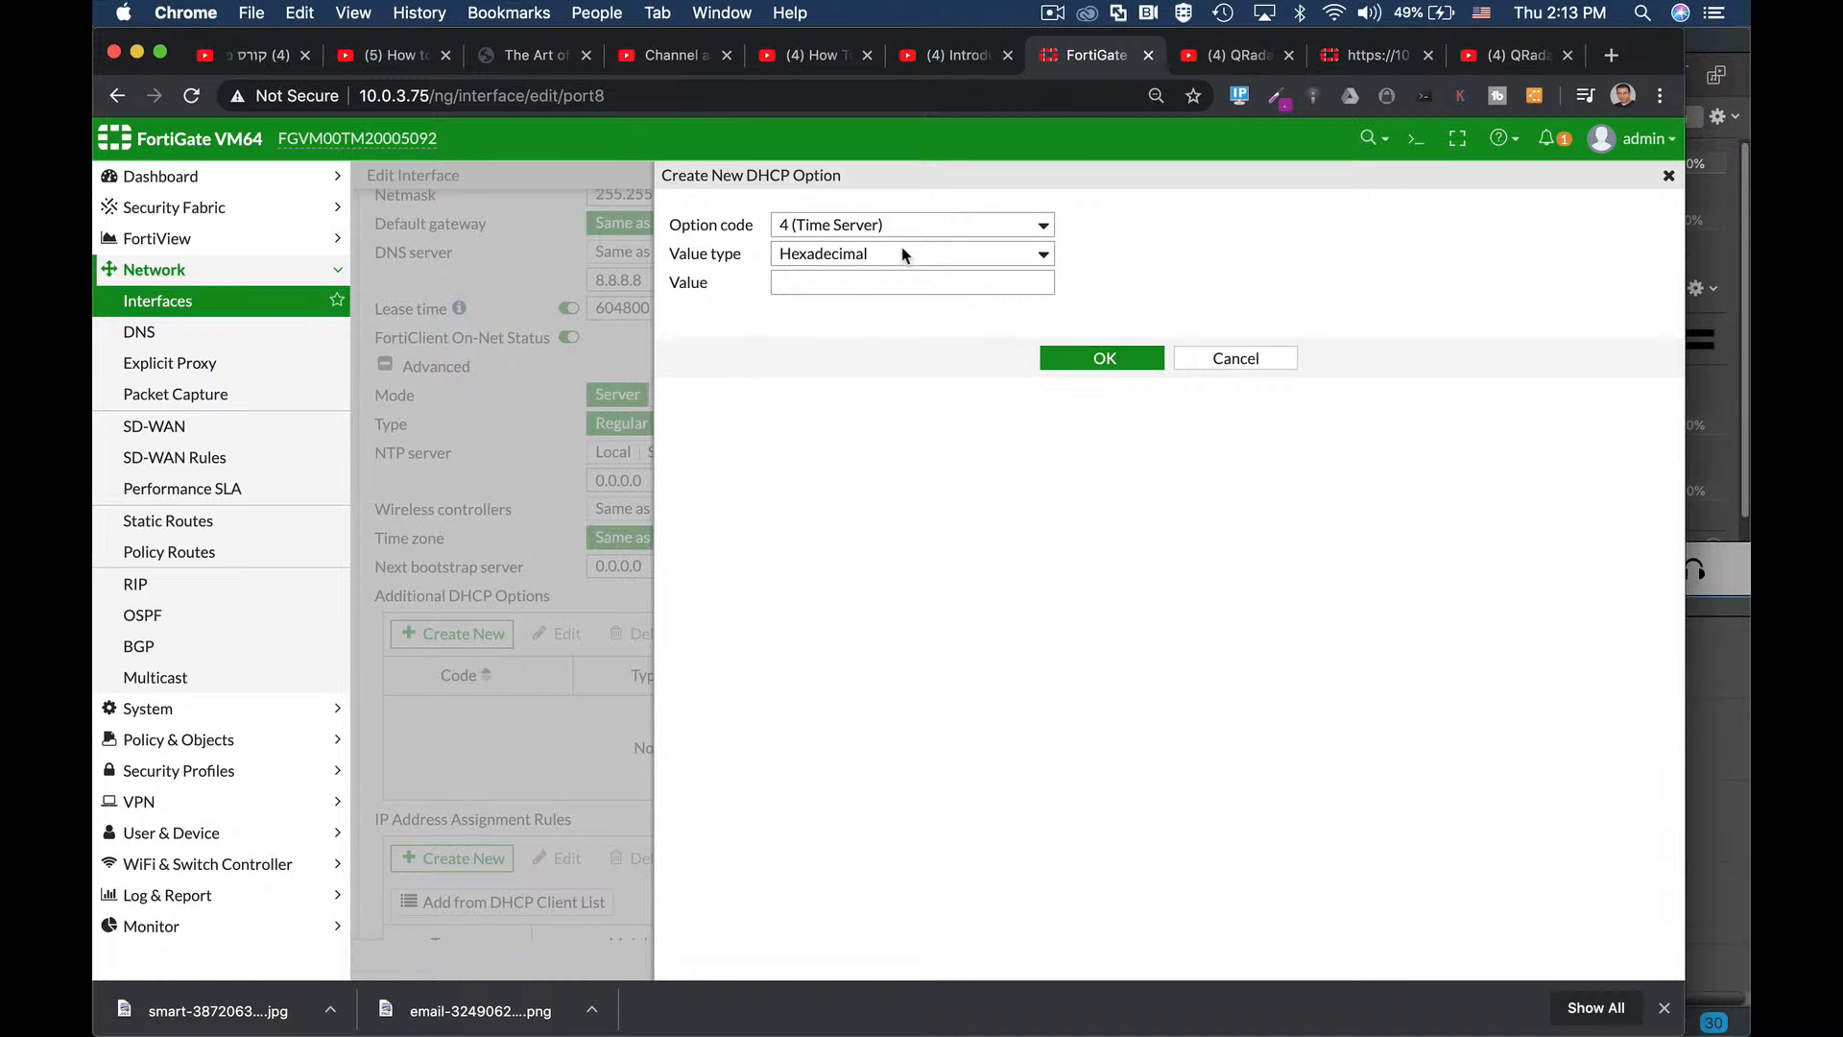
click(944, 224)
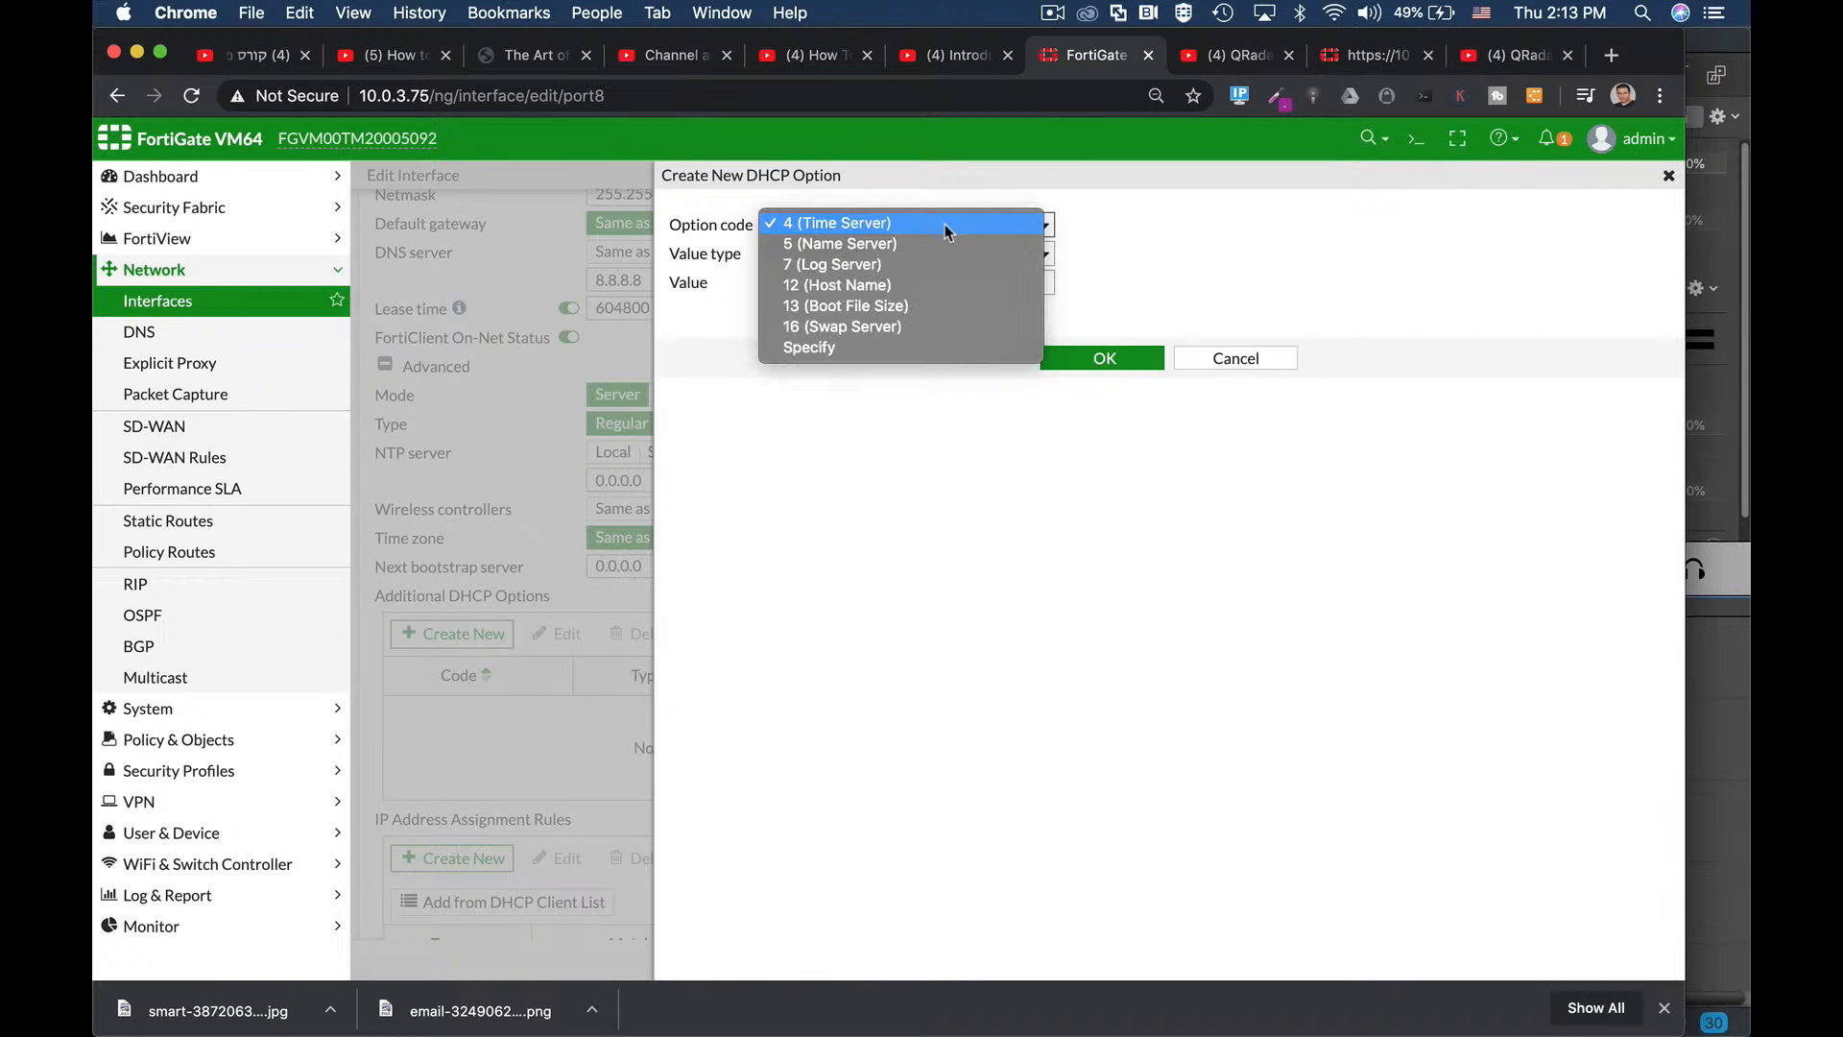
click(1250, 369)
Cancel both the new DHCP option and a new IP address assignment rule, adding nothing.
click(1248, 365)
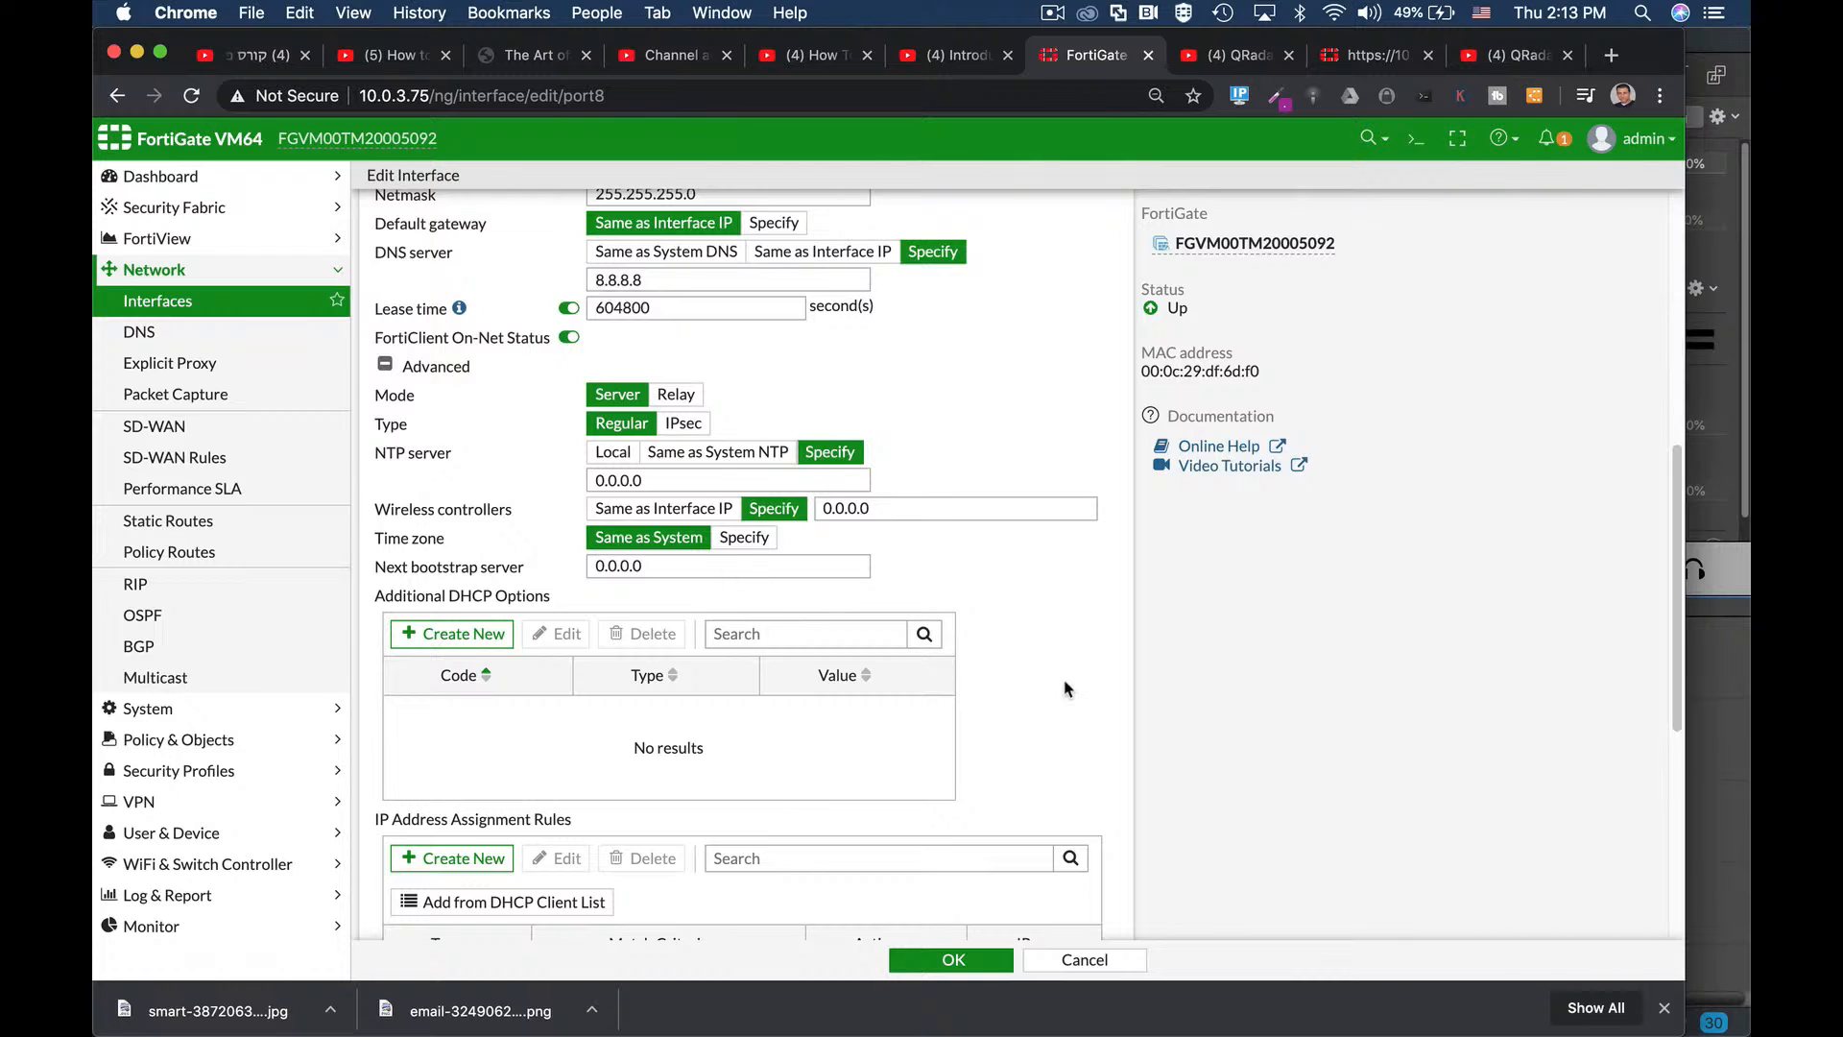
scroll(1065, 689, down, 2)
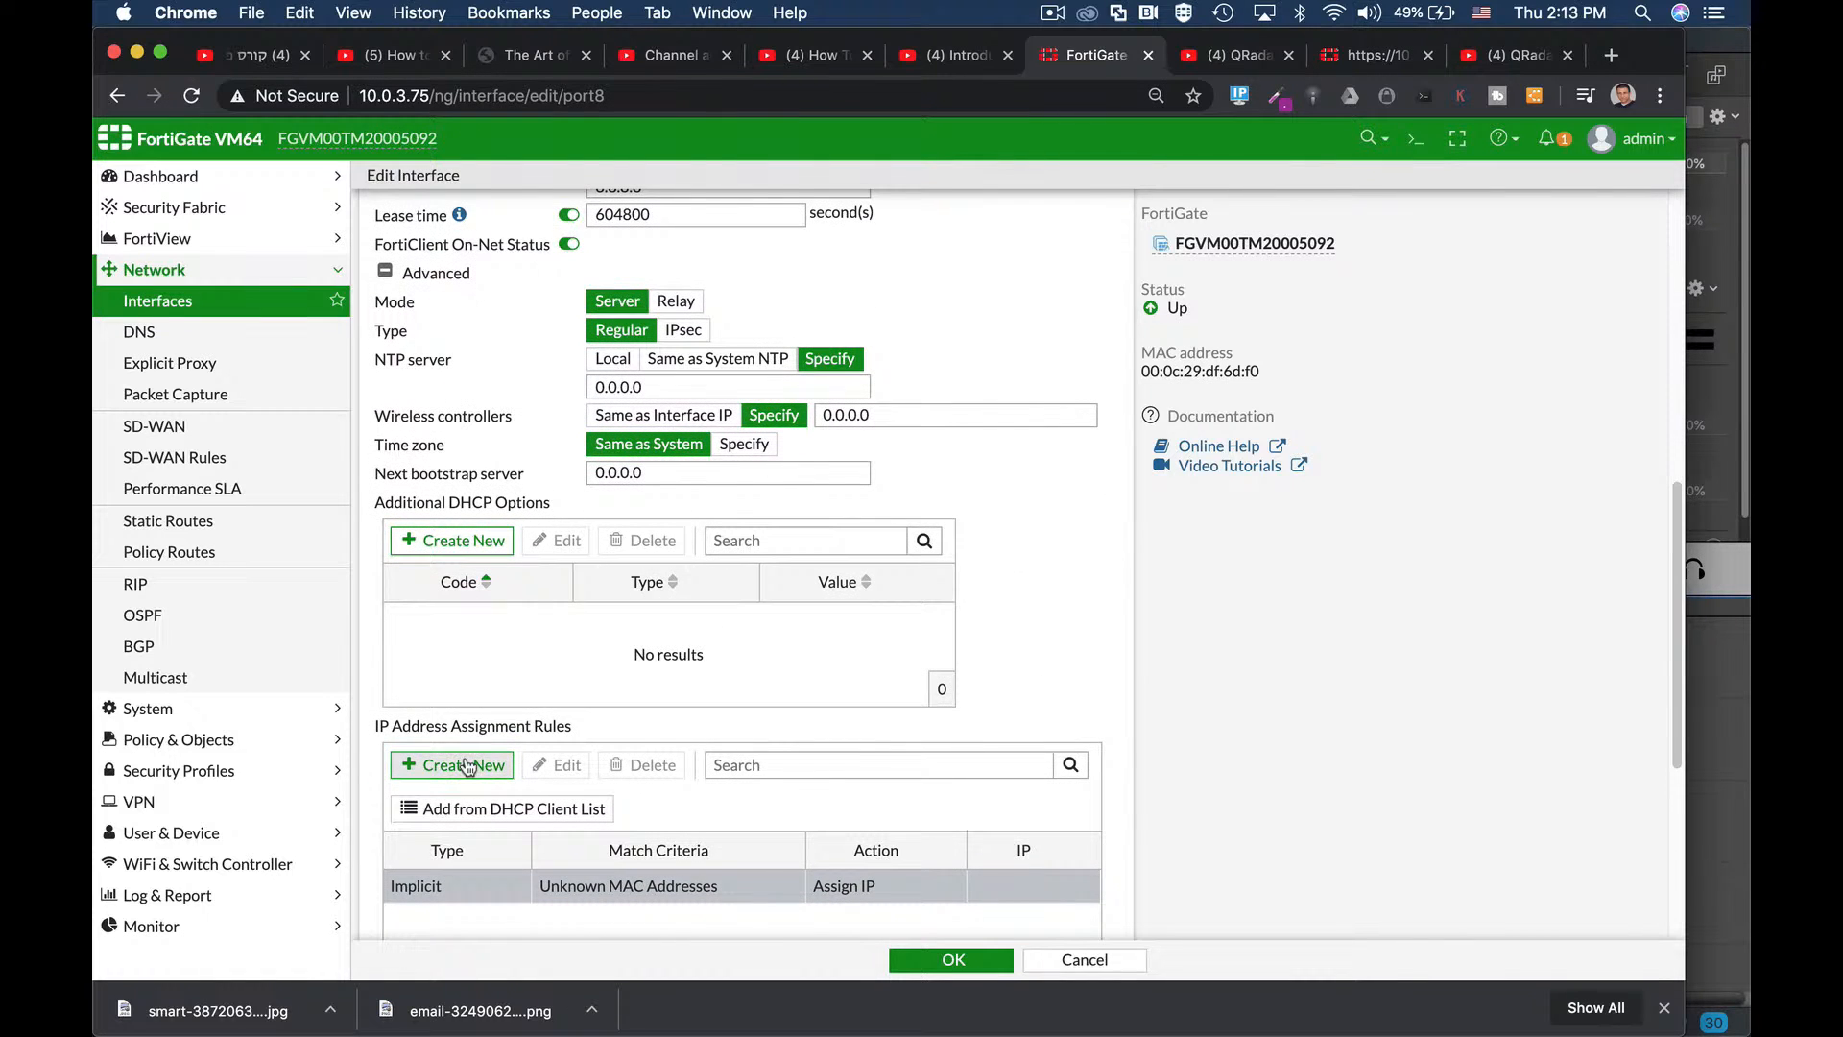
click(467, 765)
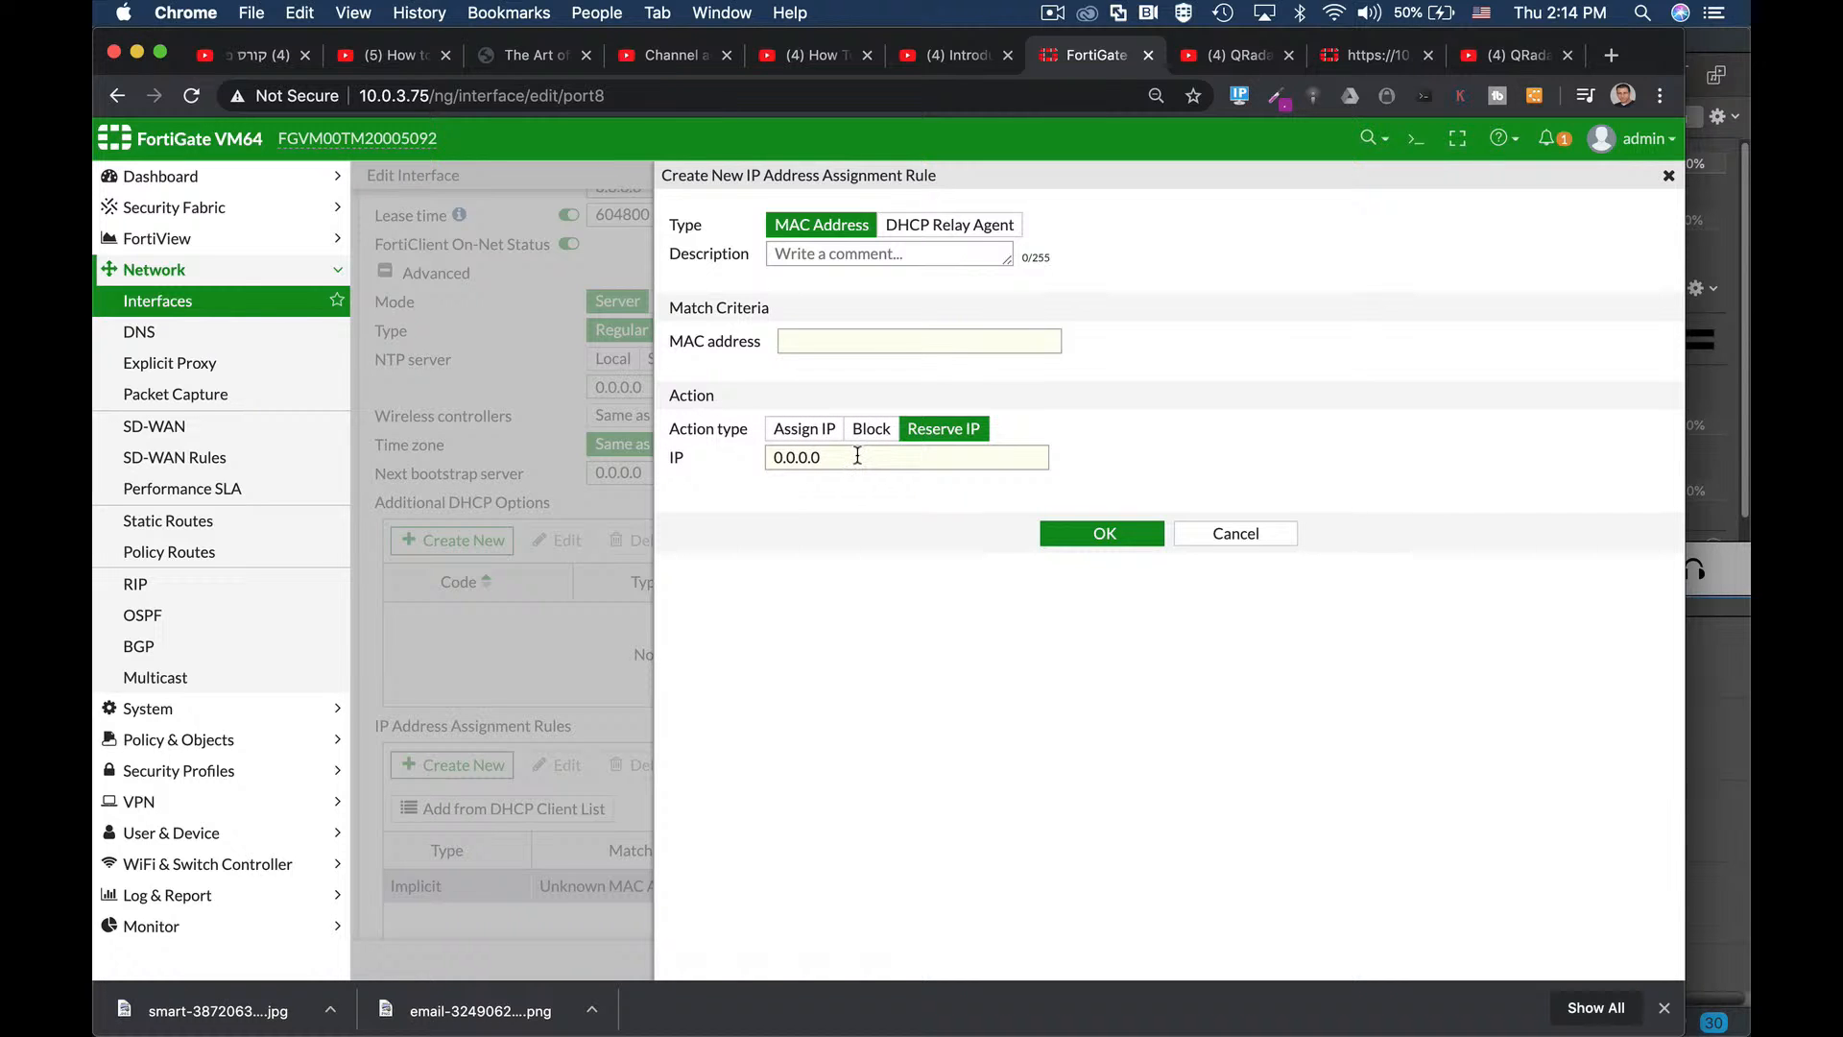
click(1226, 534)
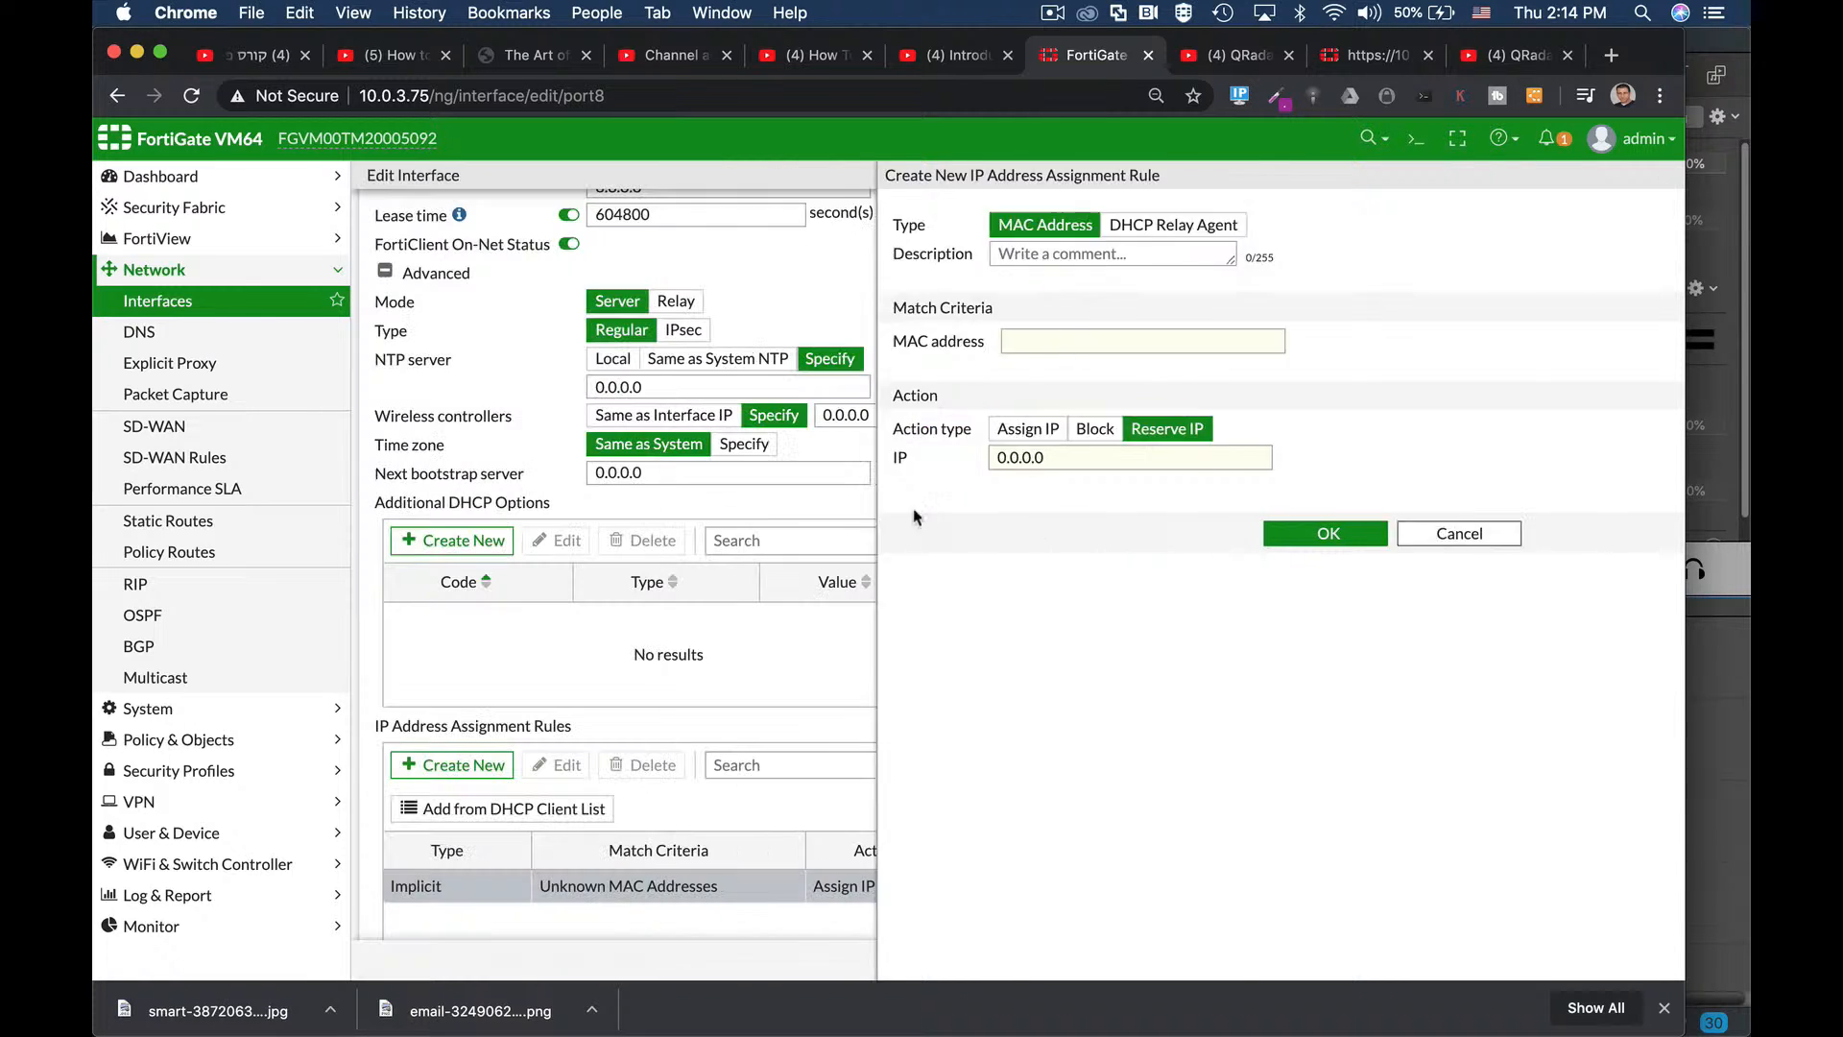
scroll(744, 745, down, 5)
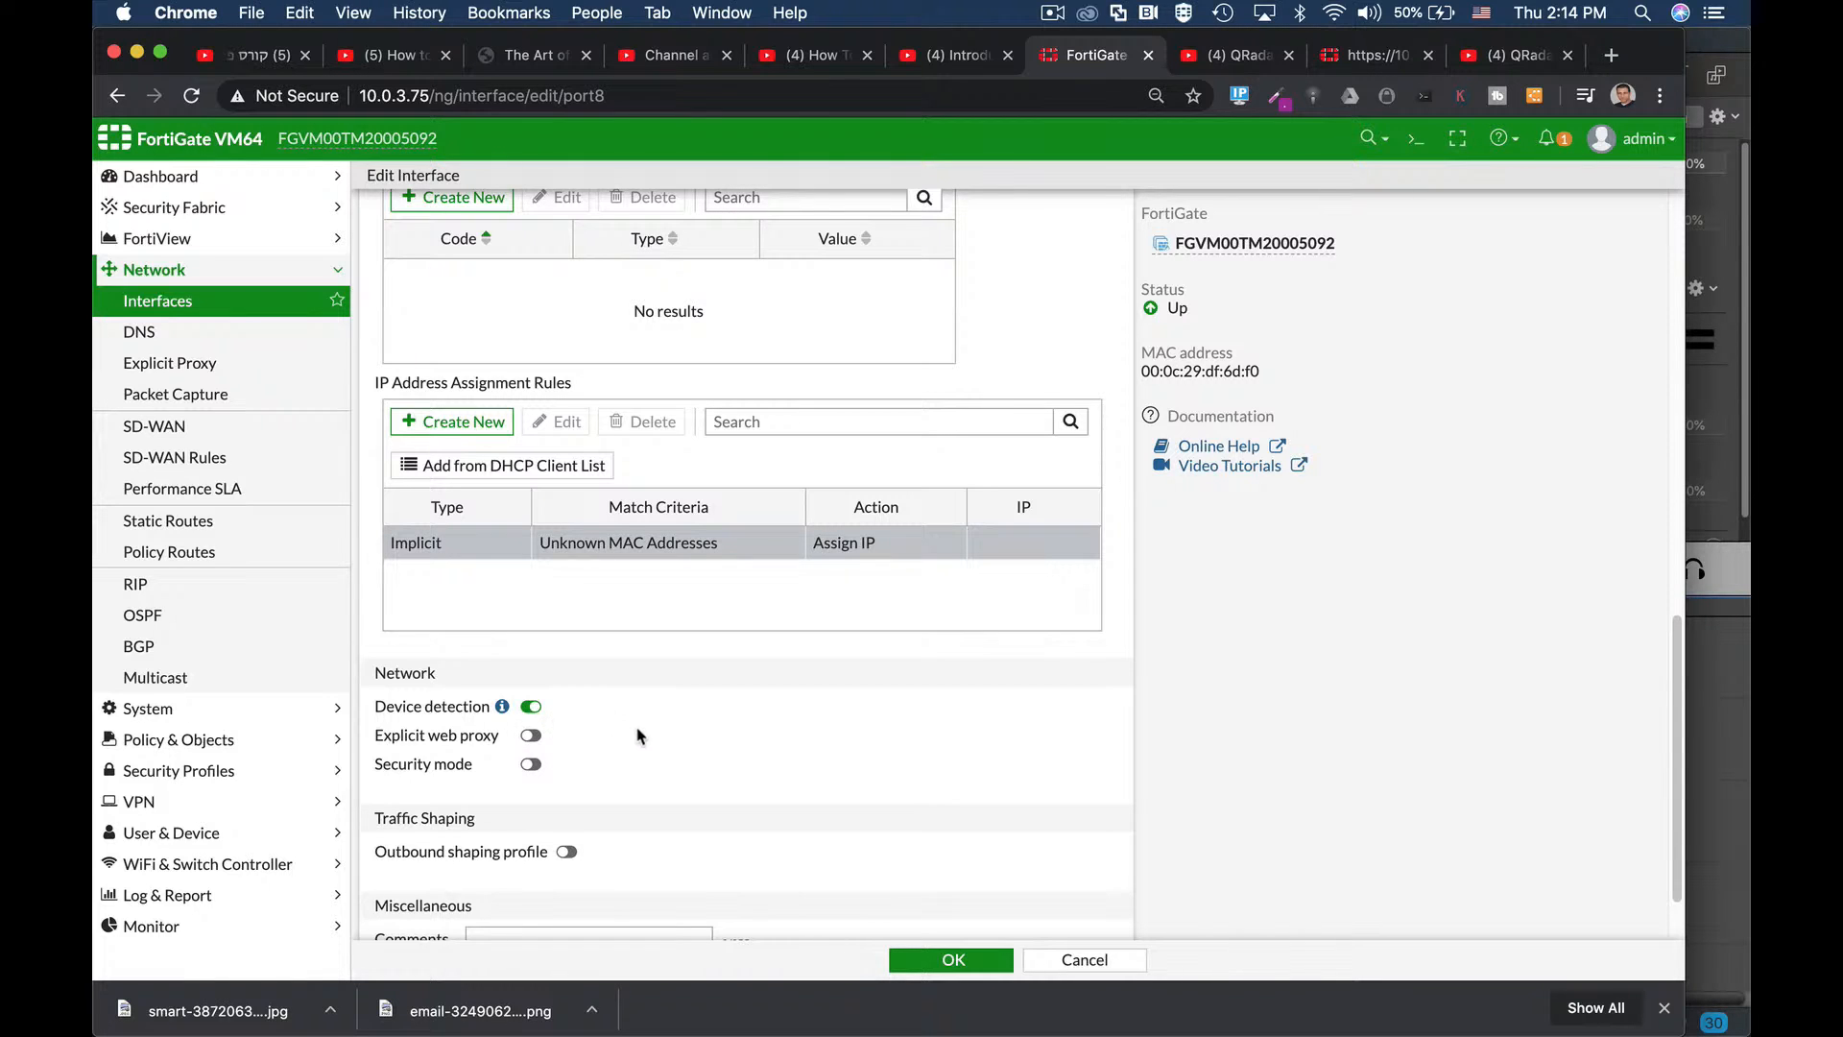
Switch port8's captive-portal Security mode off and save the management interface.
scroll(638, 733, down, 3)
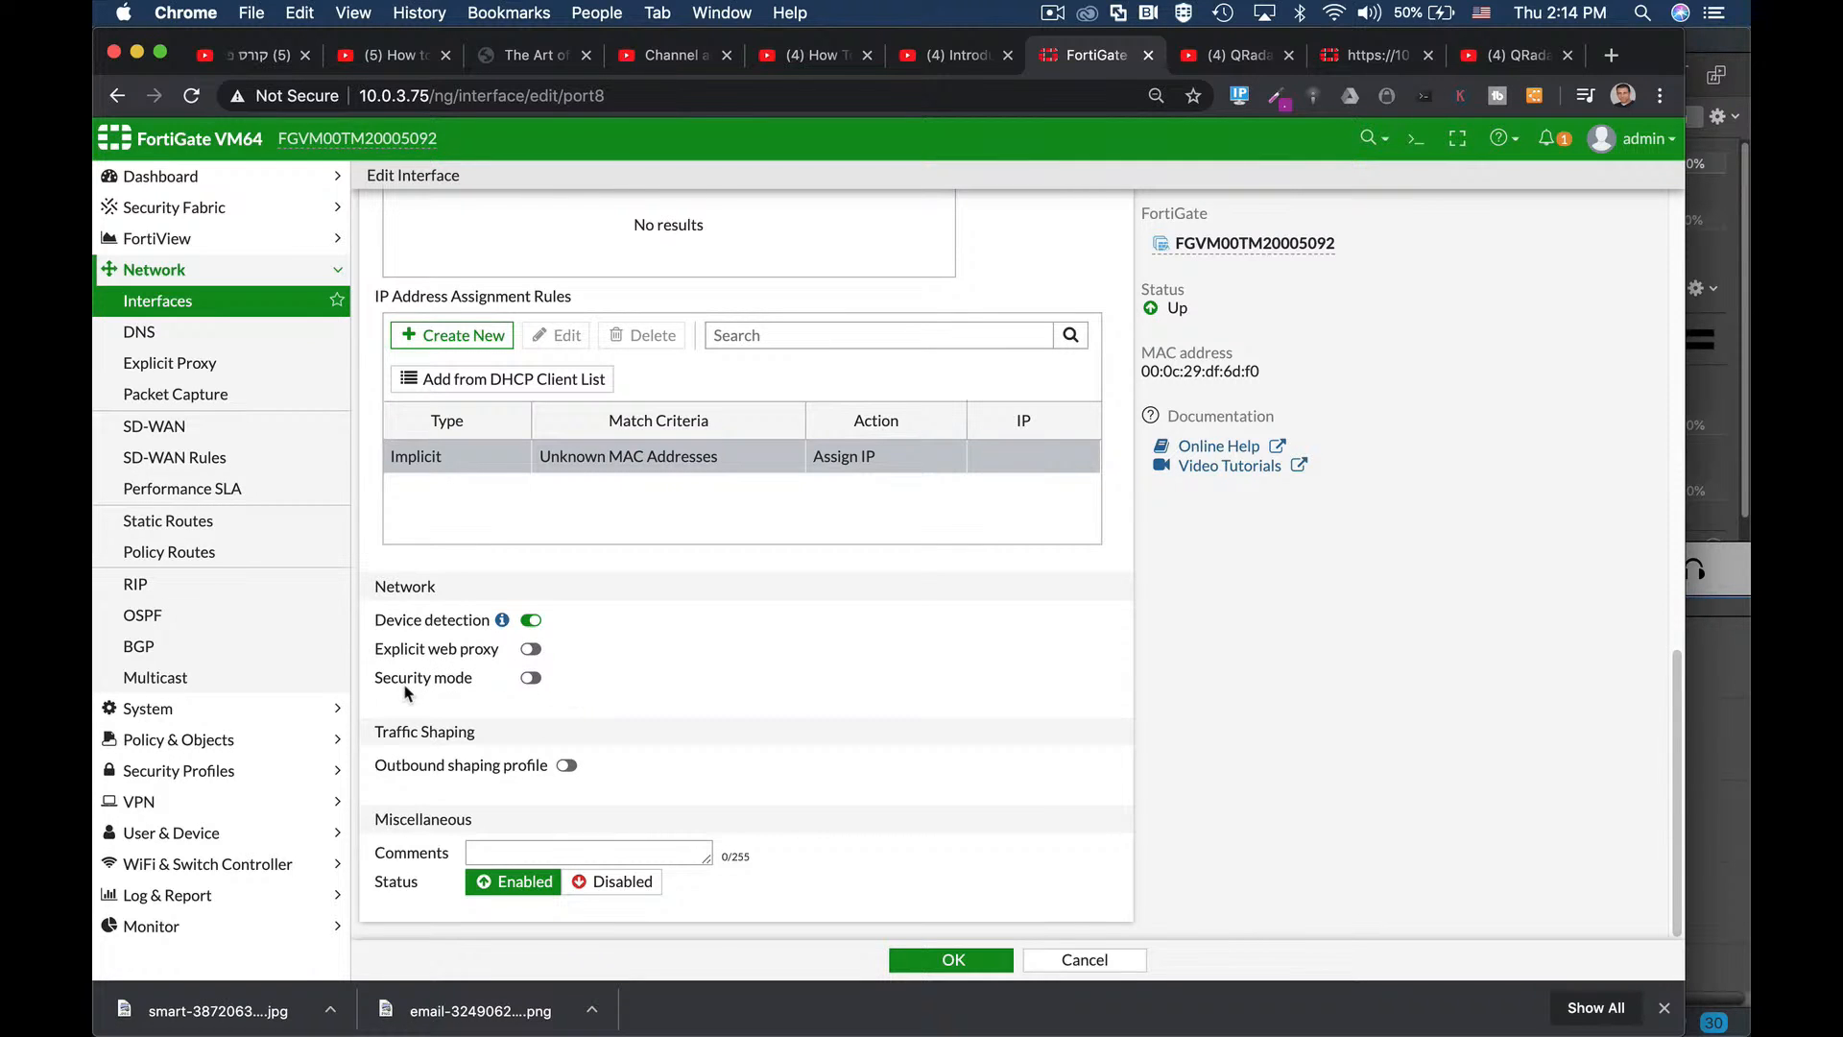
click(531, 679)
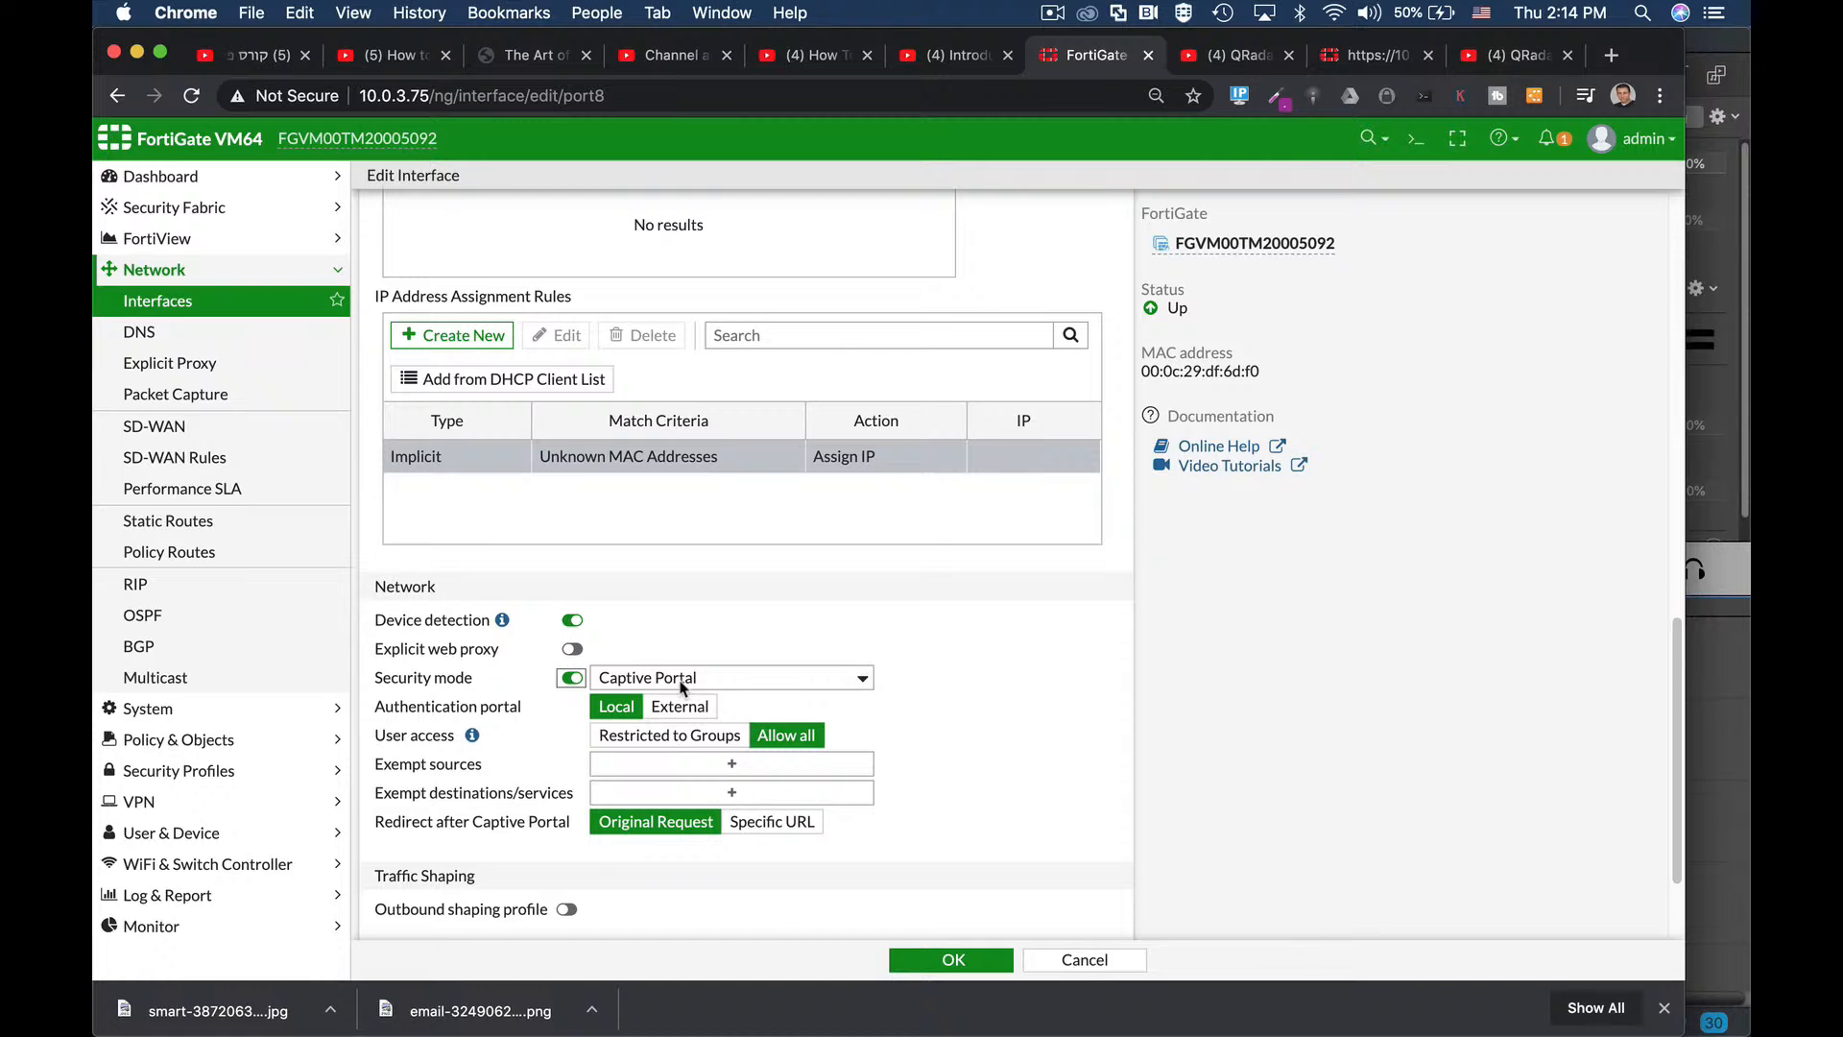
click(572, 679)
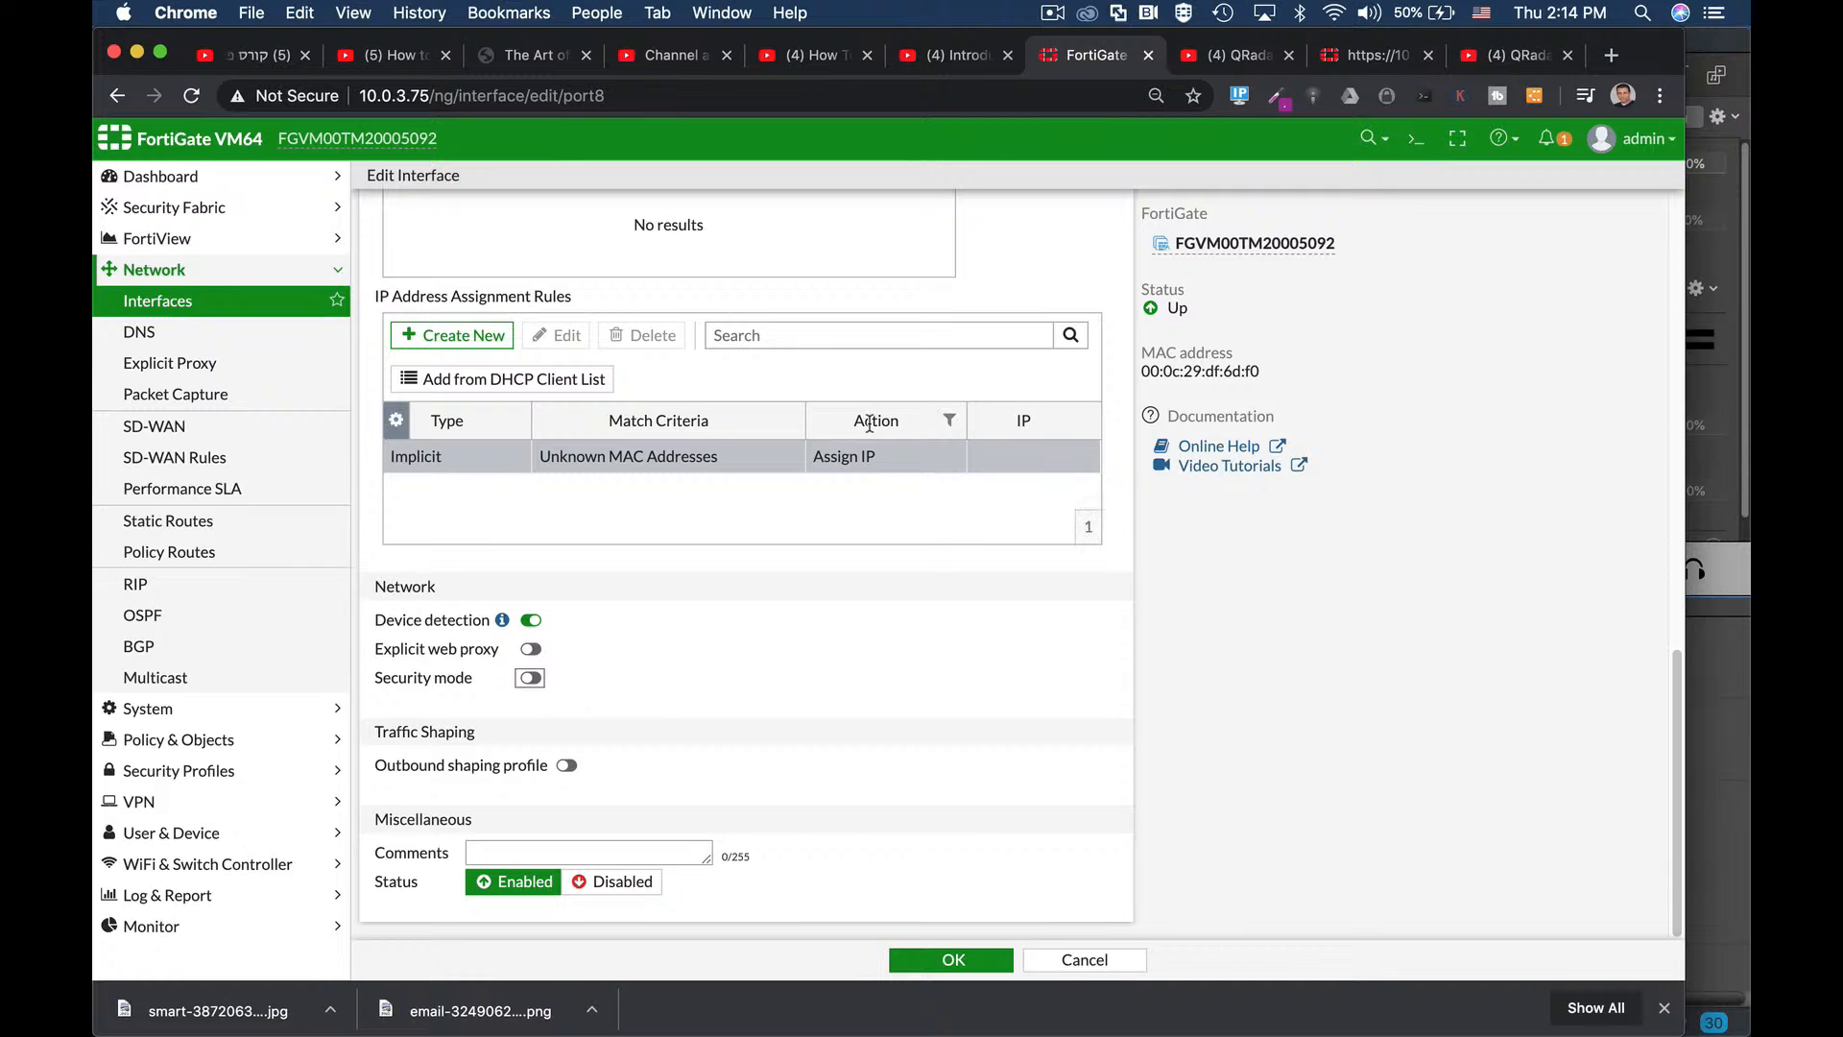
scroll(867, 427, up, 15)
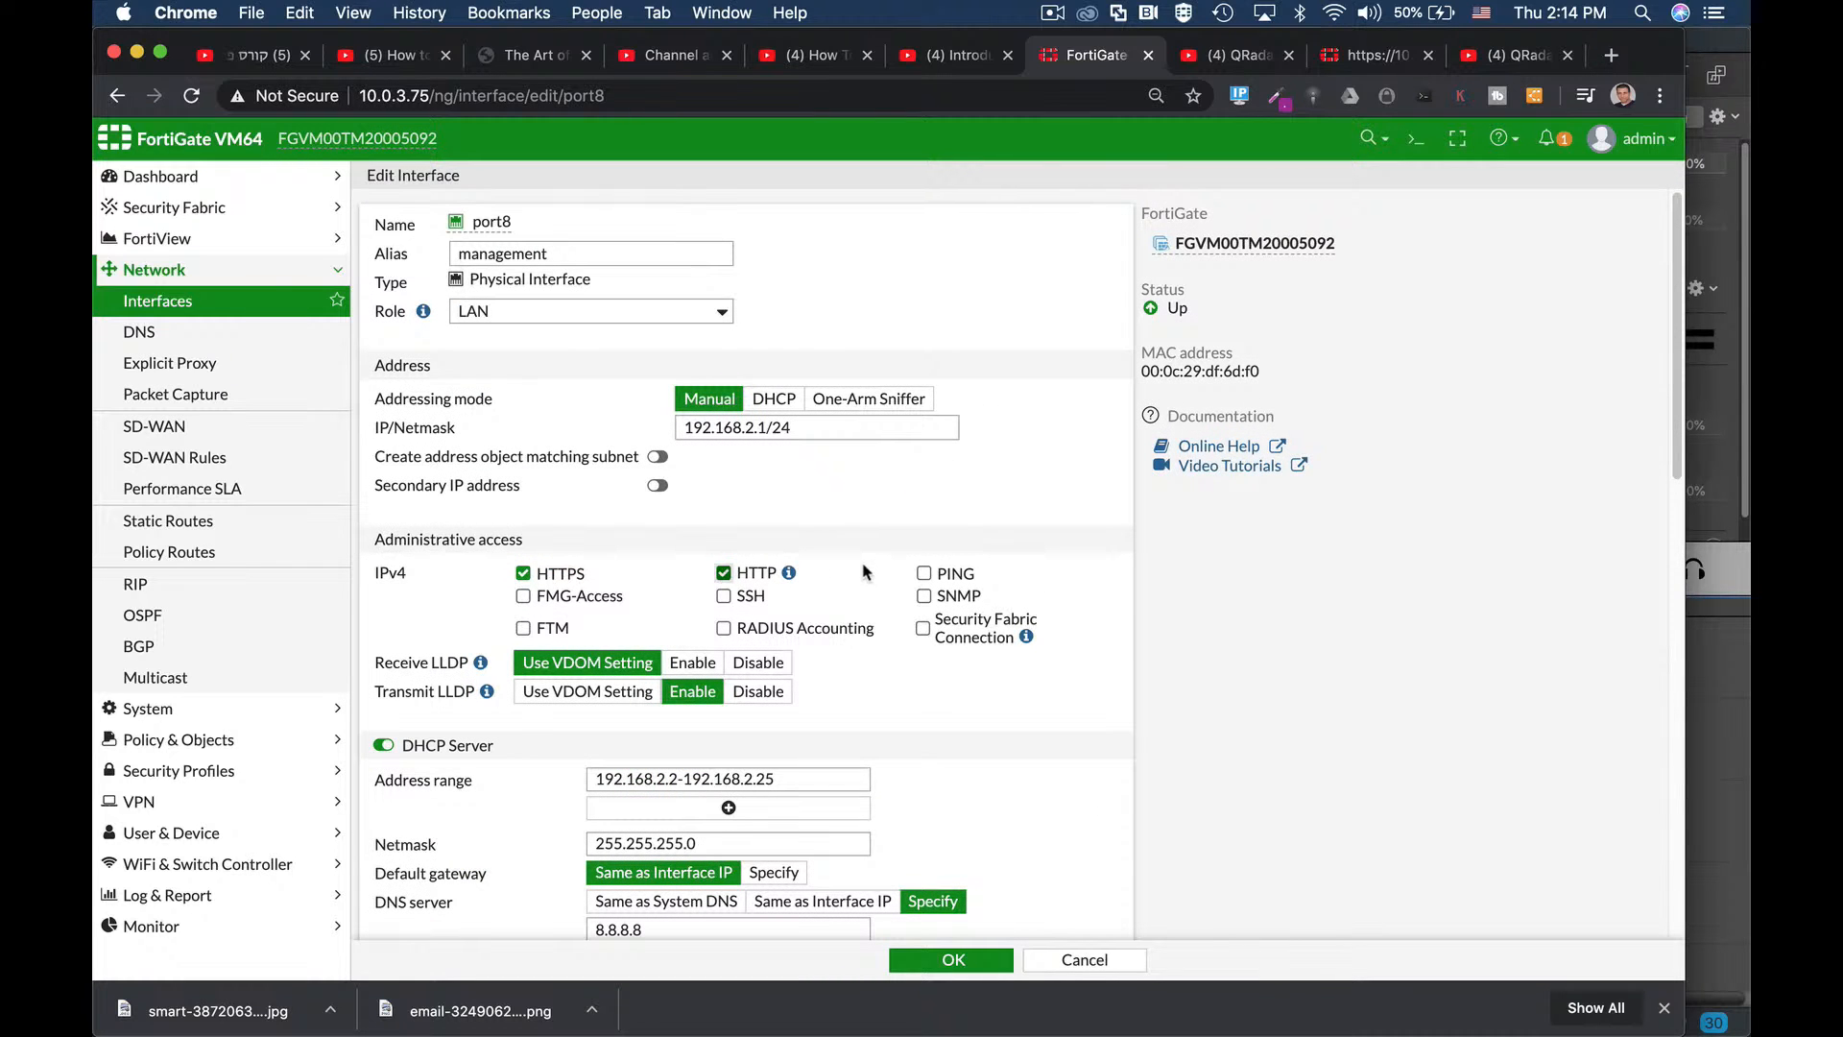
scroll(873, 590, down, 10)
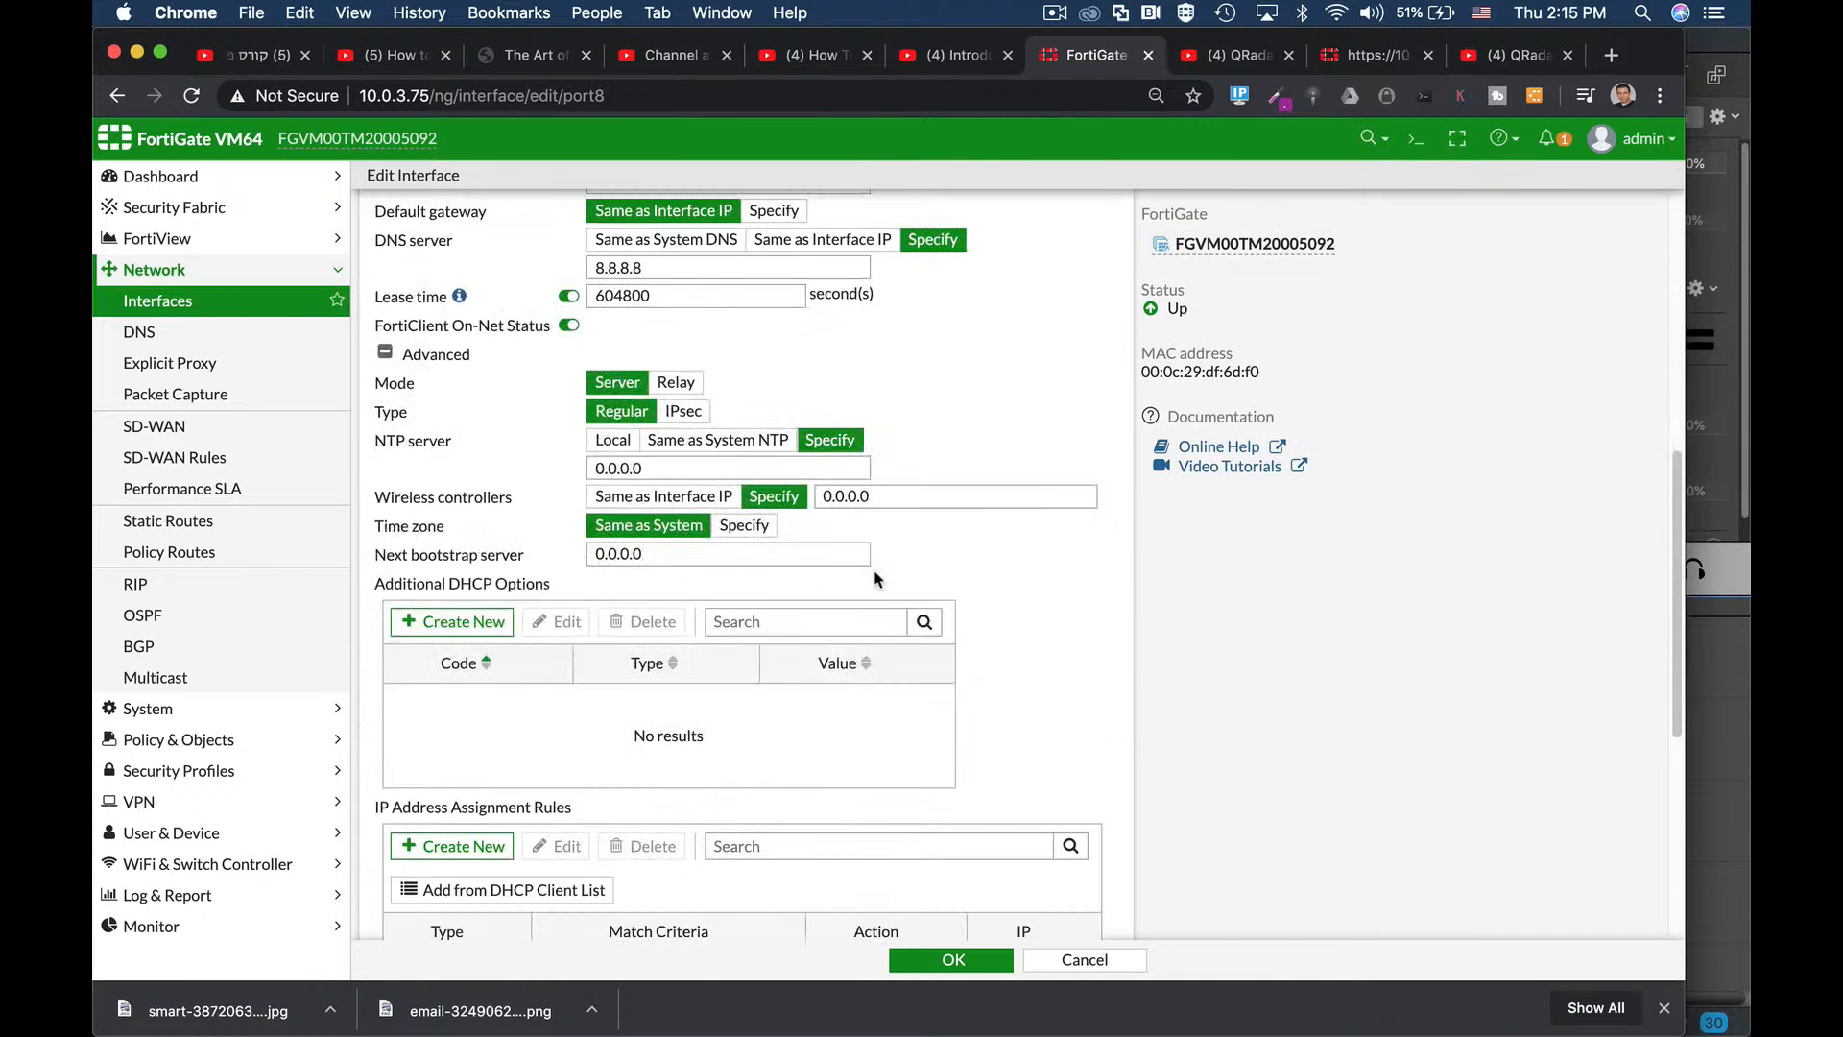
click(953, 961)
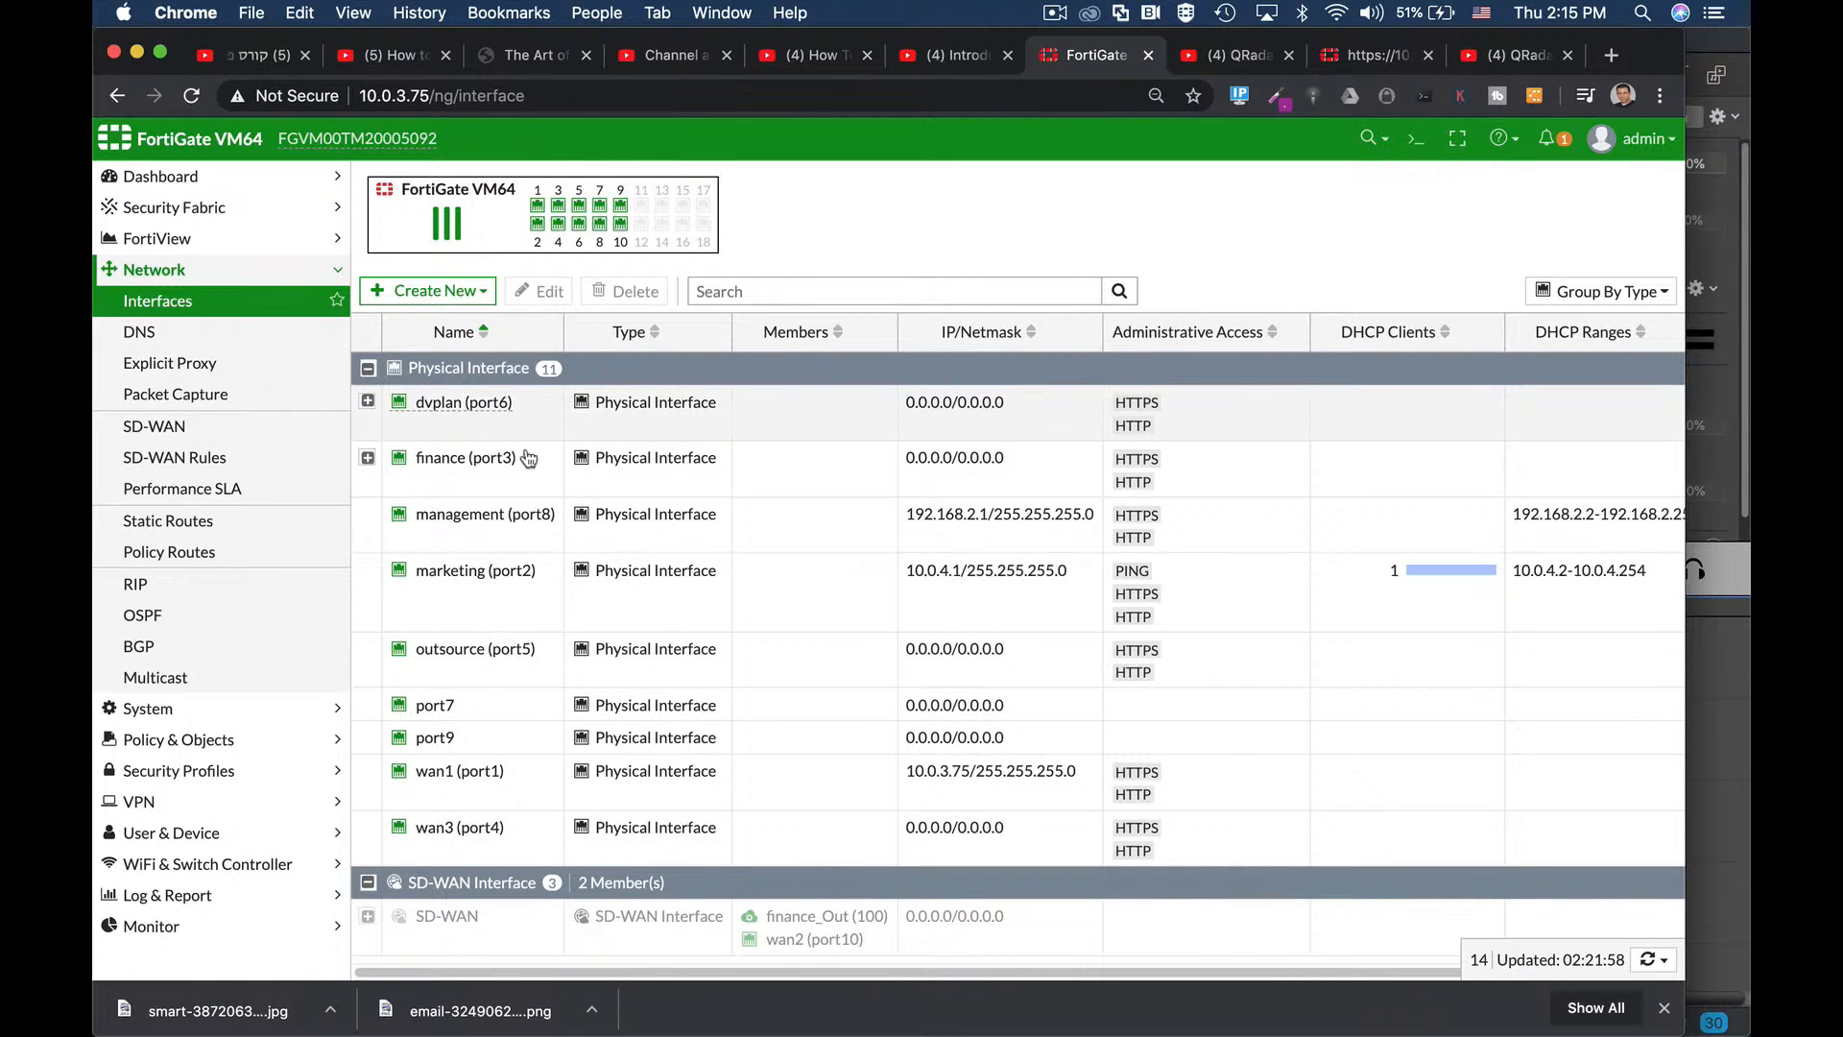
Open wan1 (port1) for editing and review its alias and 10.0.3.75/255.255.255.0 address.
mouse_move(478, 529)
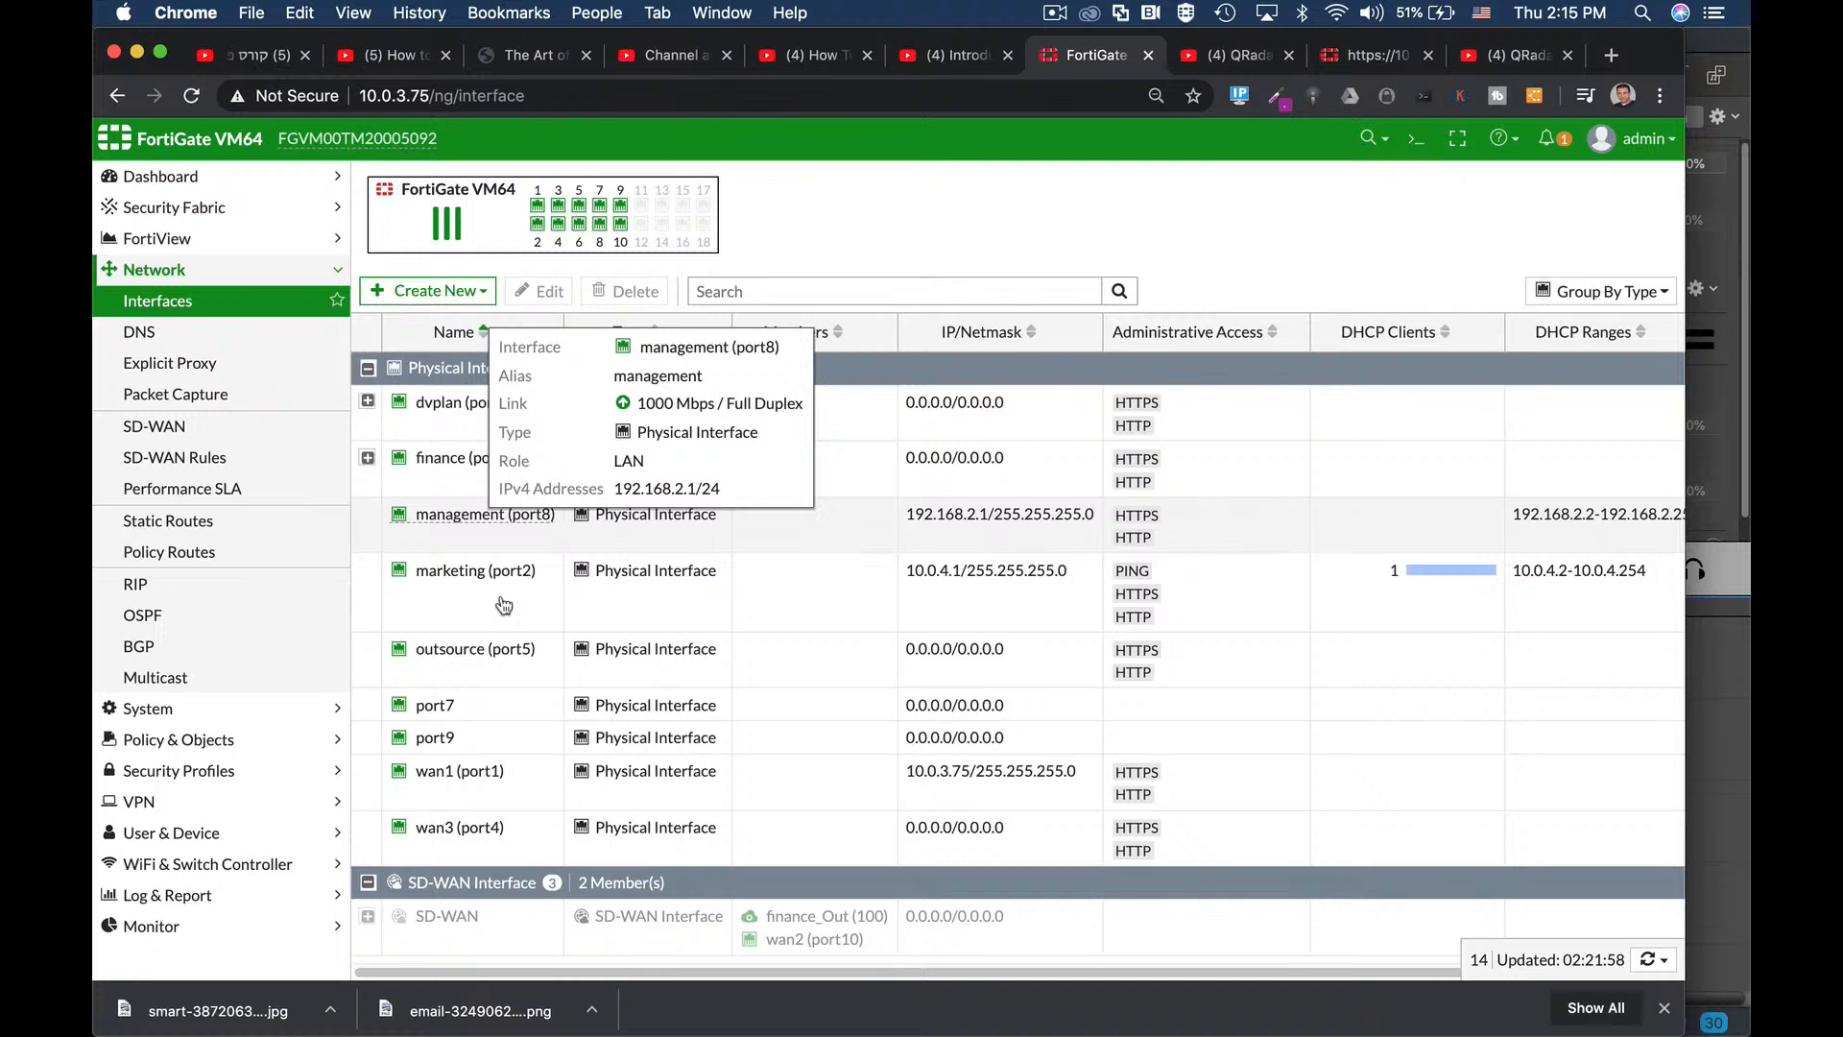
mouse_move(483, 773)
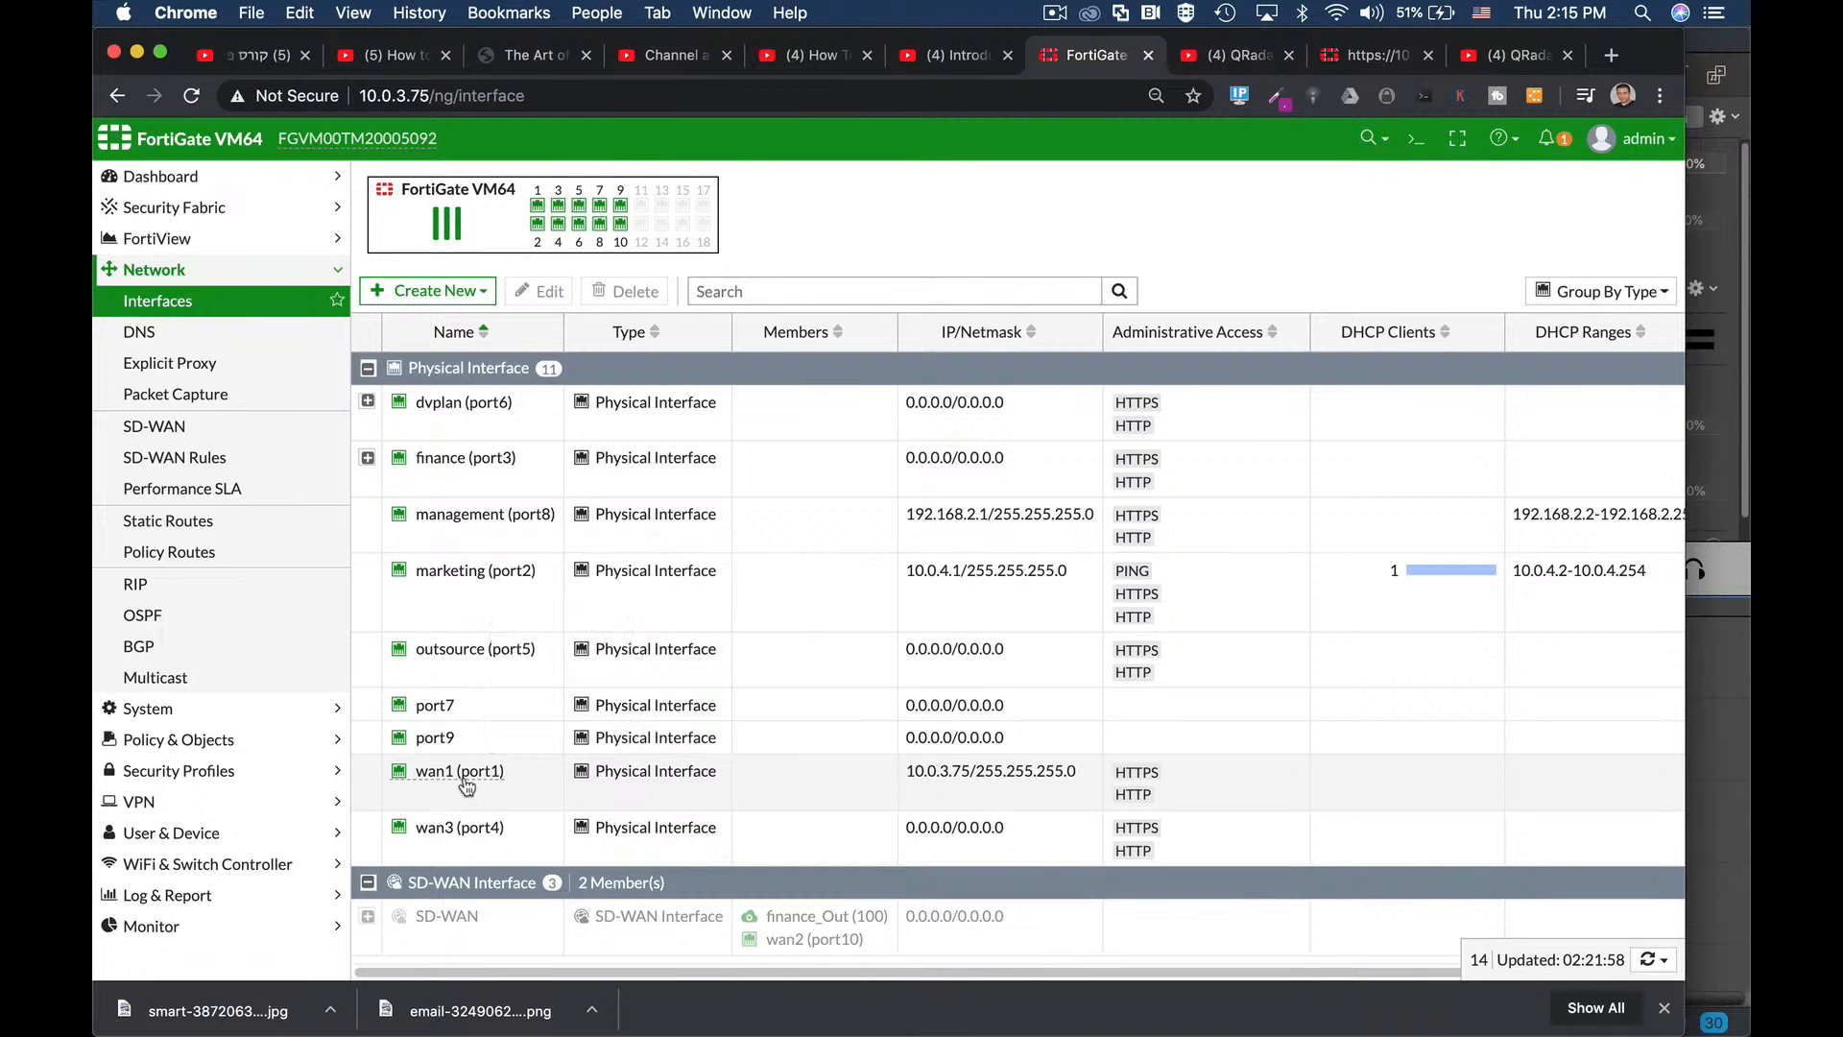
click(466, 778)
click(543, 291)
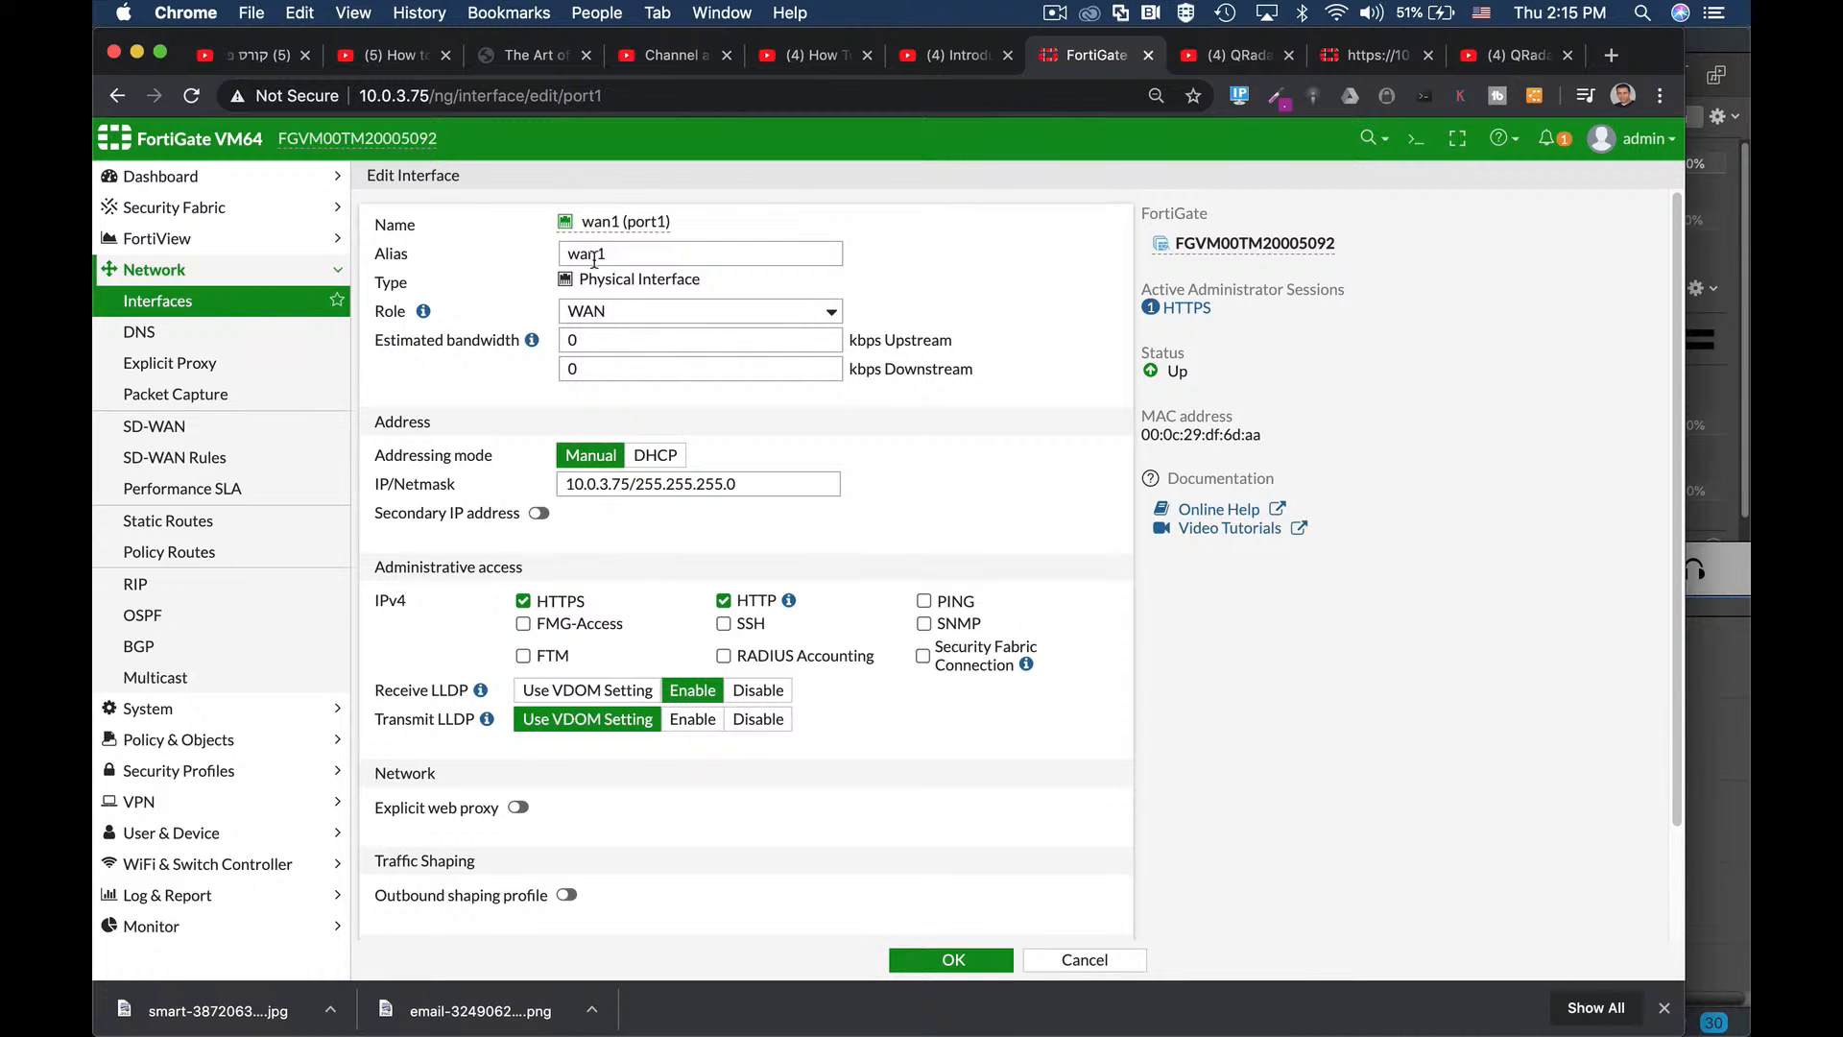
drag(610, 257, 549, 255)
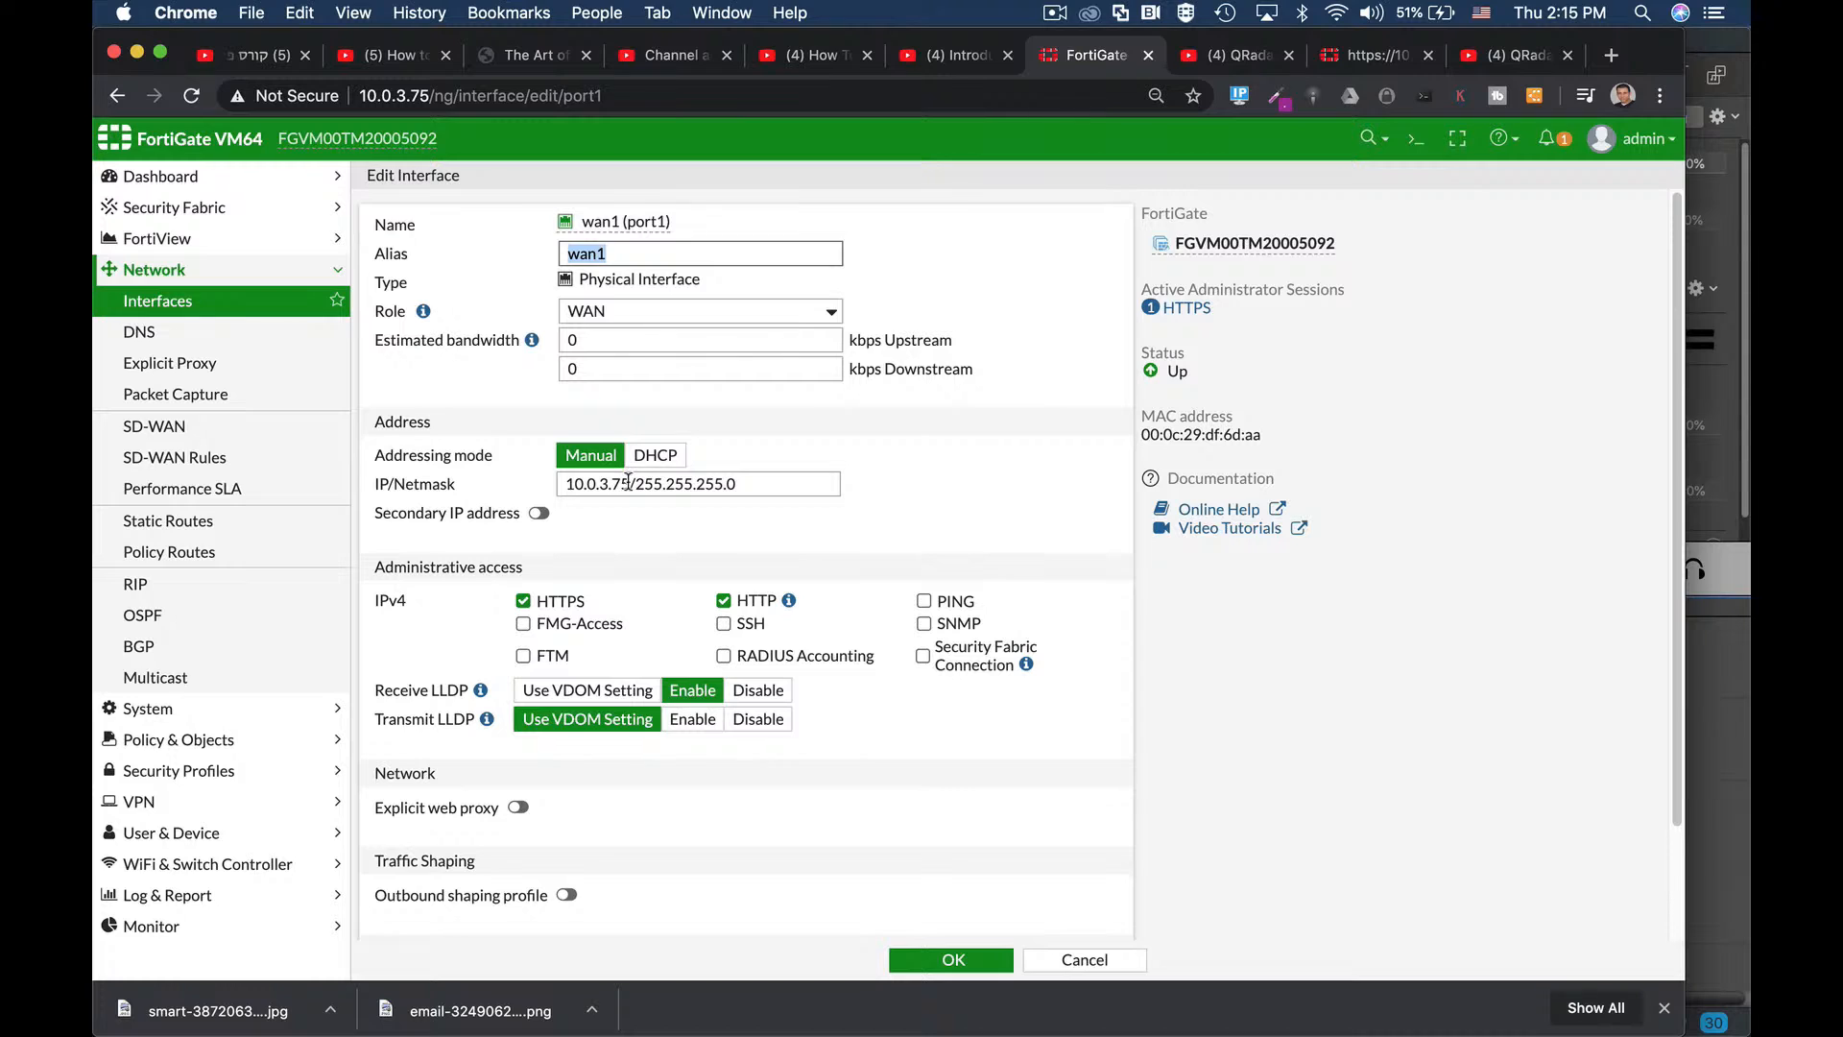
drag(629, 481, 548, 488)
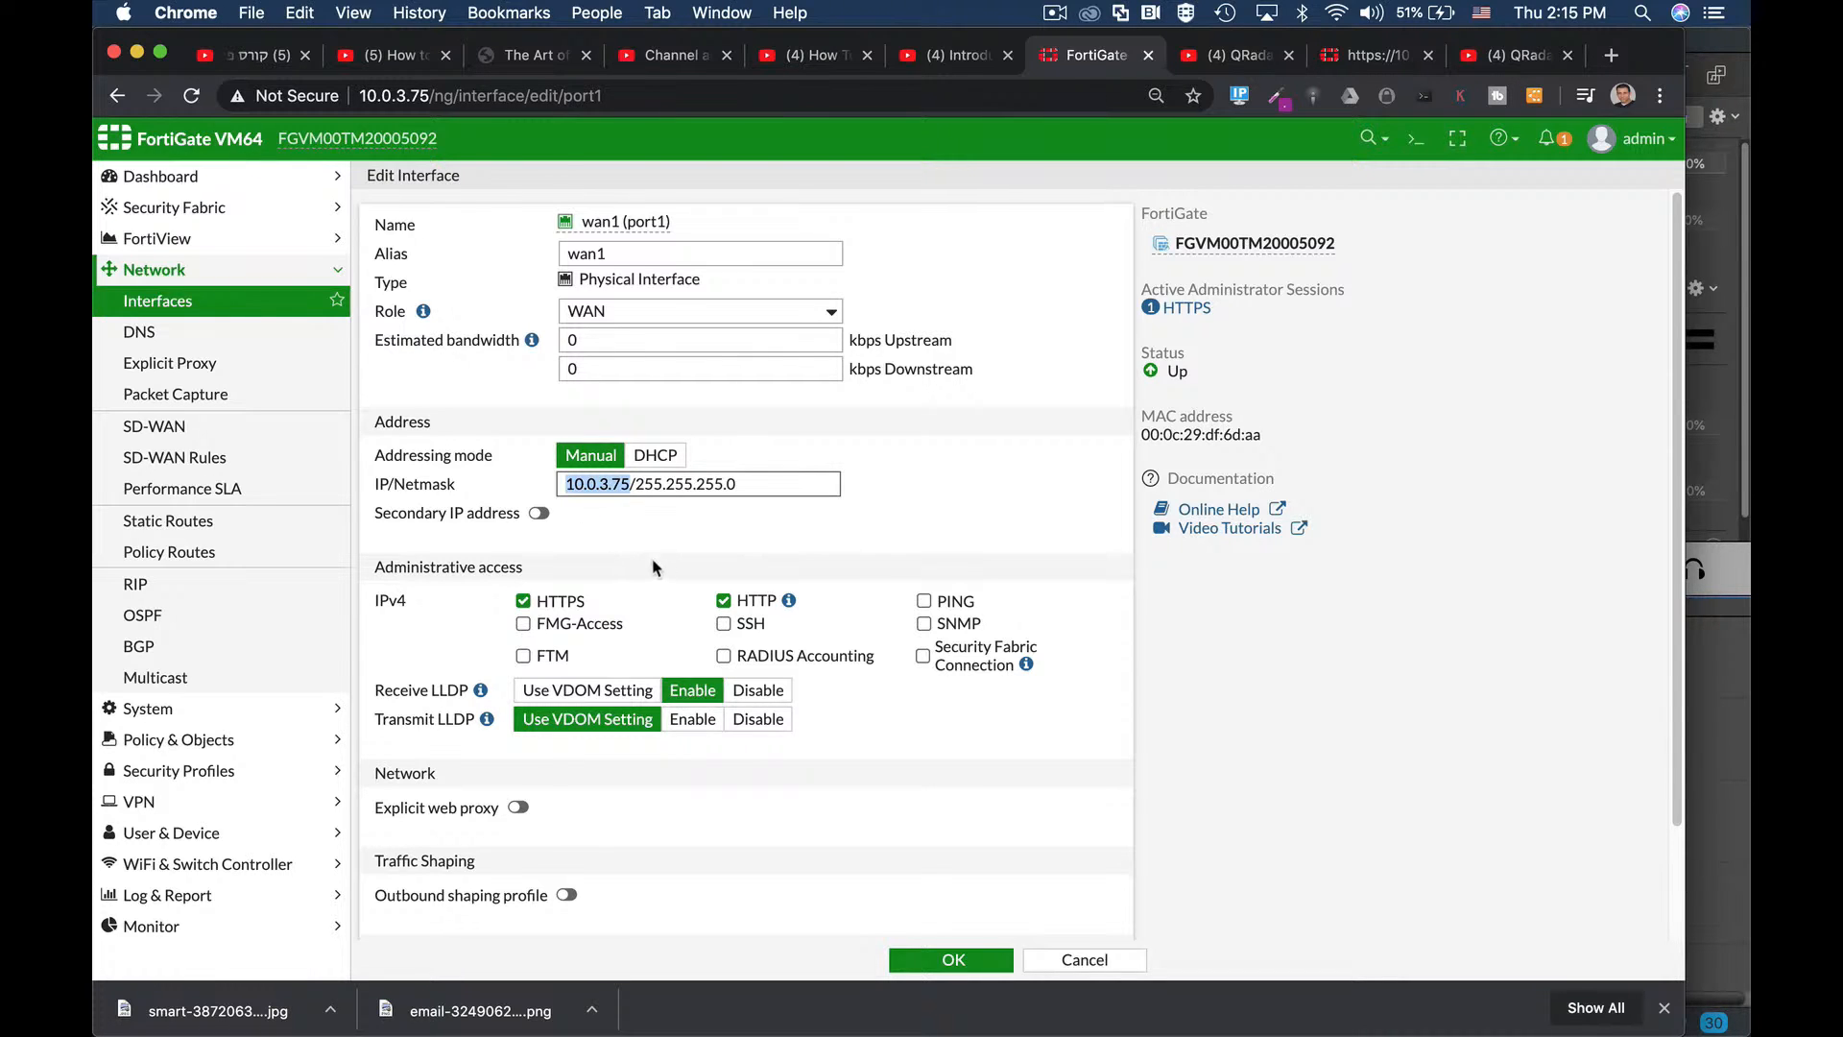
scroll(620, 518, down, 3)
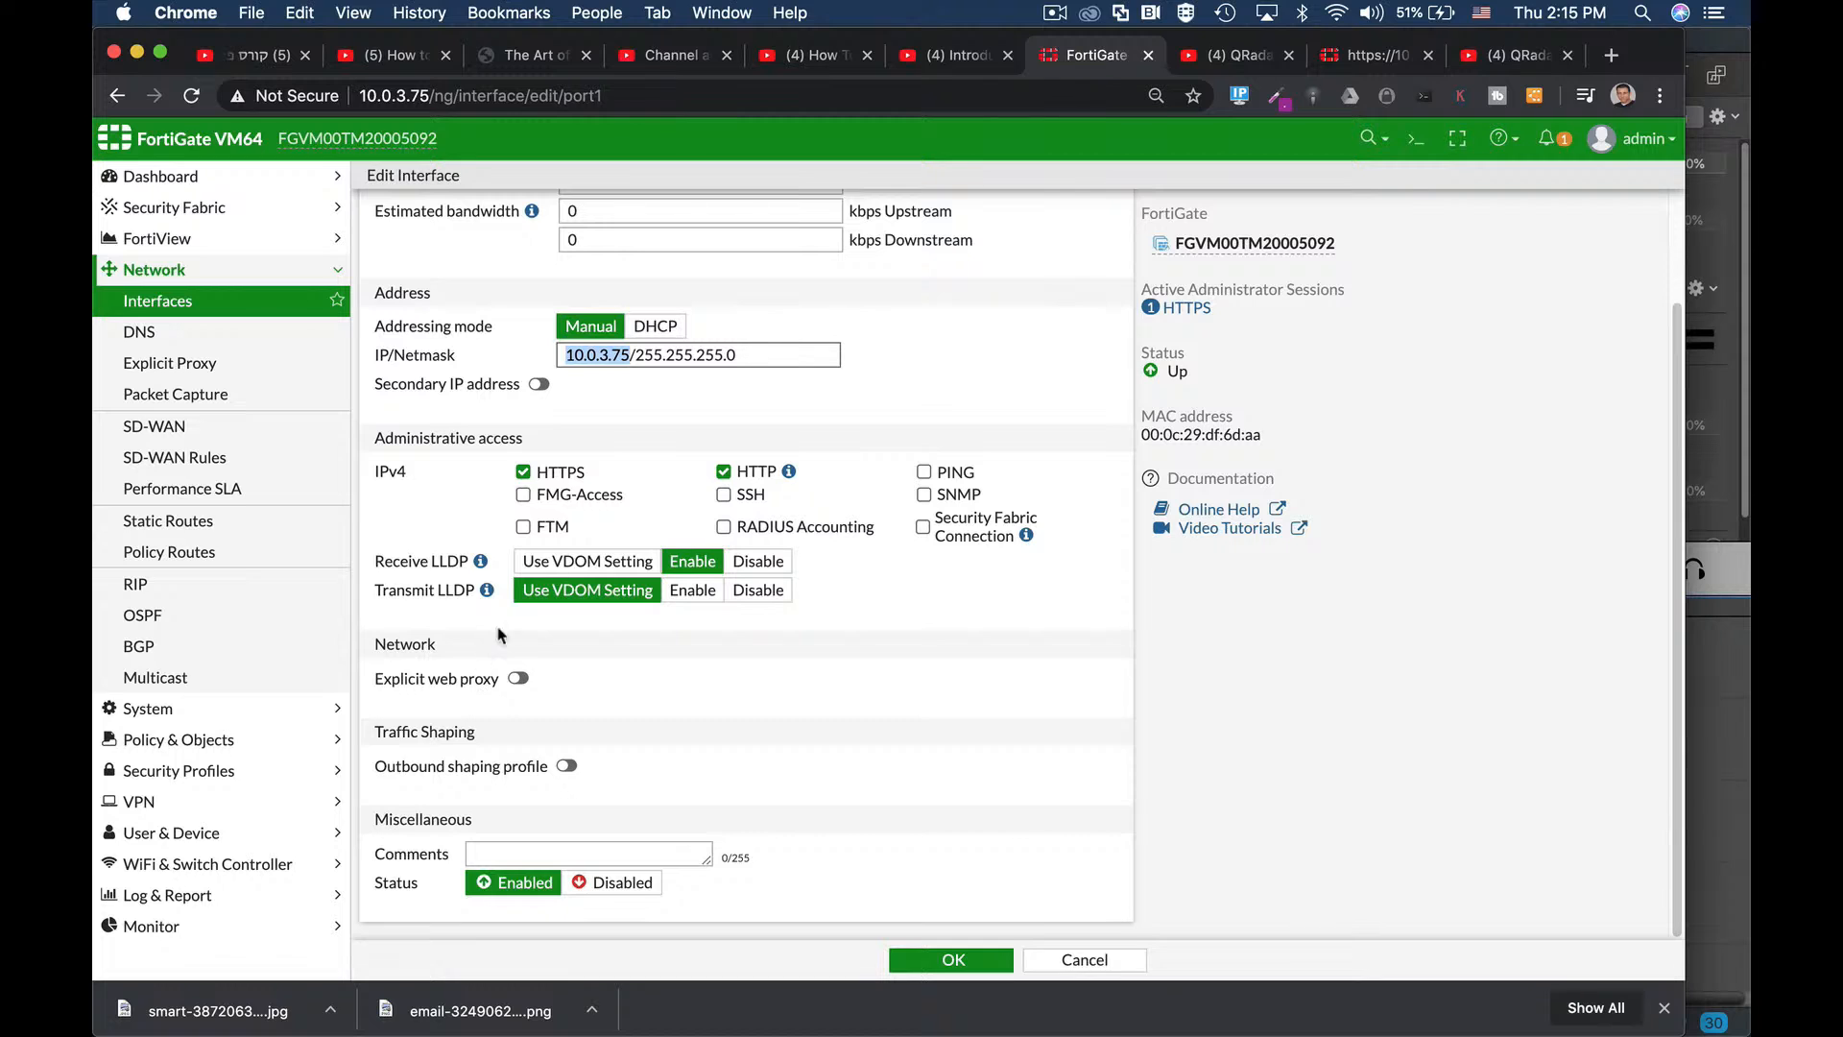
scroll(498, 634, up, 3)
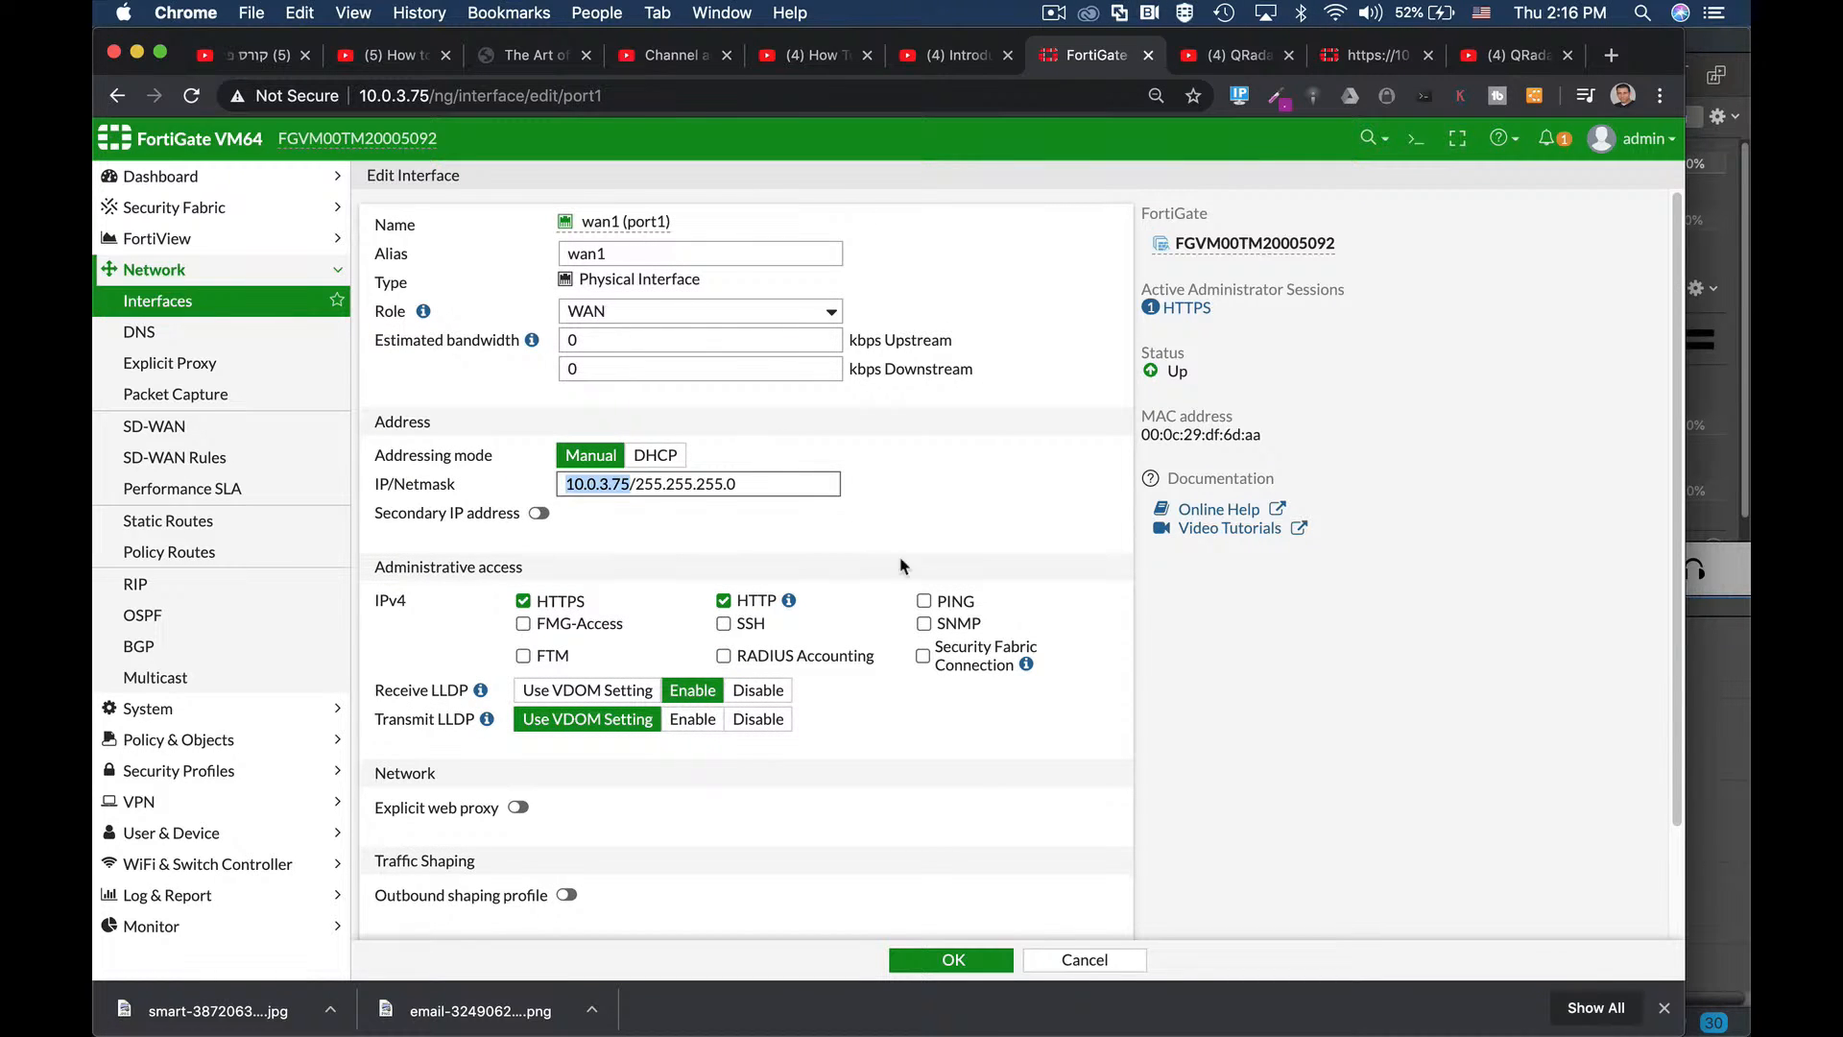
scroll(888, 643, down, 3)
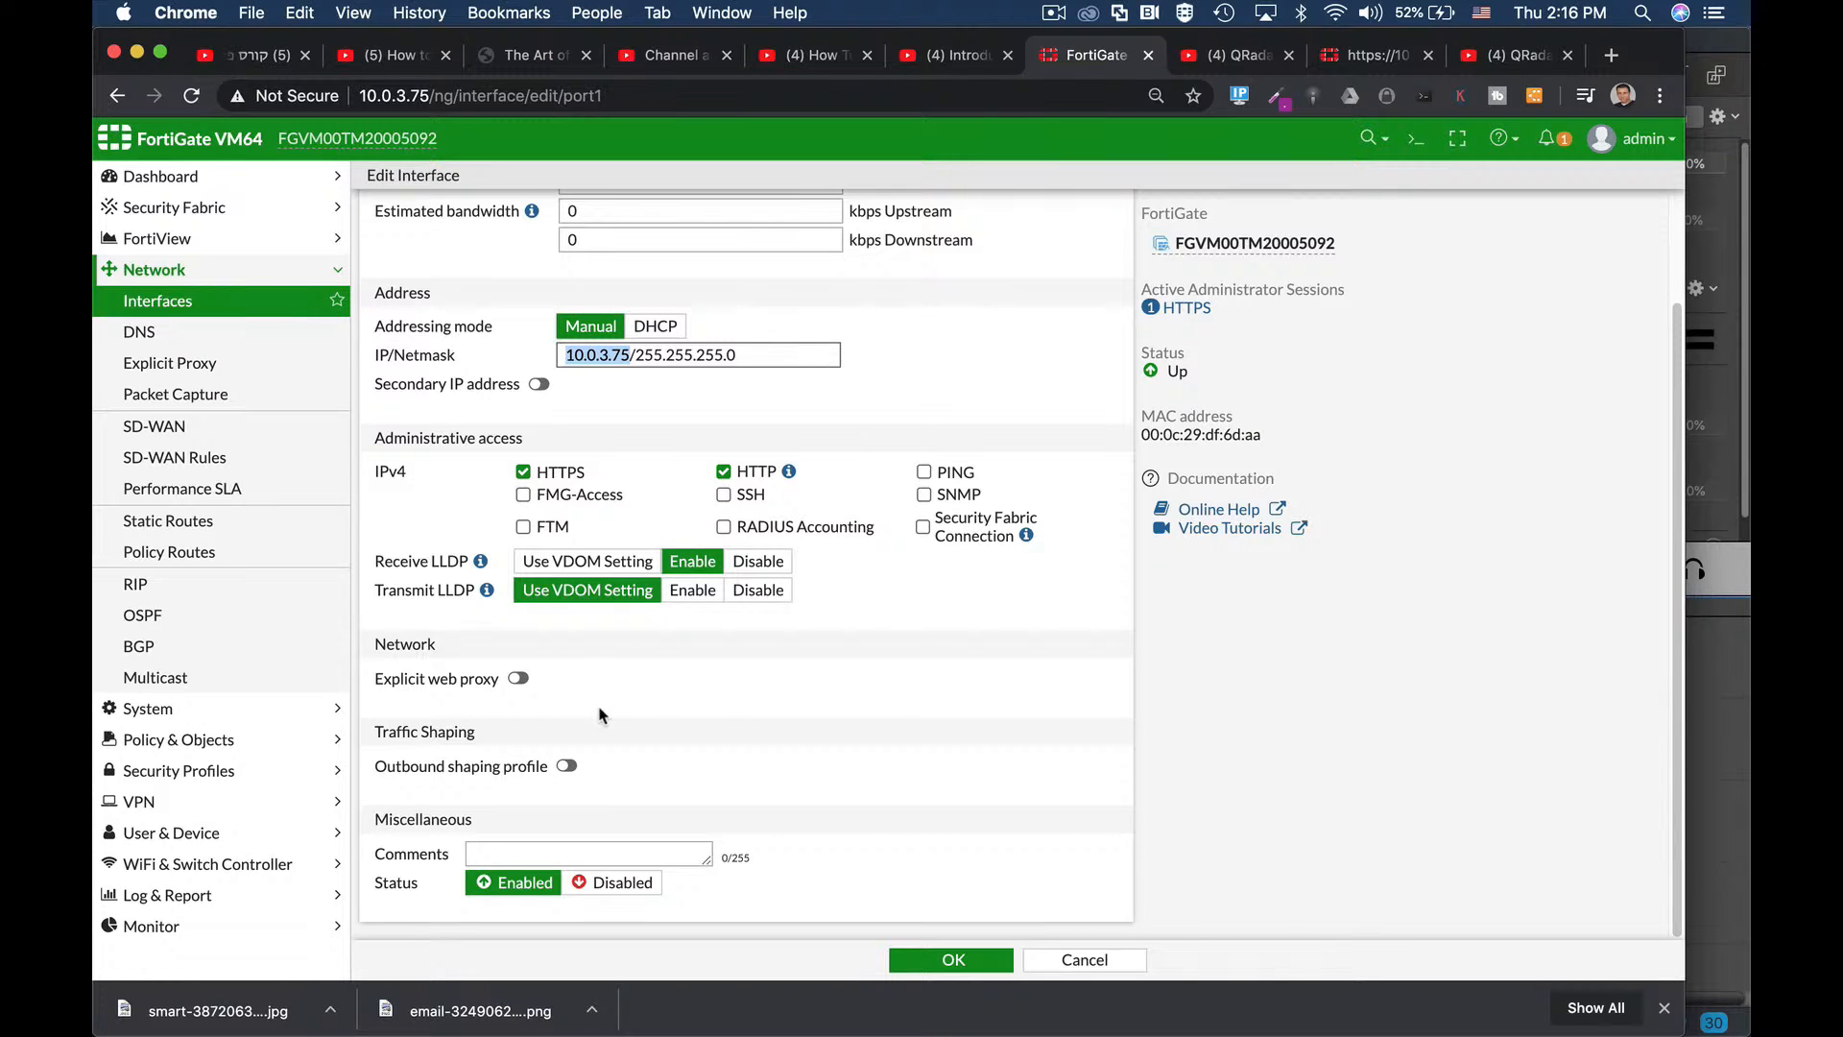
Confirm the wan1 settings and open the IPv4 Policy list under Policy & Objects.
click(971, 962)
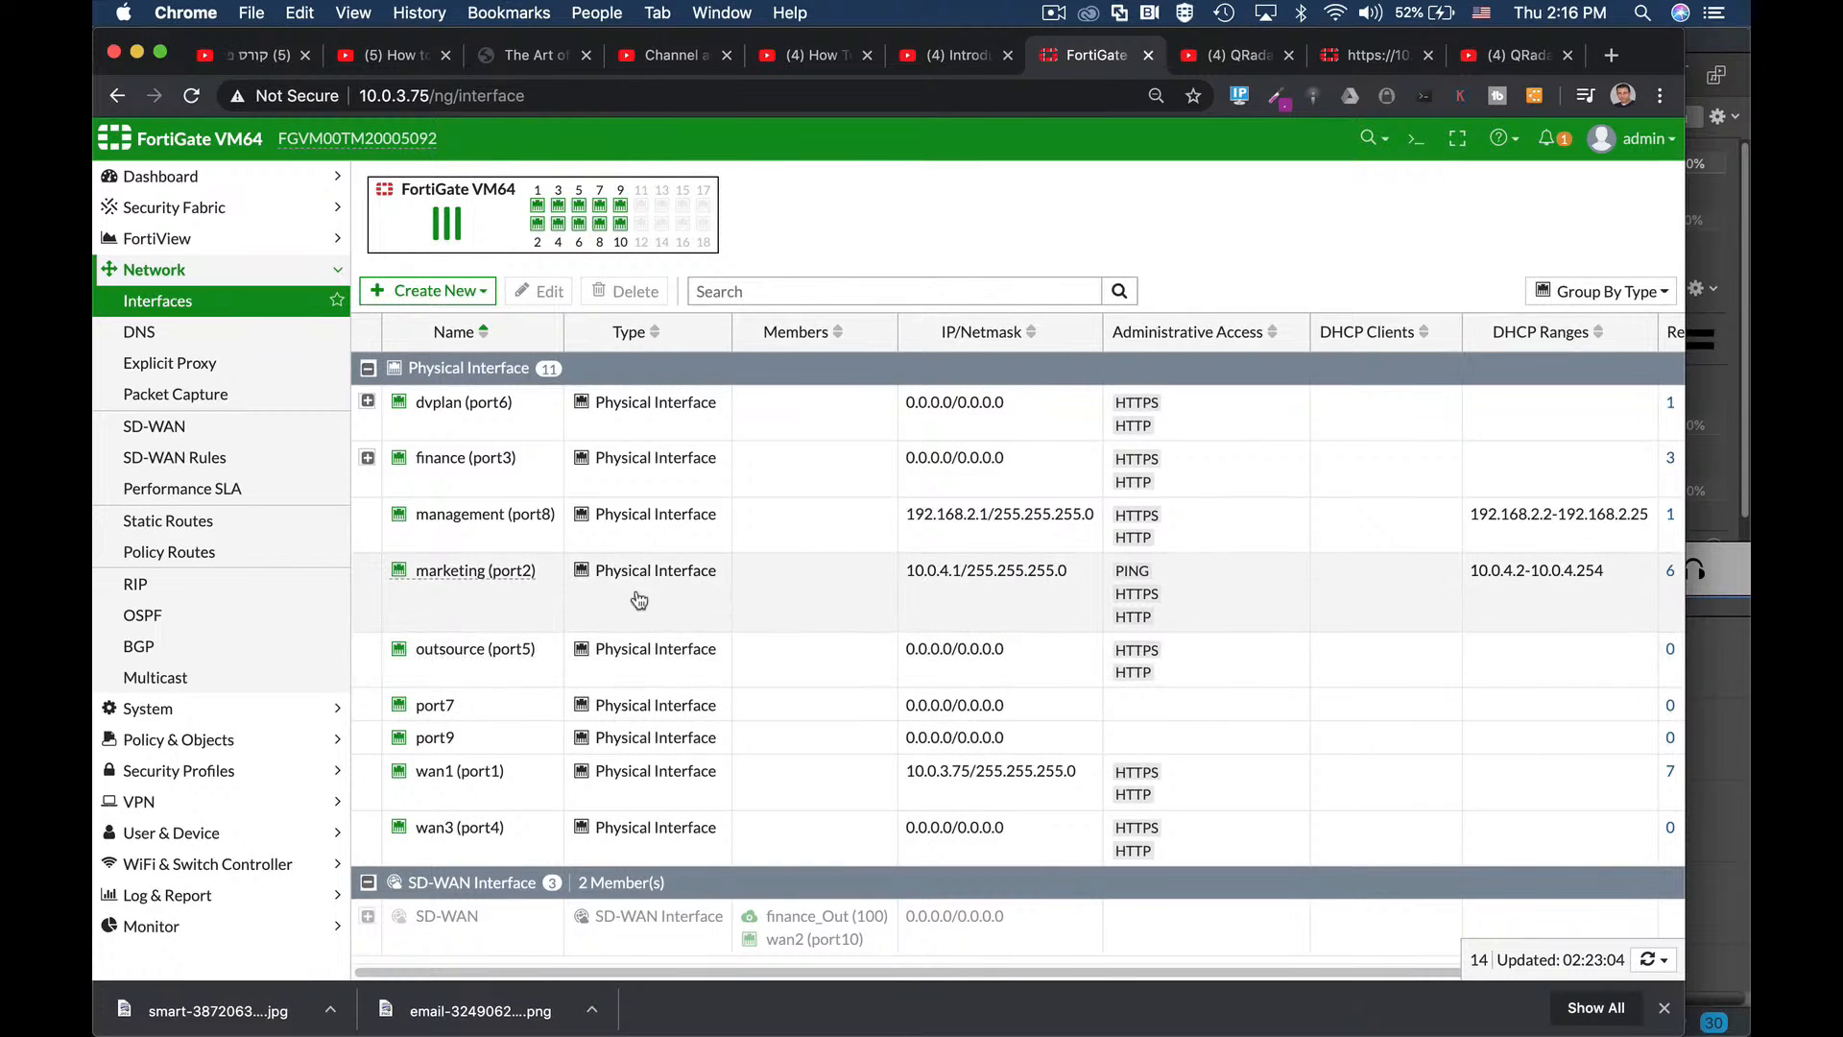
mouse_move(403, 522)
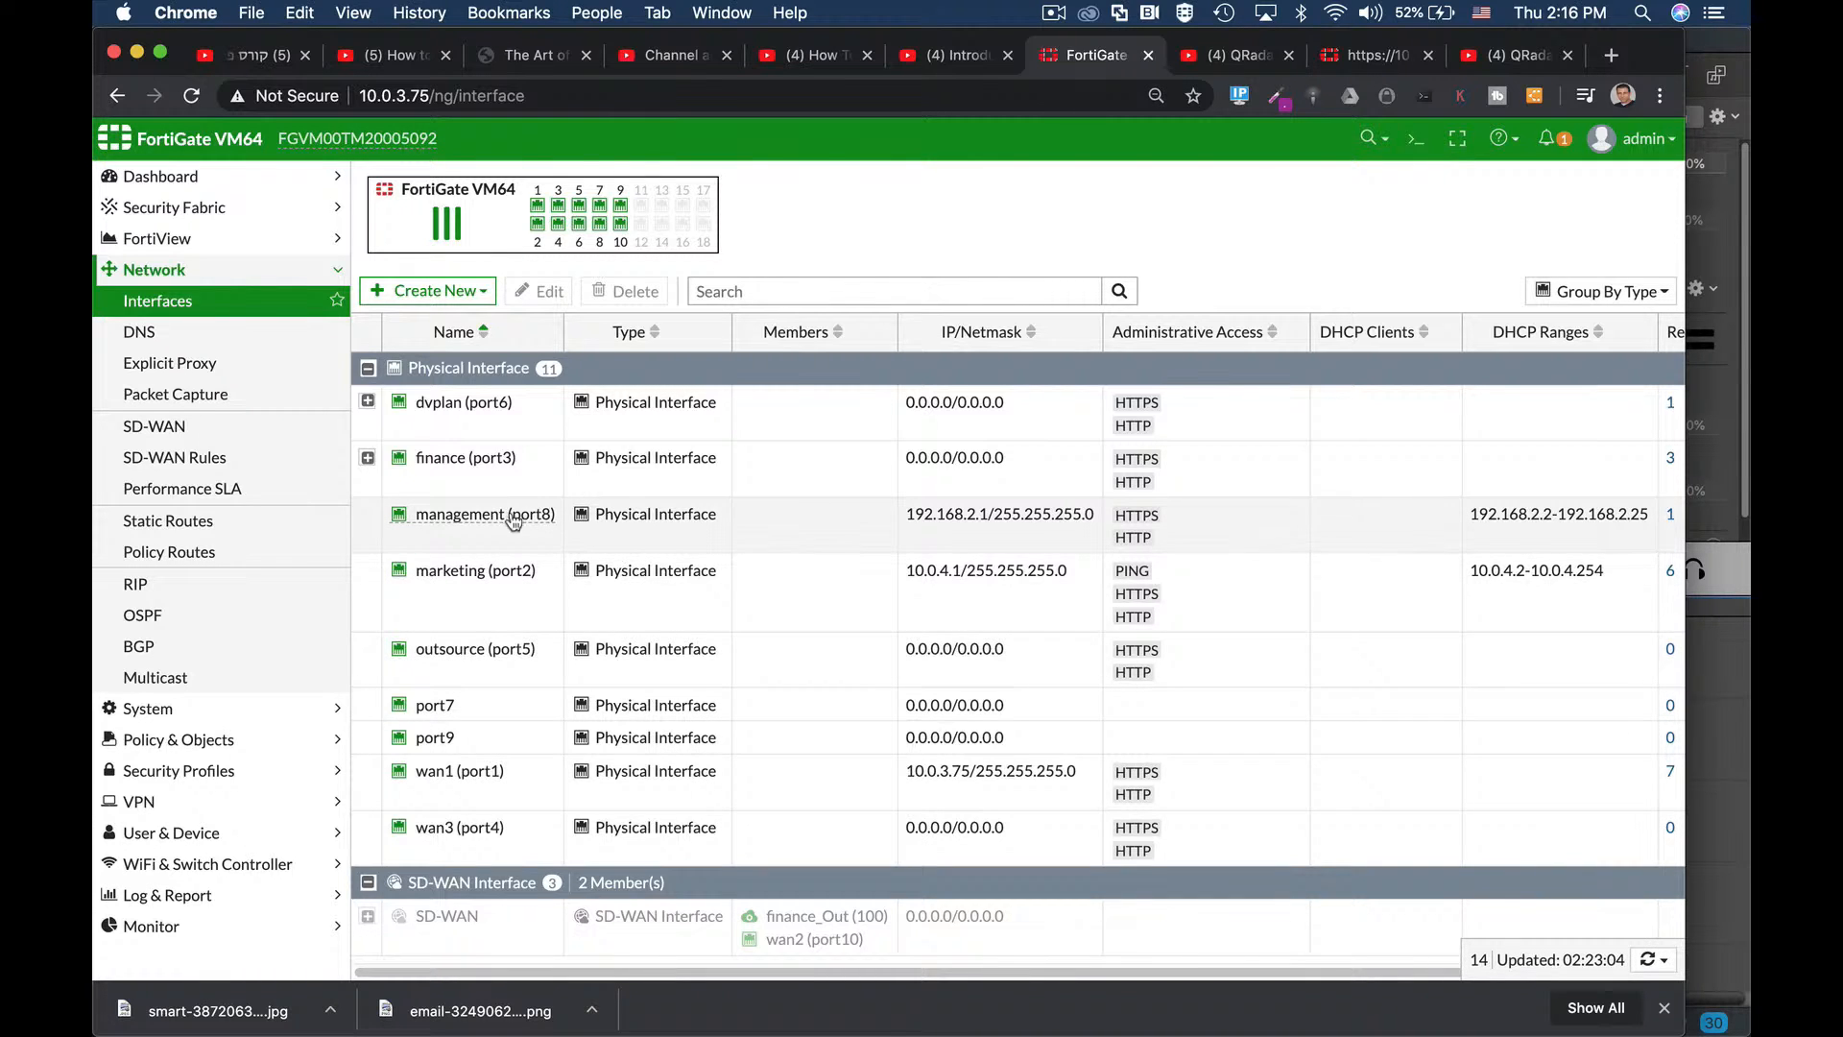
mouse_move(559, 539)
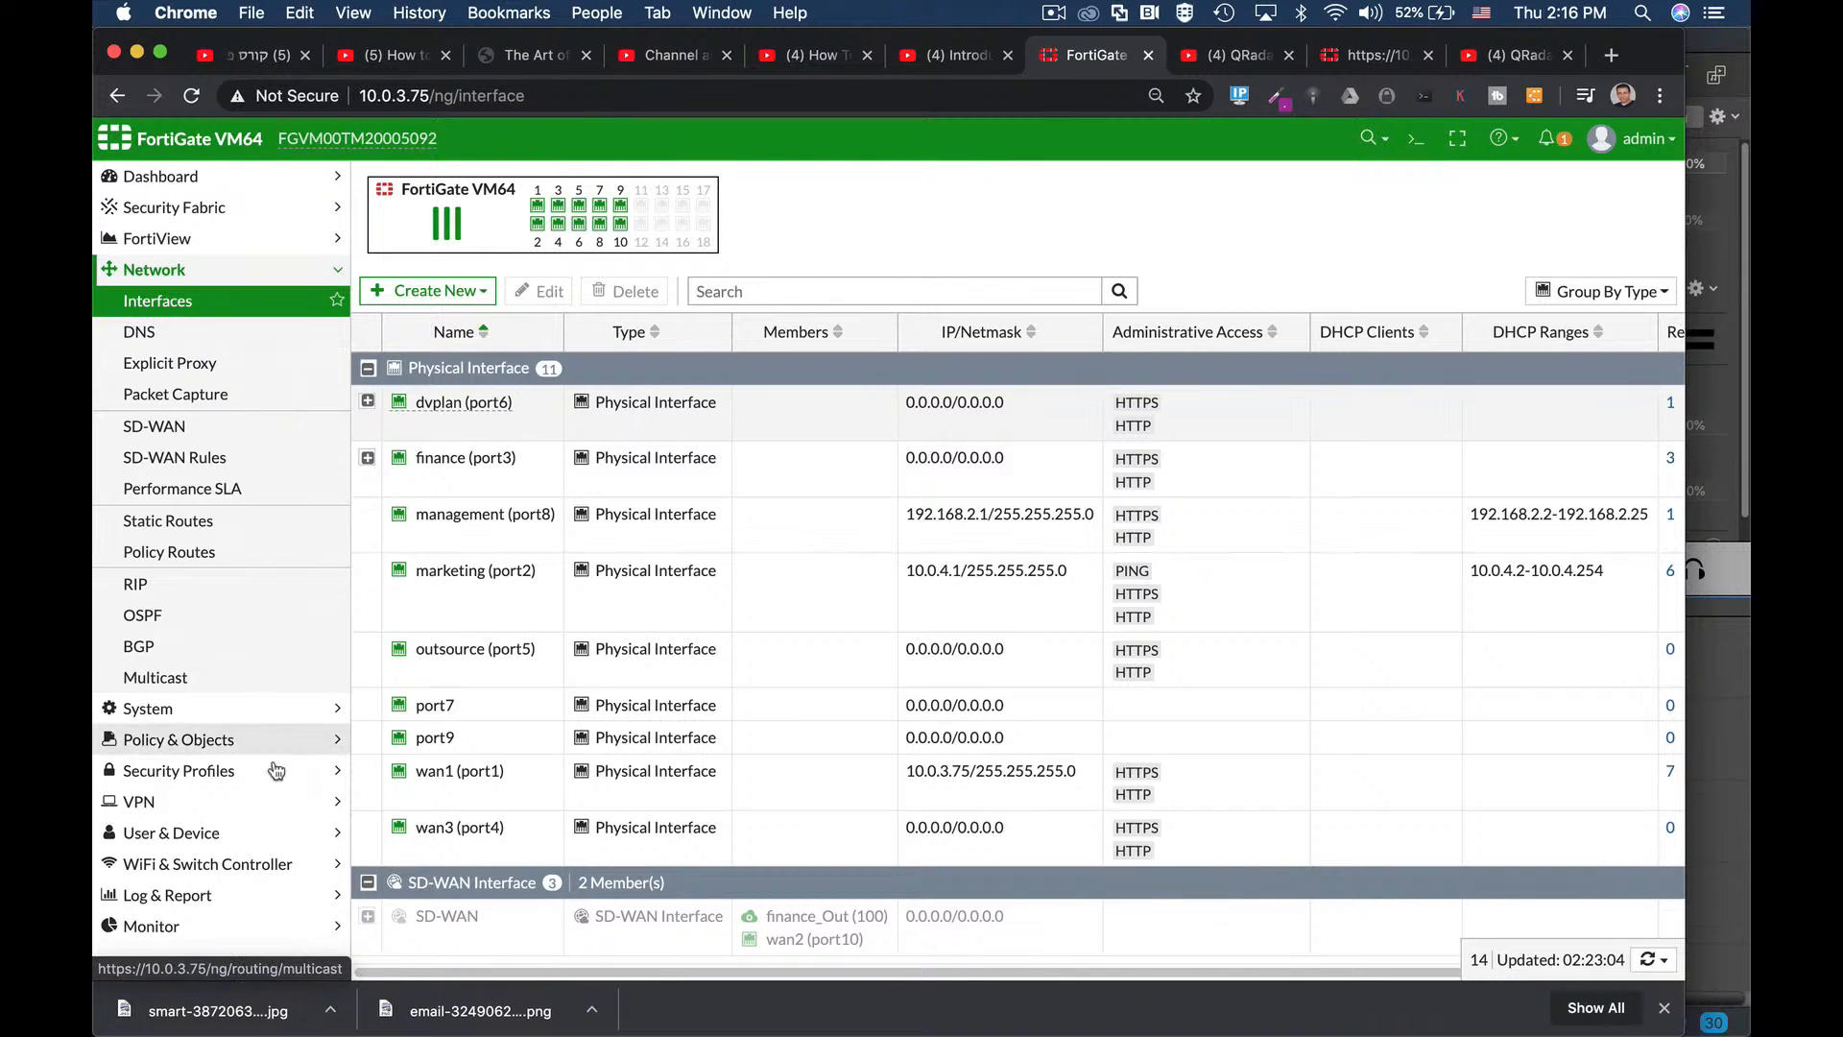
click(247, 741)
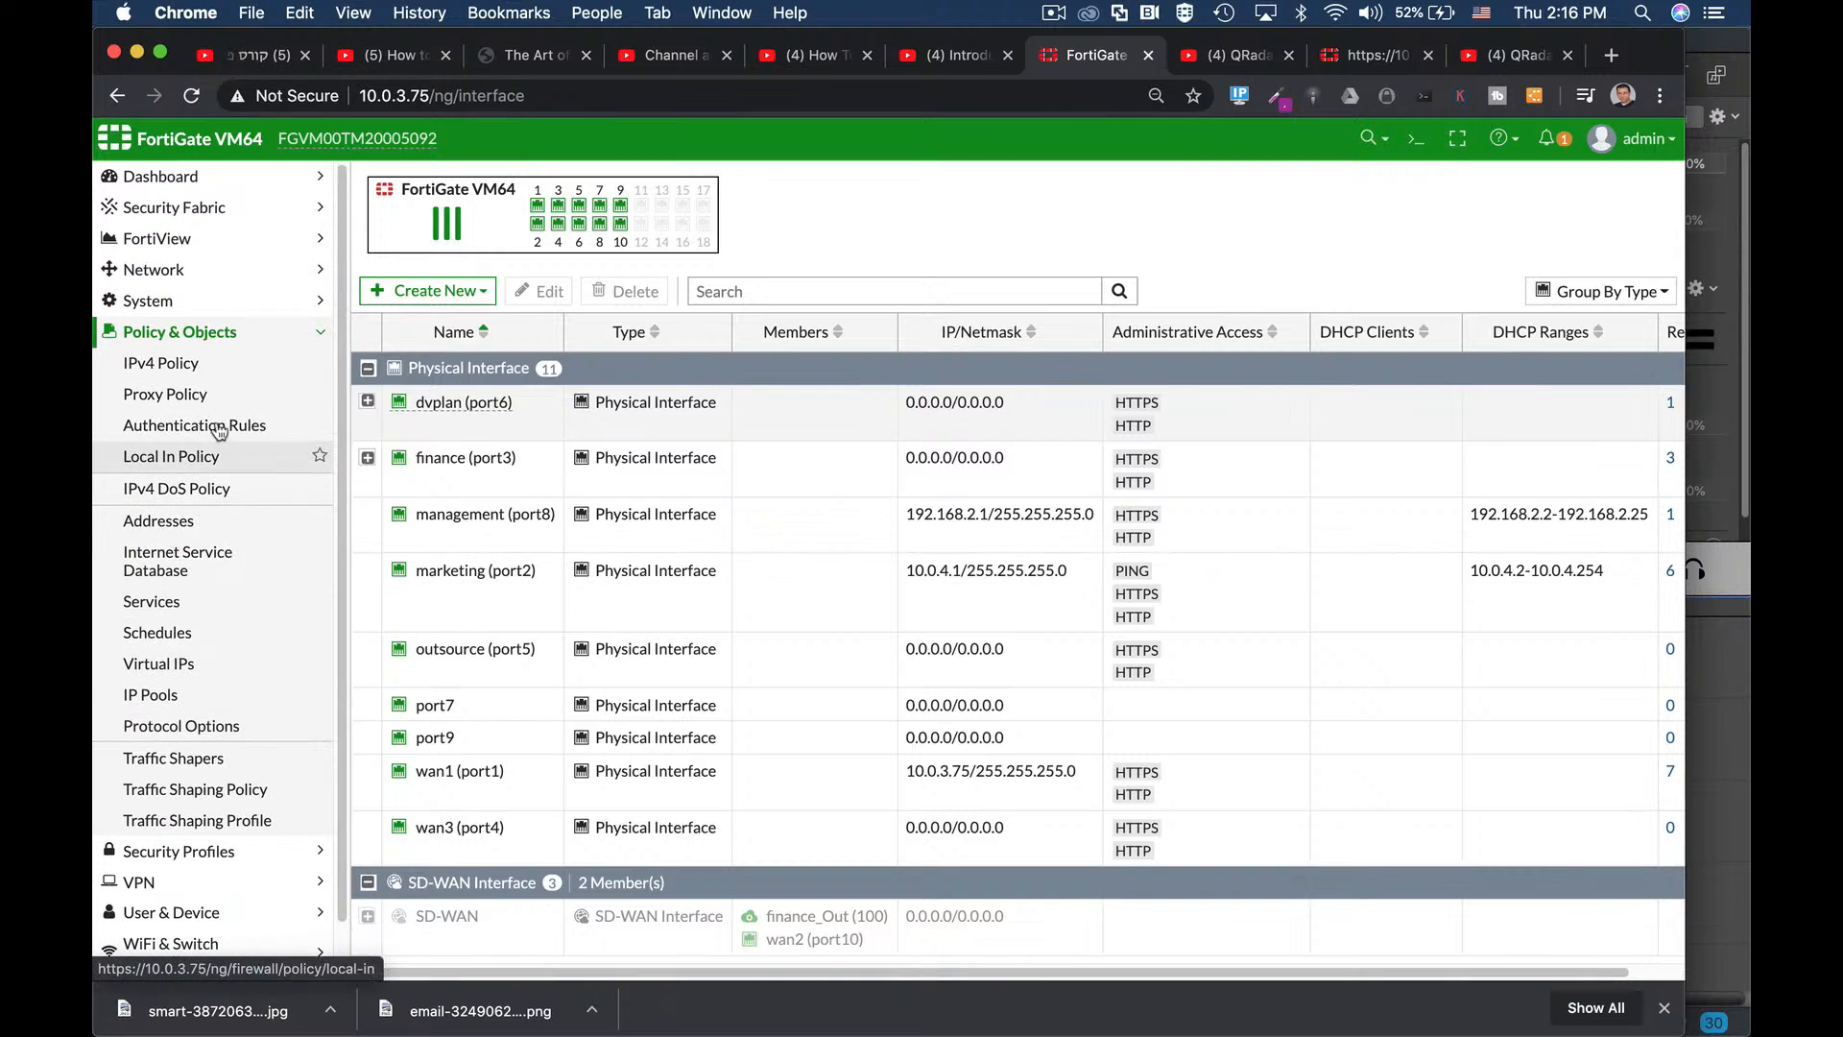
click(163, 363)
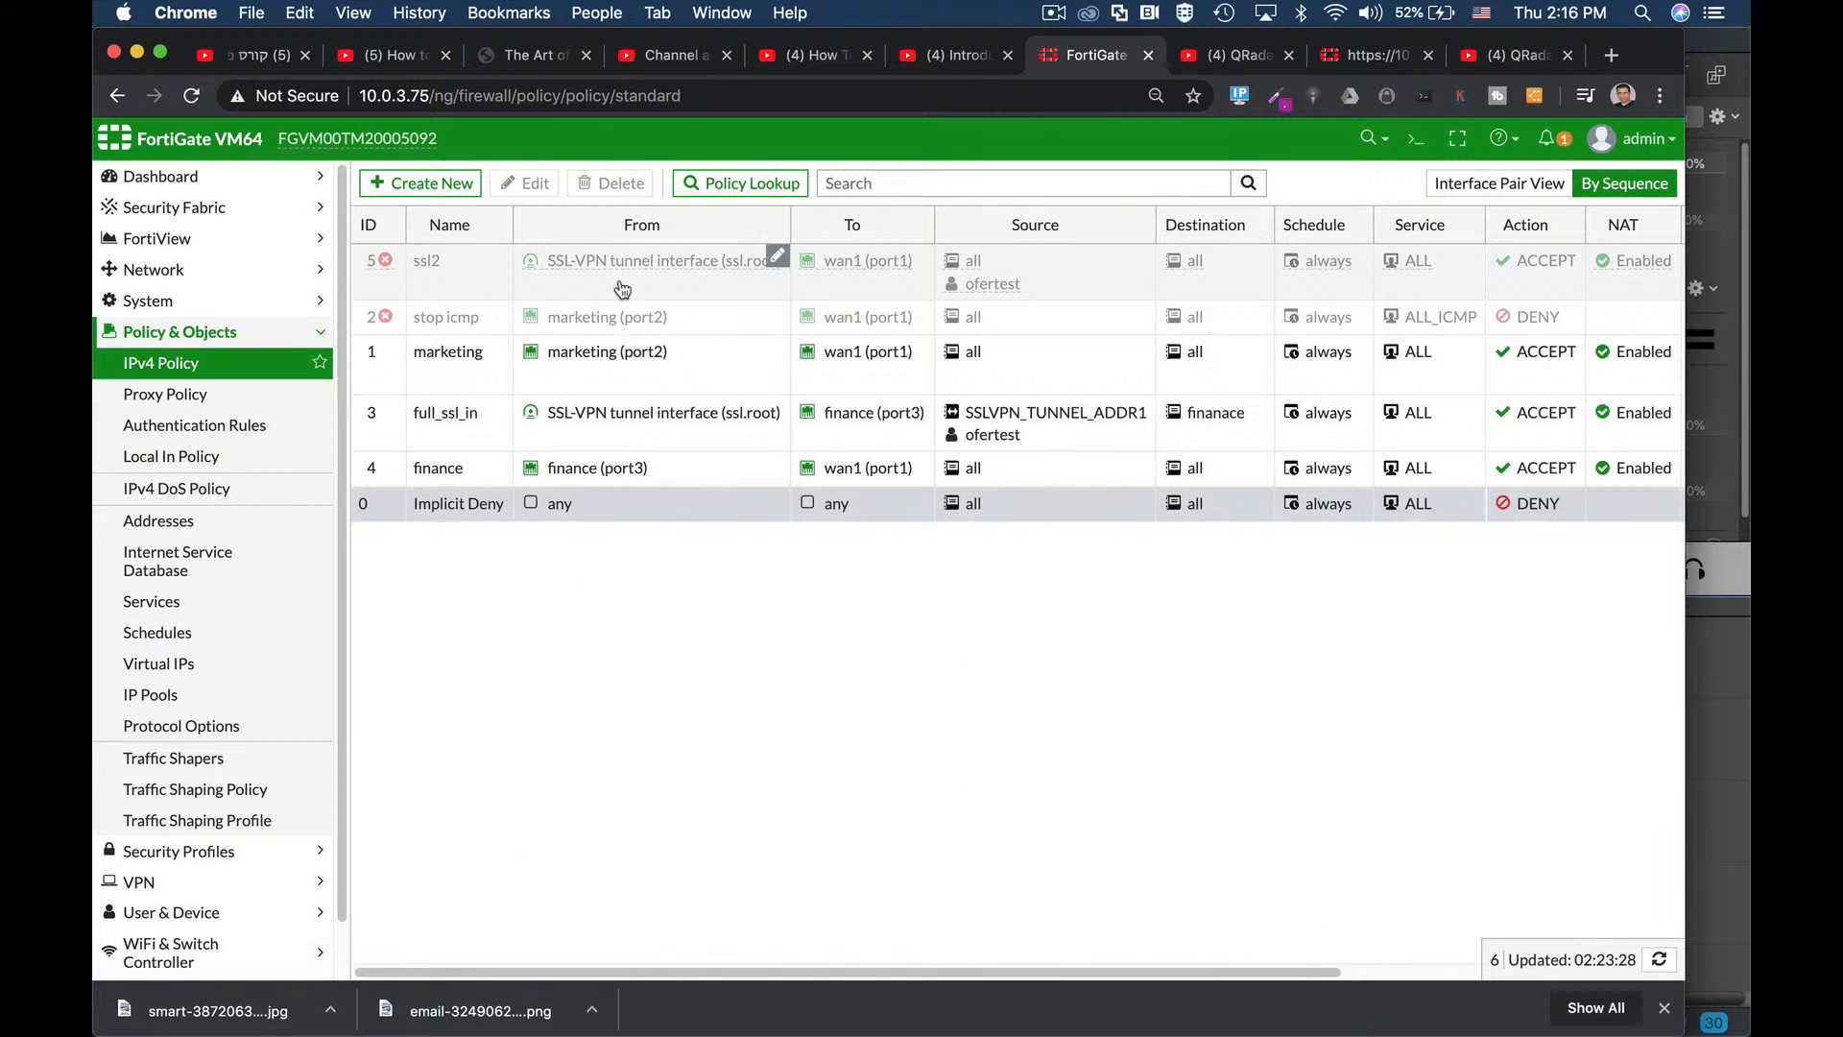
Start a new firewall policy and name it managers1.
click(422, 183)
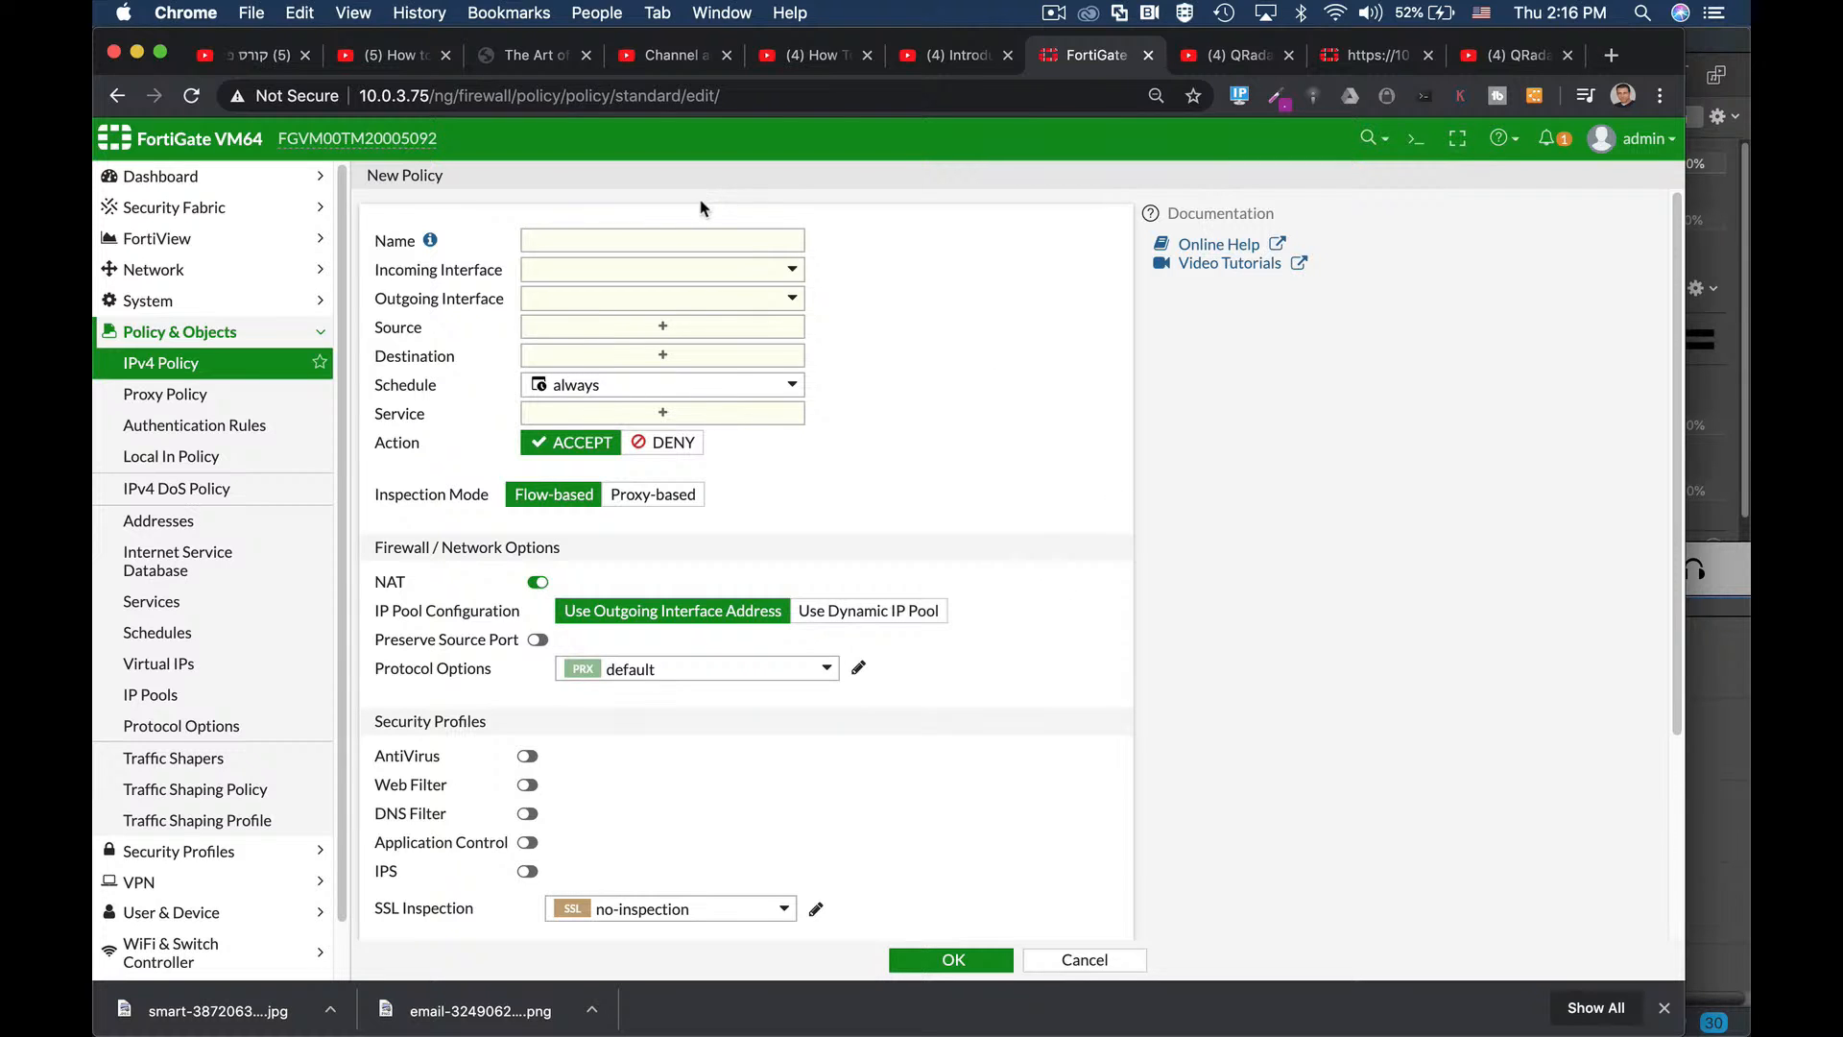
click(706, 237)
text(managers1)
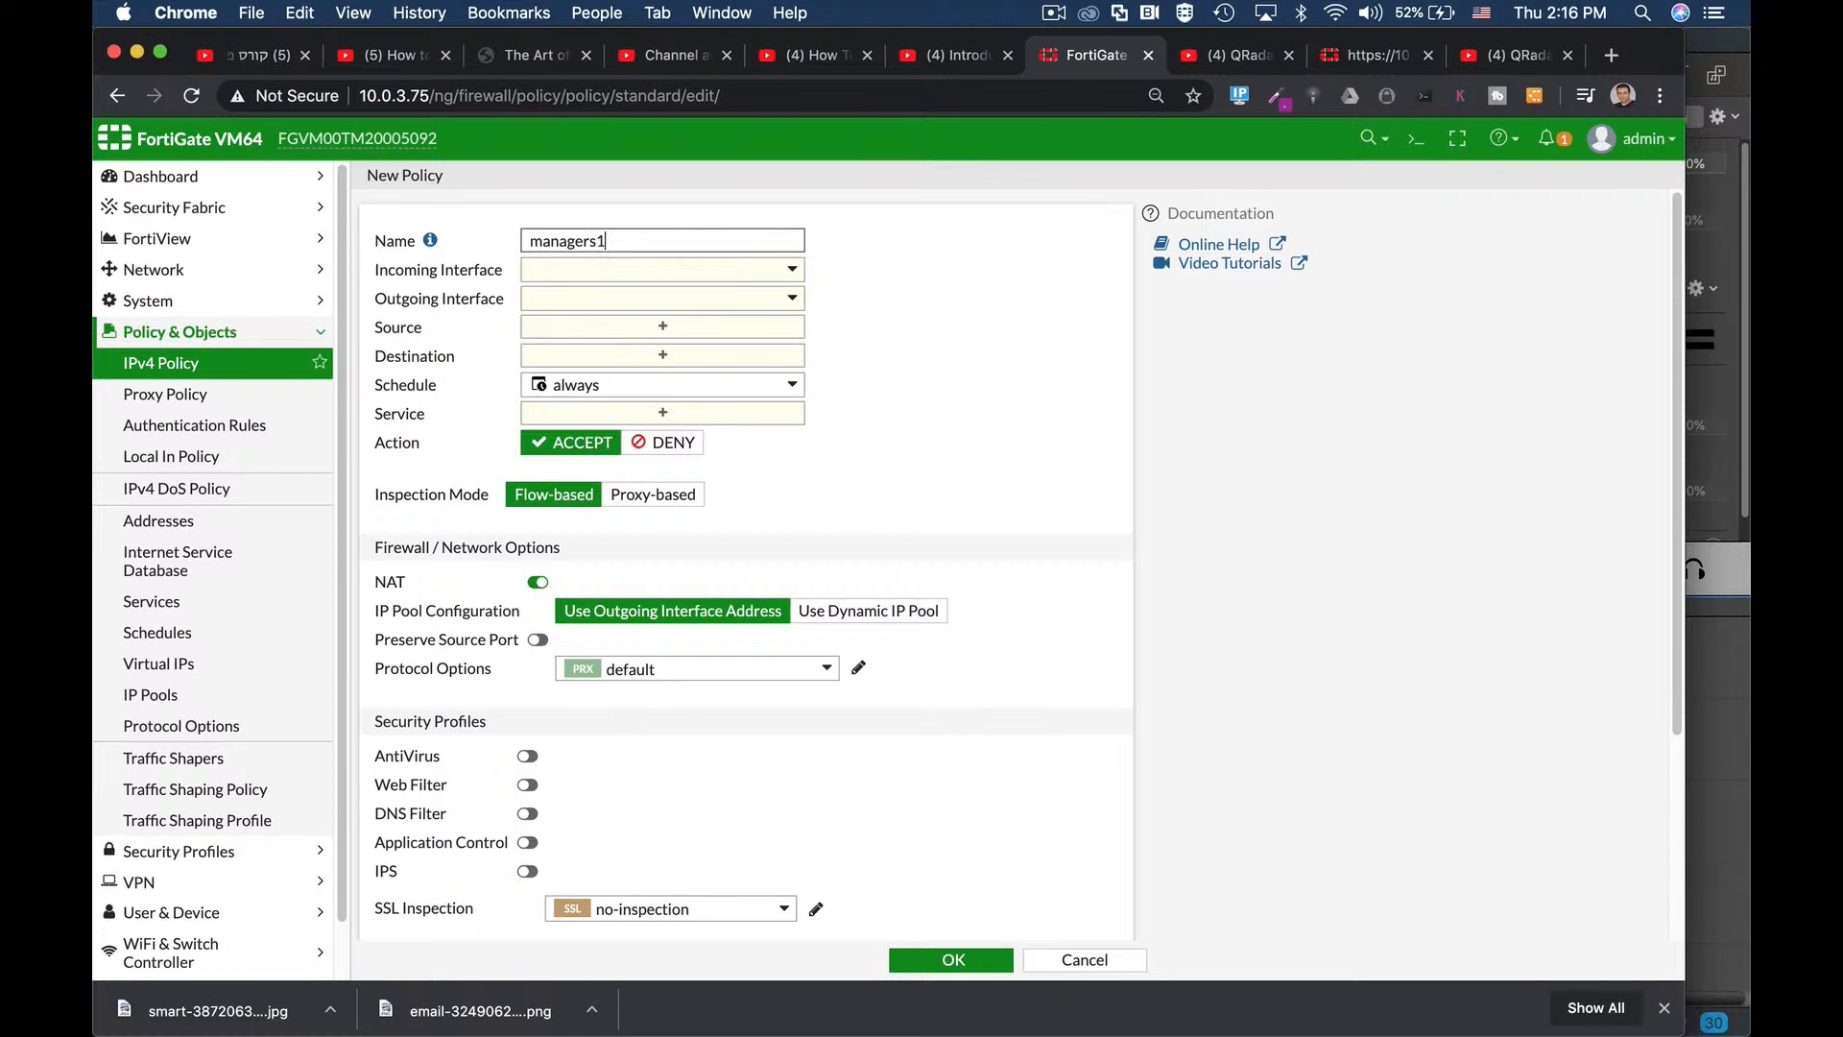
Set incoming interface to management (port8) and outgoing interface to wan1 (port1).
click(753, 271)
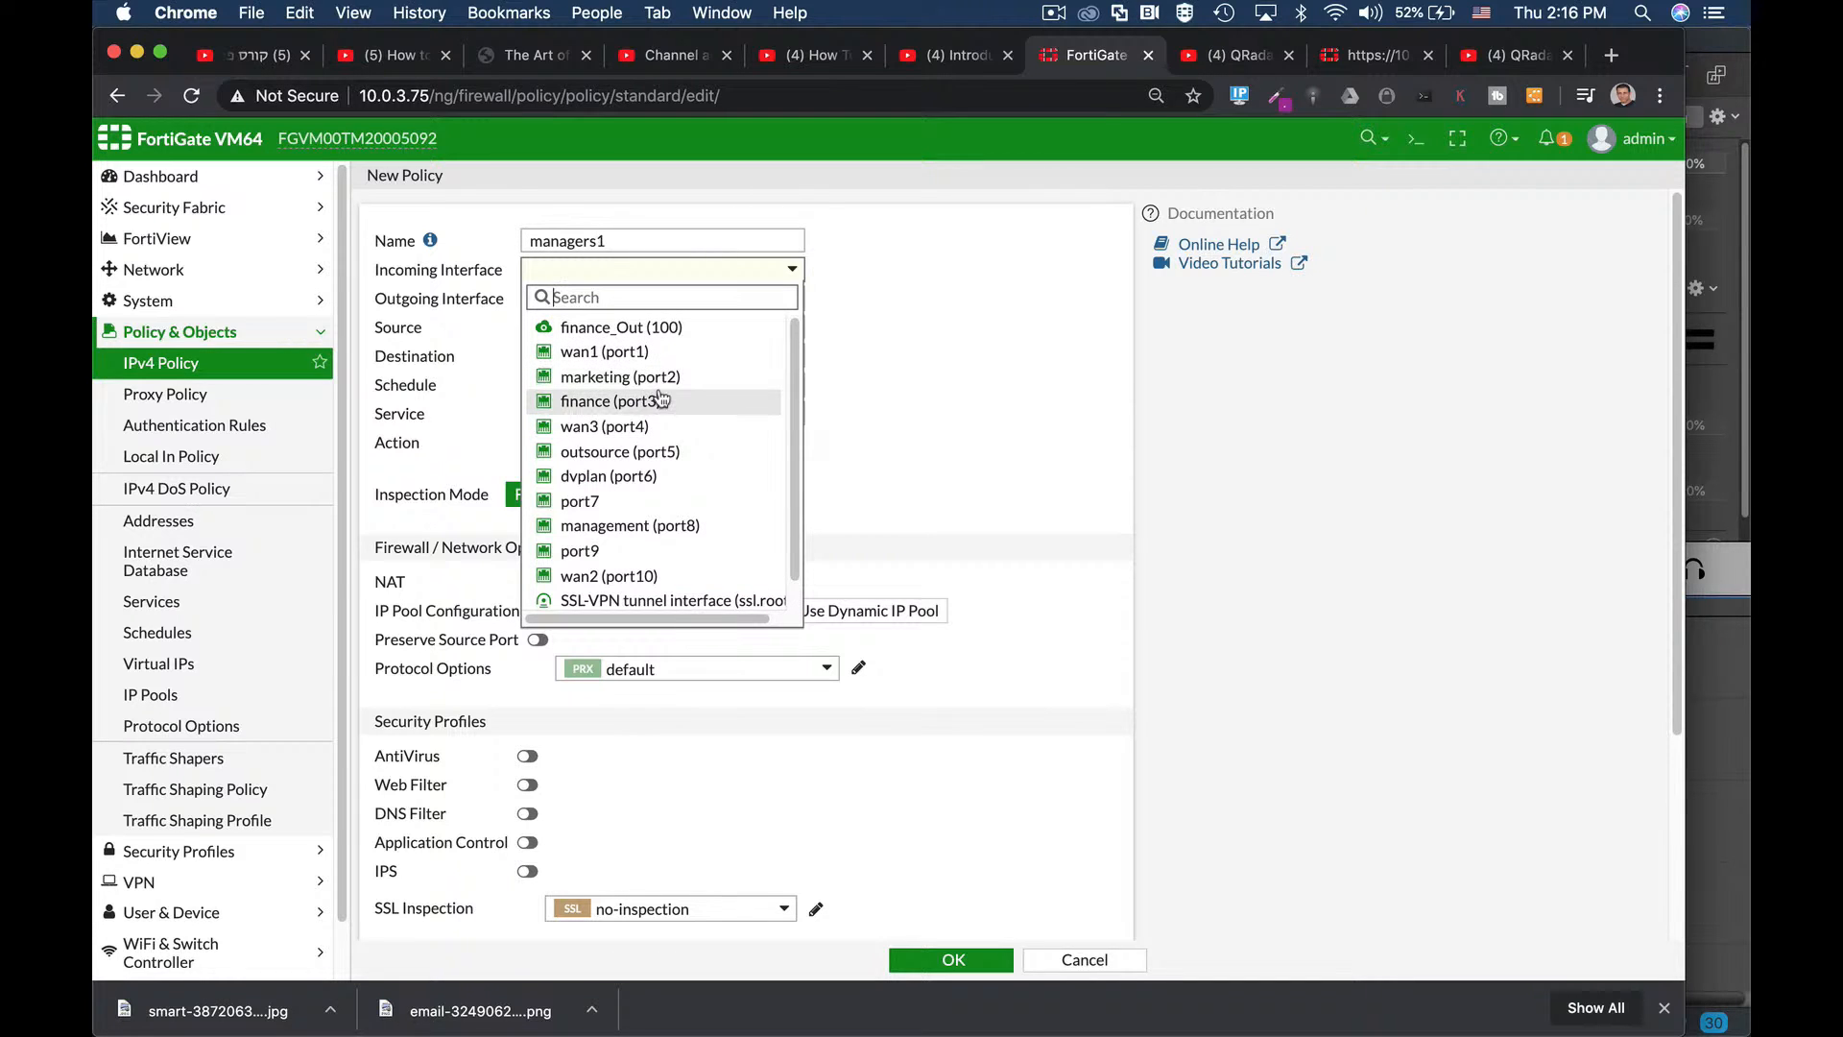
click(605, 526)
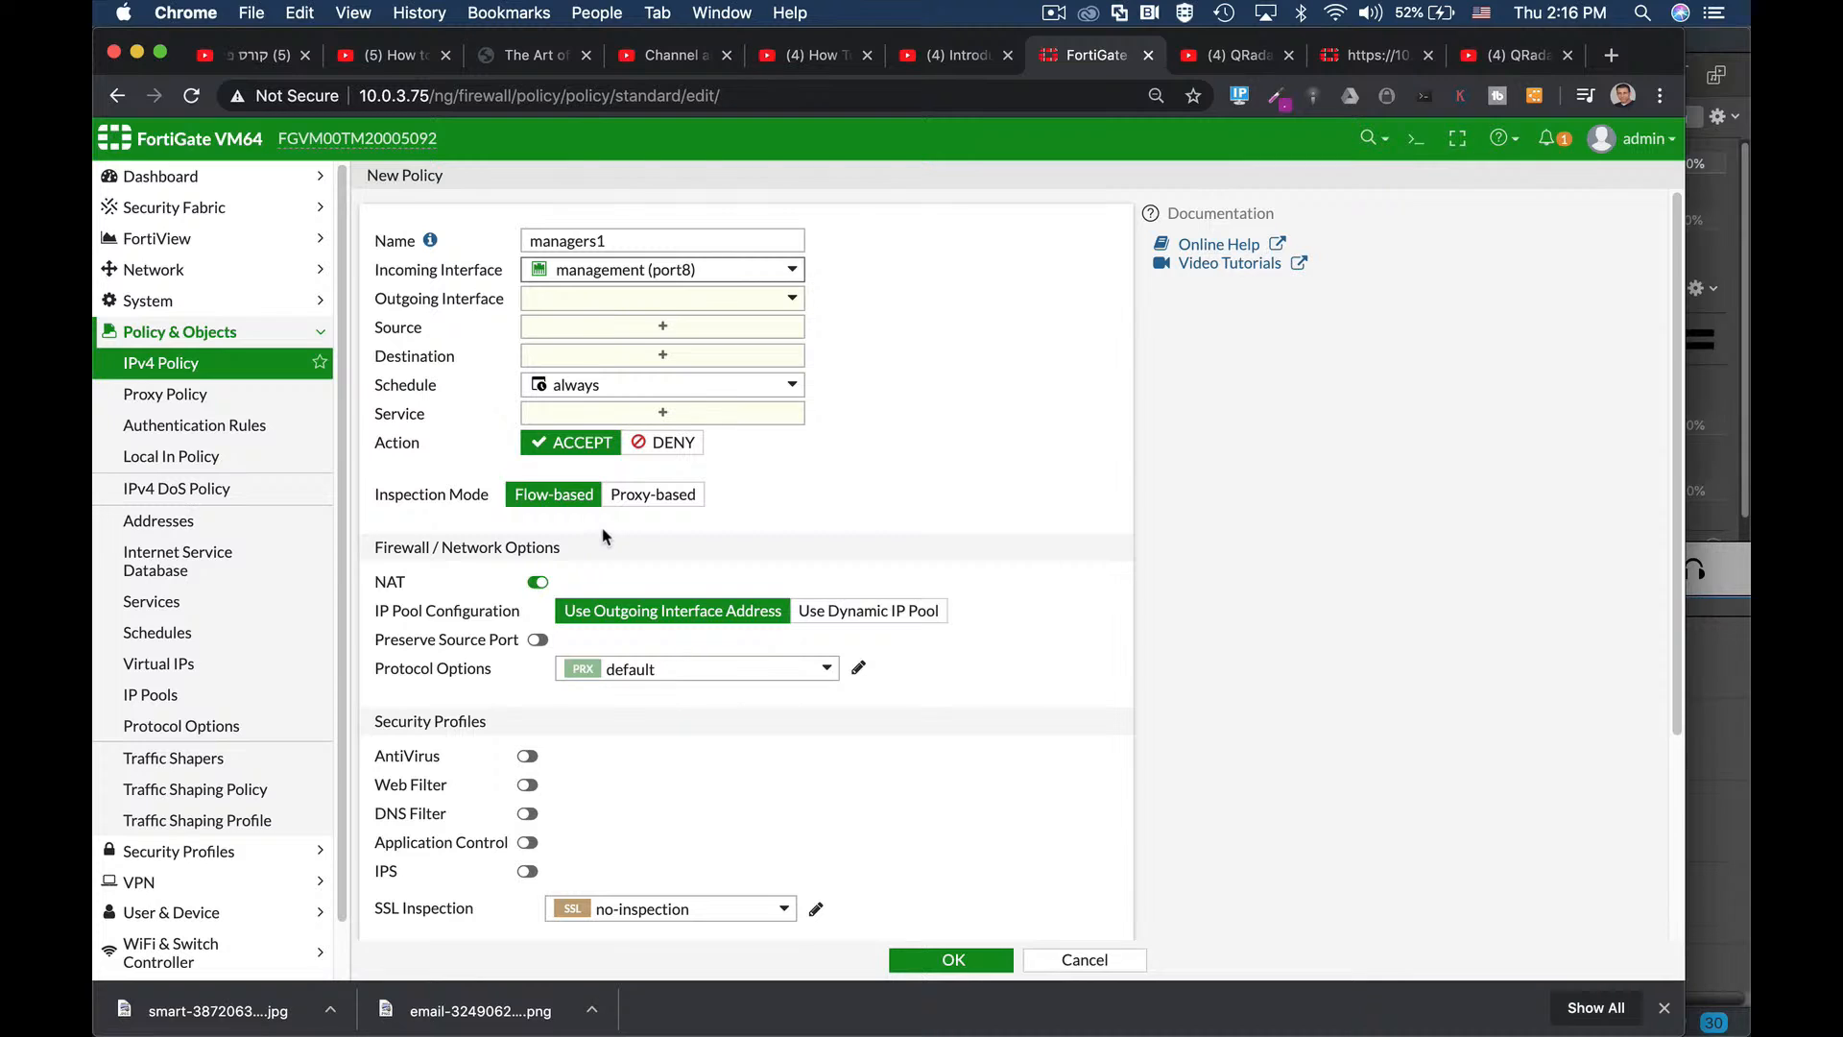
mouse_move(656, 278)
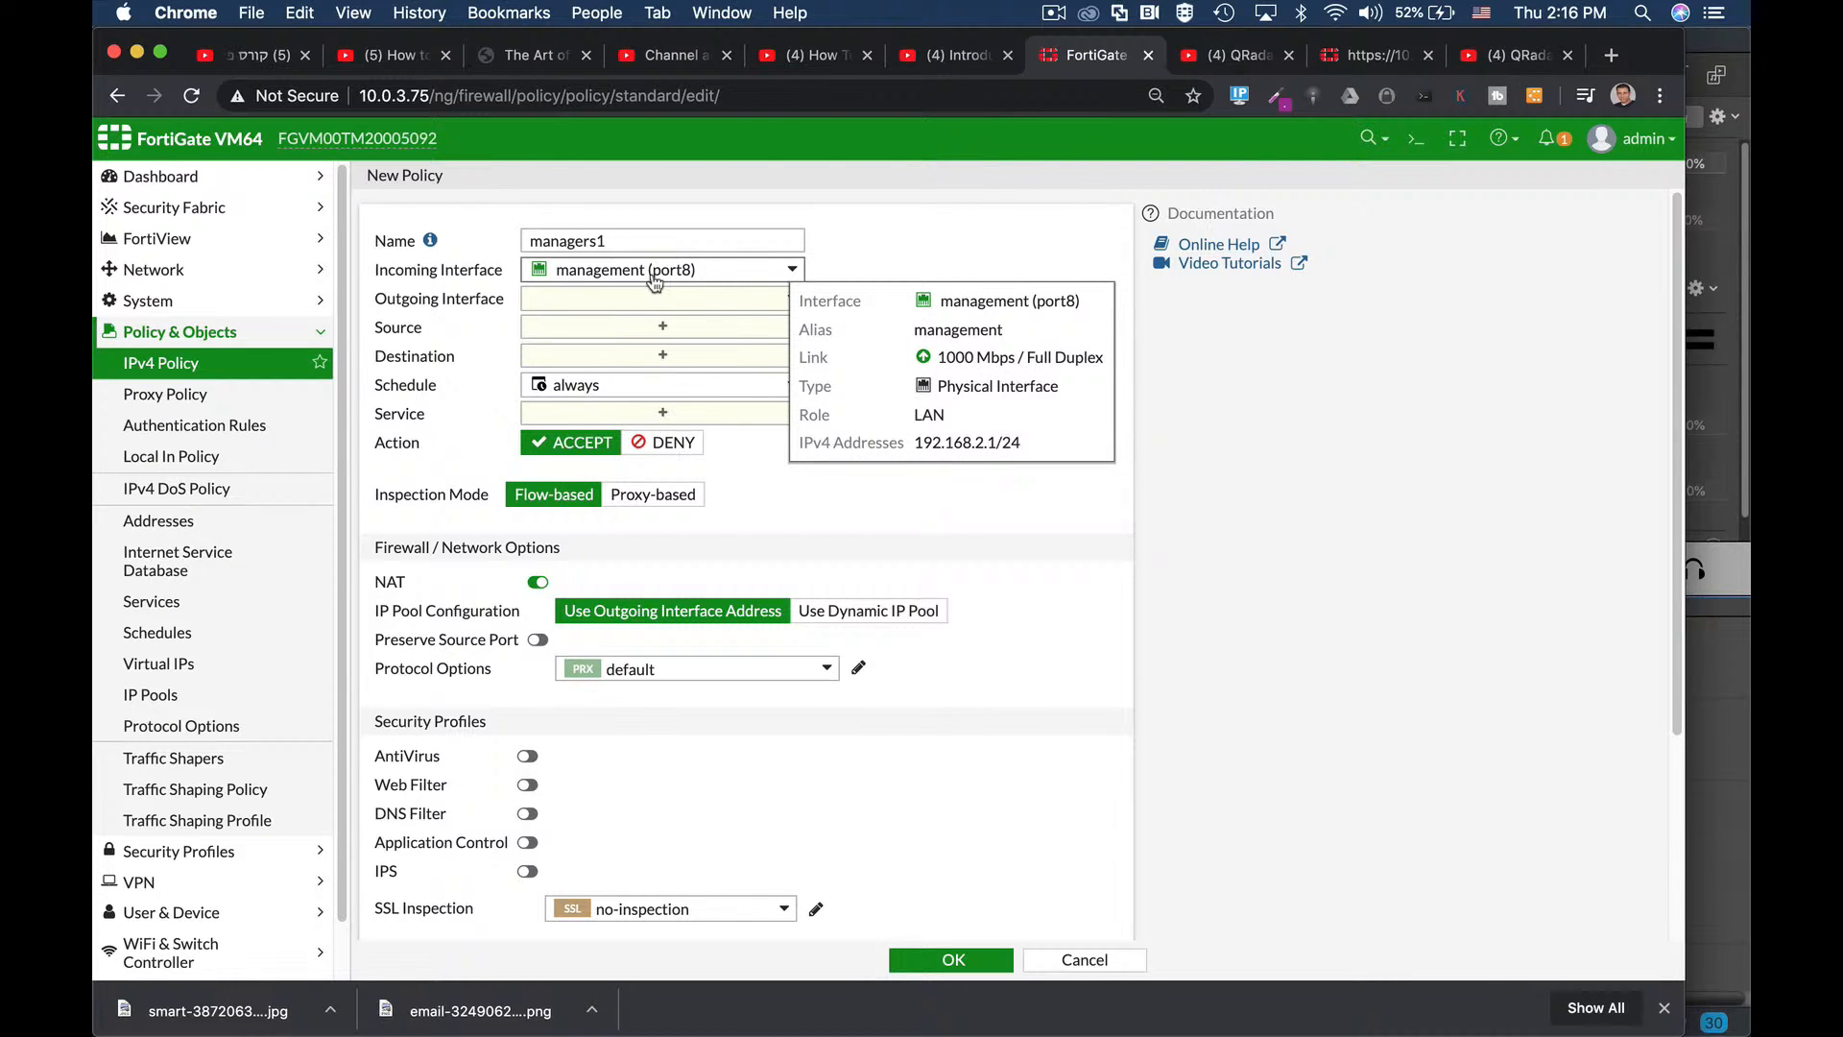
click(638, 302)
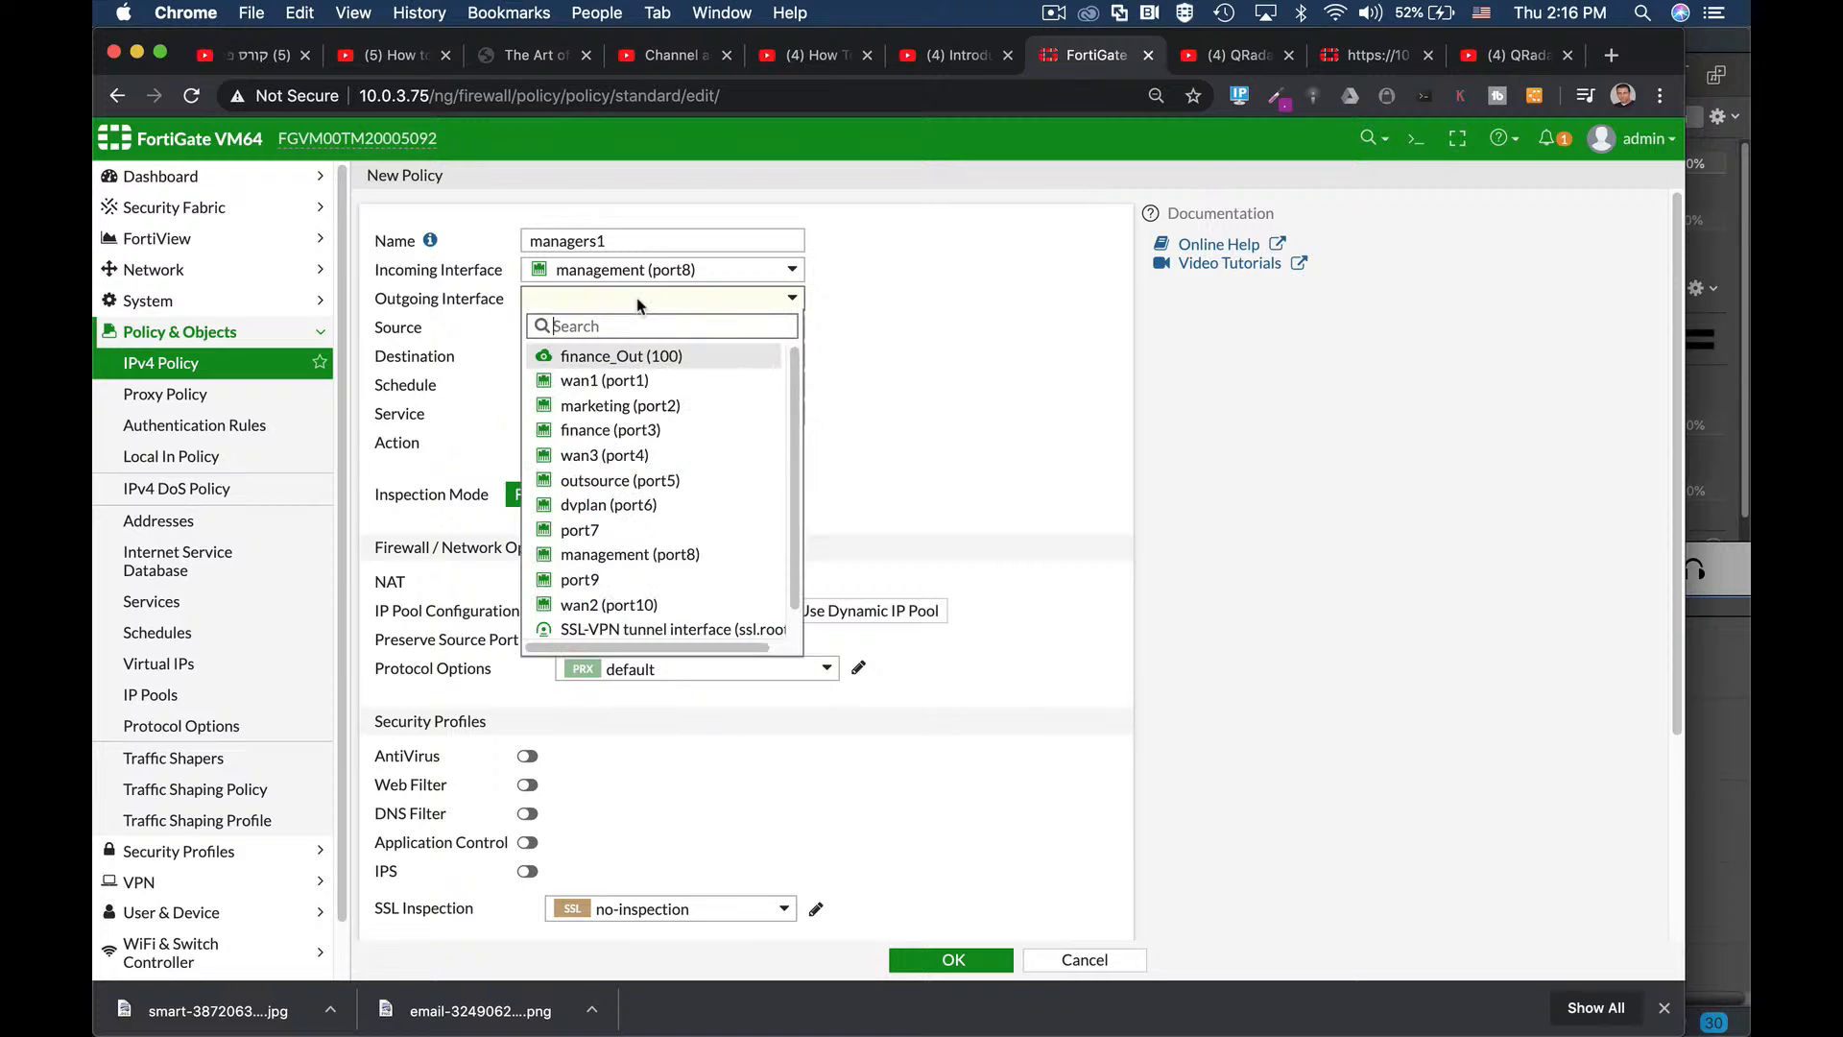
click(615, 381)
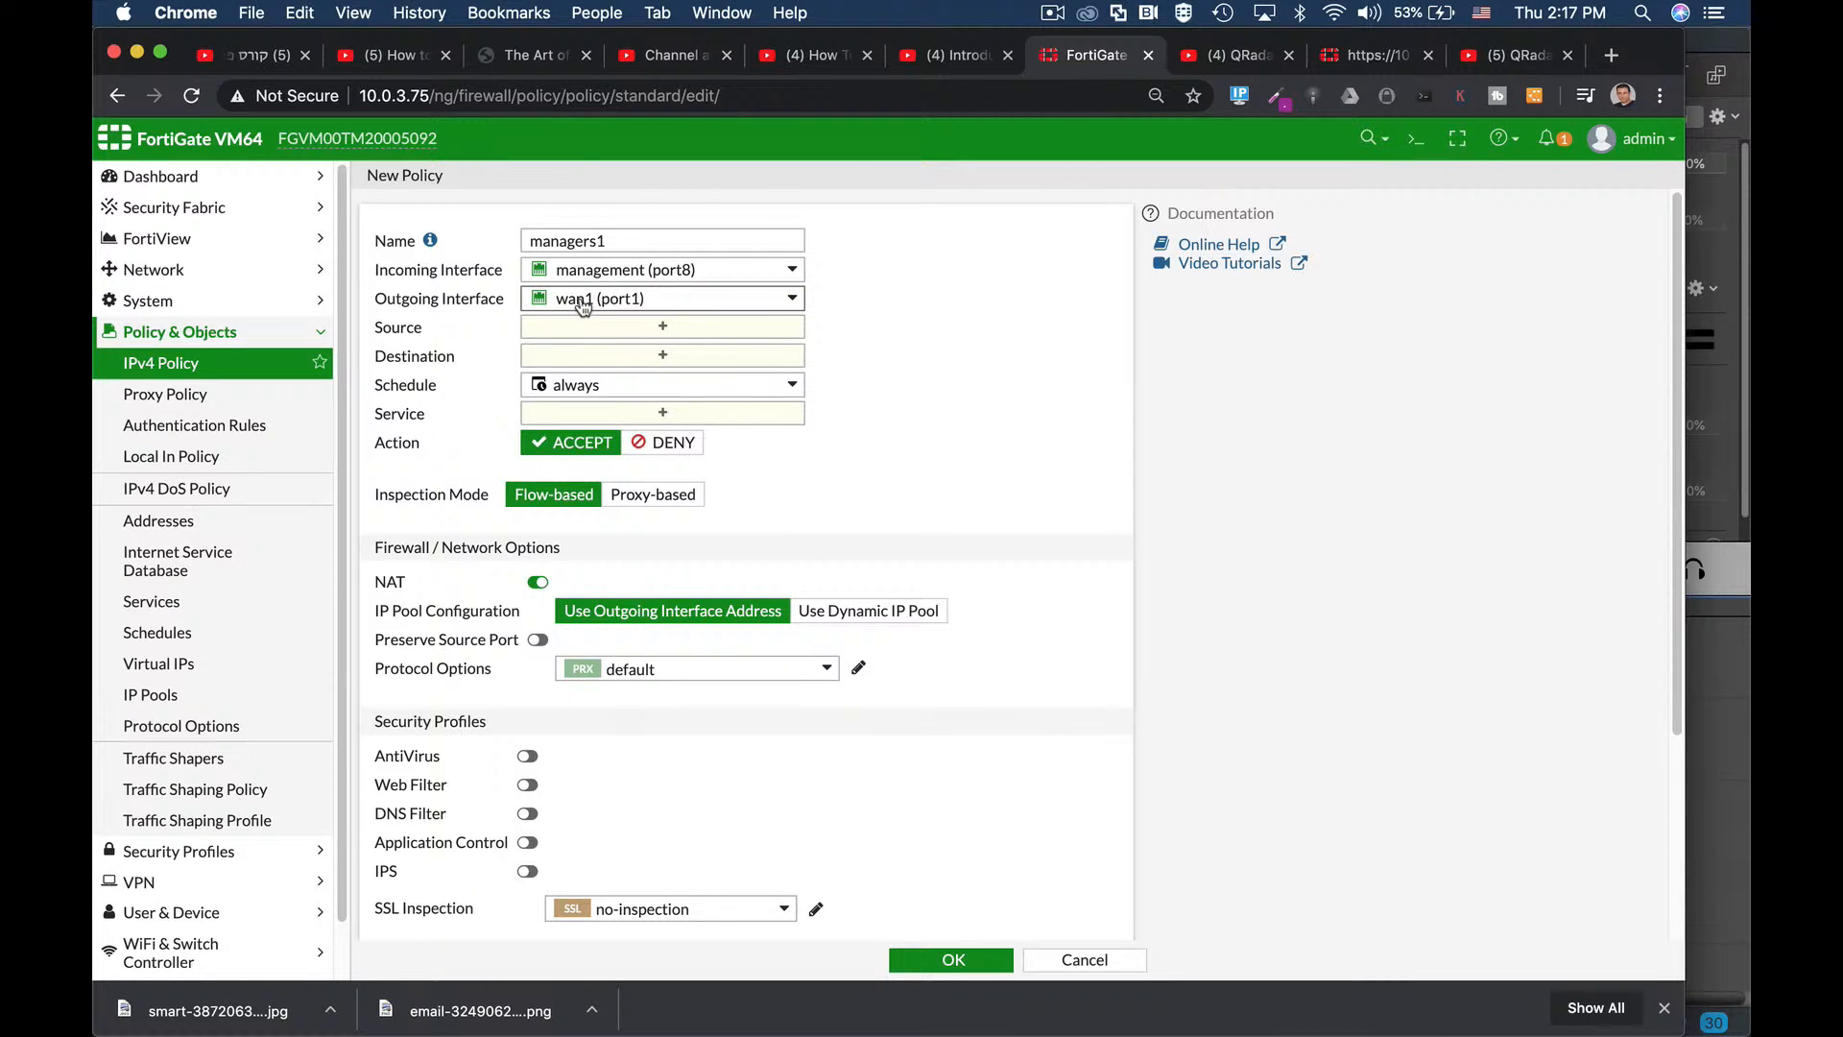
mouse_move(583, 306)
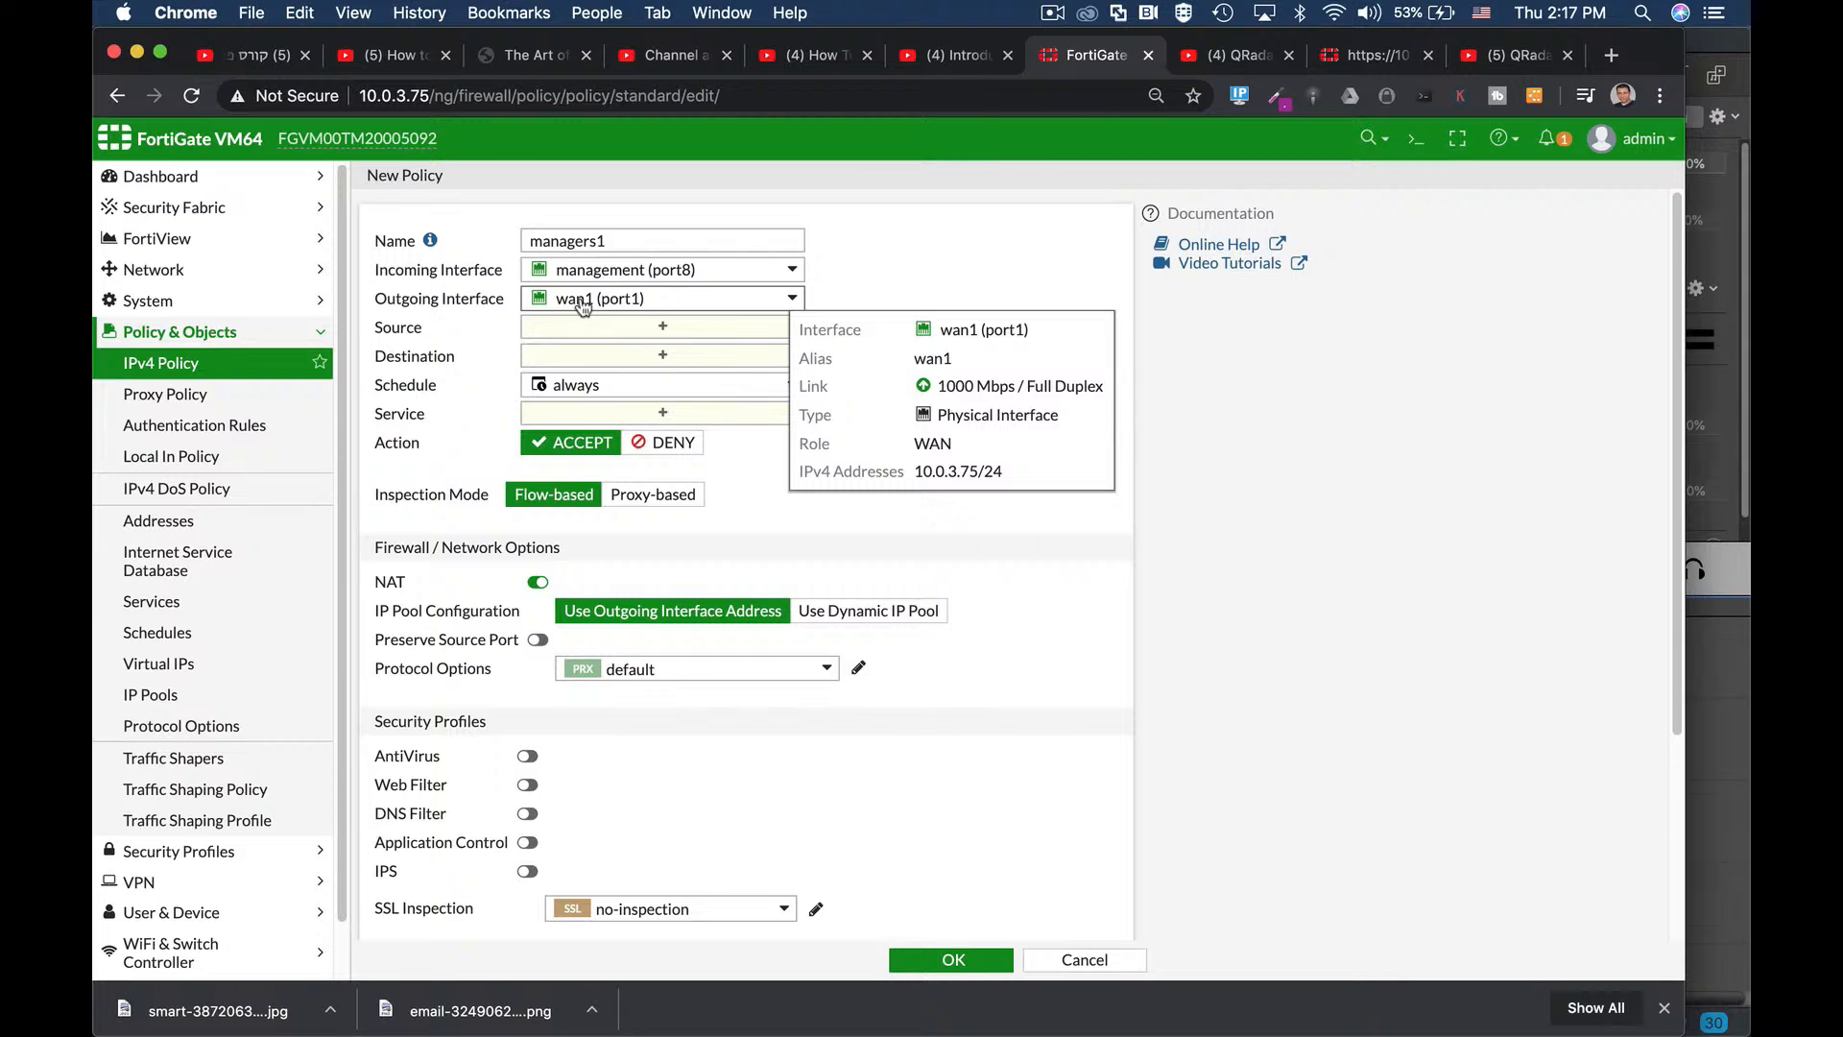
Set the policy's source address to all.
click(634, 325)
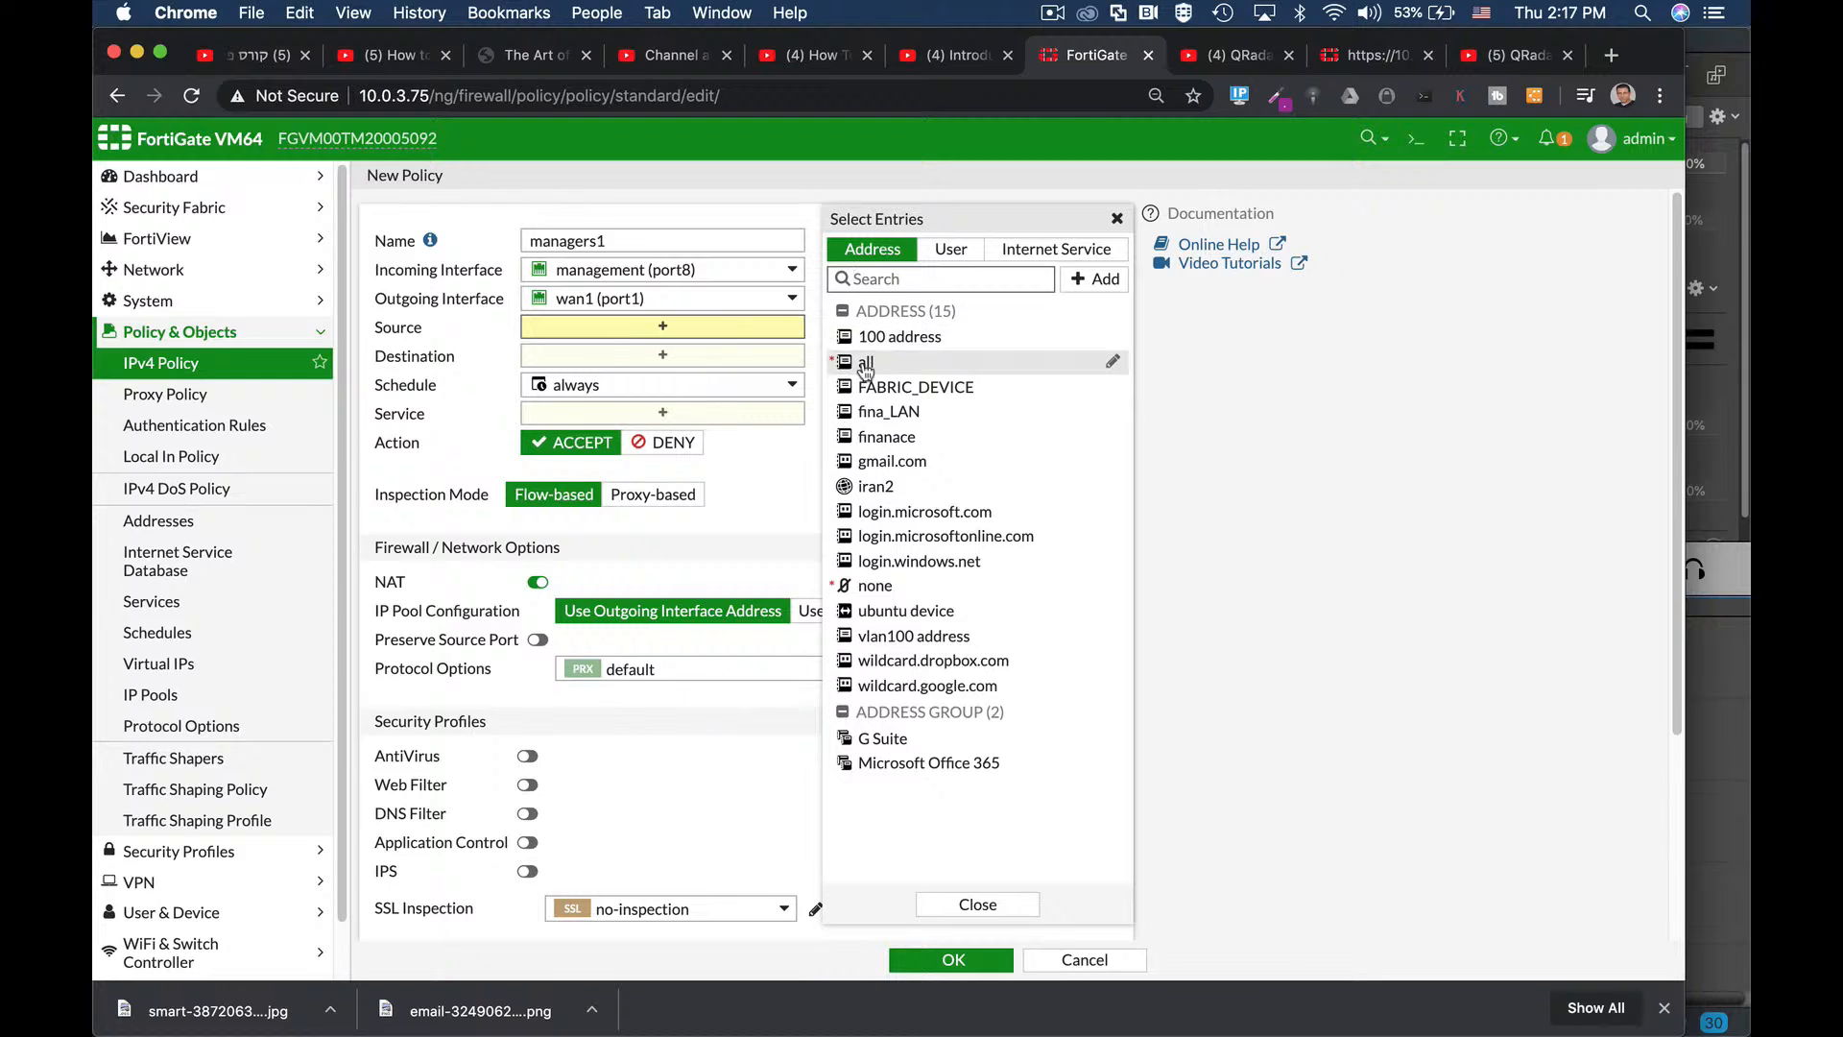
mouse_move(862, 363)
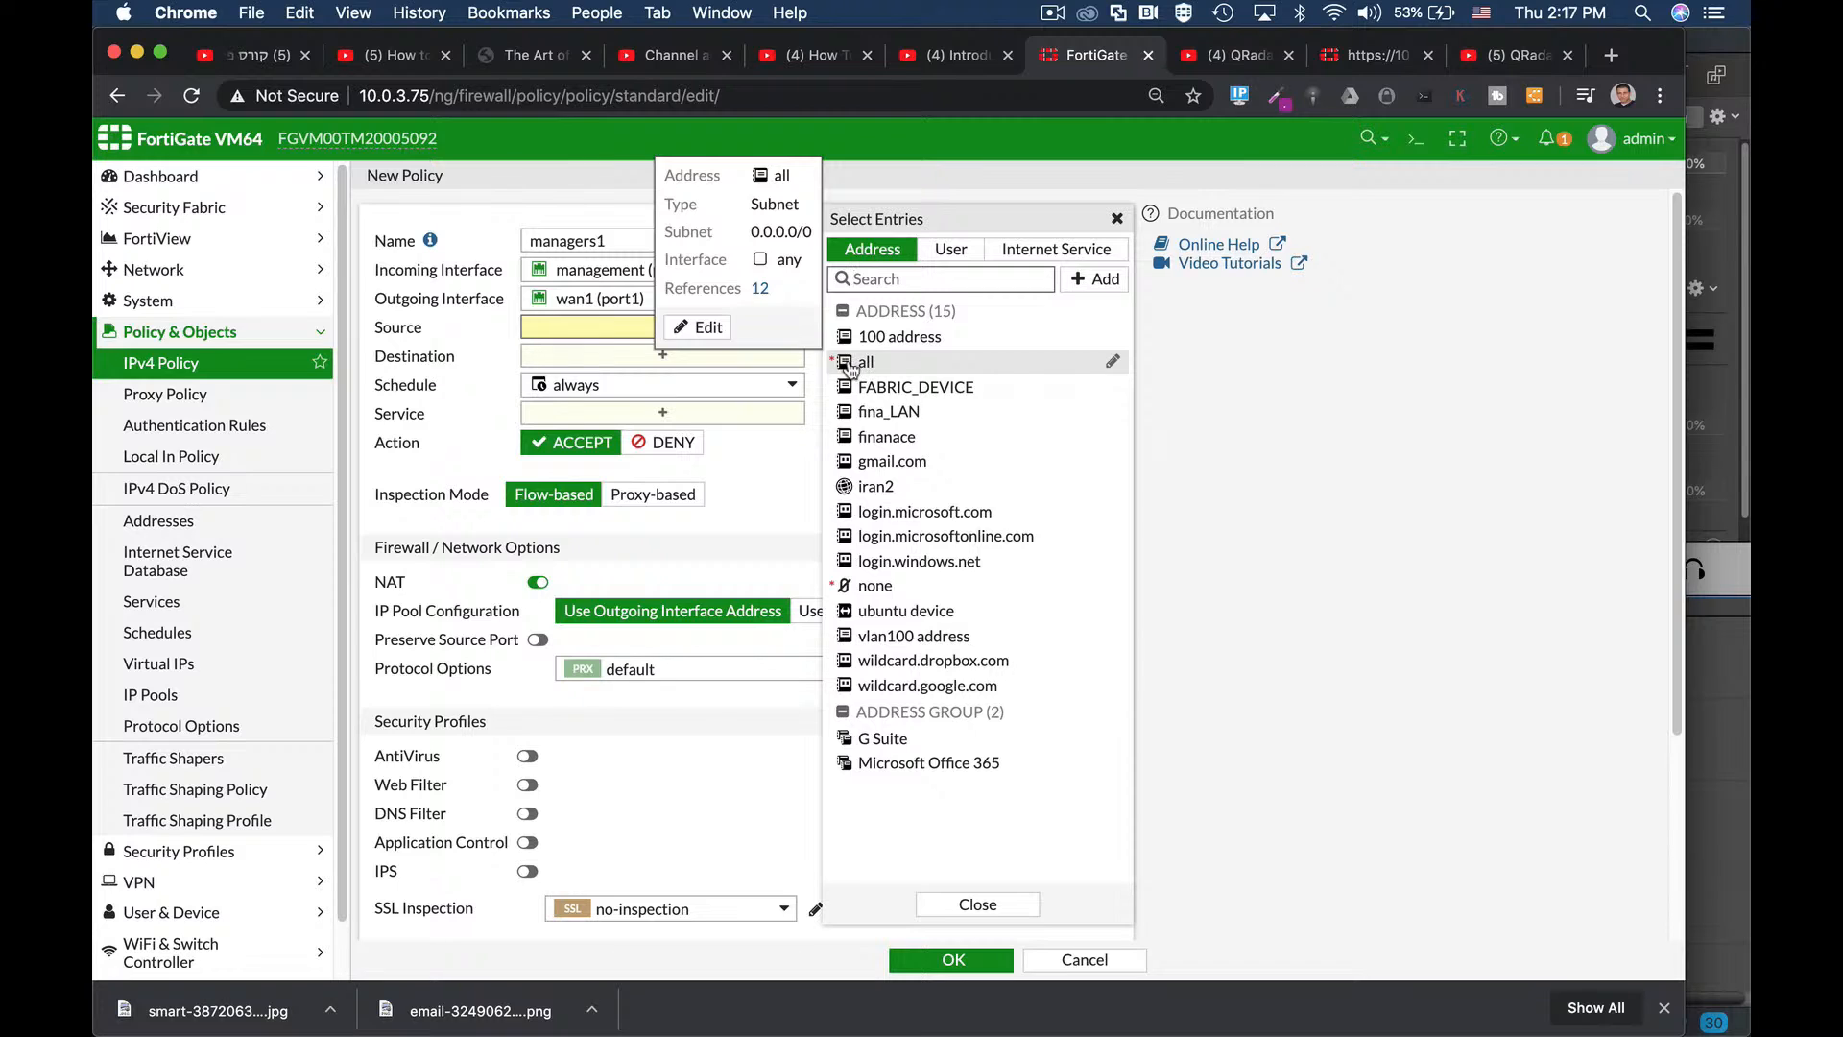
click(867, 374)
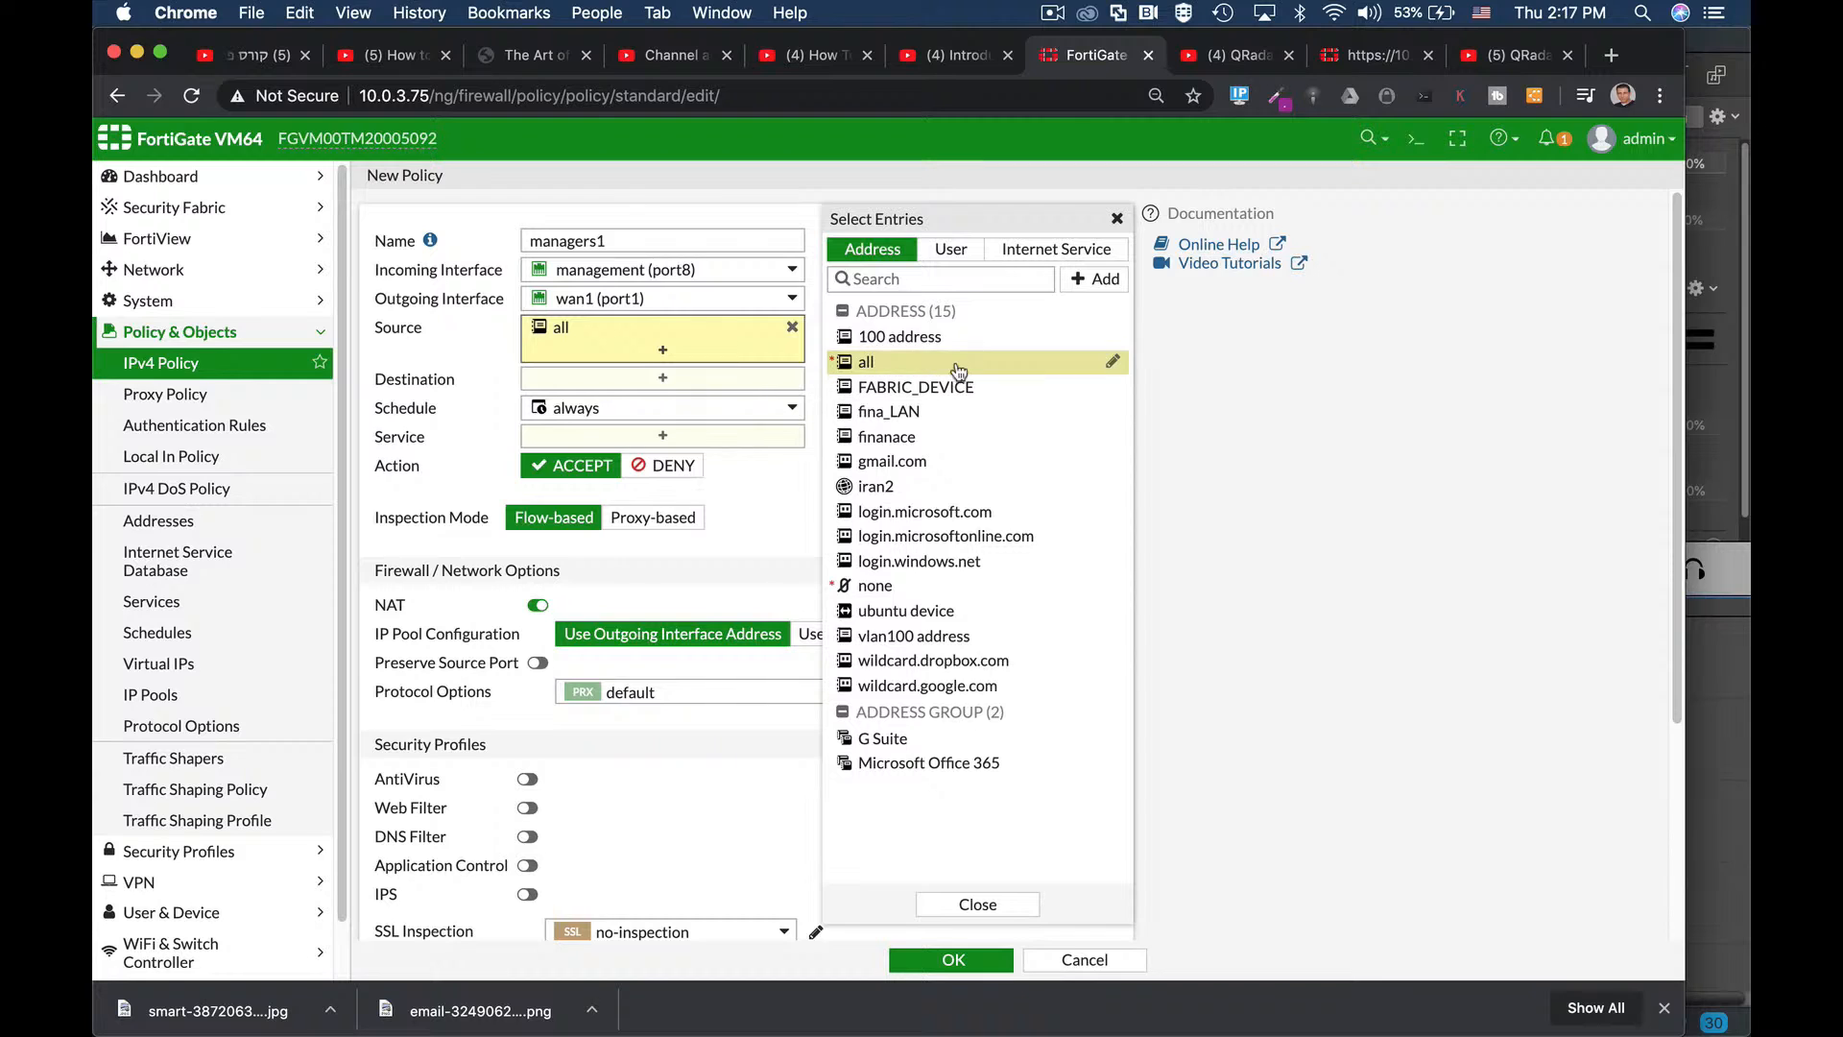
click(956, 249)
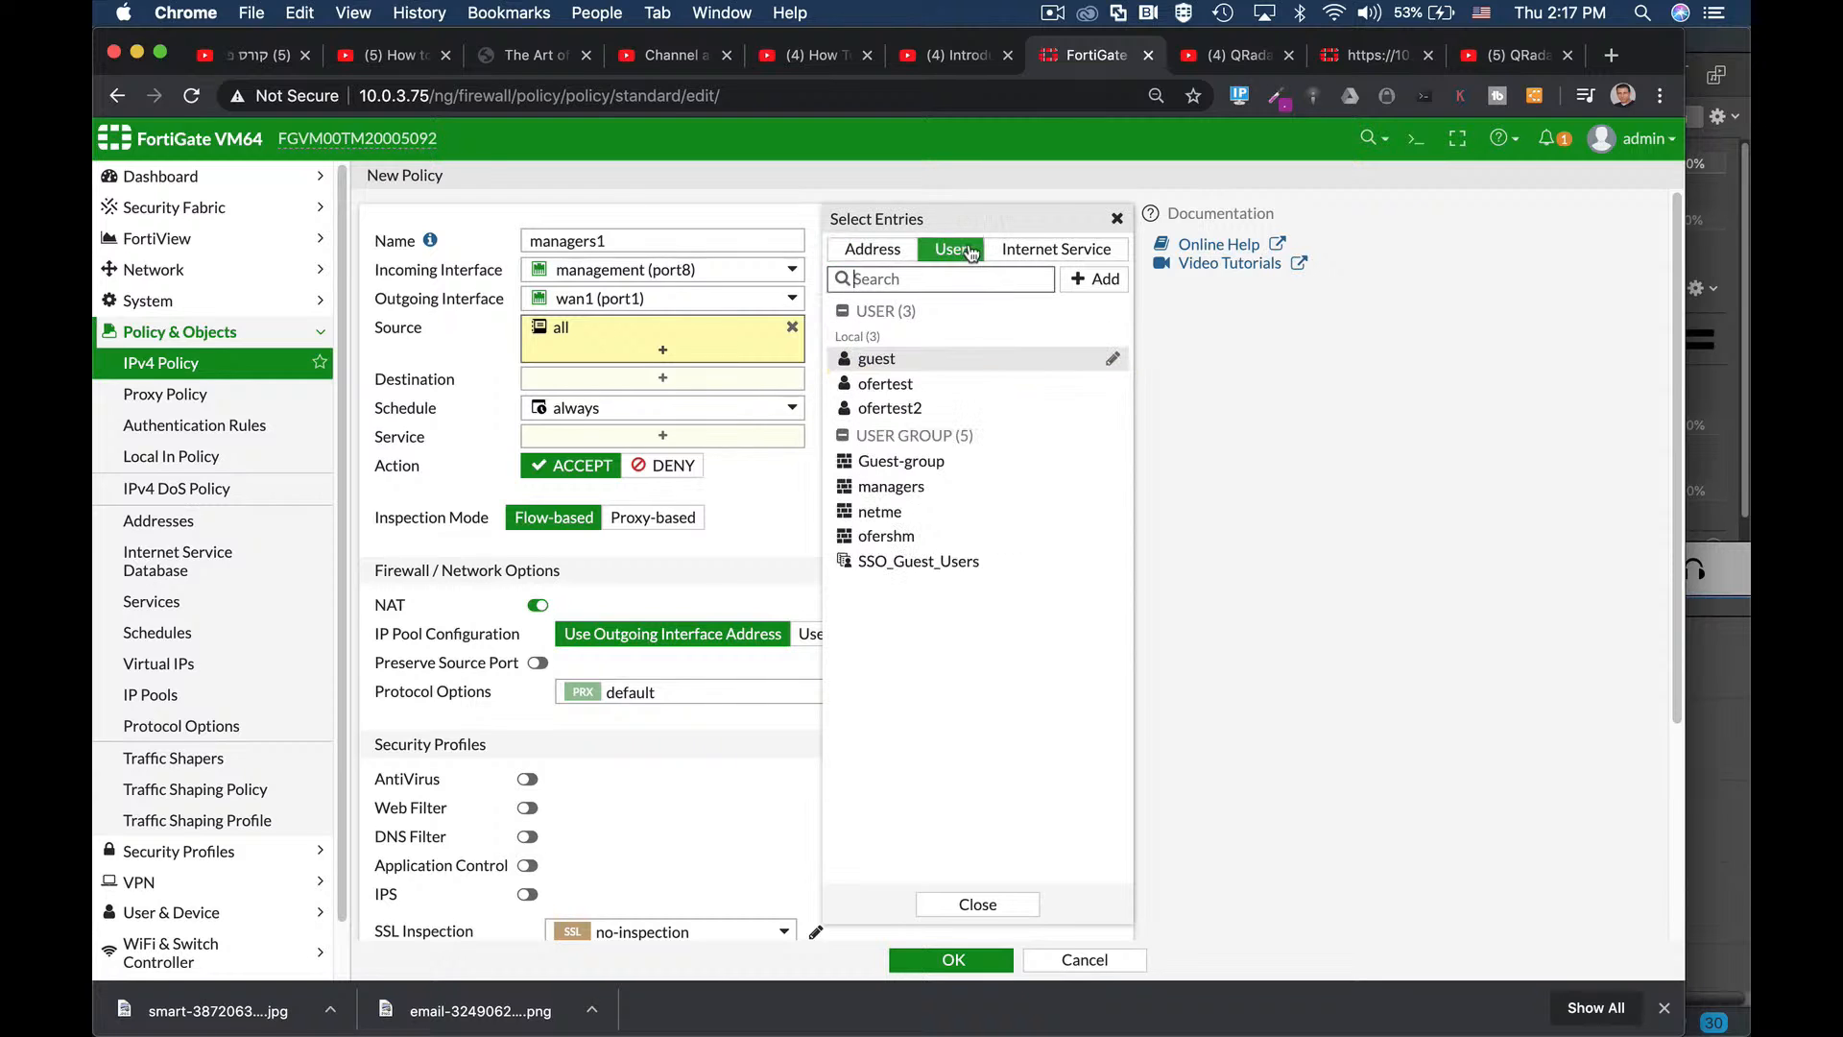
click(898, 251)
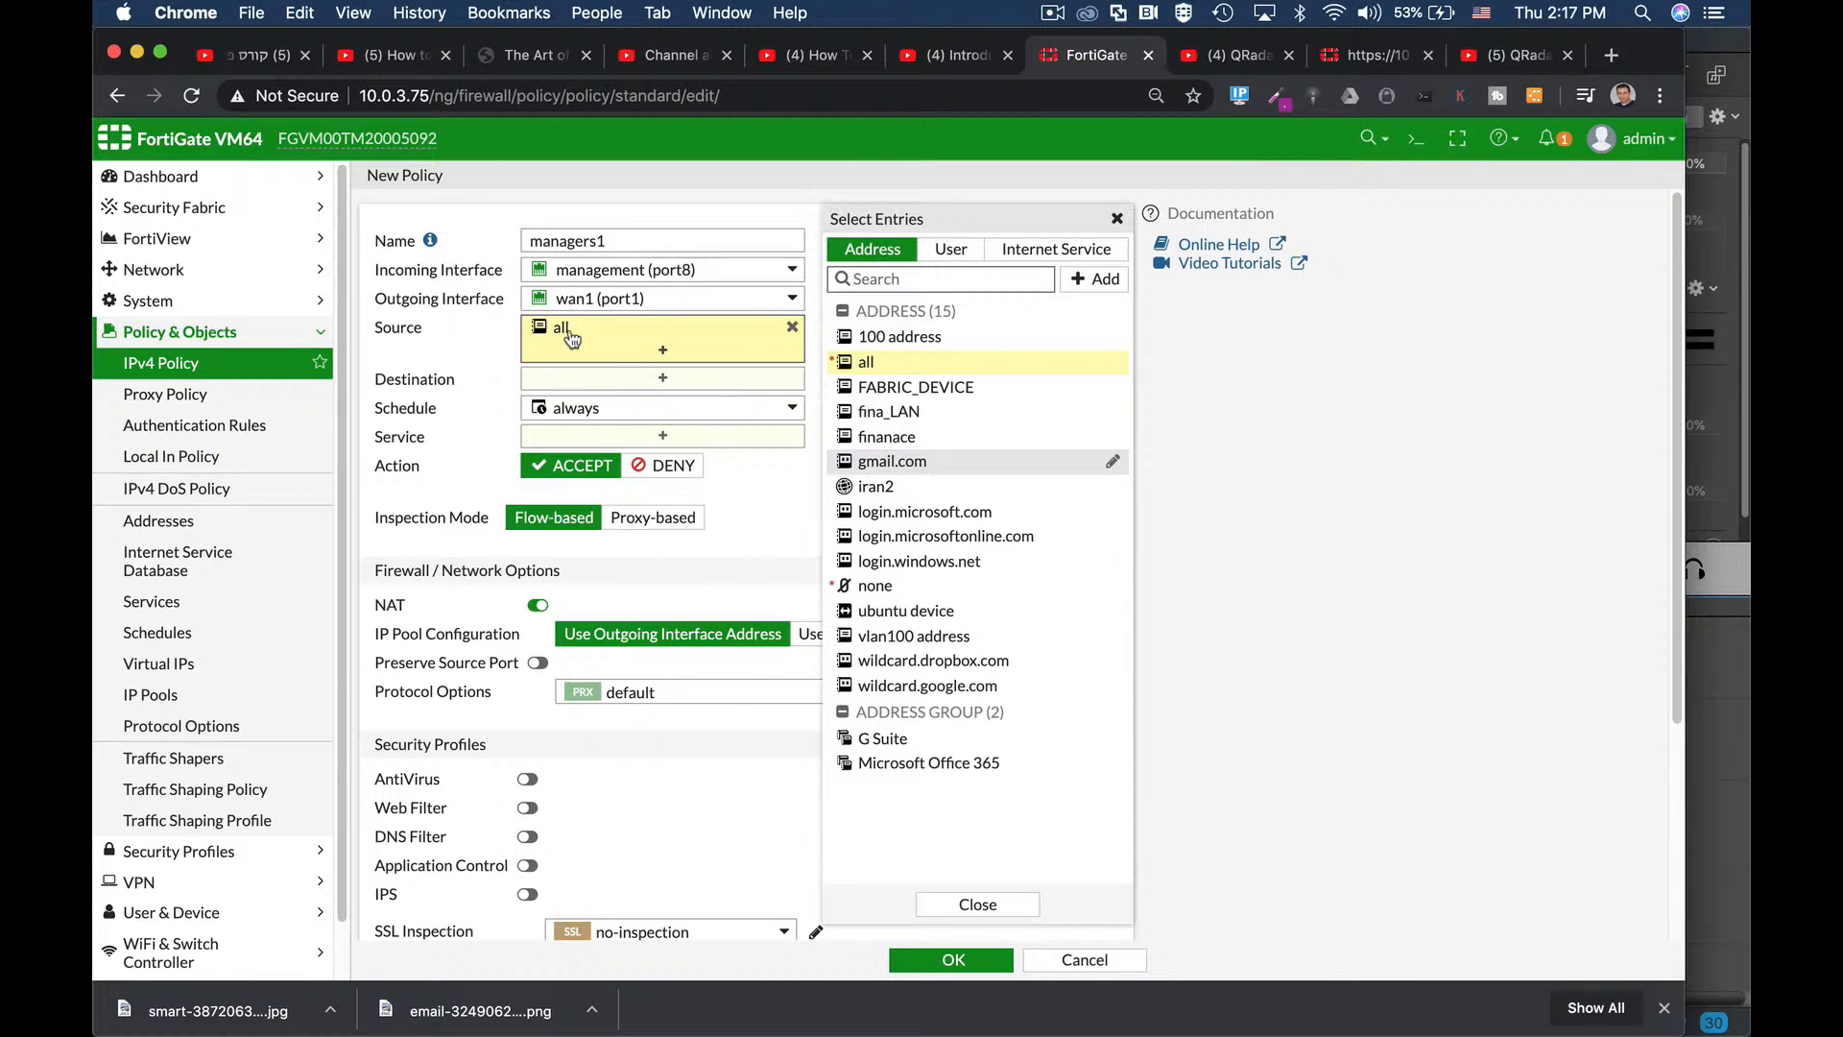
Set the destination to all and keep the always schedule.
mouse_move(574, 344)
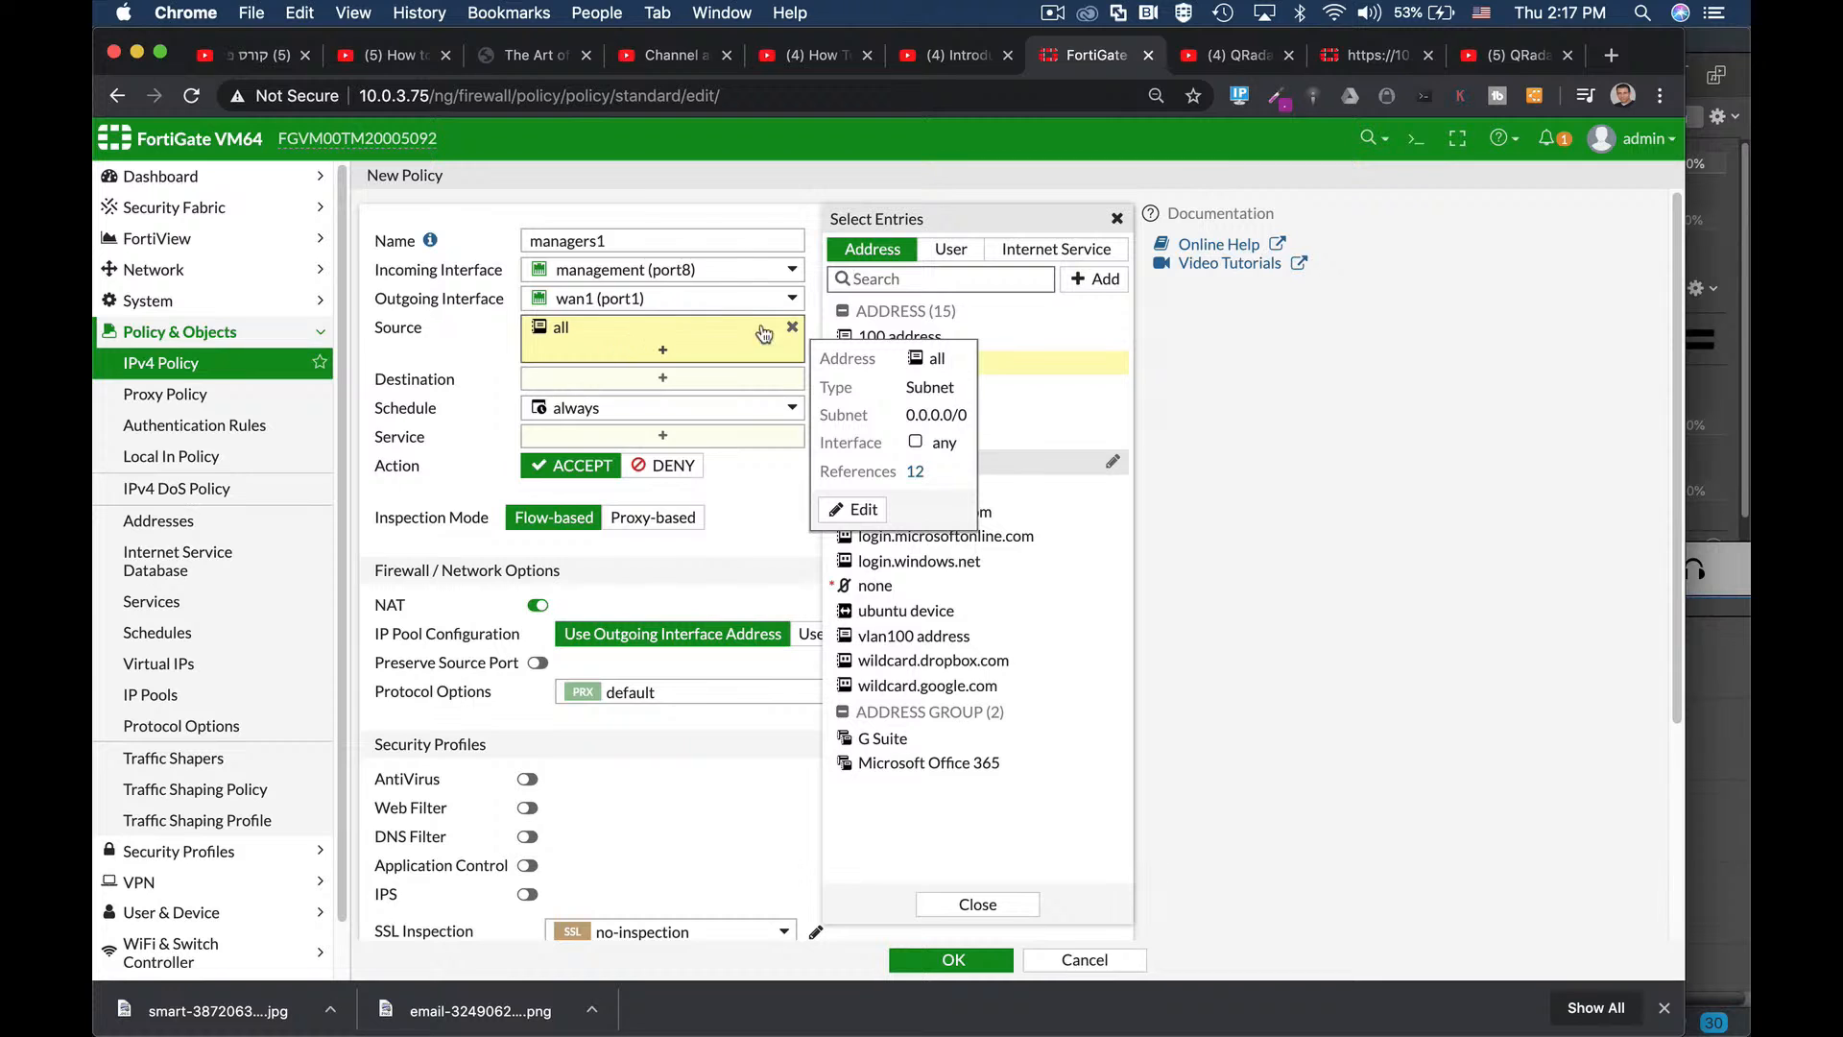
click(634, 384)
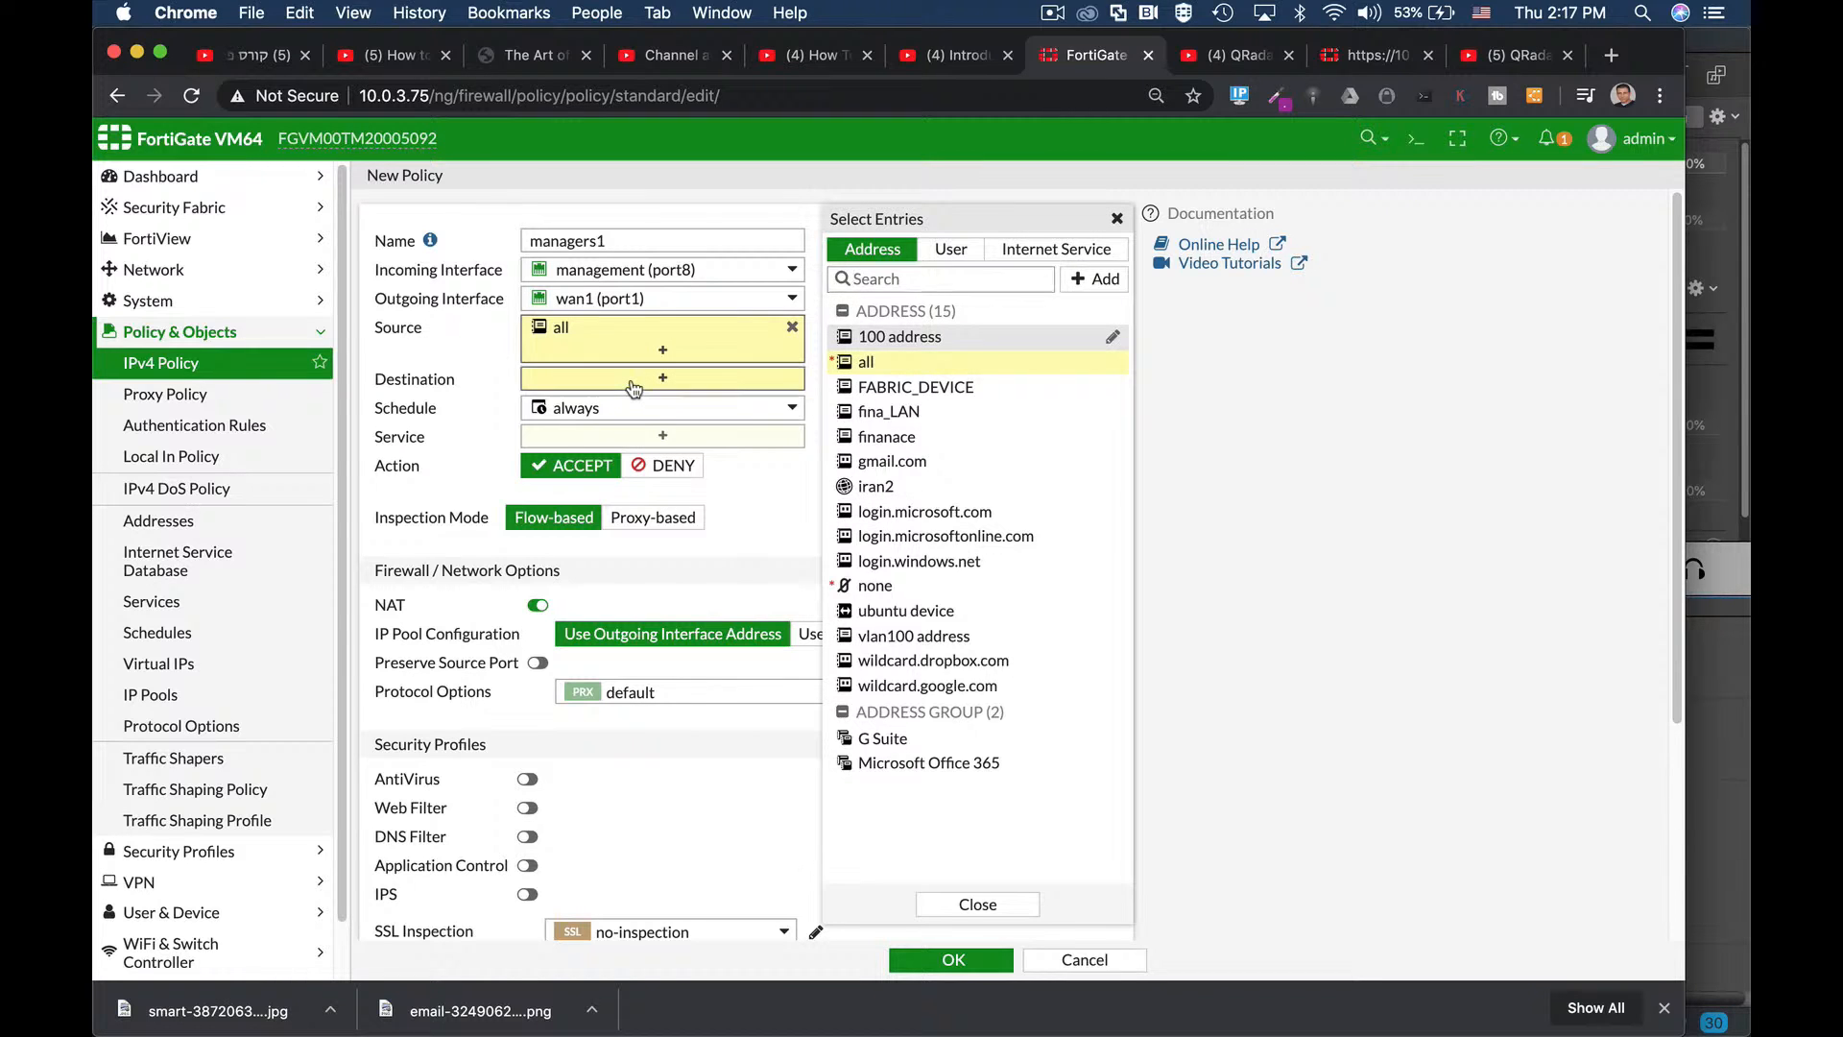
click(867, 363)
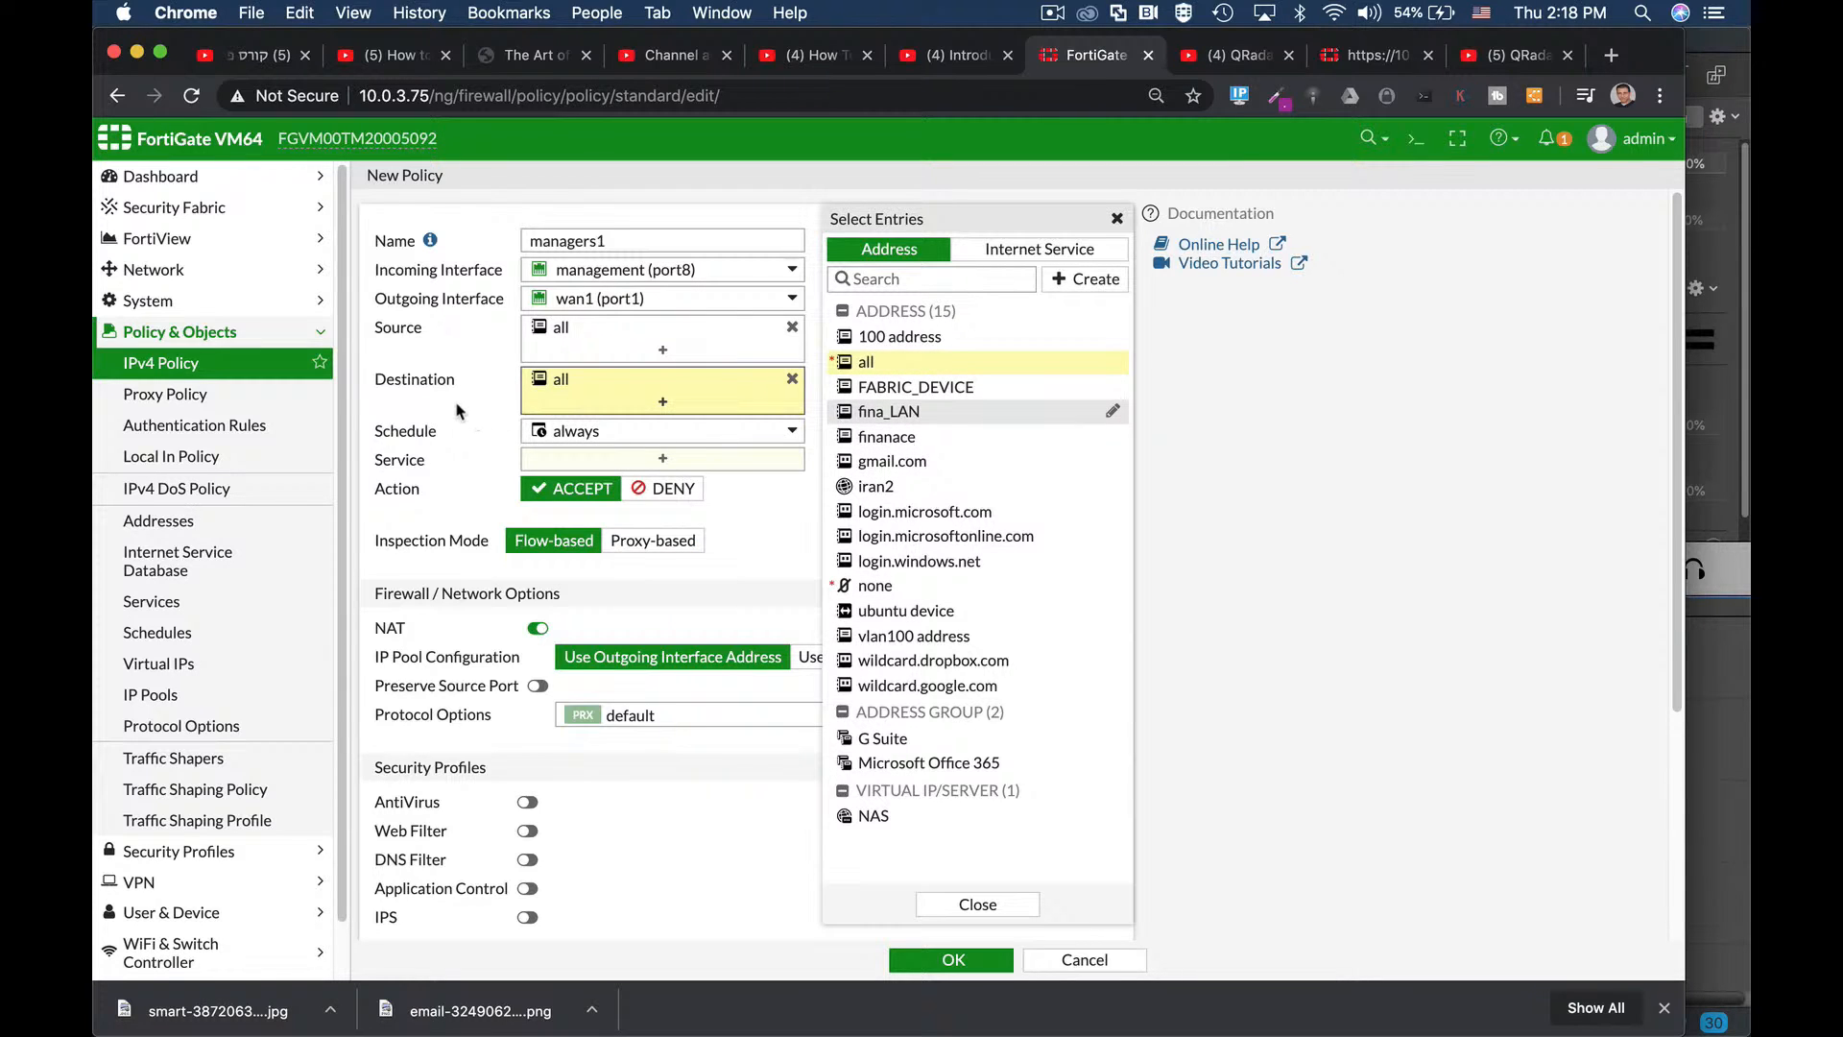
click(628, 434)
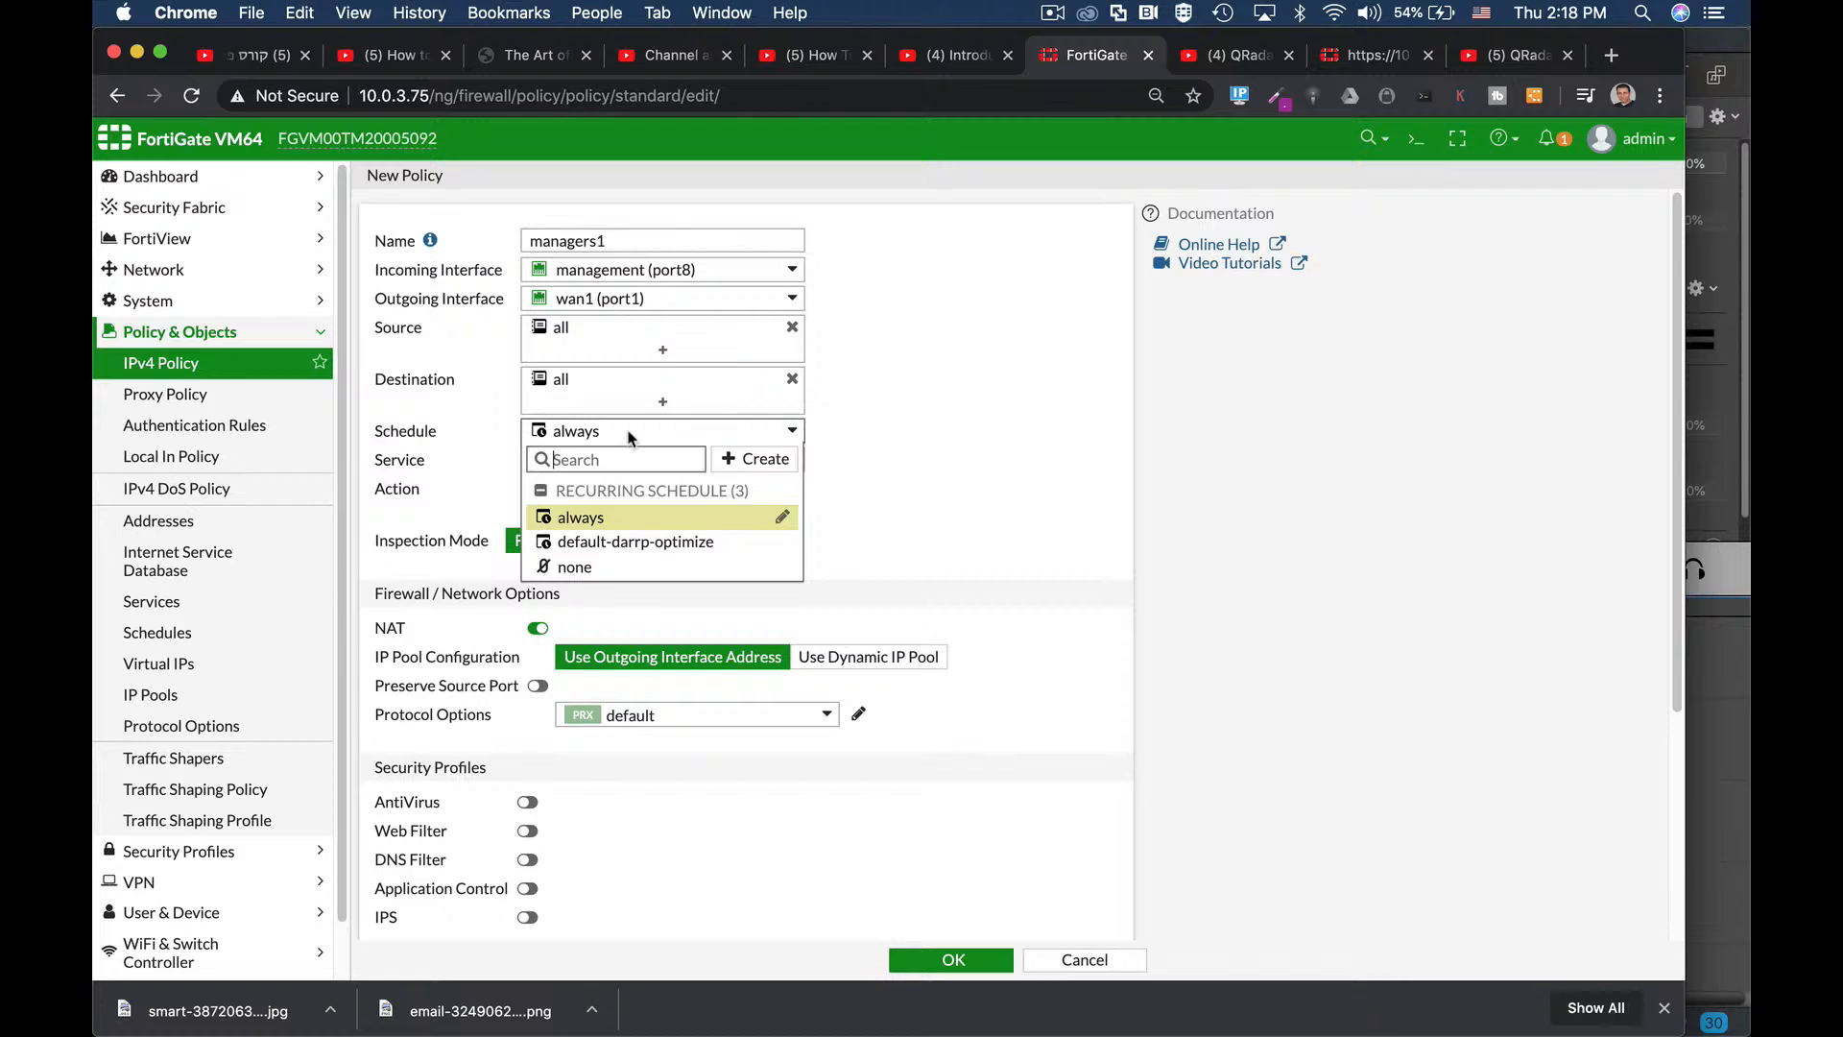
click(893, 410)
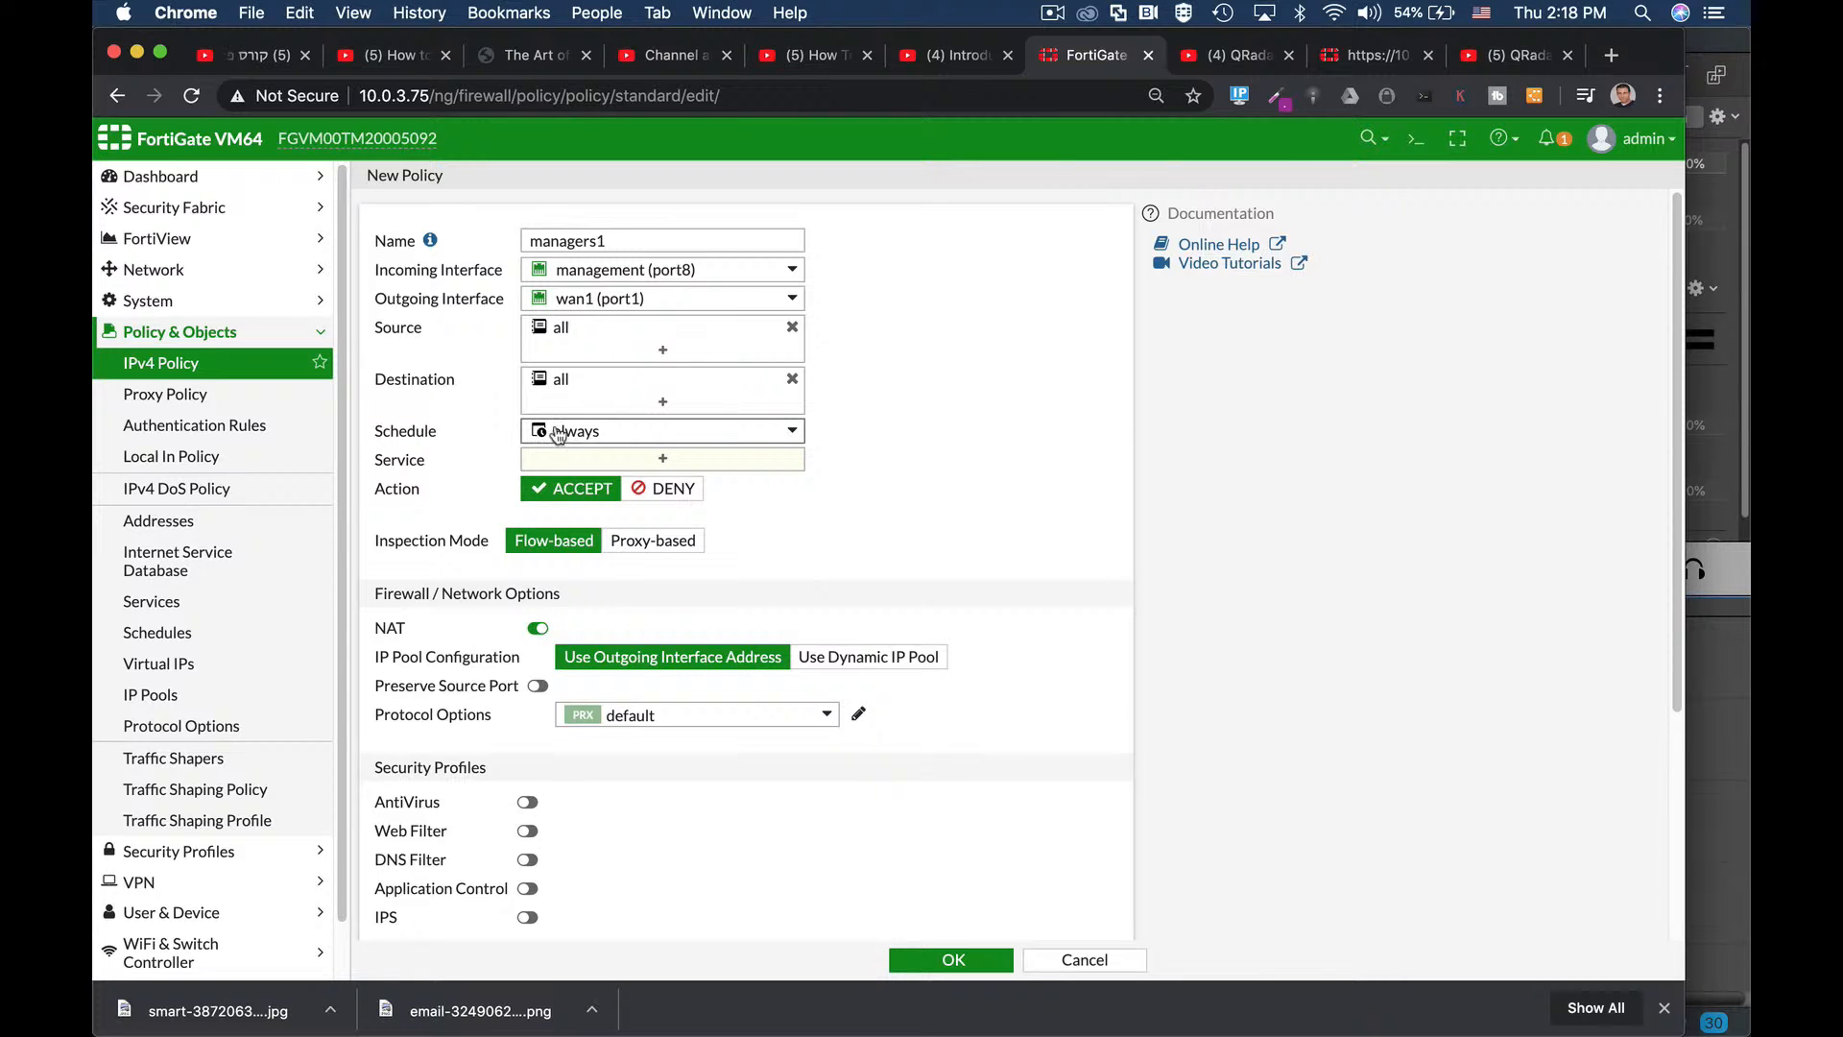
Set the policy's service to ALL after clearing an ftp search.
mouse_move(572, 442)
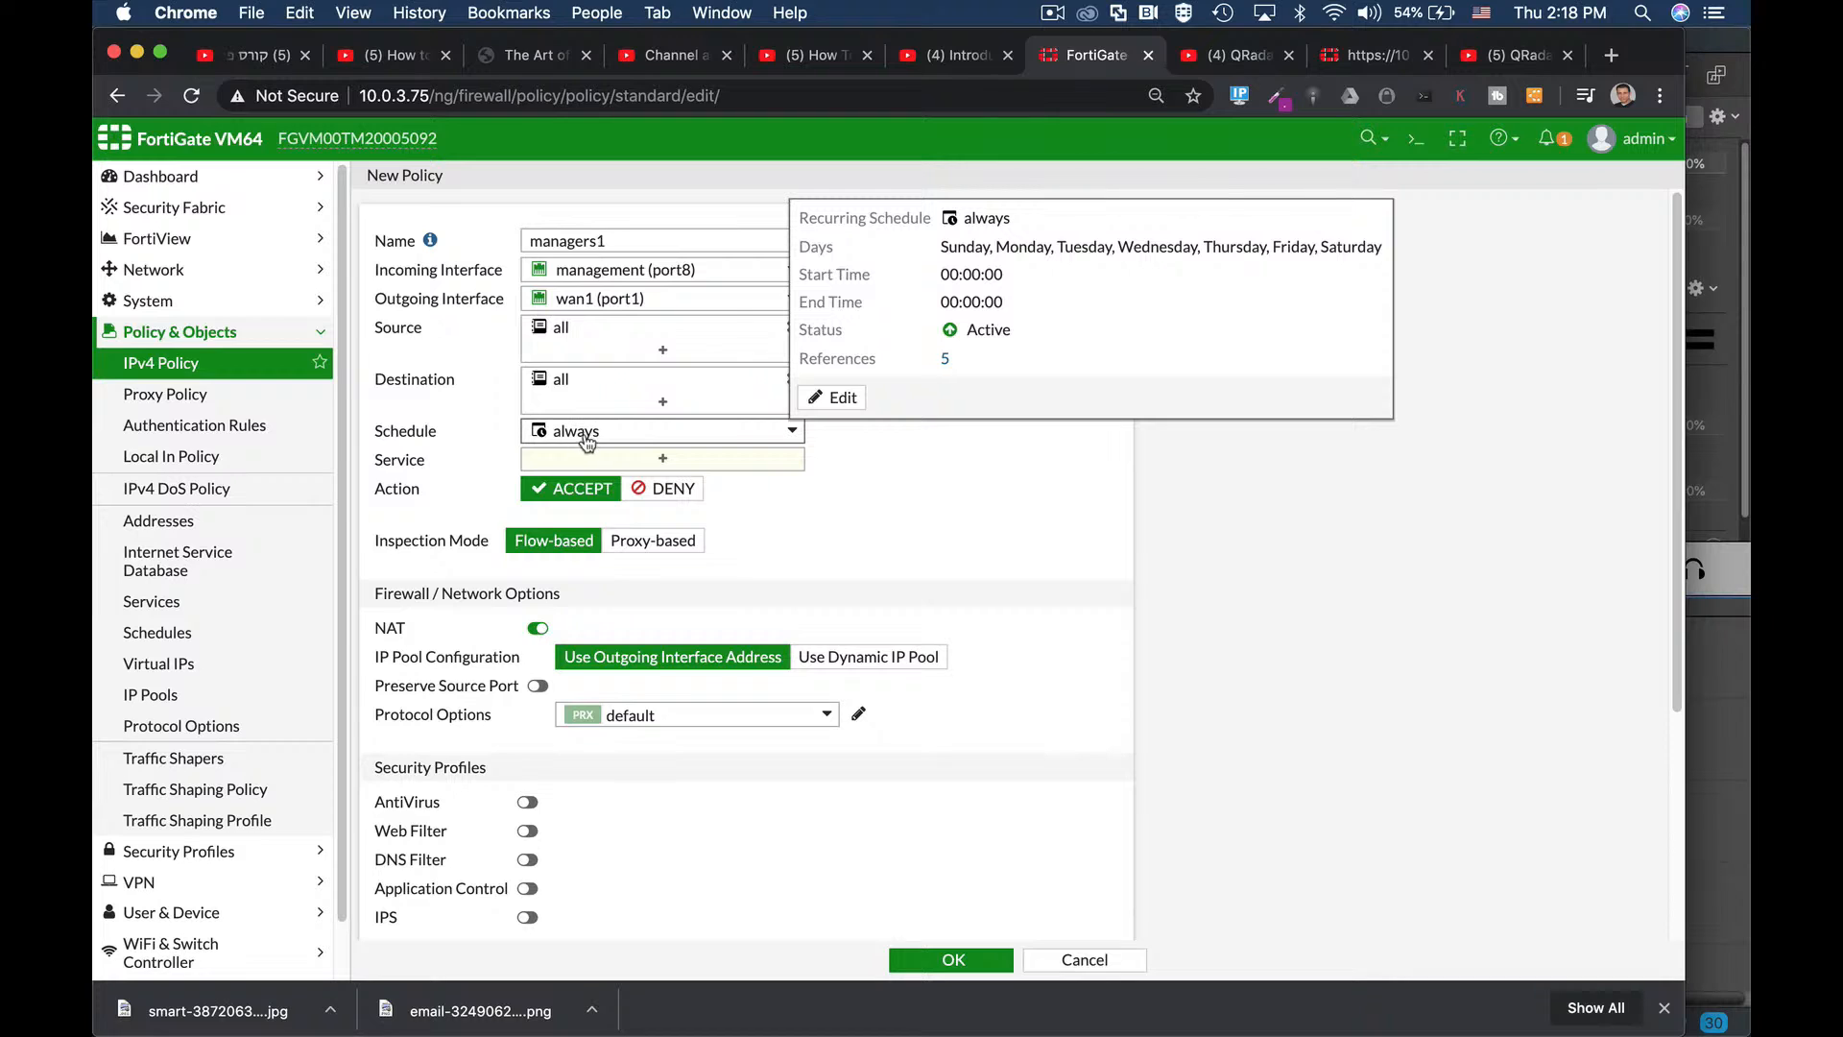
click(603, 461)
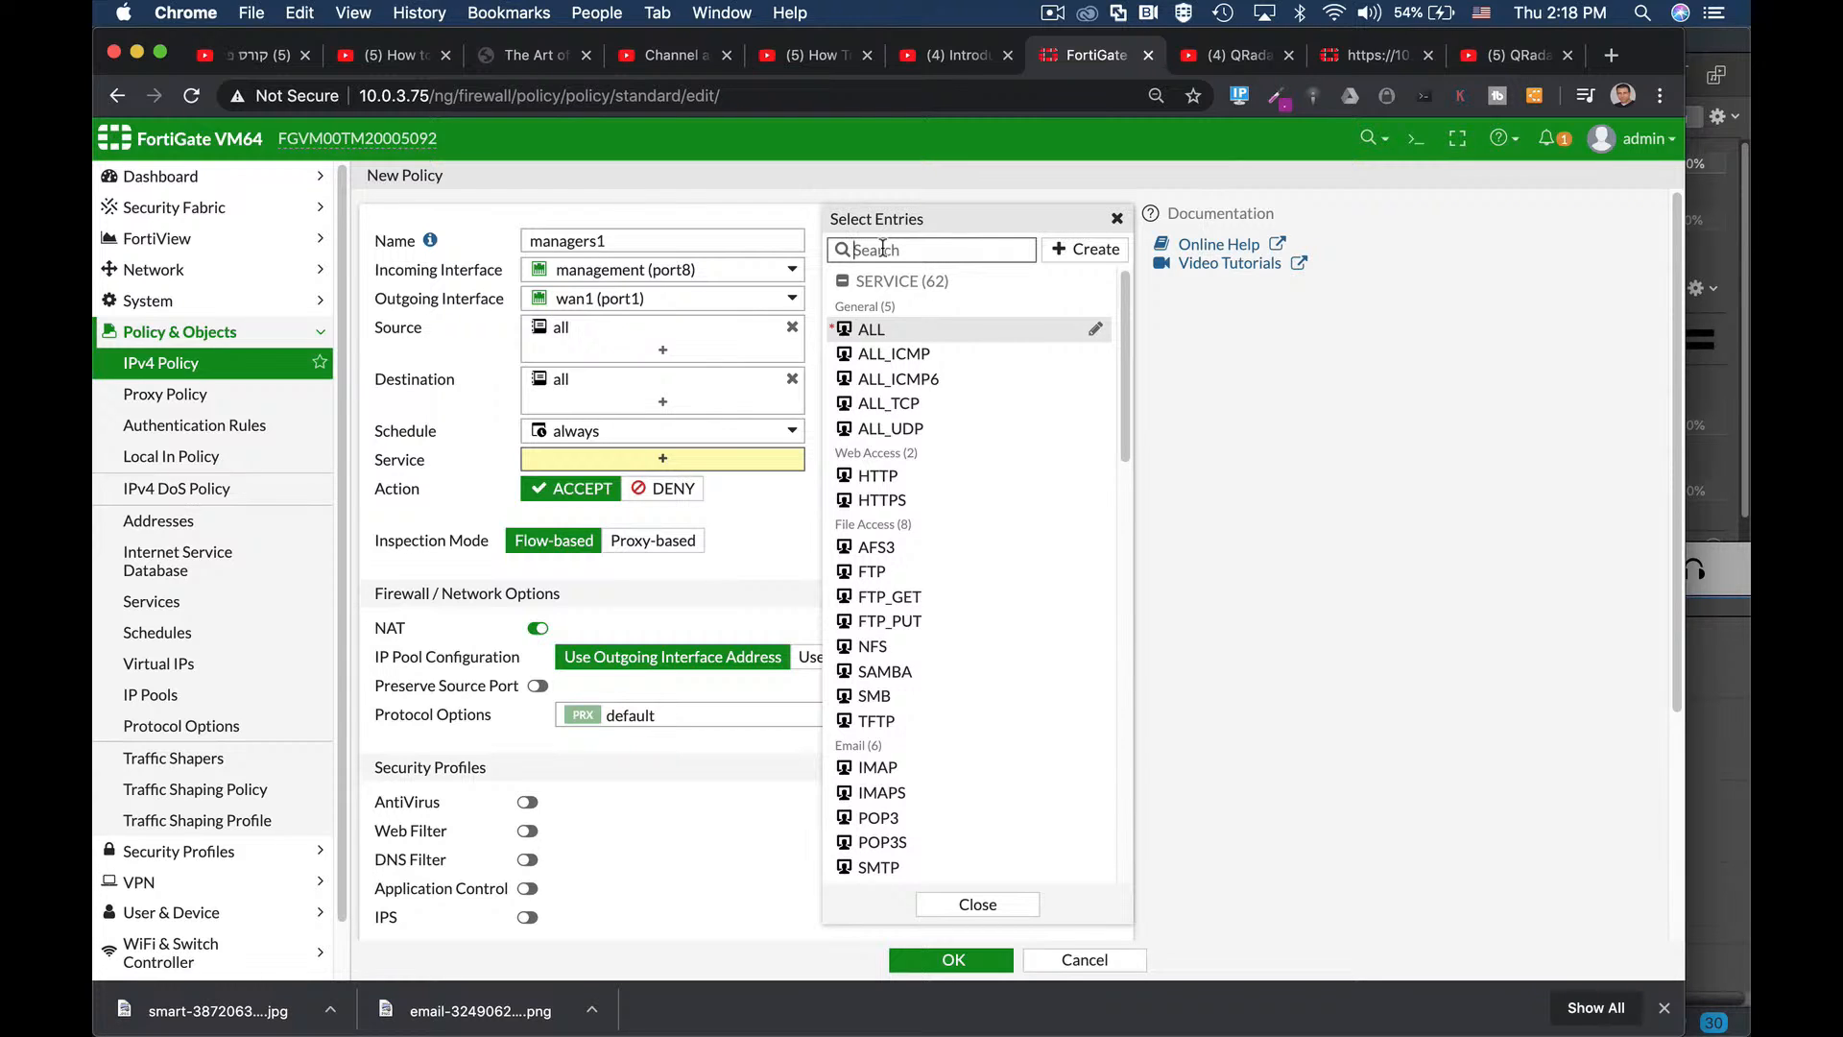
click(883, 249)
text(ftp)
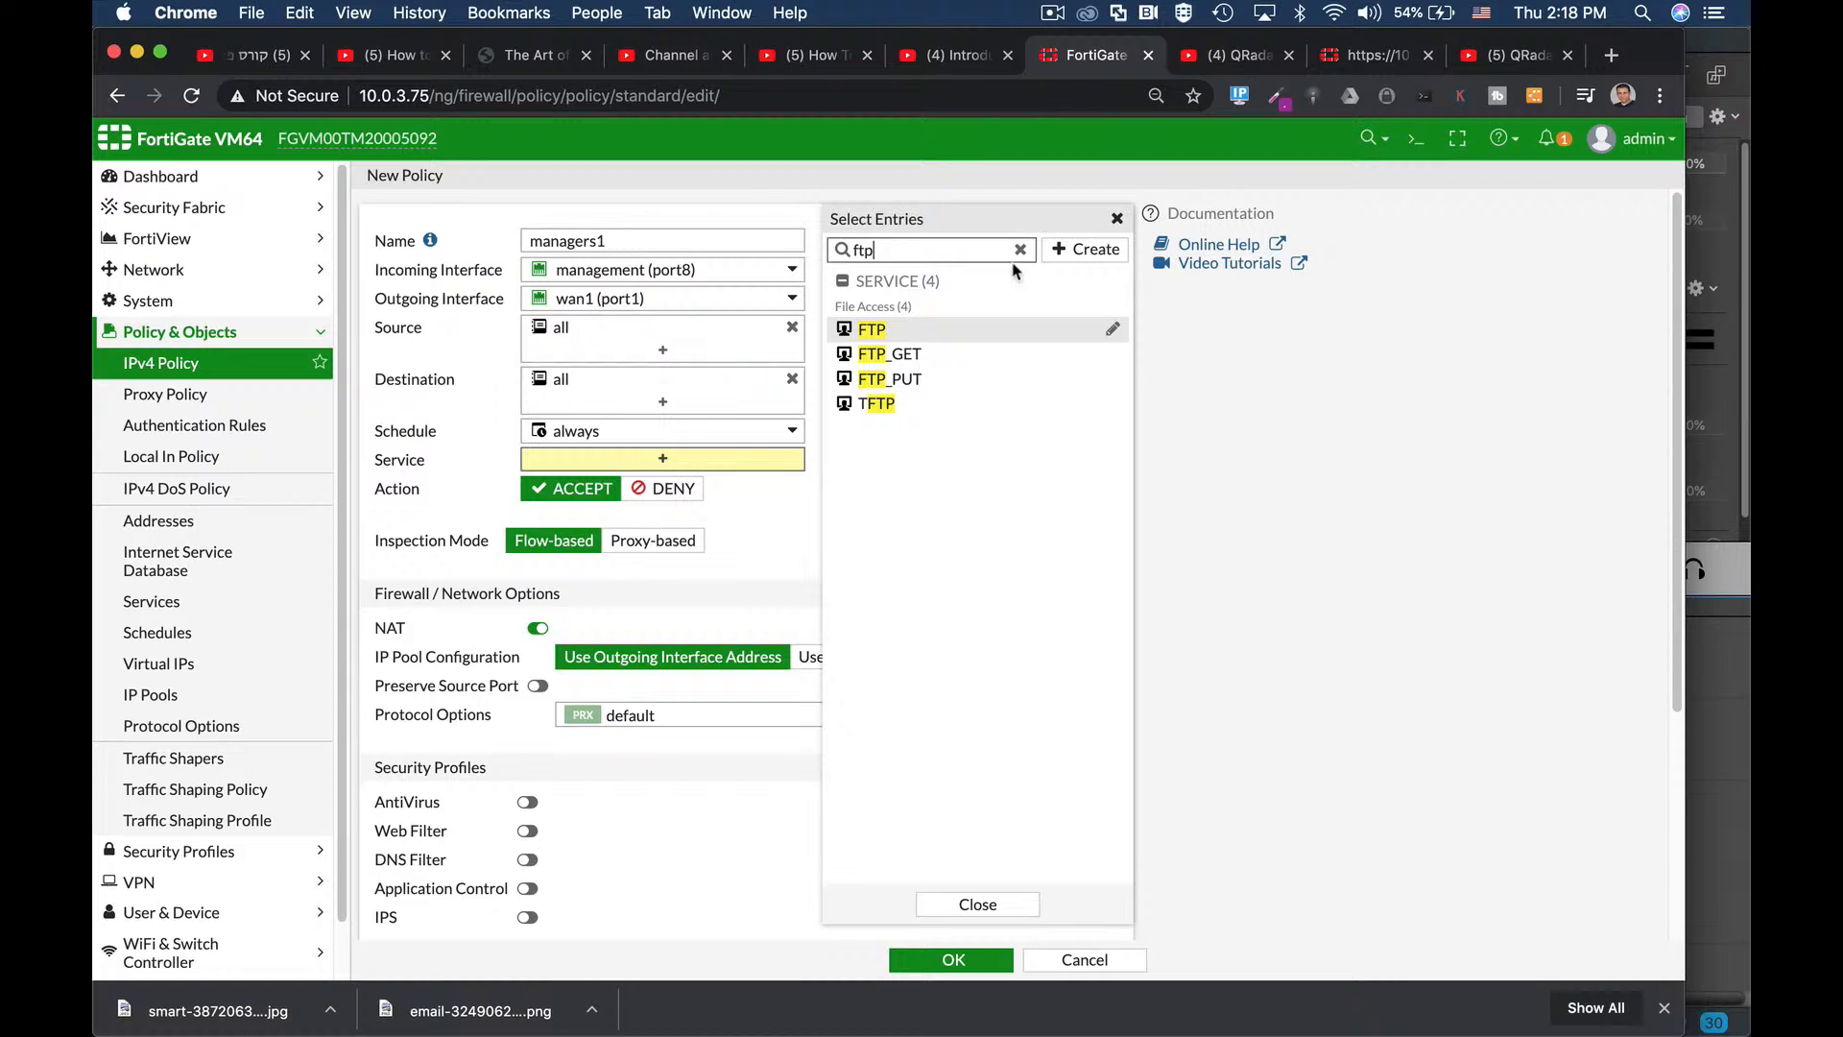
click(1019, 248)
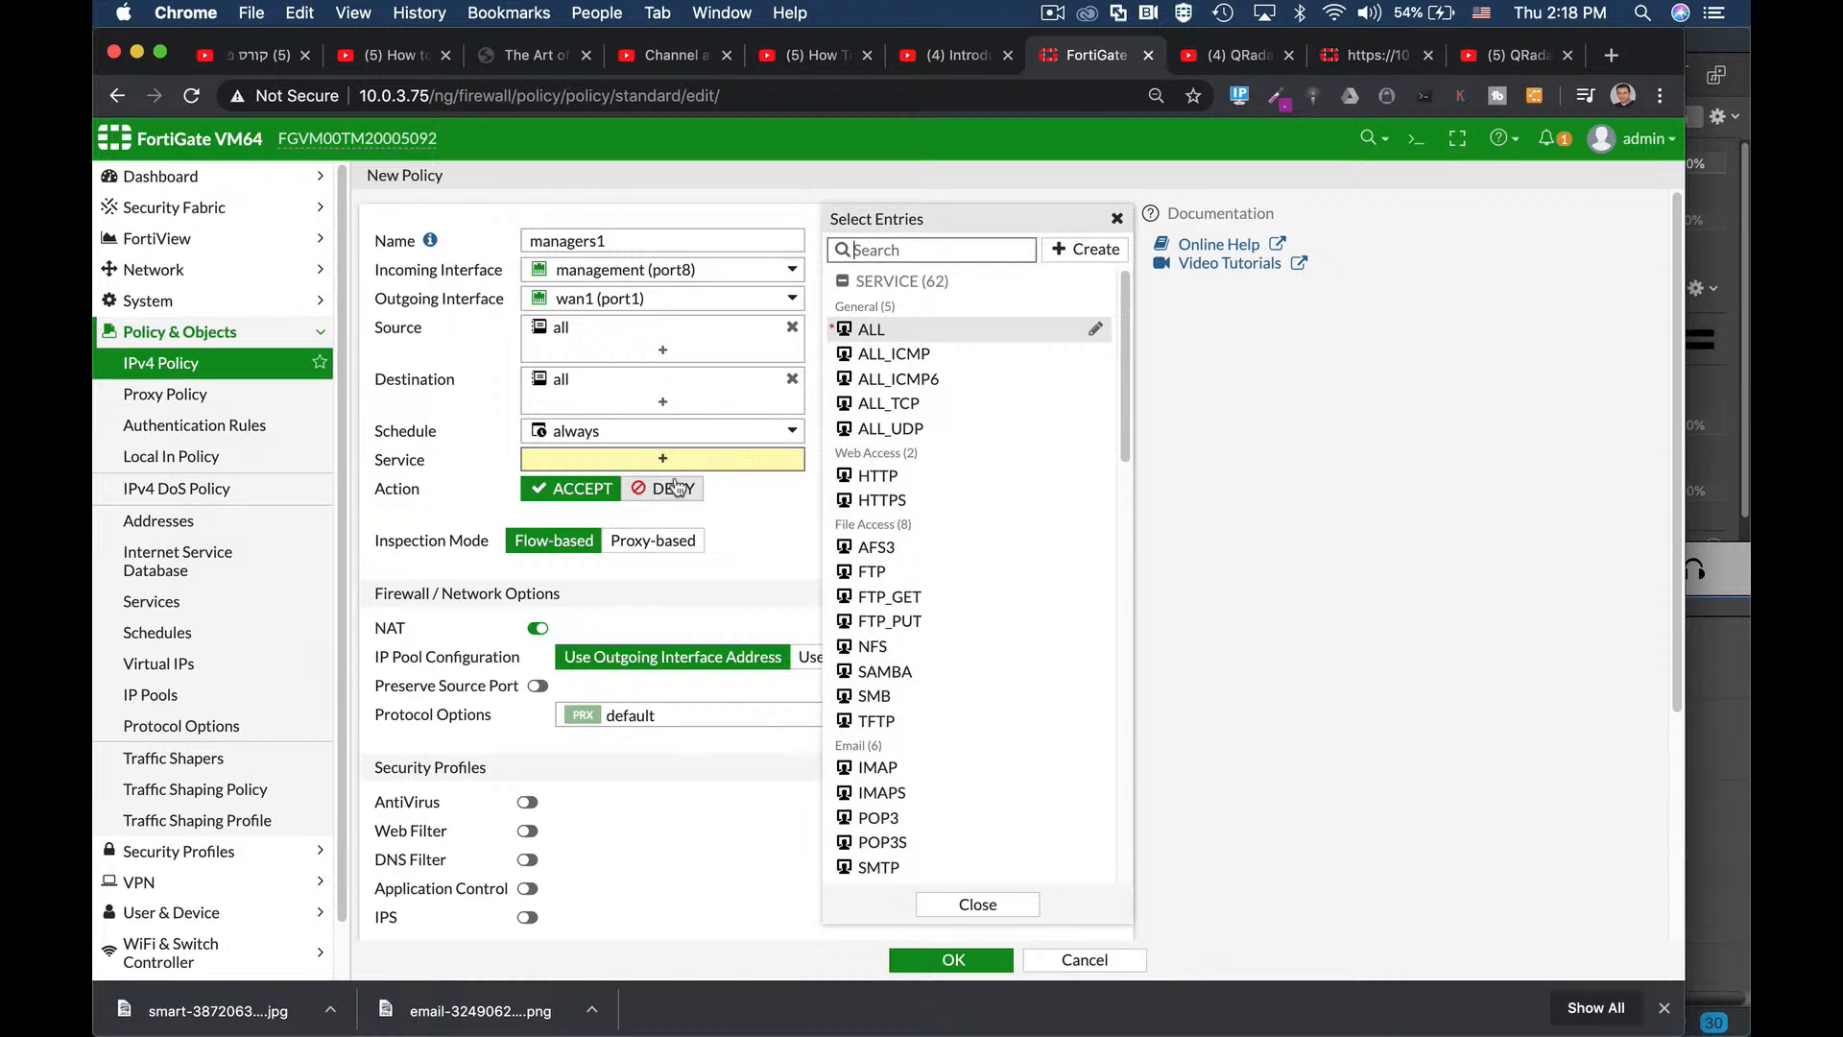
click(868, 330)
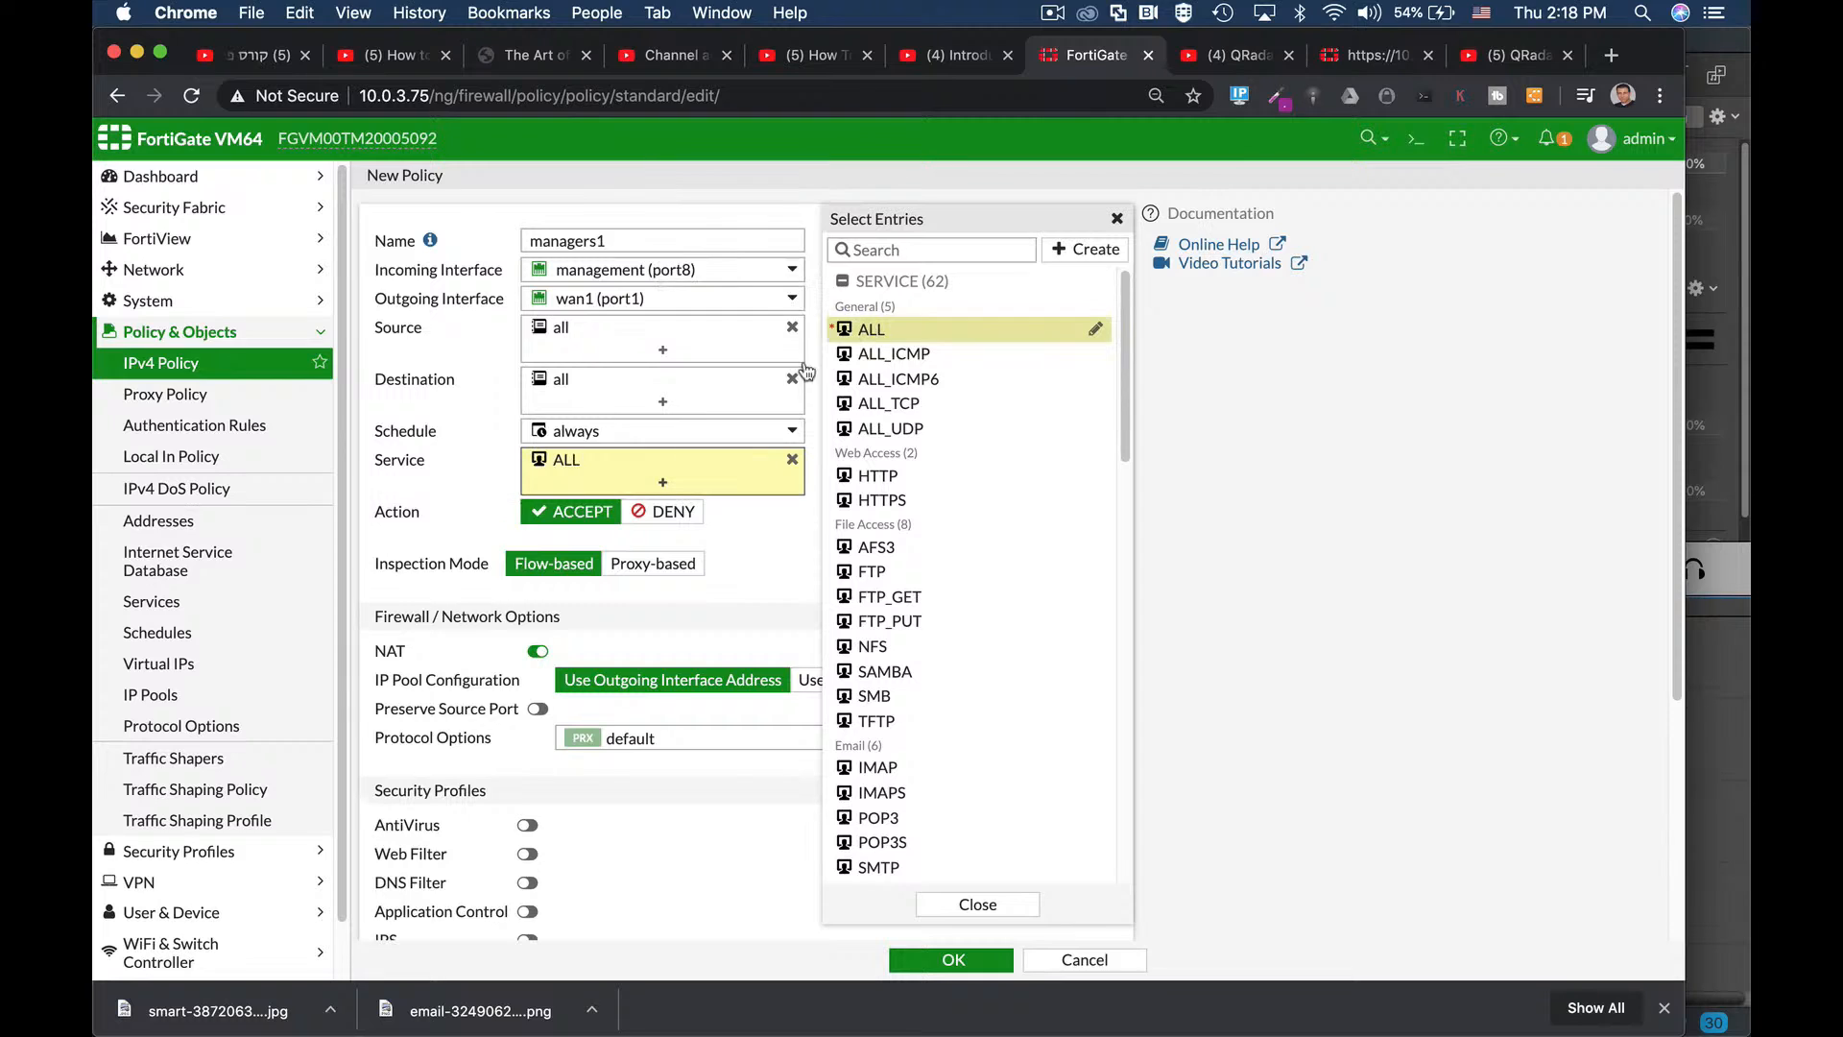
click(778, 539)
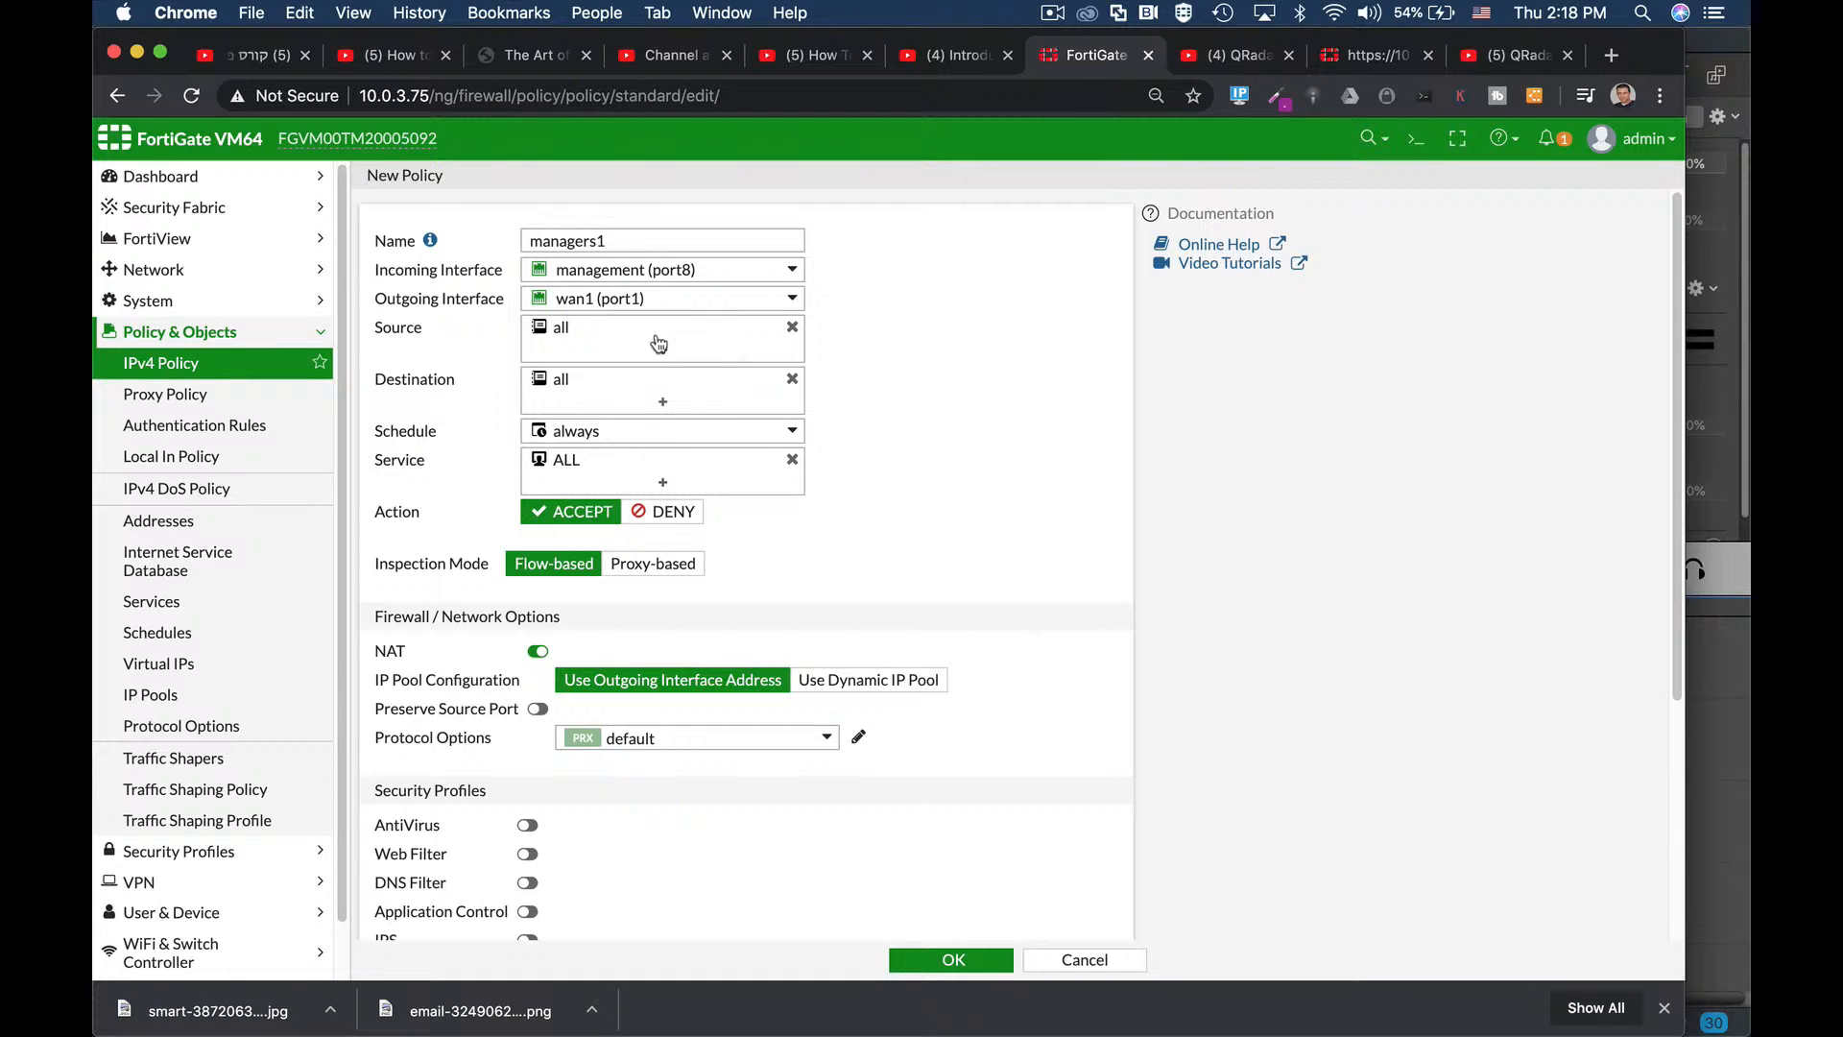
mouse_move(710, 386)
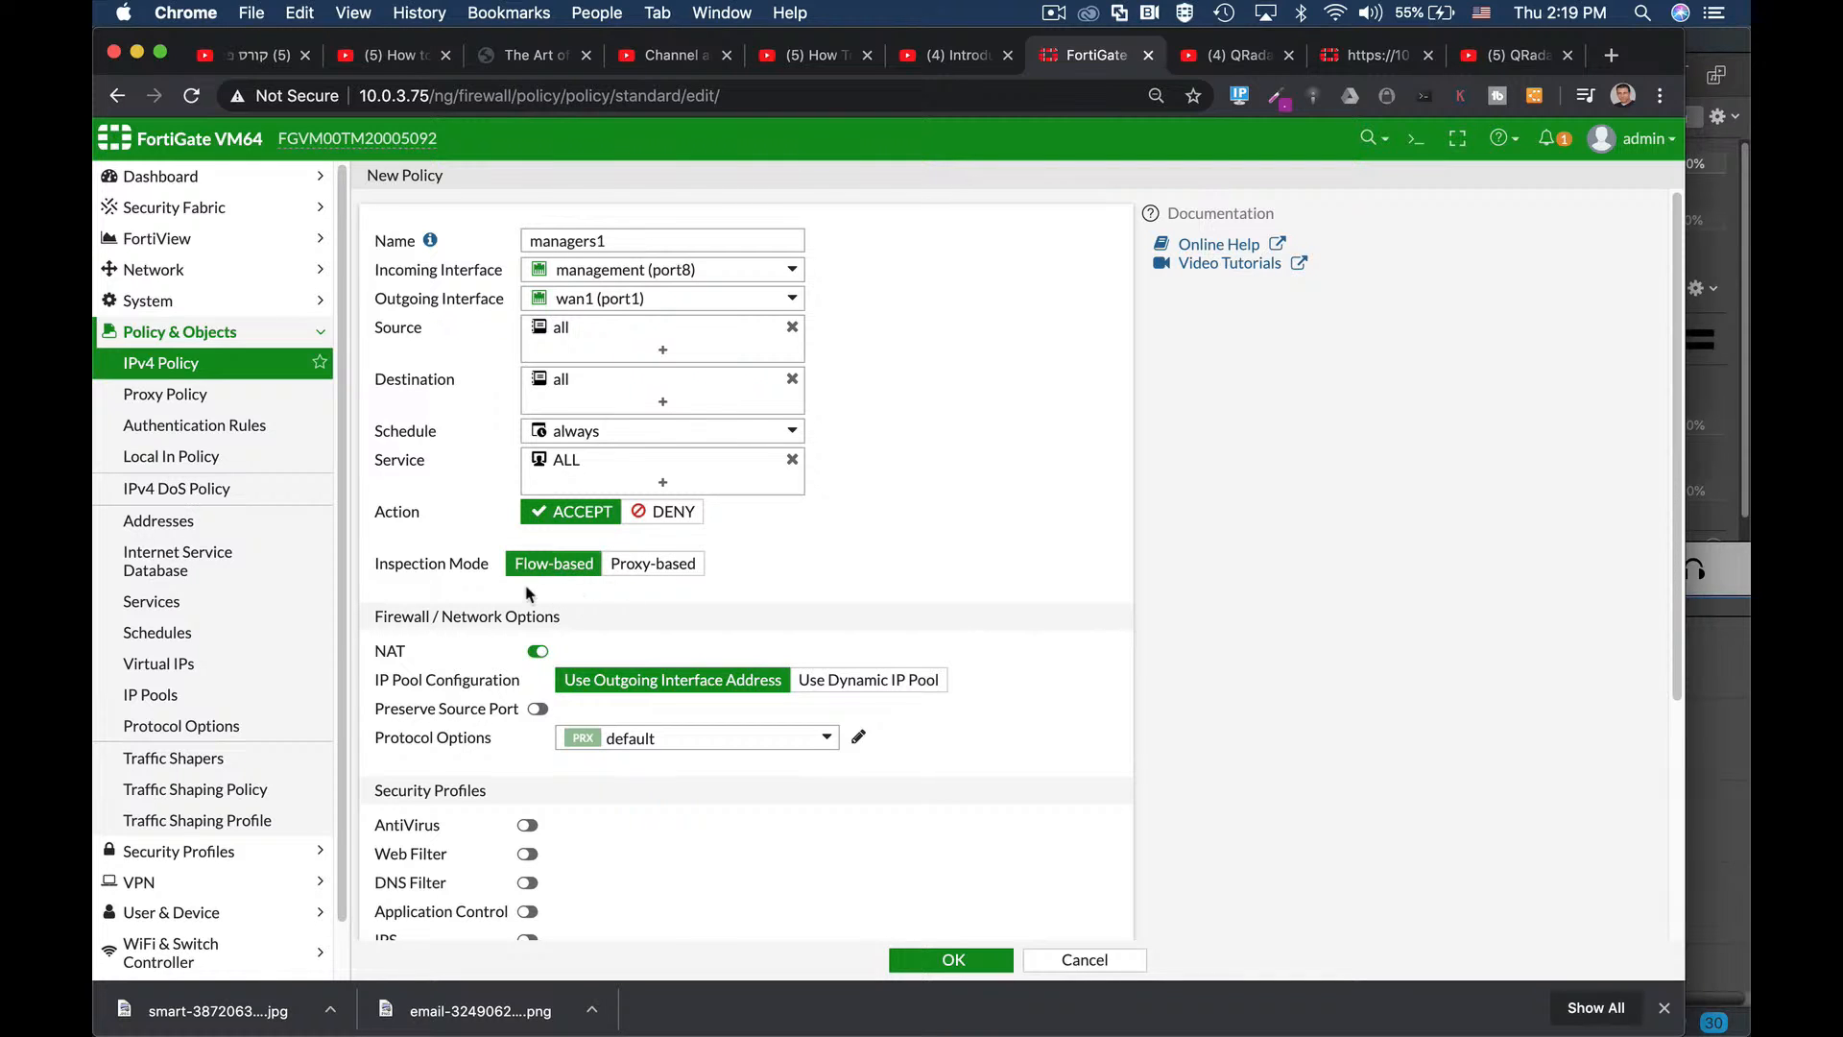
scroll(842, 573, down, 2)
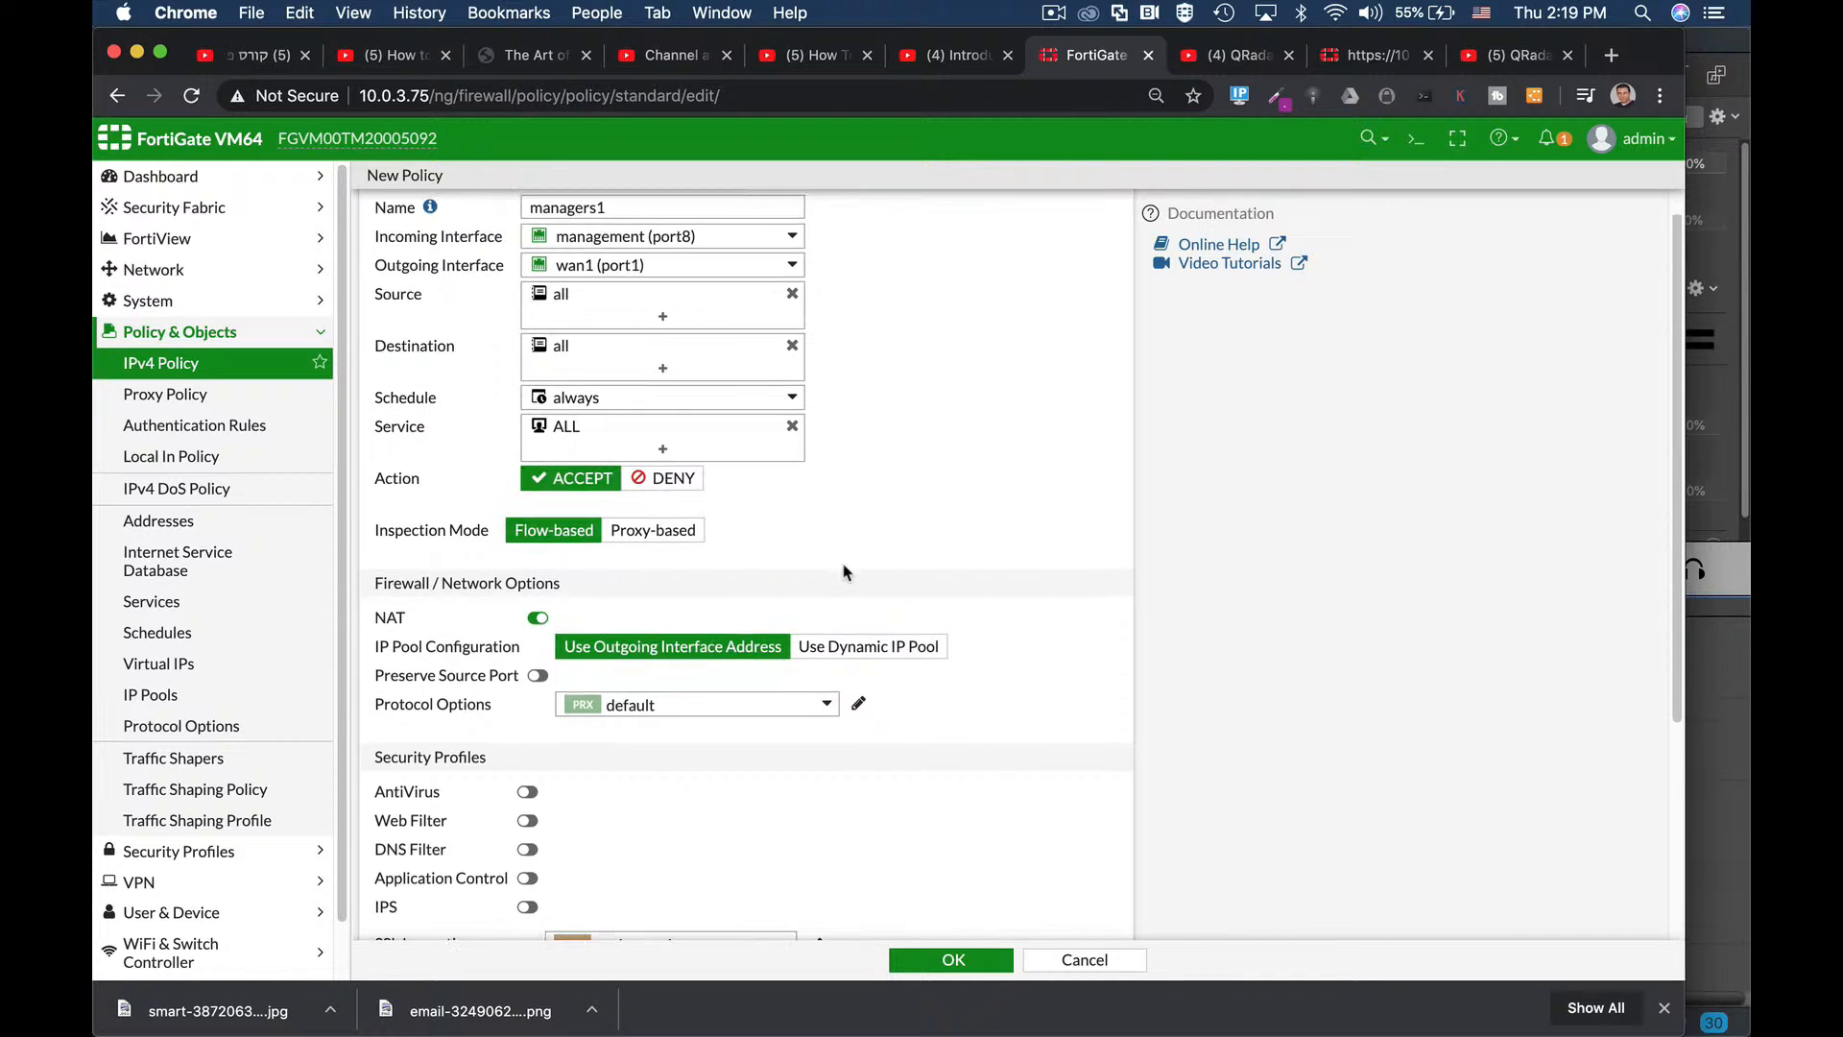
scroll(842, 573, down, 1)
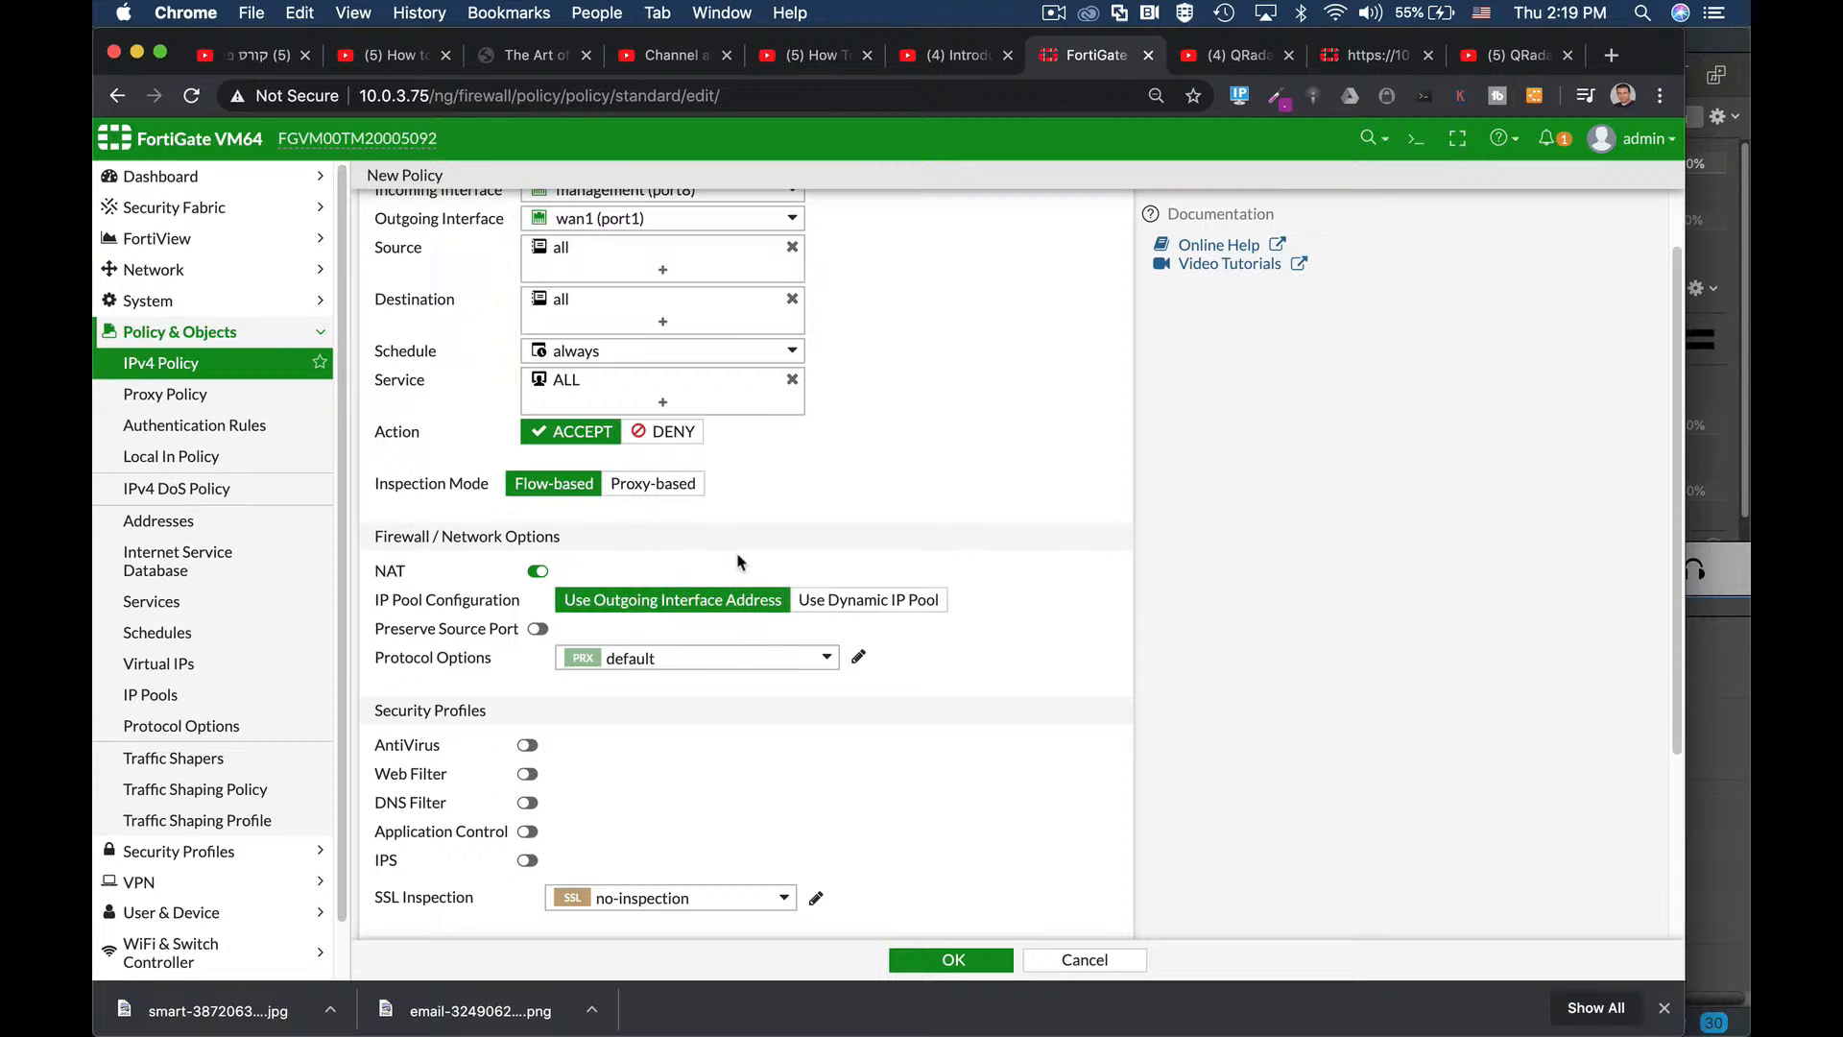
scroll(739, 562, down, 3)
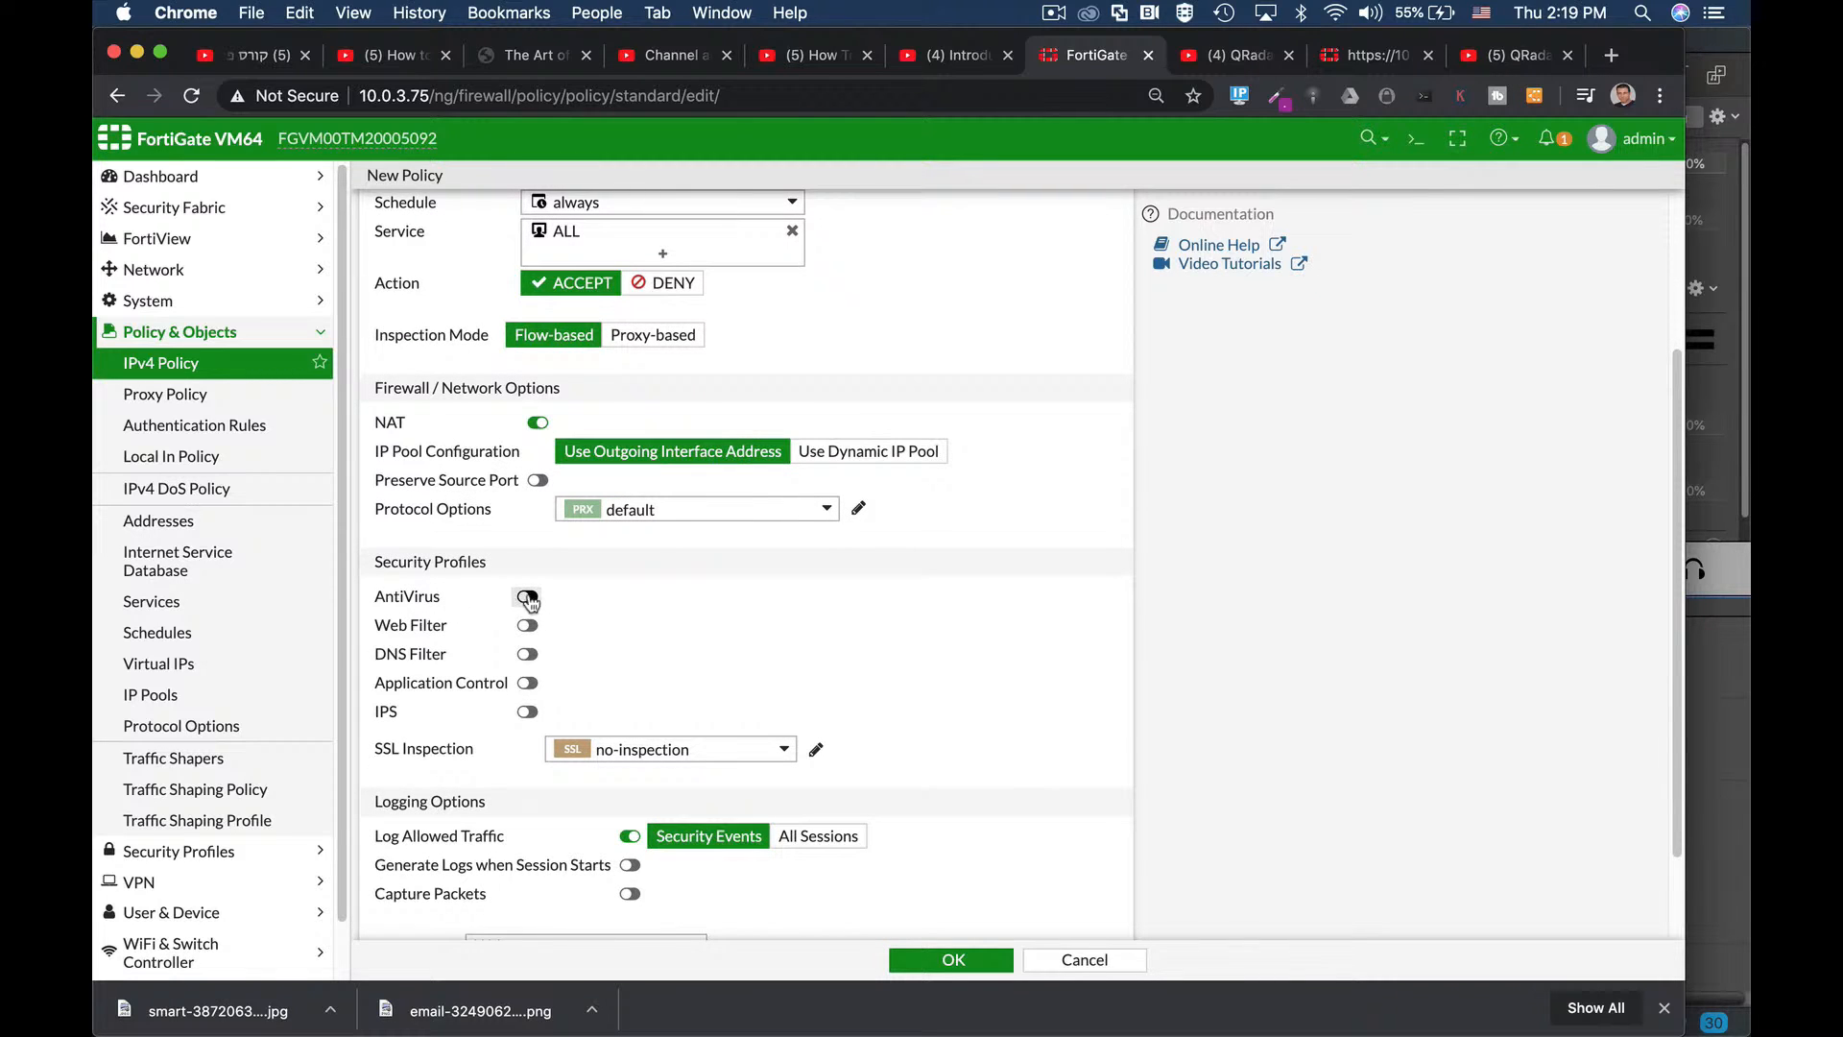
Enable AntiVirus on the policy with the default profile.
click(527, 597)
click(629, 598)
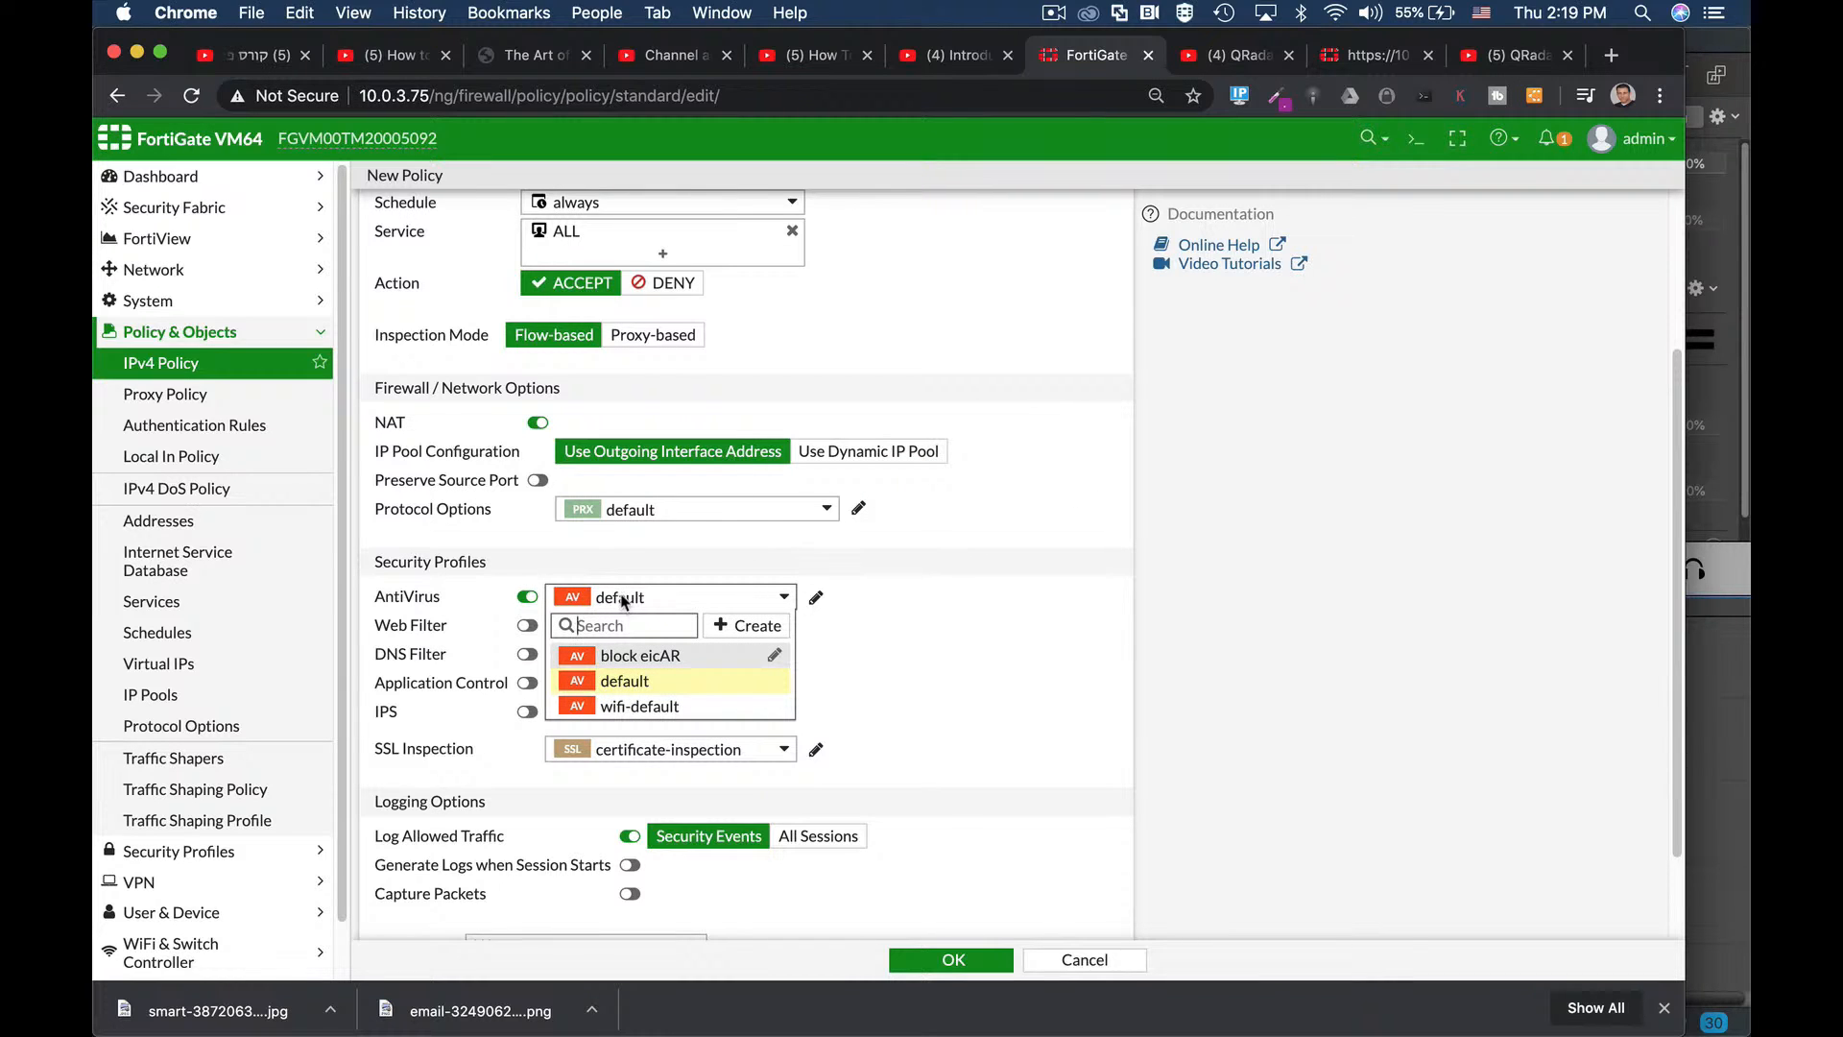
click(871, 597)
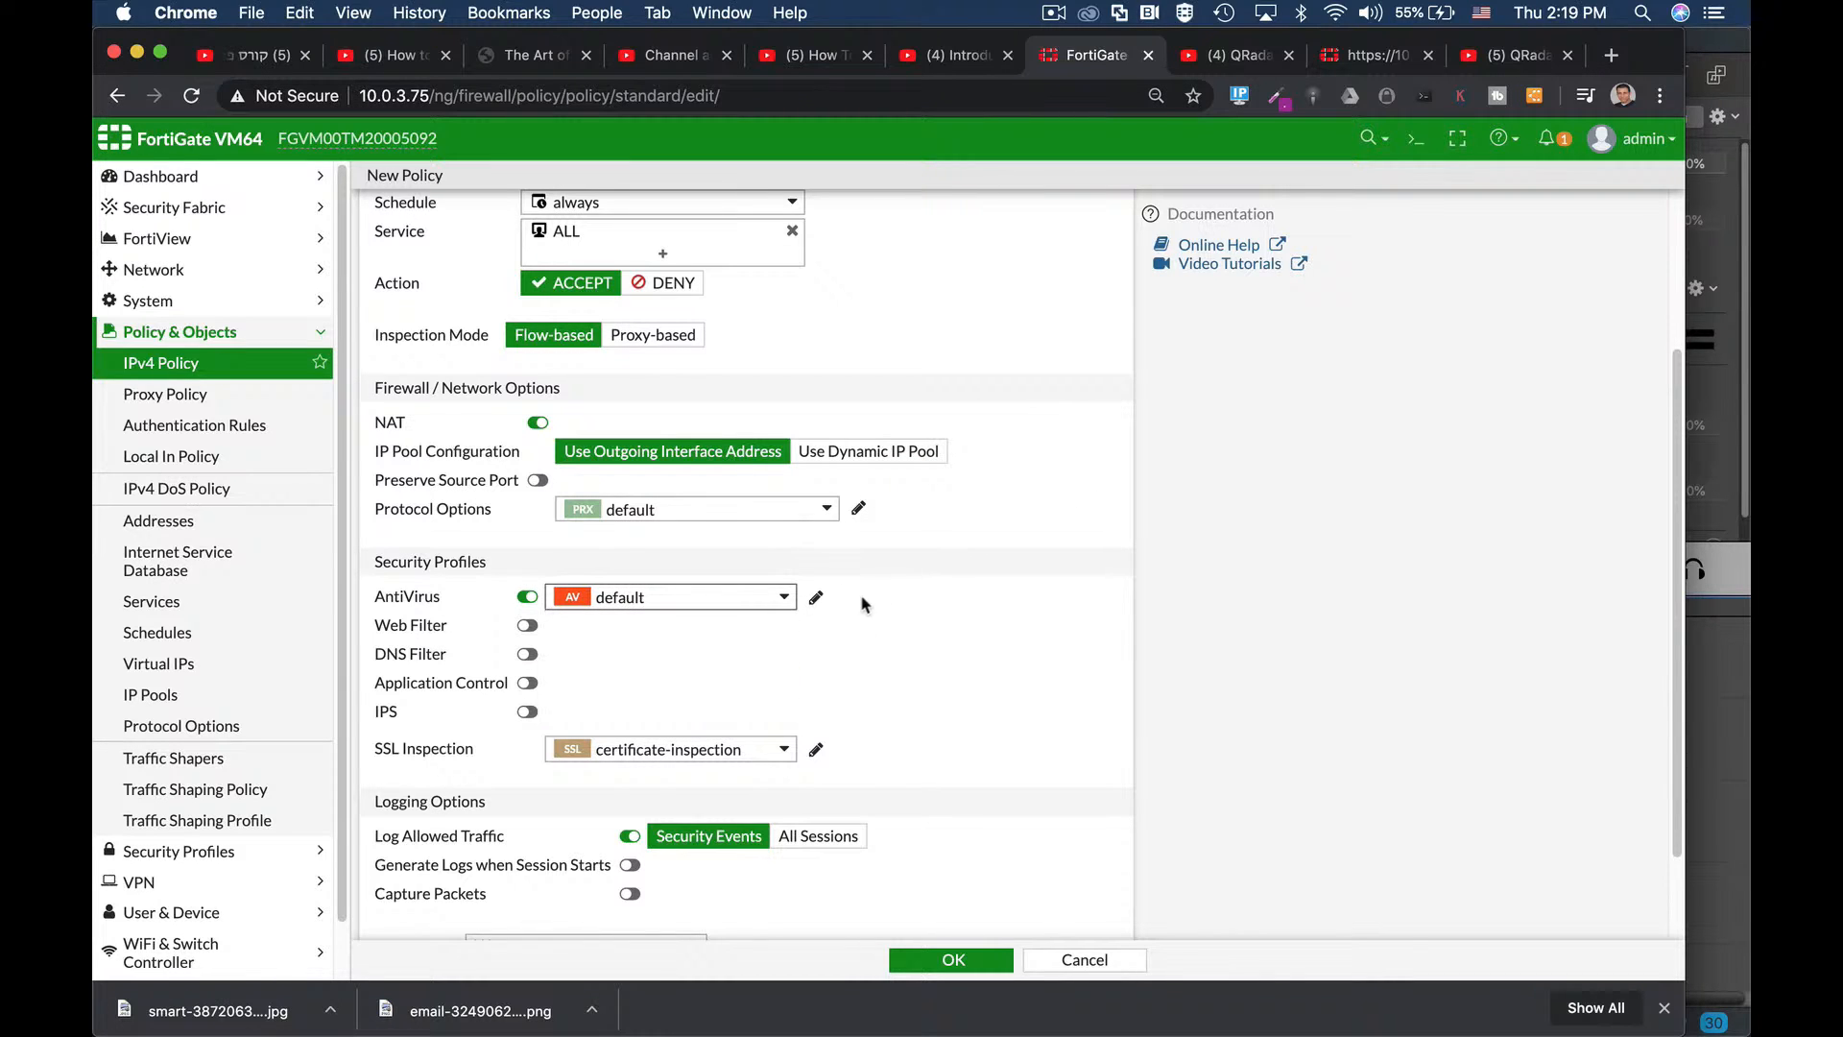
Log all sessions of allowed traffic and save the managers1 policy.
scroll(900, 729, down, 3)
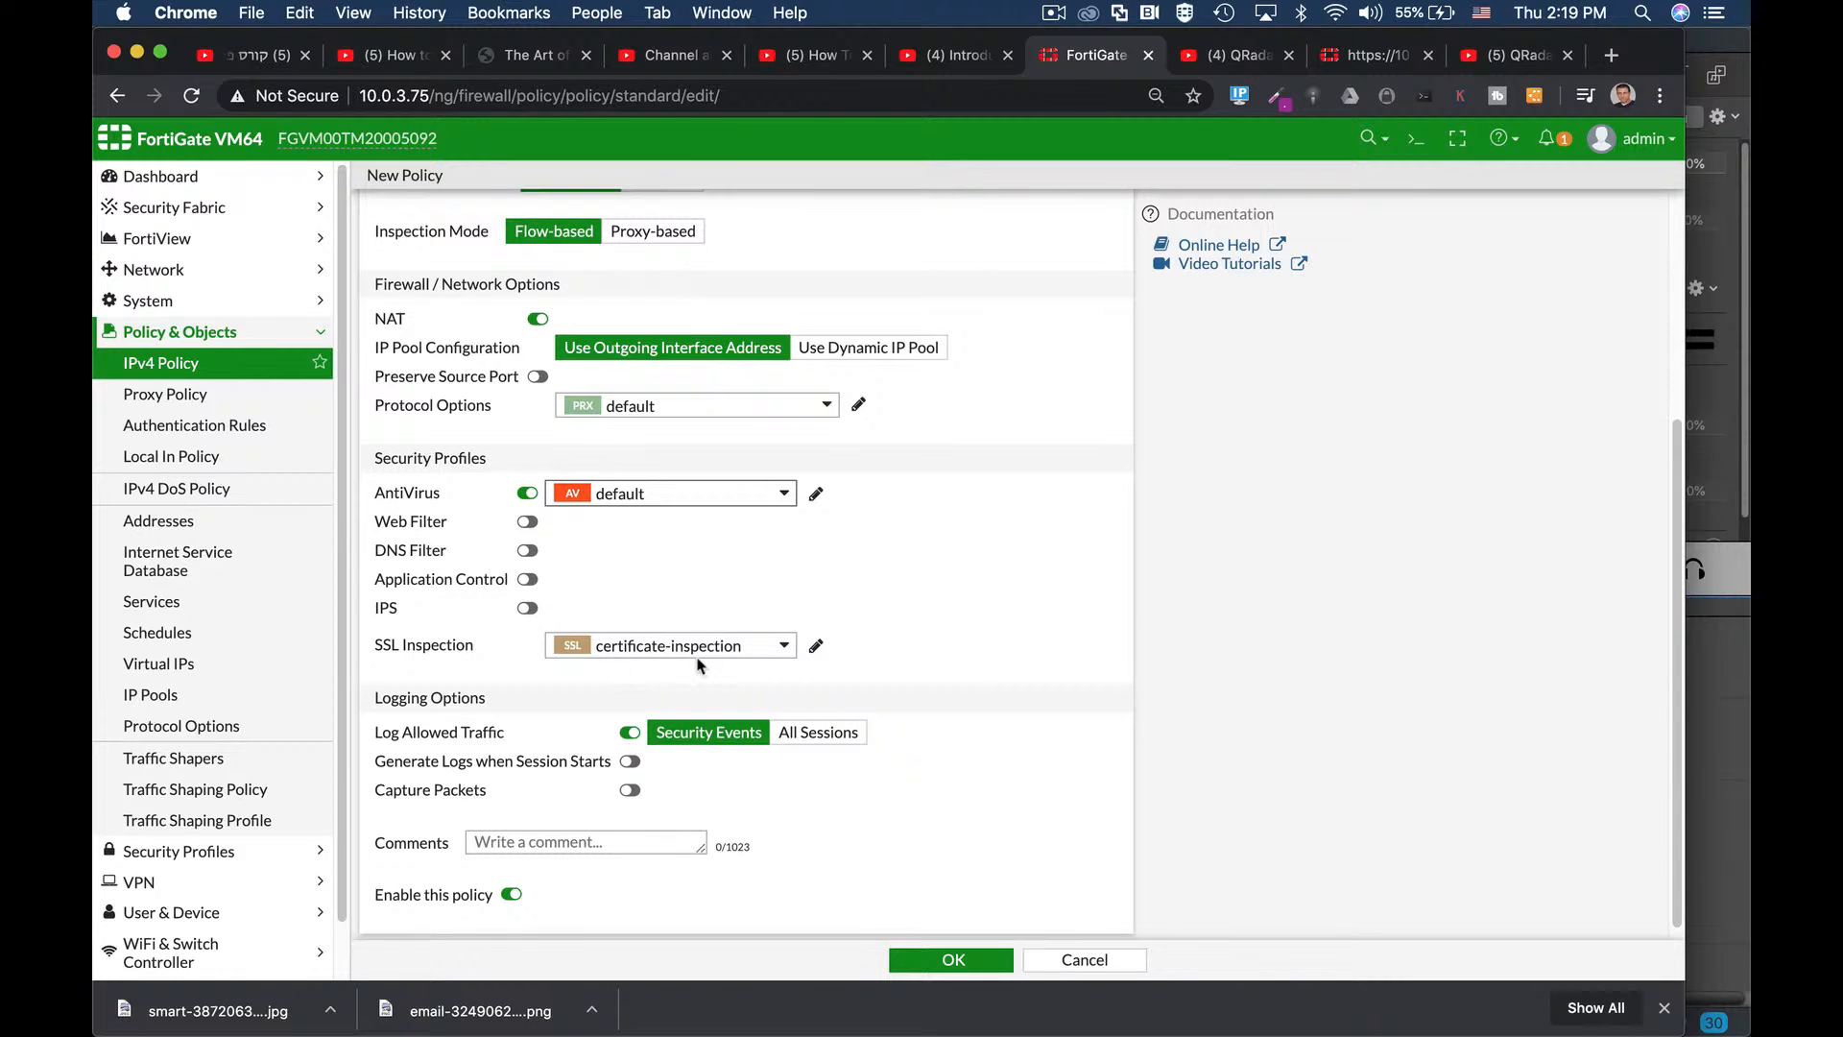
mouse_move(695, 652)
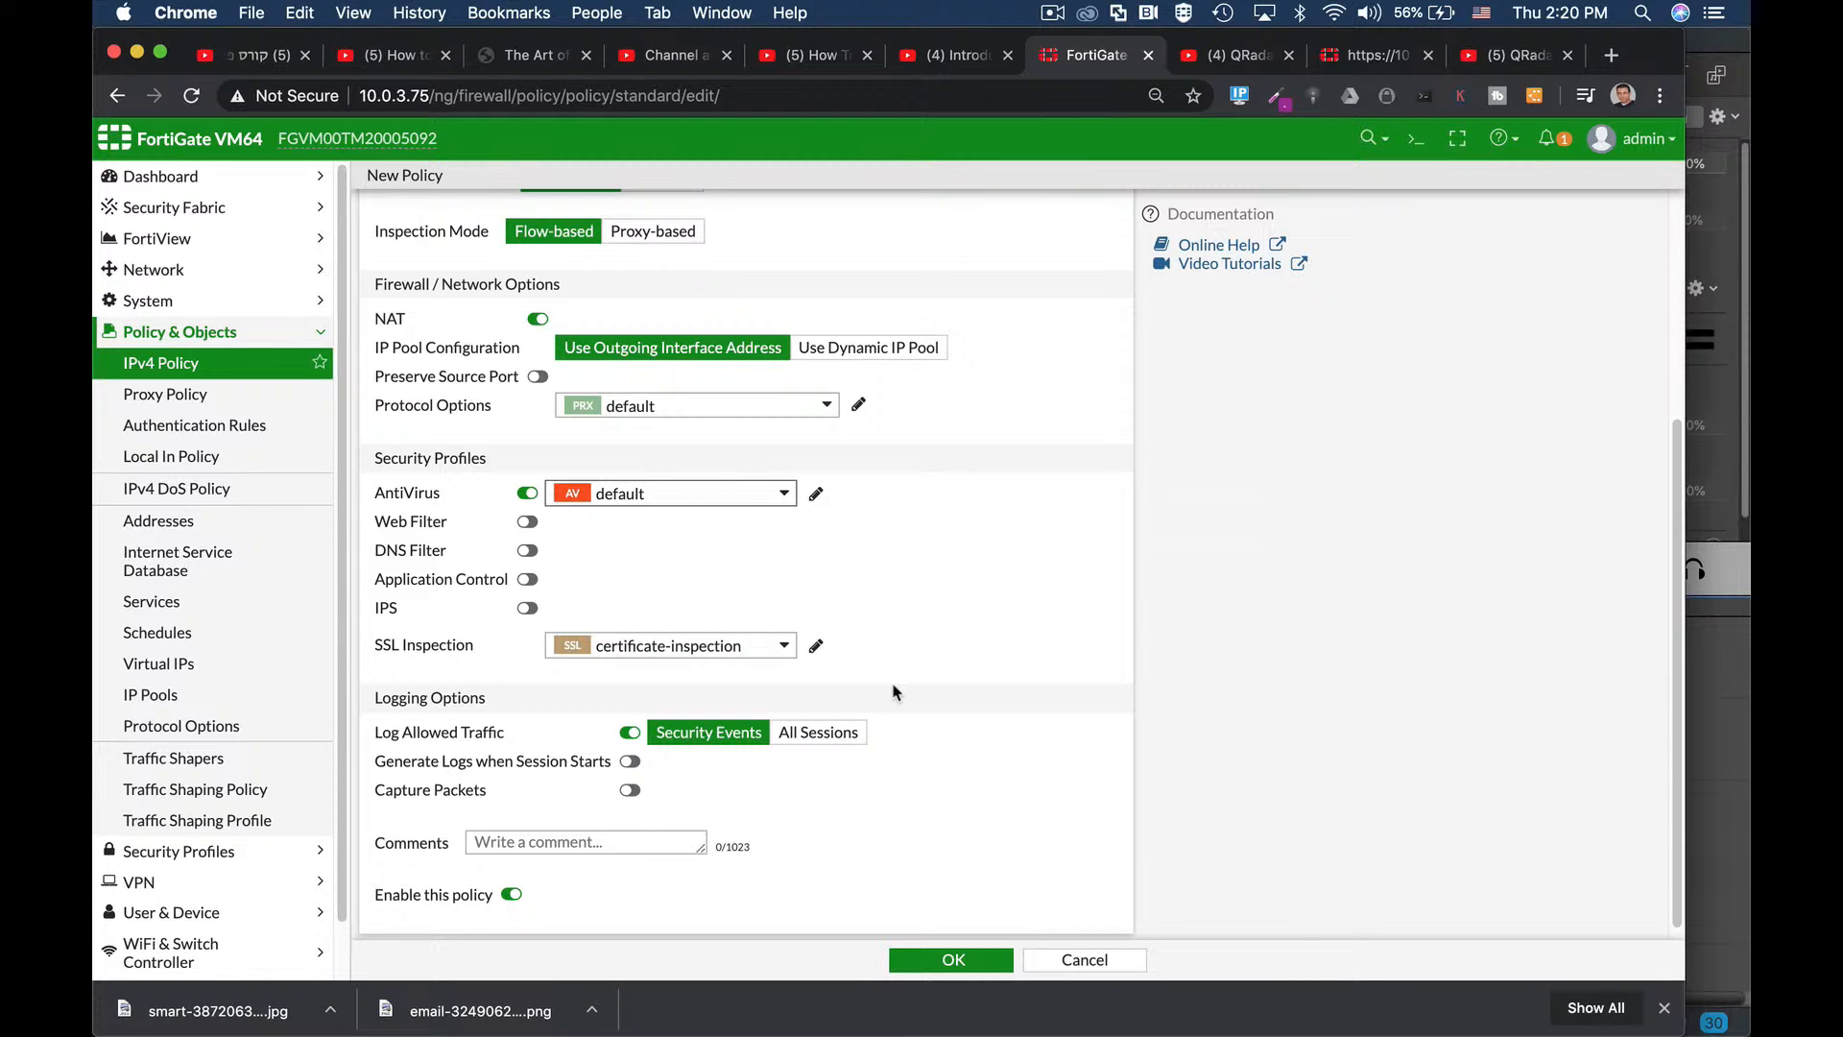
scroll(933, 728, down, 1)
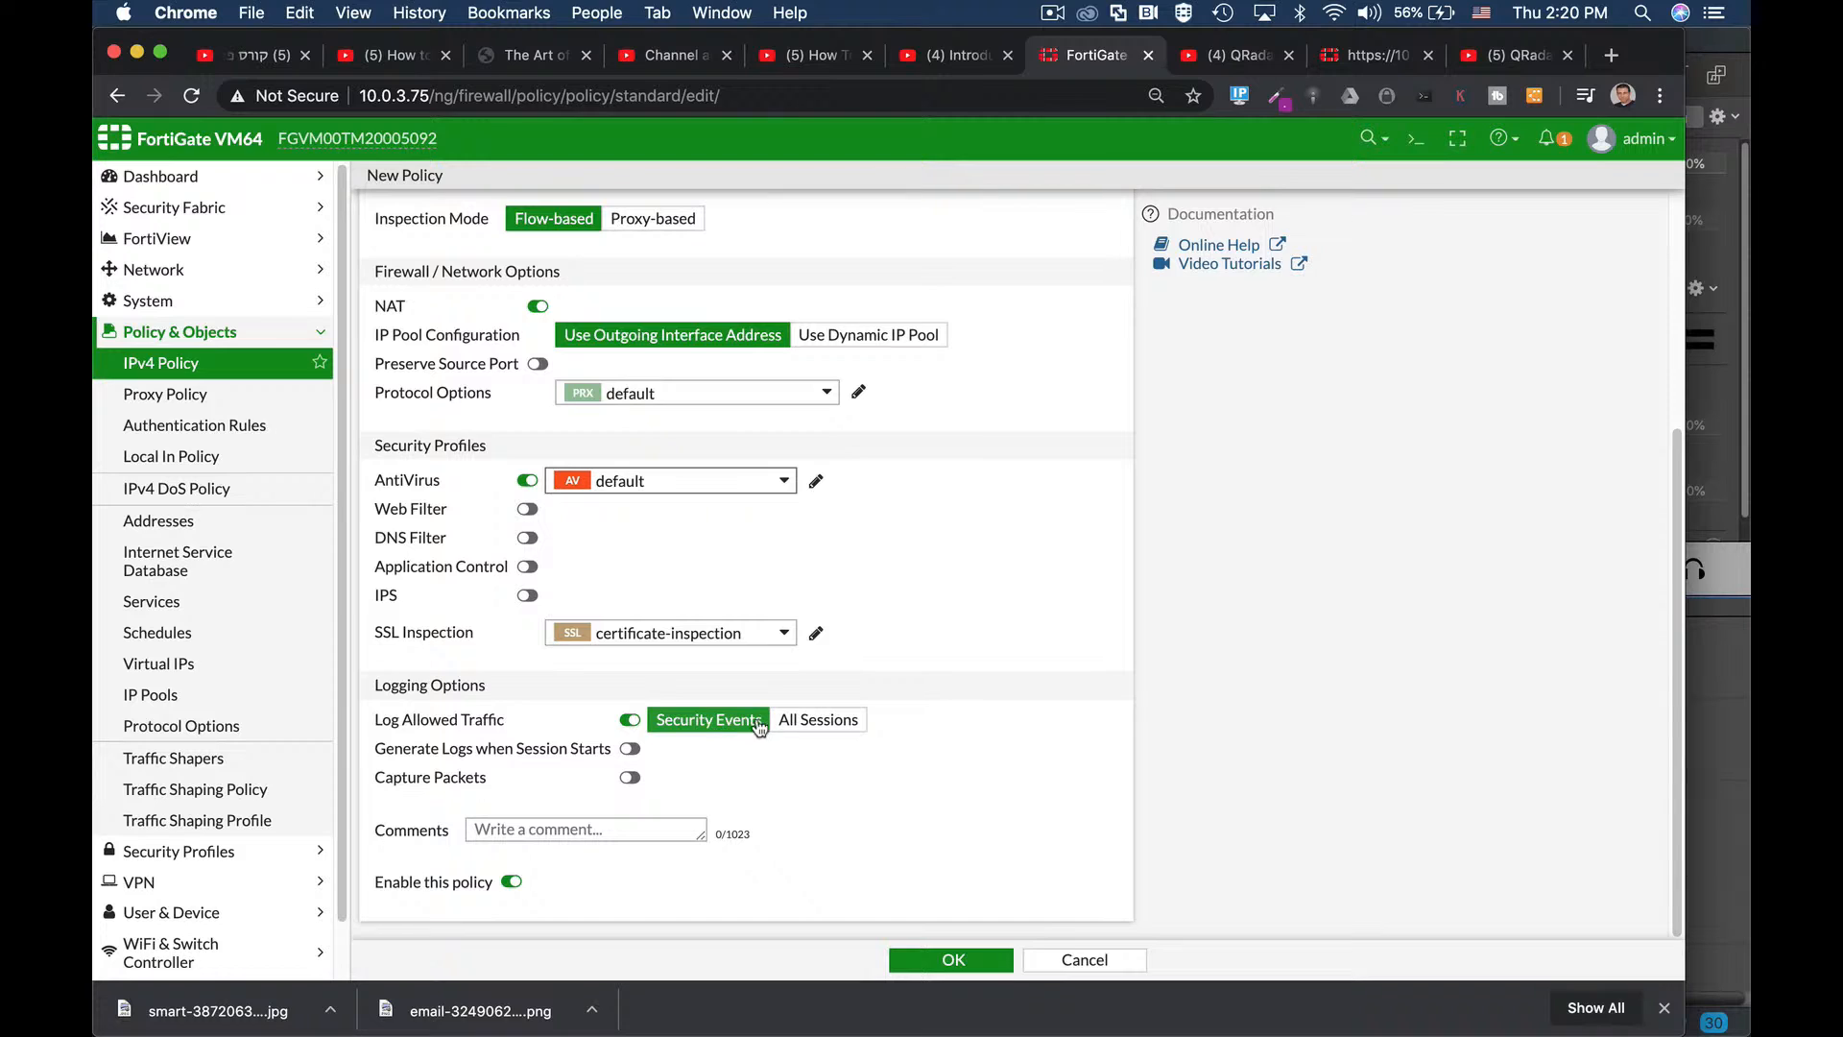
click(796, 724)
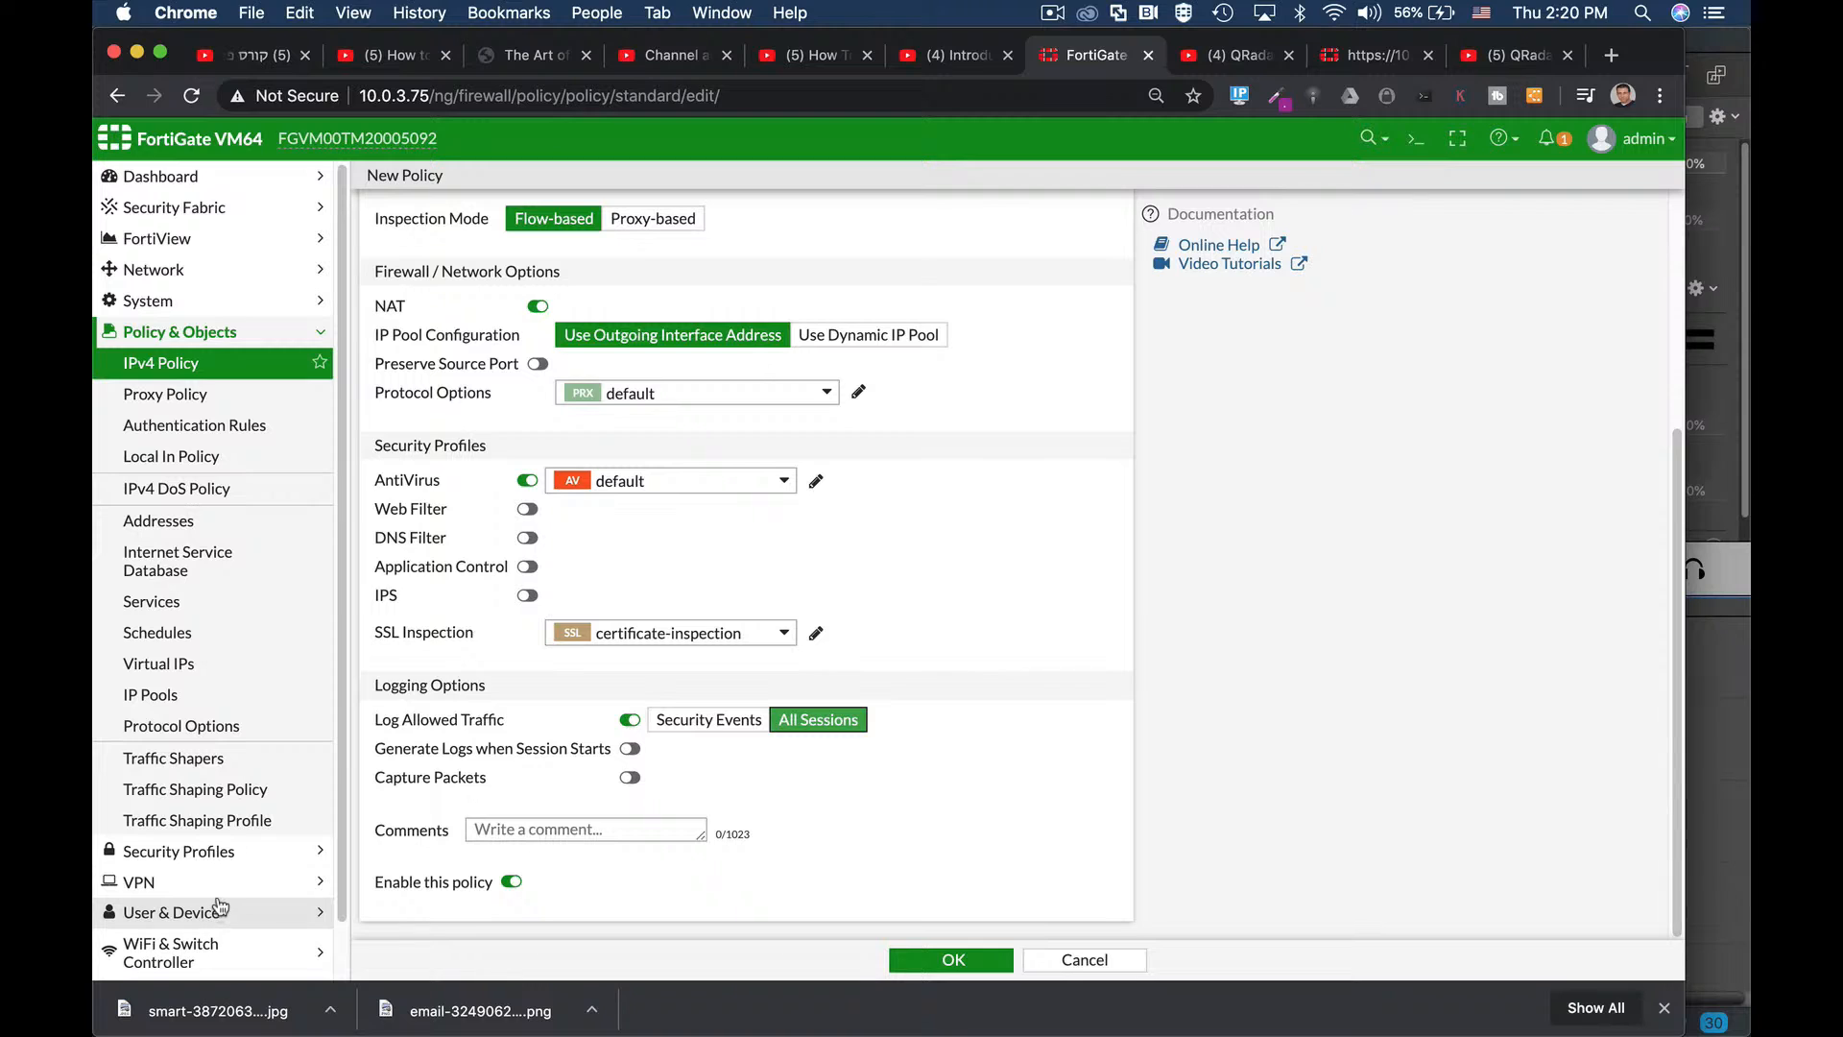
scroll(221, 898, down, 2)
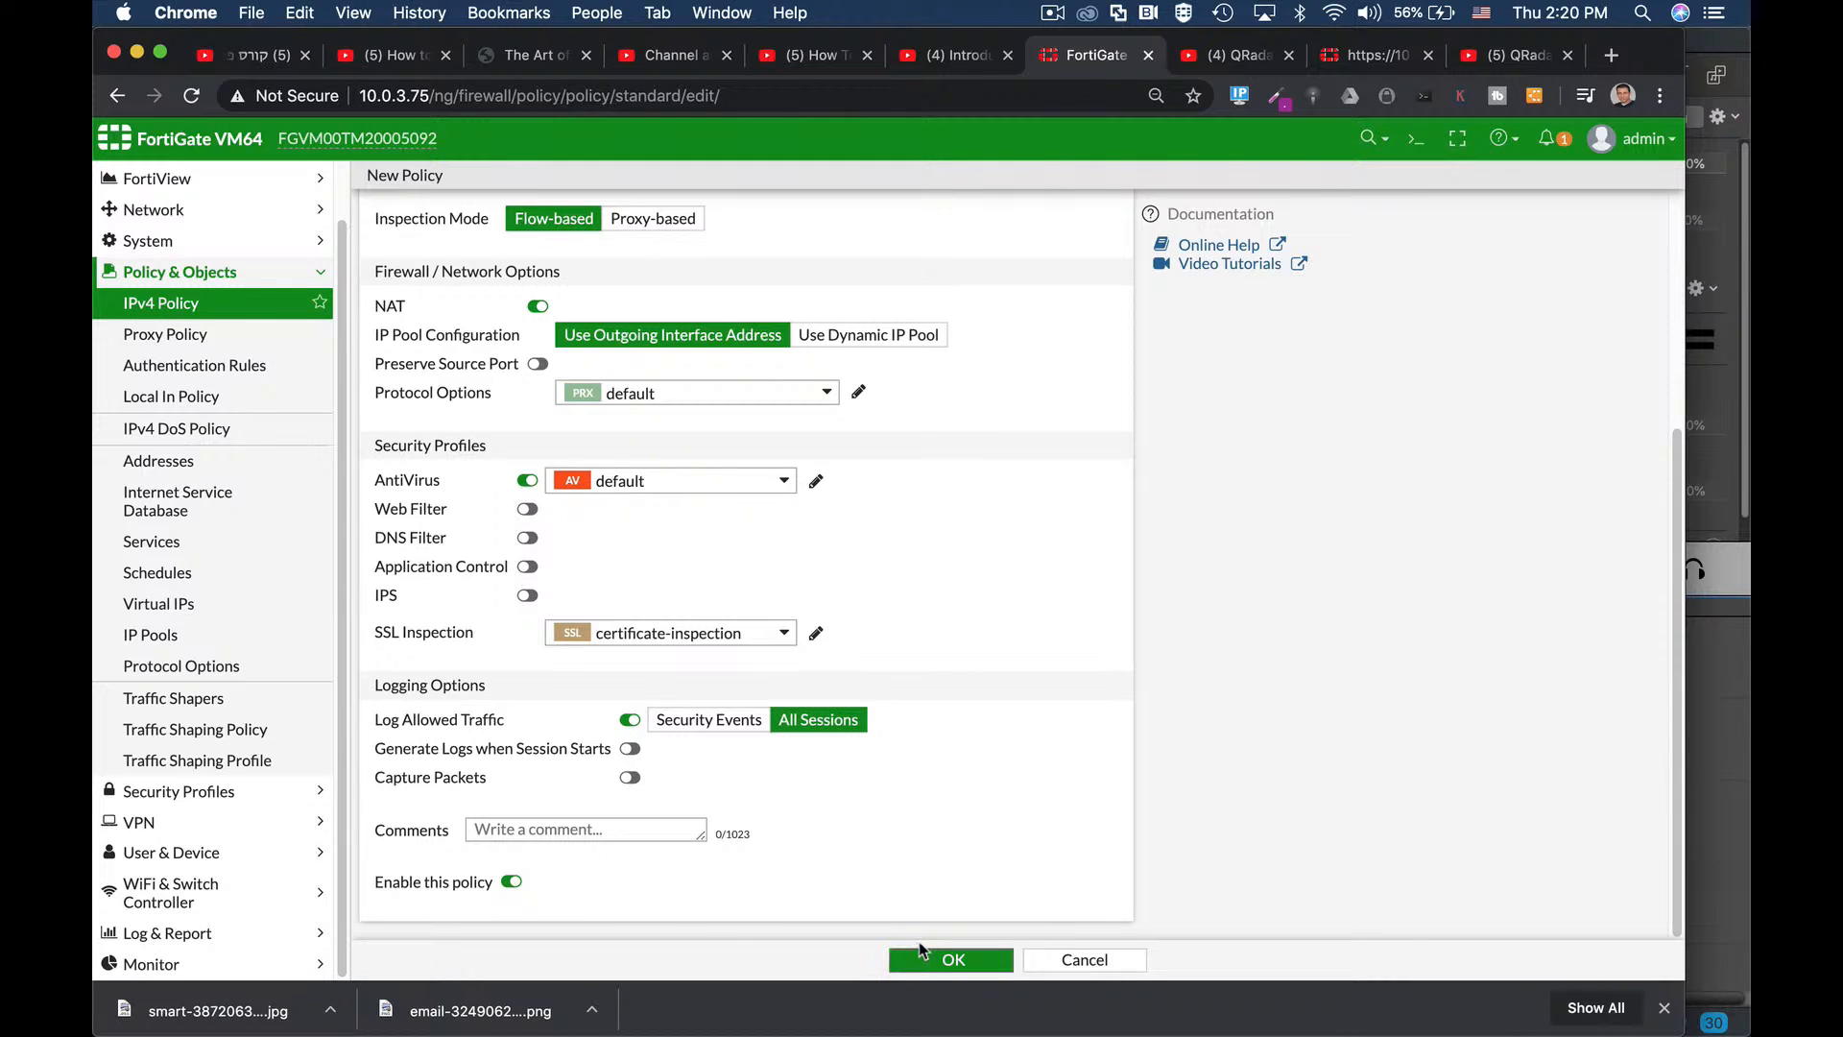
click(980, 953)
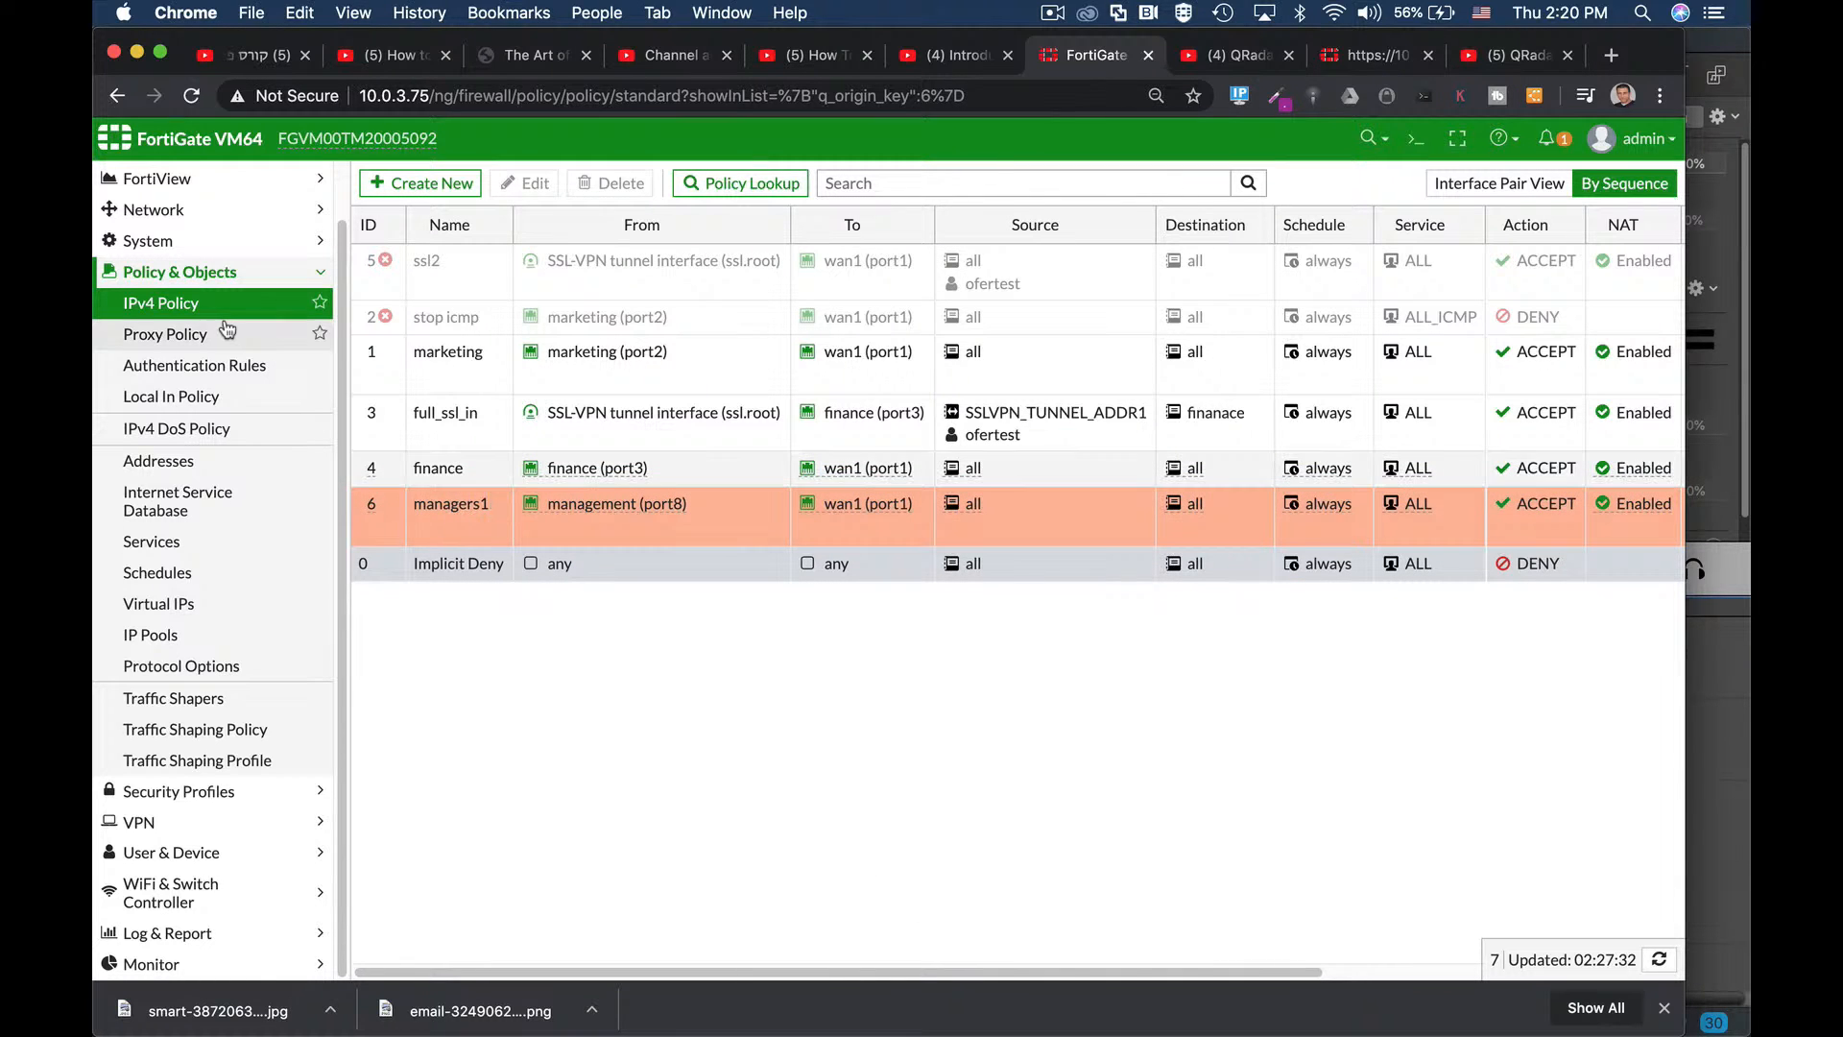
View the interfaces list with management (port8) selected, then go to Static Routes.
click(177, 211)
click(171, 305)
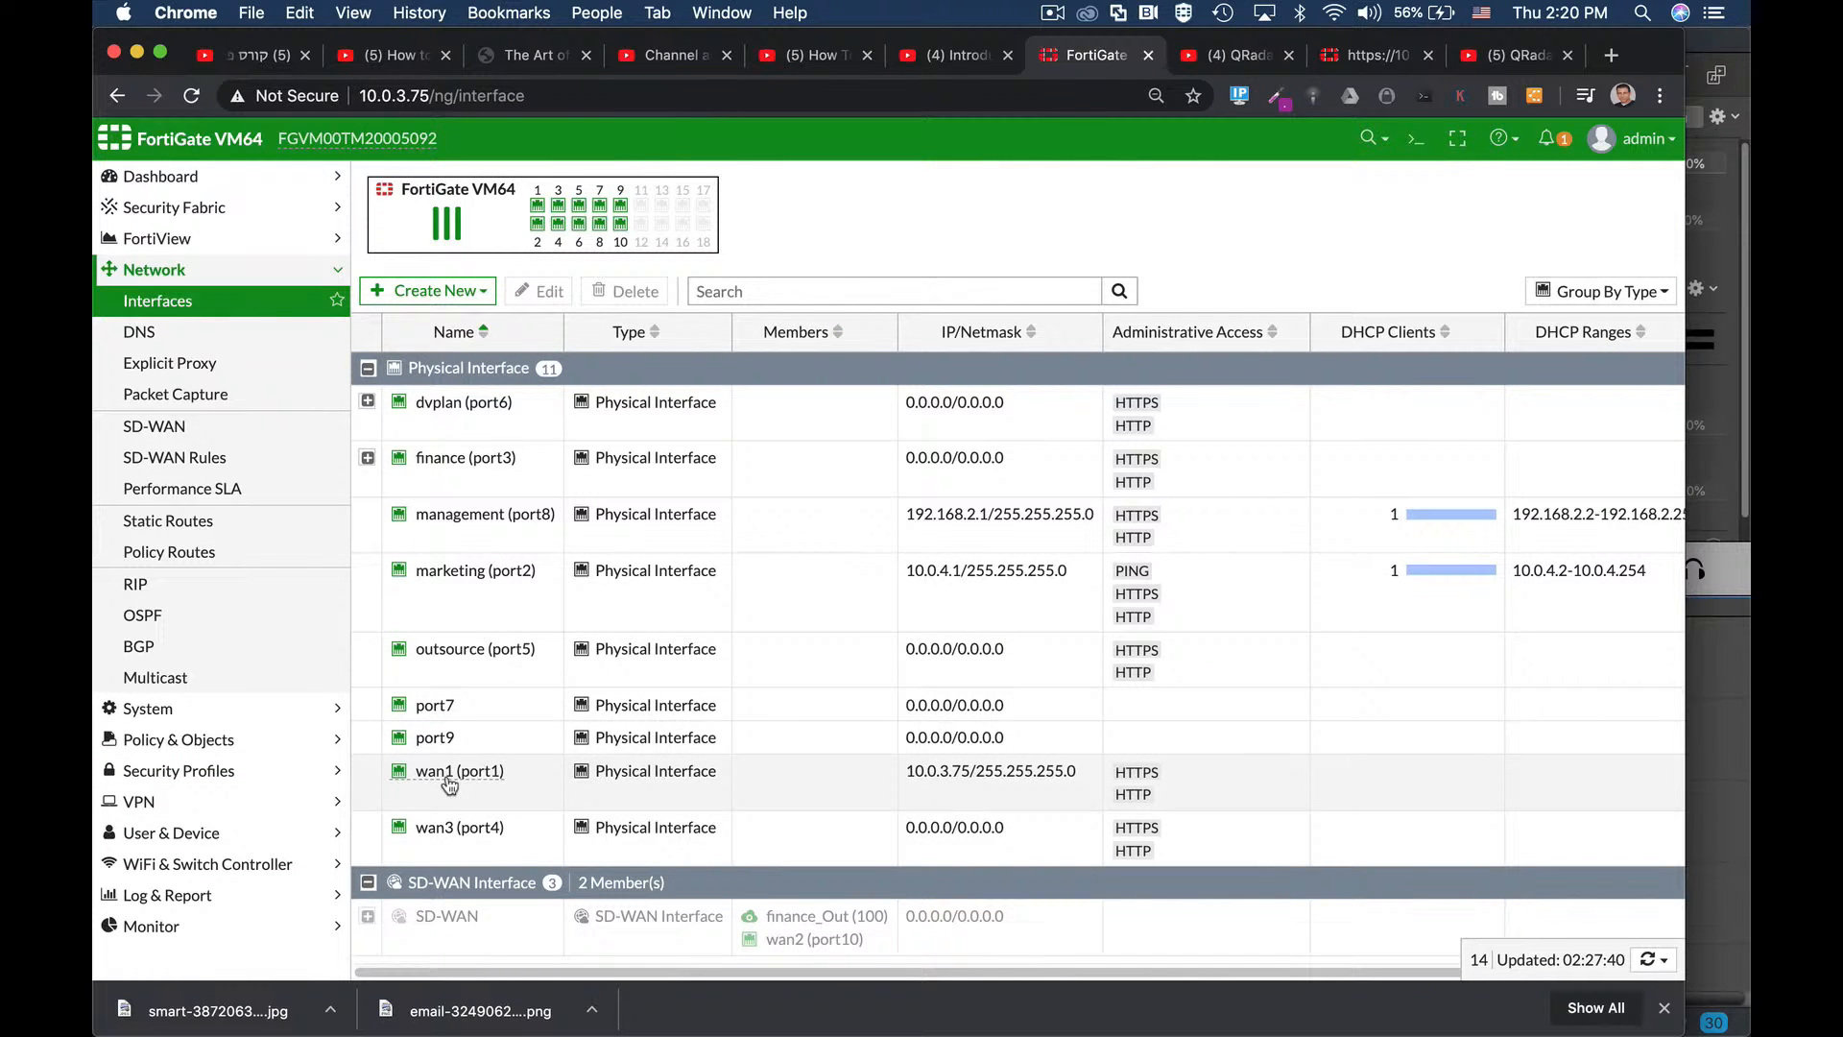
mouse_move(455, 787)
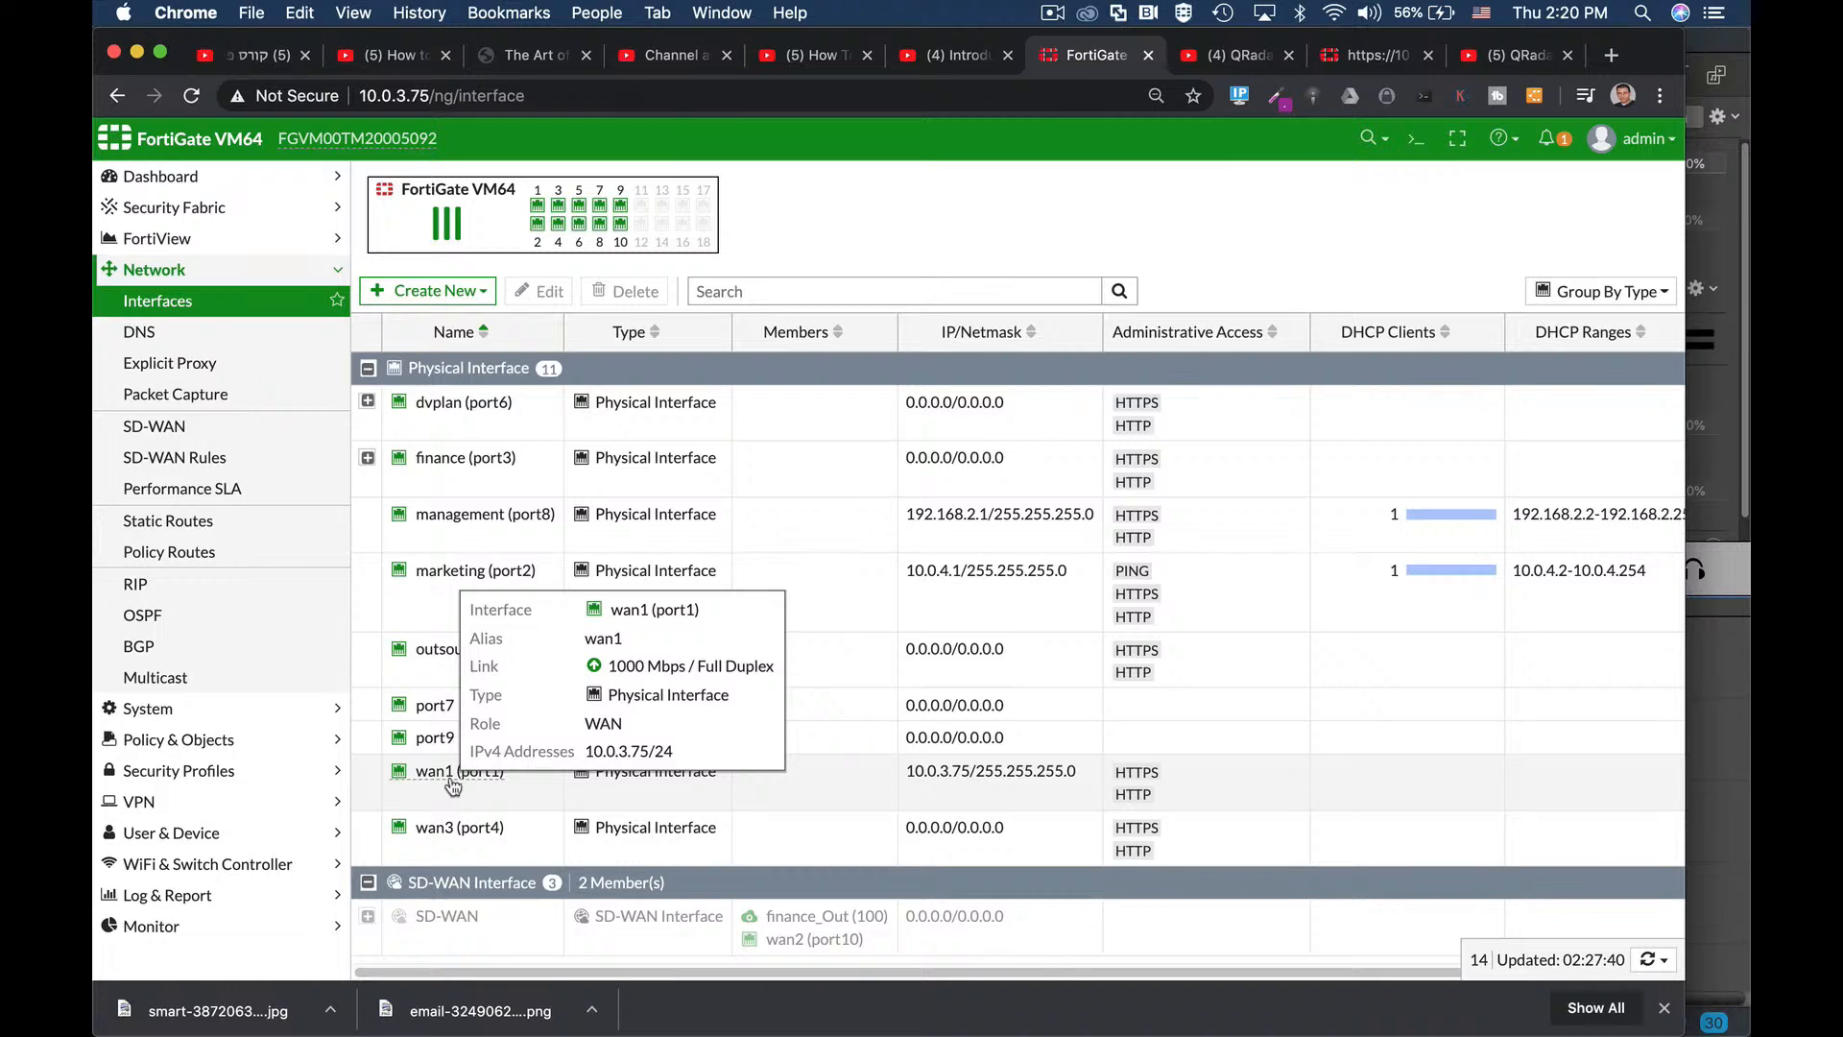
click(483, 517)
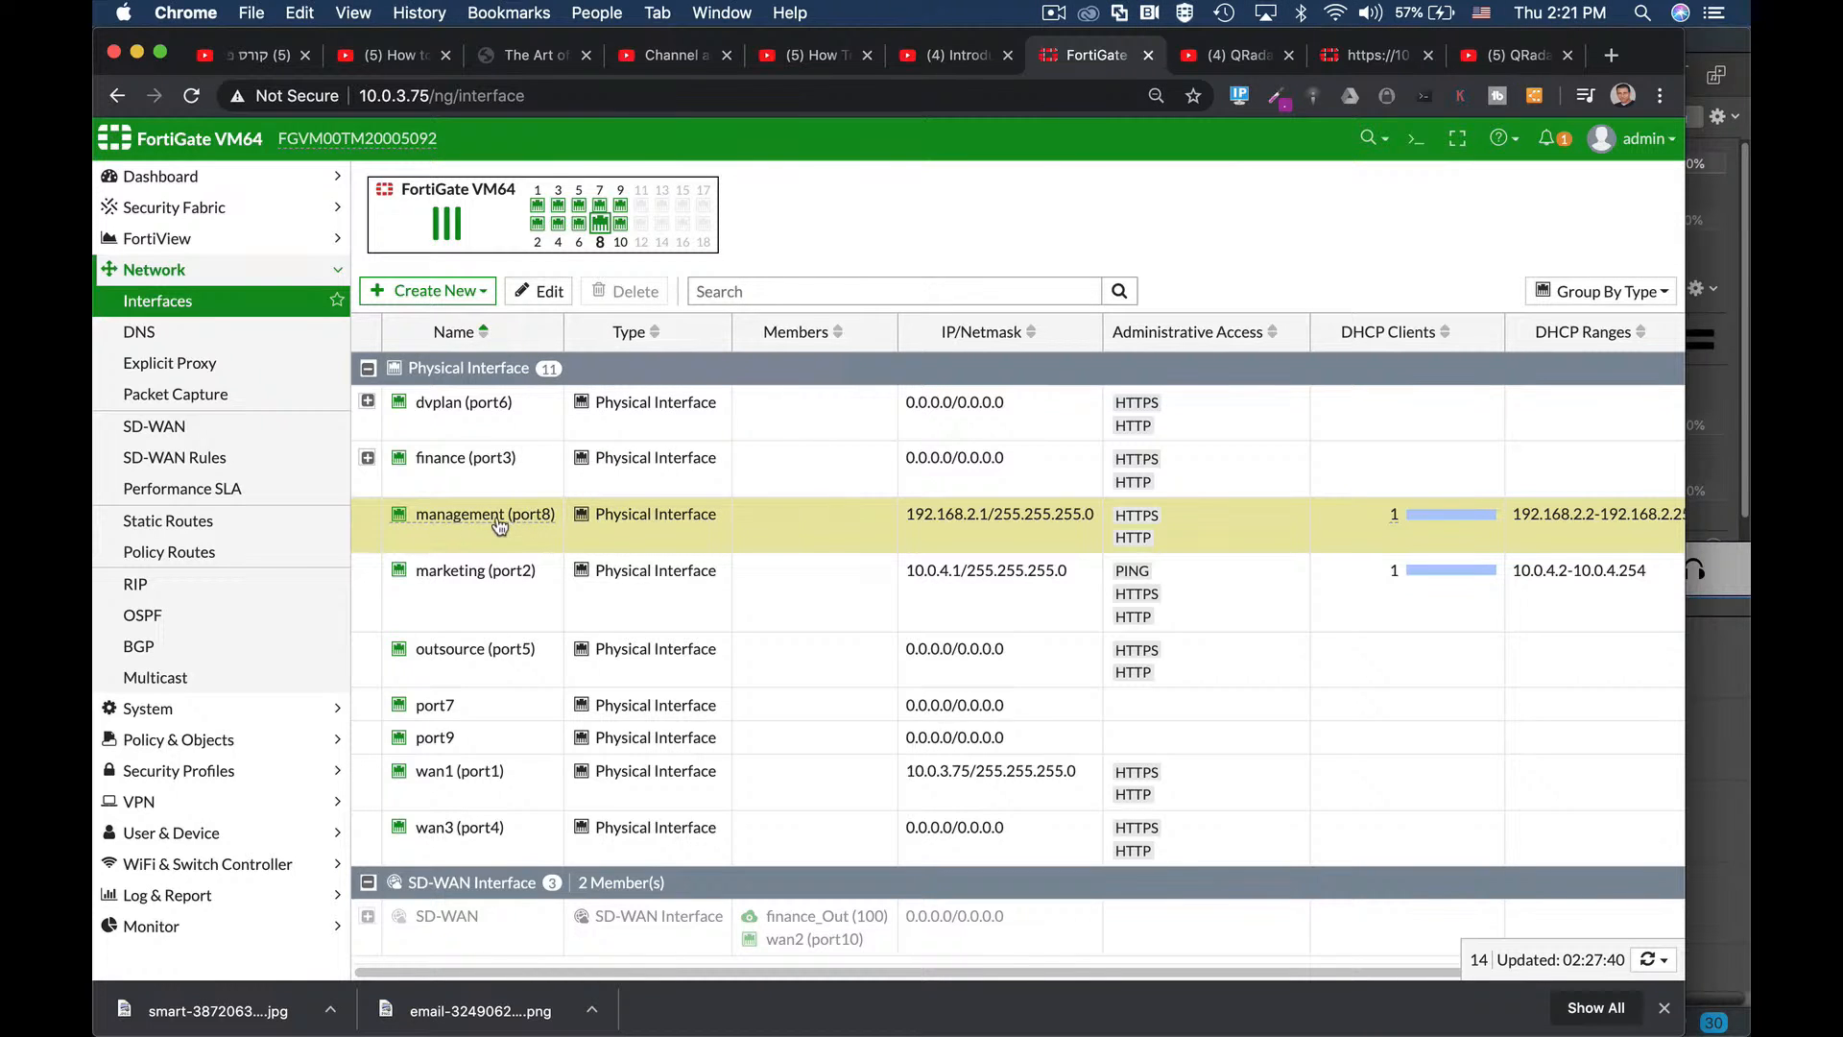
mouse_move(506, 530)
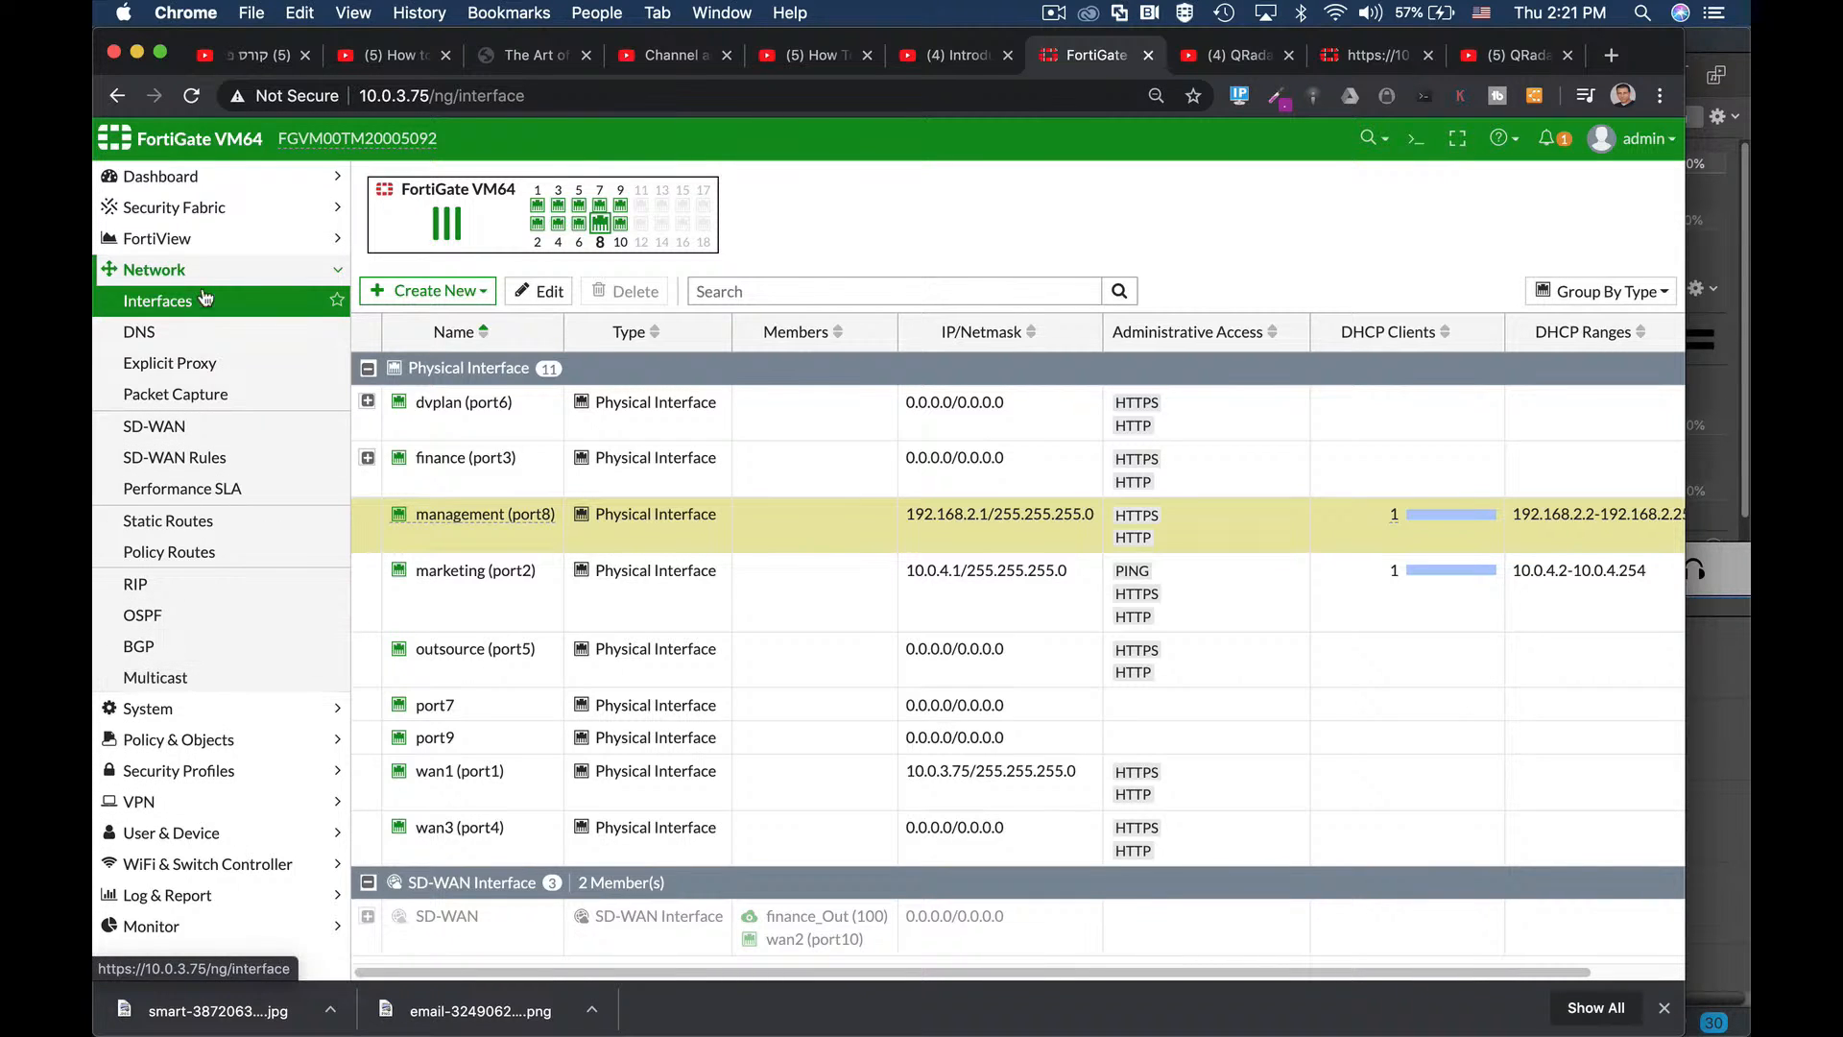
click(146, 531)
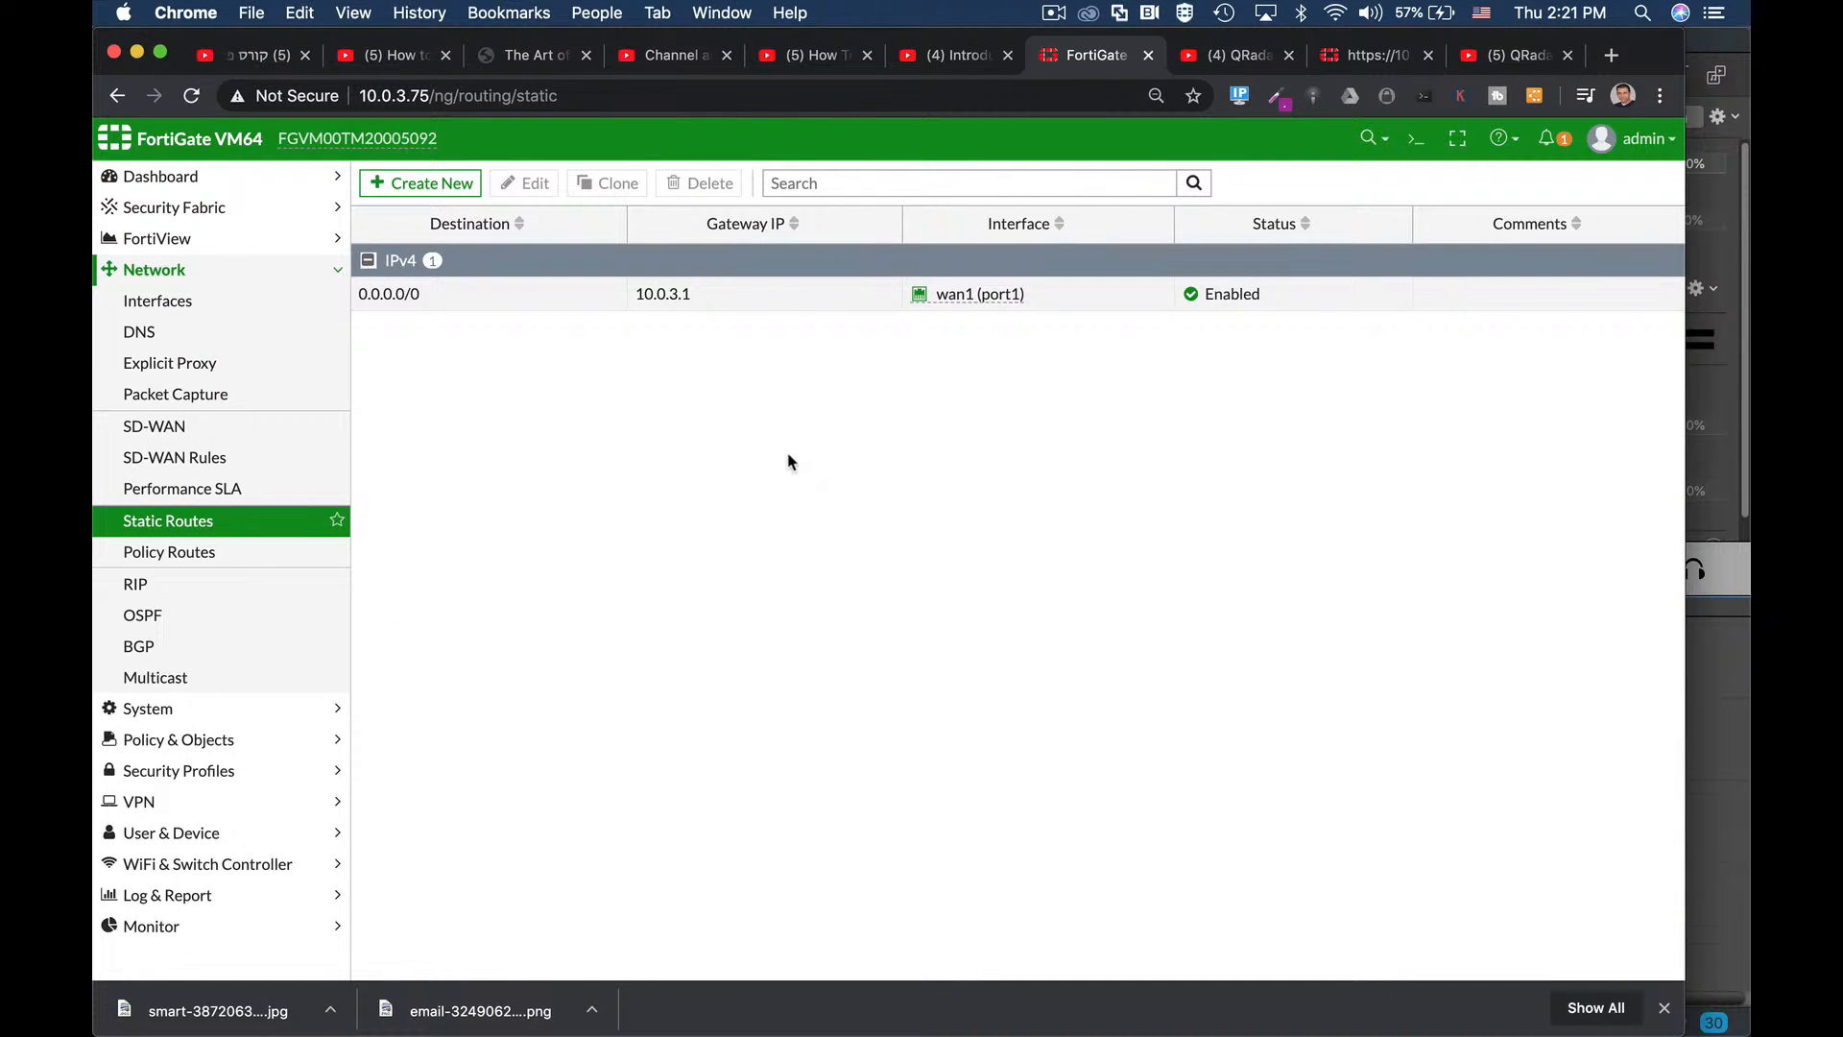
Inspect the existing 0.0.0.0/0 default route, then start a new static route.
click(407, 300)
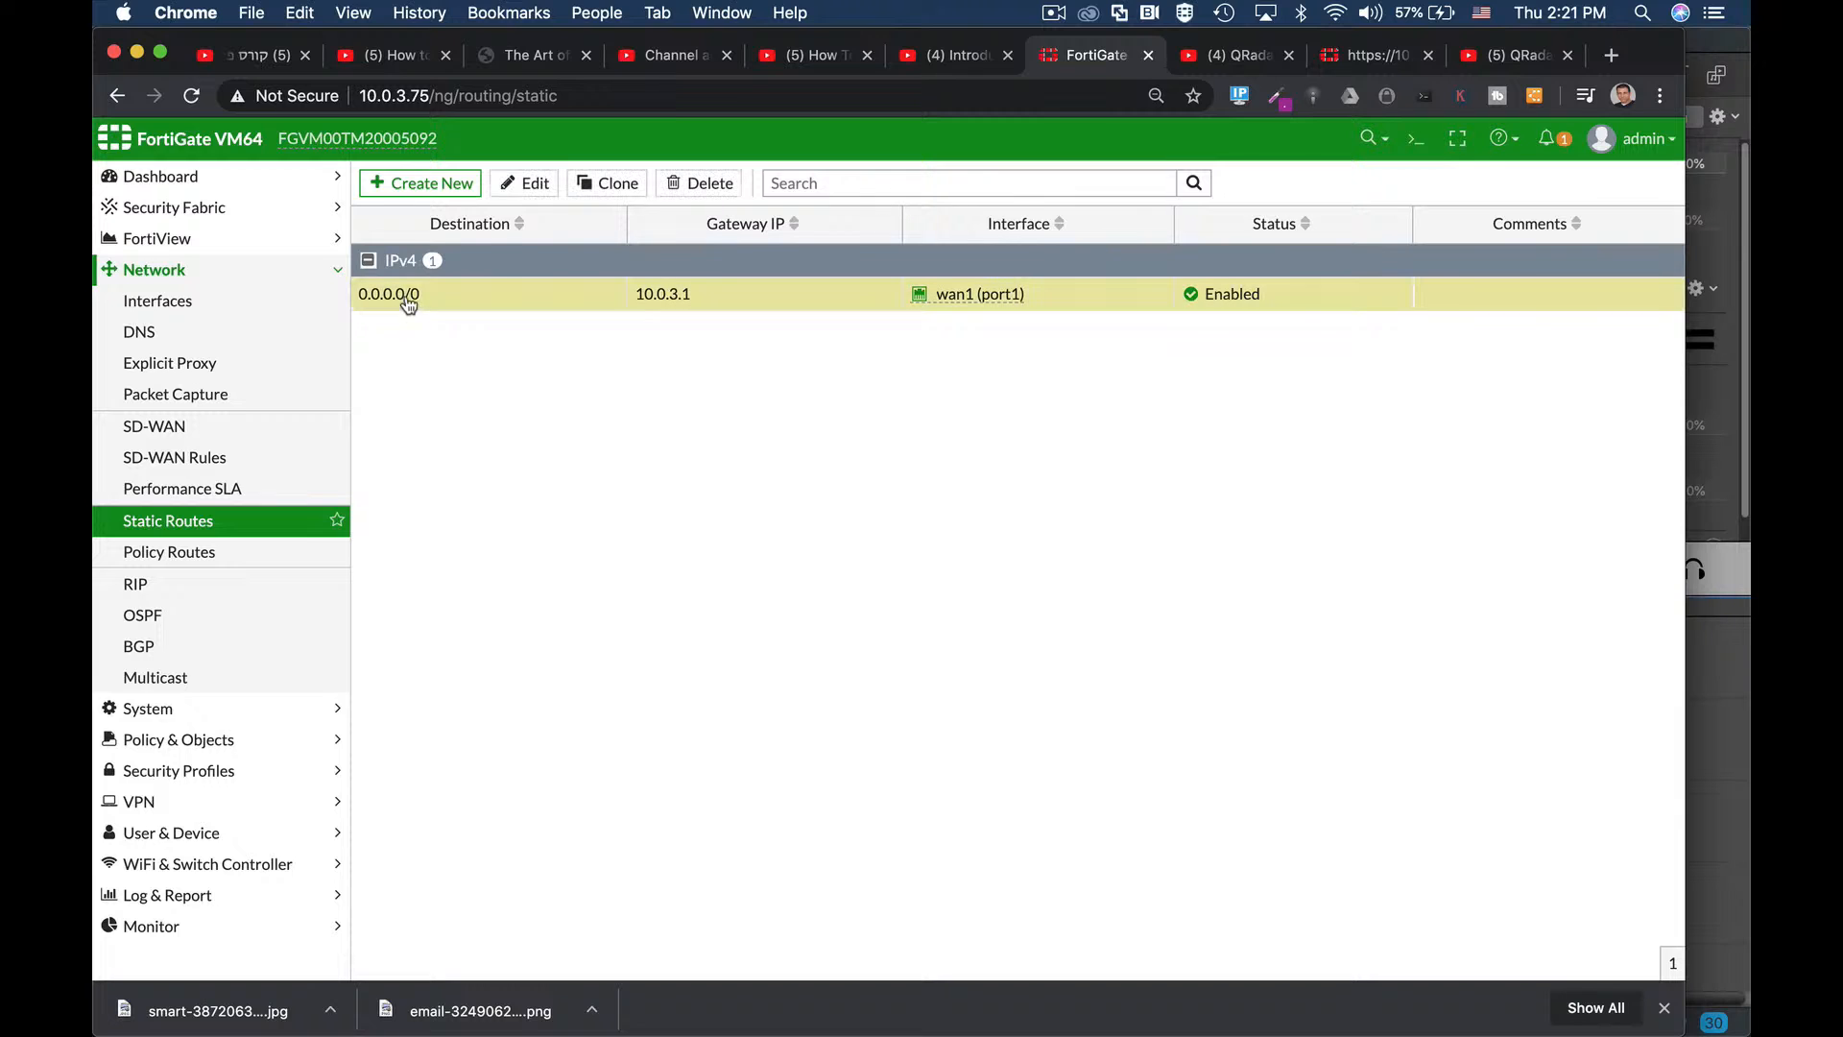
click(536, 185)
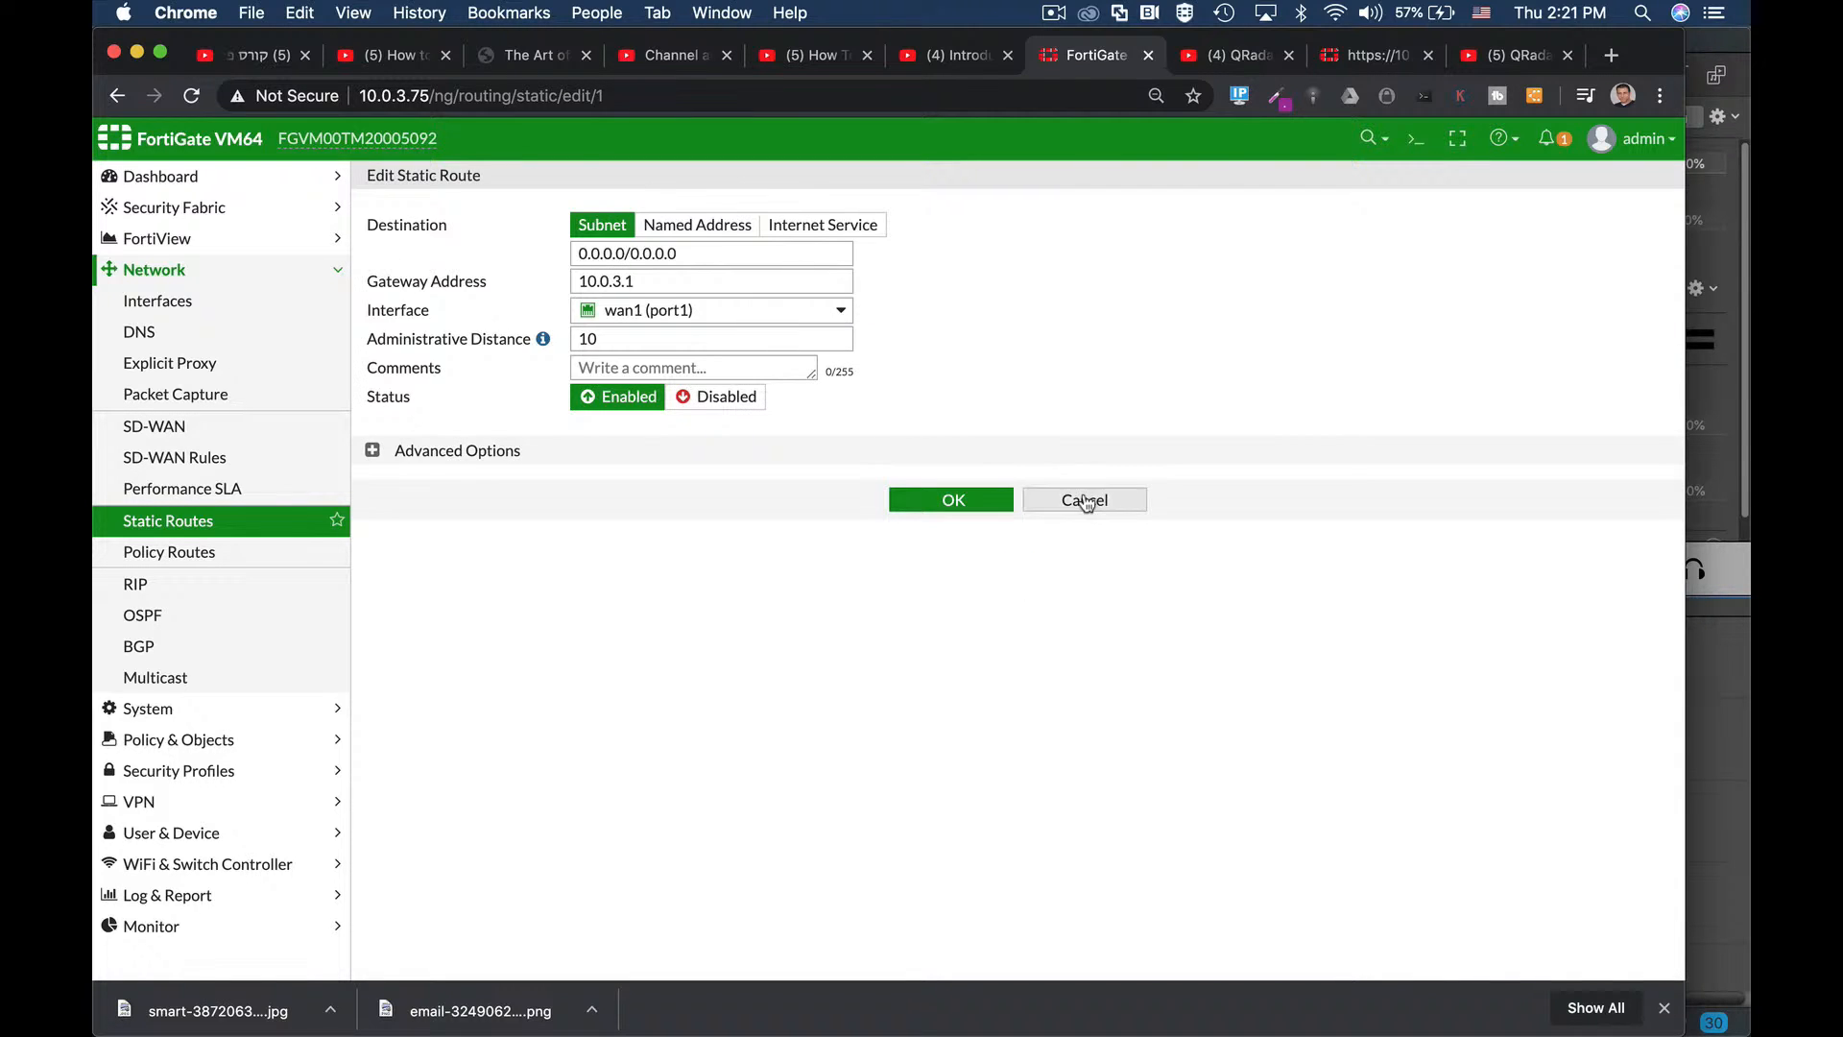
click(1085, 500)
click(431, 185)
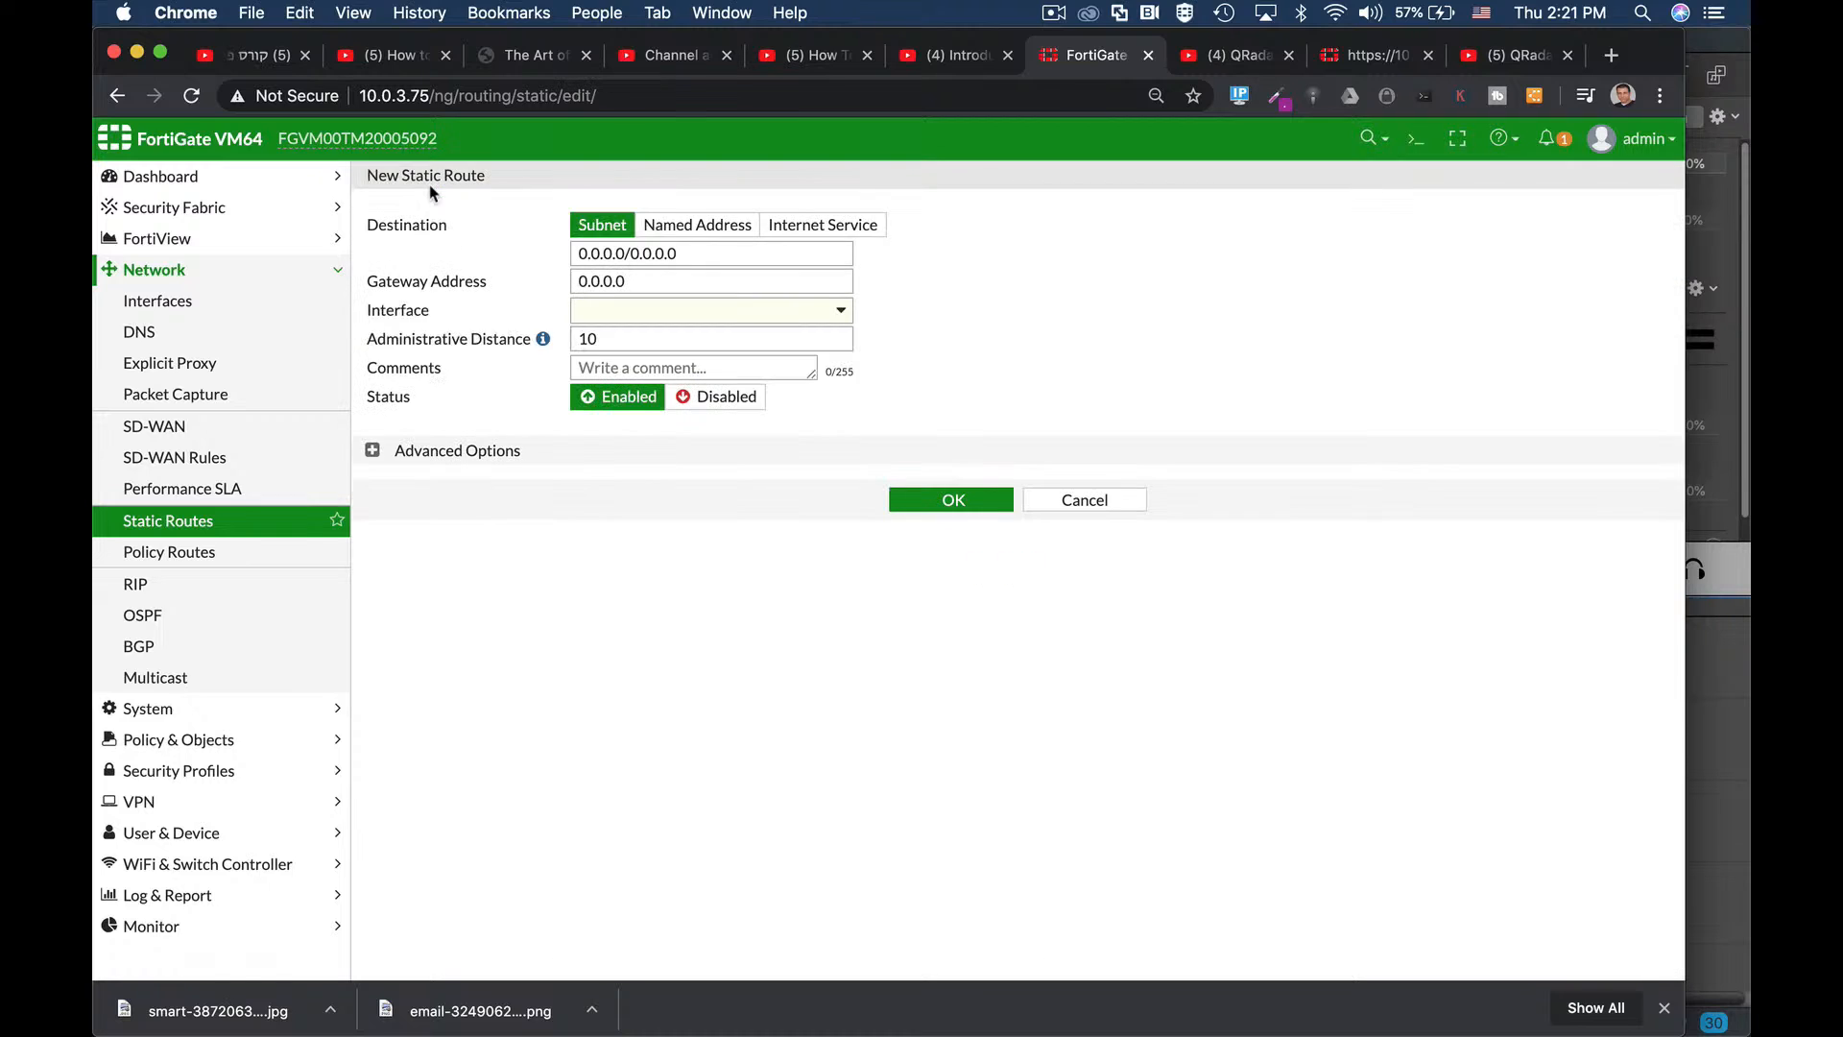
Fill a new route on wan1 (port1) with gateway 10.0.3.1, then cancel it over the conflict.
click(698, 254)
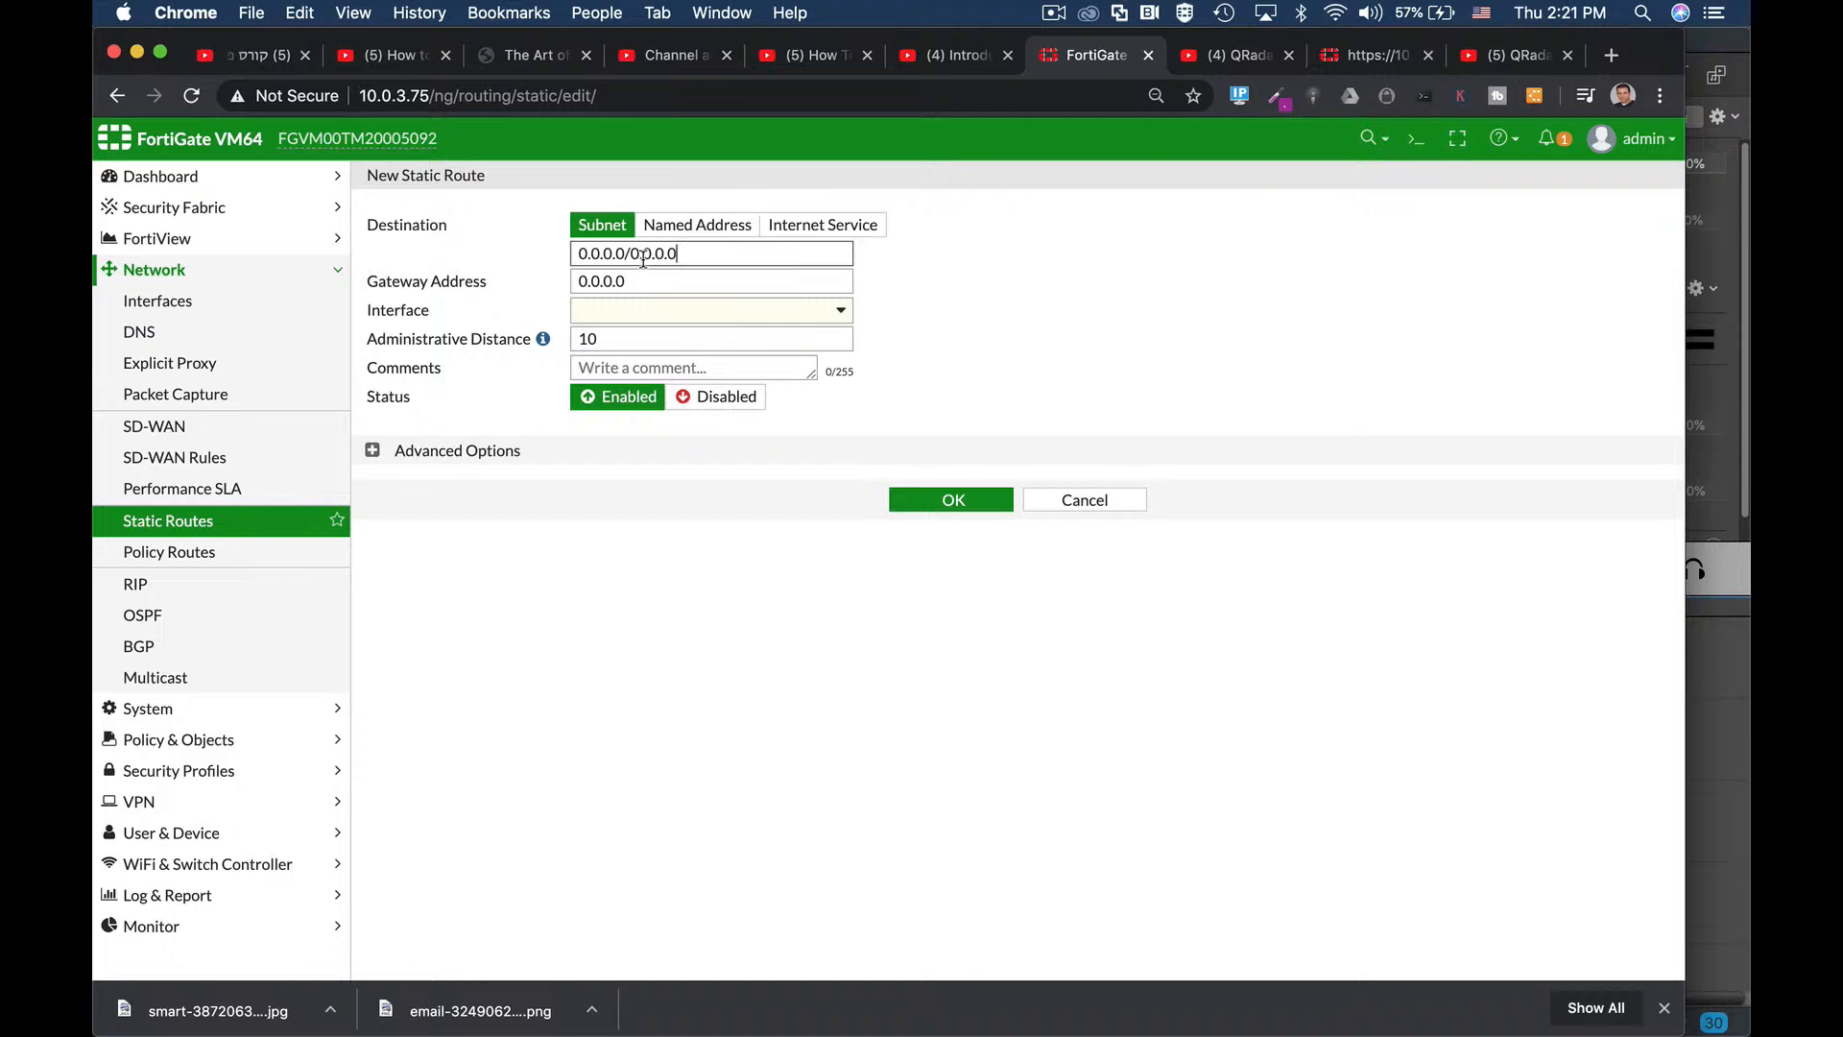
click(625, 314)
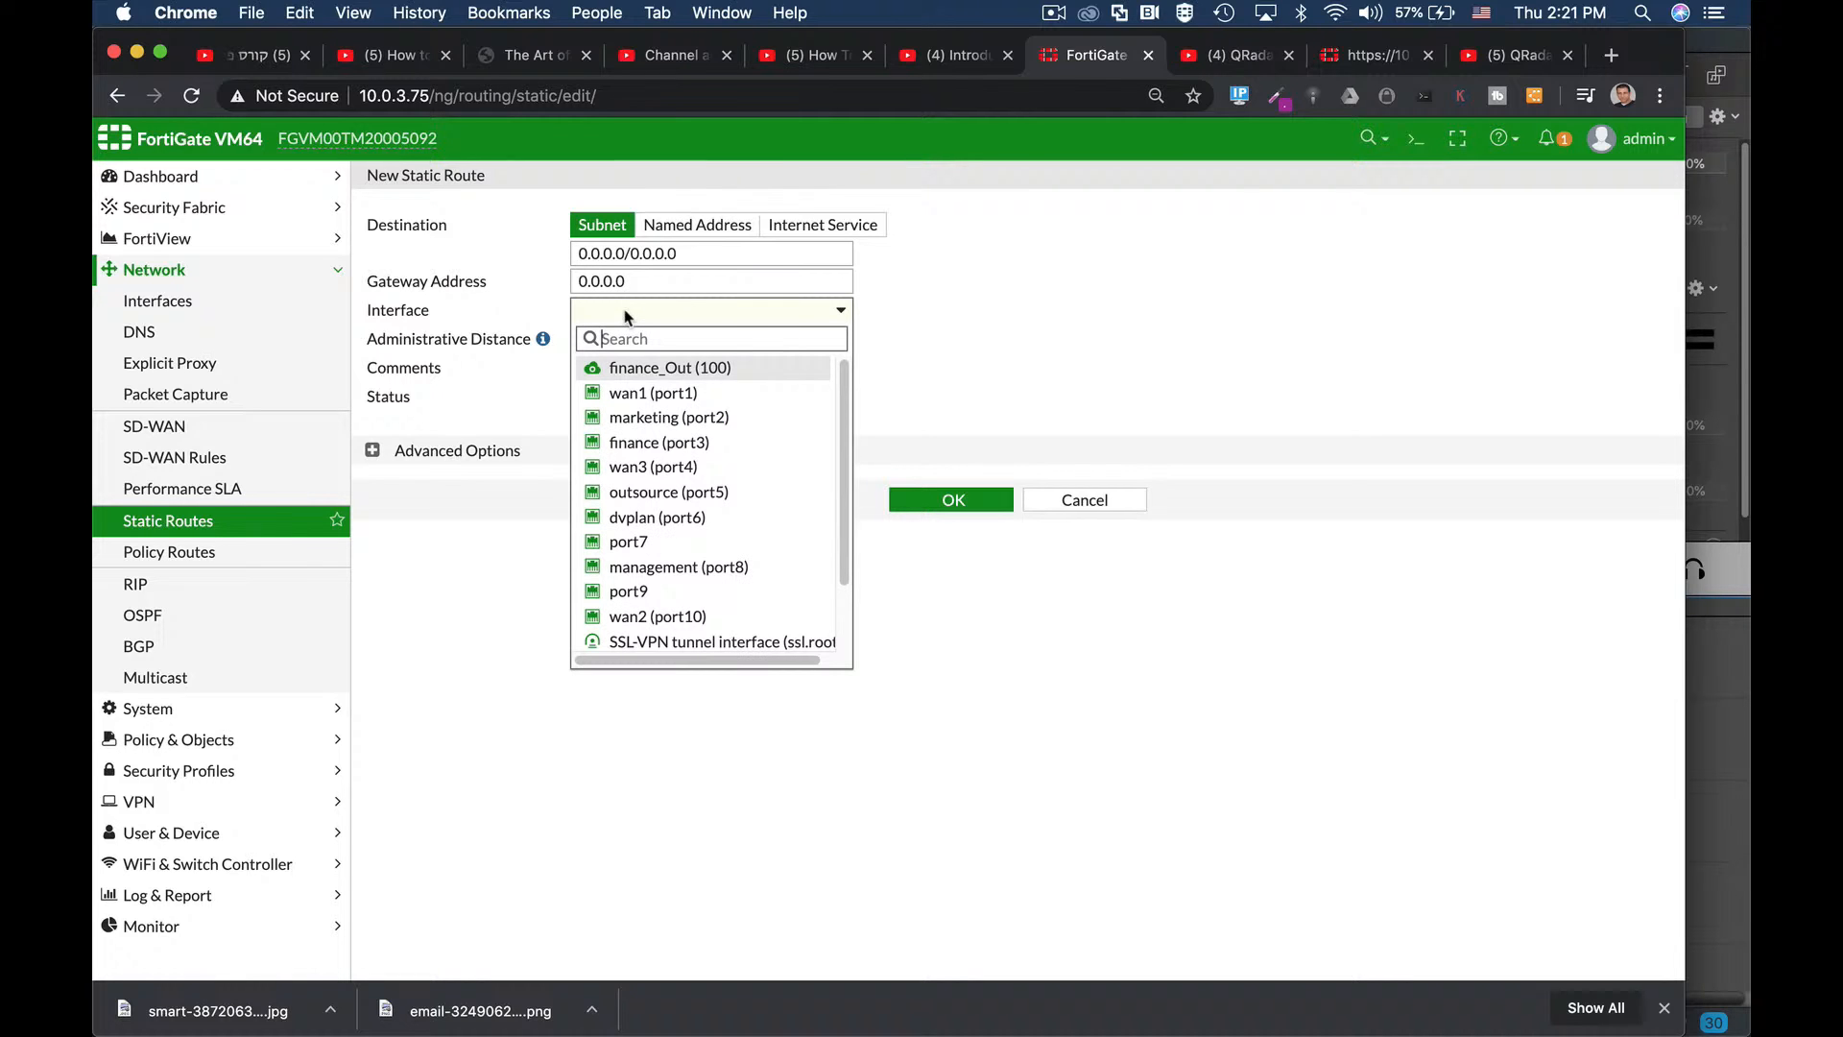
click(633, 392)
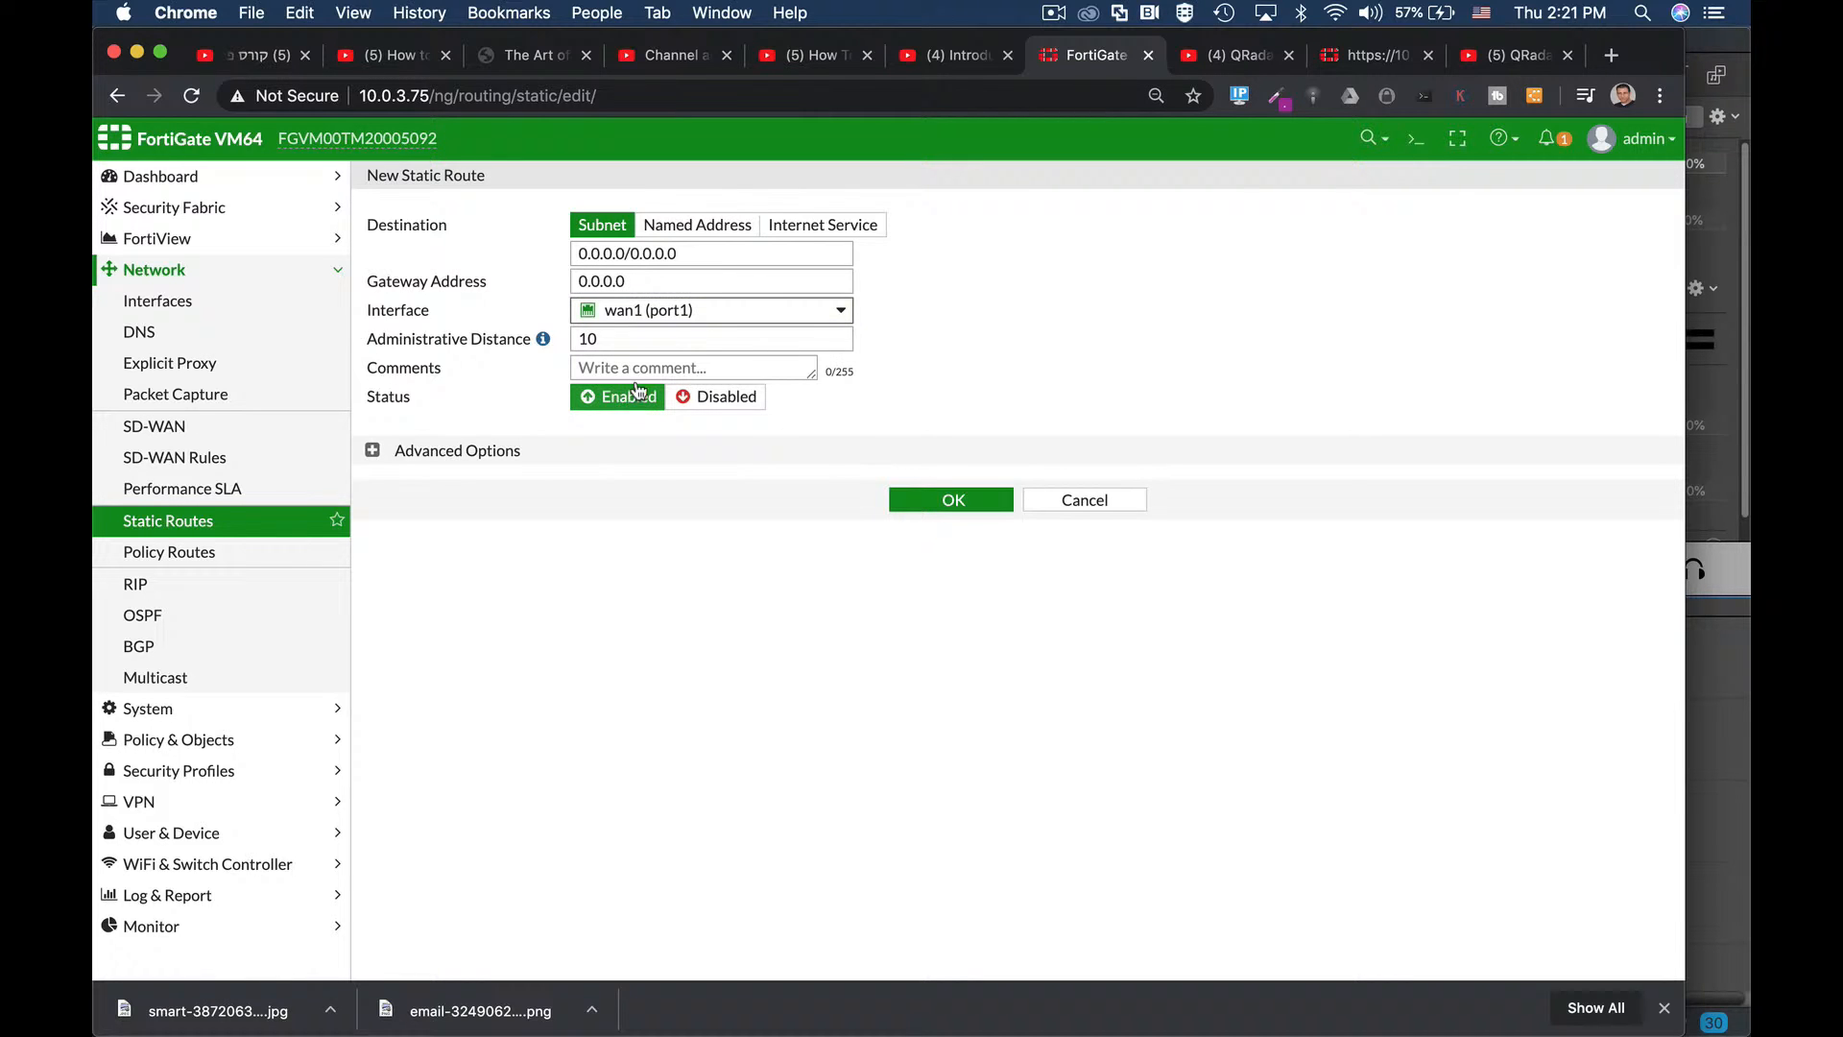
click(638, 280)
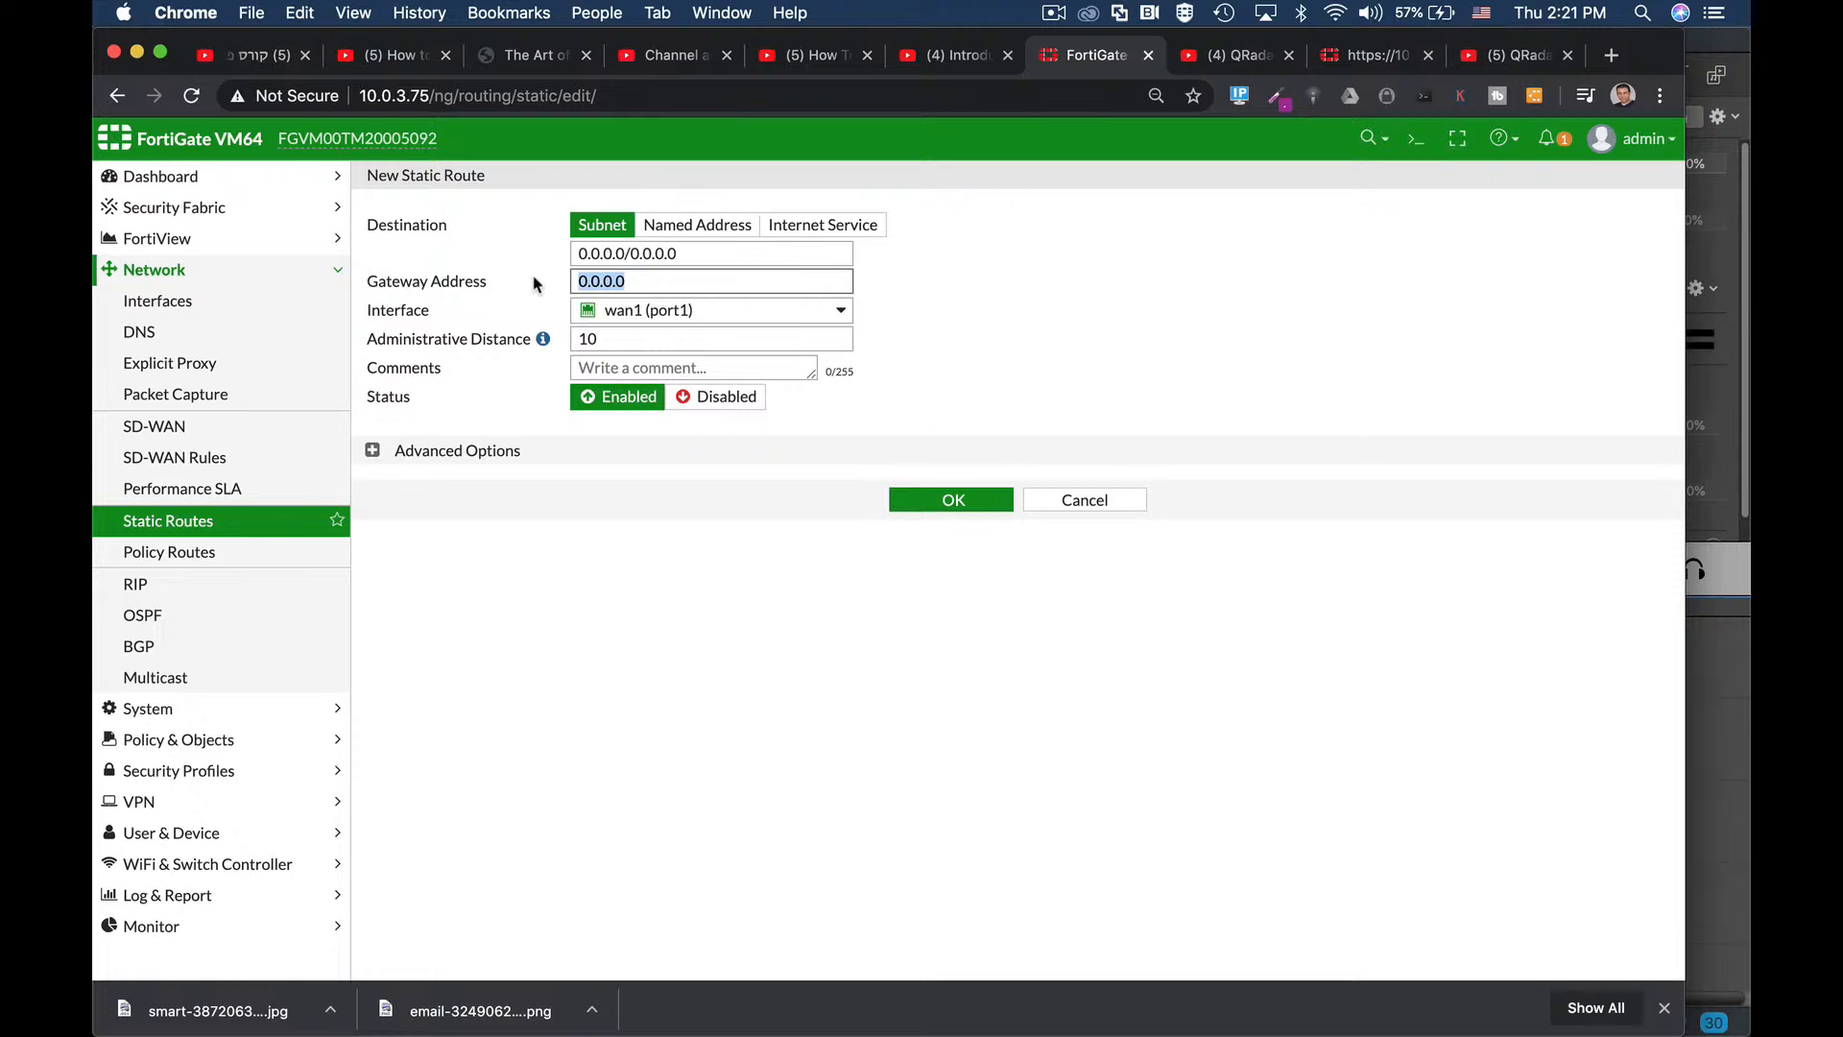
text(10)
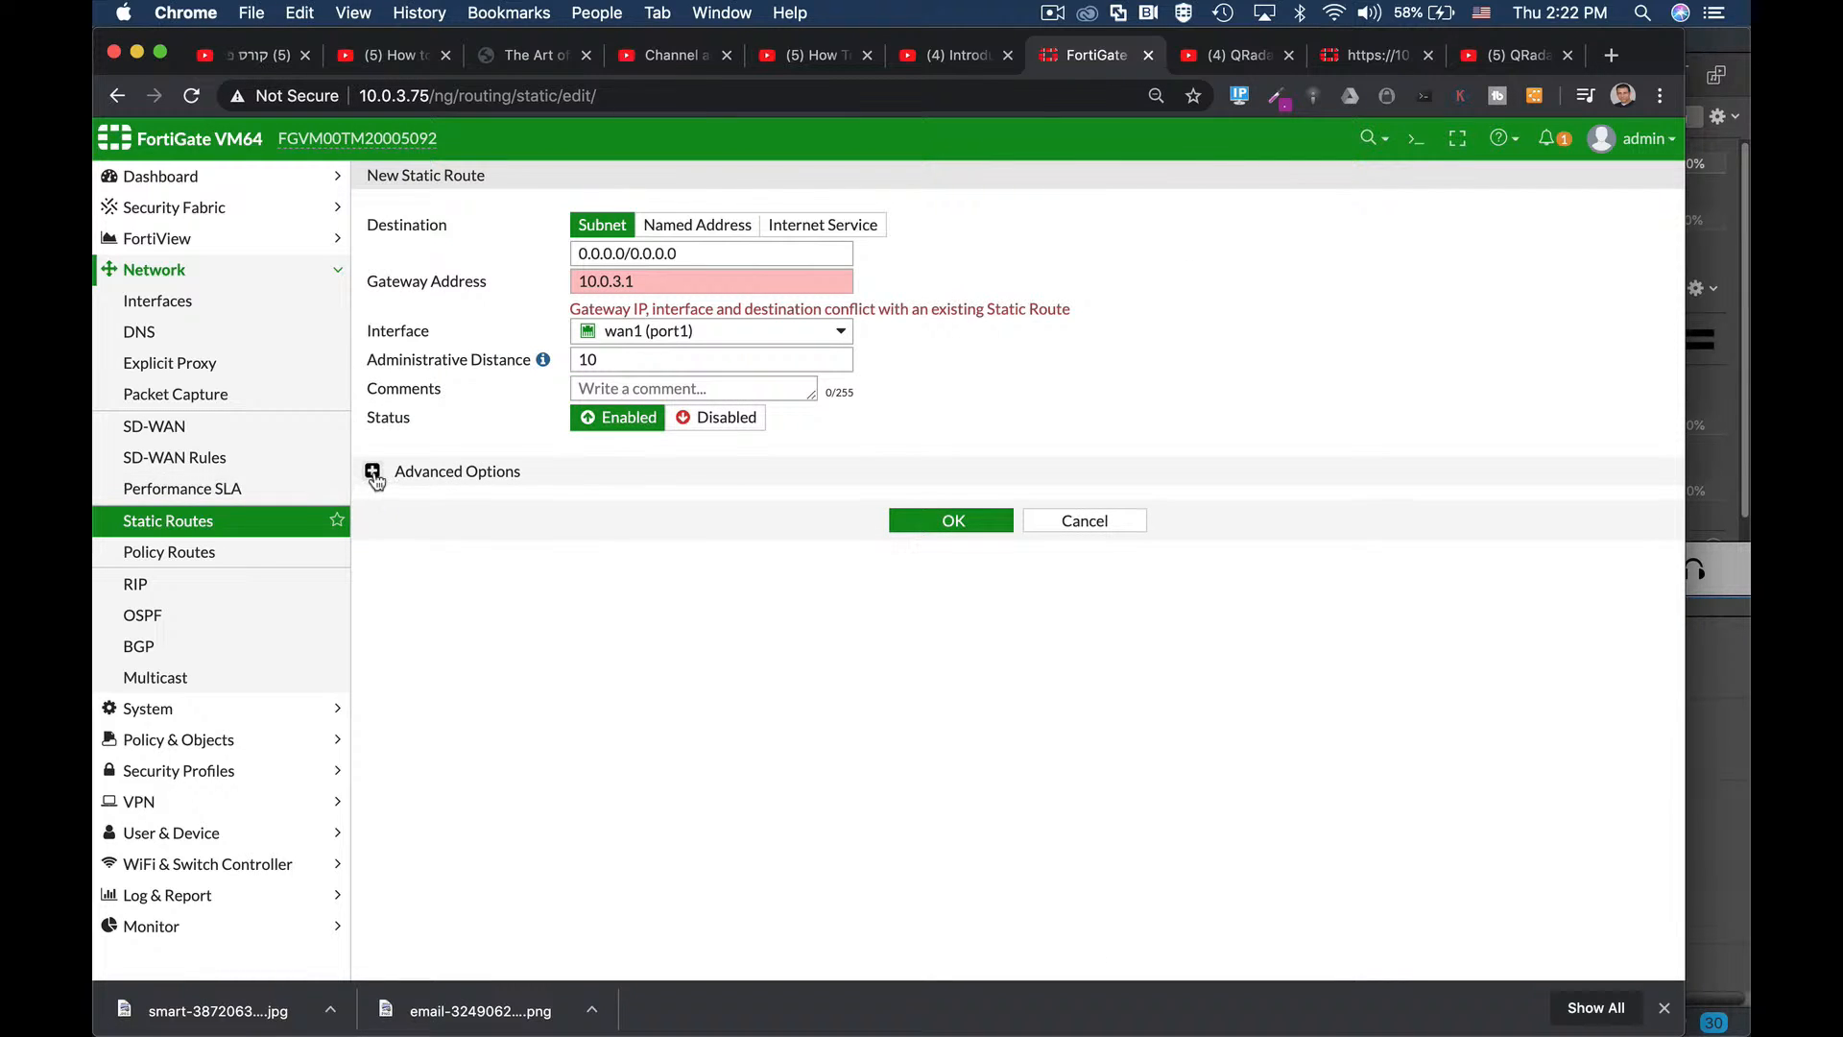
click(372, 471)
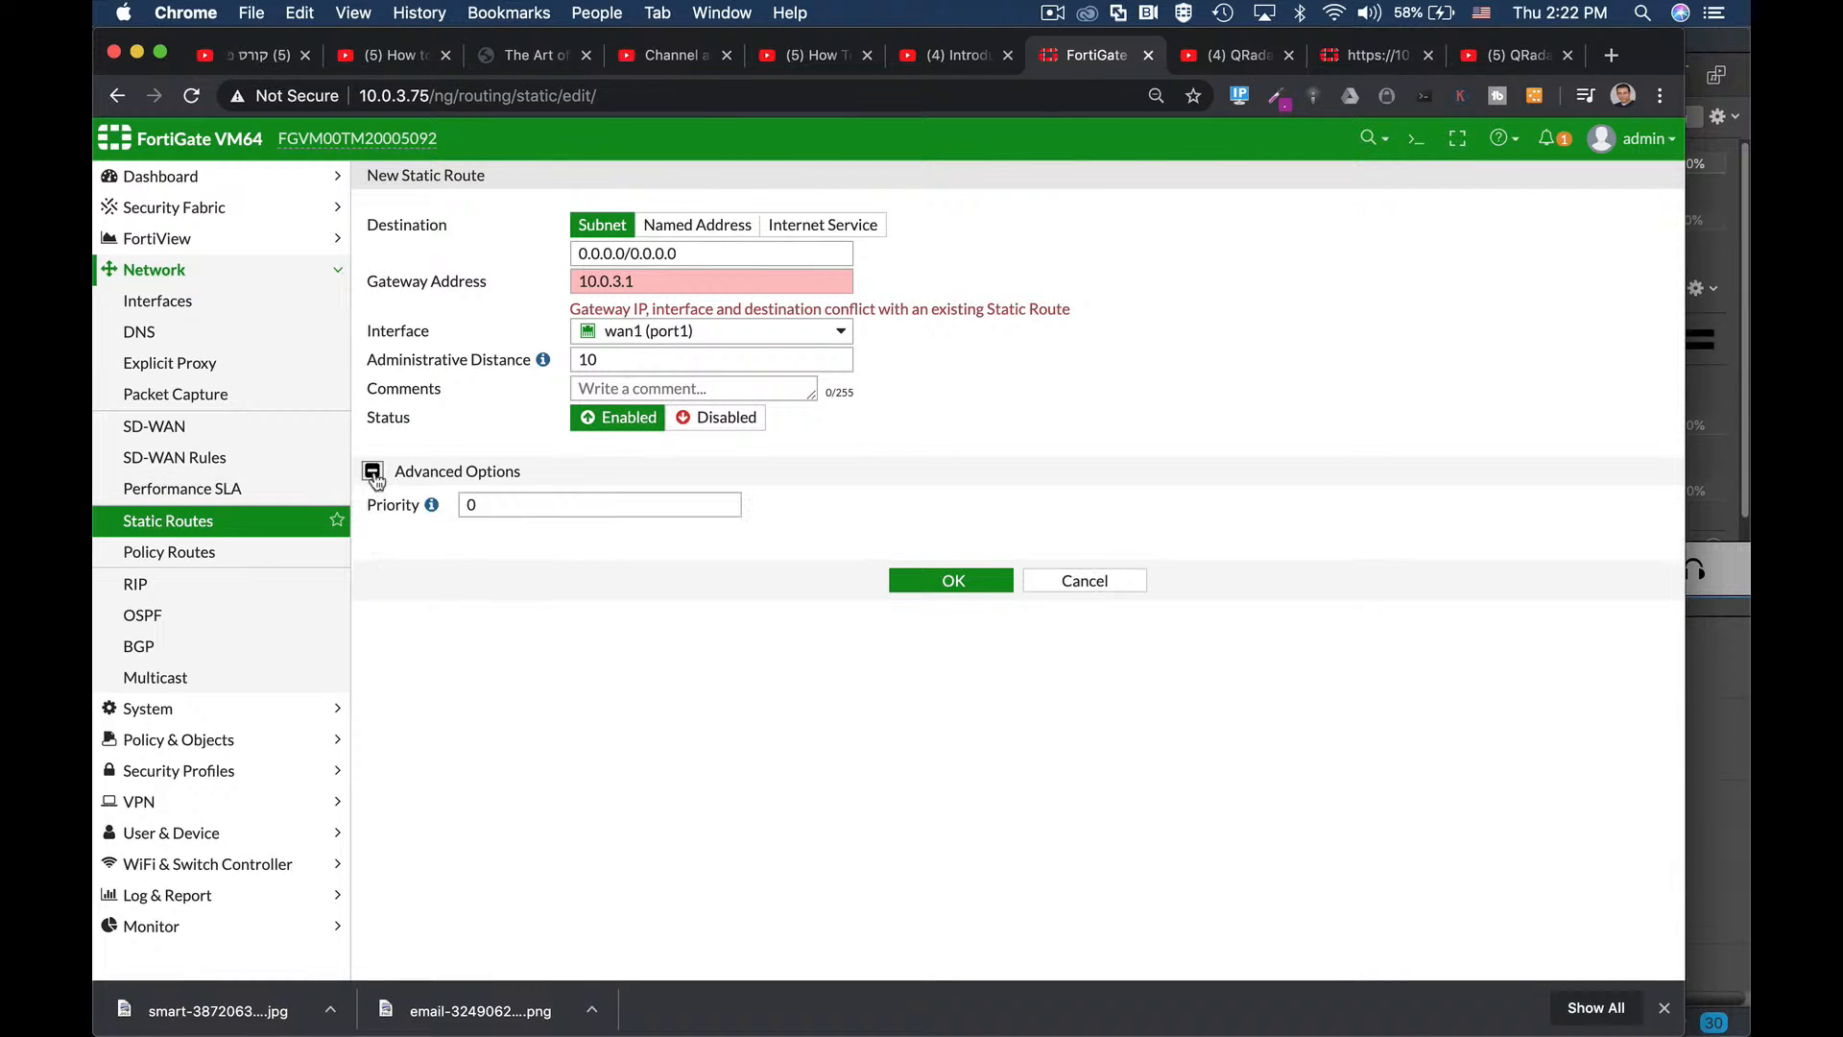
click(643, 282)
double_click(644, 282)
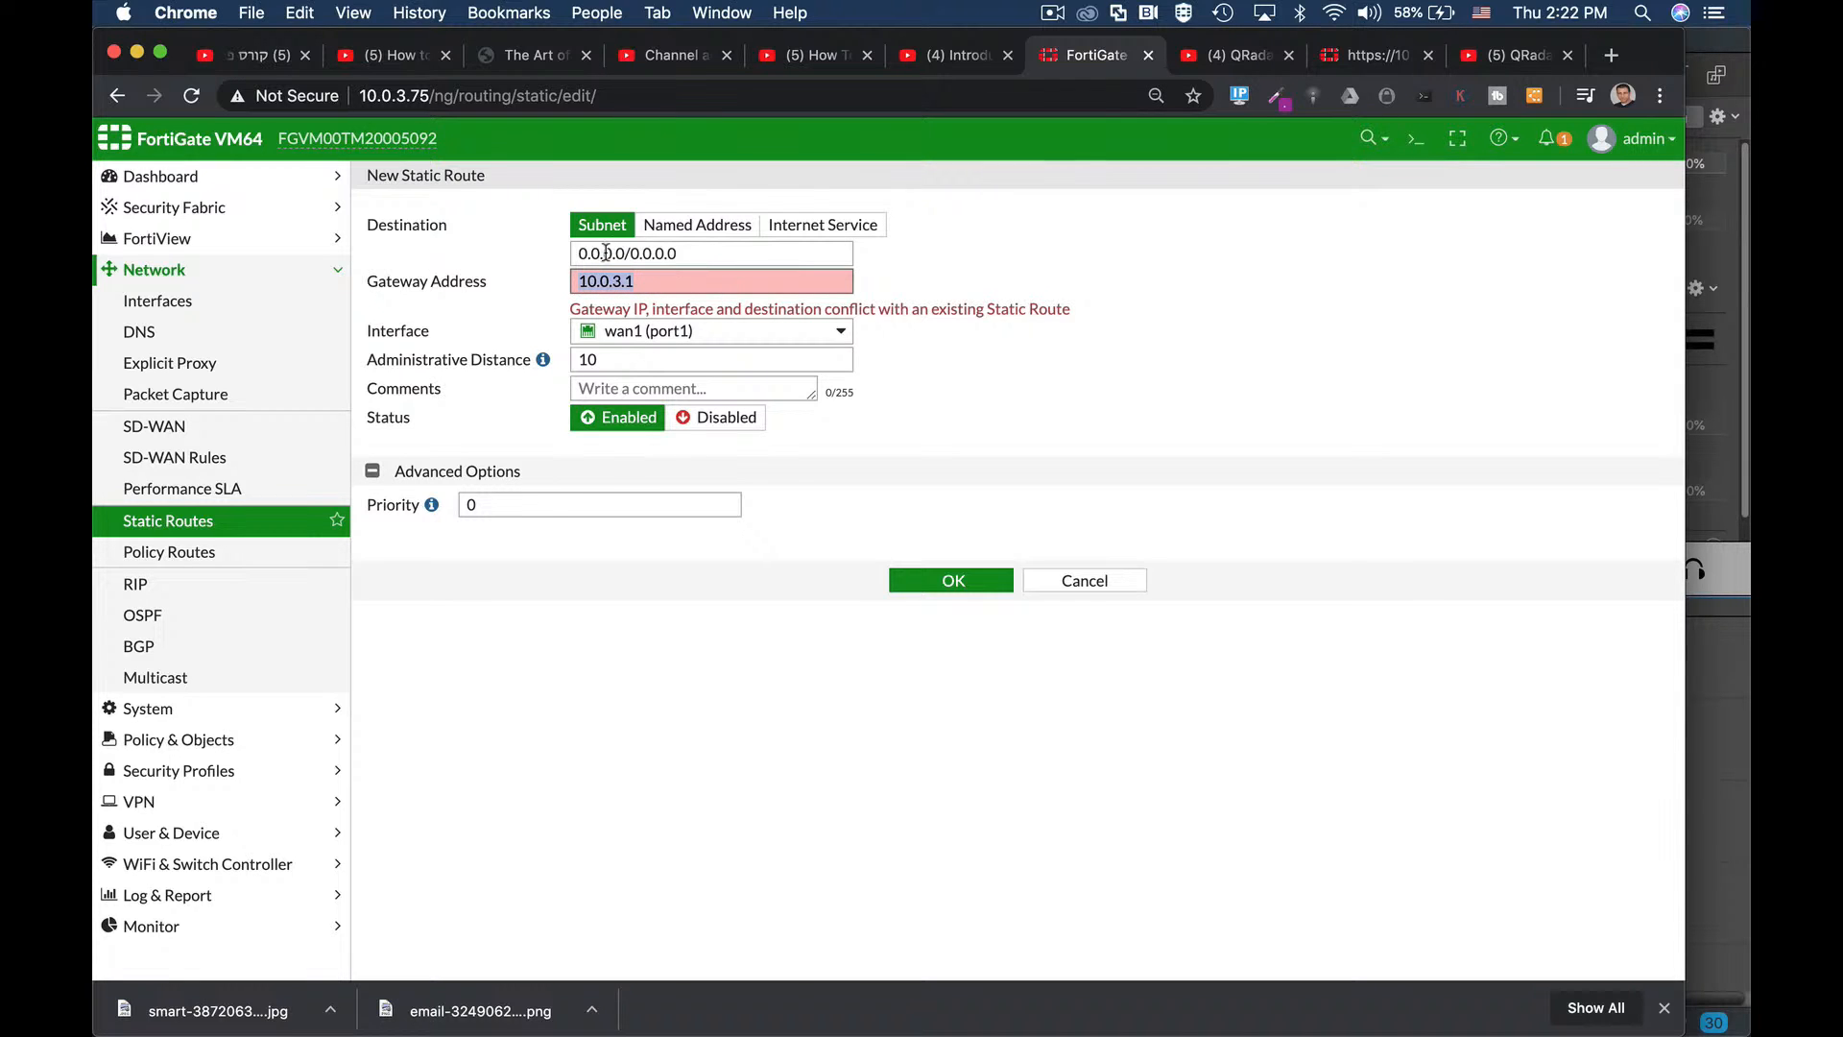
click(1093, 581)
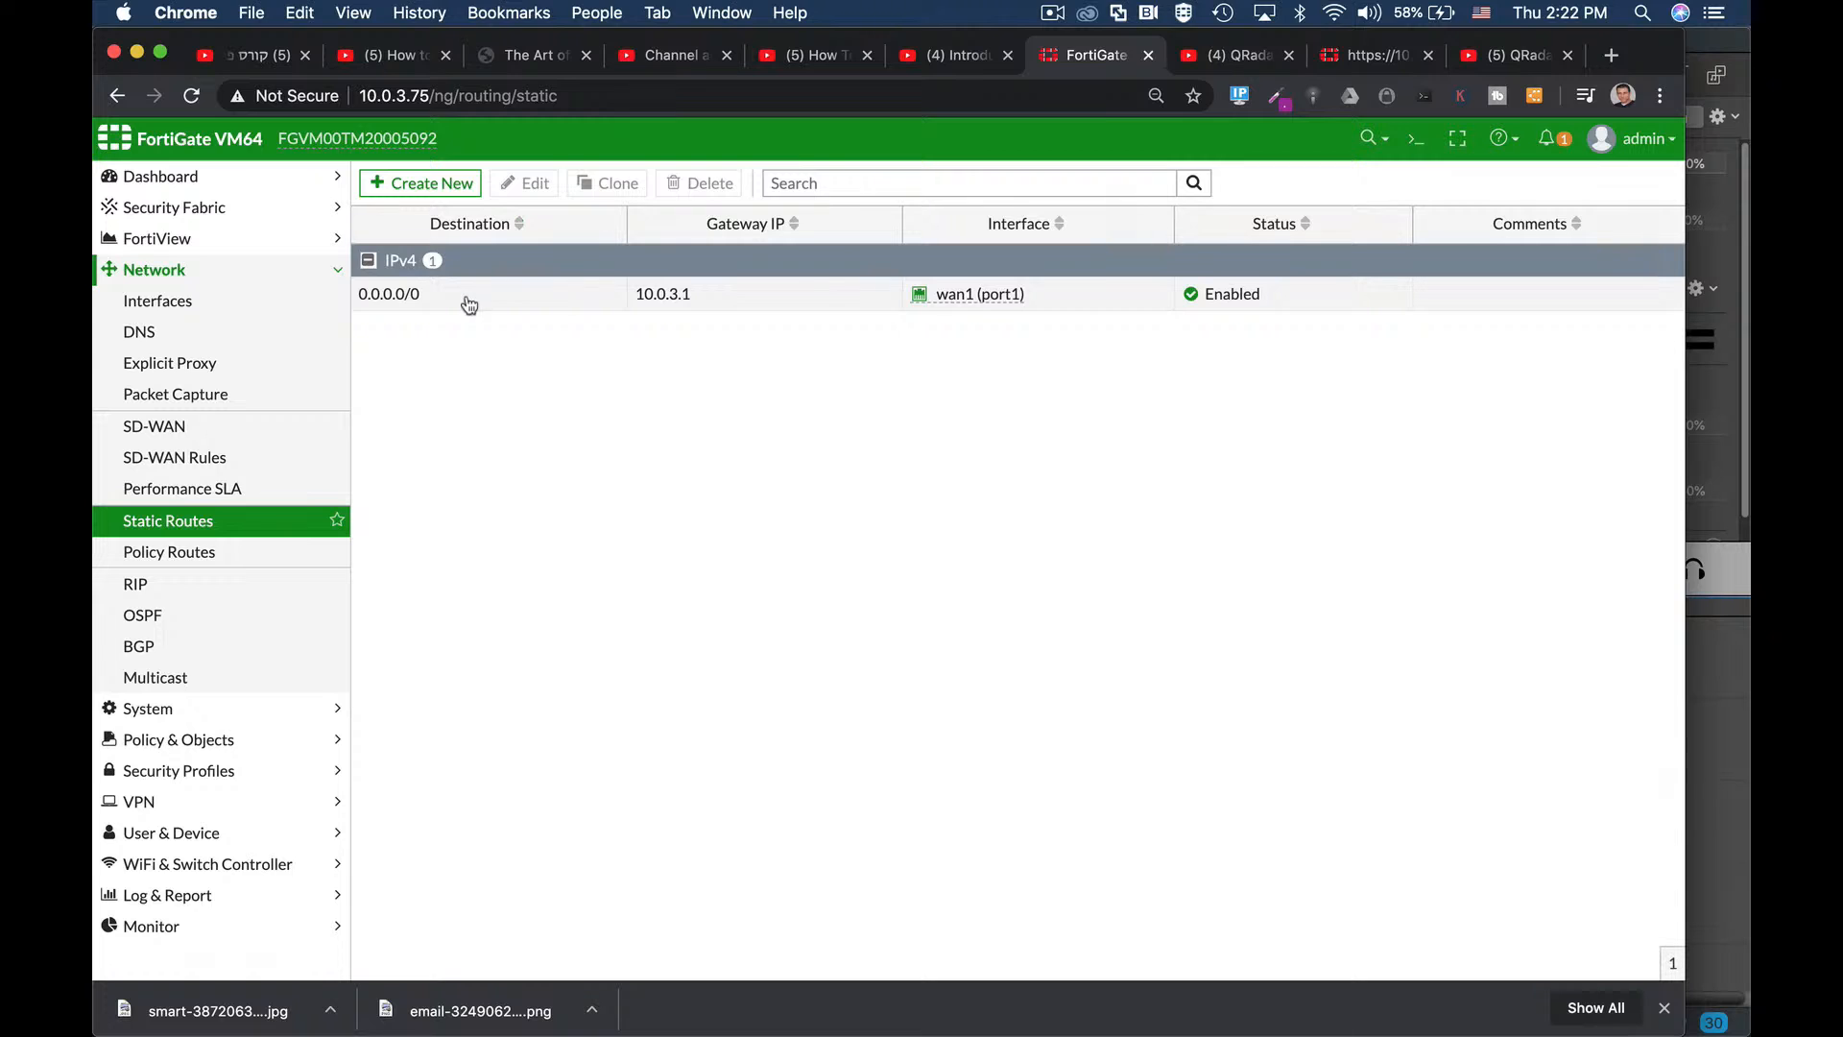
click(567, 299)
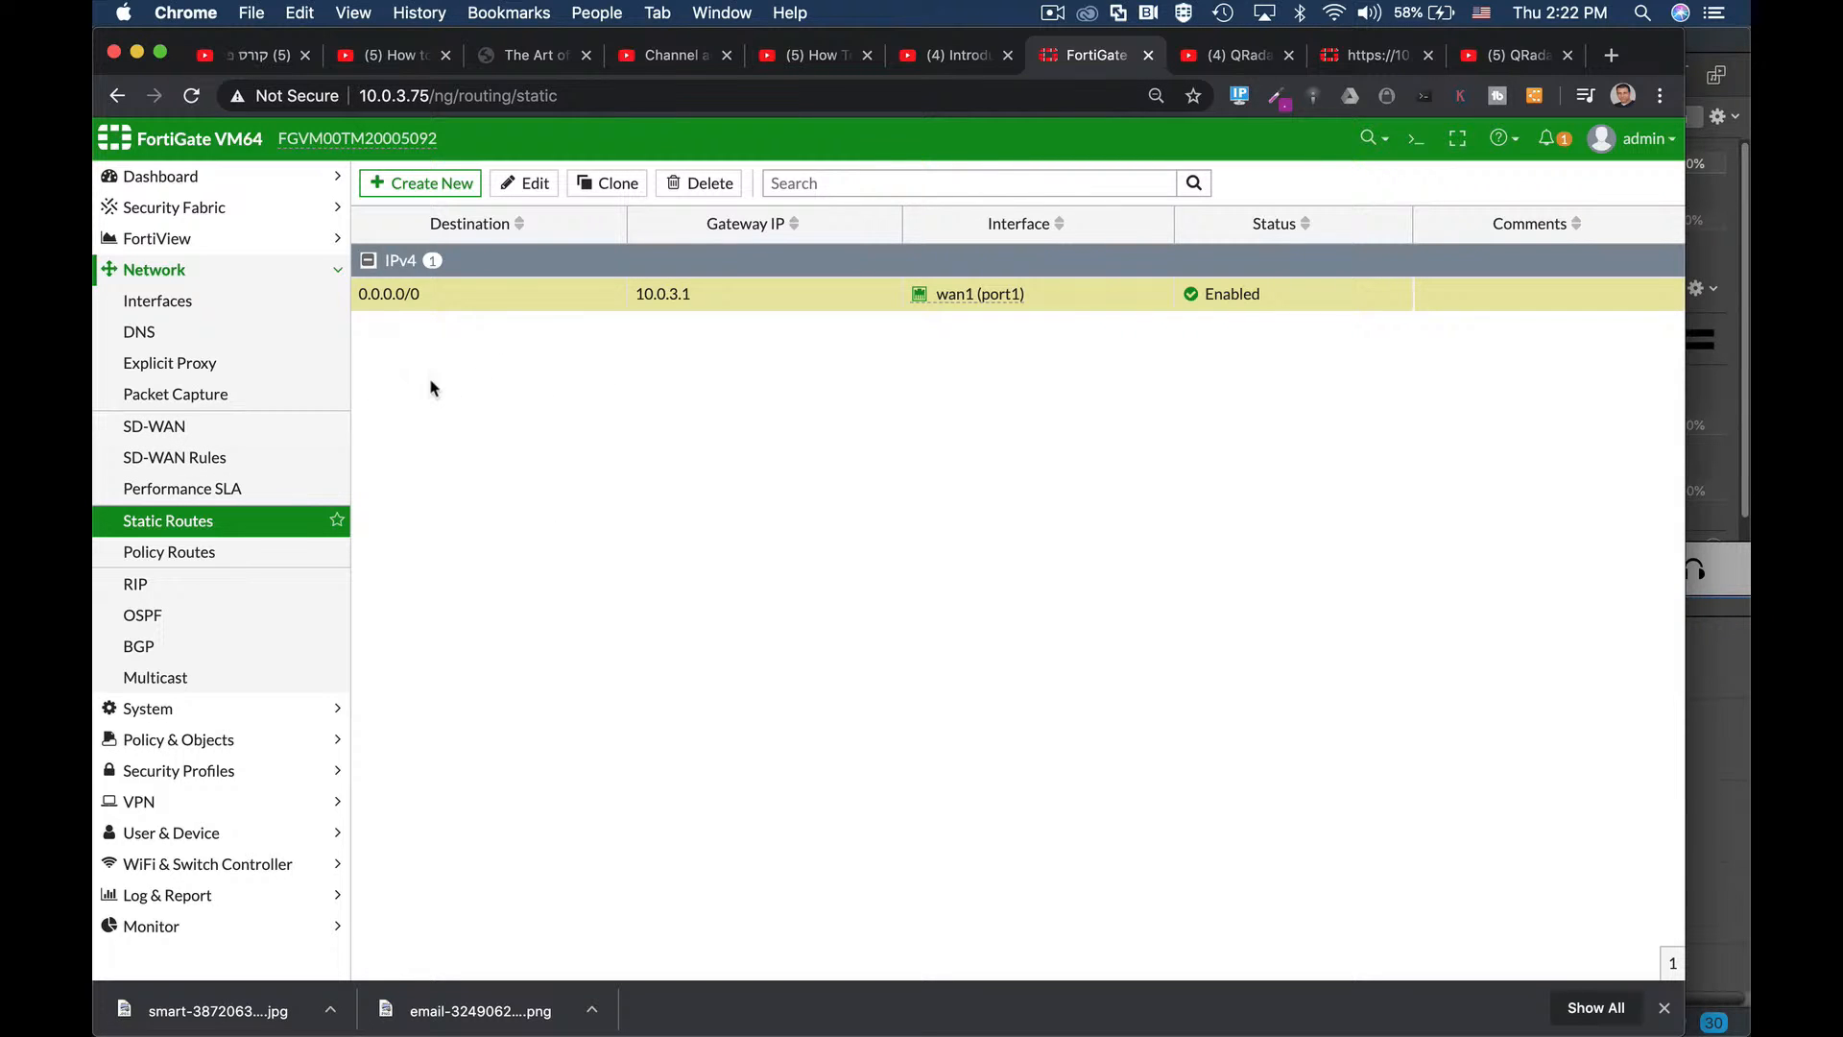
Go to Network > Interfaces to check port7's address.
click(216, 303)
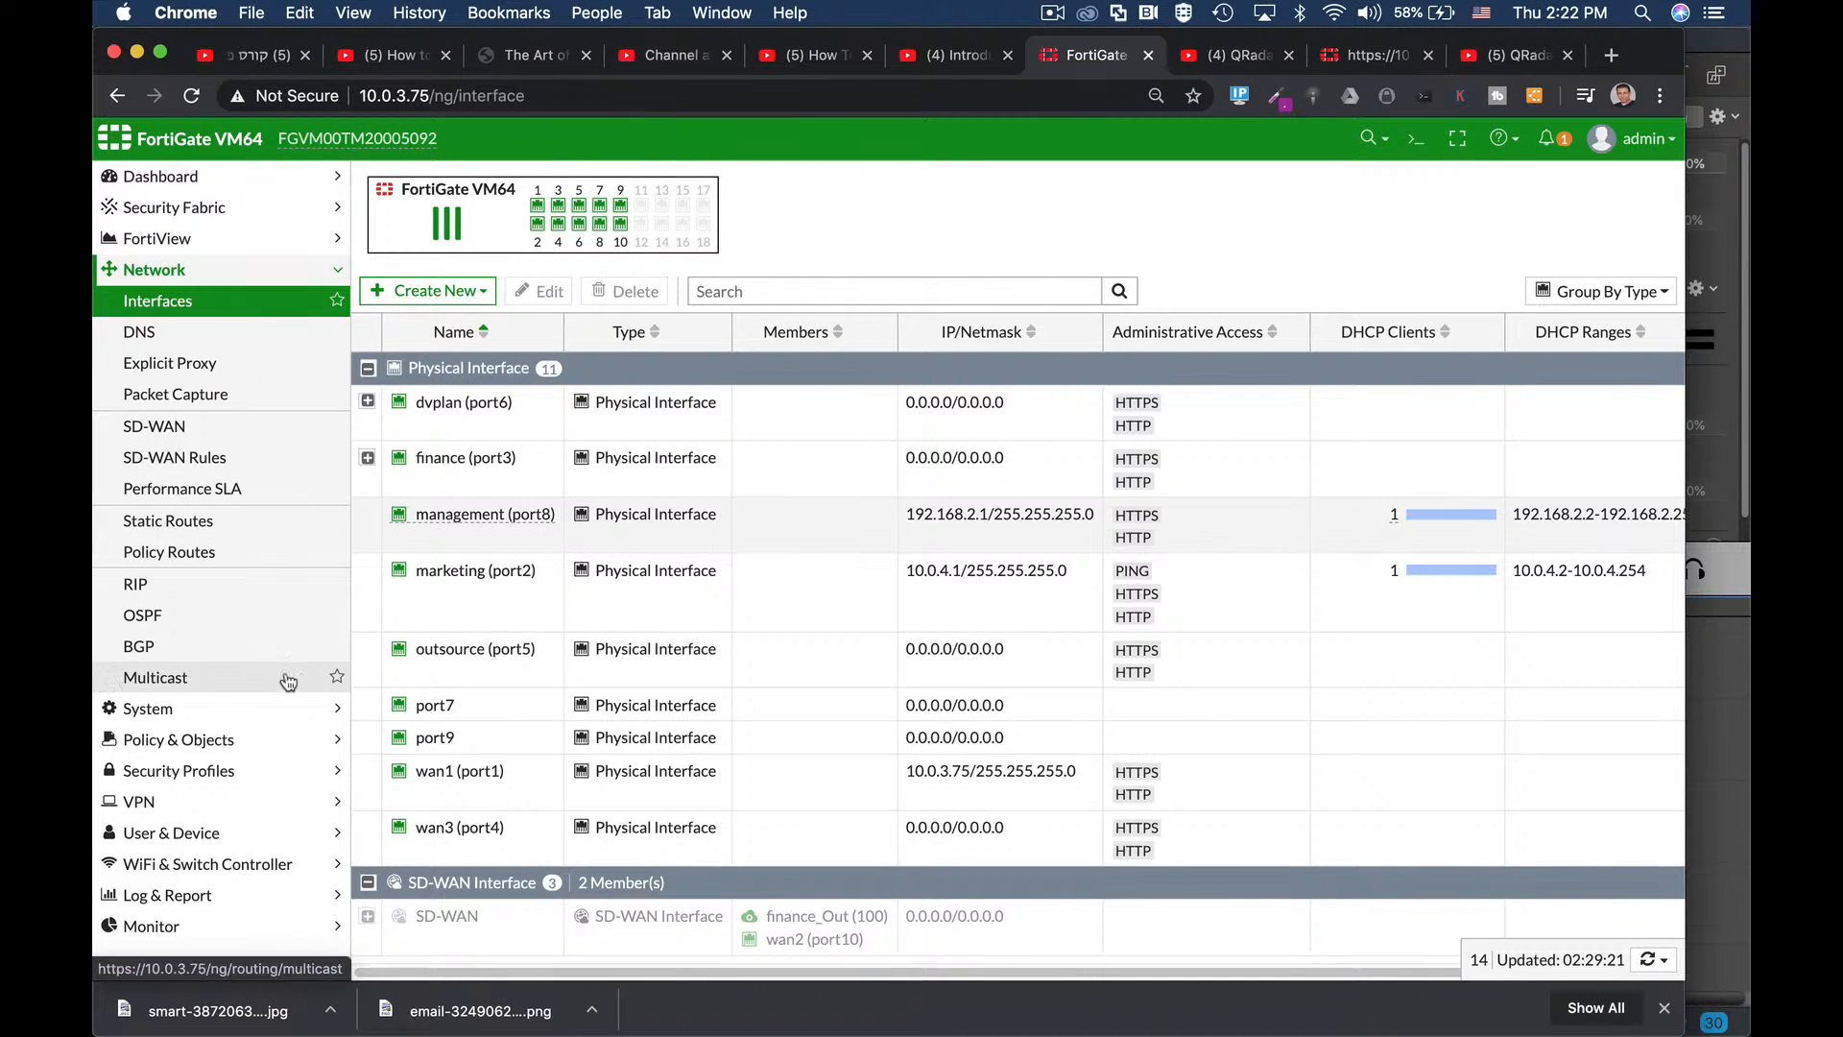
Open the CLI console, clear its output, and close it again.
click(1415, 142)
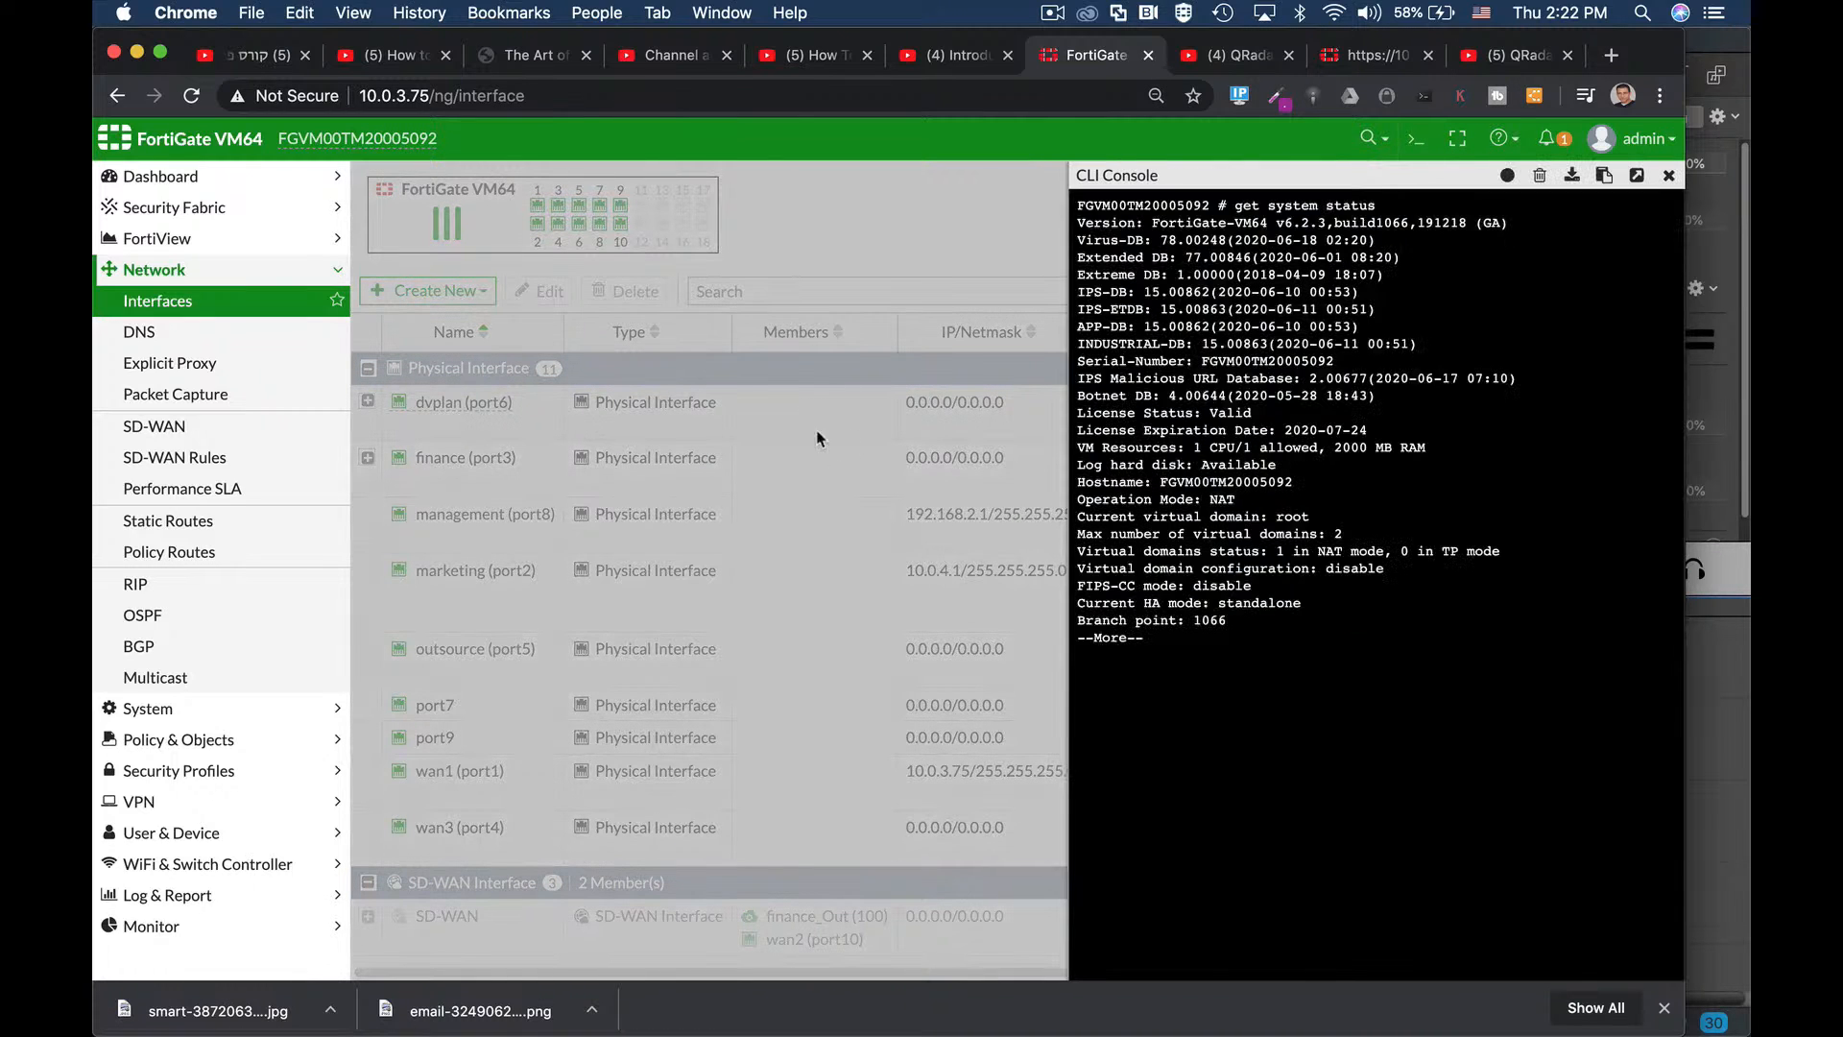
click(1540, 175)
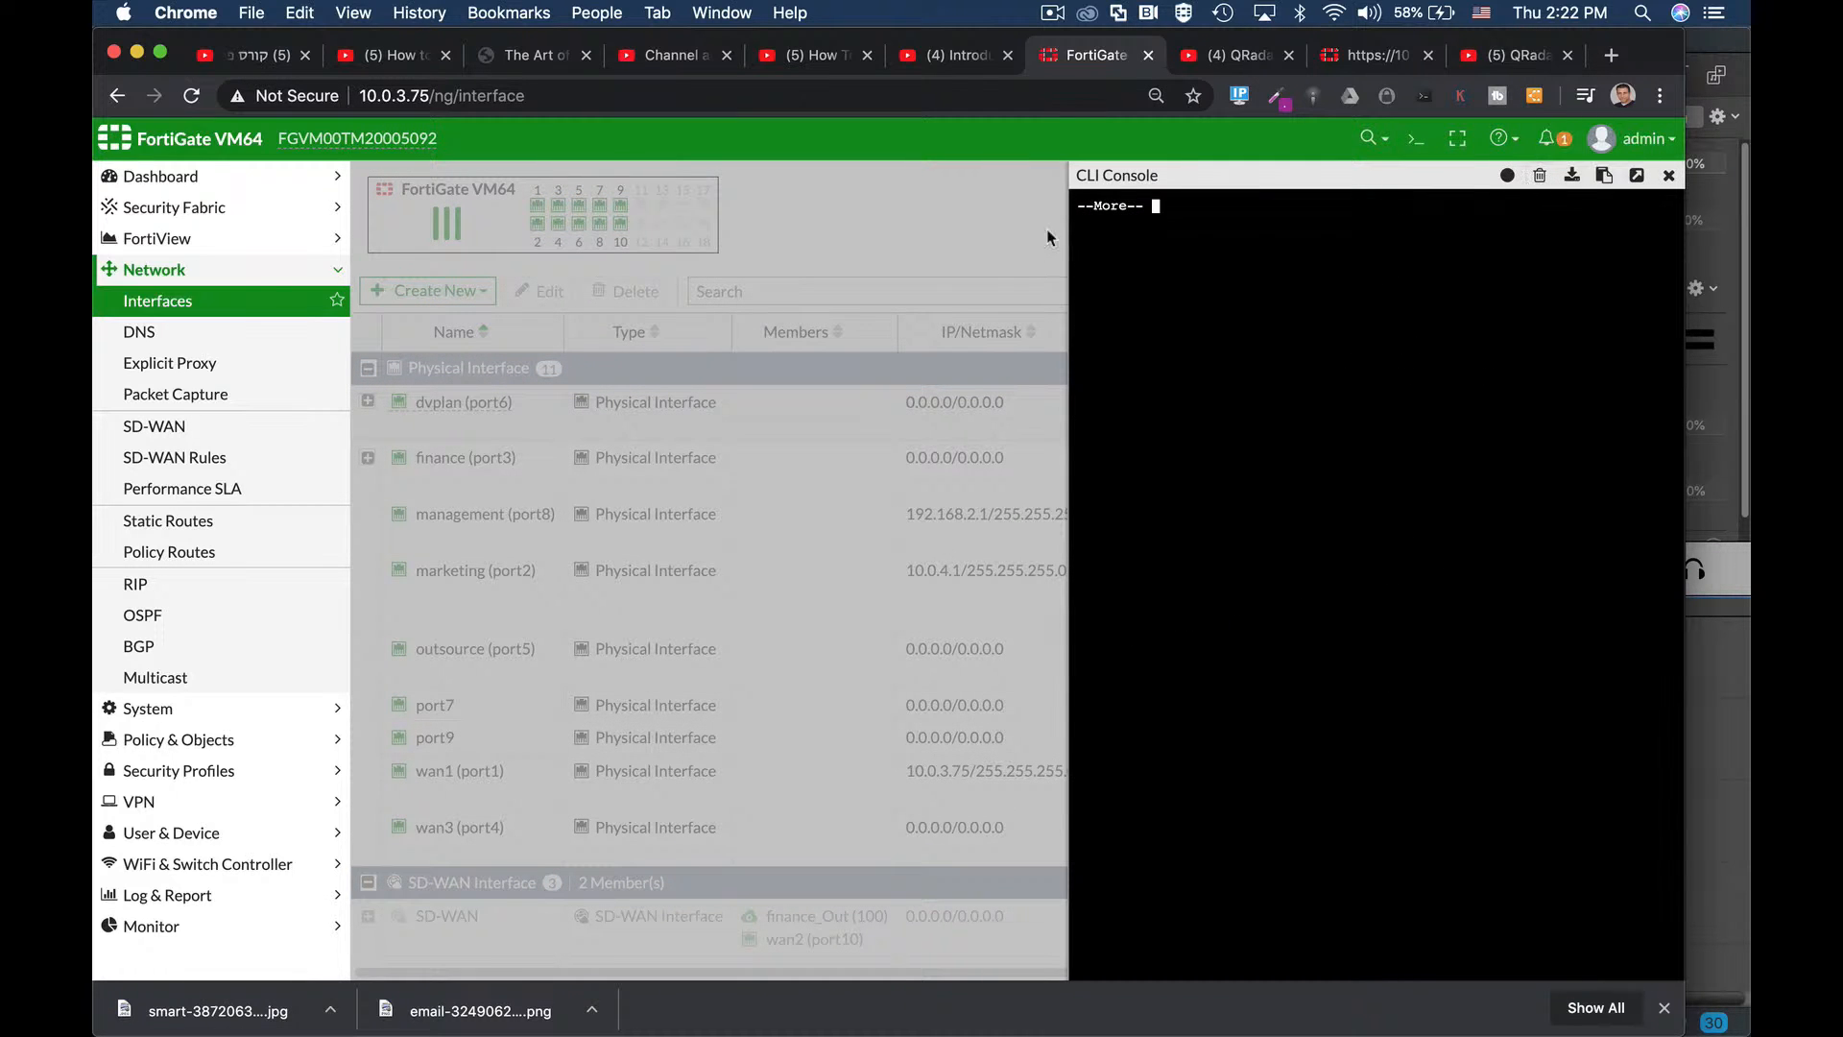
key(q)
click(1669, 176)
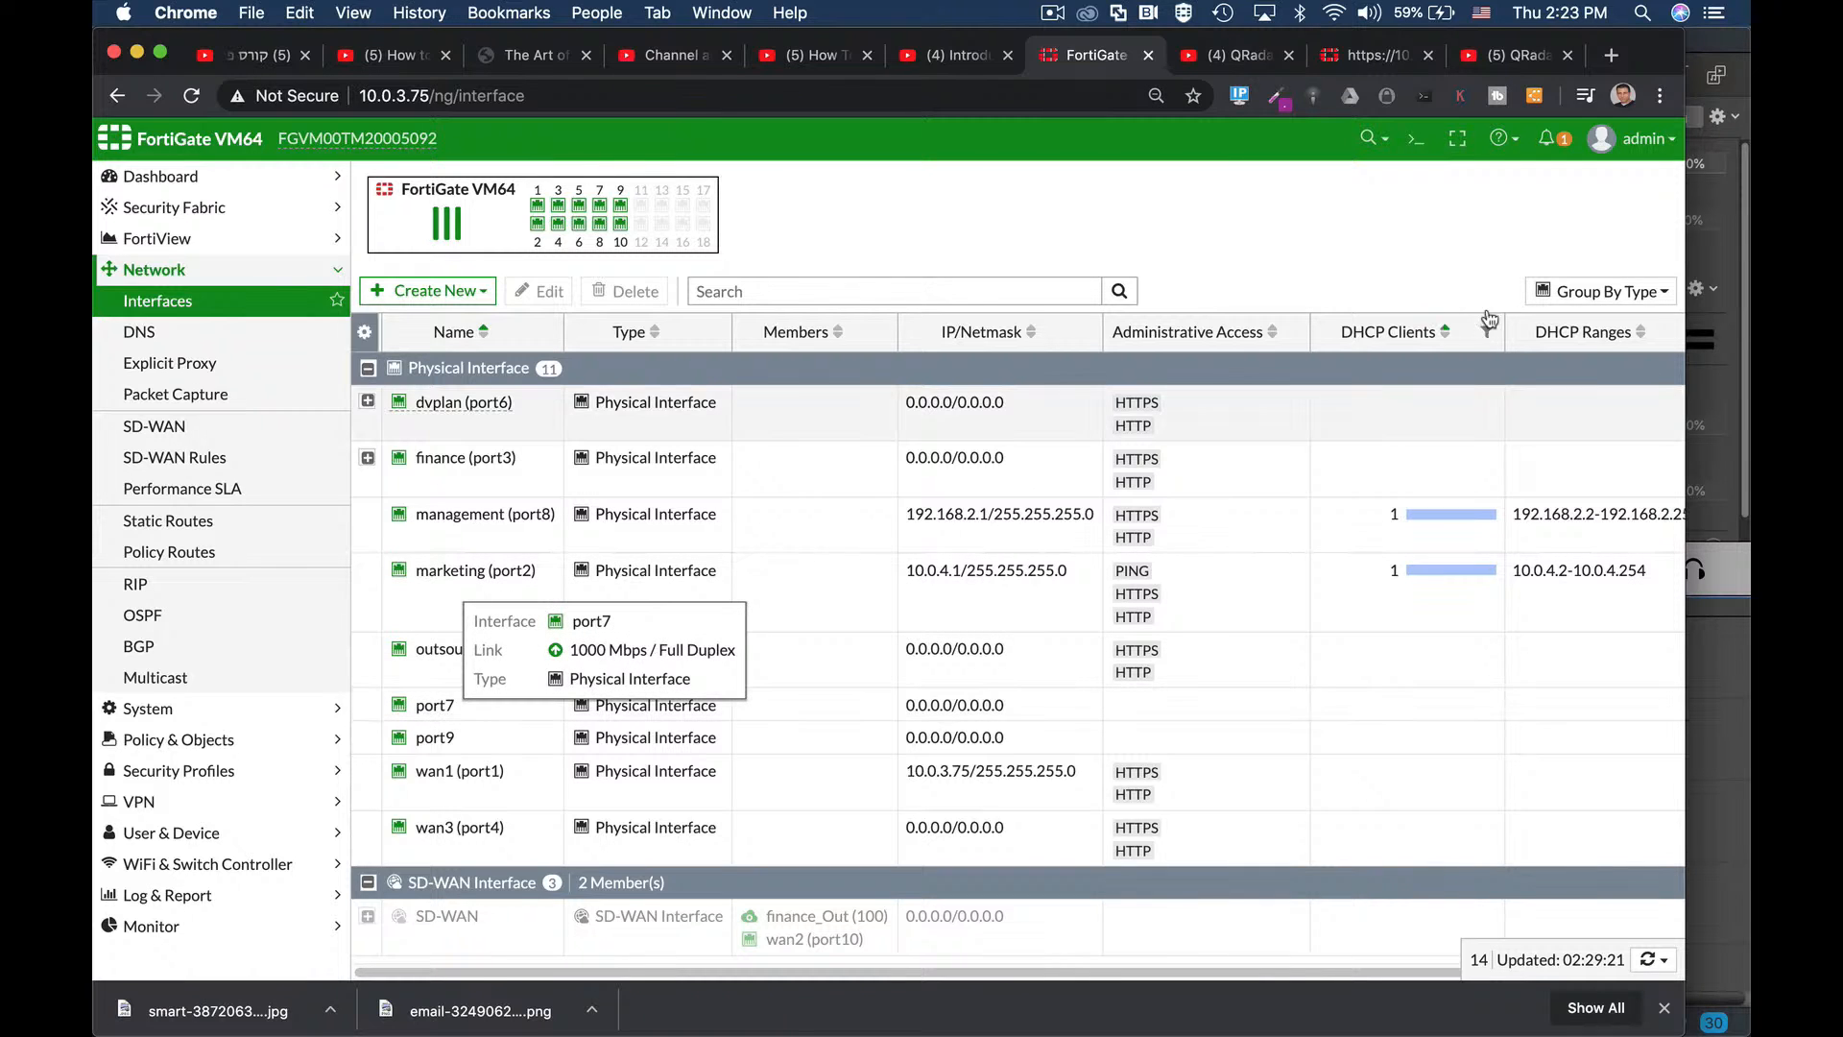
In the CLI, edit port7 under config system interface and set ip 192.168.4.1 255.255.255.0.
click(1413, 141)
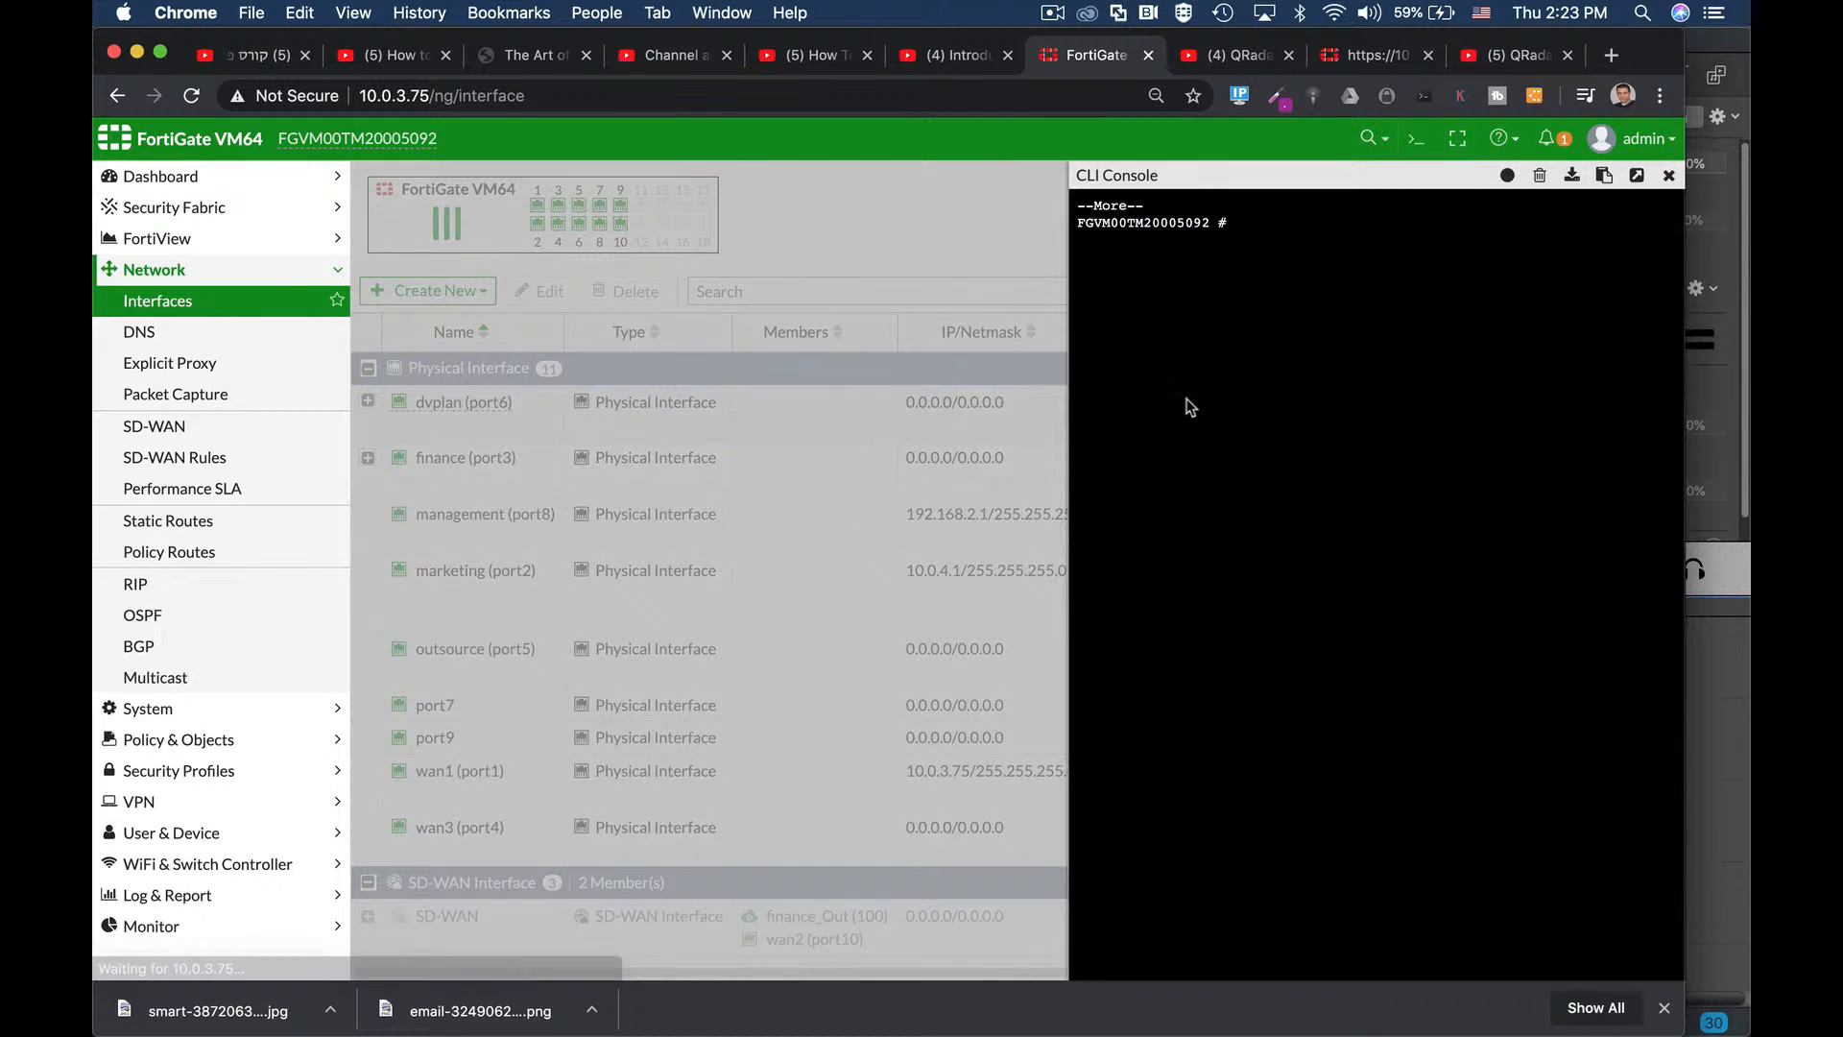
text(conf)
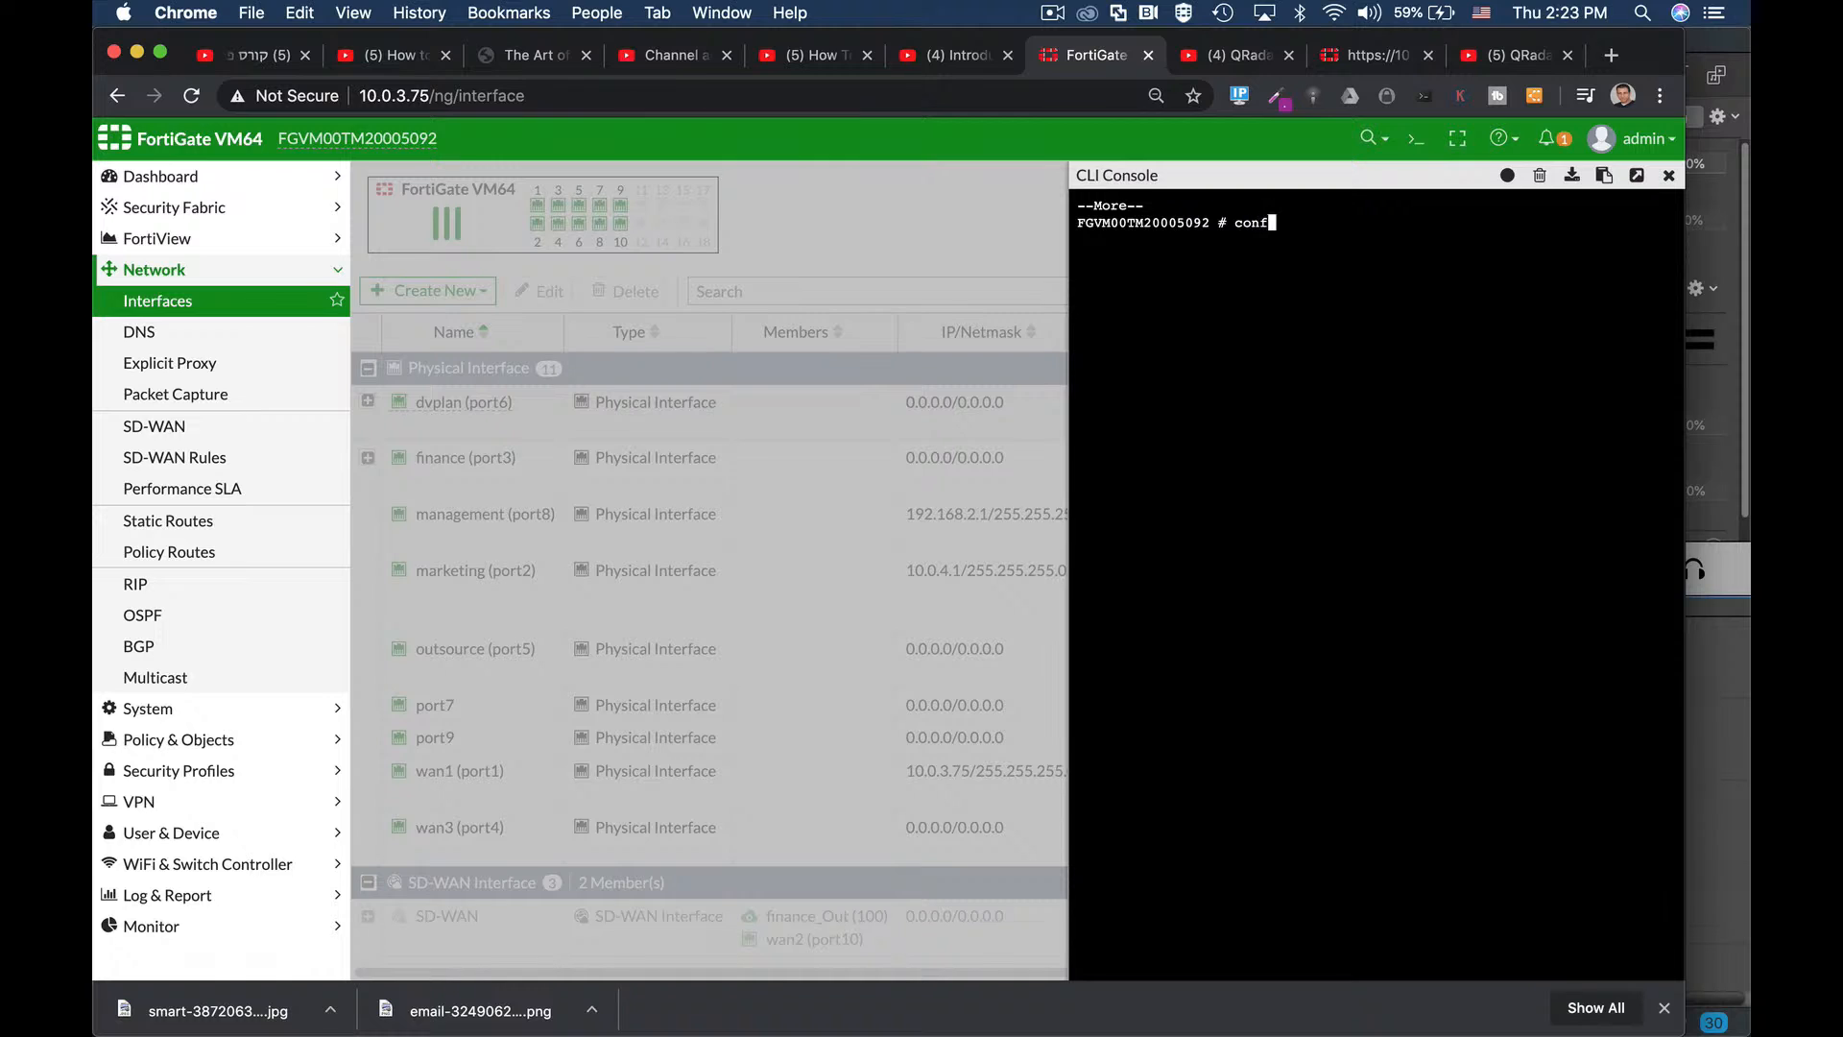
text(ig sy)
key(Tab)
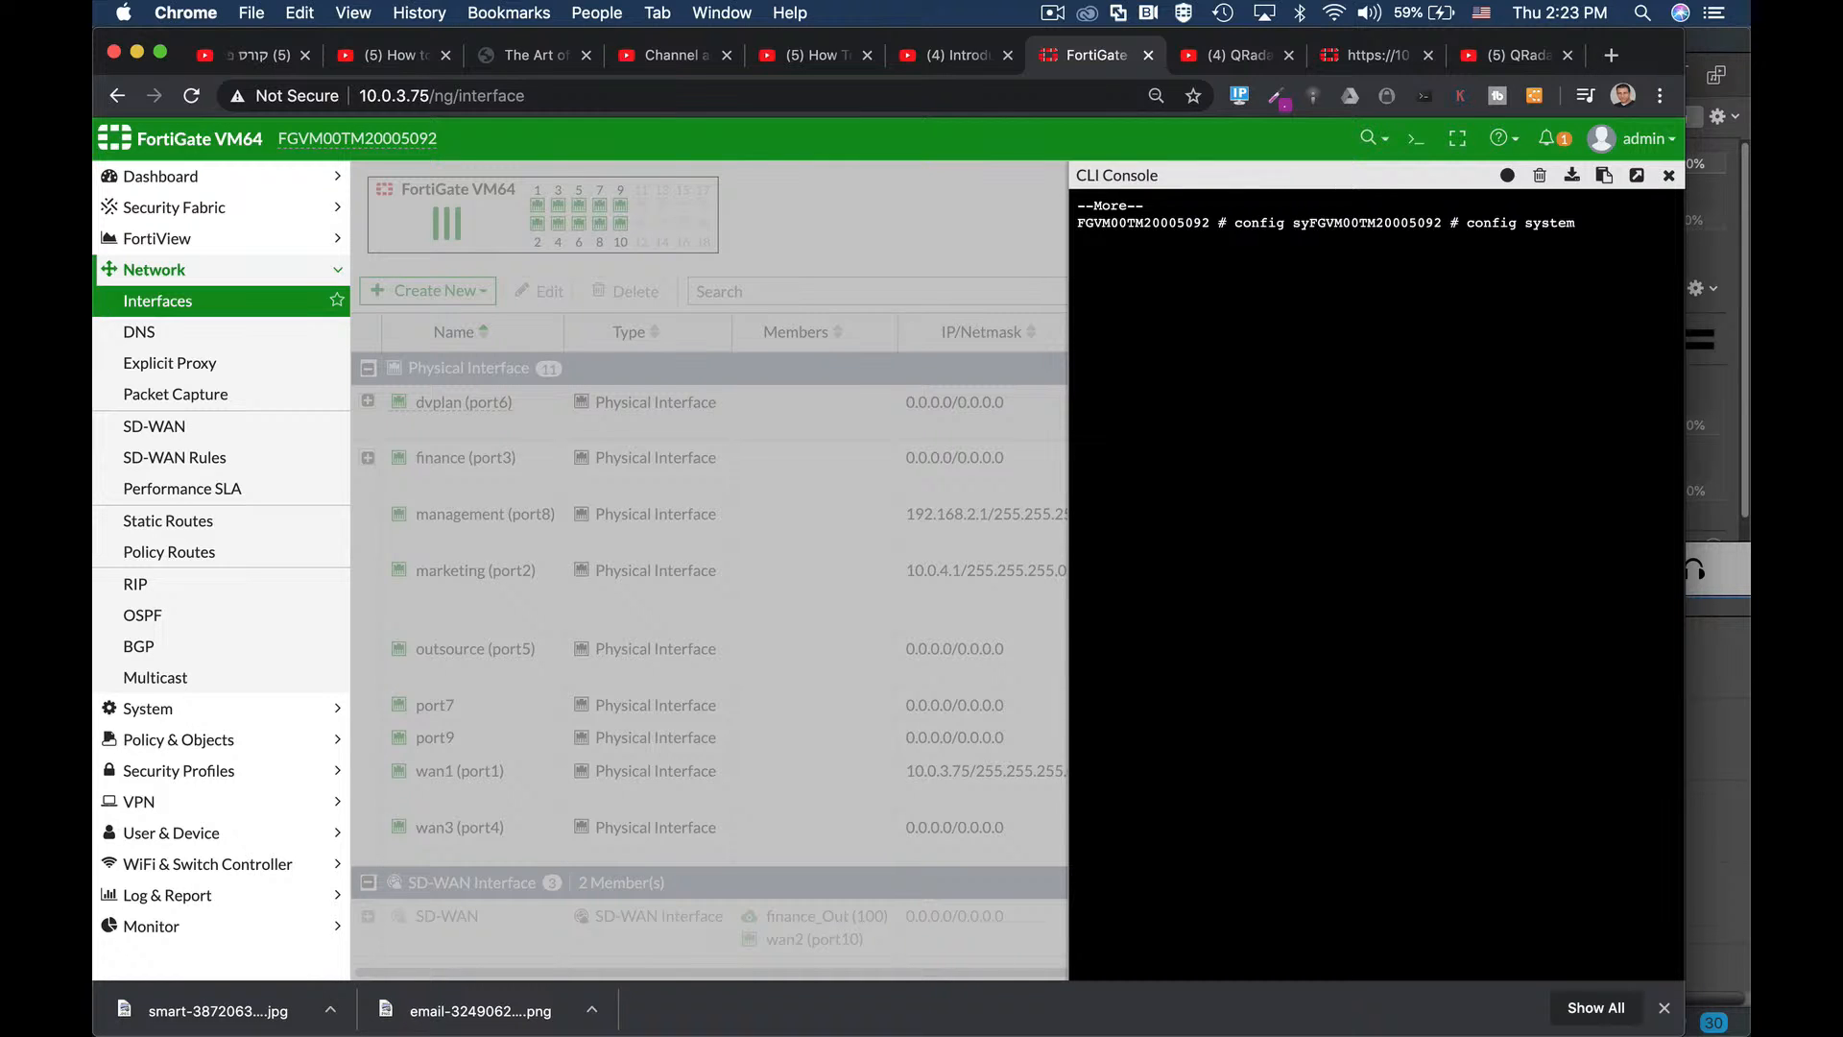
text(interface)
key(Return)
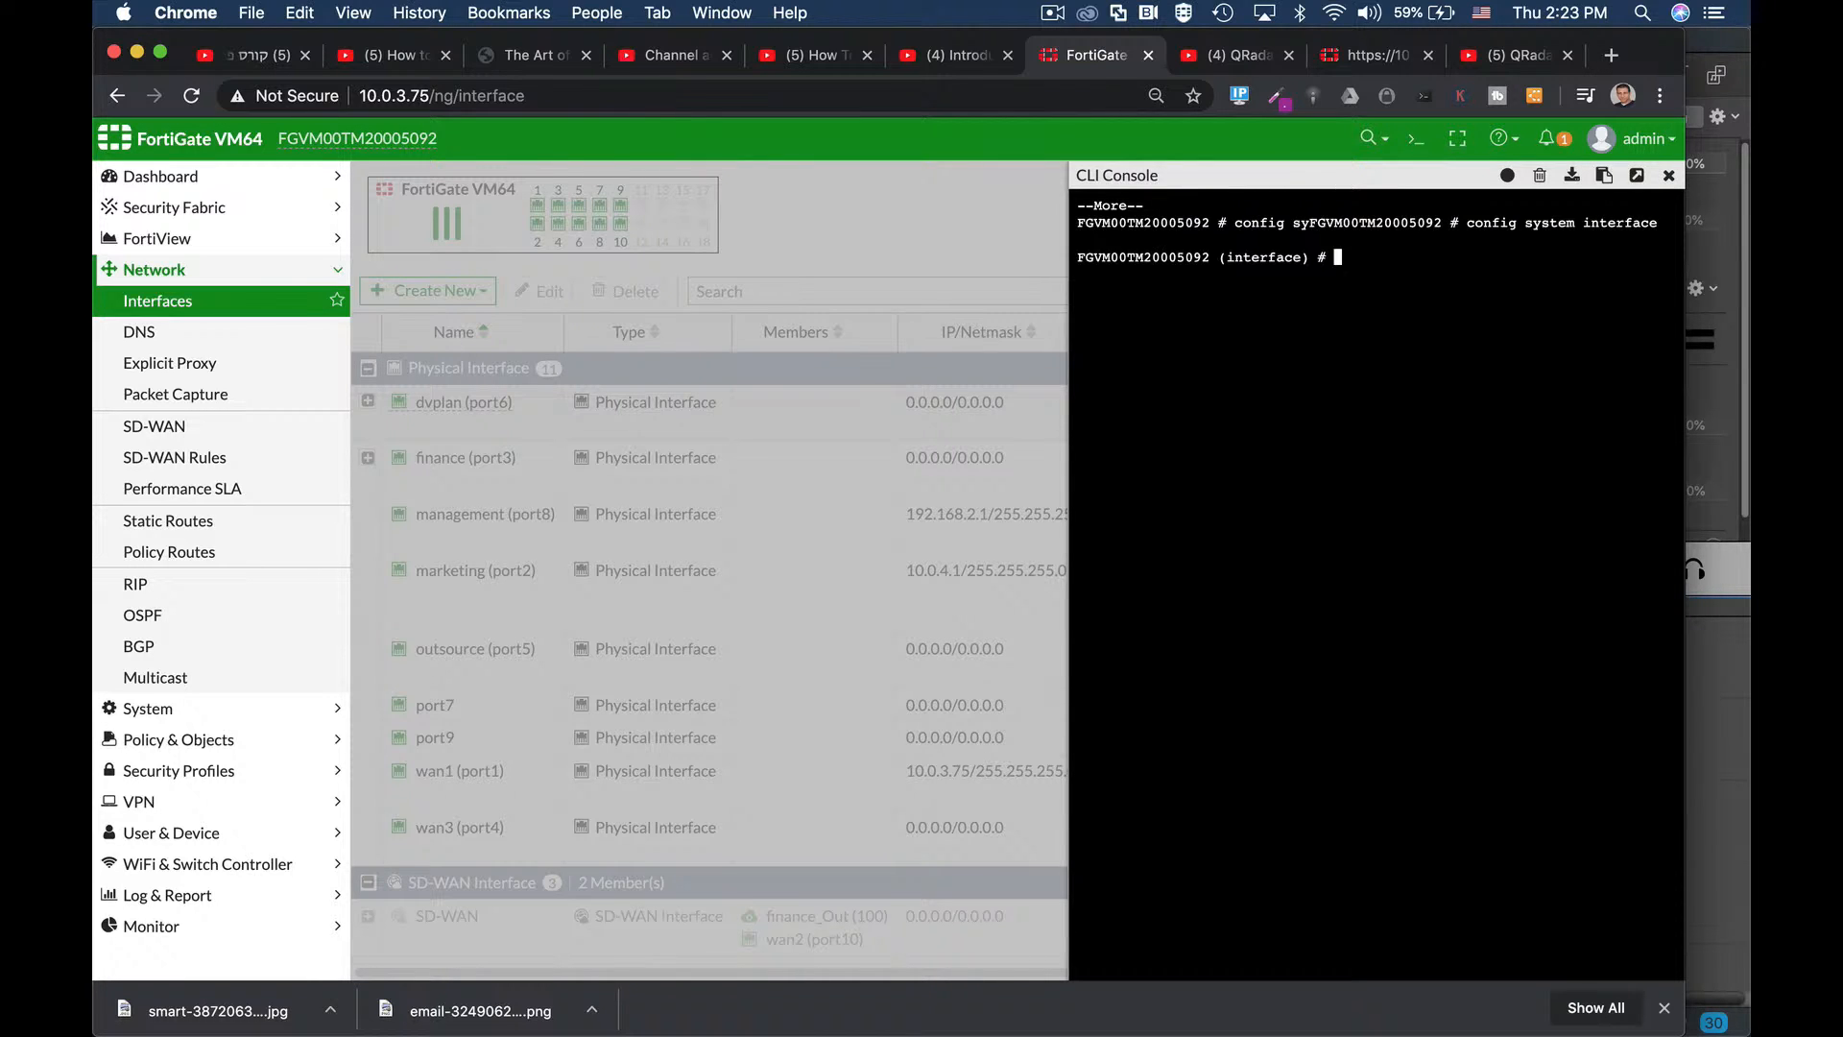
text(edit port7)
key(Return)
text(s)
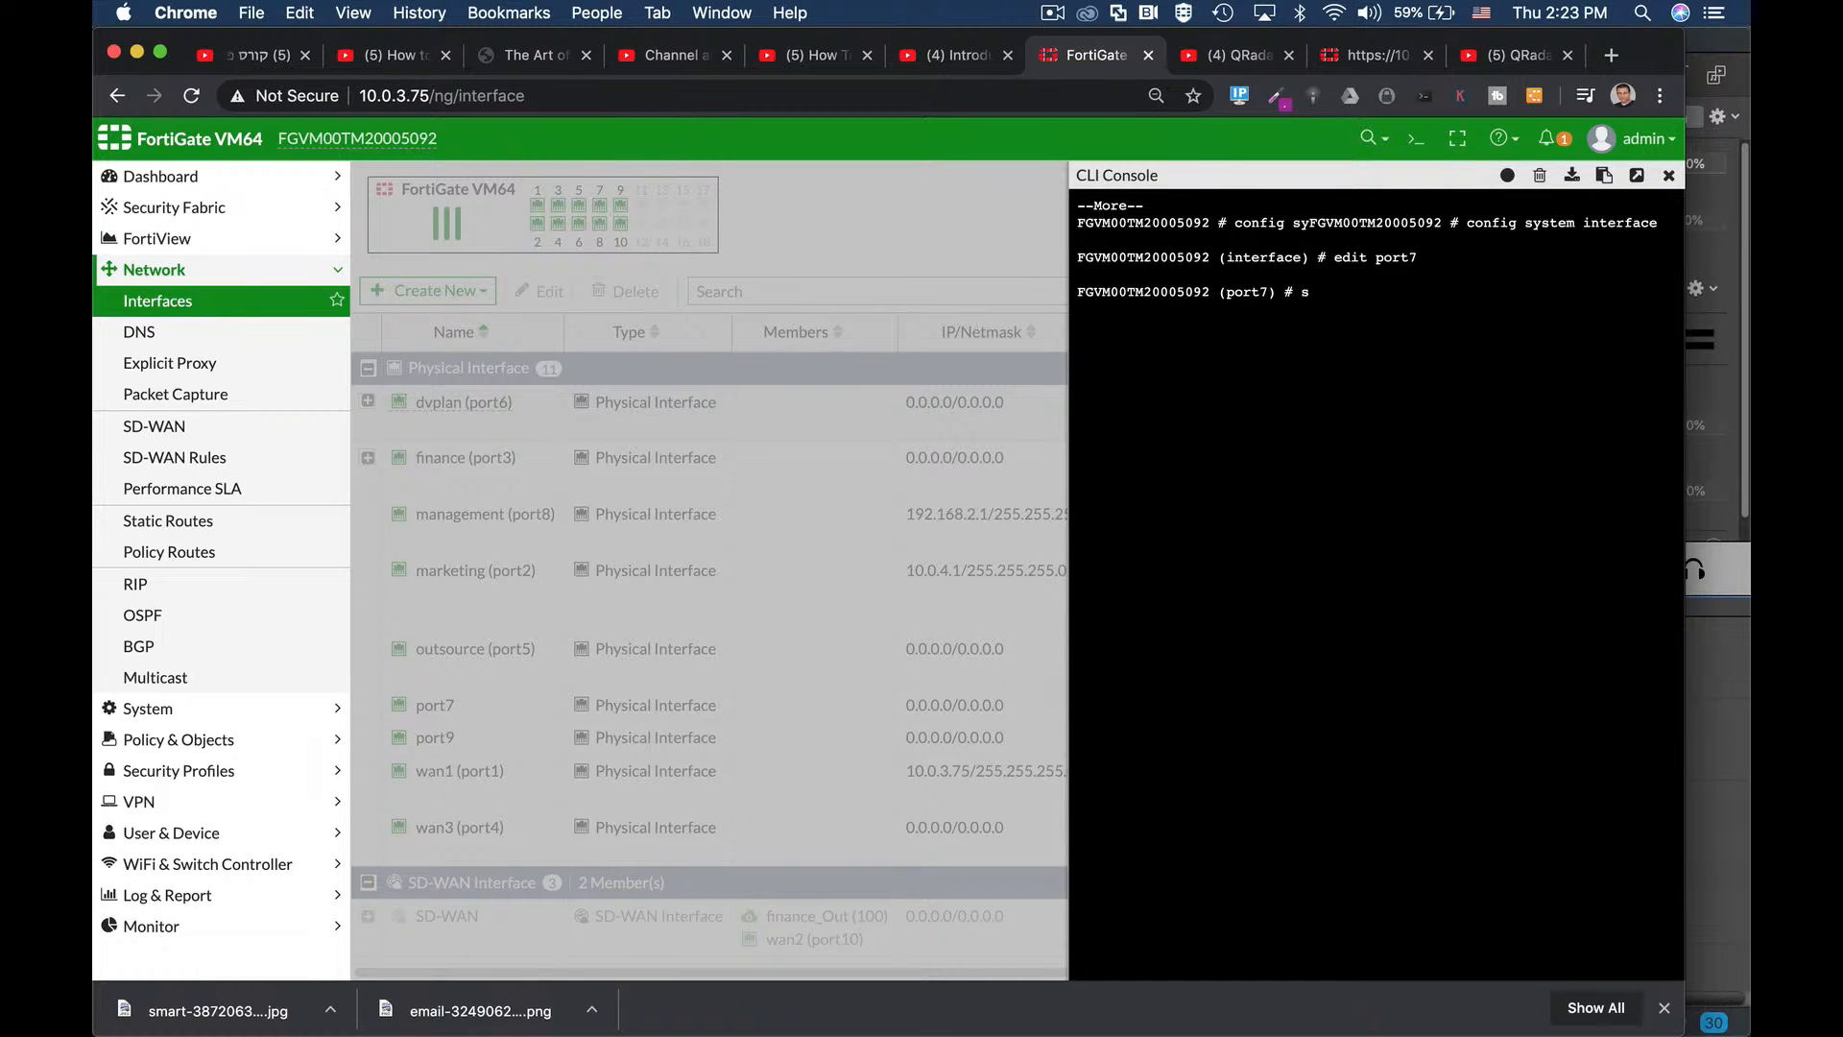
text(et ip 192.168.4.1 255.255.255.0)
key(Return)
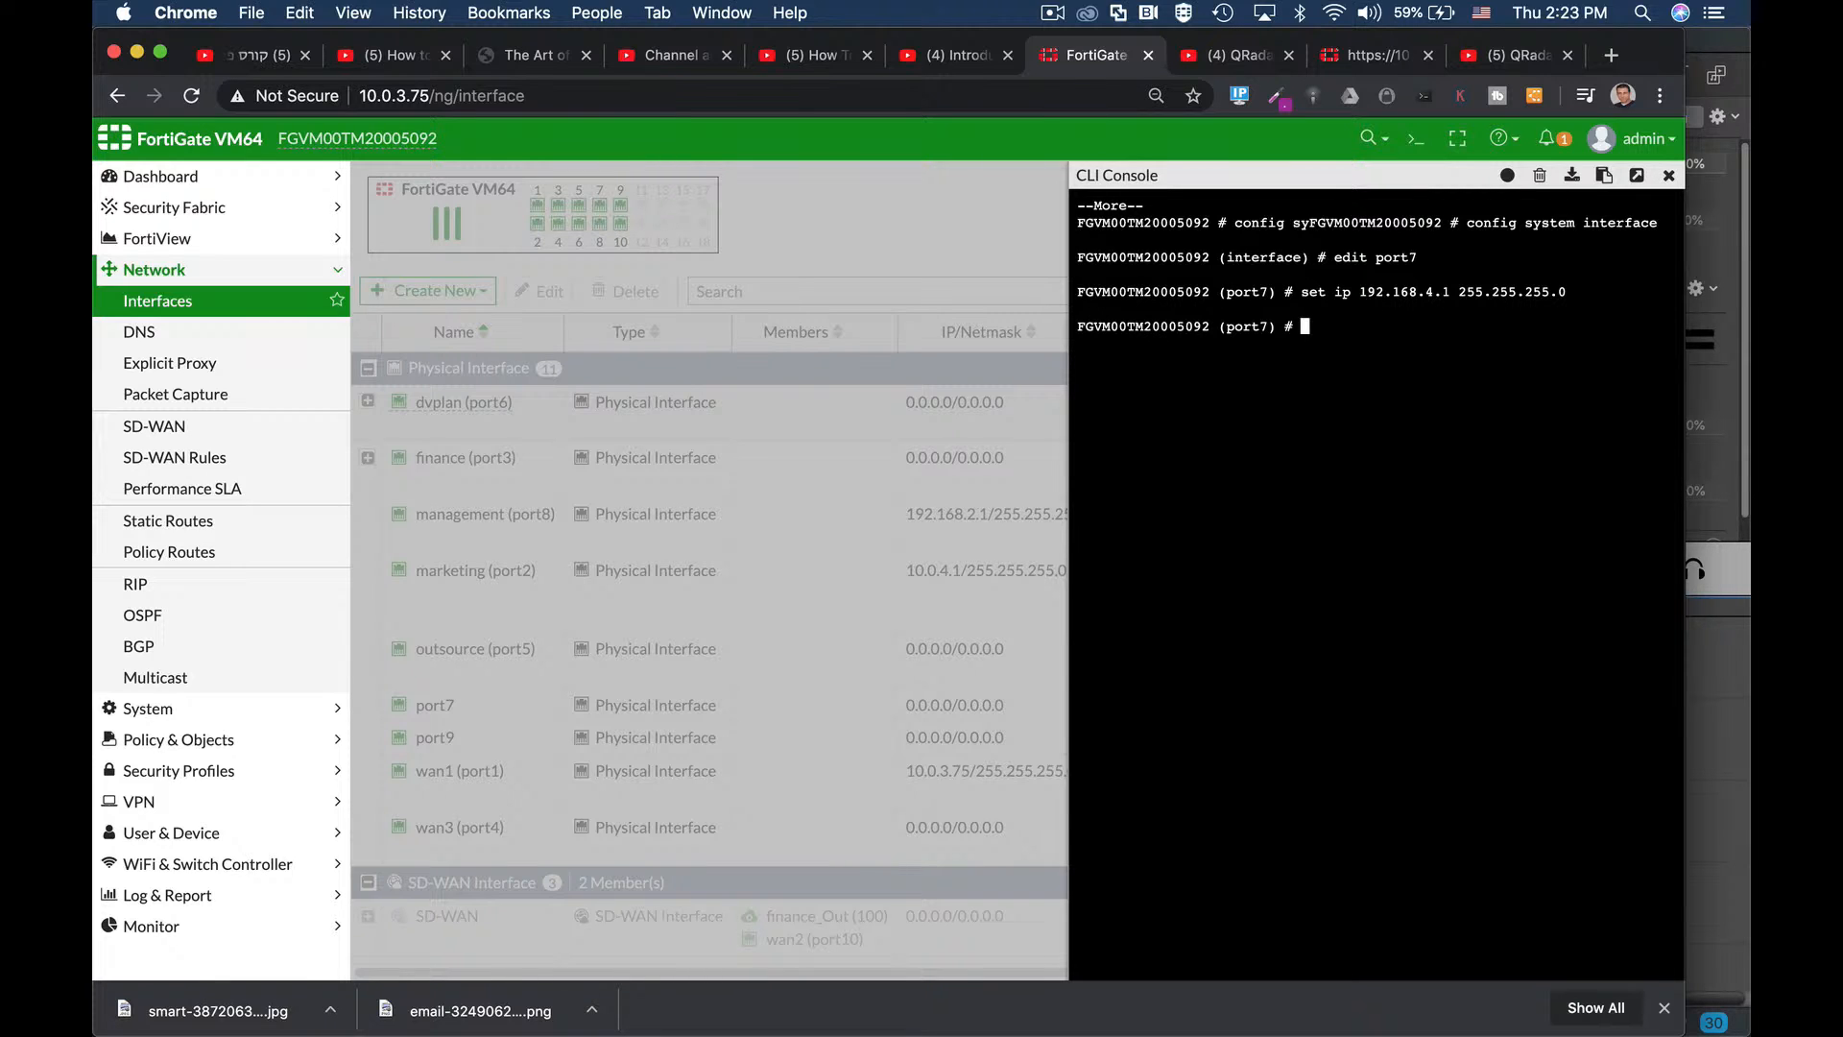
Allow HTTP and HTTPS access on port7 and commit with end.
text(set allowaccess http https)
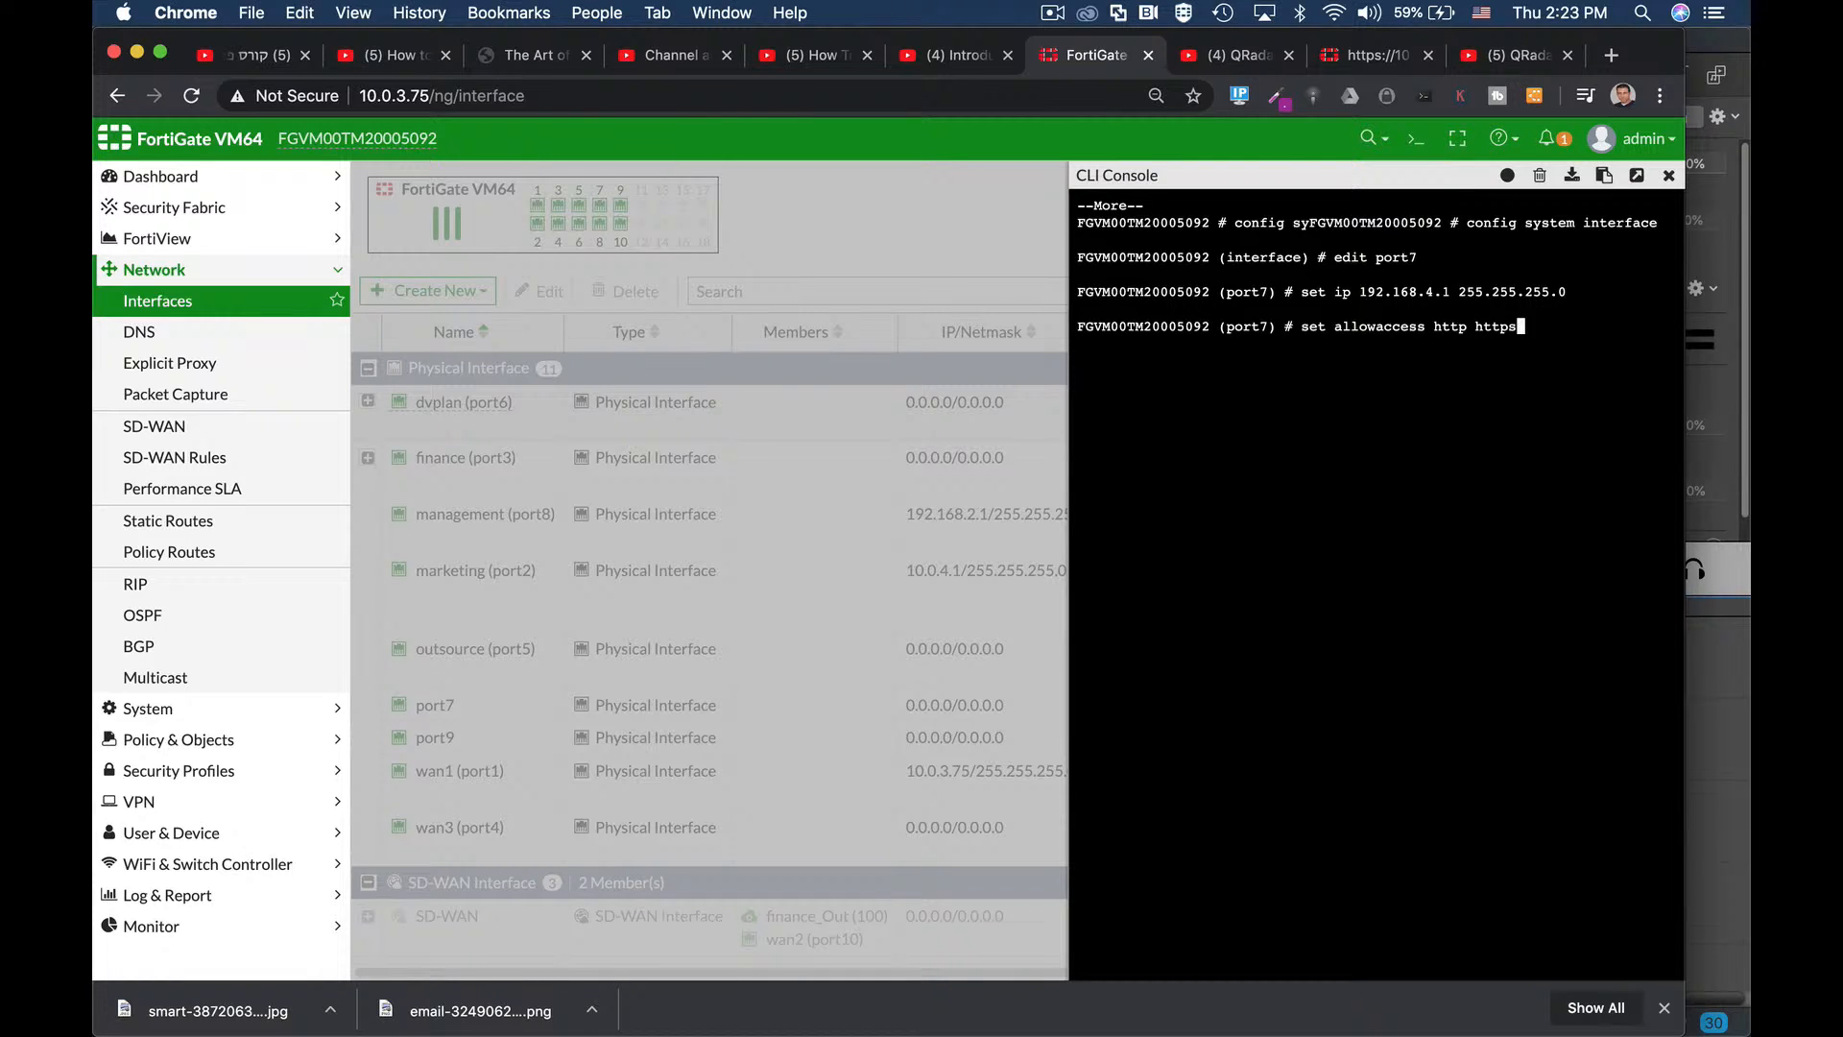
key(Return)
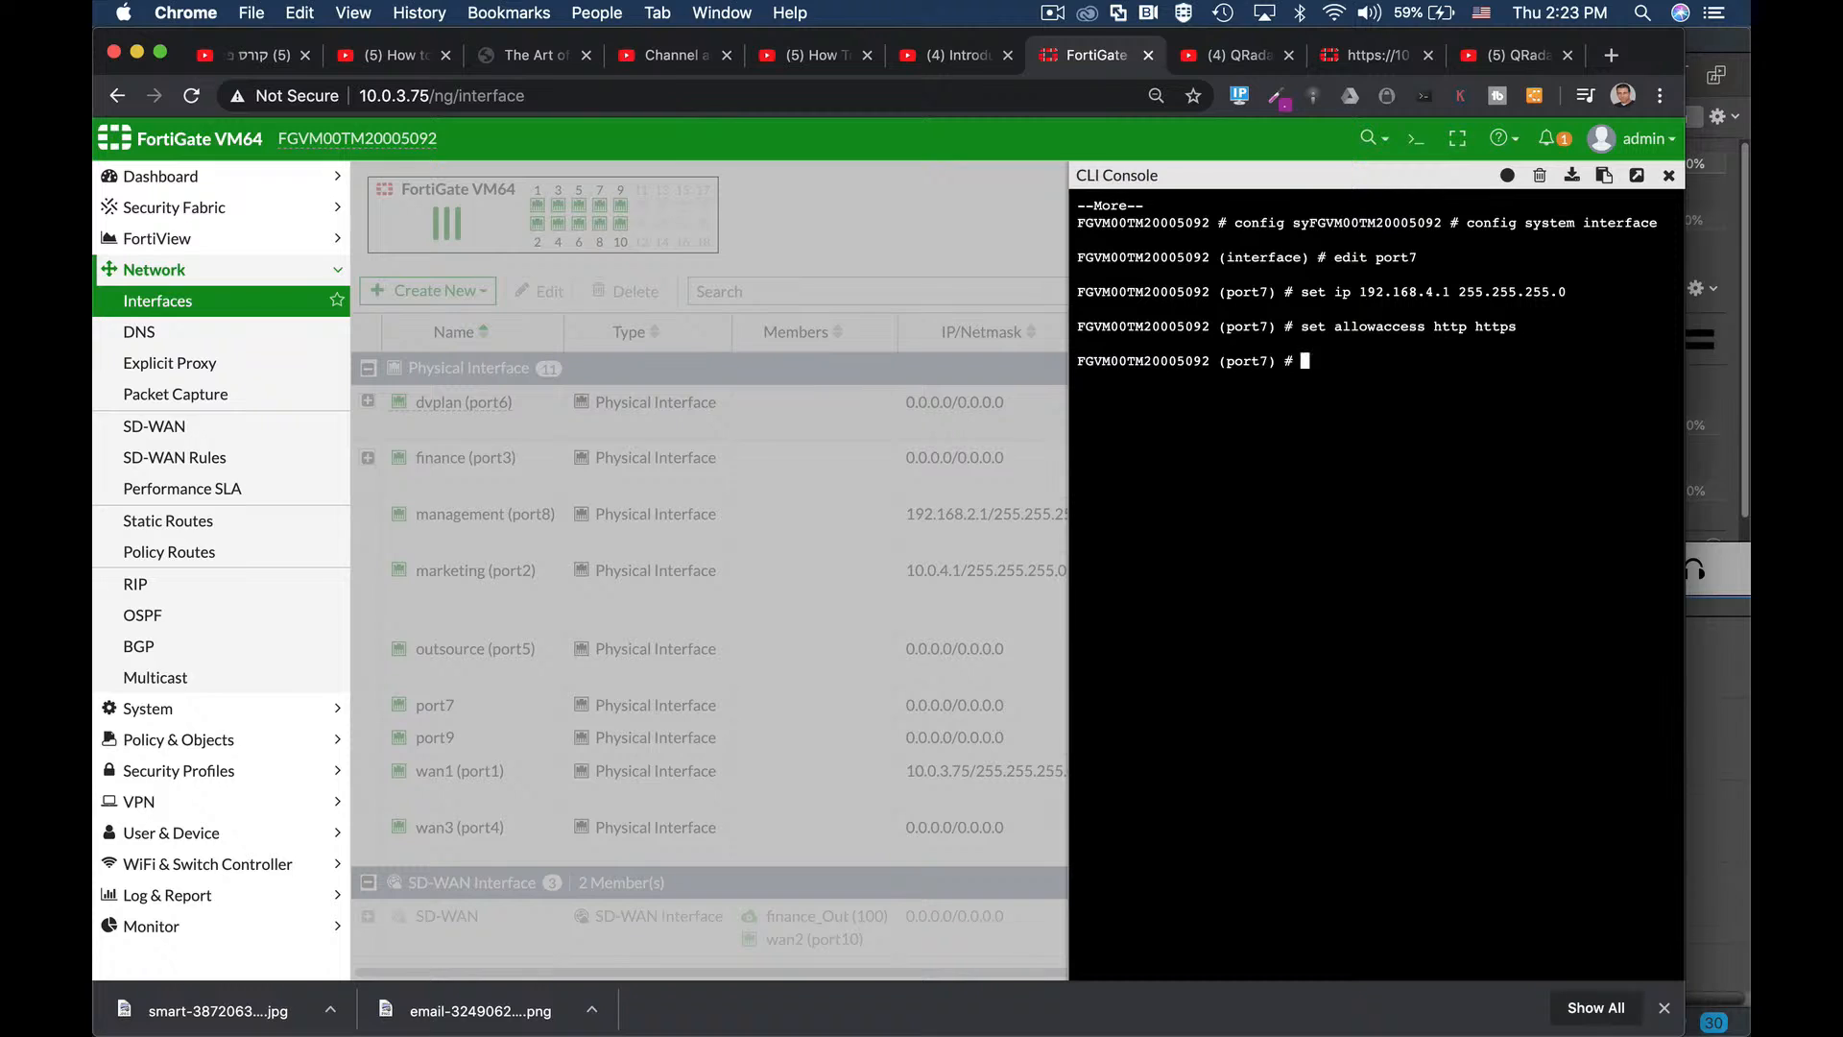
text(end)
key(Return)
key(Return)
key(Return)
Recover from a mistyped command and edit port1 under config system interface.
text(s)
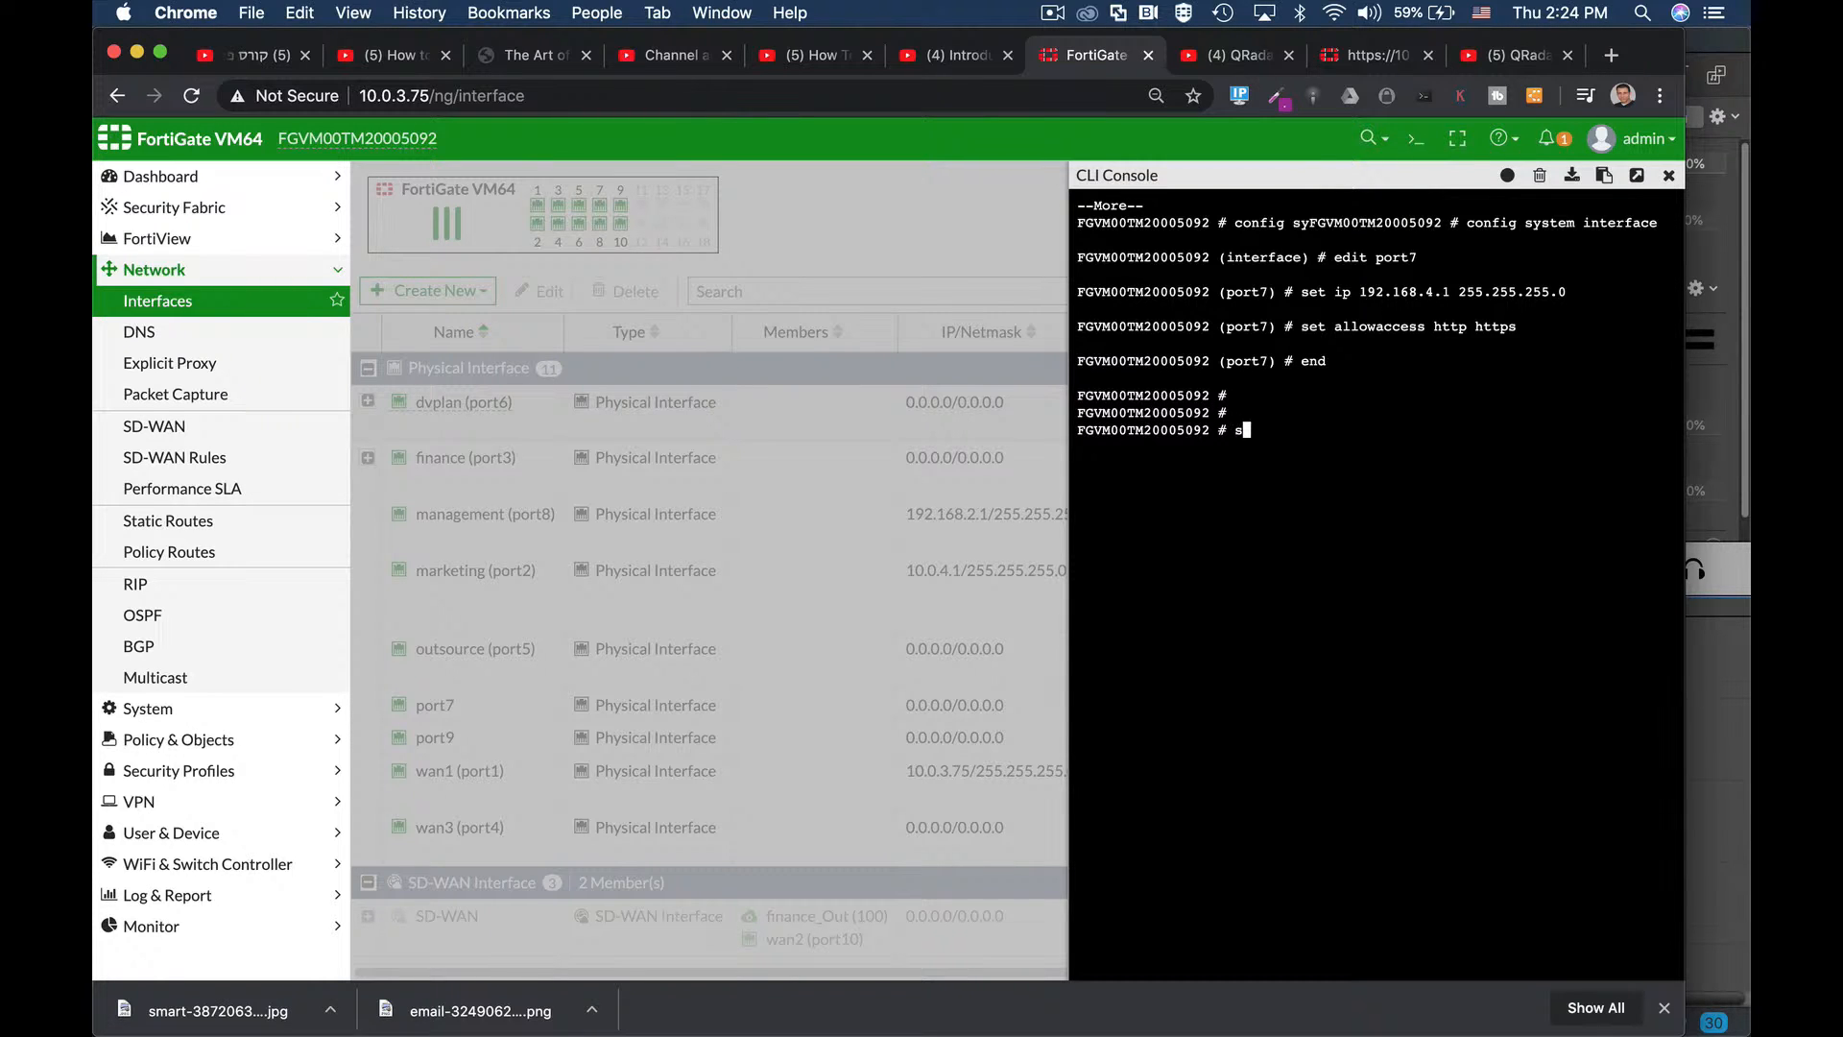
key(BackSpace)
text(cnfig sy)
key(Return)
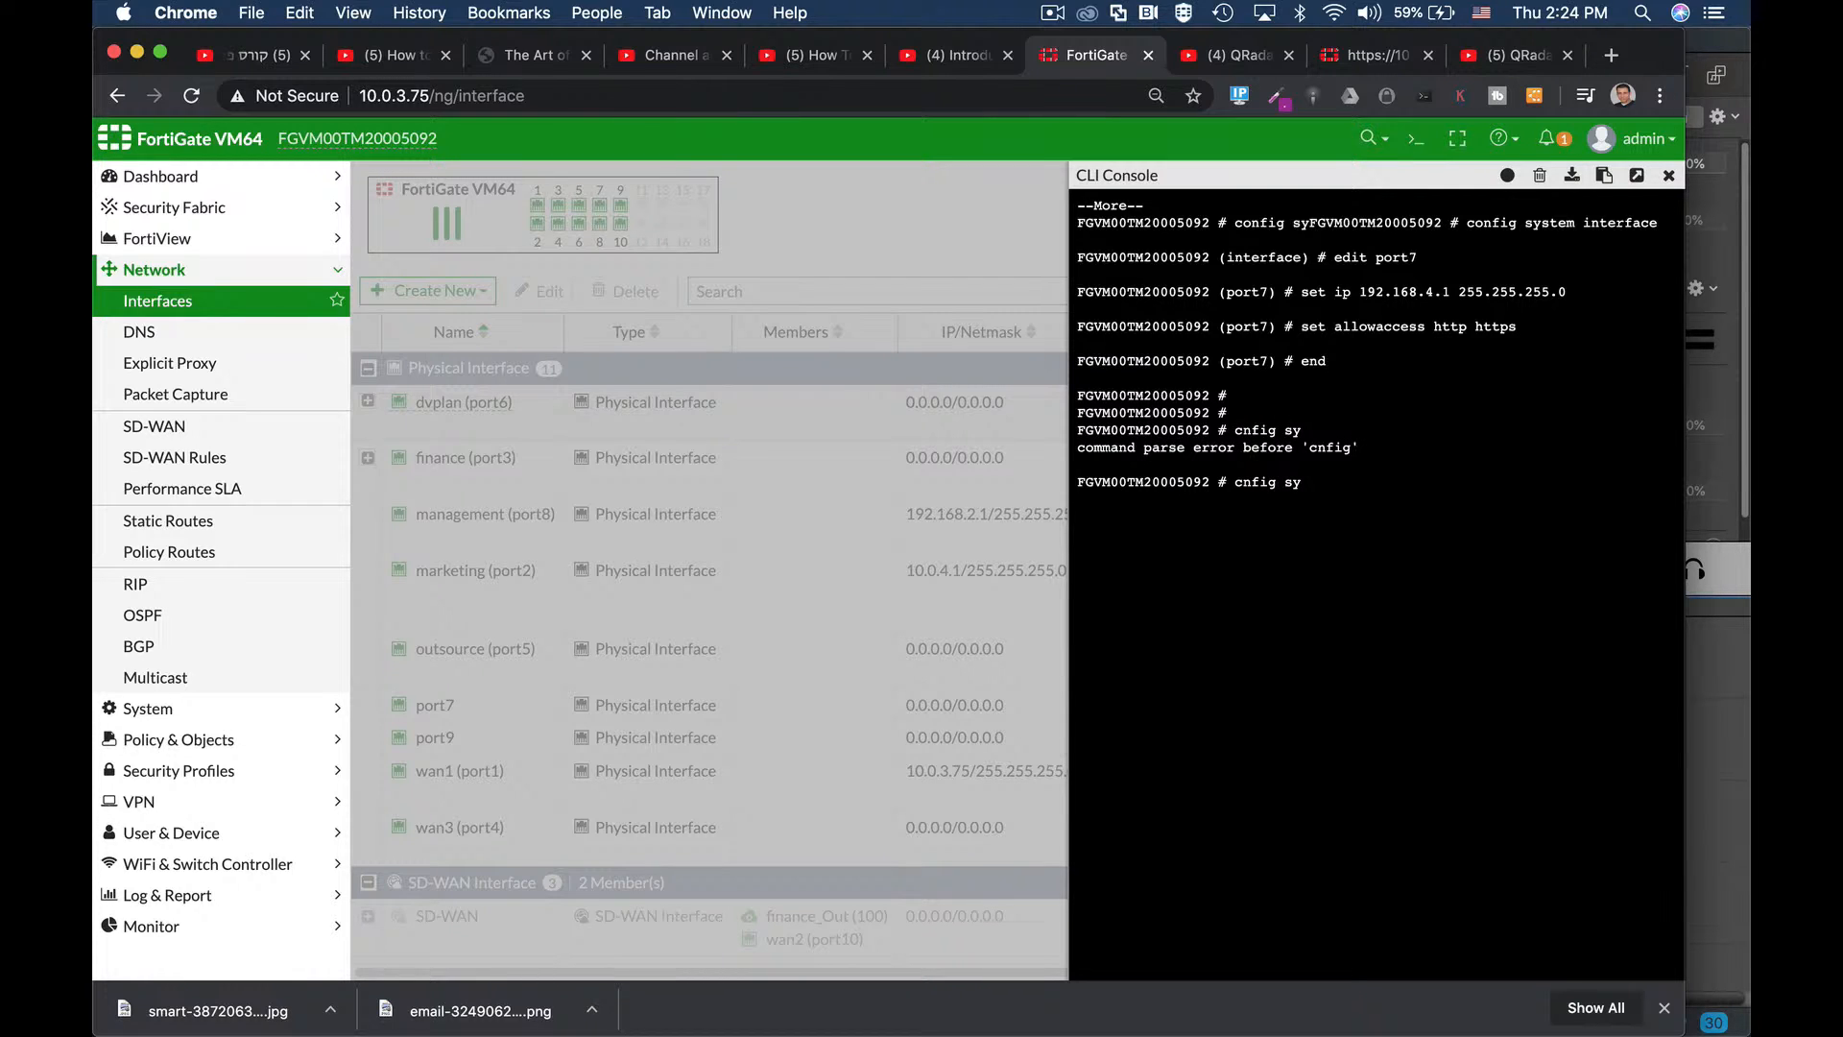
key(ctrl+c)
key(ctrl+c)
key(ctrl+c)
text(co)
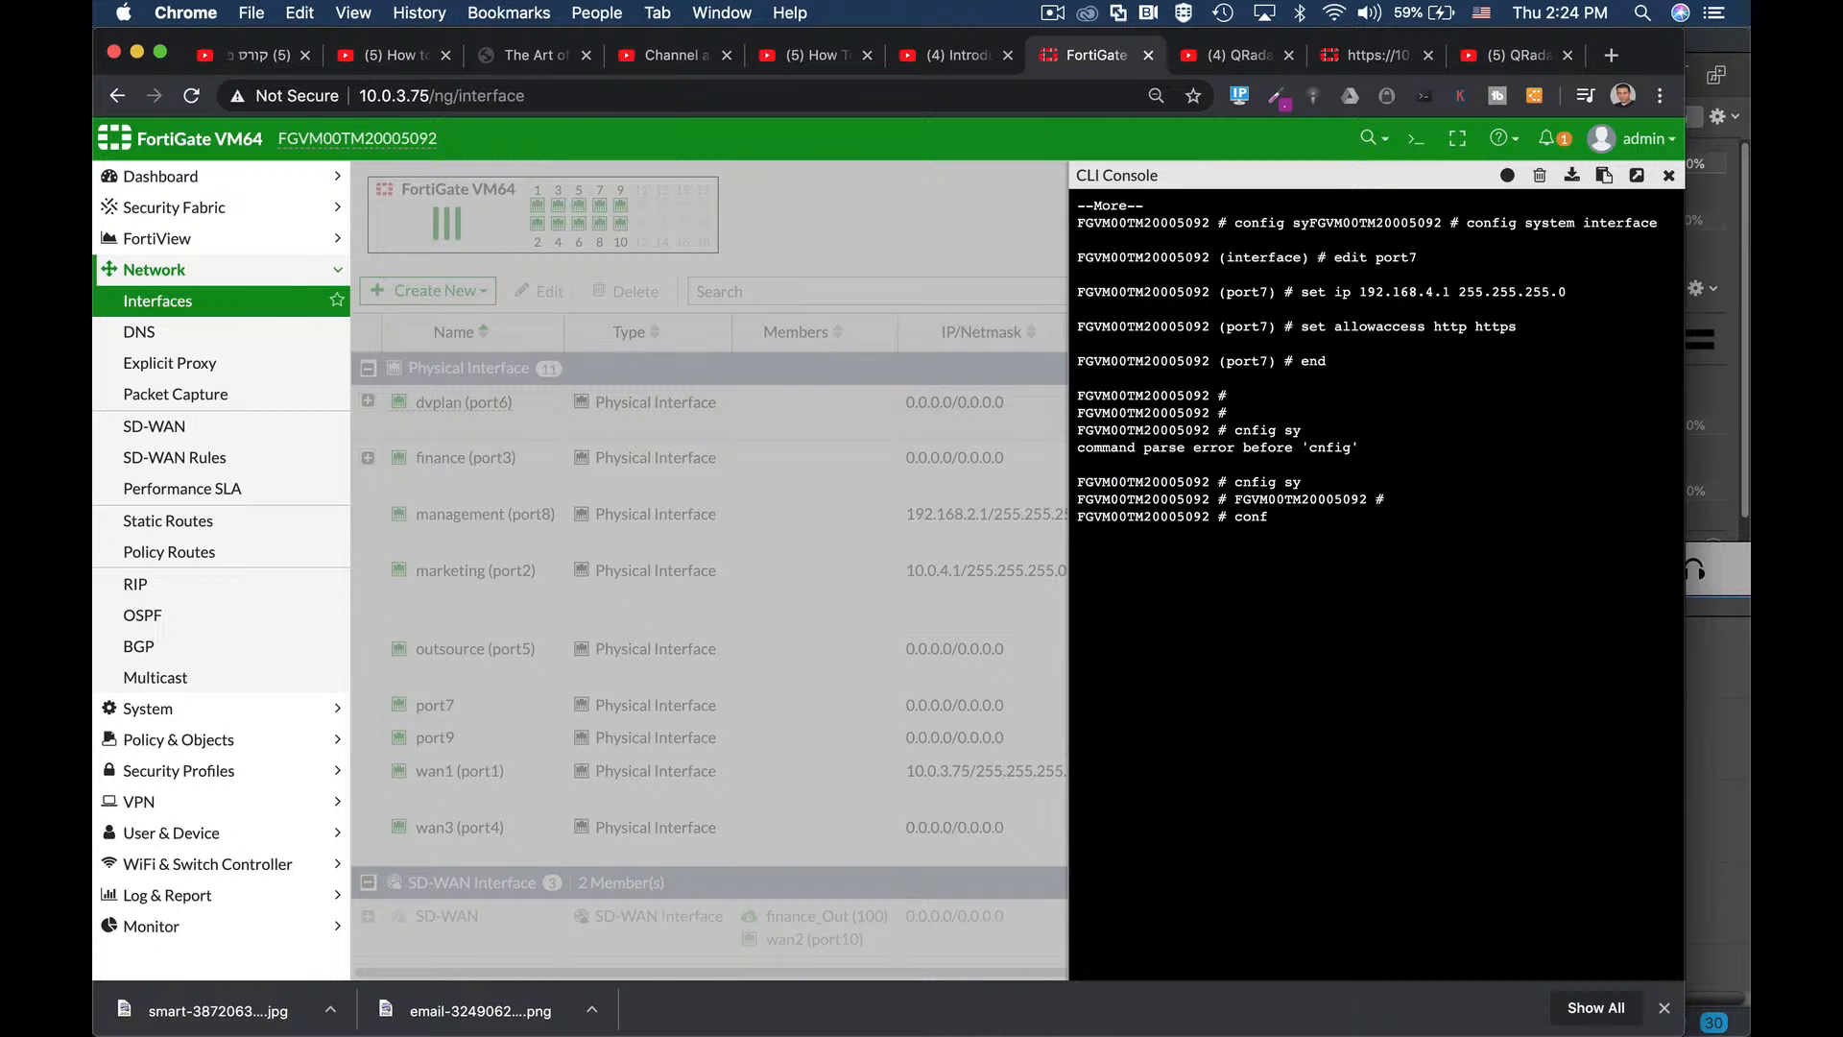
text(nf)
key(Tab)
text(sy)
key(Tab)
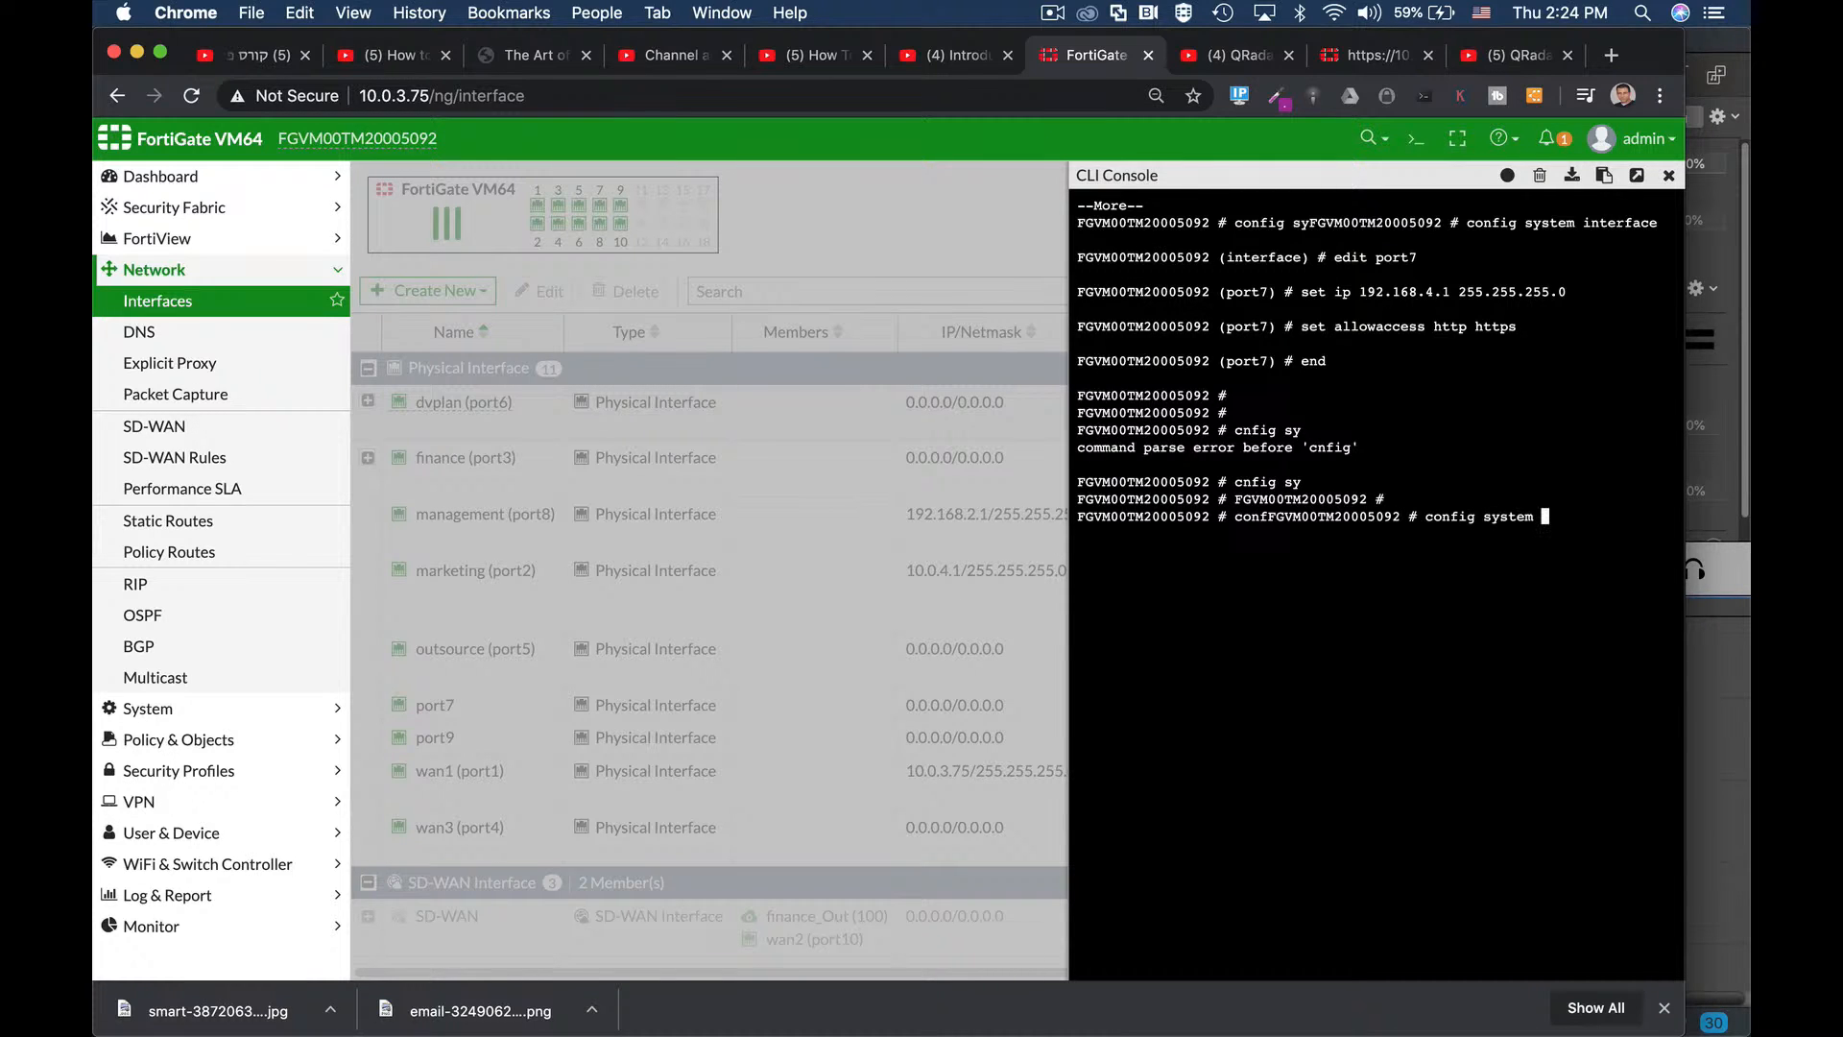
text(i)
key(Tab)
key(Return)
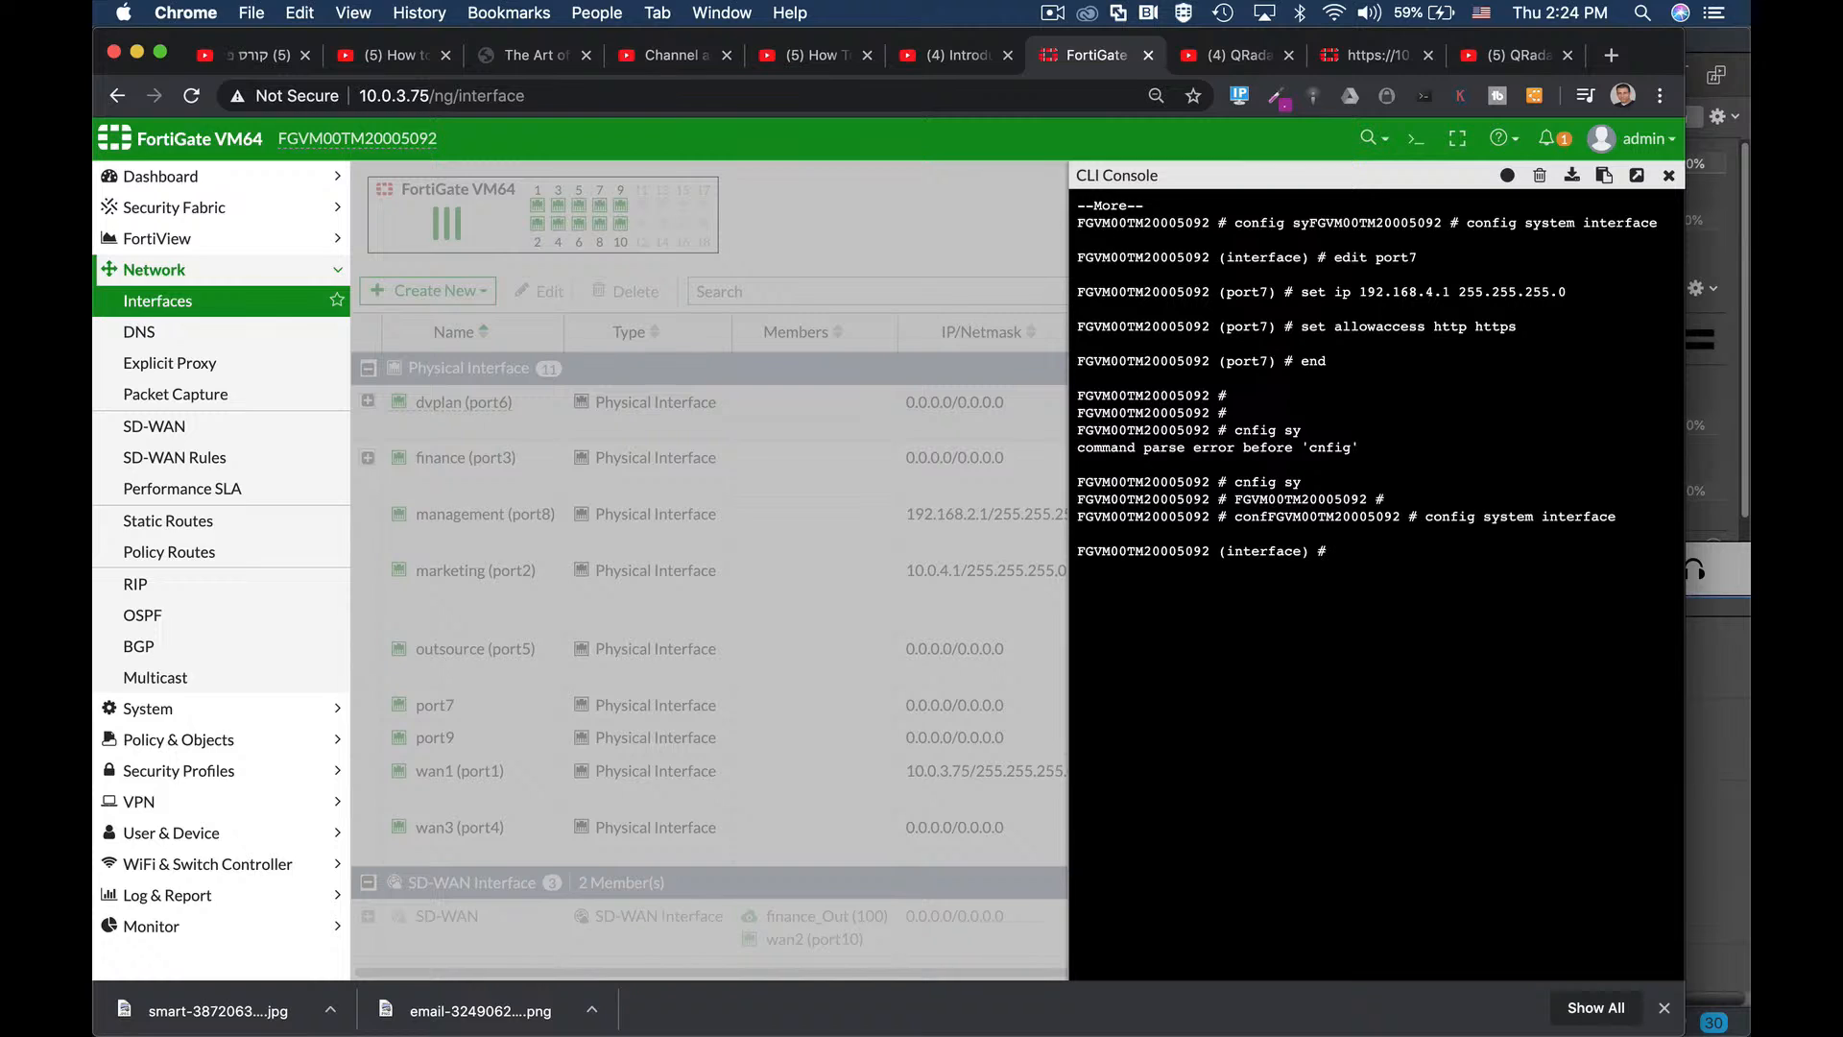
text(edit port1)
key(Return)
Show port1's full configuration, page to its end, and close the console.
text(show)
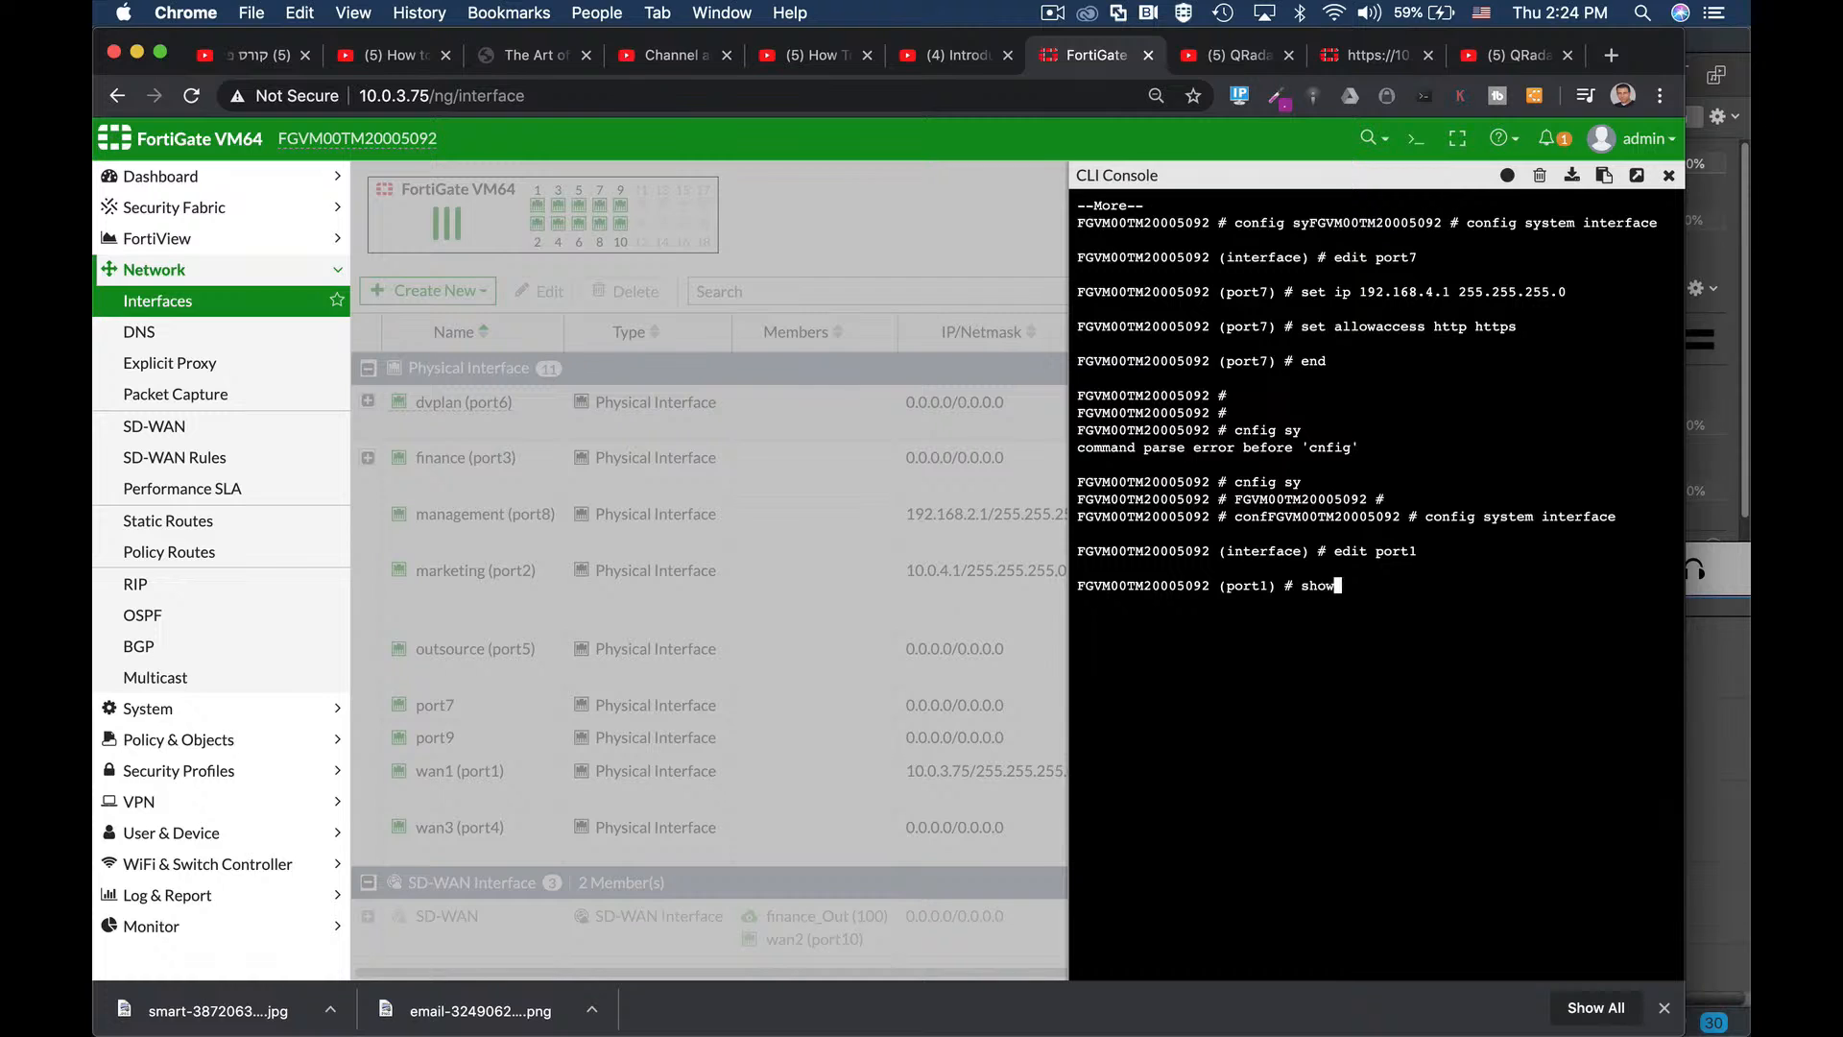
text( fu)
key(Tab)
key(Return)
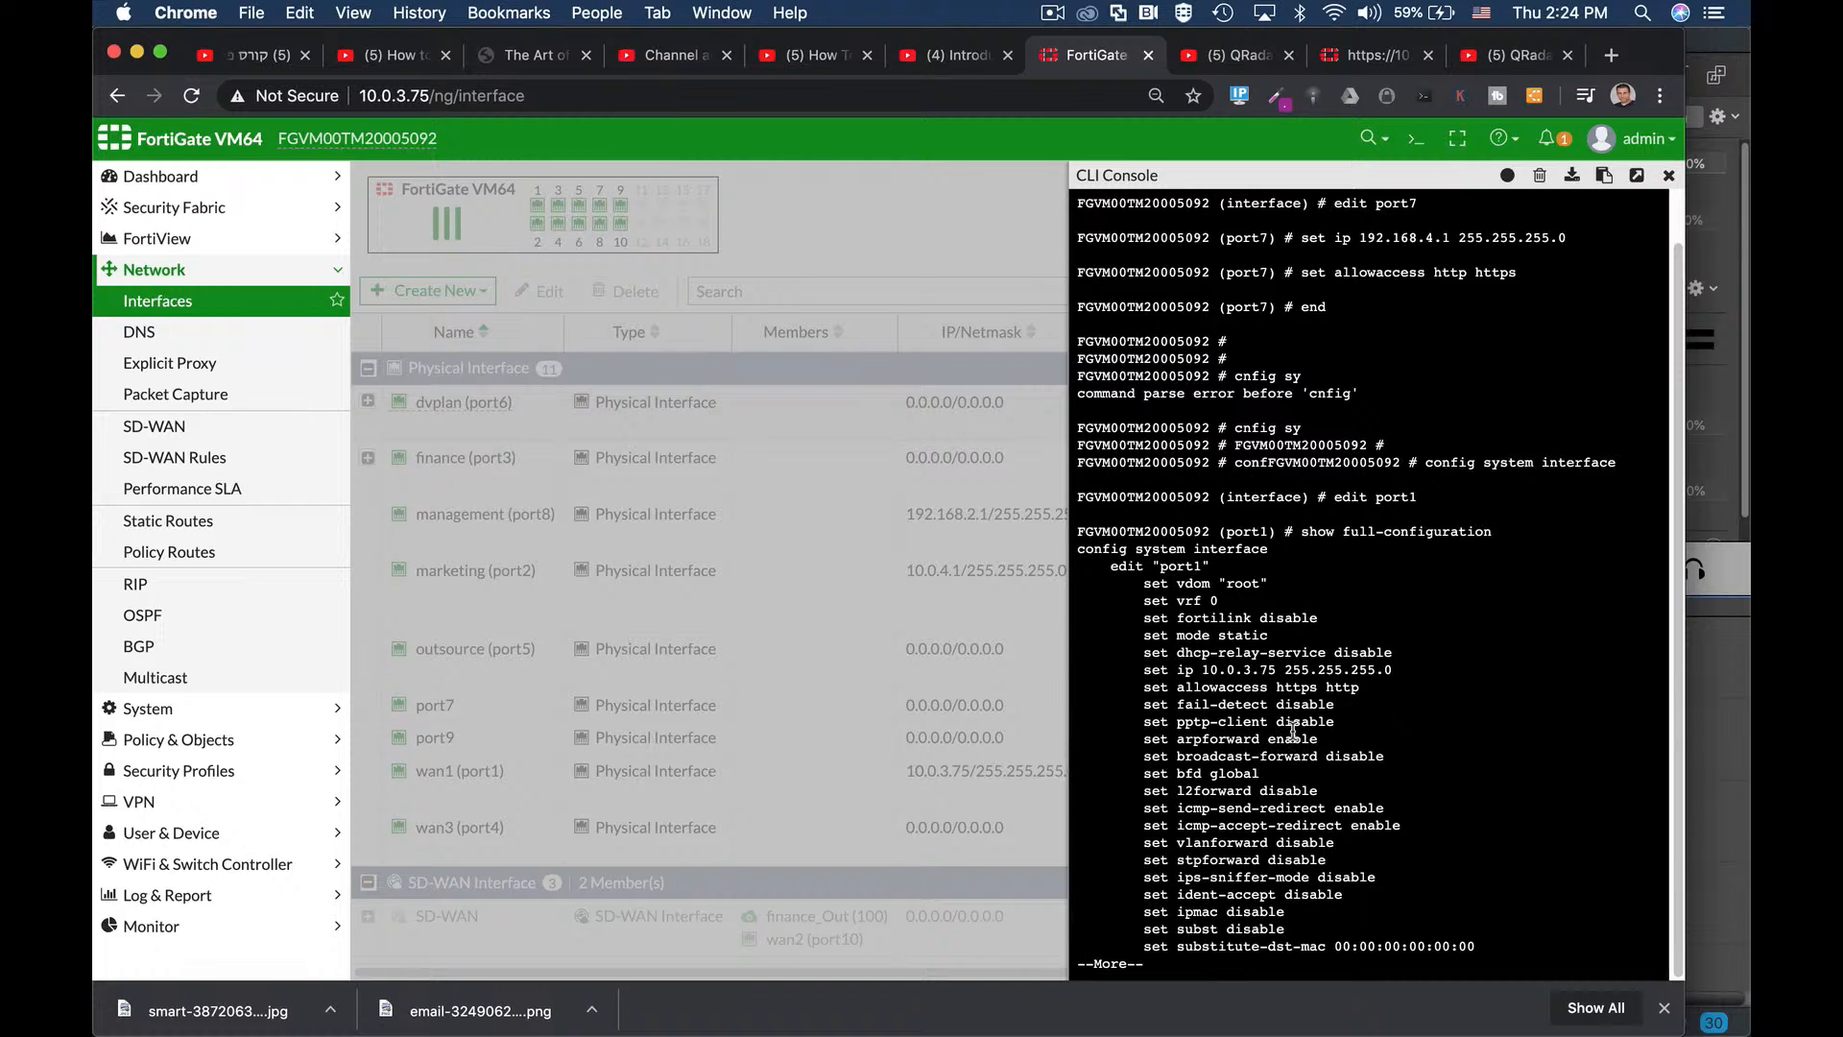
key(Return)
key(Return)
key(Return)
key(Return)
key(Return)
key(Return)
key(Return)
key(Return)
key(Return)
key(Return)
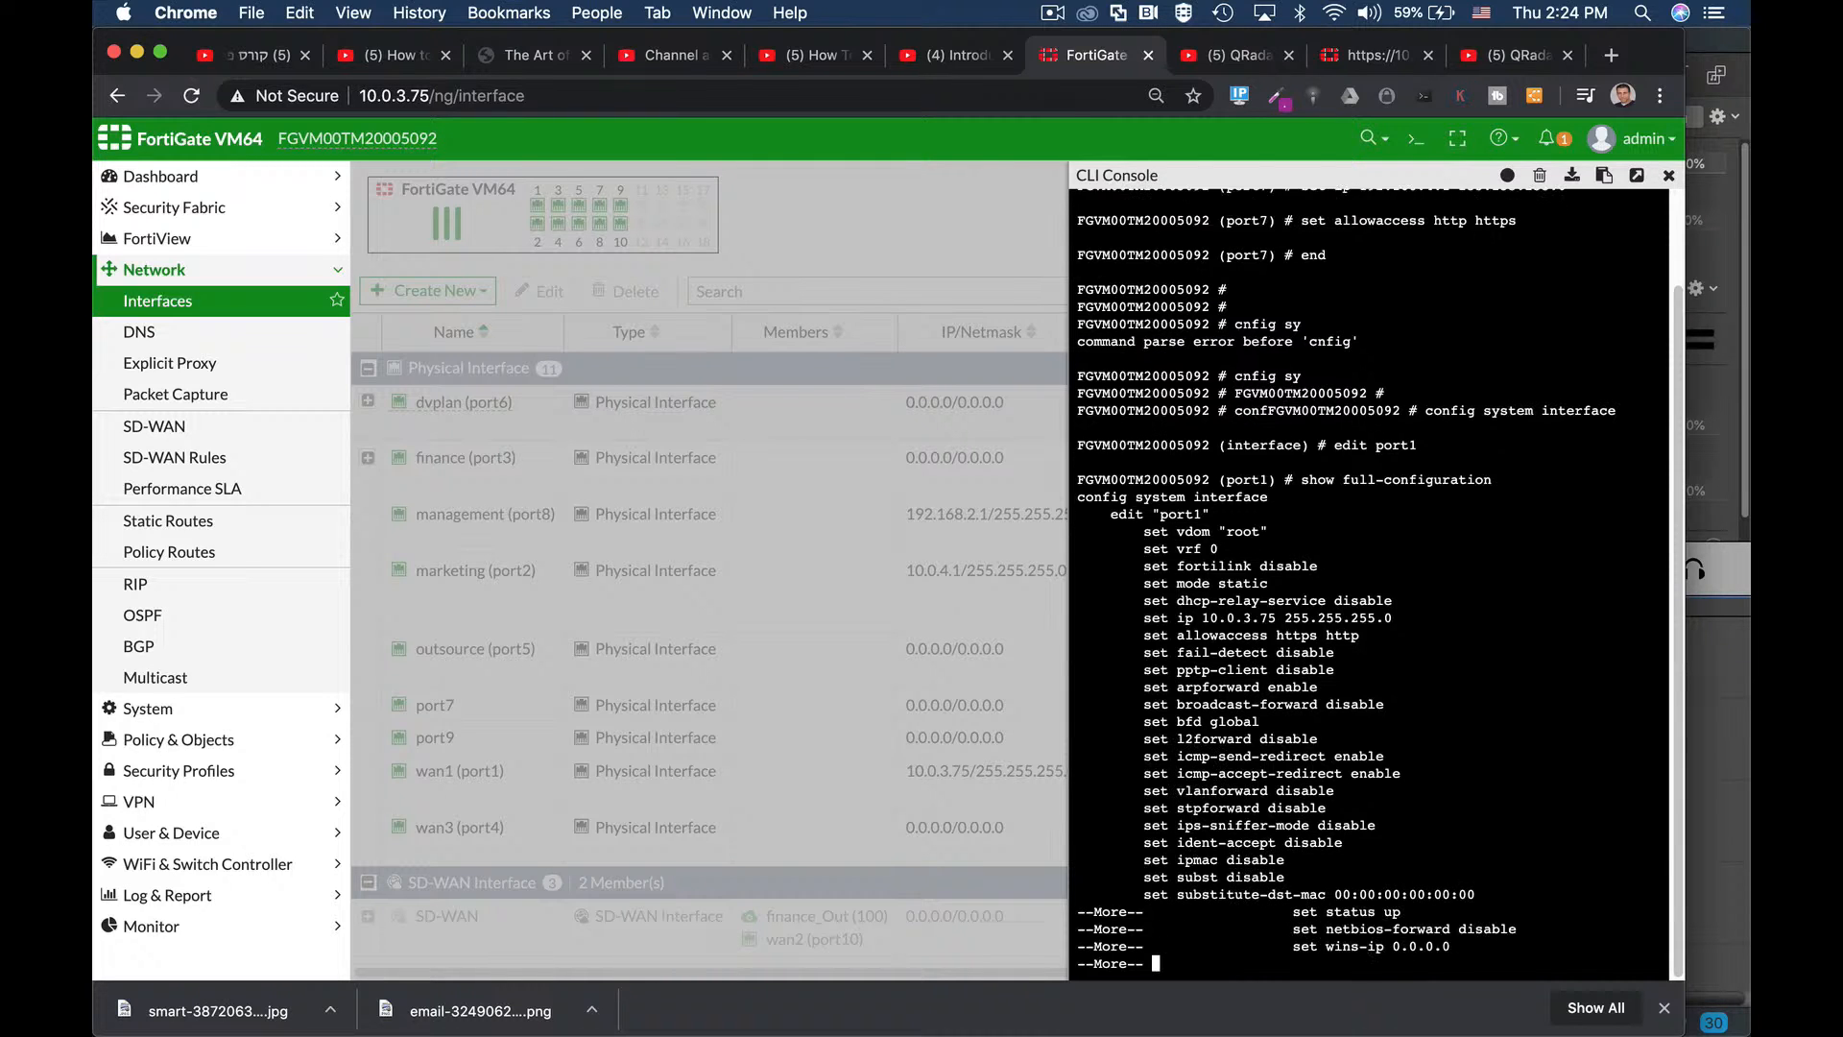
key(Return)
key(Return)
key(Return)
key(Return)
key(Return)
key(Return)
key(Return)
key(Return)
key(Return)
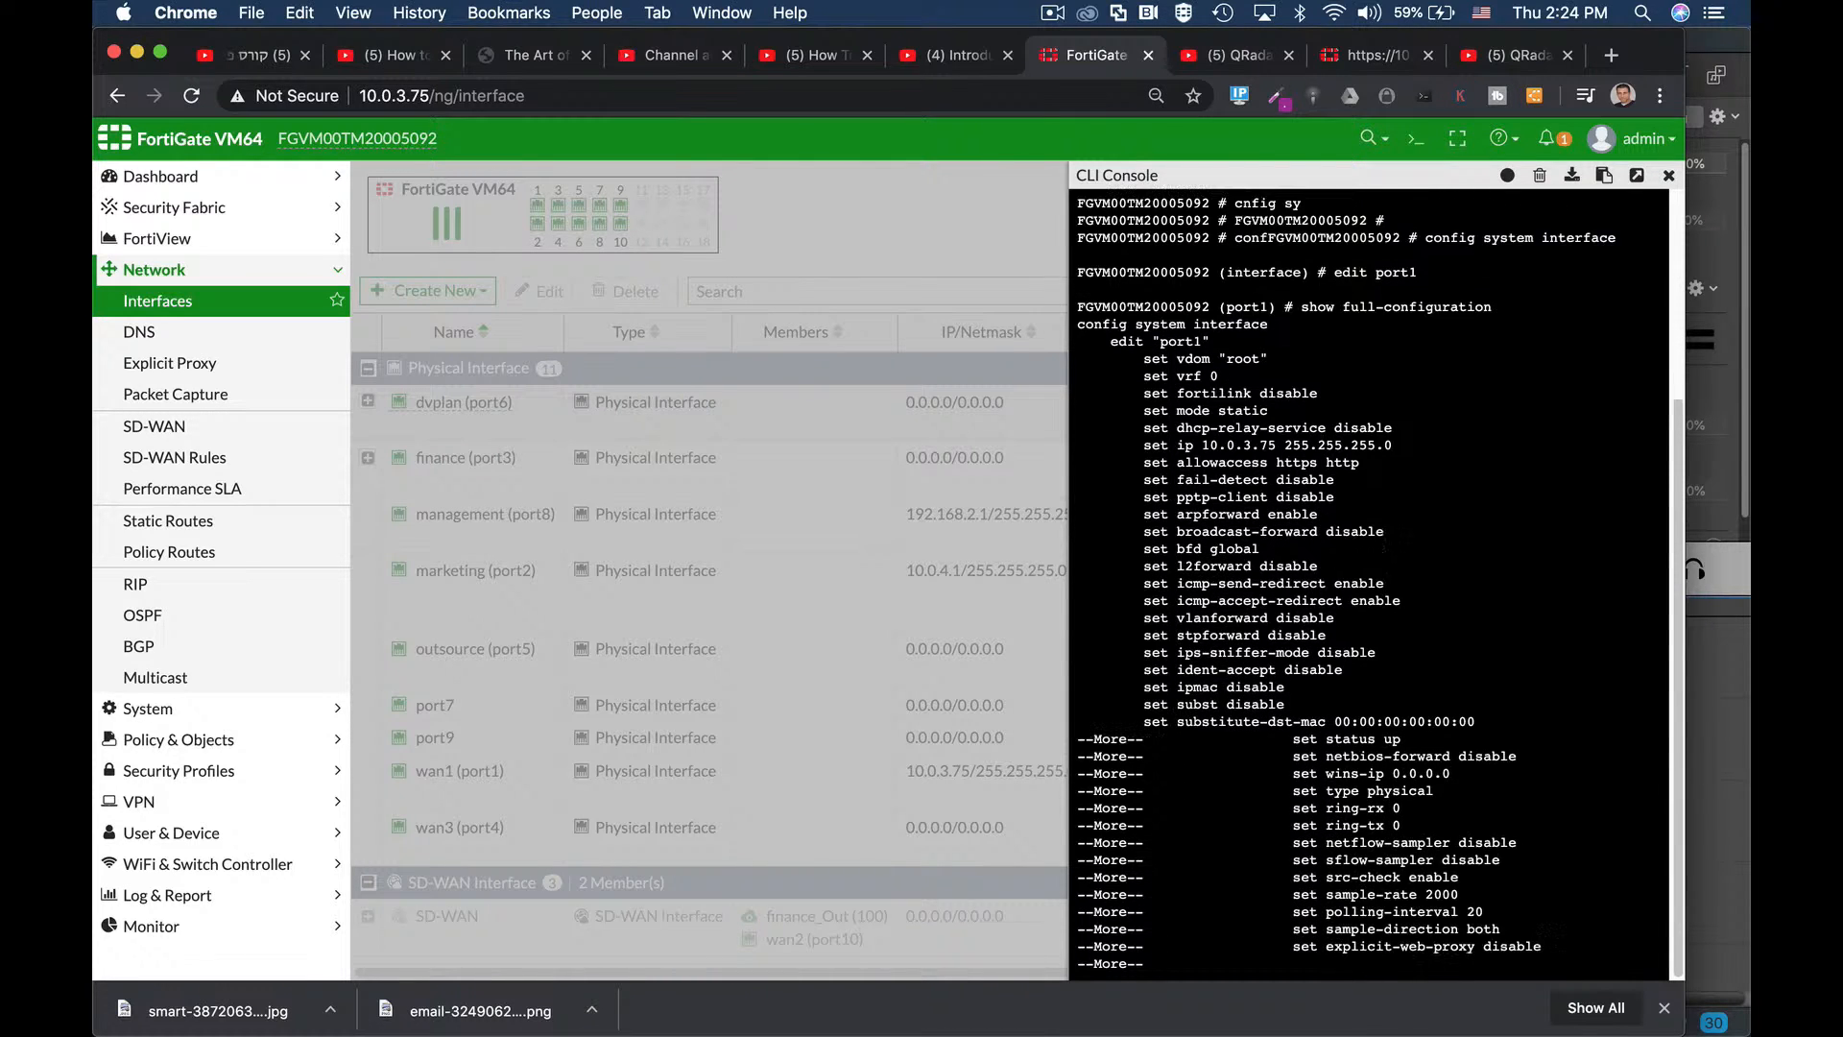
key(Return)
key(Return)
key(Return)
key(Return)
key(Return)
key(Return)
key(Return)
key(Return)
key(Return)
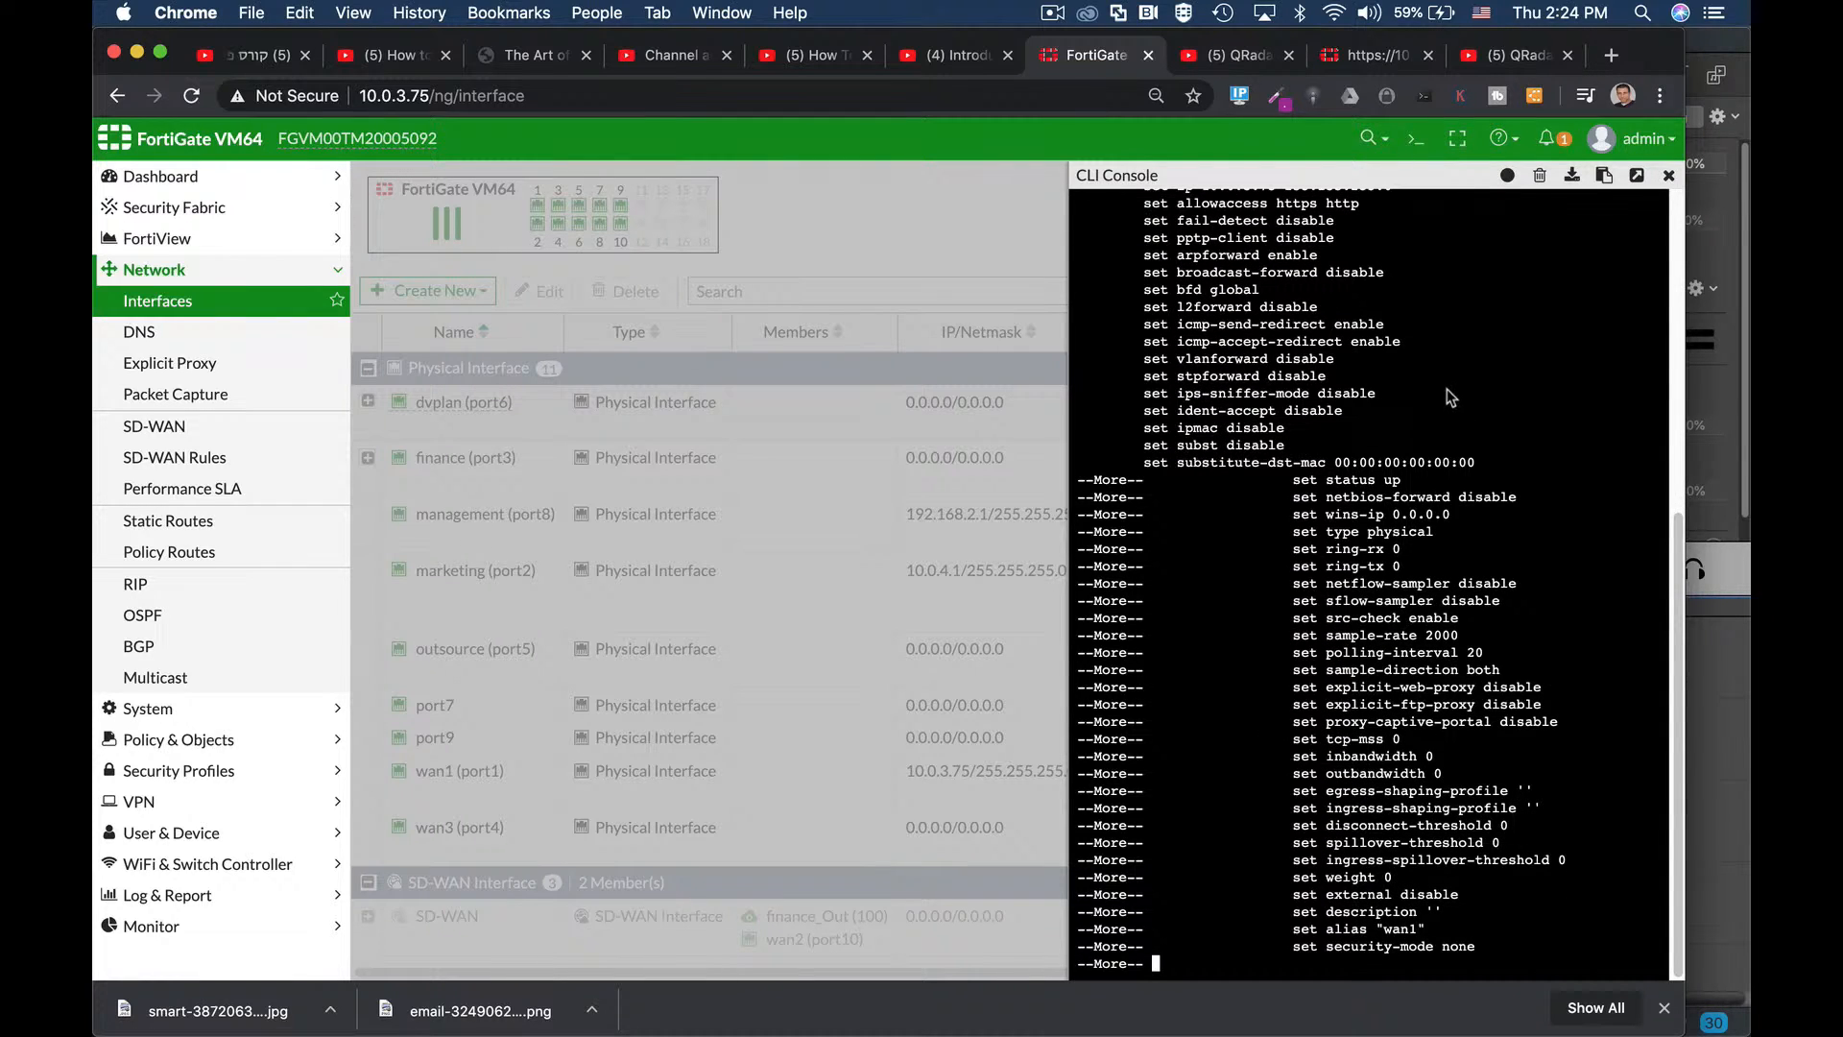
click(1669, 176)
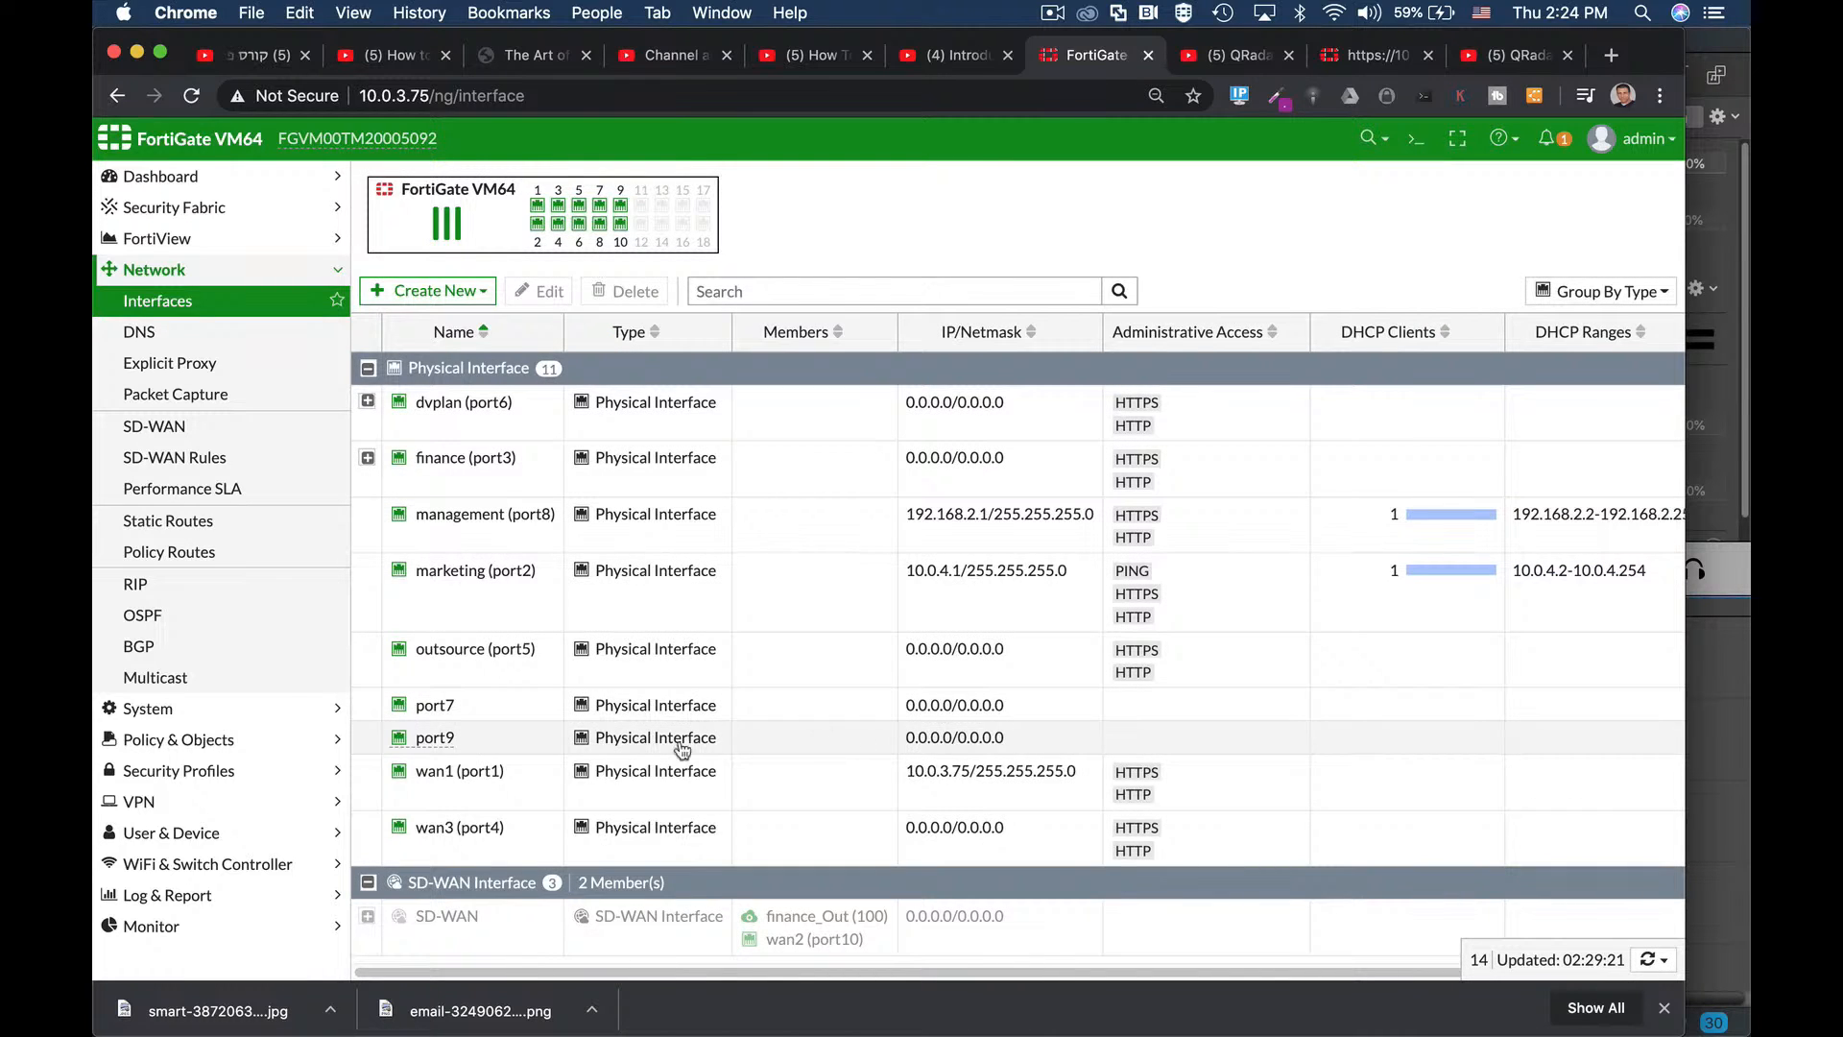
Reload the Interfaces list and confirm port7 shows 192.168.4.1/255.255.255.0 with HTTPS and HTTP, without changes.
click(502, 708)
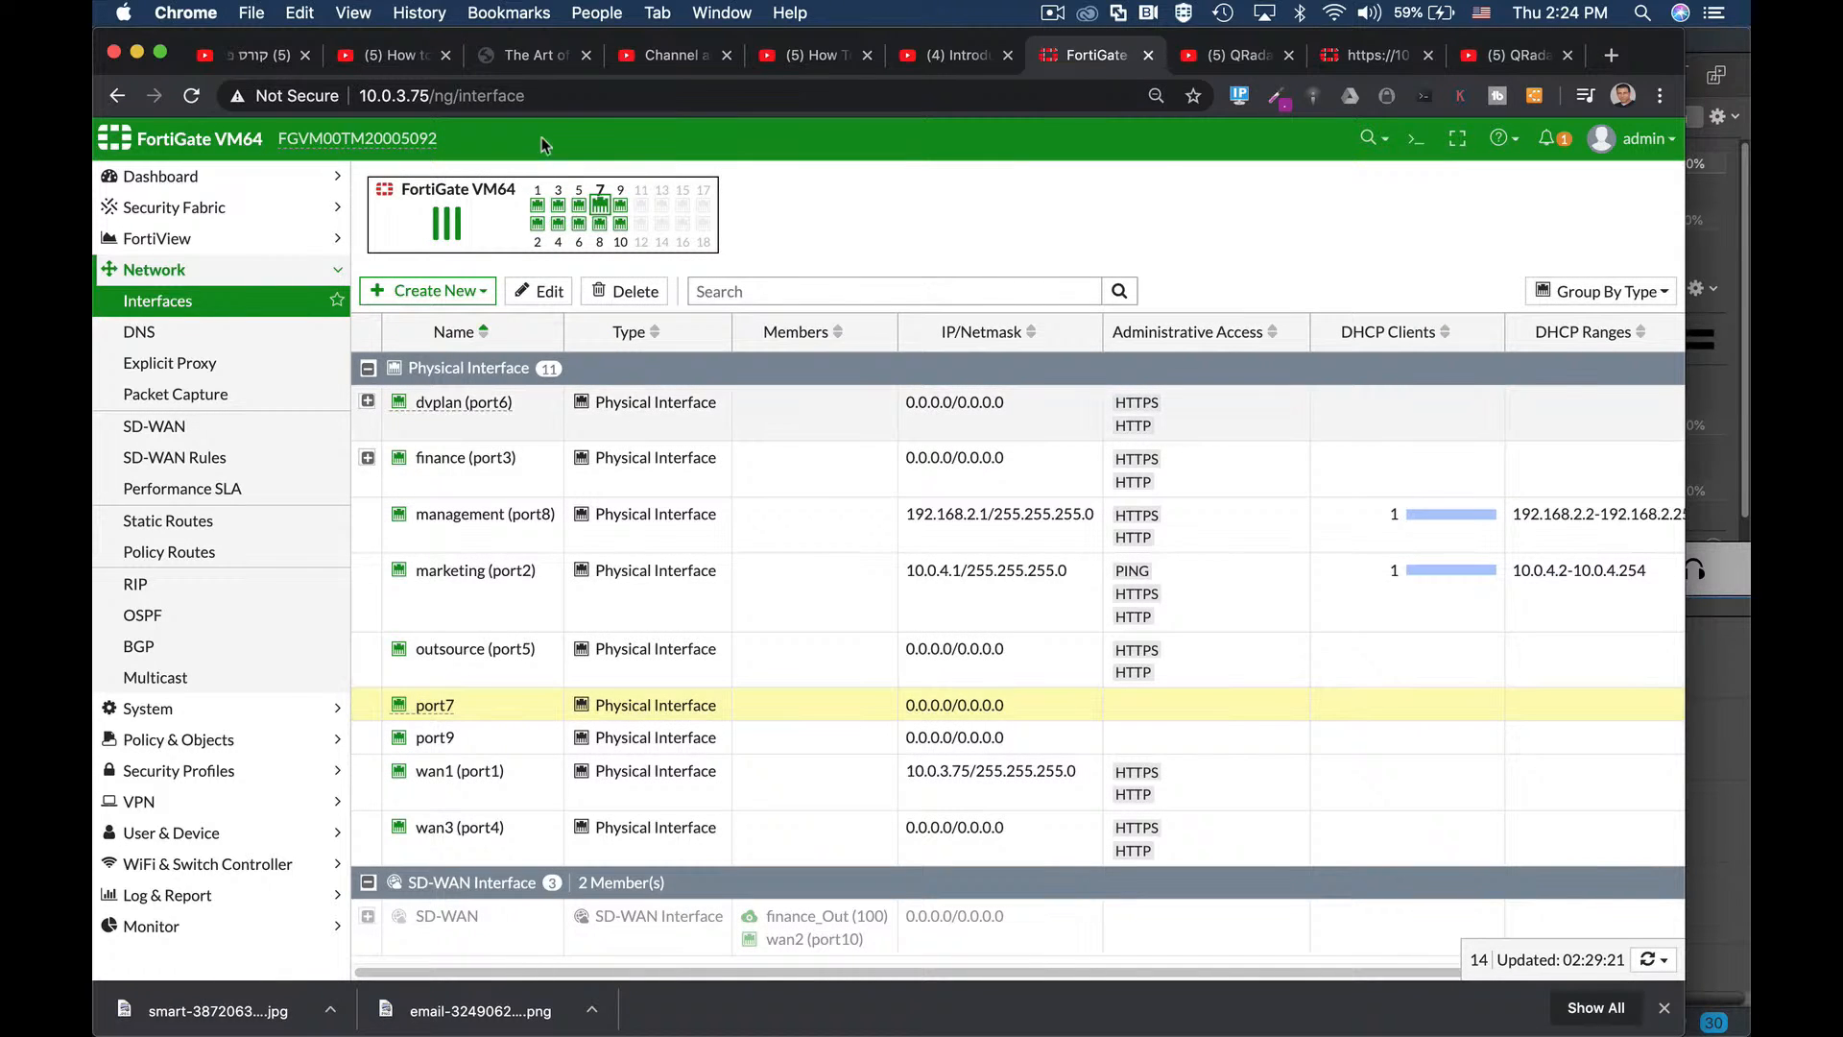
click(538, 87)
key(Return)
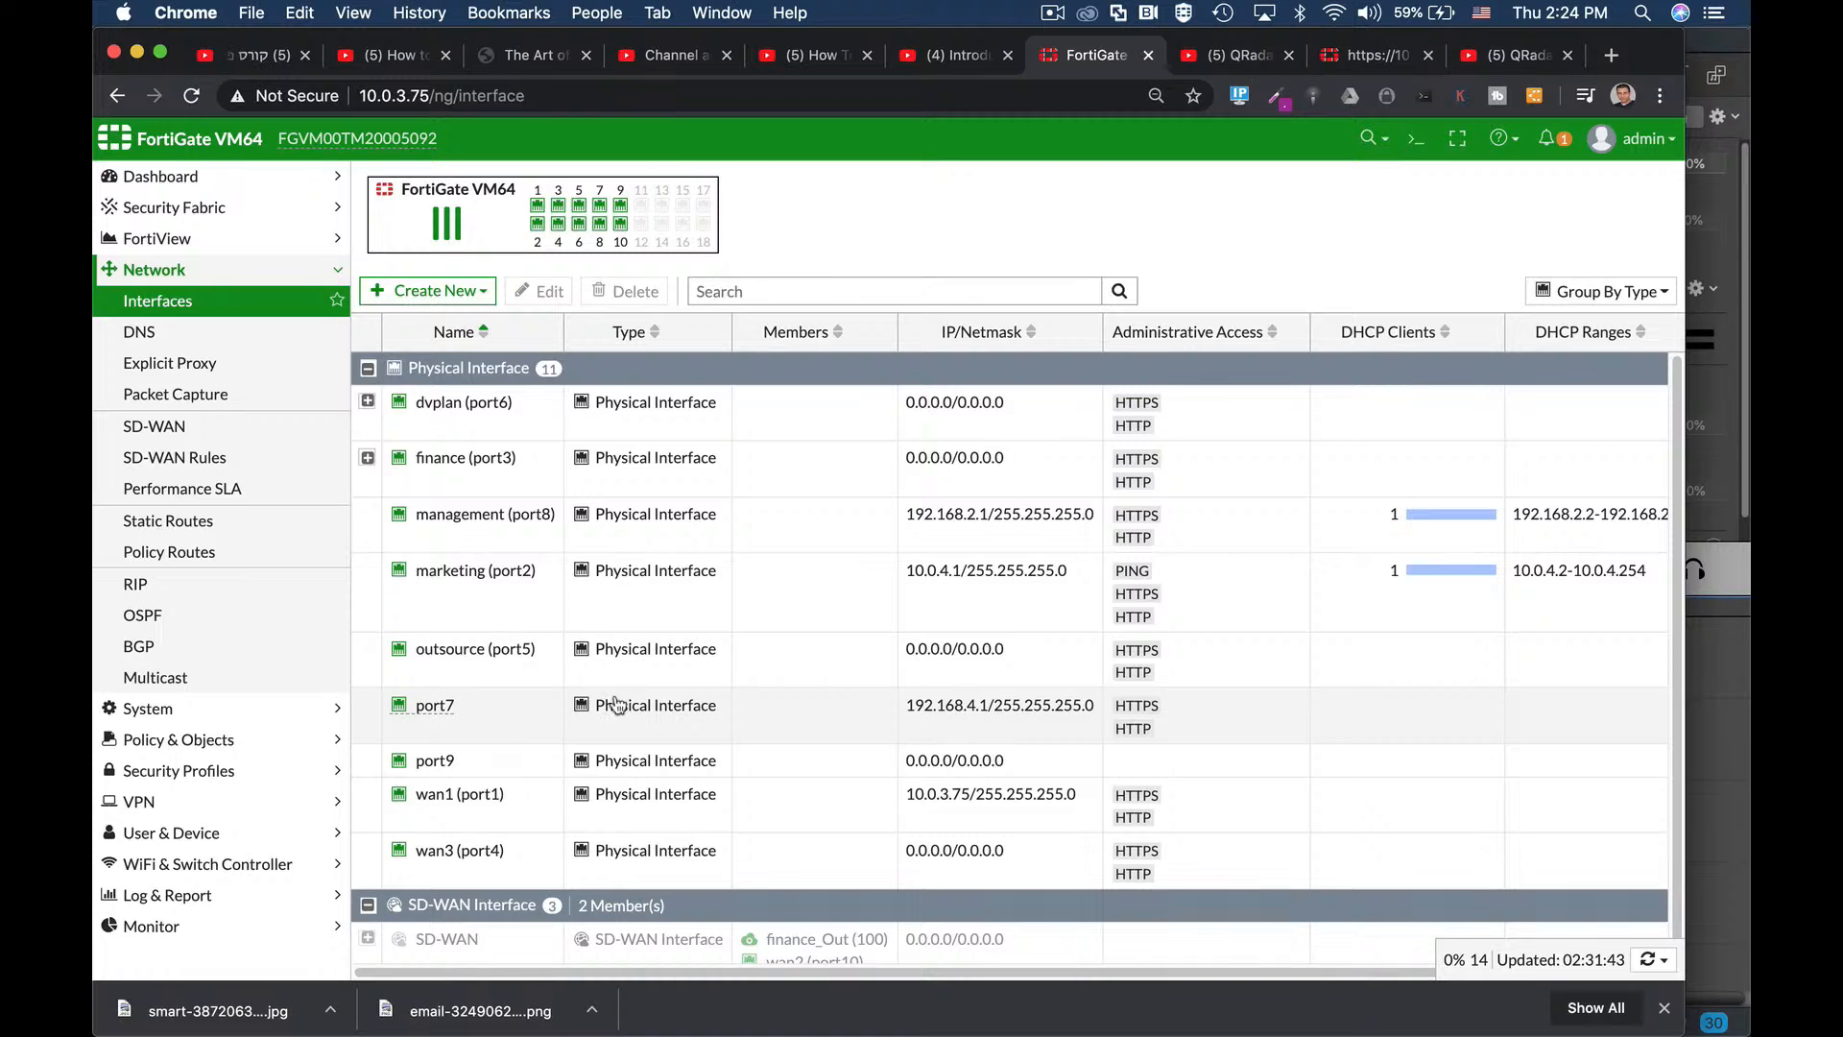
click(486, 716)
click(542, 290)
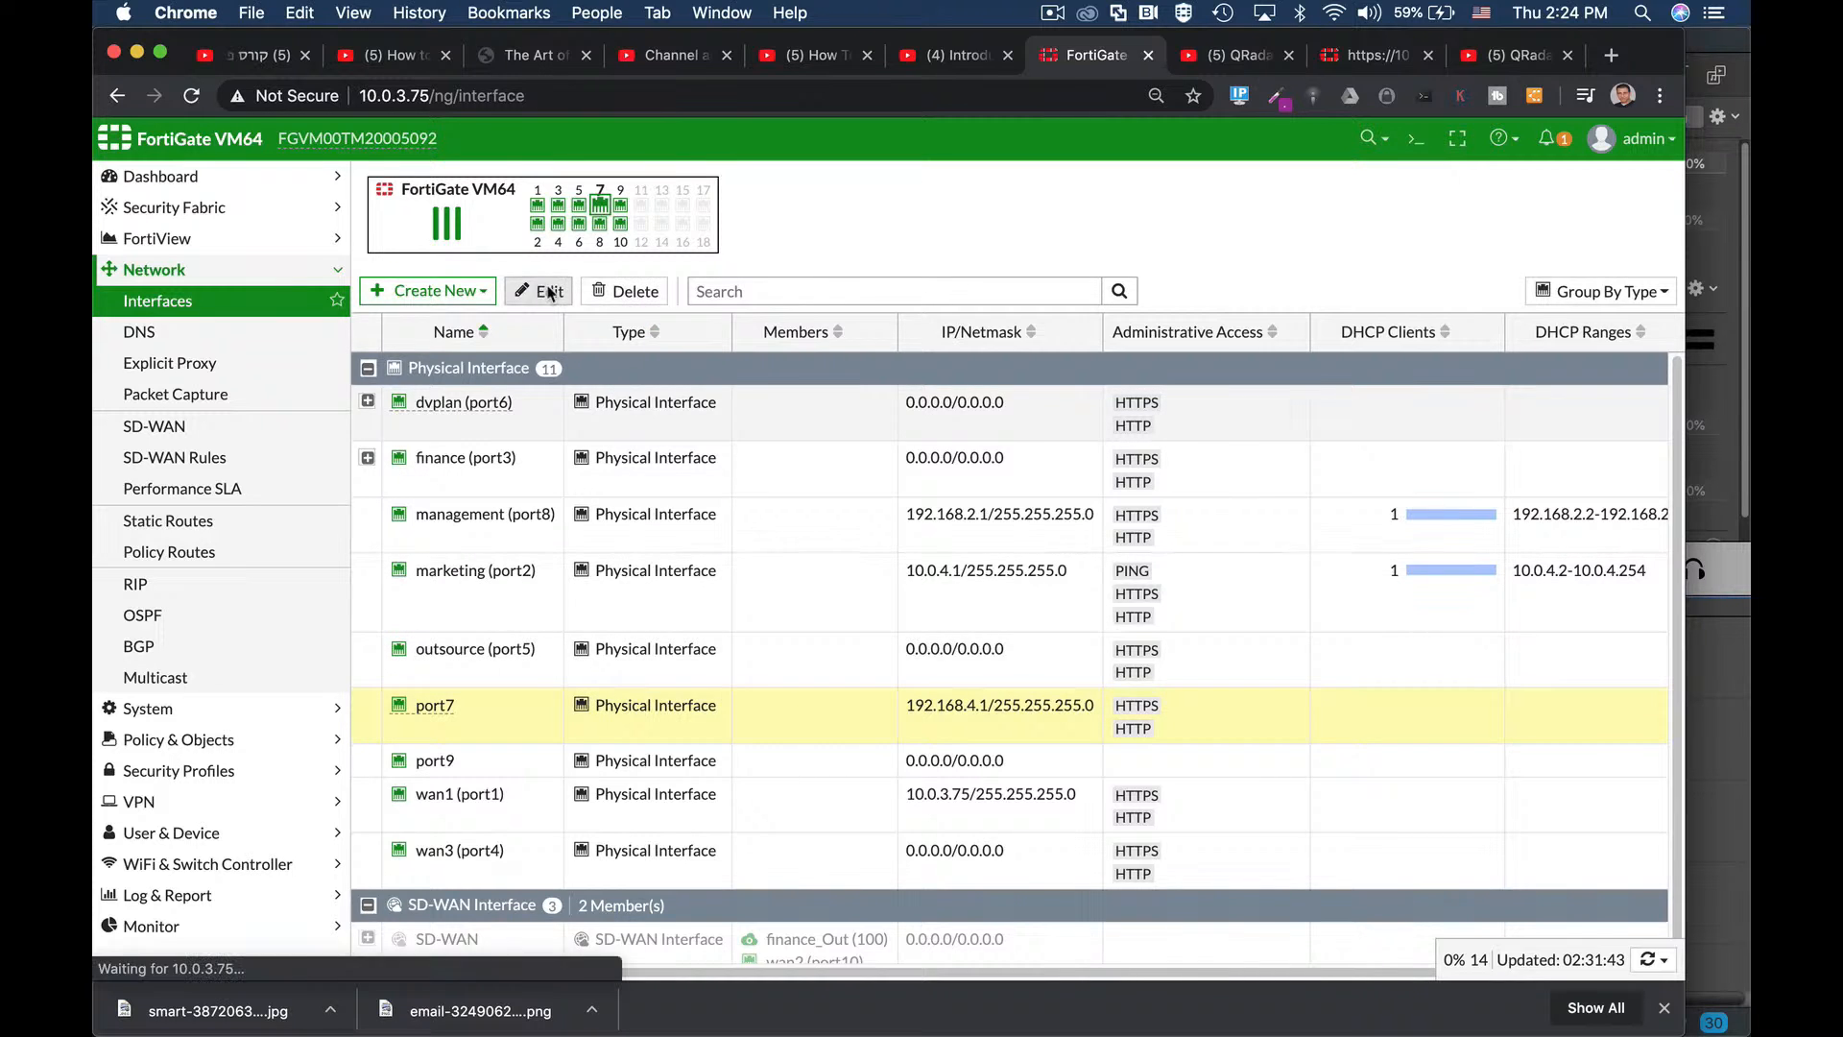
scroll(867, 799, down, 3)
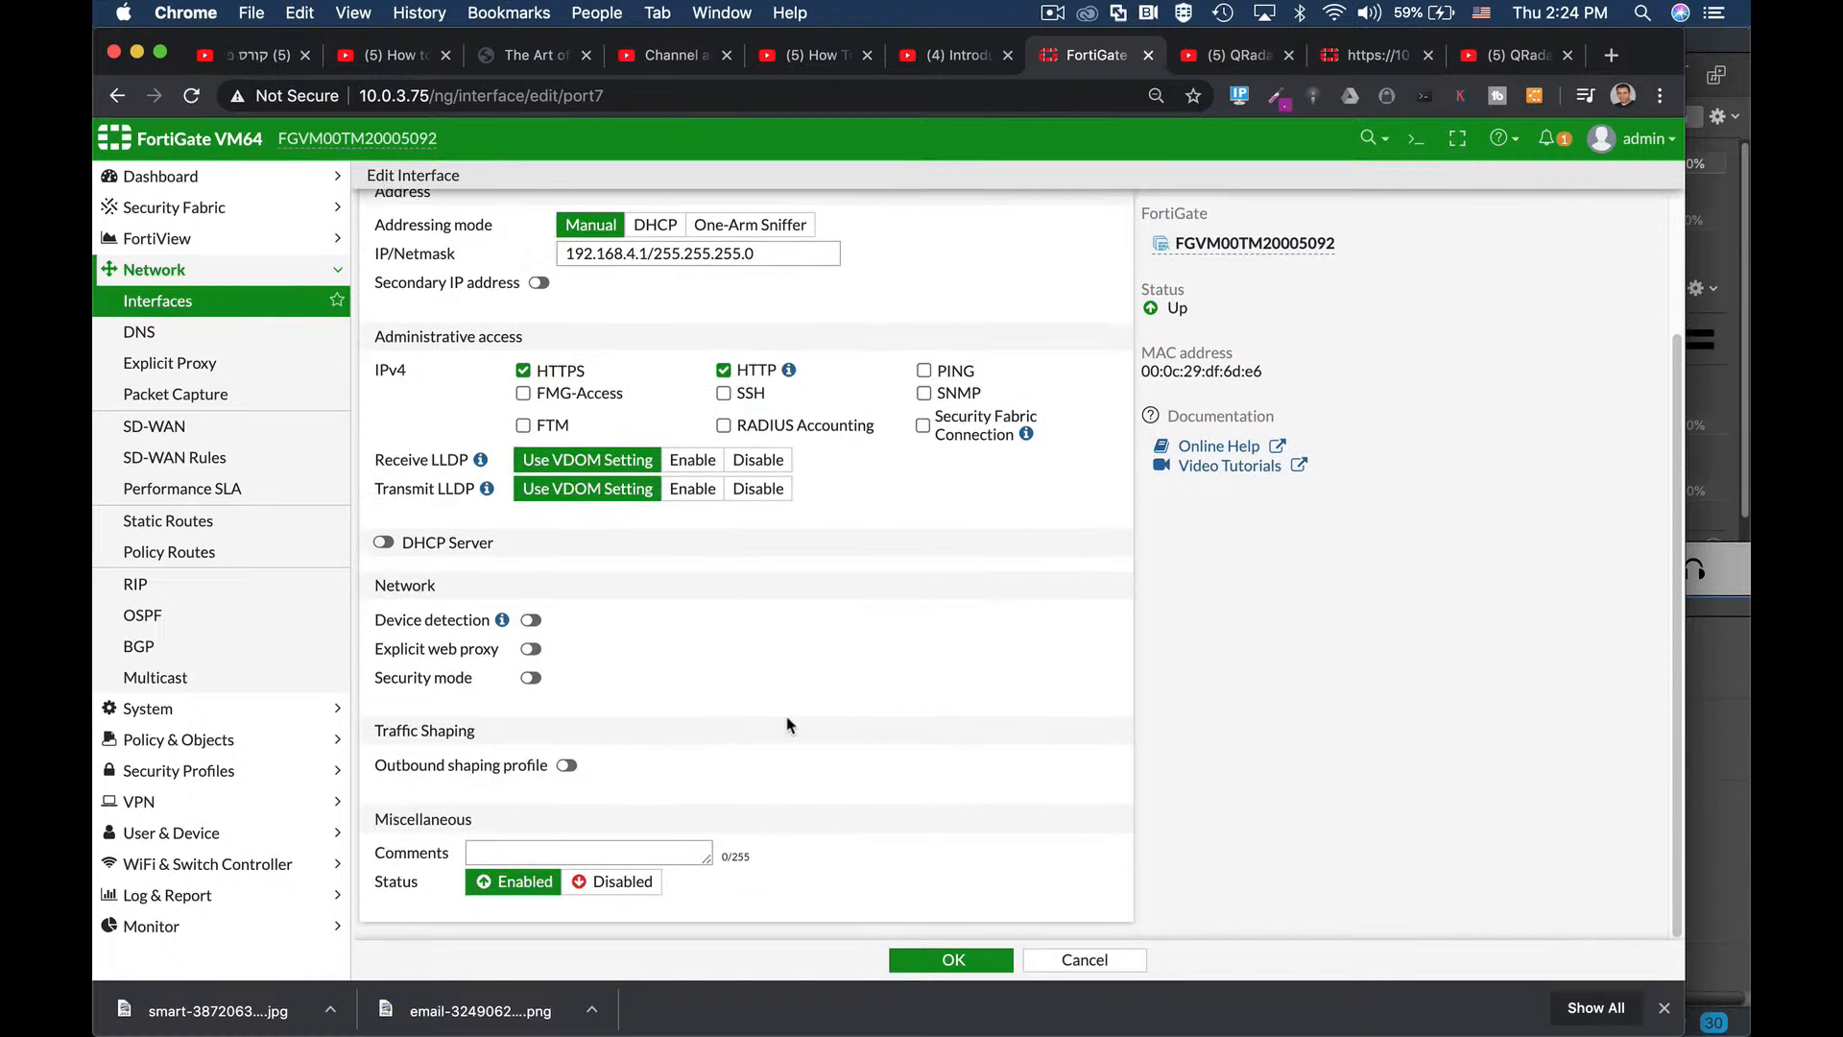
click(1113, 963)
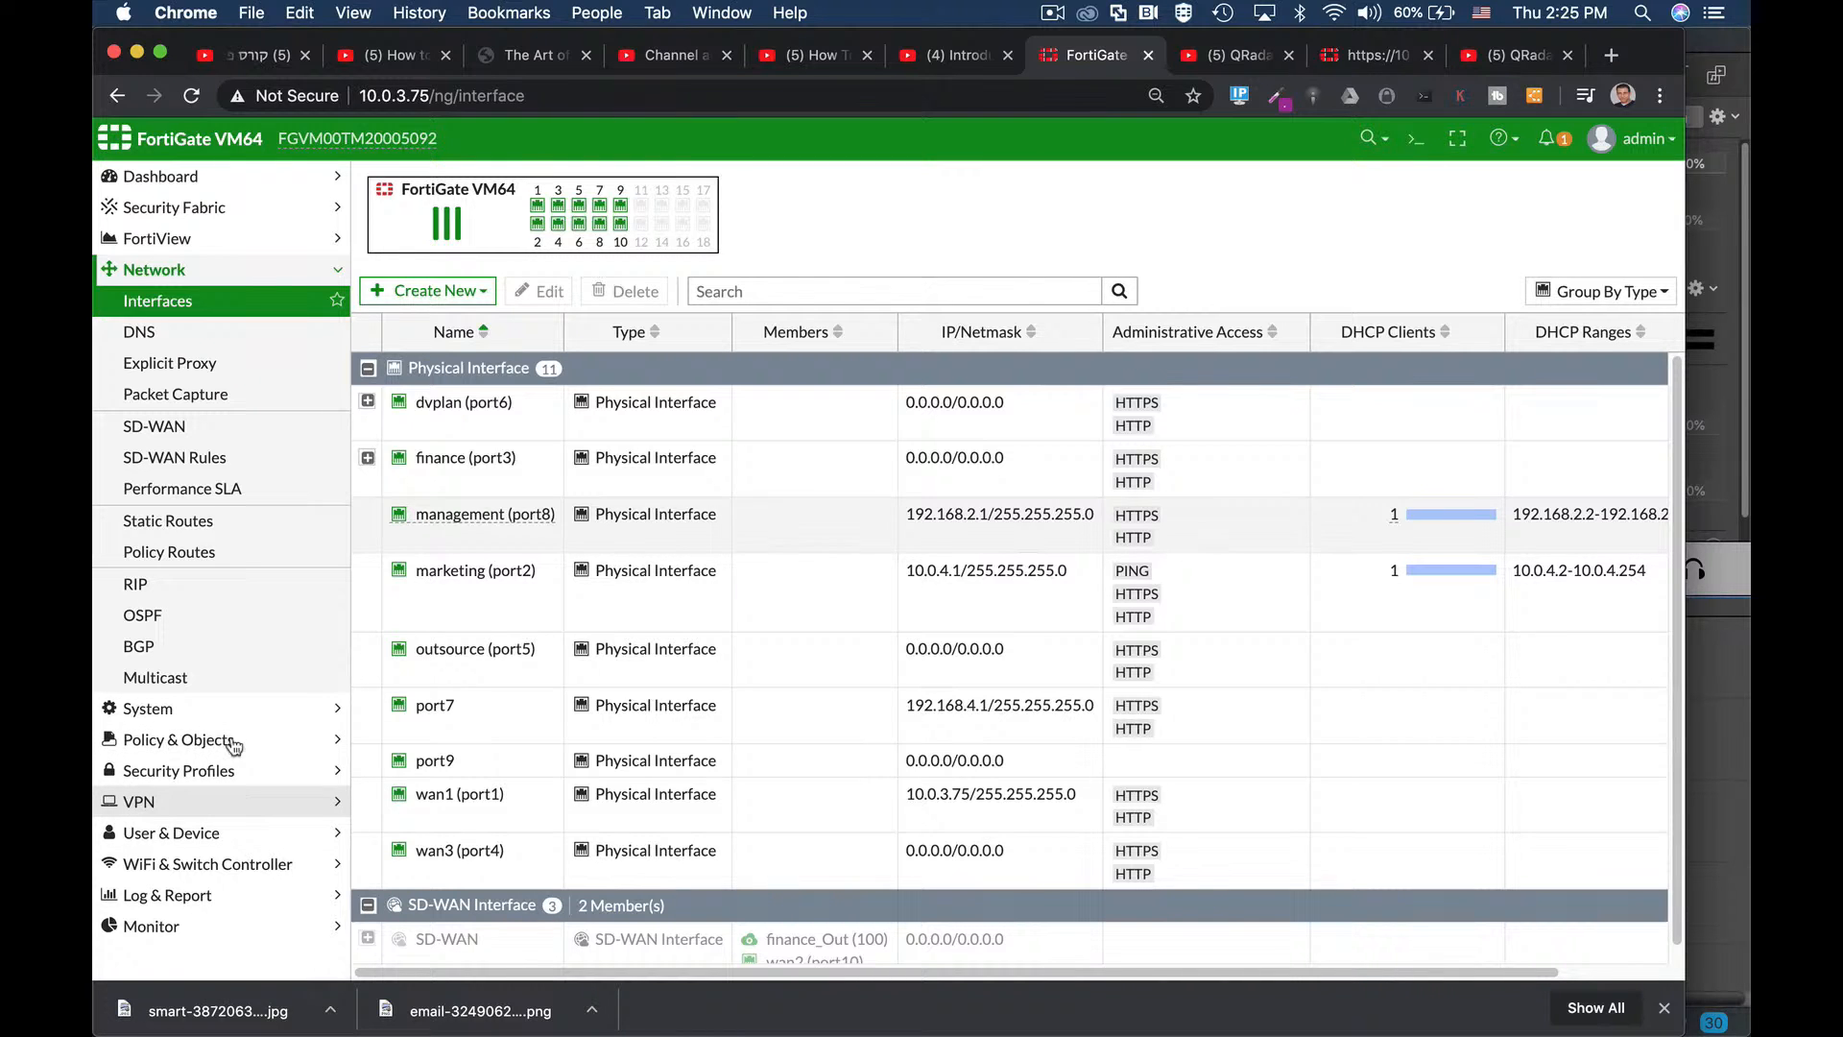
Review the prof_admin admin profile's read-only permissions without saving, then return to Administrators.
click(146, 708)
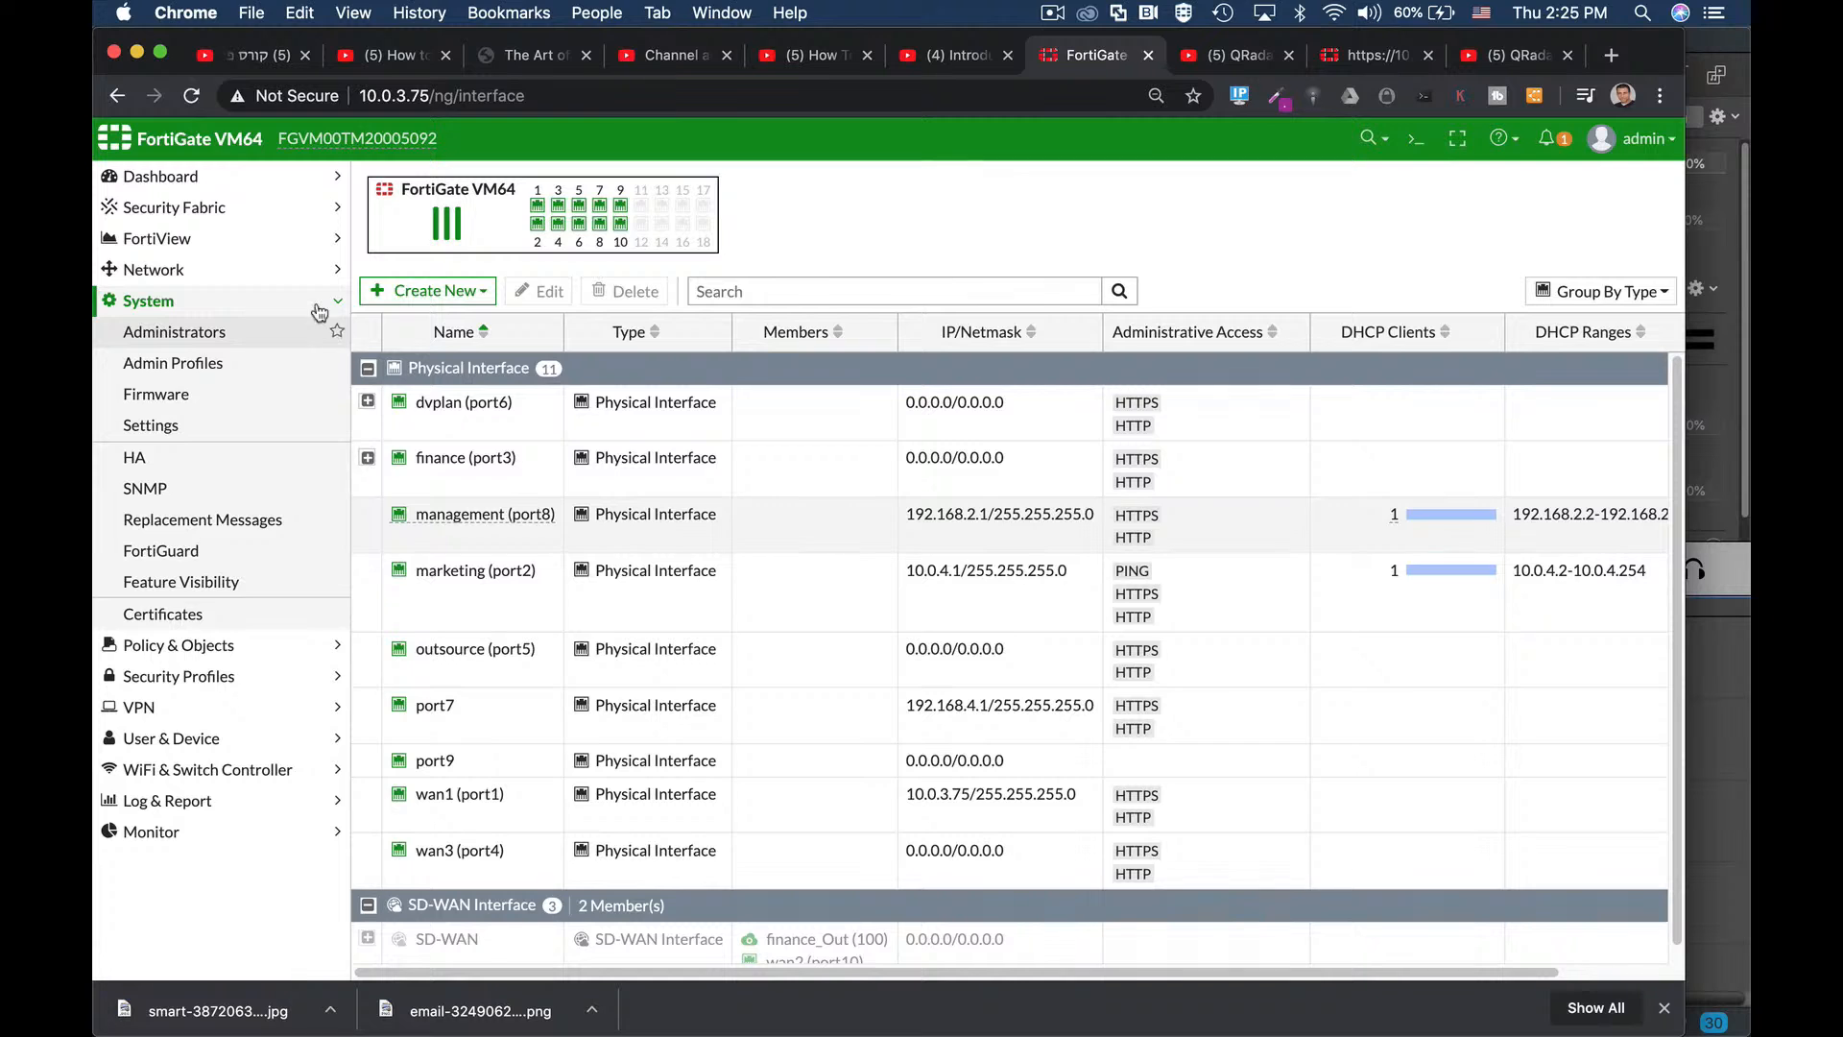
click(189, 338)
click(322, 364)
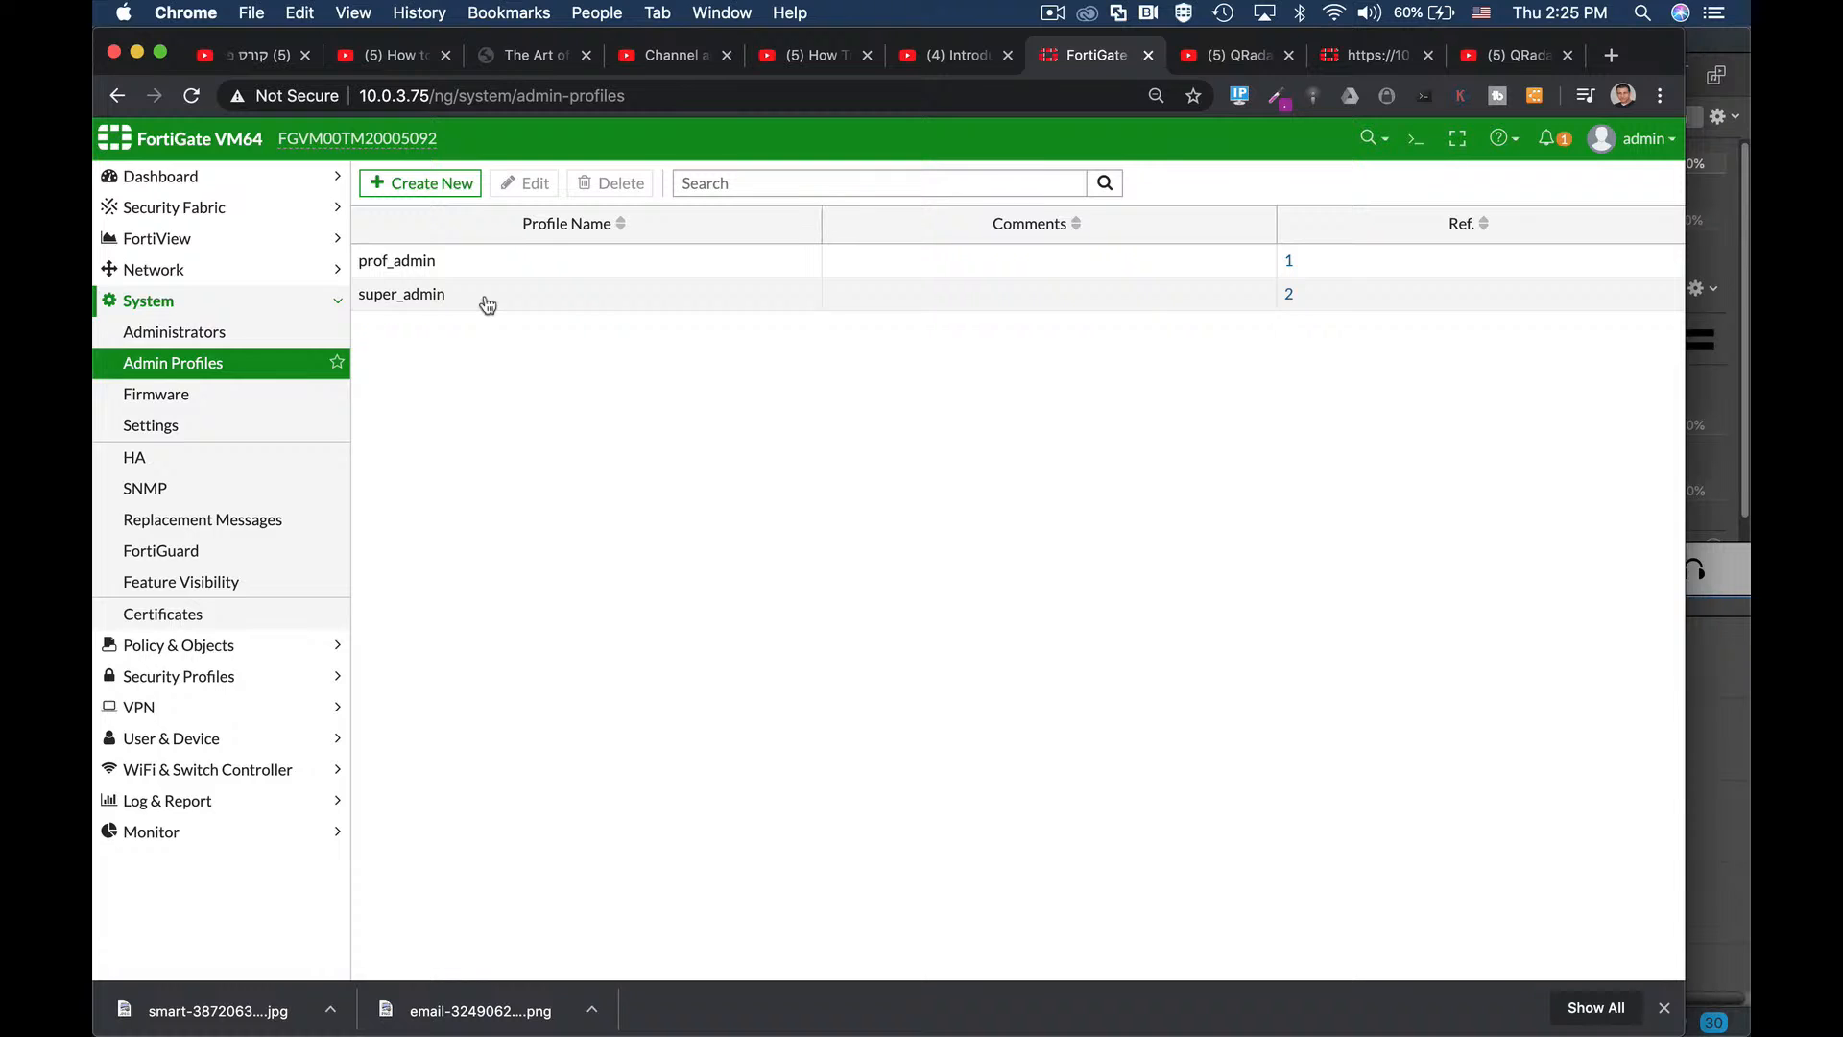
click(412, 264)
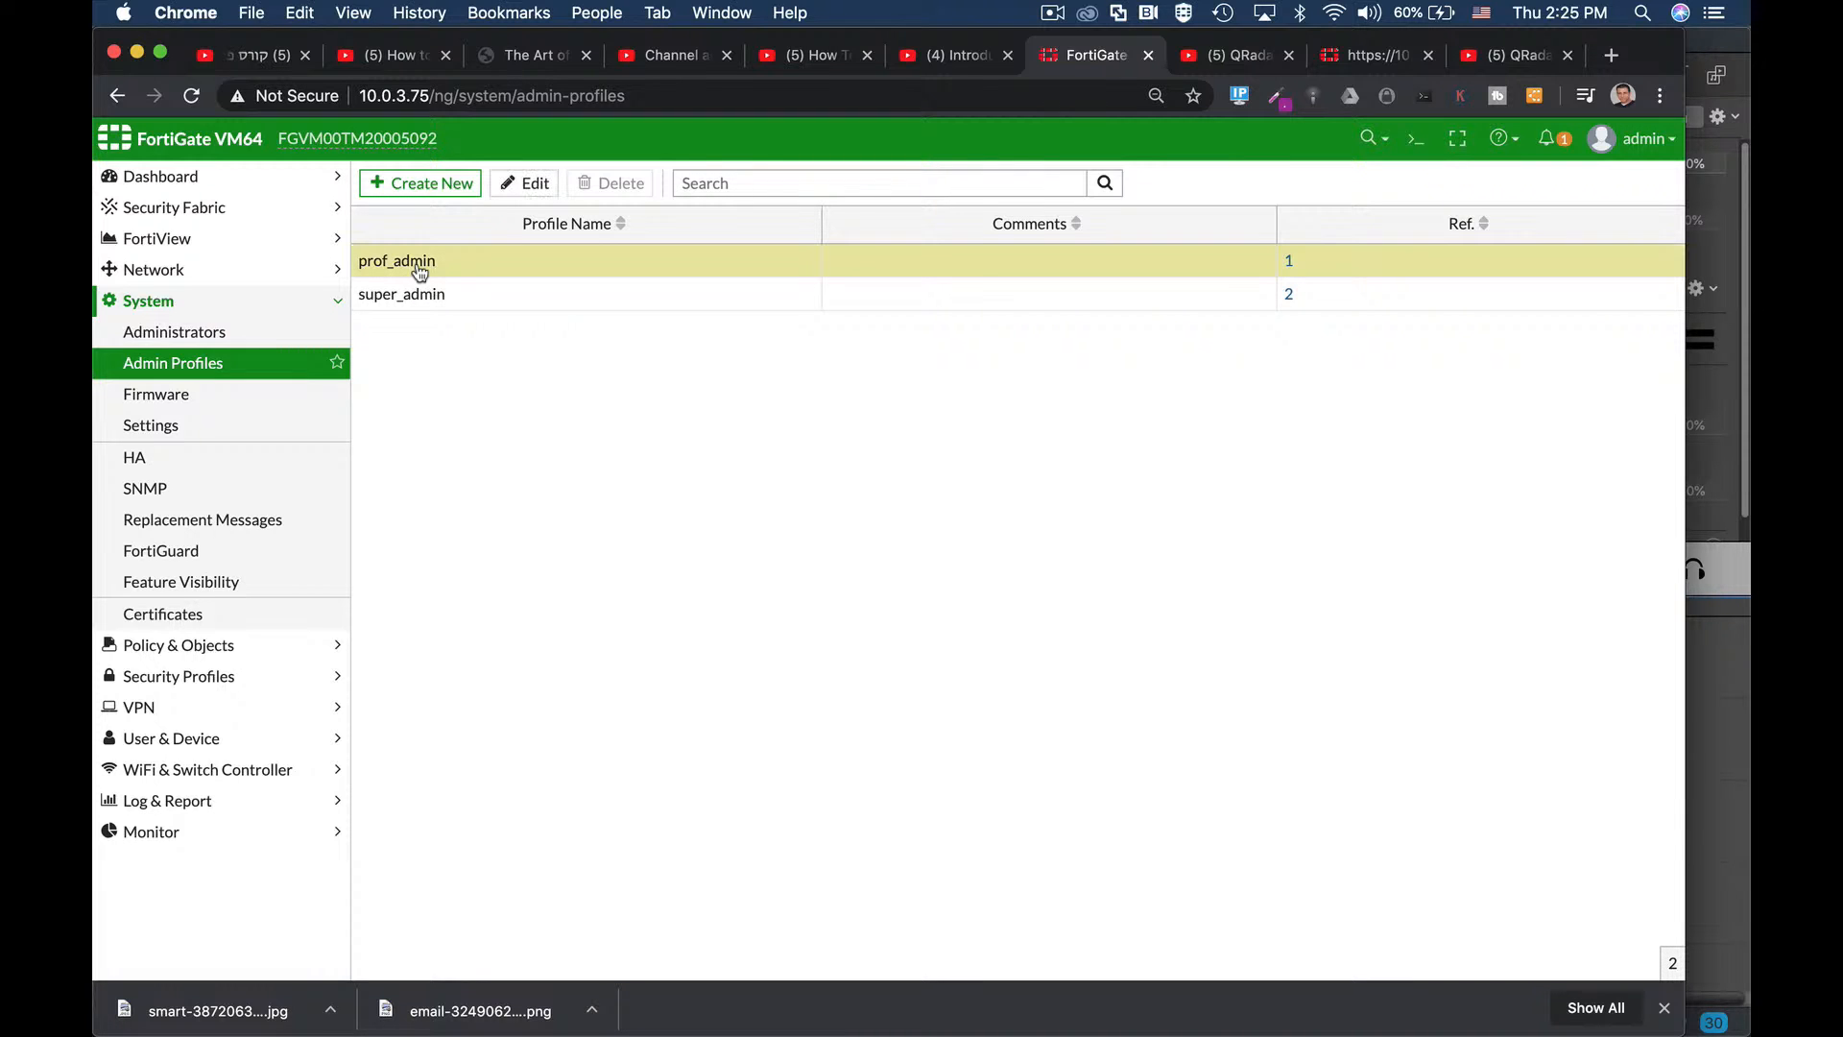
click(525, 182)
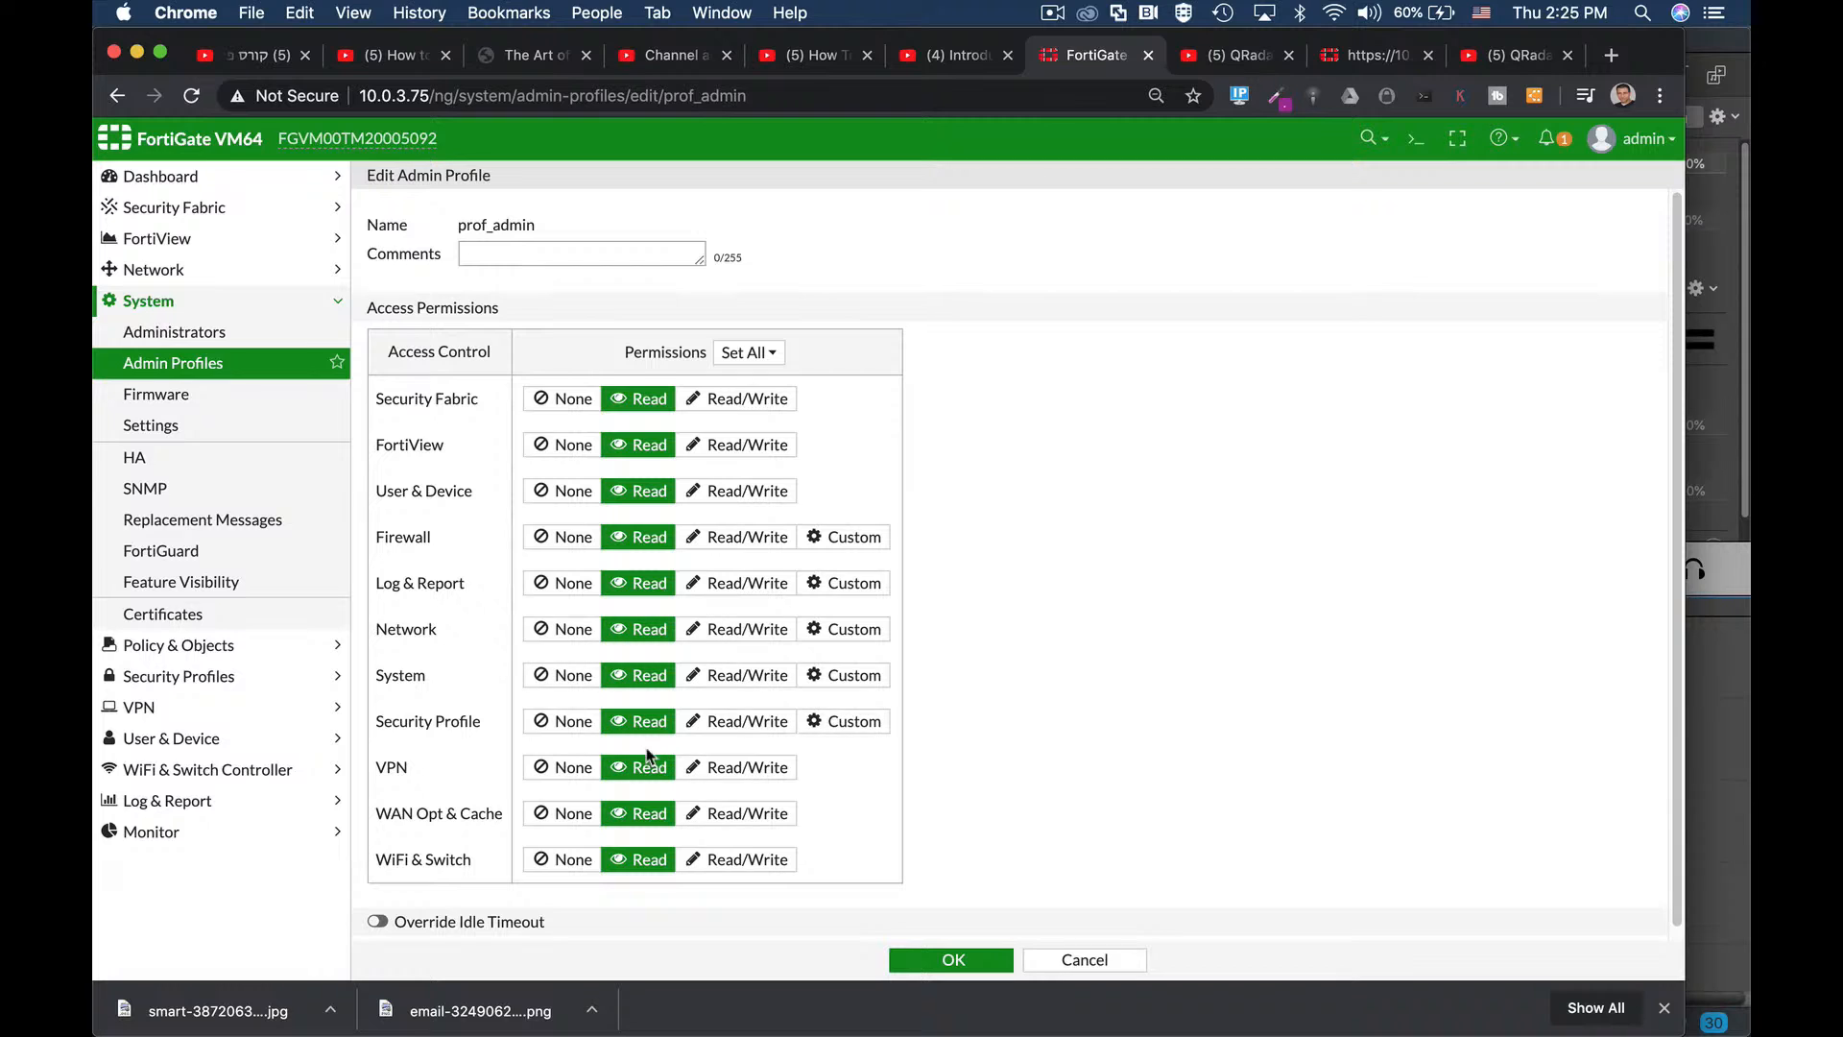
click(1084, 960)
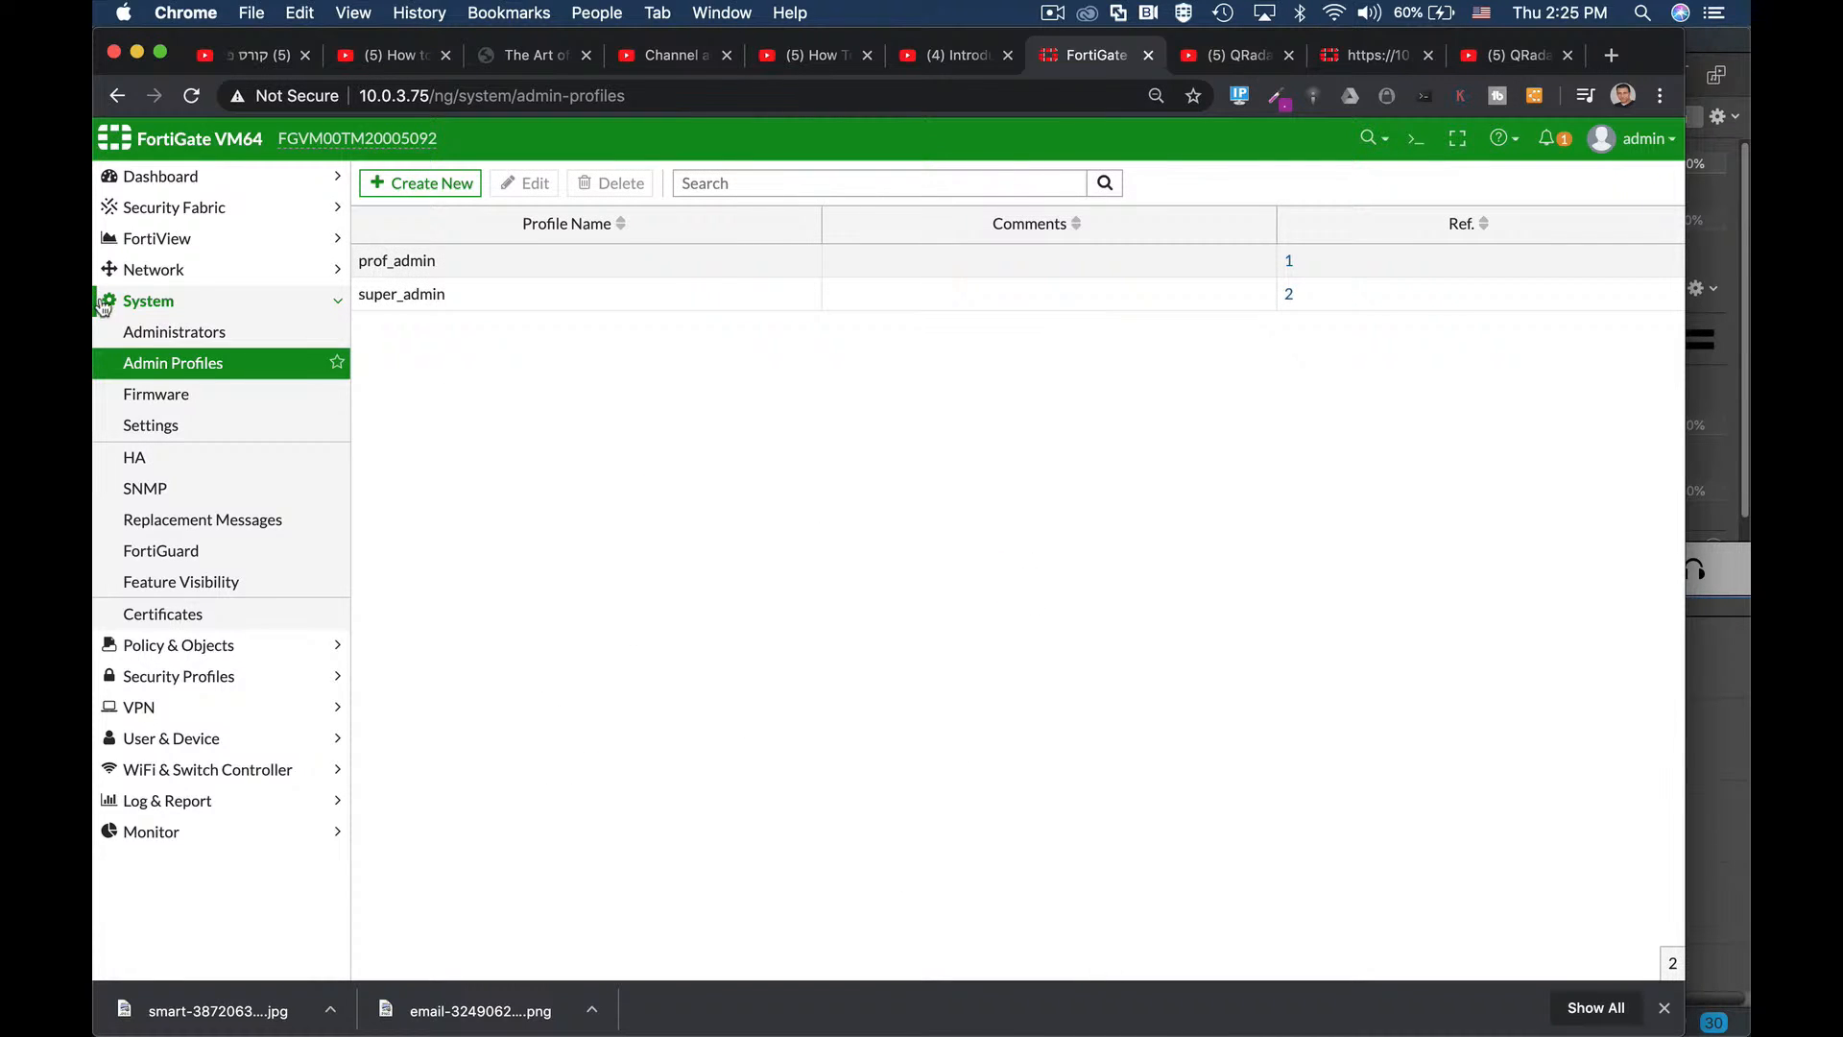
click(259, 333)
click(1415, 139)
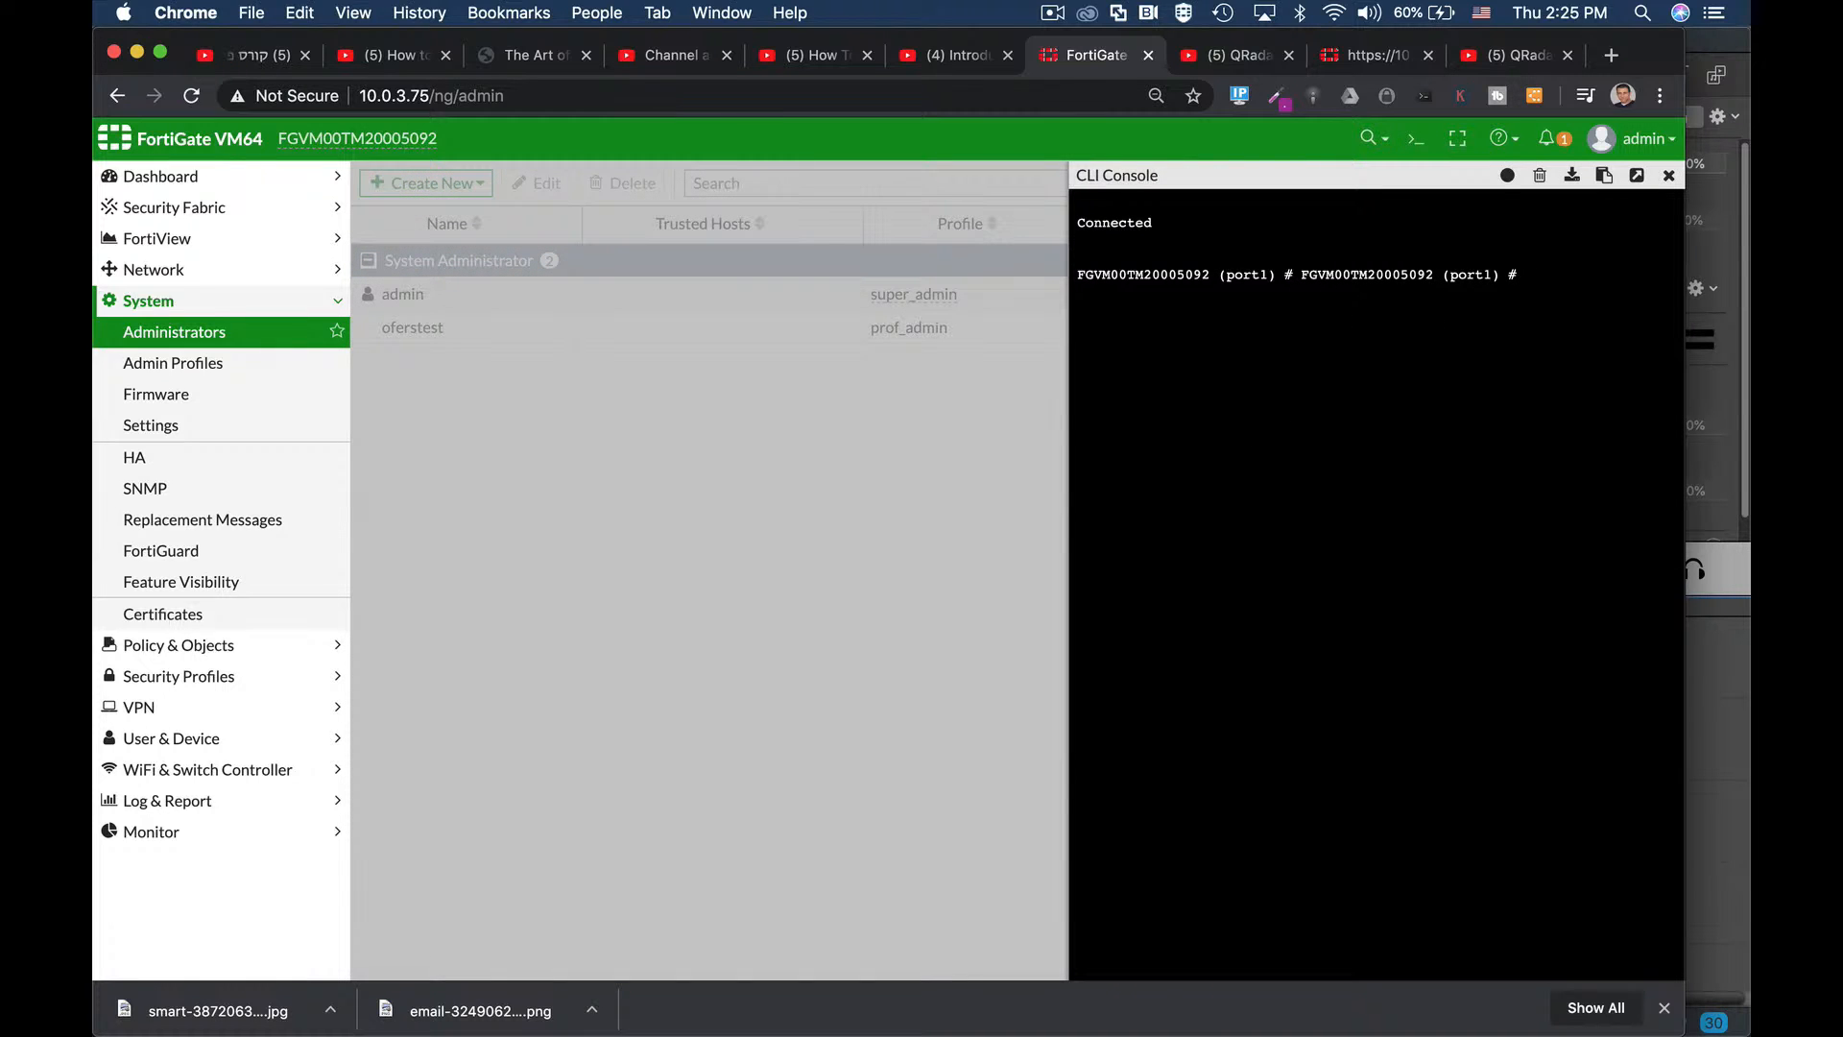
In the CLI, abort the pending interface edit and enter config system admin, edit admin.
text(abort)
key(Return)
key(Return)
text(on)
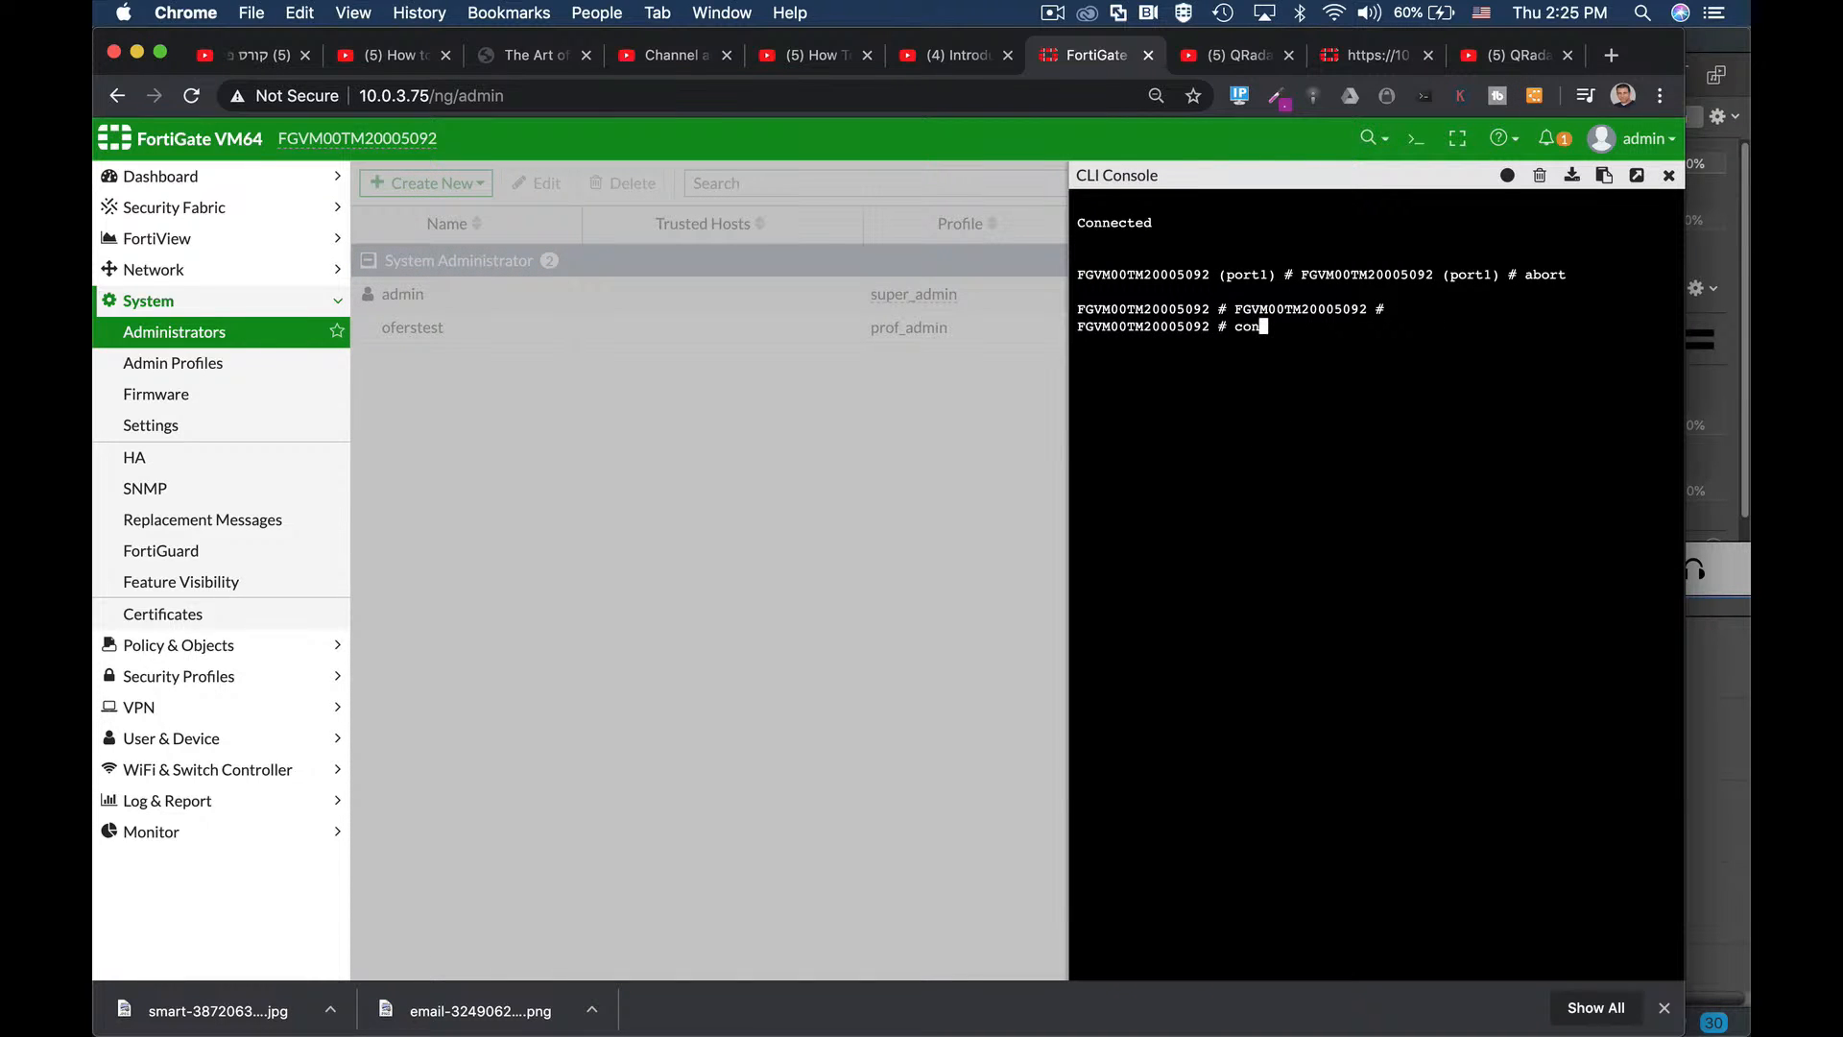
text(fig sy)
key(Tab)
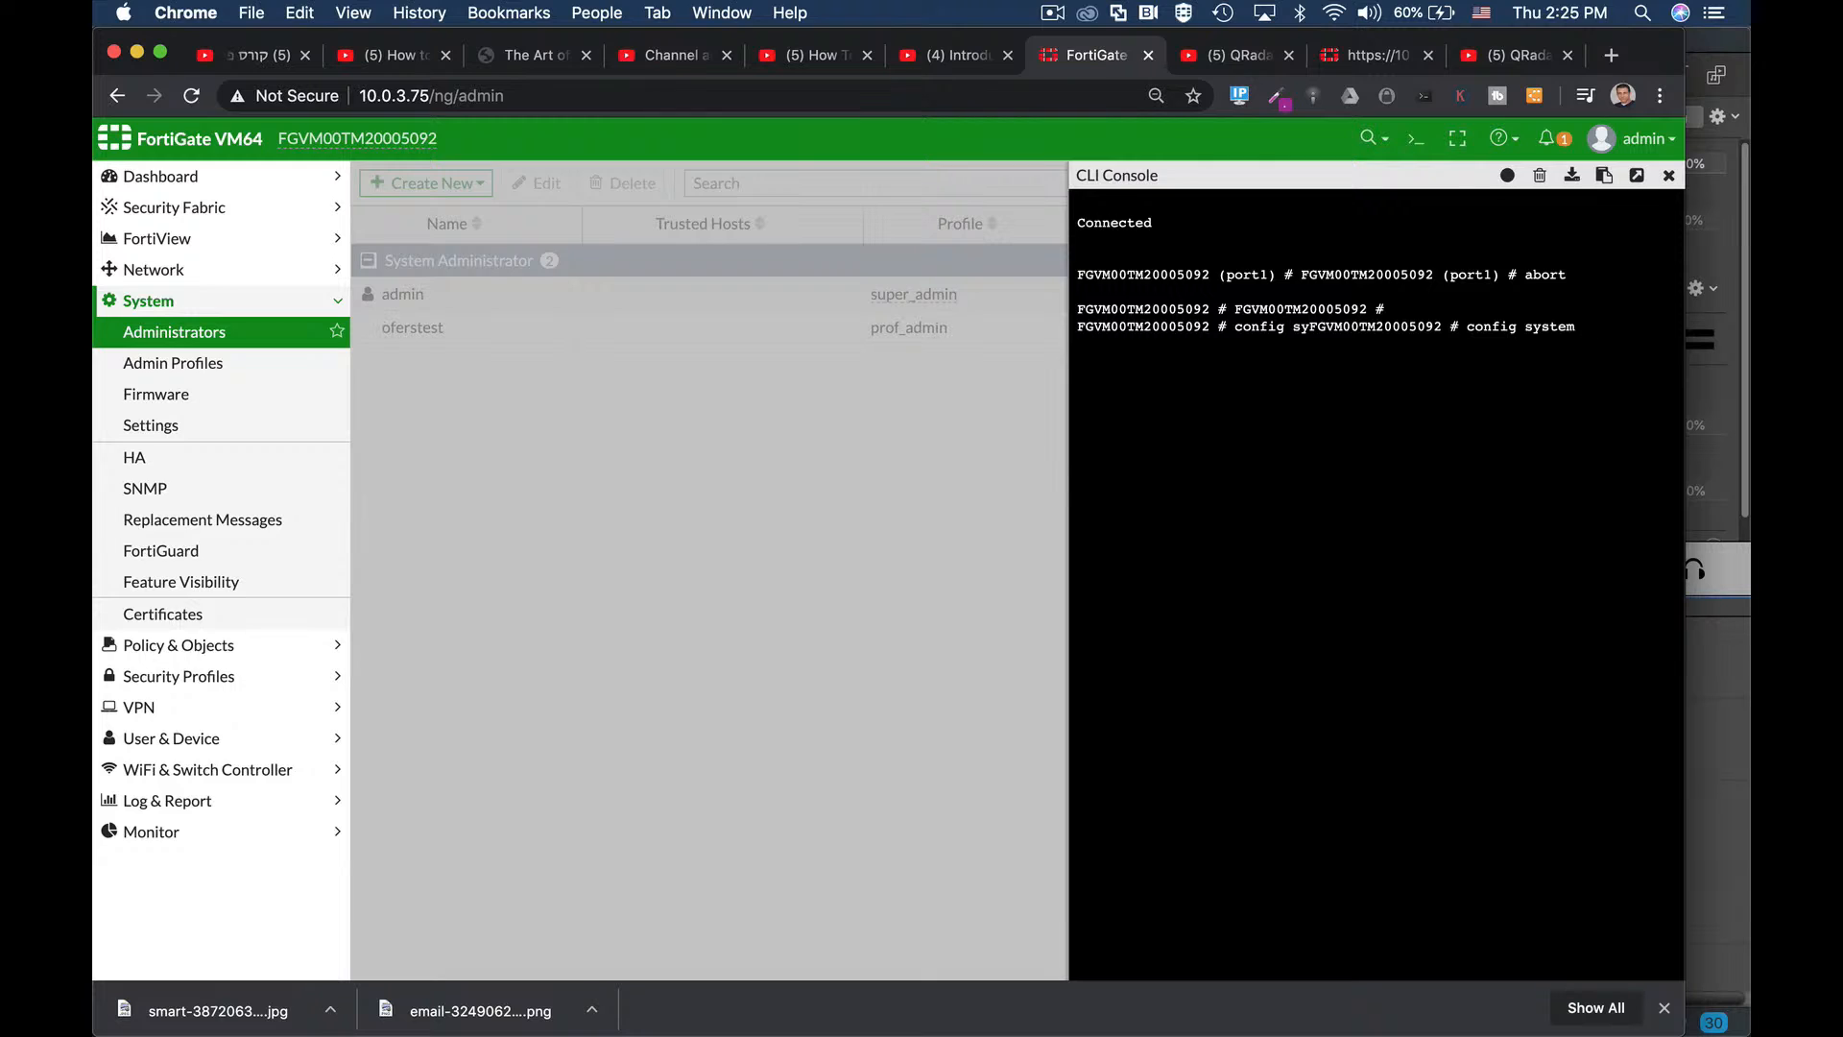
text(ad)
key(Return)
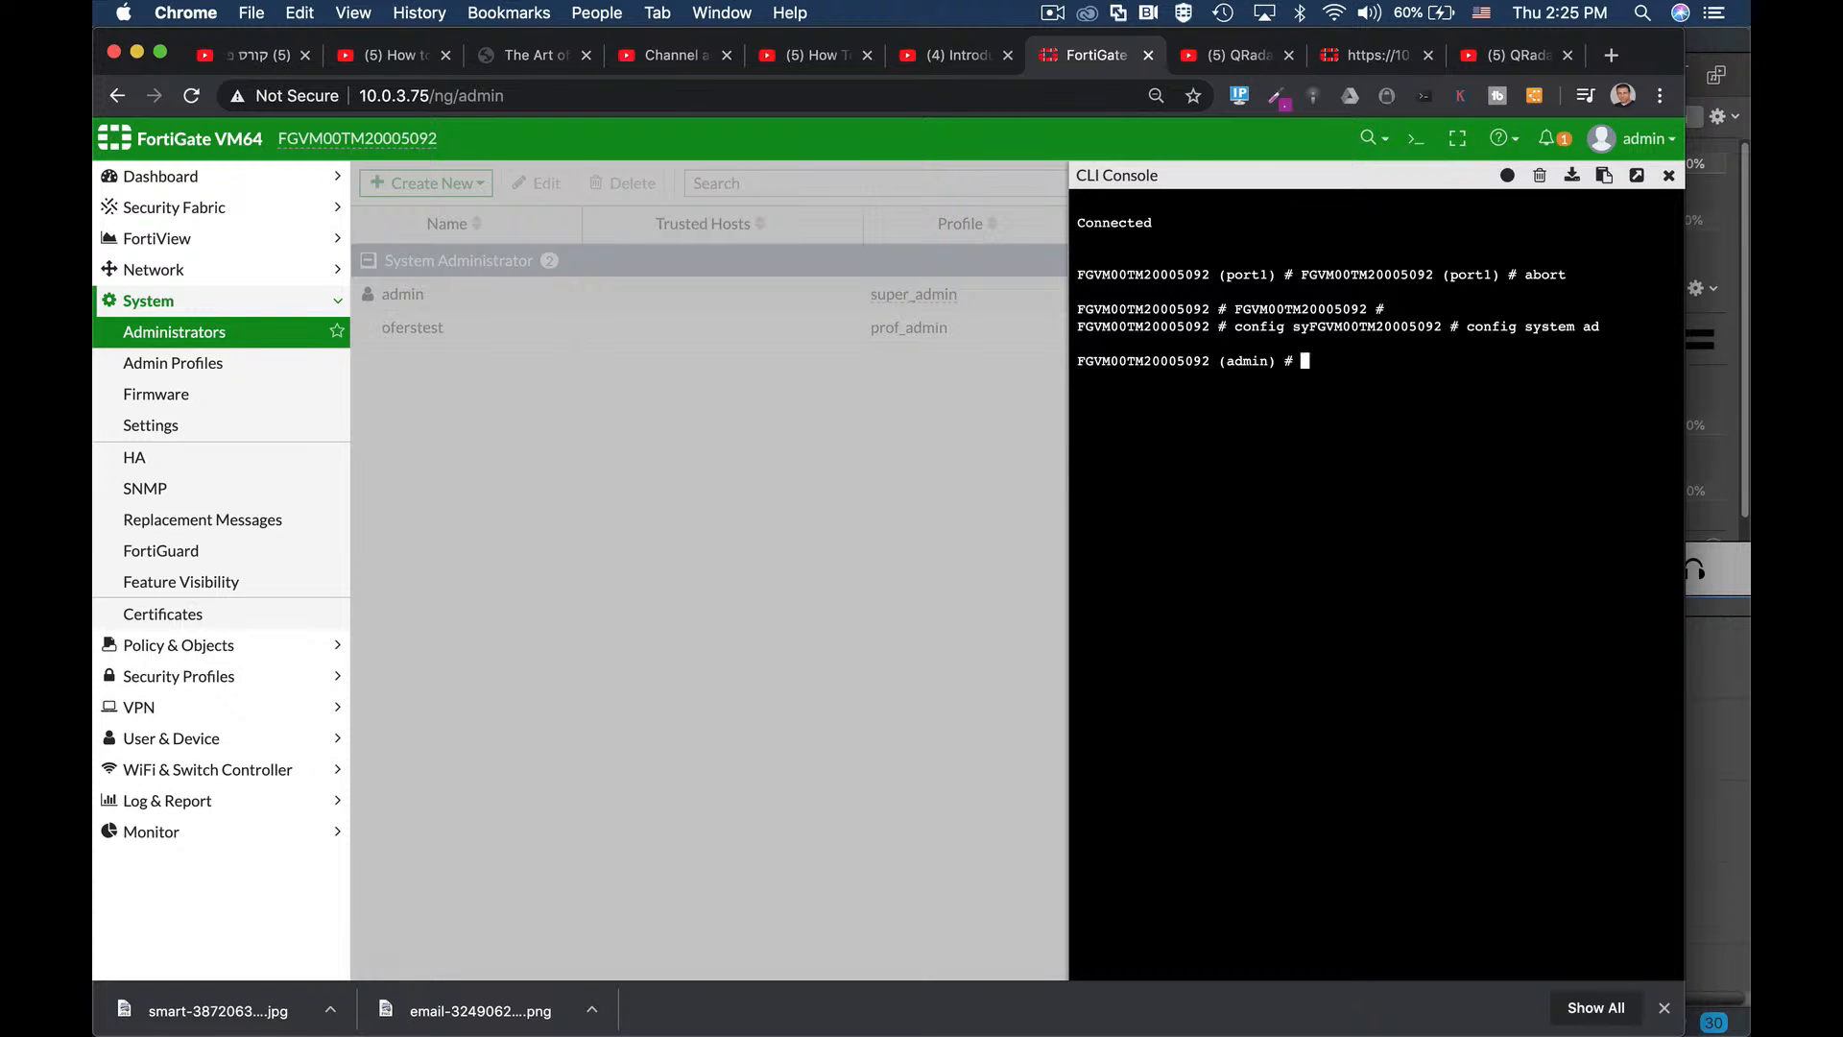
text(edit admin)
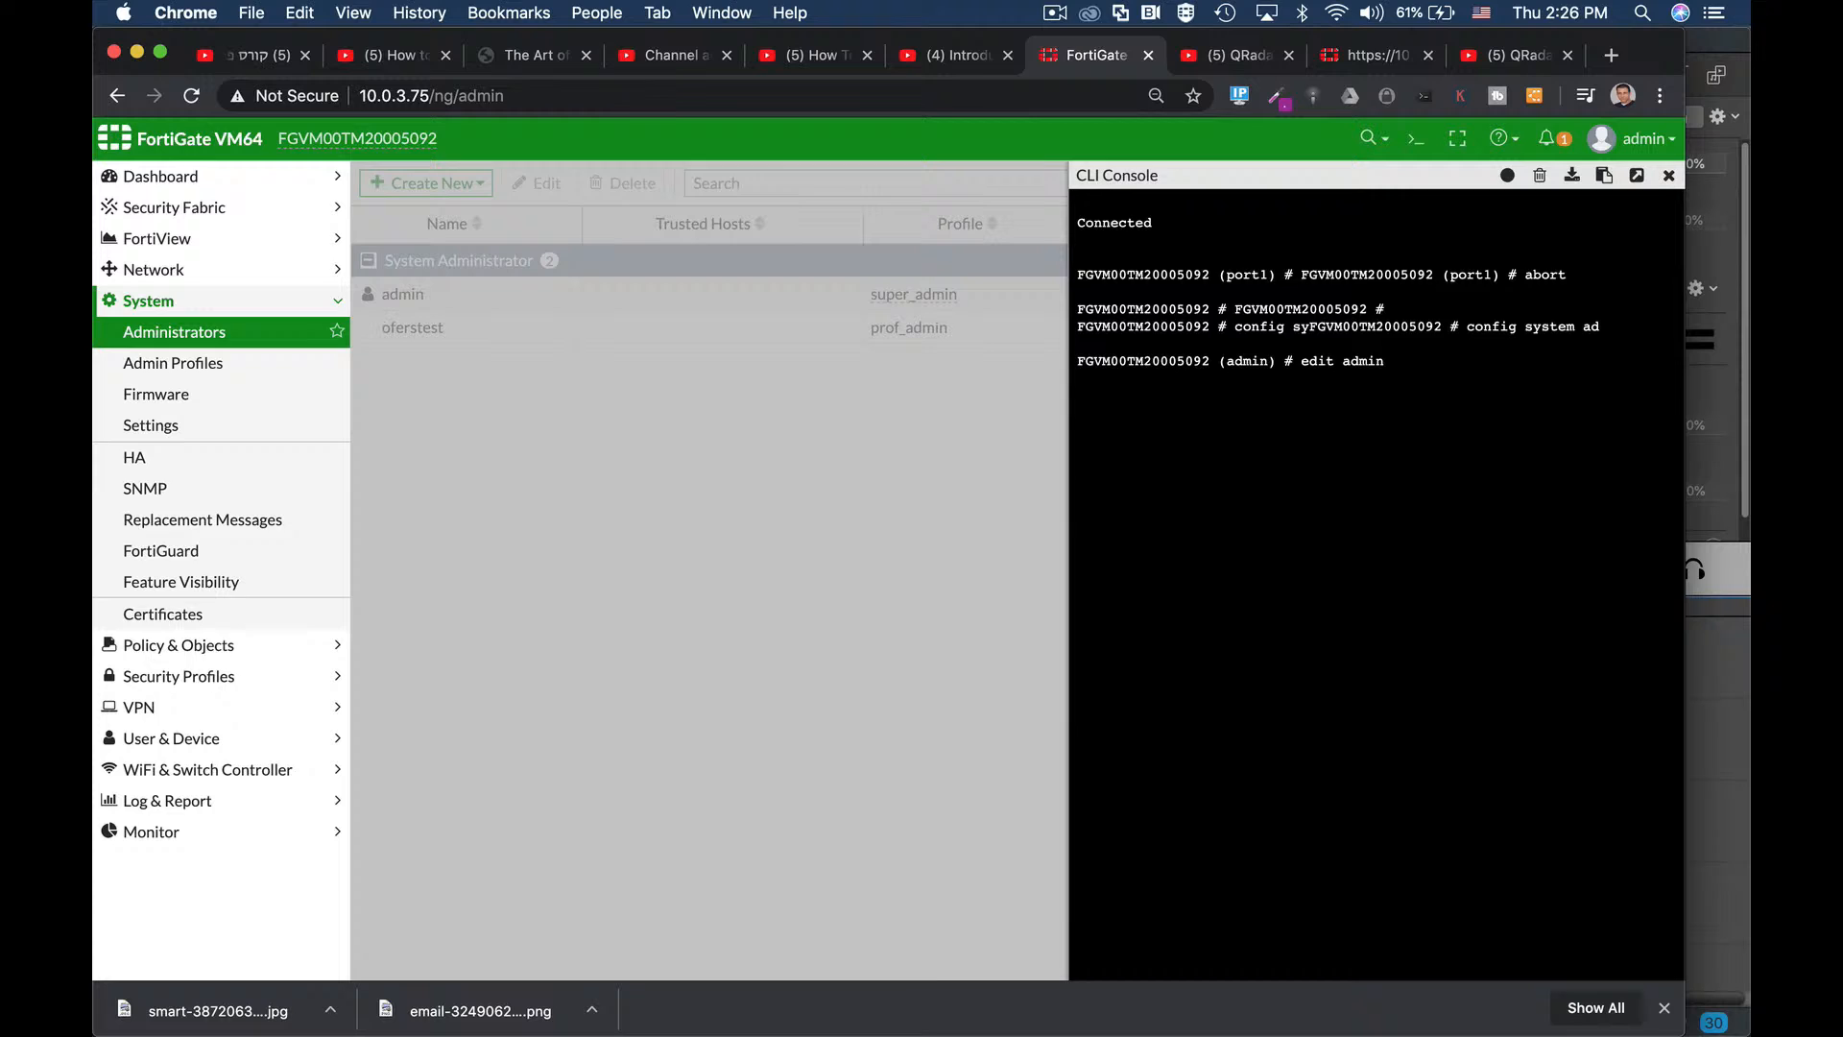
key(Tab)
key(Tab)
key(Tab)
key(Tab)
key(Return)
Show the admin account's full configuration and highlight trusthost1 still at 0.0.0.0 0.0.0.0.
text(show ful)
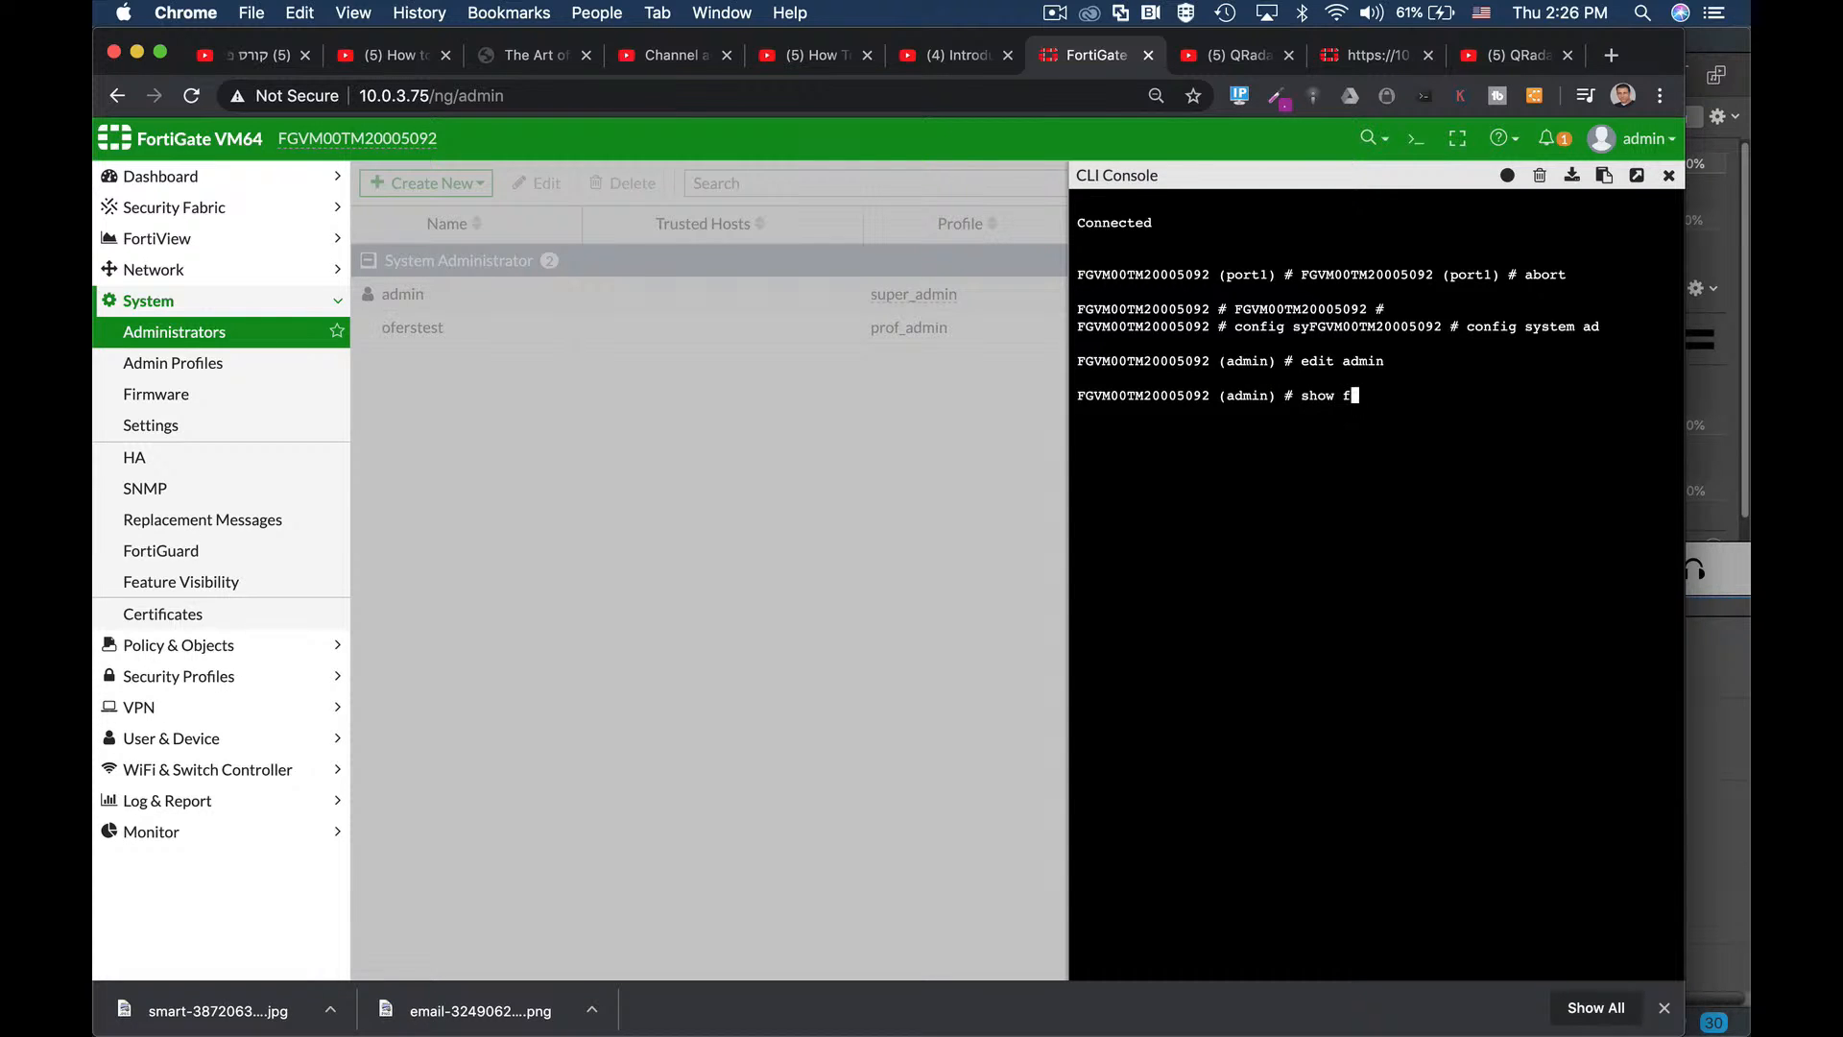
key(Tab)
key(Return)
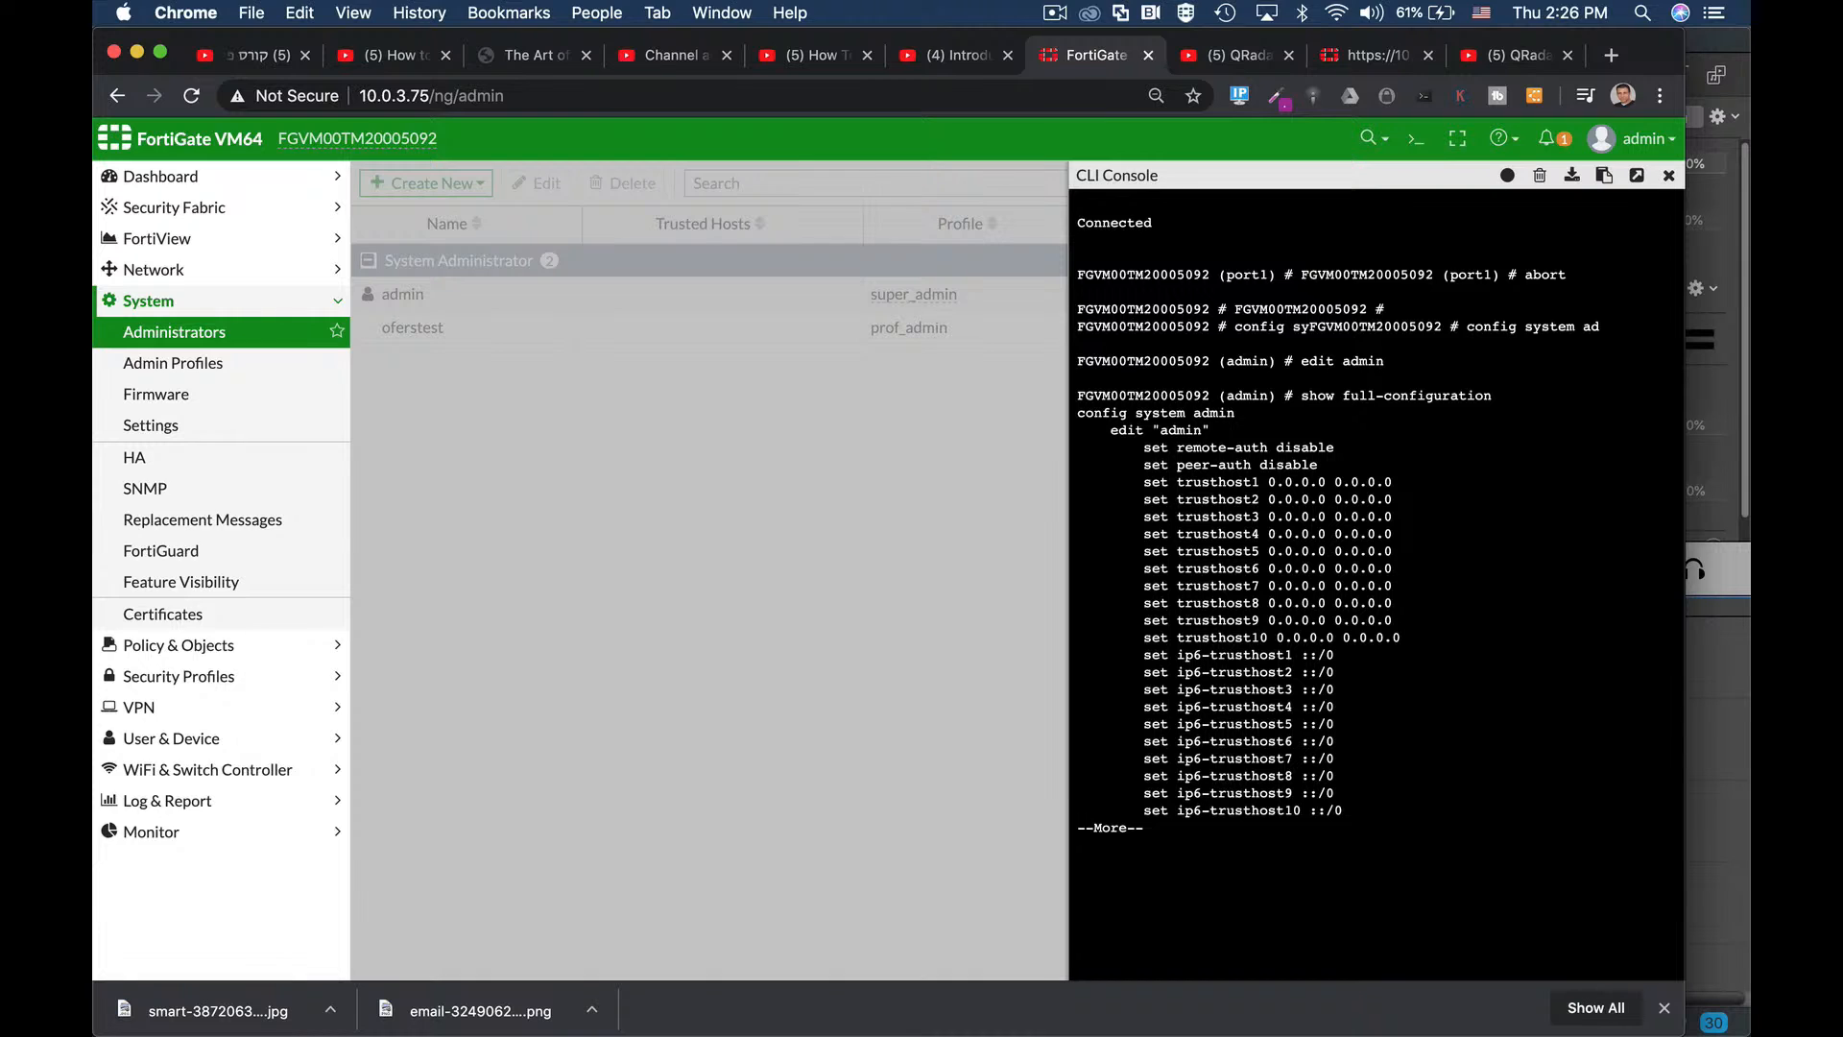
key(Return)
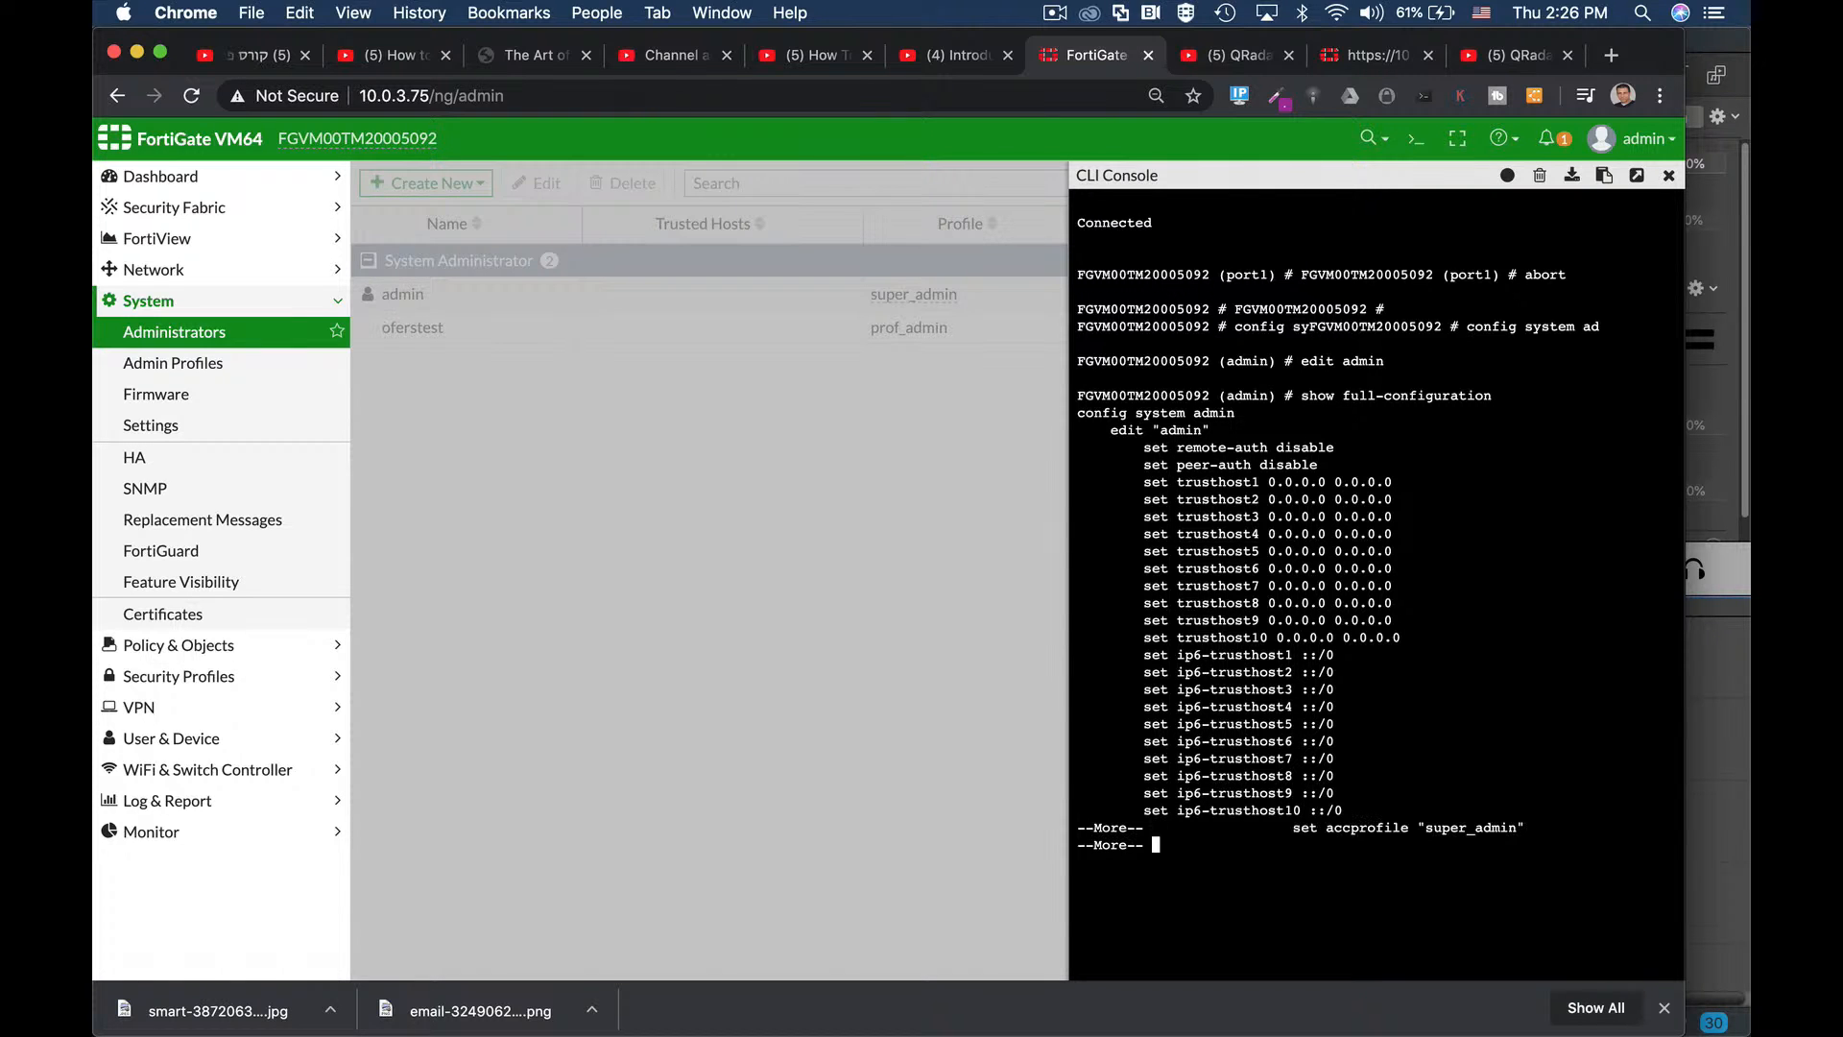
key(Return)
key(Return)
key(Return)
key(Return)
key(Return)
key(Return)
key(Return)
key(Return)
key(Return)
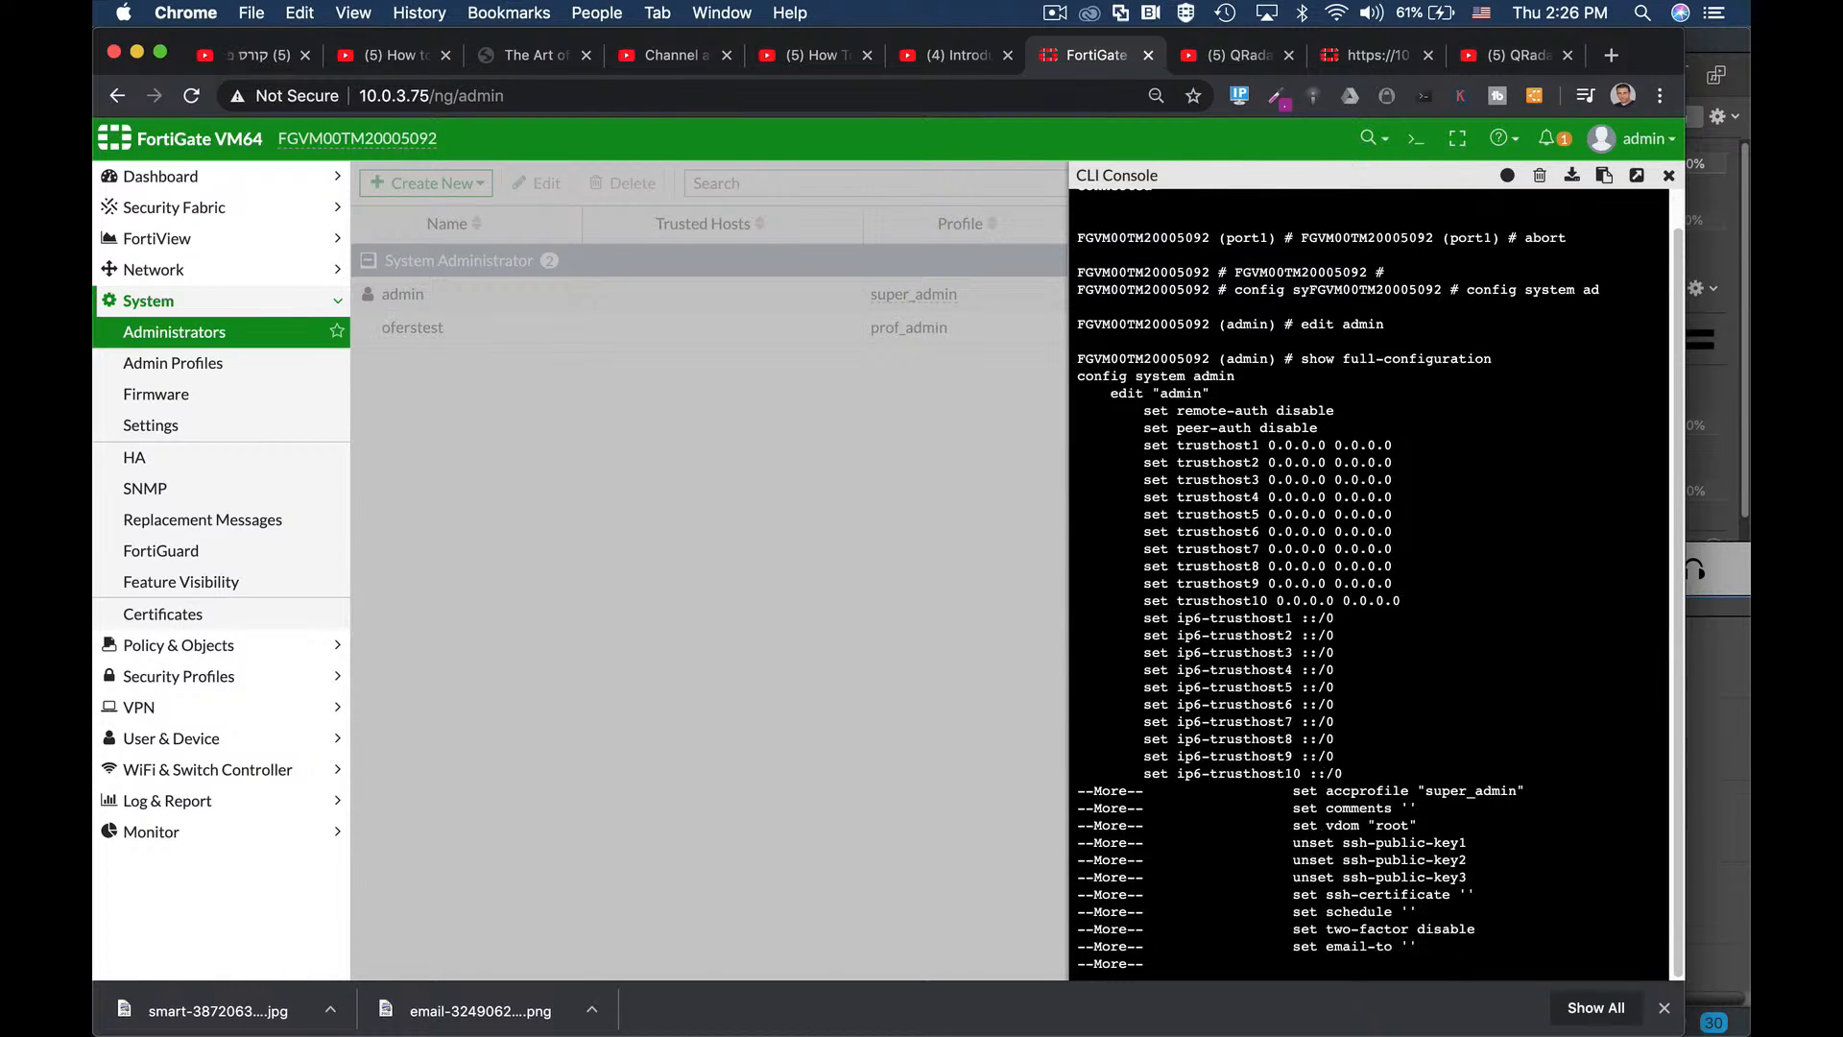
key(Return)
key(Return)
key(Return)
key(Return)
key(Return)
key(Return)
key(Return)
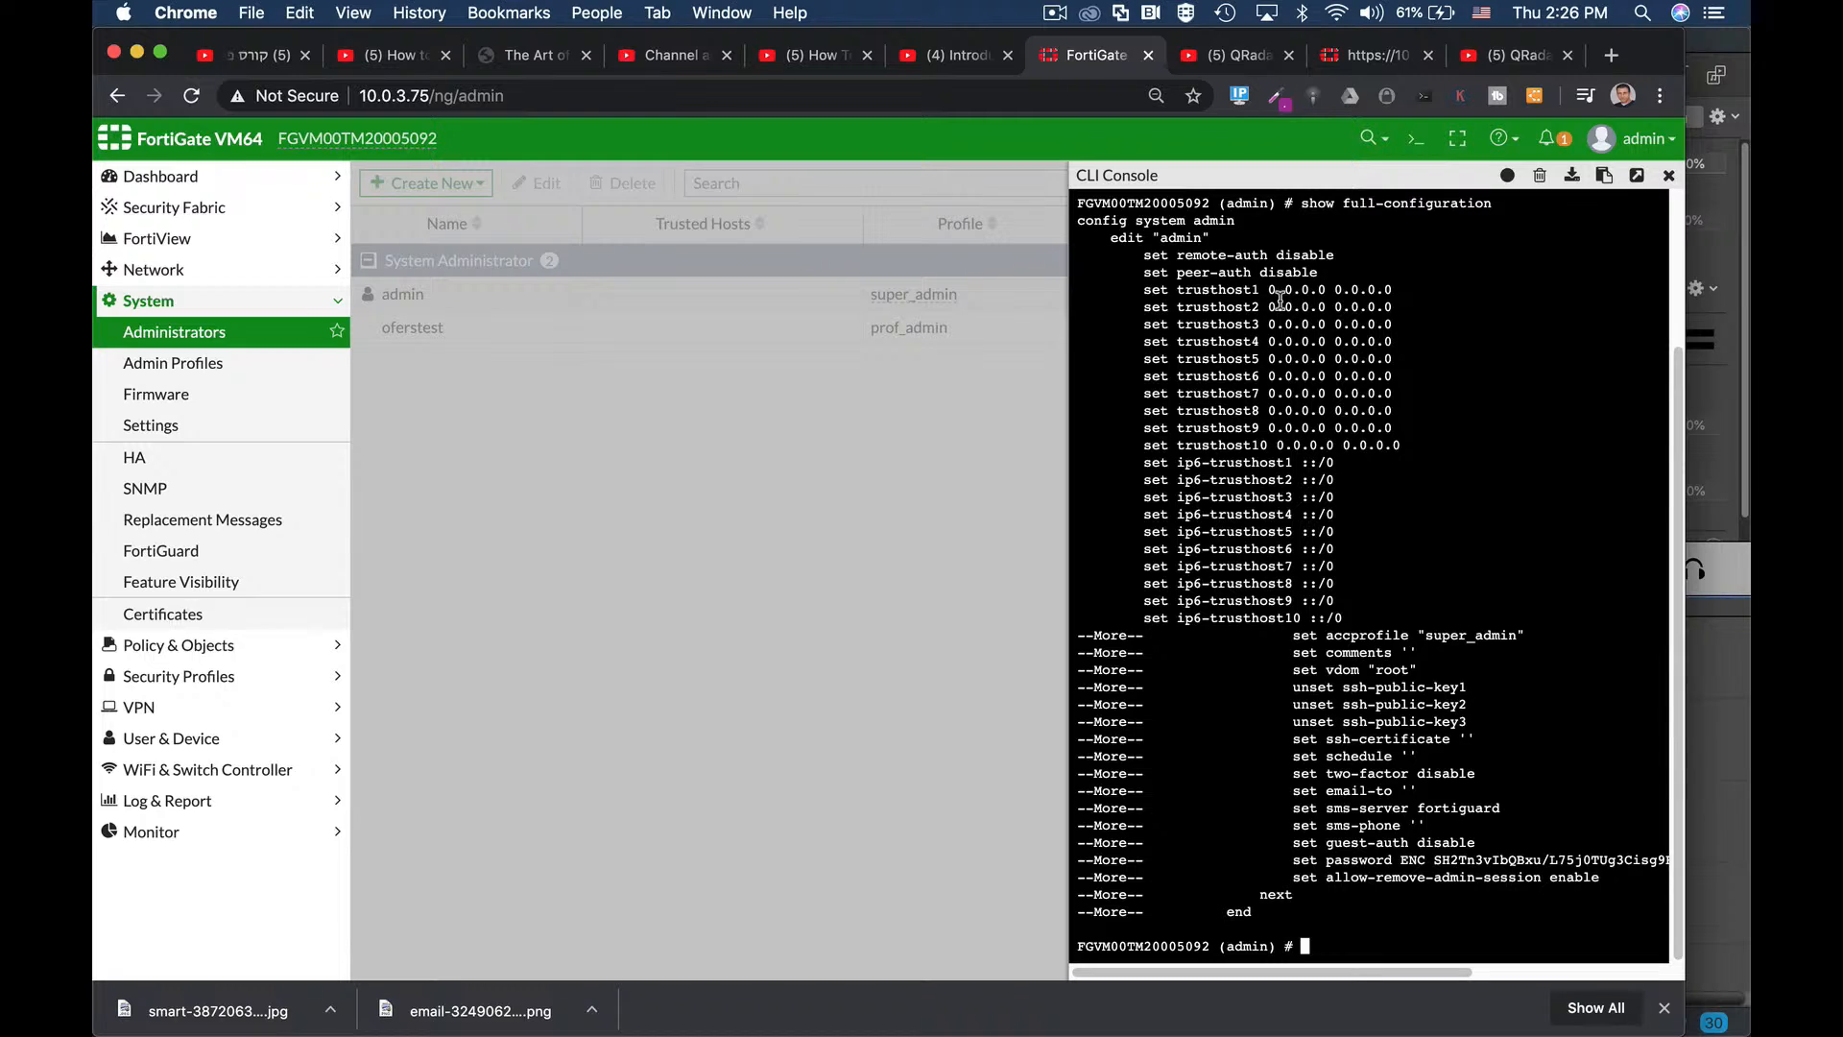
drag(1267, 290, 1405, 290)
Enable 'Restrict login to trusted hosts' on the admin account, with Trusted Host 1 at 0.0.0.0/0.
click(181, 365)
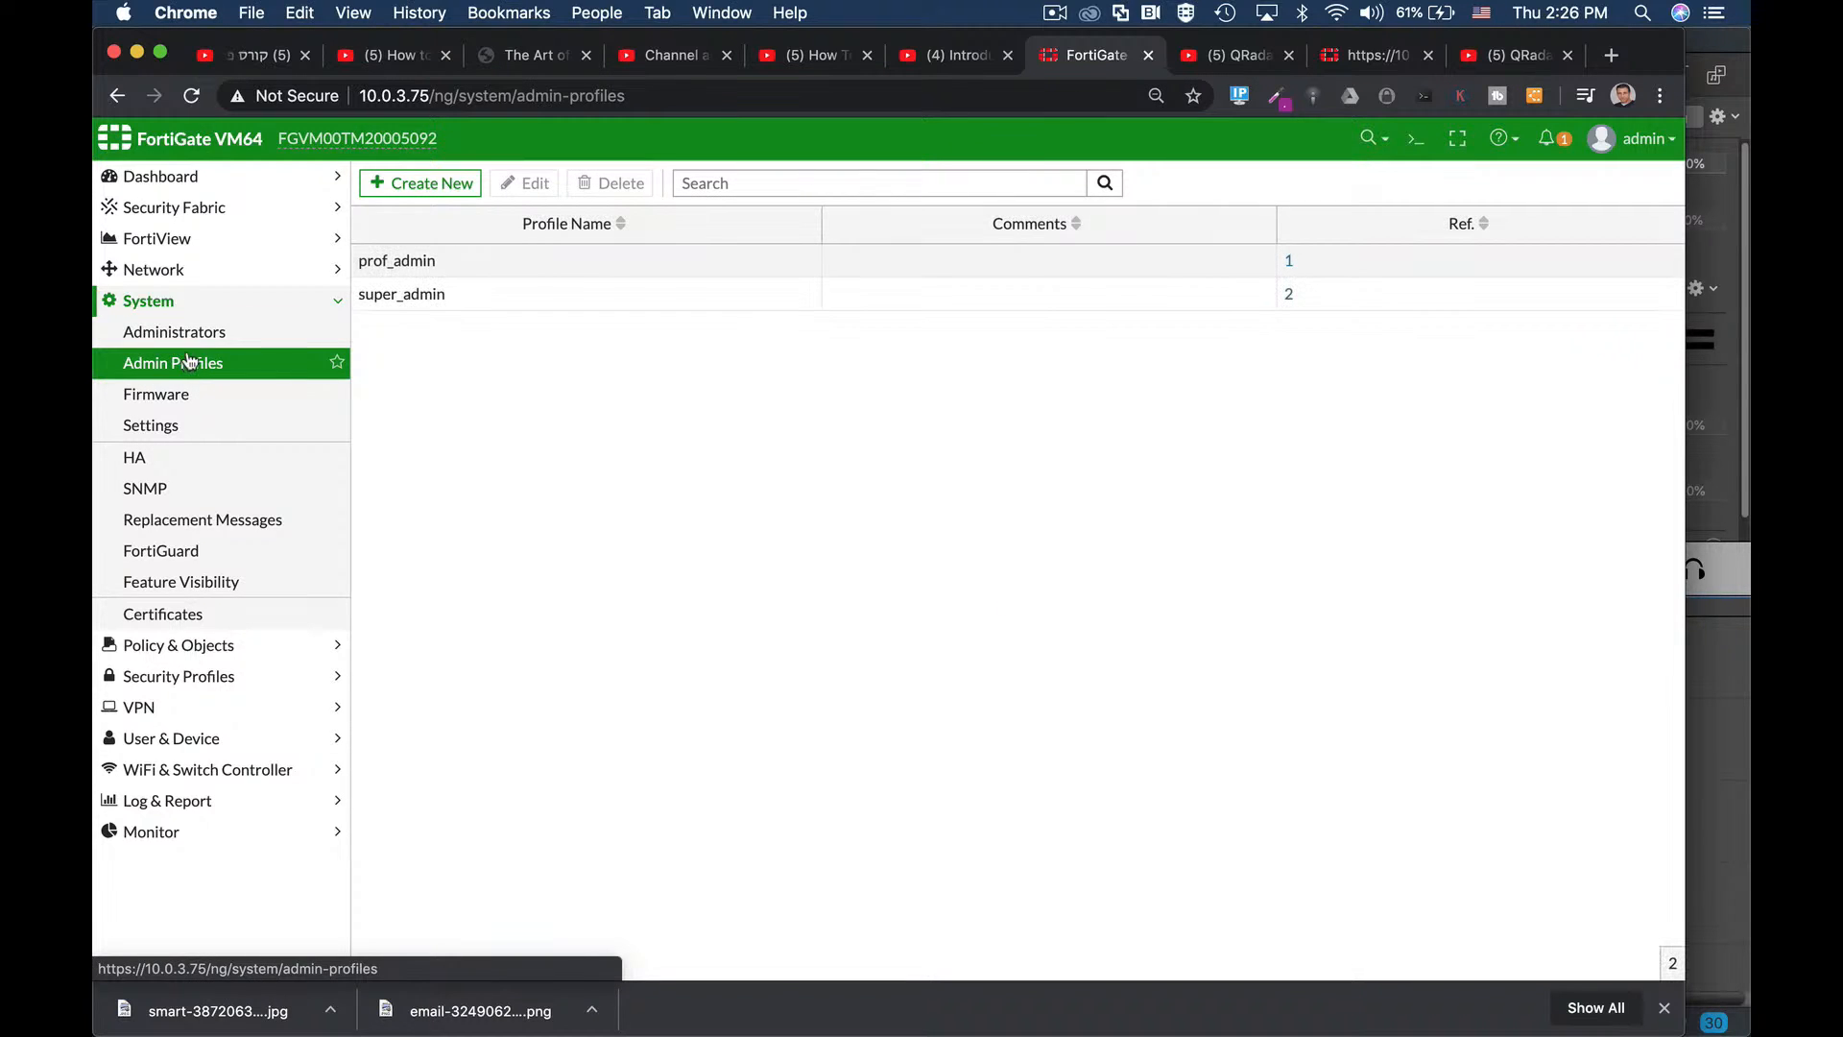
click(523, 183)
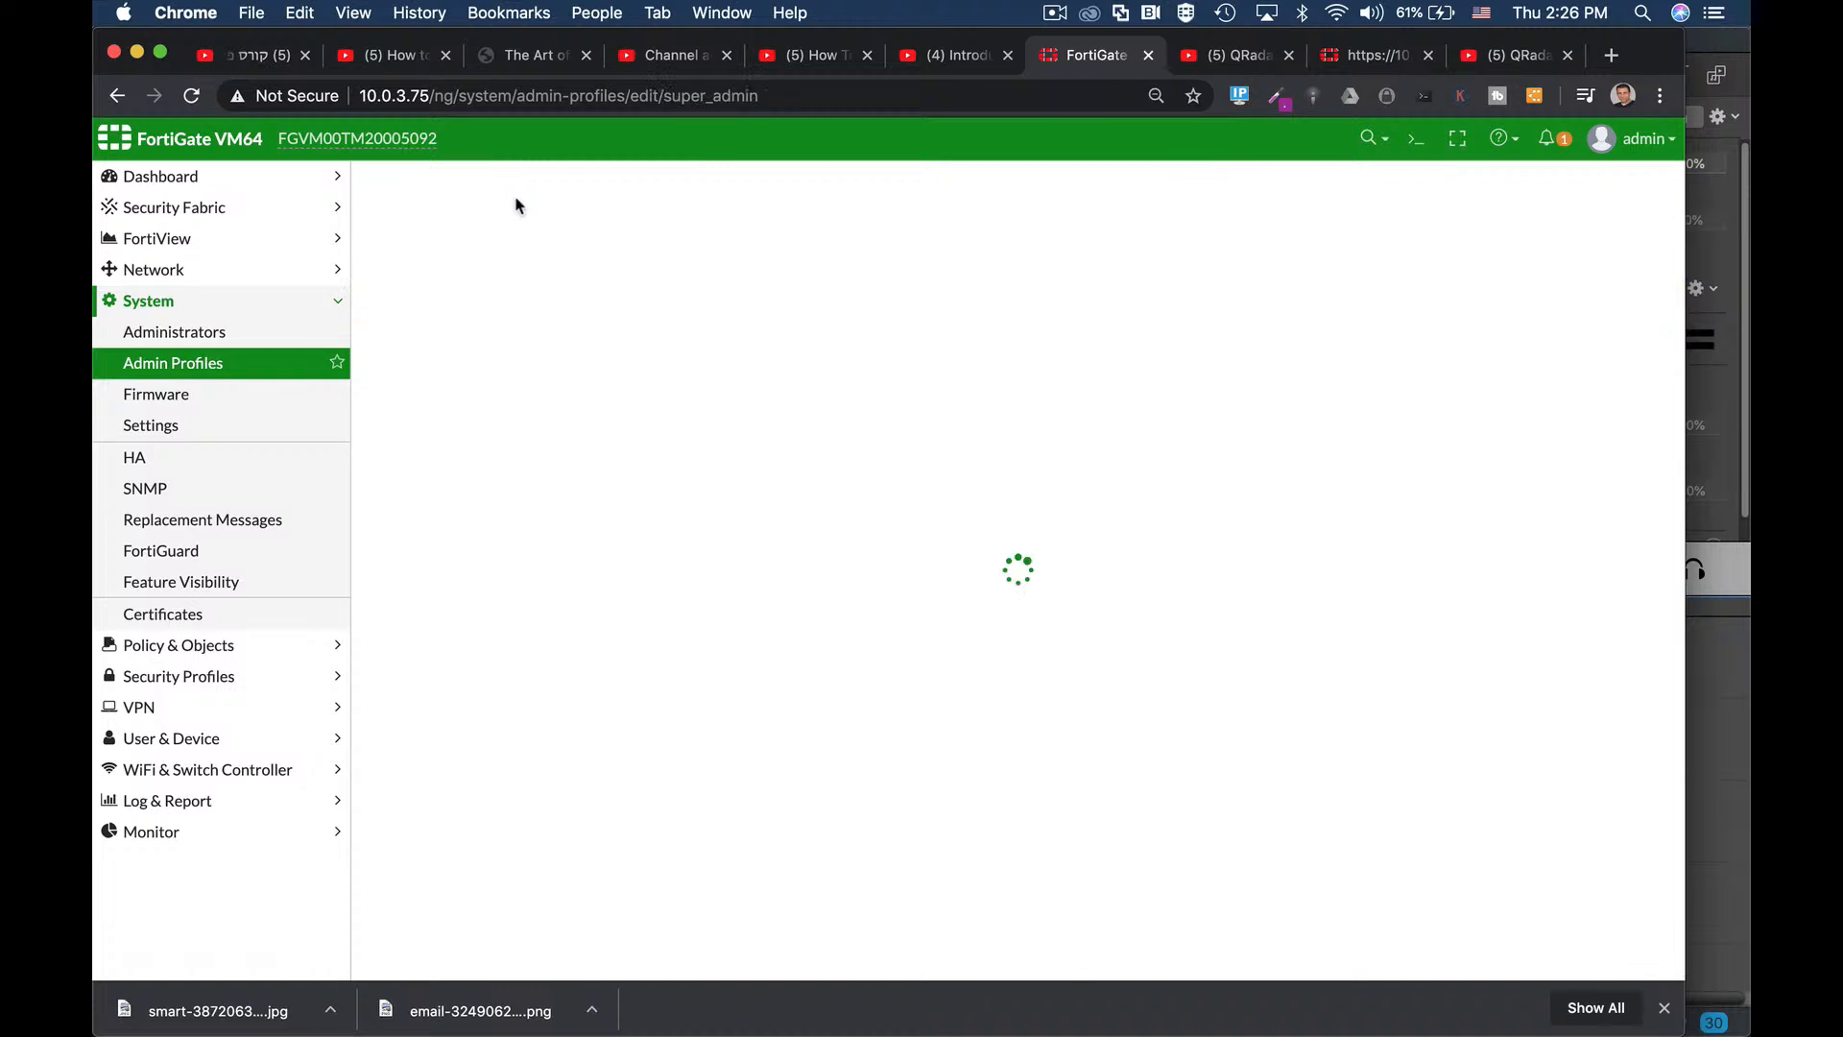
click(197, 334)
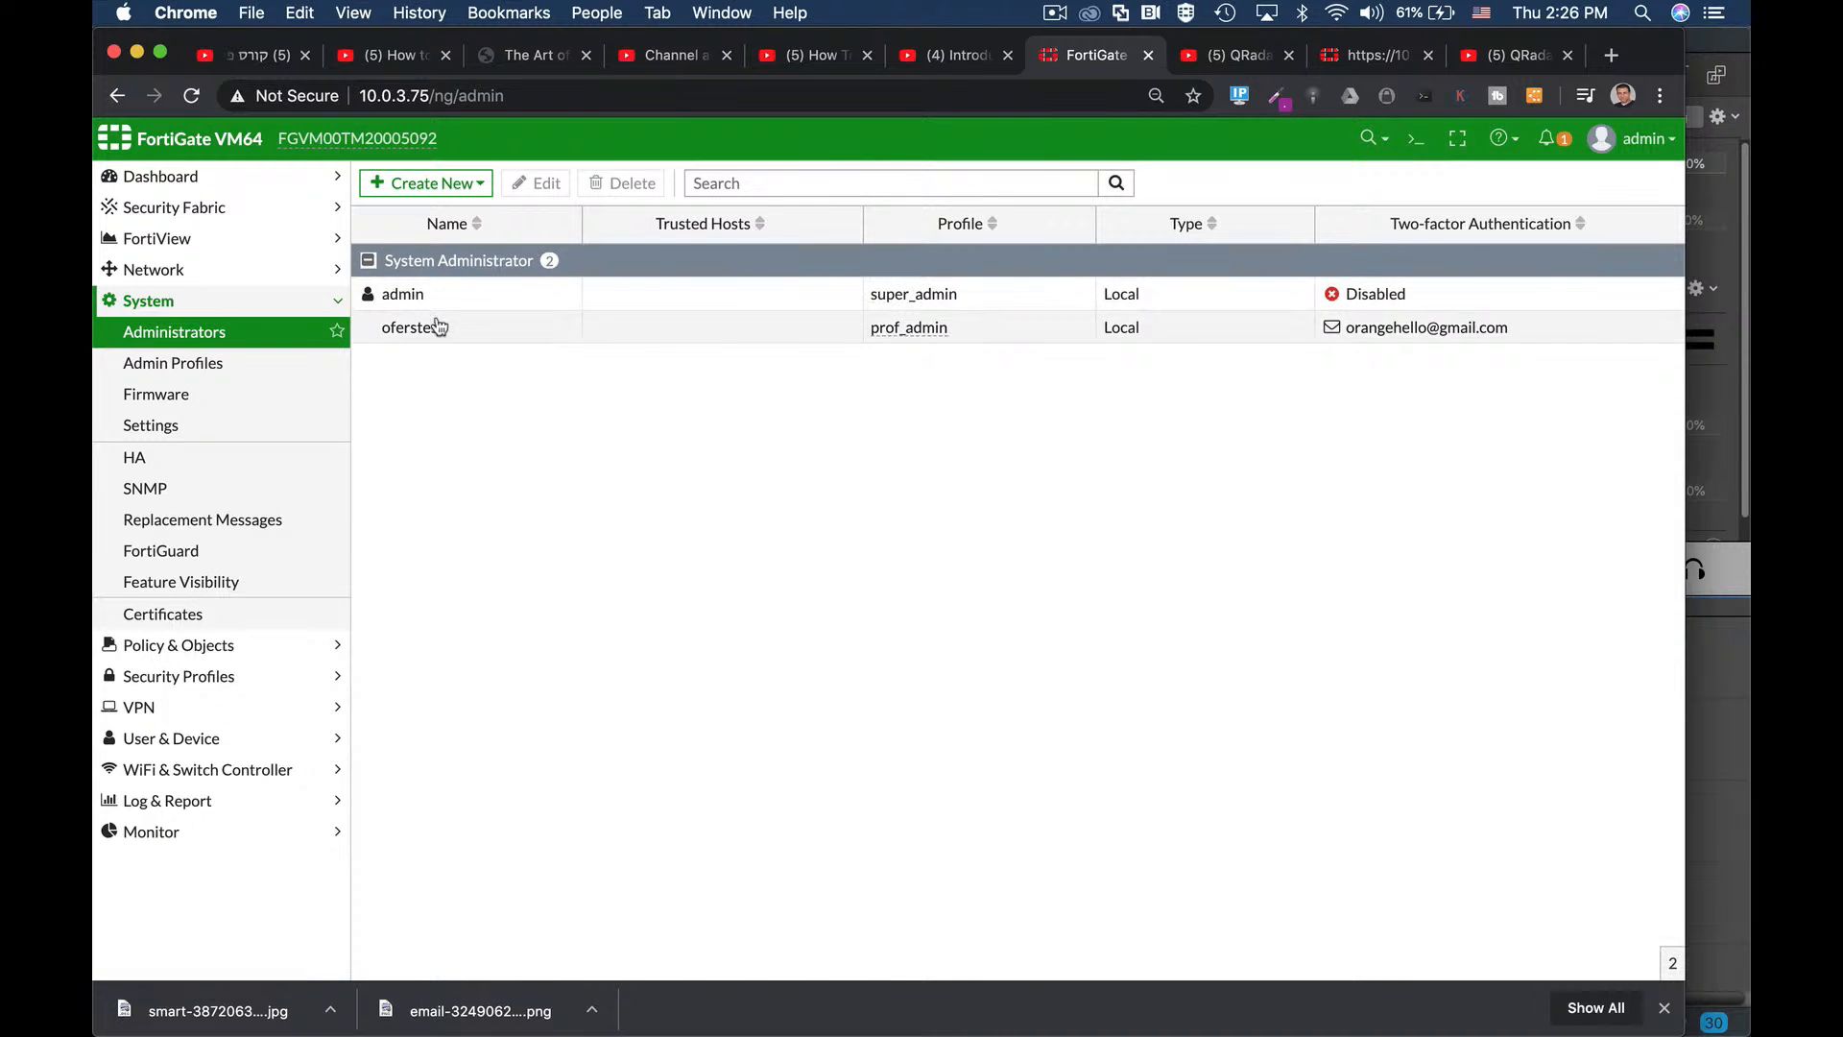
click(408, 294)
click(555, 184)
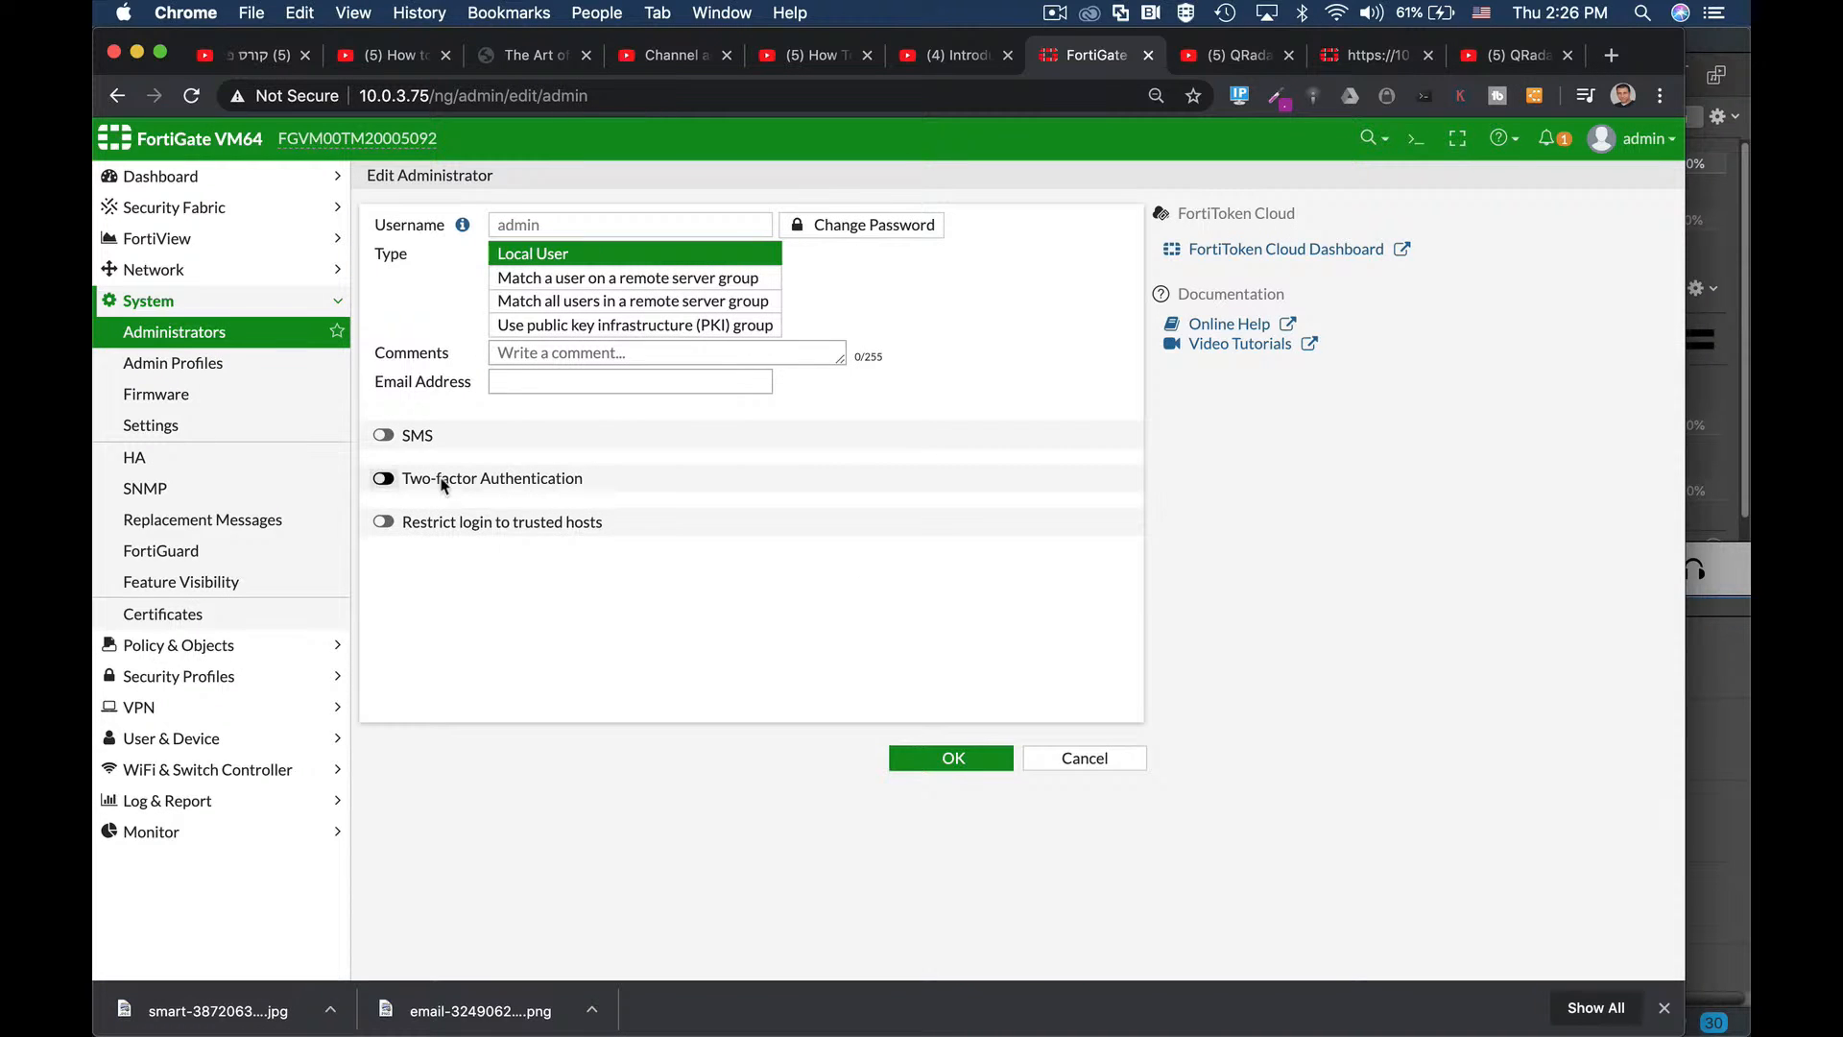
click(384, 524)
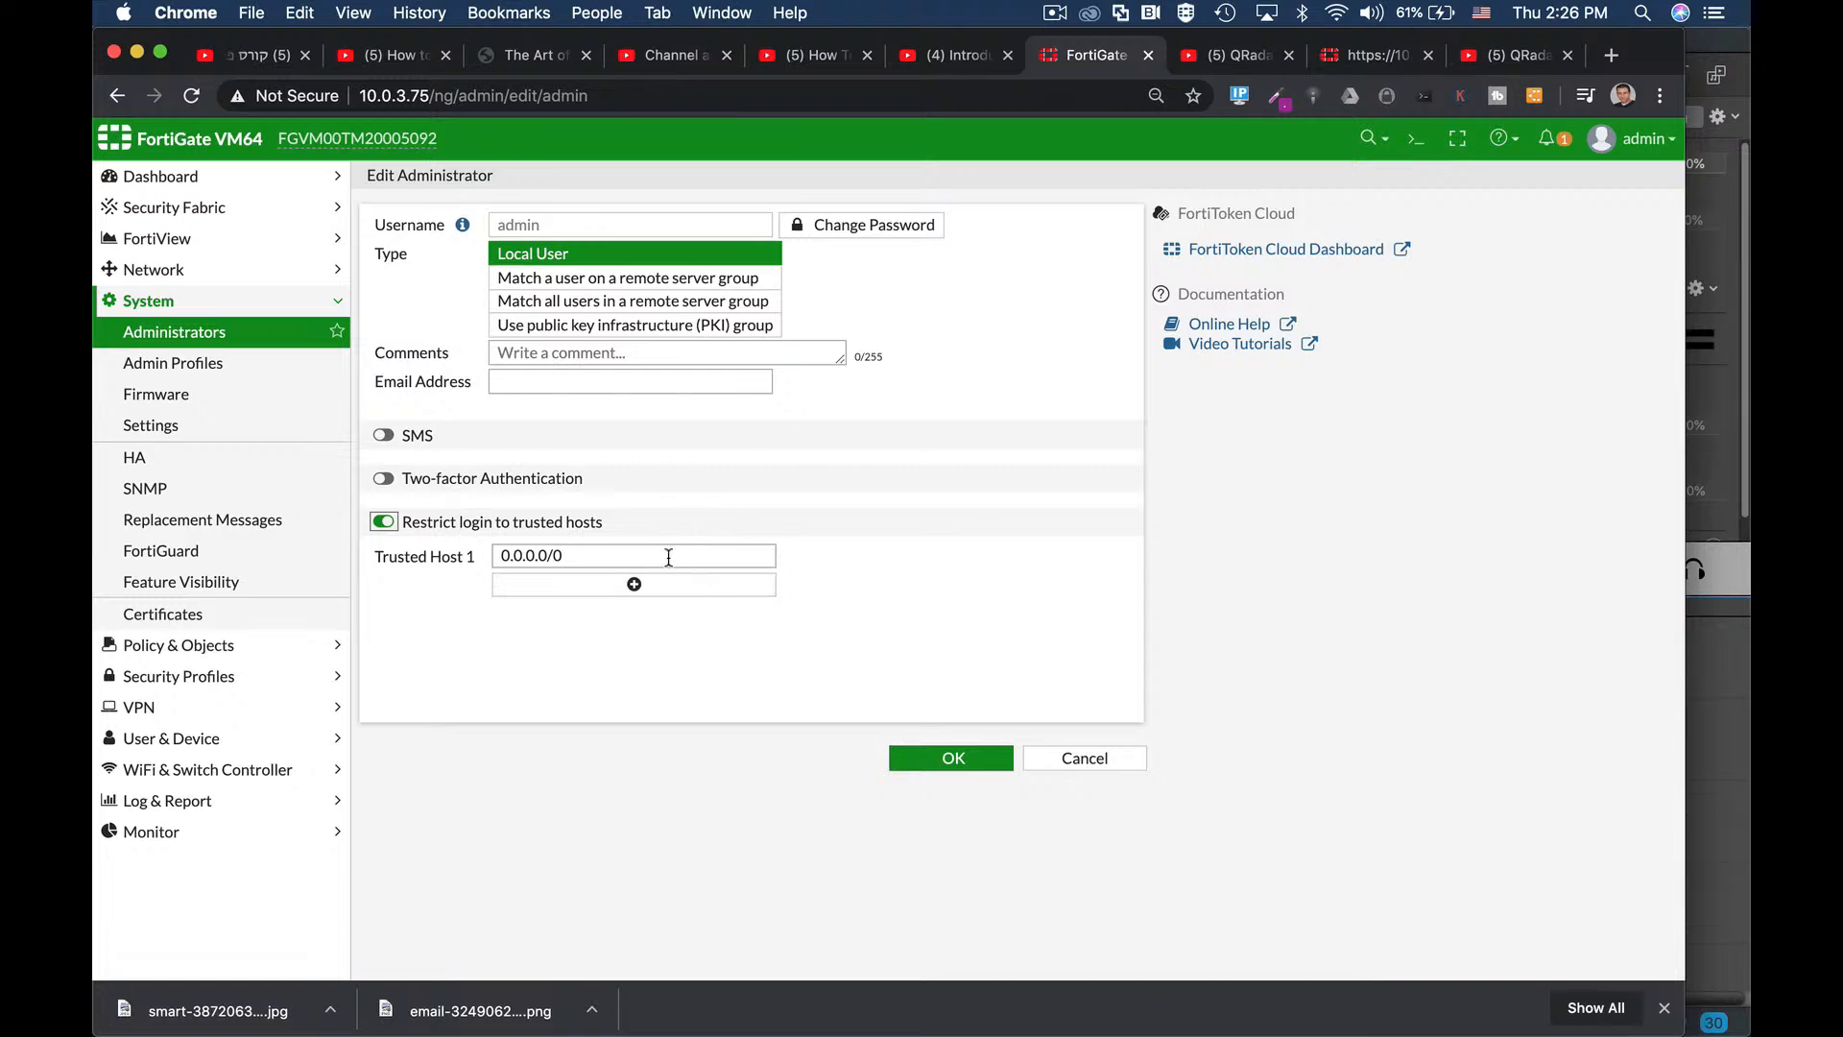
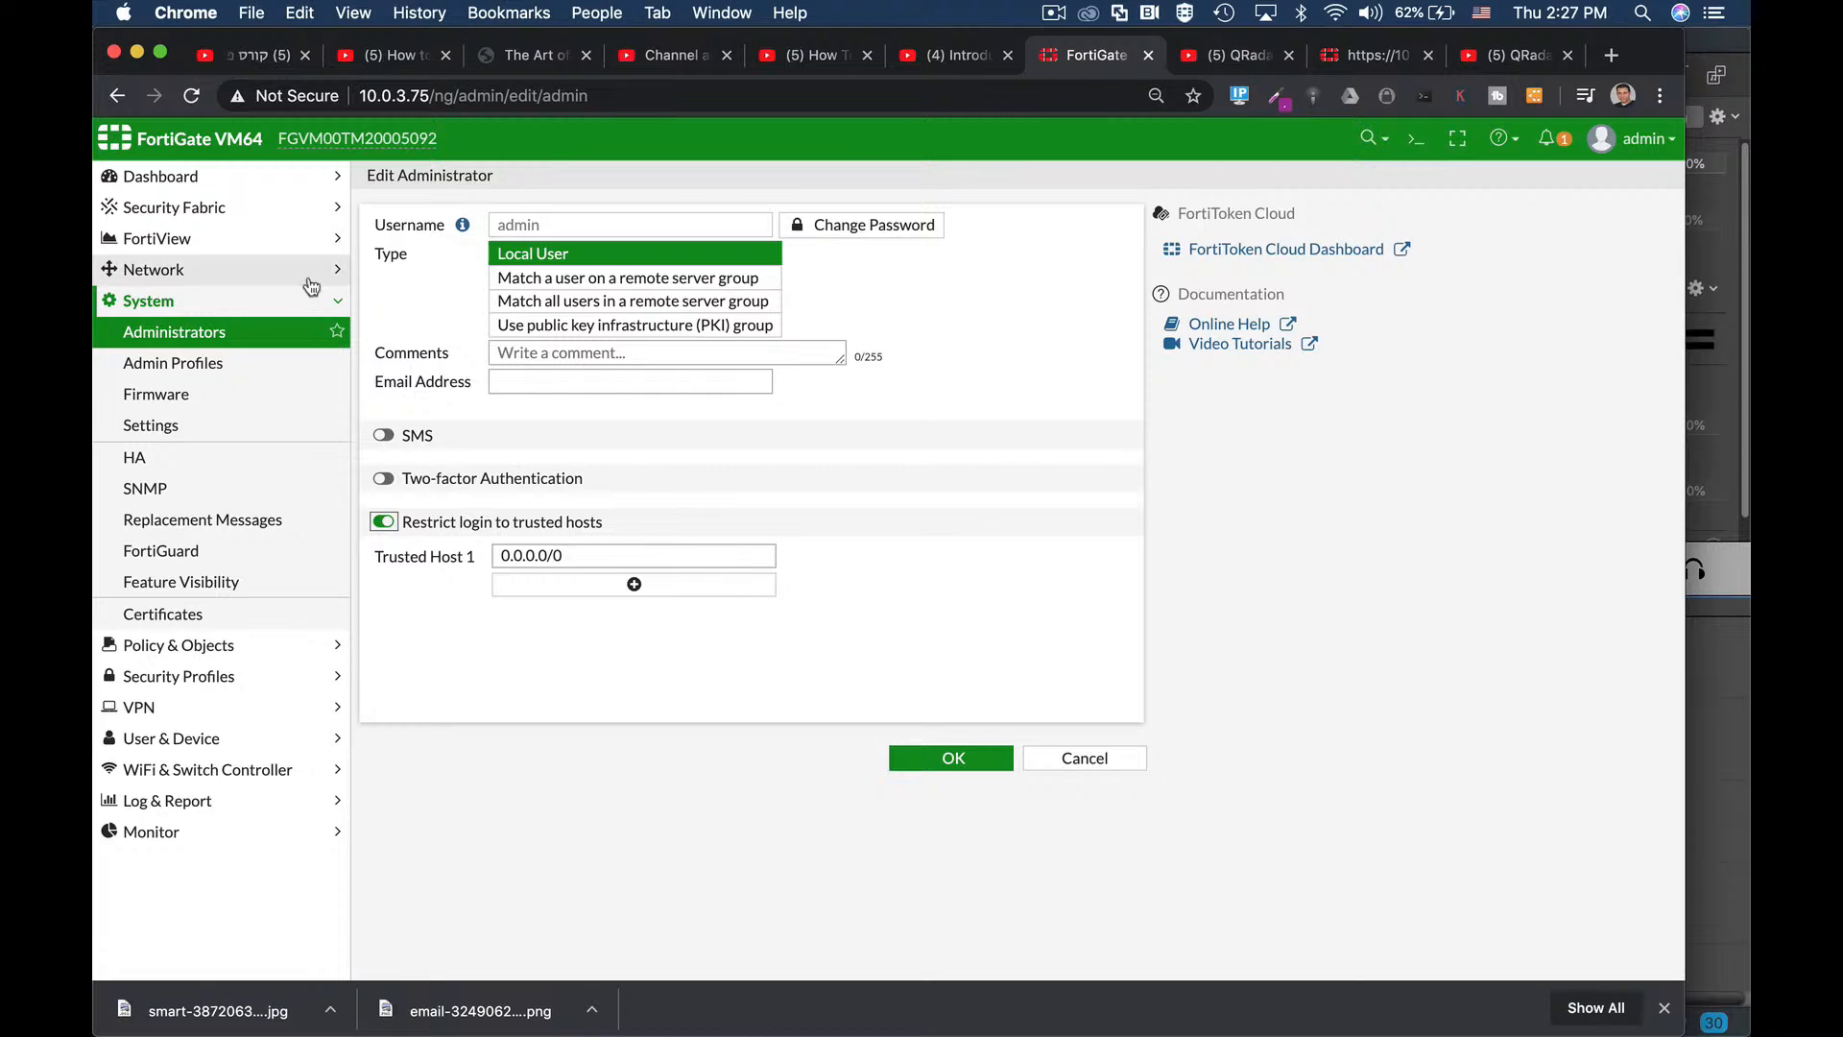
Switch on two-factor authentication for admin, then show its full configuration in the CLI Console.
click(384, 479)
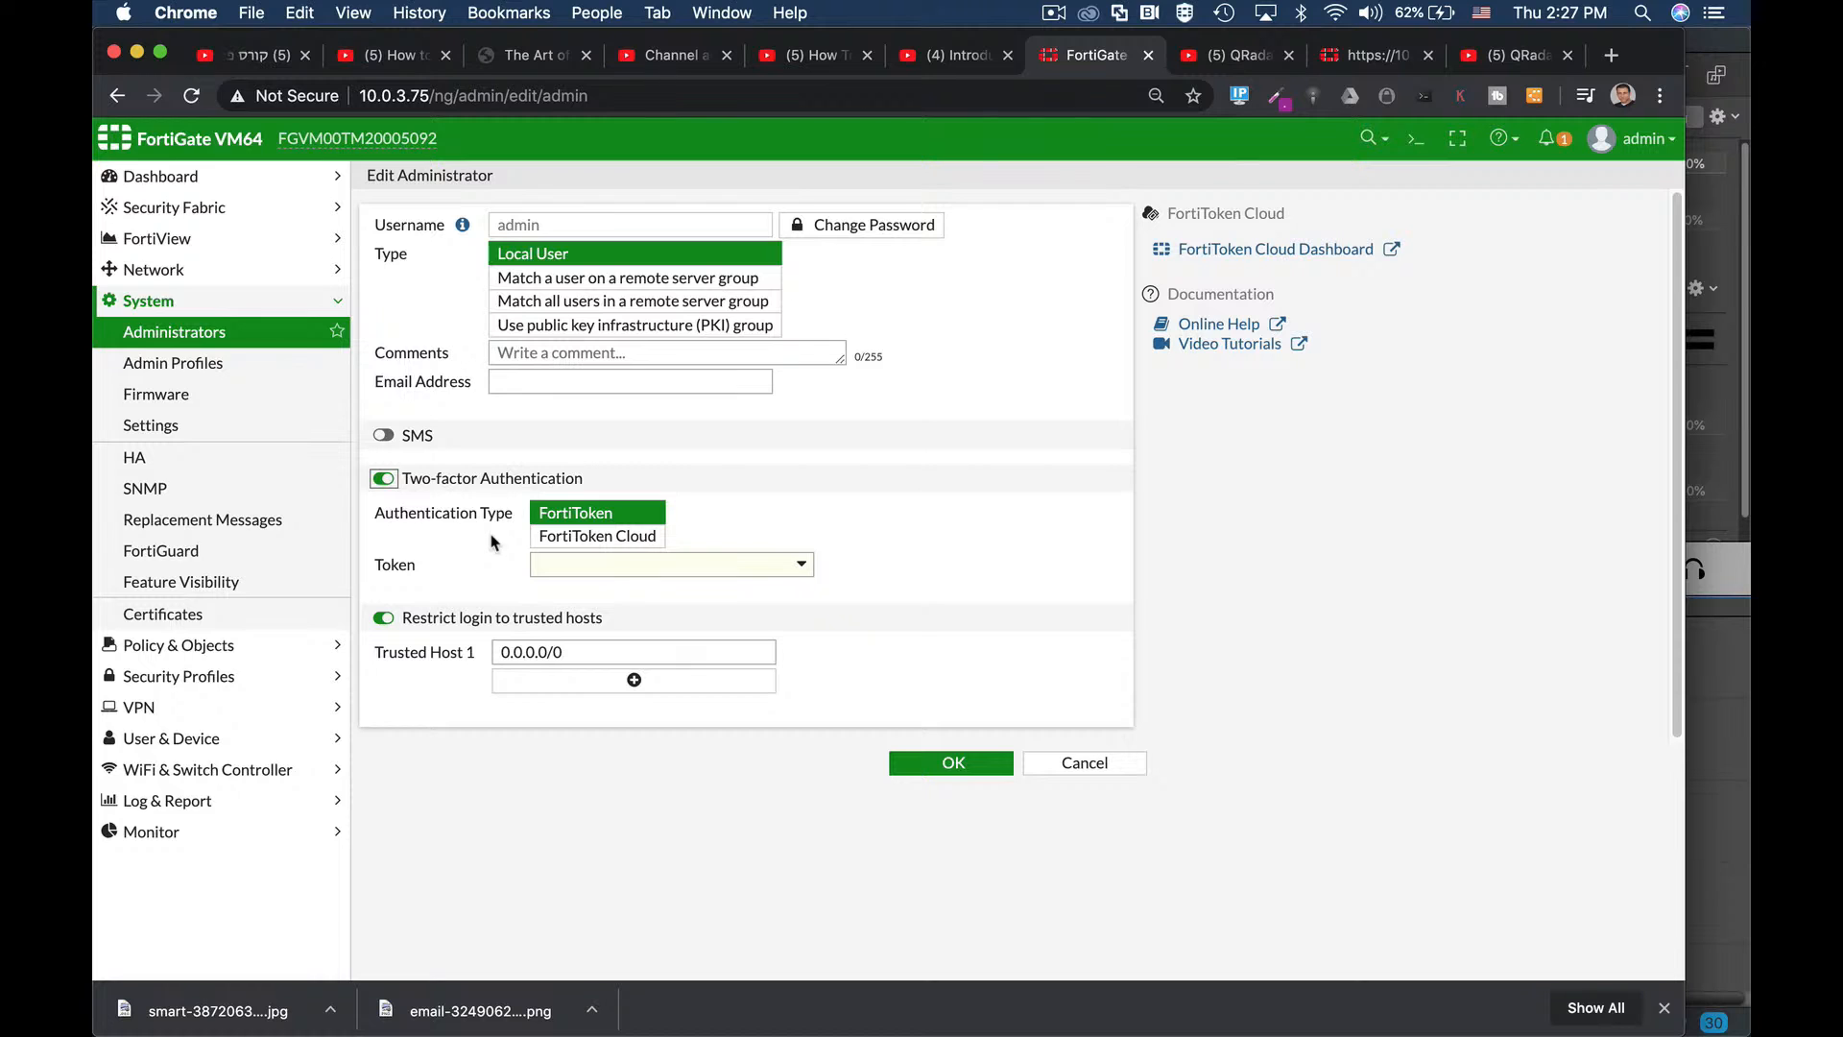
click(1416, 138)
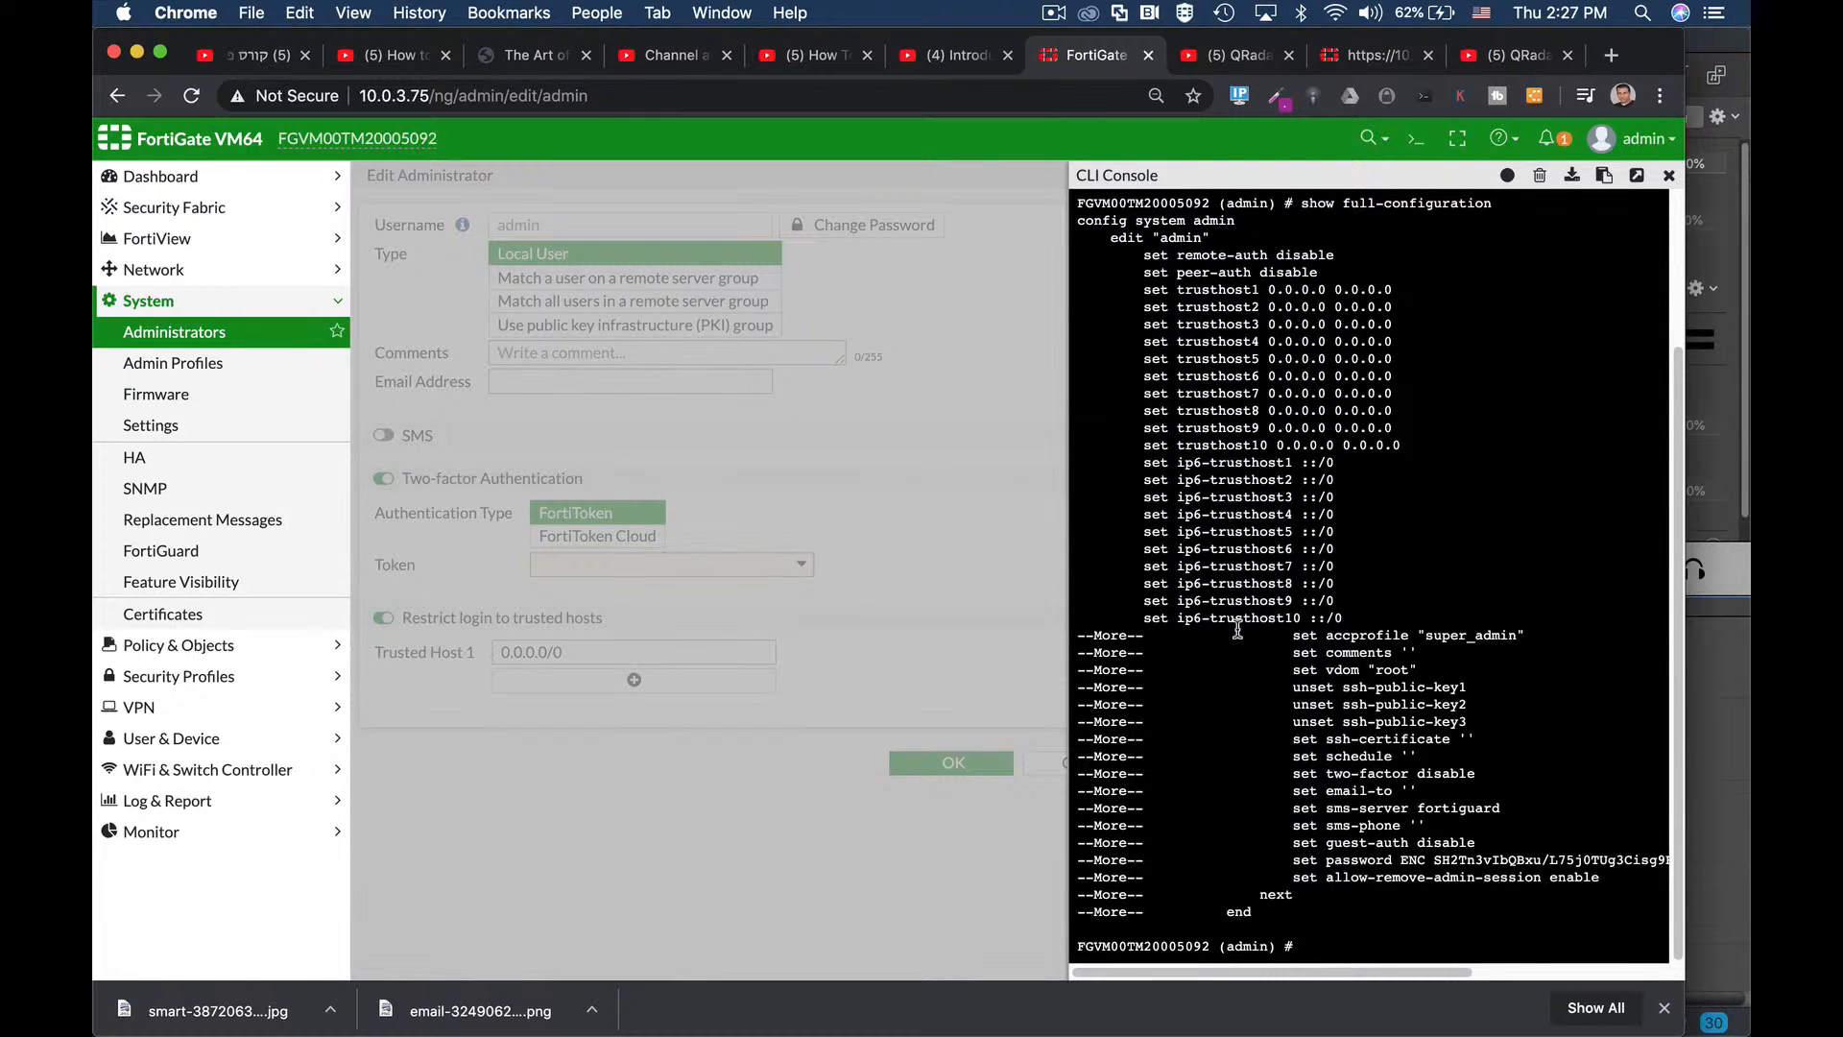
Stop the paged listing, clear the console, and enter config system admin.
key(Return)
key(Return)
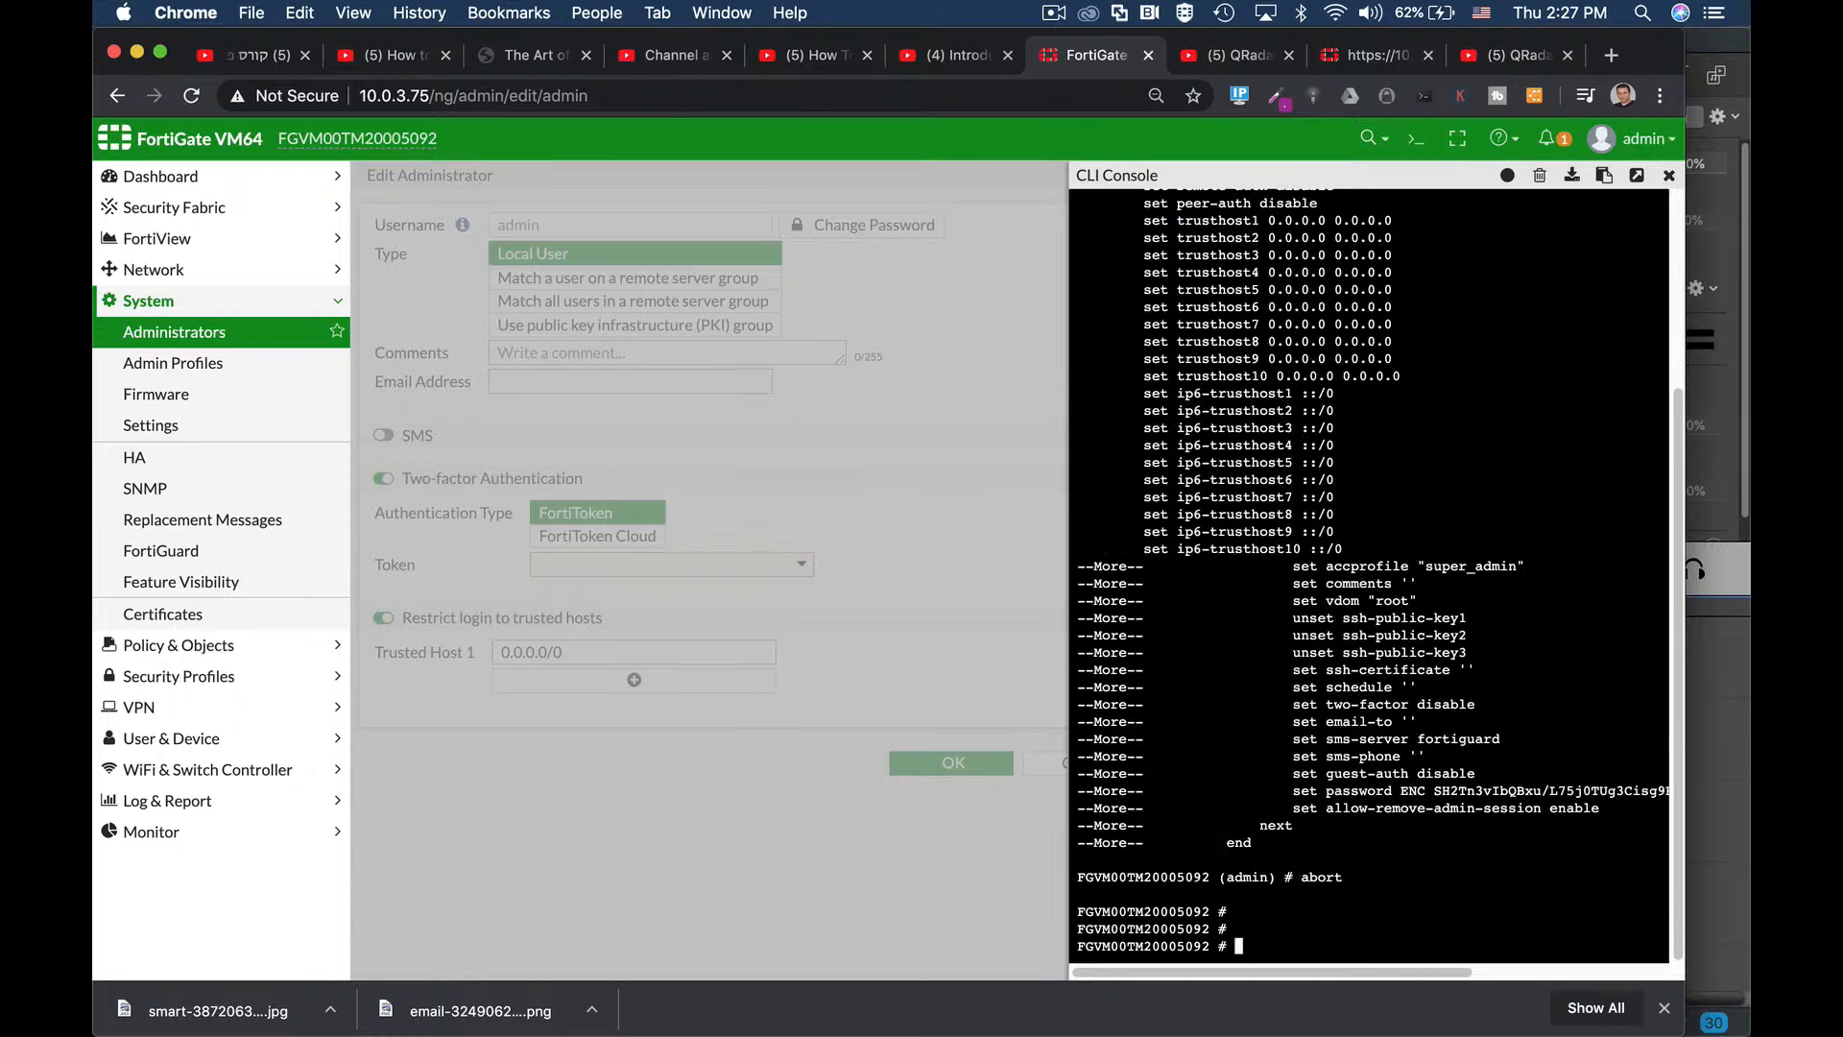
click(1540, 175)
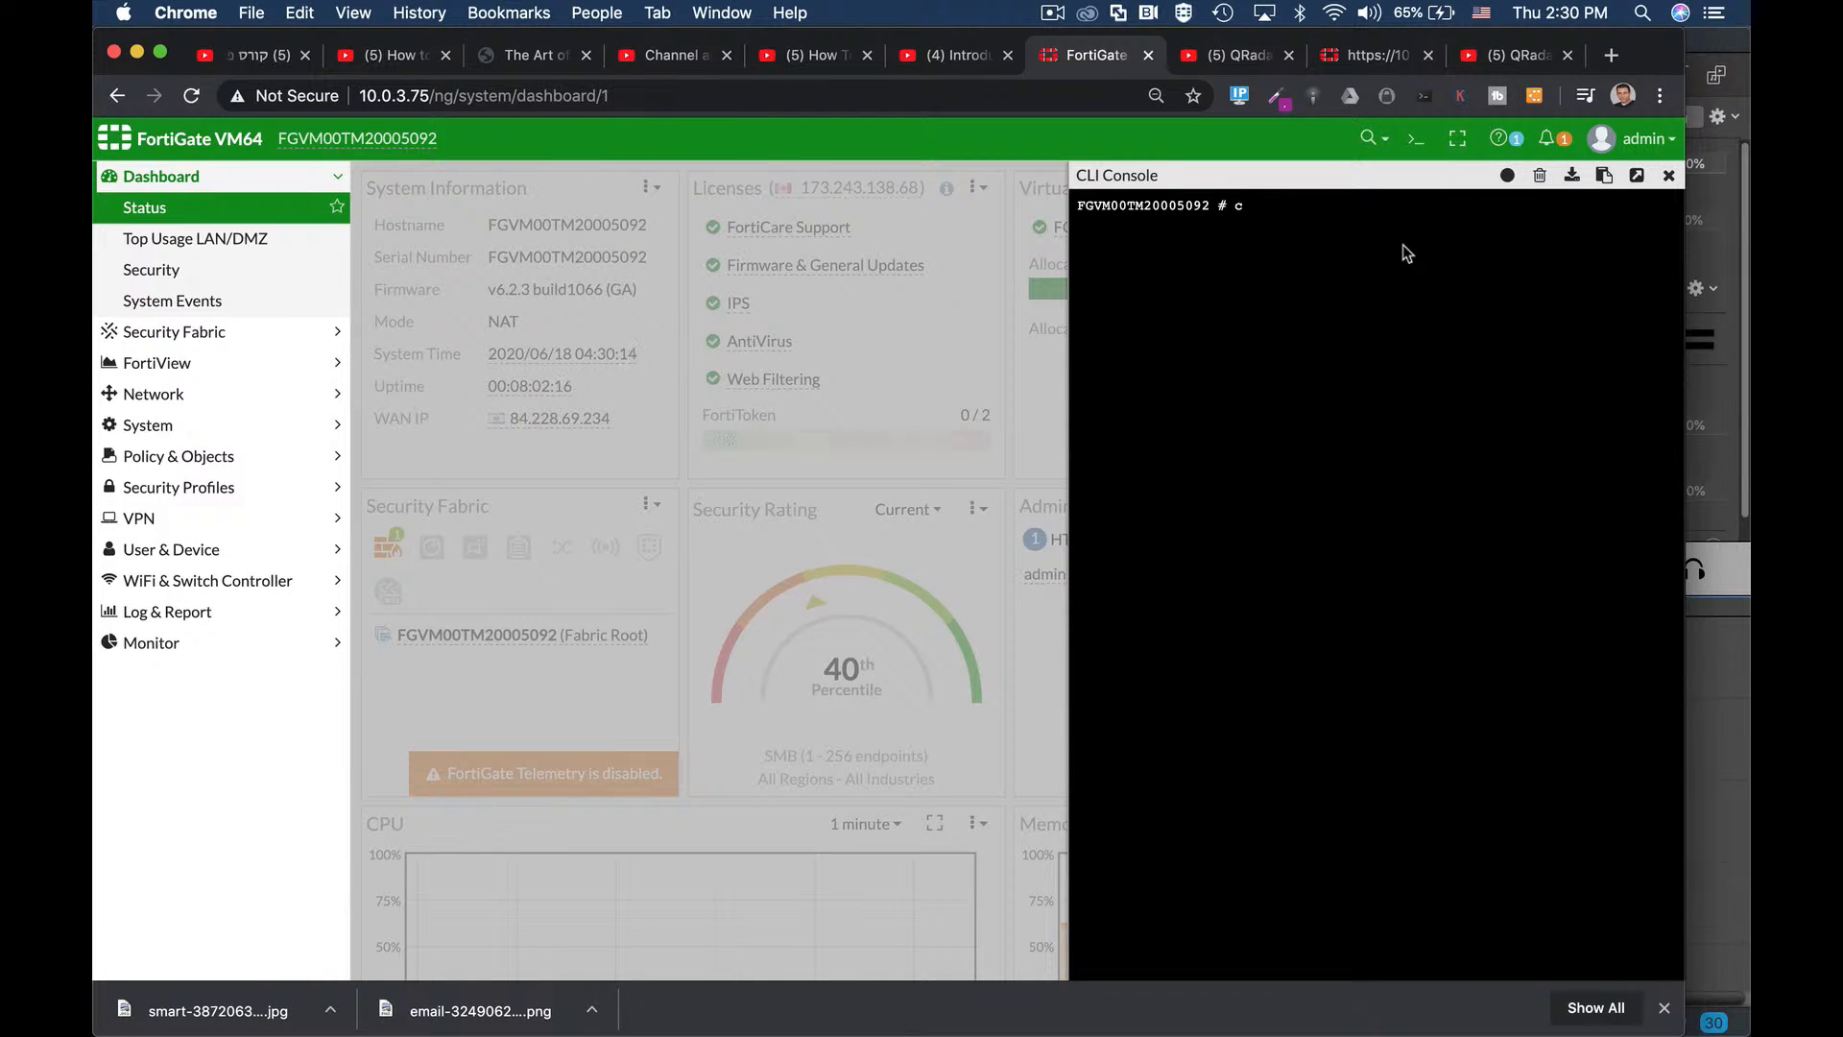
text(config sy)
key(Tab)
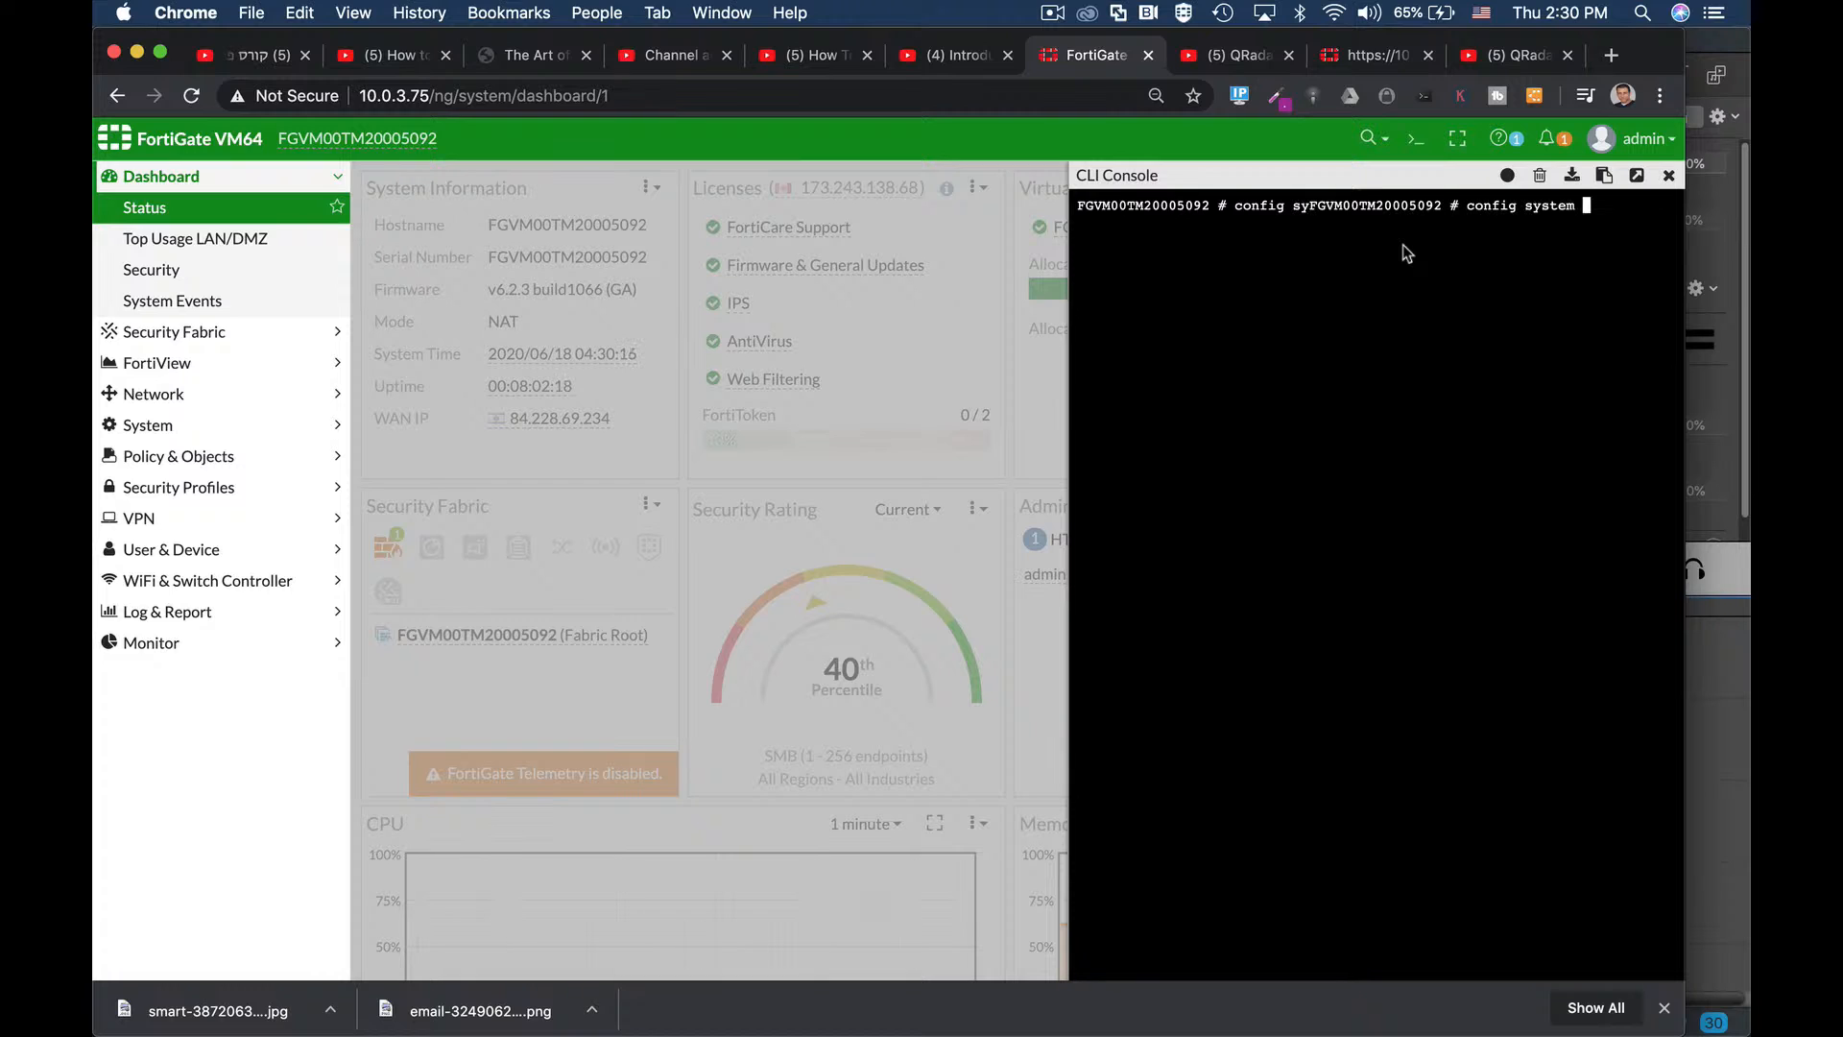
text(admin)
key(Return)
Edit the admin account and set its two-factor method to email.
text(set)
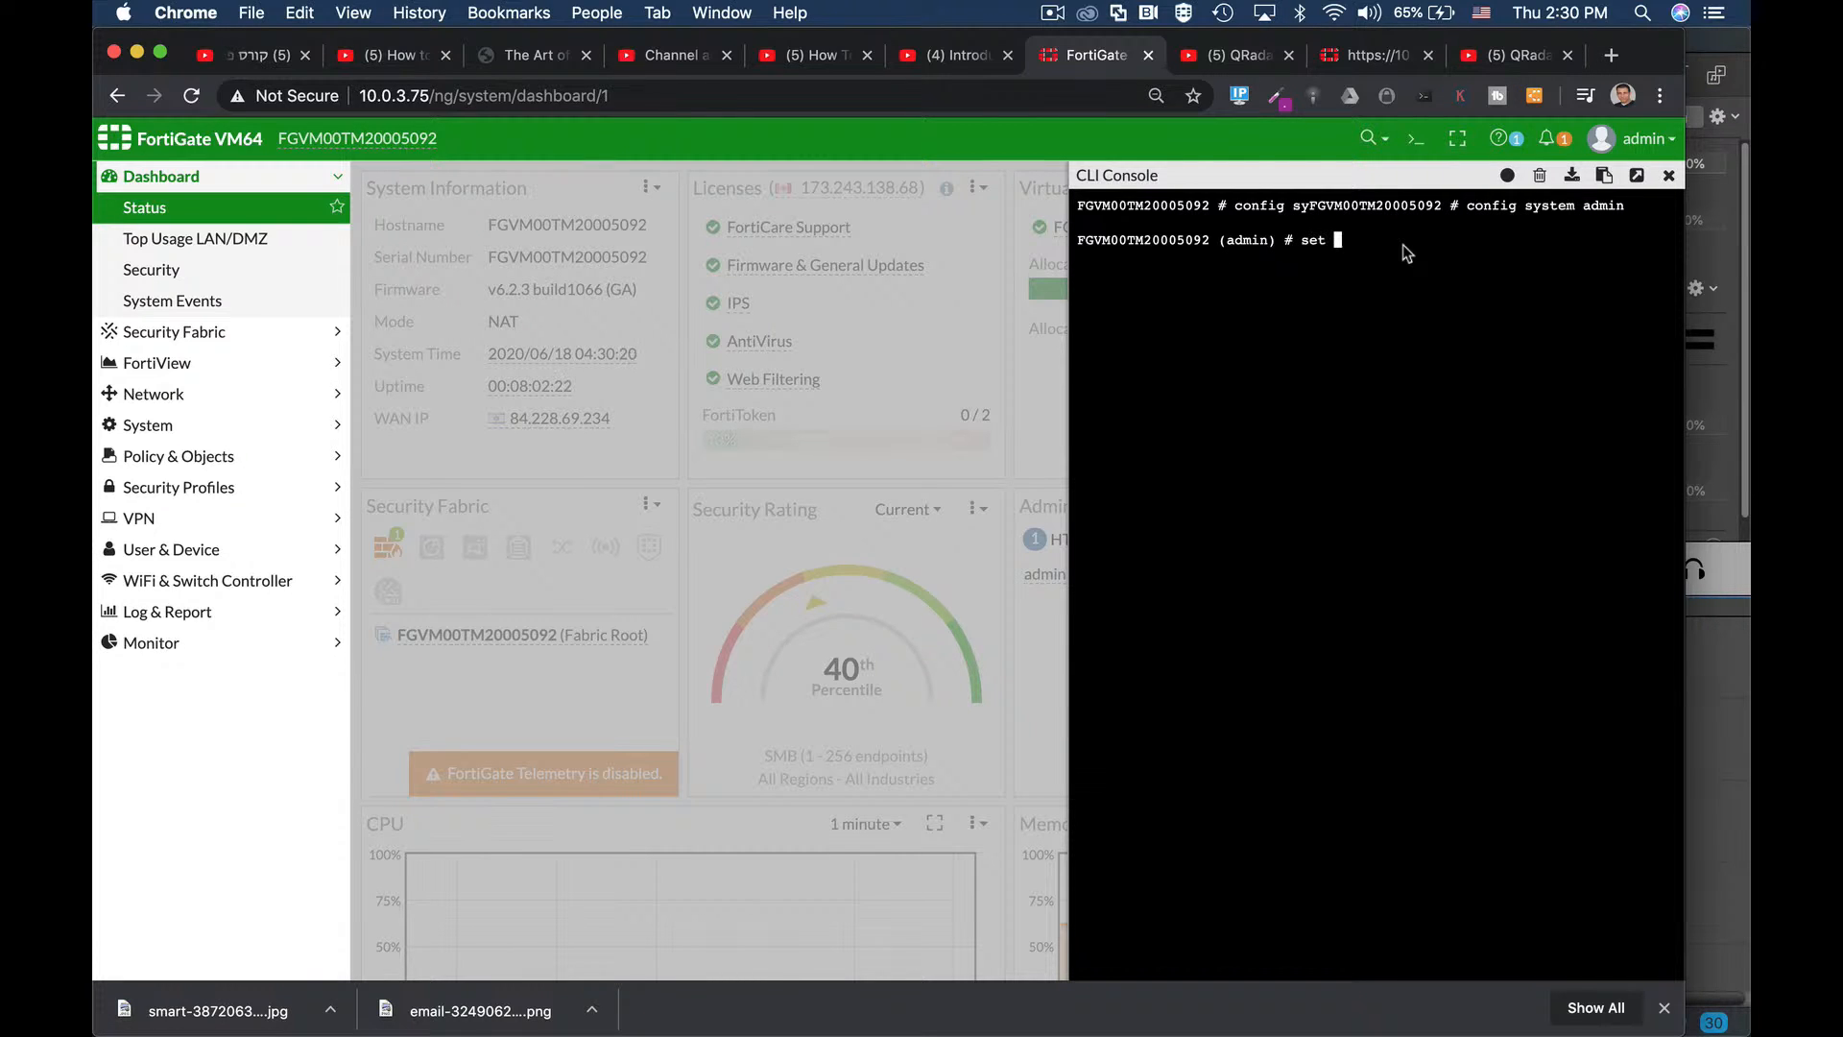
key(BackSpace)
key(BackSpace)
key(BackSpace)
key(BackSpace)
text(edit admin)
key(Return)
text(set)
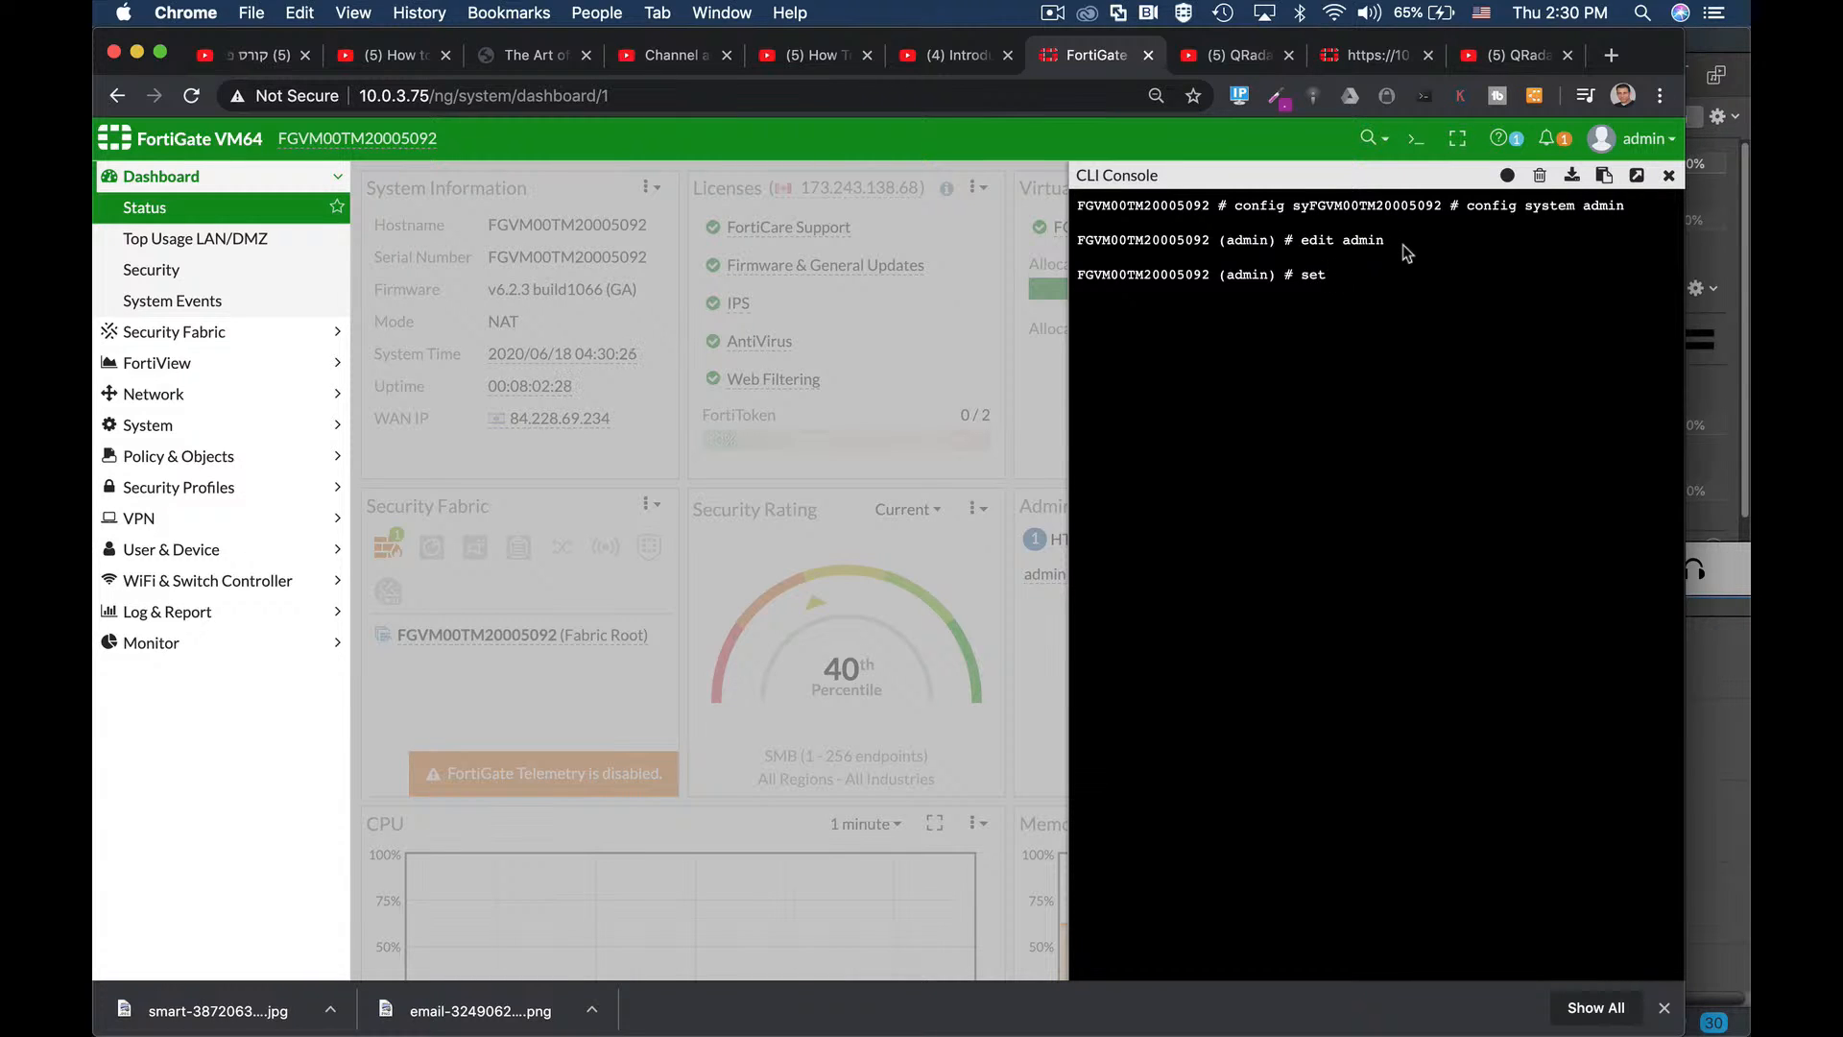
text( two-factor email)
key(Return)
Set email-to to the administrator's e-mail address and commit with end.
text(set em)
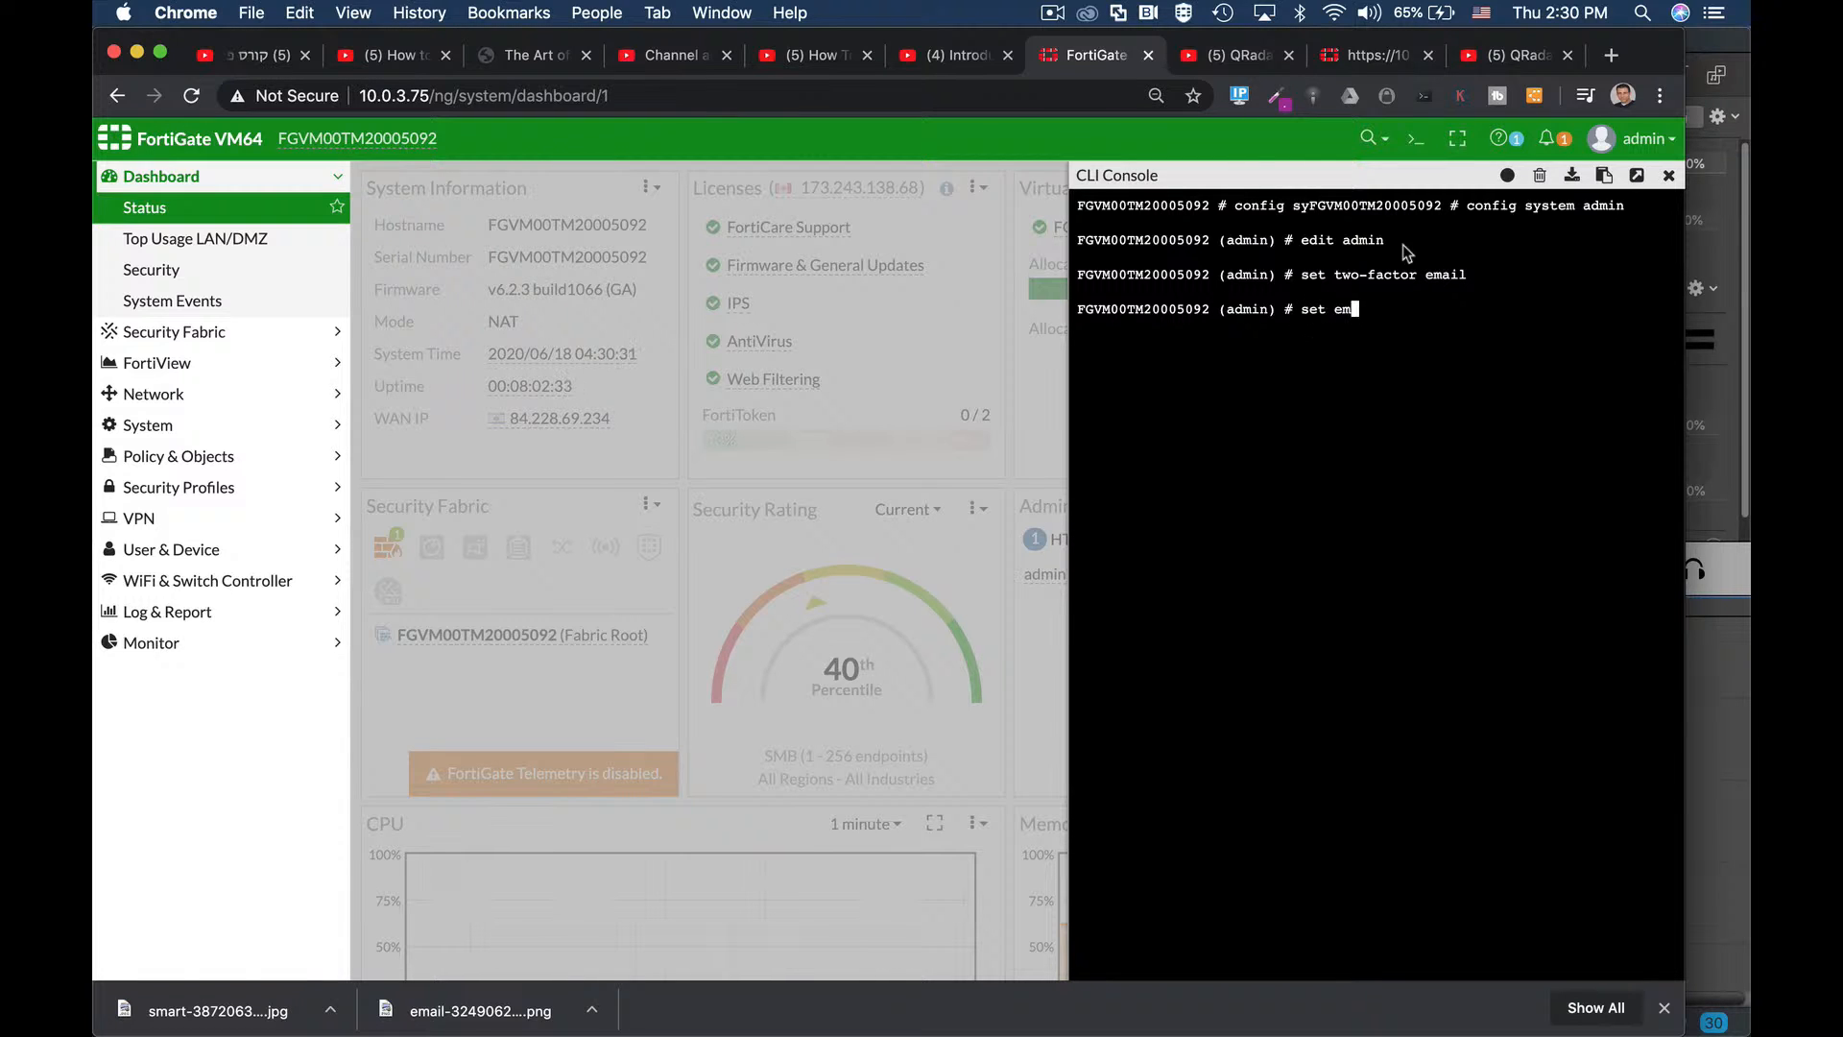
key(Tab)
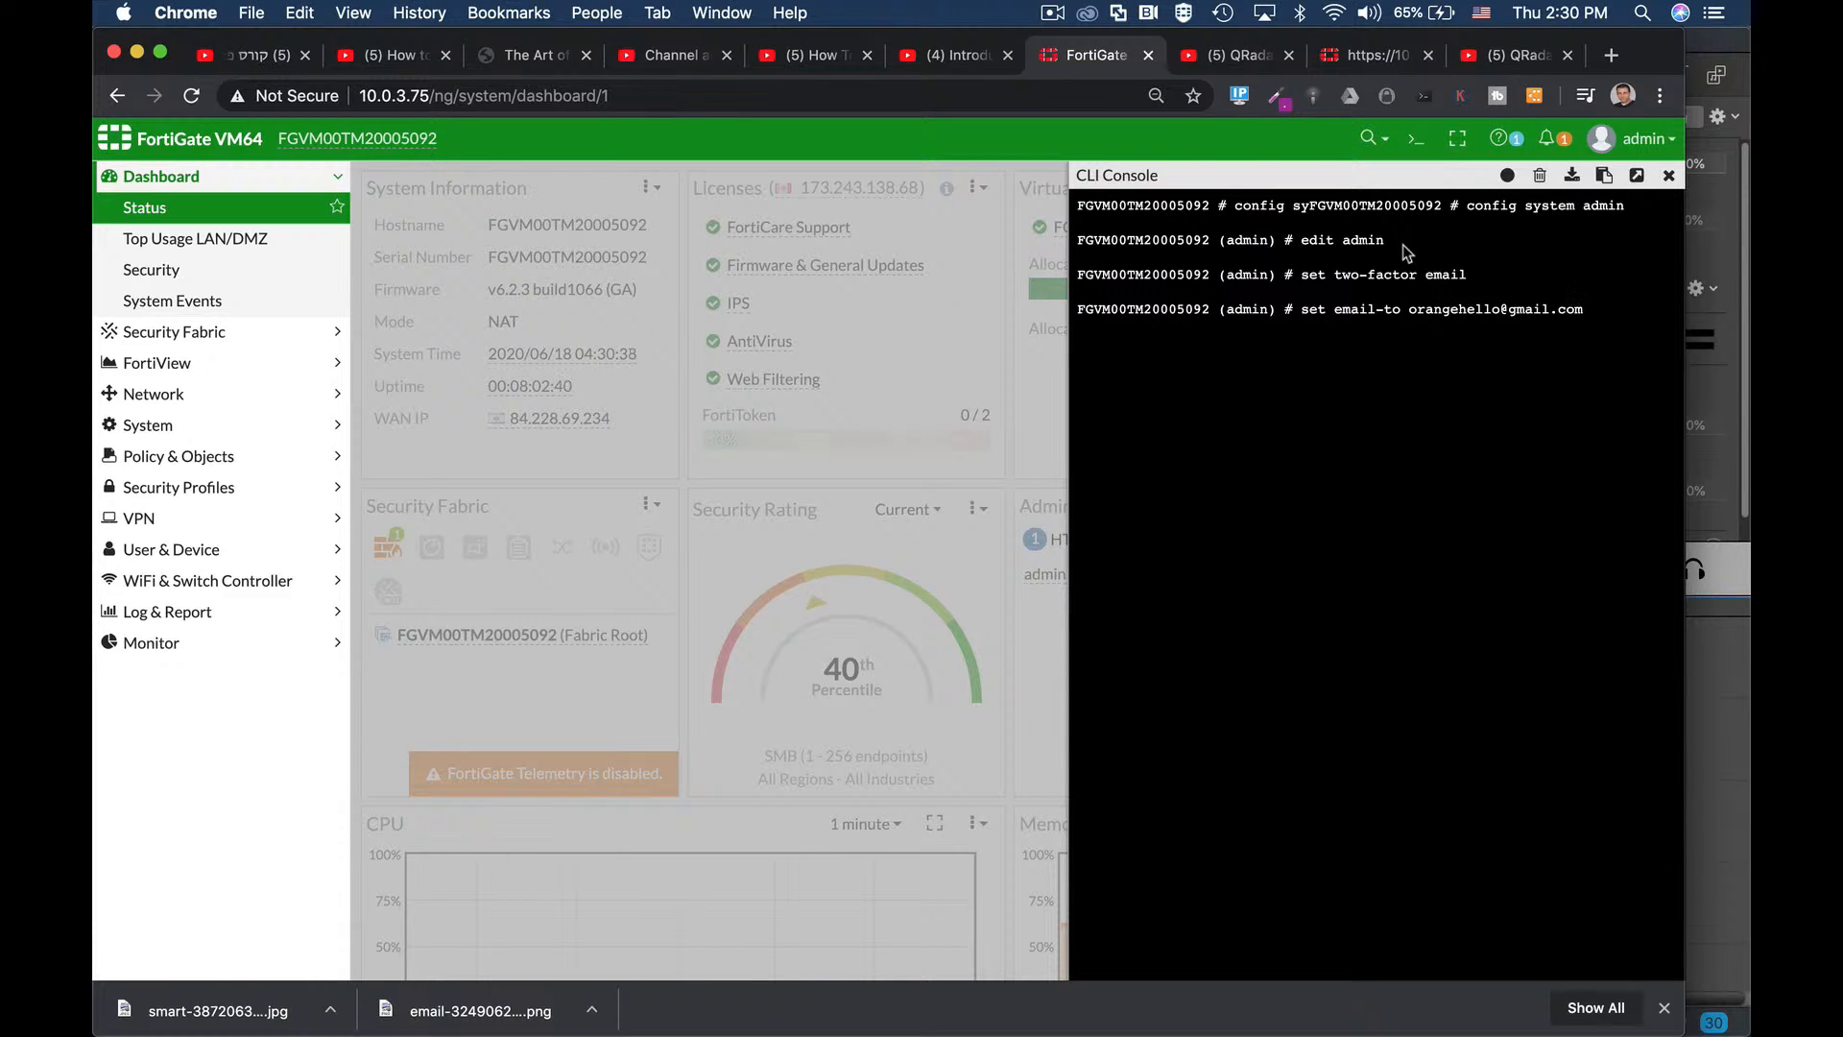
key(Return)
text(end)
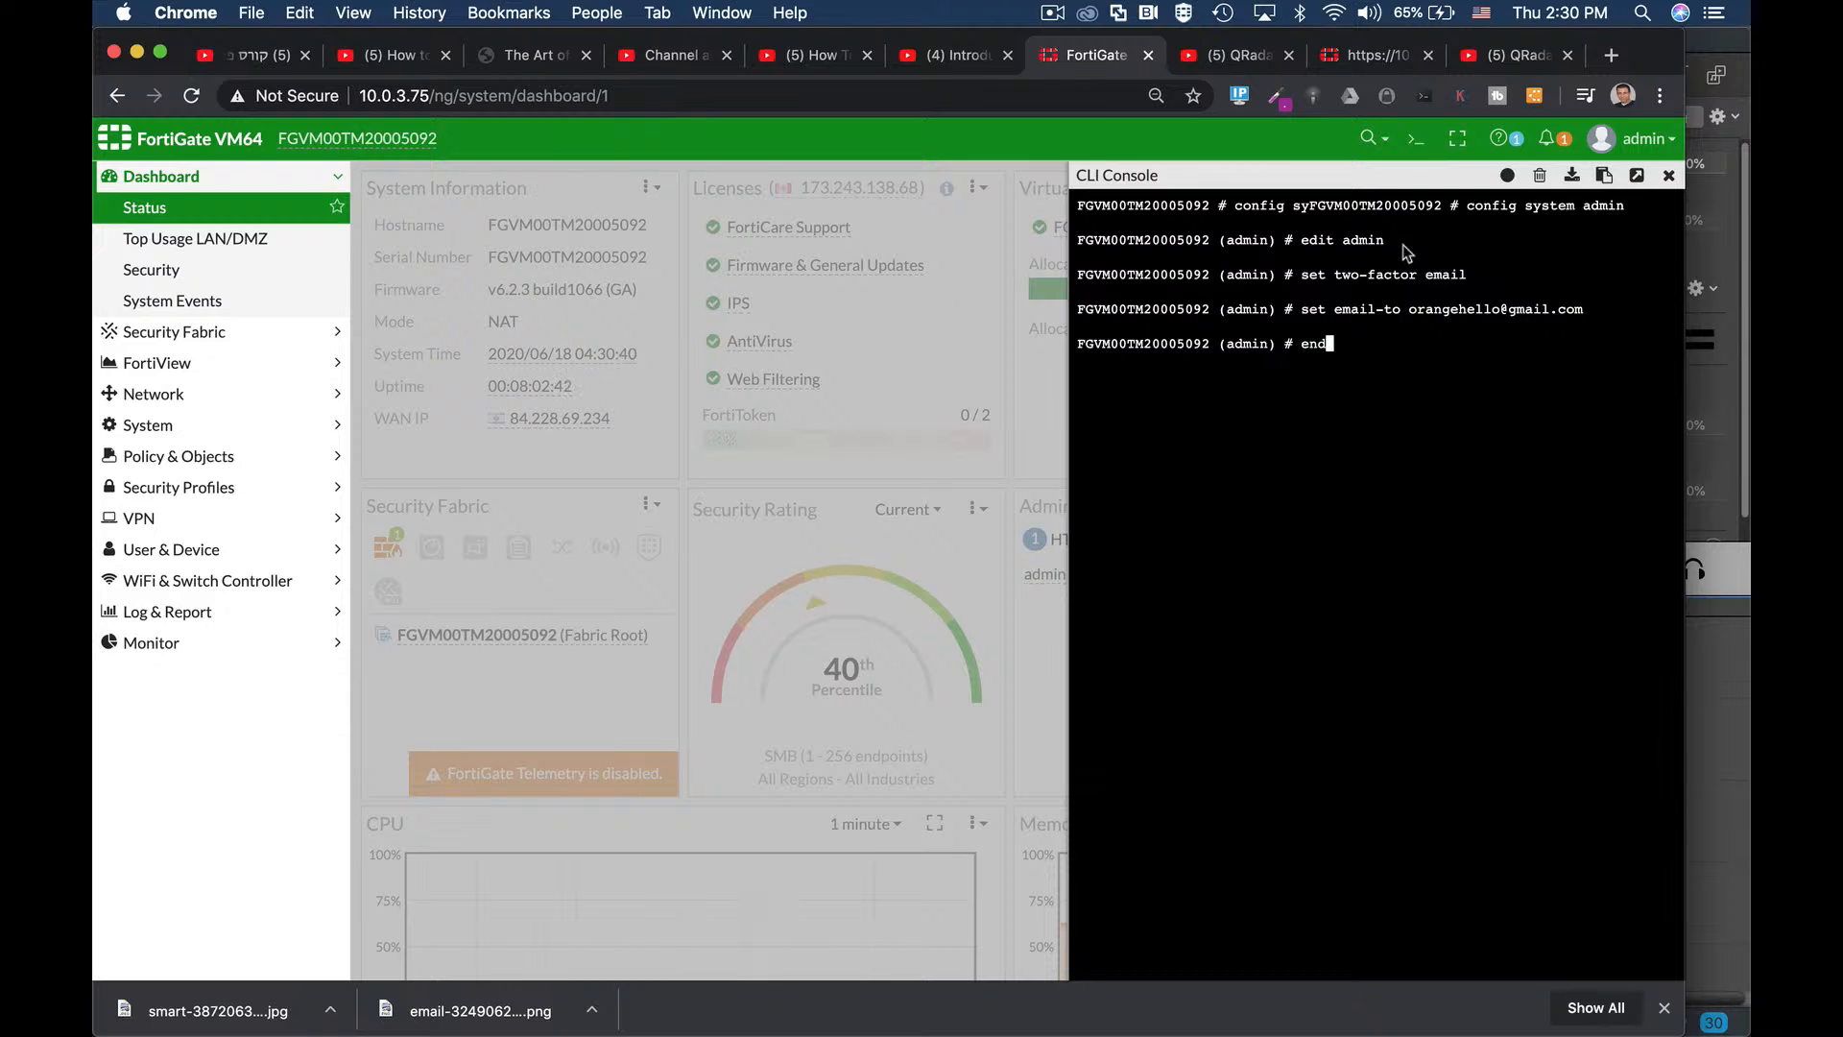
key(Return)
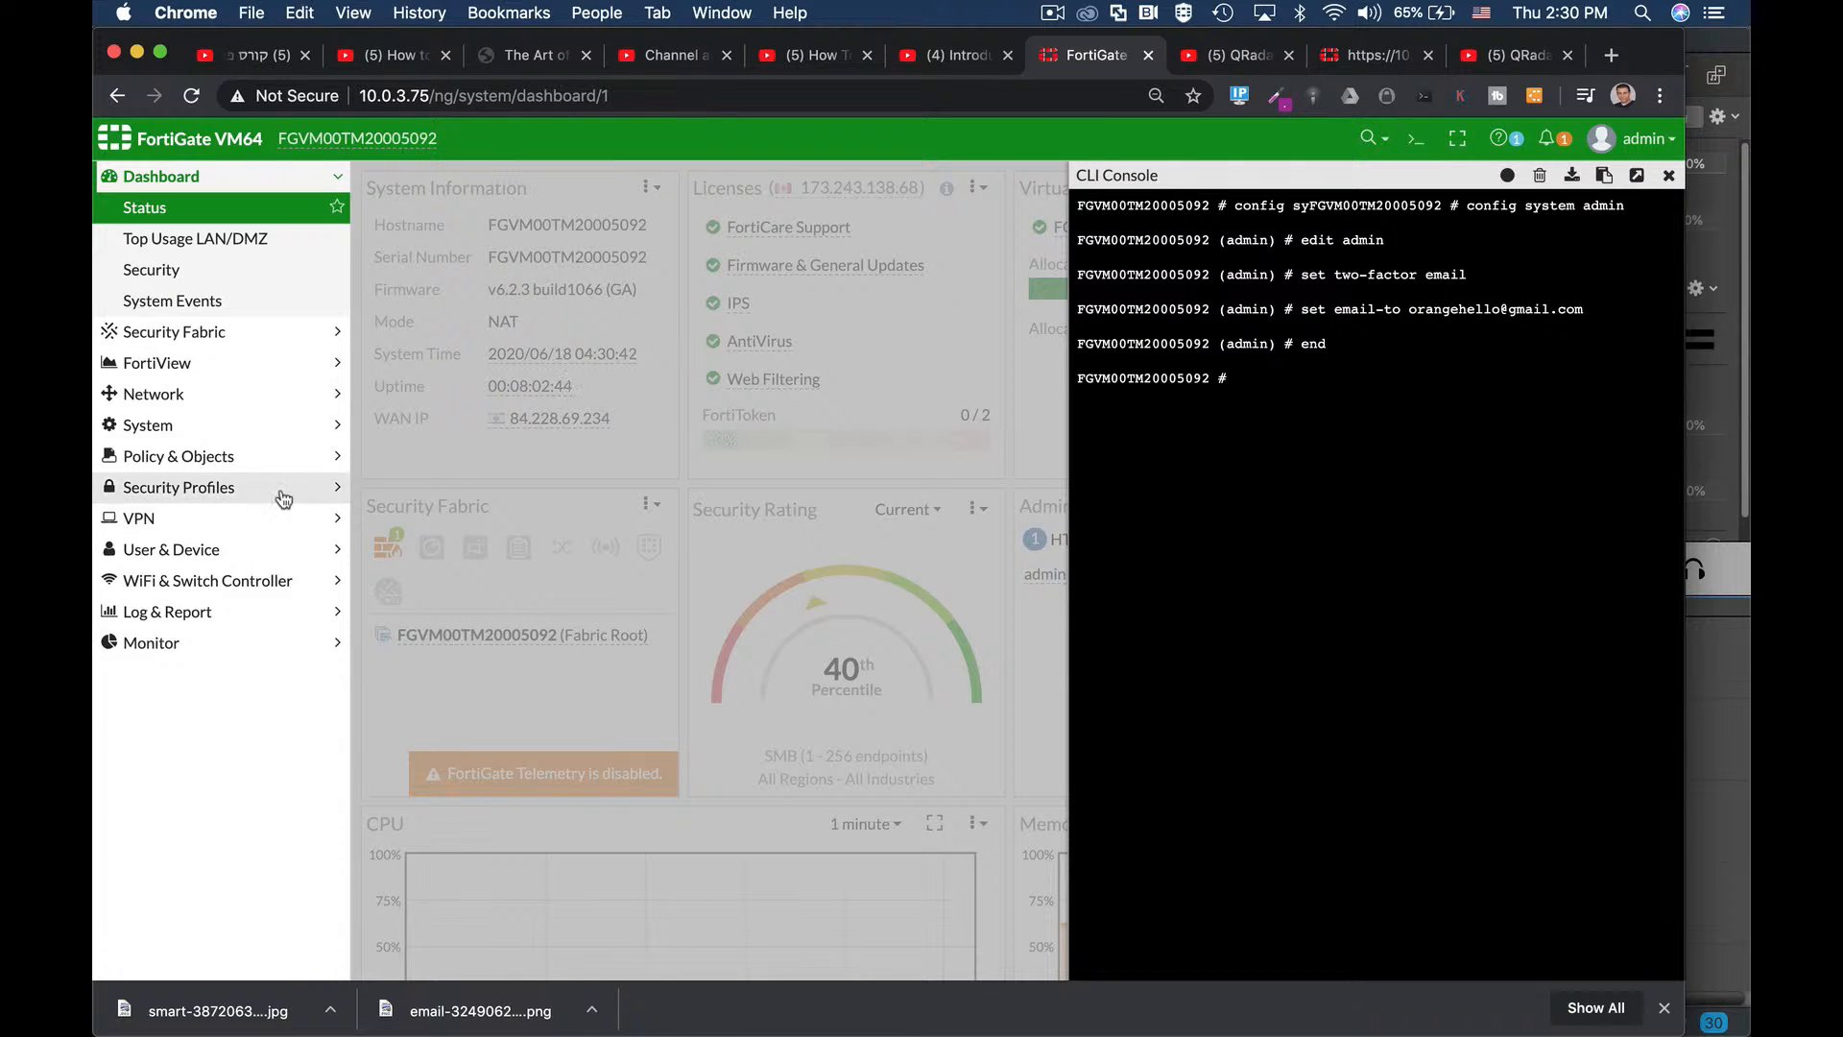
click(173, 432)
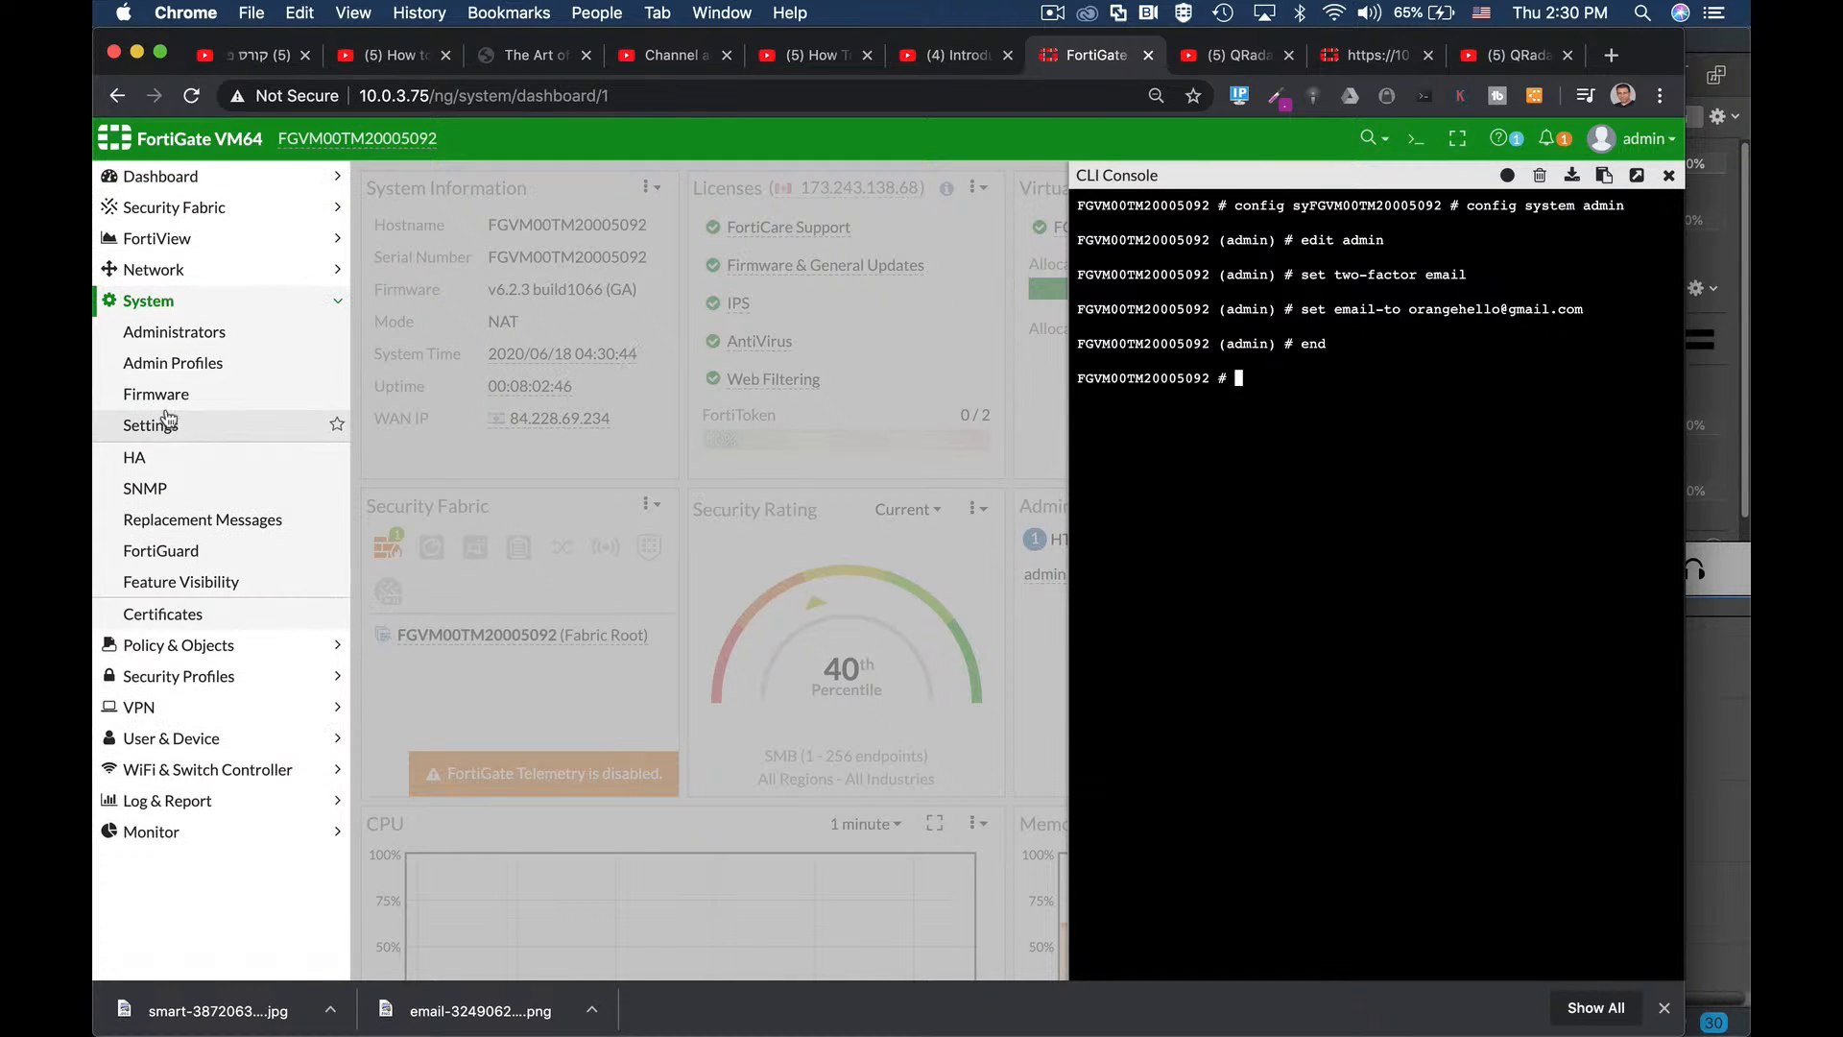
Check the Administrators list's two-factor column and open the admin account for editing.
click(171, 374)
click(174, 331)
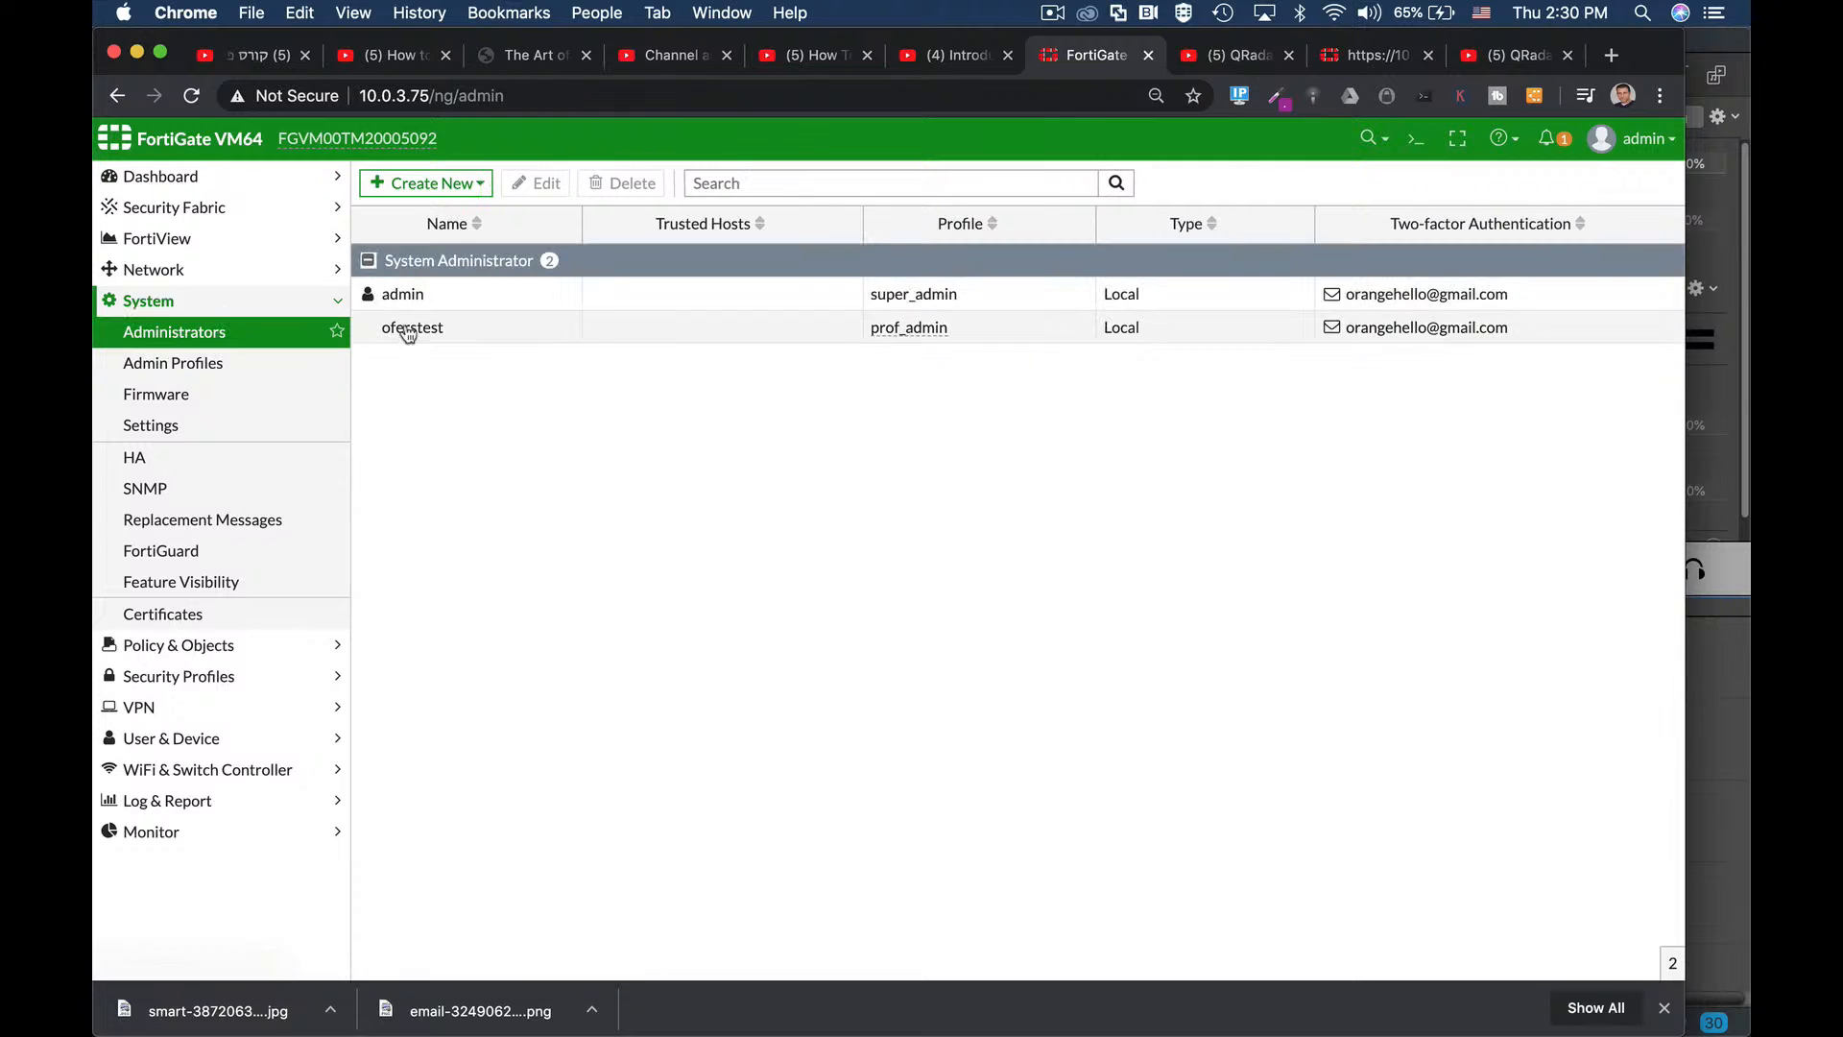
click(403, 294)
click(545, 183)
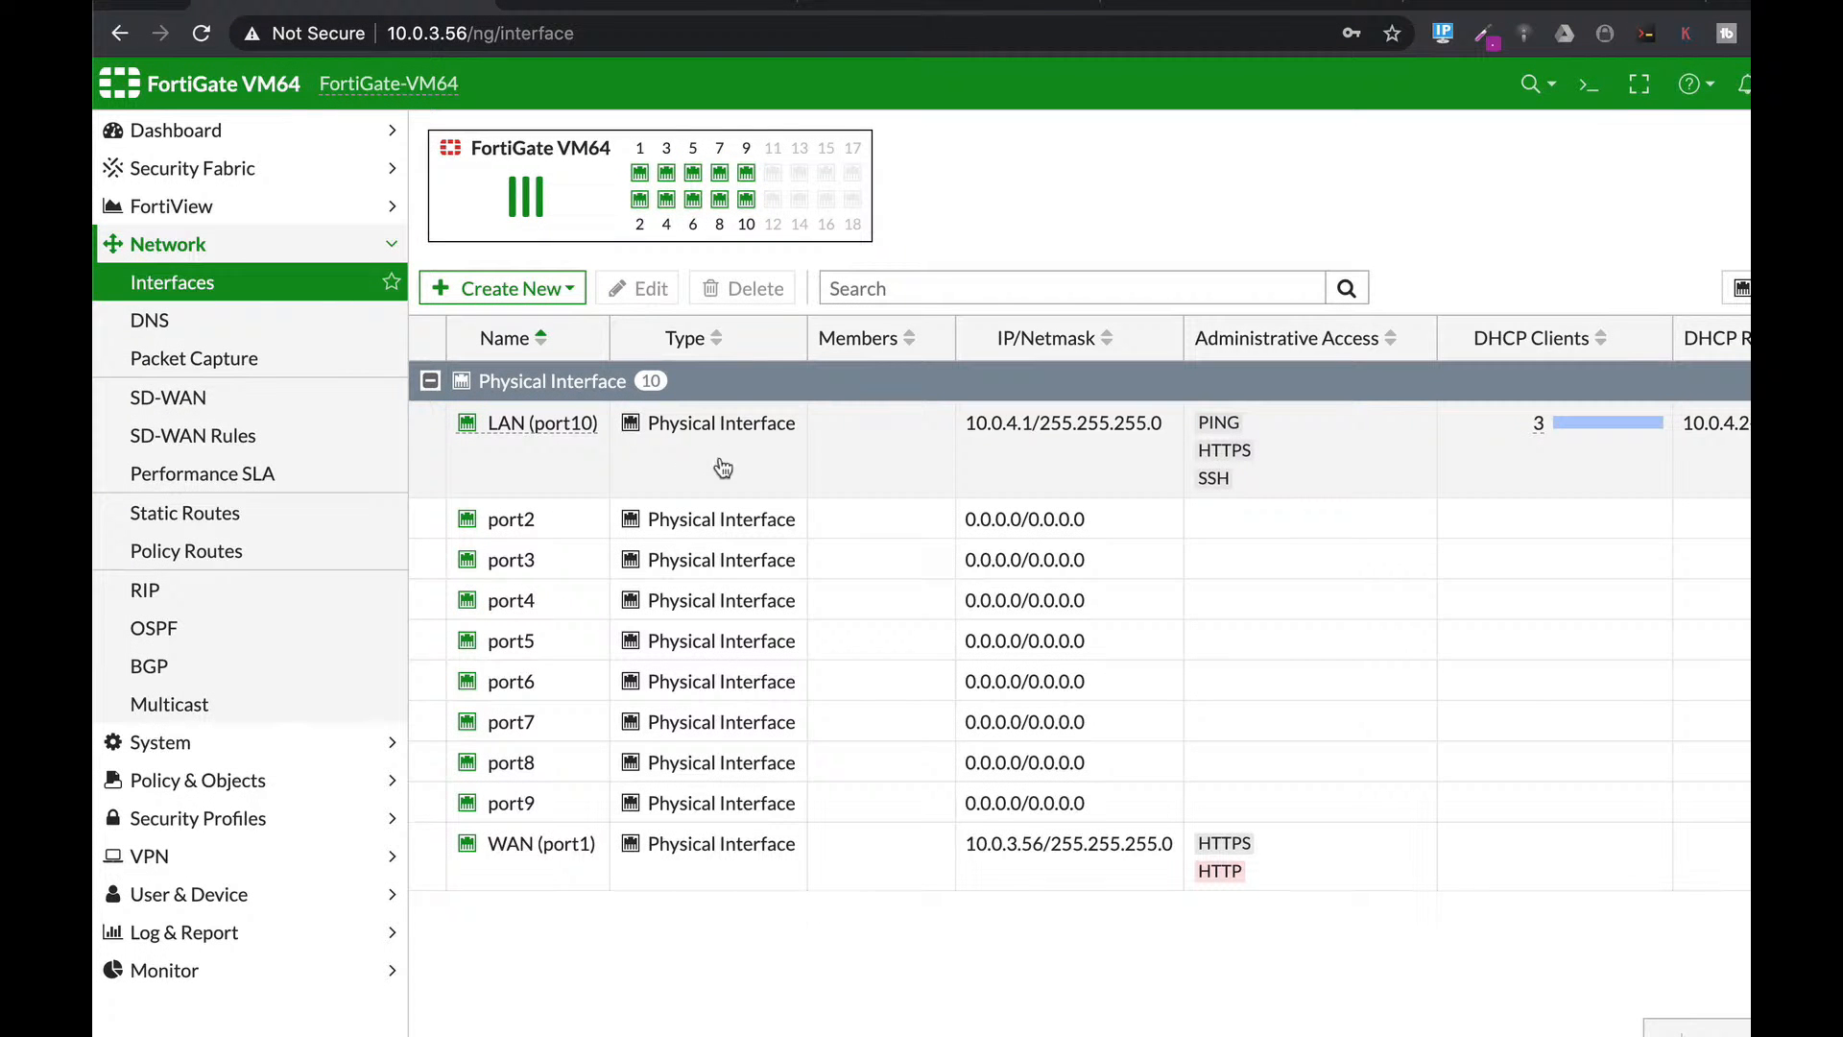
Open the LAN (port10) interface for editing and scroll to its security settings.
click(727, 452)
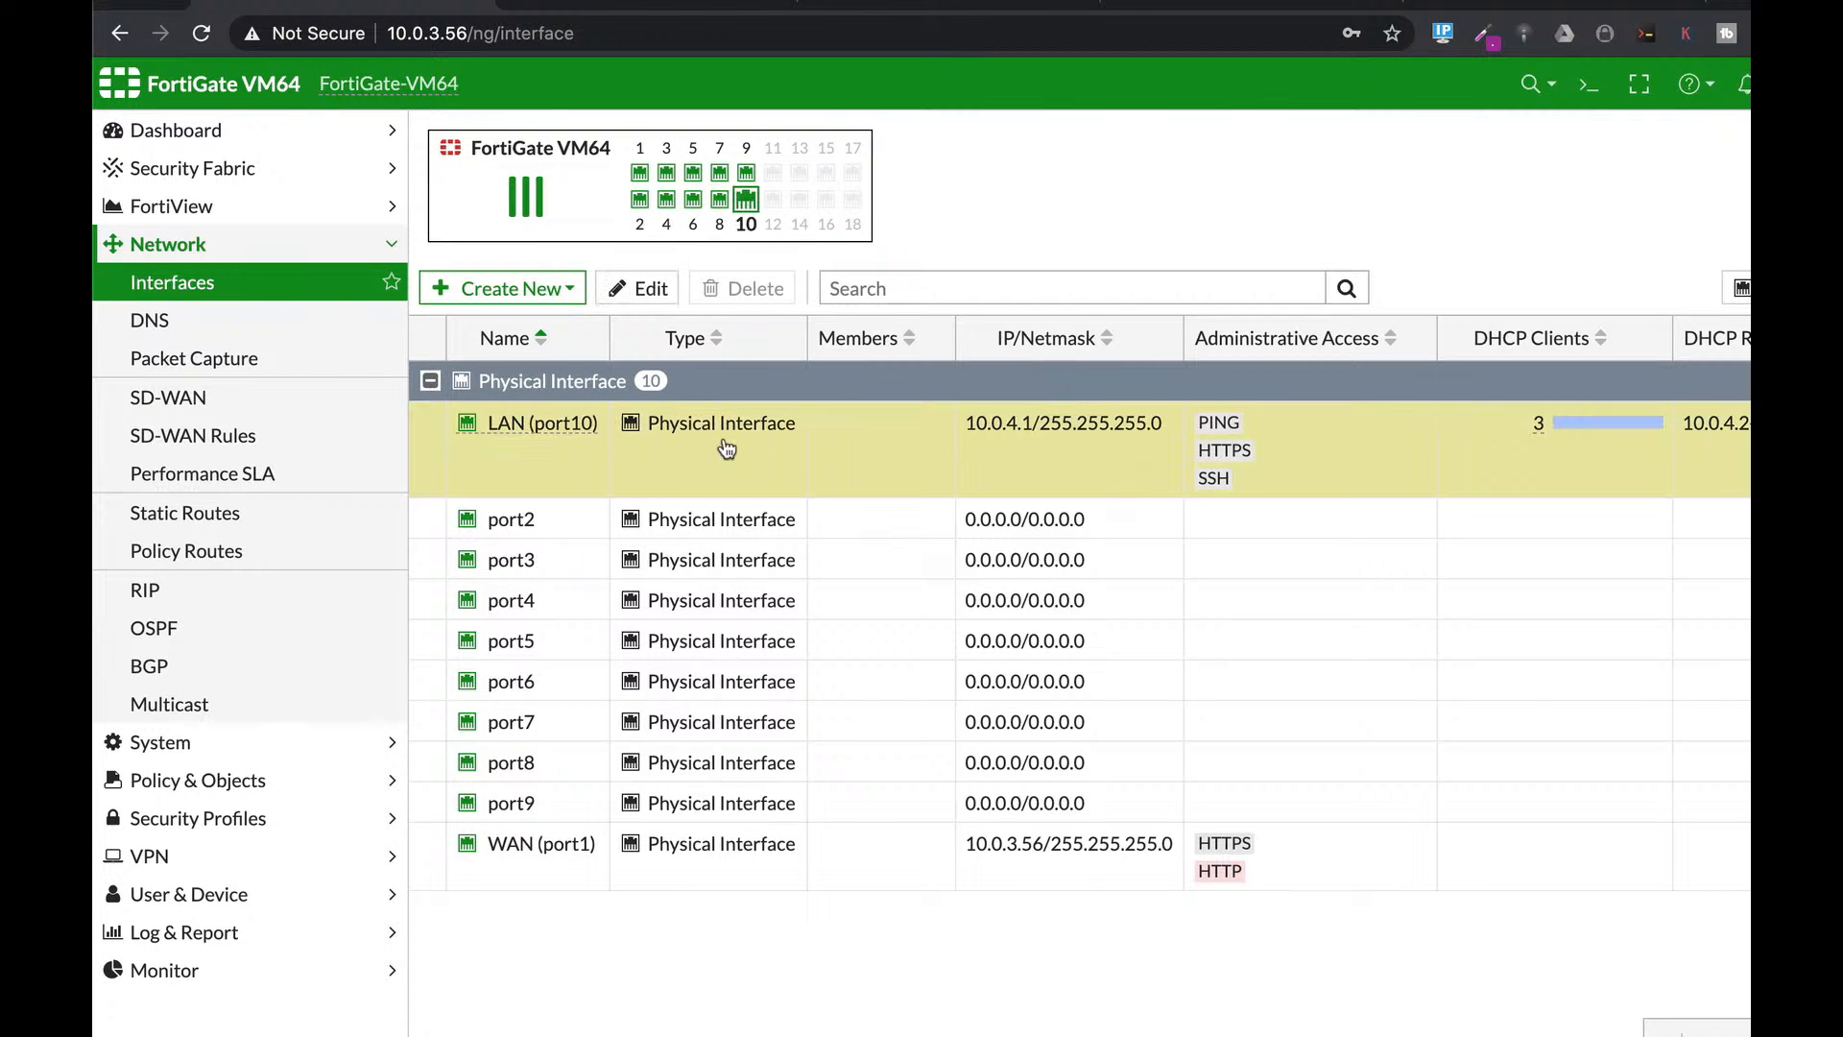
click(642, 293)
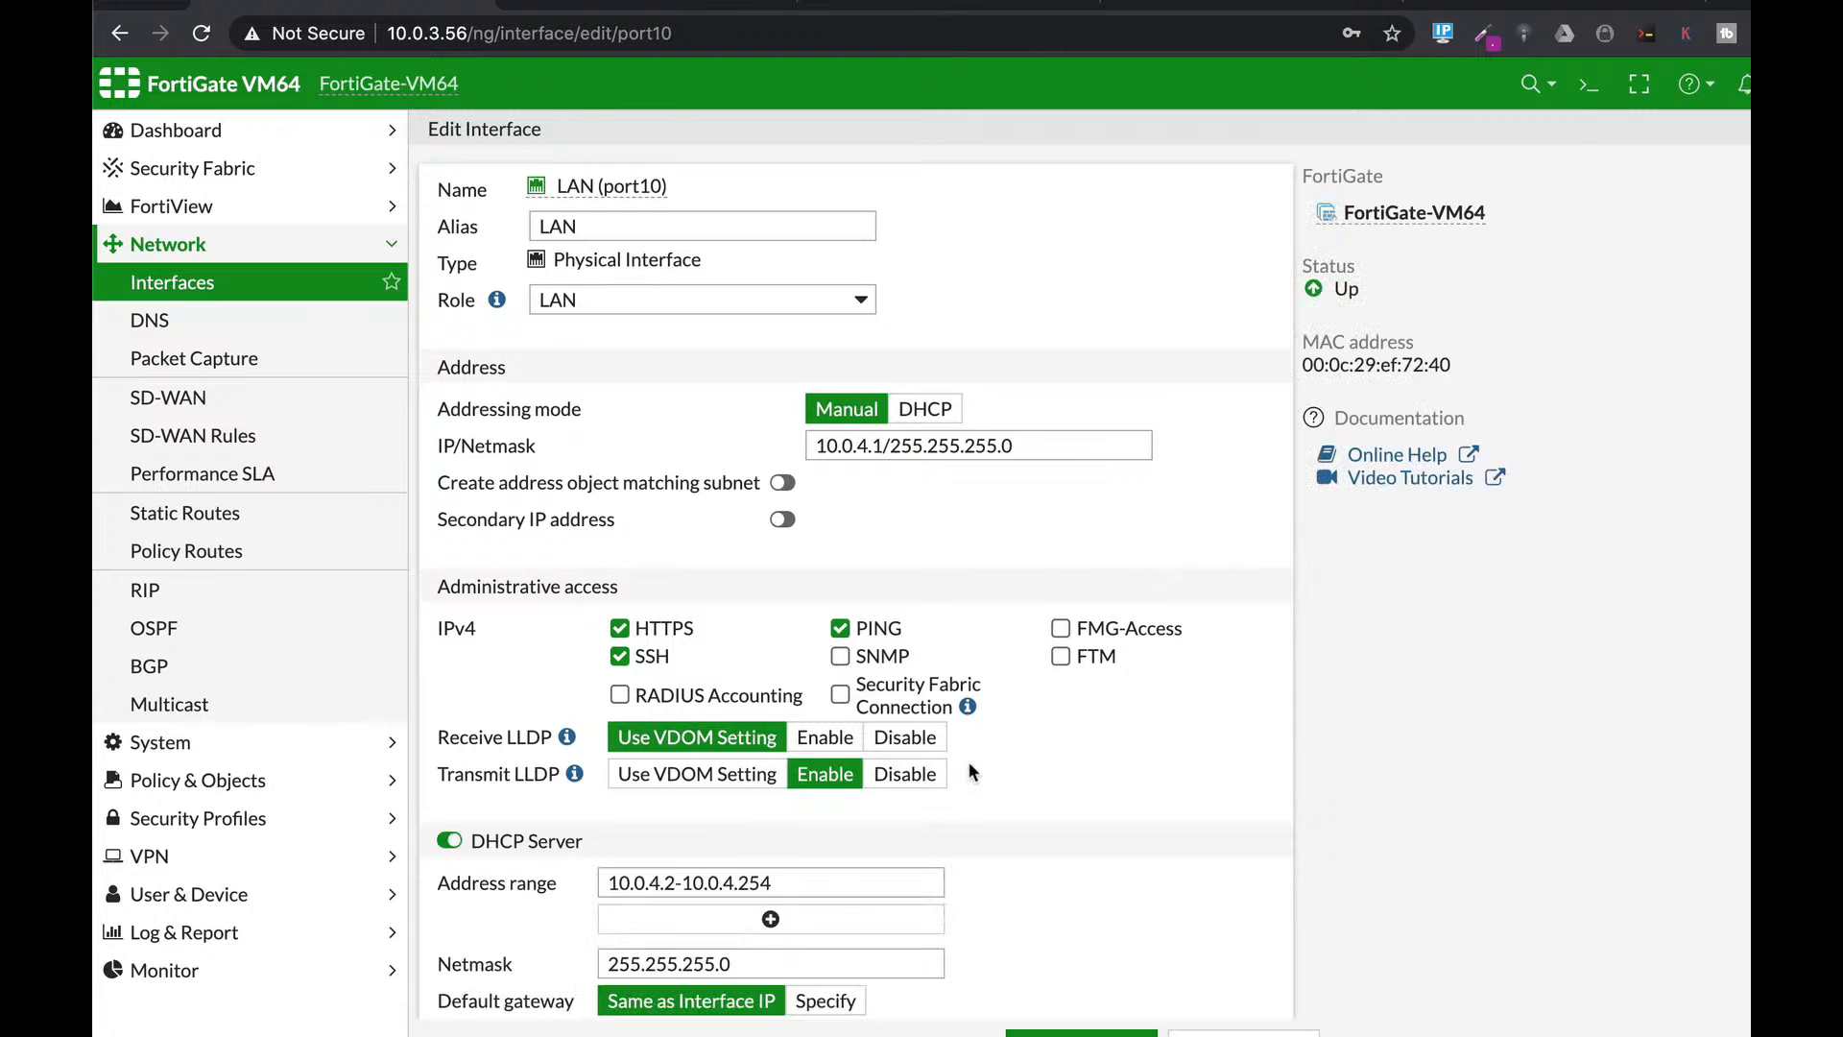
scroll(977, 757, down, 6)
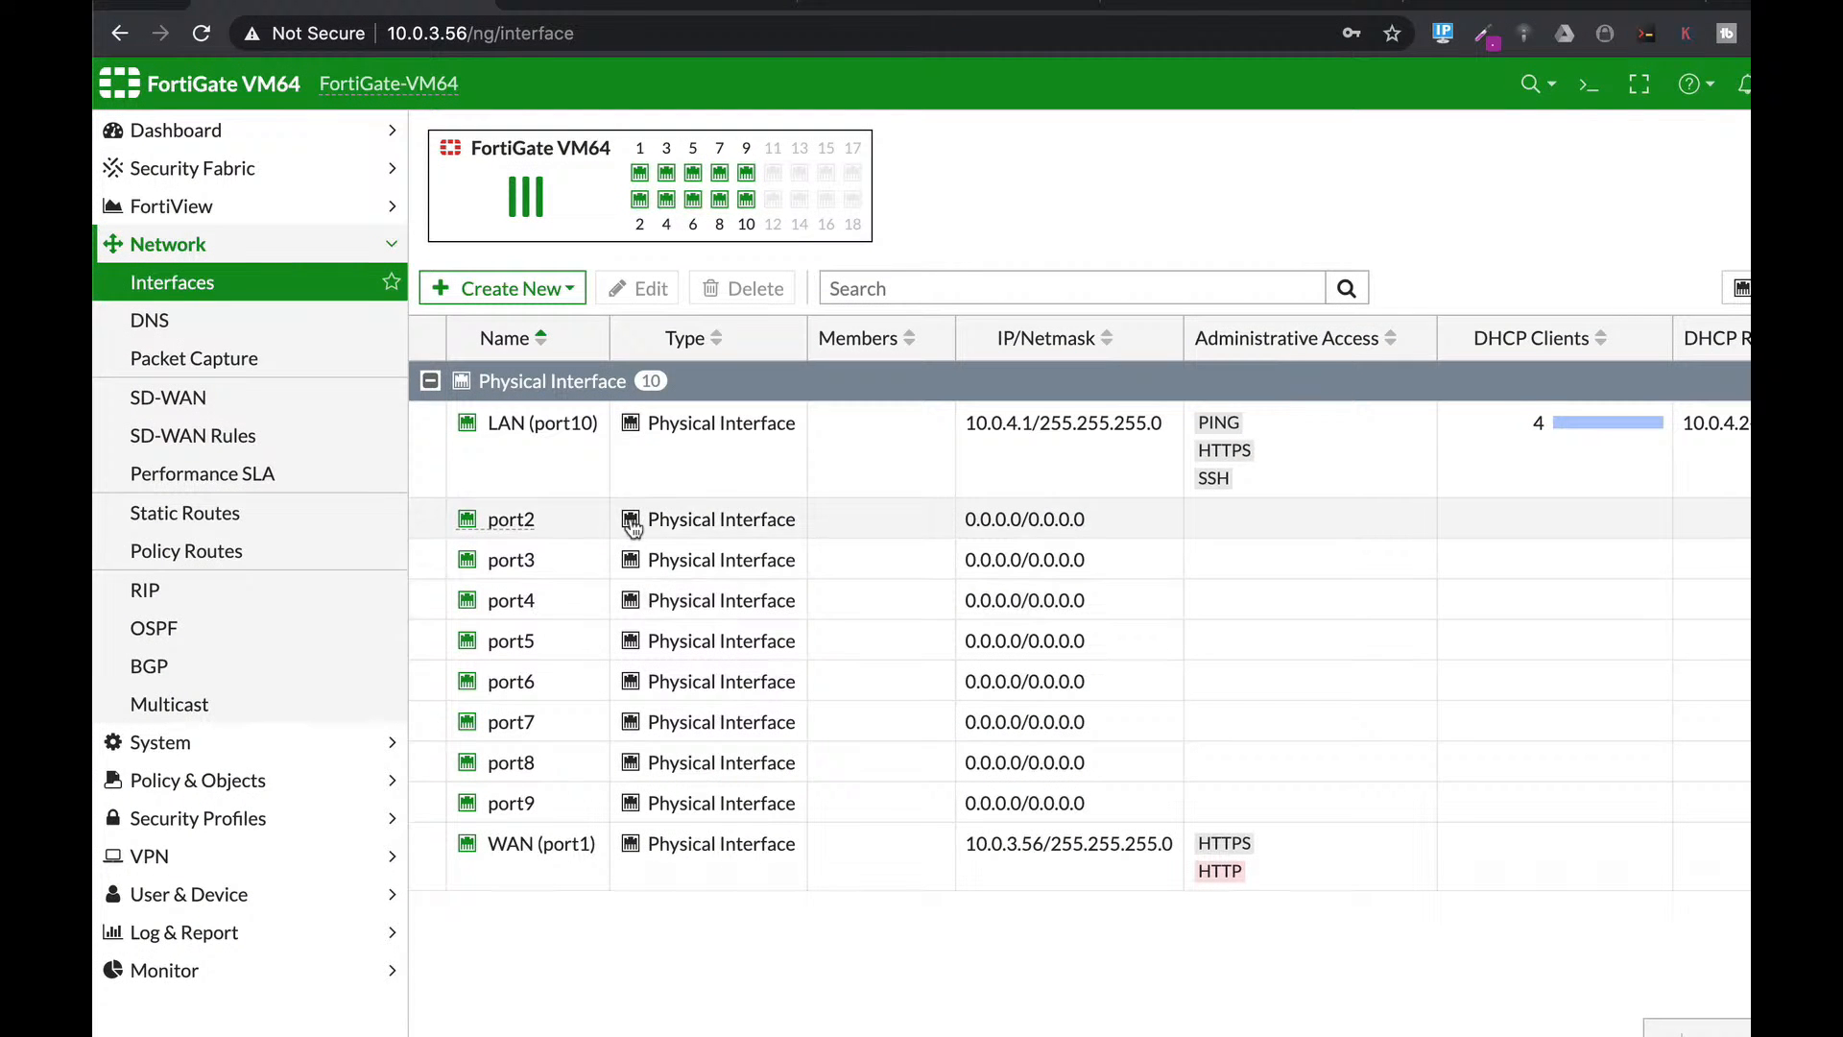
click(720, 459)
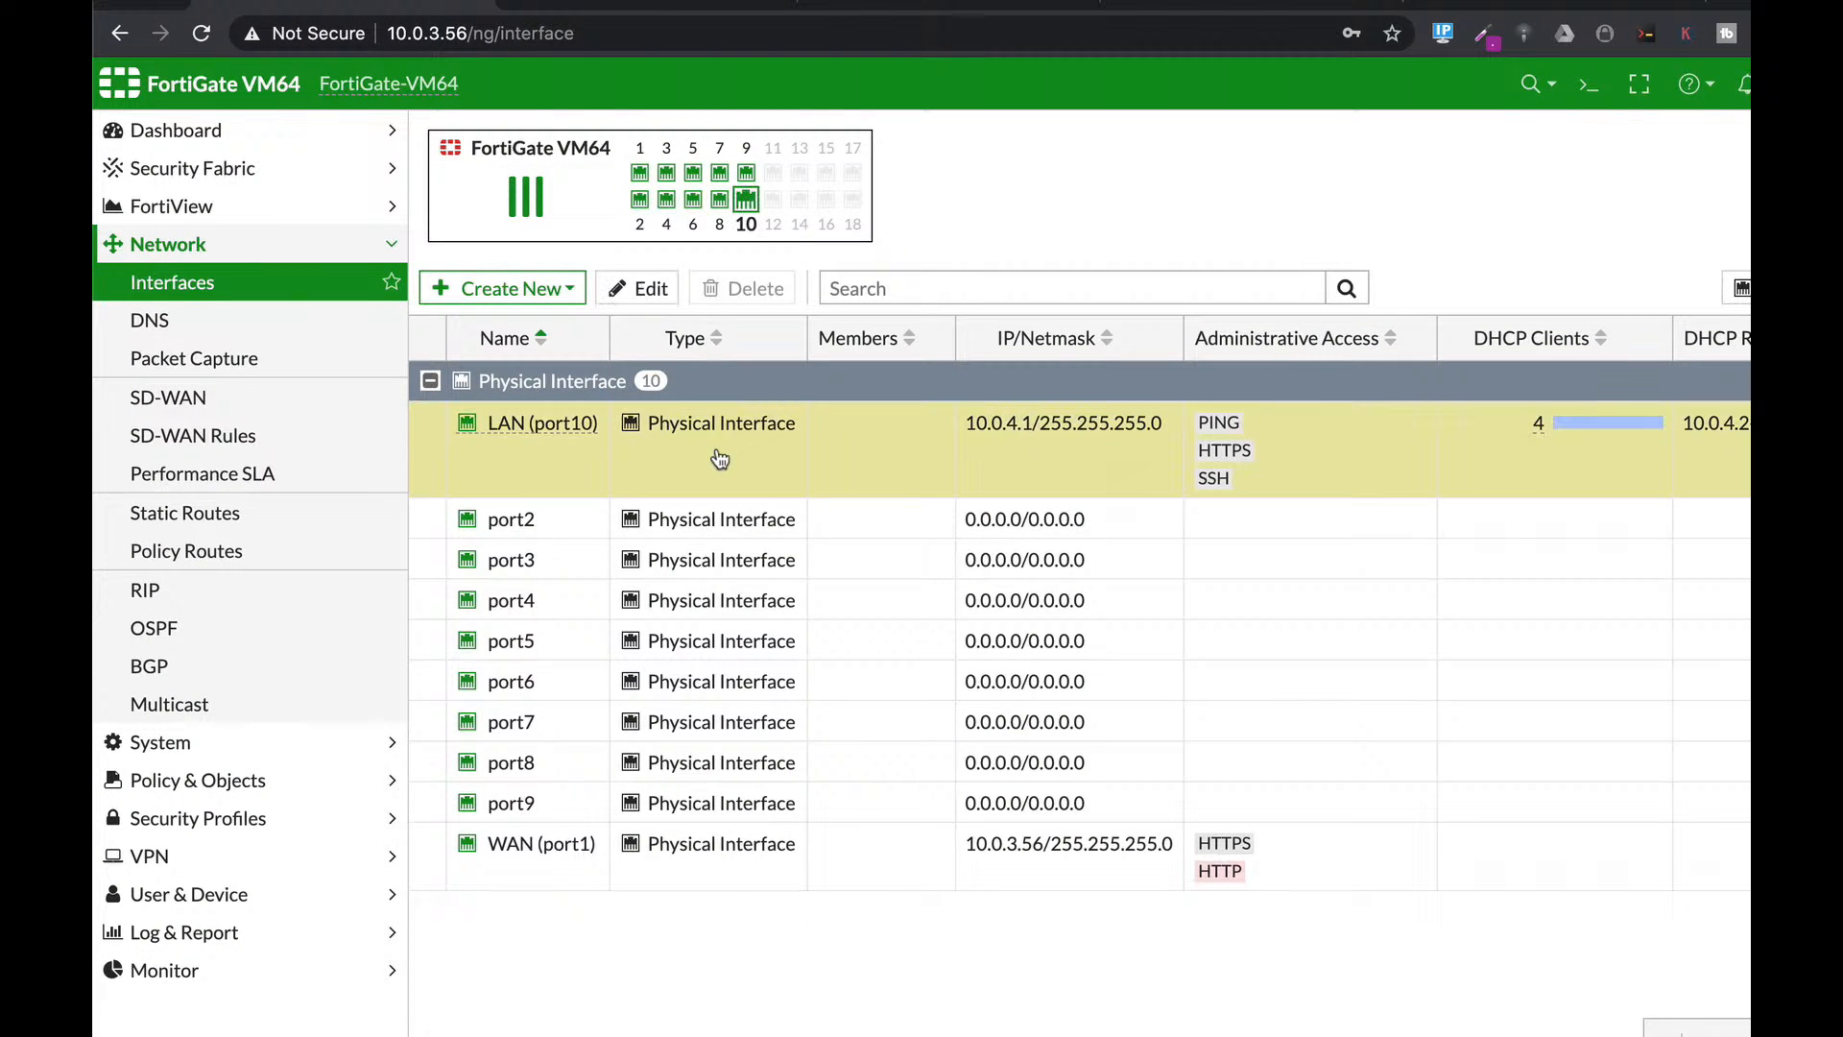
click(641, 296)
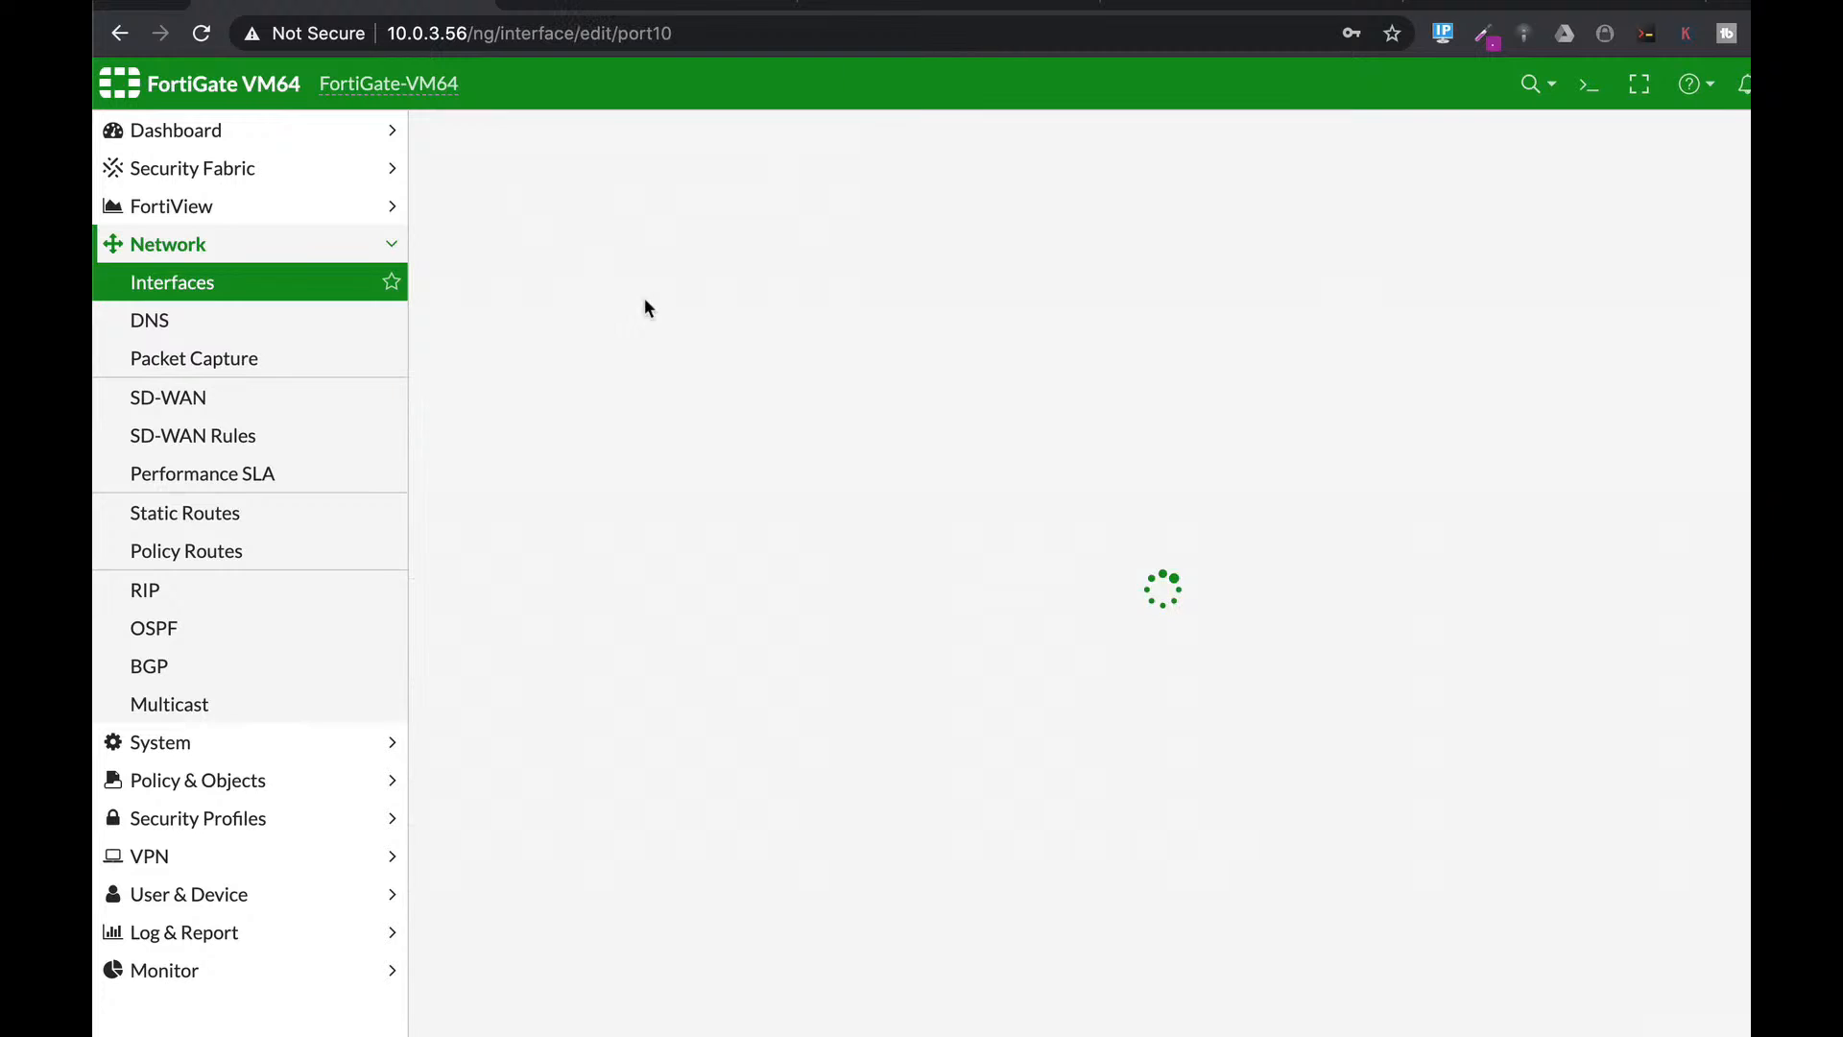
scroll(1081, 703, down, 5)
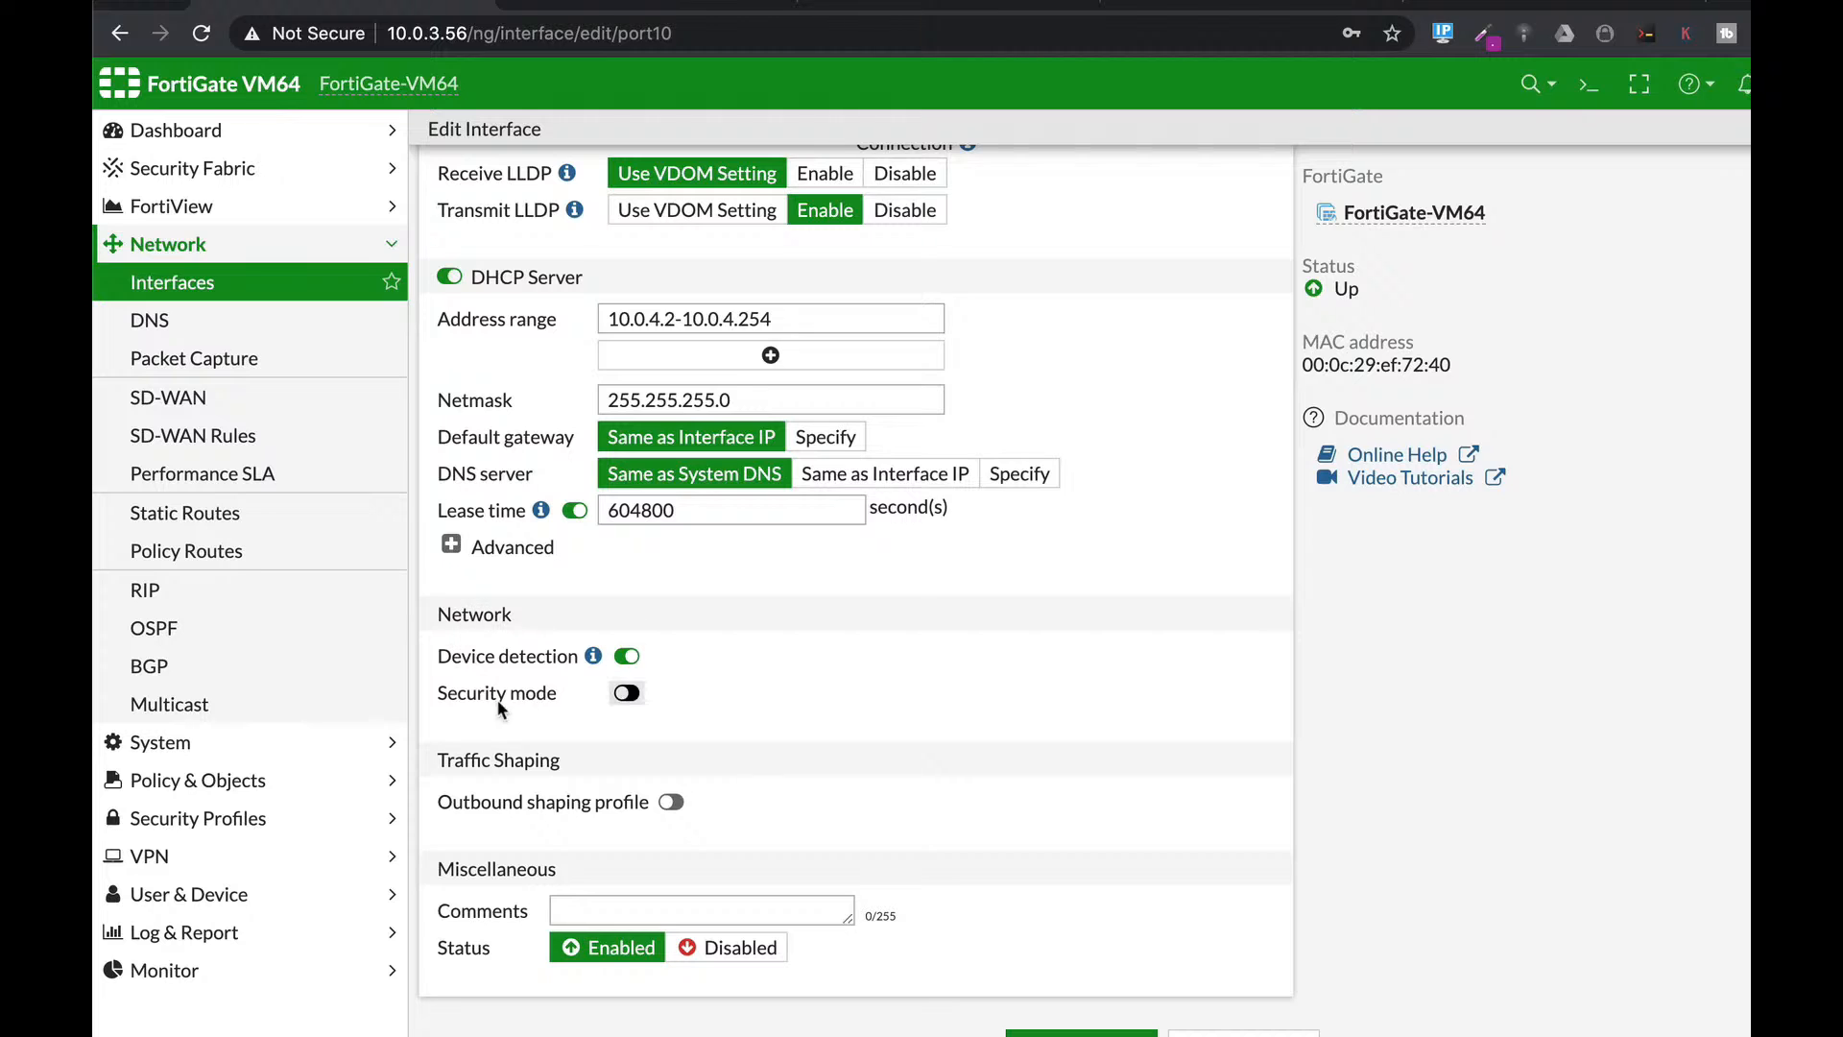
Enable Captive Portal security mode restricted to Guest-group and save the interface.
click(626, 693)
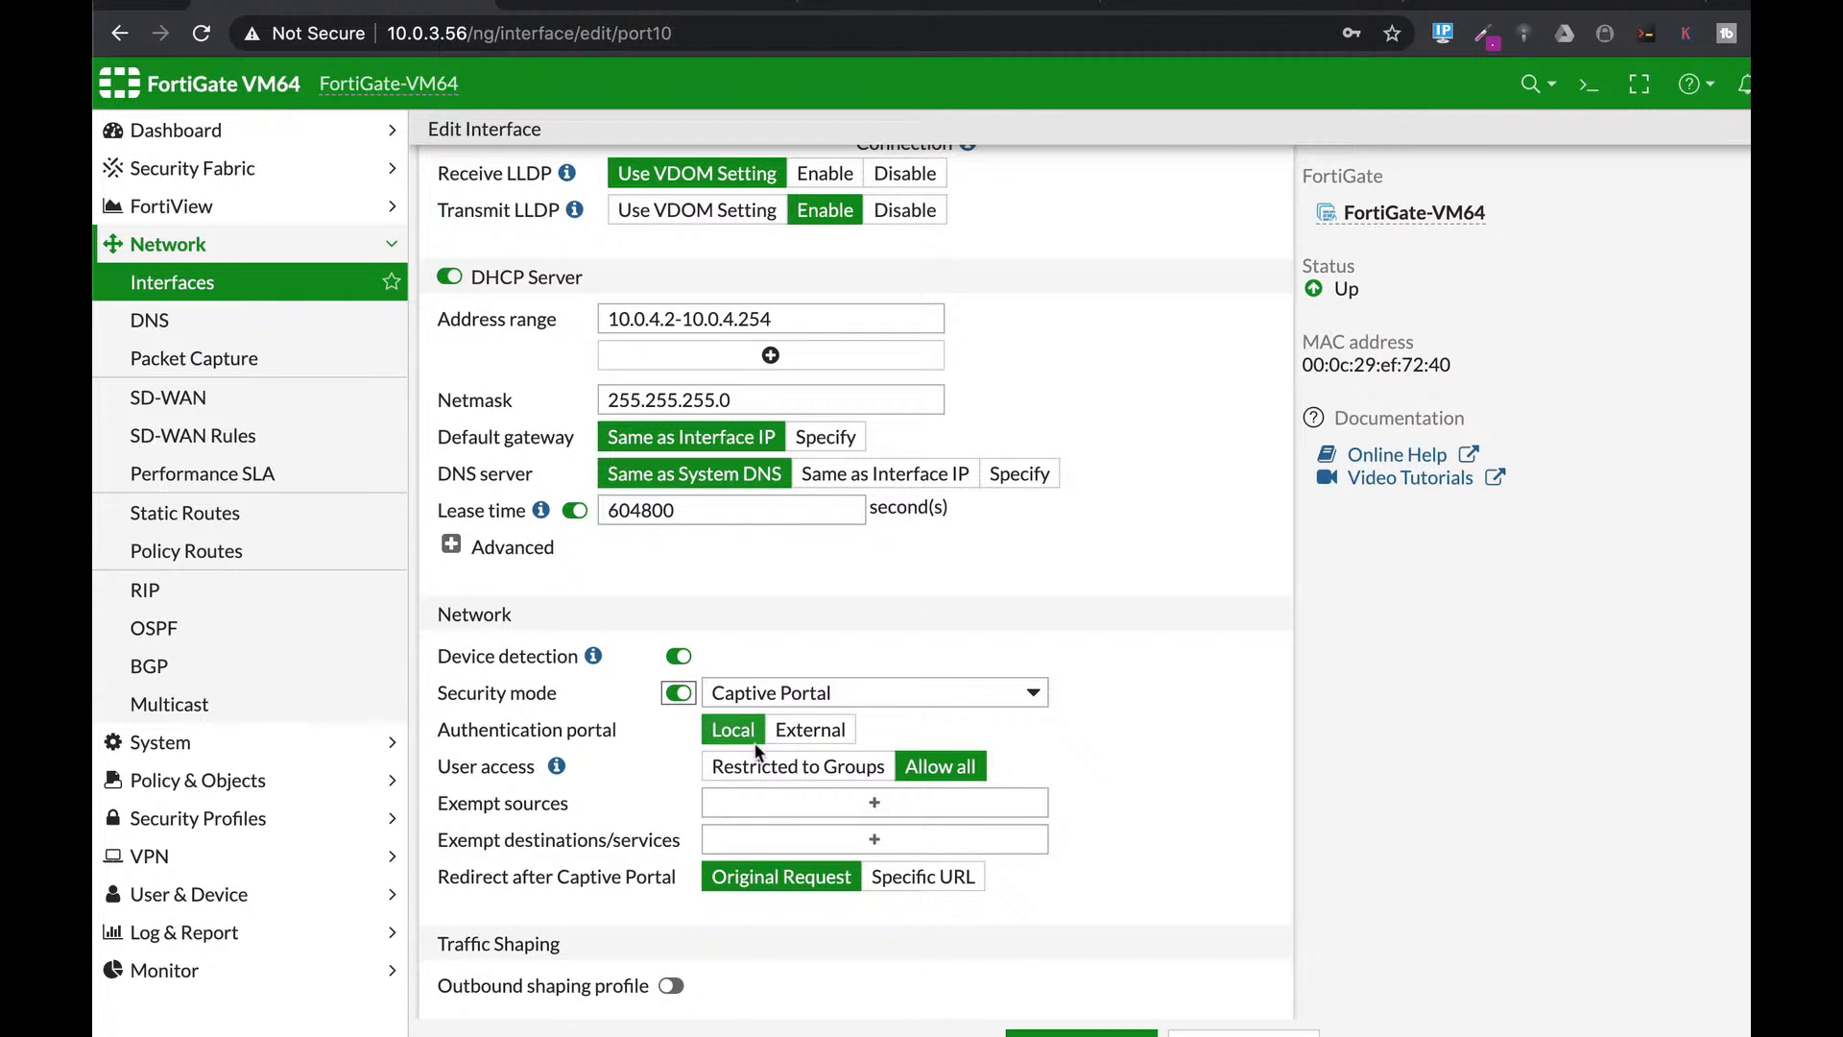
click(812, 799)
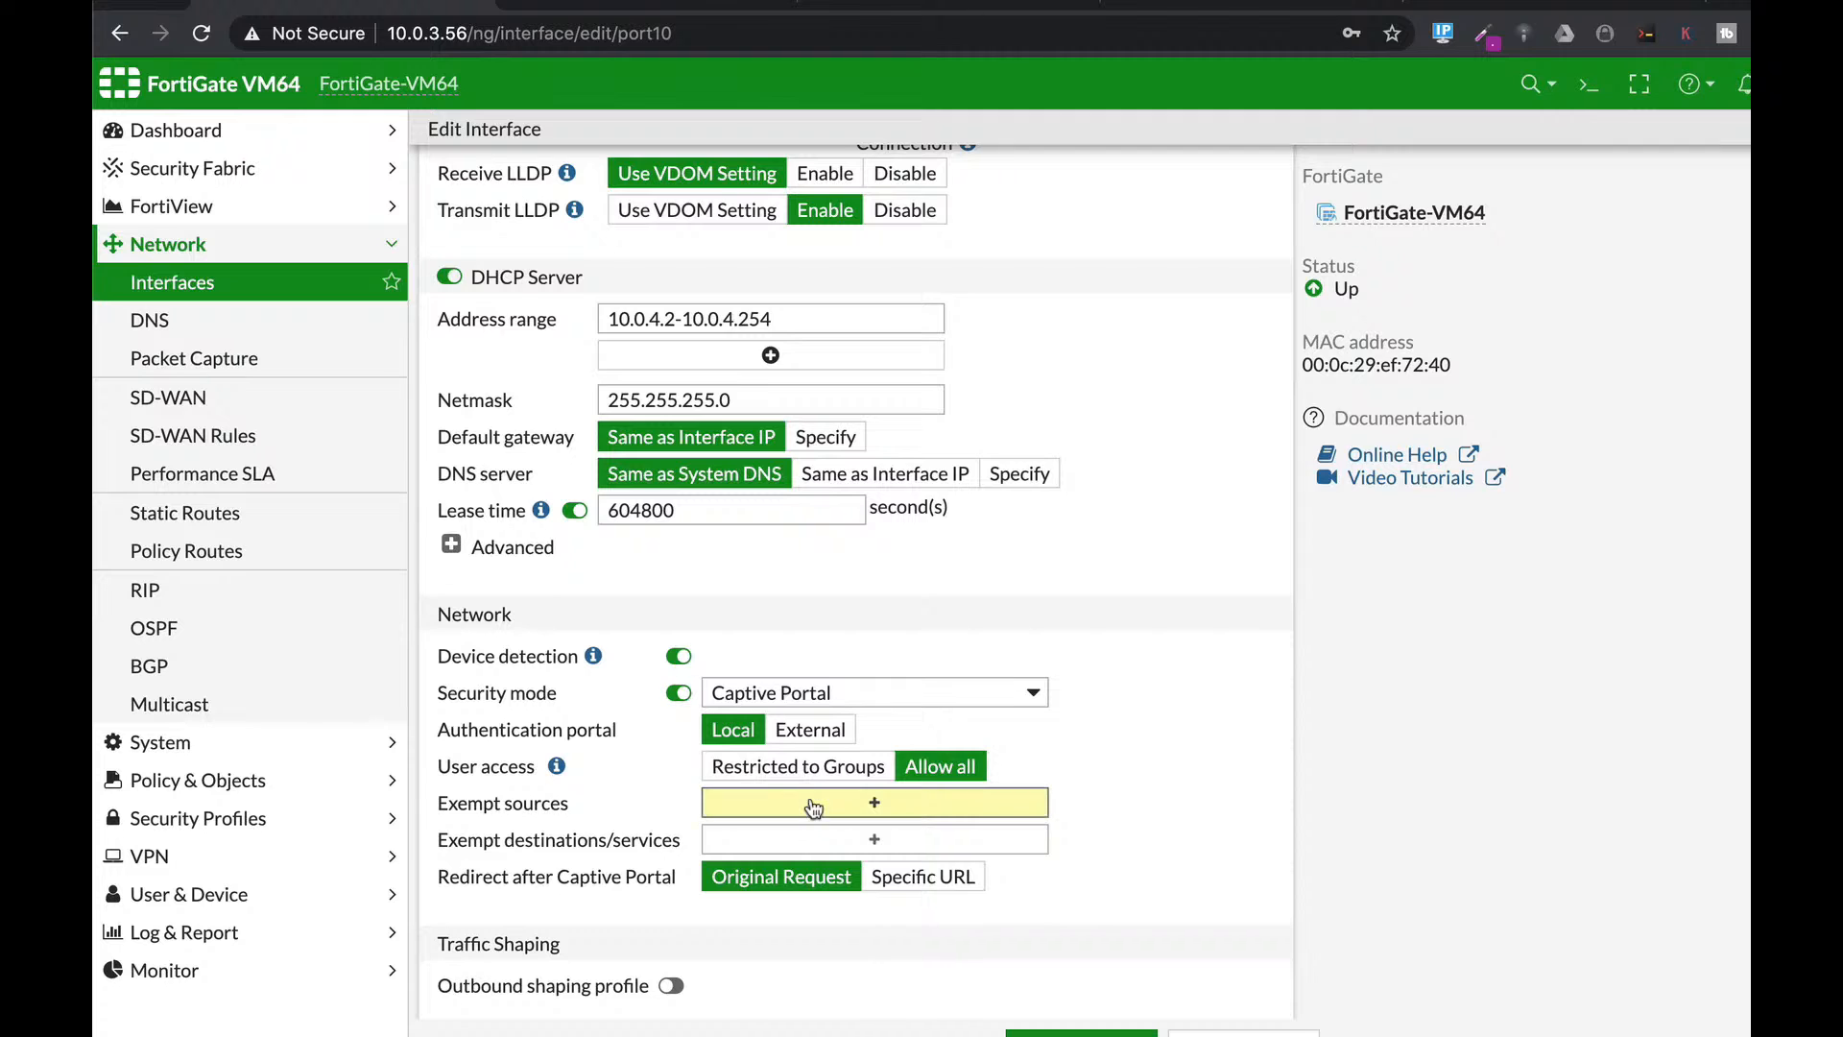
click(825, 766)
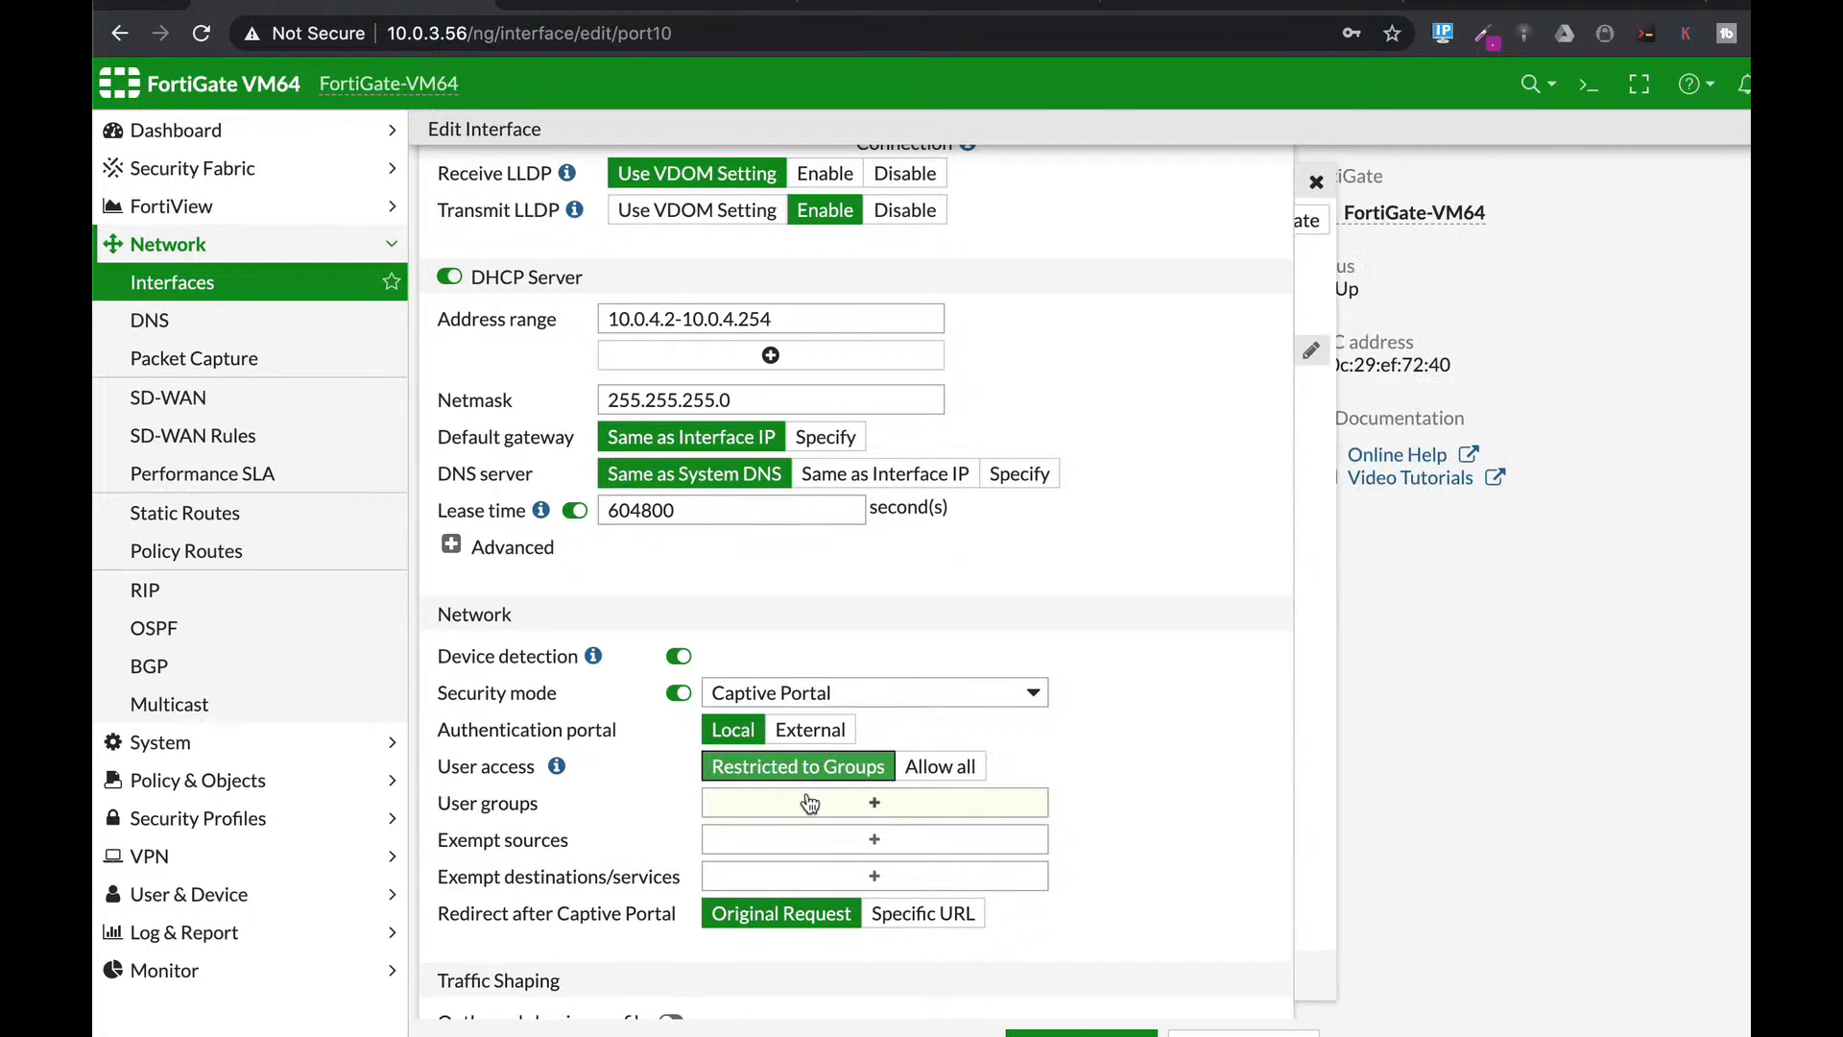
click(1373, 257)
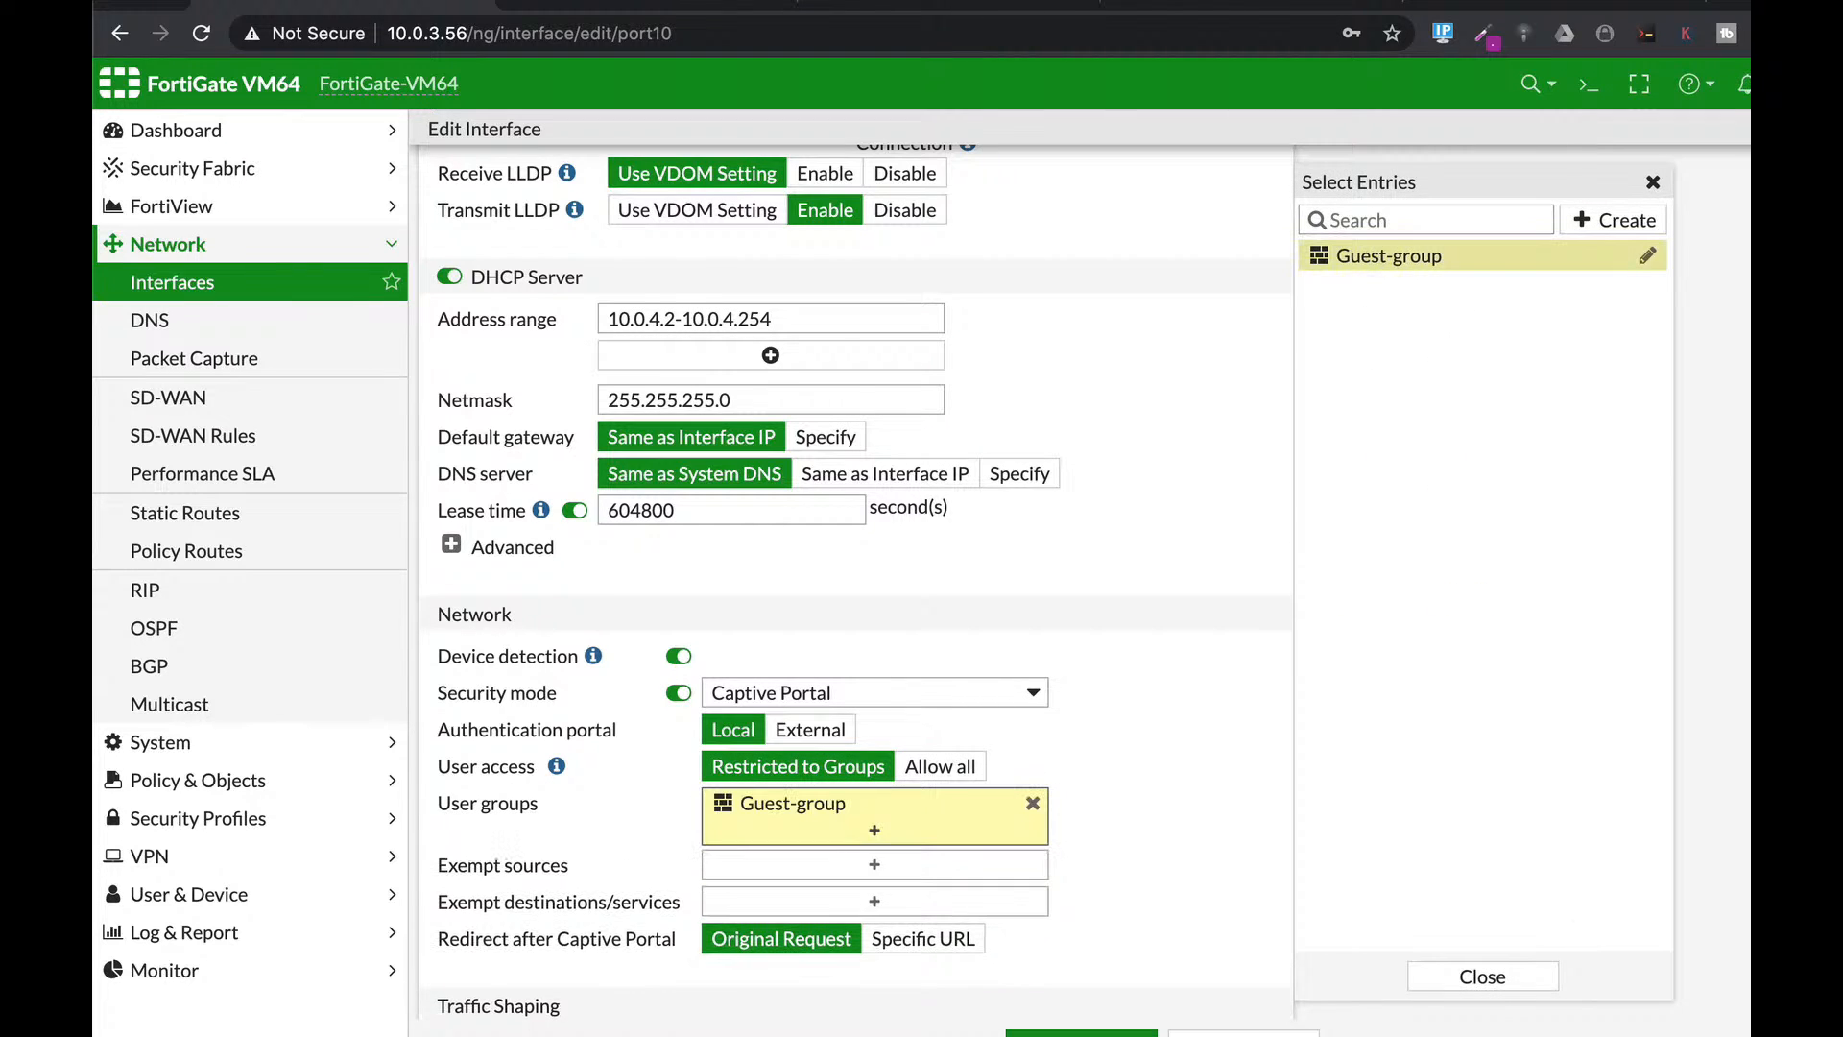
click(1482, 977)
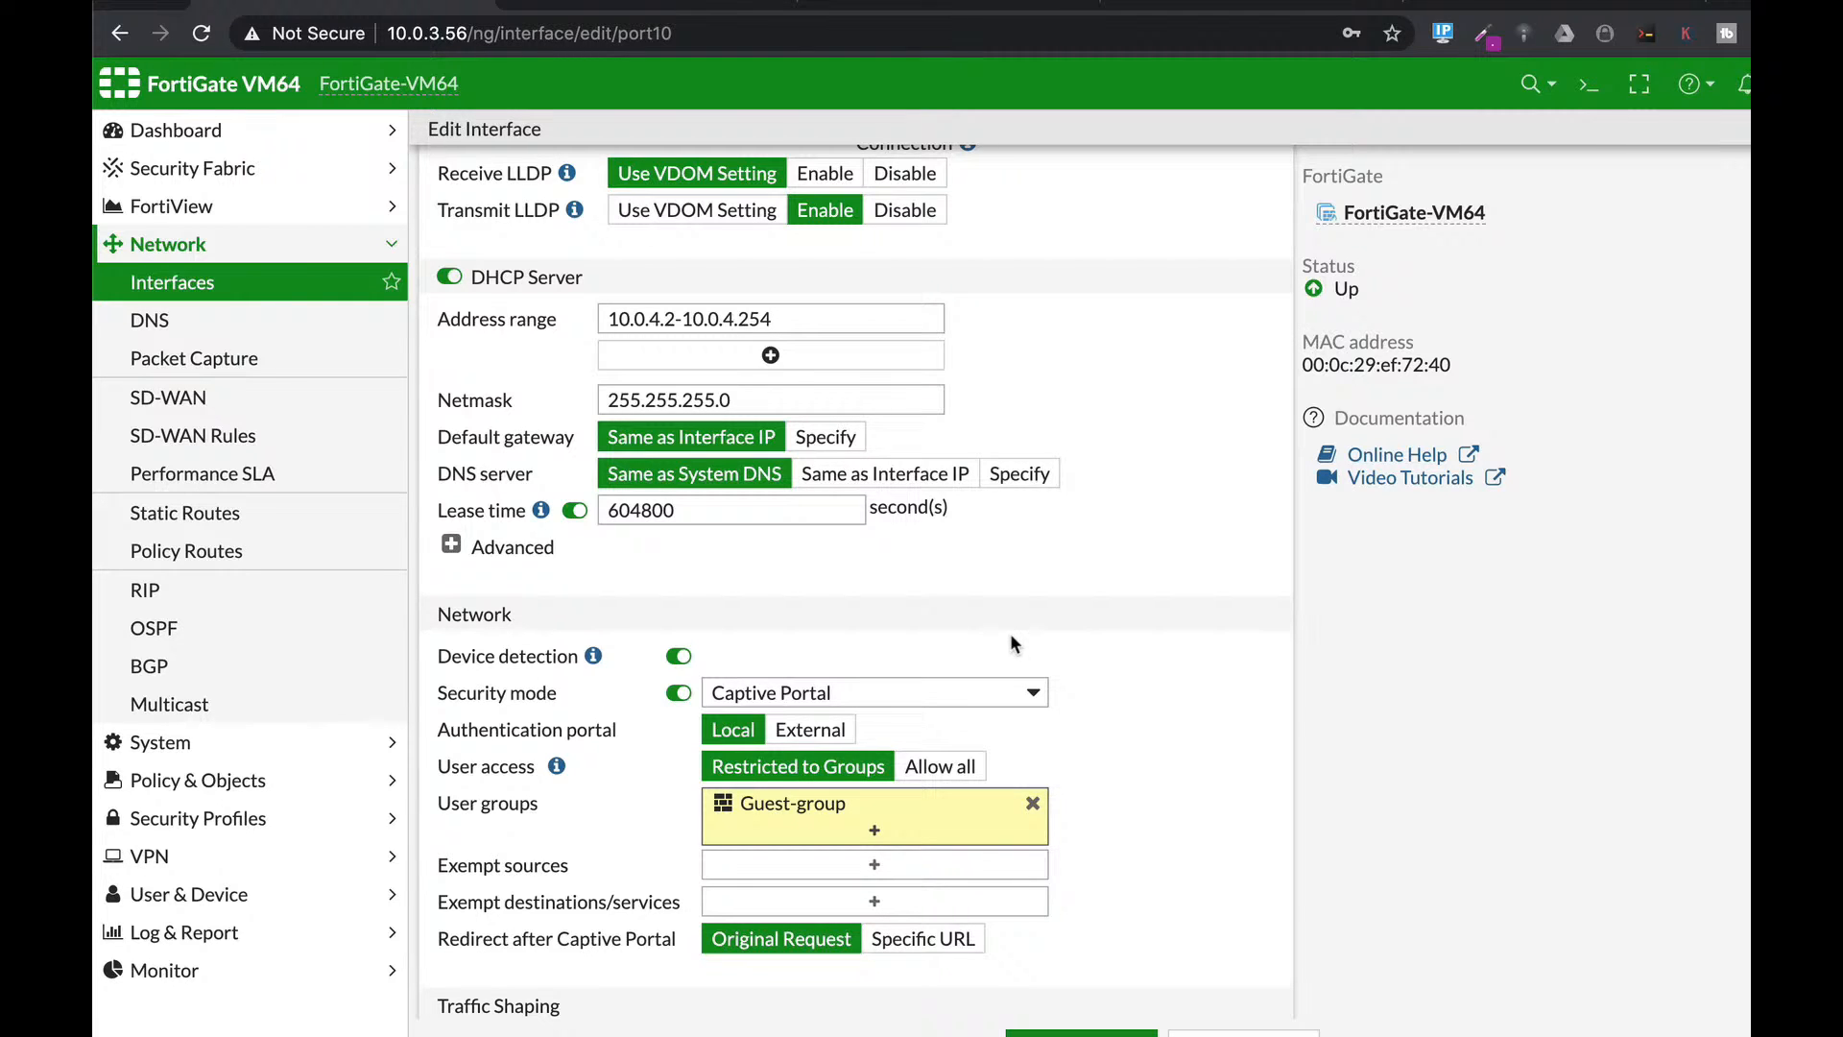
click(1081, 1033)
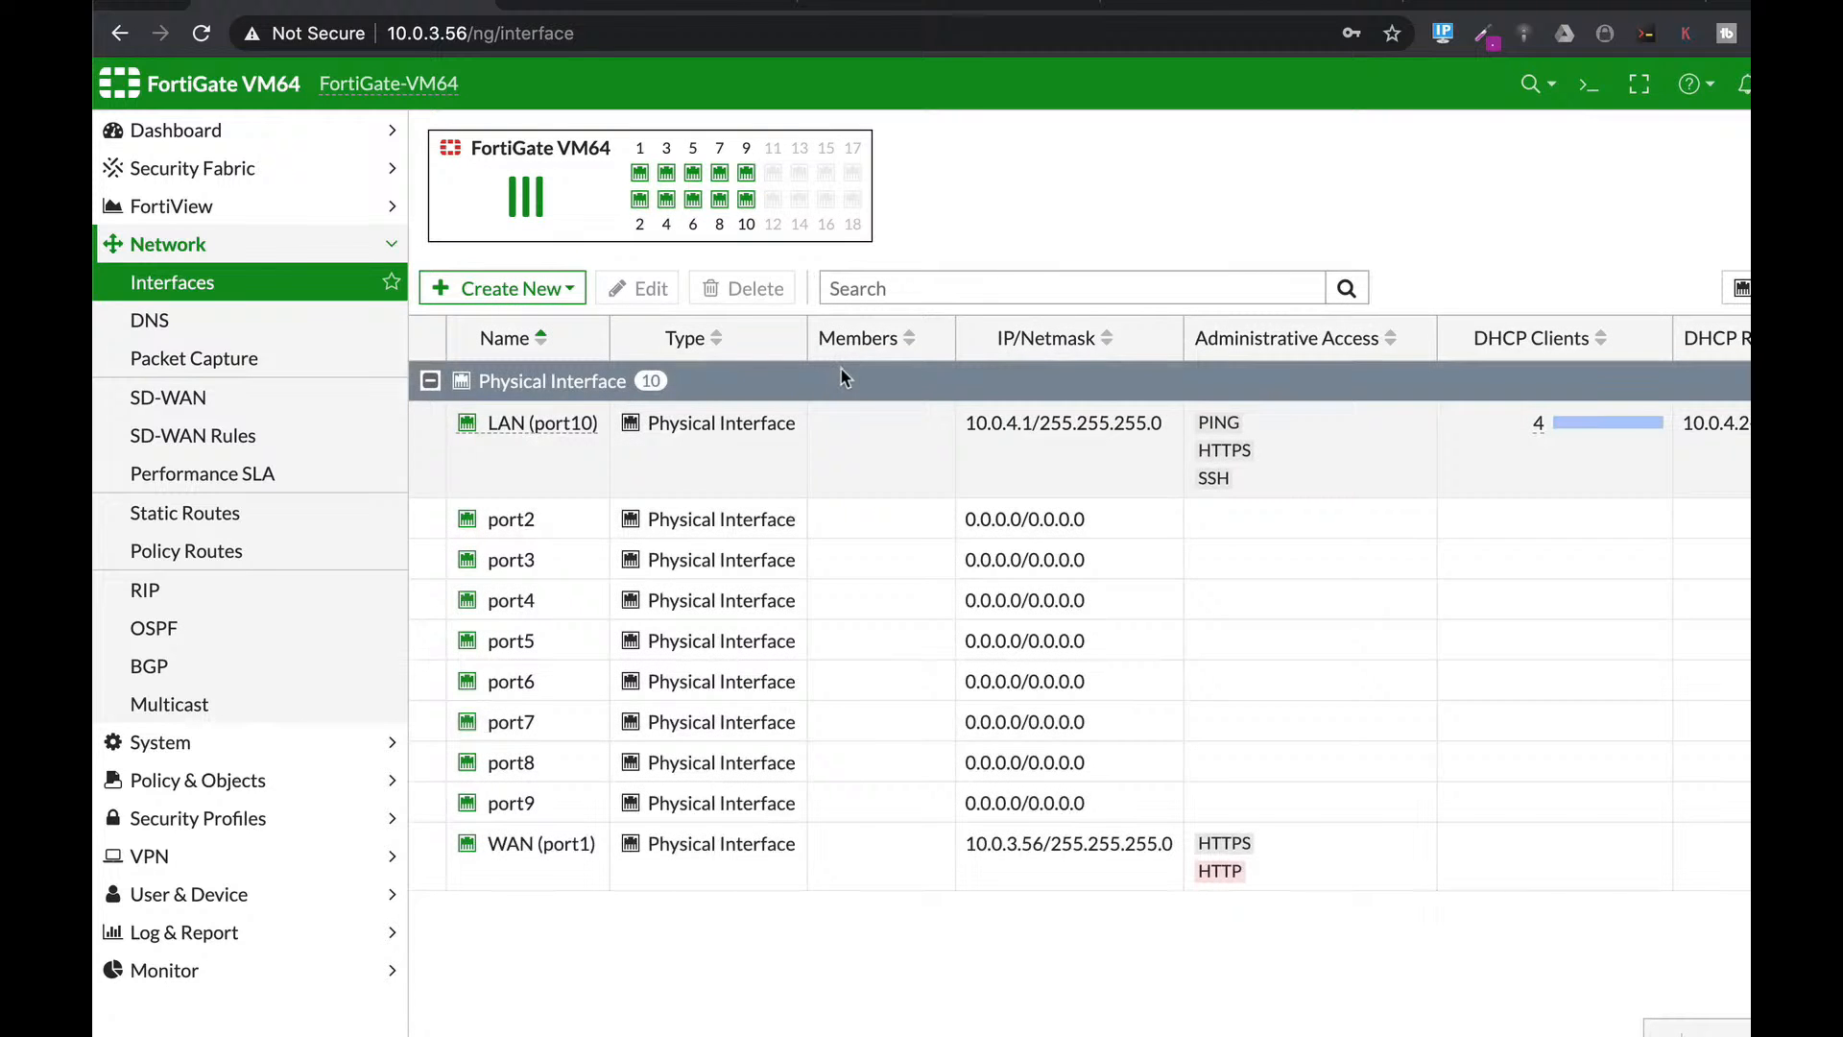
key(super+Tab)
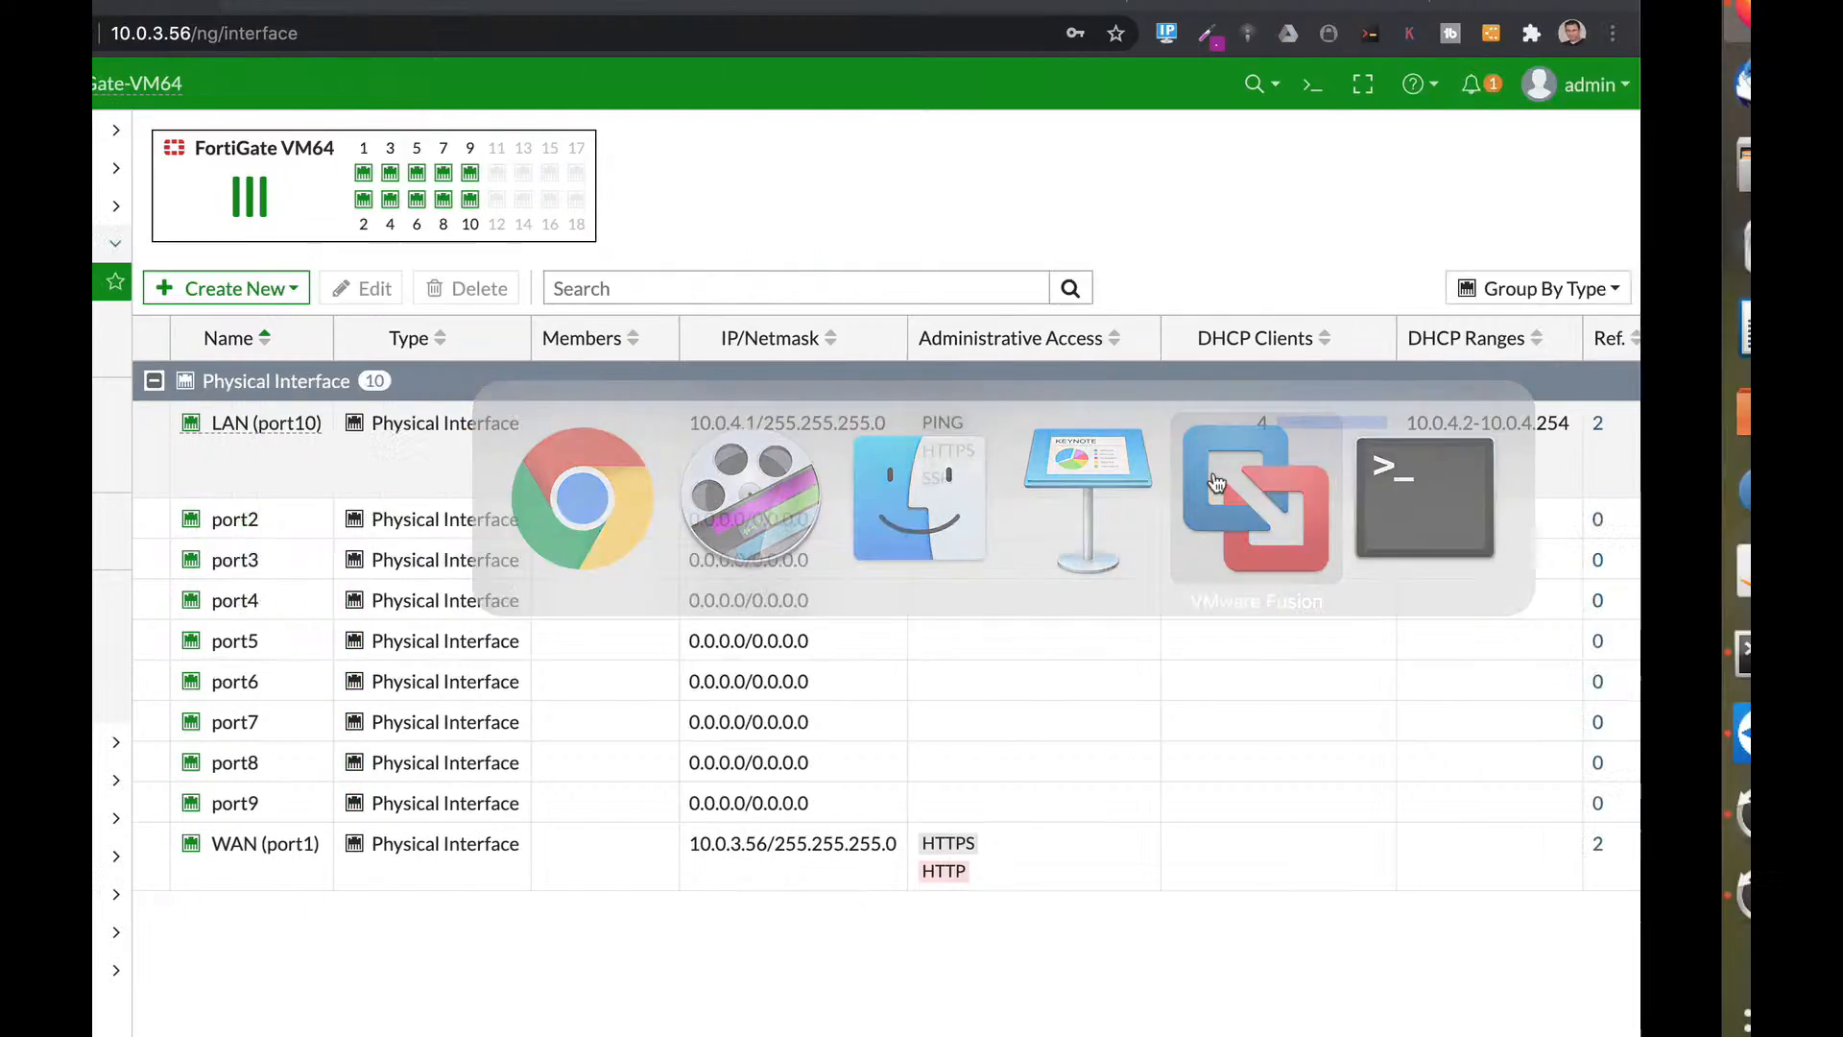
click(1217, 483)
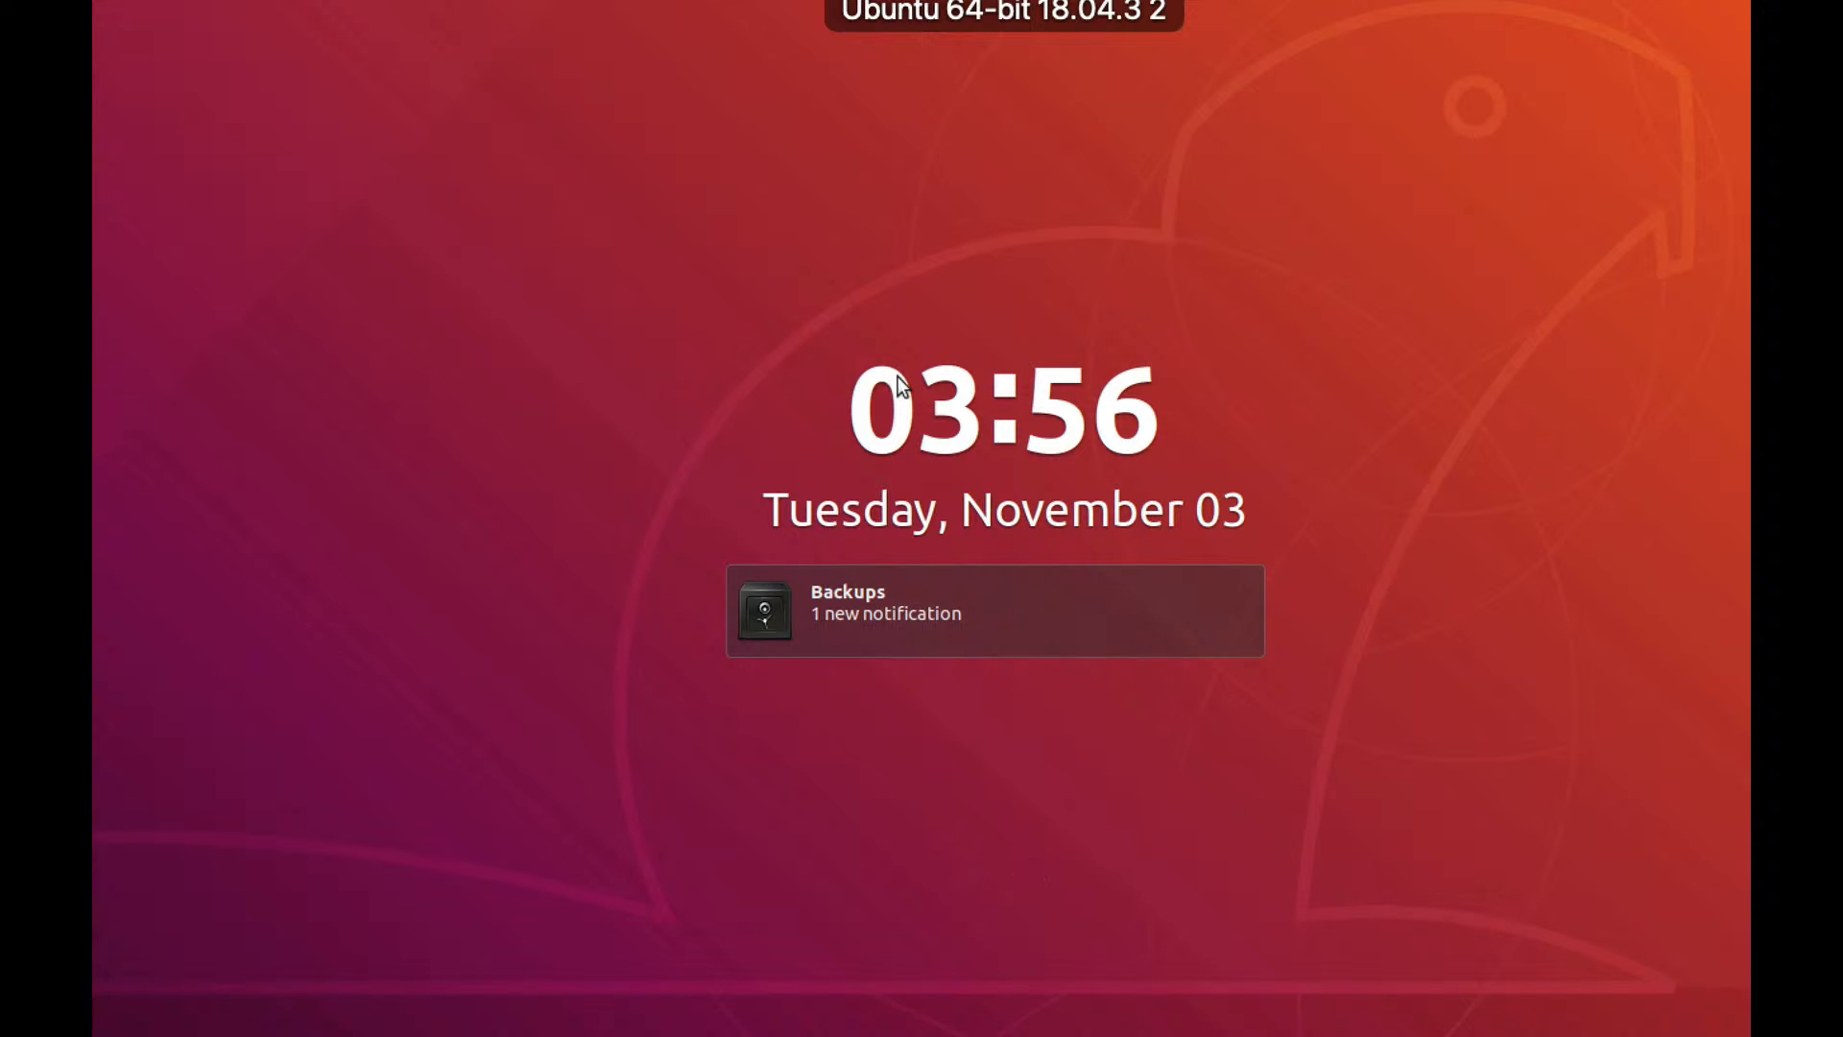
Unlock the Ubuntu VM and bring up Firefox's Firewall Authentication page at 10.0.5.1:1000.
key(Return)
text(●●●●)
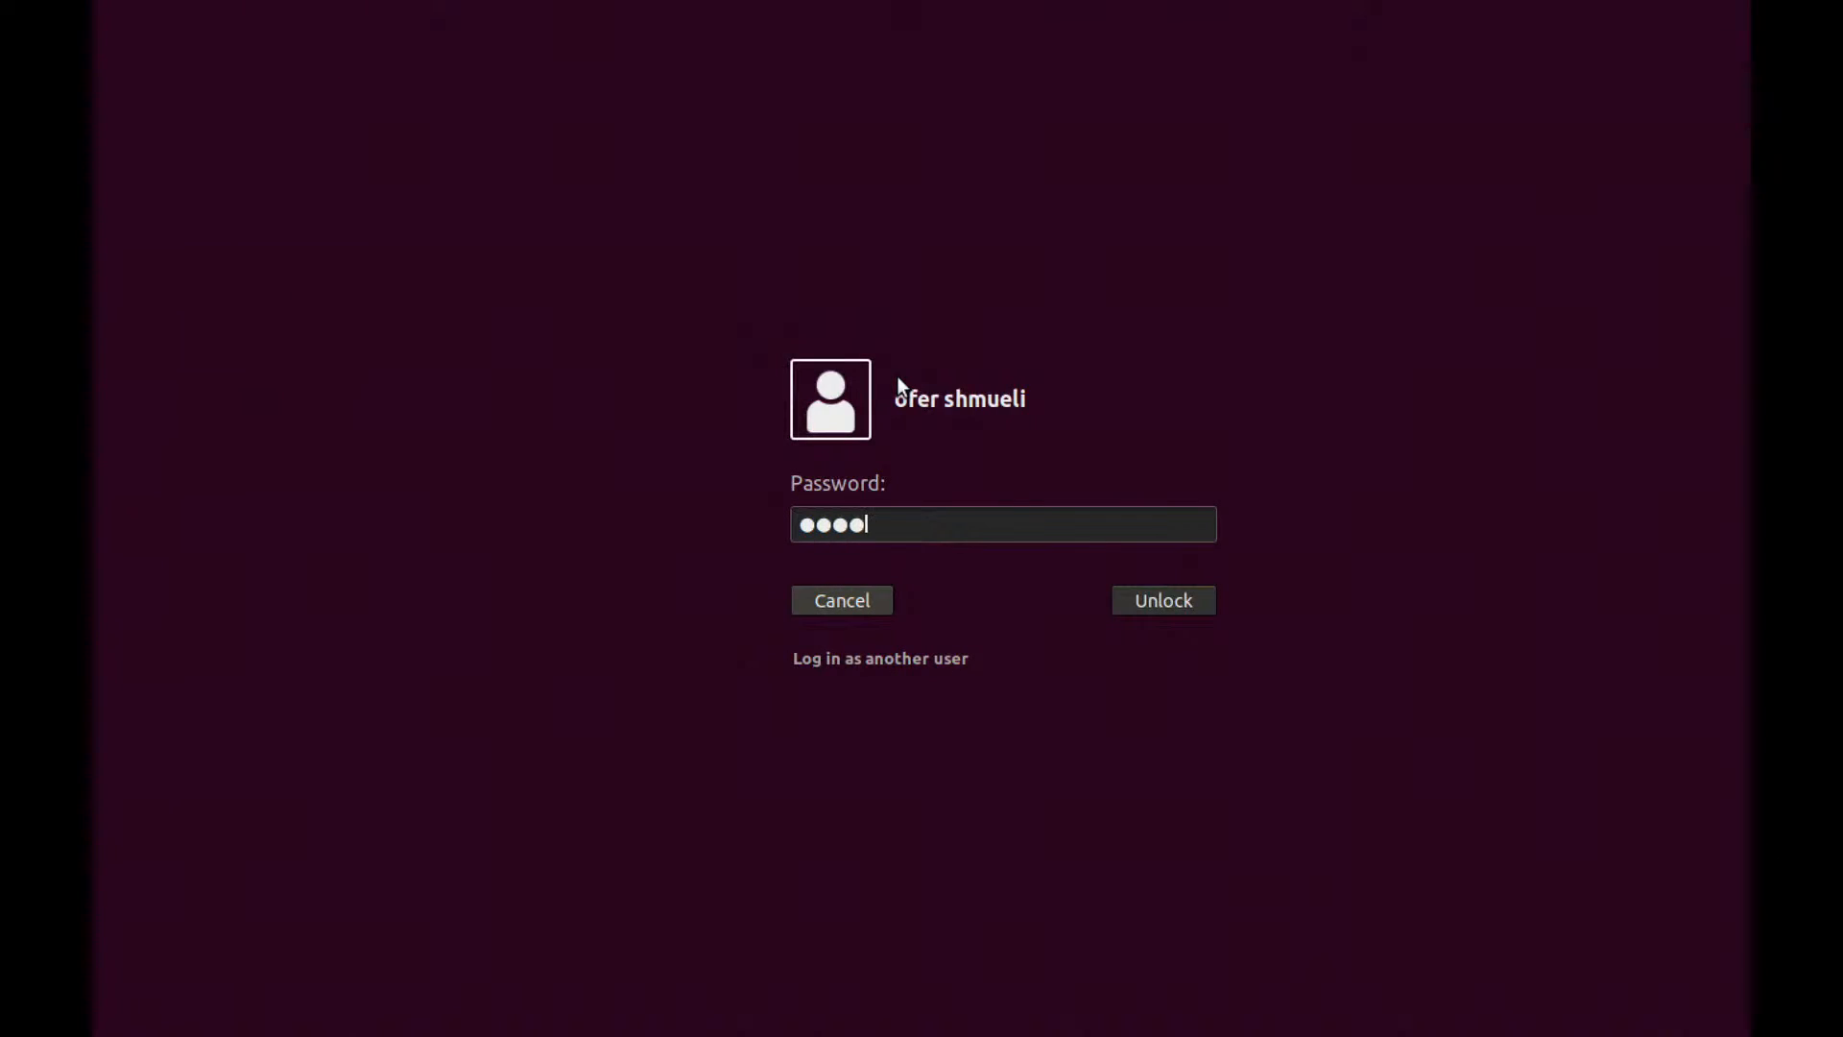
key(Return)
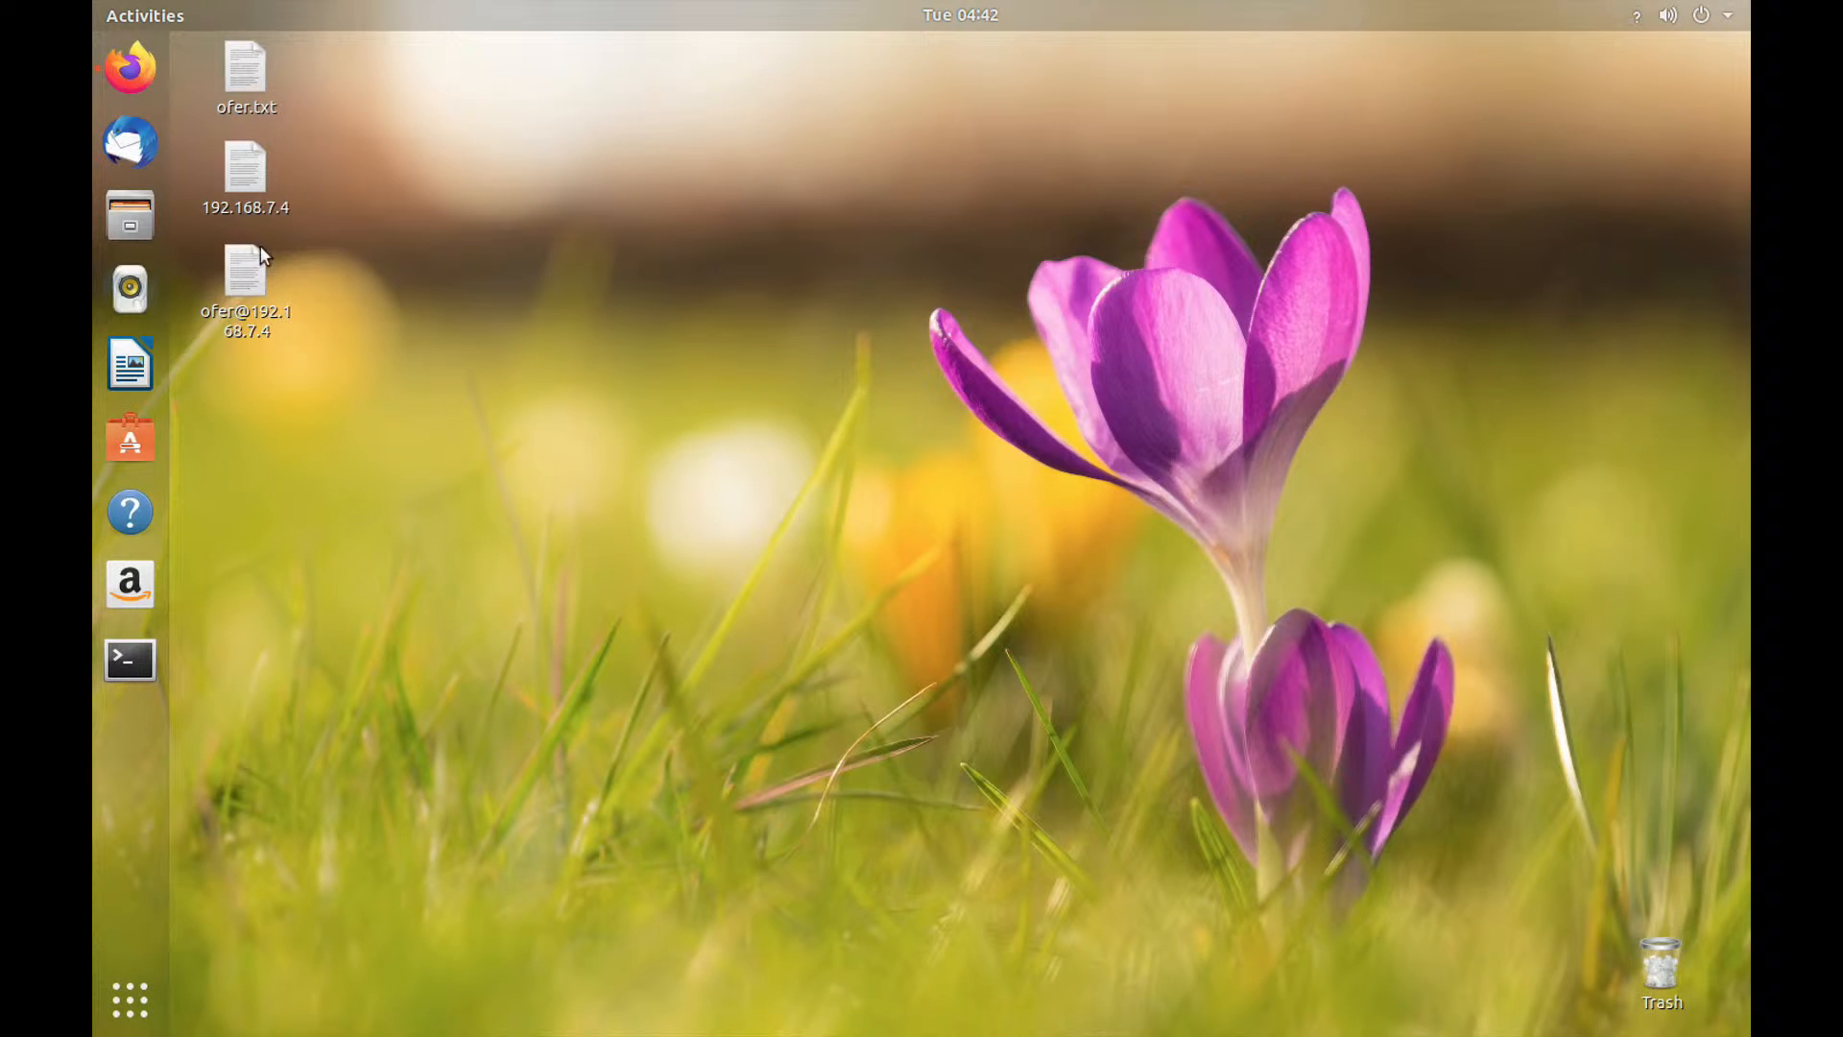
click(152, 89)
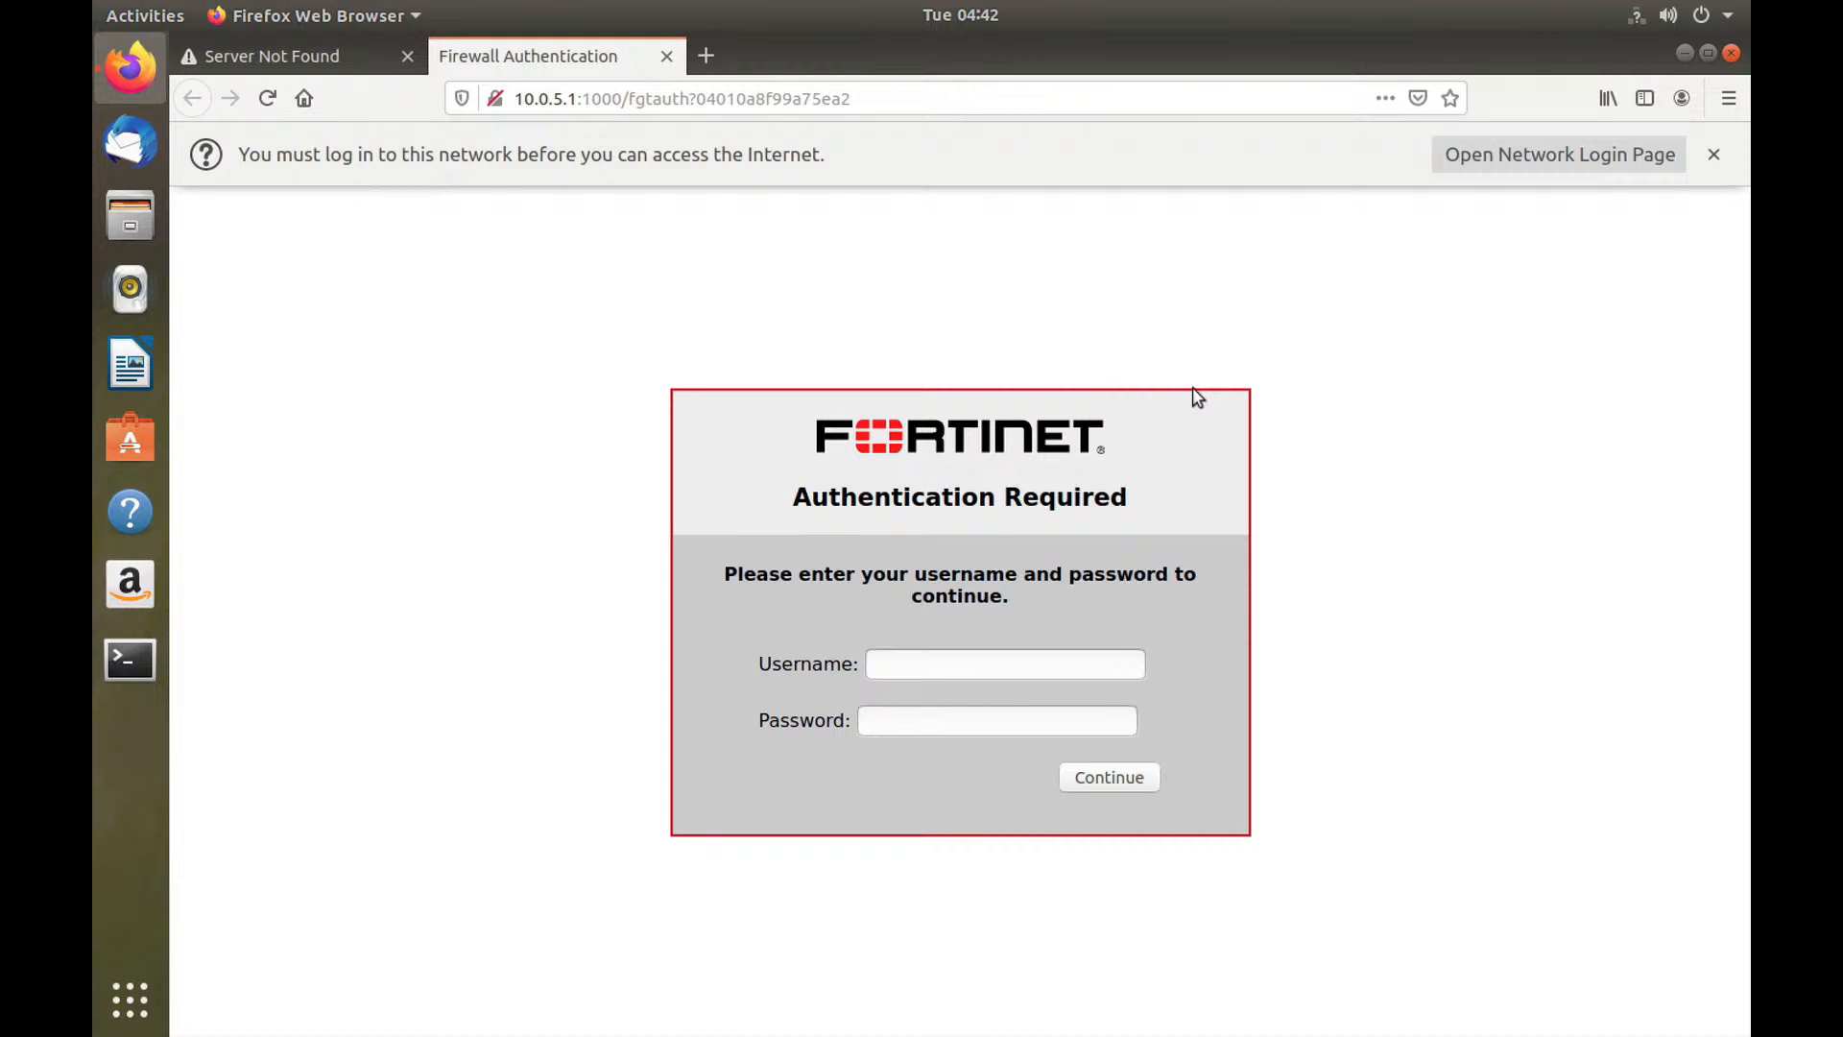
key(super+Tab)
key(super+Tab)
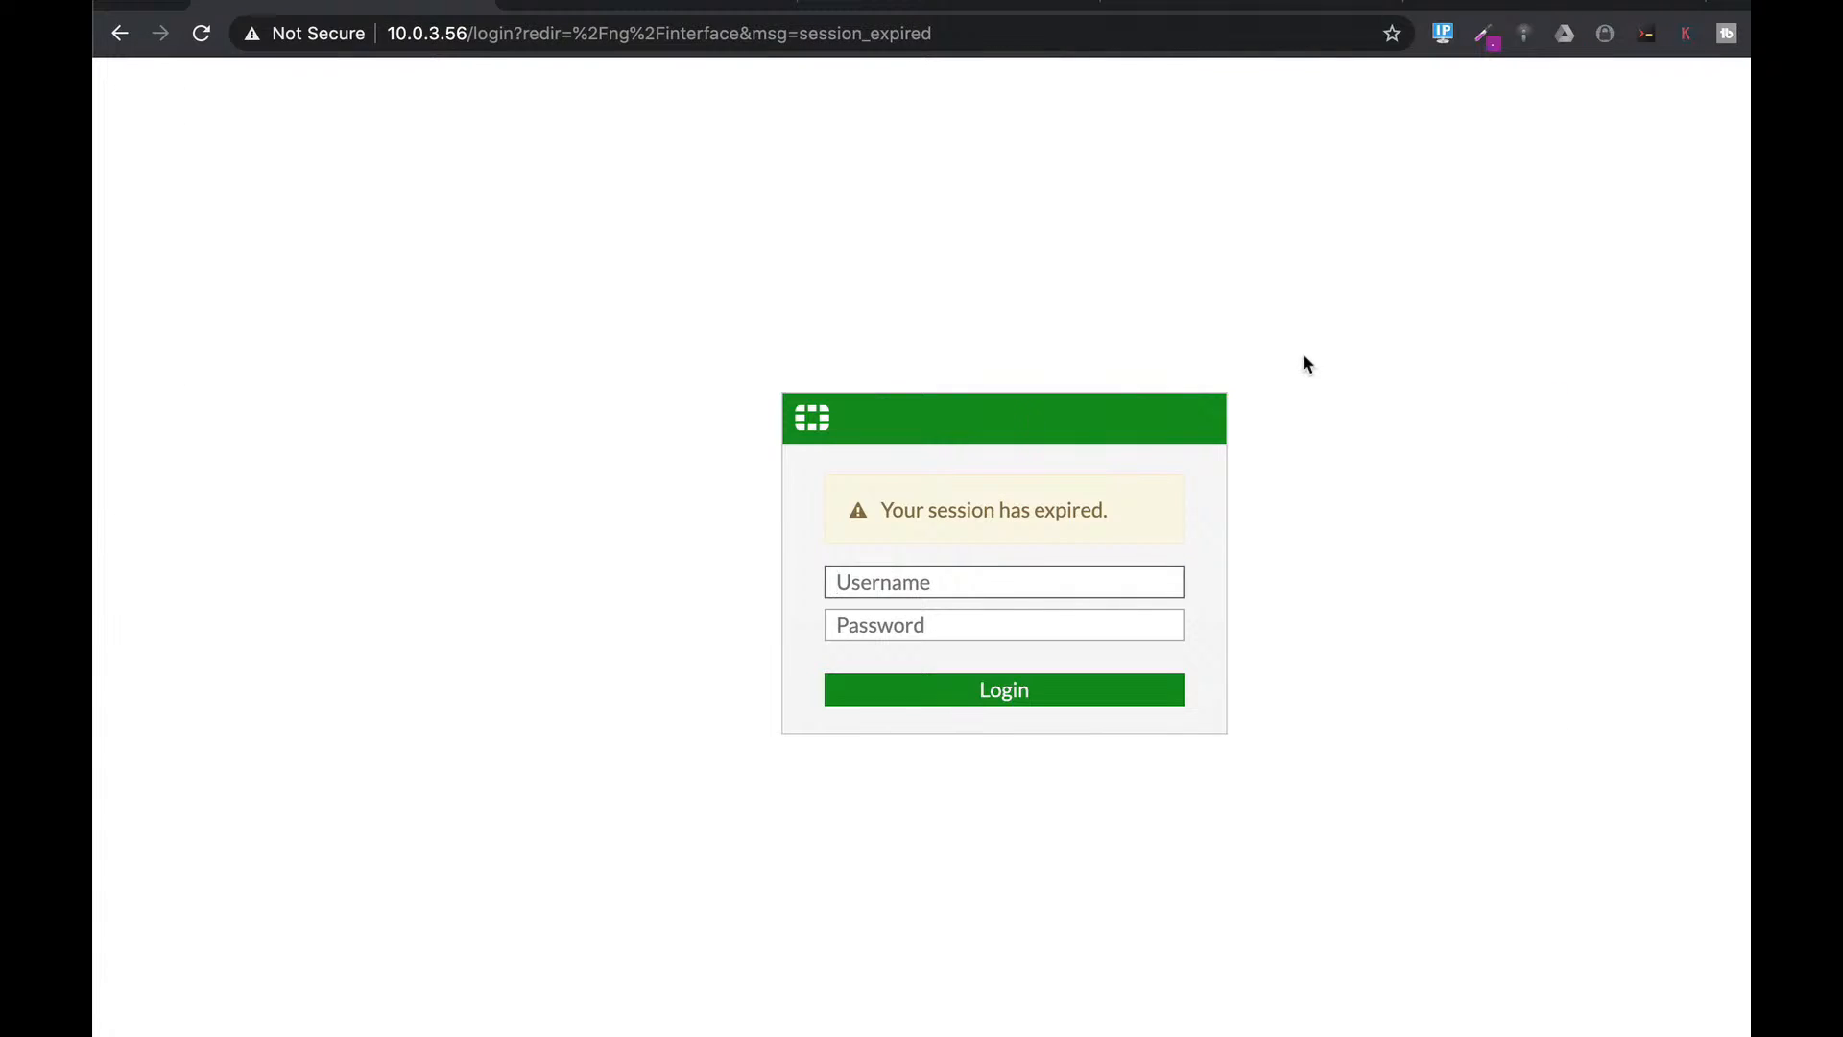
Sign back in as admin, postpone setup with Later, and open System > Replacement Messages.
click(878, 584)
text(admin)
key(Tab)
text(adm)
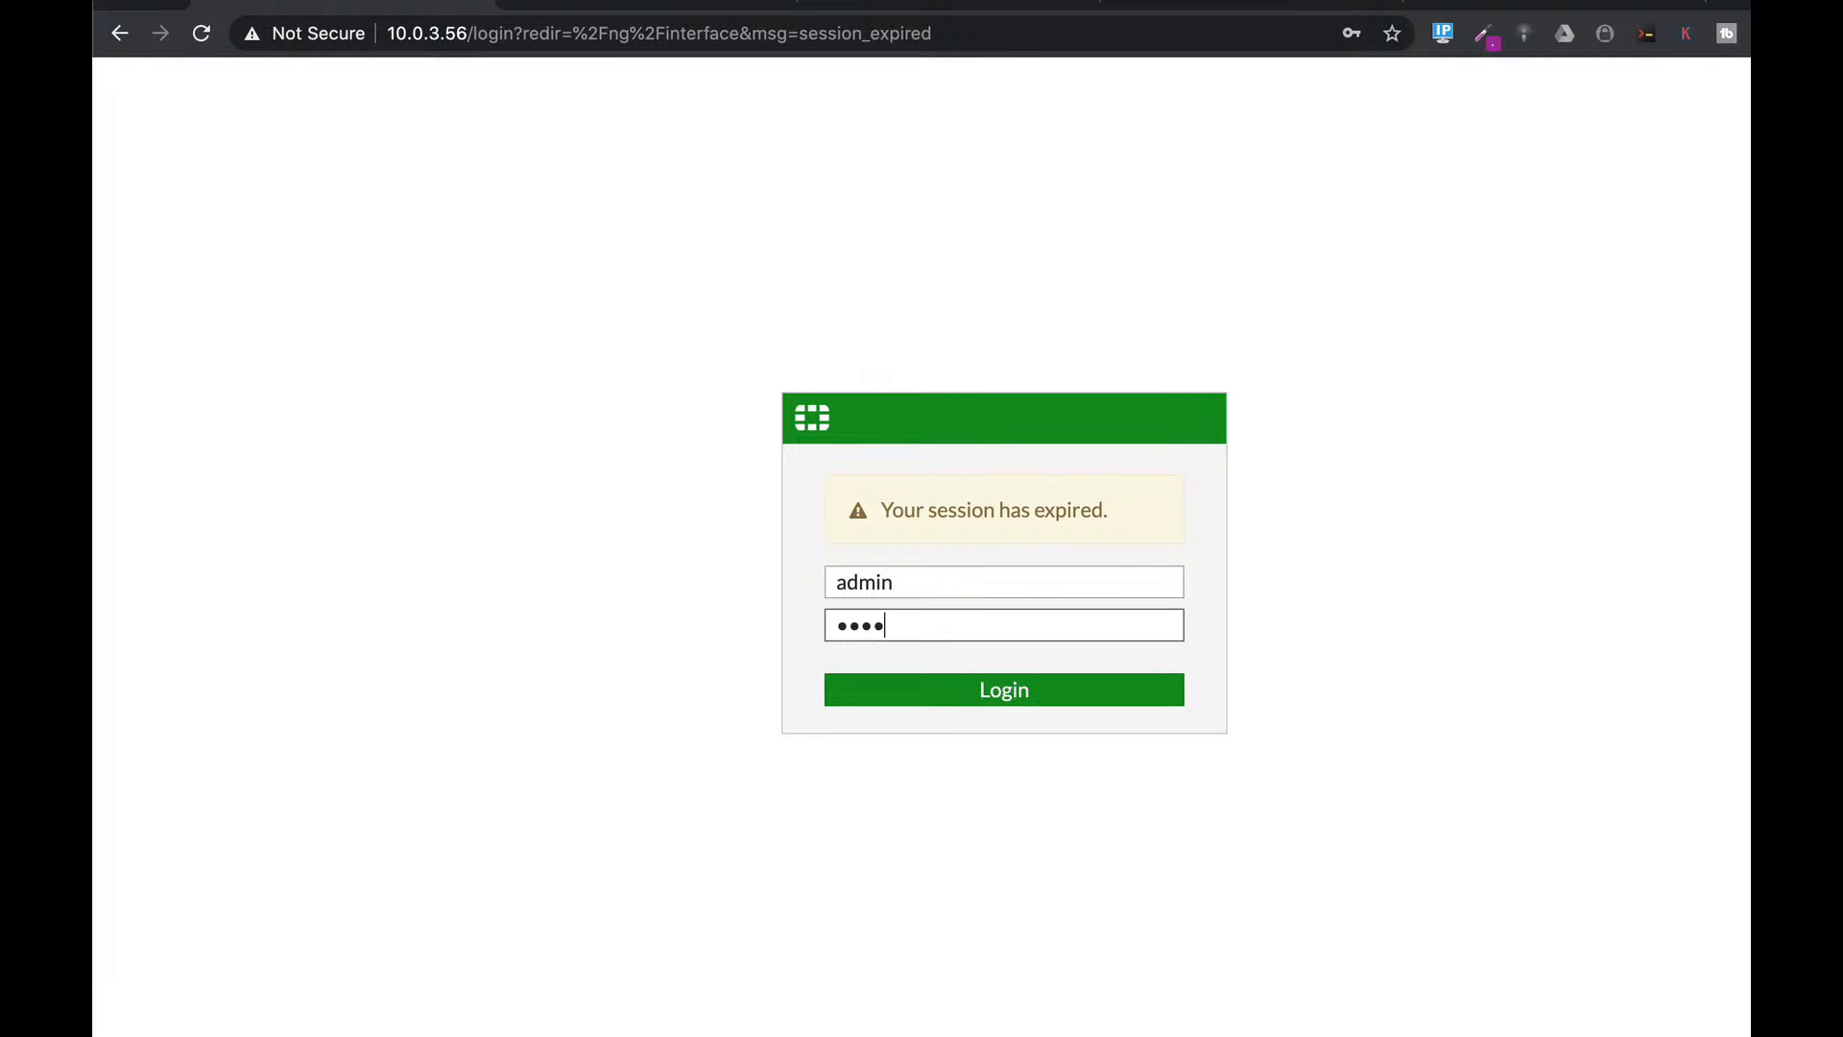
key(Return)
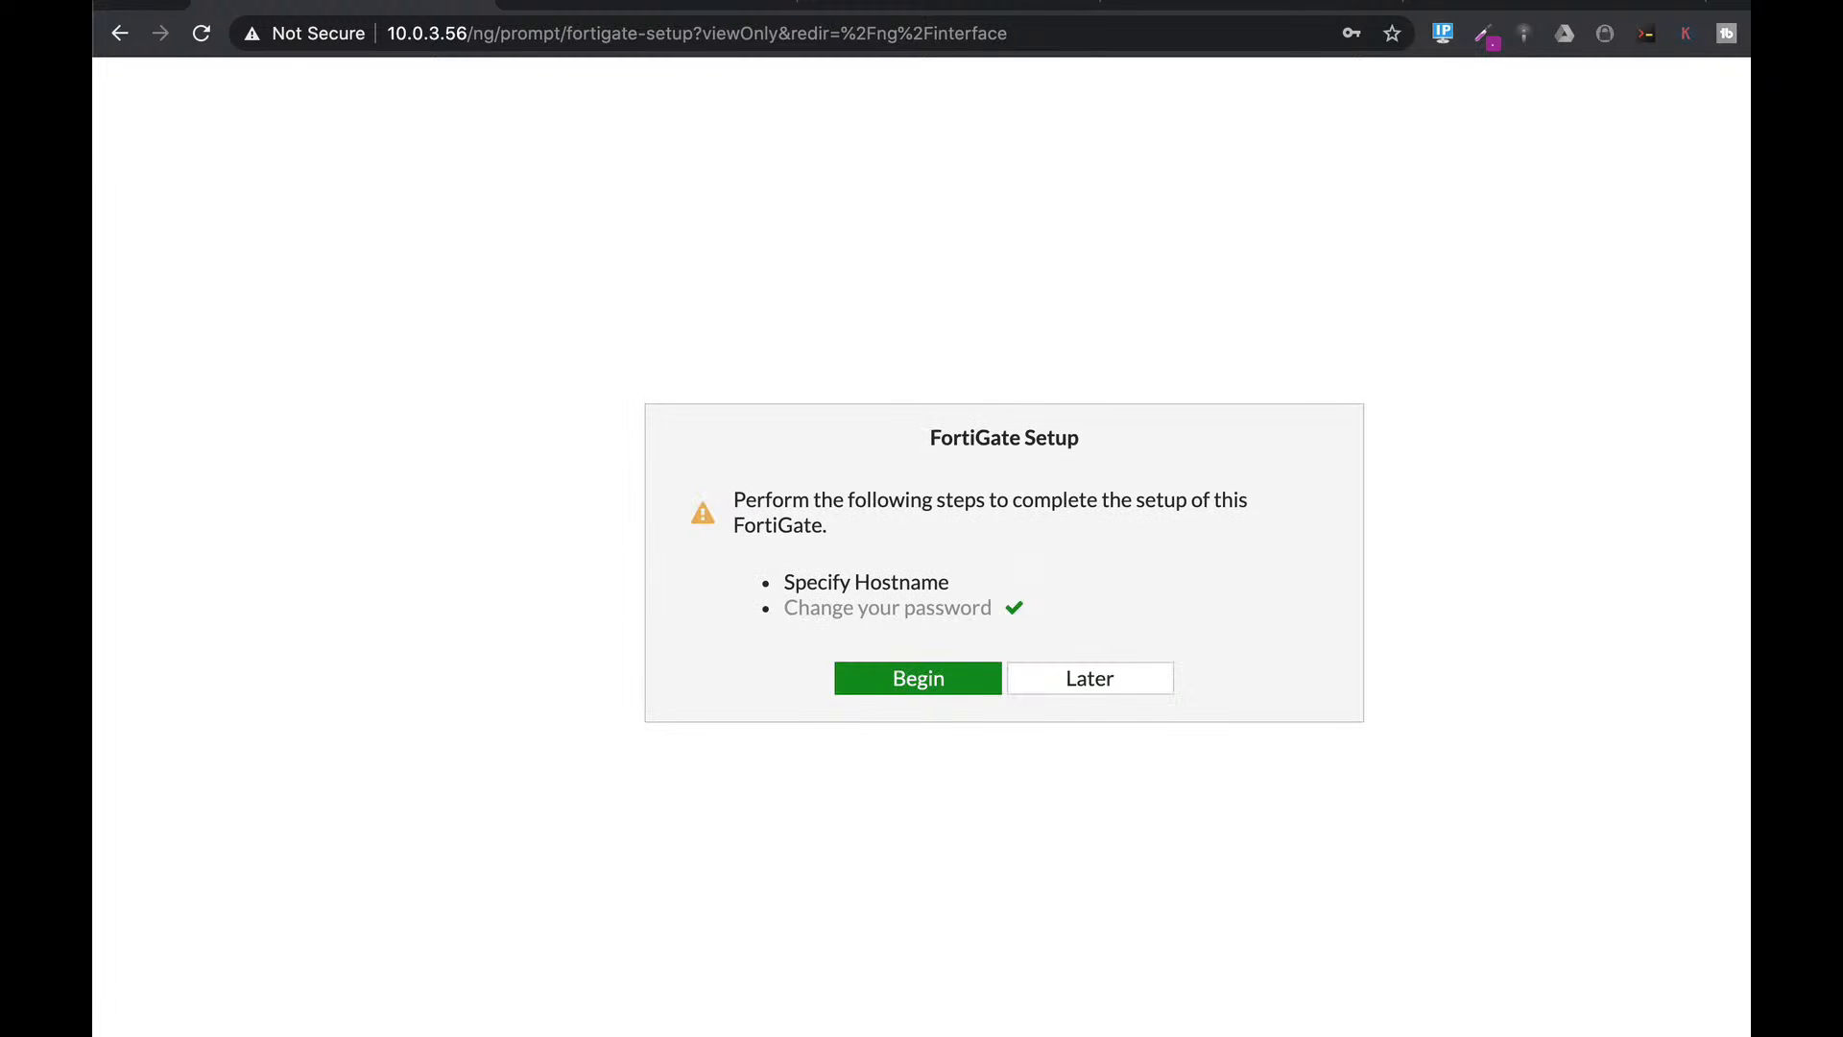
click(1129, 687)
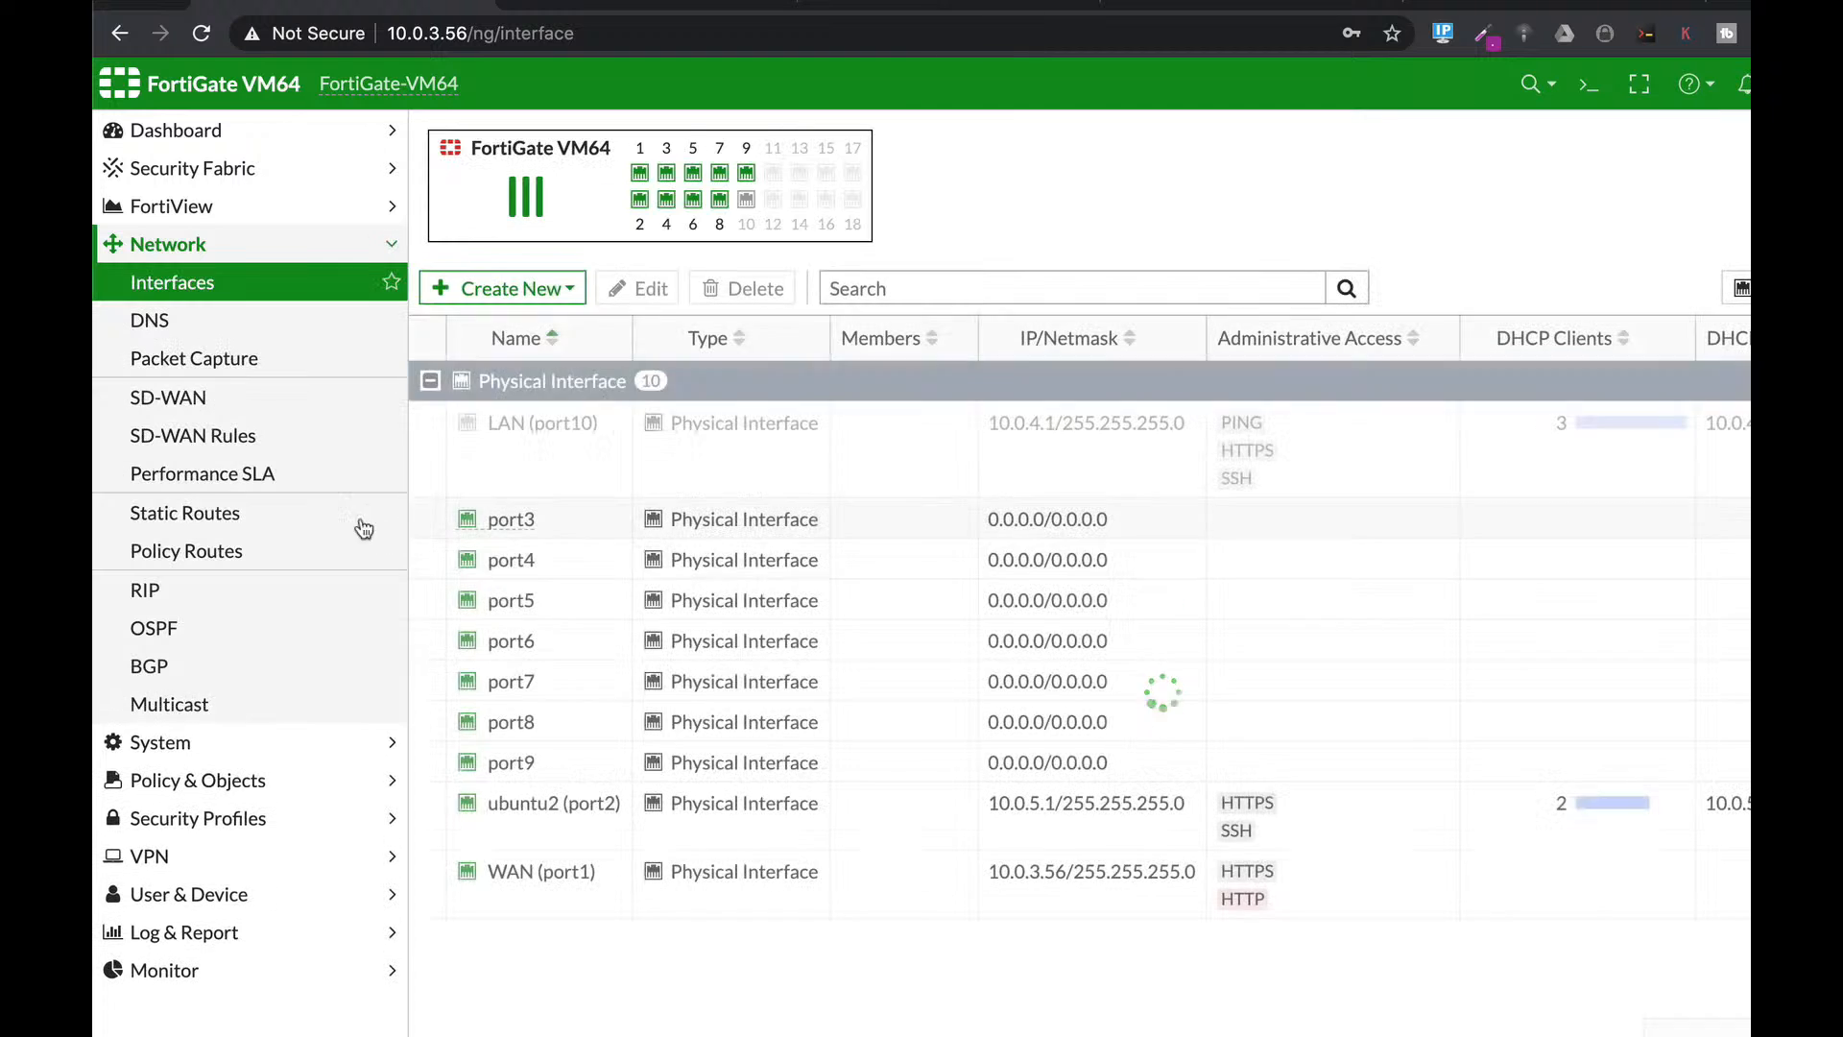
click(195, 733)
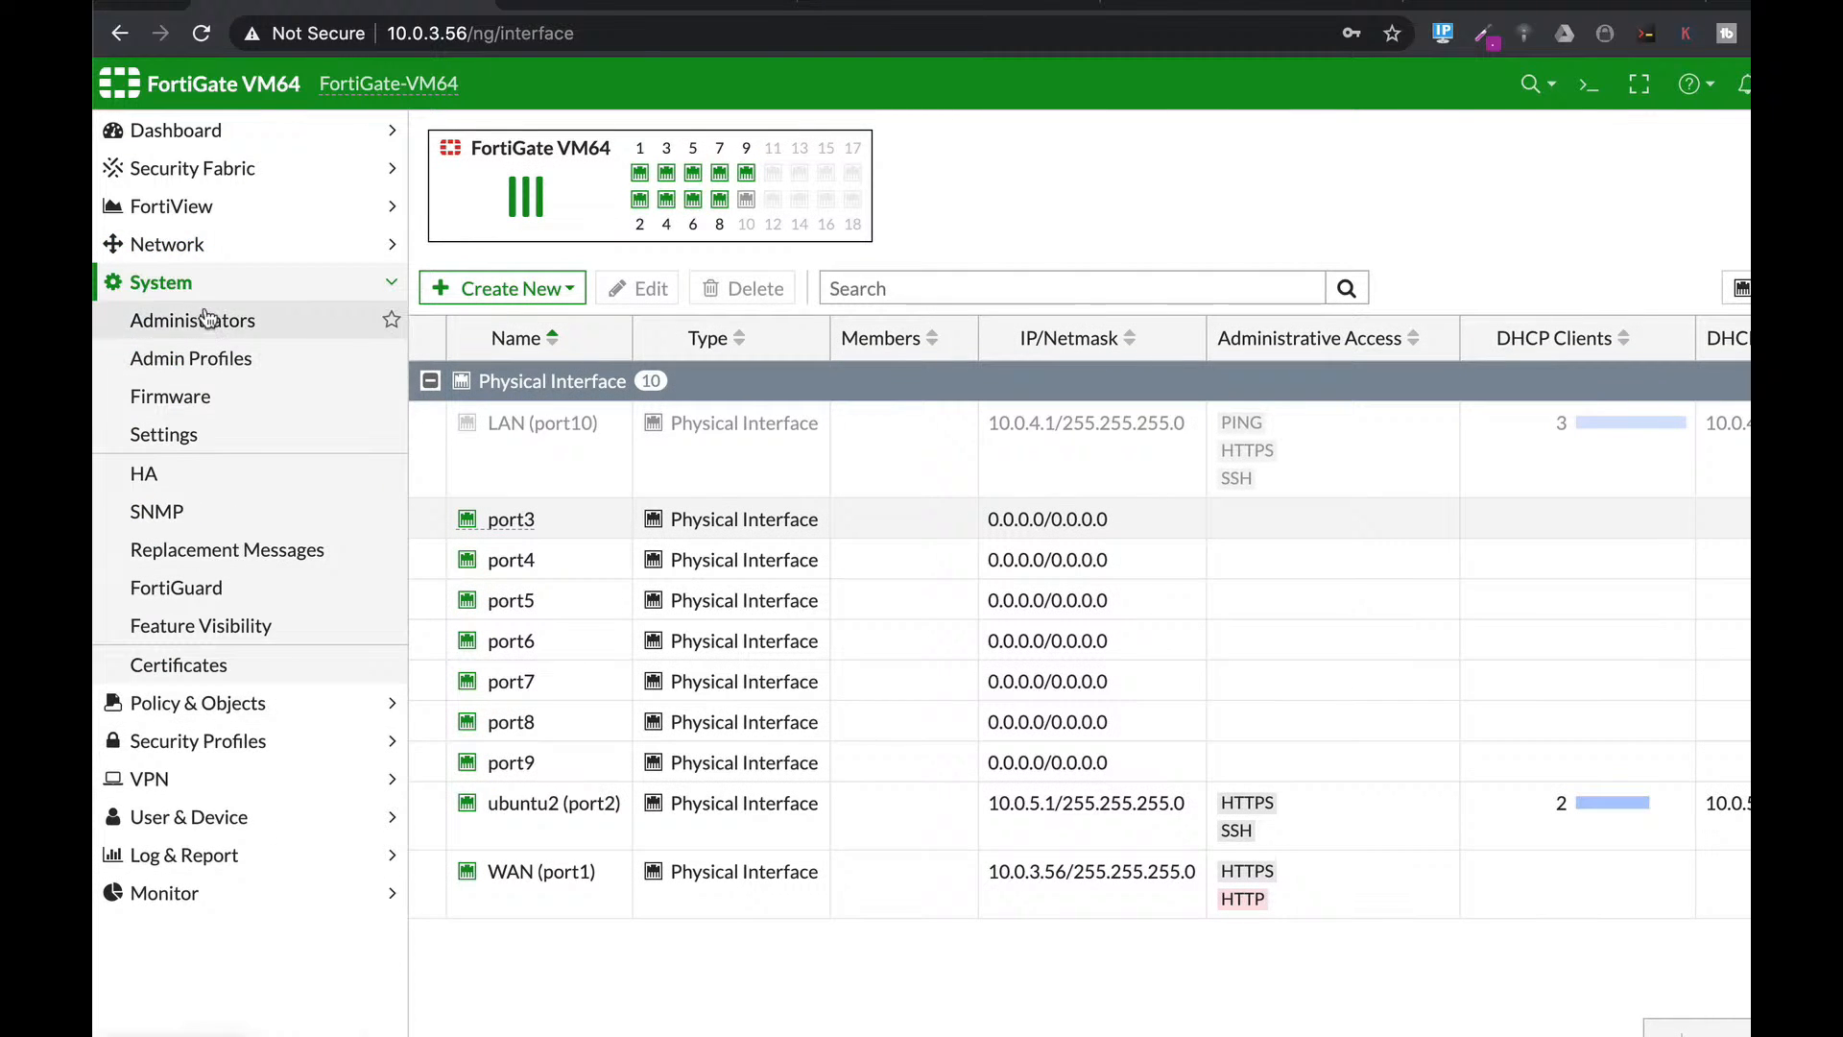
click(195, 555)
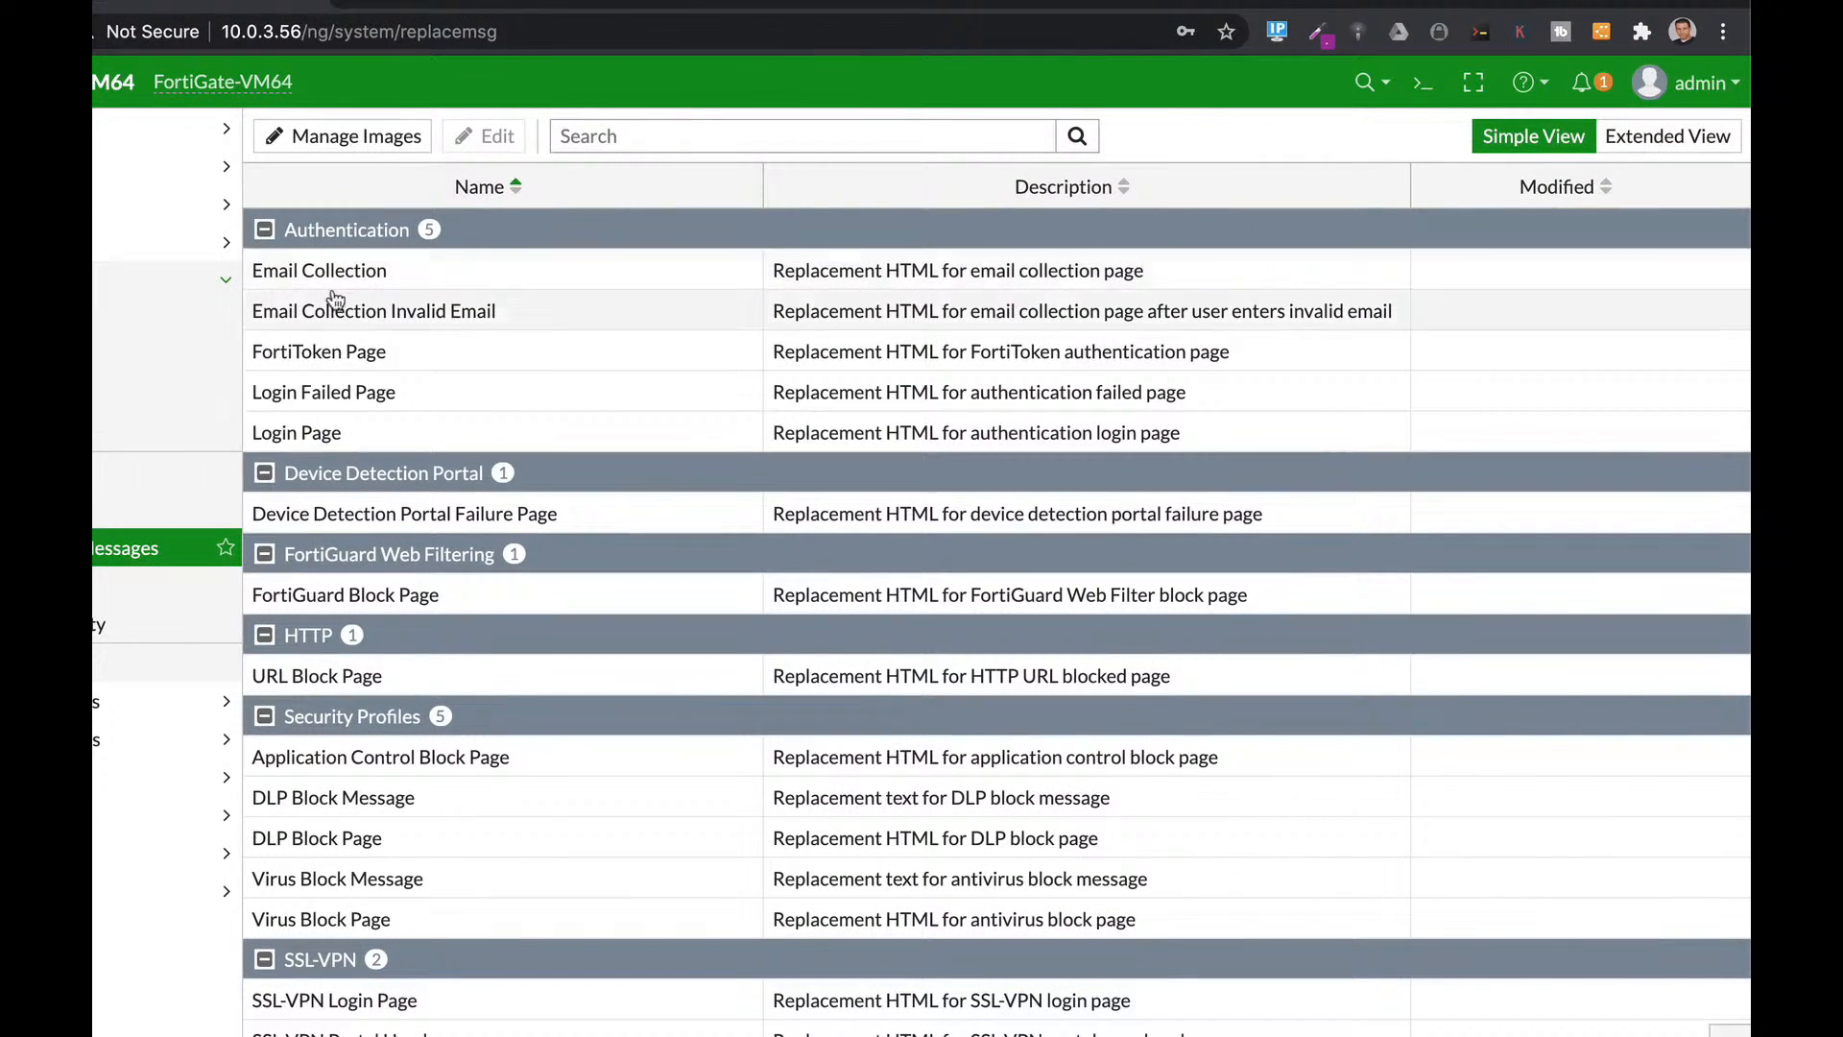
click(306, 437)
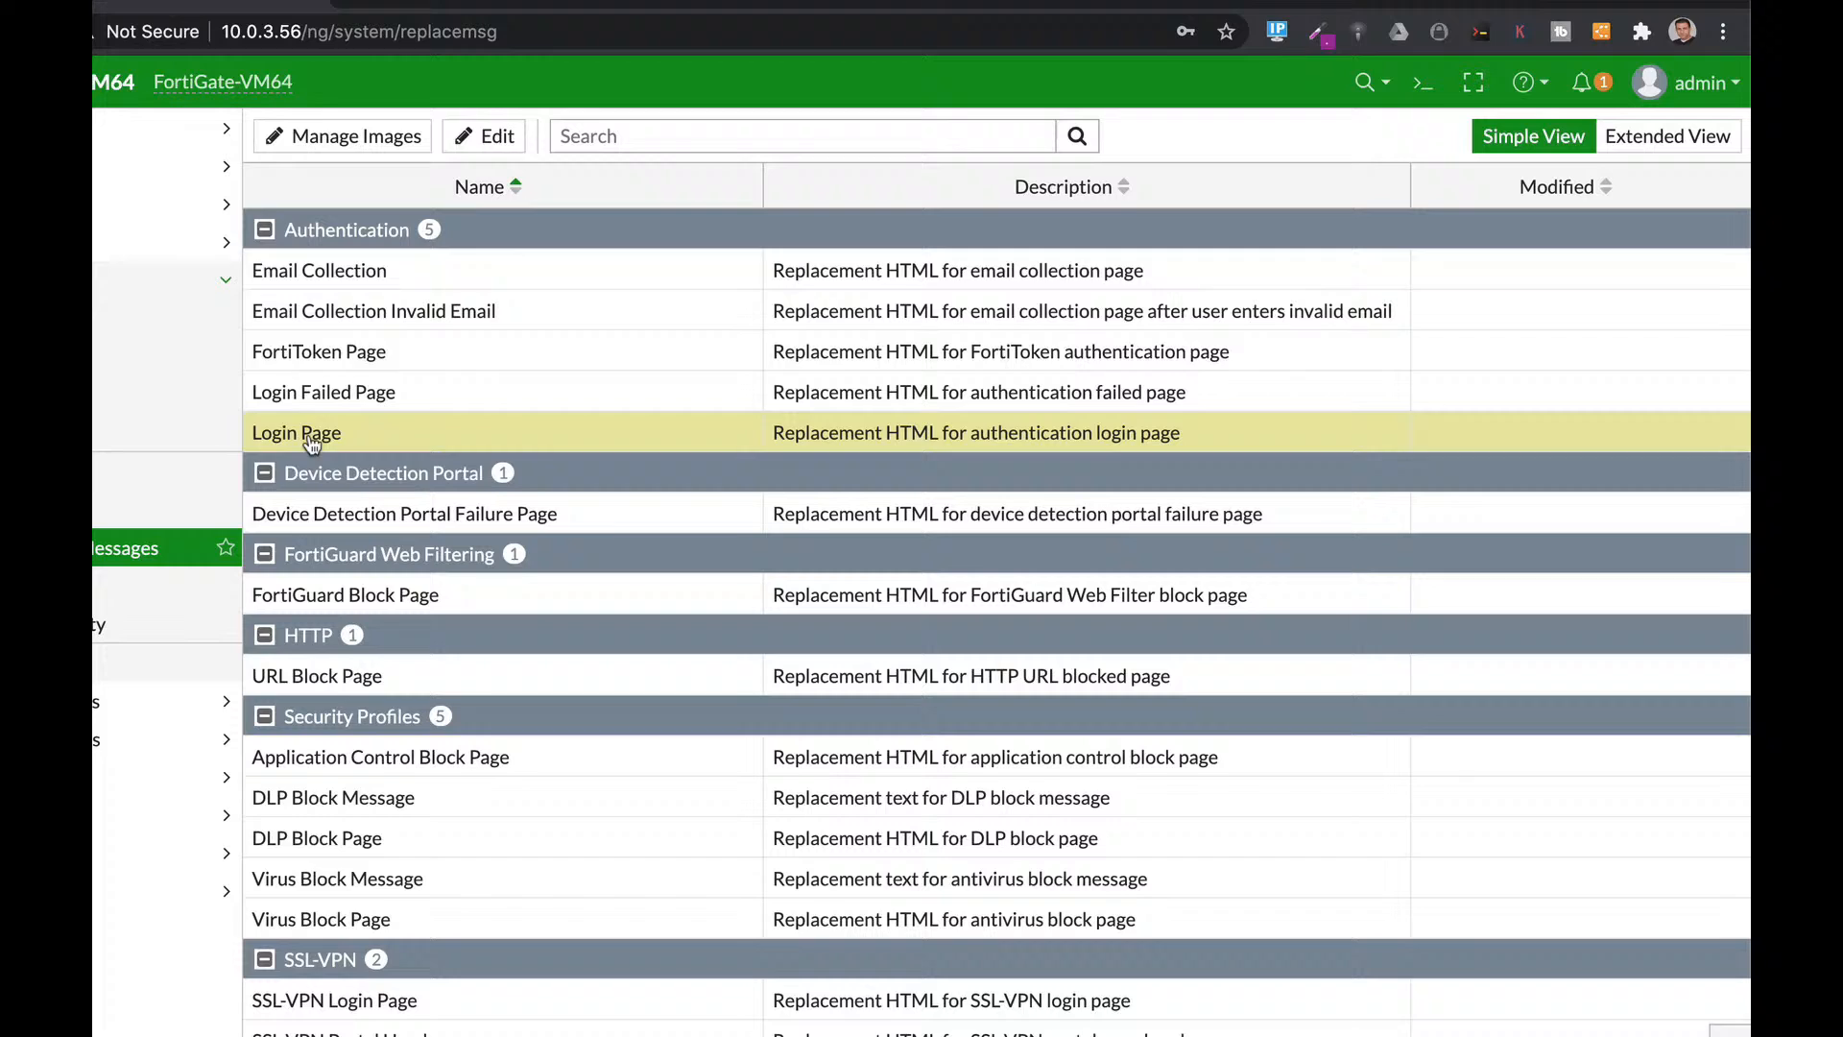
click(475, 146)
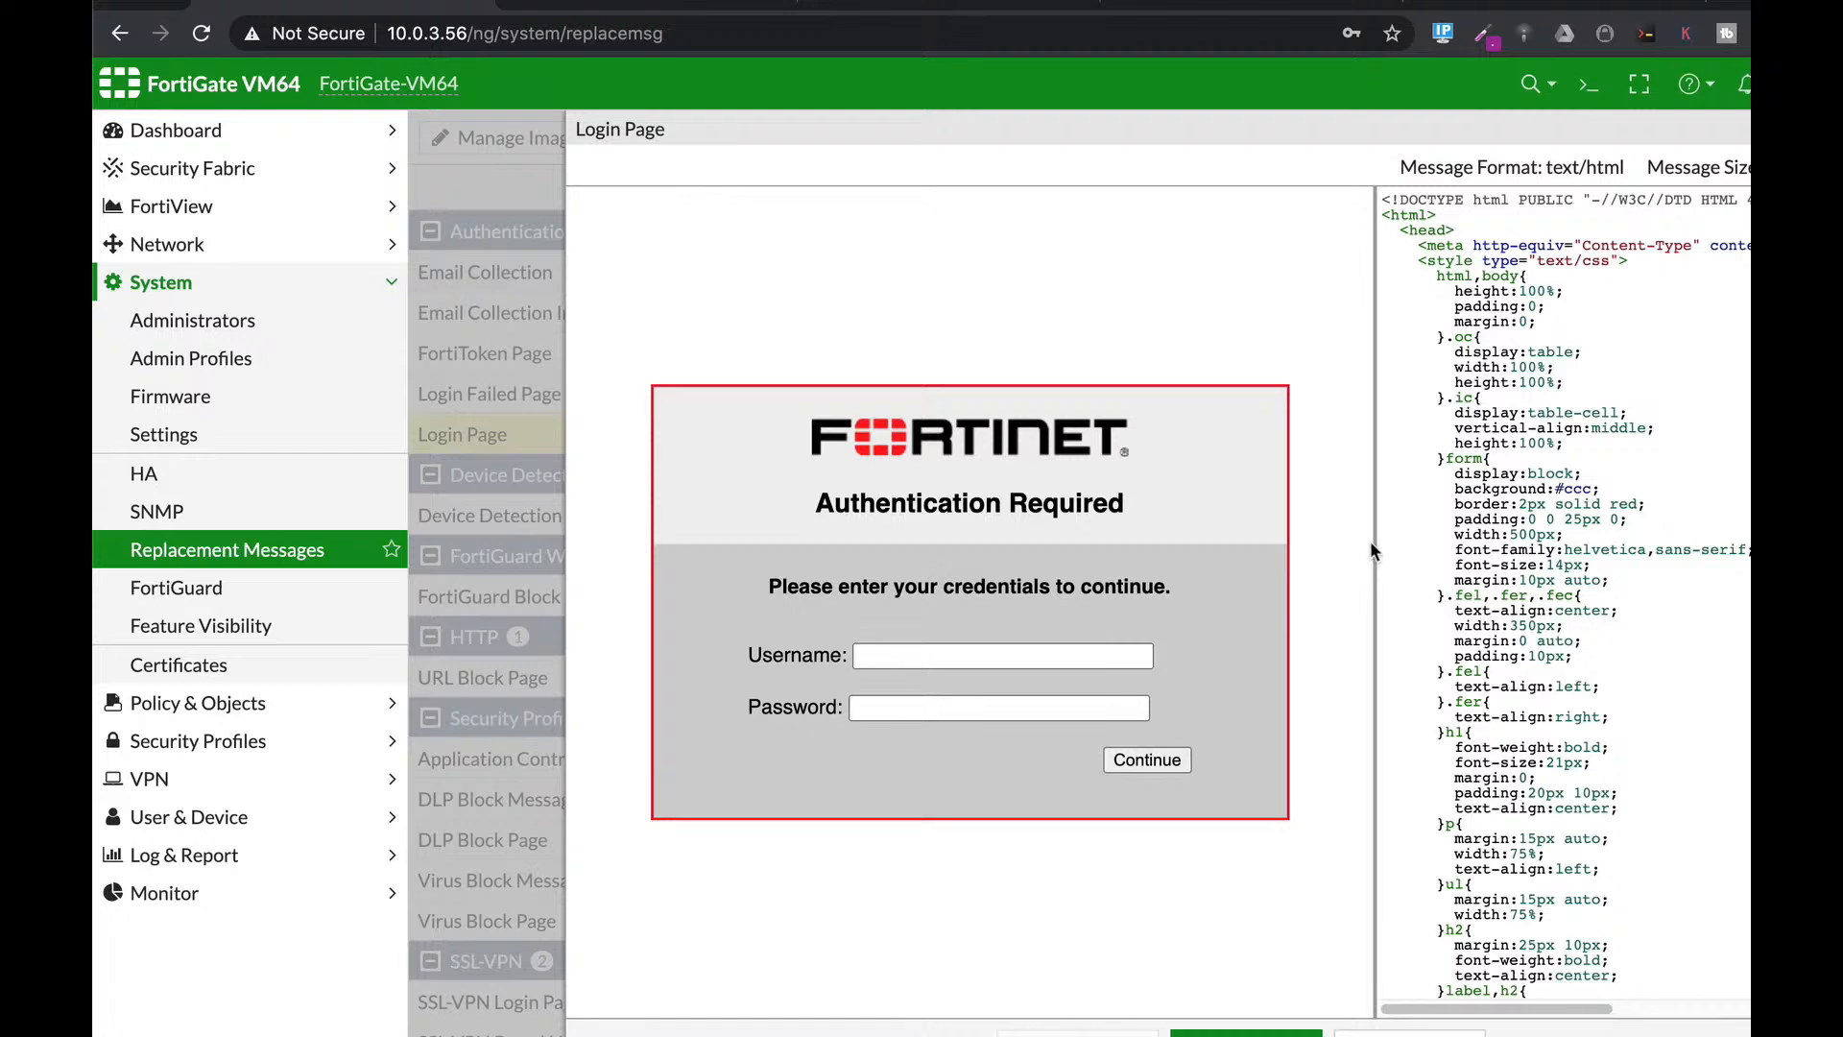
mouse_move(1369, 540)
mouse_down()
mouse_move(750, 543)
mouse_move(1247, 510)
mouse_move(1403, 538)
mouse_up()
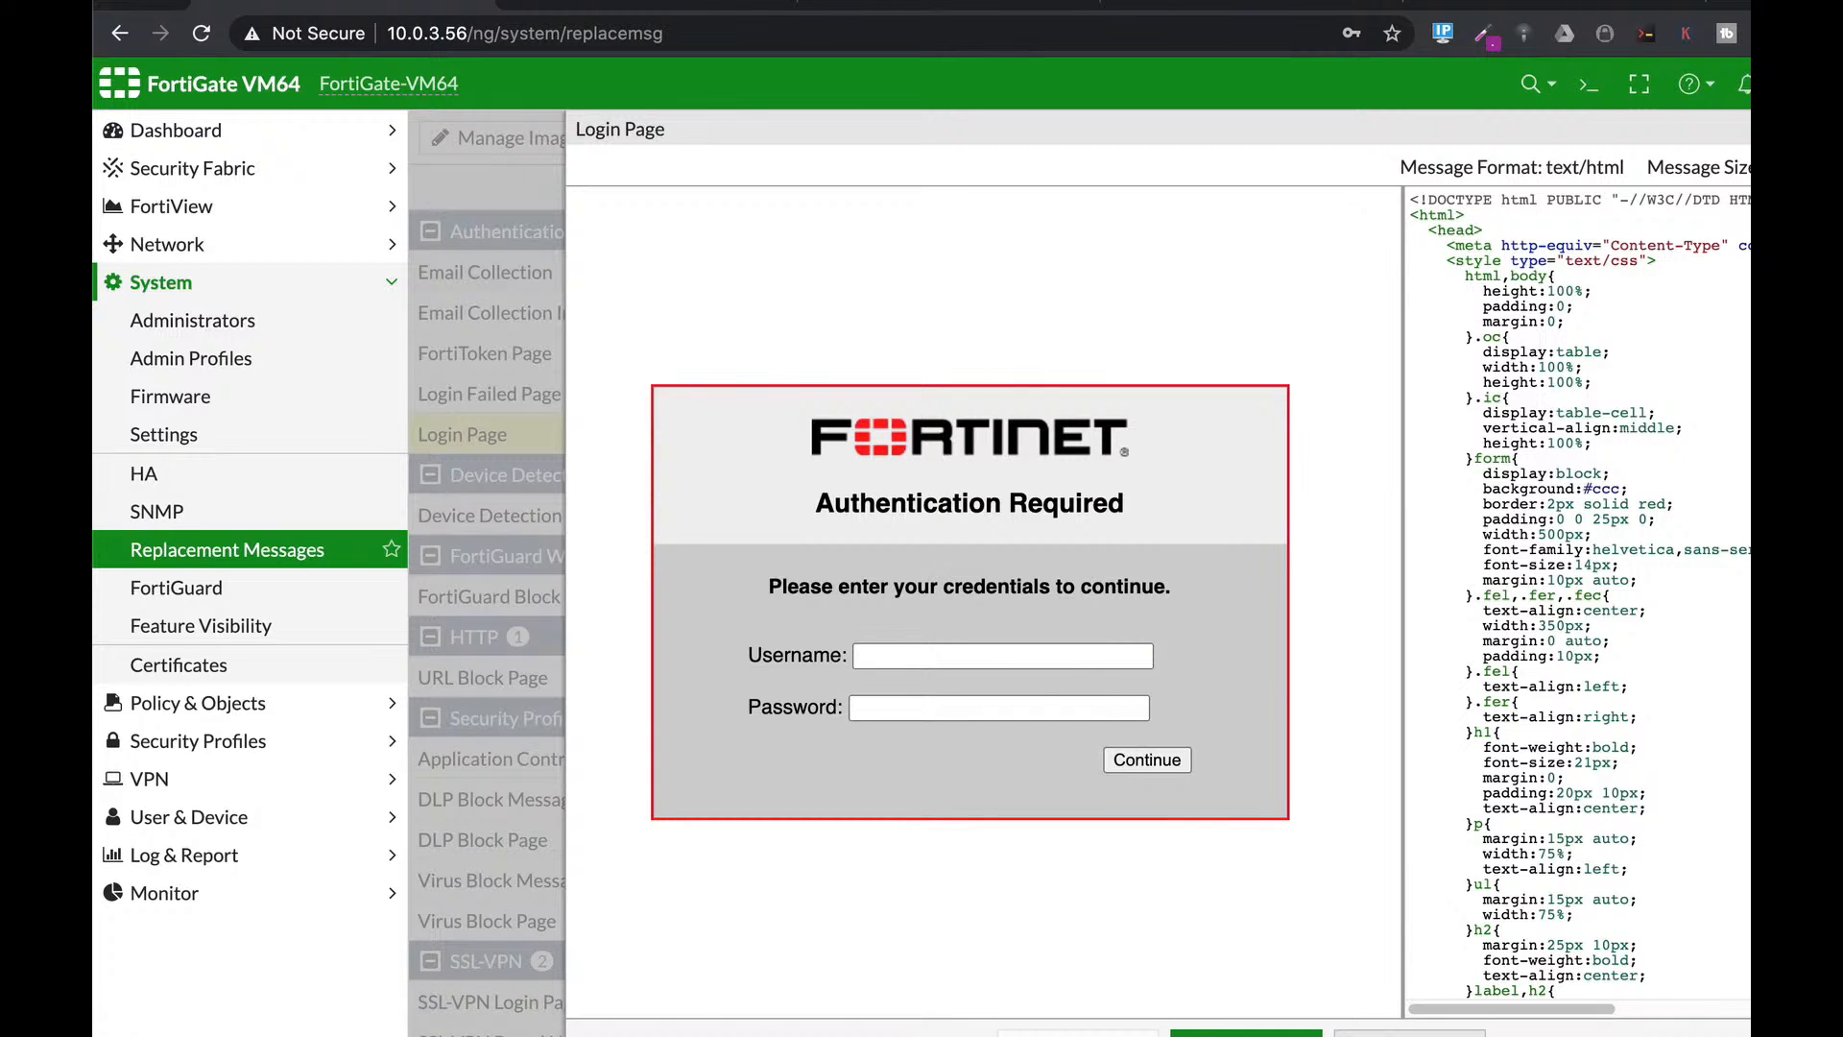
click(1409, 1034)
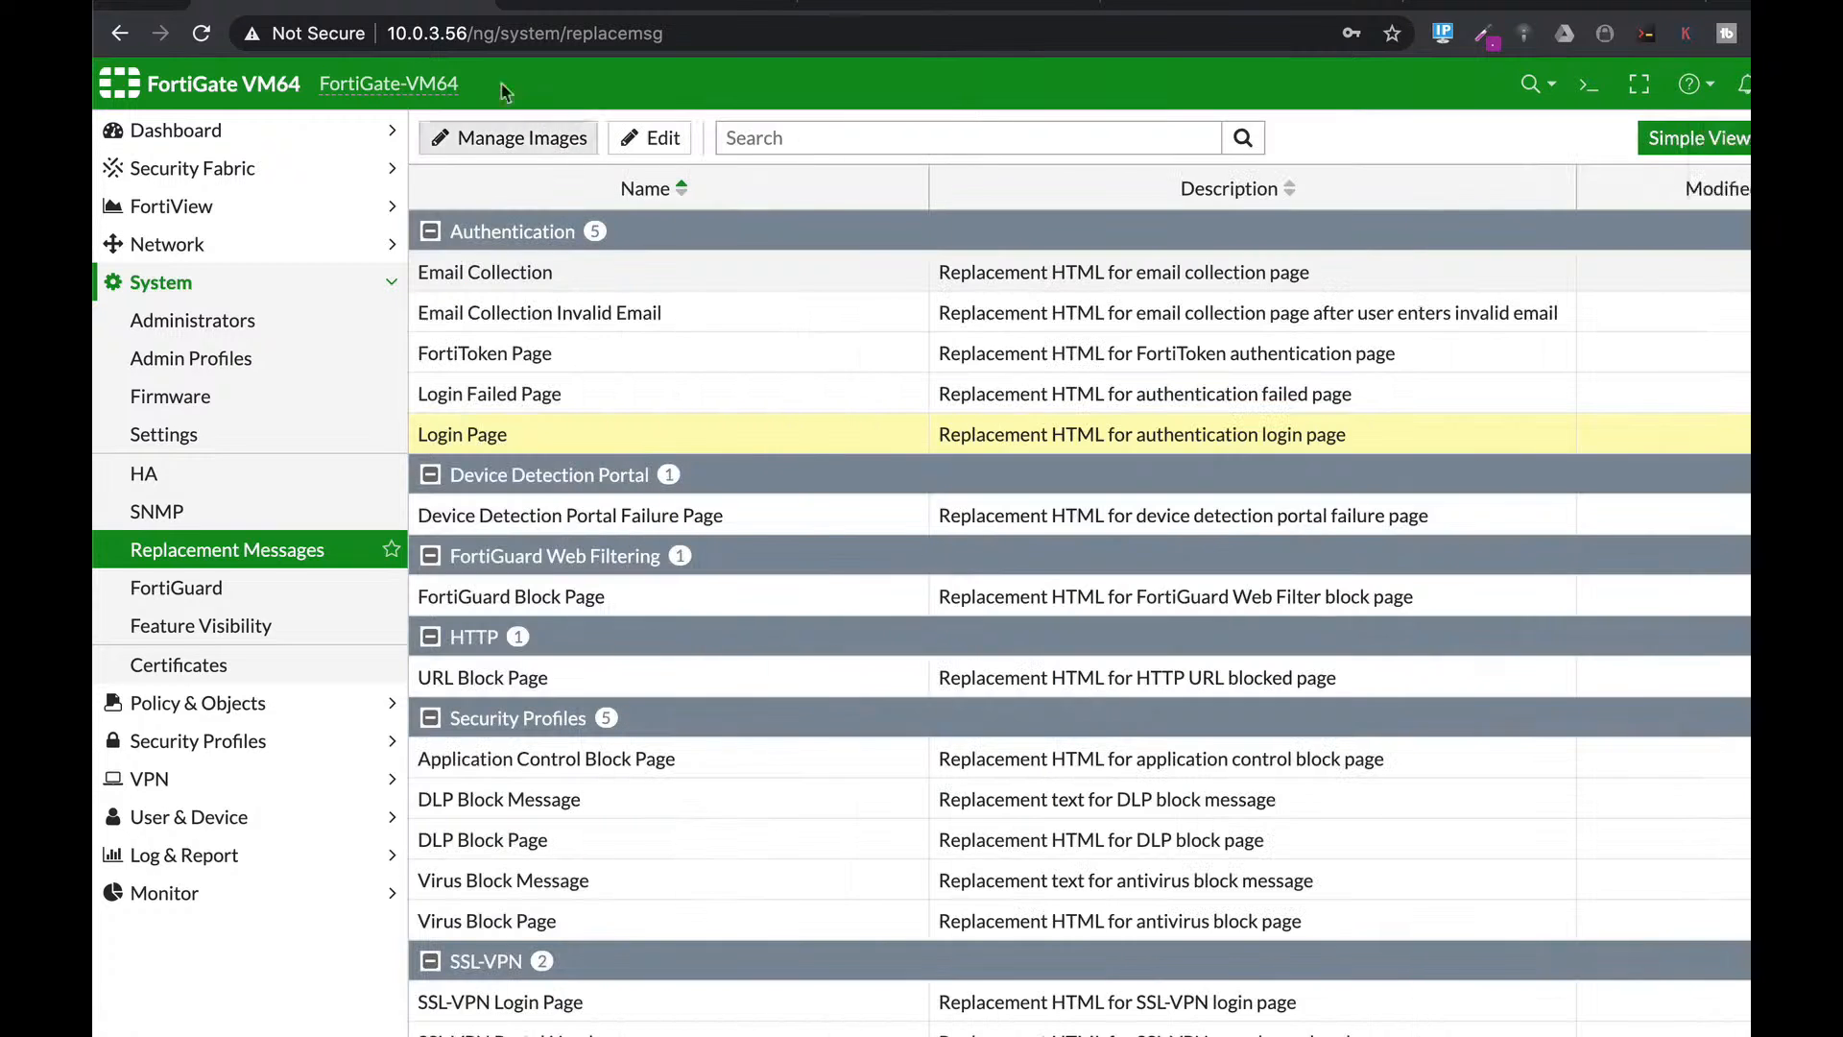
Create a replacement image named fortitip1 from the uploaded FORTITIP logo file.
click(545, 144)
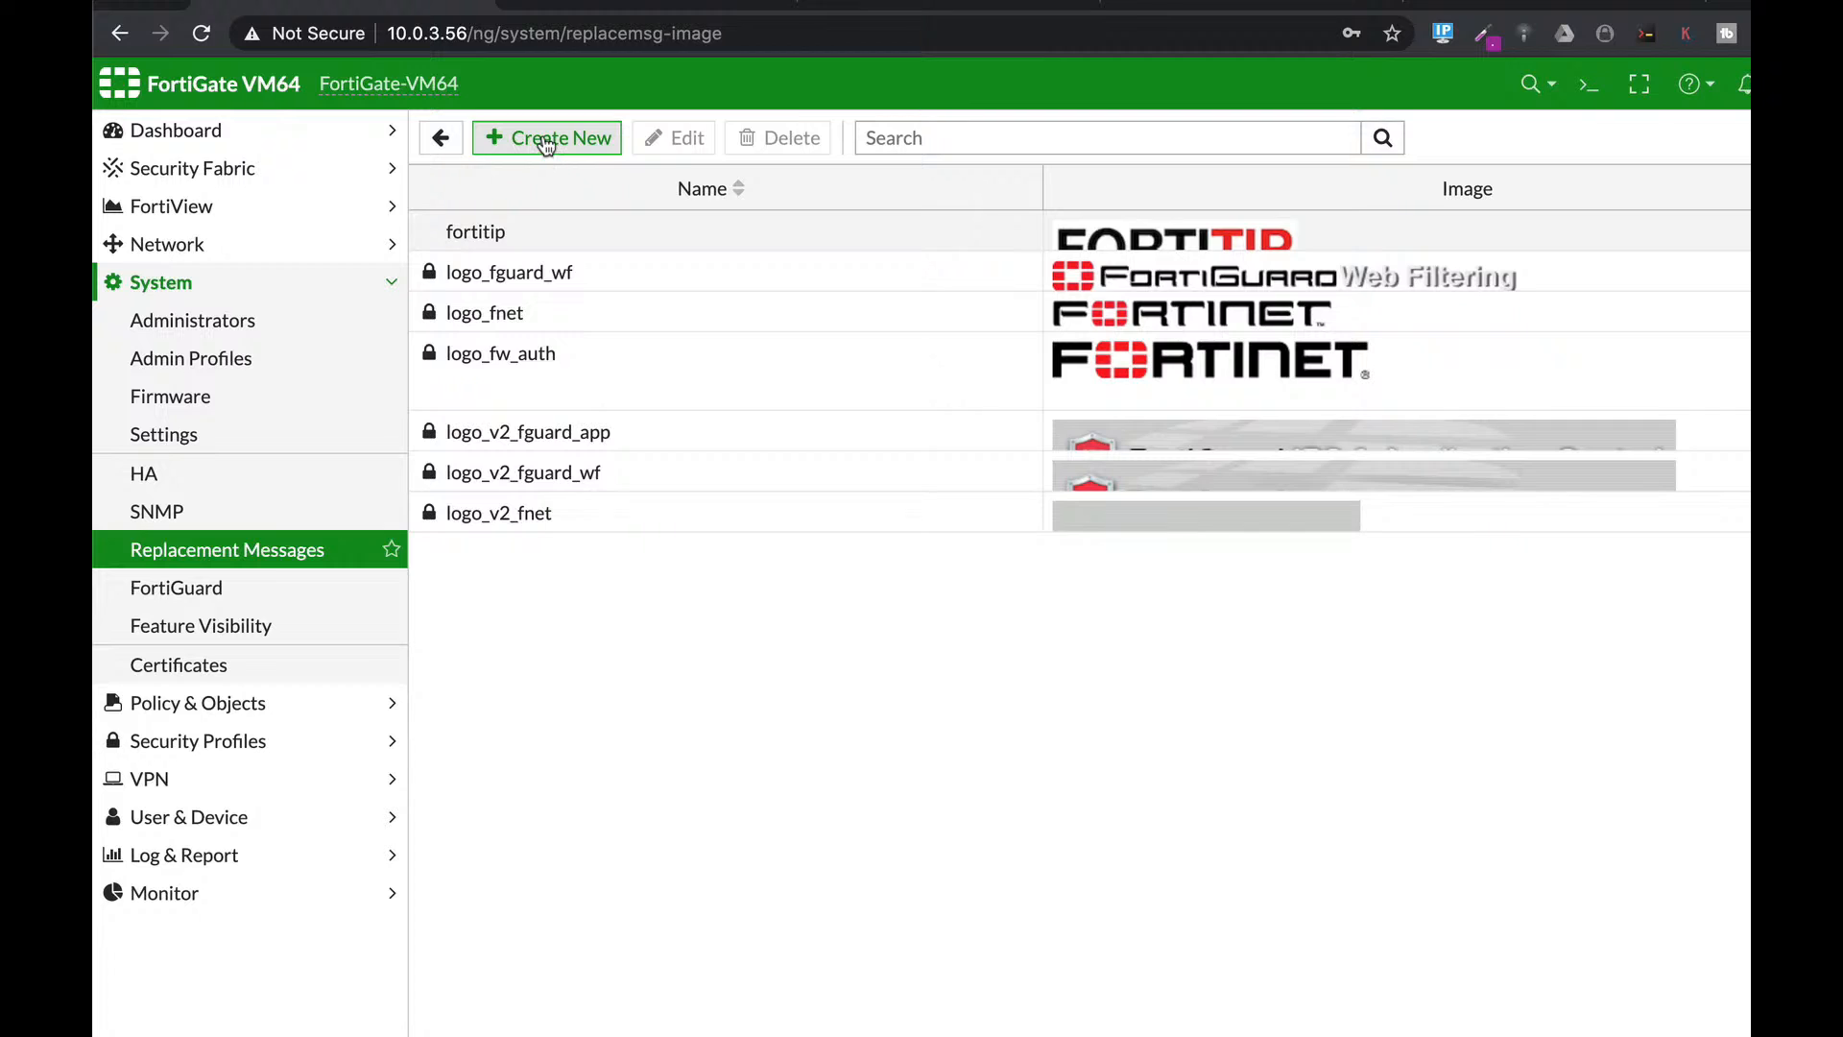
click(545, 142)
click(577, 184)
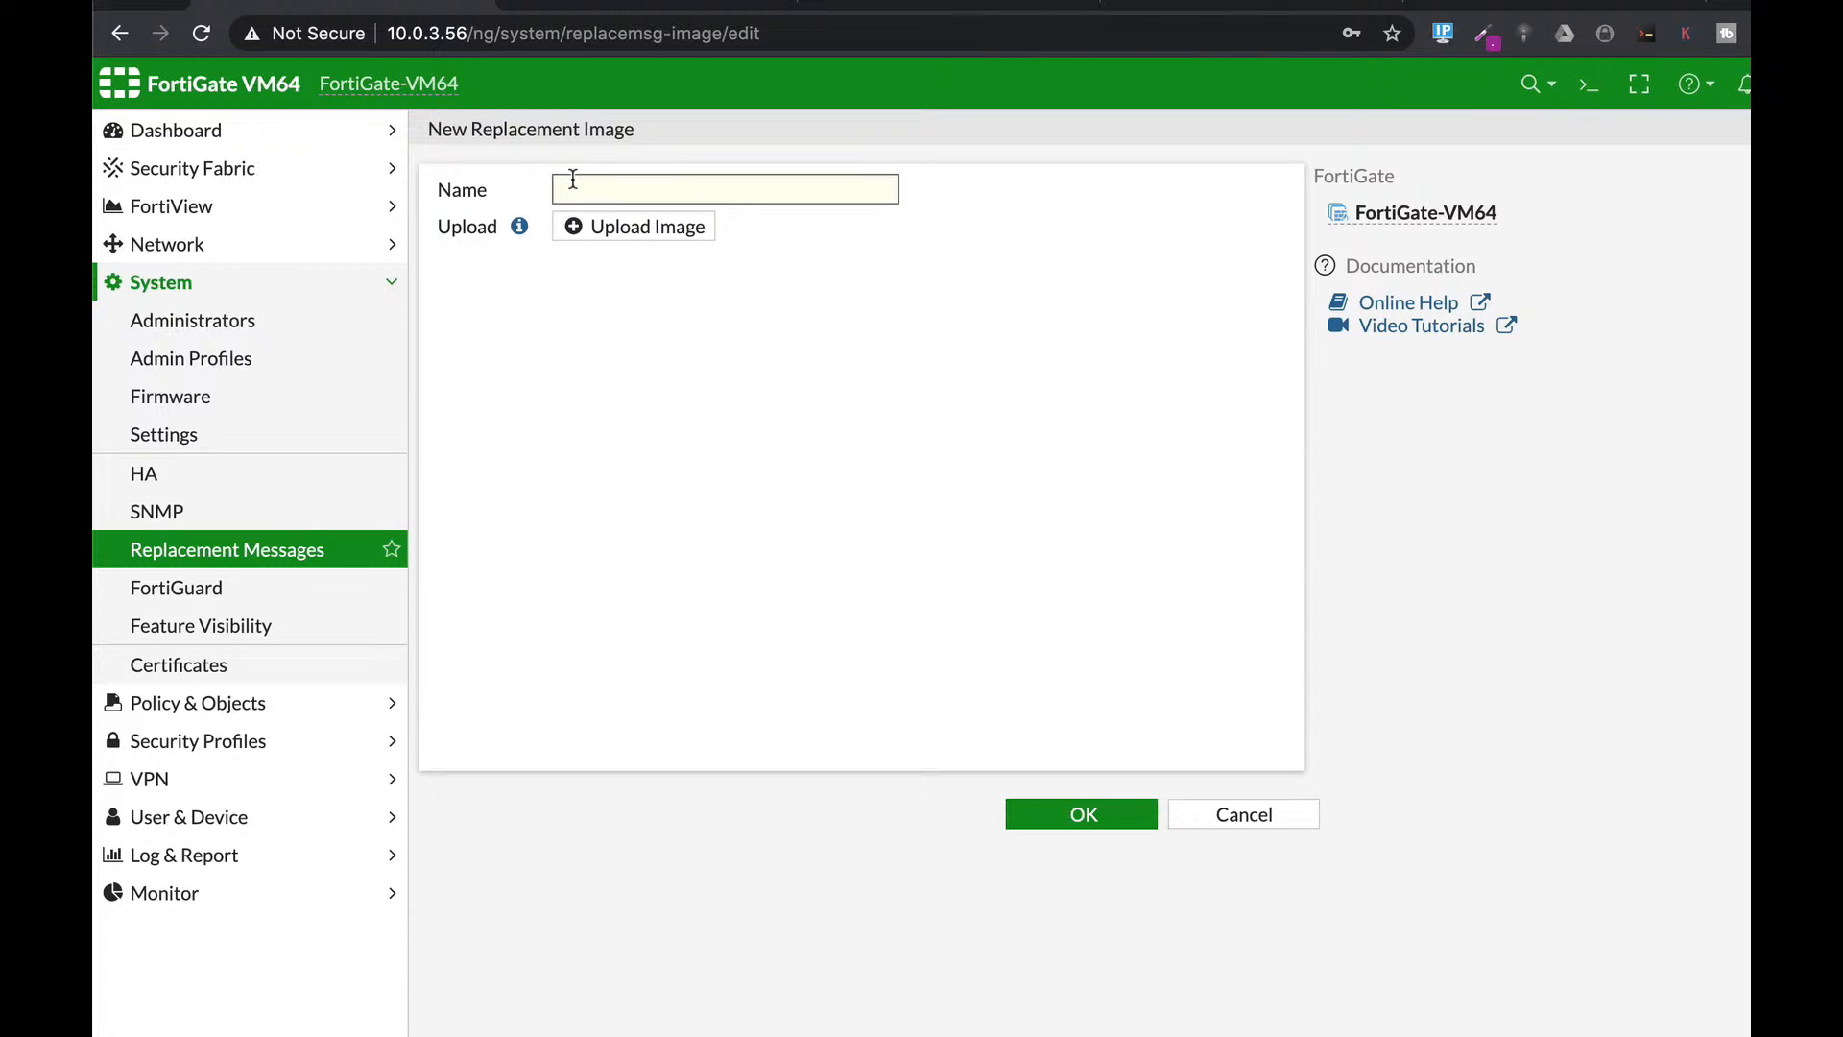
text(fortitip)
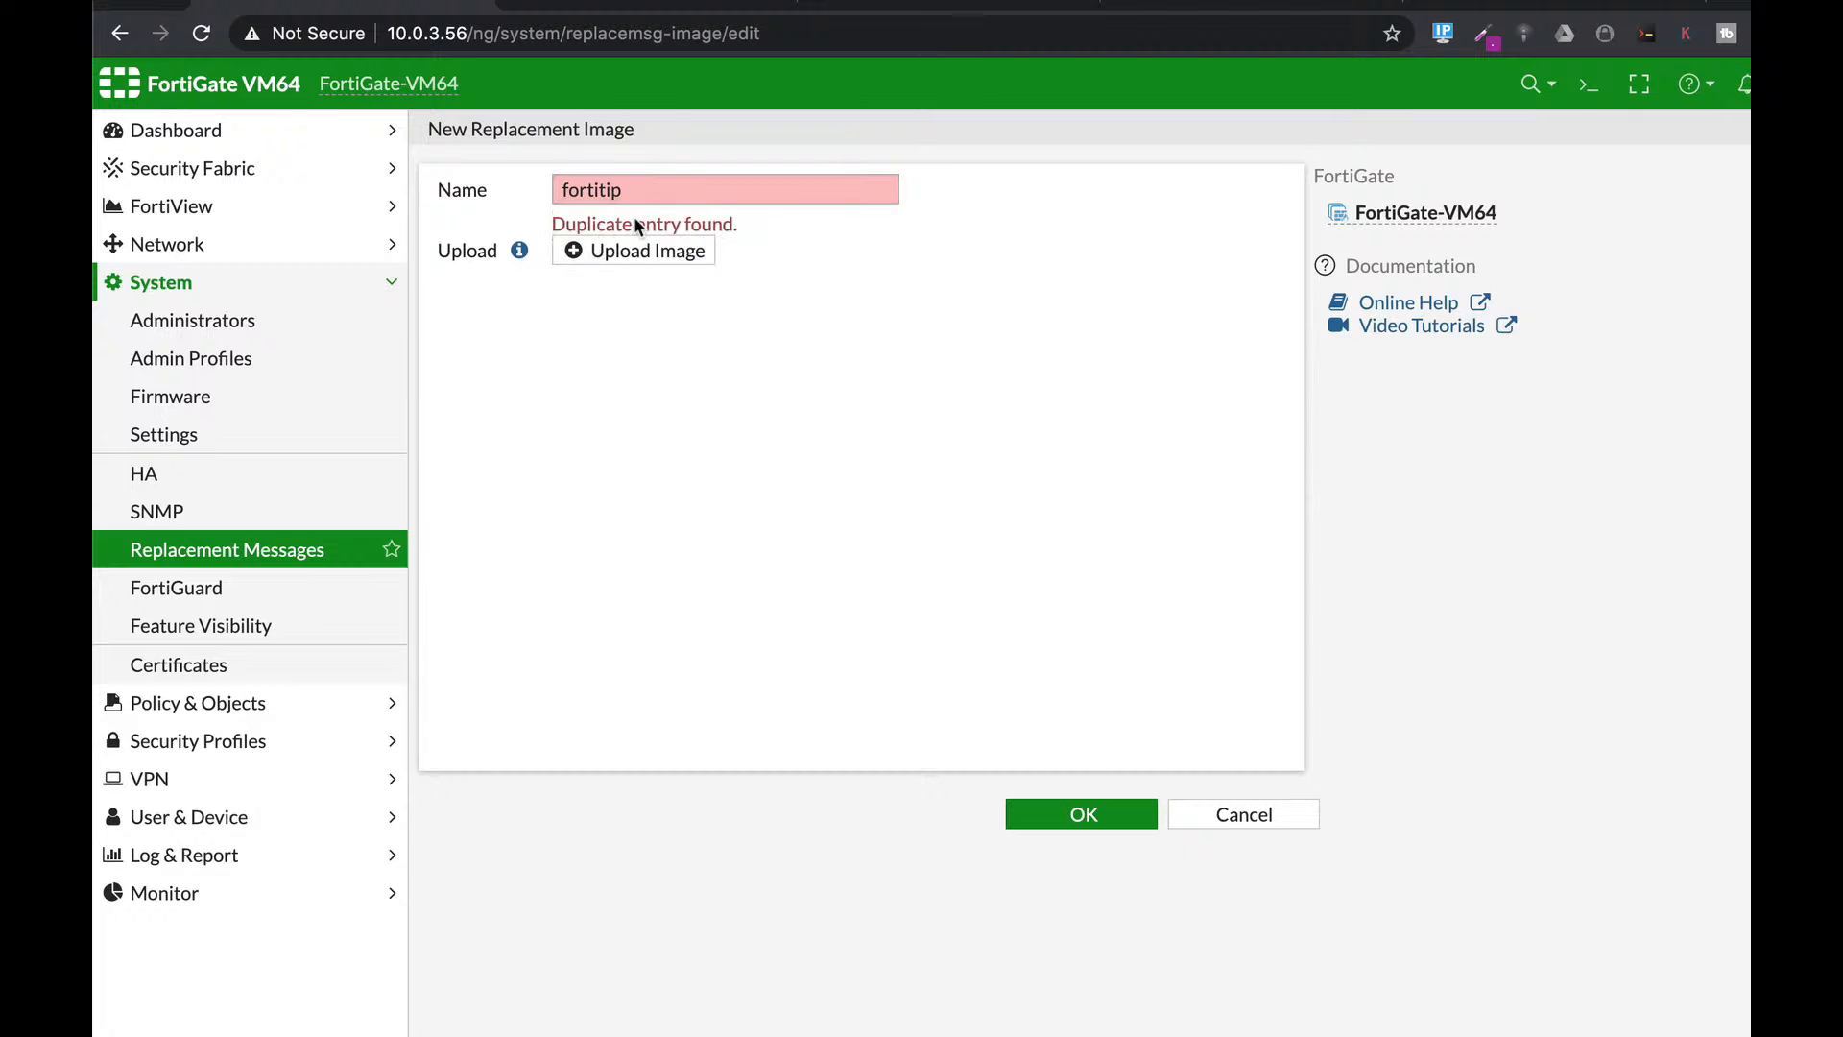
click(638, 250)
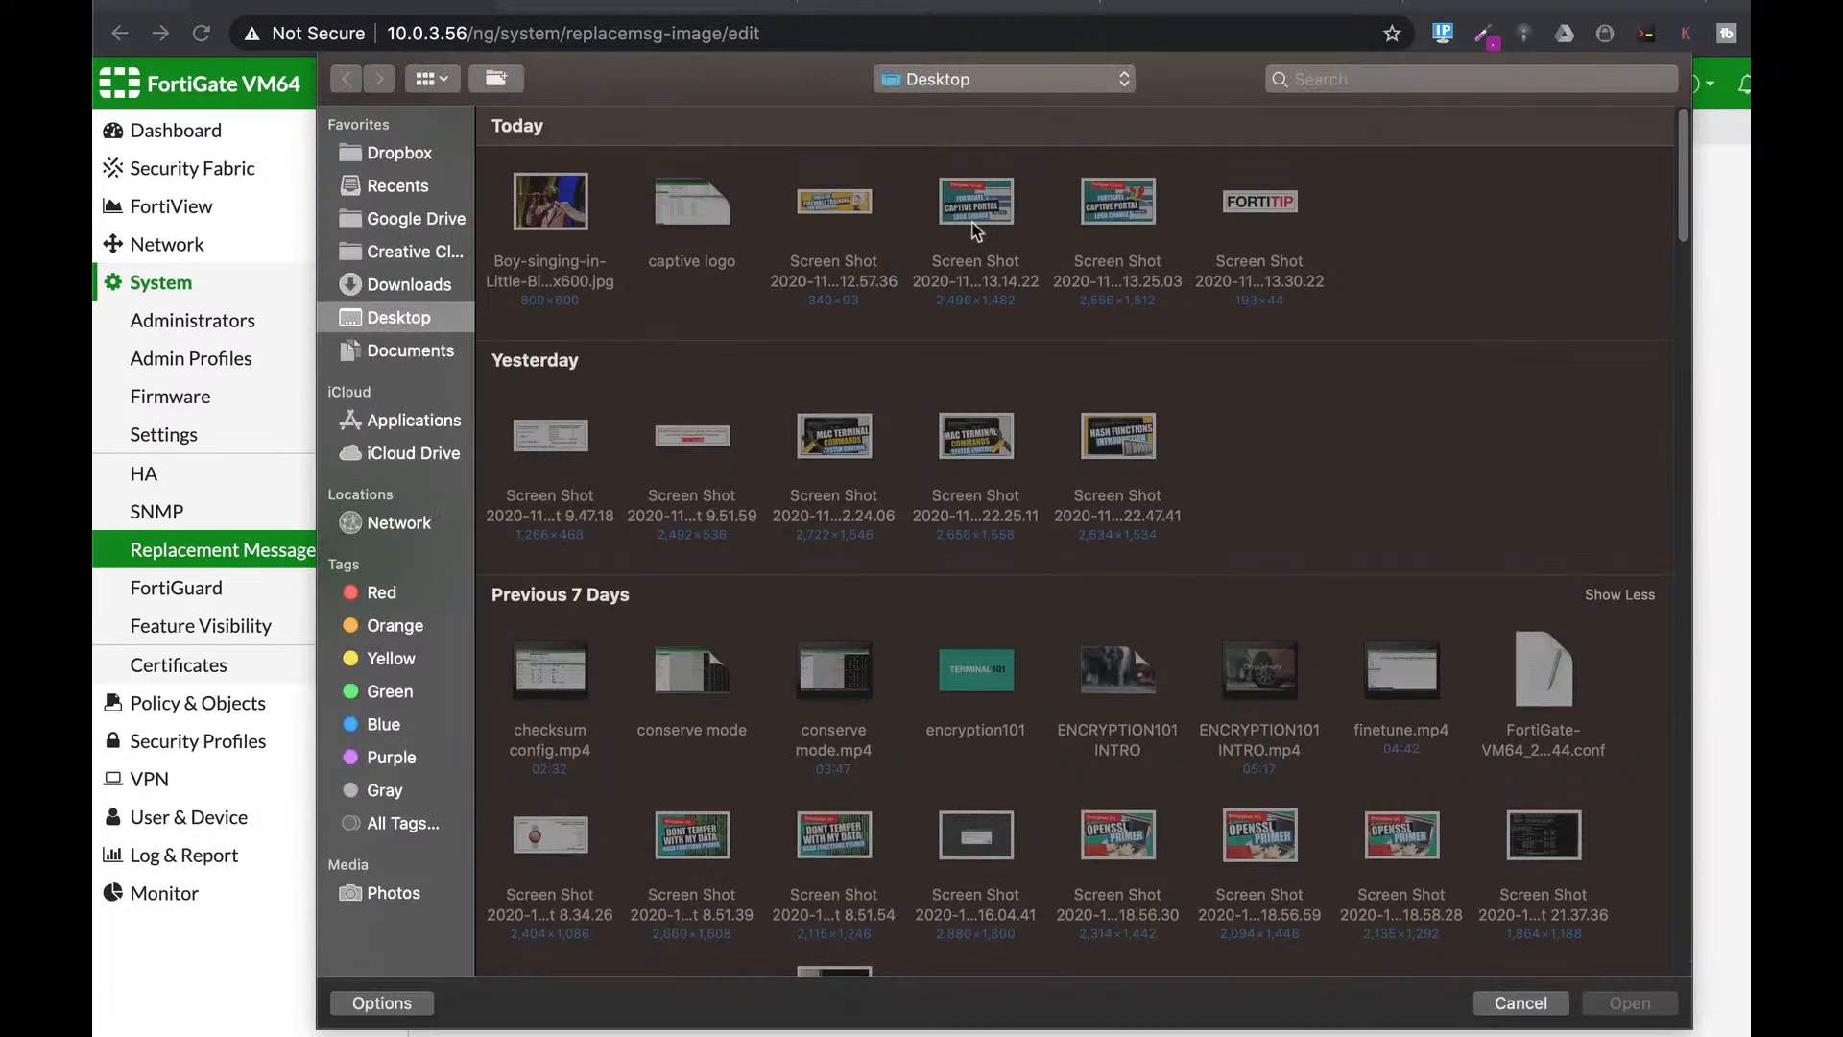
click(1283, 205)
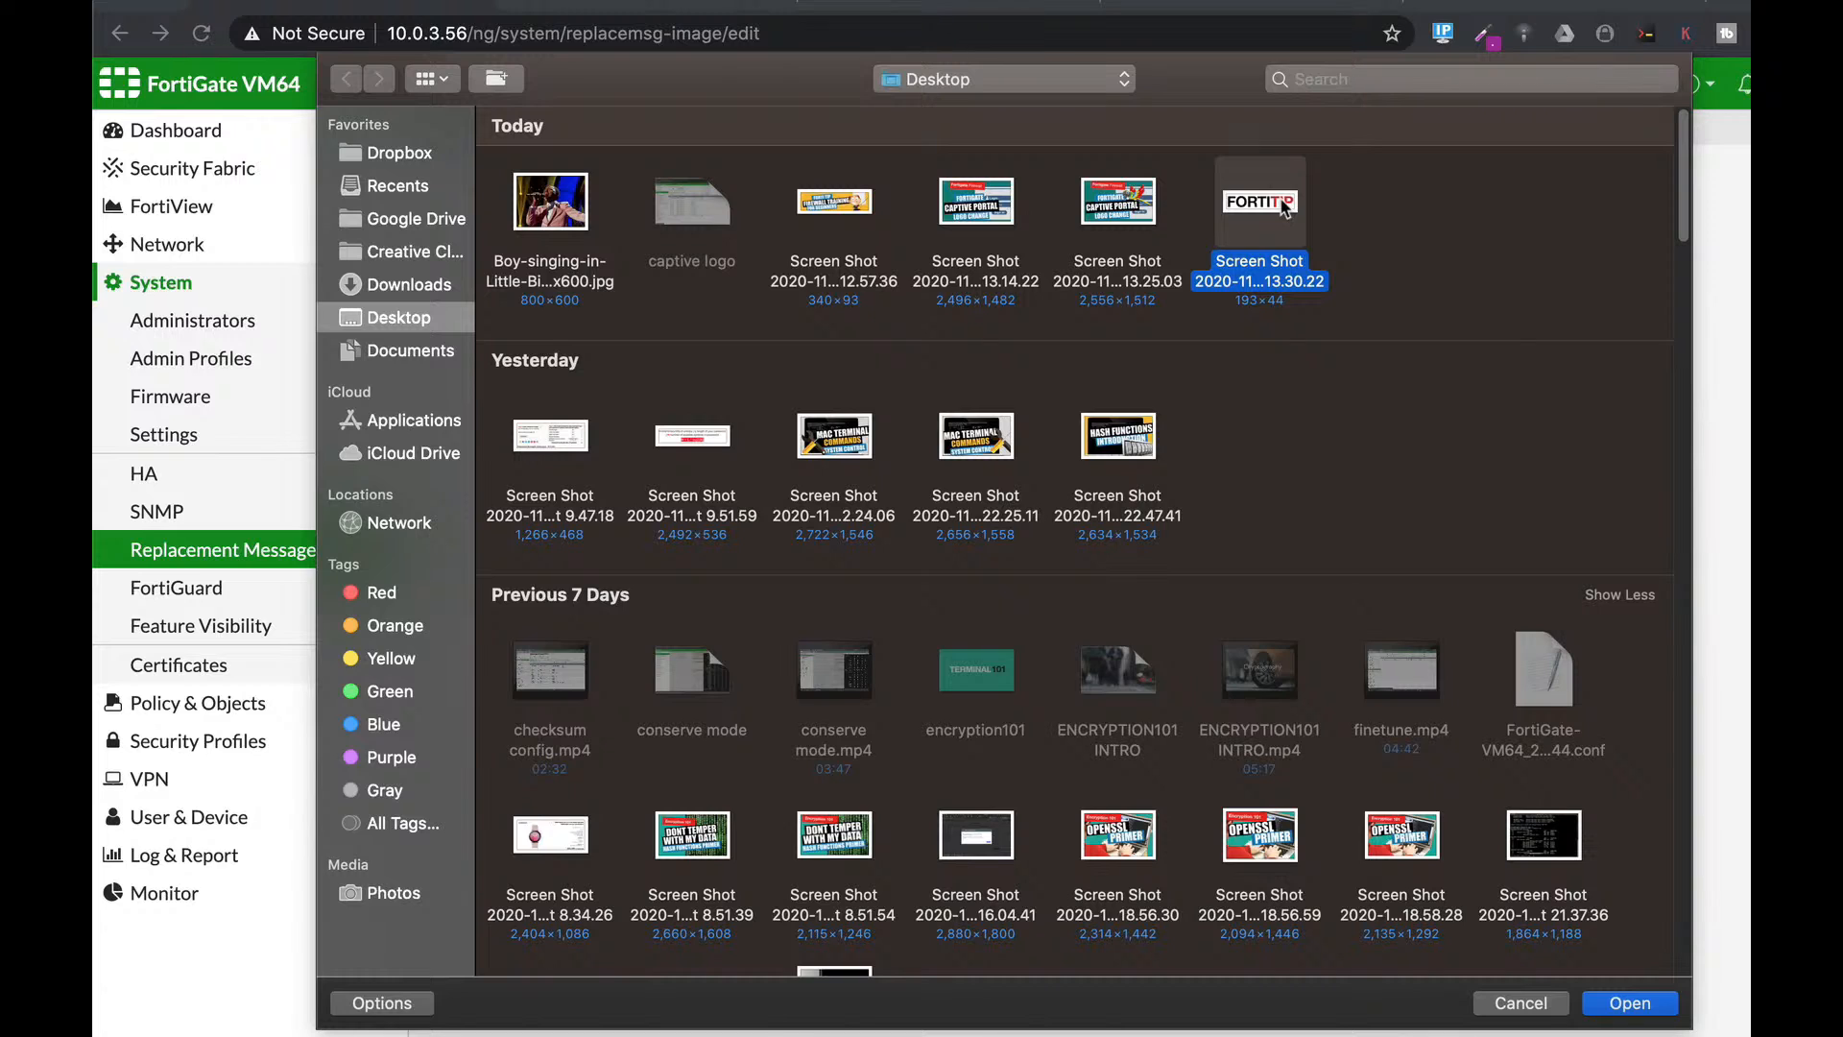
double_click(1282, 206)
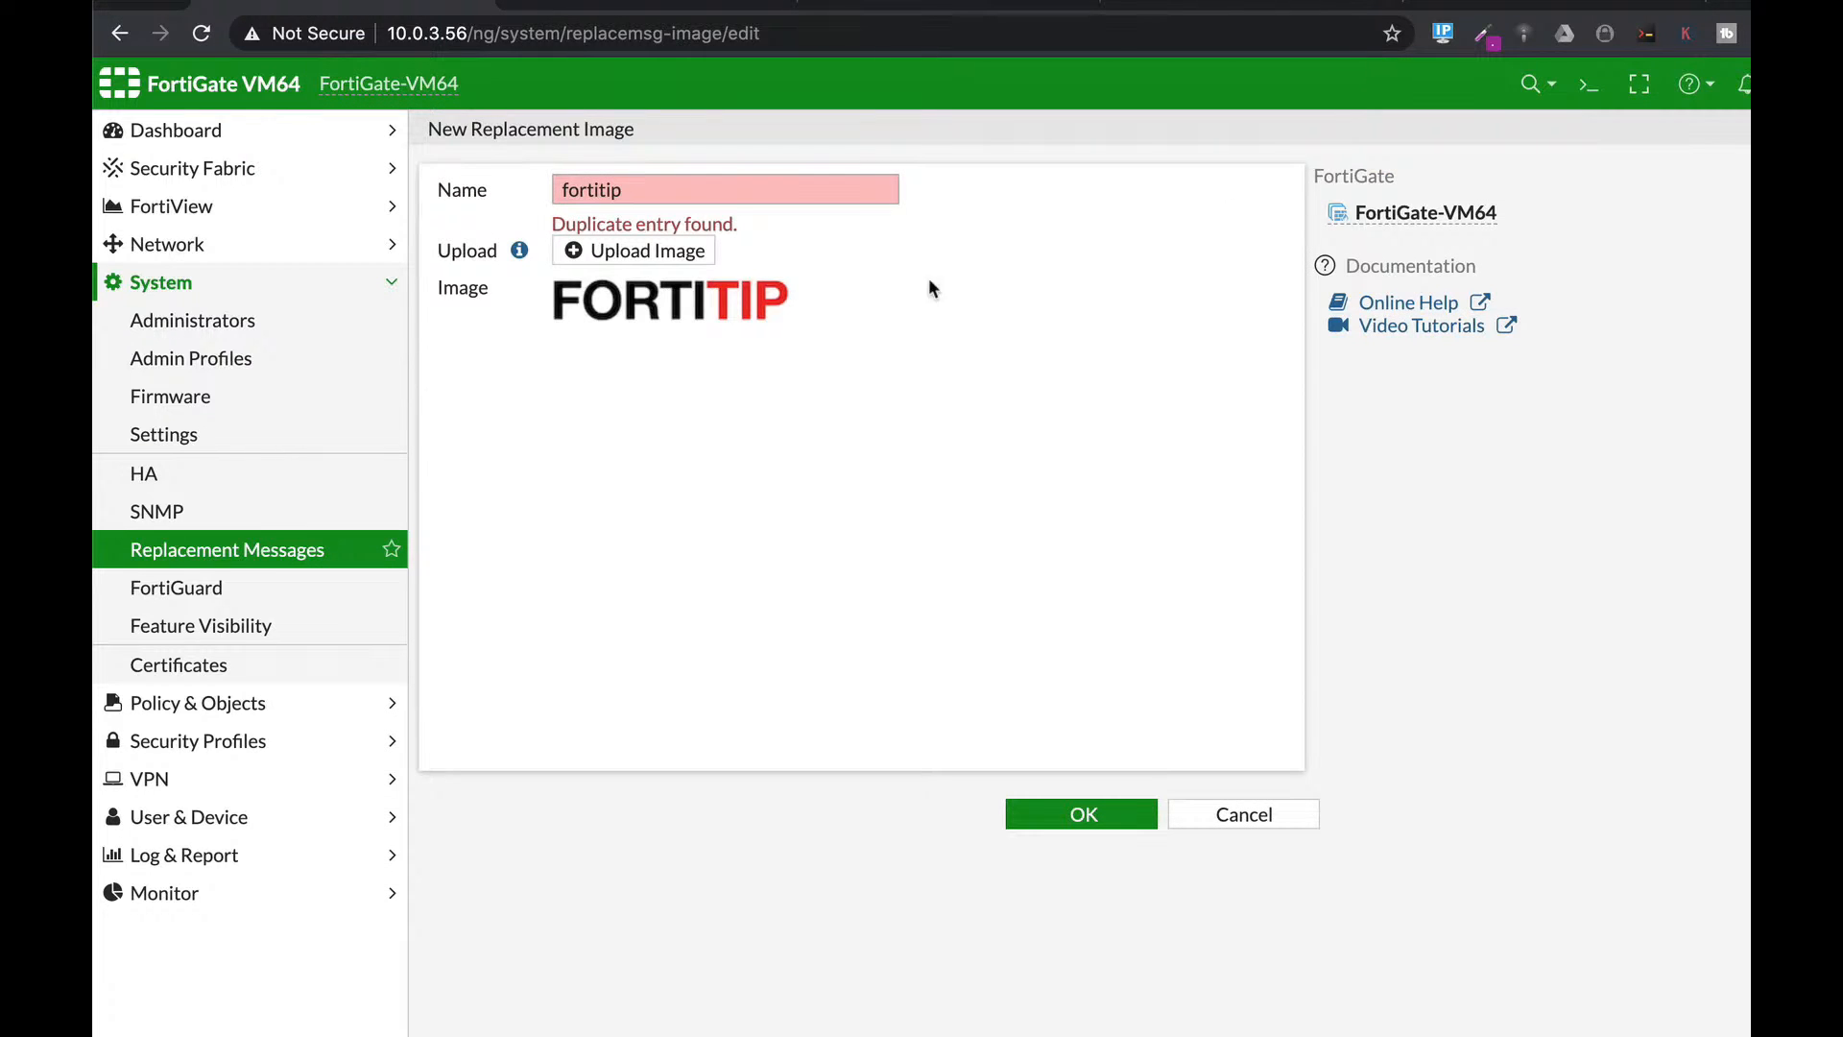
click(633, 192)
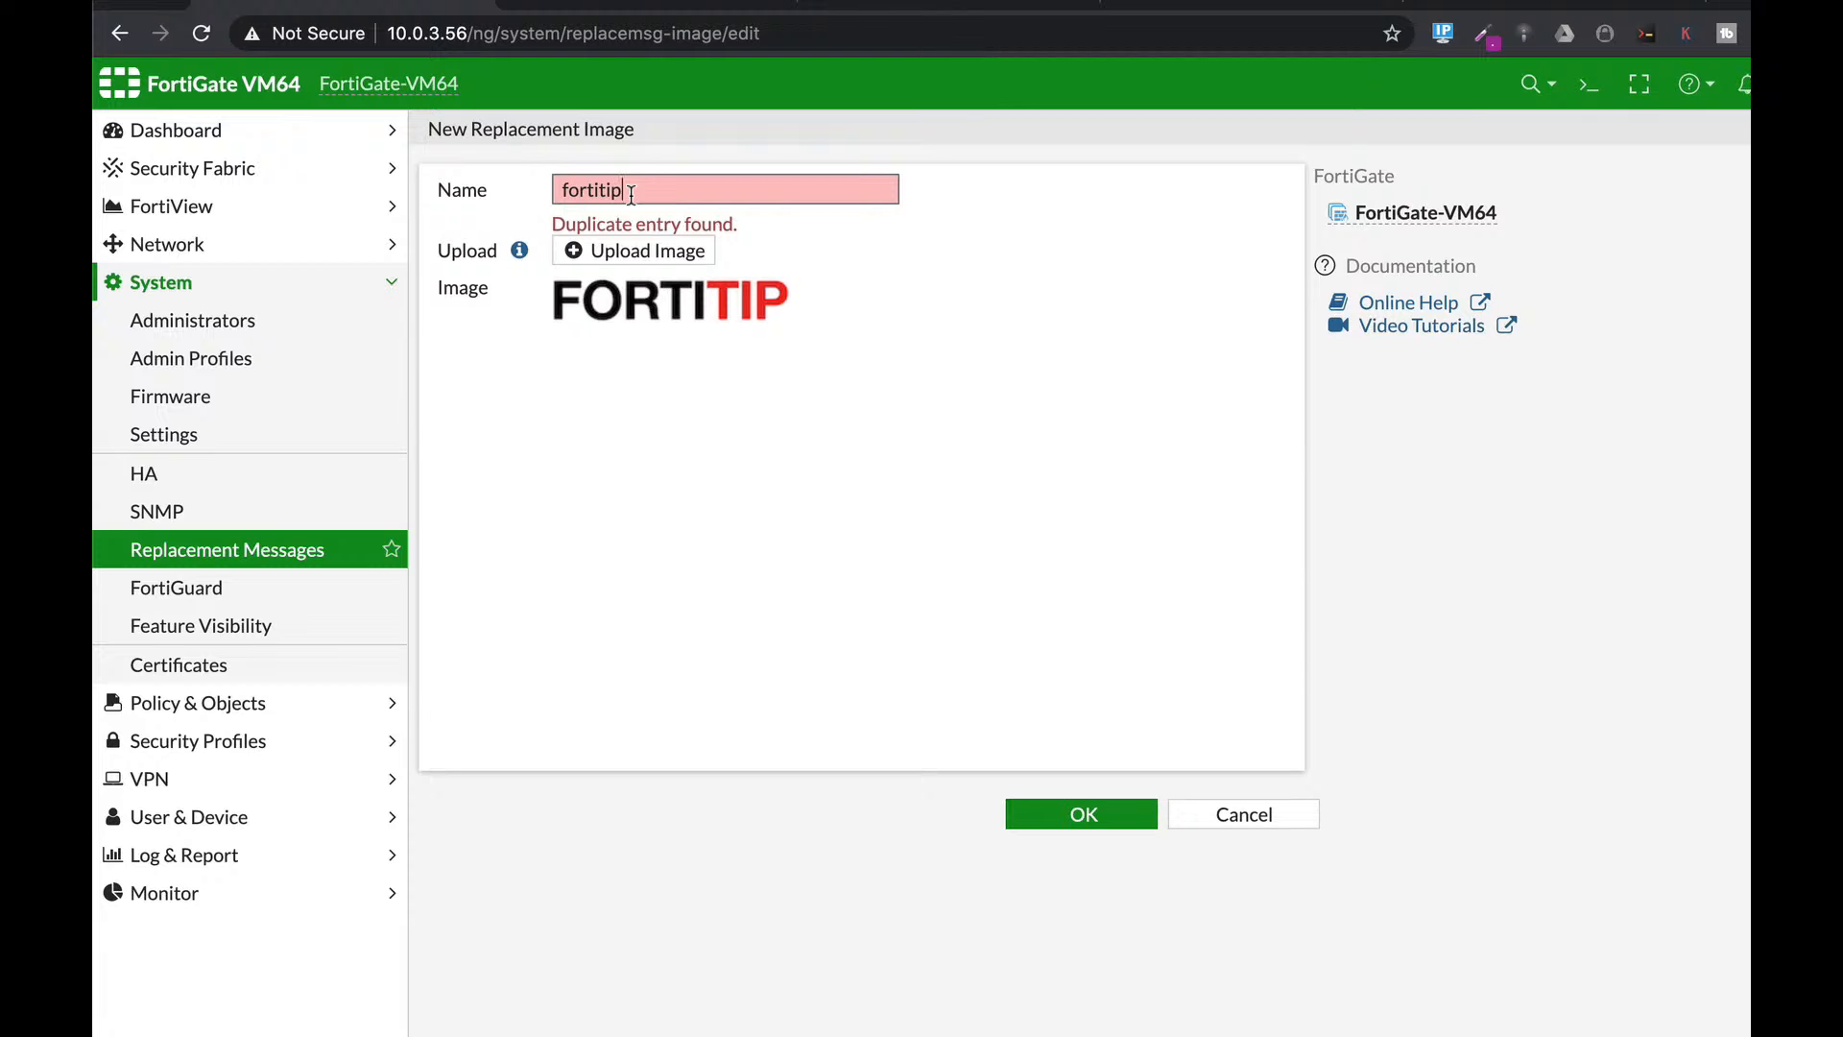
text(1)
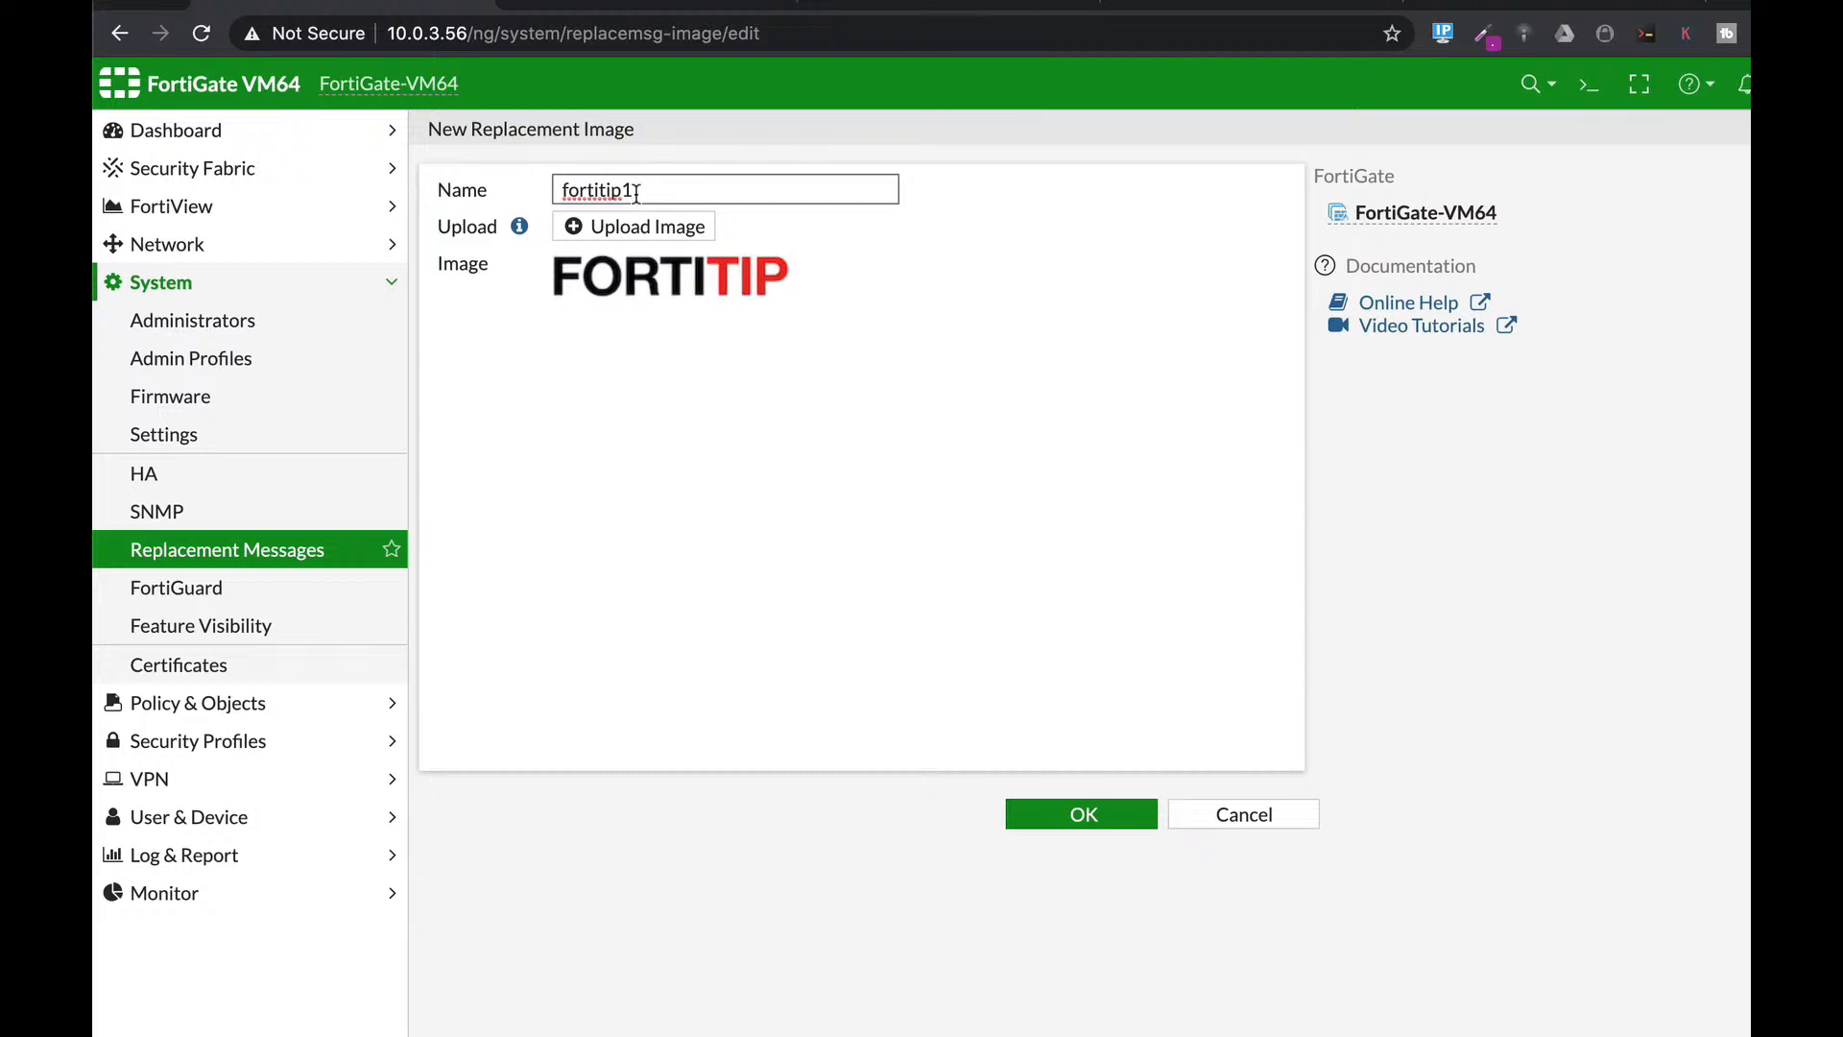
click(1109, 811)
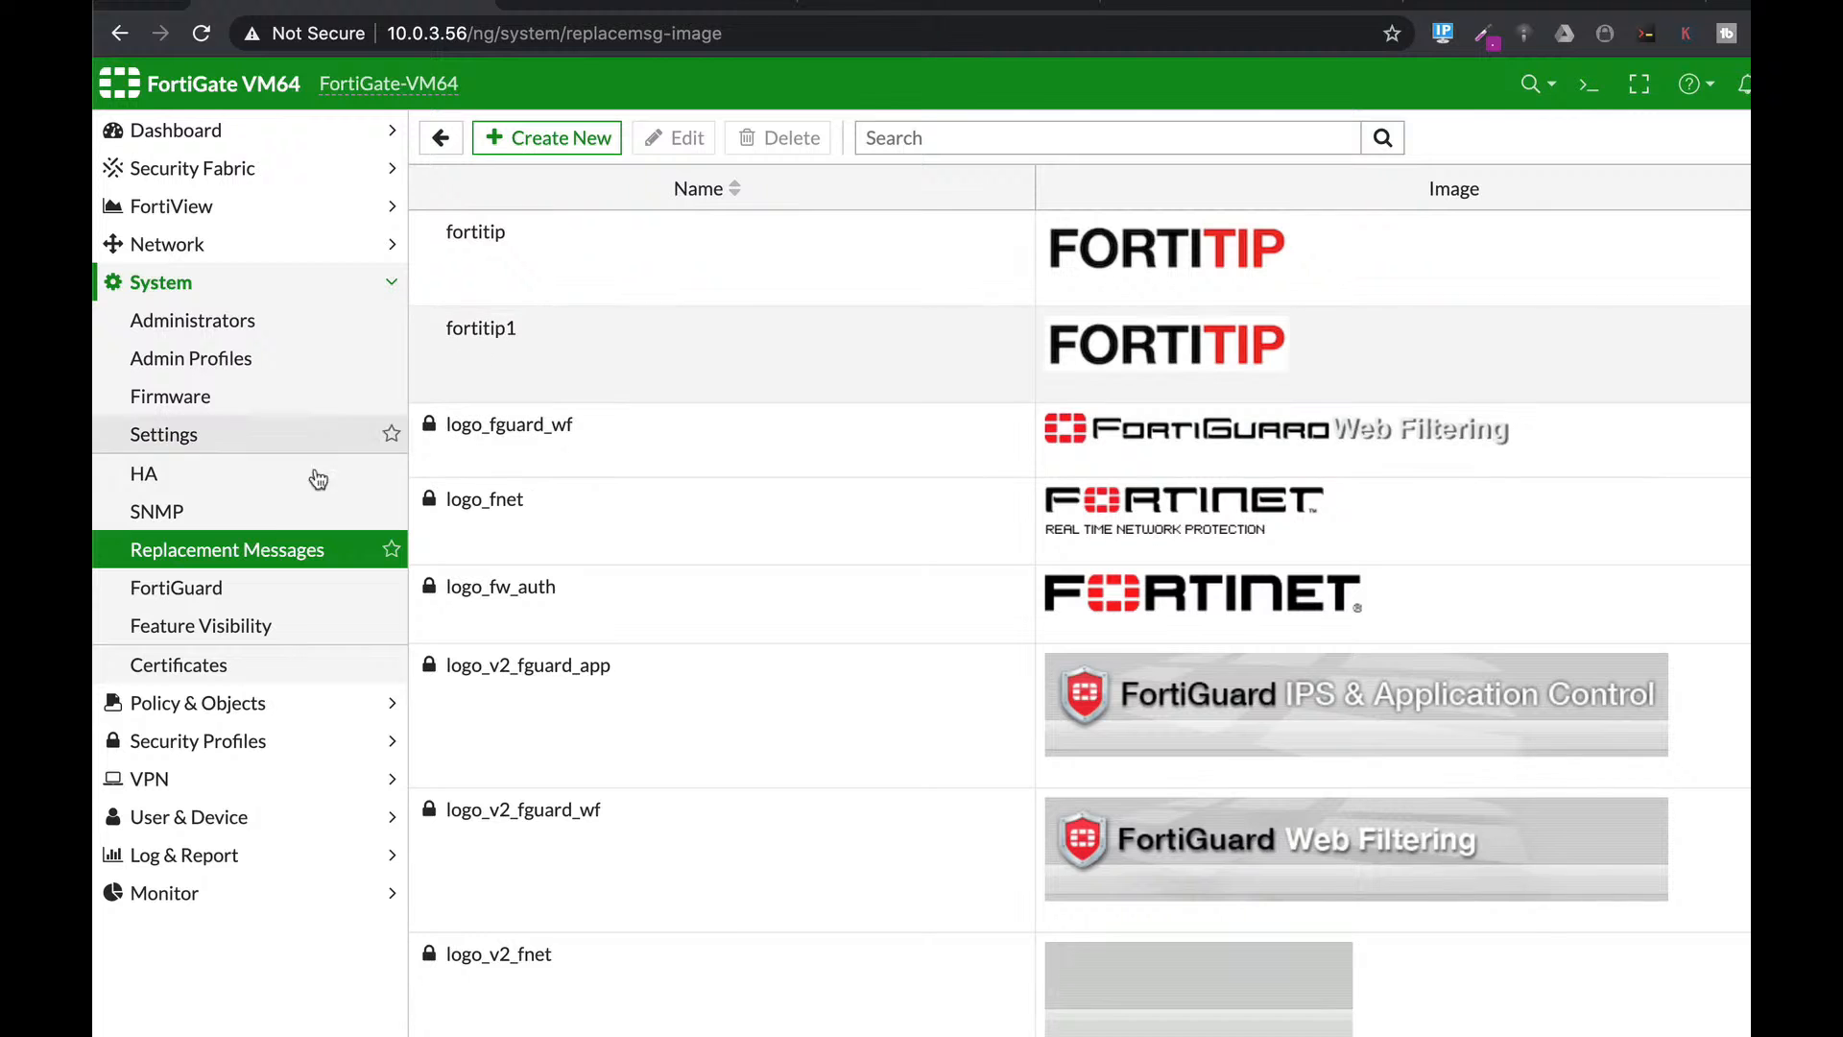
click(266, 545)
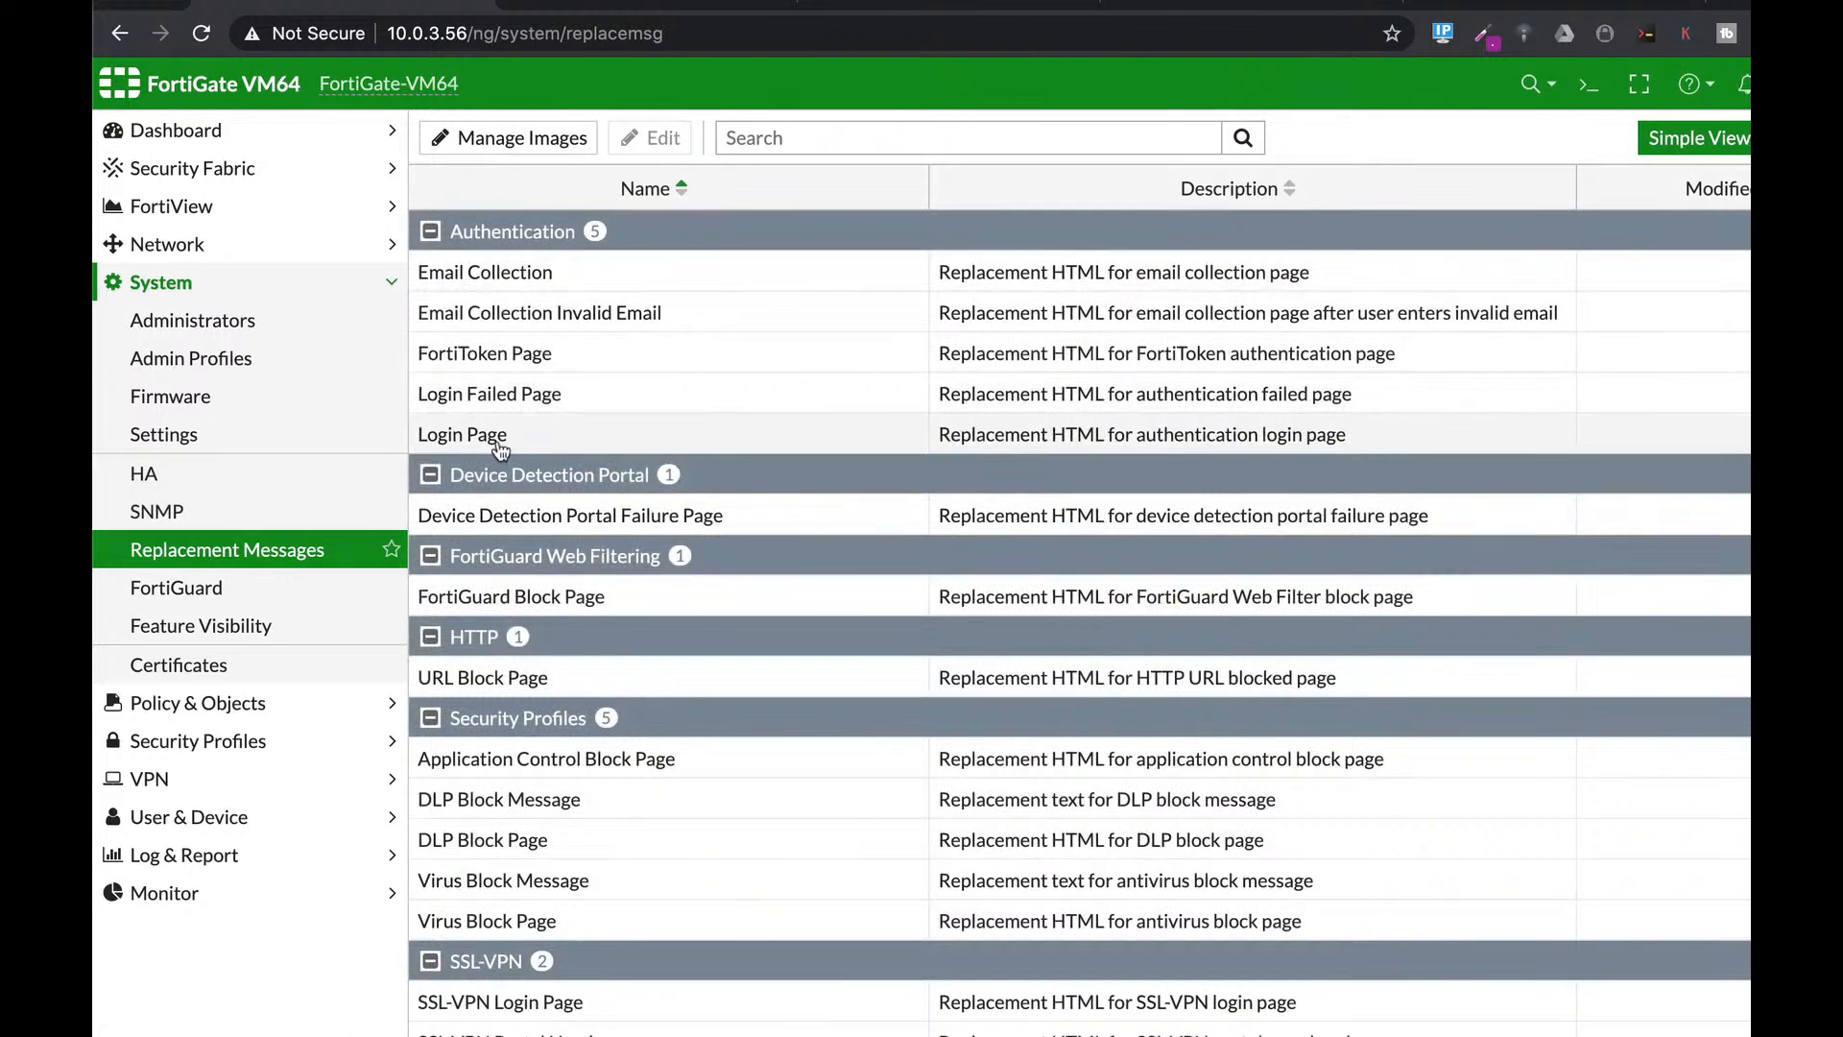
In the Login Page message, change the .logo background colour from #eee to #ffffff.
click(489, 437)
click(668, 137)
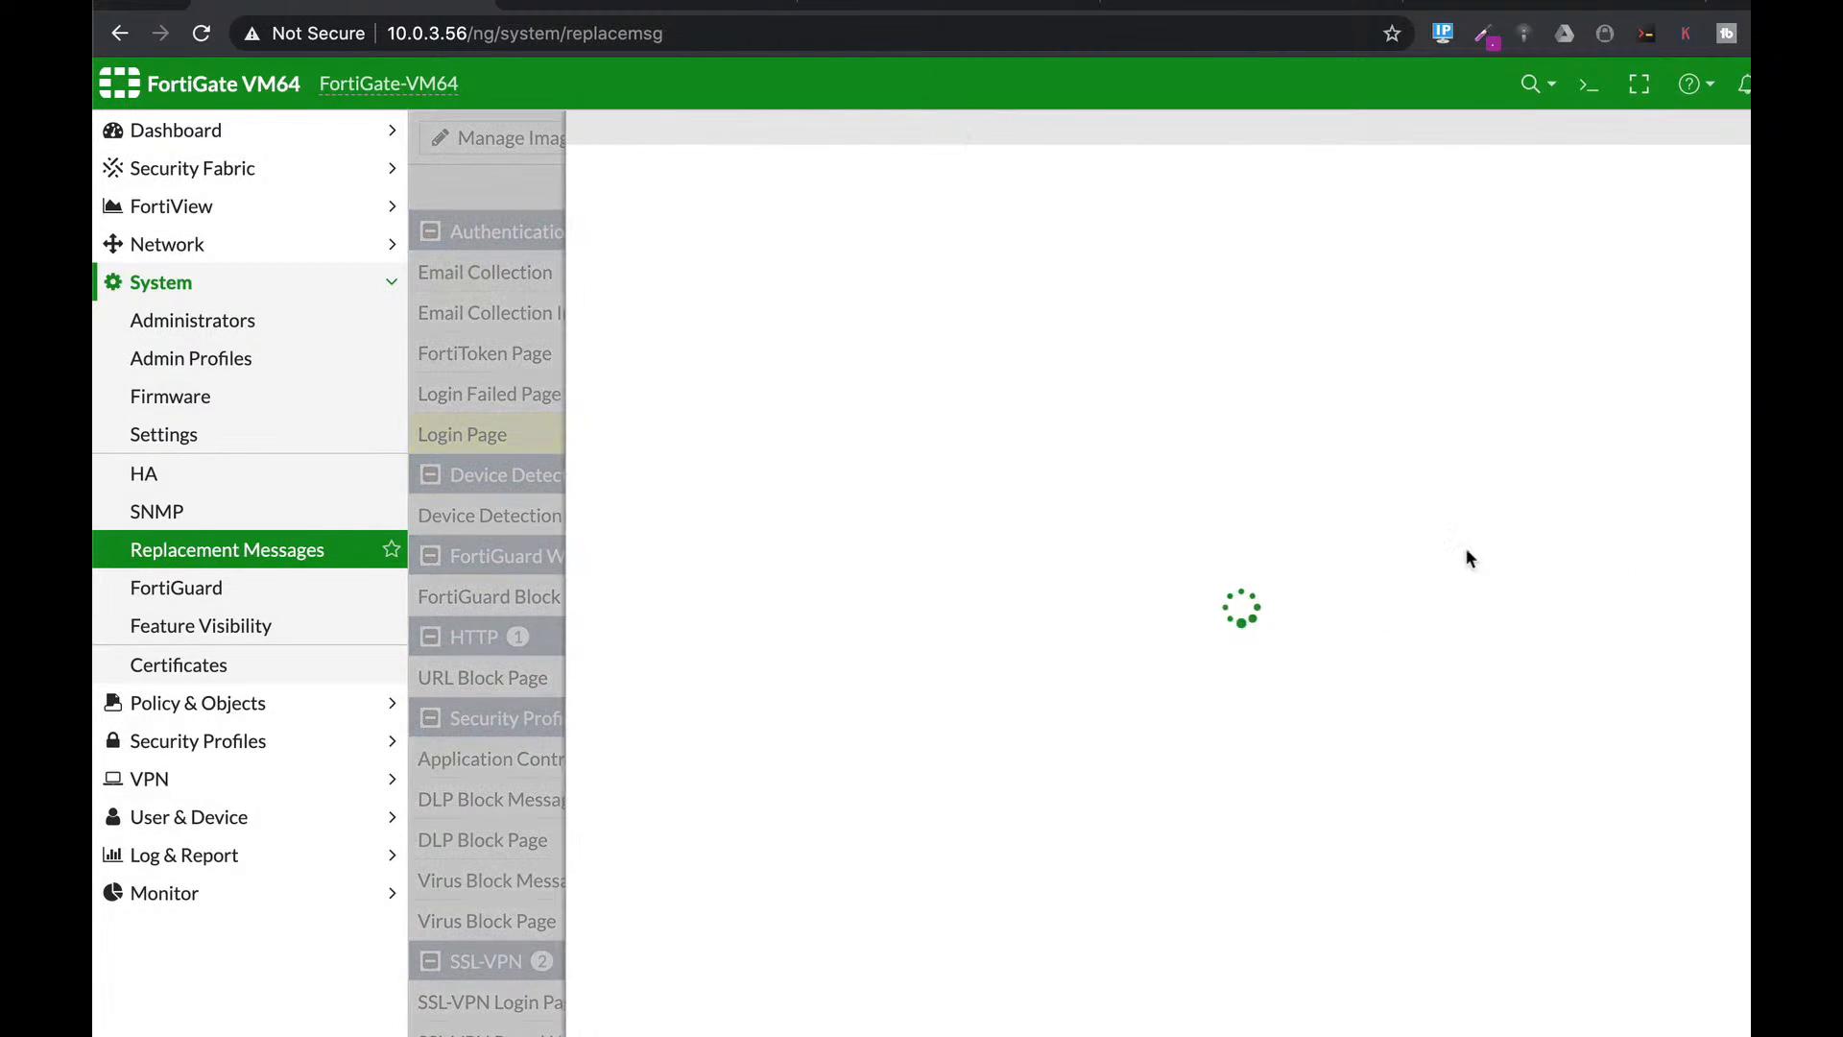
drag(1374, 532, 662, 515)
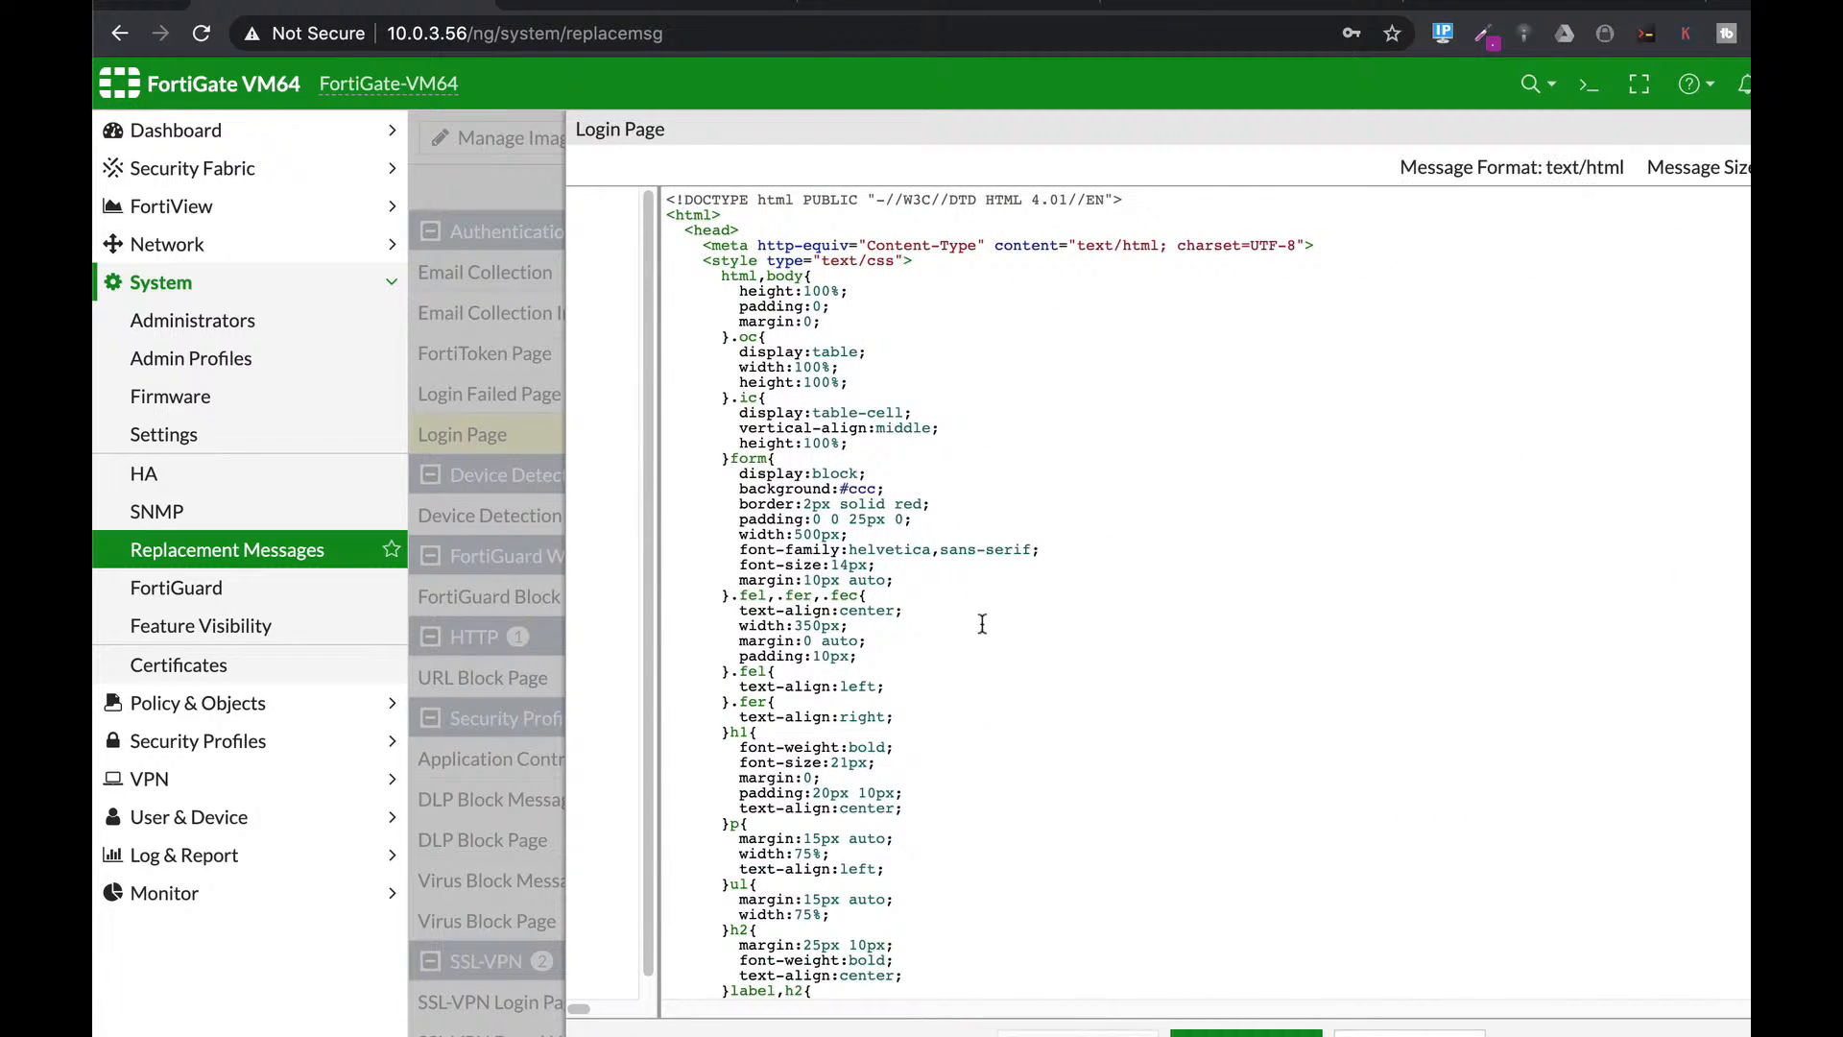
scroll(965, 622, down, 3)
key(ctrl+f)
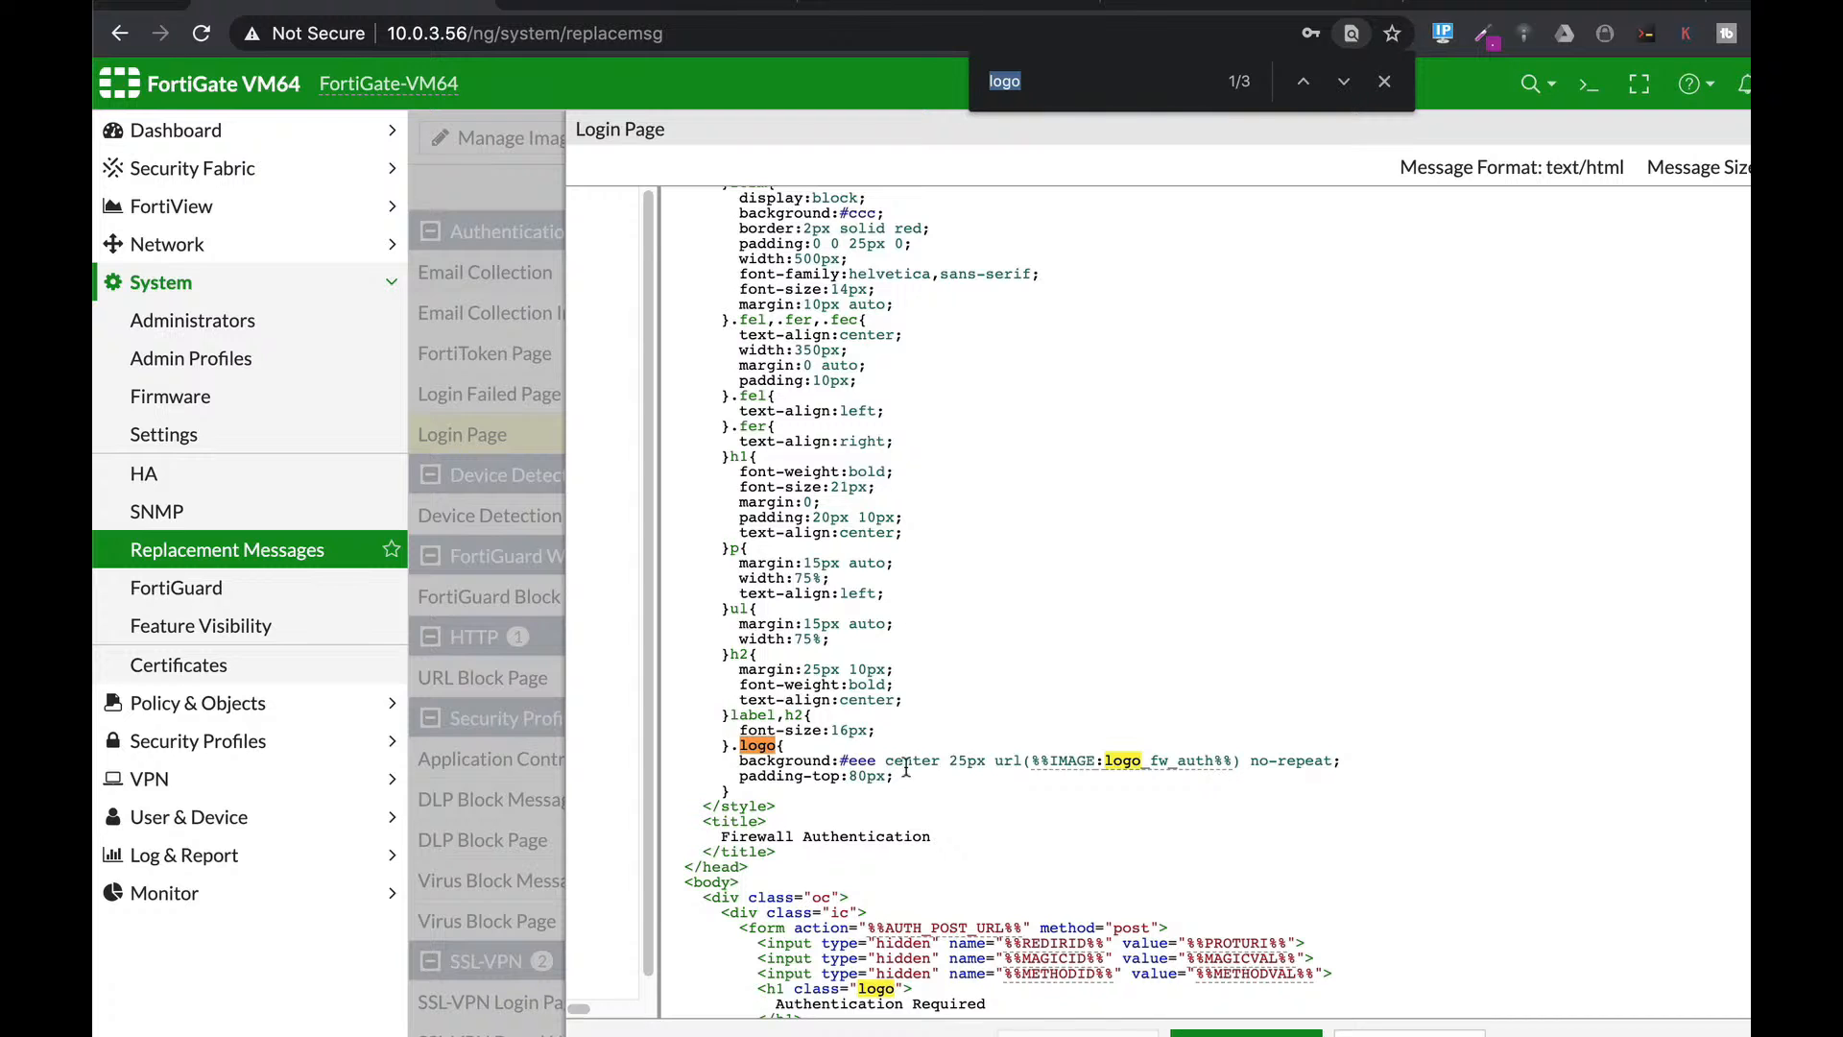
click(857, 762)
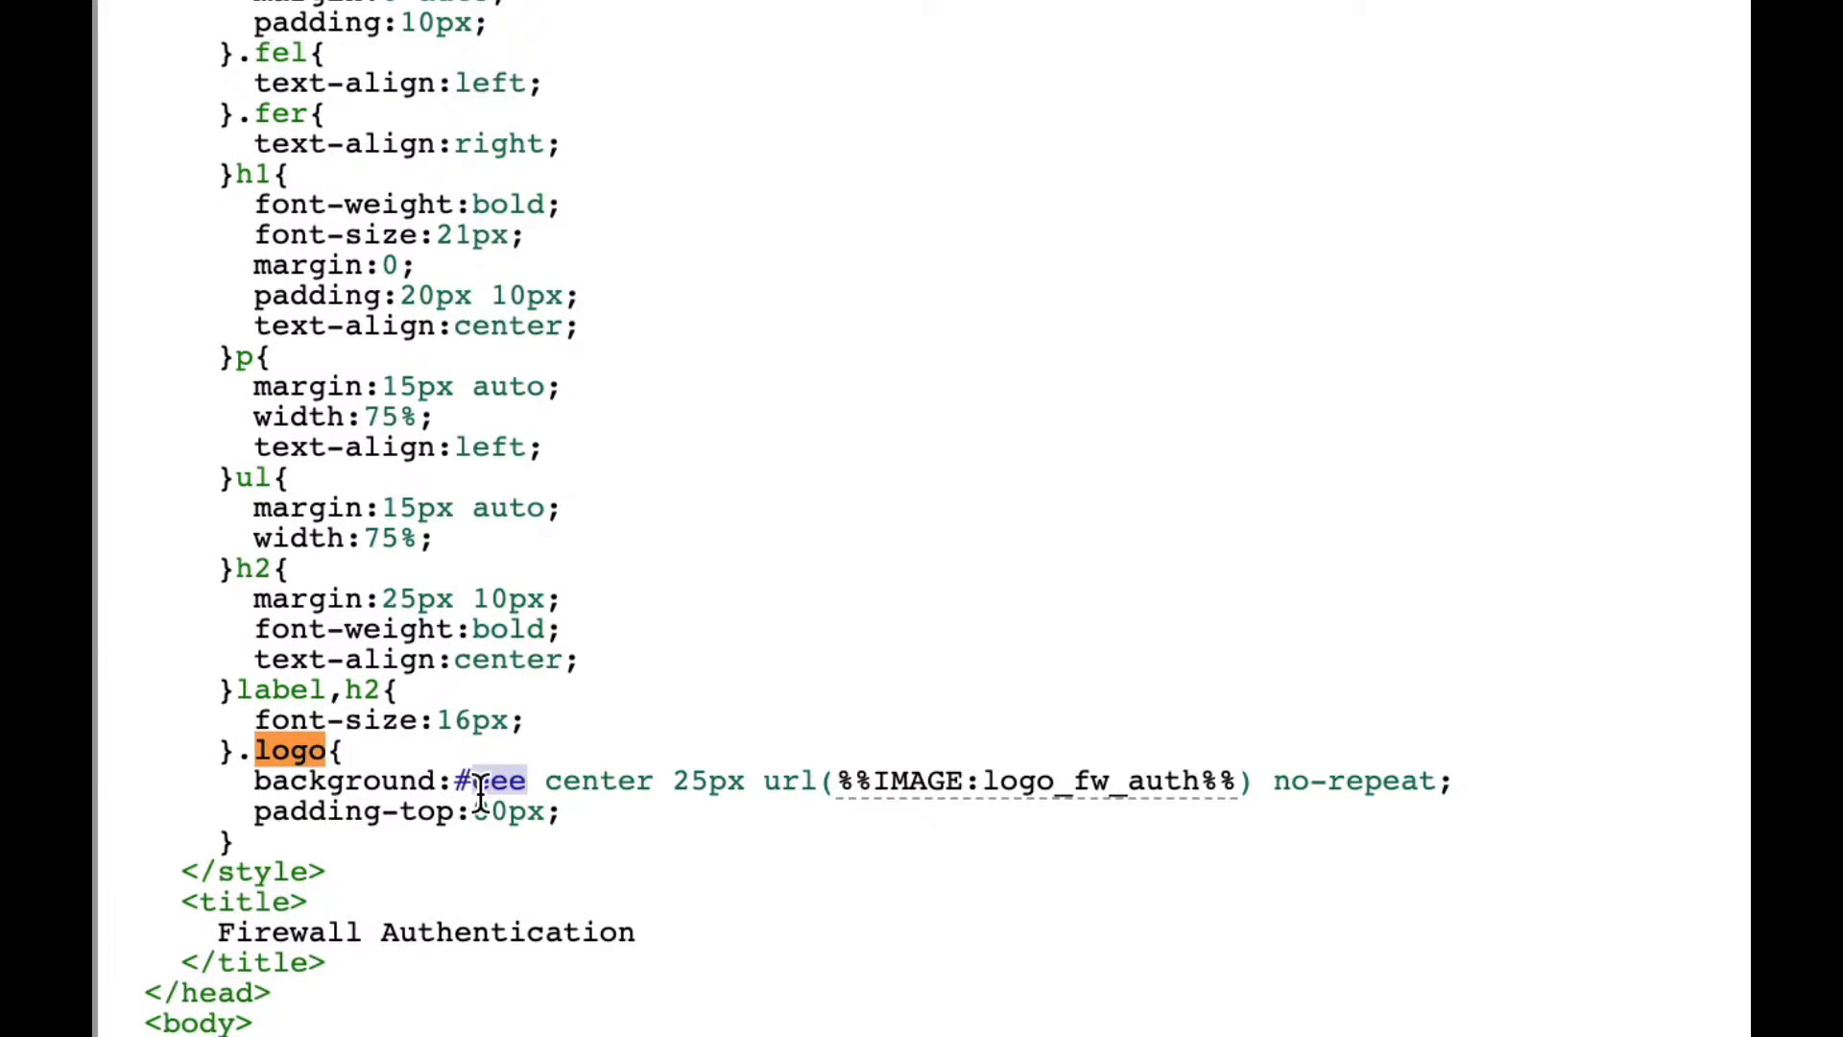
click(475, 785)
drag(476, 782, 527, 782)
text(fffff)
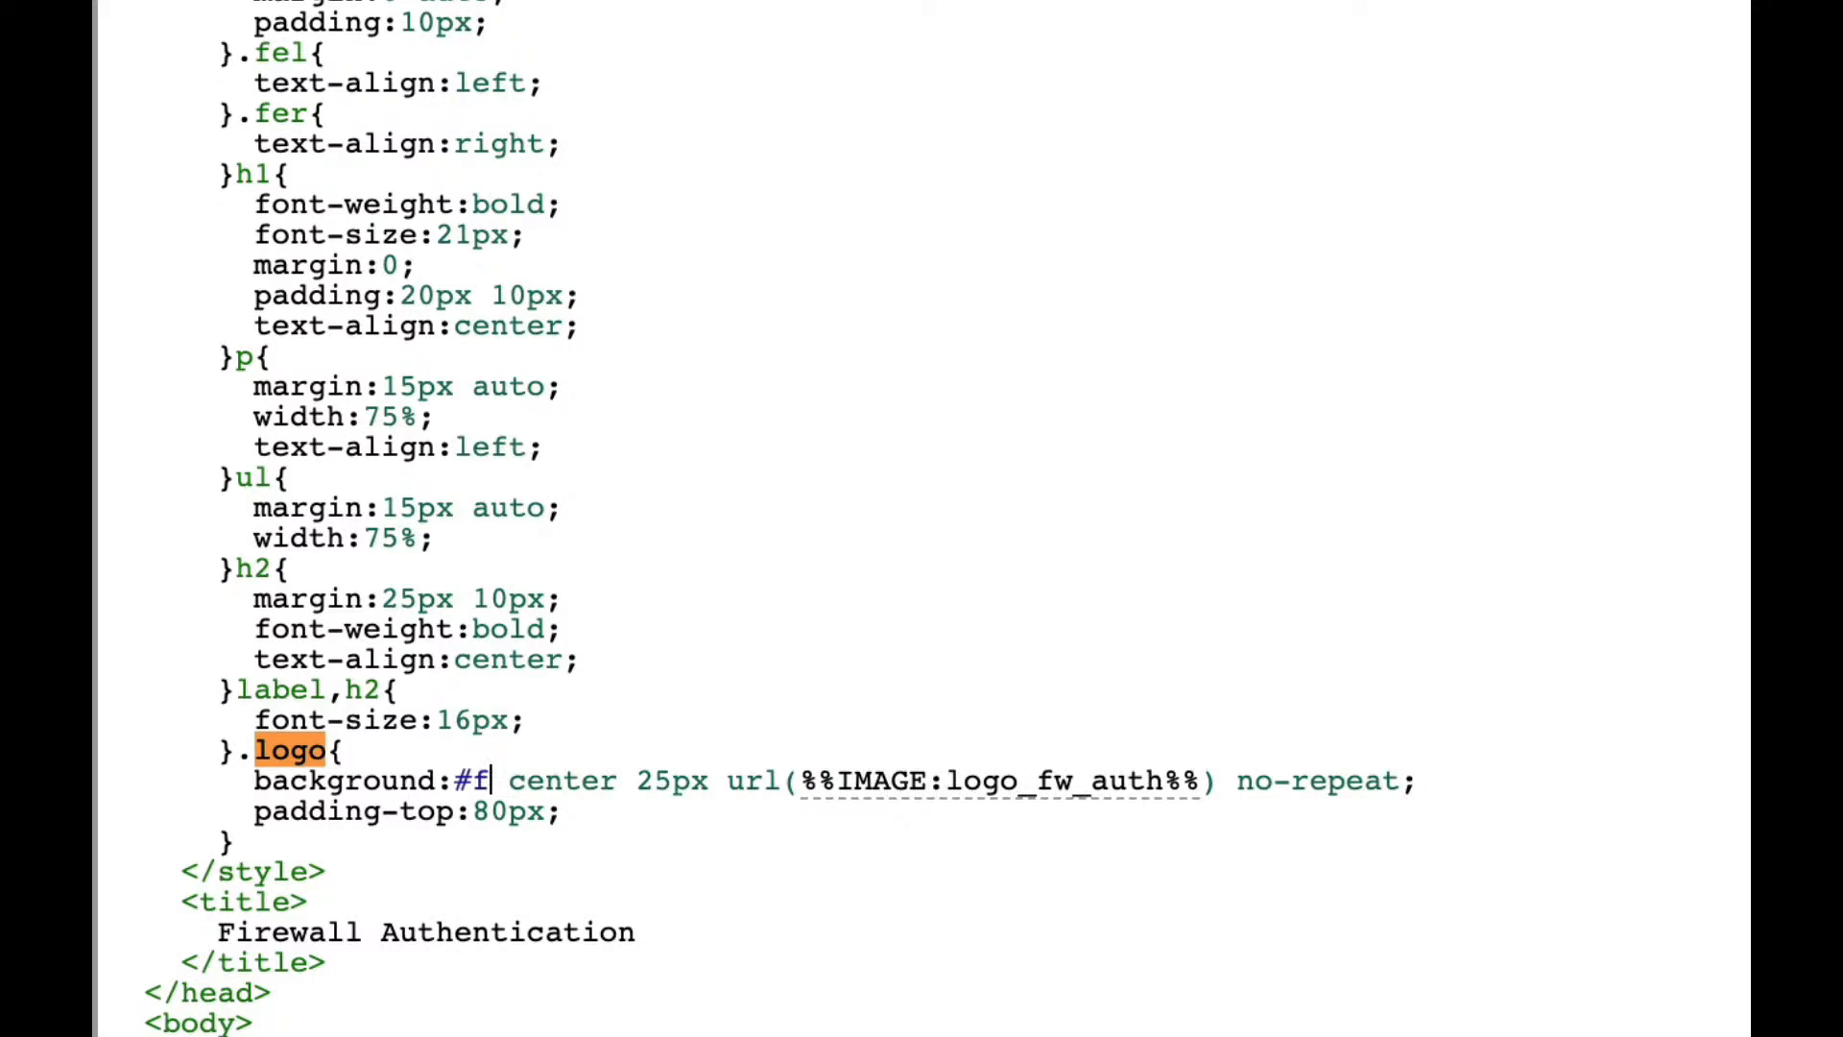
text(f)
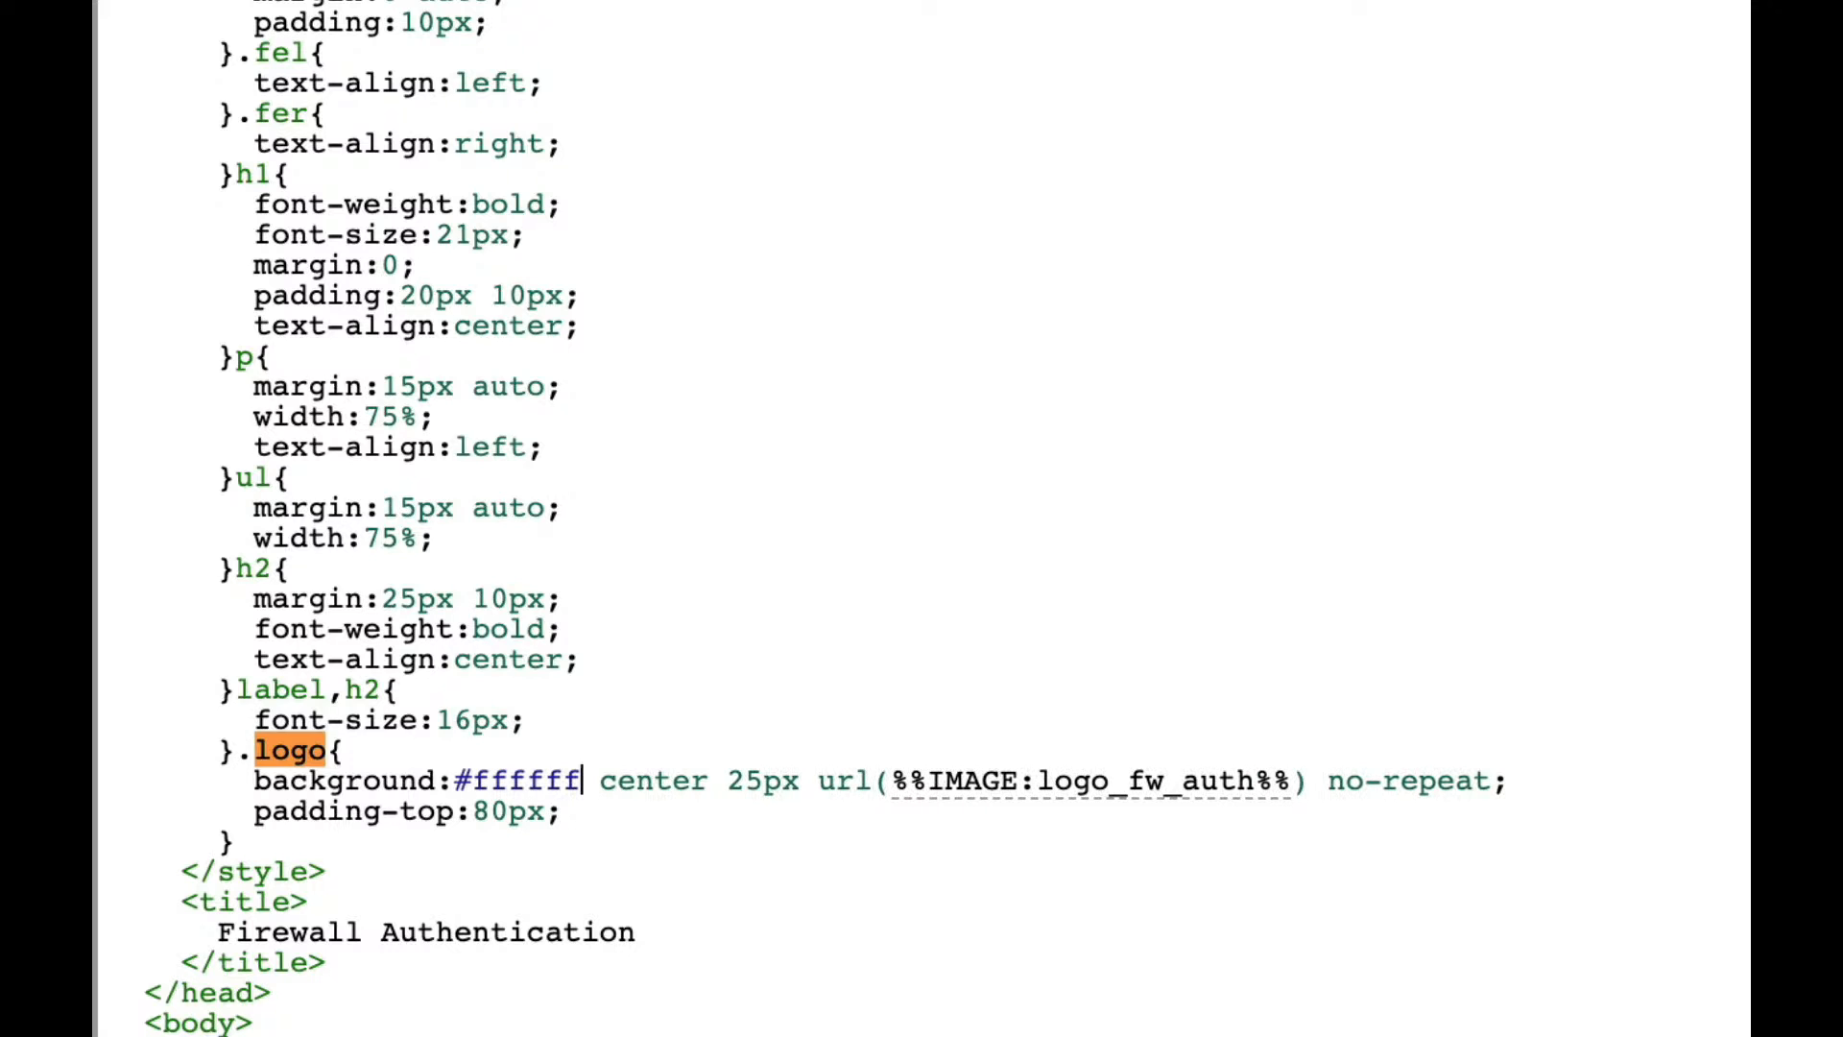
Replace the logo image reference with fortitip1 and save the Login Page.
mouse_move(1256, 783)
key(BackSpace)
key(BackSpace)
key(BackSpace)
key(BackSpace)
key(BackSpace)
key(BackSpace)
key(BackSpace)
key(BackSpace)
key(BackSpace)
key(BackSpace)
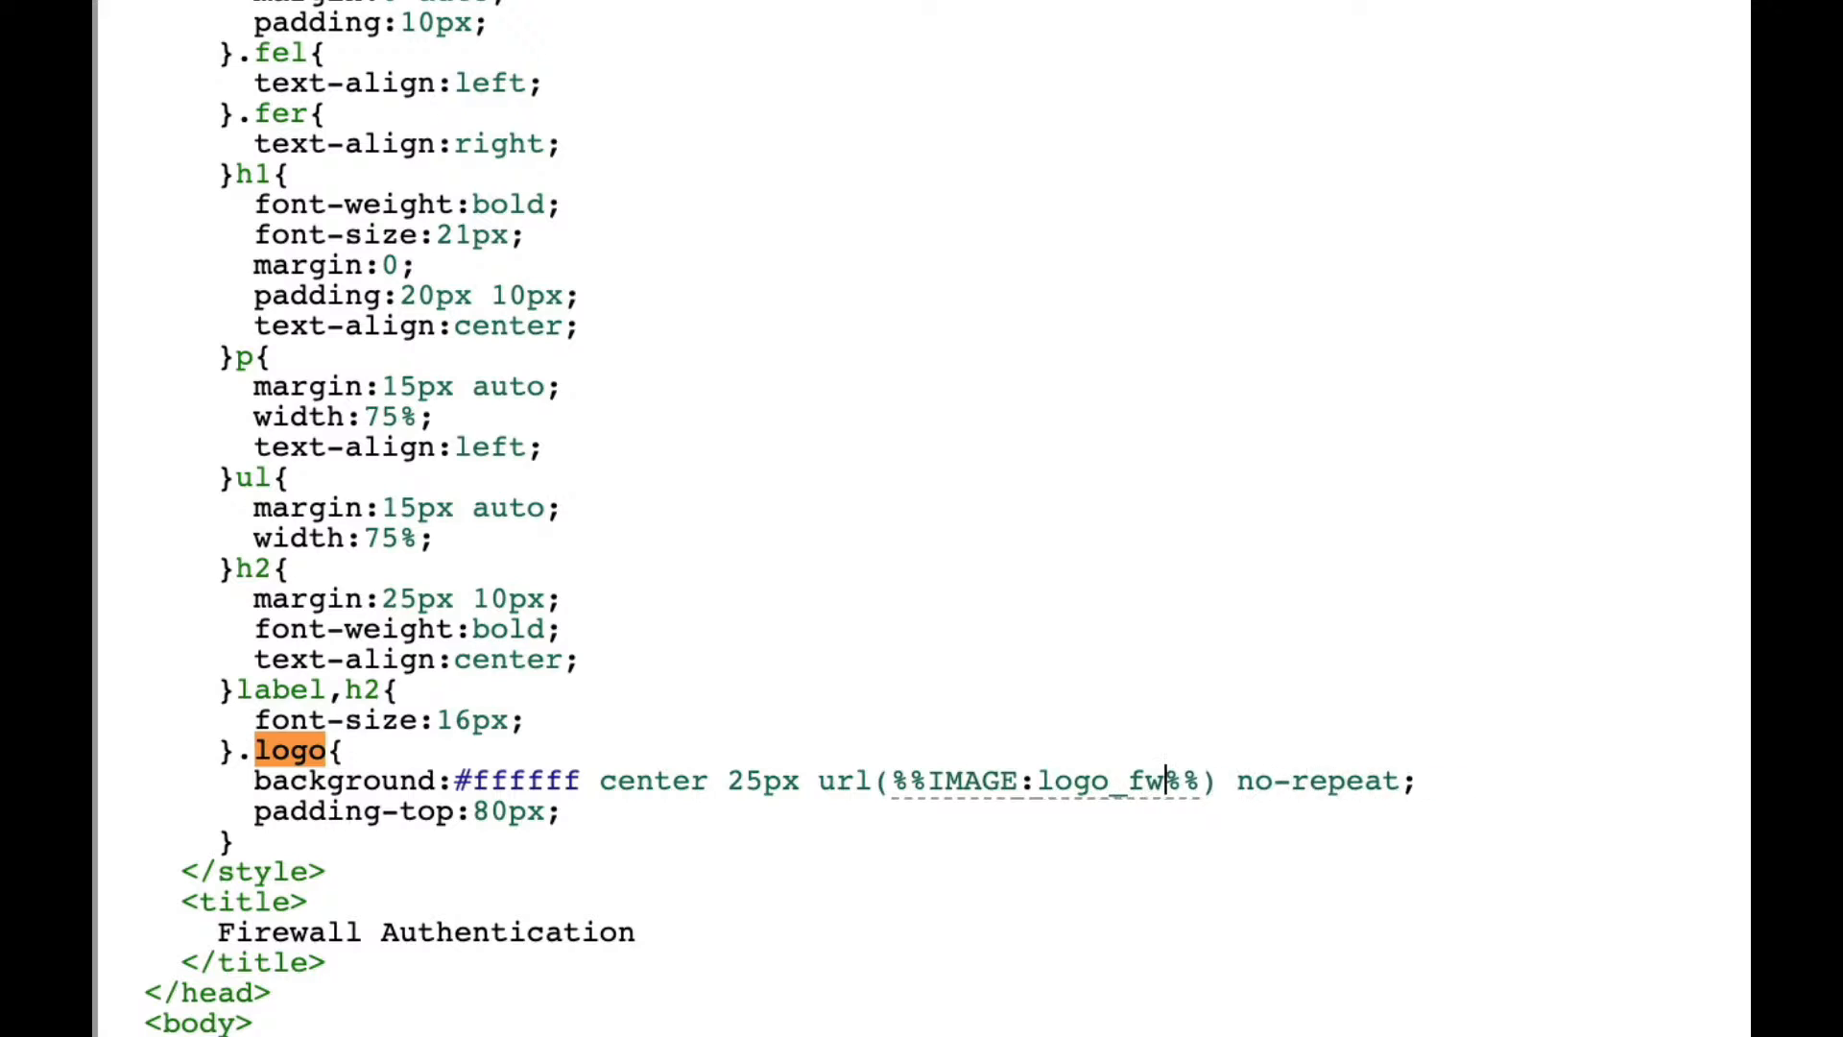
key(BackSpace)
key(BackSpace)
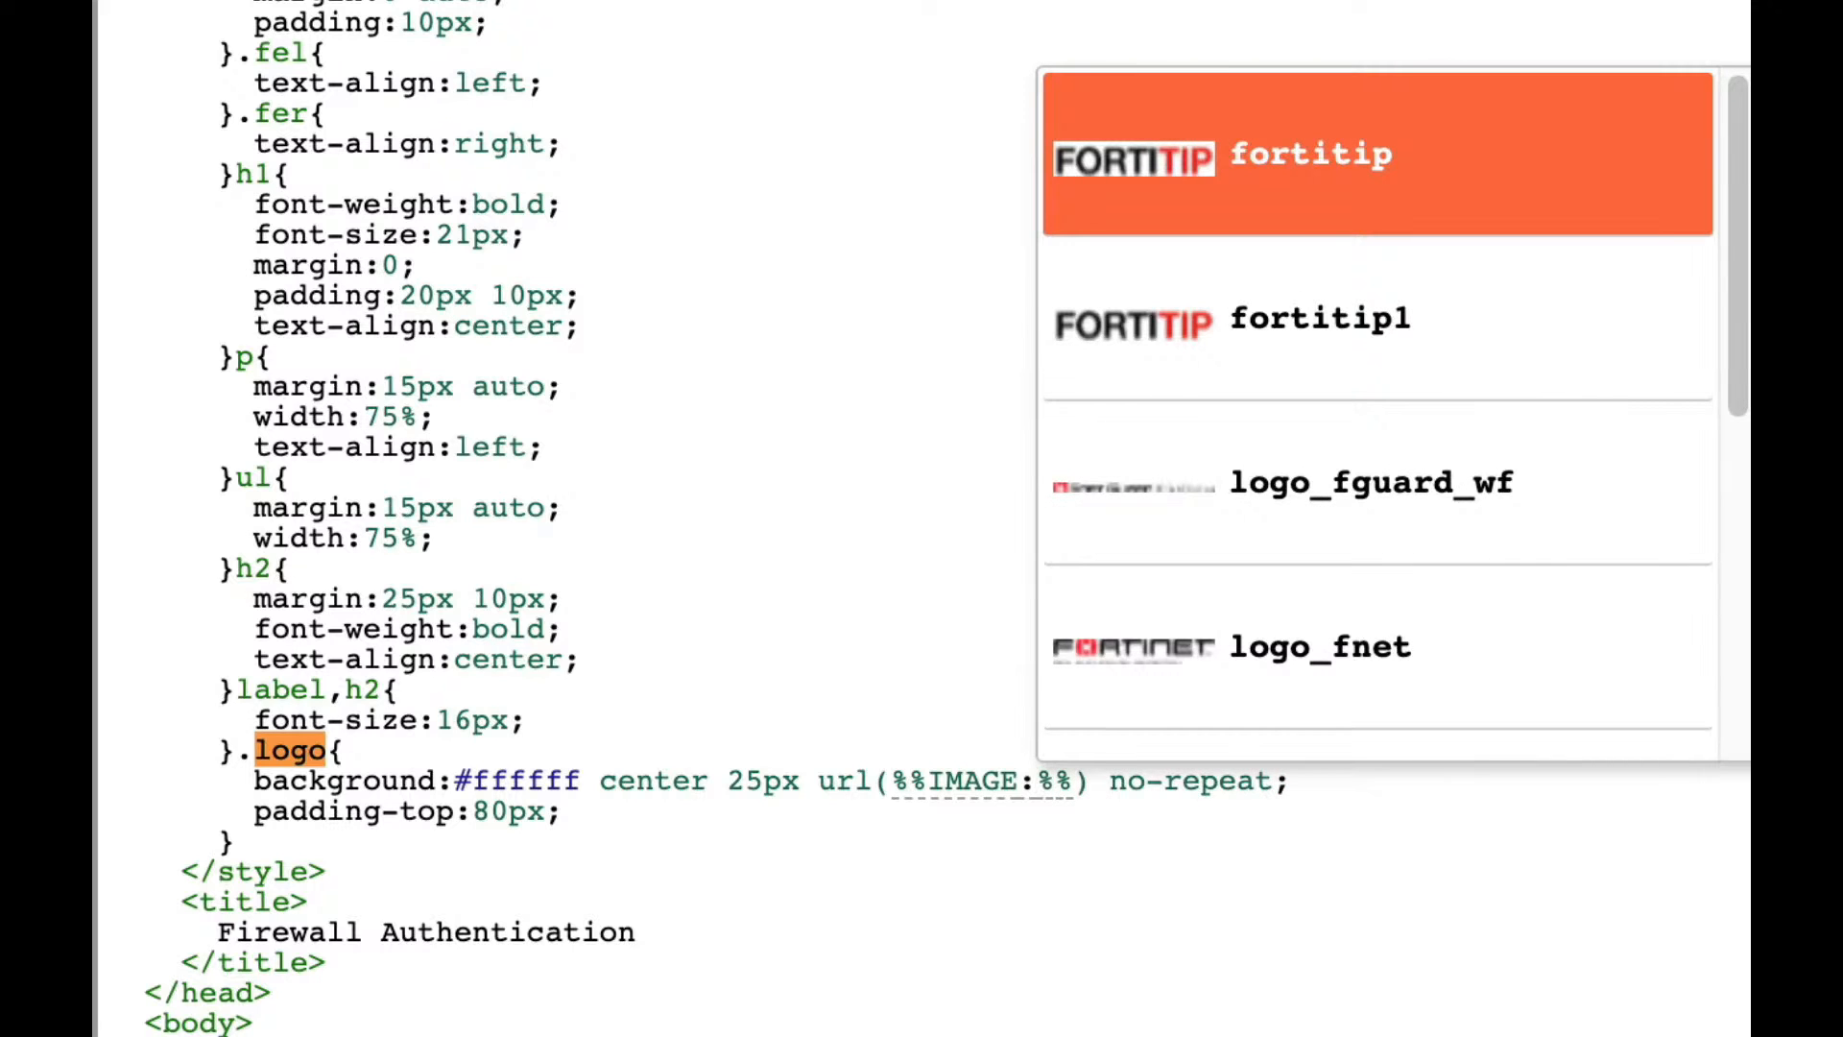
text(fortiti)
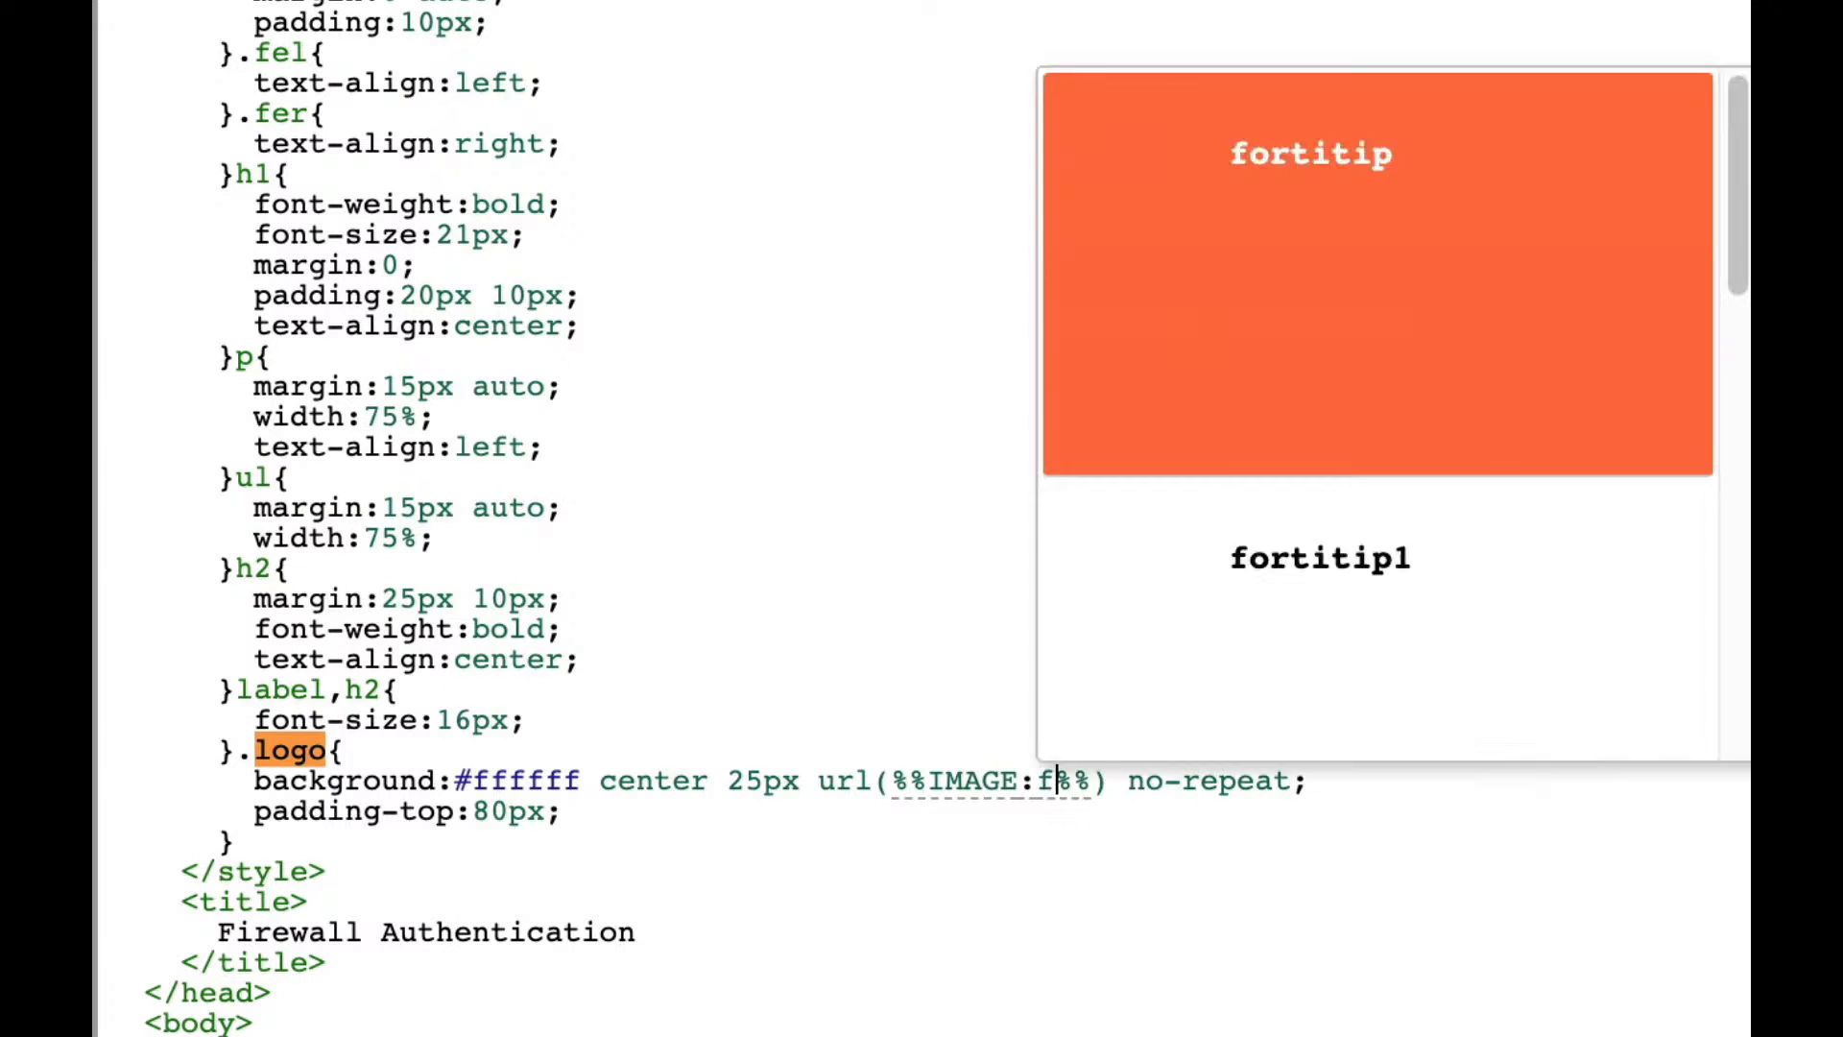
text(p1)
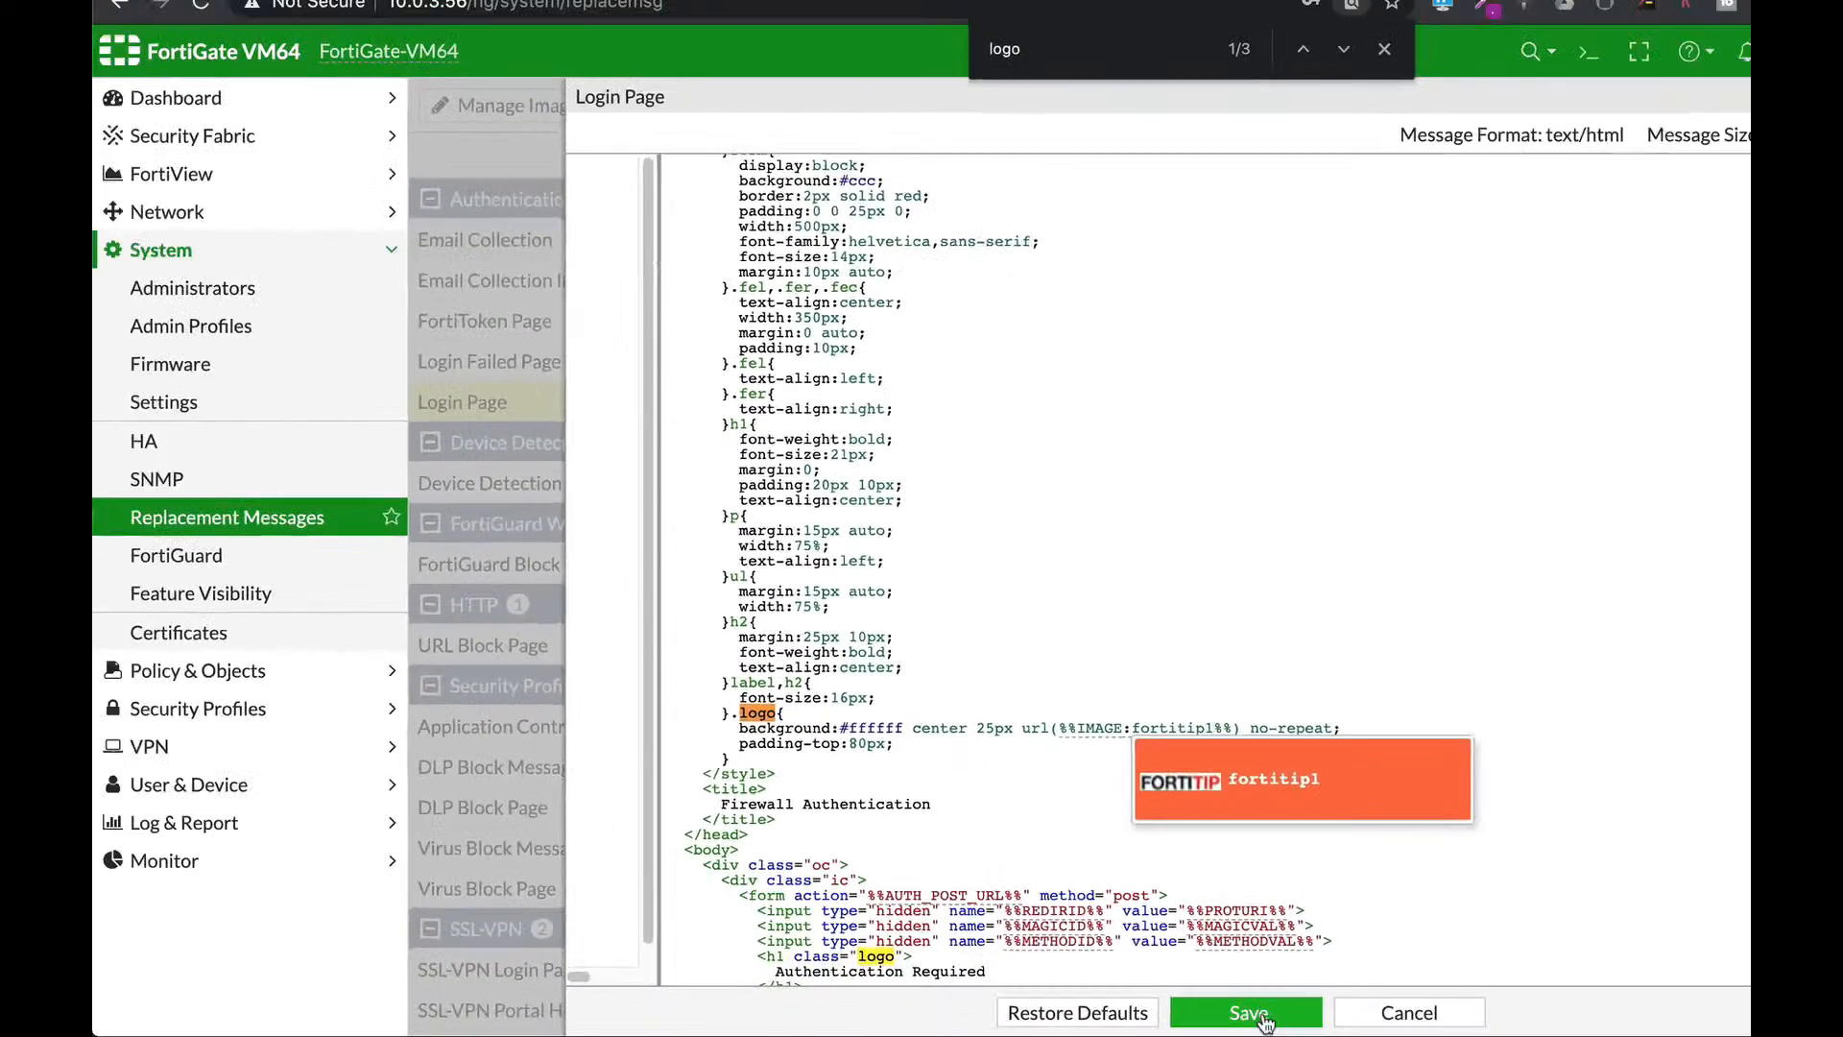
click(1242, 1008)
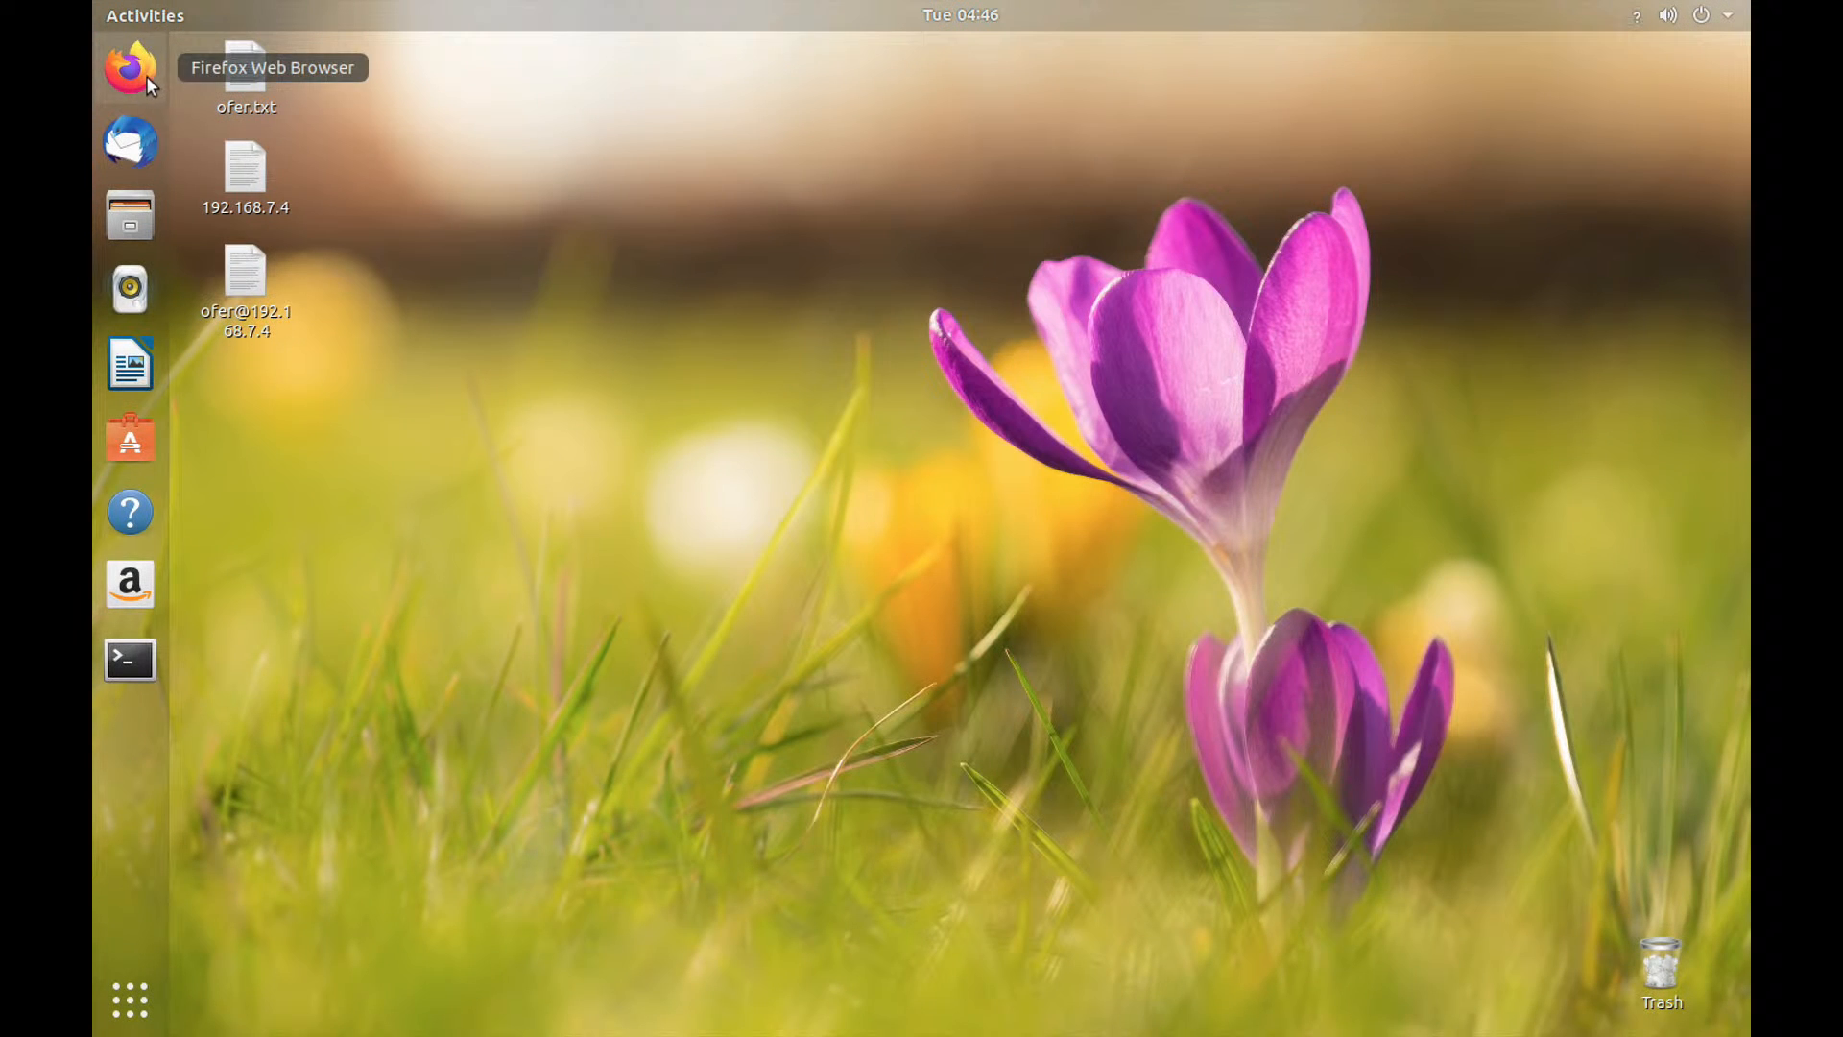
click(146, 74)
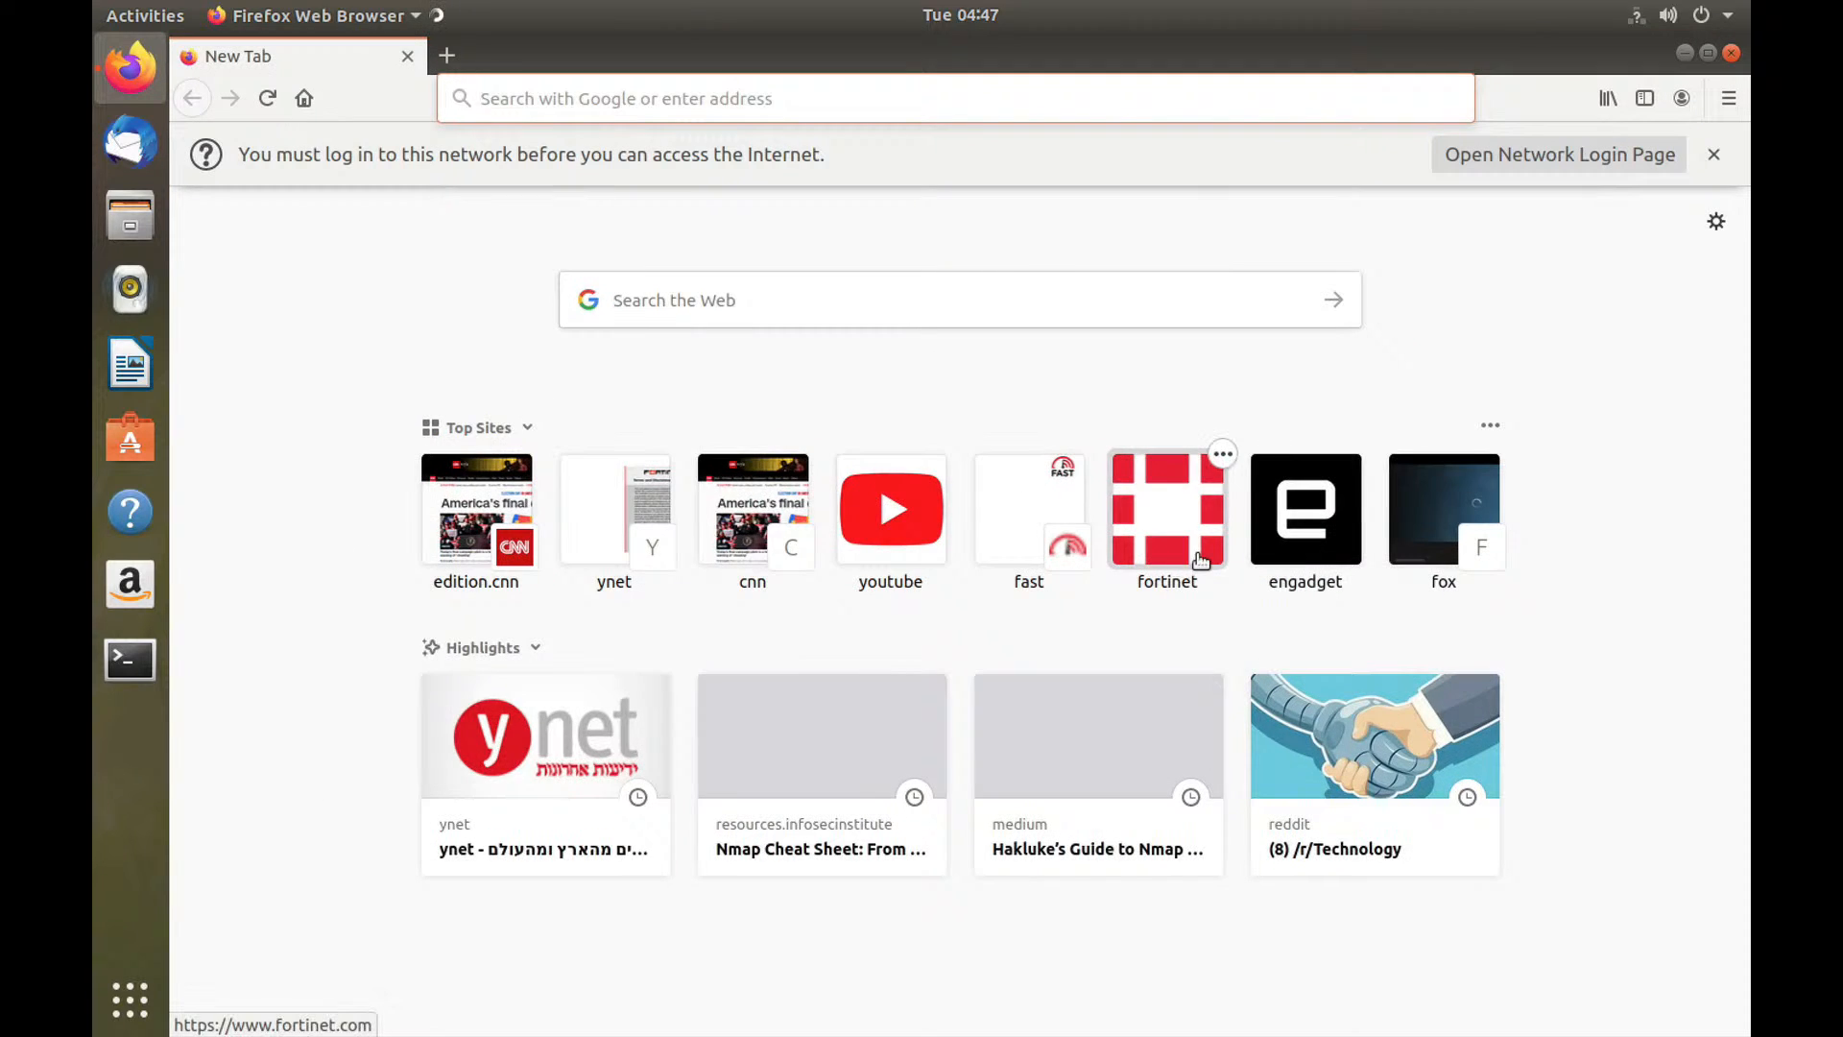
Visit the fortinet Top Sites tile in Firefox to trigger the captive portal login tab.
click(1200, 560)
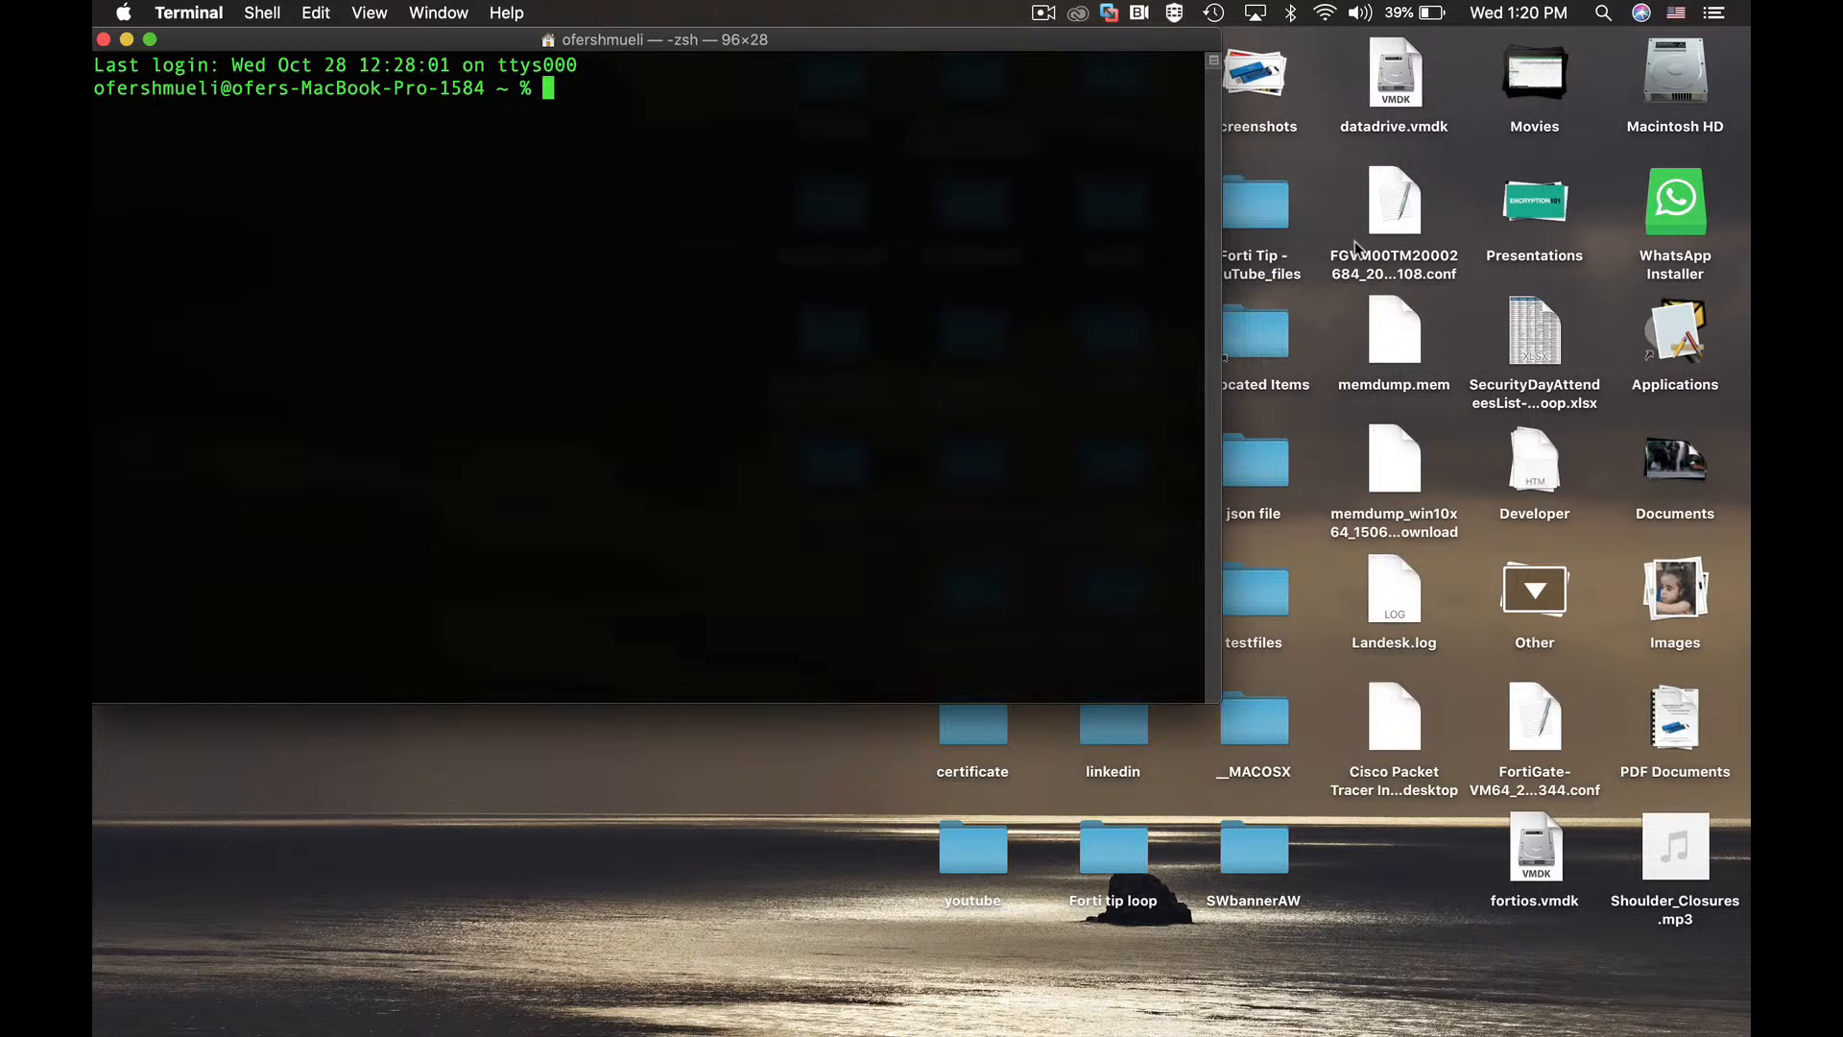
click(1387, 213)
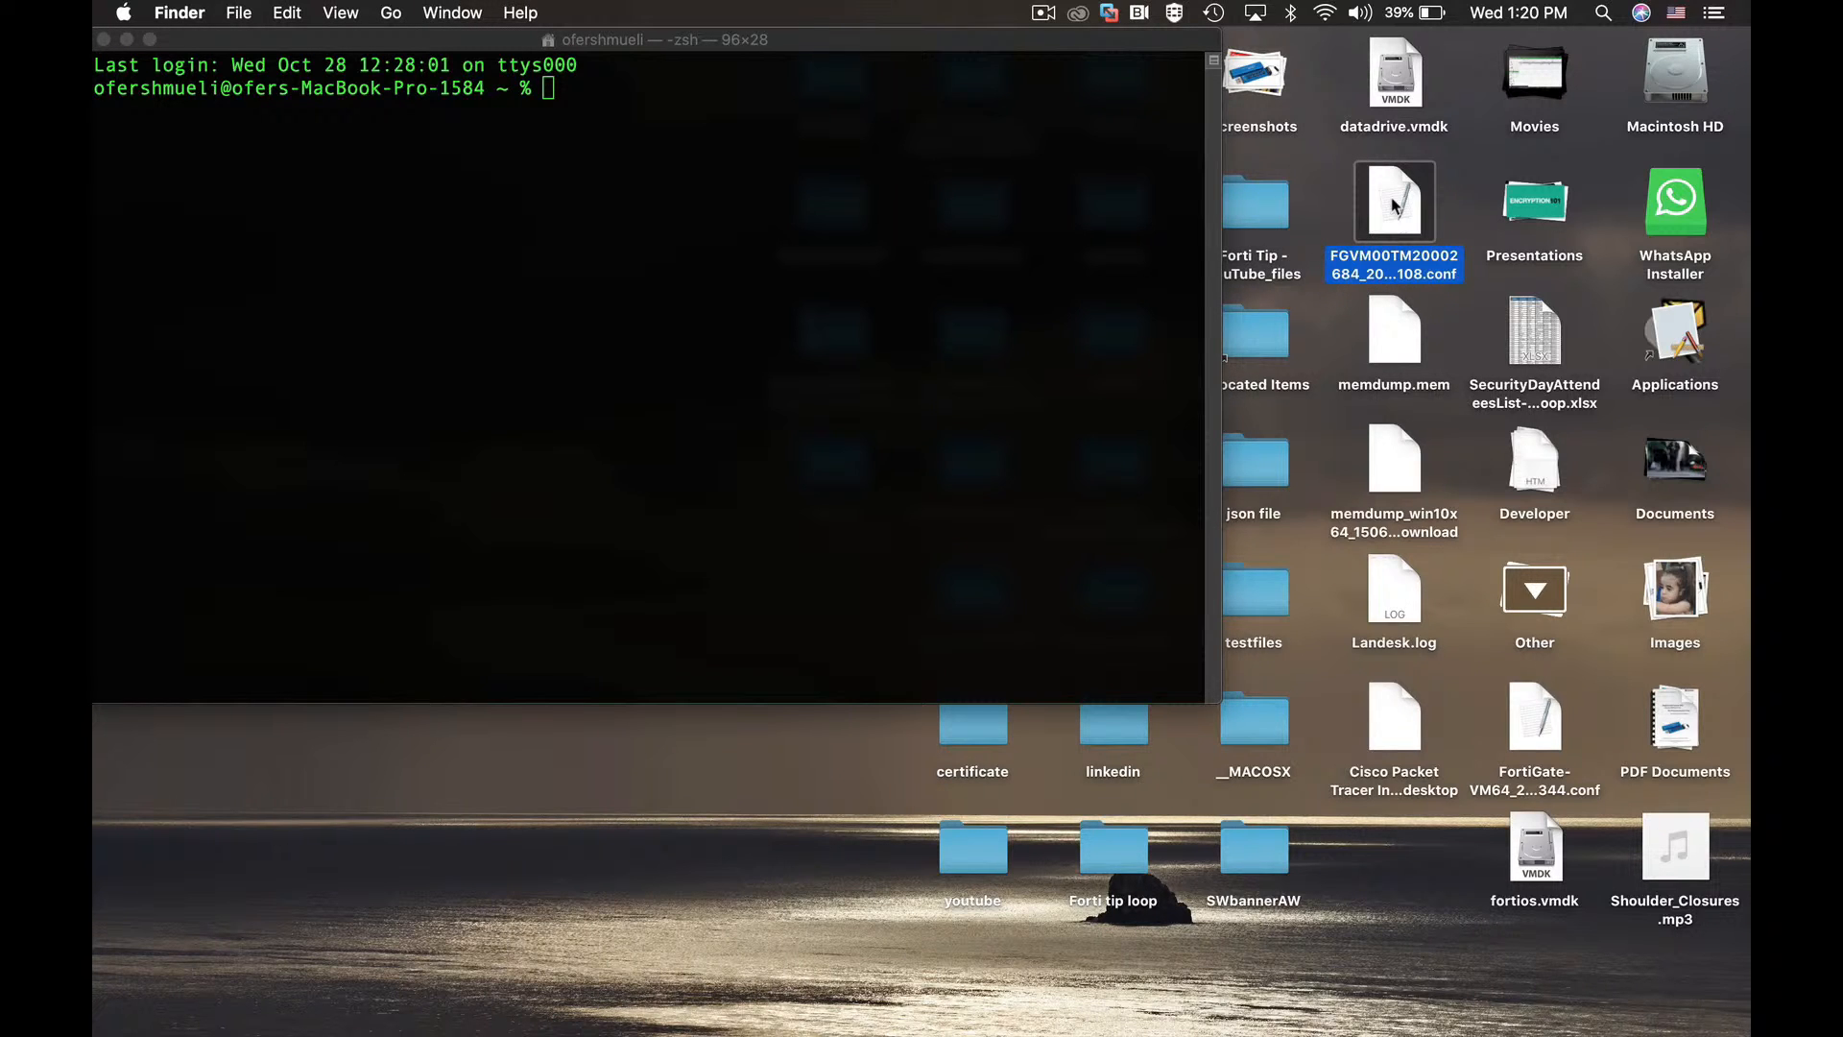
right_click(1393, 205)
click(1301, 209)
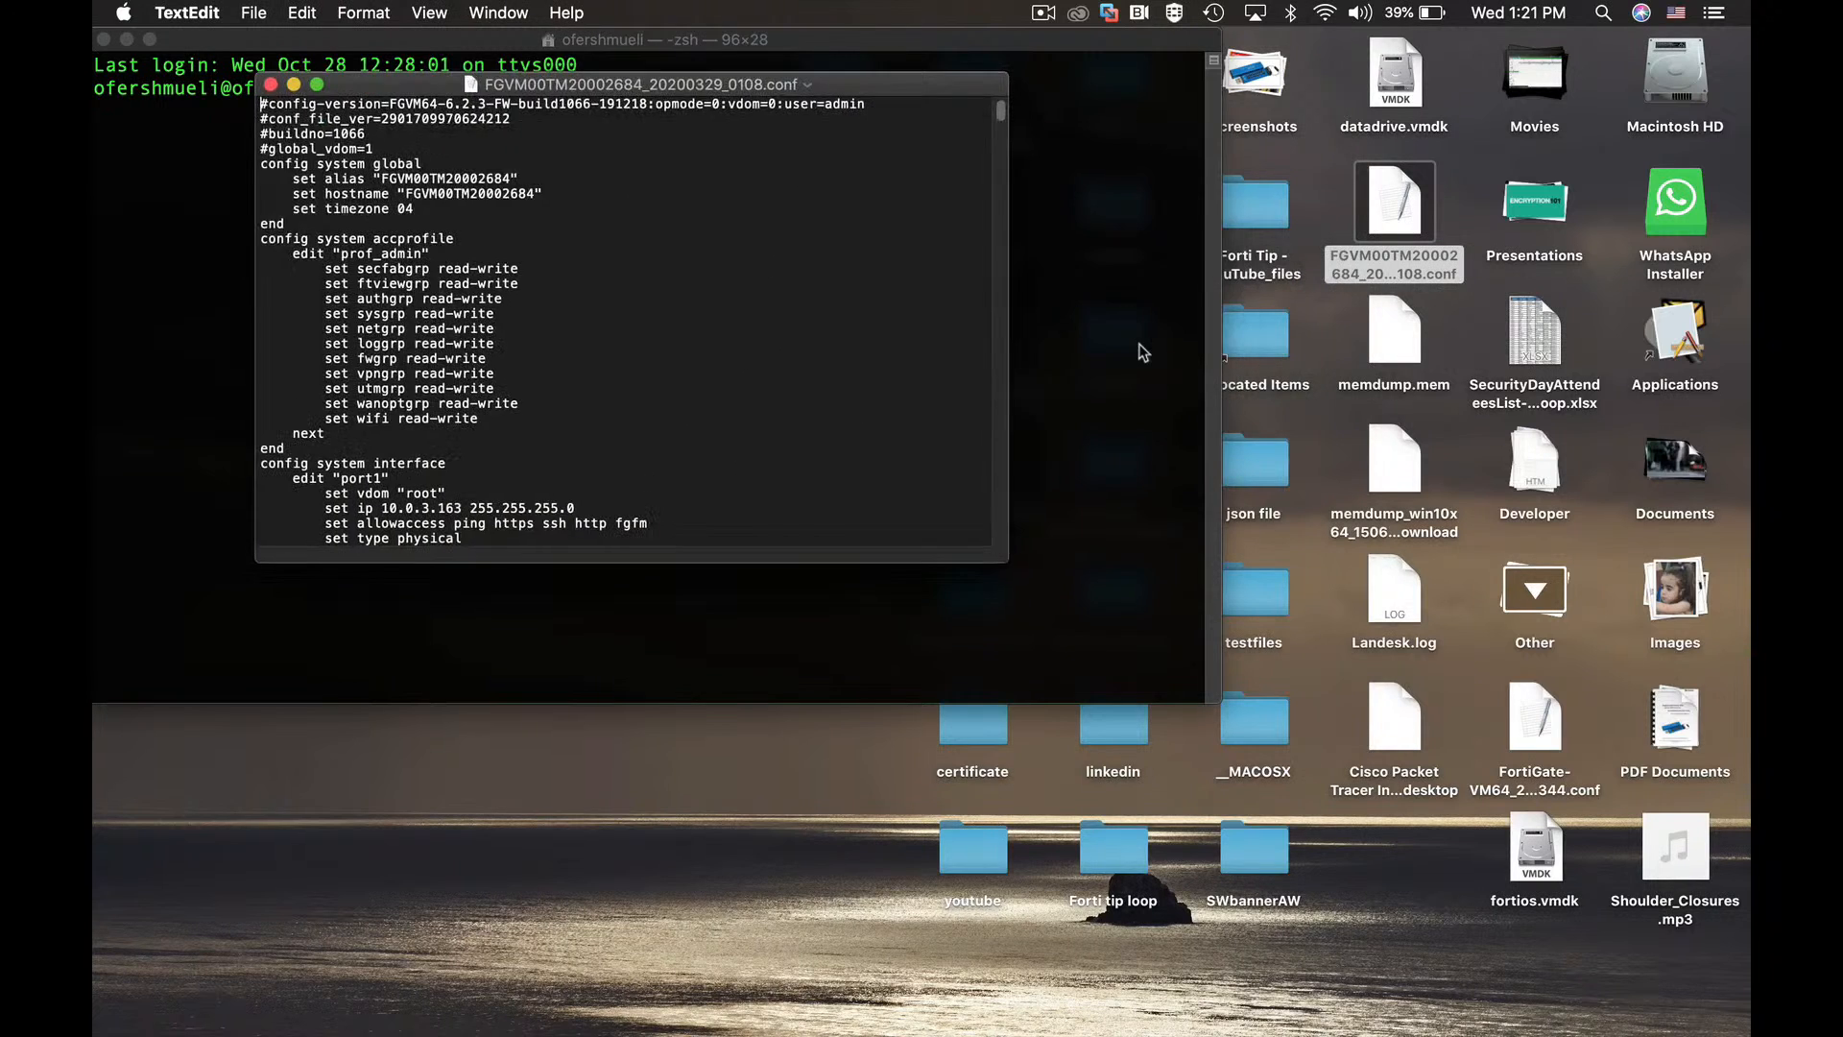
scroll(514, 355, down, 10)
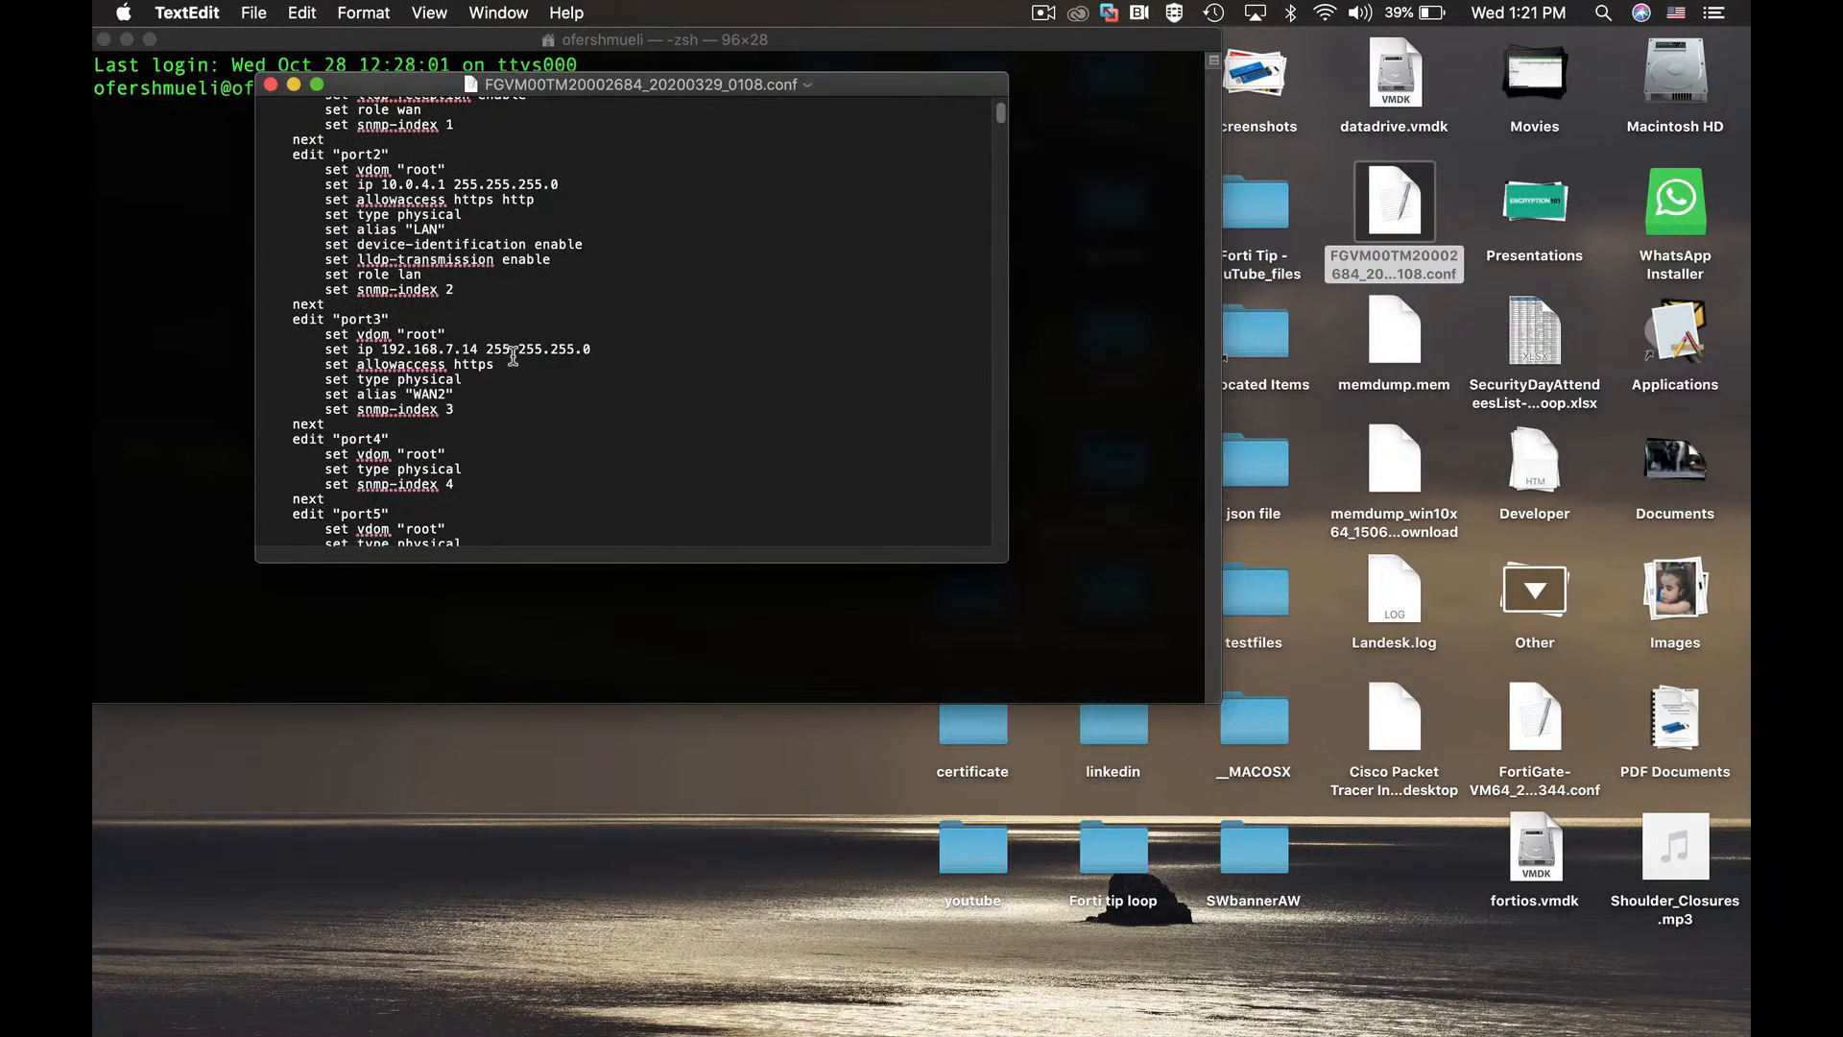
scroll(514, 354, down, 2)
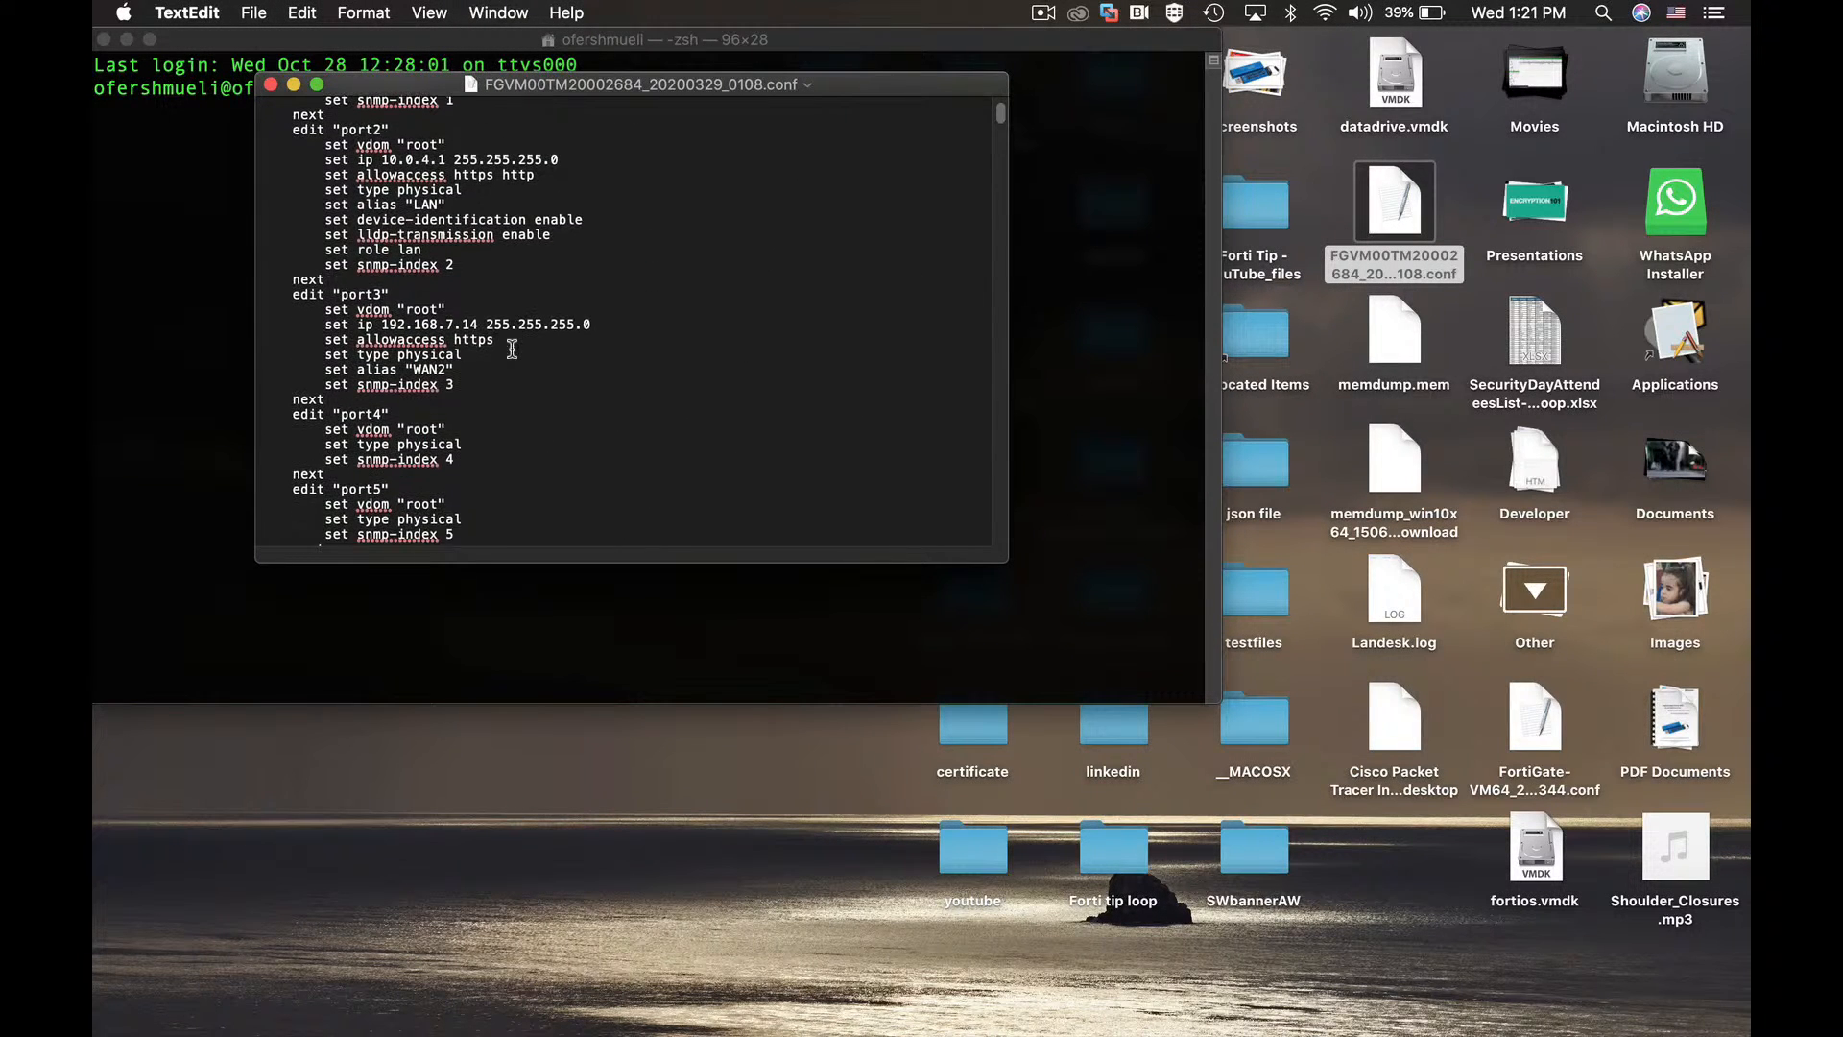
drag(359, 219, 429, 220)
drag(357, 308, 405, 313)
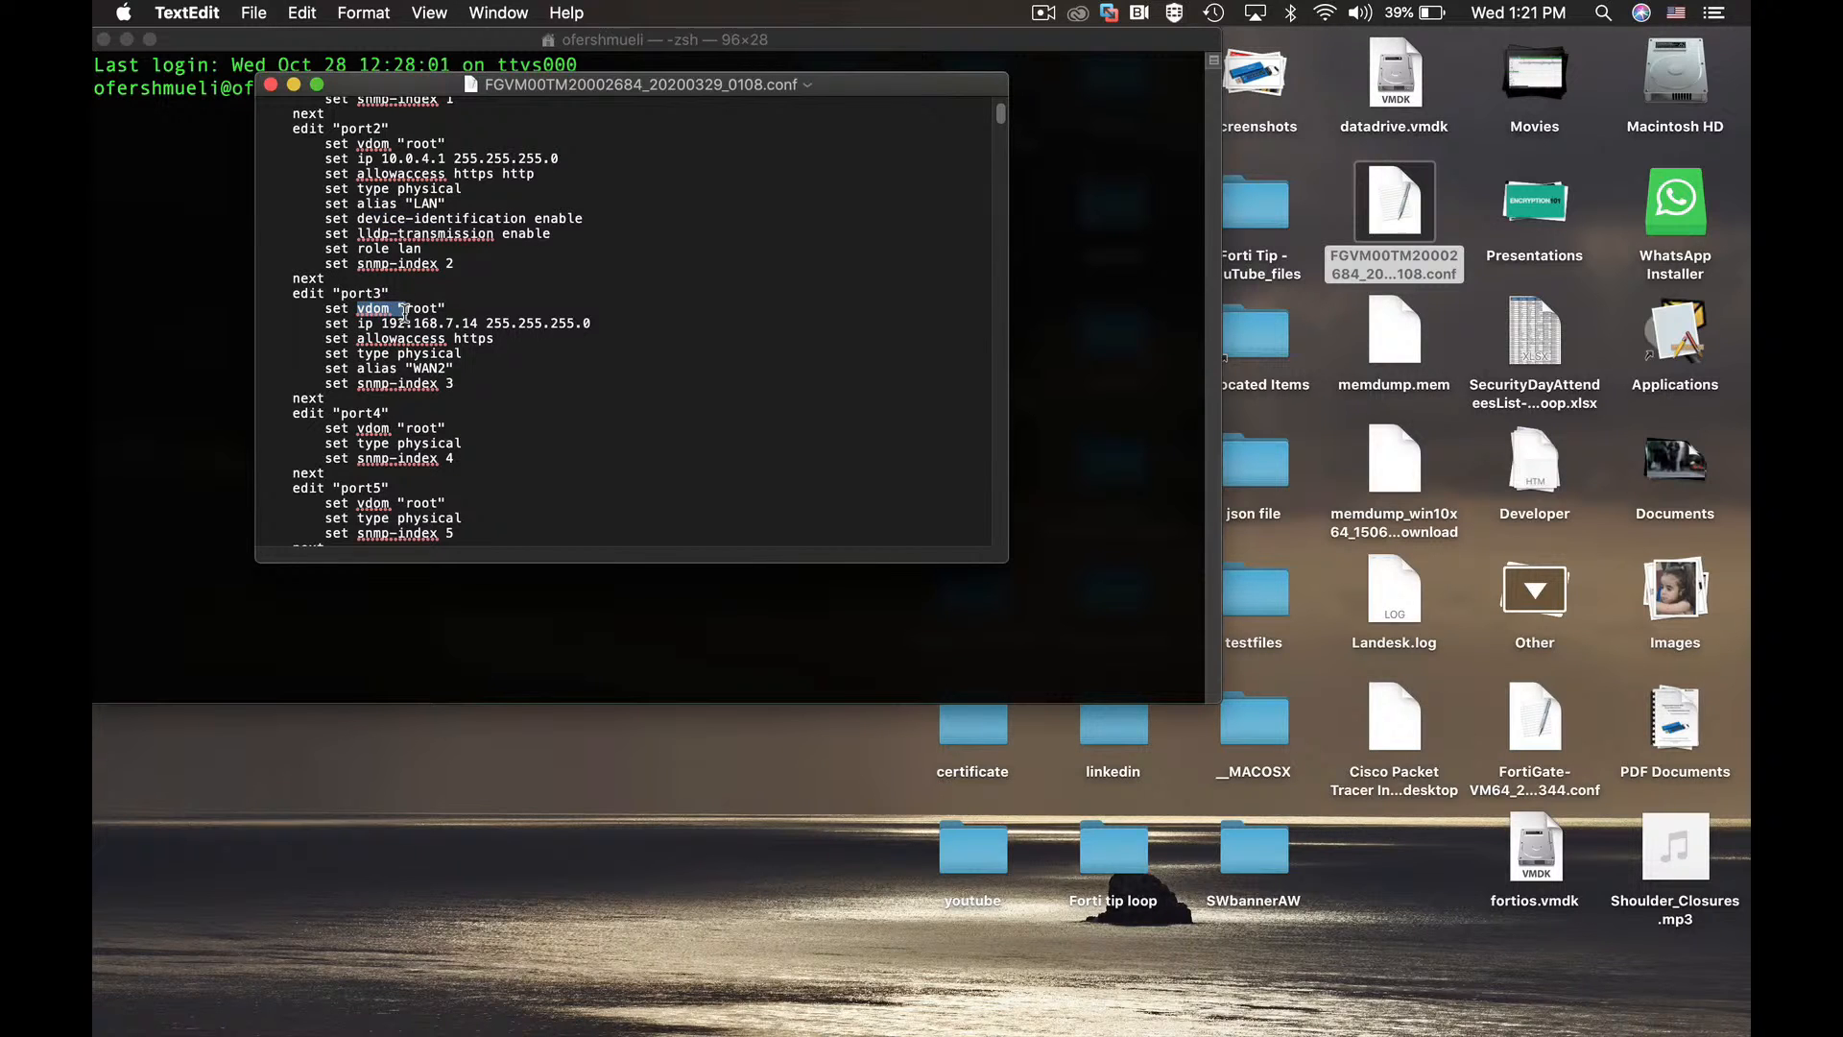
drag(404, 313, 400, 325)
click(271, 84)
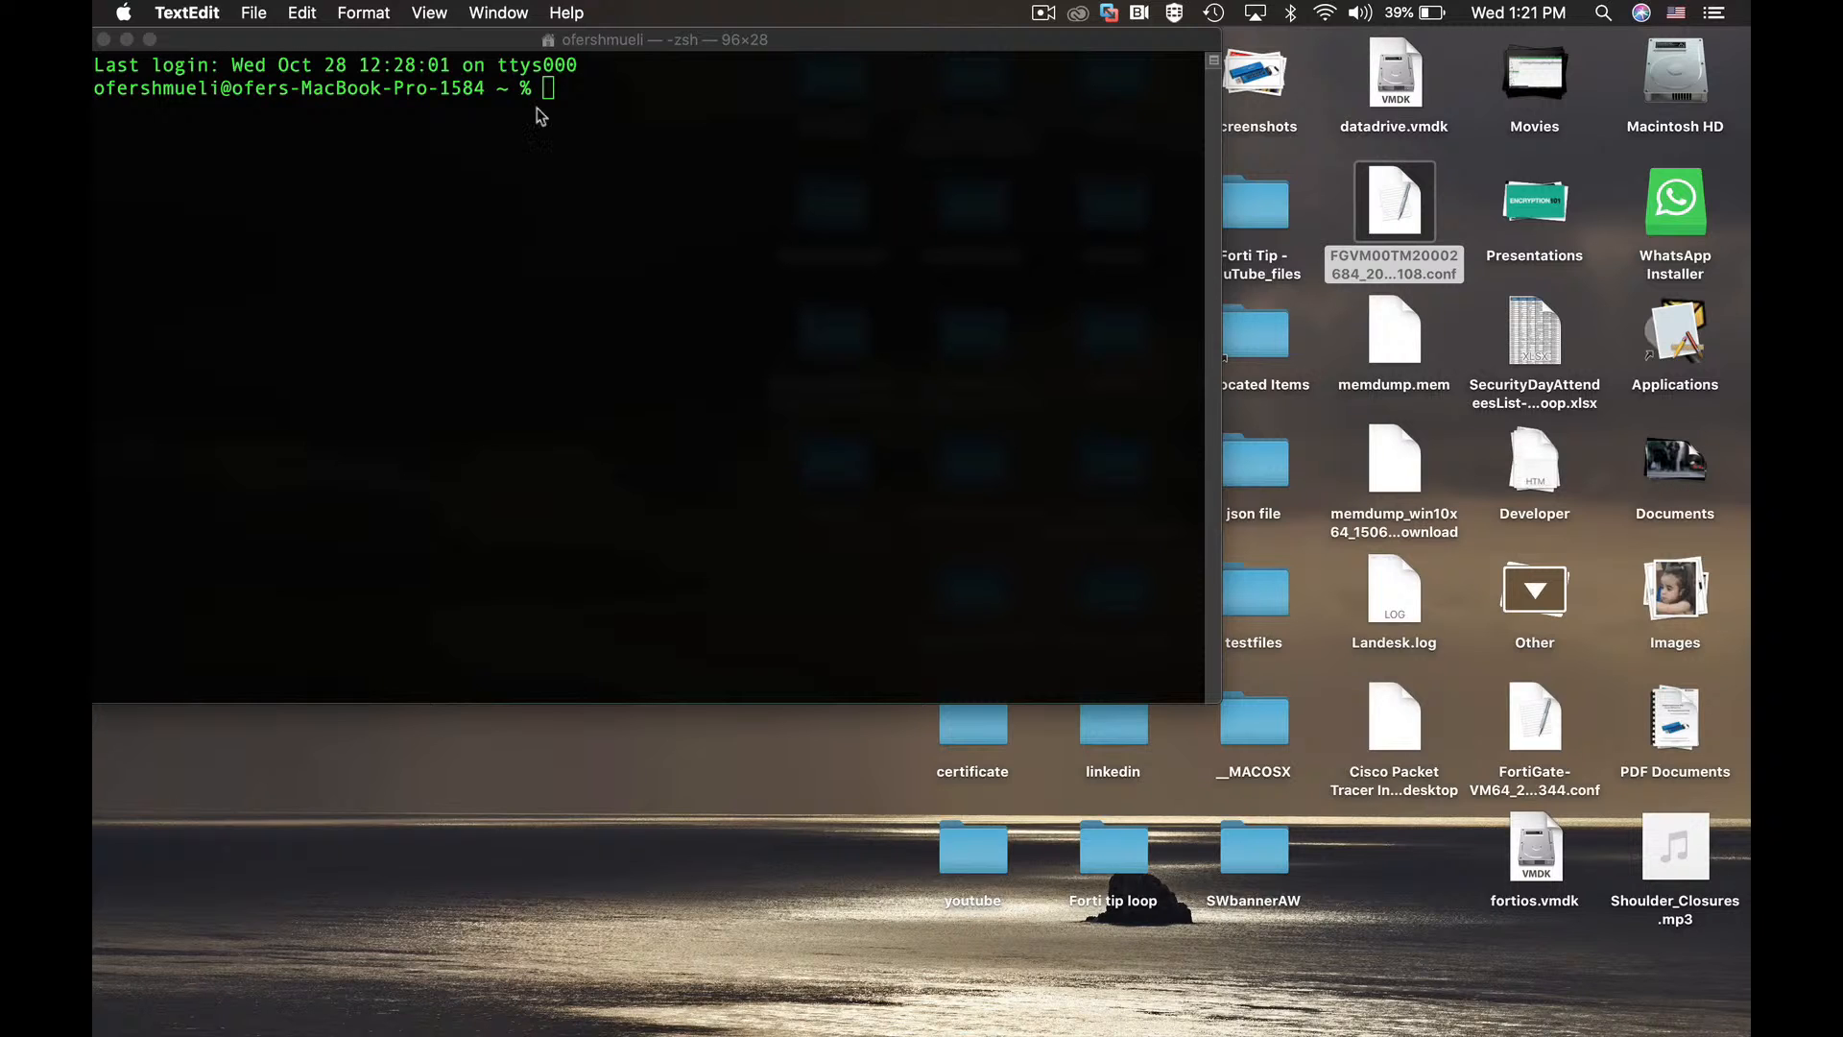
click(570, 177)
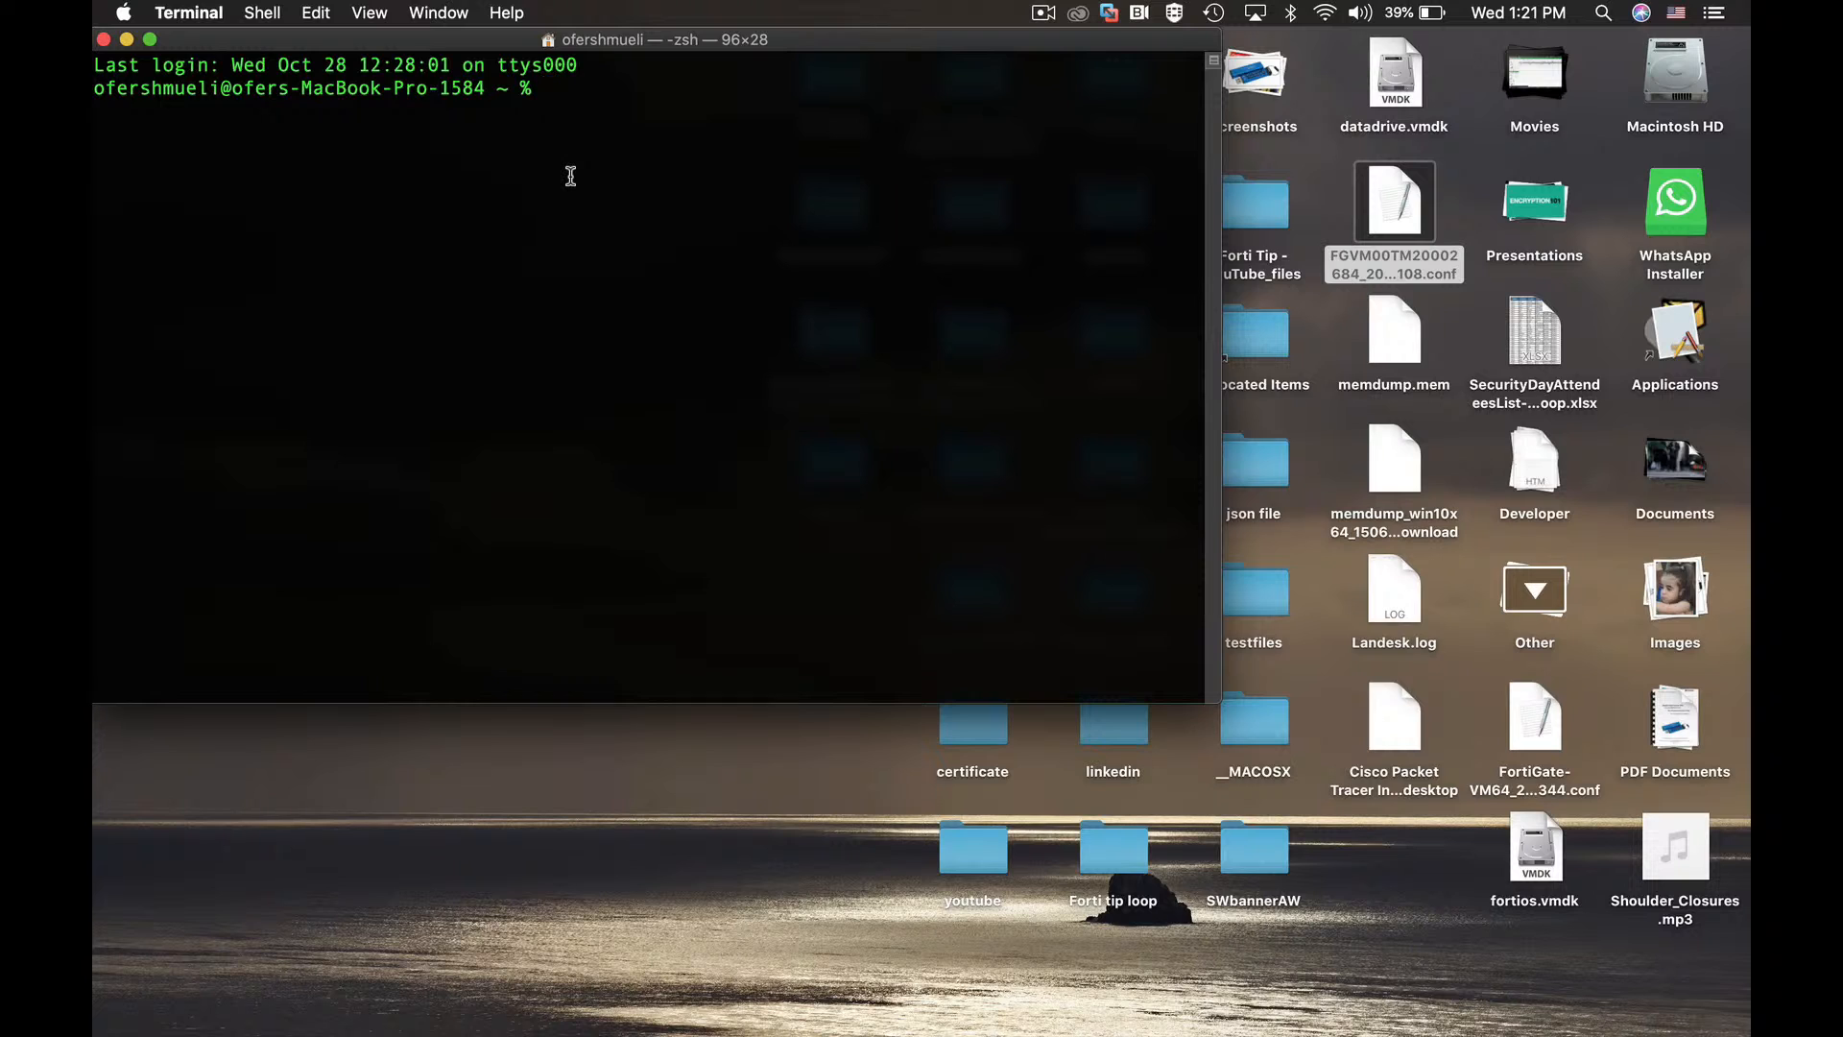
Run shasum -a 256 on the backup .conf file from the desktop.
text(shasum -a)
text(256)
drag(1398, 217, 748, 112)
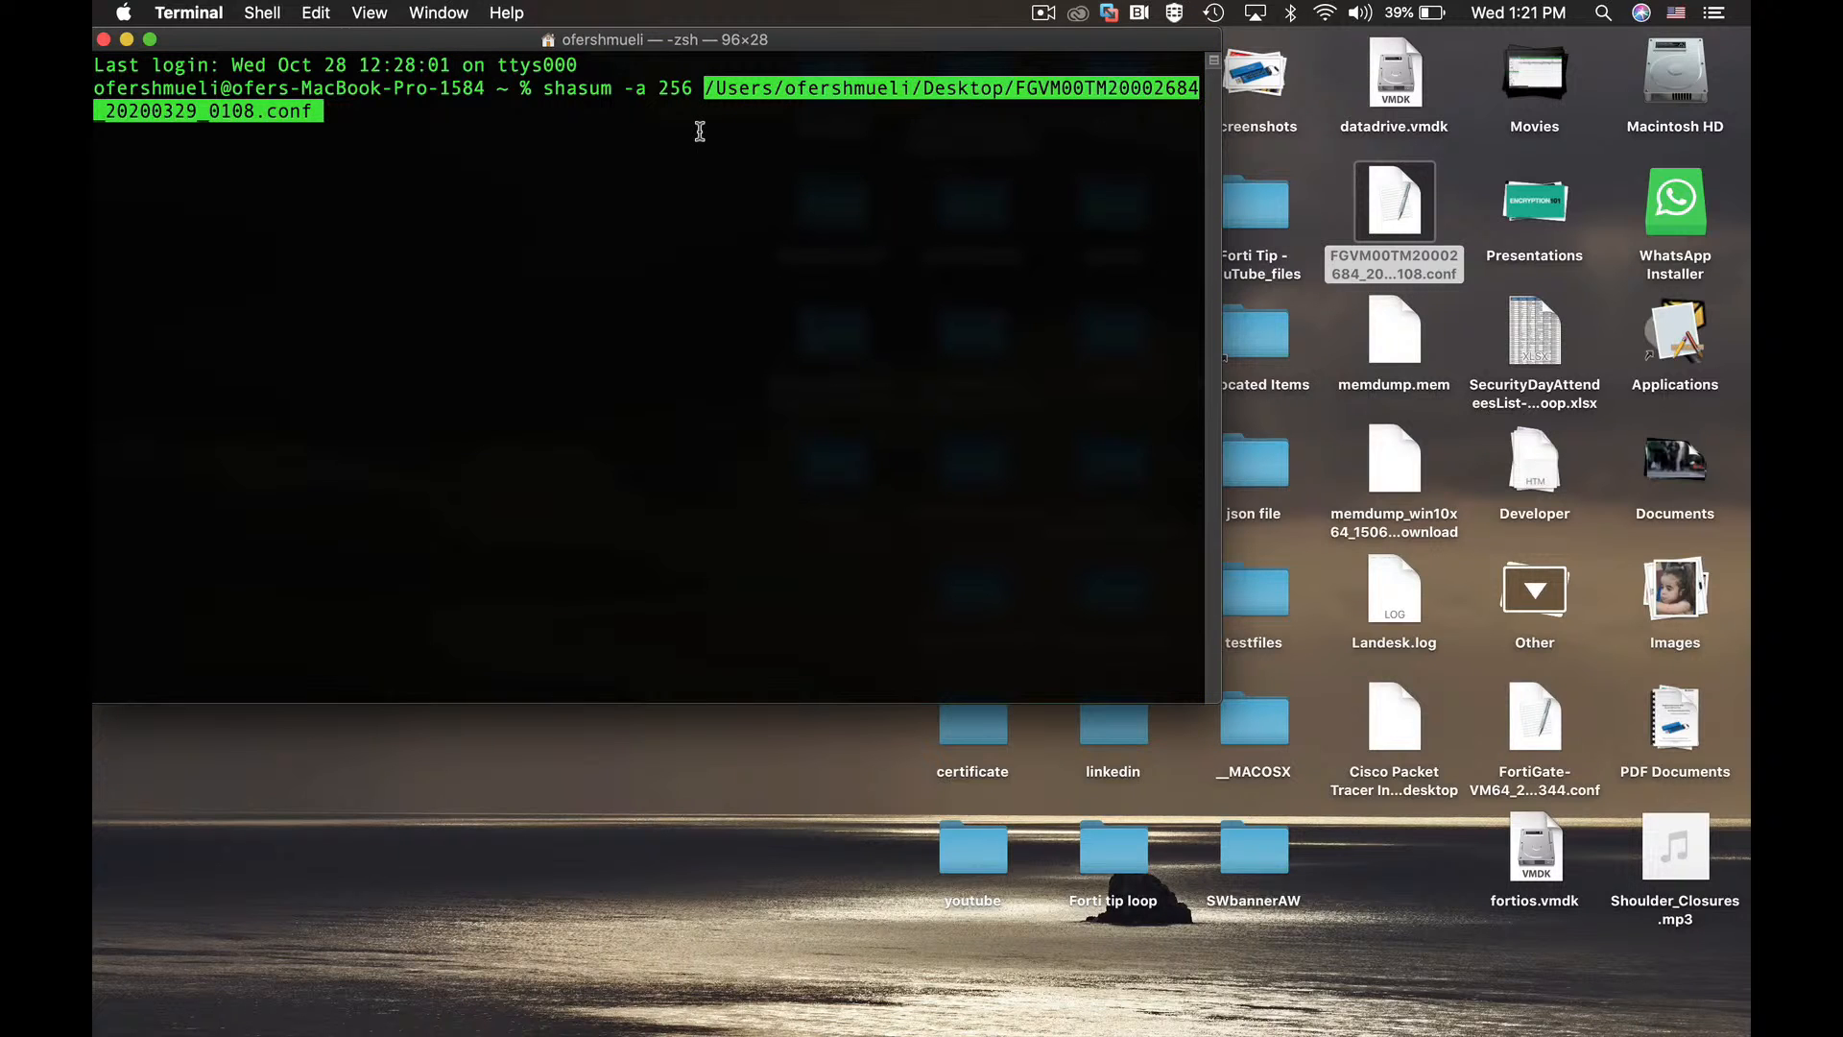
key(Return)
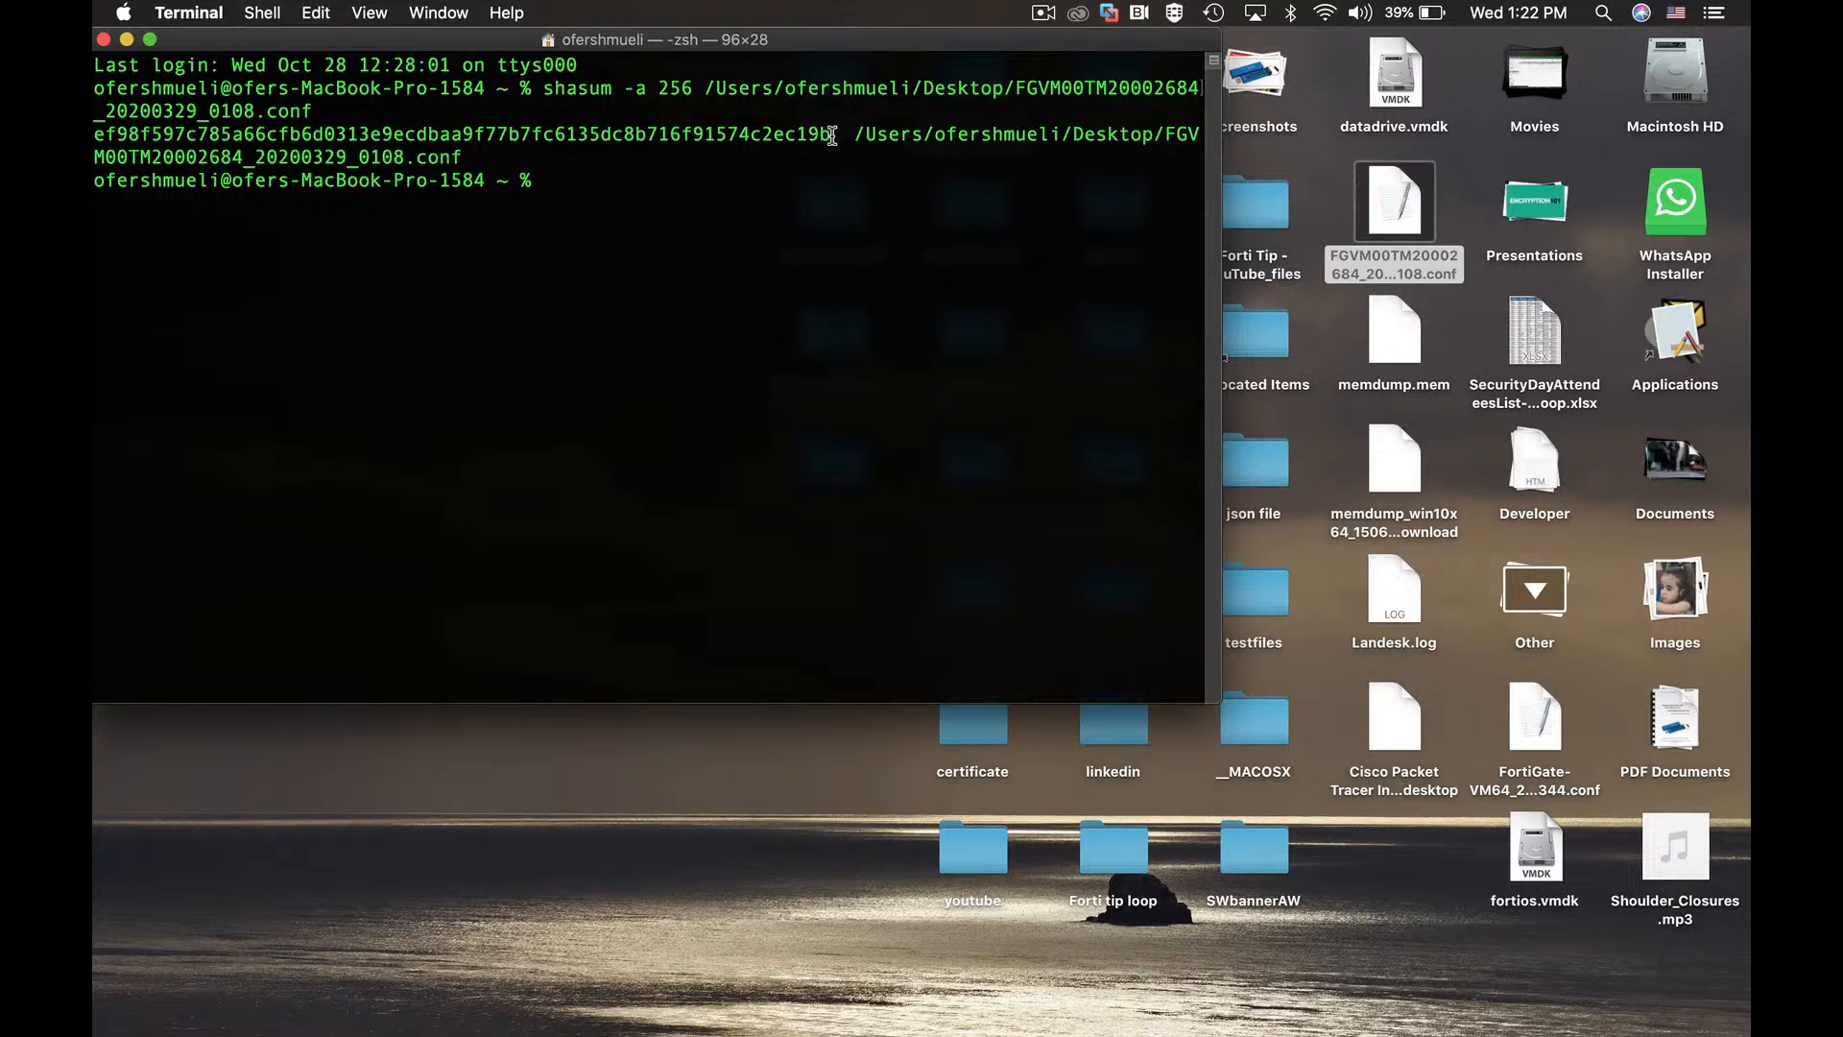
Select and copy the printed SHA-256 hash value.
drag(831, 135, 95, 135)
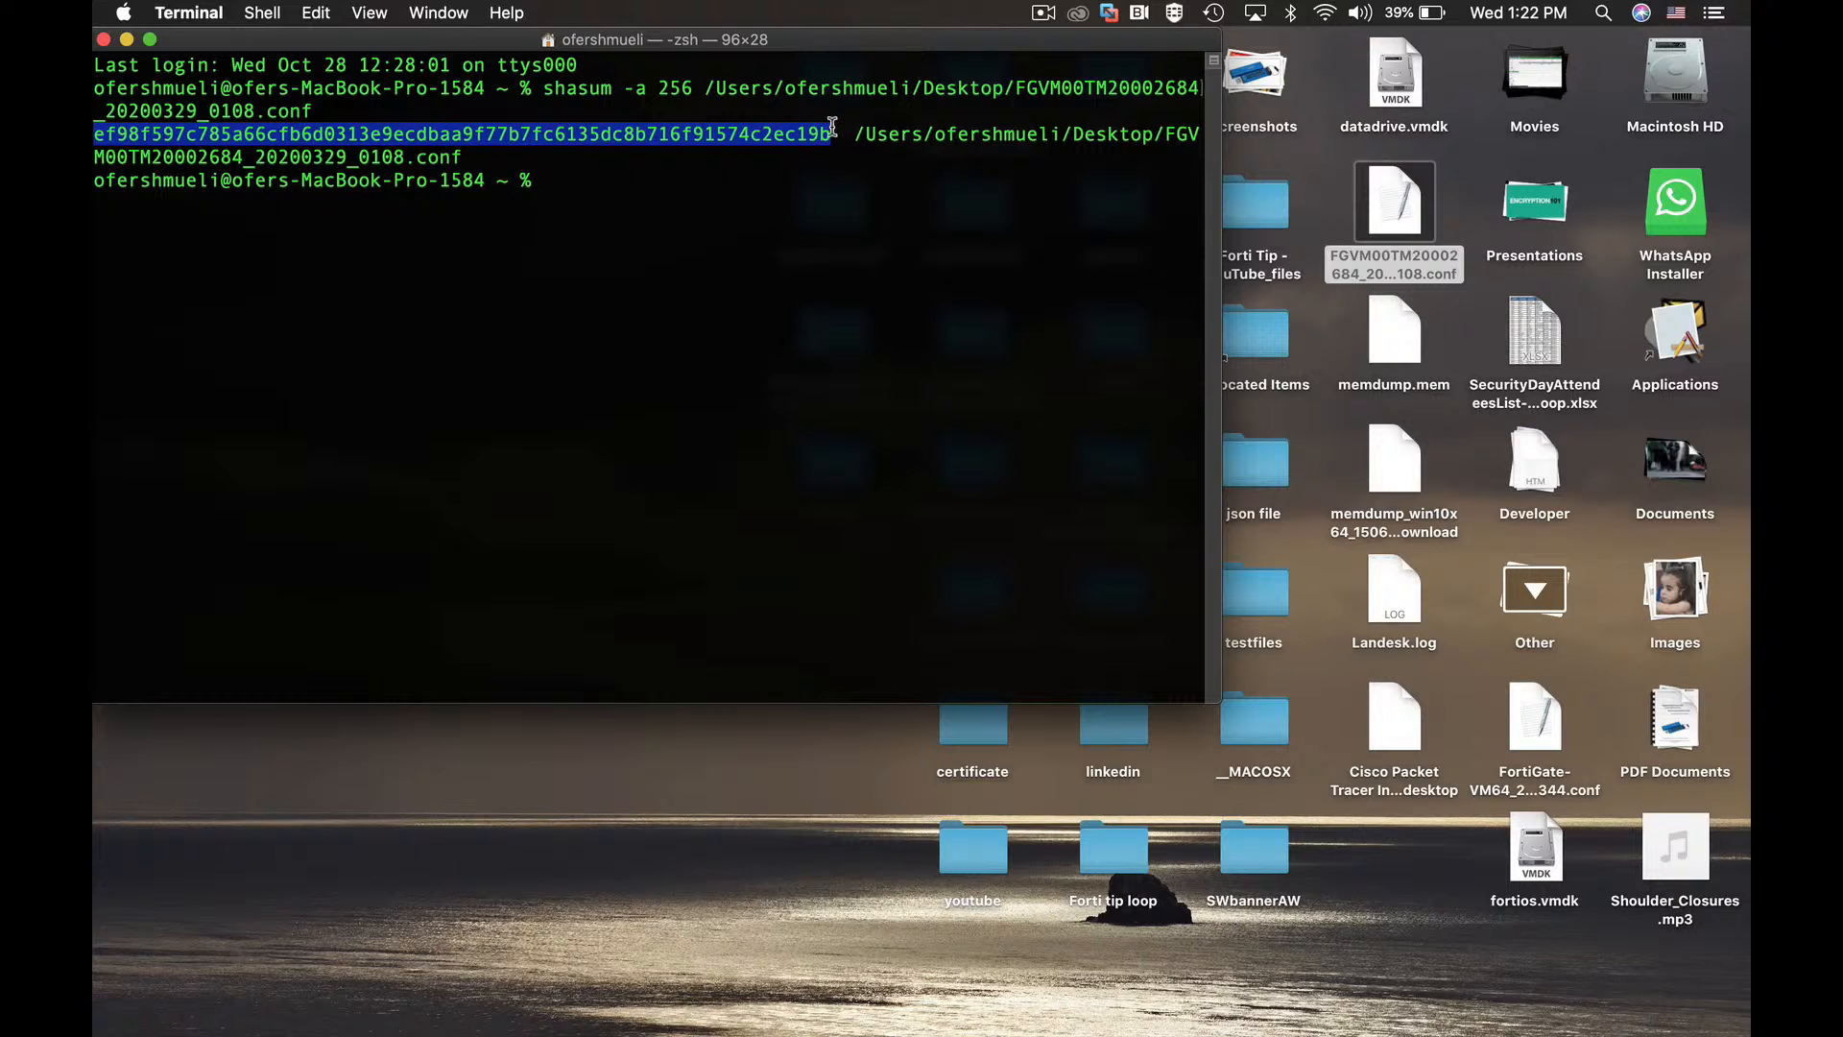
right_click(759, 135)
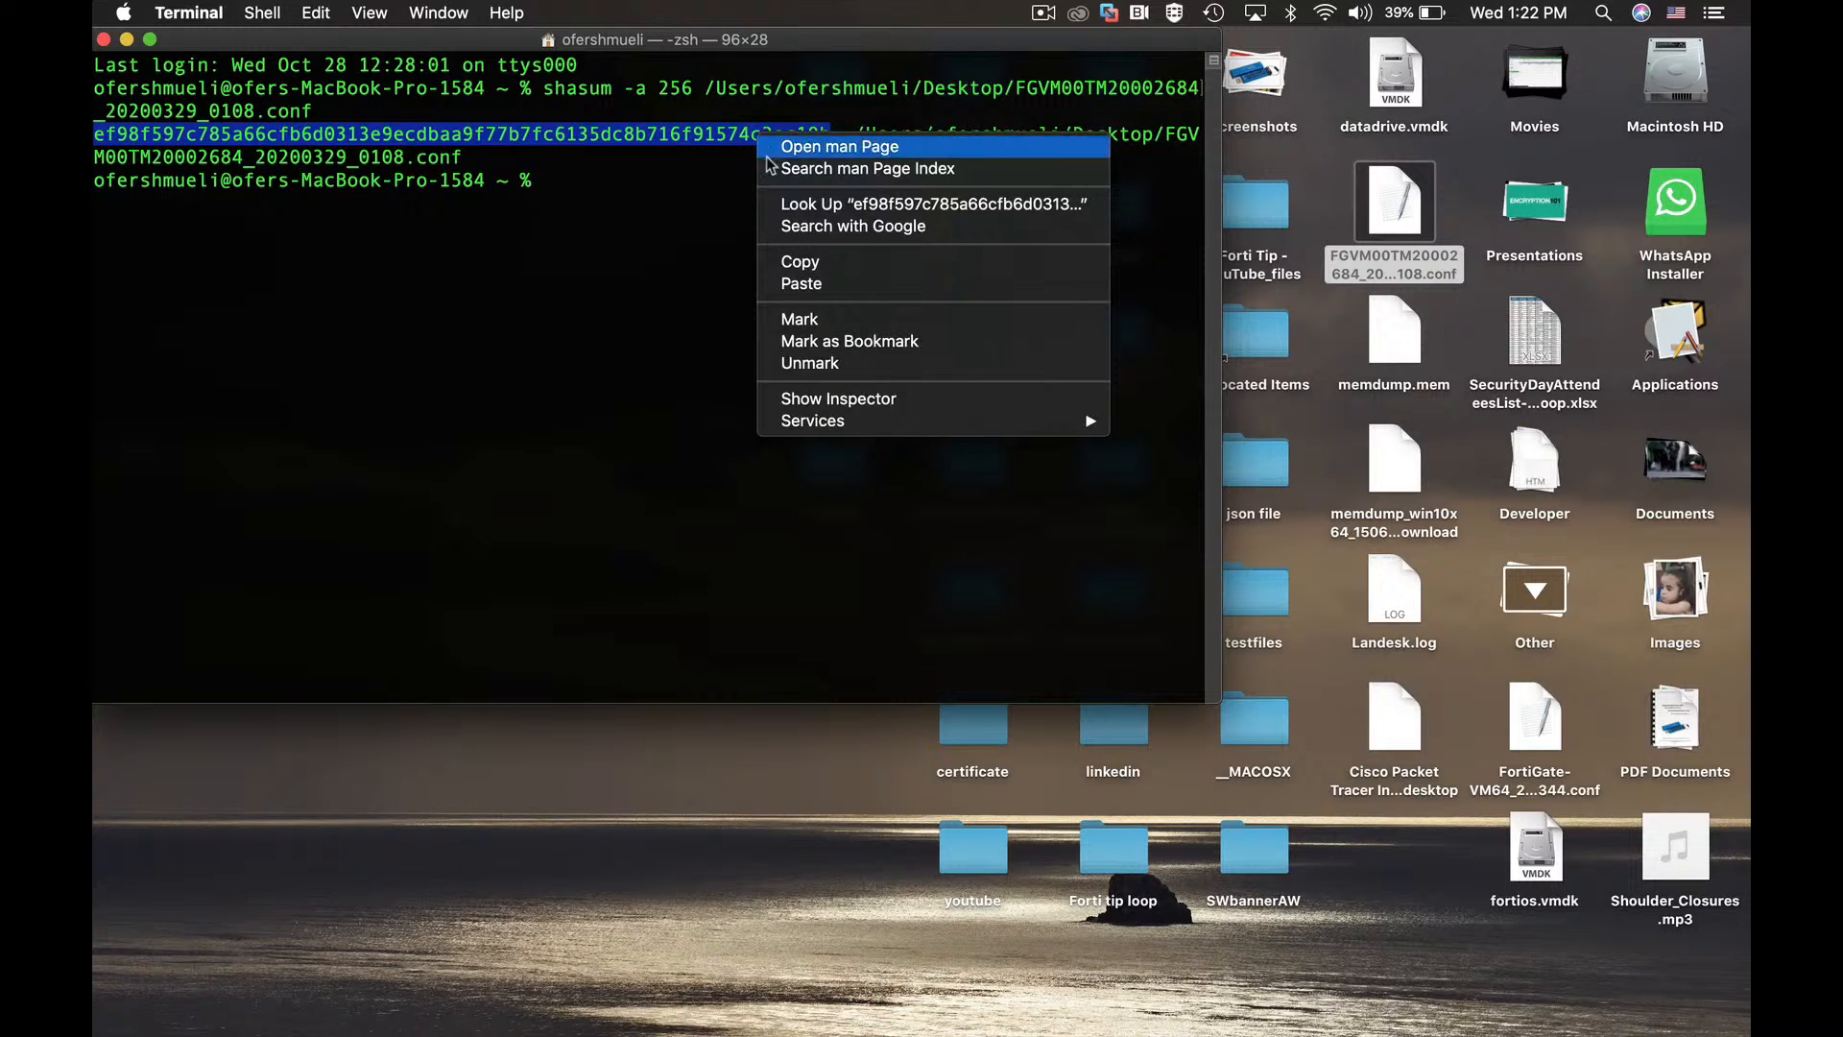
click(809, 263)
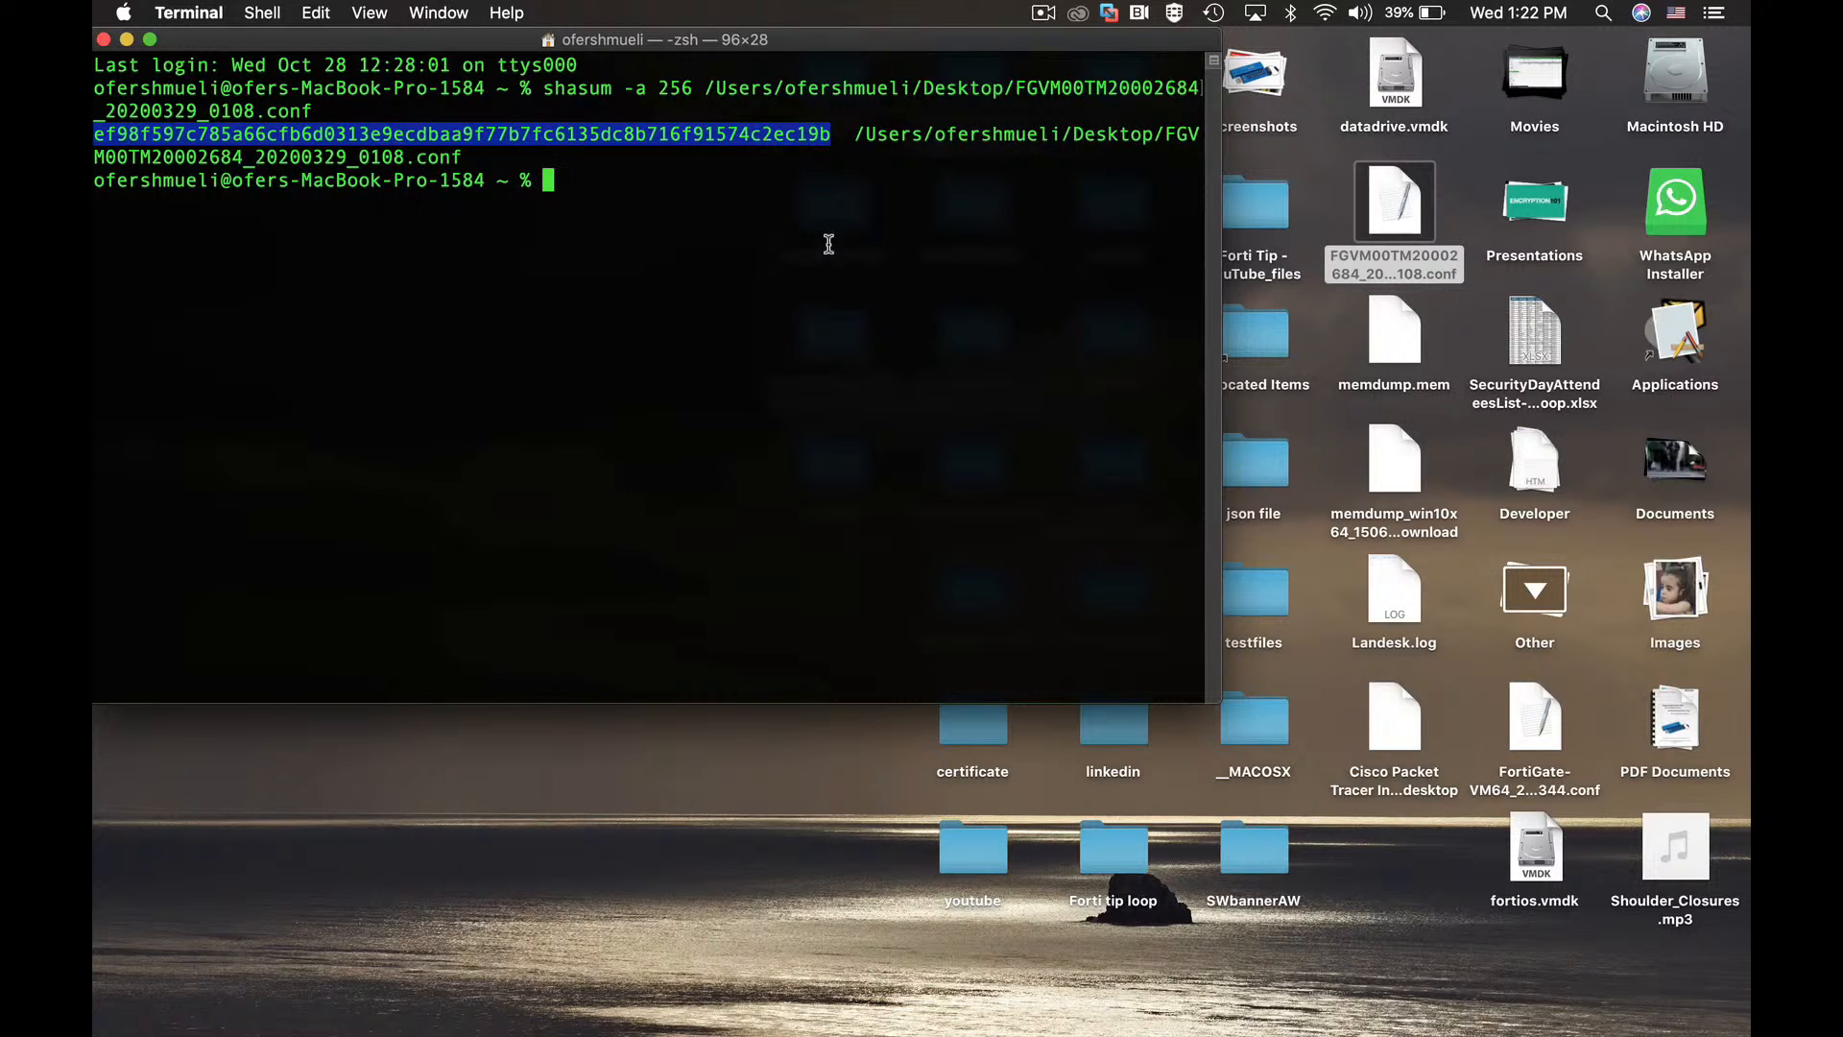
key(super+Tab)
mouse_move(1143, 509)
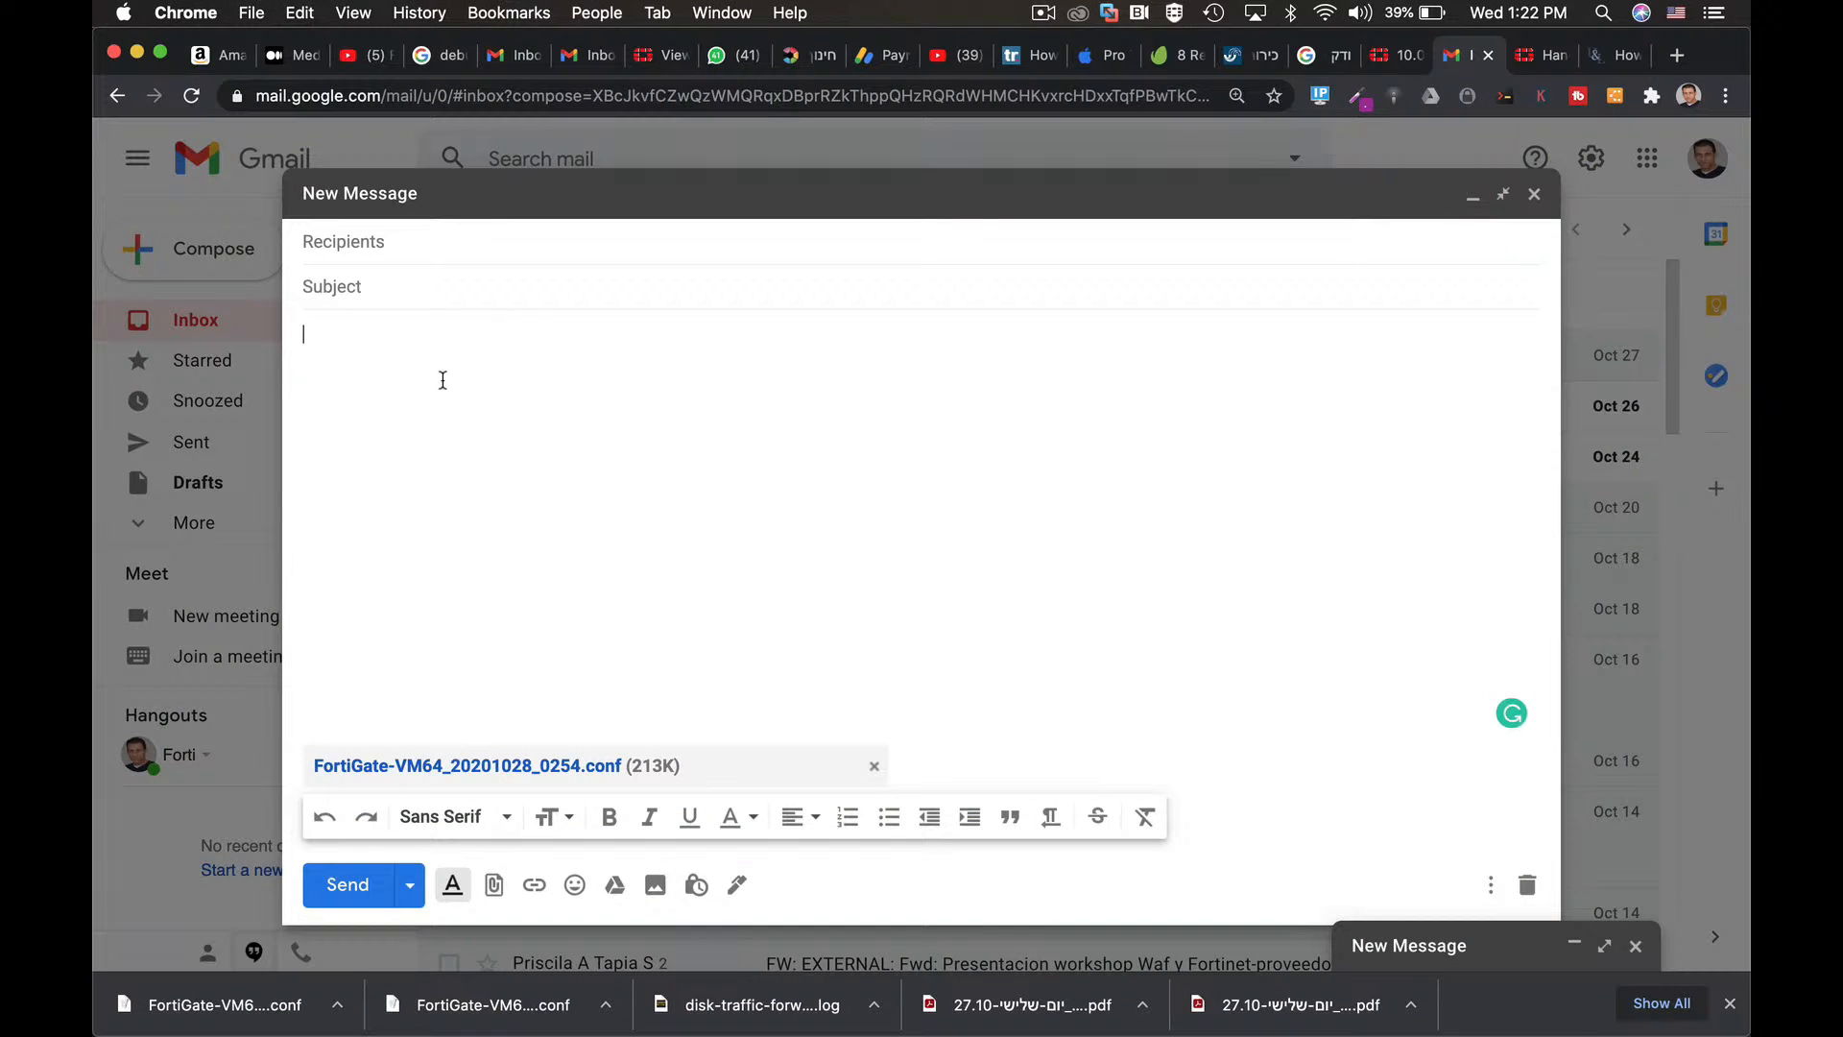
Write 'hash value' in the message body and paste the copied SHA-256 hash below it.
text(hash value)
key(super+v)
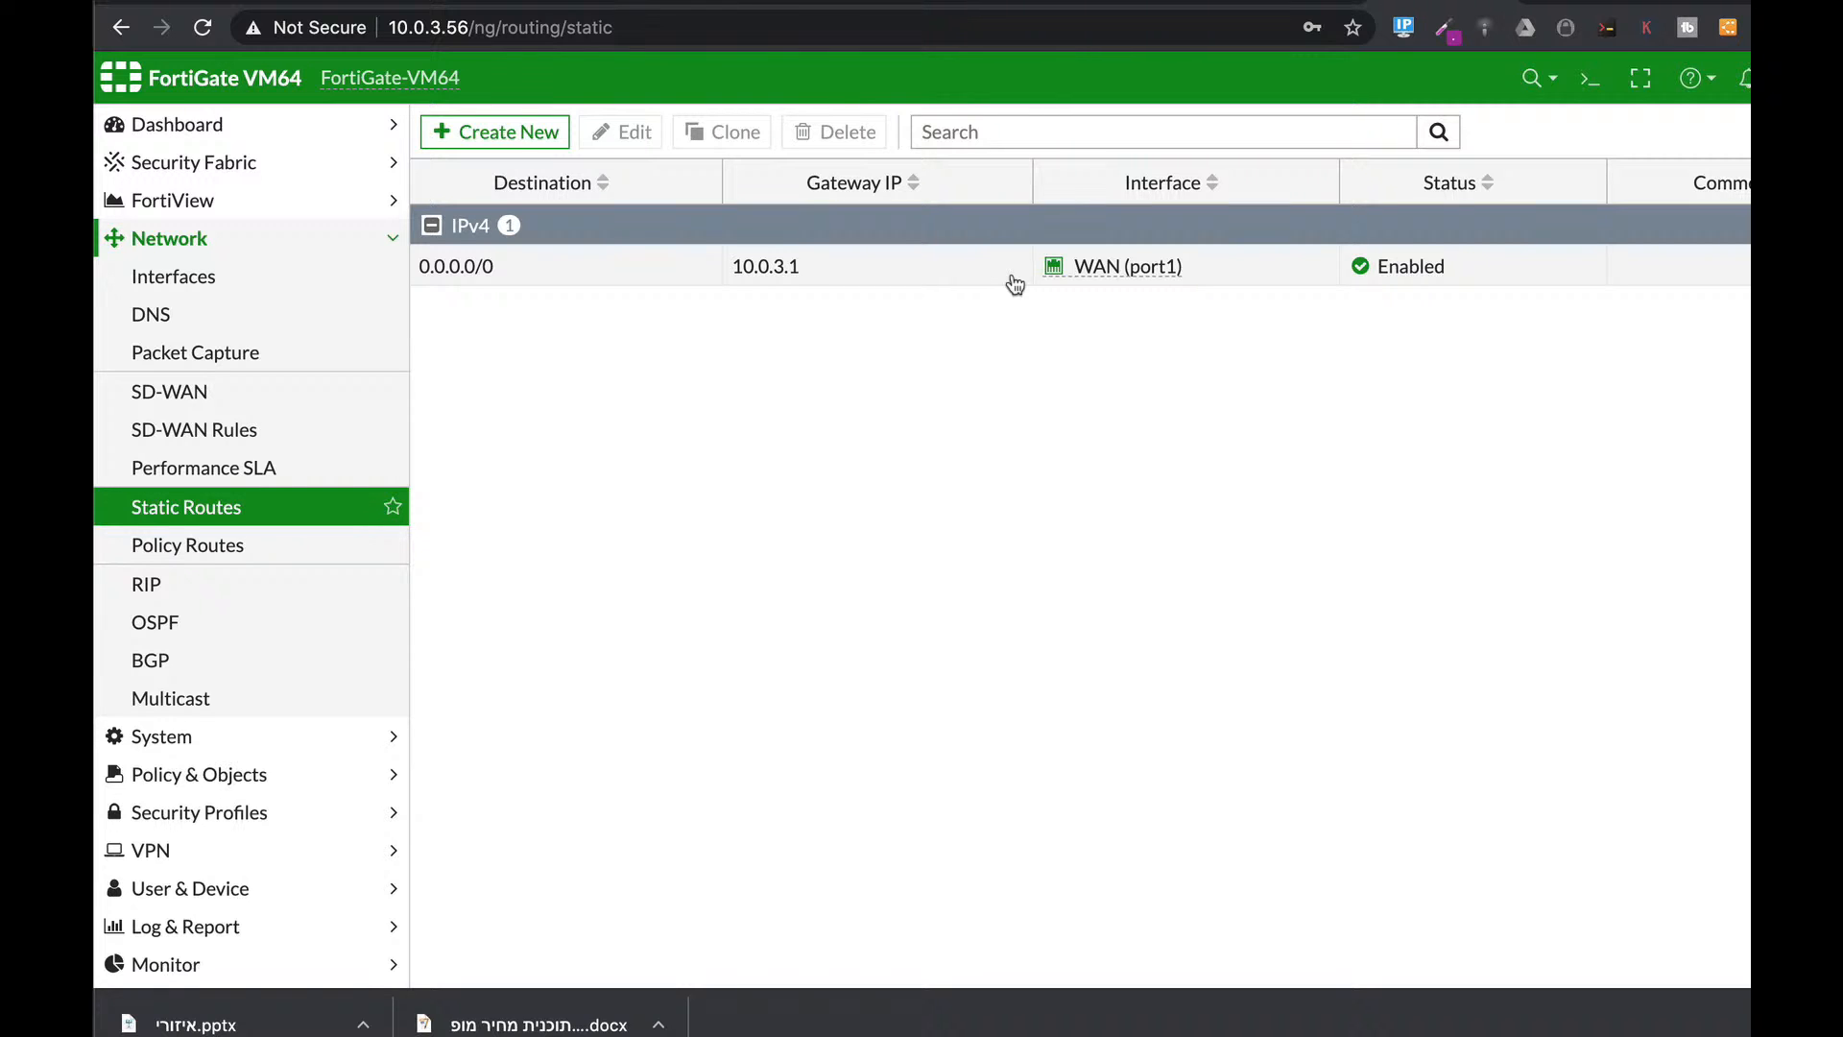
Abandon a new Internet Service static route and go to the empty SD-WAN members page.
click(498, 131)
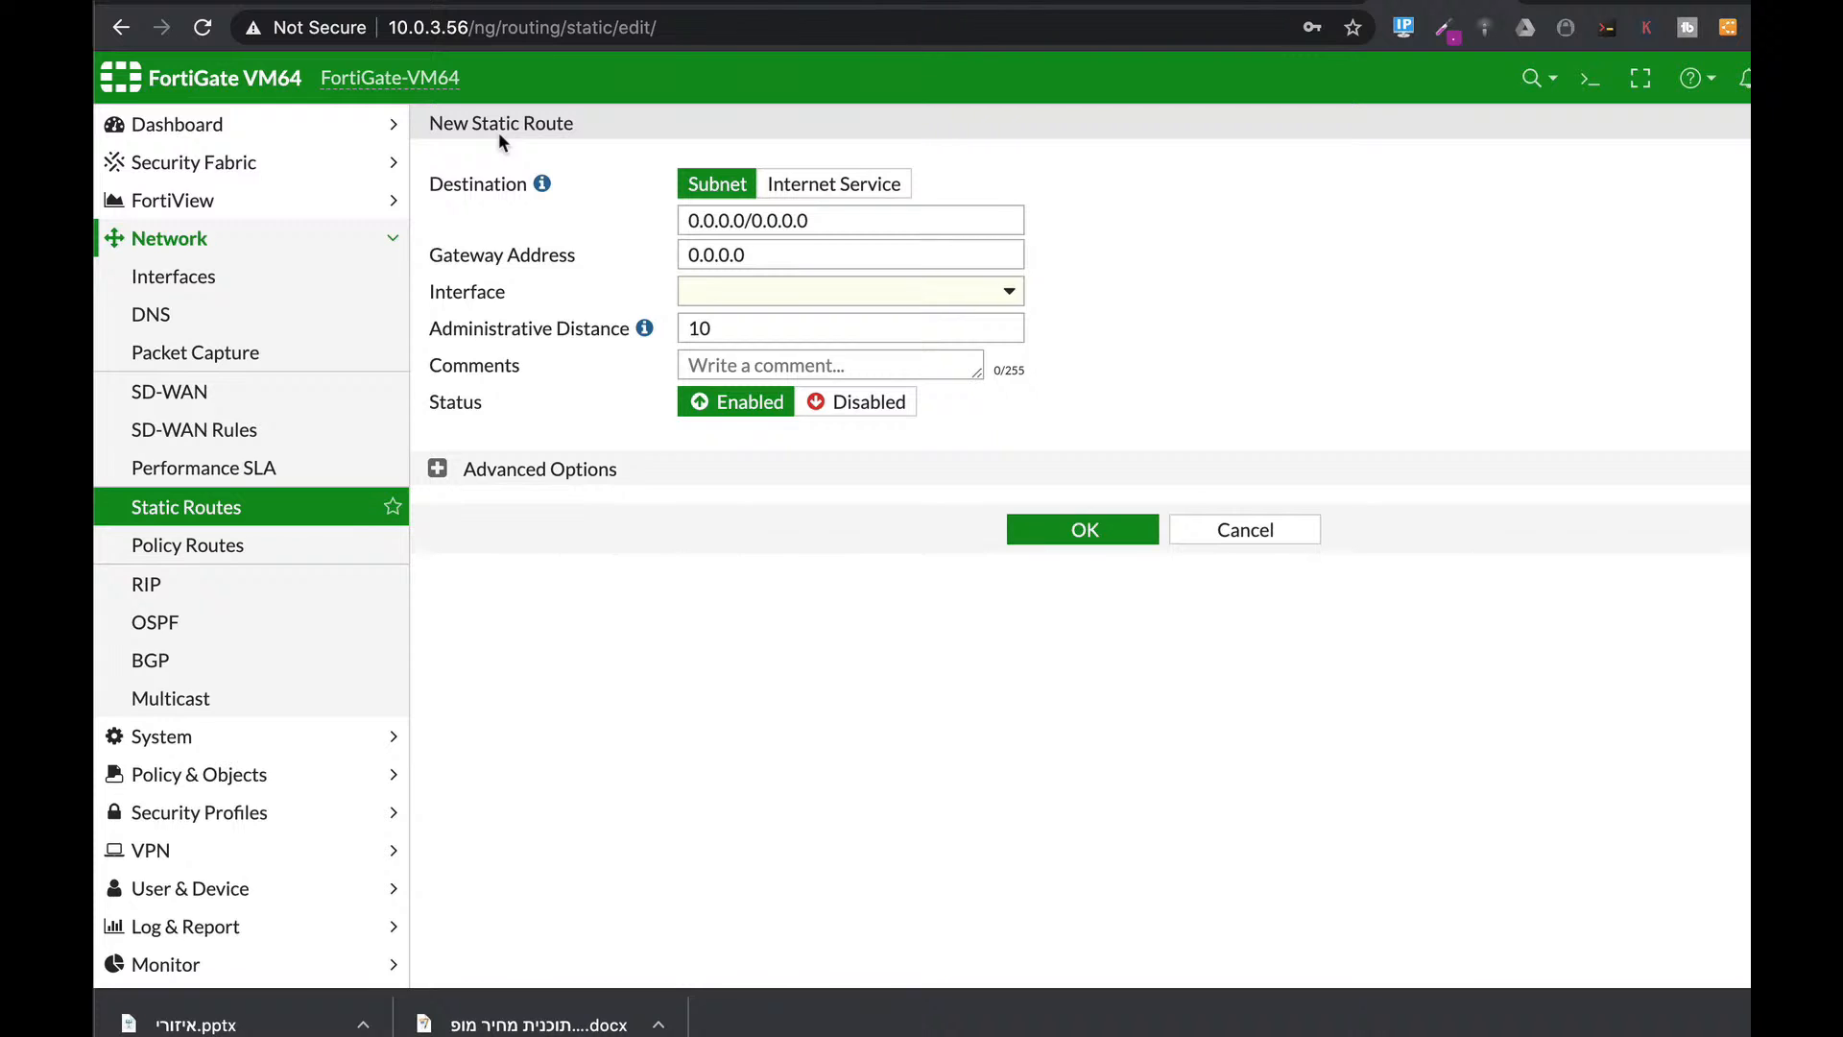
click(834, 188)
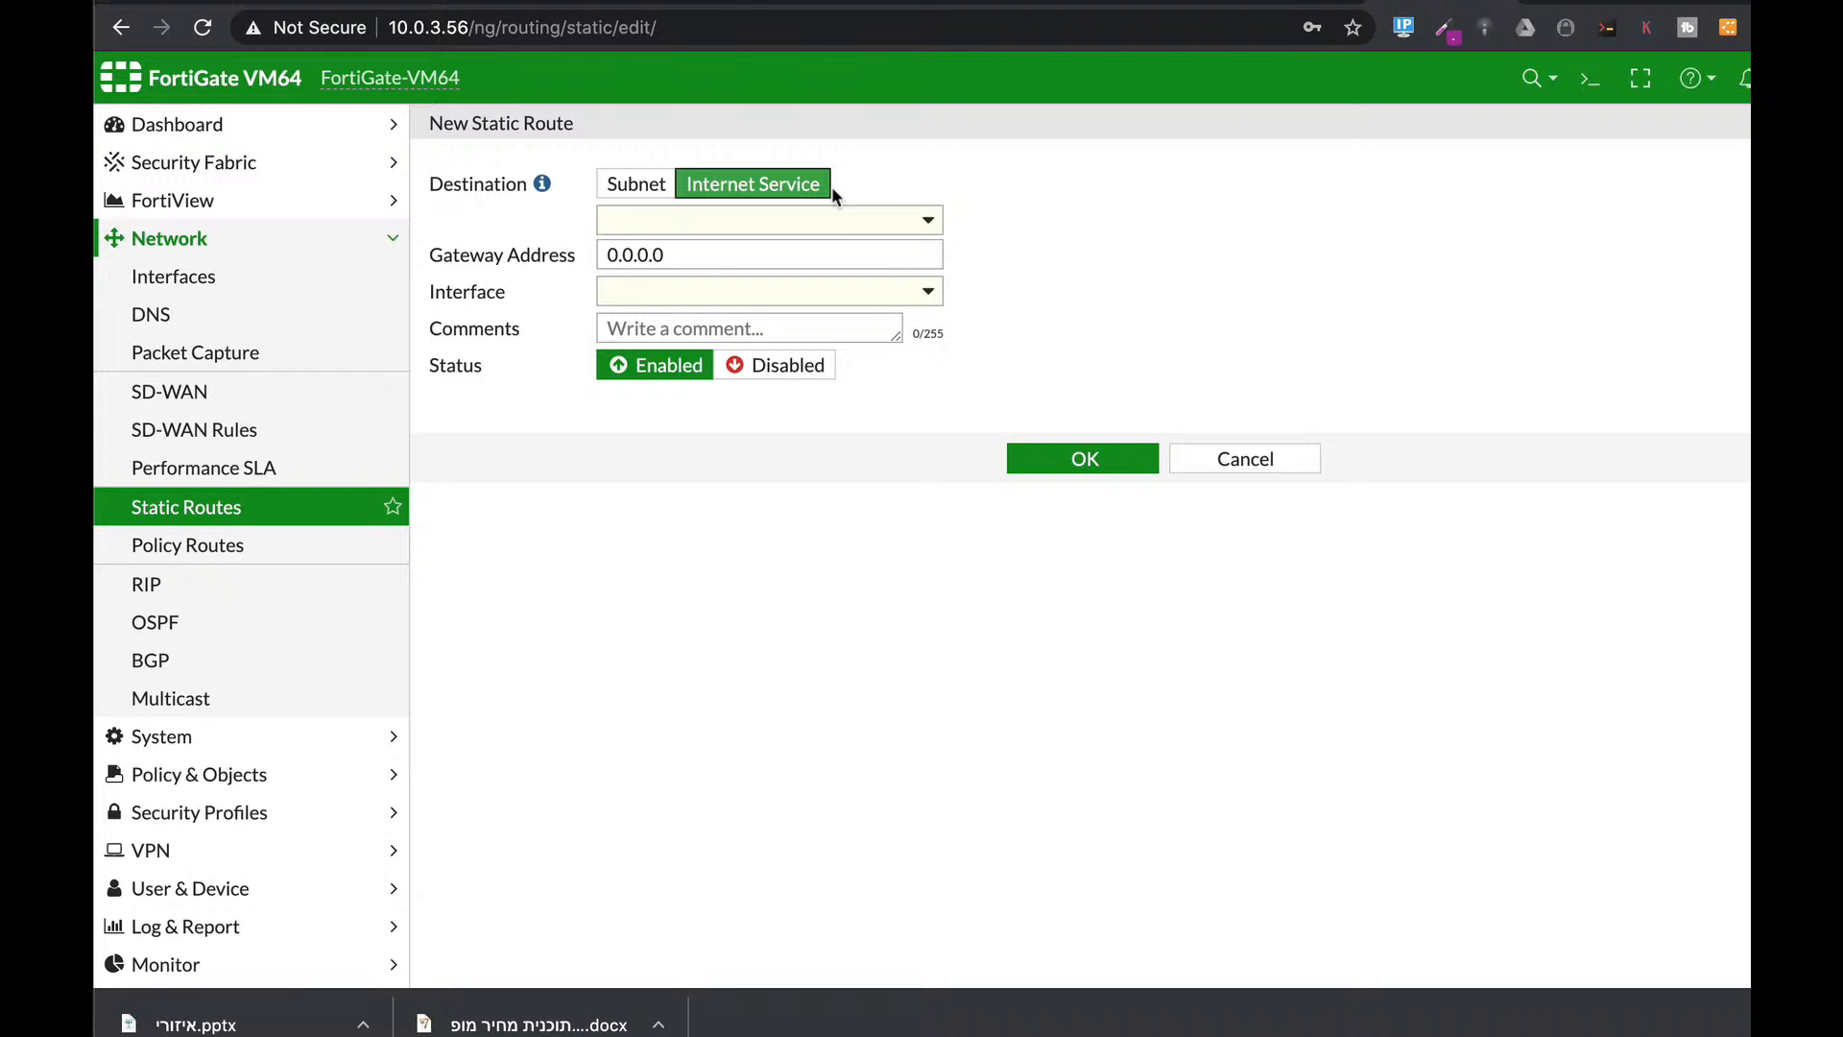
click(232, 393)
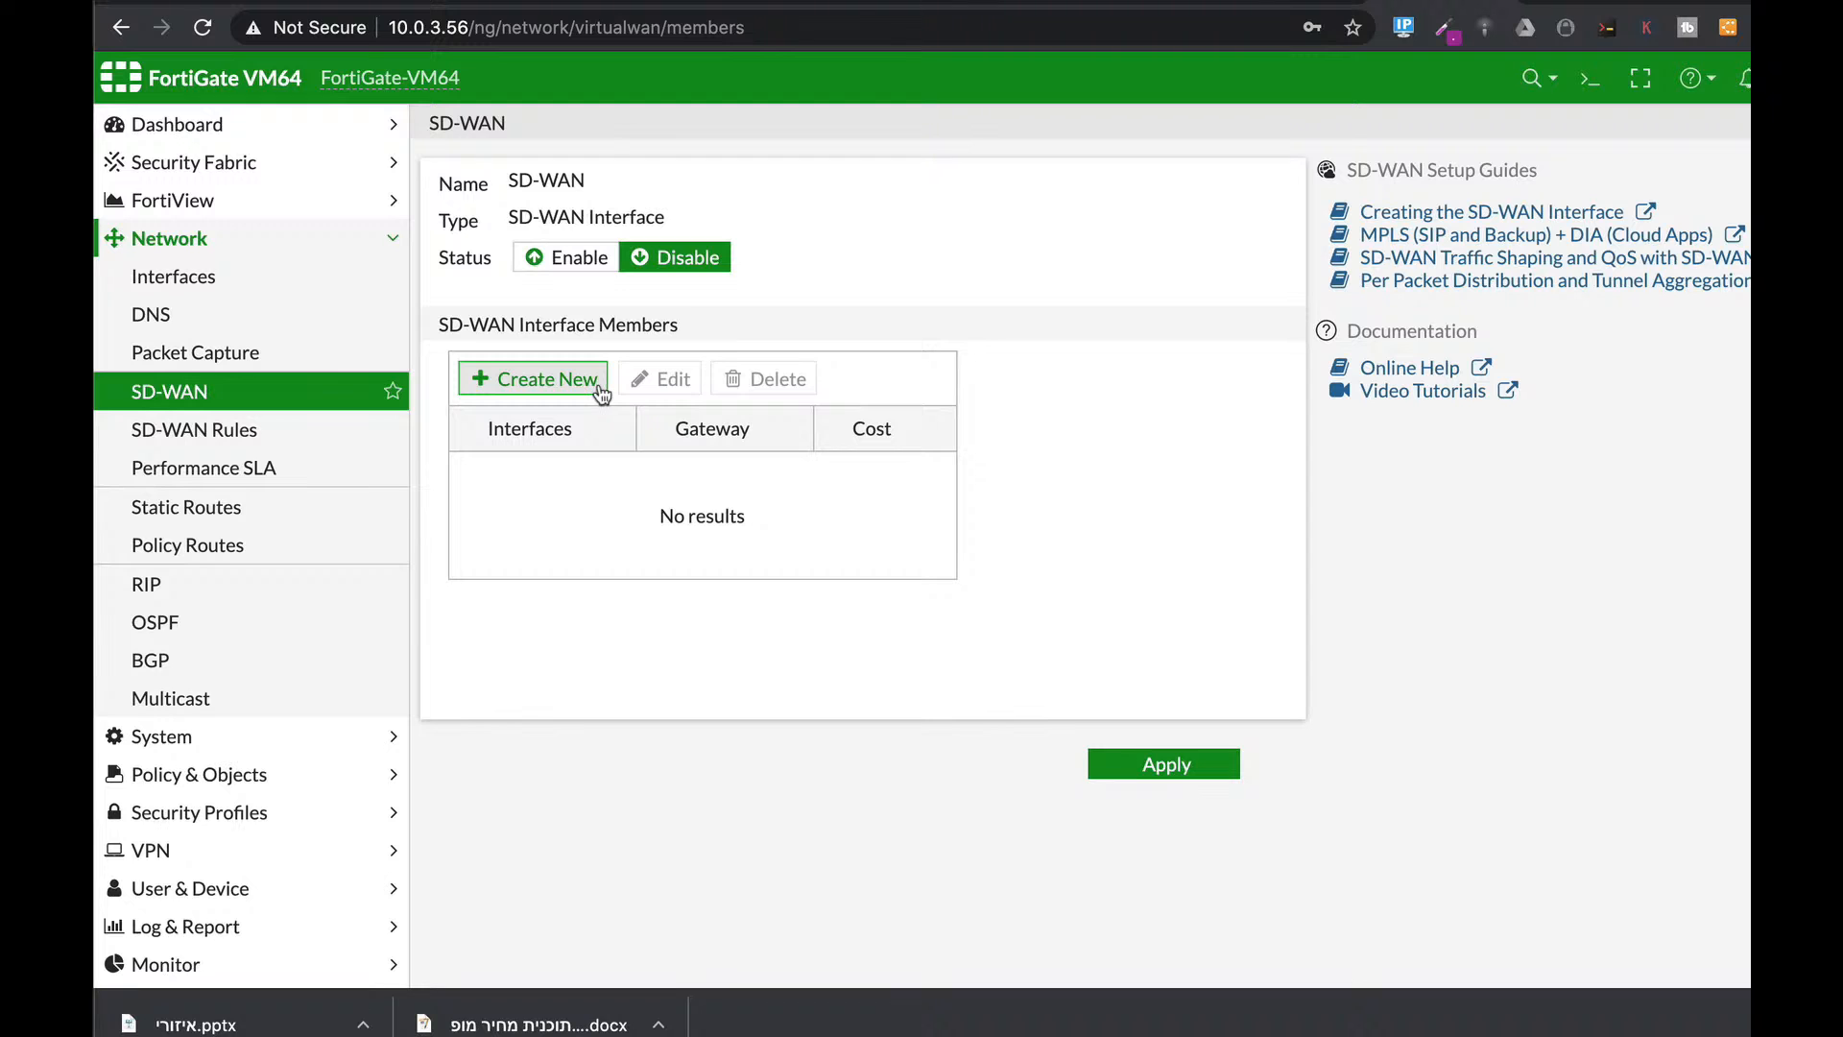
click(185, 774)
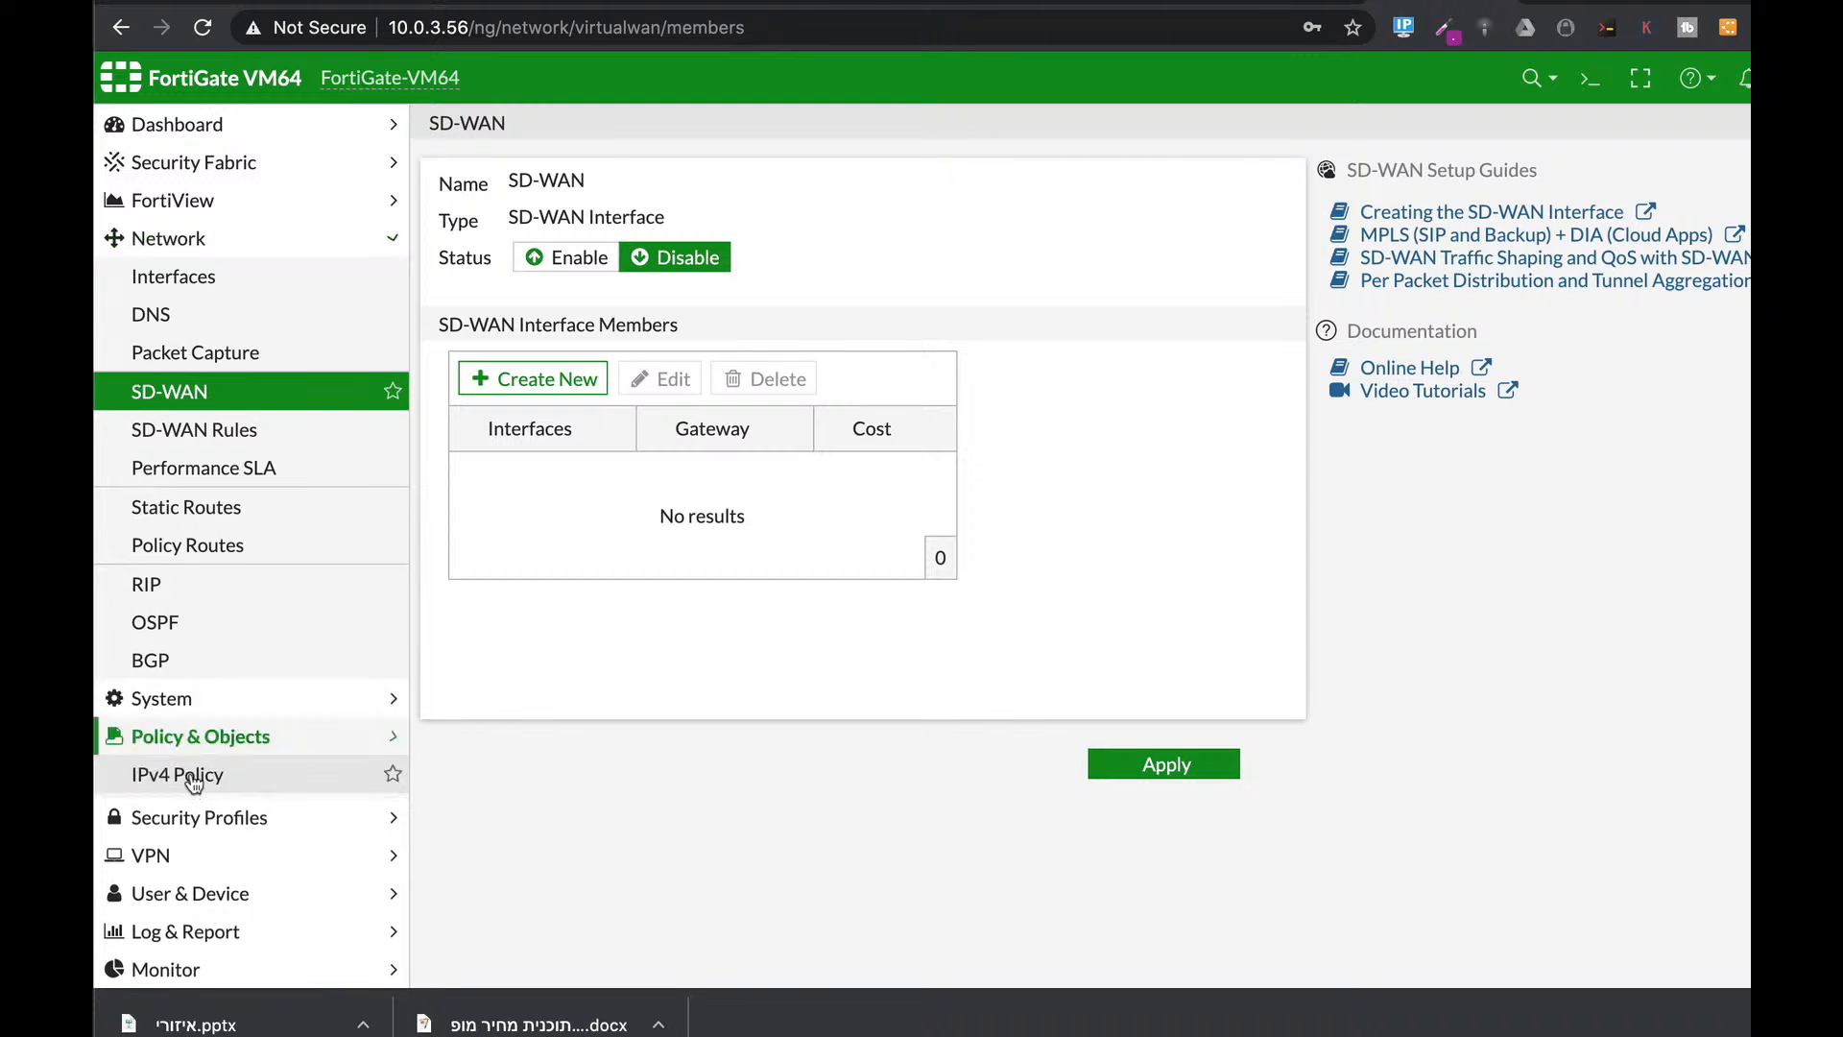
Save the fullAccess IPv4 policy unchanged, then go to Security Profiles > Application Signatures.
click(148, 357)
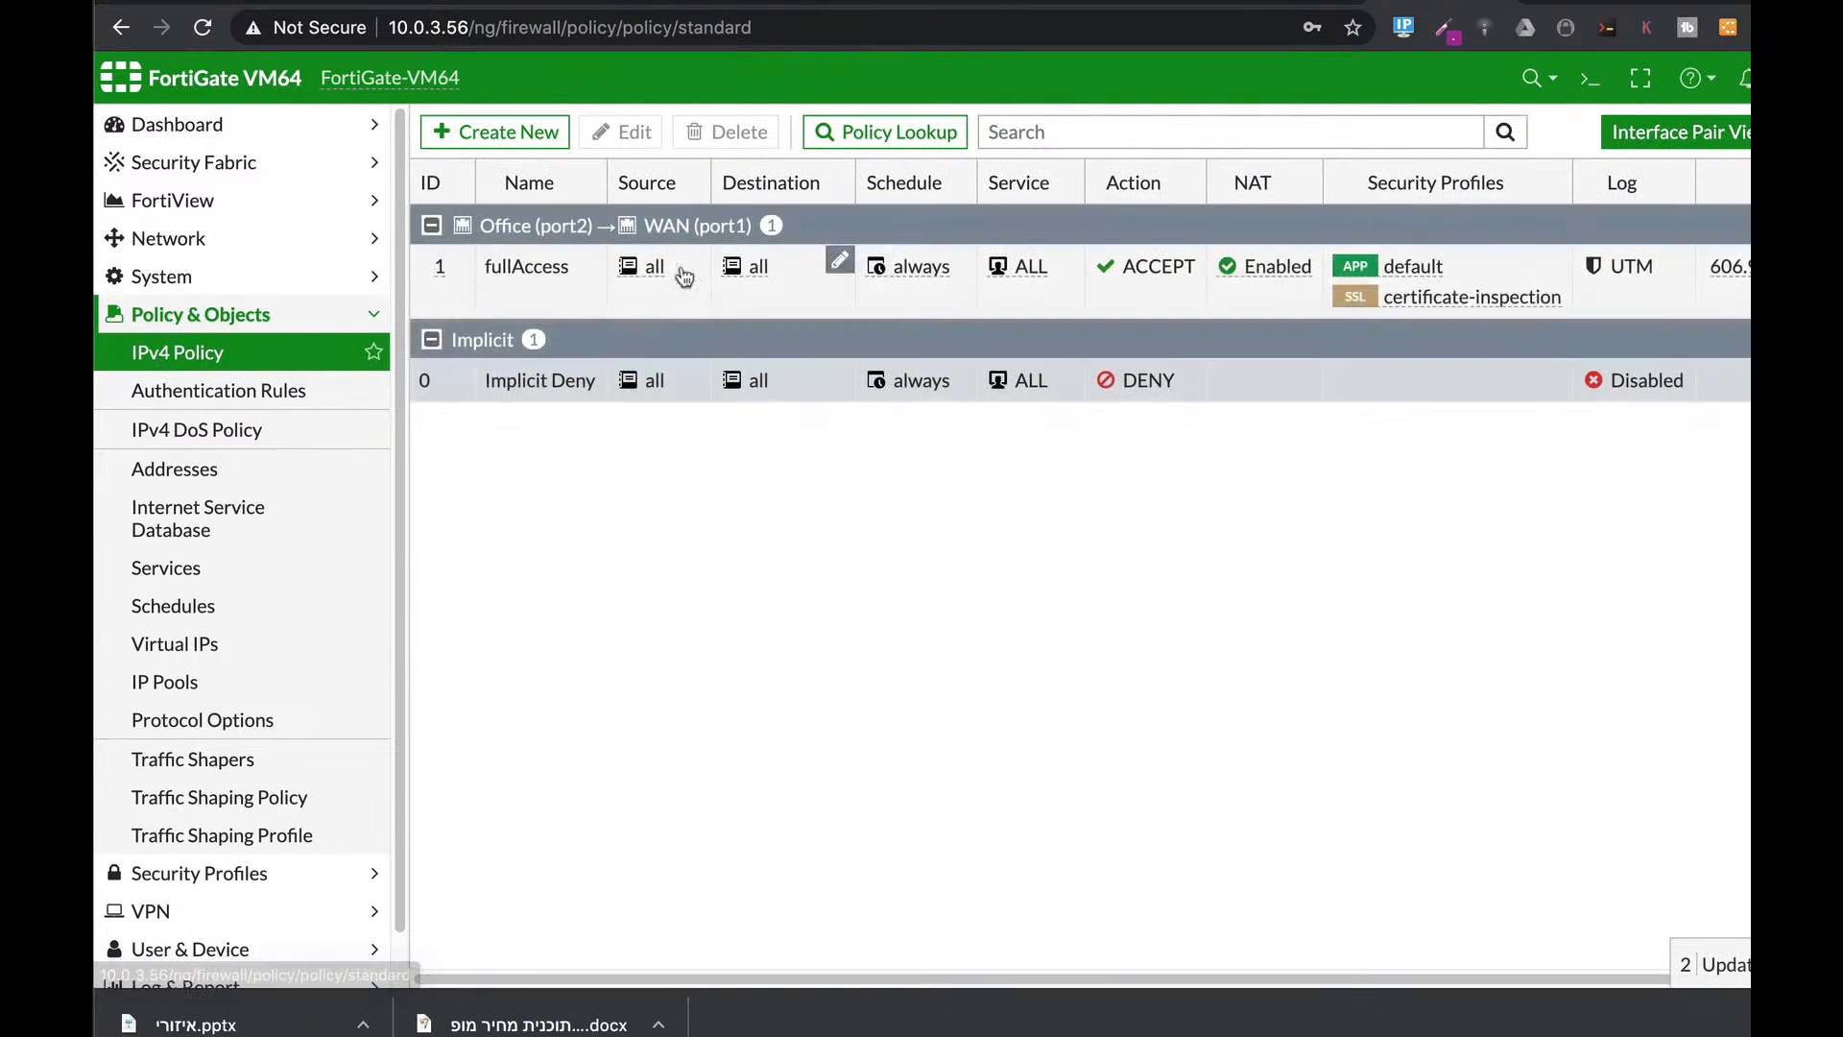
click(563, 282)
click(644, 132)
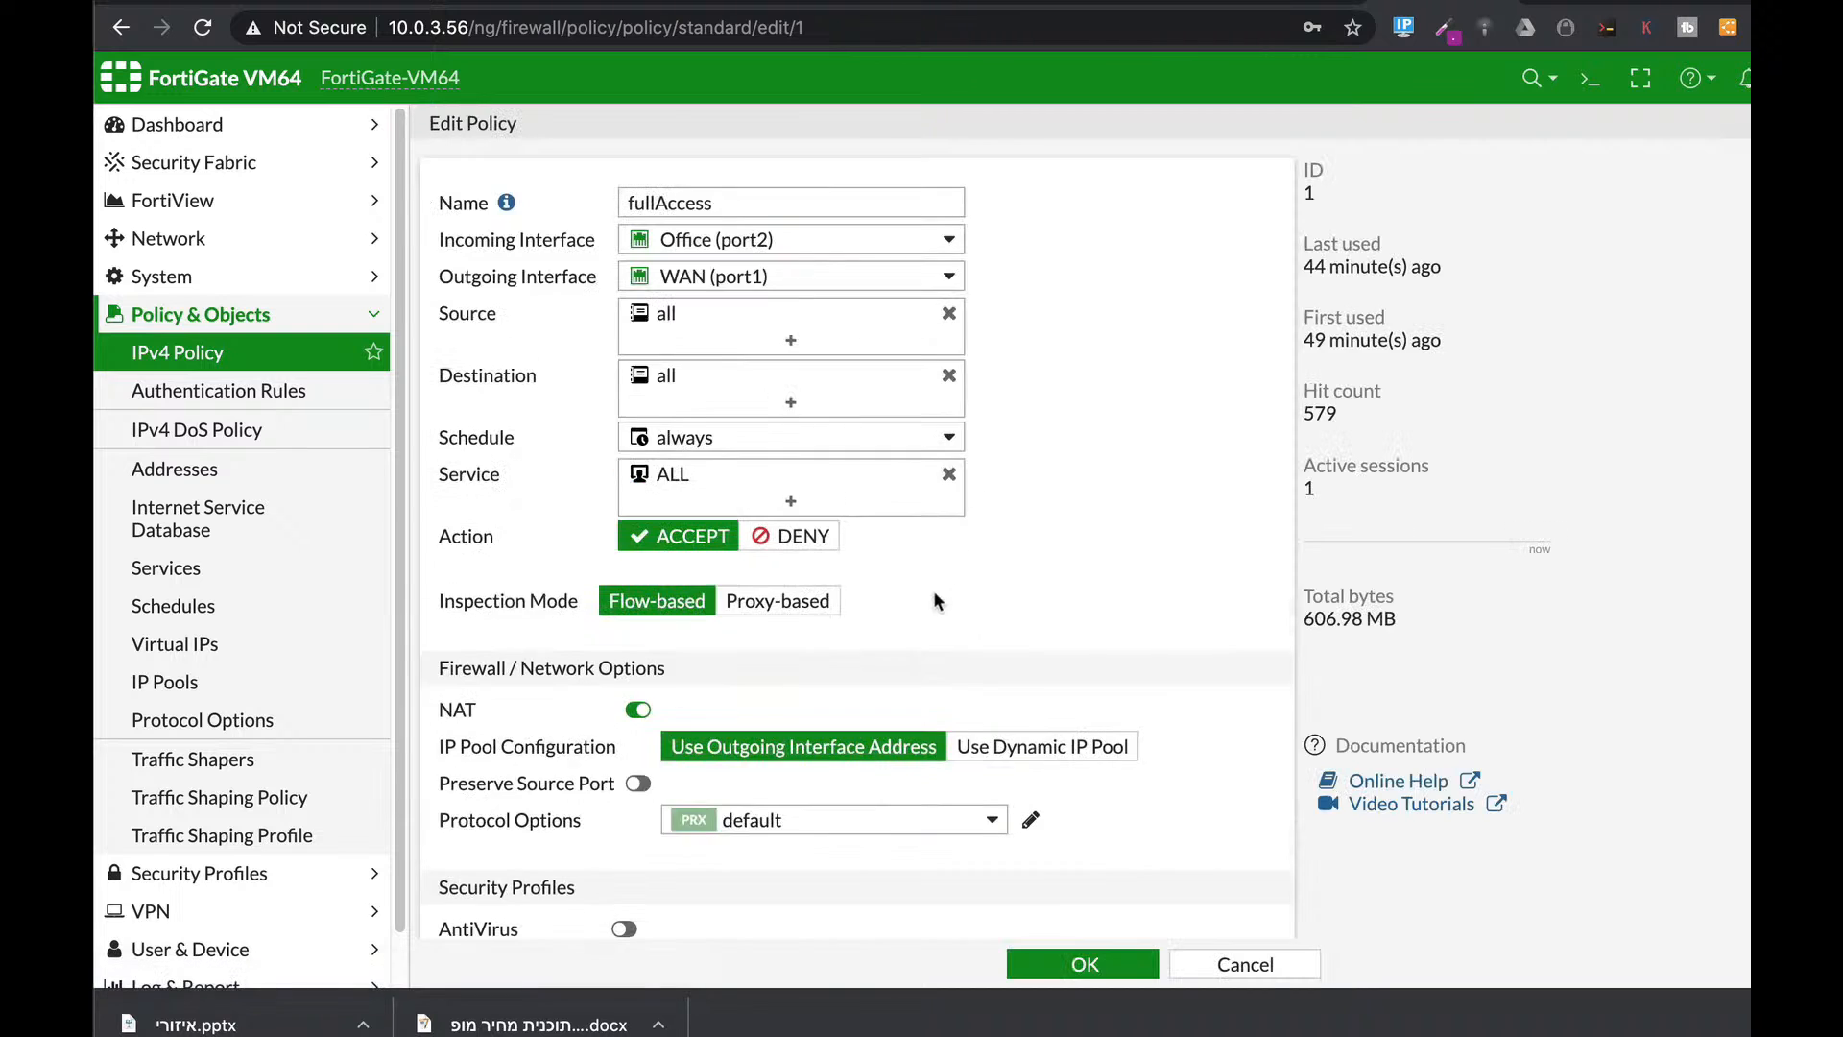
scroll(936, 584, down, 5)
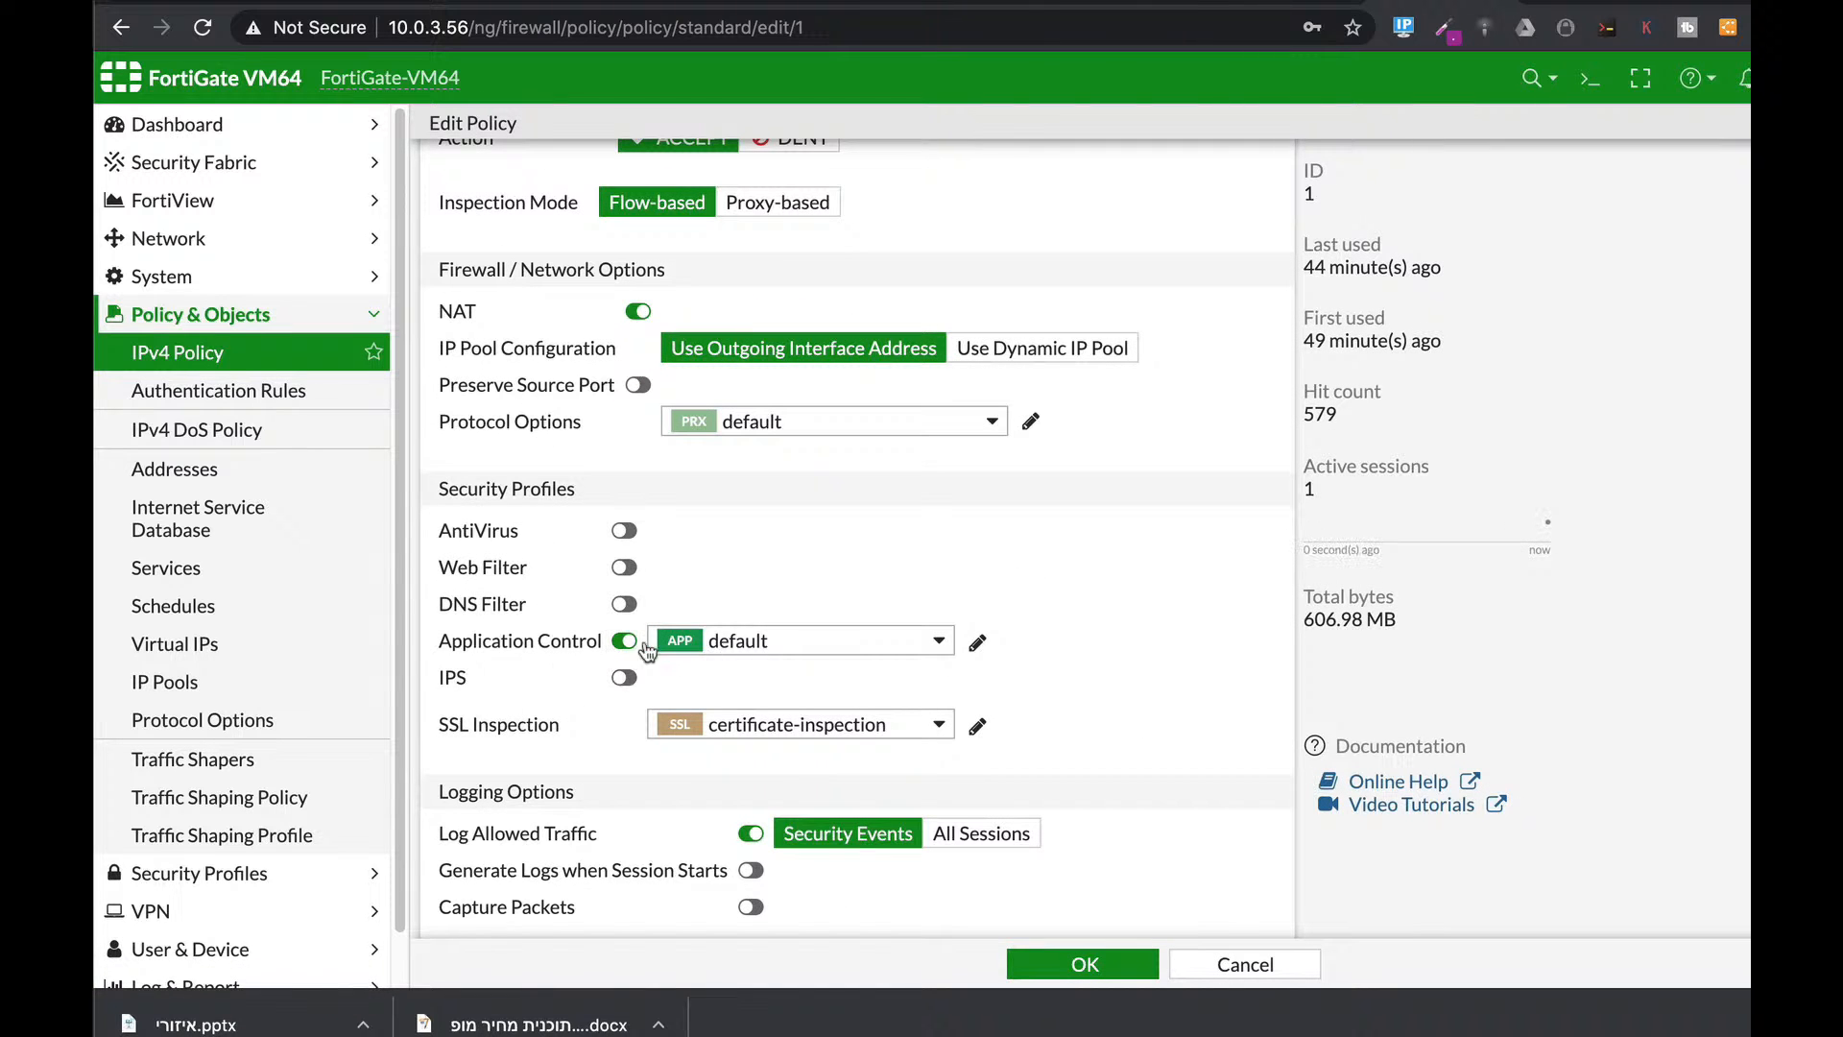
mouse_move(915, 655)
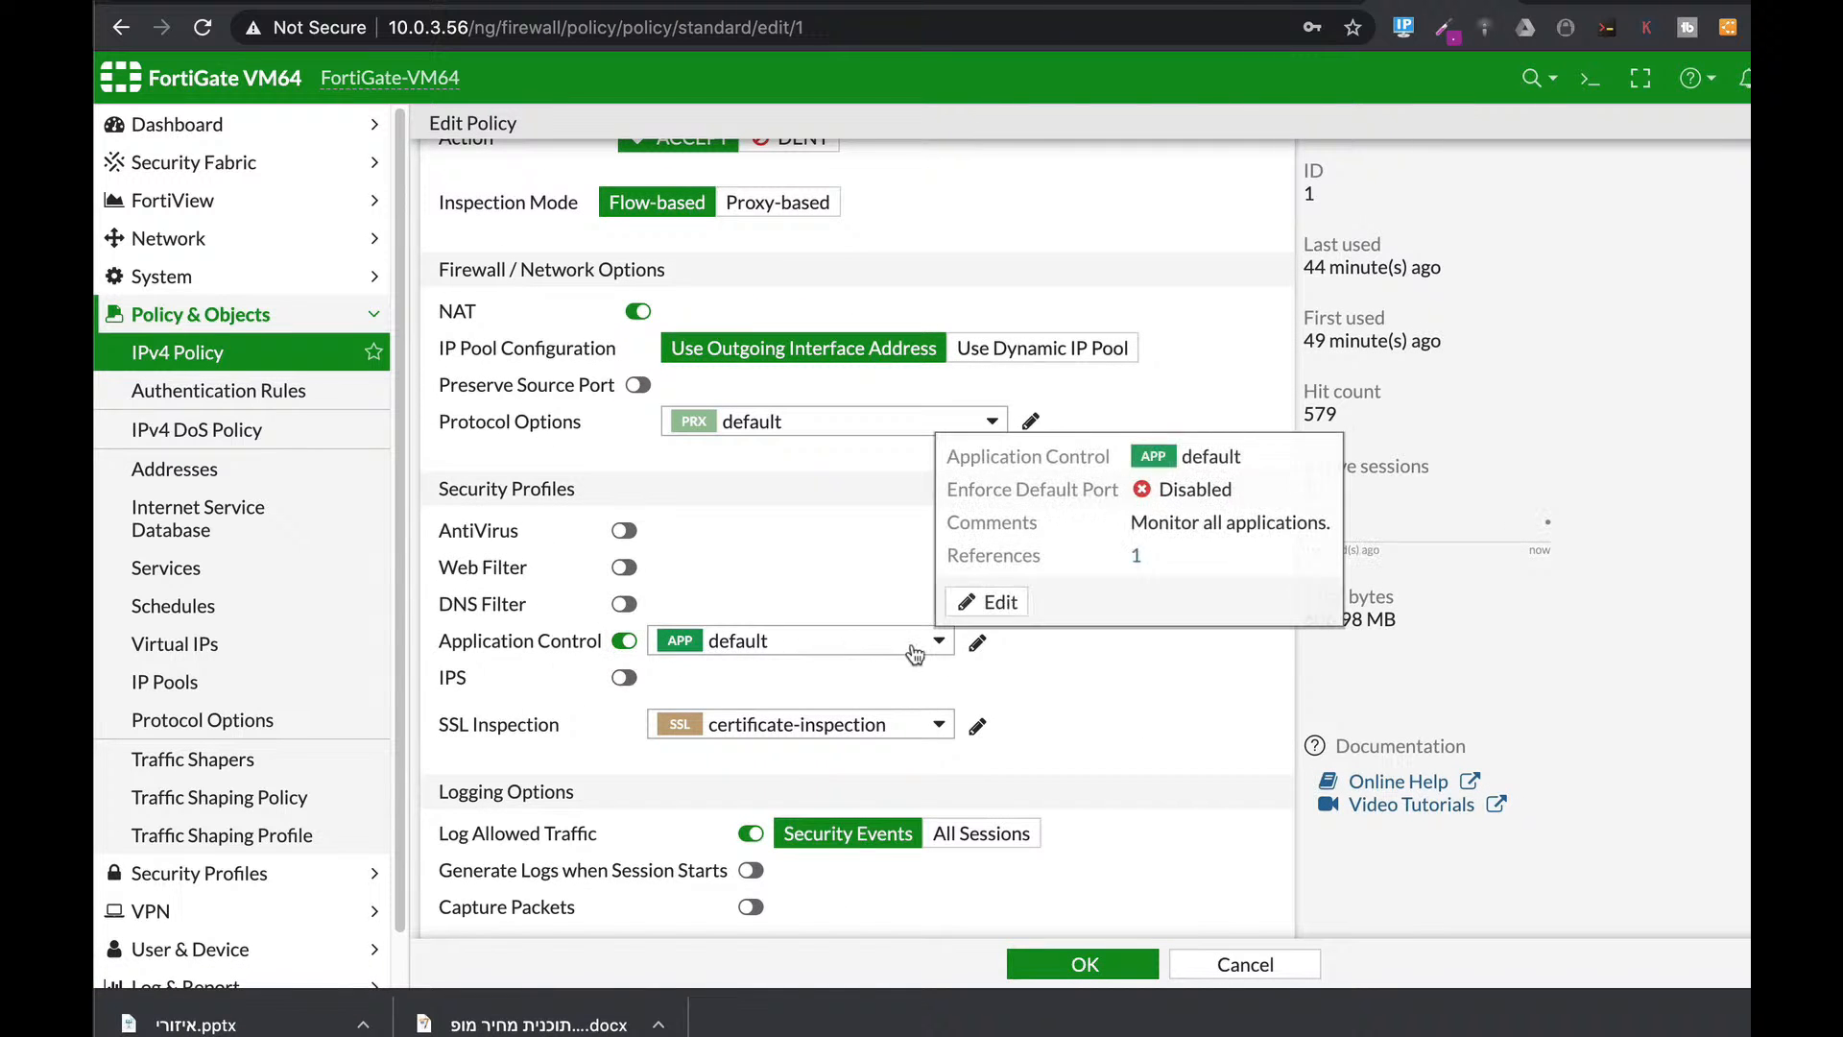
click(1079, 958)
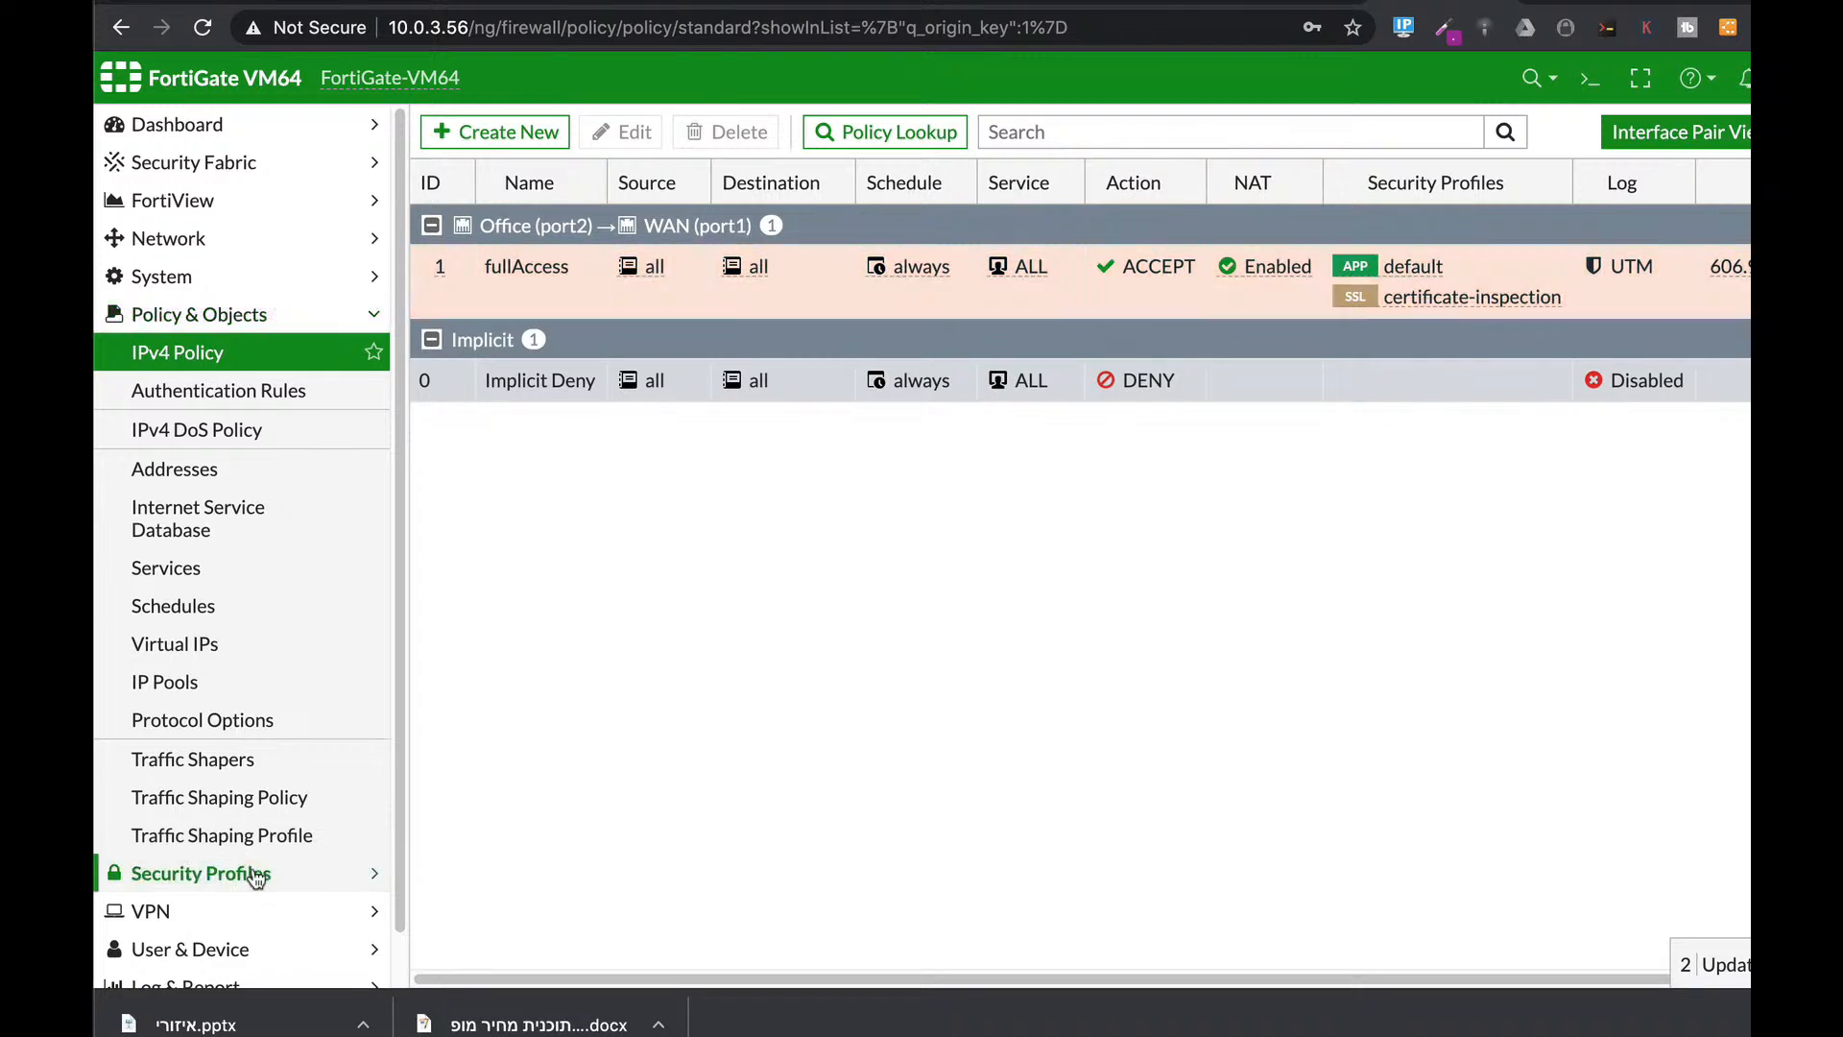
click(254, 875)
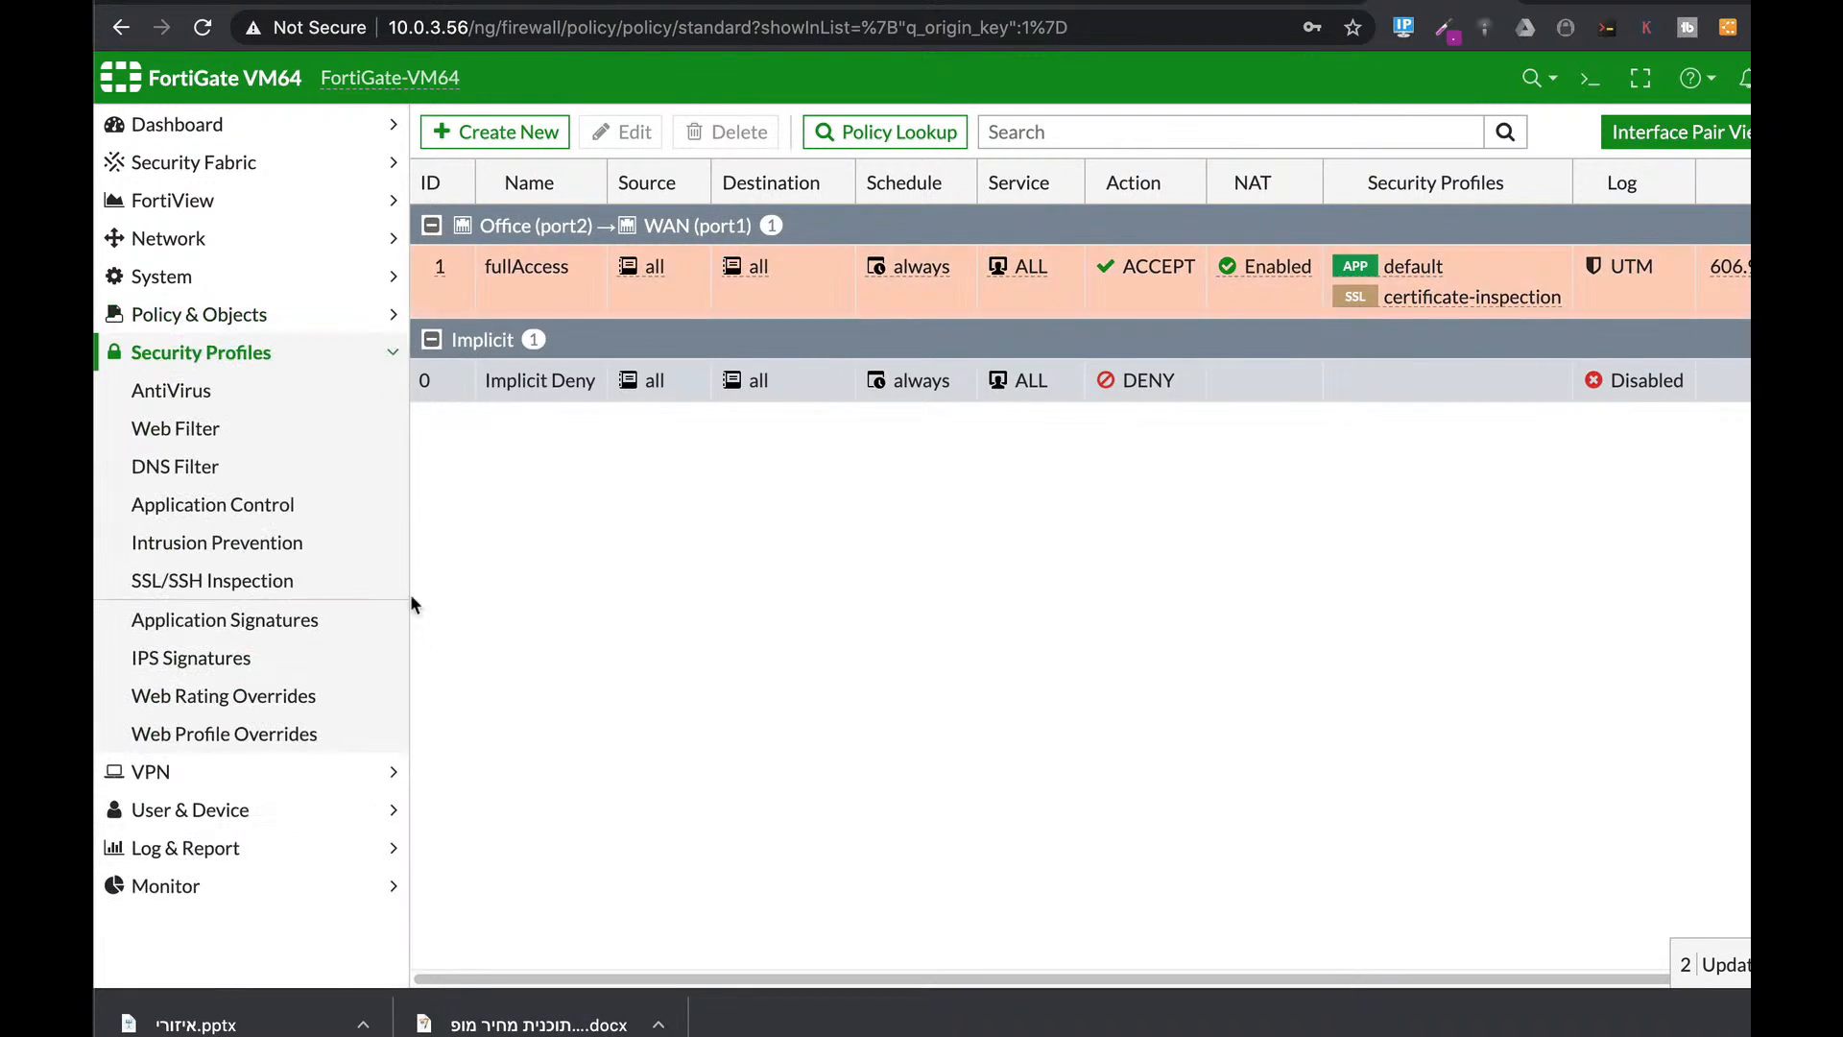
click(276, 624)
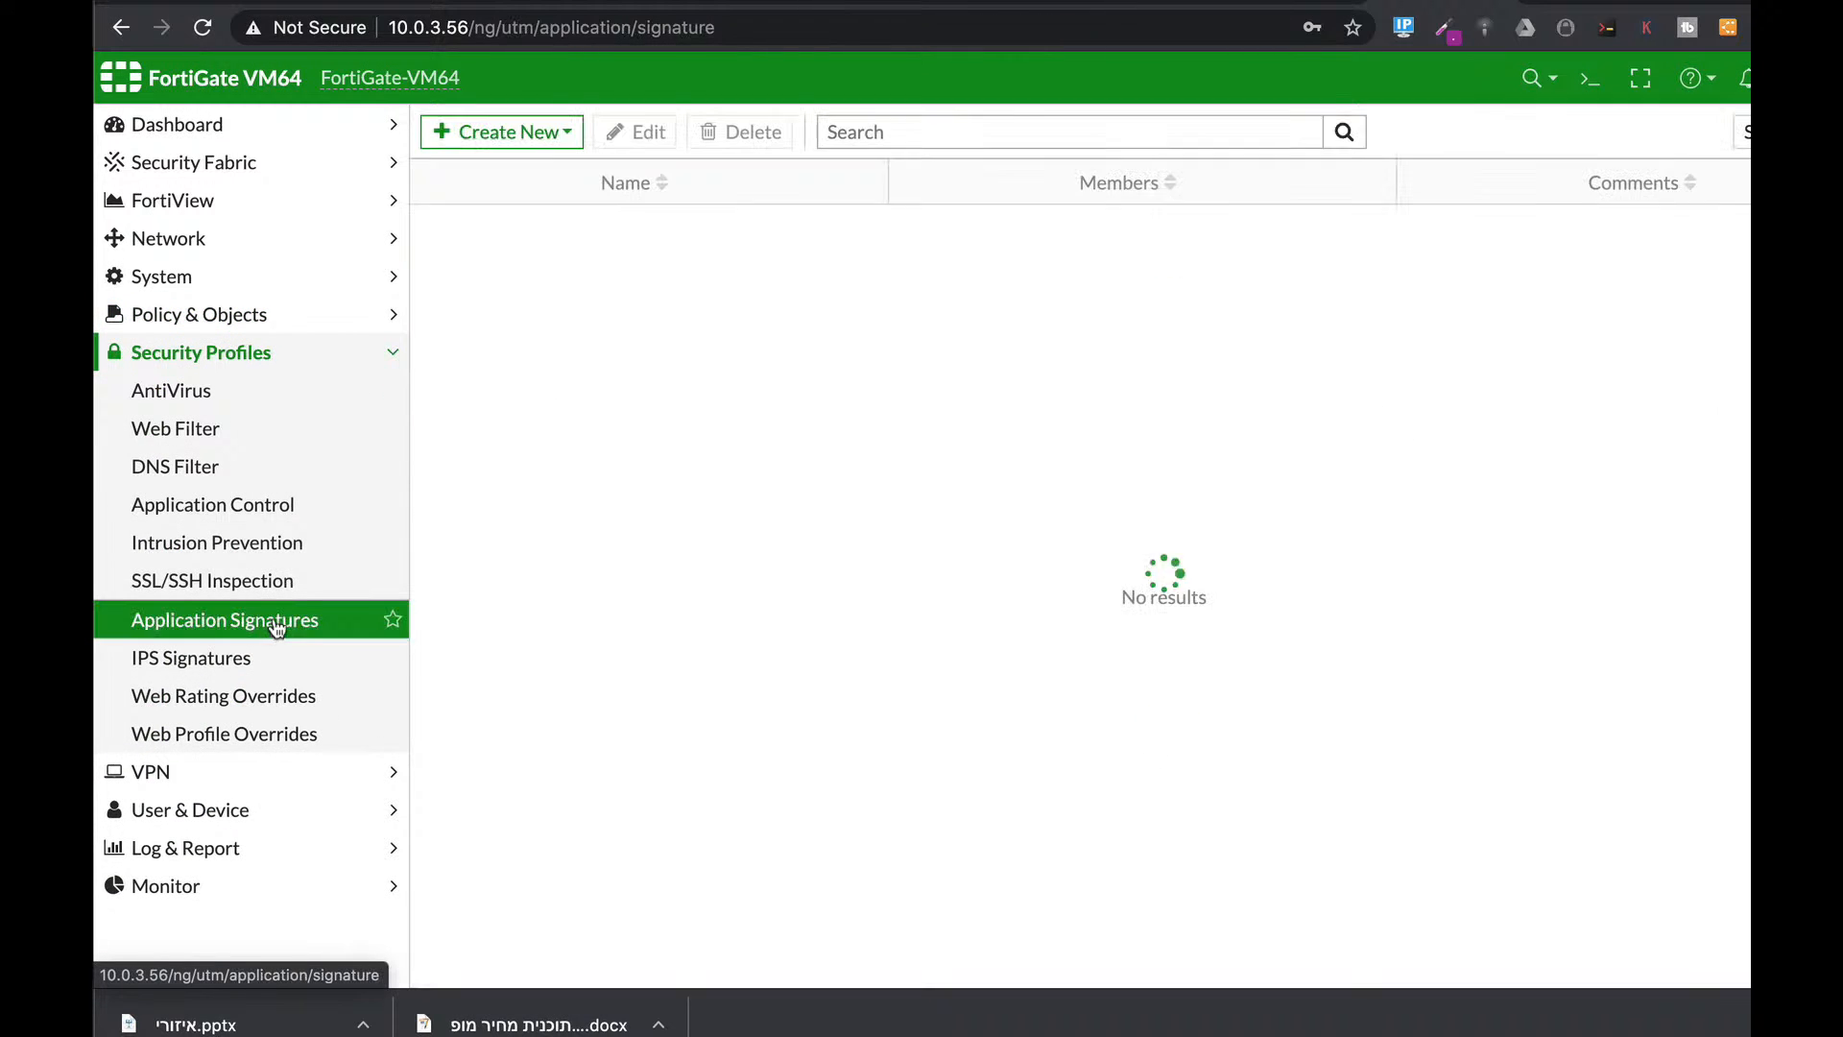
Start a new application group named cloudApps with type Application.
click(545, 137)
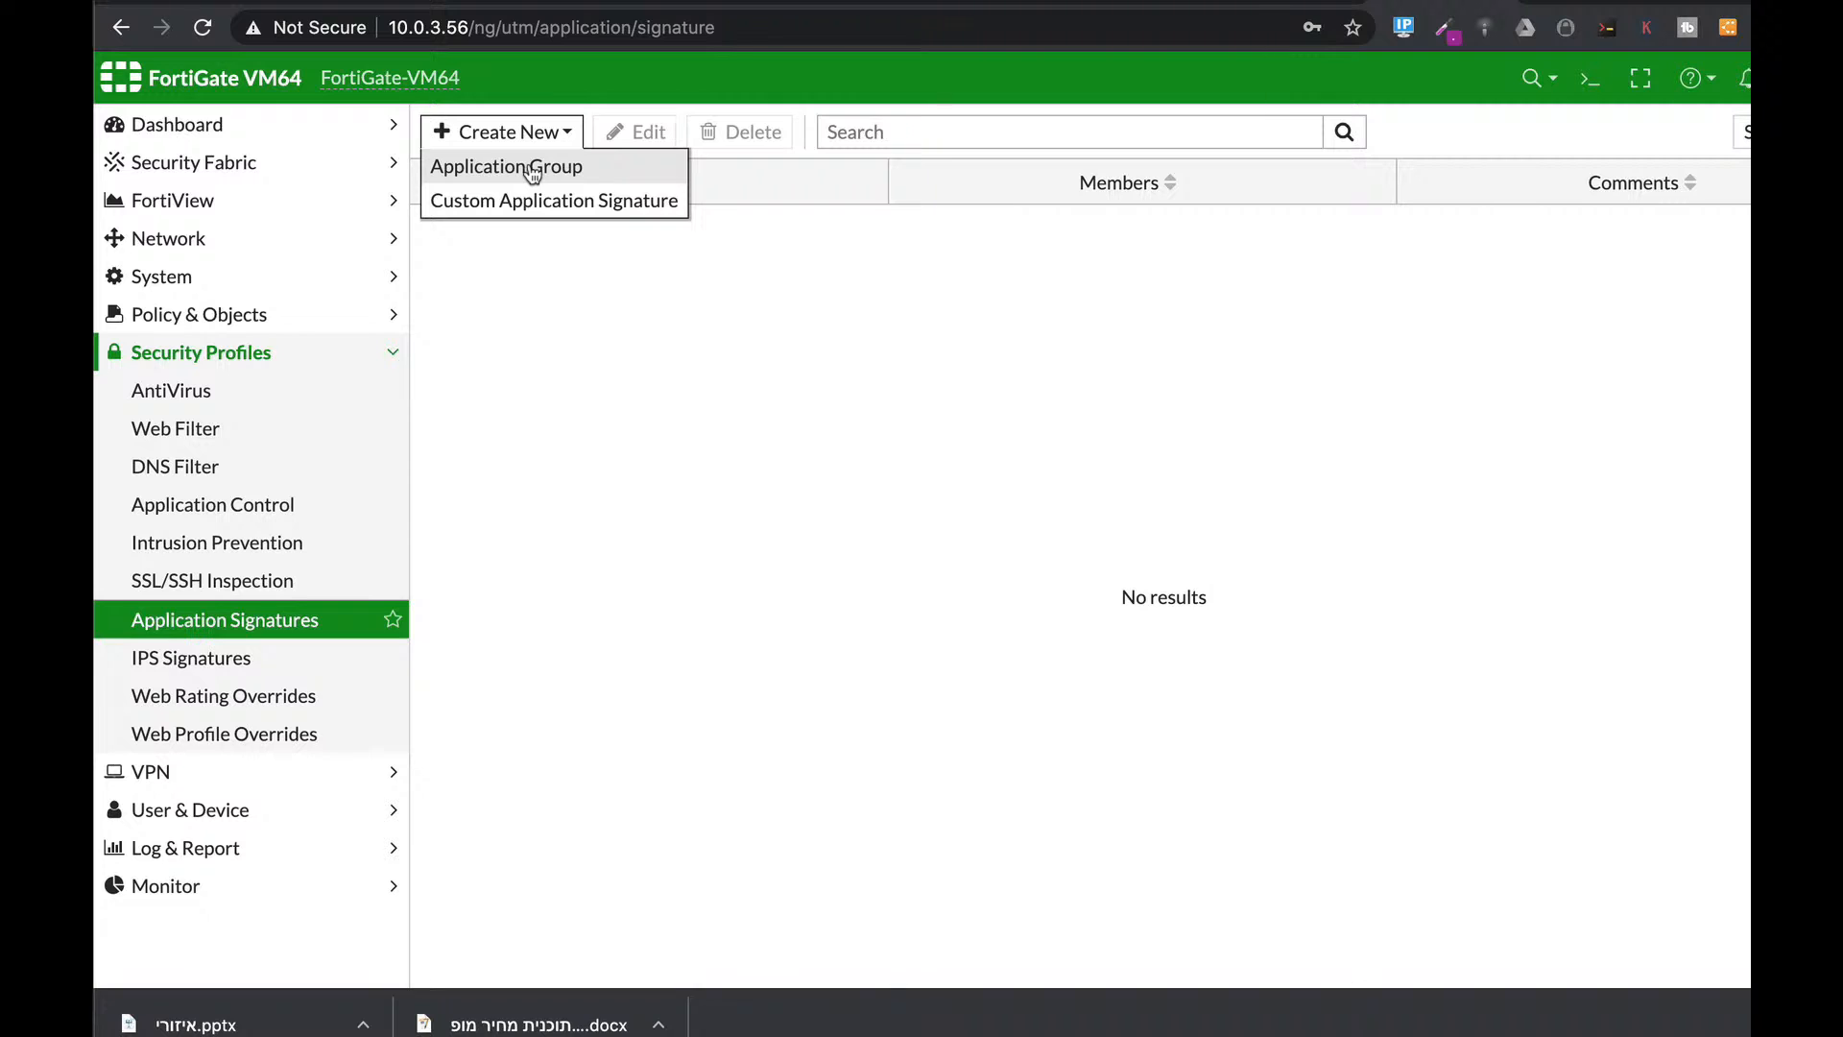
click(534, 170)
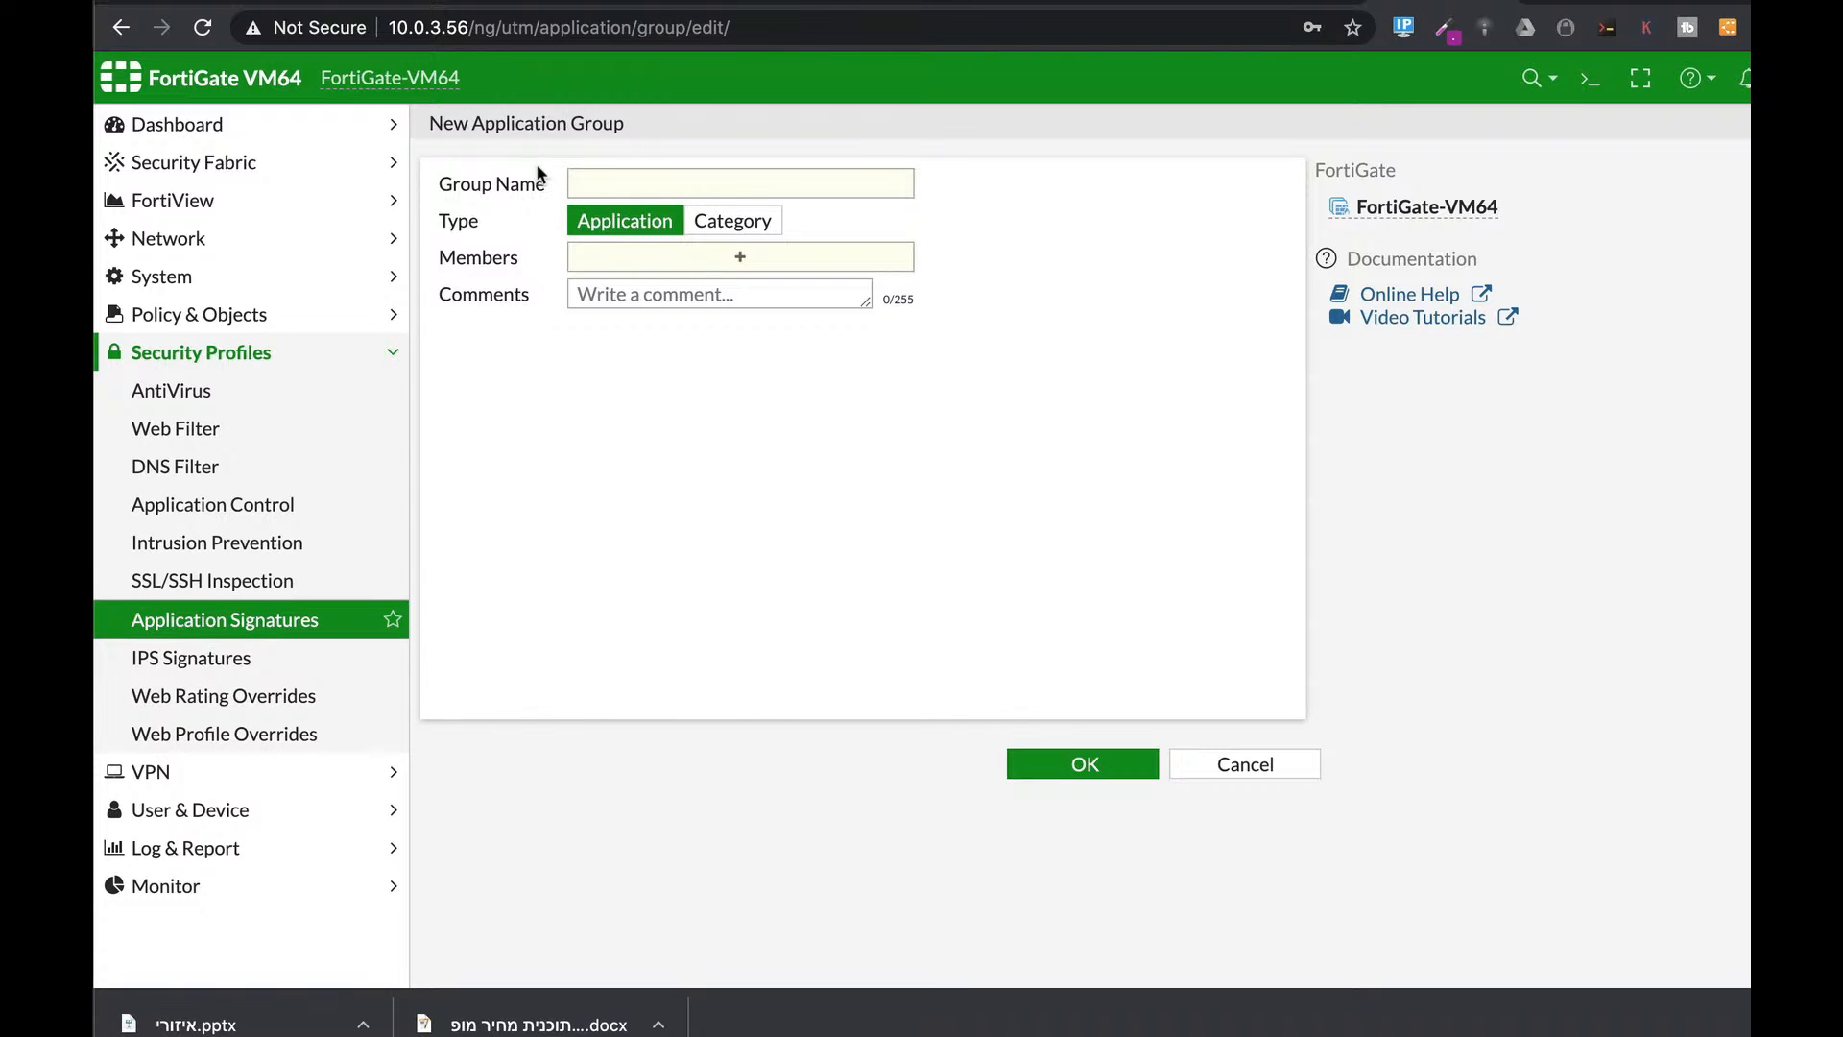
click(619, 184)
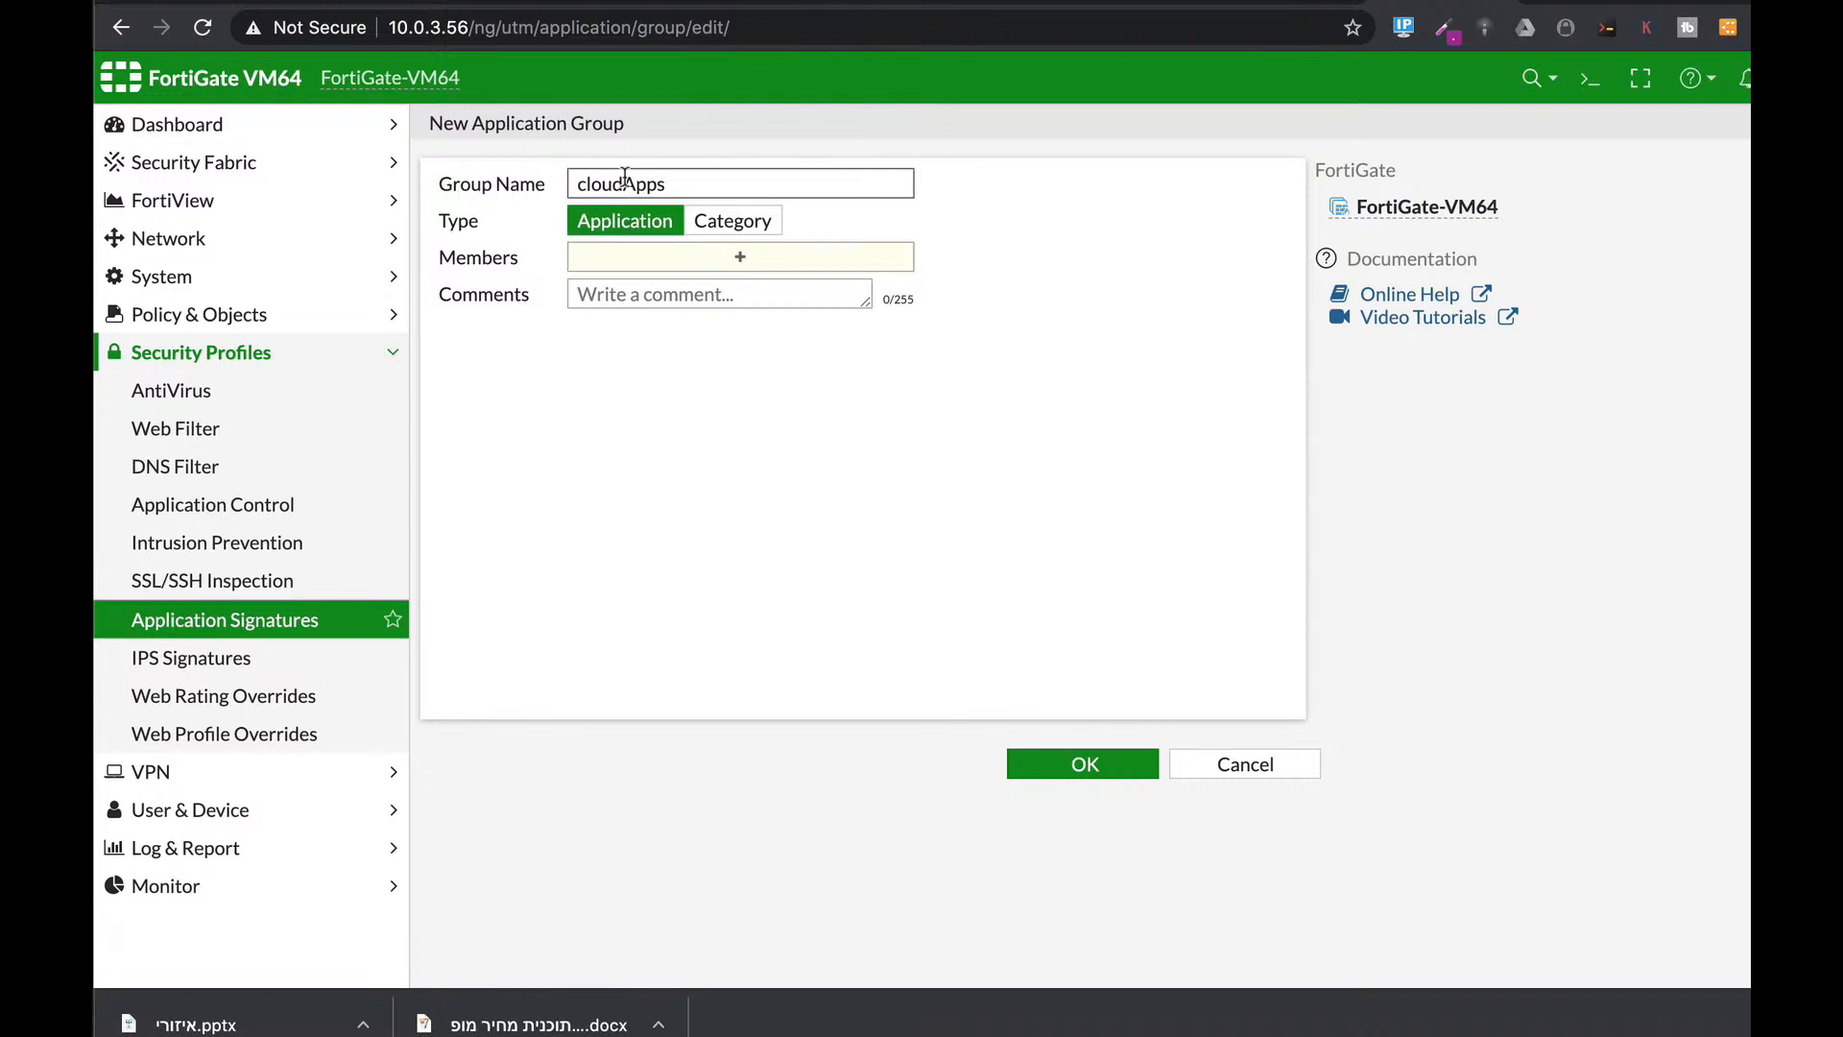
click(732, 221)
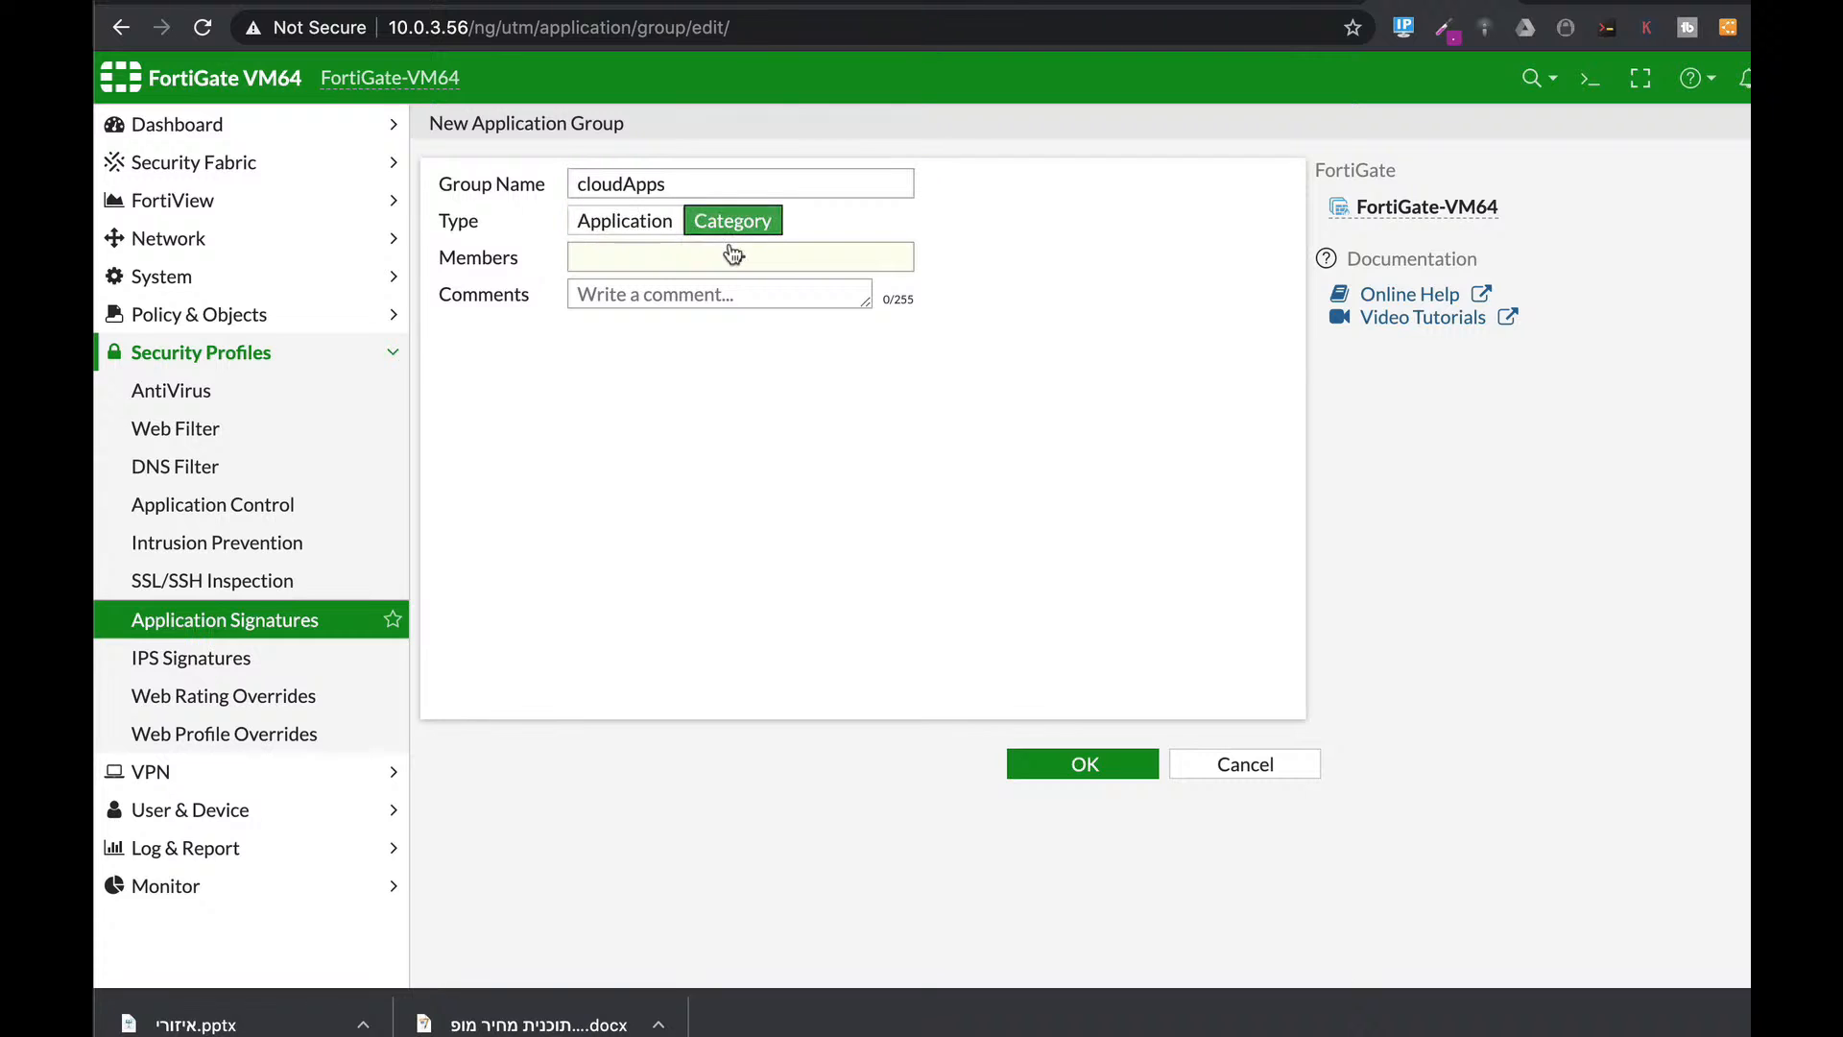
click(733, 255)
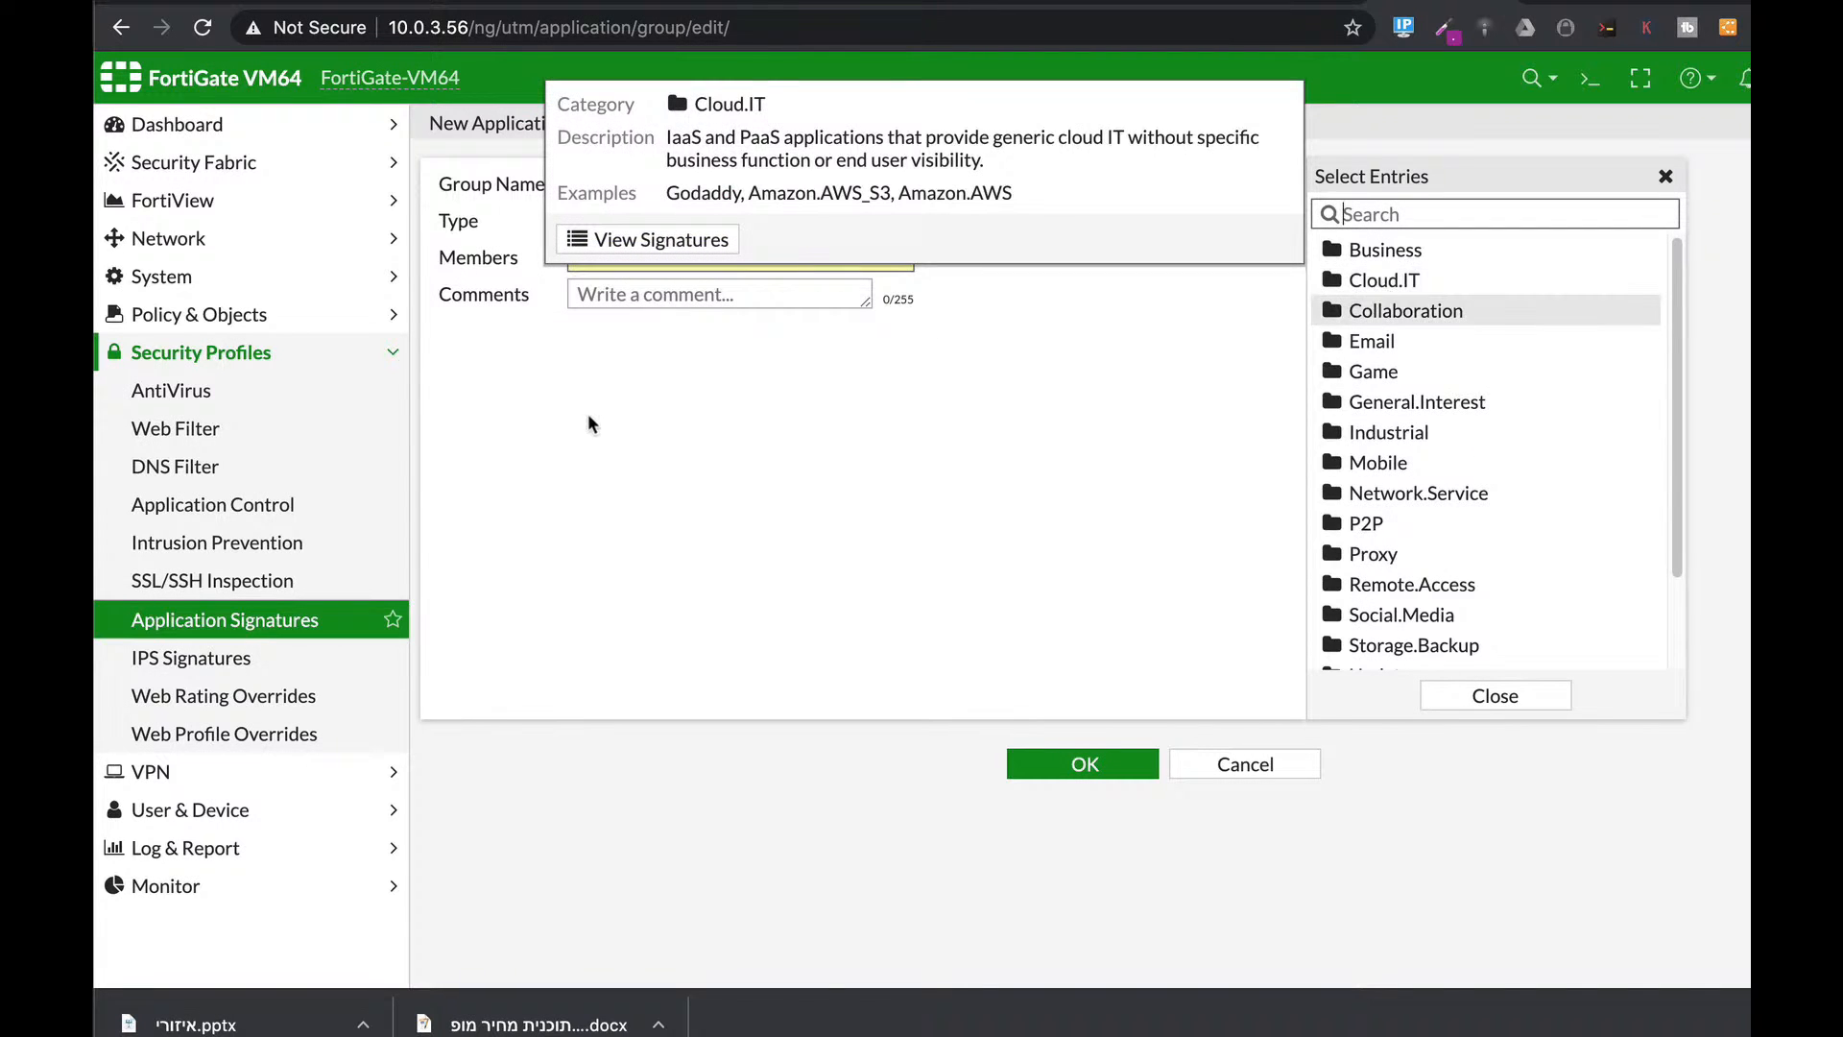
click(713, 292)
click(625, 222)
click(702, 267)
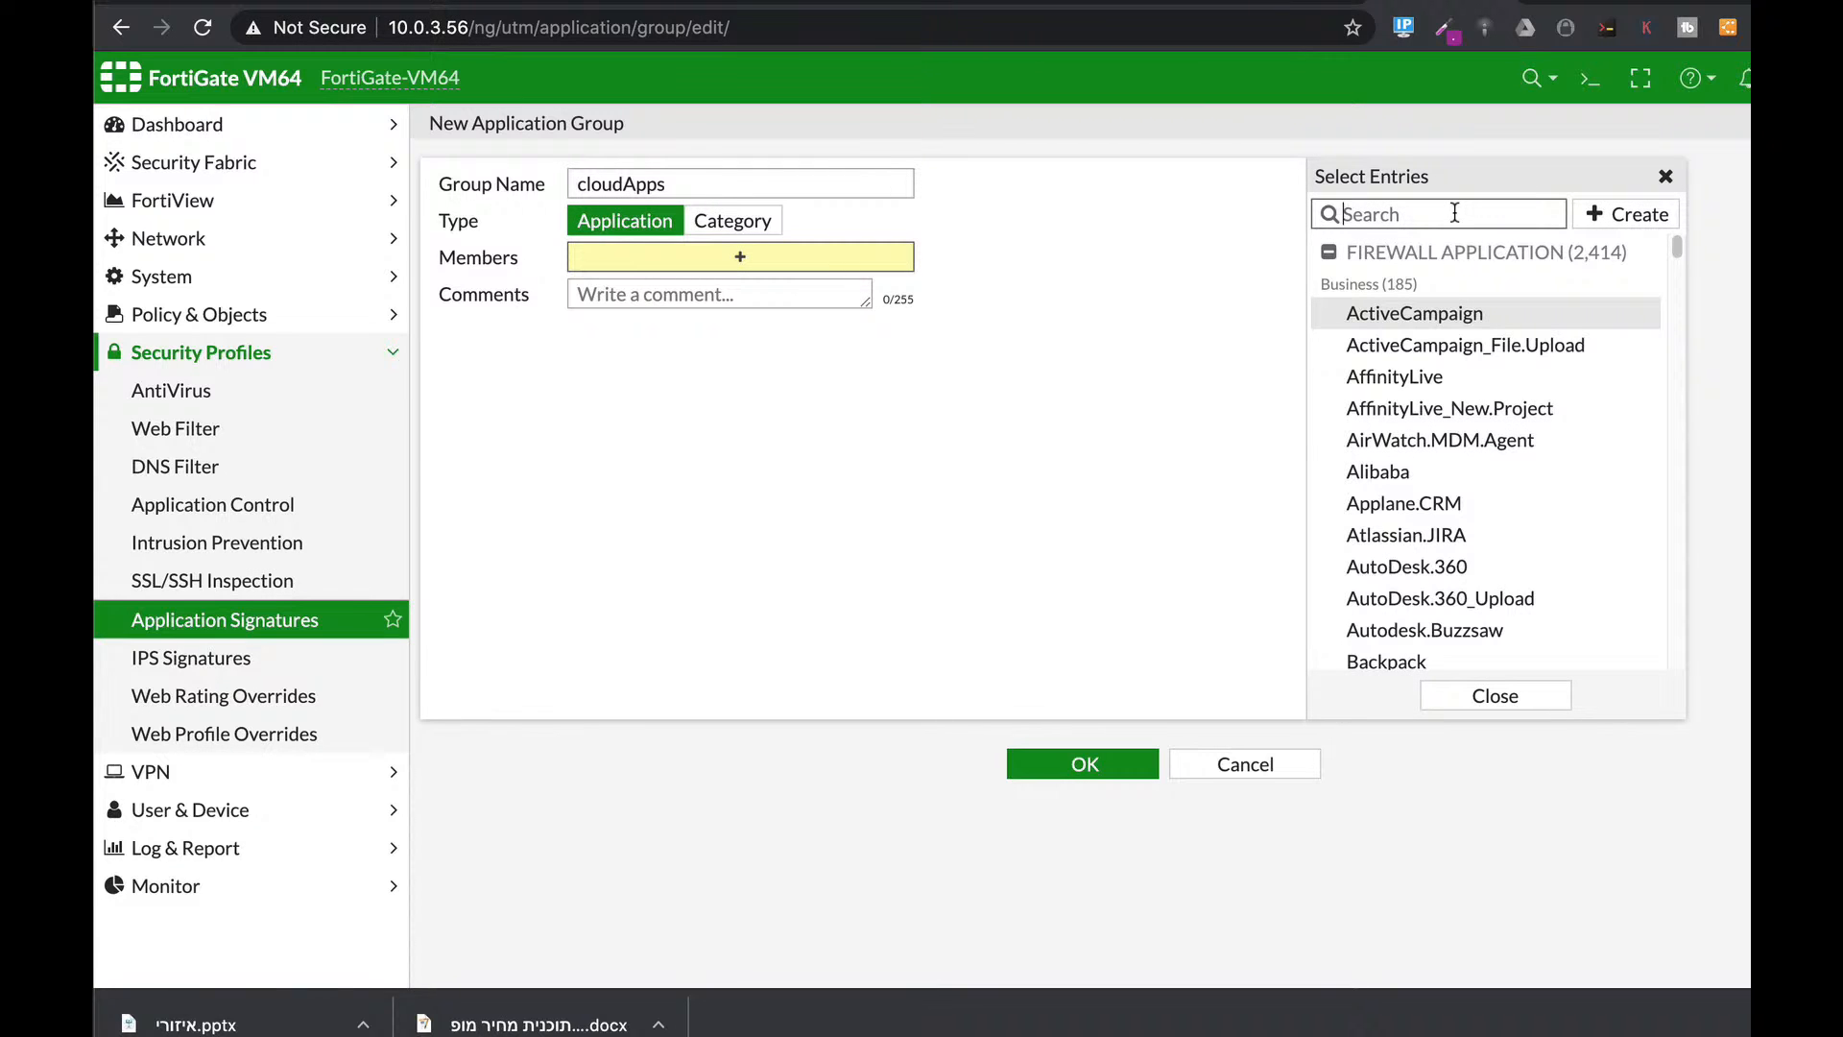
Add the Amazon AWS apps plus Salesforce and Salesforce_Chat.Messenger as members.
text(aw)
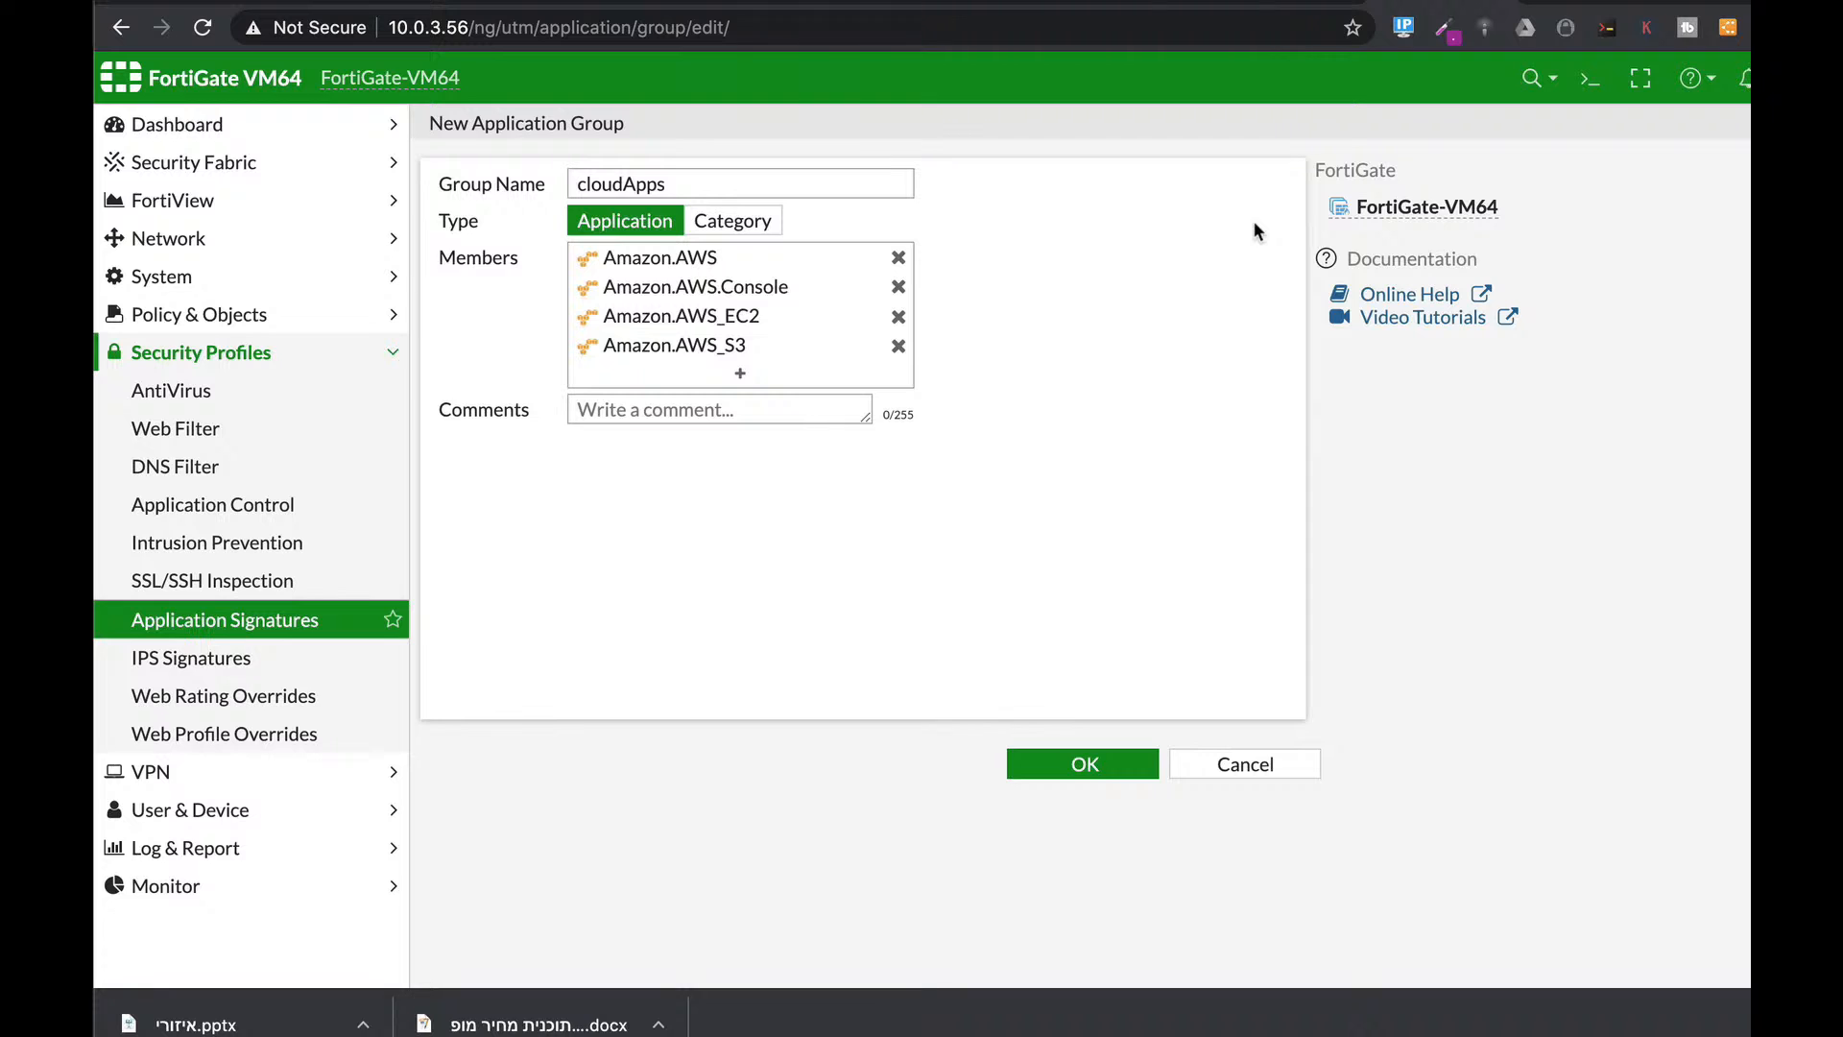
click(747, 378)
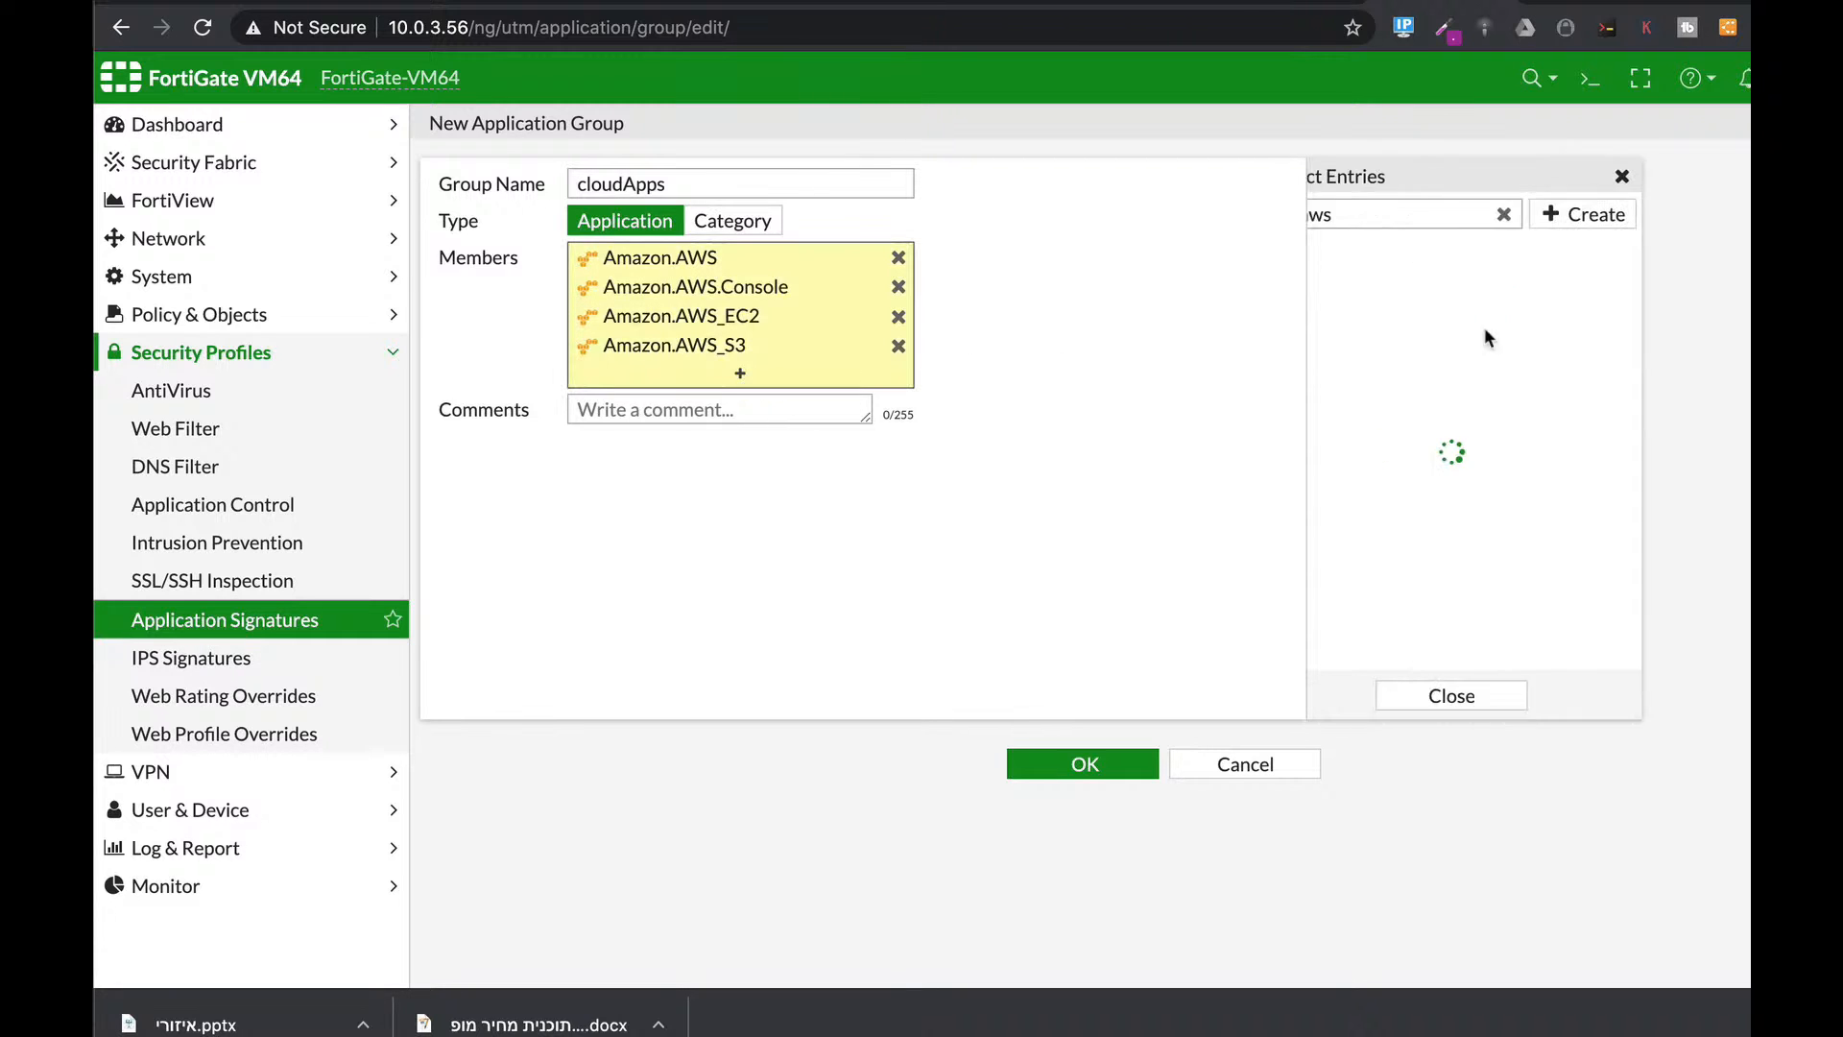
text(sales)
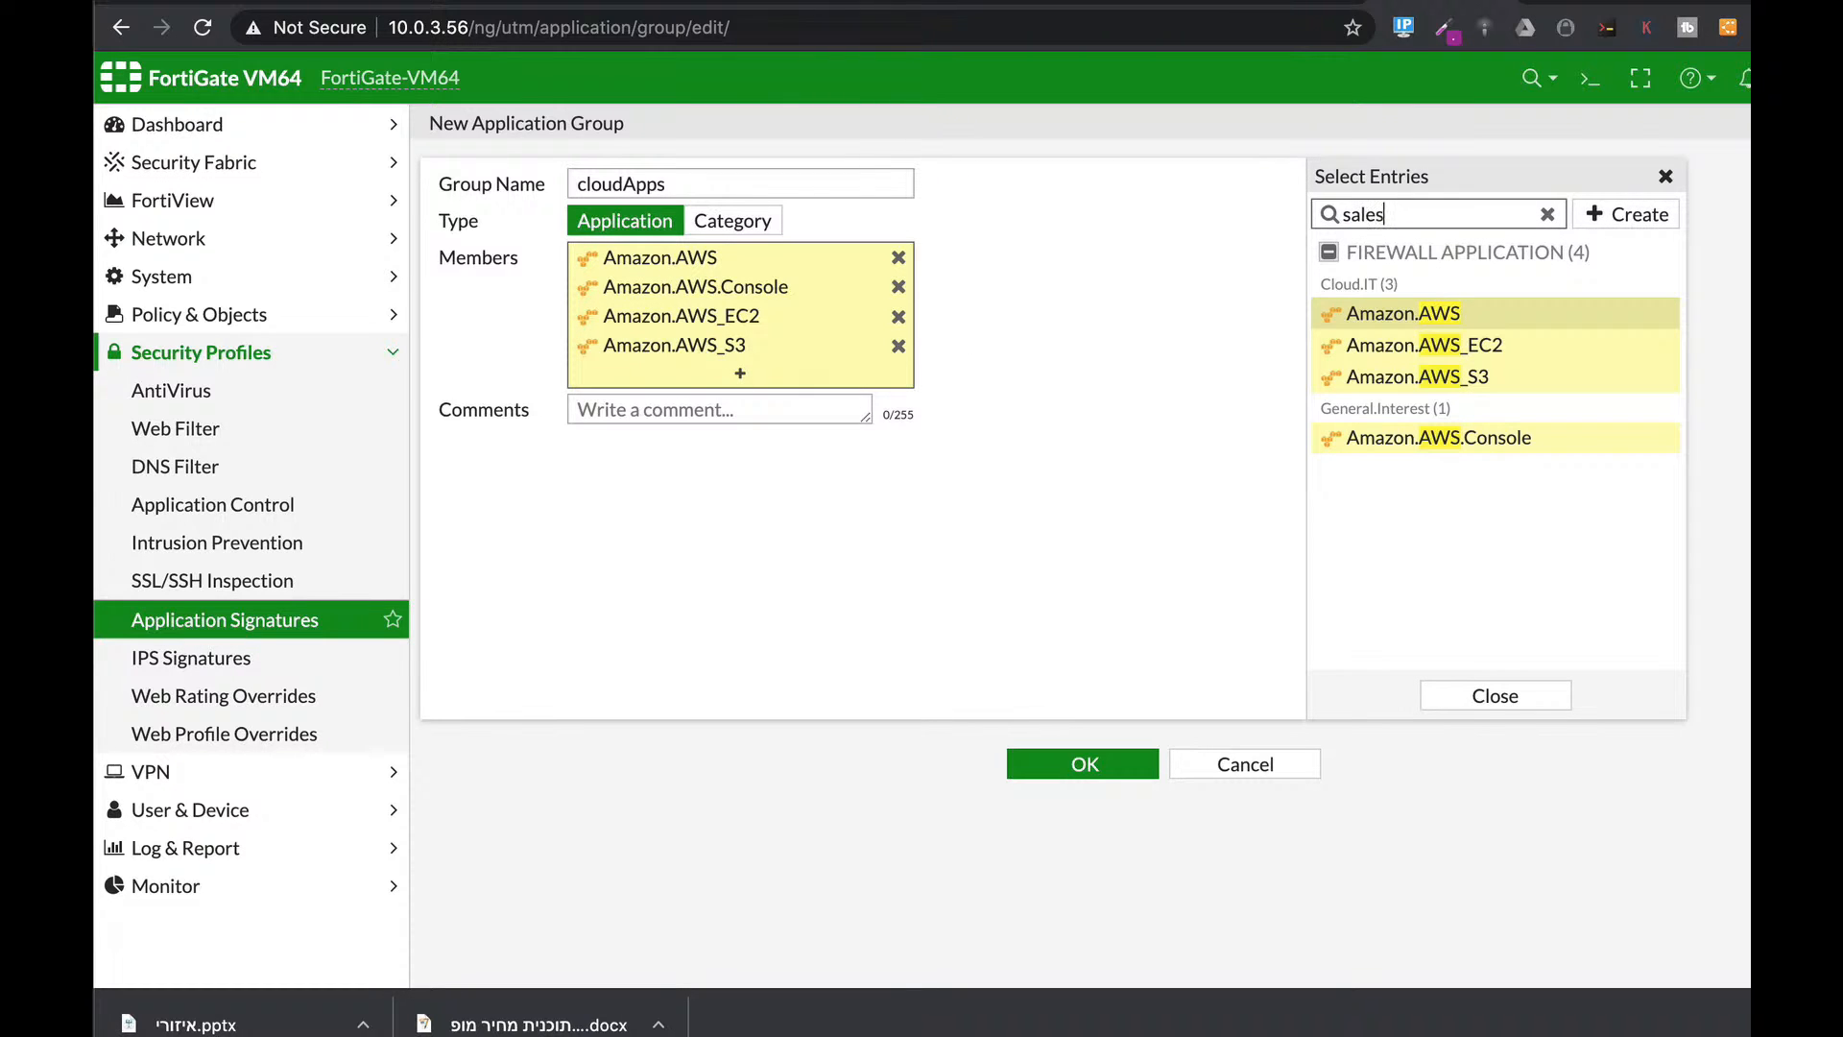
click(1398, 315)
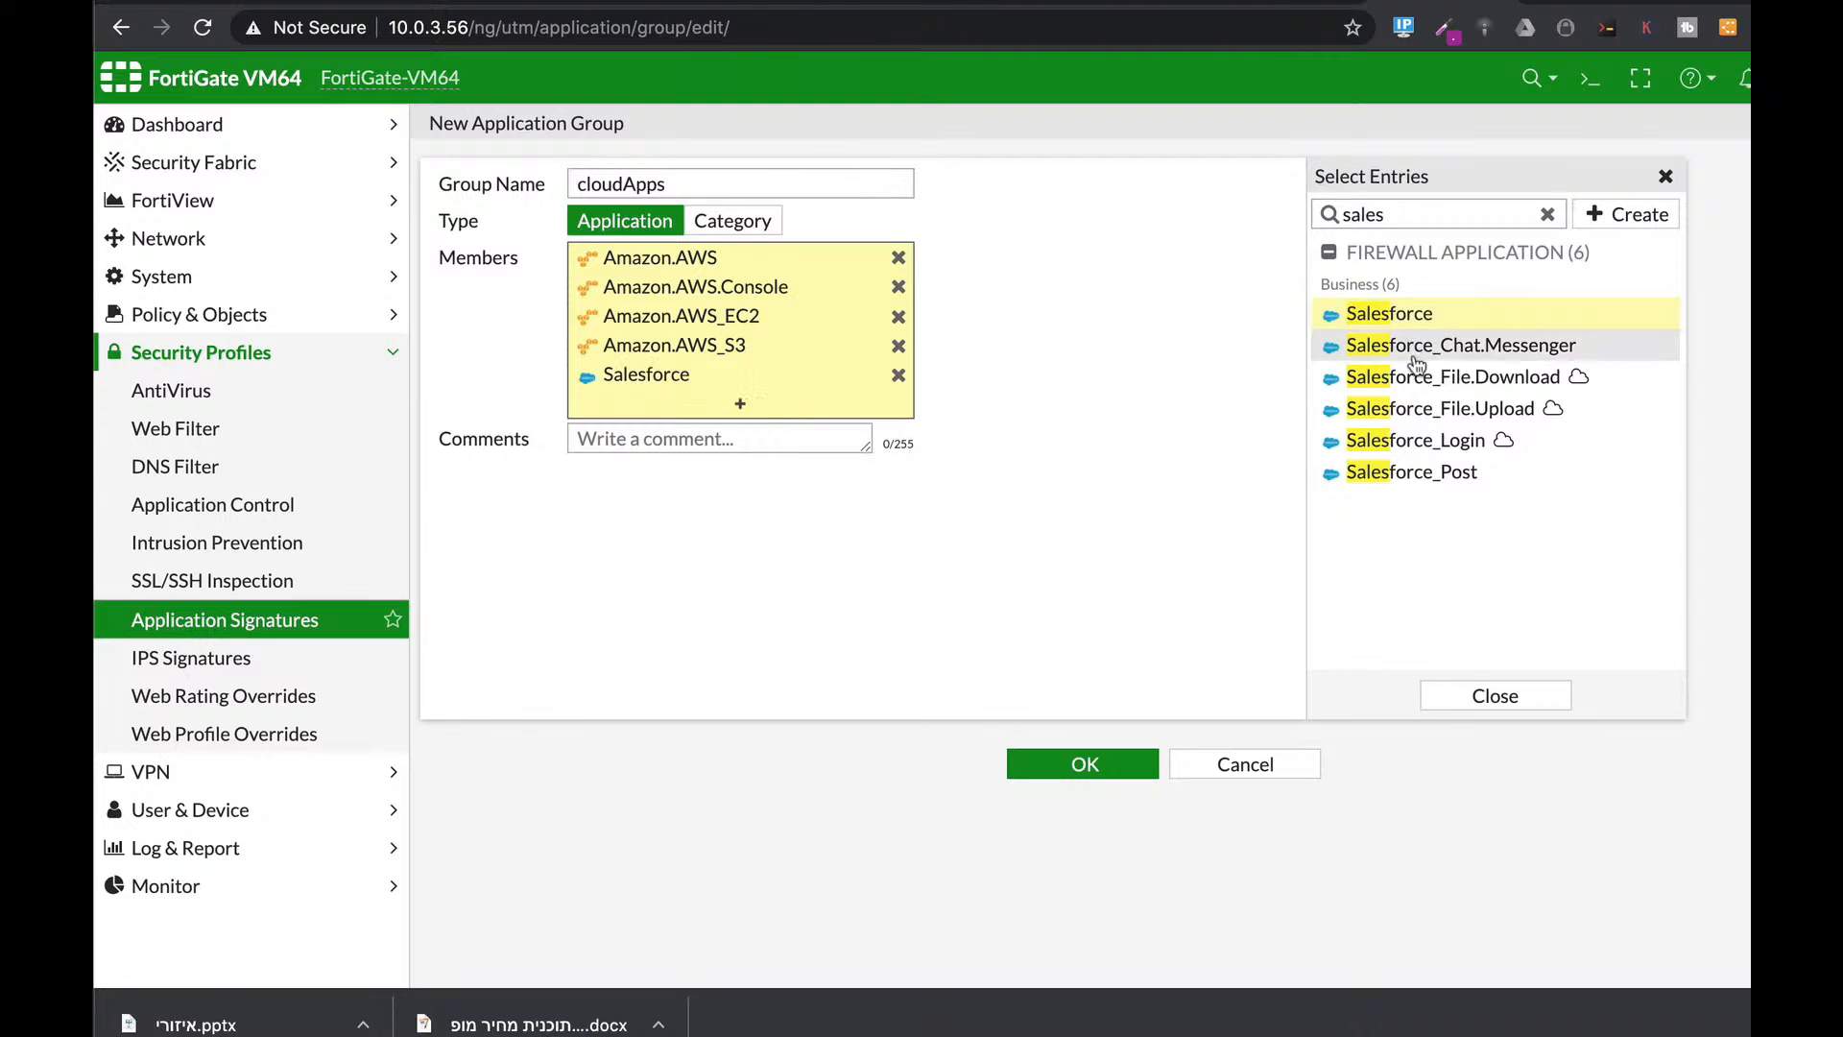
click(1411, 346)
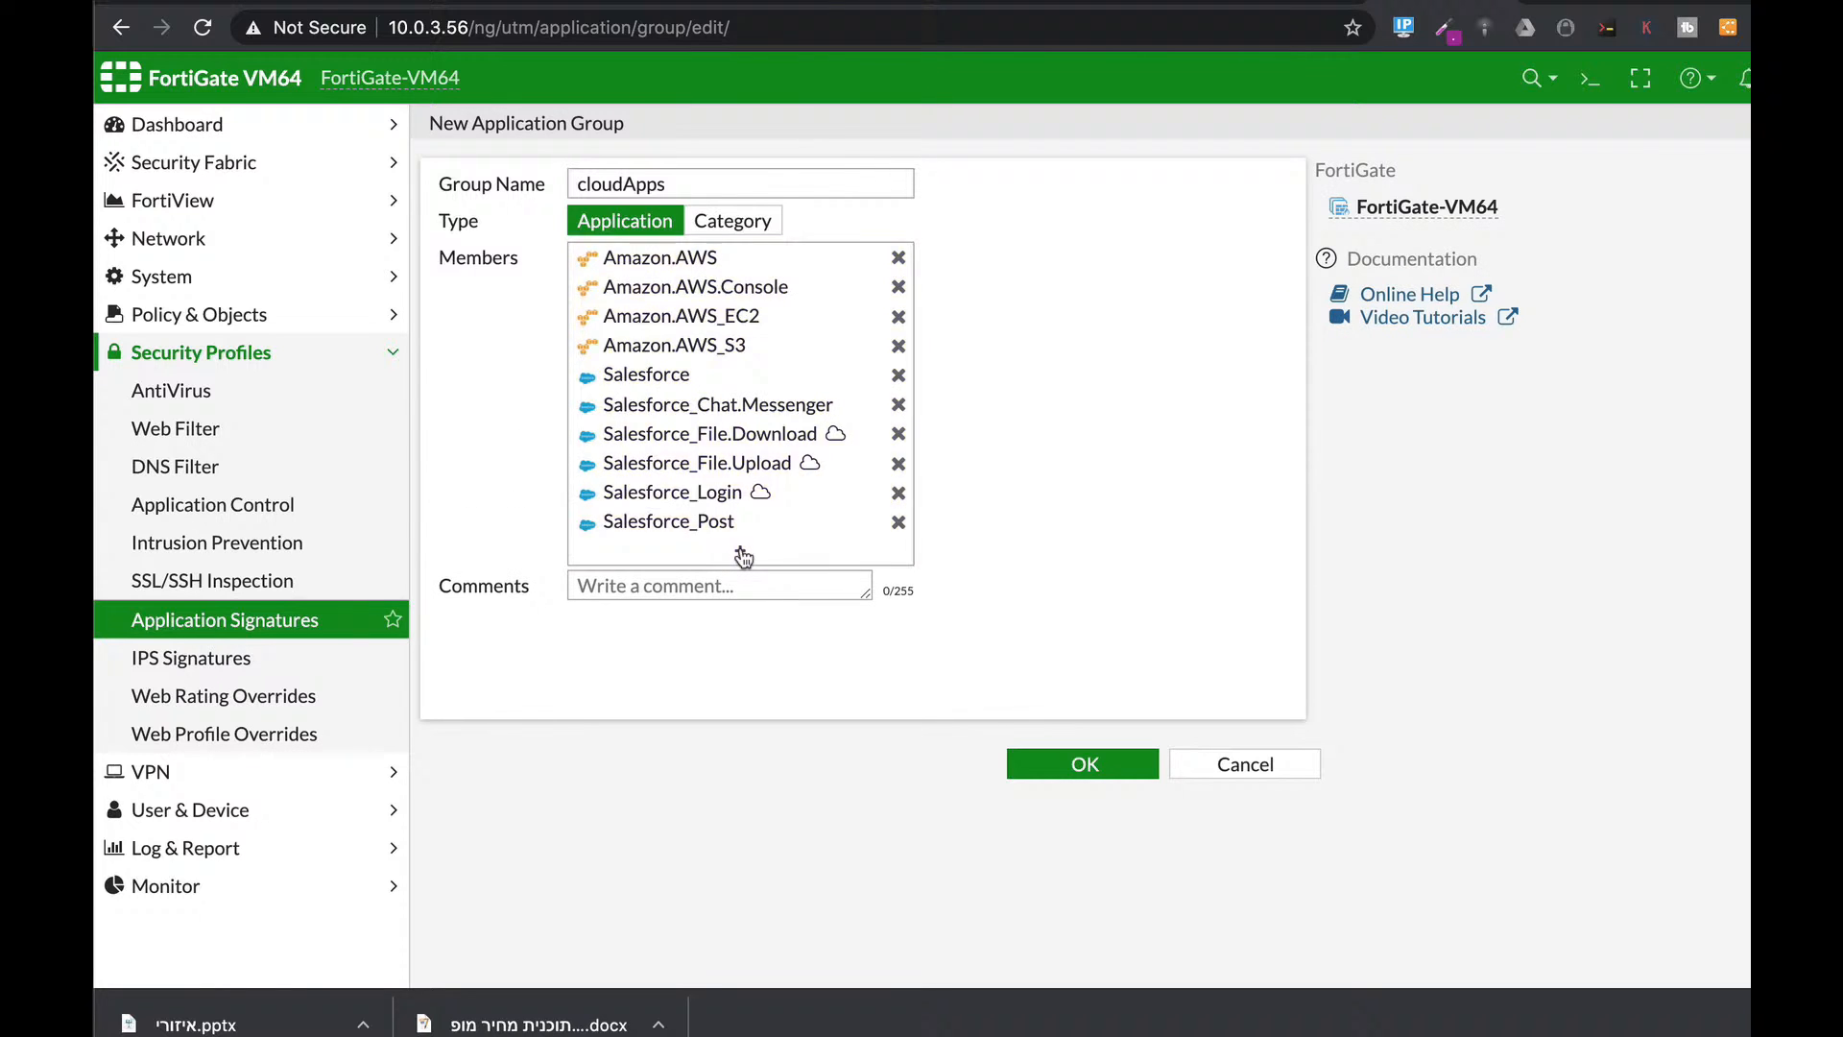
Add Microsoft.Office.365, Office.365.Portal and Office.Online, then save cloudApps and expand the group list.
click(743, 555)
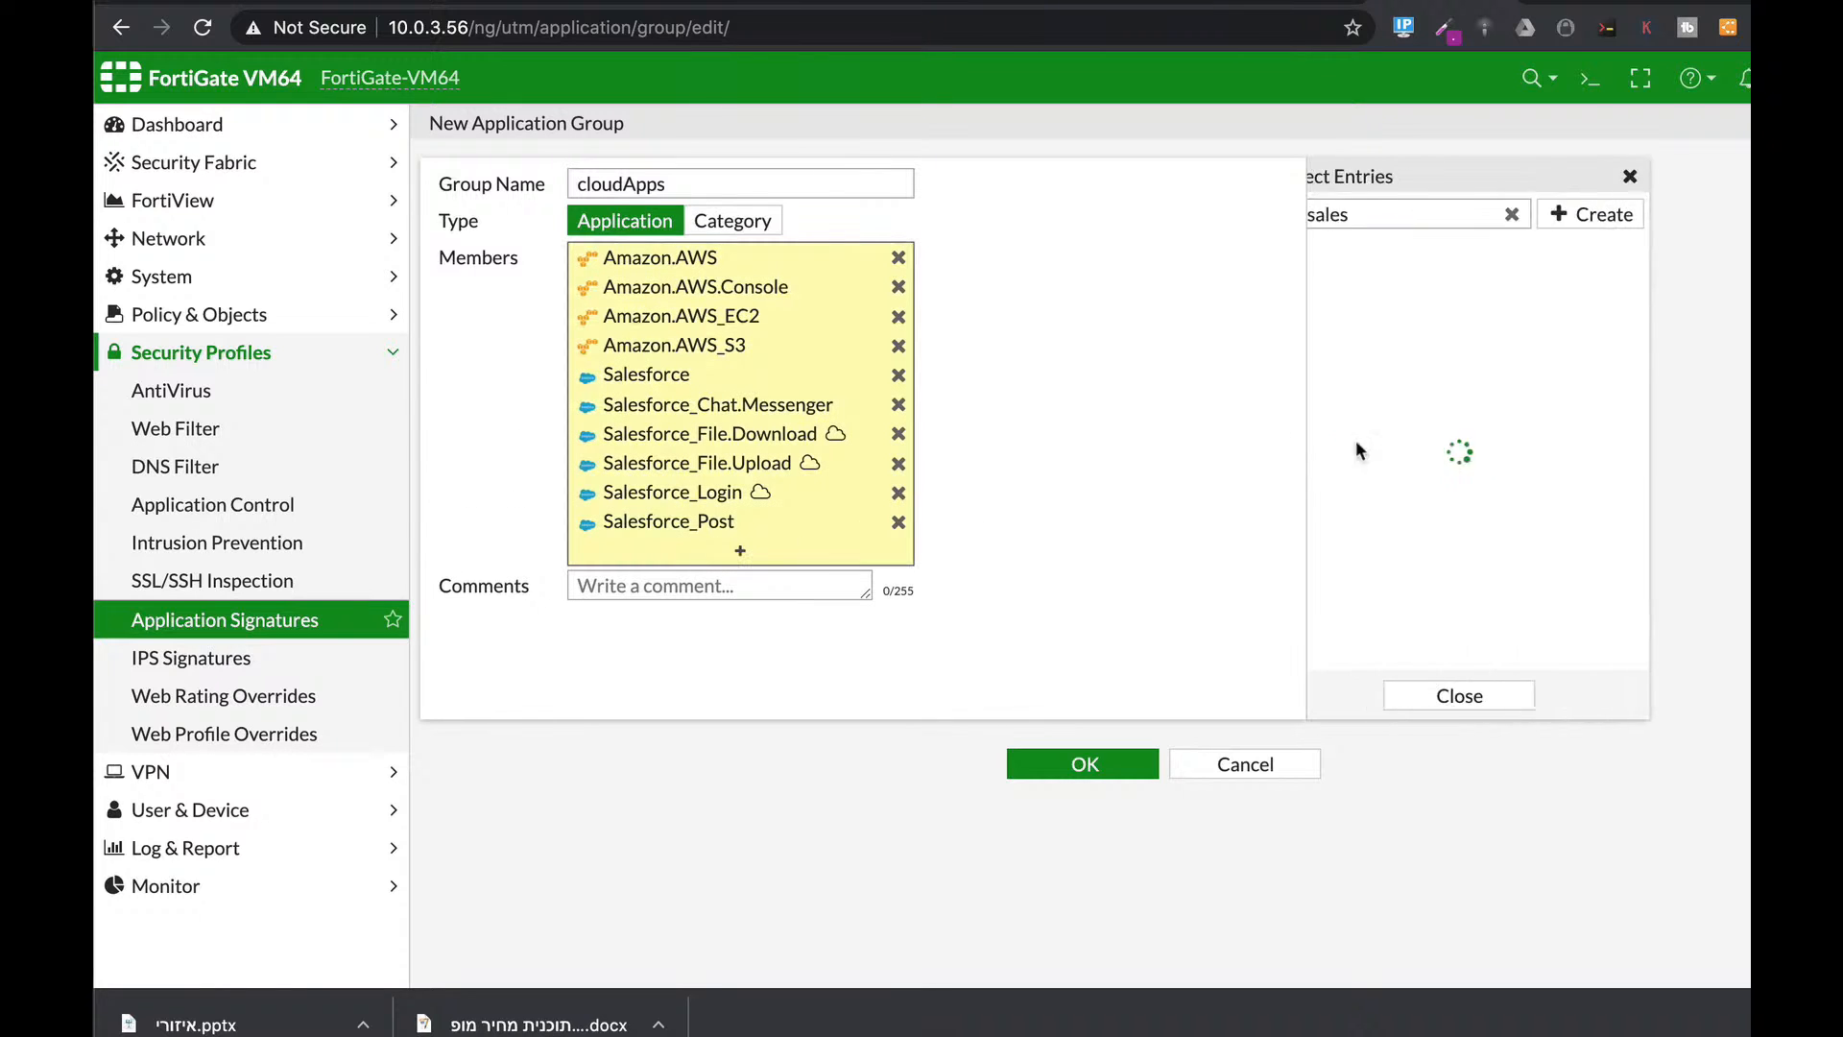
text(office)
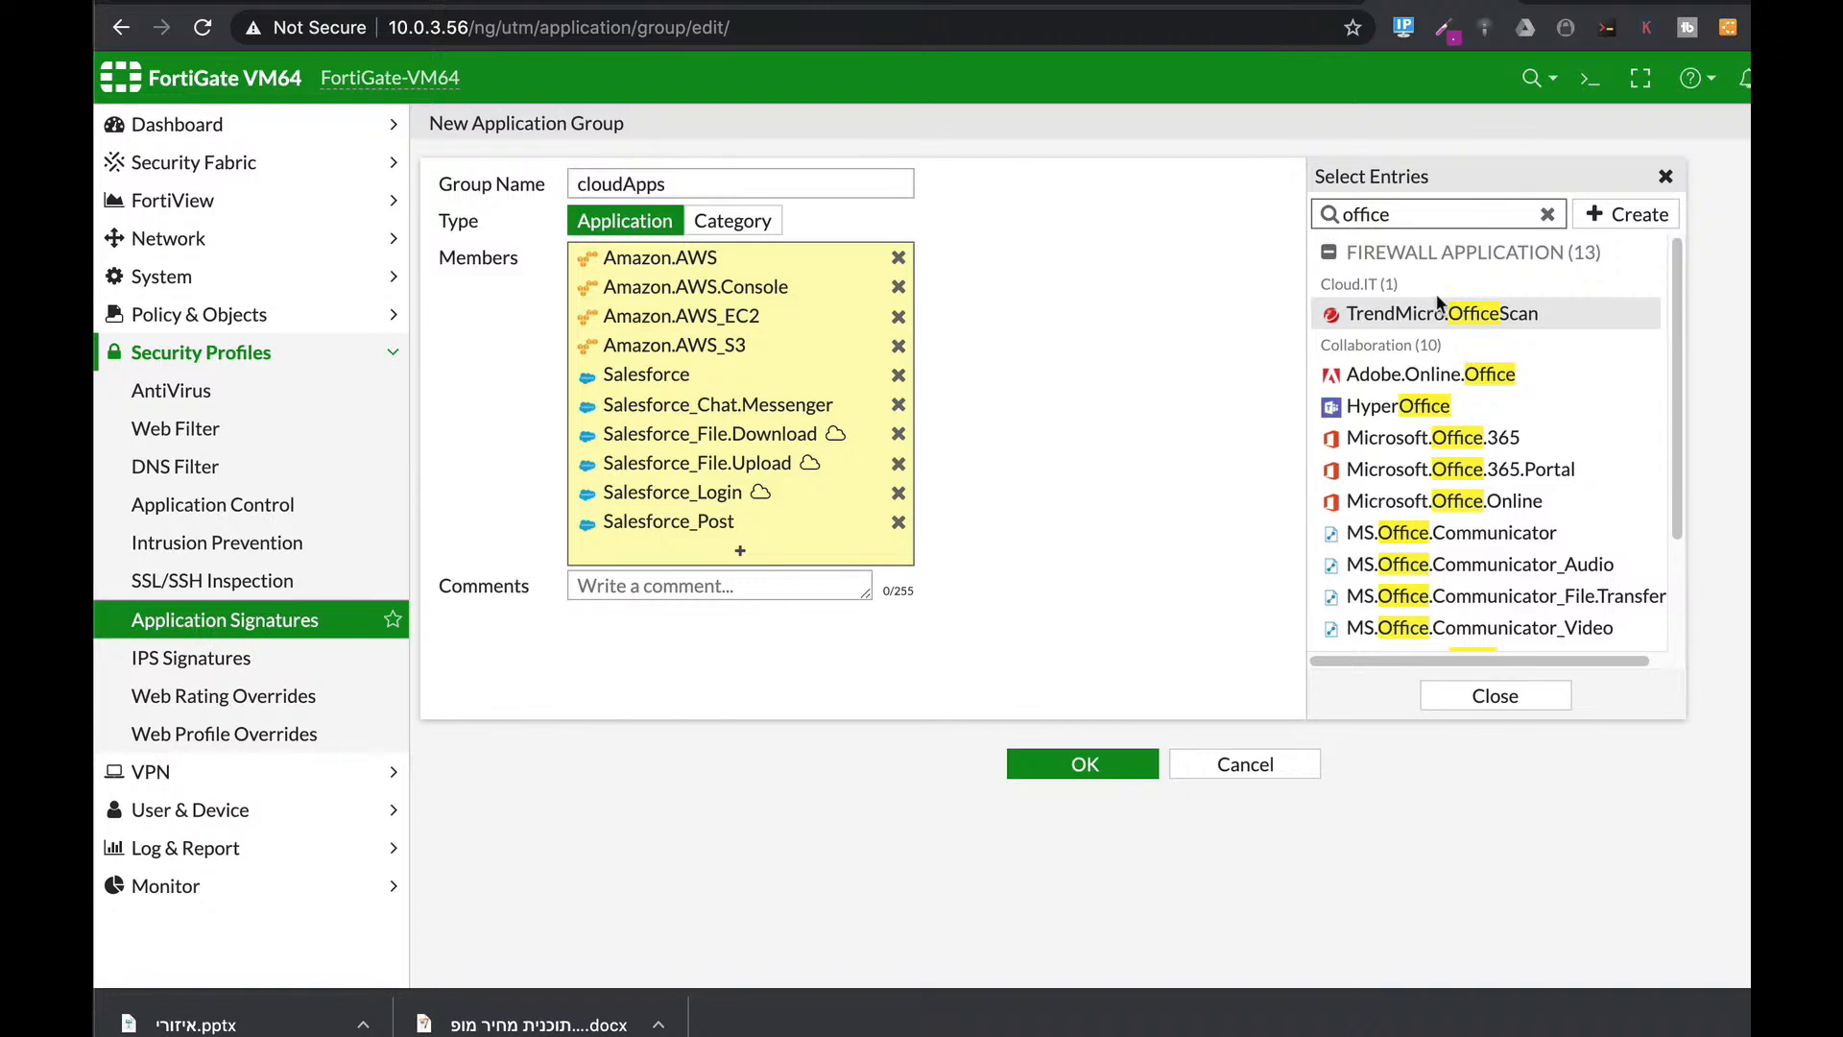
click(1397, 437)
click(1394, 469)
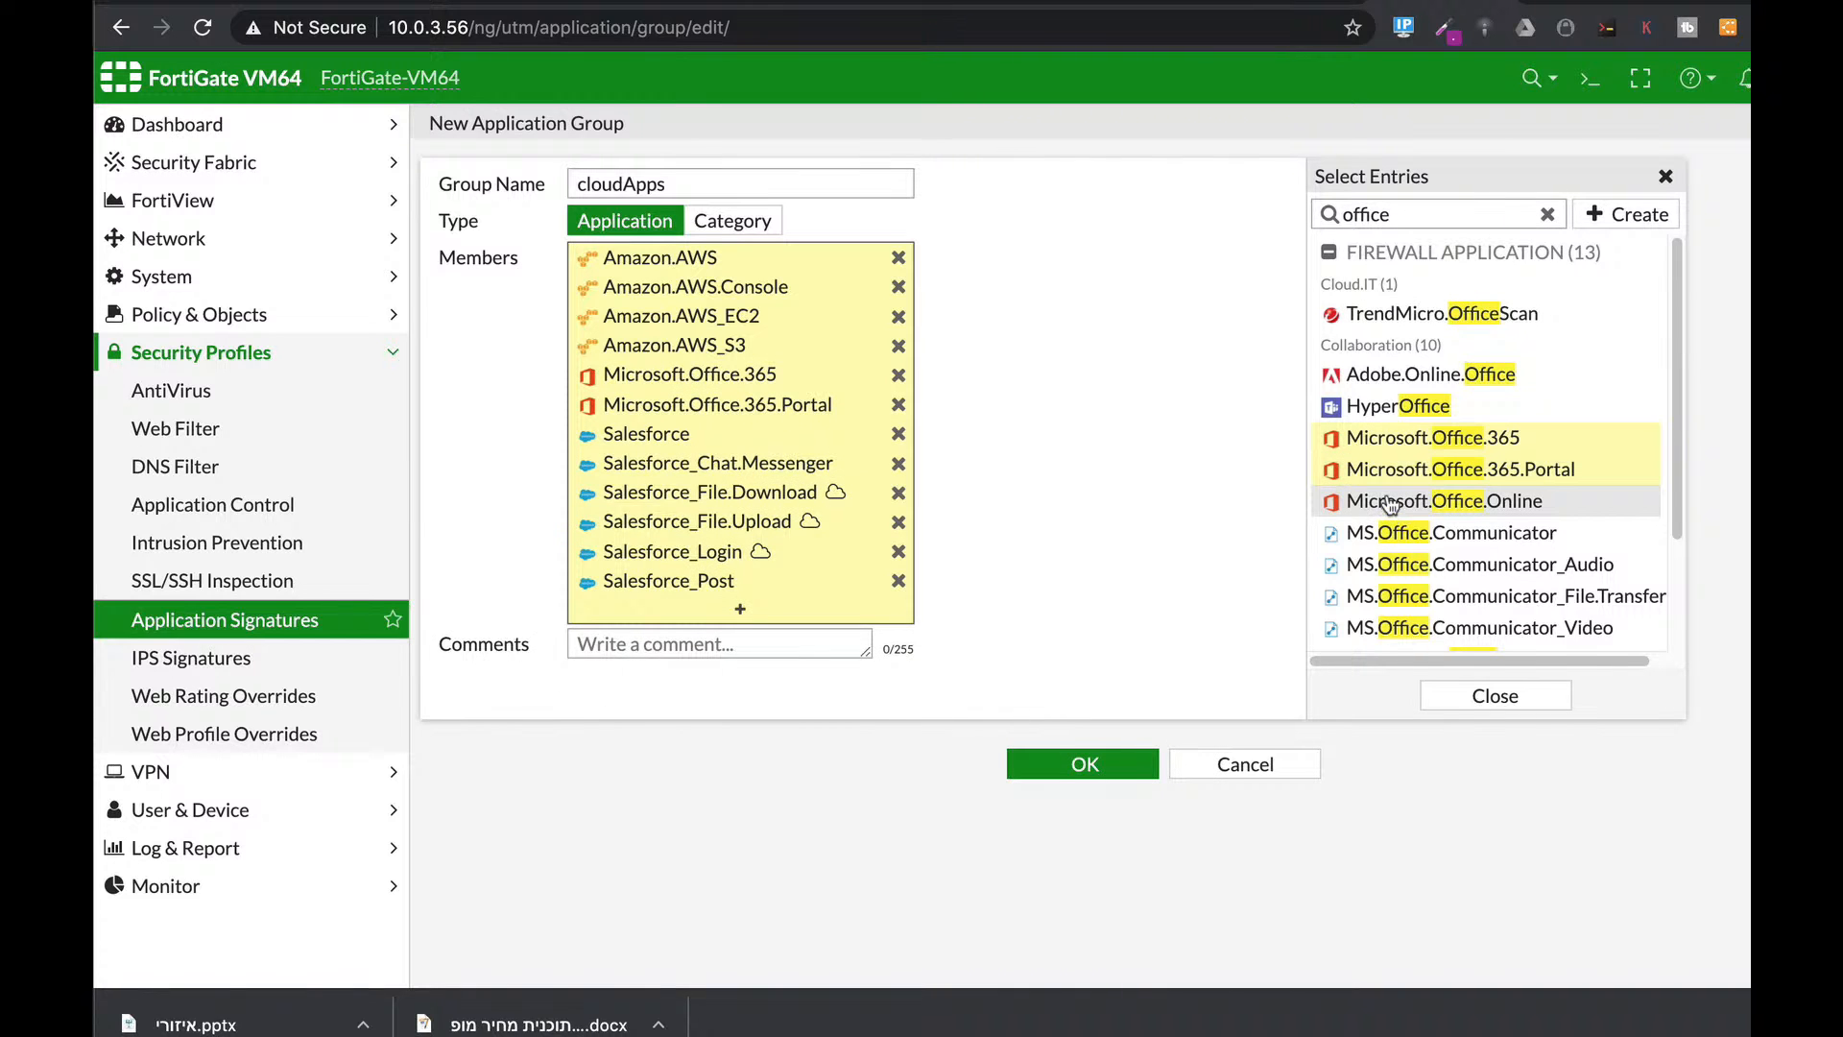
click(1390, 501)
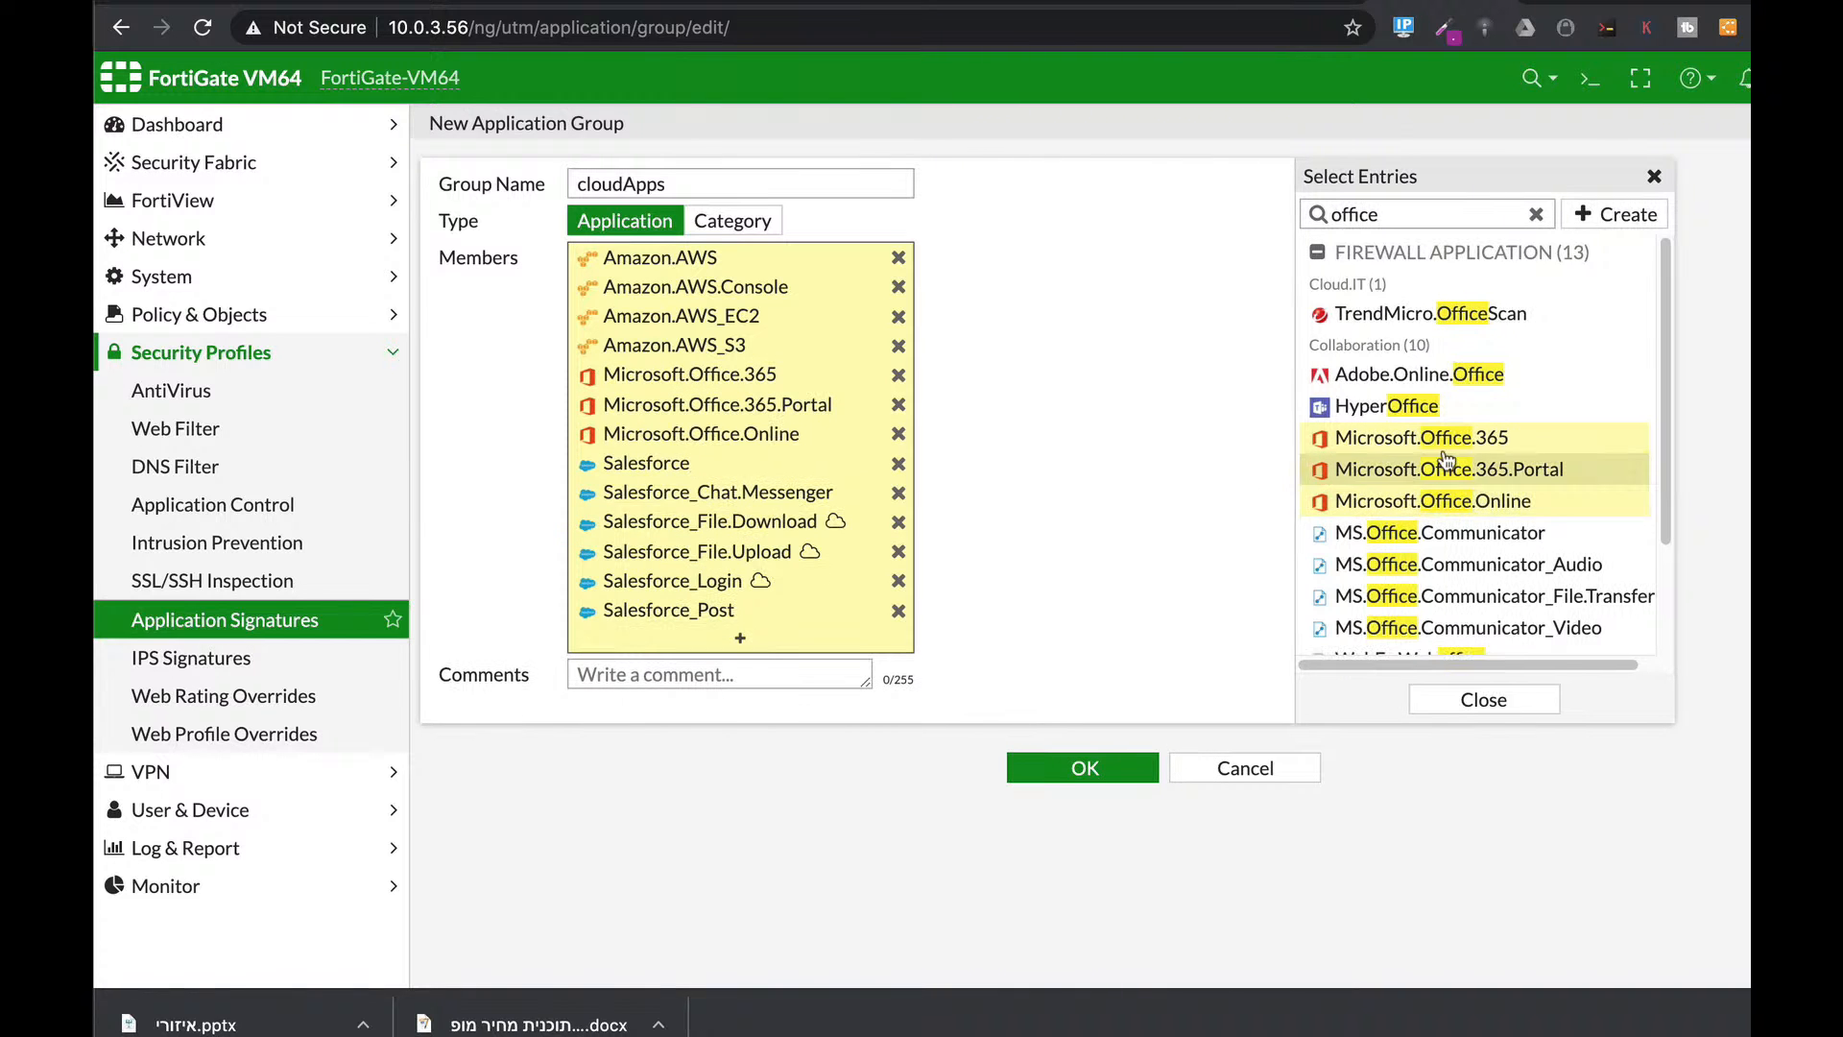
click(1072, 773)
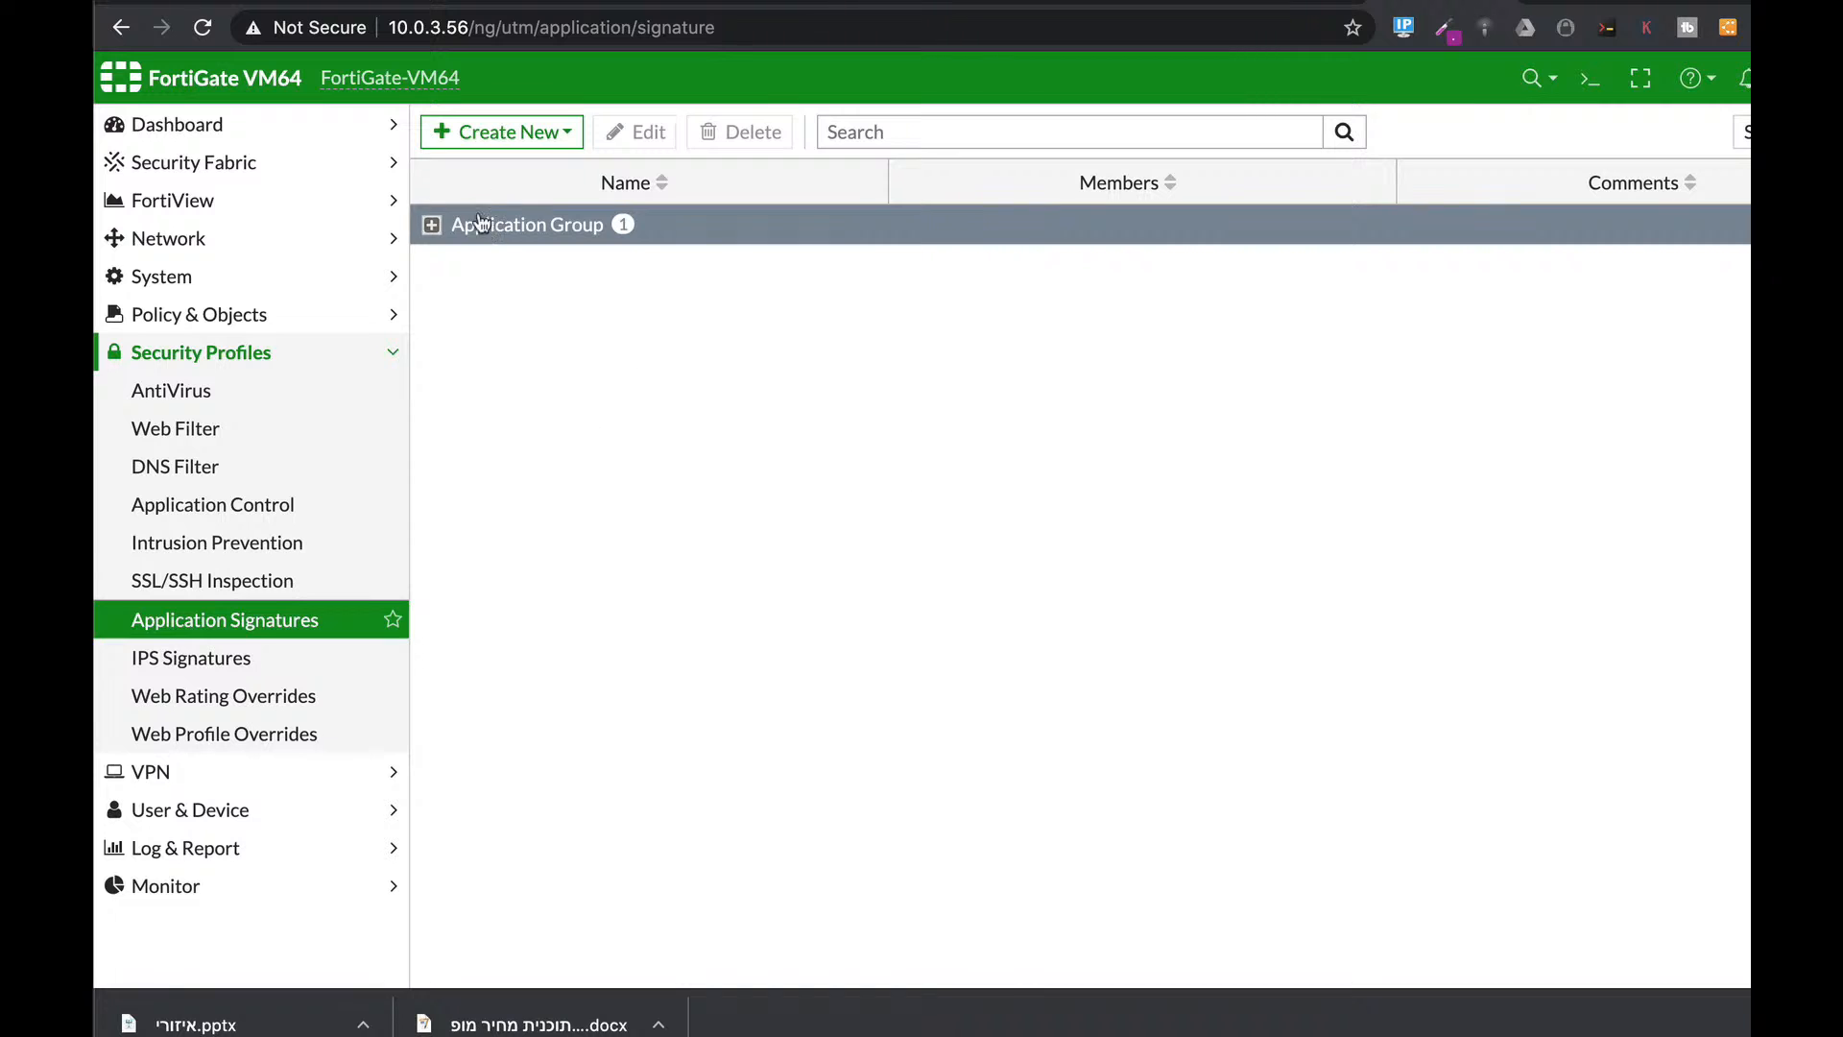
click(436, 227)
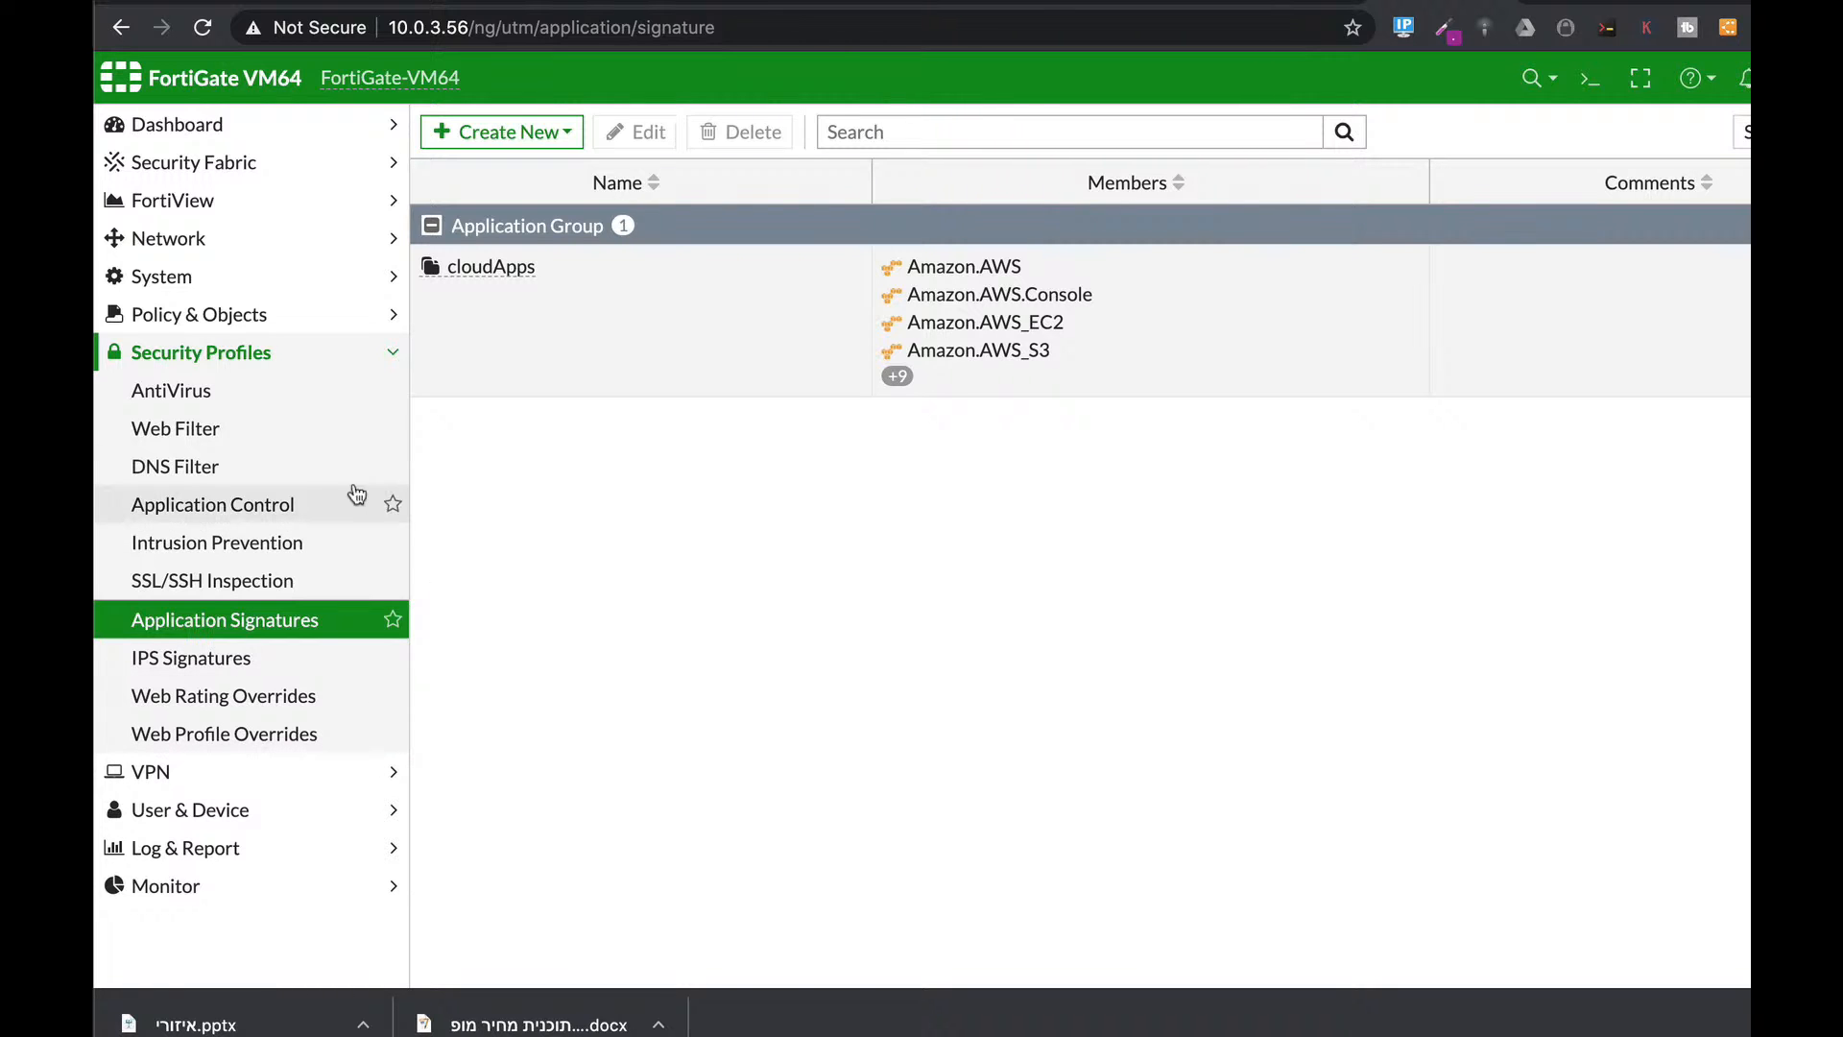
Go to Policy & Objects > Traffic Shapers and inspect the five shapers, guarantee-100kbps through shared-1M-pipe.
click(271, 331)
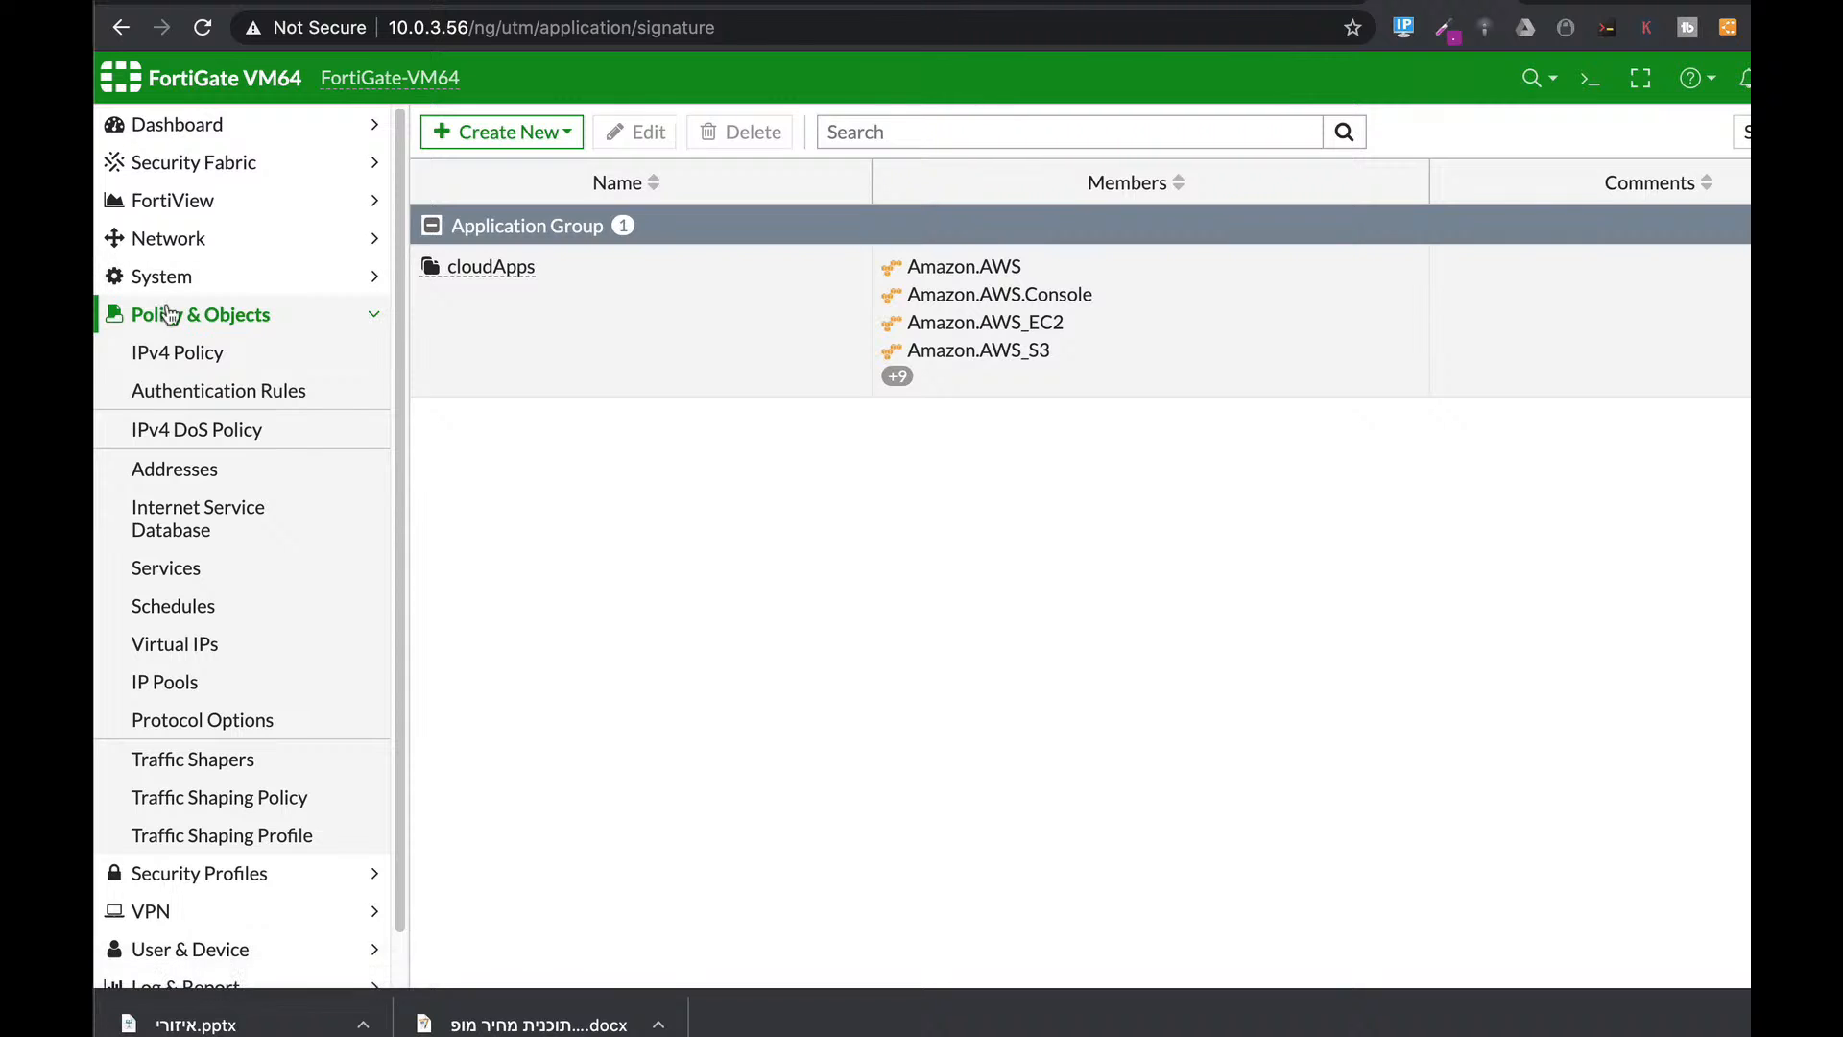
click(232, 768)
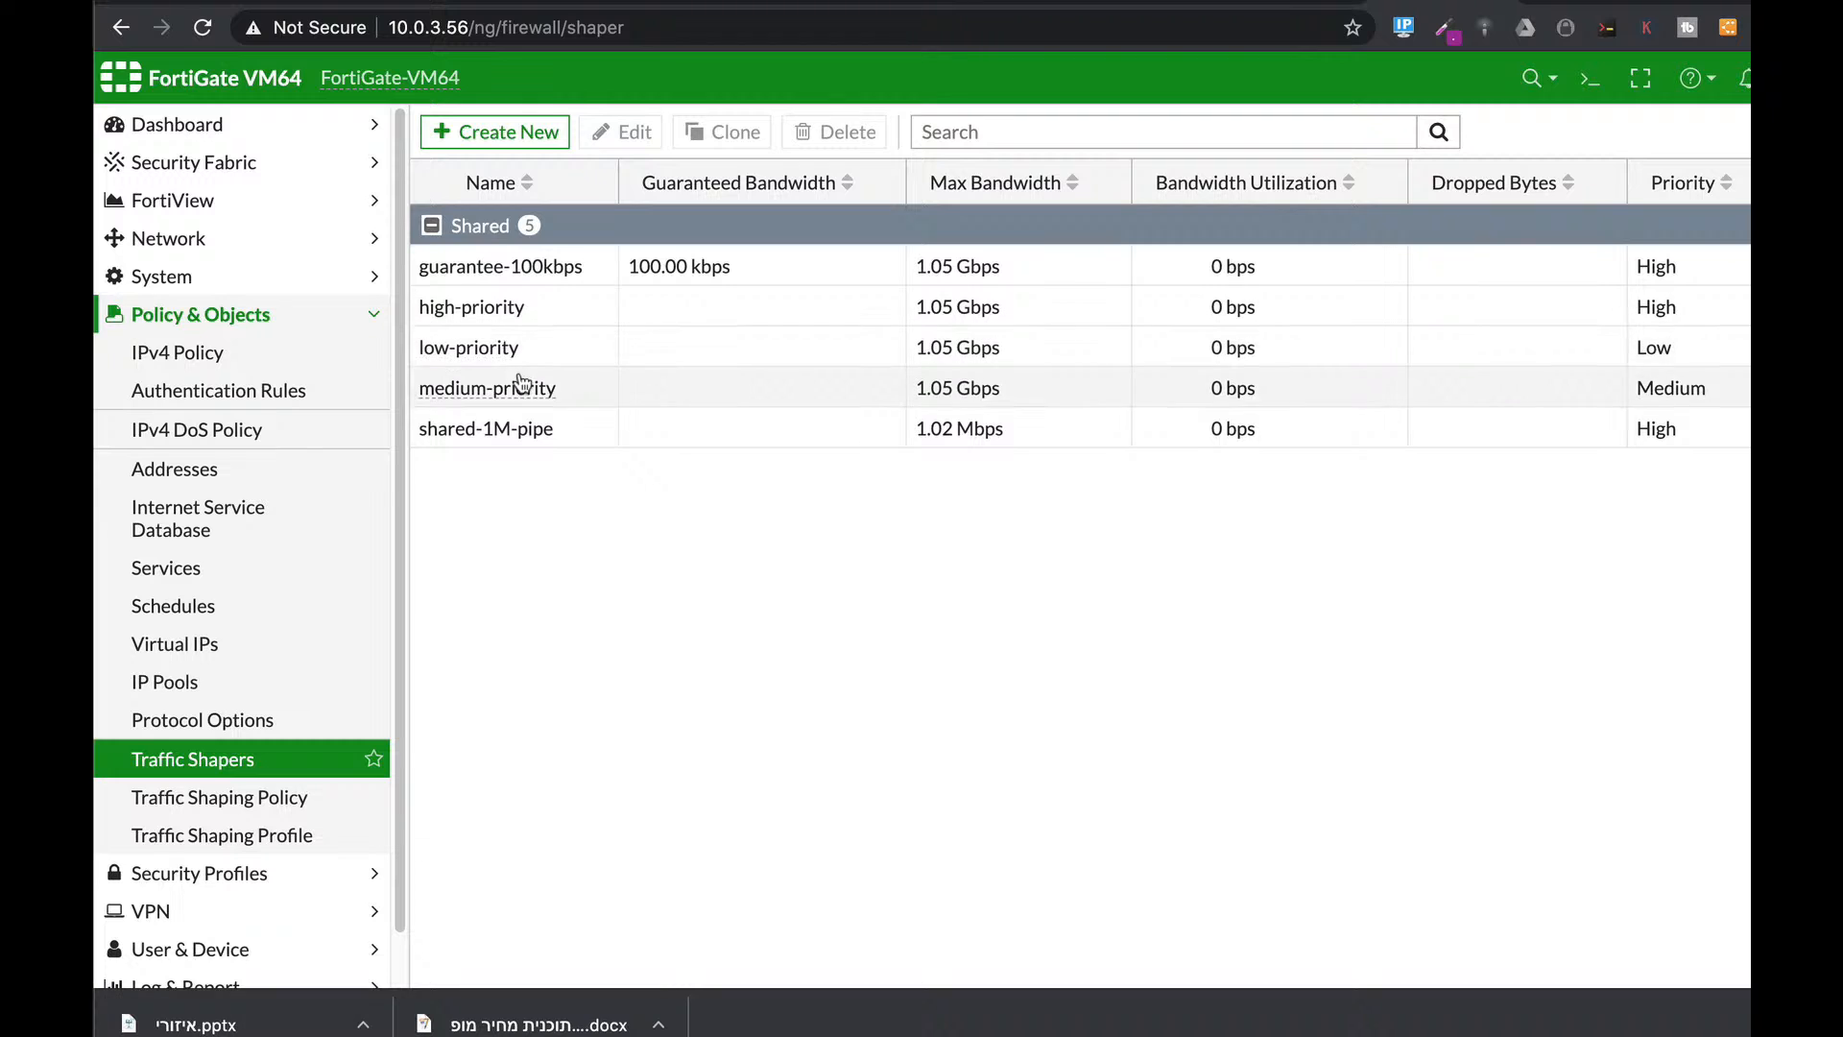
mouse_move(518, 317)
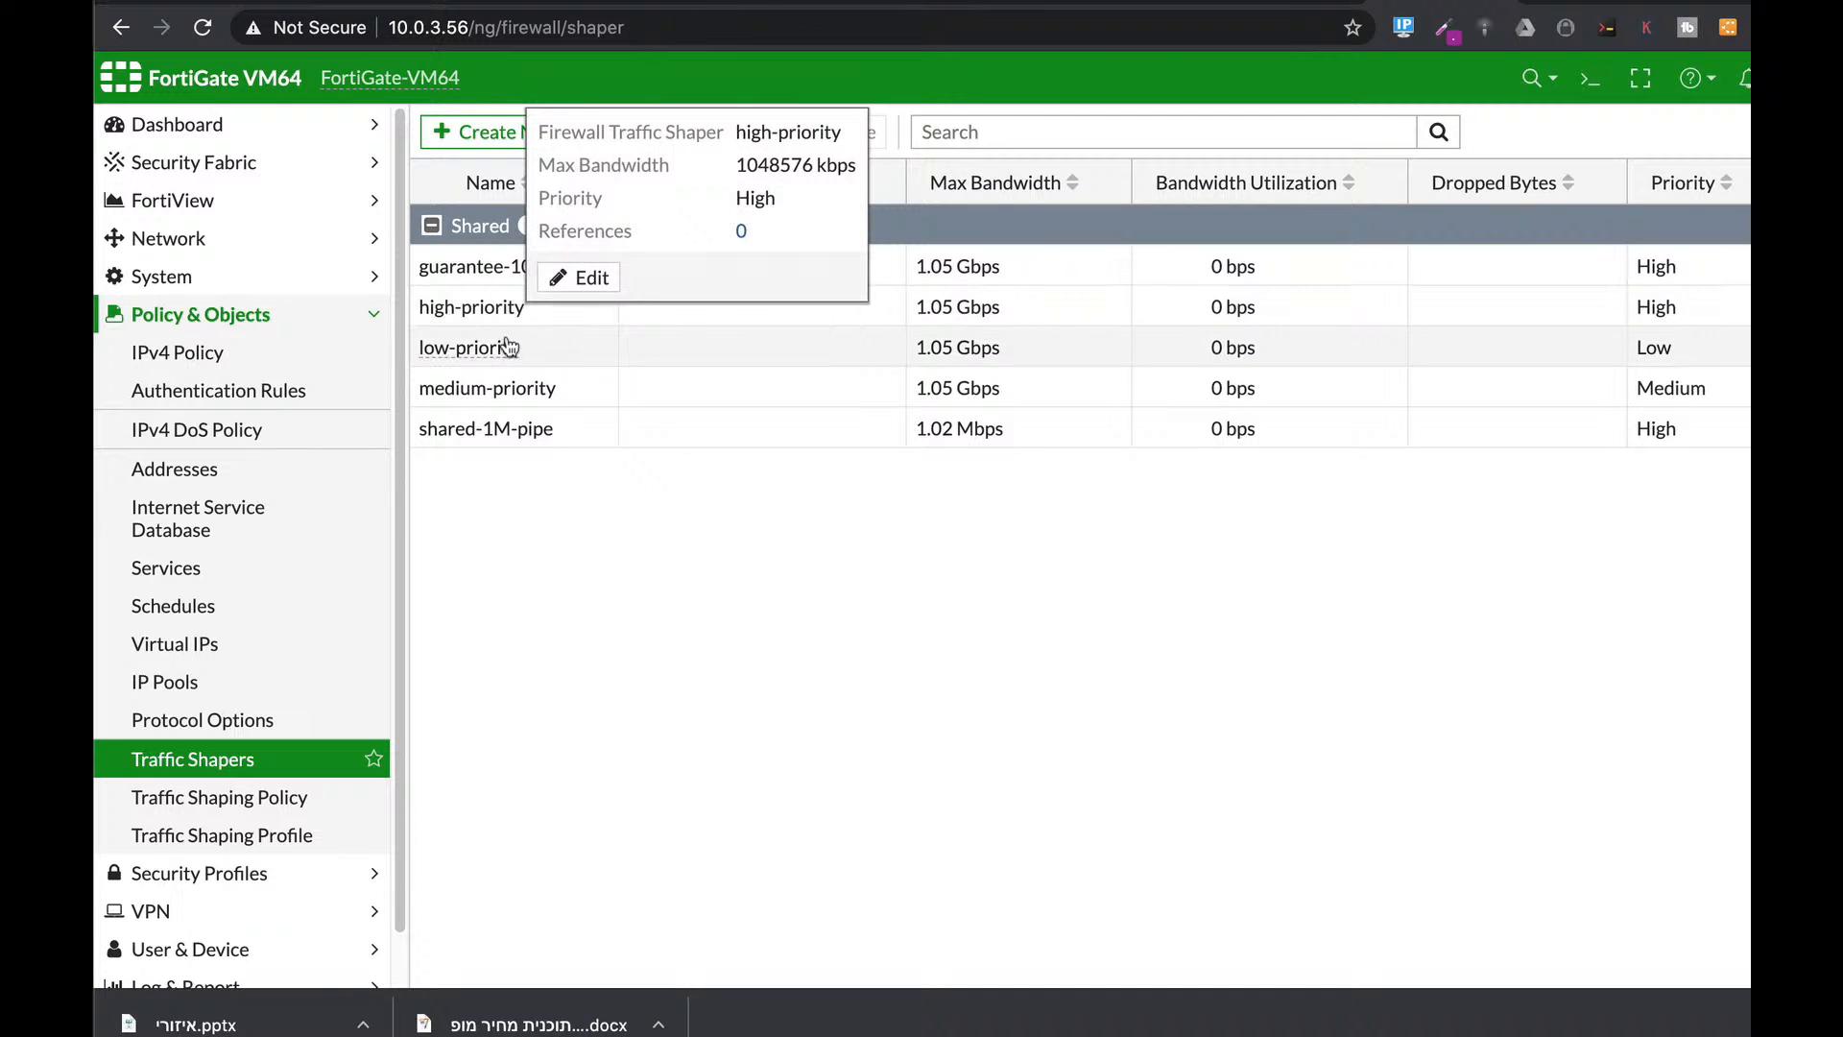
mouse_move(507, 350)
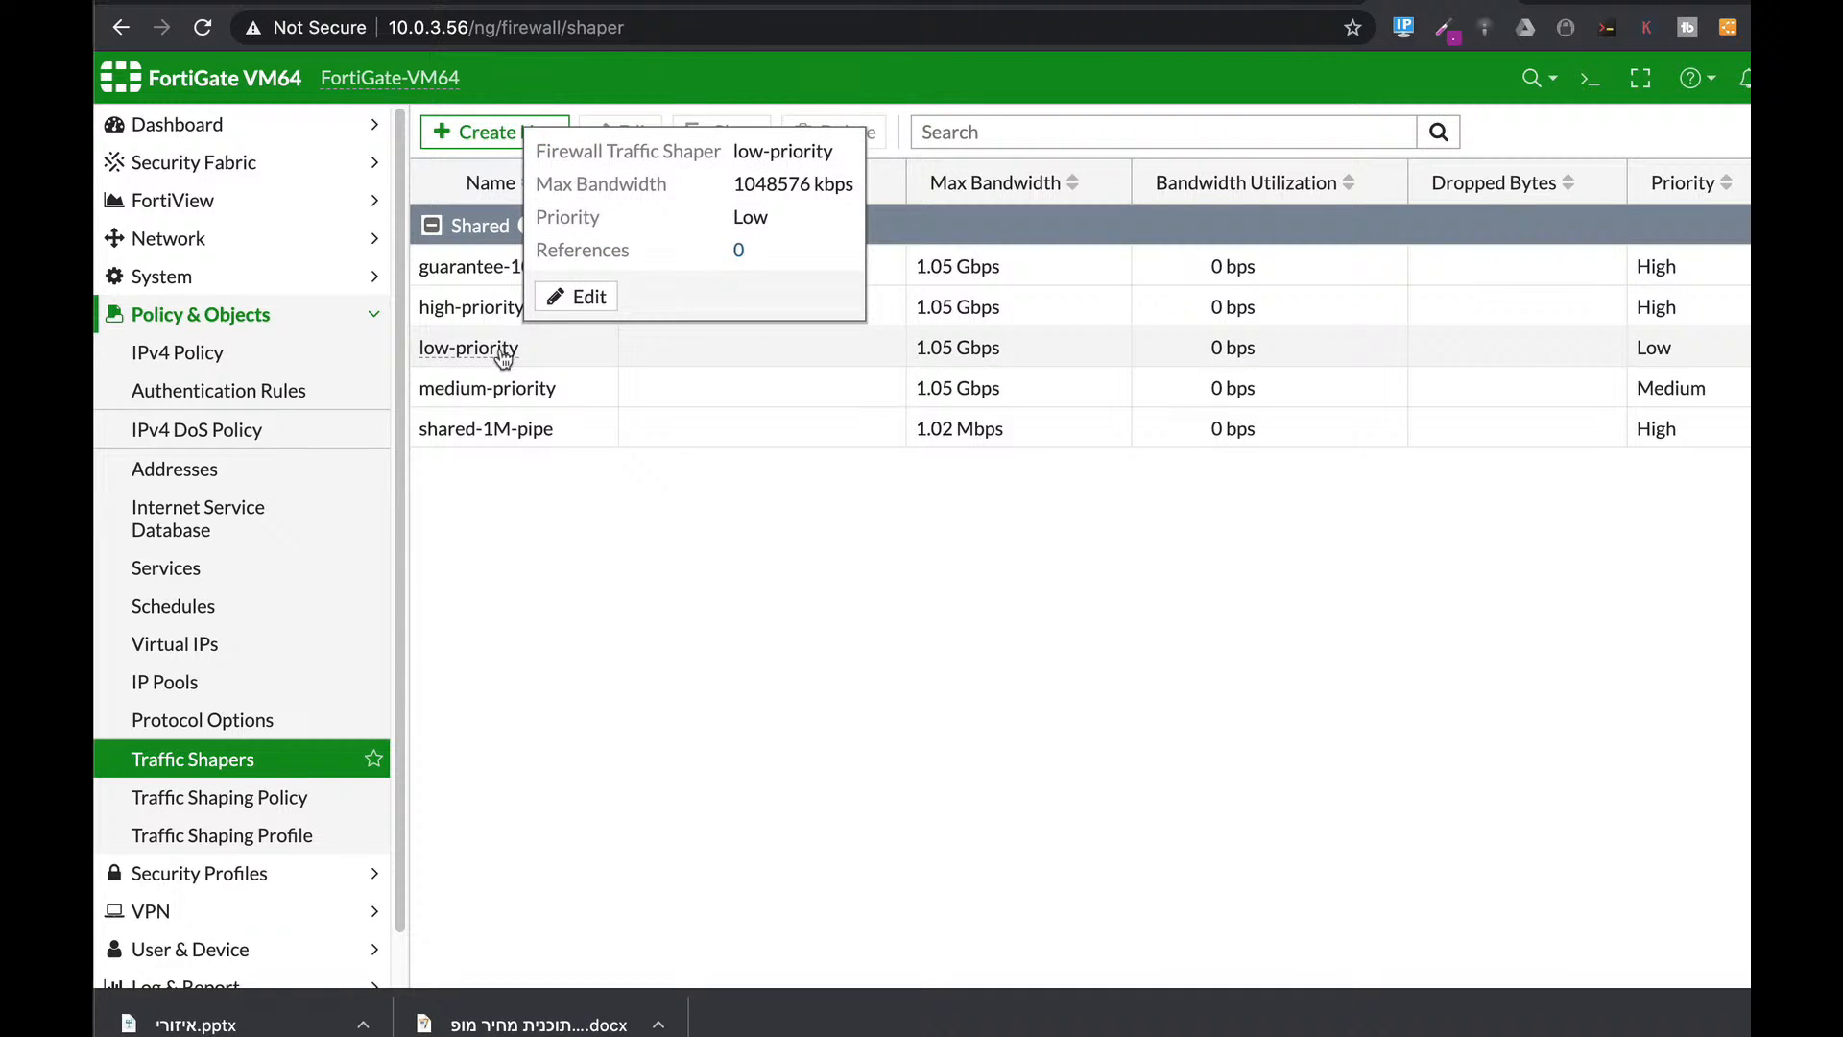